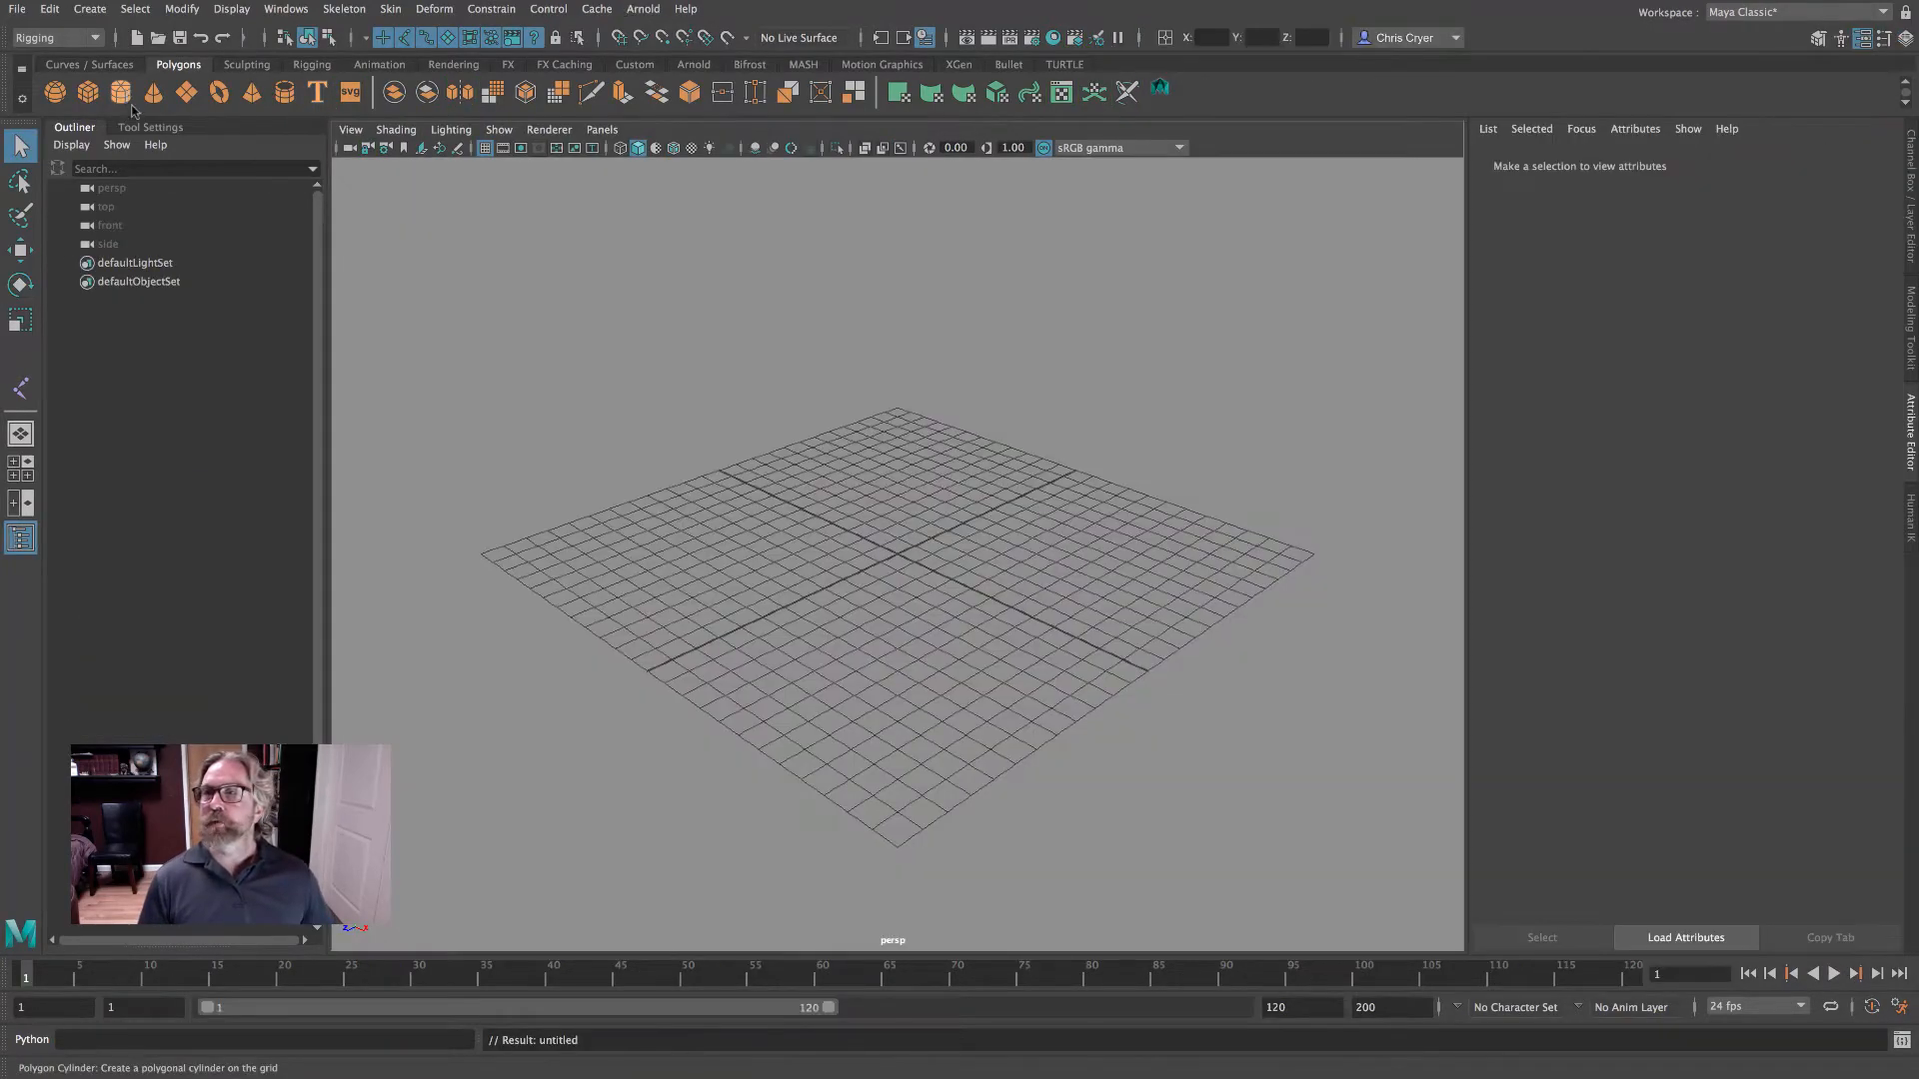
- Create a polygon cylinder at the grid's center and rotate it -90 degrees about Z so it lies on its side
left_click(124, 100)
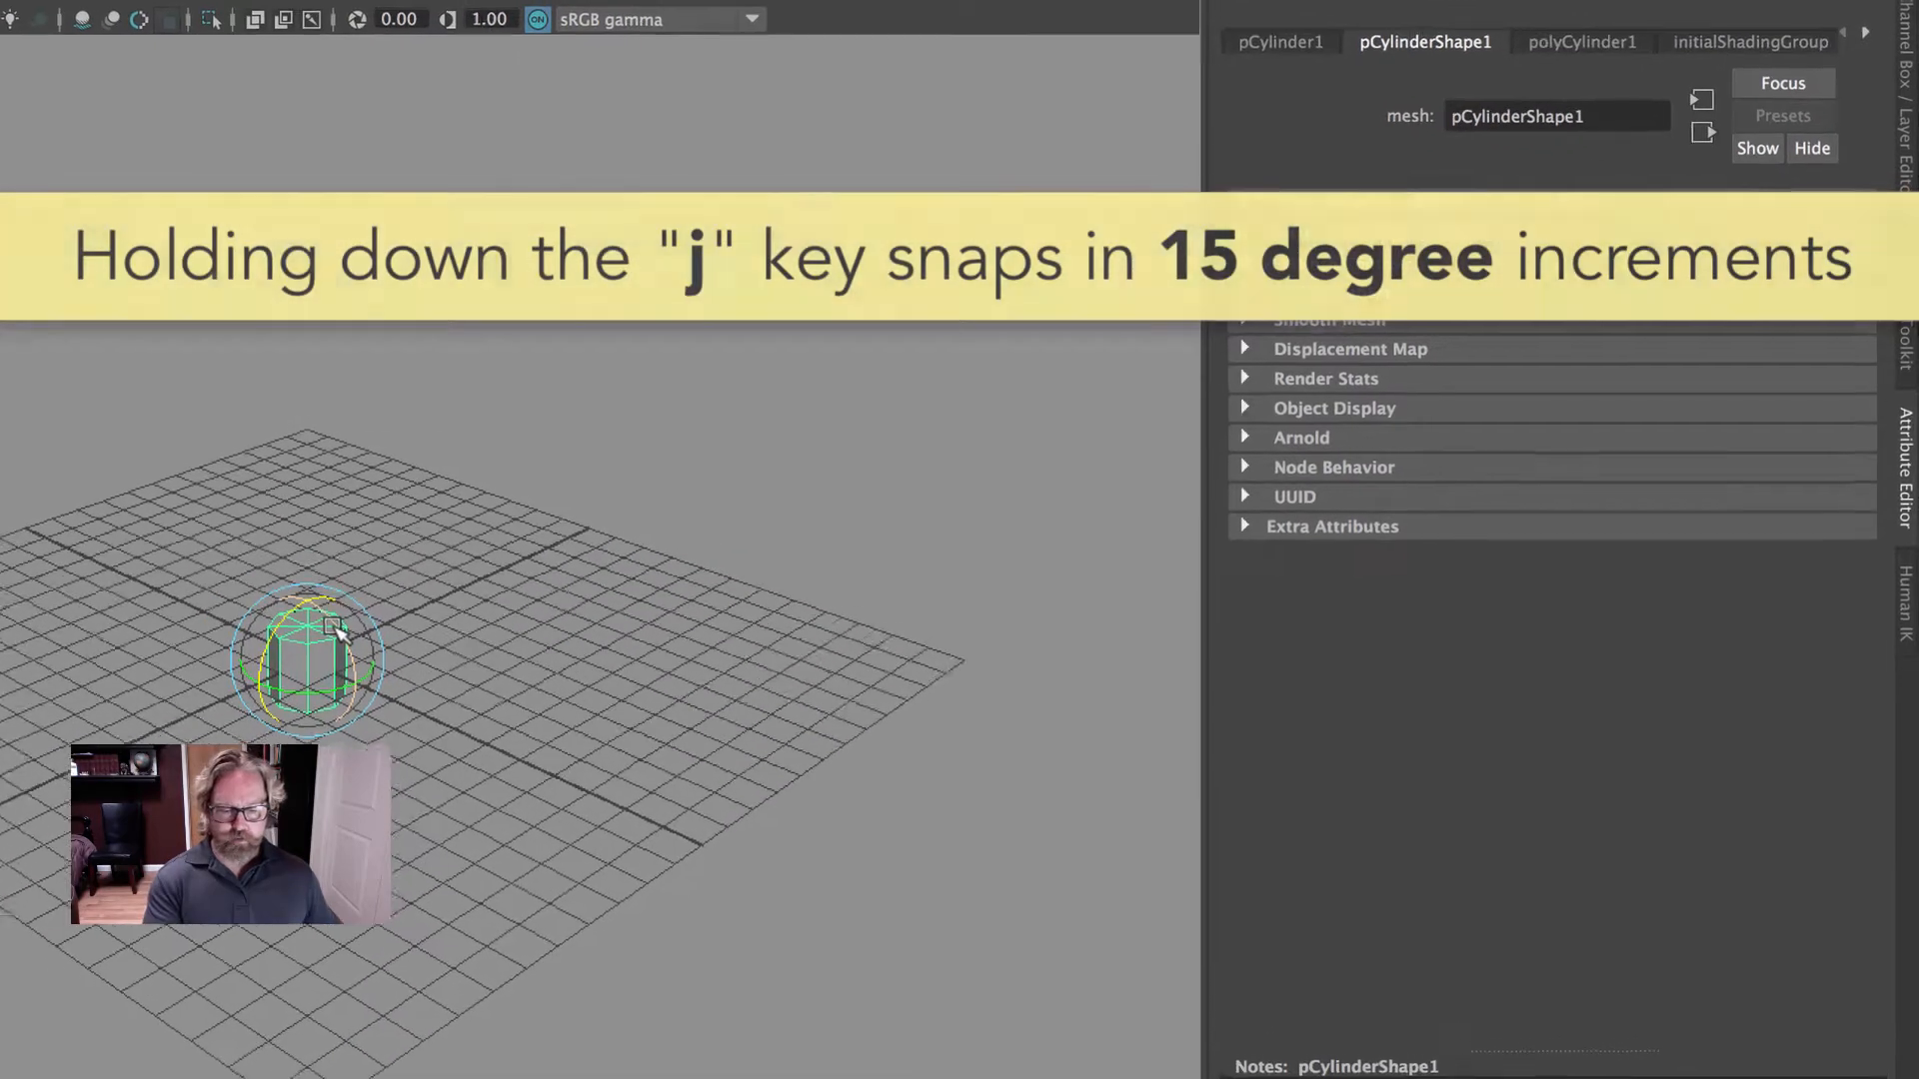
left_click_drag(914, 532, 931, 564)
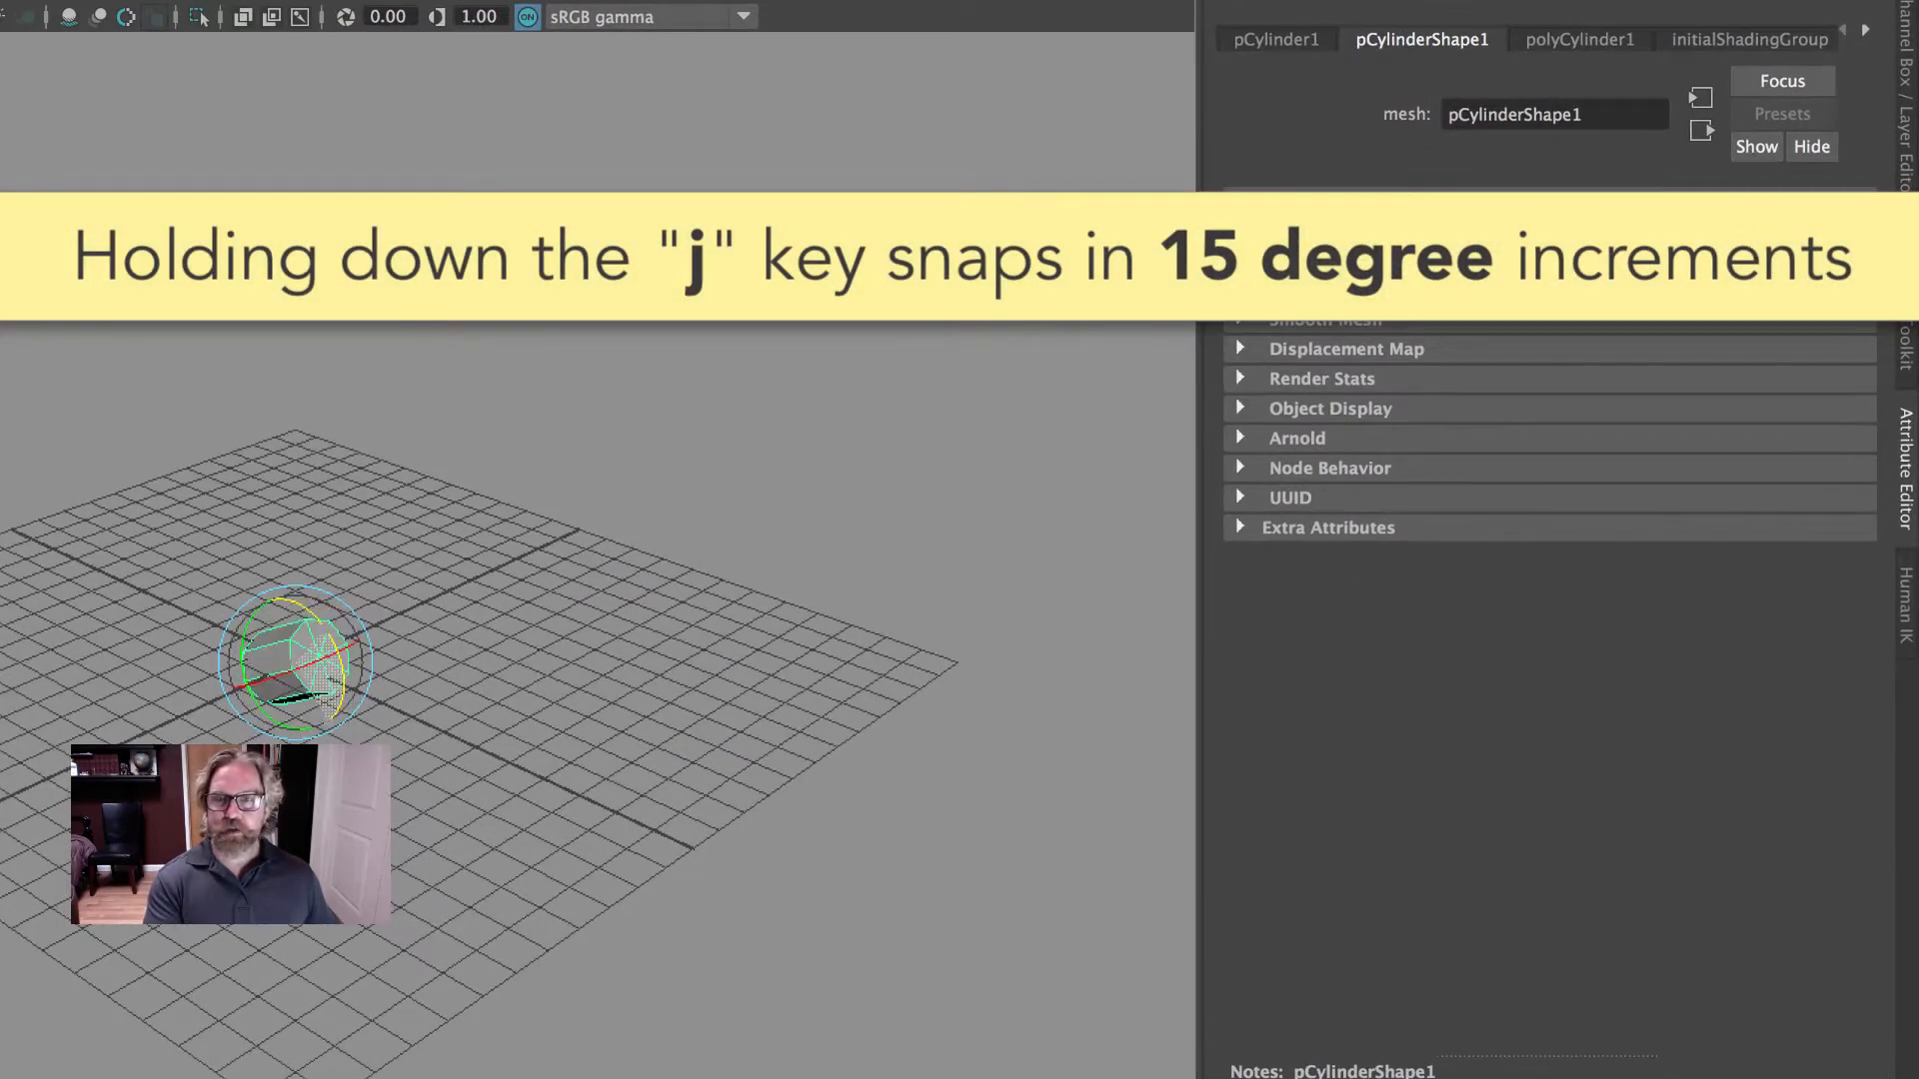
left_click(1909, 185)
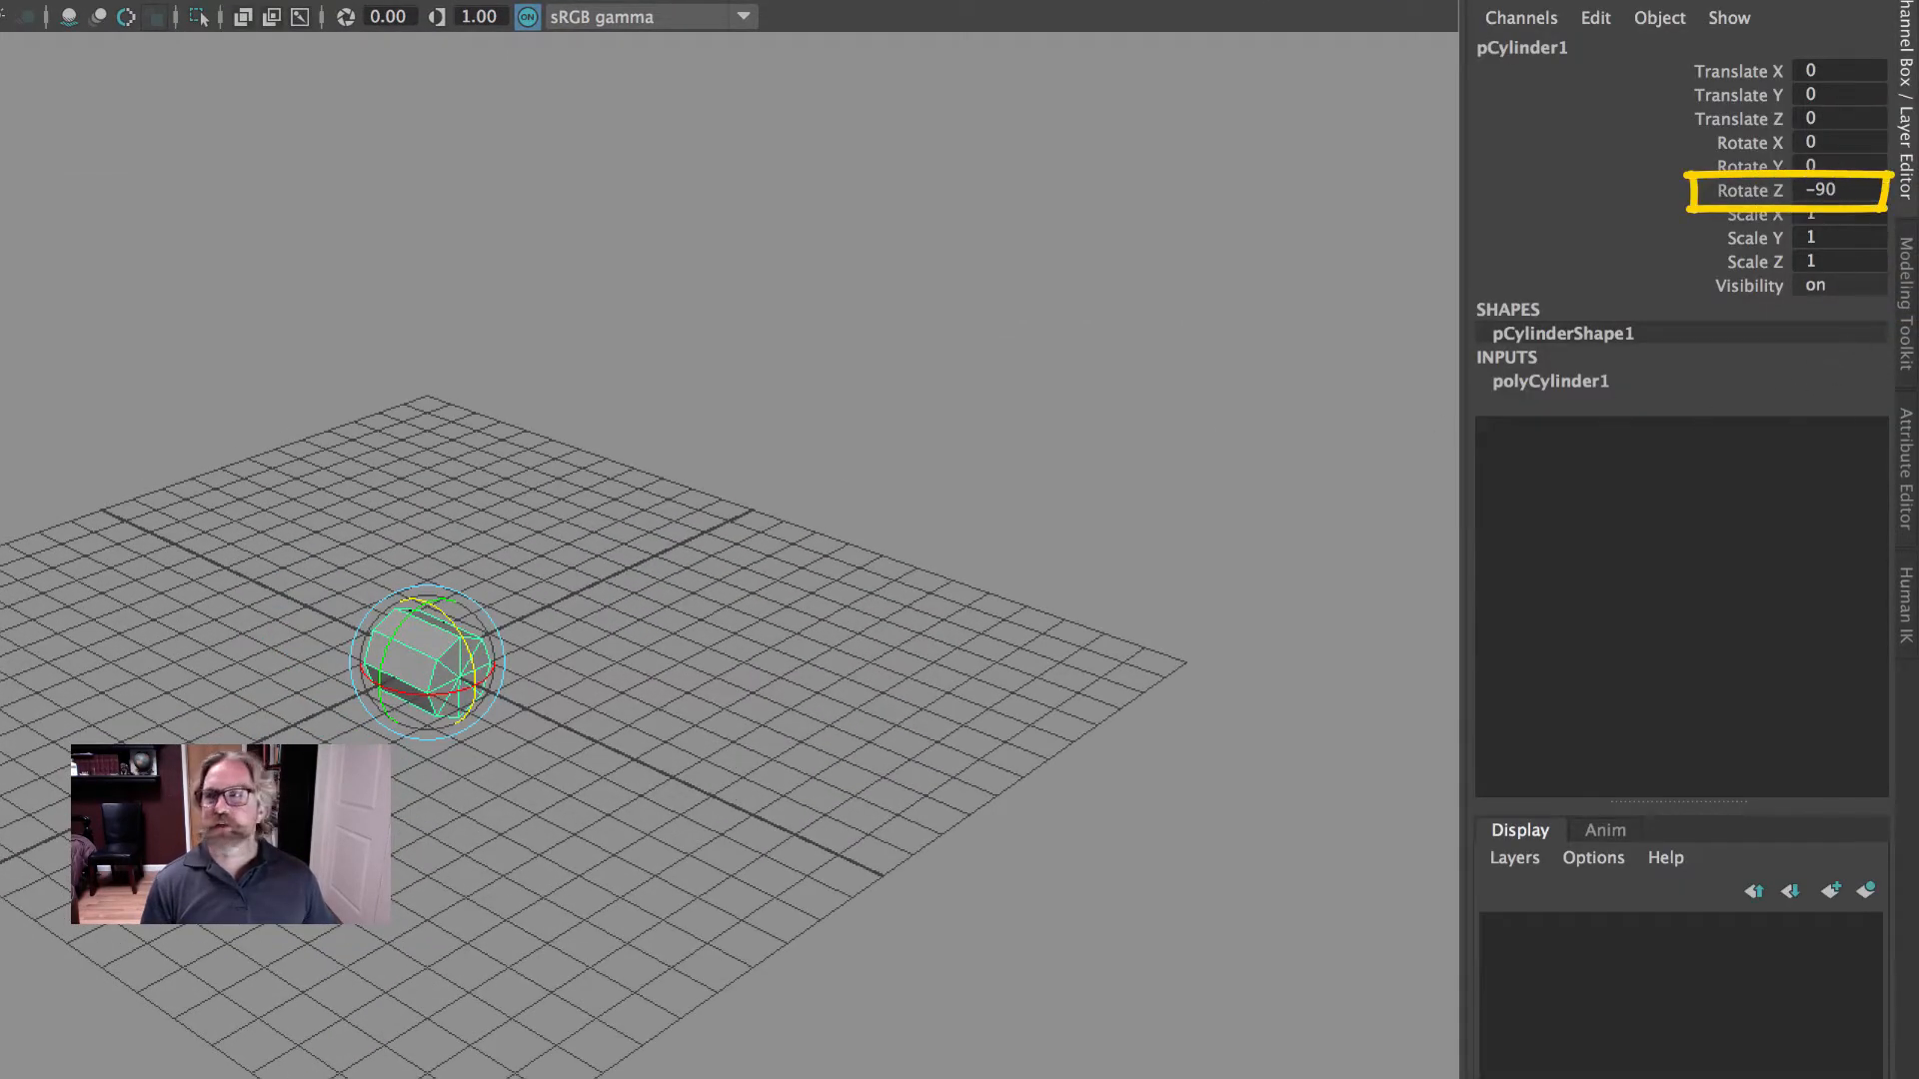
- Set the cylinder's Subdivisions Axis to 12
left_click(1586, 385)
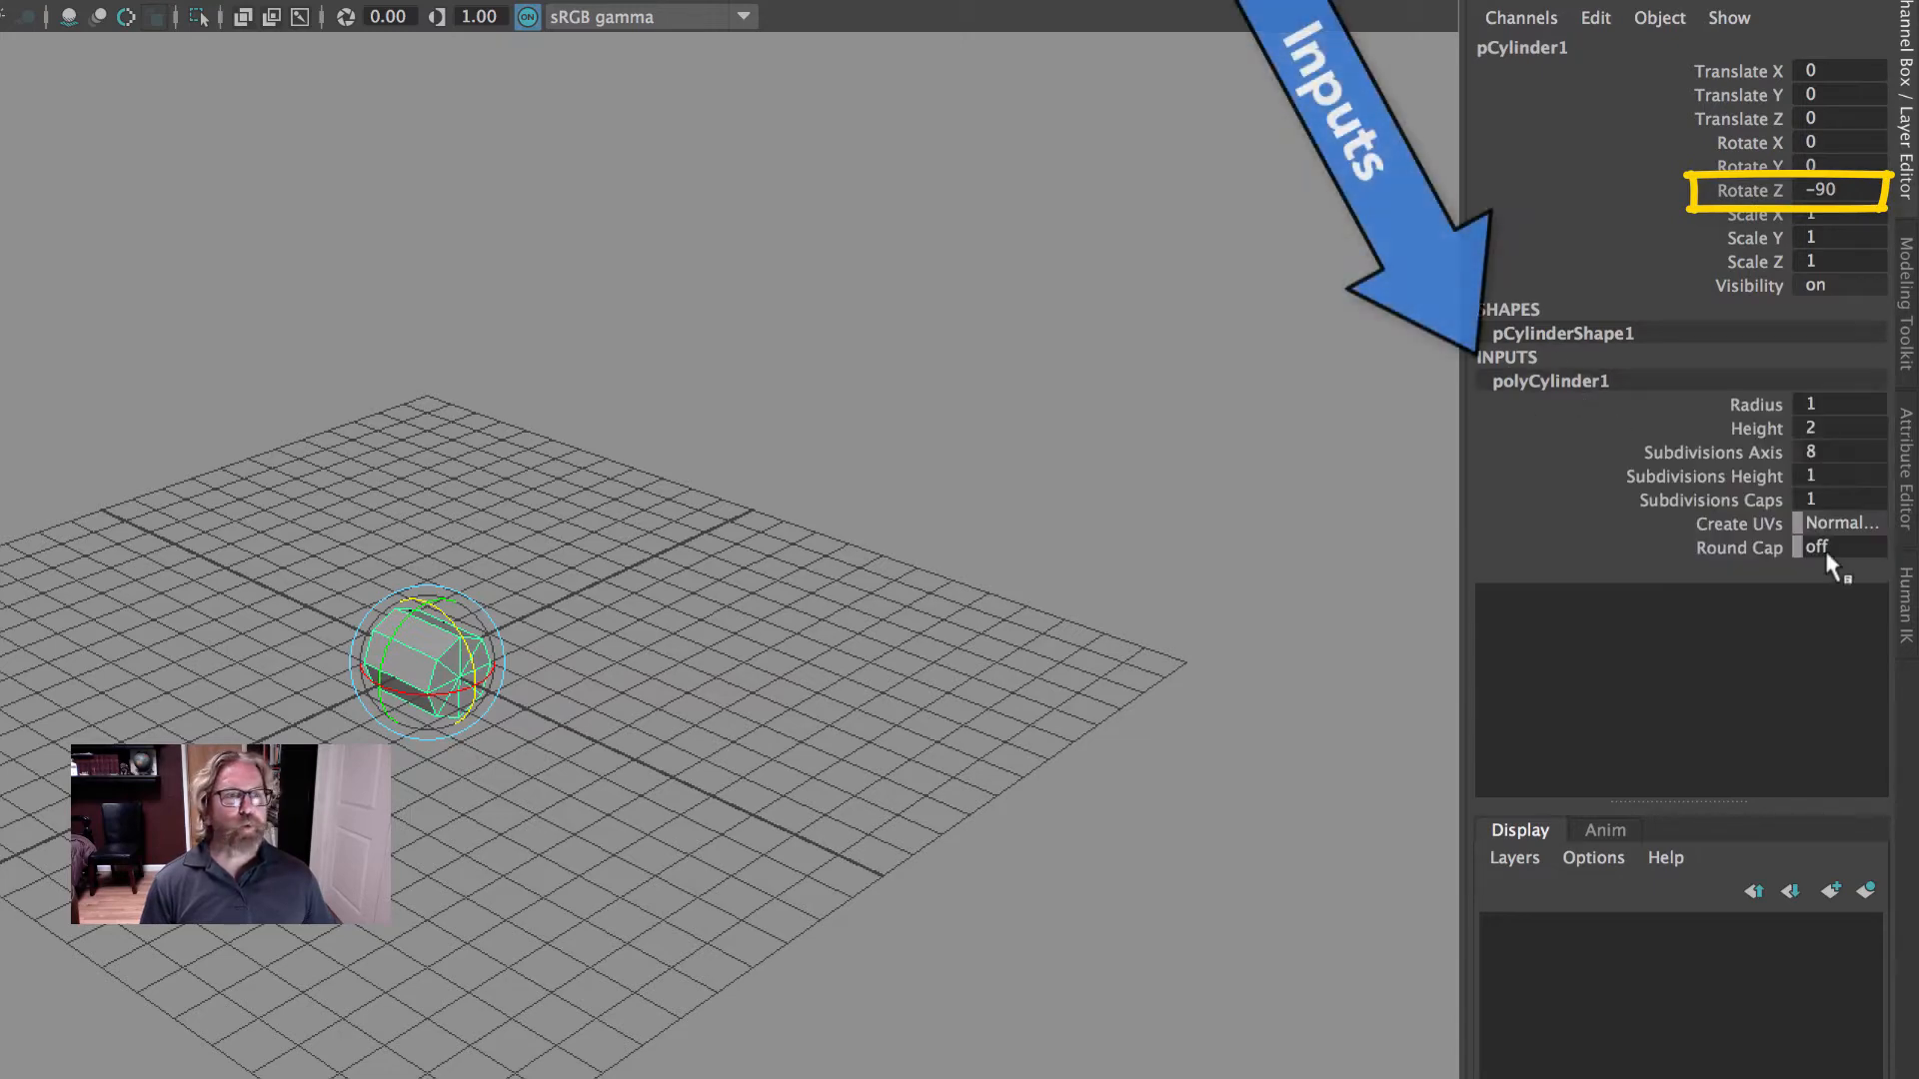
left_click(1838, 452)
type("12")
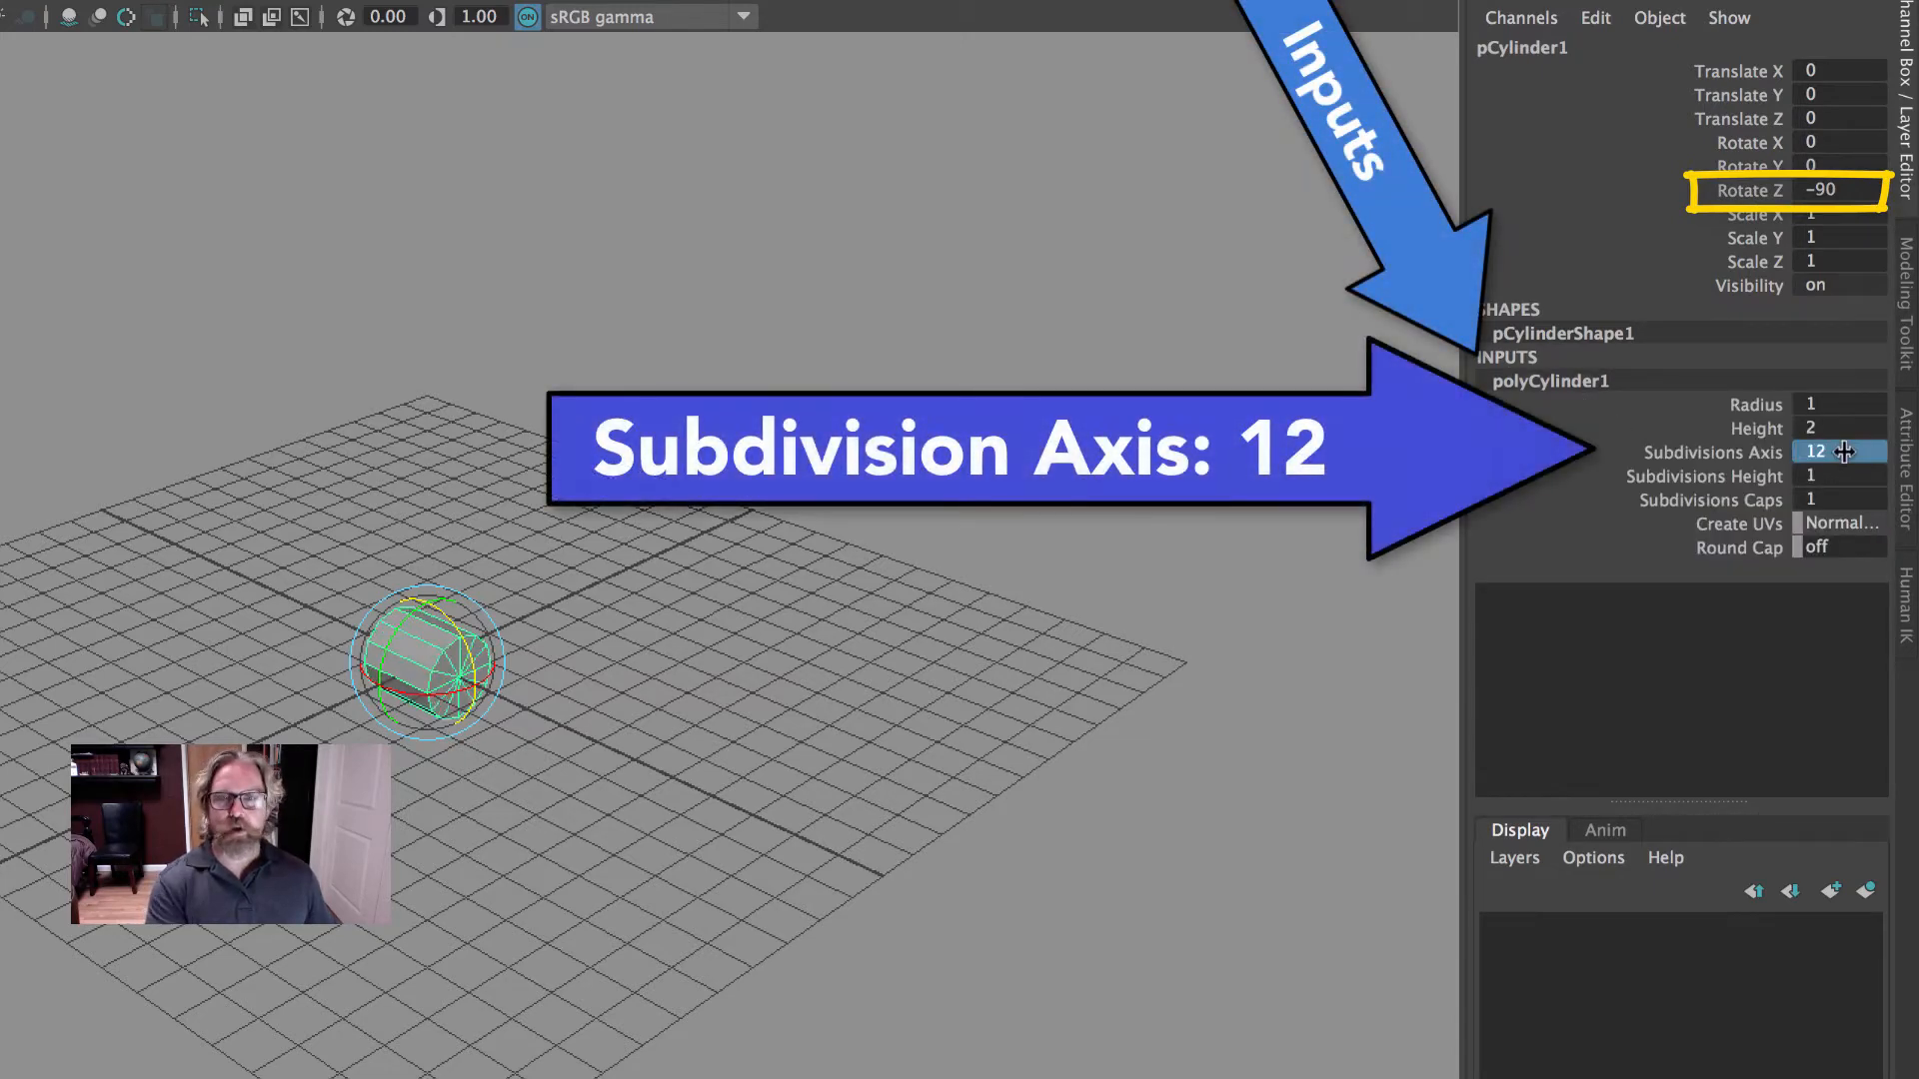
- Bevel the two edge loops around both ends of the cylinder
left_click_drag(918, 514, 796, 510, "alt")
right_click_drag(797, 510, 840, 564, "alt")
left_click_drag(839, 564, 765, 519, "alt")
right_click_drag(766, 519, 1435, 570, "alt")
middle_click_drag(929, 535, 844, 266, "alt")
left_click_drag(898, 364, 1002, 414, "alt")
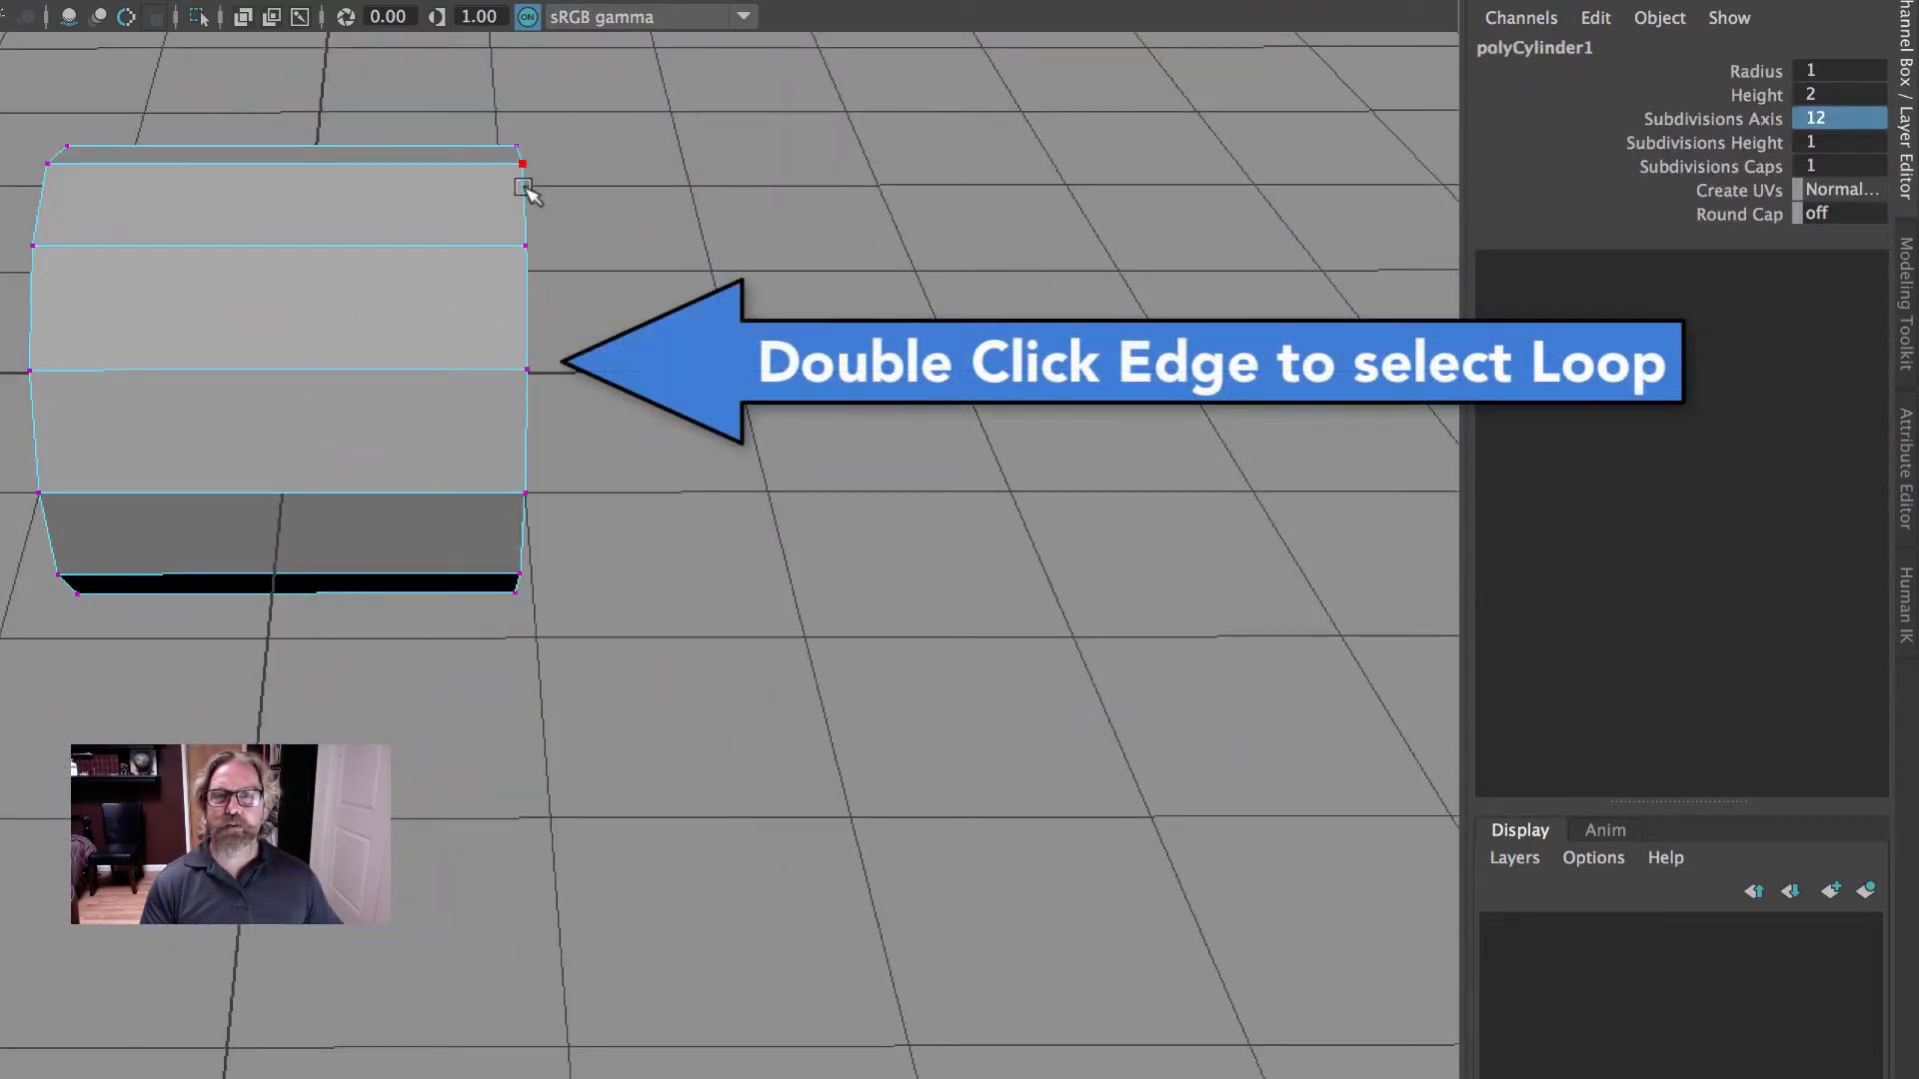
right_click(521, 190)
left_click(531, 138)
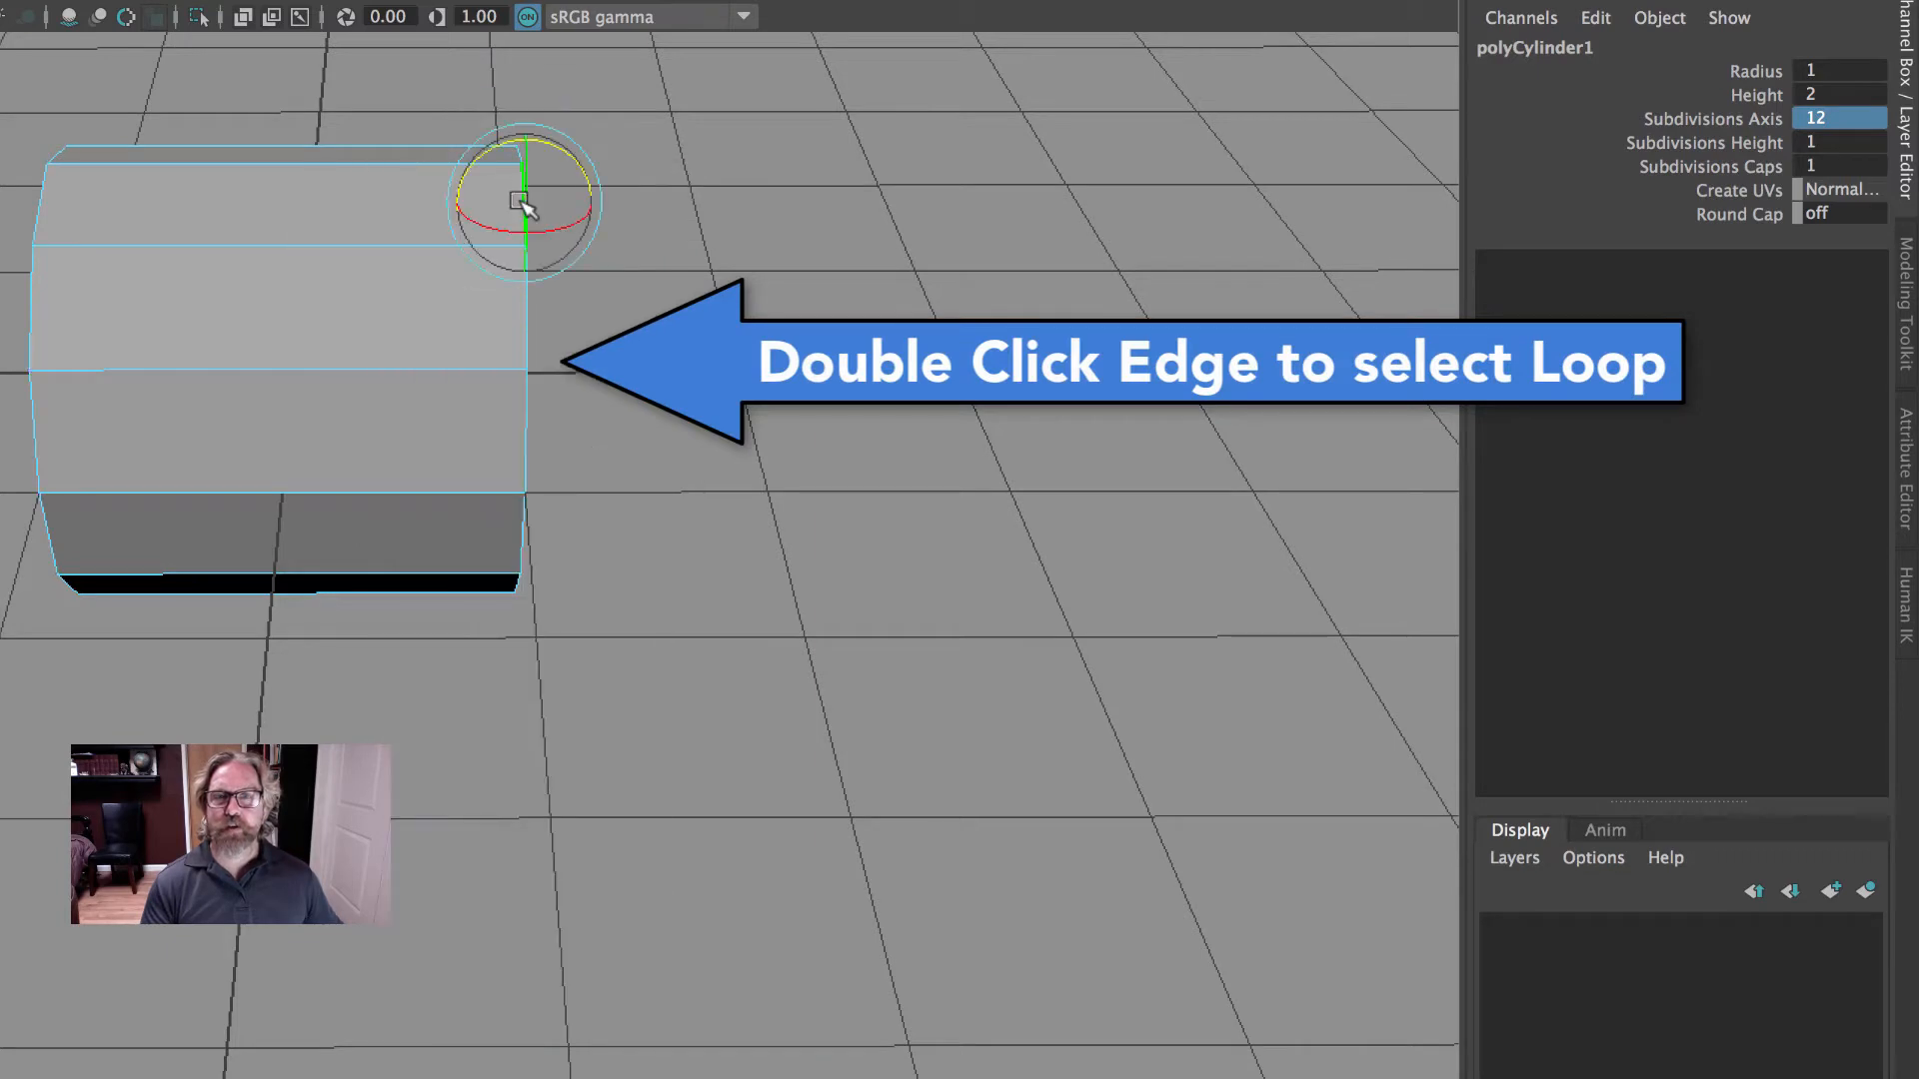
double_click(519, 199)
double_click(42, 193, "shift")
key("q")
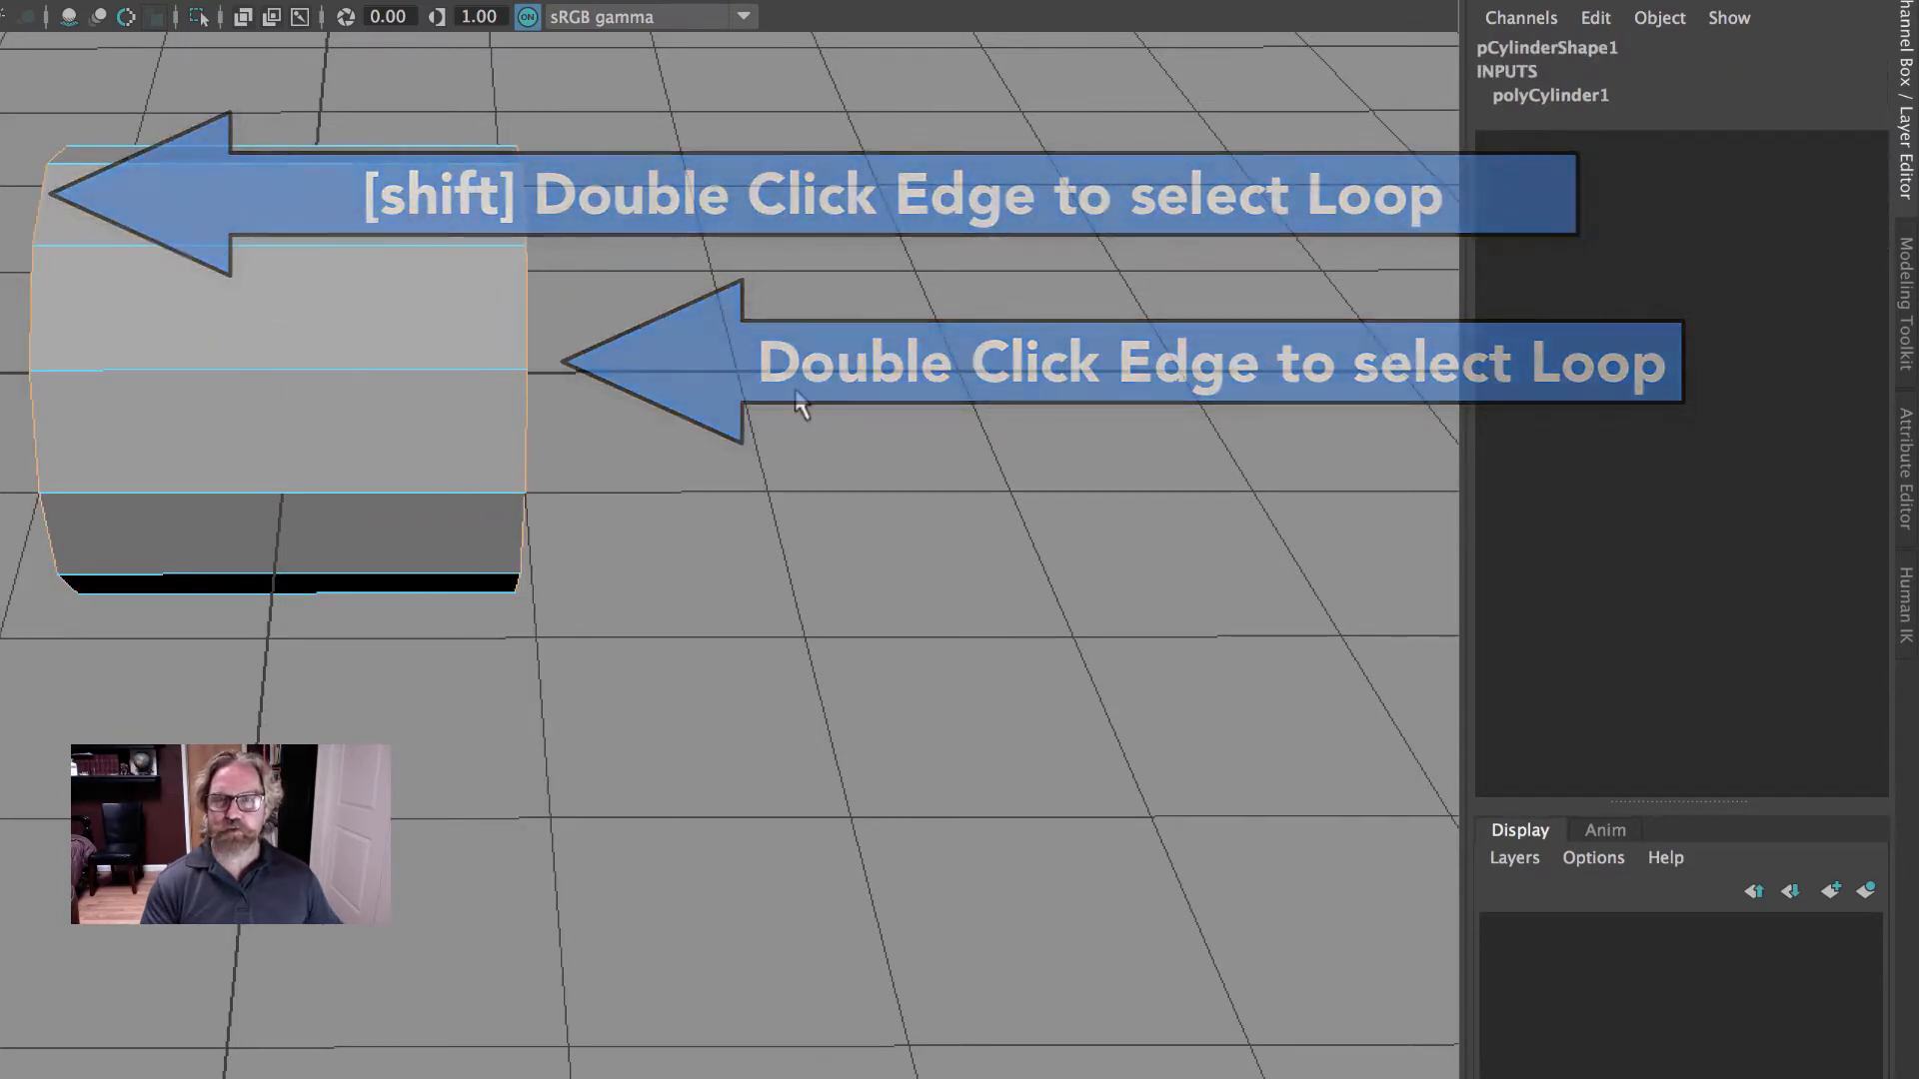
left_click_drag(800, 402, 565, 309, "alt")
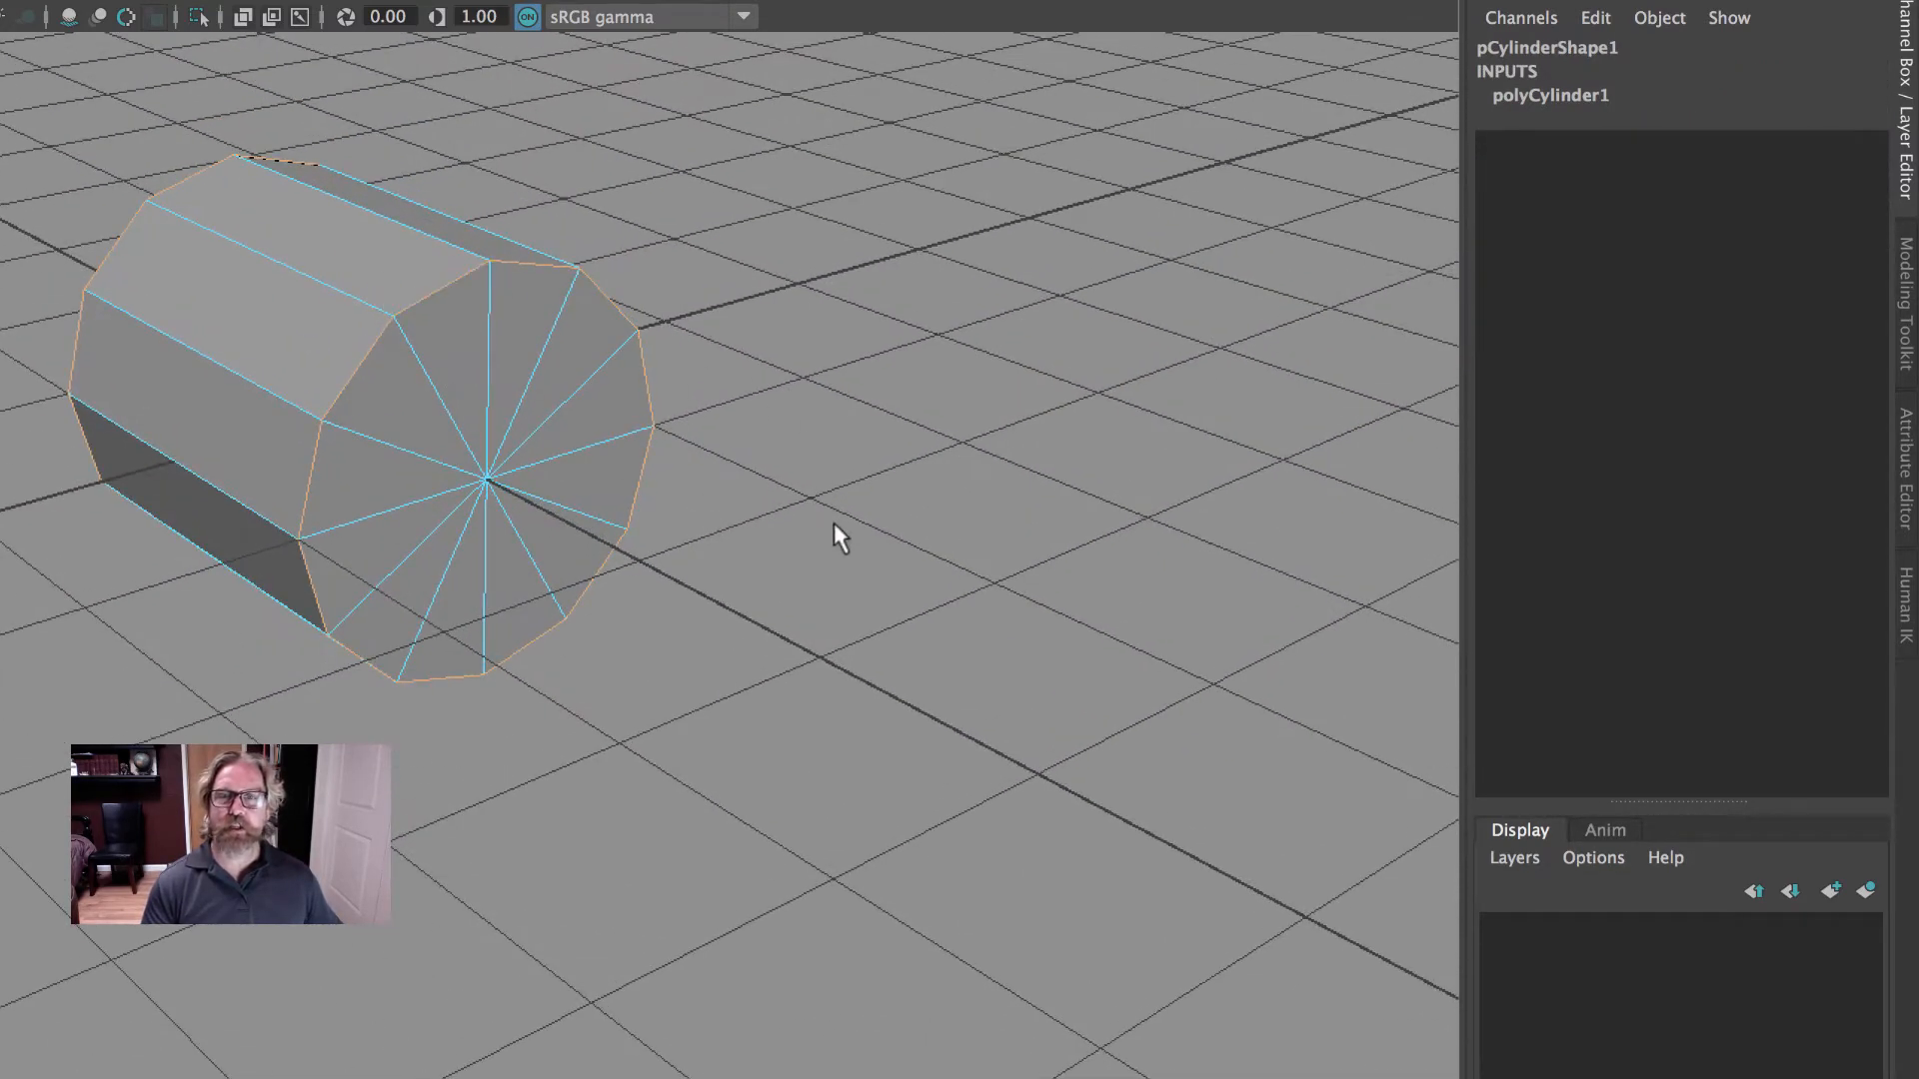
right_click_drag(834, 523, 959, 531, "alt")
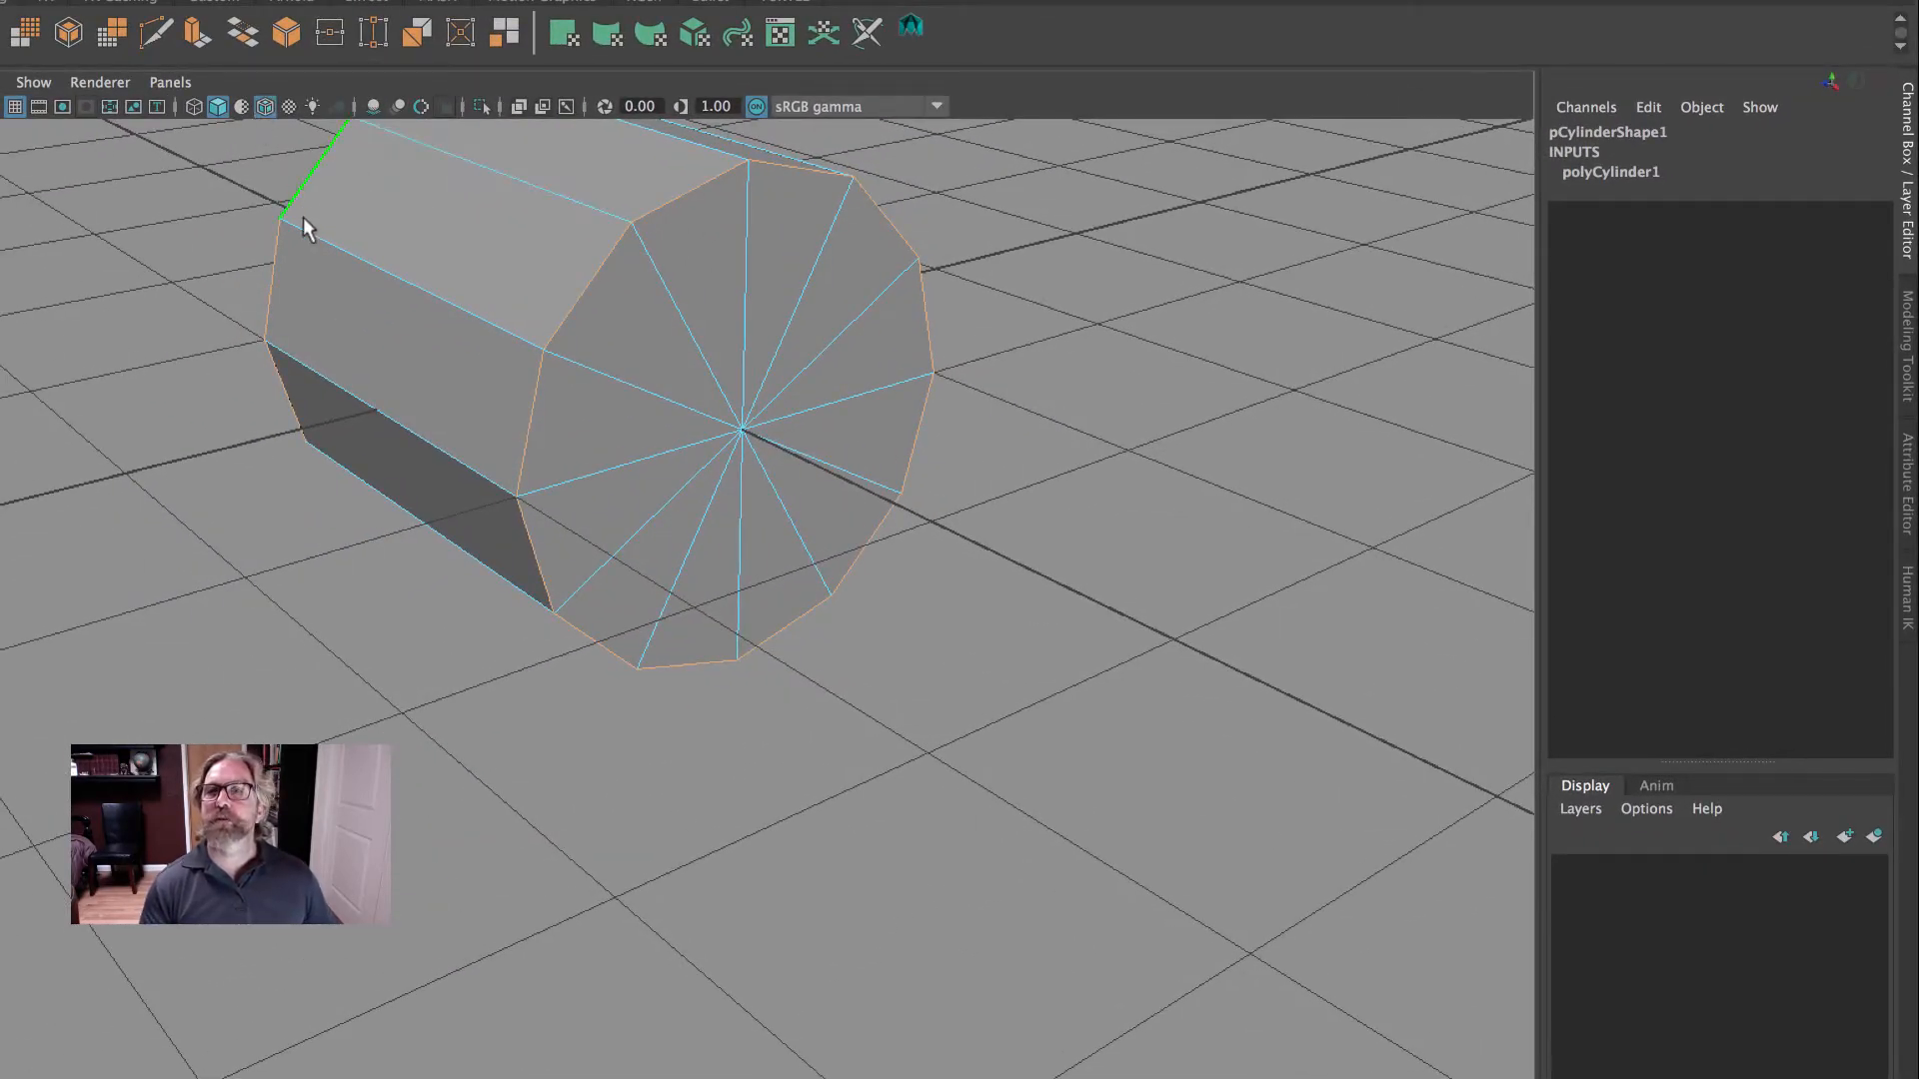
left_click_drag(302, 218, 576, 318, "alt")
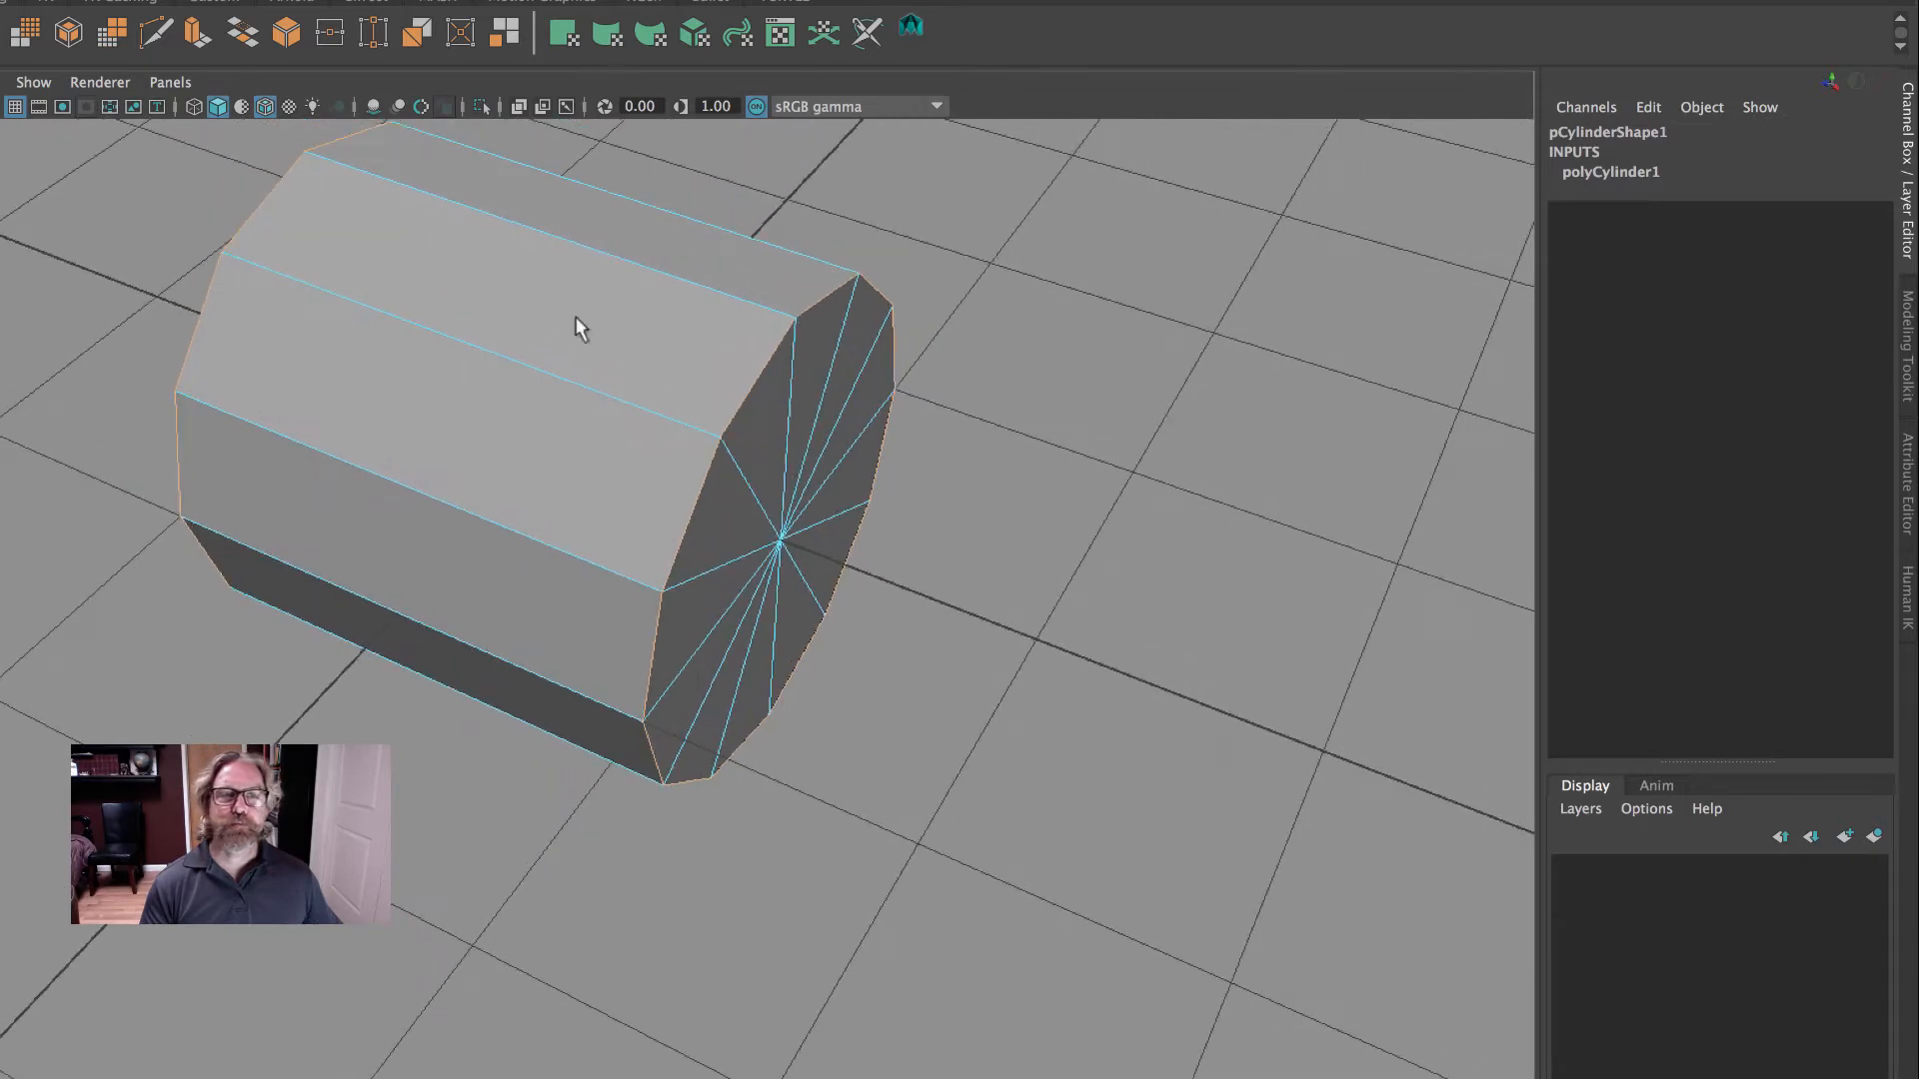
left_click(1909, 398)
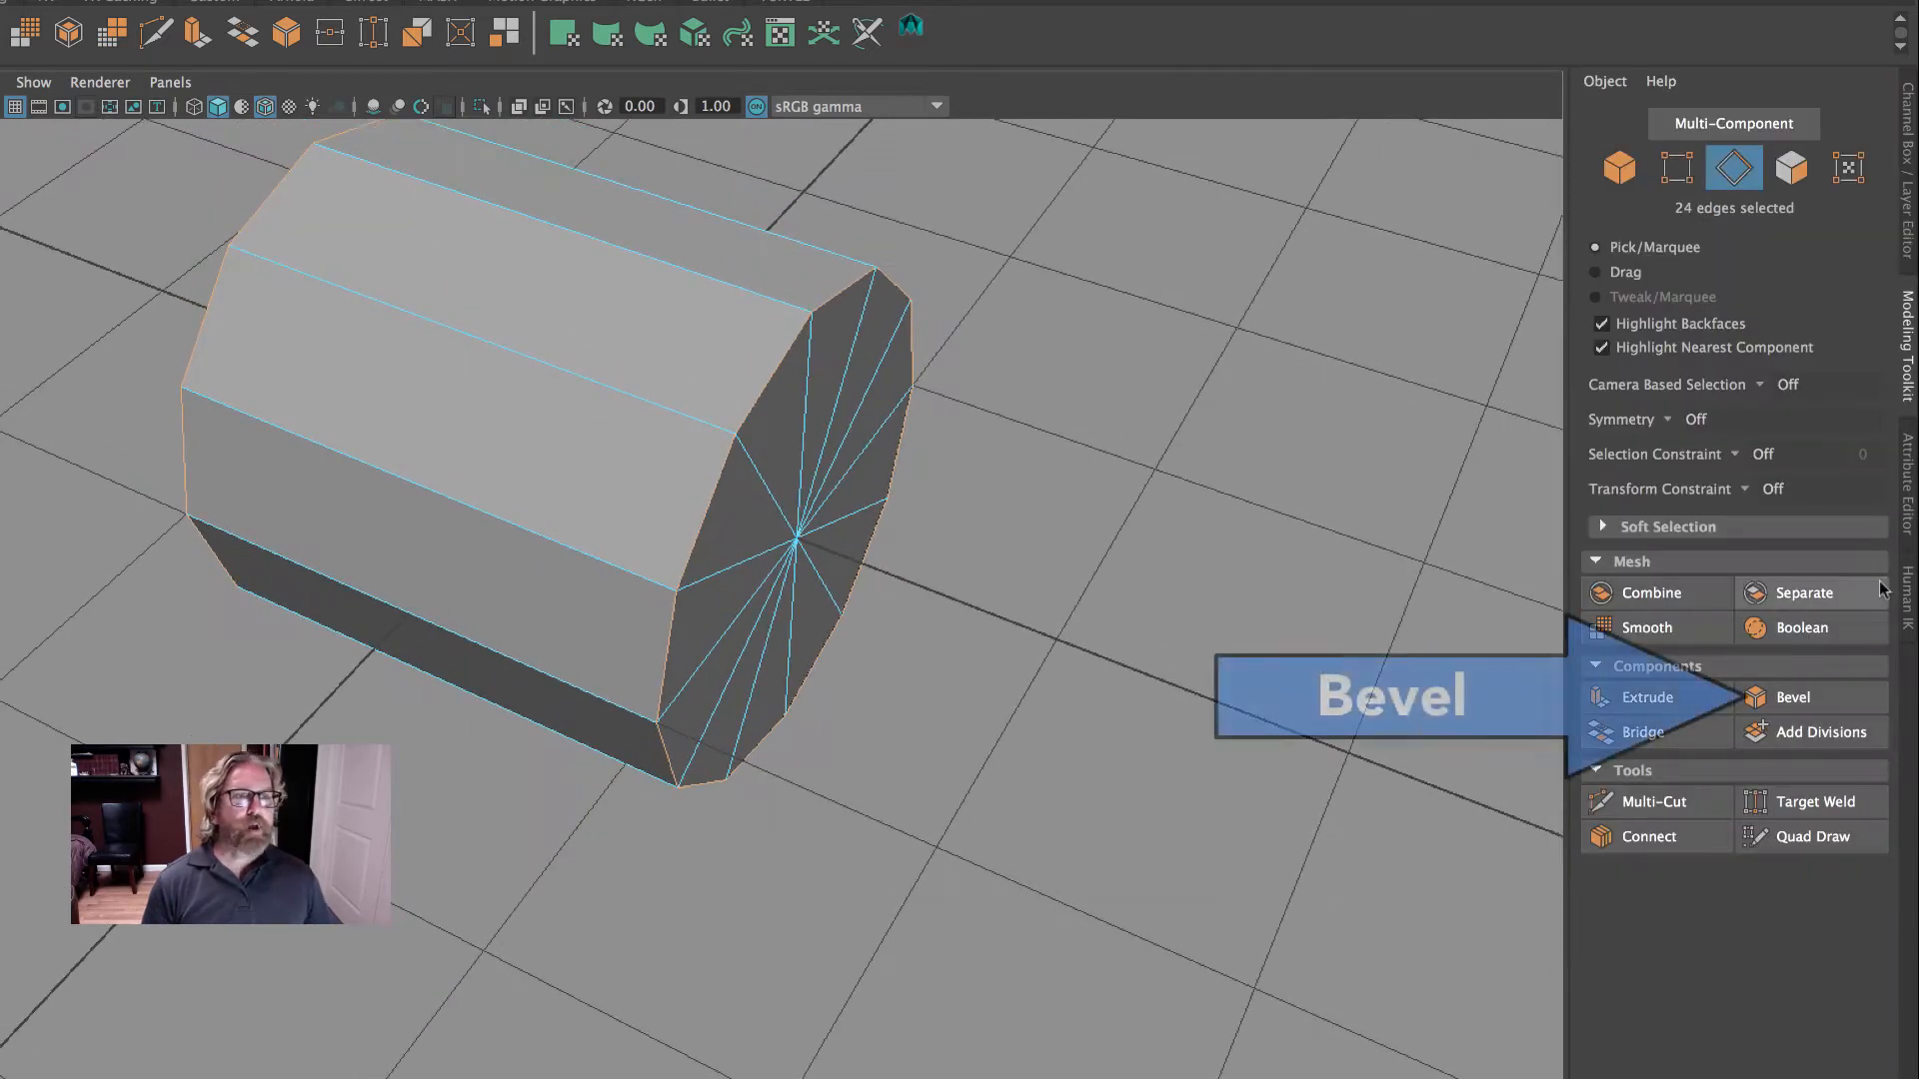
left_click(1793, 698)
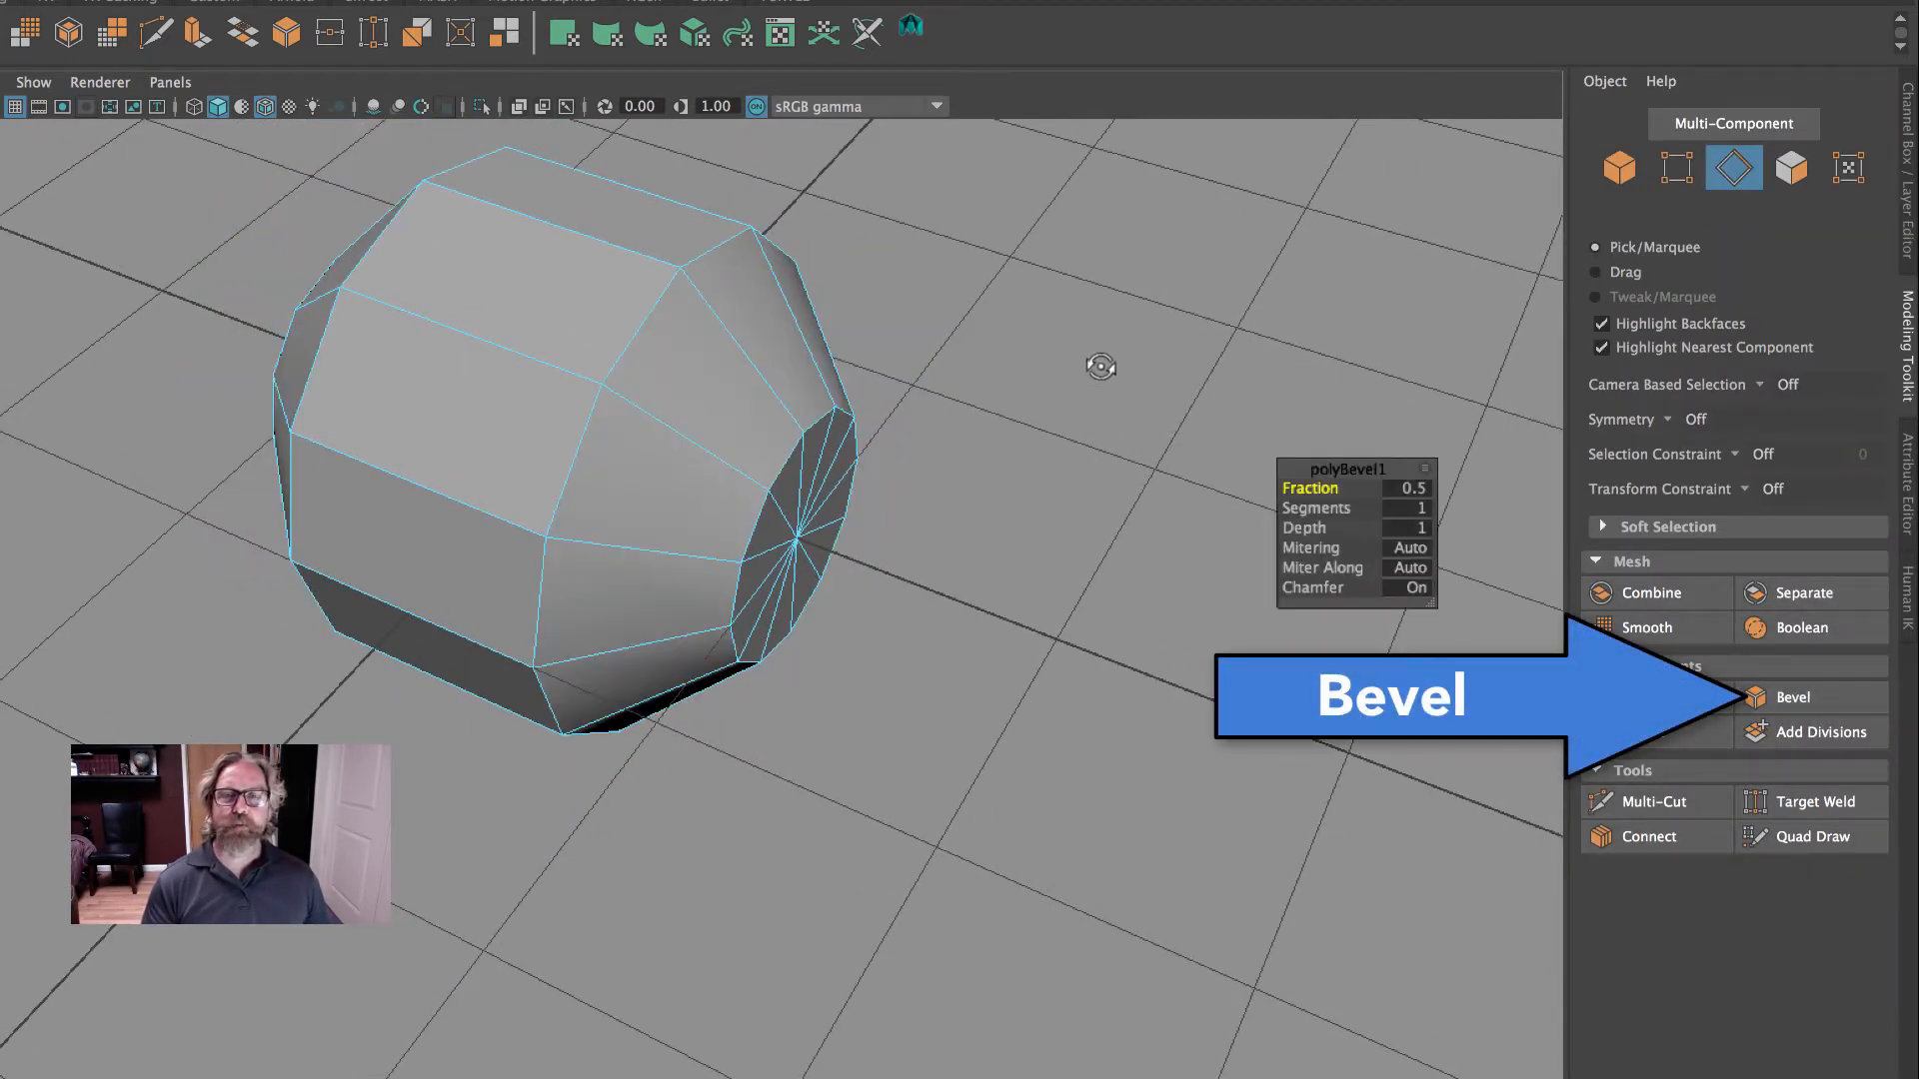
- Set the bevel's Fraction to 0.2 and its Segments to 2
left_click_drag(1101, 366, 1431, 483, "alt")
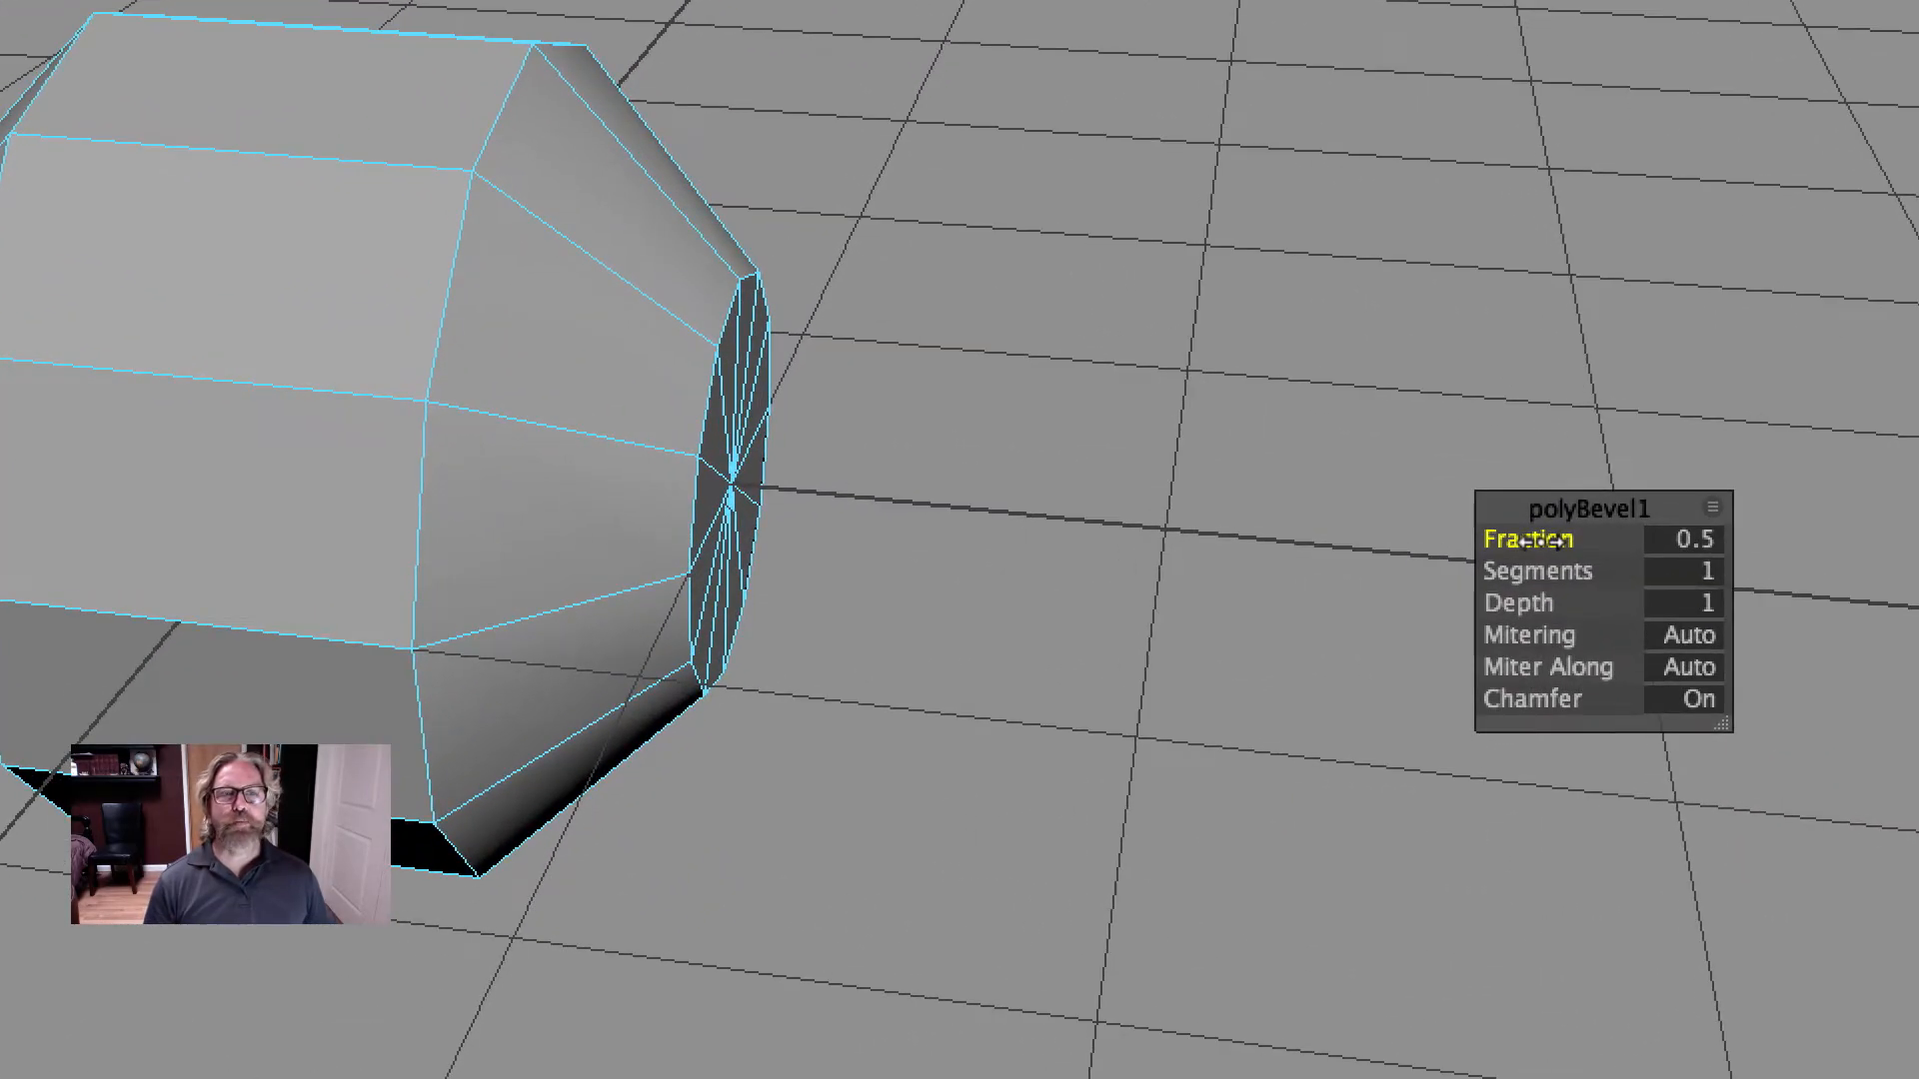
left_click_drag(1310, 488, 1312, 490)
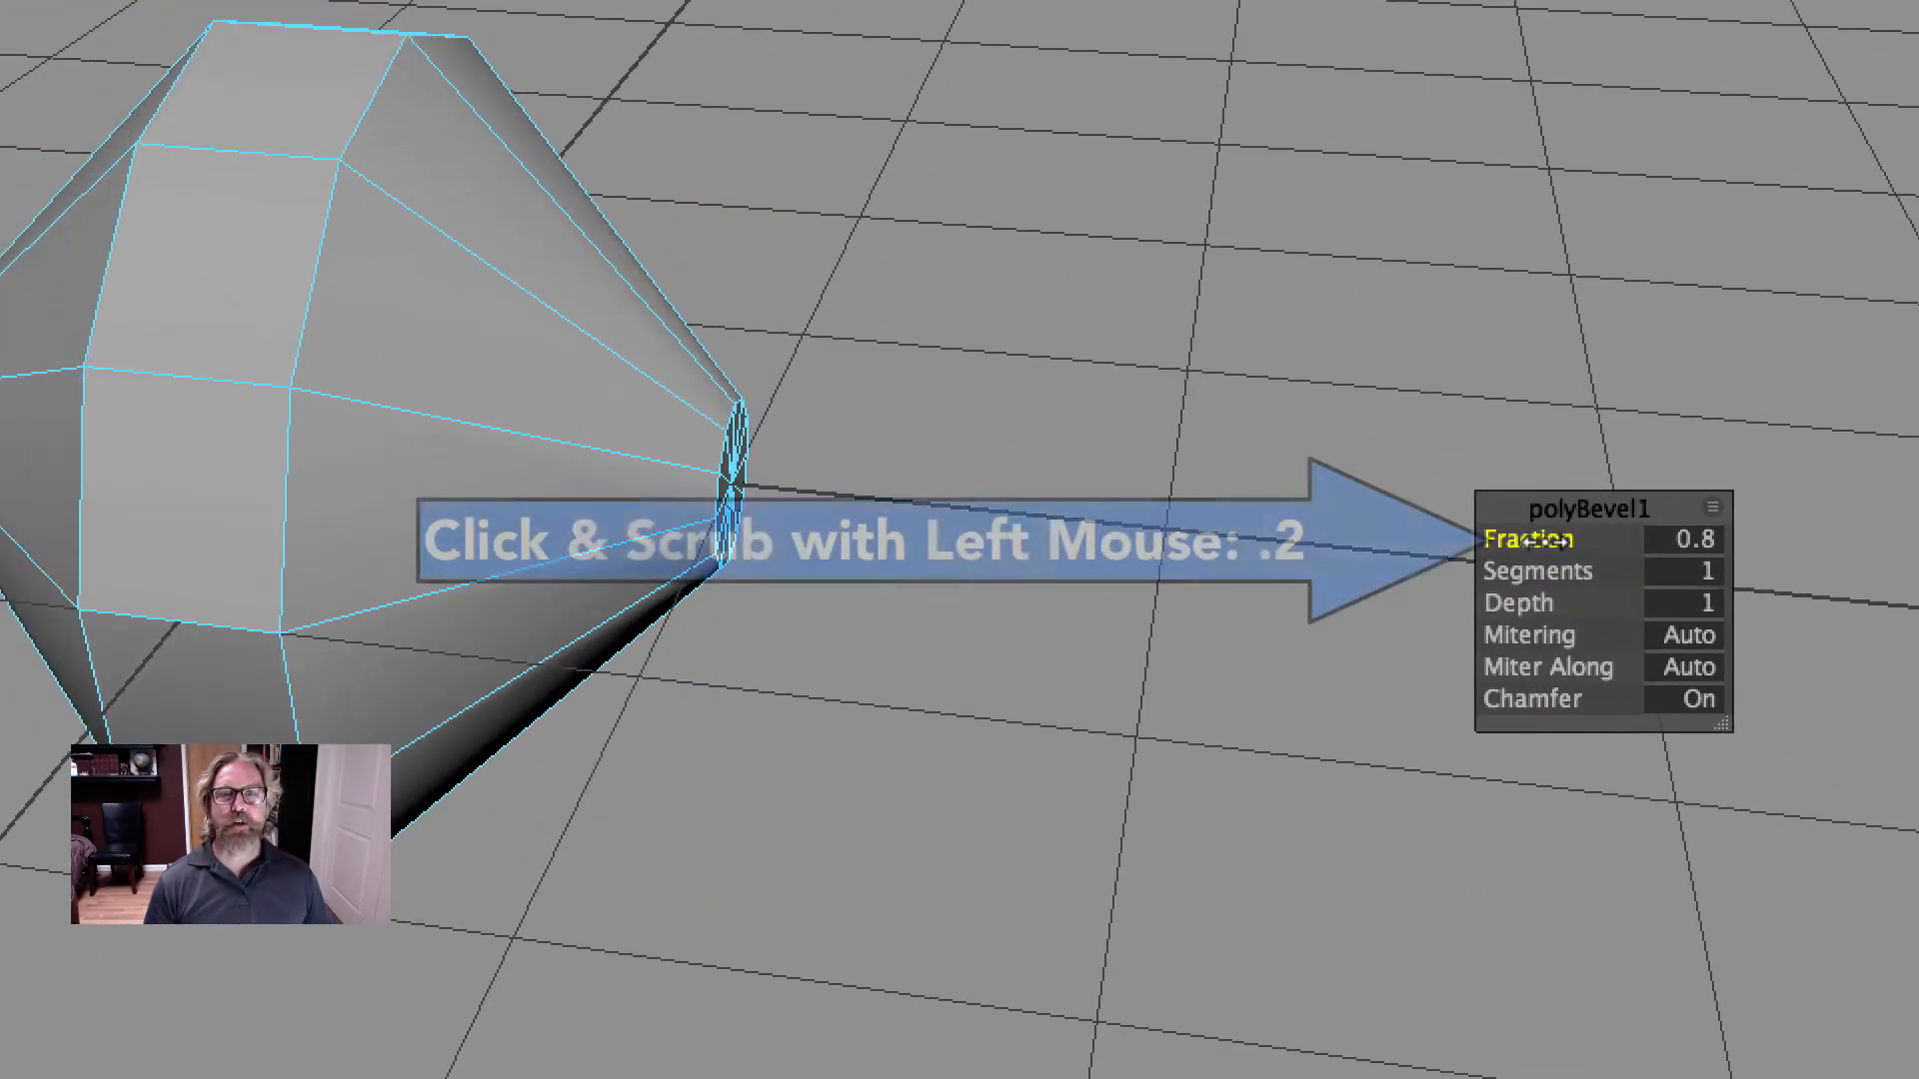
left_click_drag(1530, 540, 1587, 570)
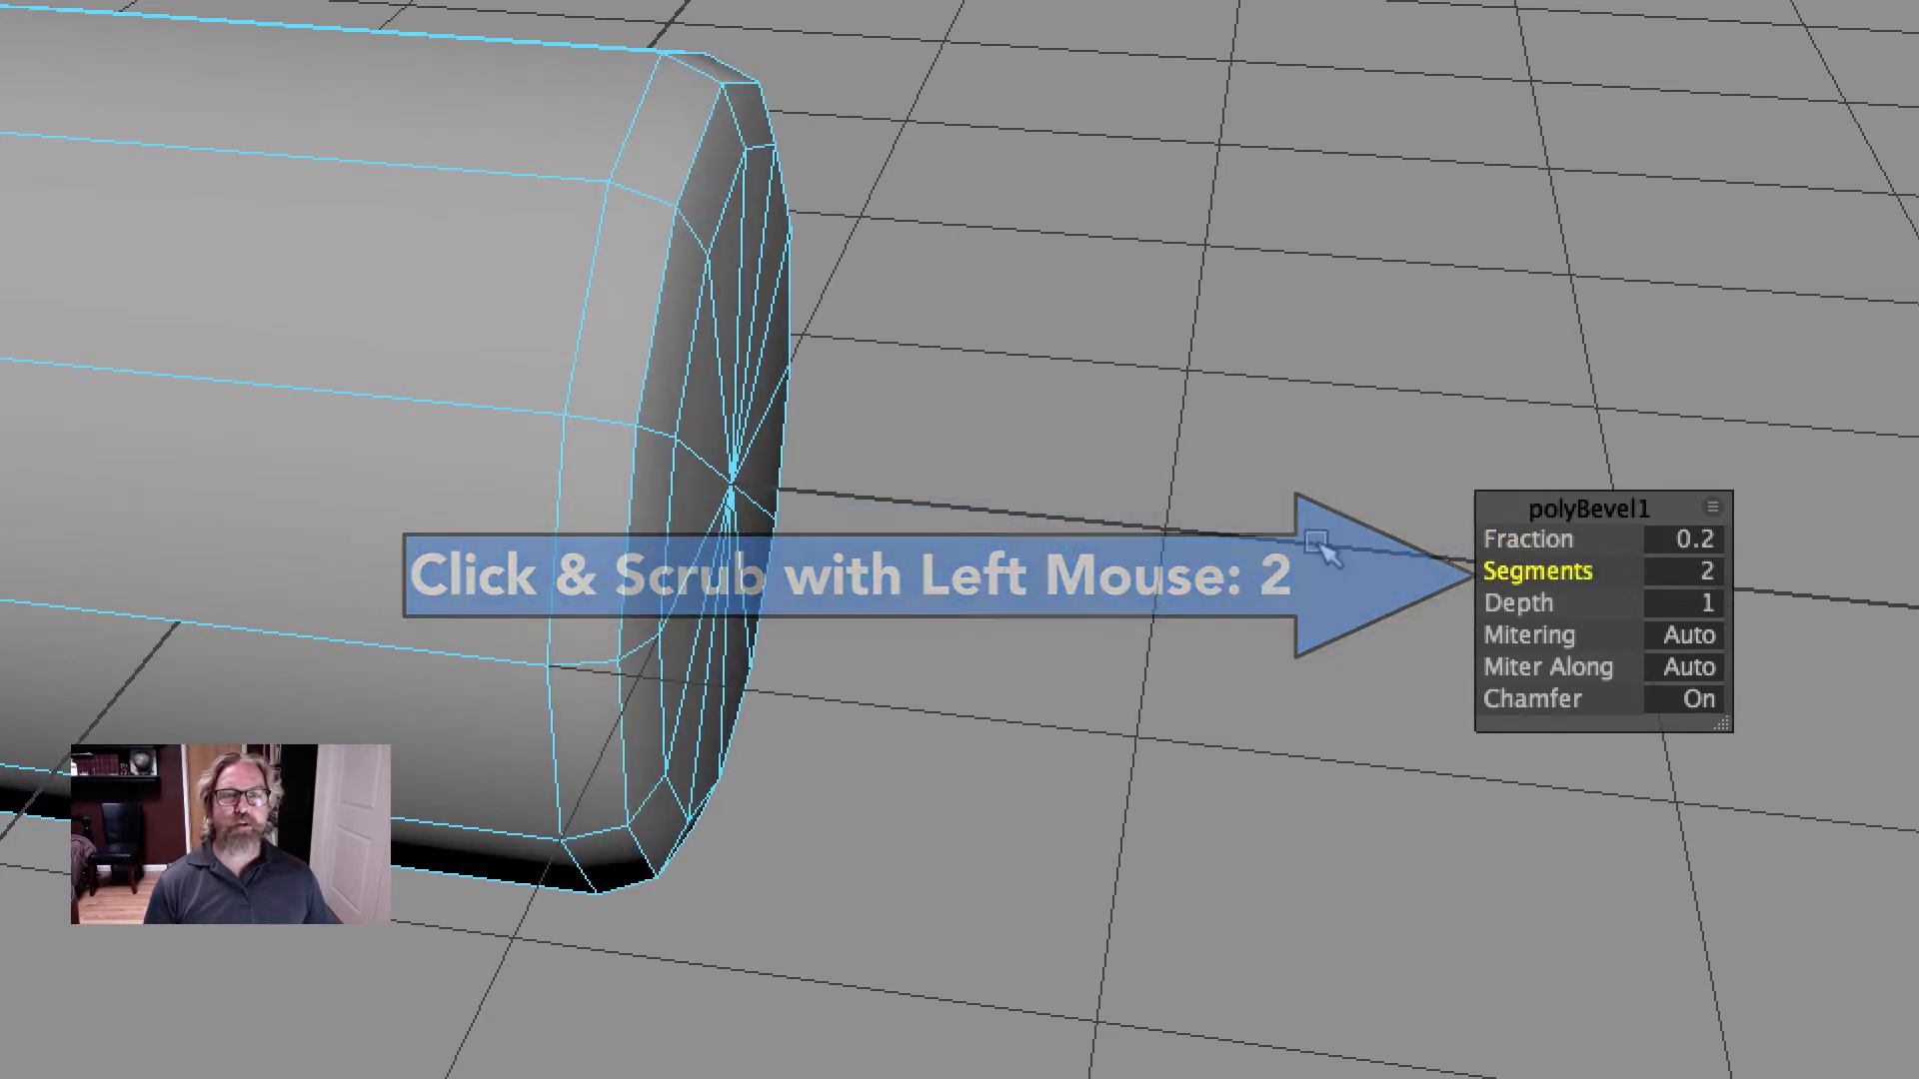
- Start an Extrude on the two adjacent side faces at the underside of the cylinder
left_click_drag(1166, 416, 1080, 415, "alt")
left_click_drag(807, 293, 766, 322, "alt")
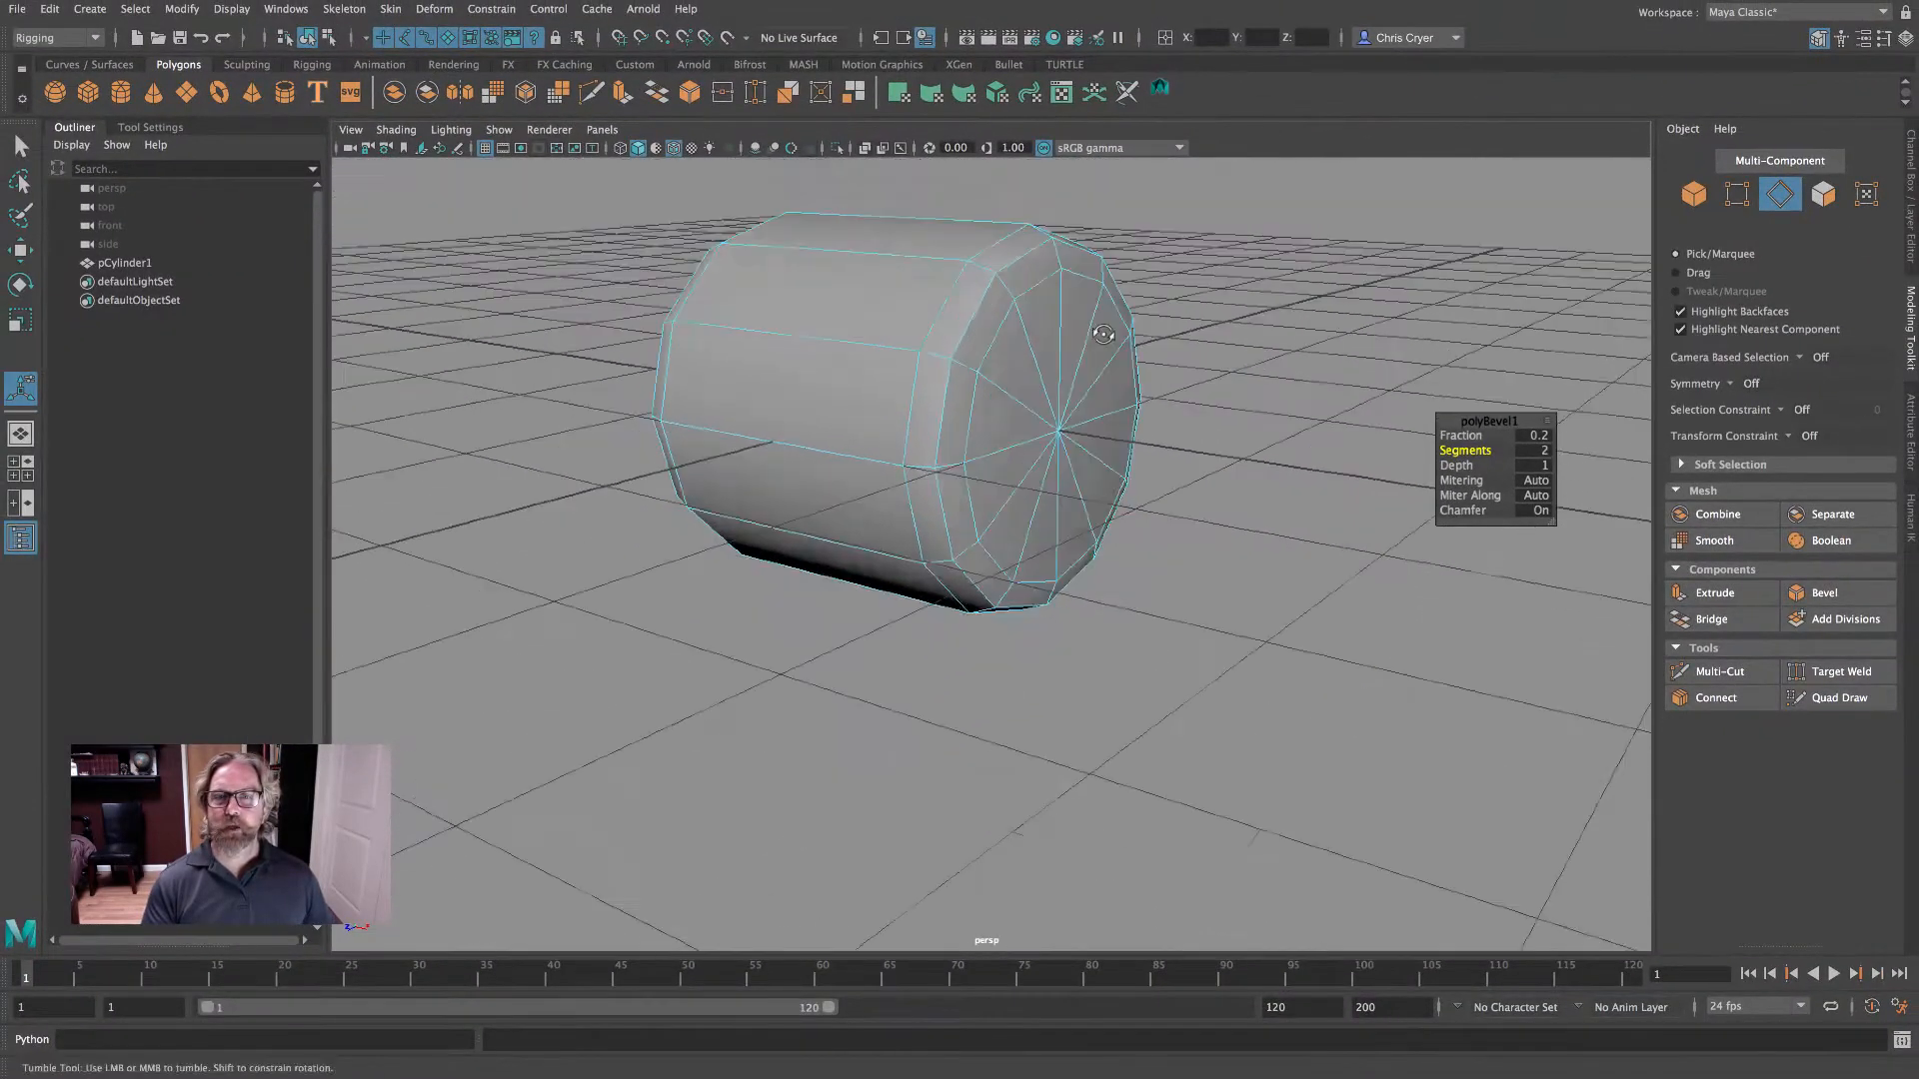
left_click_drag(1103, 334, 1007, 350, "alt")
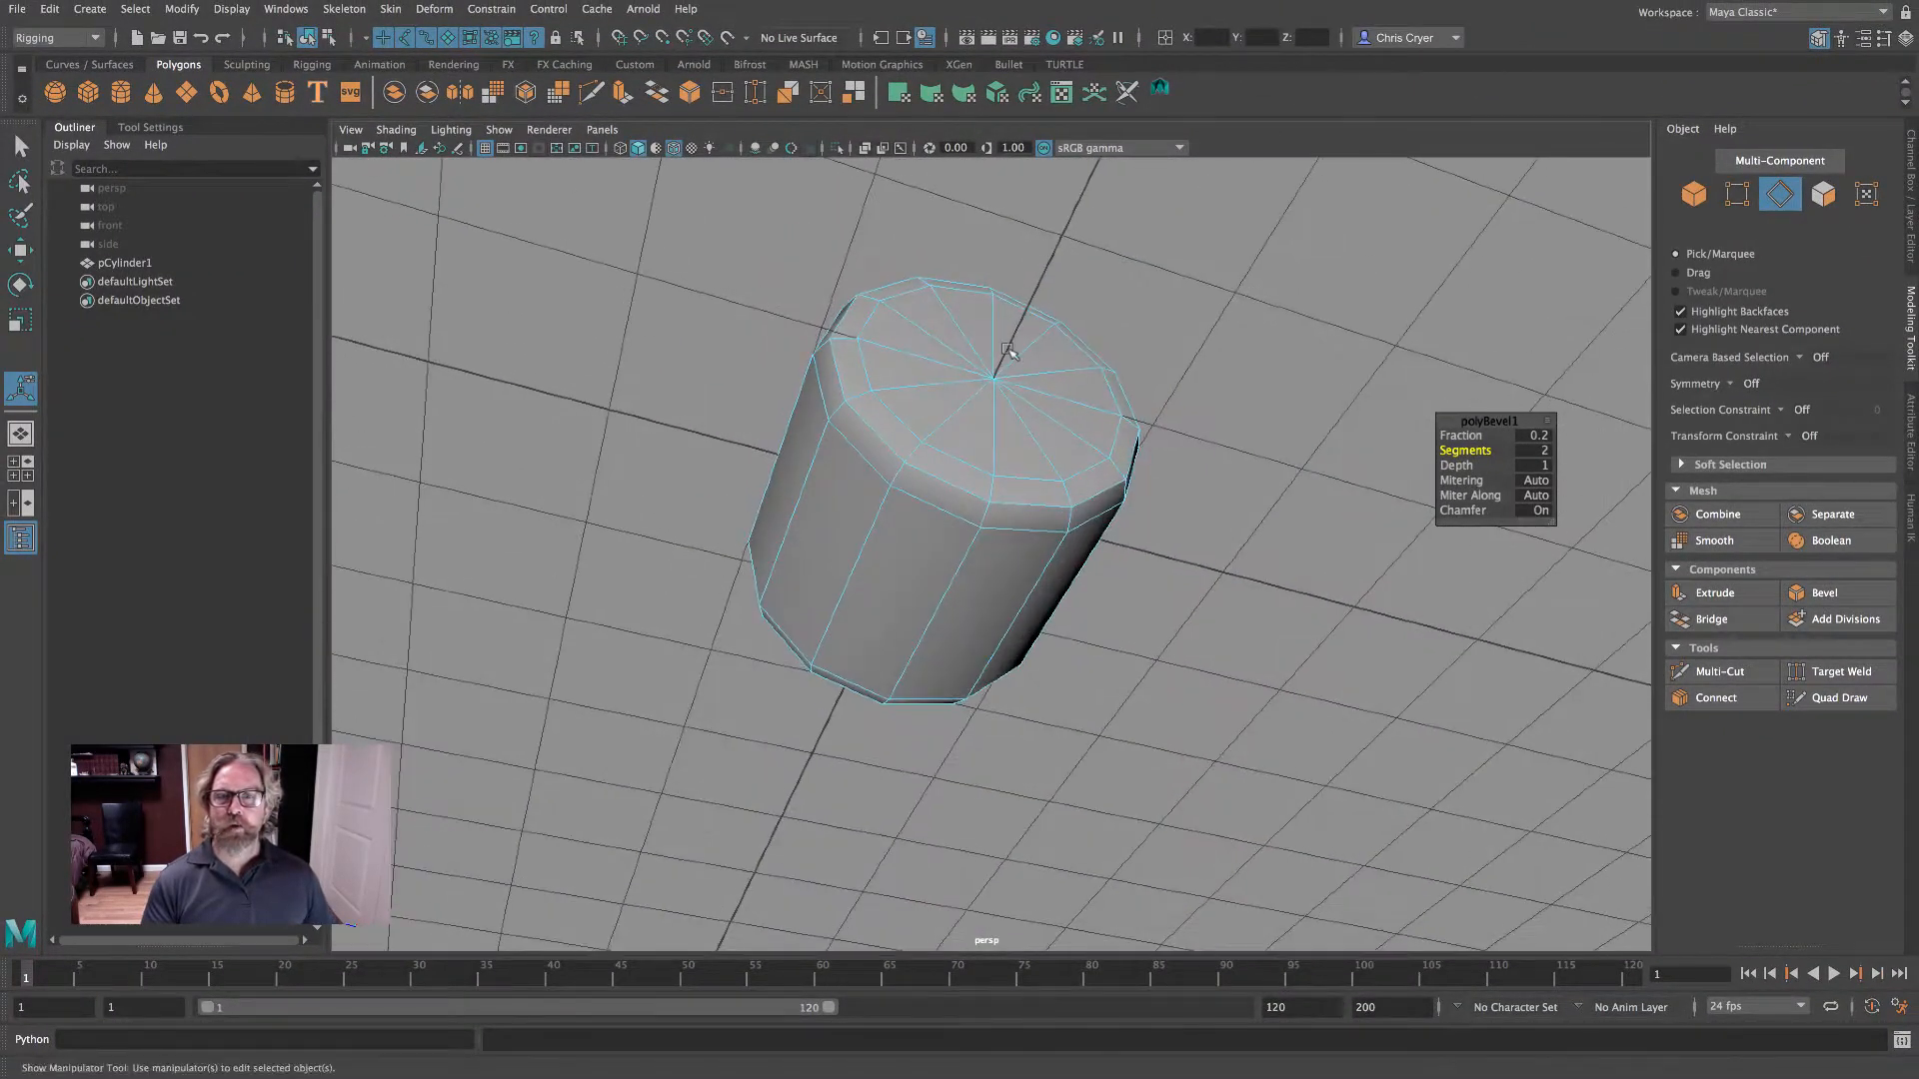
right_click(950, 538)
left_click(925, 565)
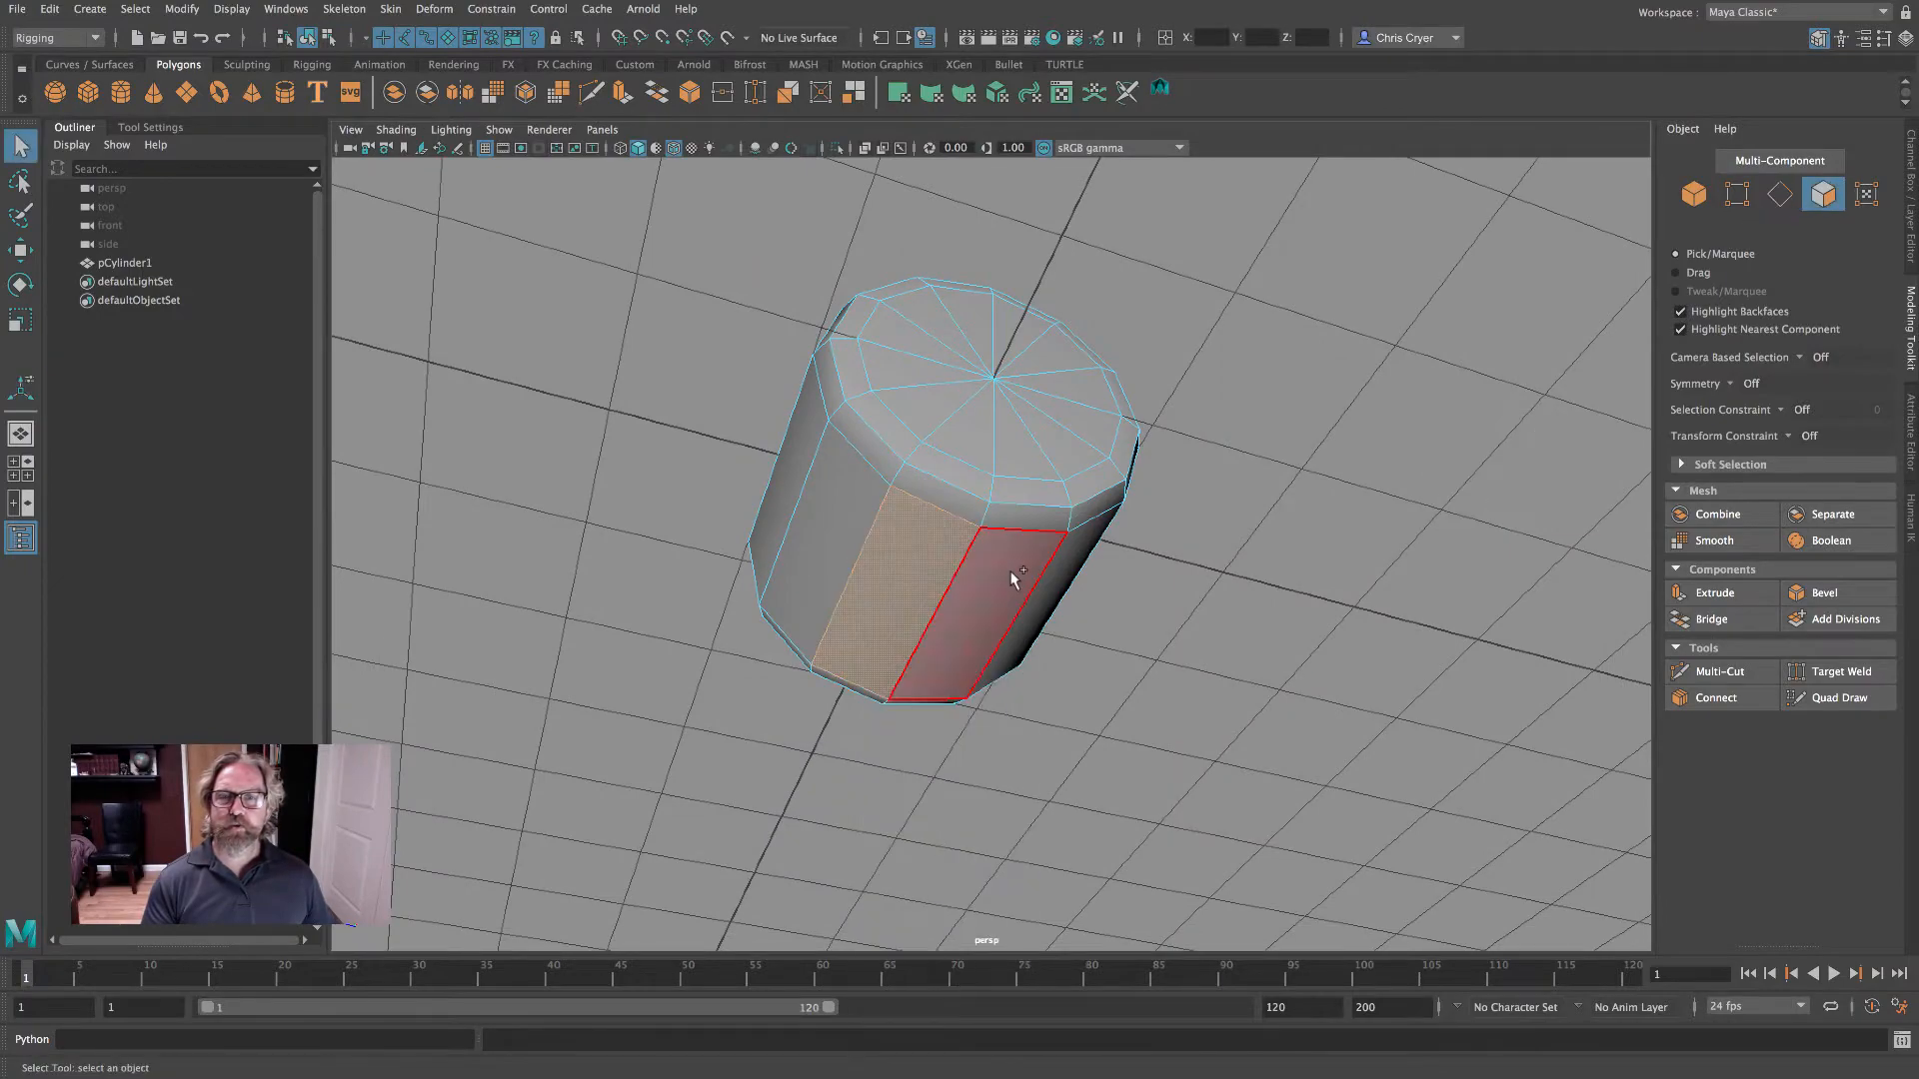
left_click_drag(1101, 549, 1262, 527, "alt")
middle_click_drag(1262, 527, 1276, 467, "alt")
right_click_drag(1276, 467, 959, 462, "alt")
left_click_drag(959, 463, 755, 353, "alt")
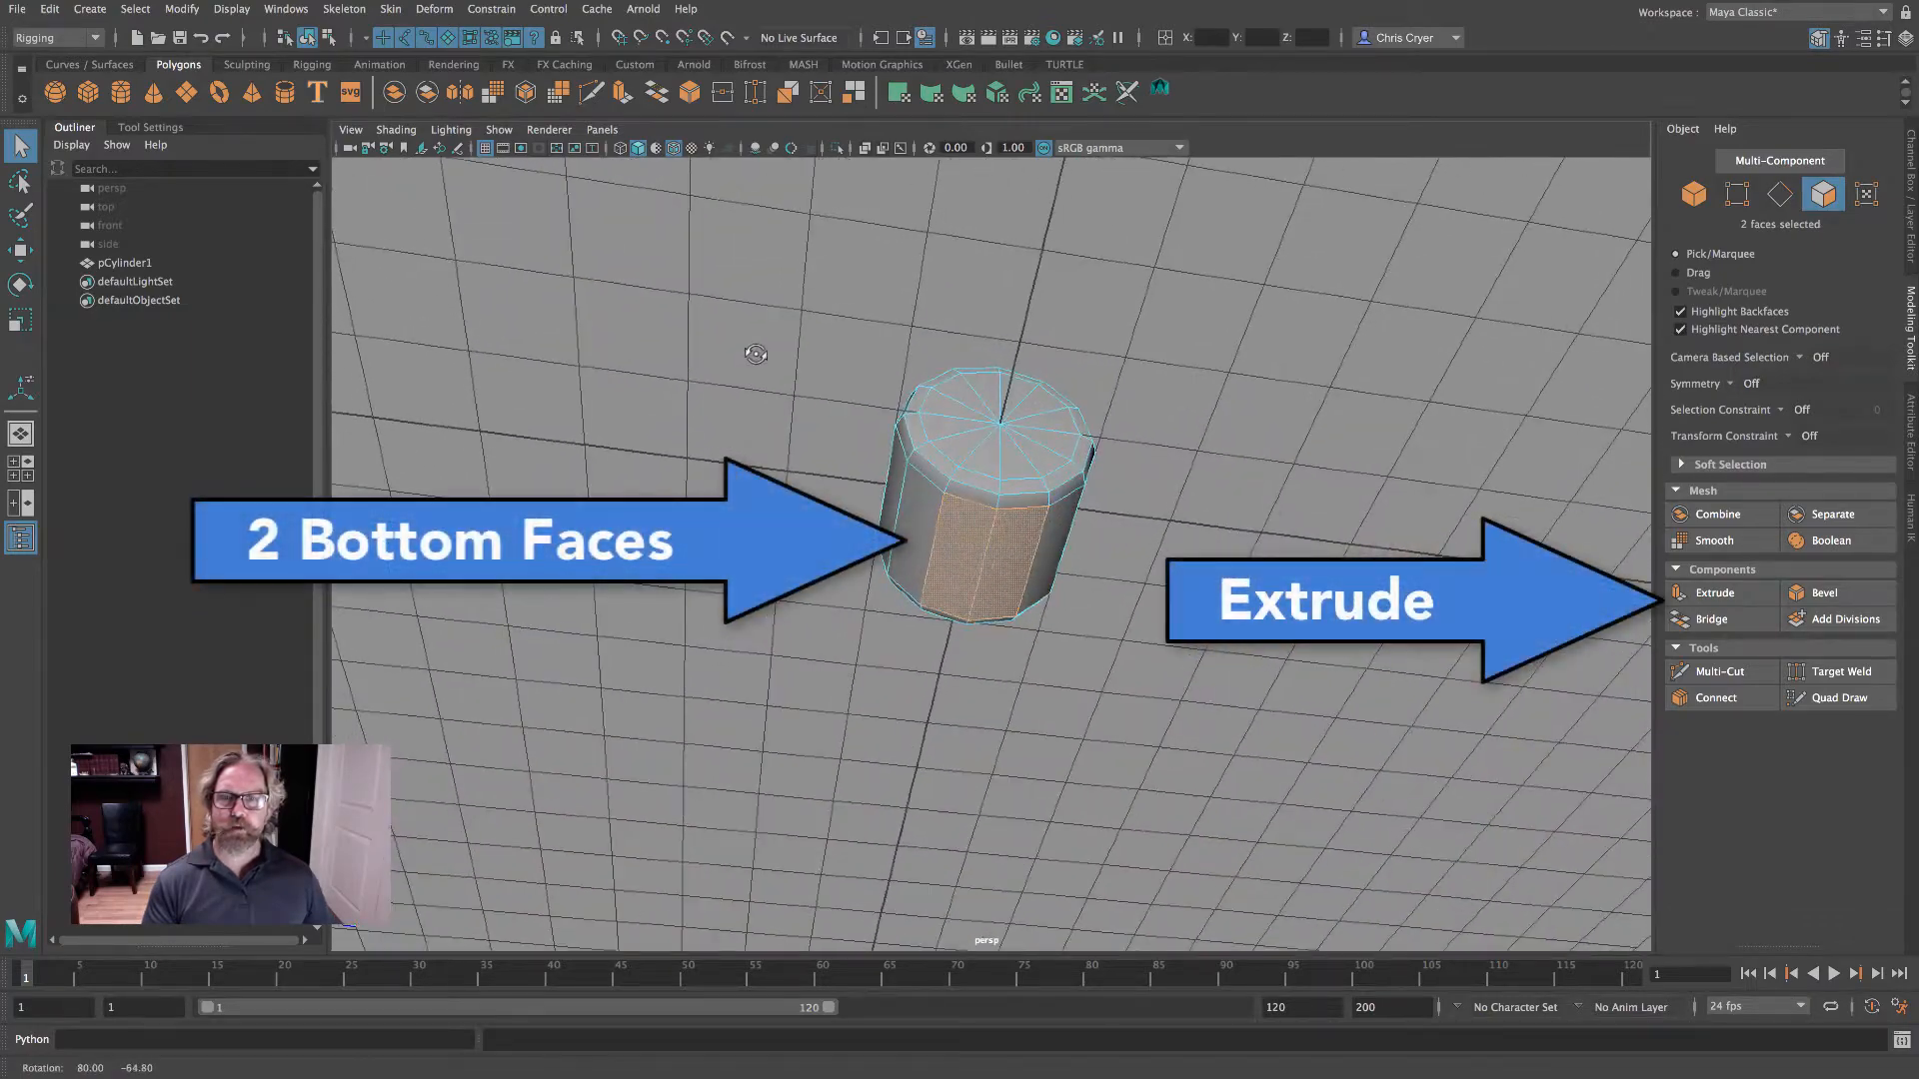
left_click(1715, 593)
left_click_drag(1267, 533, 1334, 631, "alt")
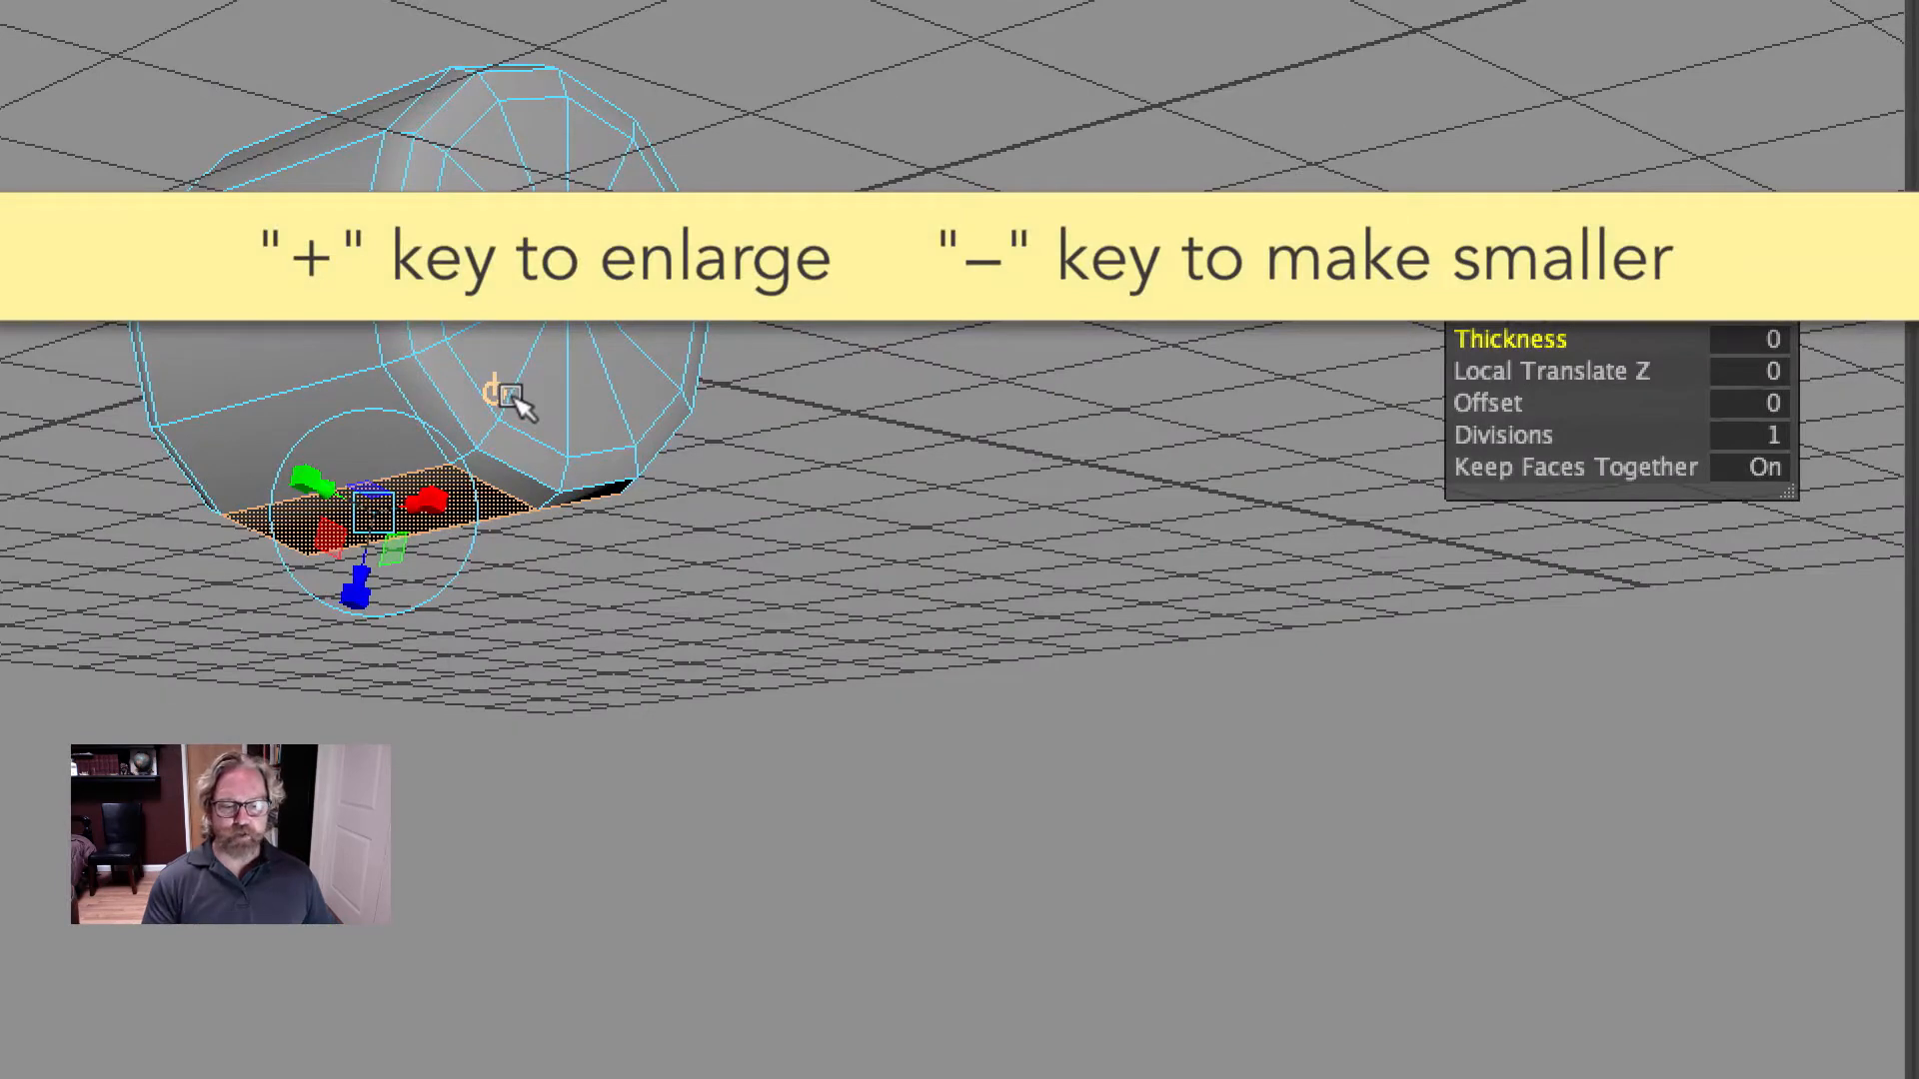
- Try different sizes for the extrude manipulator, ending with it enlarged
key("plus")
key("plus")
key("minus")
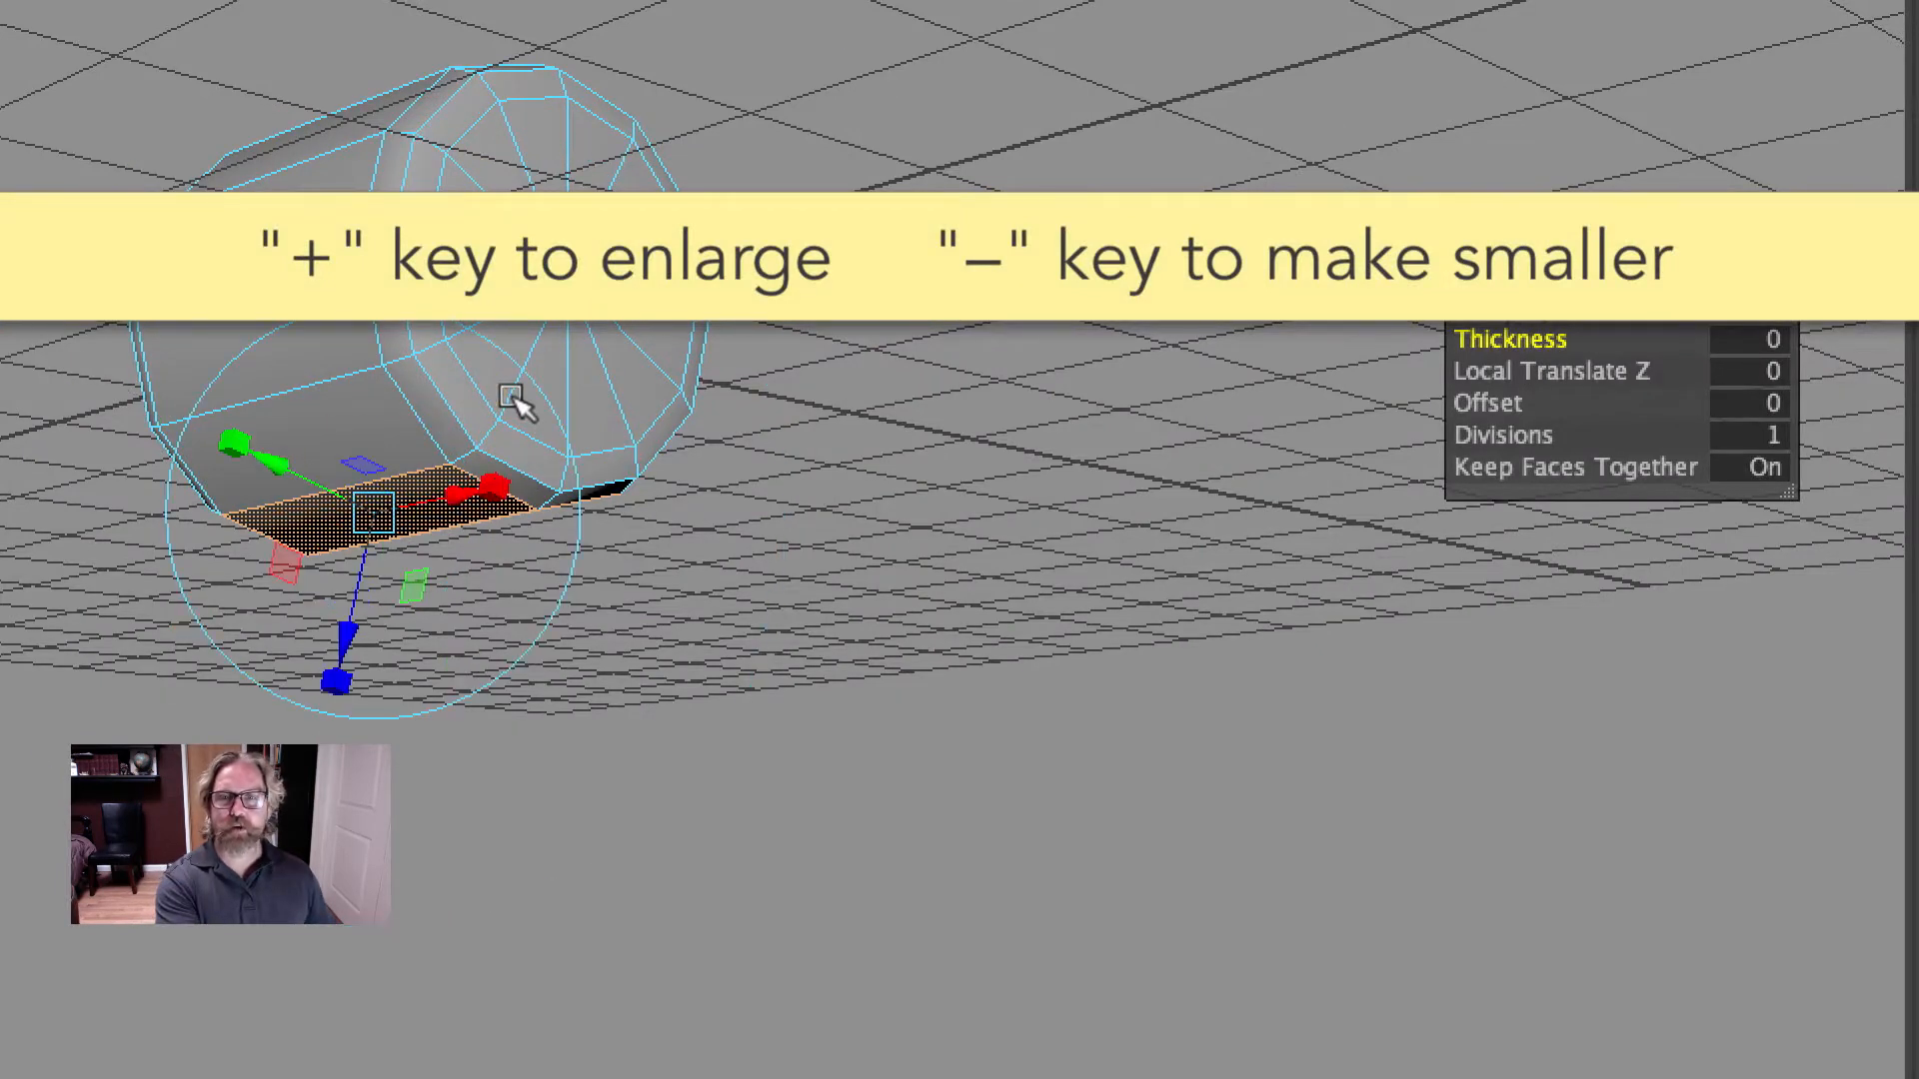
key("plus")
key("minus")
key("minus")
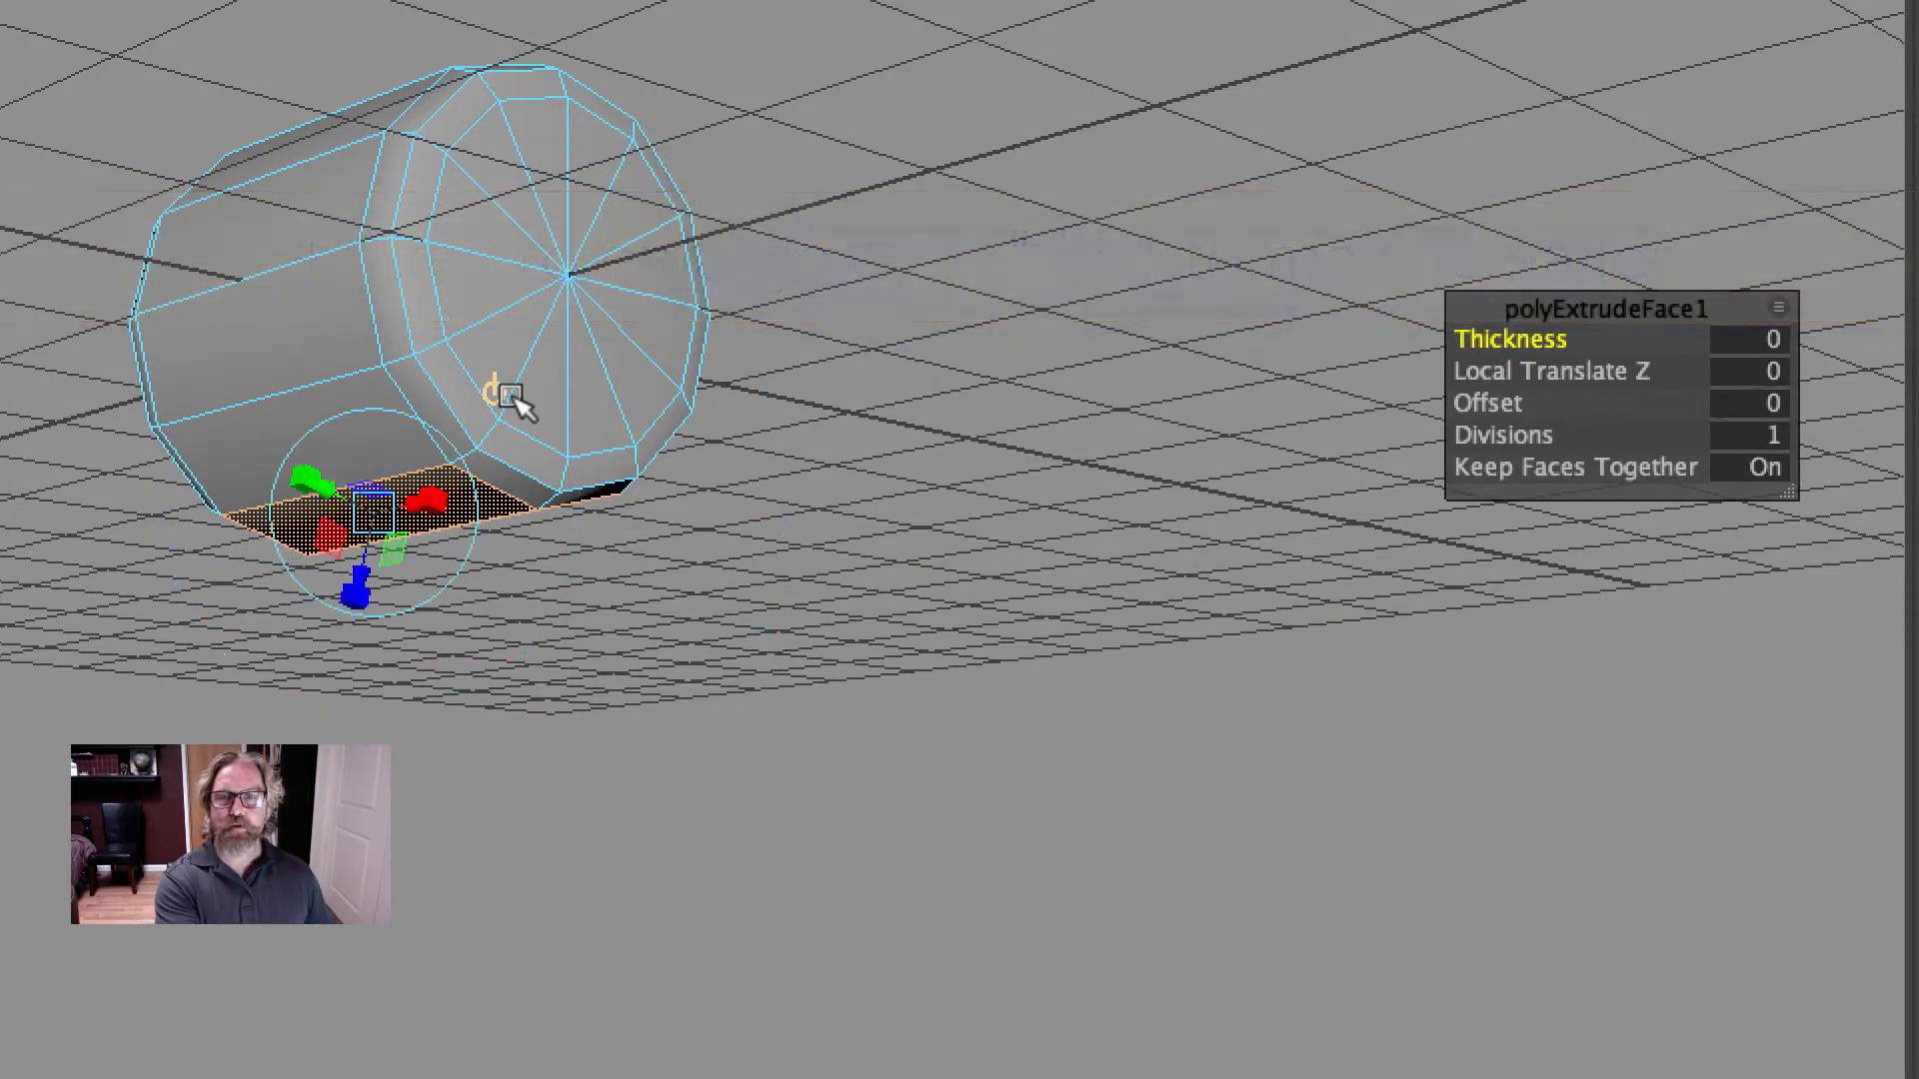
key("plus")
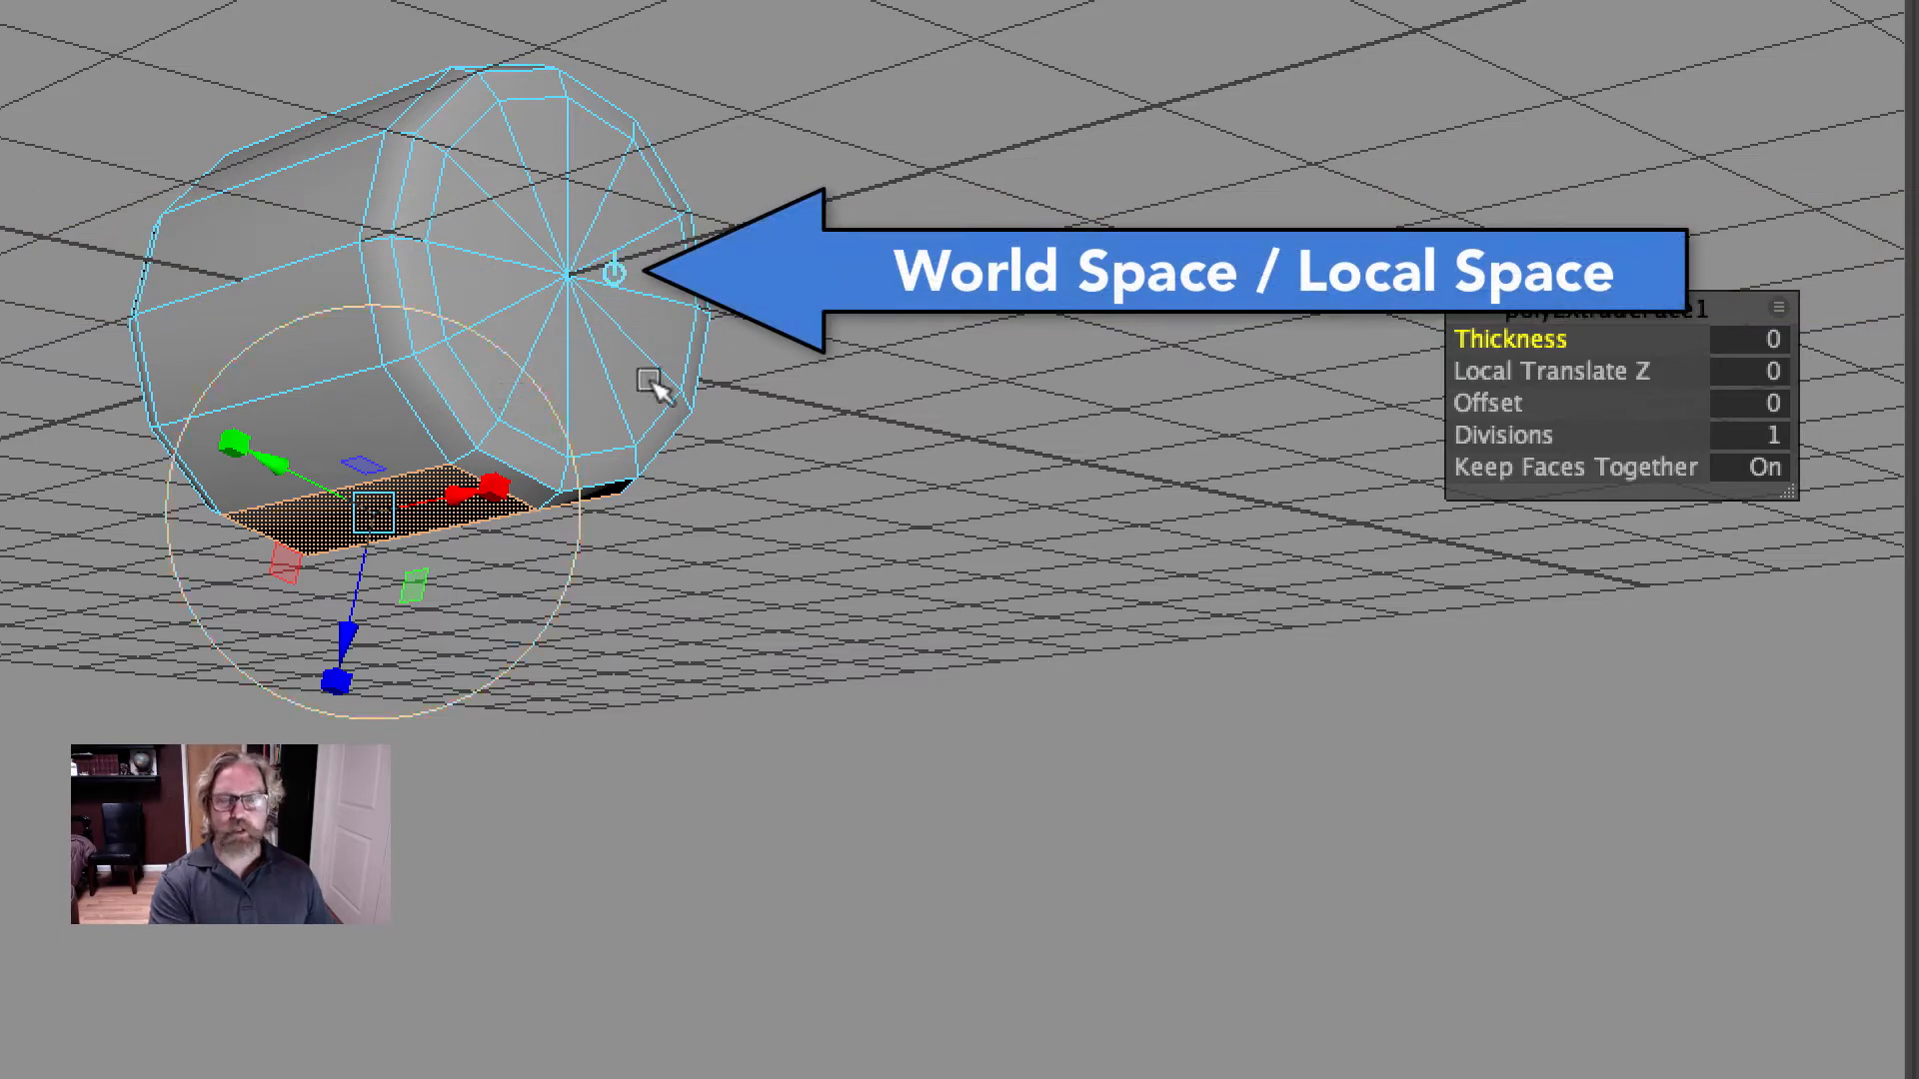
- Switch the extrude manipulator to world space and pull the two faces straight down to form a long stem
left_click_drag(892, 425, 881, 500, "alt")
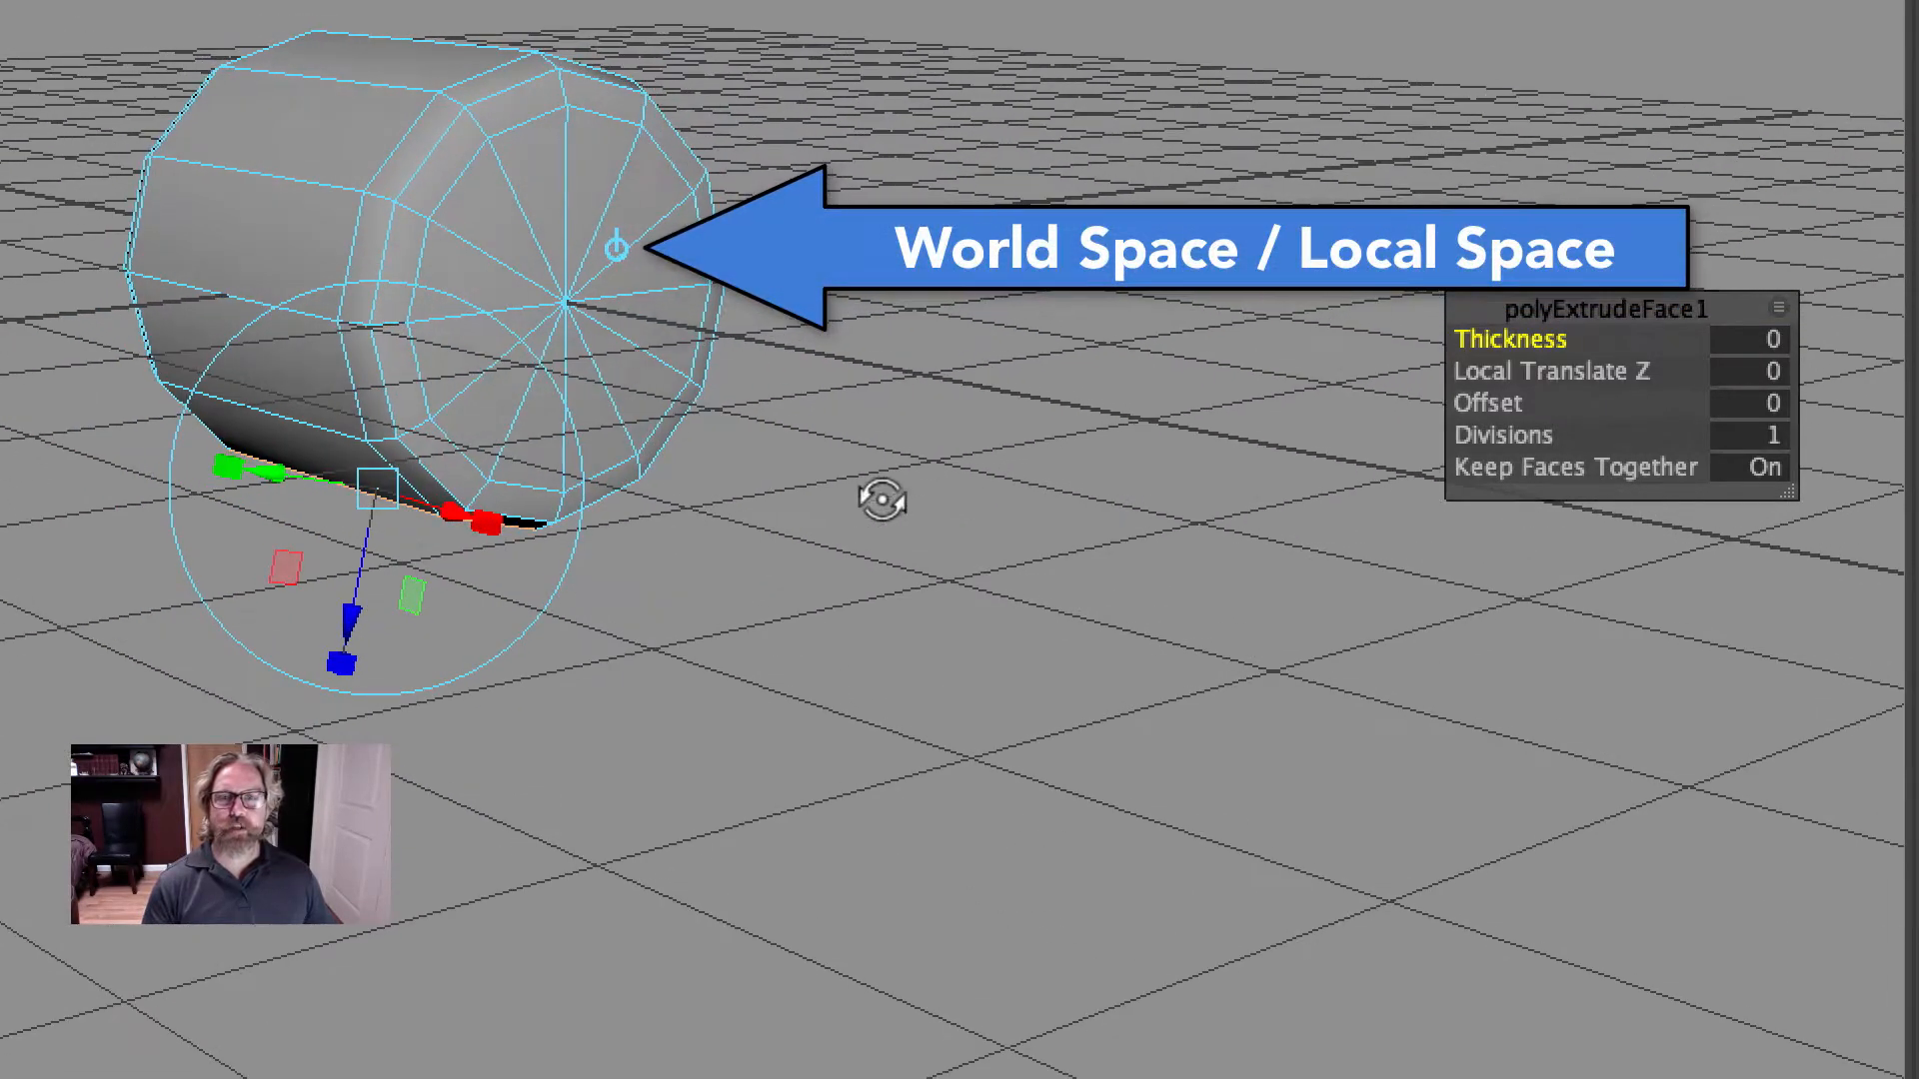
left_click(624, 248)
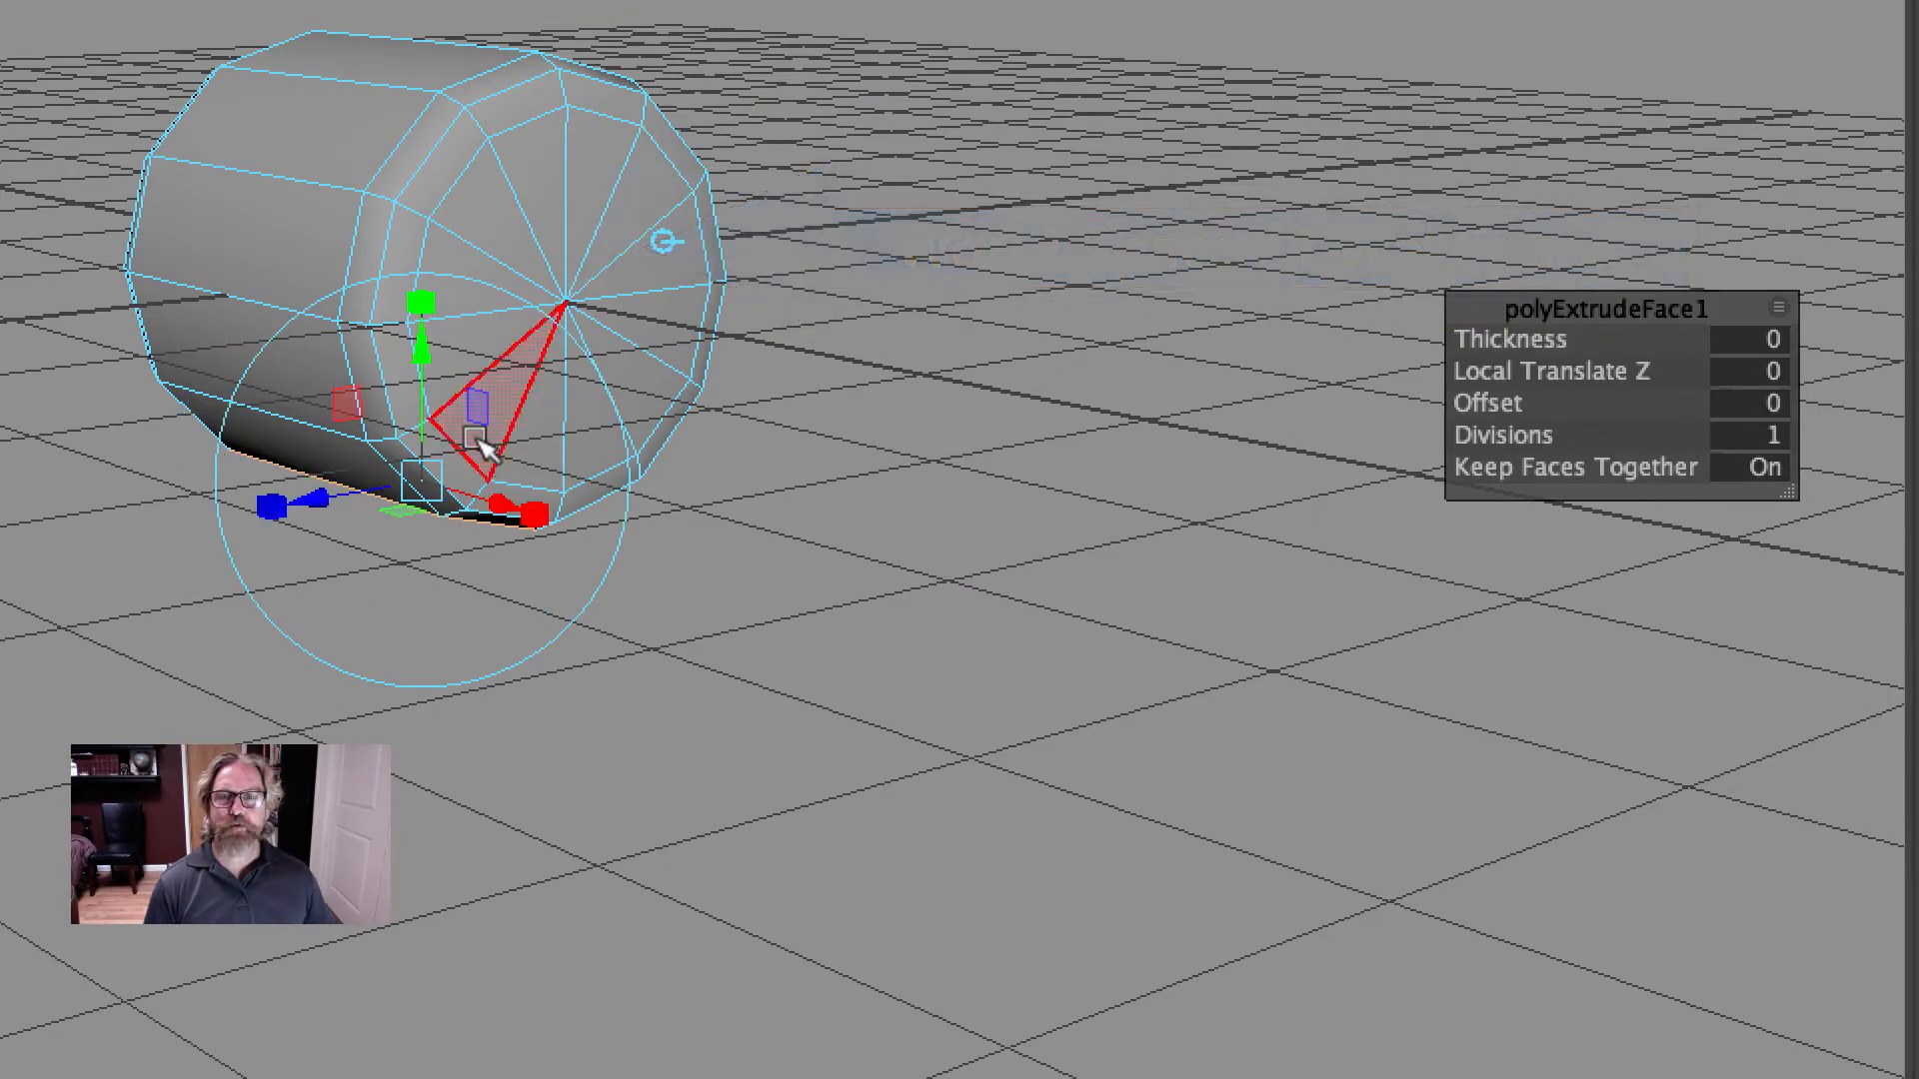
left_click_drag(417, 357, 511, 812)
middle_click_drag(962, 630, 881, 336, "alt")
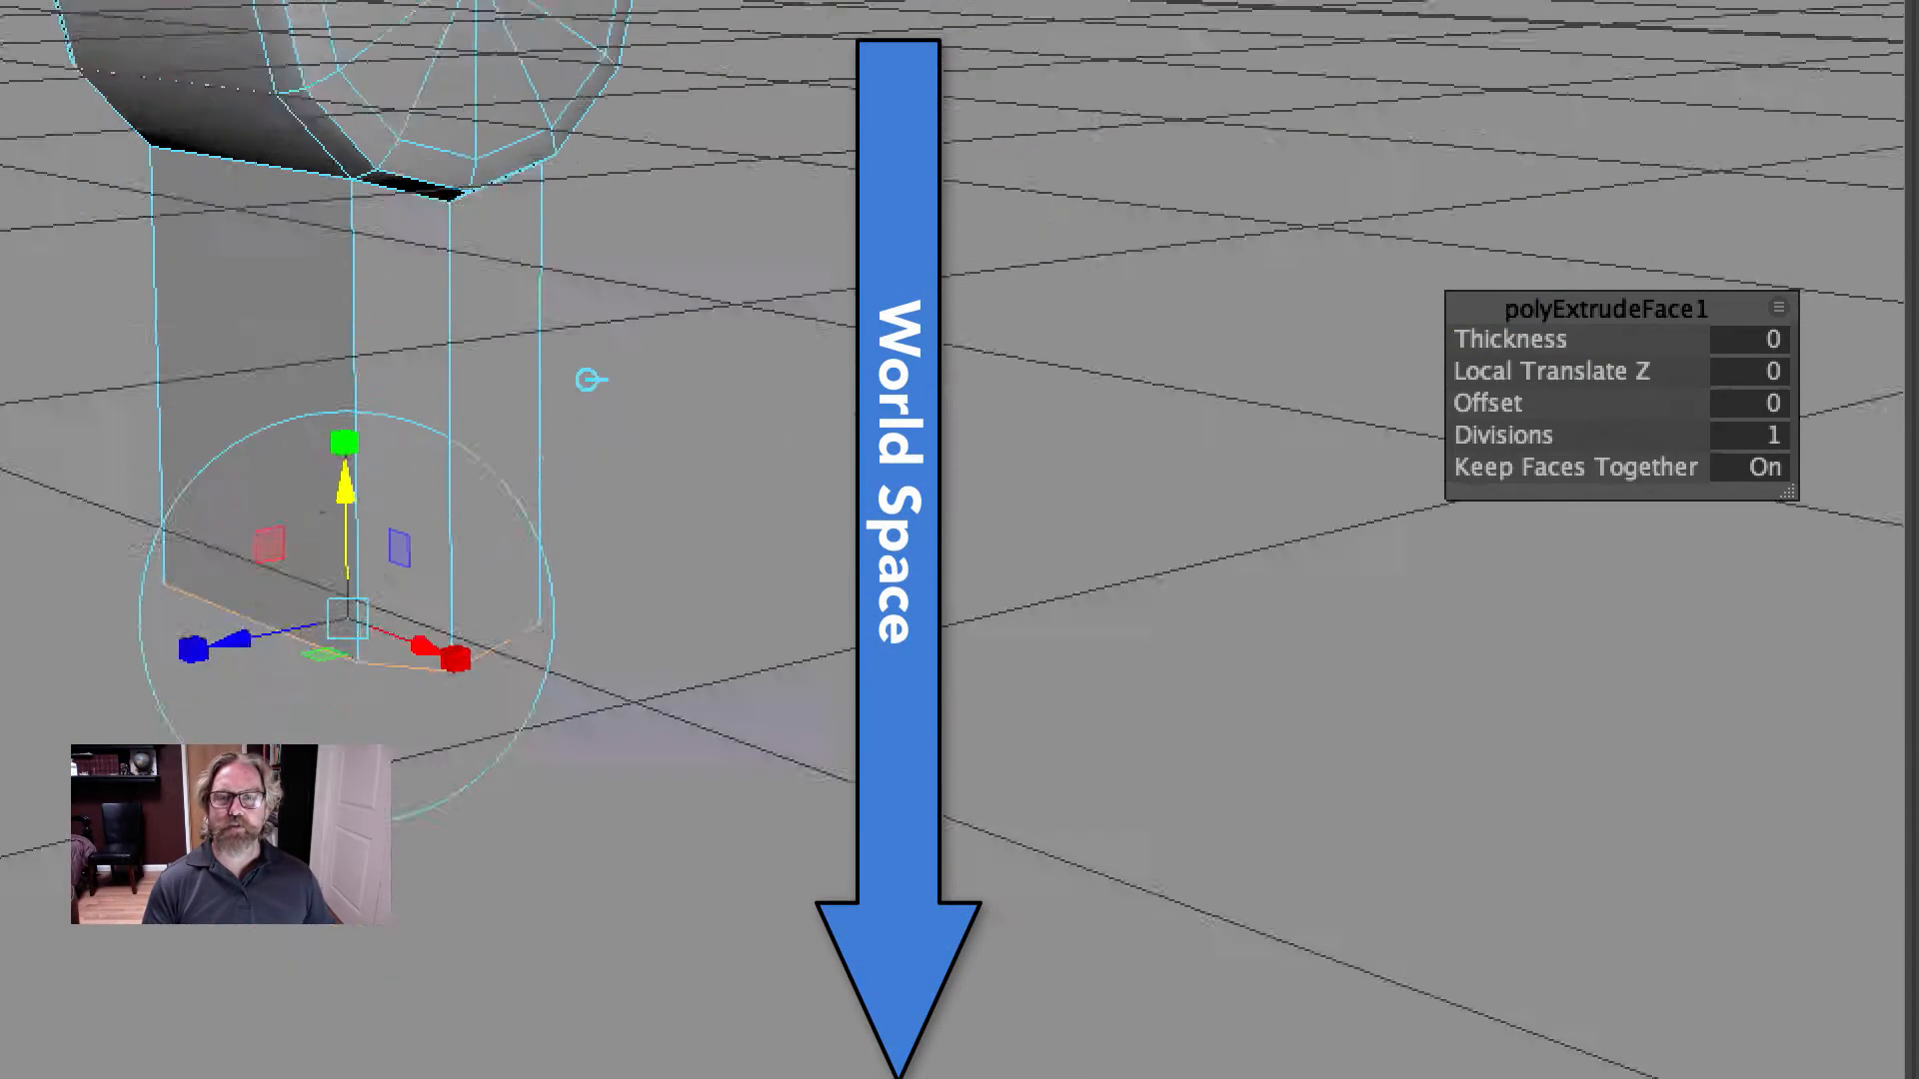
left_click_drag(882, 335, 808, 184, "alt")
left_click_drag(387, 470, 410, 694)
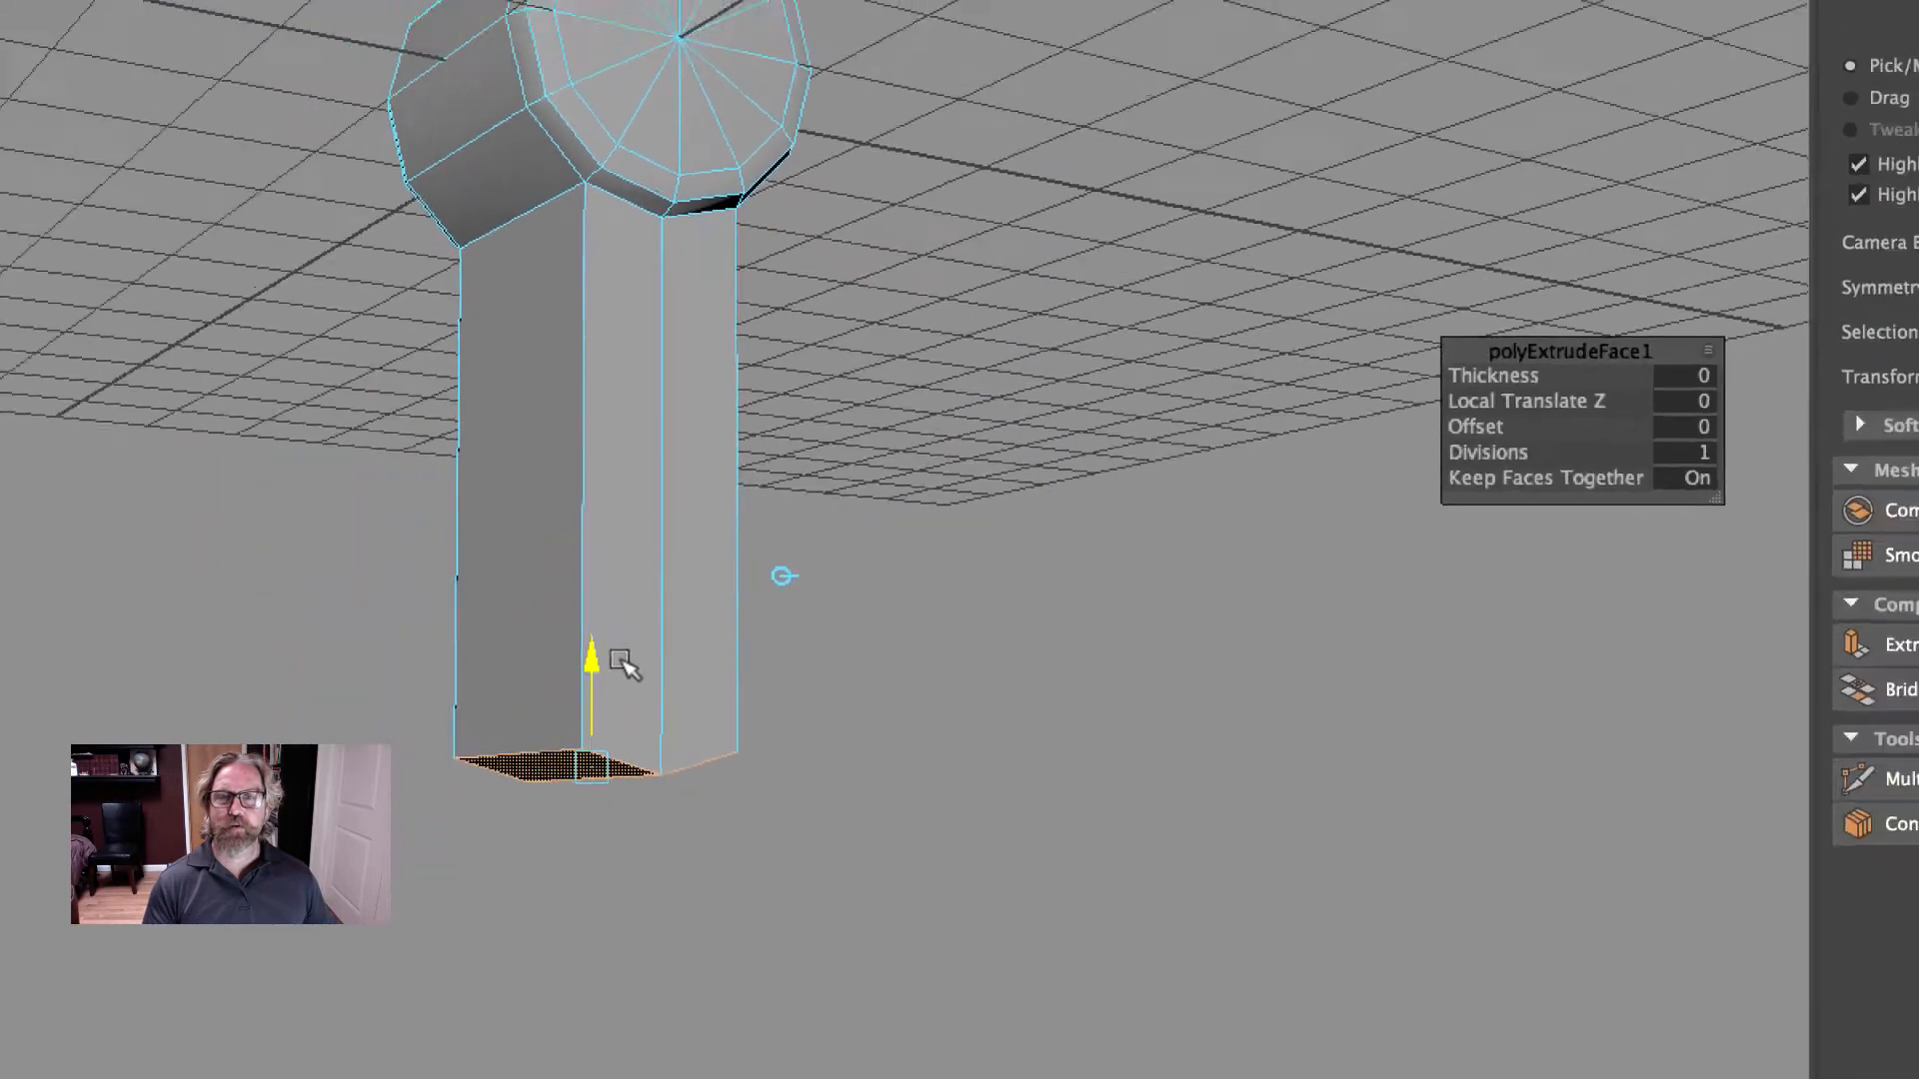
- Scale the stem's bottom vertices flat vertically, and scale them narrower along the cylinder's length to taper the stem
left_click_drag(659, 652, 689, 671, "alt")
left_click_drag(1078, 591, 945, 492, "alt")
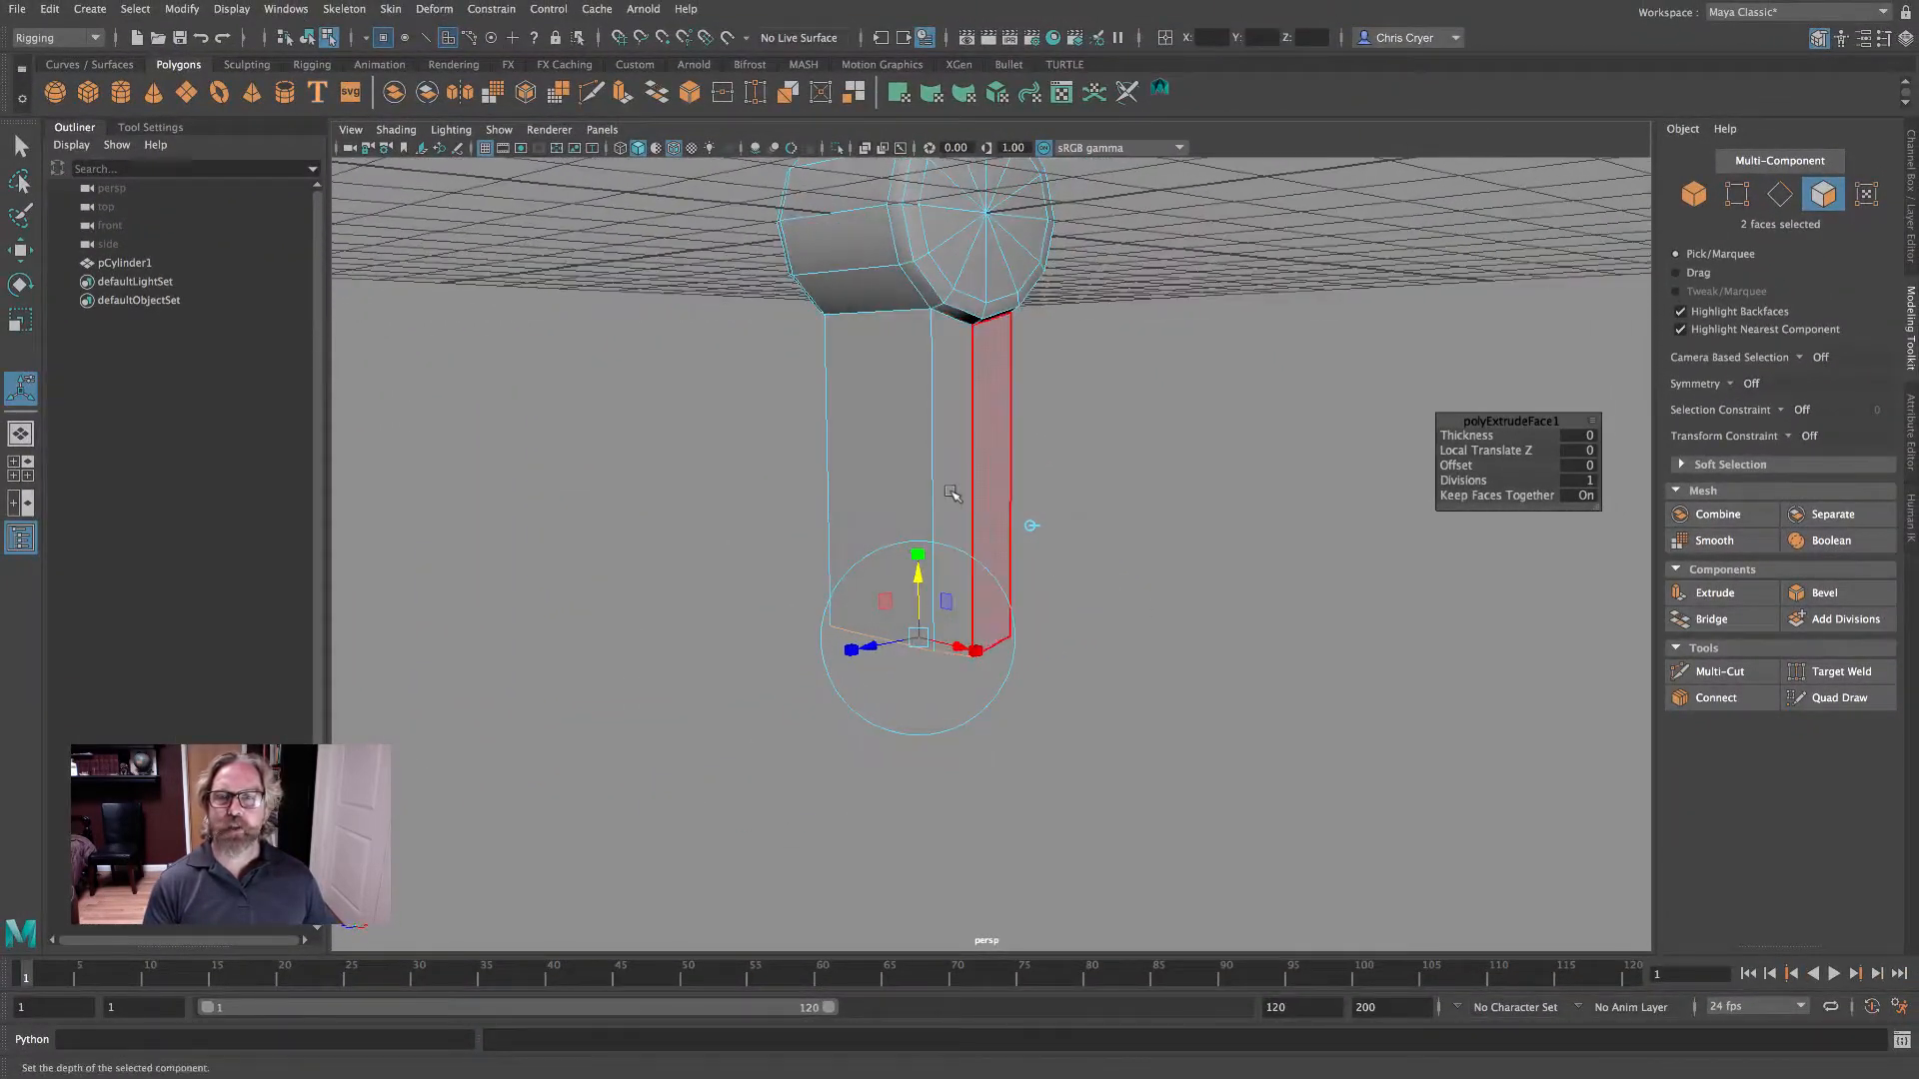
right_click_drag(945, 467, 871, 494)
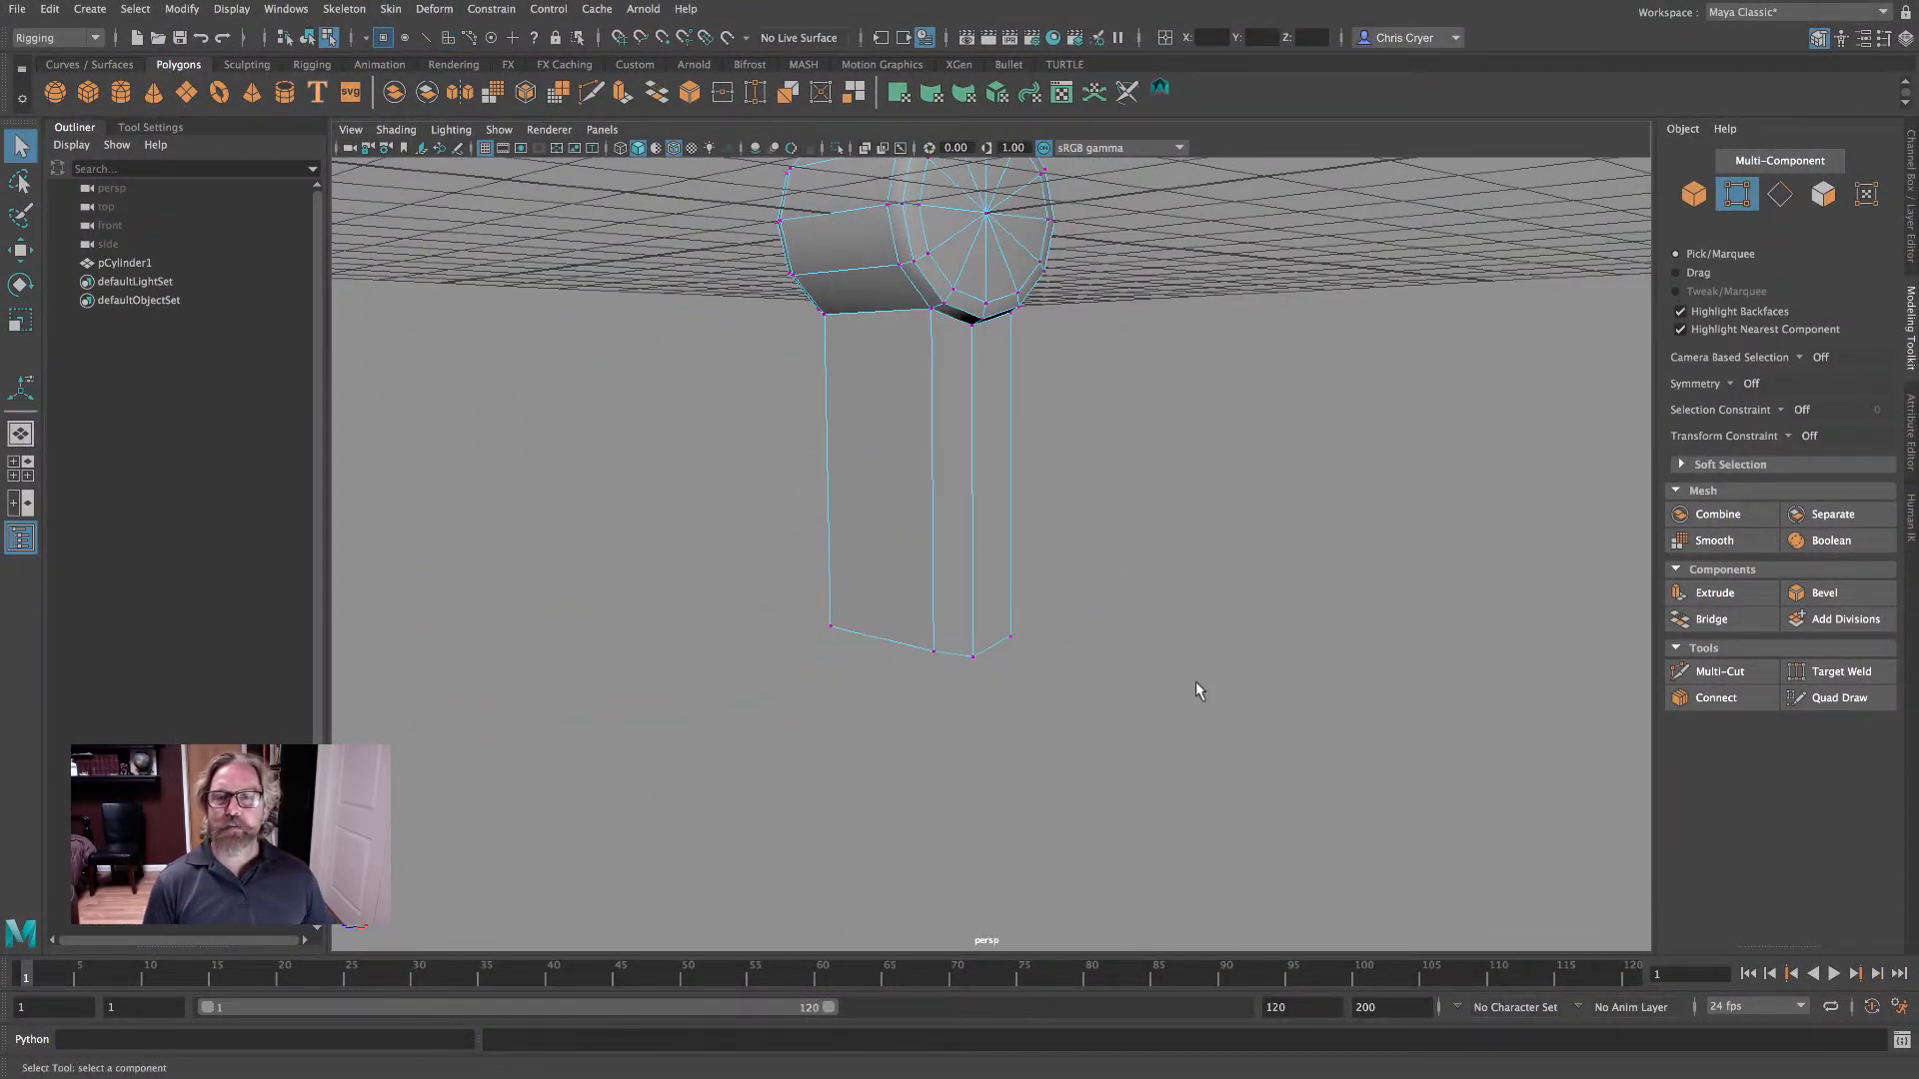
left_click_drag(1182, 626, 1160, 594, "alt")
left_click_drag(875, 594, 1189, 726)
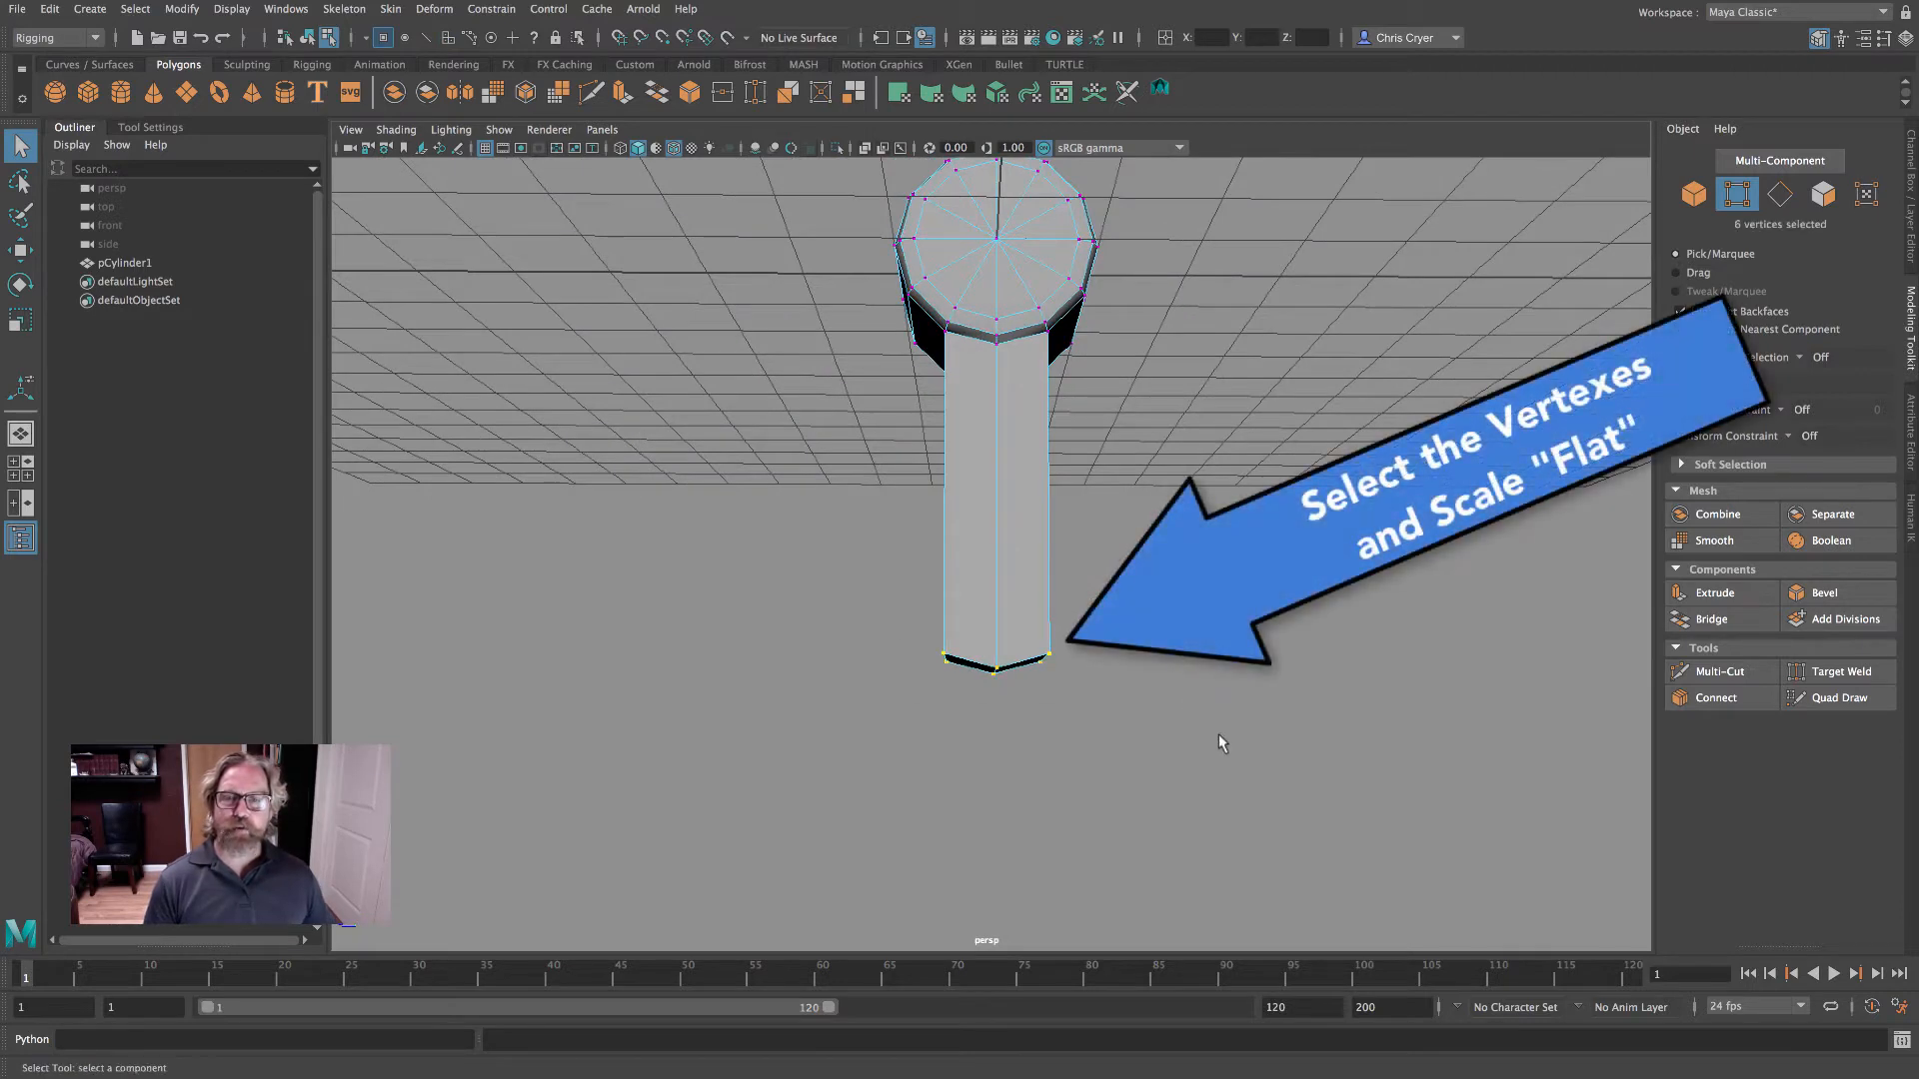
left_click(20, 318)
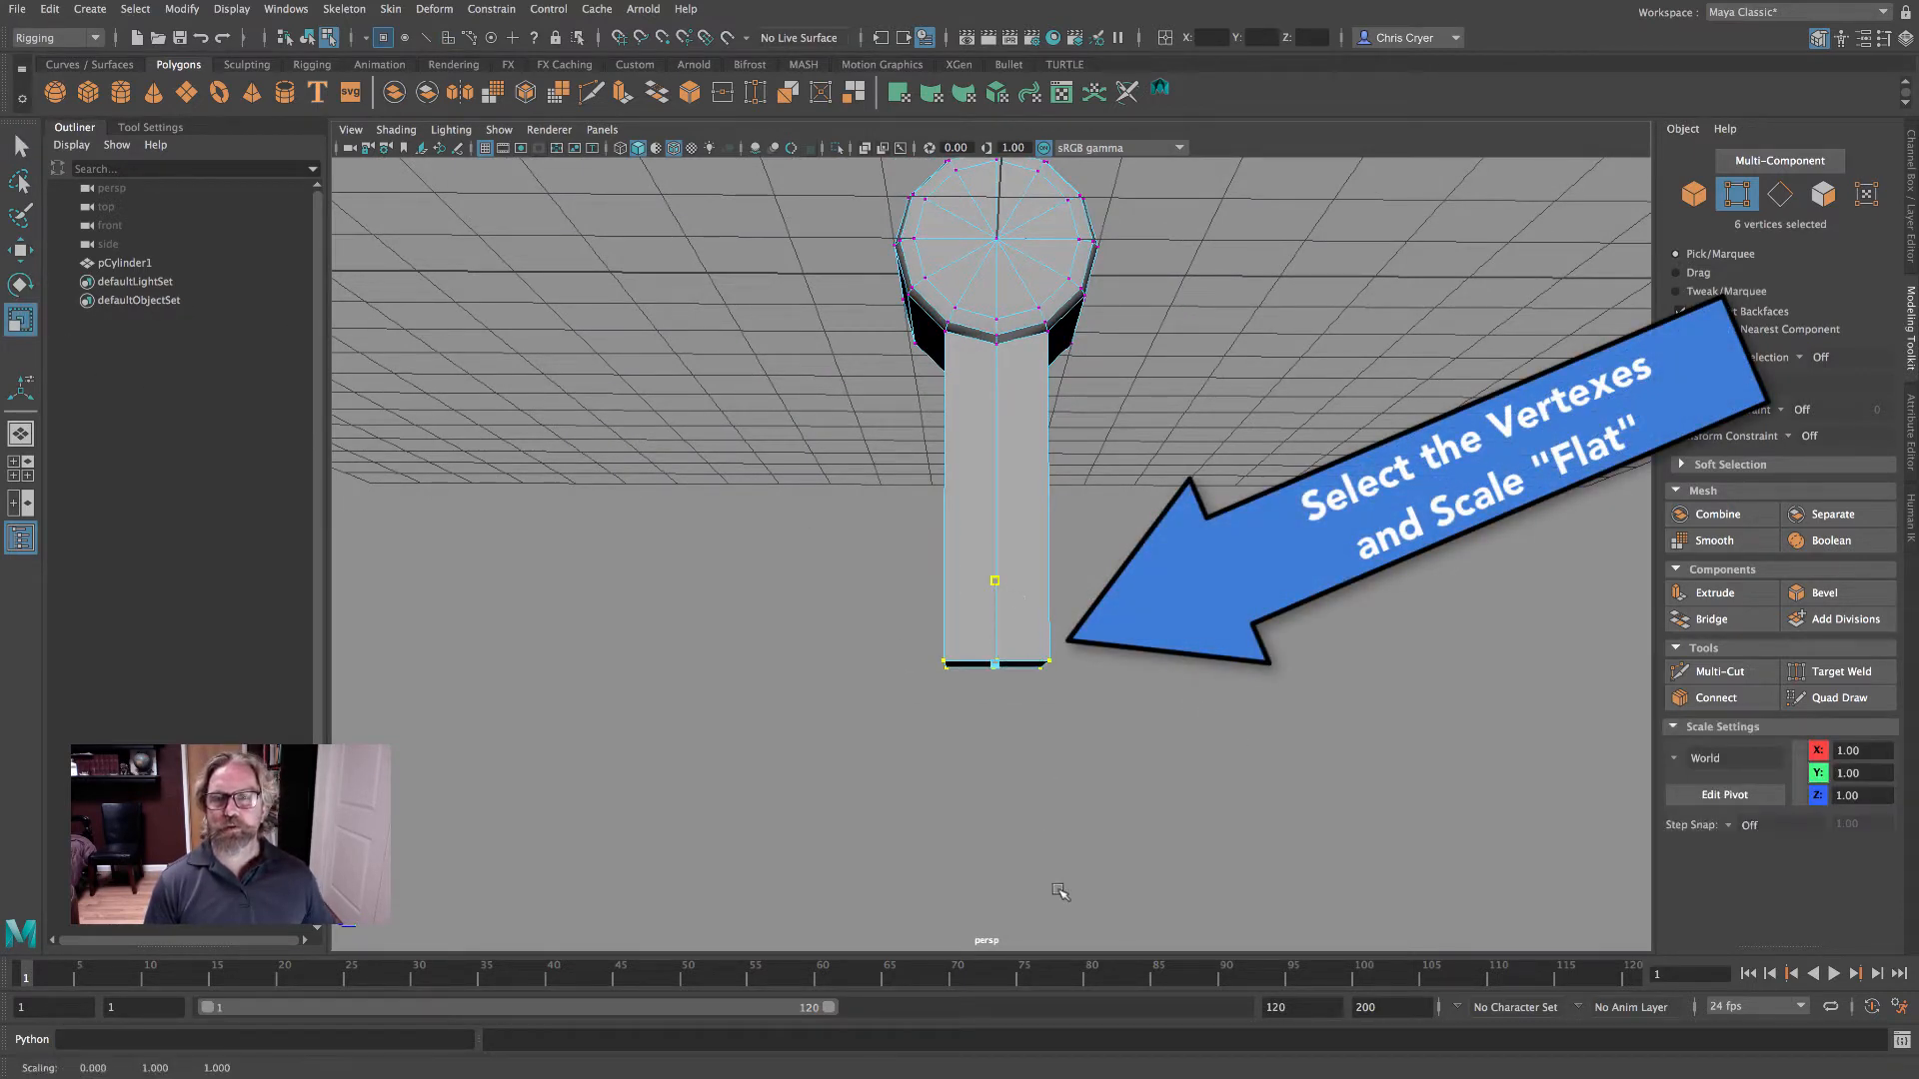
left_click_drag(1049, 723, 1303, 707, "alt")
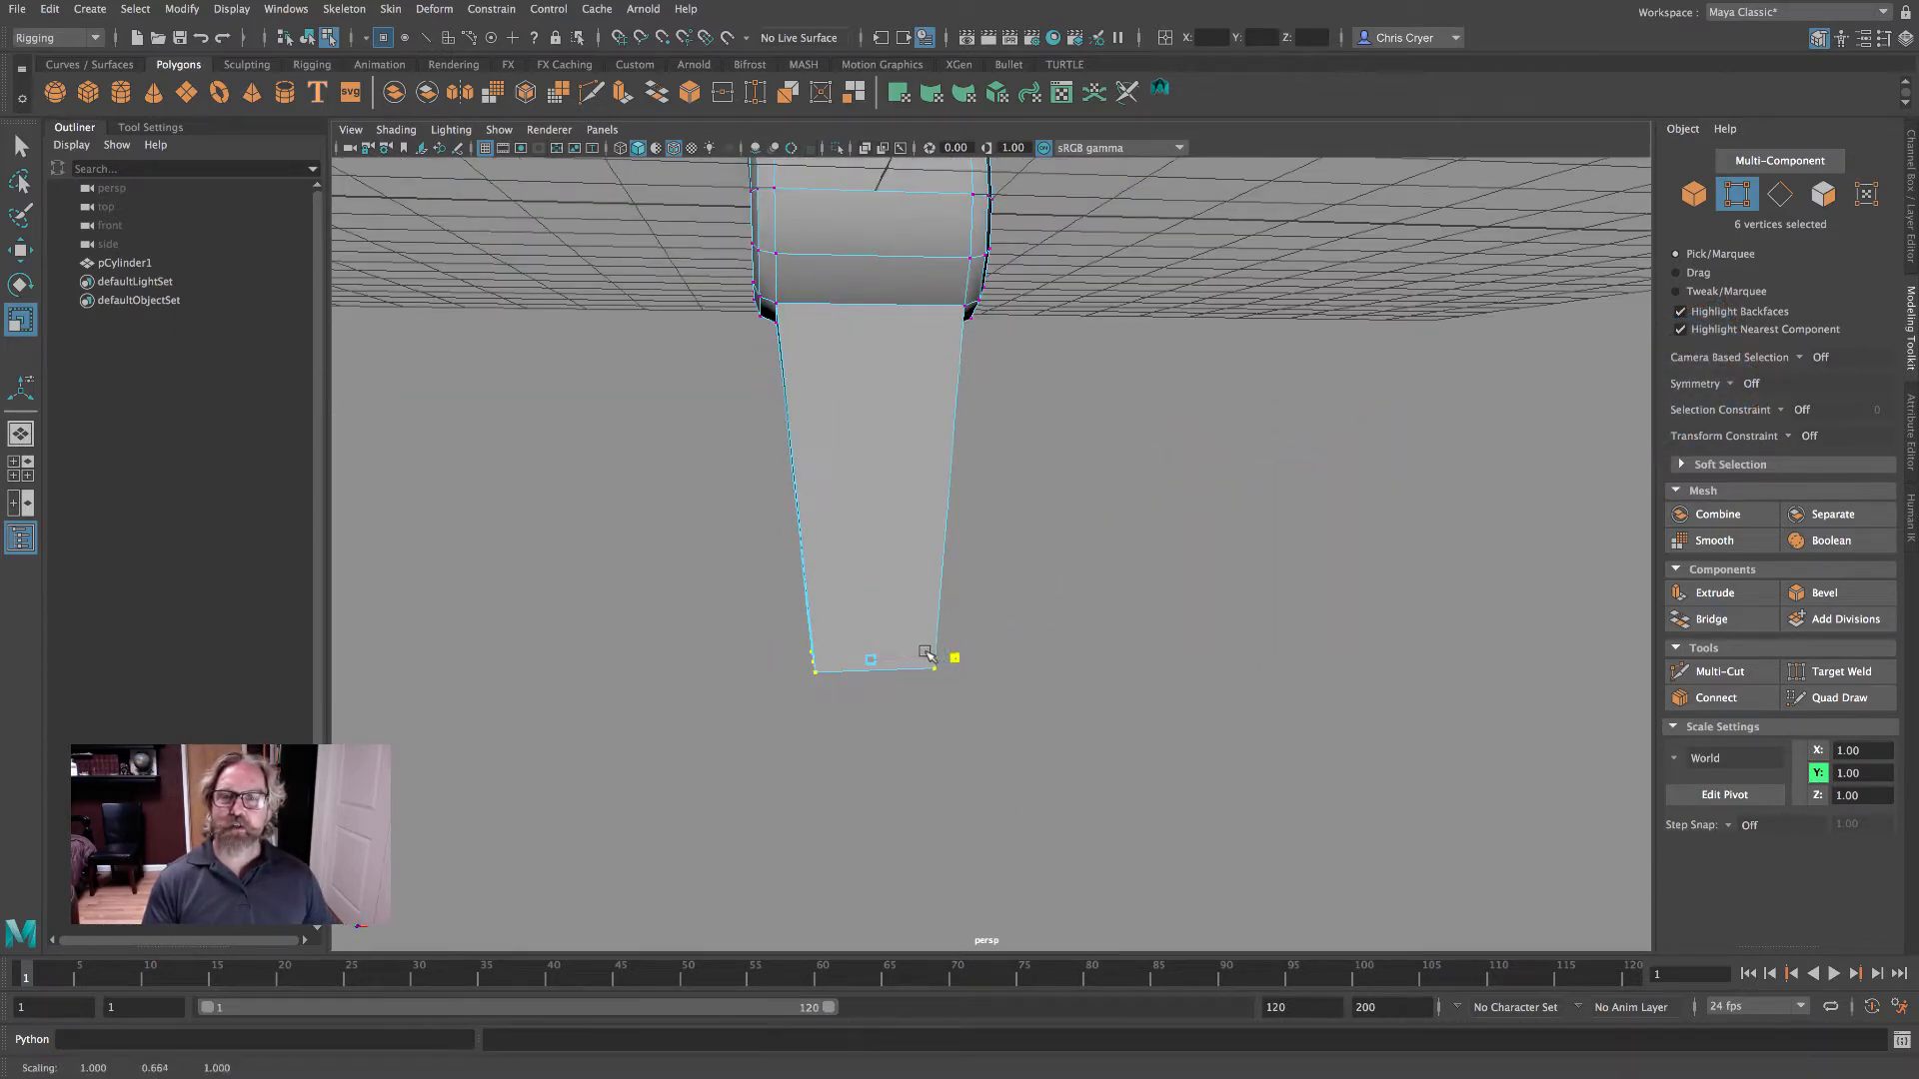
left_click_drag(926, 655, 948, 455, "alt")
- Return to object selection mode and hide the viewport grid
right_click_drag(947, 457, 1041, 429)
left_click_drag(1144, 462, 1233, 556, "alt")
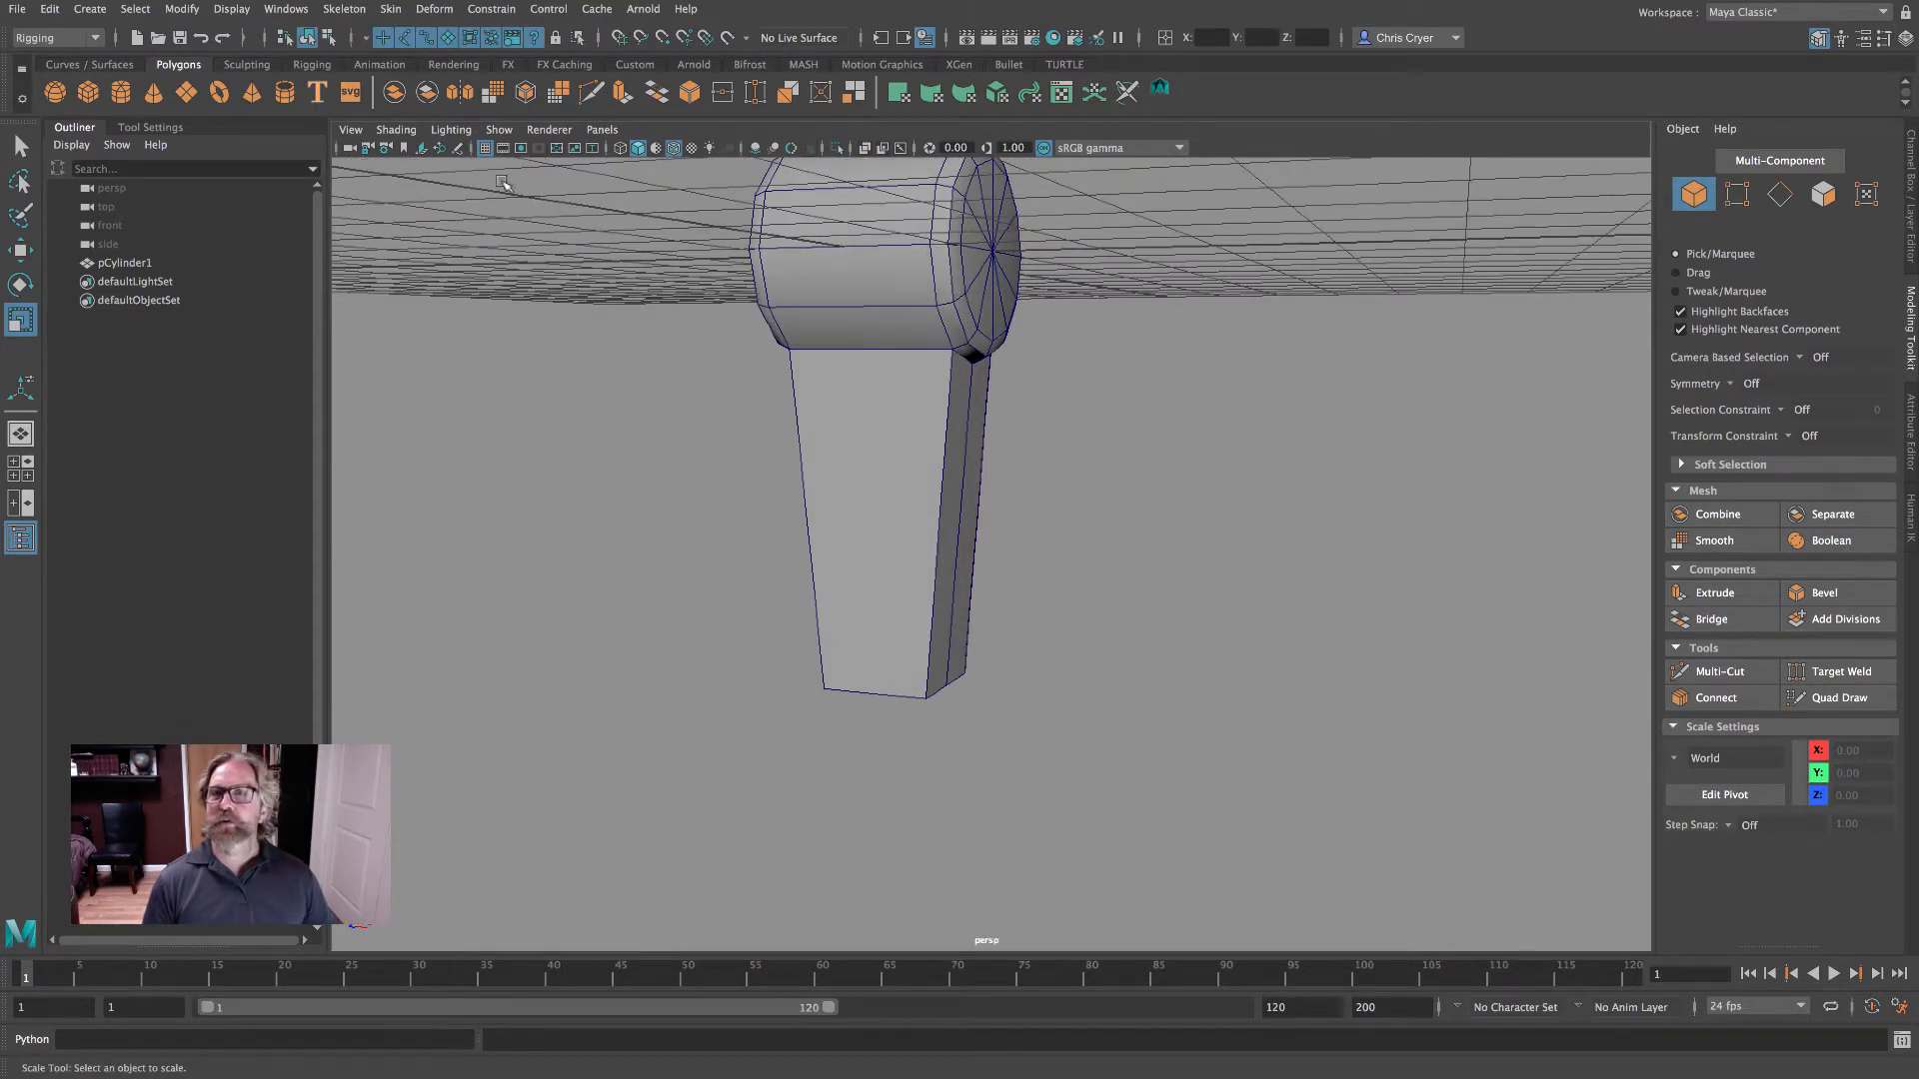
left_click(485, 148)
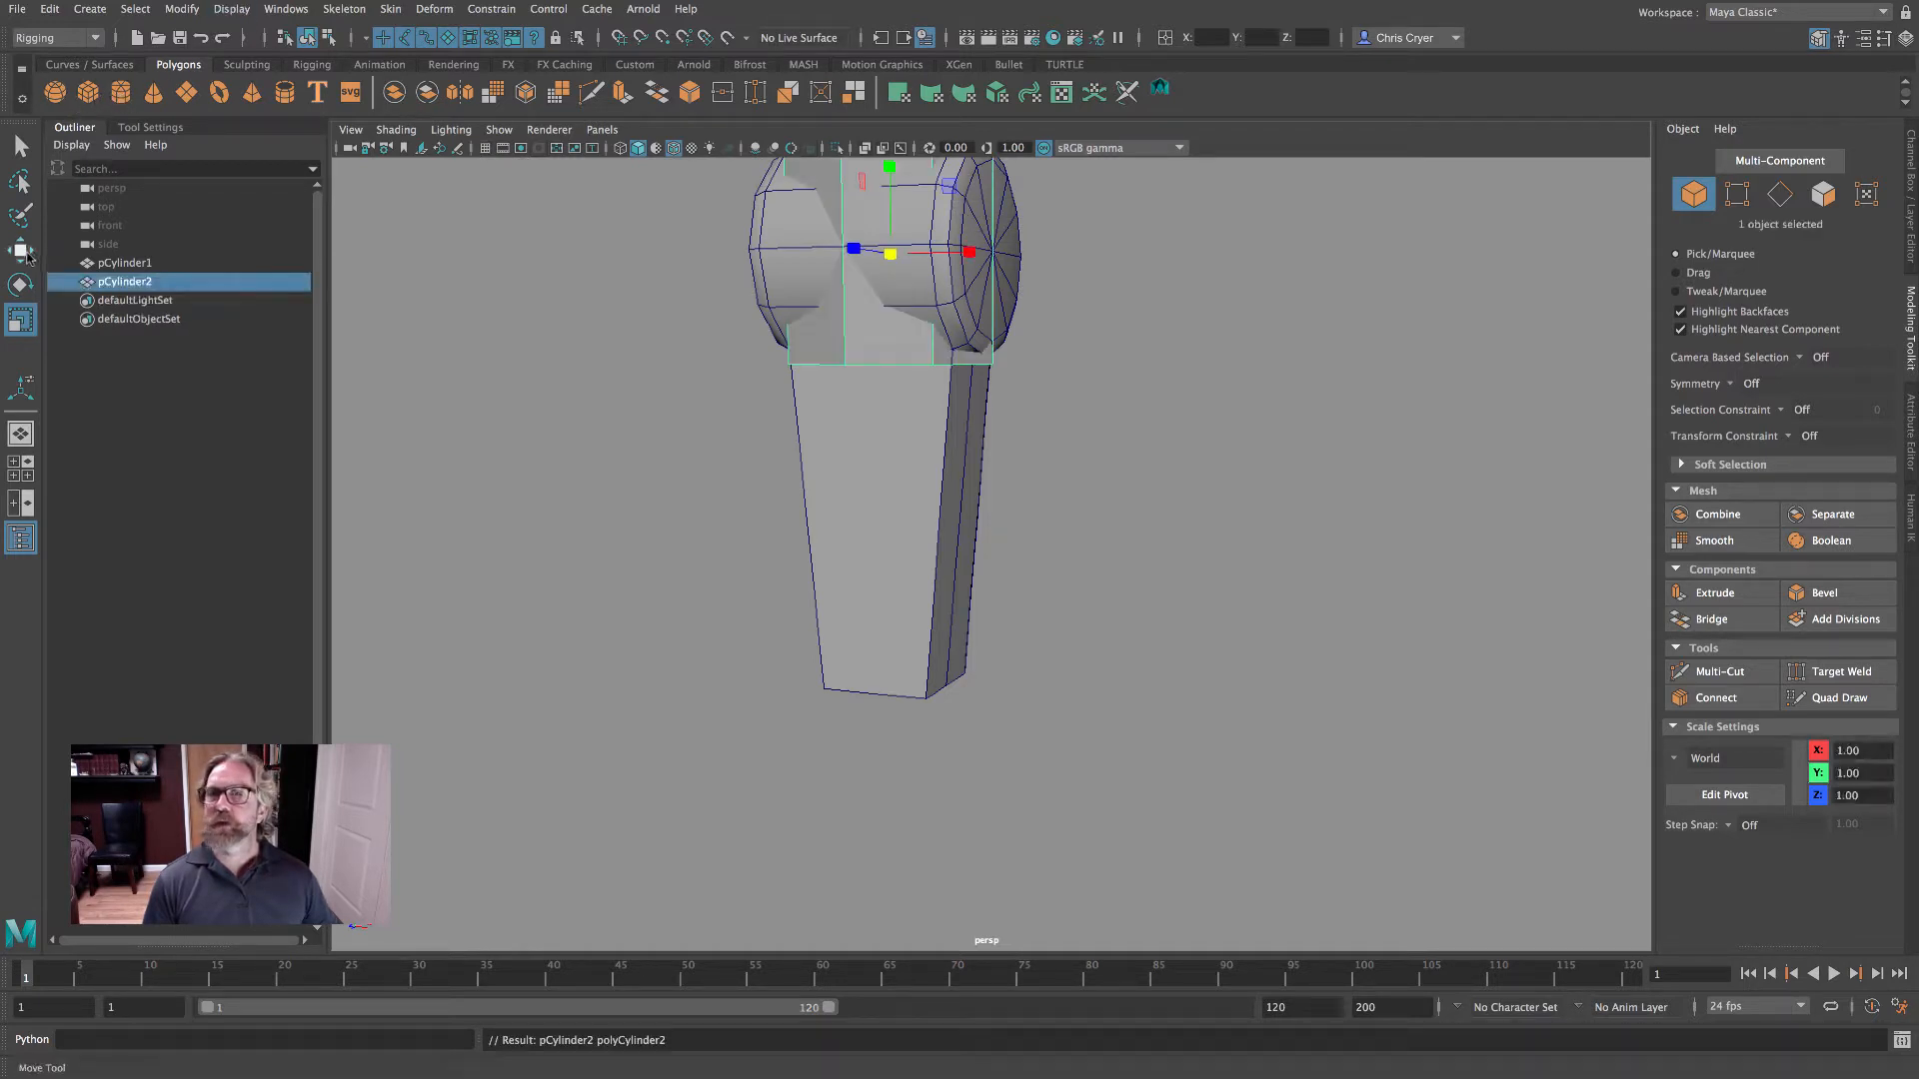
- Move the new cylinder straight down to about Y -4.54 at the stem's lower end and set its axis subdivisions to 12
left_click_drag(887, 219, 905, 654)
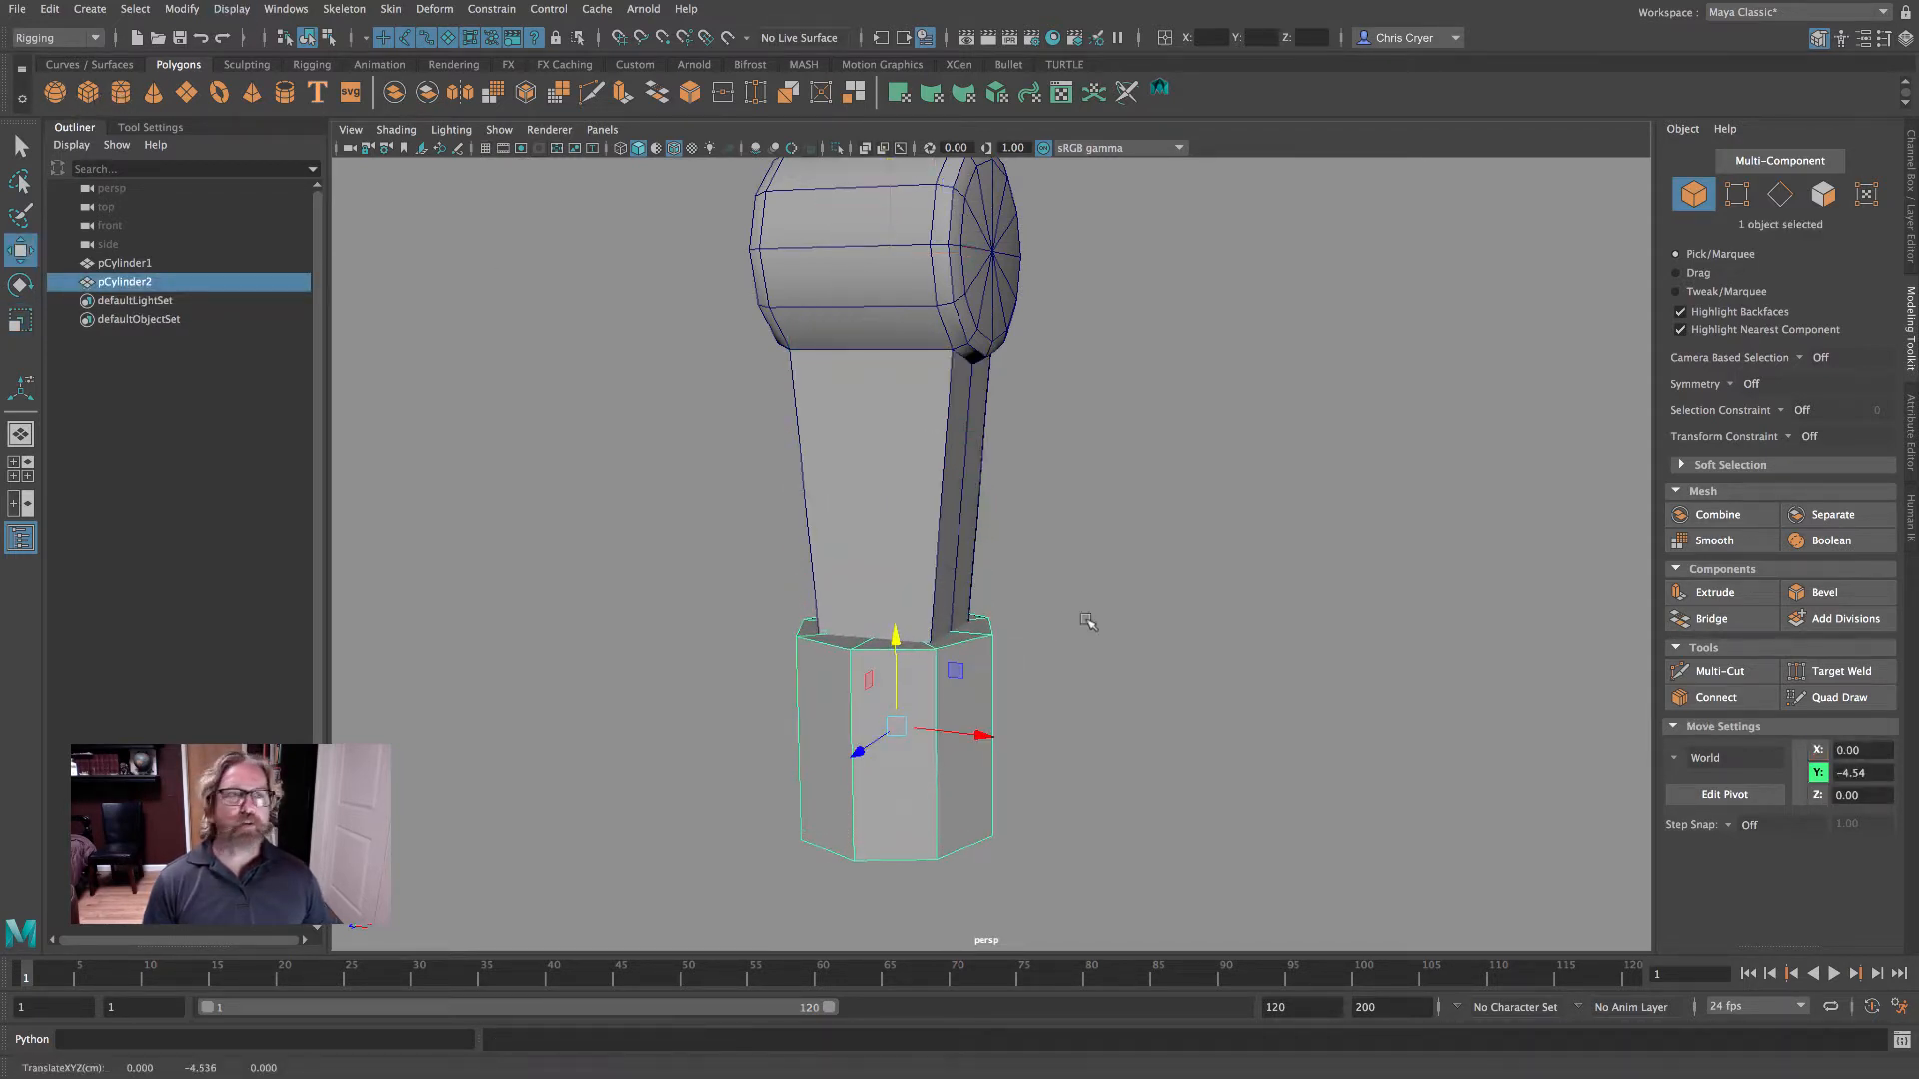
left_click(1910, 210)
left_click(1700, 380)
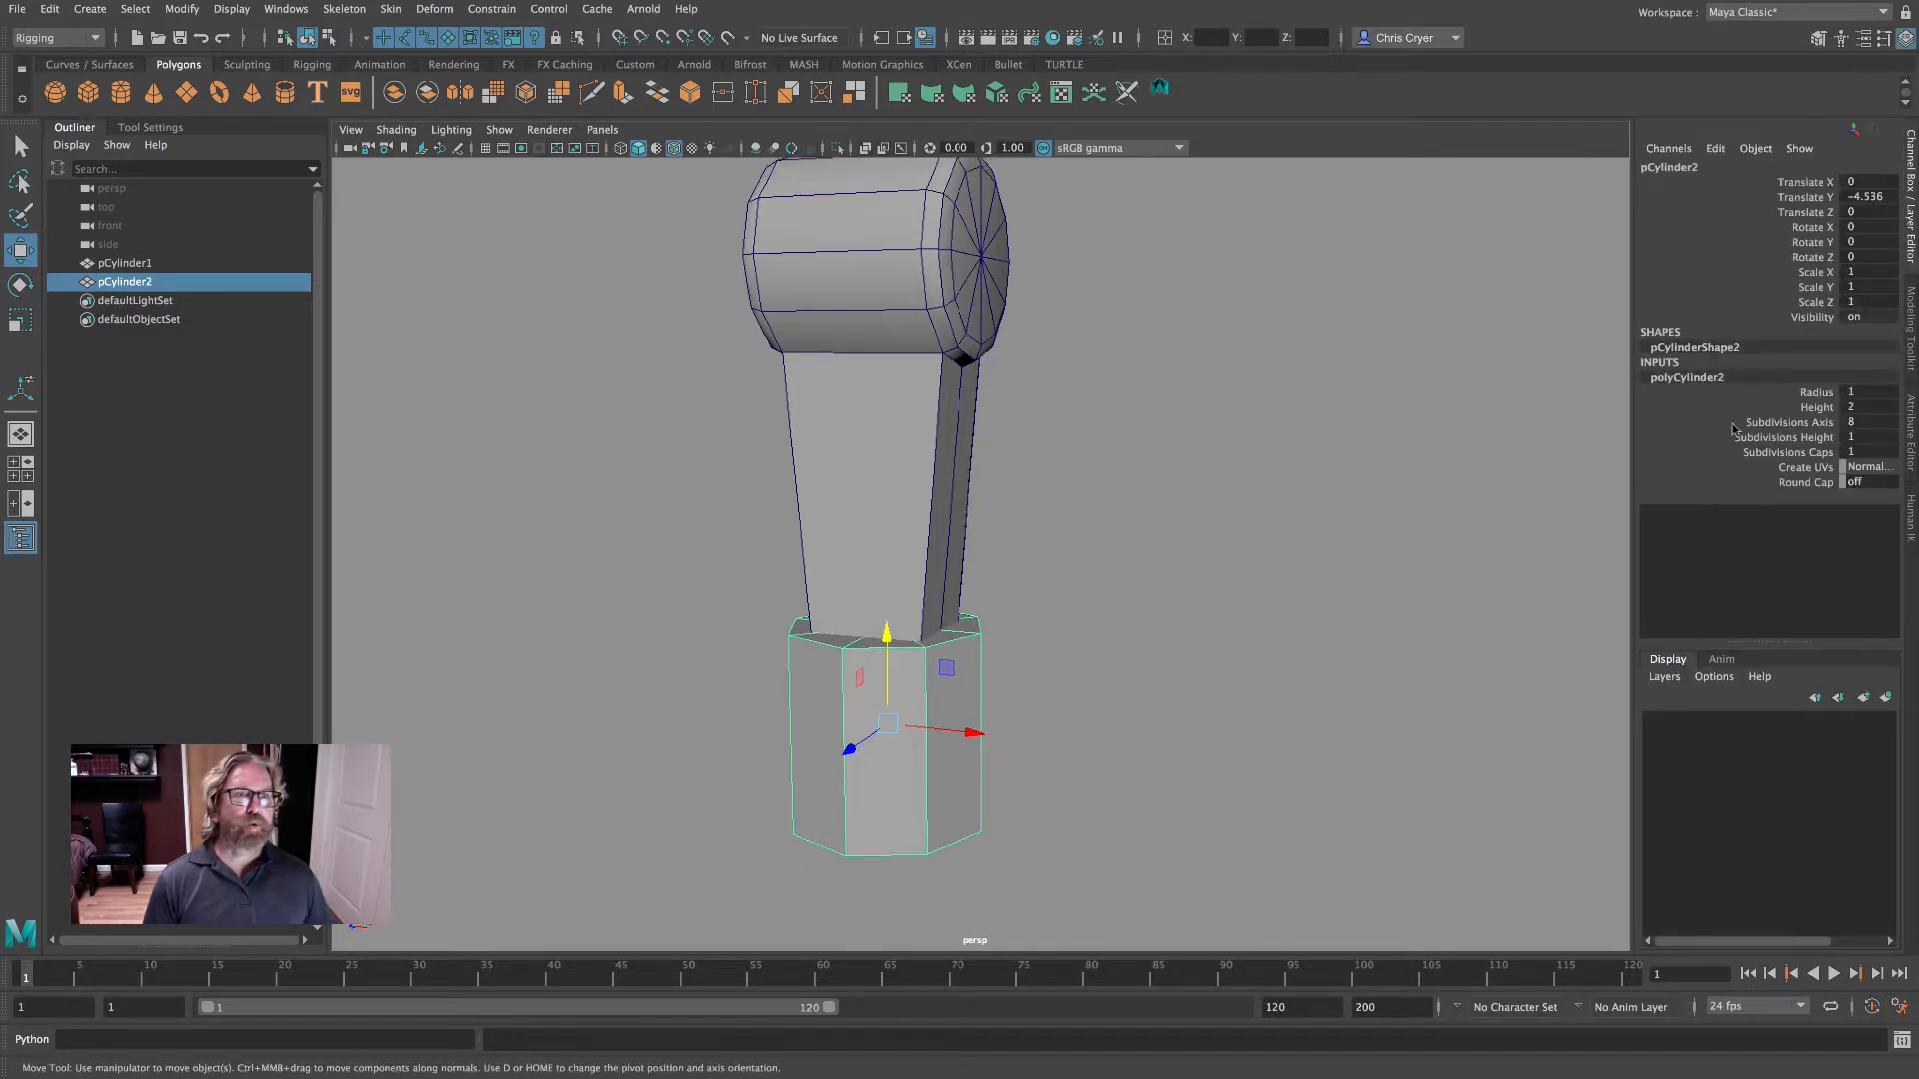
double_click(1868, 421)
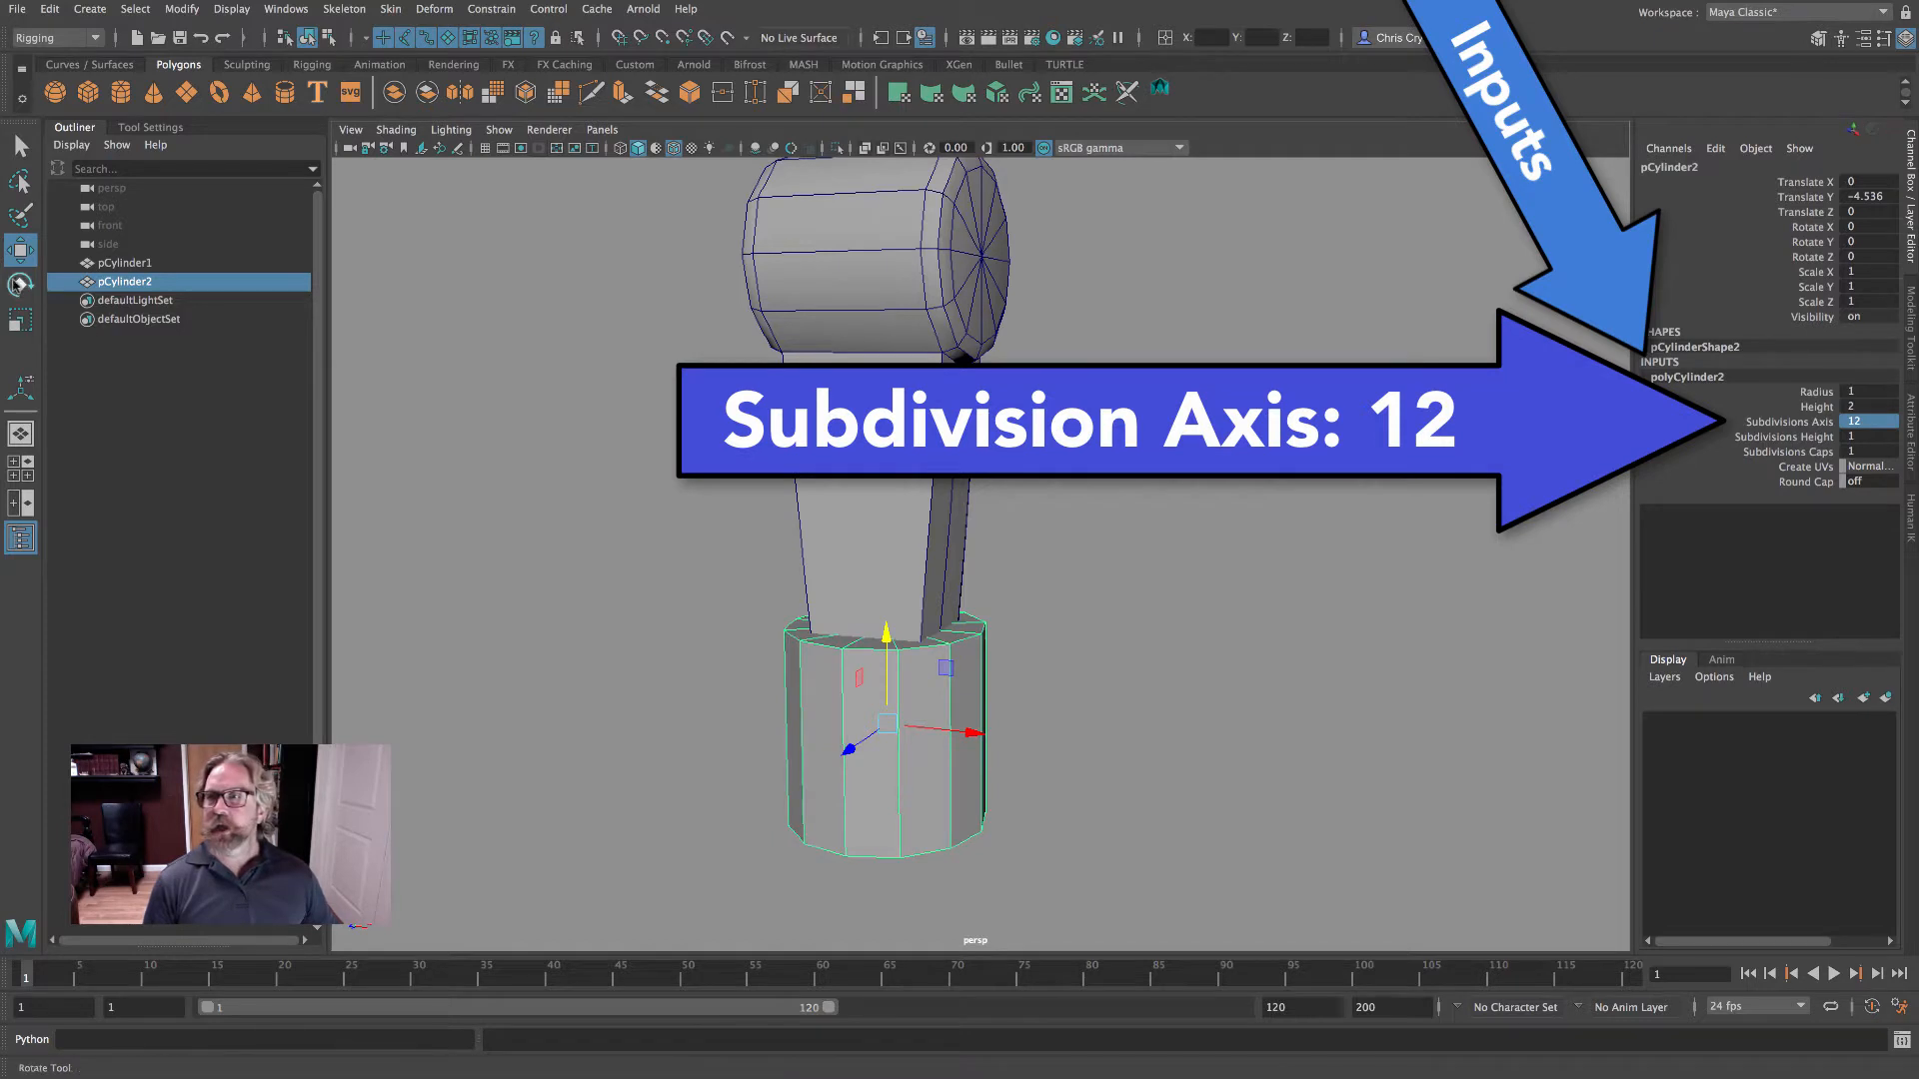
- Rotate the new cylinder to -90 on Z and scale it along X into a thin disc
left_click_drag(927, 655, 953, 799)
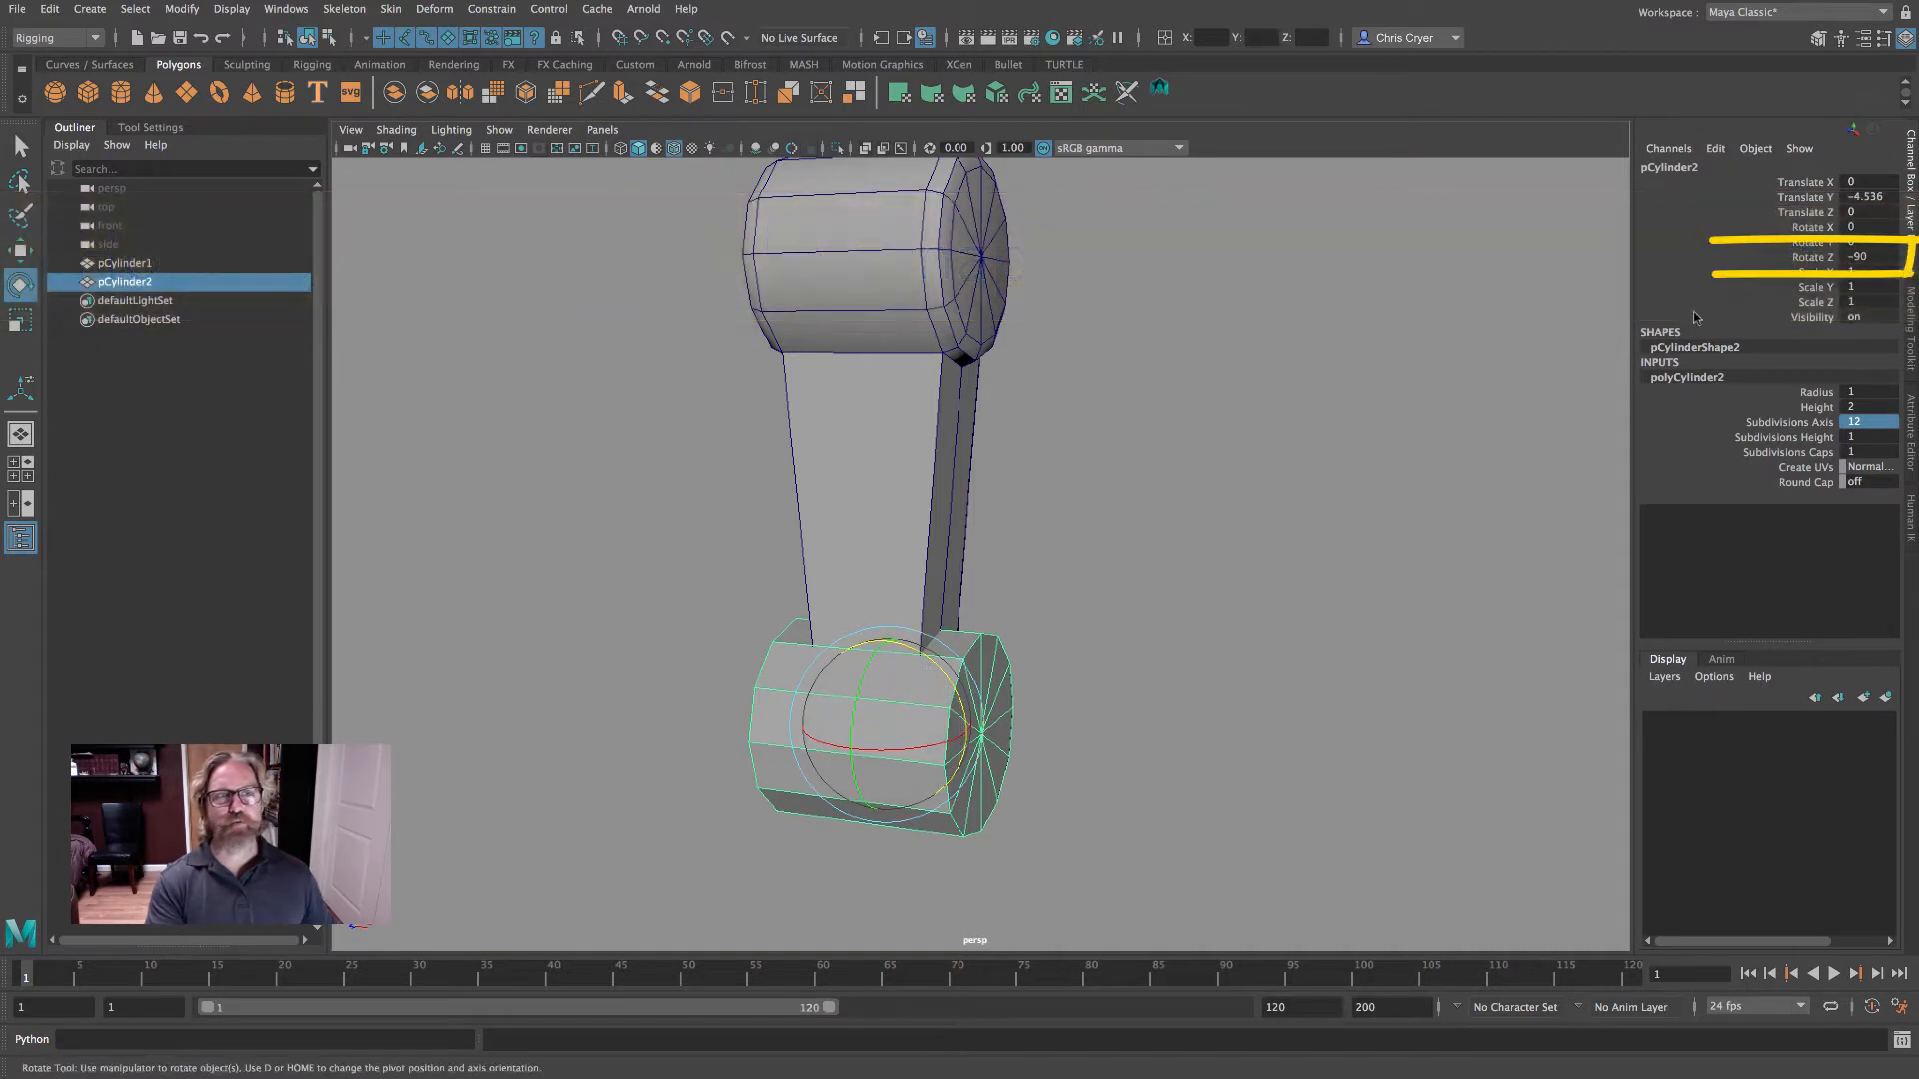
left_click(20, 320)
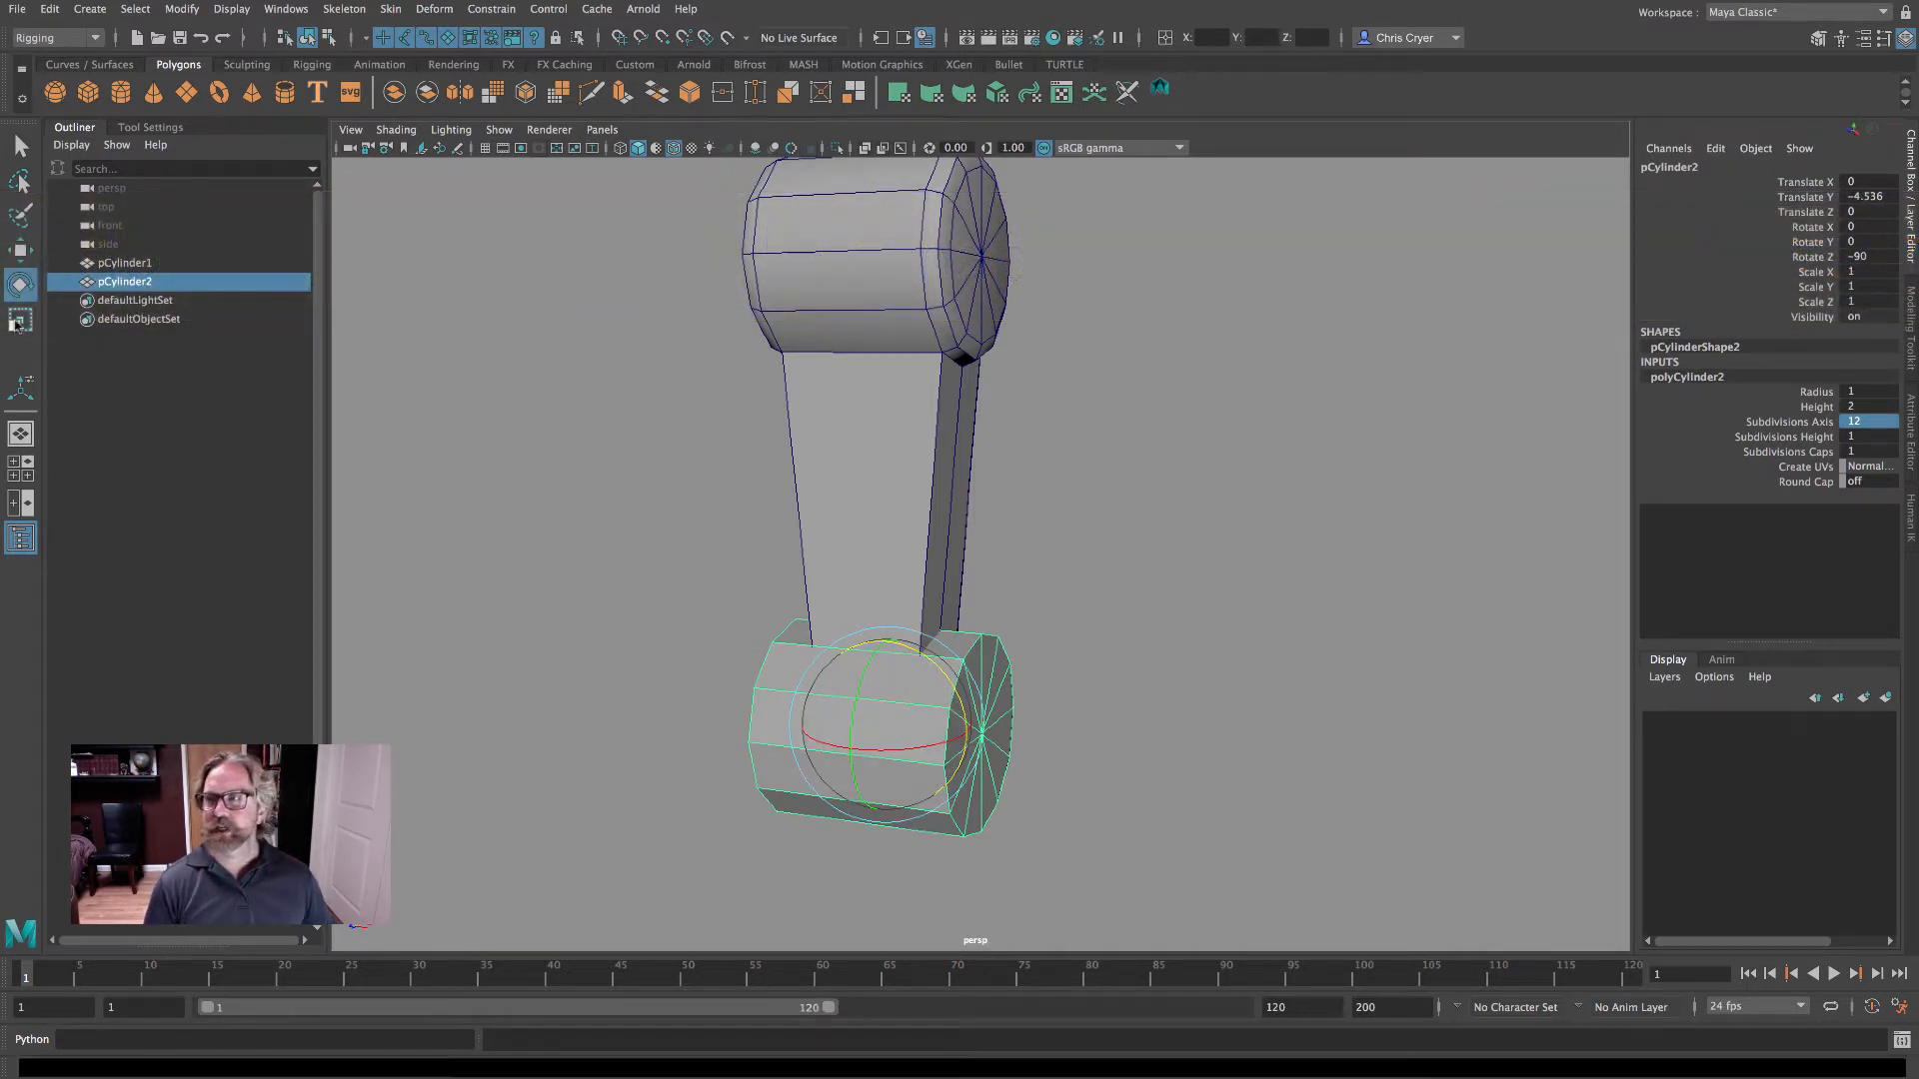
left_click_drag(967, 735, 894, 723)
- Move the disc sideways to about X 2.11, clear of the stem
left_click(20, 251)
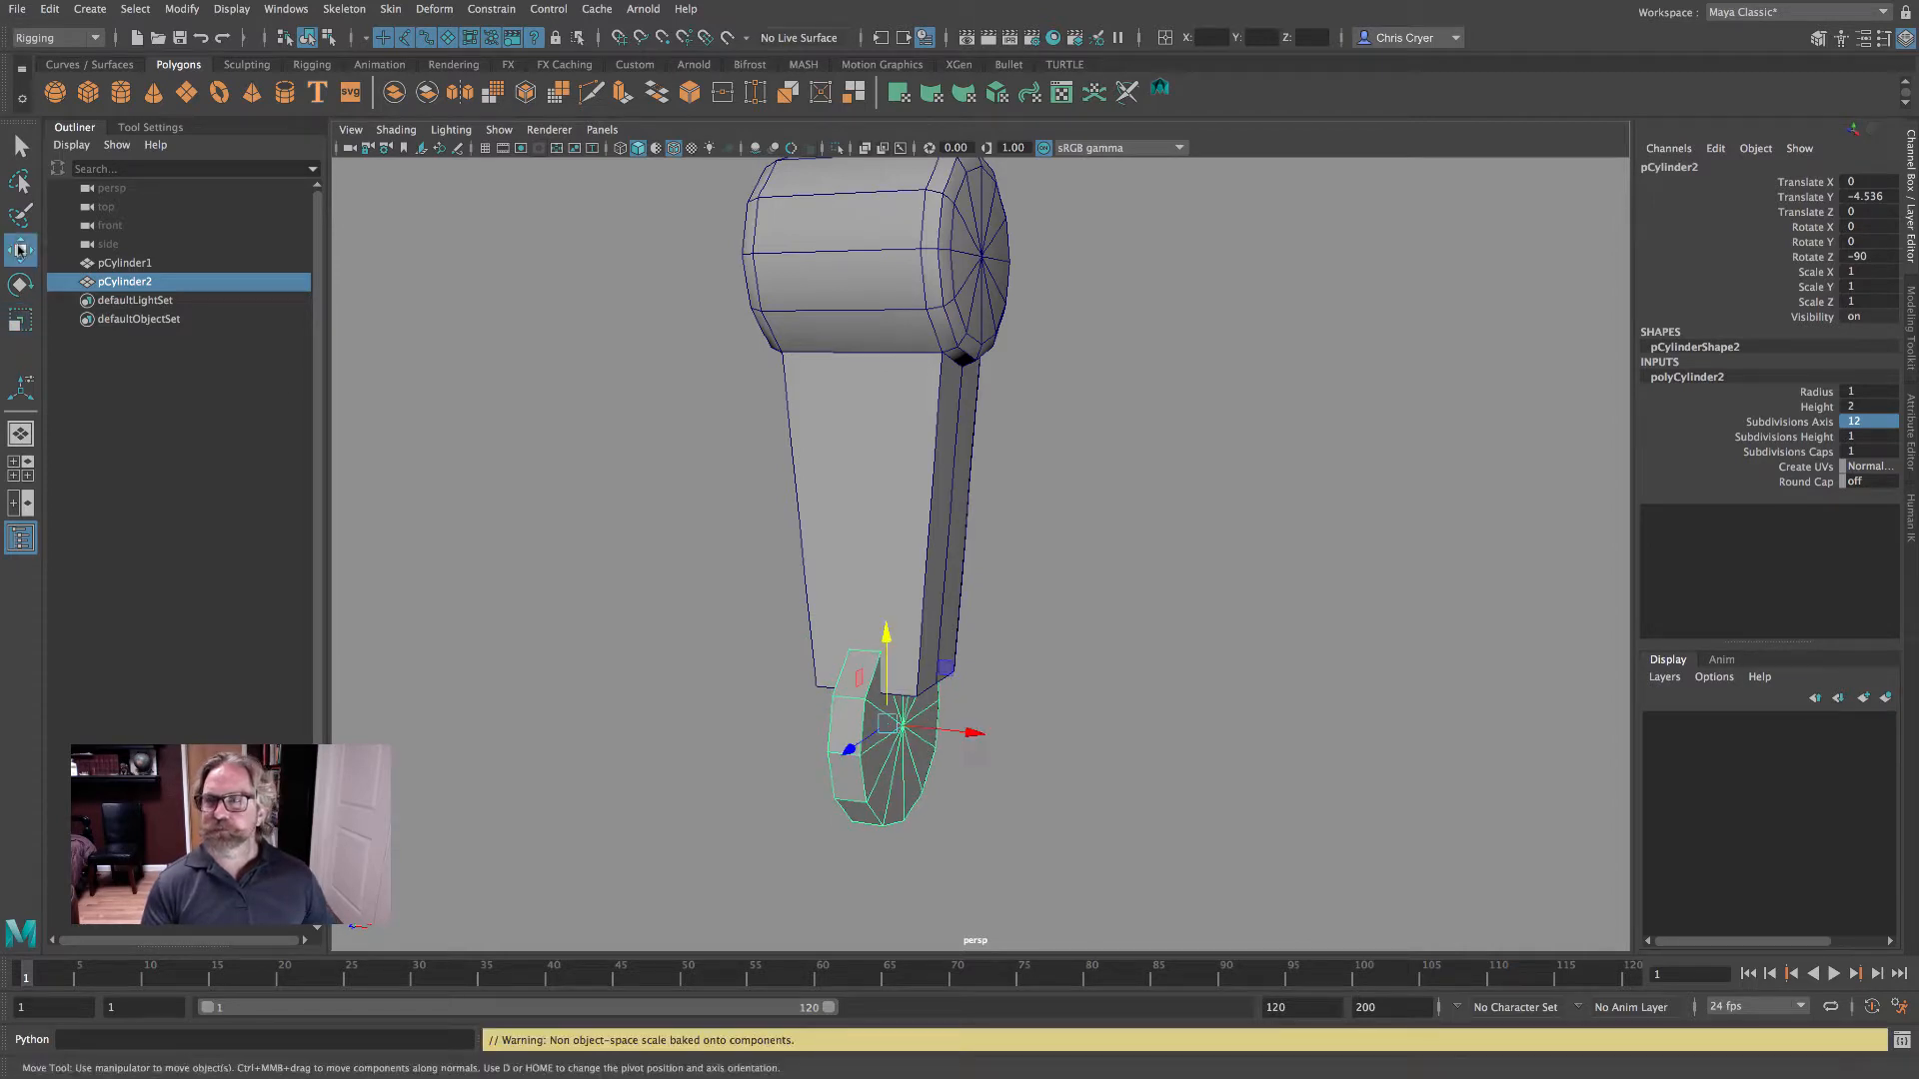
left_click_drag(1074, 737, 1172, 757)
- Bevel the two outer rim edge loops of the disc with a fraction of 0.3 and 2 segments
left_click_drag(1175, 699, 1148, 696, "alt")
middle_click_drag(1148, 696, 1111, 581, "alt")
key("q")
right_click(1046, 543)
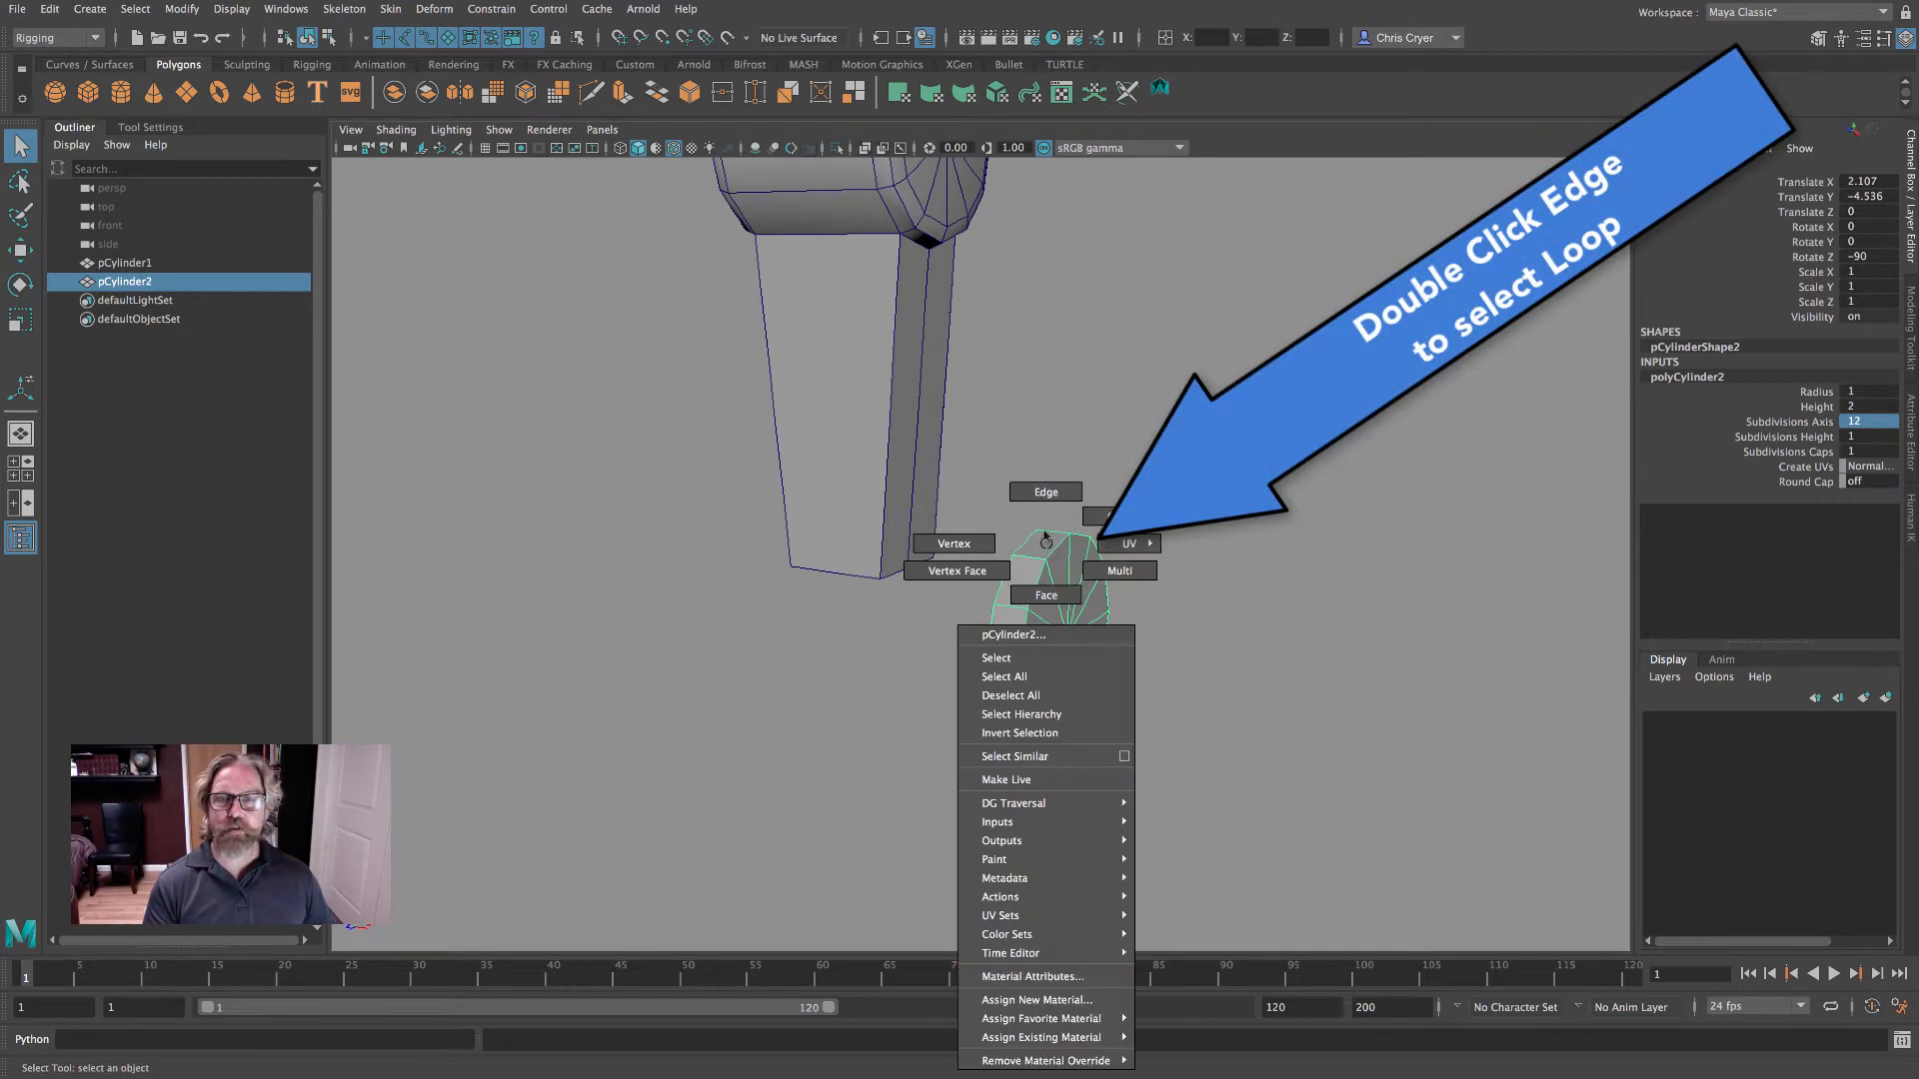
right_click_drag(1055, 536, 1045, 491)
double_click(1057, 548)
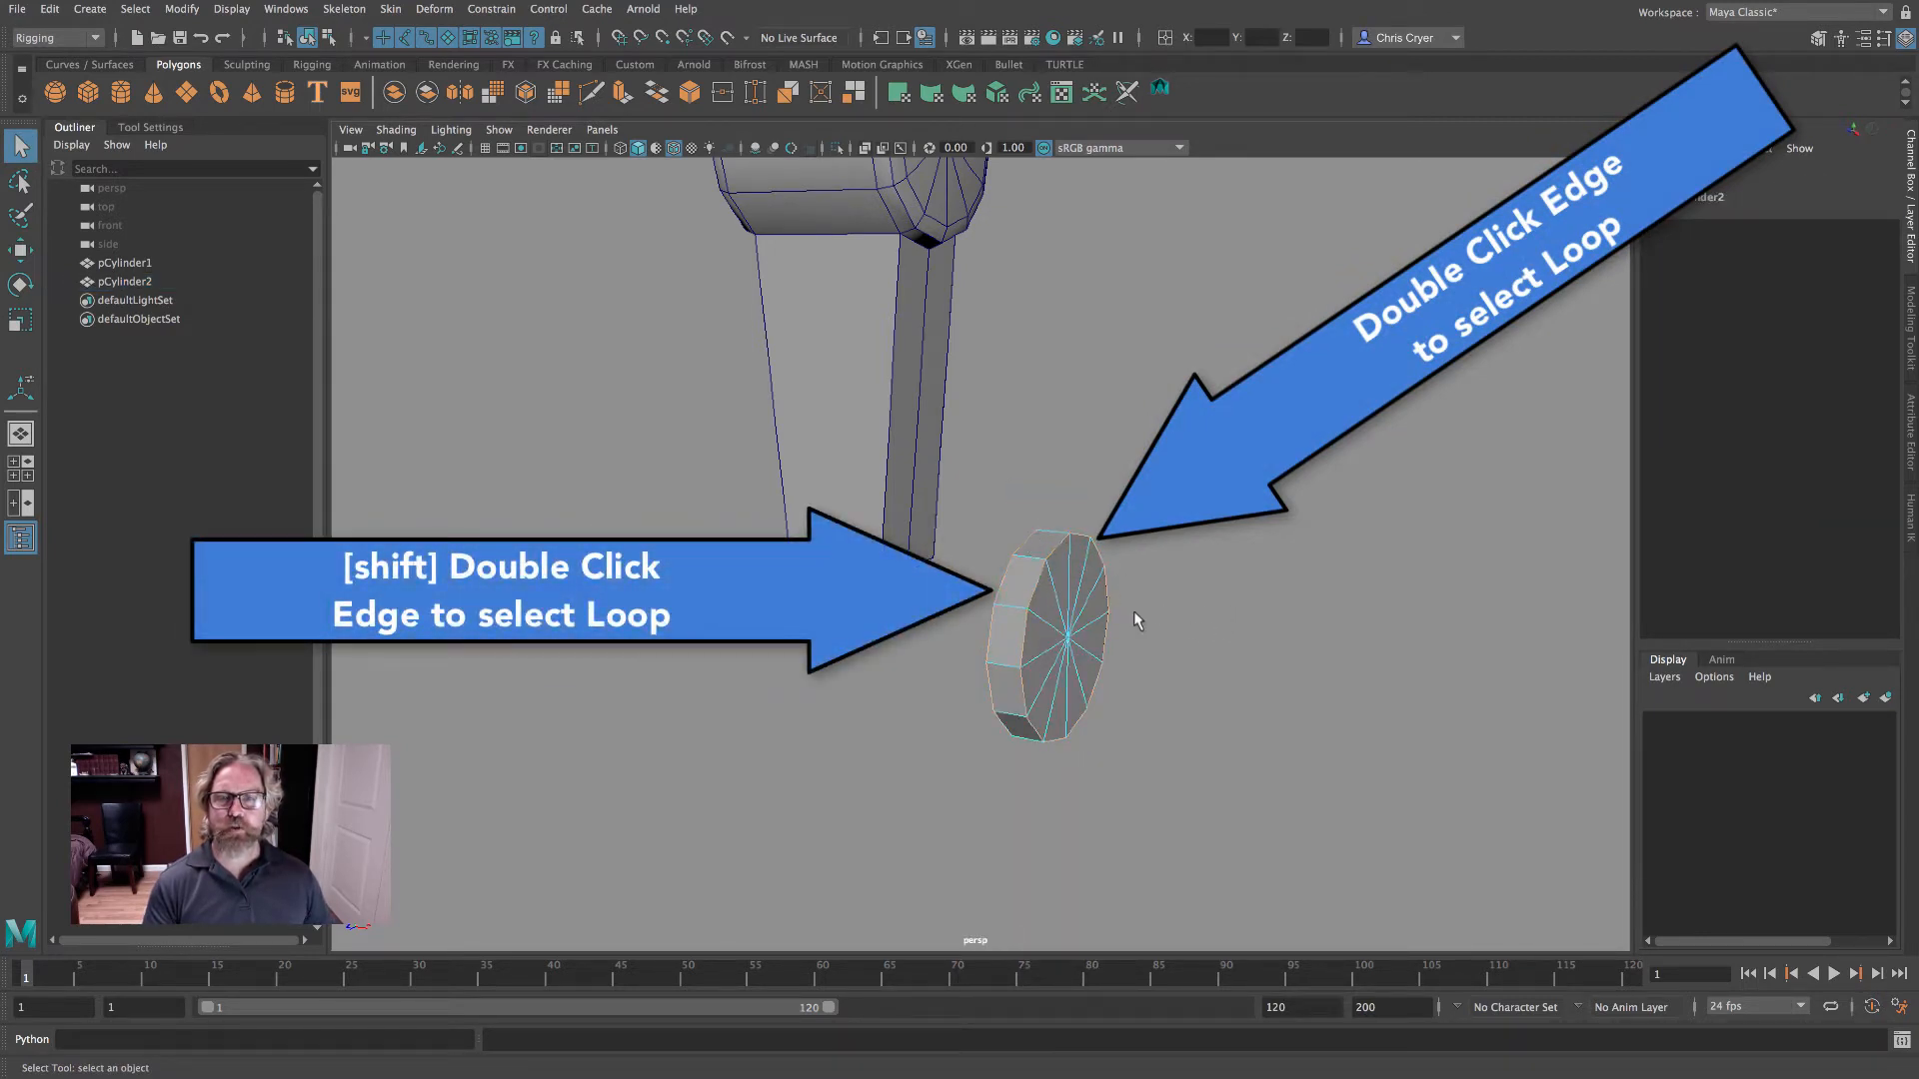
left_click(1911, 340)
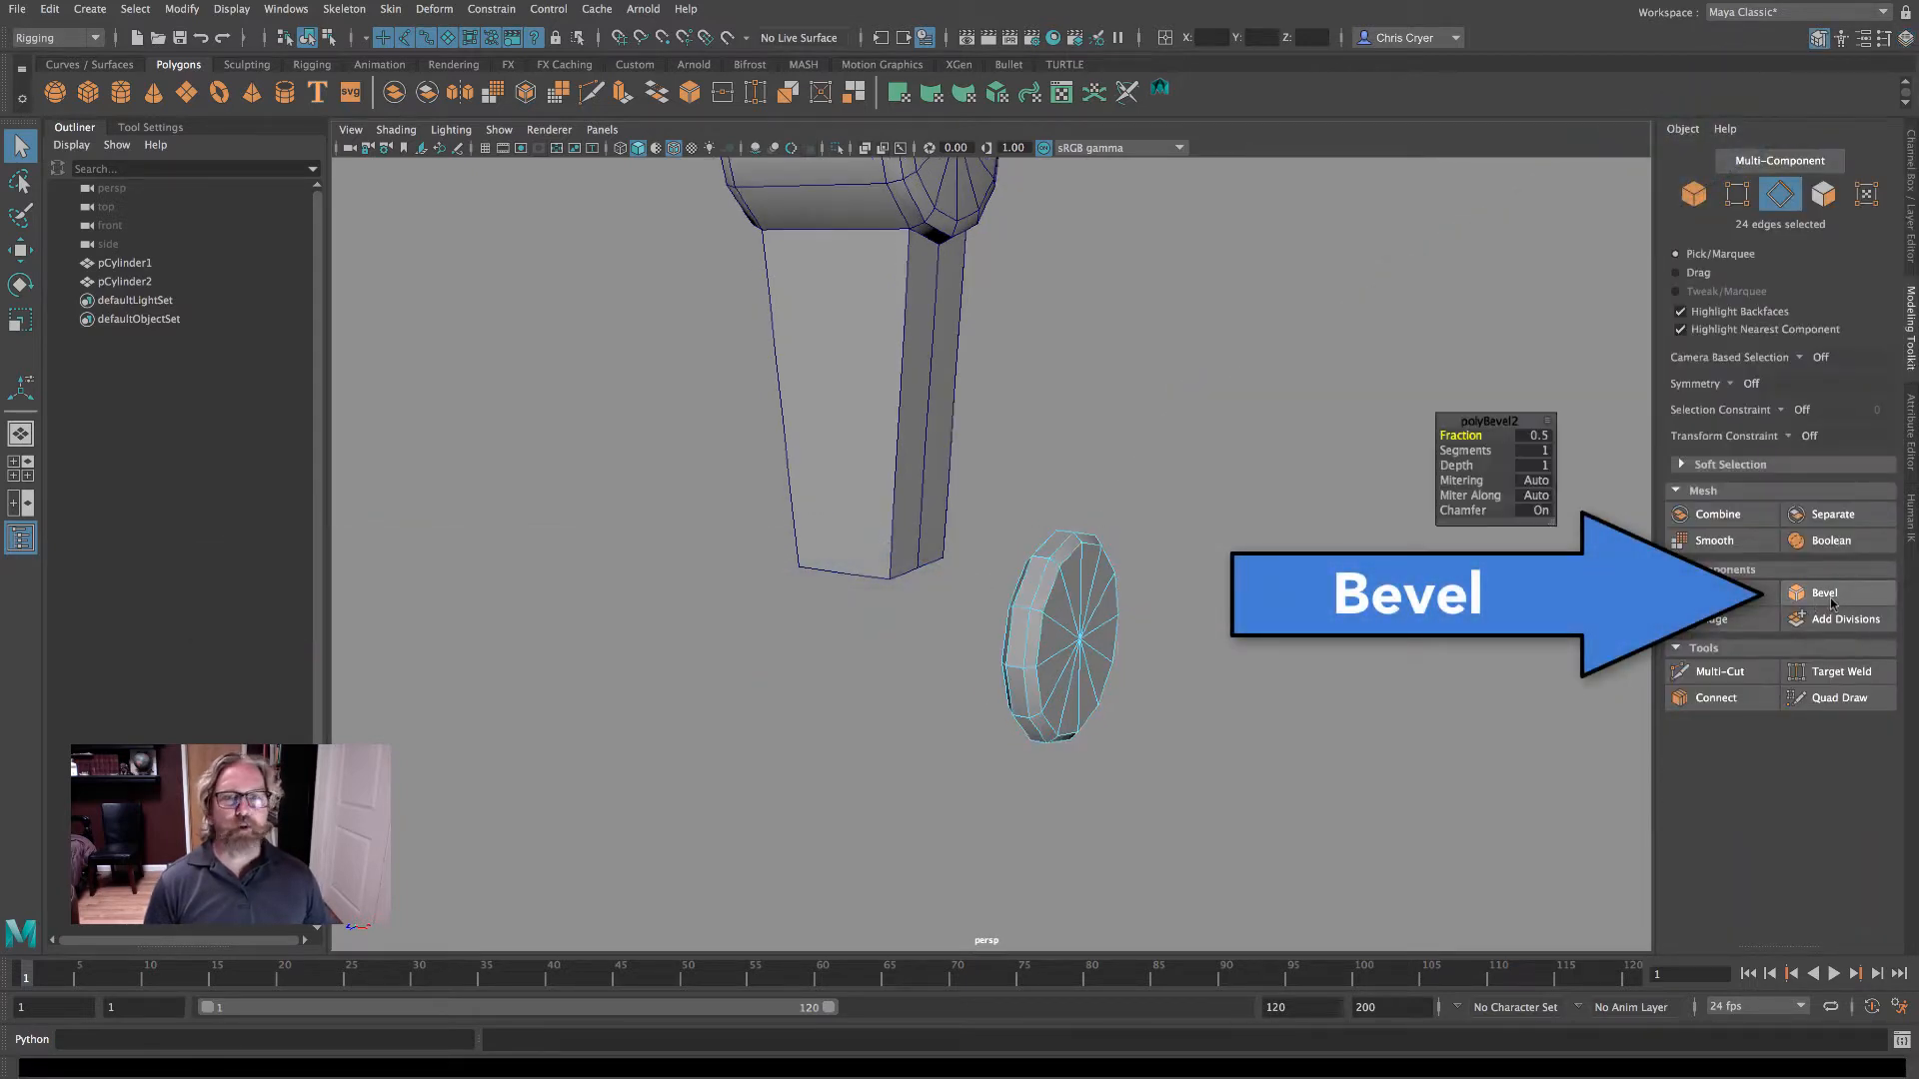
right_click_drag(1109, 580, 1589, 583, "alt")
mouse_move(1472, 437)
left_mouse_down()
mouse_move(1504, 437)
mouse_move(1461, 436)
left_mouse_up()
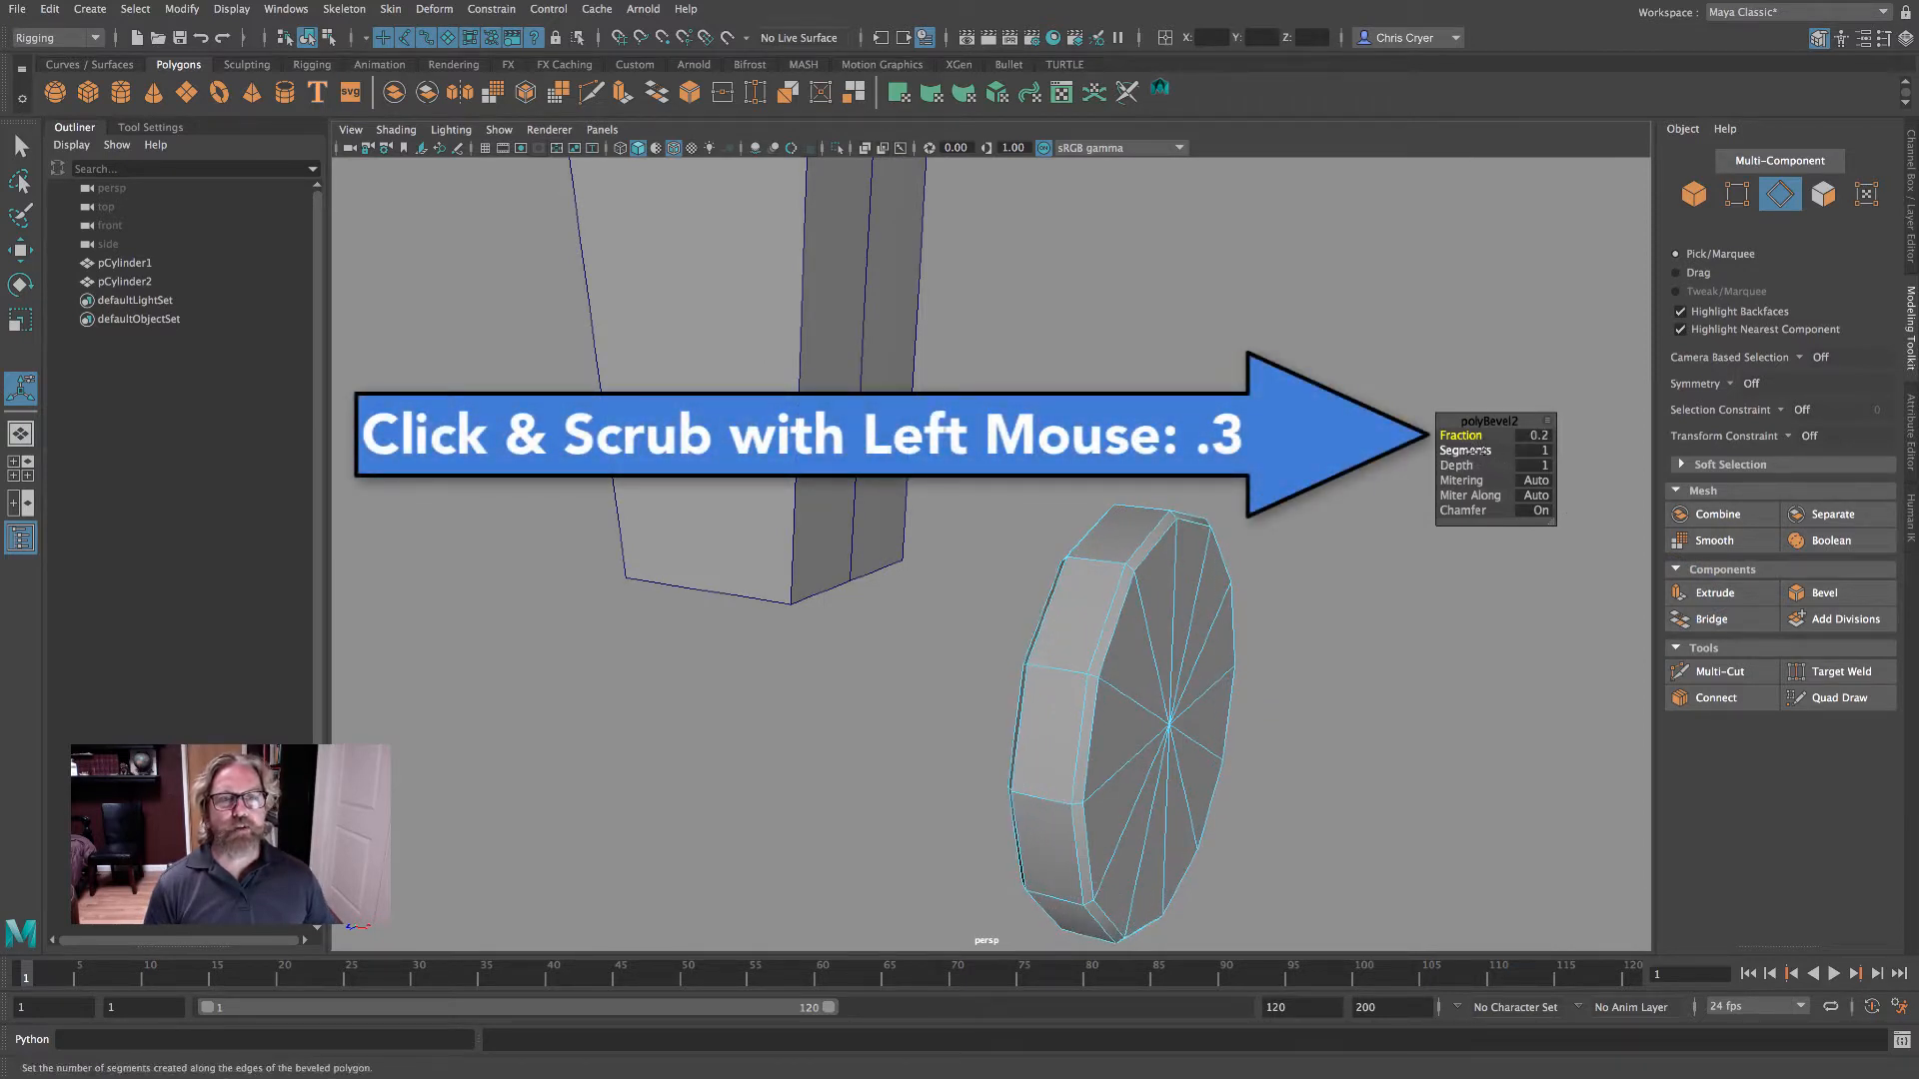
left_click_drag(1479, 450, 1467, 437)
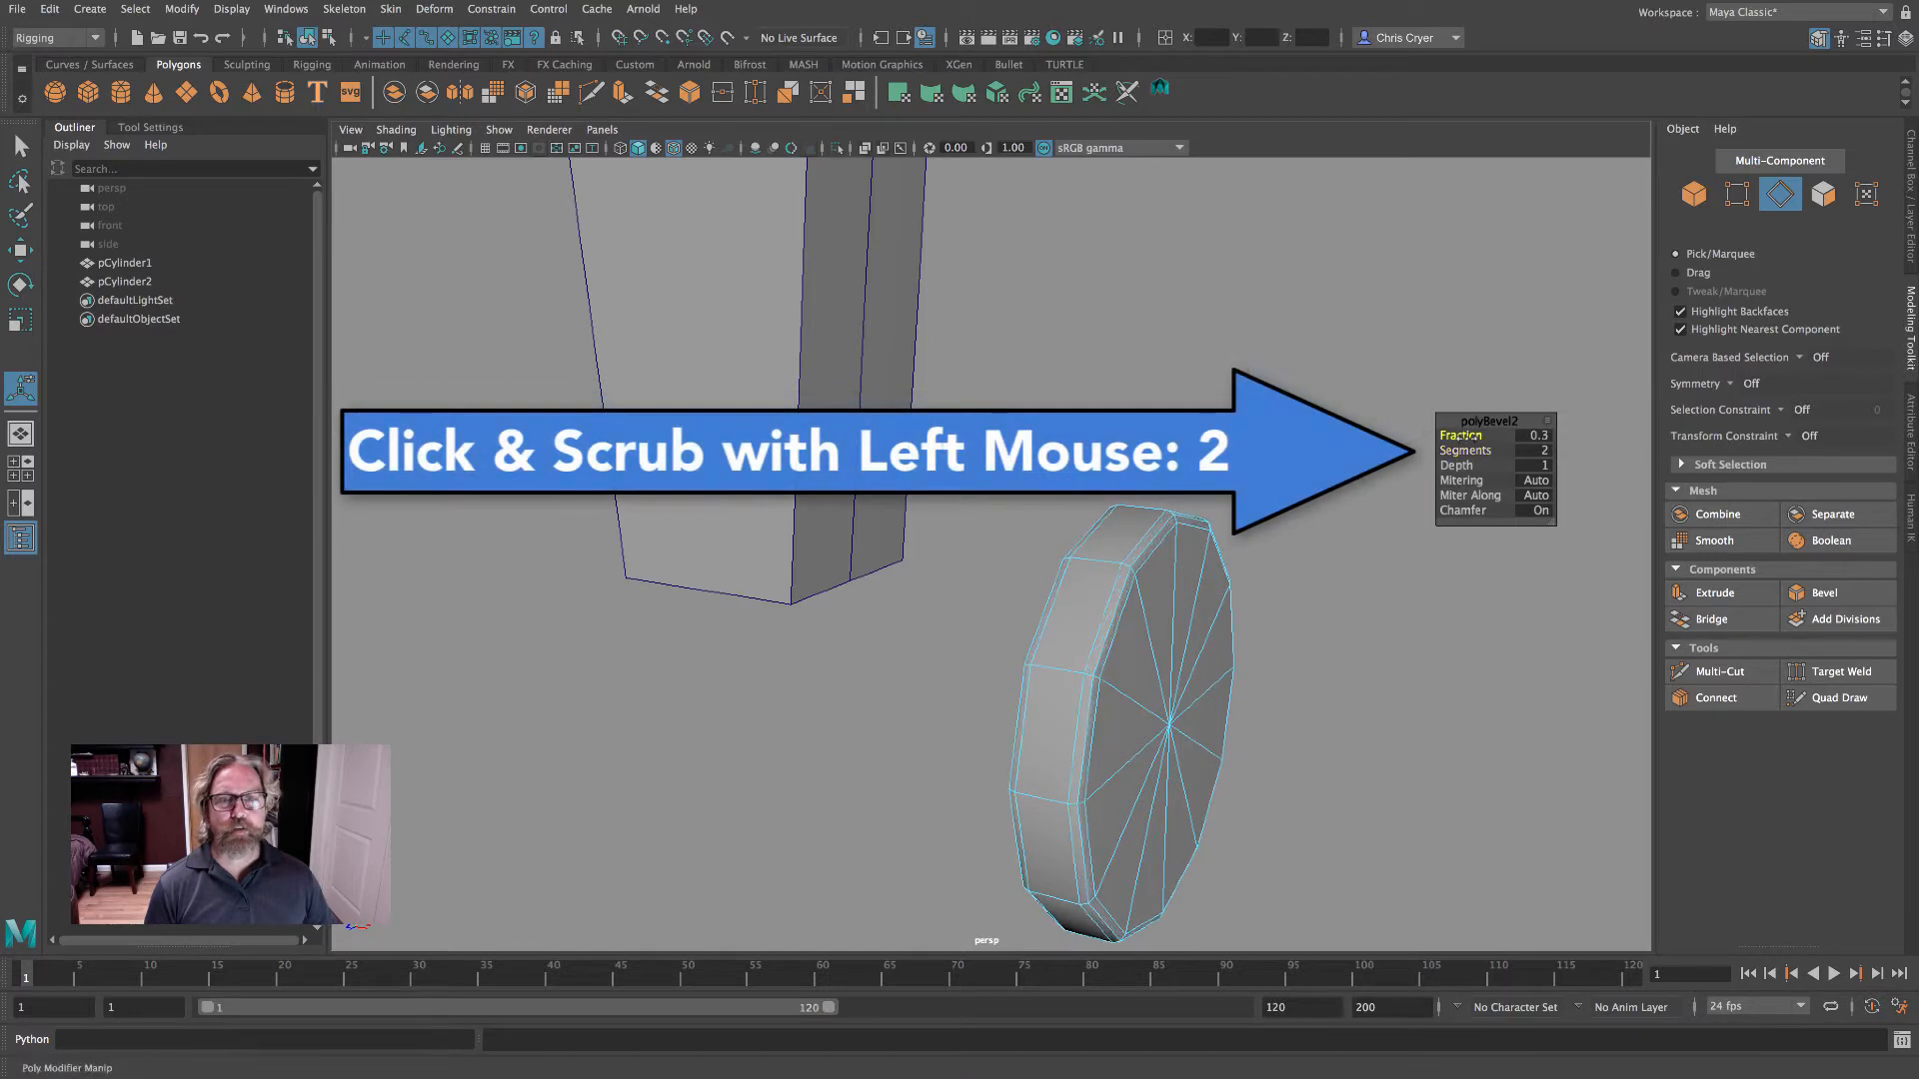
- Select the two adjacent upper rim faces of the disc and check the selection through the mesh in wireframe display
right_click_drag(1169, 549, 1254, 518)
right_click_drag(1110, 557, 1108, 594)
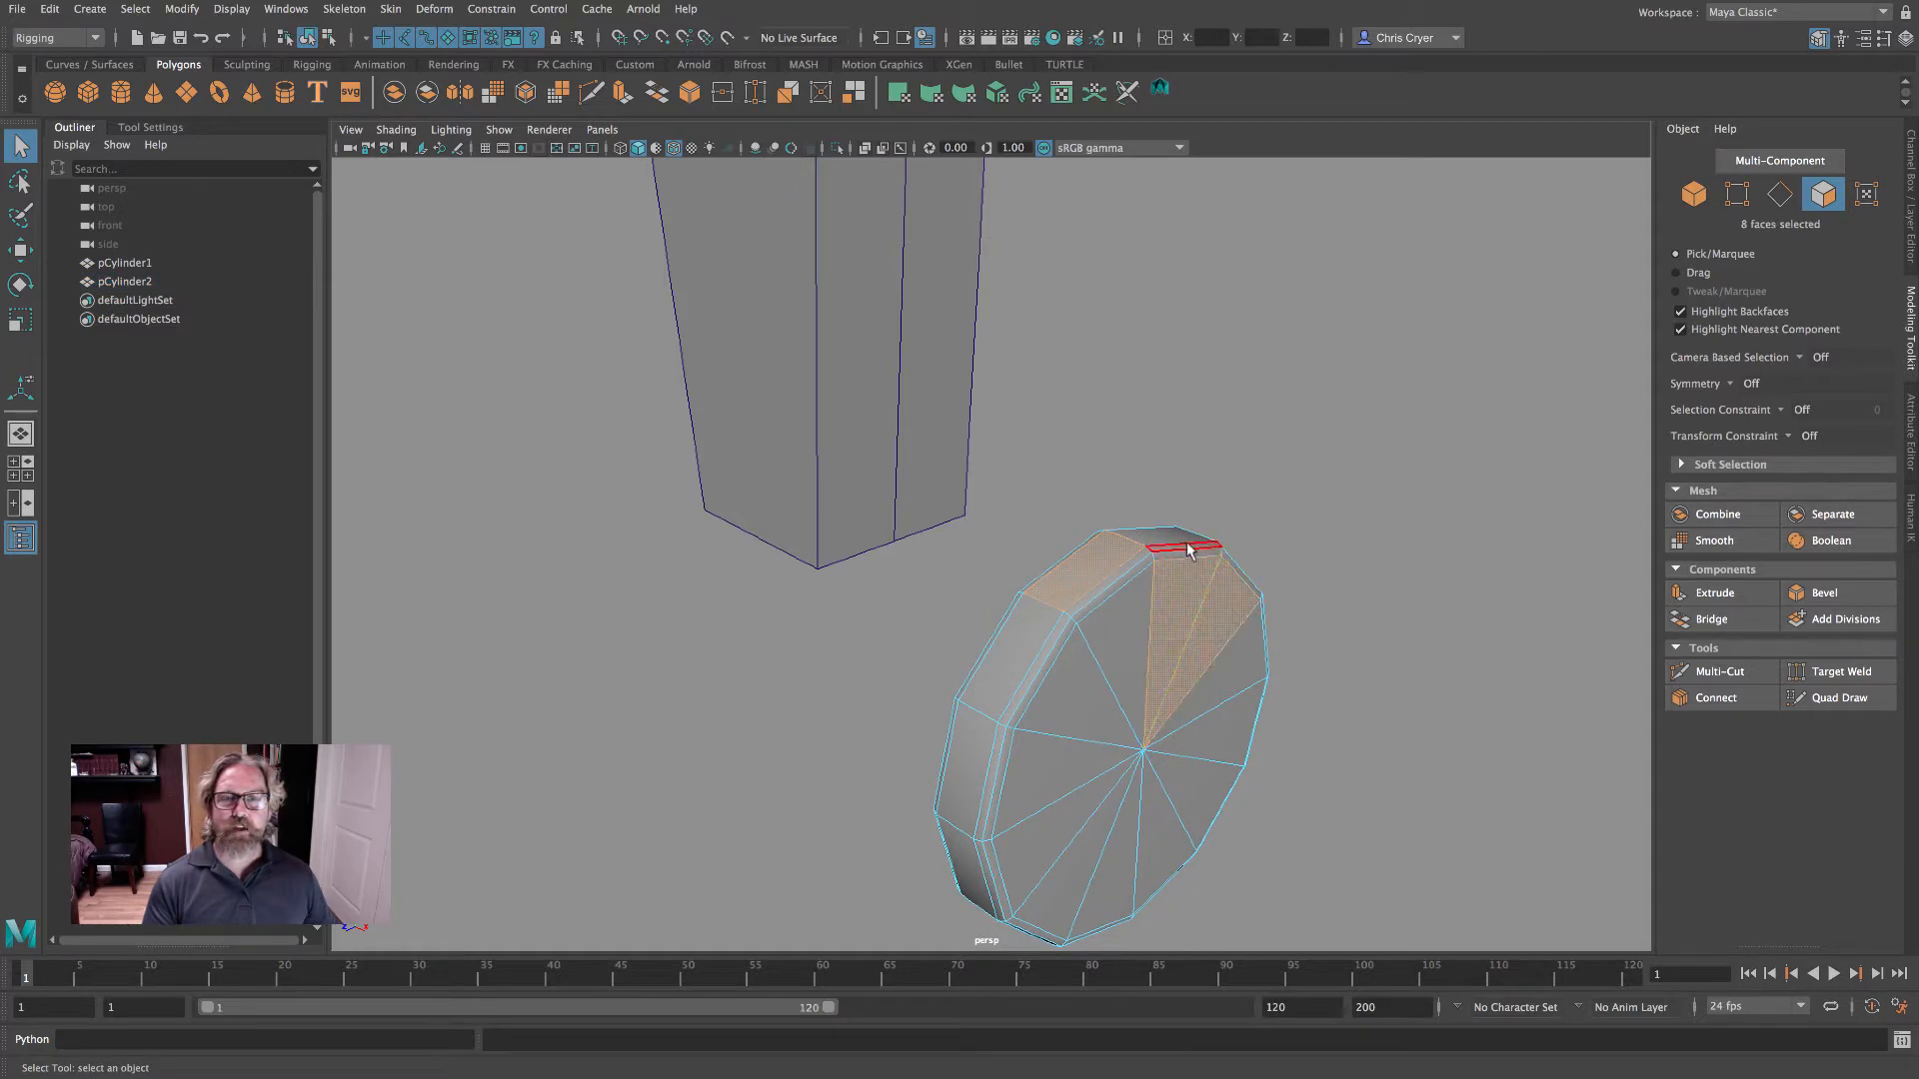
left_click_drag(1349, 543, 1249, 585, "alt")
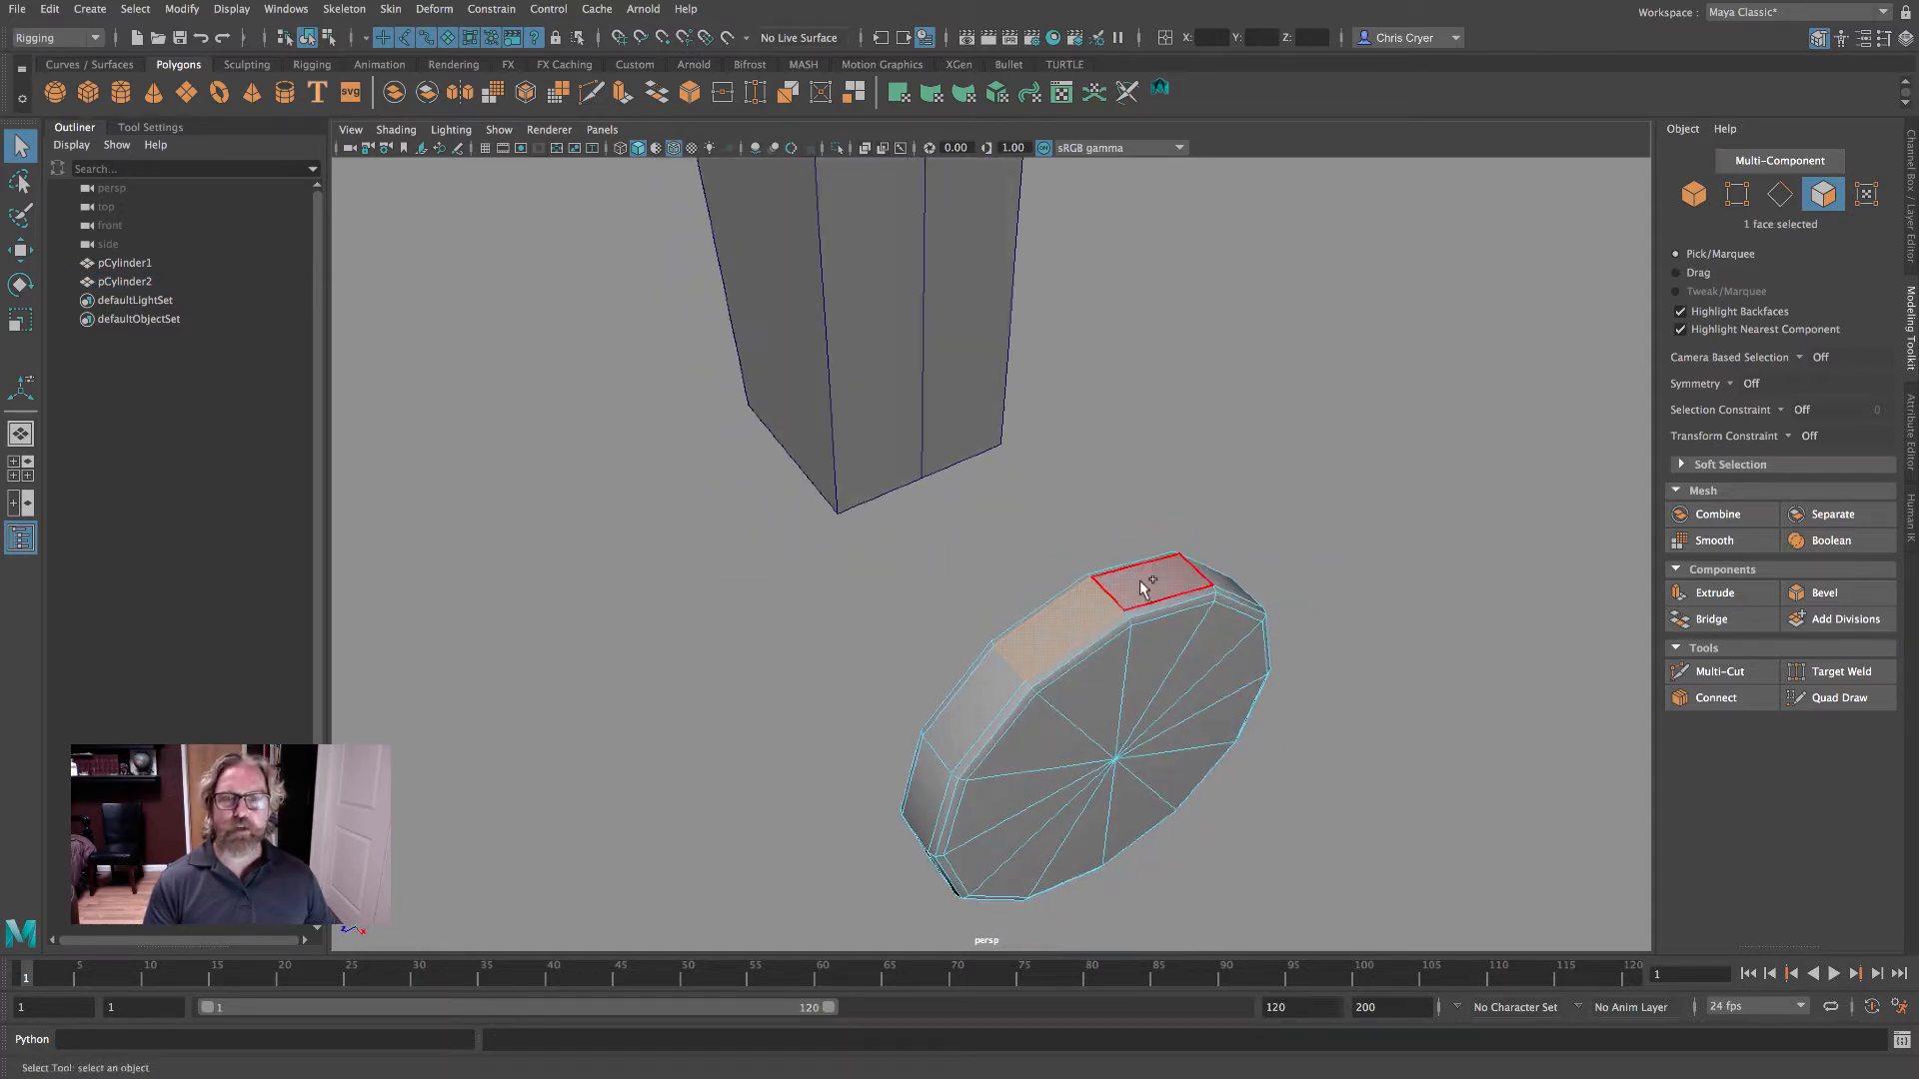
key("4")
mouse_move(1370, 612)
left_mouse_down("alt")
mouse_move(1449, 561)
mouse_move(1539, 562)
mouse_move(1292, 580)
mouse_move(1359, 585)
mouse_move(1279, 640)
mouse_move(1272, 699)
mouse_move(1421, 628)
mouse_move(1032, 496)
left_mouse_up("alt")
key("5")
key("4")
key("5")
- Undo the trial face deletion, recheck the selection in wireframe and delete only the disc's two upper rim faces
left_click_drag(1271, 614, 1273, 514, "alt")
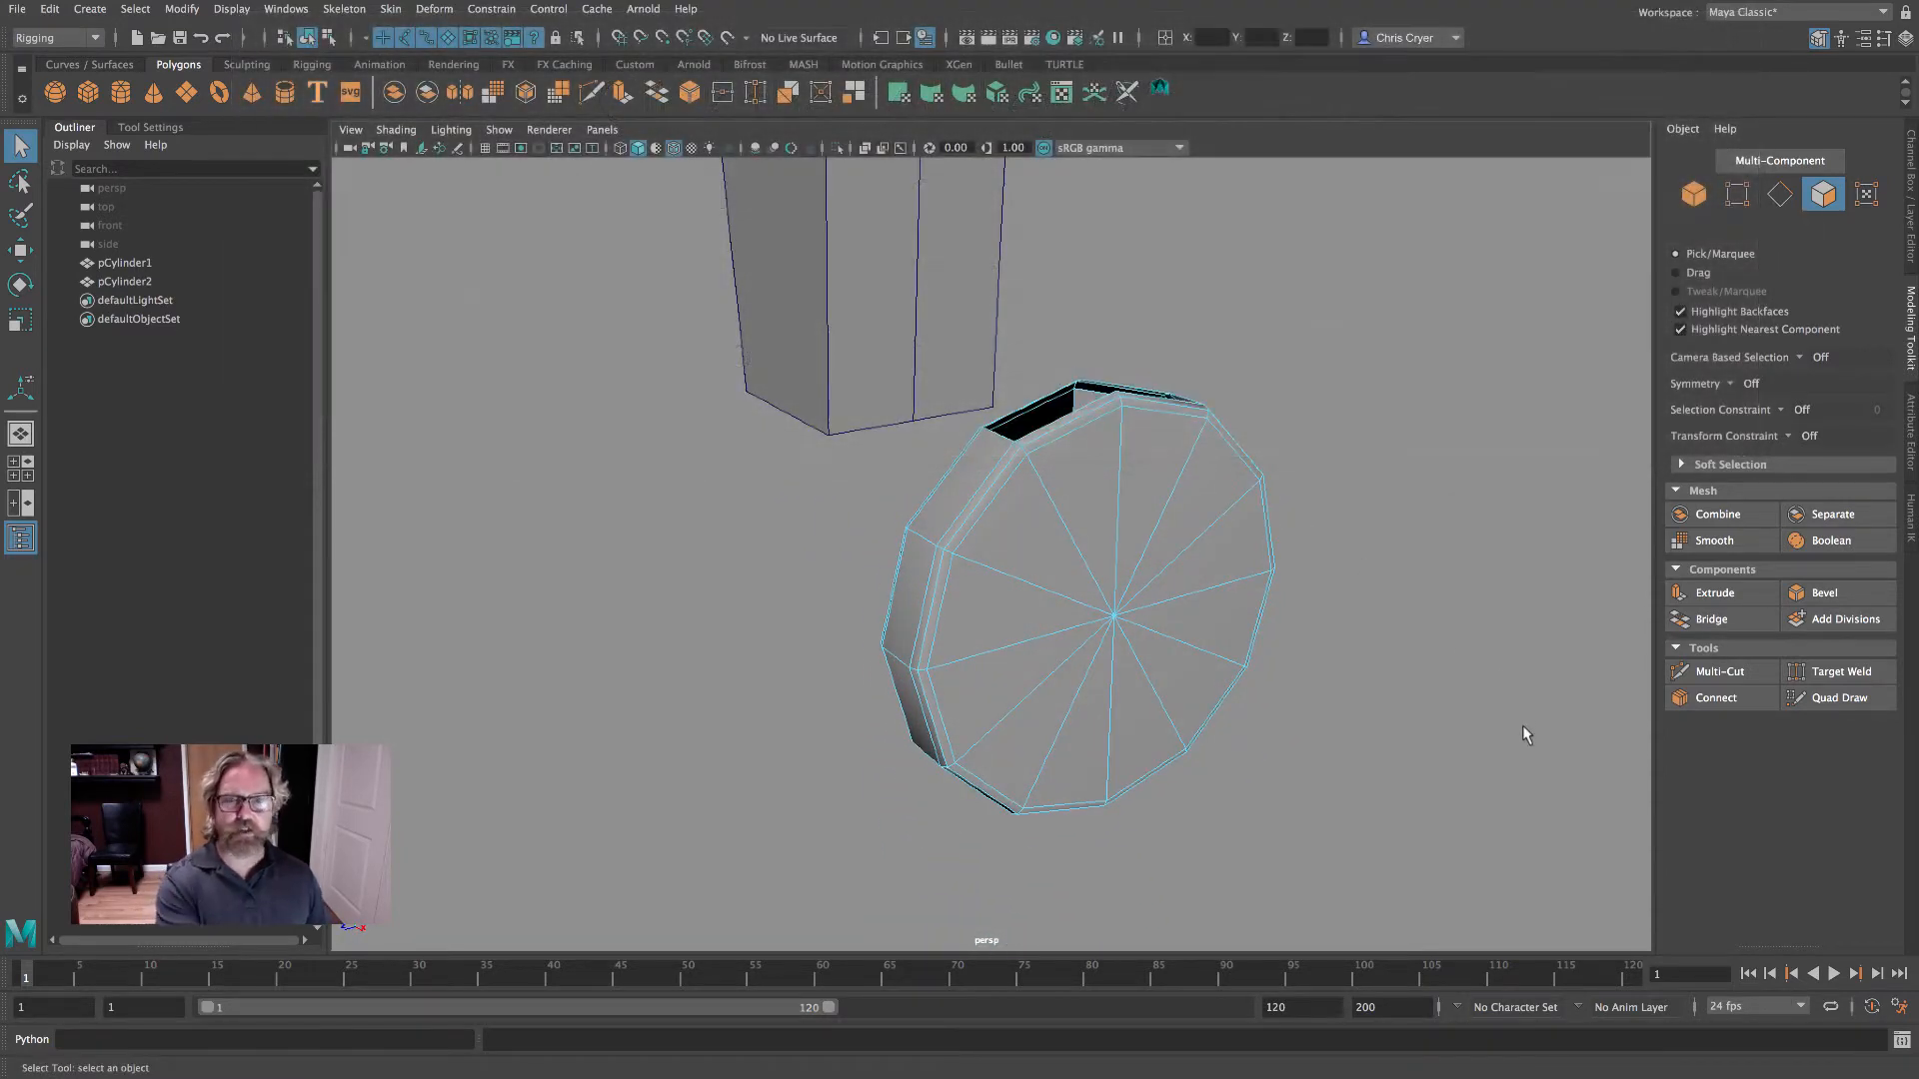
left_click_drag(1379, 673, 1613, 673, "alt")
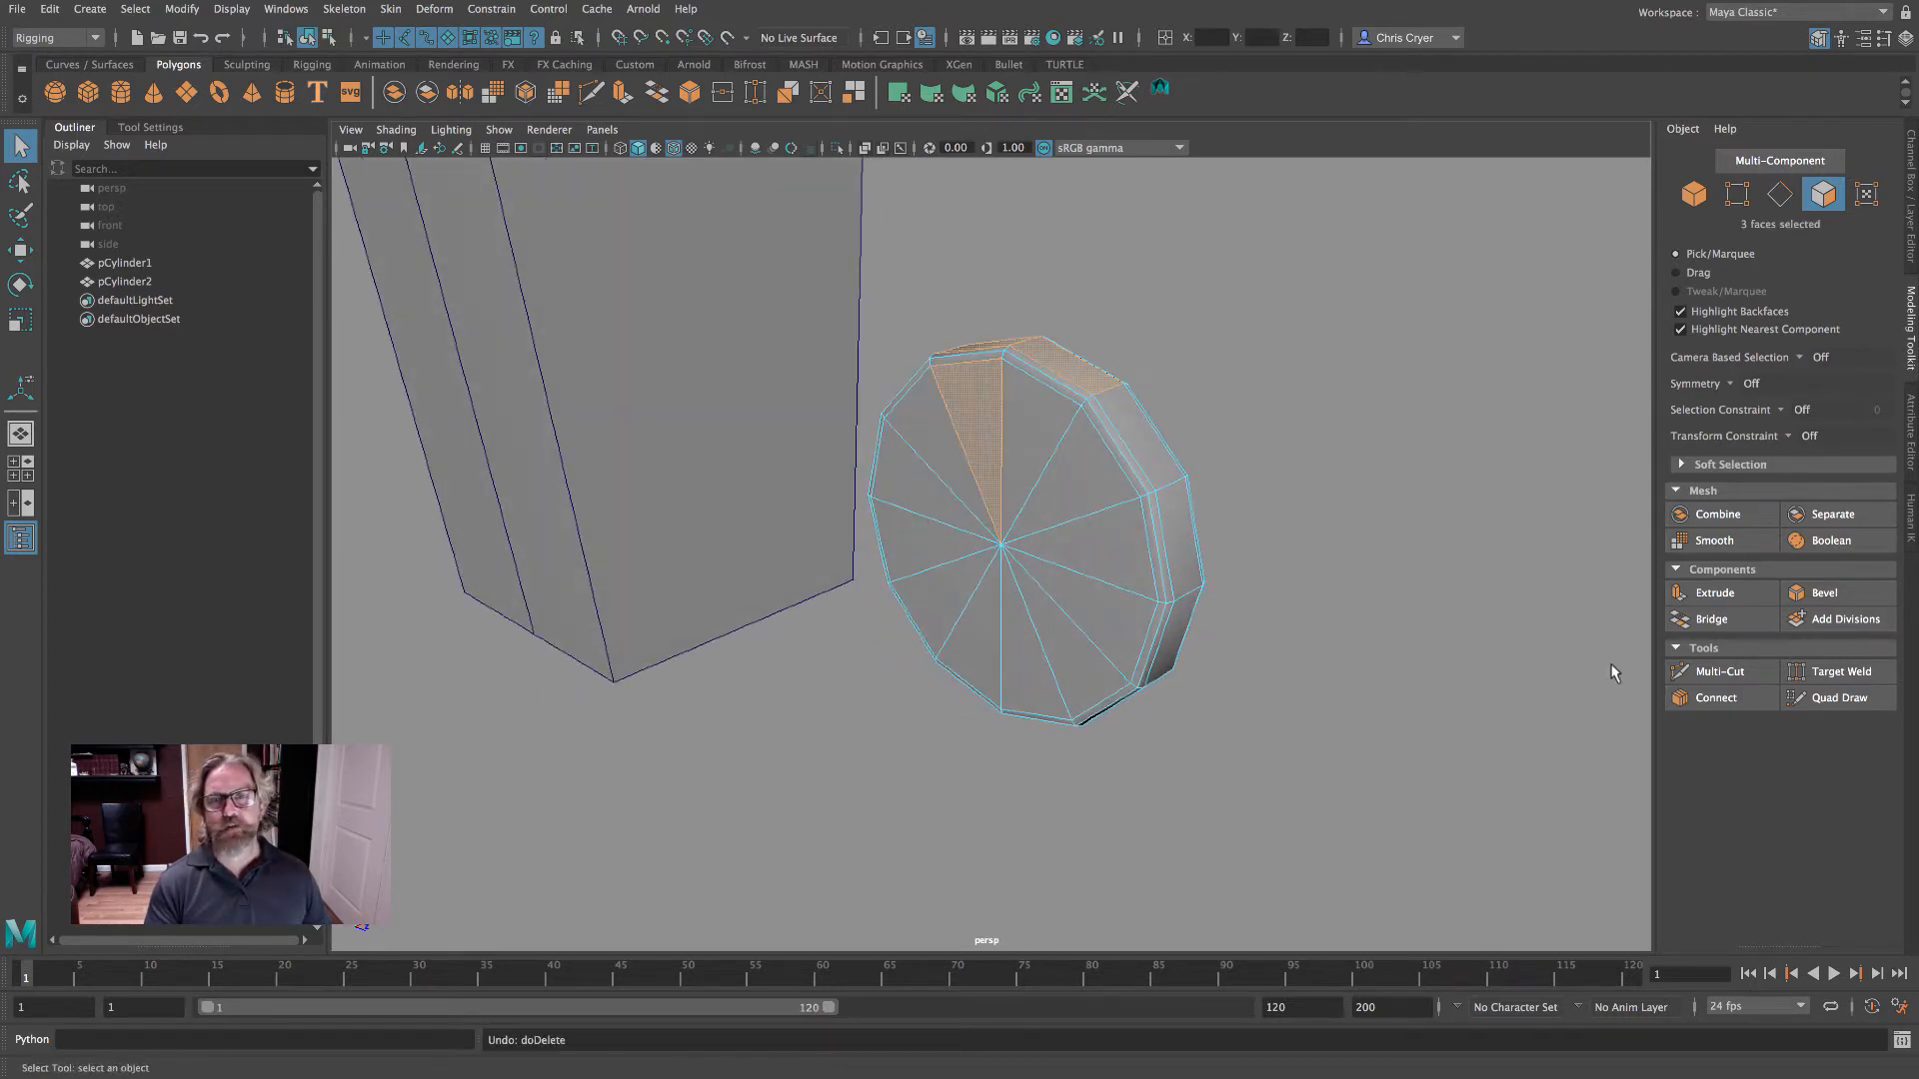
left_click_drag(1420, 634, 1559, 663, "alt")
key("4")
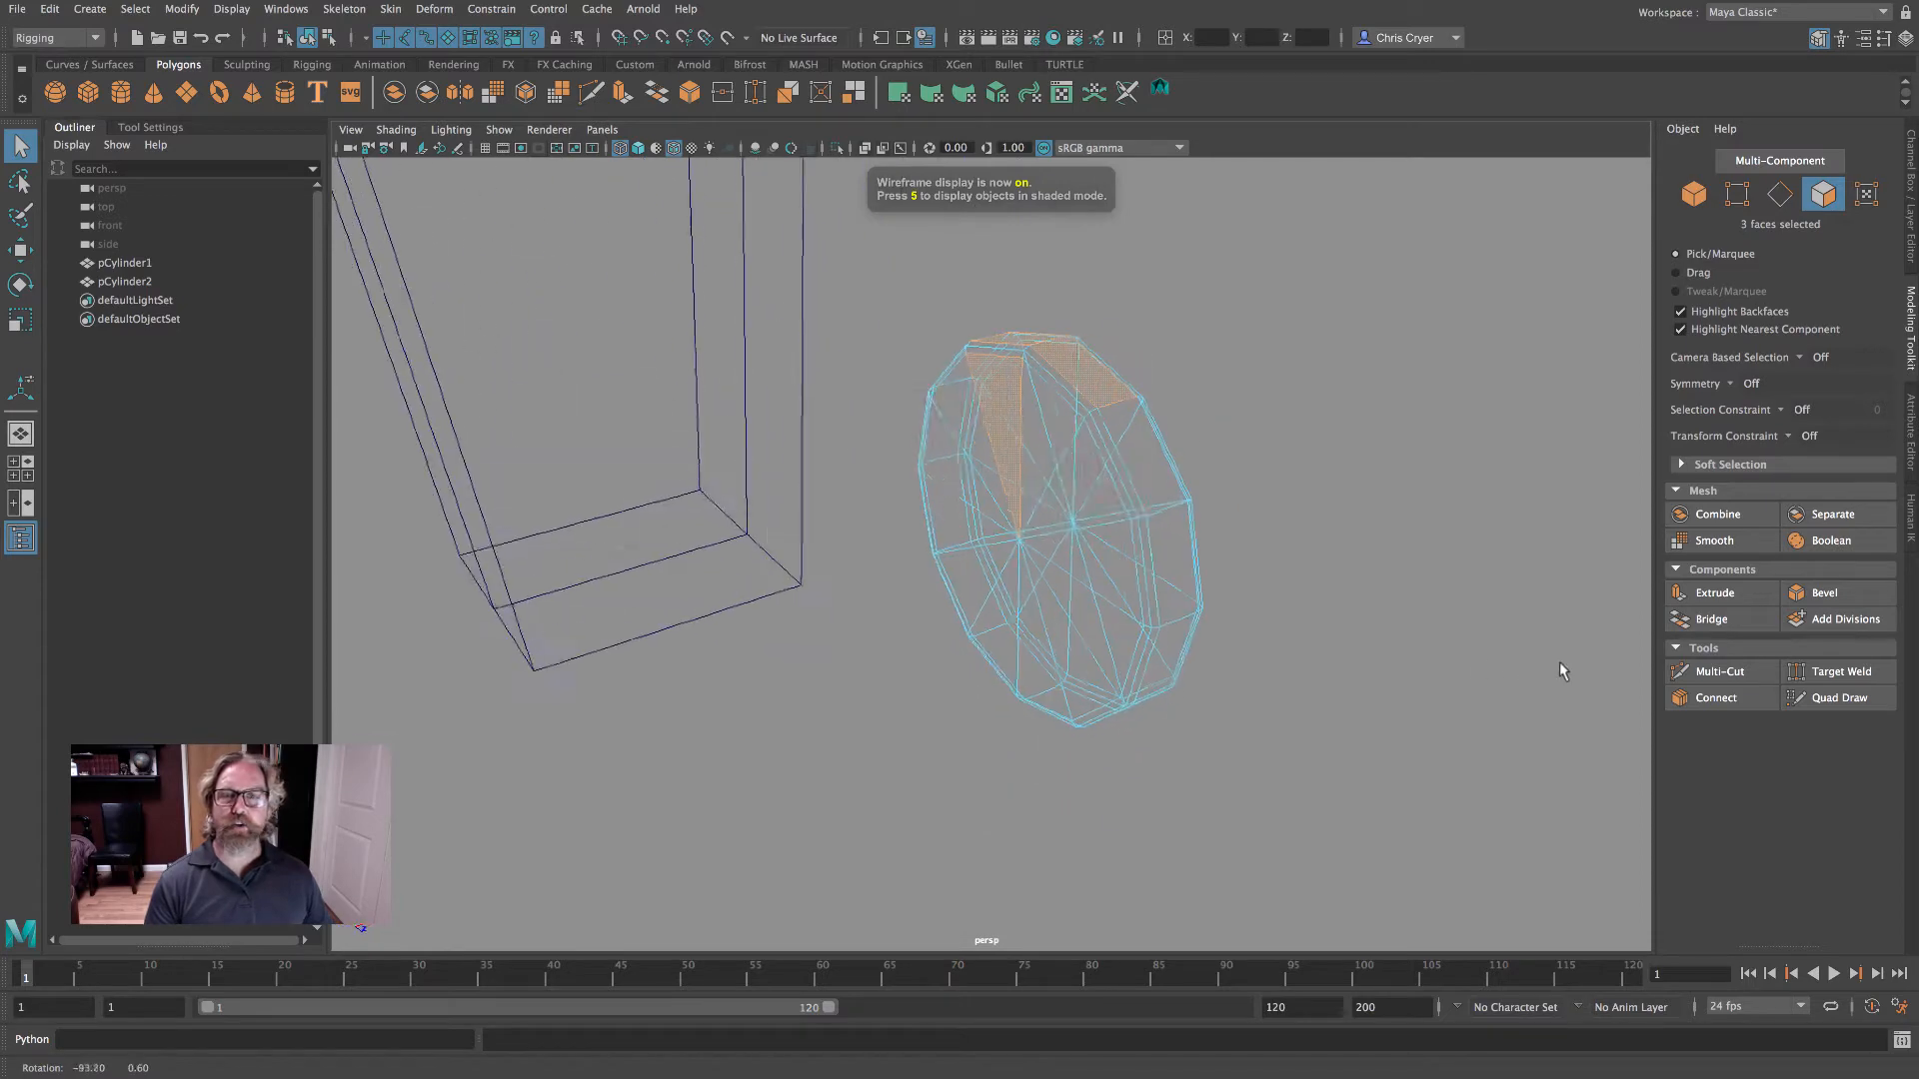
mouse_move(1276, 594)
left_mouse_down("alt")
mouse_move(1276, 647)
mouse_move(1097, 634)
mouse_move(1092, 651)
mouse_move(1145, 655)
left_mouse_up("alt")
key("5")
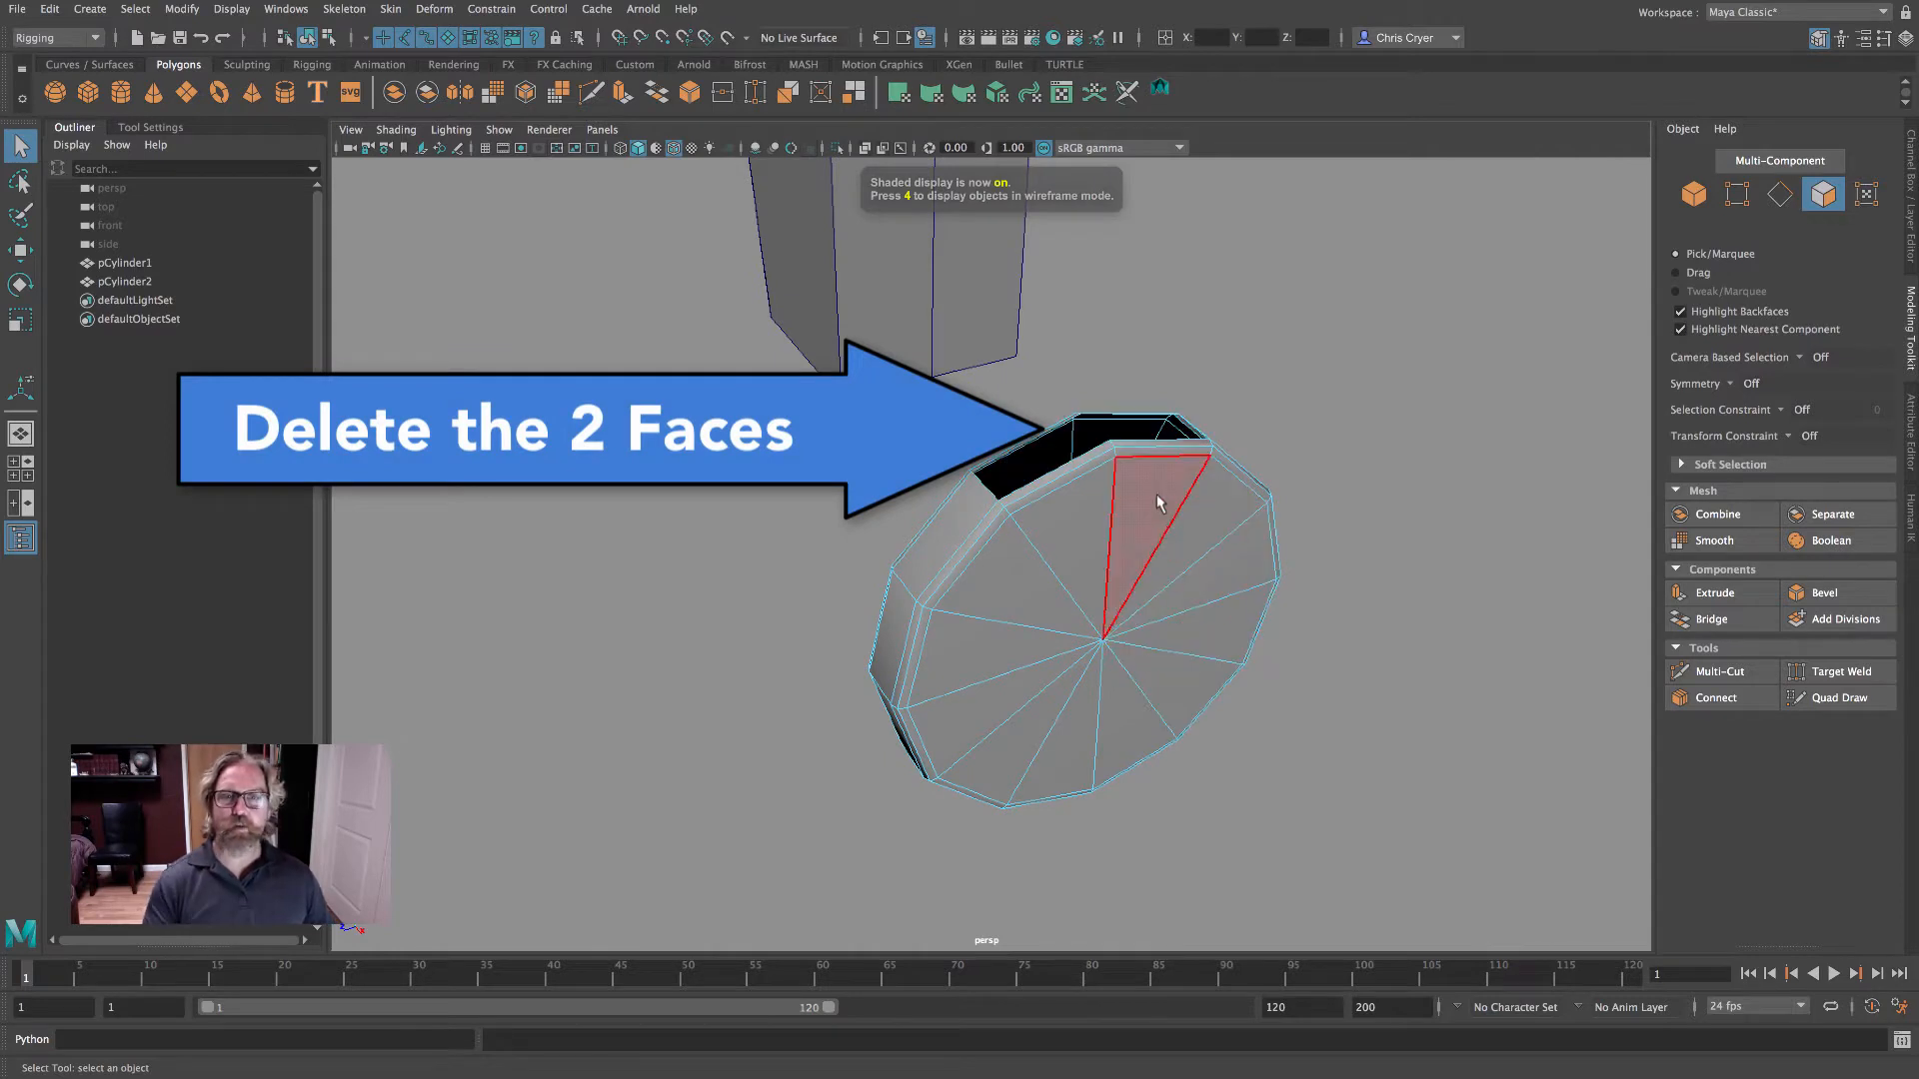
- Return the disc to object selection and move it beneath the stem to about X 0.31, Y -5.13
right_click_drag(1161, 500, 1249, 452)
key("F8")
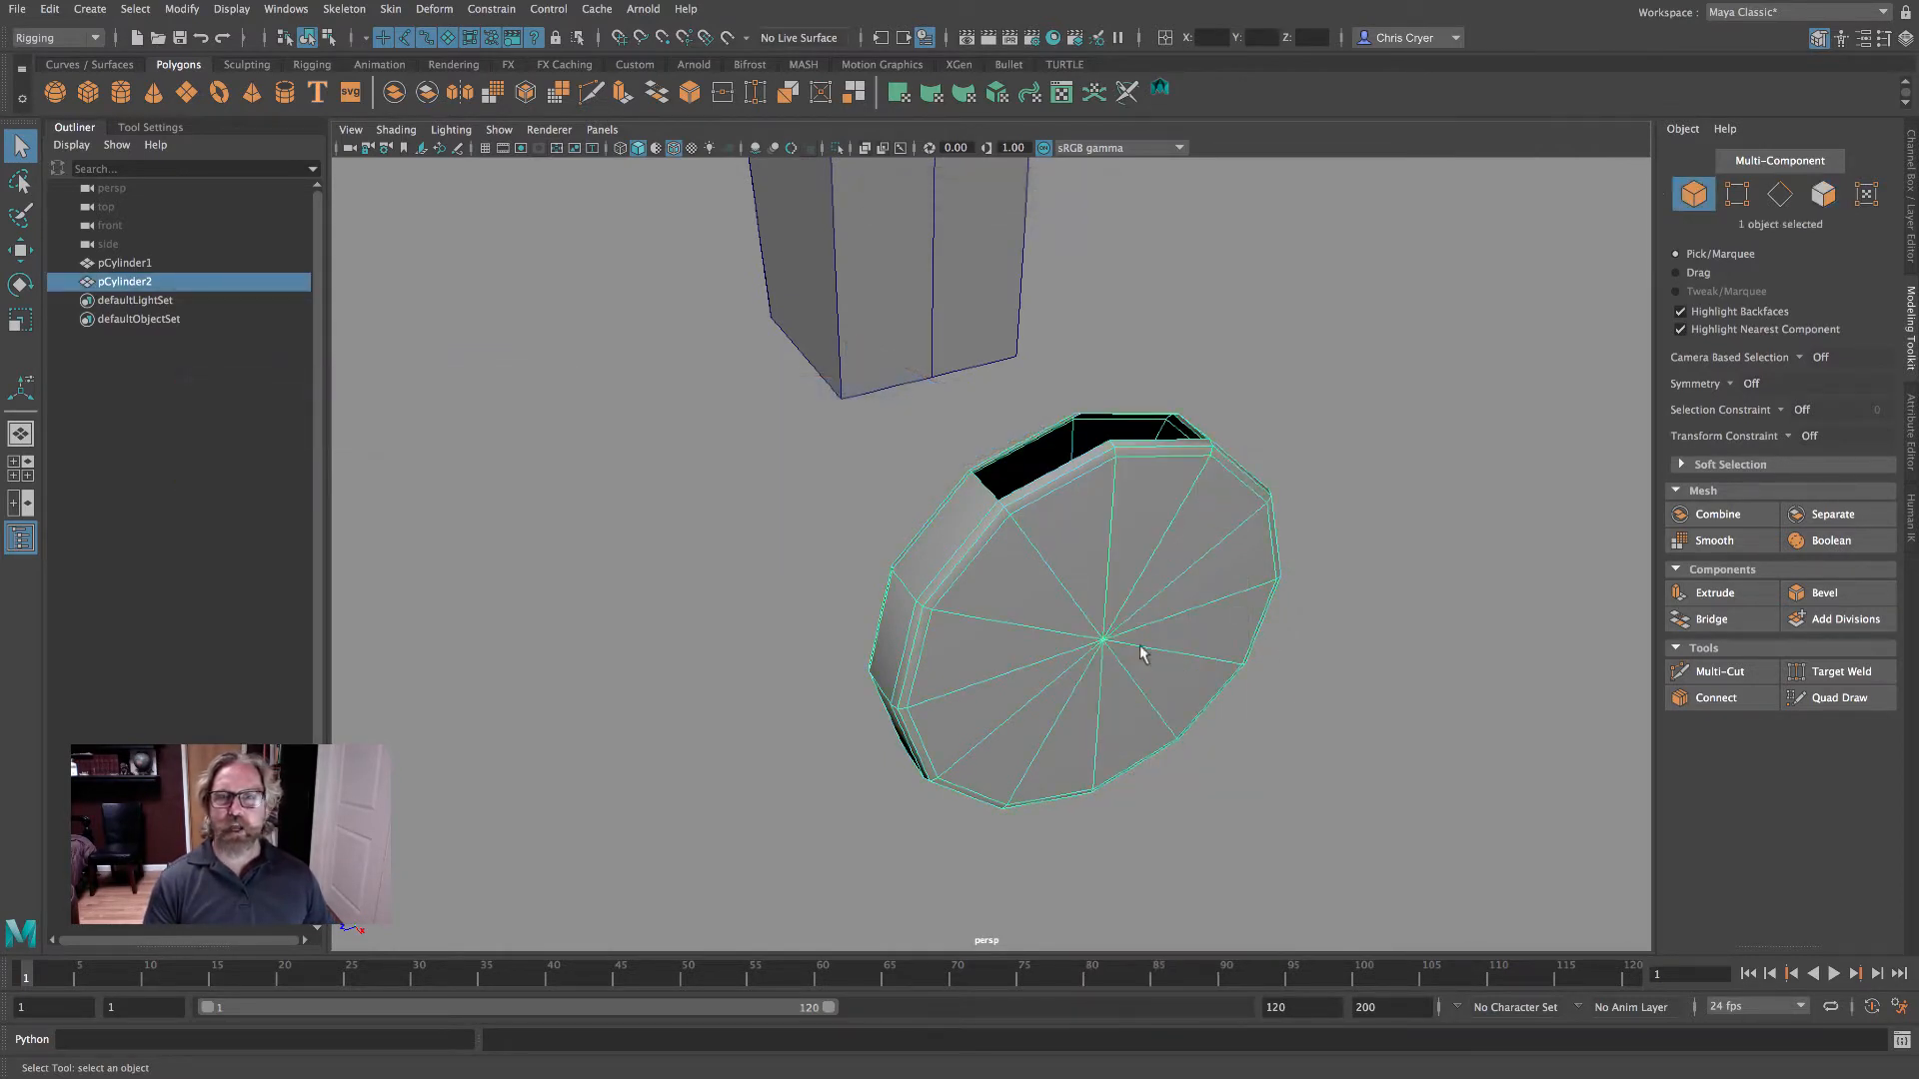
key("w")
left_click_drag(1134, 667, 957, 478)
left_click_drag(998, 560, 1145, 525, "alt")
left_click_drag(1073, 576, 1290, 576, "alt")
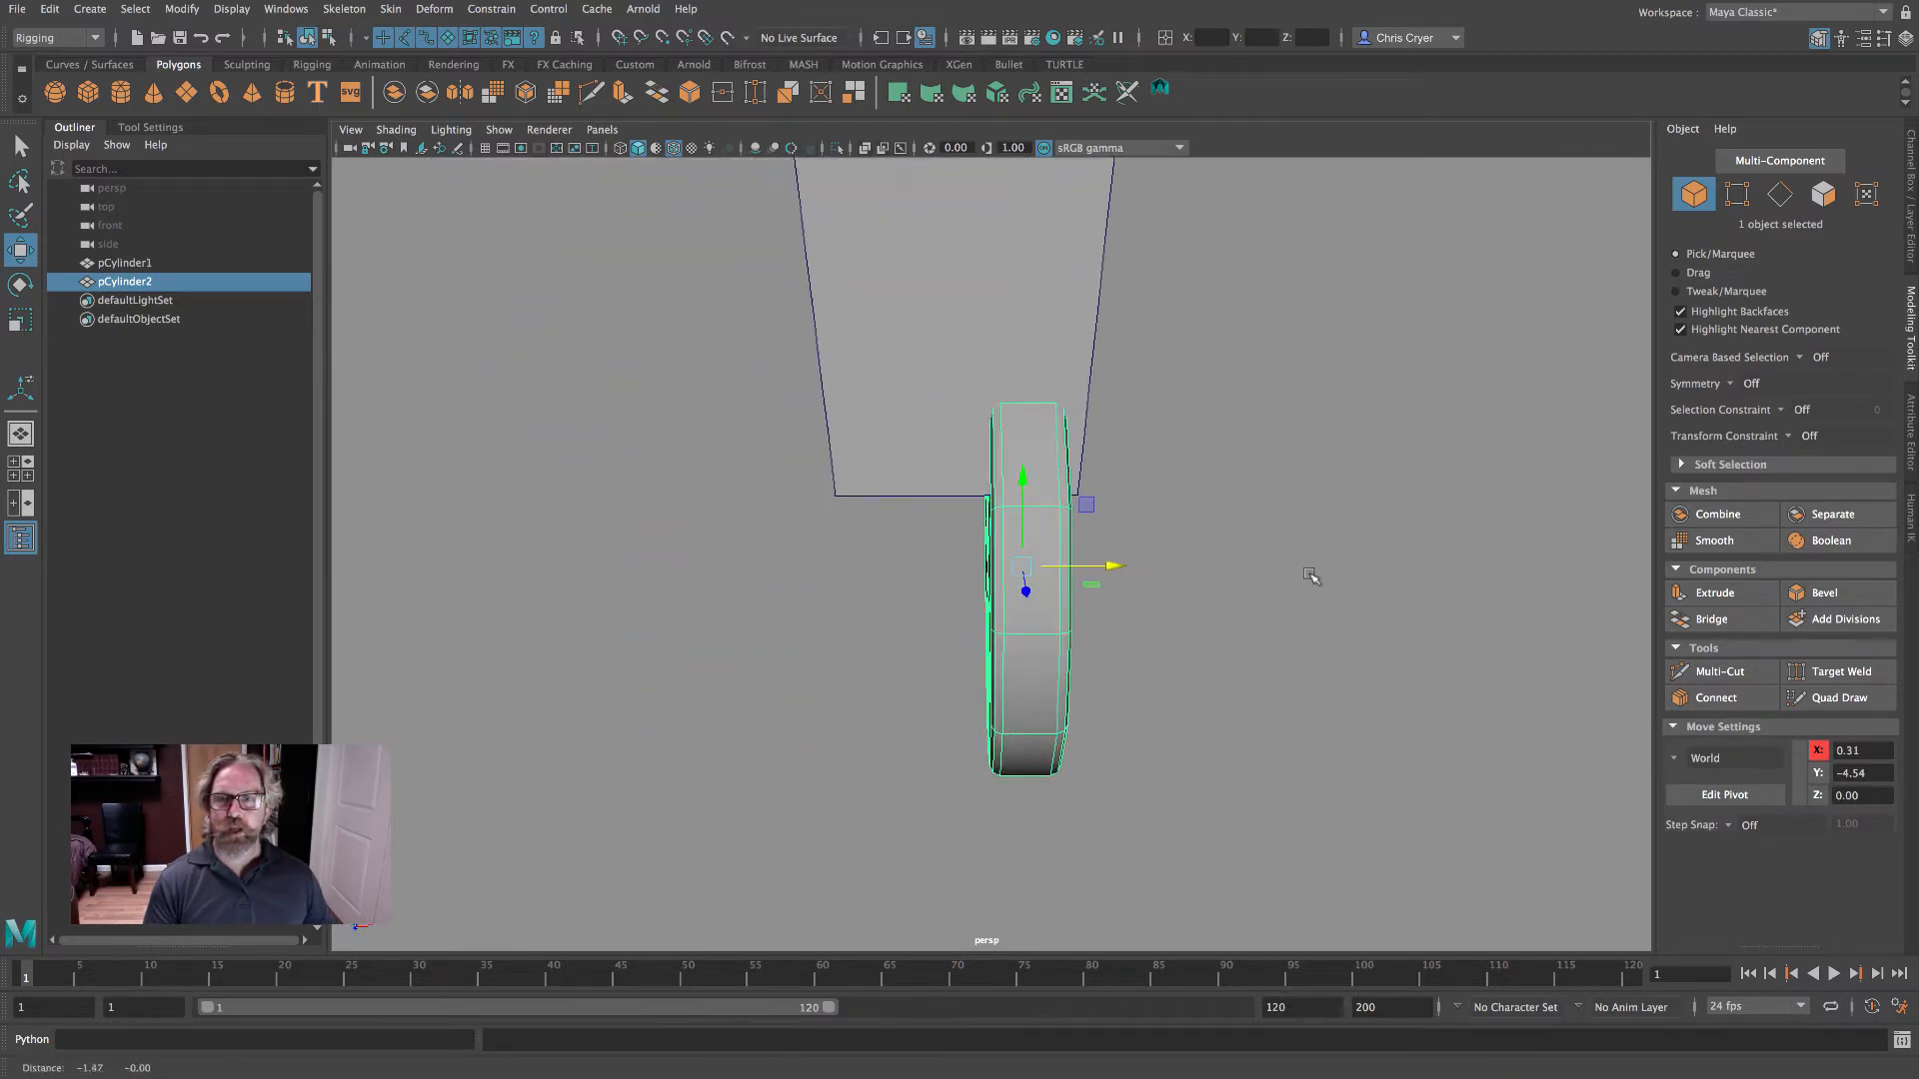
left_click_drag(1029, 505, 1034, 605)
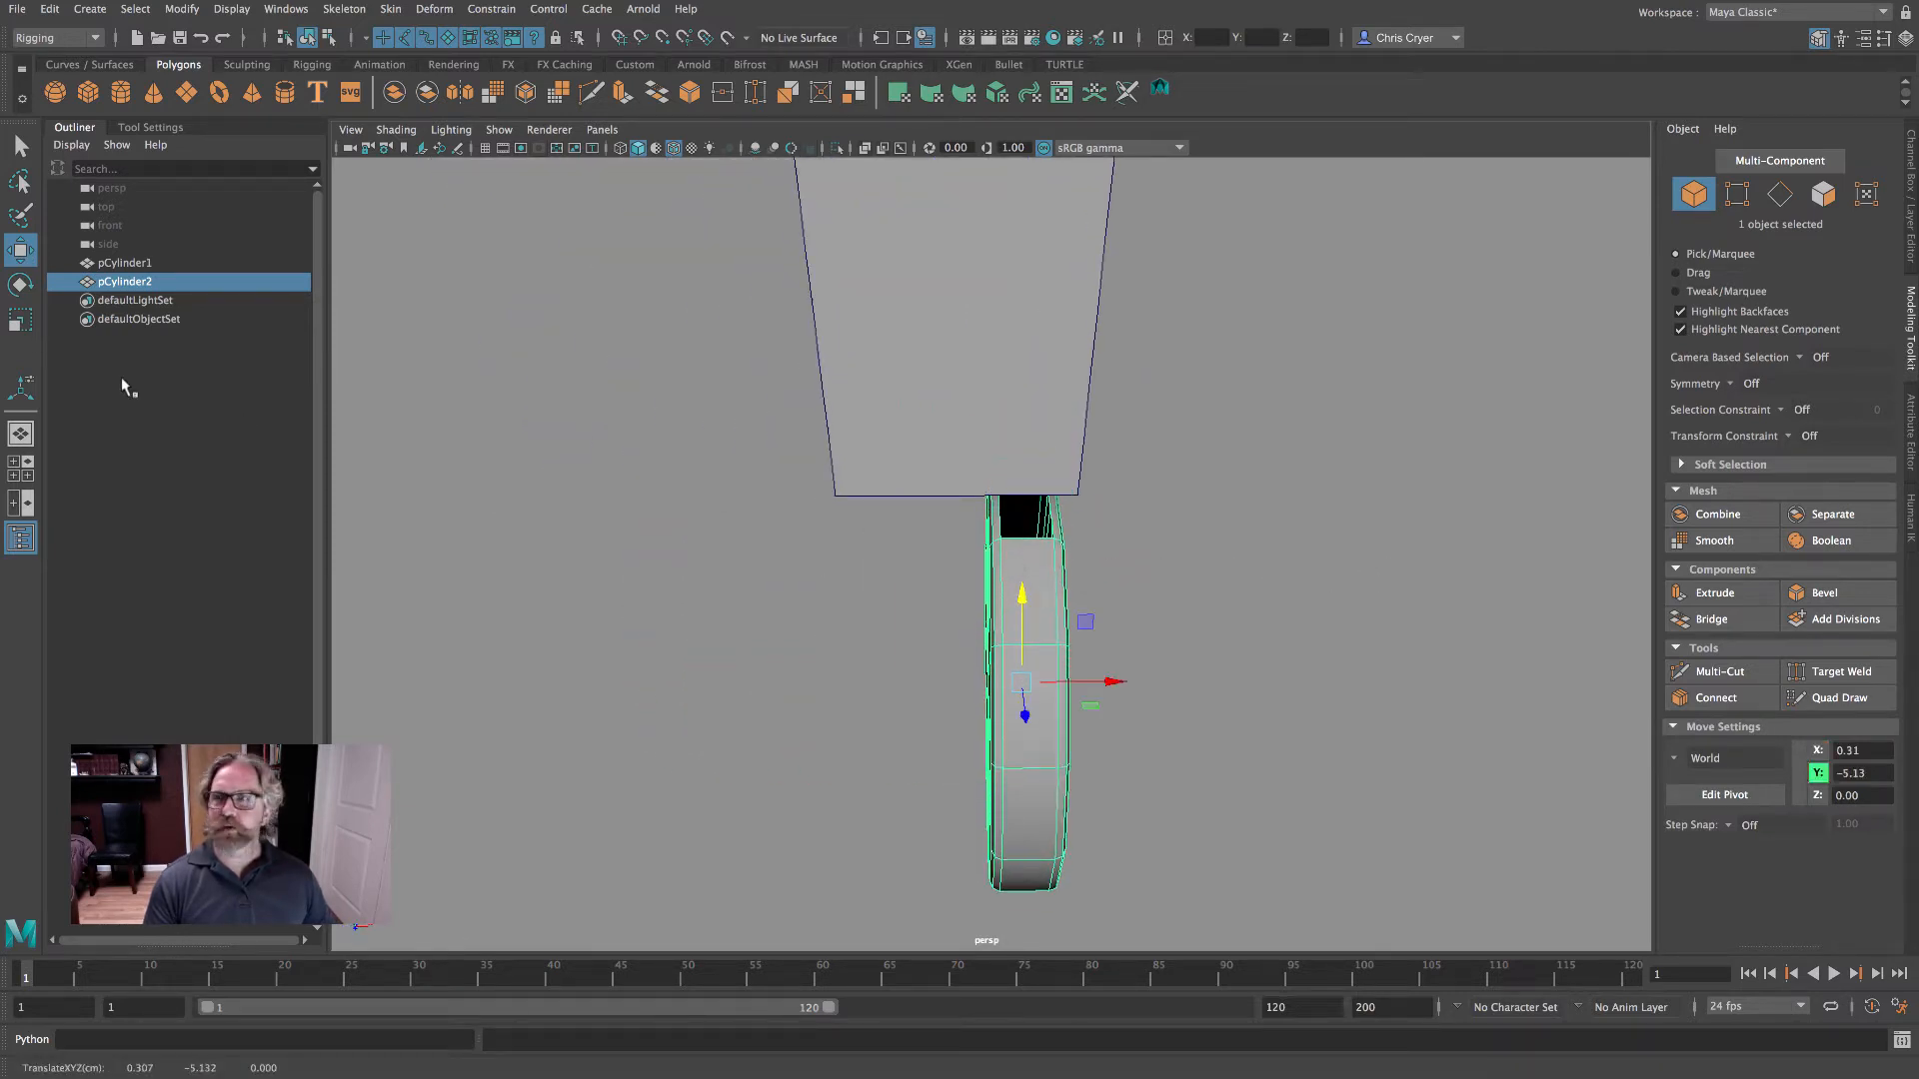
- Scale the disc slightly thicker along X and lower it to about Y -5.40, leaving a gap below the stem
key("r")
left_click_drag(1106, 682, 1149, 686)
left_click_drag(1367, 536, 1126, 476, "alt")
left_click(20, 250)
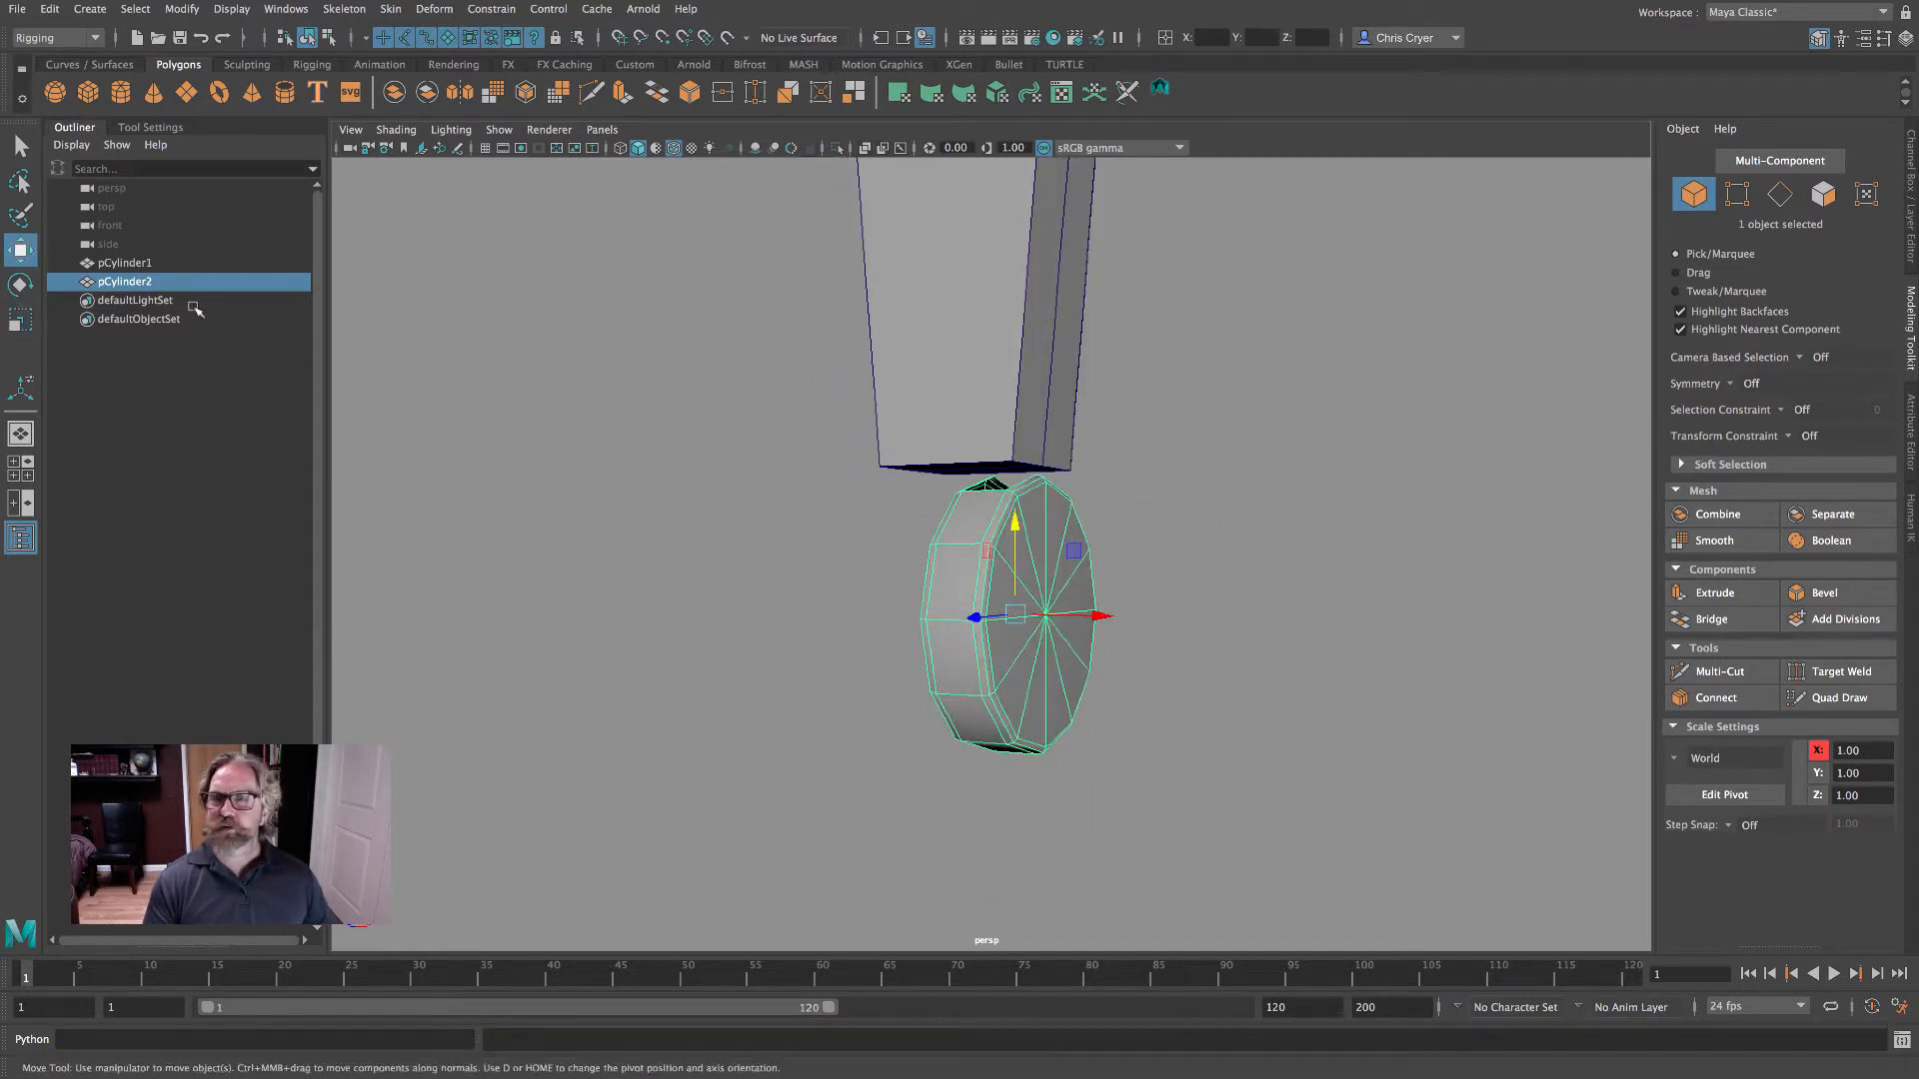
left_click_drag(1015, 520, 1016, 562)
- Insert a centred vertical edge loop through the cylinder and stem with Multi-Cut, using a snap step of 50%
left_click_drag(887, 505, 999, 503, "alt")
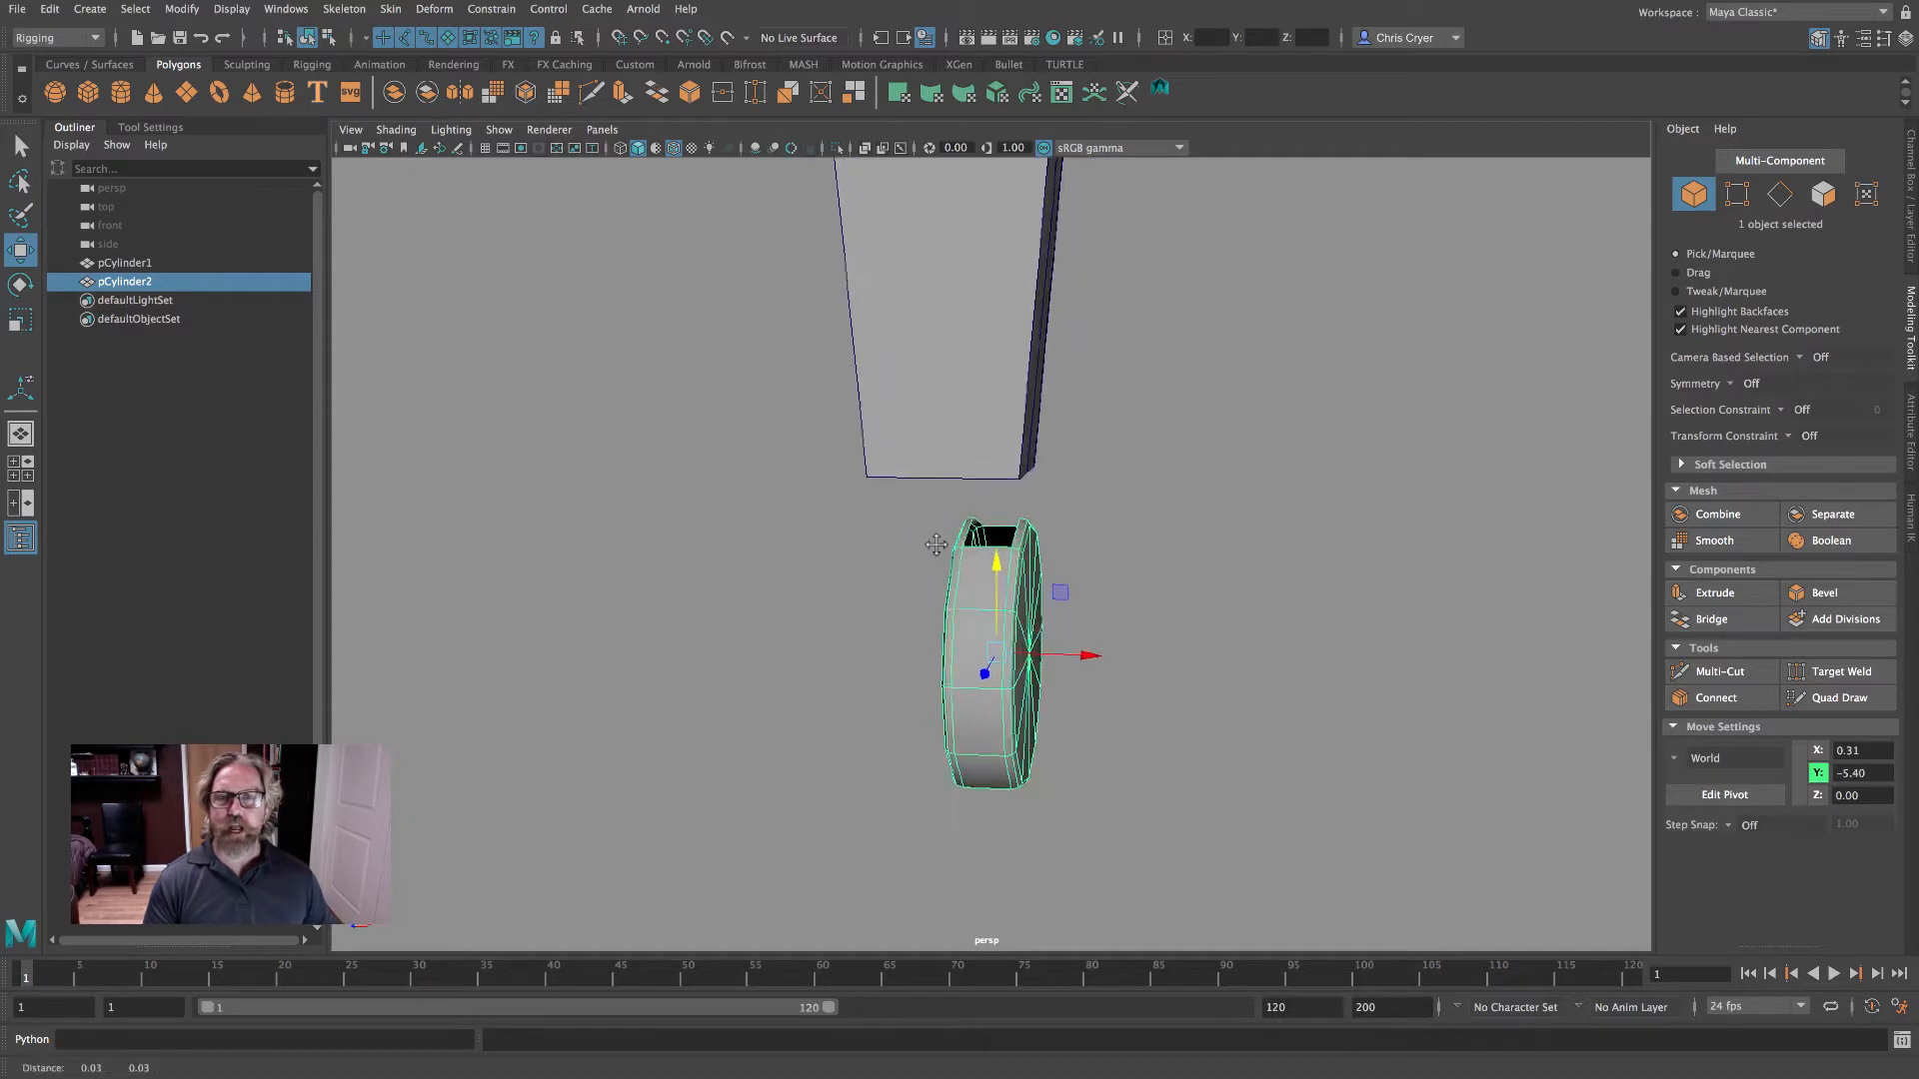
middle_click_drag(1000, 502, 990, 645, "alt")
right_click_drag(989, 646, 853, 583, "alt")
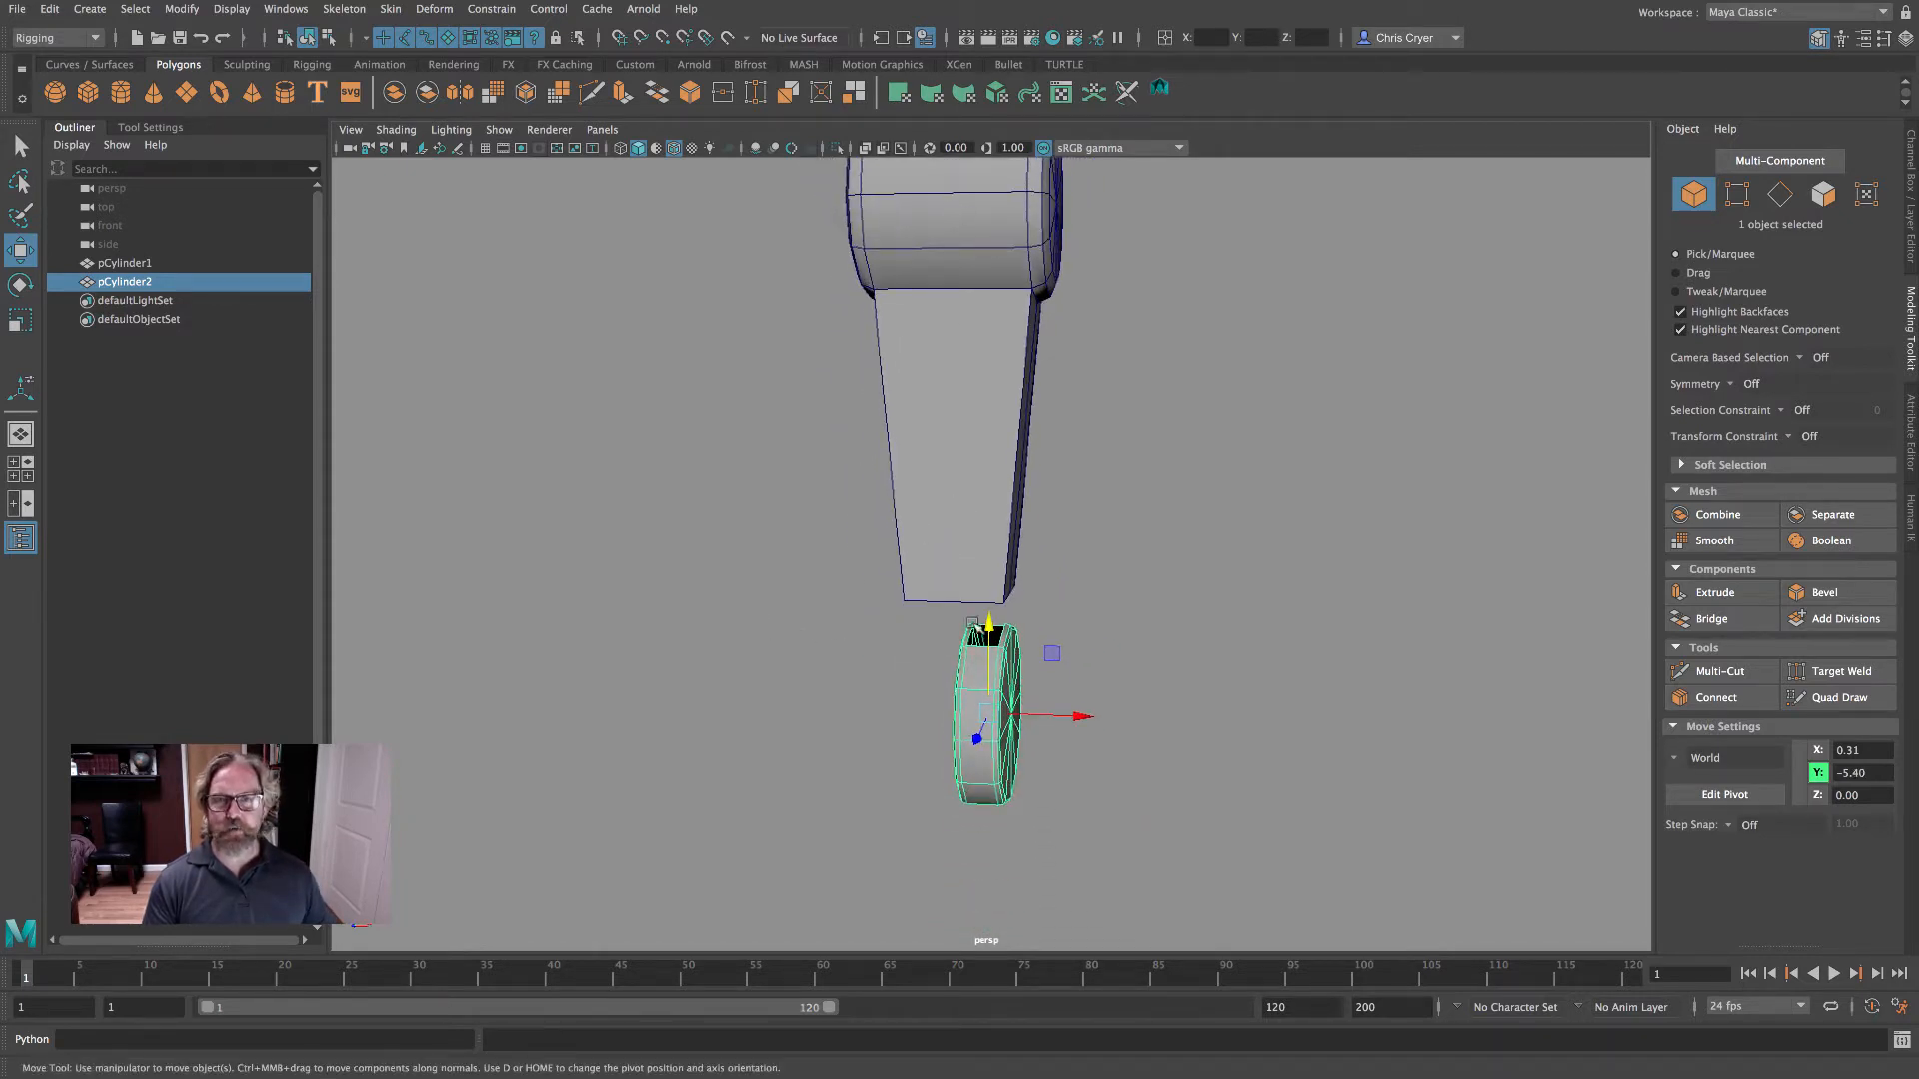
left_click_drag(1000, 381, 949, 307, "alt")
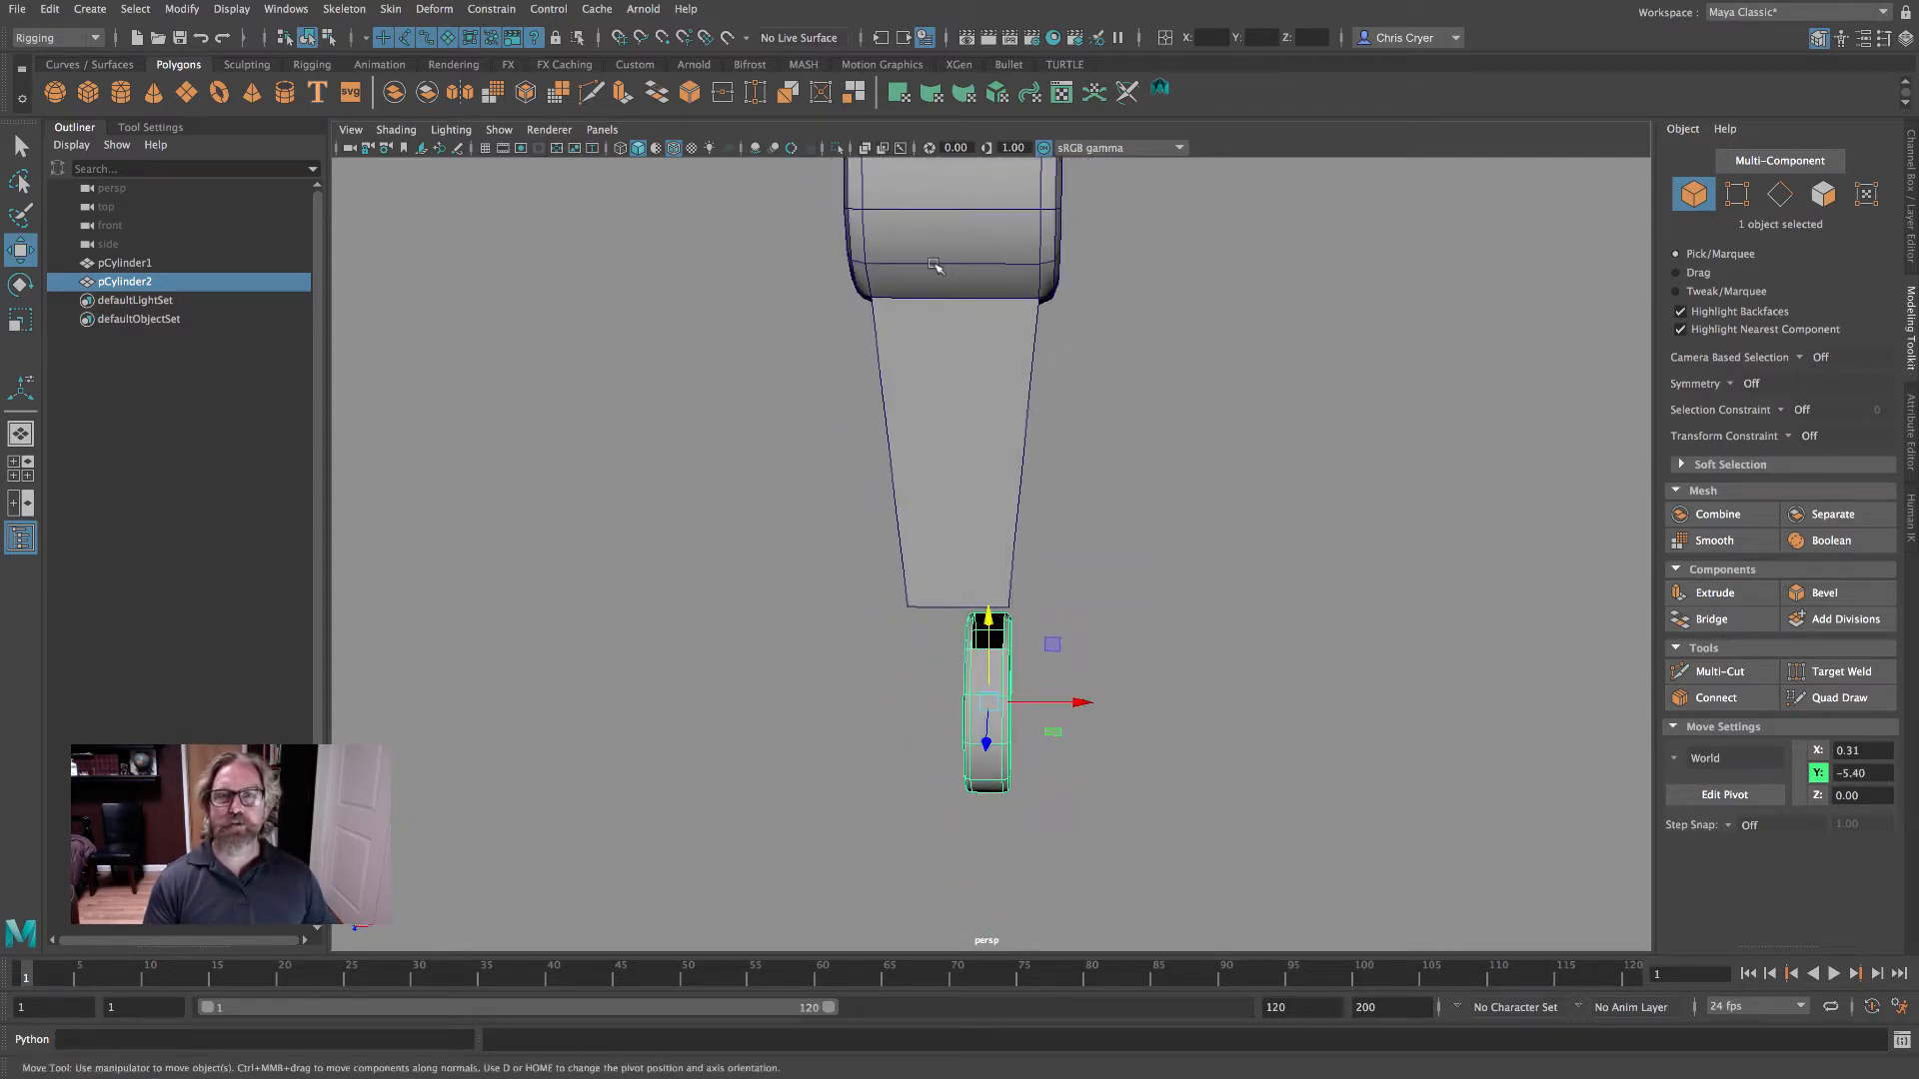
left_click(934, 266)
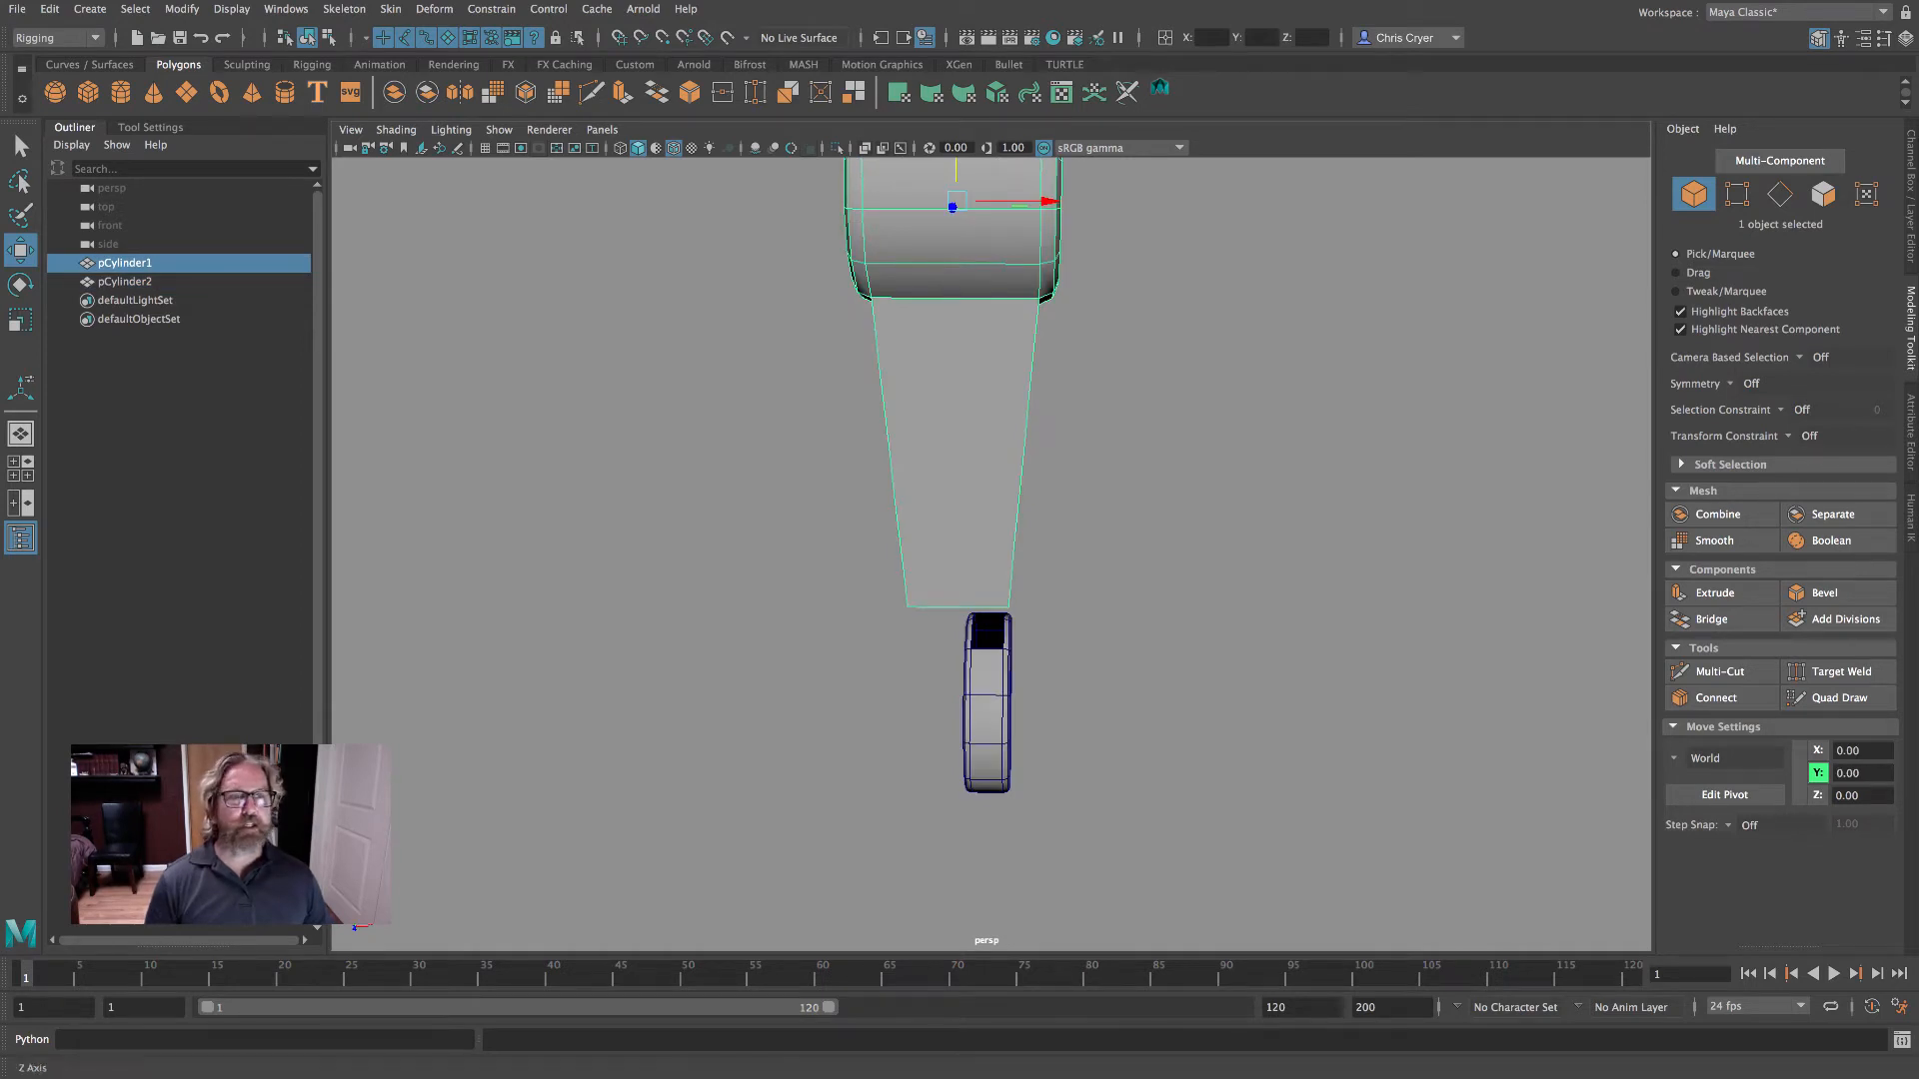
left_click(1719, 673)
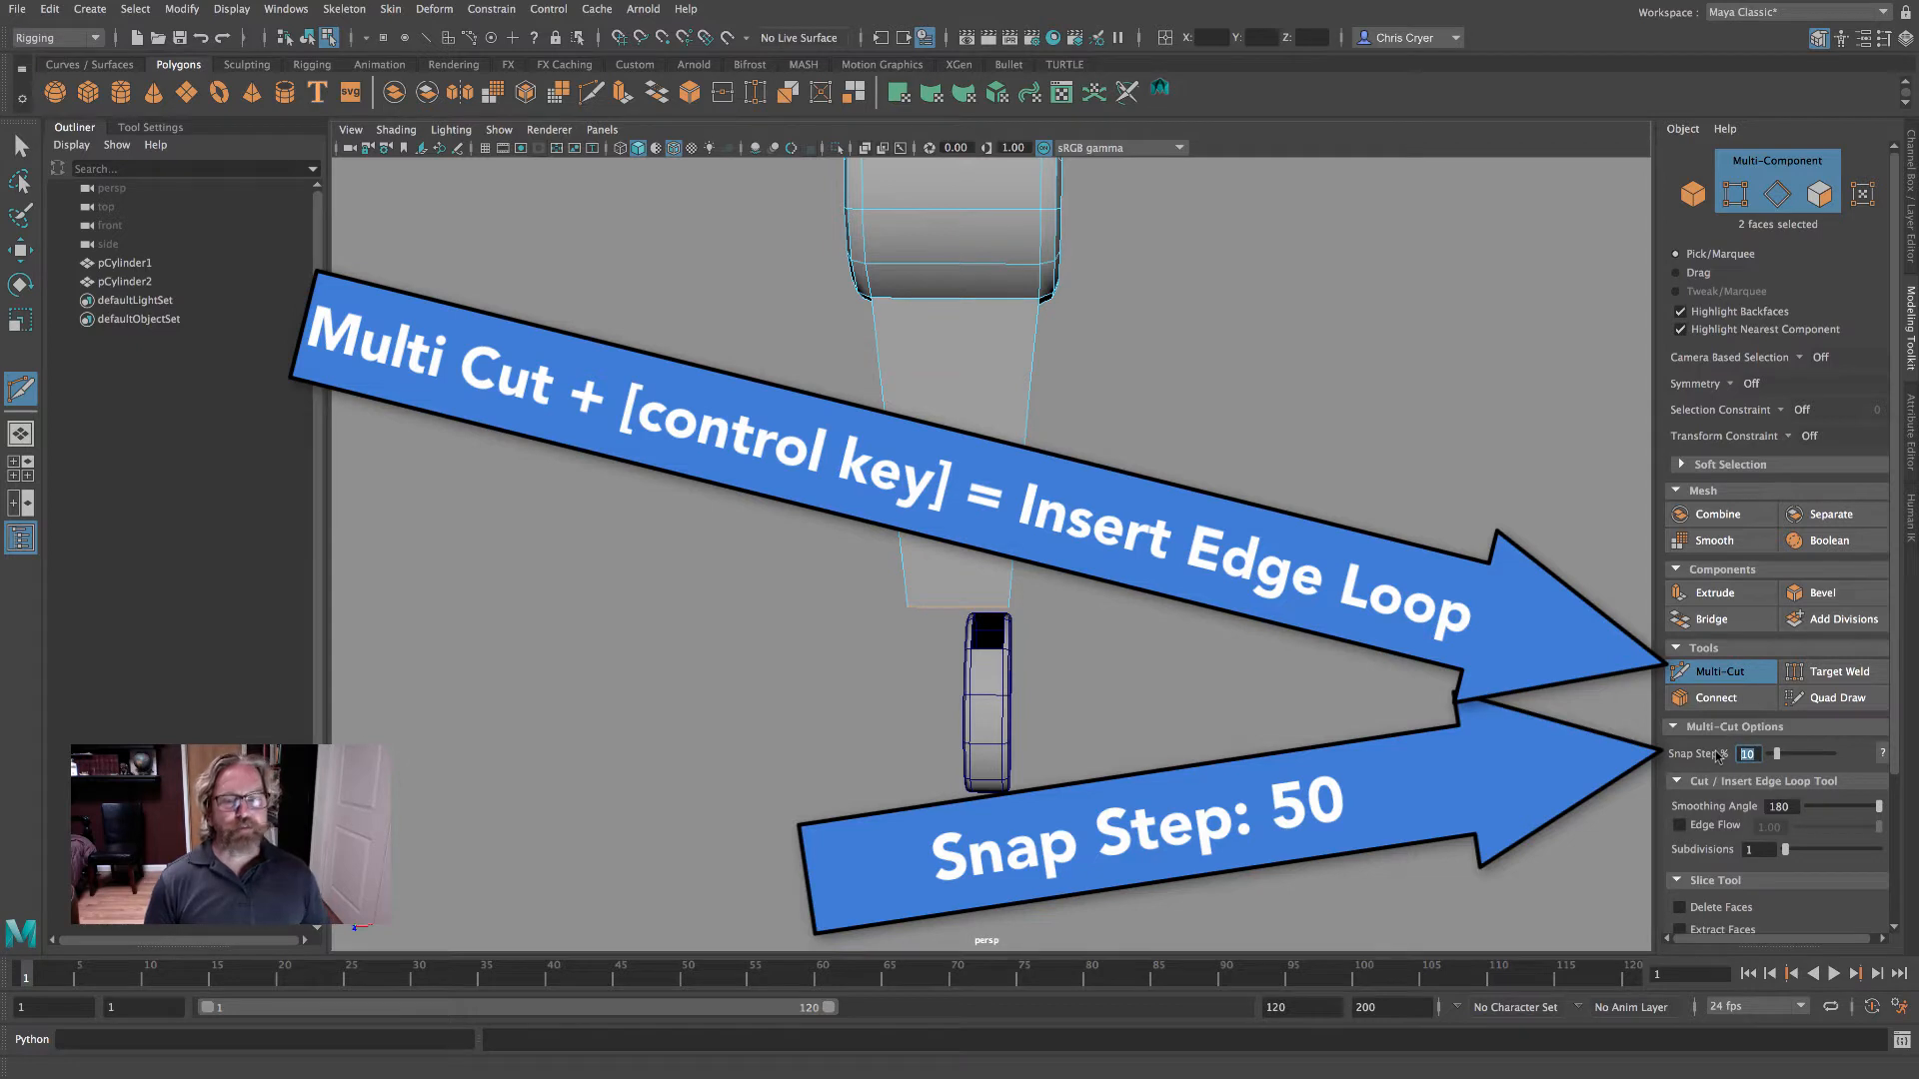
type("50")
key("Return")
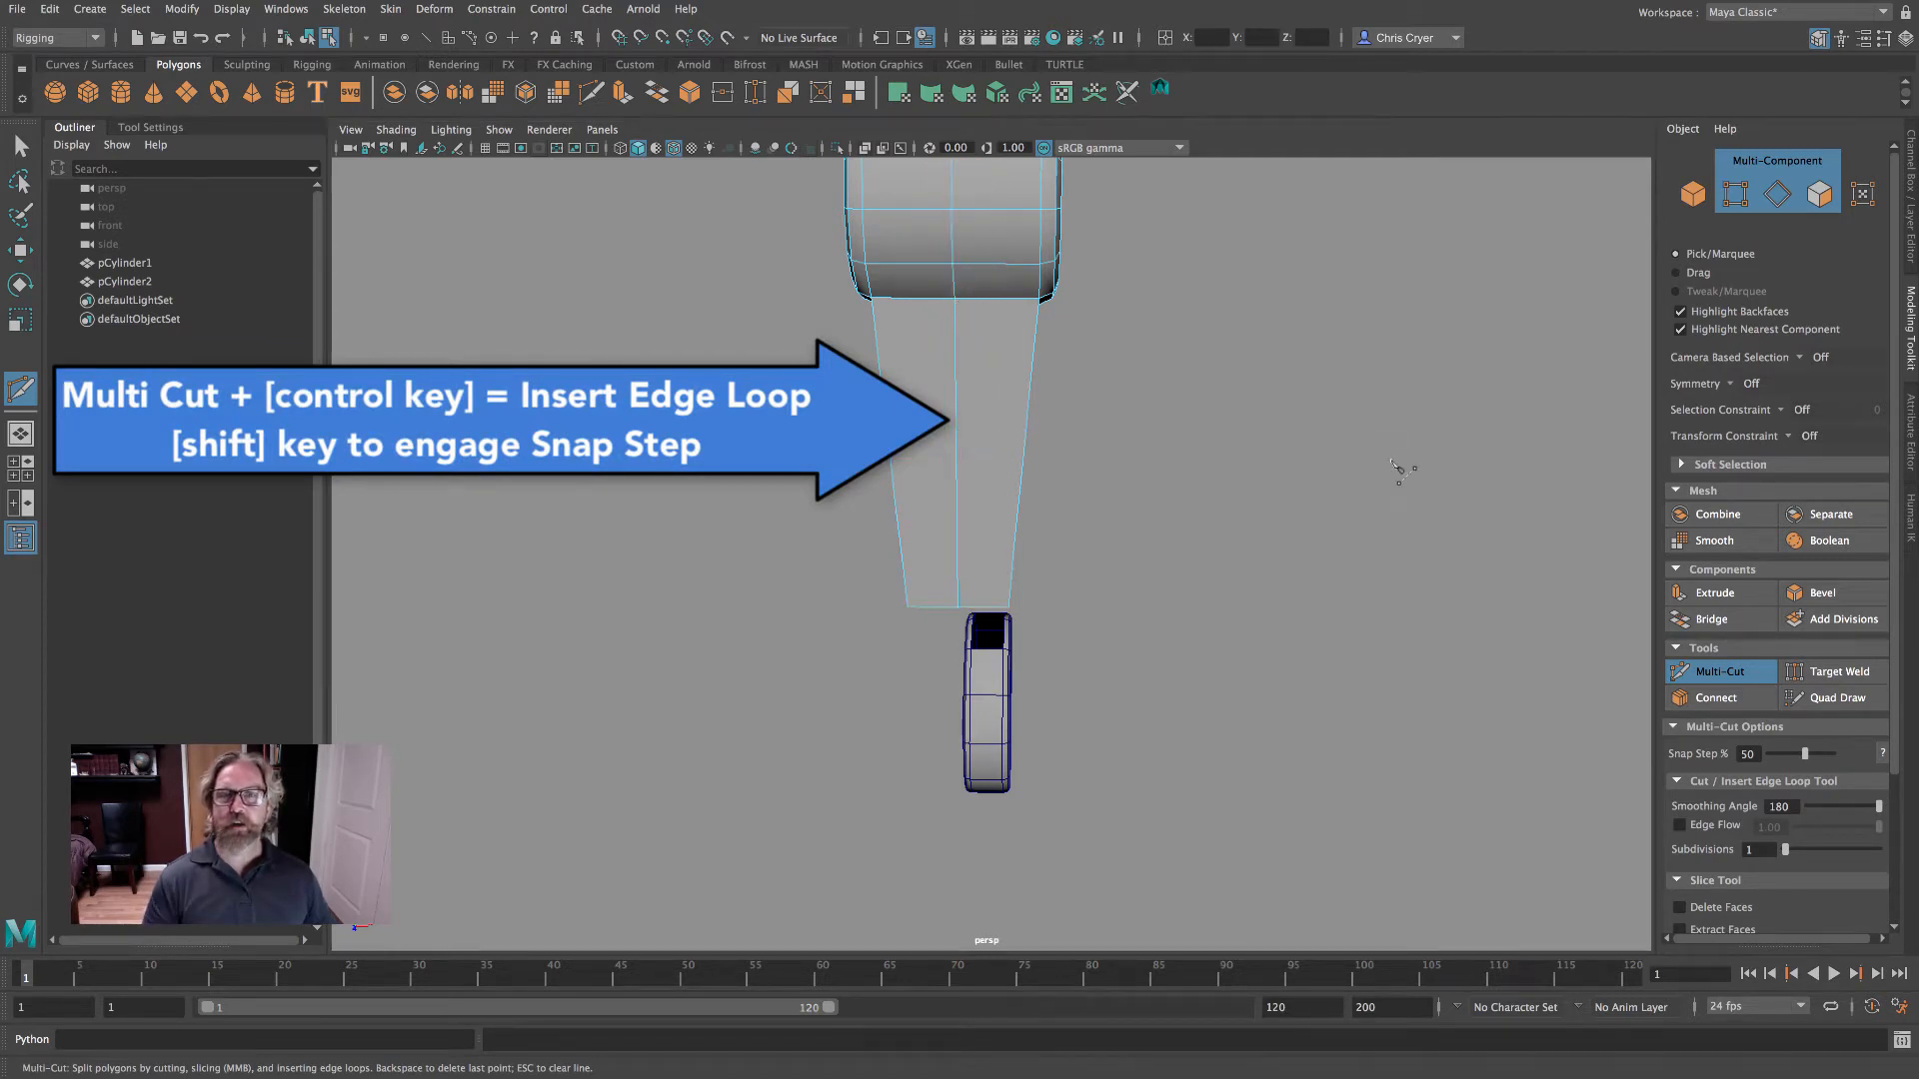
key("q")
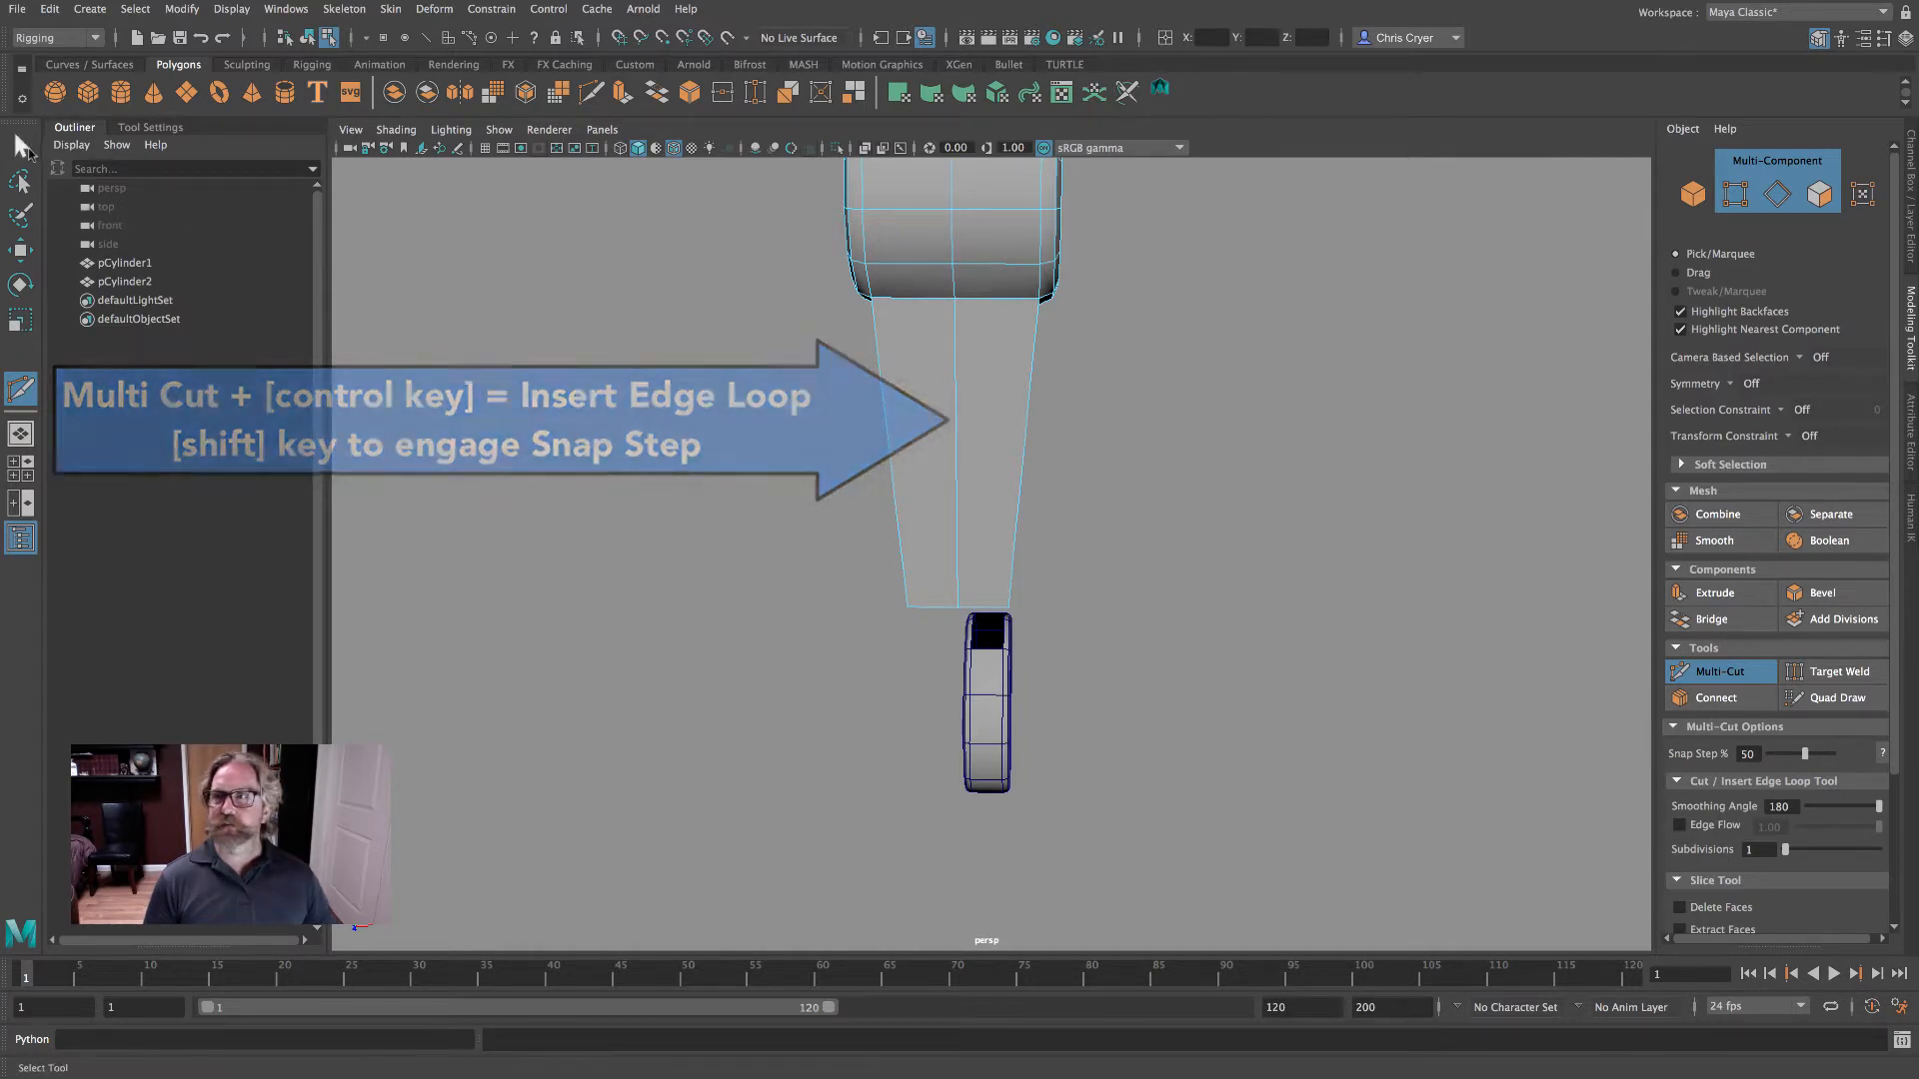
- Delete the two bottom faces of the stem on the side above the disc
left_click_drag(1229, 557, 1148, 500, "alt")
right_click_drag(902, 473, 999, 436)
left_click_drag(999, 437, 1014, 499, "alt")
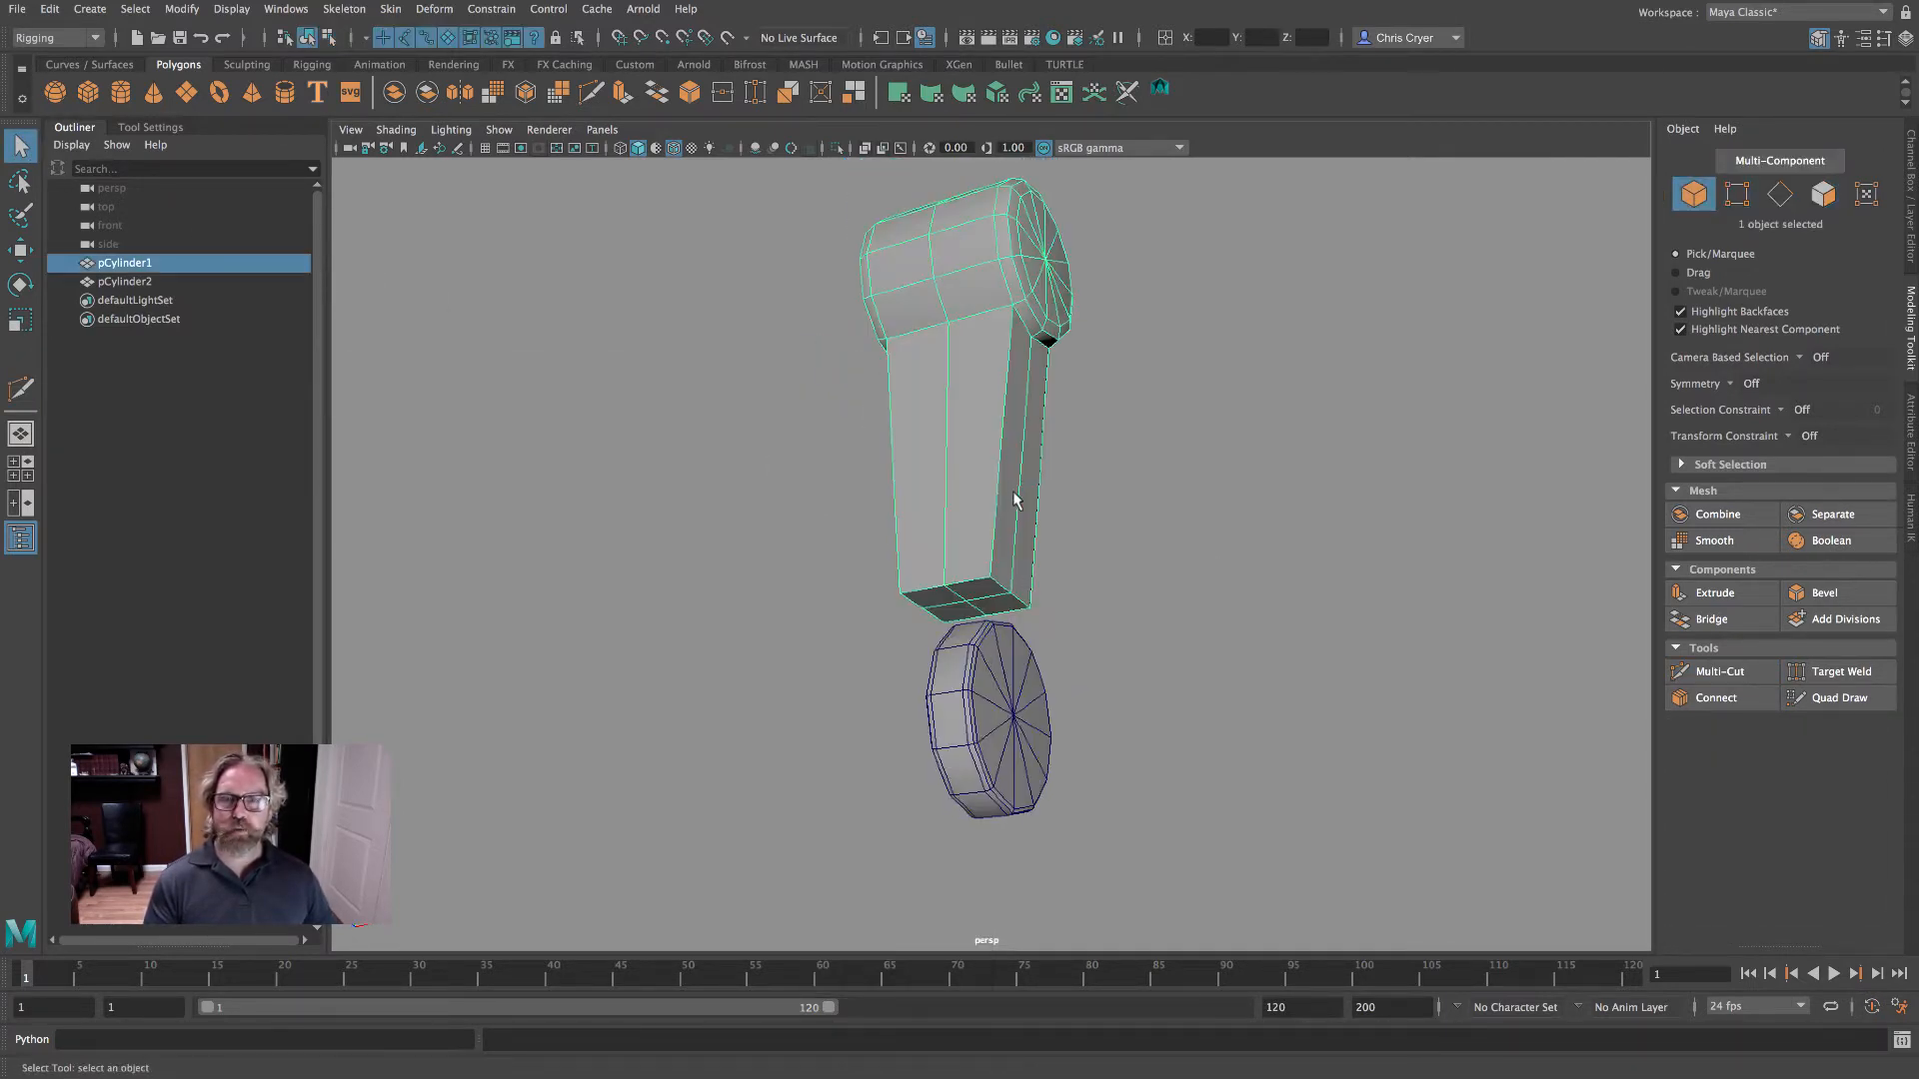
right_click_drag(982, 544, 982, 595)
left_click(977, 589)
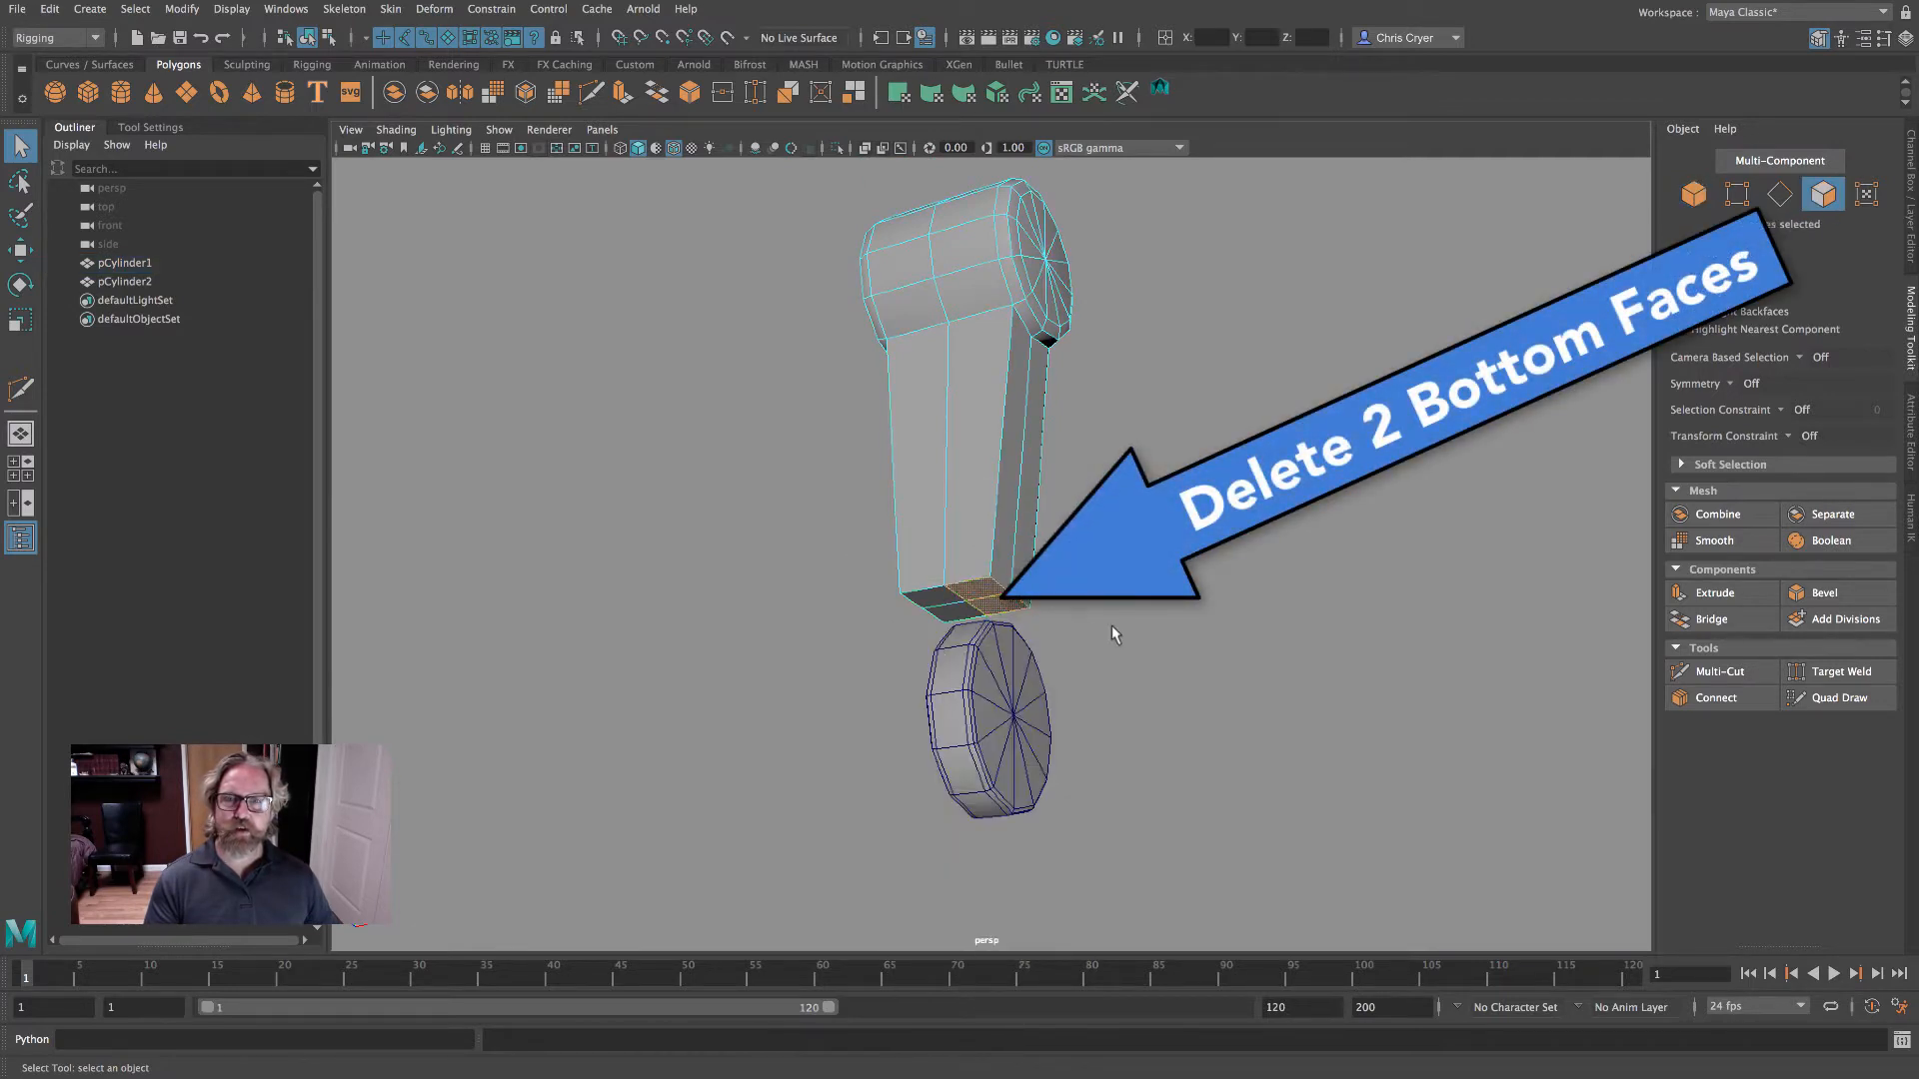
key("Delete")
- Select the whole border edge loop of the stem's bottom opening and start an Extrude on it
right_click_drag(1080, 570, 1182, 644, "alt")
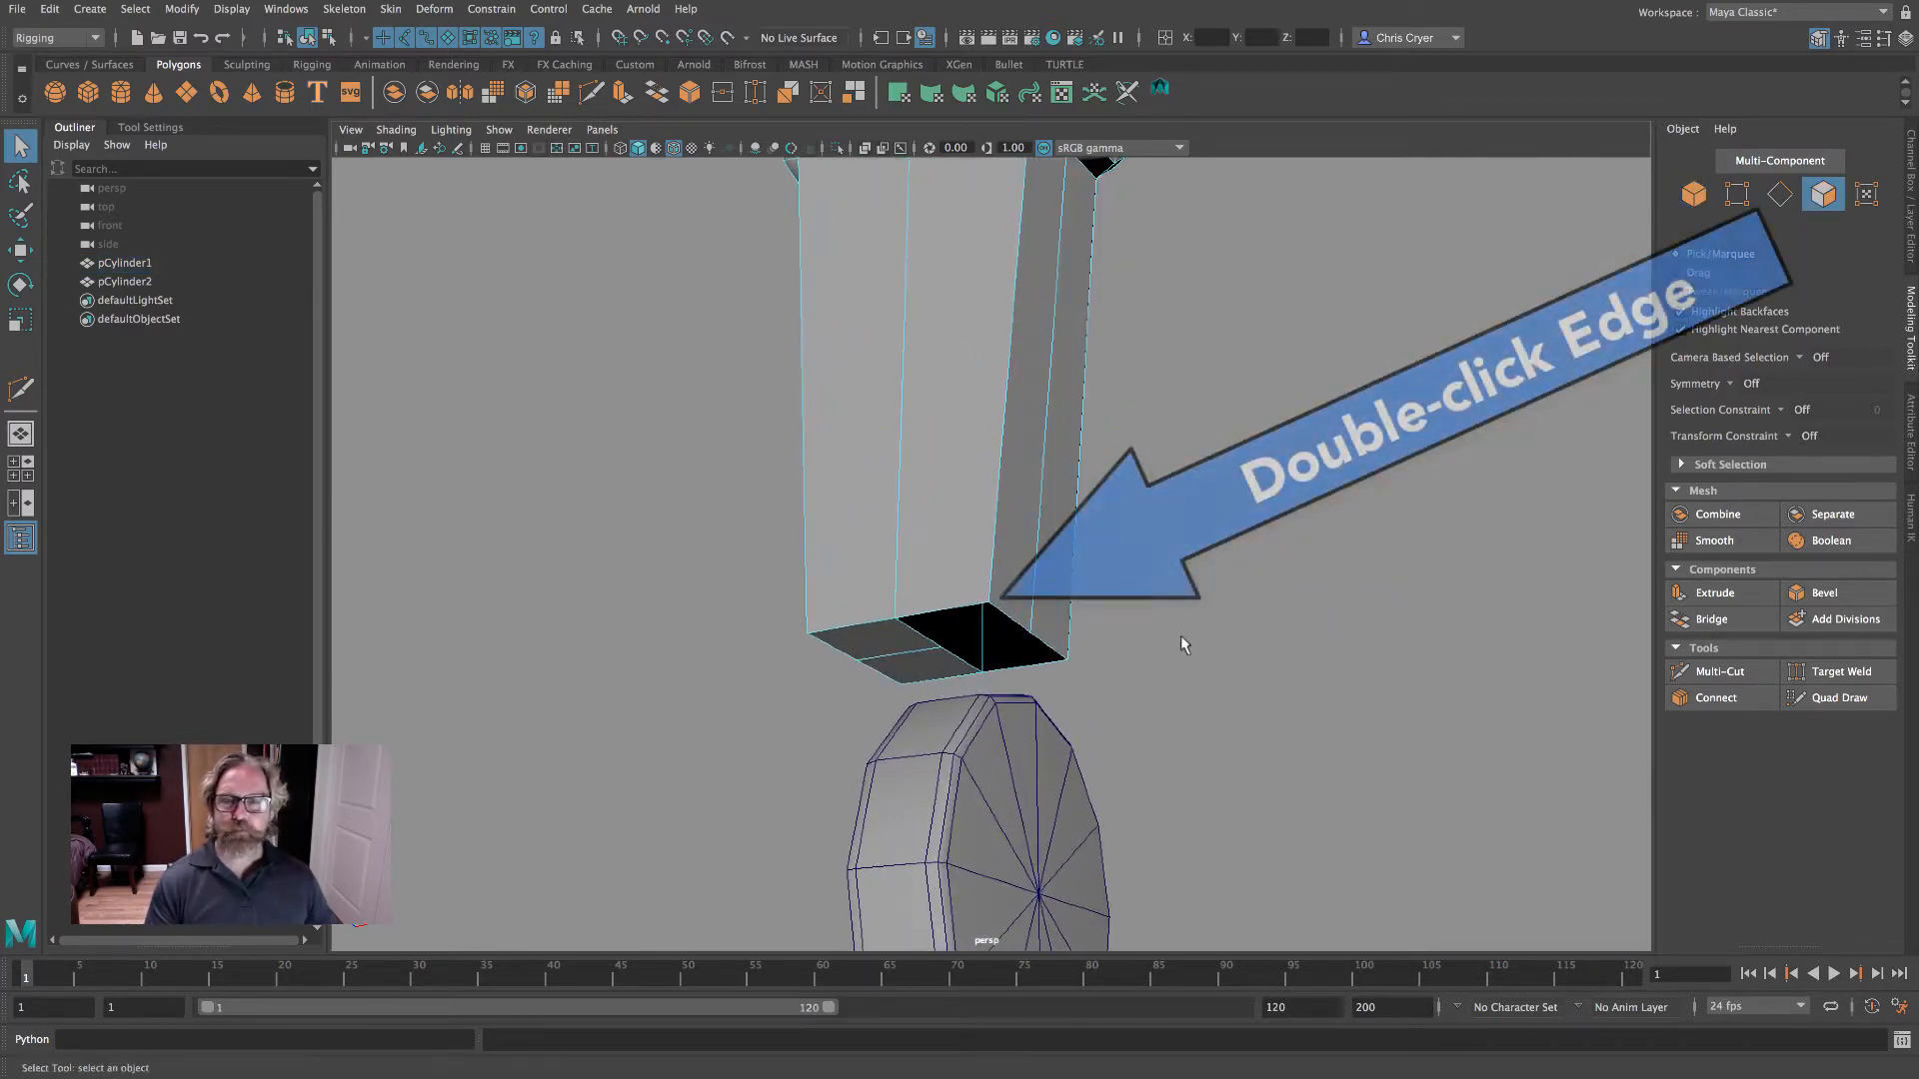
right_click_drag(976, 543, 976, 499)
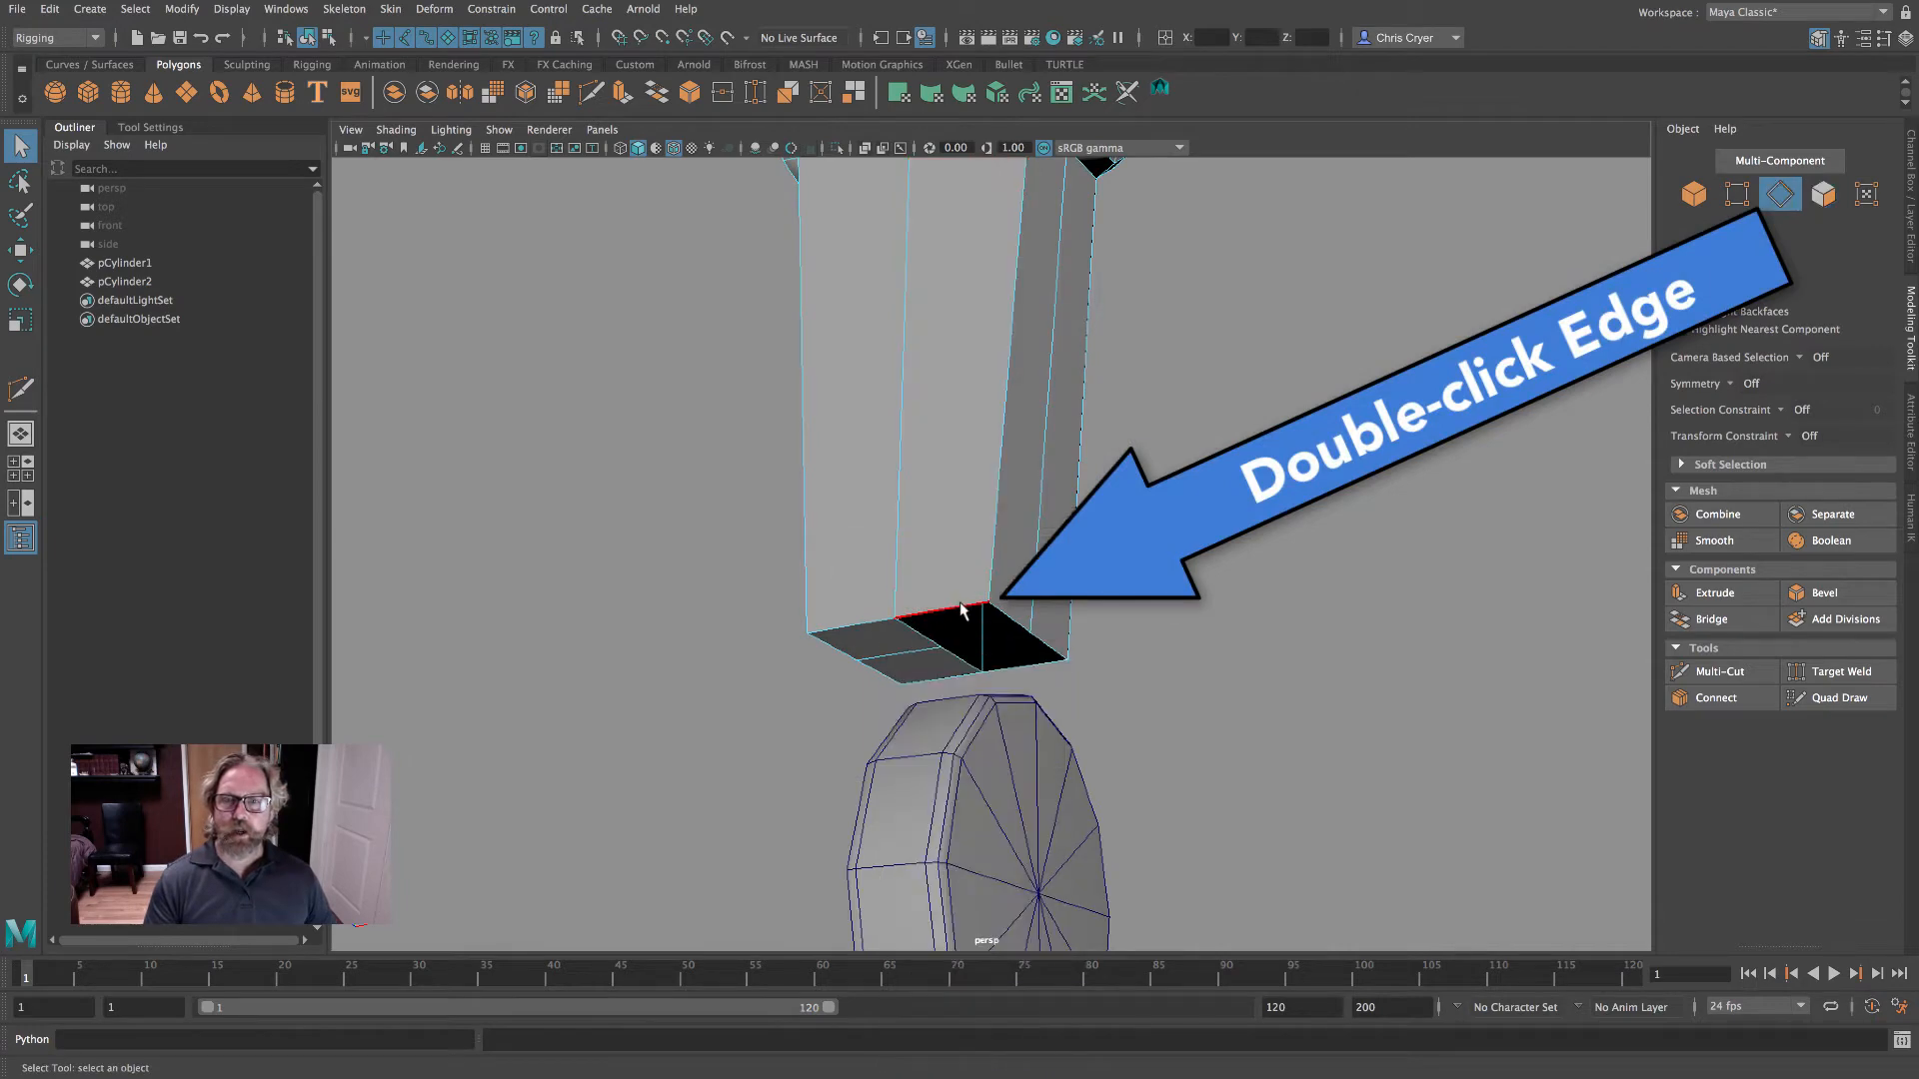
double_click(984, 609)
mouse_move(1127, 630)
left_mouse_down("alt")
mouse_move(1067, 630)
mouse_move(1111, 651)
left_mouse_up("alt")
left_click(1744, 593)
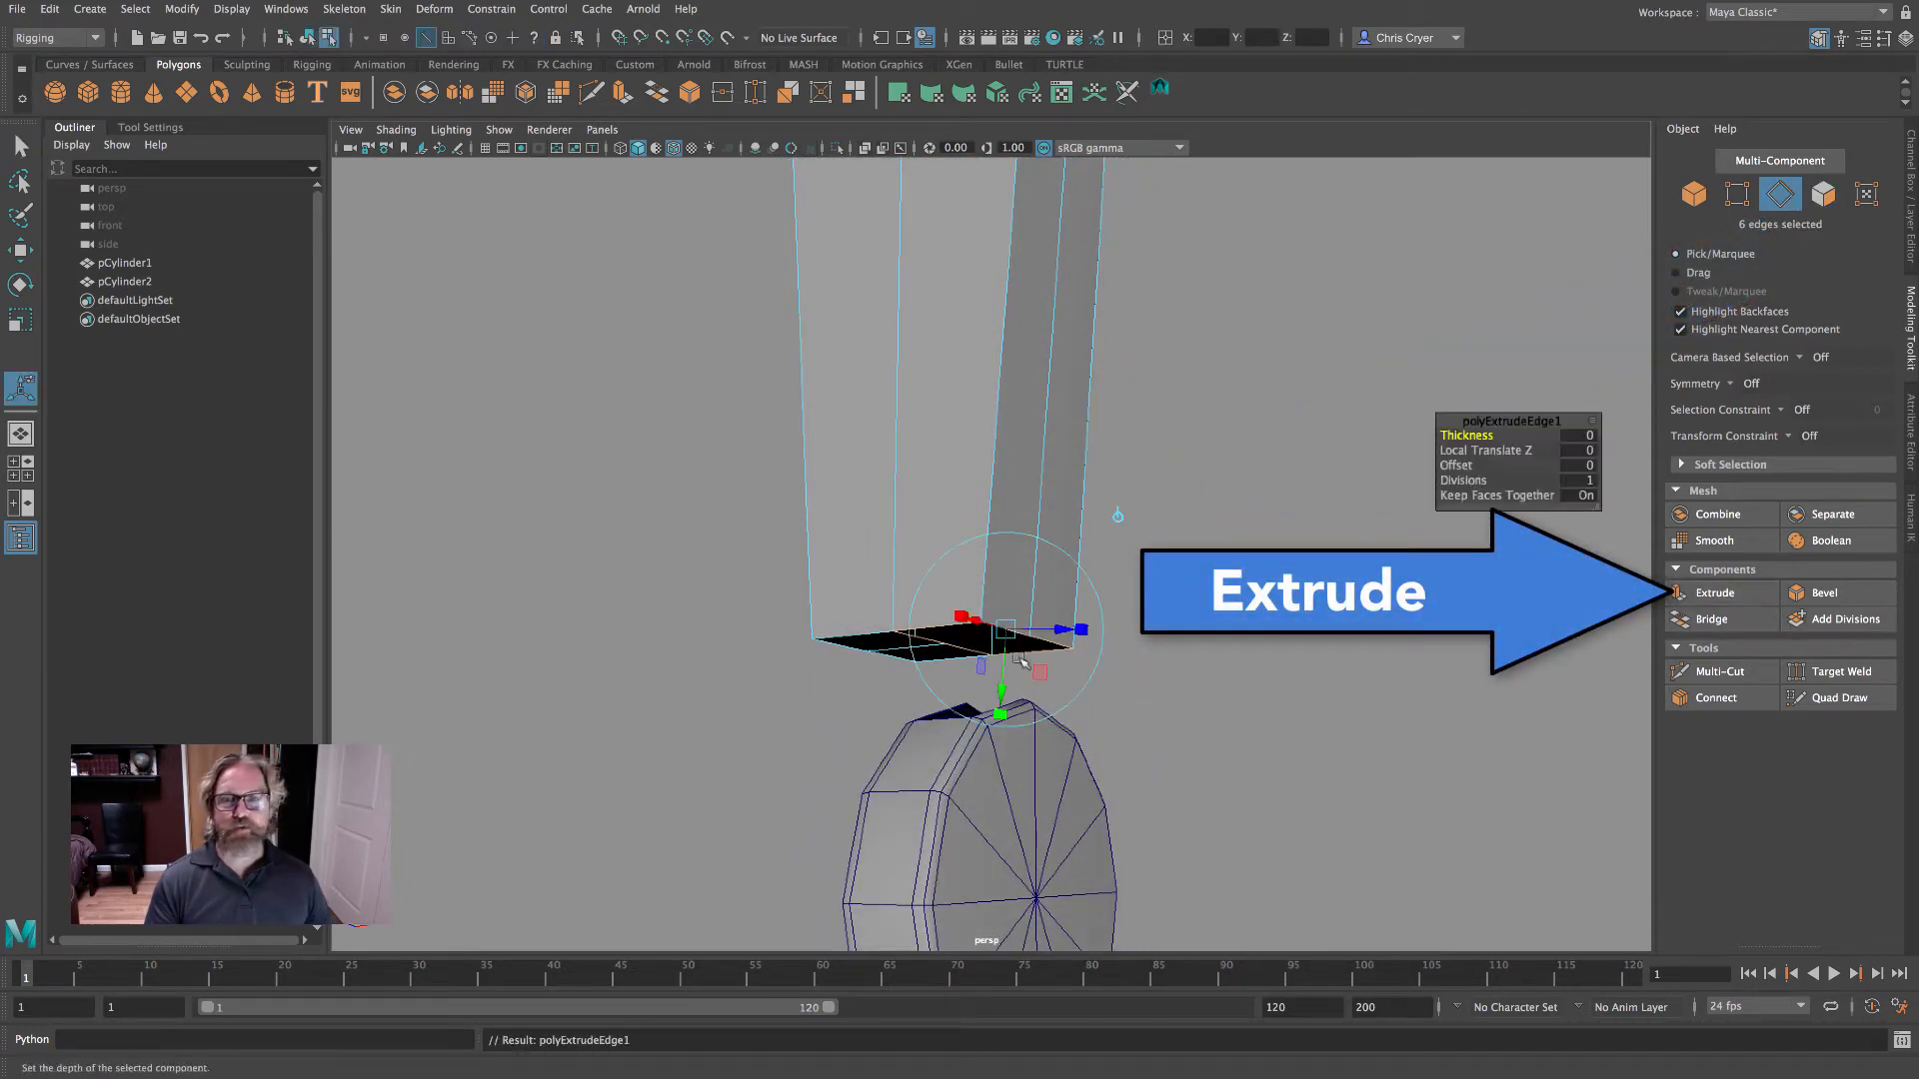
- Try pulling the extruded border edges down toward the disc with the manipulator's local axis, and undo the move
left_click_drag(1007, 672, 1122, 645, "alt")
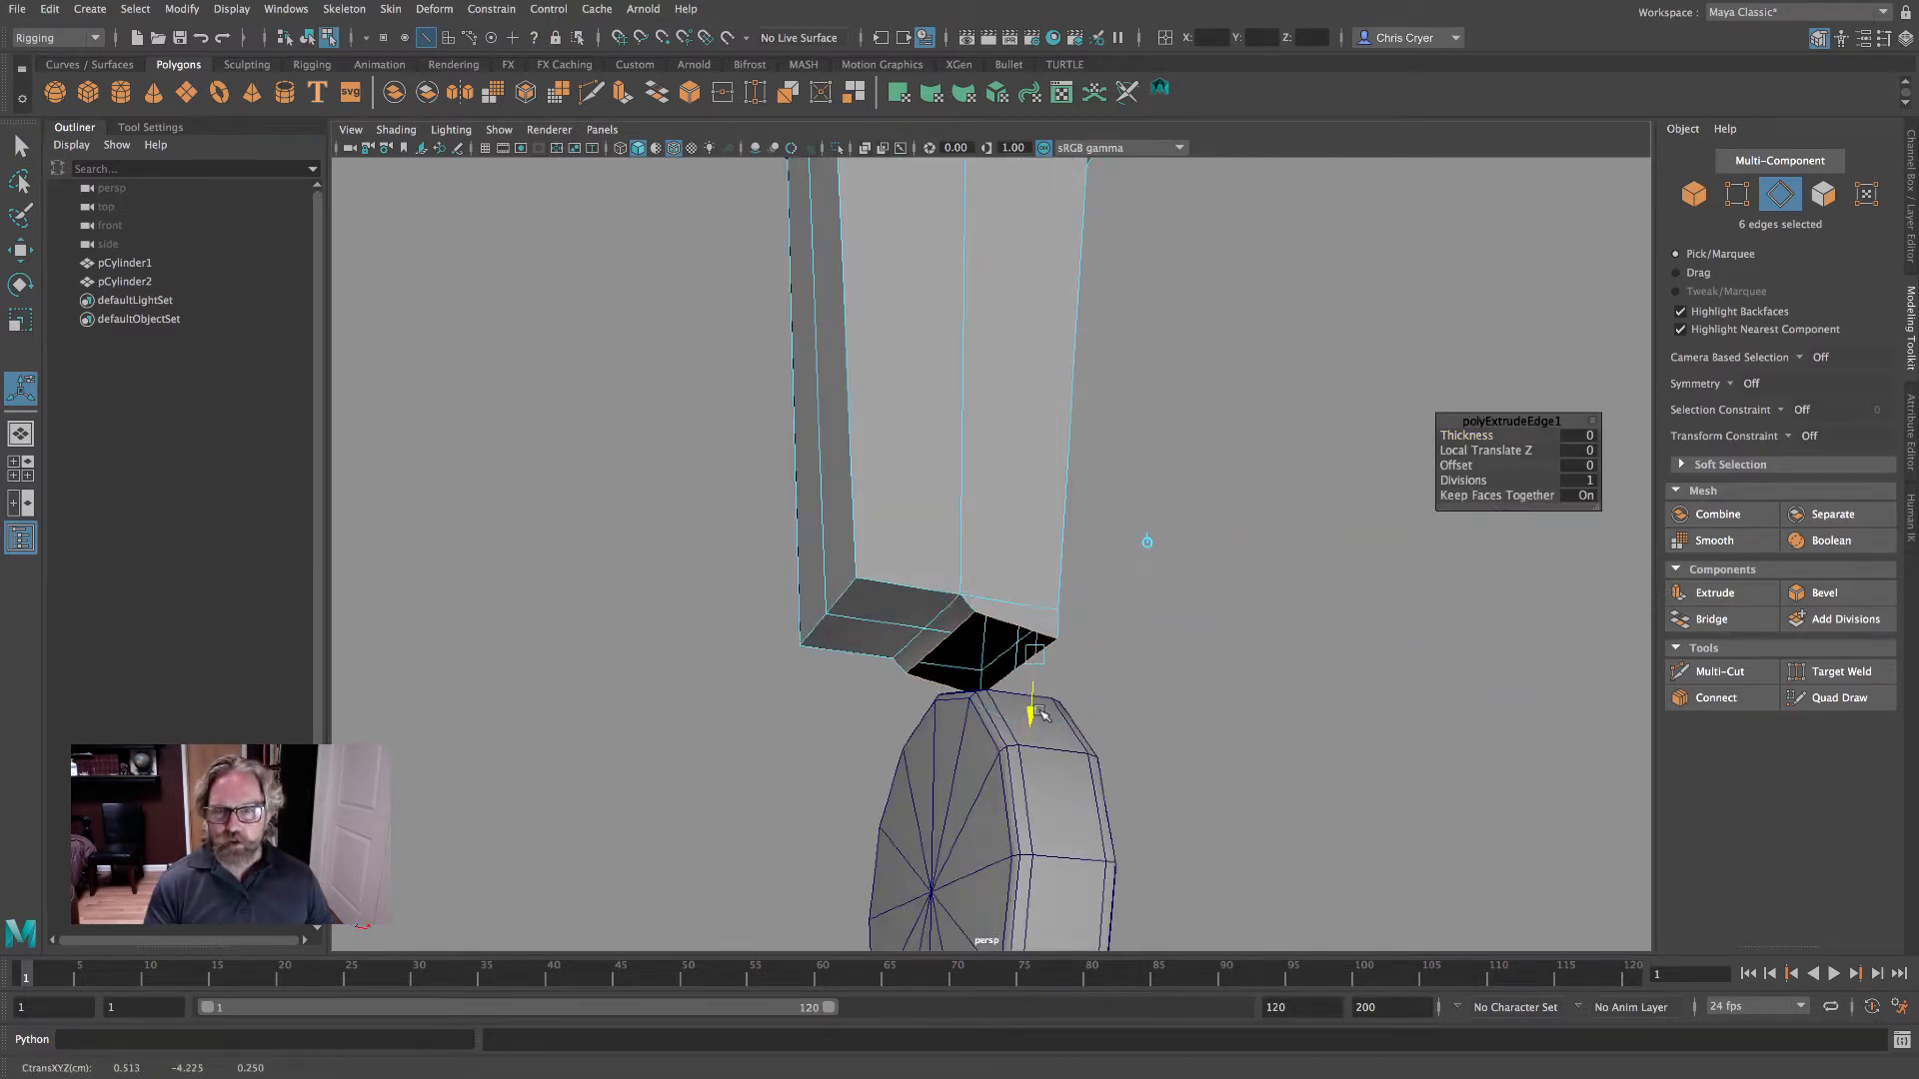
left_click_drag(1039, 714, 1039, 715)
left_click_drag(1384, 712, 1224, 708, "alt")
middle_click_drag(1224, 708, 1221, 460, "alt")
key("z")
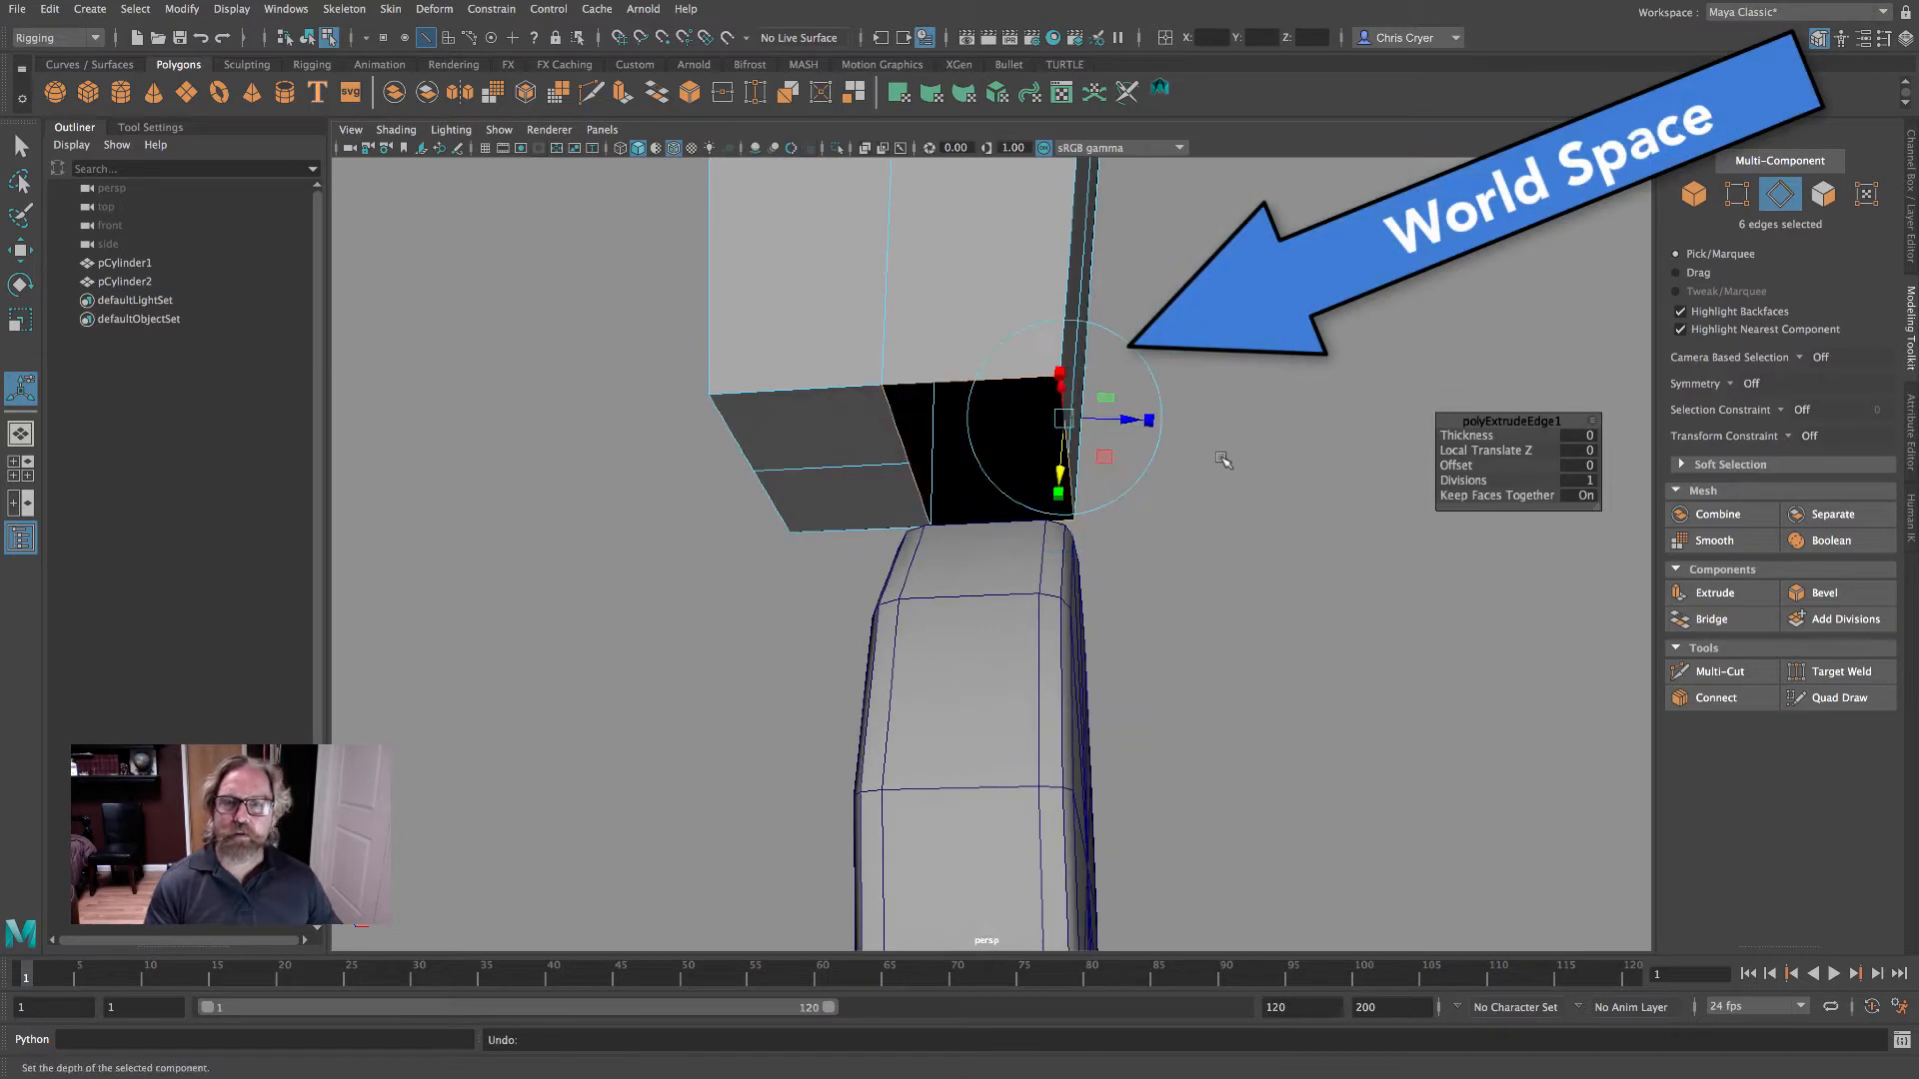
- Switch the extrude manipulator to world space and pull the stem's extruded border edges straight down toward the disc
left_click(1175, 296)
left_click_drag(994, 425, 995, 455)
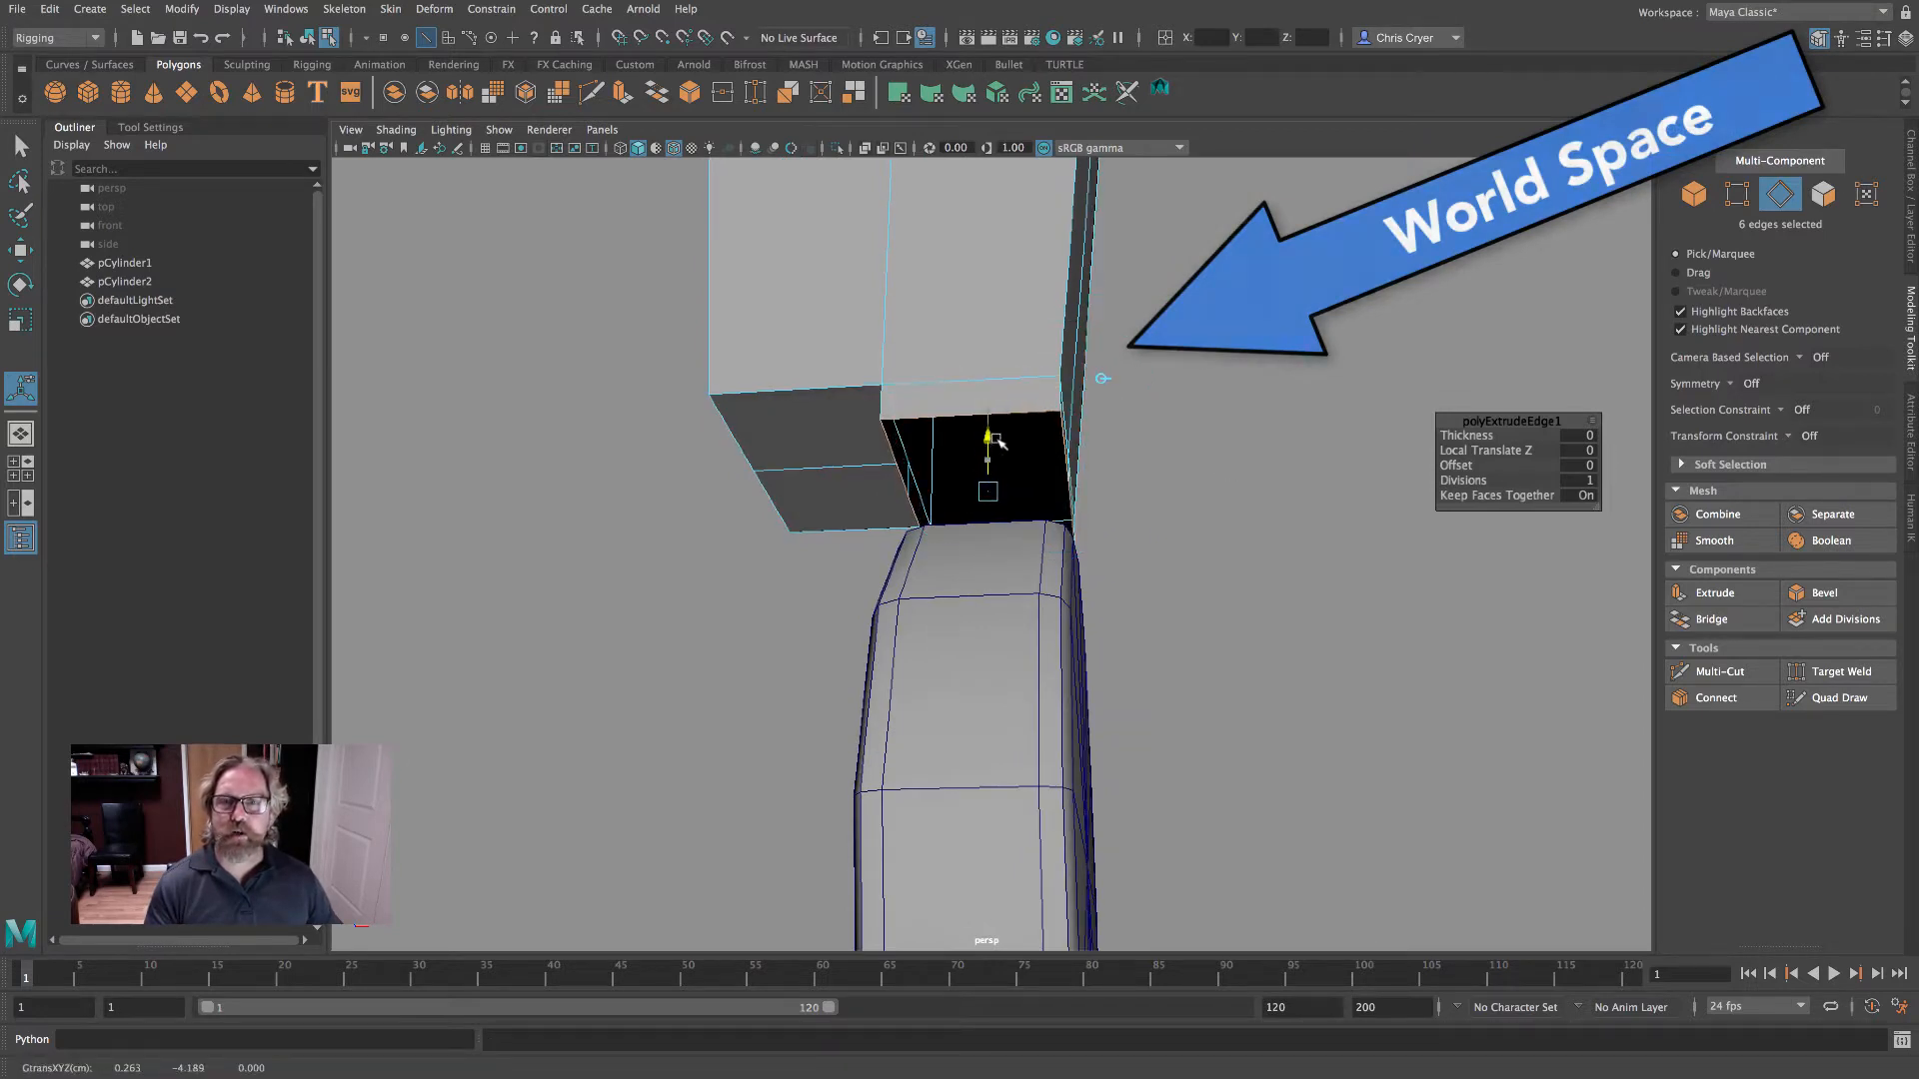
left_click_drag(1179, 430, 1097, 498, "alt")
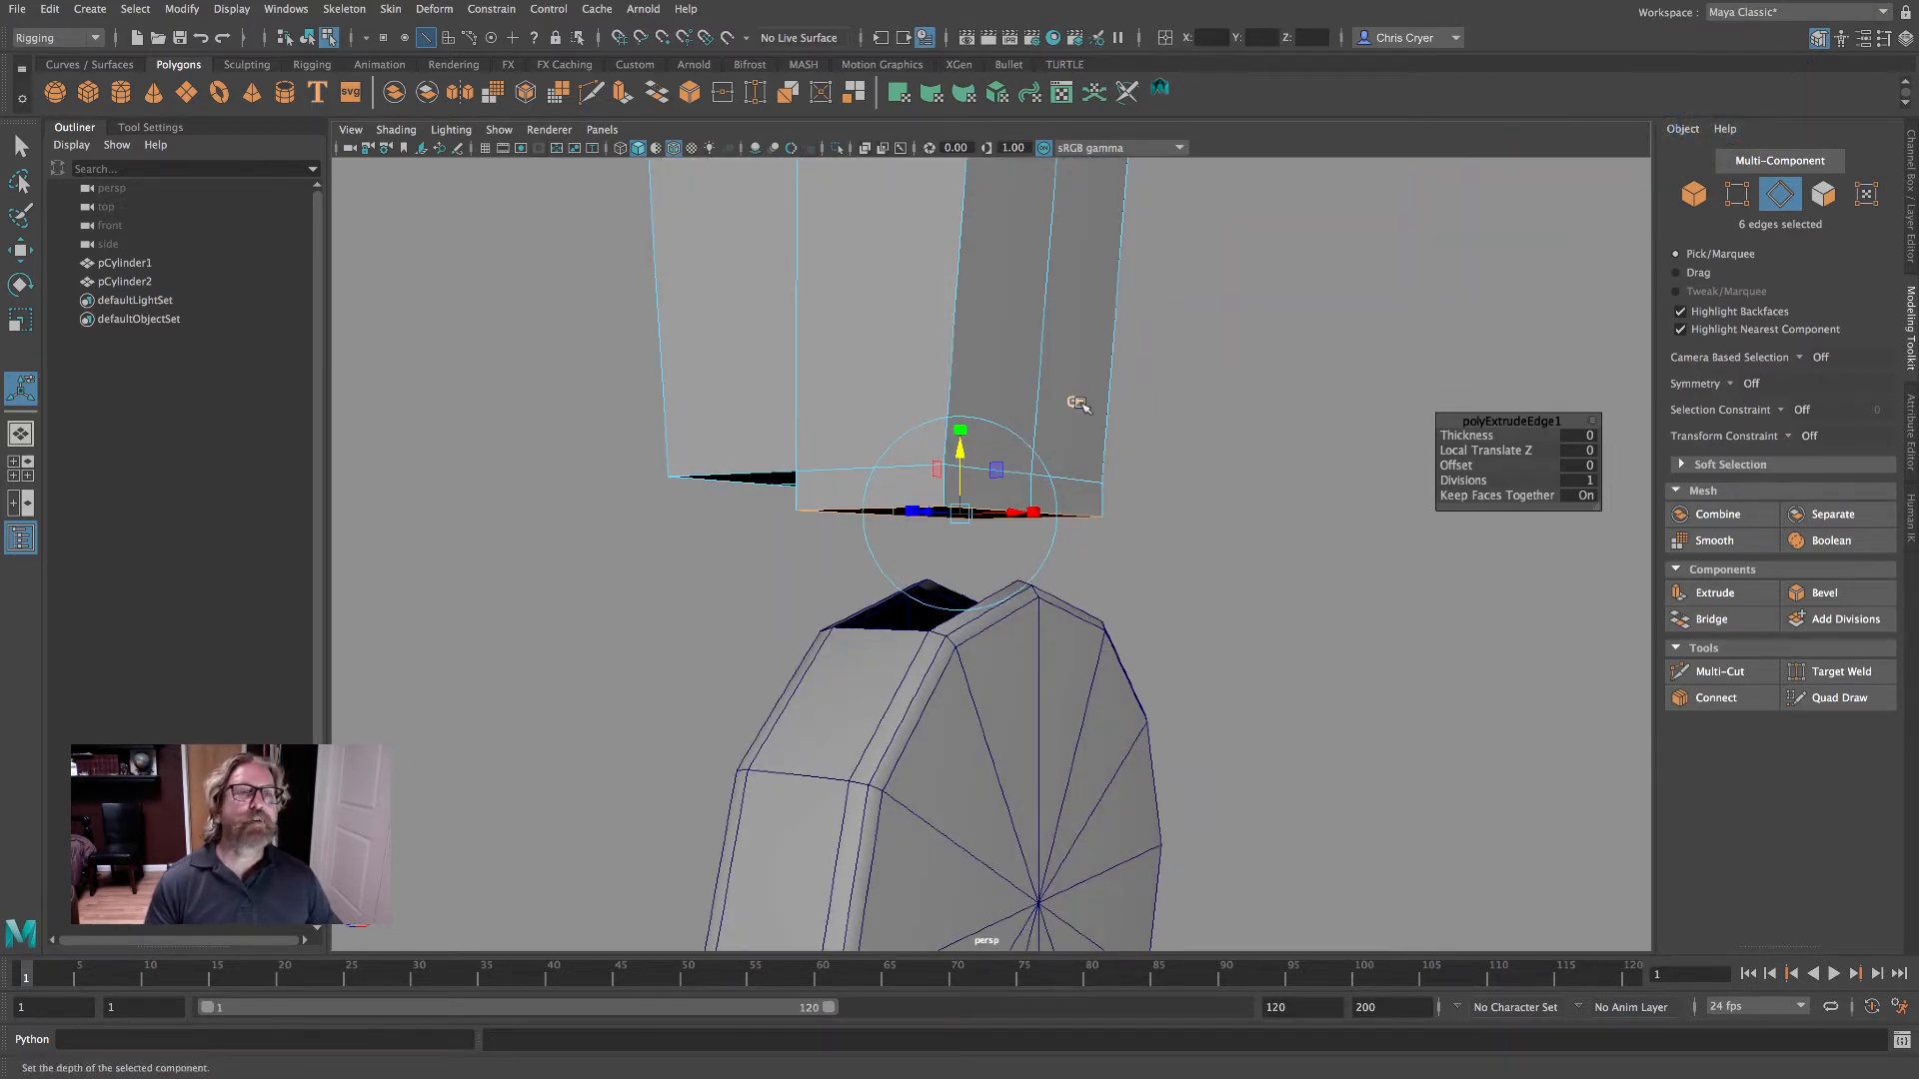
left_click_drag(1226, 490, 1310, 496, "alt")
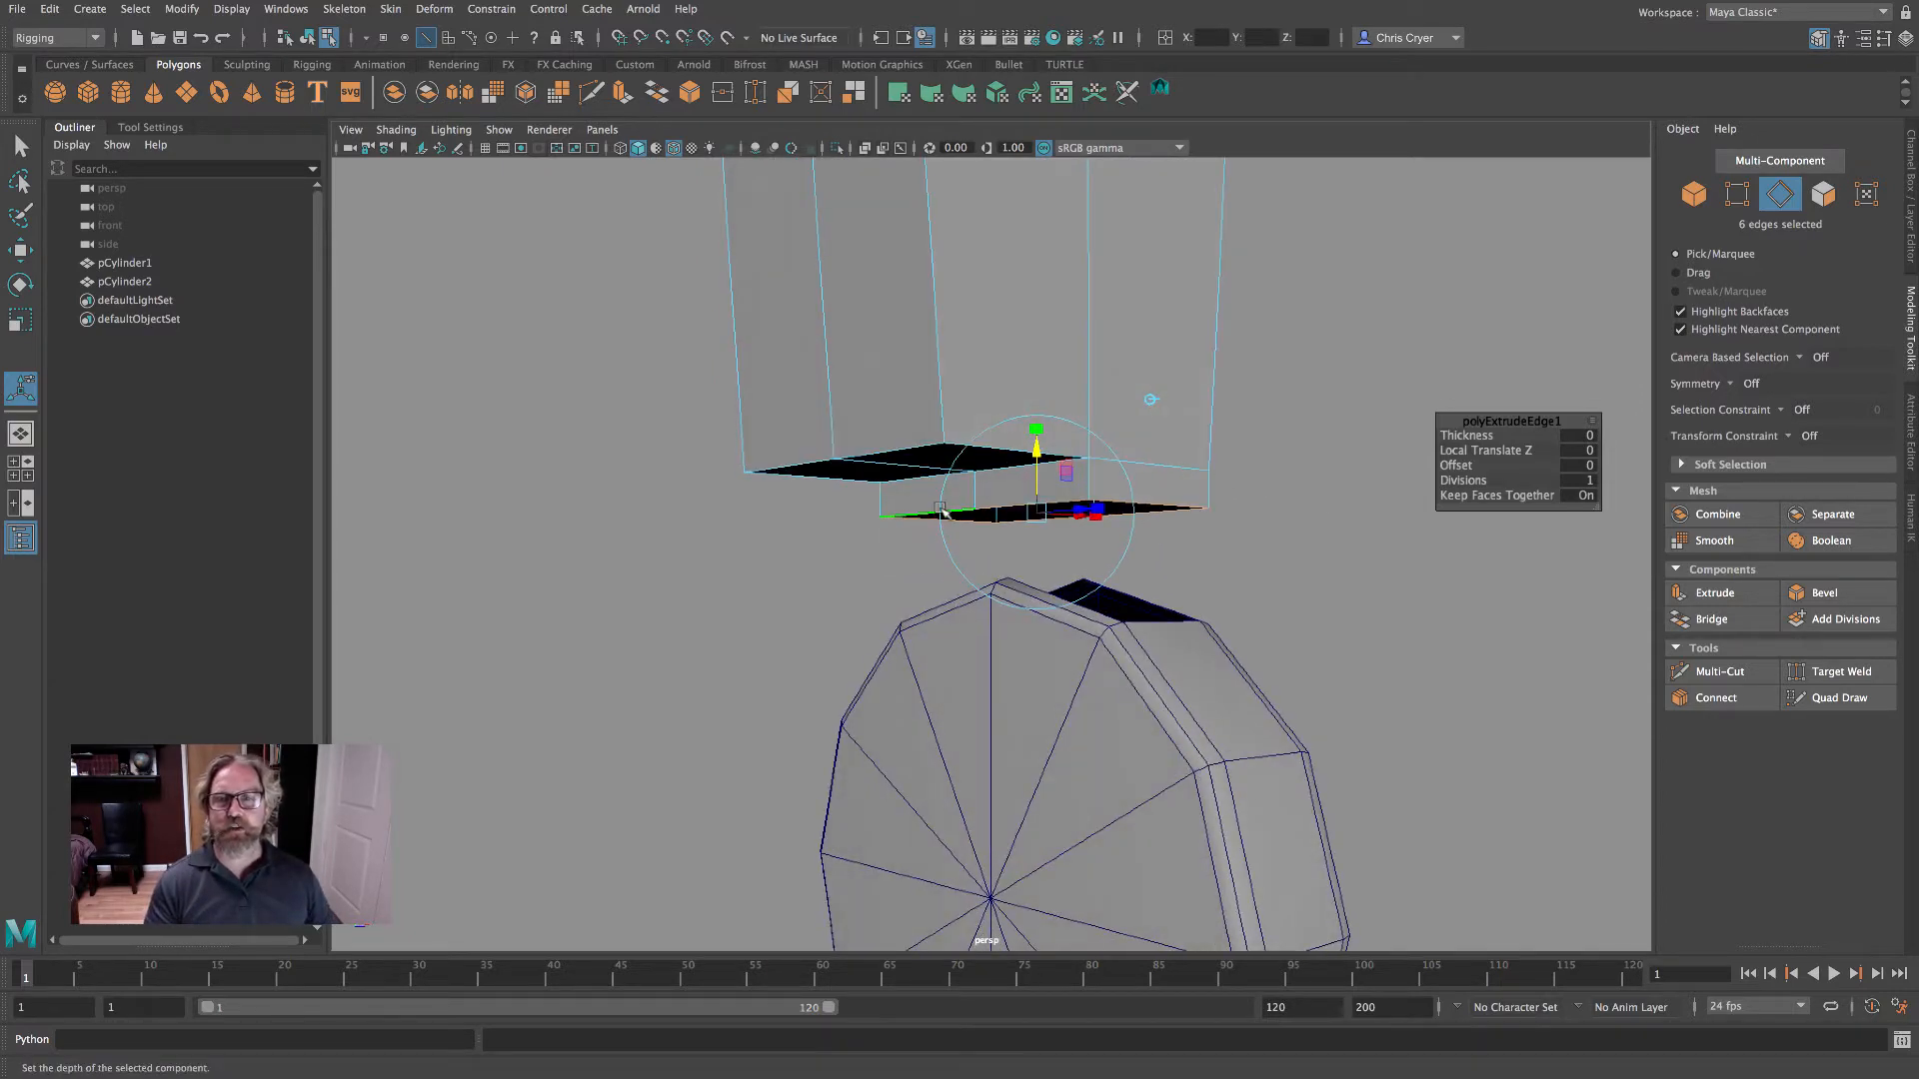
left_click_drag(1209, 537, 1096, 549, "alt")
left_click_drag(1010, 477, 1003, 480)
- Scale the stem's lowered border edges narrower in both horizontal directions, to about 0.7 along X, and return to object mode
left_click_drag(1086, 538, 1057, 537)
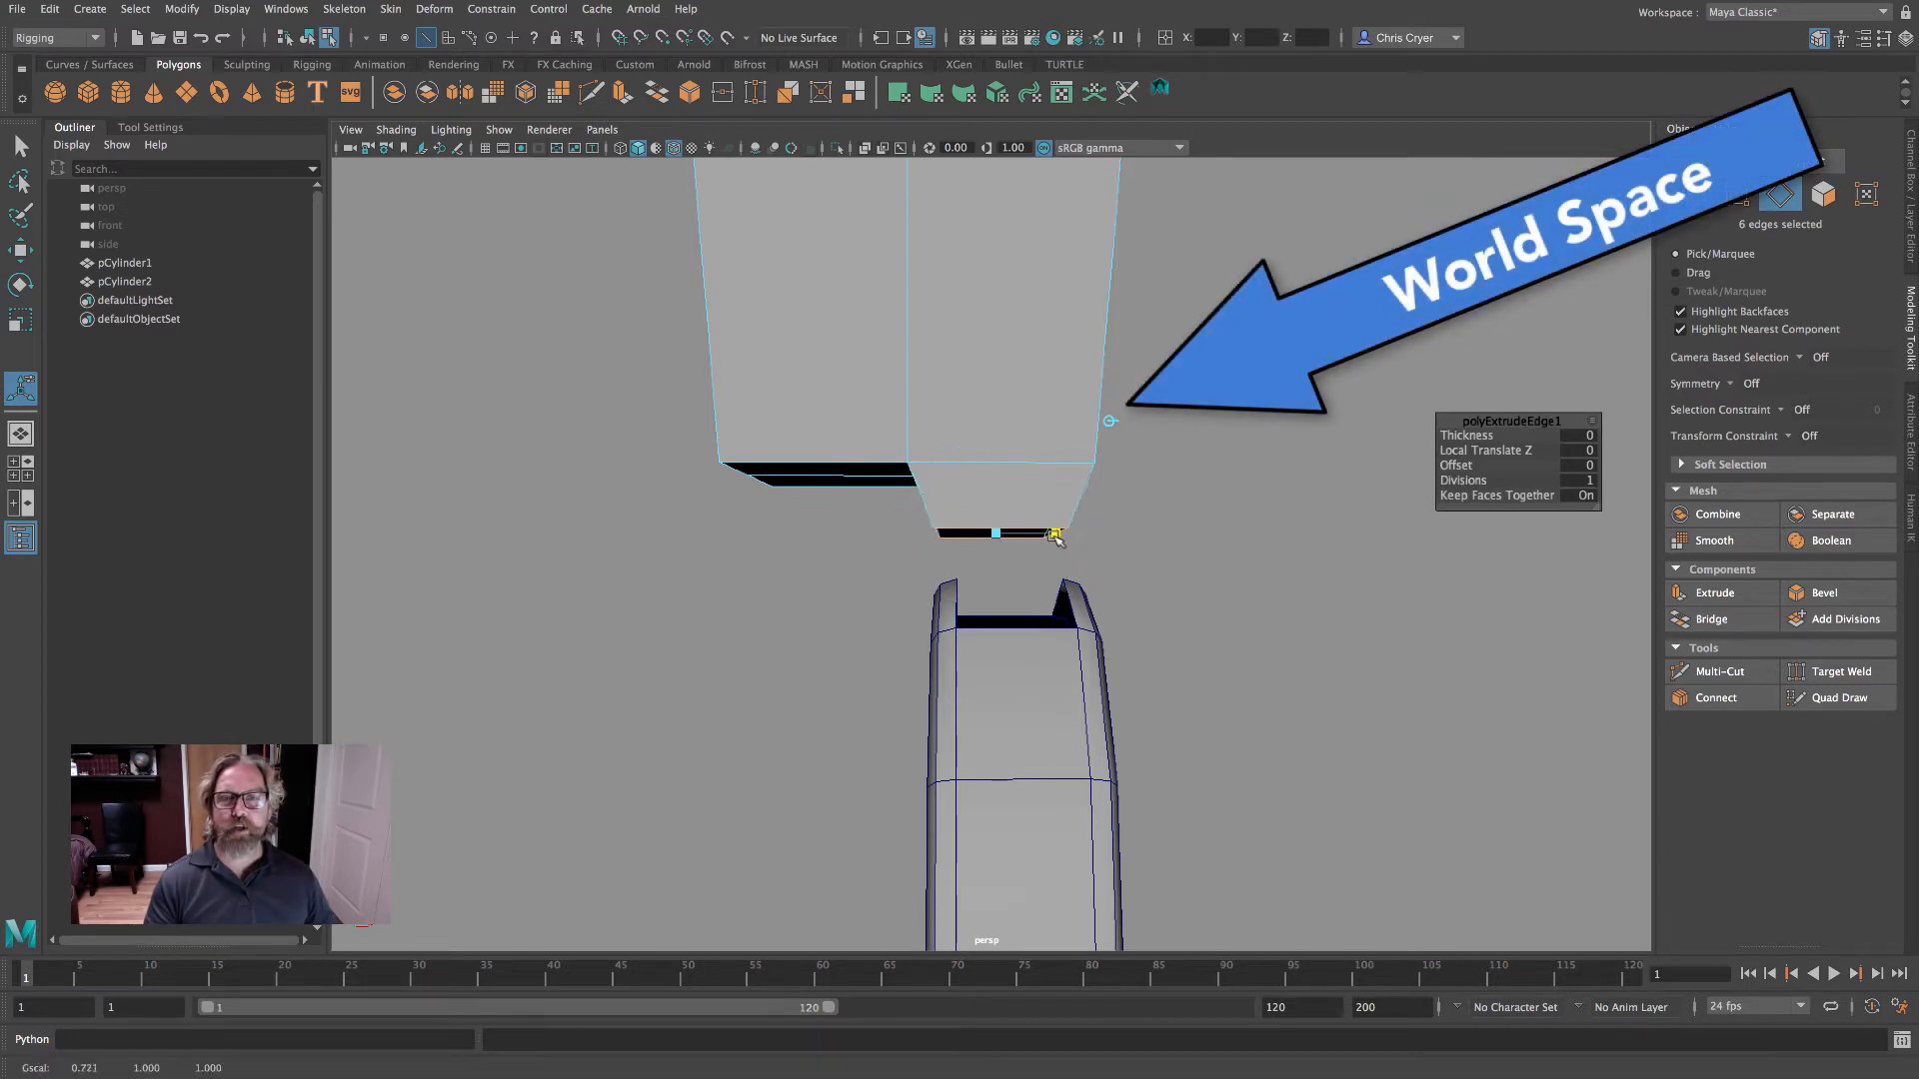
left_click_drag(879, 560, 868, 559)
left_click_drag(1059, 562, 819, 542, "alt")
key("ctrl+z")
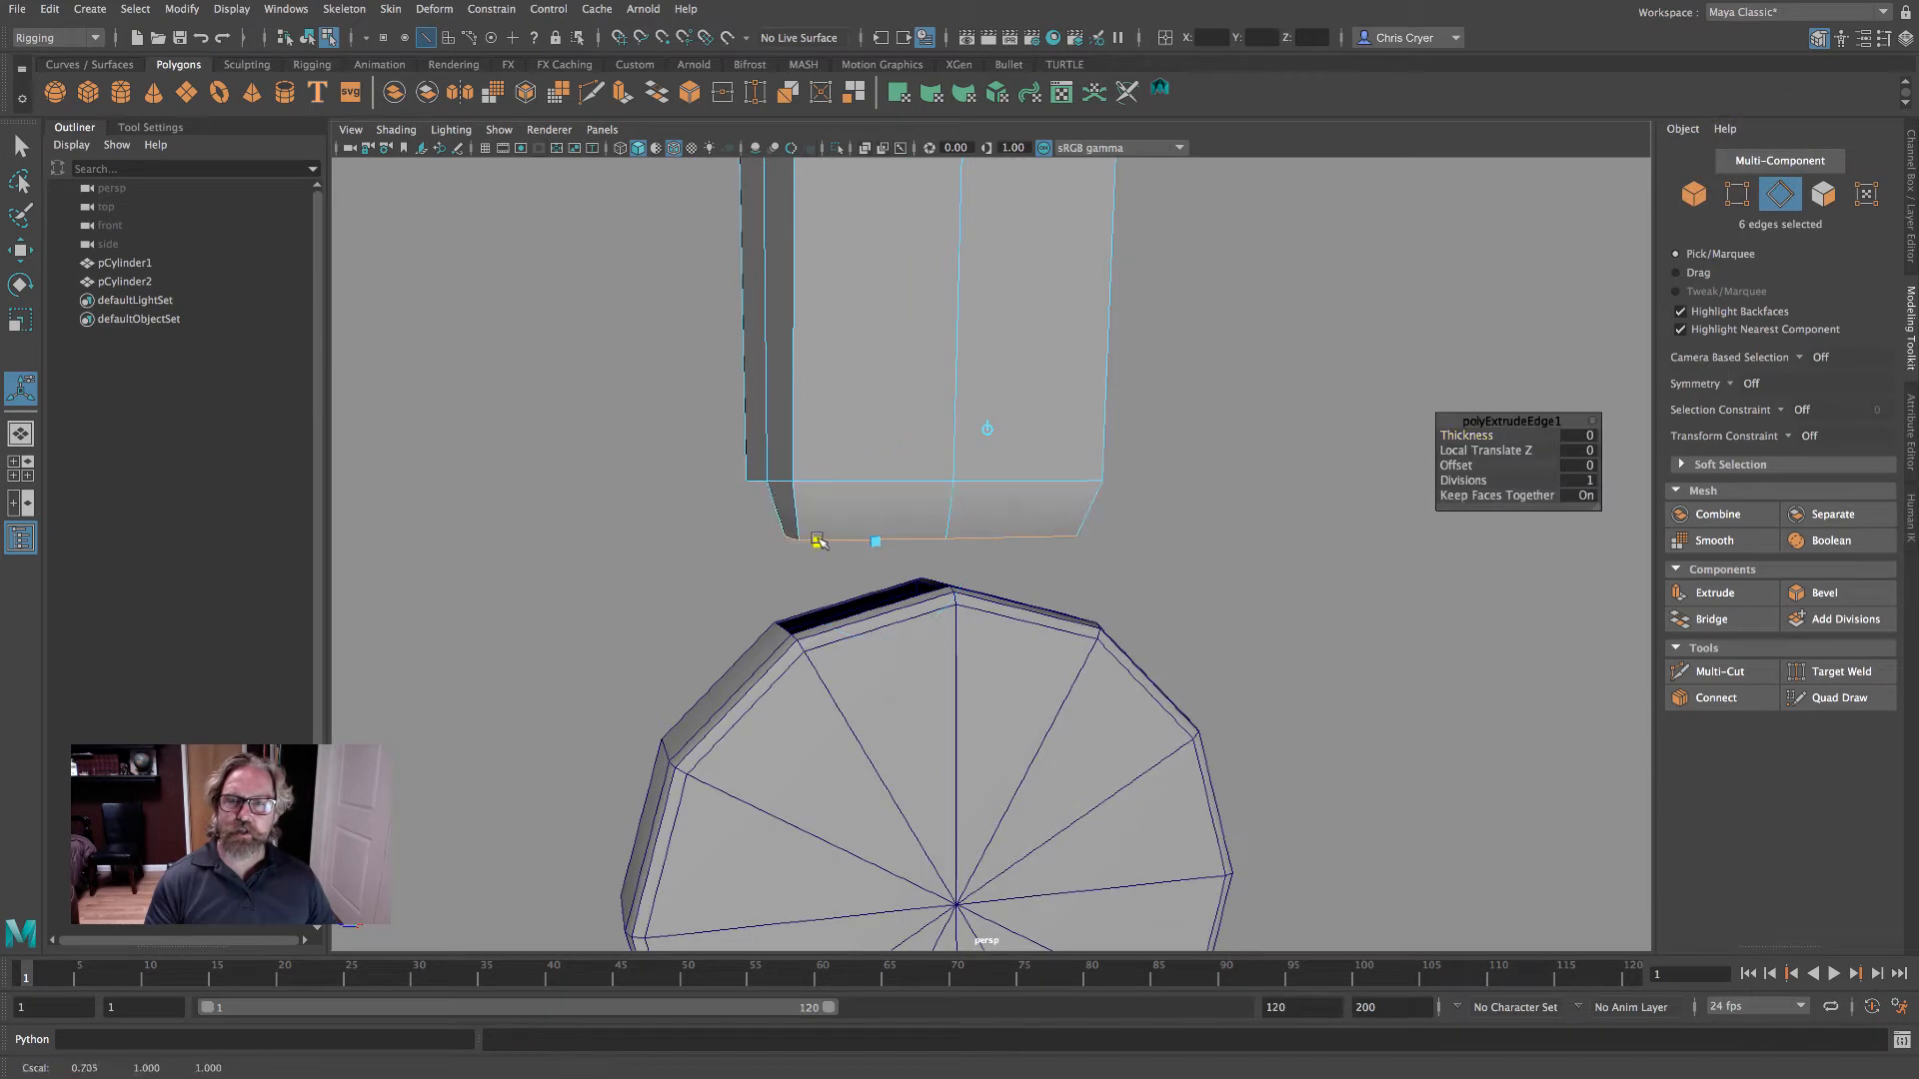
right_click(761, 658)
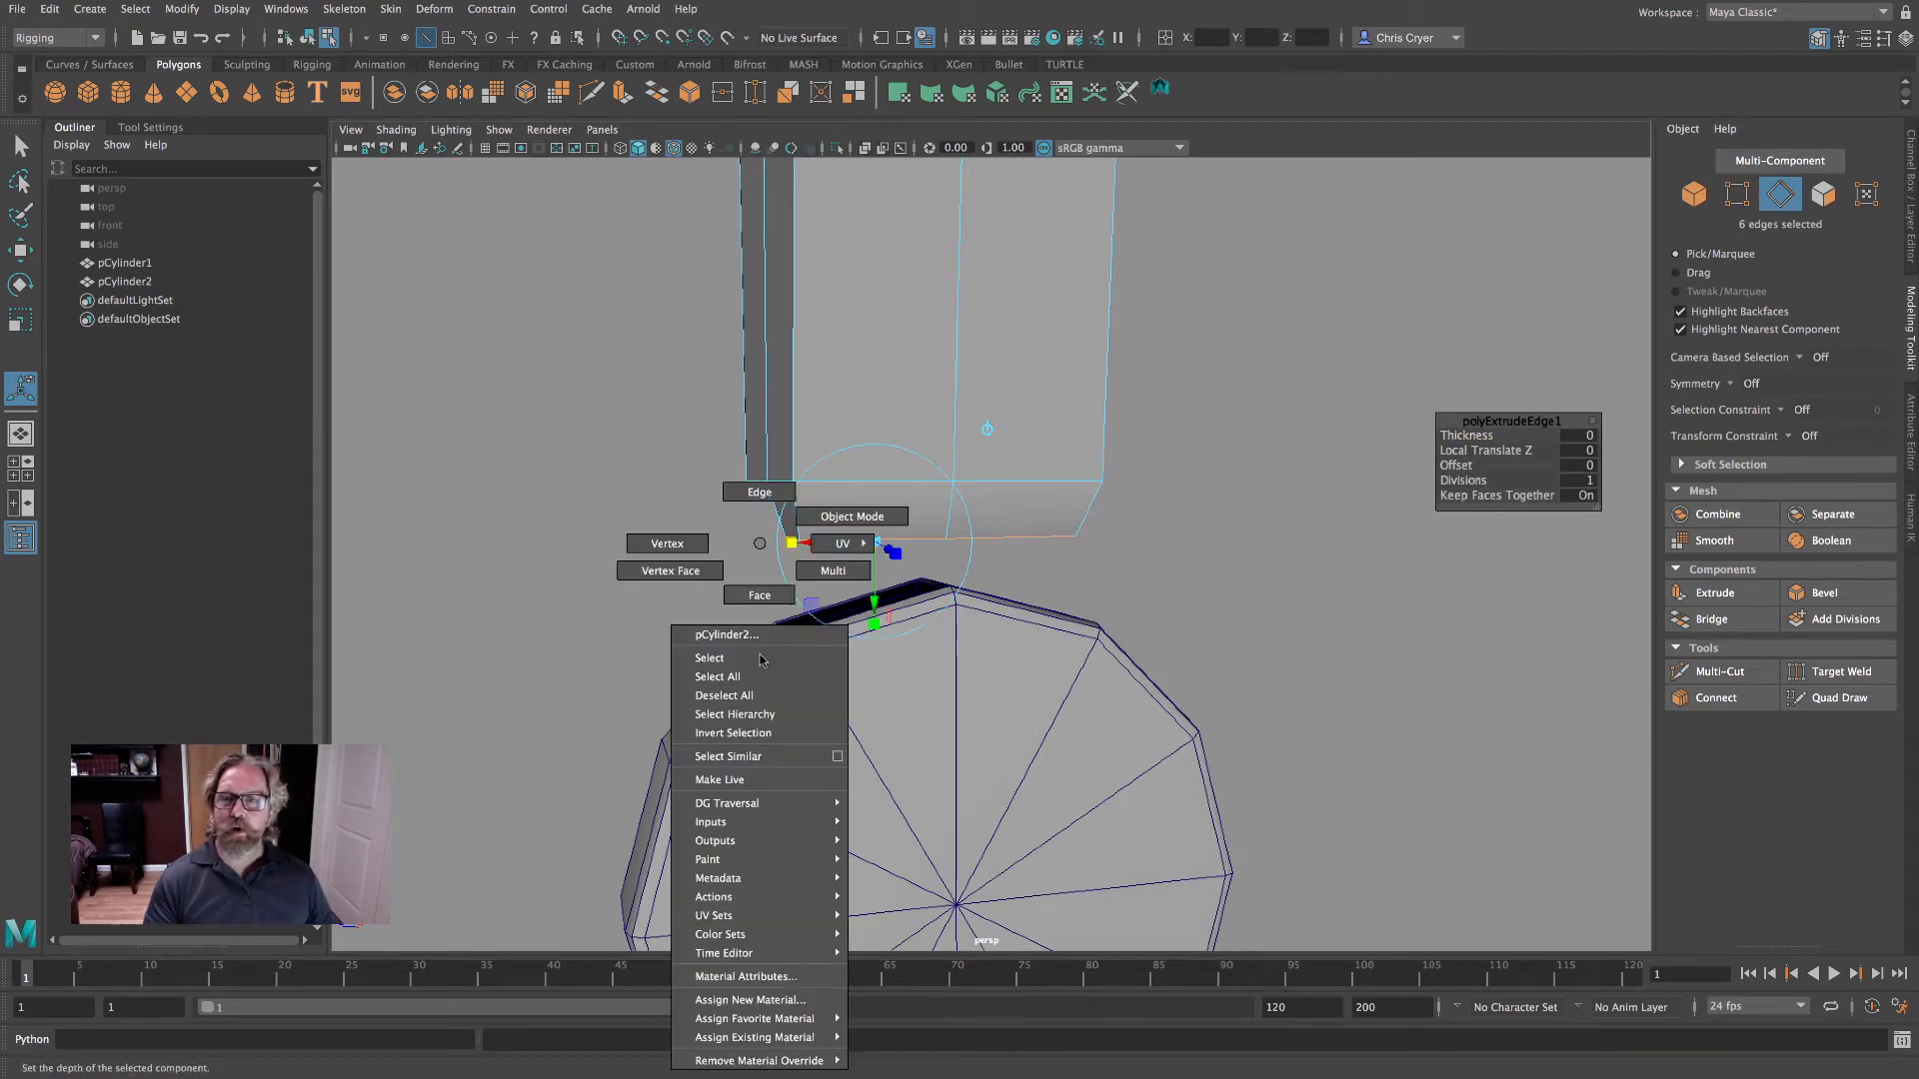
left_click(957, 569)
- Select the whole border edge loop around the opening at the top of the disc
left_click_drag(969, 625, 939, 560, "alt")
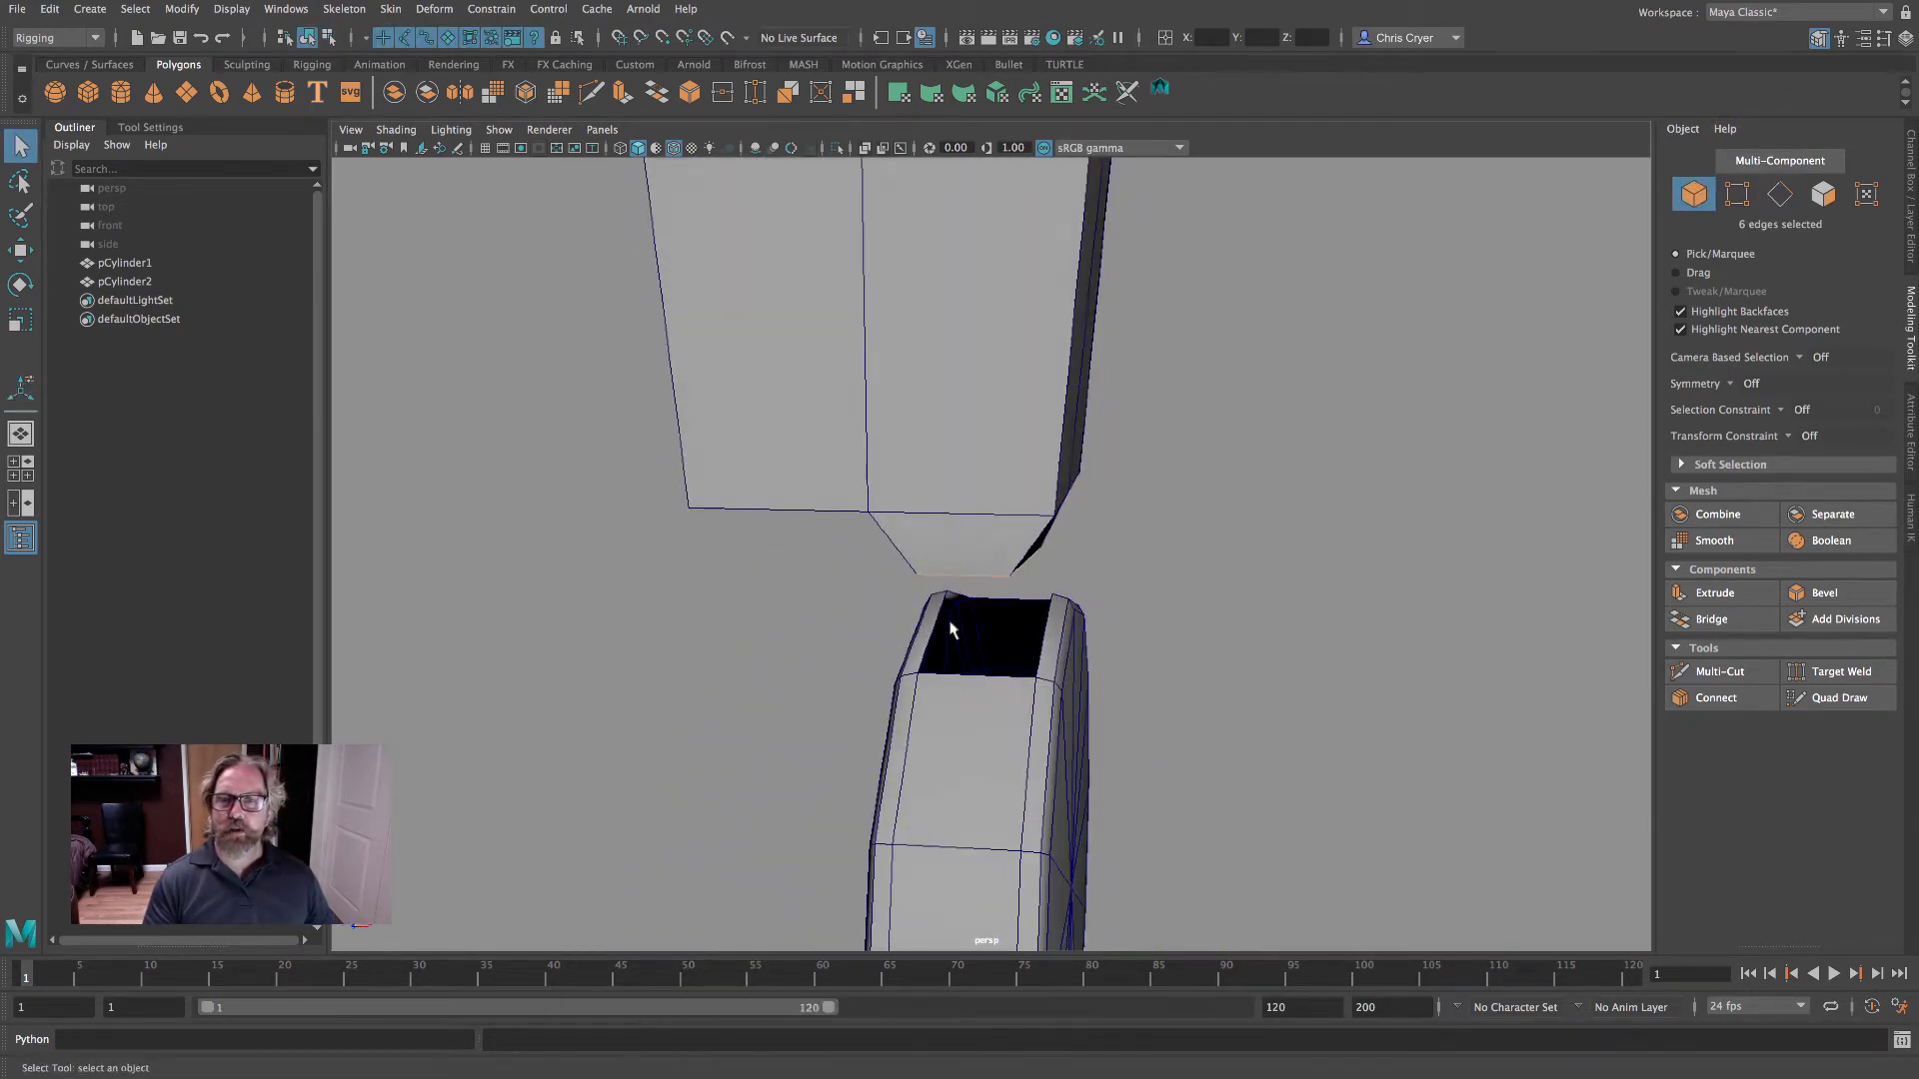
right_click(932, 543)
double_click(1045, 616)
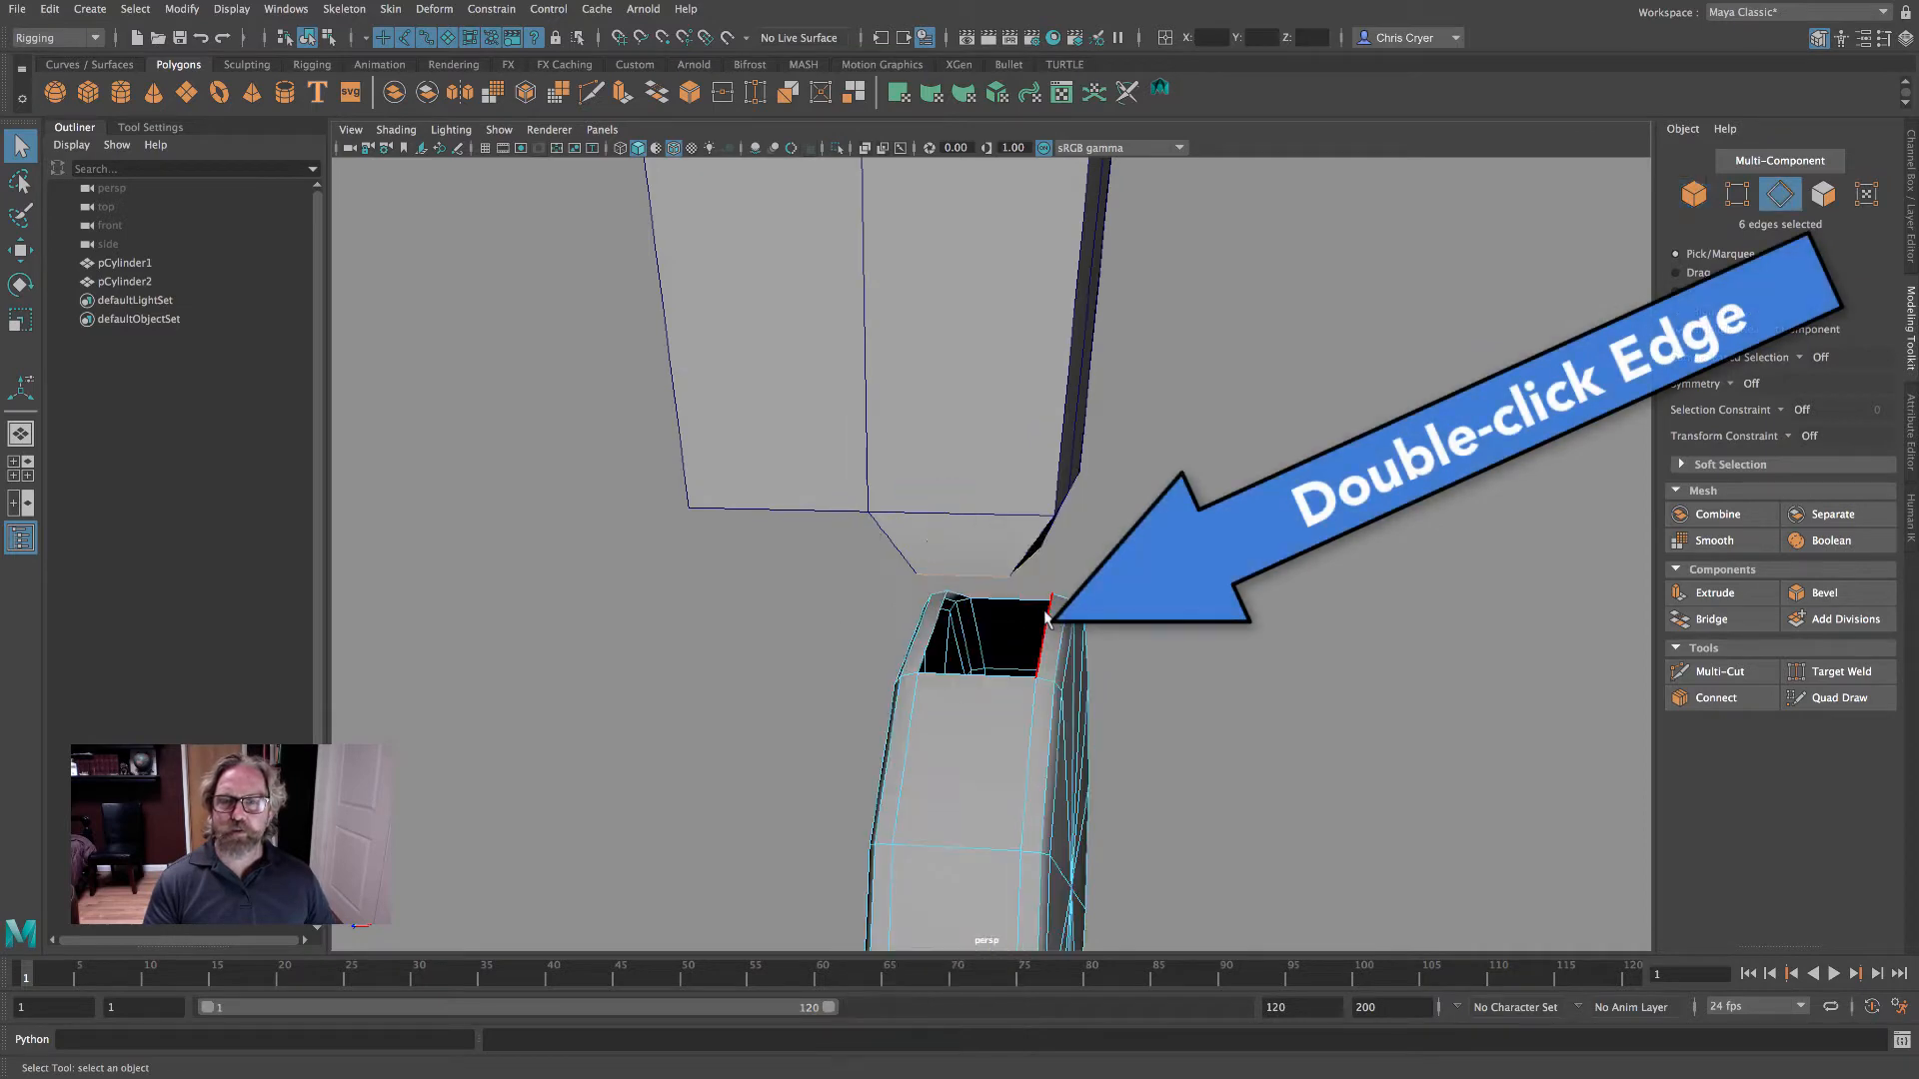
left_click_drag(1046, 620, 1380, 707, "alt")
key("4")
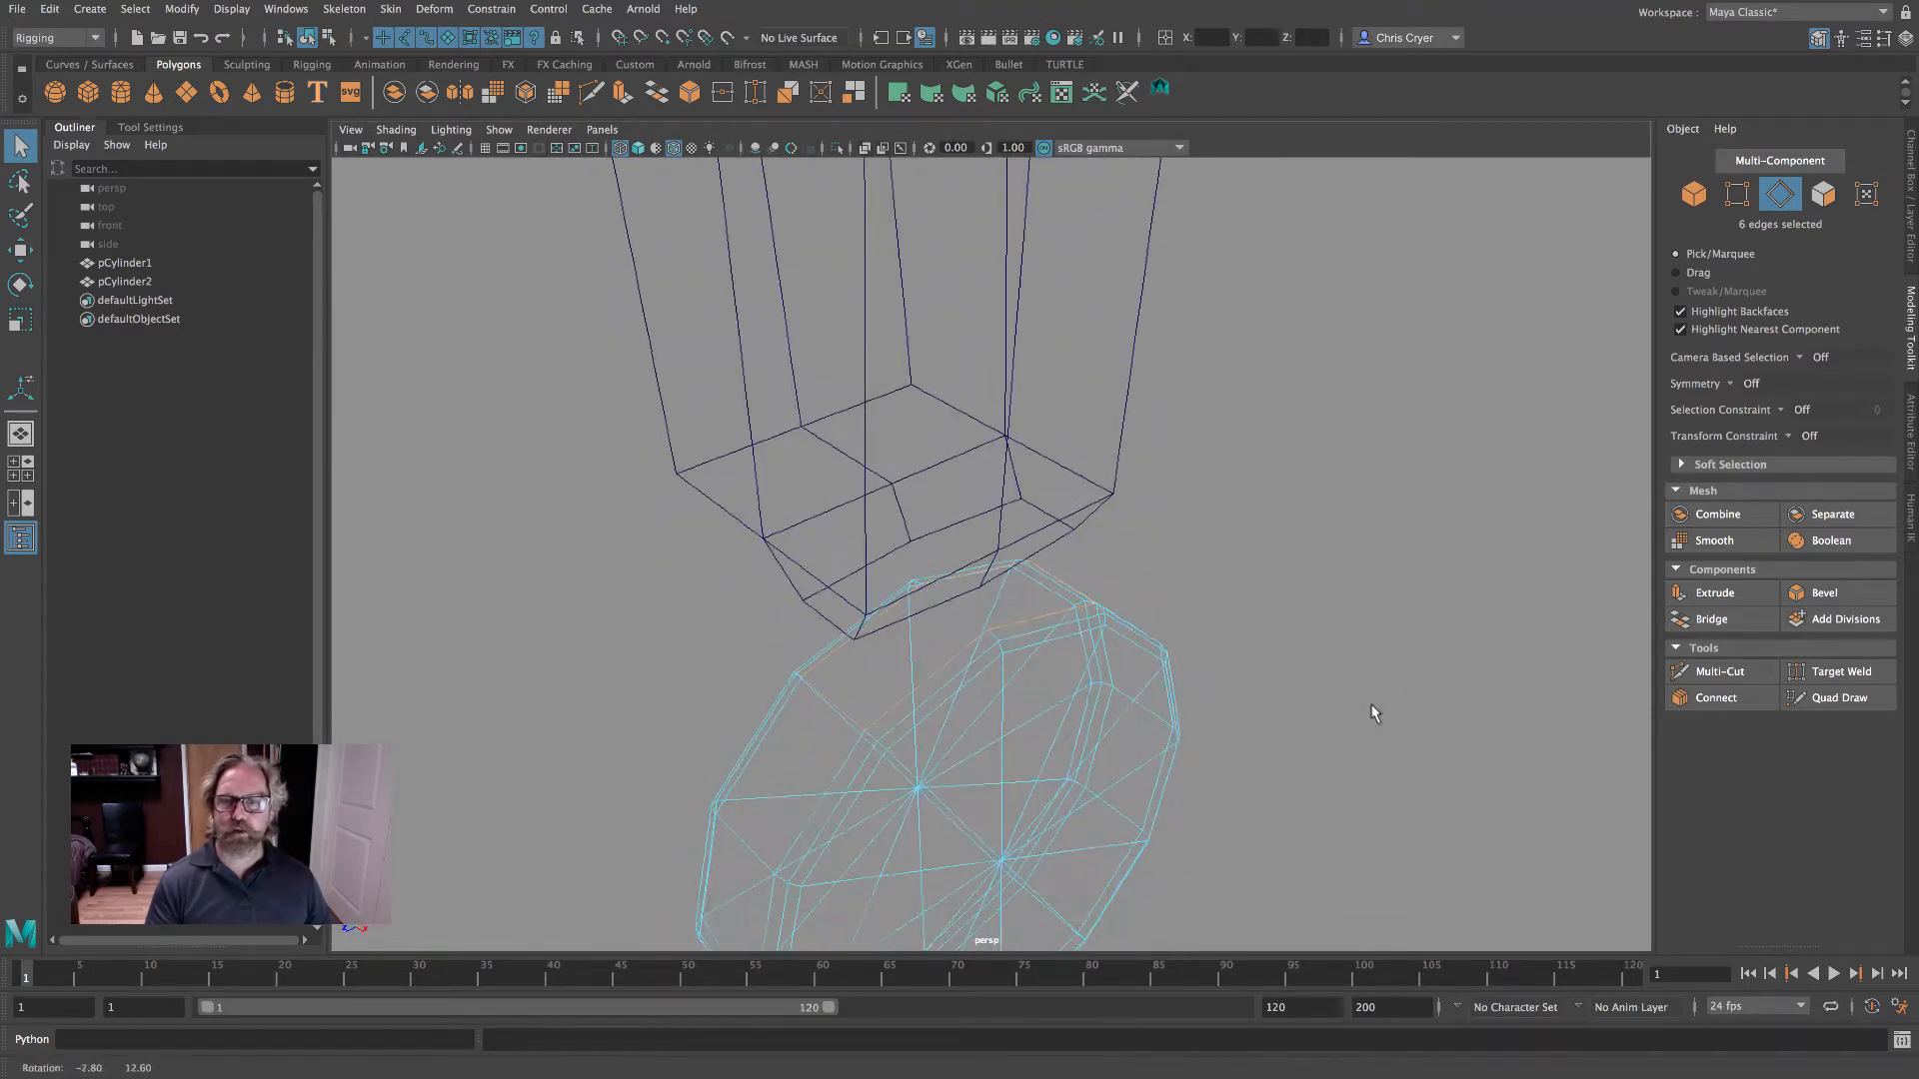
middle_click_drag(1379, 706, 1404, 600, "alt")
left_click_drag(1404, 600, 1404, 574, "alt")
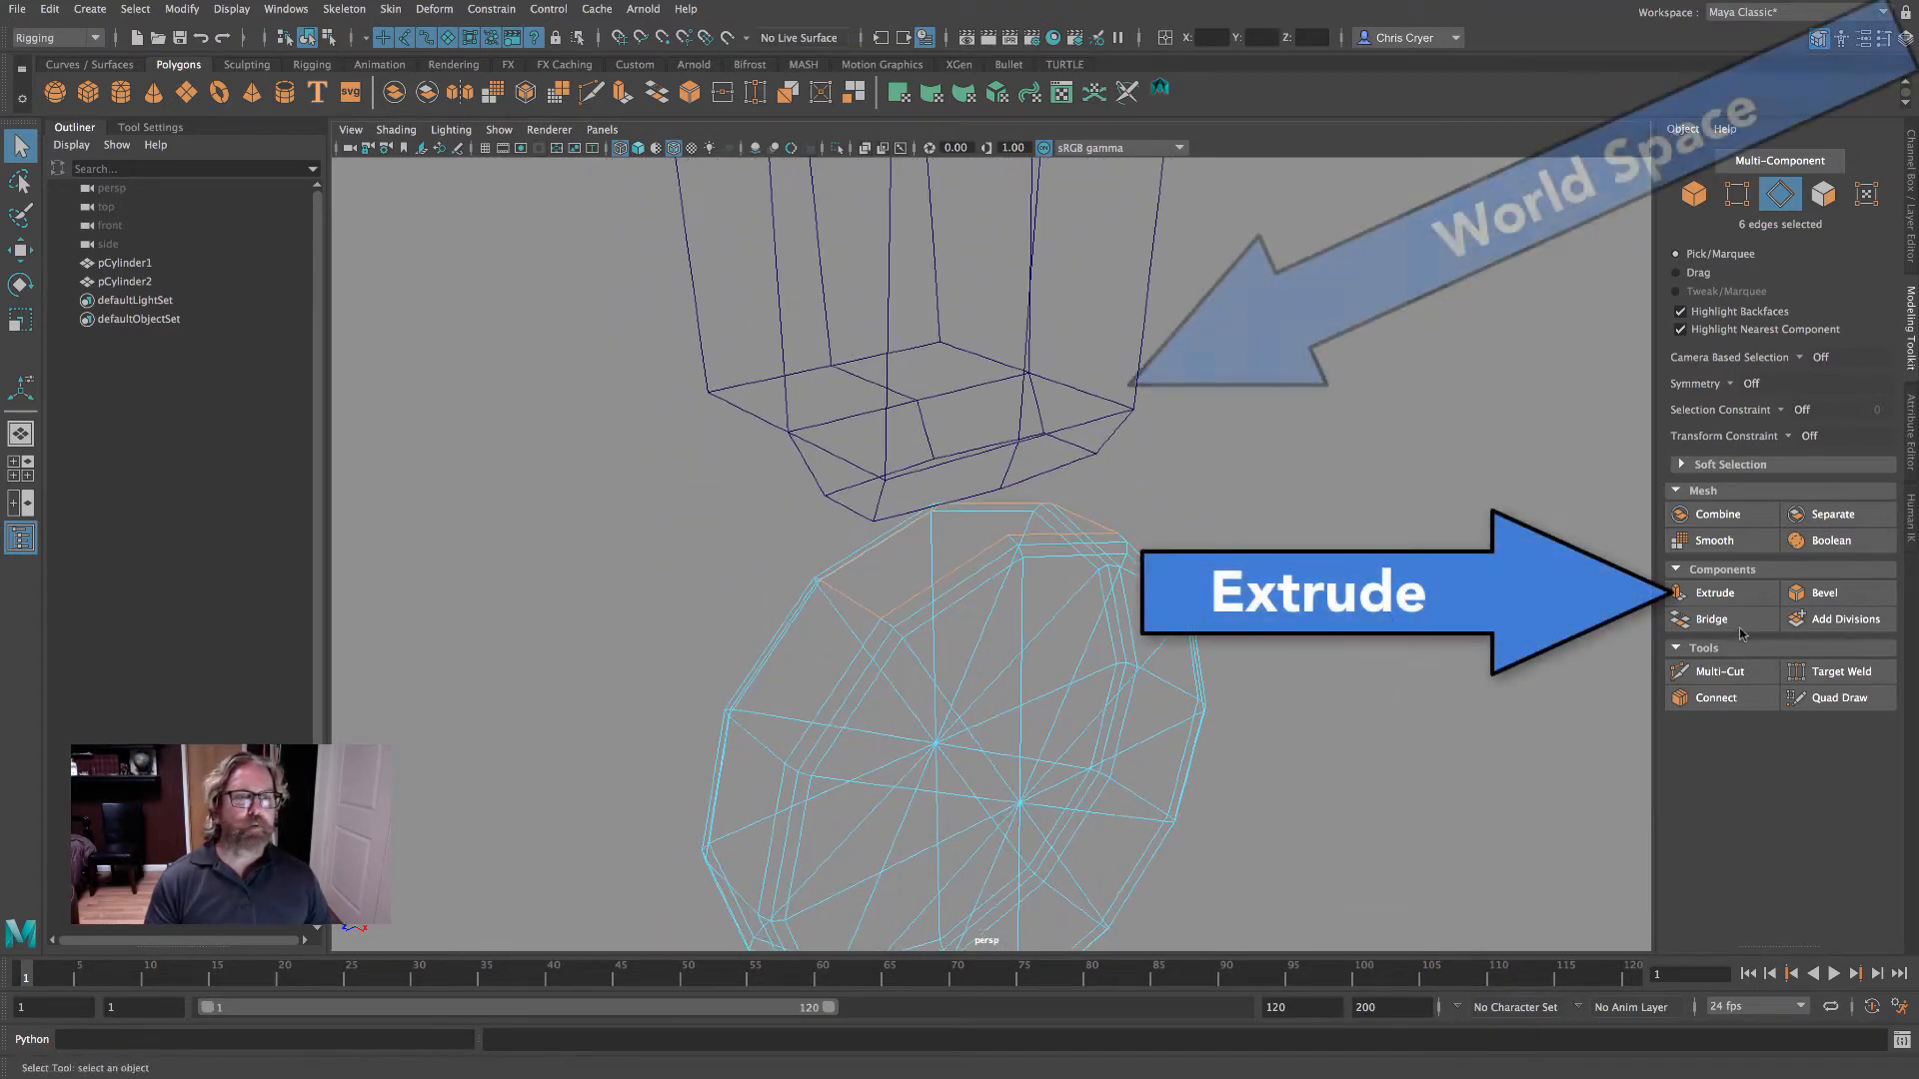
- Extrude the disc's opening edges and raise them straight up toward the stem in world space
left_click(1732, 596)
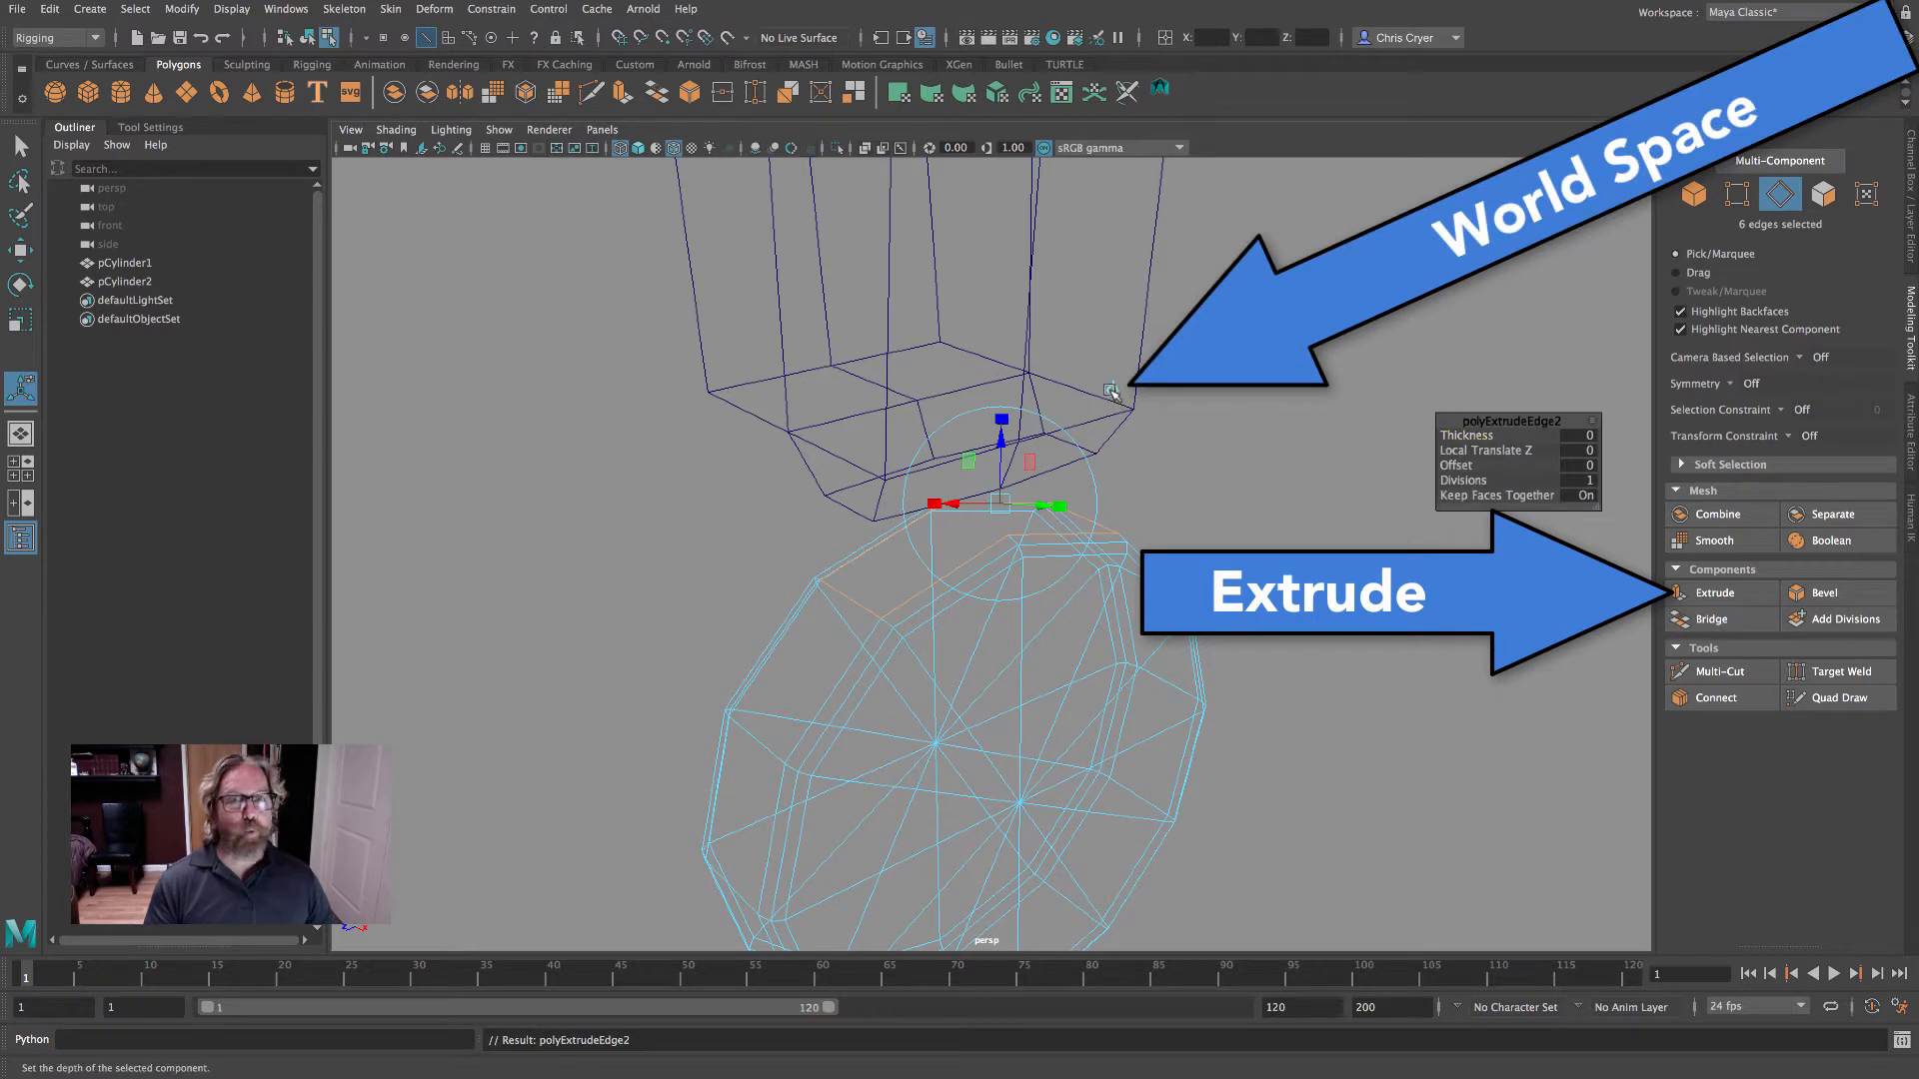
left_click(1112, 390)
key("6")
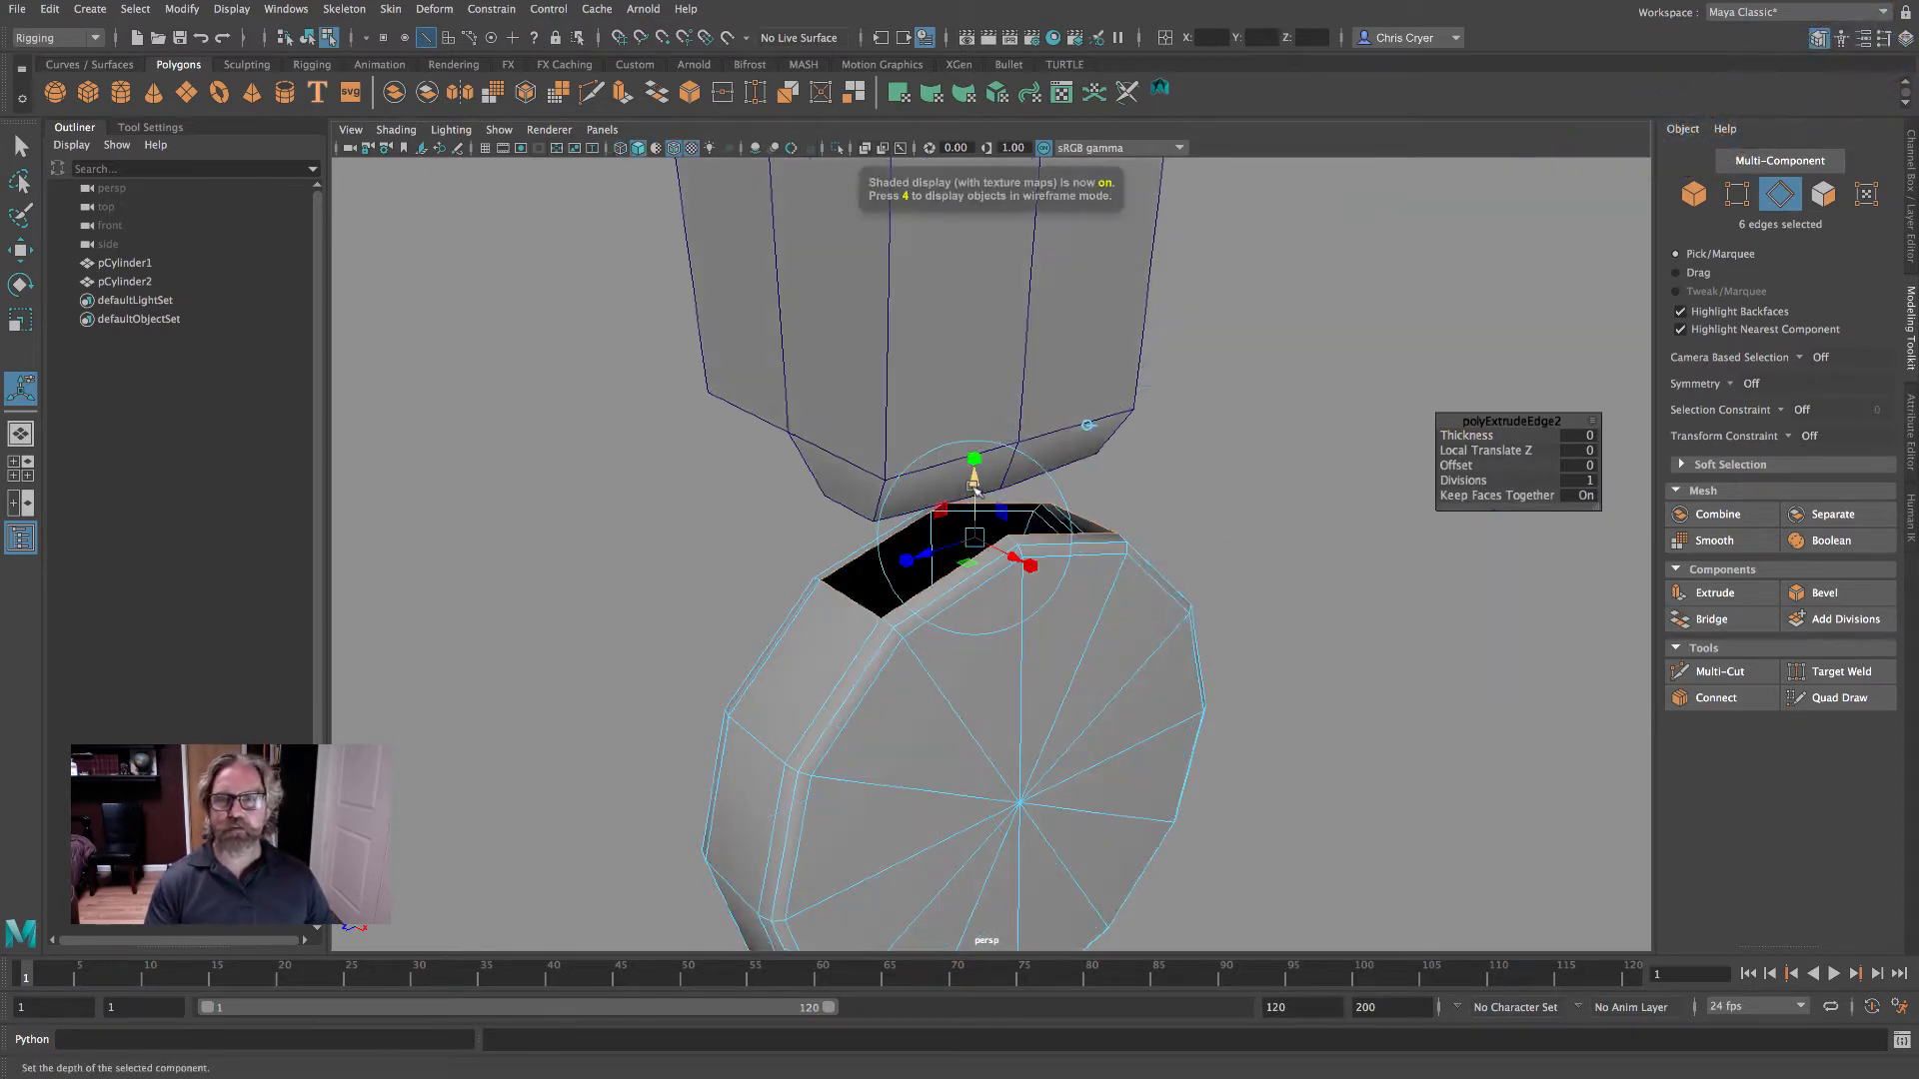
left_click_drag(974, 487, 974, 472)
left_click_drag(1120, 590, 1041, 530, "alt")
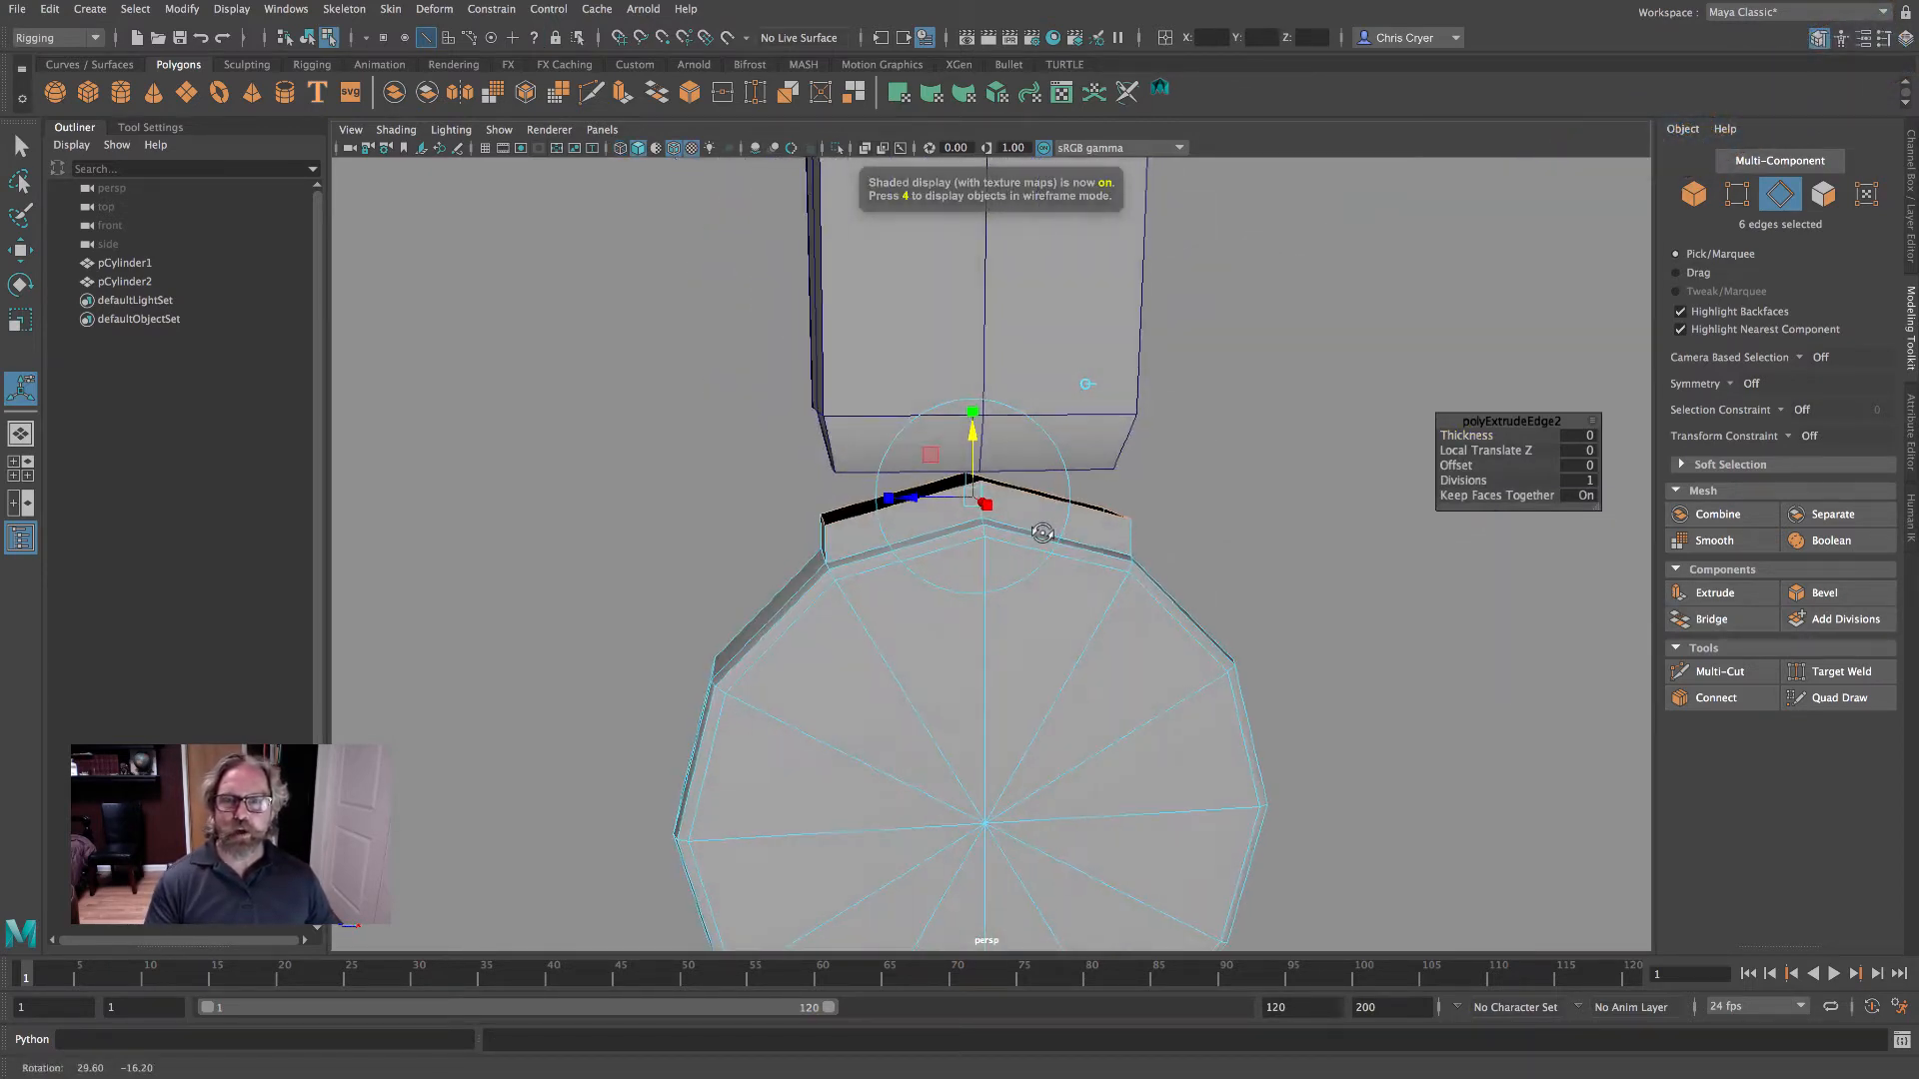
middle_click_drag(1133, 537, 1128, 590, "alt")
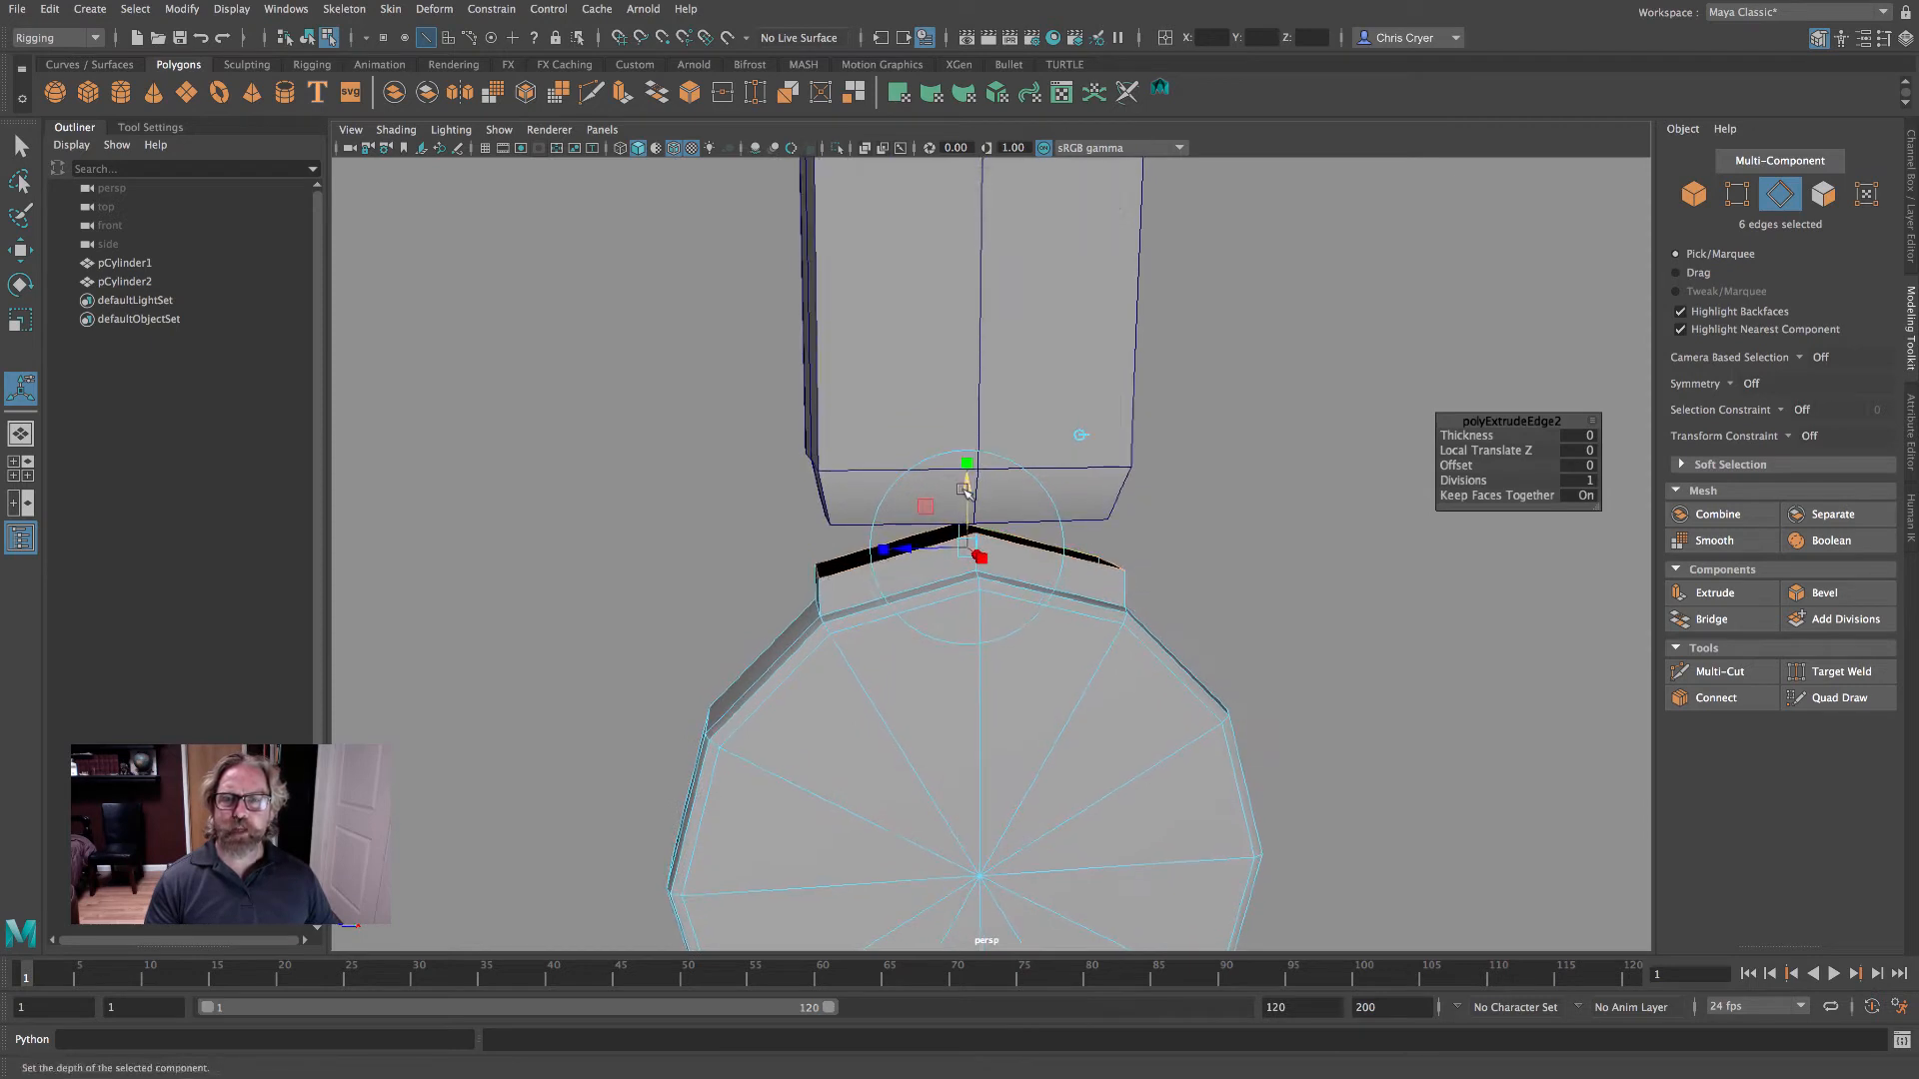
- Flatten the disc's extruded border edges along Y and narrow them along X with the Scale tool, then return to object mode
left_click(20, 321)
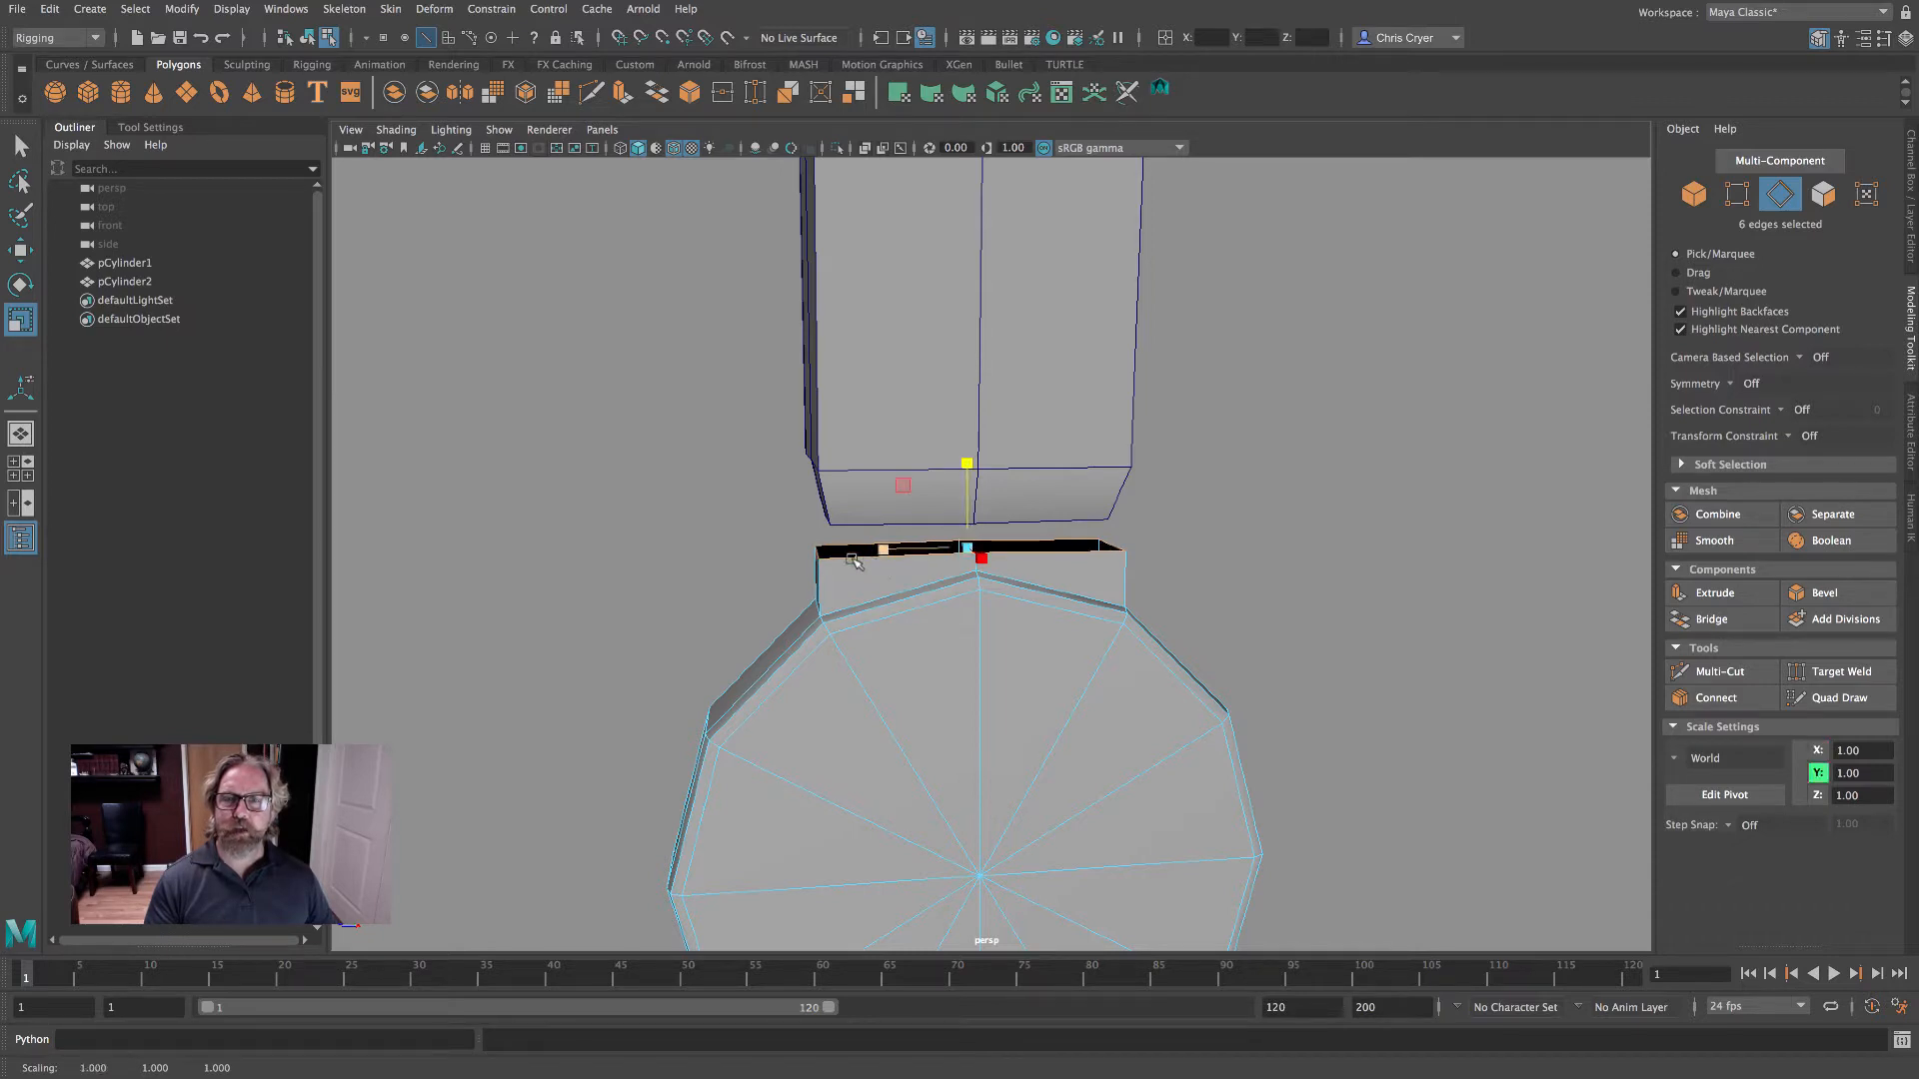
left_click_drag(852, 559, 1007, 542)
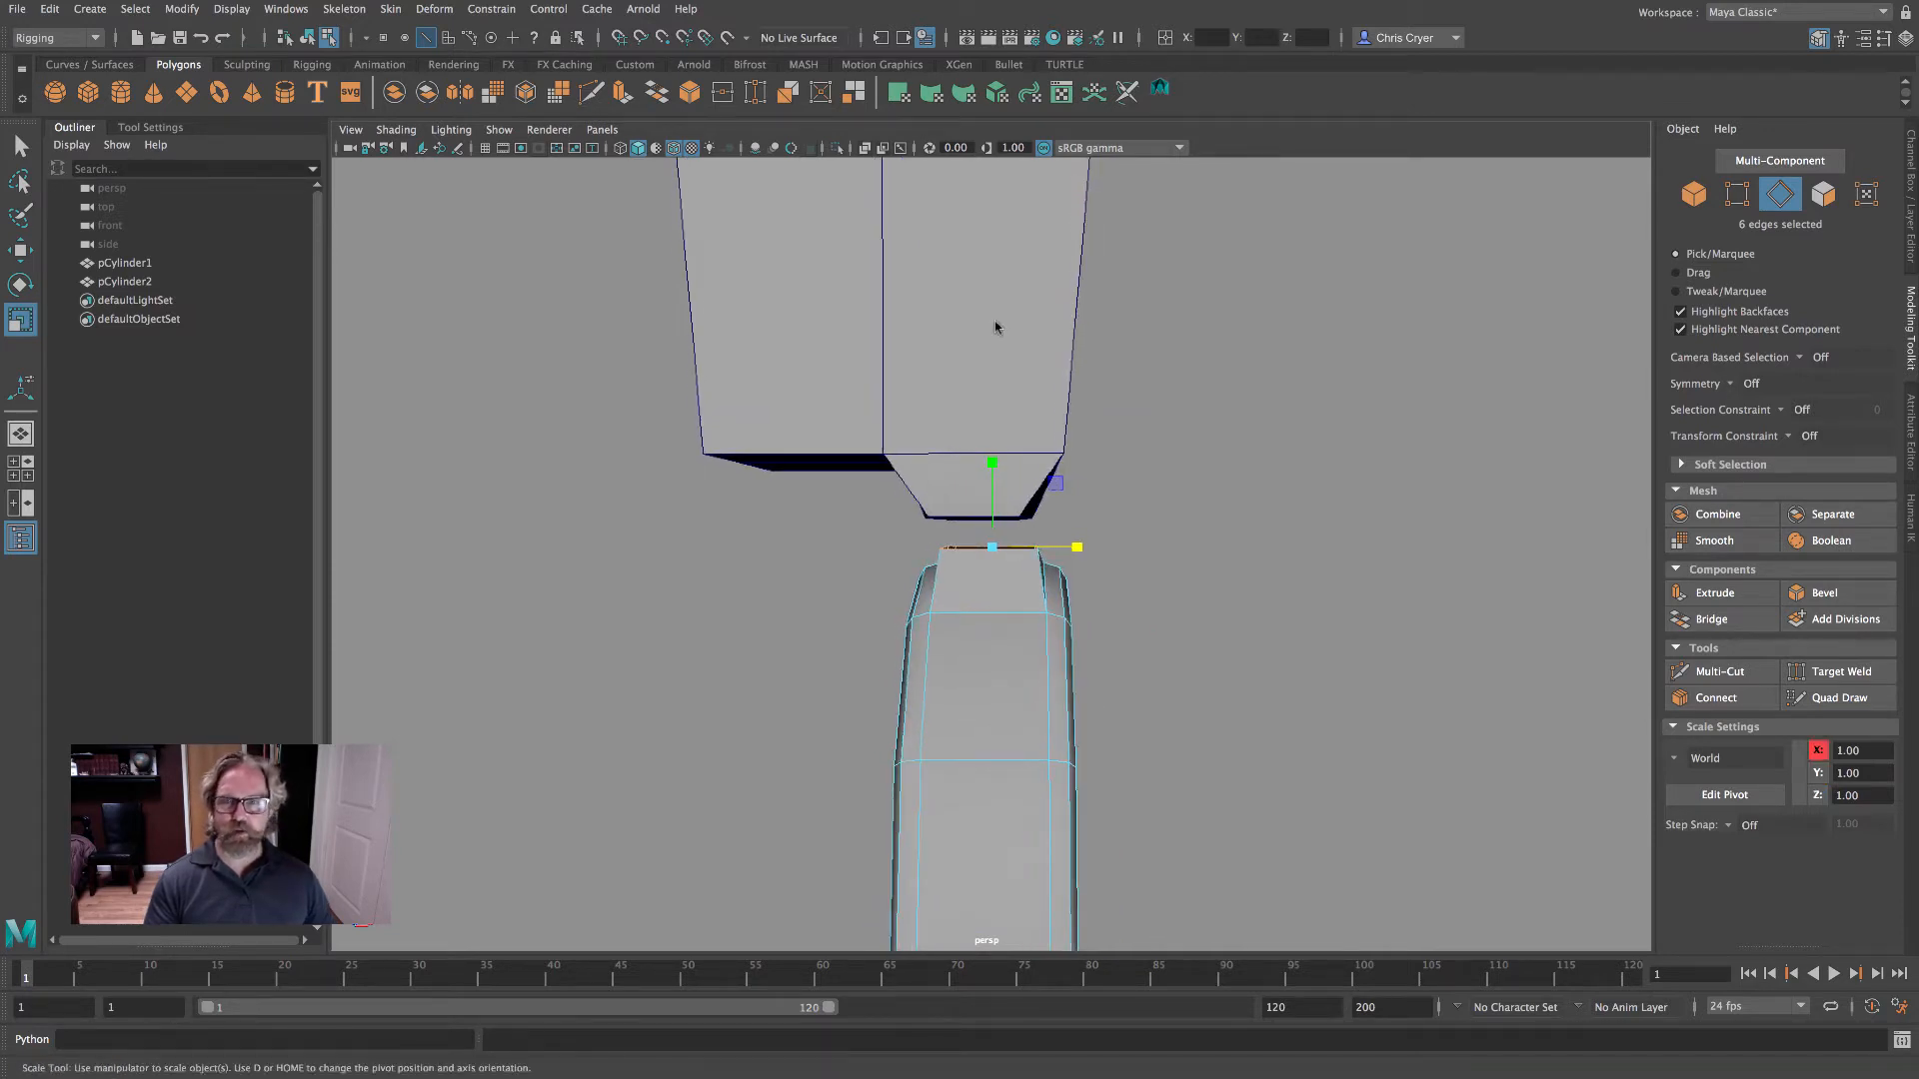
right_click_drag(994, 321, 1067, 295)
left_click(1195, 340)
- Select both the stem and the disc objects and combine them into one mesh
scroll(899, 394, "down", 4)
left_click_drag(900, 419, 977, 437, "alt")
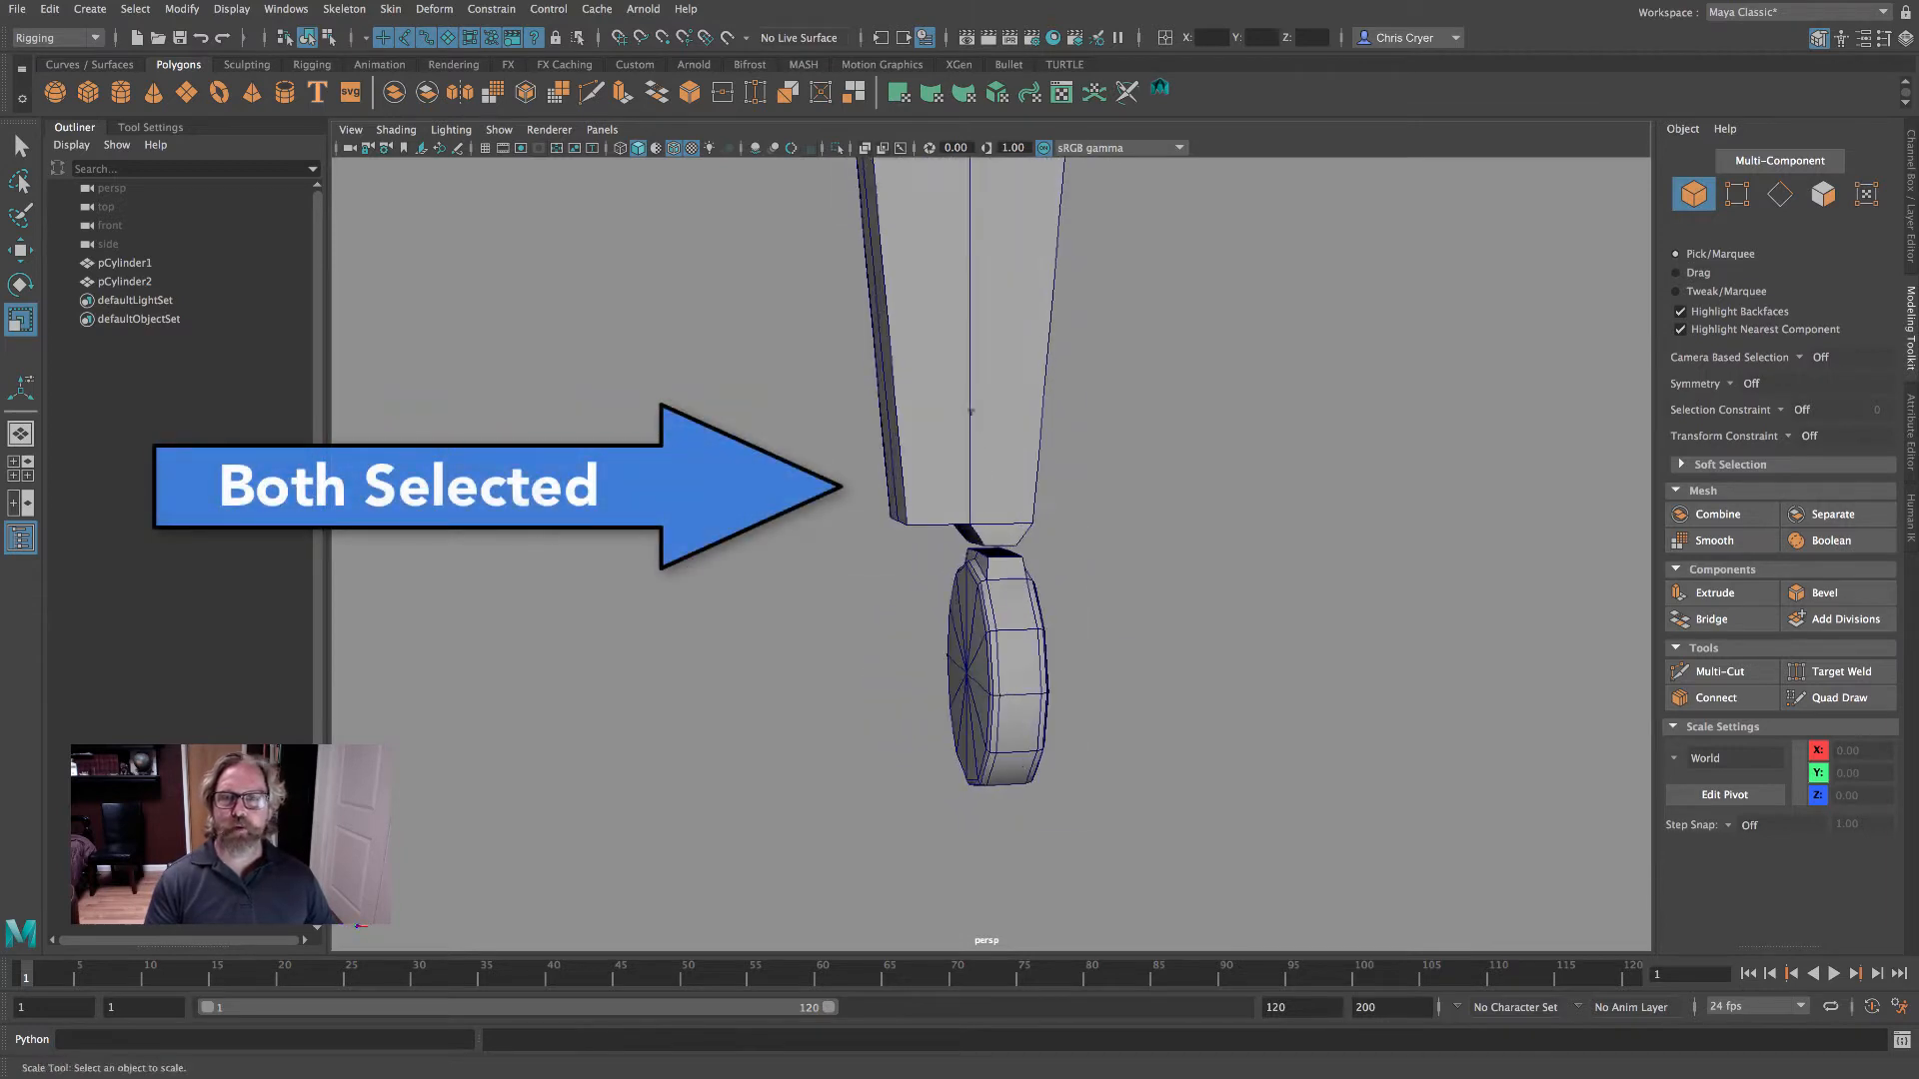
left_click(970, 411)
left_click(1029, 605, "shift")
left_click_drag(1029, 605, 1204, 612, "alt")
left_click(1734, 516)
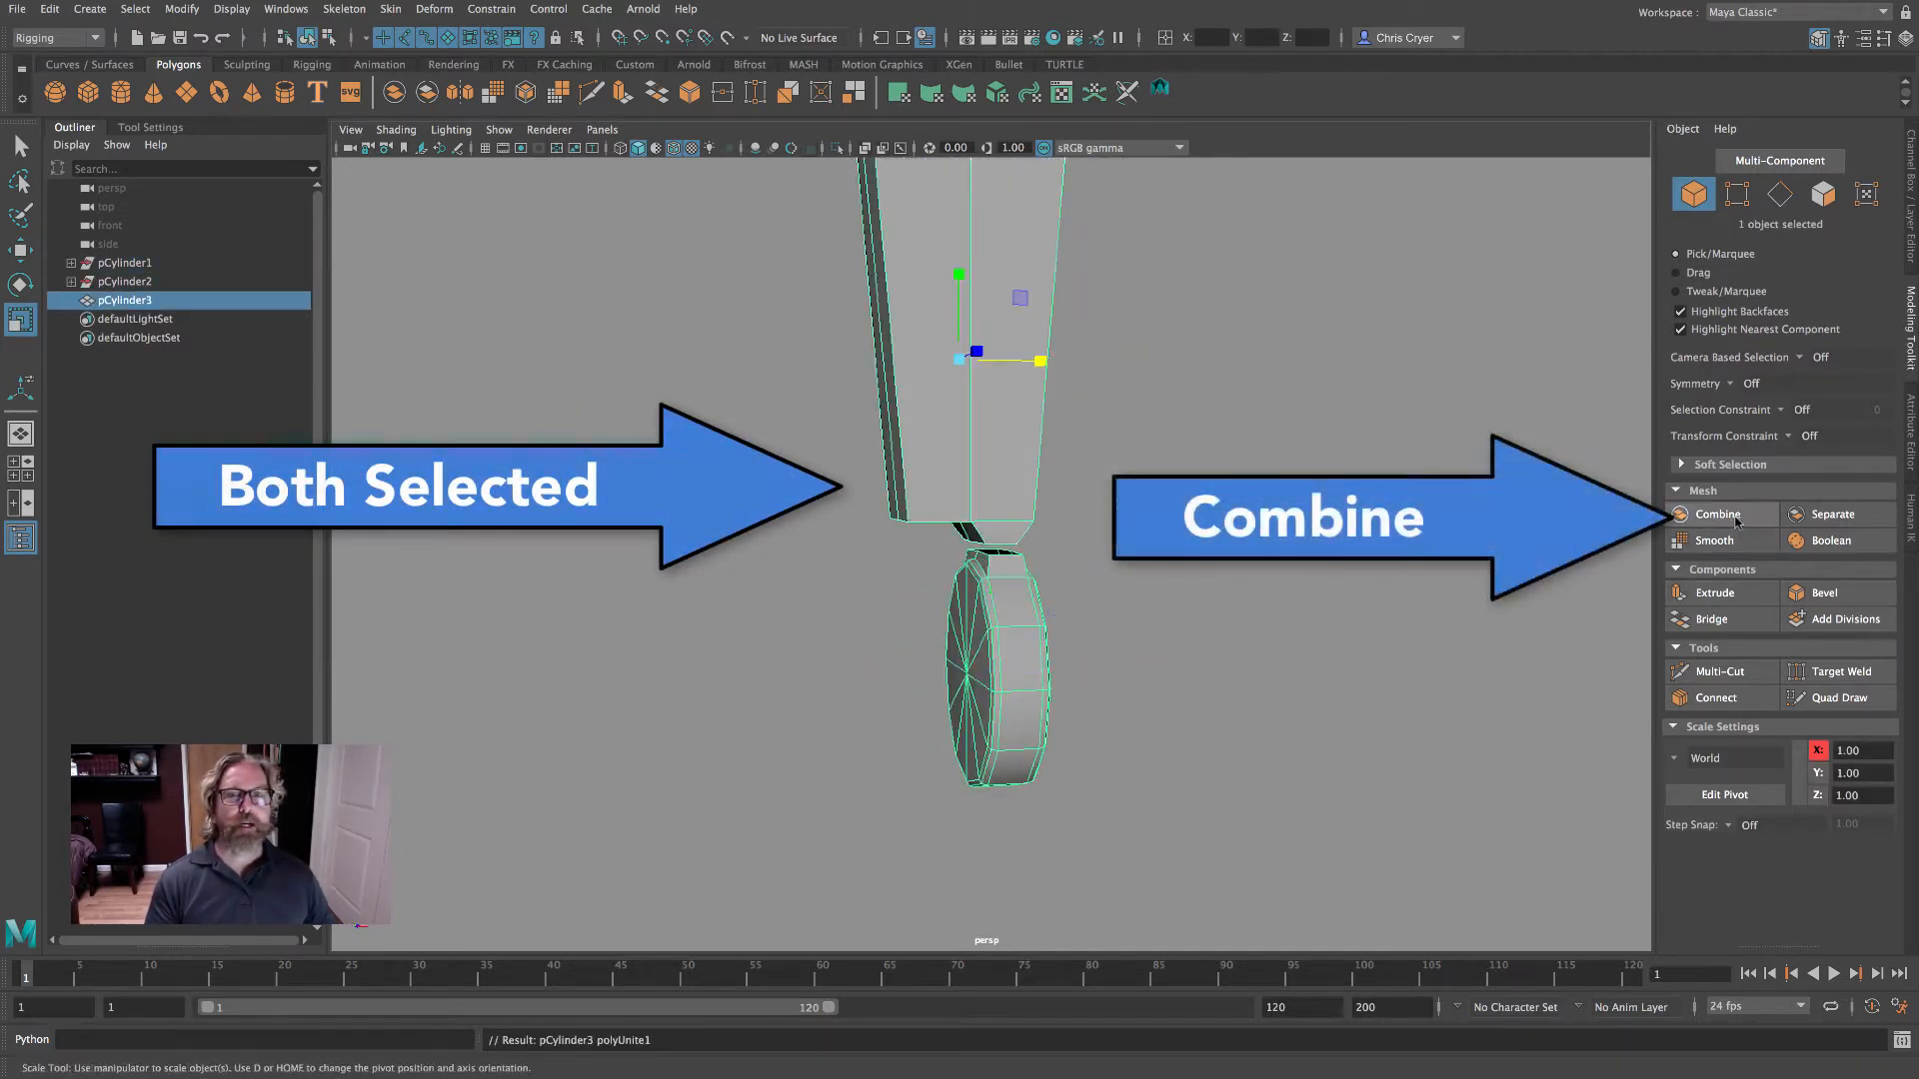
- Bridge the stem's lower border edge loop to the disc's upper border edge loop
scroll(1069, 503, "up", 5)
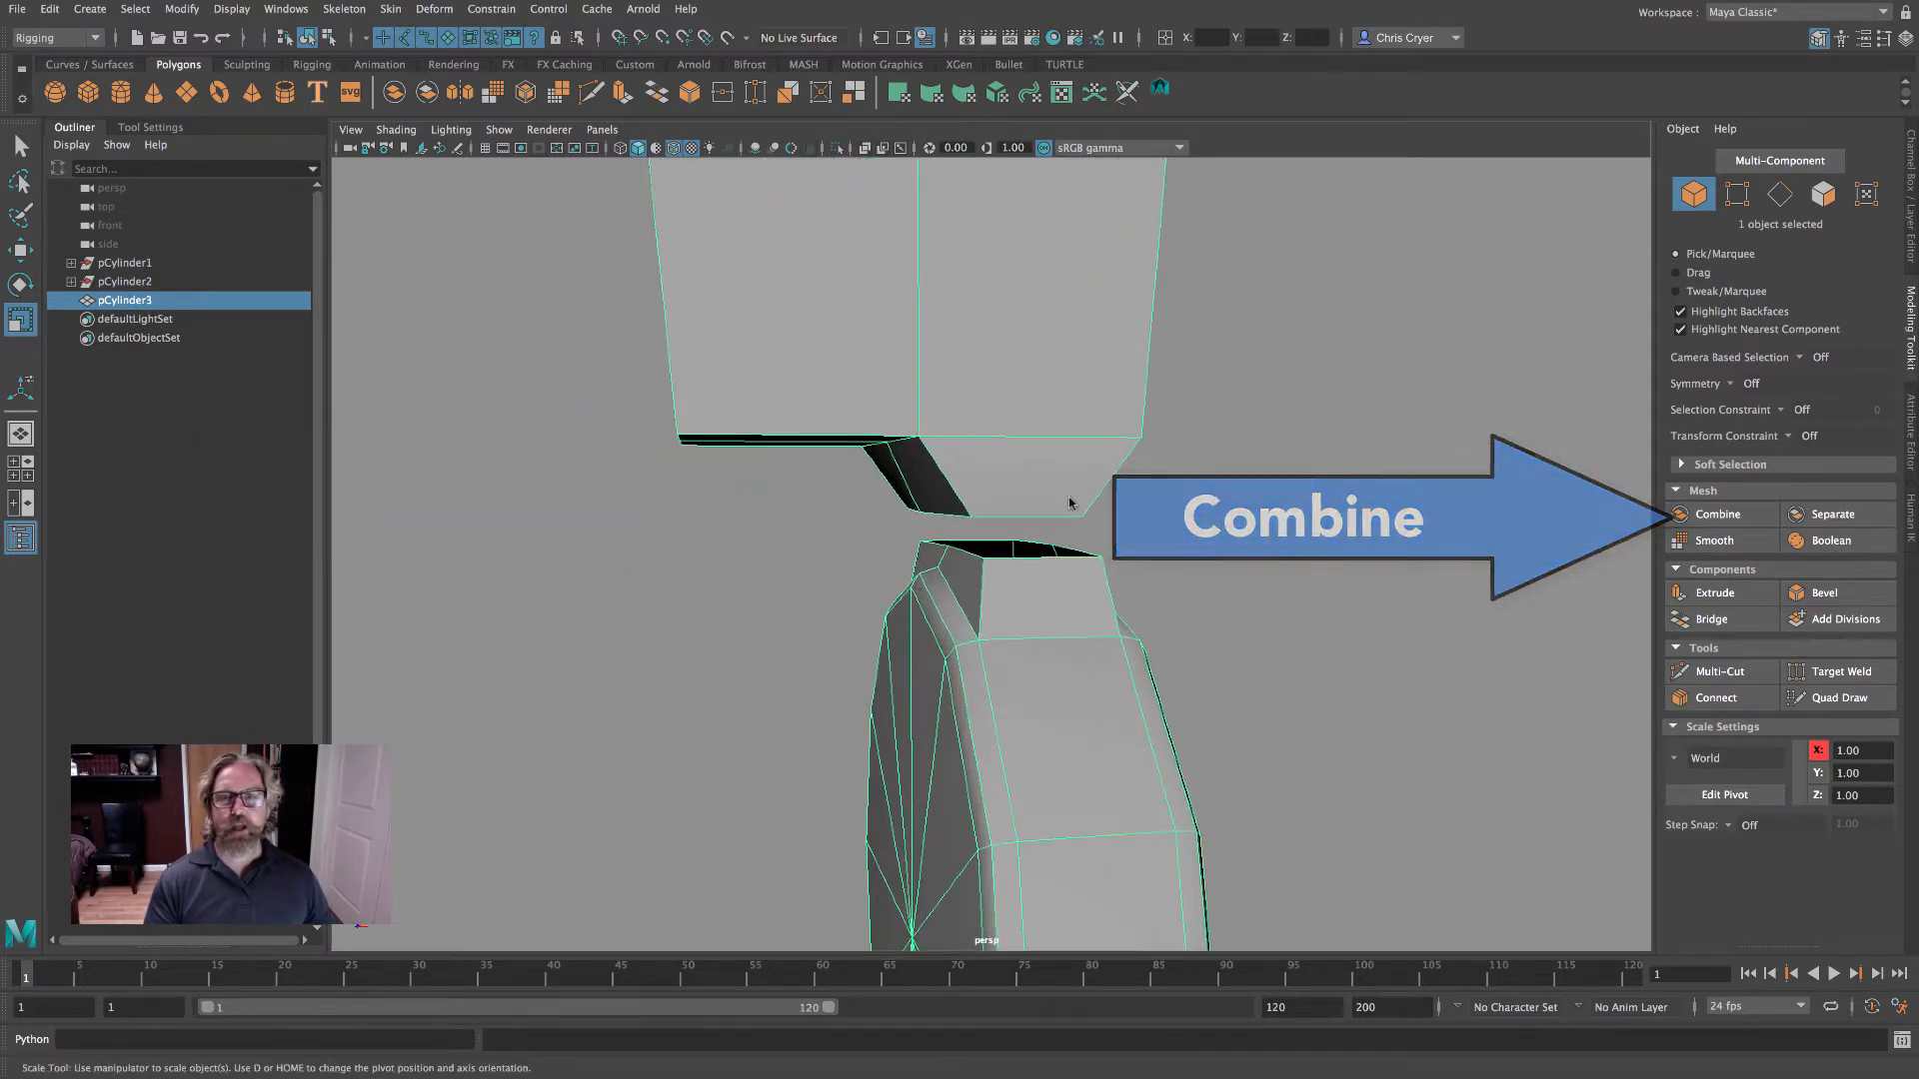
right_click_drag(1069, 502, 1068, 444)
double_click(1045, 517)
left_click_drag(1206, 538, 1082, 540, "alt")
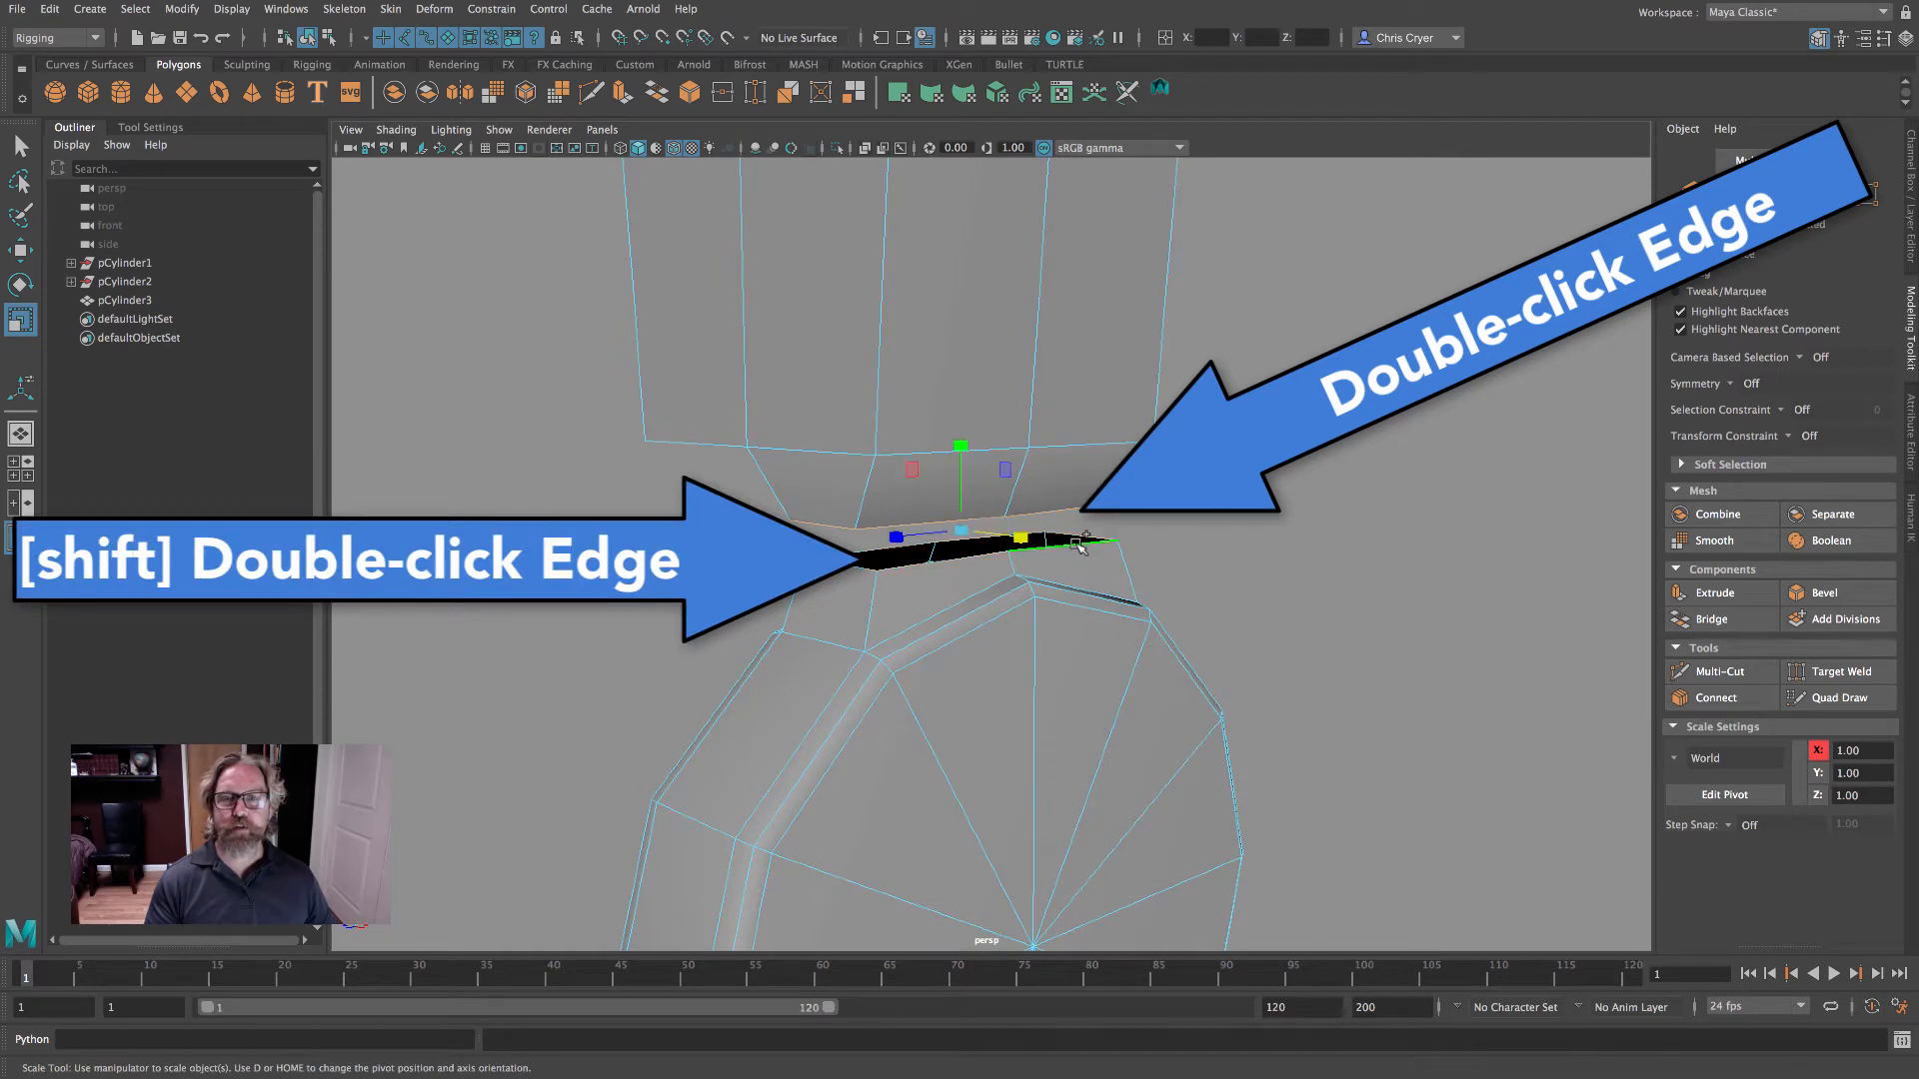
double_click(1080, 547, "shift")
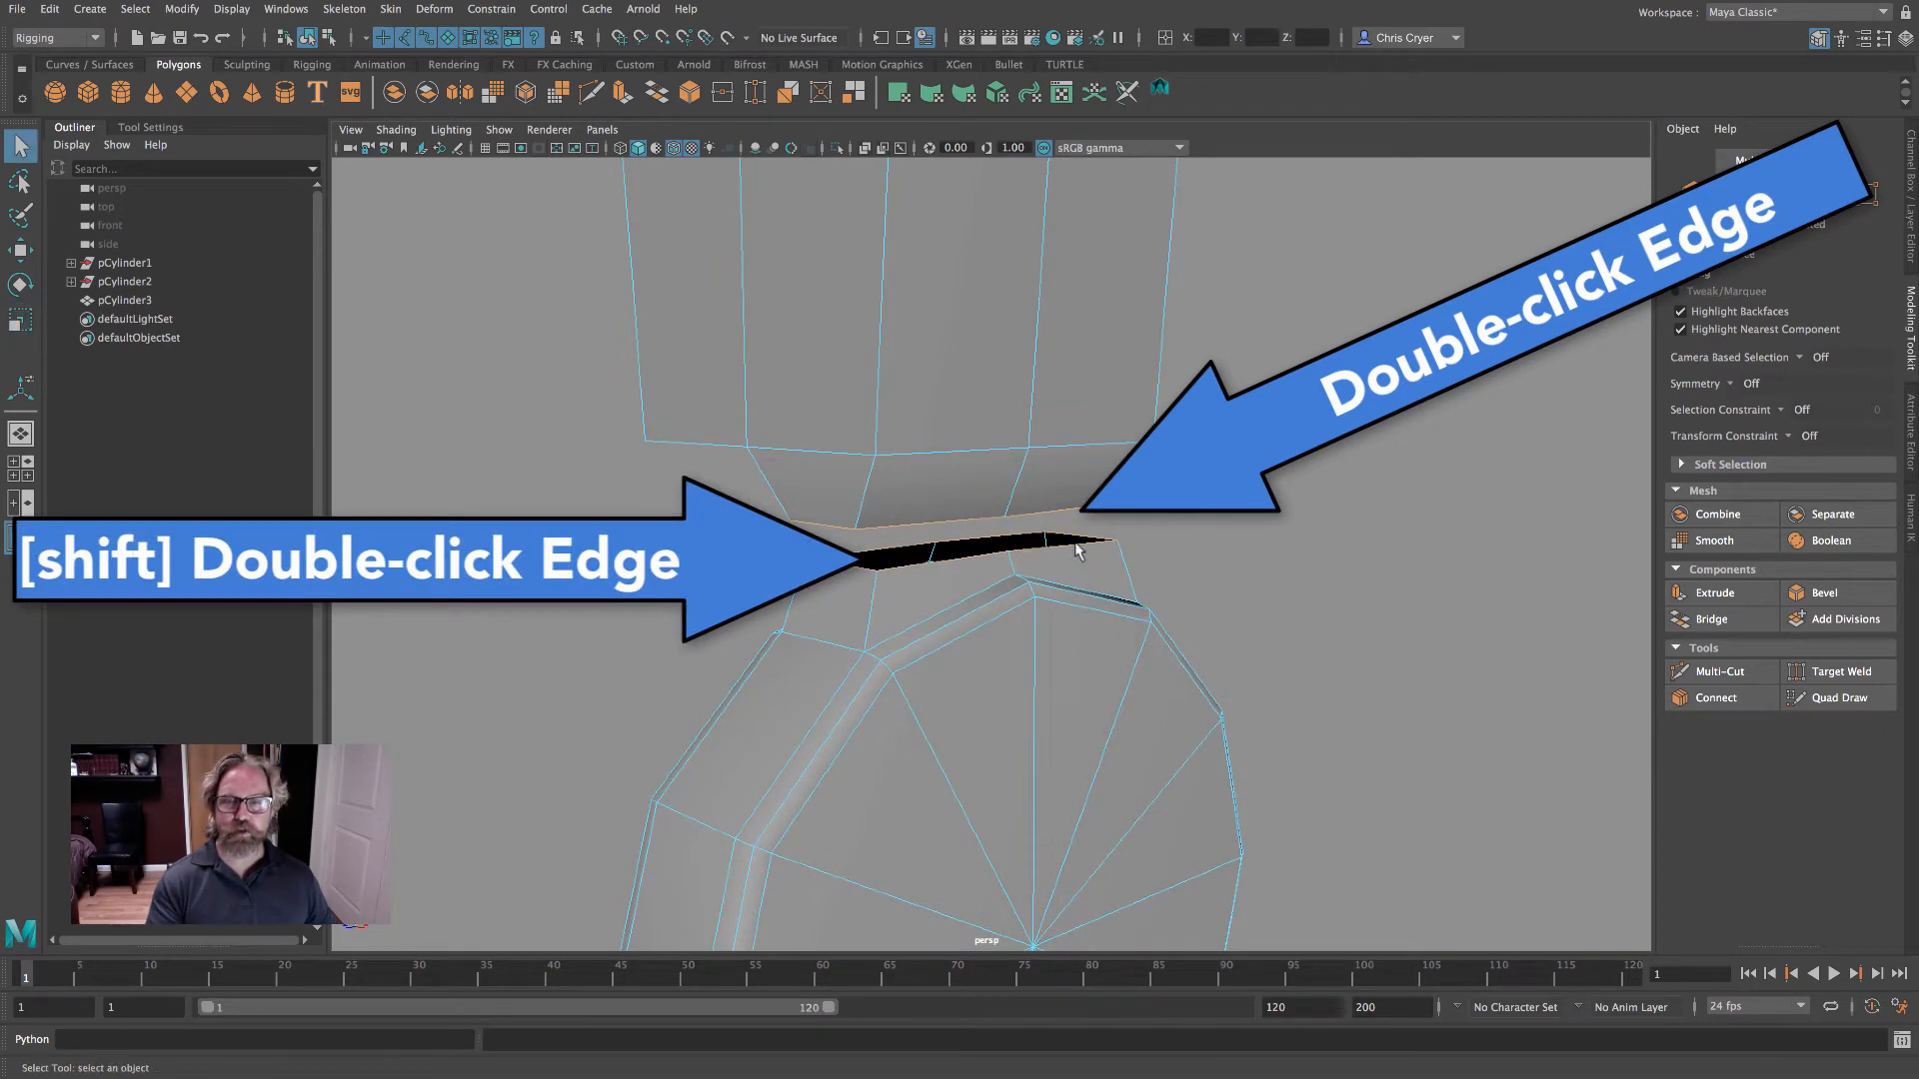
left_click(1711, 620)
- Check the bridged joint in smooth preview and return to the unsmoothed display
left_click_drag(1130, 470, 1179, 459, "alt")
key("3")
key("1")
mouse_move(1048, 580)
left_mouse_down("alt")
mouse_move(1100, 565)
mouse_move(1081, 570)
mouse_move(1095, 585)
mouse_move(1062, 571)
left_mouse_up("alt")
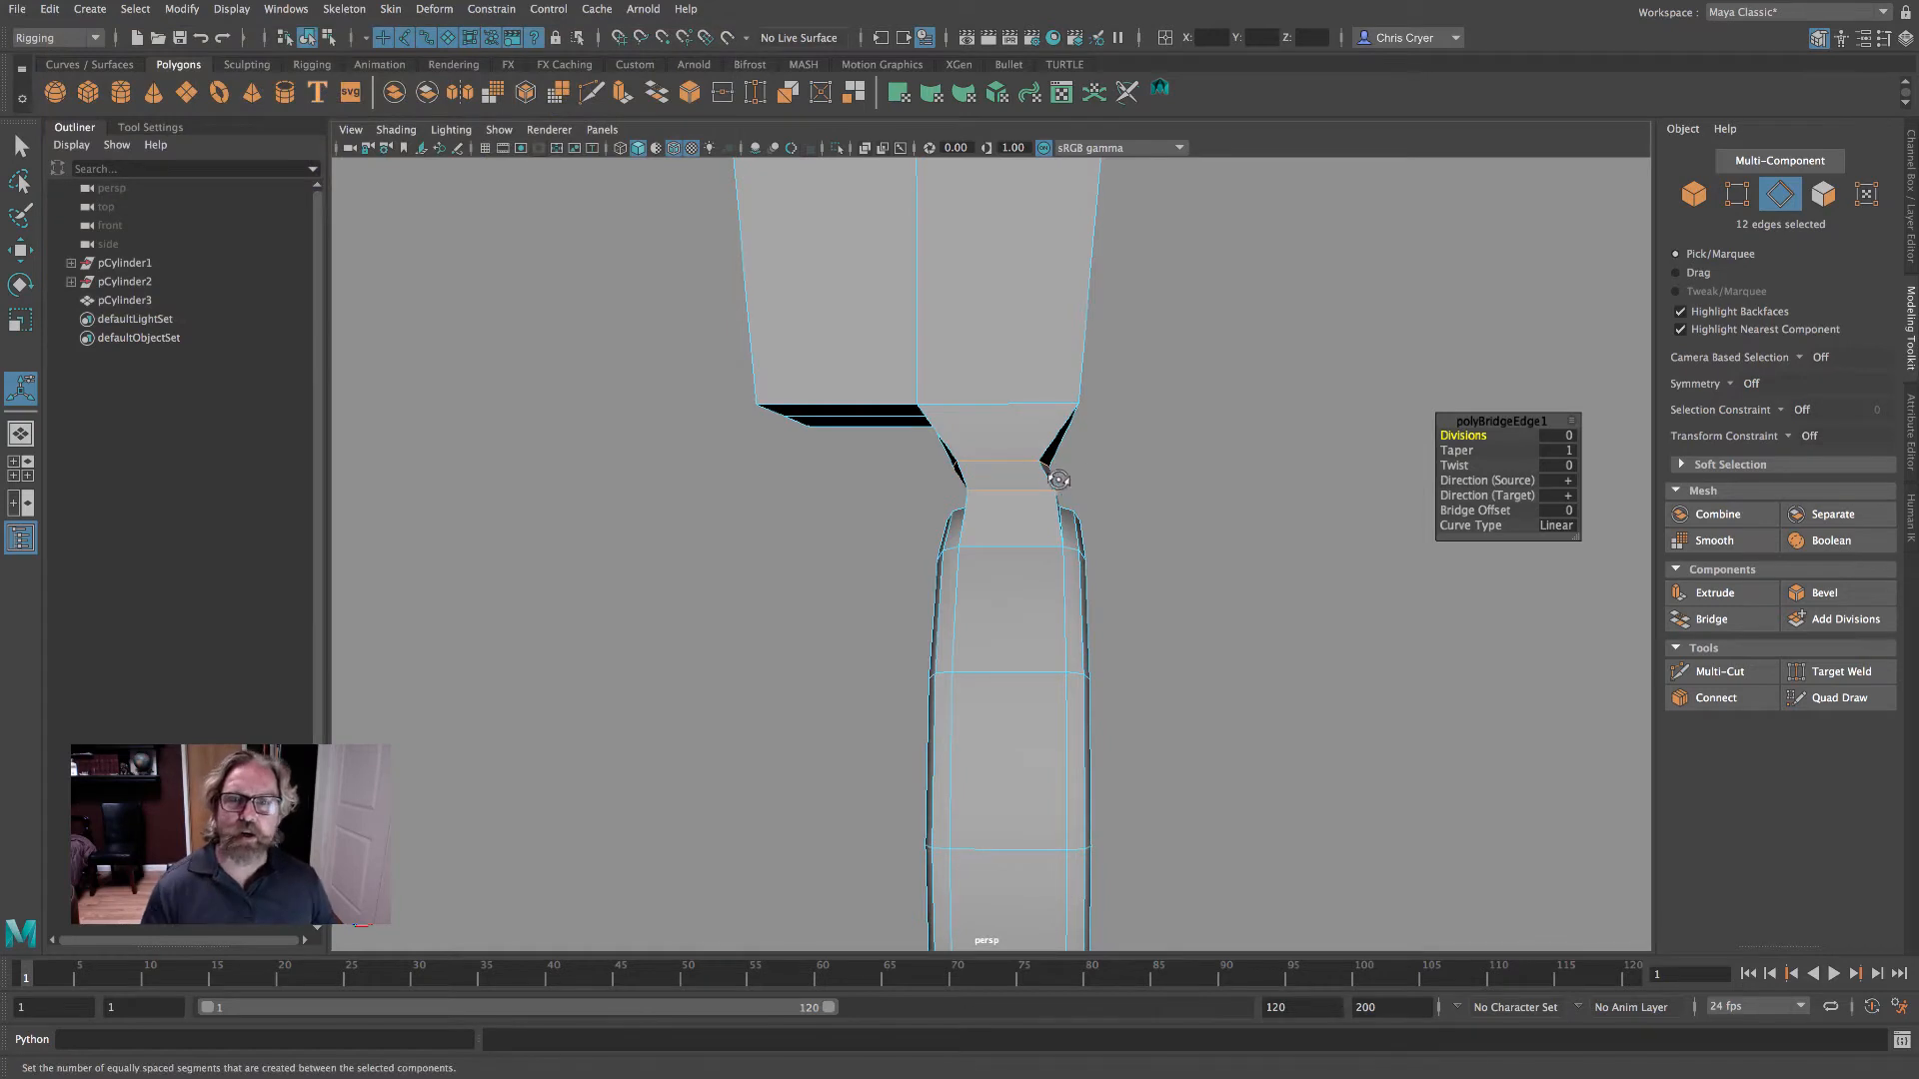
mouse_move(1058, 479)
left_mouse_down("alt")
mouse_move(1124, 465)
mouse_move(1064, 480)
left_mouse_up("alt")
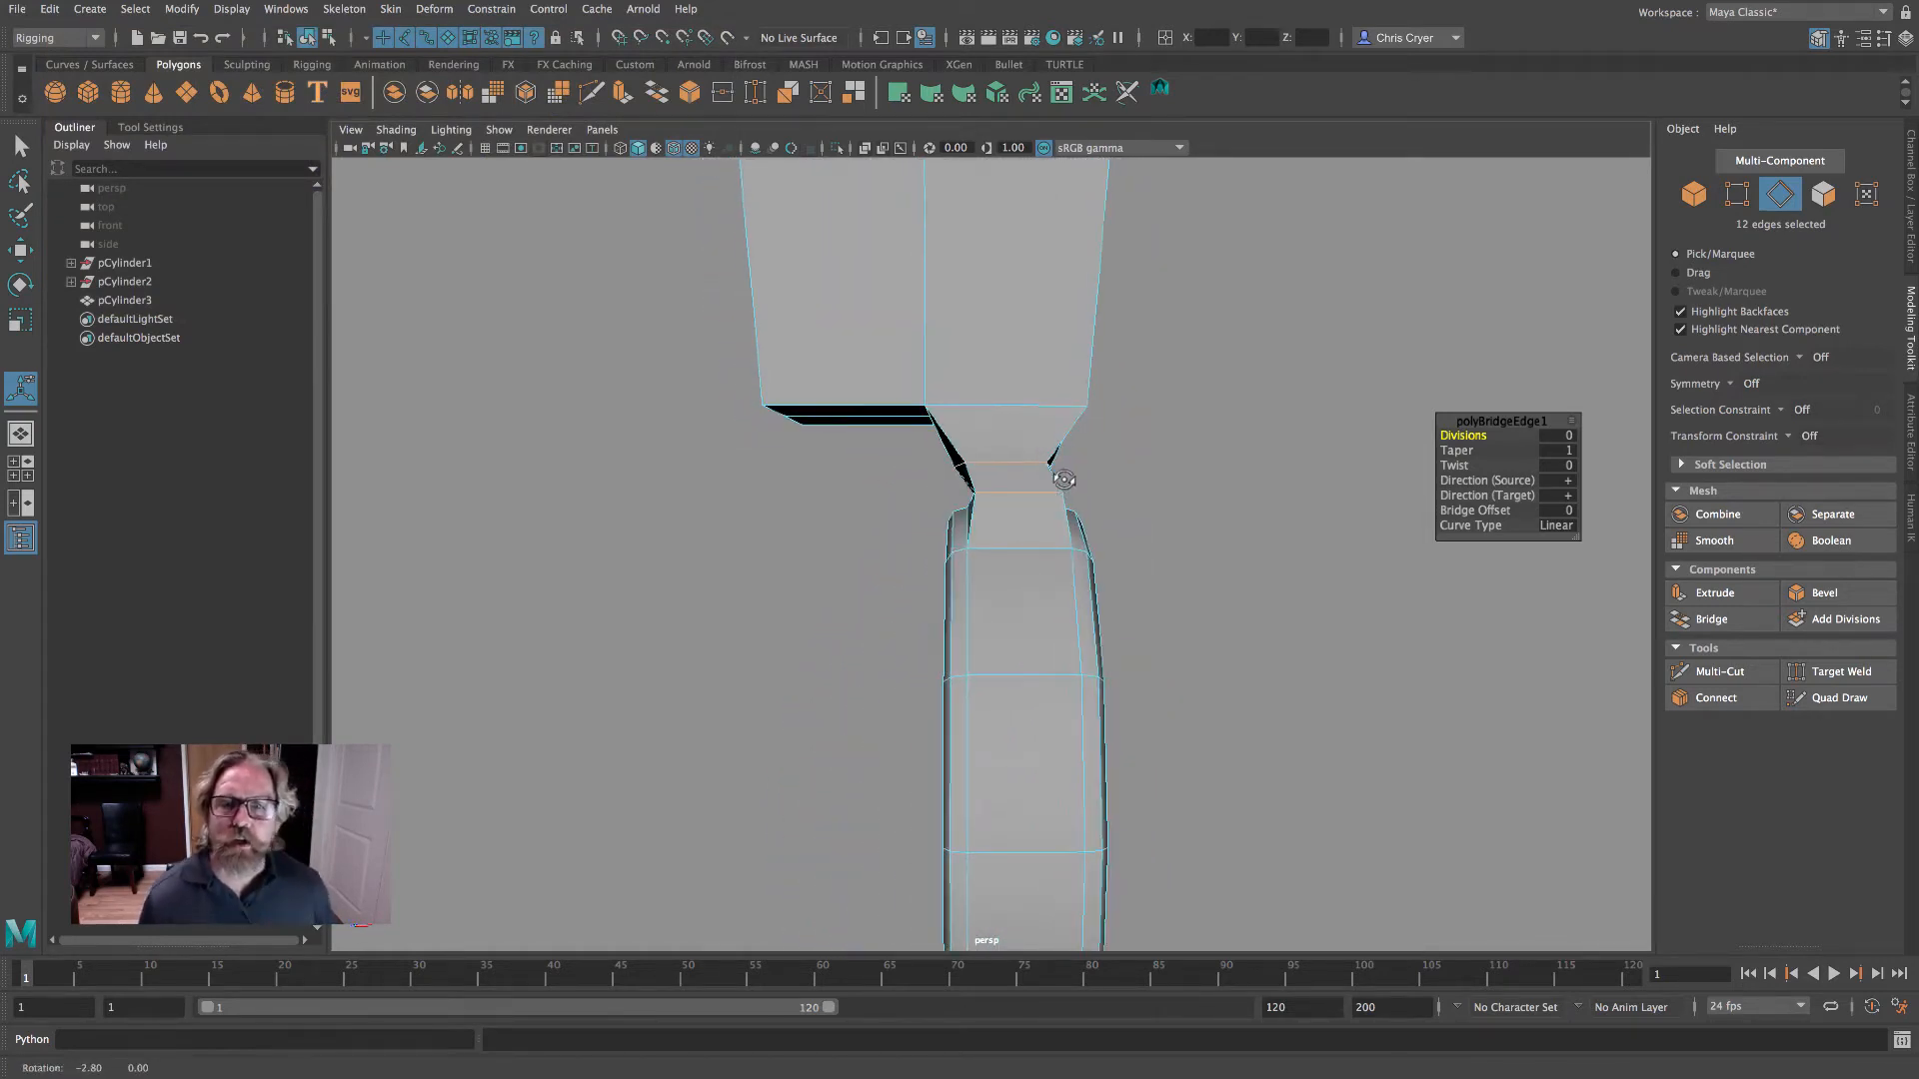
- Select all the disc's vertices in the front view and move them along X to about 0.27
right_click(1016, 515)
left_click(970, 517)
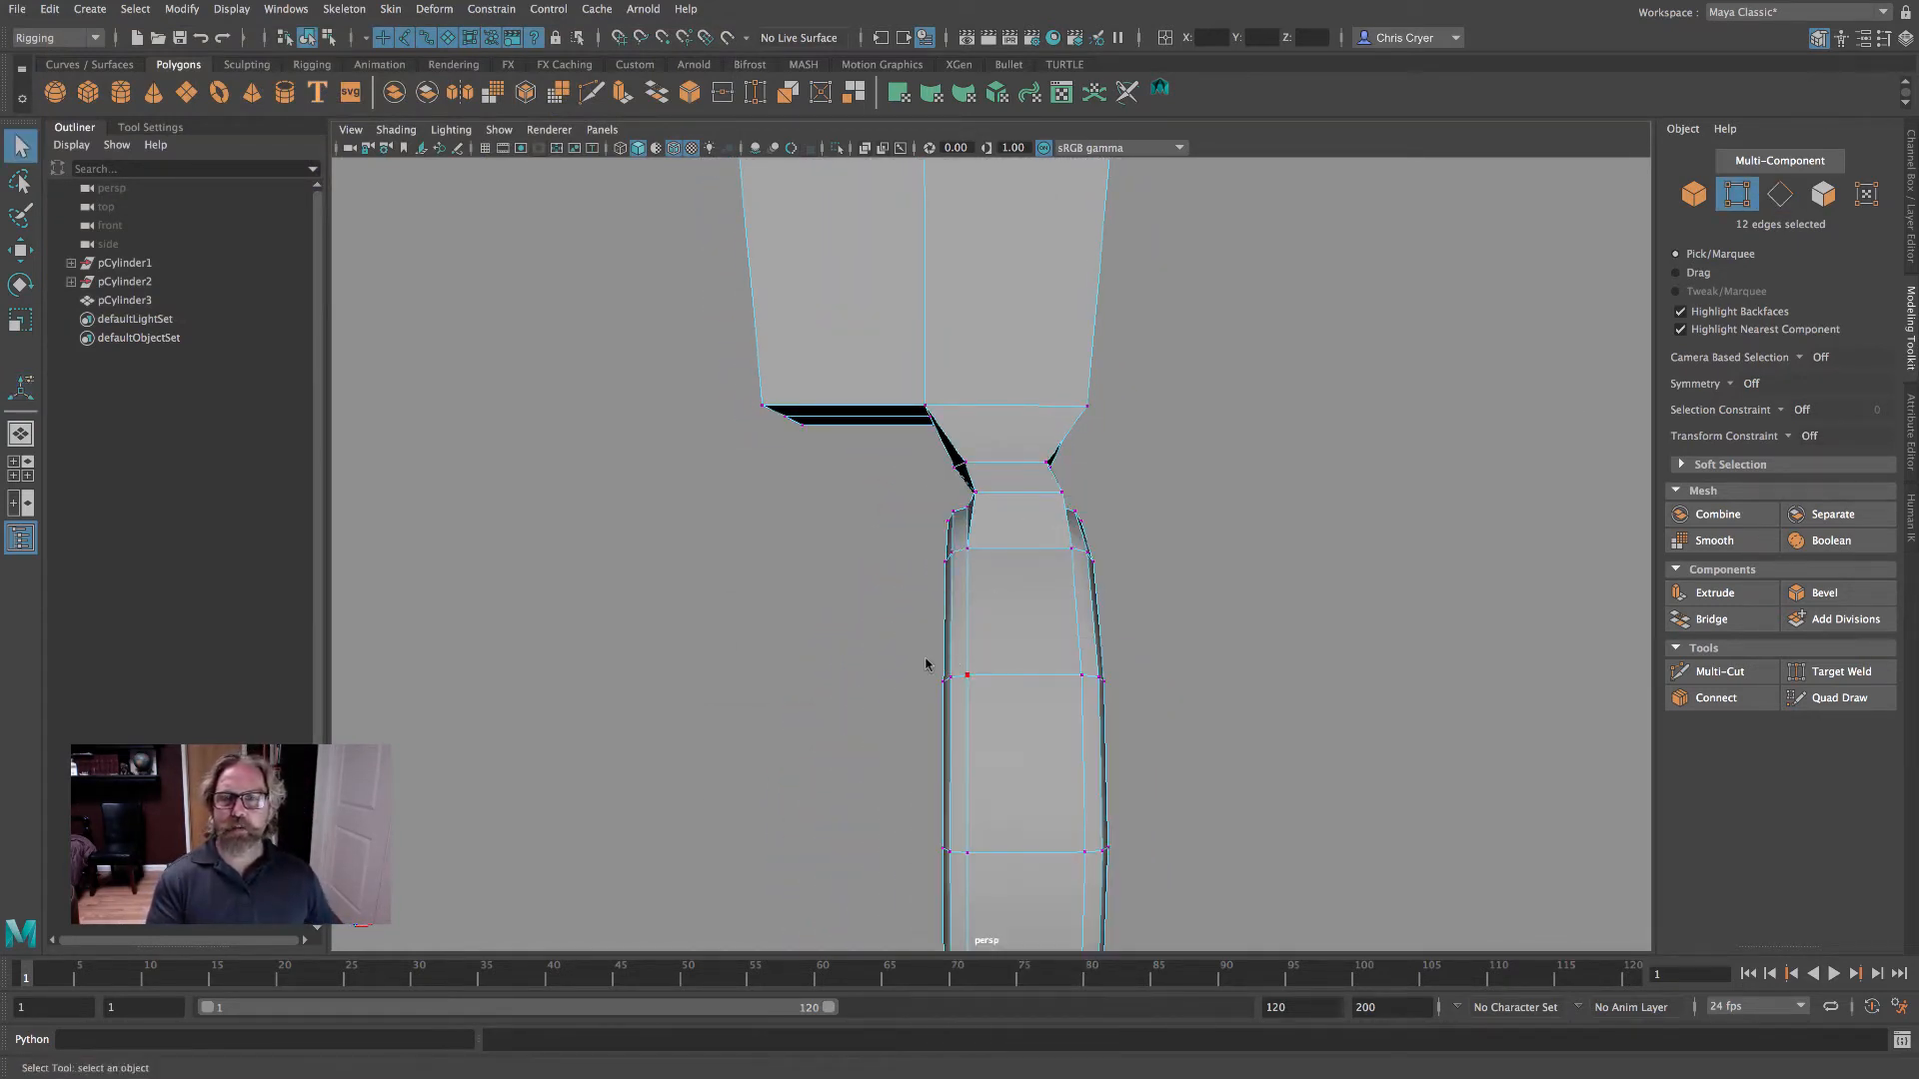
key("space")
key("space")
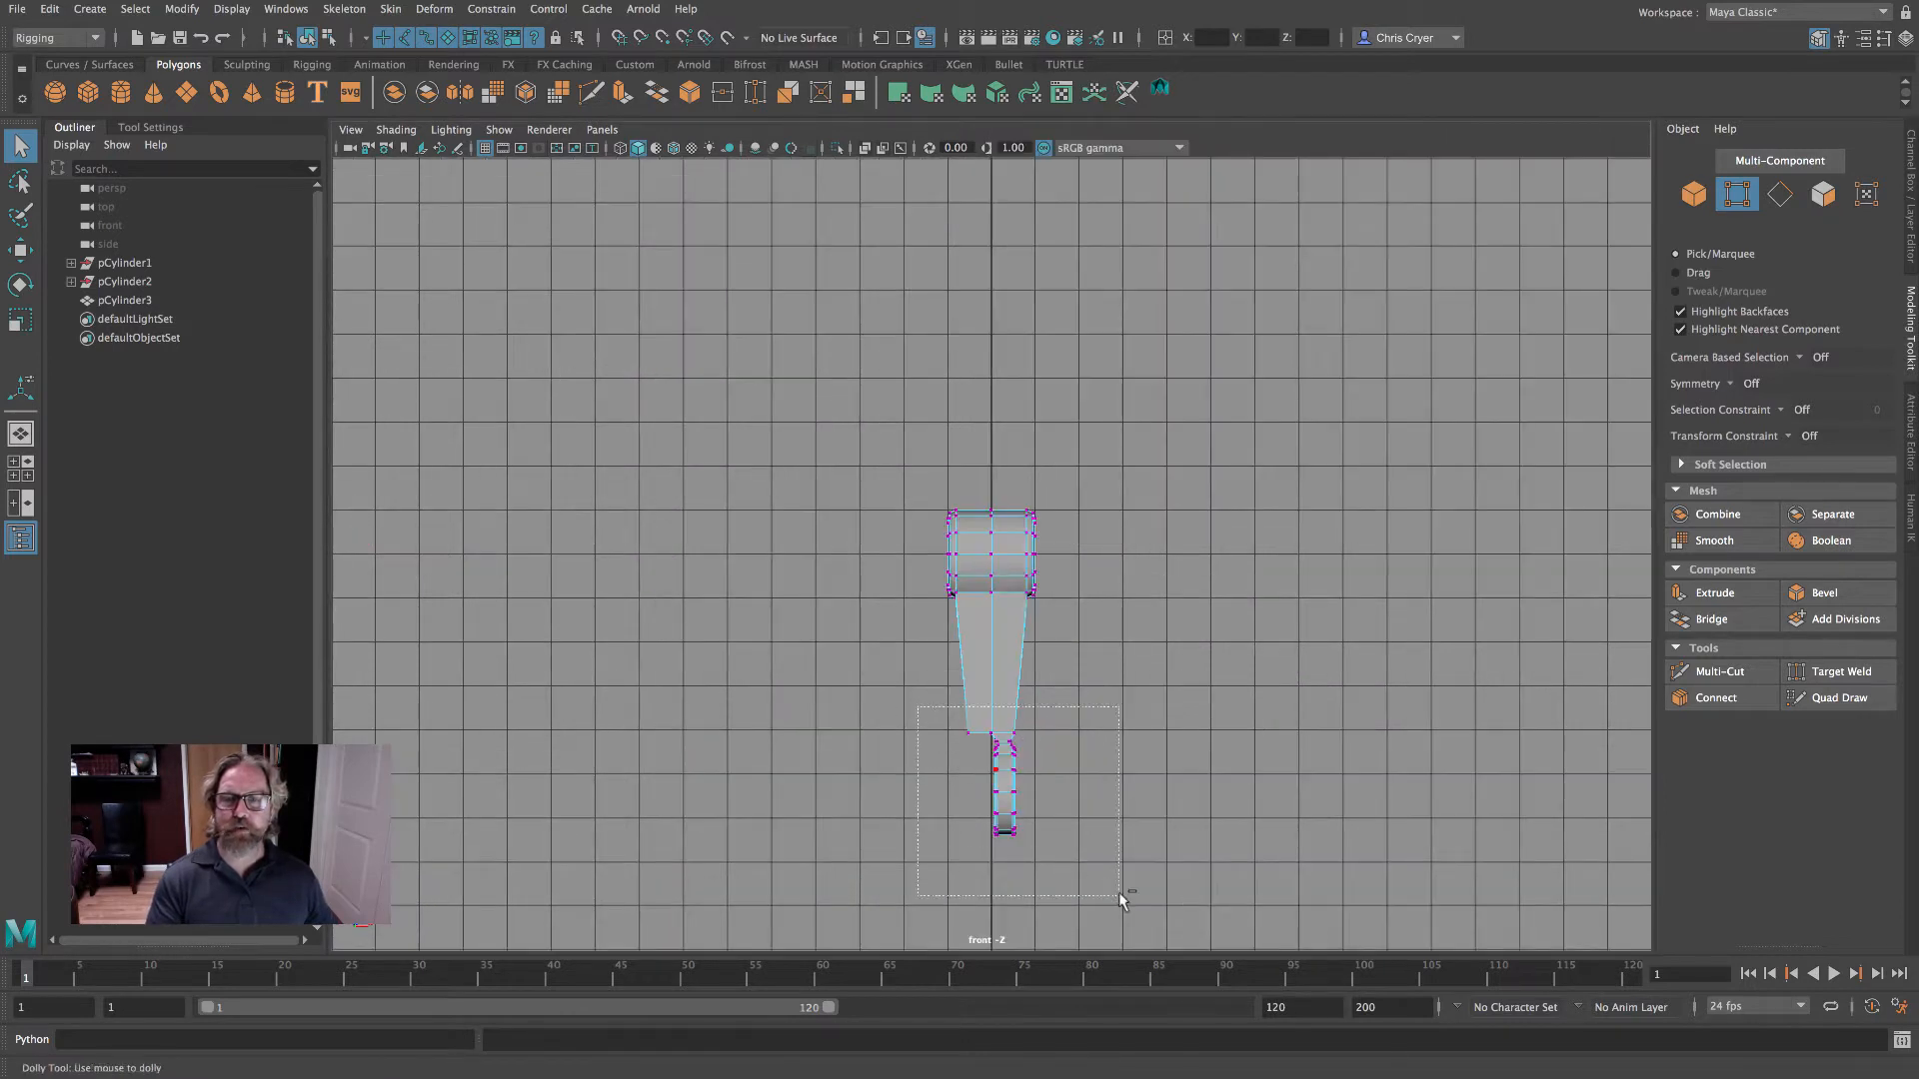
left_click_drag(1119, 897, 1120, 897, "ctrl+alt")
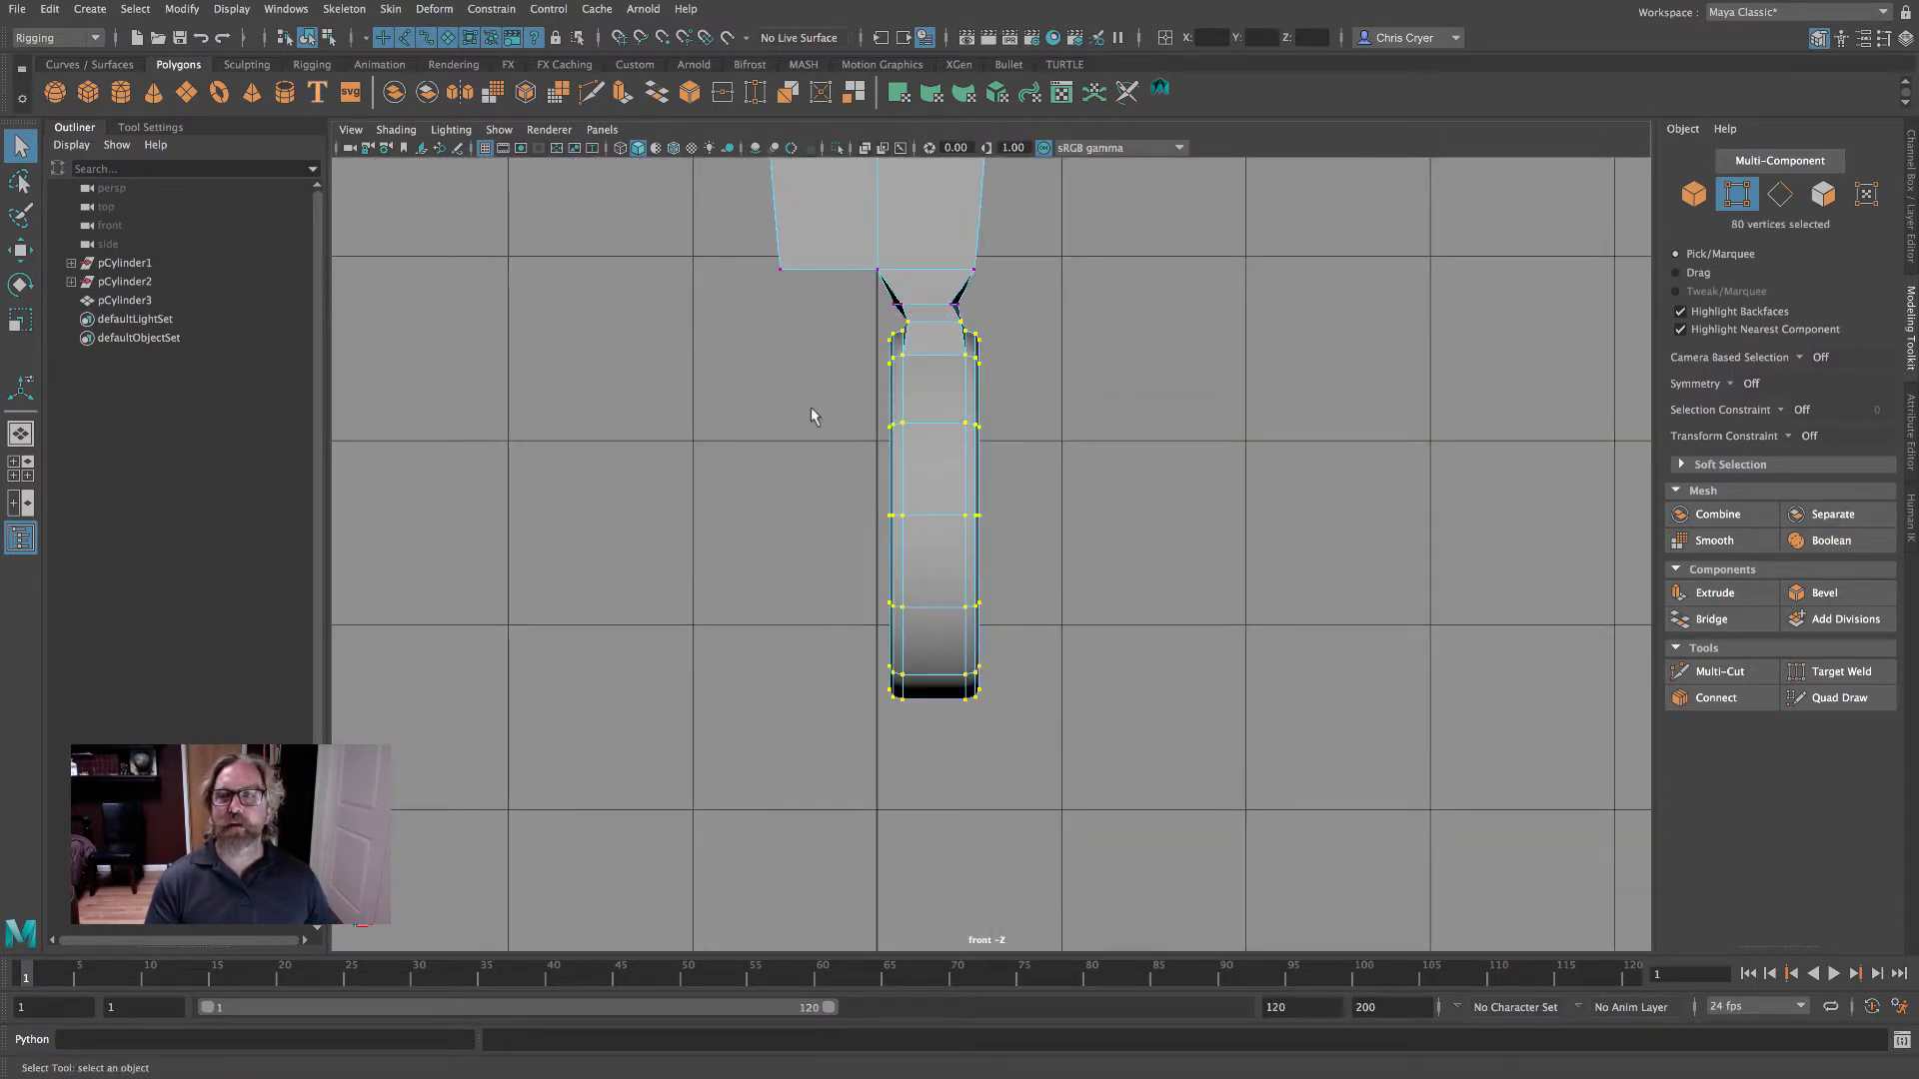
left_click(24, 255)
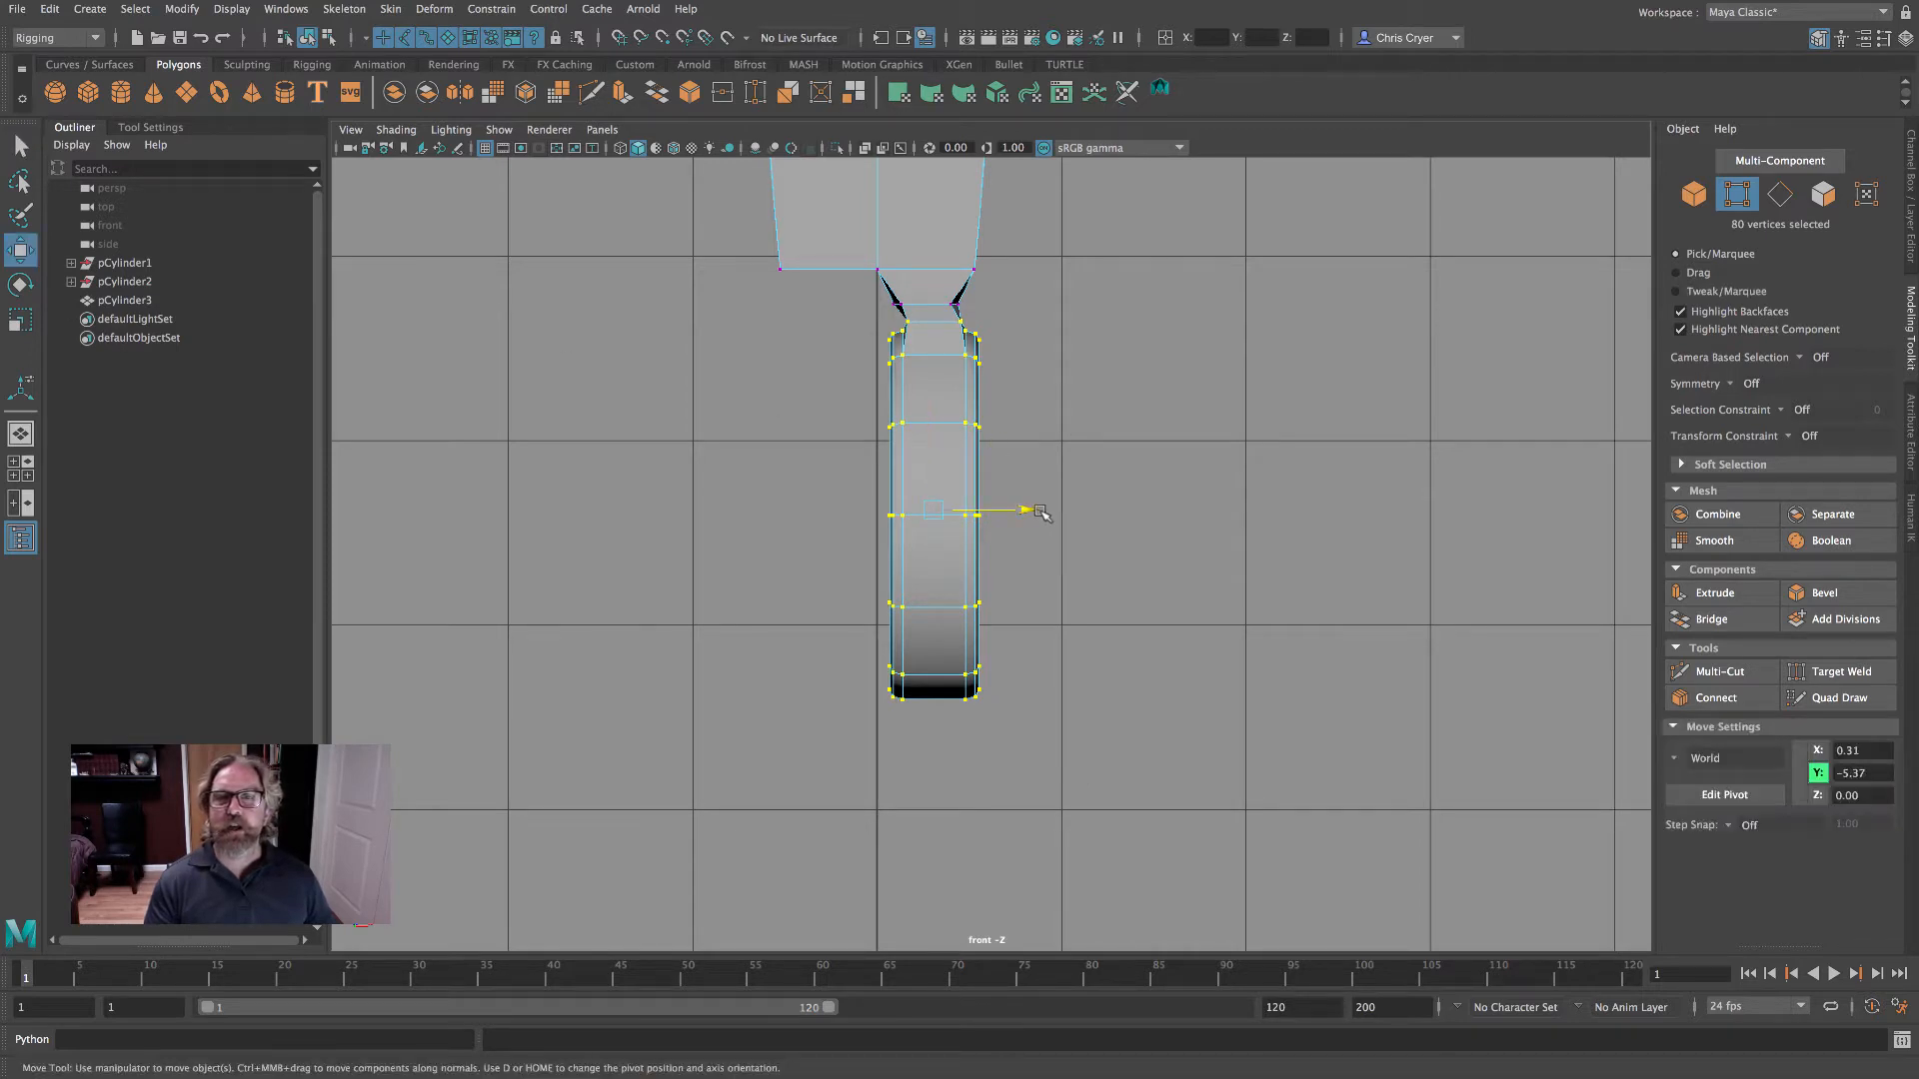
left_click_drag(1041, 512, 1033, 511)
- Move the corner vertices of the neck between stem and disc outward along X, the front one to about 0.10
right_click_drag(986, 330, 1559, 350, "alt")
middle_click_drag(923, 185, 960, 343, "alt")
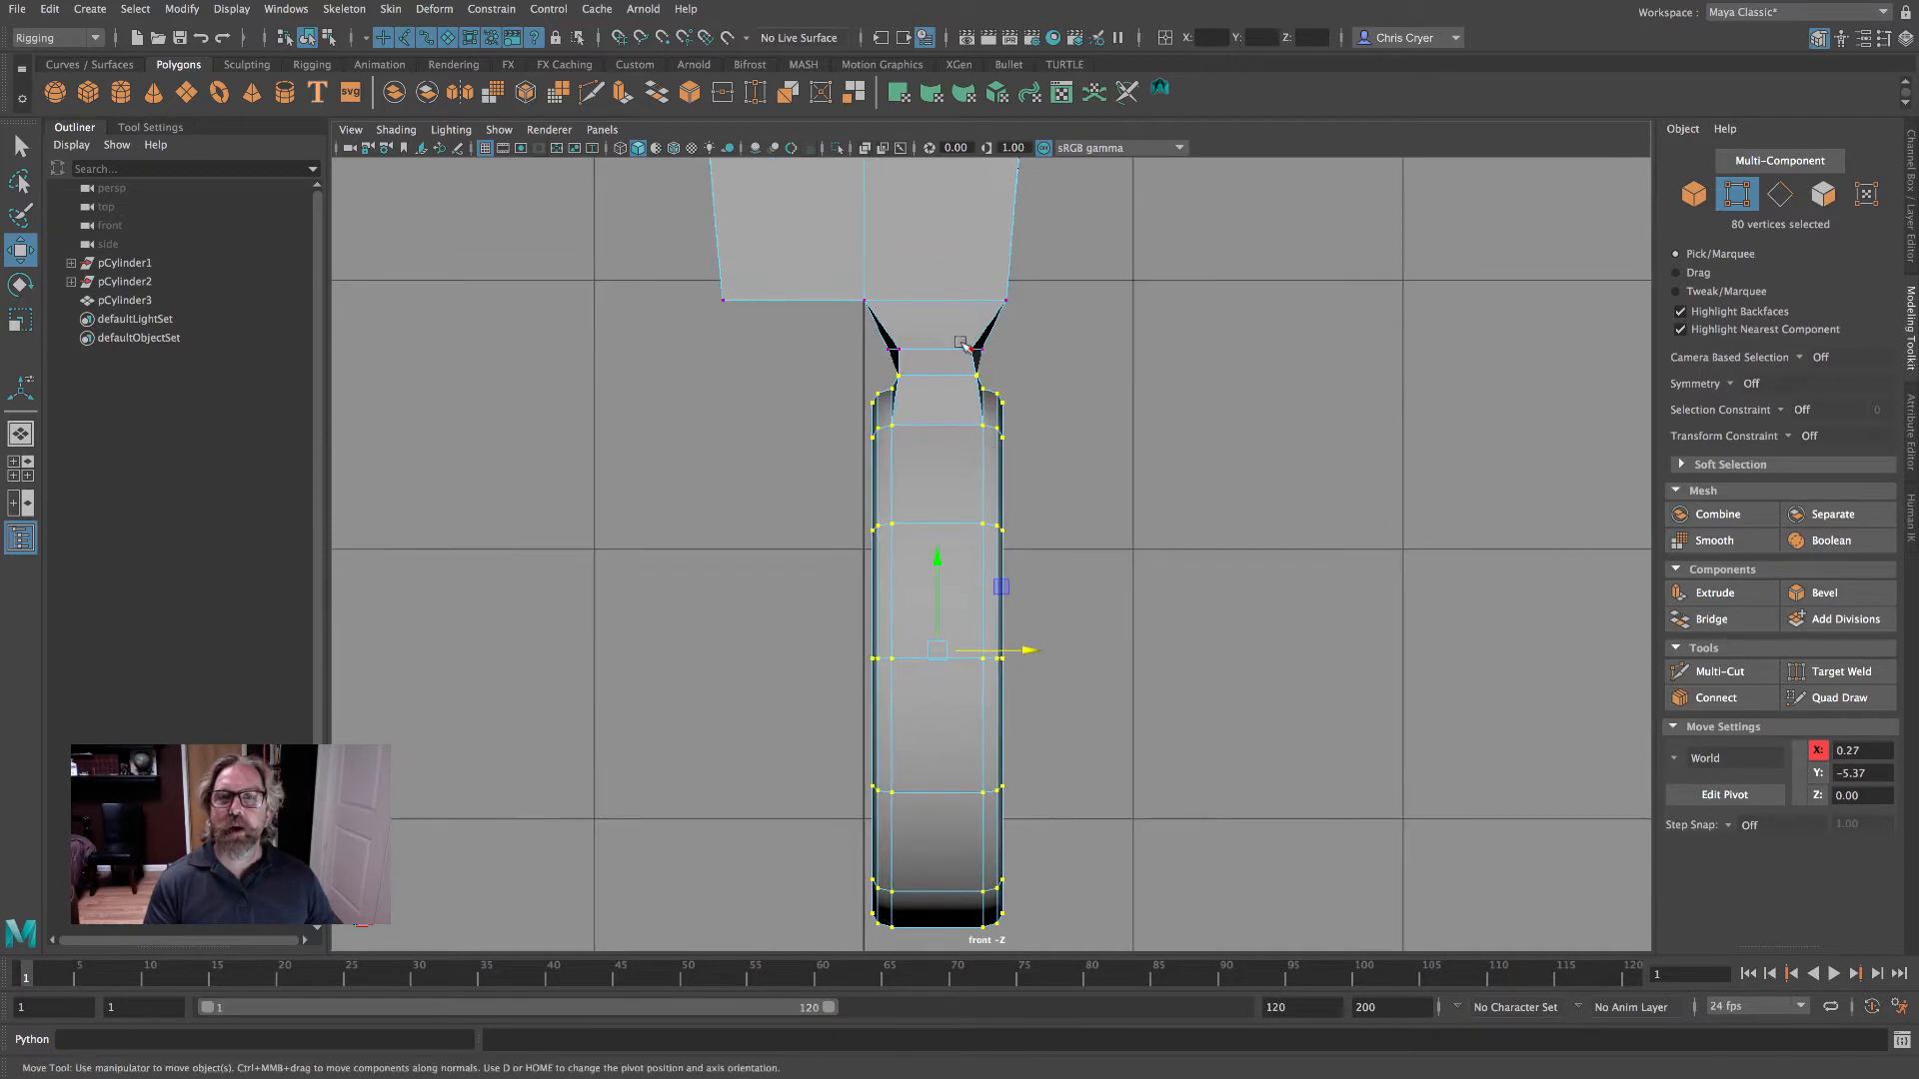
left_click_drag(1016, 351, 984, 346)
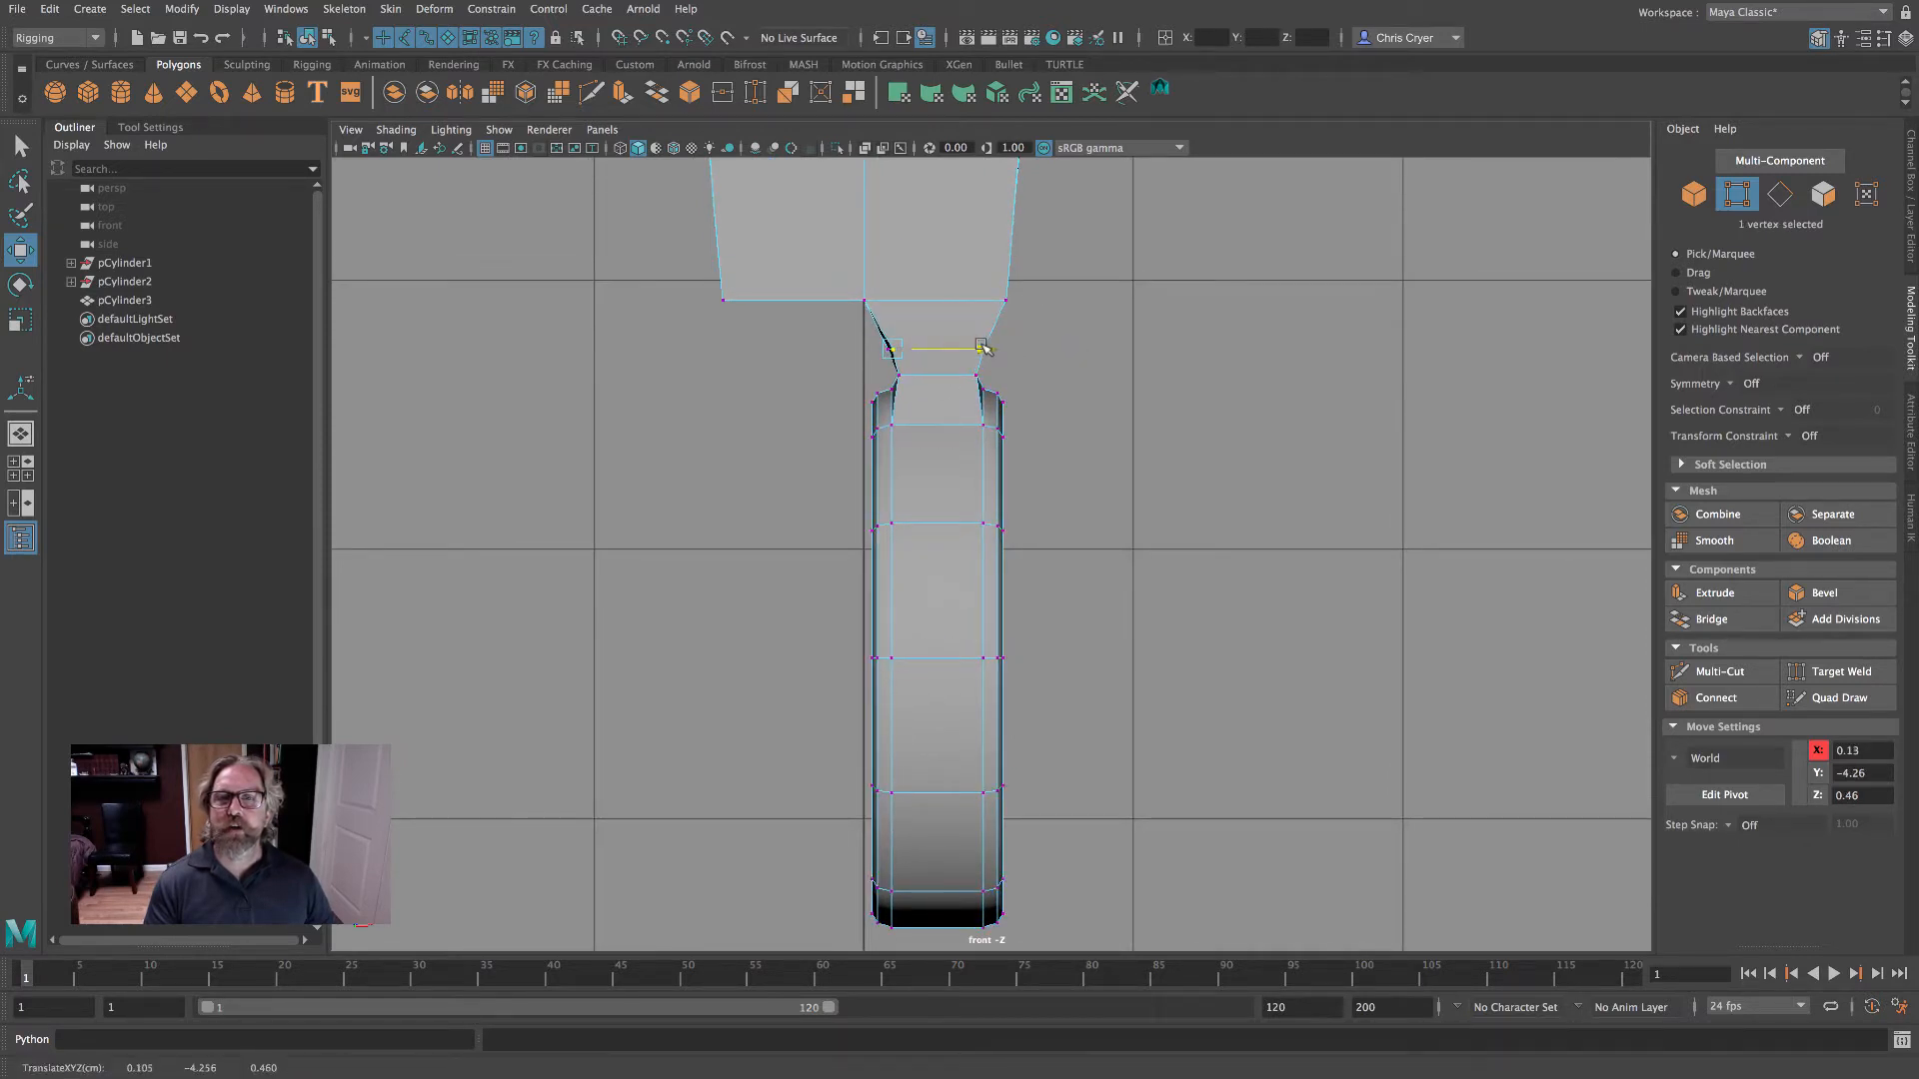
key("space")
key("space")
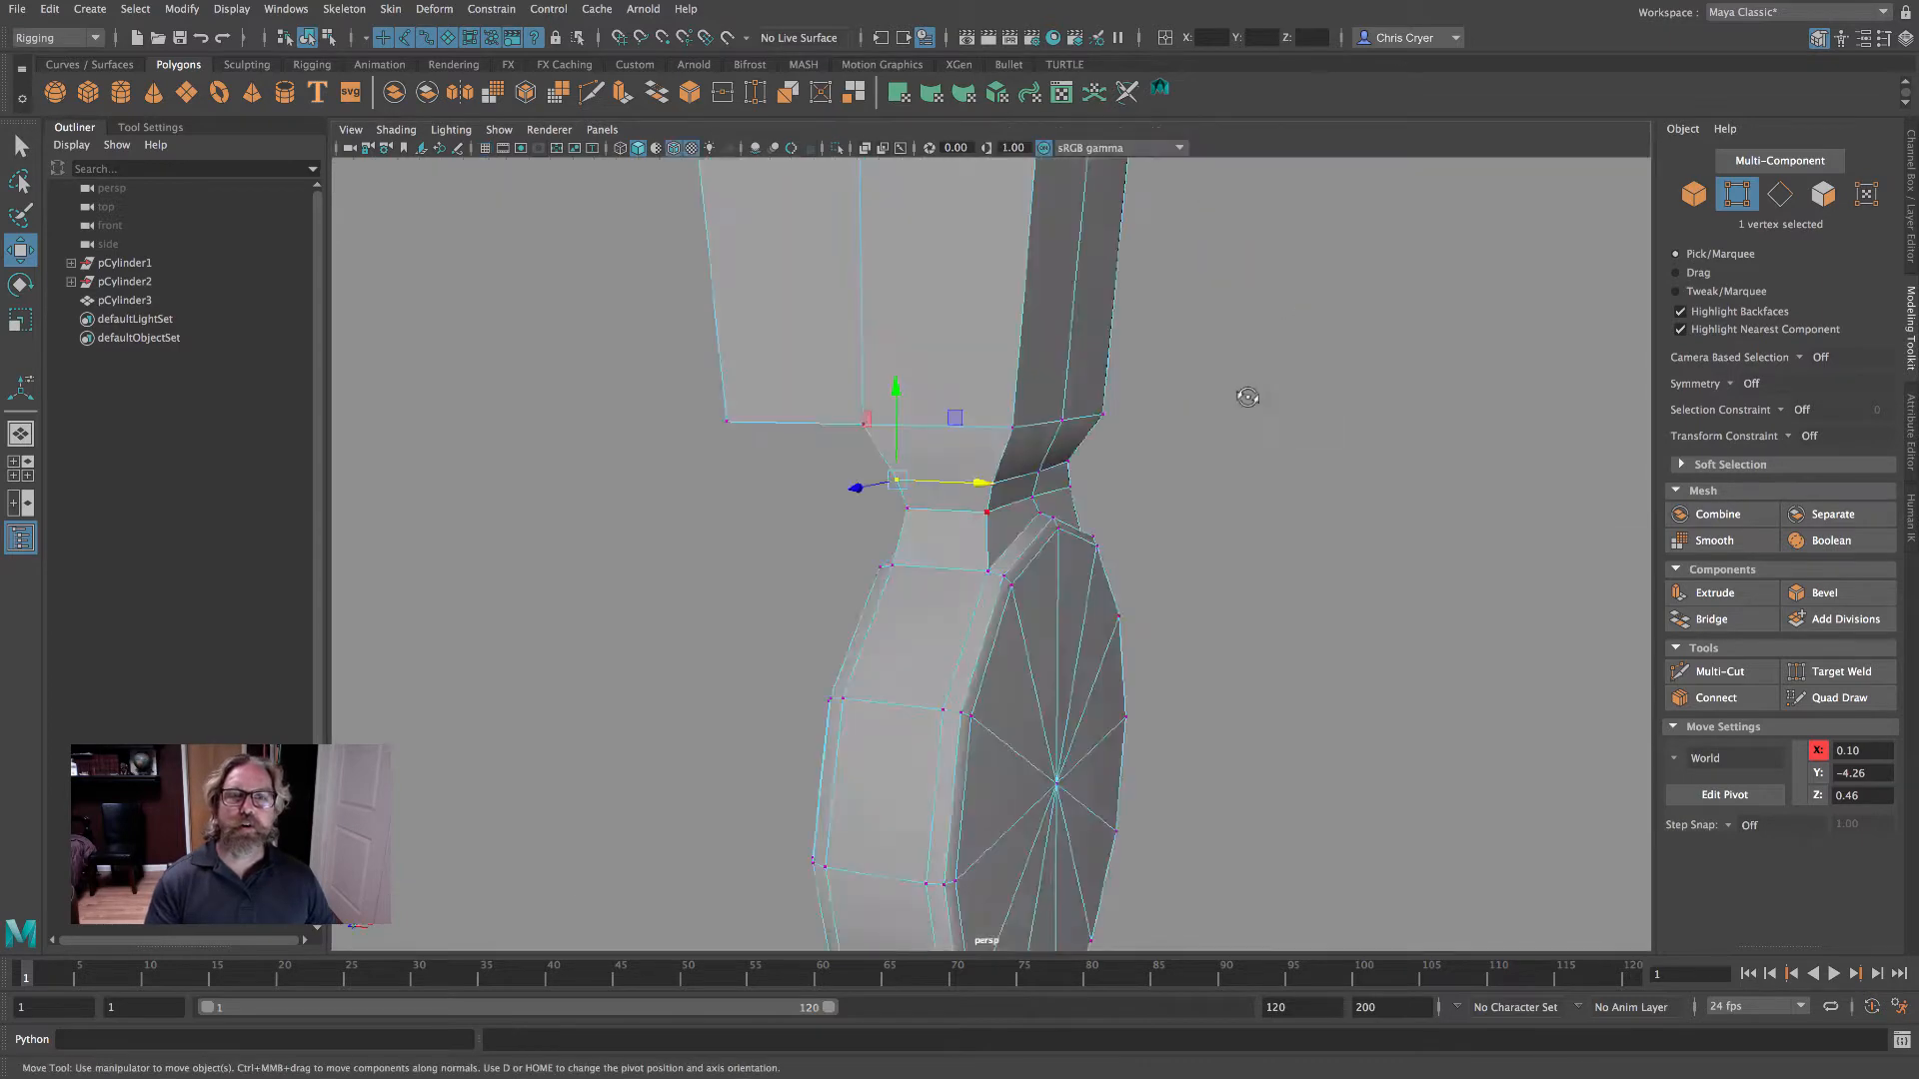
left_click_drag(1243, 394, 905, 476, "alt")
left_click(1021, 471)
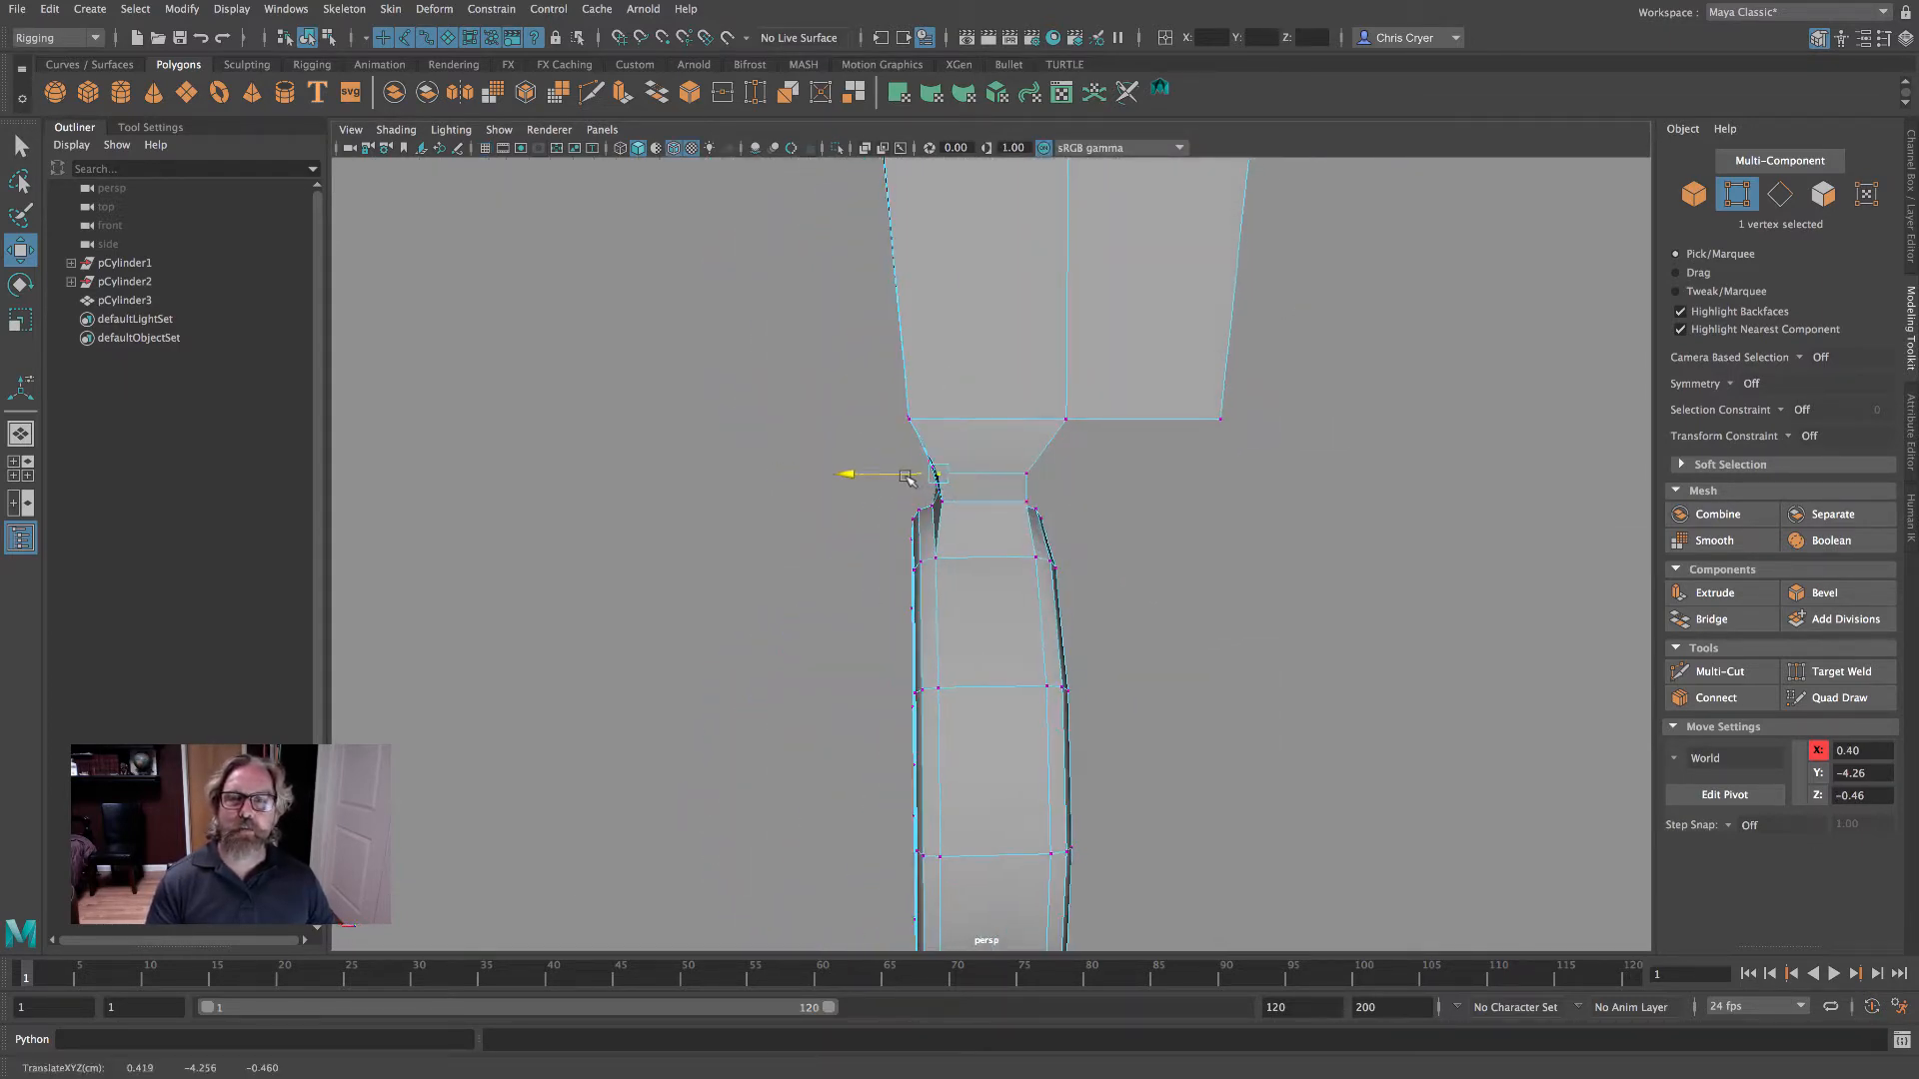
left_click_drag(1030, 476, 1348, 478)
- Turn on smooth preview, return to object mode and examine the joined stem and disc from several angles
key("3")
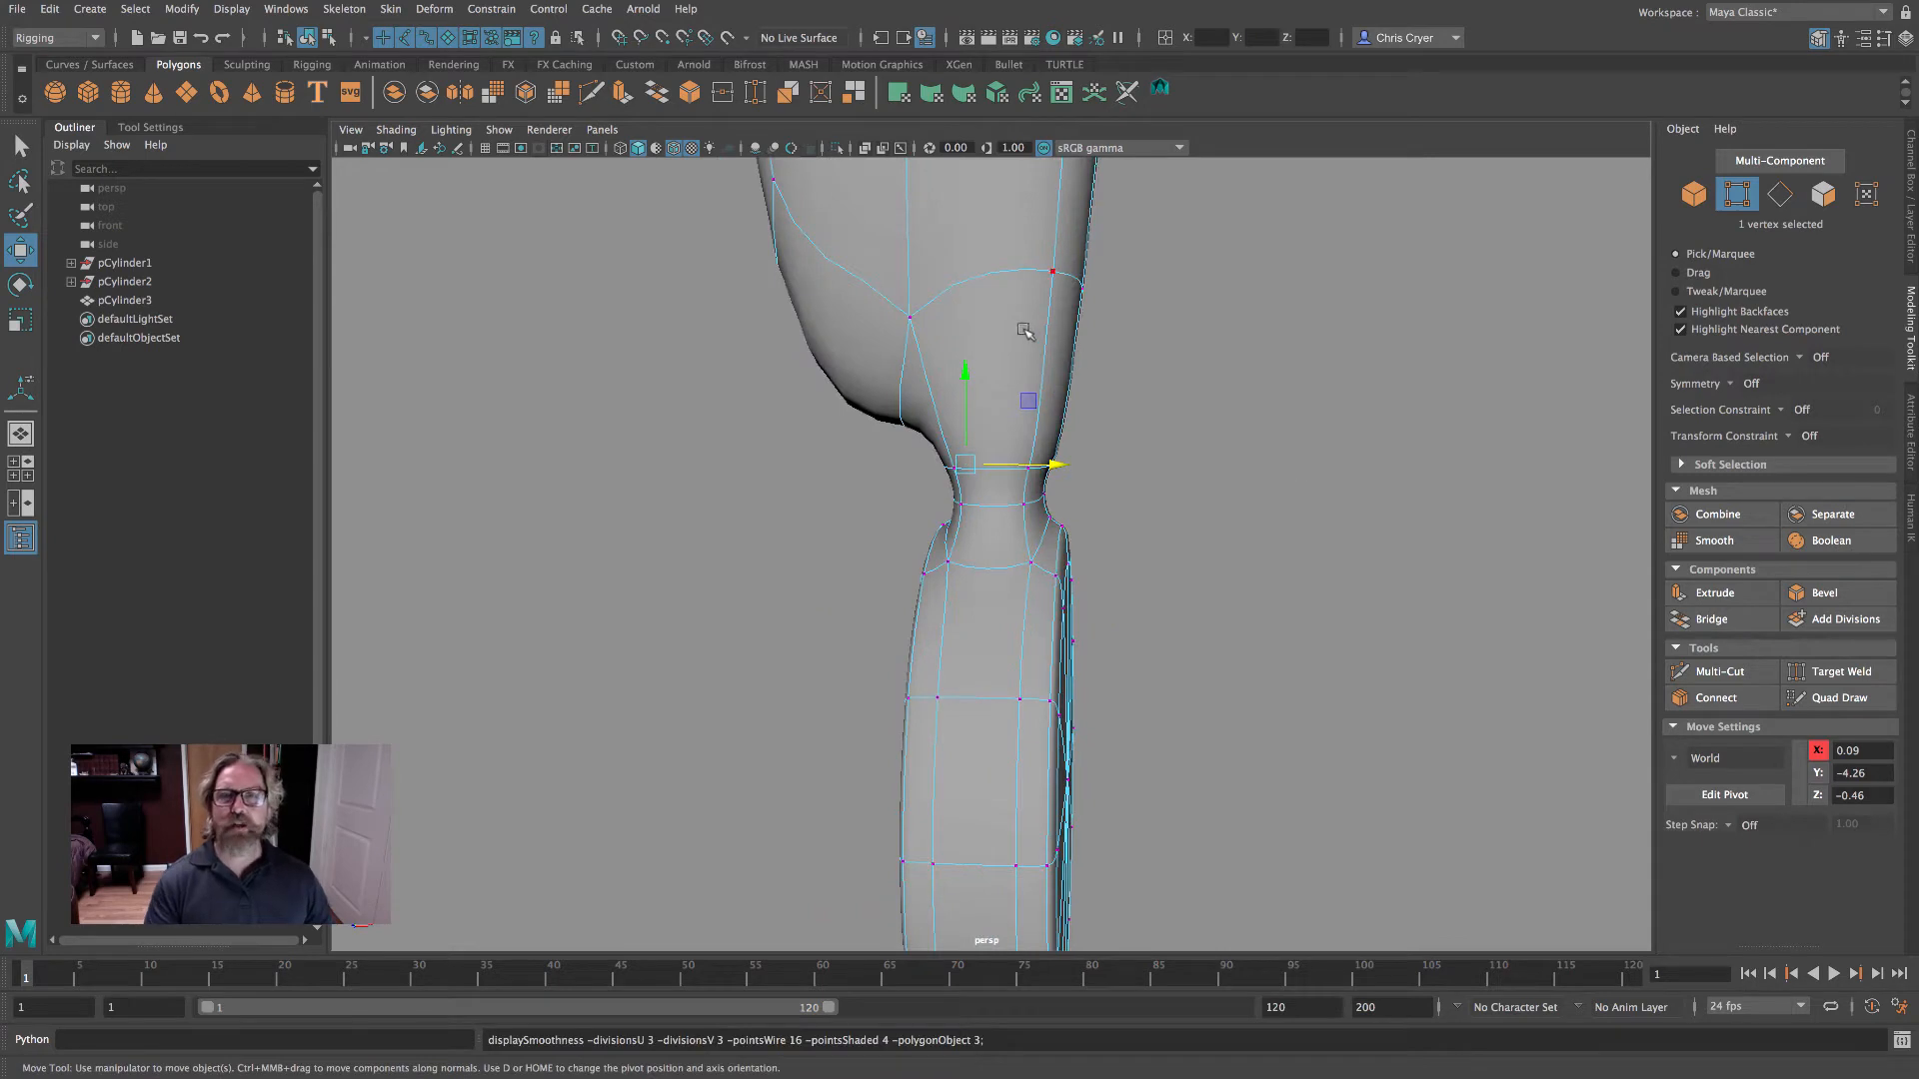
right_click_drag(1023, 328, 1229, 357)
left_click(1200, 364)
right_click_drag(1169, 375, 965, 425, "alt")
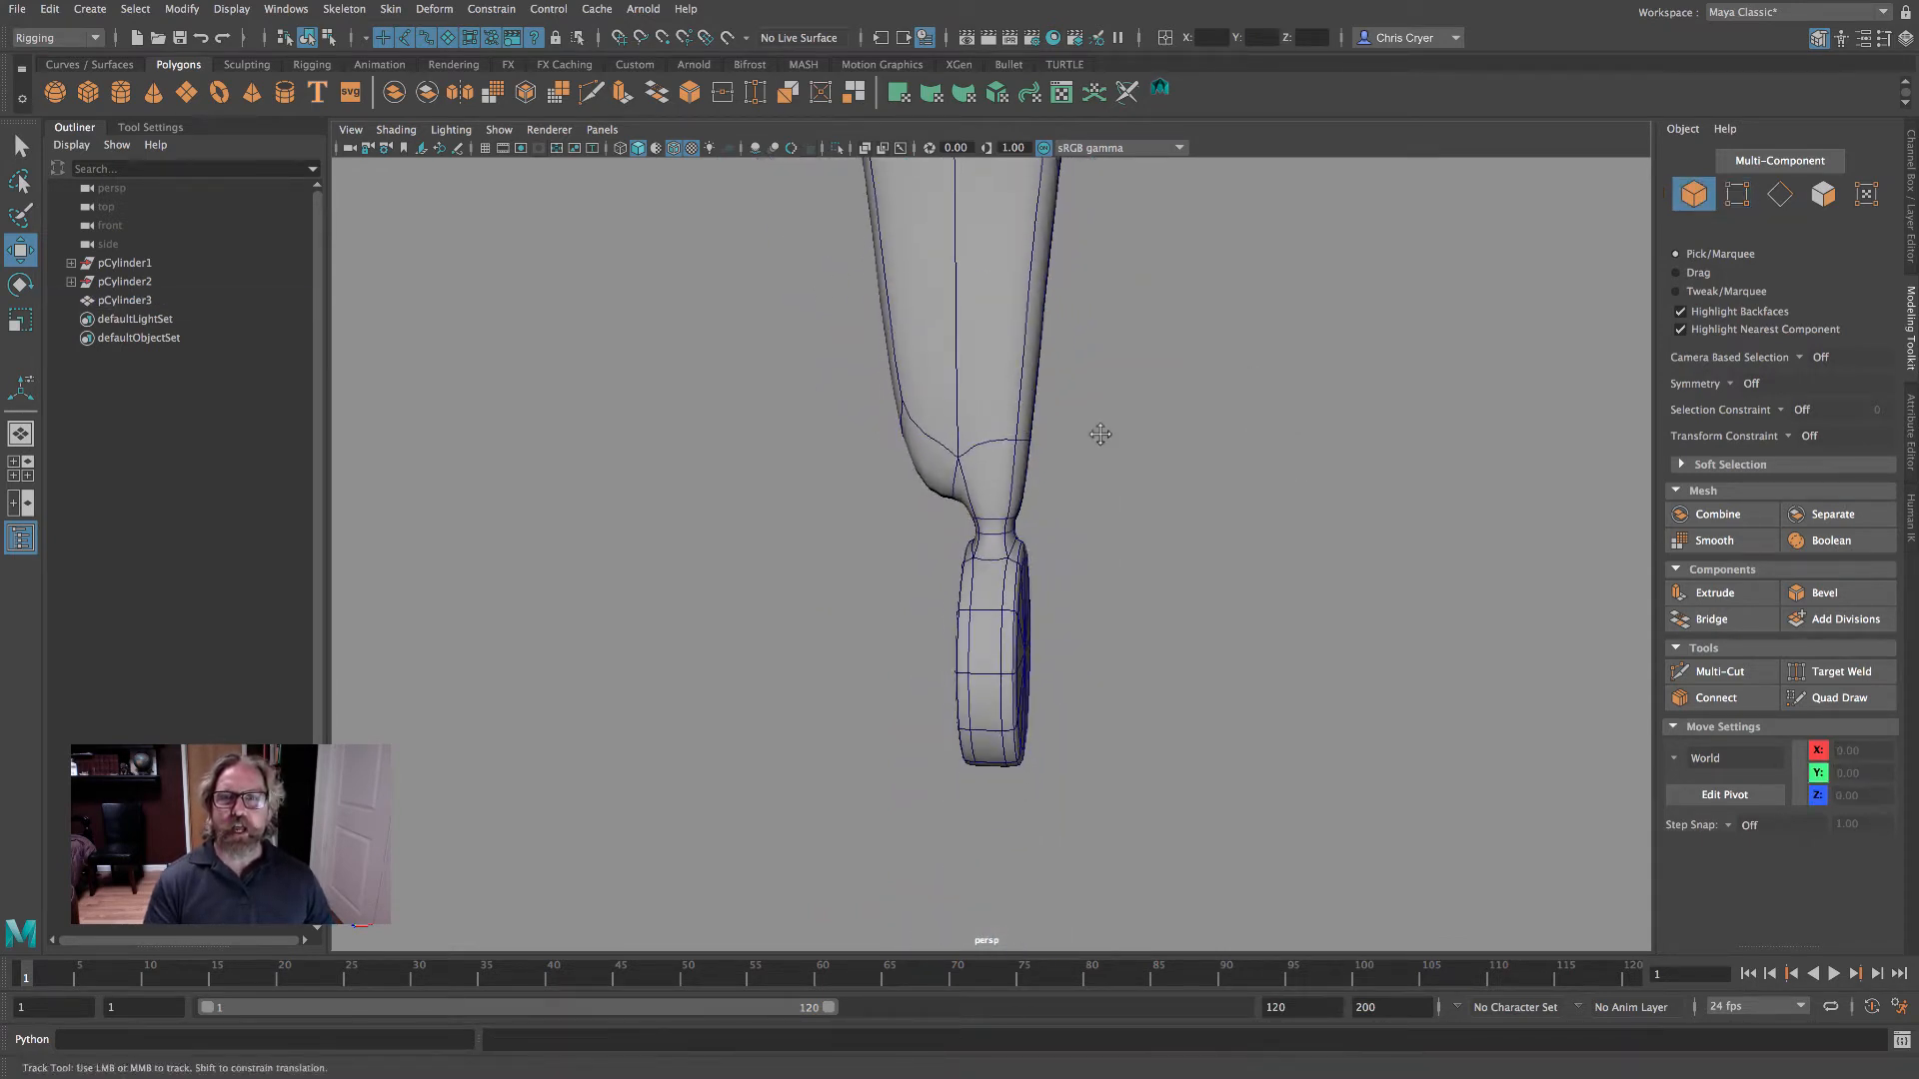
left_click_drag(1100, 433, 1159, 585, "alt")
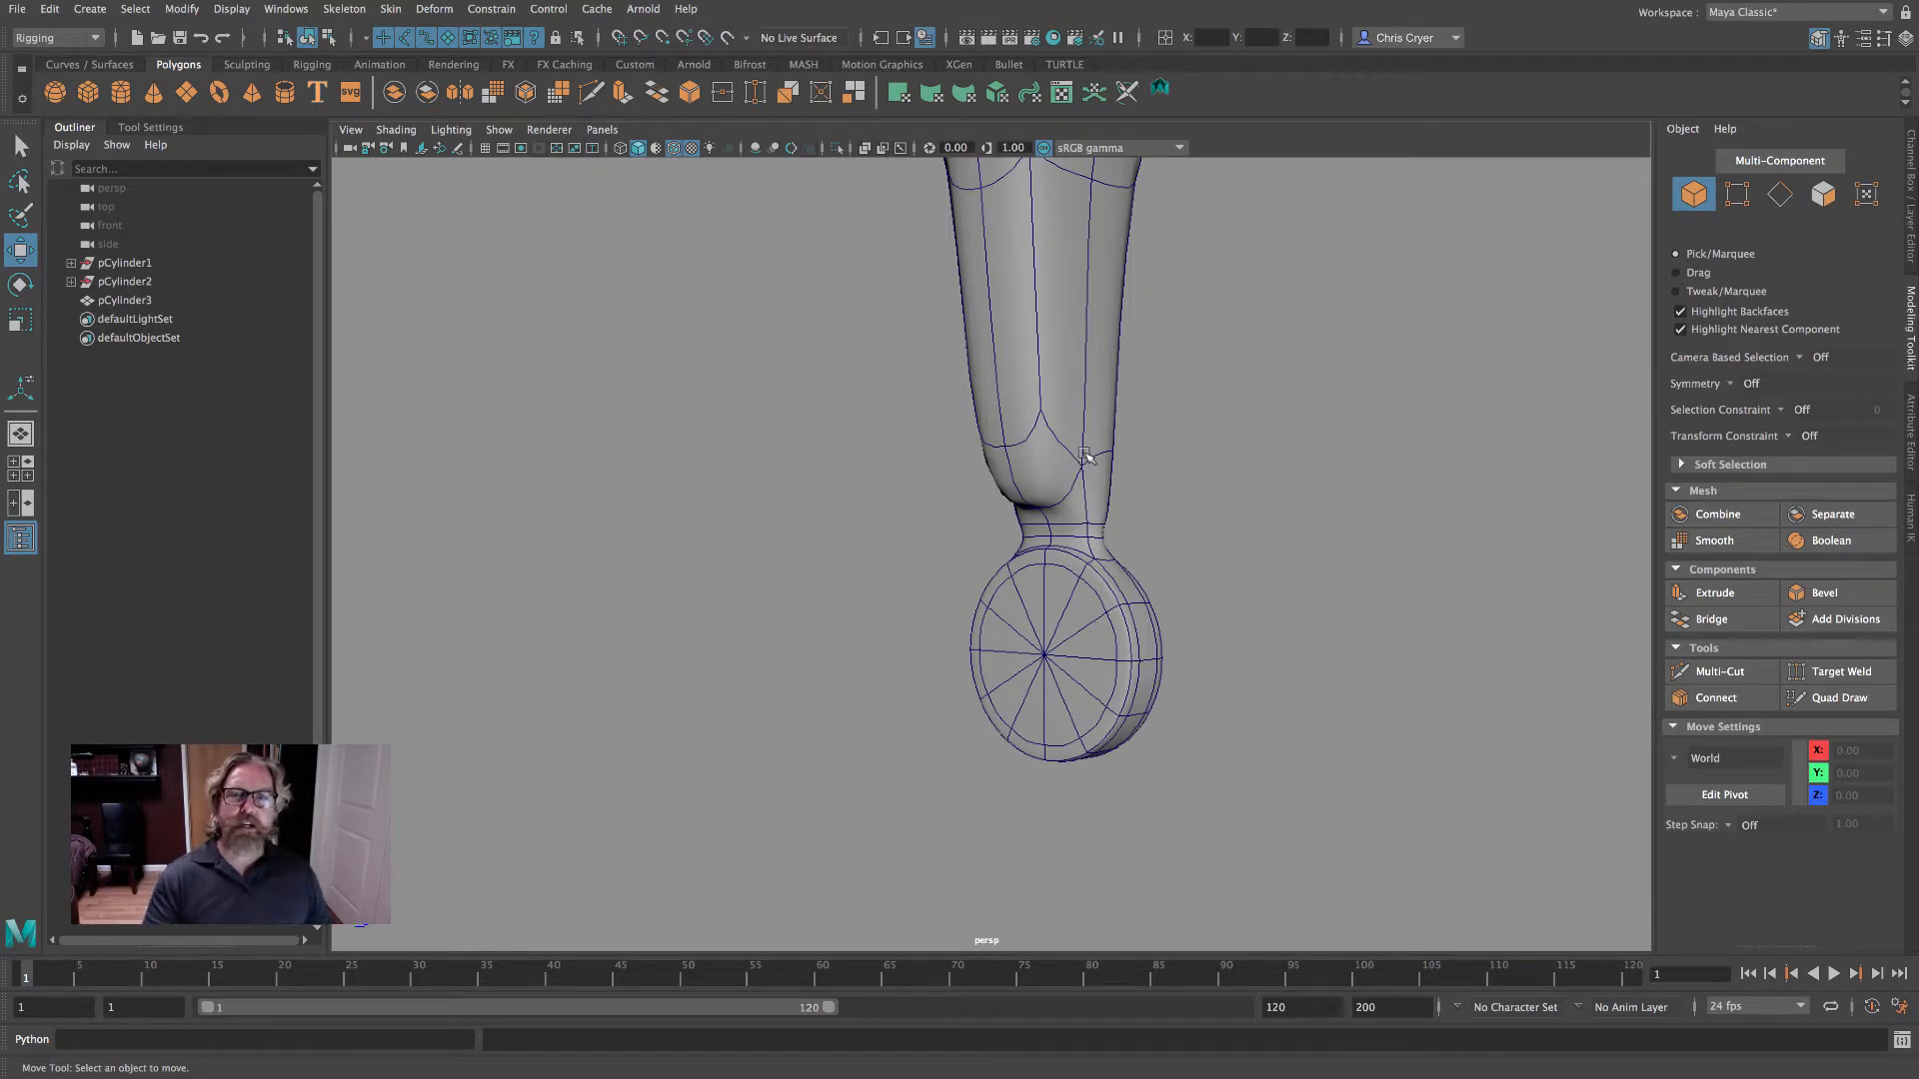
left_click_drag(1084, 454, 1038, 480, "alt")
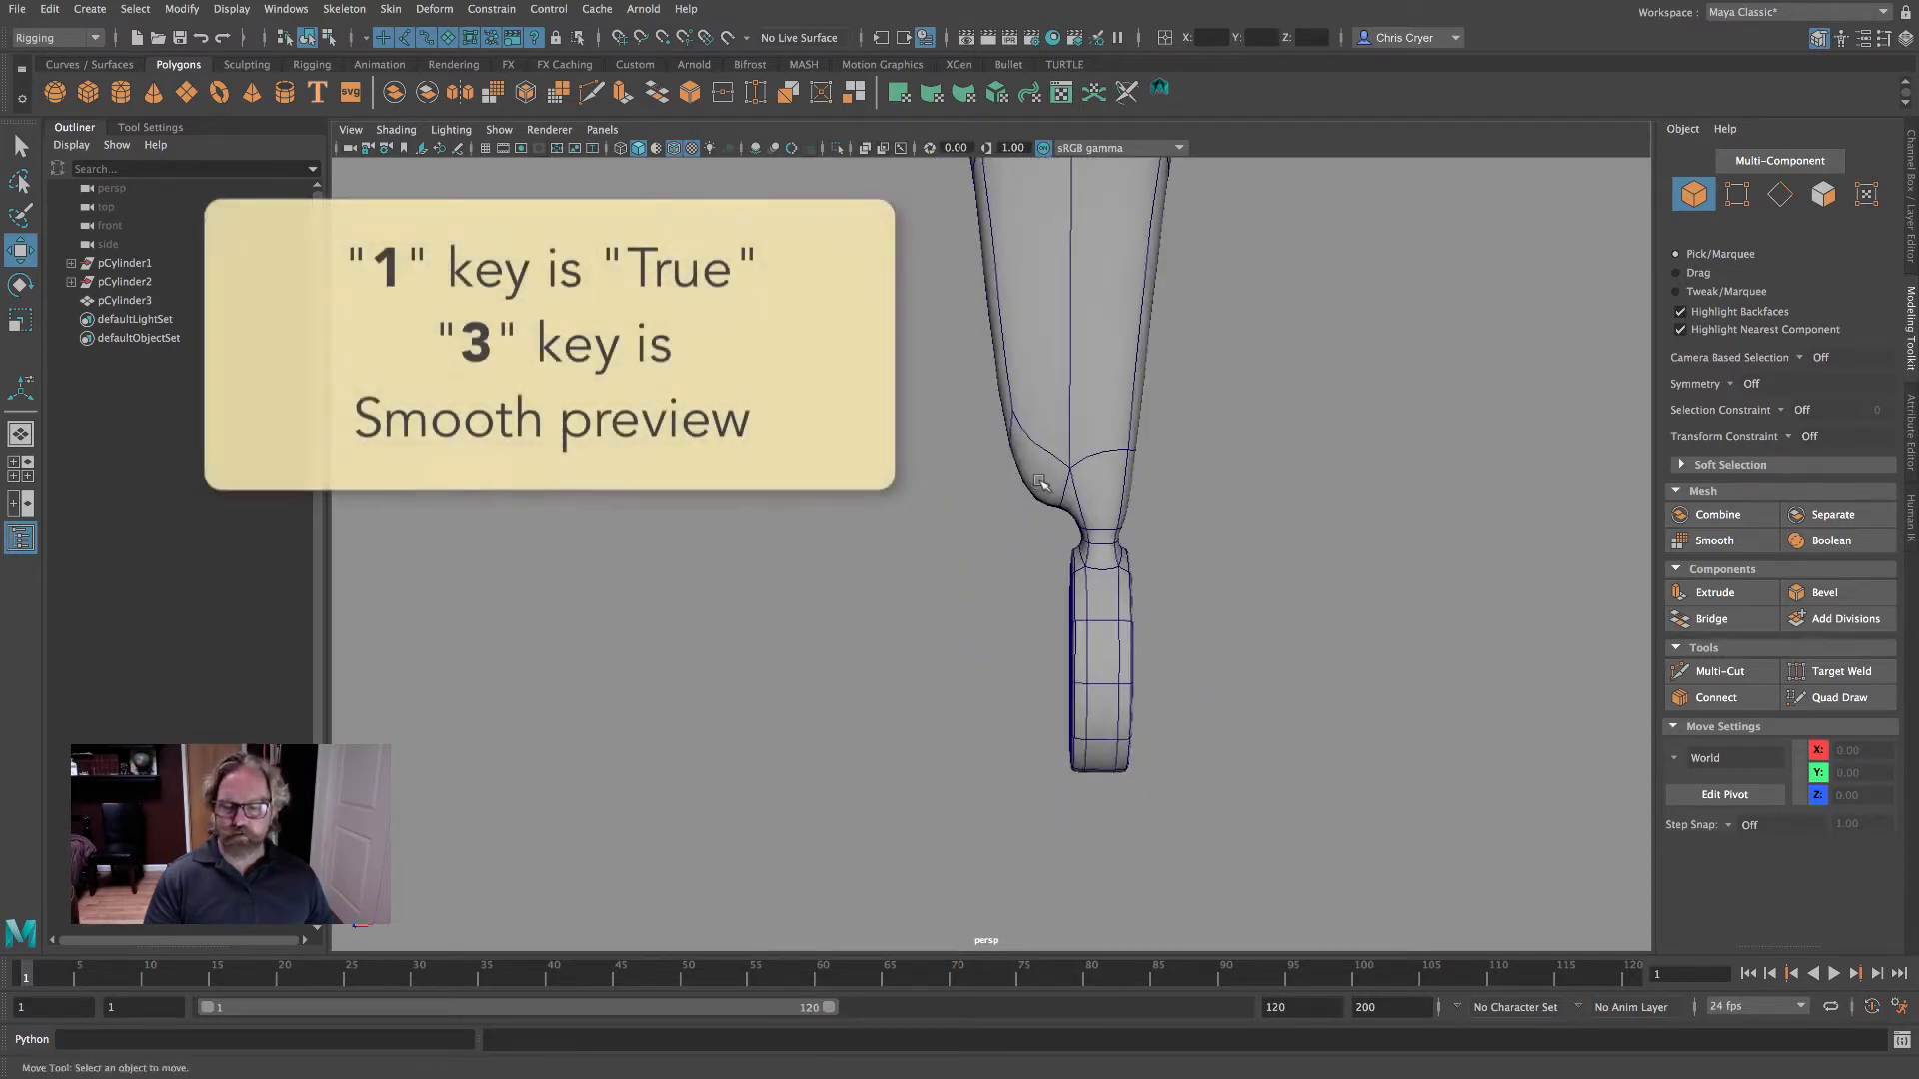
- Return the part to unsmoothed display, insert a Multi-Cut edge loop around the stem close to the neck, and check it in smooth preview
left_click(1073, 471)
key("1")
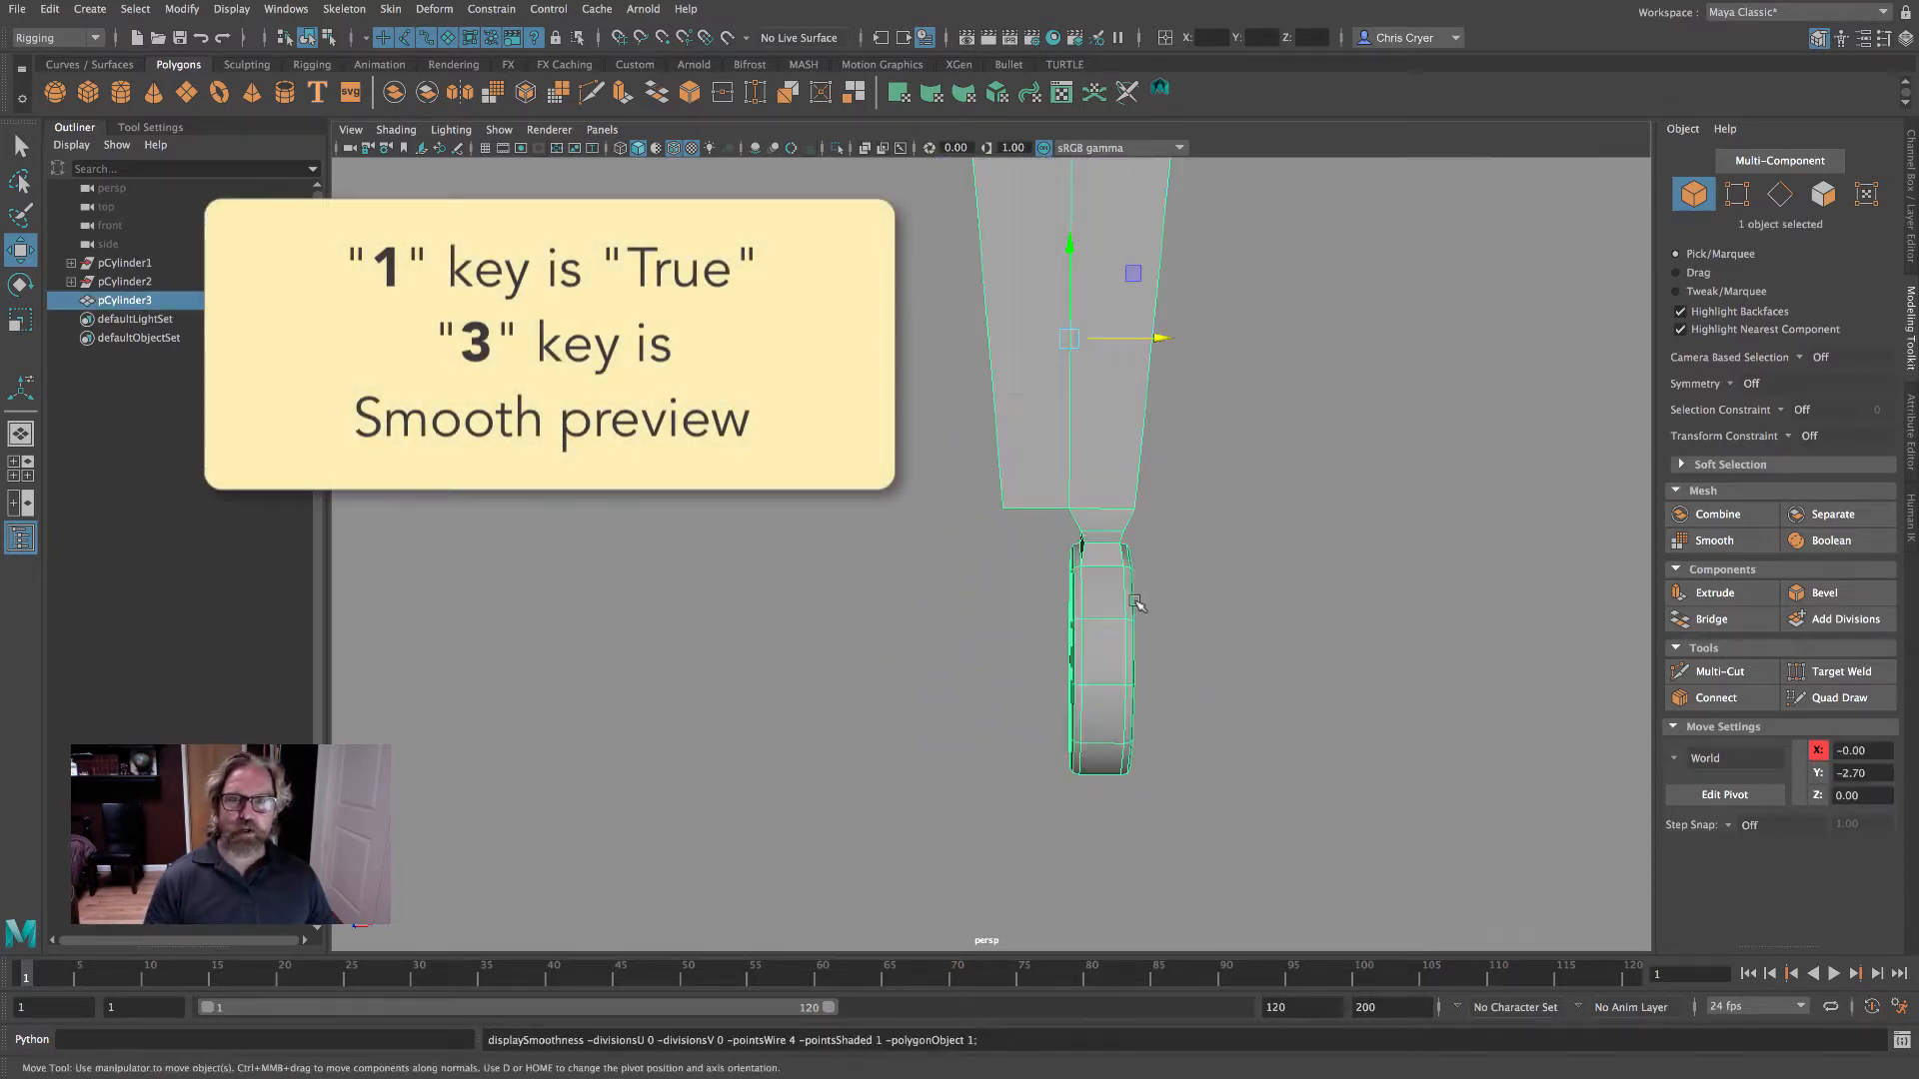
left_click(1755, 682)
left_click_drag(1146, 508, 1313, 505, "alt")
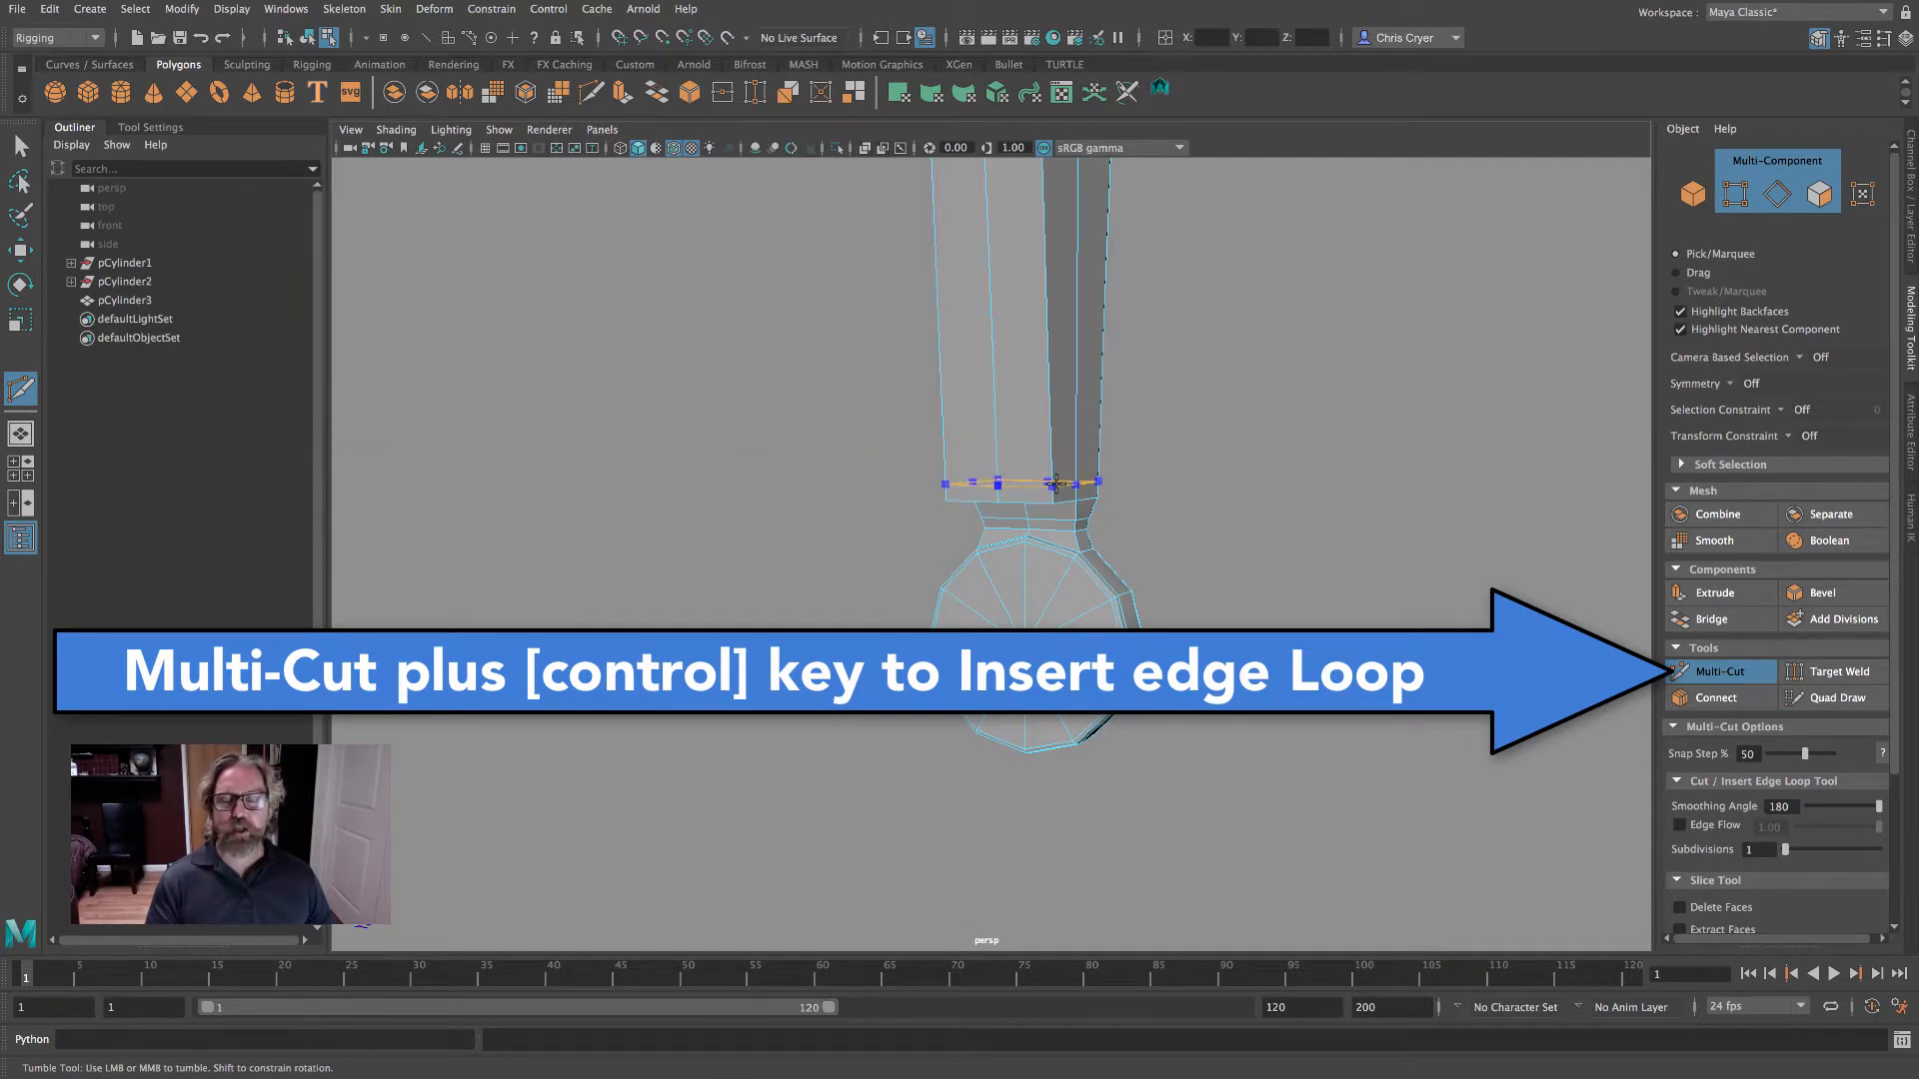
mouse_move(1217, 520)
left_mouse_down("alt")
mouse_move(1212, 544)
mouse_move(1276, 561)
mouse_move(1167, 505)
mouse_move(1242, 544)
left_mouse_up("alt")
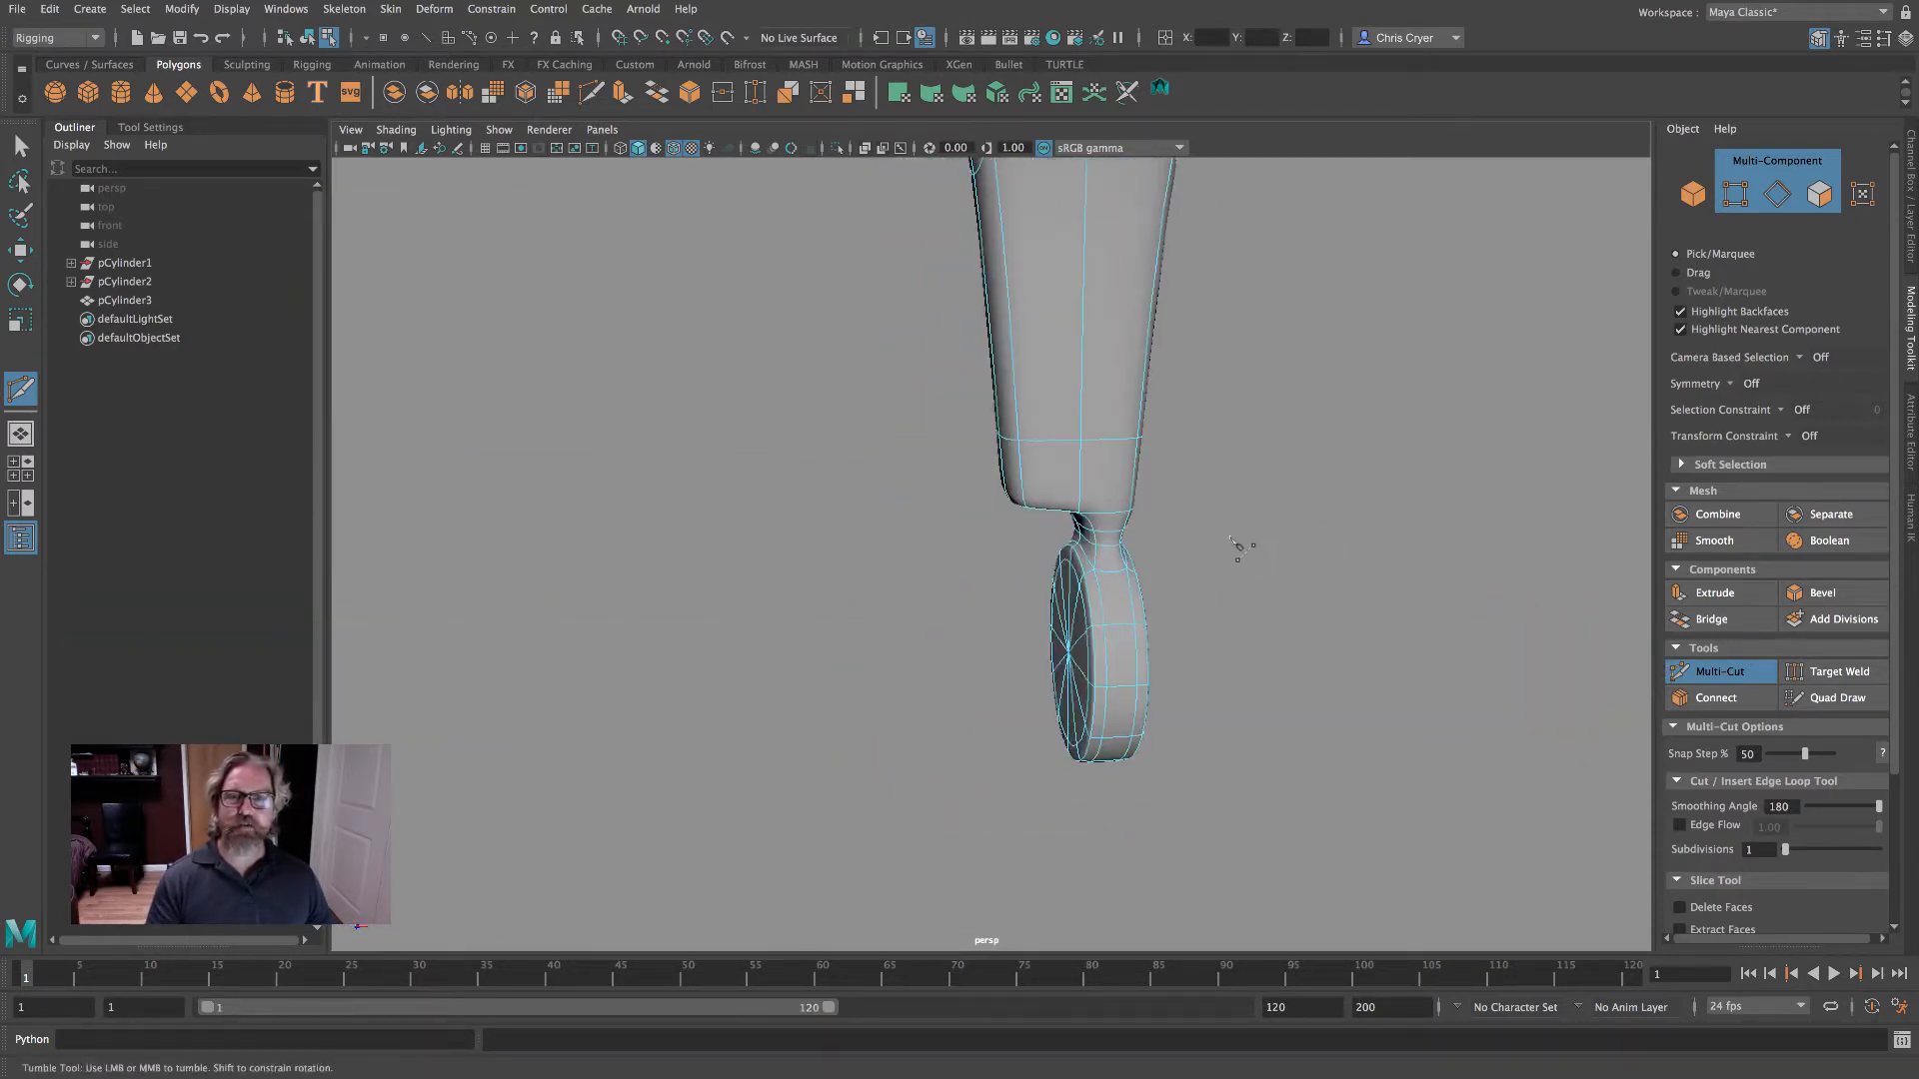
right_click_drag(1243, 544, 977, 504, "alt")
middle_click_drag(1159, 501, 1139, 611, "alt")
left_click_drag(1139, 611, 1281, 595, "alt")
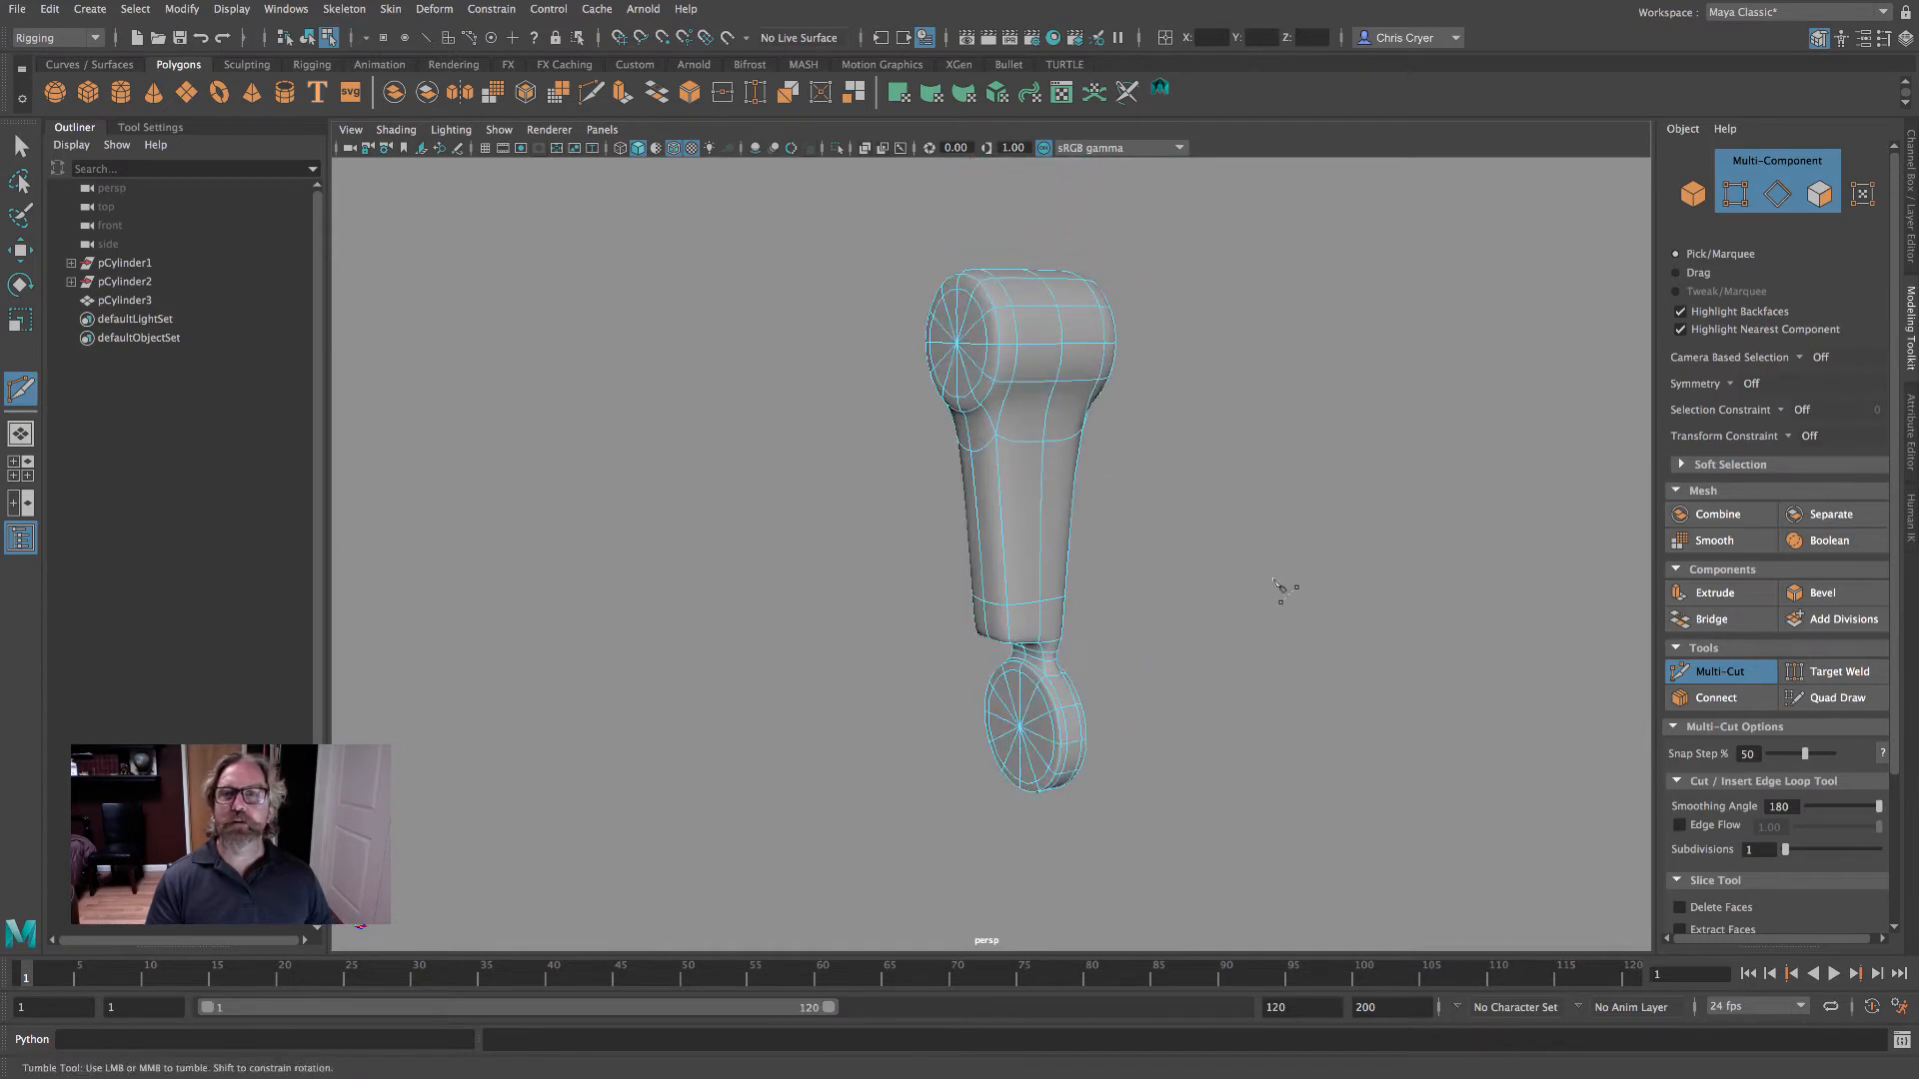
- Leave Multi-Cut for the Move tool, return to object mode with the whole part selected, and examine it around the disc
left_click(21, 249)
right_click_drag(1063, 424, 1158, 390)
left_click_drag(1165, 429, 1100, 440, "alt")
middle_click_drag(1123, 410, 1107, 413, "alt")
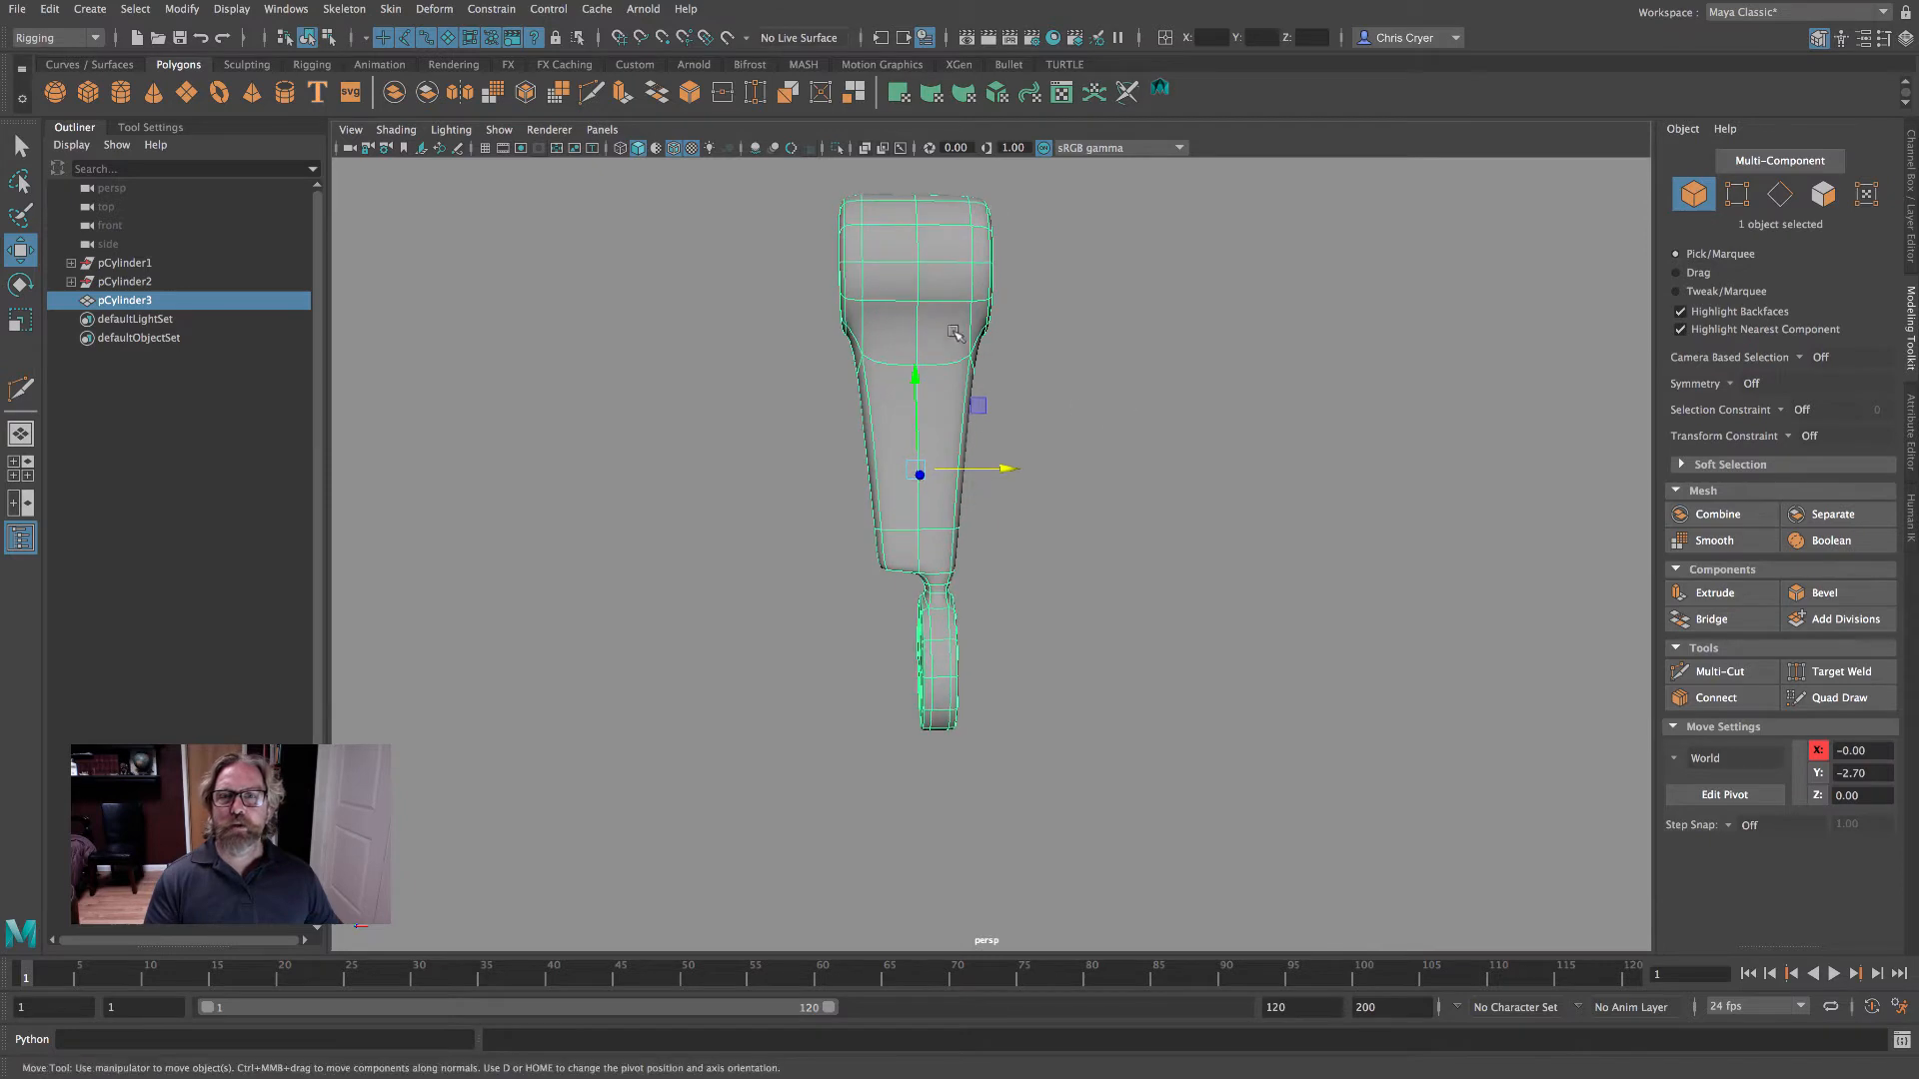
left_click_drag(1183, 491, 1027, 493, "alt")
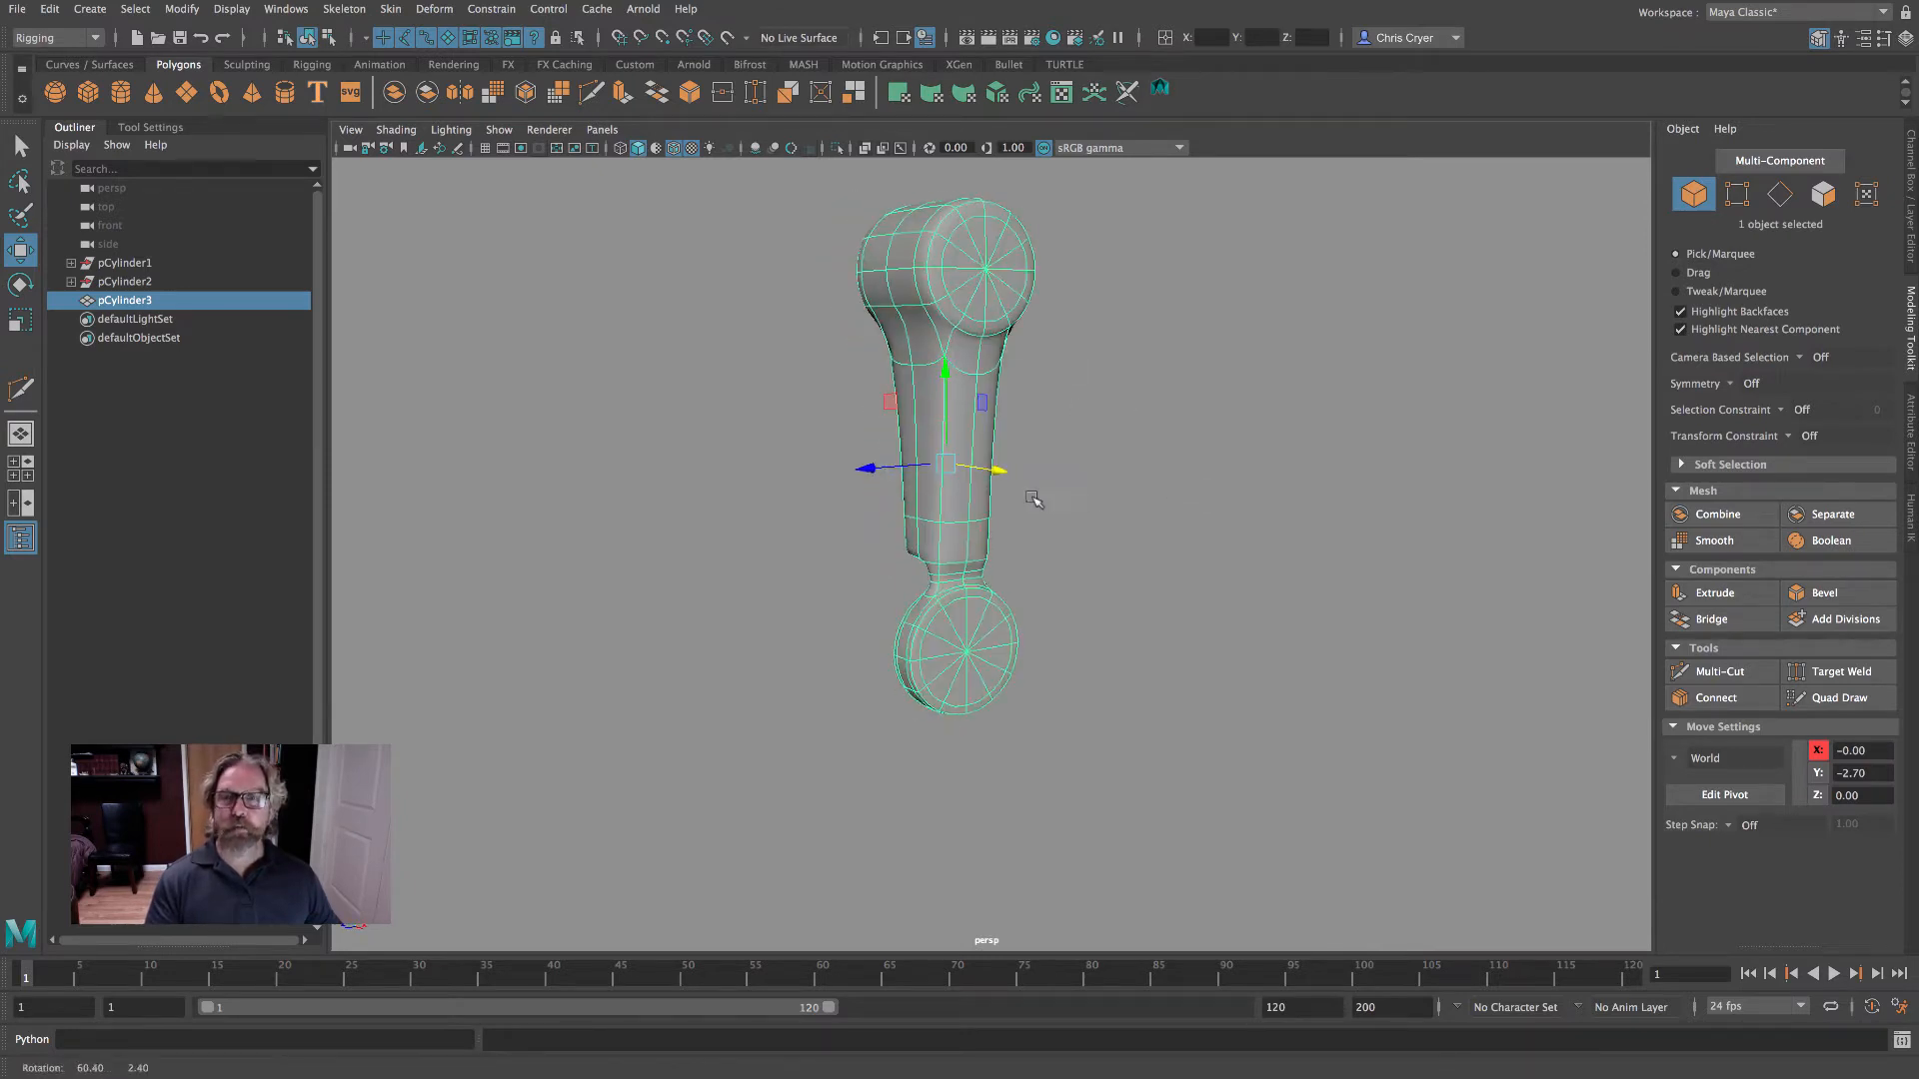
right_click_drag(993, 633, 1294, 645, "alt")
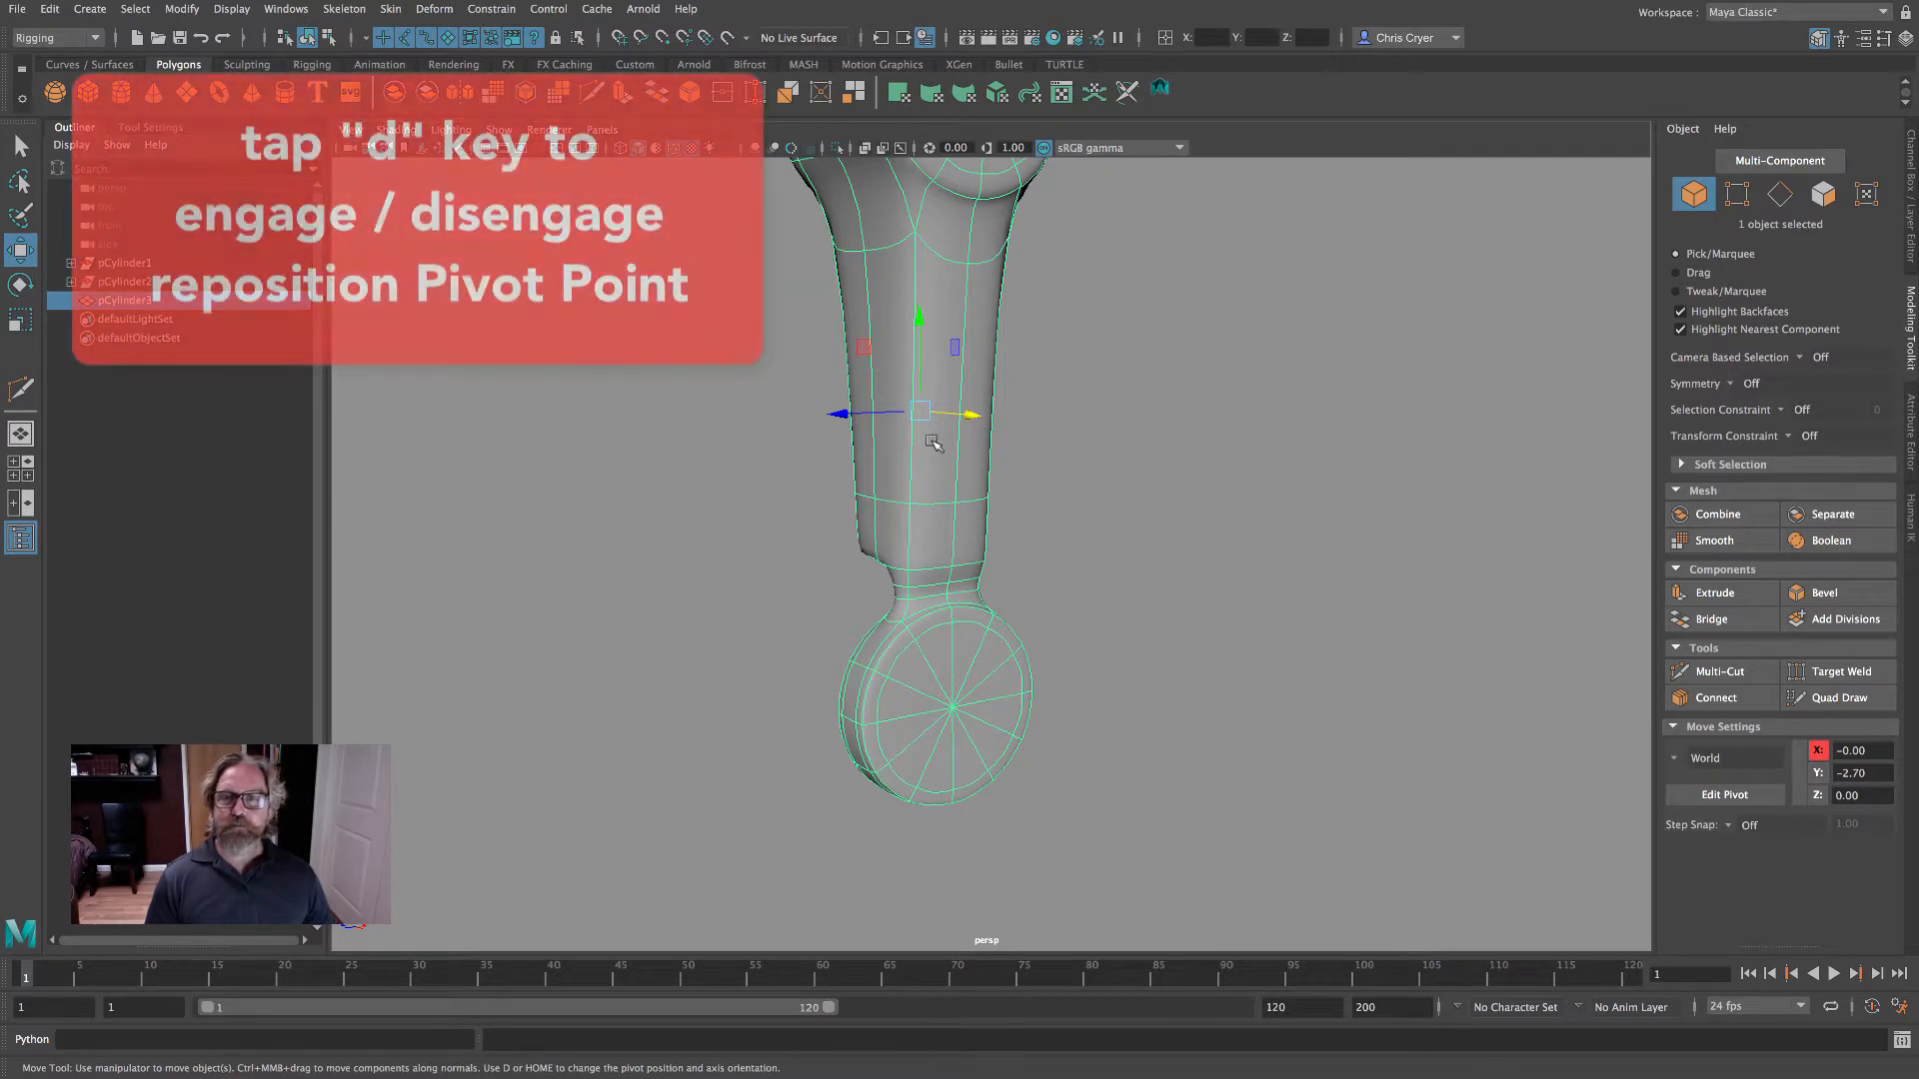
- Try a pivot beside the part at about X 2.41, Y -3.15, Z -3.26, rotate the part about it, and undo the rotation
key("d")
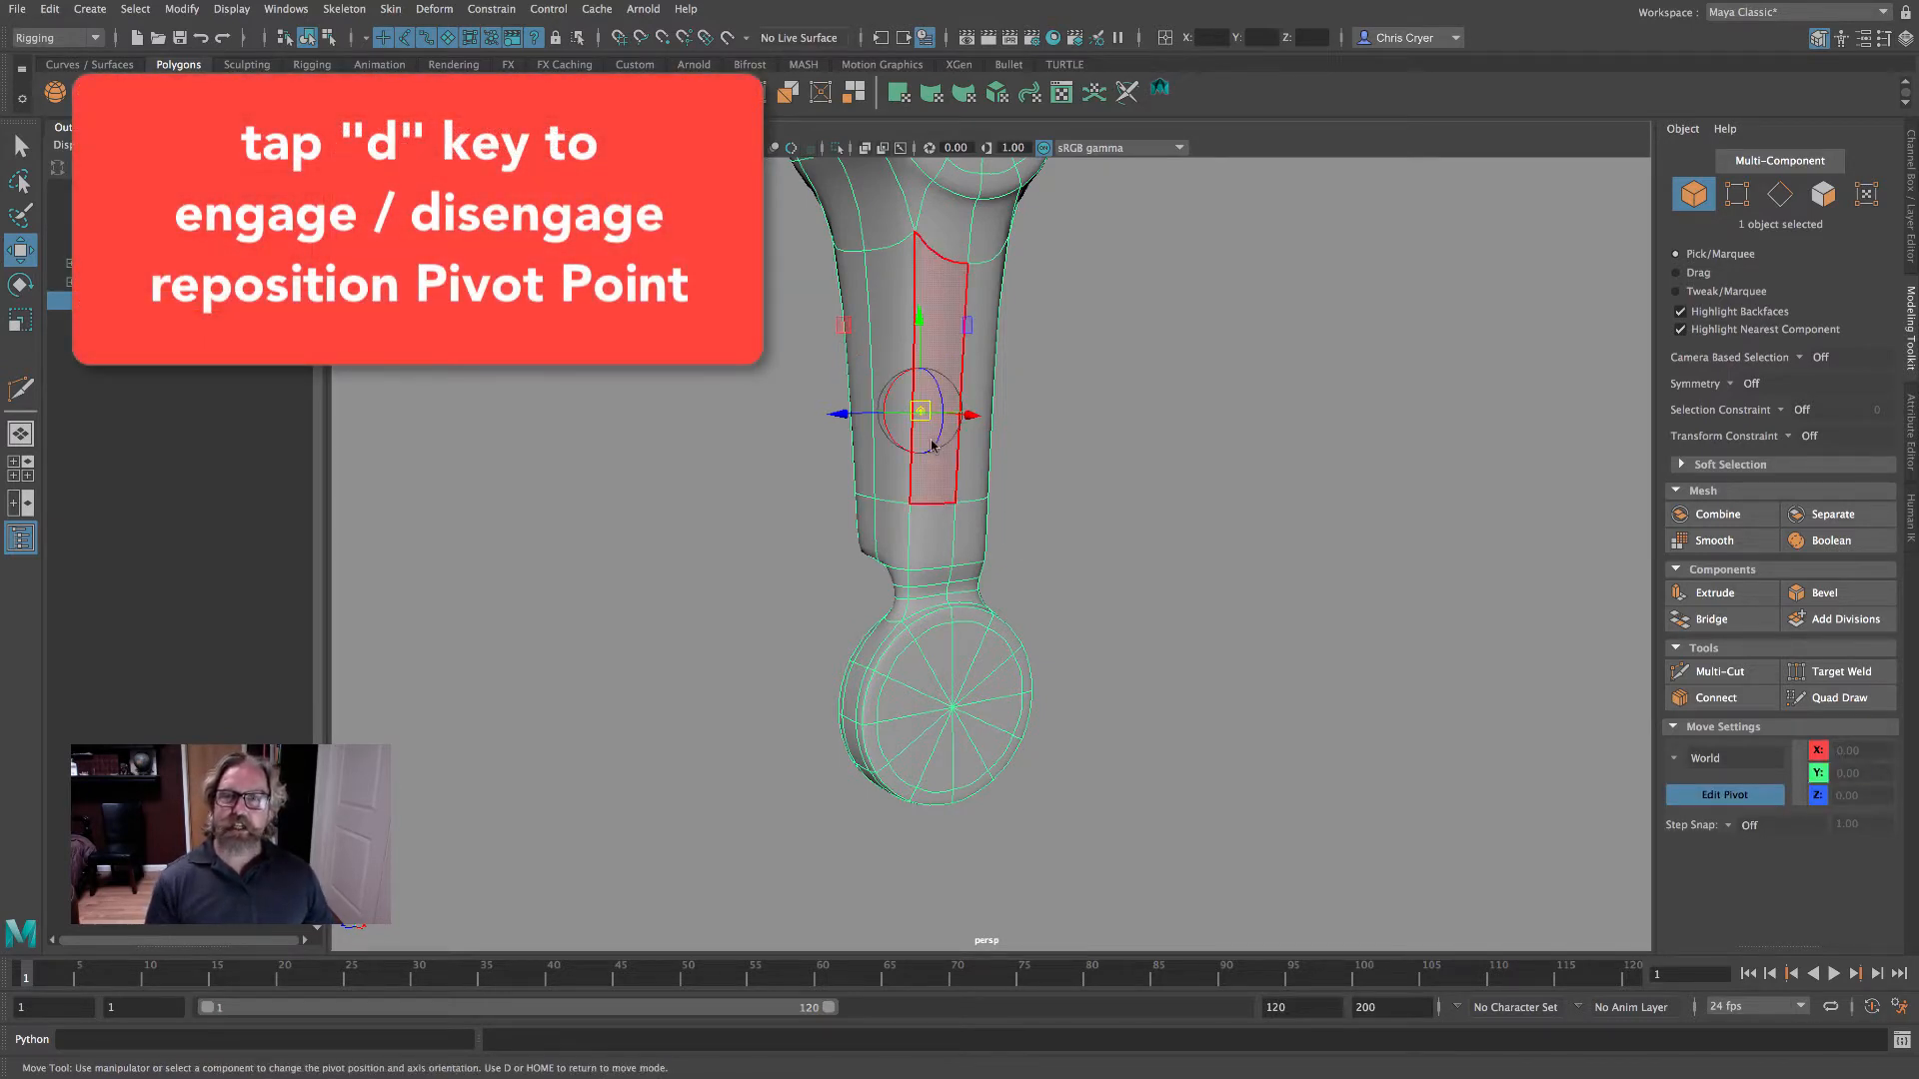
left_click_drag(921, 410, 1362, 460)
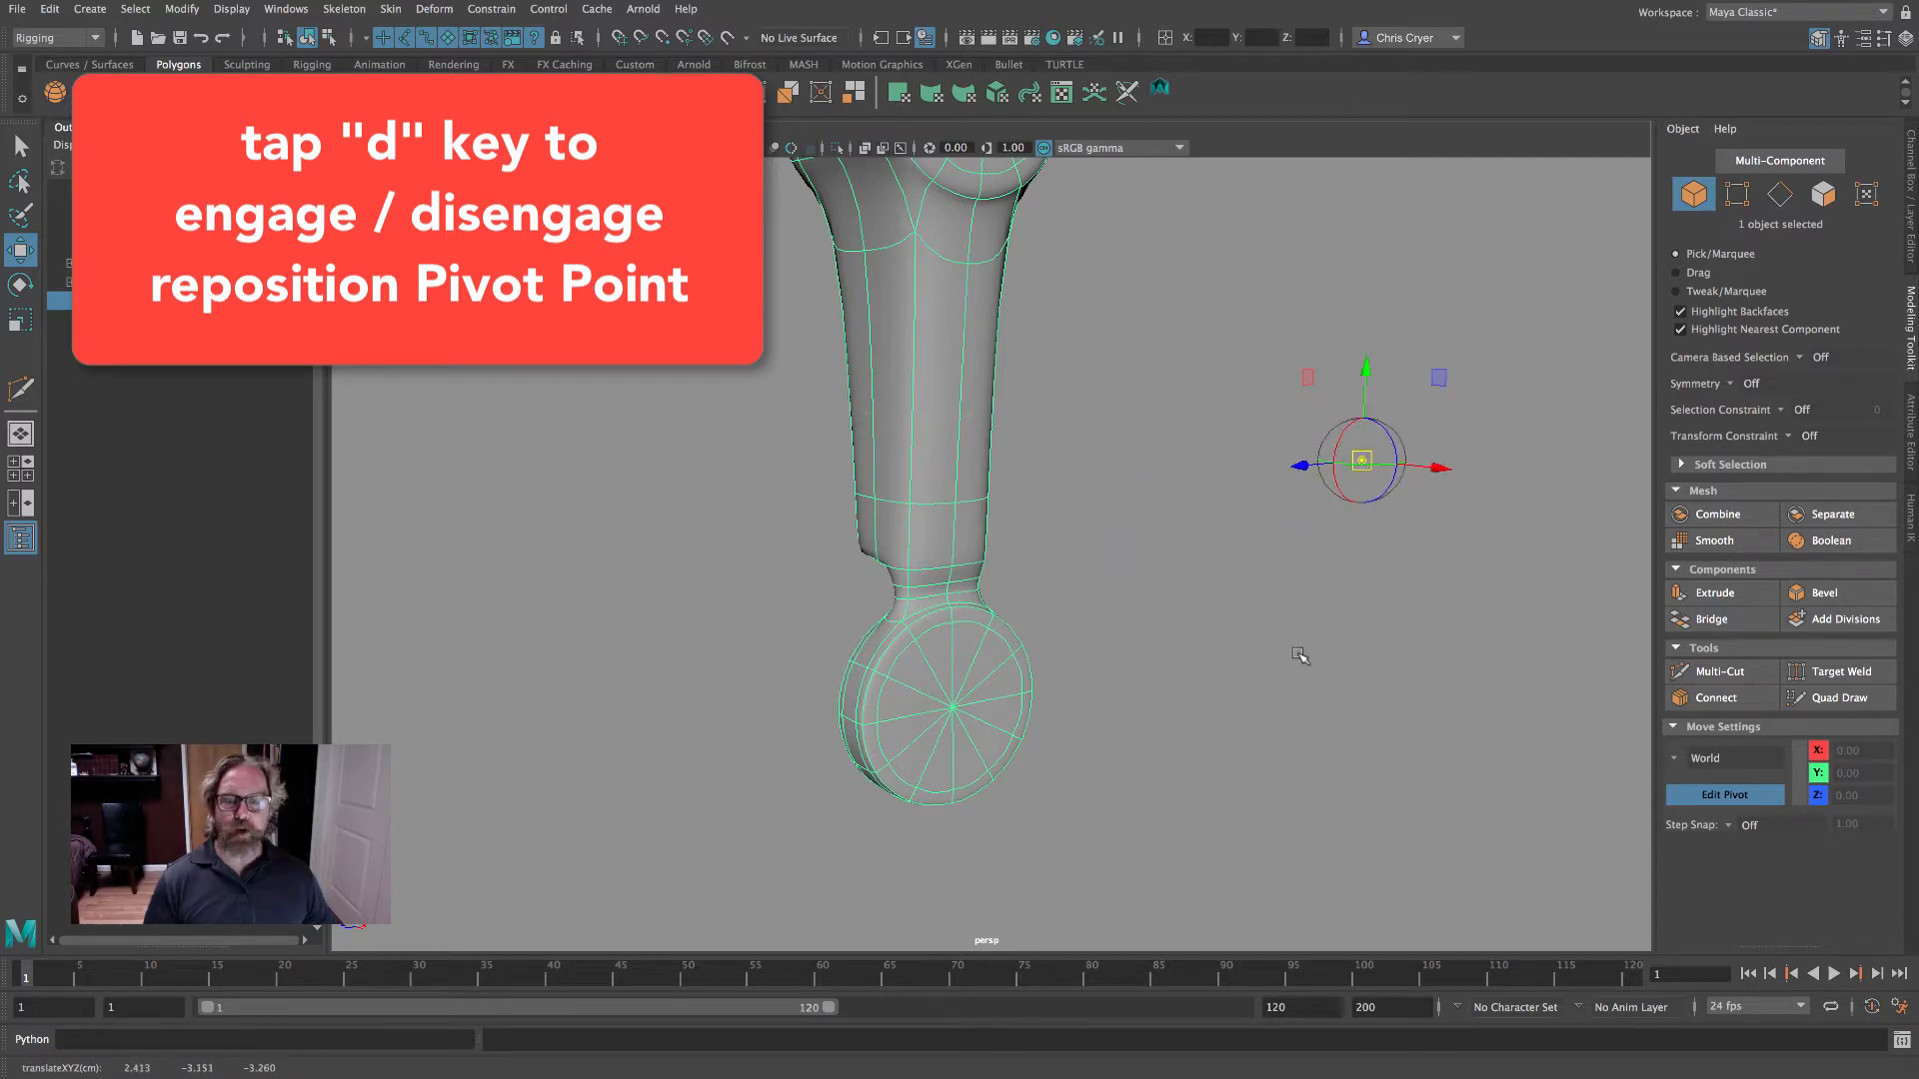
key("d")
key("e")
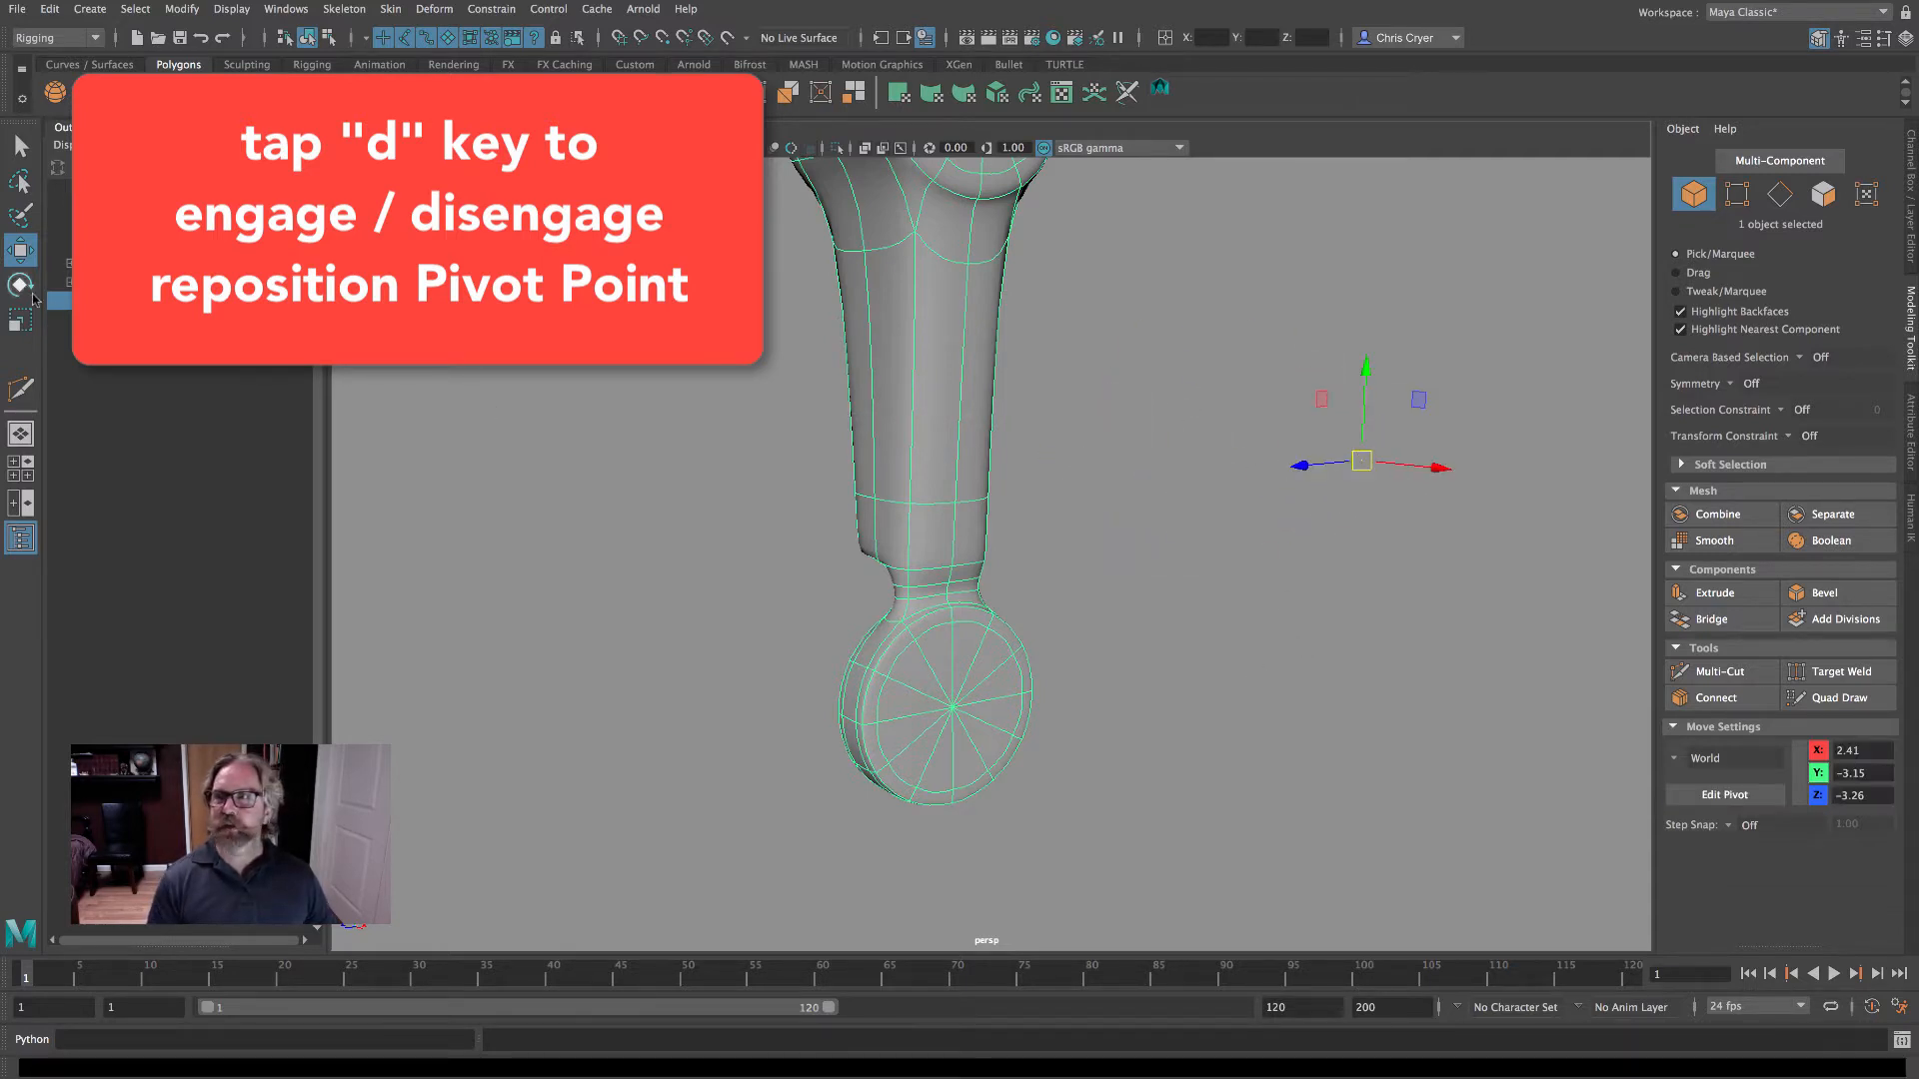
mouse_move(1380, 428)
left_mouse_down()
mouse_move(1391, 439)
mouse_move(1393, 420)
left_mouse_up()
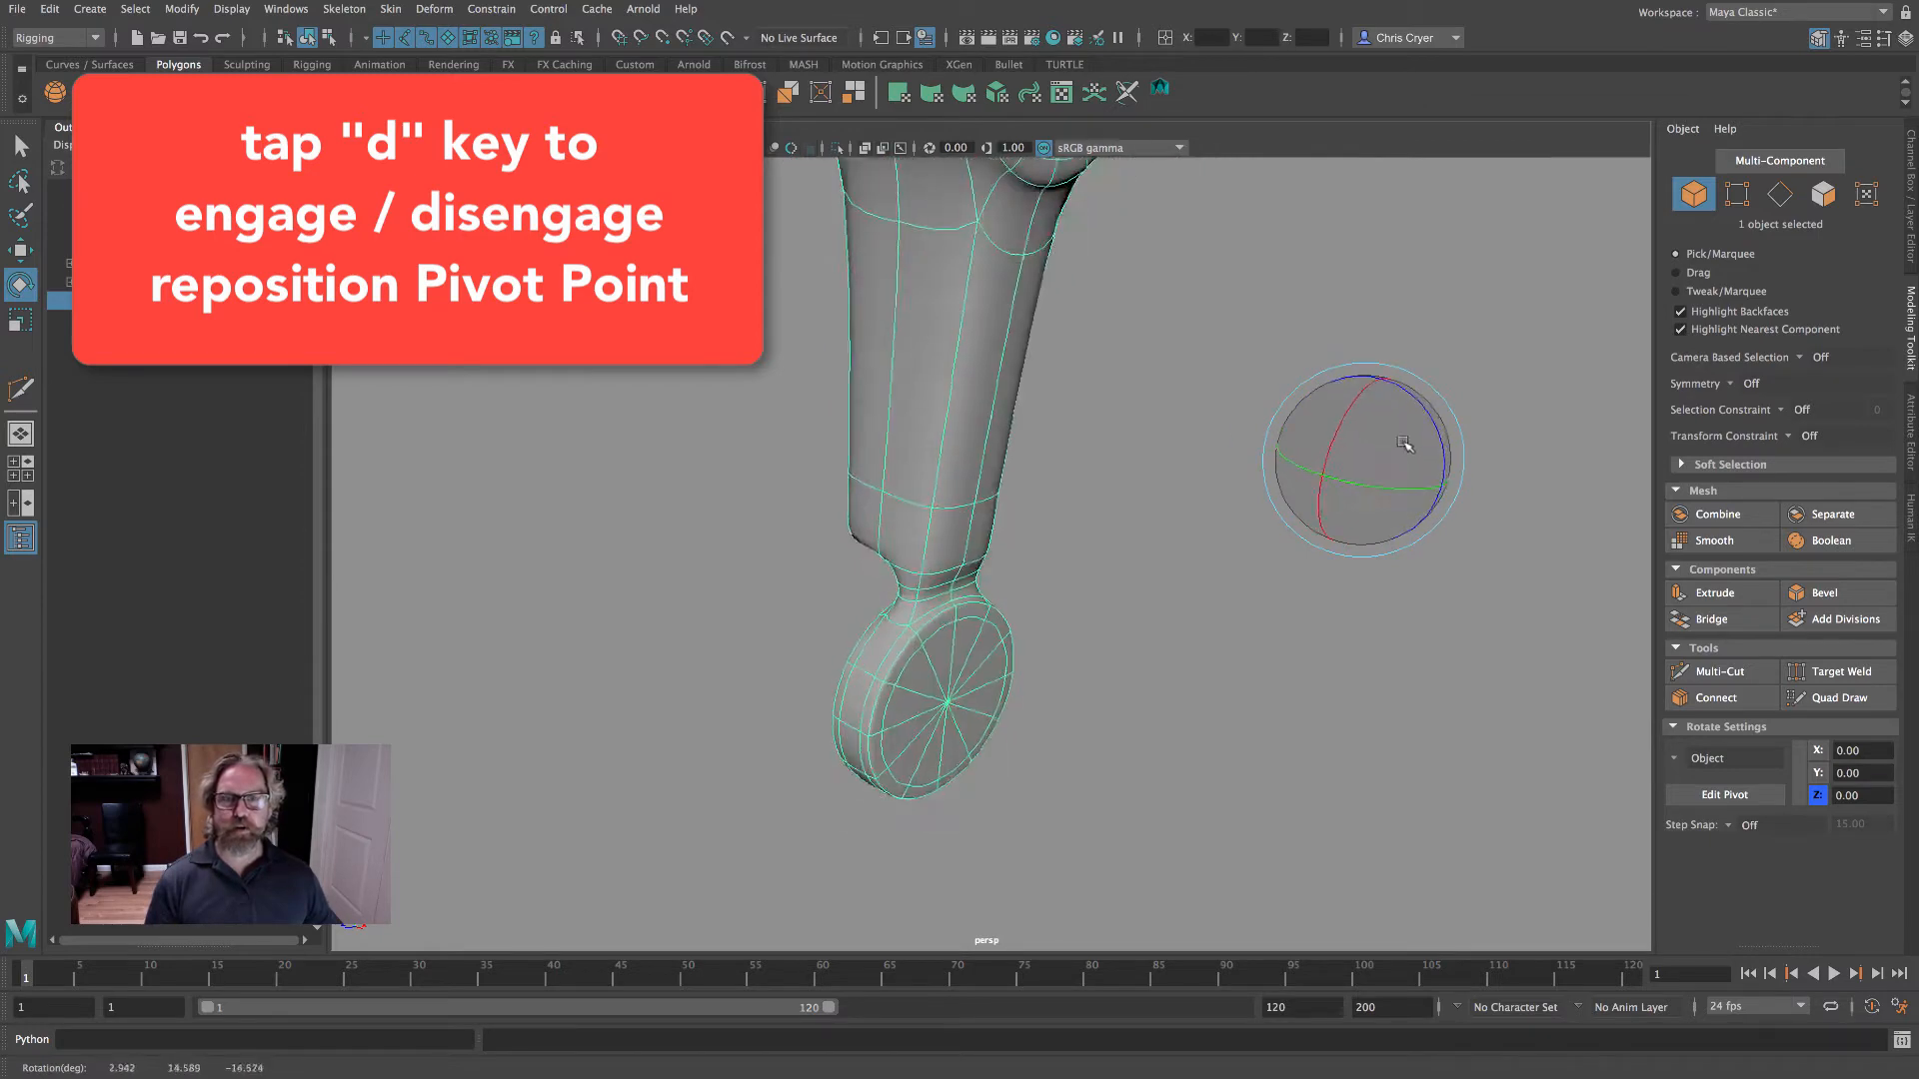
key("ctrl+z")
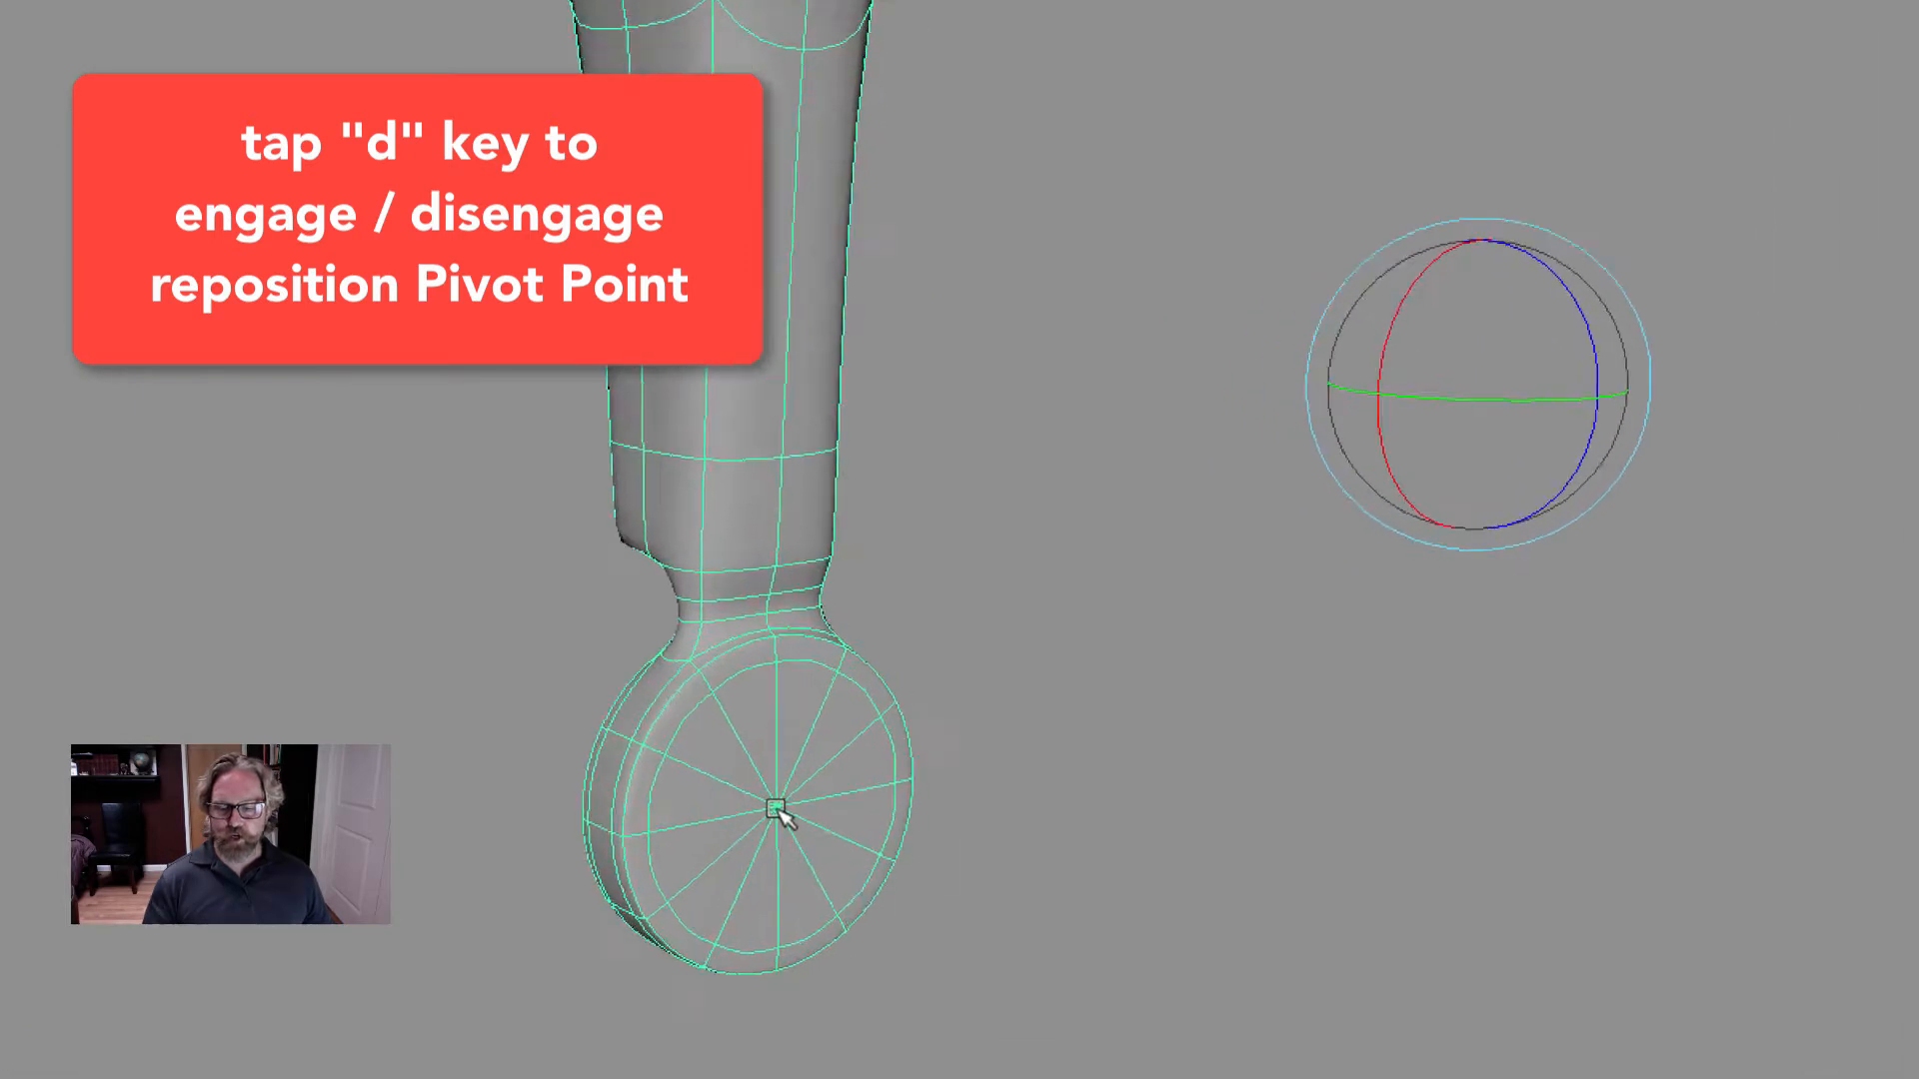
- Try sliding the pivot along a radial edge of the disc's face with curve snapping, and undo the pivot move
key("d")
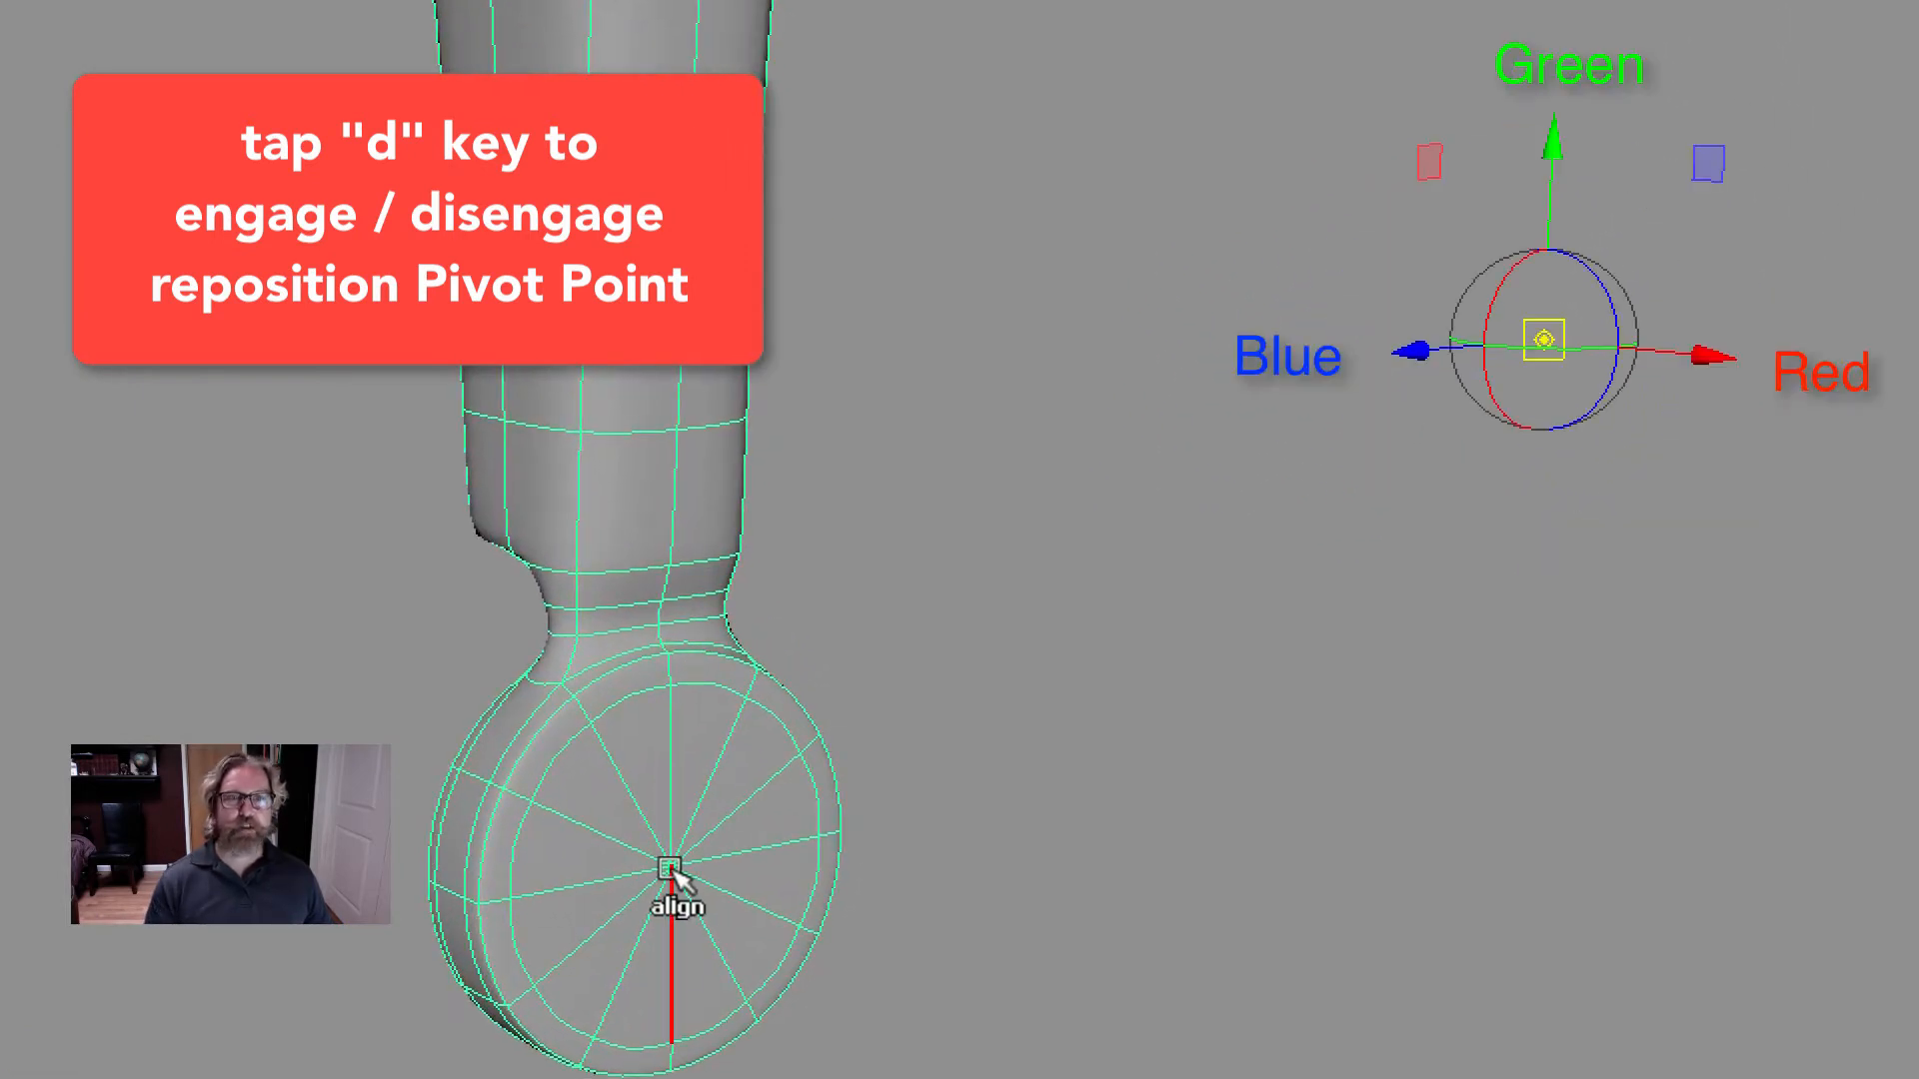
middle_click_drag(672, 874, 748, 967)
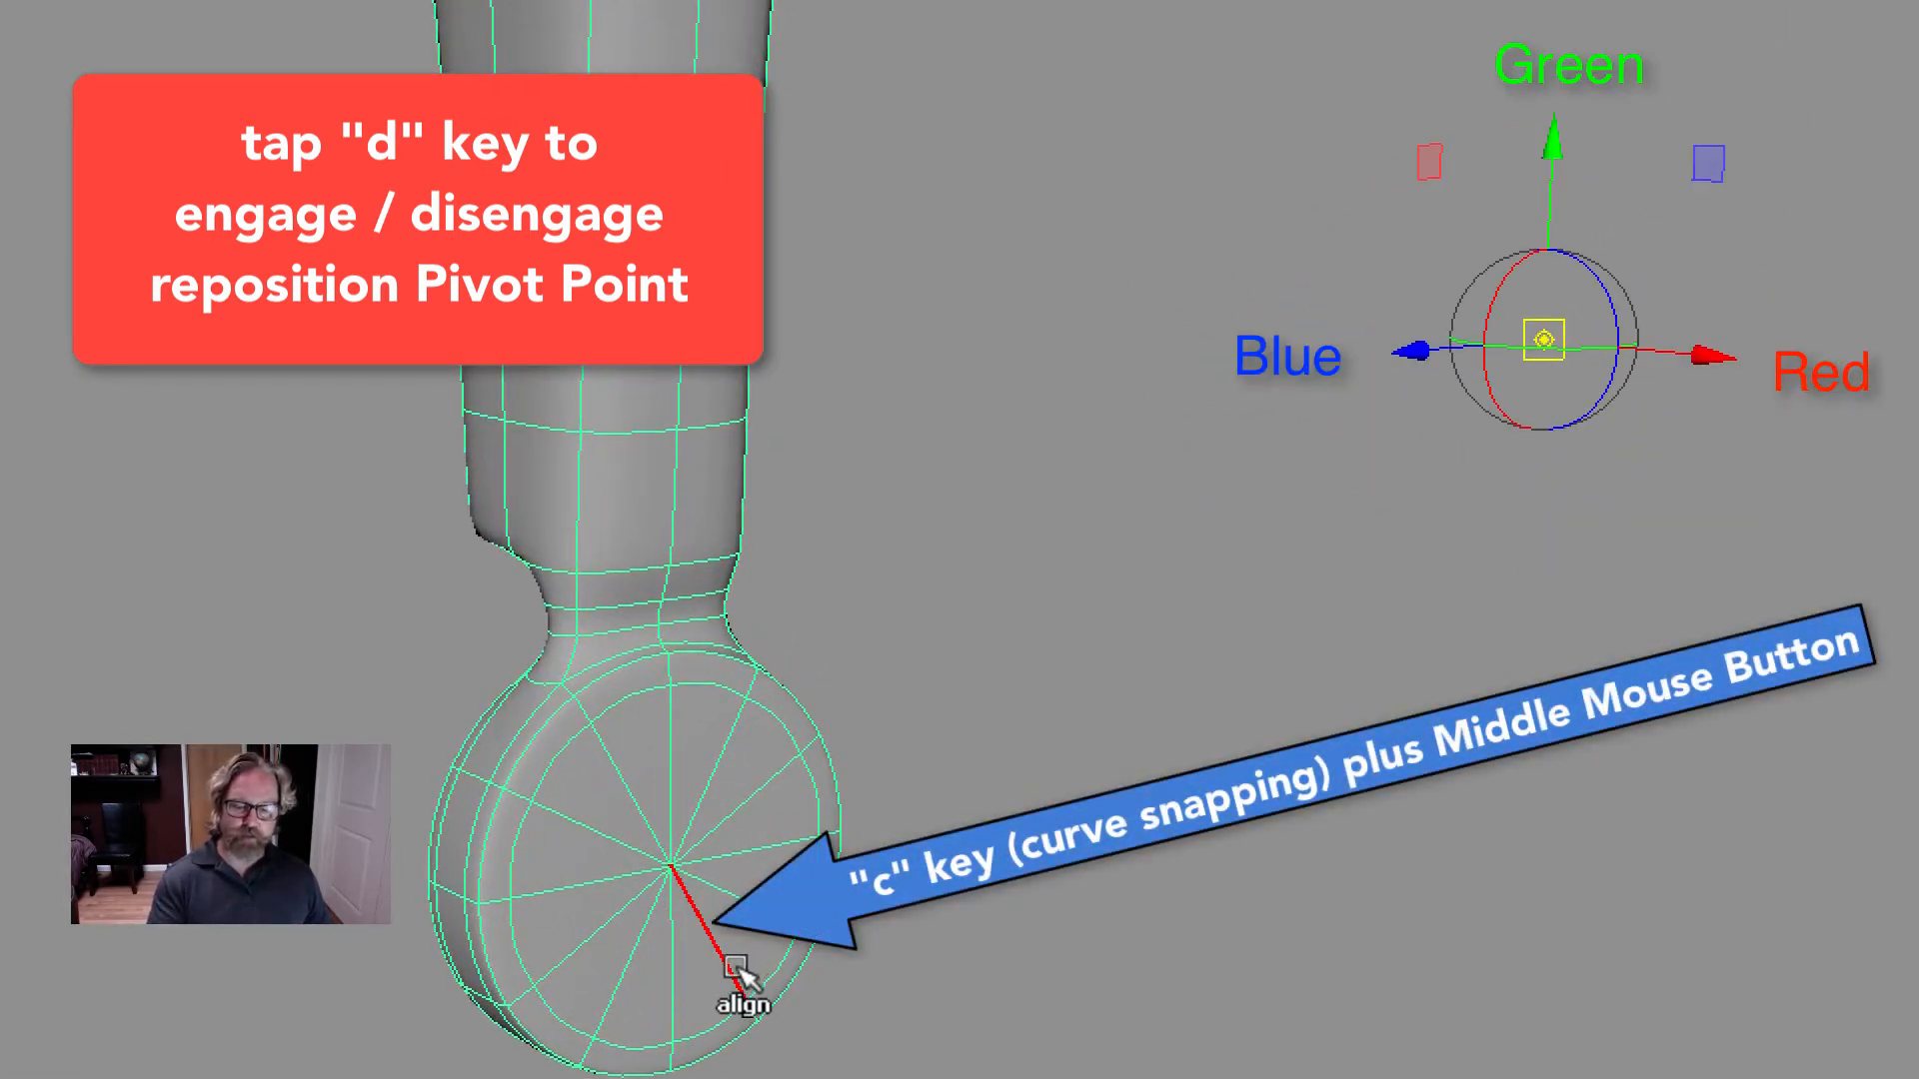
middle_click_drag(736, 969, 879, 1011)
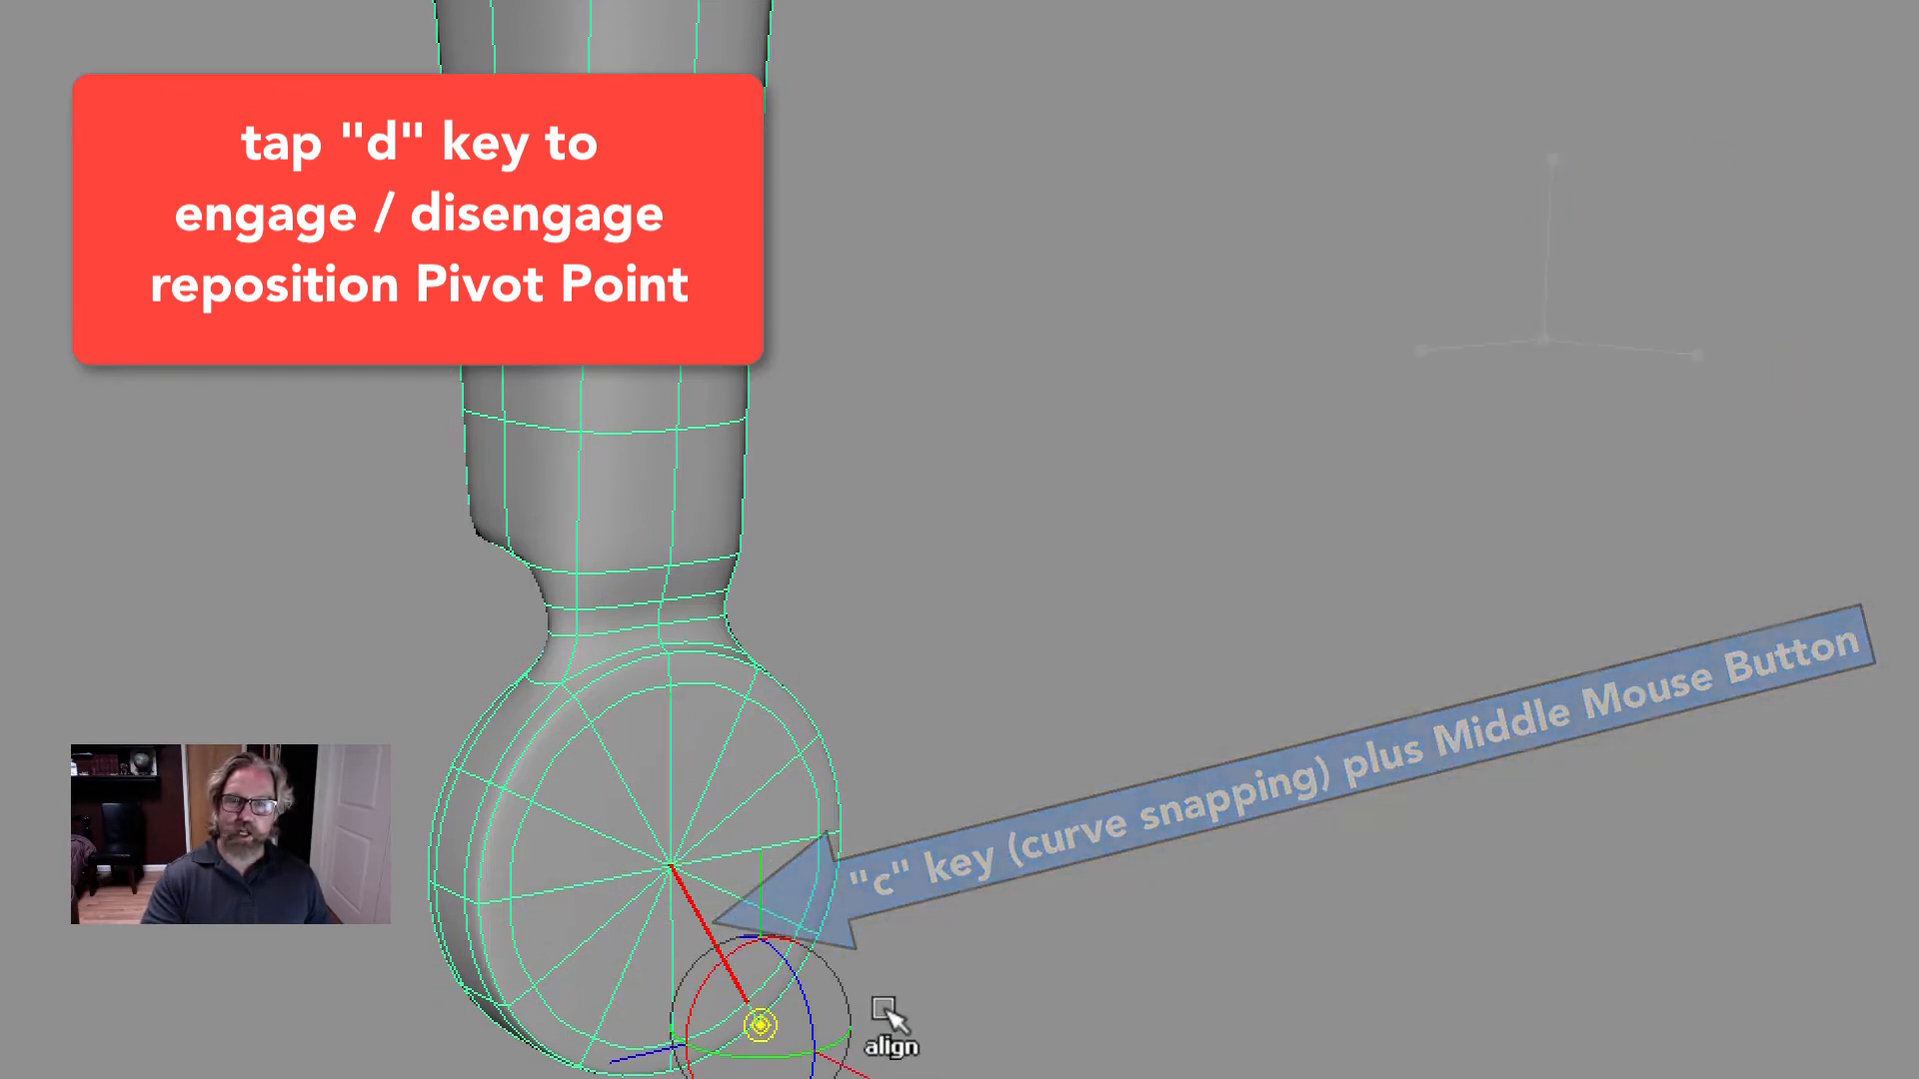
key("ctrl+z")
- Try snapping the pivot to the disc's centre vertex with point snapping, and pull it back out beside the part
right_click_drag(807, 918, 1229, 936, "alt")
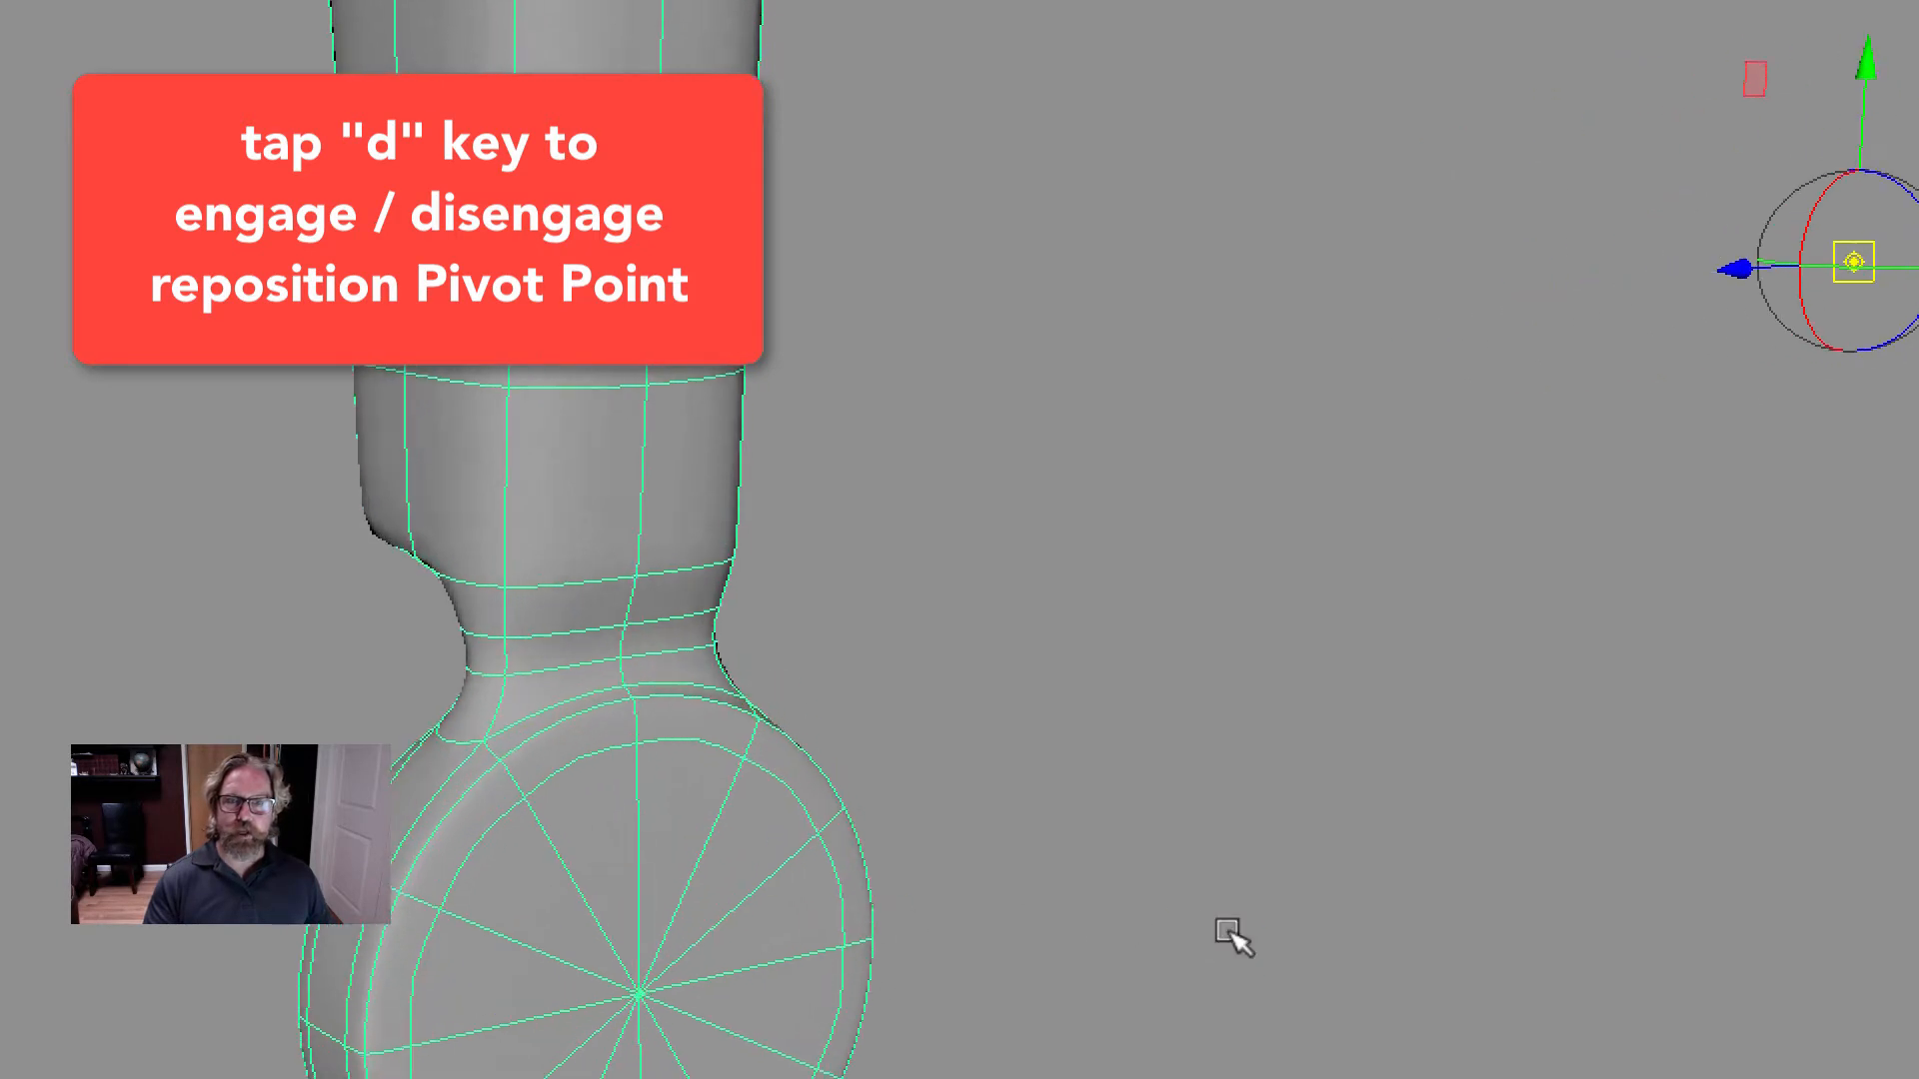
middle_click_drag(1229, 935, 113, 630, "alt")
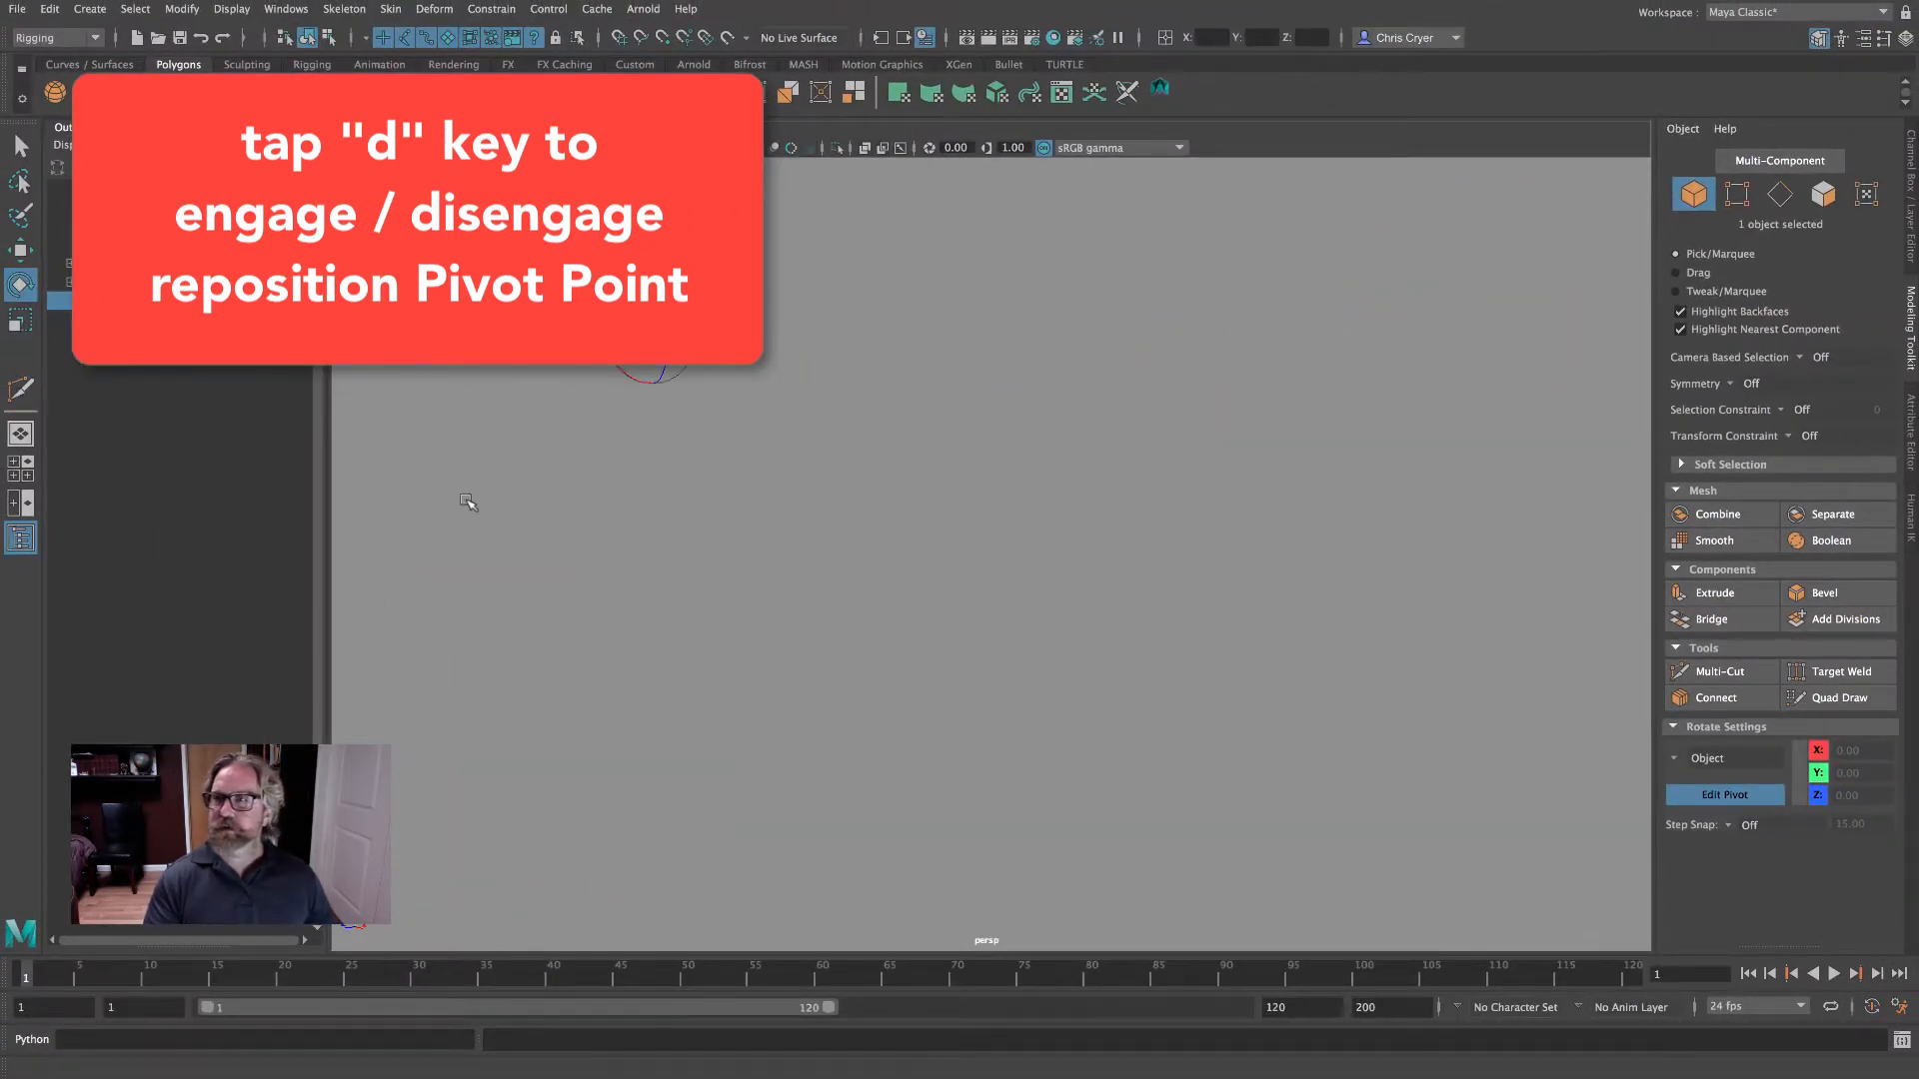
middle_click_drag(462, 506, 792, 533, "alt")
left_click_drag(793, 533, 1044, 529, "alt")
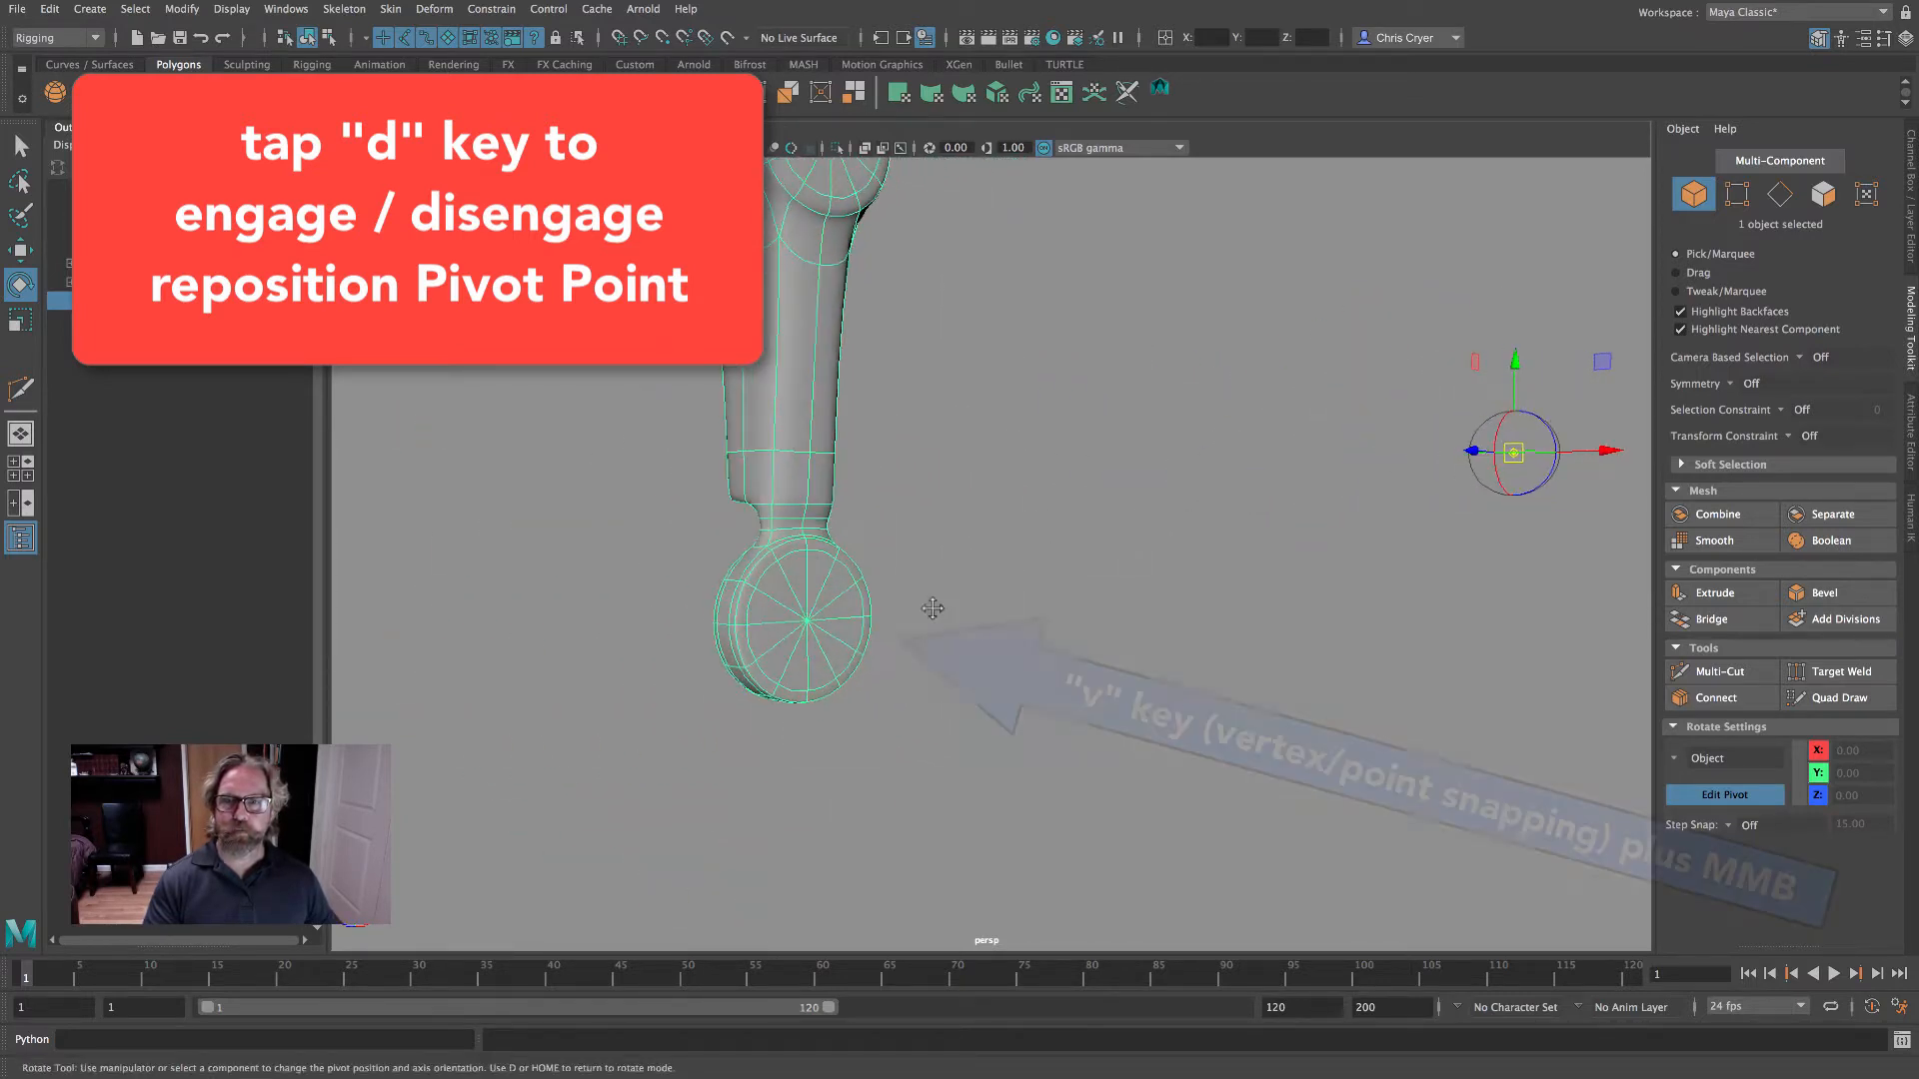
middle_click_drag(934, 608, 1018, 632, "alt")
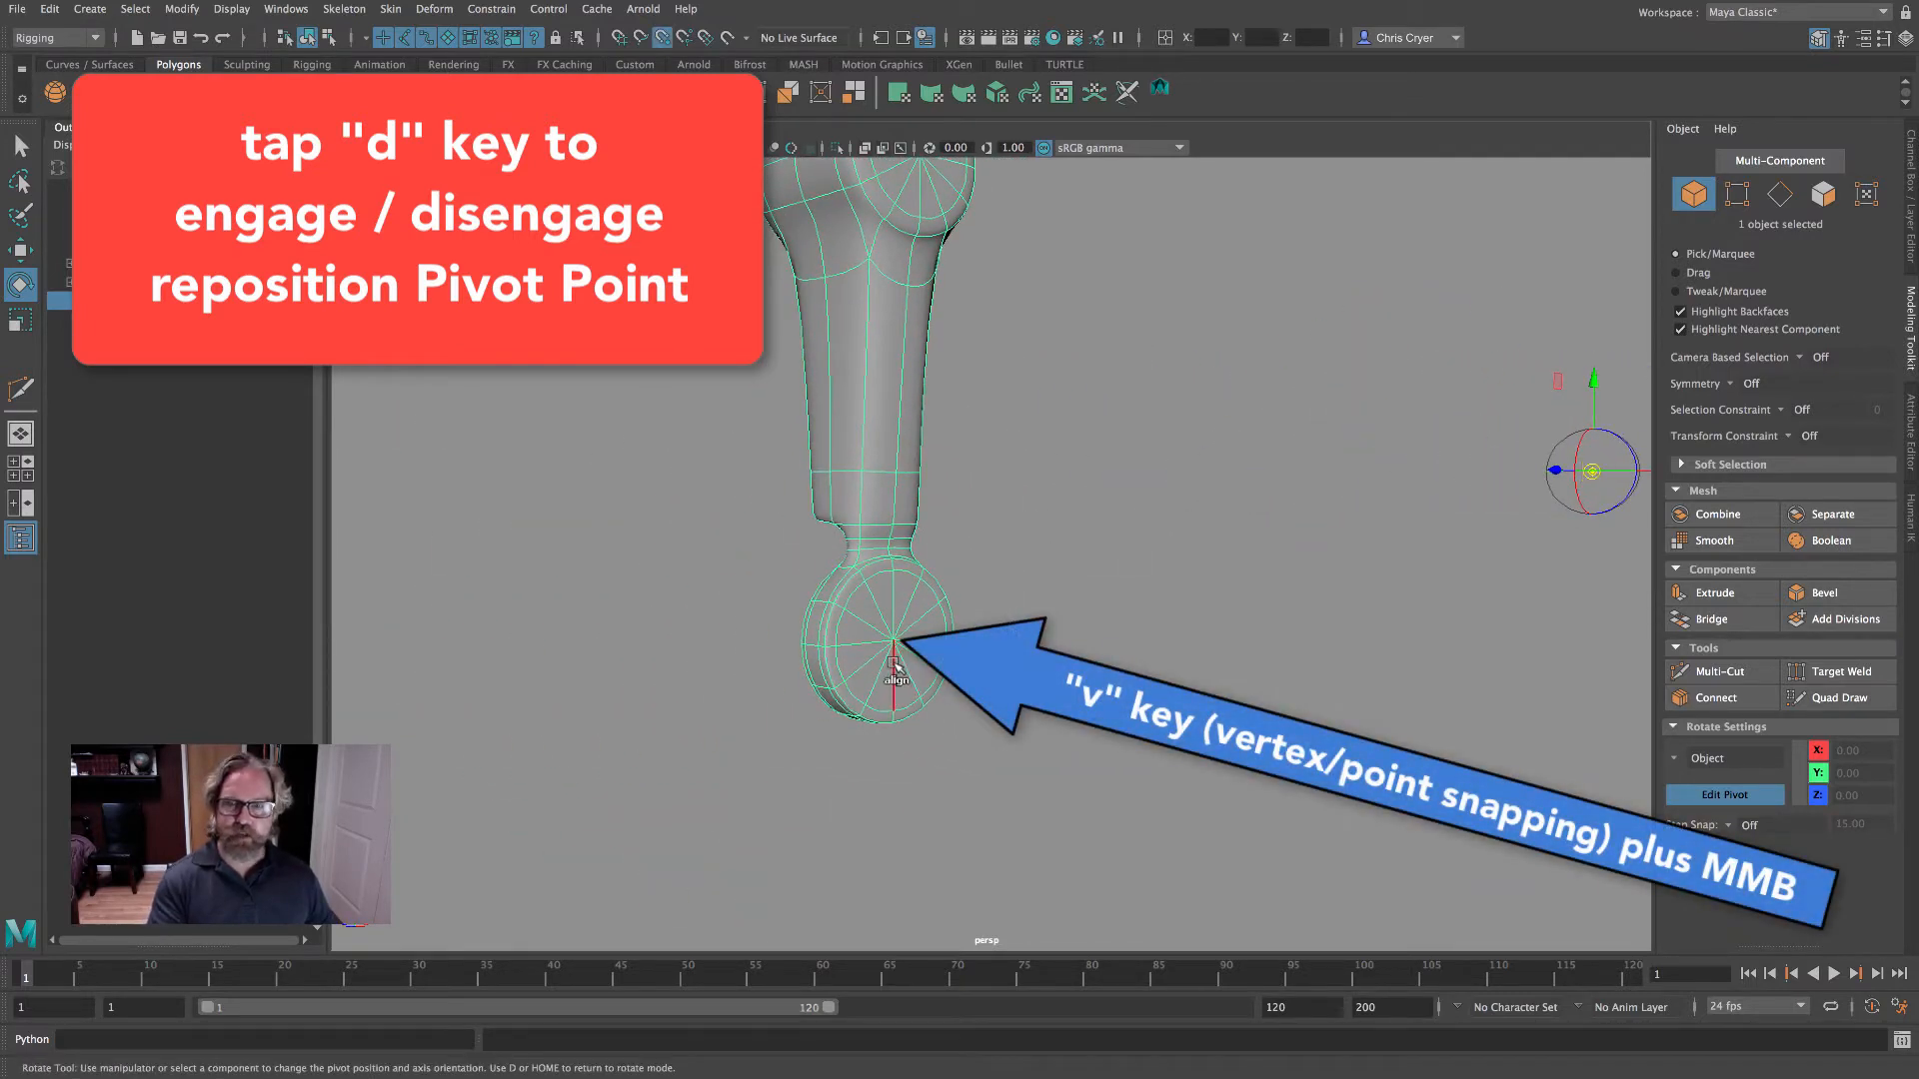
mouse_move(895, 665)
middle_mouse_down()
mouse_move(904, 591)
mouse_move(869, 634)
mouse_move(913, 566)
mouse_move(850, 612)
mouse_move(878, 666)
mouse_move(857, 585)
mouse_move(886, 660)
mouse_move(892, 579)
mouse_move(830, 650)
mouse_move(880, 672)
mouse_move(895, 640)
middle_mouse_up()
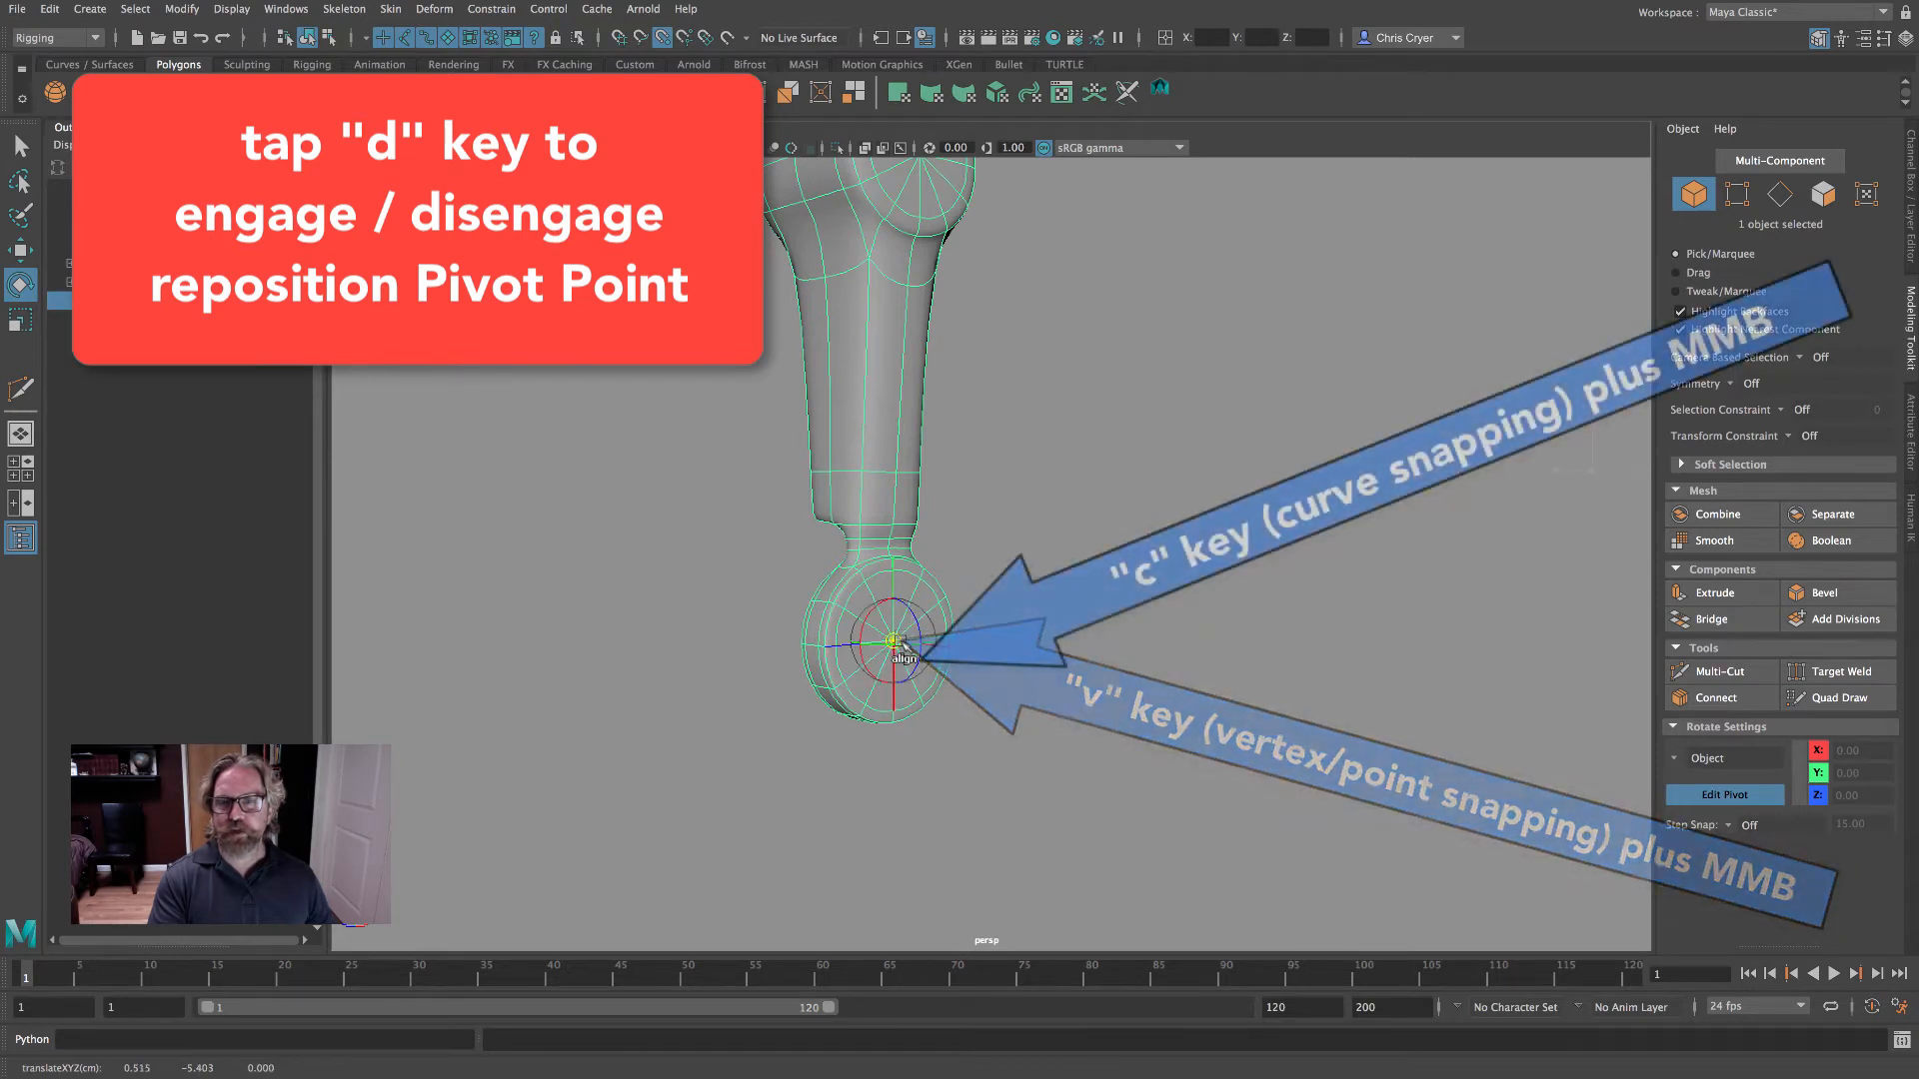
middle_click_drag(897, 641, 1318, 577)
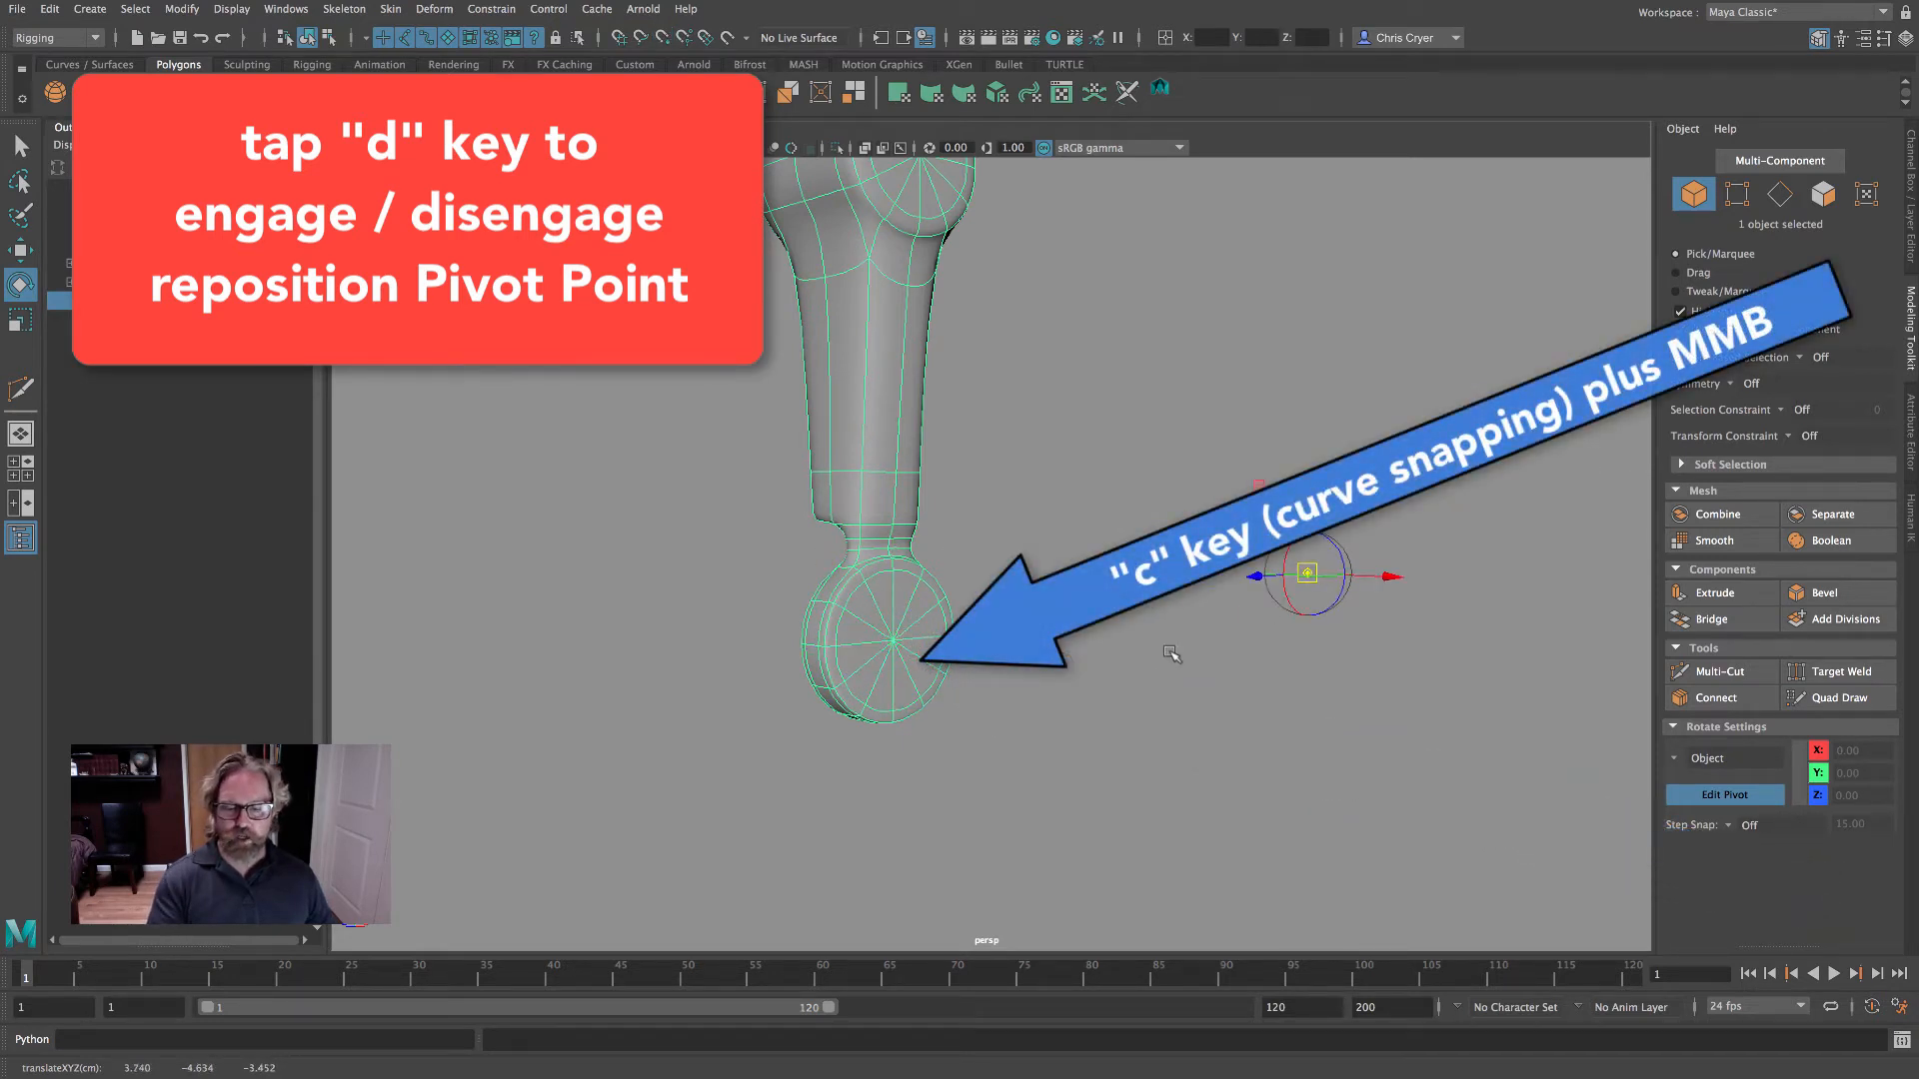
- Snap the pivot to the centre of the disc's face with curve snapping and finish editing the pivot
middle_click_drag(890, 671, 938, 523)
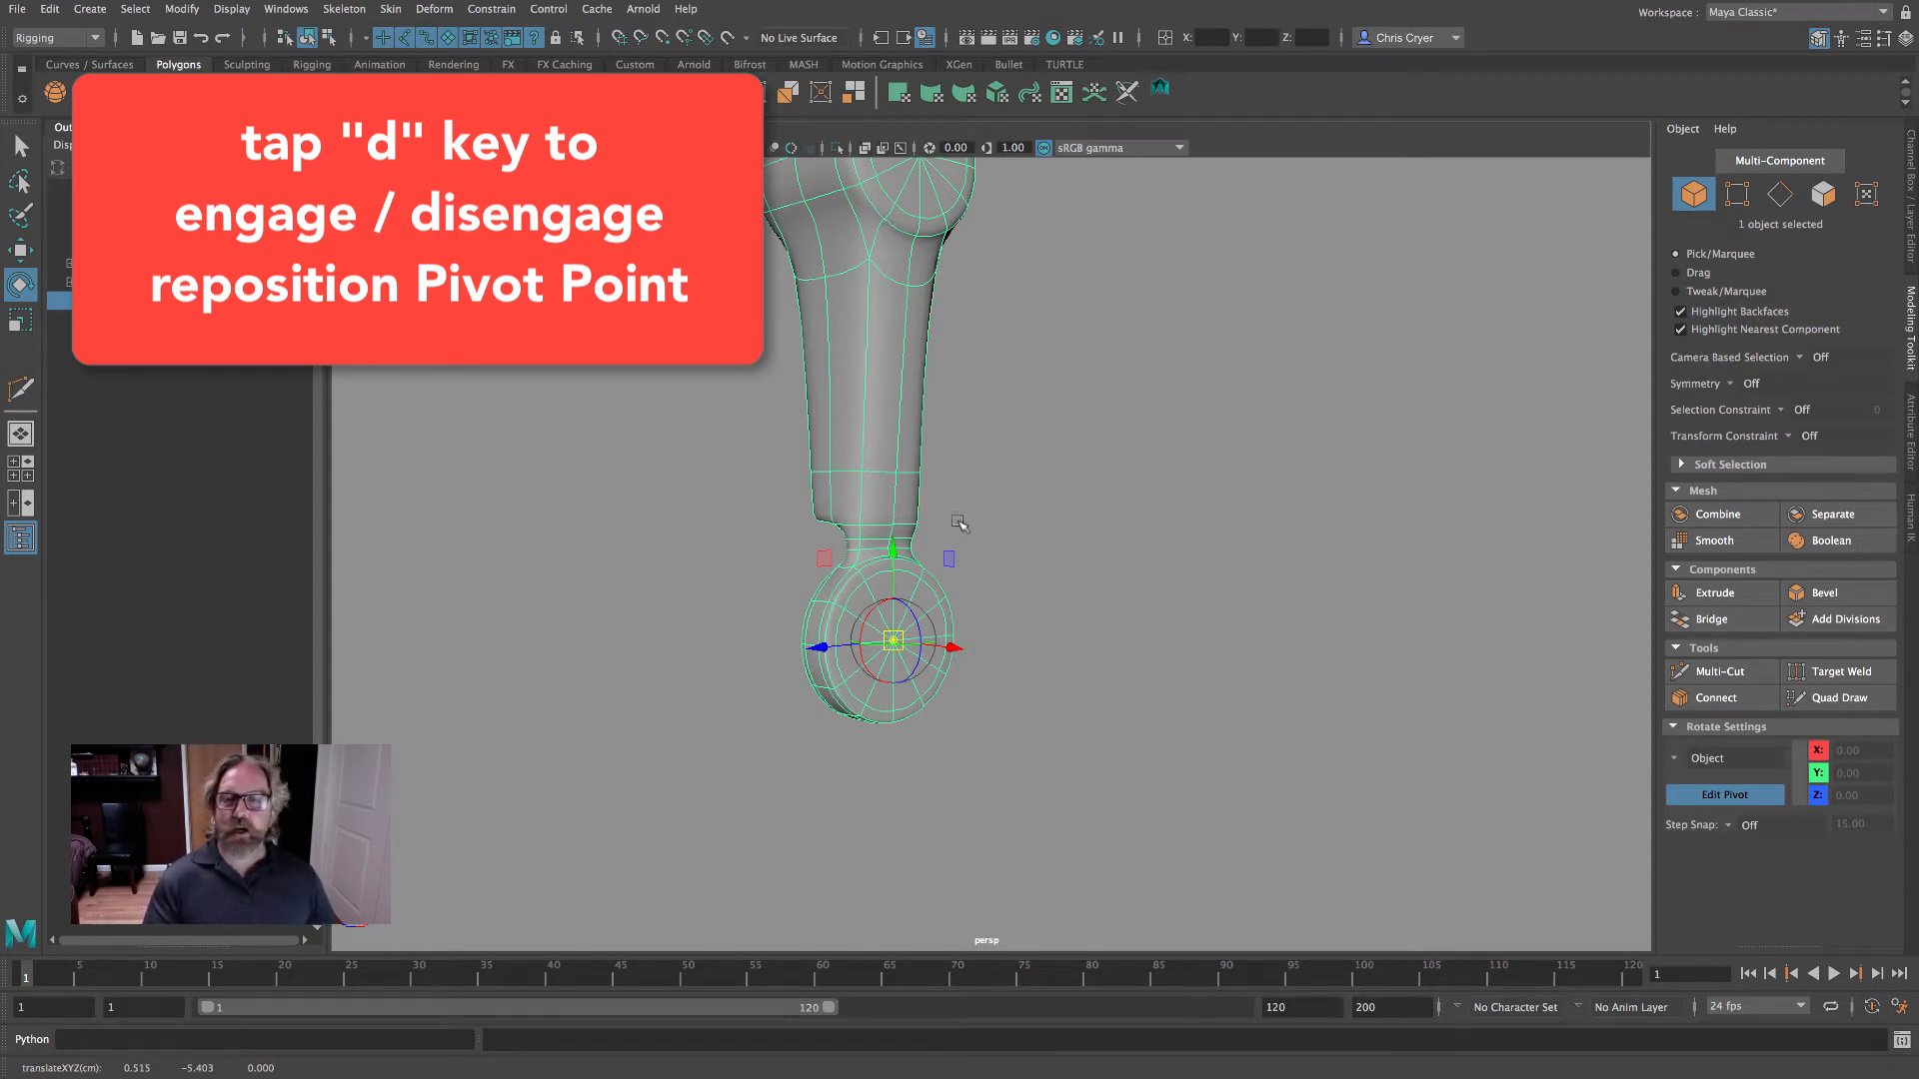
left_click_drag(957, 523, 1050, 552, "alt")
key("d")
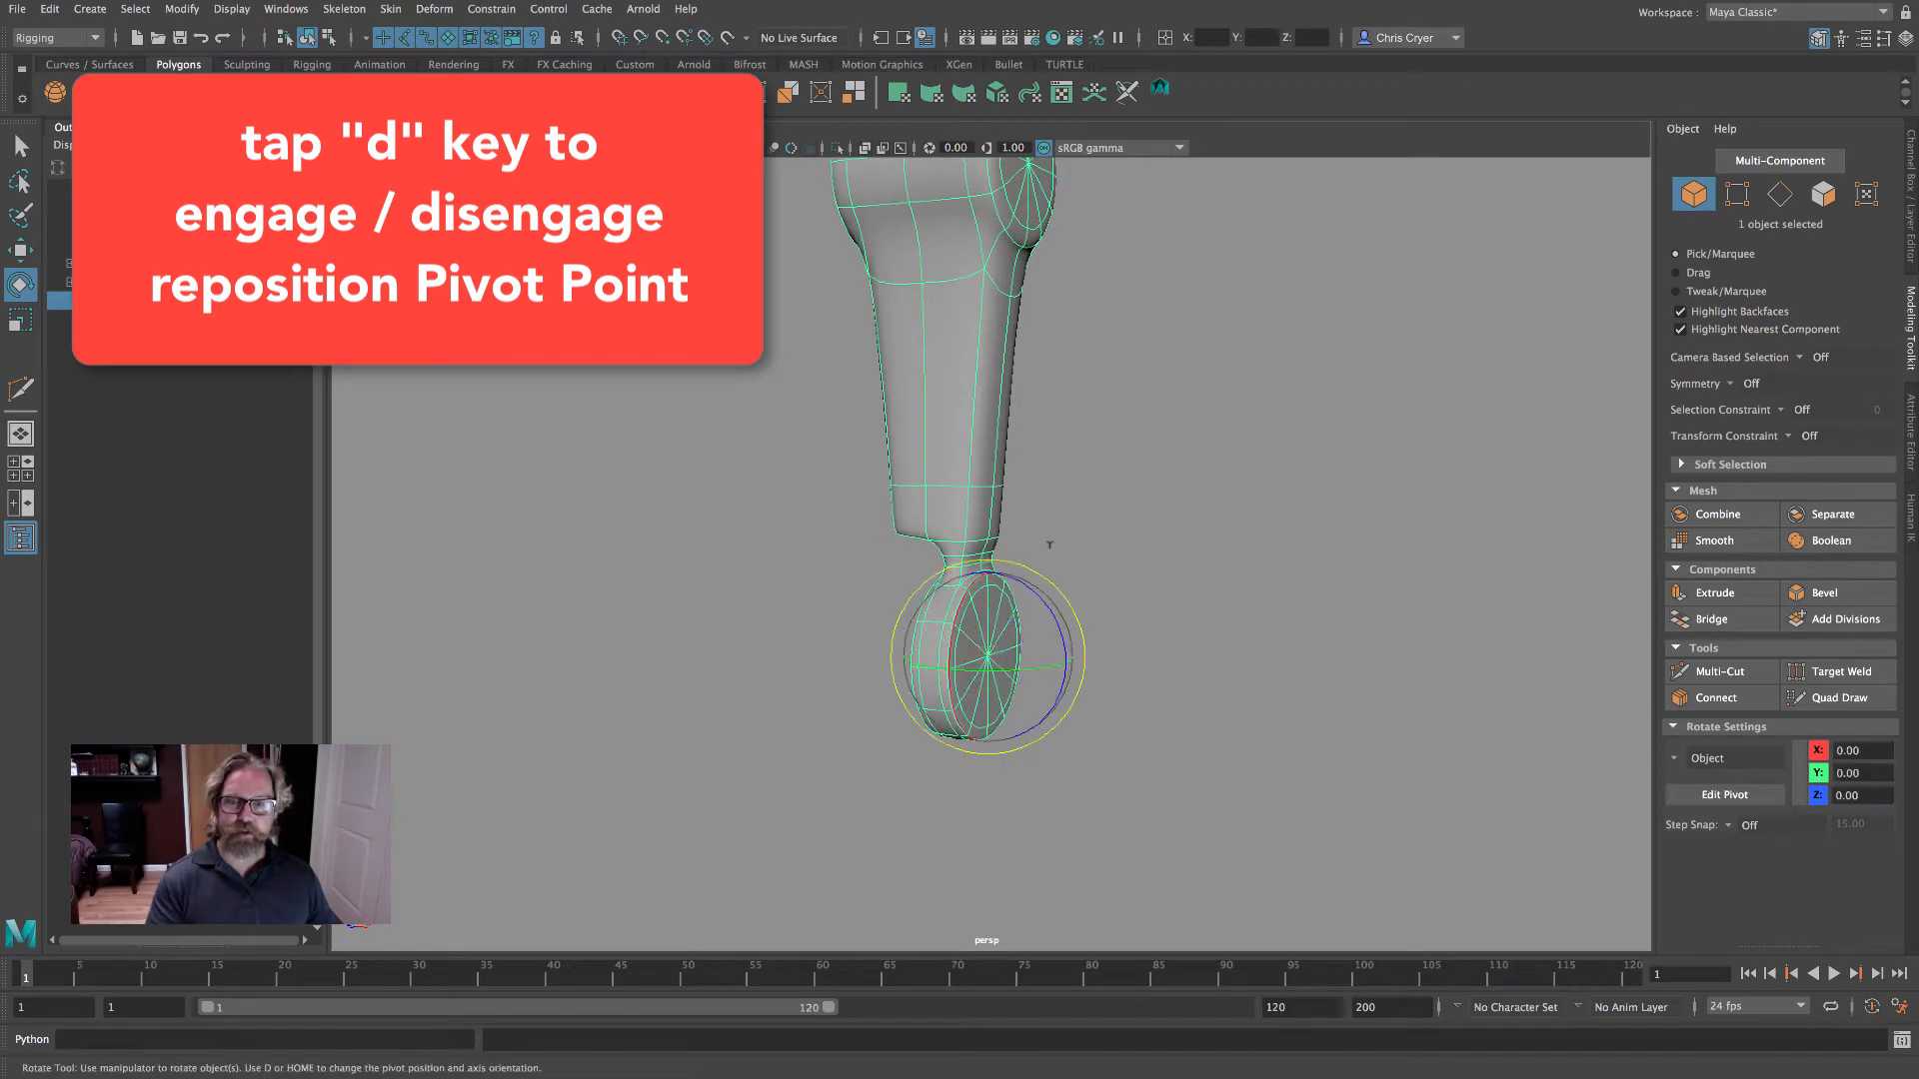
- Duplicate the part and rotate the copy 180 degrees about Y and -180 degrees about X, snapping in 15-degree increments
right_click_drag(1225, 574, 1067, 543, "alt")
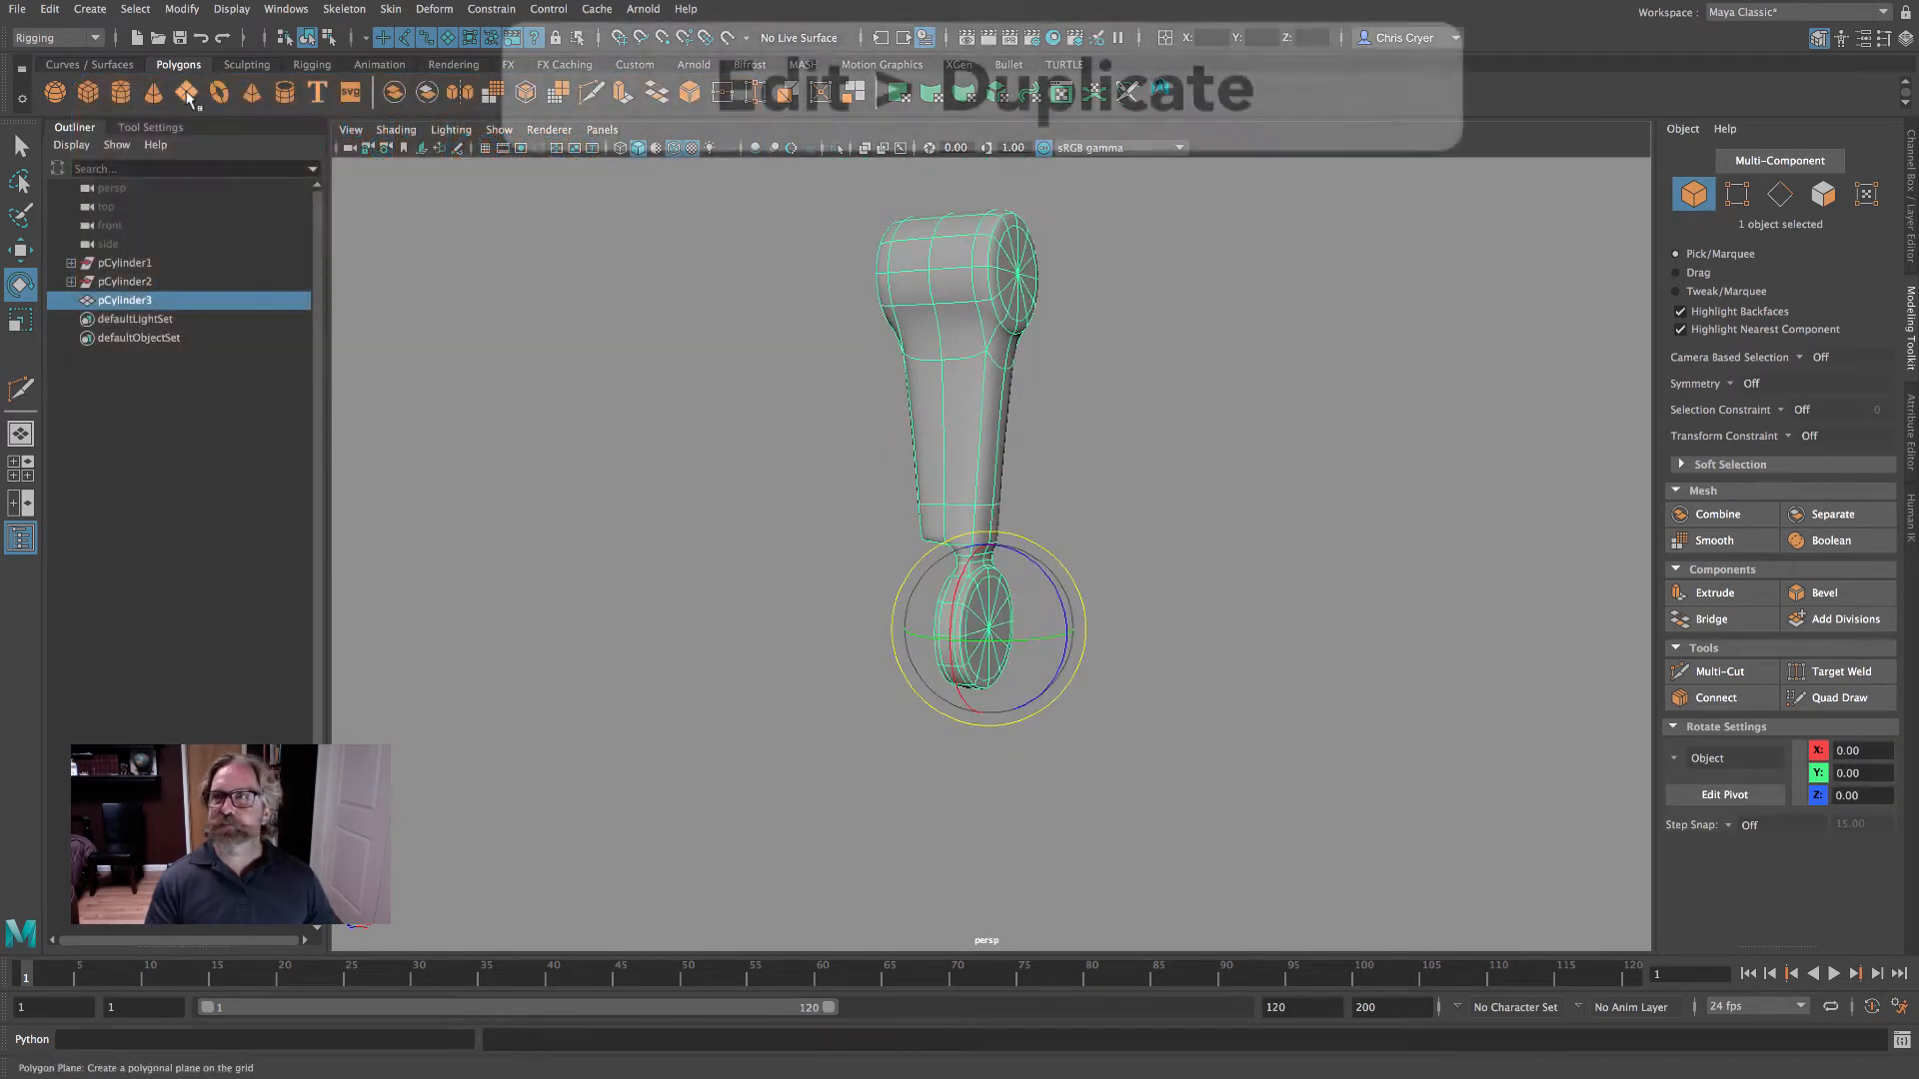
left_click(50, 10)
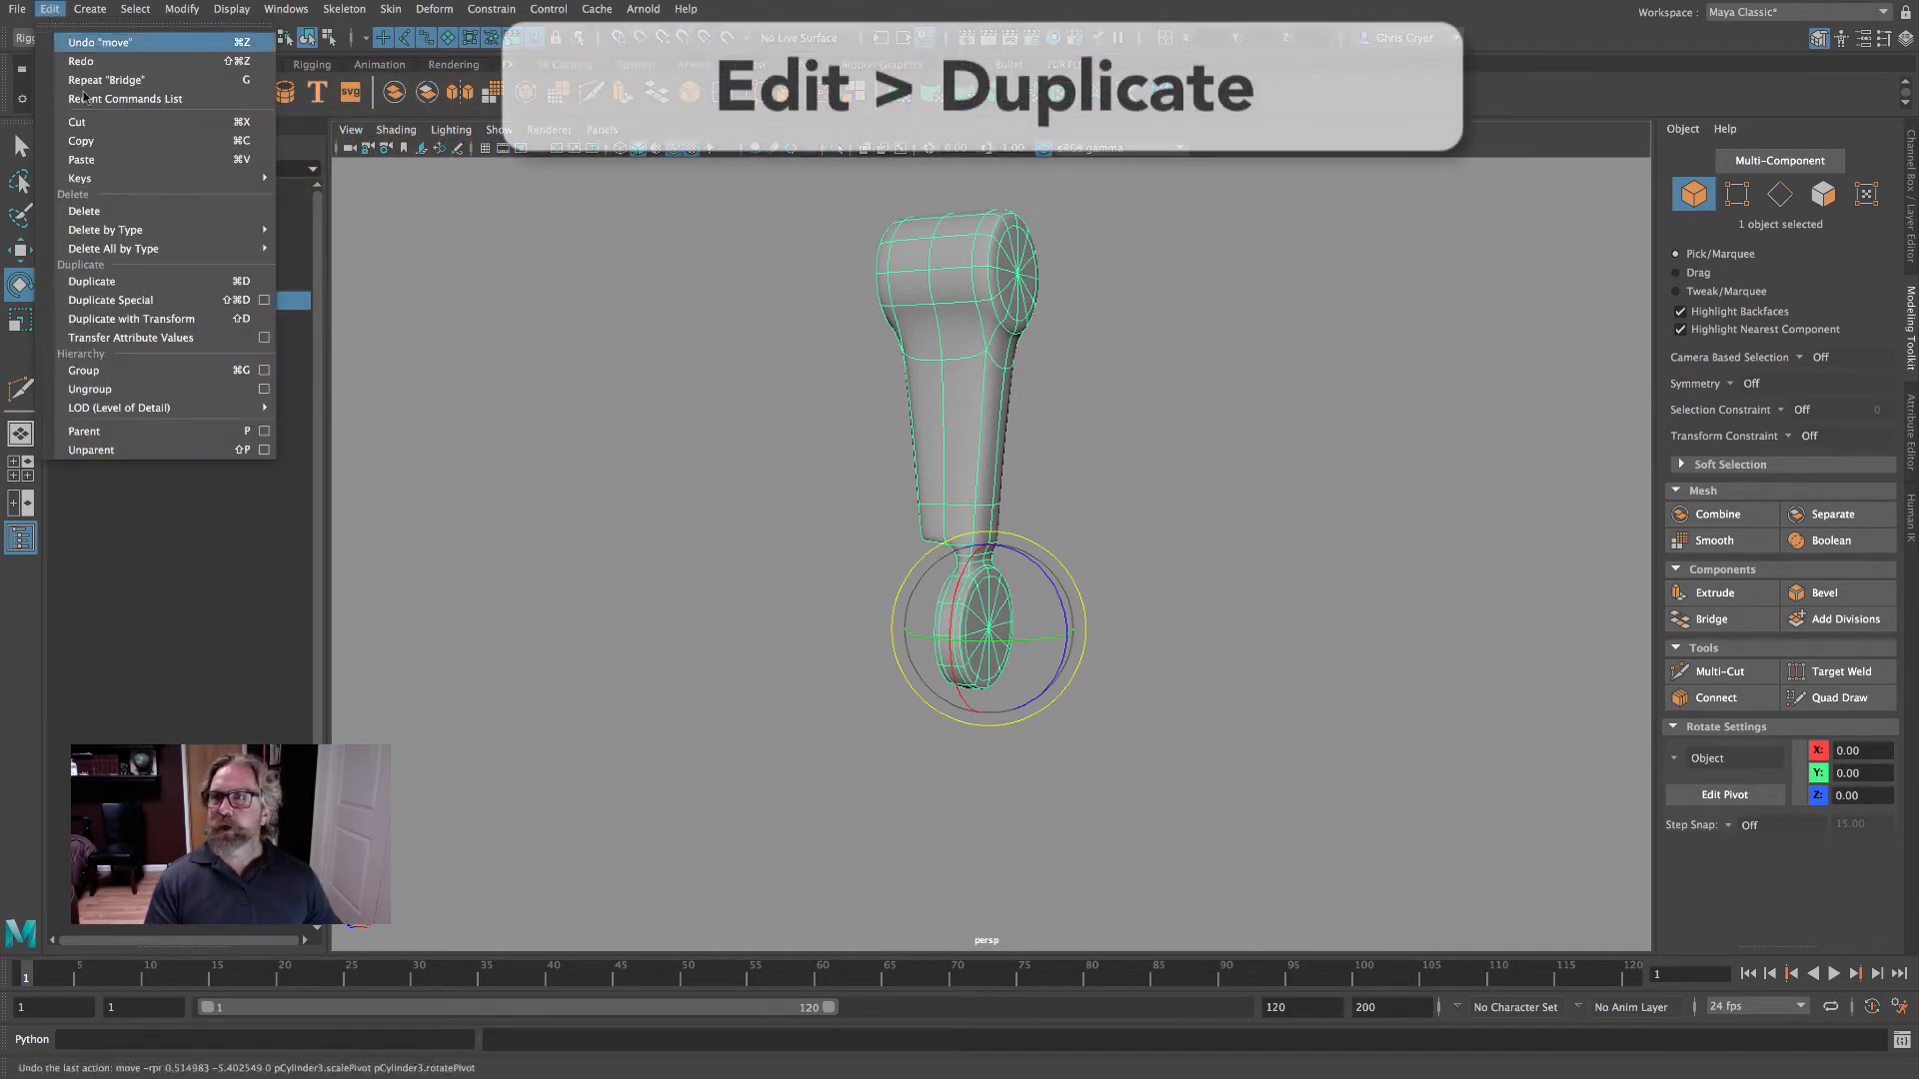
left_click(106, 282)
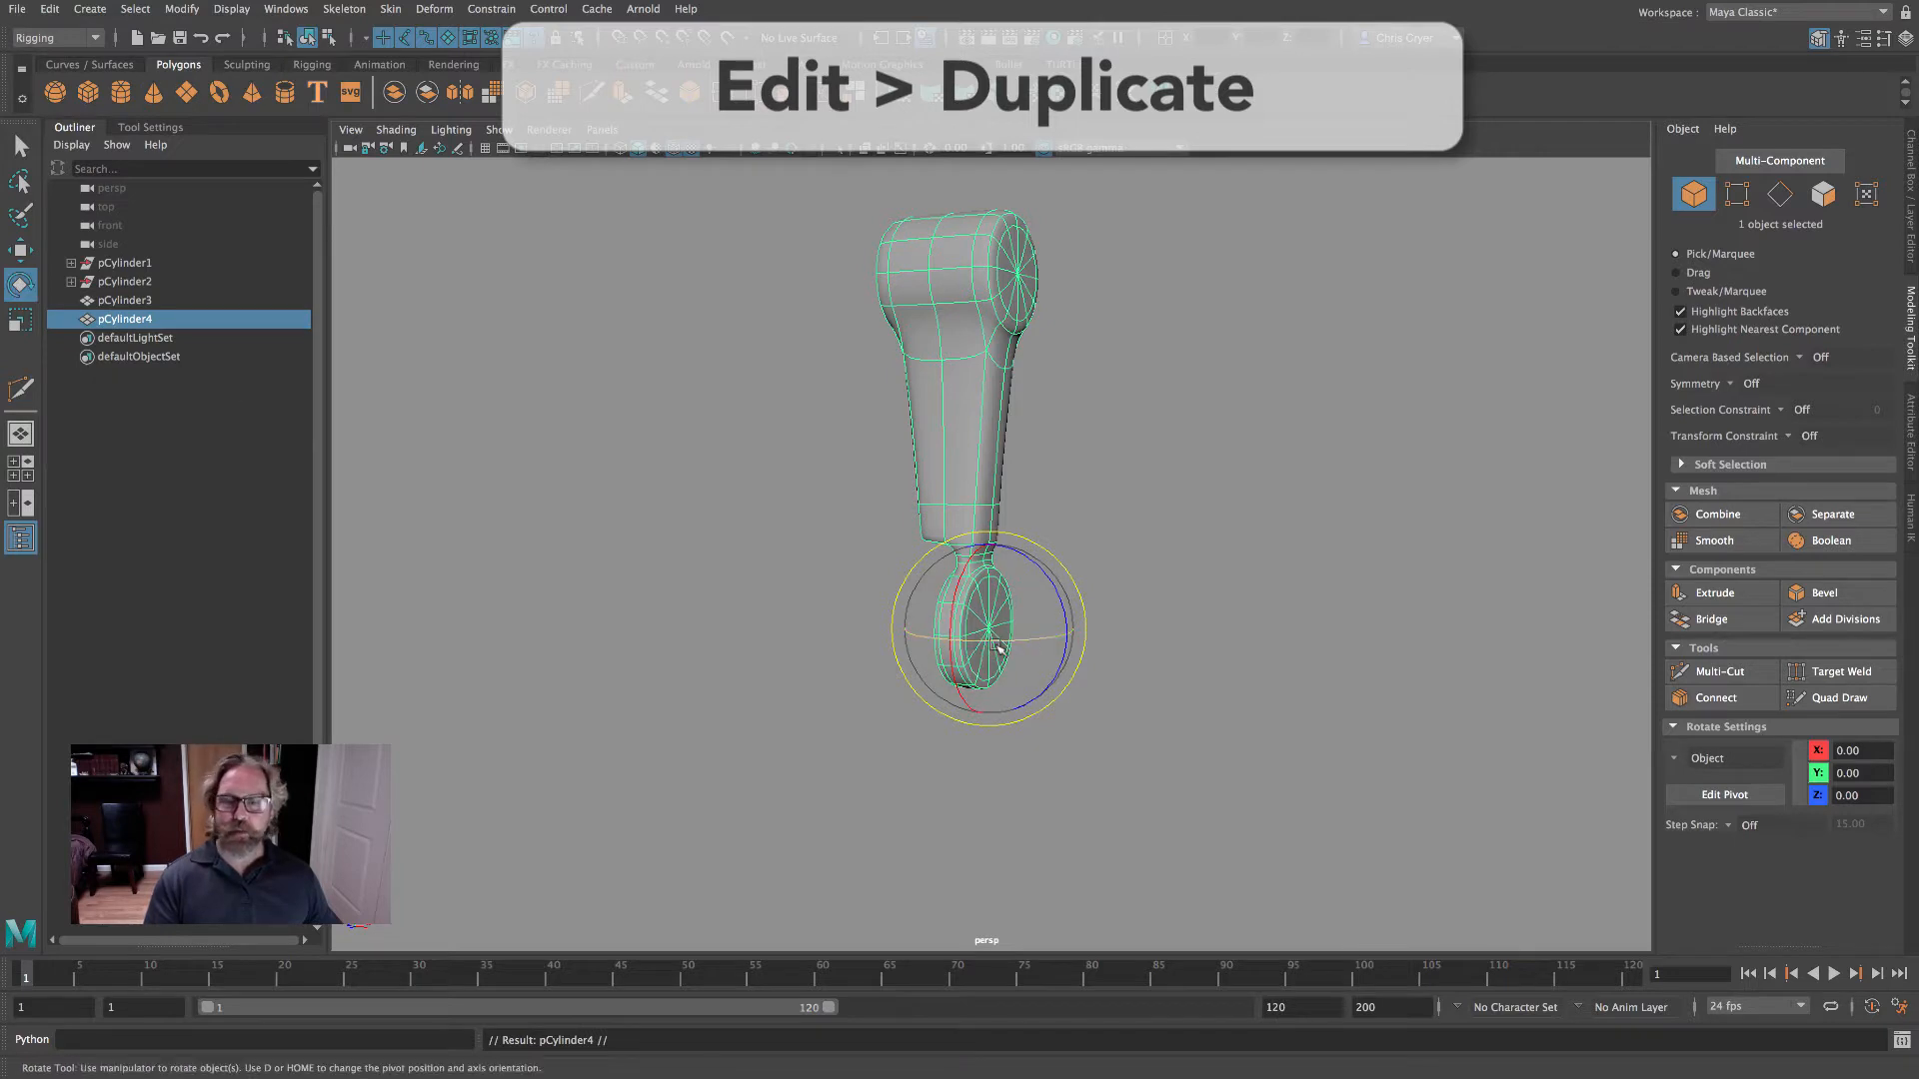
key("j")
left_click_drag(999, 647, 1140, 616)
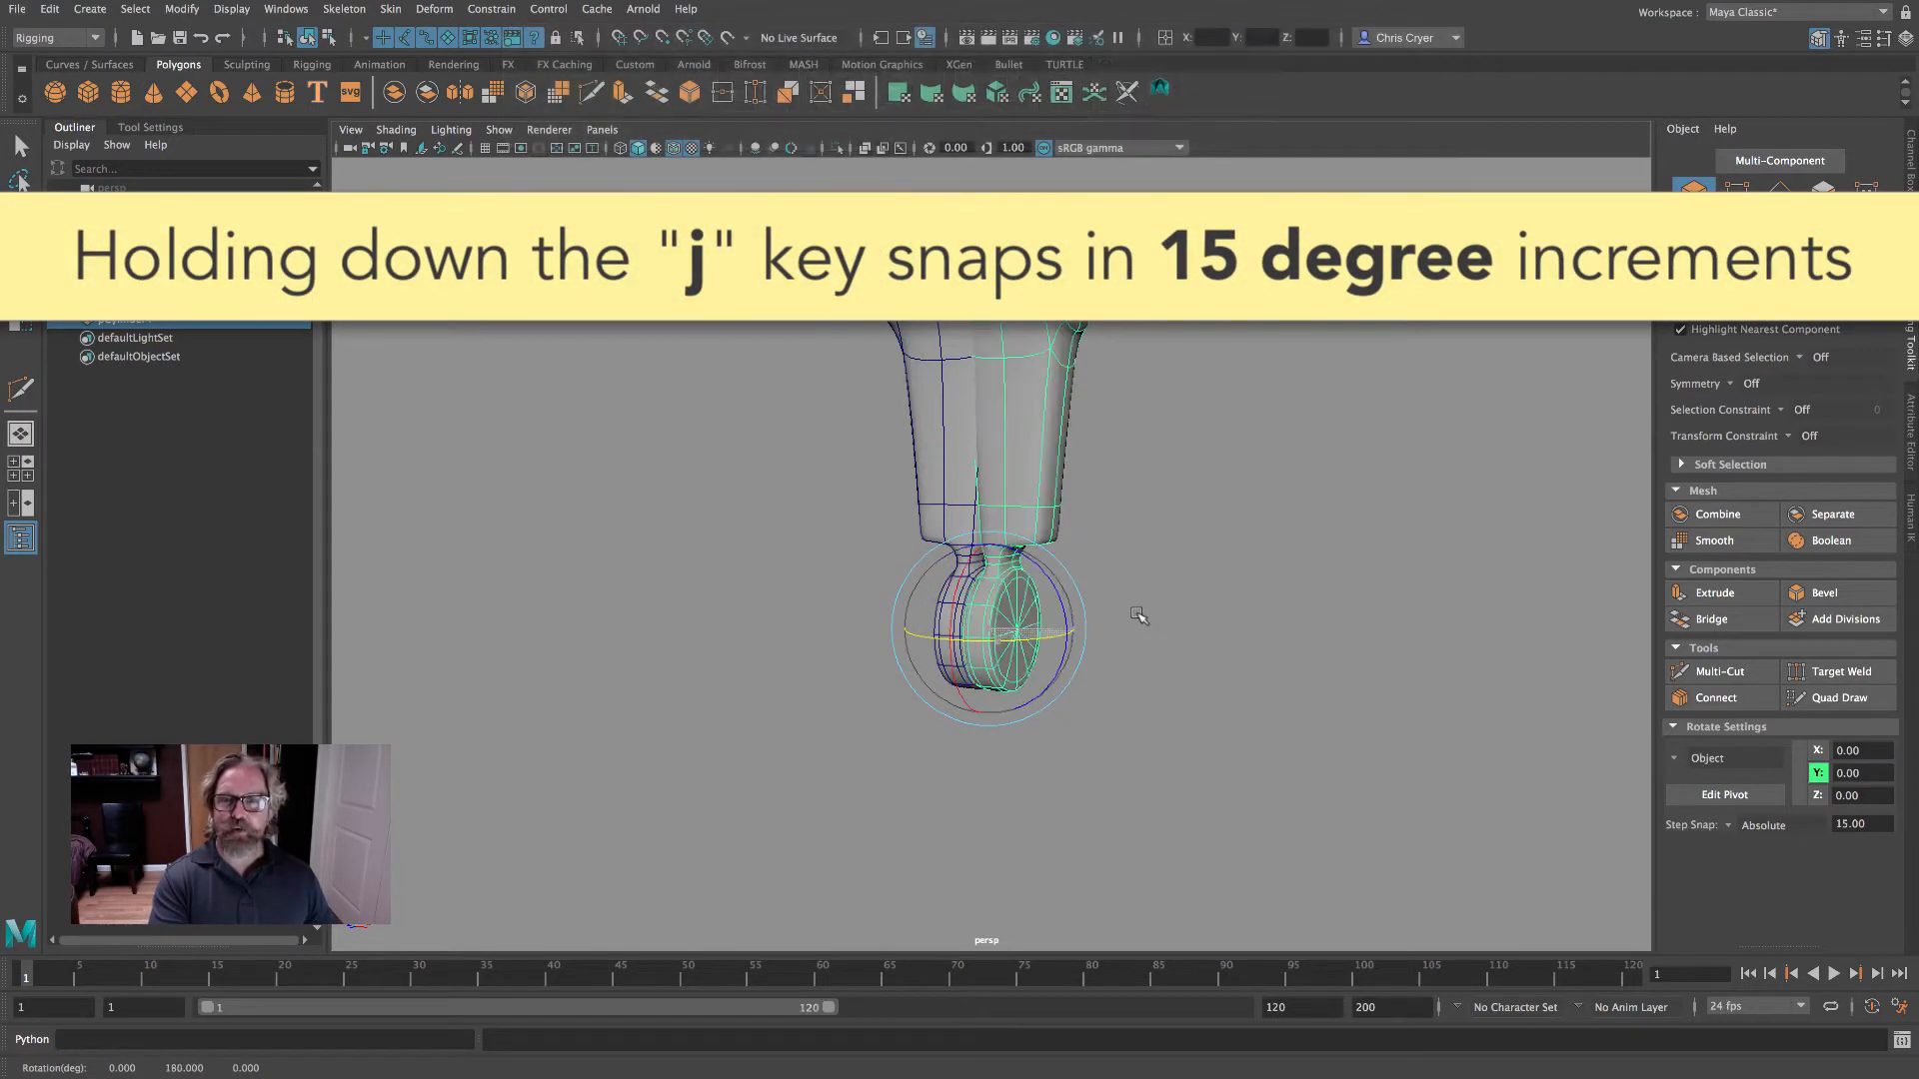
left_click_drag(971, 572, 870, 806)
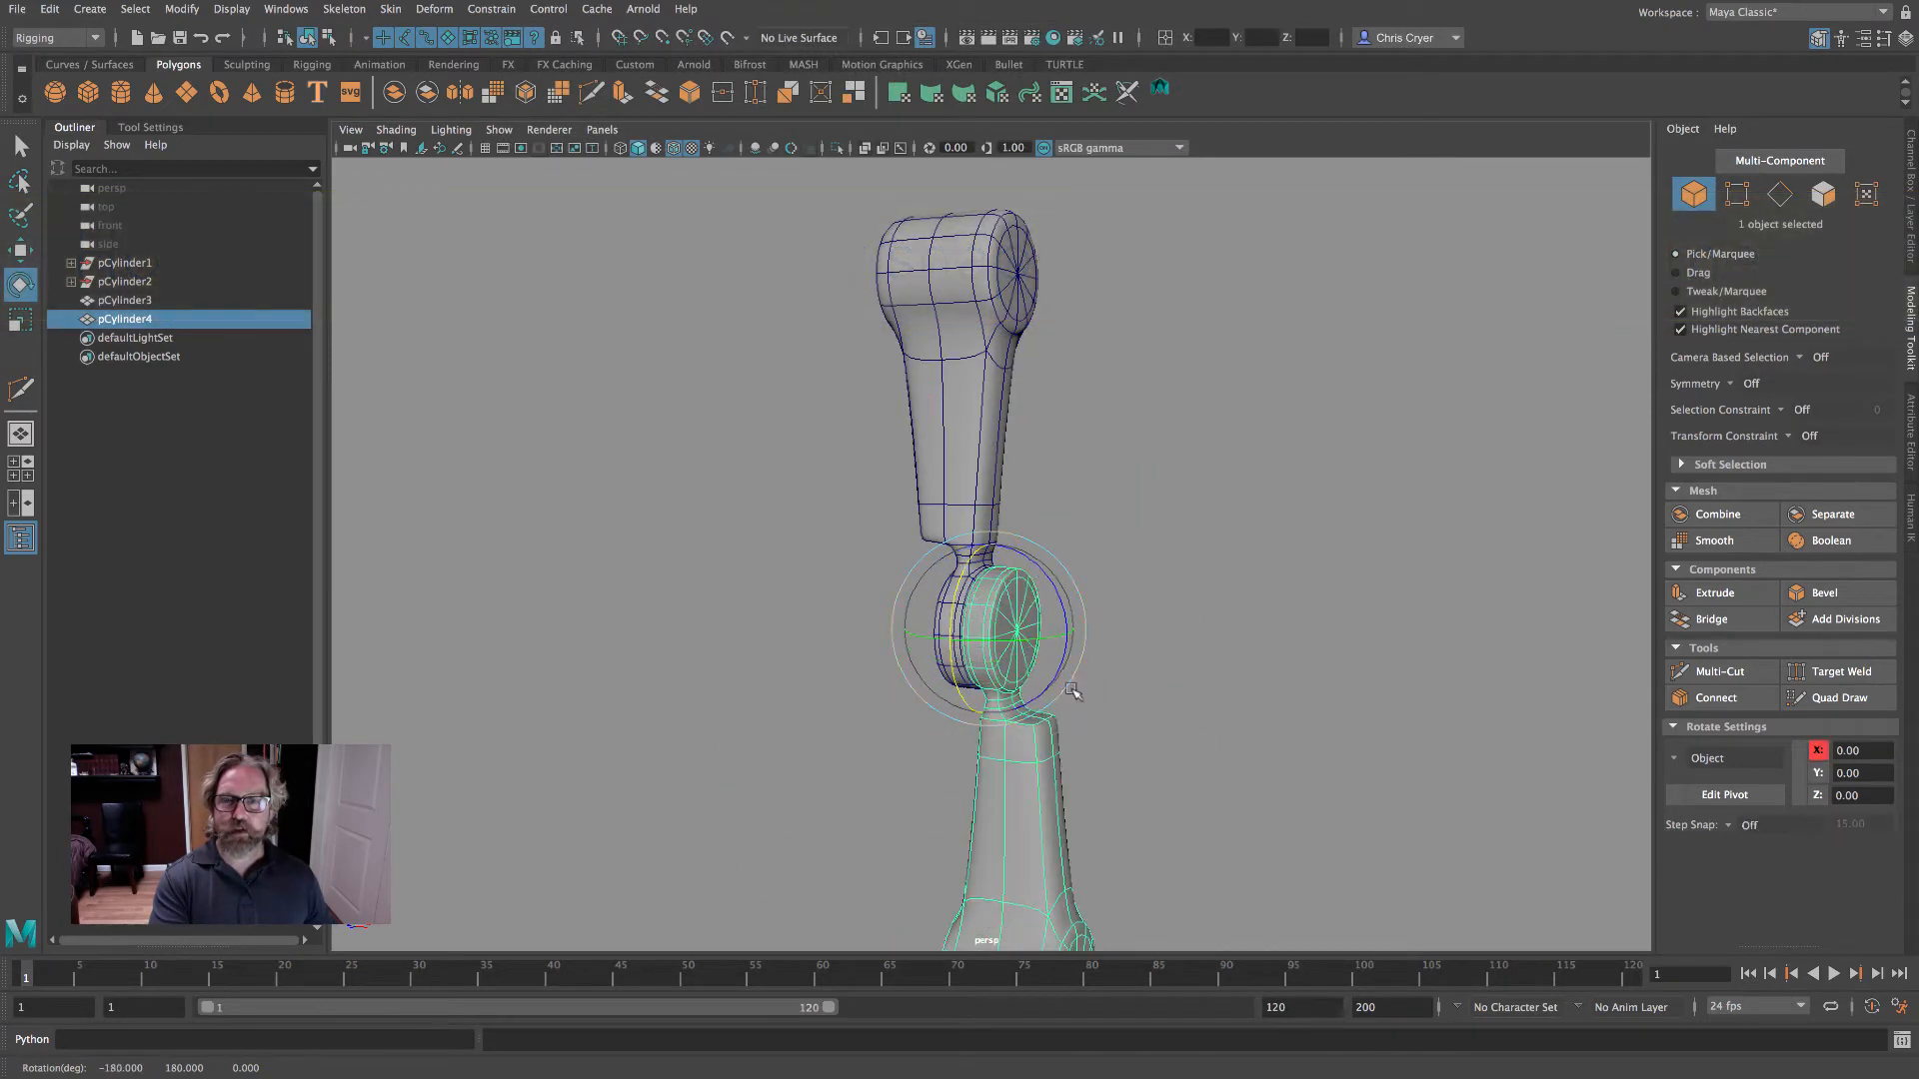
- Select the vertices of the copy's wide cylinder end, scale them narrower along X, and return to object mode
left_click_drag(1039, 645, 1102, 585, "alt")
key("w")
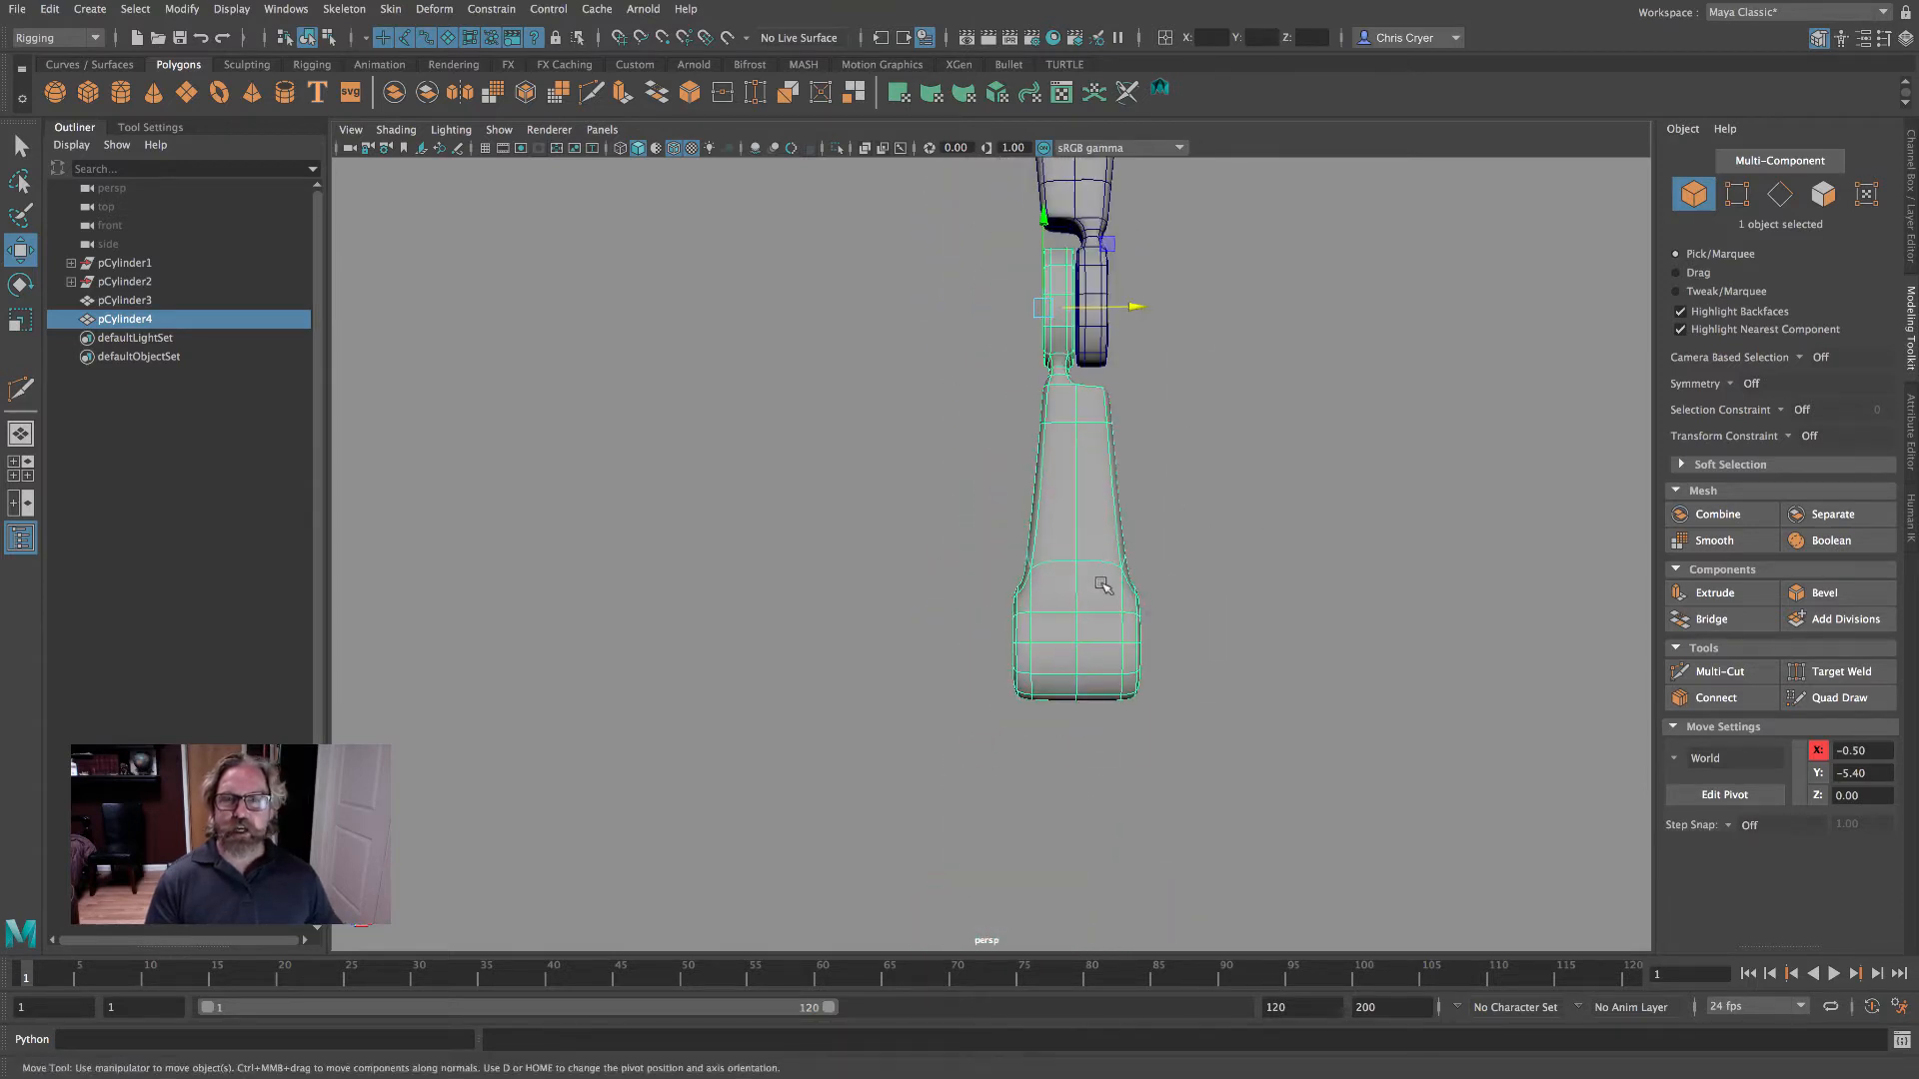
right_click(1104, 533)
right_click_drag(1037, 531, 1012, 529)
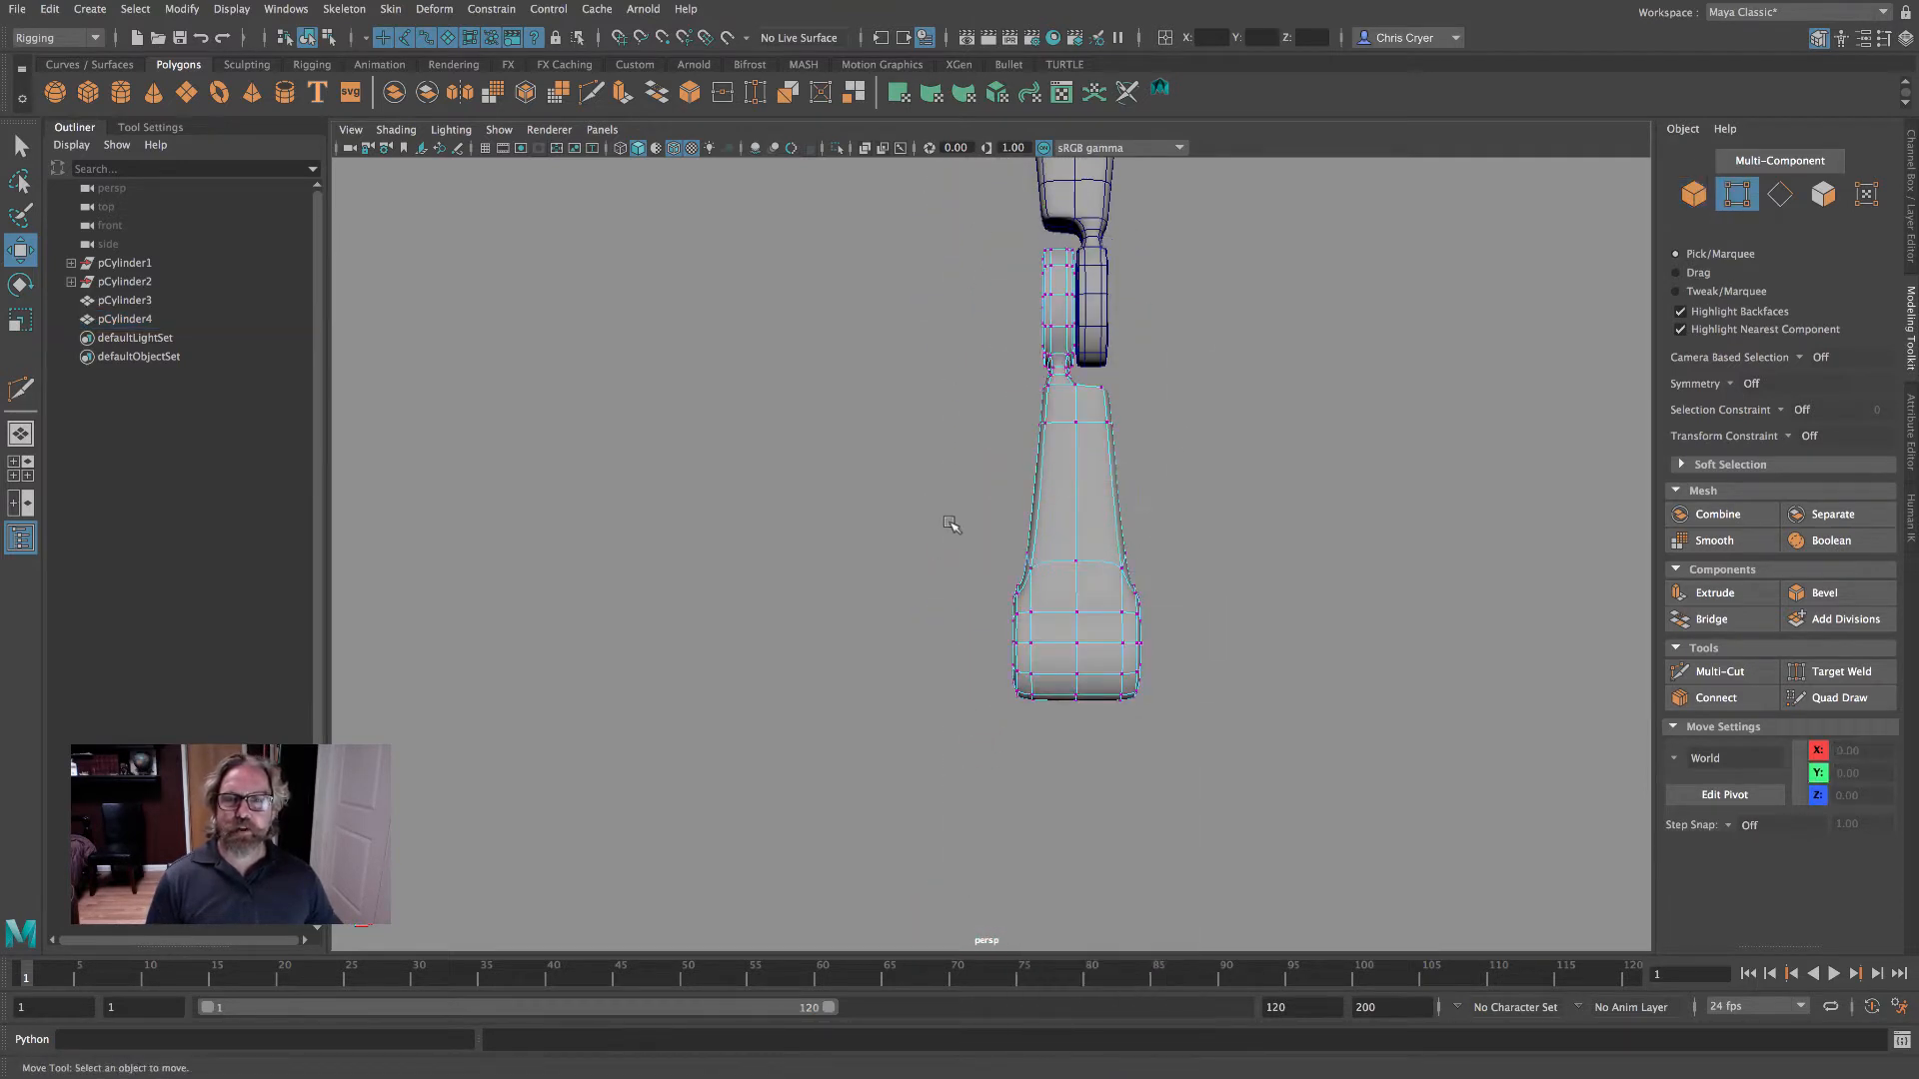
left_click_drag(939, 545, 1180, 739)
right_click_drag(1240, 590, 1141, 550, "alt")
middle_click_drag(1139, 543, 1099, 629, "alt")
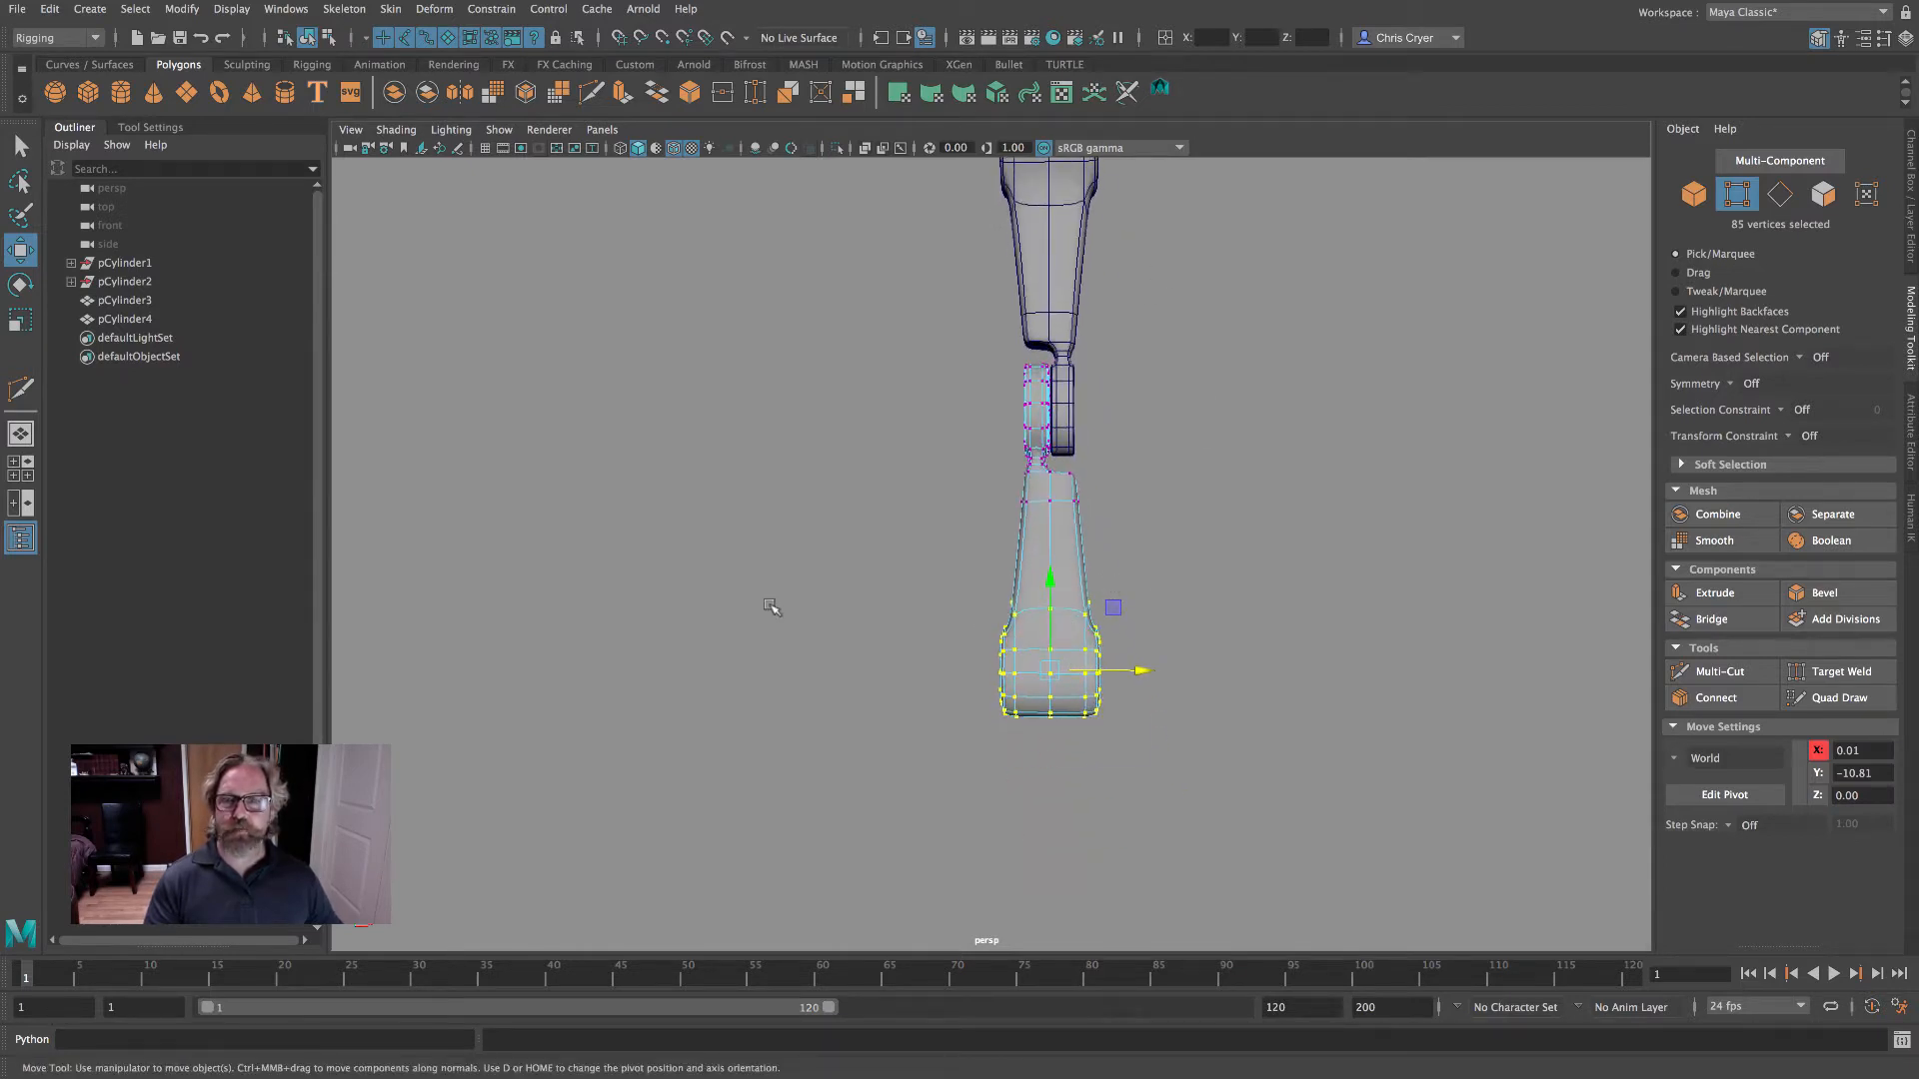
left_click(20, 320)
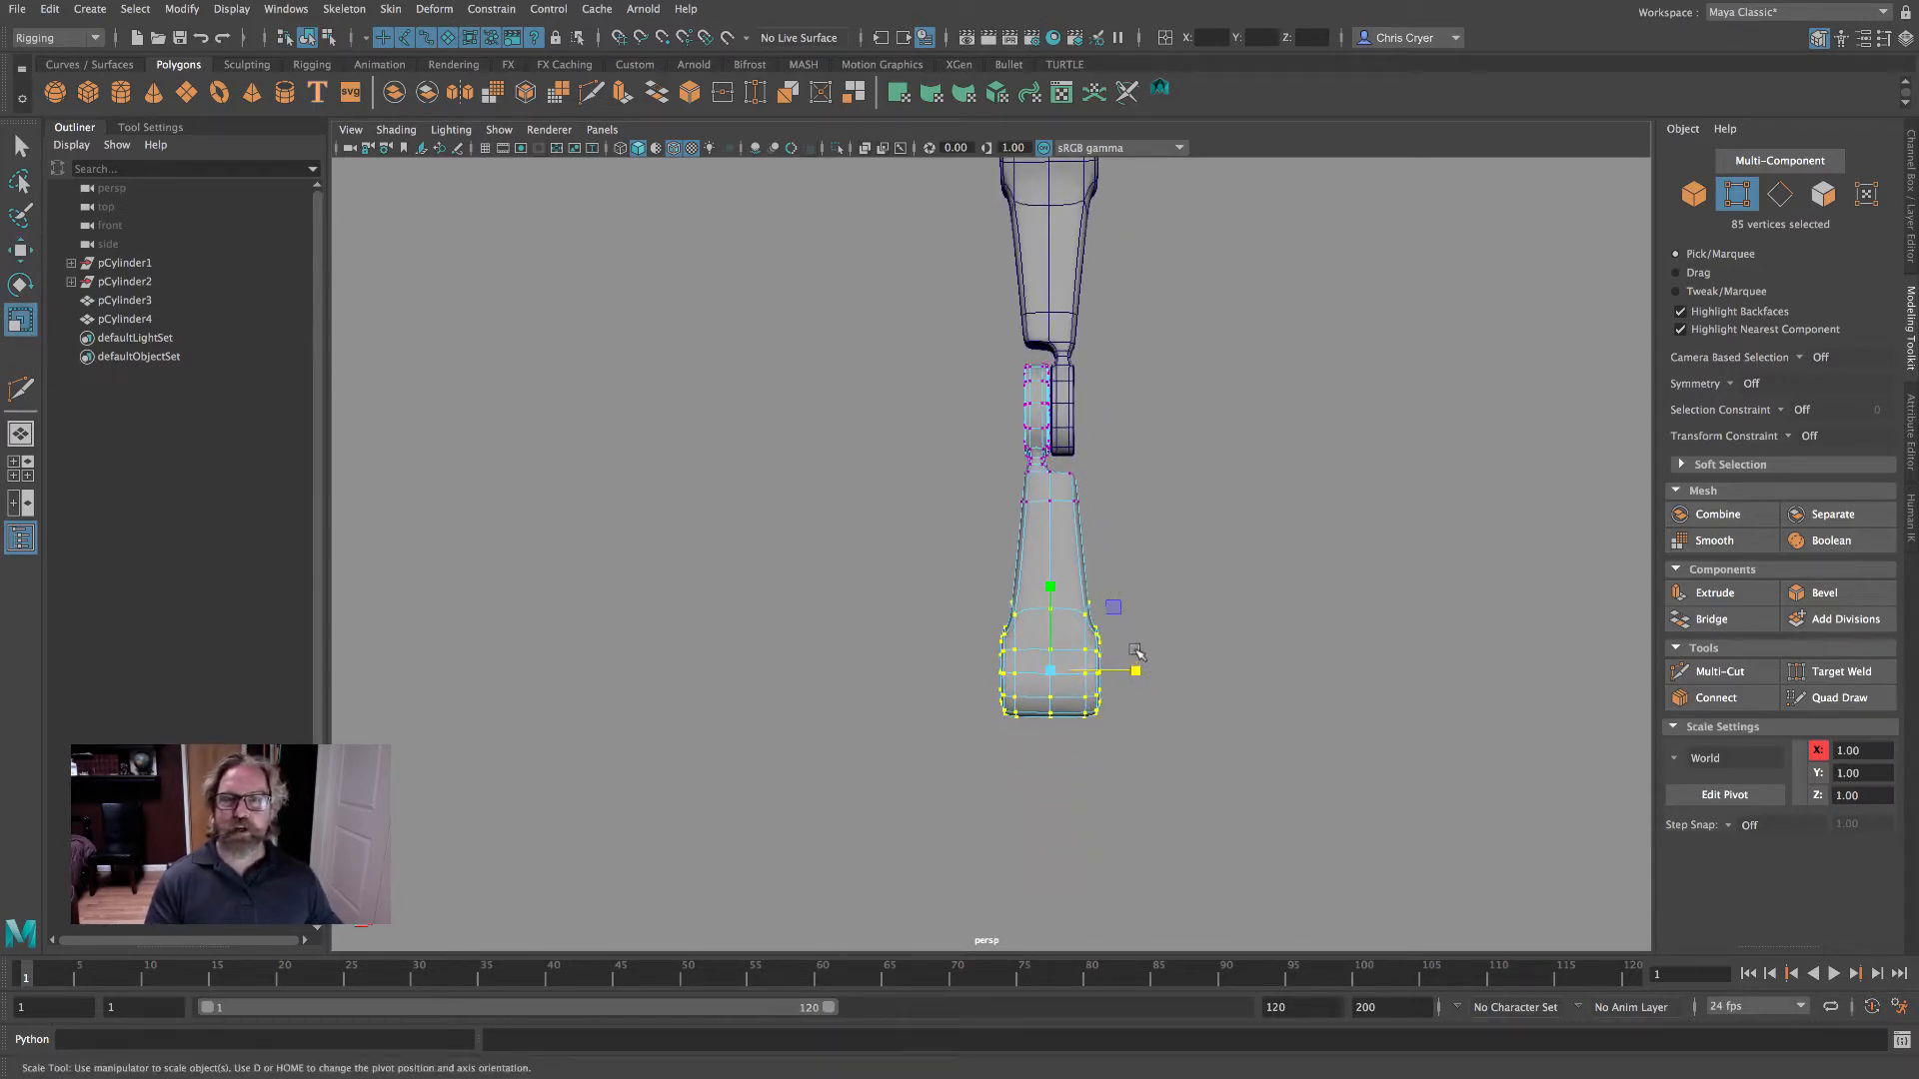
mouse_move(1136, 671)
left_mouse_down()
mouse_move(1058, 703)
mouse_move(1117, 705)
mouse_move(1119, 684)
left_mouse_up()
right_click_drag(1045, 507, 1159, 524)
middle_click_drag(1160, 524, 1180, 632, "alt")
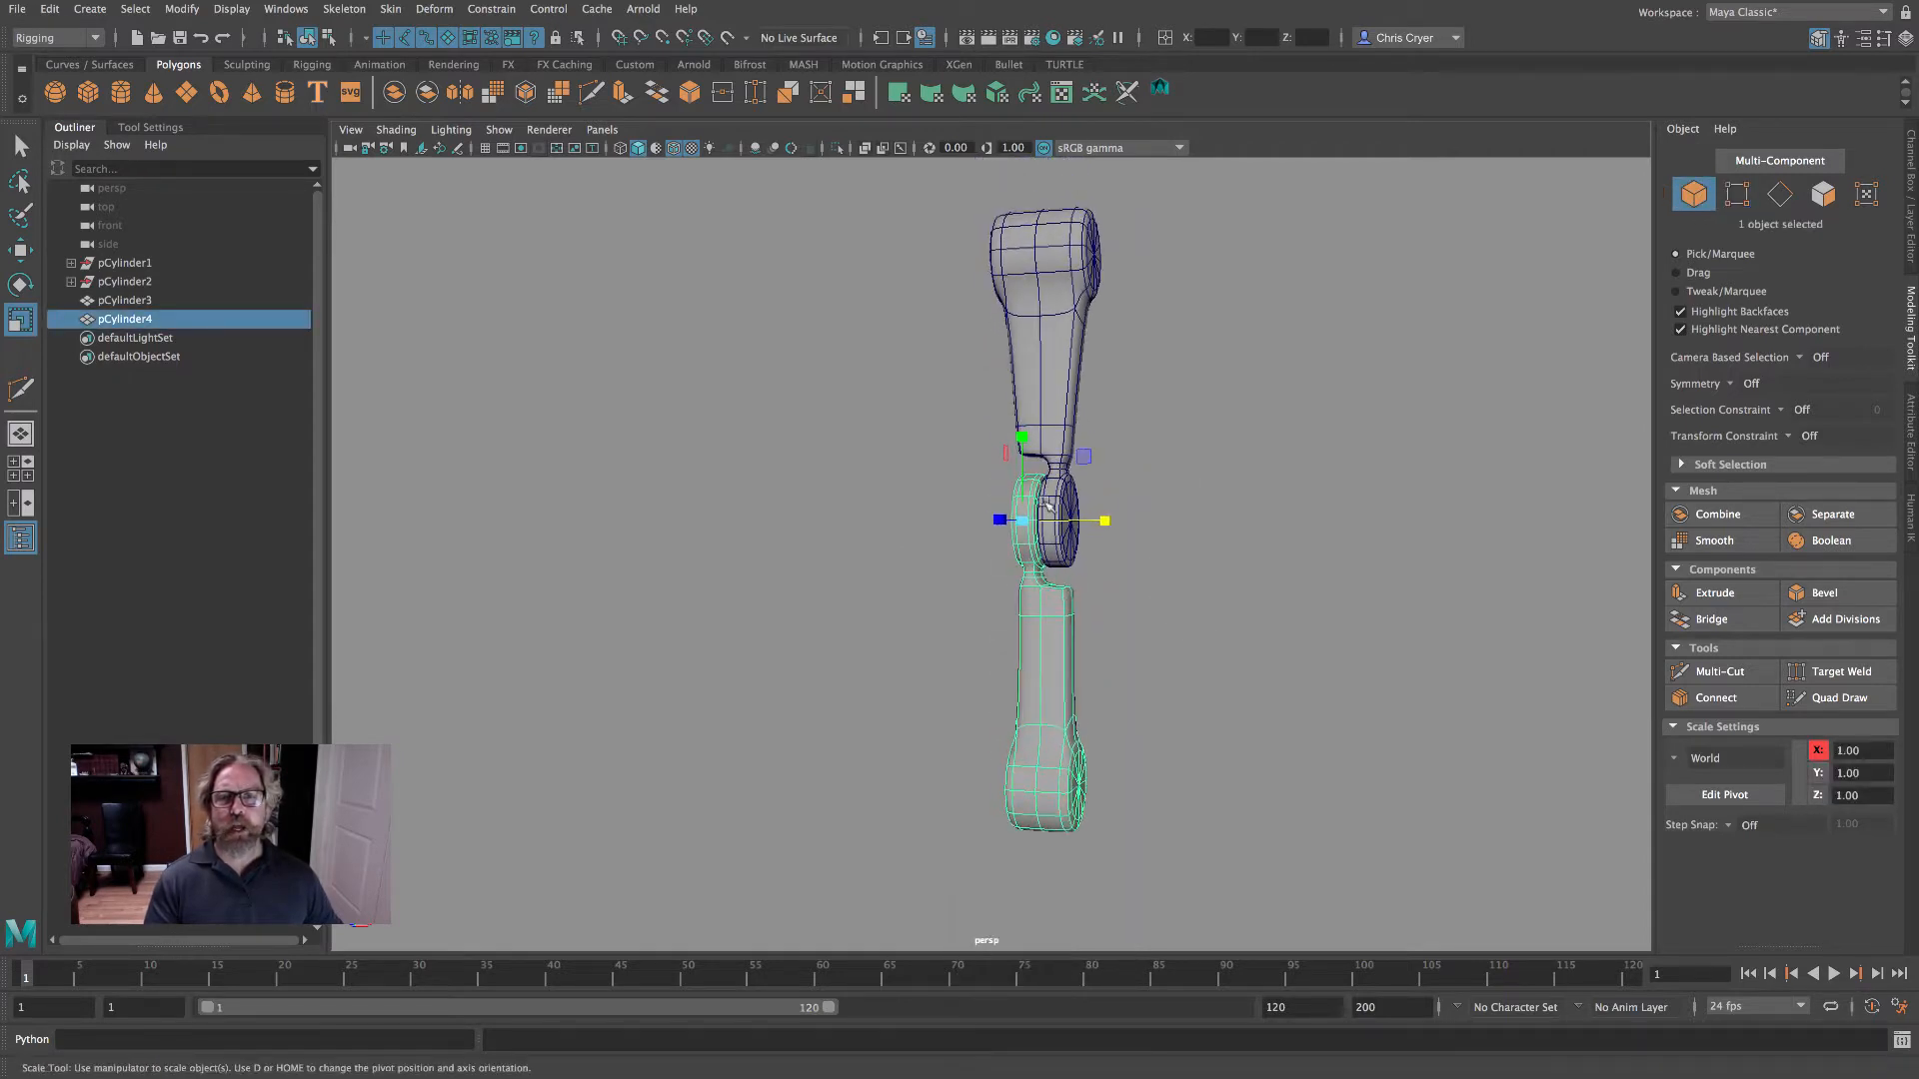
- Move the copy away from the original part along X to about -3.43
key("w")
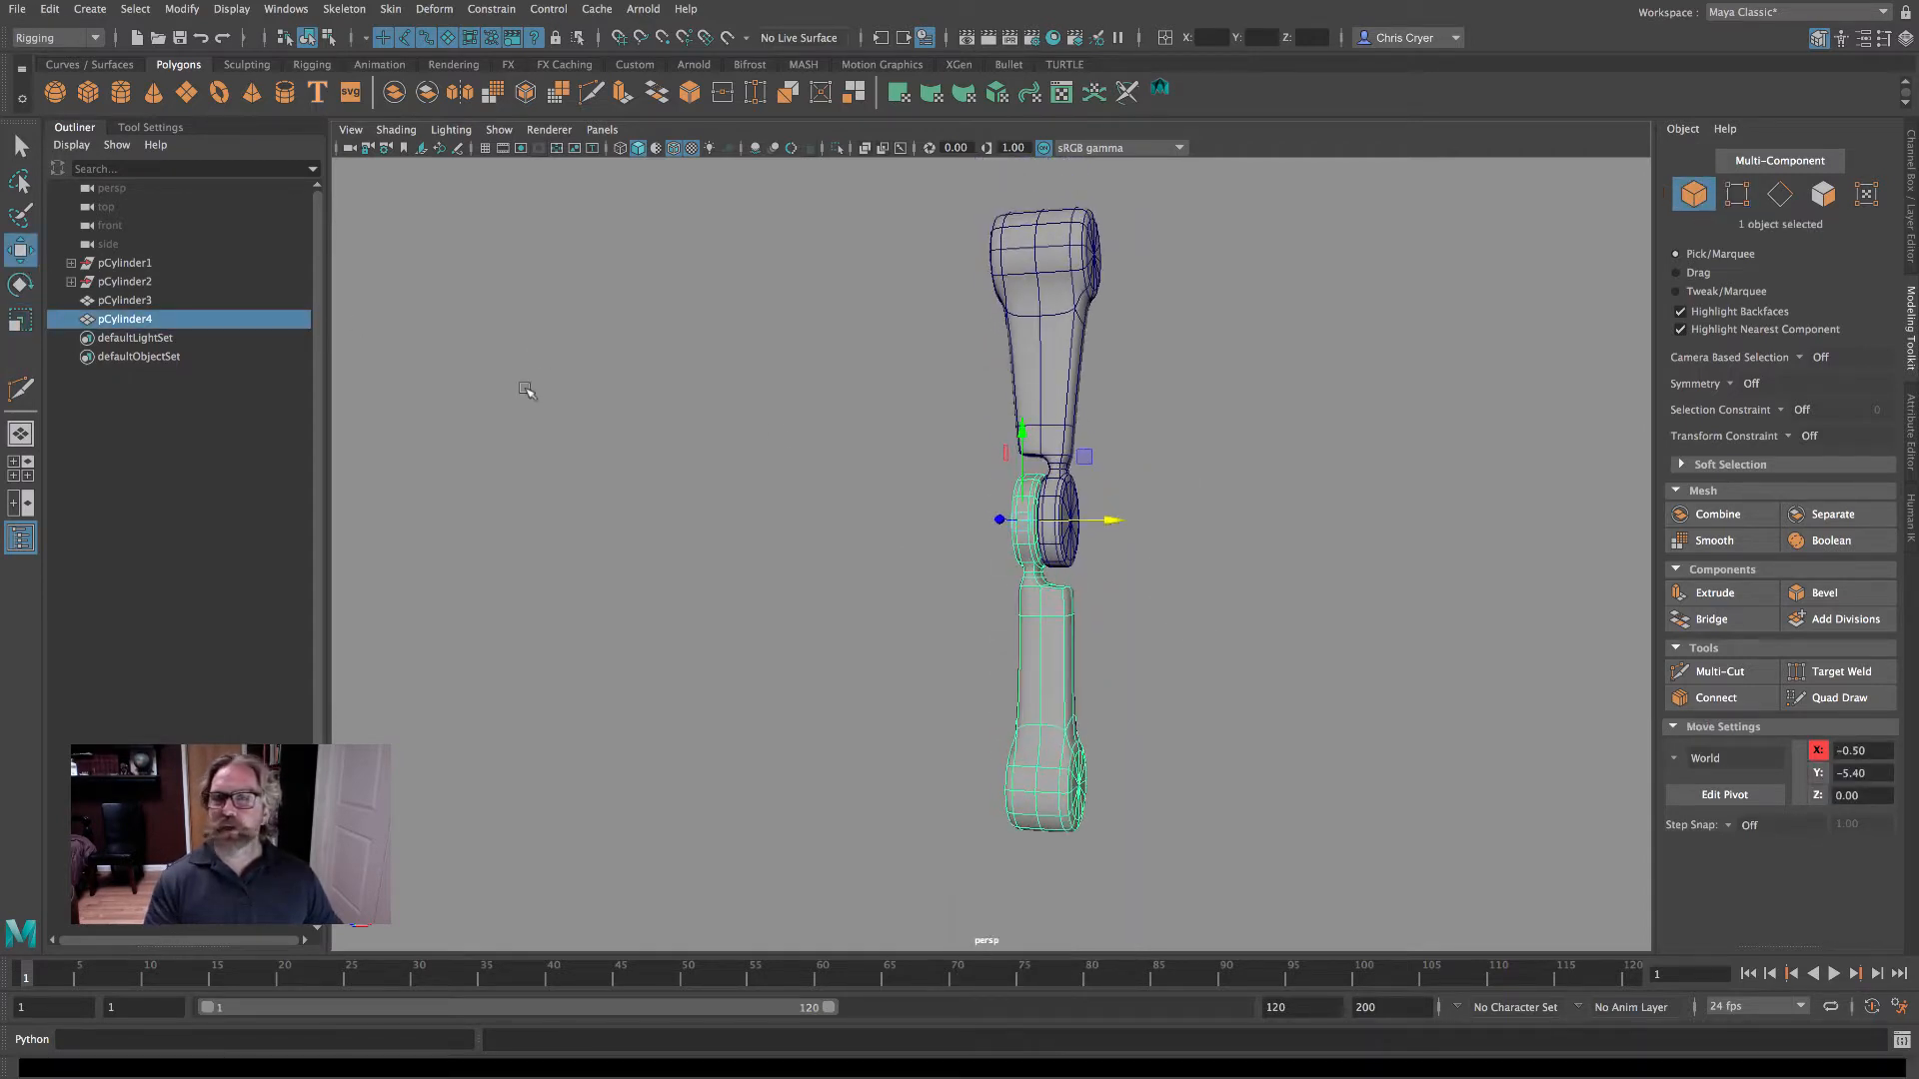
left_click_drag(1104, 521, 965, 511)
left_click_drag(1105, 558, 998, 581, "alt")
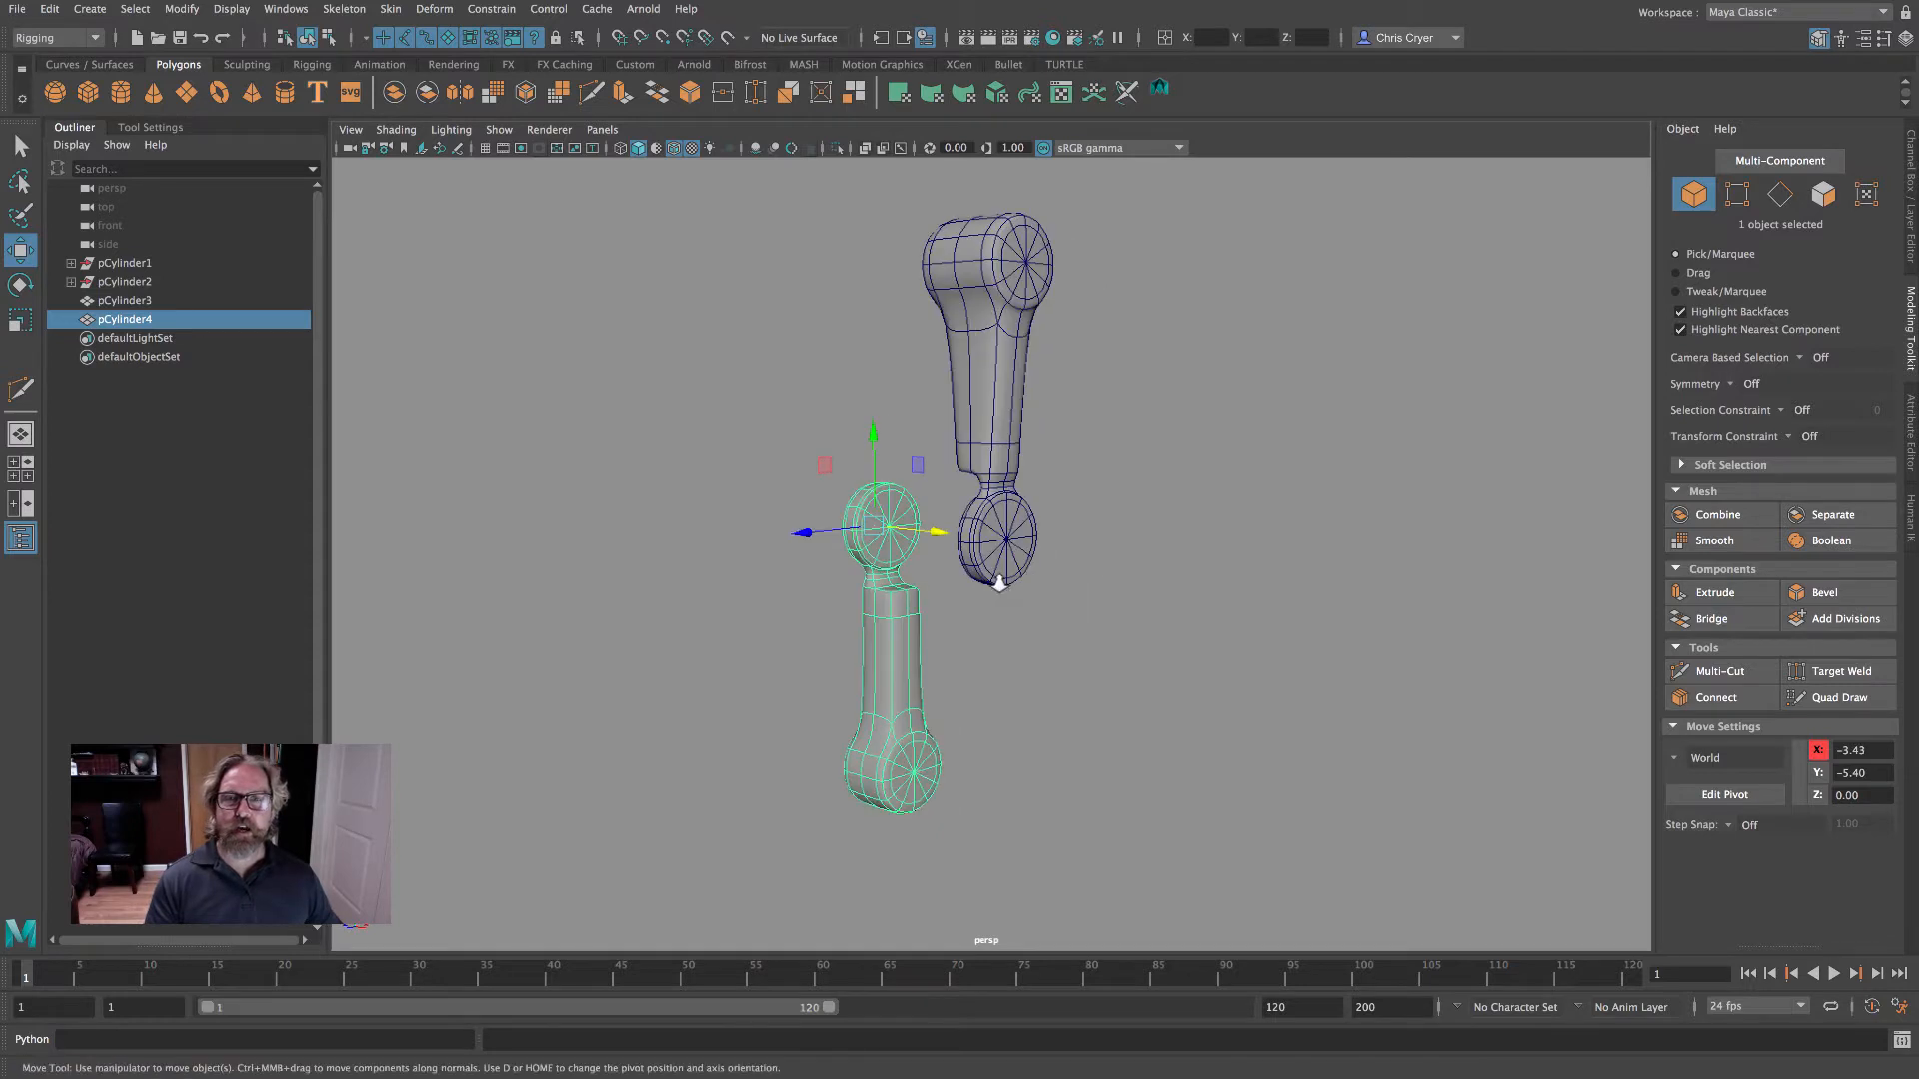
- Extrude the twelve faces on one side of the upper part's disc, scale them inward to about 0.29, and delete them
right_click_drag(998, 582, 1437, 592, "alt")
right_click_drag(1029, 450, 1029, 496)
left_click(1040, 465, "shift")
key("q")
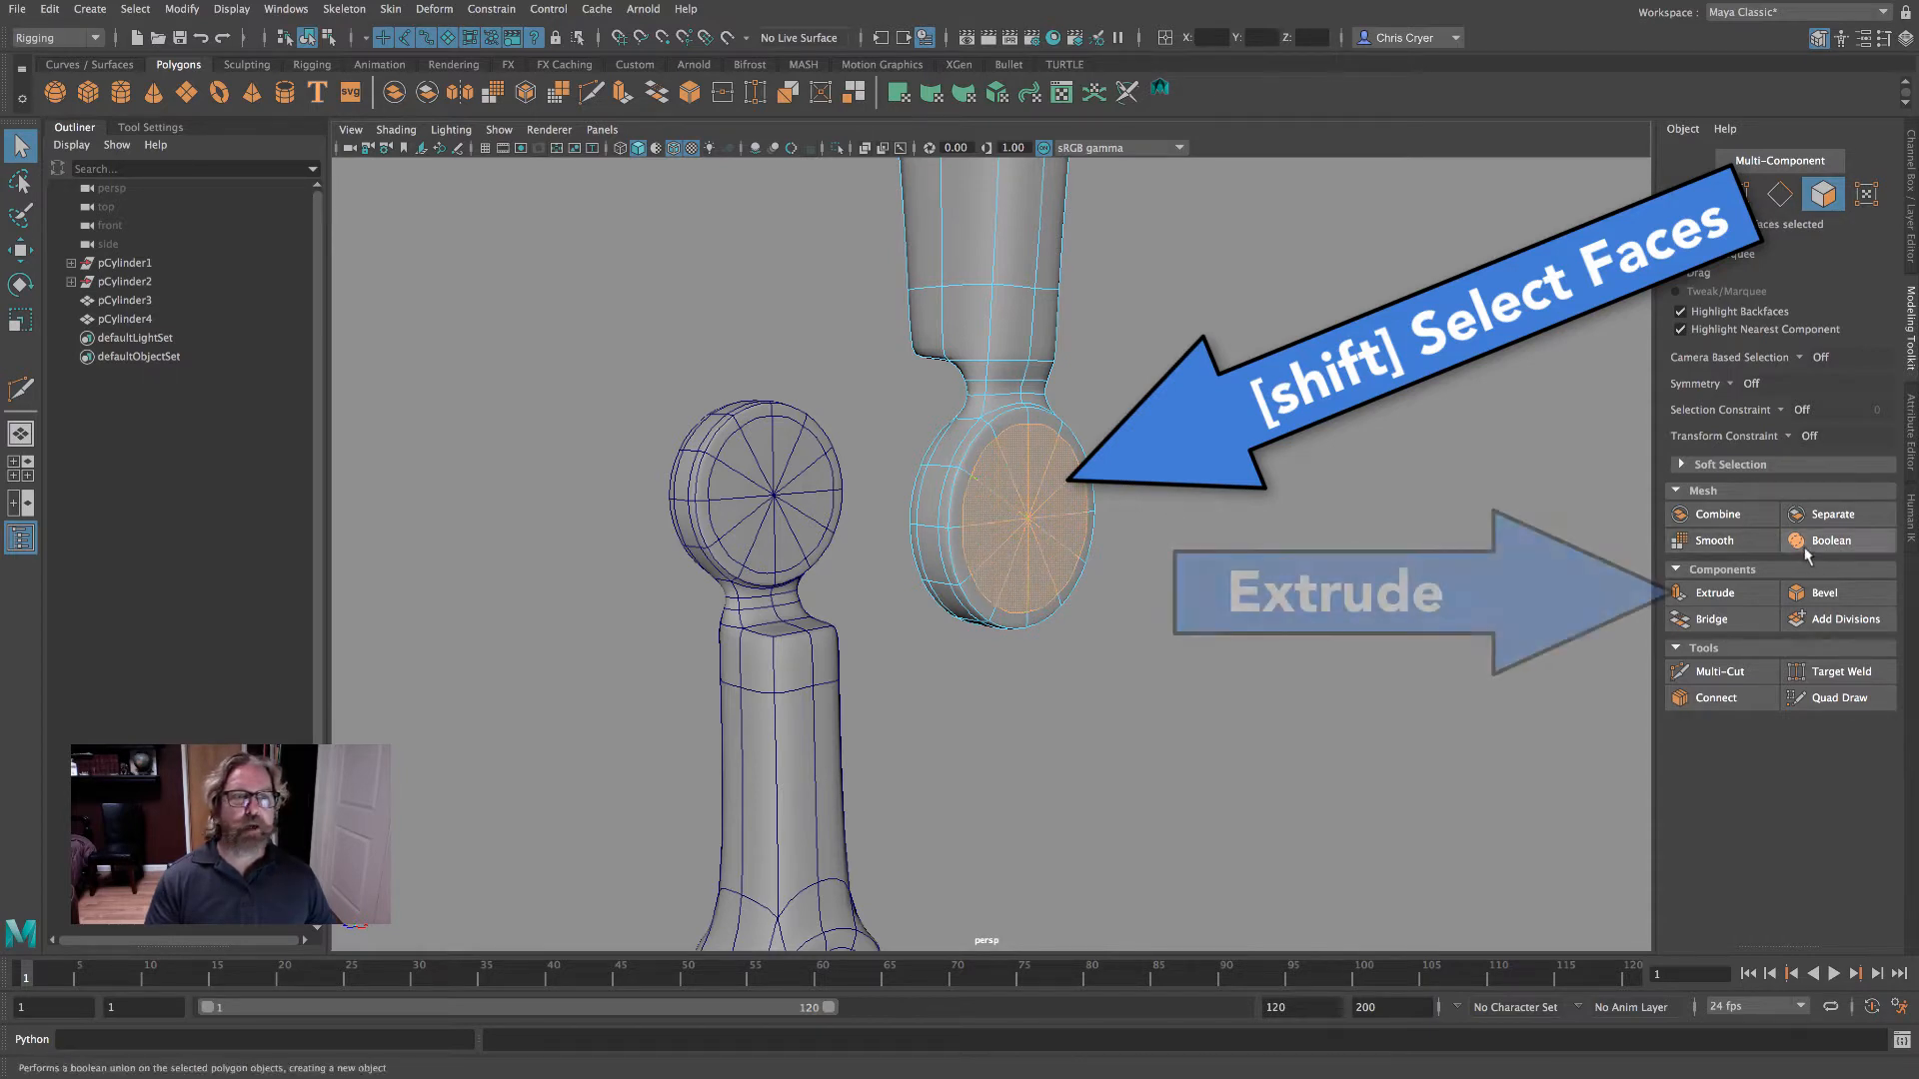
left_click(1742, 593)
left_click(1171, 443)
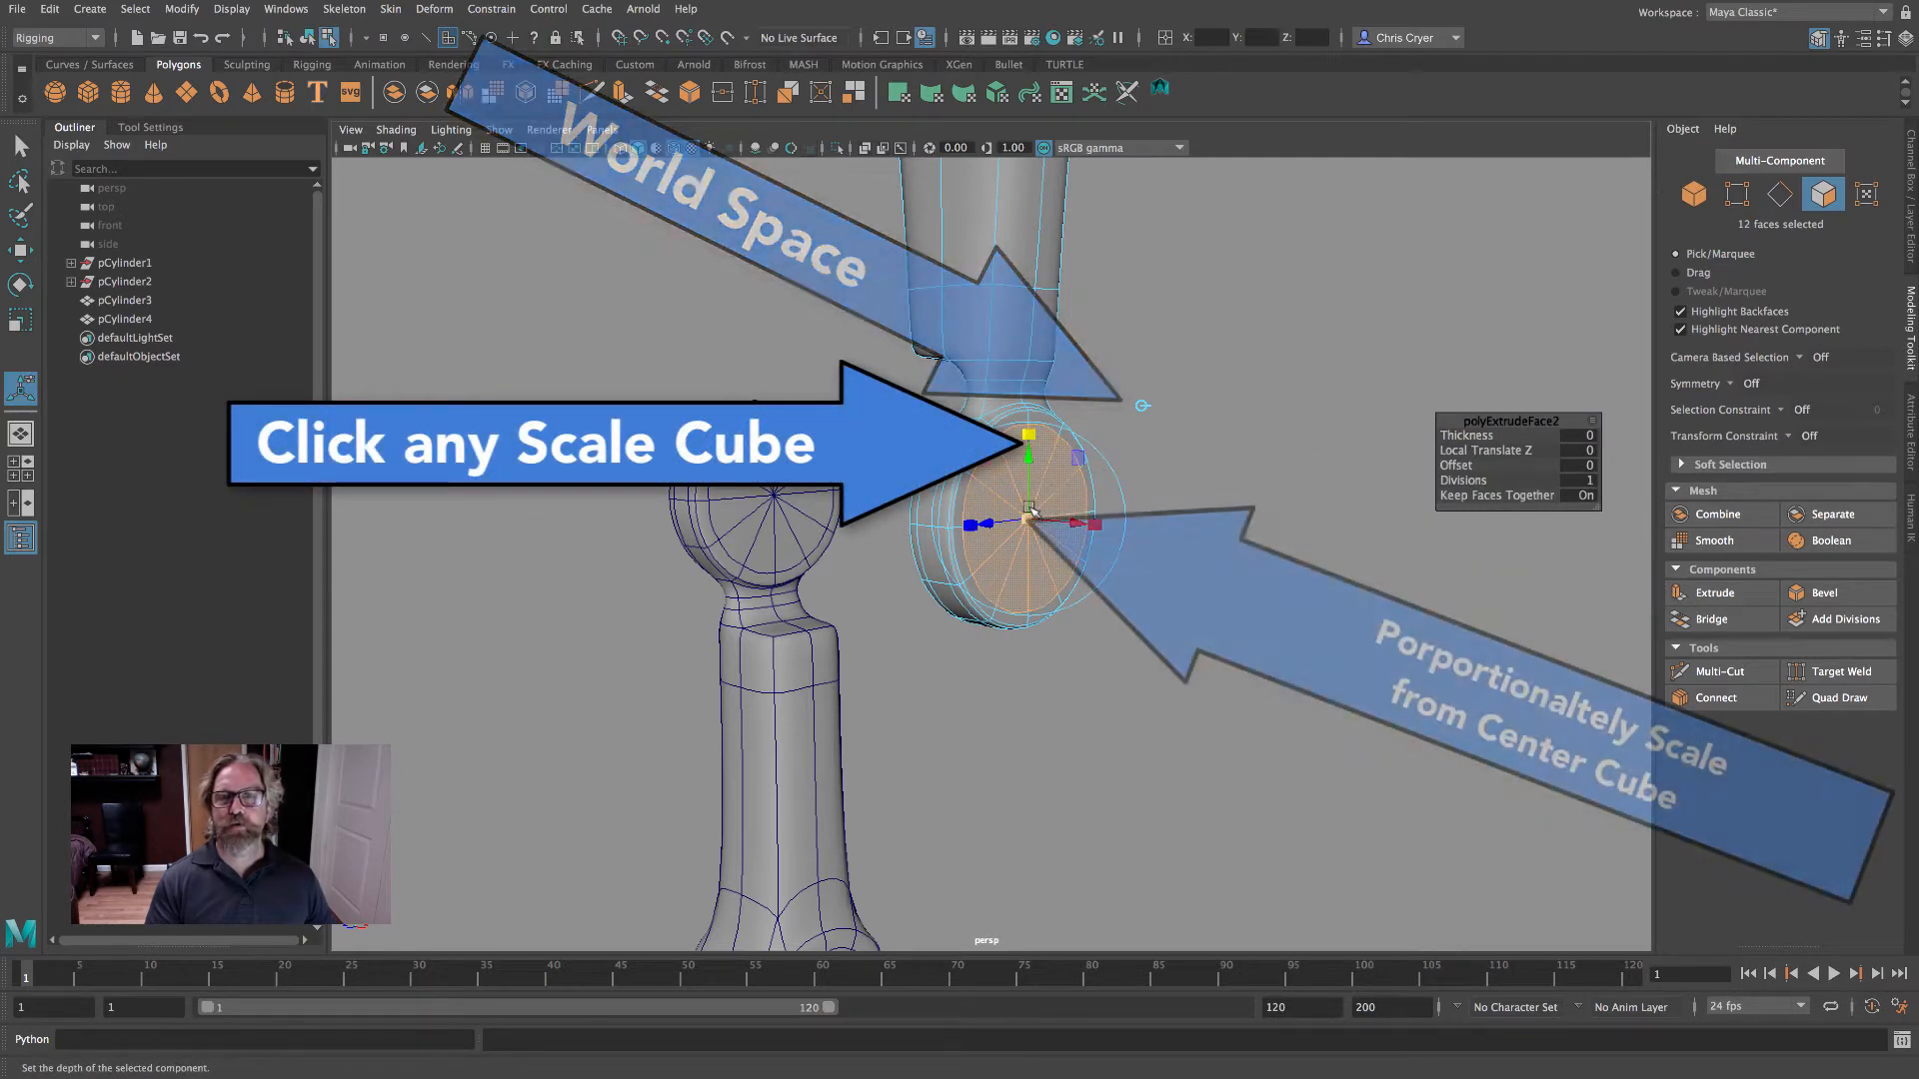
left_click_drag(1028, 519, 993, 518)
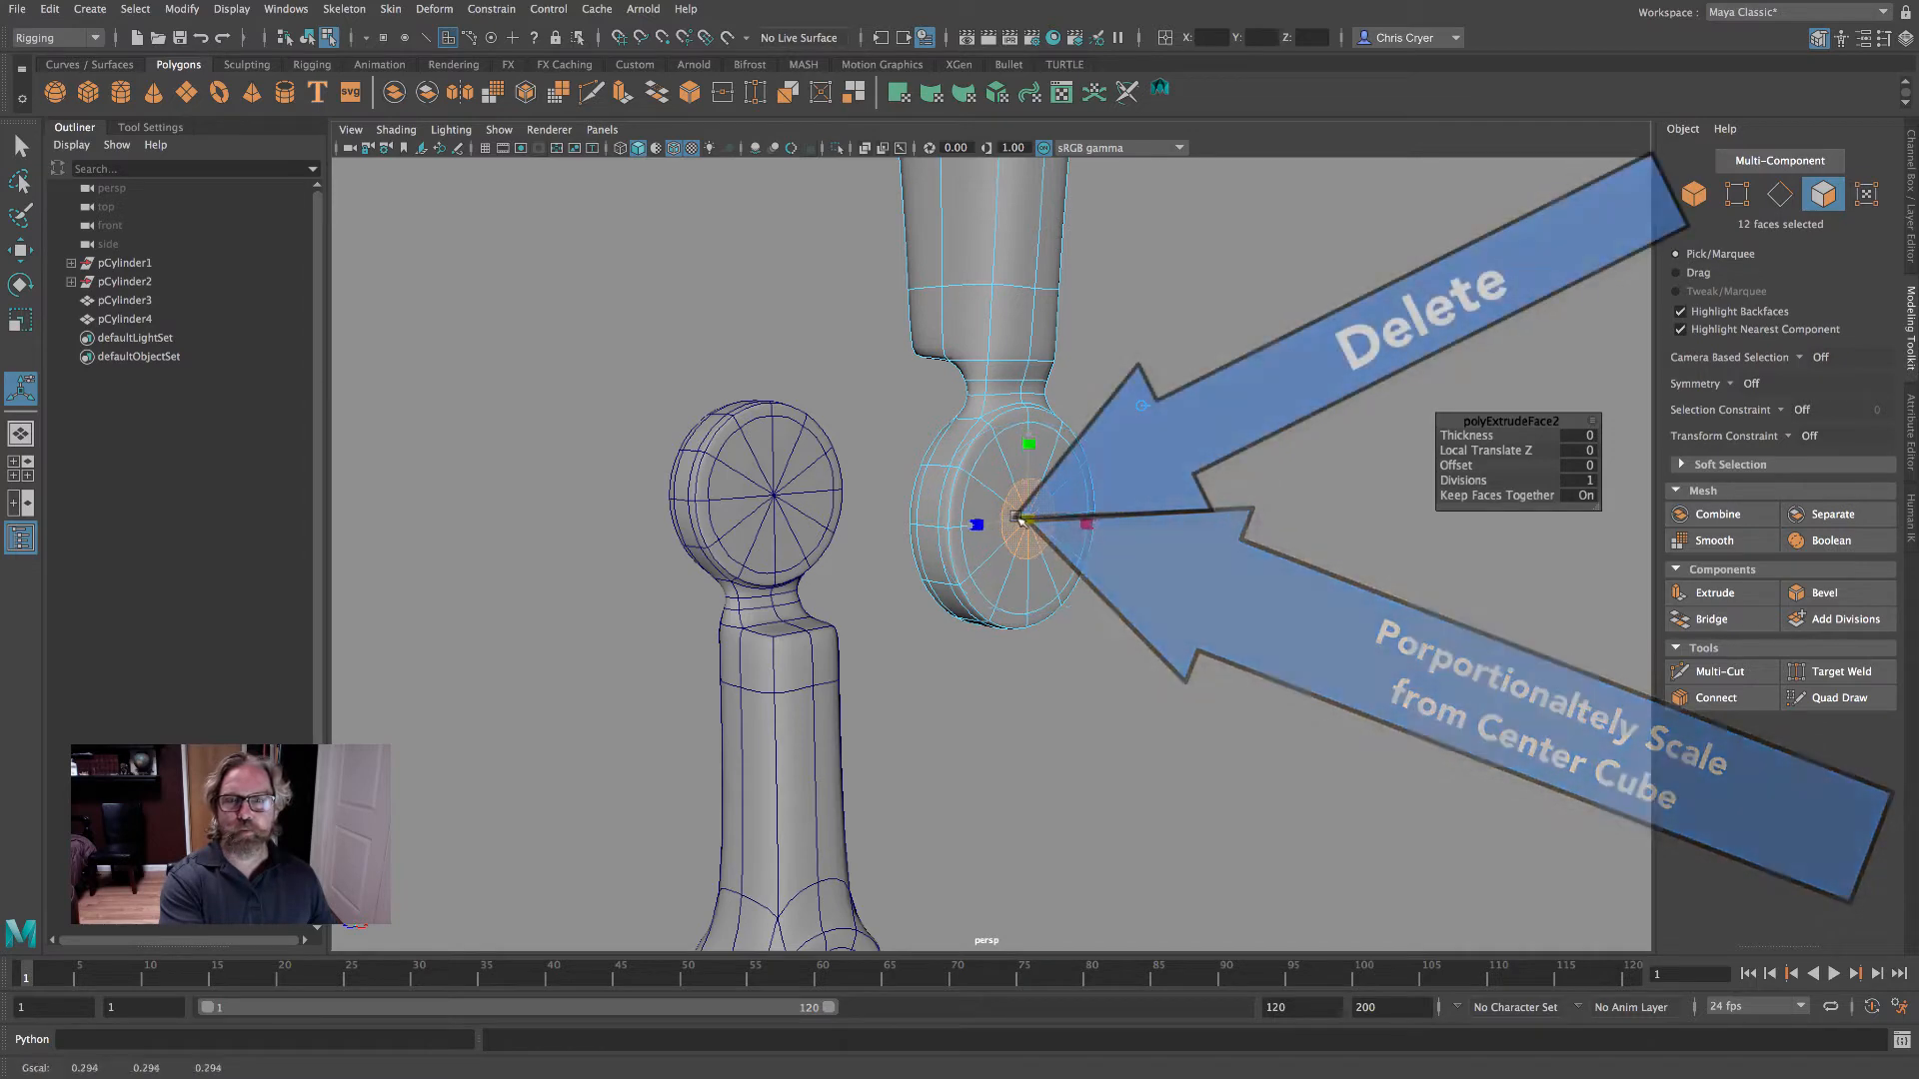
key("Delete")
- Select the ring of wedge faces on the opposite side of the upper part's disc
left_click_drag(1115, 530, 1179, 475, "alt")
right_click_drag(1179, 447, 1183, 482)
key("q")
left_click(1176, 452)
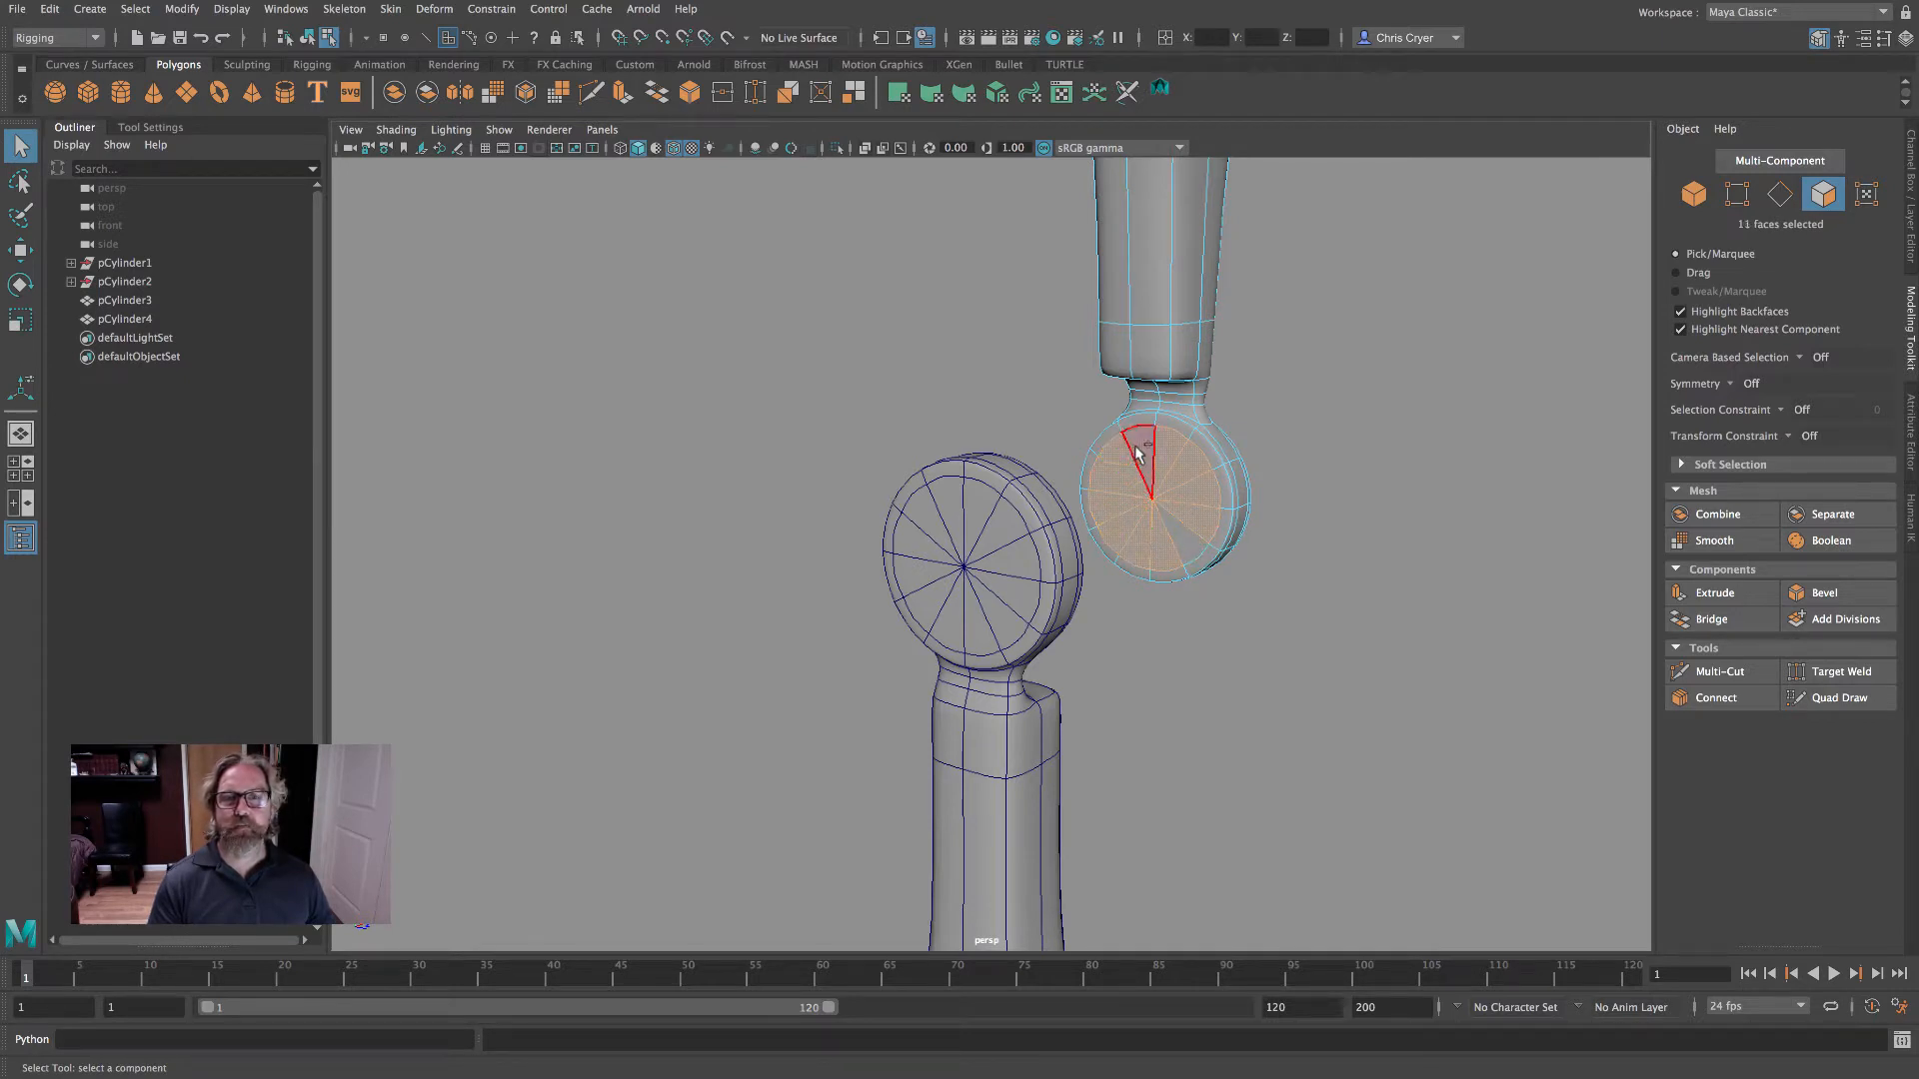
- Try to extrude and shrink the selected disc faces and delete them, and undo the deletion and the extrusion
left_click(1715, 592)
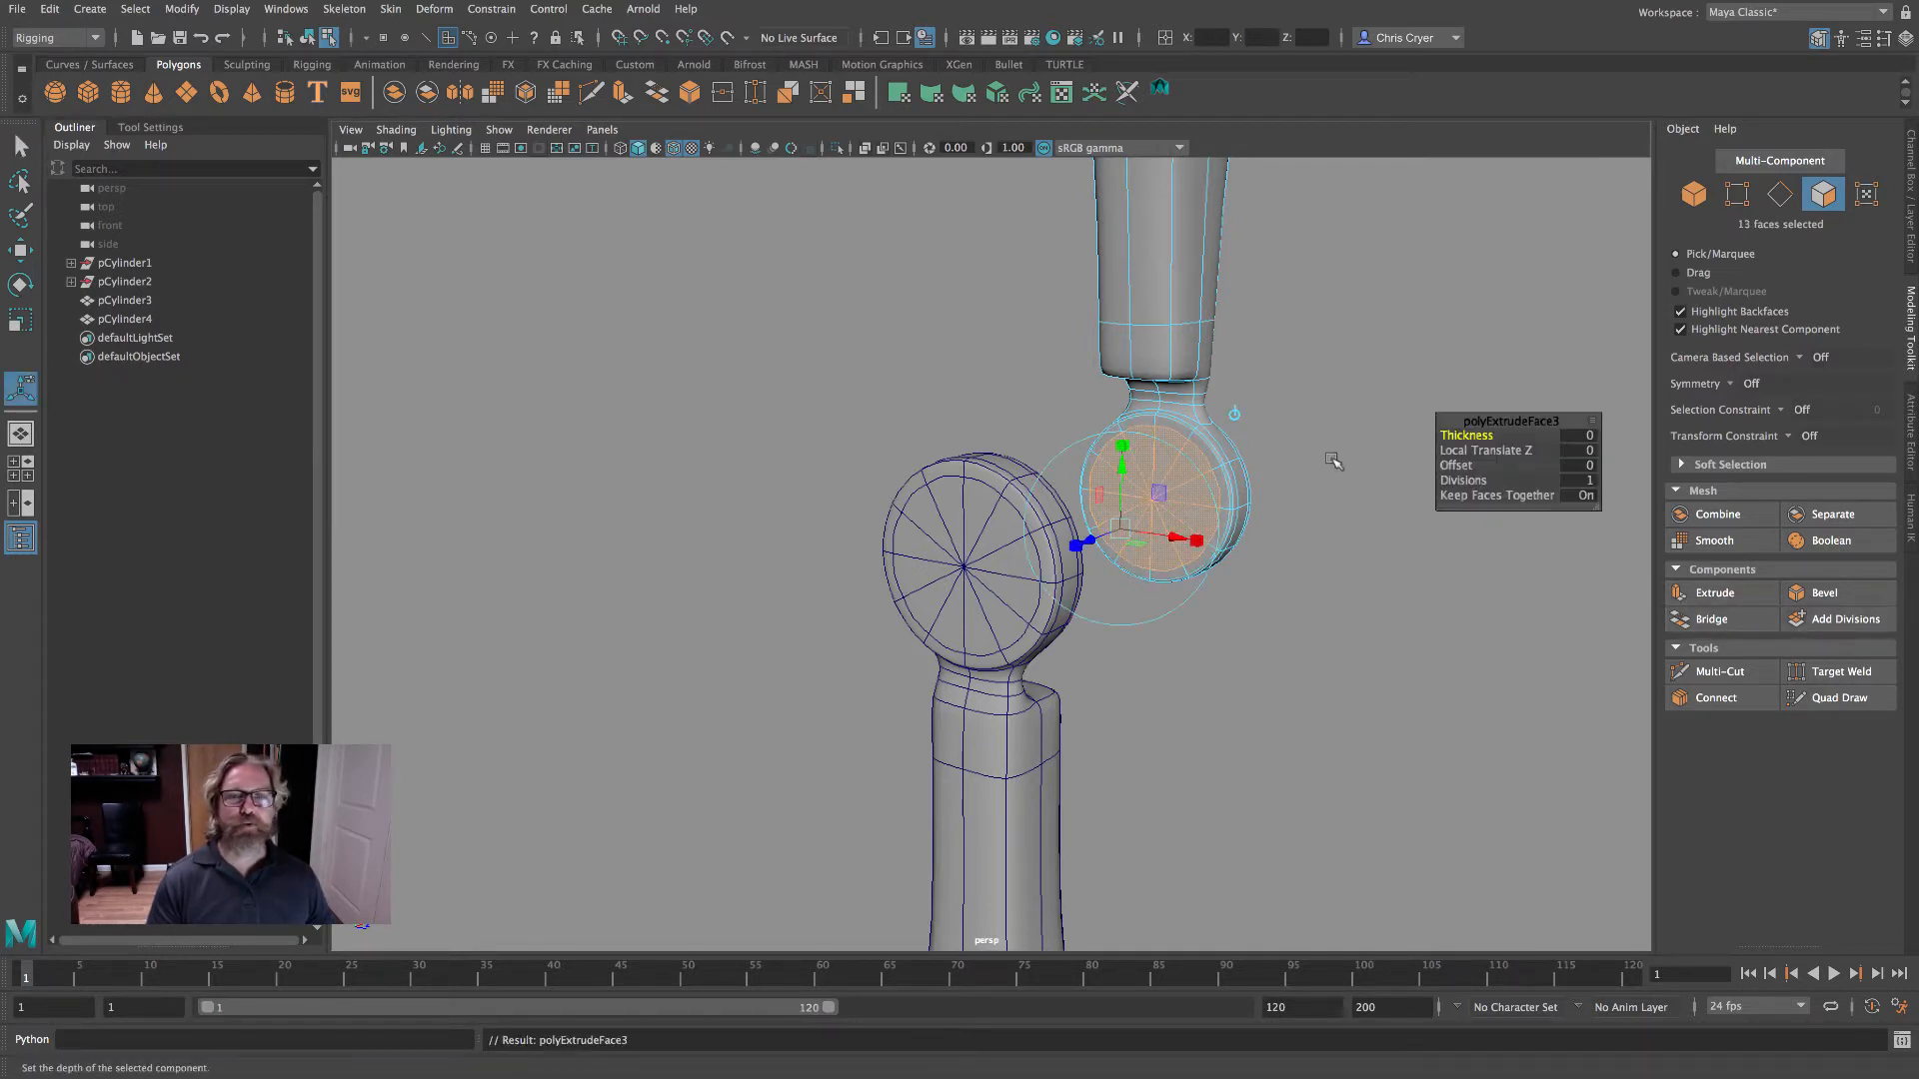
left_click(1235, 411)
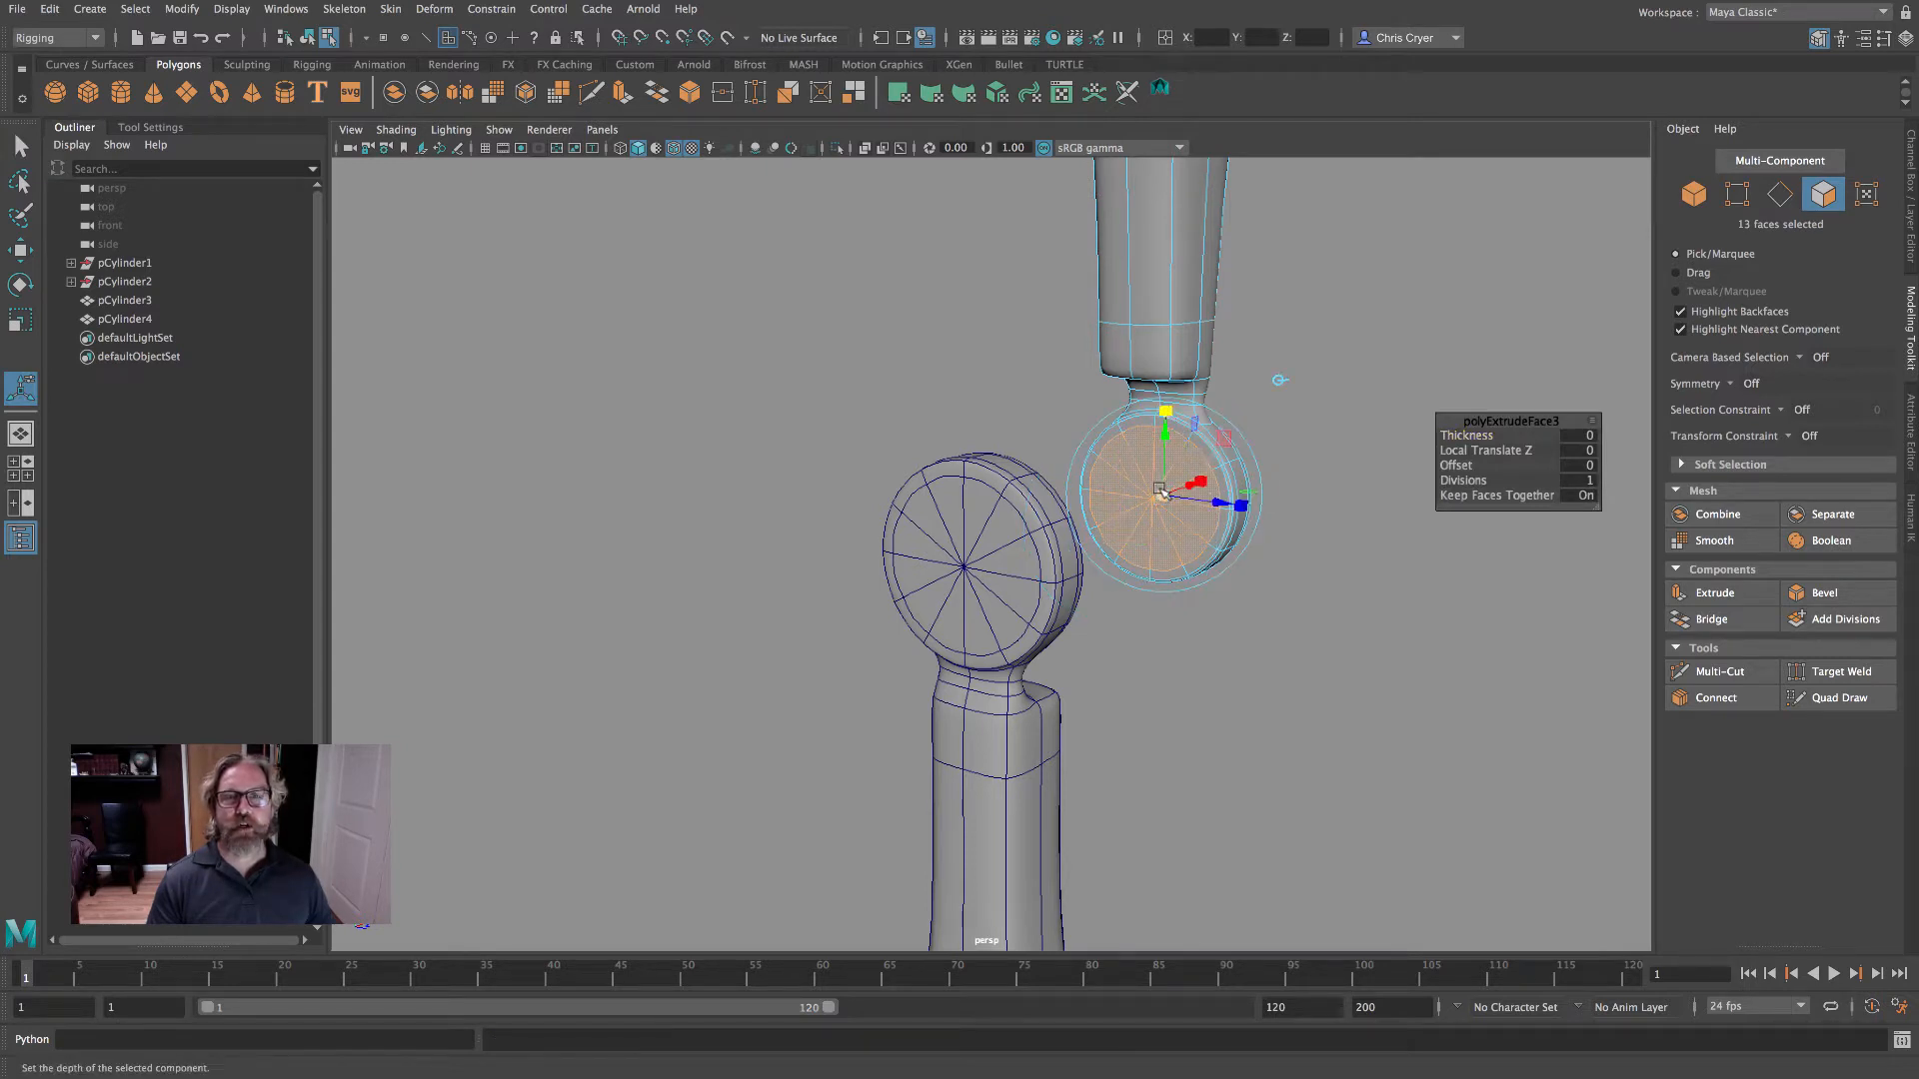
left_click_drag(1161, 494, 1020, 515)
left_click_drag(1229, 515, 1205, 518)
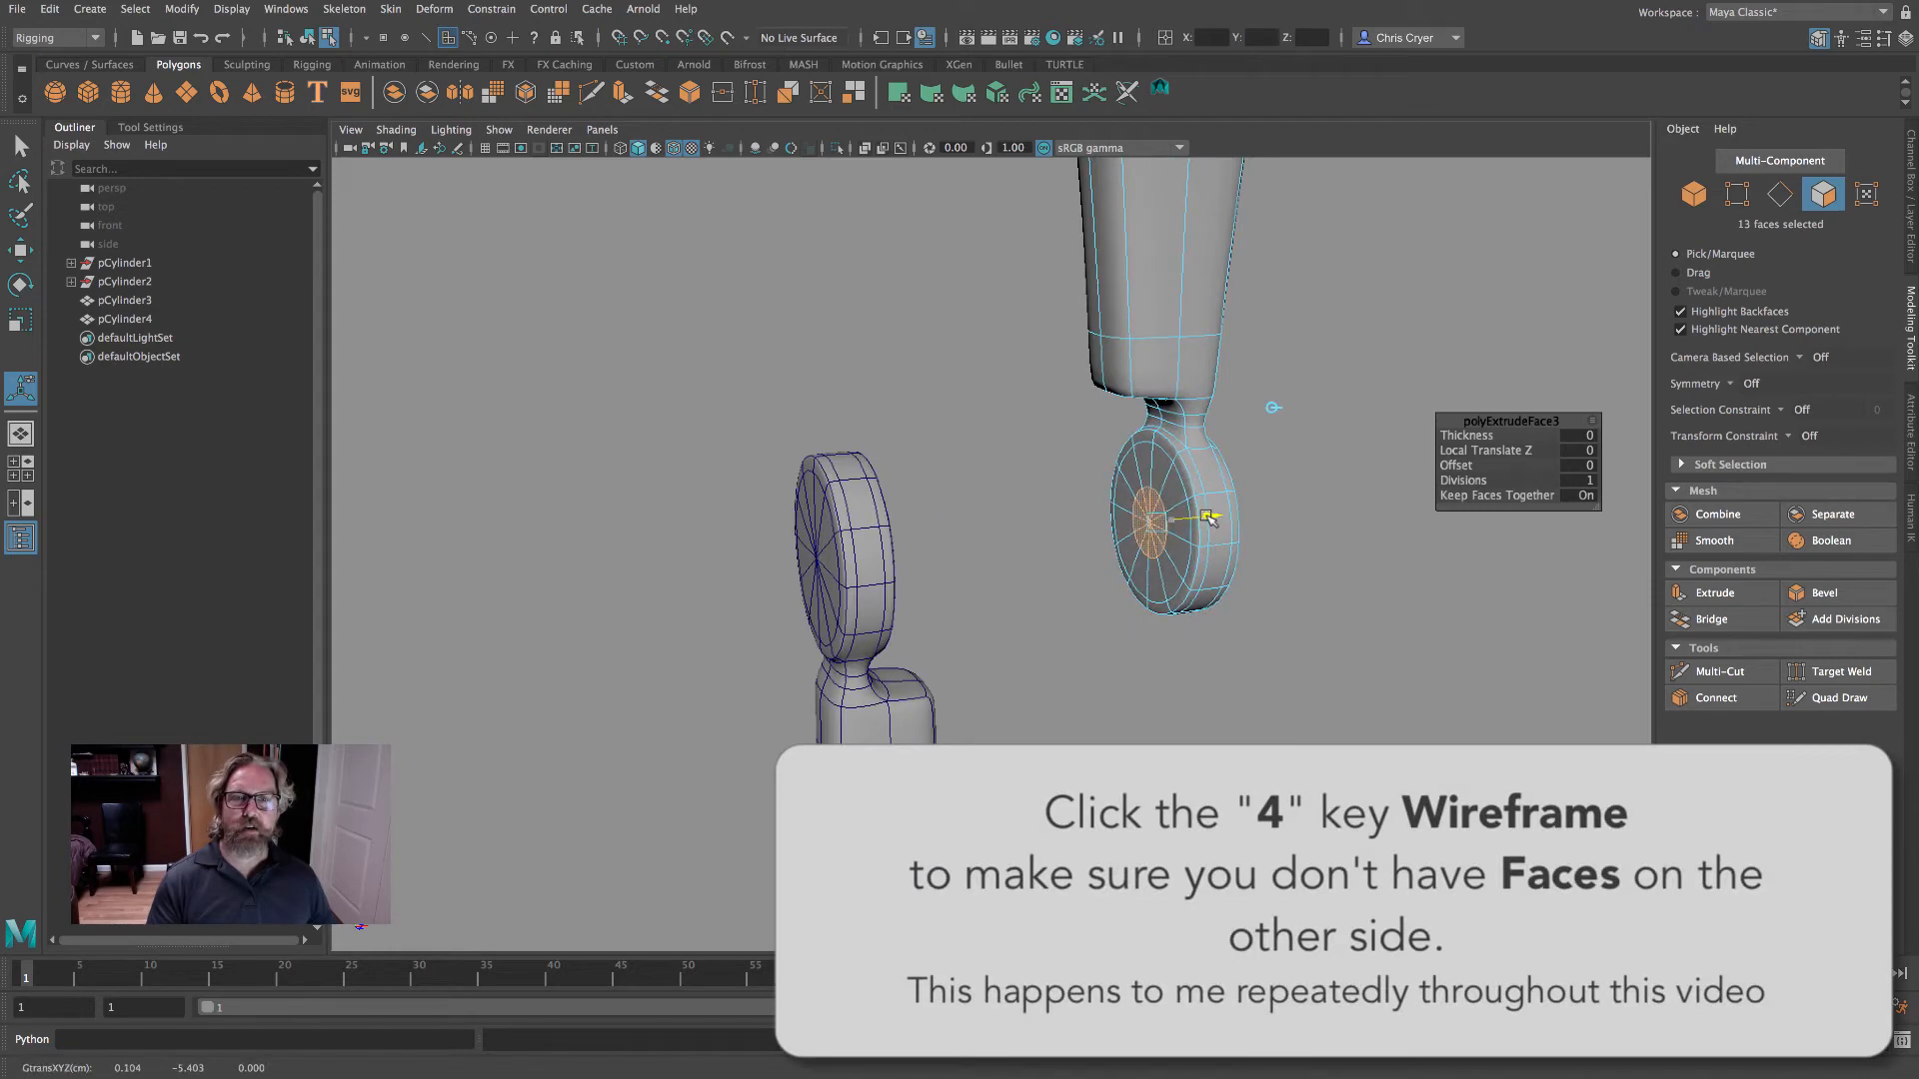
key("Delete")
left_click_drag(1359, 489, 1229, 470, "alt")
right_click_drag(1230, 470, 1651, 488, "alt")
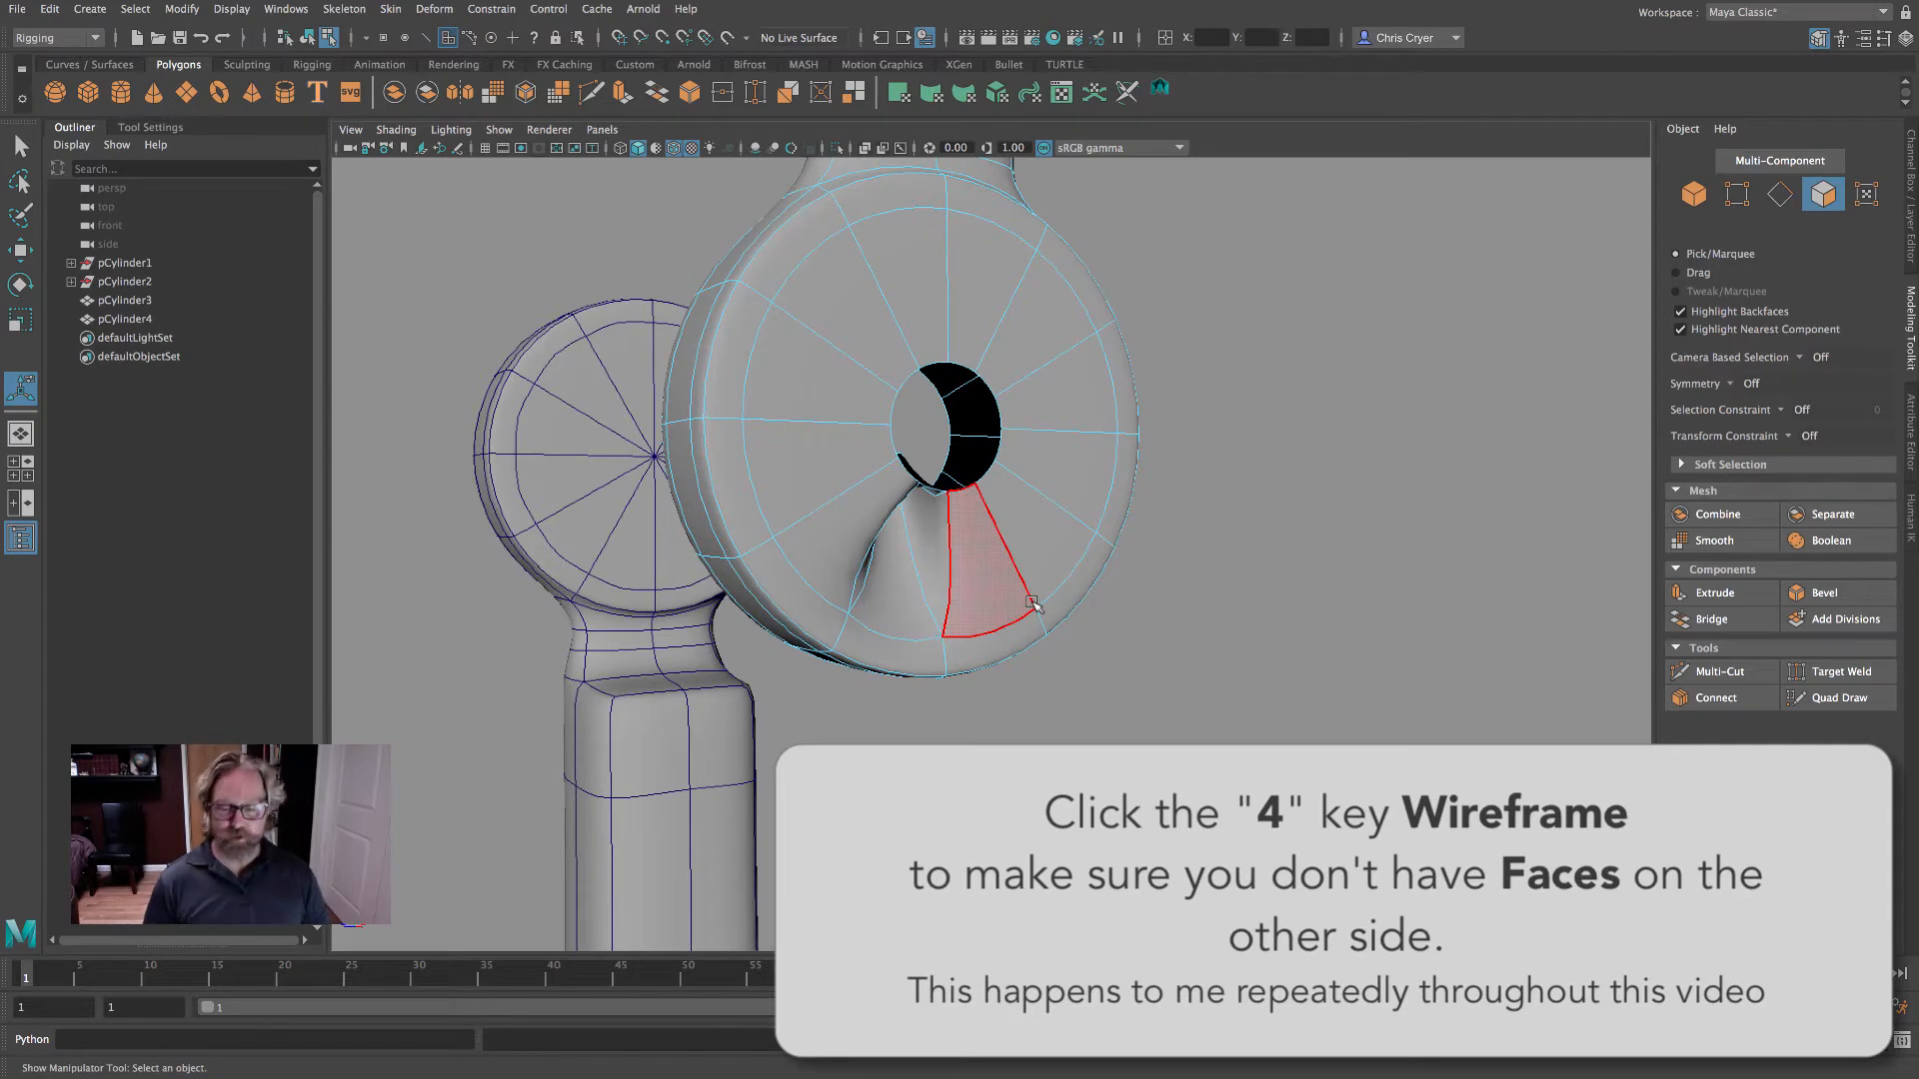
key("ctrl+z")
key("ctrl+z")
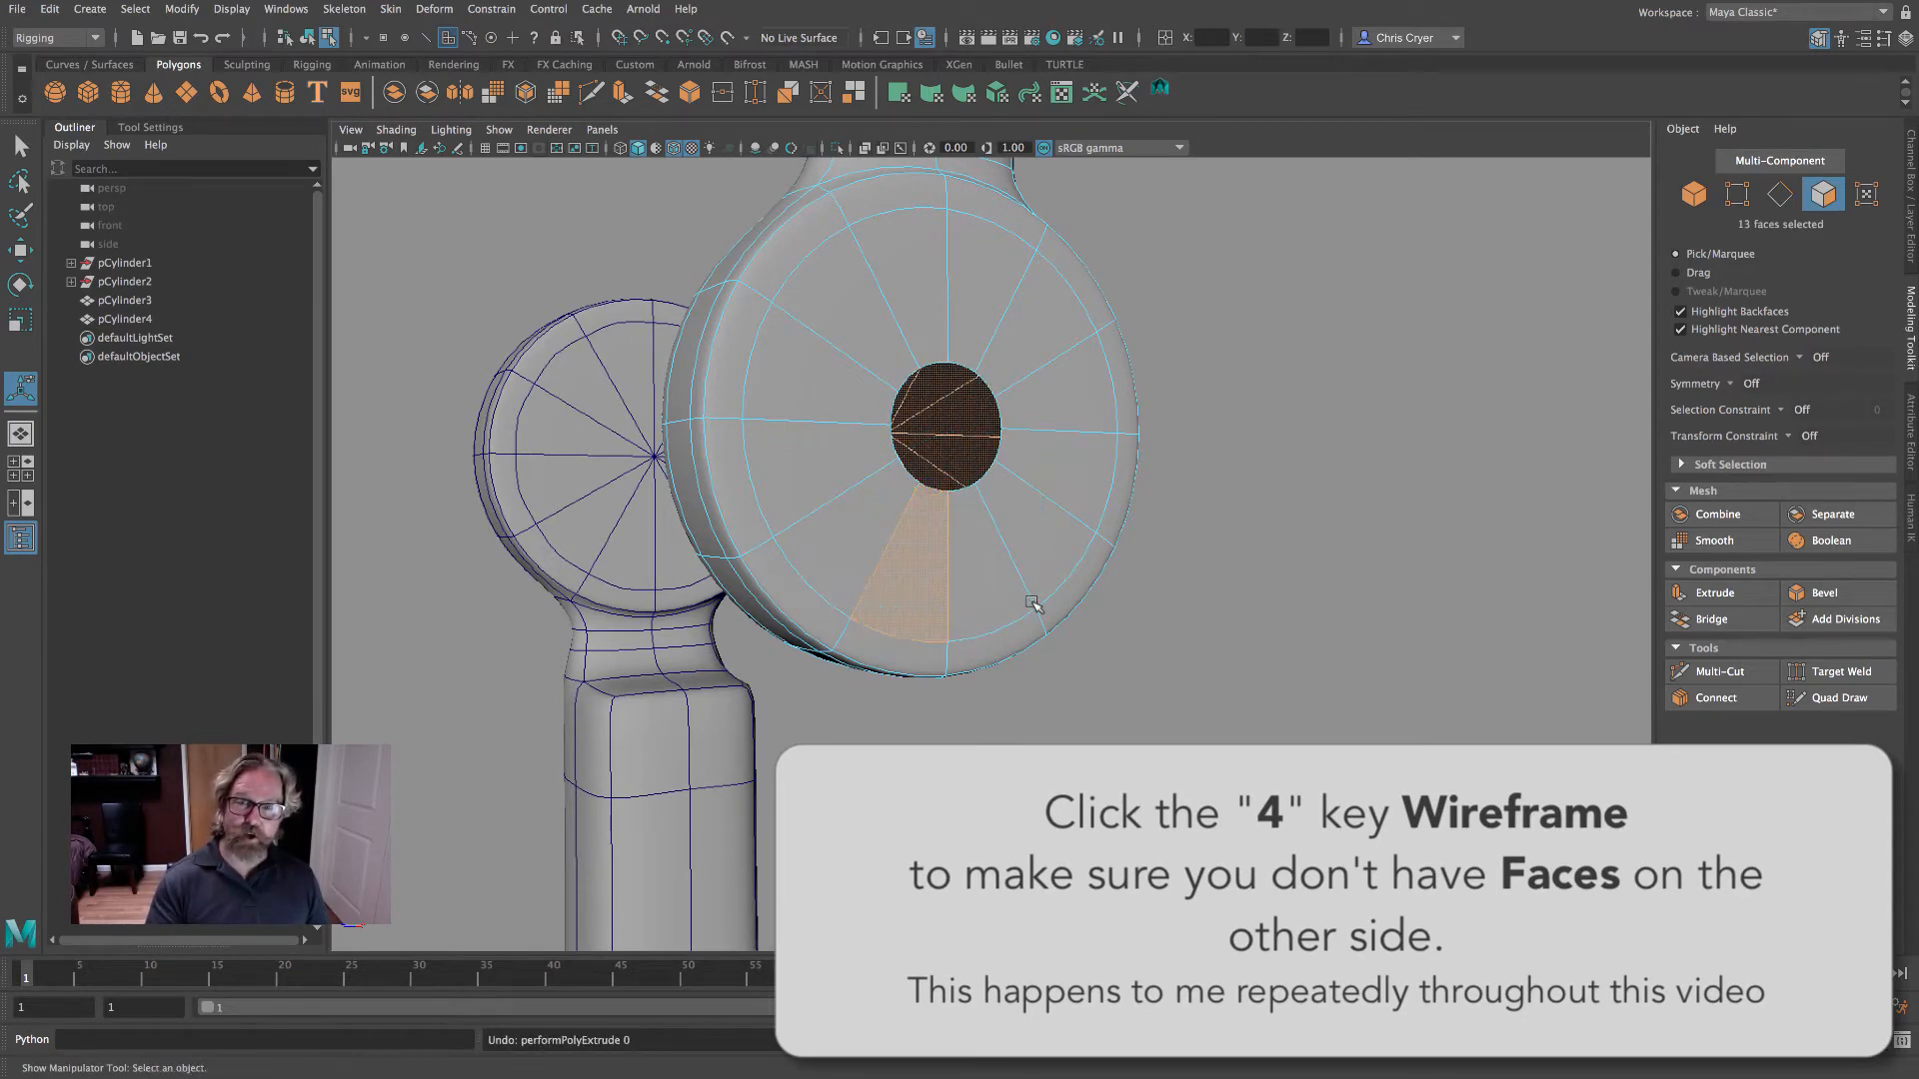
- Deselect the stray face on the far side of the disc in wireframe display and return to shaded display
left_click_drag(927, 555, 1164, 566, "alt")
key("4")
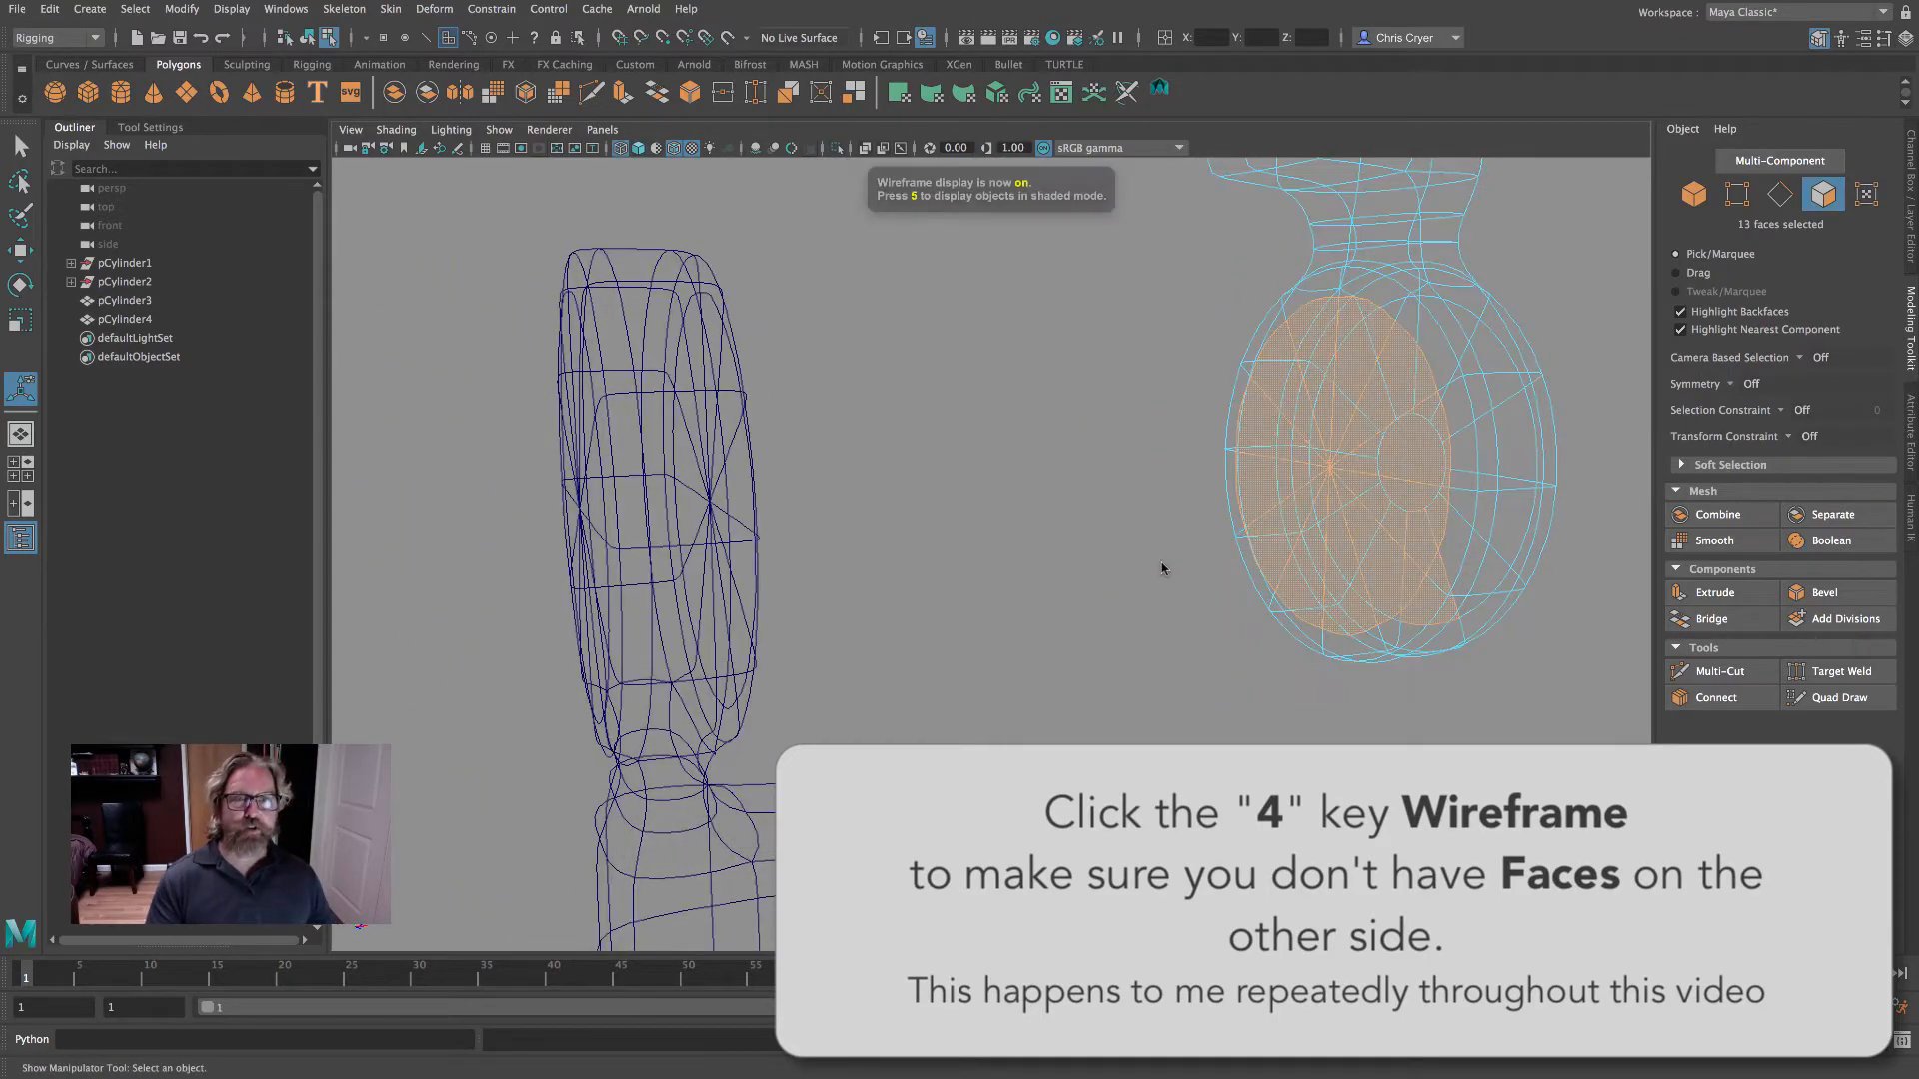
left_click_drag(1334, 572, 1409, 600, "alt")
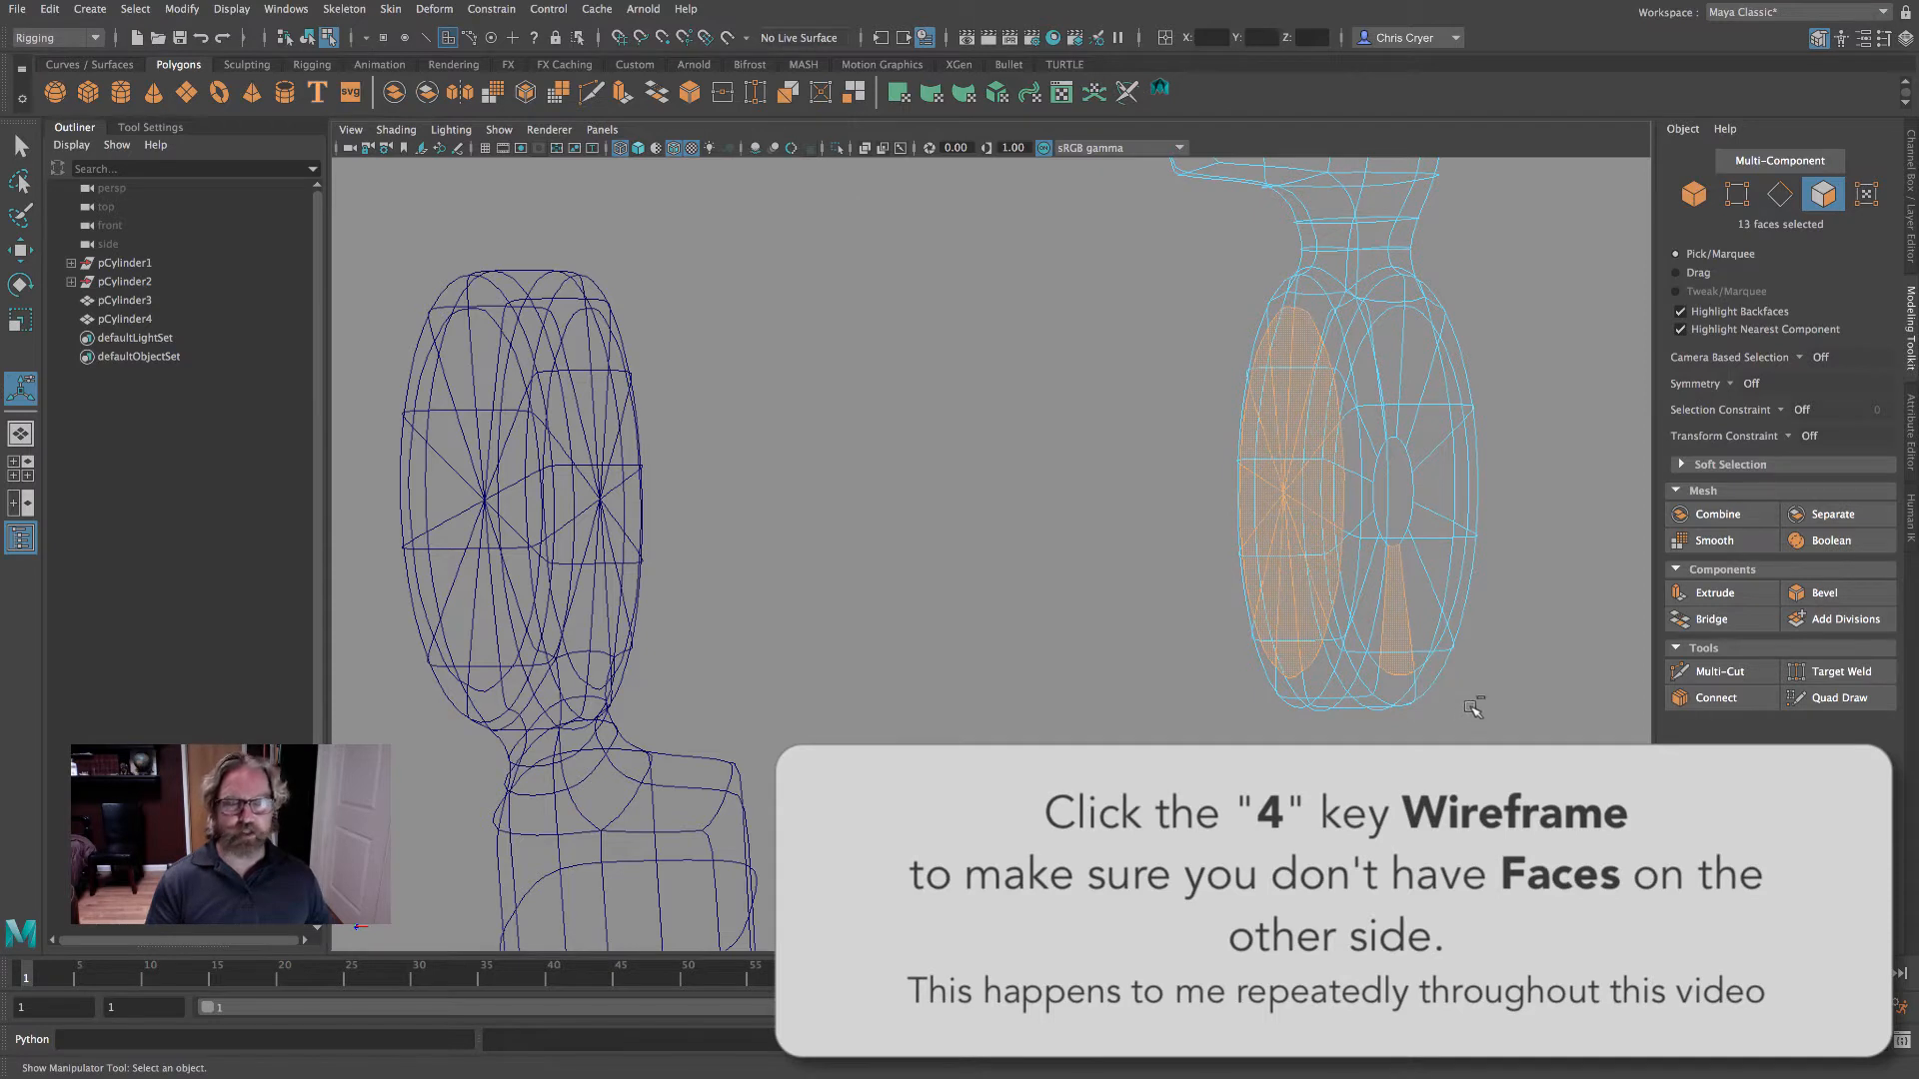
left_click_drag(1445, 670, 1399, 612, "ctrl")
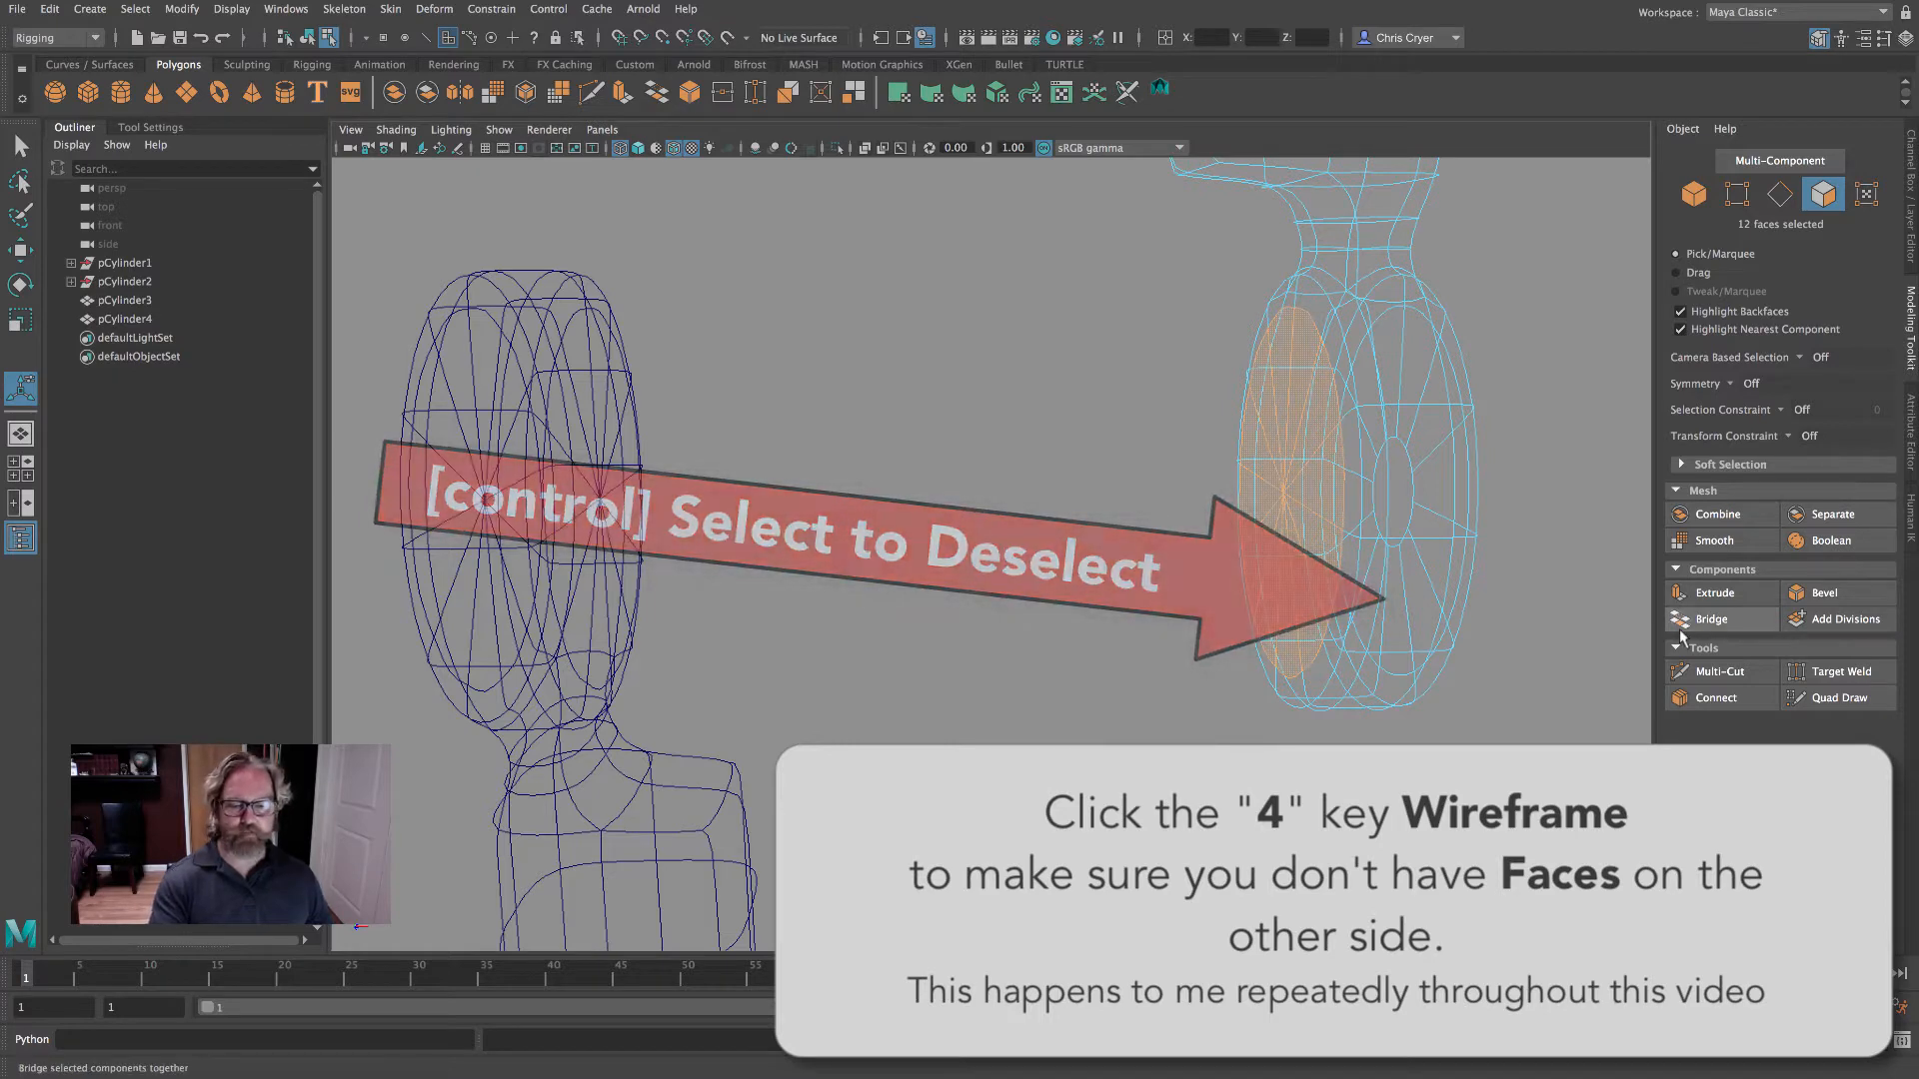
key("5")
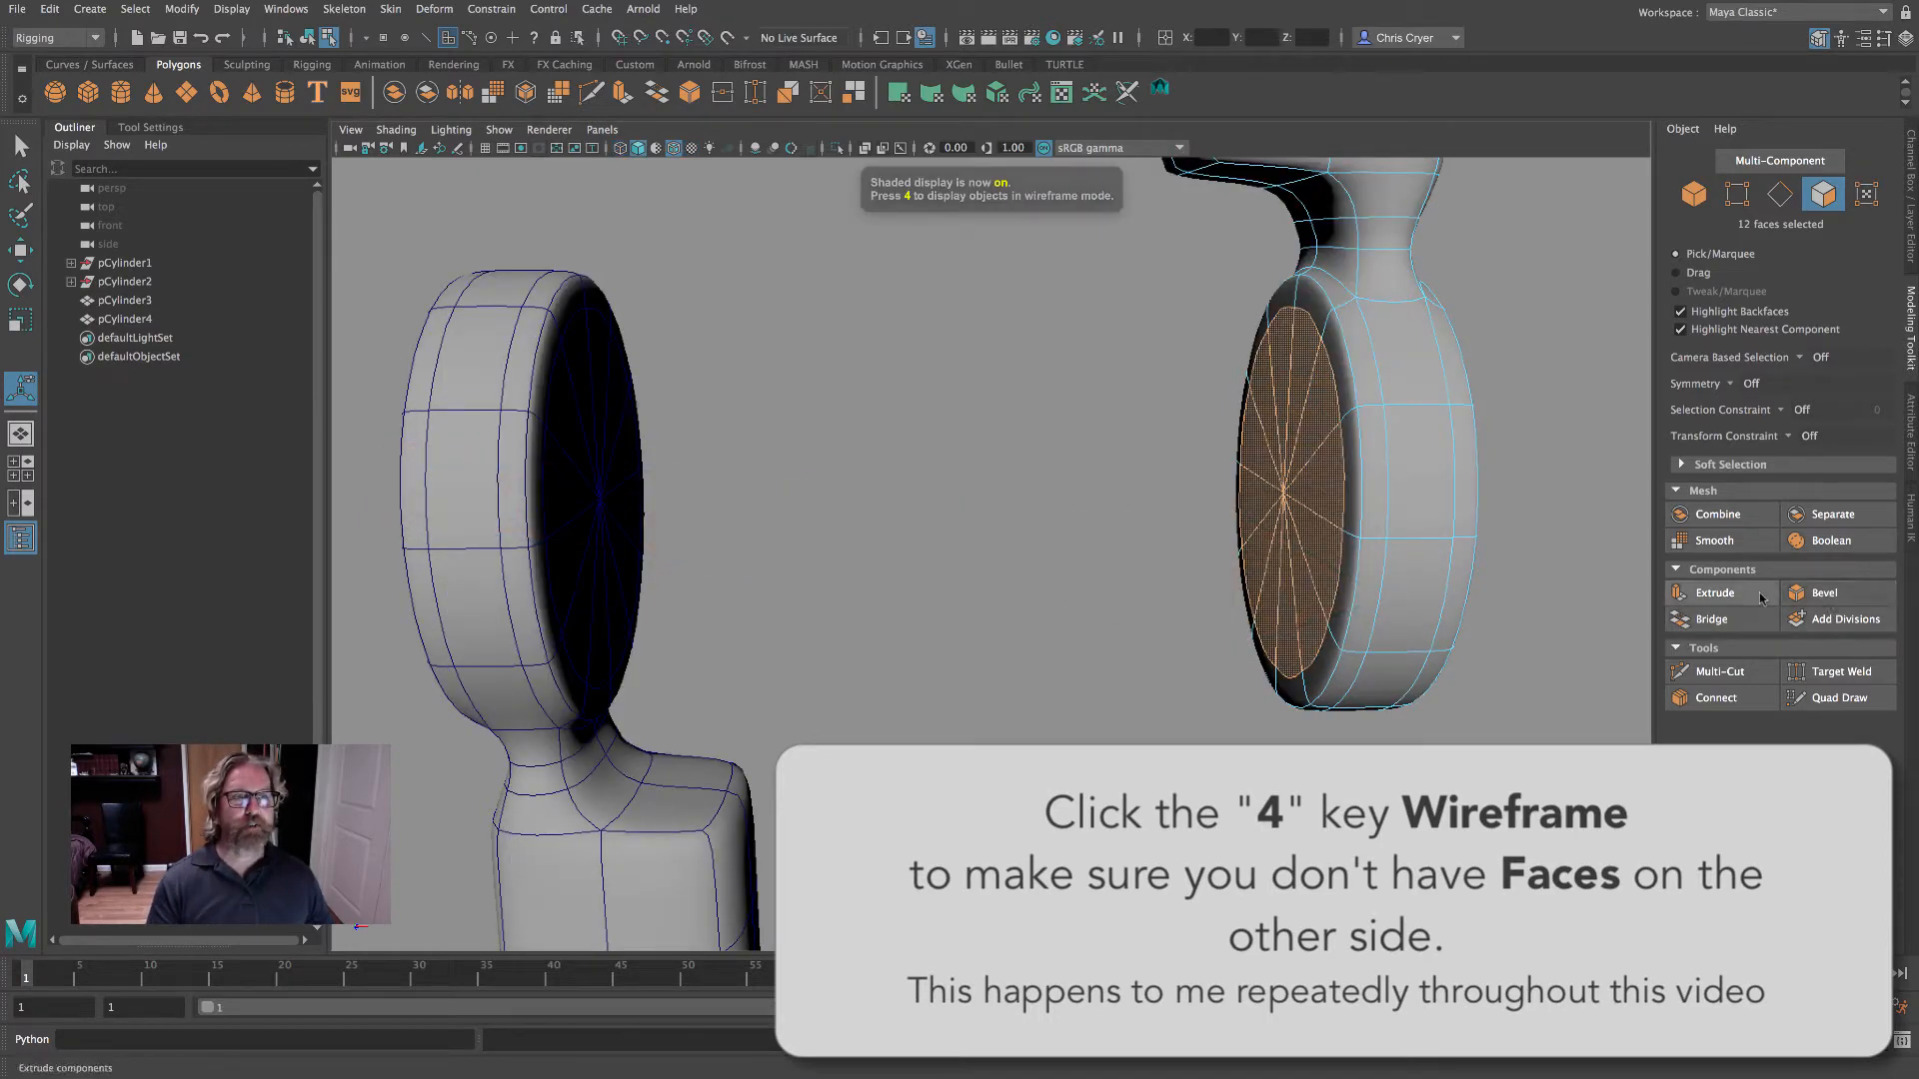
- Extrude the twelve selected disc faces, scale them inward to about 0.32, delete them, and return to object mode
left_click(1715, 592)
left_click(1373, 443)
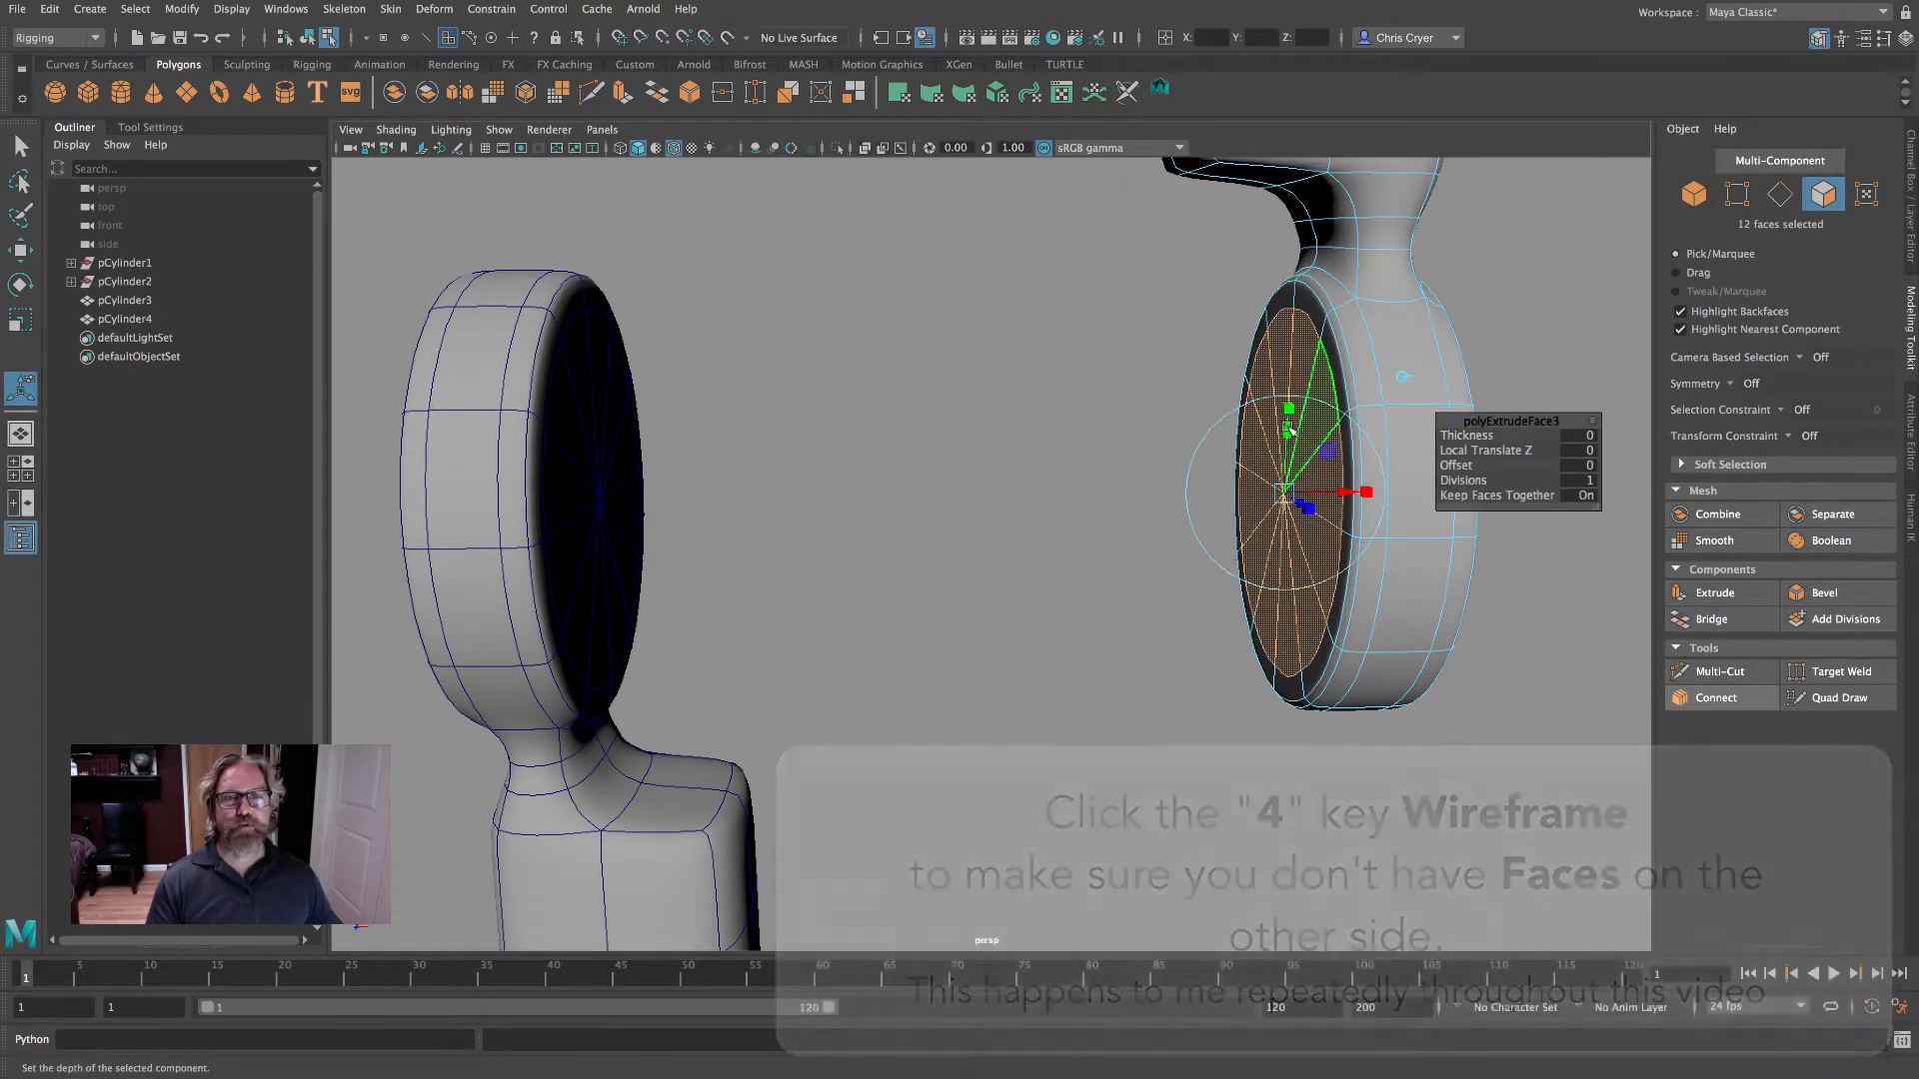
left_click_drag(1302, 446, 1248, 499)
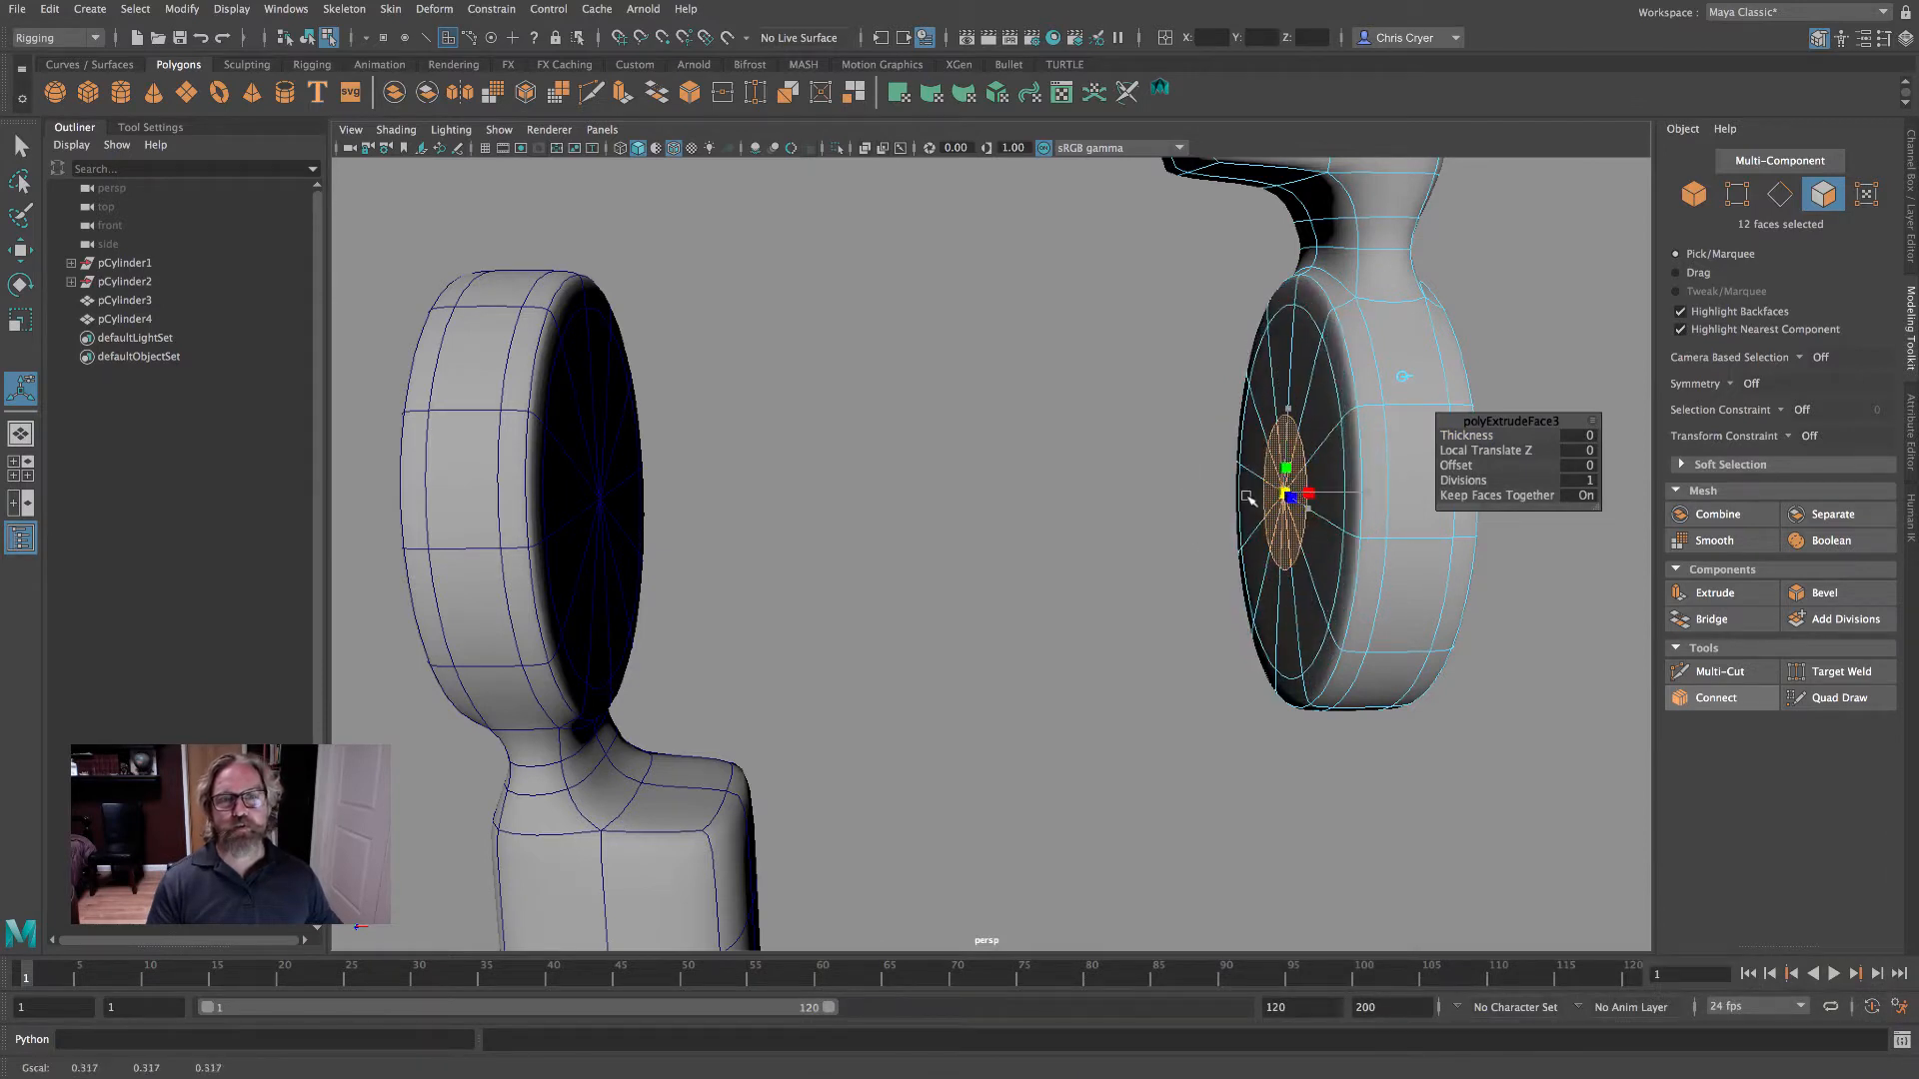
key("Delete")
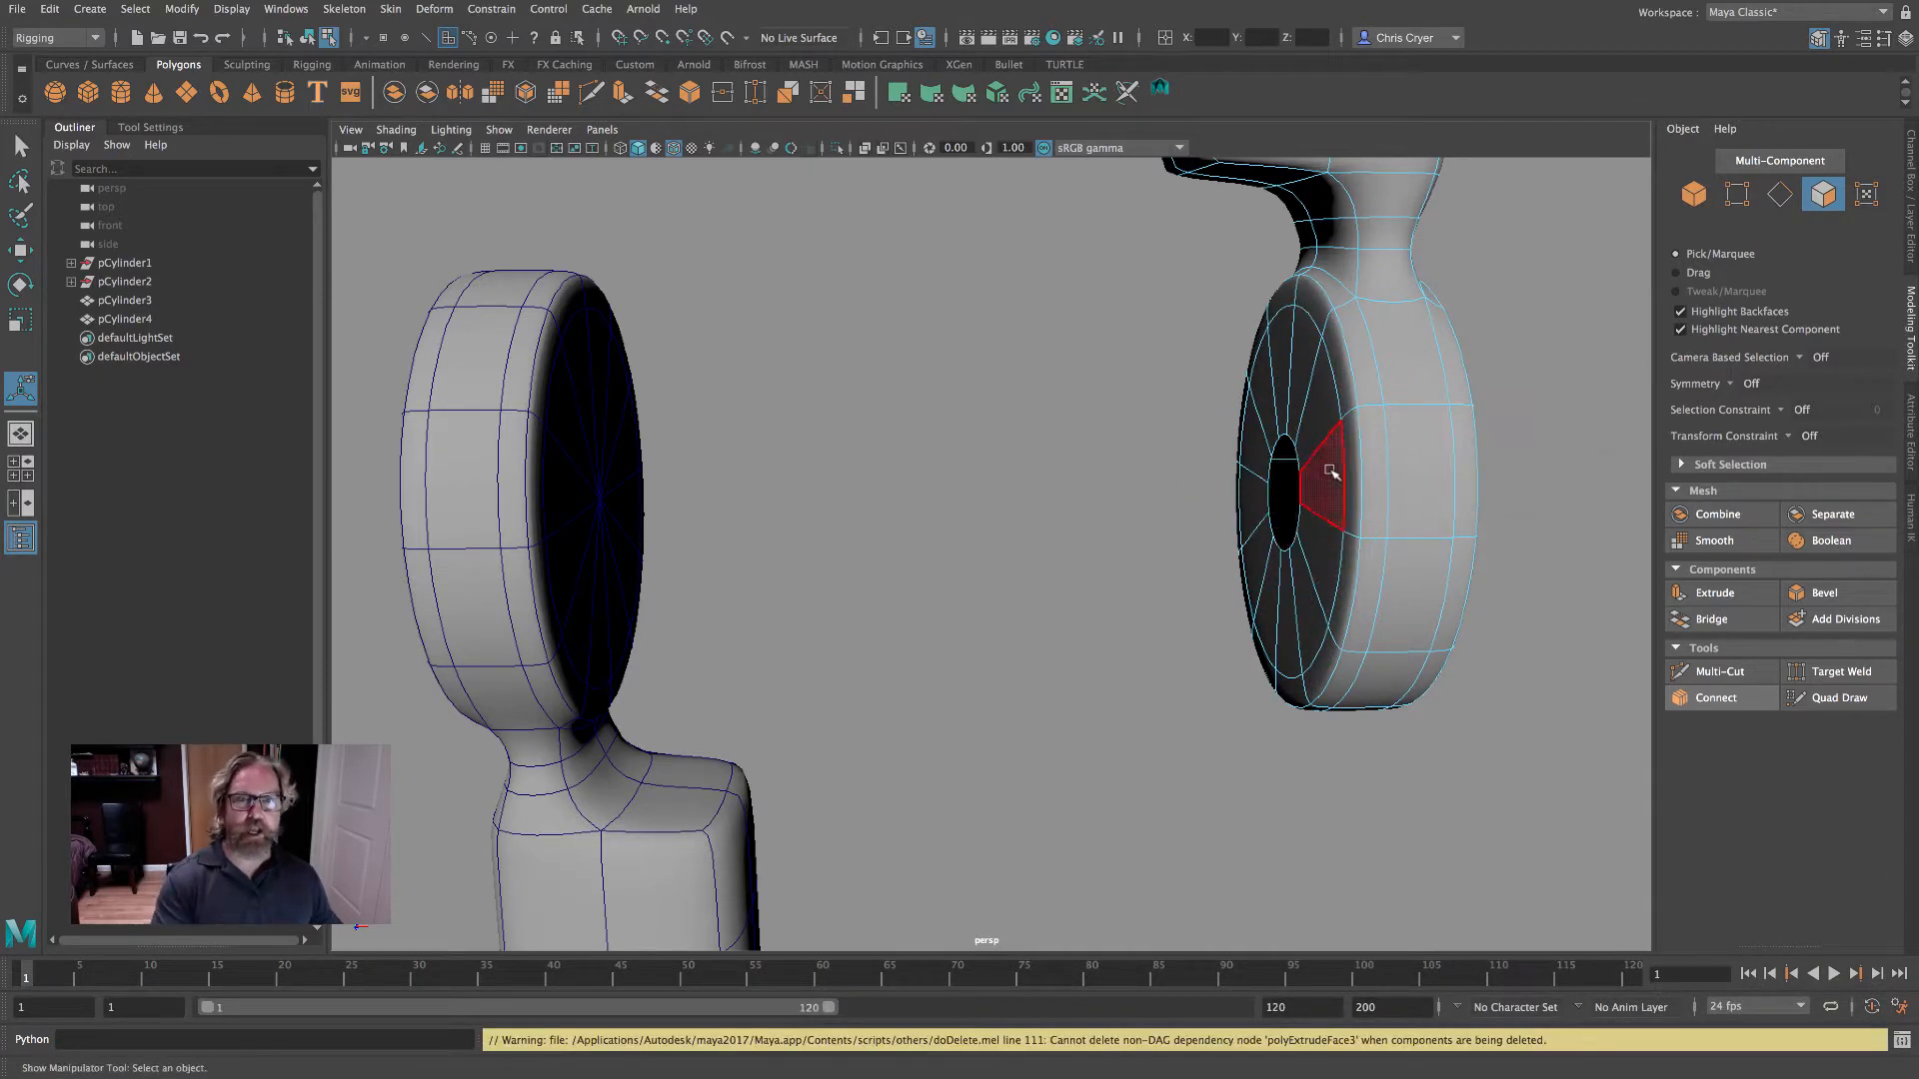
right_click_drag(1364, 410, 1387, 400)
right_click_drag(1552, 449, 1550, 450)
- Select all the wedge faces on the side of the lower part's disc that faces the upper part
left_click_drag(1549, 450, 1449, 452, "alt")
left_click(613, 413)
left_click_drag(613, 412, 826, 358, "alt")
right_click_drag(824, 355, 825, 385)
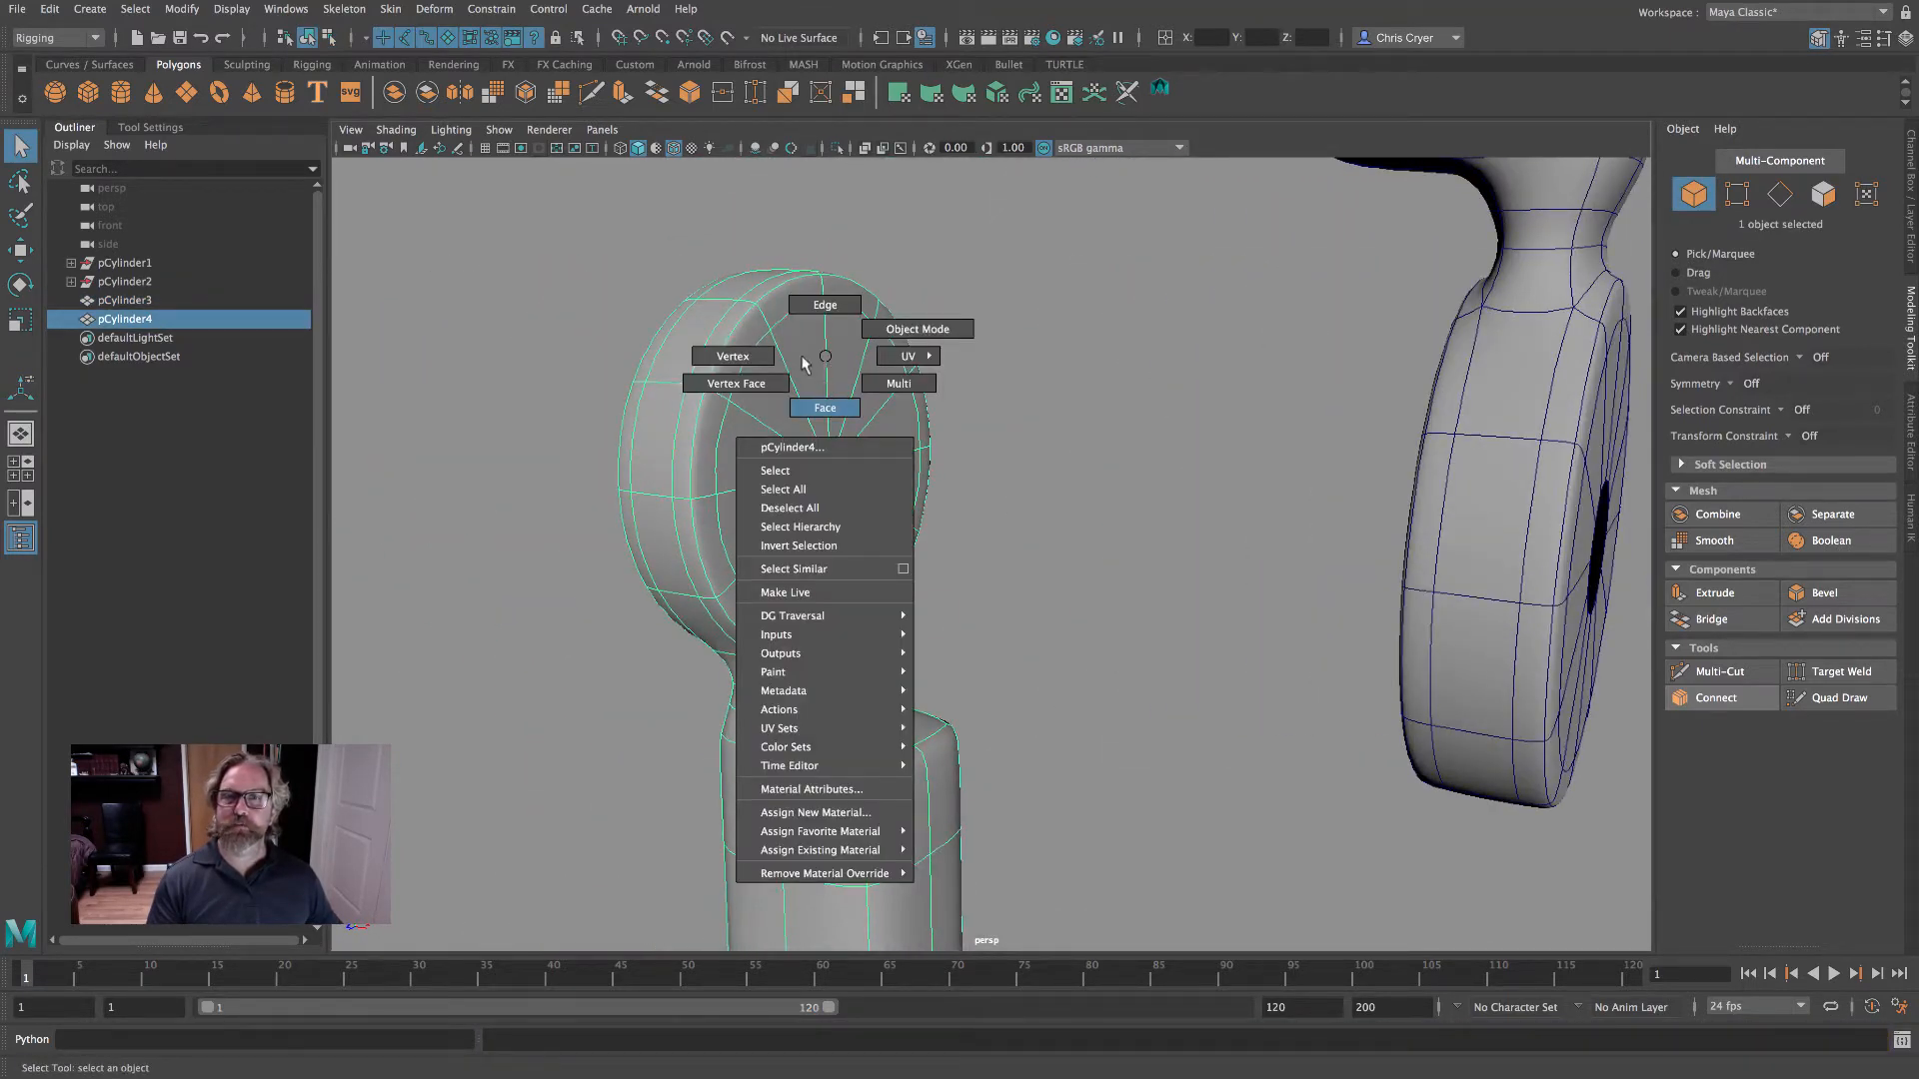
left_click(805, 360)
left_click(837, 354, "shift")
left_click(874, 380, "shift")
left_click(896, 425, "shift")
left_click(900, 485, "shift")
left_click(877, 527, "shift")
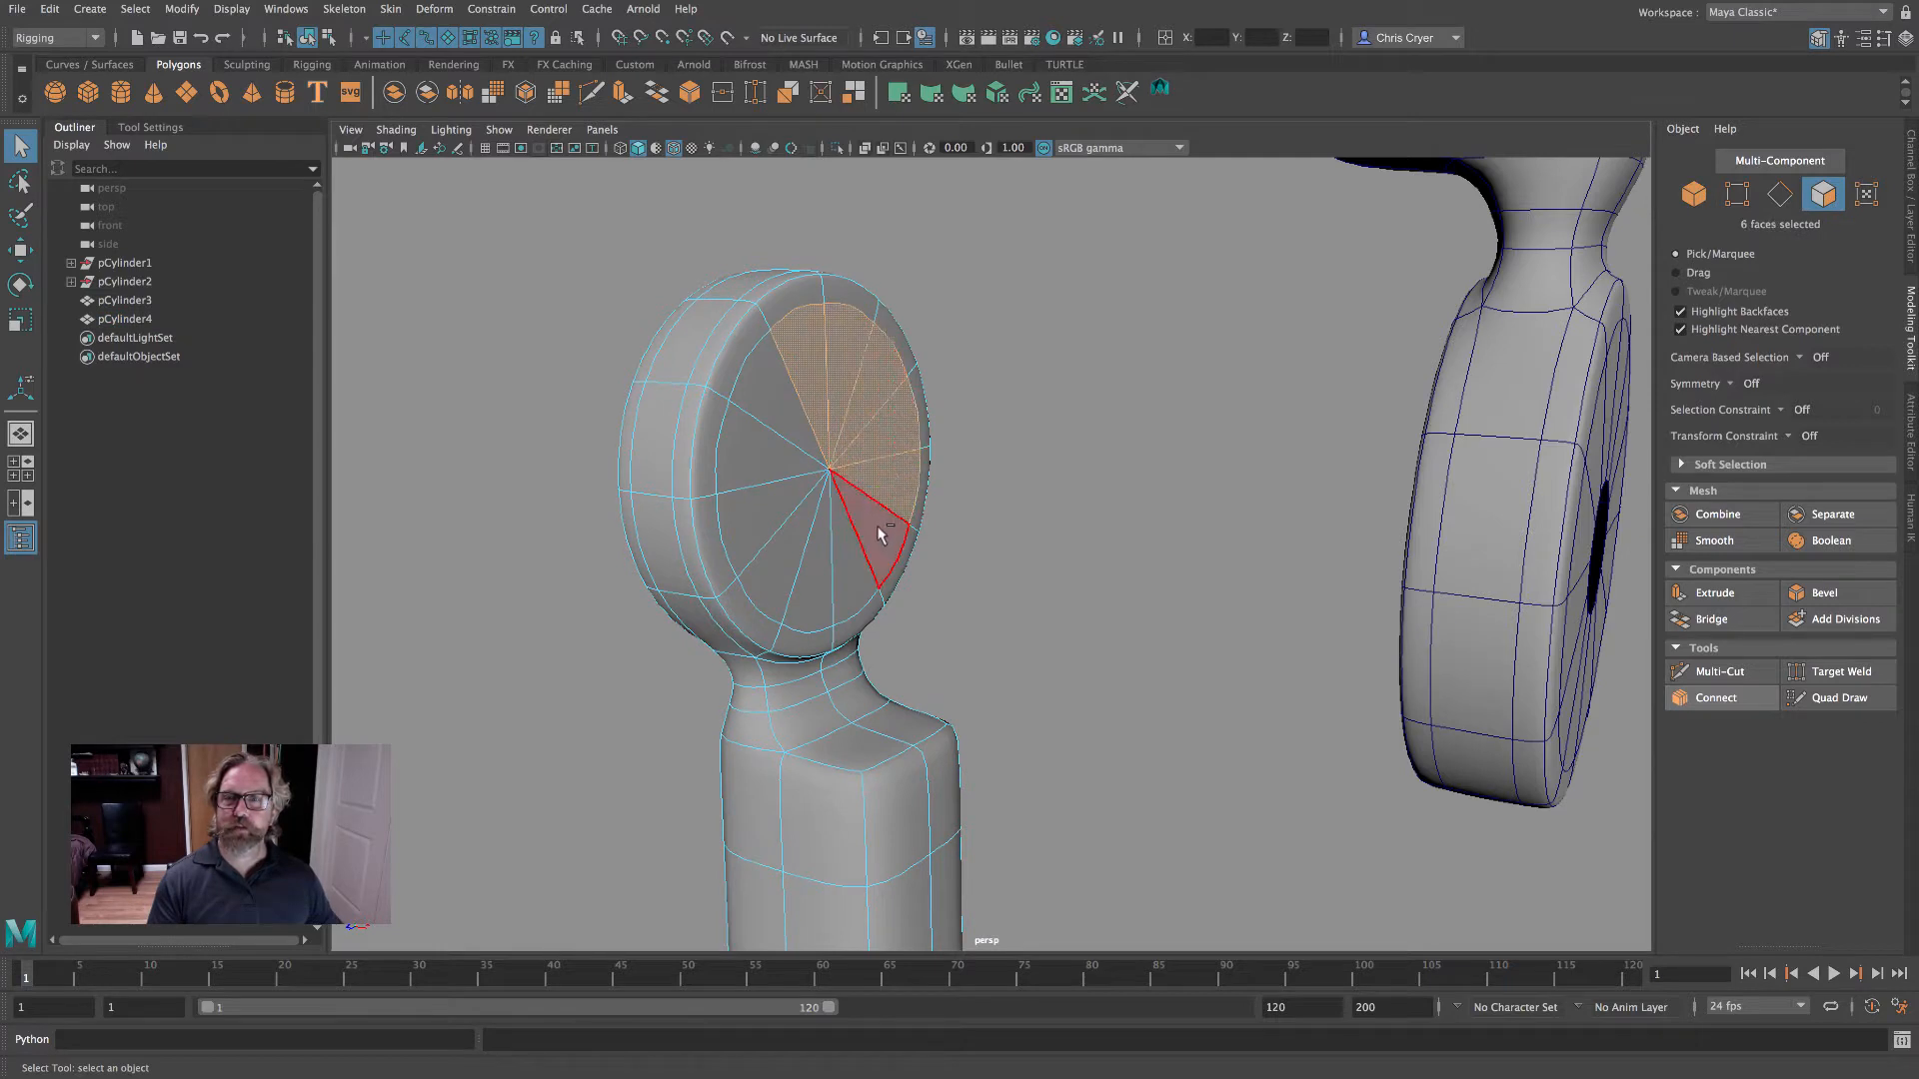
left_click(851, 571, "shift")
left_click(805, 575, "shift")
left_click(769, 564, "shift")
left_click(743, 525, "shift")
left_click(748, 470, "shift")
left_click(767, 407, "shift")
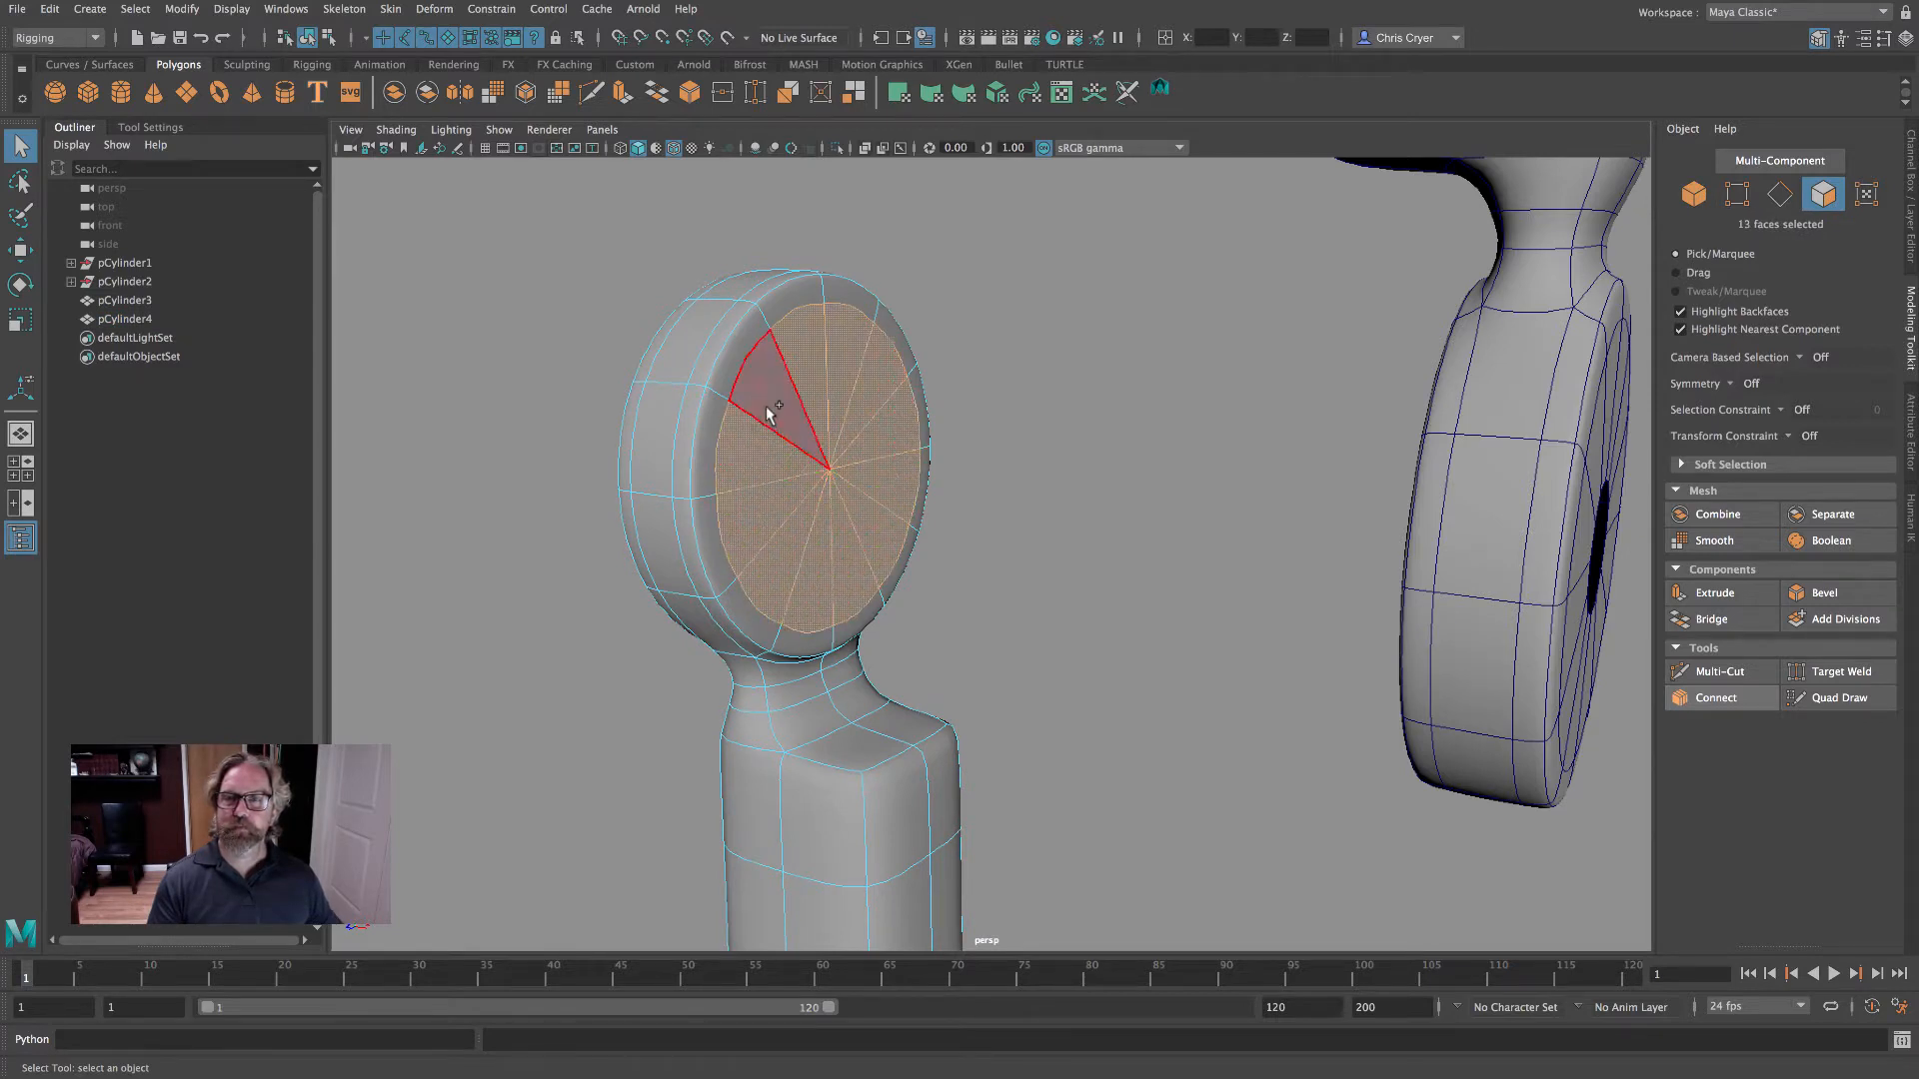
left_click(770, 413, "shift")
- Try to extrude and shrink the selected faces, inspect them in wireframe display, and undo the extrusion
left_click(1715, 592)
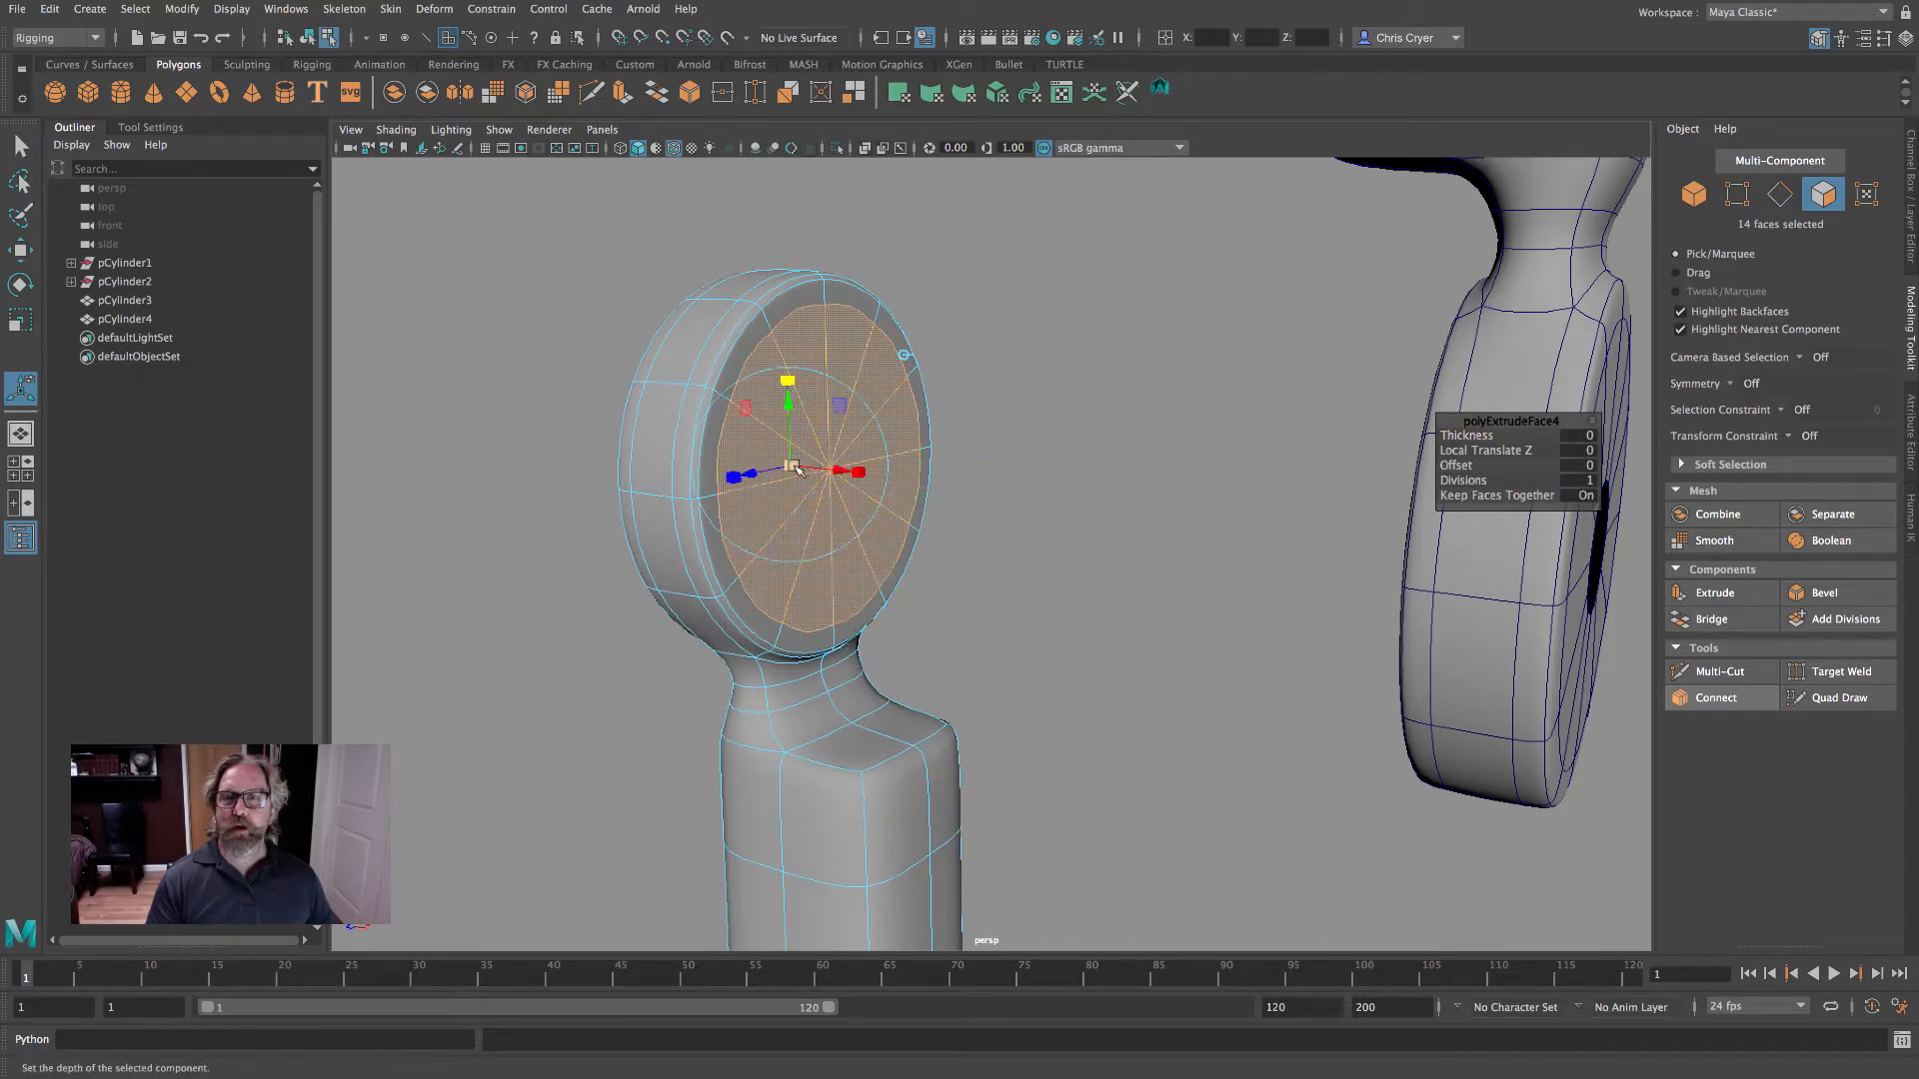
left_click_drag(795, 468, 767, 474)
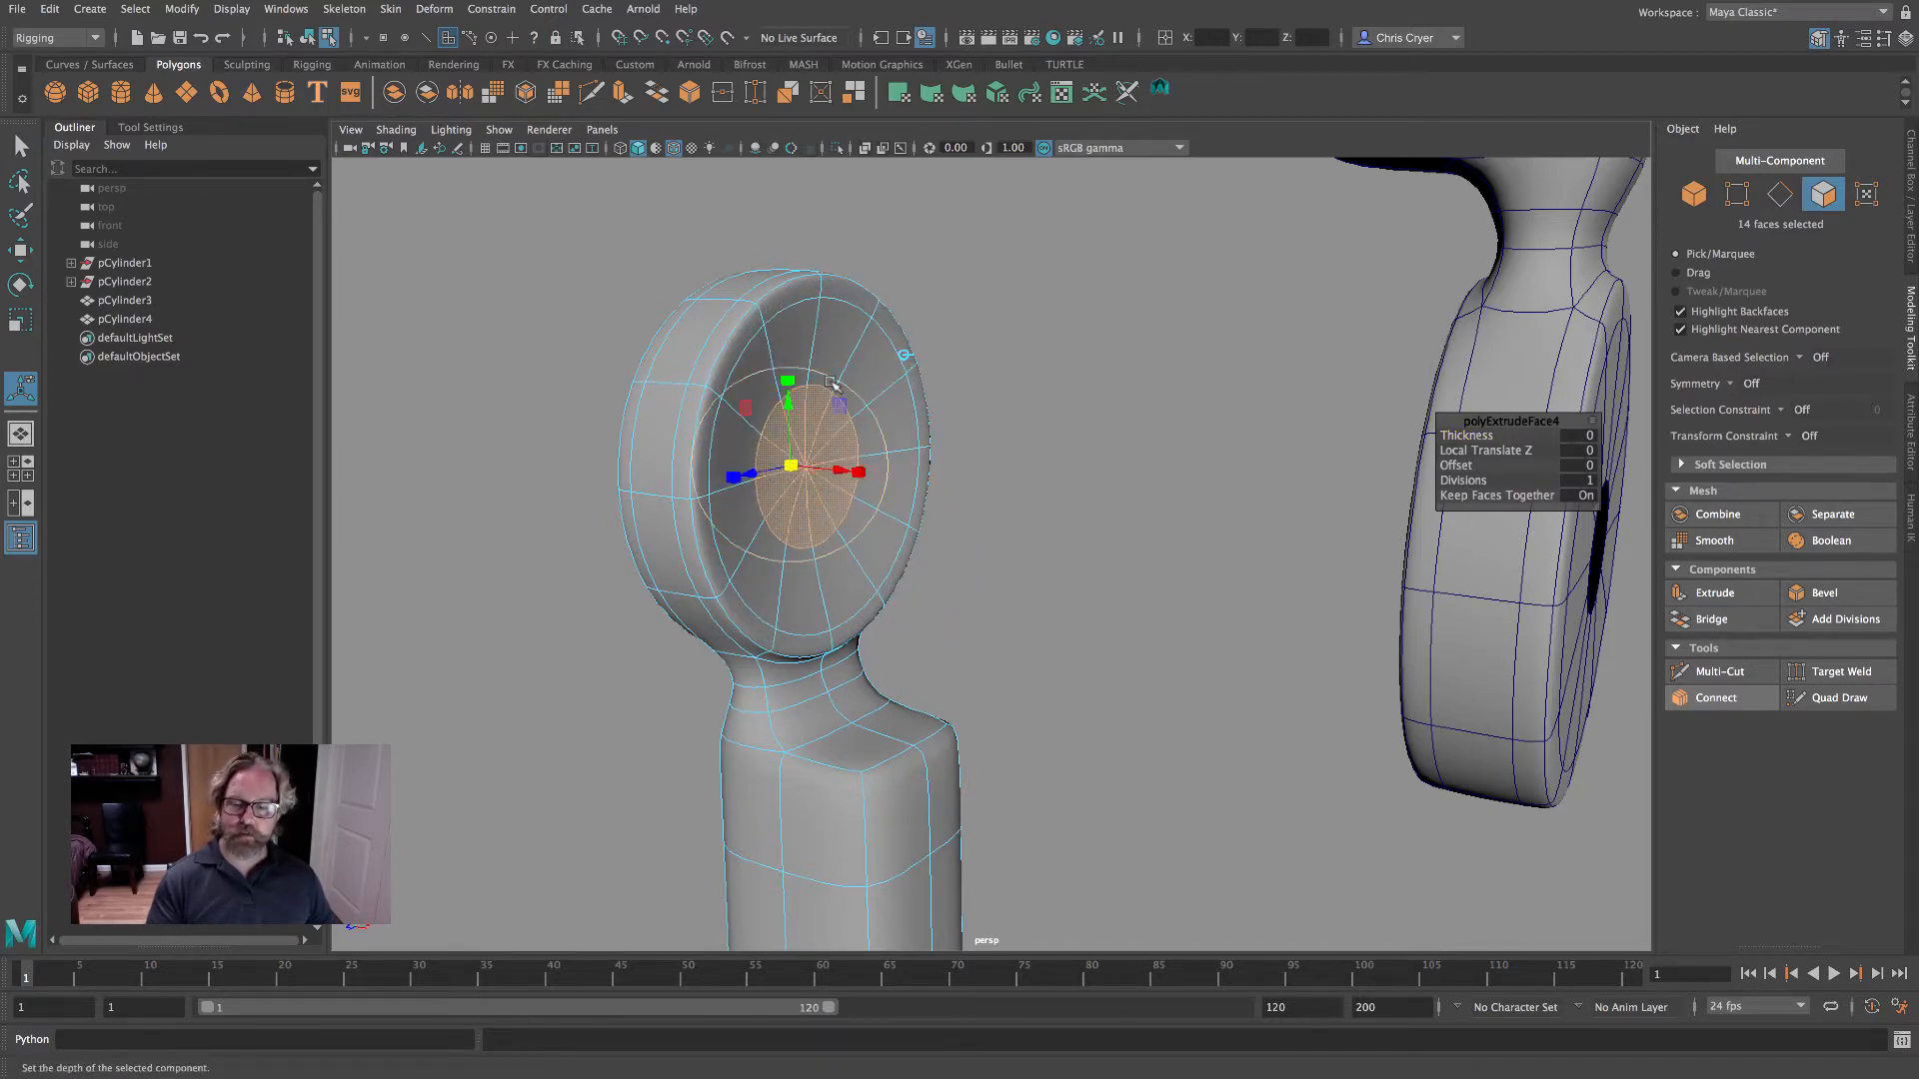
key("4")
left_click_drag(839, 381, 1100, 391, "alt")
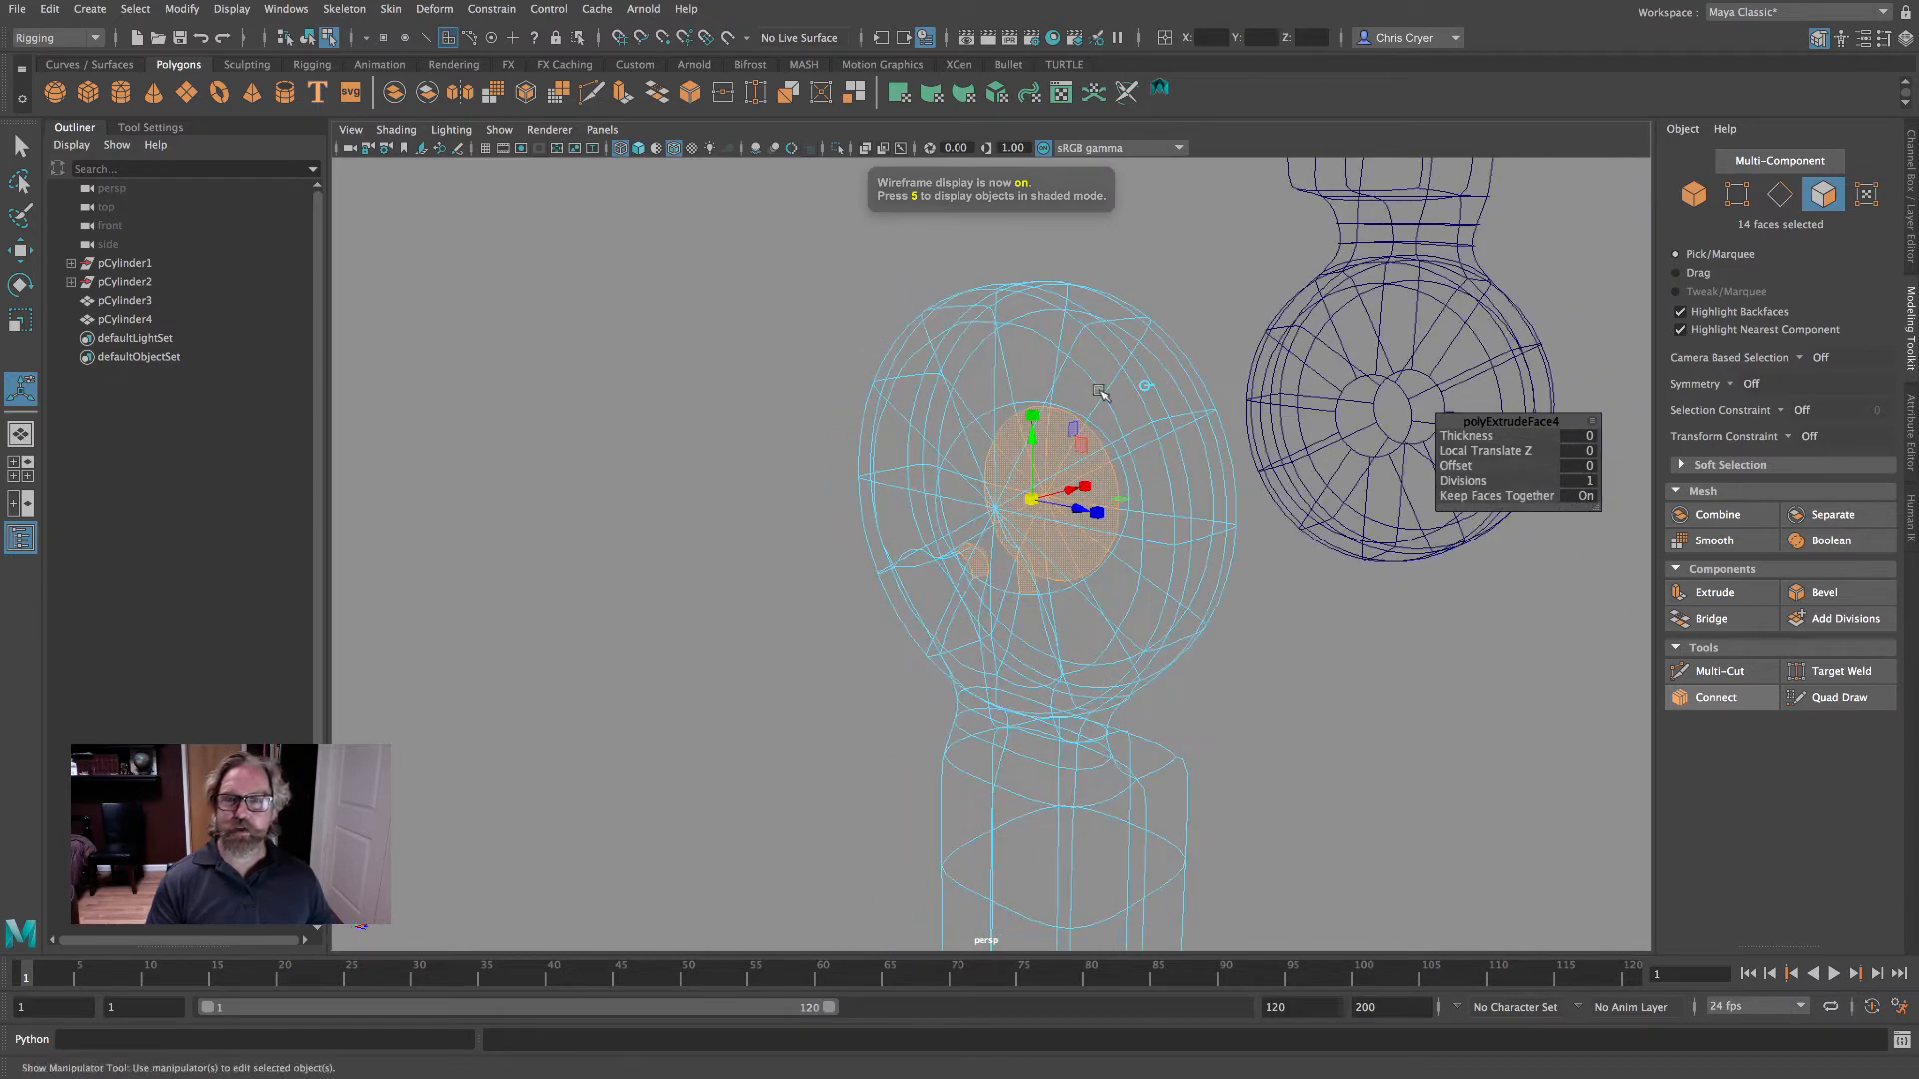
key("ctrl+z")
key("ctrl+z")
key("ctrl+z")
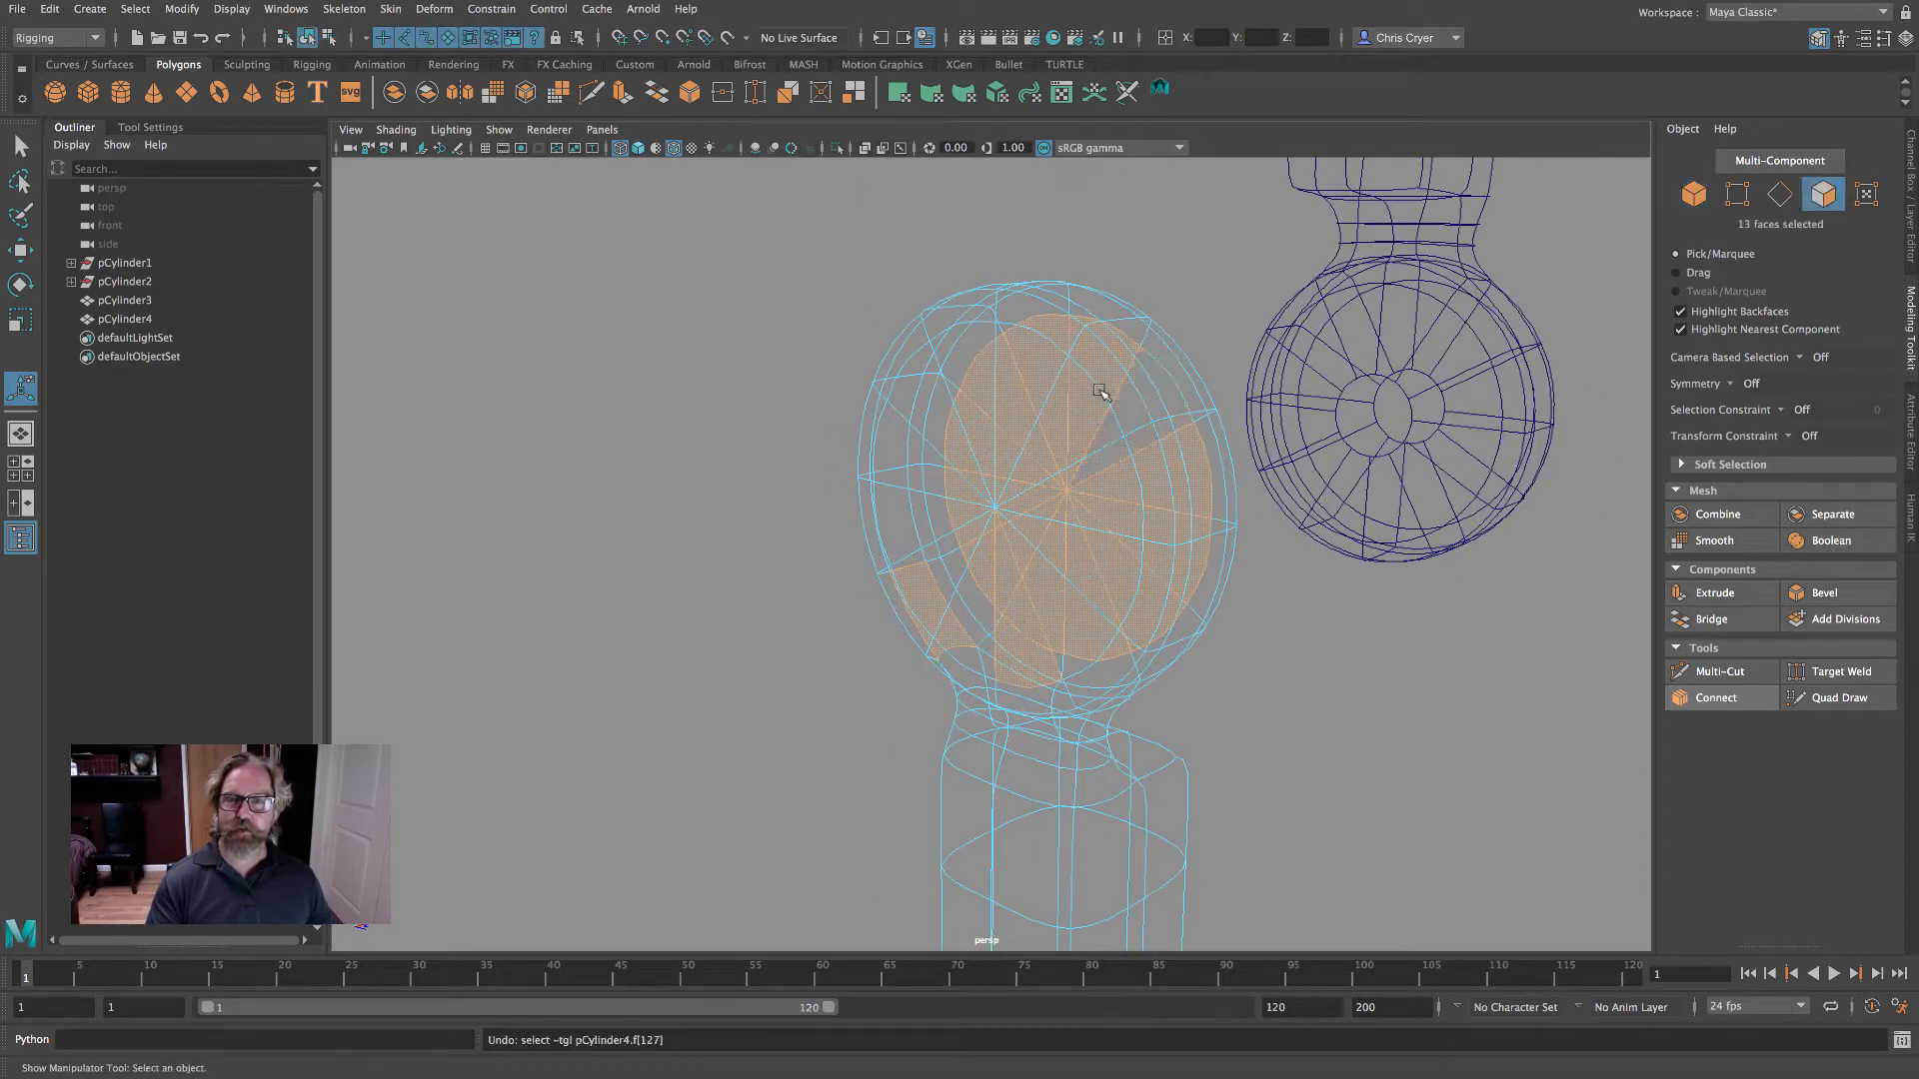
- Deselect the stray faces on the back of the lower part's disc, leaving its twelve wedge faces, and restore shaded display
left_click_drag(1035, 445, 915, 429, "alt")
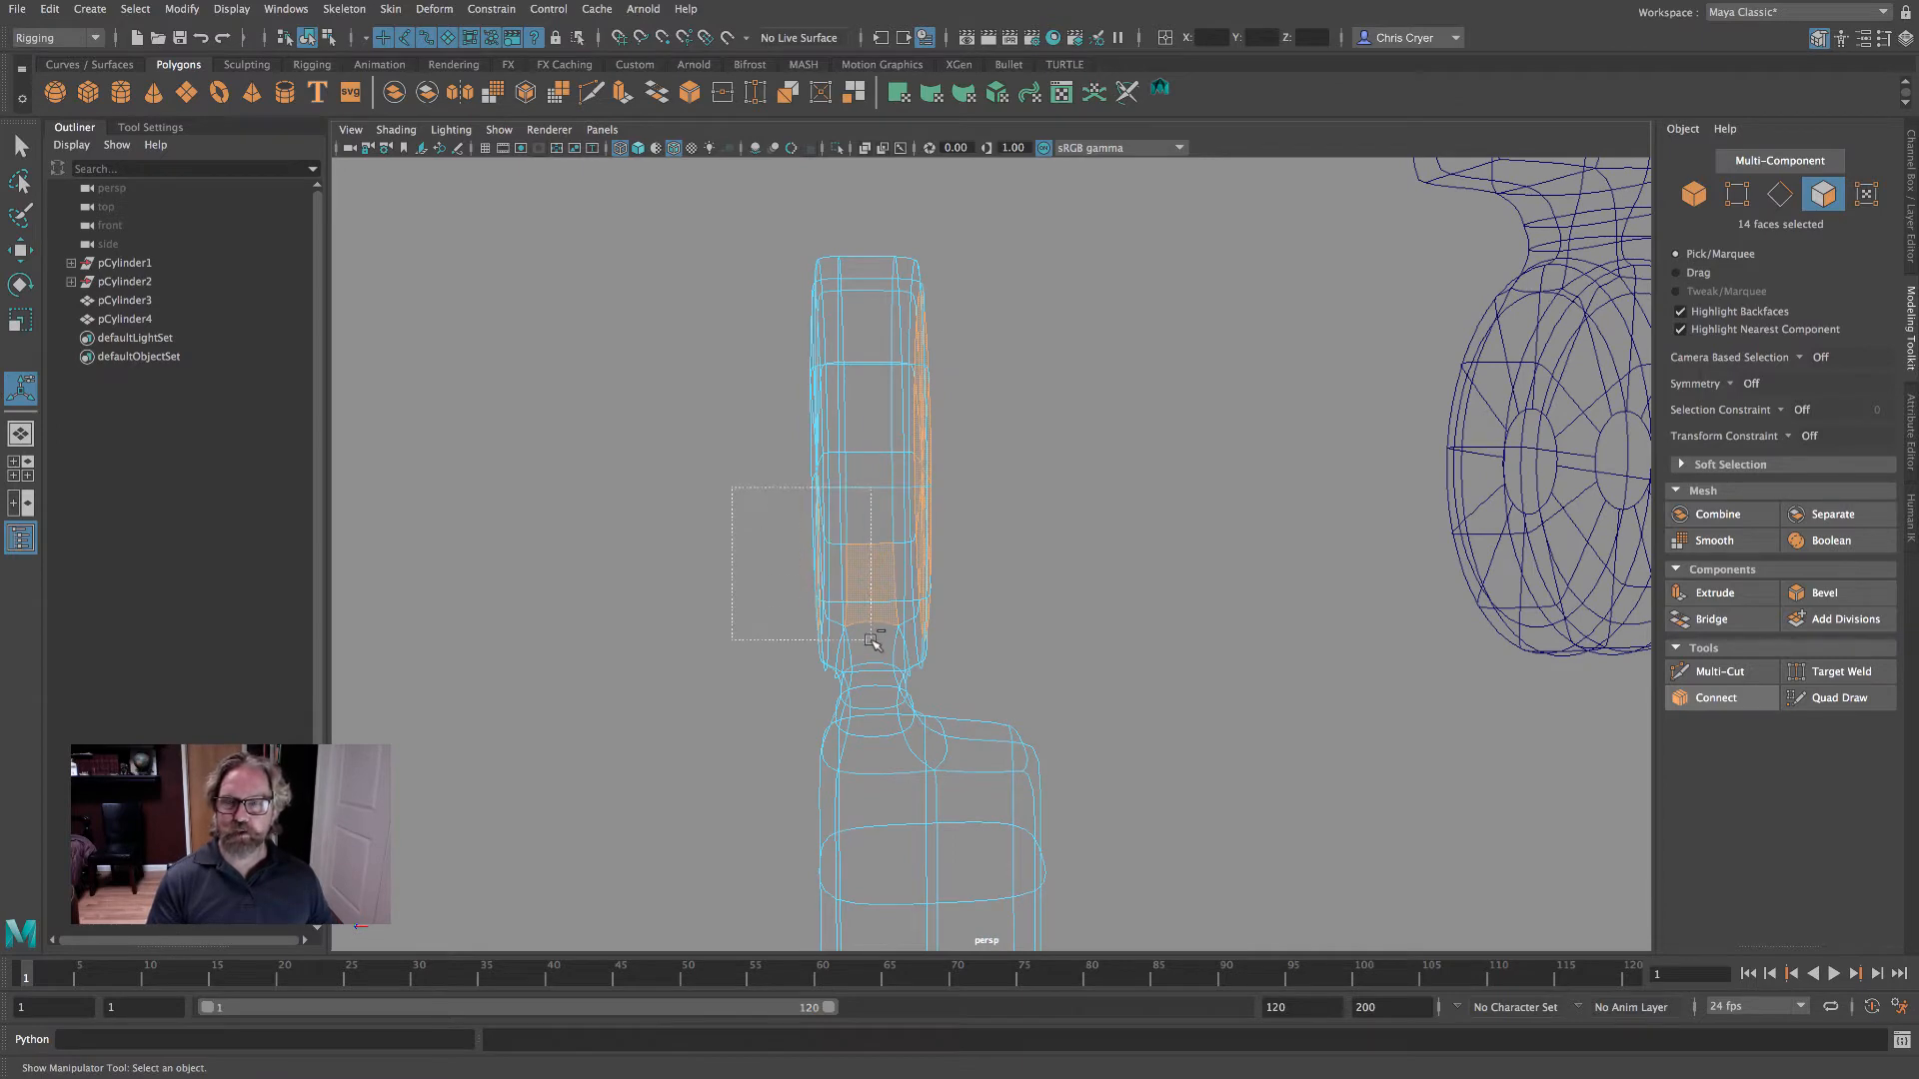
left_click_drag(911, 640, 1054, 518, "alt")
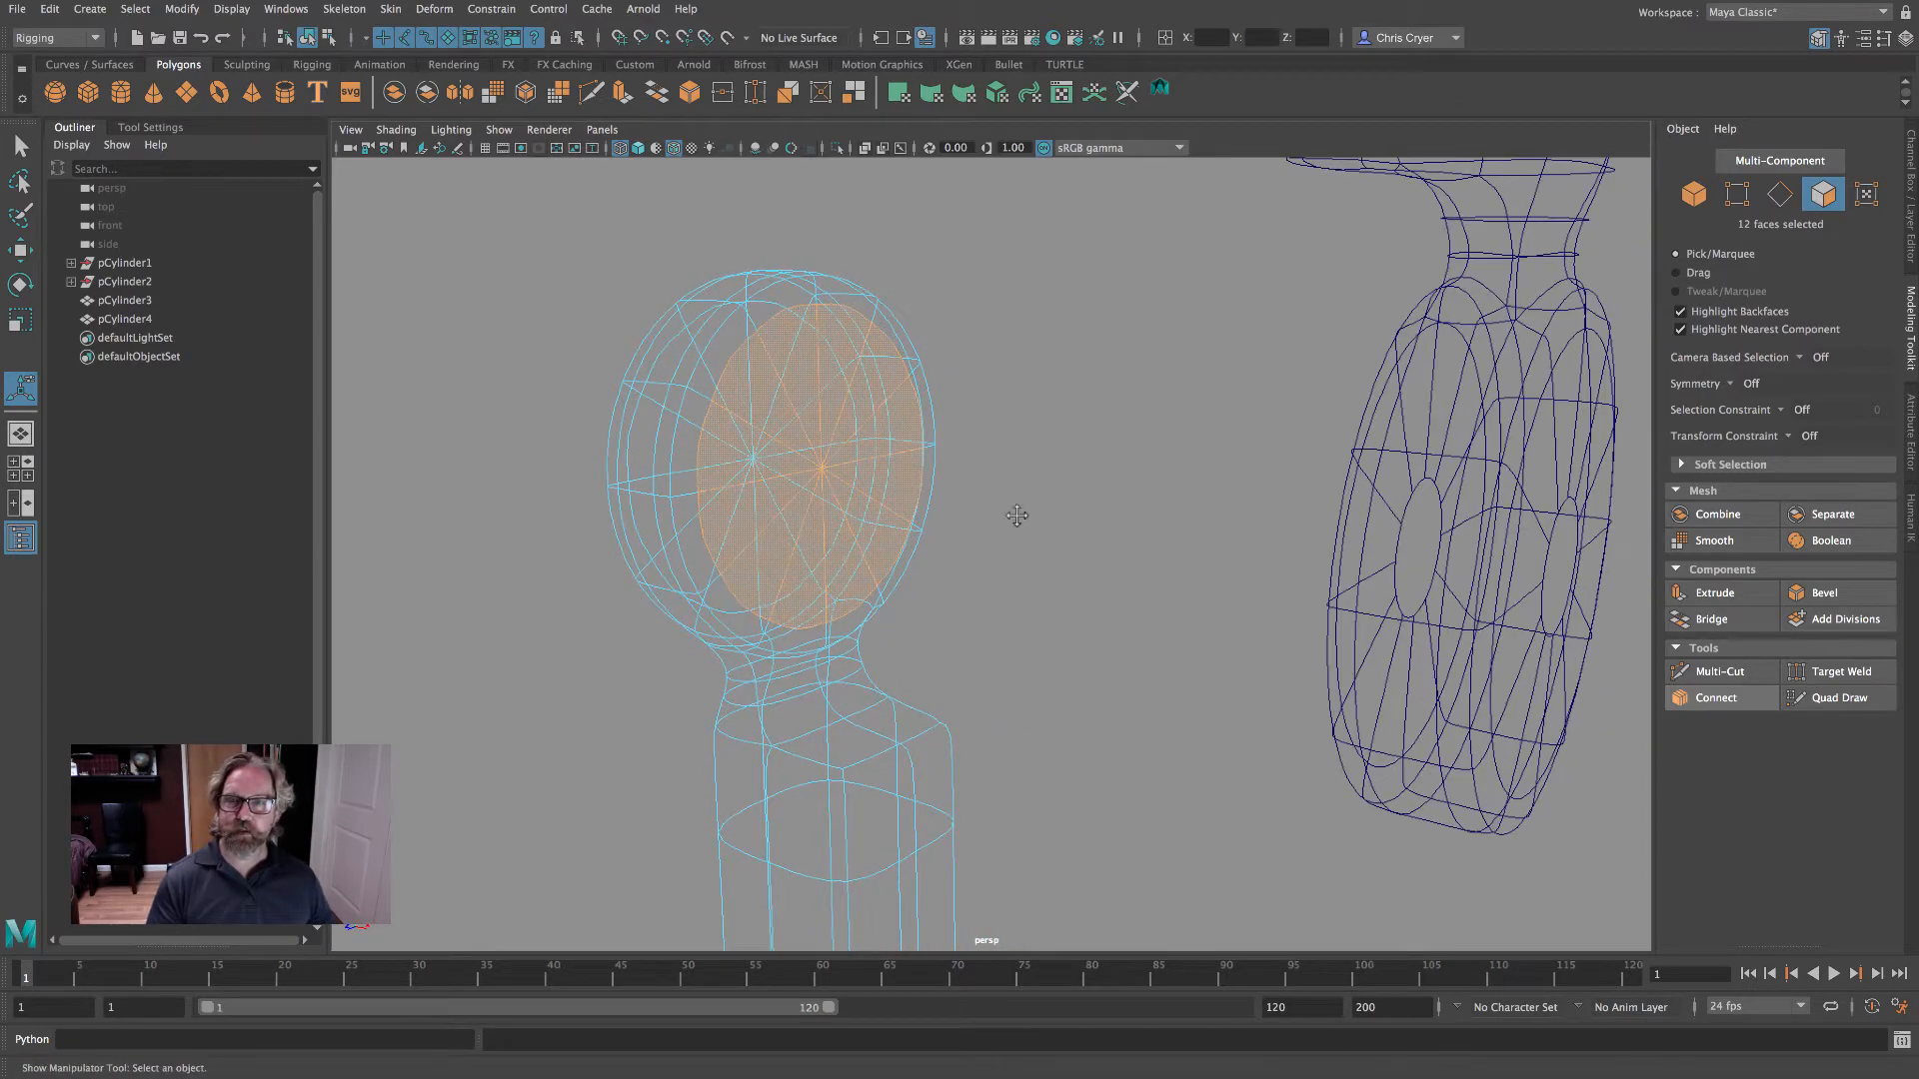
left_click_drag(1016, 516, 1032, 514, "alt")
key("5")
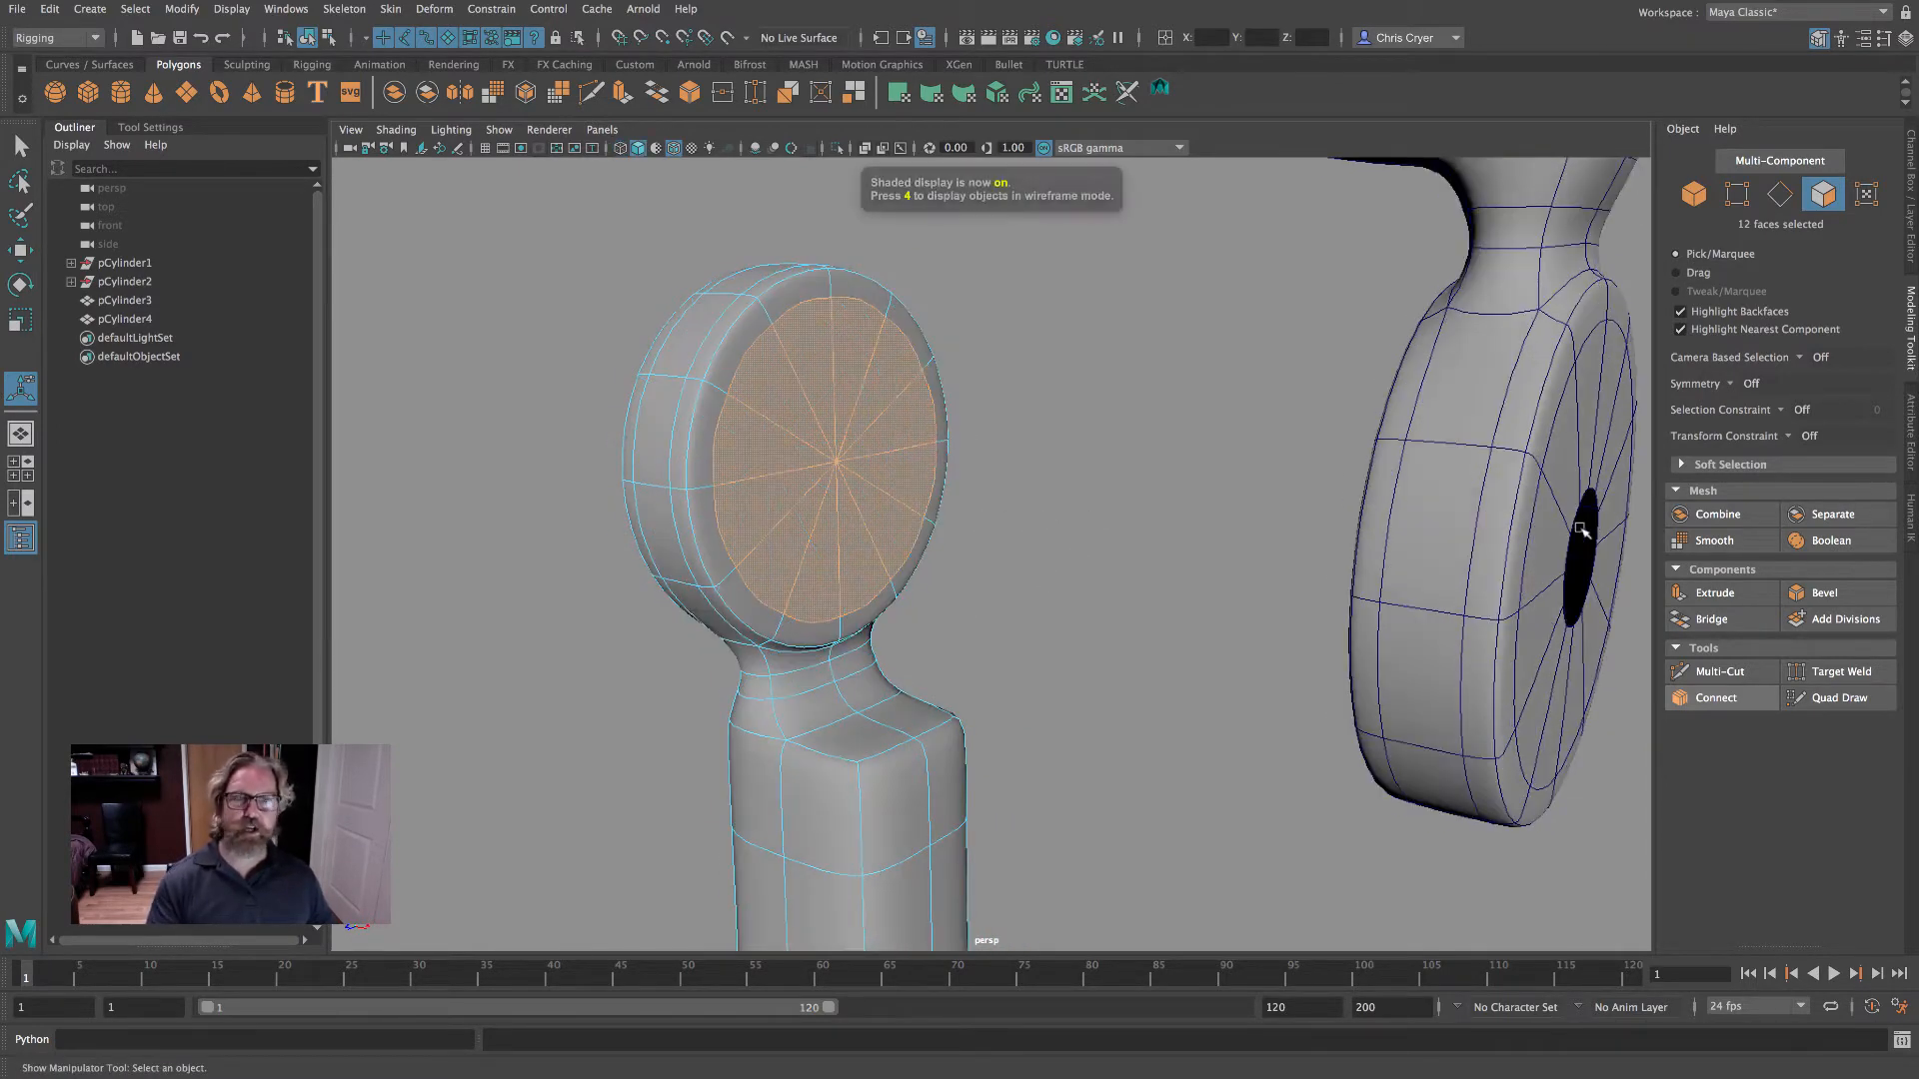
- Extrude the twelve disc faces in place, scale them to a small central circle, and turn off the smooth preview
left_click(1715, 593)
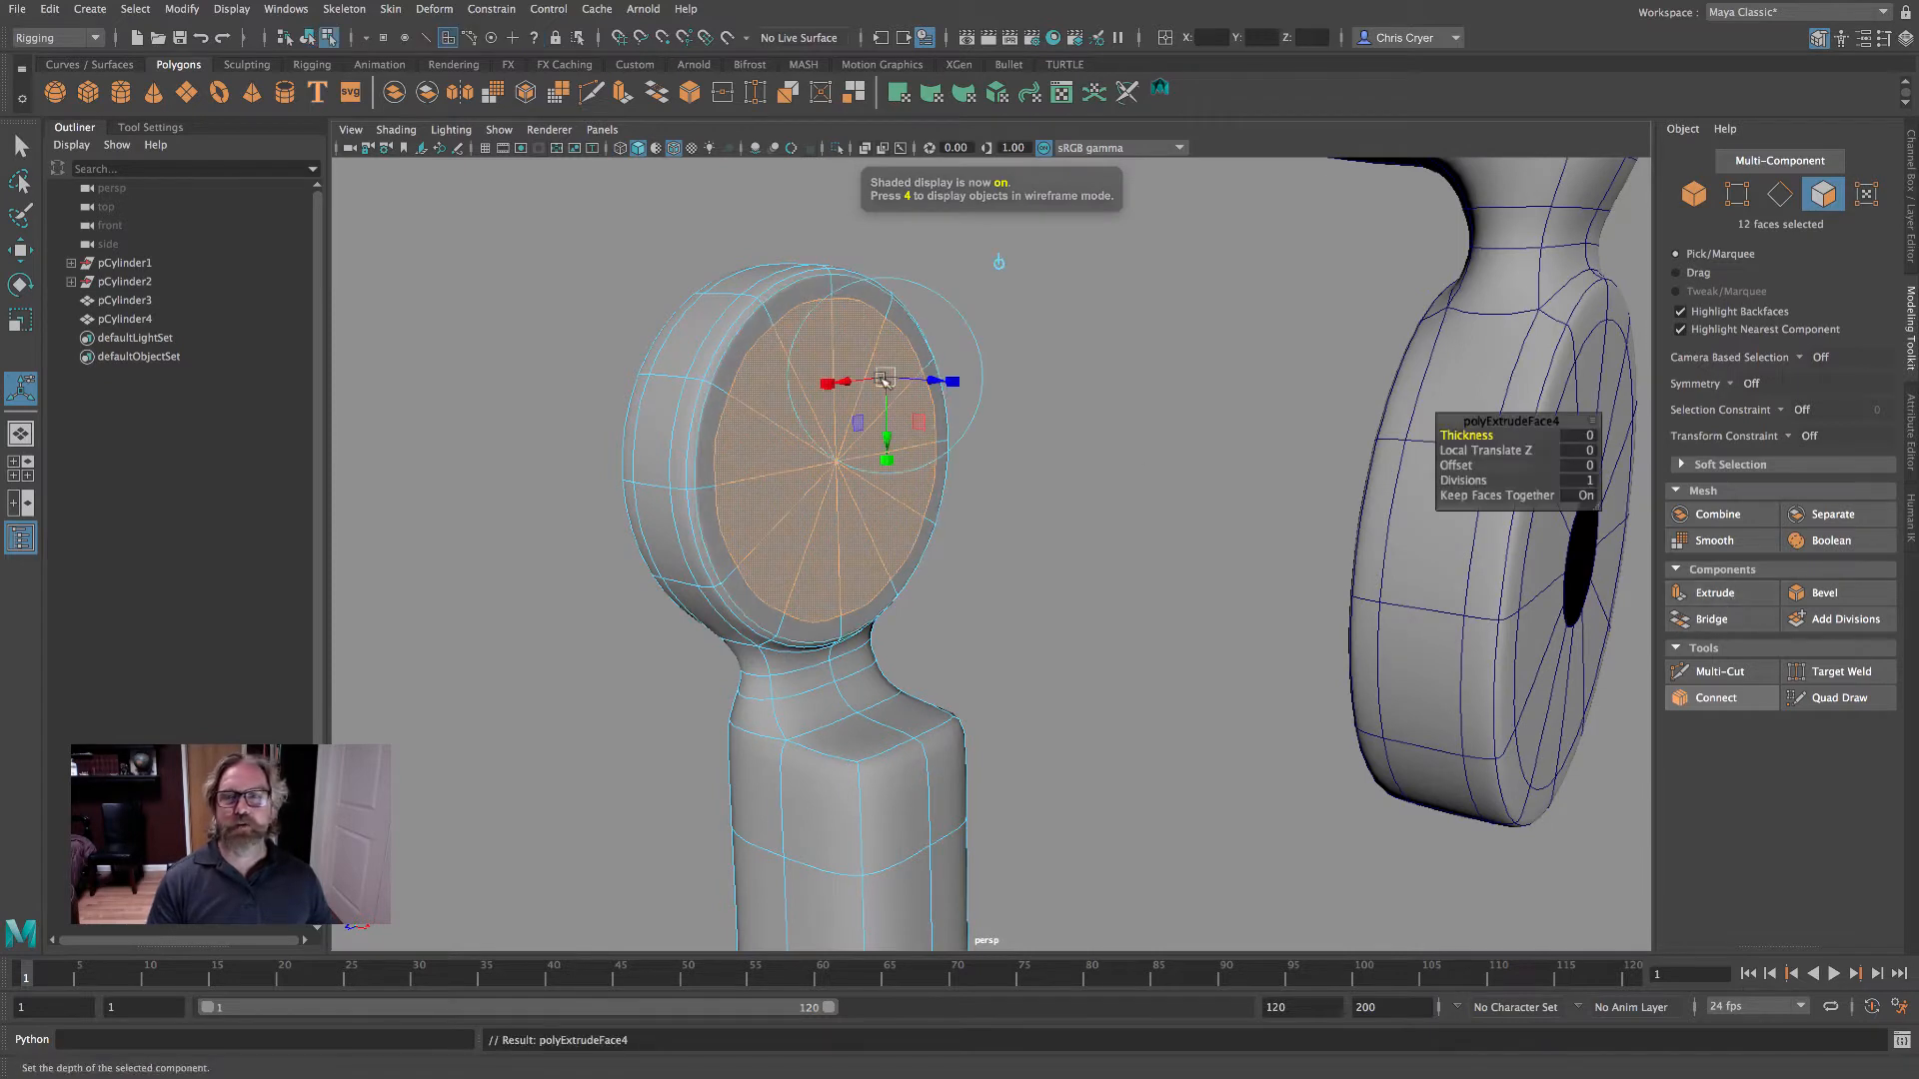
left_click(998, 263)
left_click_drag(831, 375, 795, 473)
key("1")
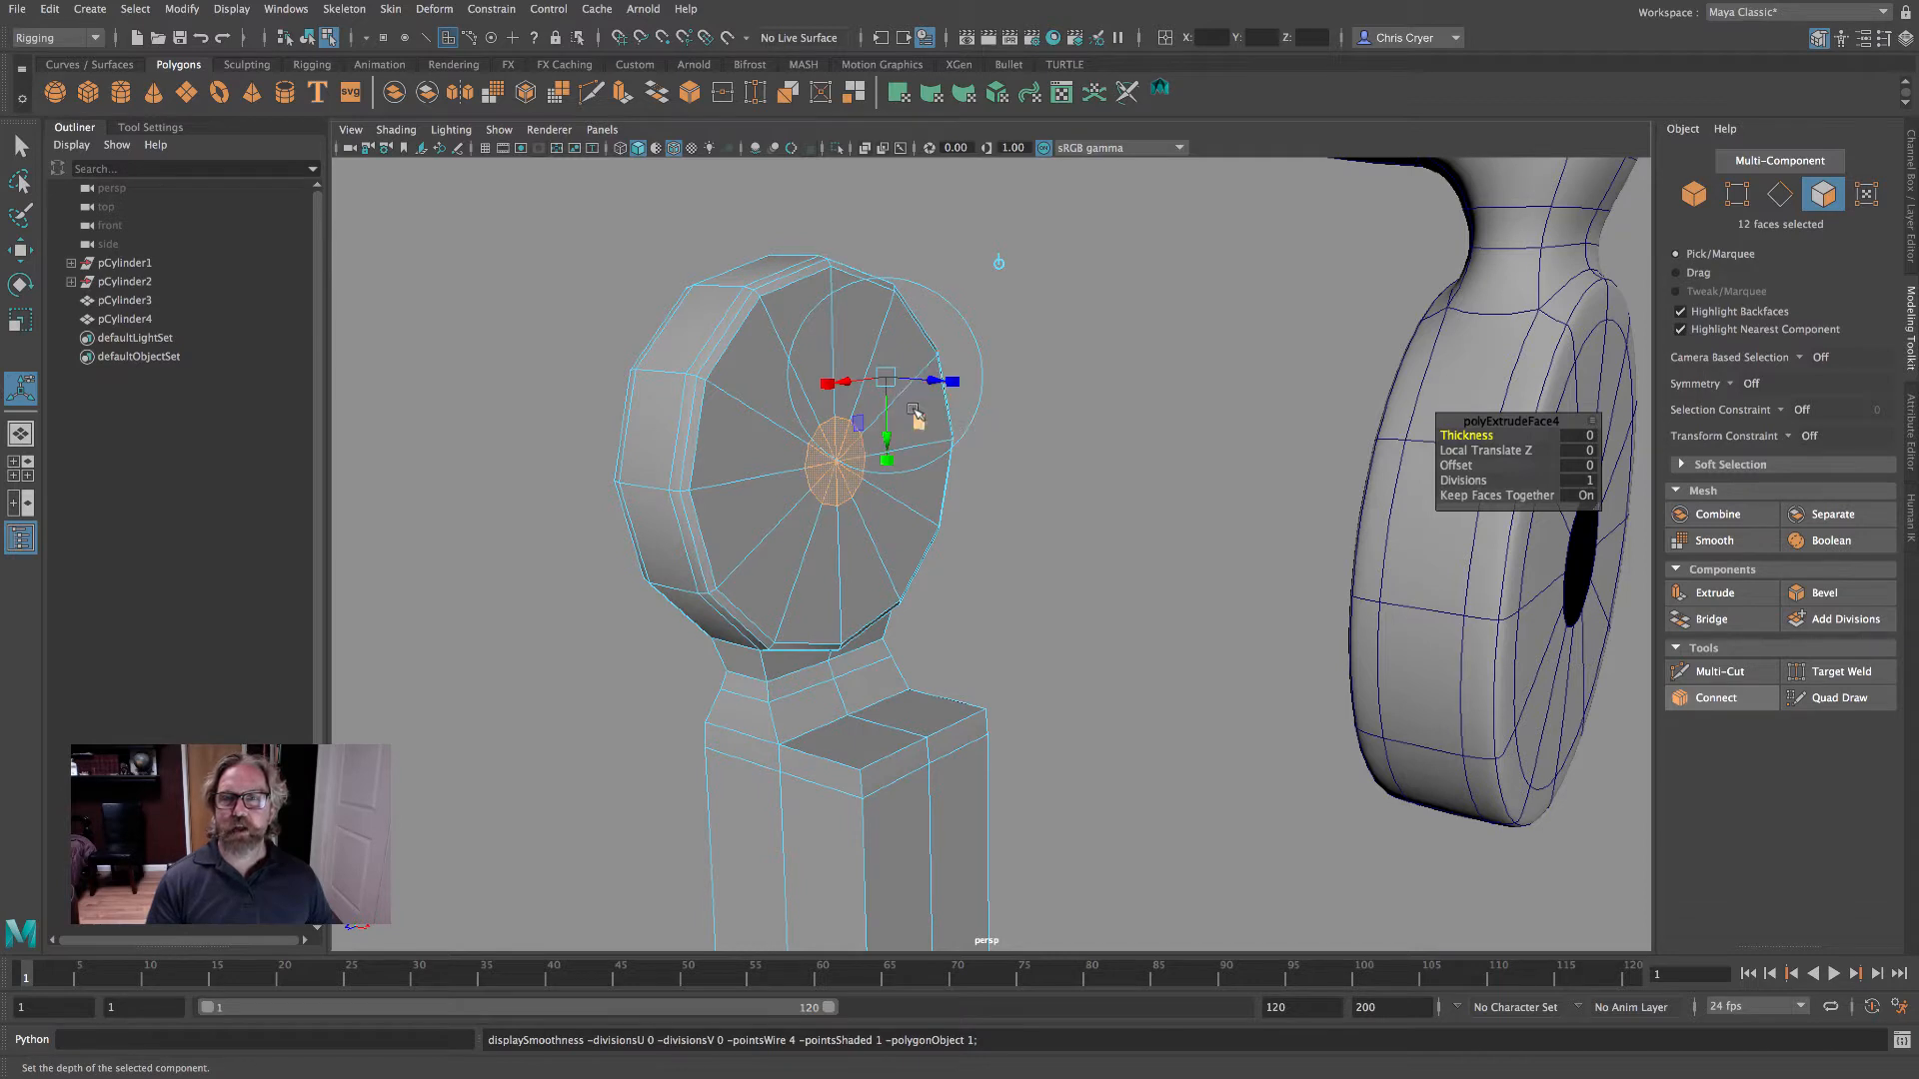
mouse_move(936, 385)
left_mouse_down()
mouse_move(976, 389)
mouse_move(886, 377)
mouse_move(905, 377)
left_mouse_up()
key("ctrl+z")
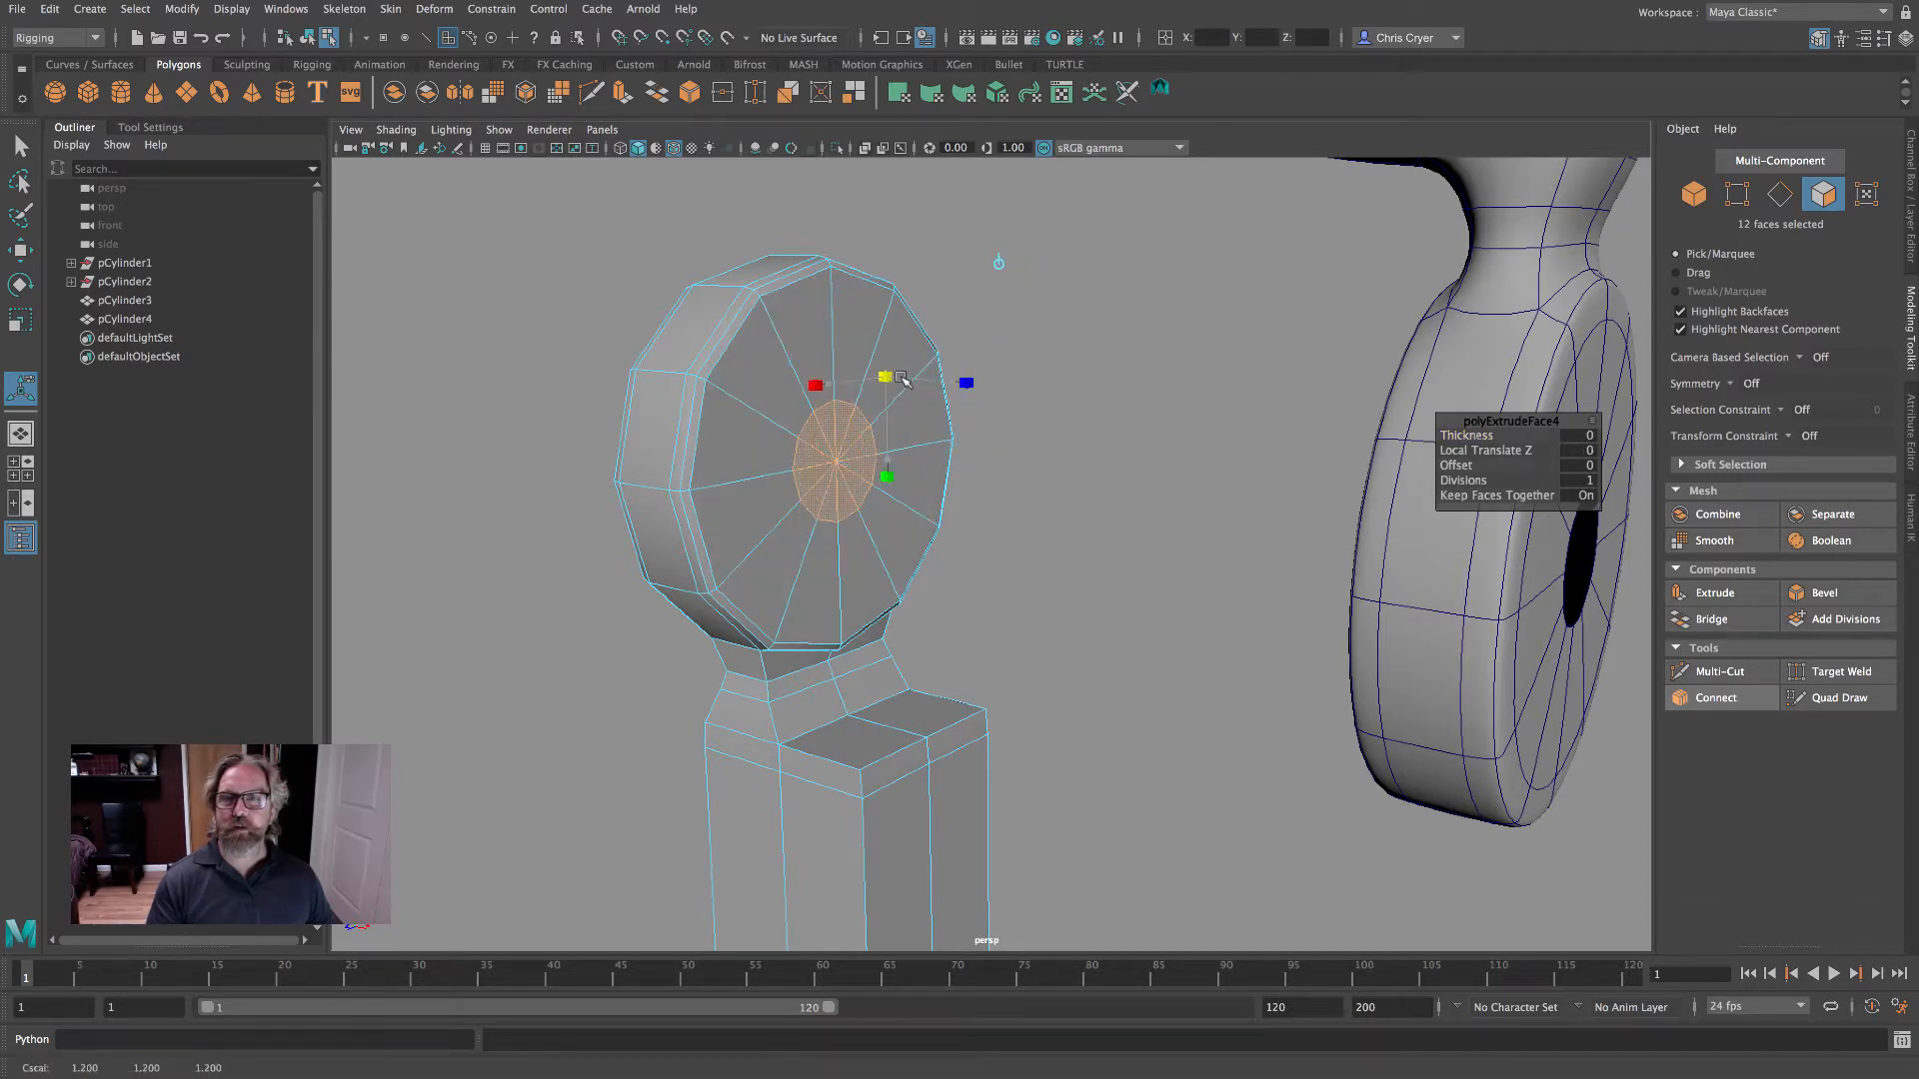
left_click(901, 378)
- Try to extrude the central faces outward along the disc's axis as a long peg, and undo the extrusion
left_click(1715, 593)
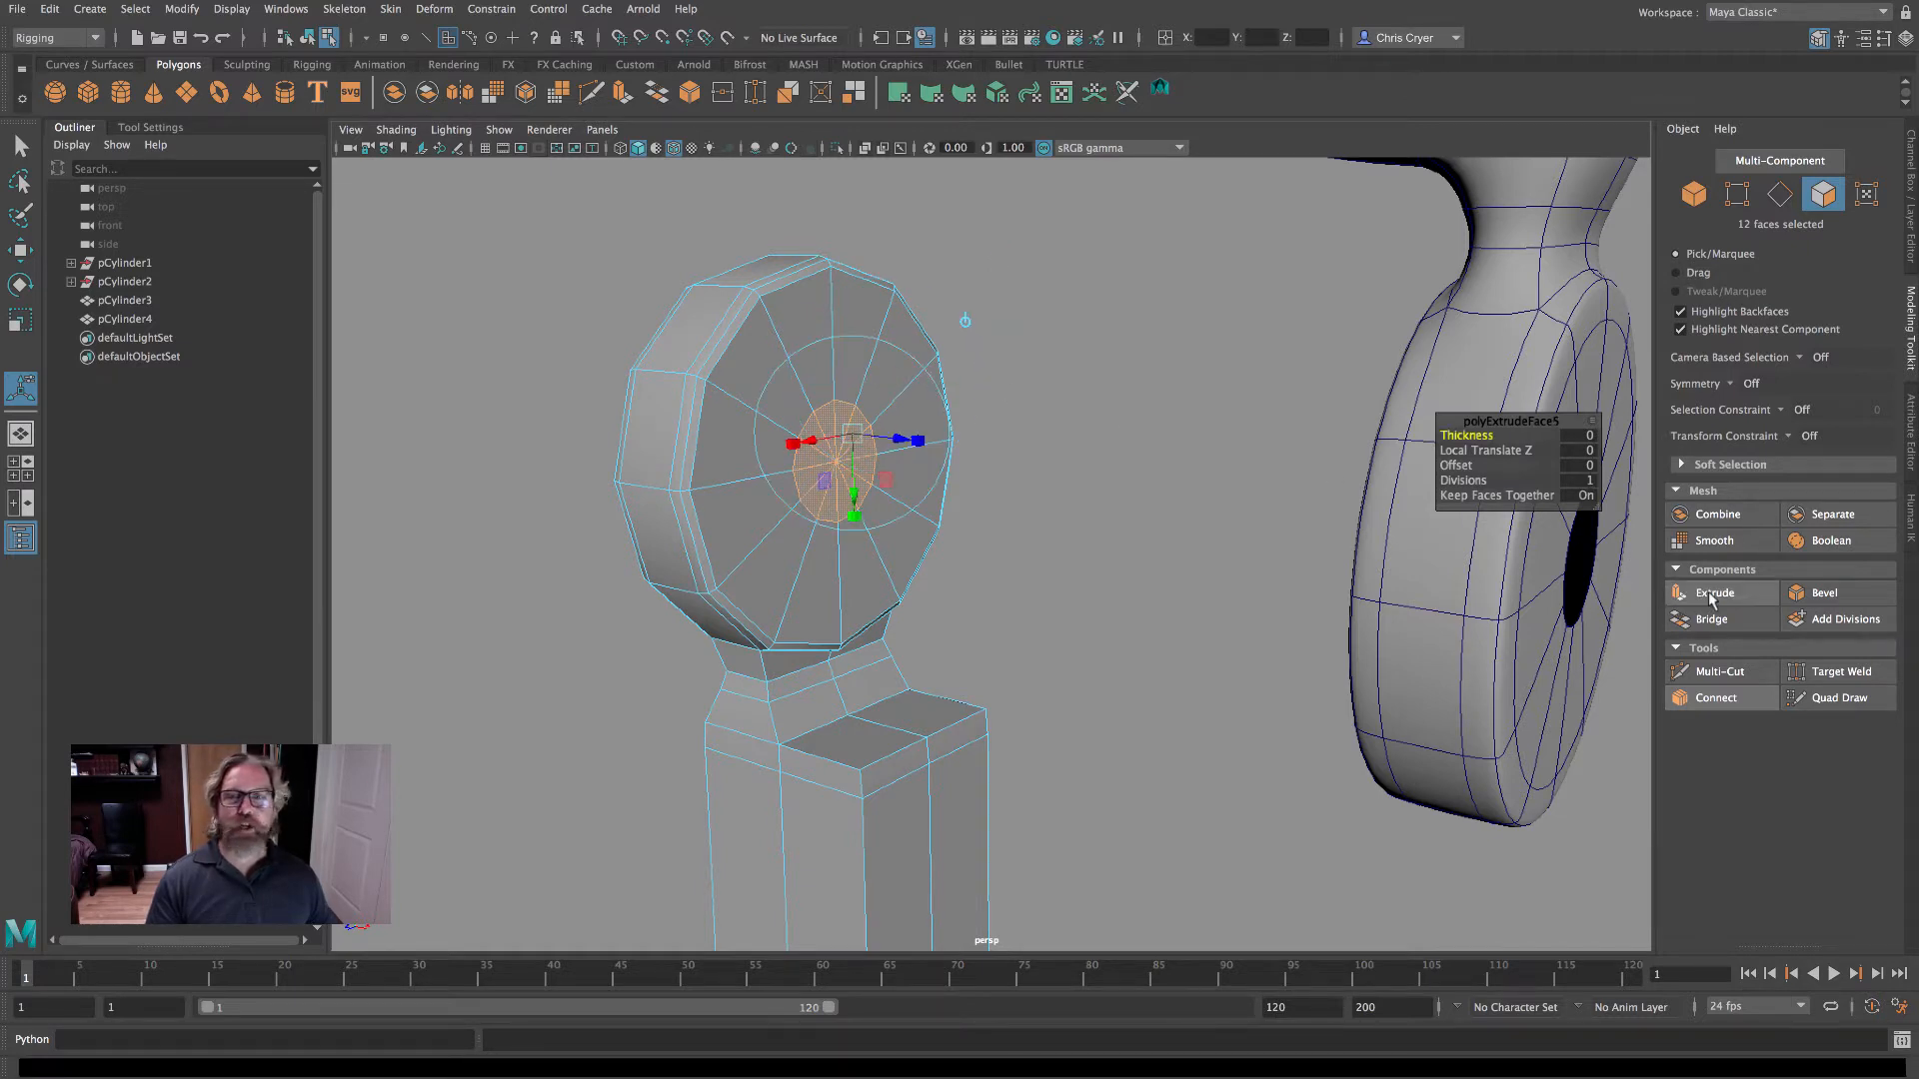
left_click(963, 317)
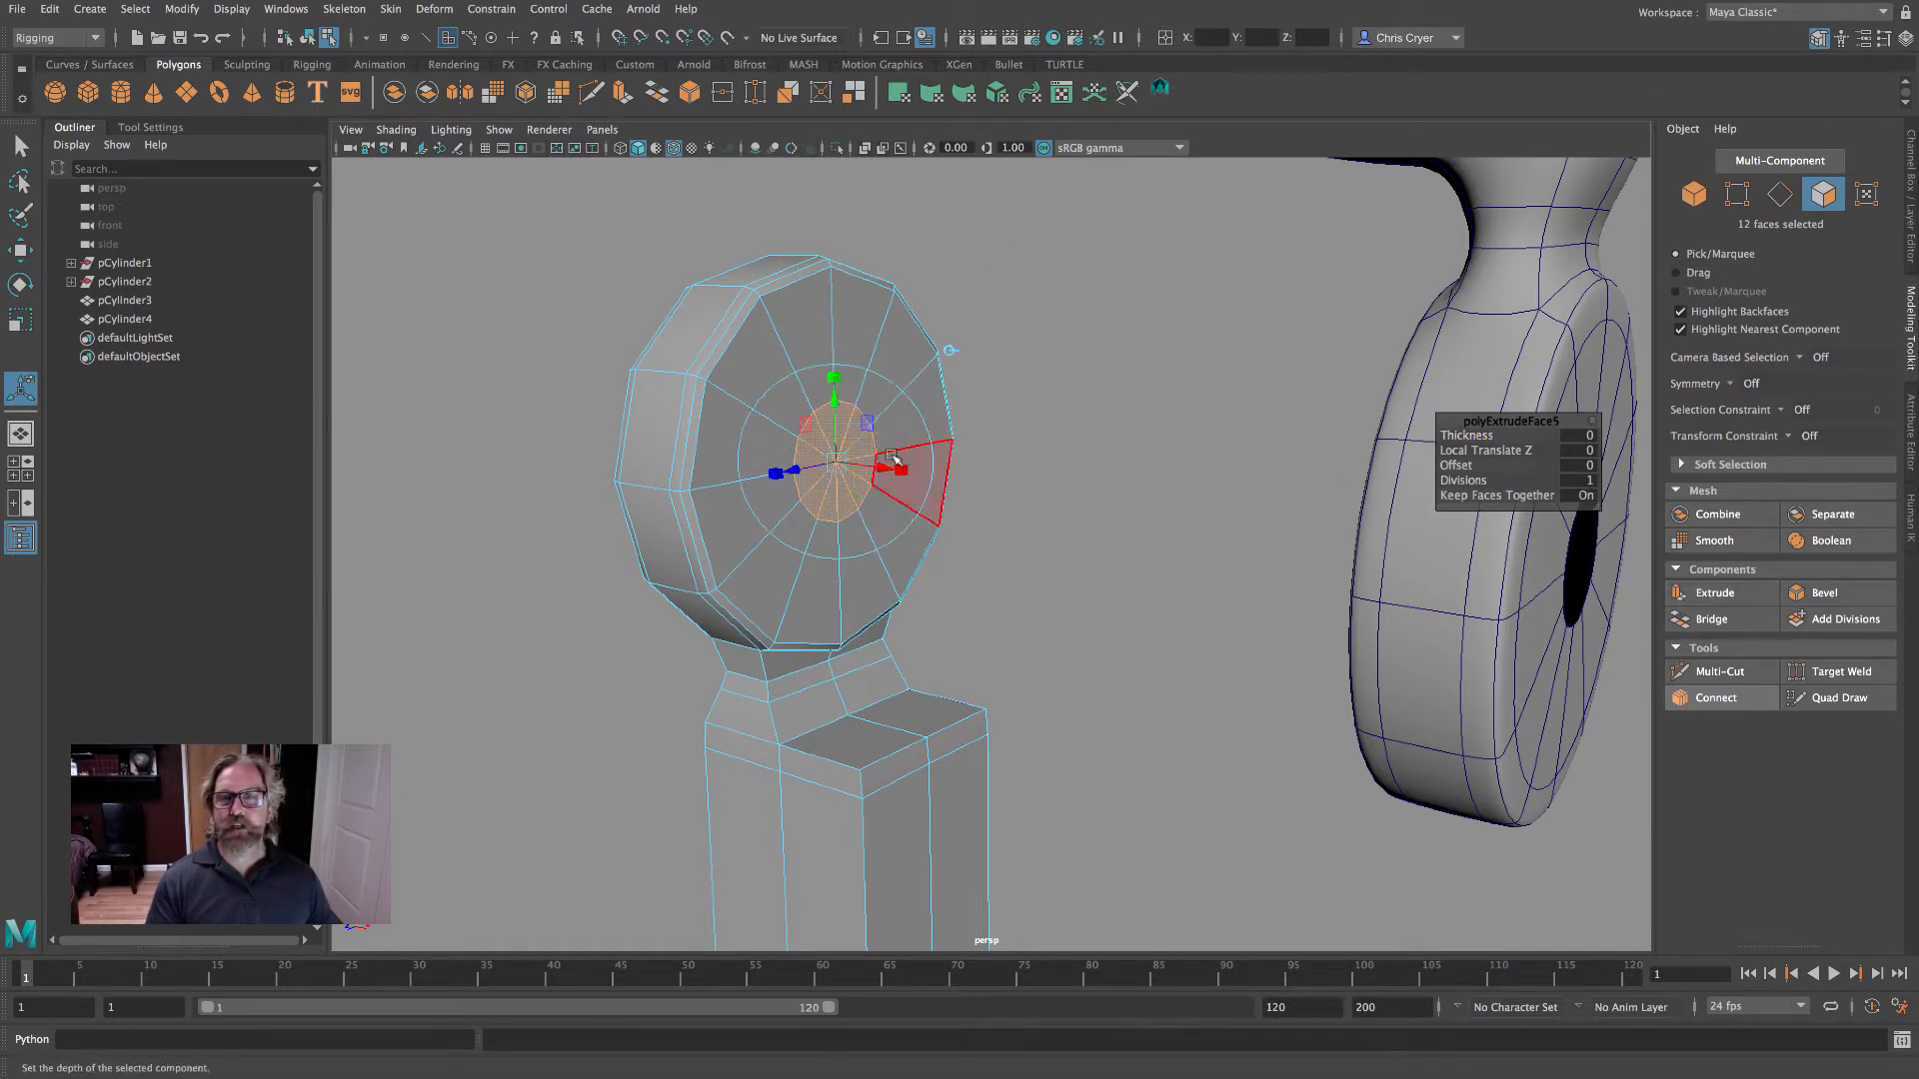
left_click_drag(882, 465, 774, 421)
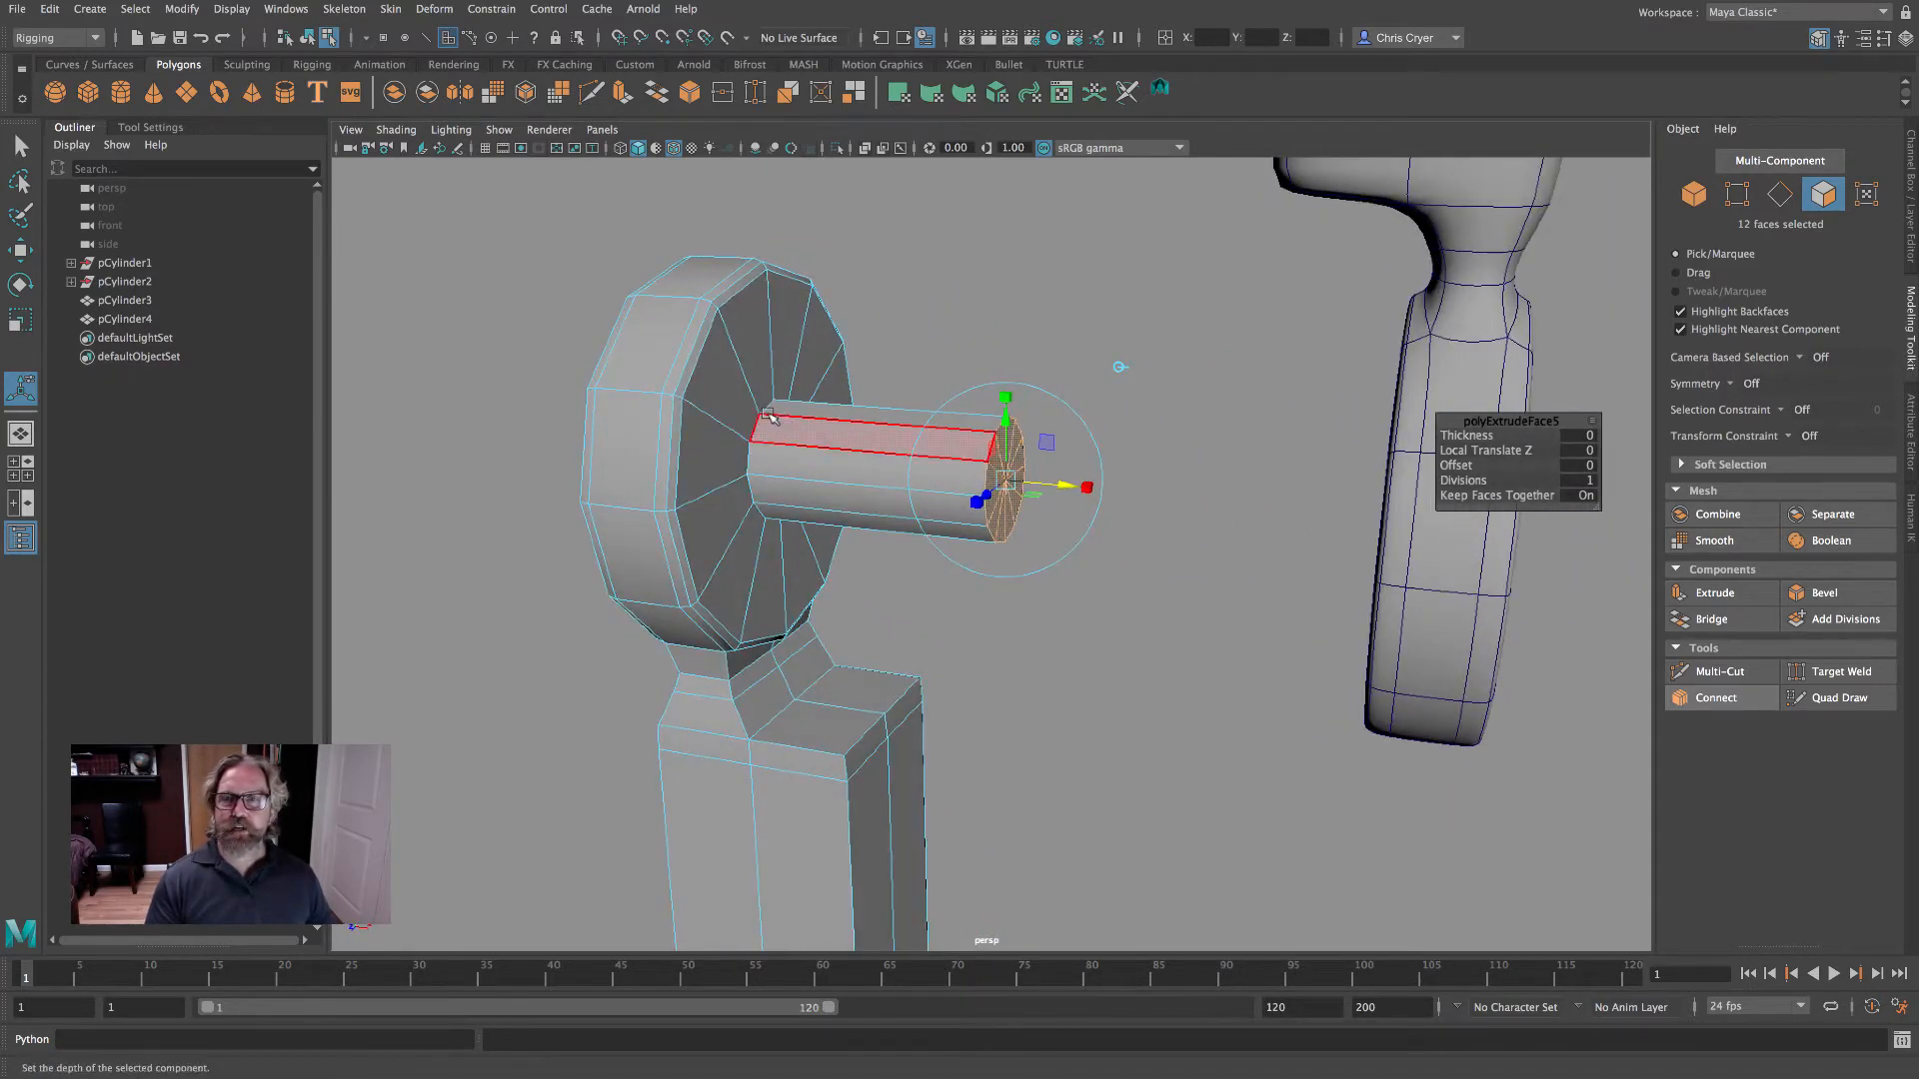
key("ctrl+z")
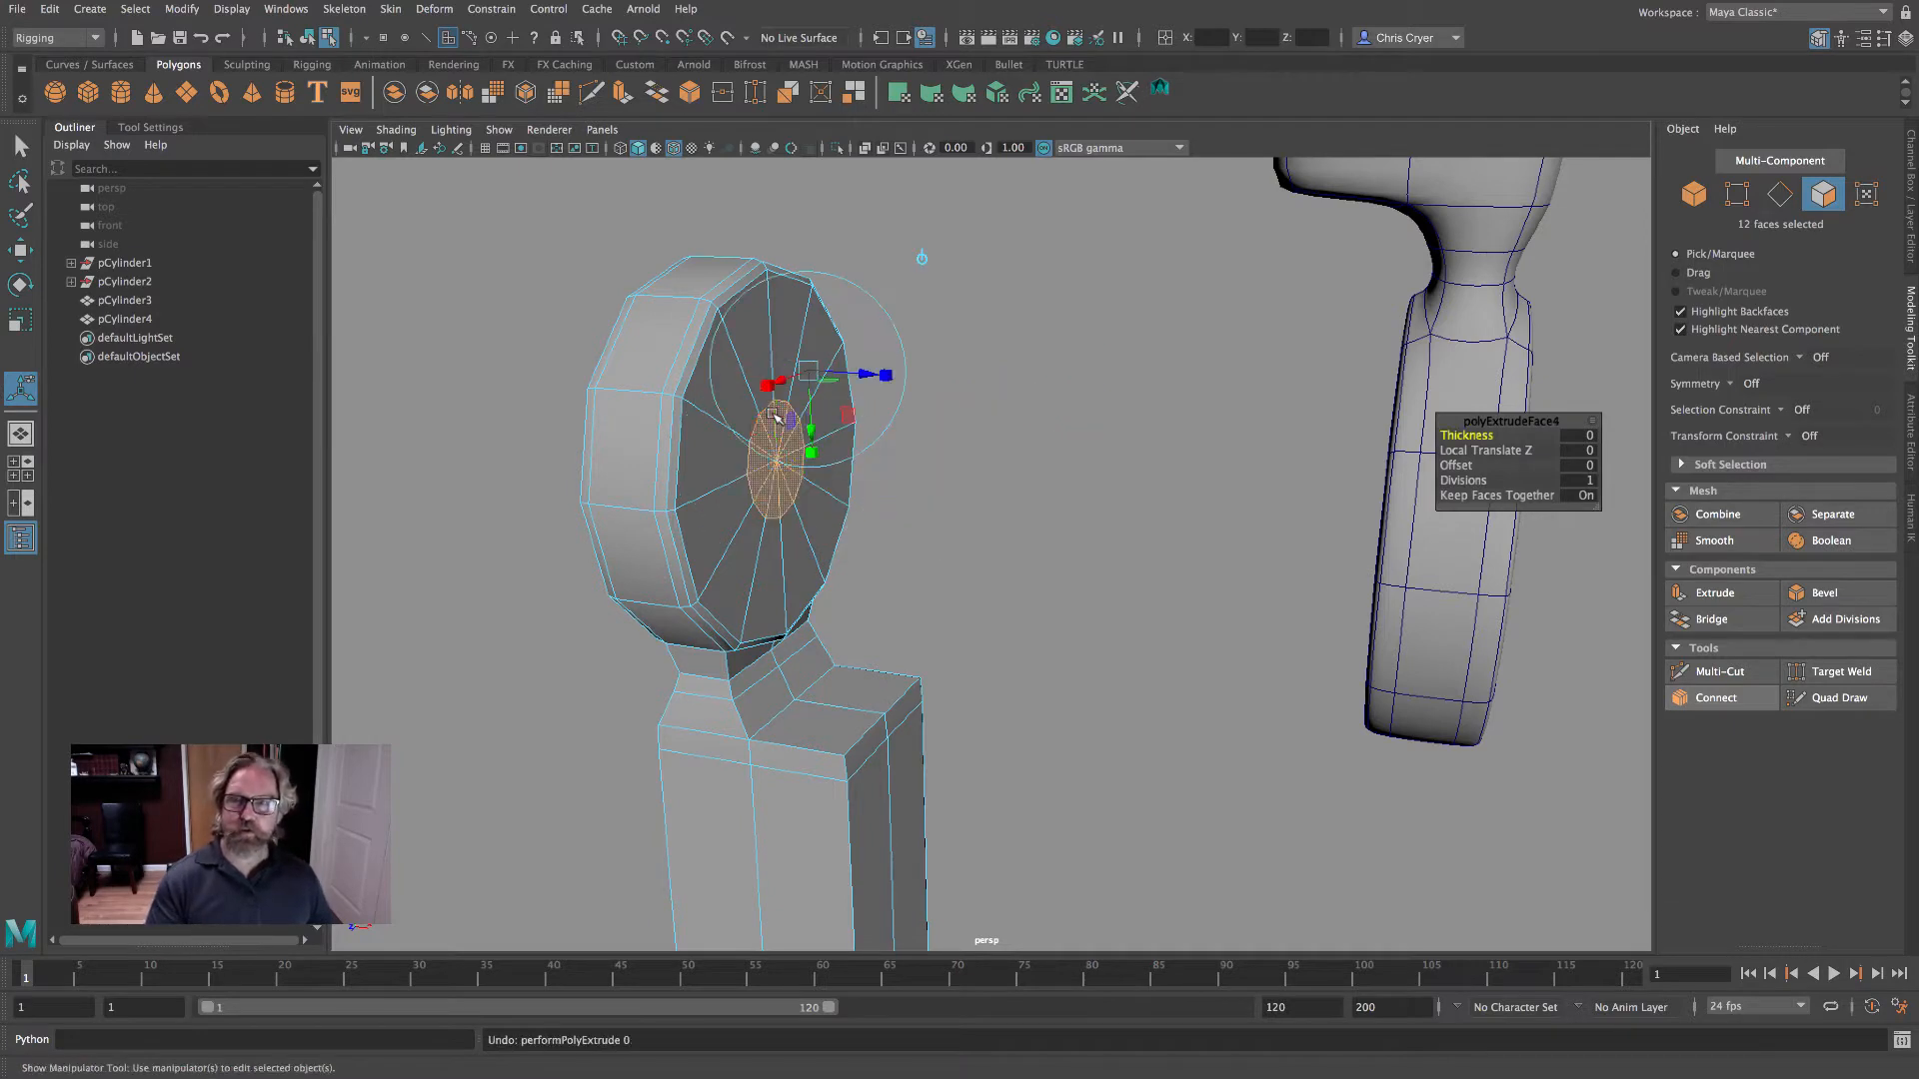
- Scale the central faces down to a smaller circle and extrude them outward along the disc's axis
left_click_drag(765, 387, 803, 376)
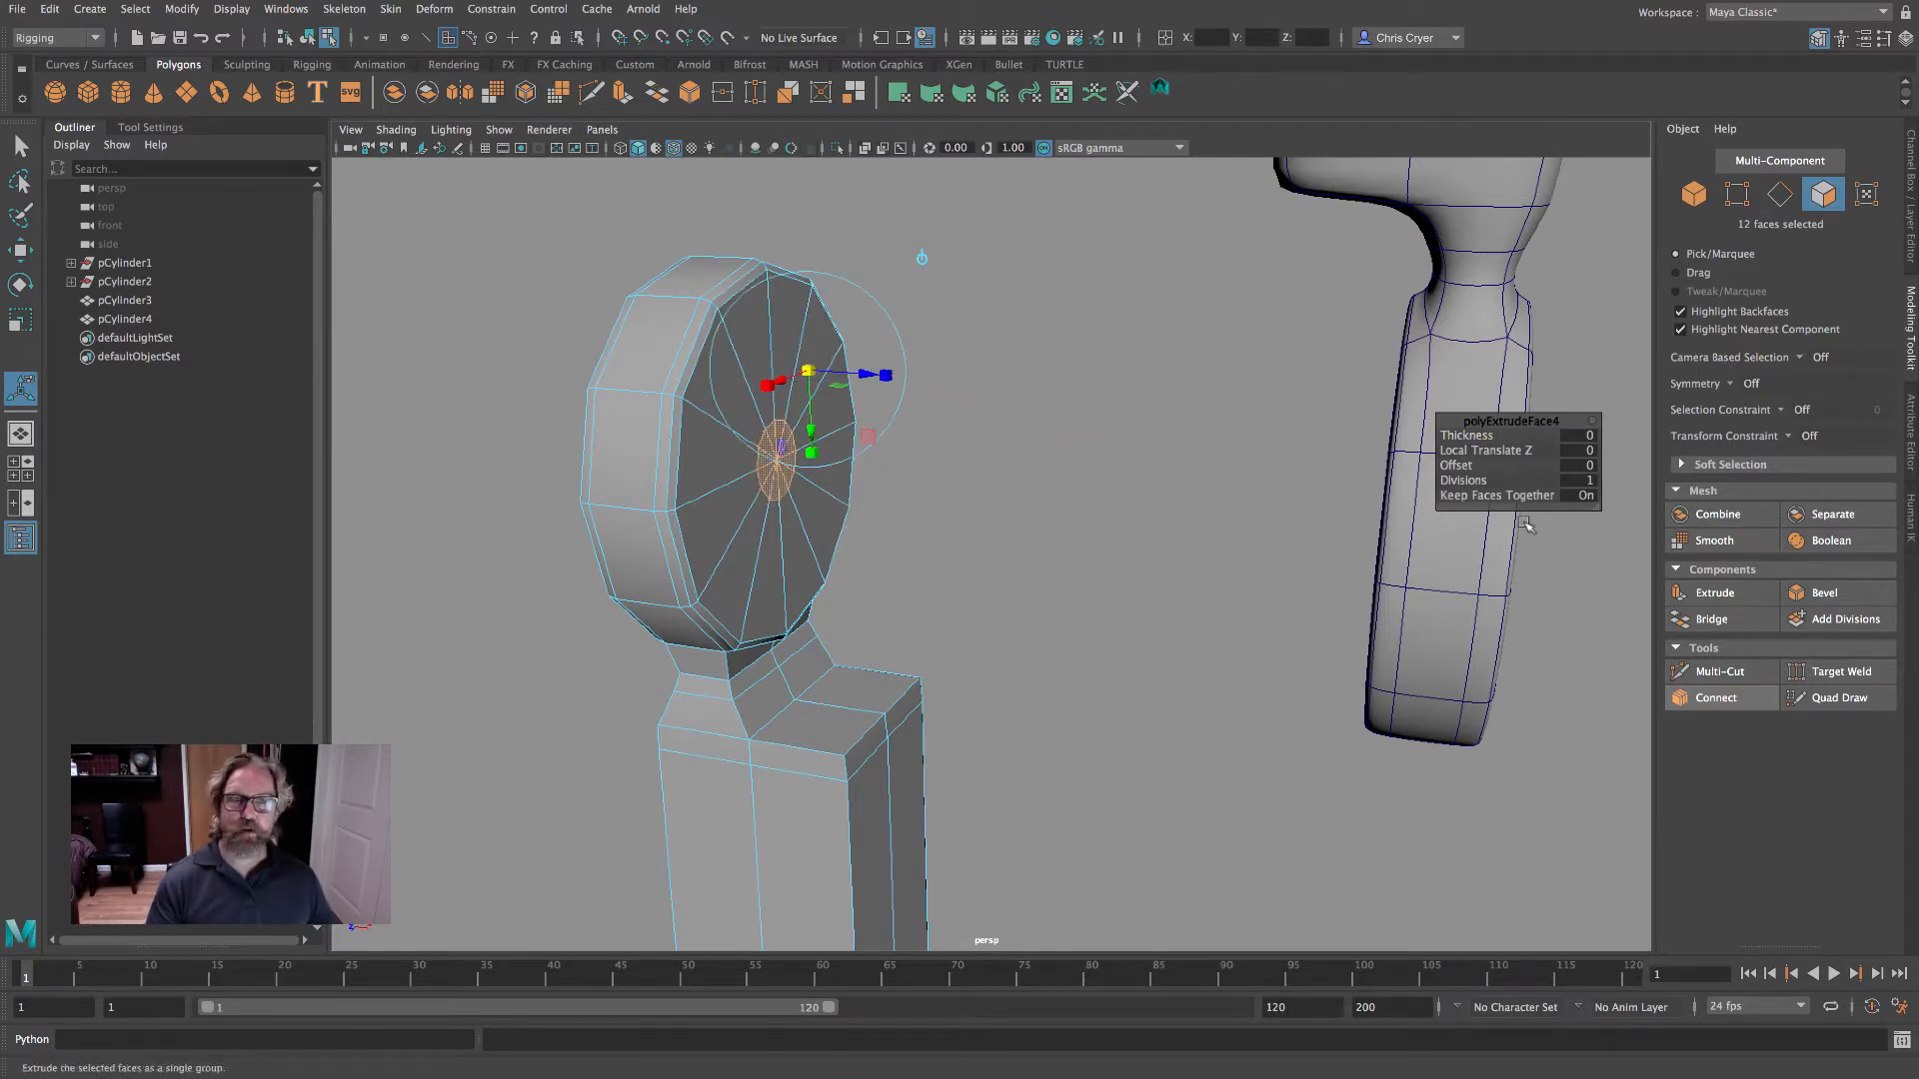
left_click(1714, 592)
left_click_drag(856, 453, 959, 425)
- Select the wedge faces around the opposite flat side of the lower part's disc, away from the long peg
right_click_drag(950, 416, 949, 462)
left_click(951, 386)
left_click(893, 366, "shift")
left_click(847, 389, "shift")
left_click(830, 455, "shift")
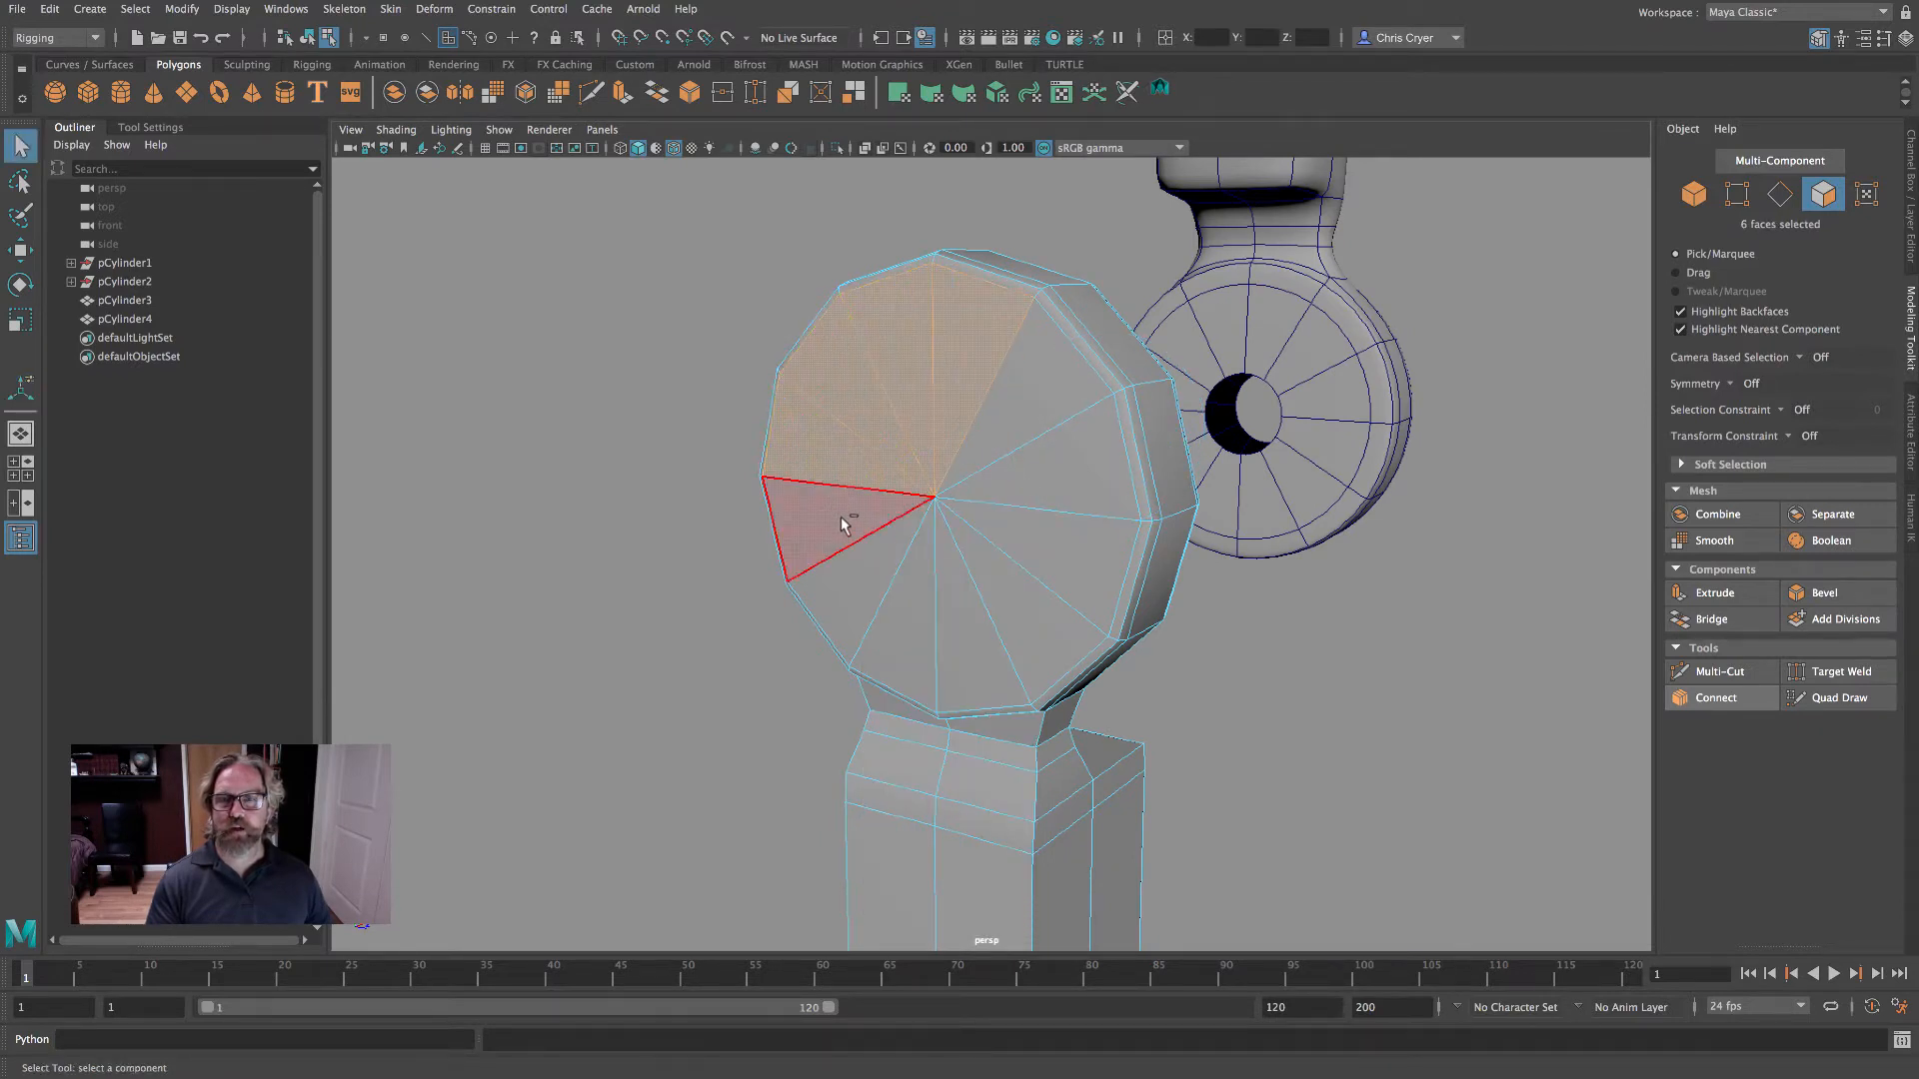
left_click(845, 514, "shift")
left_click(869, 582, "shift")
left_click(926, 630, "shift")
left_click(976, 634, "shift")
left_click(1029, 619, "shift")
left_click(1069, 587, "shift")
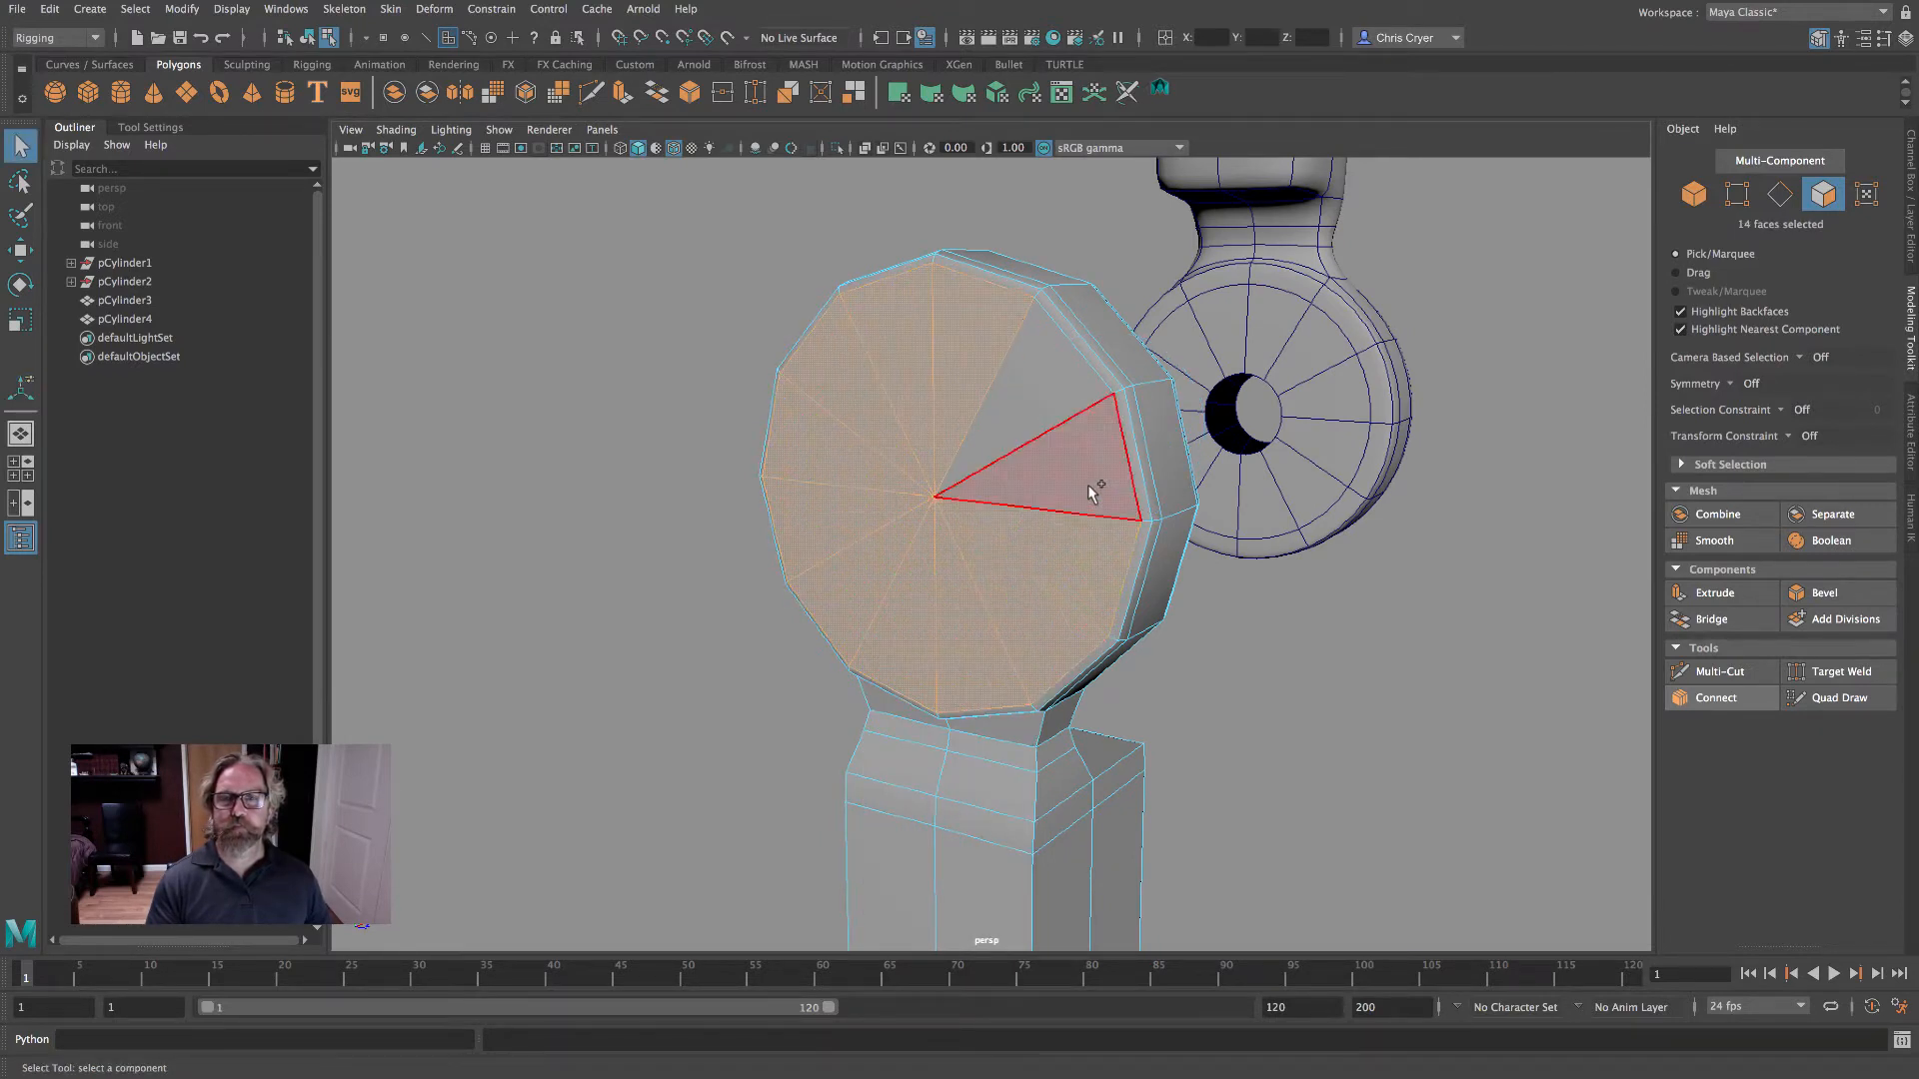
left_click(1100, 484, "shift")
- Try to extrude the selected disc faces and scale them toward the centre, and undo the extrusion
left_click(1699, 594)
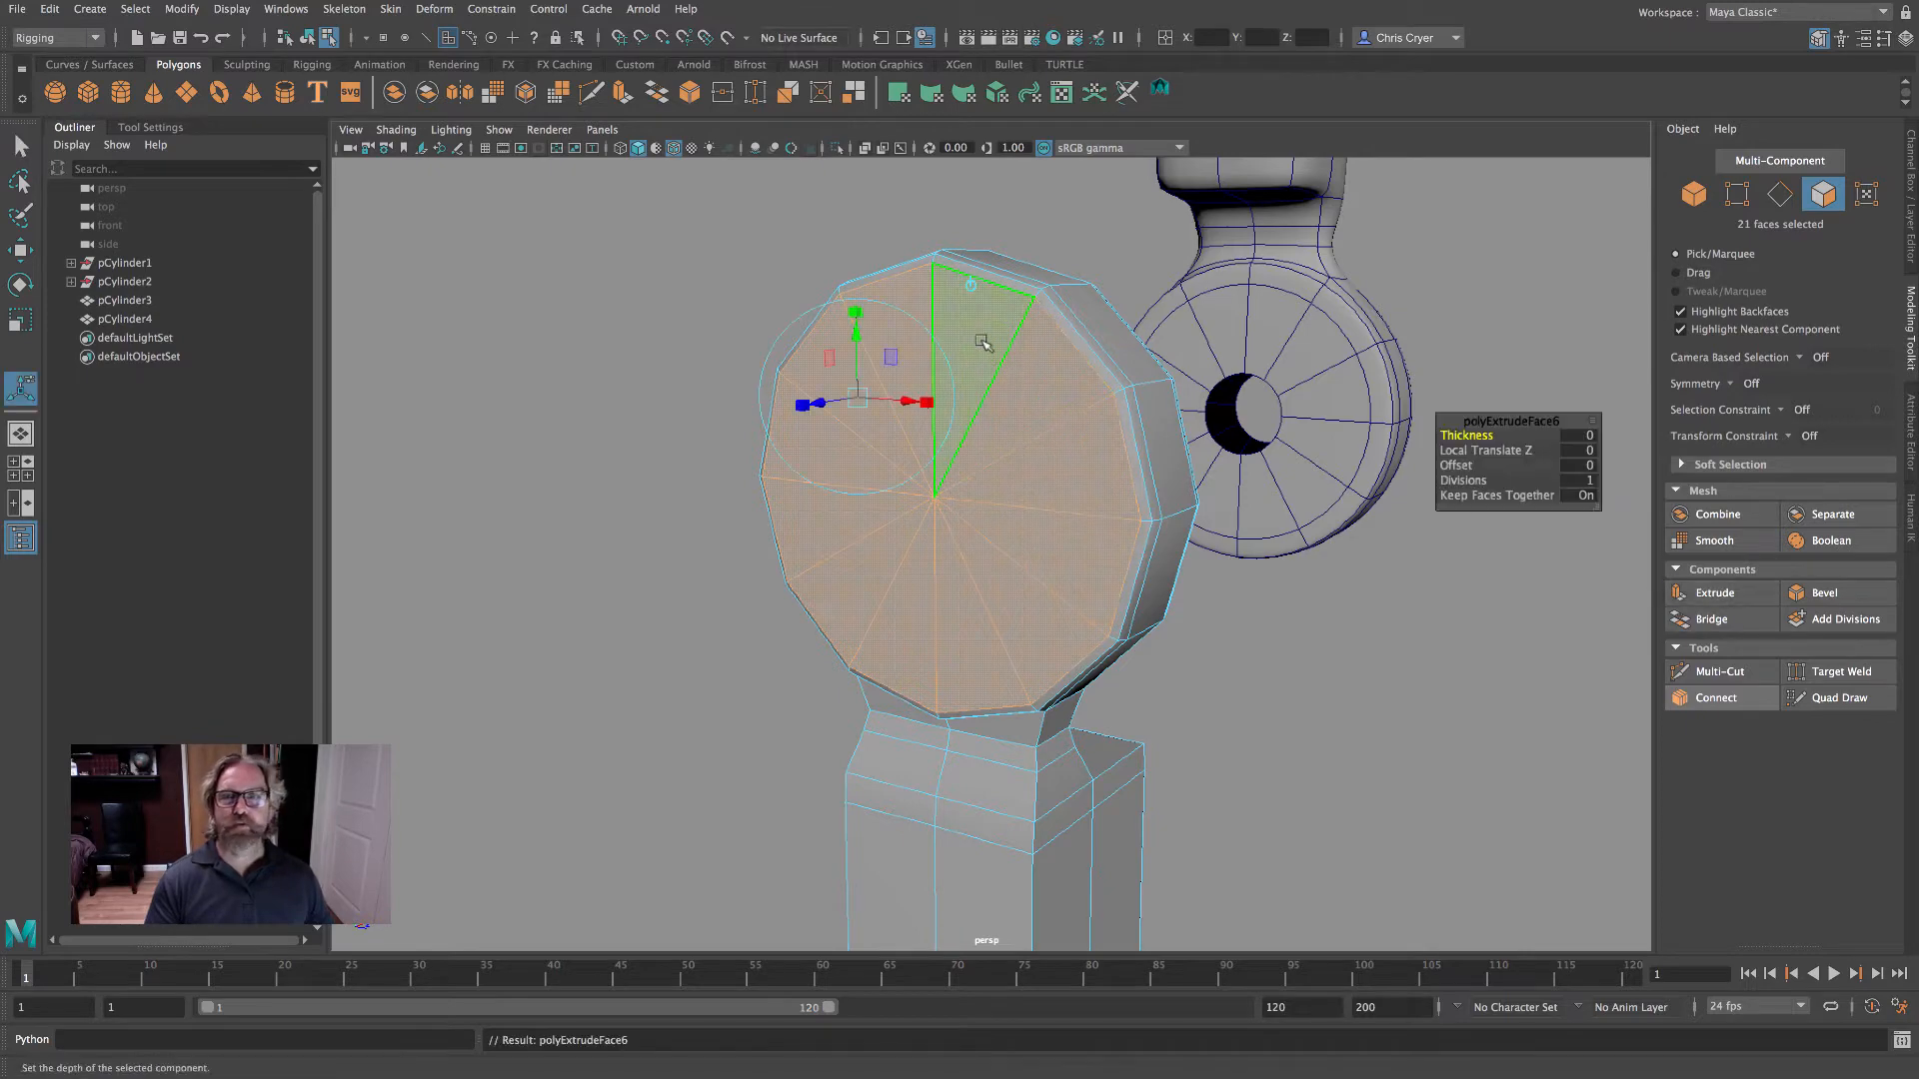
left_click(970, 281)
left_click_drag(1033, 383, 1034, 390)
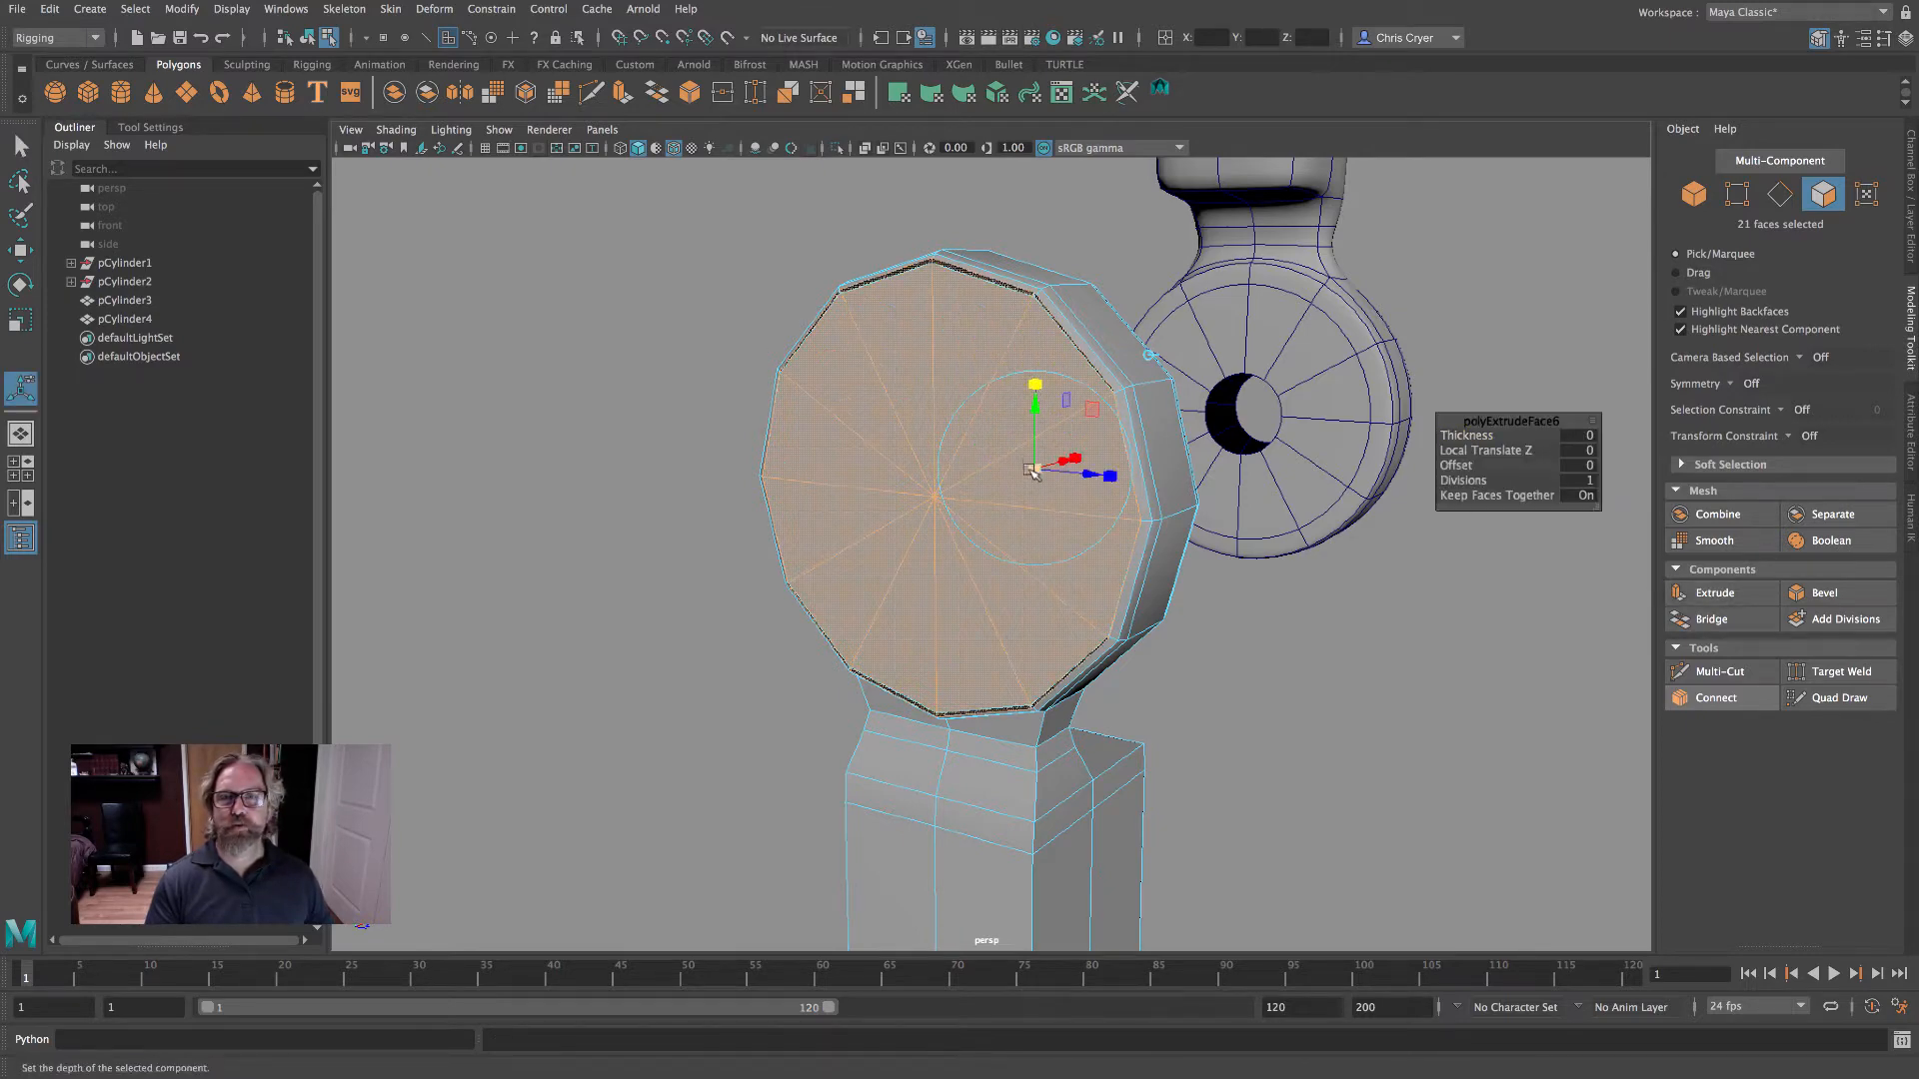
left_click_drag(1036, 470, 917, 392)
key("ctrl+z")
key("ctrl+z")
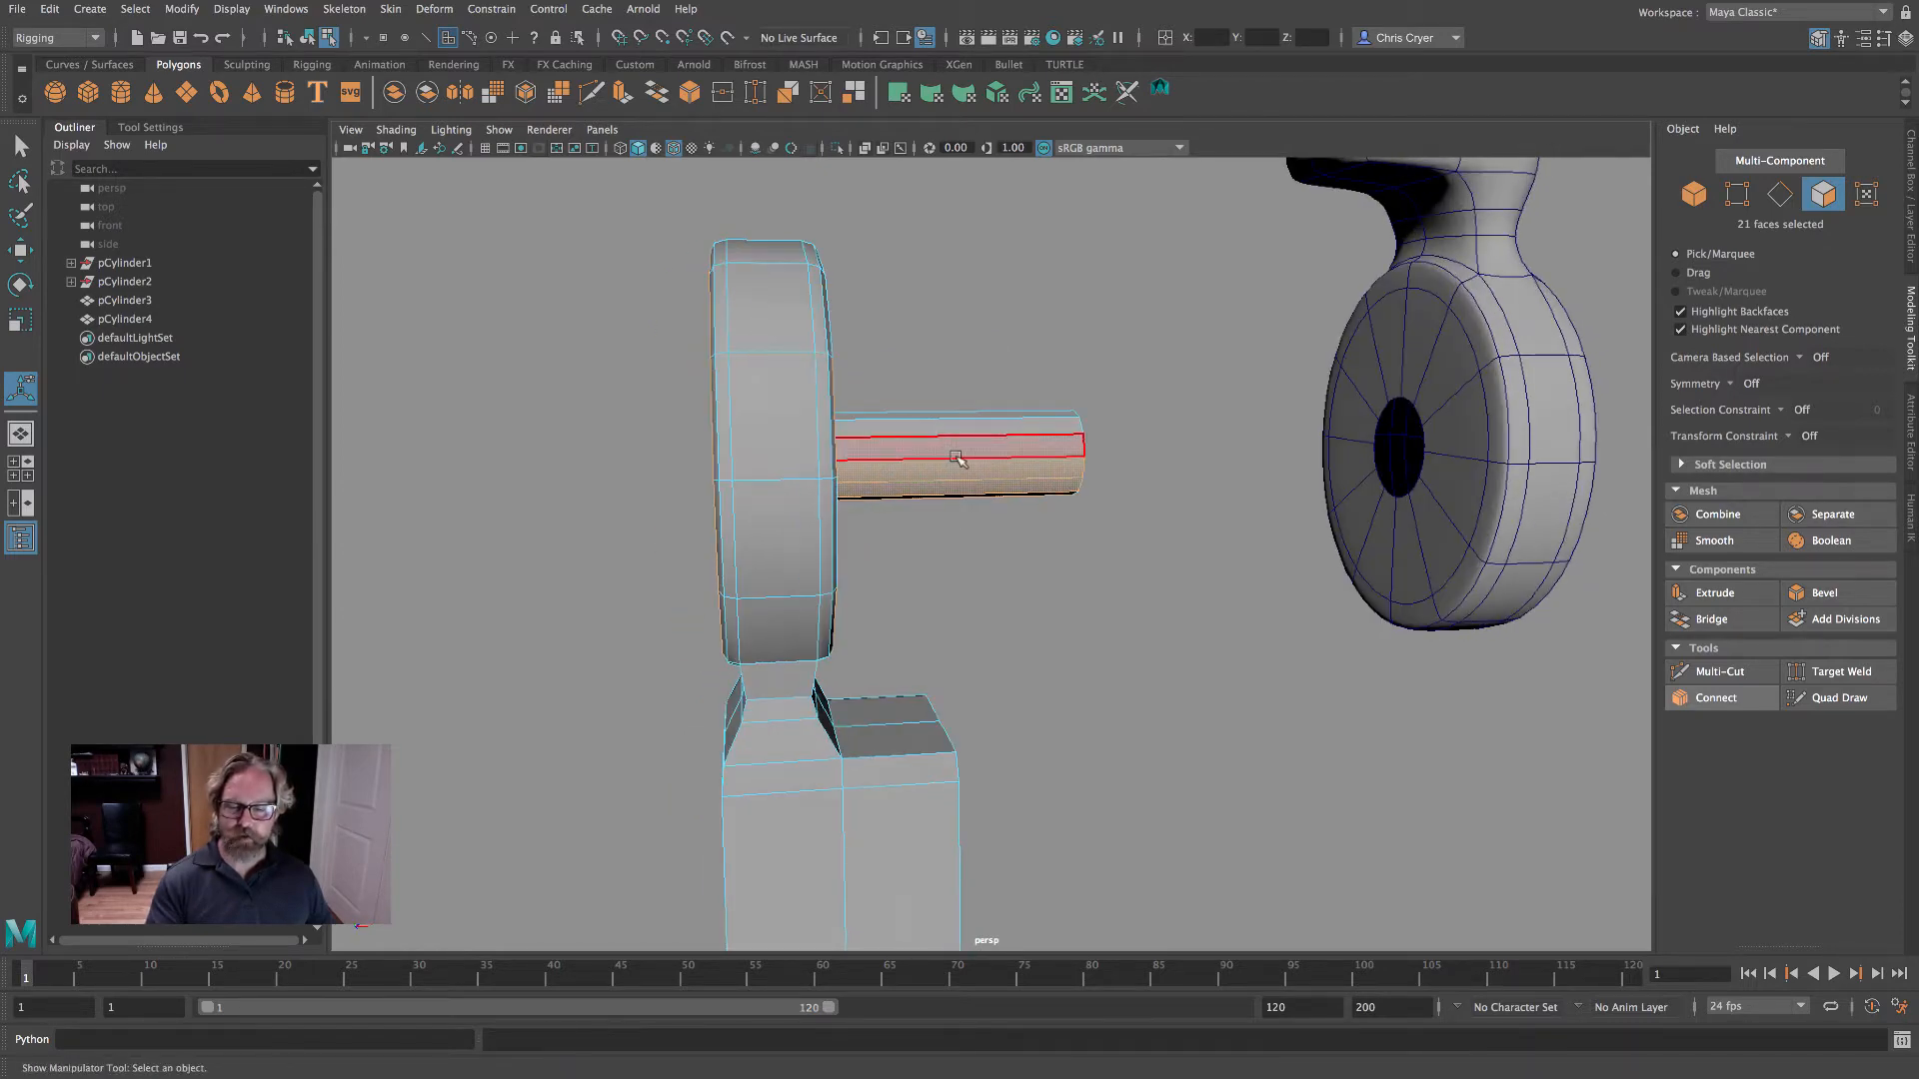
- Deselect the stray peg faces in wireframe display, keeping only the twelve wedge faces opposite the peg, and restore shaded display
key("4")
left_click_drag(1124, 698, 1185, 707, "ctrl")
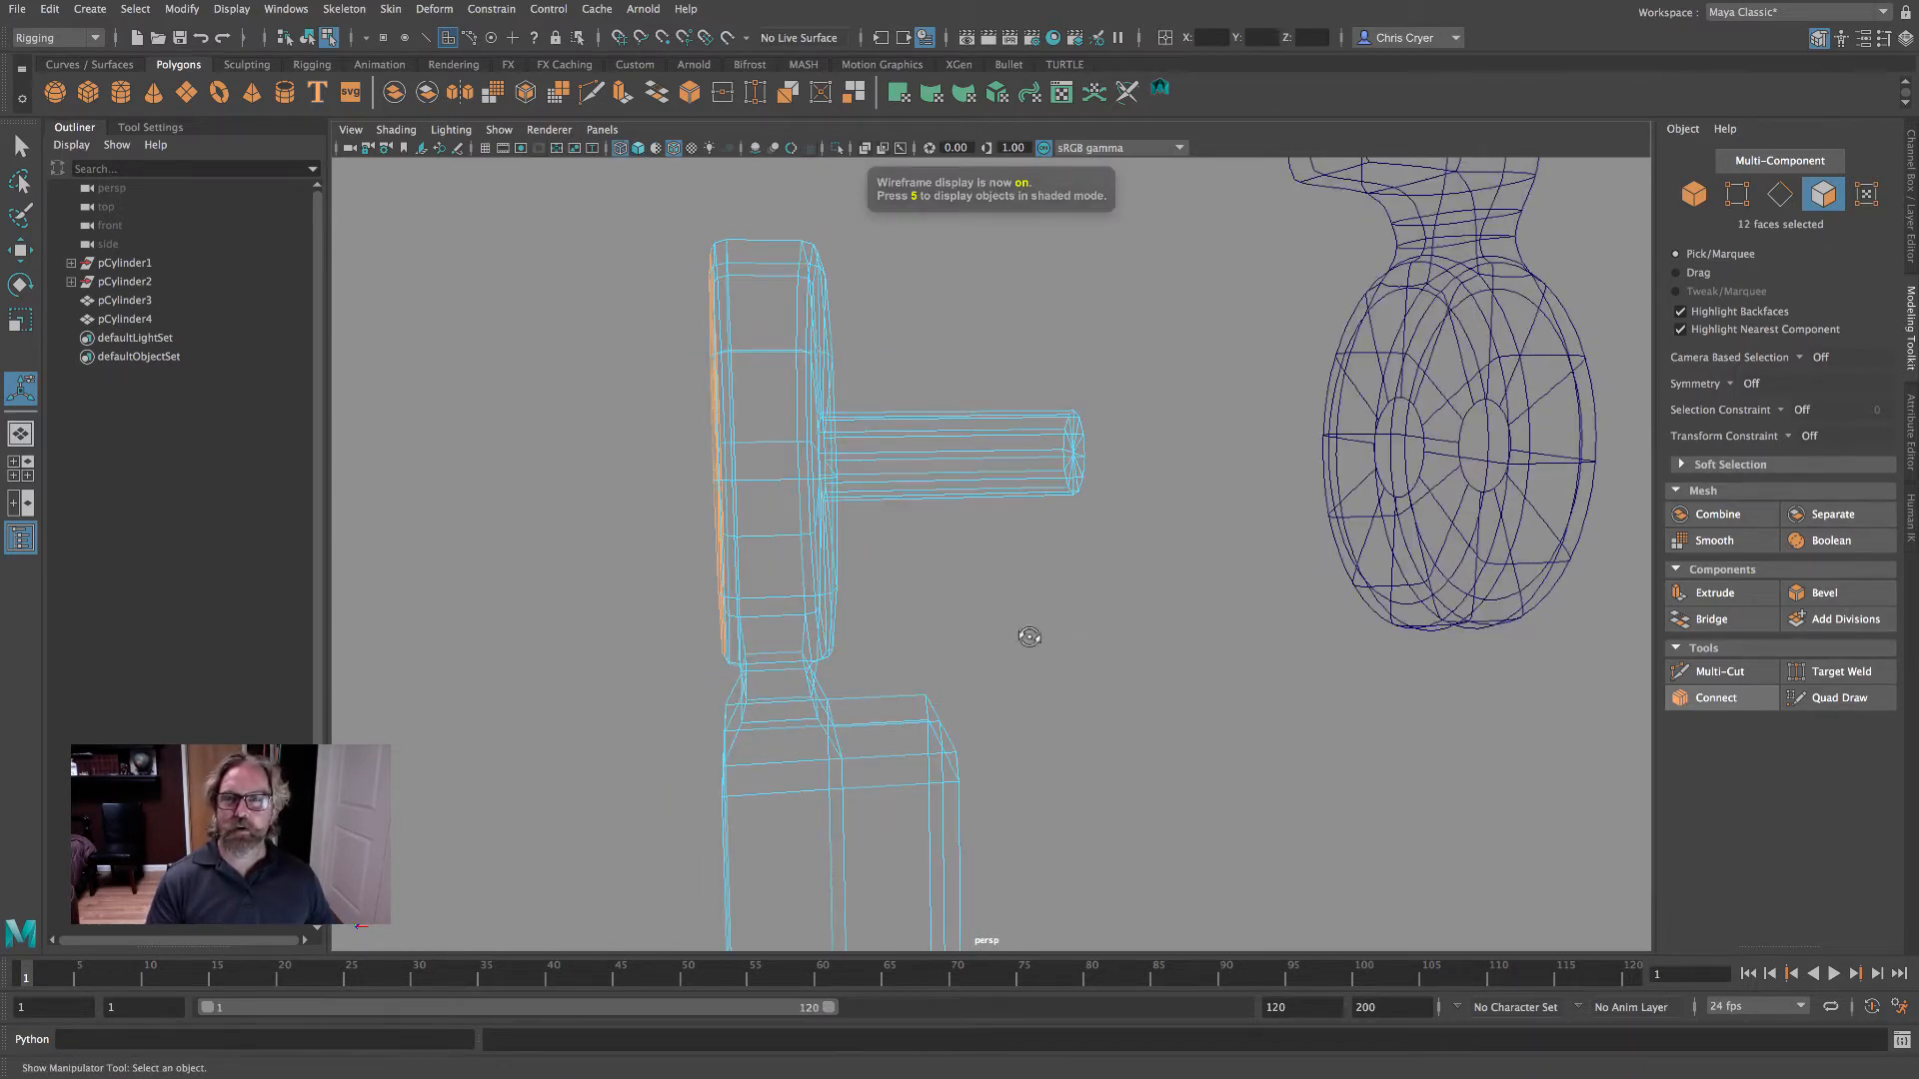
left_click_drag(1029, 636, 1518, 608, "alt")
key("5")
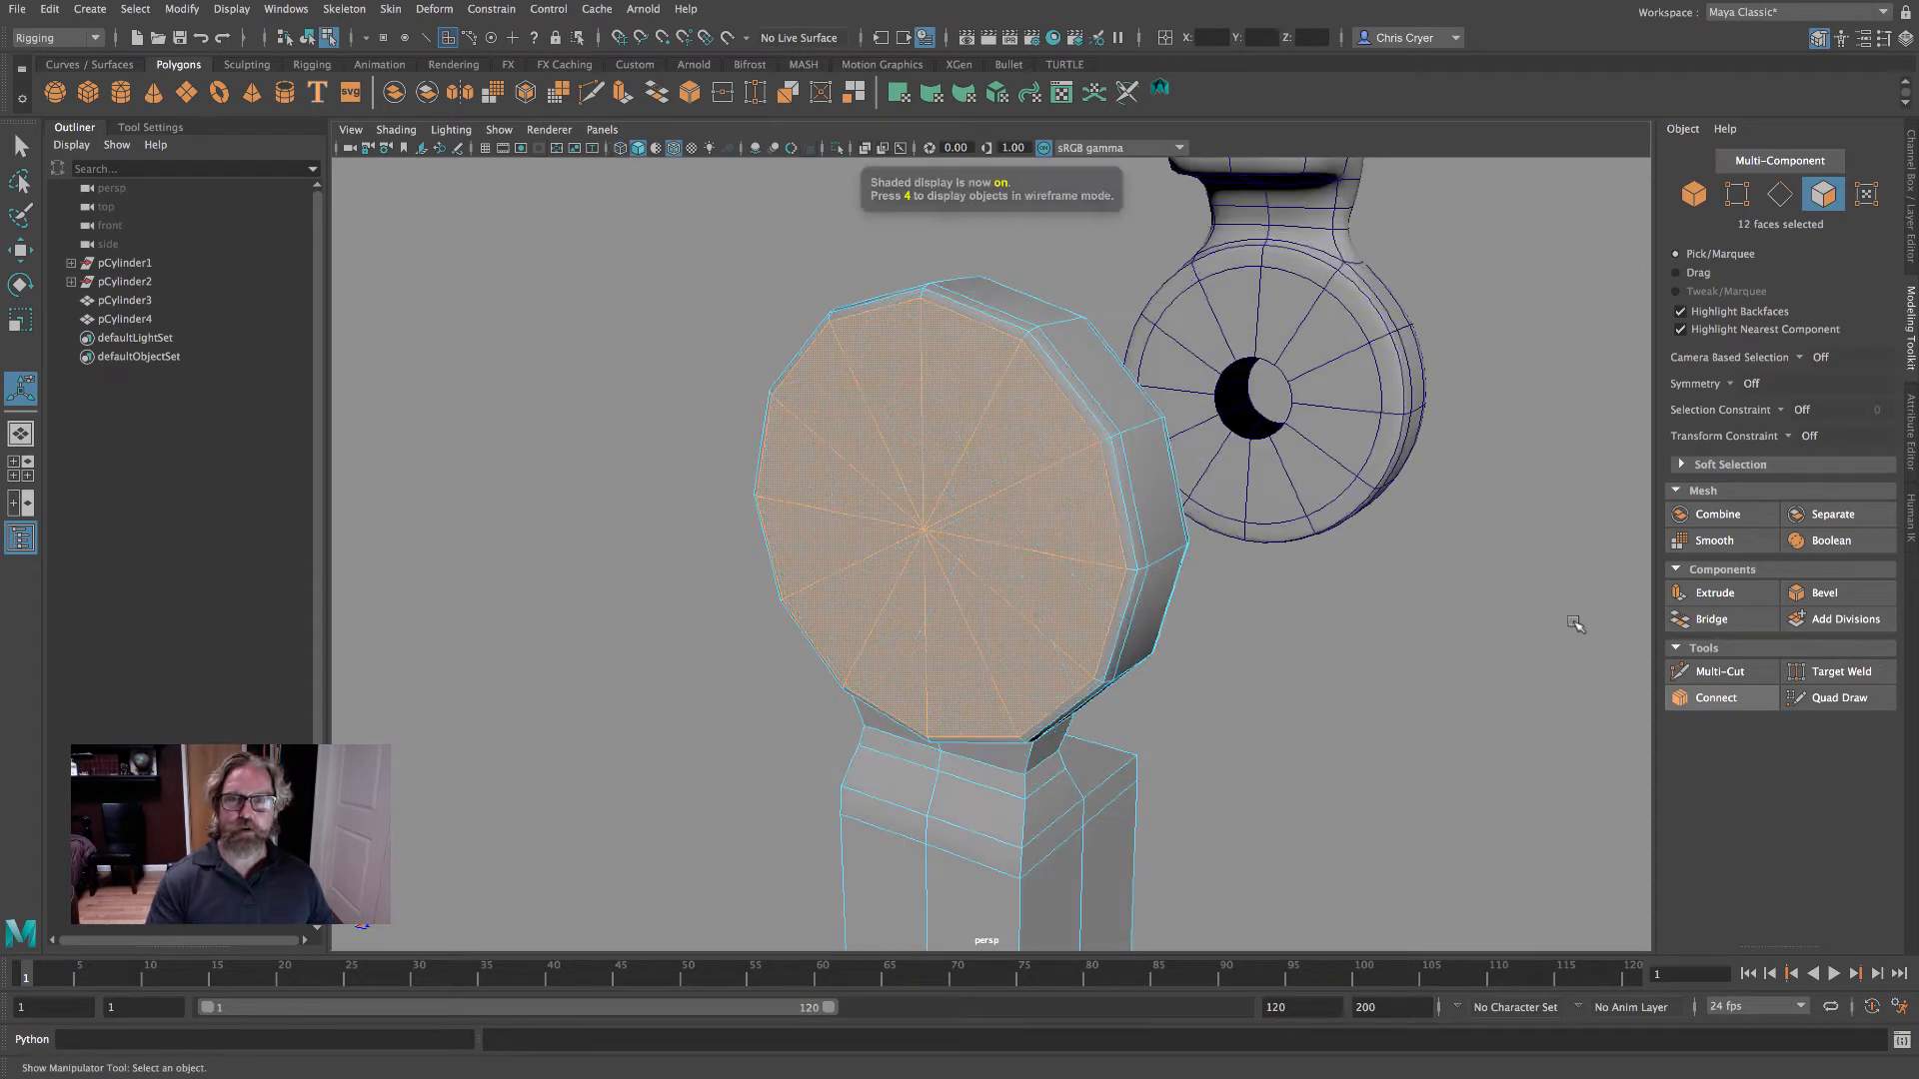
- Extrude the twelve wedge faces in place, scale them to a small central circle, and extrude that circle outward by about 0.18
left_click(1715, 593)
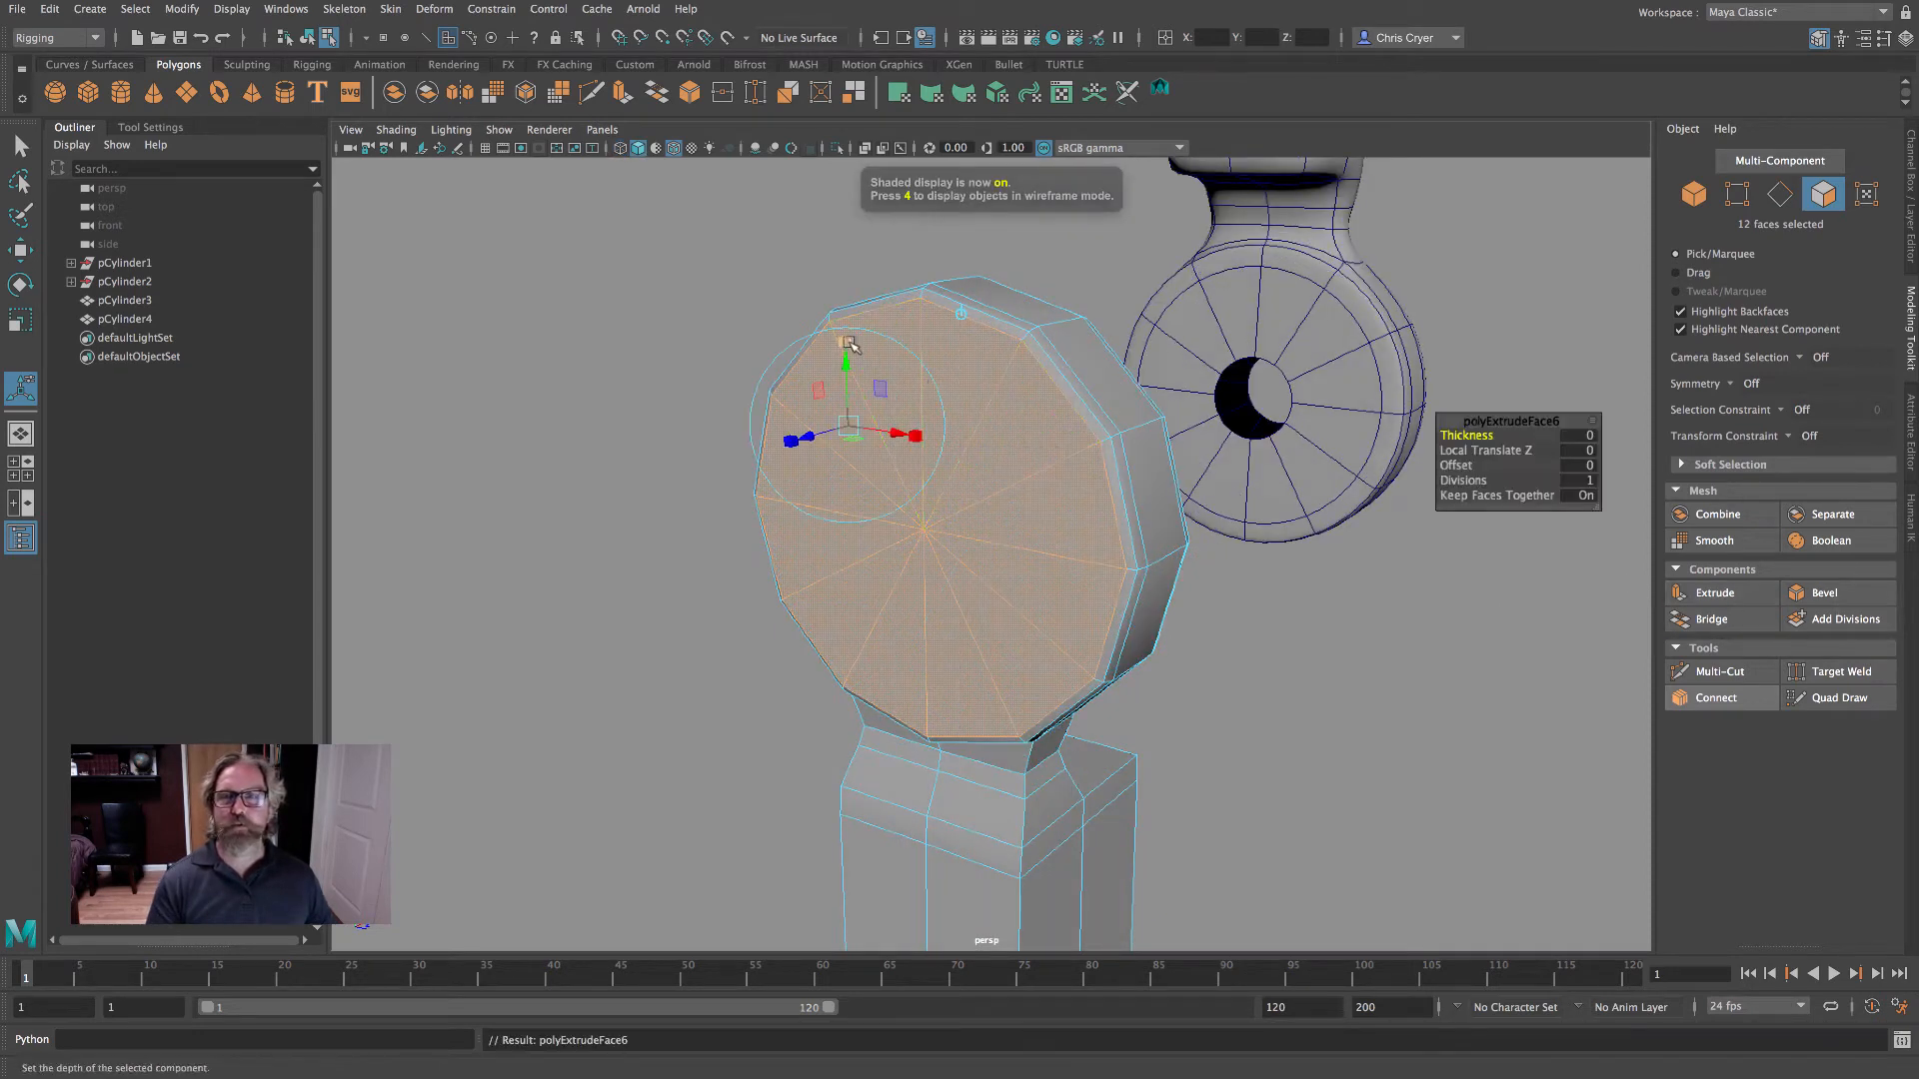
left_click_drag(847, 343, 759, 437)
left_click_drag(1099, 437, 984, 437, "alt")
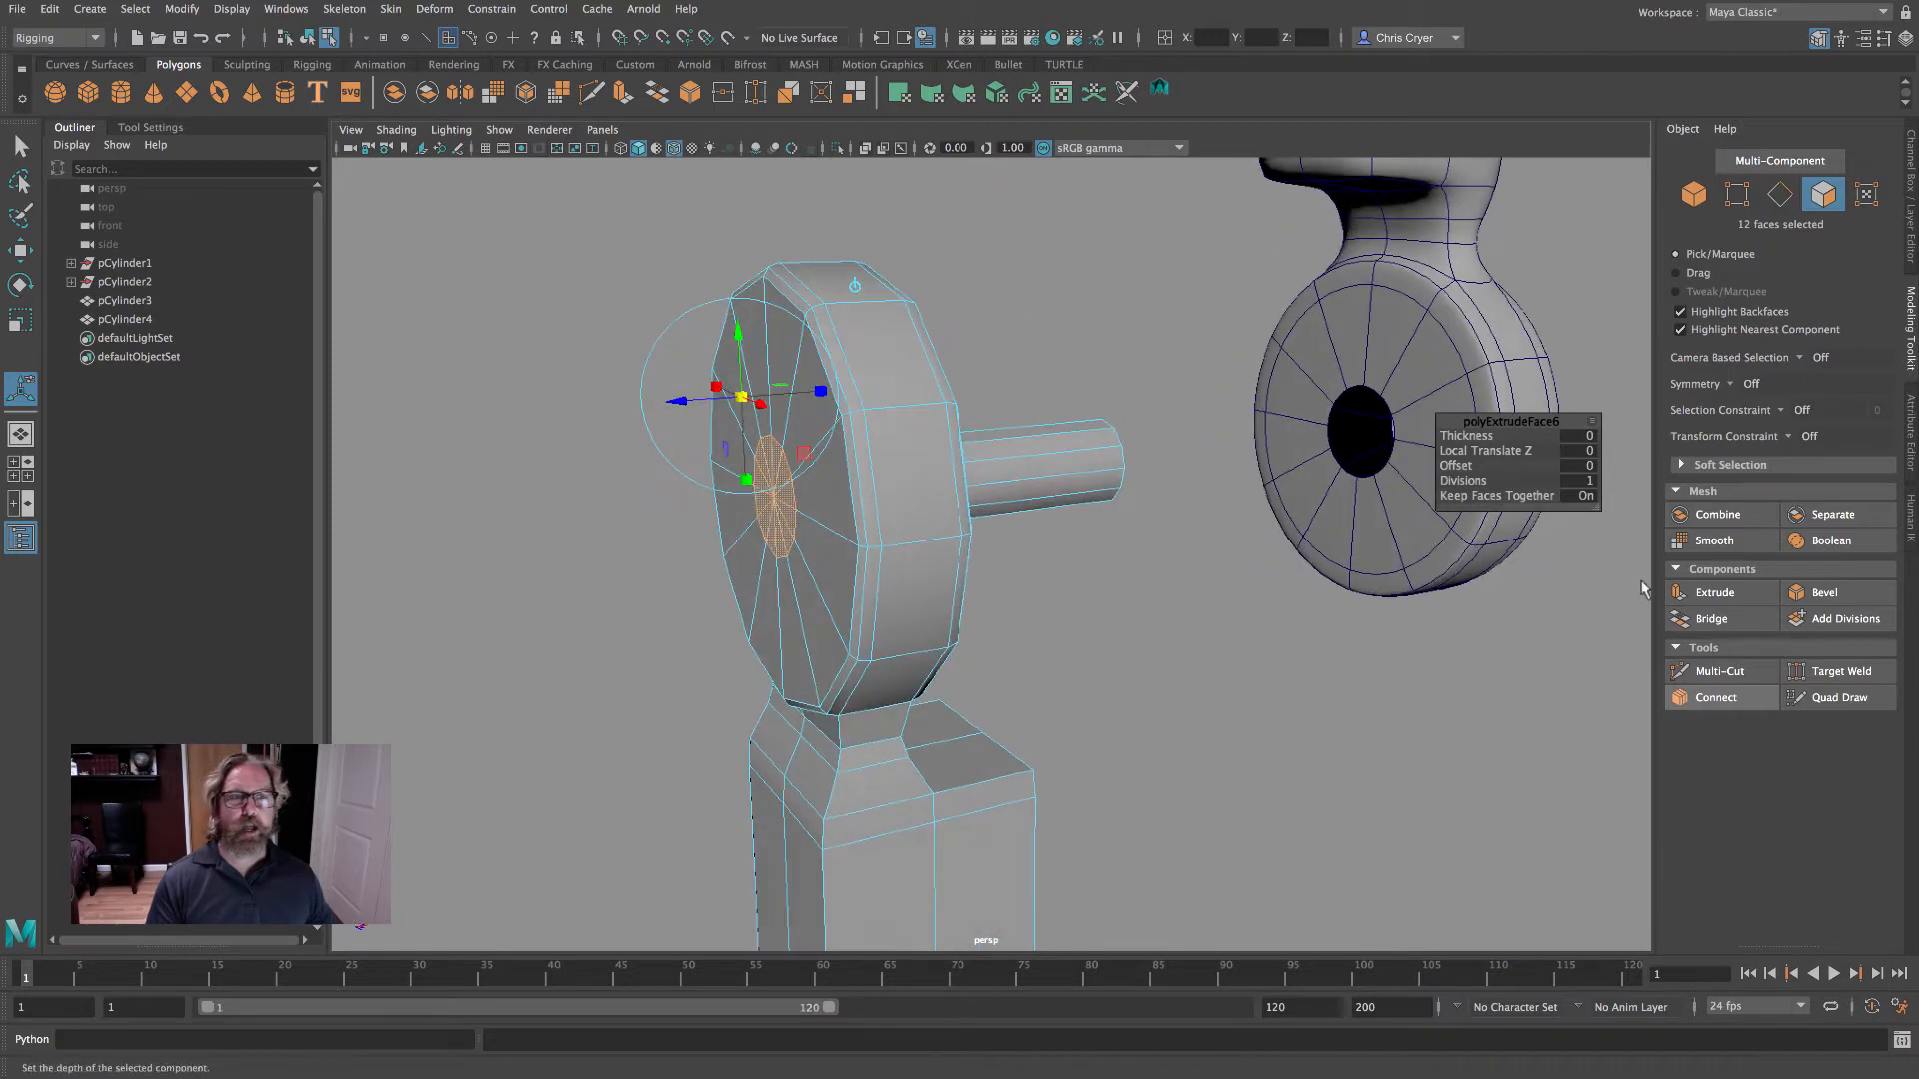
left_click(1692, 594)
left_click_drag(700, 477, 651, 480)
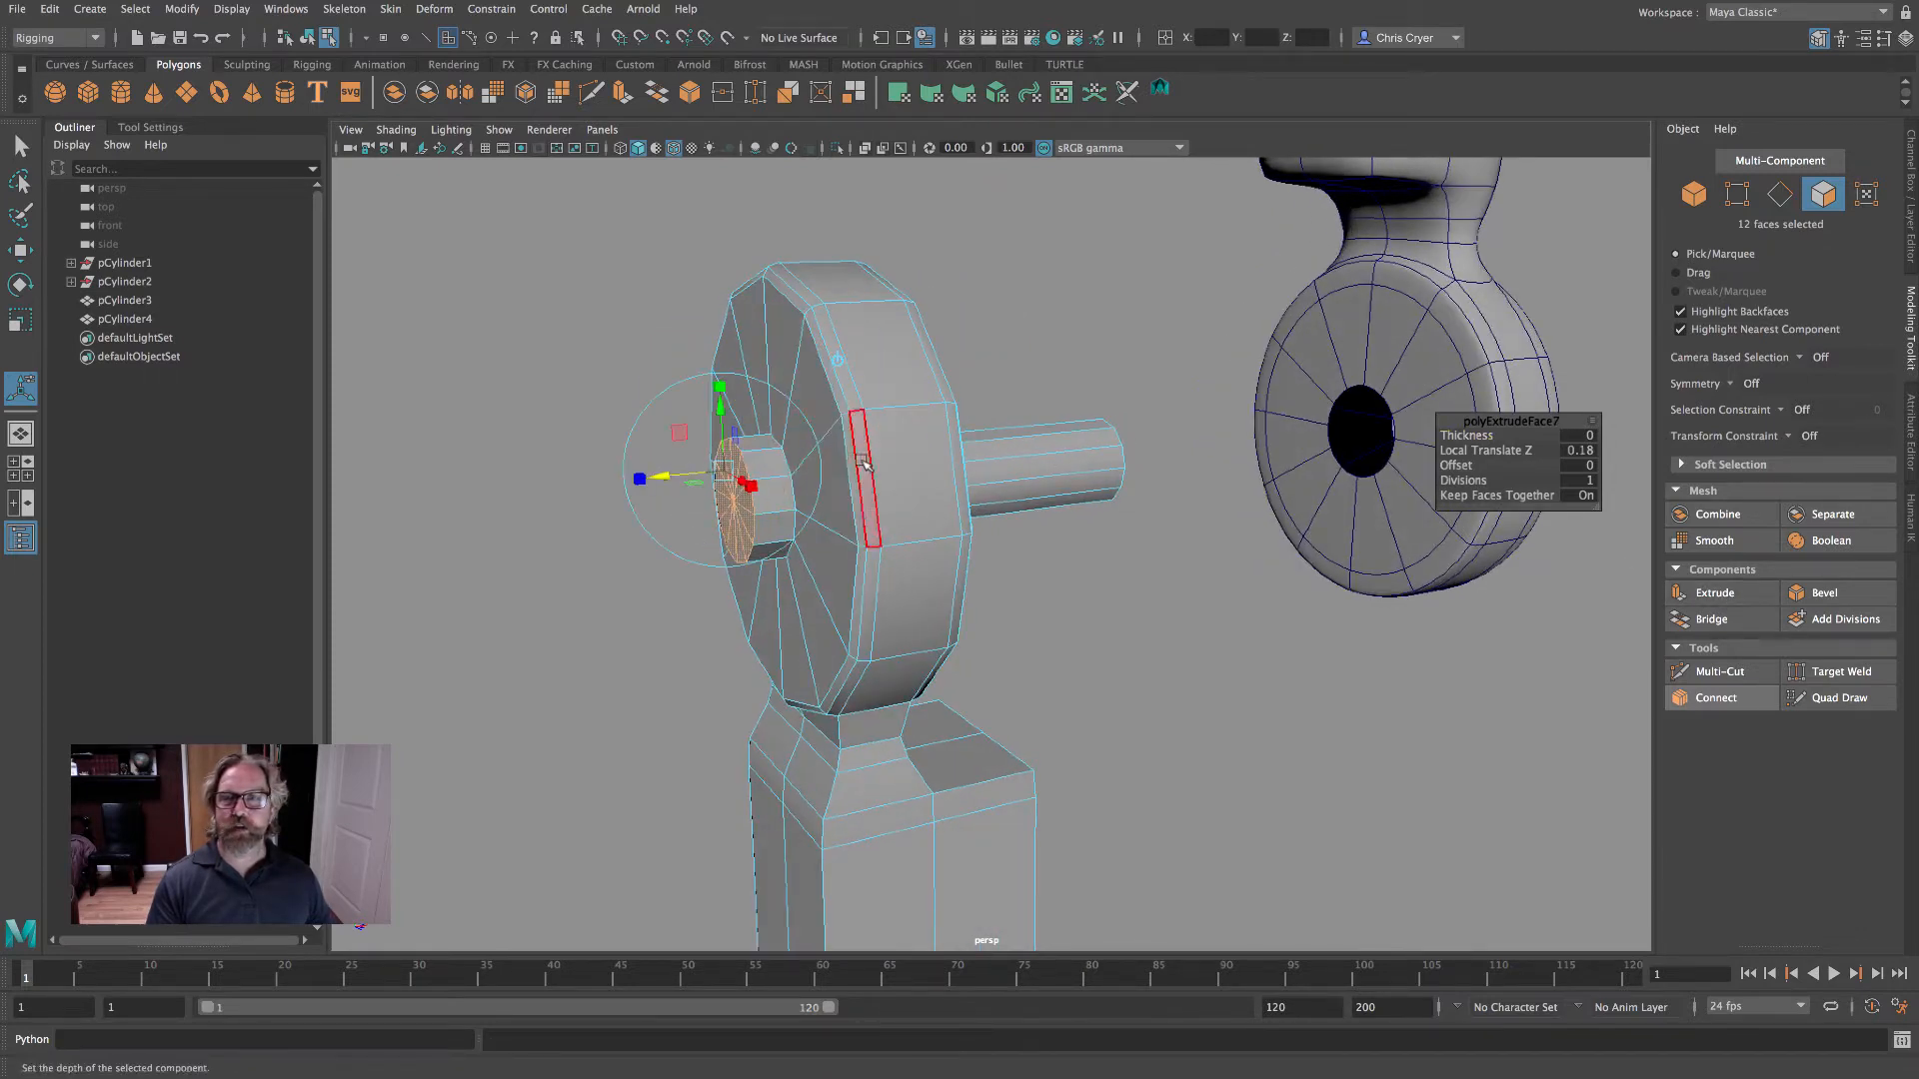
- Bevel the outer rim edges of the short stub with 2 segments and a fraction of 0.5
right_click_drag(811, 463, 744, 425)
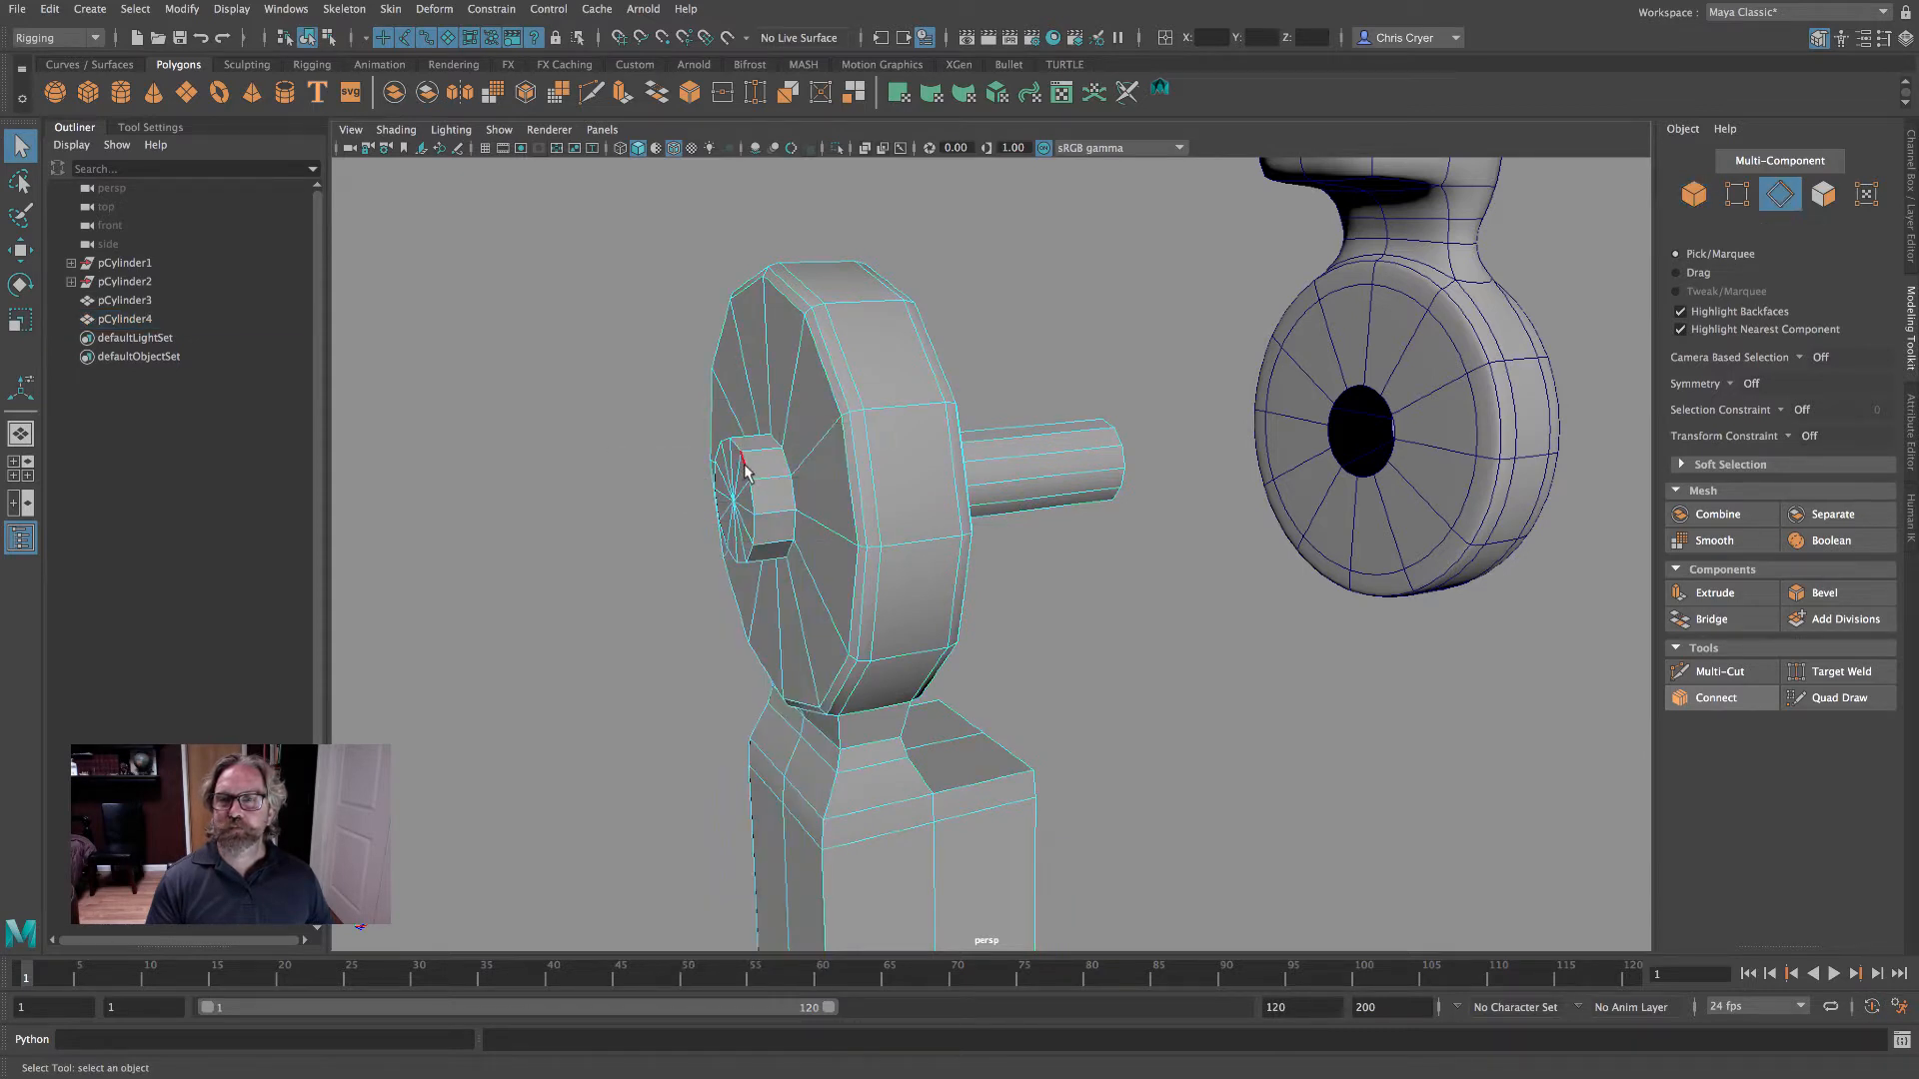
left_click(1823, 592)
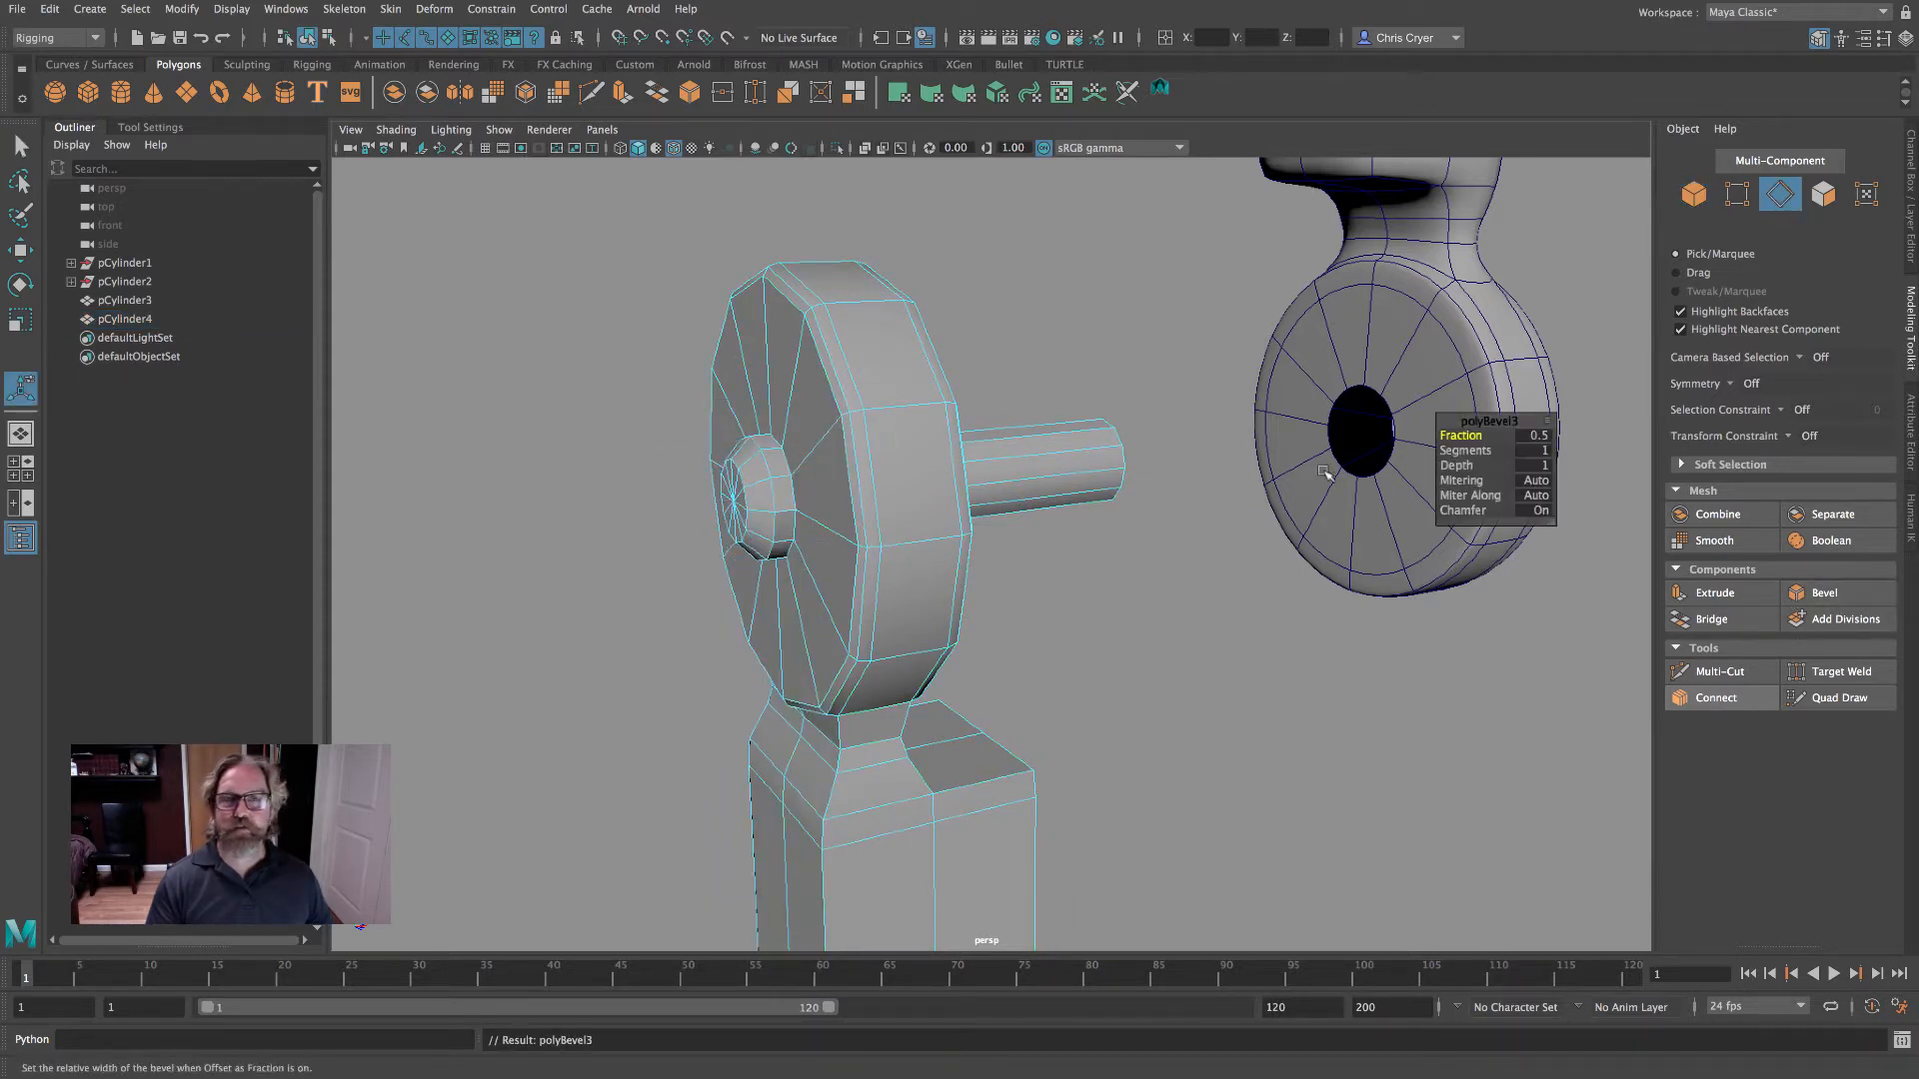
left_click(1464, 451)
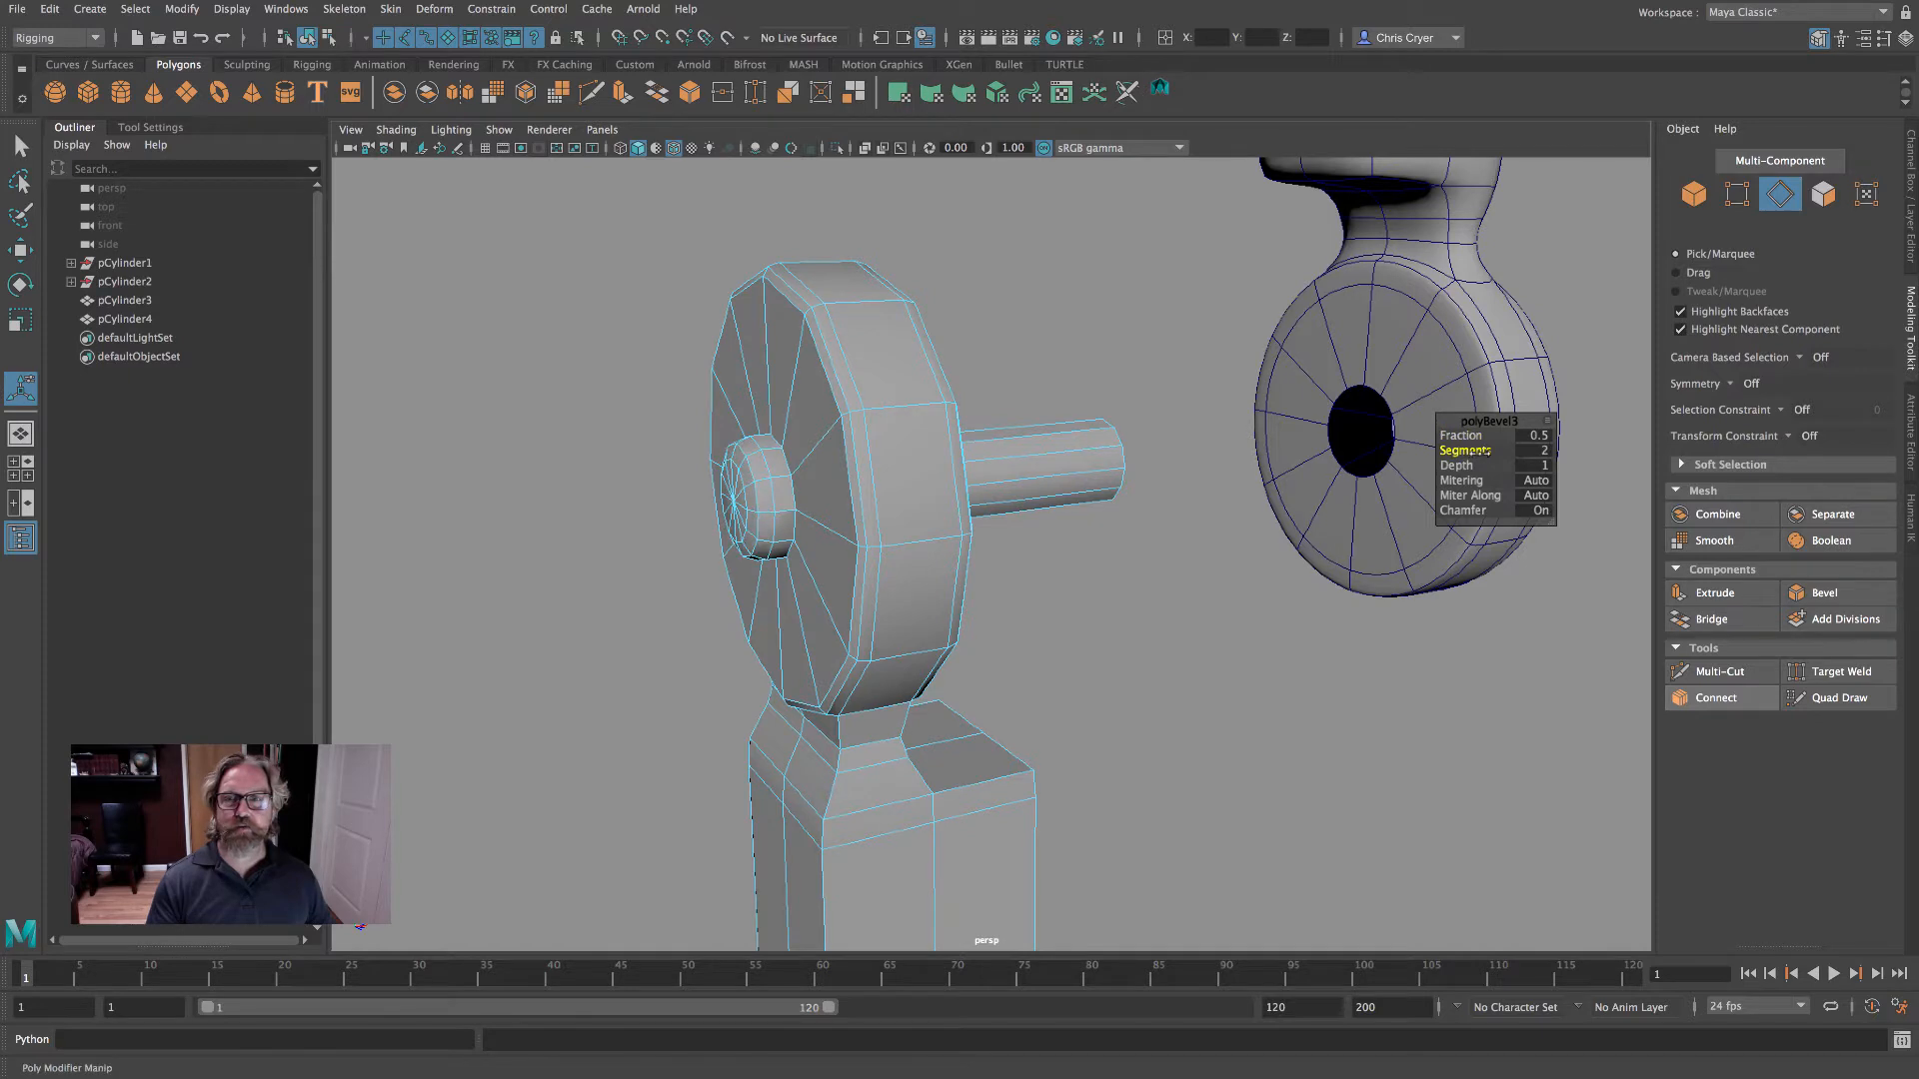
left_click(1462, 436)
left_click_drag(1462, 436, 1485, 437)
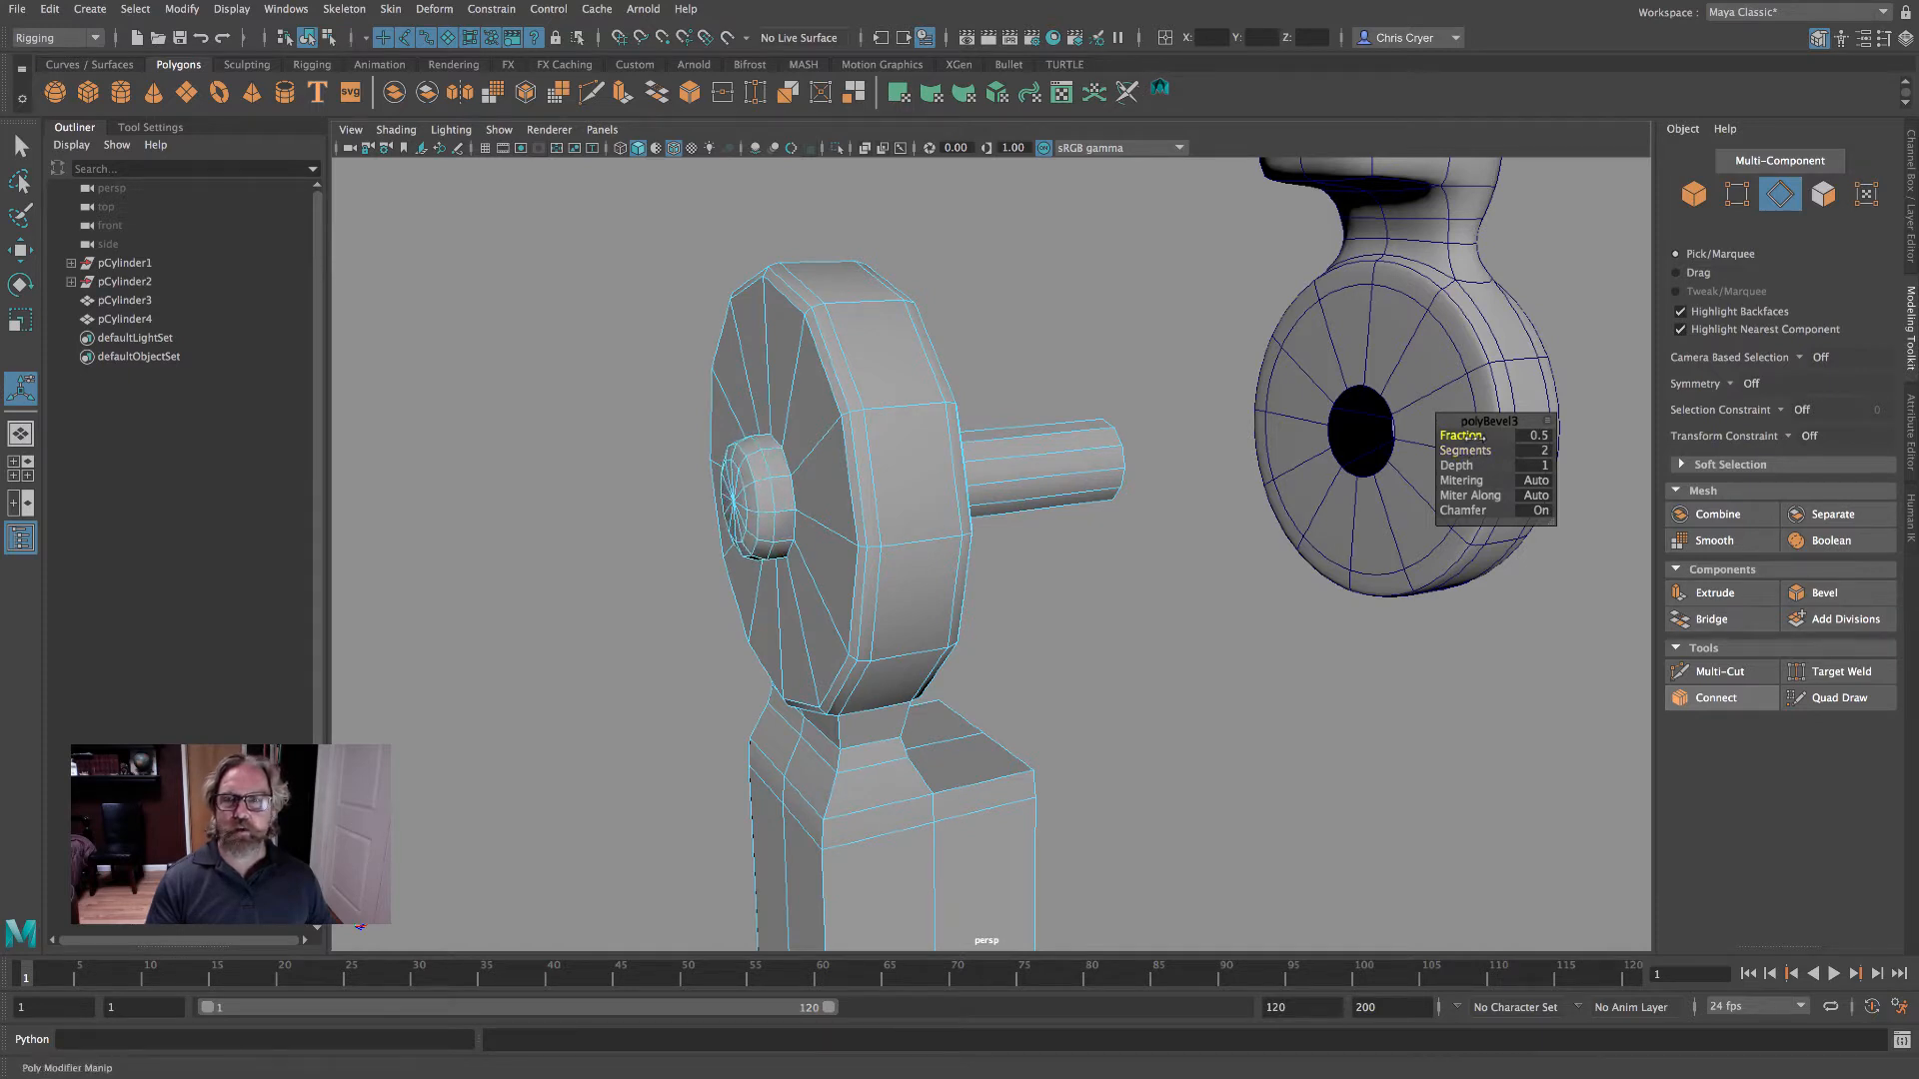
- Bevel the rim edges at the free end of the long peg and increase the bevel's segments to round it
left_click_drag(1271, 472, 1135, 475, "alt")
right_click_drag(1136, 476, 1232, 468, "alt")
right_click_drag(1033, 414, 1037, 376)
key("q")
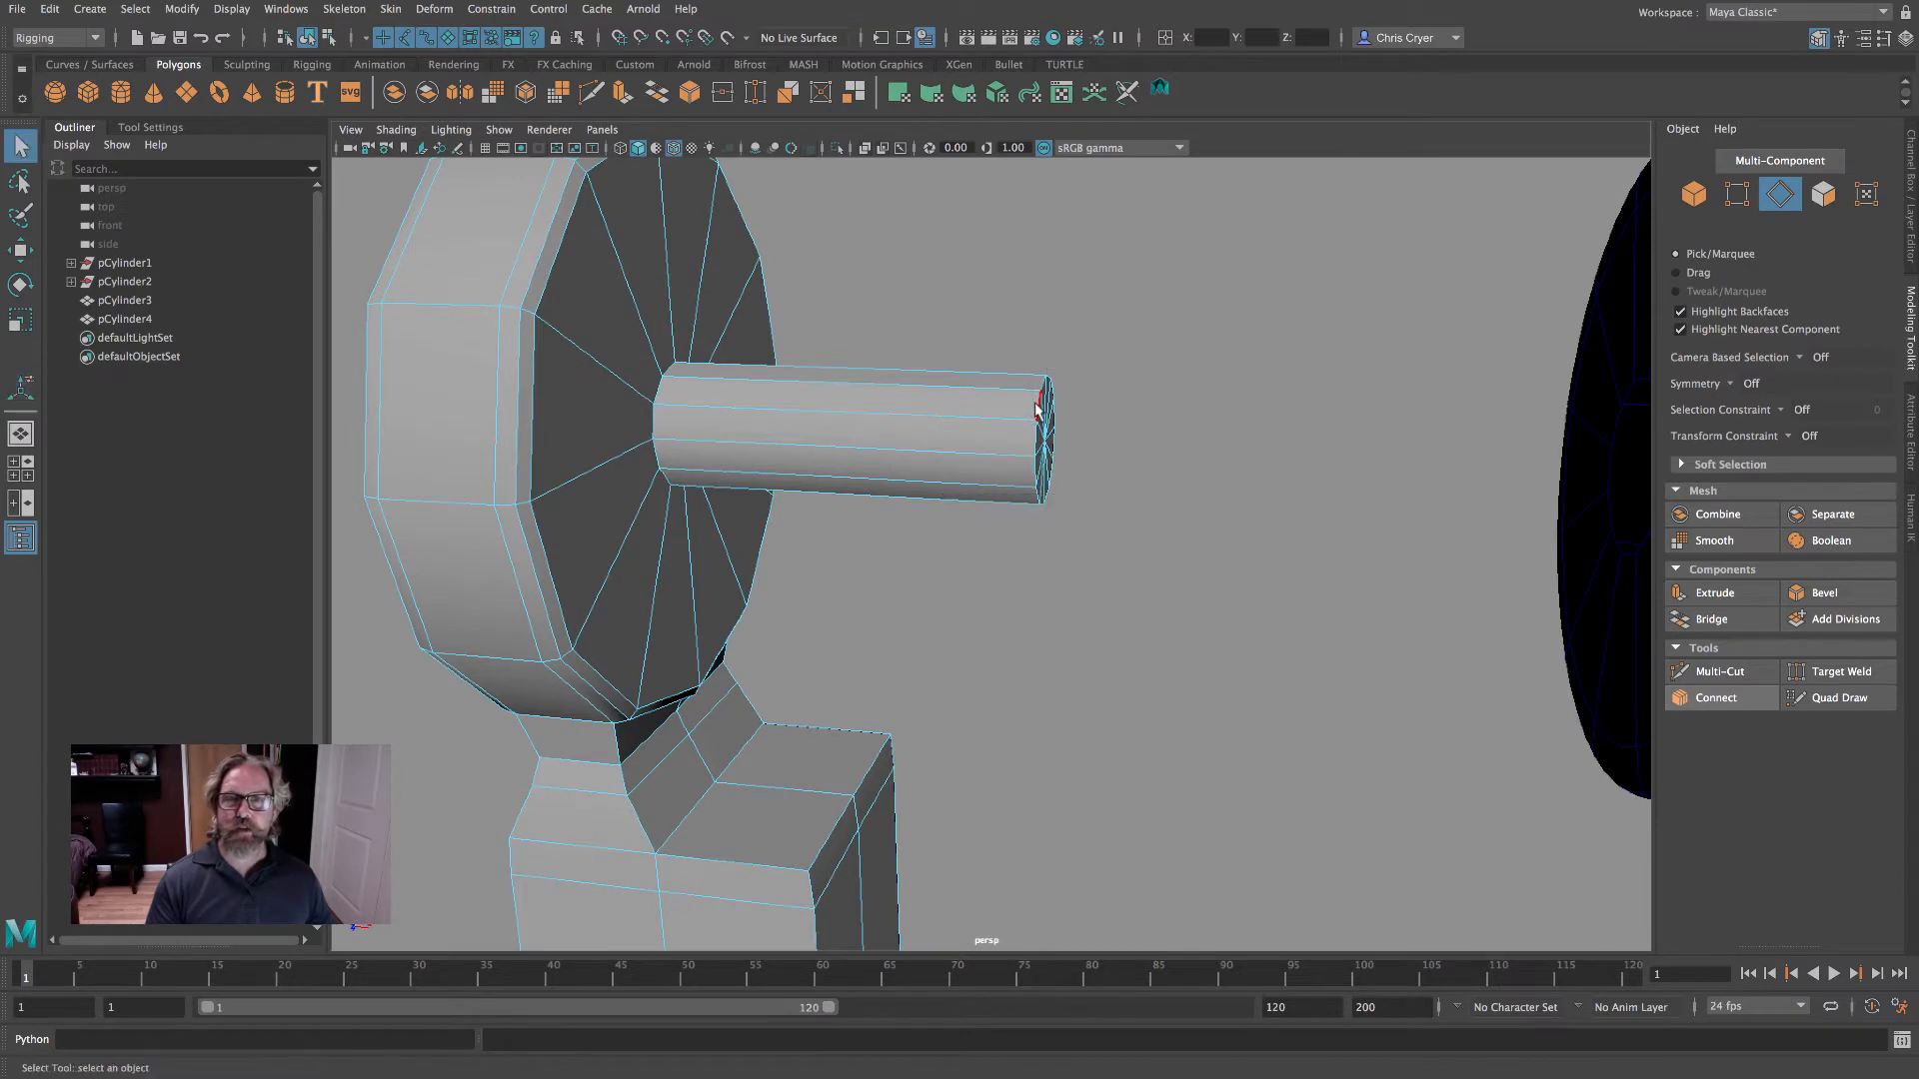
left_click(1838, 598)
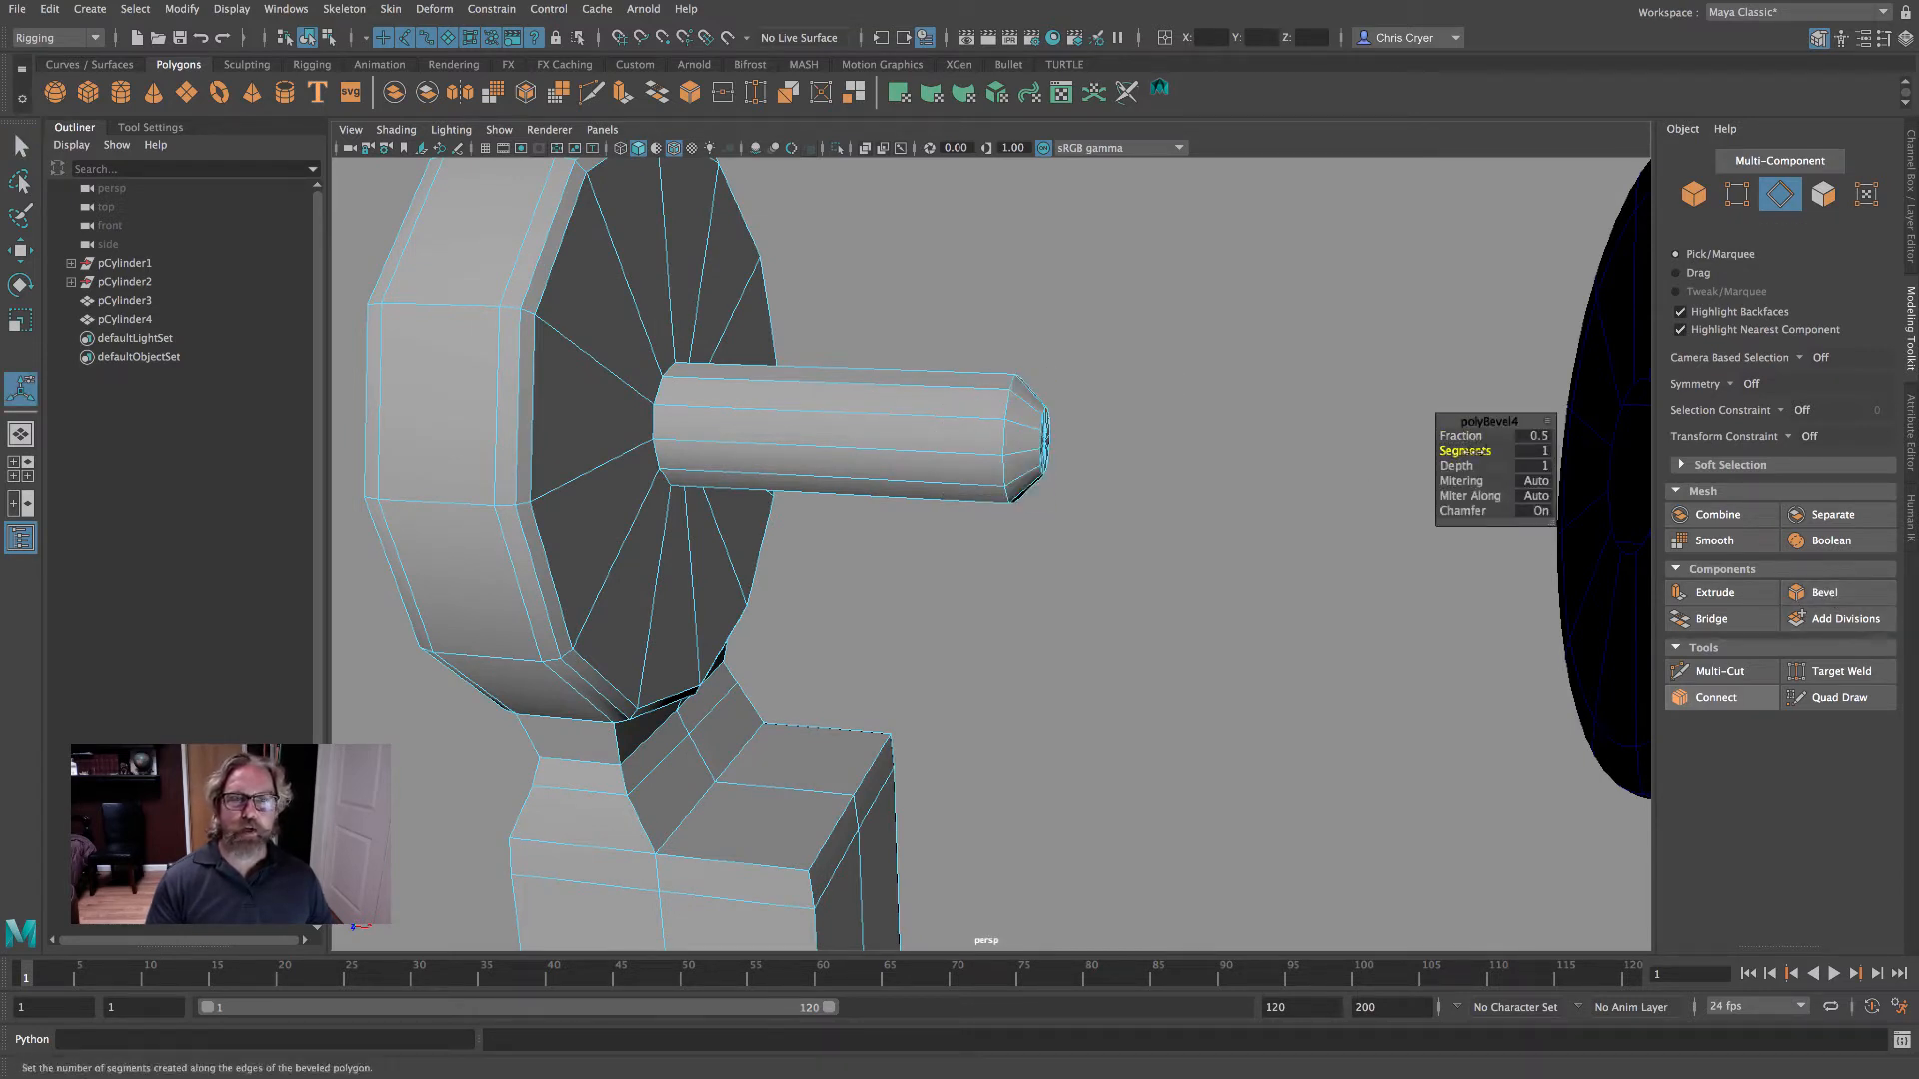
left_click_drag(1465, 451, 1079, 465)
right_click_drag(982, 438, 1025, 385)
- Try to bevel the rim edges of the hole in the upper part's disc, and undo the bevel
mouse_move(1017, 460)
right_mouse_down()
mouse_move(1031, 447)
mouse_move(1016, 460)
mouse_move(1039, 468)
mouse_move(1021, 470)
right_mouse_up()
left_click(1018, 471)
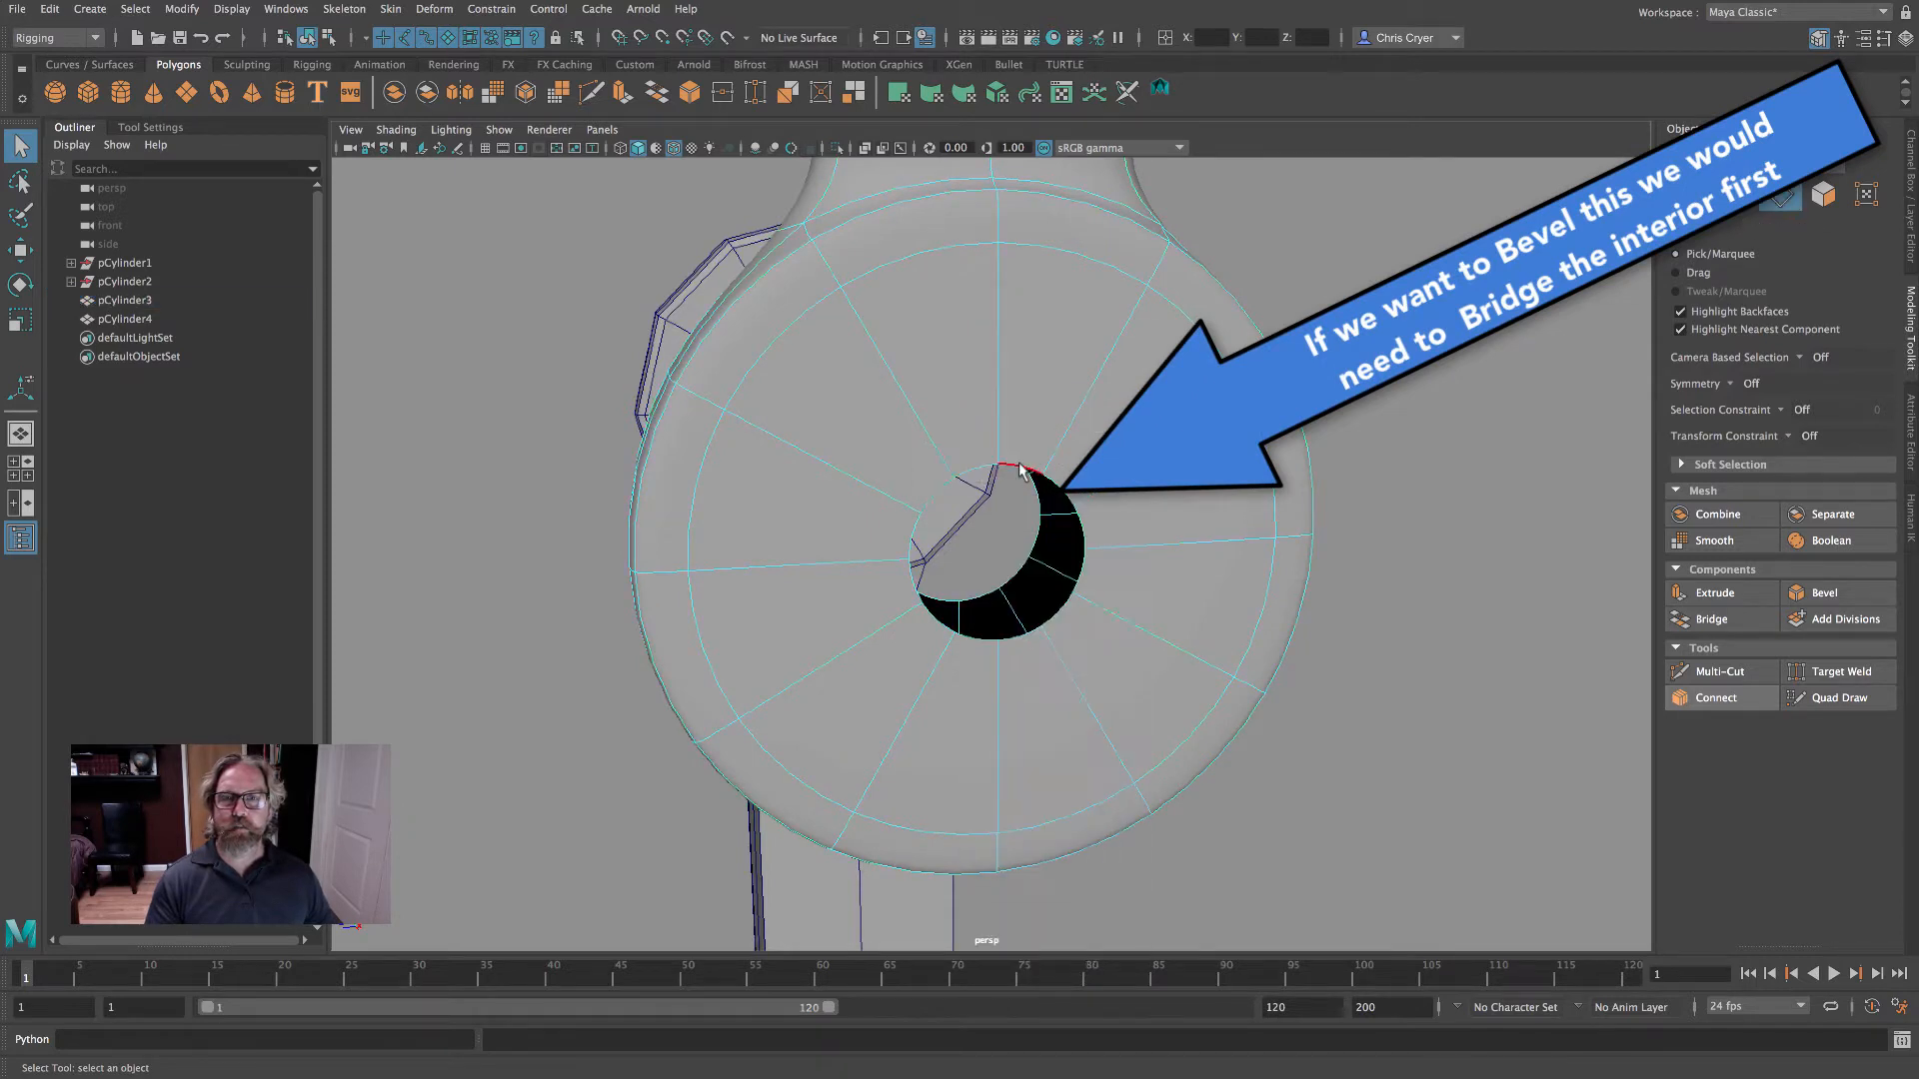
left_click(1824, 593)
left_click_drag(1469, 451, 1496, 452)
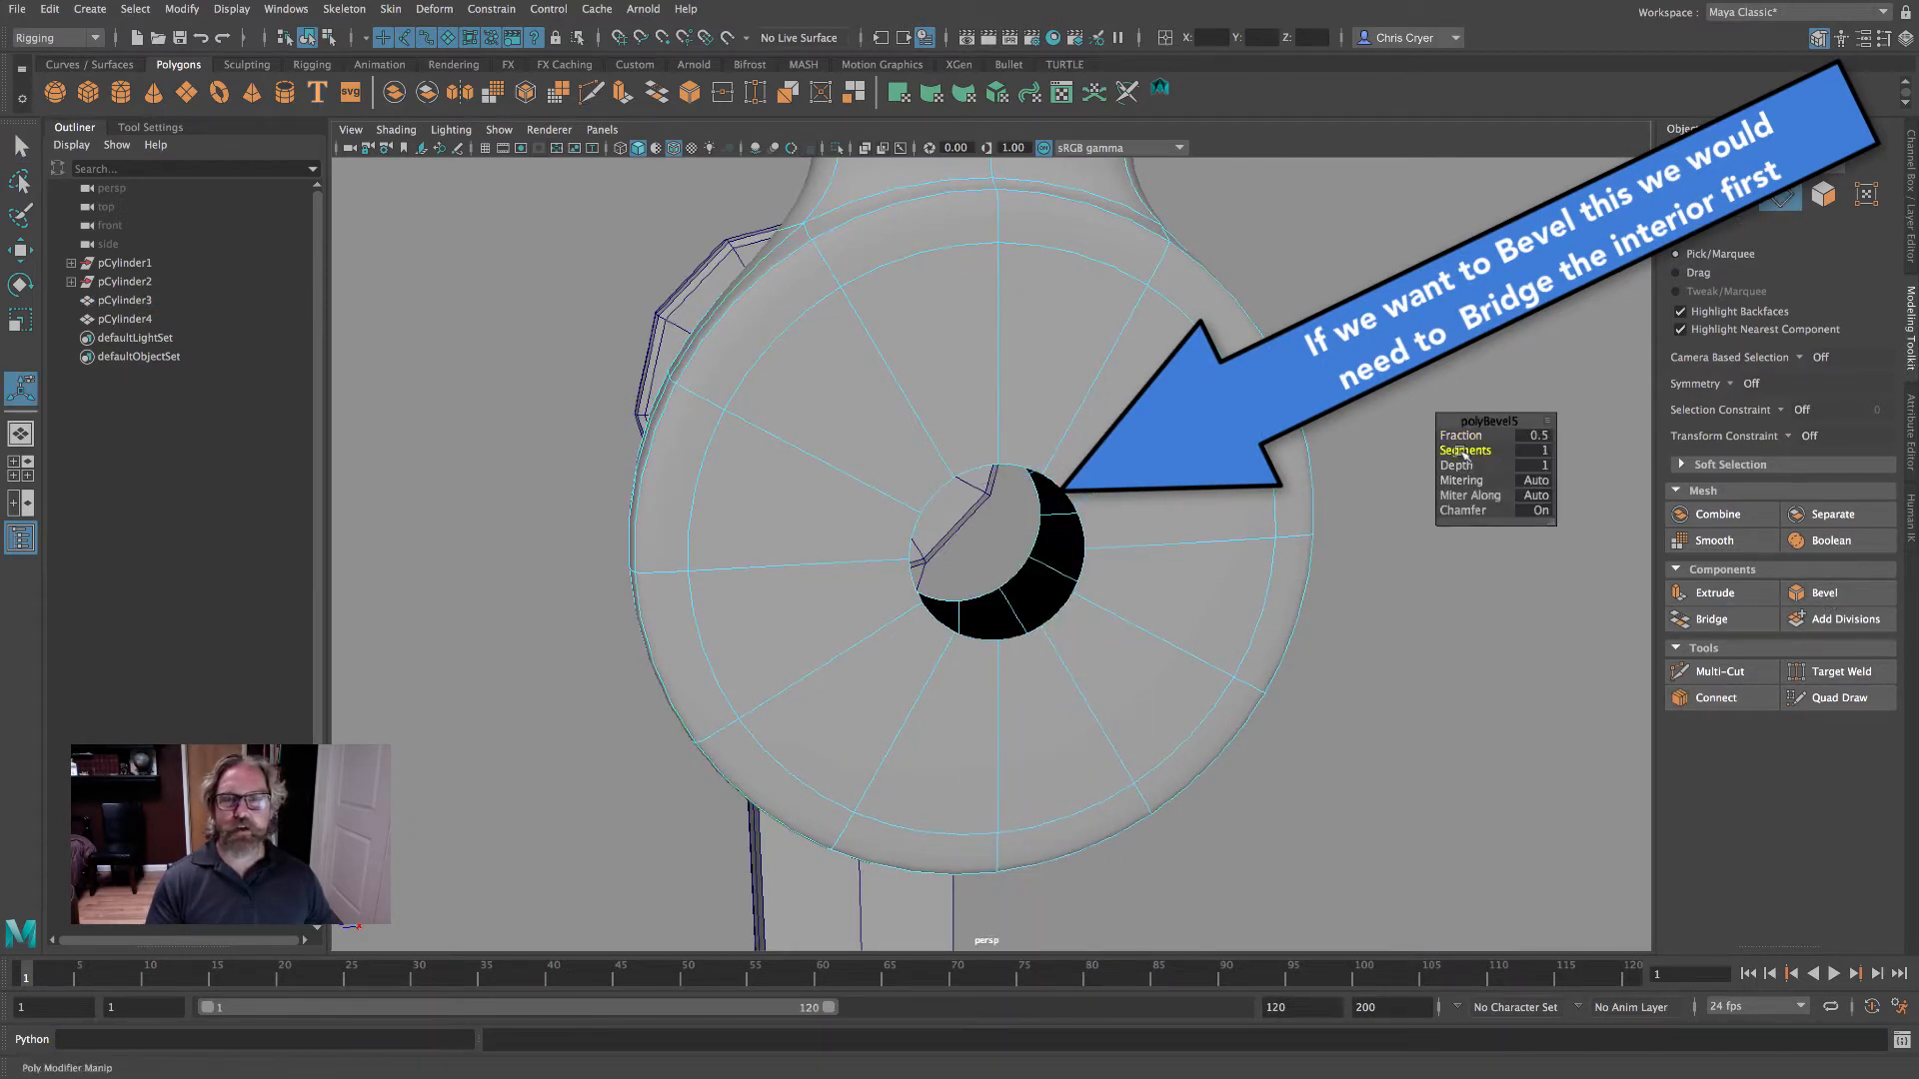
key("ctrl+z")
key("ctrl+z")
right_click_drag(1079, 398, 1178, 345)
- Move the whole lower part along X to about -0.47, so its peg passes through the hole in the upper disc
left_click_drag(1157, 431, 1312, 425, "alt")
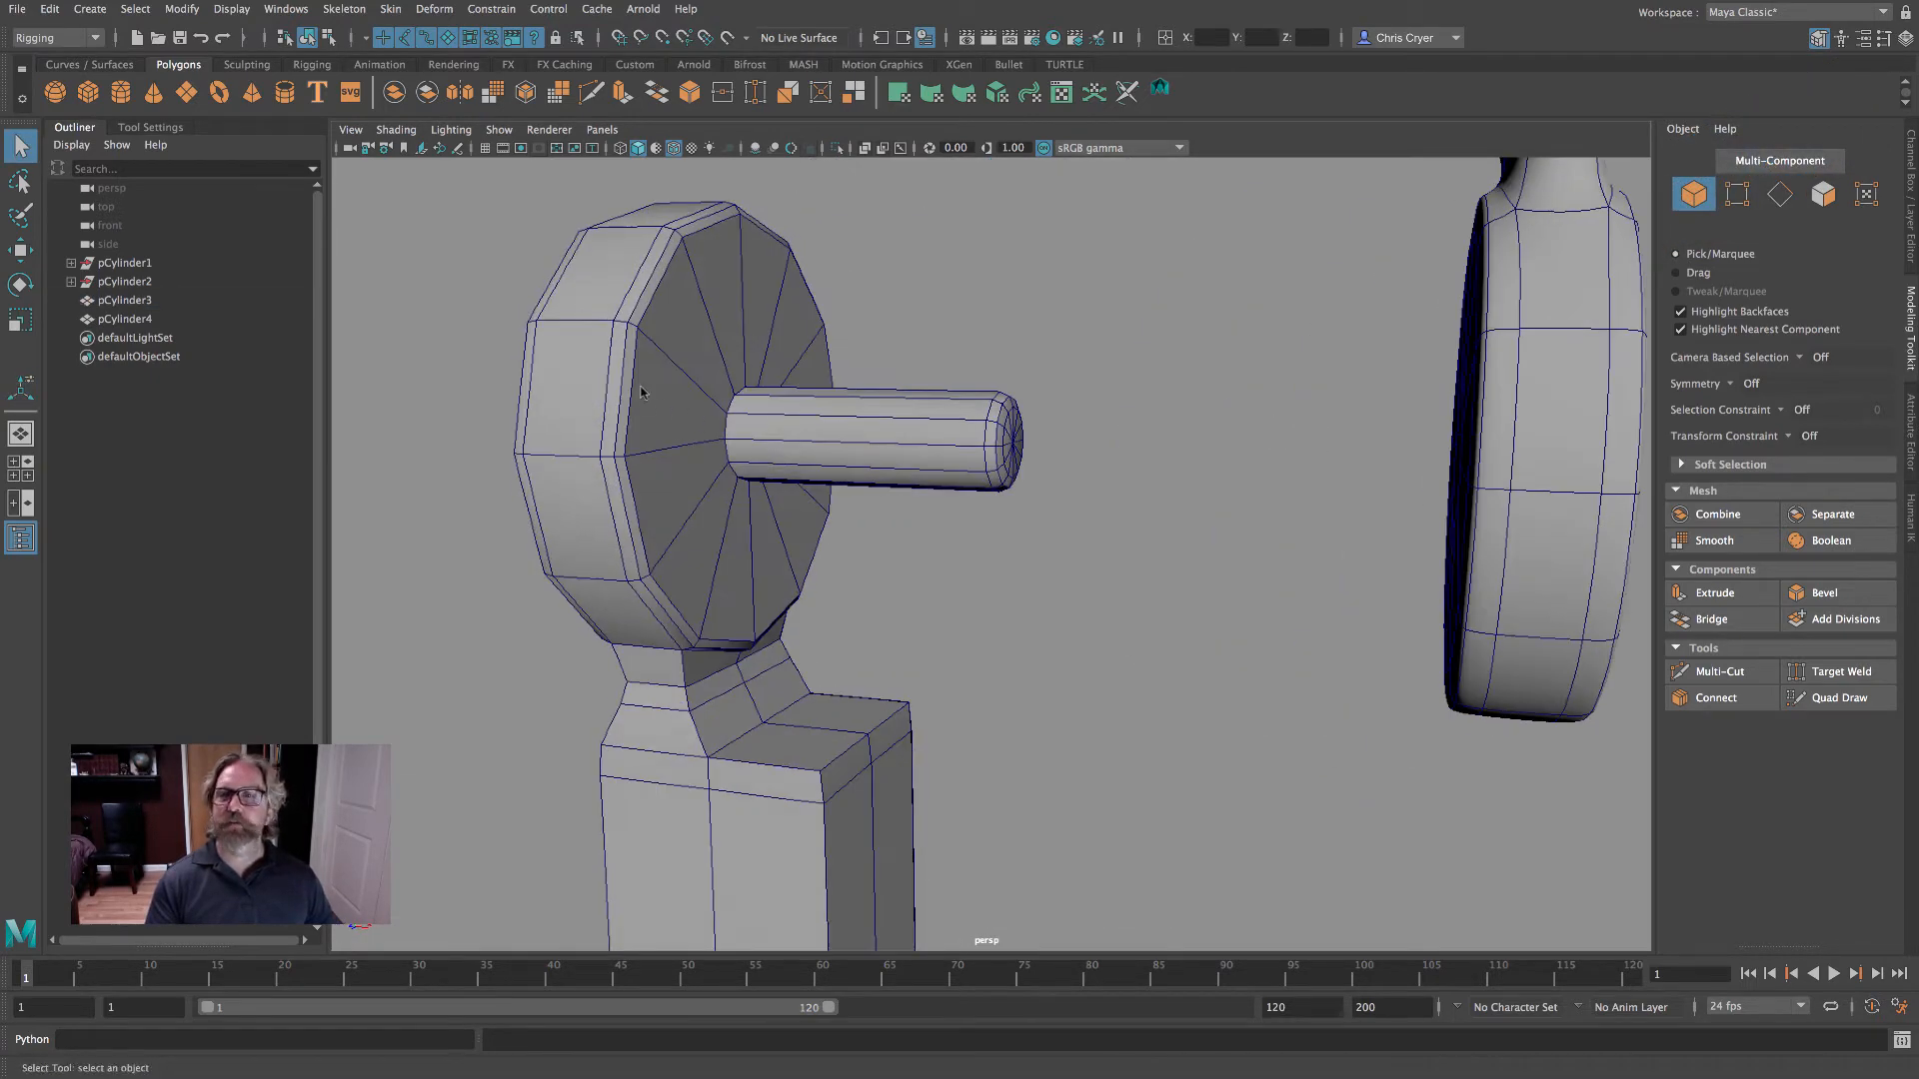
right_click_drag(640, 392, 716, 394)
key("a")
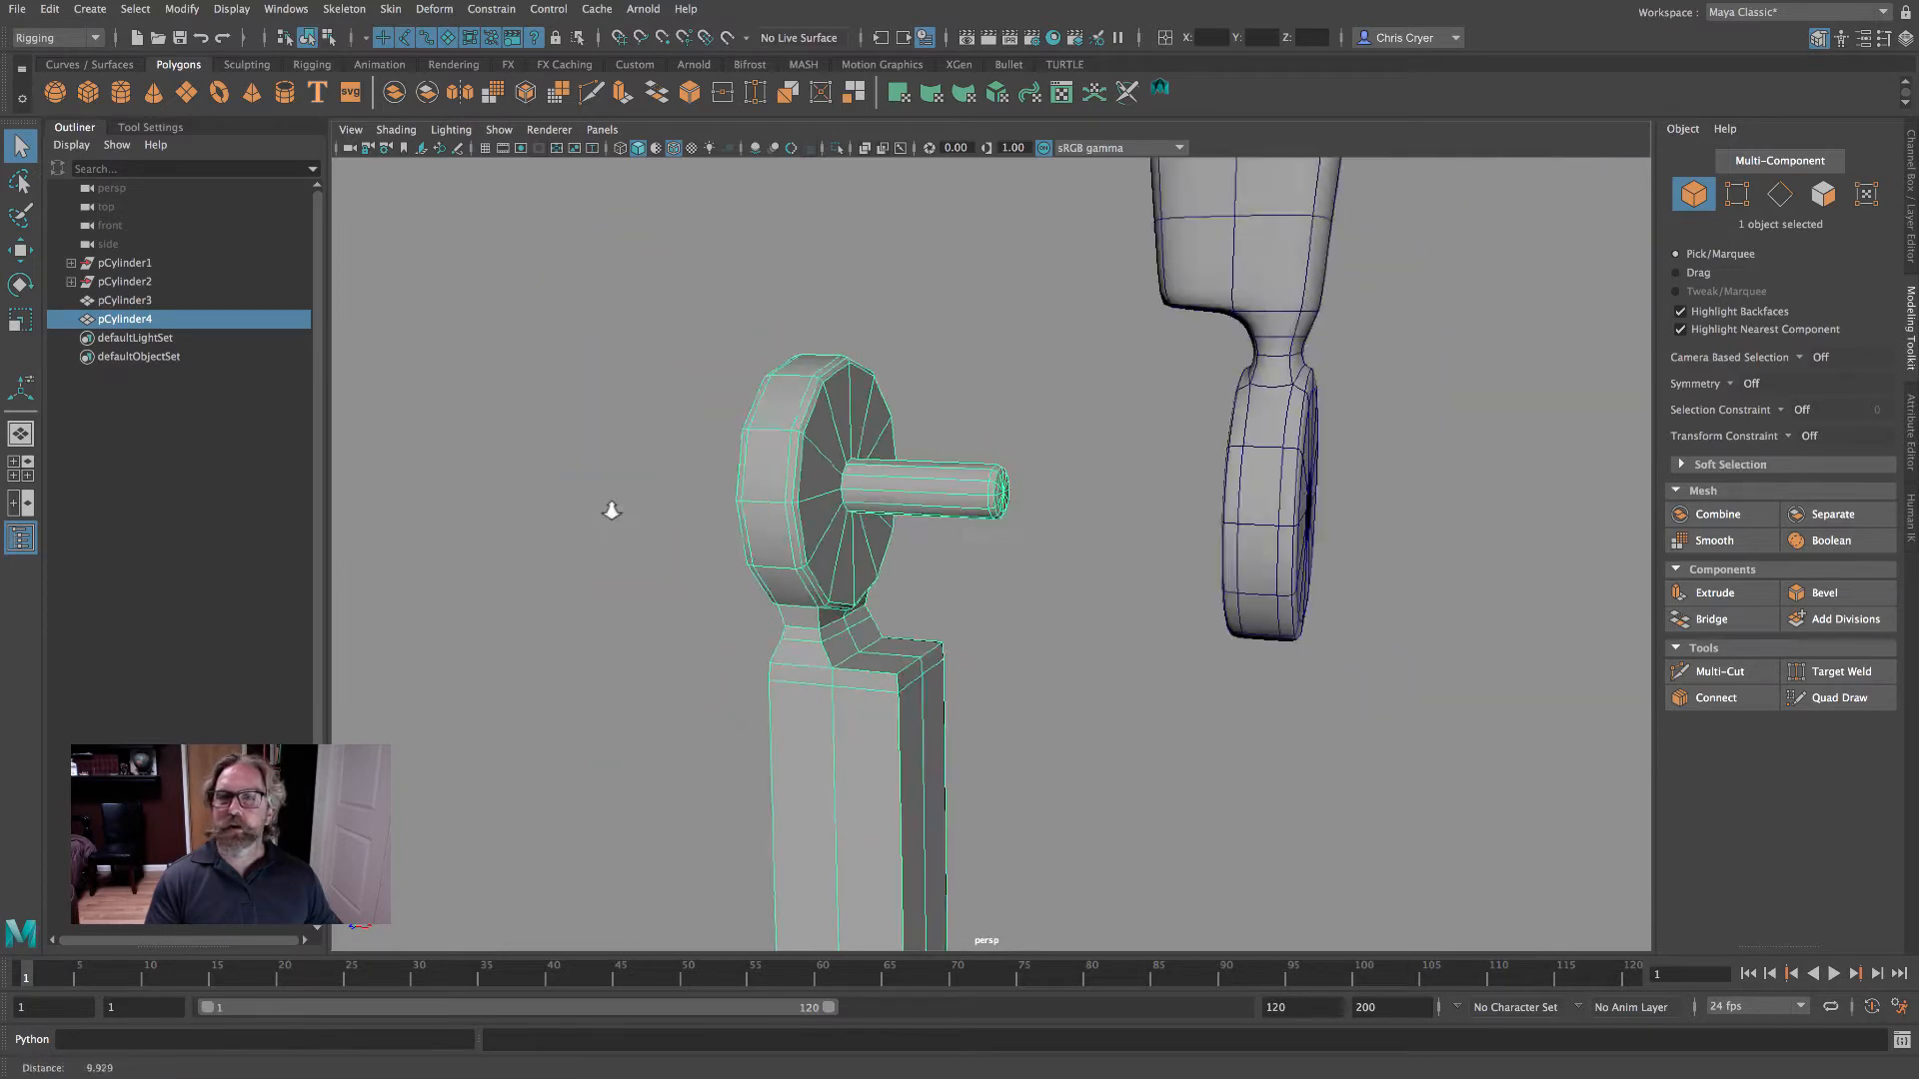
left_click(19, 250)
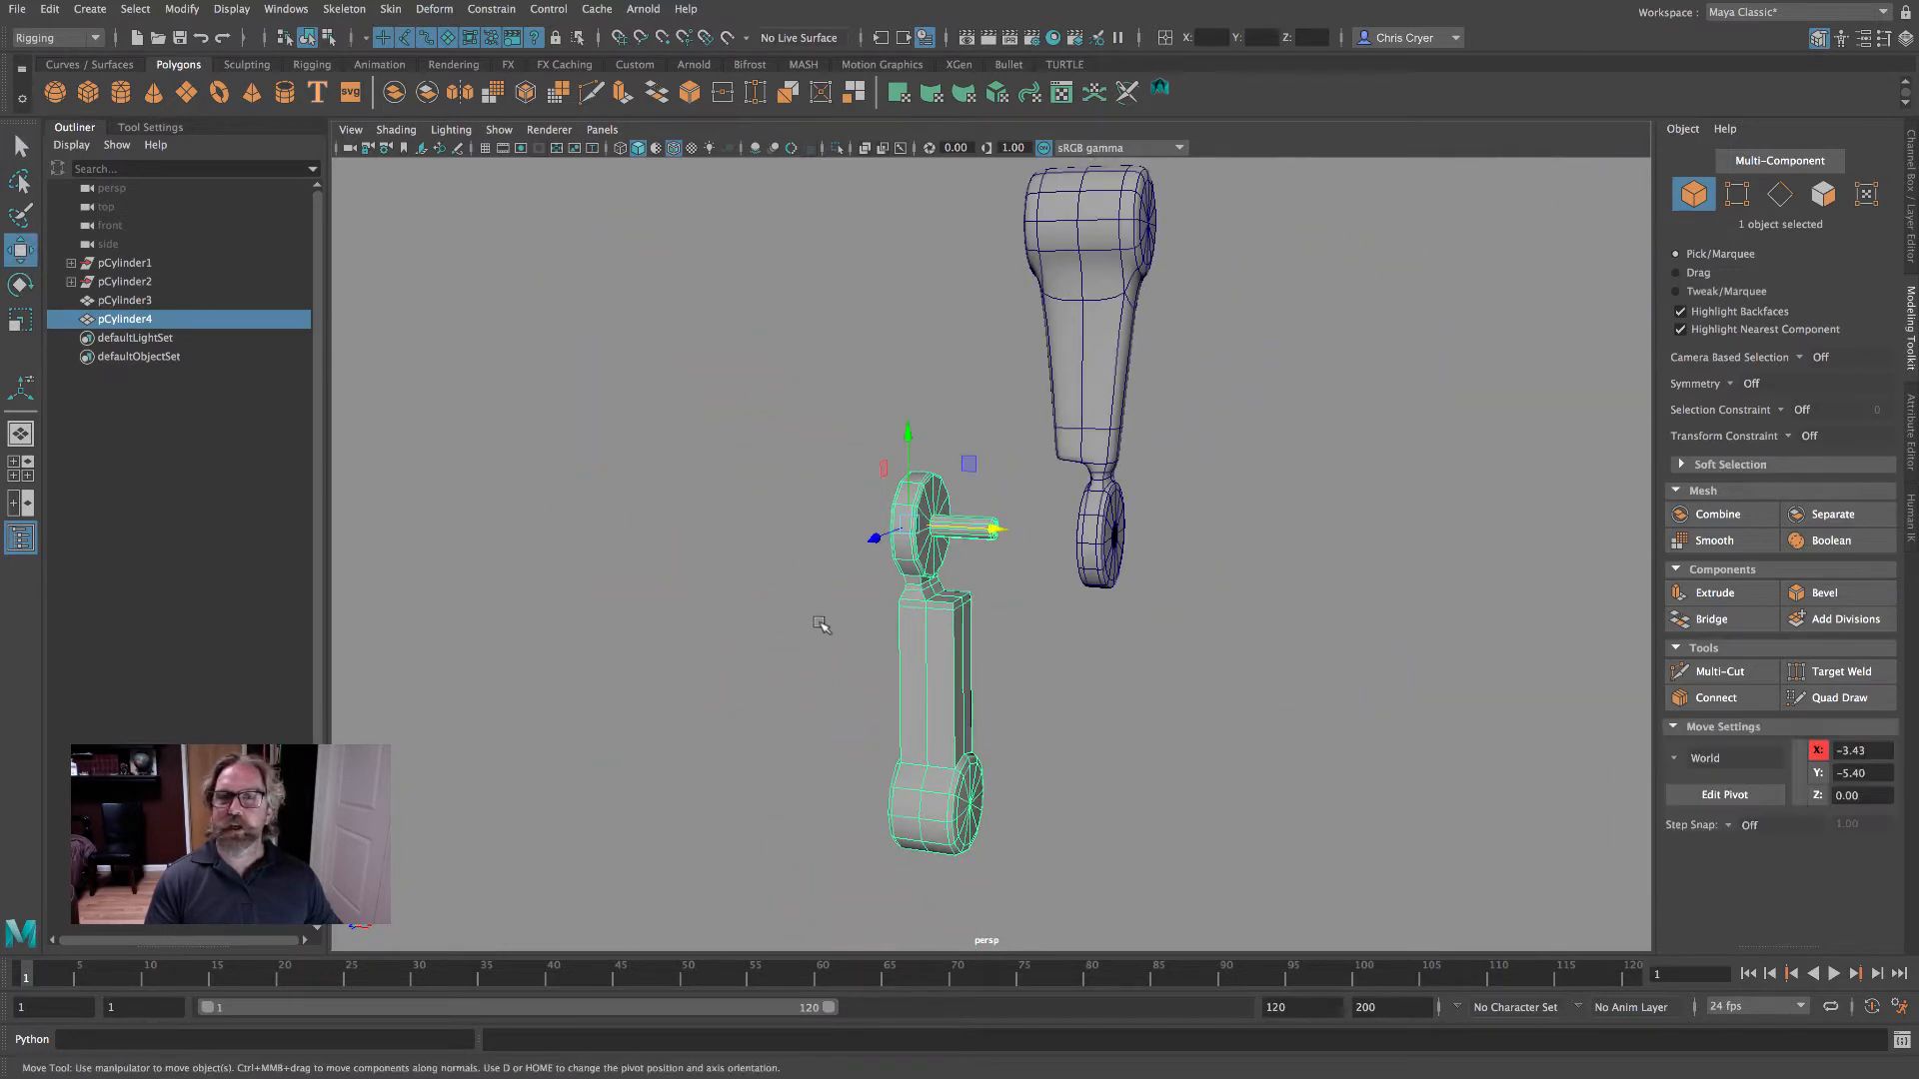
left_click_drag(993, 530, 1135, 536)
- Shorten the peg by moving the vertices at its free end back along X to about 0.60, just beyond the upper disc
mouse_move(1091, 566)
left_mouse_down("alt")
mouse_move(1034, 568)
mouse_move(1097, 578)
left_mouse_up("alt")
right_click_drag(1096, 578, 1477, 595, "alt")
left_click_drag(1088, 605, 1486, 497, "alt")
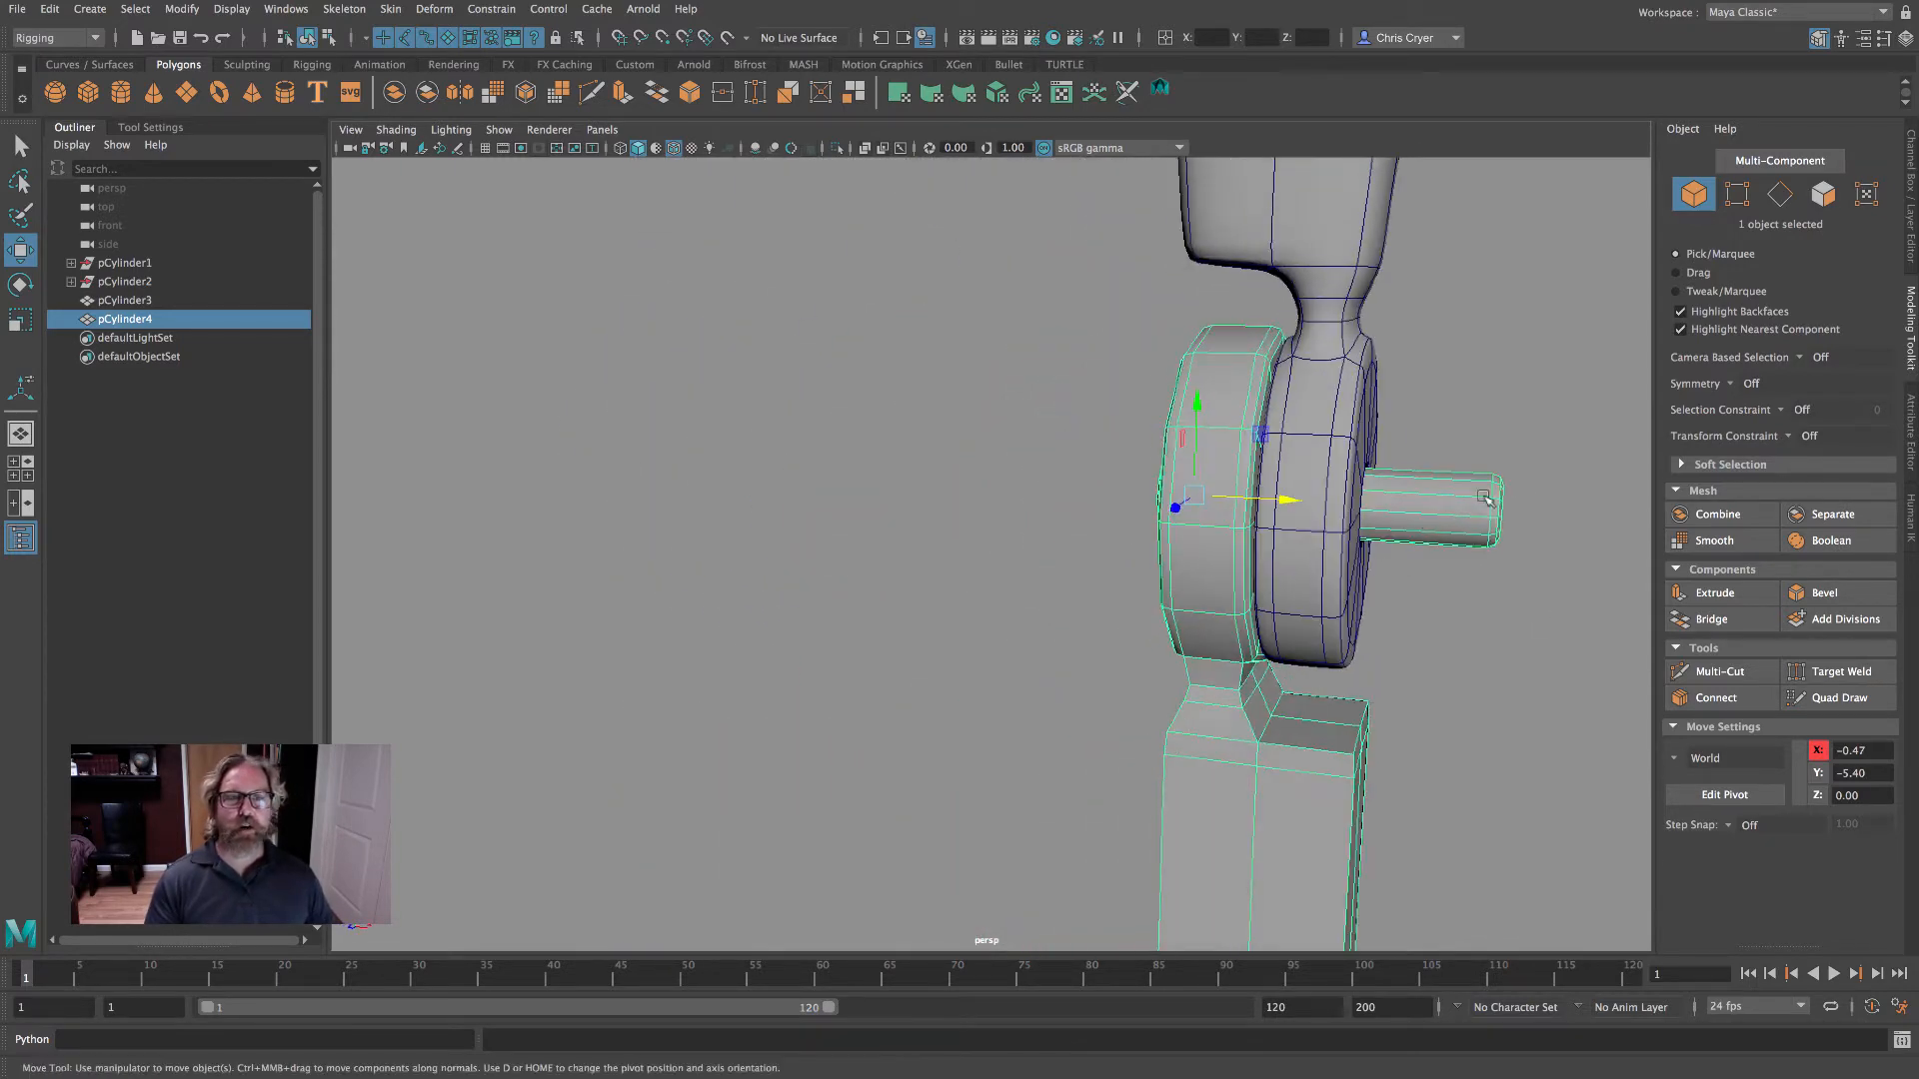
right_click_drag(1499, 495, 1415, 493)
left_click_drag(1460, 423, 1525, 571)
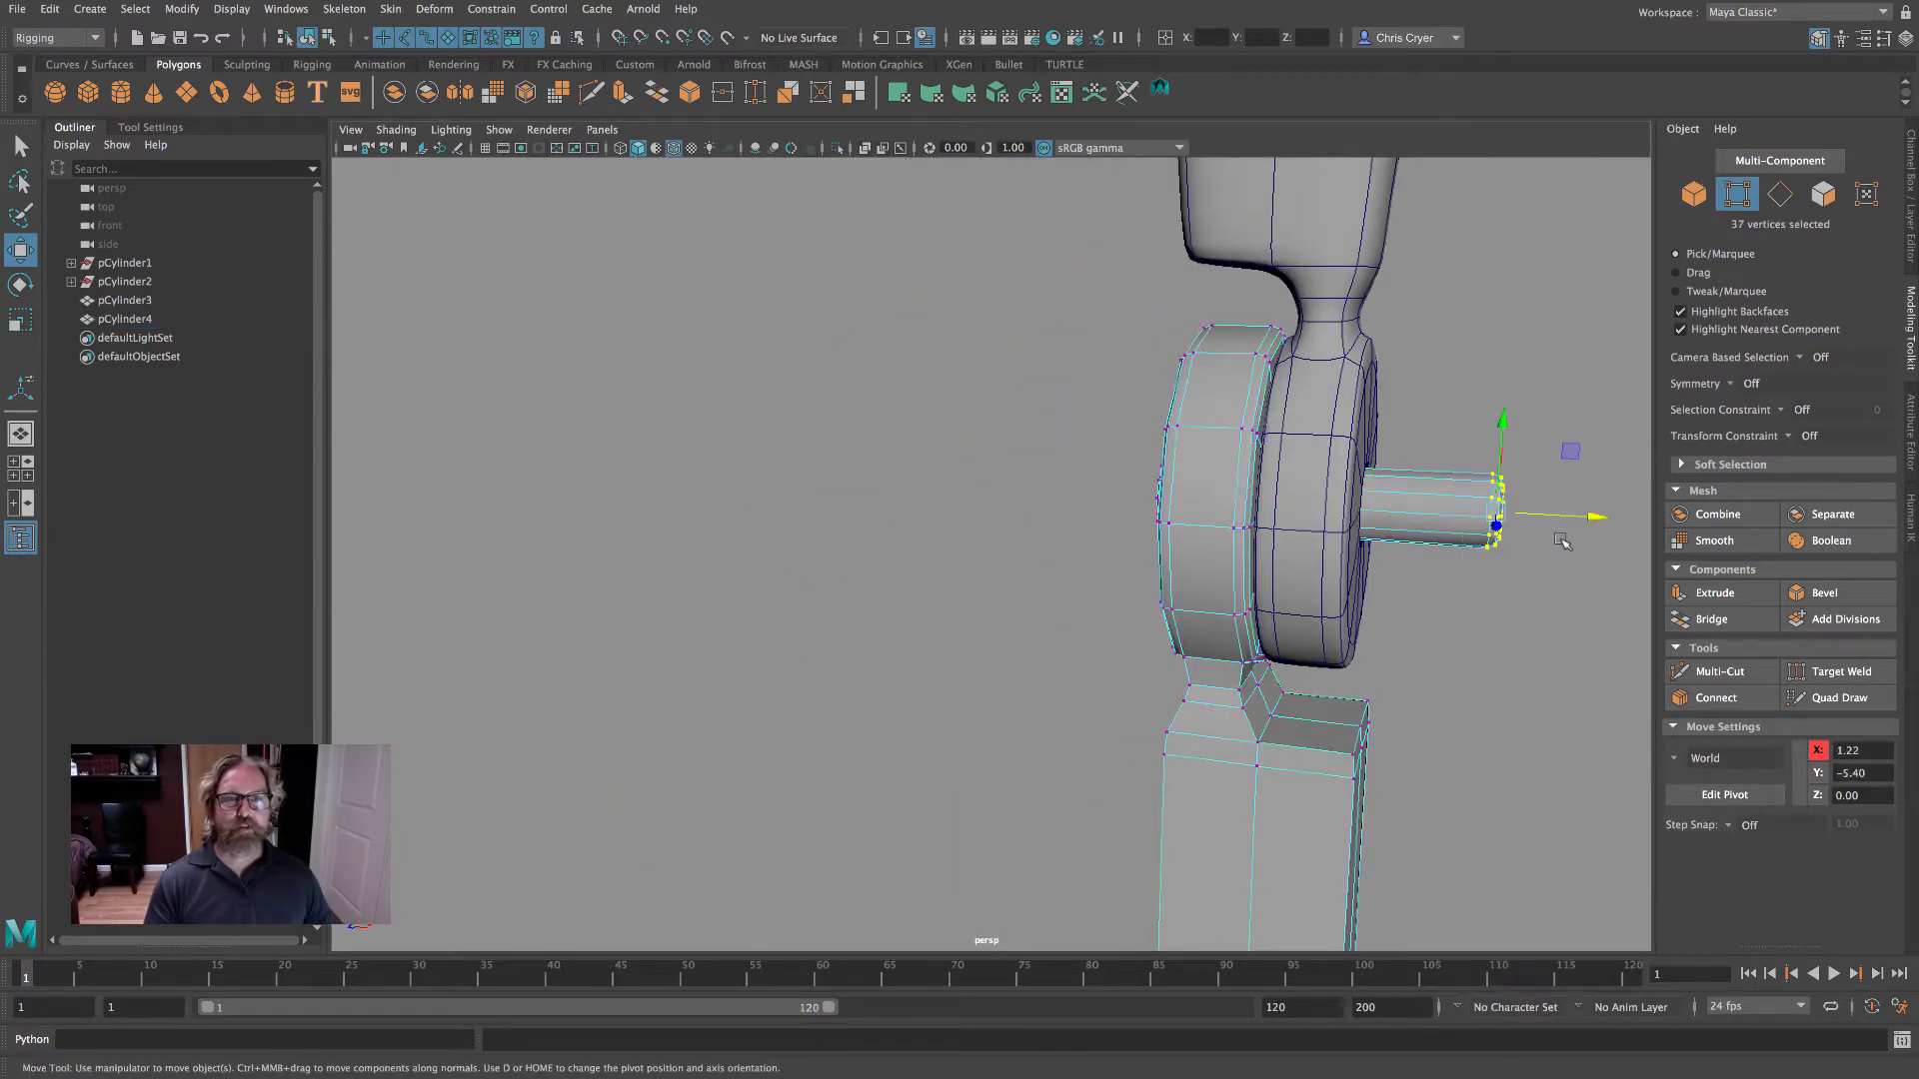
middle_click_drag(1562, 541, 1462, 506)
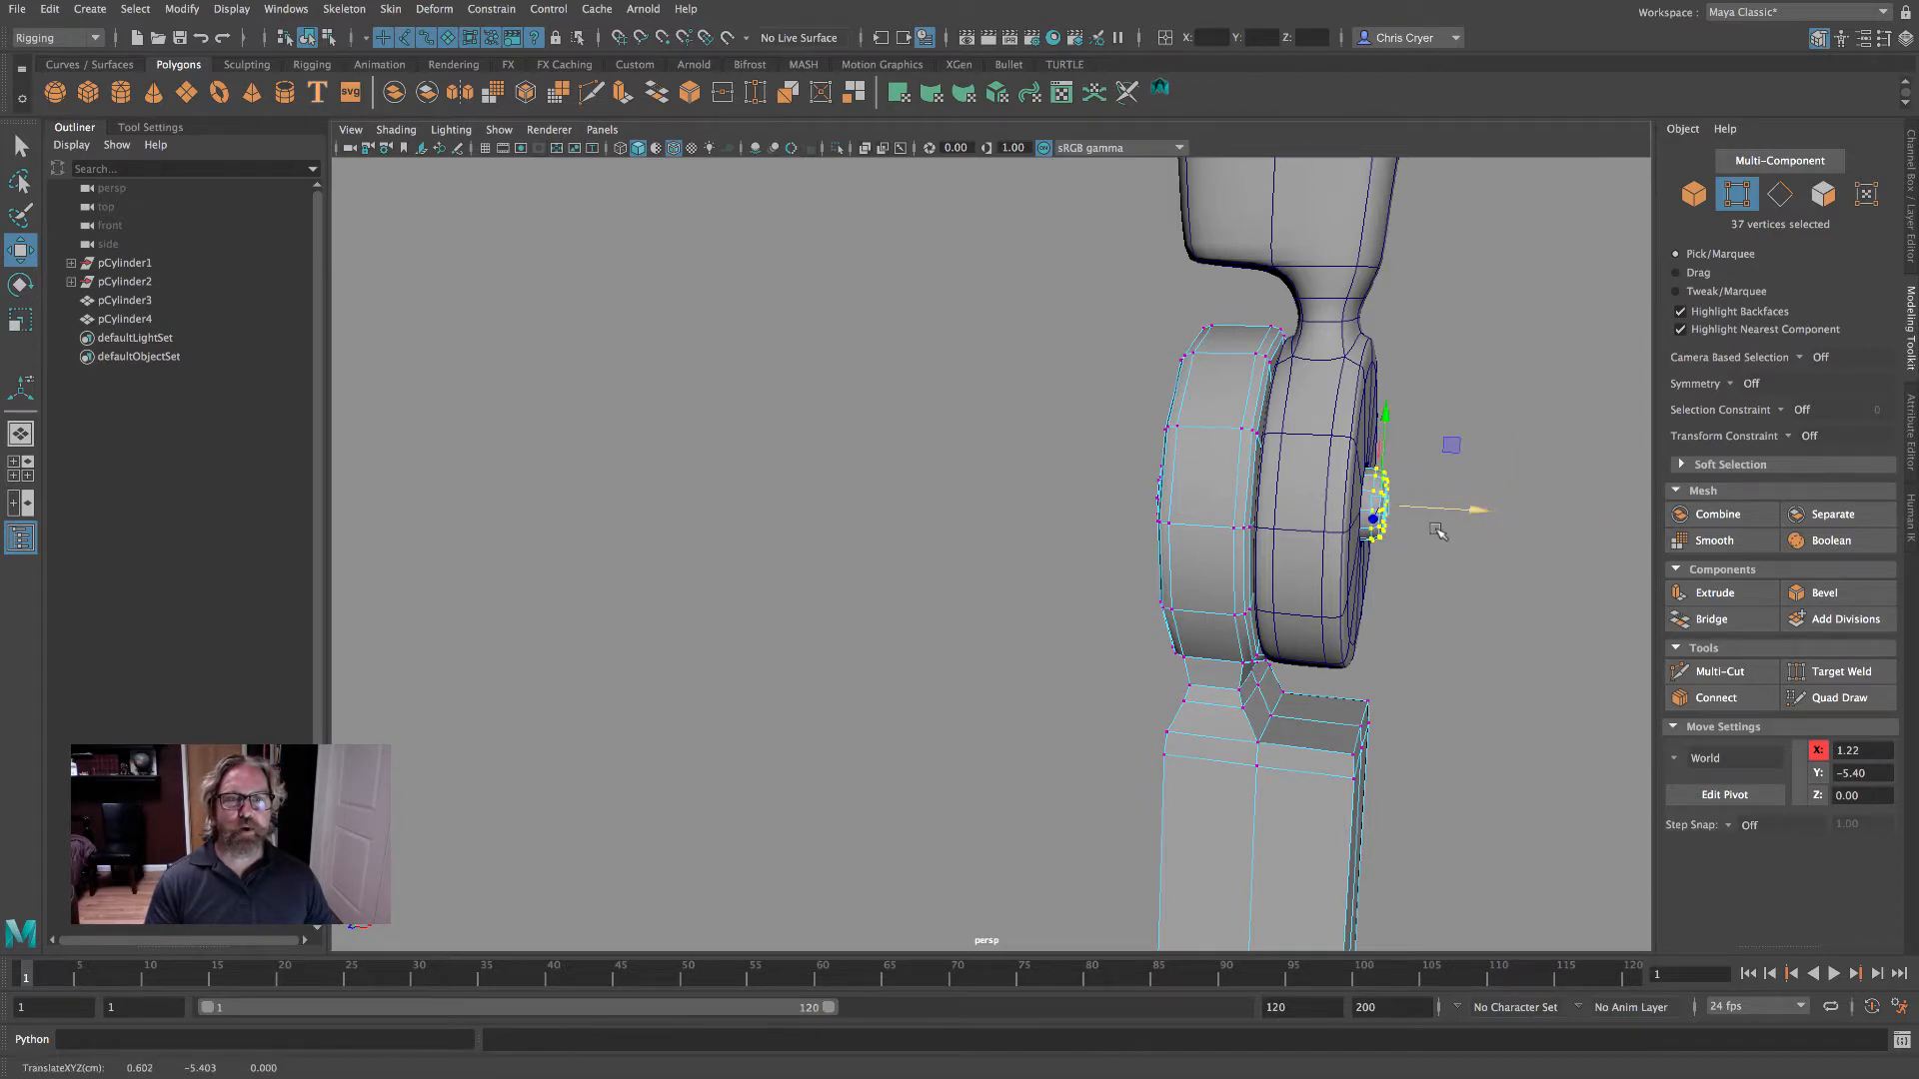
- Scale down the twelve rim edges of the hole in the upper part's disc so they fit closer around the peg
left_click_drag(1433, 526, 1200, 566, "alt")
right_click_drag(1200, 565, 1679, 571, "alt")
right_click(862, 262)
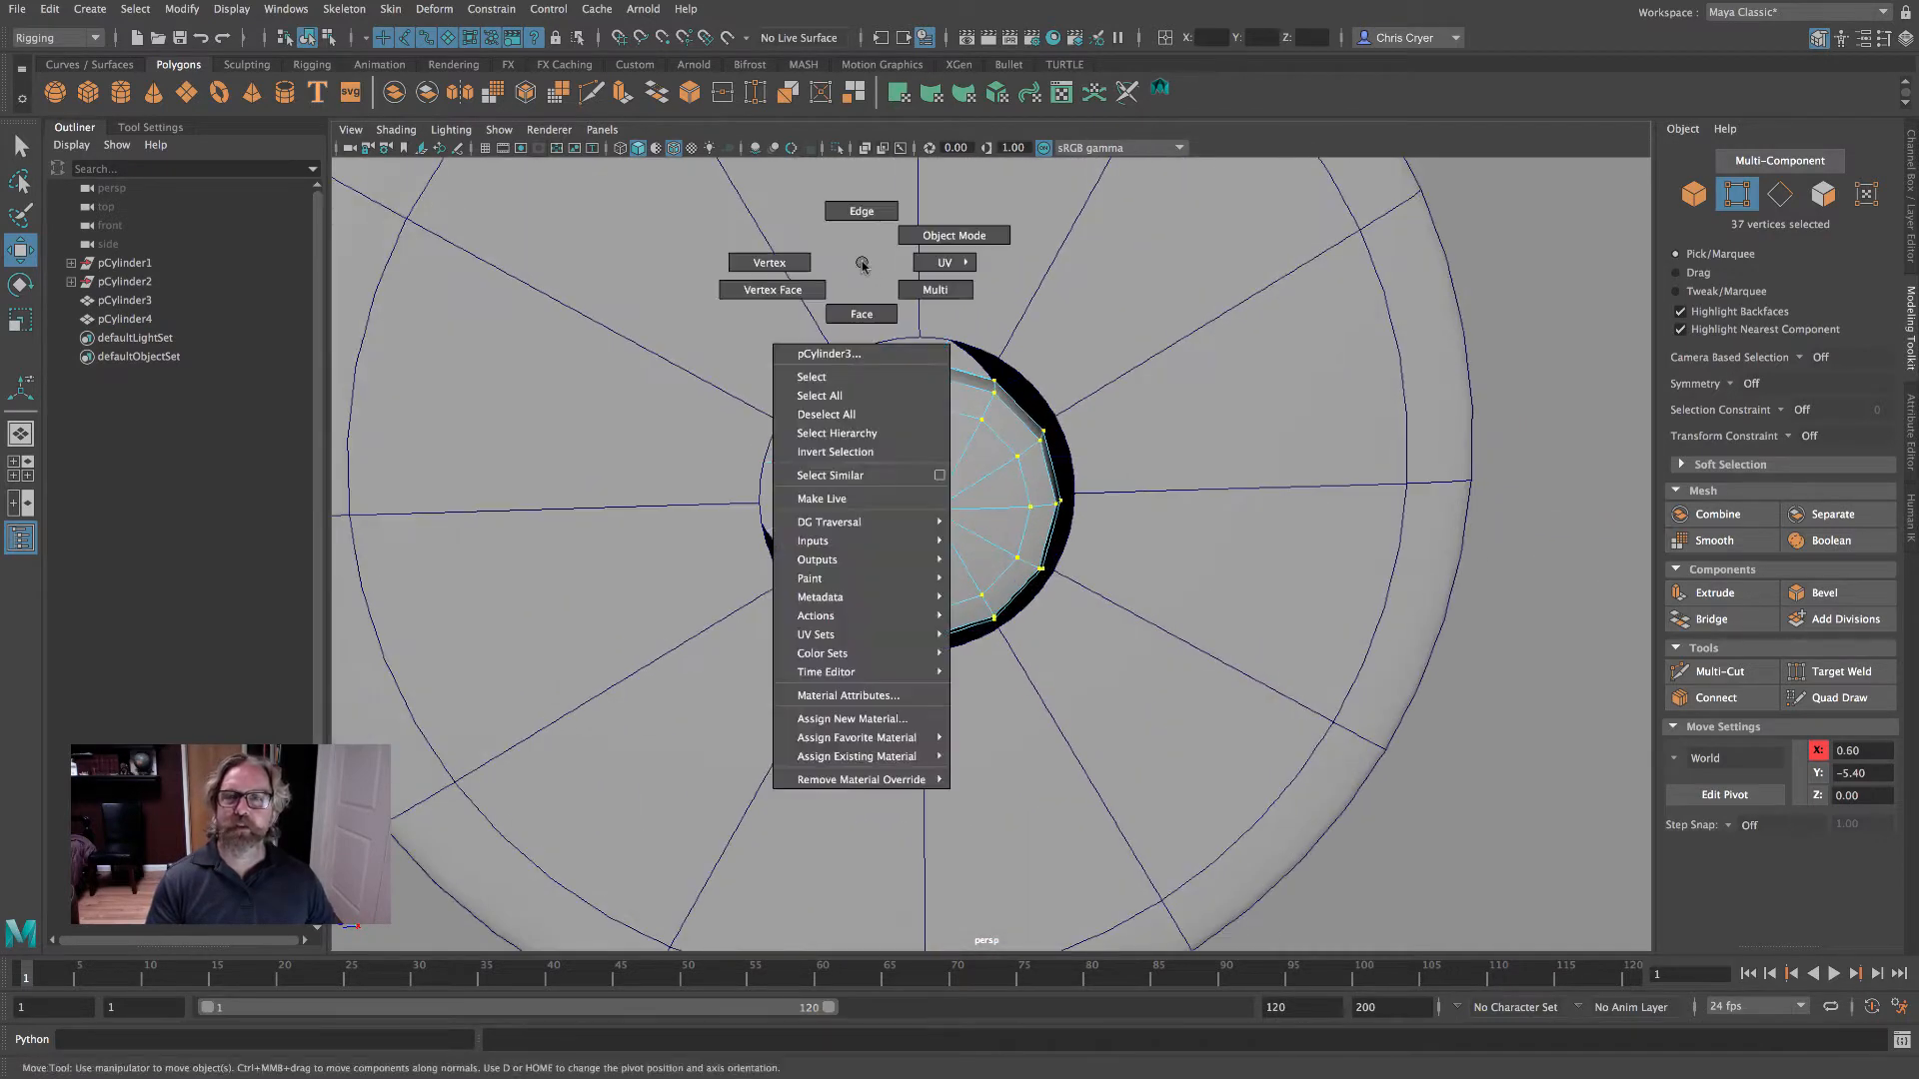
left_click(858, 229)
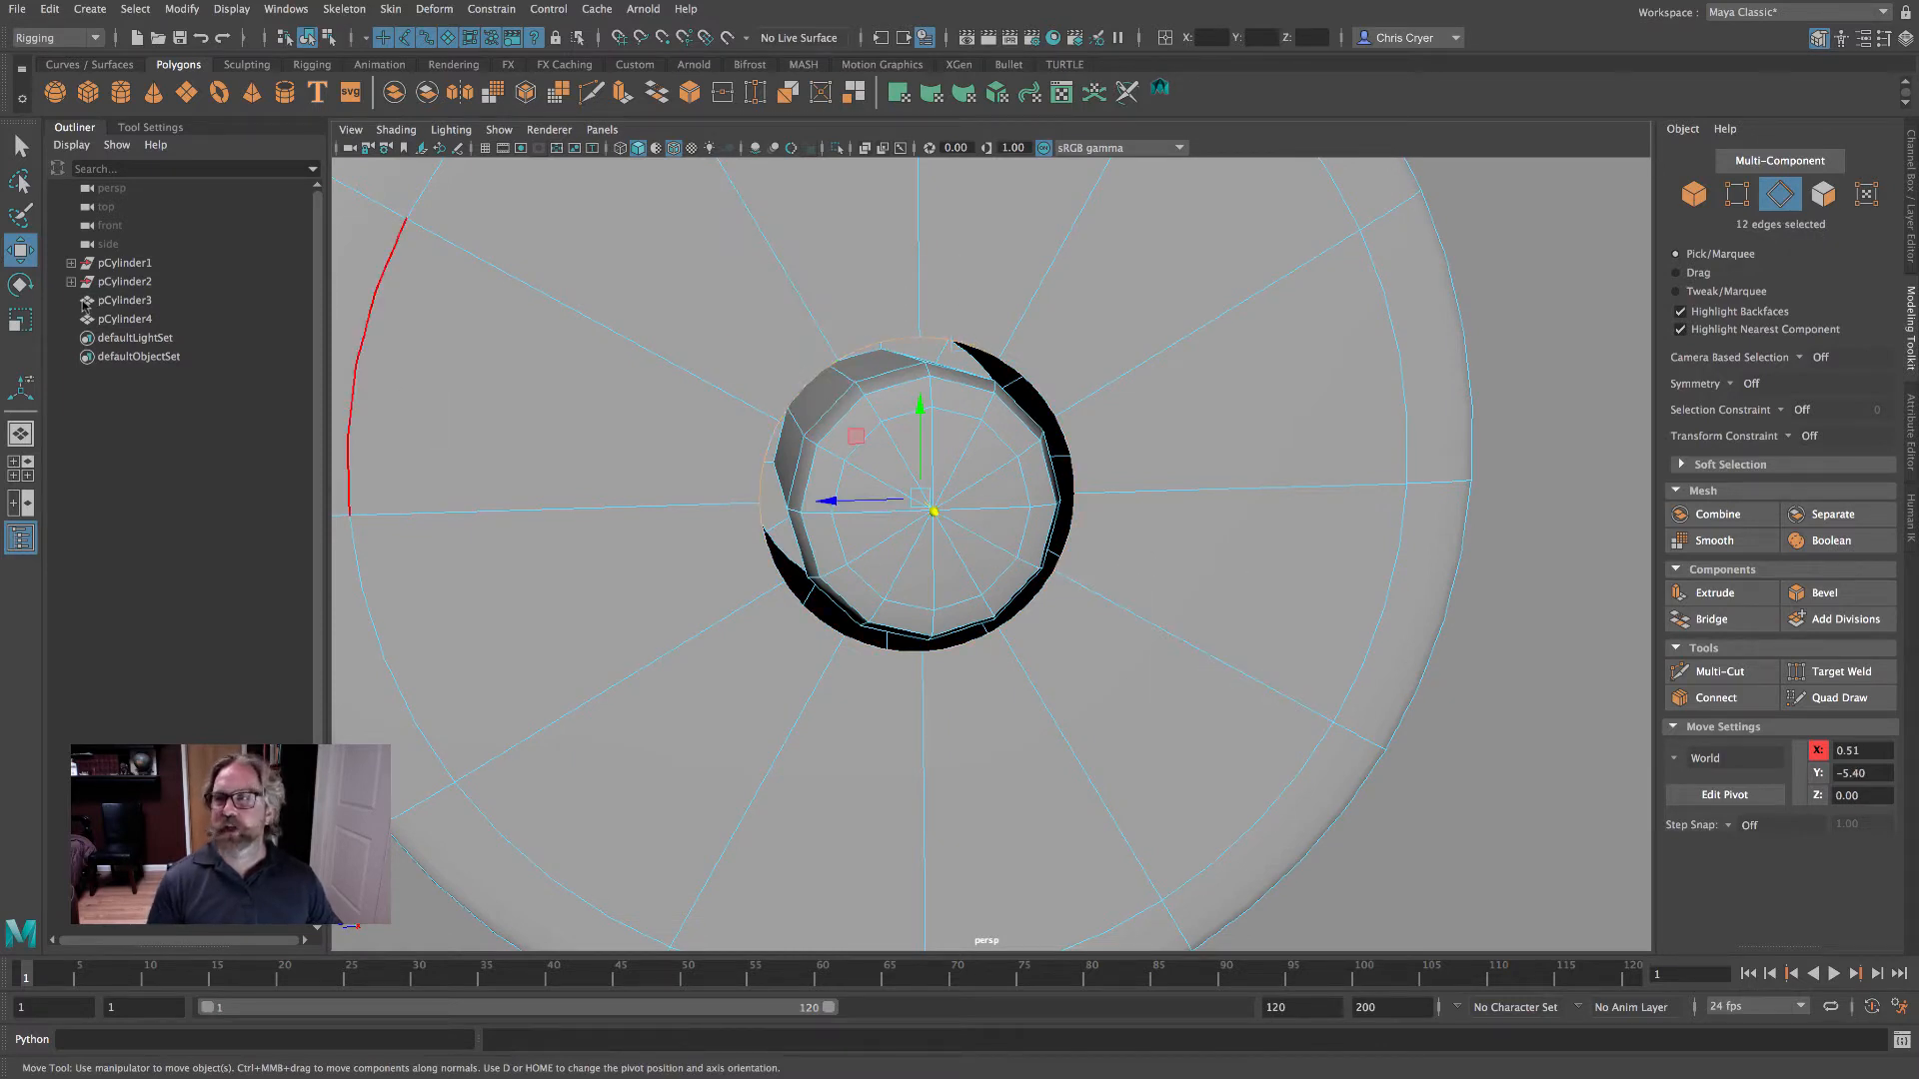
key("r")
left_click_drag(929, 496, 608, 480)
right_click_drag(1132, 392, 665, 430)
left_click(1375, 377)
- Test the joint by rotating the lower part about its X axis, undo the rotation, and deselect the part
middle_click_drag(1040, 555, 1046, 511, "alt")
right_click_drag(1044, 511, 873, 462, "alt")
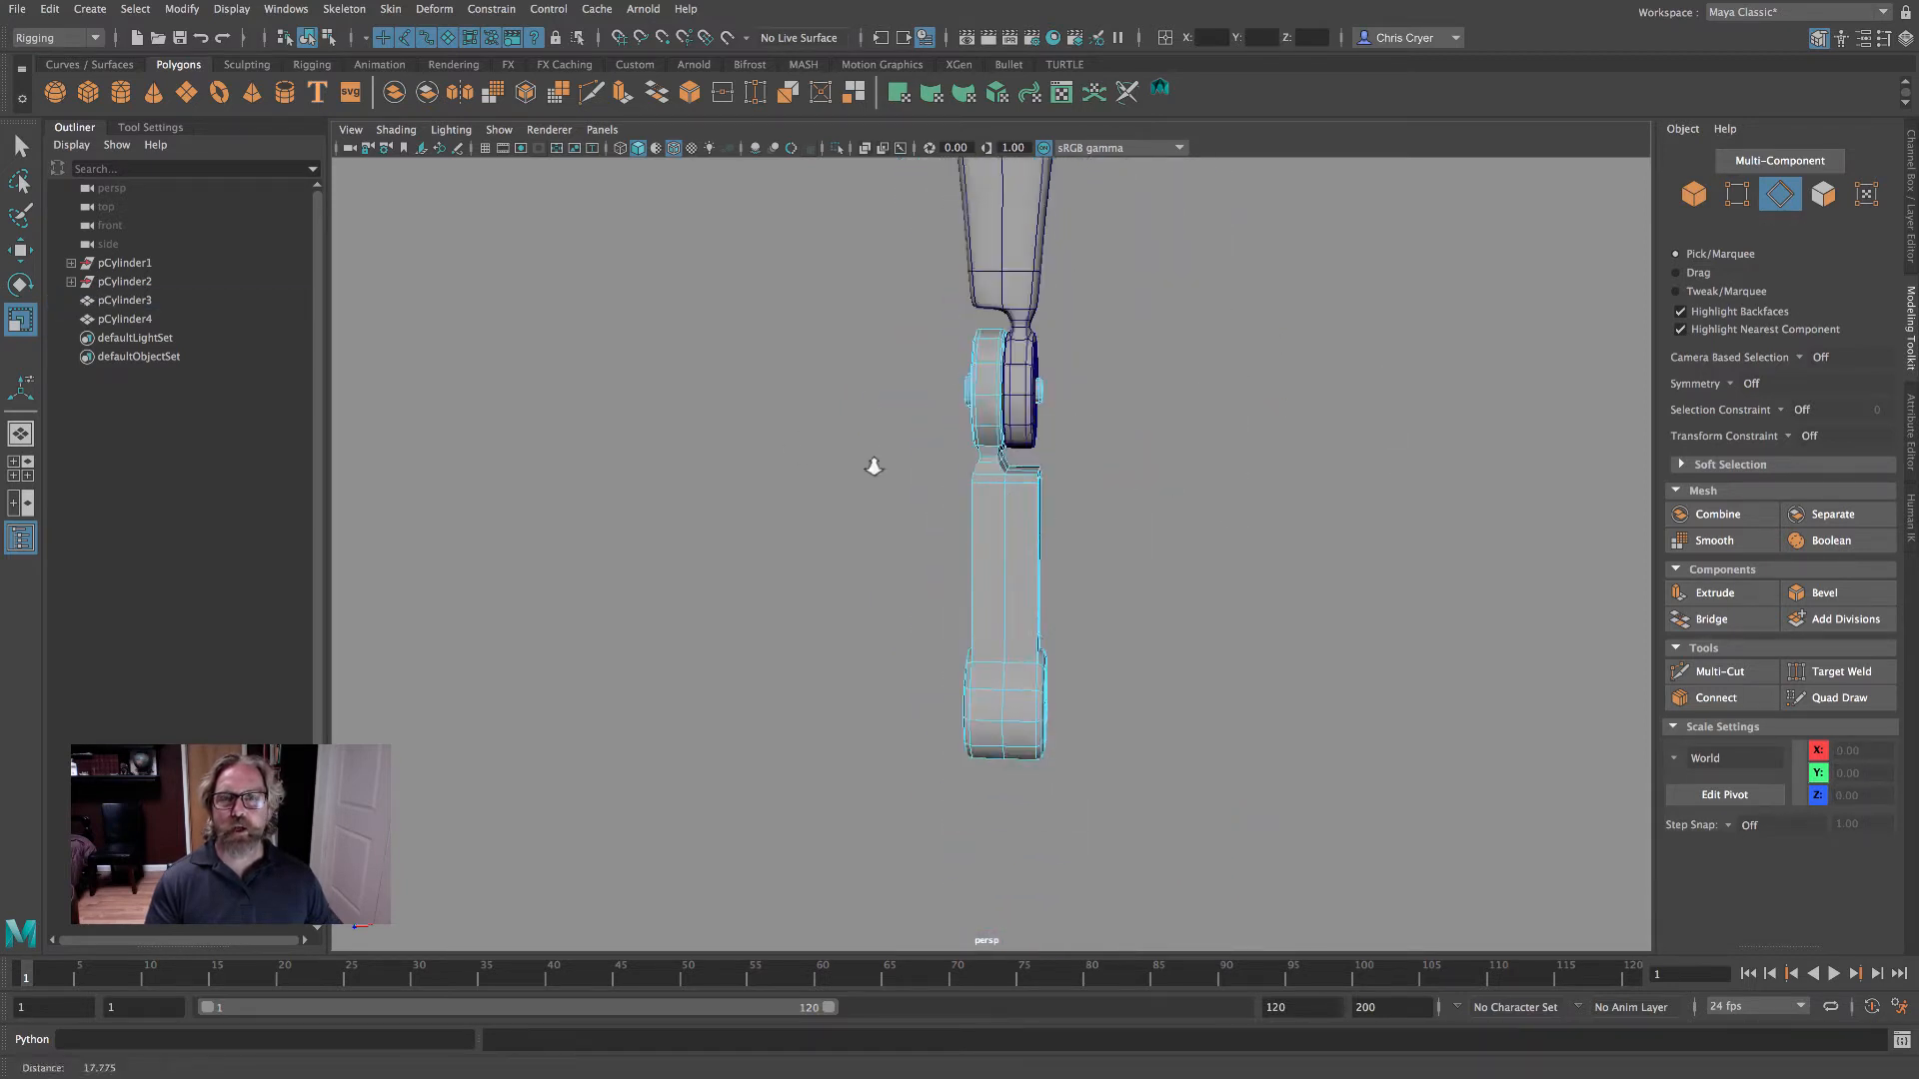
right_click_drag(984, 418, 1080, 386)
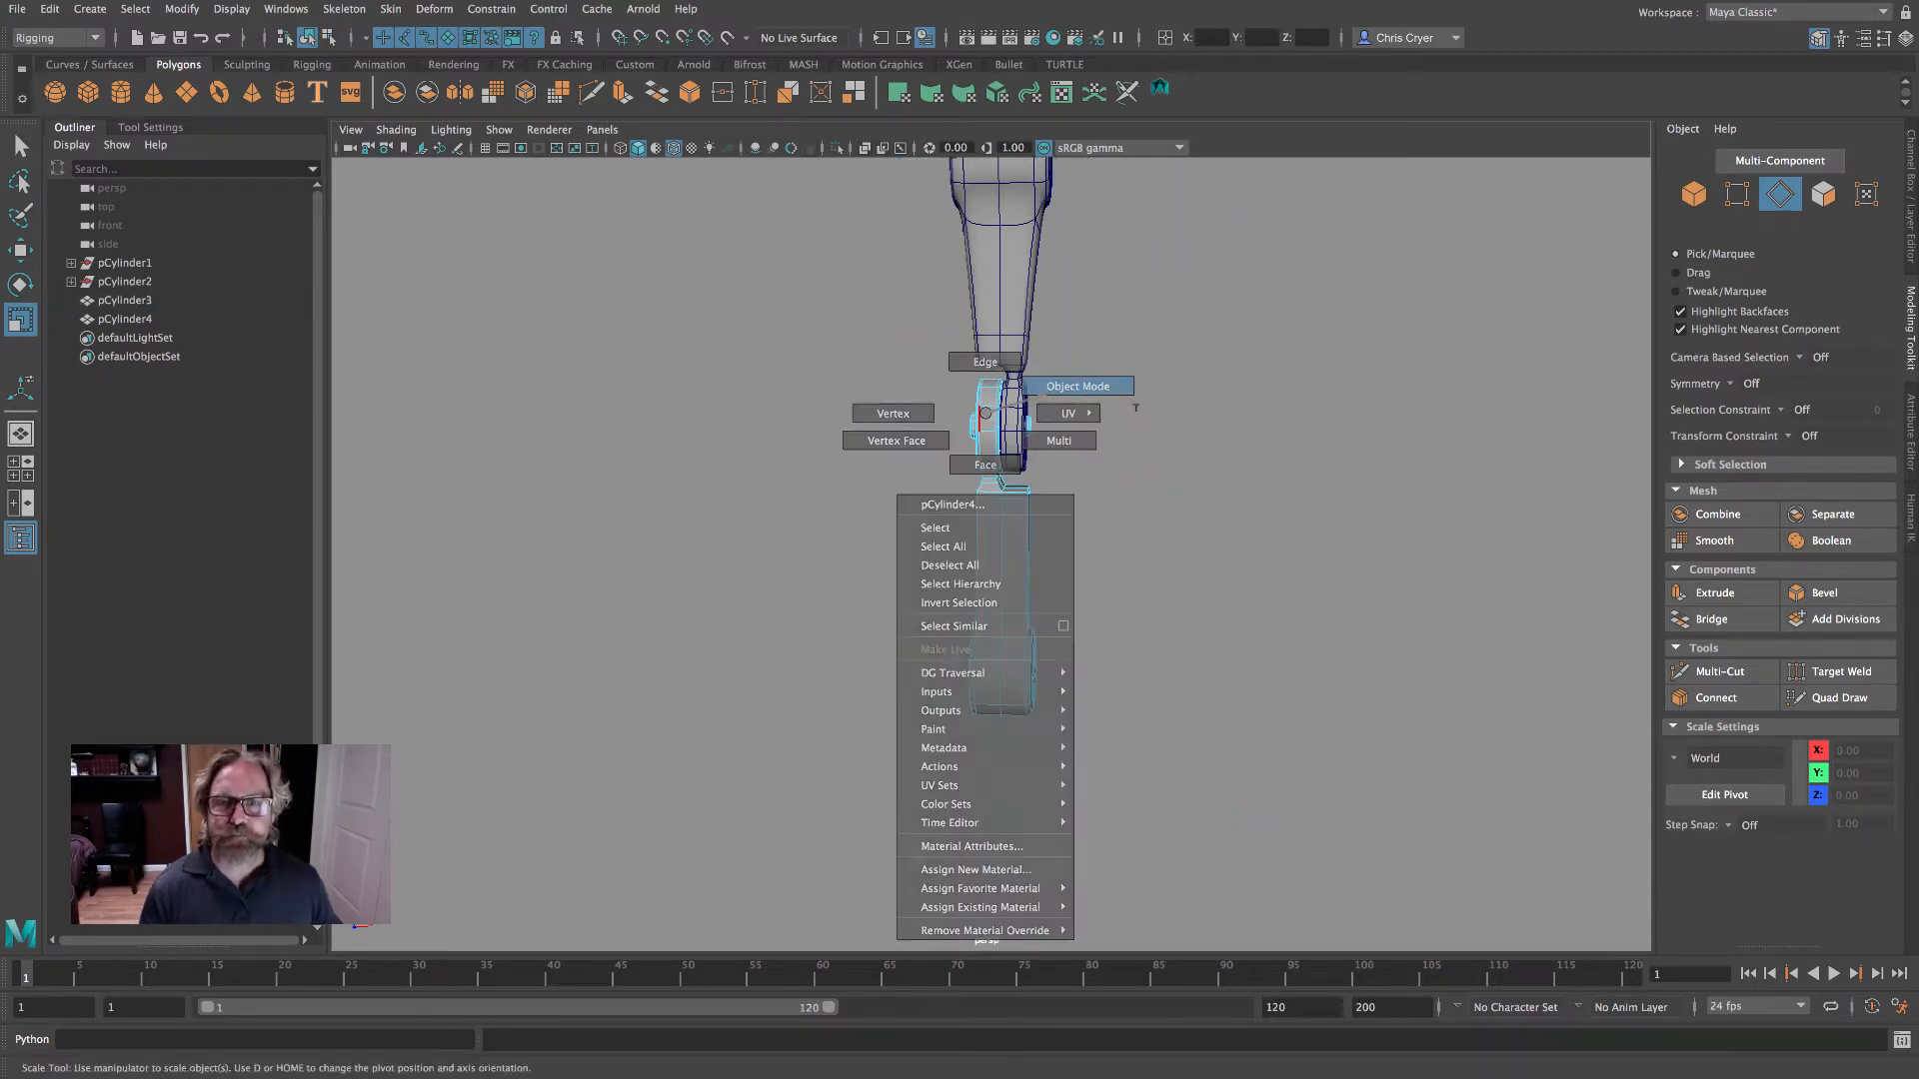
left_click(1136, 479)
left_click_drag(1136, 494, 1024, 505, "alt")
left_click(1027, 506)
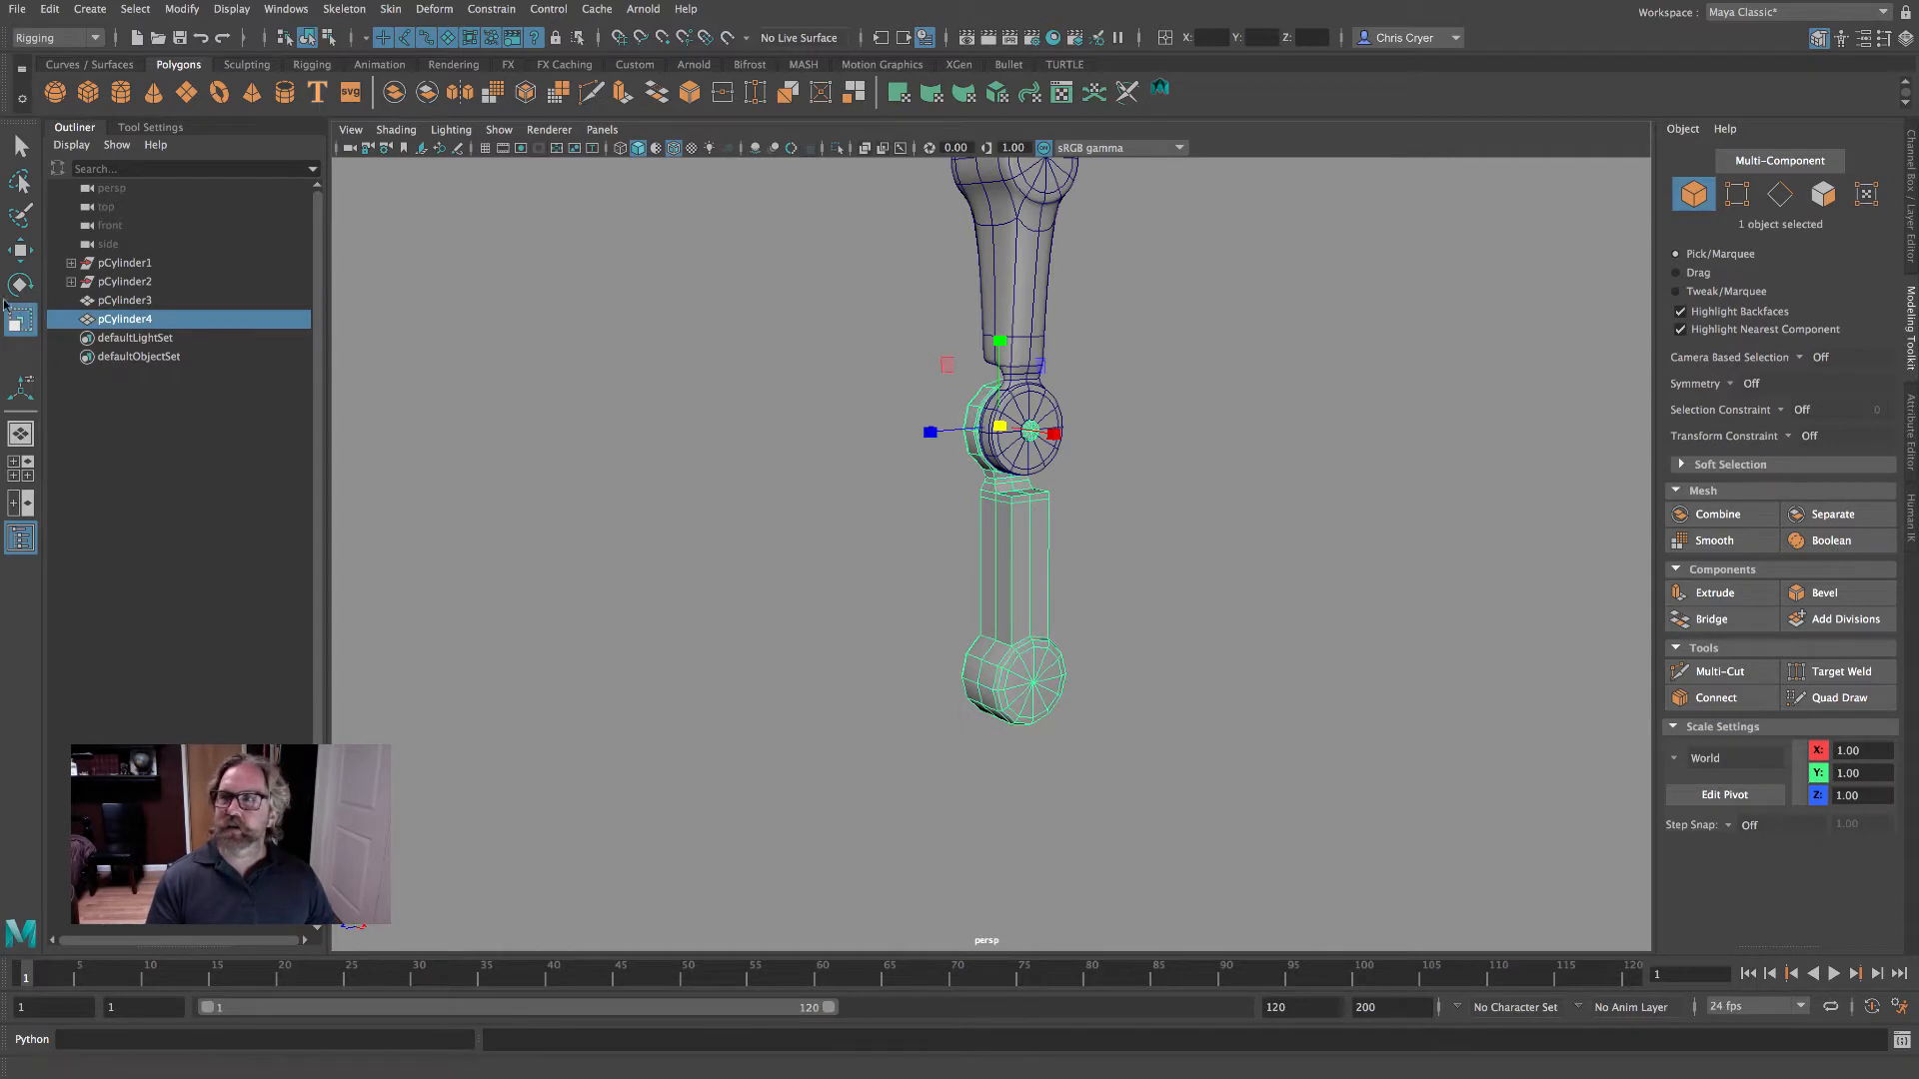
key("e")
left_click_drag(932, 392, 1035, 285)
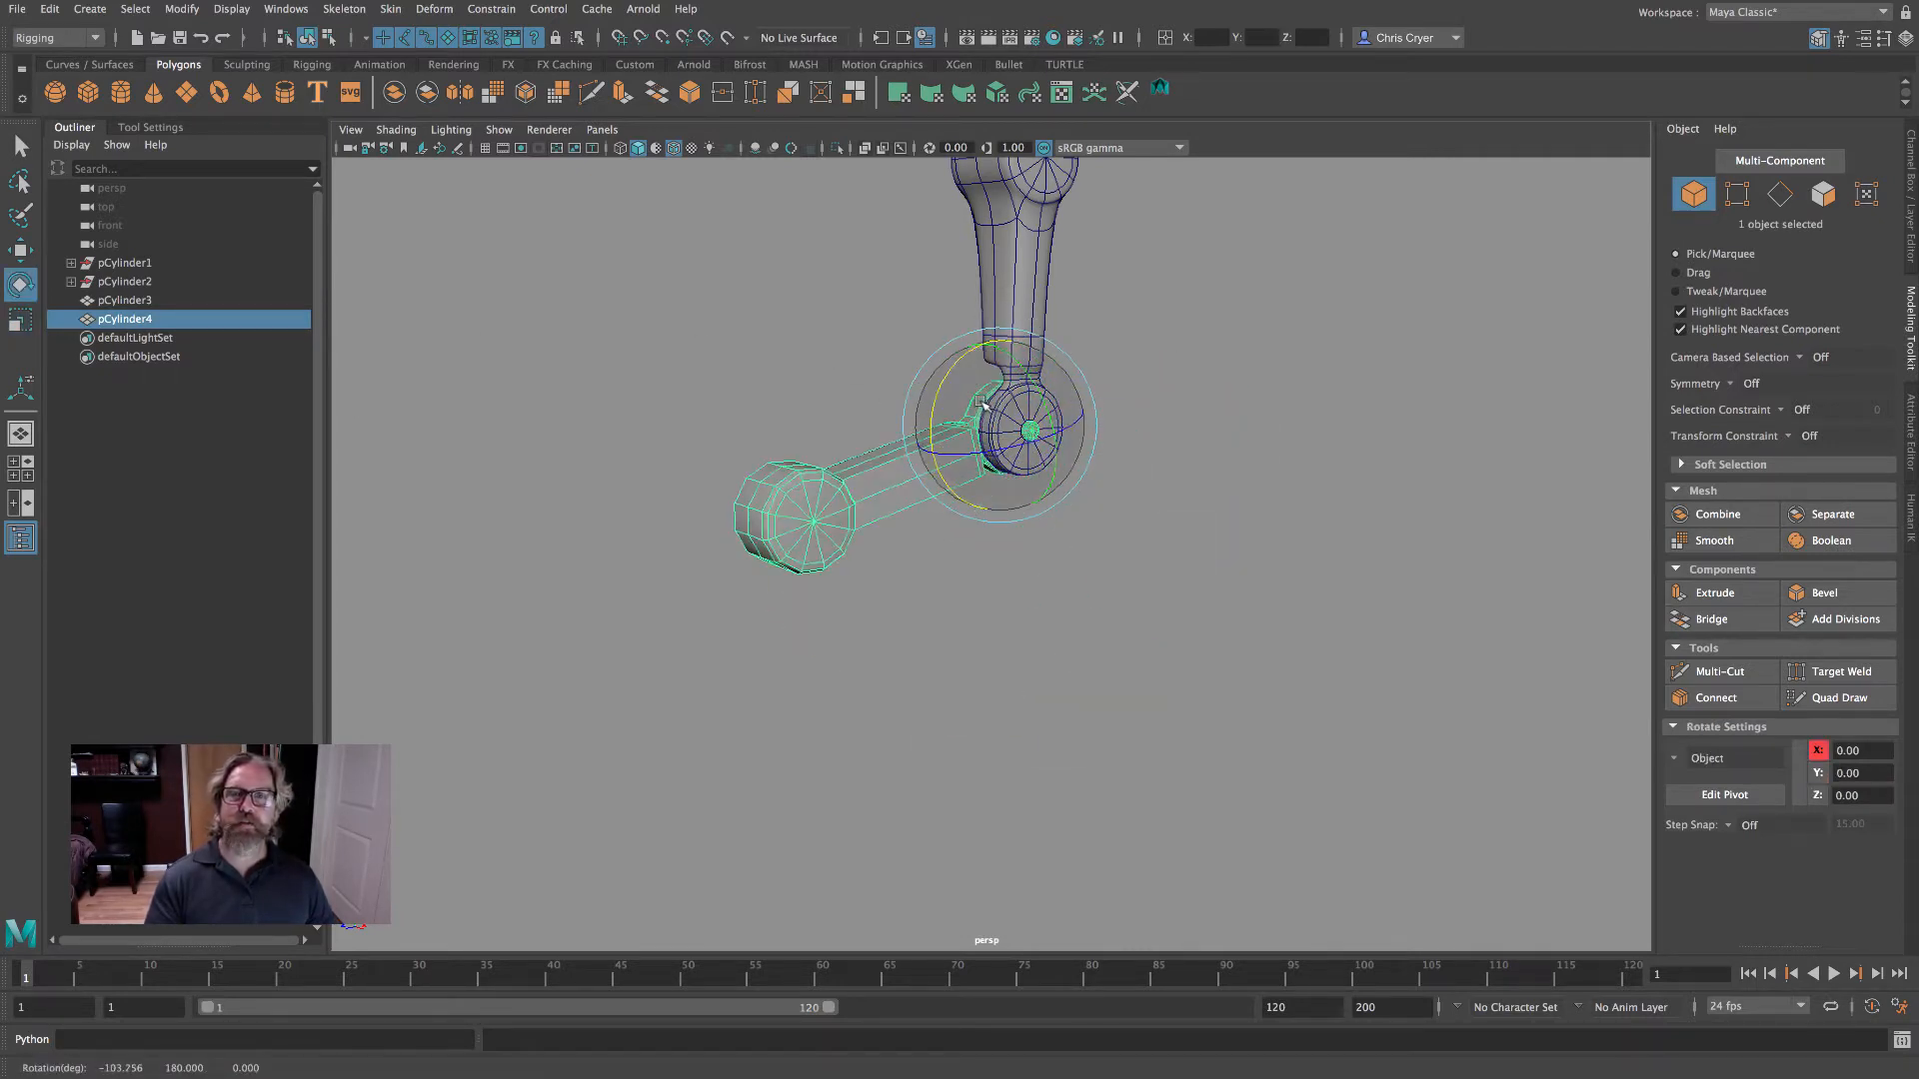
key("ctrl+z")
left_click(1166, 653)
- Delete the eight-face band around one half of the cylinder at the lower part's bottom end
left_click_drag(1166, 653, 1198, 530, "alt")
right_click_drag(1197, 530, 1559, 559, "alt")
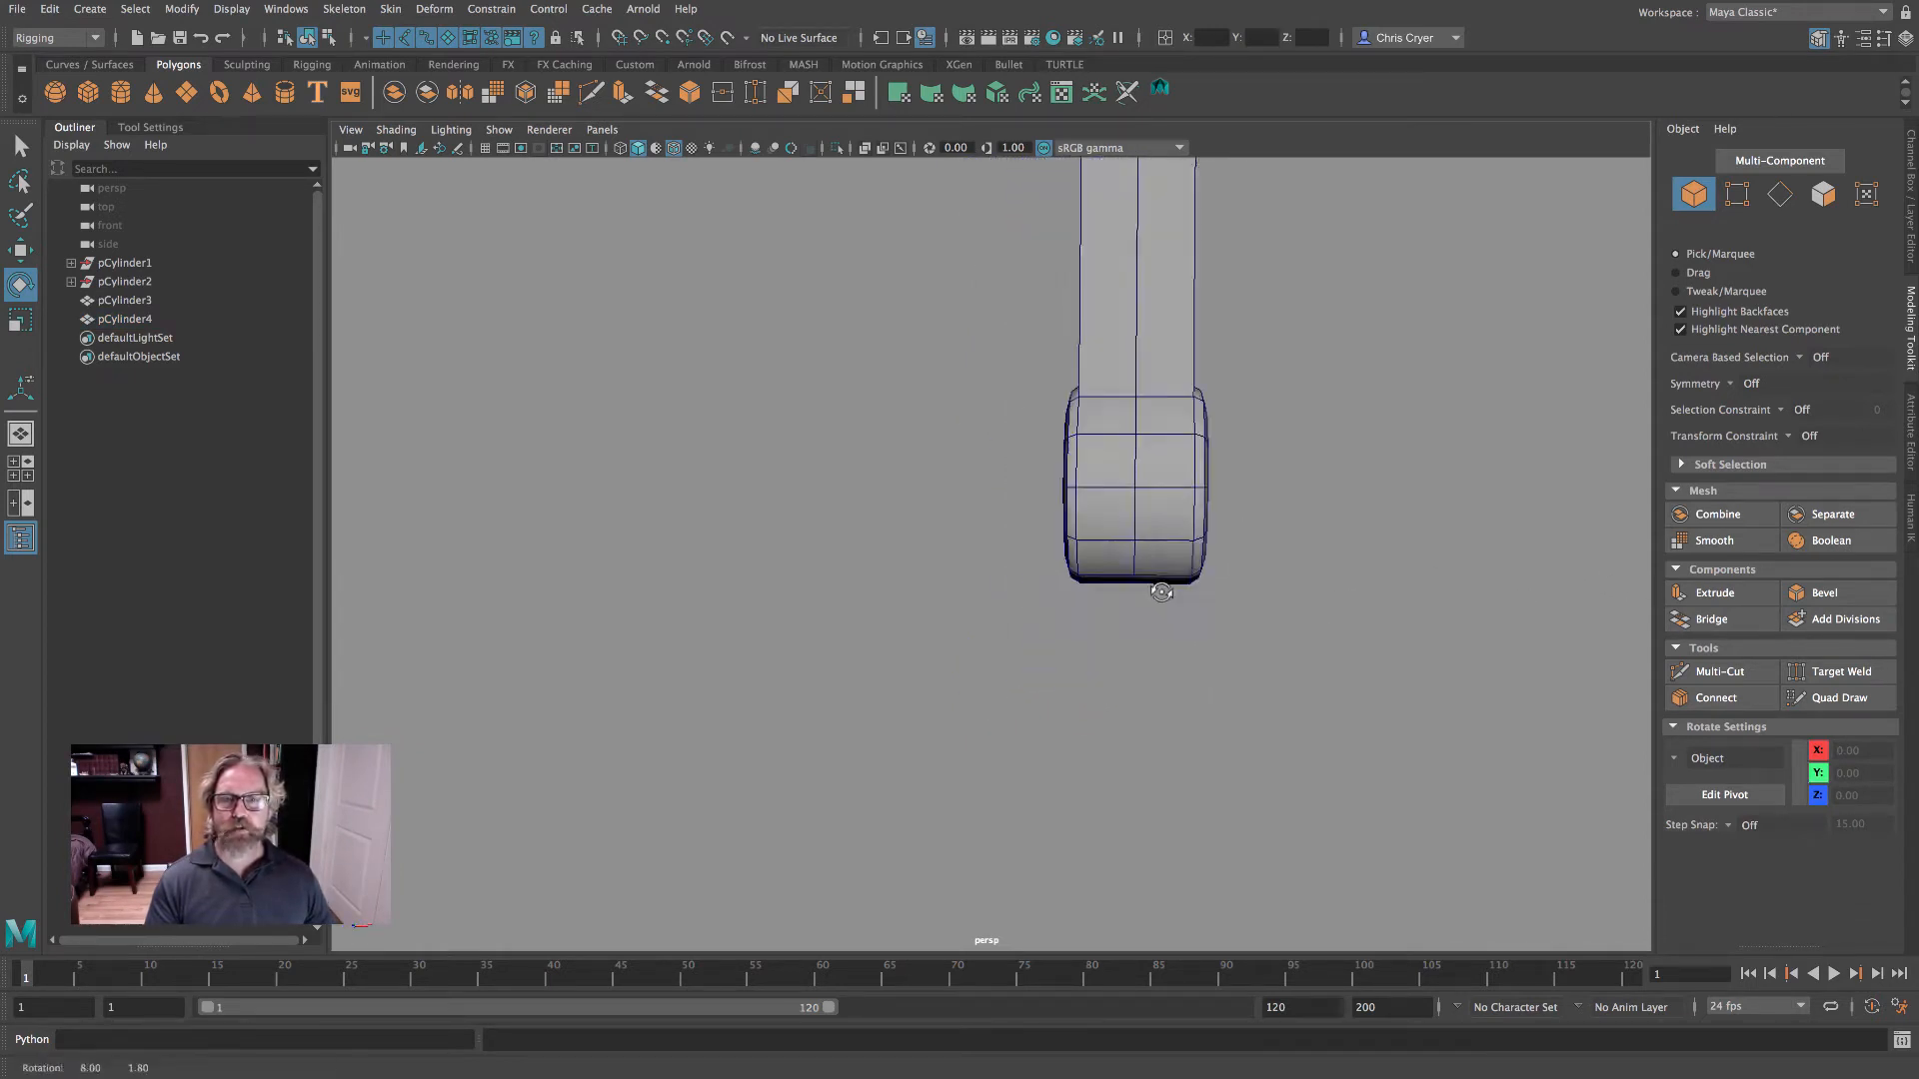
left_click_drag(1160, 589, 1104, 585, "alt")
middle_click_drag(1195, 550, 1036, 619, "alt")
left_click_drag(1034, 618, 1014, 596, "alt")
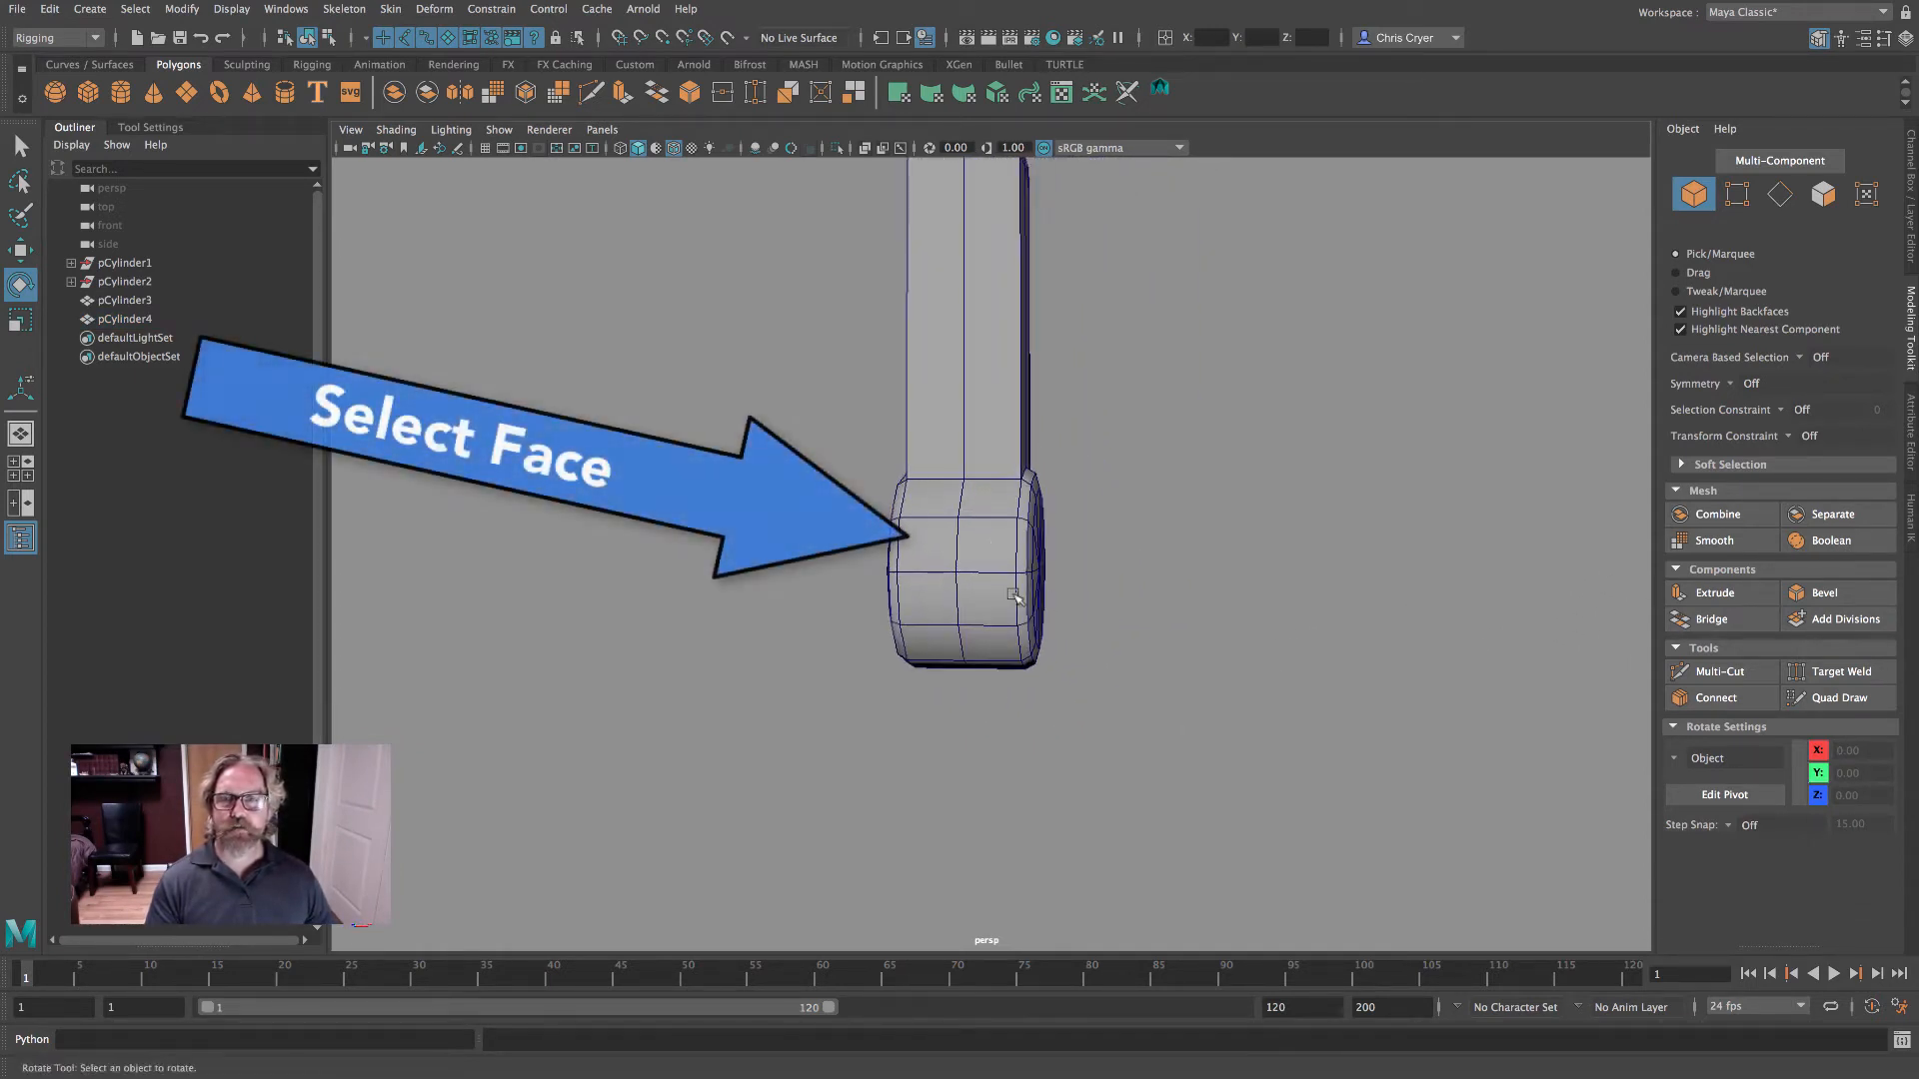
right_click_drag(918, 545, 928, 591)
left_click(925, 545)
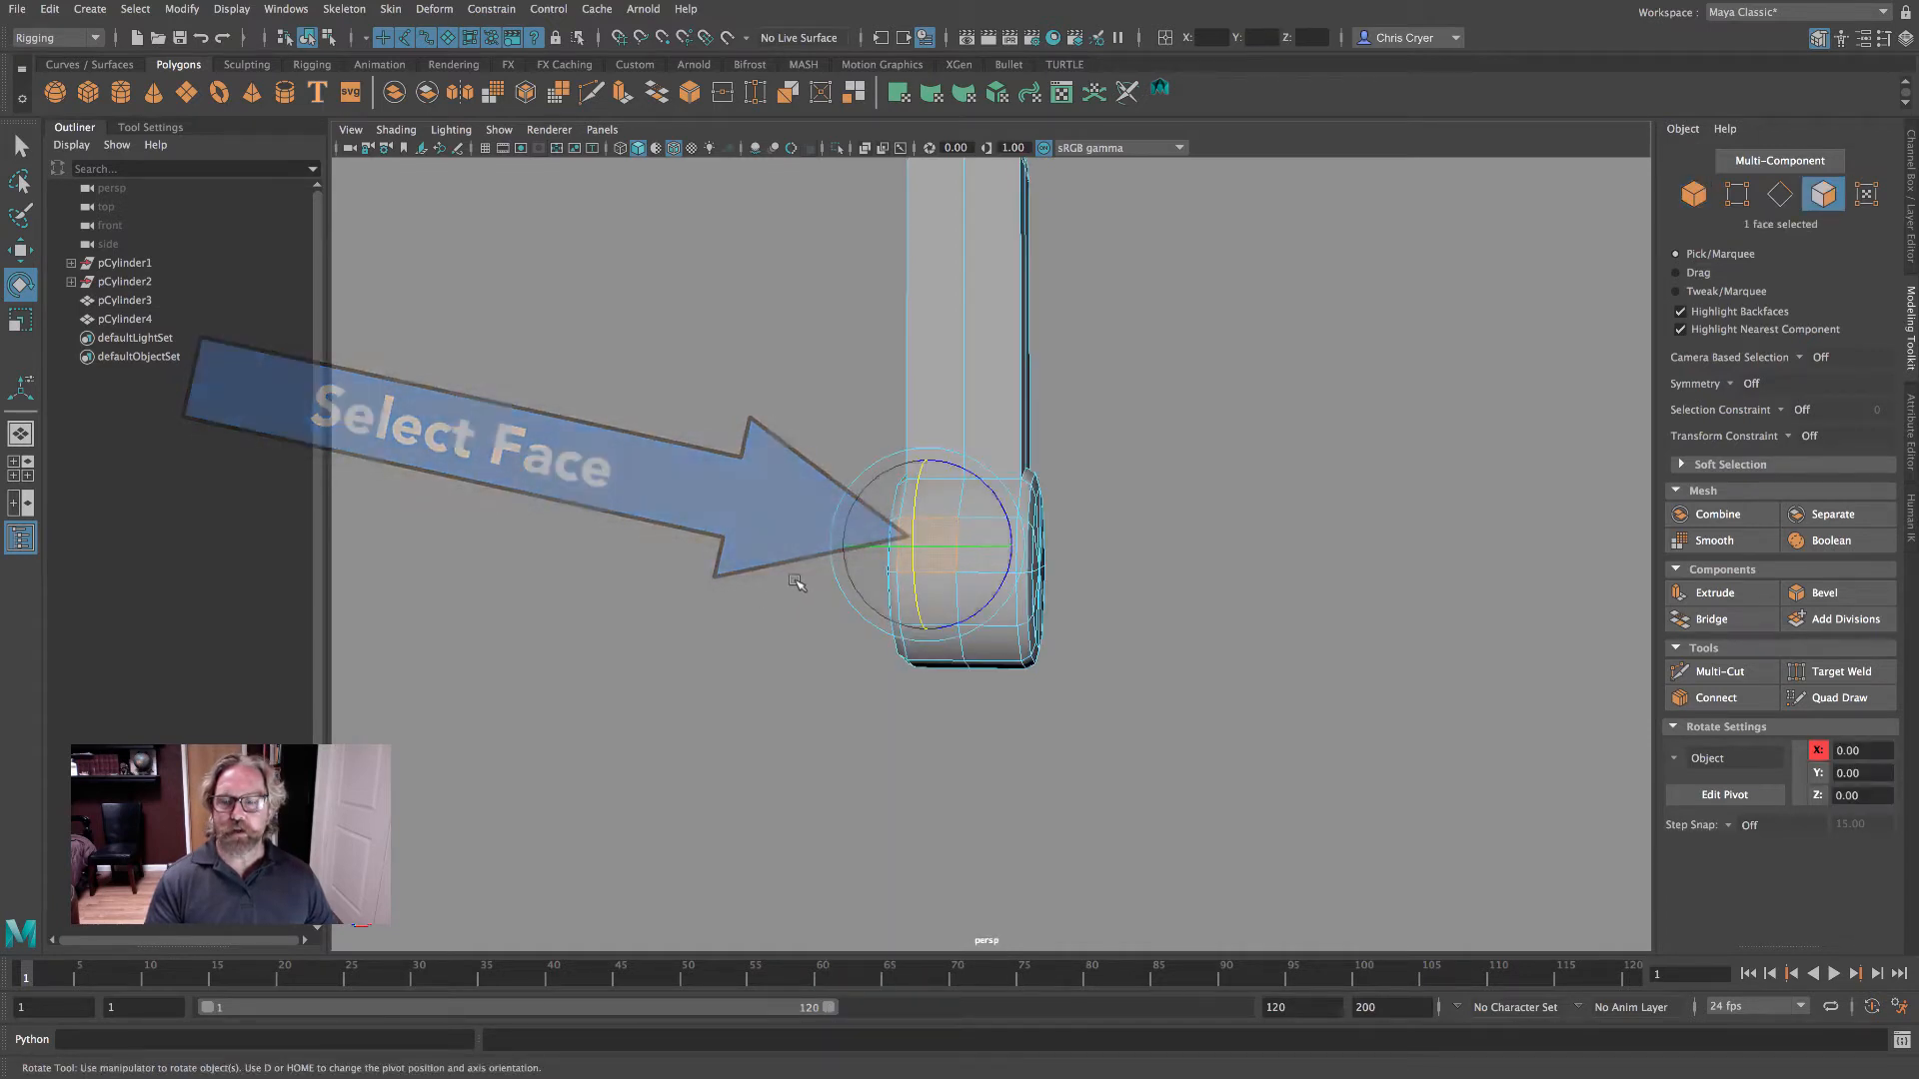
key("q")
mouse_move(782, 587)
left_mouse_down("alt")
mouse_move(1140, 578)
mouse_move(1119, 580)
left_mouse_up("alt")
double_click(870, 575)
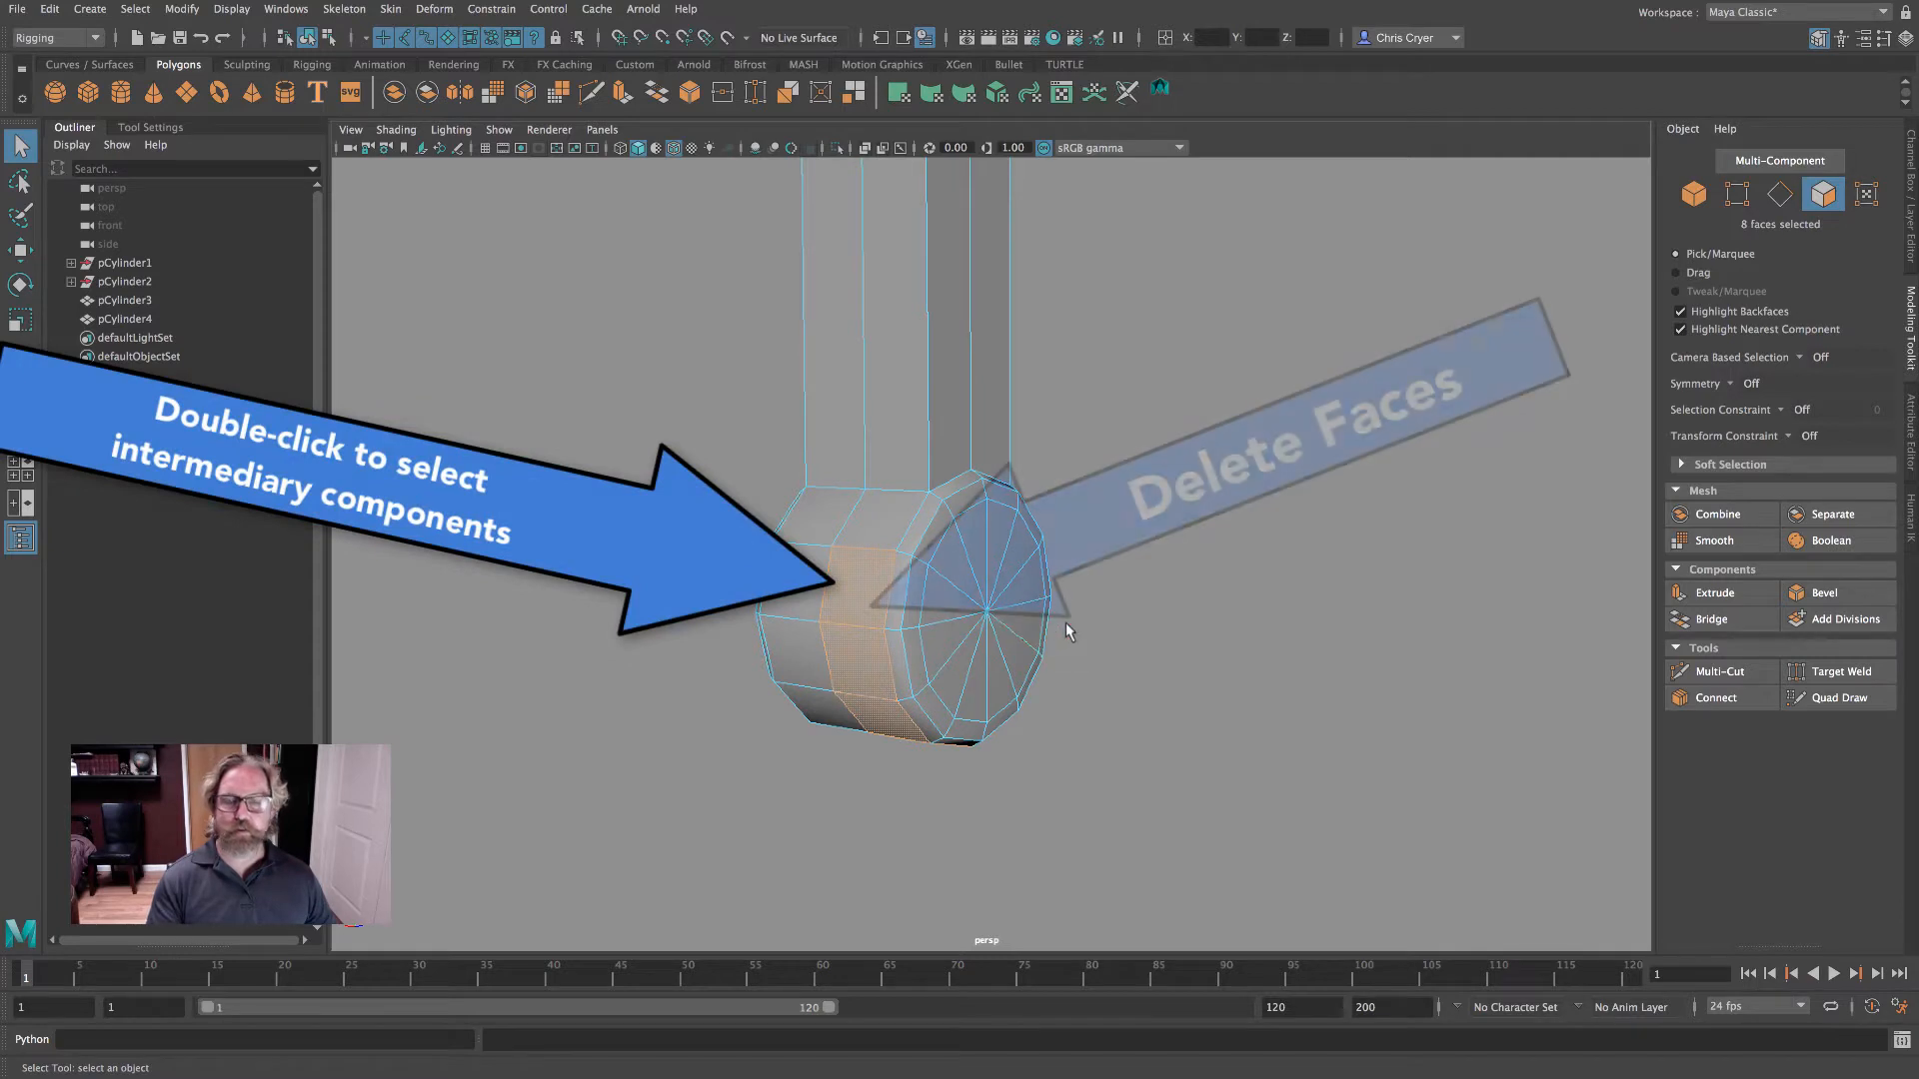
key("Delete")
left_click(867, 609)
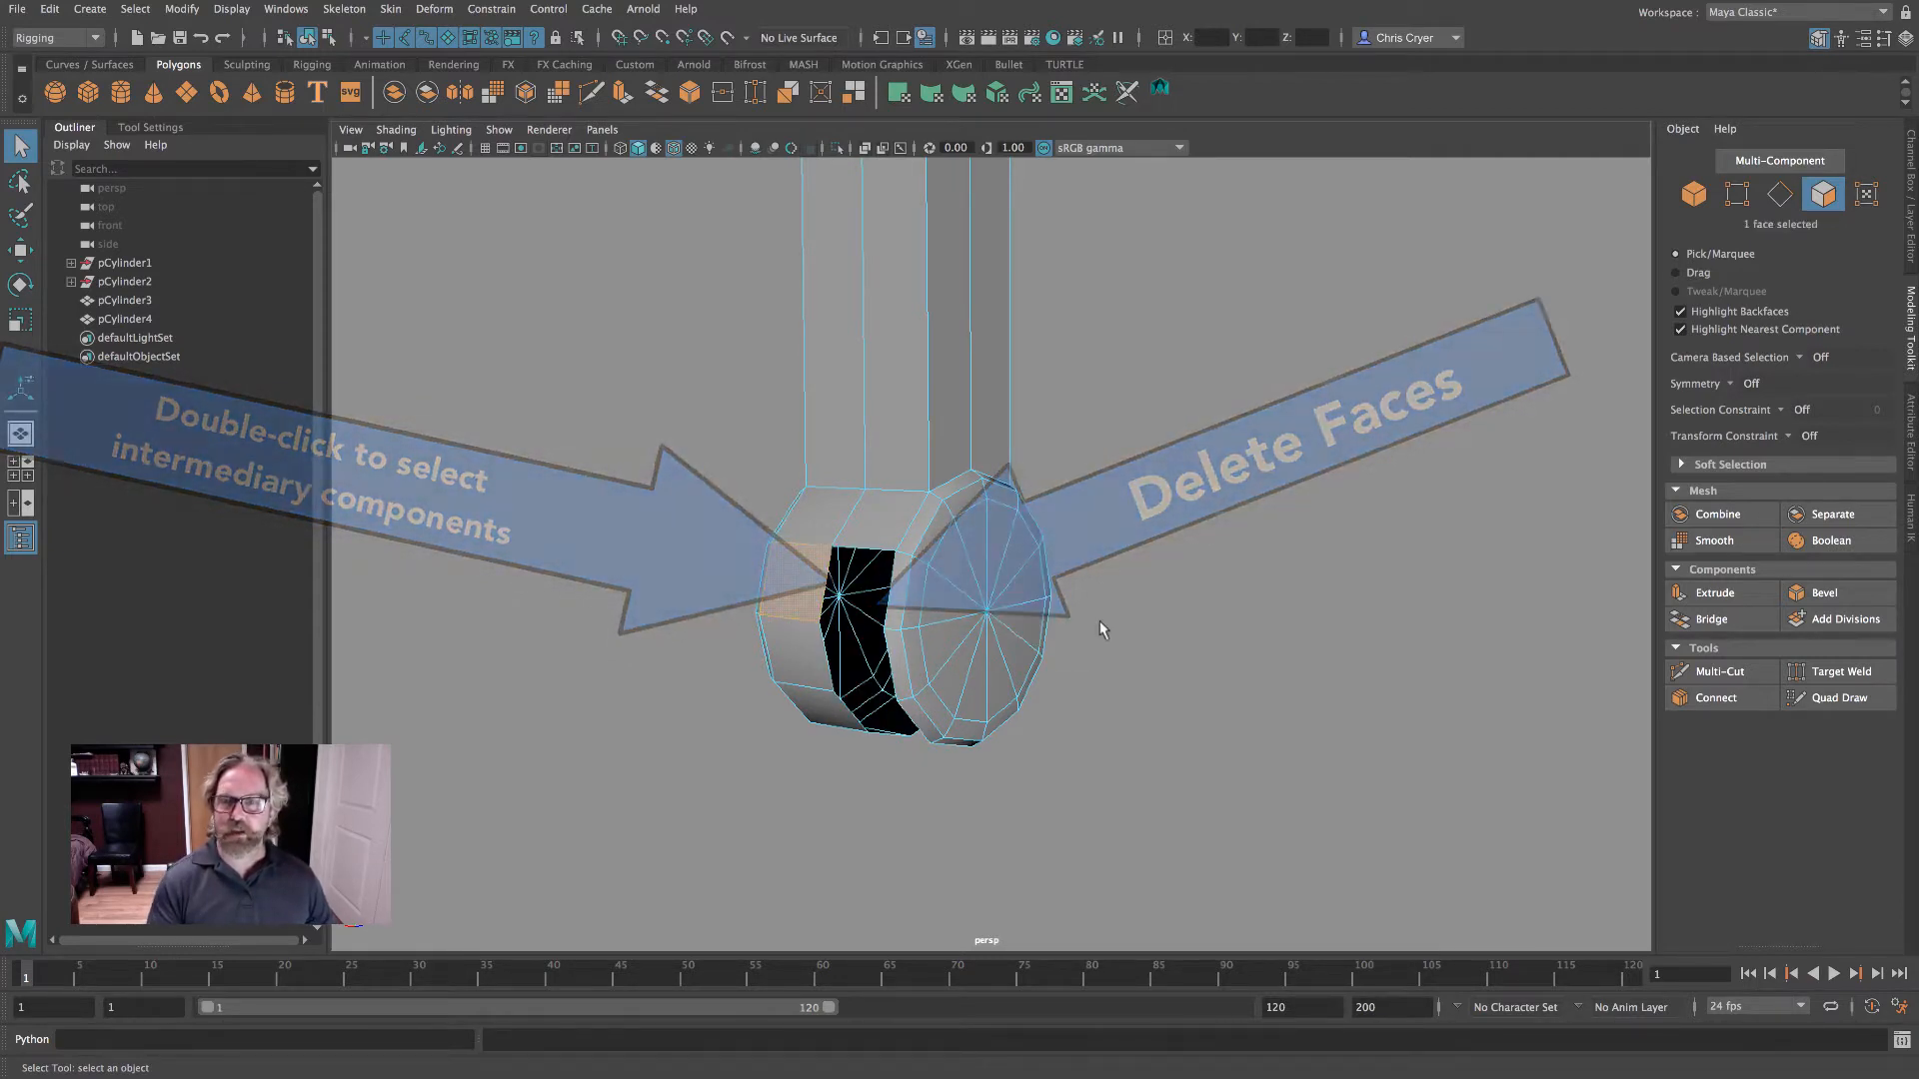
- Delete the matching eight-face band around the other half of the cylinder at the lower part's bottom end
left_click_drag(1100, 634, 866, 641, "alt")
double_click(951, 542, "shift")
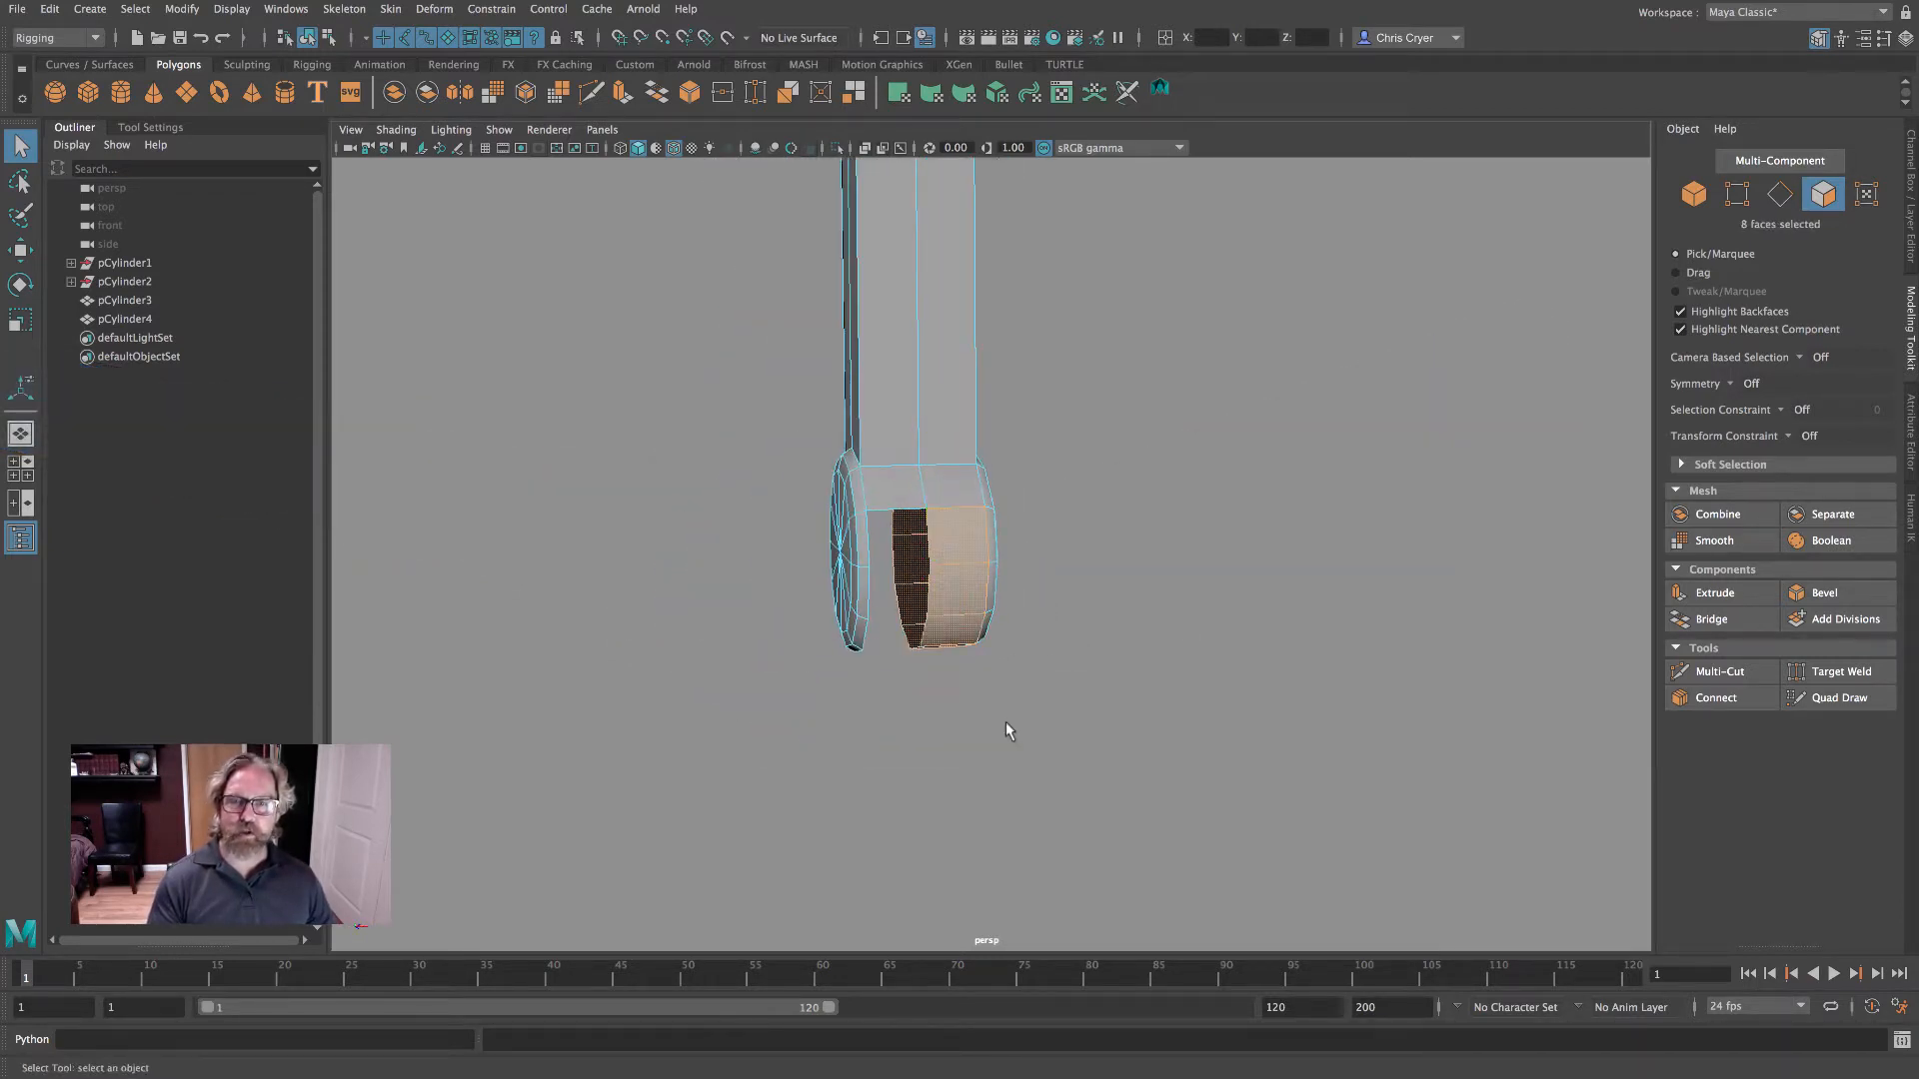
key("Delete")
- Bridge both pairs of opposite border edges across the top of the gap between the two discs
left_click_drag(993, 723, 930, 572, "alt")
right_click(915, 511)
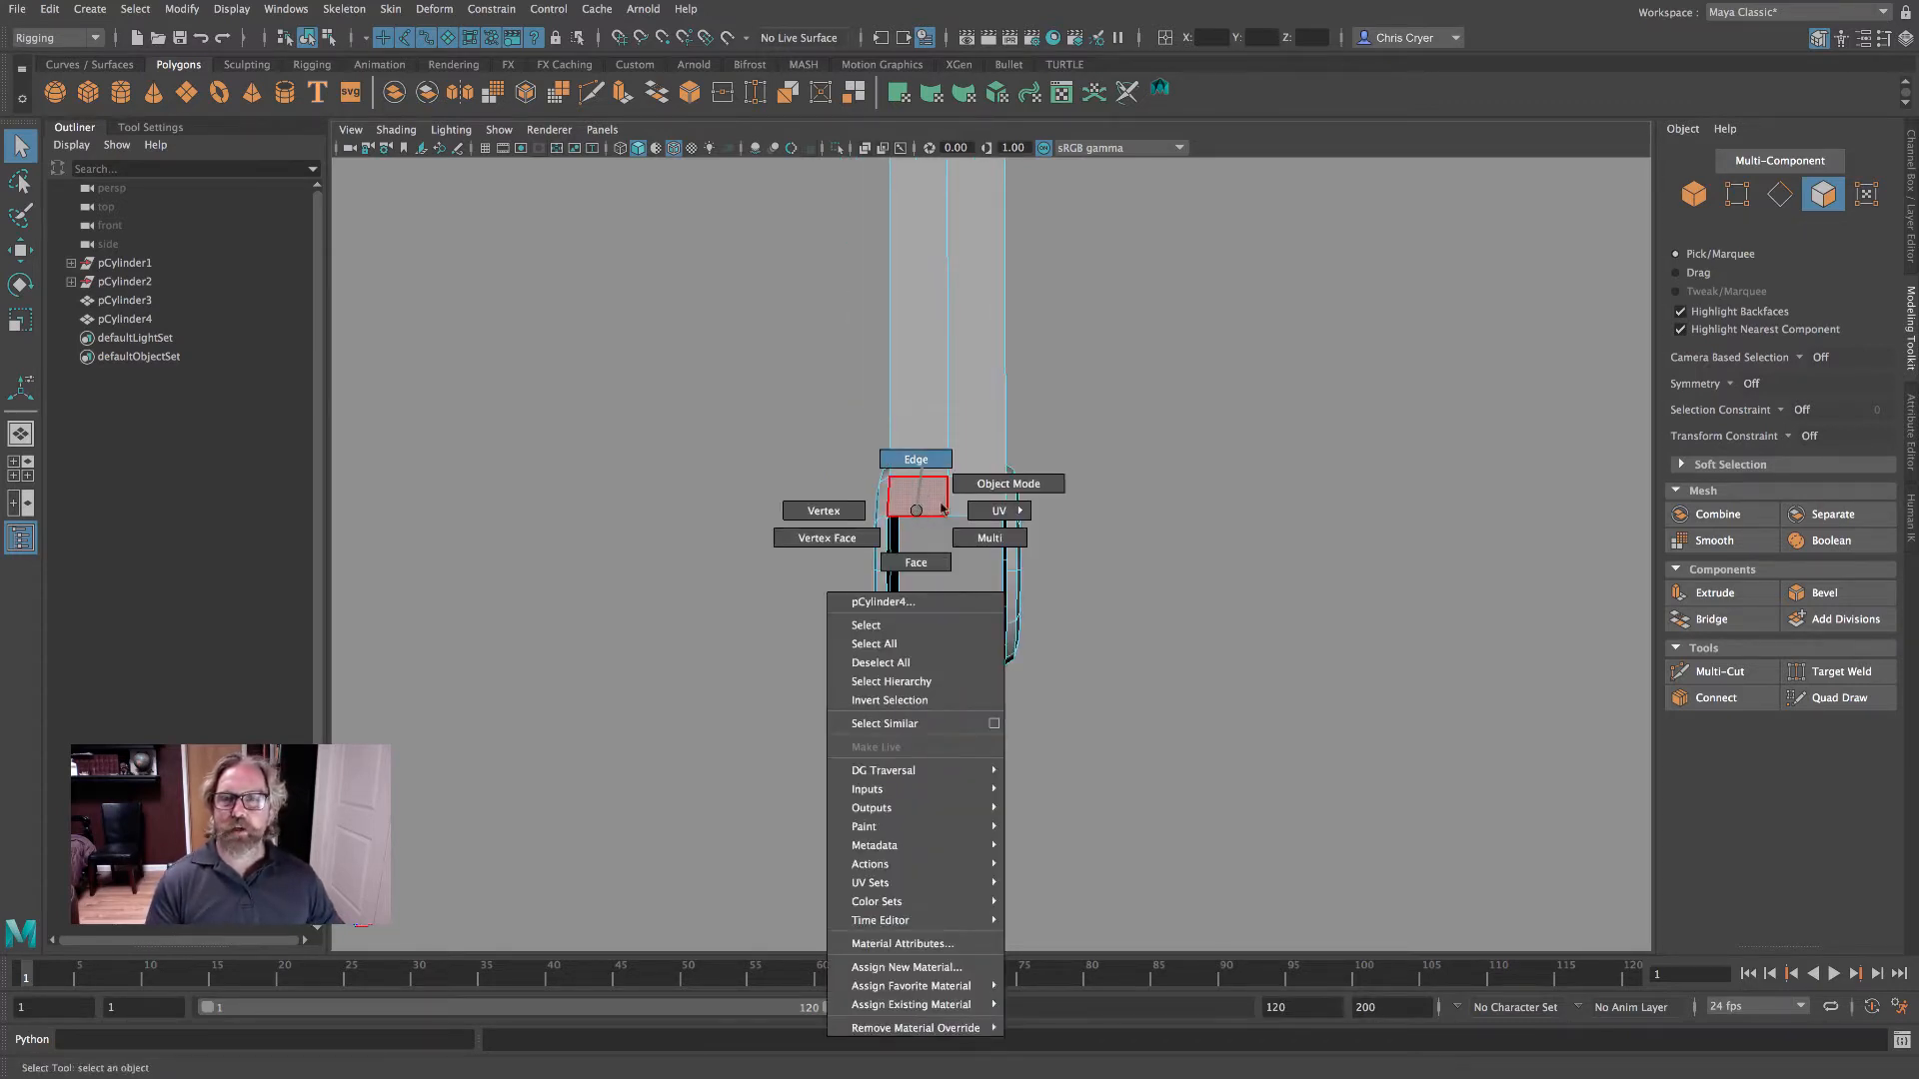
left_click(915, 458)
left_click_drag(916, 458, 1005, 590, "alt")
middle_click_drag(1004, 590, 1173, 630, "alt")
left_click(999, 746)
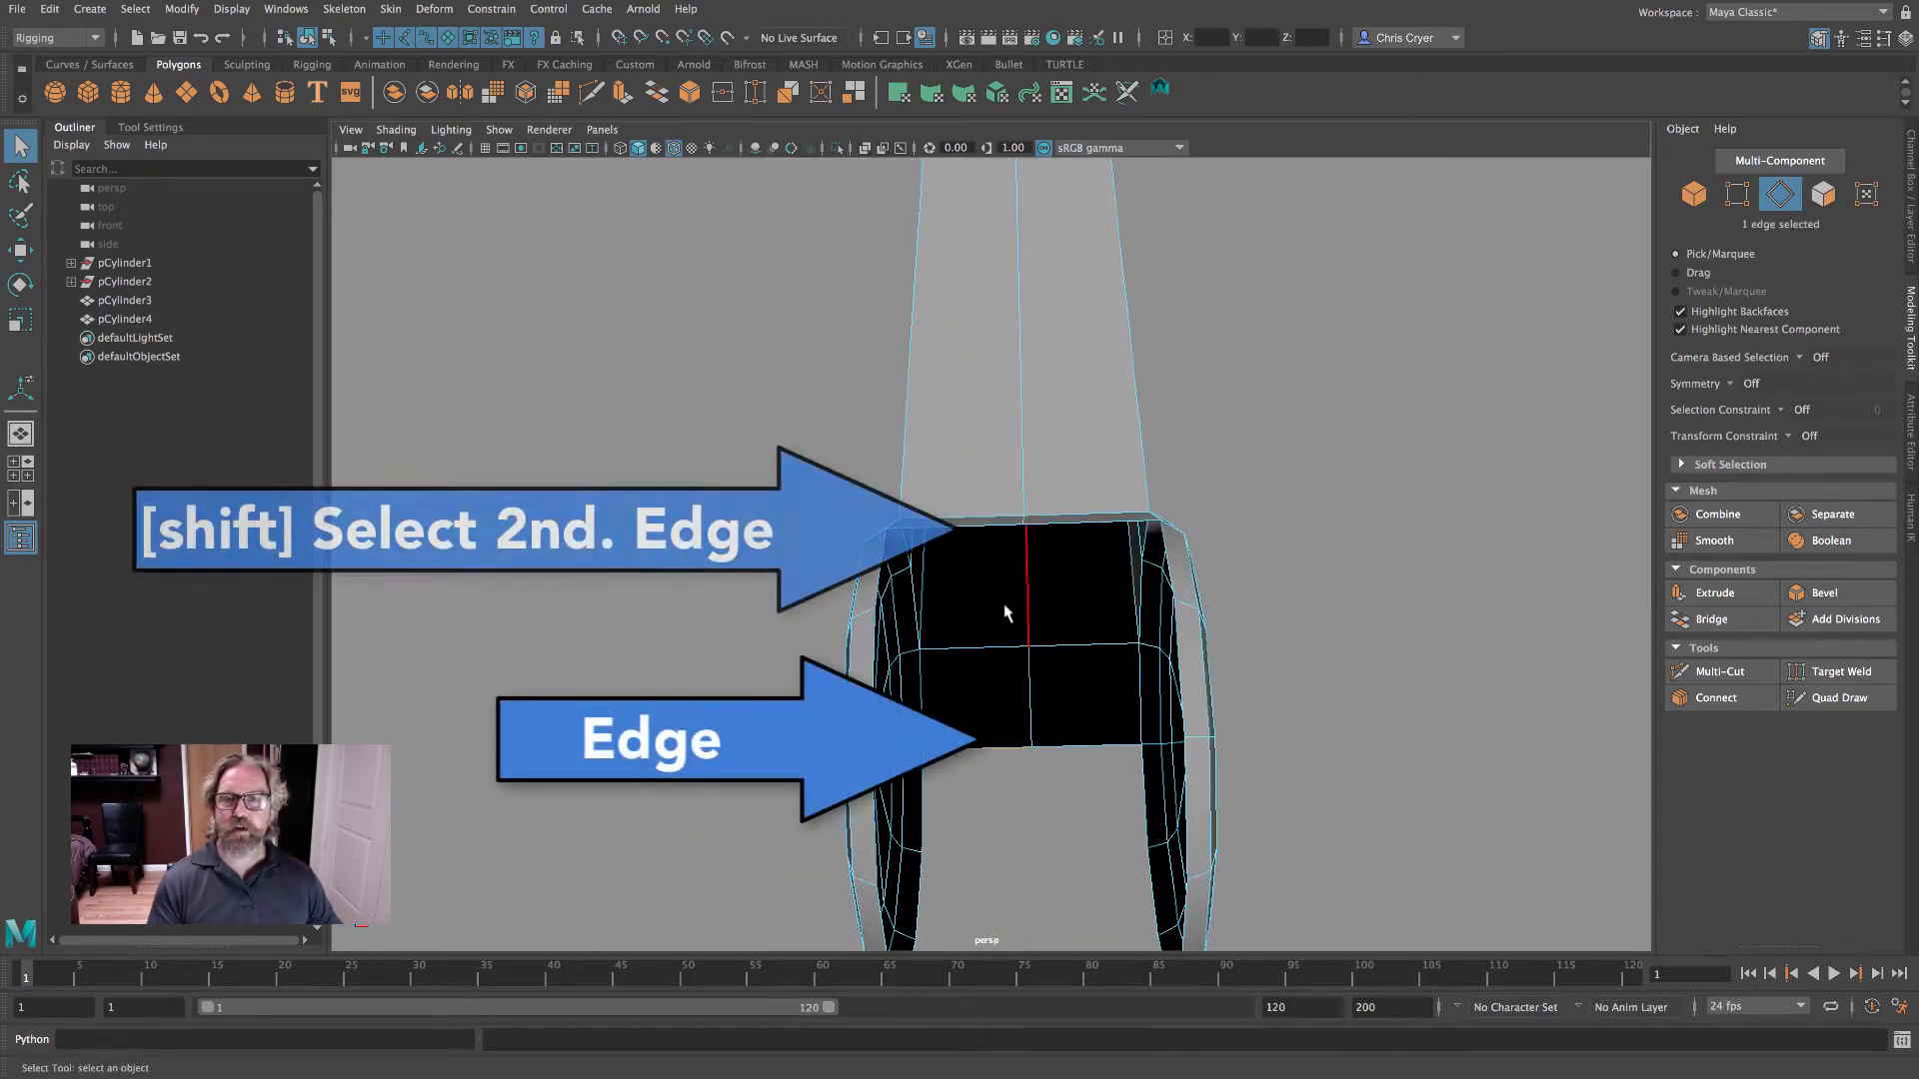
left_click(981, 526, "shift")
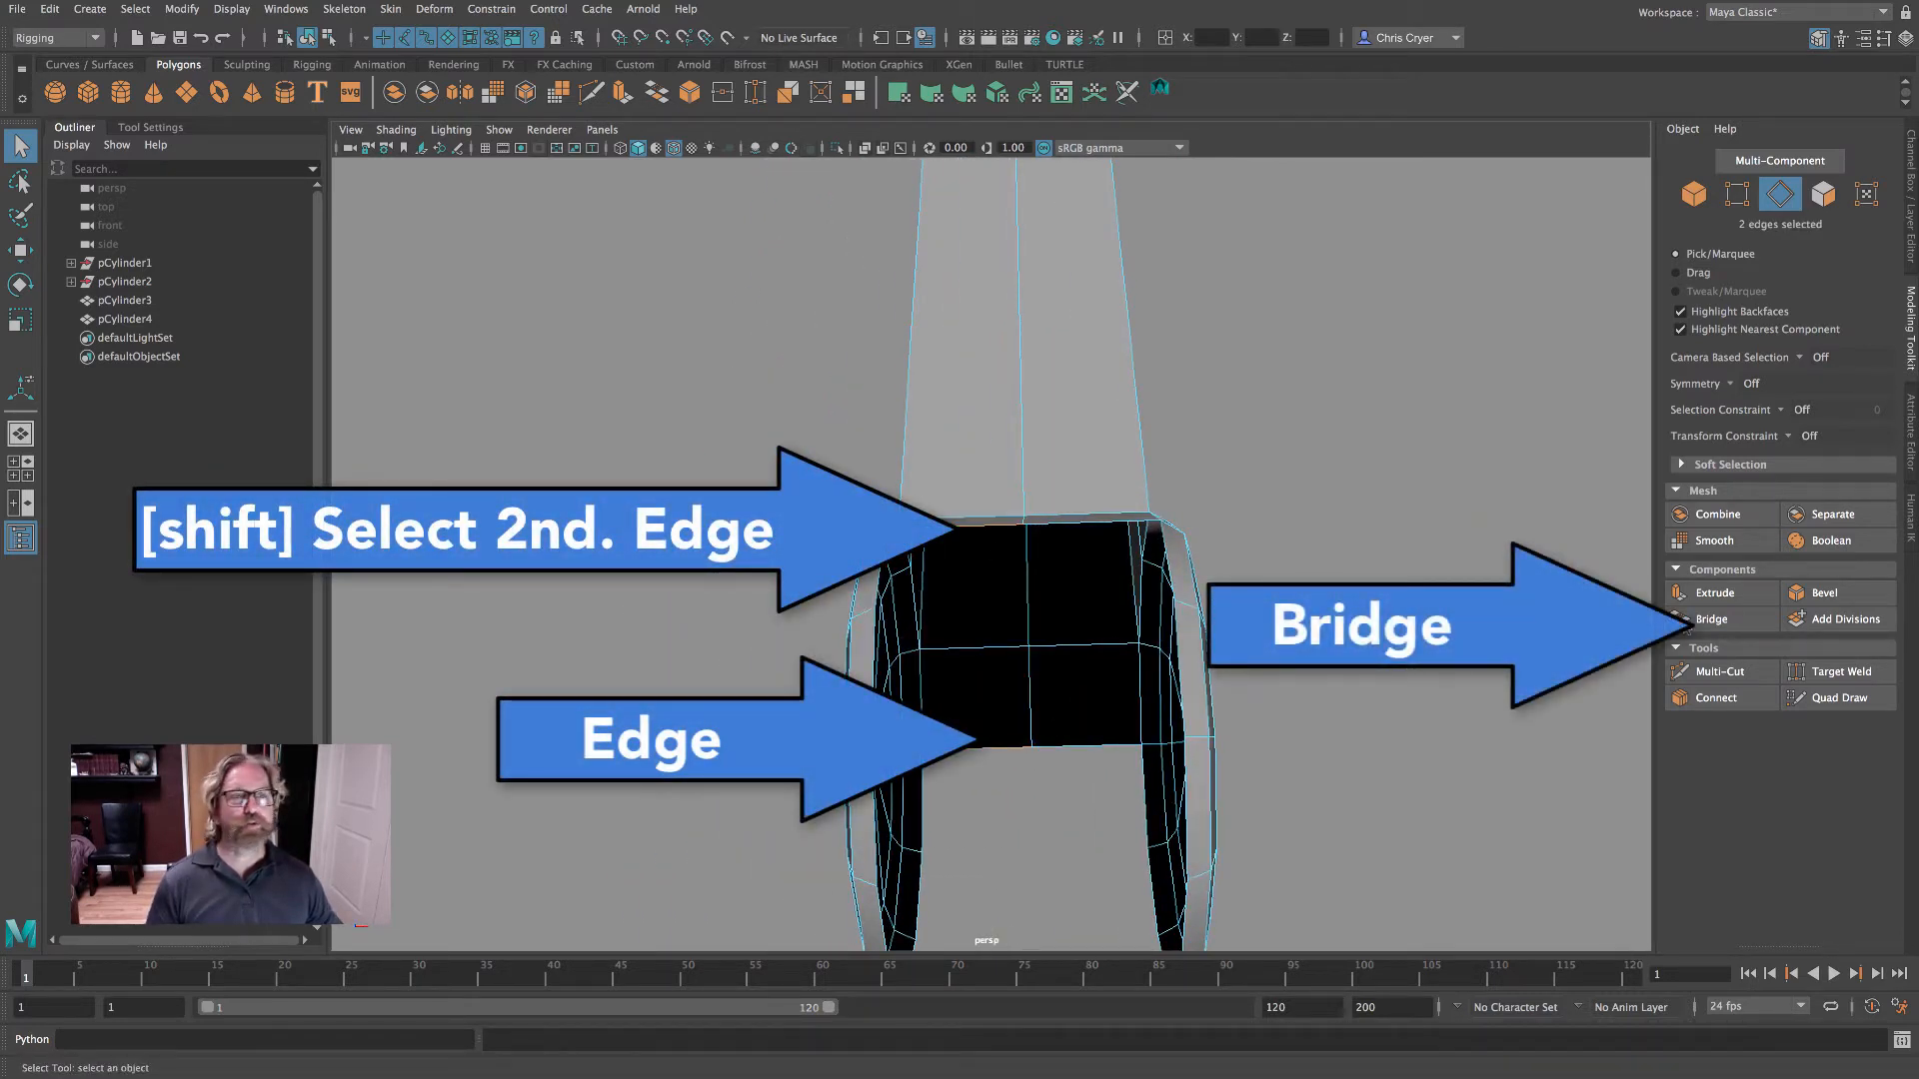
left_click(1711, 618)
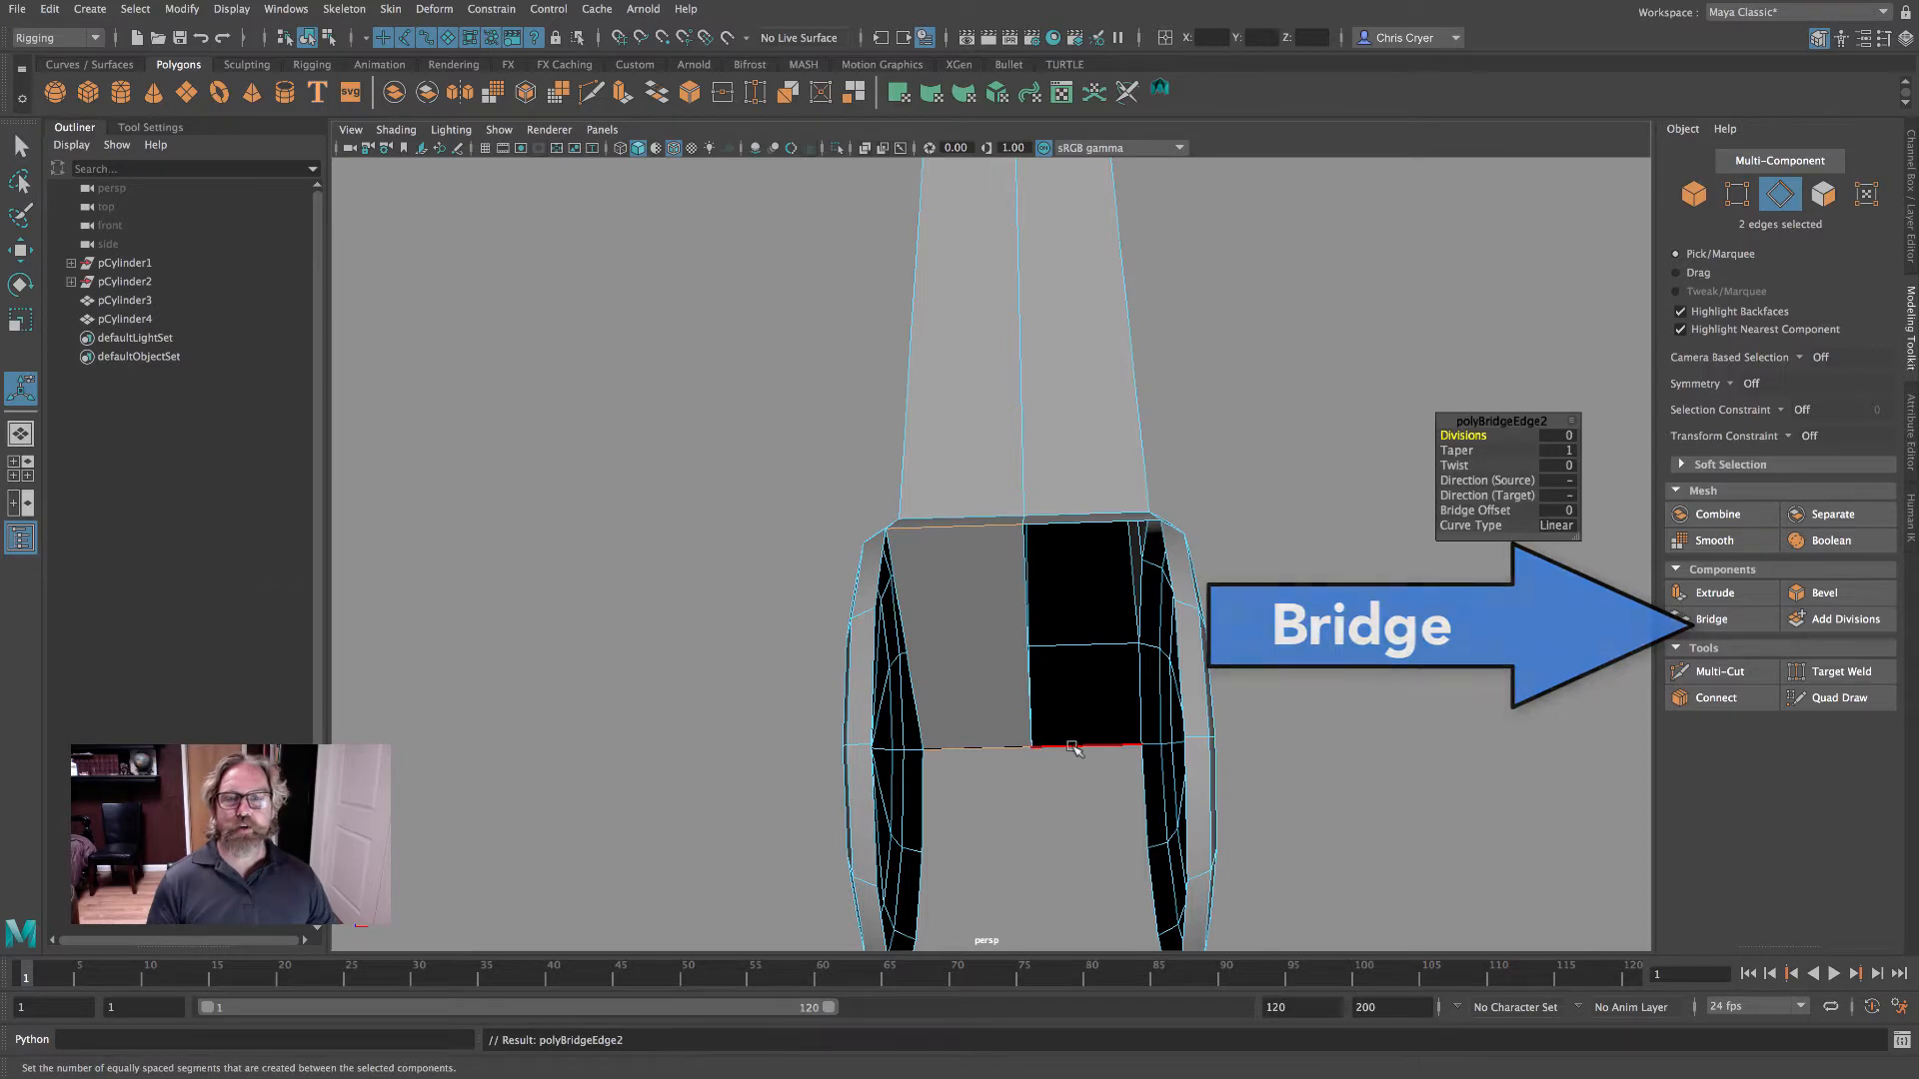
left_click(1073, 747)
left_click(1104, 522, "shift")
left_click(1711, 619)
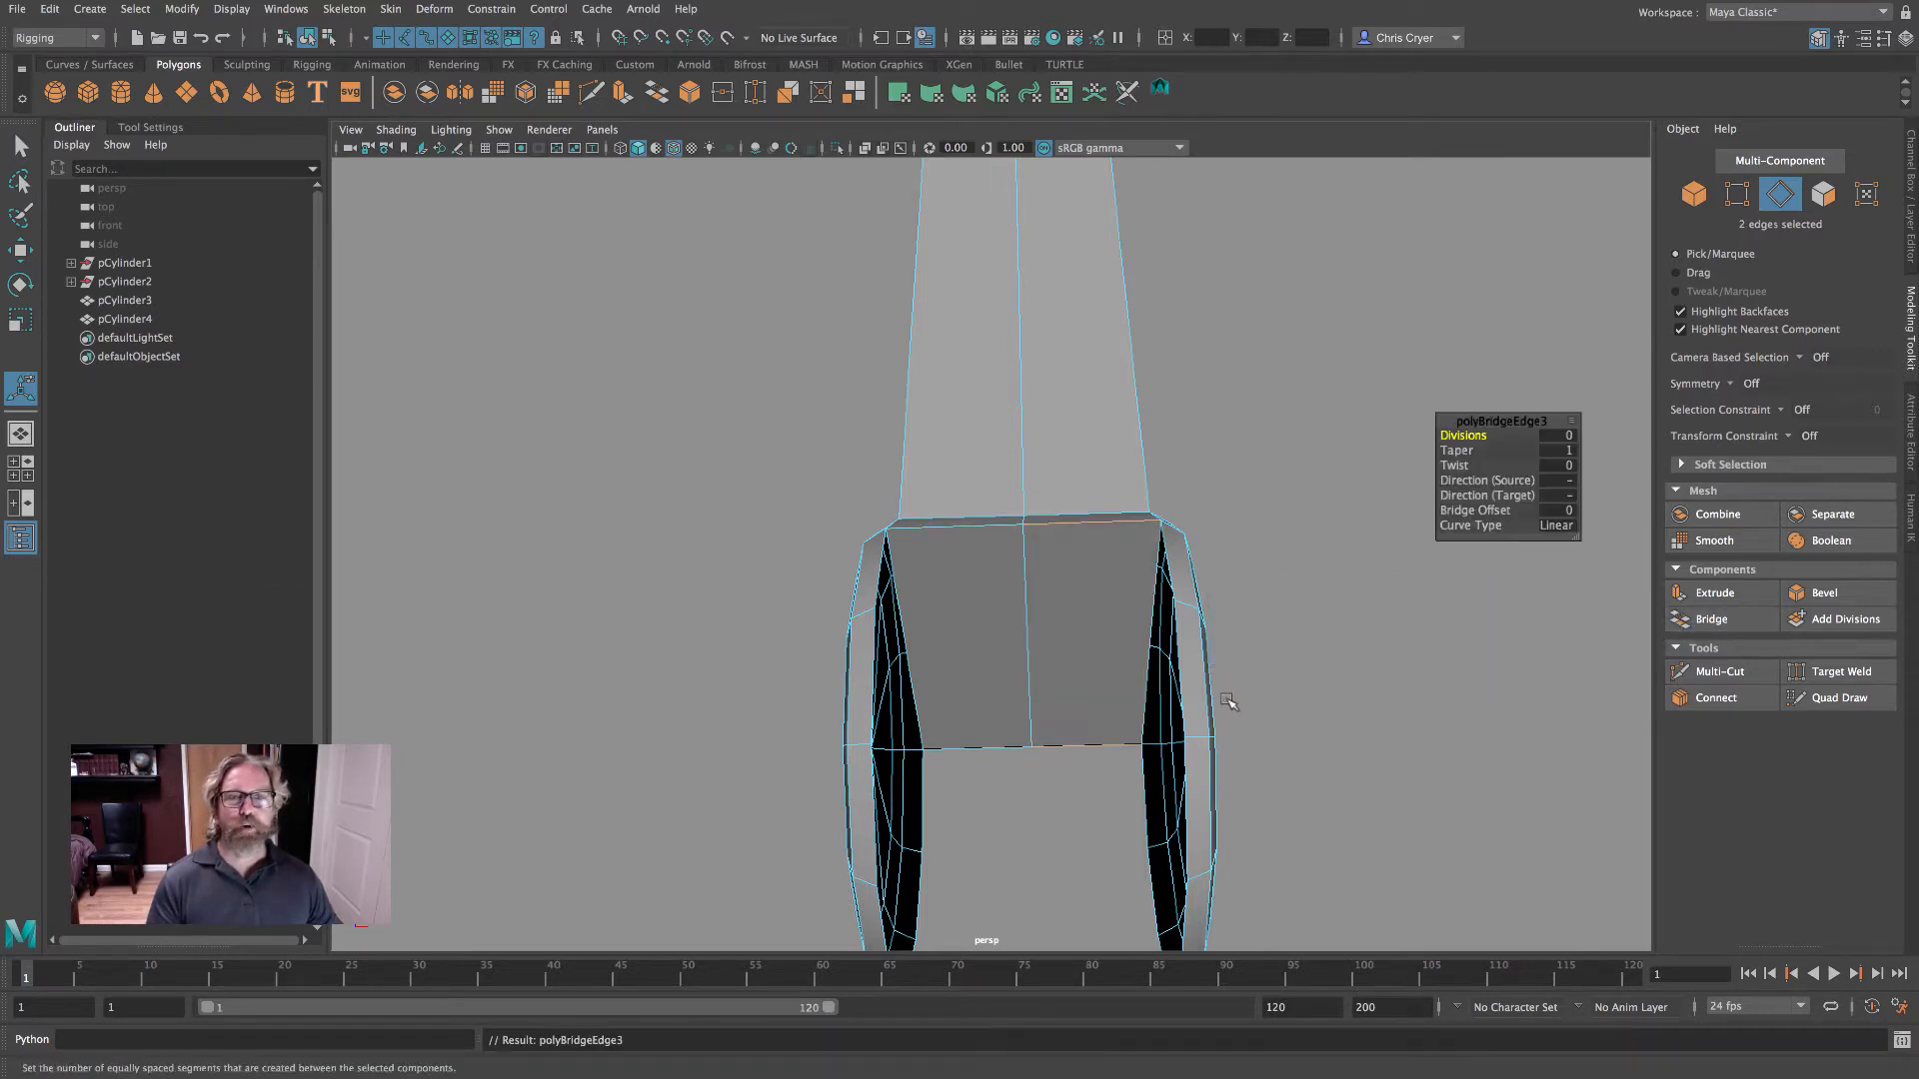
- Bridge the upper two pairs of opposite border edges on the open inner side of one disc
left_click_drag(1227, 701, 1340, 729, "alt")
left_click(790, 665)
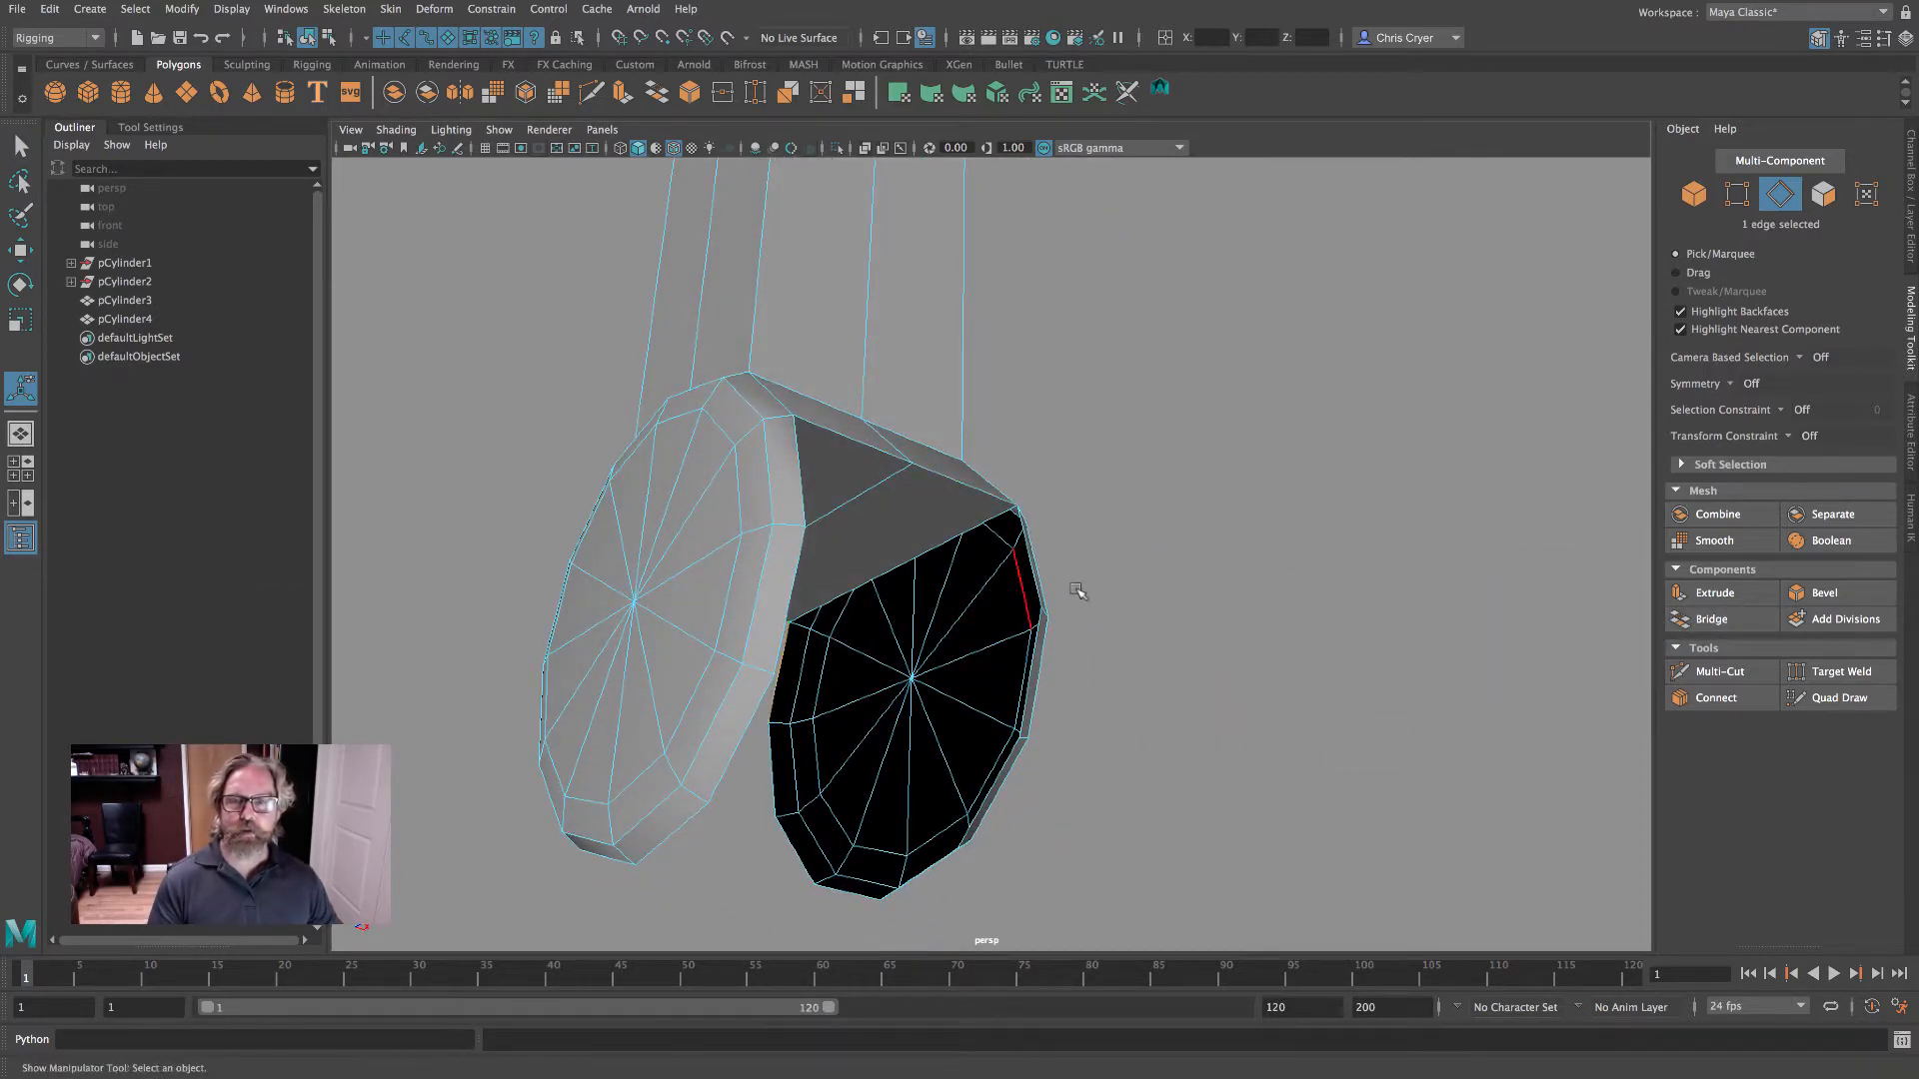
left_click(1711, 619)
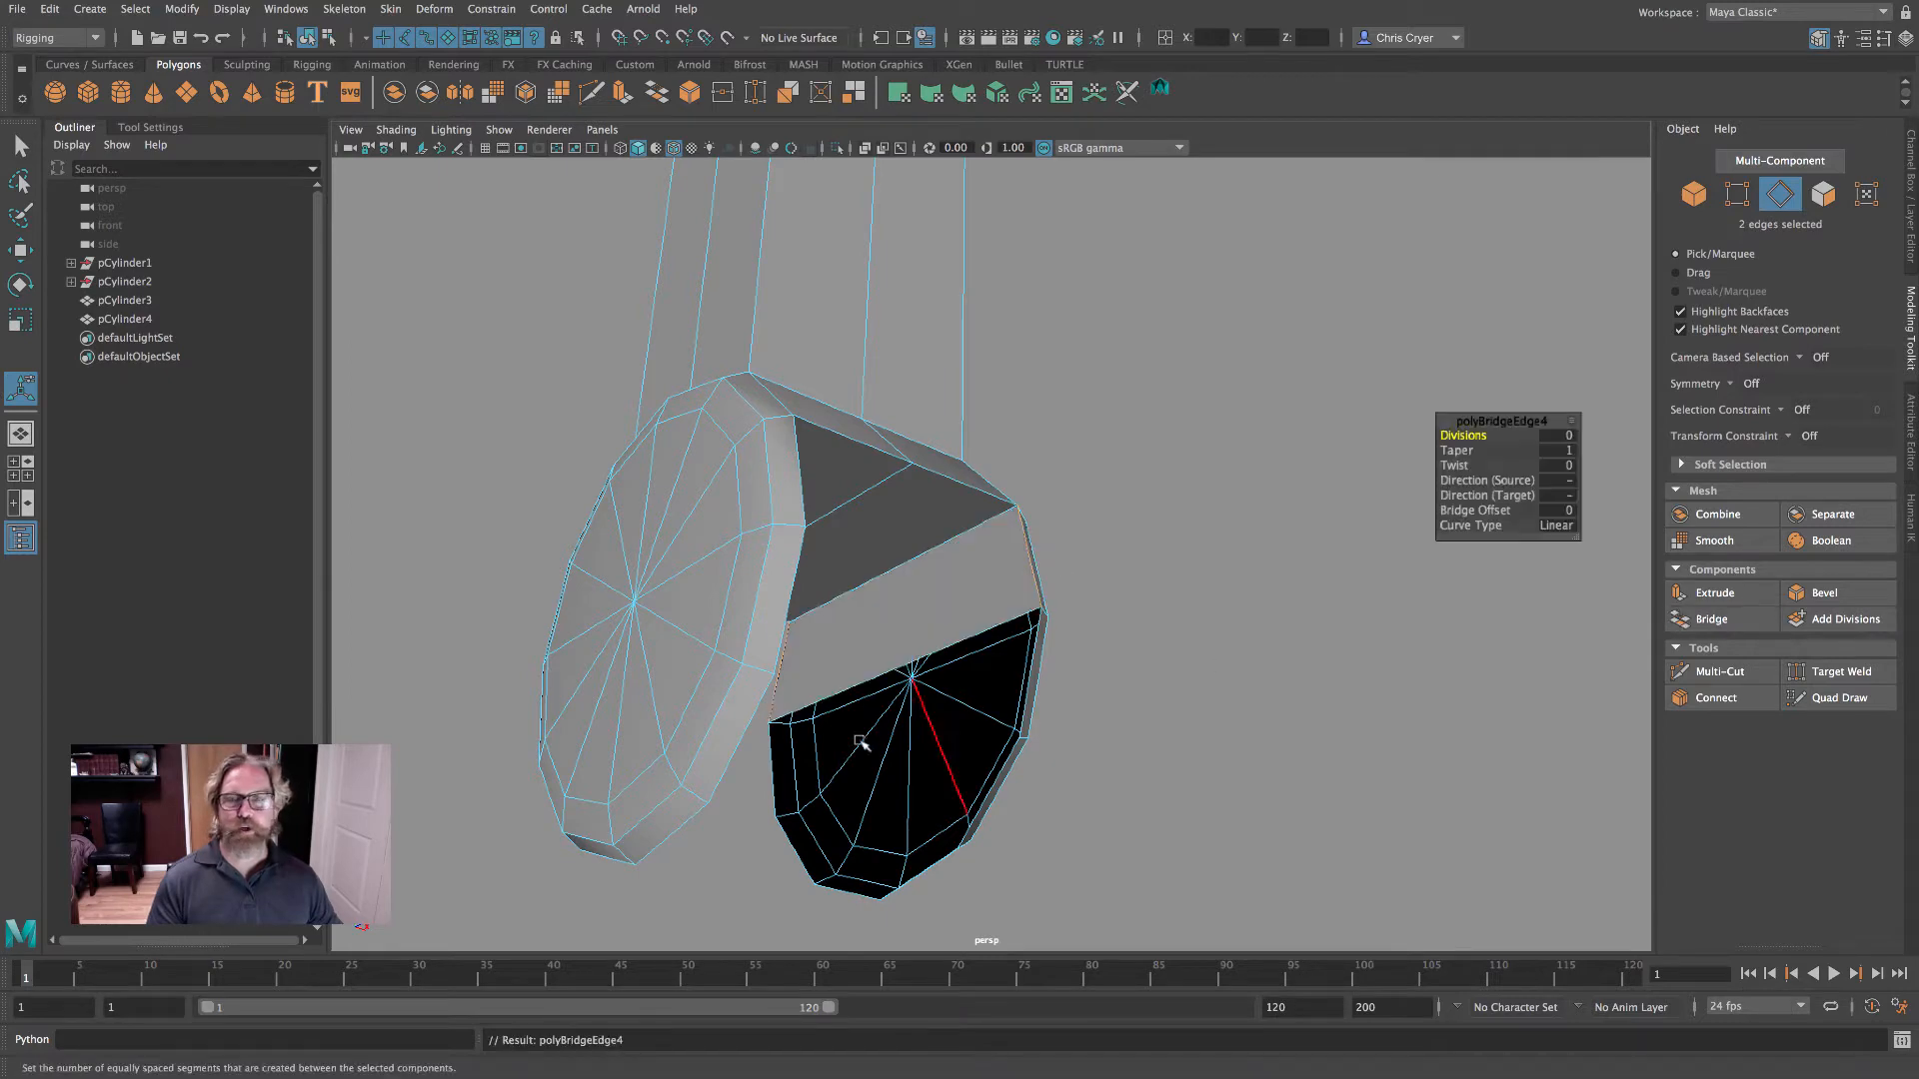
left_click(775, 762)
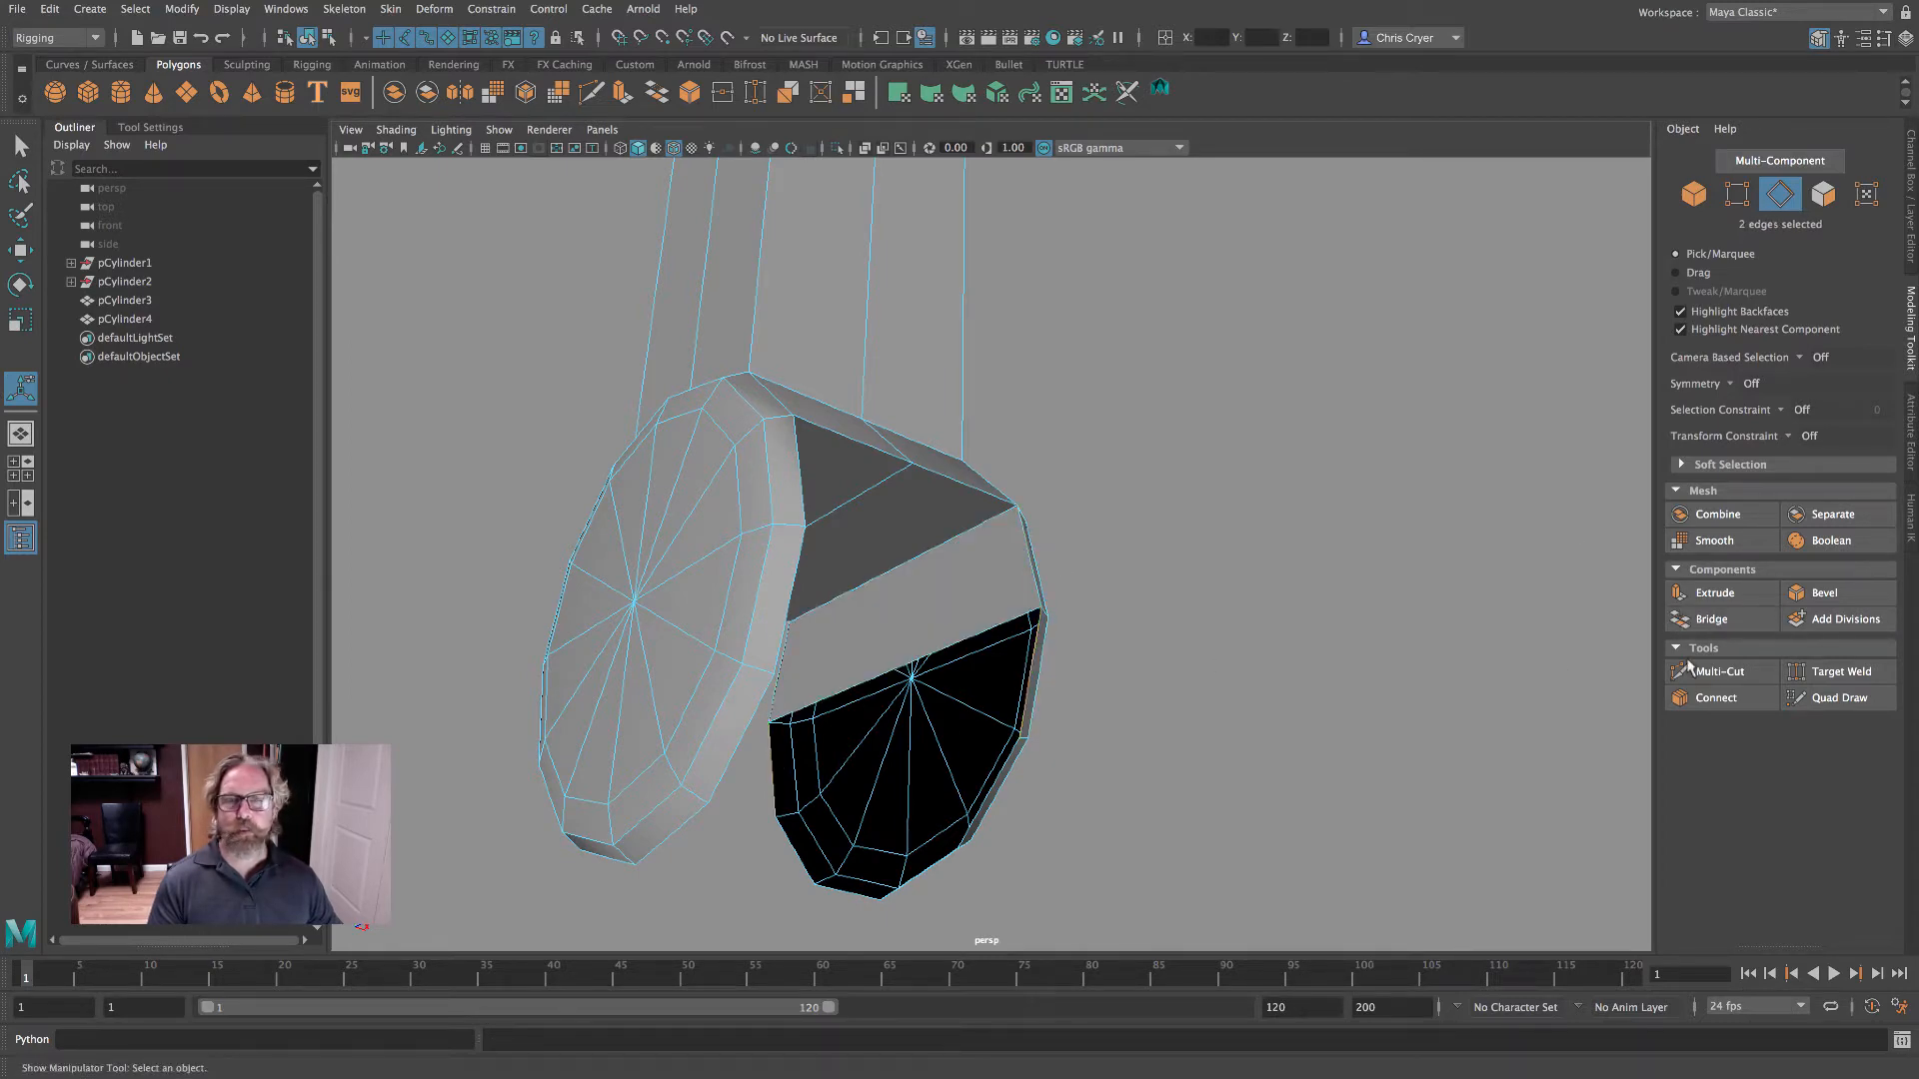
left_click(1721, 622)
- Try to bridge the third pair of border edges on that disc's inner side while in wireframe display
left_click_drag(1546, 643, 1283, 705, "alt")
key("4")
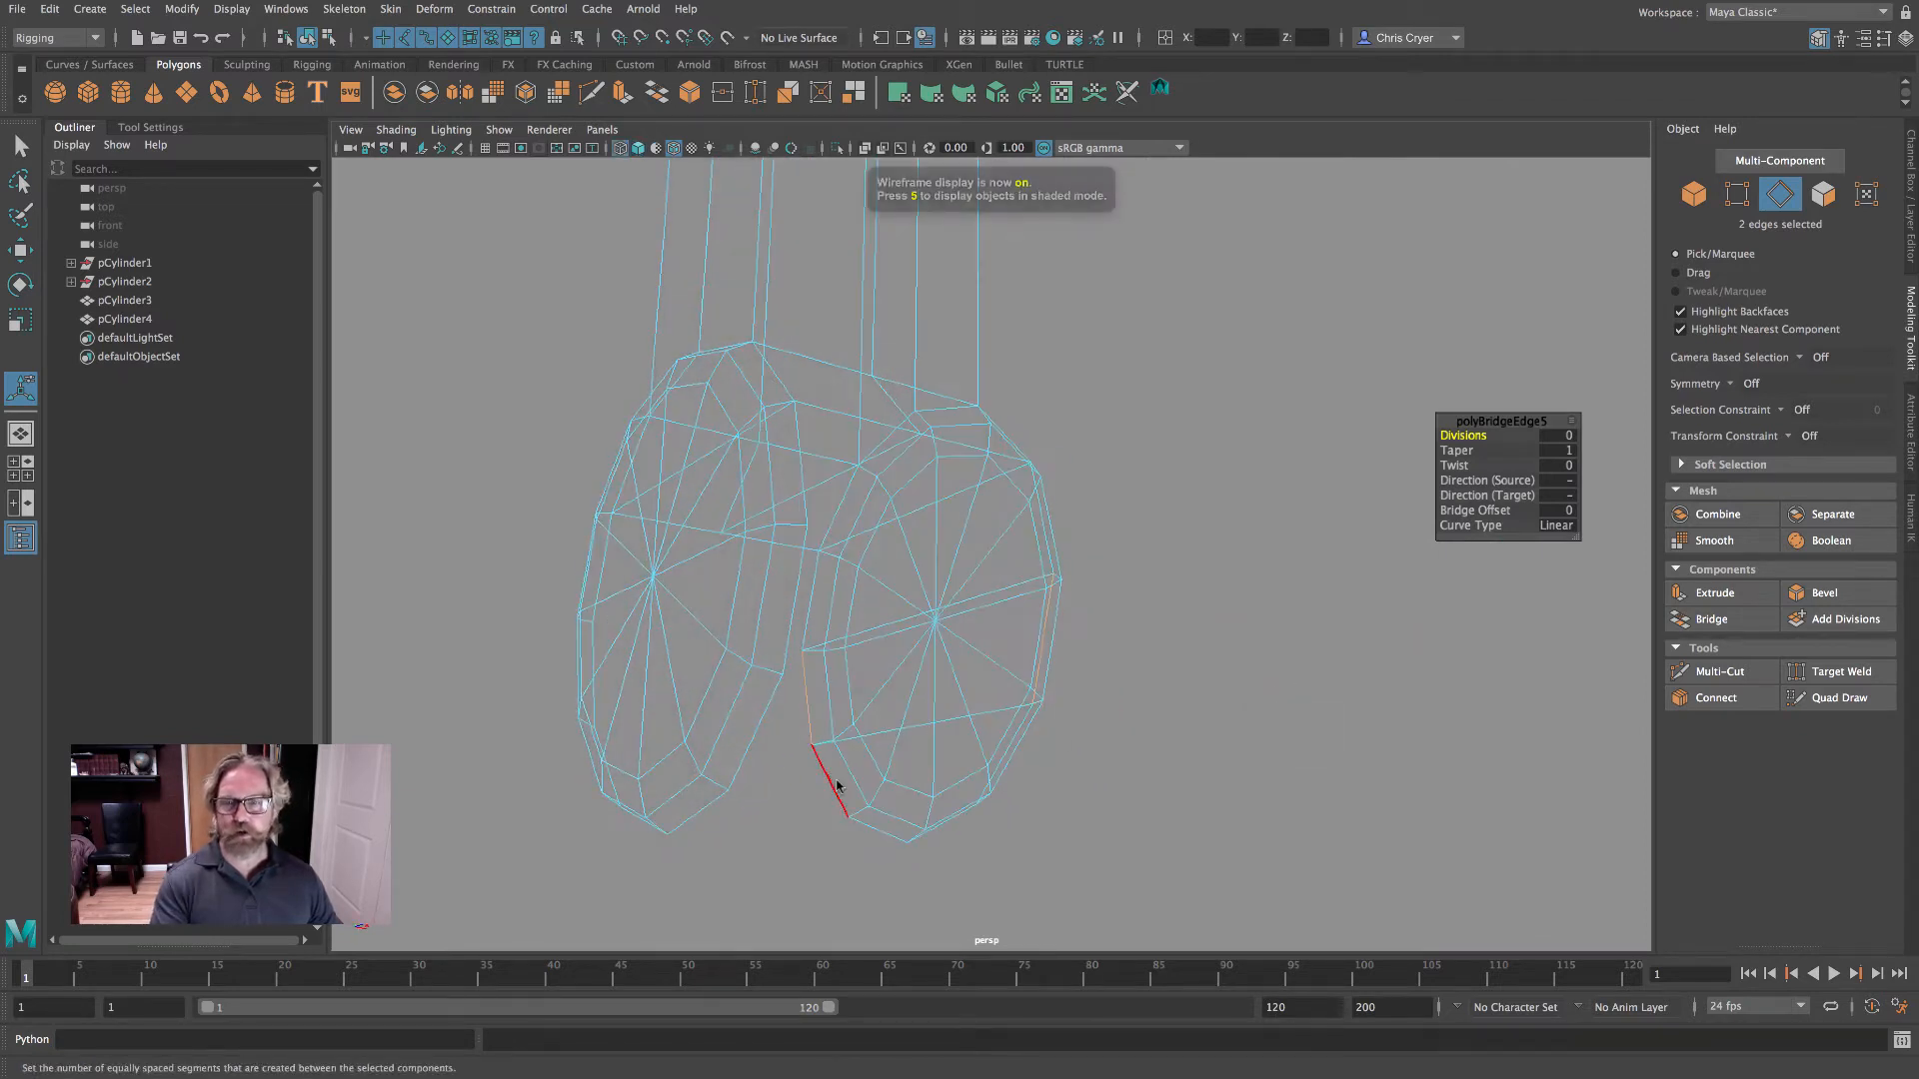
left_click(835, 783)
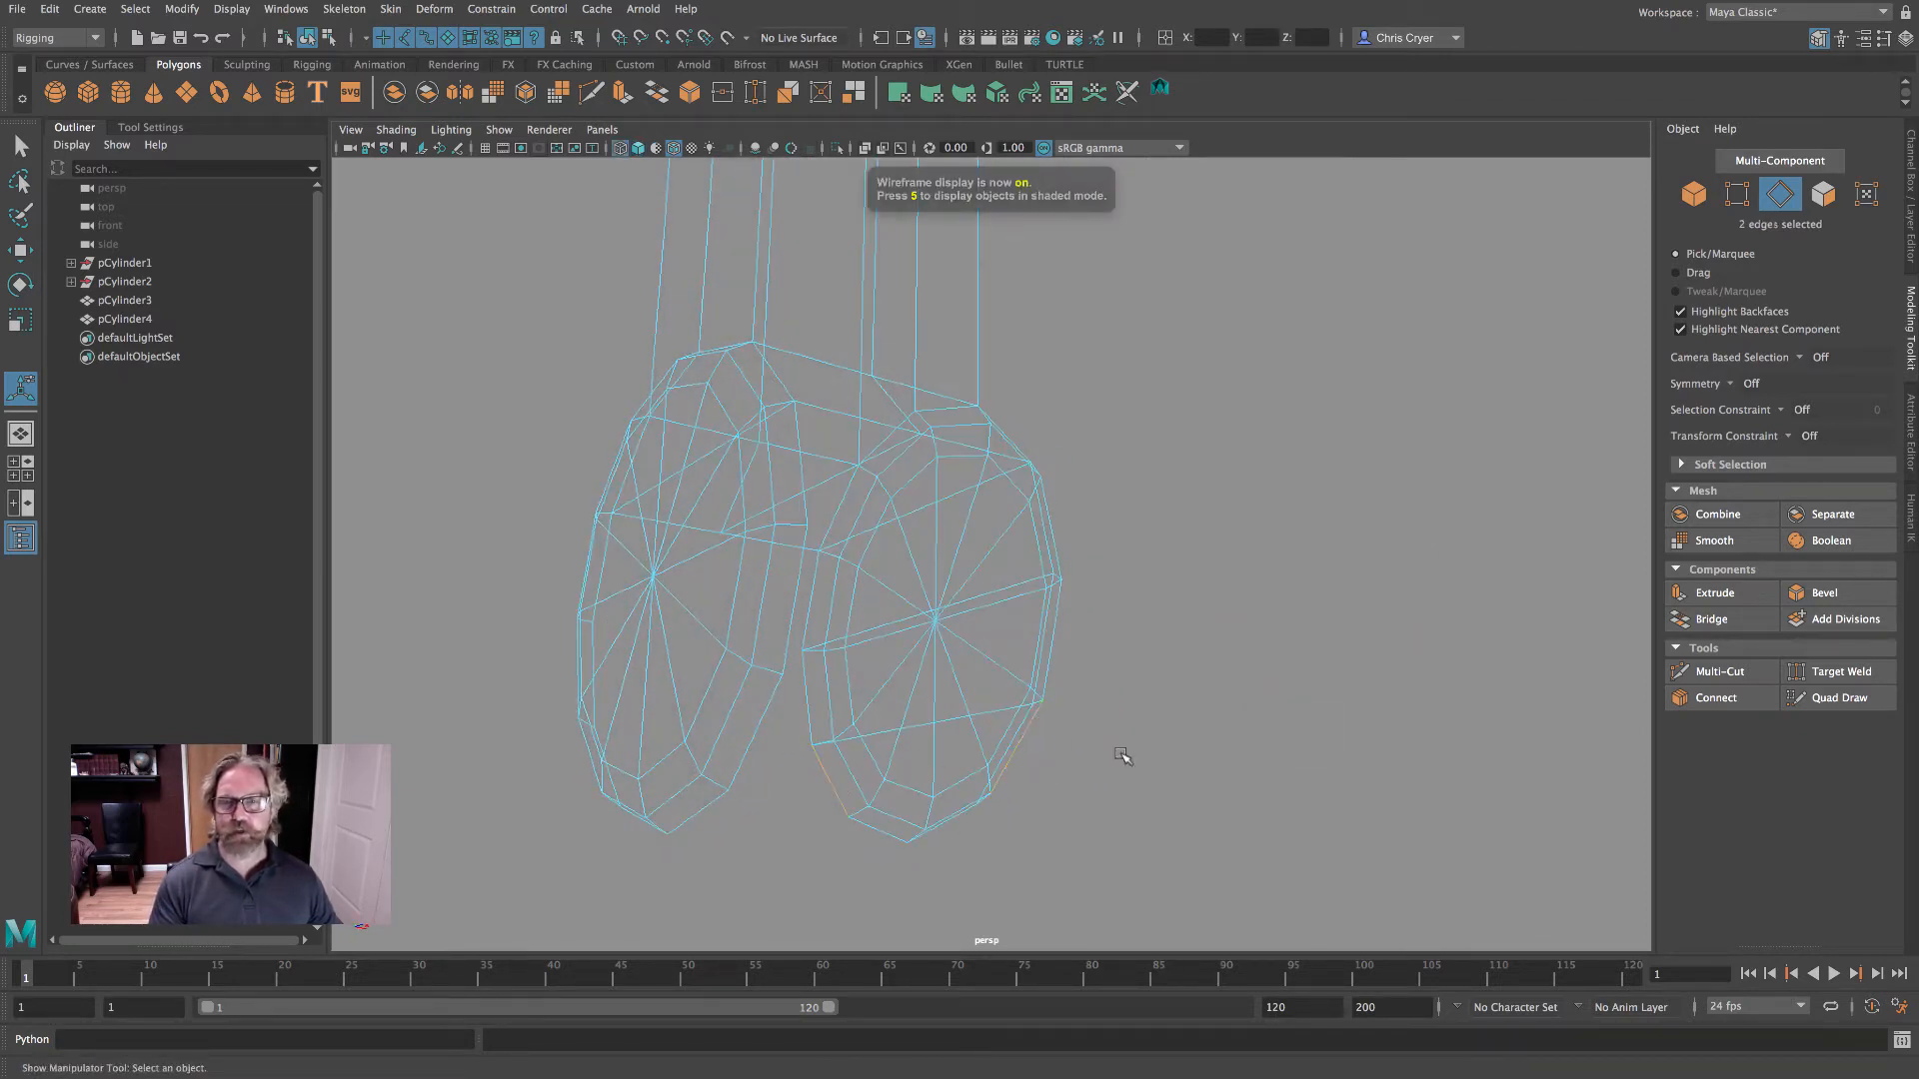
left_click(1727, 621)
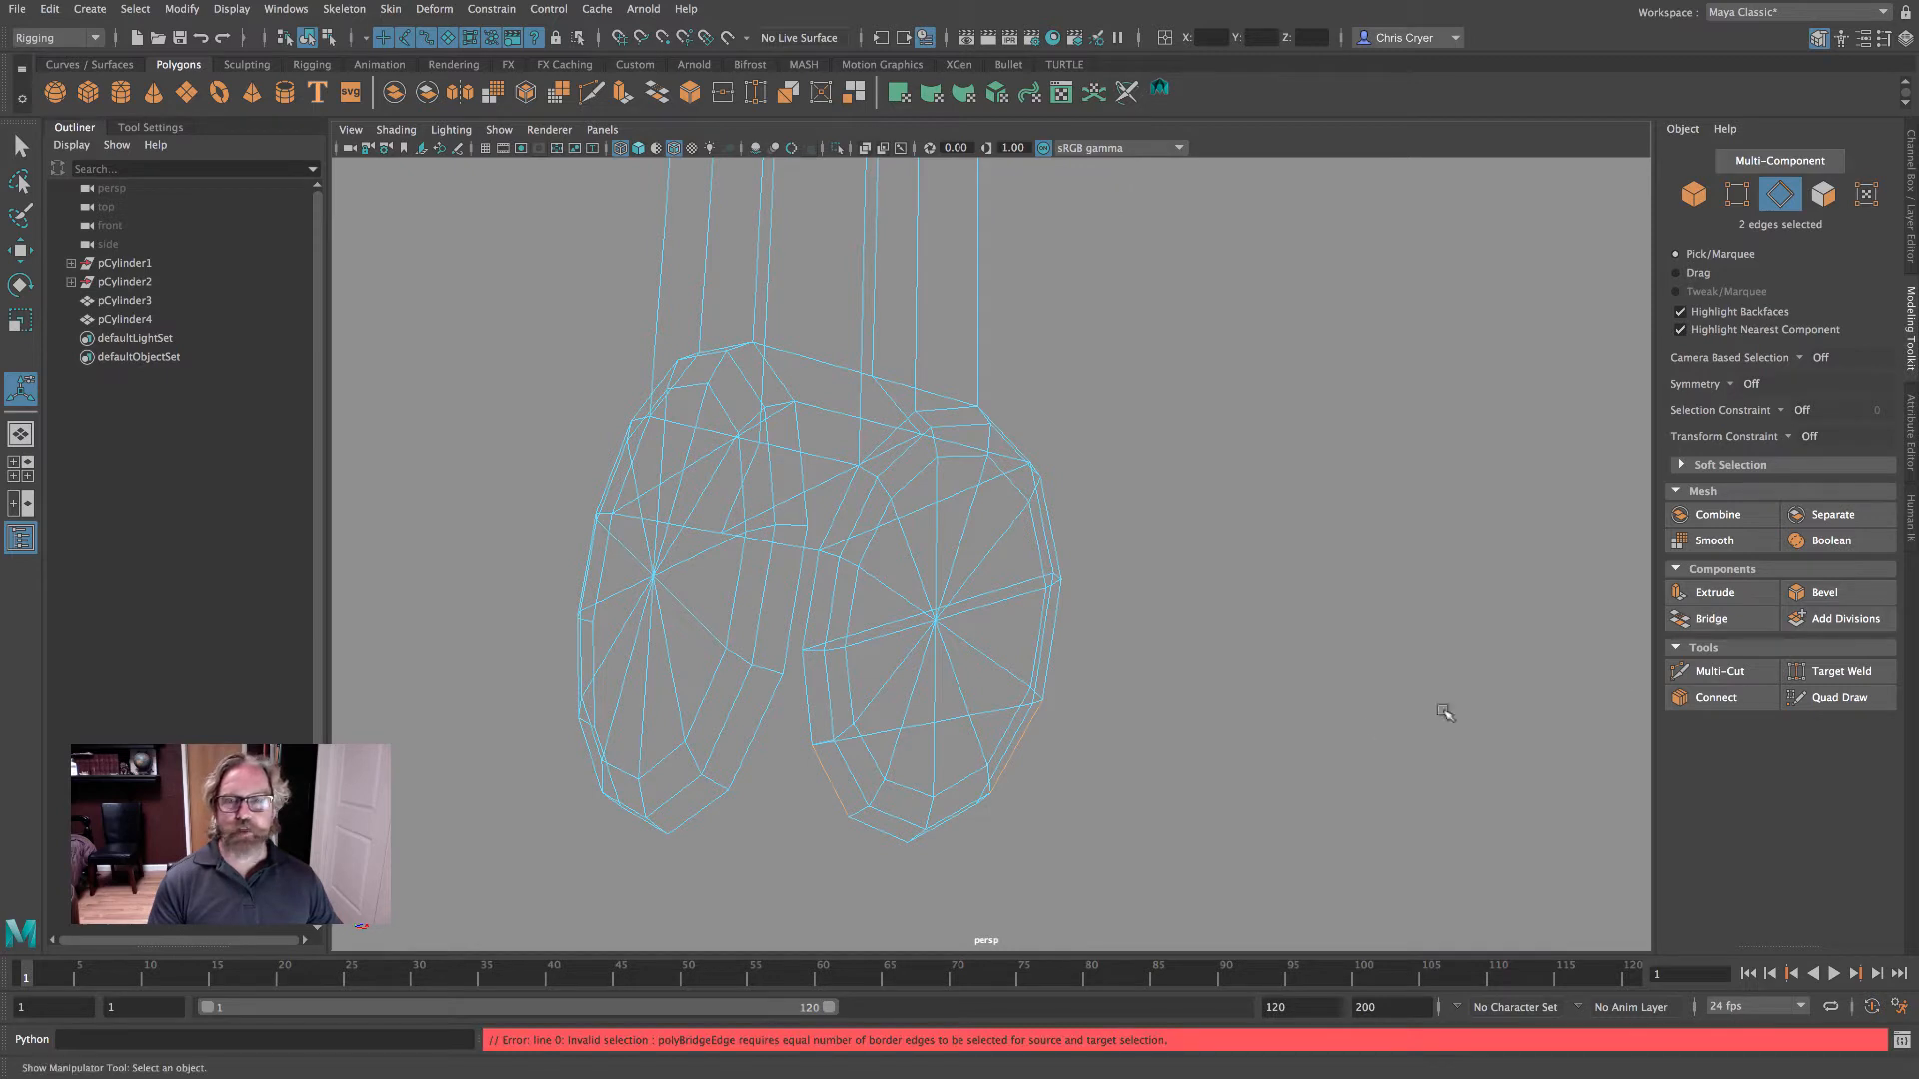
- Return to shaded display, reselect the third pair of inner border edges on the same disc, and bridge them
key("5")
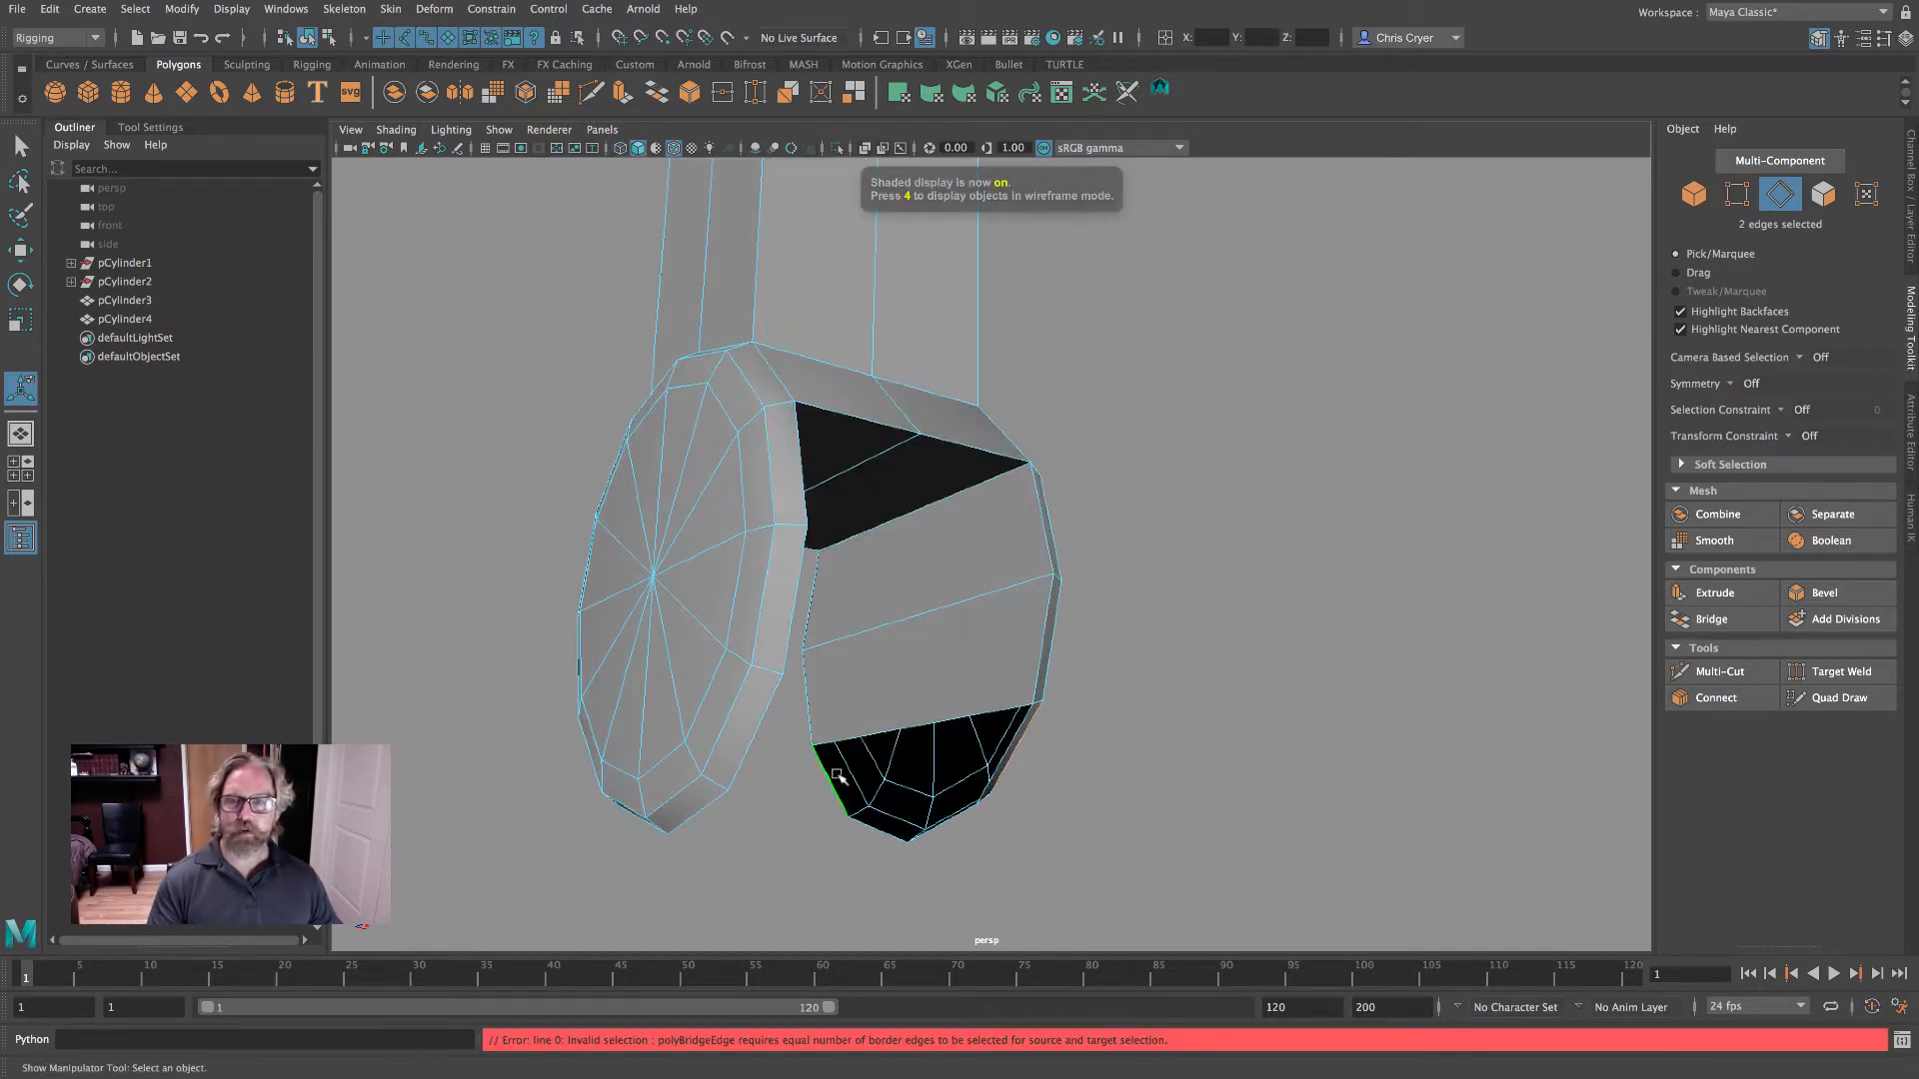
left_click(825, 780, "shift")
left_click(1017, 744, "shift")
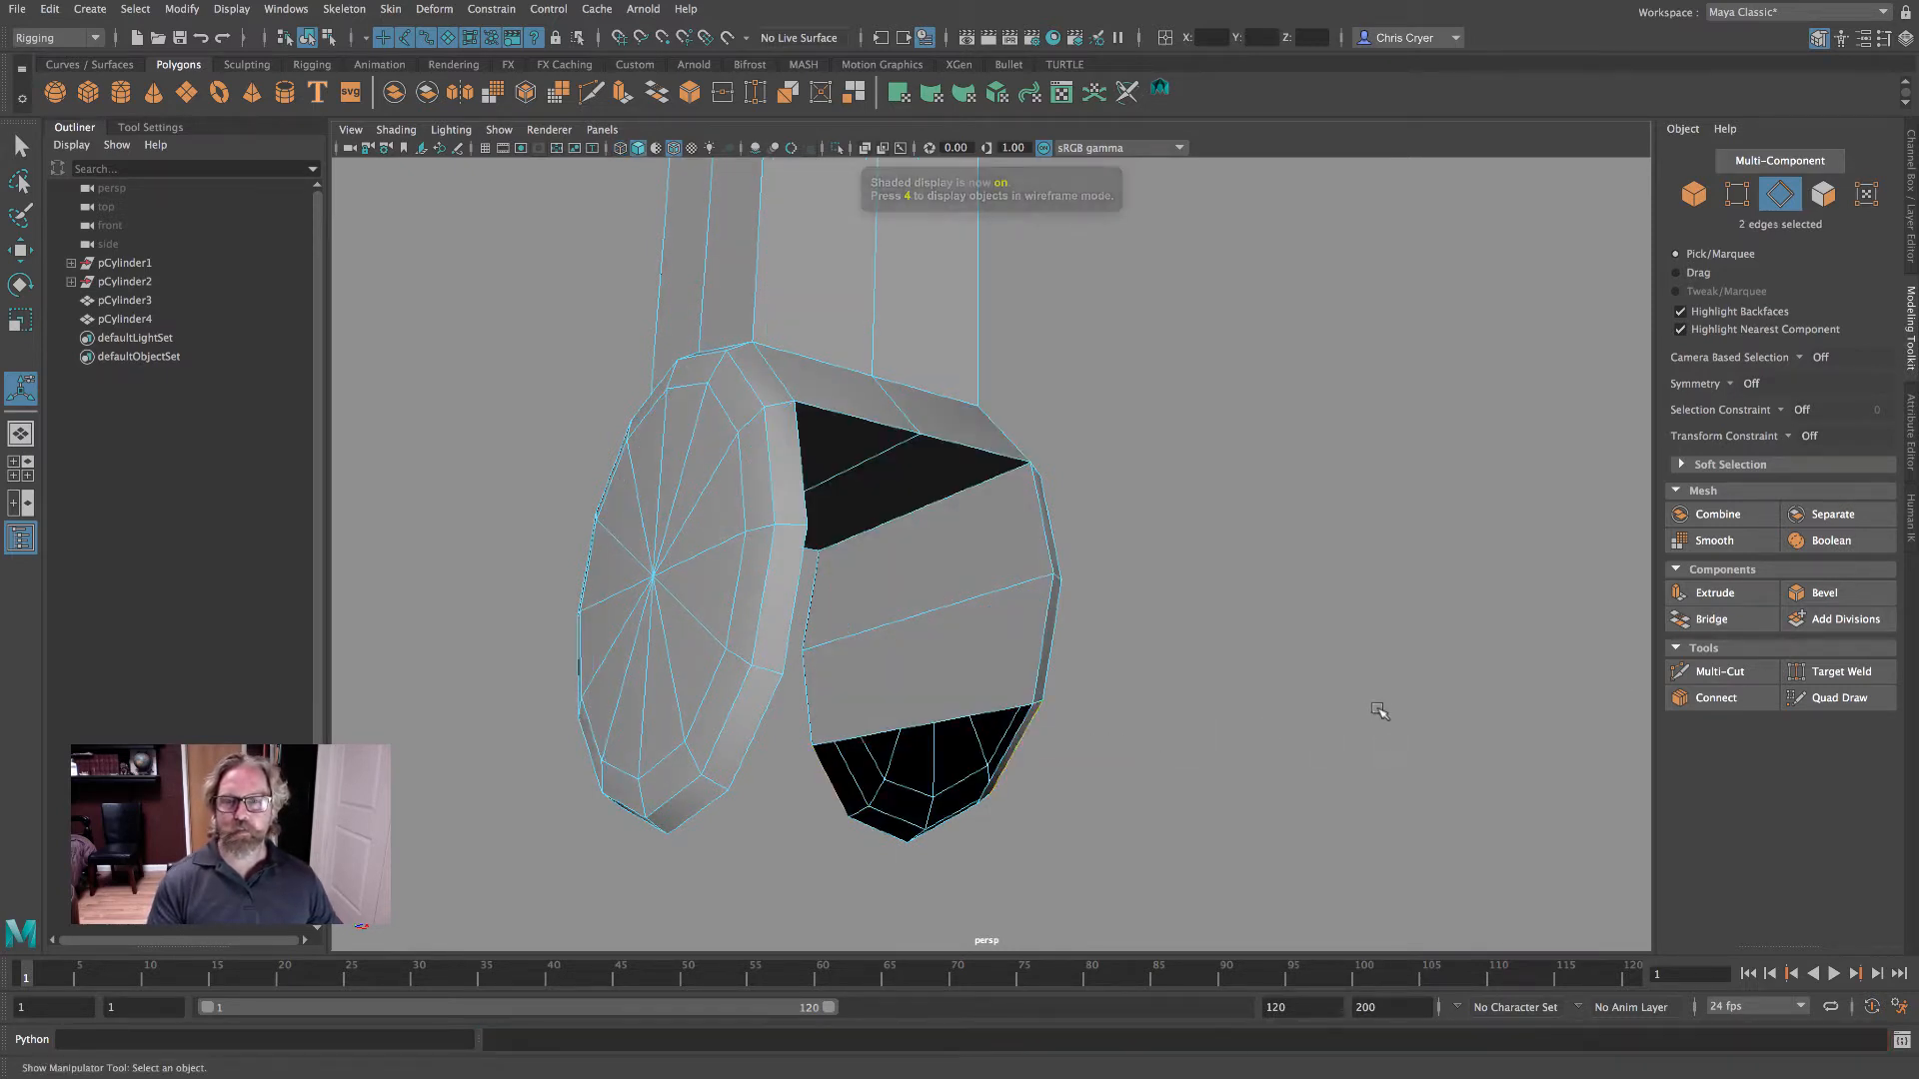
left_click_drag(1375, 707, 1147, 685, "alt")
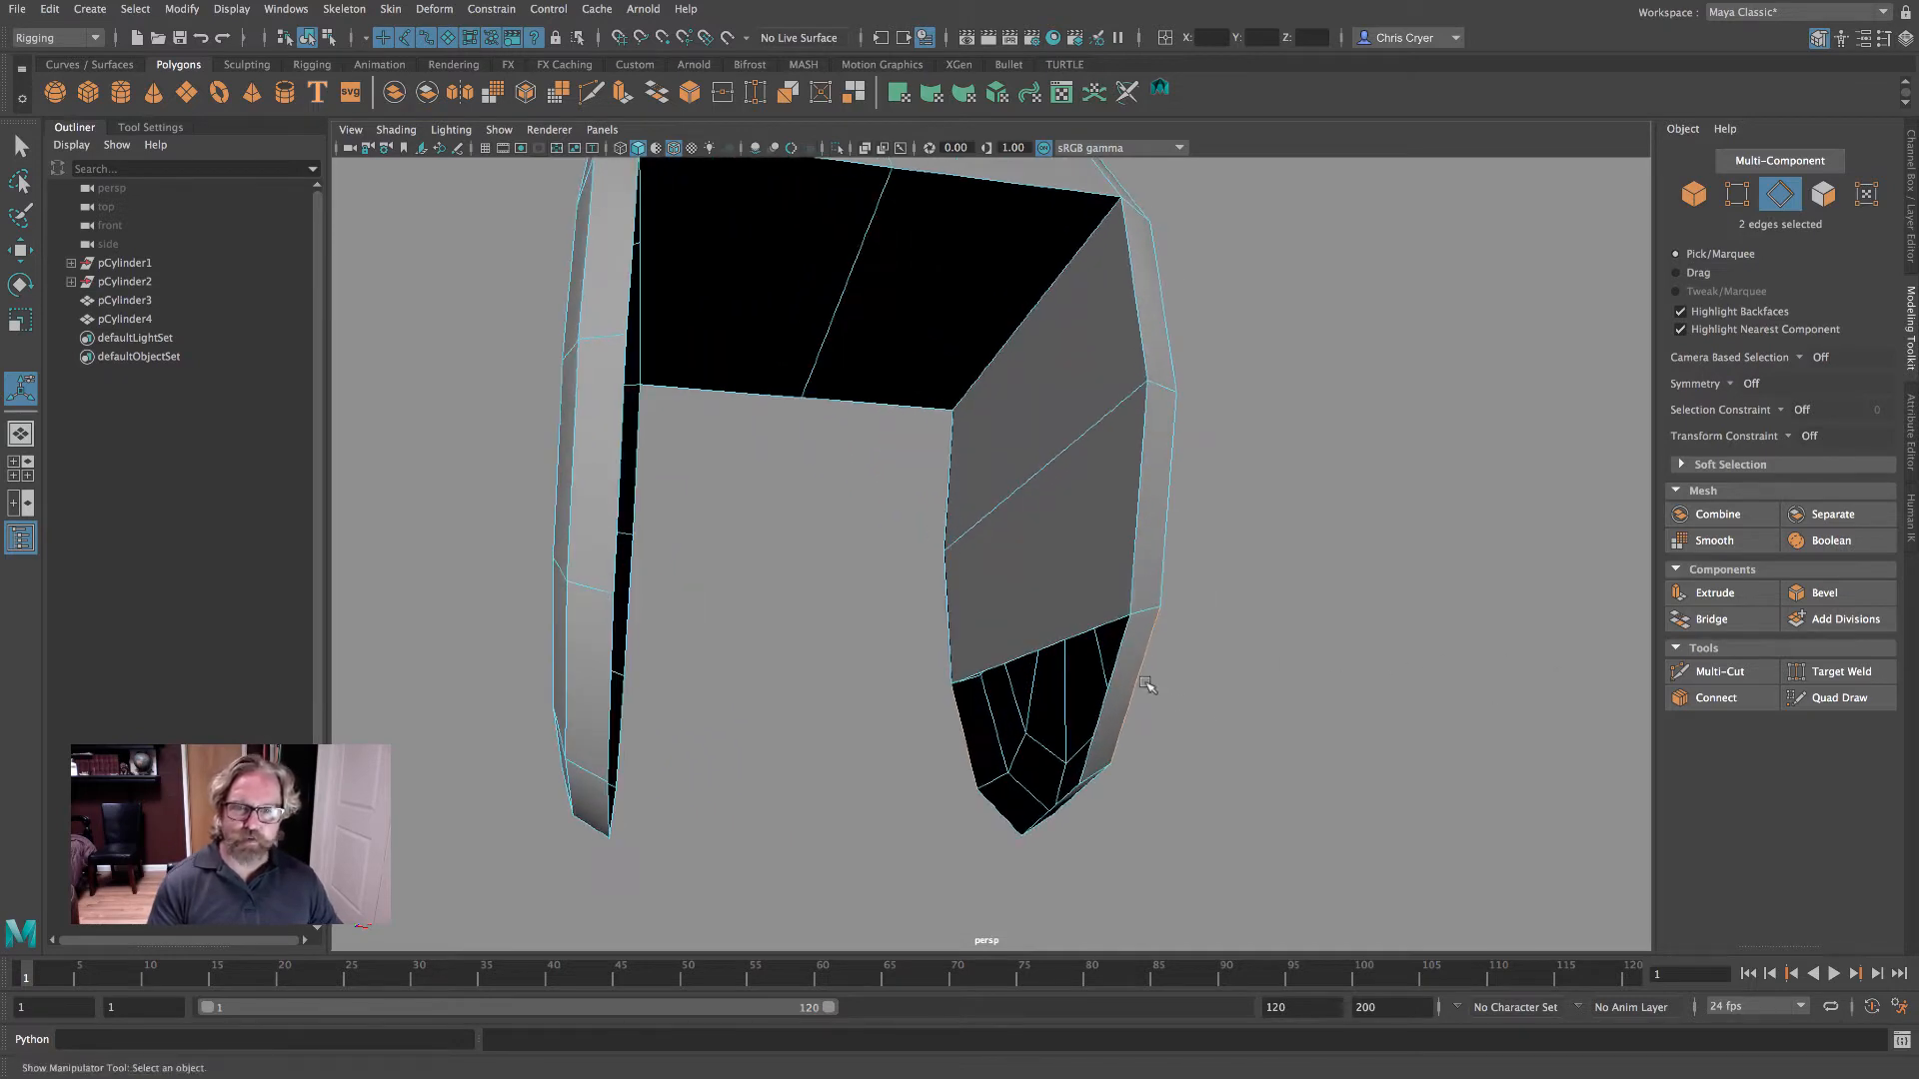
left_click(1709, 618)
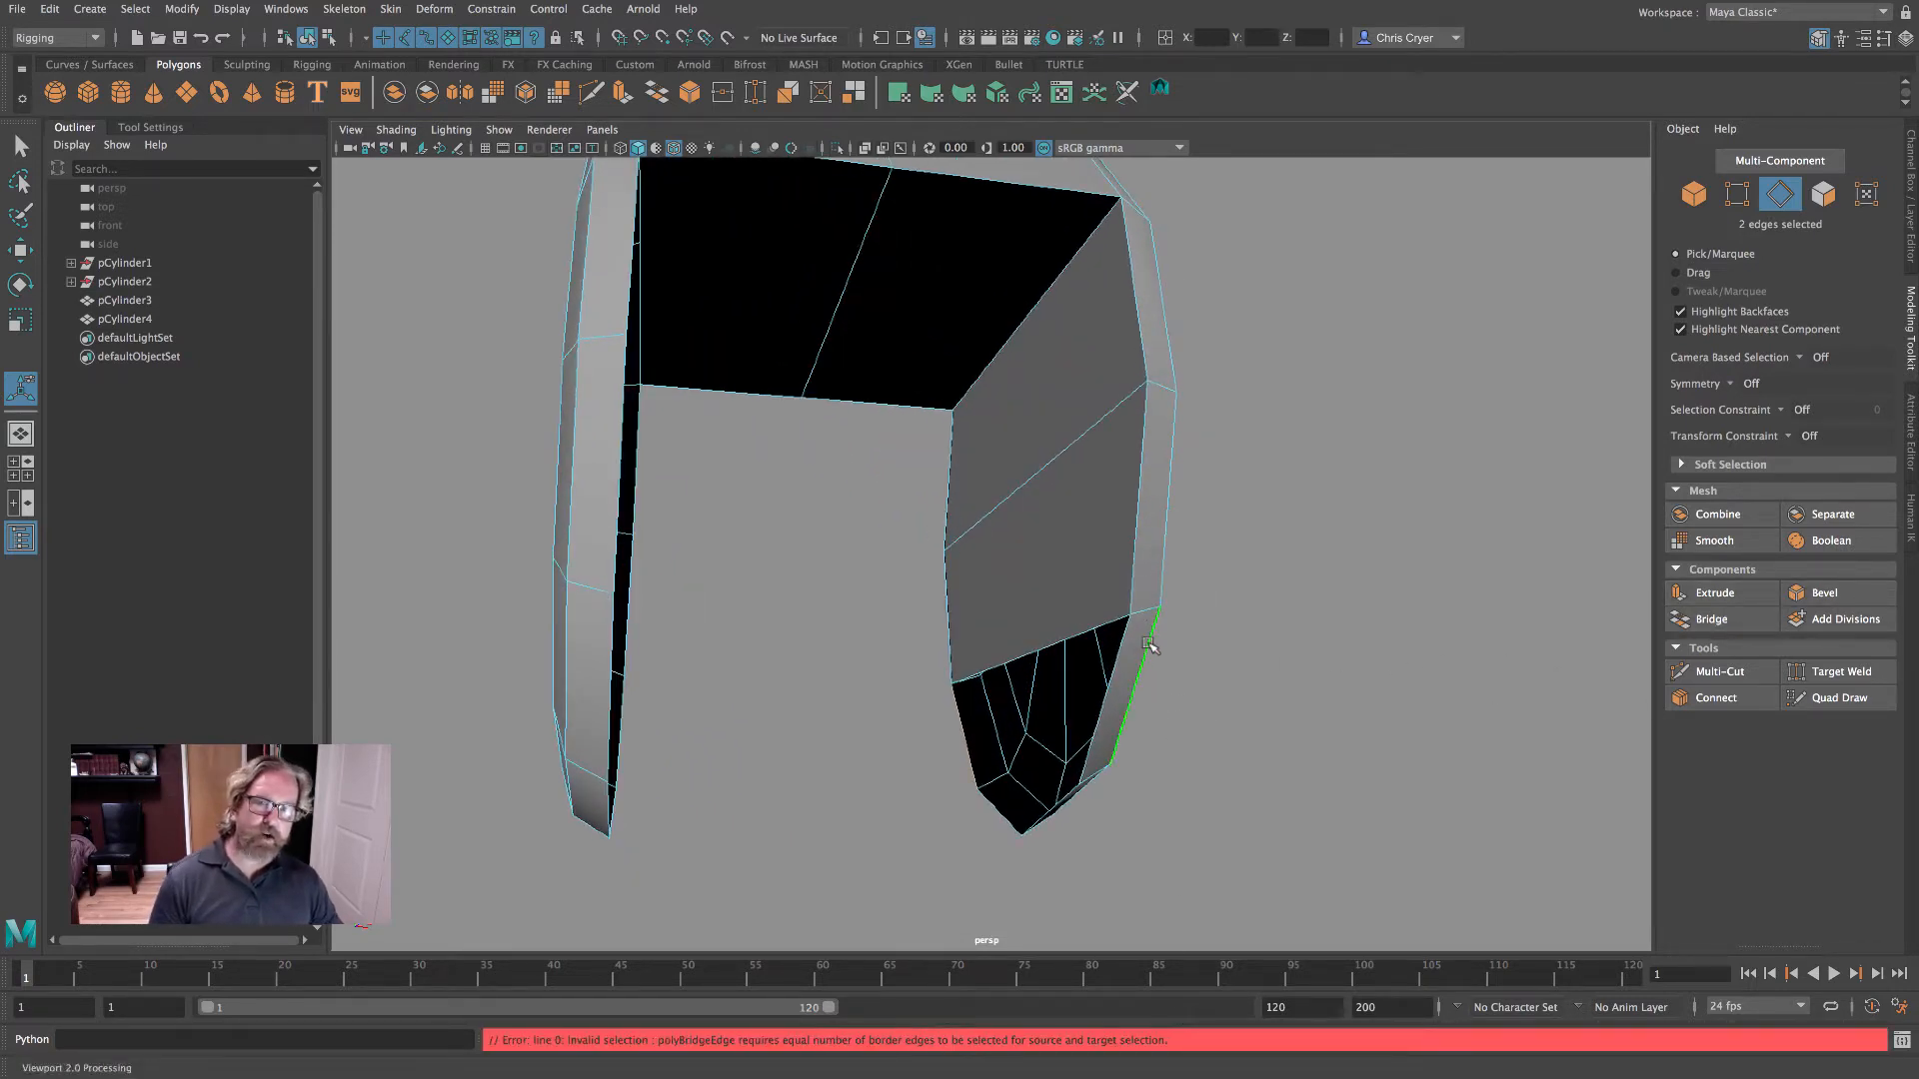
left_click(1196, 693)
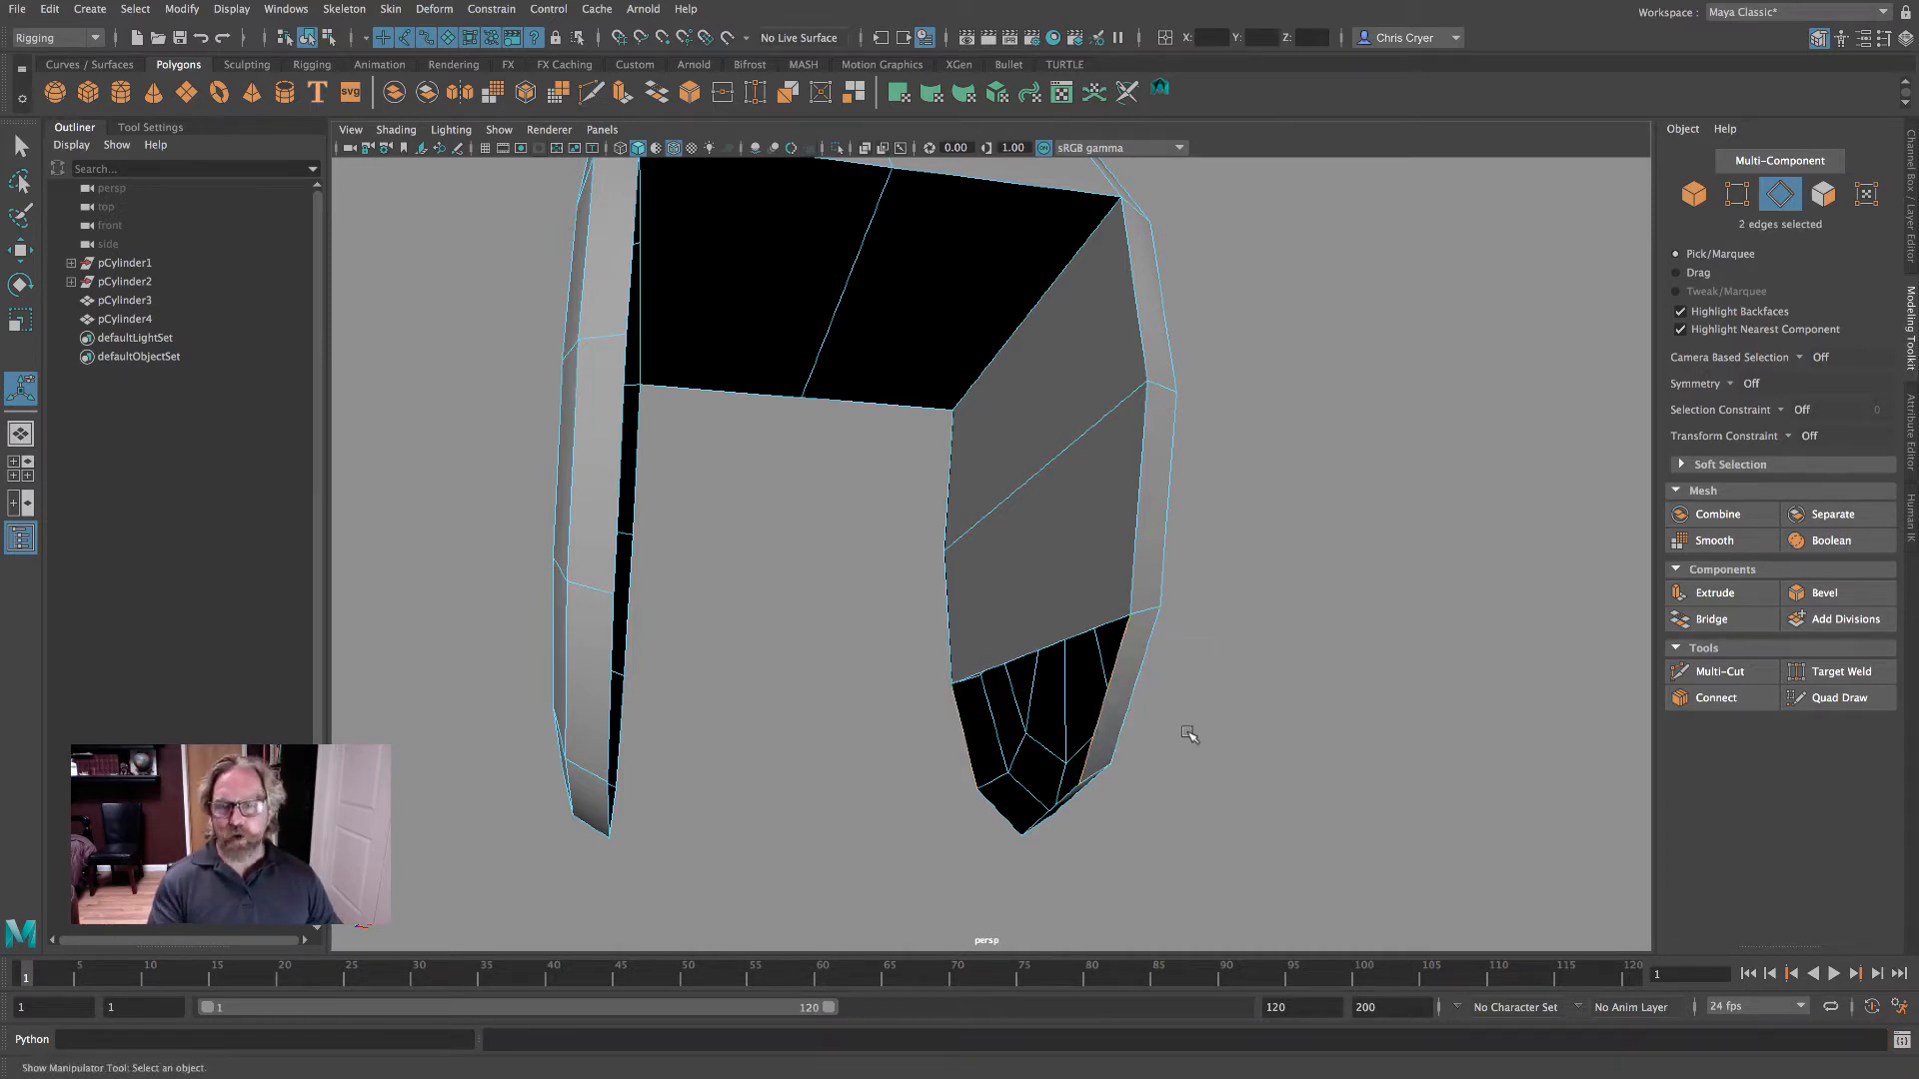
left_click(1741, 622)
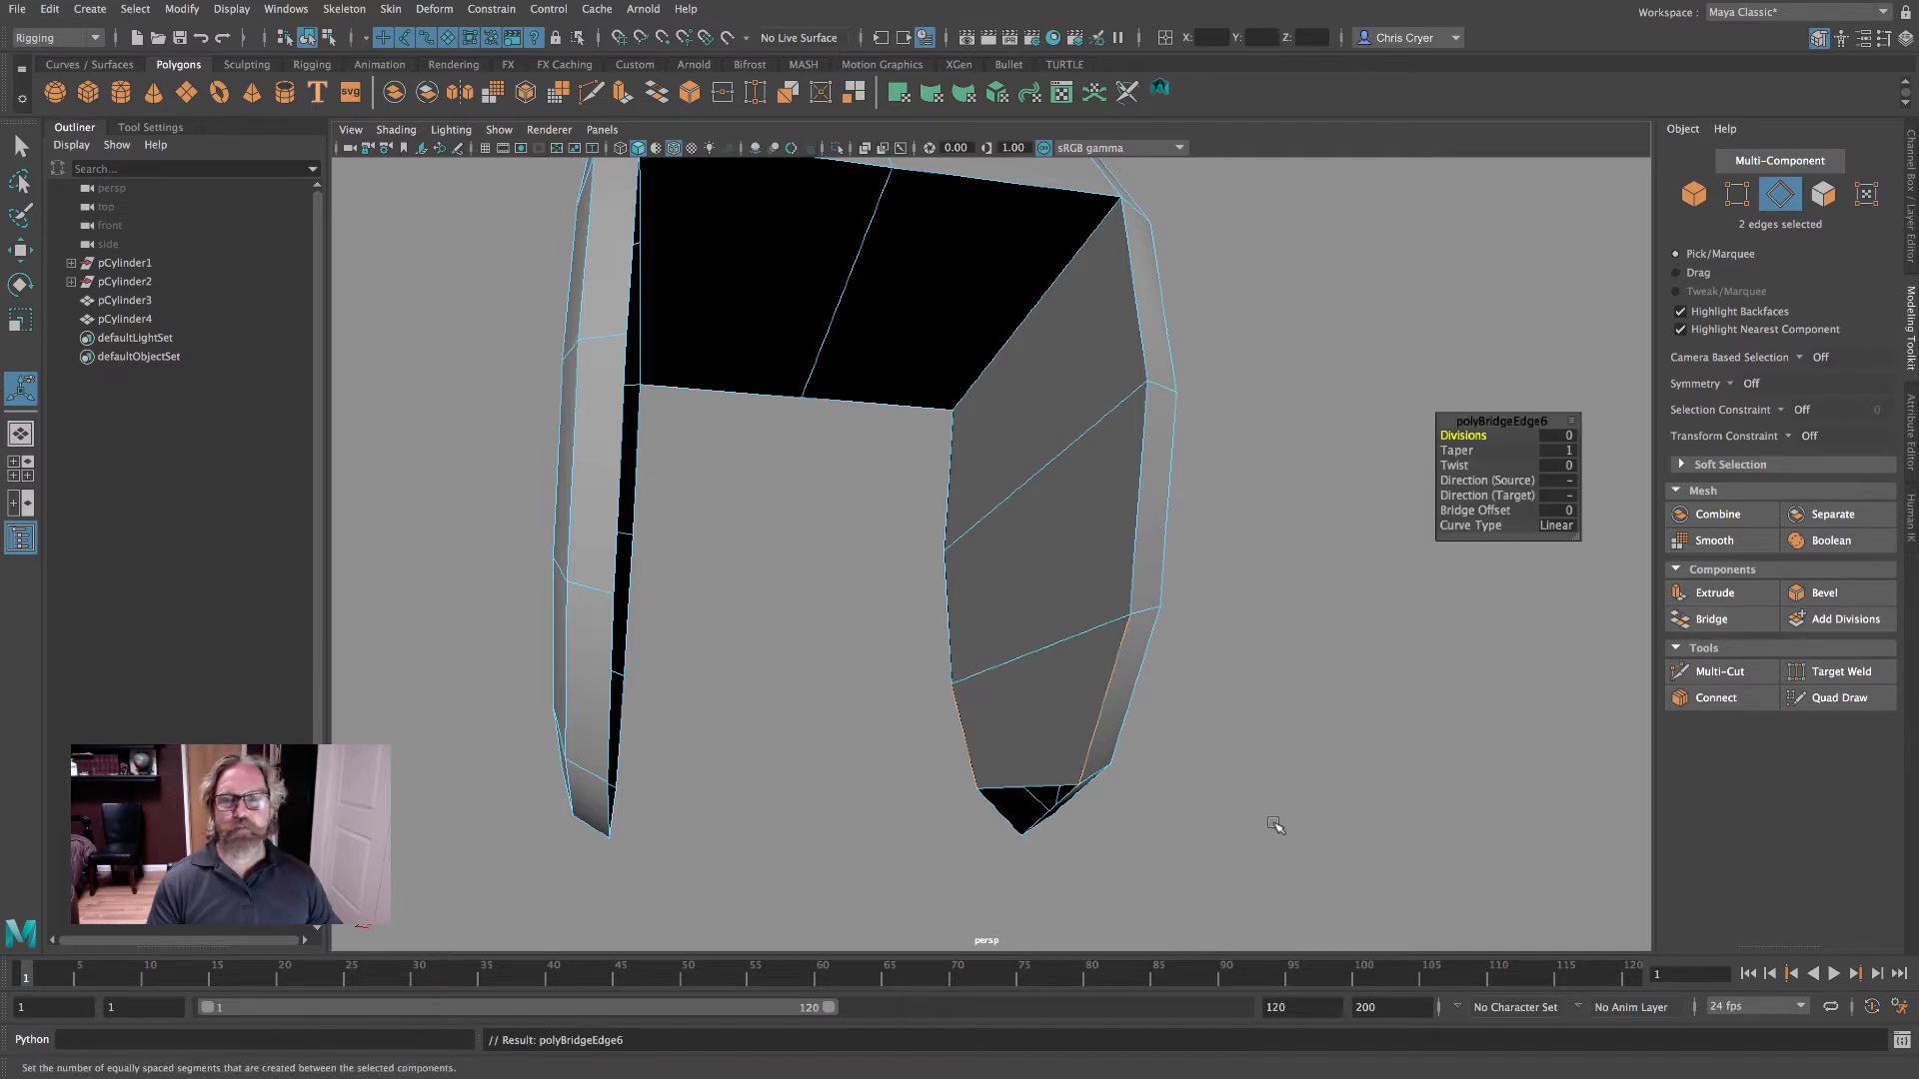
- Bridge the three pairs of opposite border edges down the open inner side of the other disc
left_click_drag(1277, 827, 994, 795, "alt")
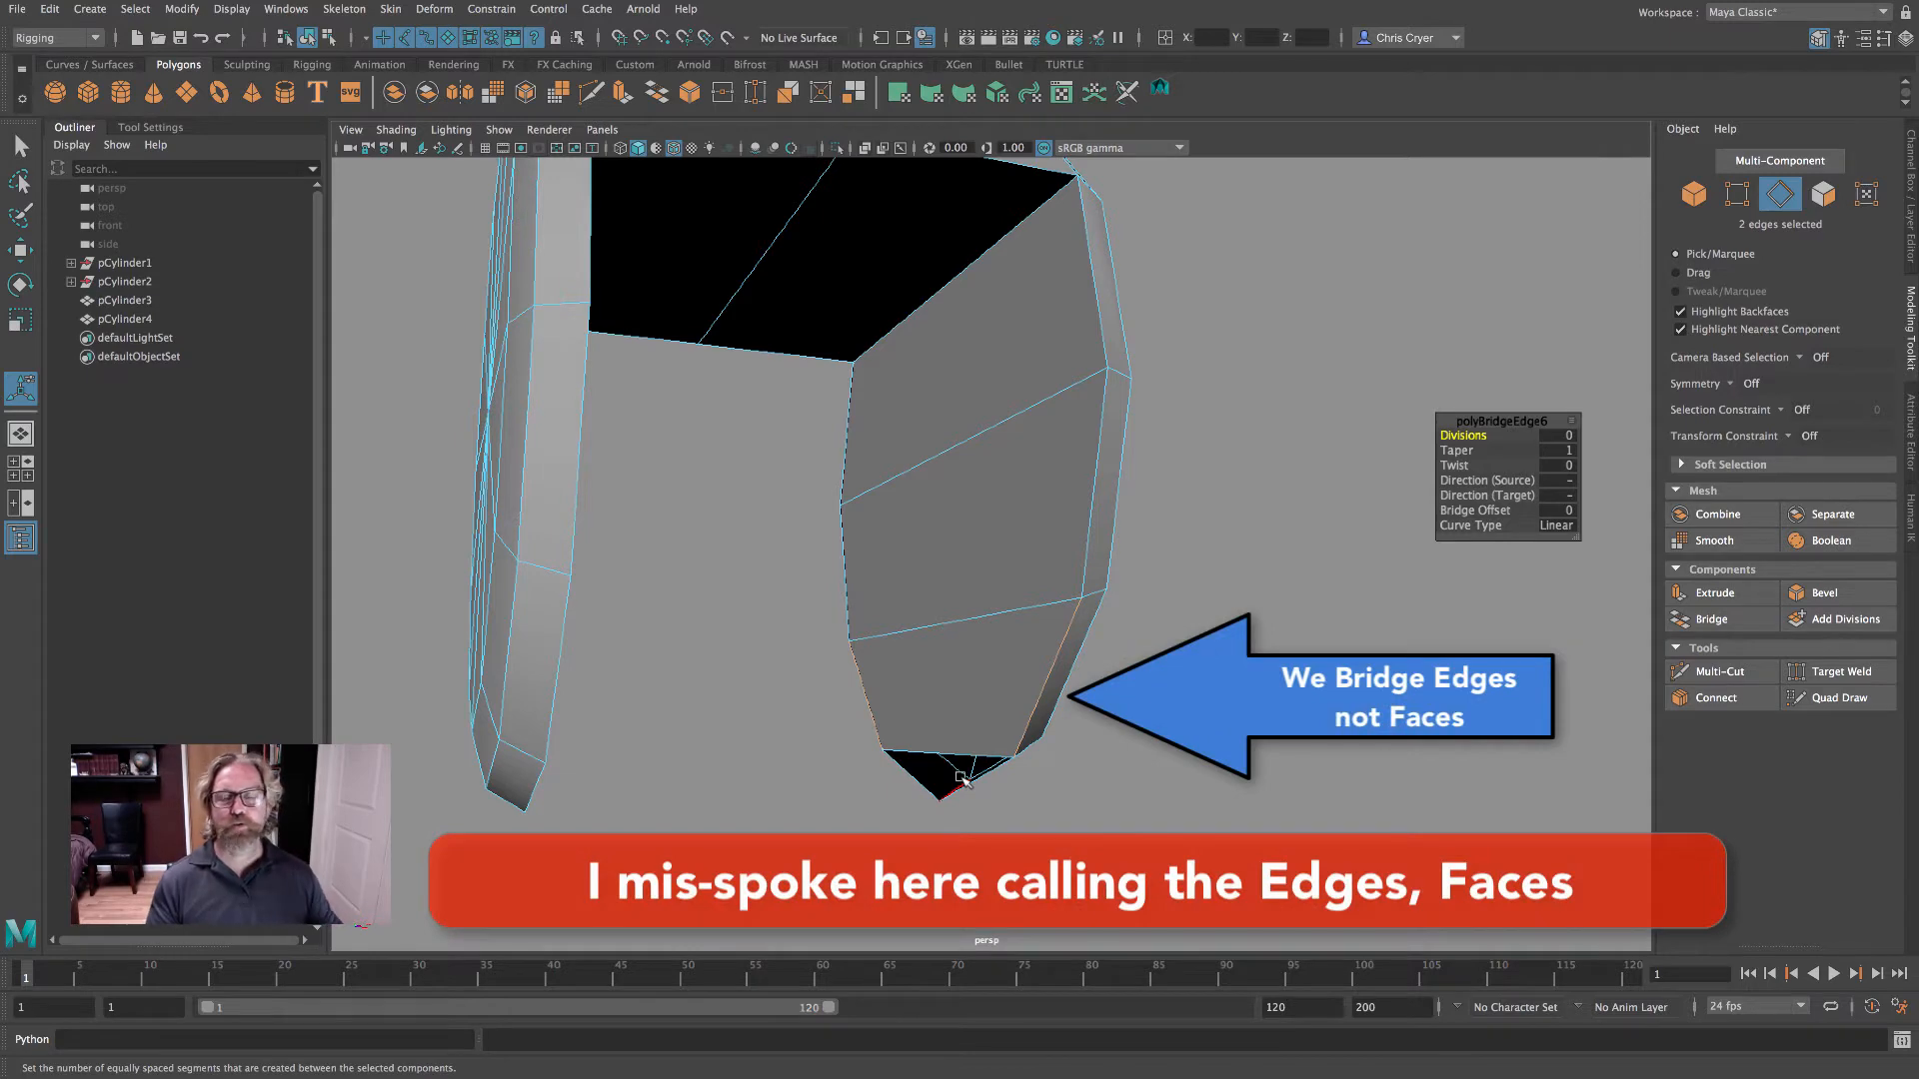
left_click_drag(951, 805, 964, 750, "alt")
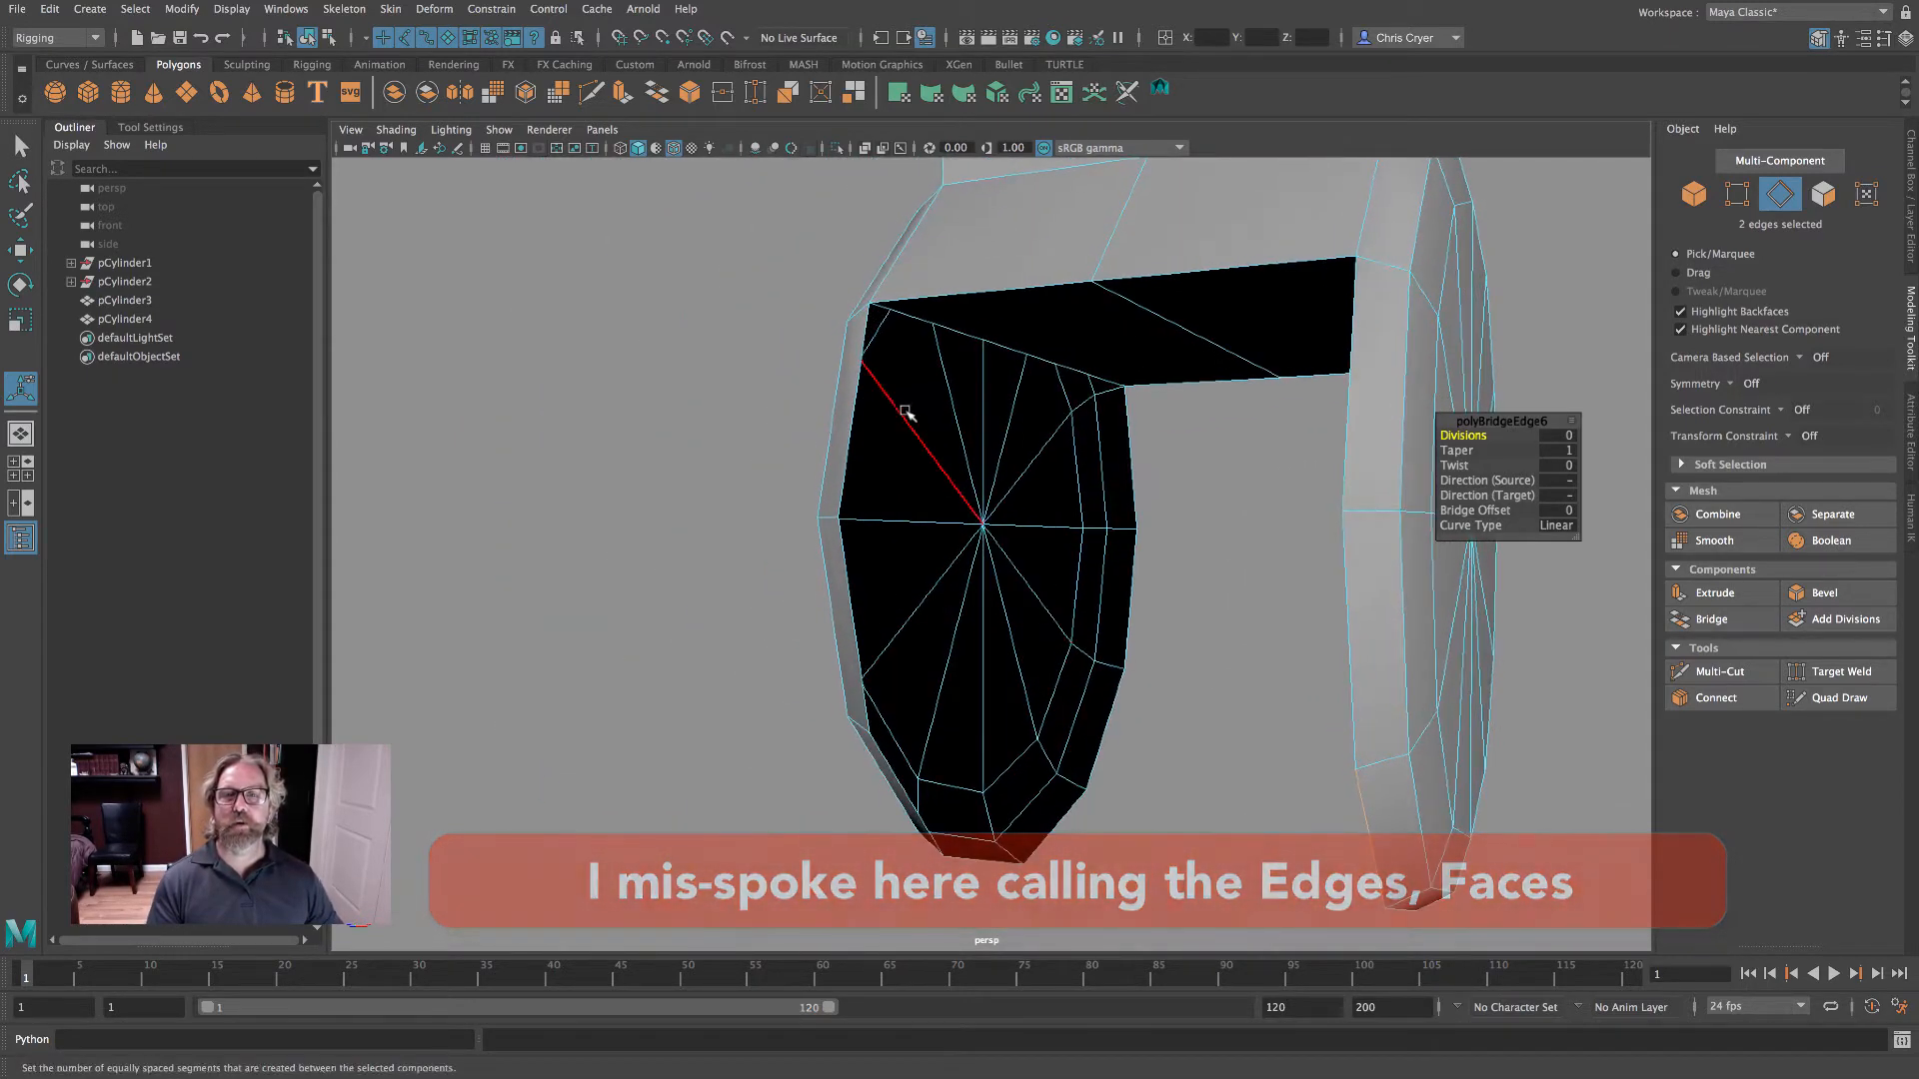
left_click(857, 395)
left_click(1667, 622)
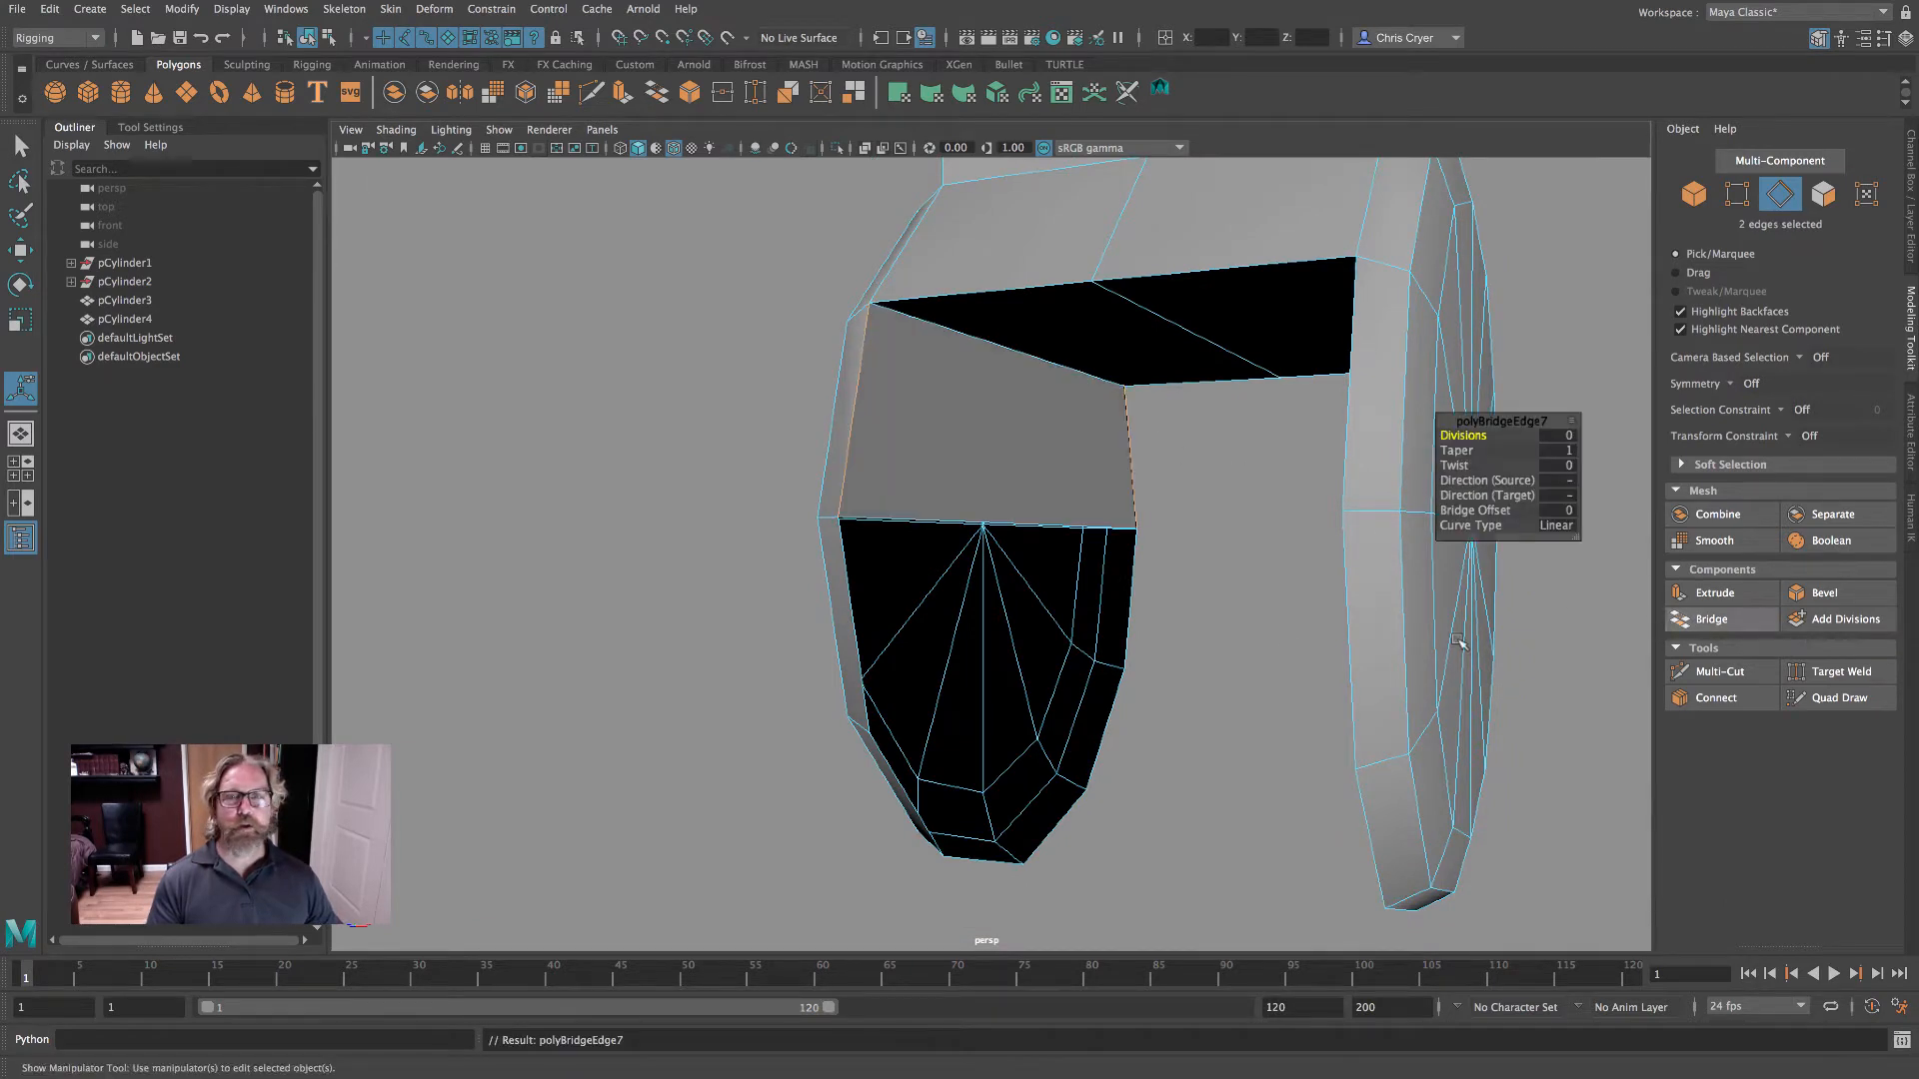
left_click(851, 604)
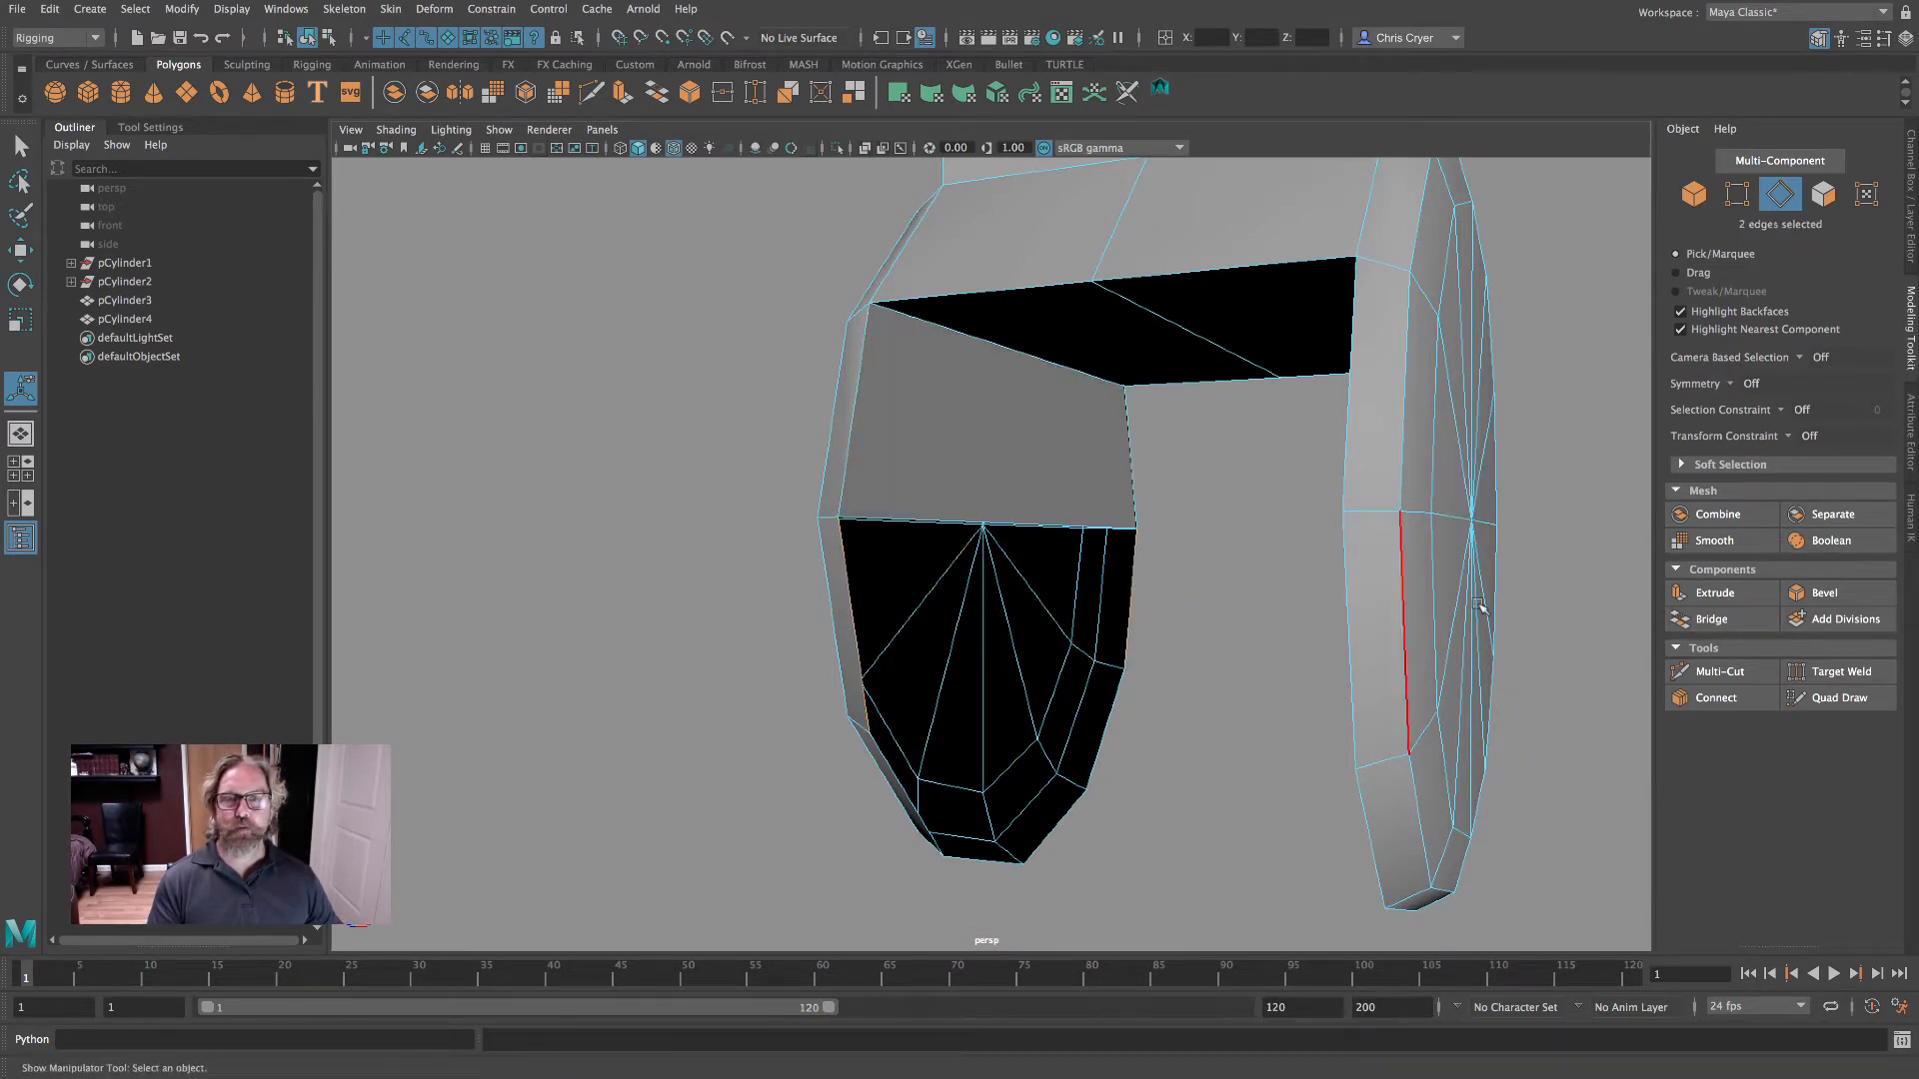
left_click(1711, 618)
left_click(887, 764)
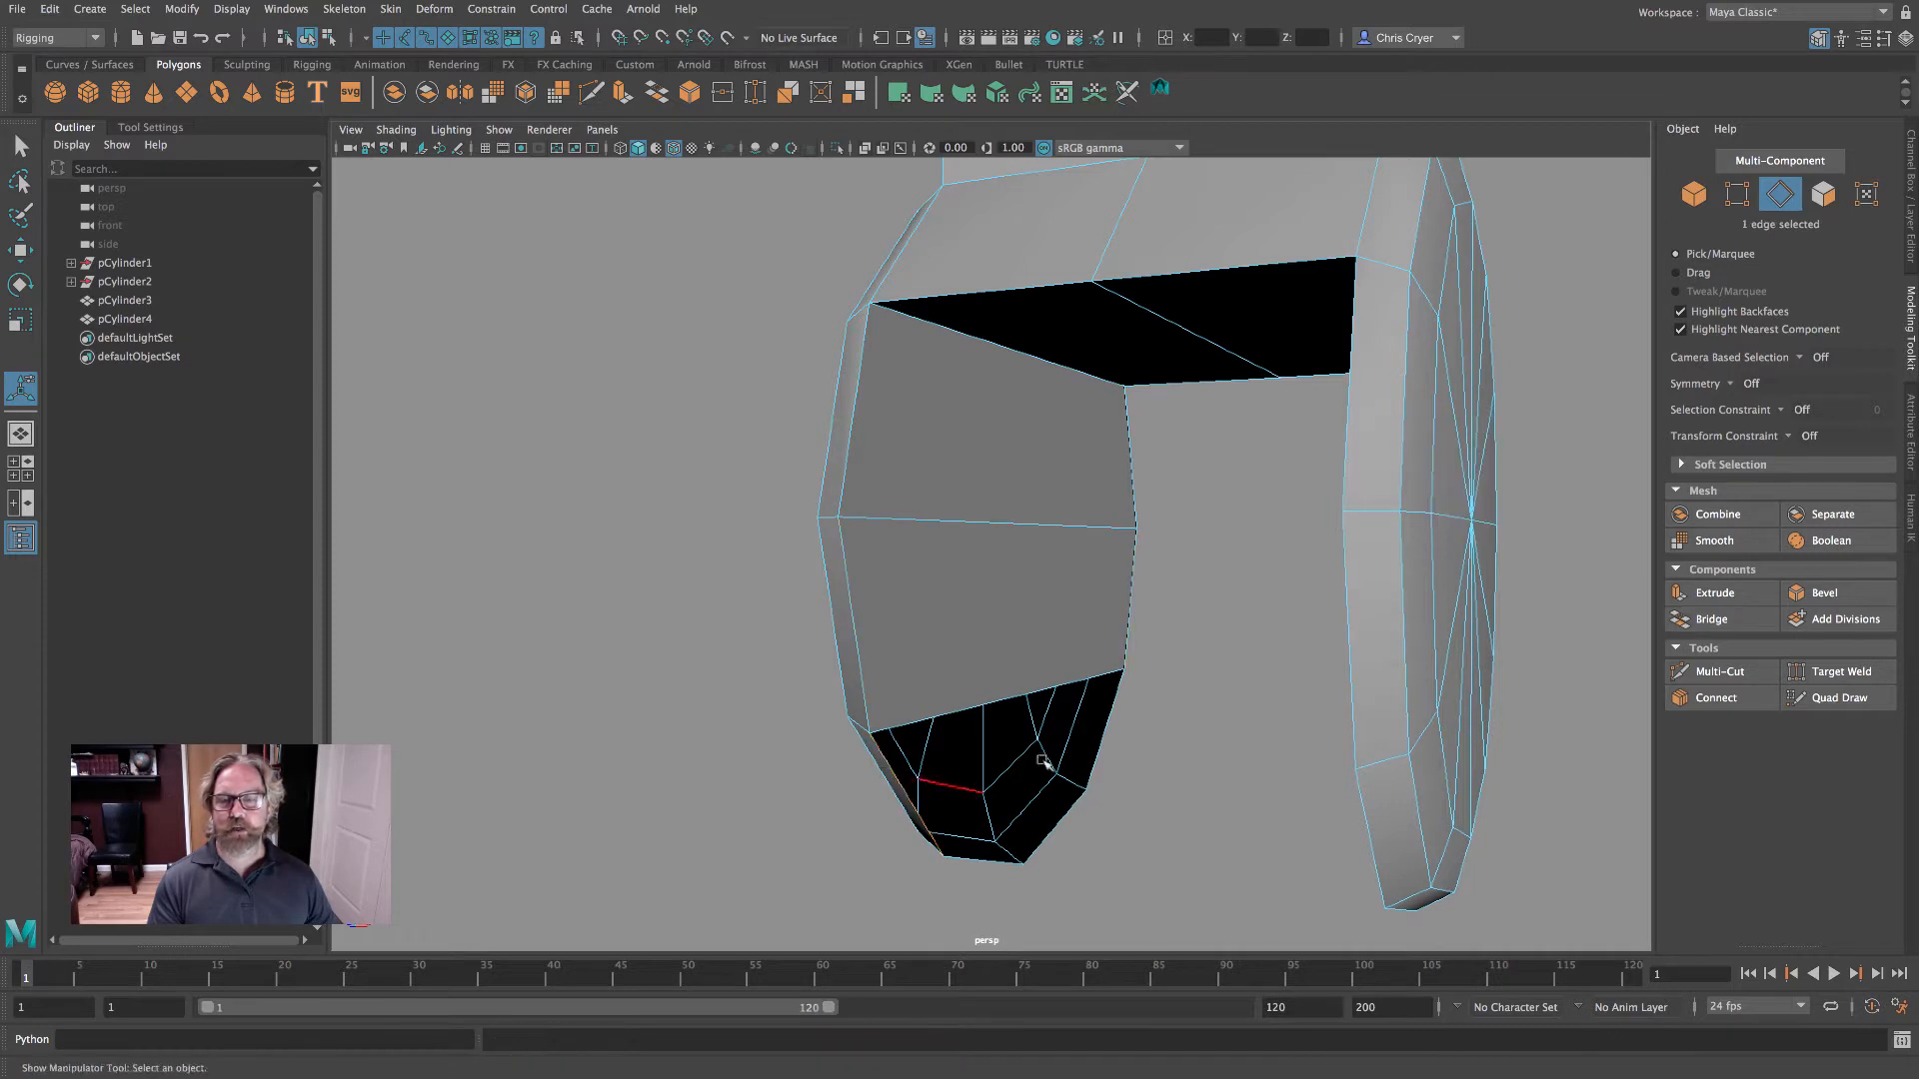
left_click(1711, 618)
- Switch to the Modeling menu set and fill the triangular hole at the bottom of this second disc's inner side
left_click_drag(1132, 723, 1184, 683, "alt")
left_click_drag(946, 720, 1023, 702, "alt")
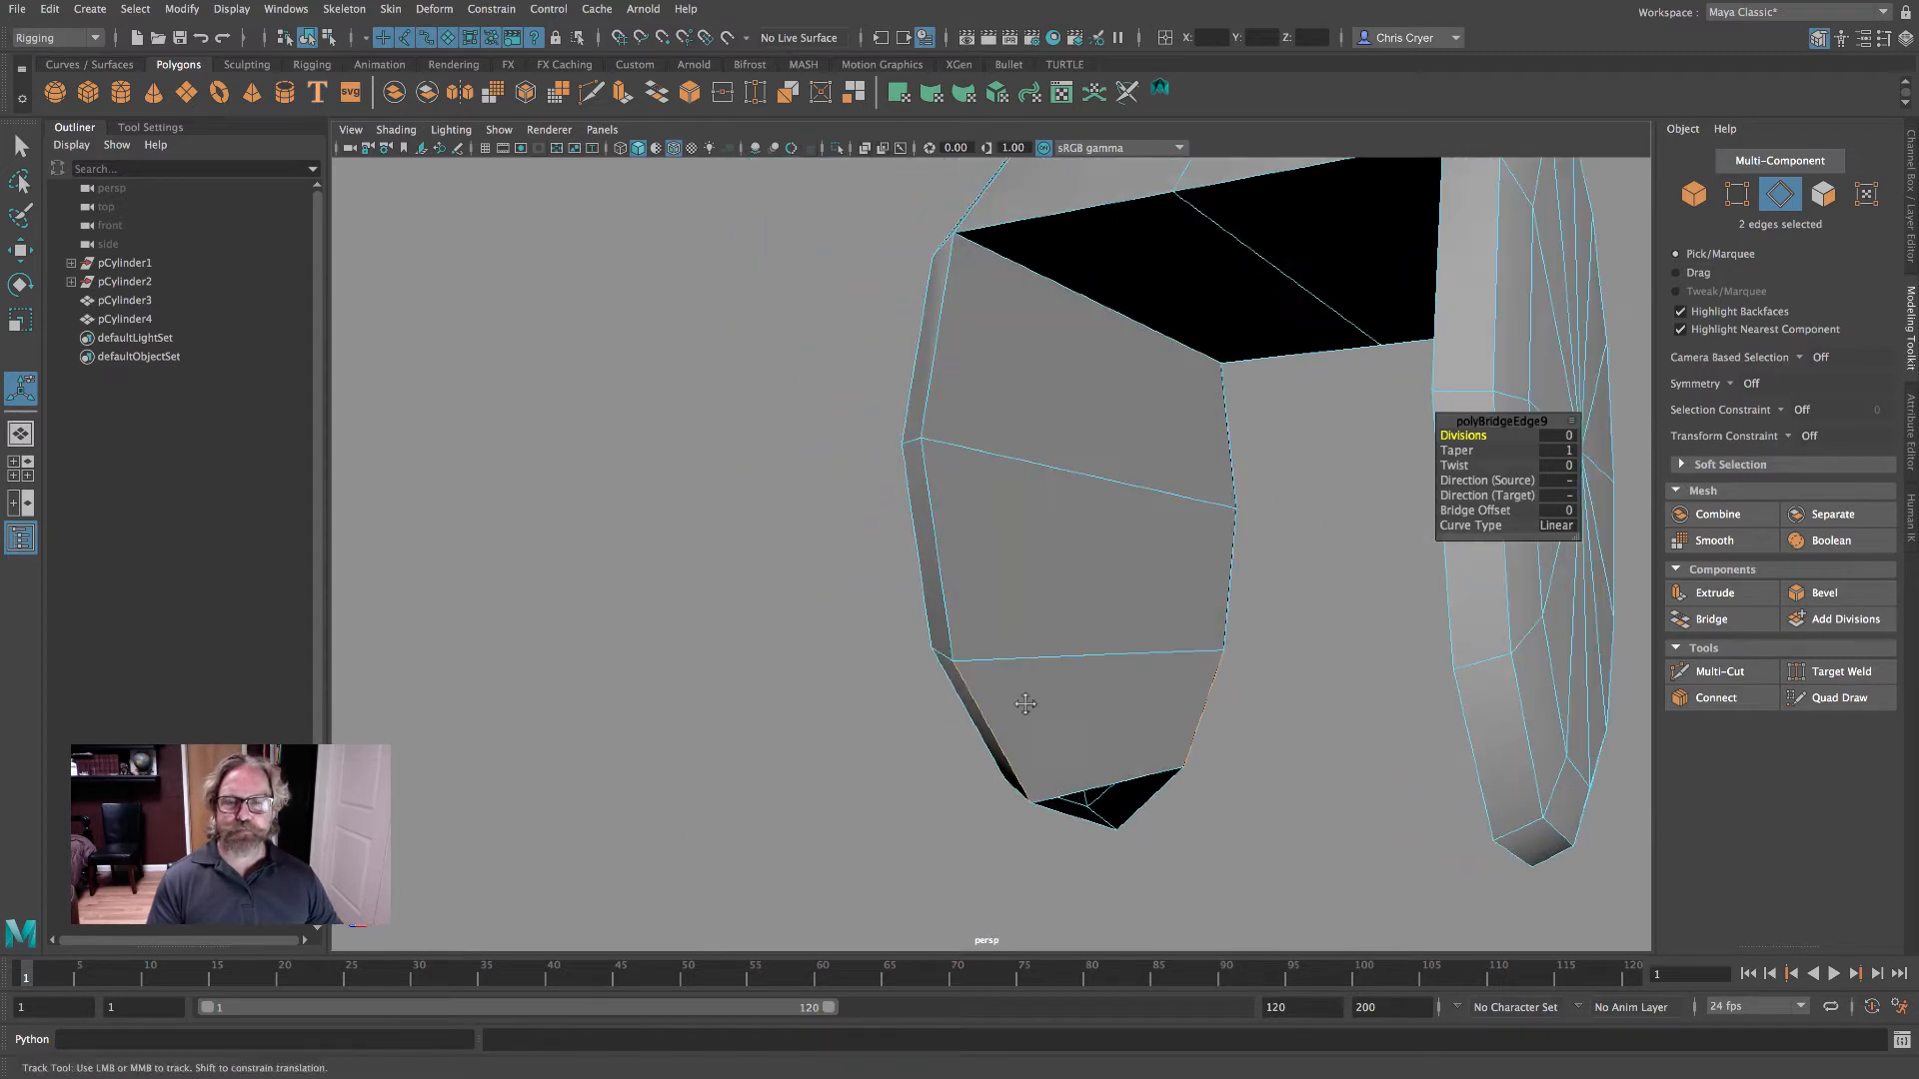
middle_click_drag(1023, 703, 890, 608, "alt")
right_click_drag(891, 608, 1293, 647, "alt")
right_click_drag(989, 543, 992, 582)
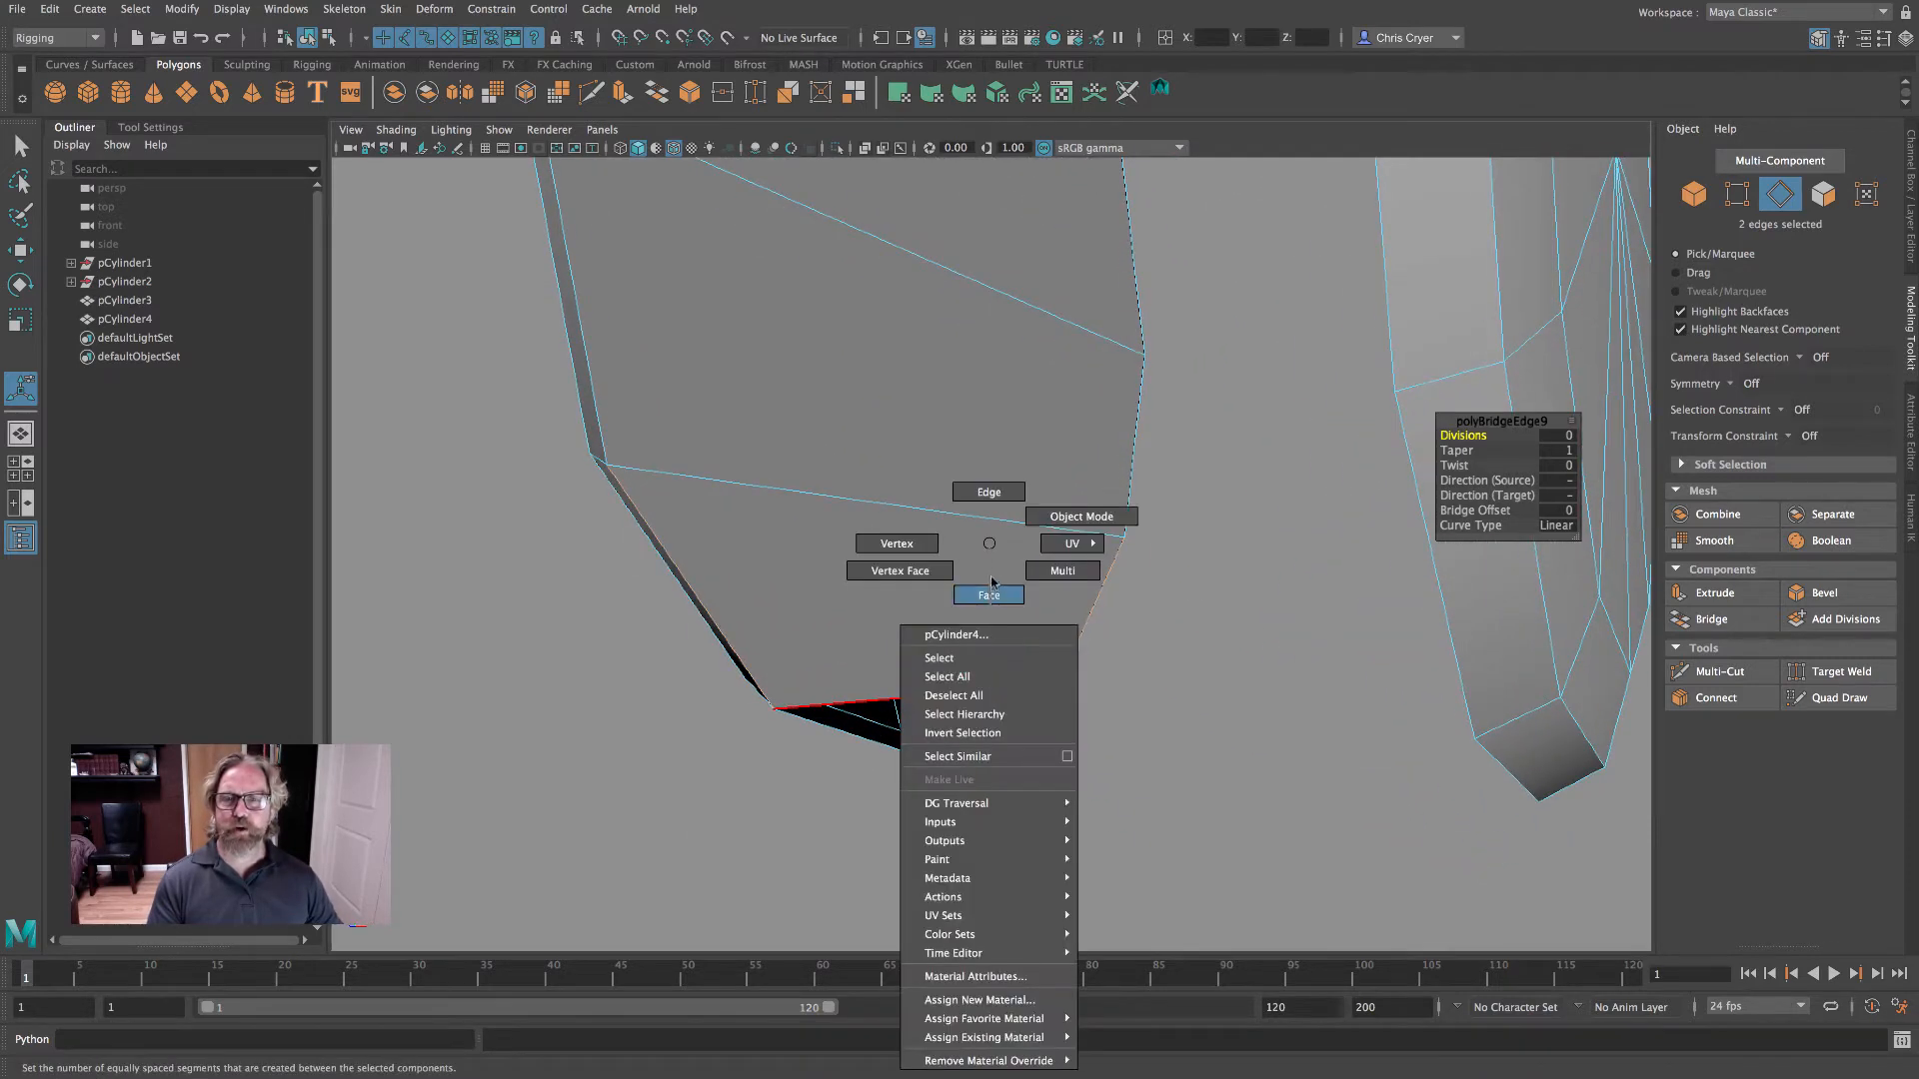
right_click_drag(994, 496, 990, 493)
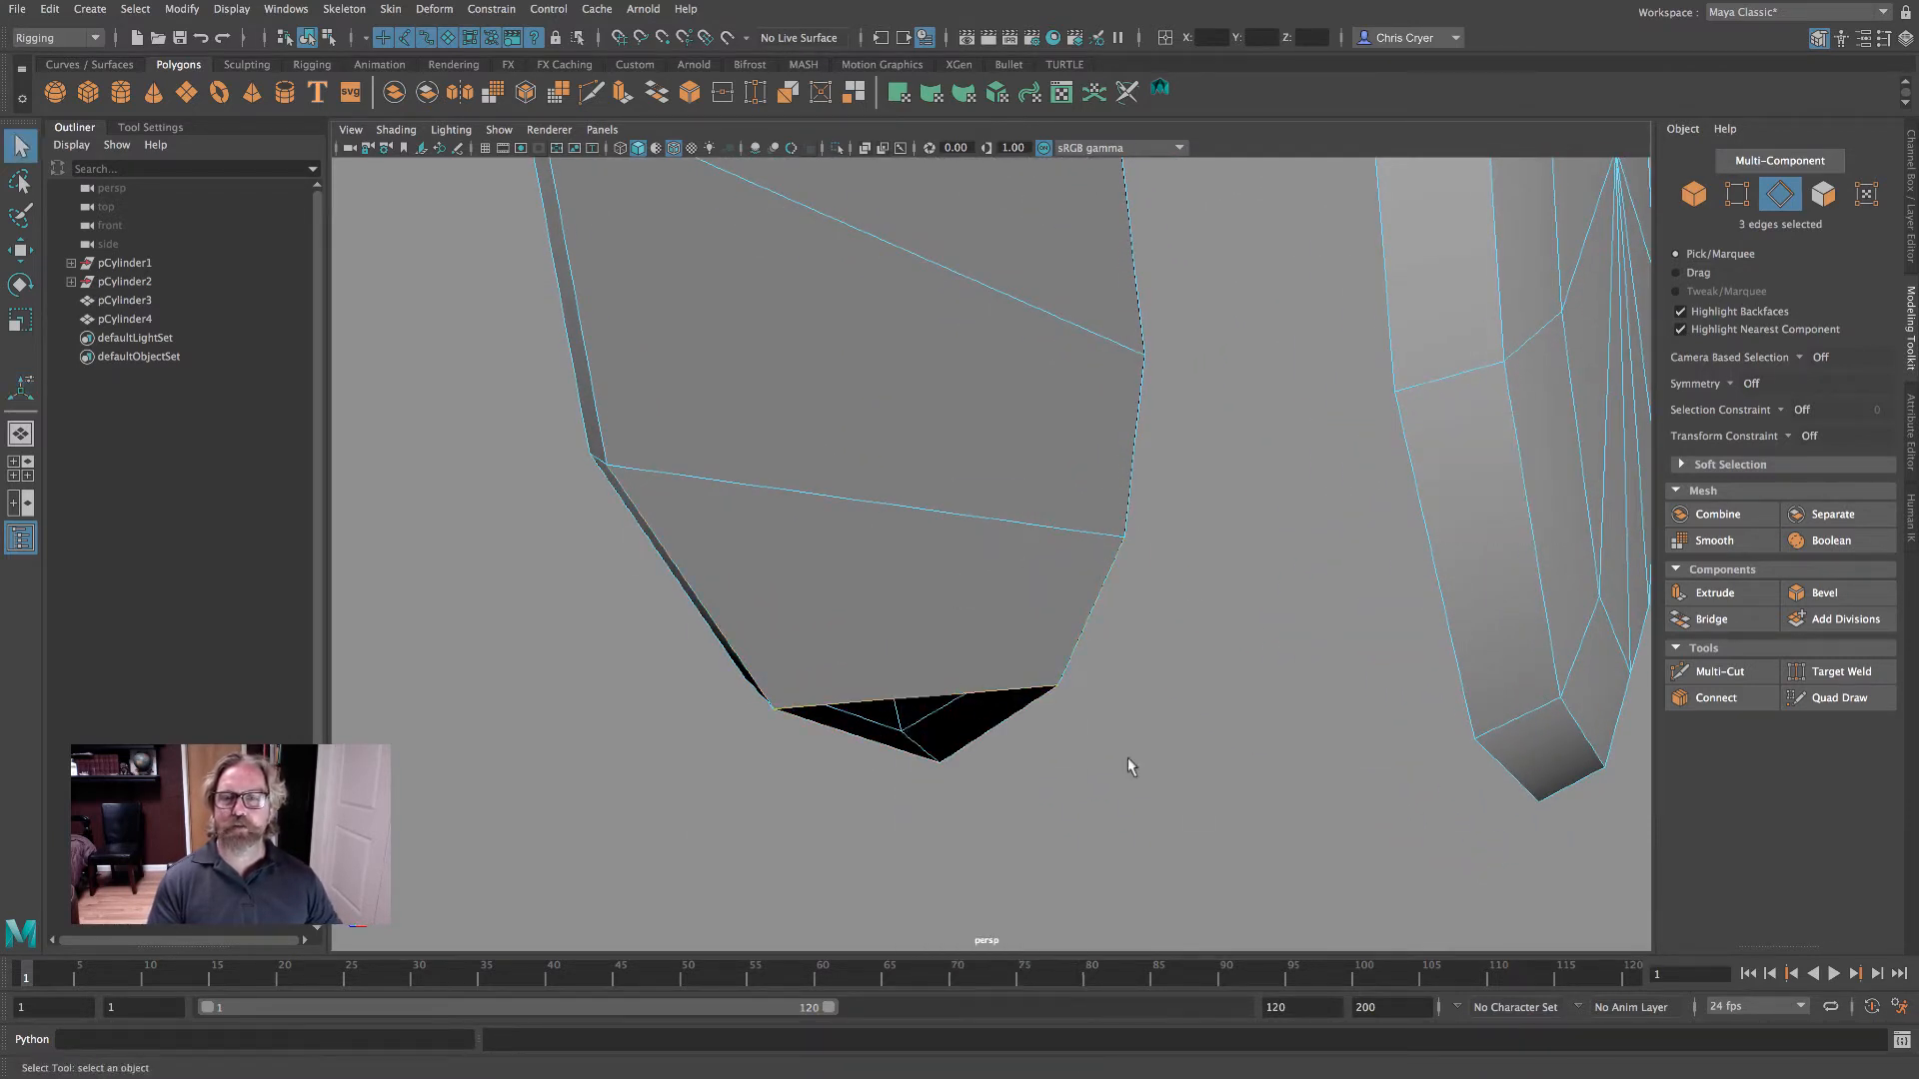
left_click(60, 38)
left_click(42, 50)
left_click(336, 9)
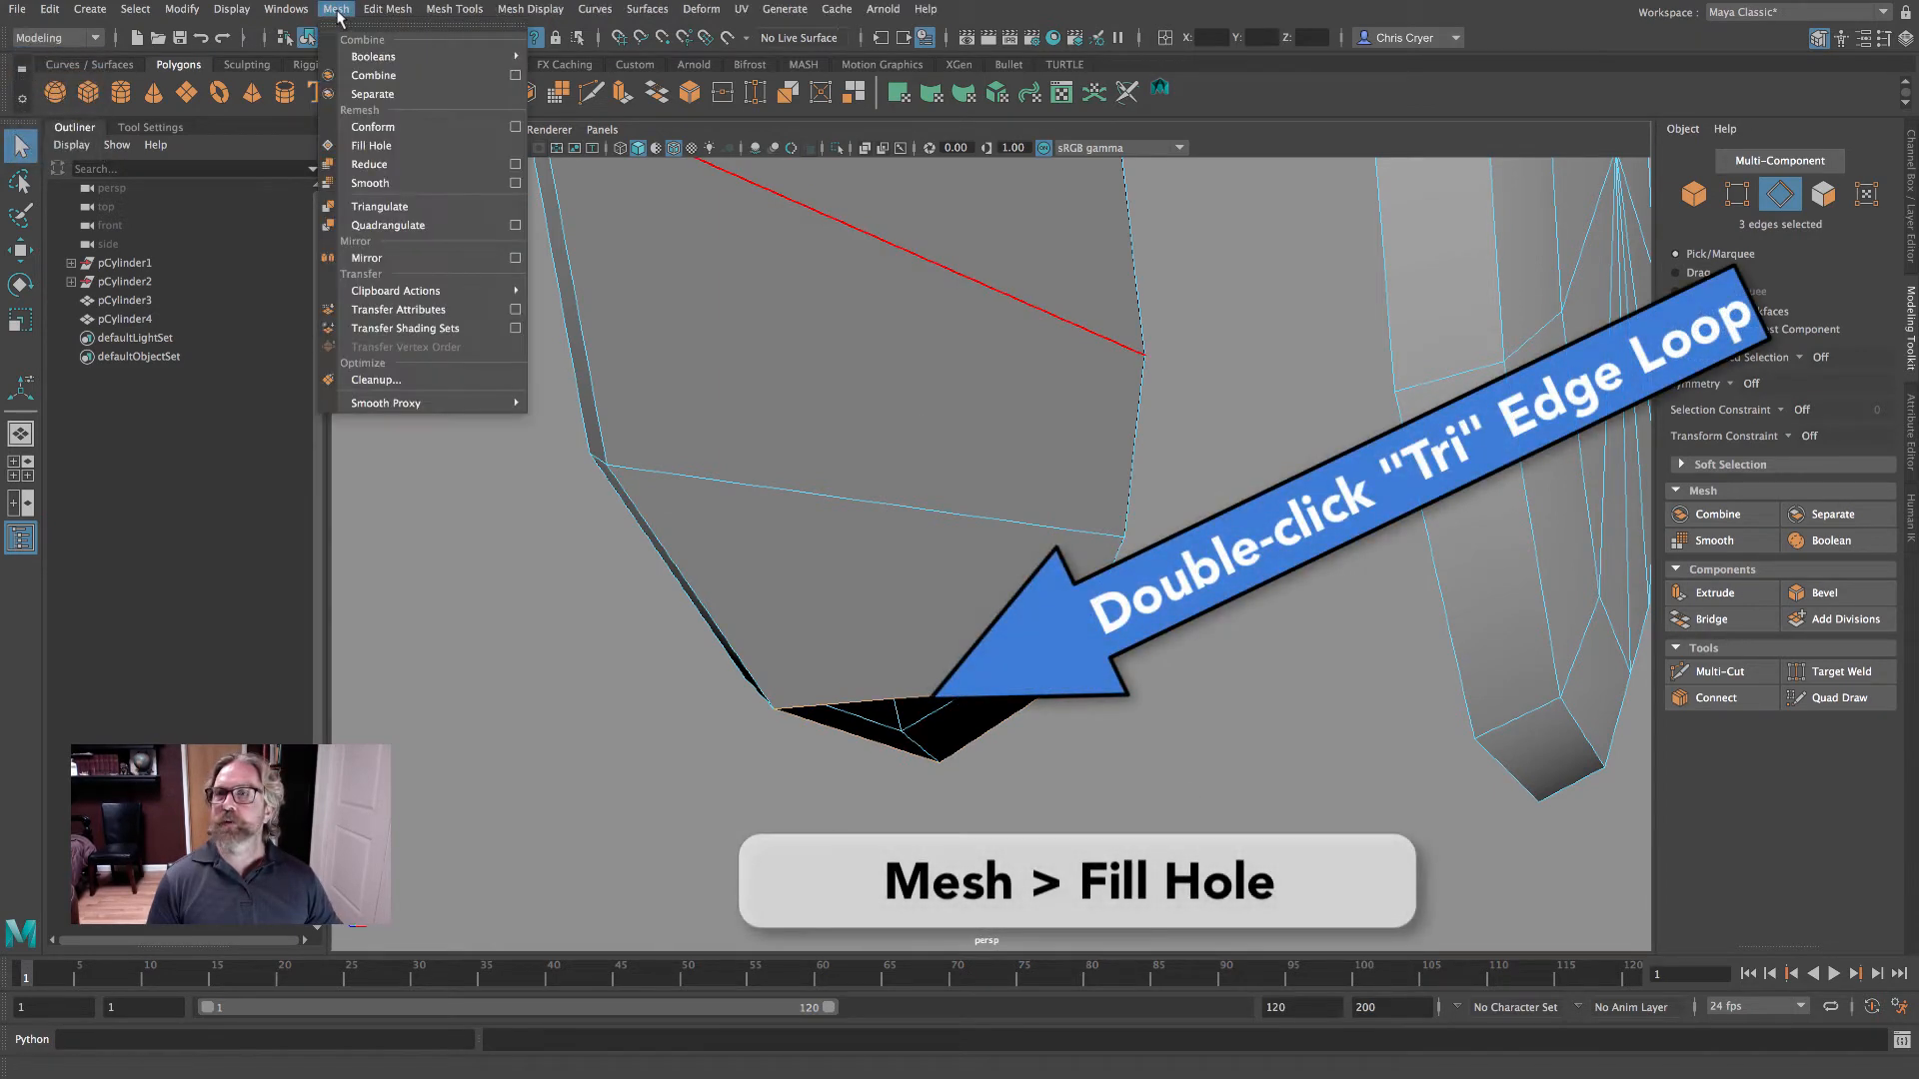
left_click(376, 150)
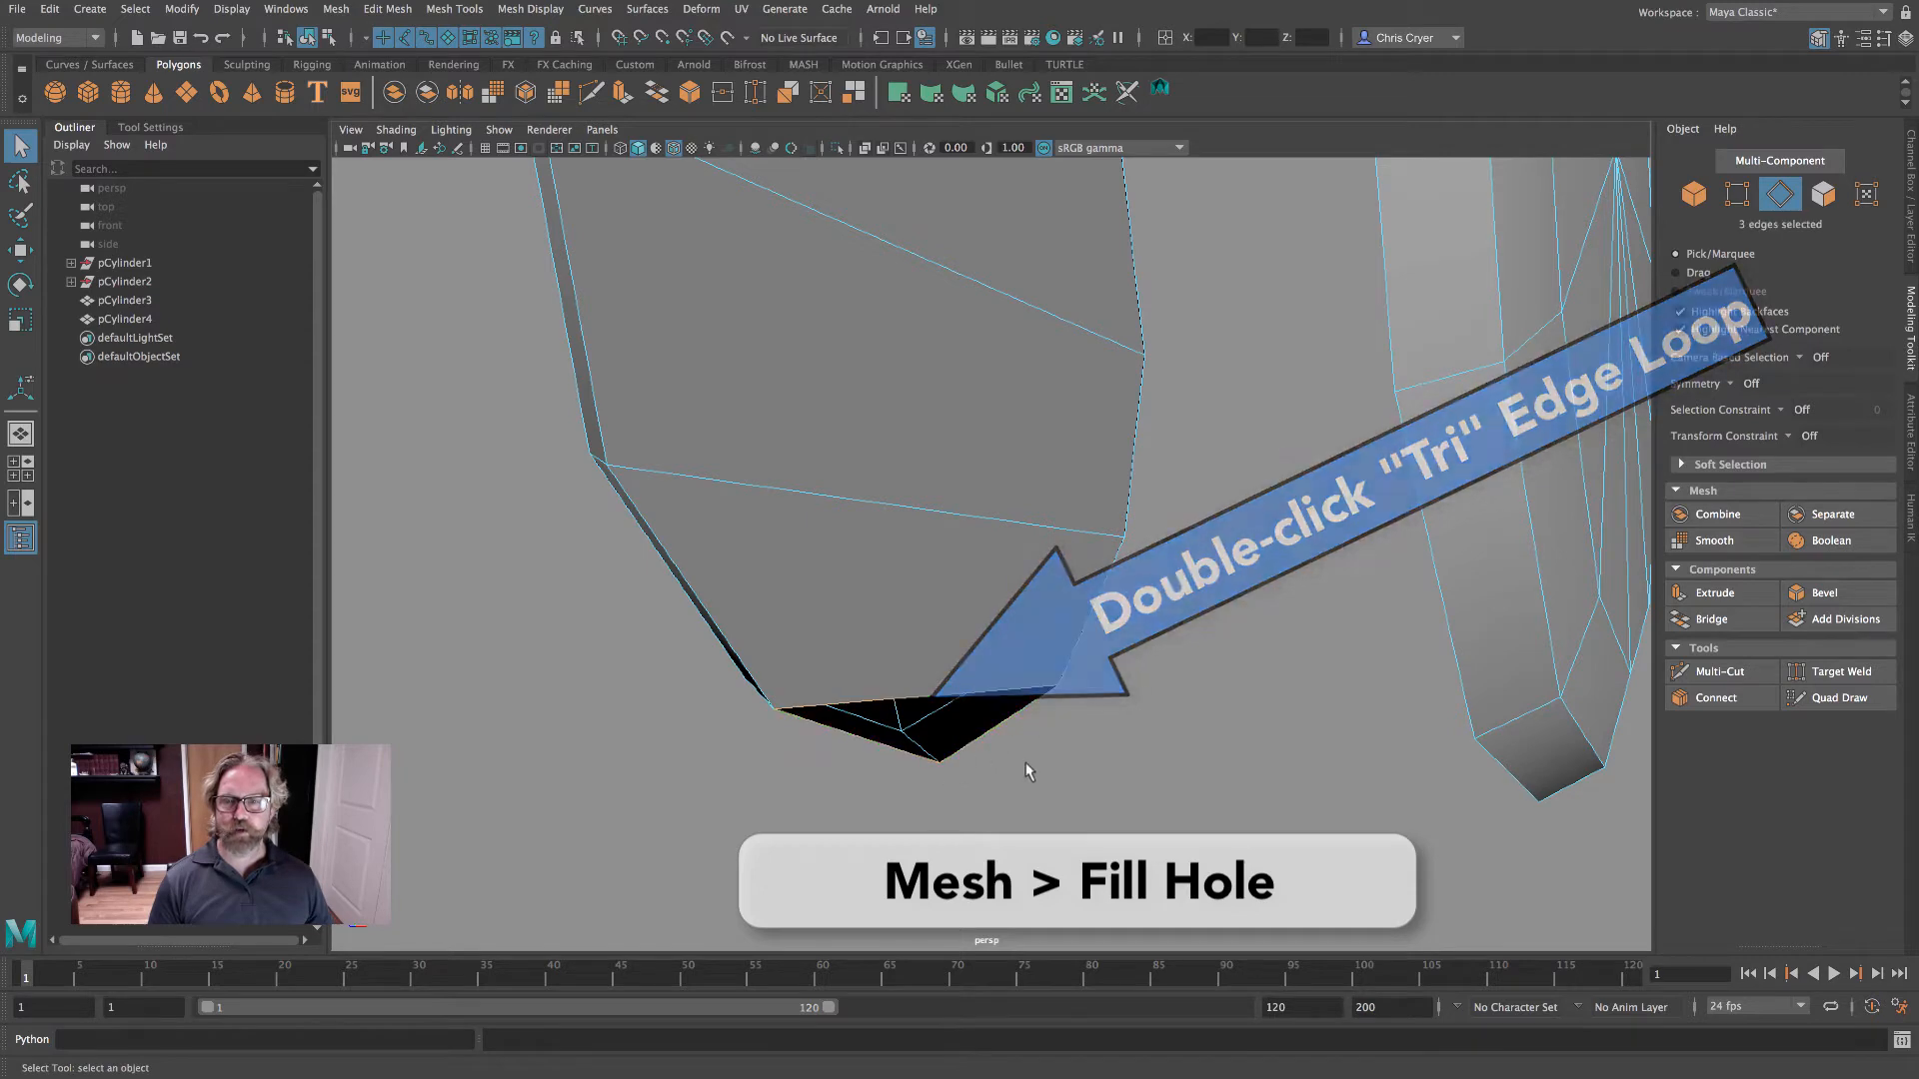
key("4")
left_click_drag(1006, 735, 1136, 775, "alt")
key("5")
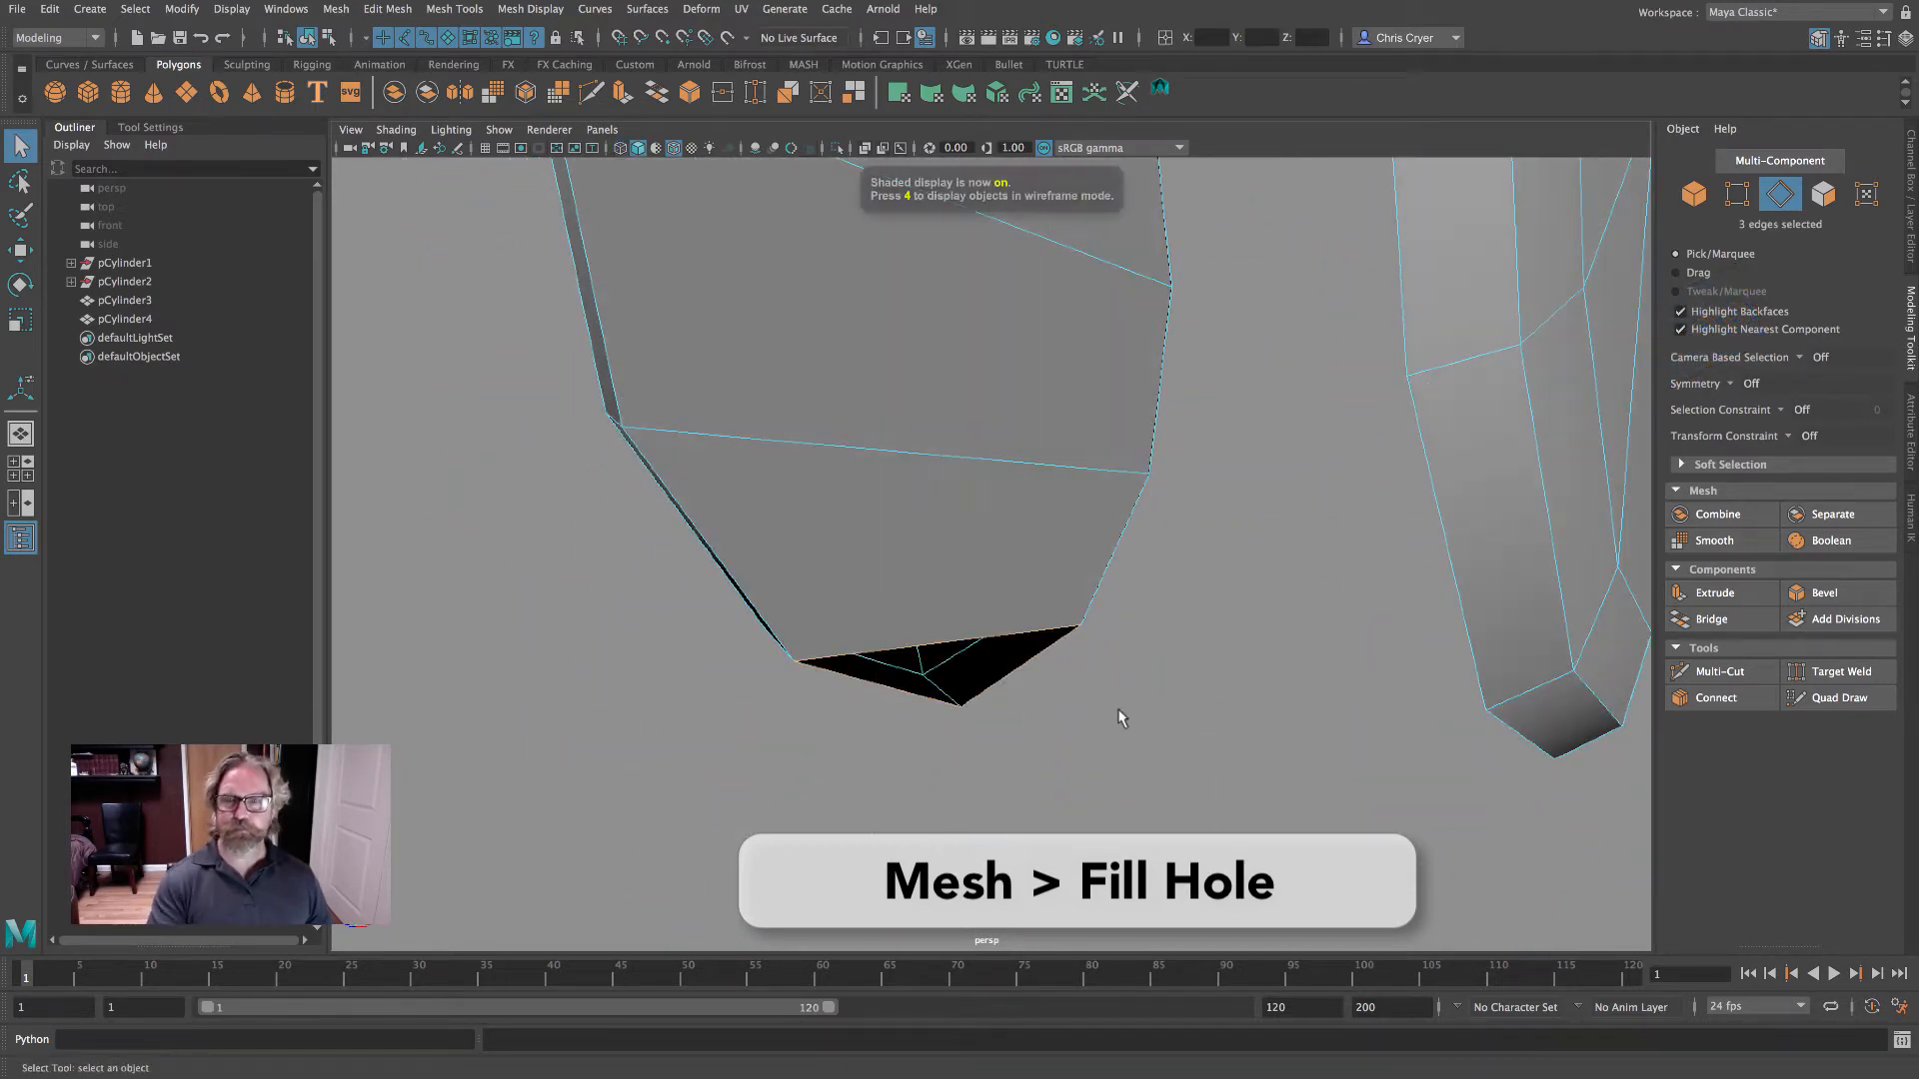
left_click(325, 18)
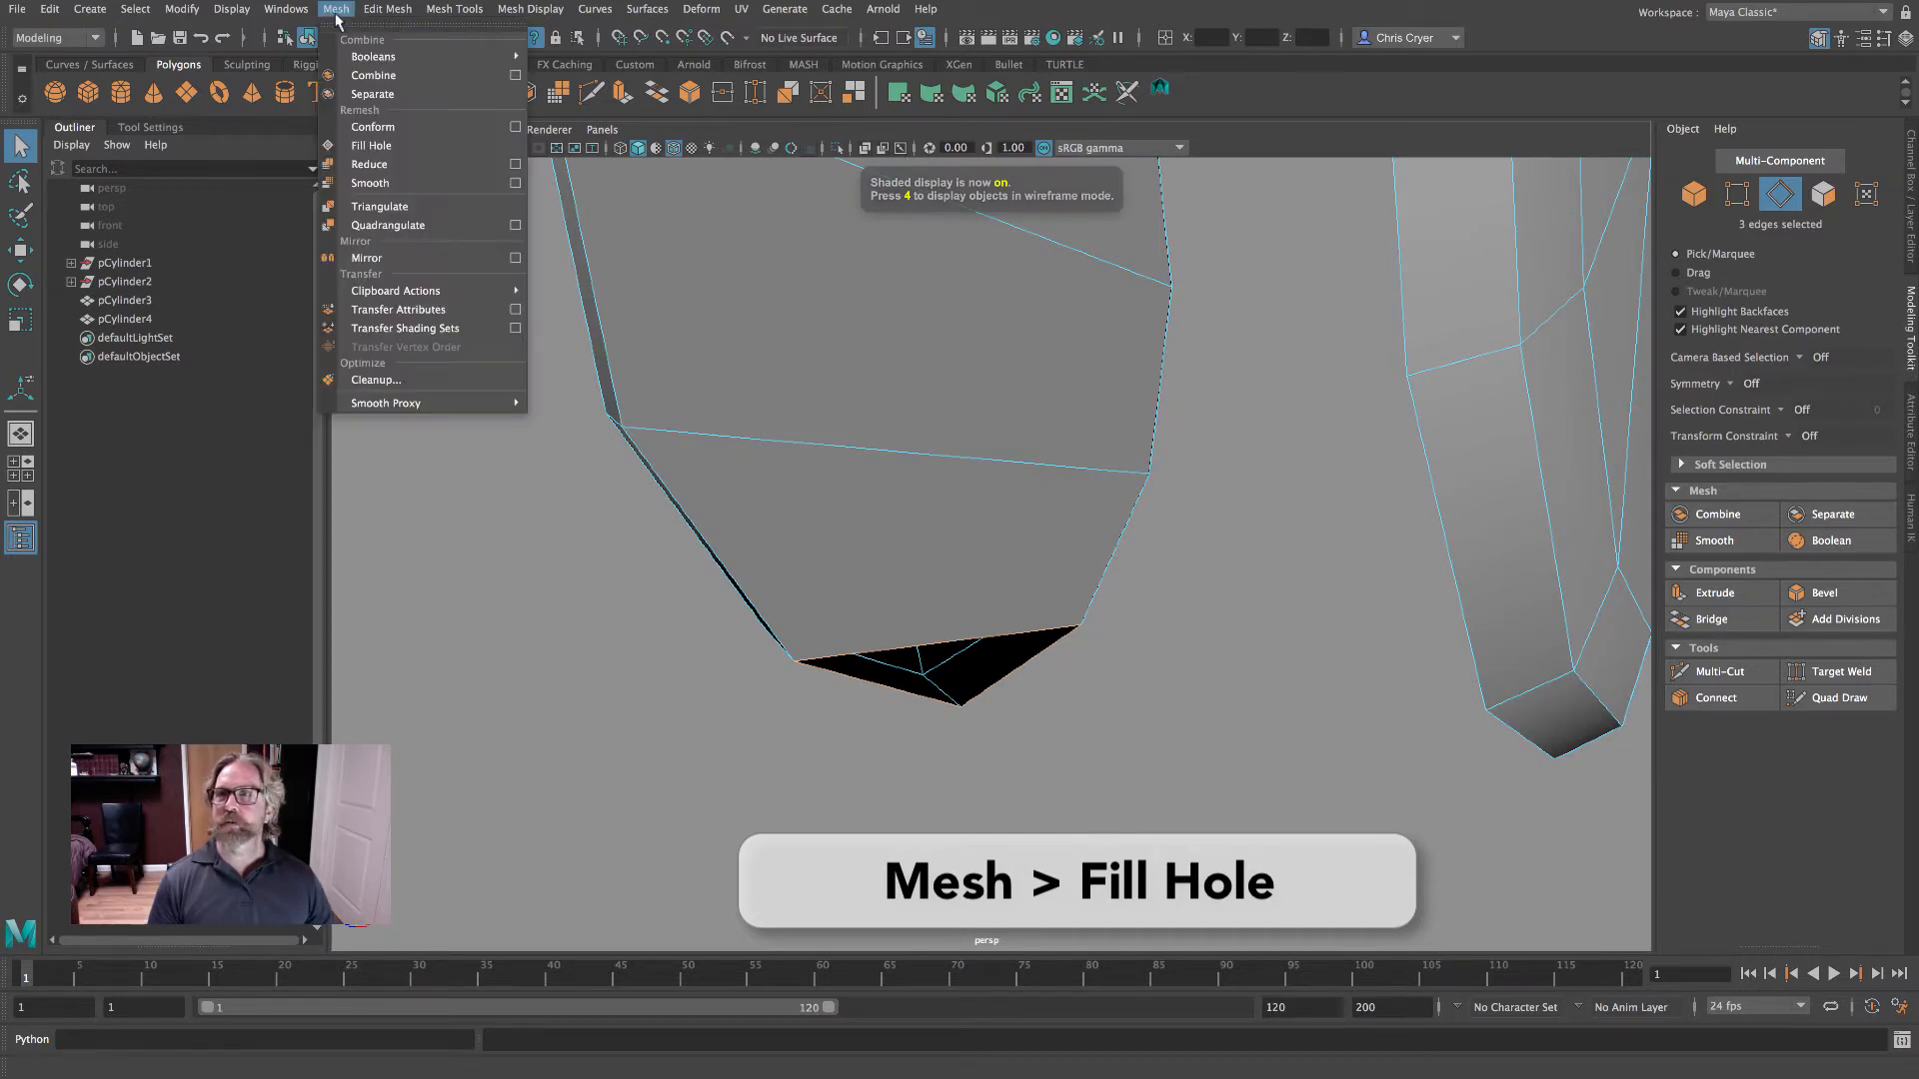
left_click(371, 144)
- Fill the matching triangular hole at the bottom of the first disc's inner side
left_click_drag(576, 235, 964, 443, "alt")
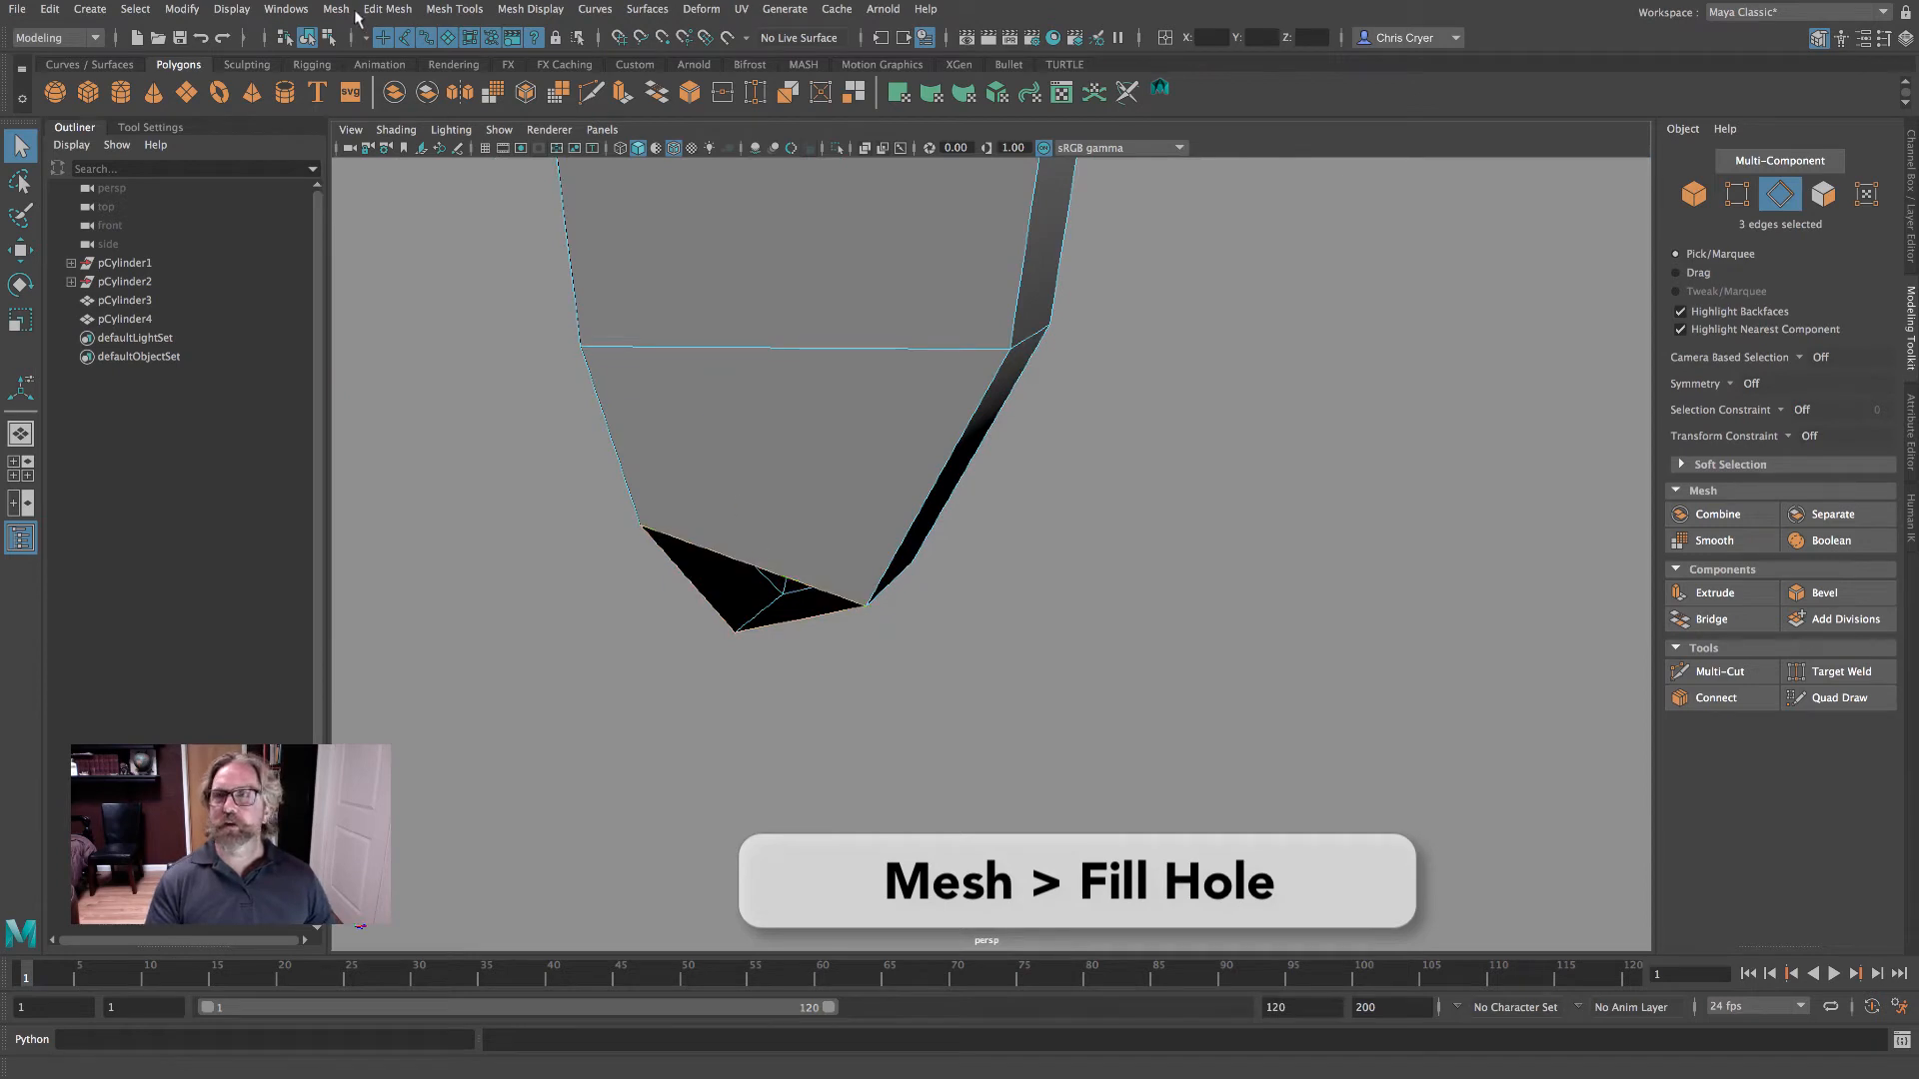
left_click(350, 10)
left_click(385, 145)
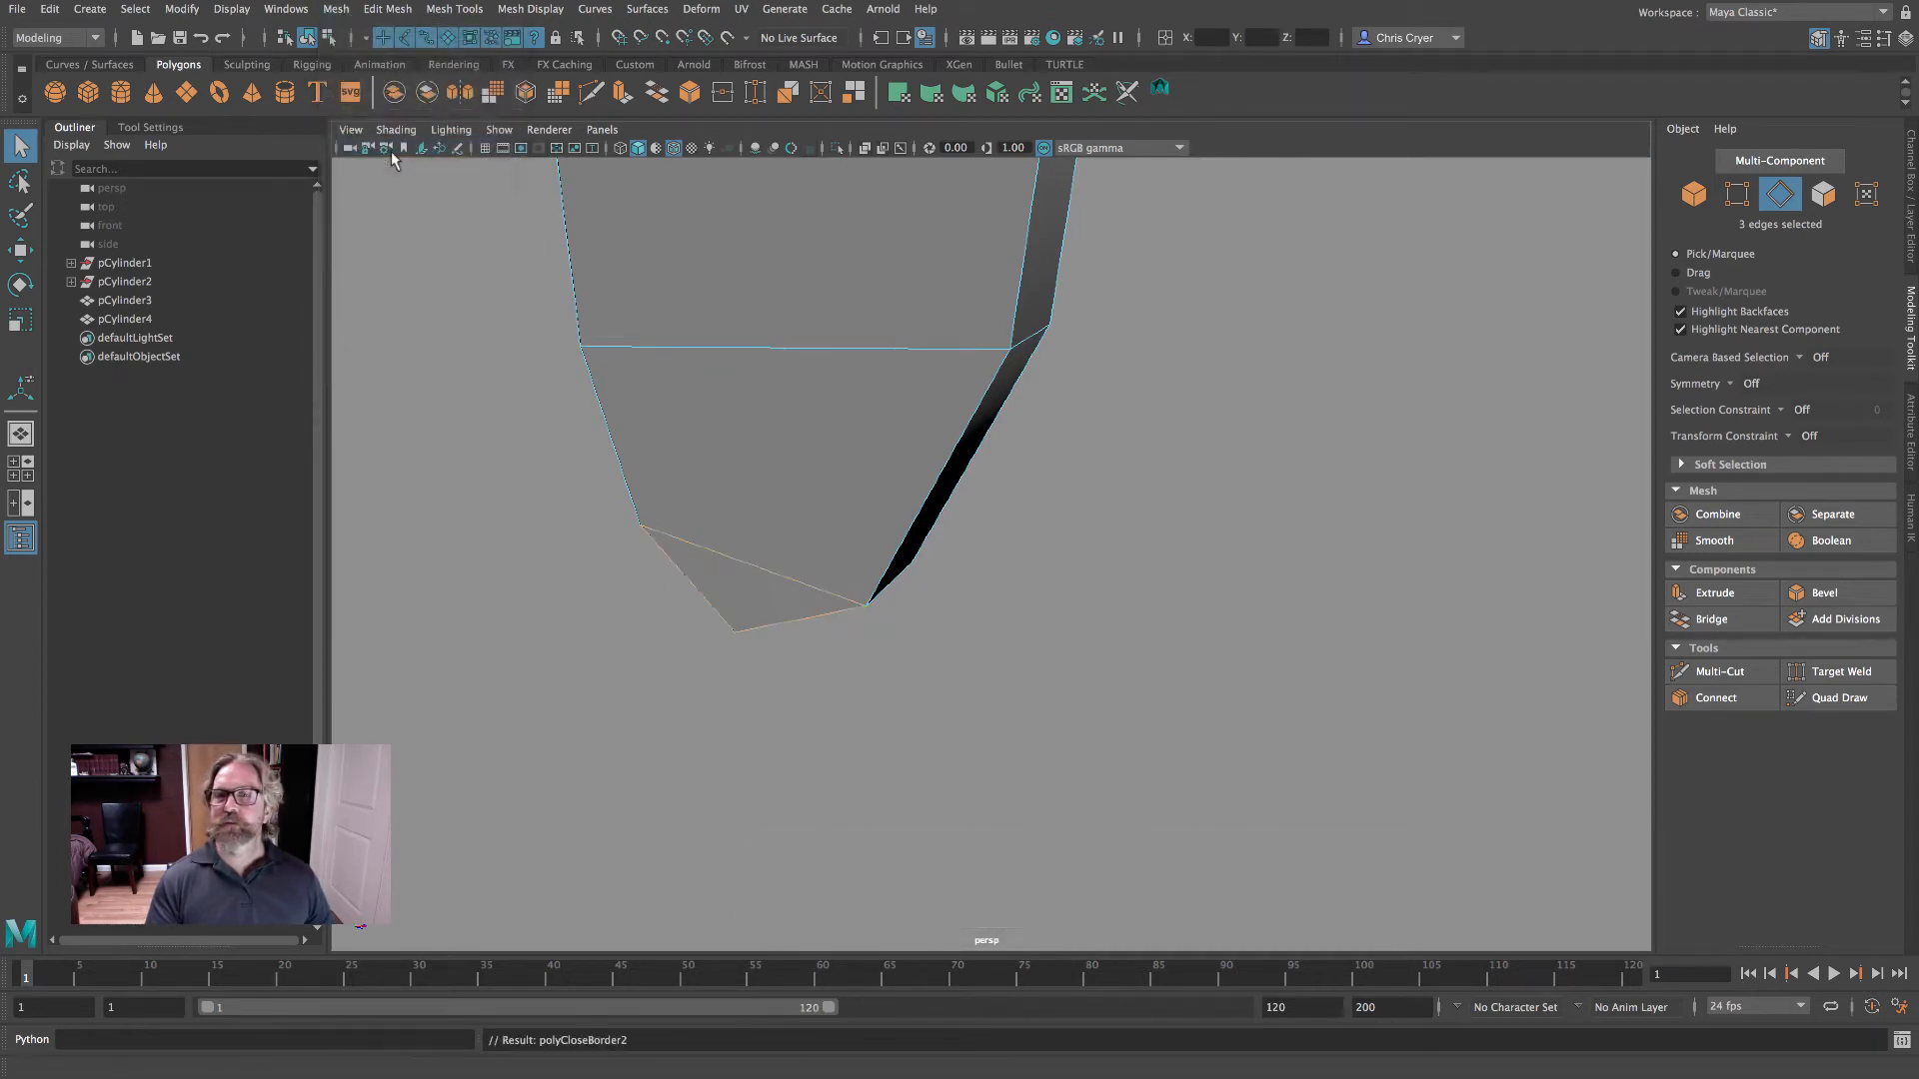
- Cut a centred vertical edge loop with Multi-Cut through the inner faces of both discs and across the fork's underside
right_click_drag(964, 371, 617, 340, "alt")
left_click_drag(616, 341, 965, 443, "alt")
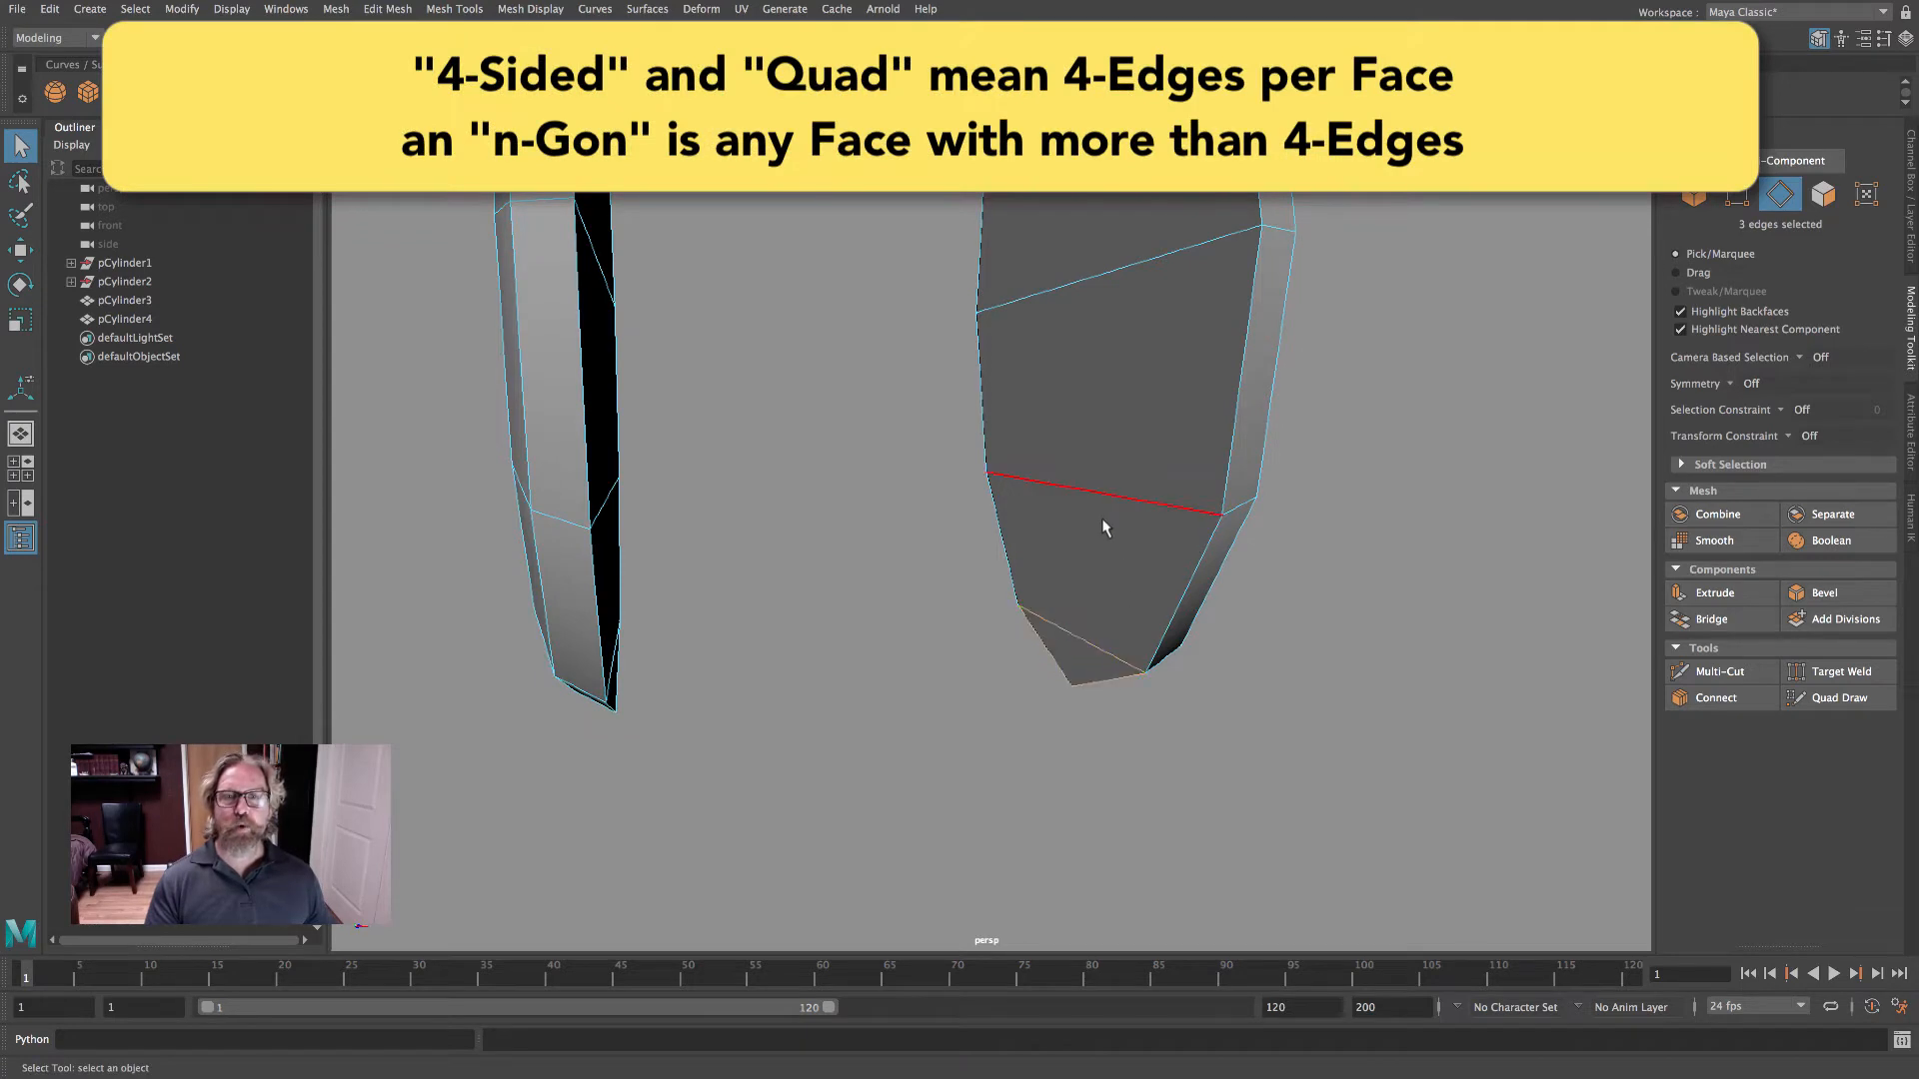
left_click(1719, 671)
left_click(1222, 515)
left_click_drag(1084, 427, 1126, 431, "alt")
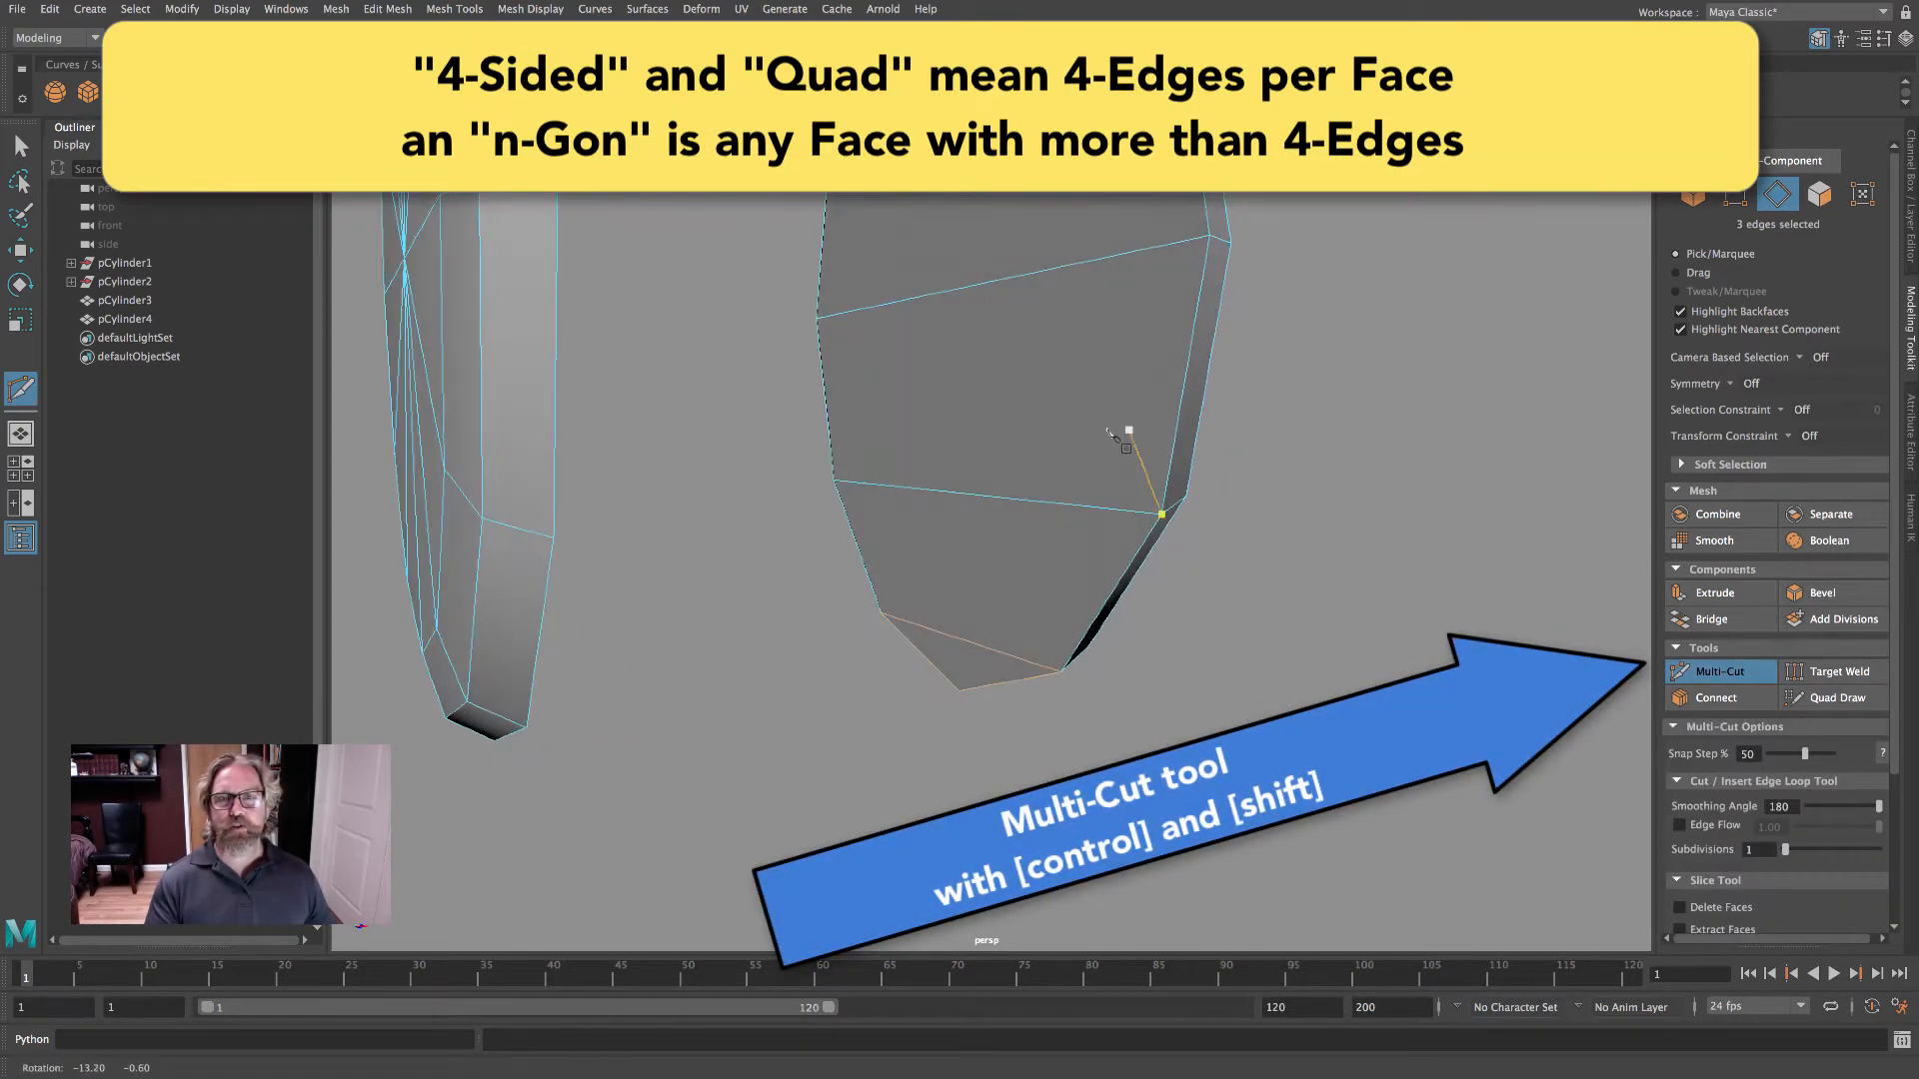
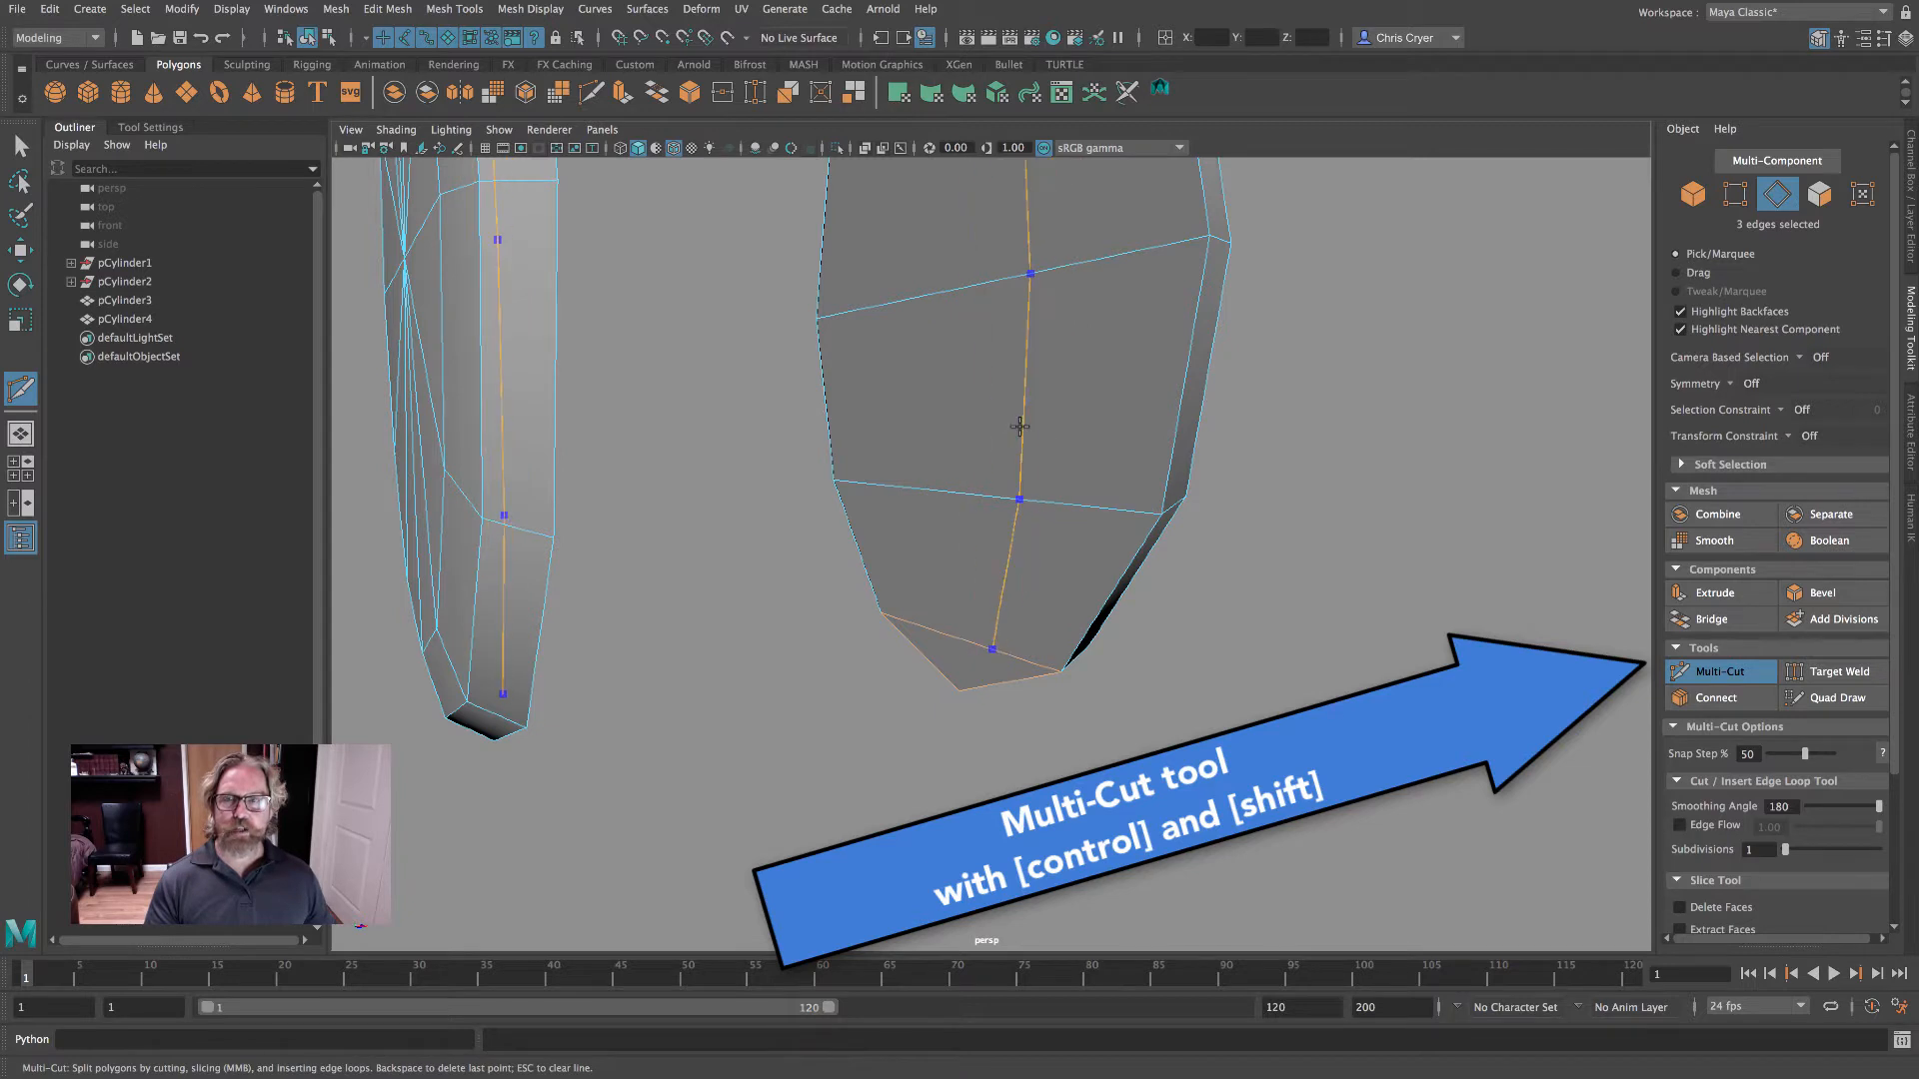
left_click_drag(985, 429, 1134, 626, "alt")
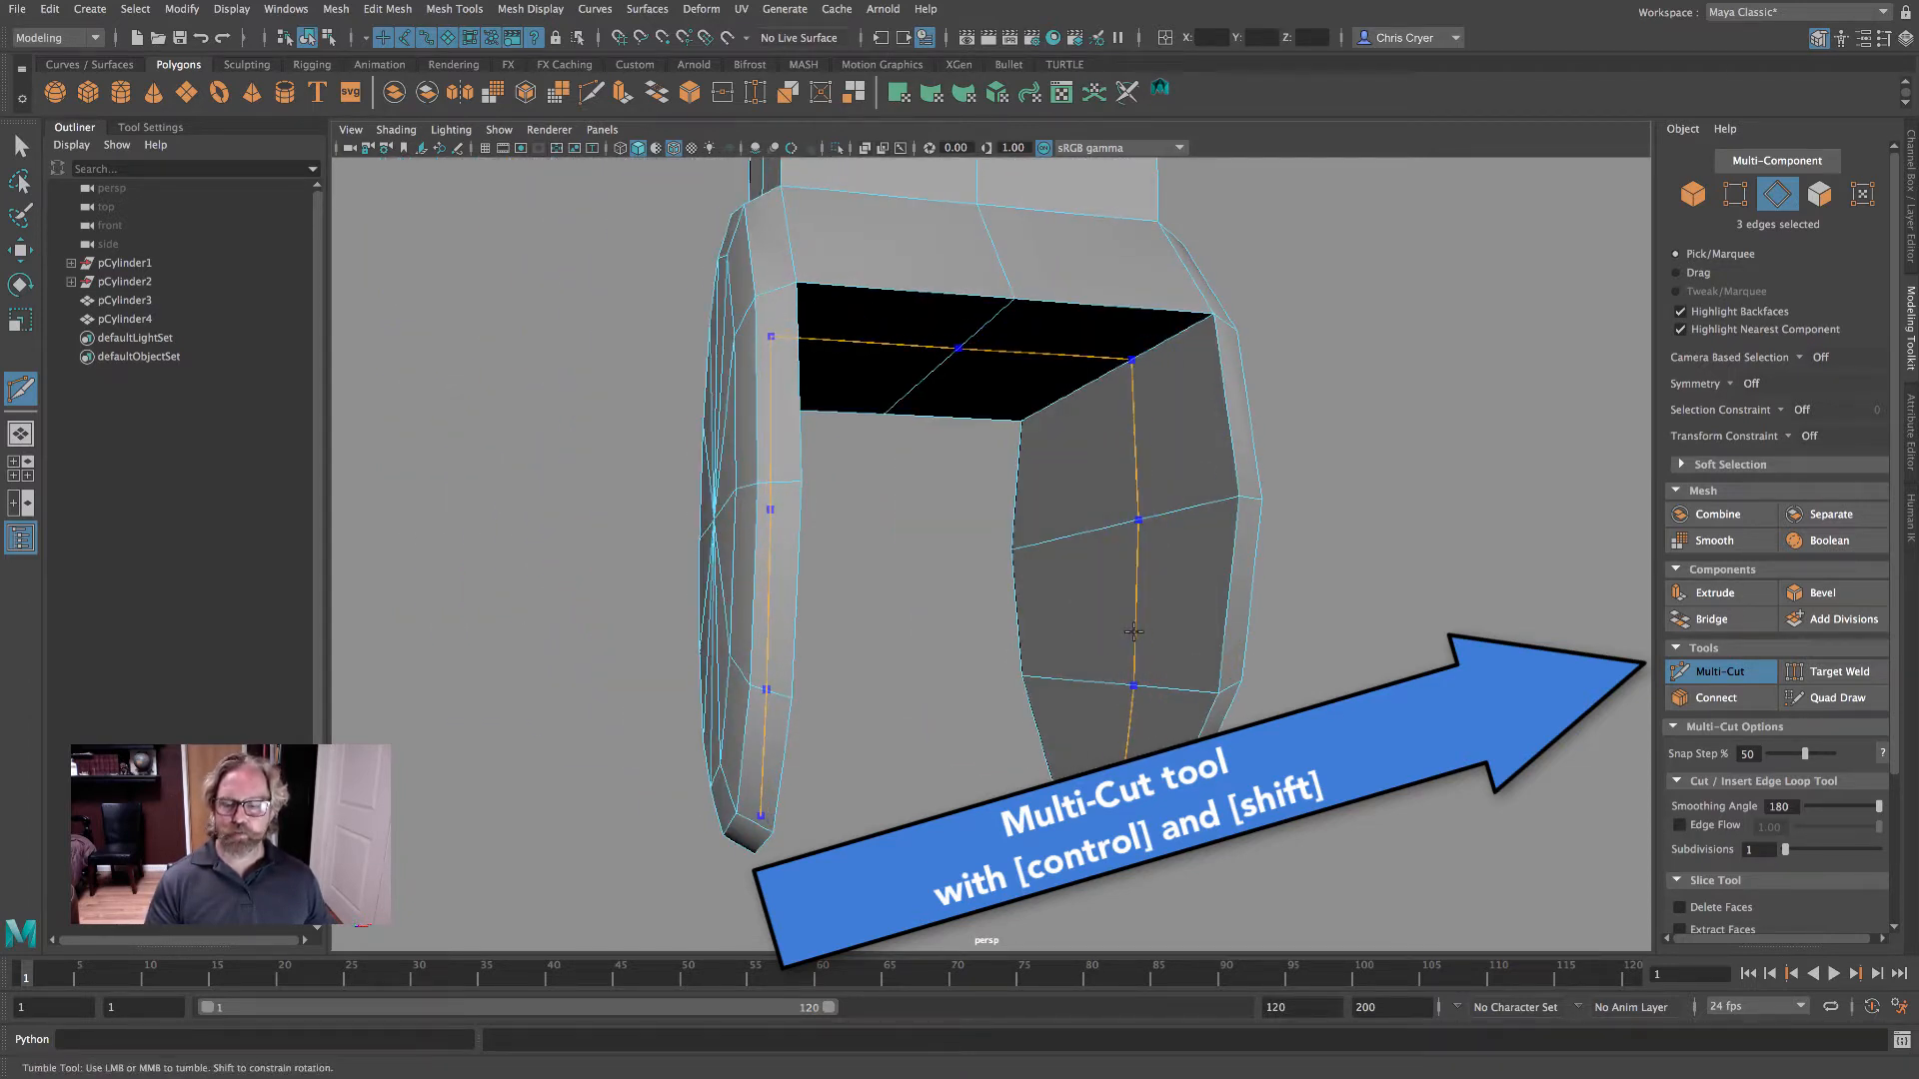
left_click(1114, 620, "ctrl")
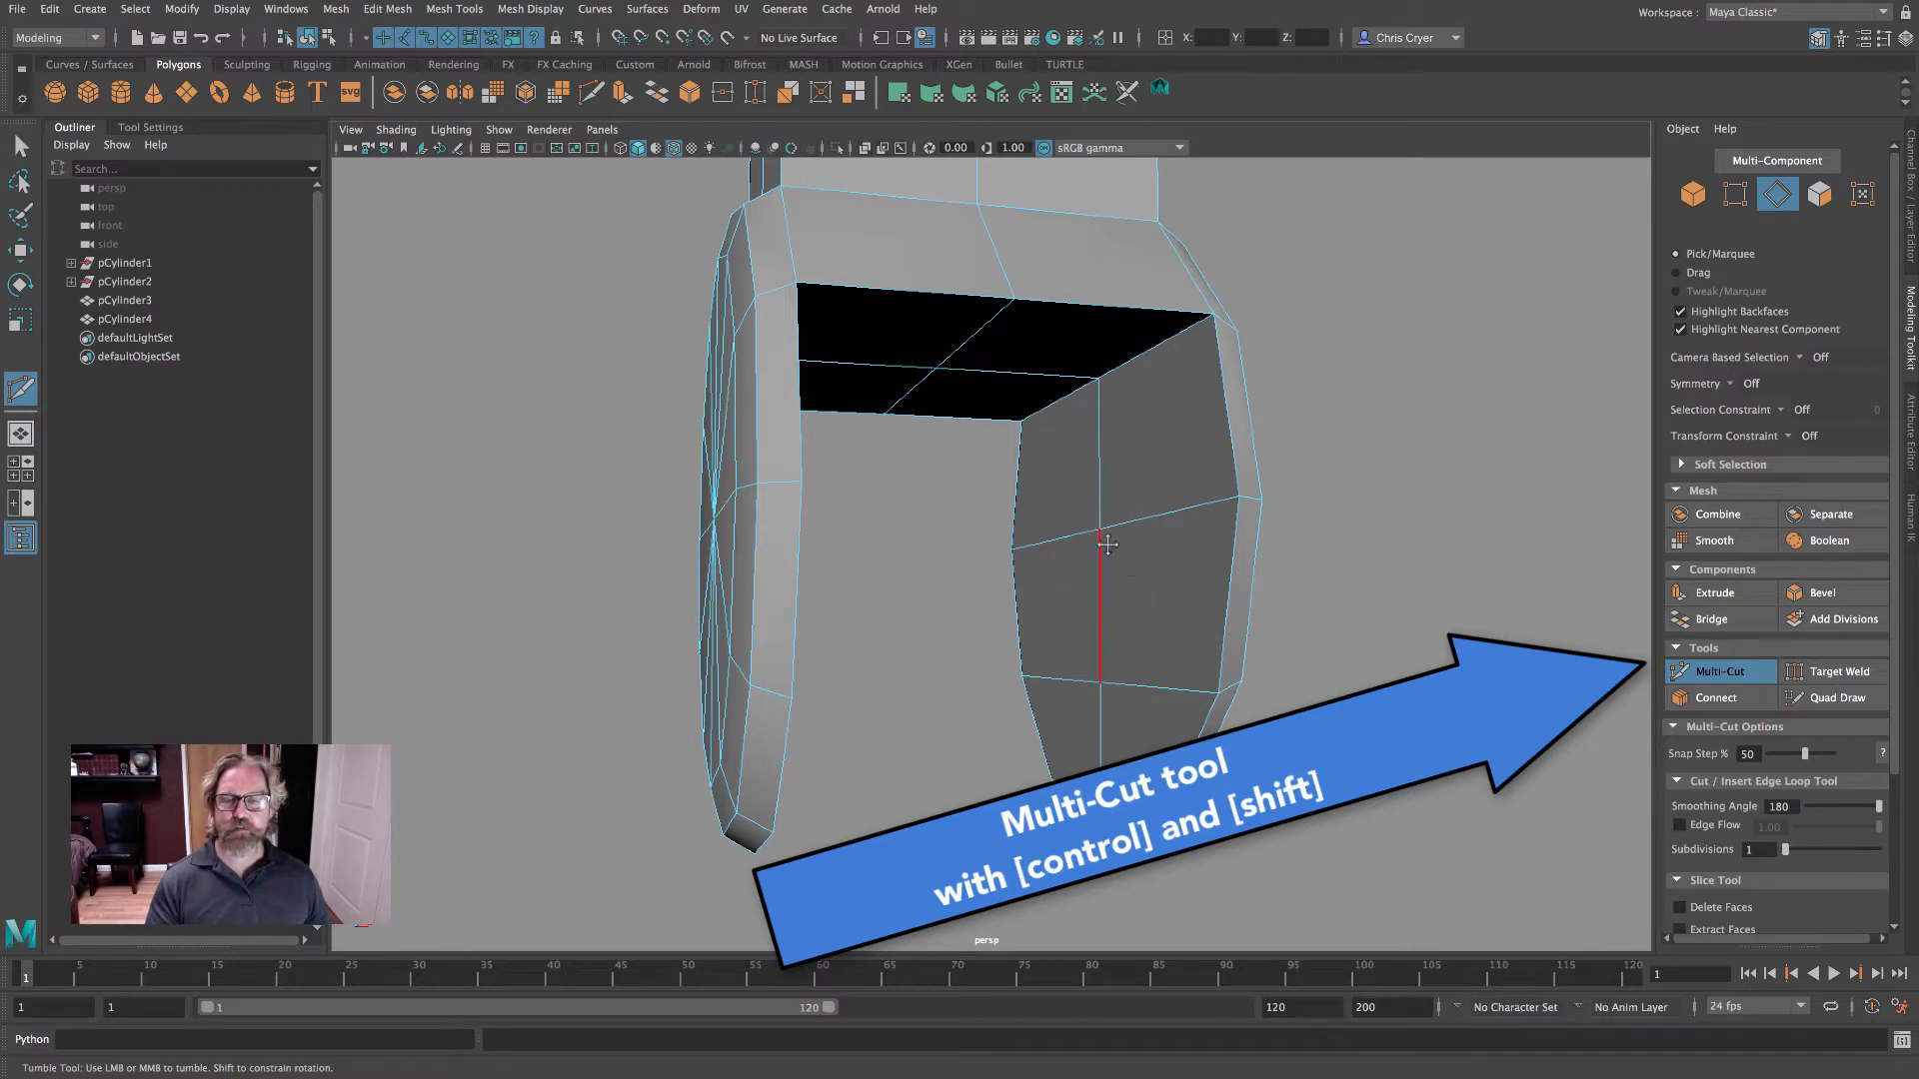
middle_click_drag(1108, 544, 1111, 365, "alt")
key("q")
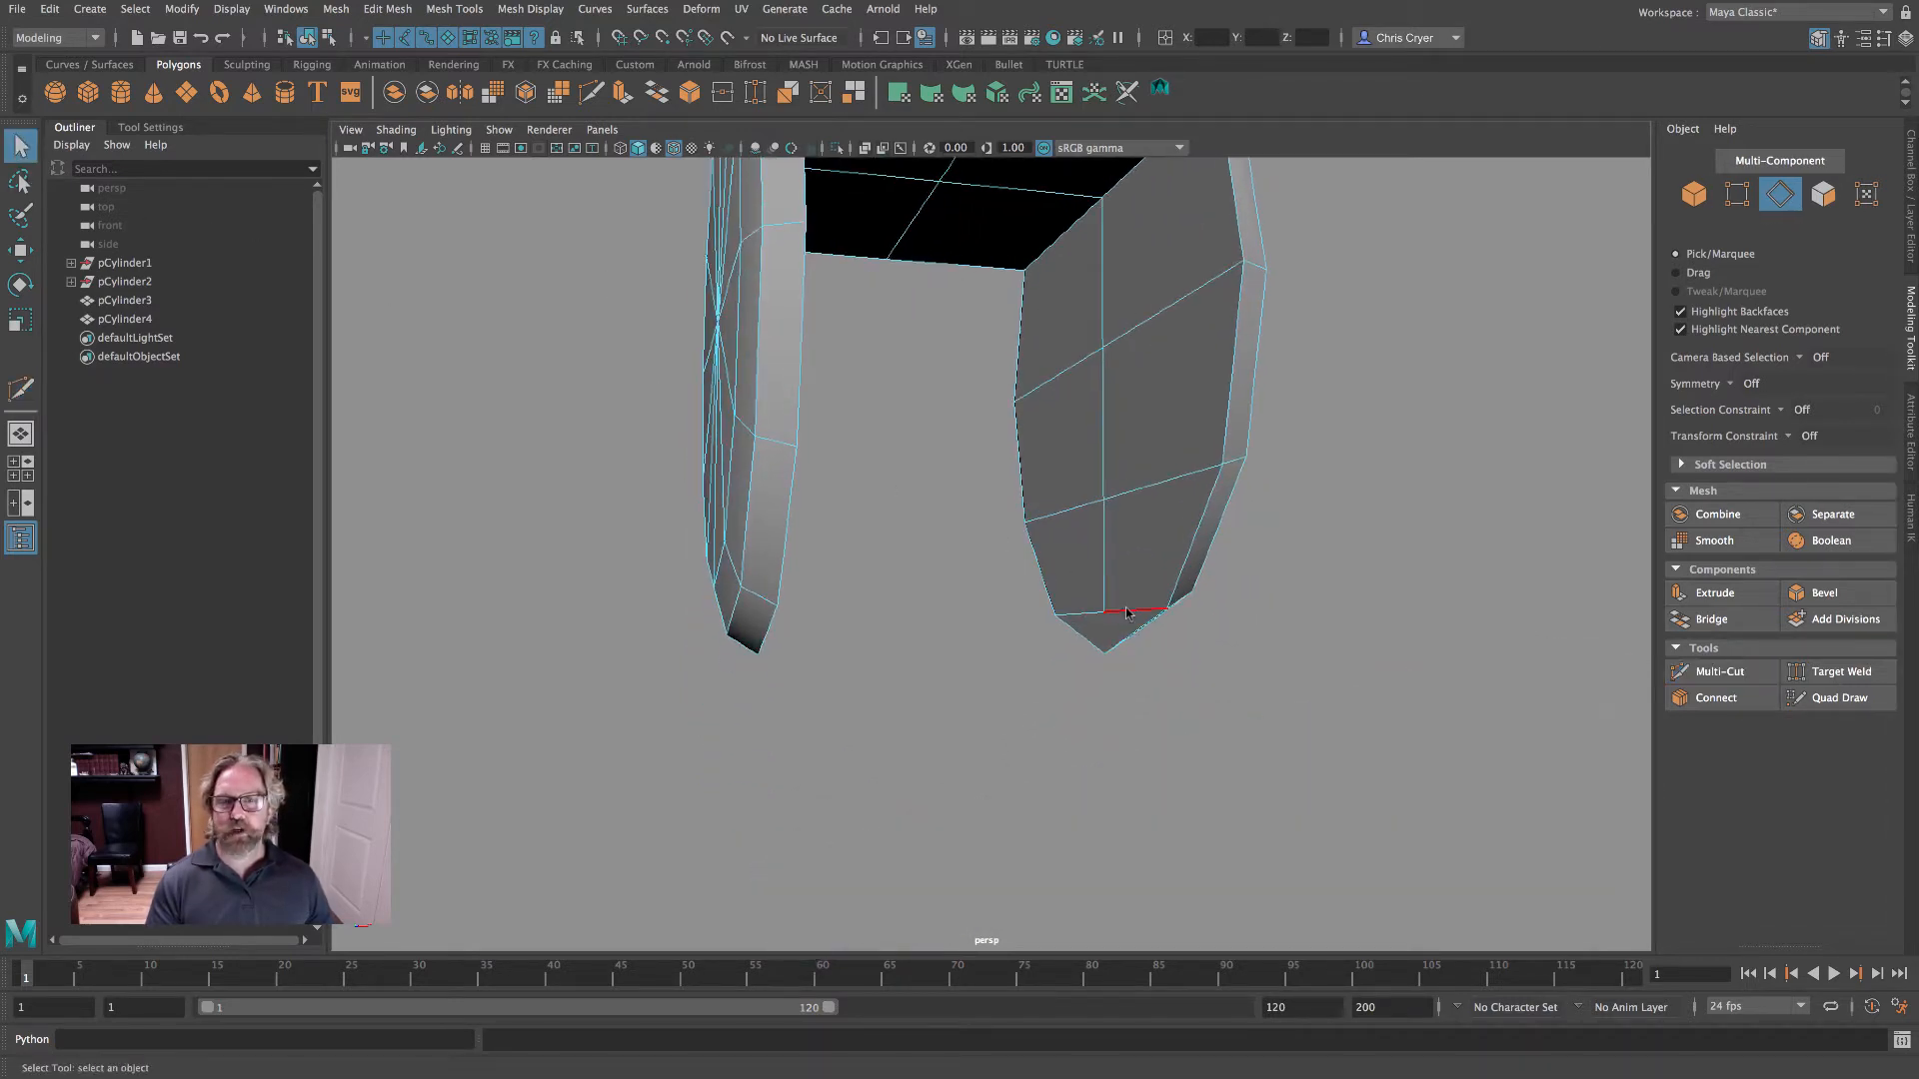
- Select the middle vertex above the bottom tip on each disc's inner side and raise both to about Y -11.57
right_click_drag(1126, 608, 1091, 498)
scroll(1179, 658, "up", 3)
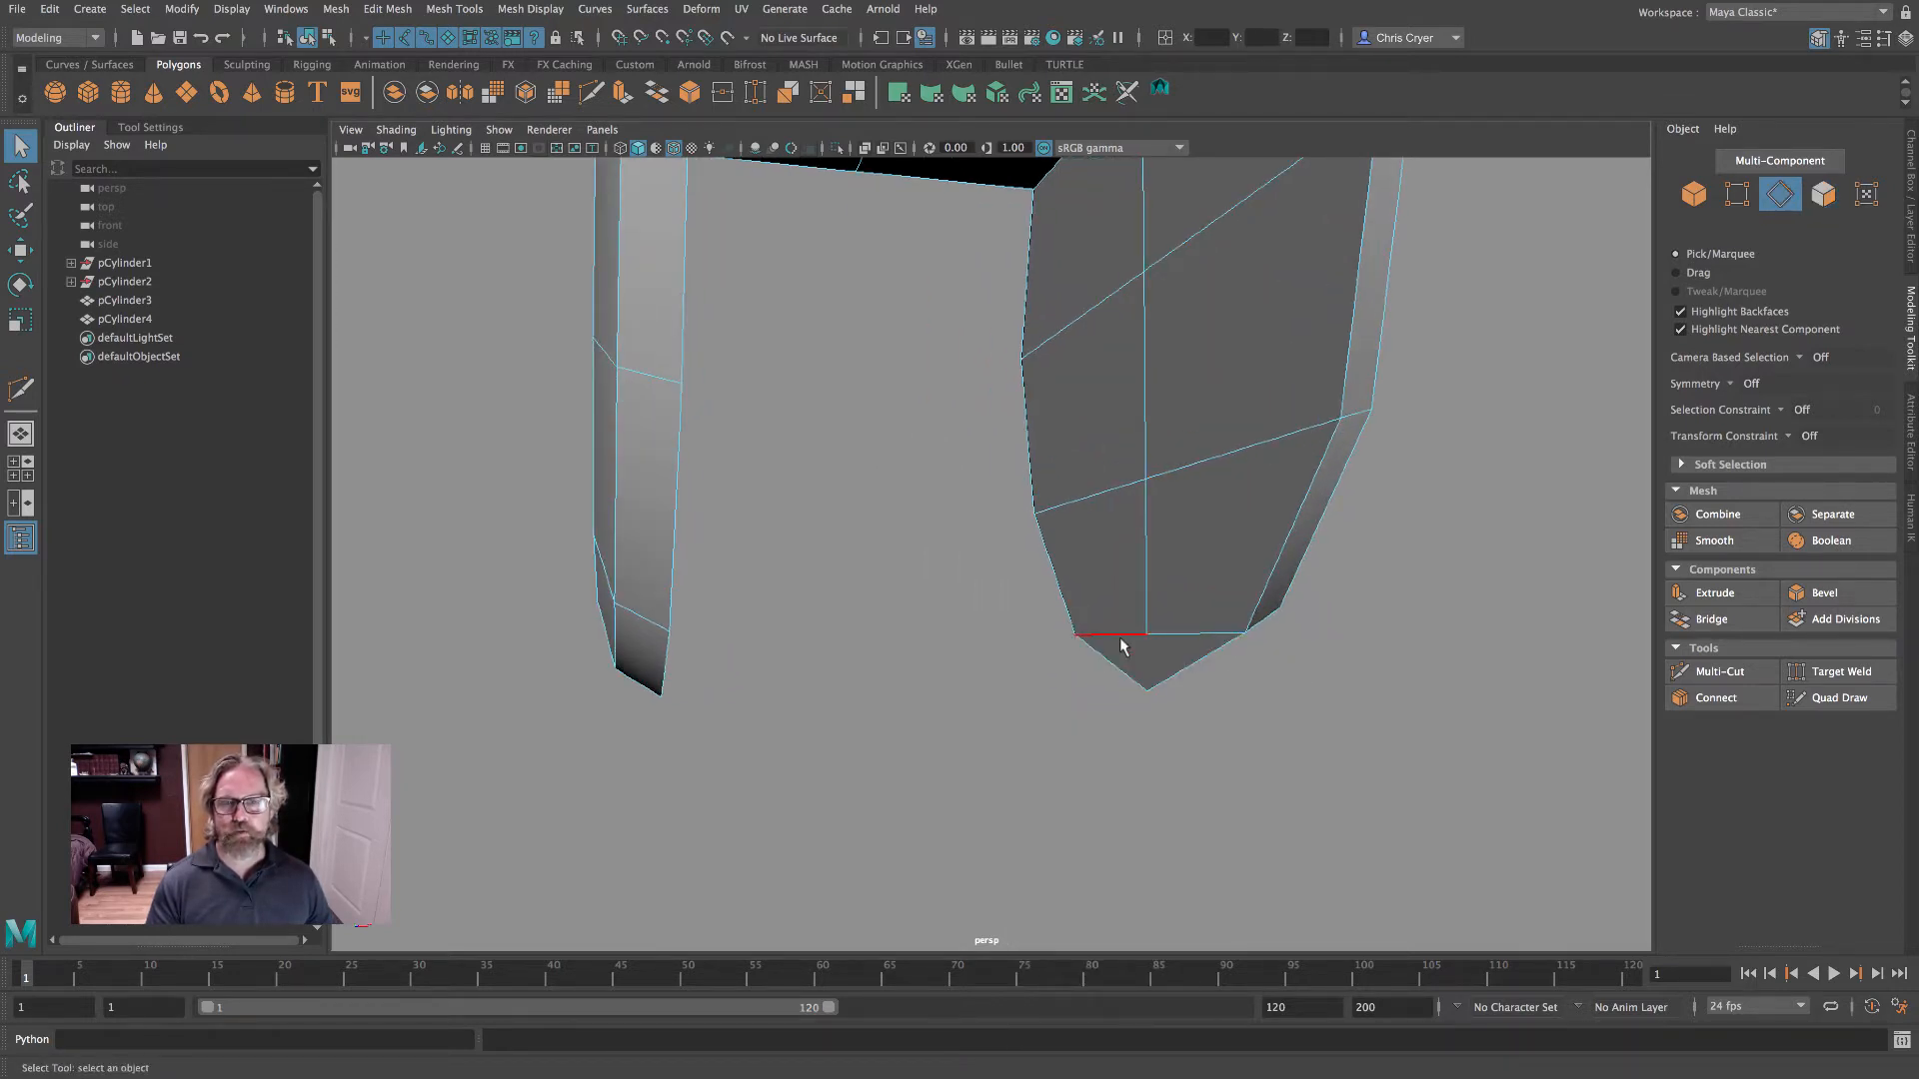
left_click_drag(647, 669, 792, 670, "alt")
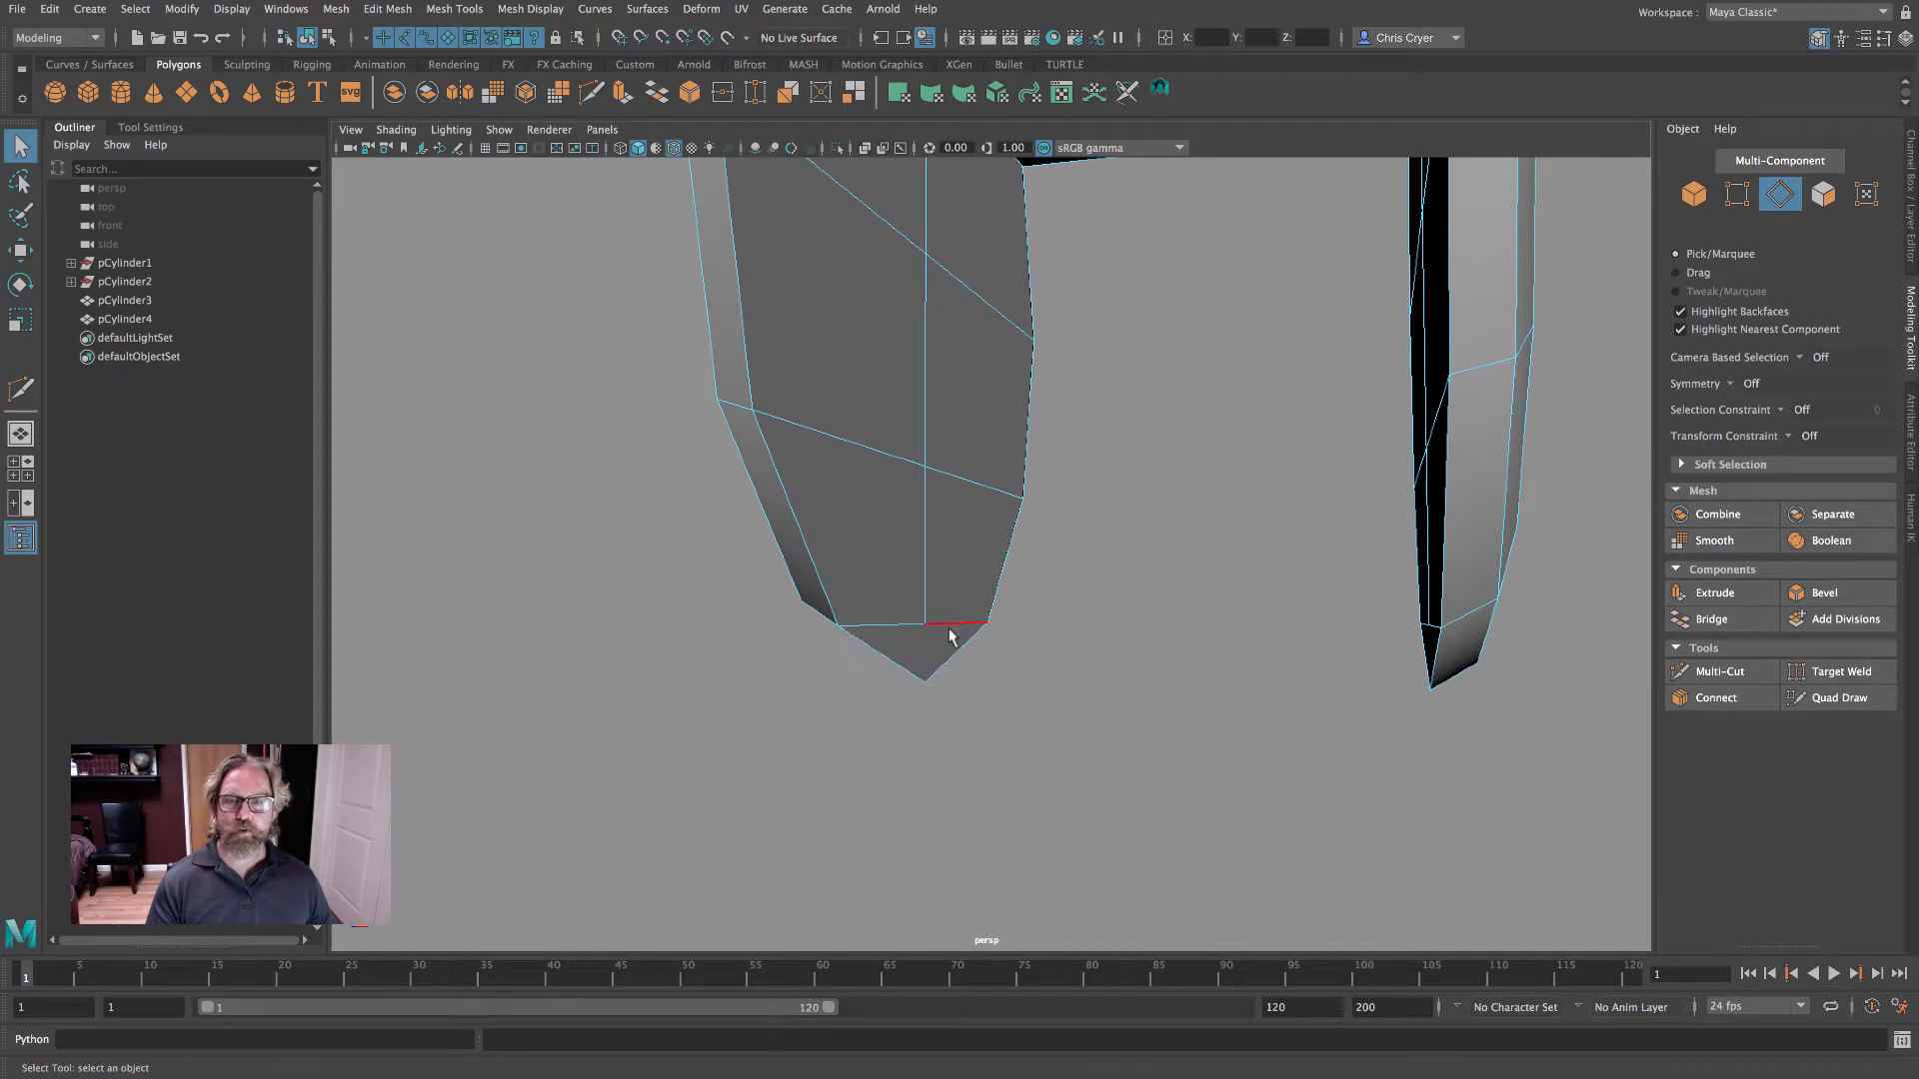
right_click_drag(932, 627, 875, 544)
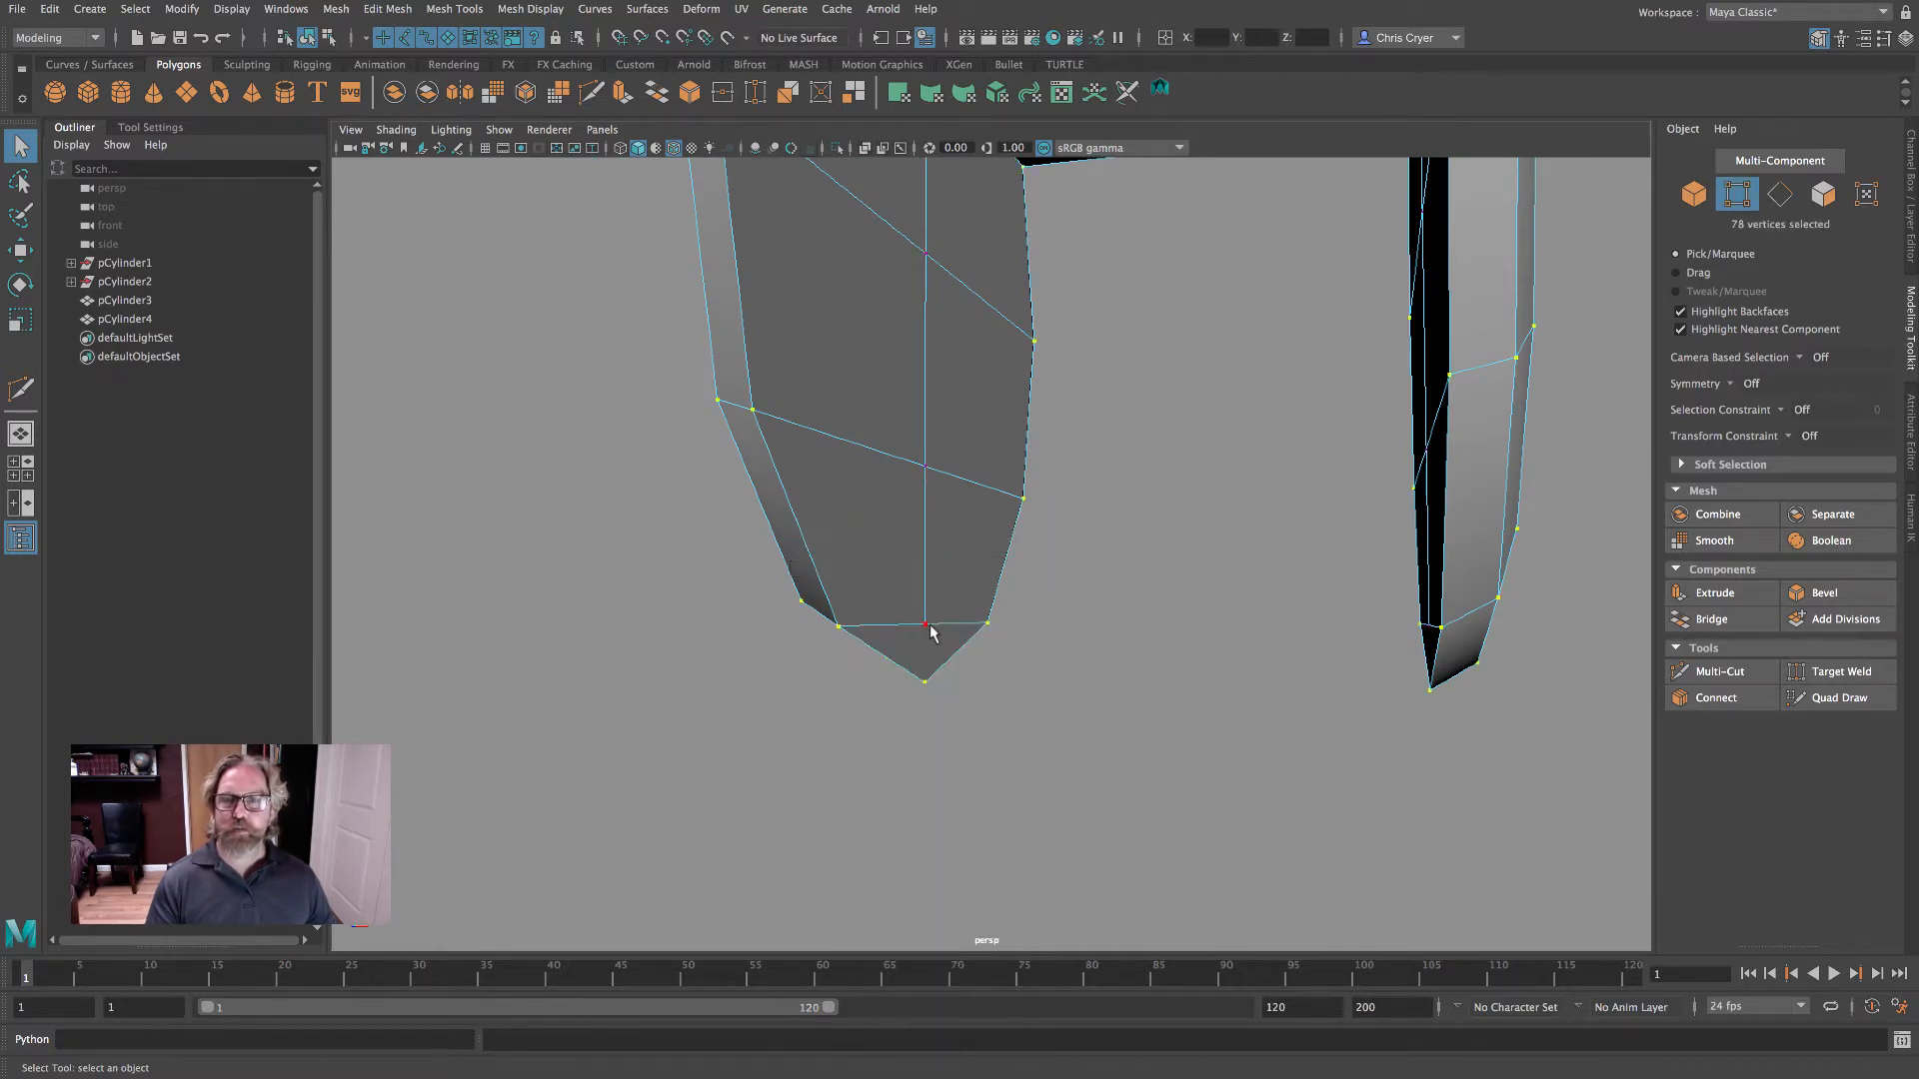
left_click_drag(923, 679, 962, 679, "alt")
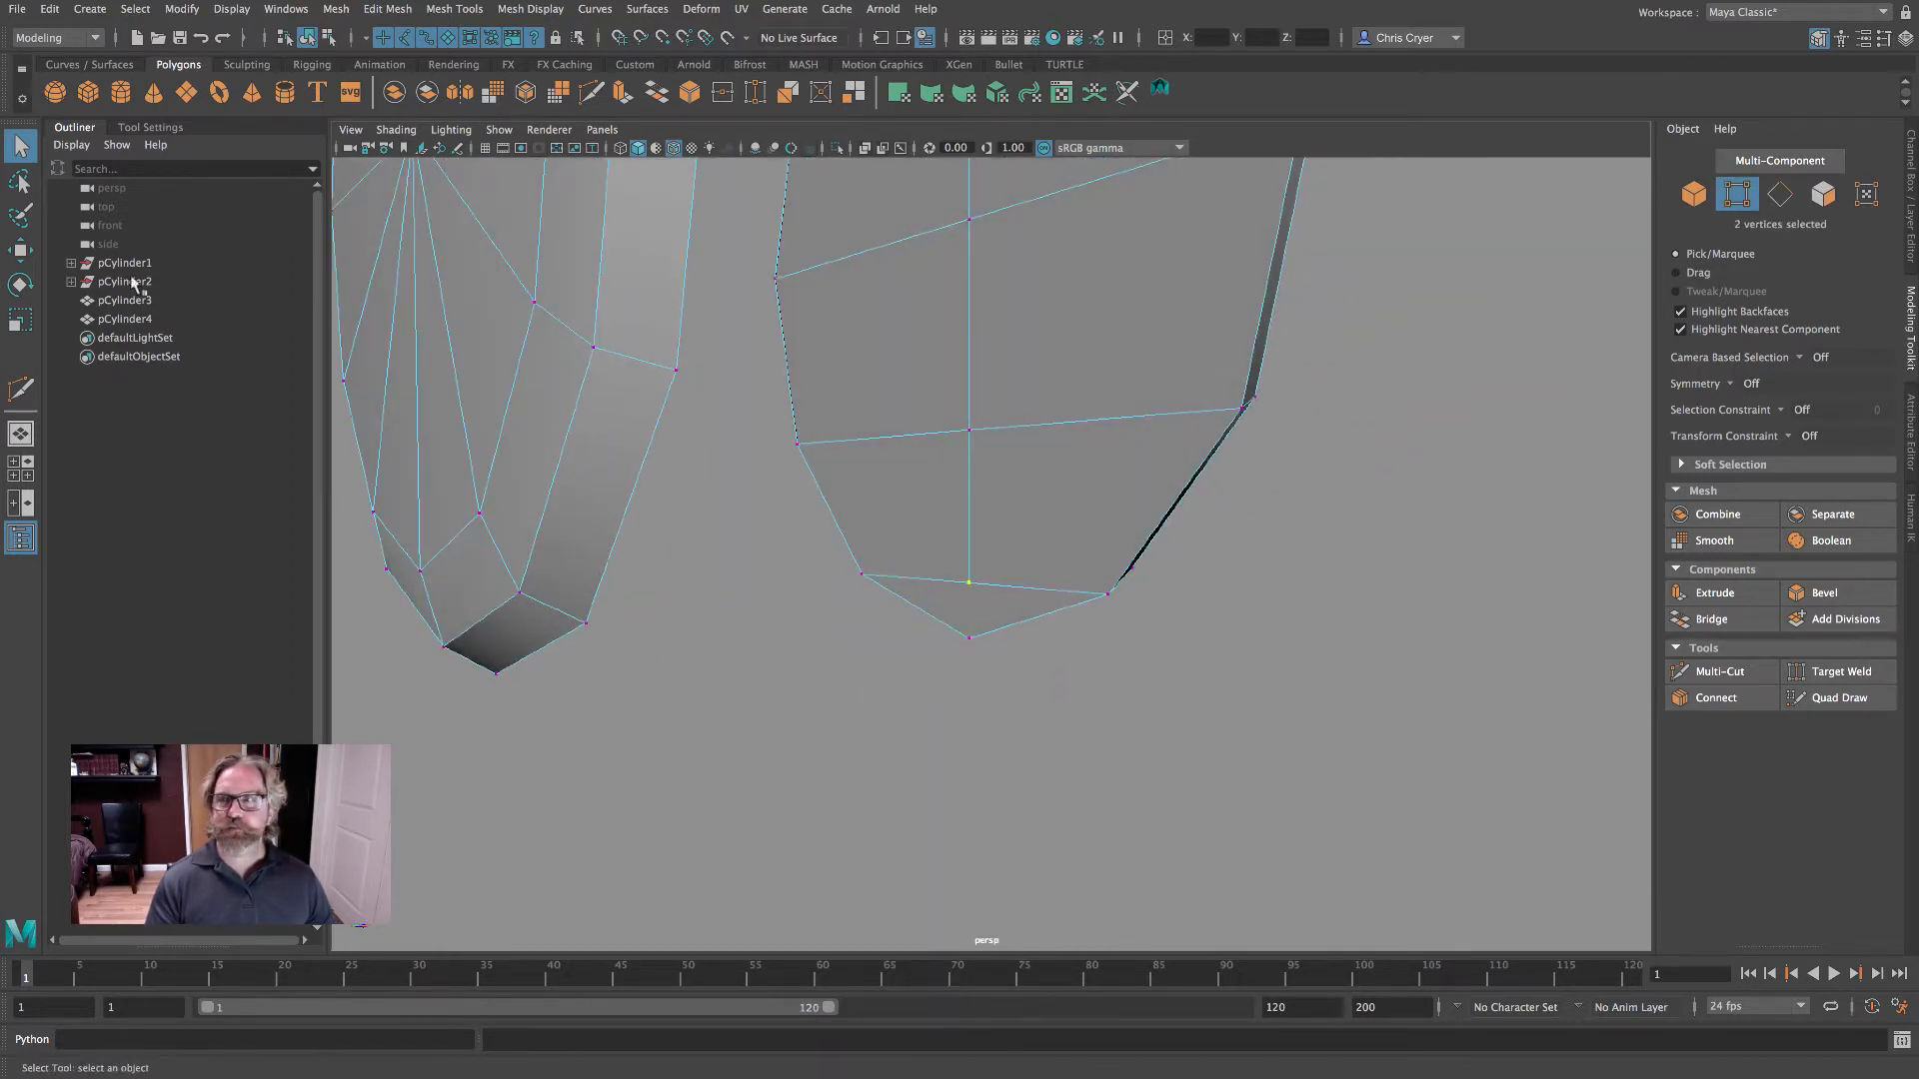
key("w")
left_click_drag(759, 496, 757, 481)
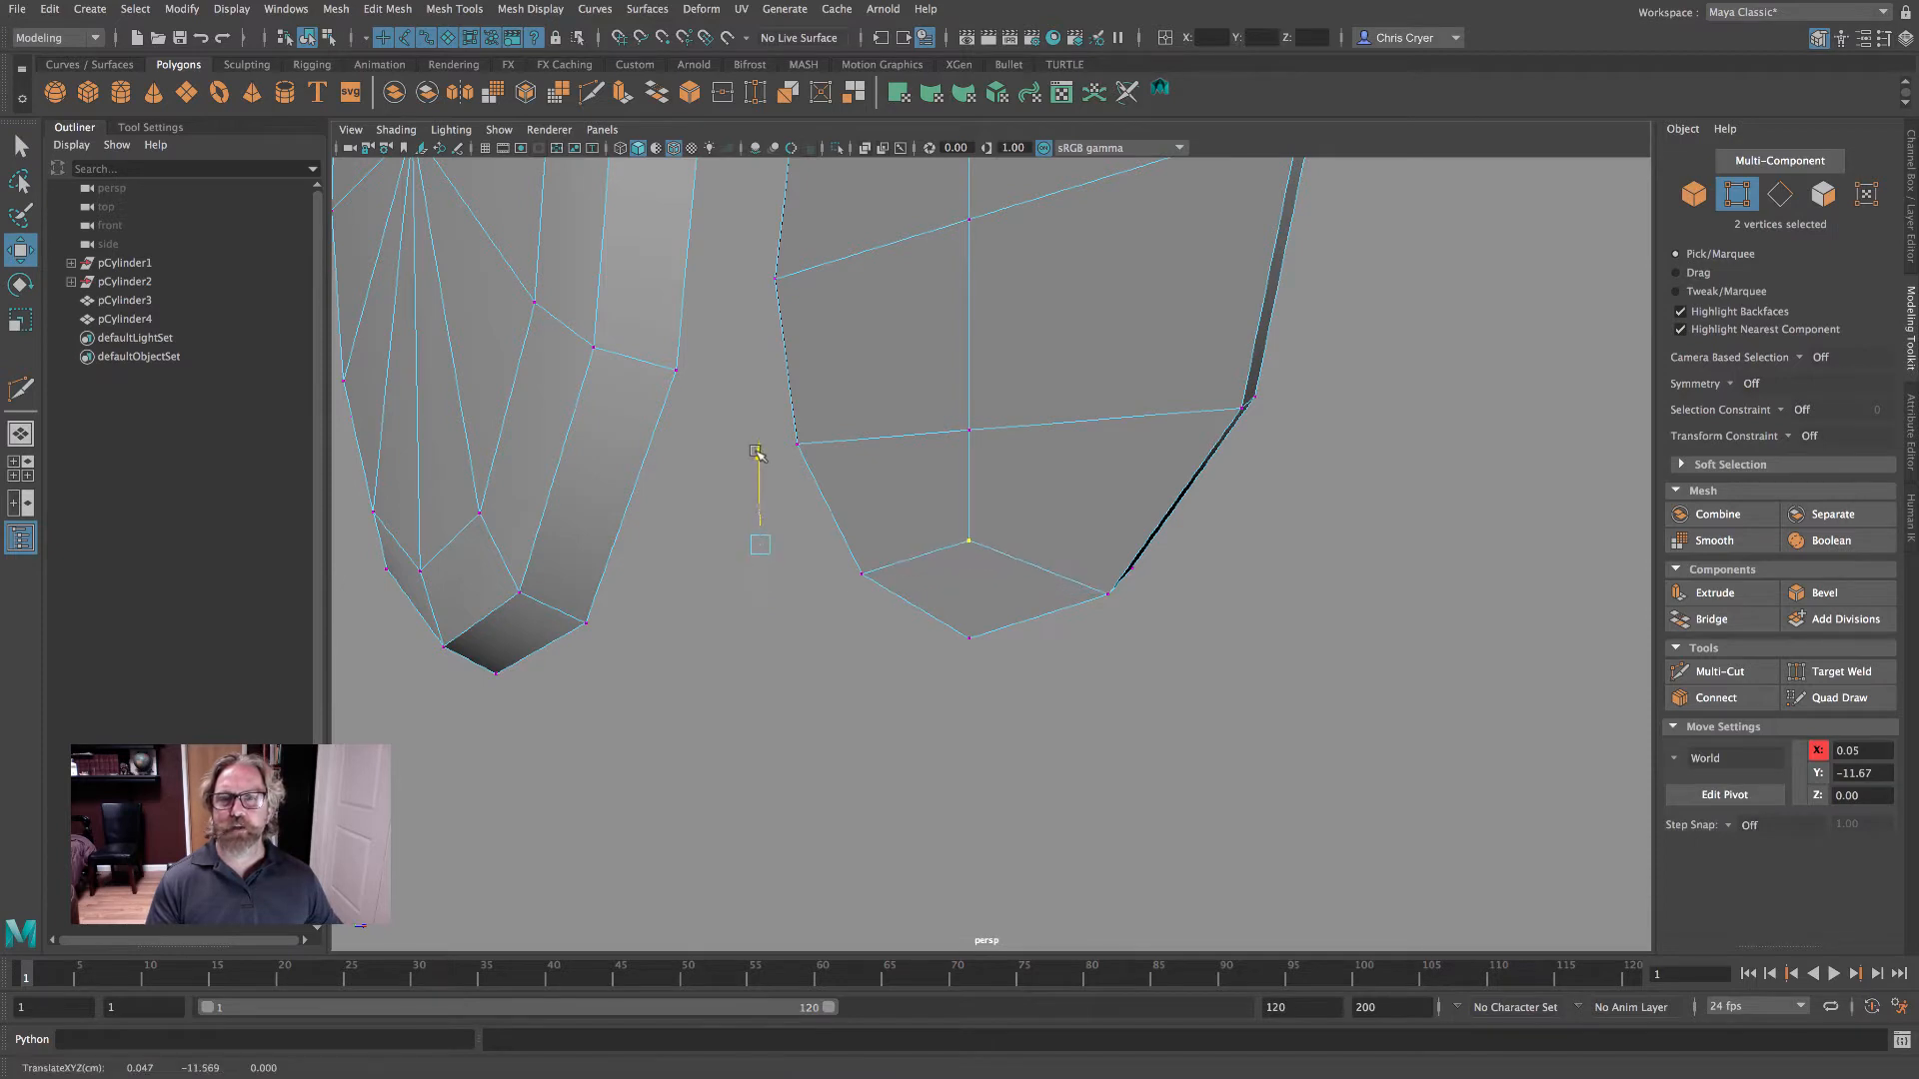
right_click_drag(1193, 585, 1039, 575, "alt")
left_click_drag(1029, 555, 933, 542, "alt")
middle_click_drag(933, 541, 917, 749, "alt")
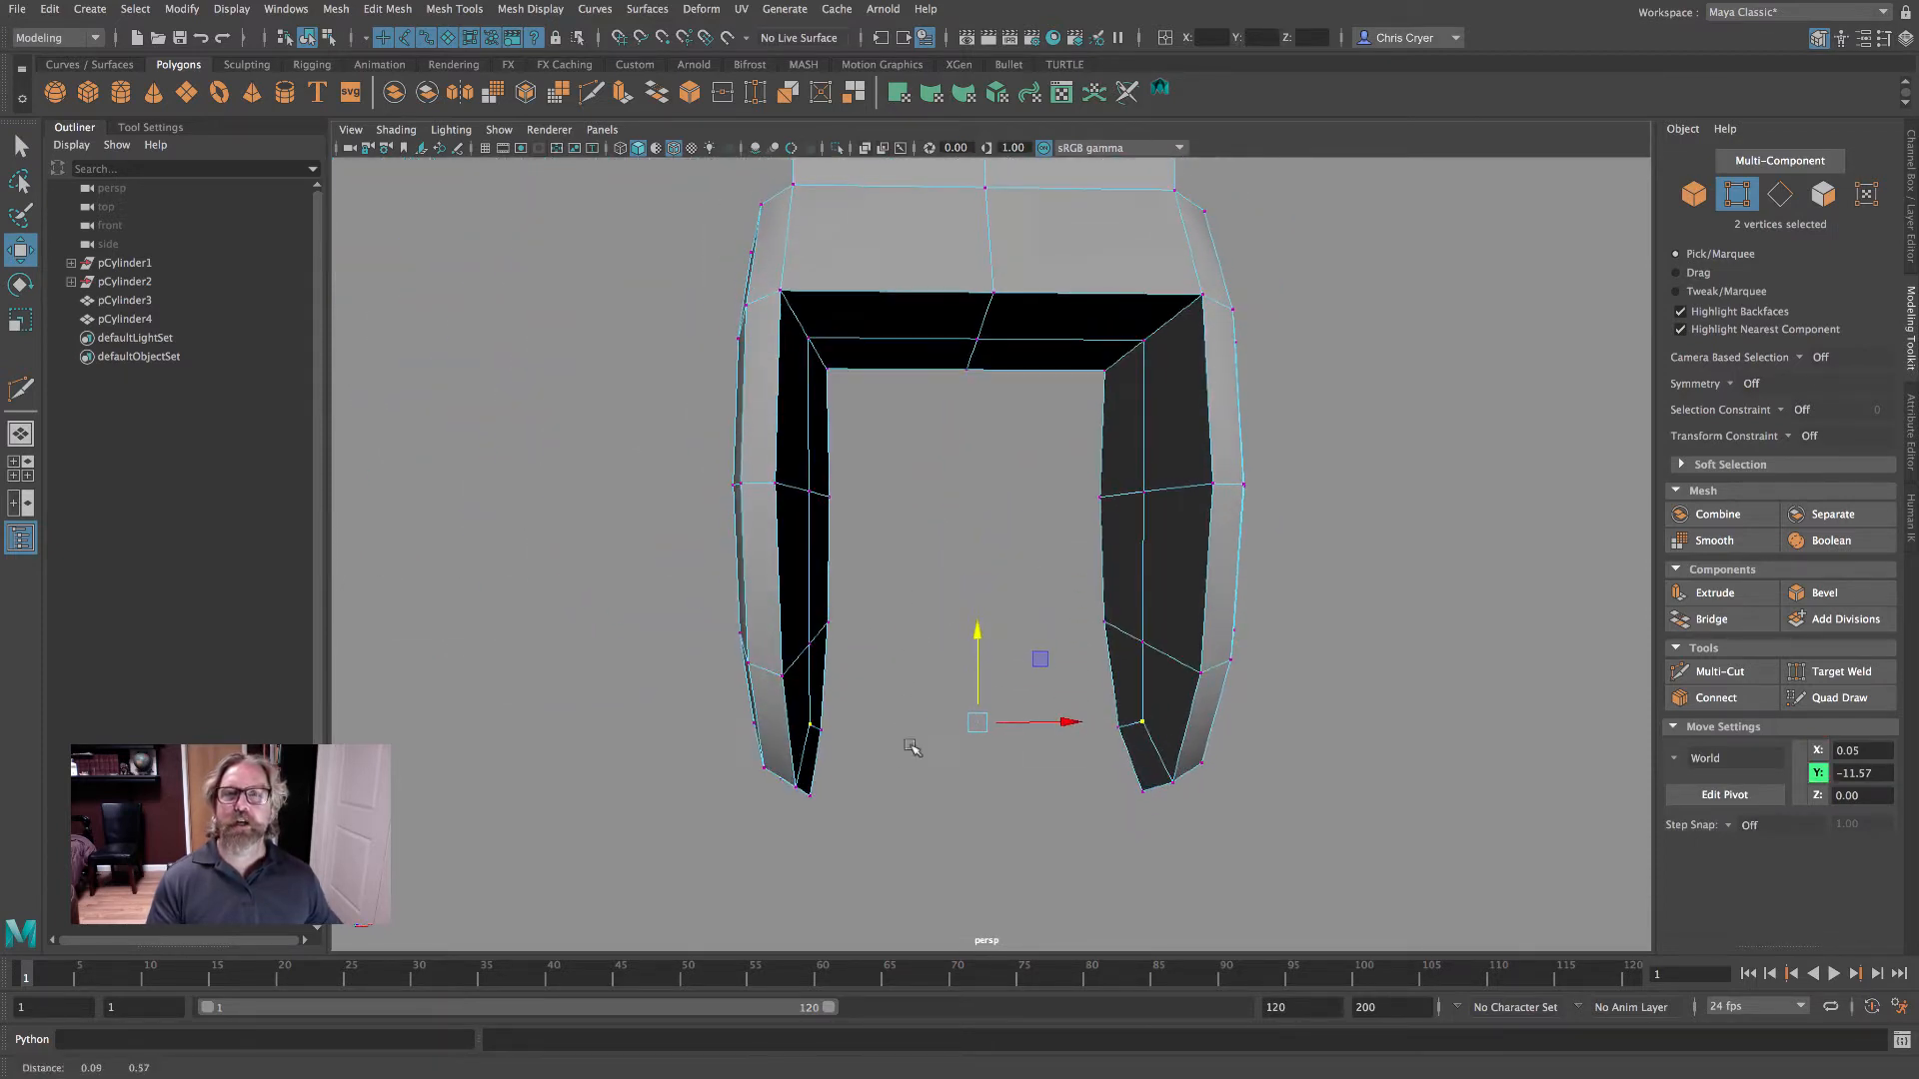
- Select all the inner faces of the first fork disc, down to its bottom tip
left_click_drag(1016, 376, 899, 364, "alt")
right_click_drag(899, 361, 900, 397)
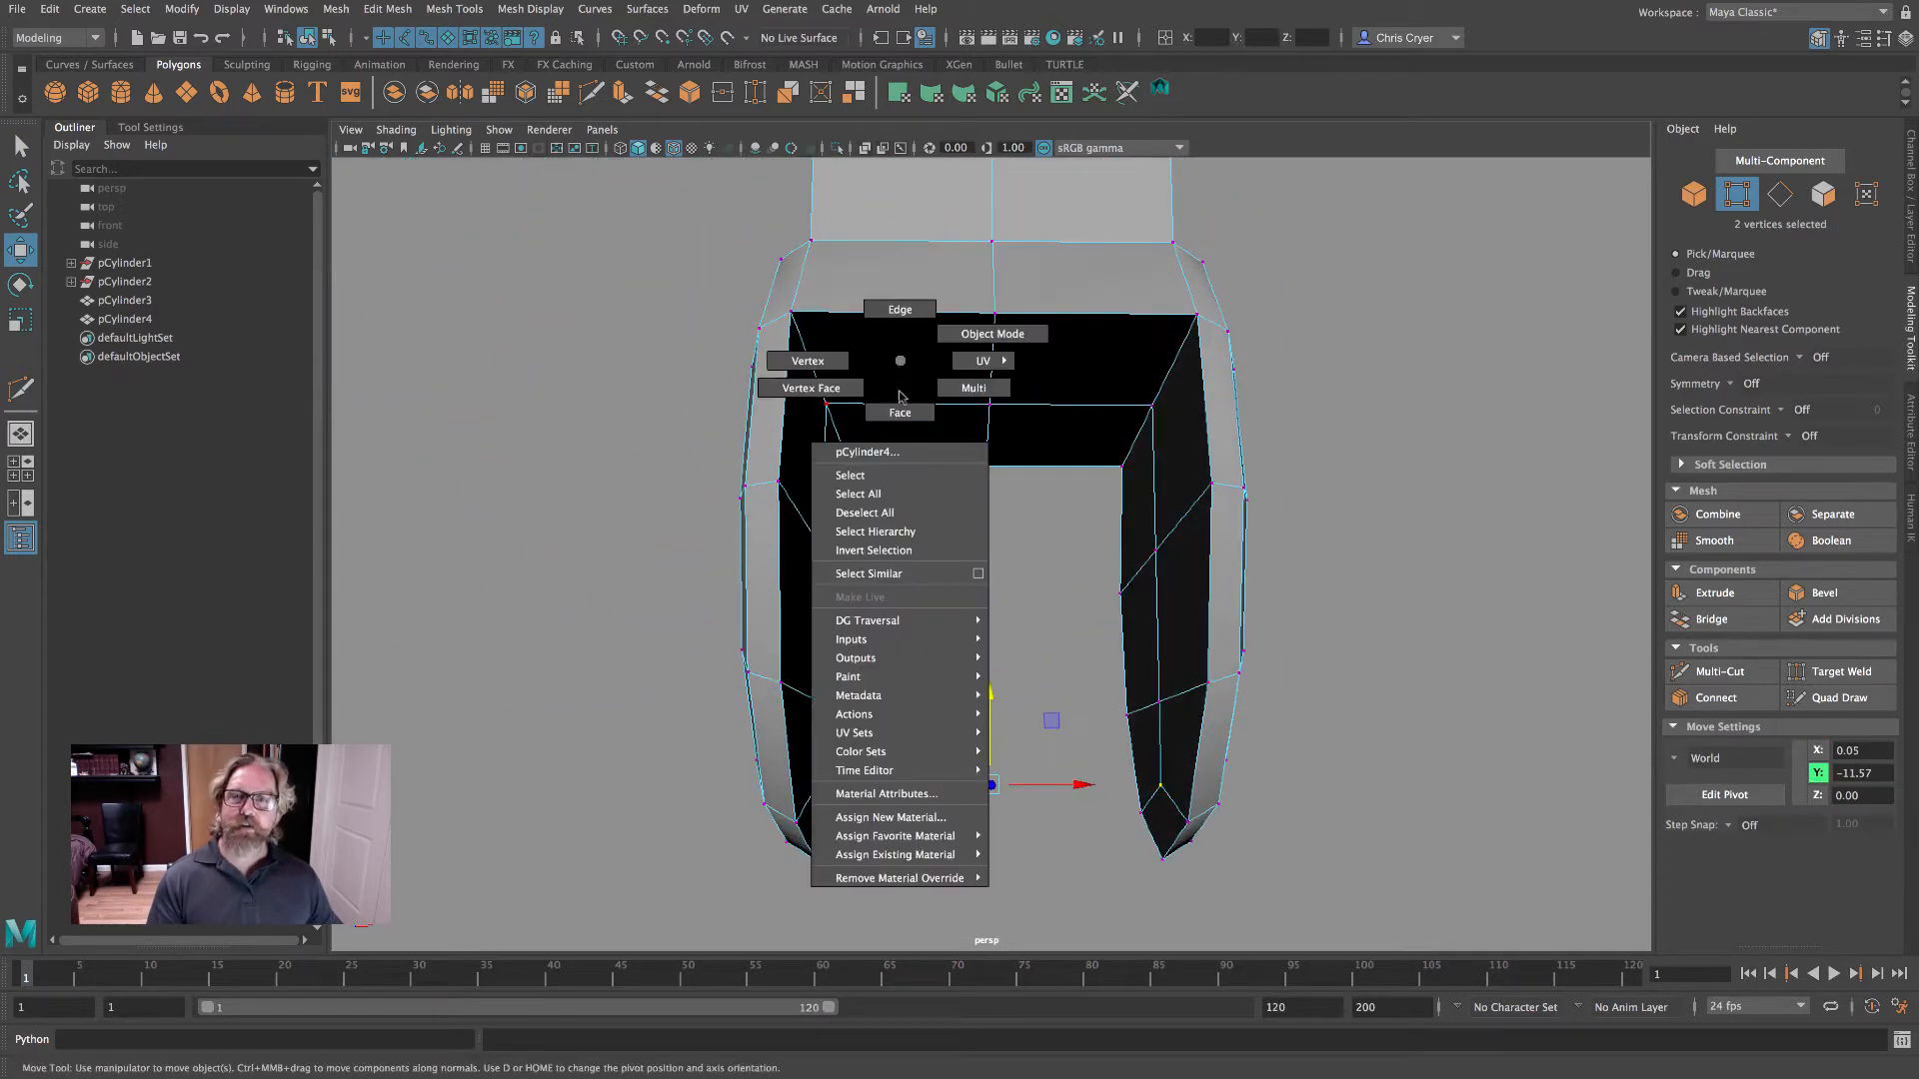
left_click(811, 424)
left_click(842, 502, "shift")
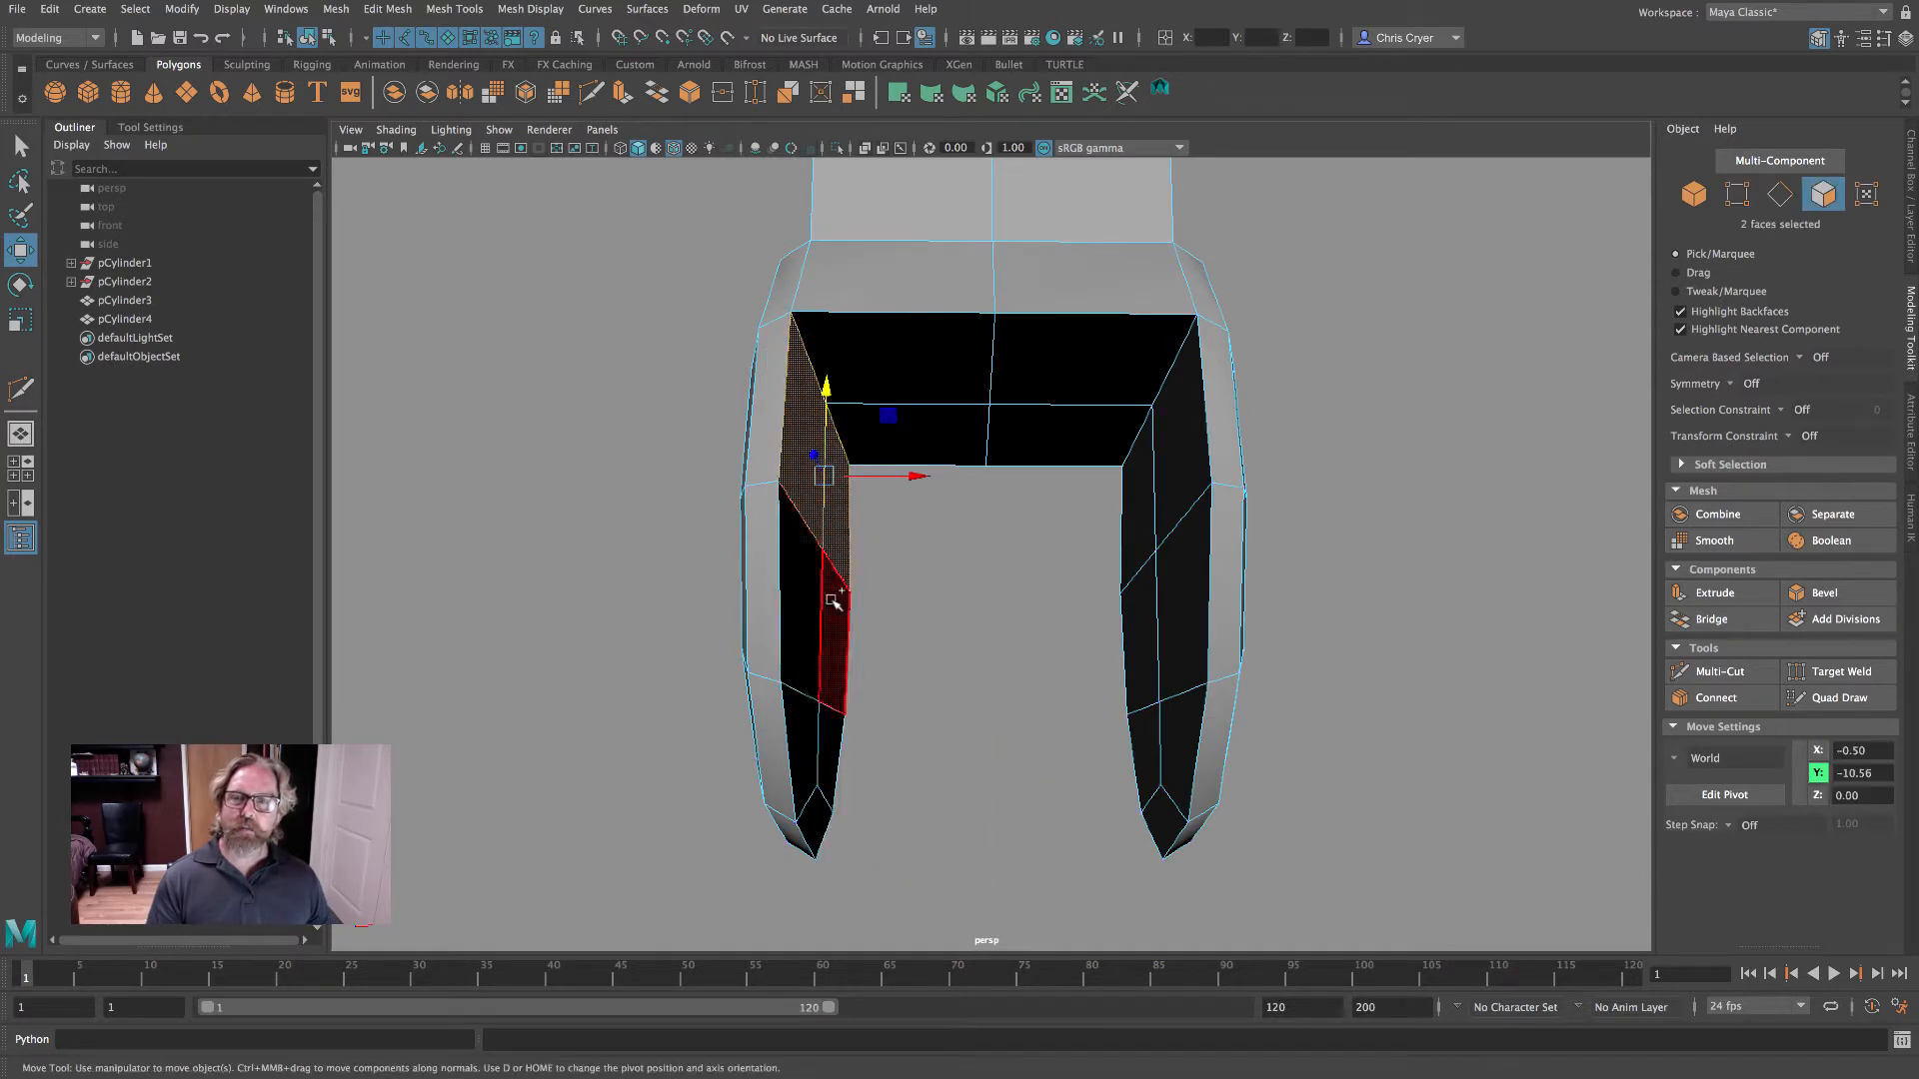
left_click(818, 611, "shift")
left_click(819, 615, "shift")
left_click(801, 757, "shift")
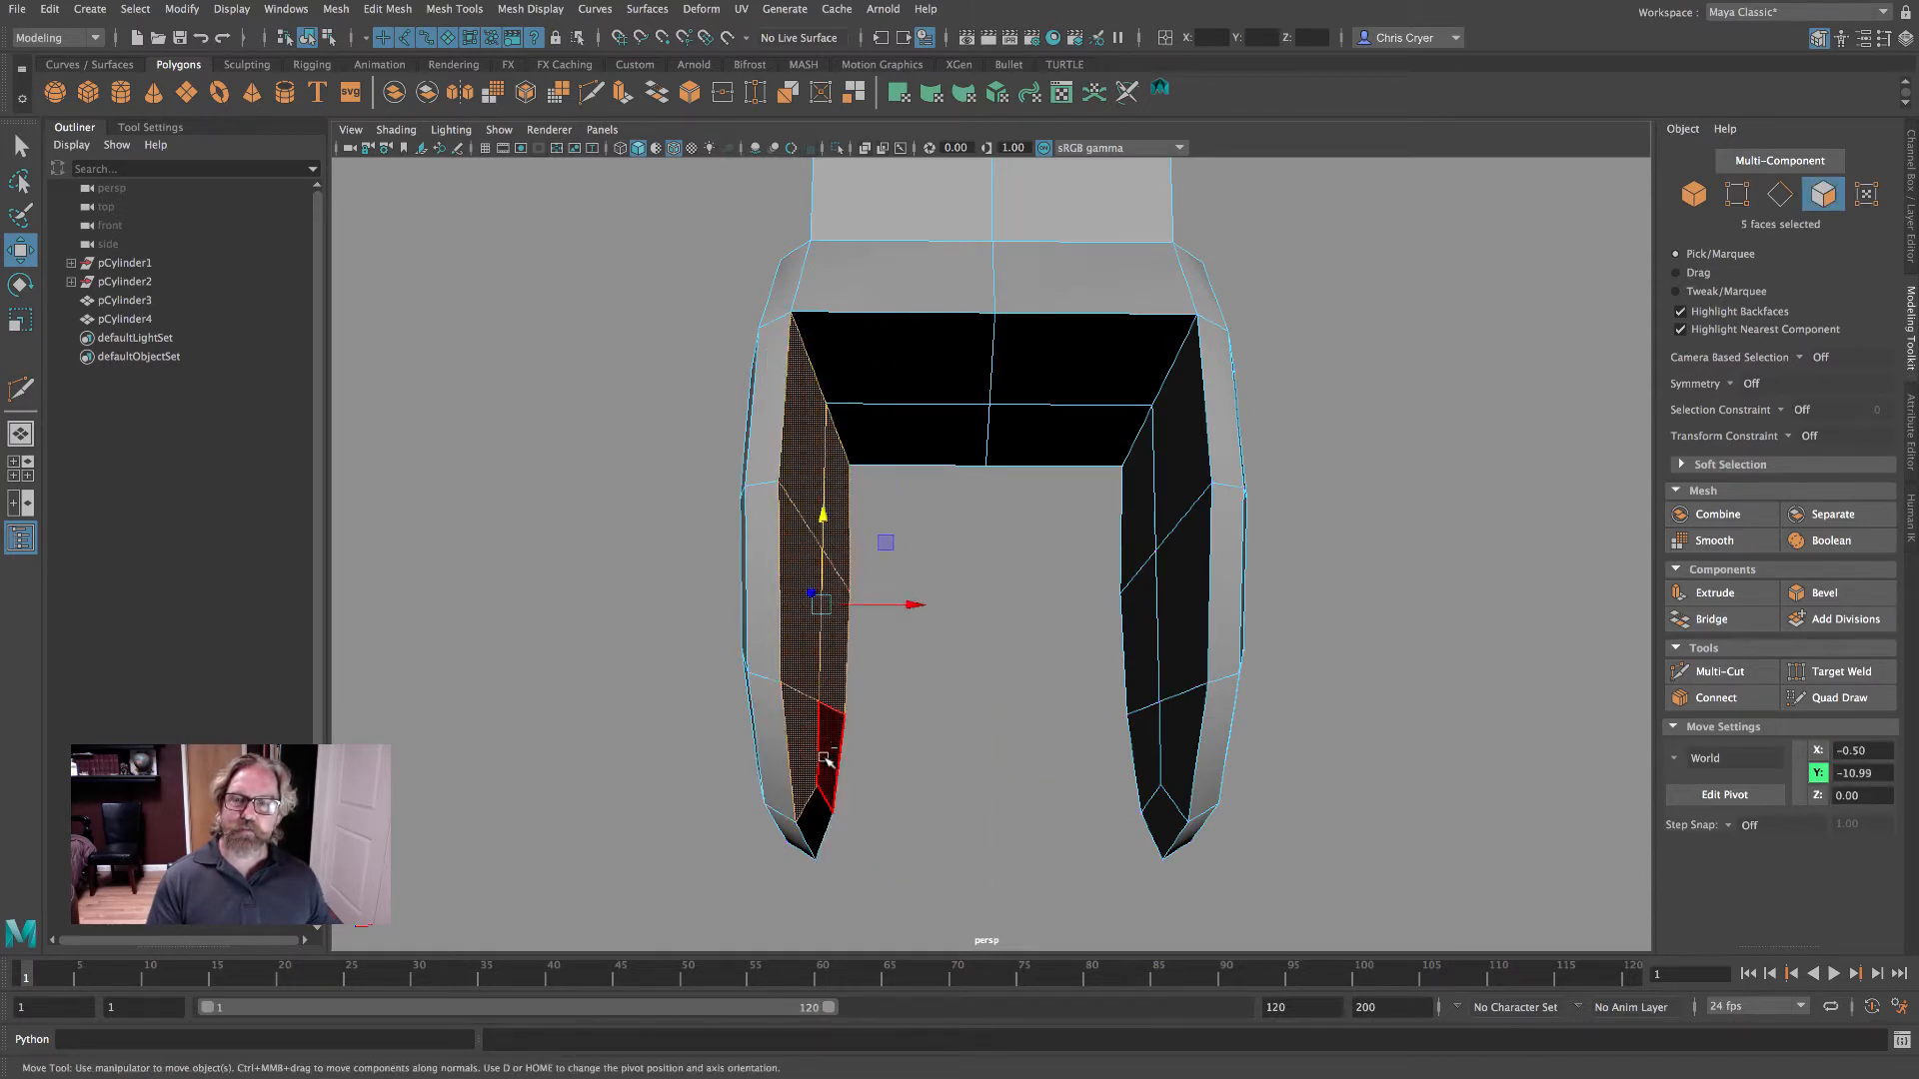
left_click(828, 760, "shift")
left_click(817, 823, "shift")
- Add all the inner faces of the opposite fork disc to the selection
left_click(1171, 812, "shift")
left_click(1182, 766, "shift")
left_click(1148, 733, "shift")
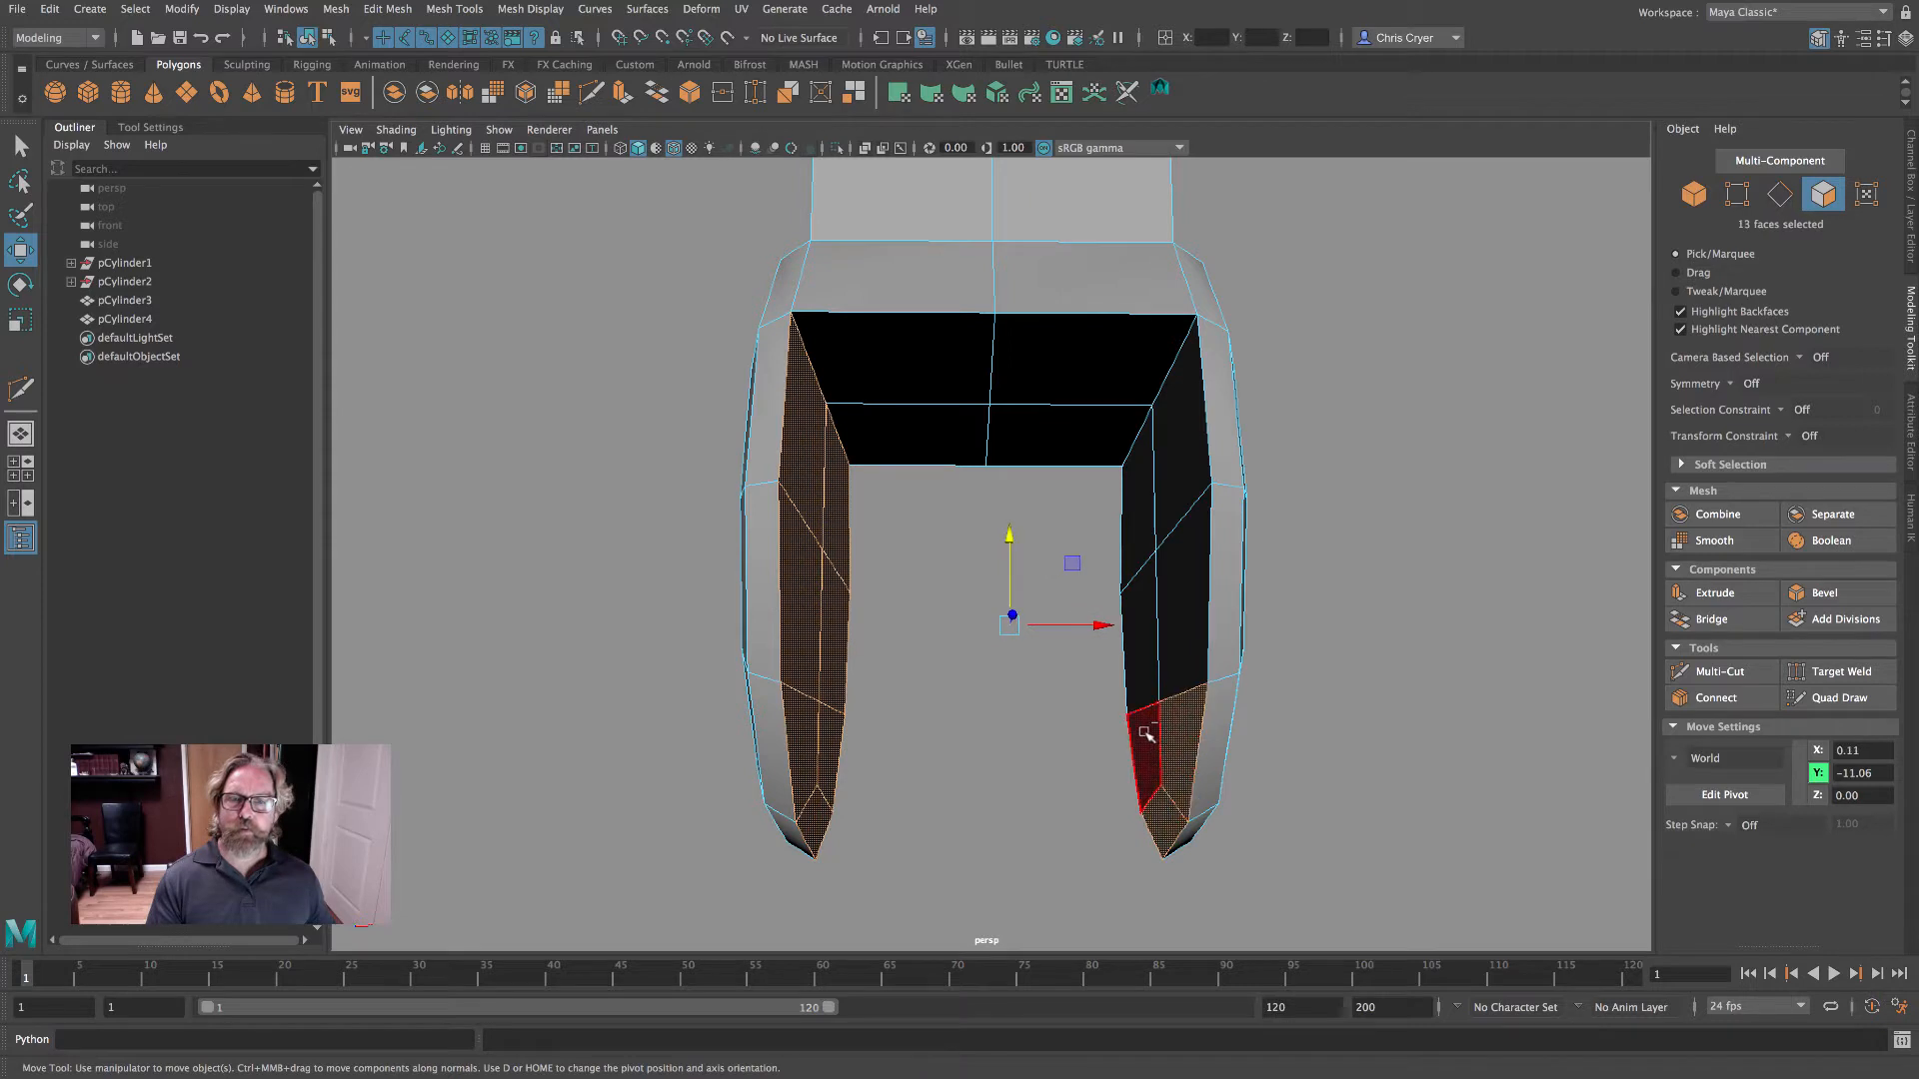
left_click(1141, 649, "shift")
left_click(1179, 643, "shift")
left_click(1168, 495, "shift")
left_click(1149, 499, "shift")
left_click(1149, 502, "shift")
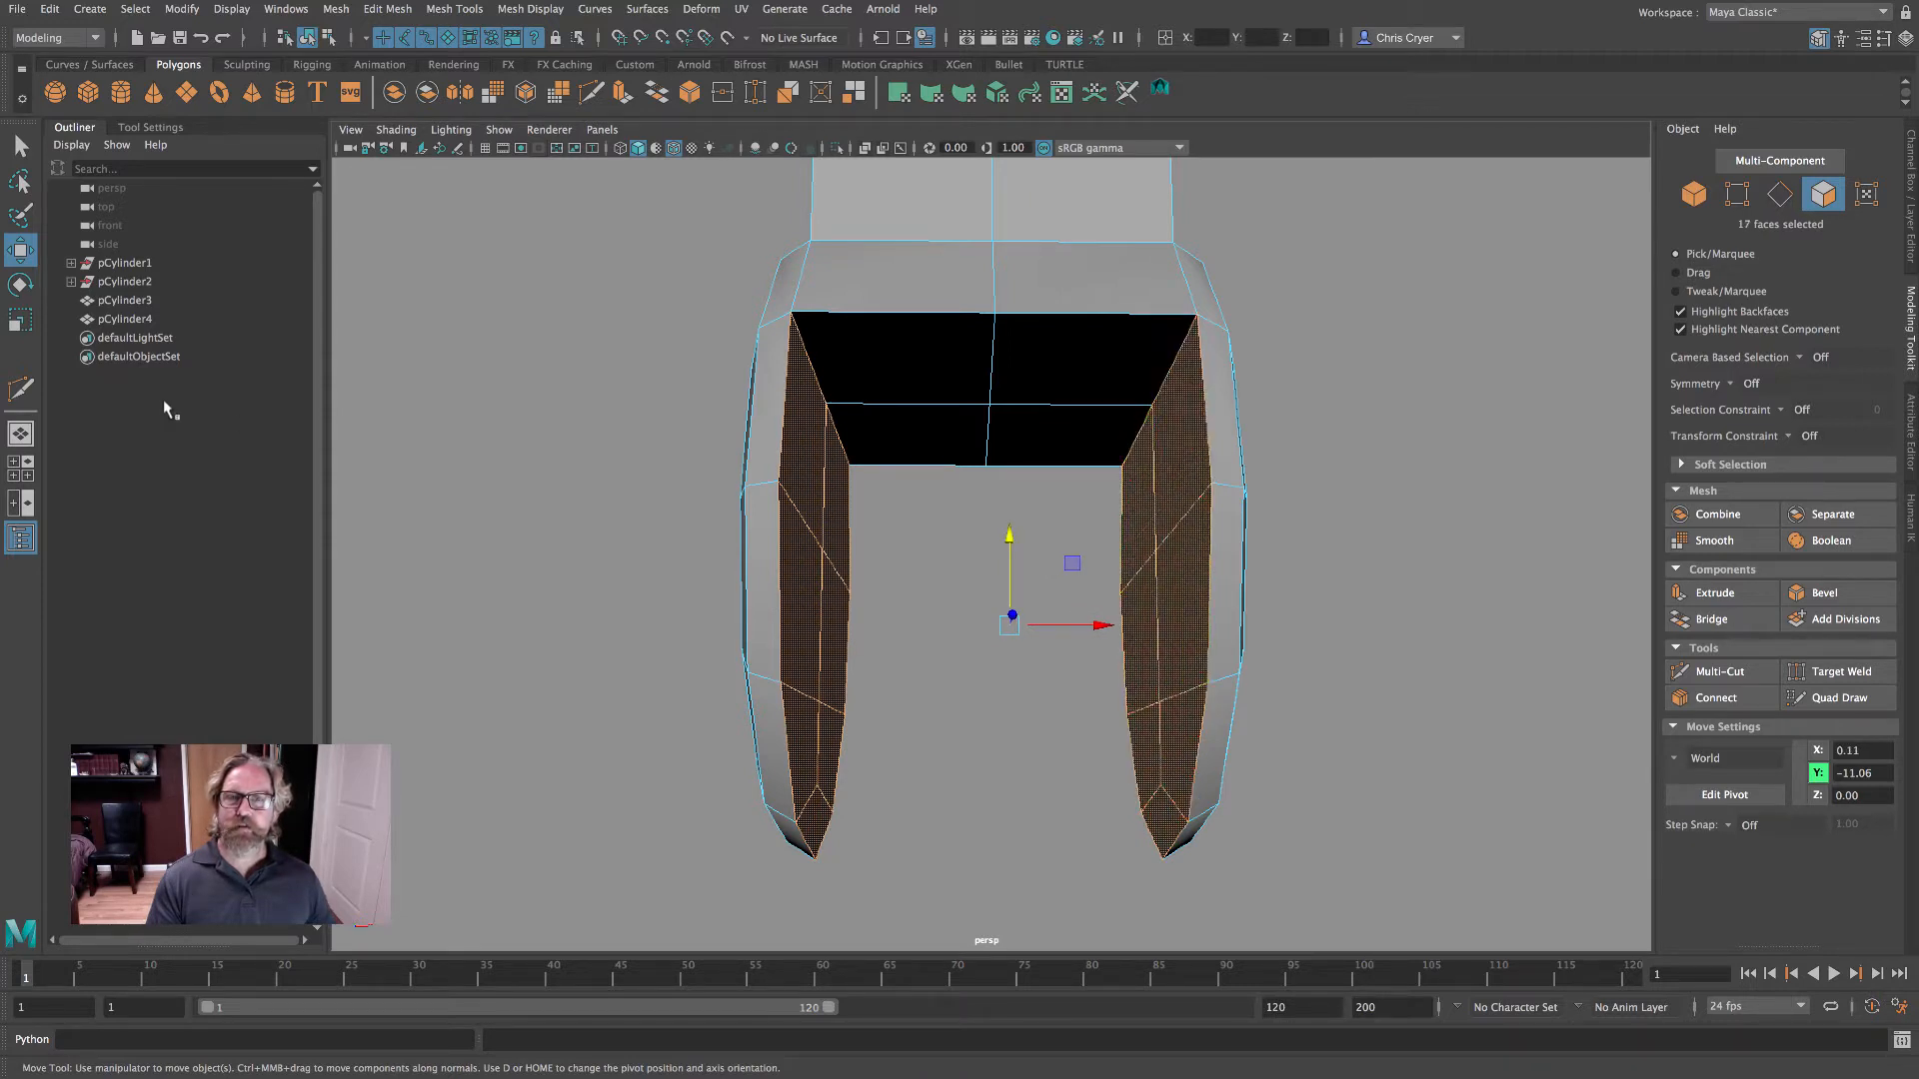
- Try to scale the selected inner disc faces along the X axis
left_click(20, 320)
left_click_drag(1100, 626, 1189, 684)
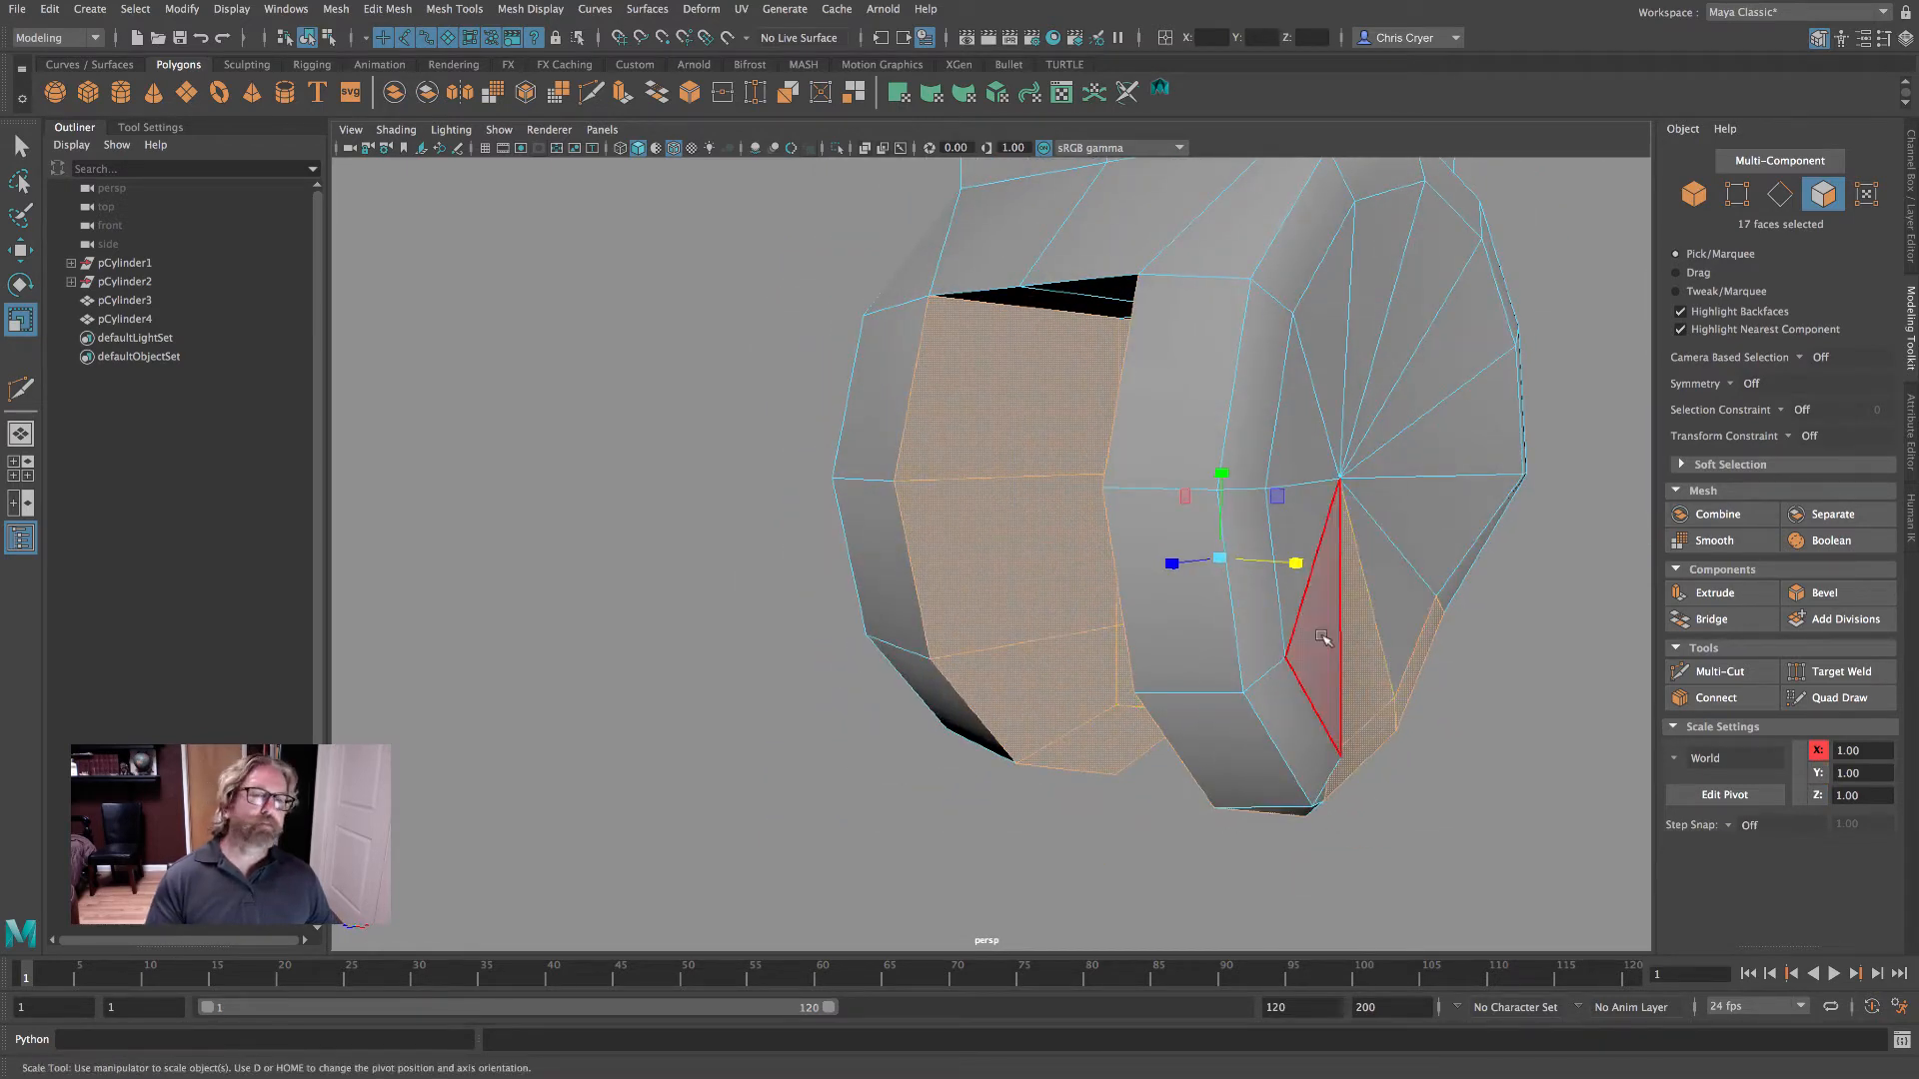
key("ctrl+z")
- Use wireframe display to deselect the stray outer-side faces, and scale the remaining inner faces along X to narrow the fork's gap
left_click_drag(1249, 580, 1319, 626, "alt")
key("4")
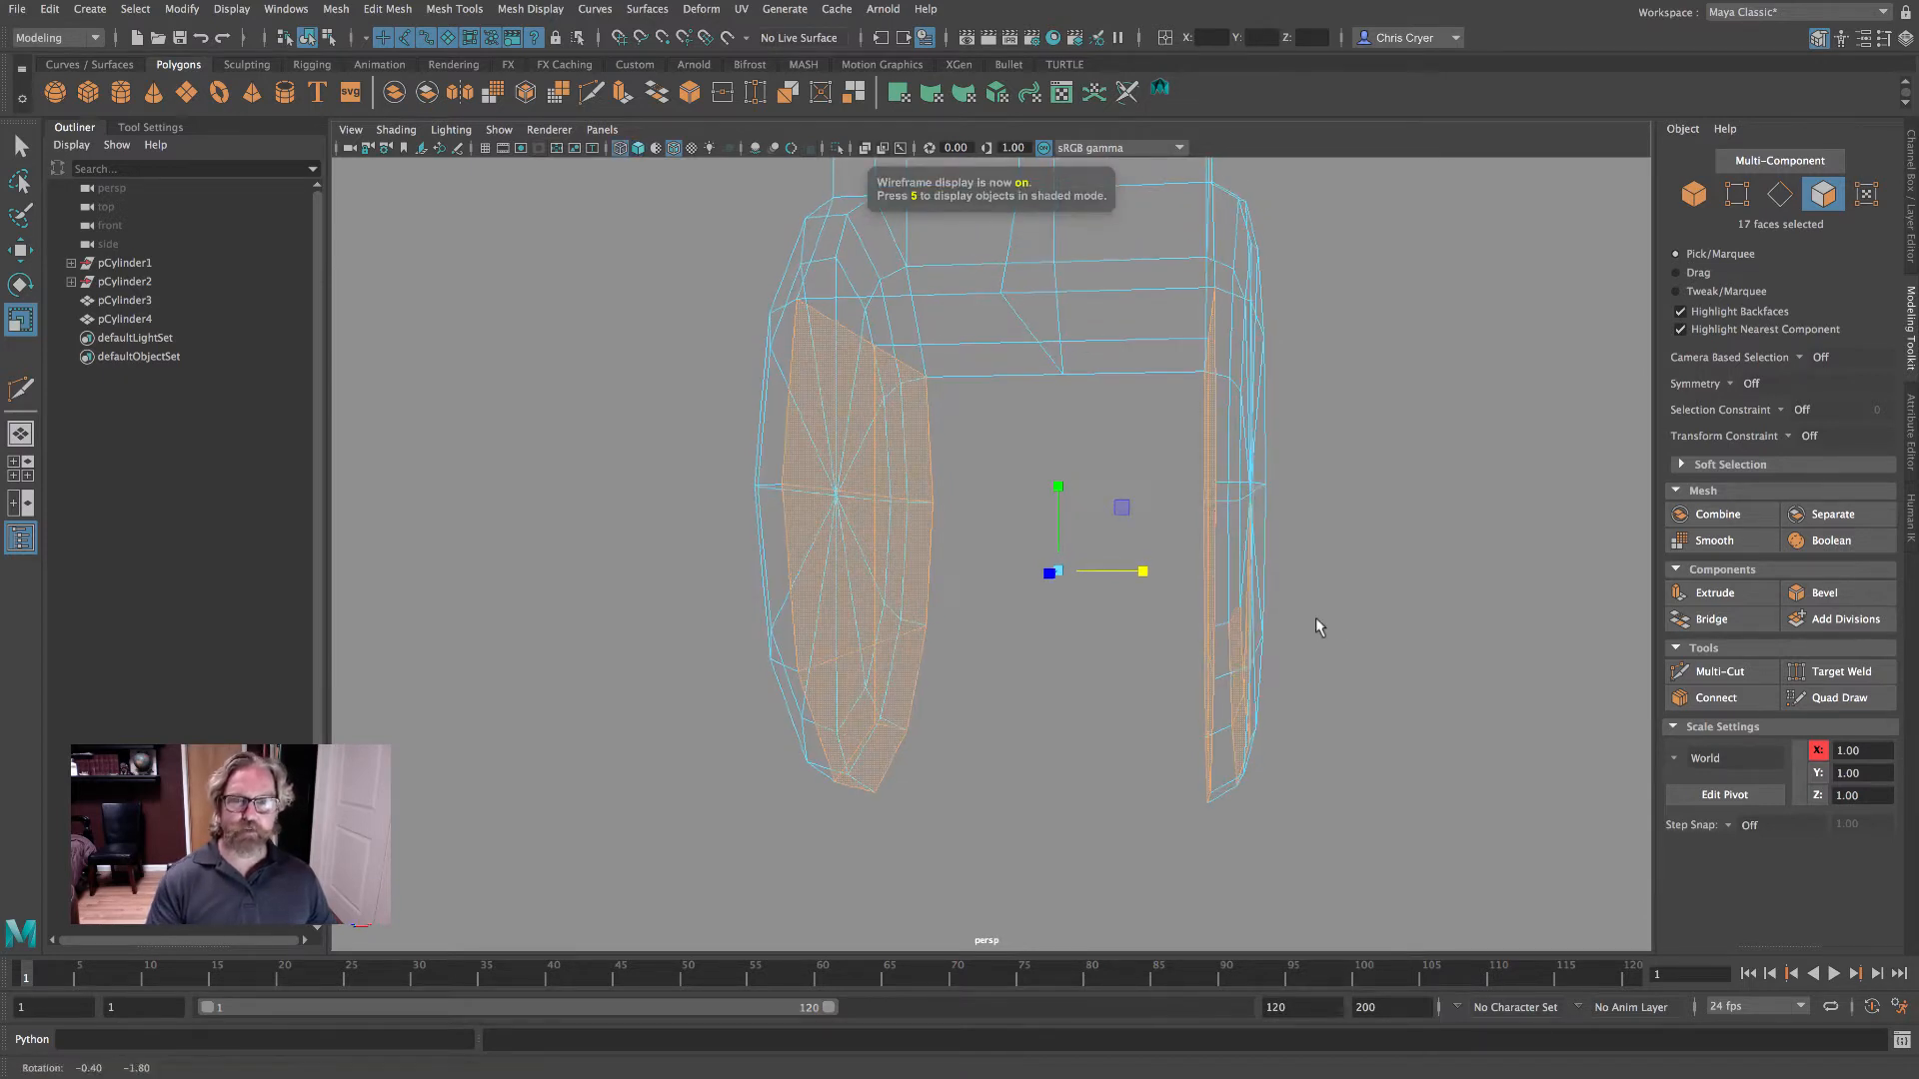
left_click_drag(1283, 739, 1309, 821, "ctrl")
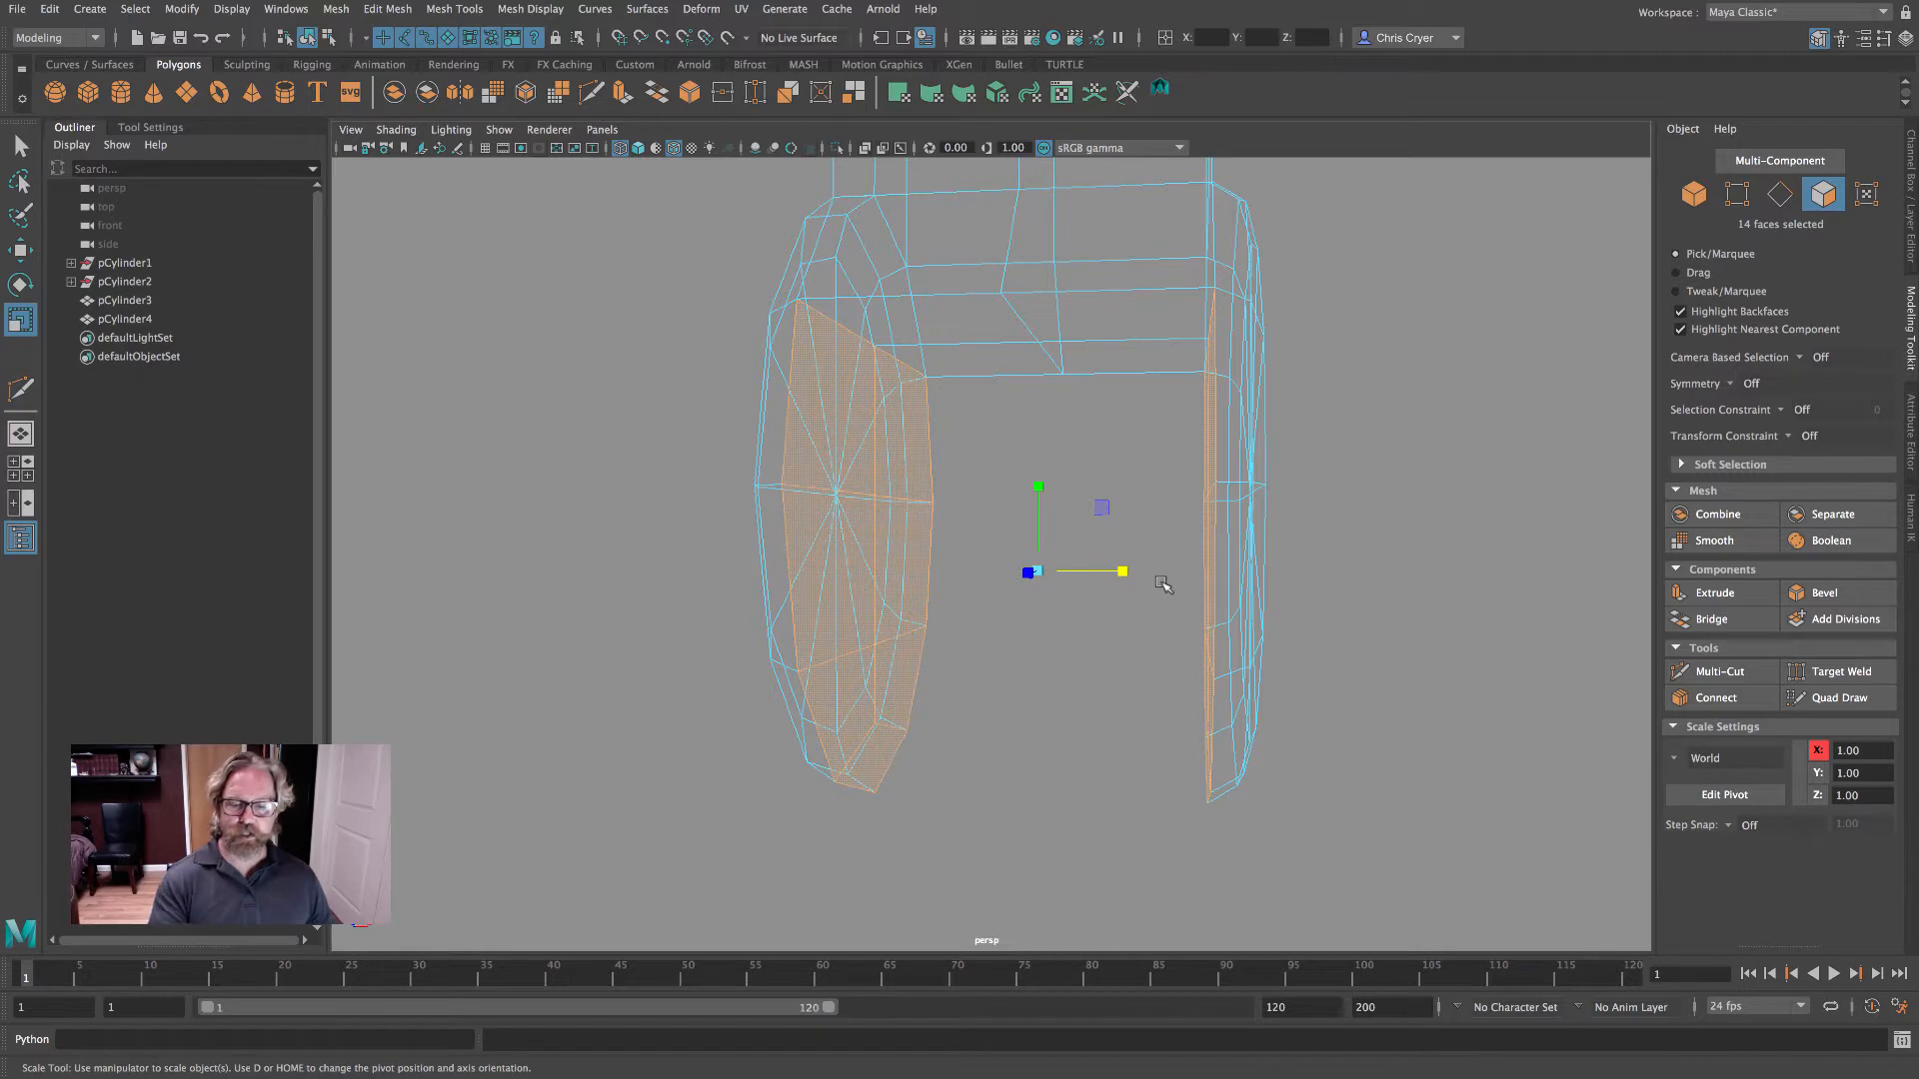
key("5")
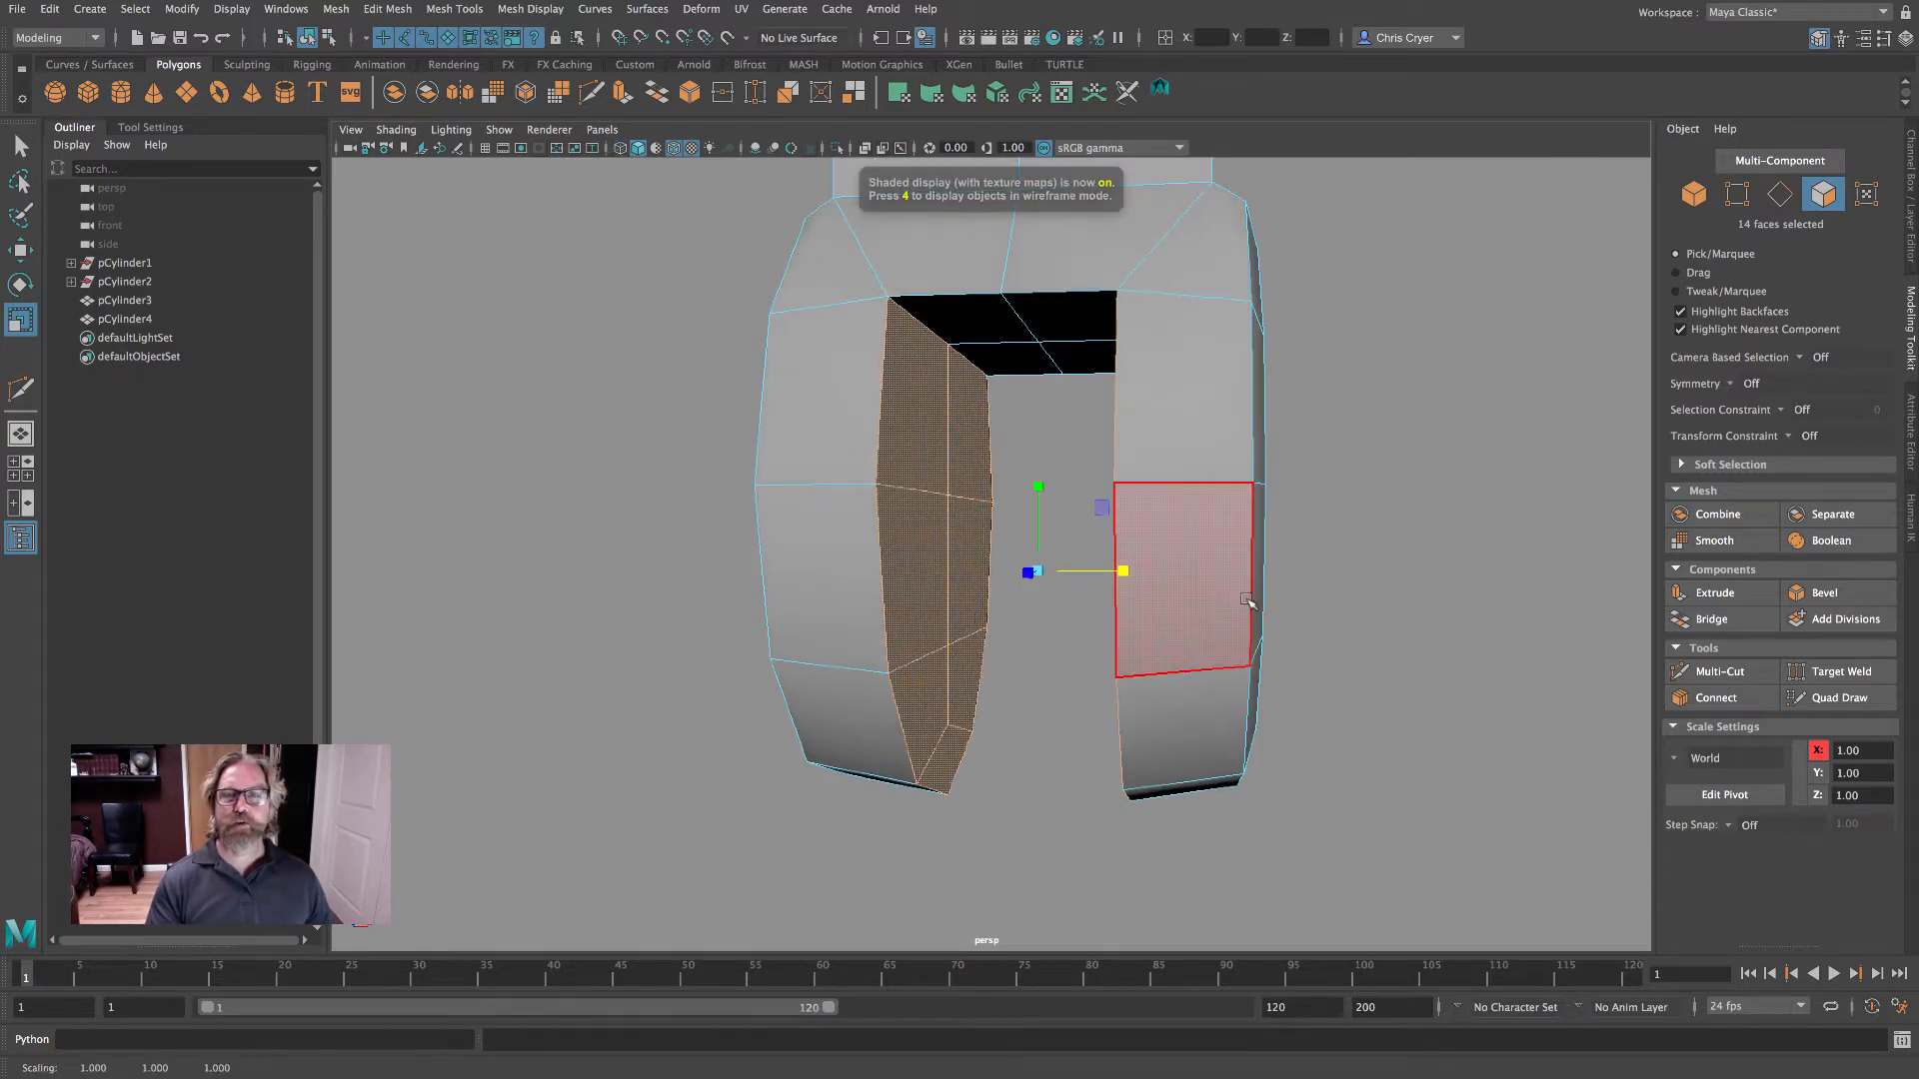
mouse_move(1248, 601)
left_mouse_down("alt")
mouse_move(1199, 606)
mouse_move(1500, 615)
mouse_move(1165, 600)
mouse_move(1100, 560)
mouse_move(1199, 509)
mouse_move(1099, 540)
mouse_move(1156, 544)
left_mouse_up("alt")
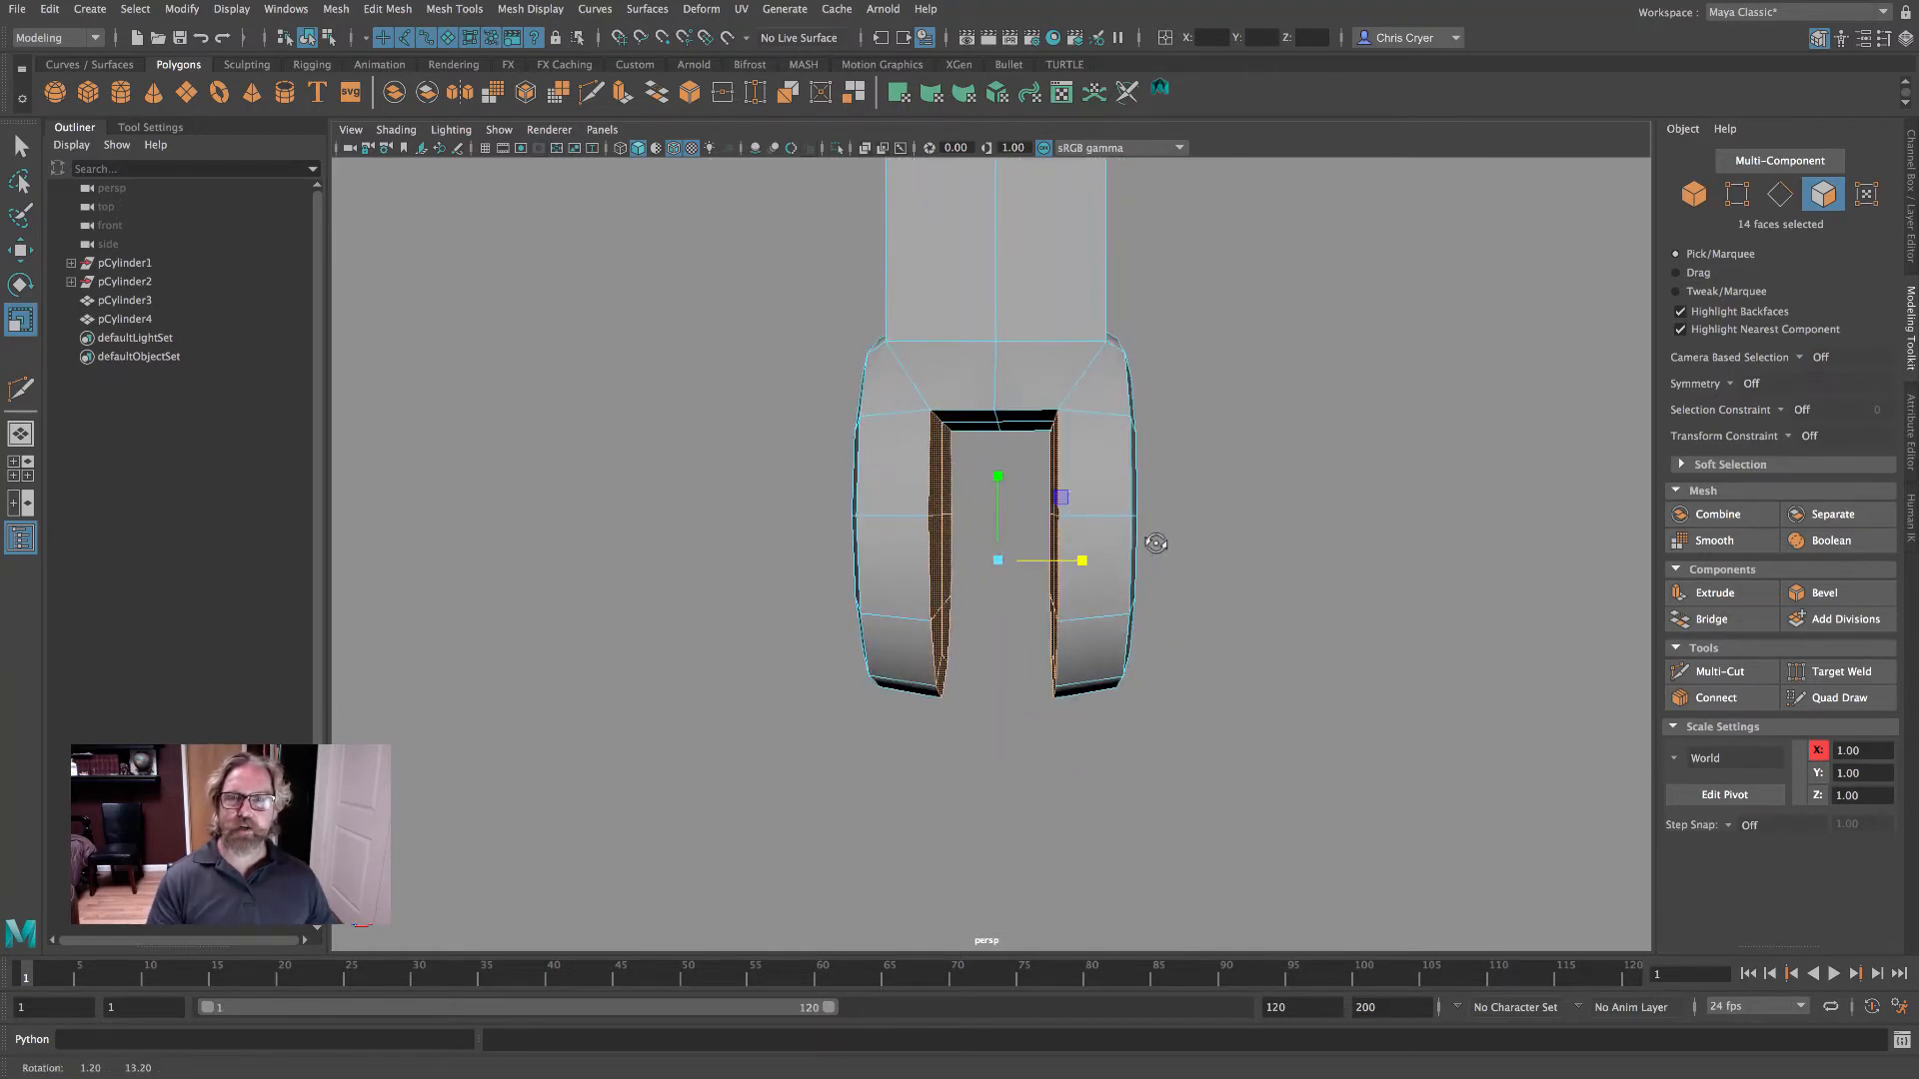
- Return to object mode and examine the lower limb part in smooth preview, restoring its unsmoothed display
right_click(1095, 461)
left_click(1248, 432)
left_click_drag(1153, 458, 1118, 535, "alt")
middle_click_drag(1118, 536, 1130, 702, "alt")
left_click_drag(902, 675, 1293, 556, "alt")
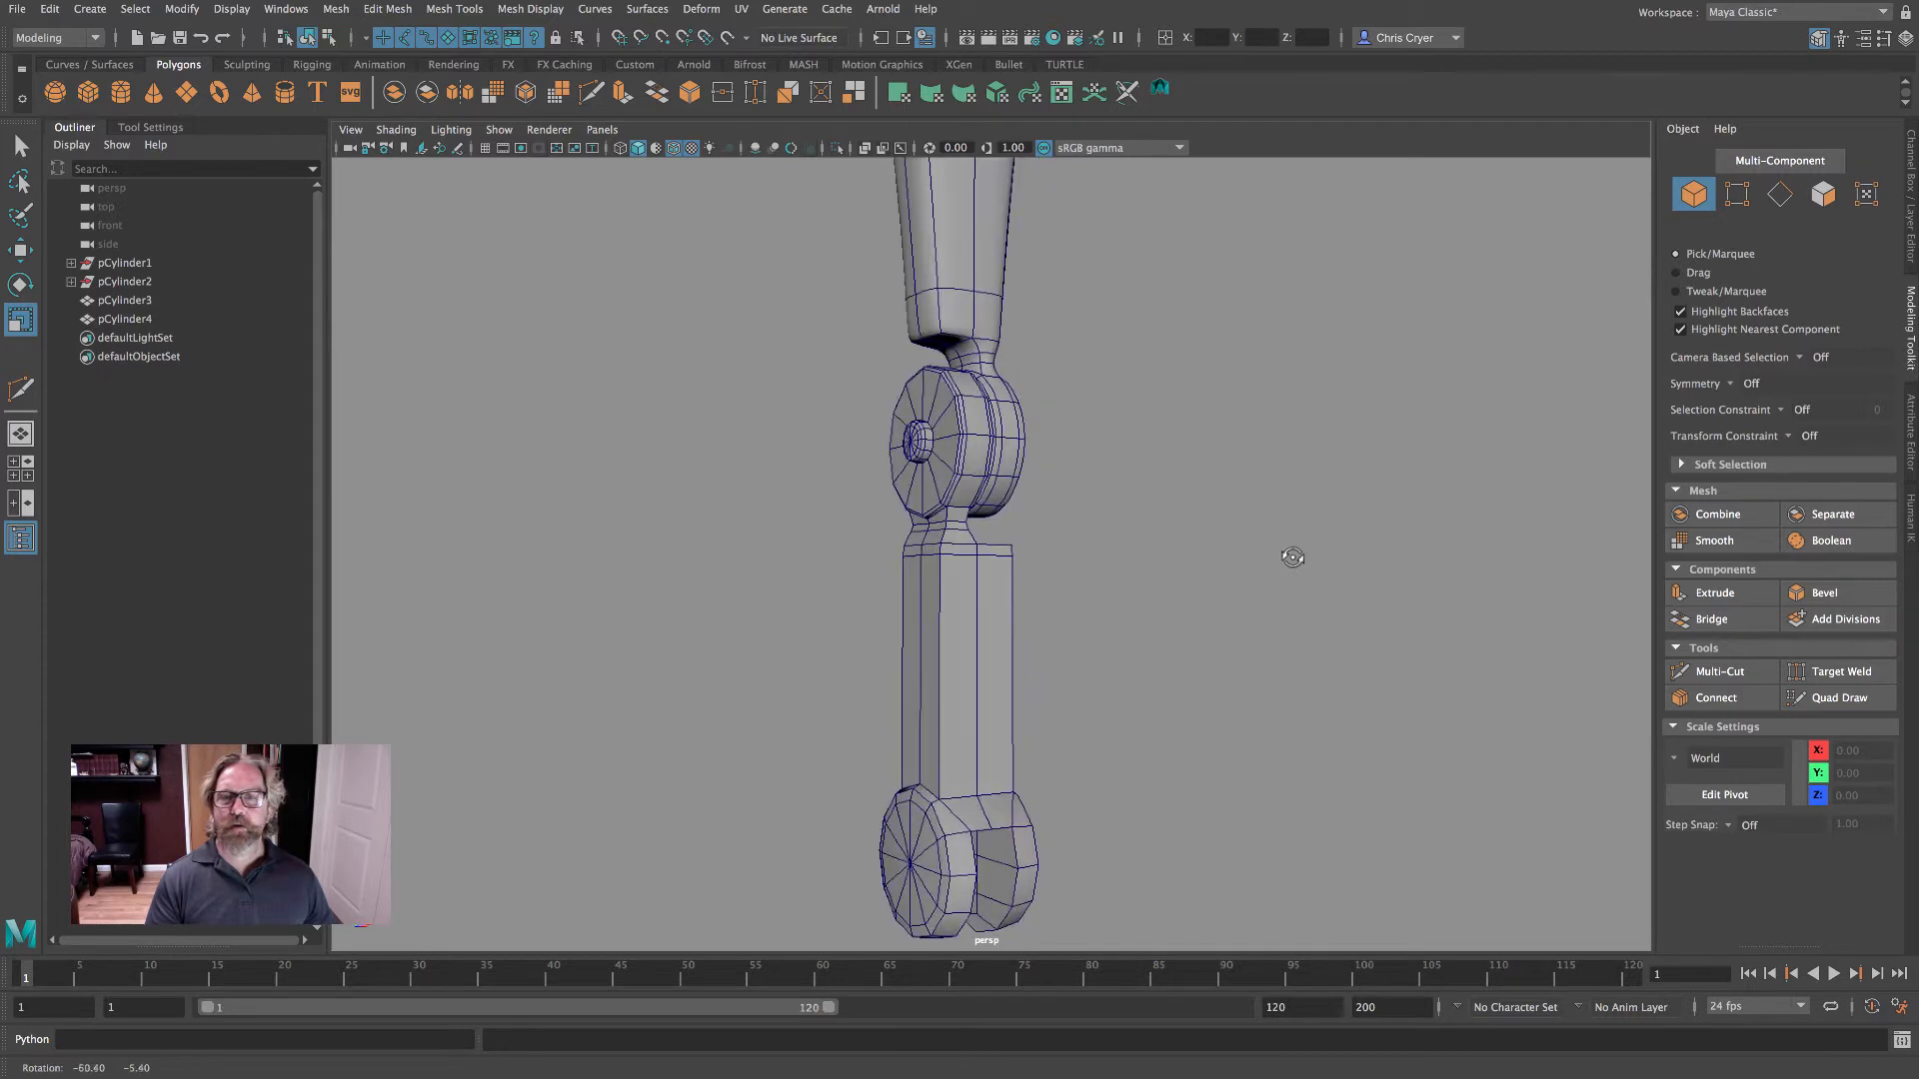
left_click(1003, 603)
key("3")
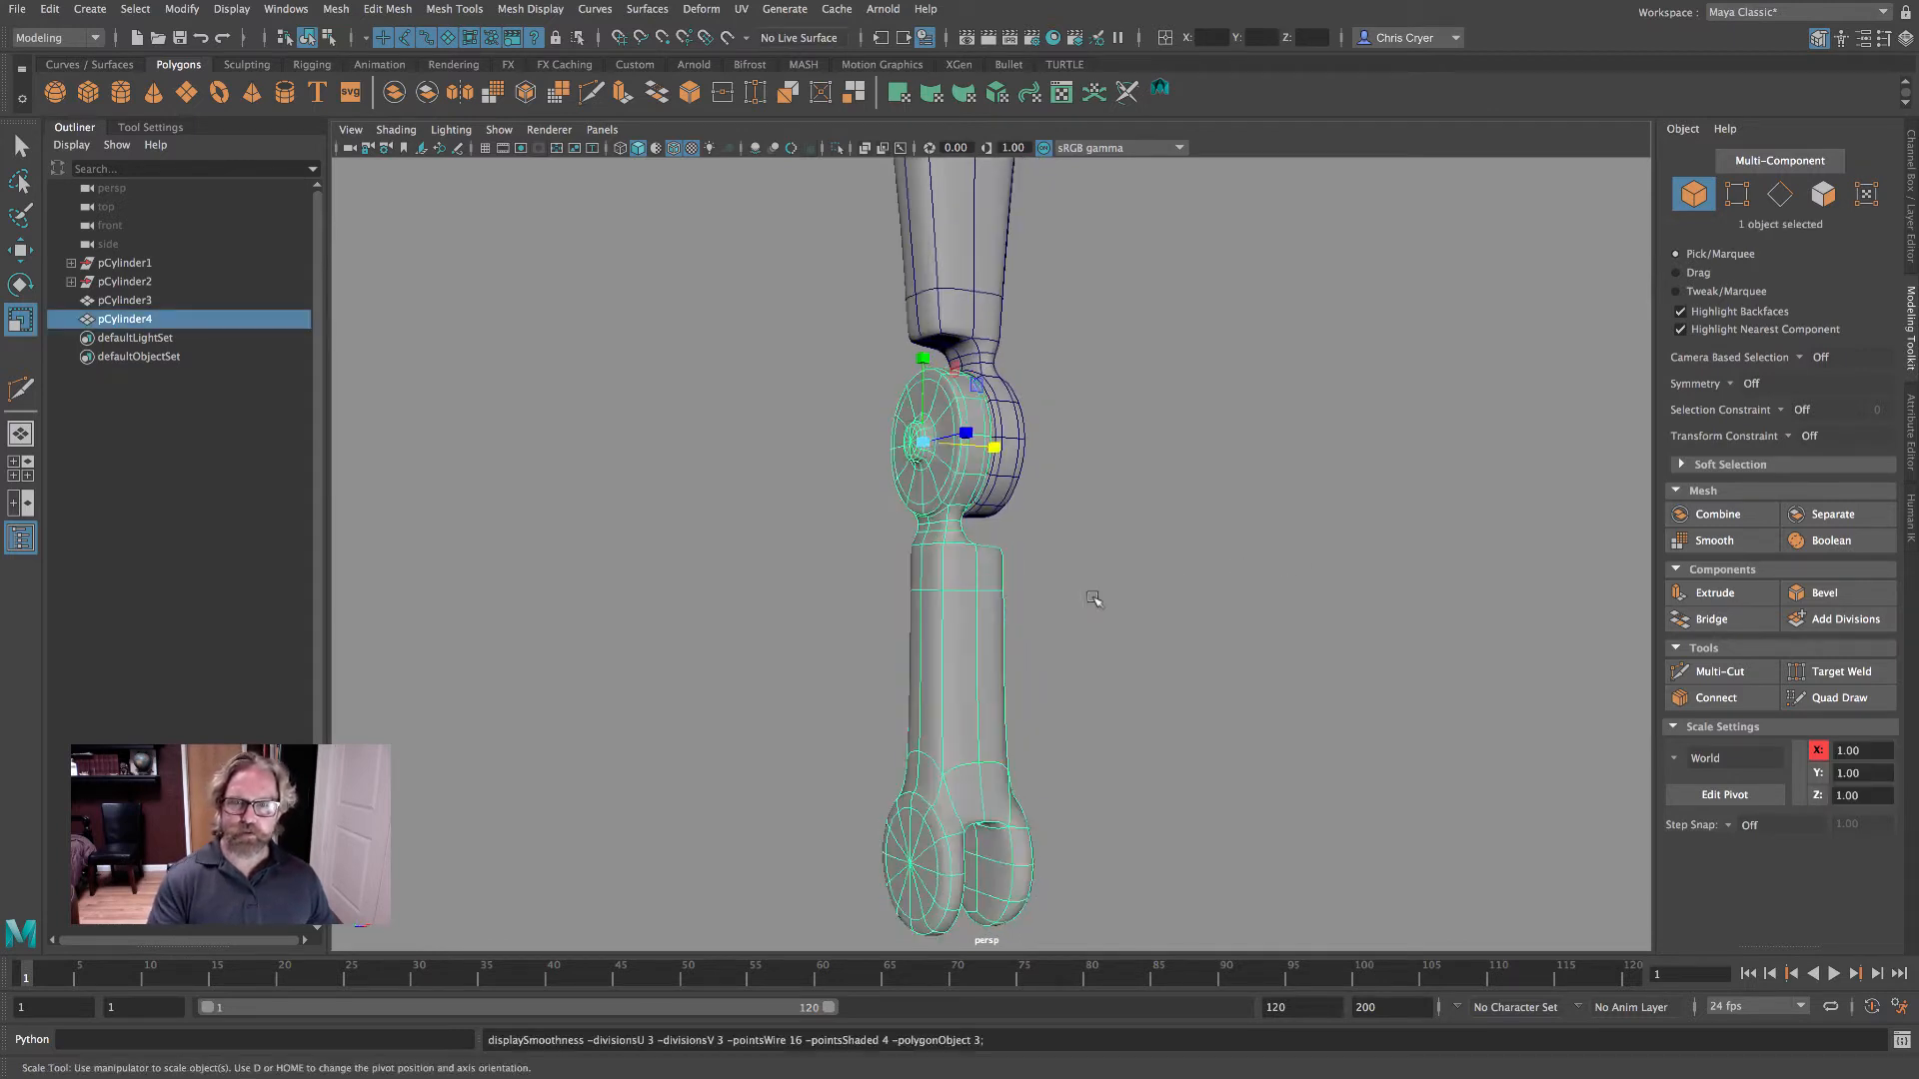
left_click_drag(1122, 595, 1049, 596, "alt")
key("1")
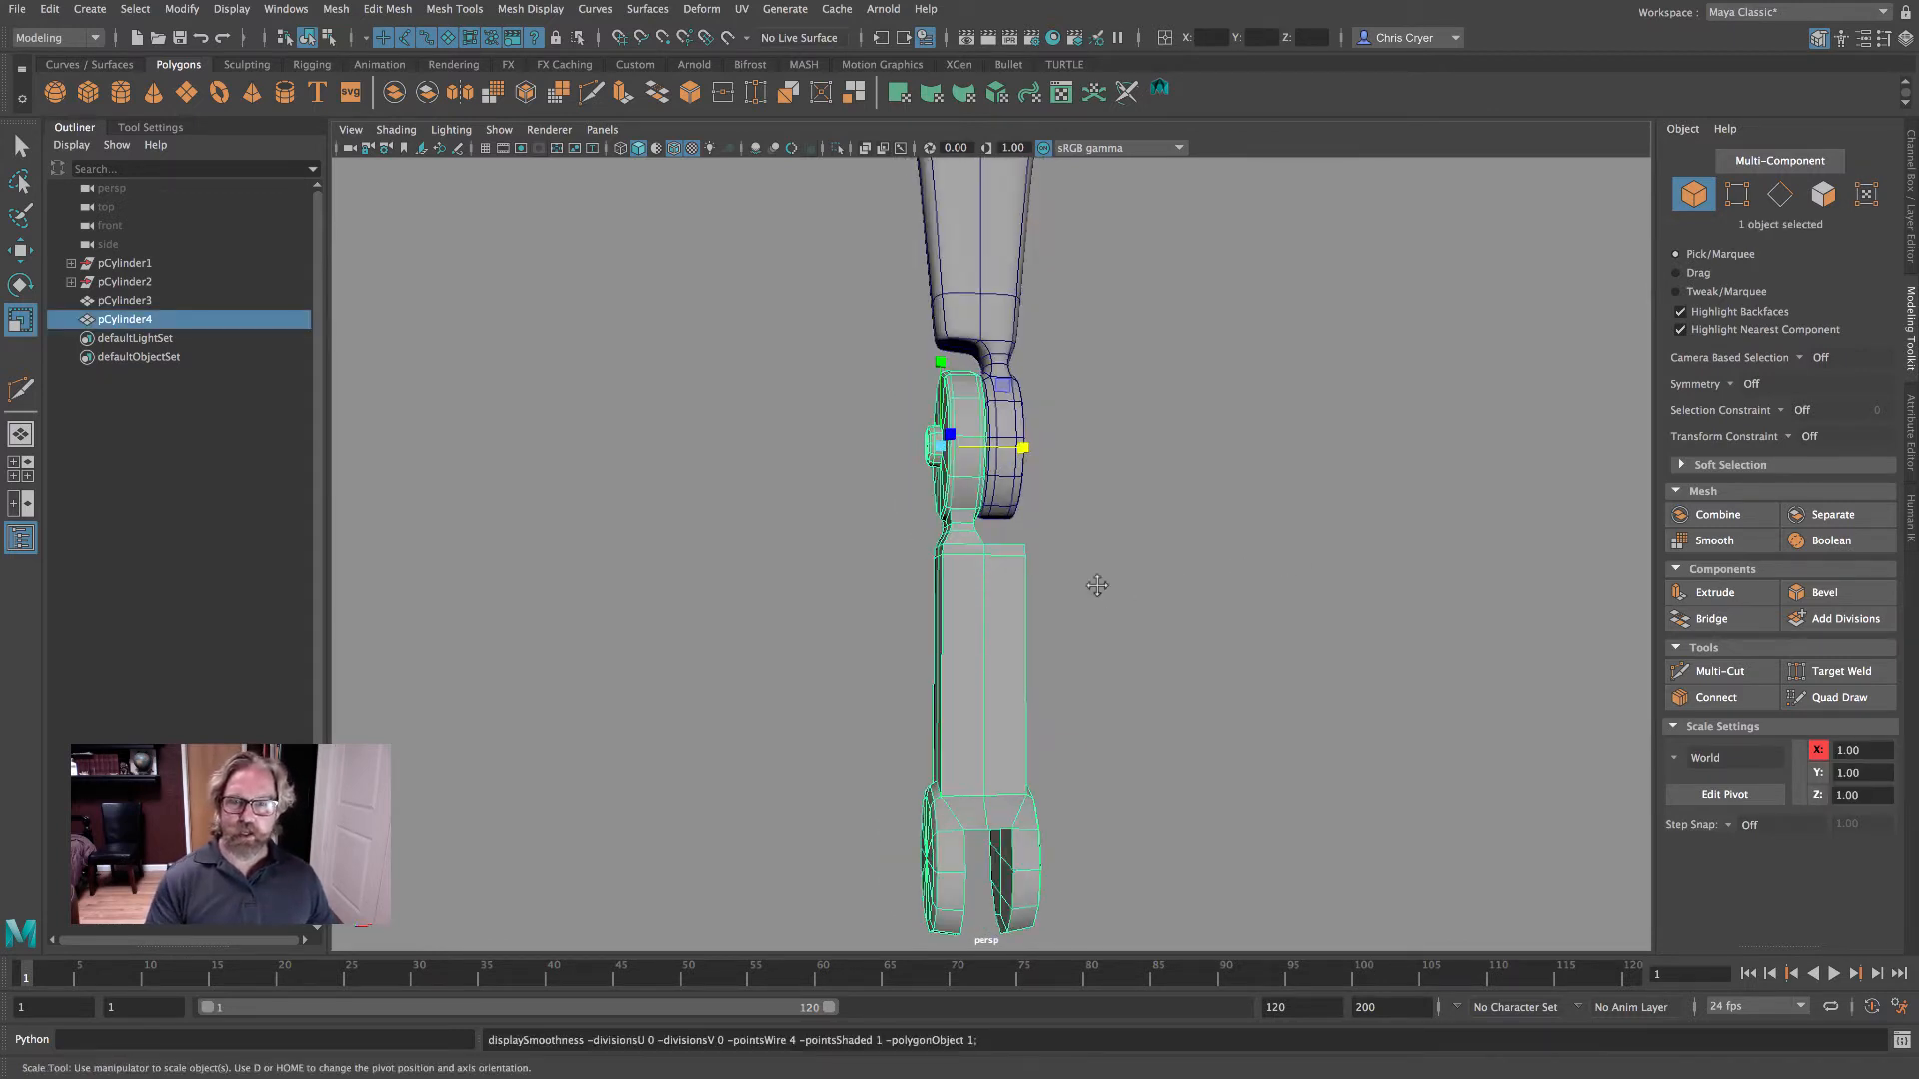
- Insert an edge loop with Multi-Cut around the lower limb's shaft, just above the fork
middle_click_drag(1097, 586, 1109, 445, "alt")
left_click(1715, 672)
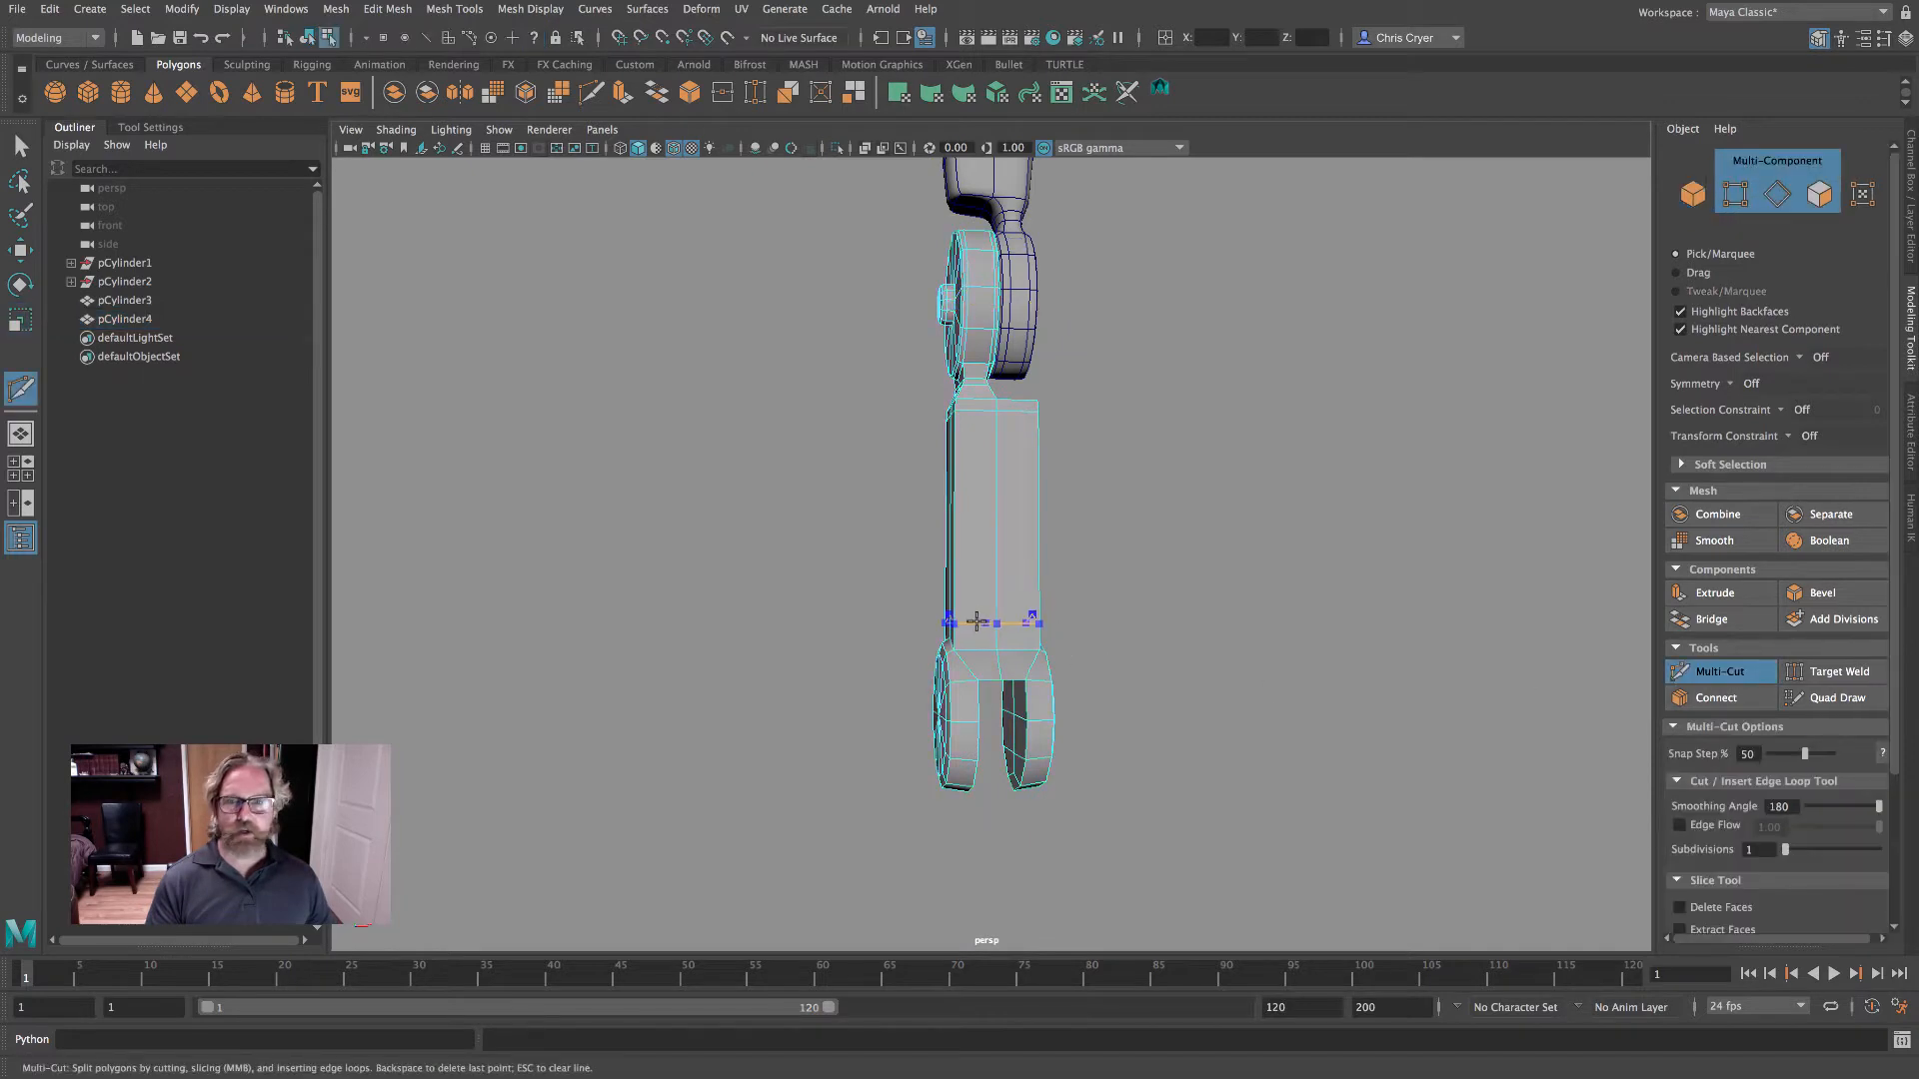
middle_click_drag(1113, 549, 1011, 585, "alt")
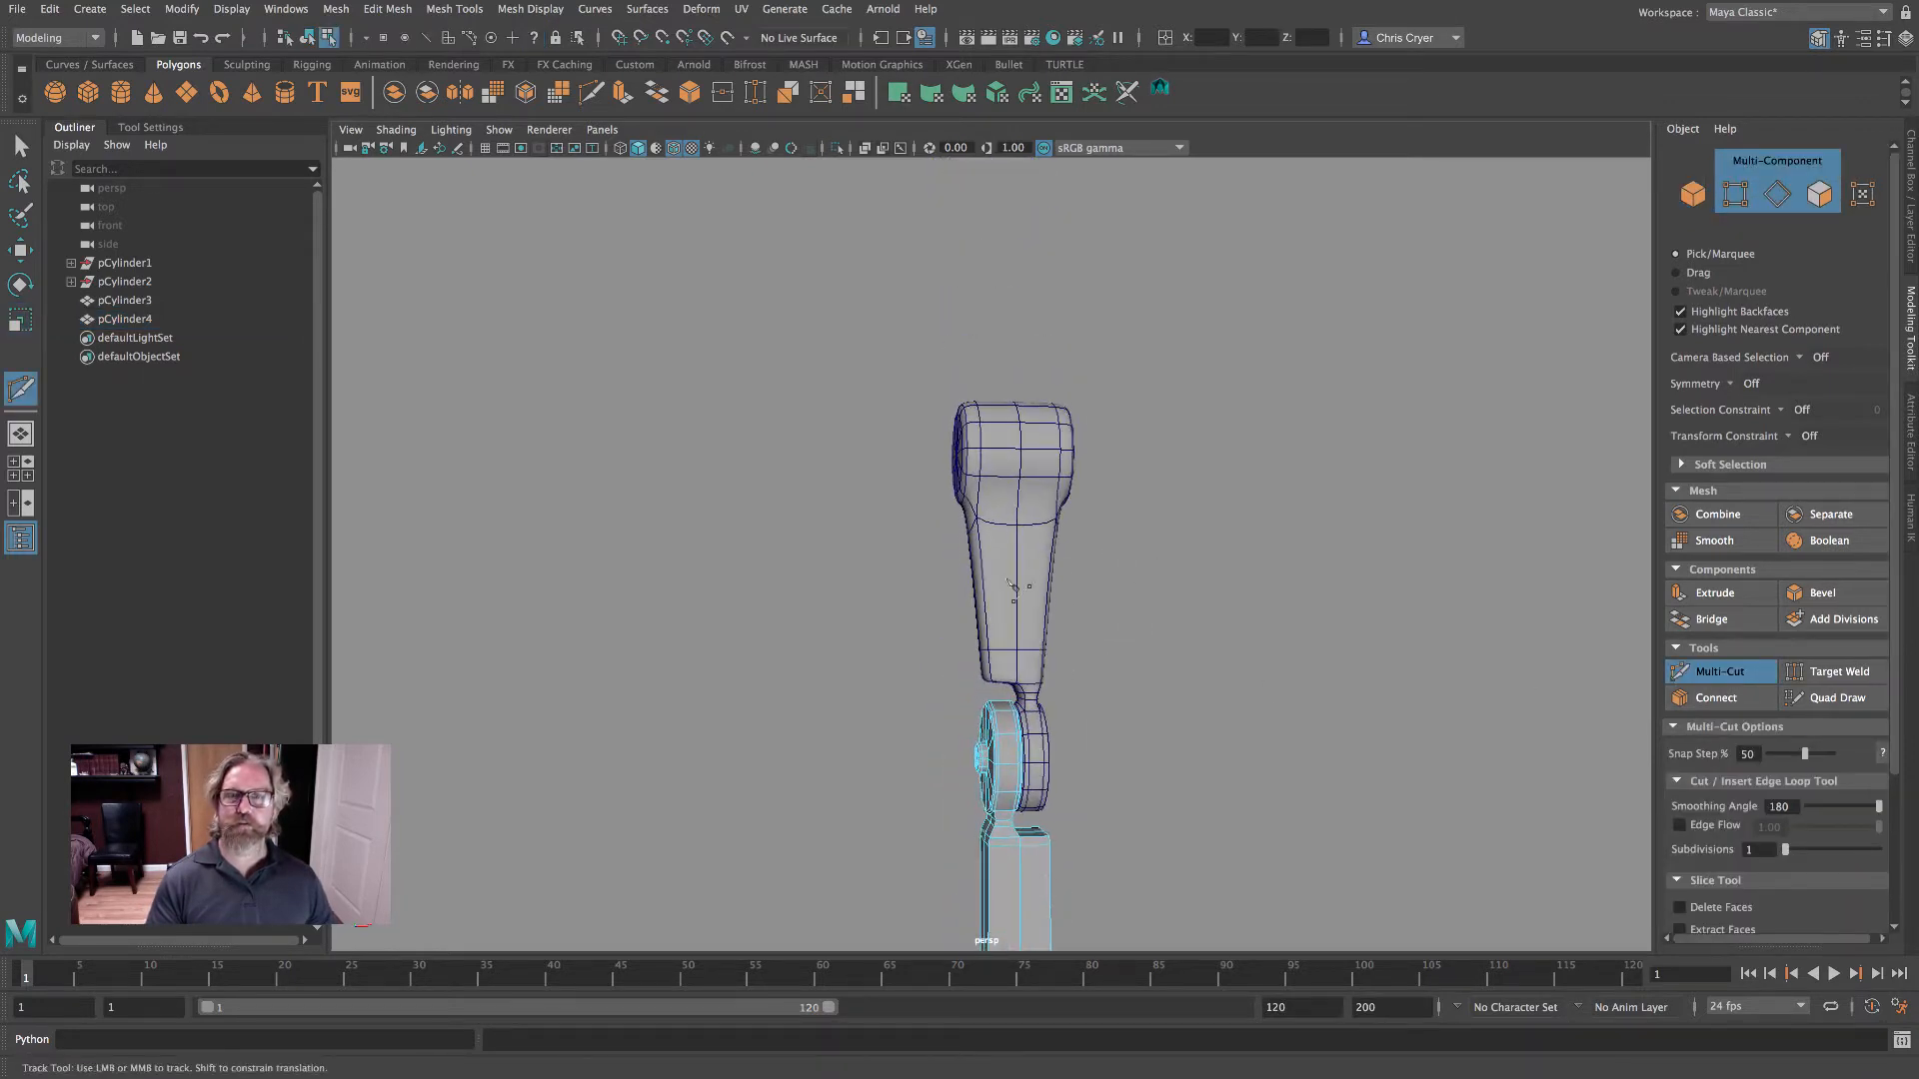
- Show the upper limb part unsmoothed and insert an edge loop around its shaft just below the top cylinder
key("1")
key("q")
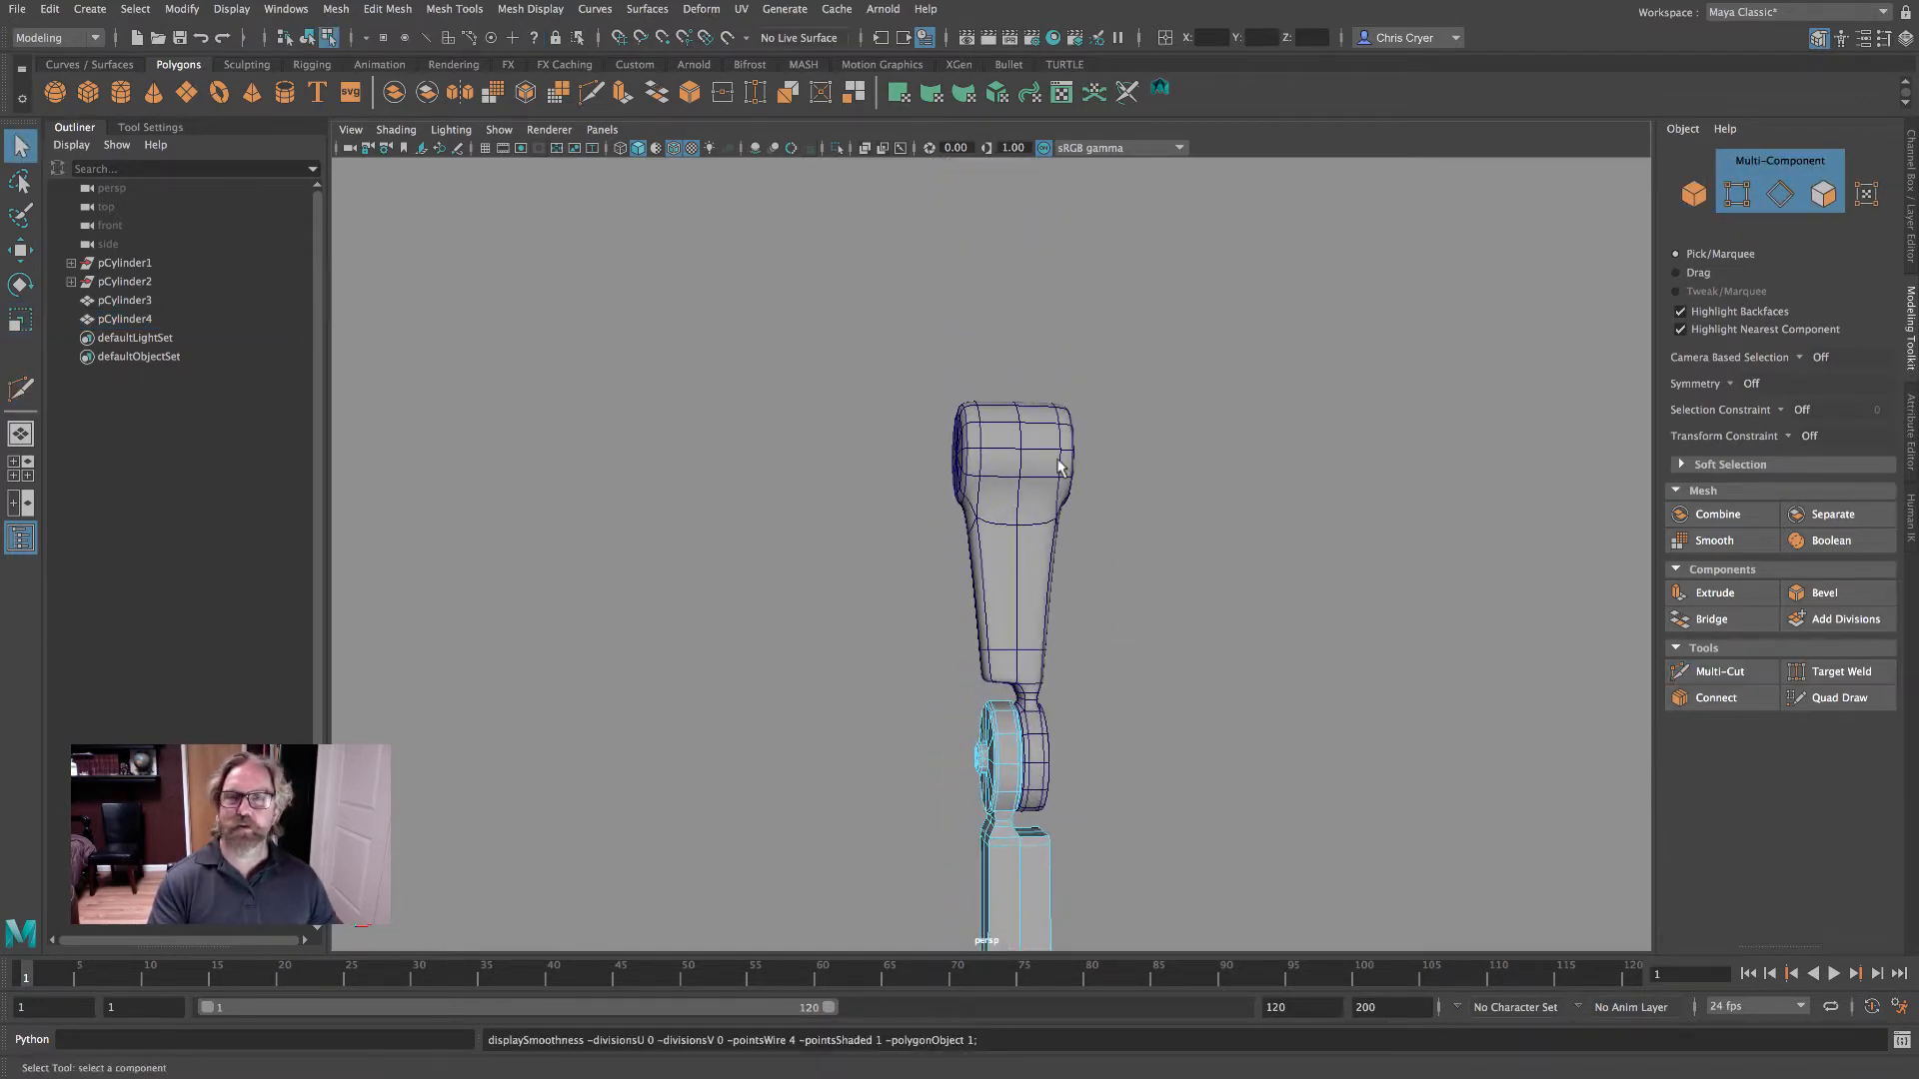
left_click(1061, 466)
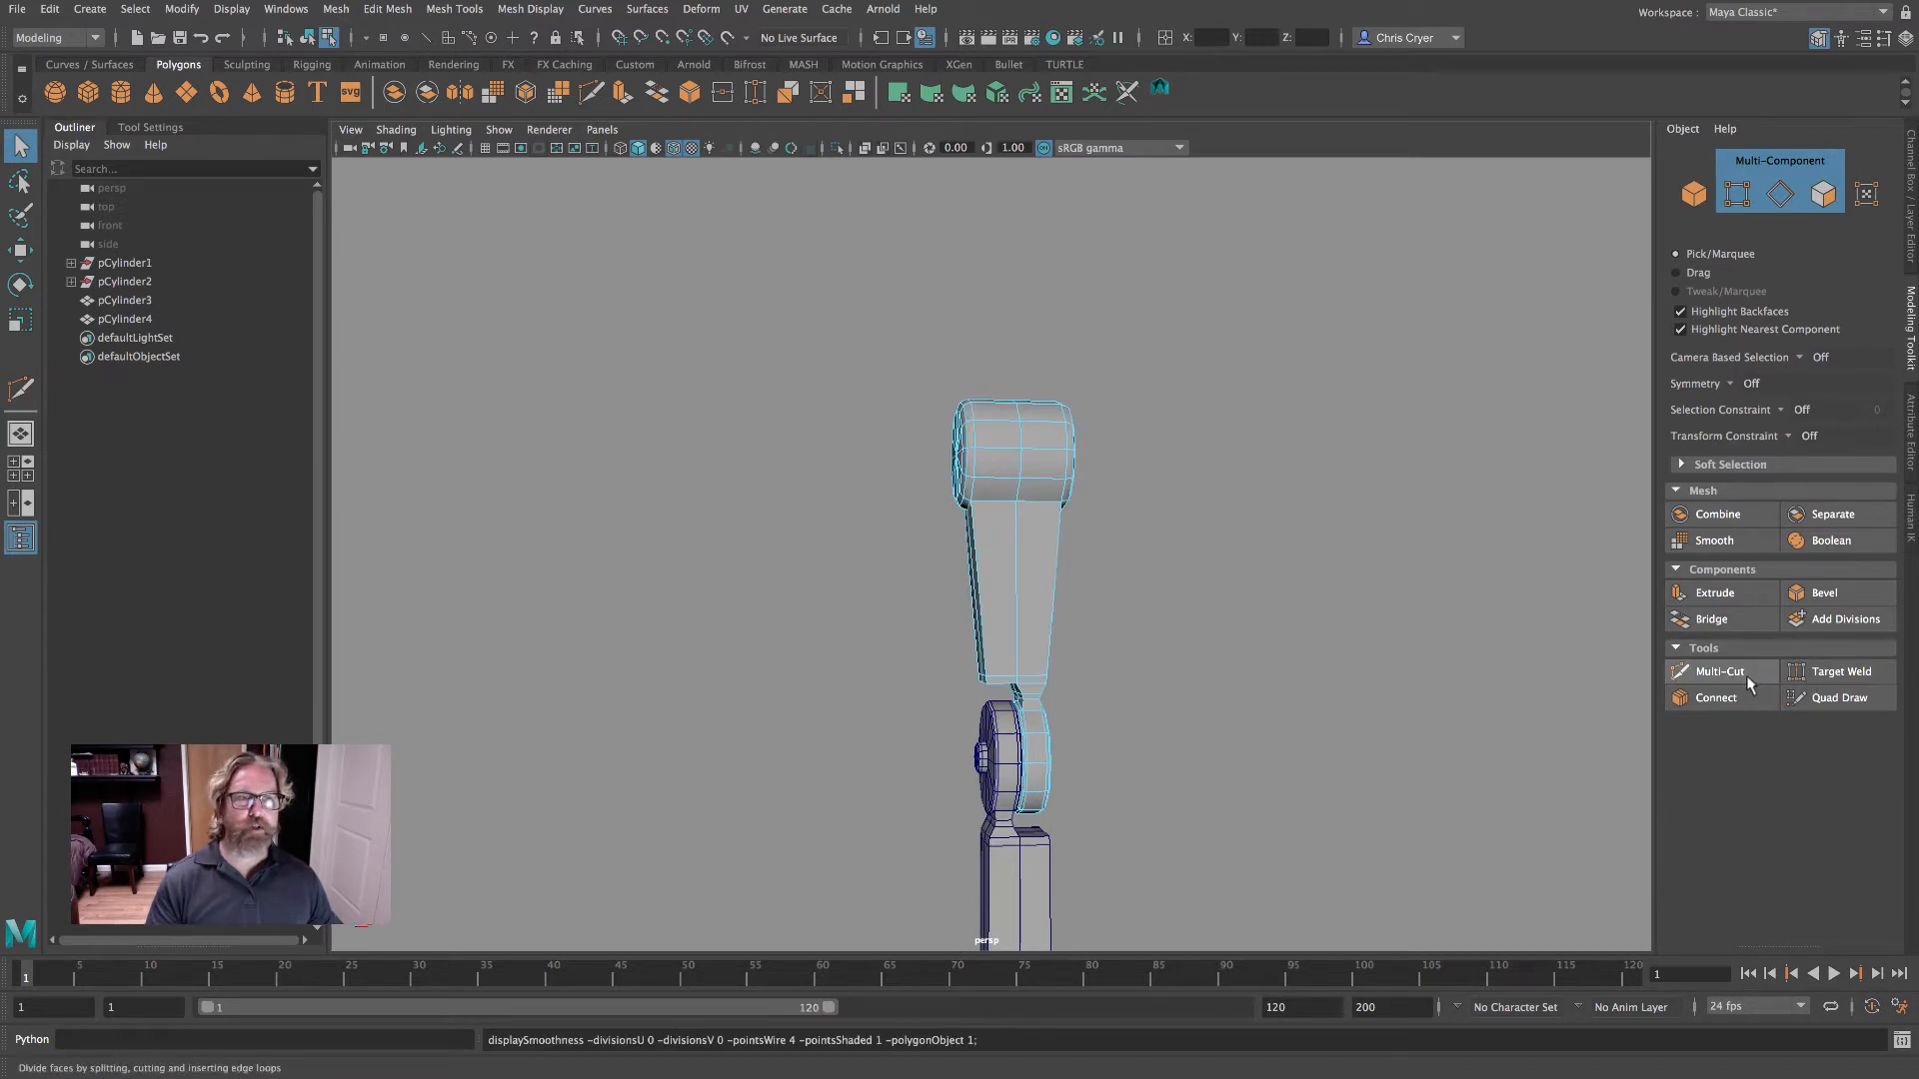
left_click(1717, 671)
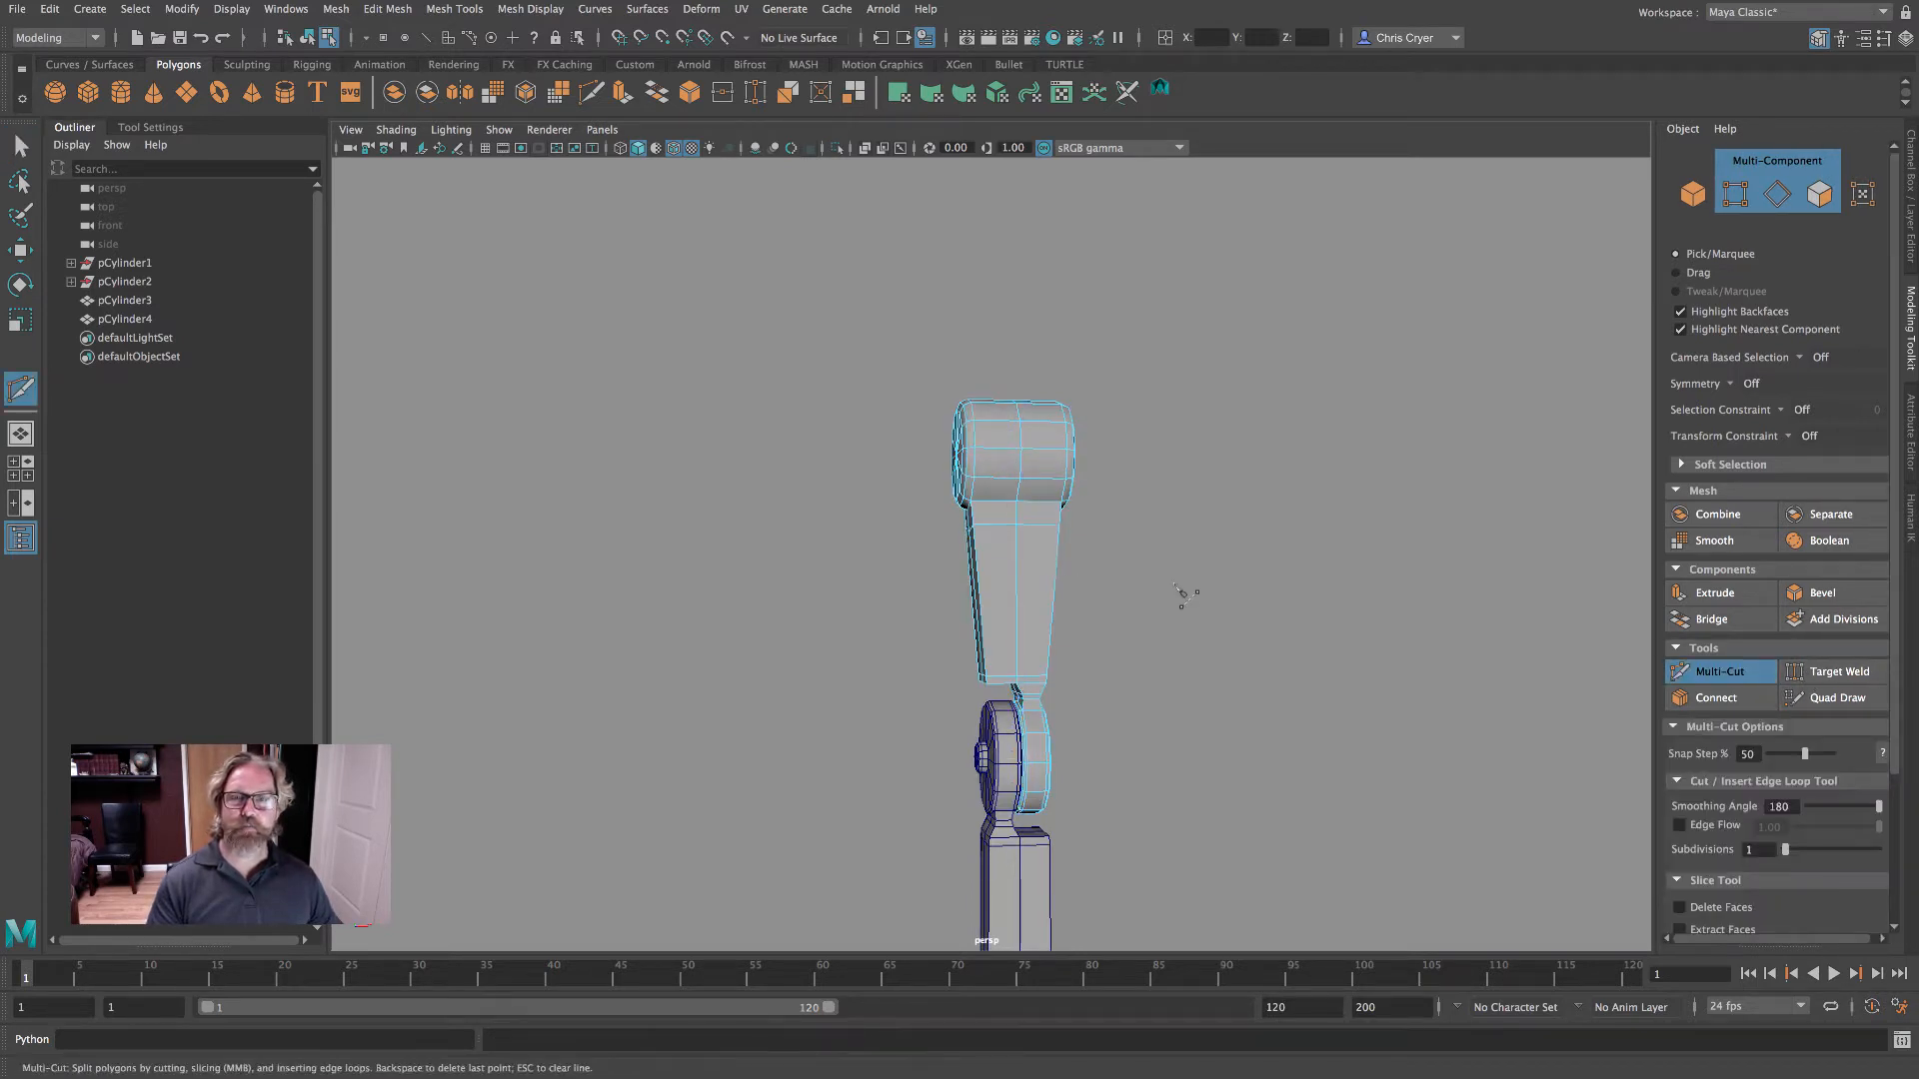
left_click_drag(1183, 590, 1132, 610, "alt")
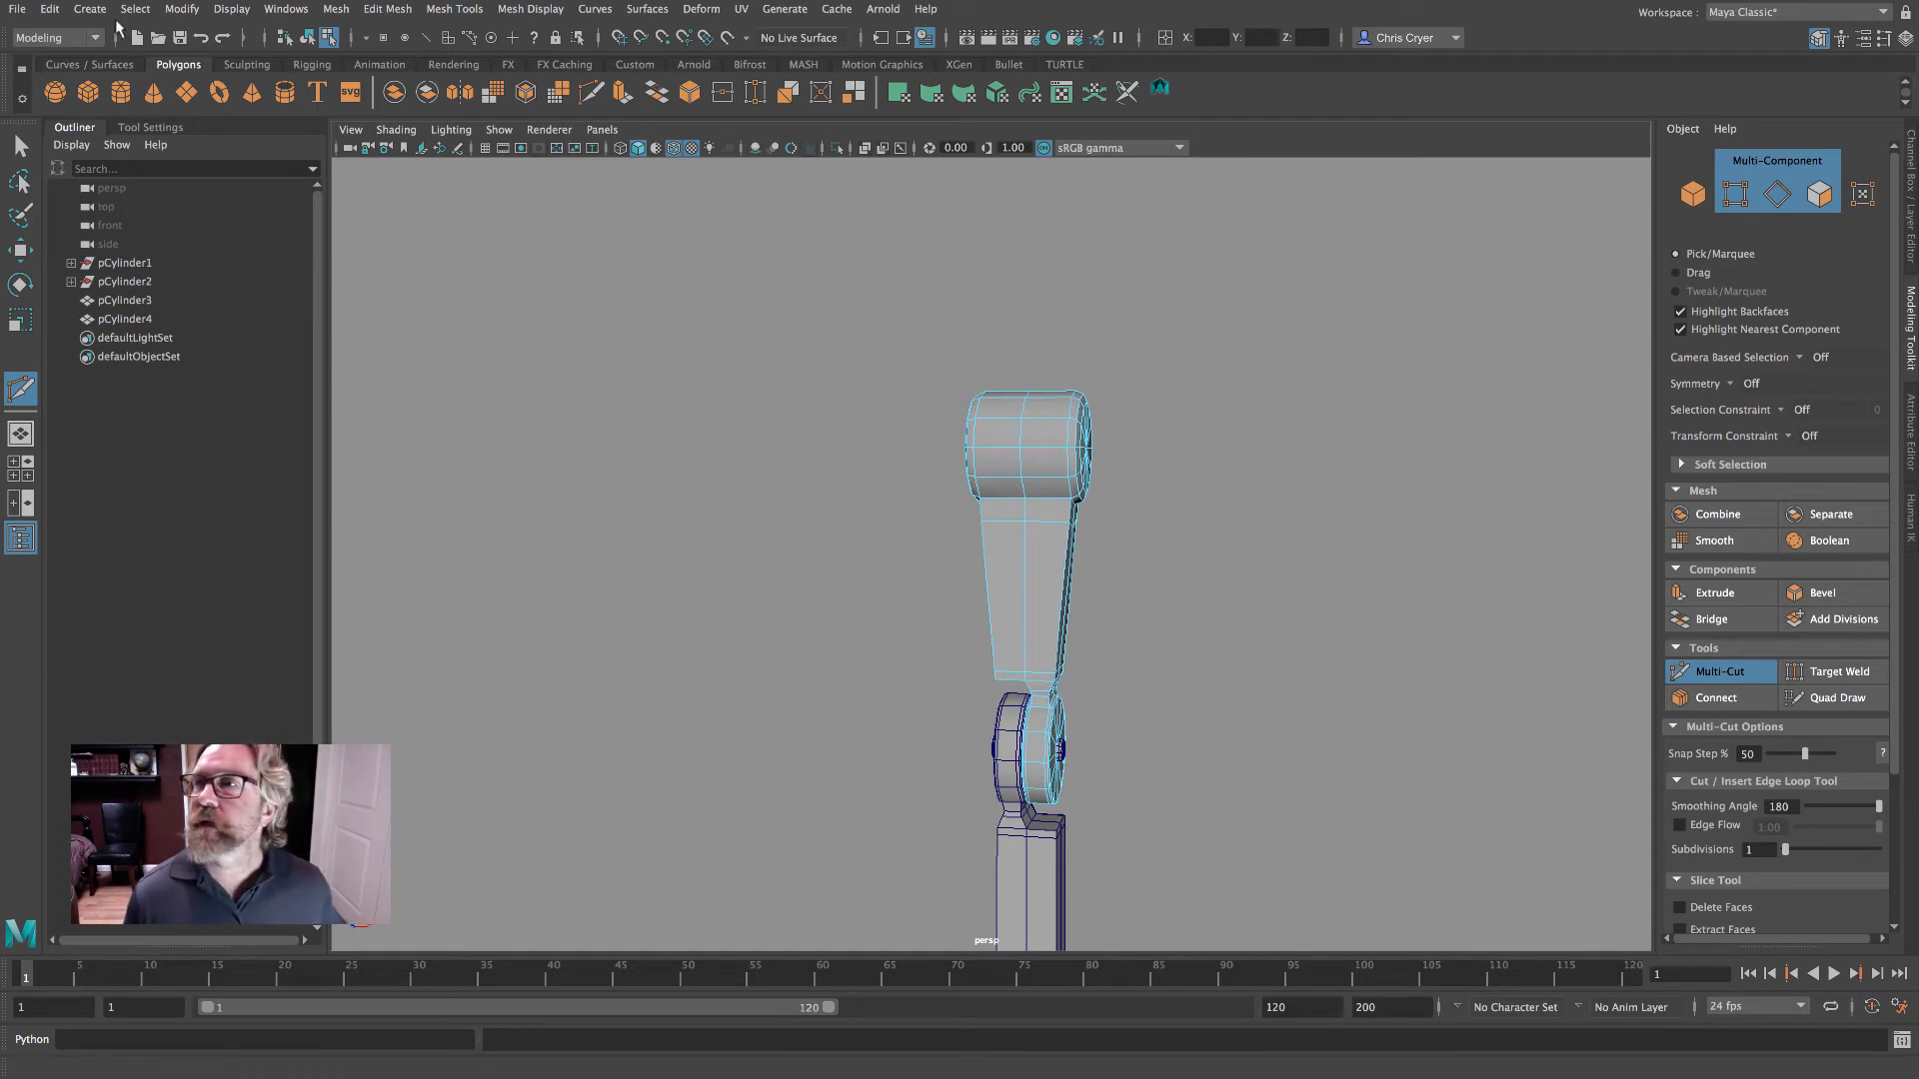
- Create a polygon sphere and move it along X to about 3.085, beside the upper limb's top cylinder
left_click(55, 92)
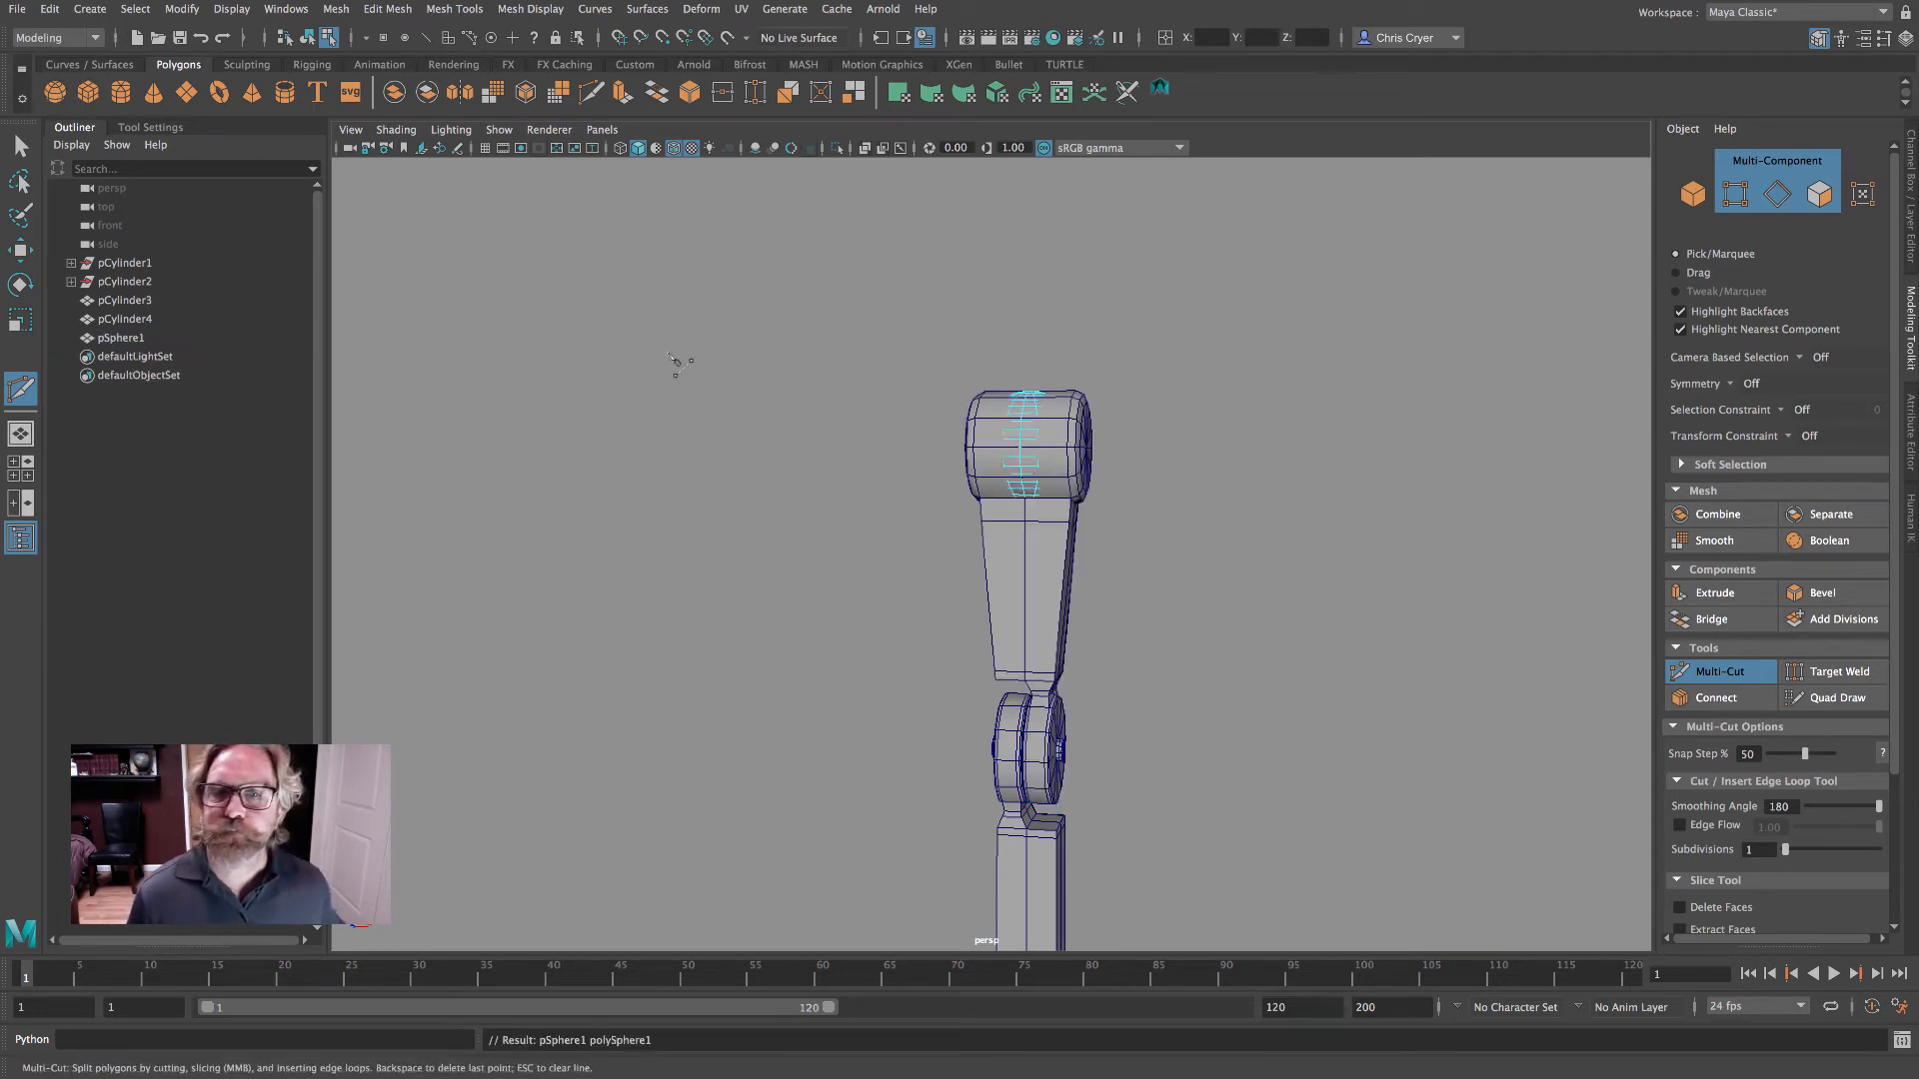
left_click(20, 252)
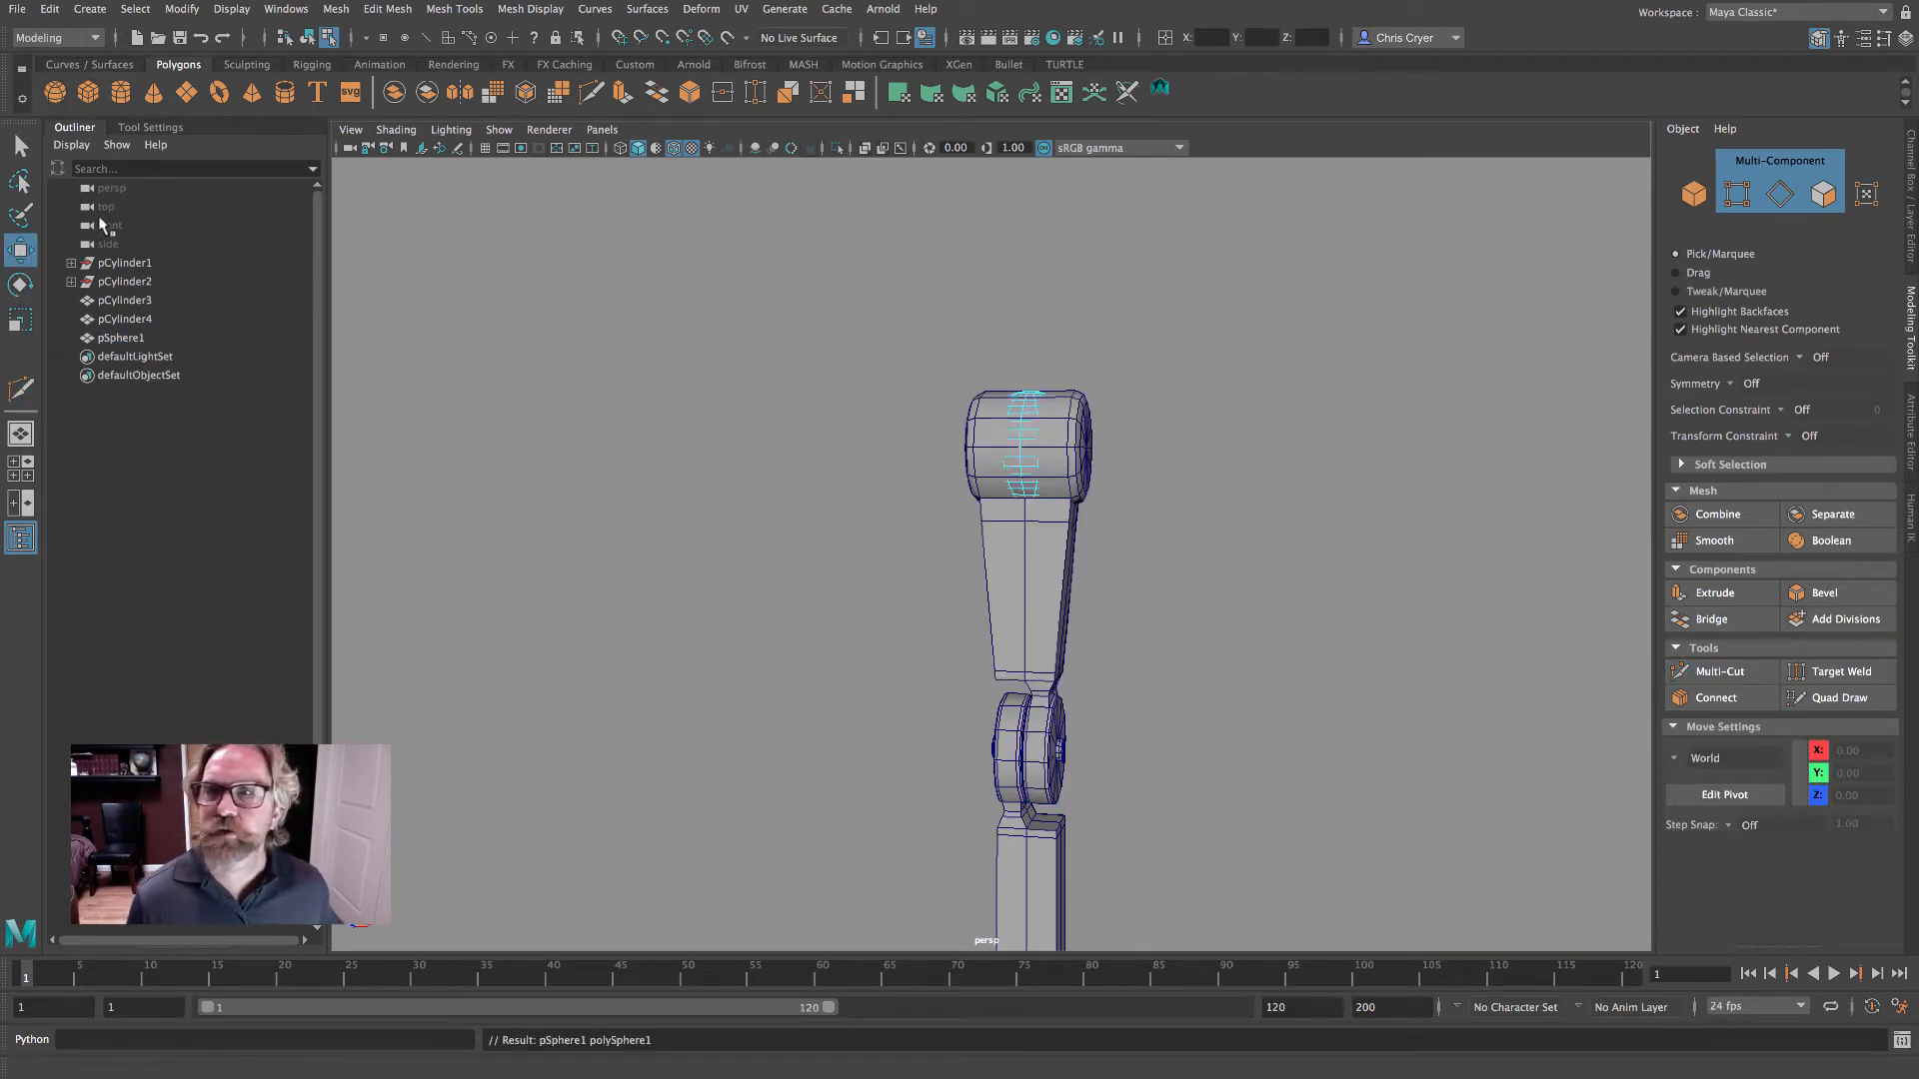
left_click(121, 338)
left_click_drag(1100, 444, 1287, 446)
- Set the sphere's Subdivisions Axis and Subdivisions Height to 12
left_click(1913, 248)
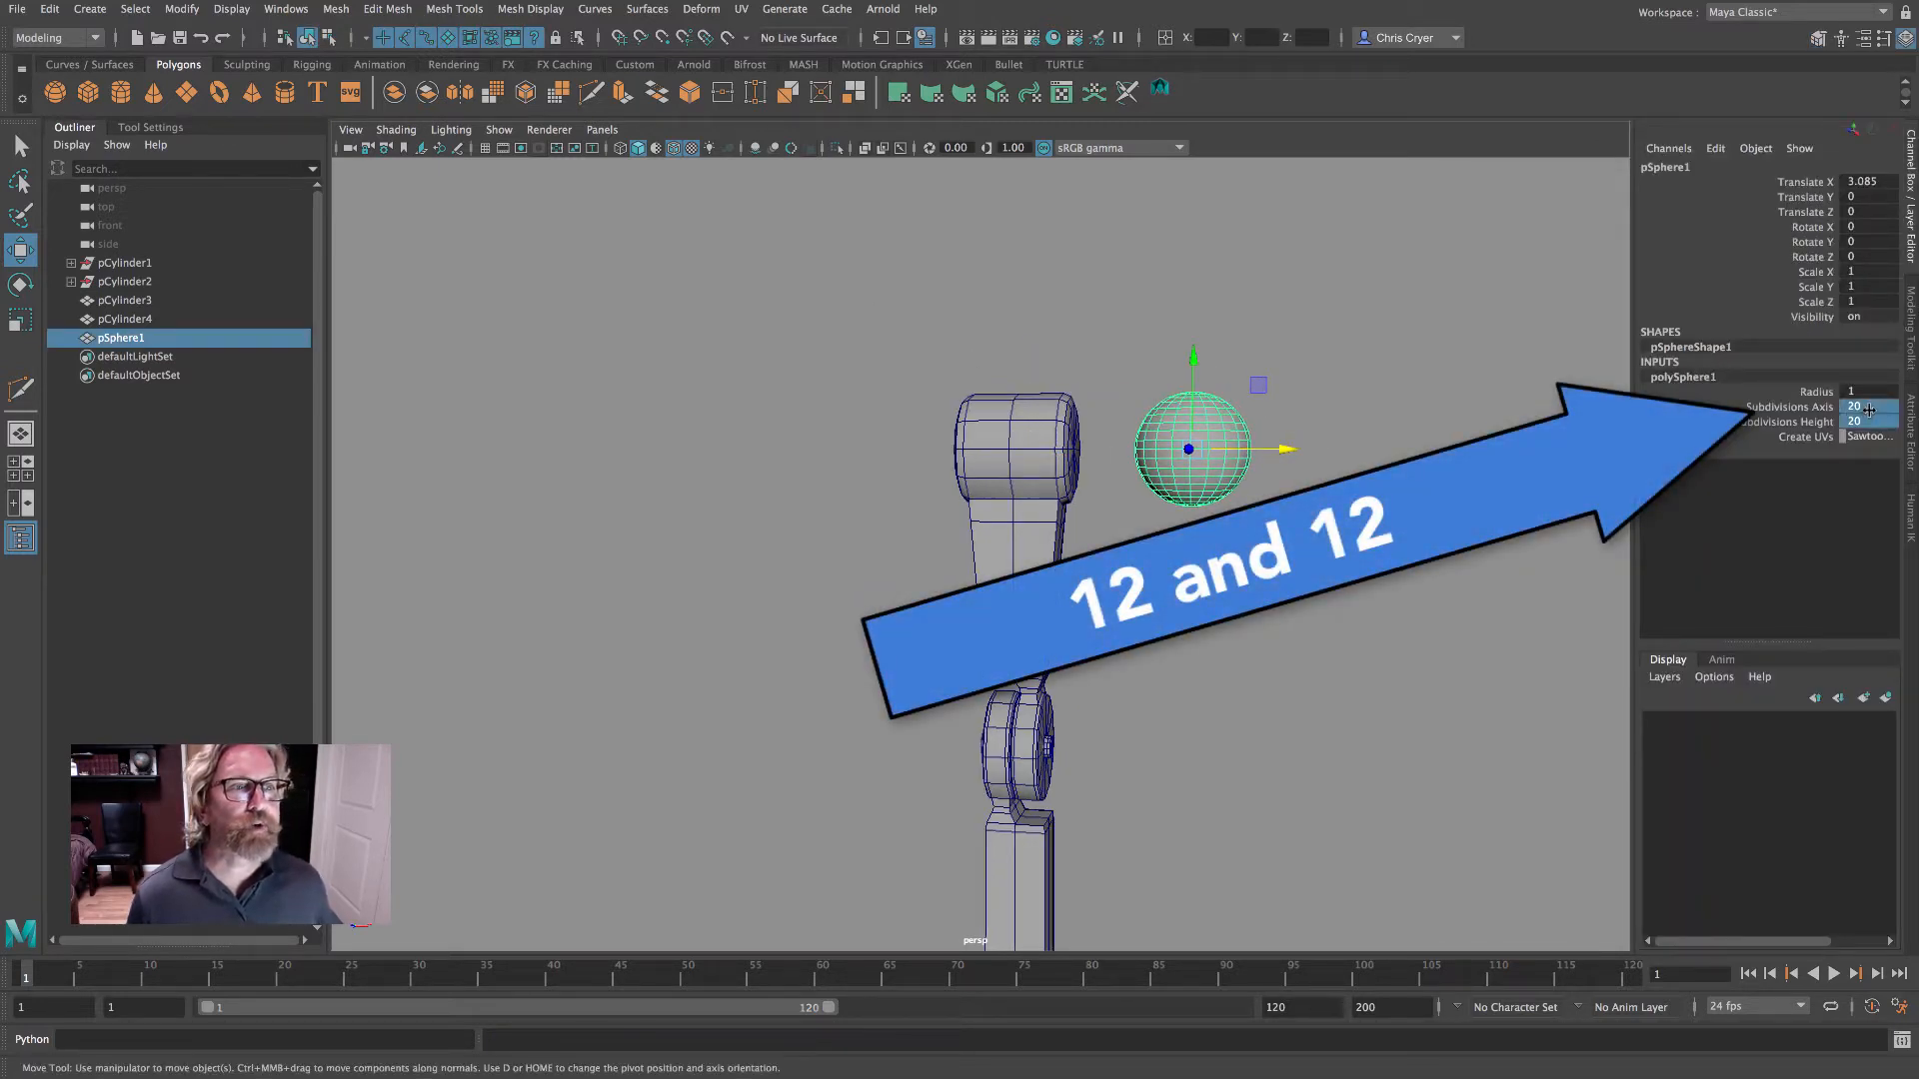
key("Return")
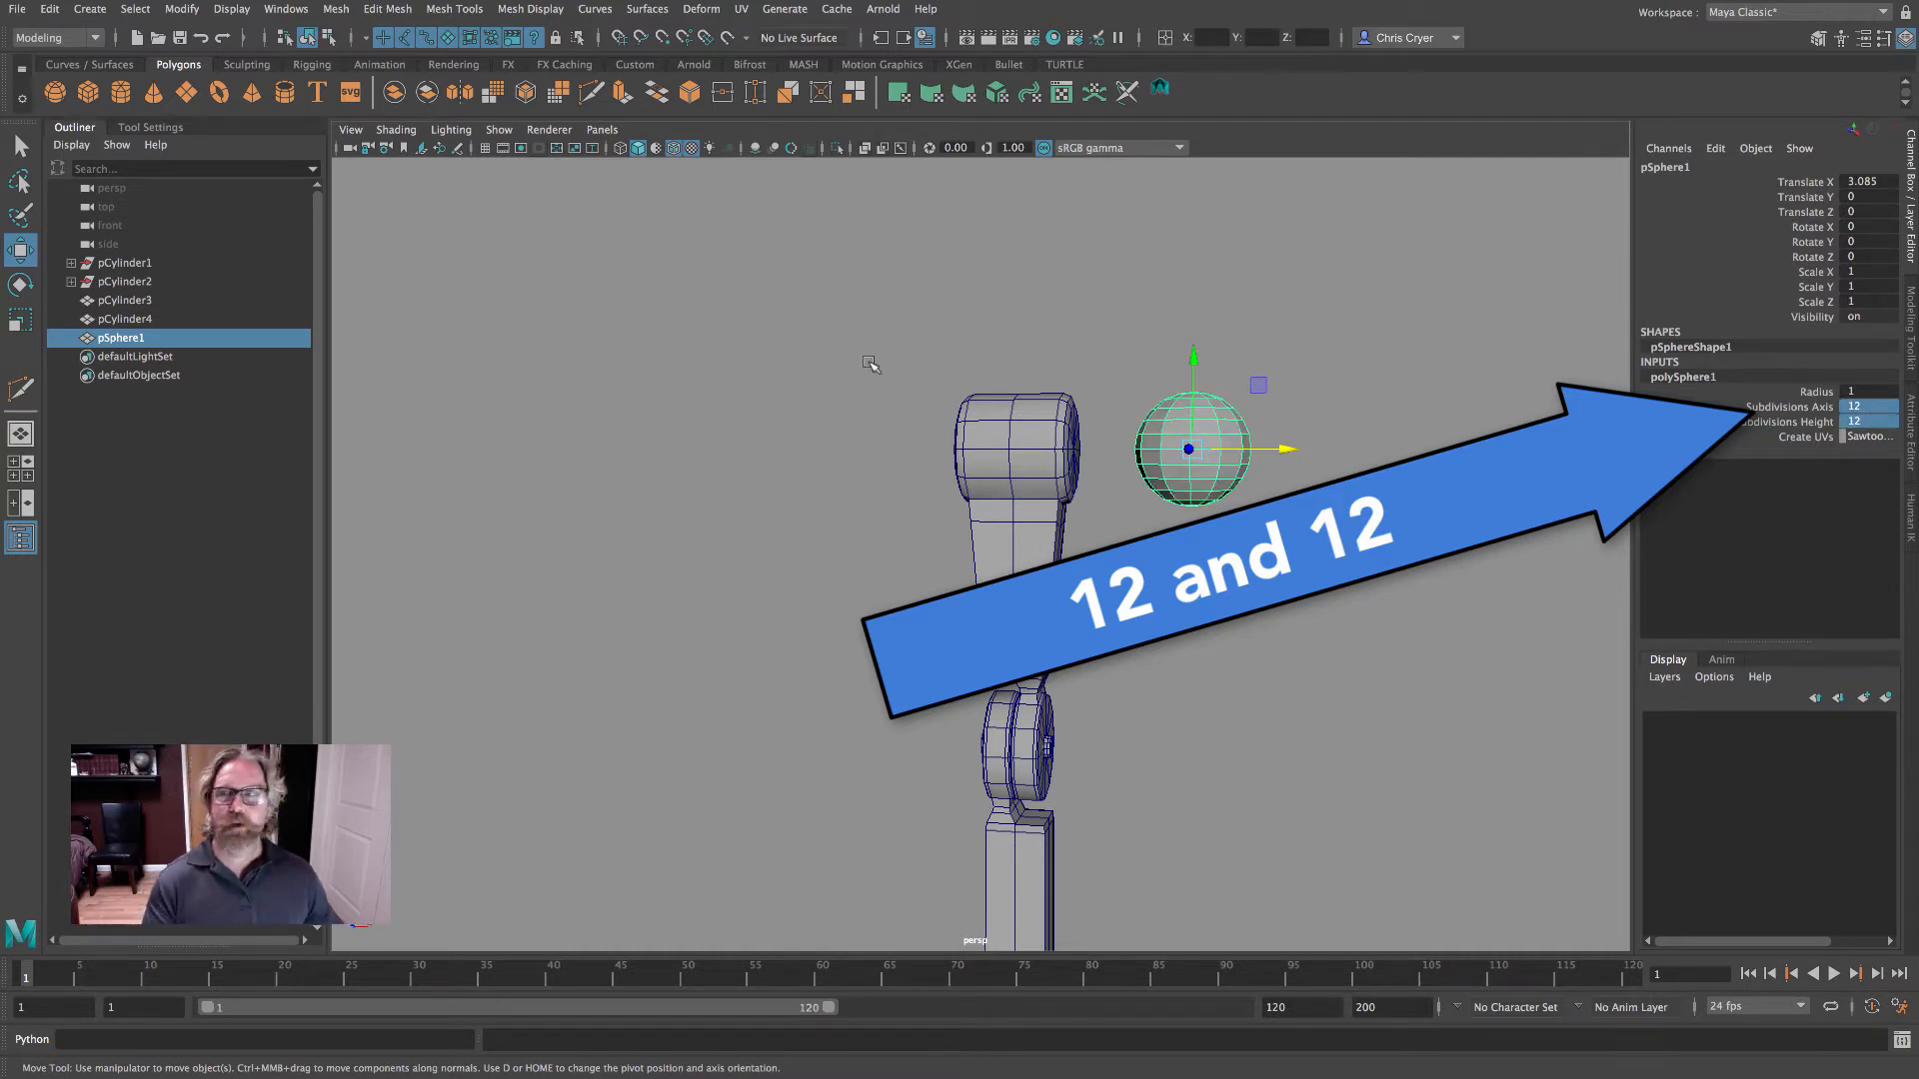
- Rotate the sphere 90 degrees about Z so its poles point along X
key("e")
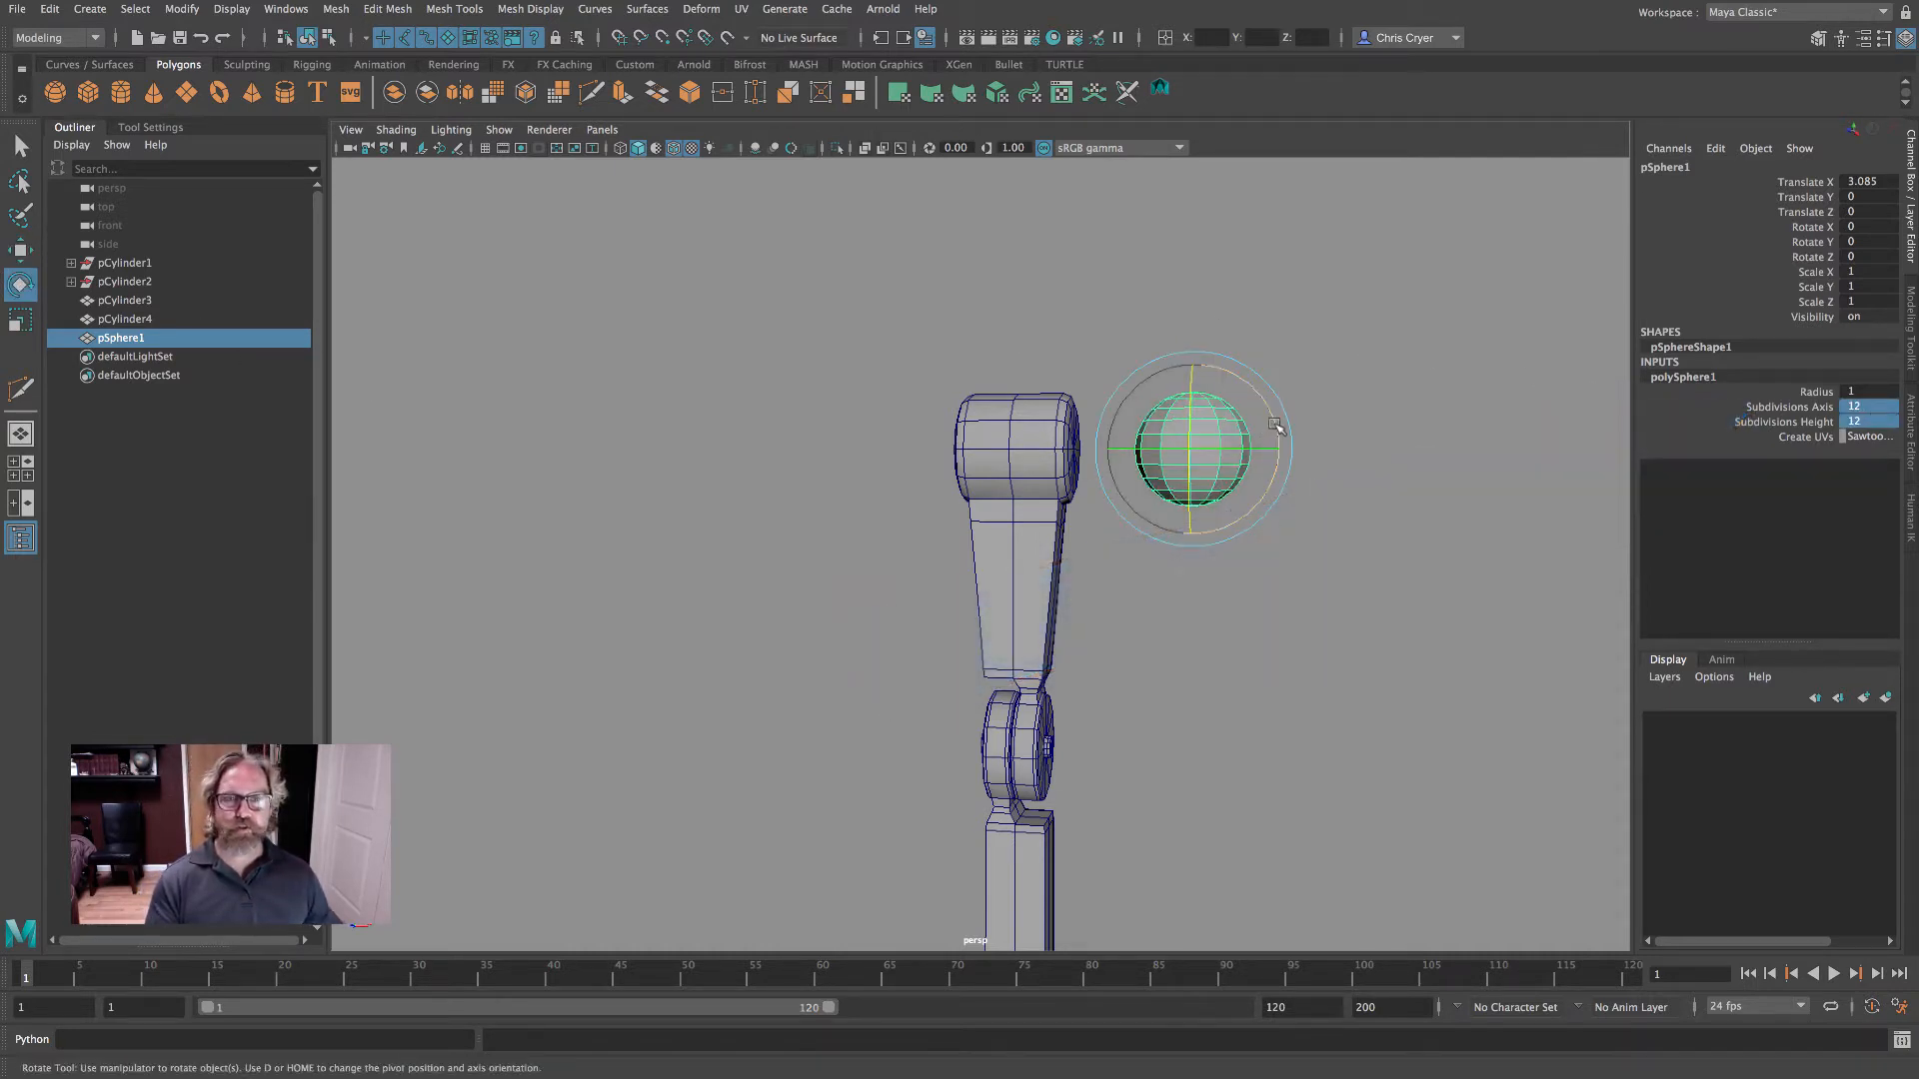
mouse_move(1279, 425)
left_mouse_down()
mouse_move(1178, 345)
mouse_move(1297, 430)
left_mouse_up()
right_click_drag(1246, 446, 1456, 454, "alt")
middle_click_drag(1440, 460, 1263, 540, "alt")
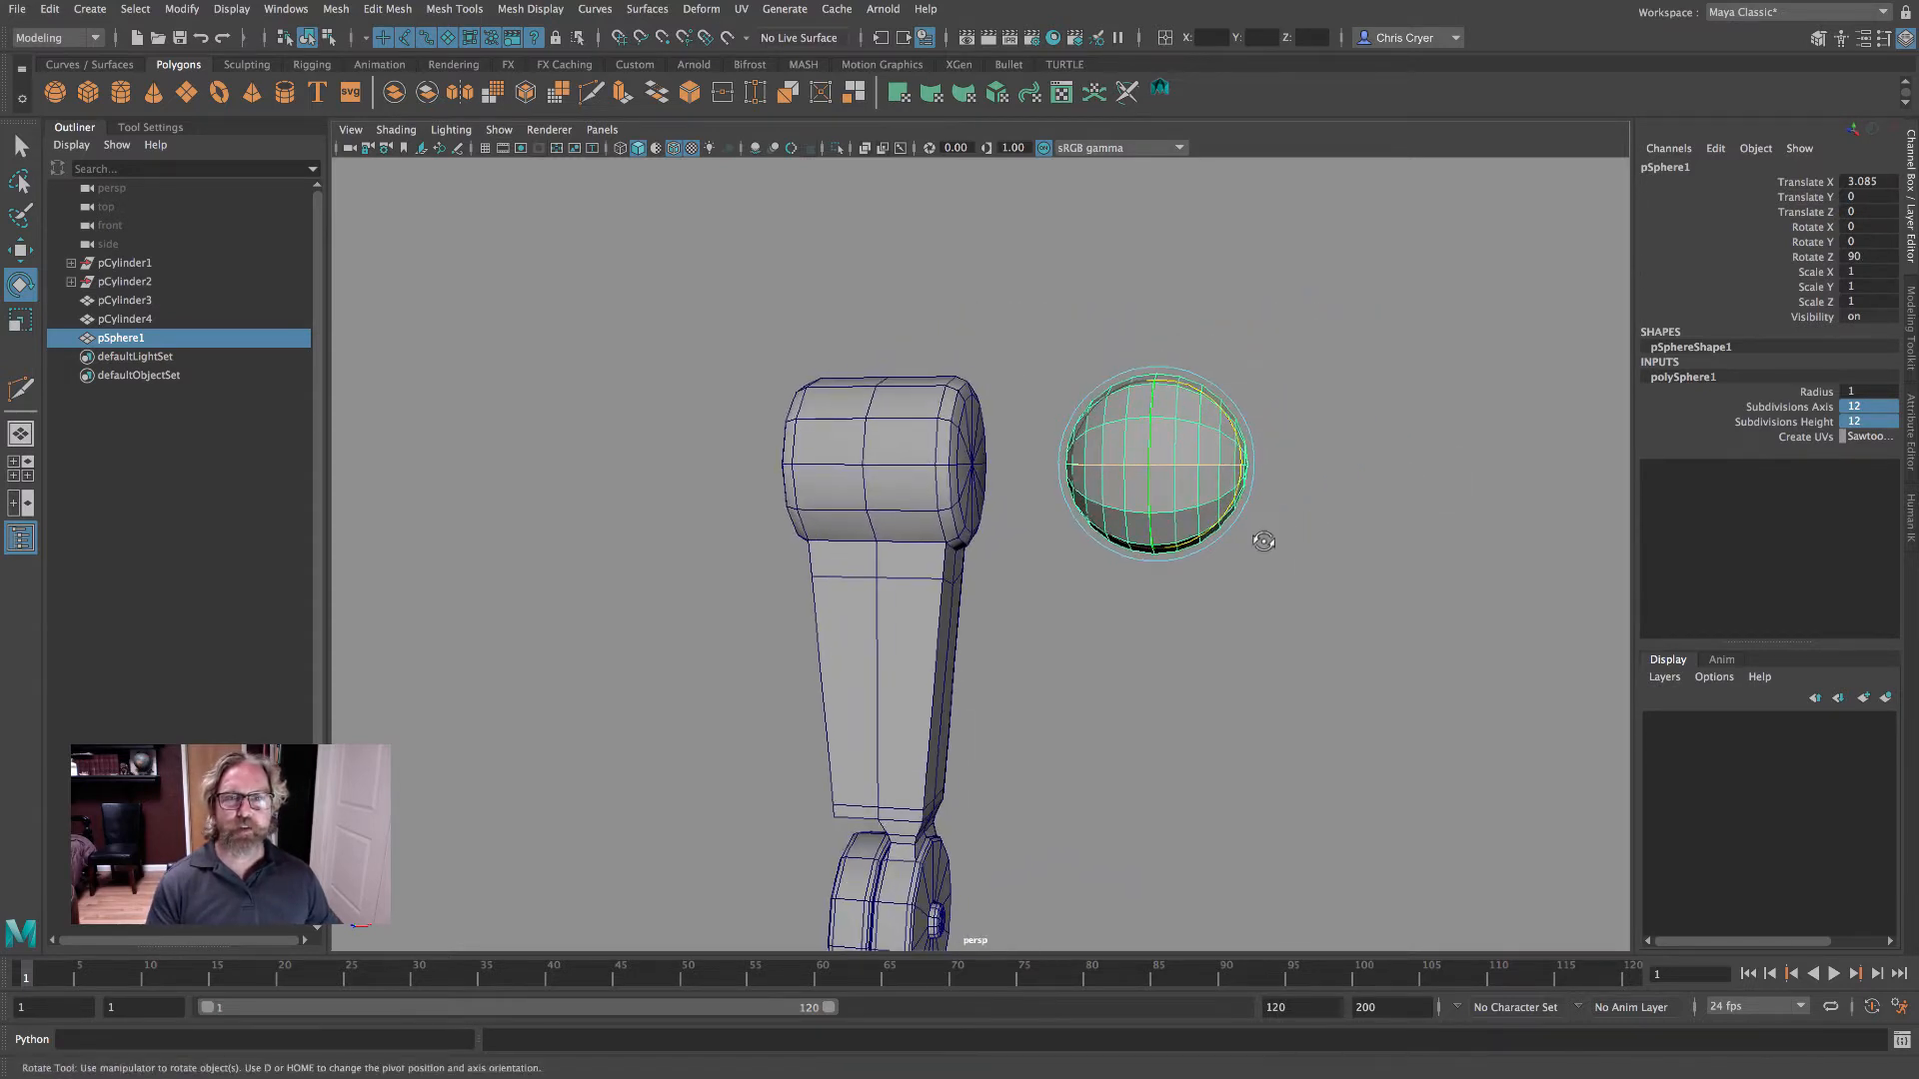
left_click_drag(1263, 539, 1188, 550, "alt")
right_click_drag(1187, 550, 1396, 451, "alt")
- Try to detach the sphere's mesh along the edge loop partway between its middle and outer pole
right_click_drag(1349, 290, 1349, 242)
left_click_drag(1409, 380, 1454, 376, "alt")
middle_click_drag(1454, 376, 1254, 358, "alt")
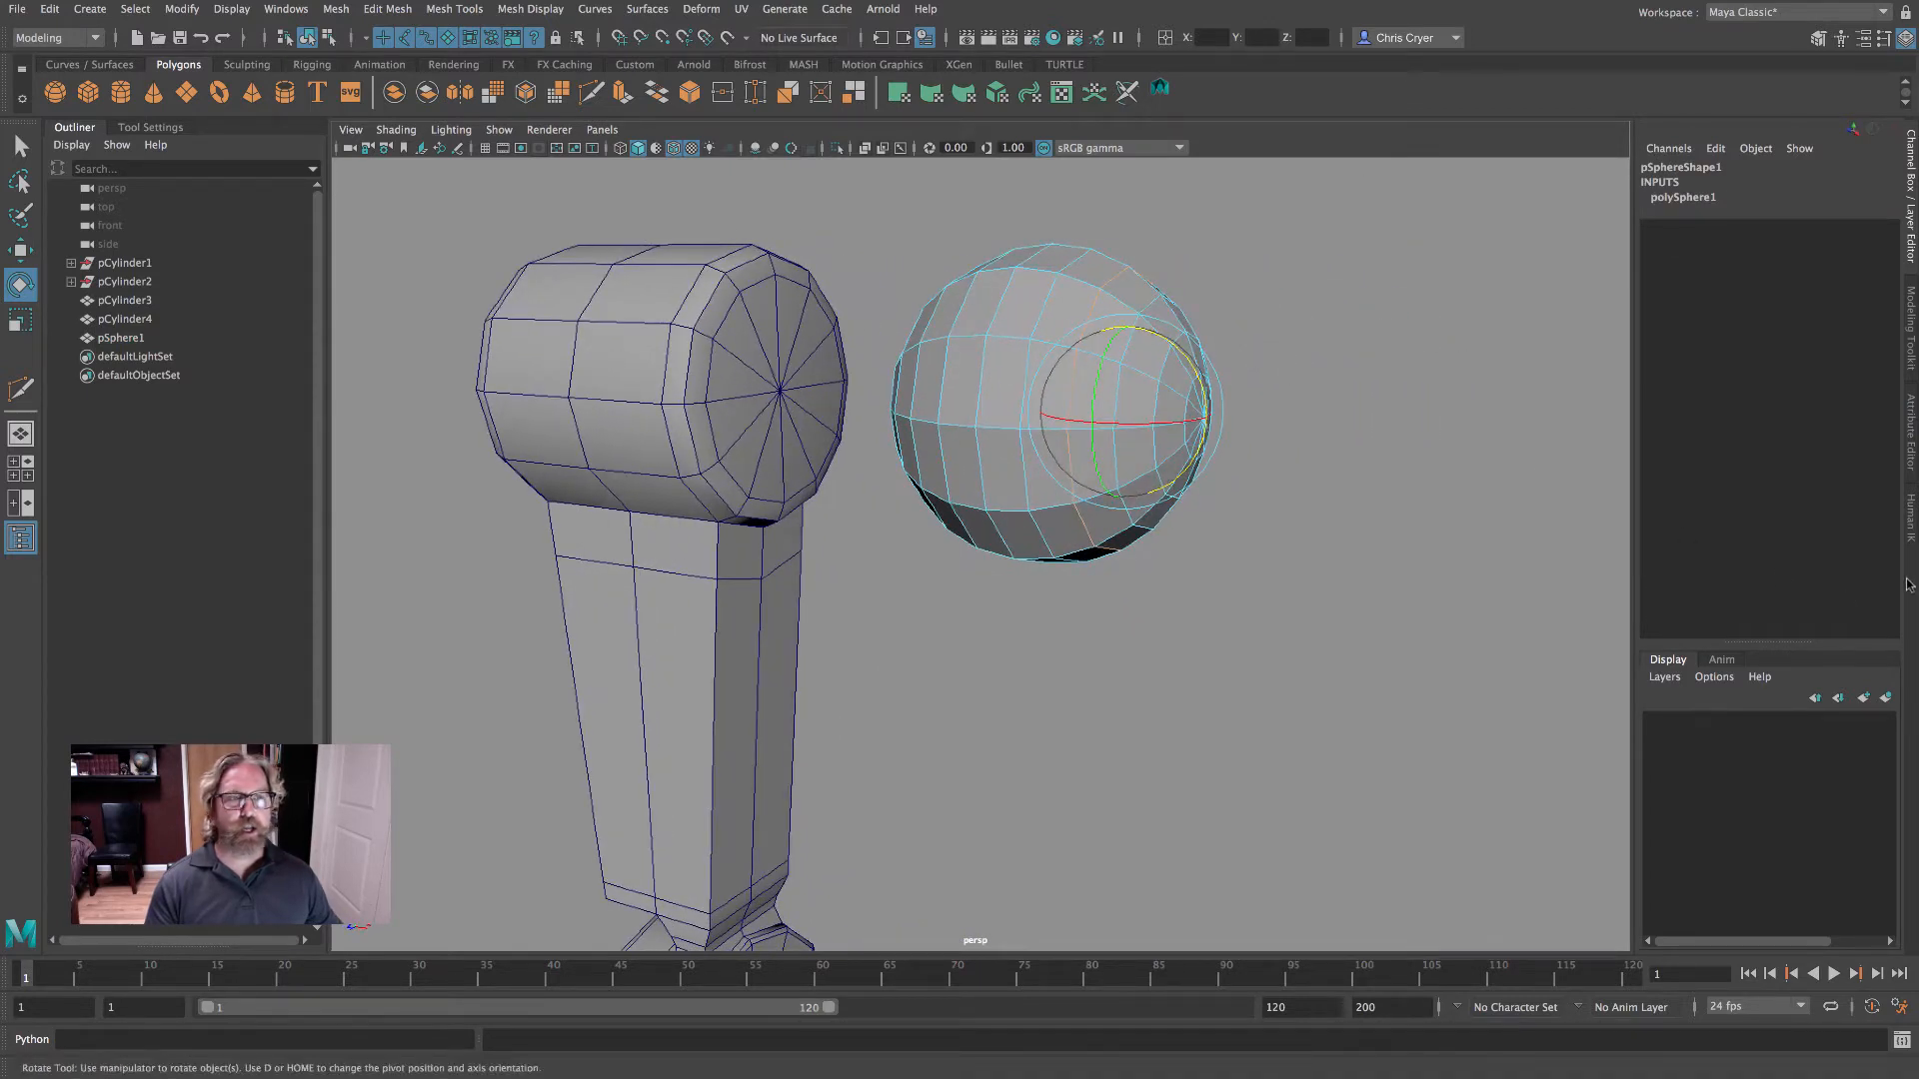
left_click(1911, 360)
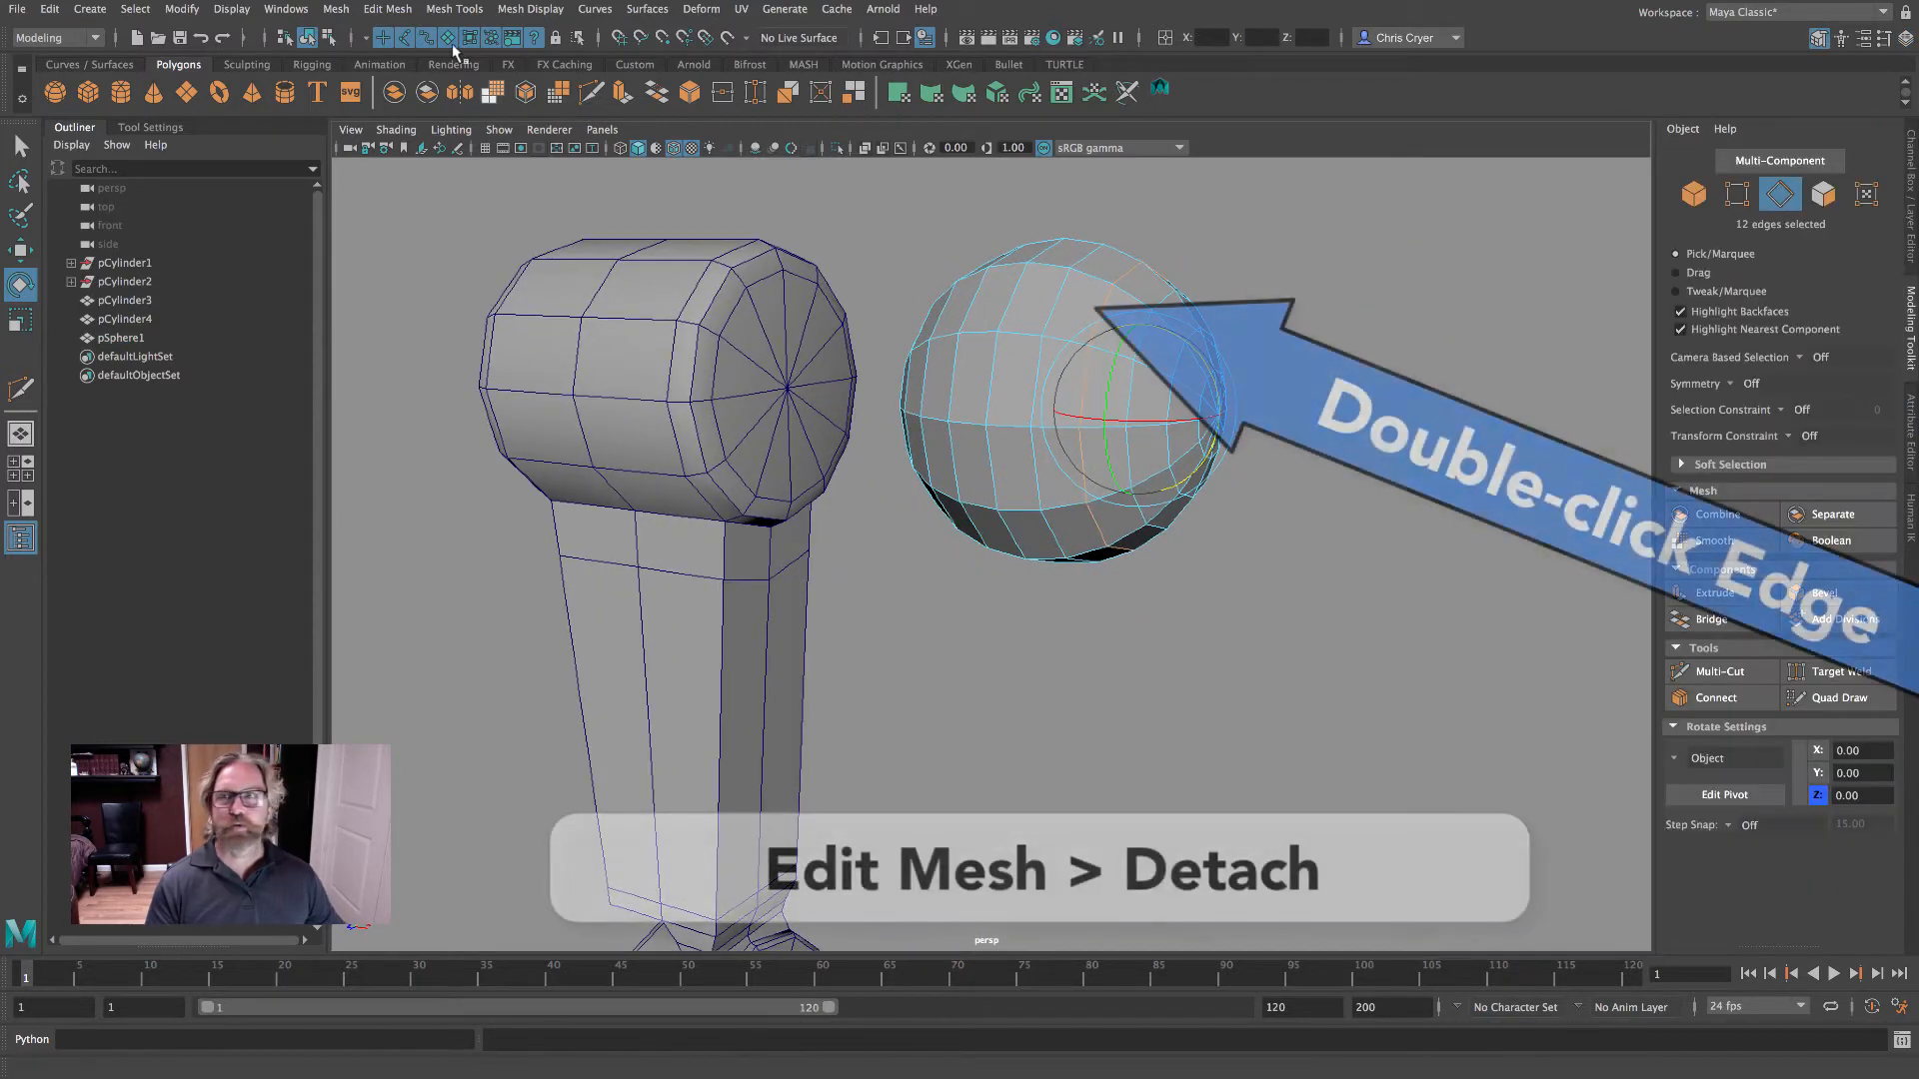
left_click(396, 12)
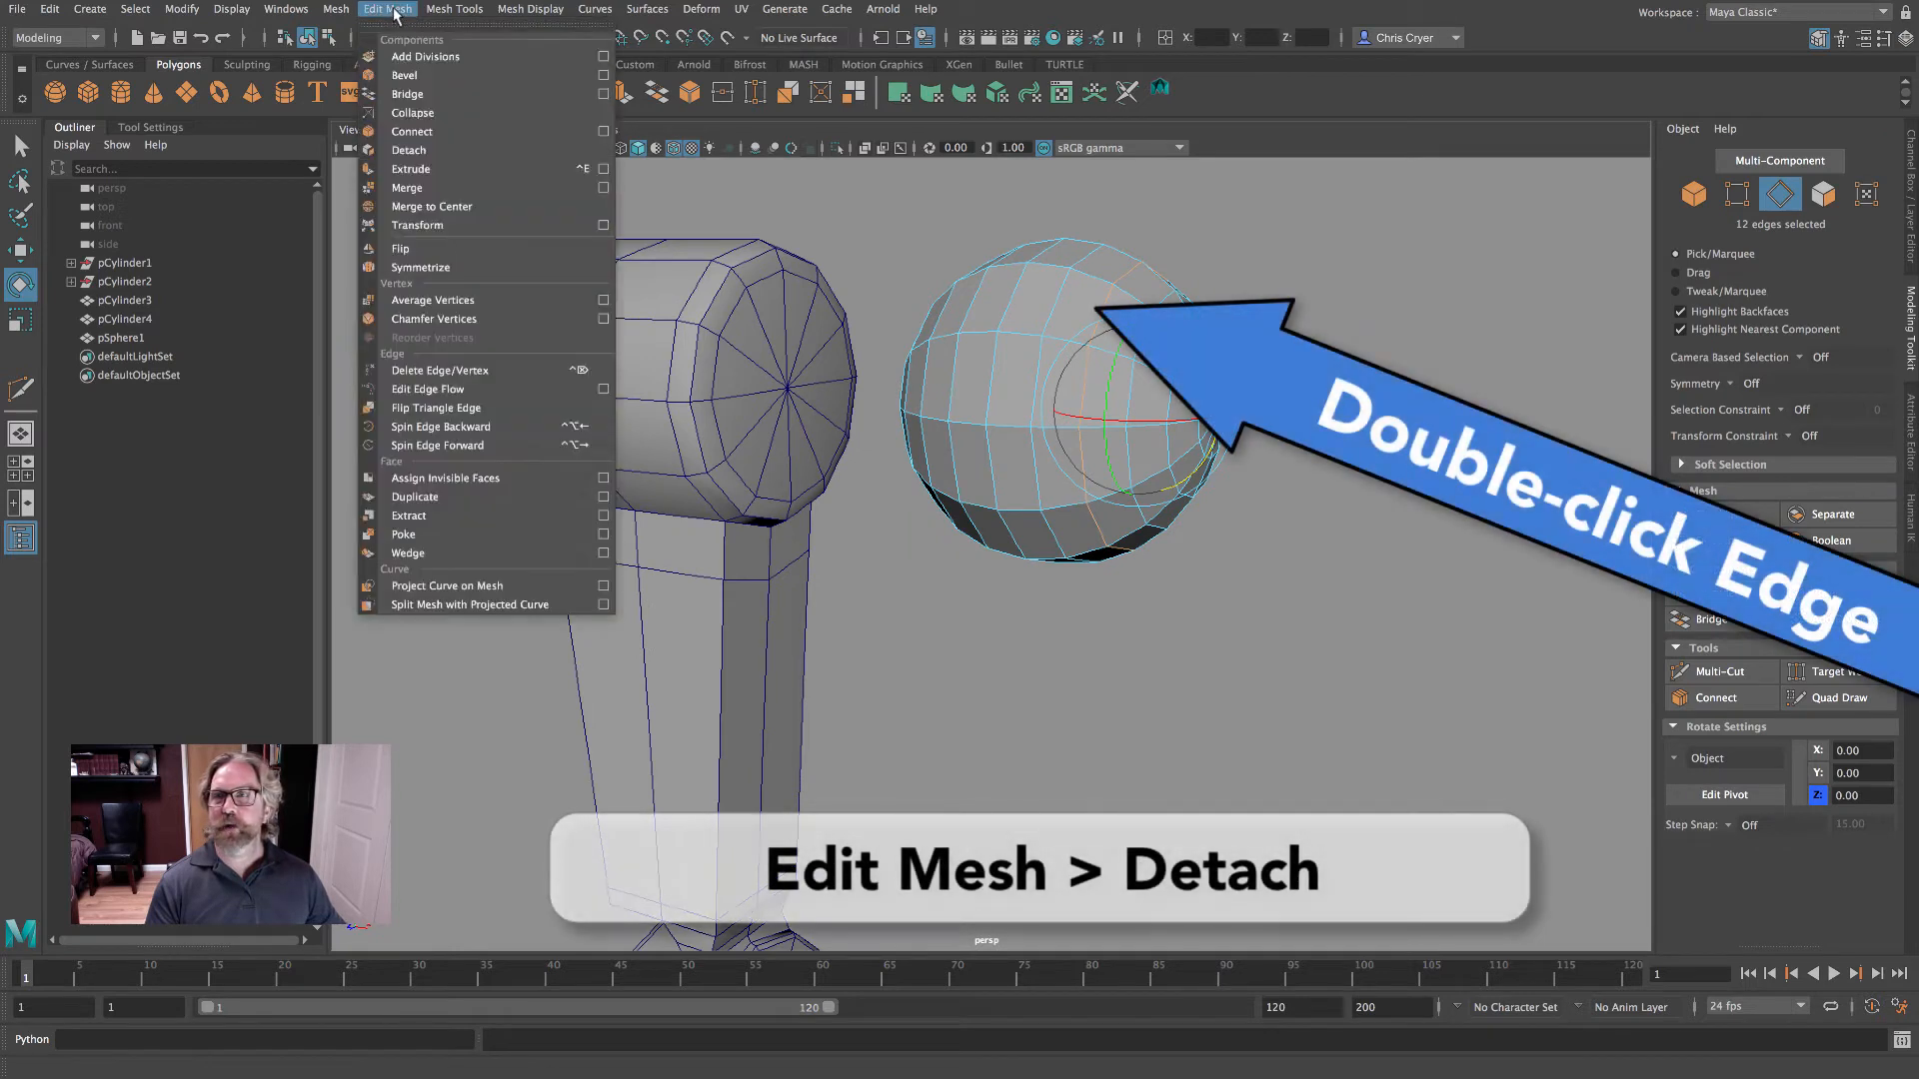
left_click(405, 150)
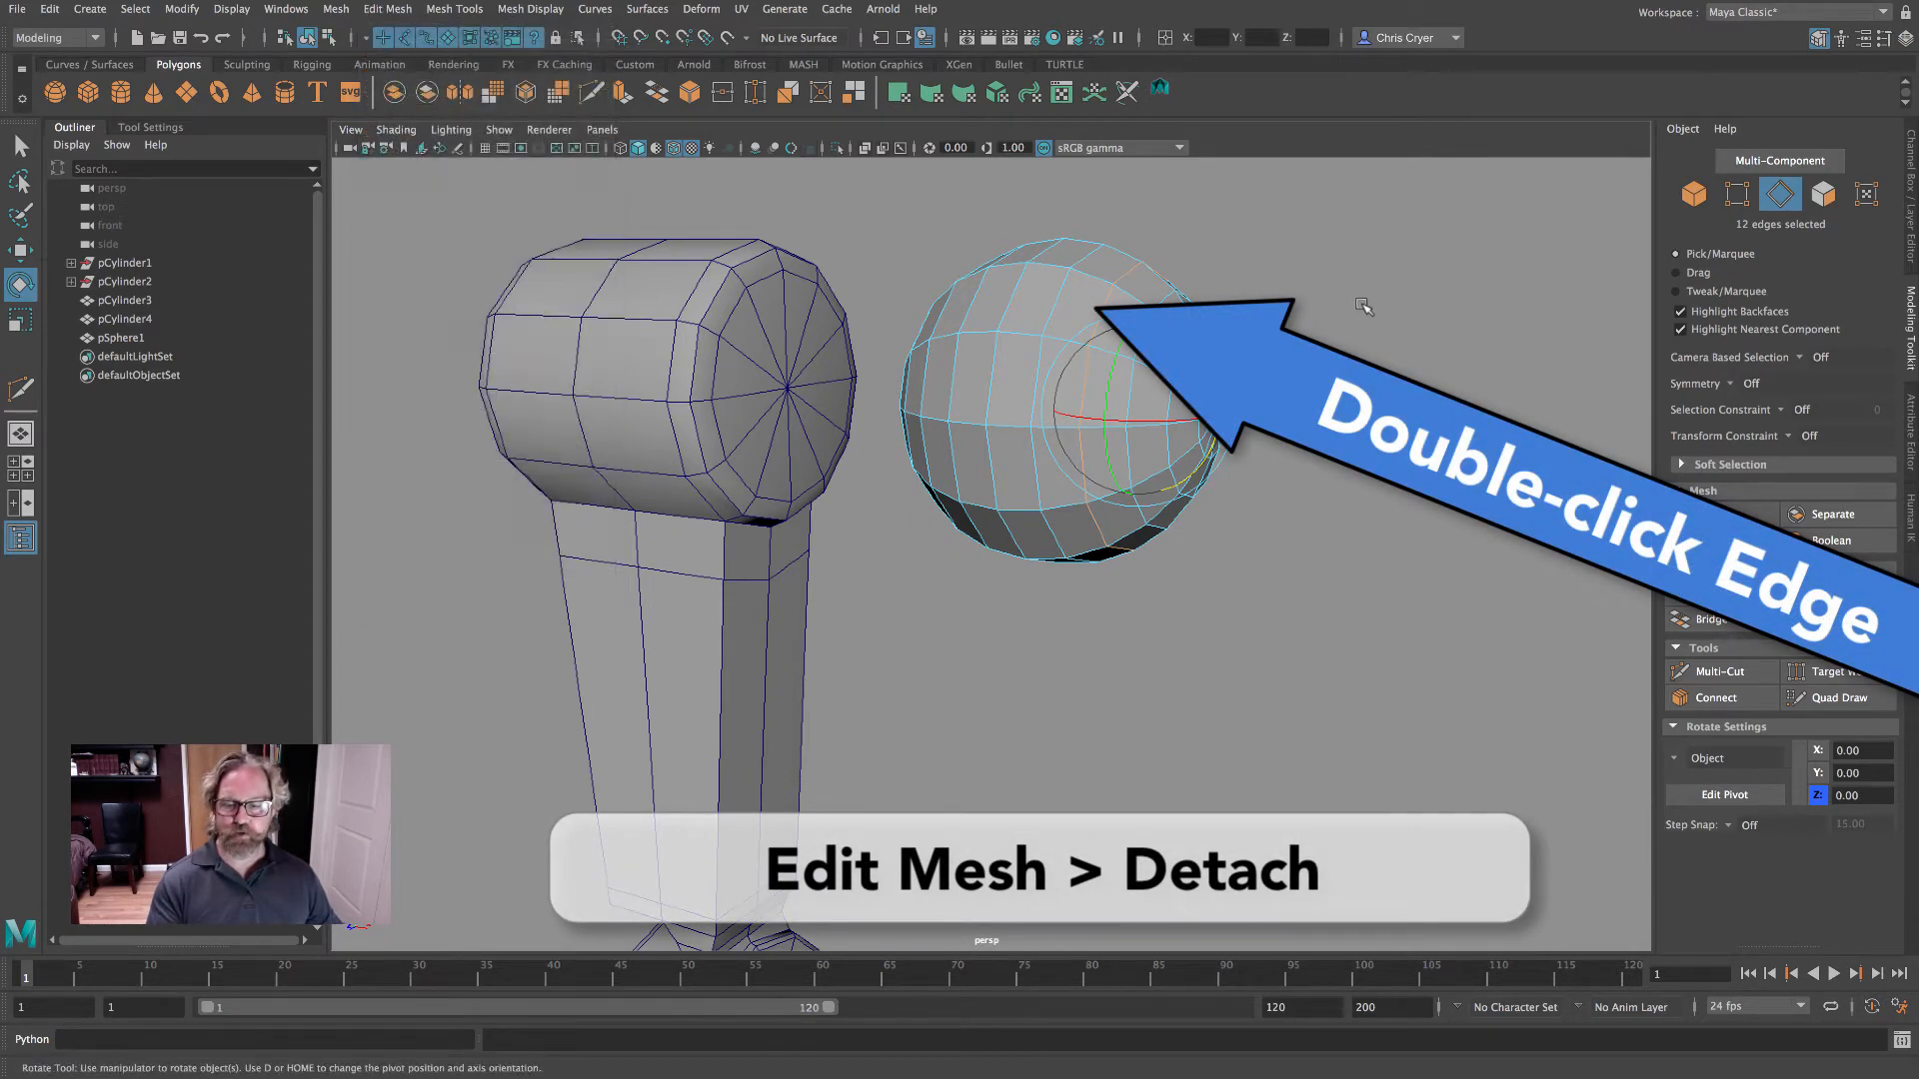
right_click_drag(1048, 288, 1238, 254)
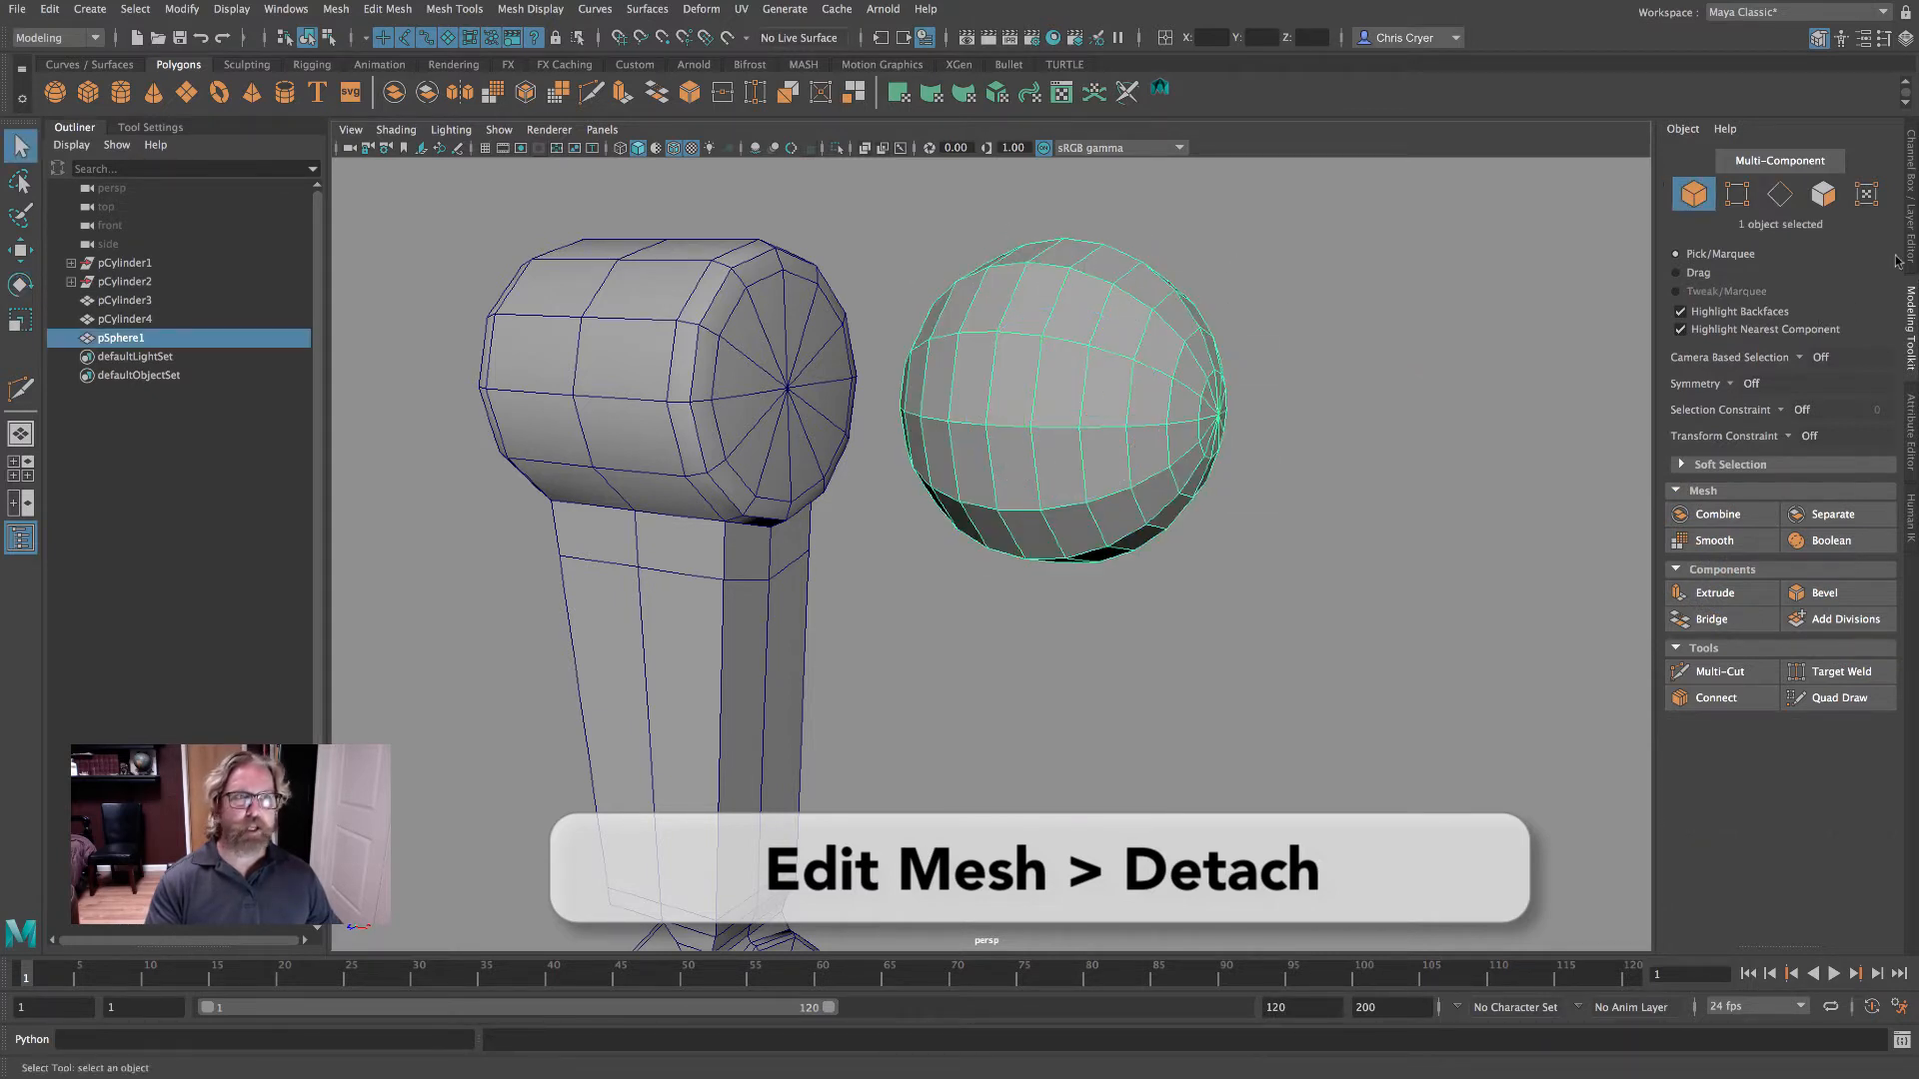
left_click(1911, 225)
key("q")
left_click(1699, 378)
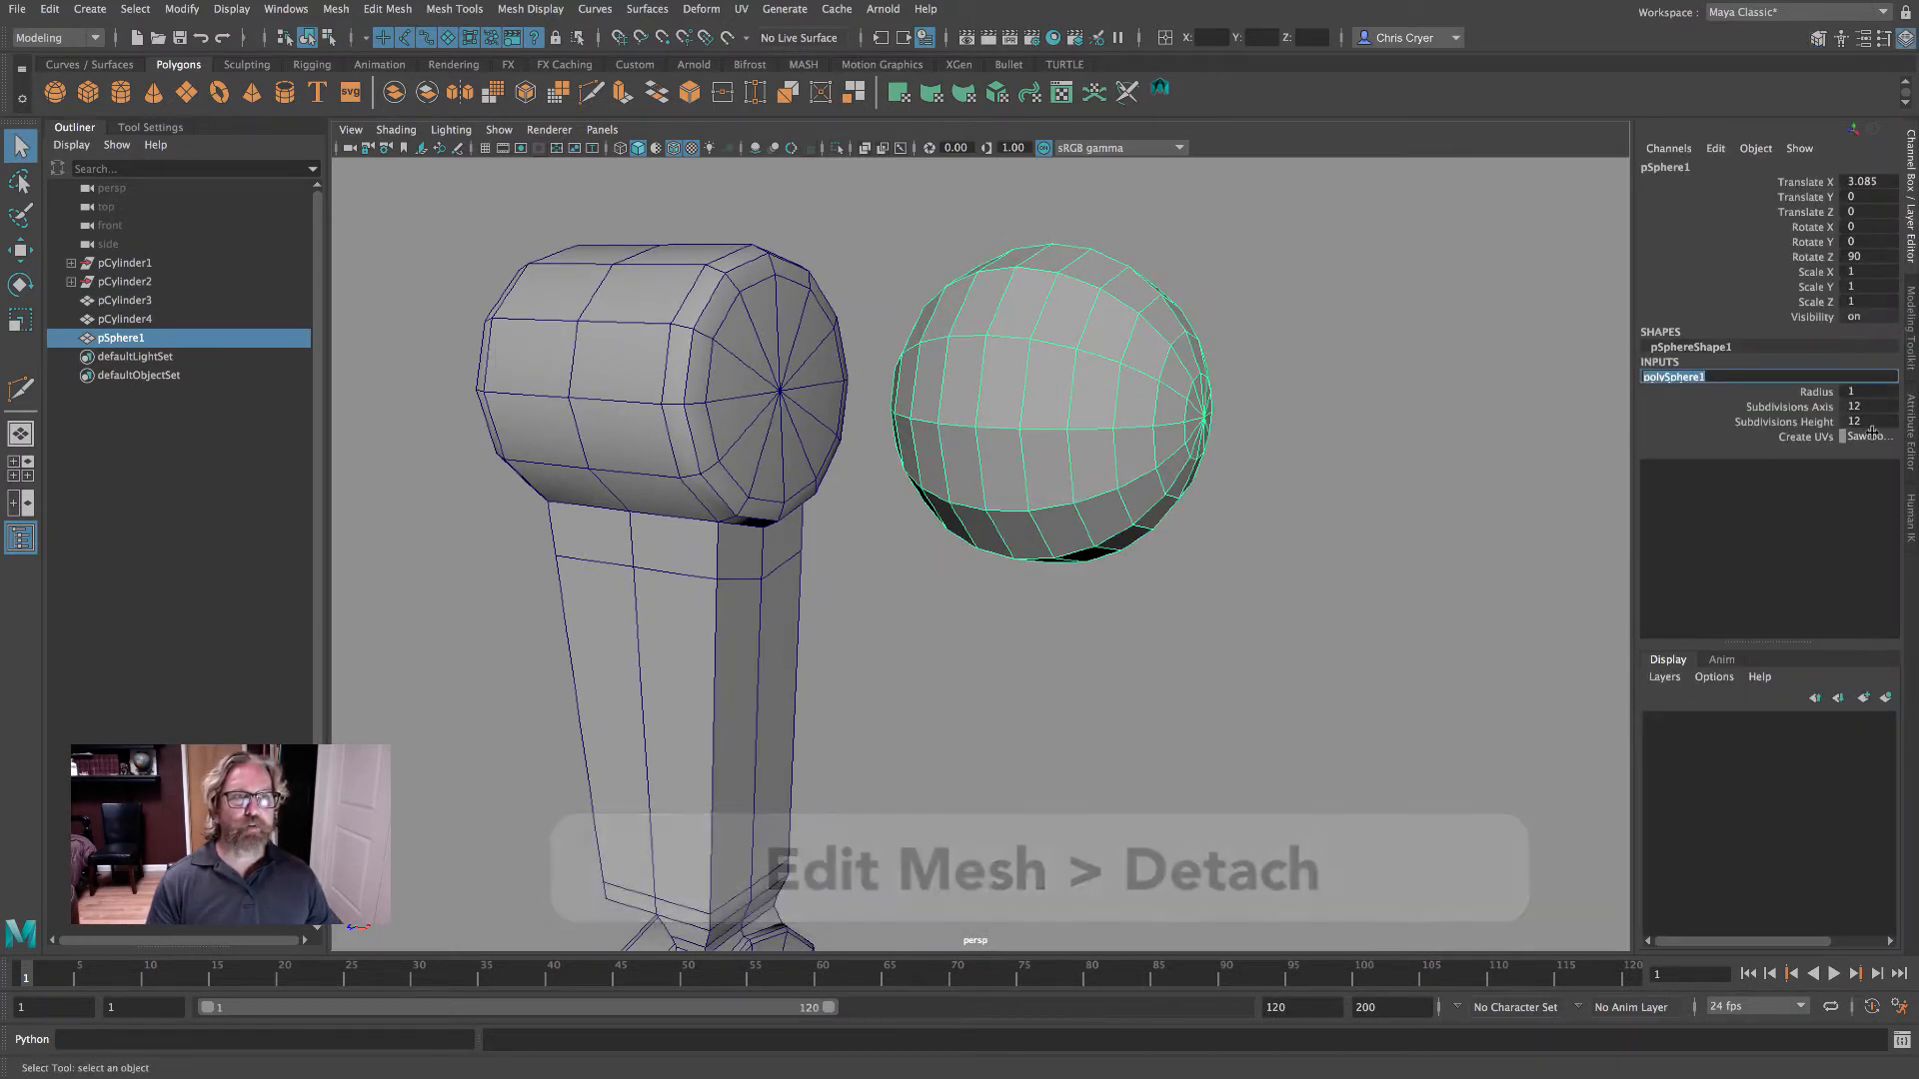
left_click(1442, 432)
- Detach the sphere along the 12-edge loop between its middle and outer pole, and separate it into two shells
right_click(1085, 323)
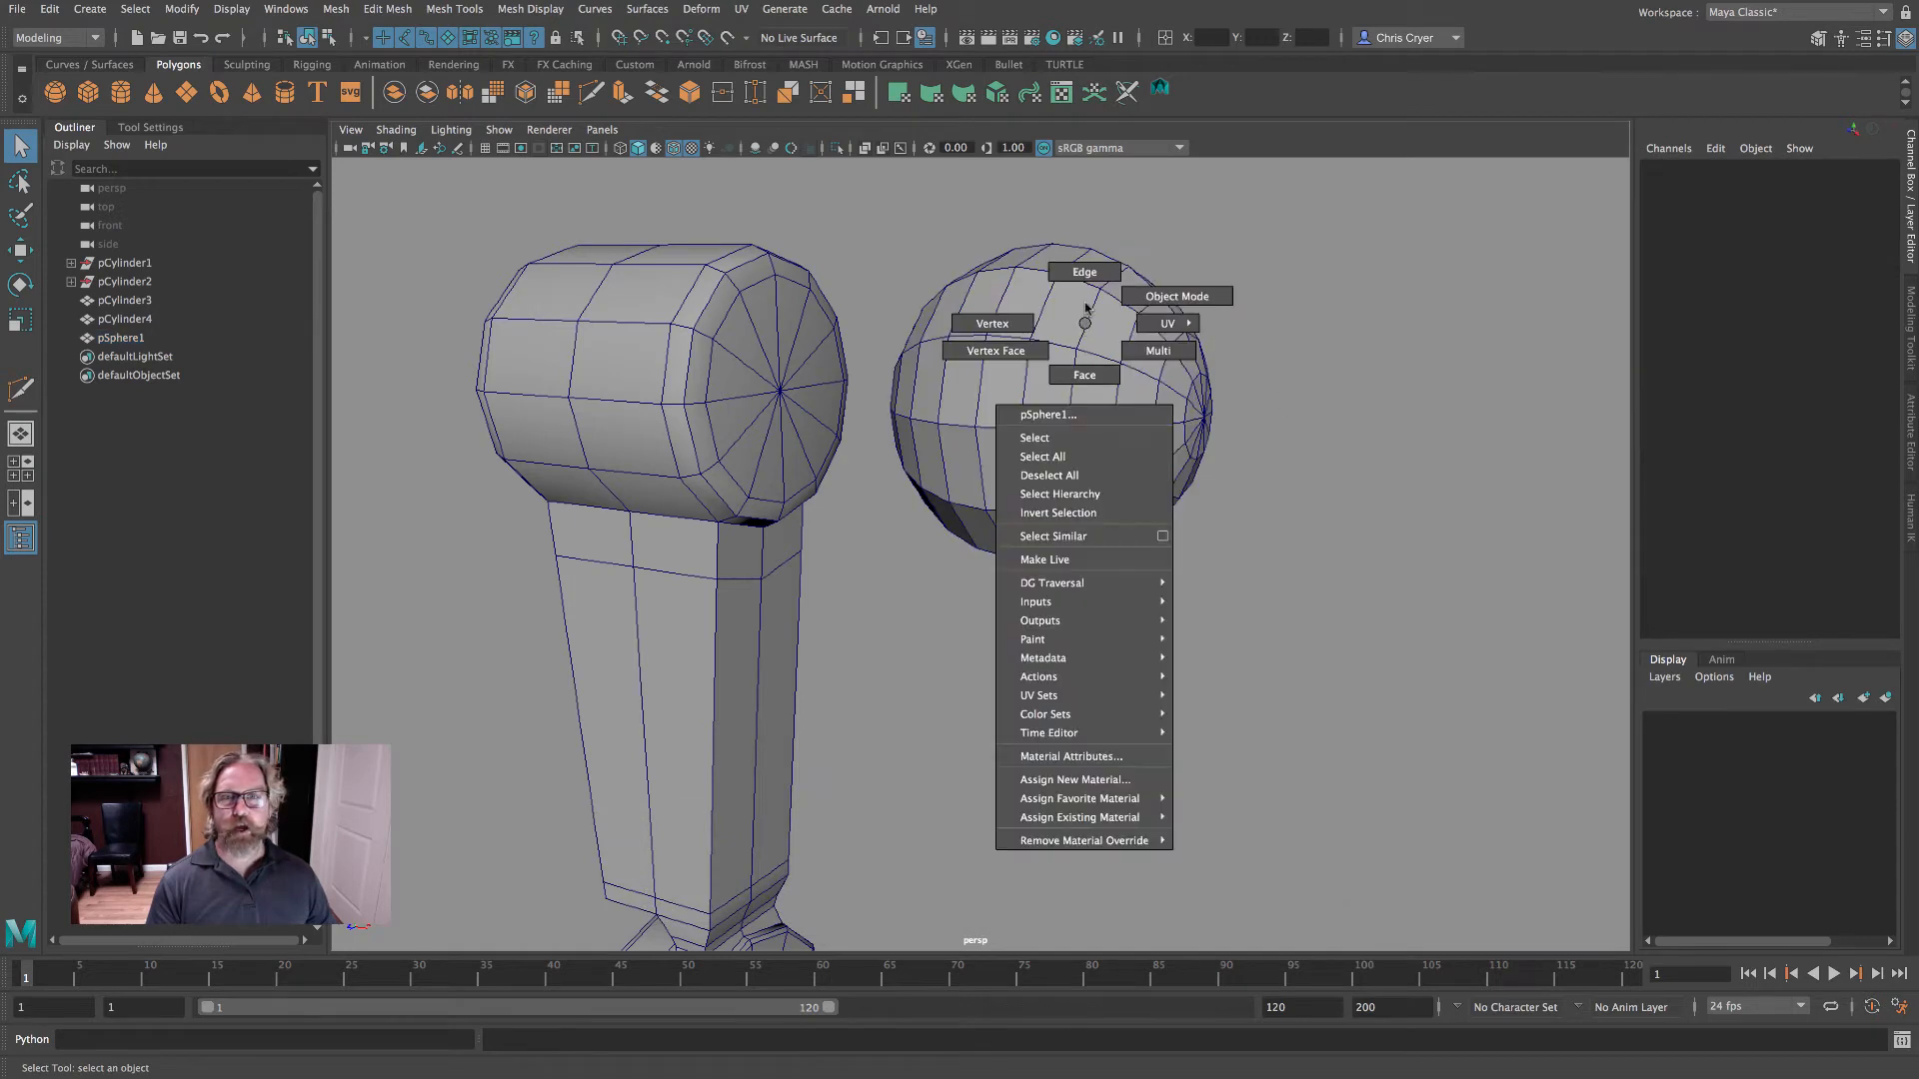
right_click_drag(1086, 310, 1084, 272)
left_click_drag(1325, 387, 1221, 388, "alt")
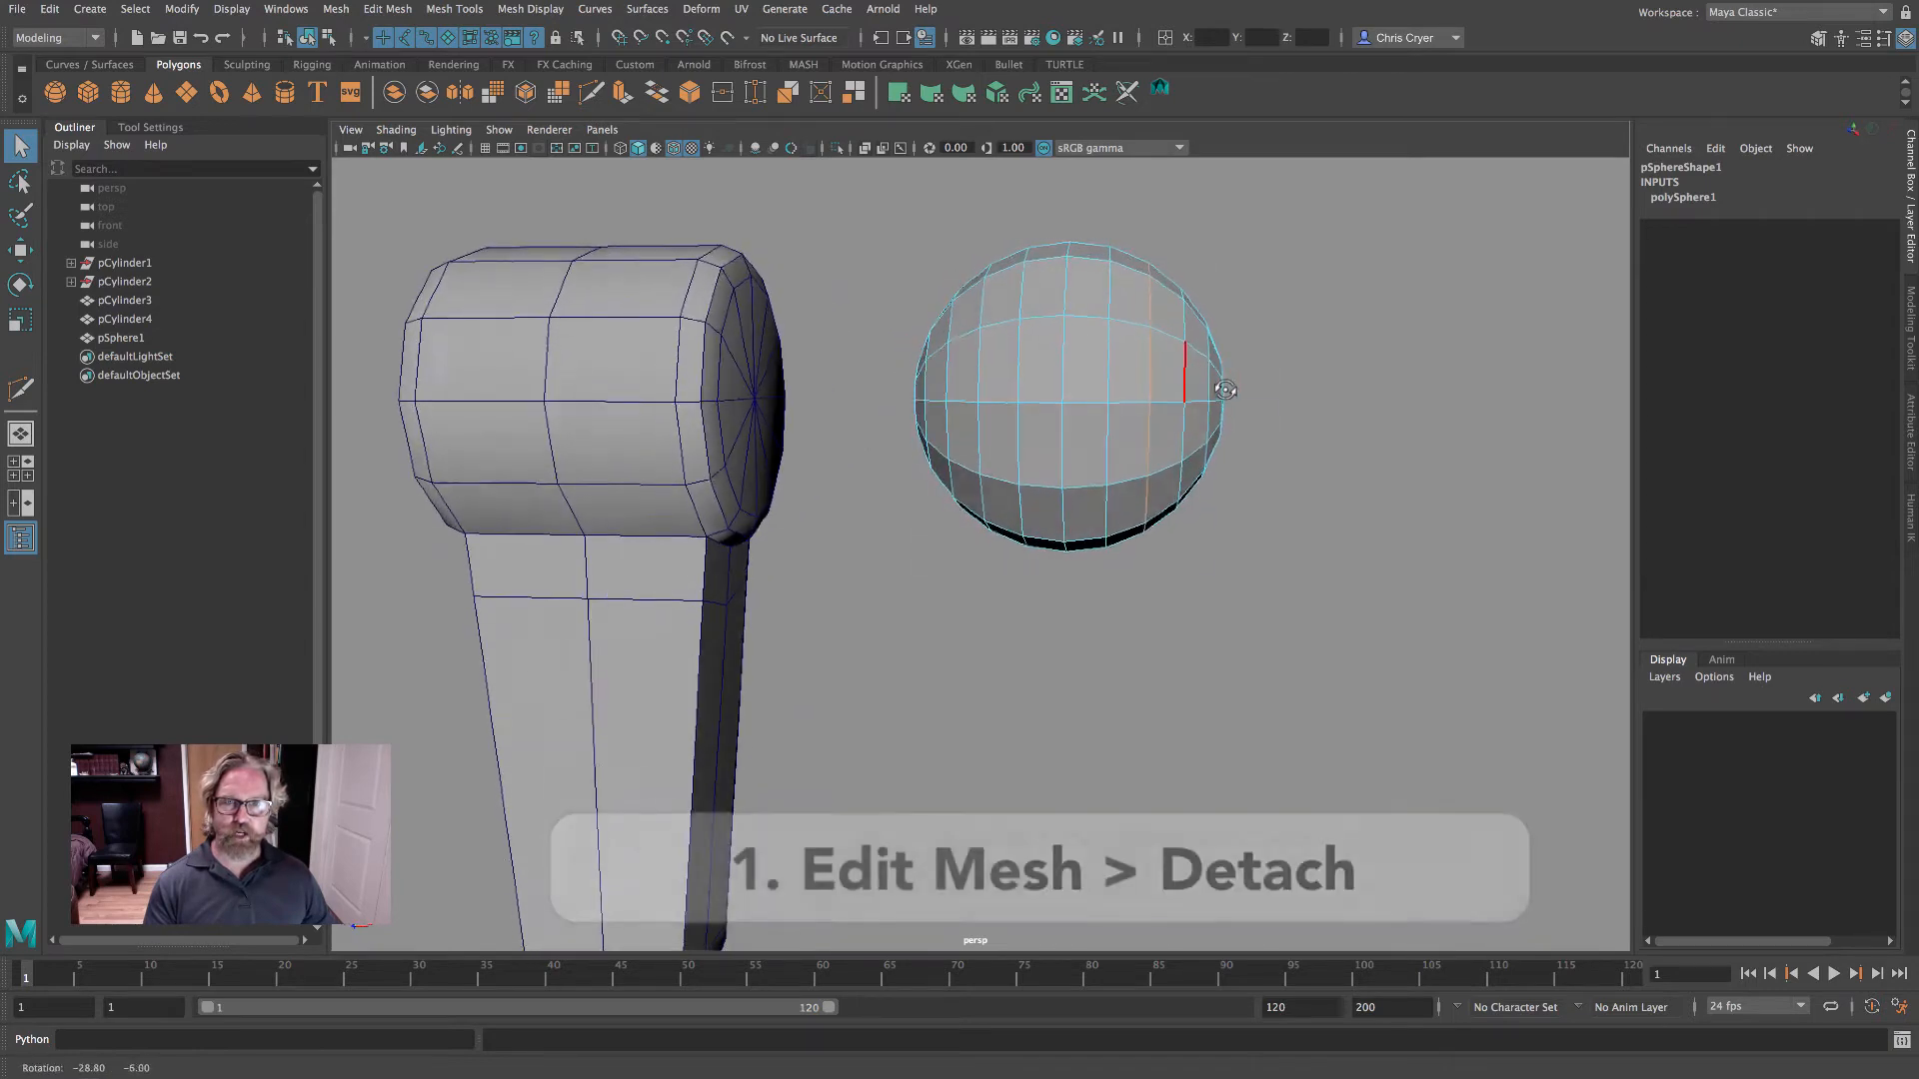
left_click(1910, 330)
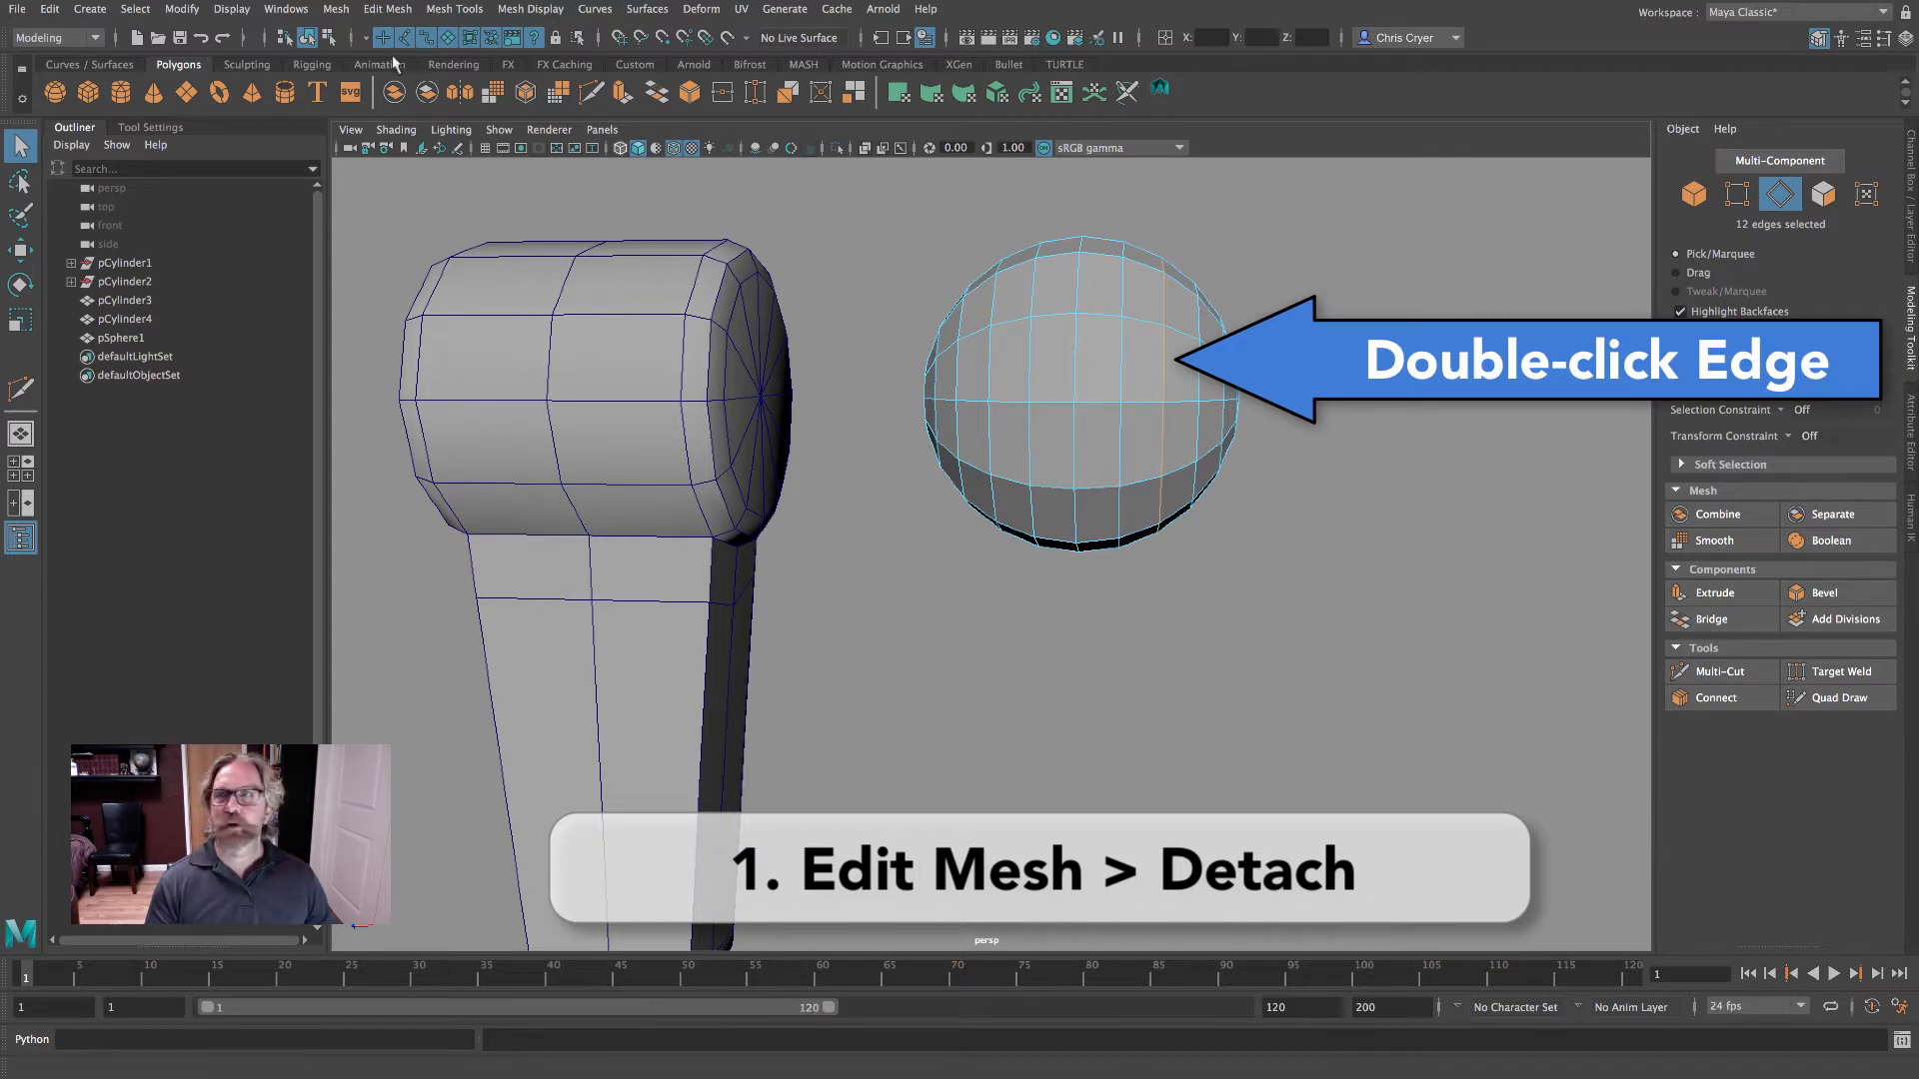
left_click(379, 12)
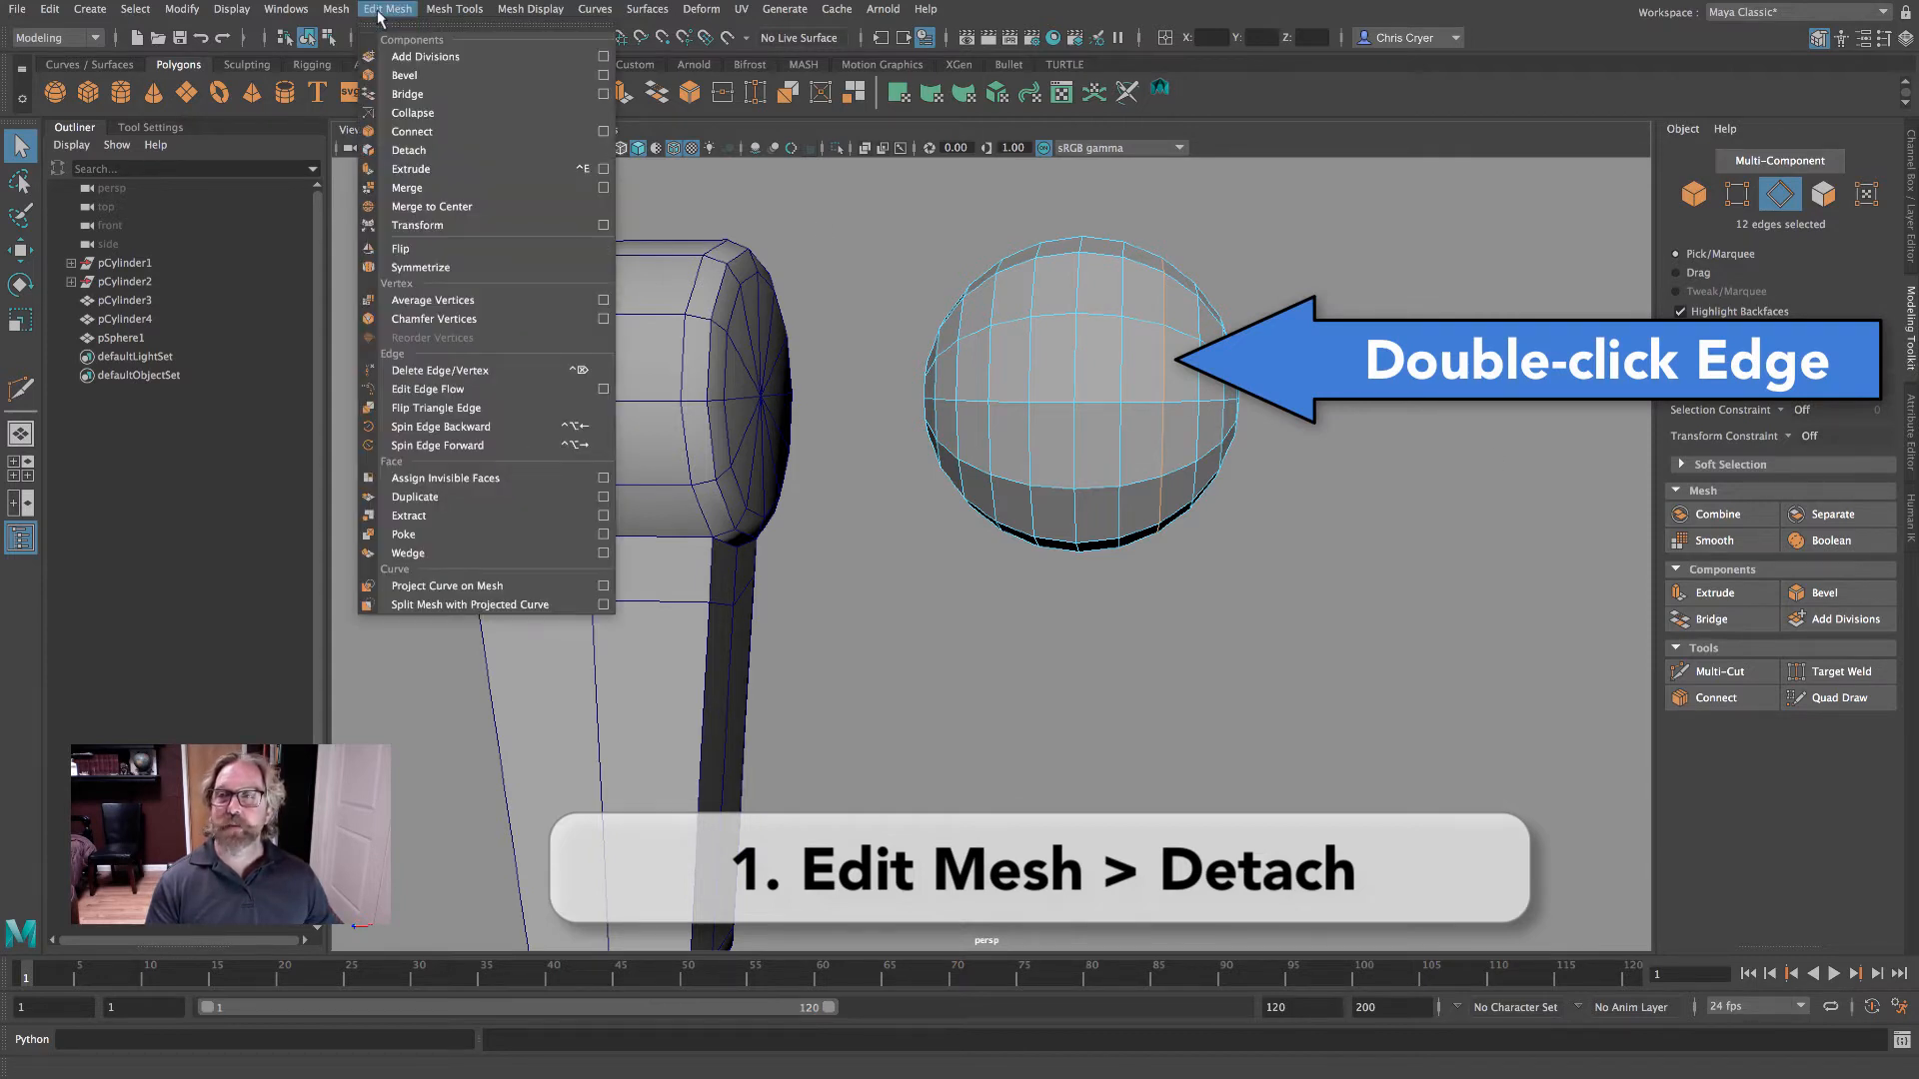
left_click(424, 150)
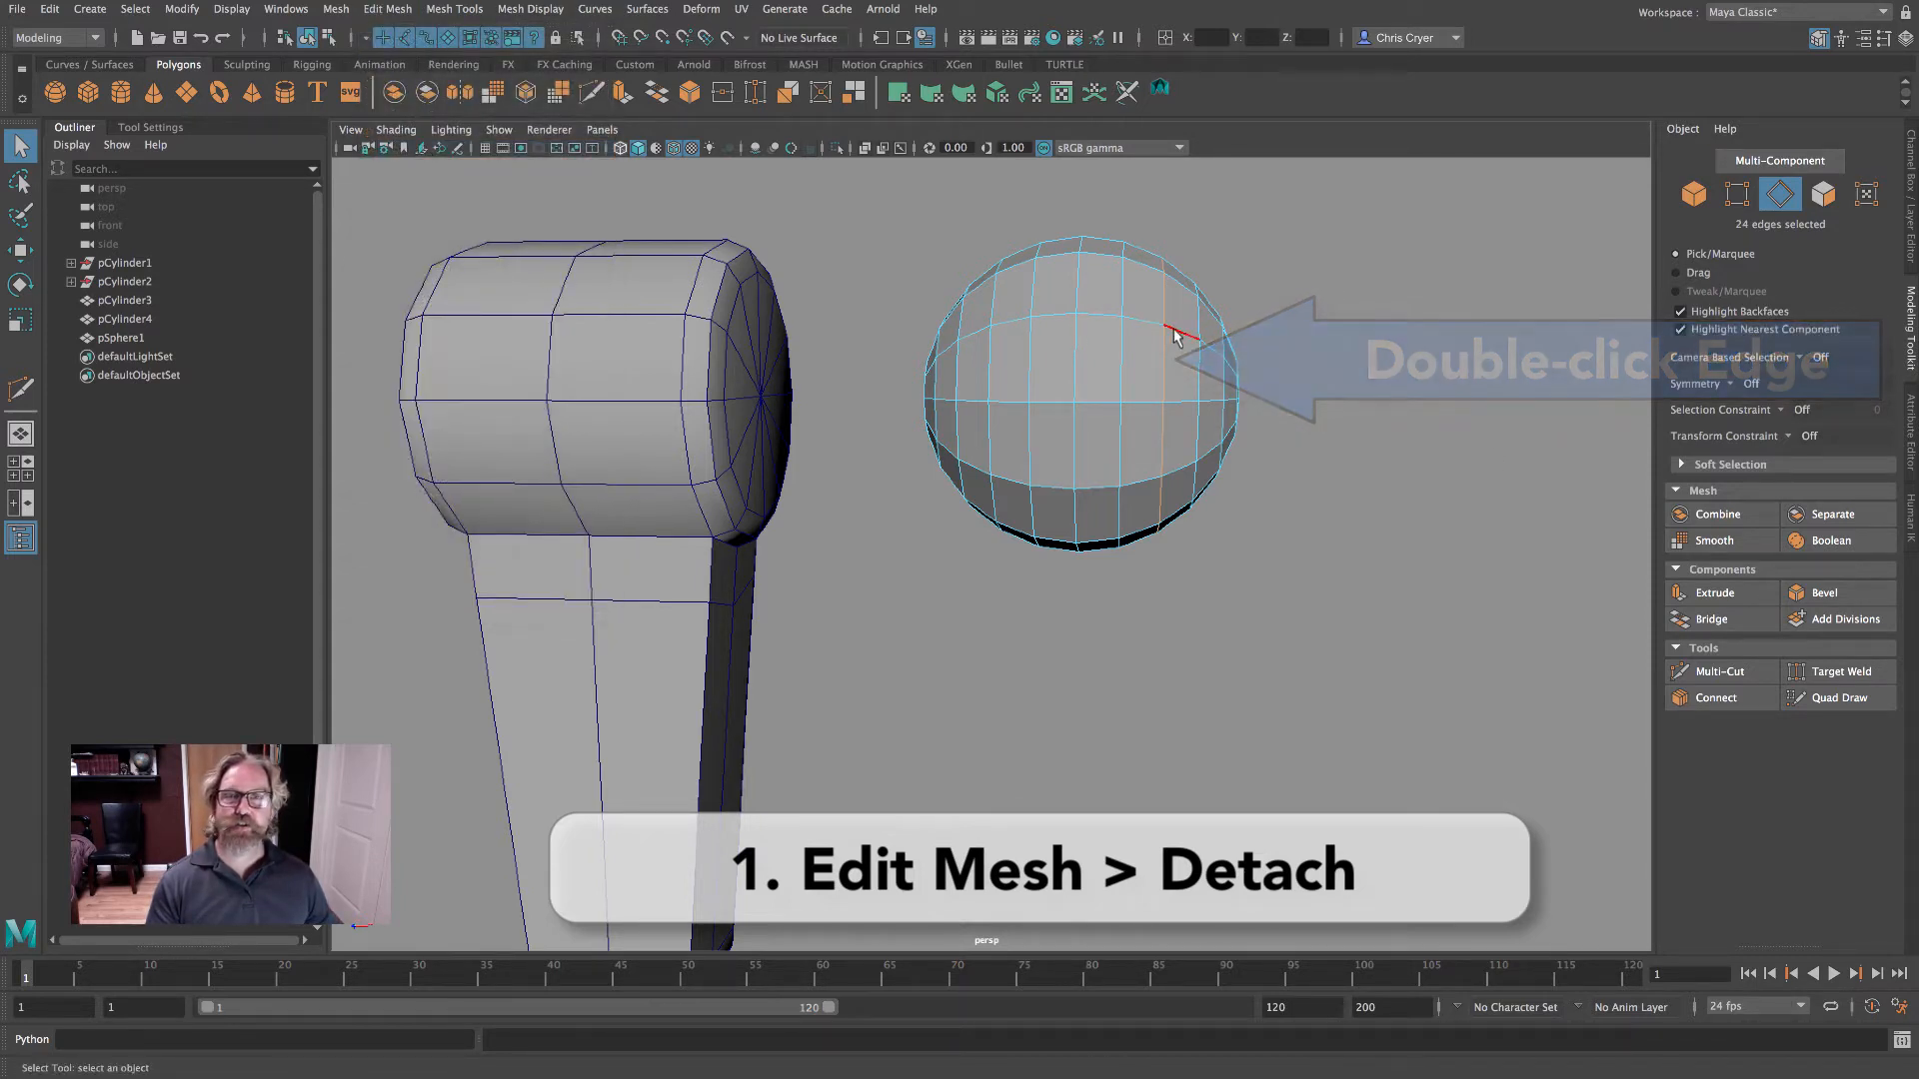
right_click_drag(1194, 330, 1496, 374)
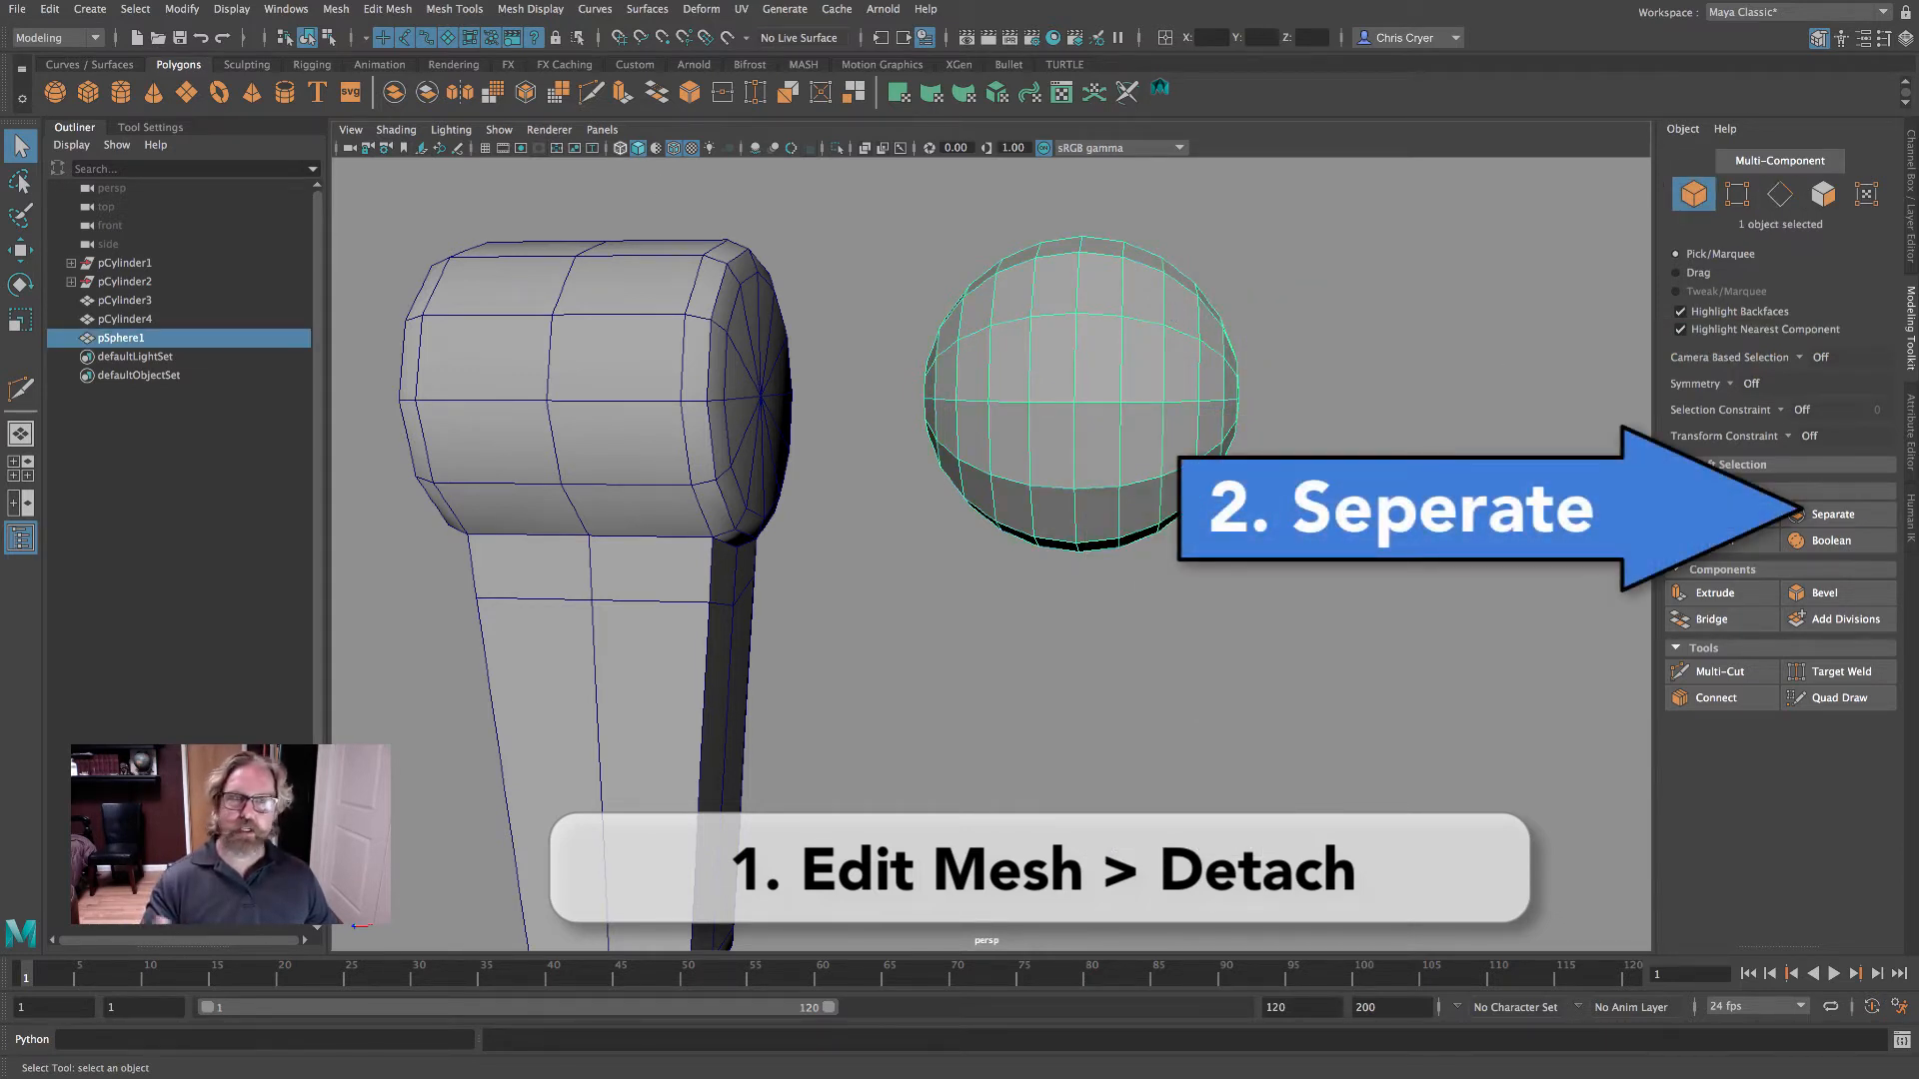
left_click(1837, 516)
- Move the larger sphere shell along X to the top cylinder's opposite end, and the small cap to X about 0.68
left_click(1114, 330)
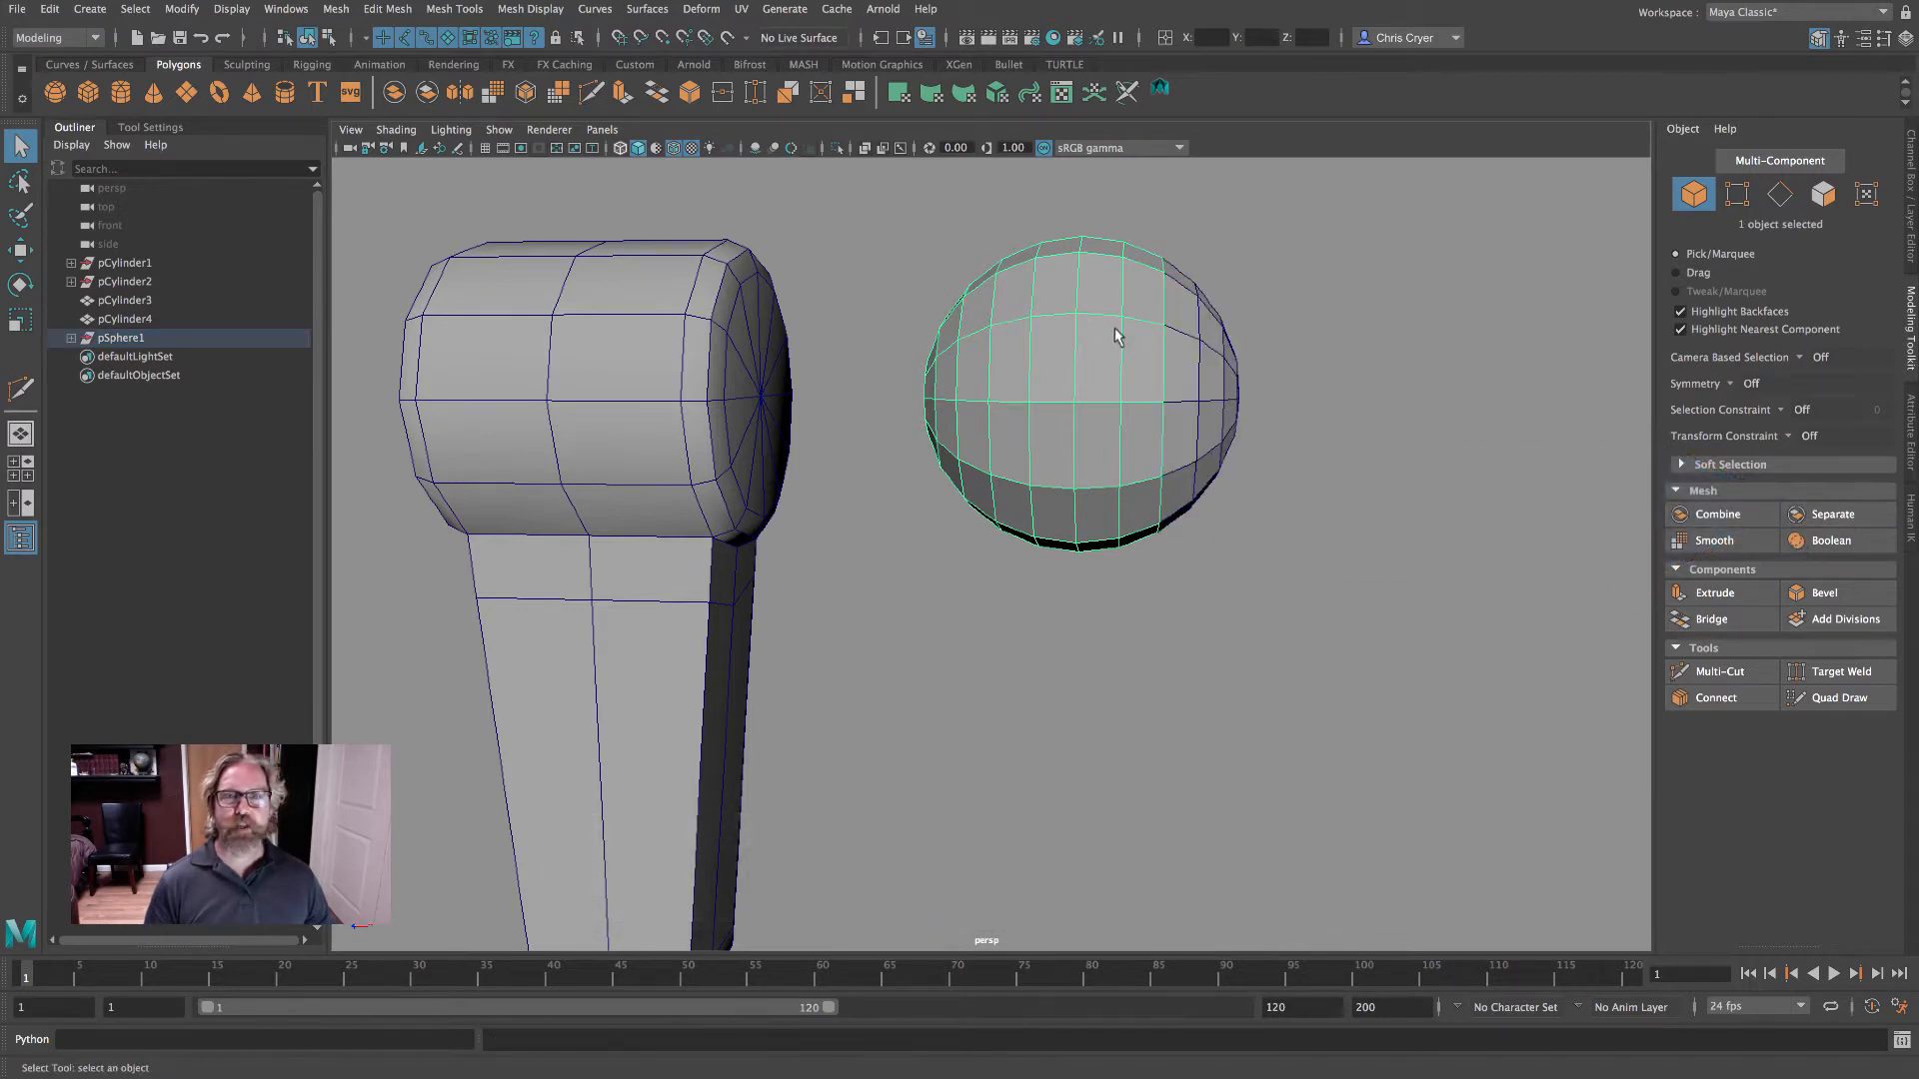
left_click(18, 249)
left_click_drag(1151, 401, 440, 398)
left_click(1211, 399)
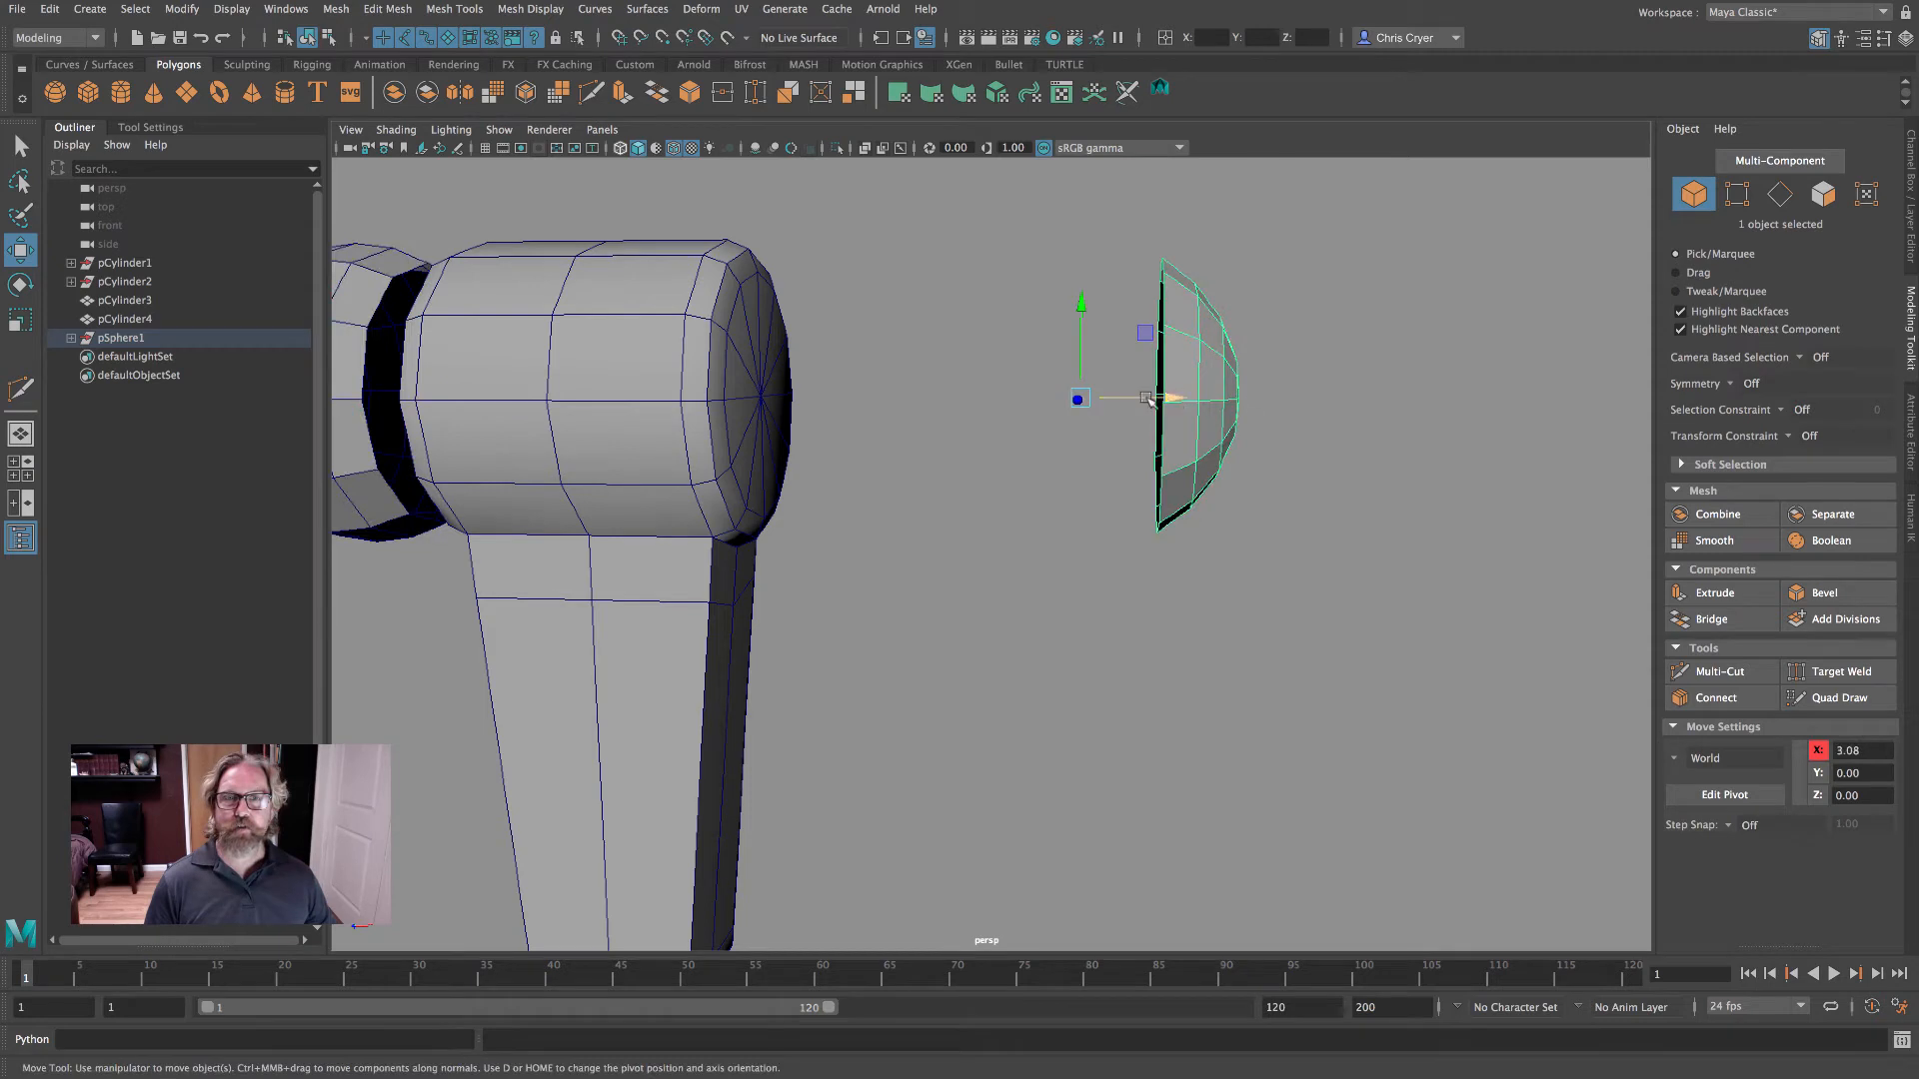
left_click_drag(1148, 399, 756, 398)
middle_click_drag(1003, 386, 1319, 405, "alt")
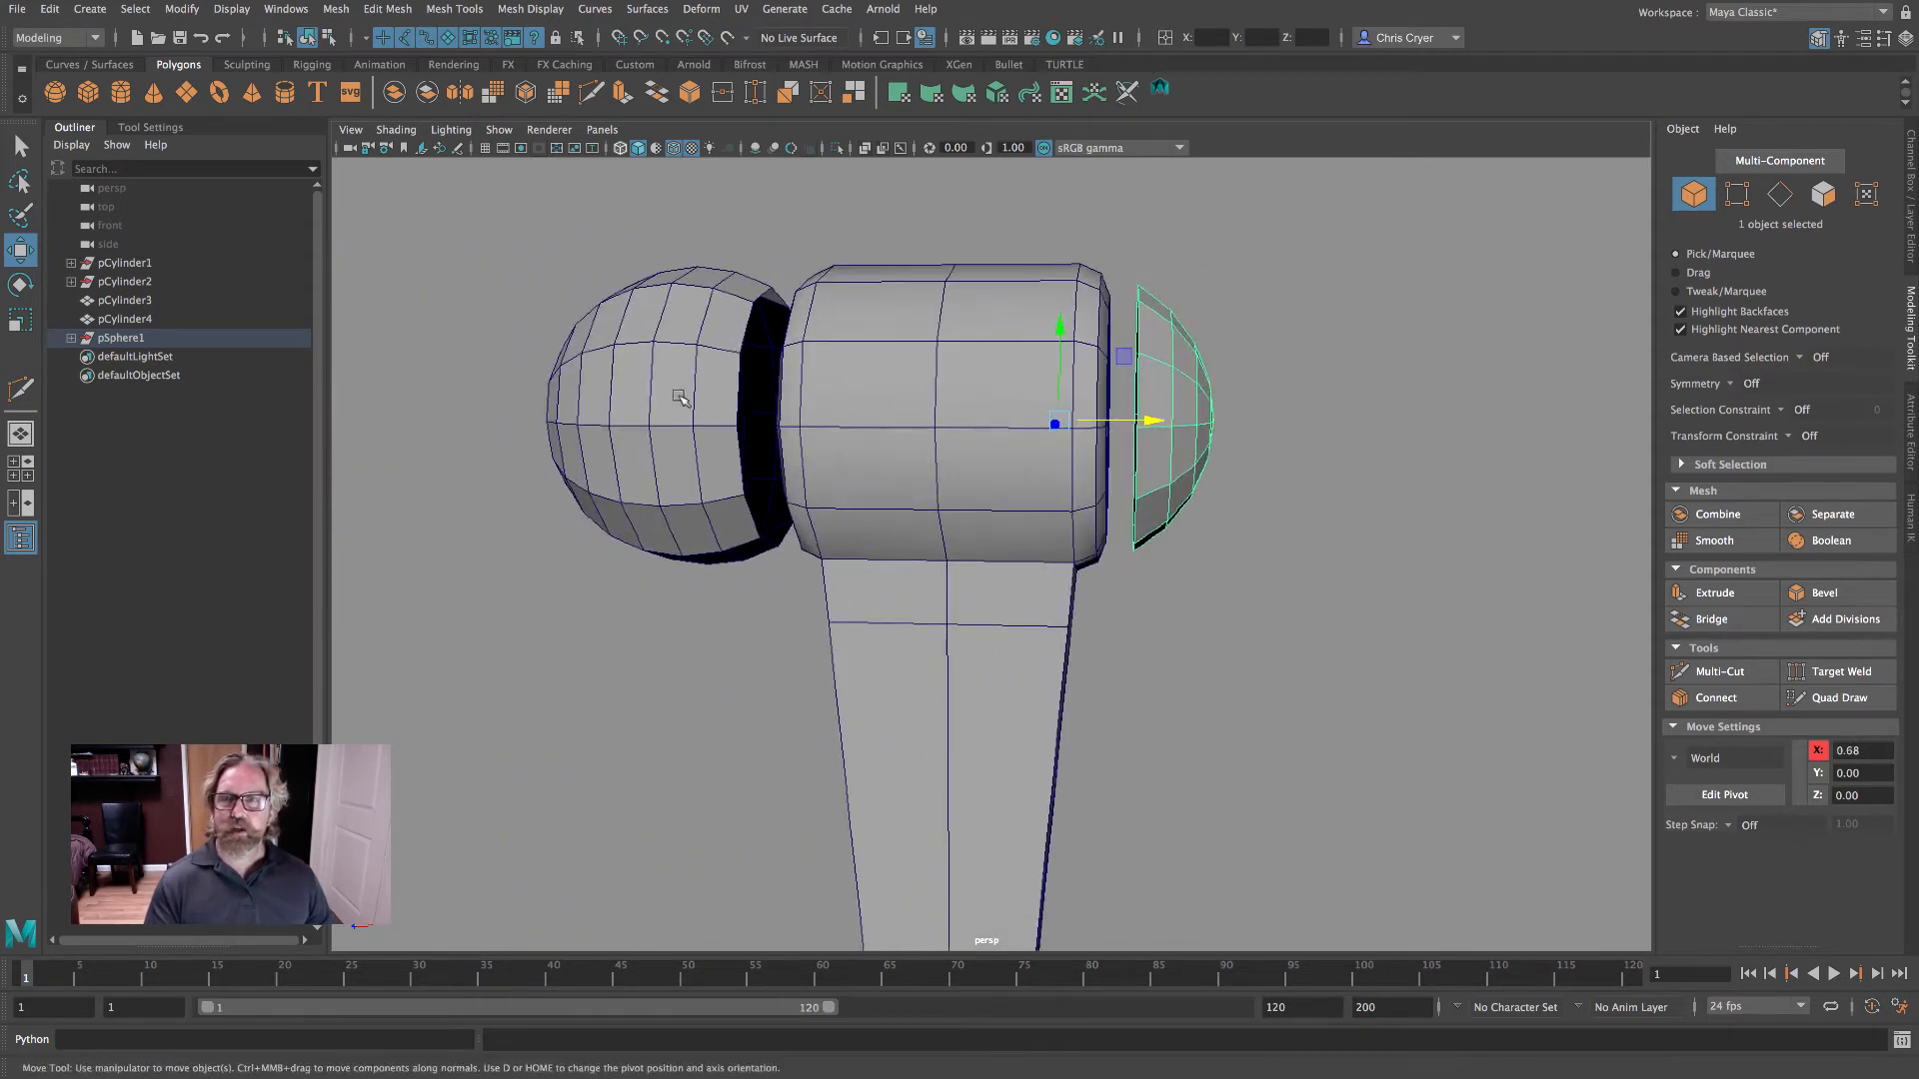
- Scale both sphere shells down uniformly and move the small cap outward along X, clear of the cylinder's end
left_click(678, 398, "shift")
key("r")
left_click_drag(703, 416, 369, 347)
left_click(1067, 410)
key("w")
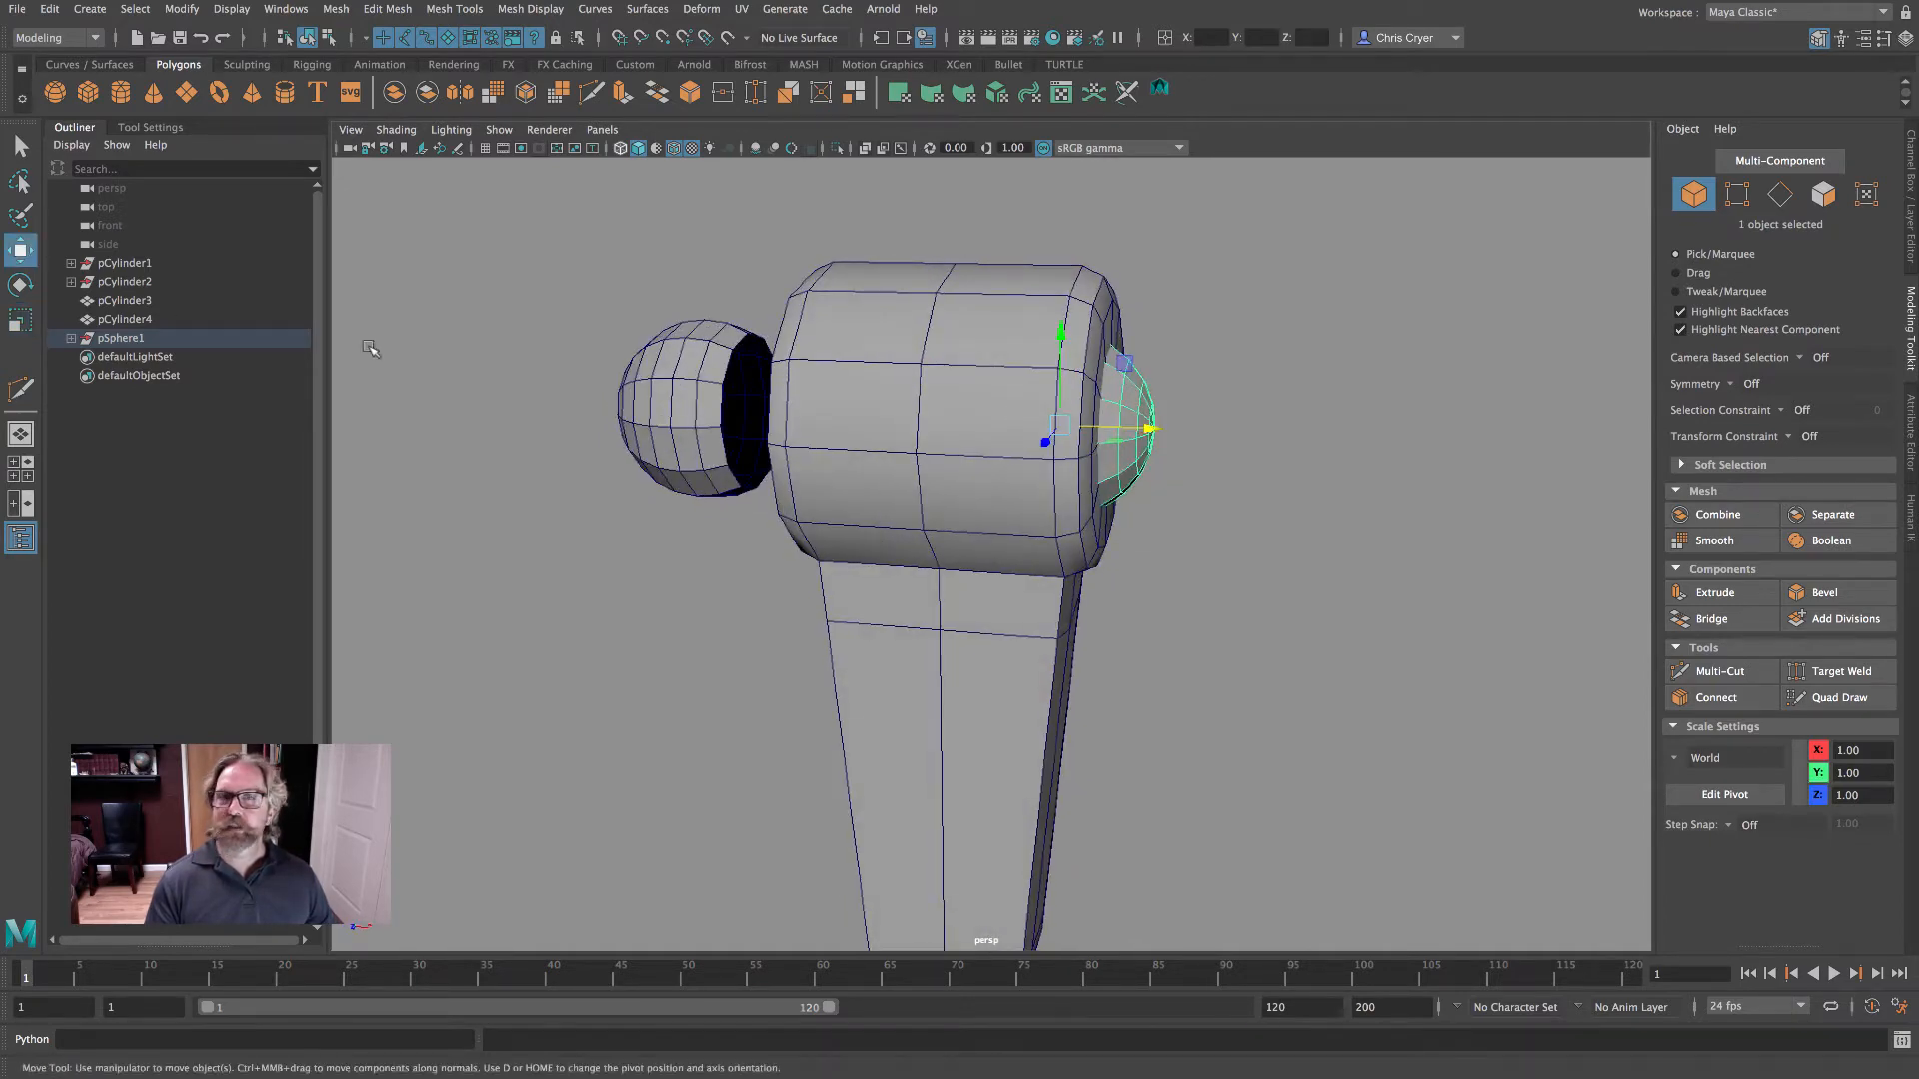
left_click_drag(1125, 430, 1052, 349)
- Select the triangular faces on one half of the top cylinder's end that faces the small cap
right_click(1052, 349)
left_click(1052, 400)
left_click(1024, 335)
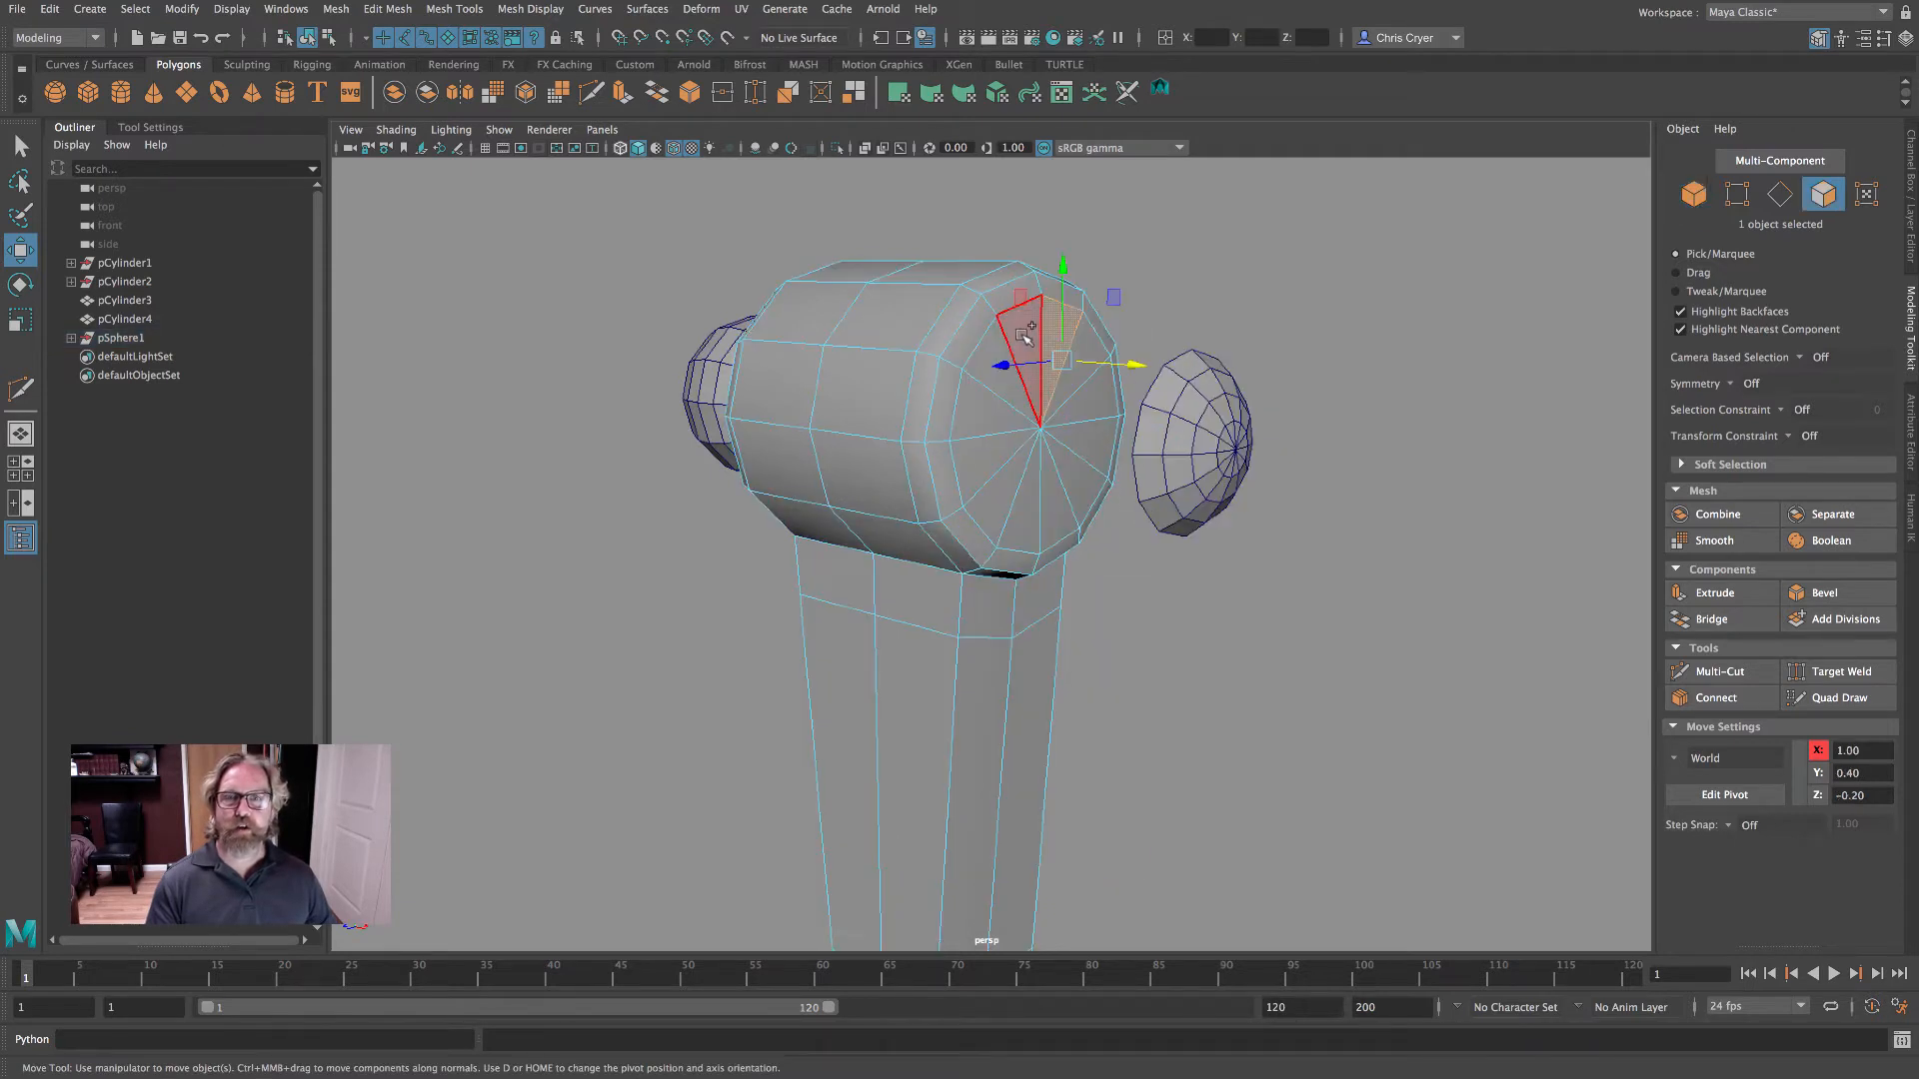
left_click(1025, 335, "shift")
left_click(985, 390, "shift")
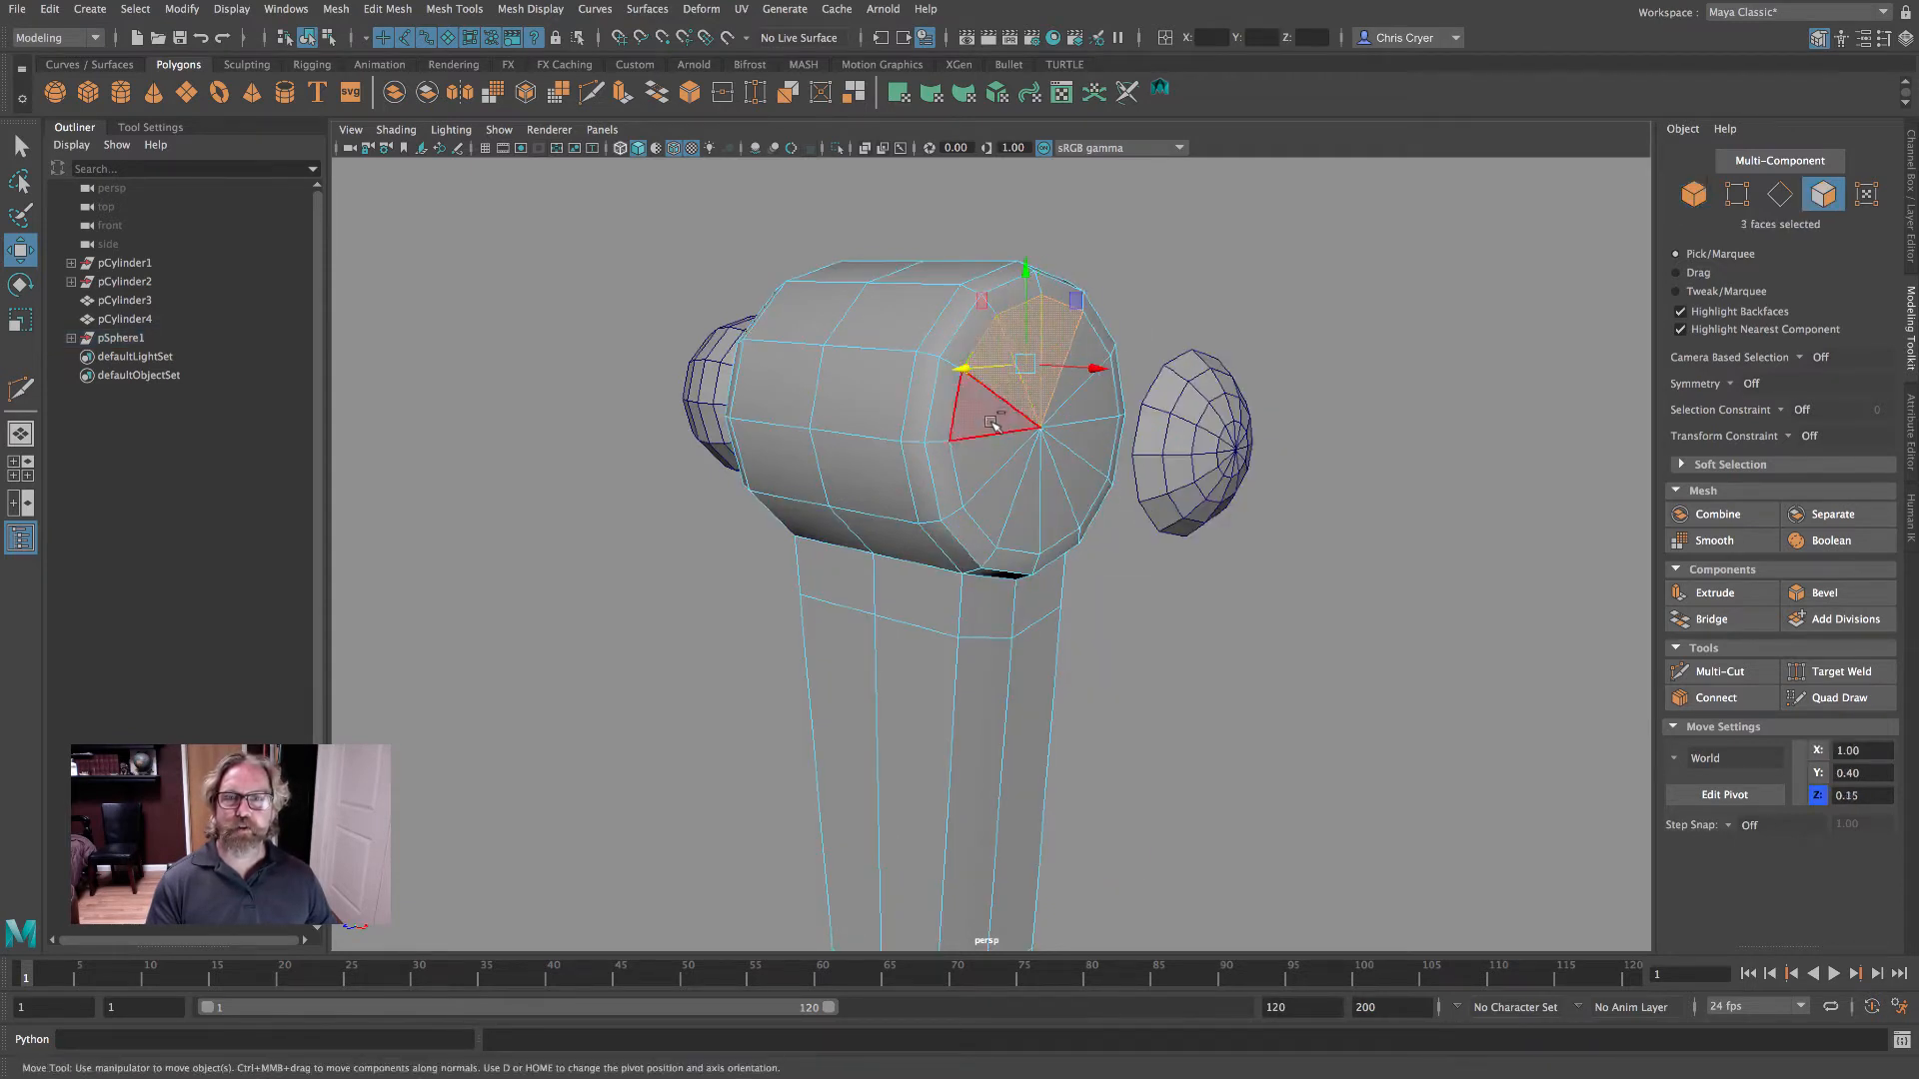
left_click(989, 460, "shift")
left_click(1004, 478, "shift")
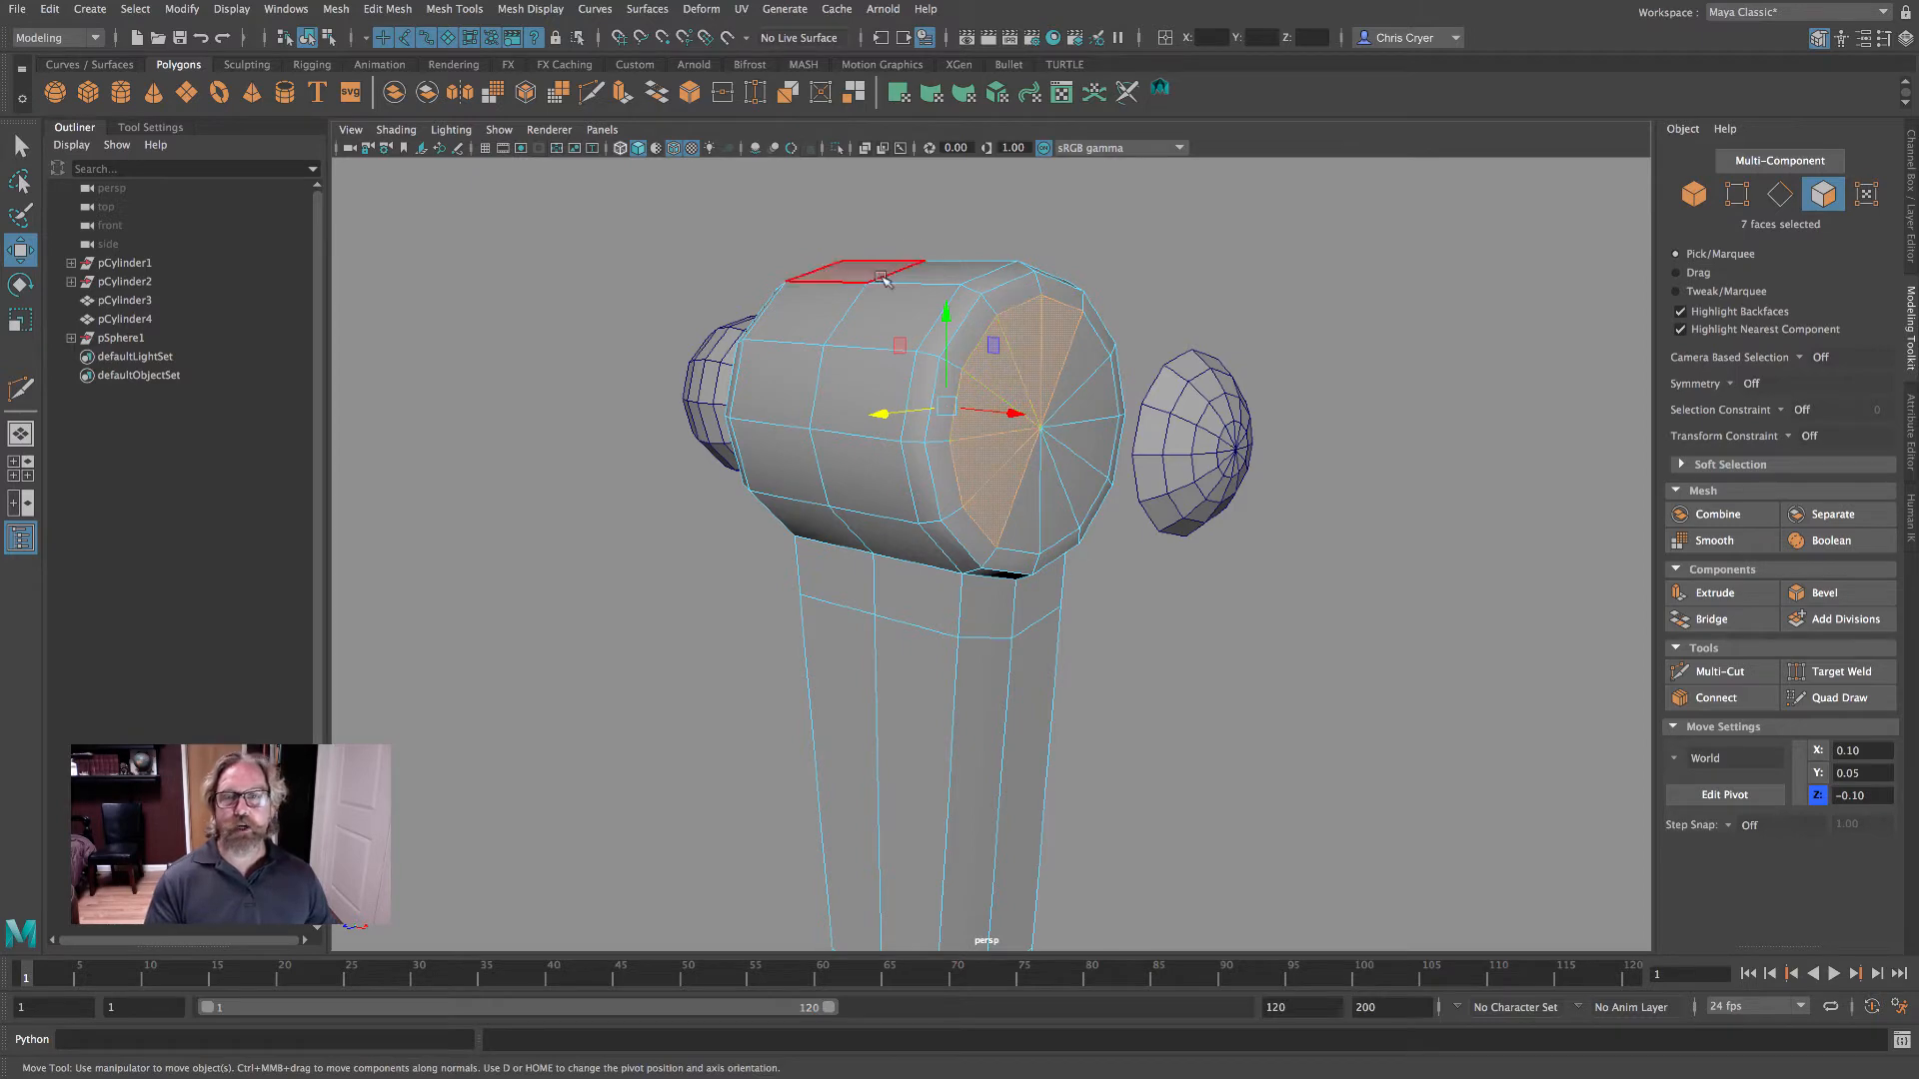
- Inspect the face selection in wireframe and deselect the stray face on the cylinder's far side
key("4")
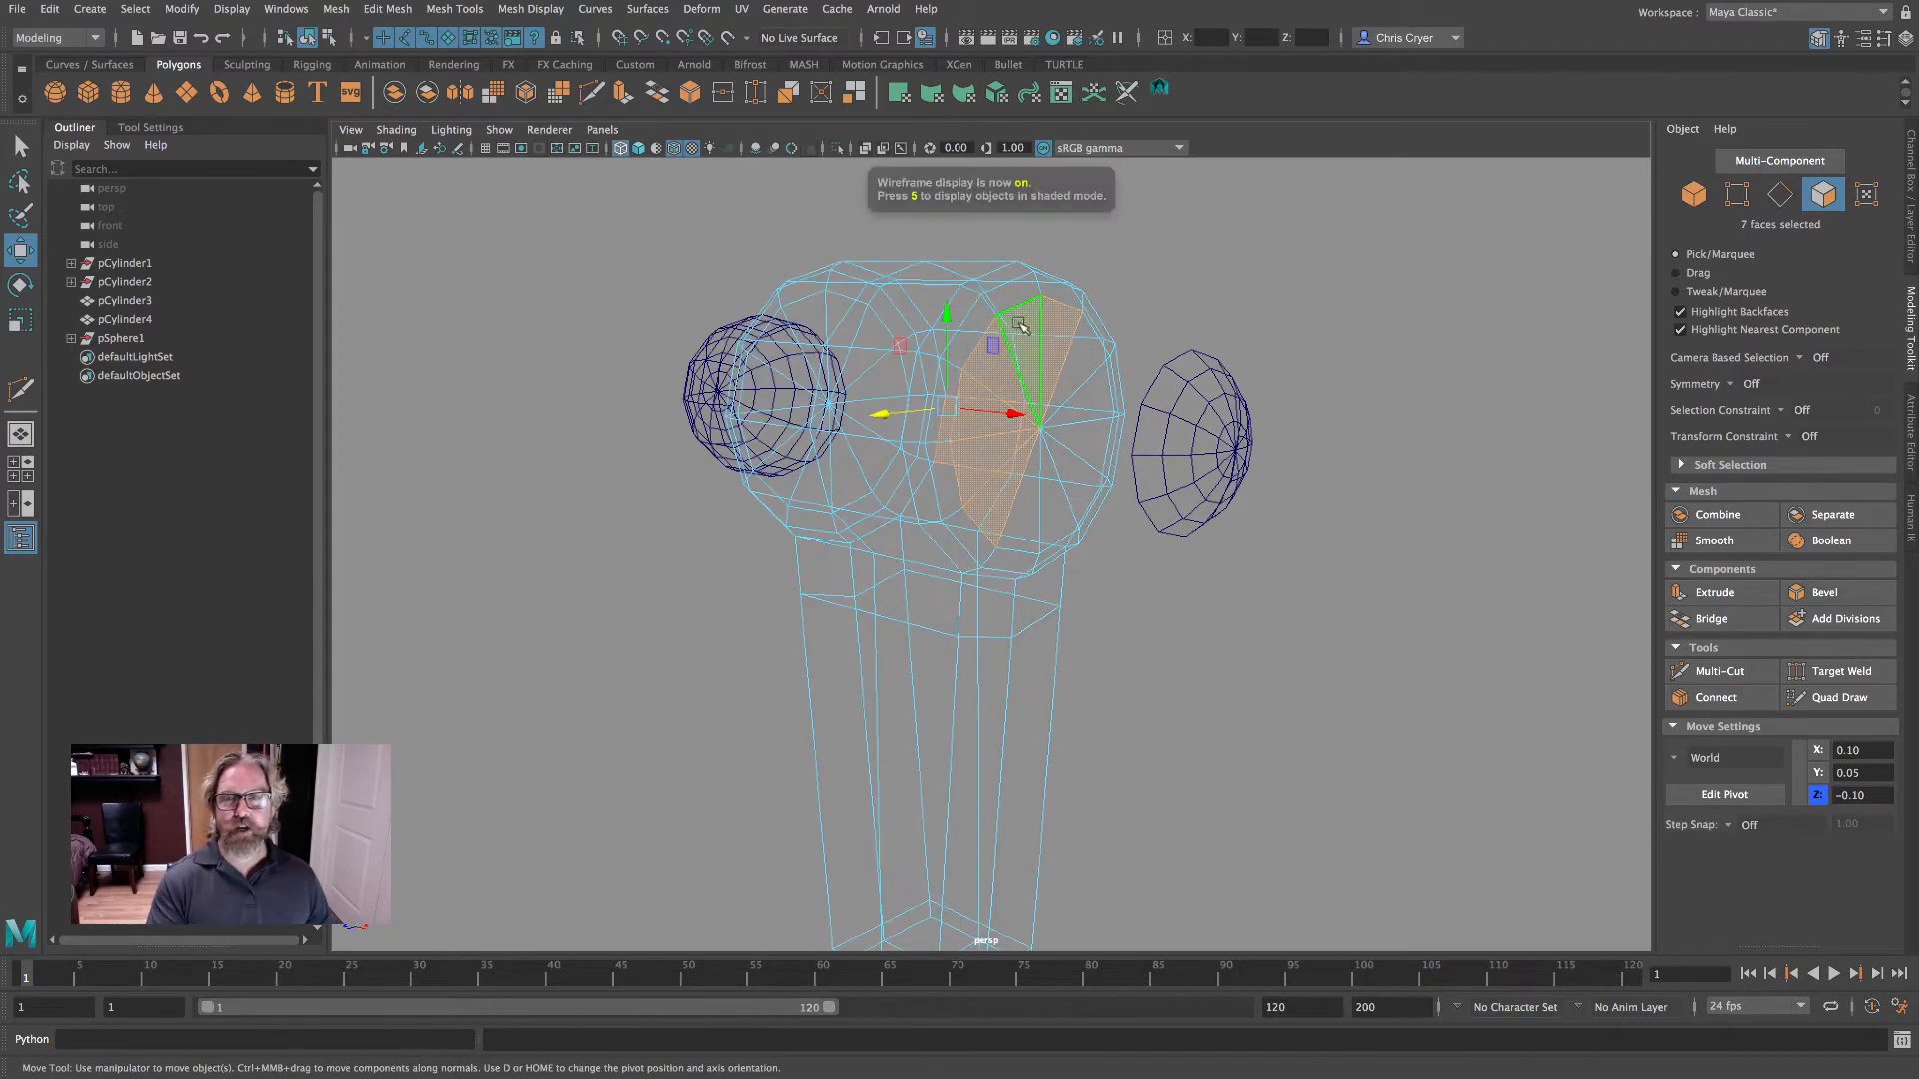
left_click_drag(1019, 327, 1108, 326, "alt")
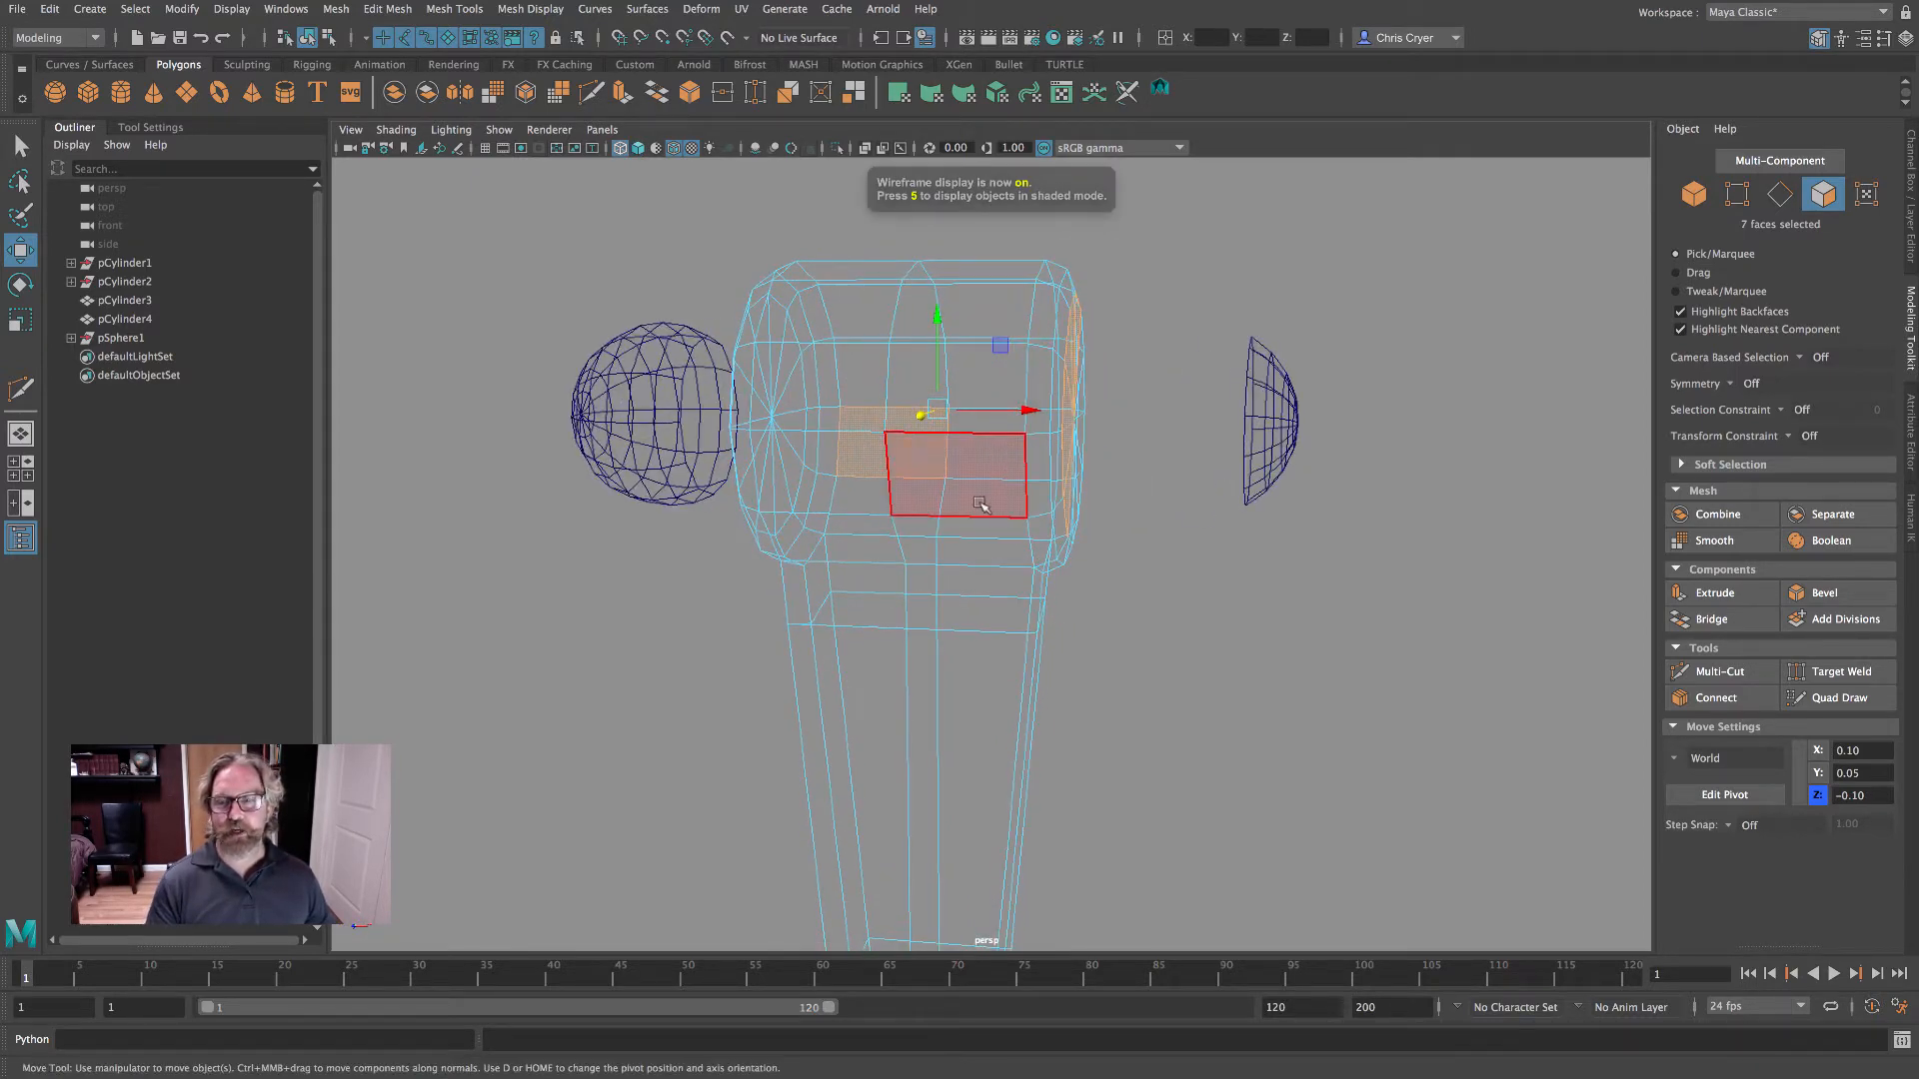
left_click_drag(1123, 407, 993, 418, "alt")
key("5")
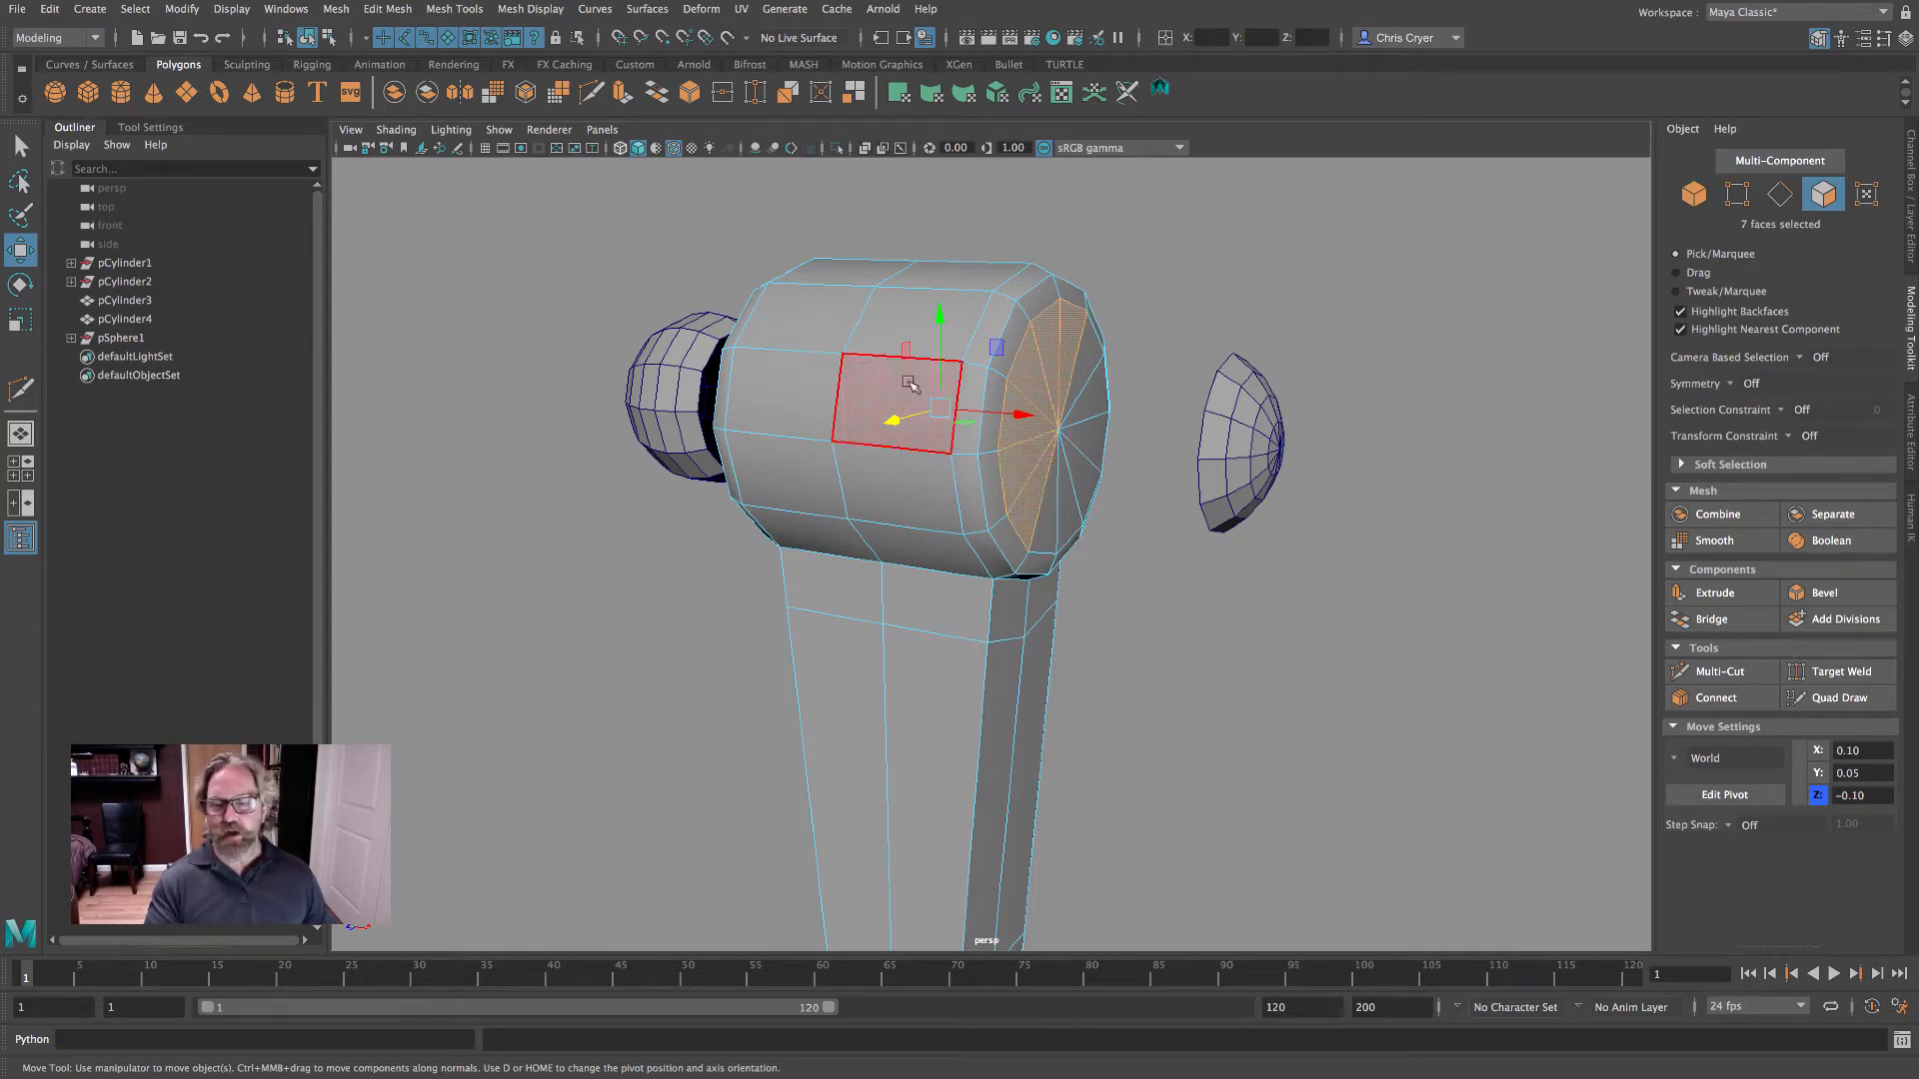
key("4")
left_click_drag(909, 385, 1159, 447, "alt")
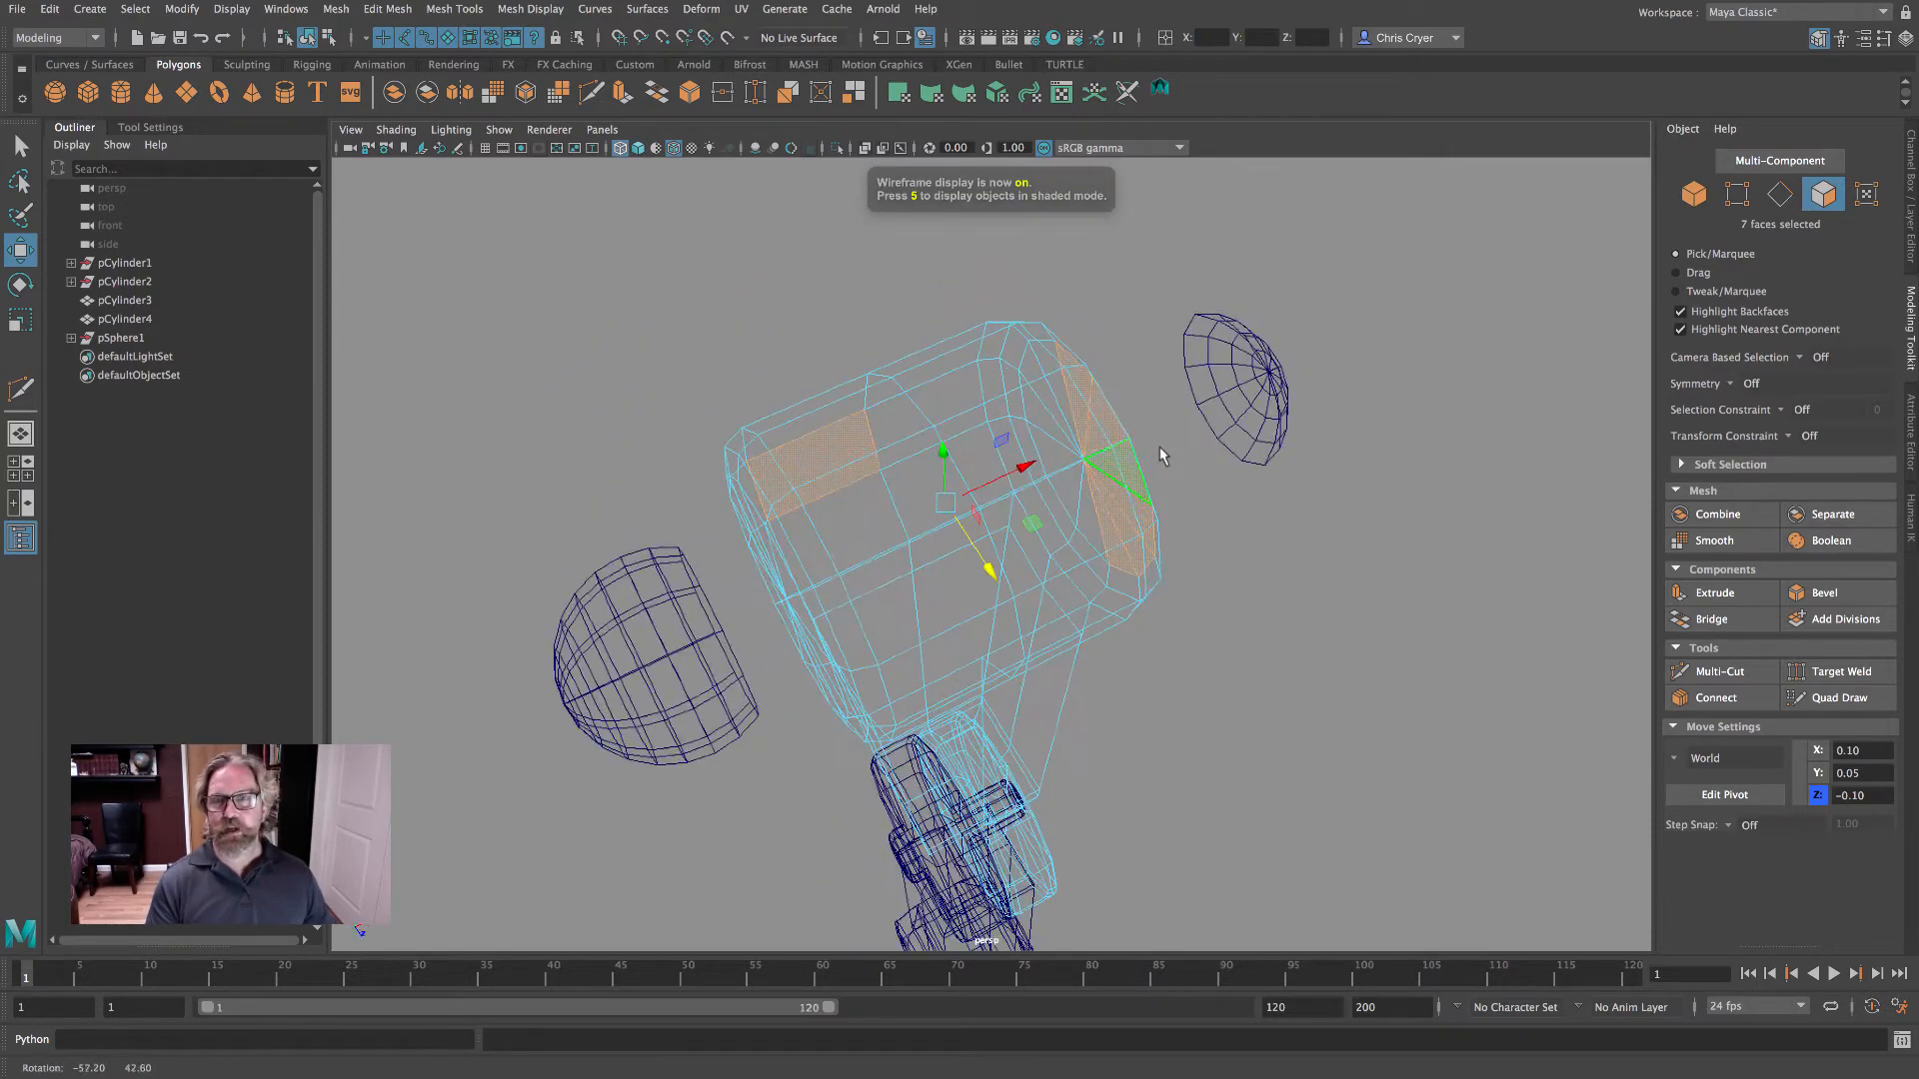
left_click_drag(935, 446, 899, 440, "alt")
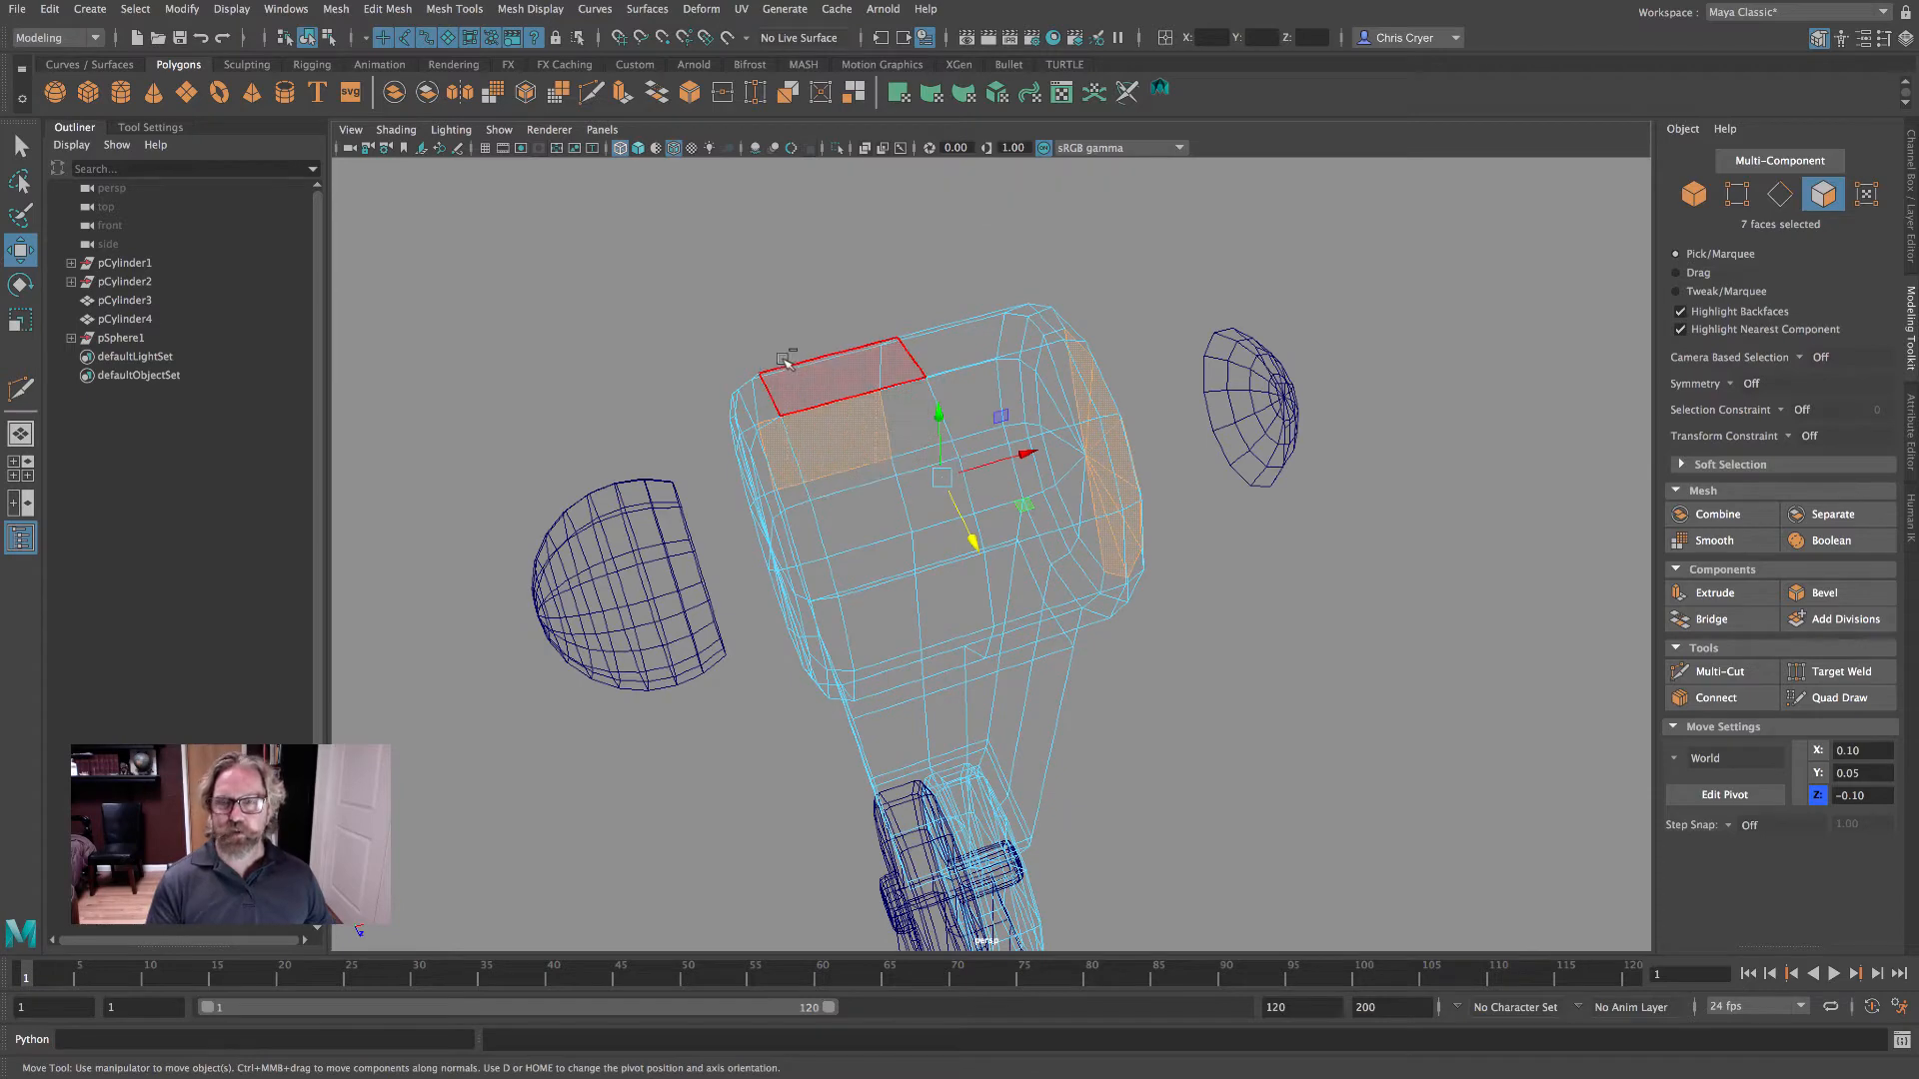
left_click_drag(811, 368, 1010, 469, "ctrl")
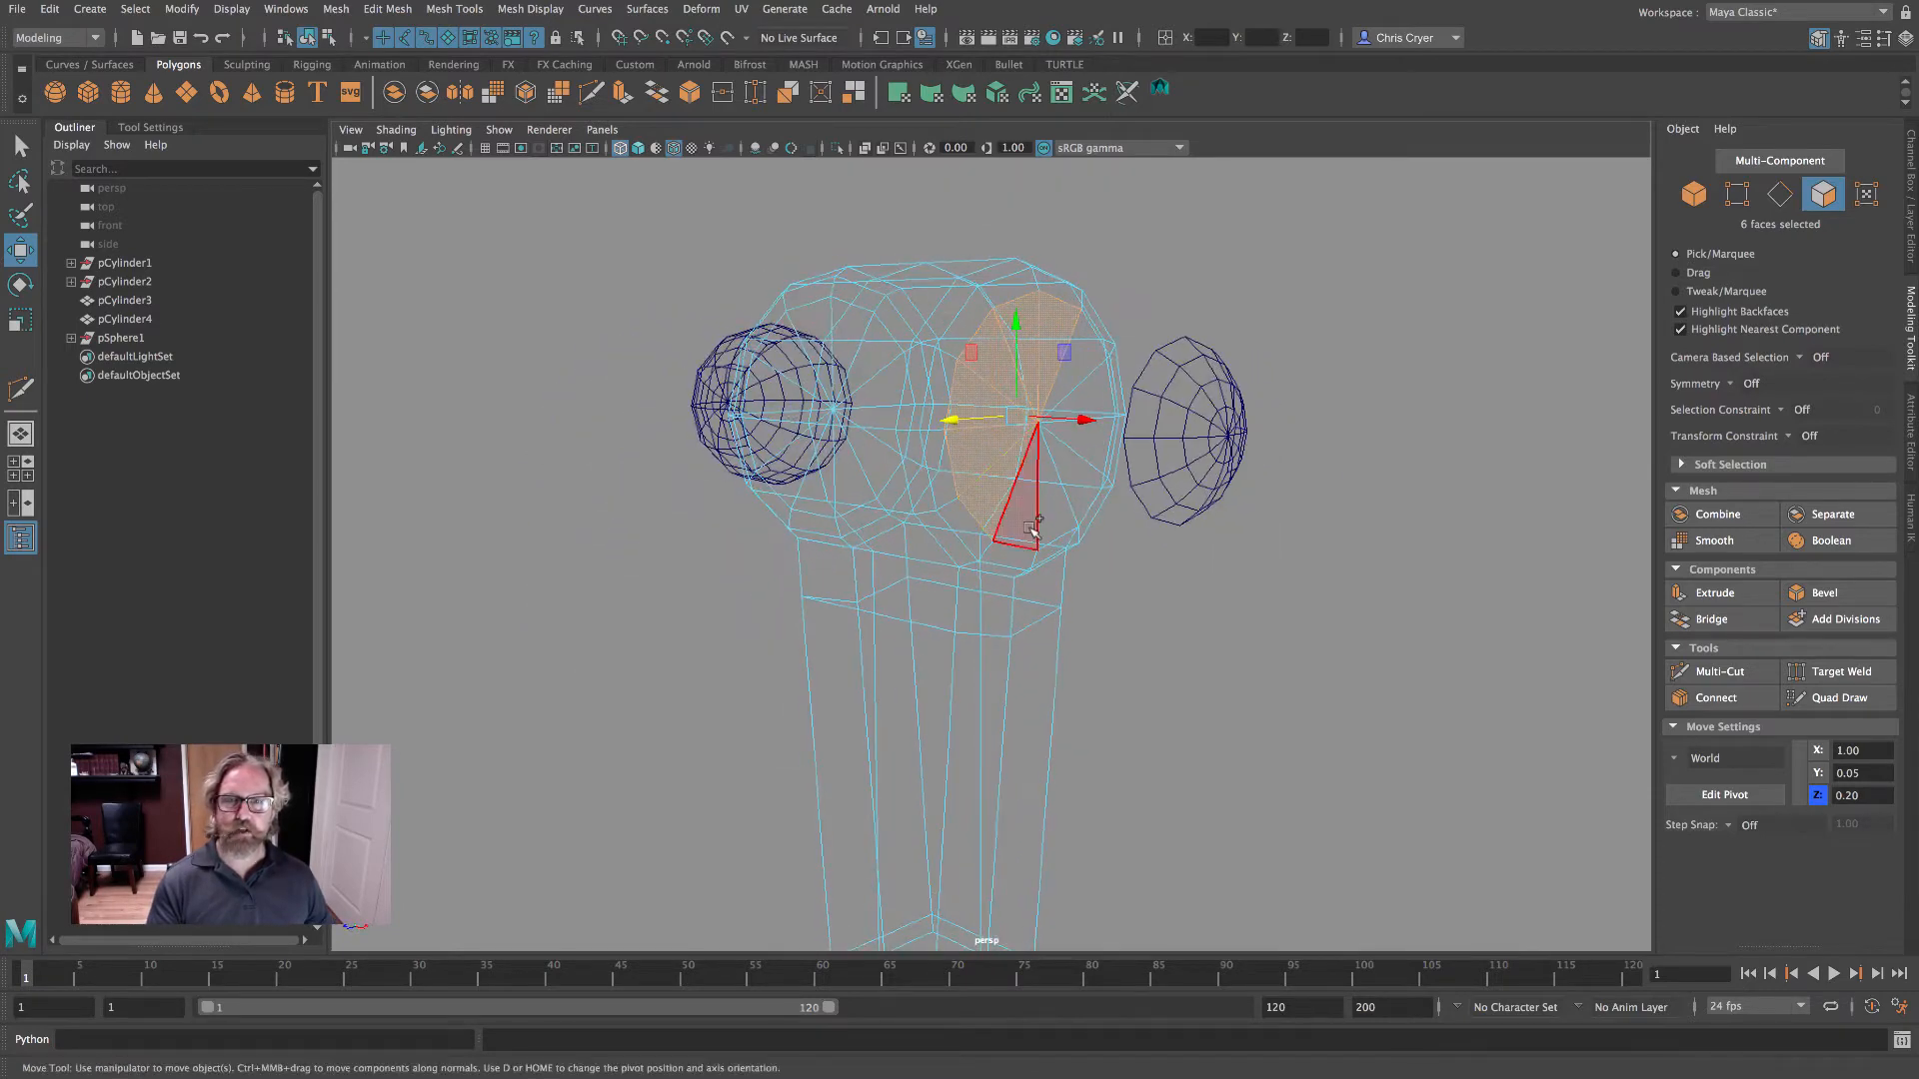
- Add the remaining triangles of the cylinder's end to the selection, delete all 12 faces and restore shaded display
left_click(1057, 515, "shift")
left_click(1058, 515, "shift")
left_click(1084, 482, "shift")
left_click(1091, 465, "shift")
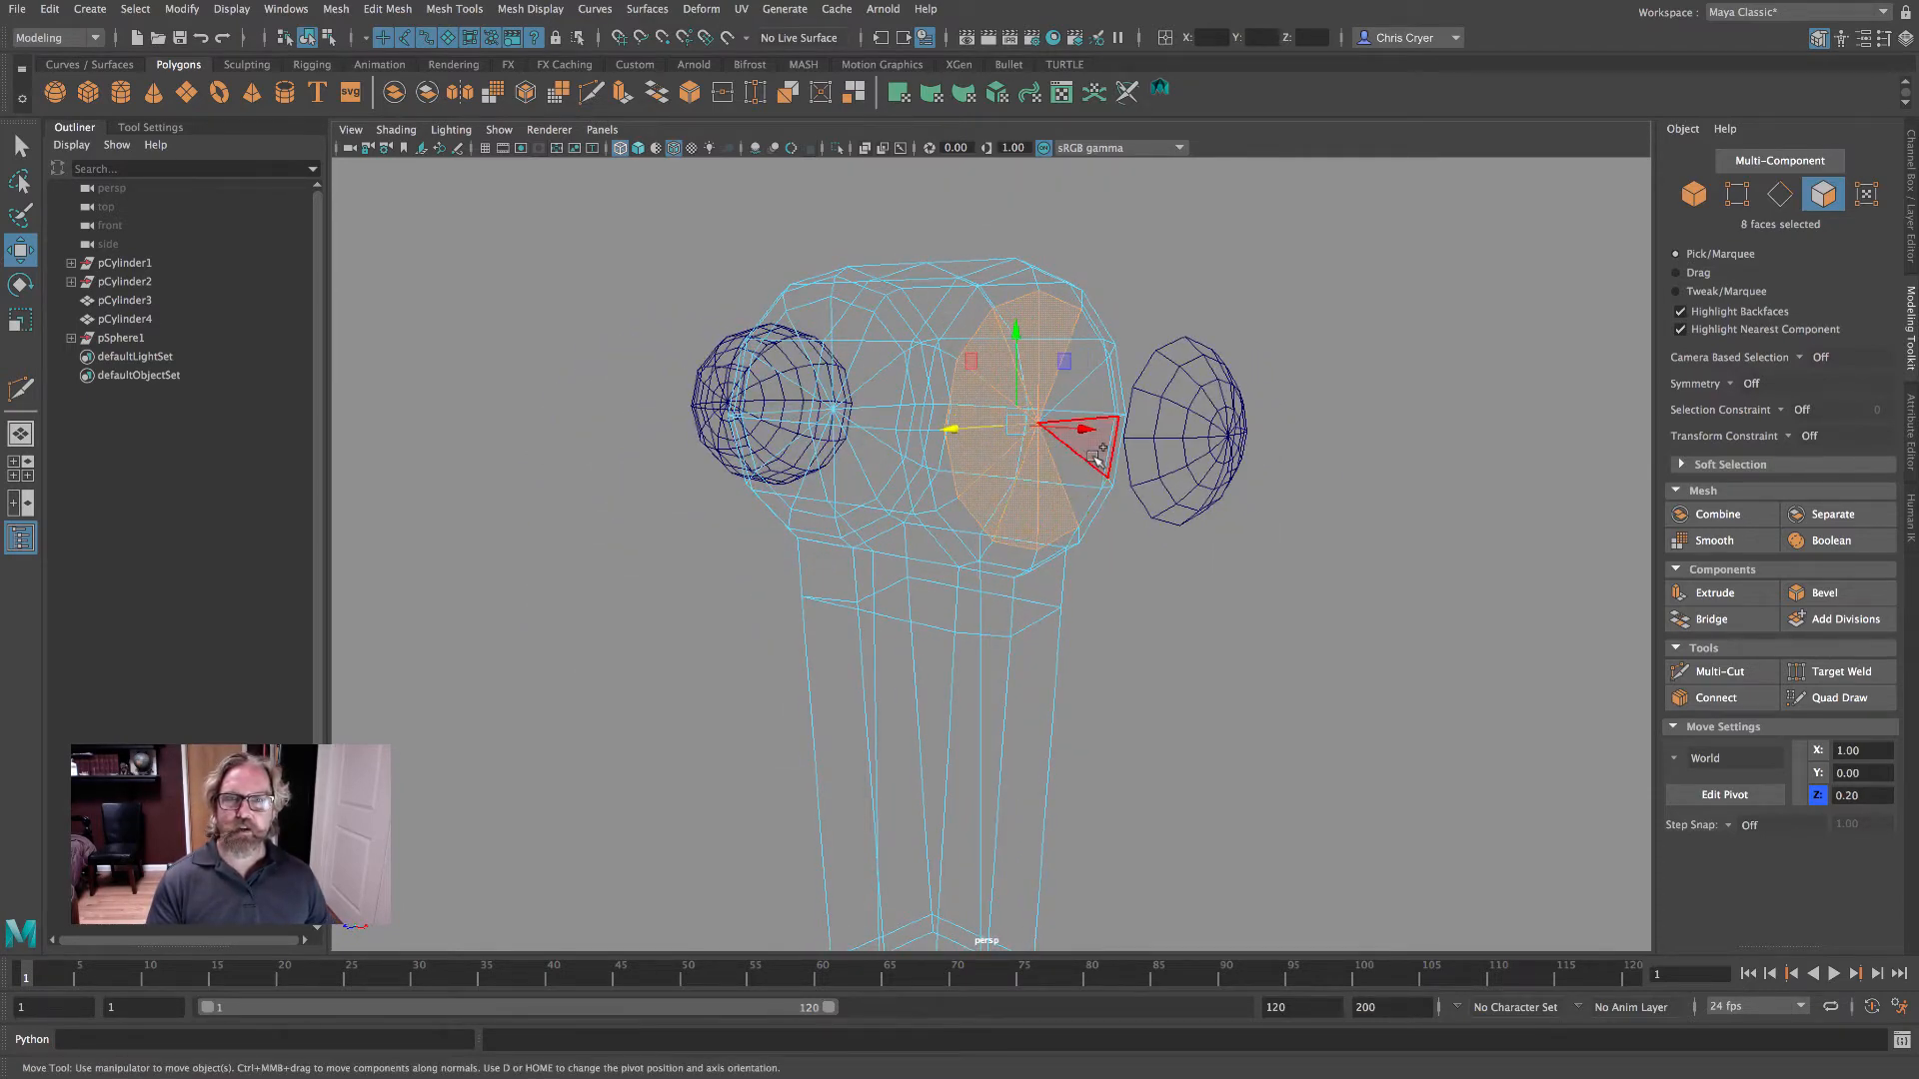
left_click(1100, 451, "shift")
left_click(1089, 476, "shift")
left_click(1098, 390, "shift")
left_click(1075, 362, "shift")
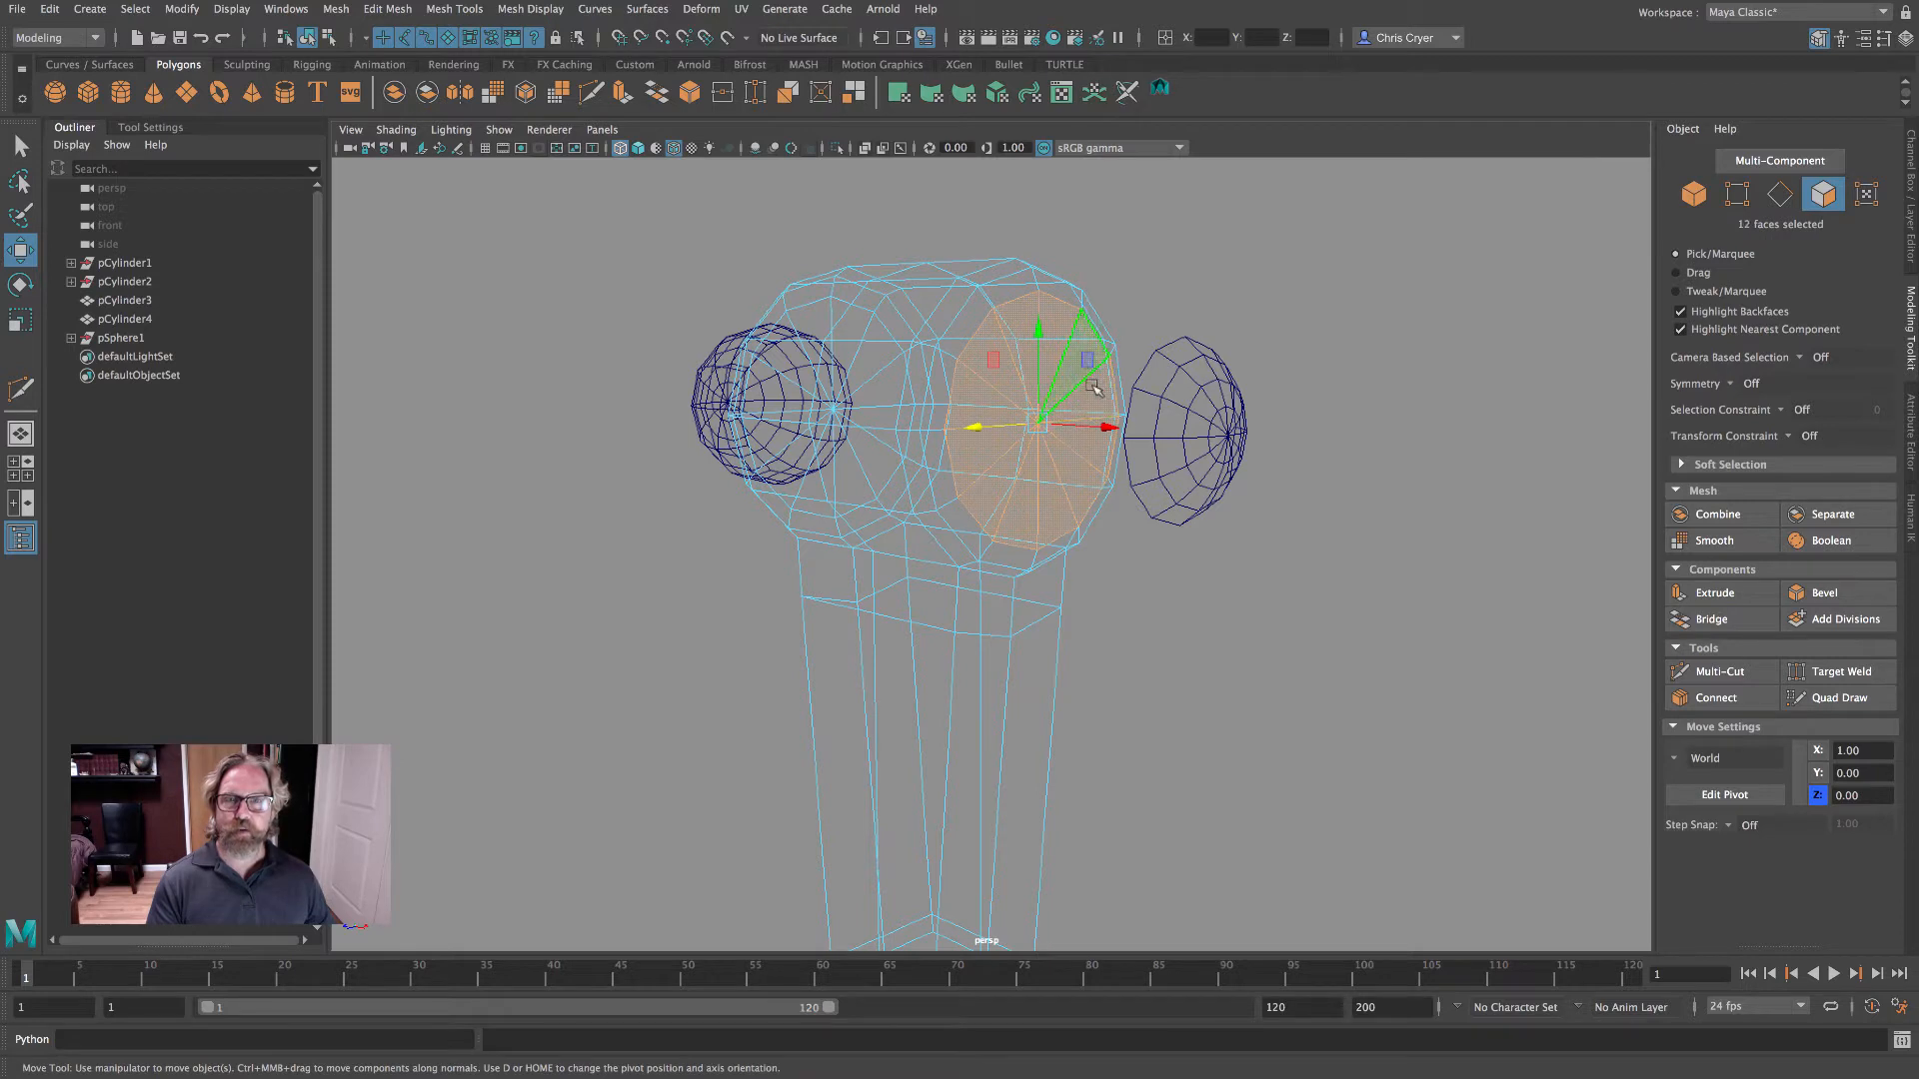
left_click_drag(1081, 507, 1267, 528, "alt")
left_click(1273, 527)
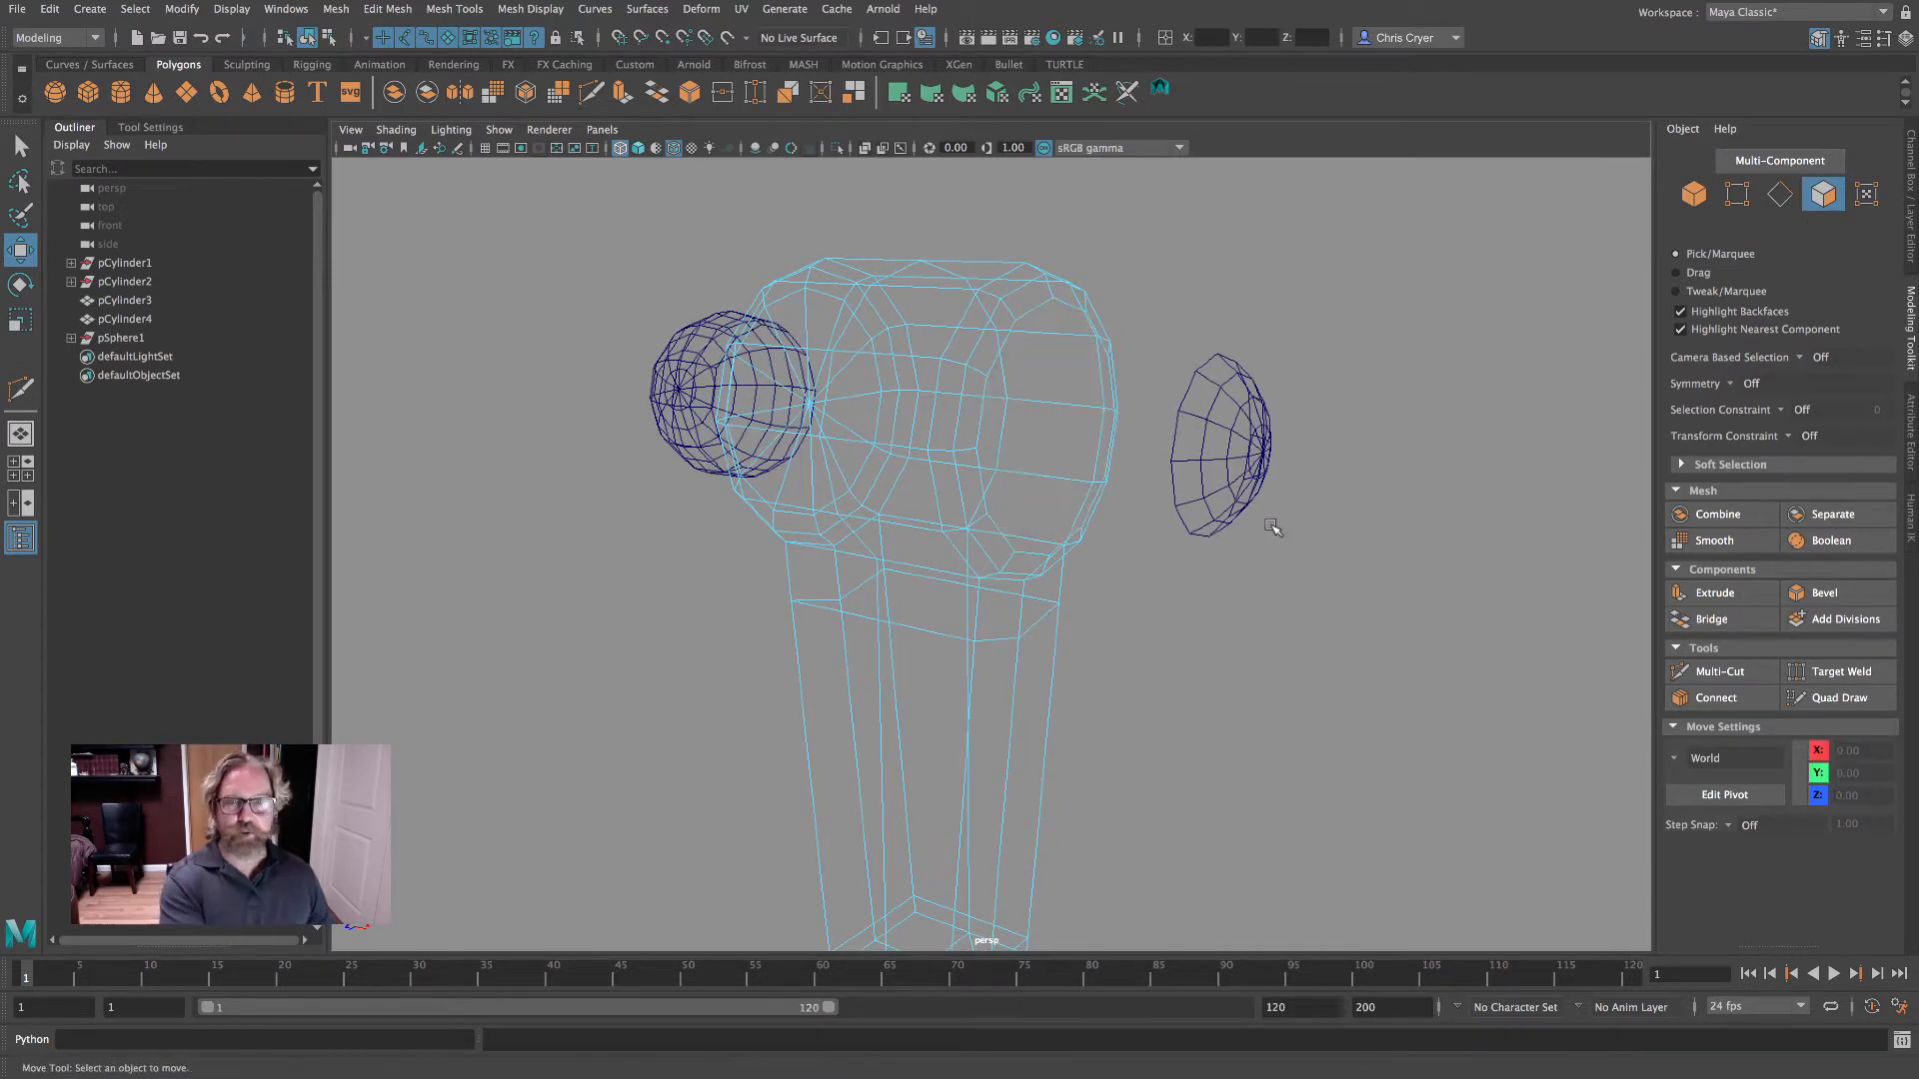
key("5")
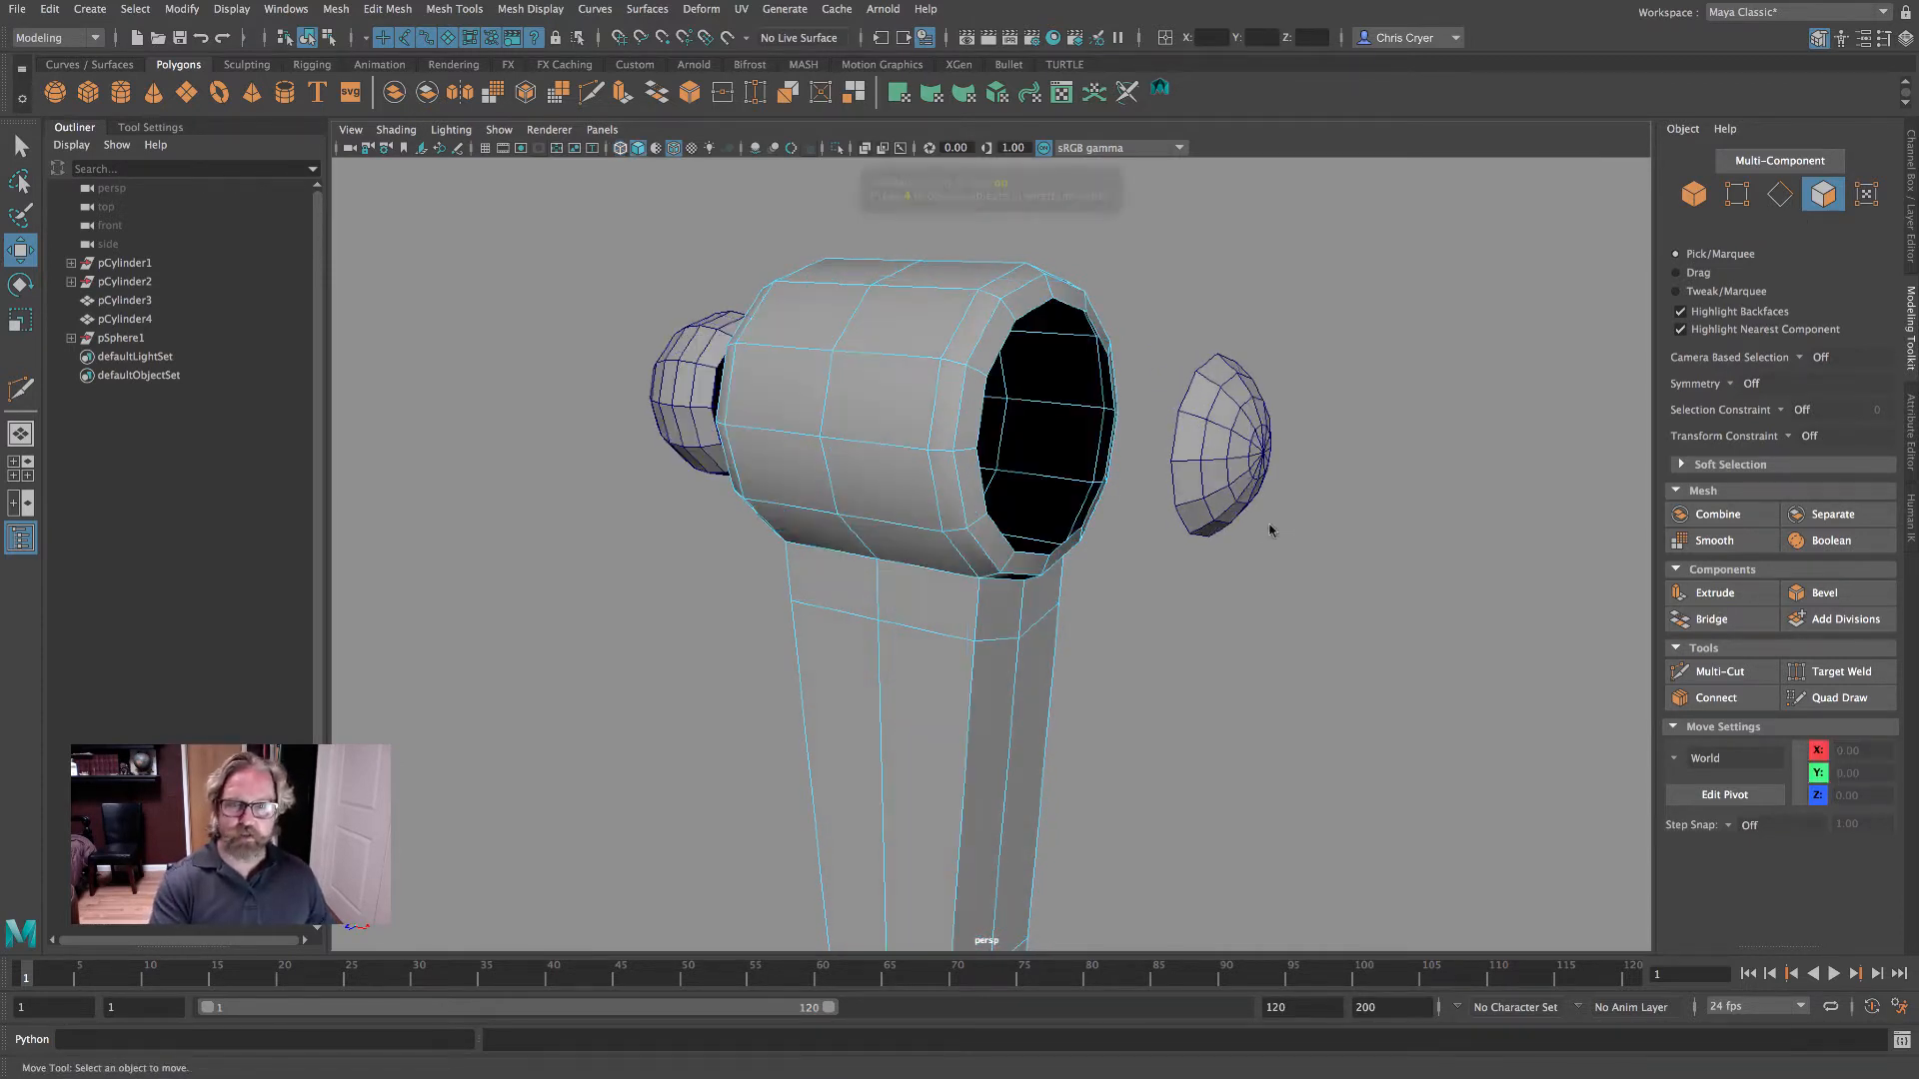
- Extrude the 12-edge border loop of the open cylinder end and scale it uniformly inward to narrow the hole
right_click_drag(1070, 292, 1070, 238)
double_click(1067, 304)
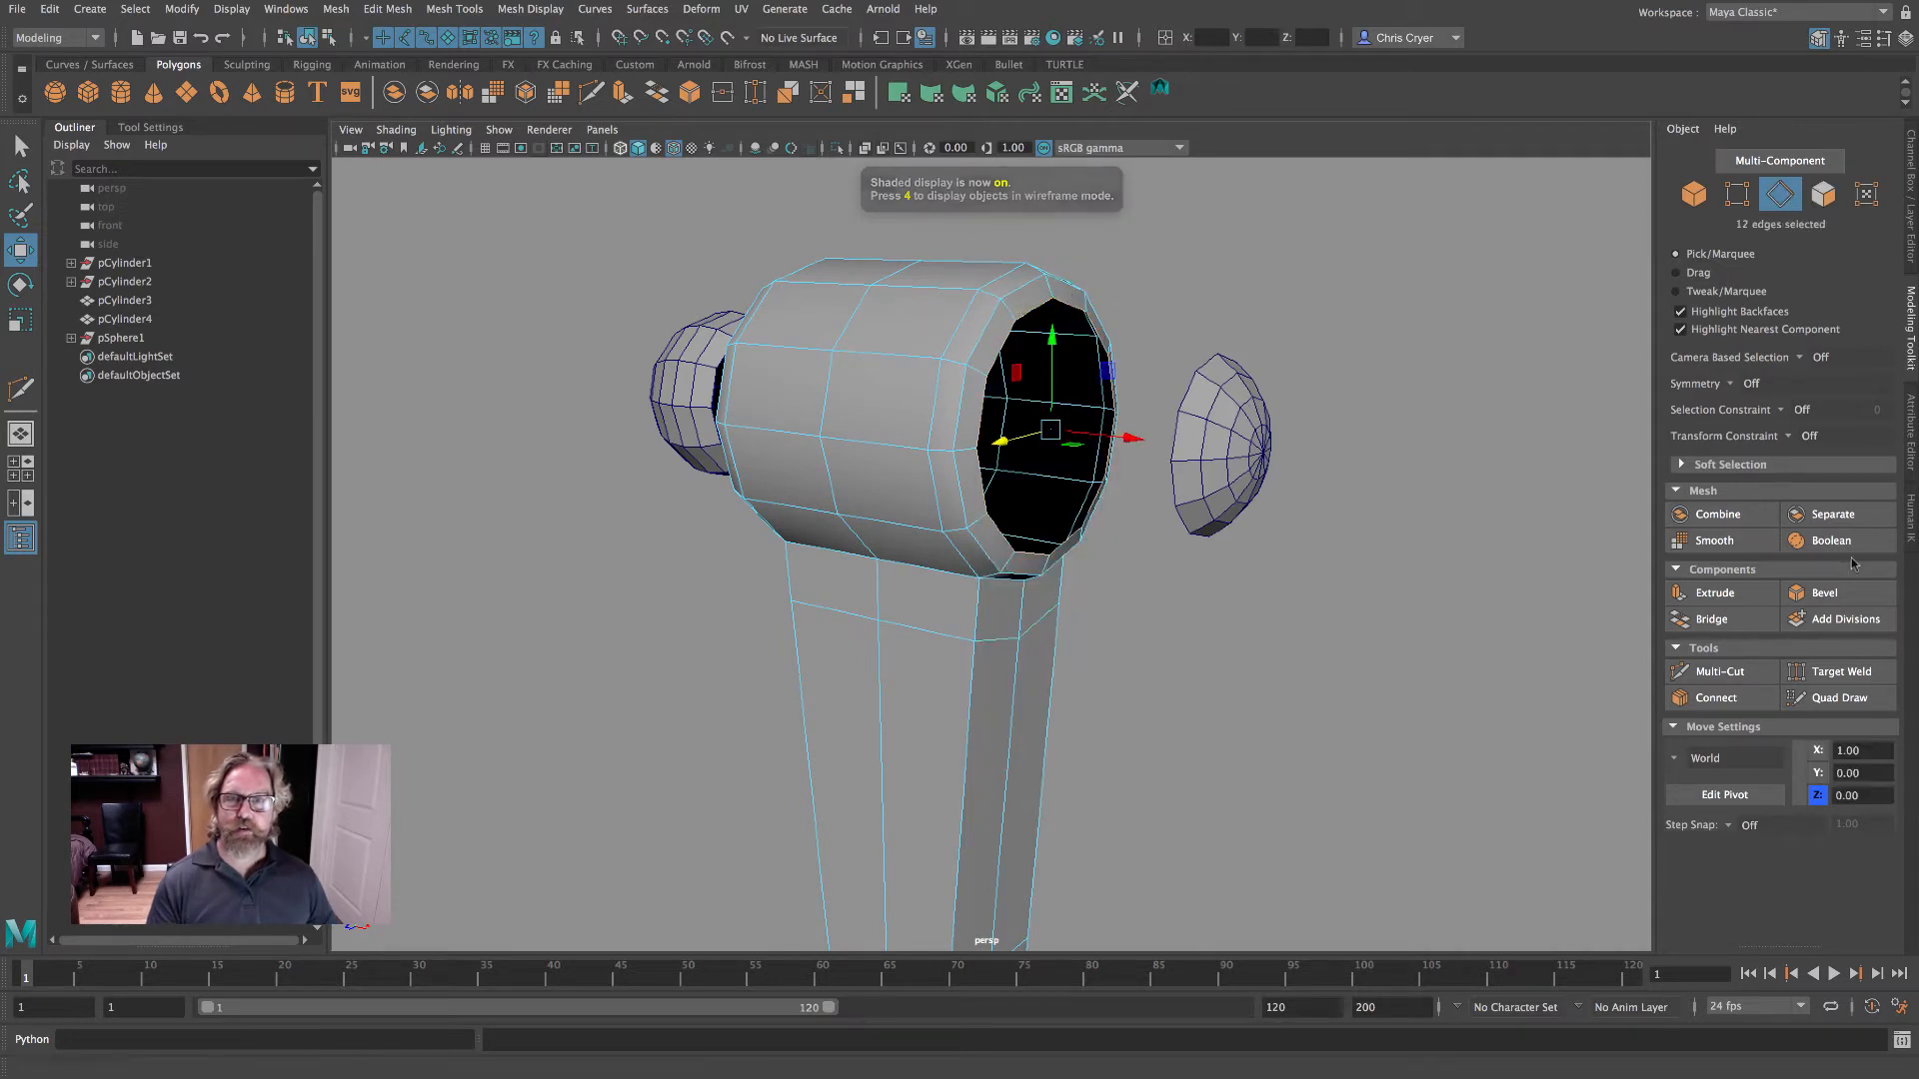
left_click(1715, 593)
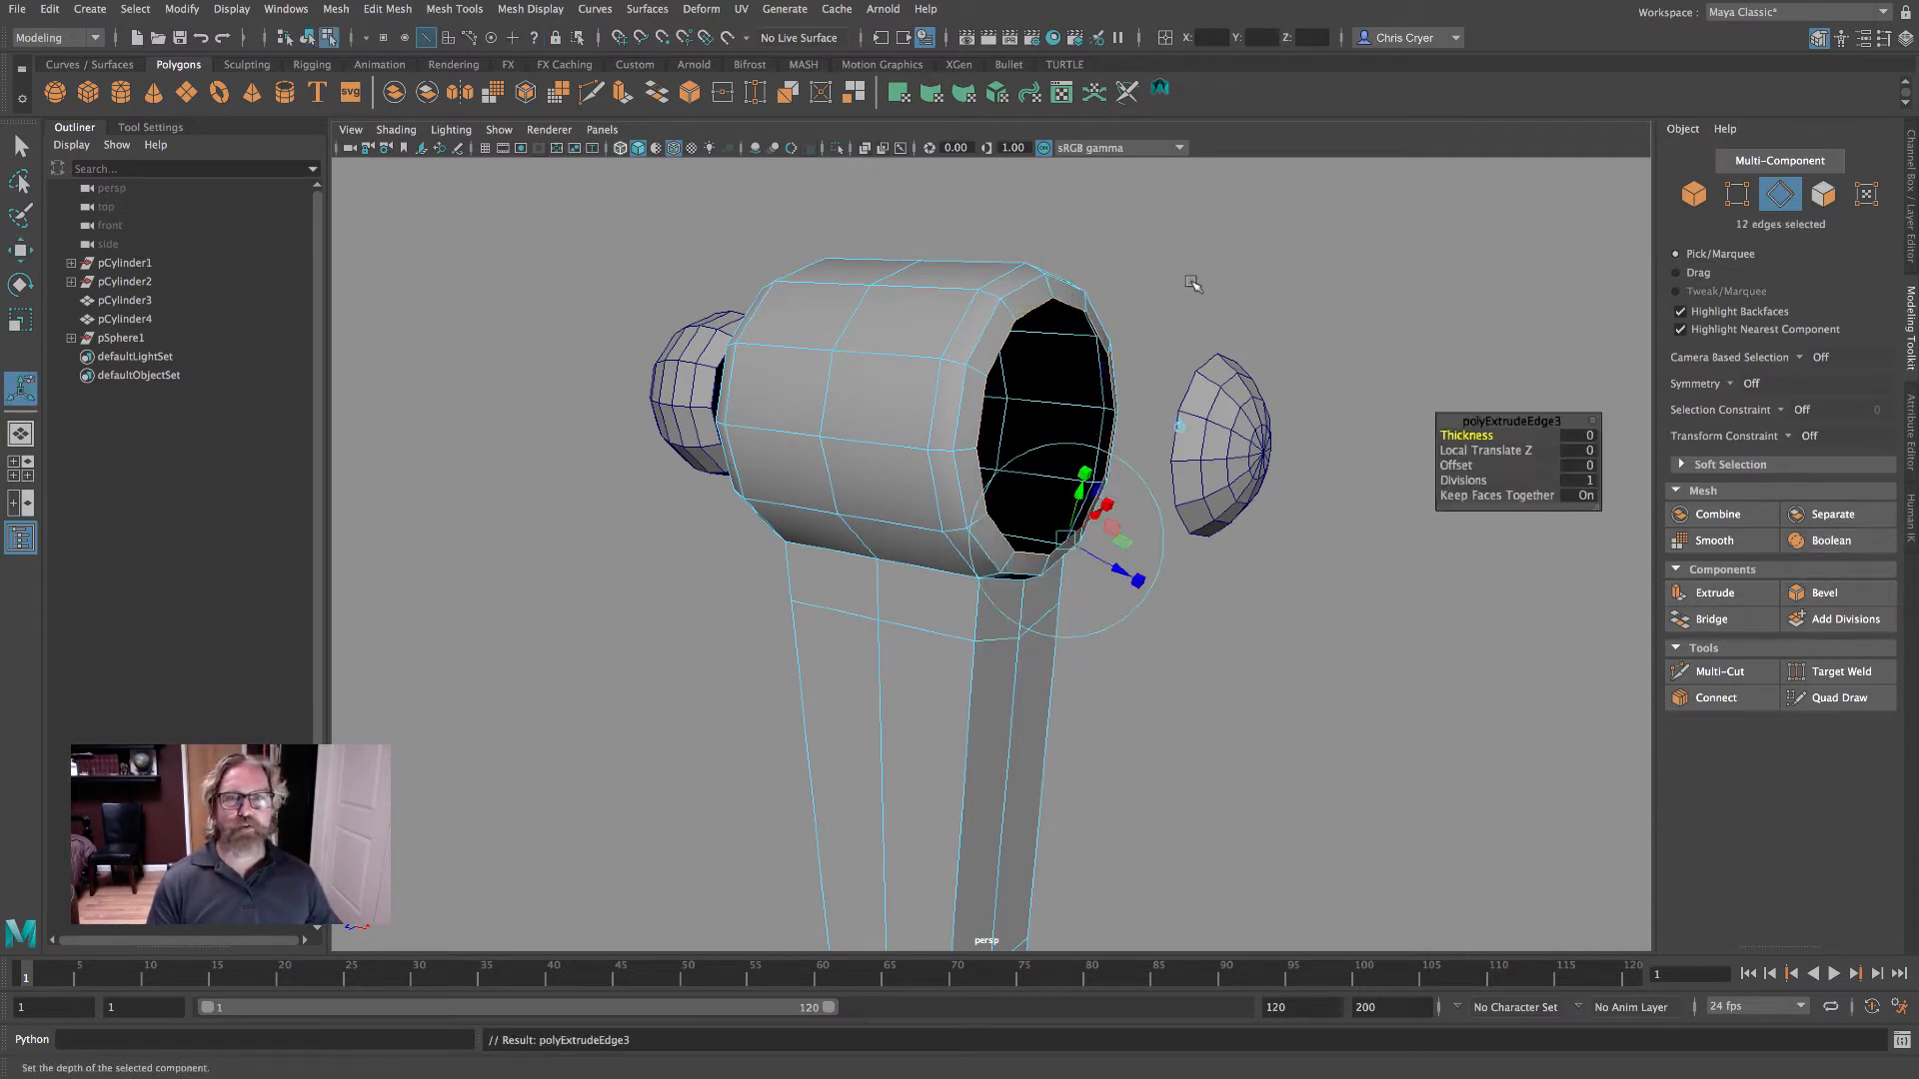
left_click(1179, 427)
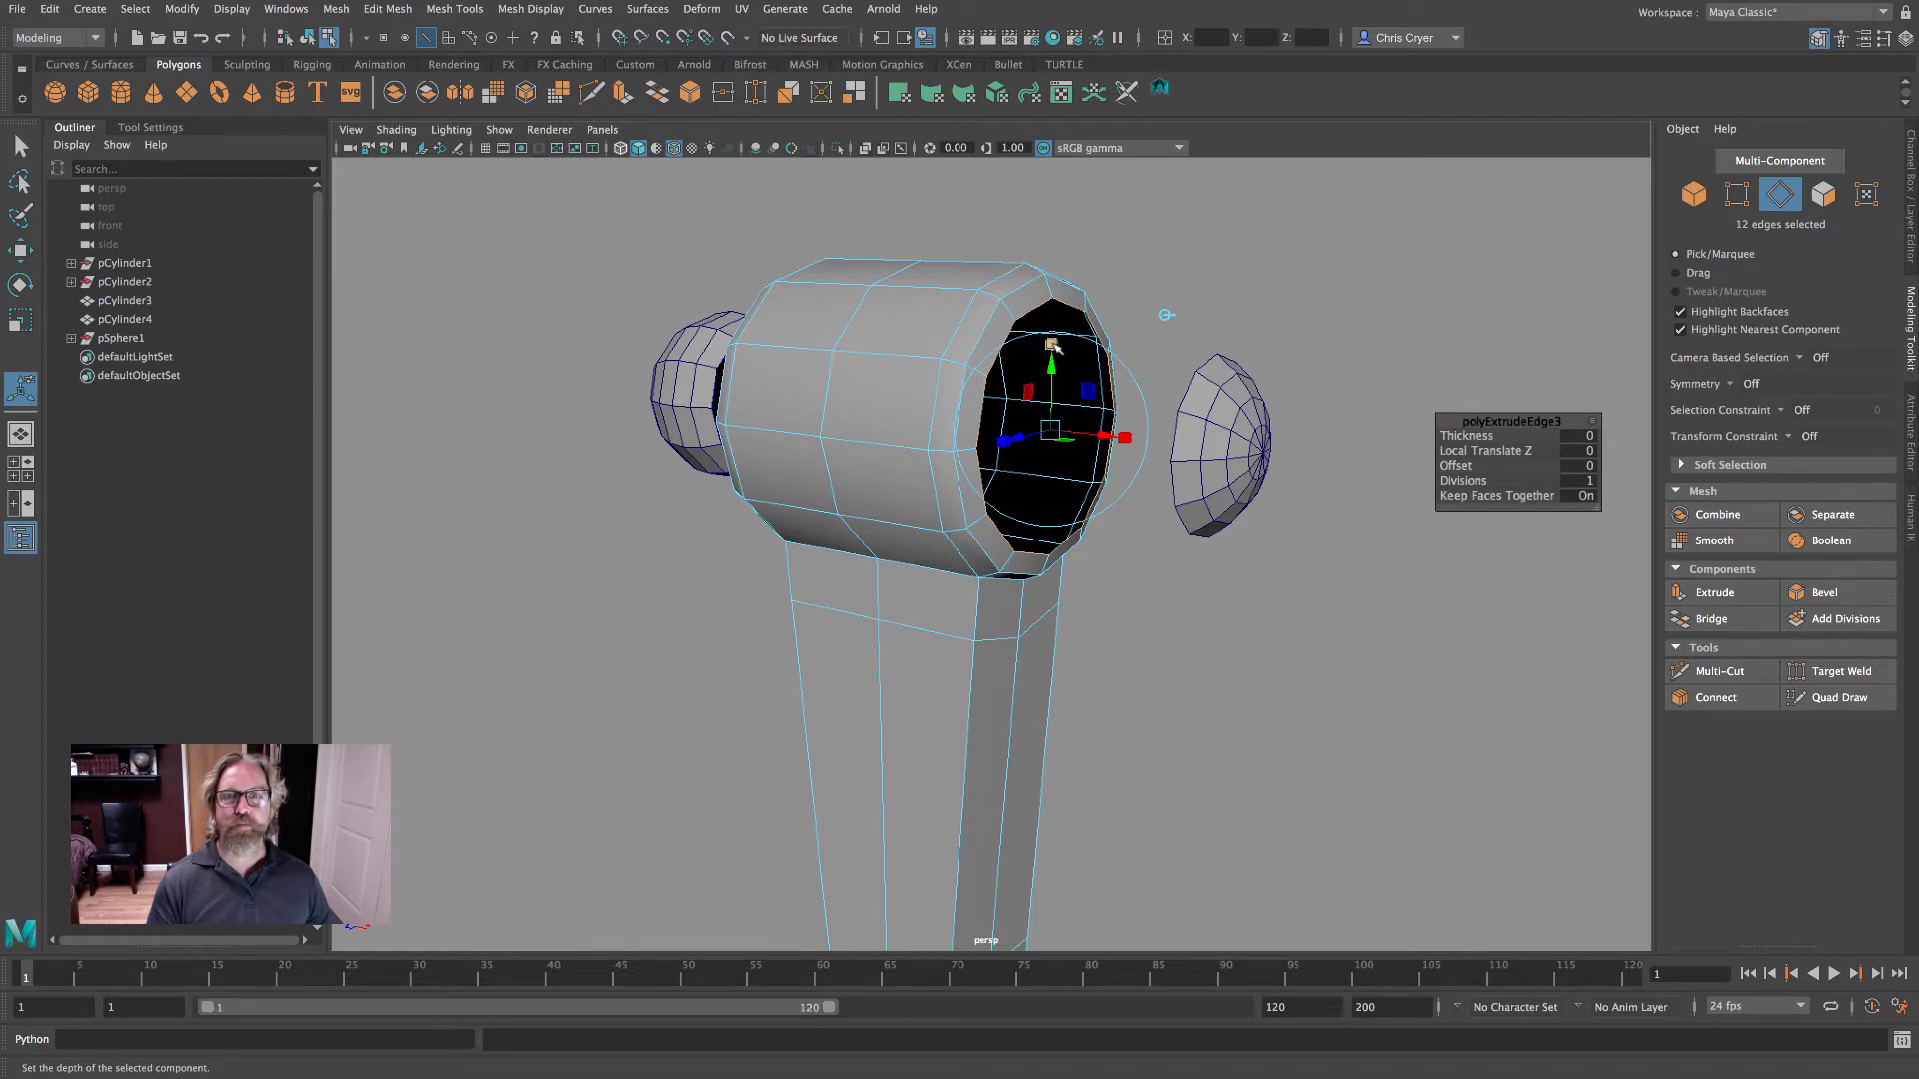
left_click_drag(1051, 430, 1038, 429)
right_click_drag(1129, 435, 1245, 437, "alt")
- Select the small sphere cap, move it along X up to the opened cylinder end and scale it down uniformly to fit the hole
right_click_drag(1079, 232, 1137, 214)
left_click(1333, 268)
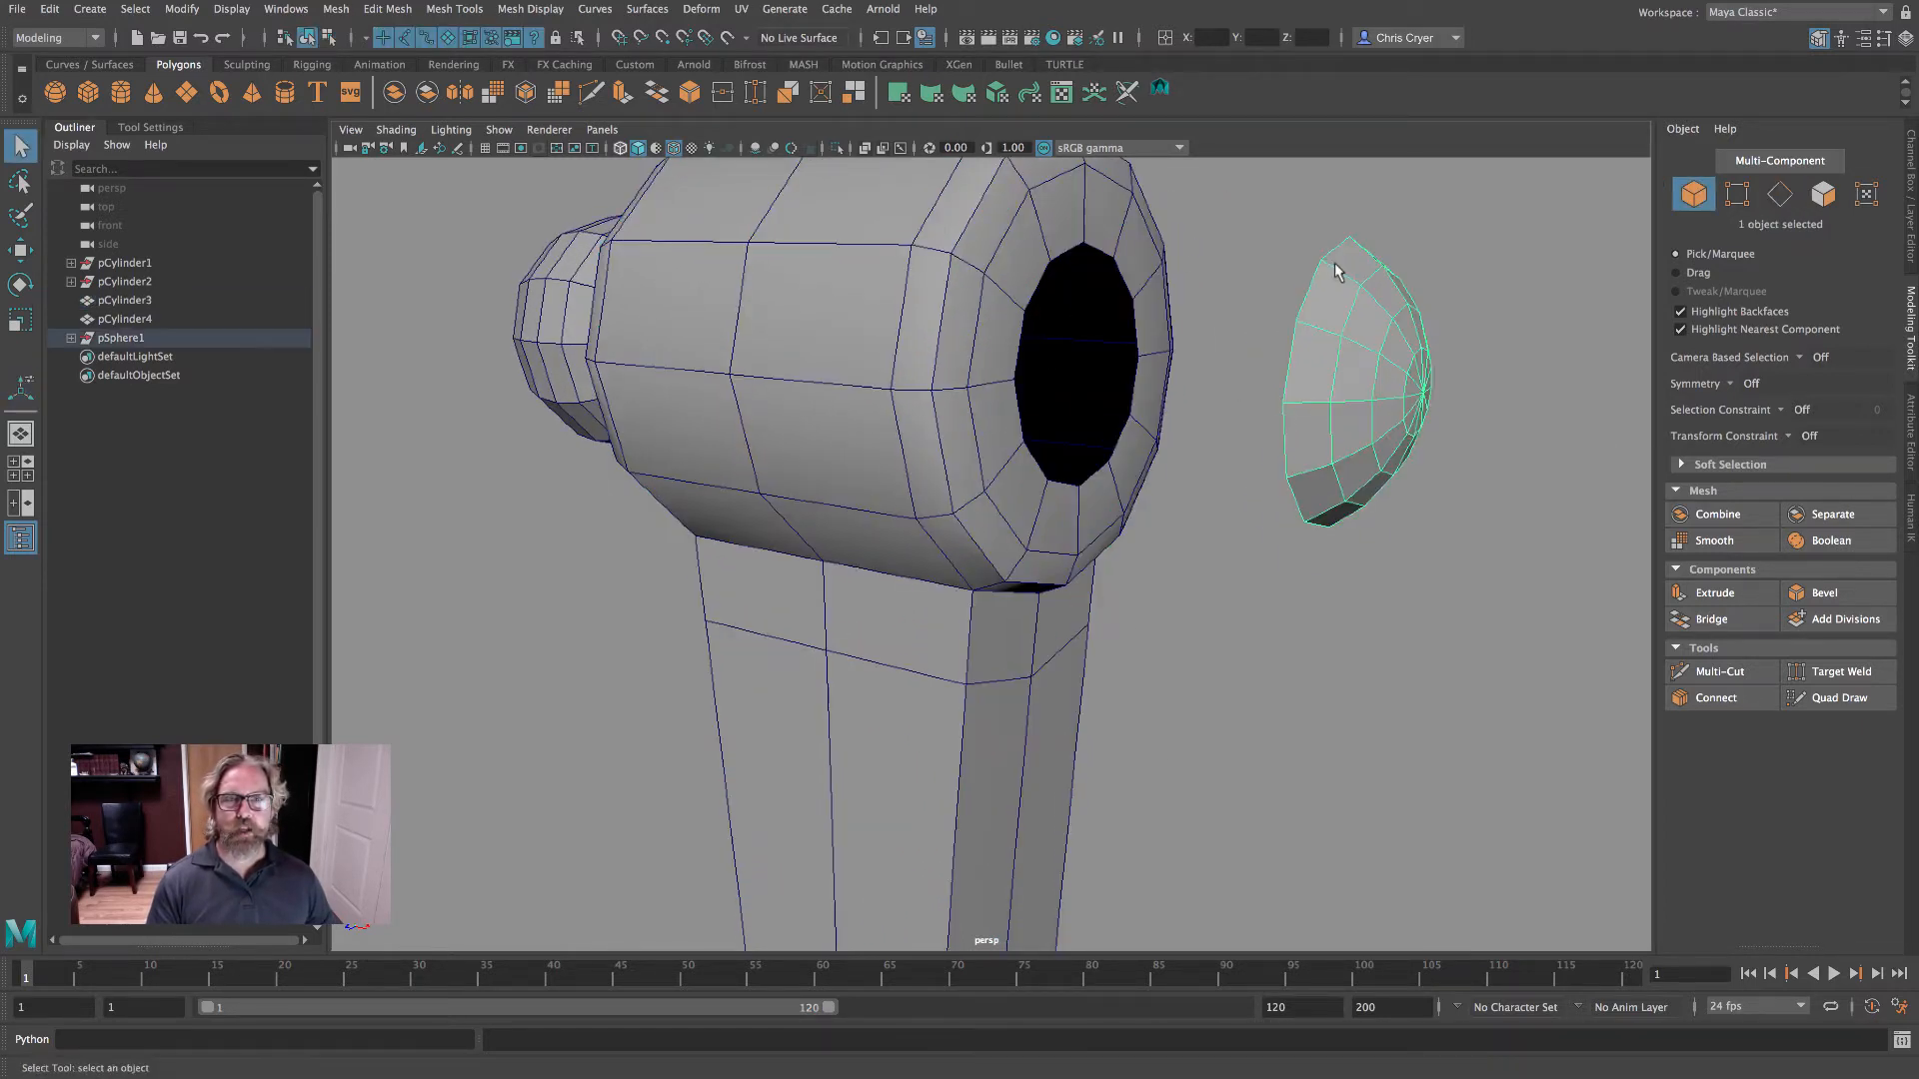
left_click_drag(1357, 295, 1296, 339, "alt")
left_click(20, 250)
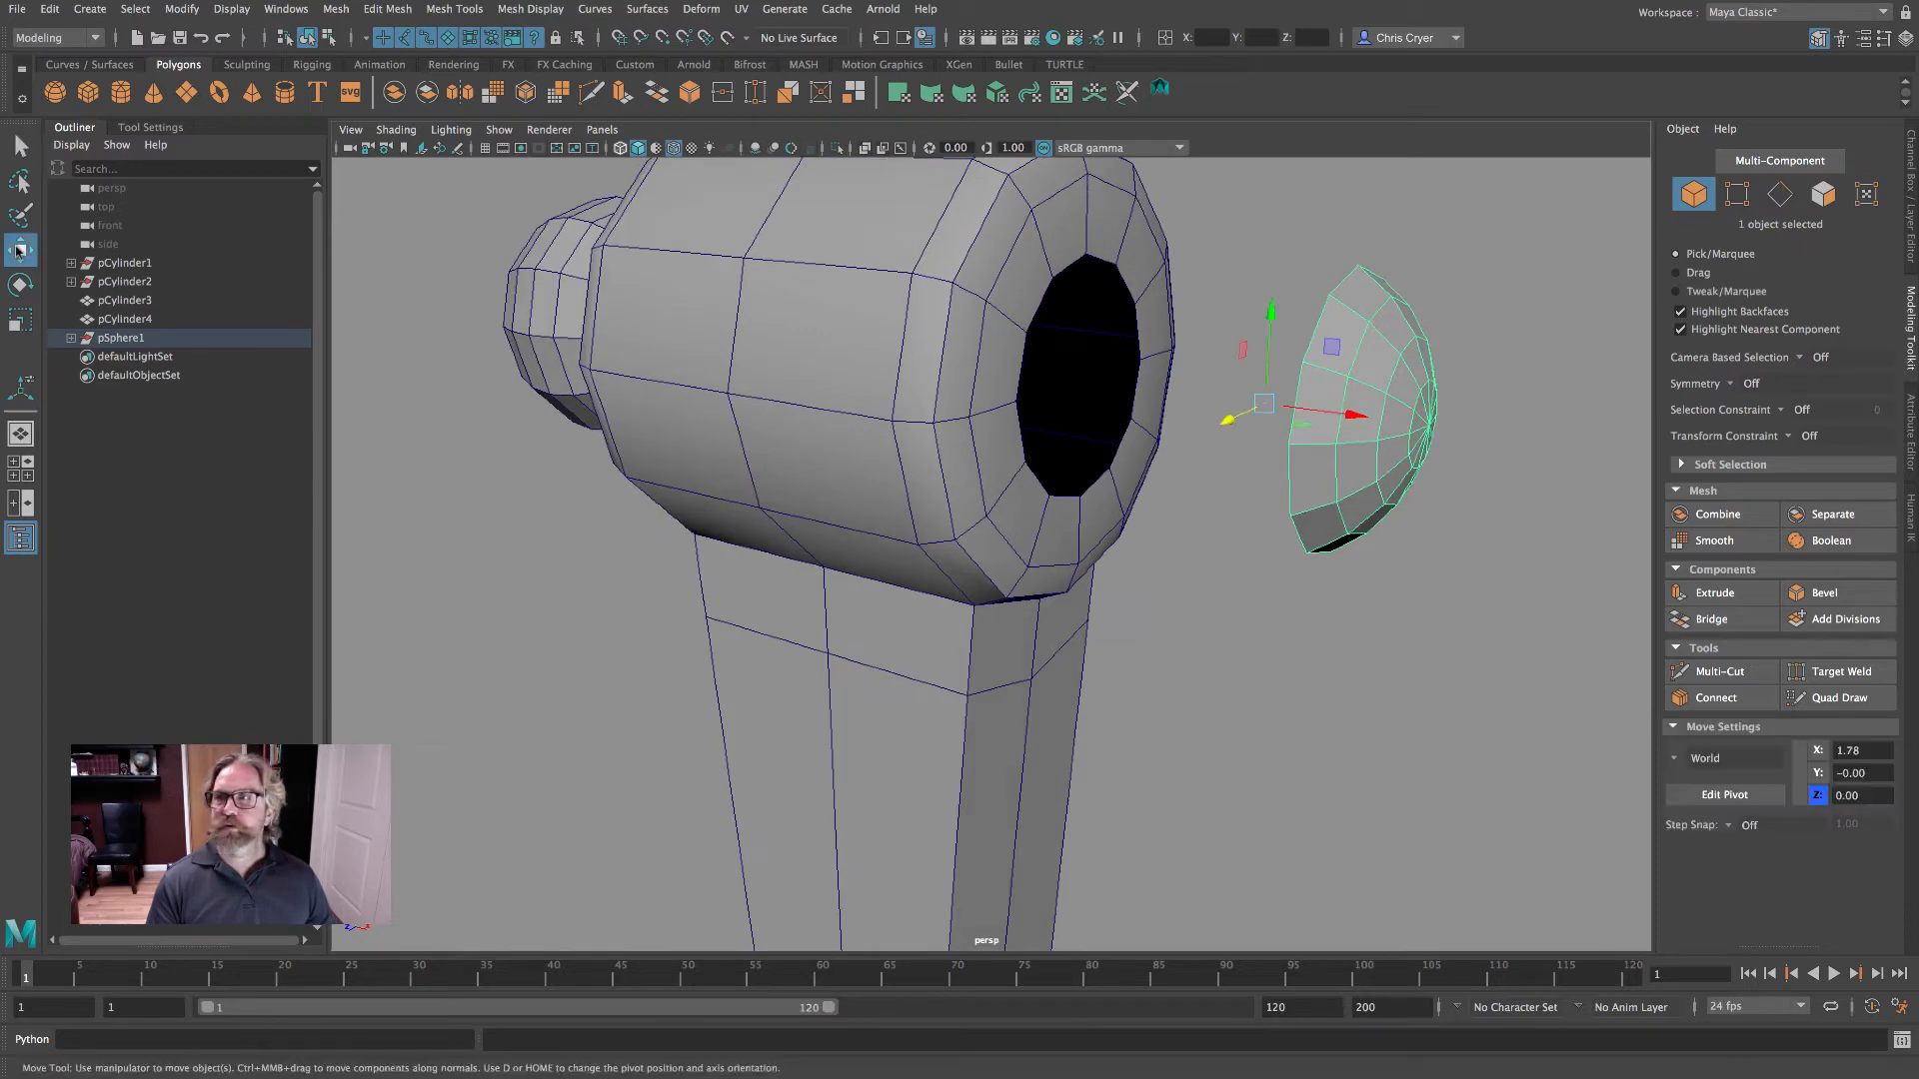
left_click_drag(1353, 416, 1097, 380)
left_click_drag(1097, 381, 959, 411, "alt")
right_click_drag(959, 411, 989, 405, "alt")
left_click_drag(869, 356, 1026, 355, "alt")
left_click(20, 320)
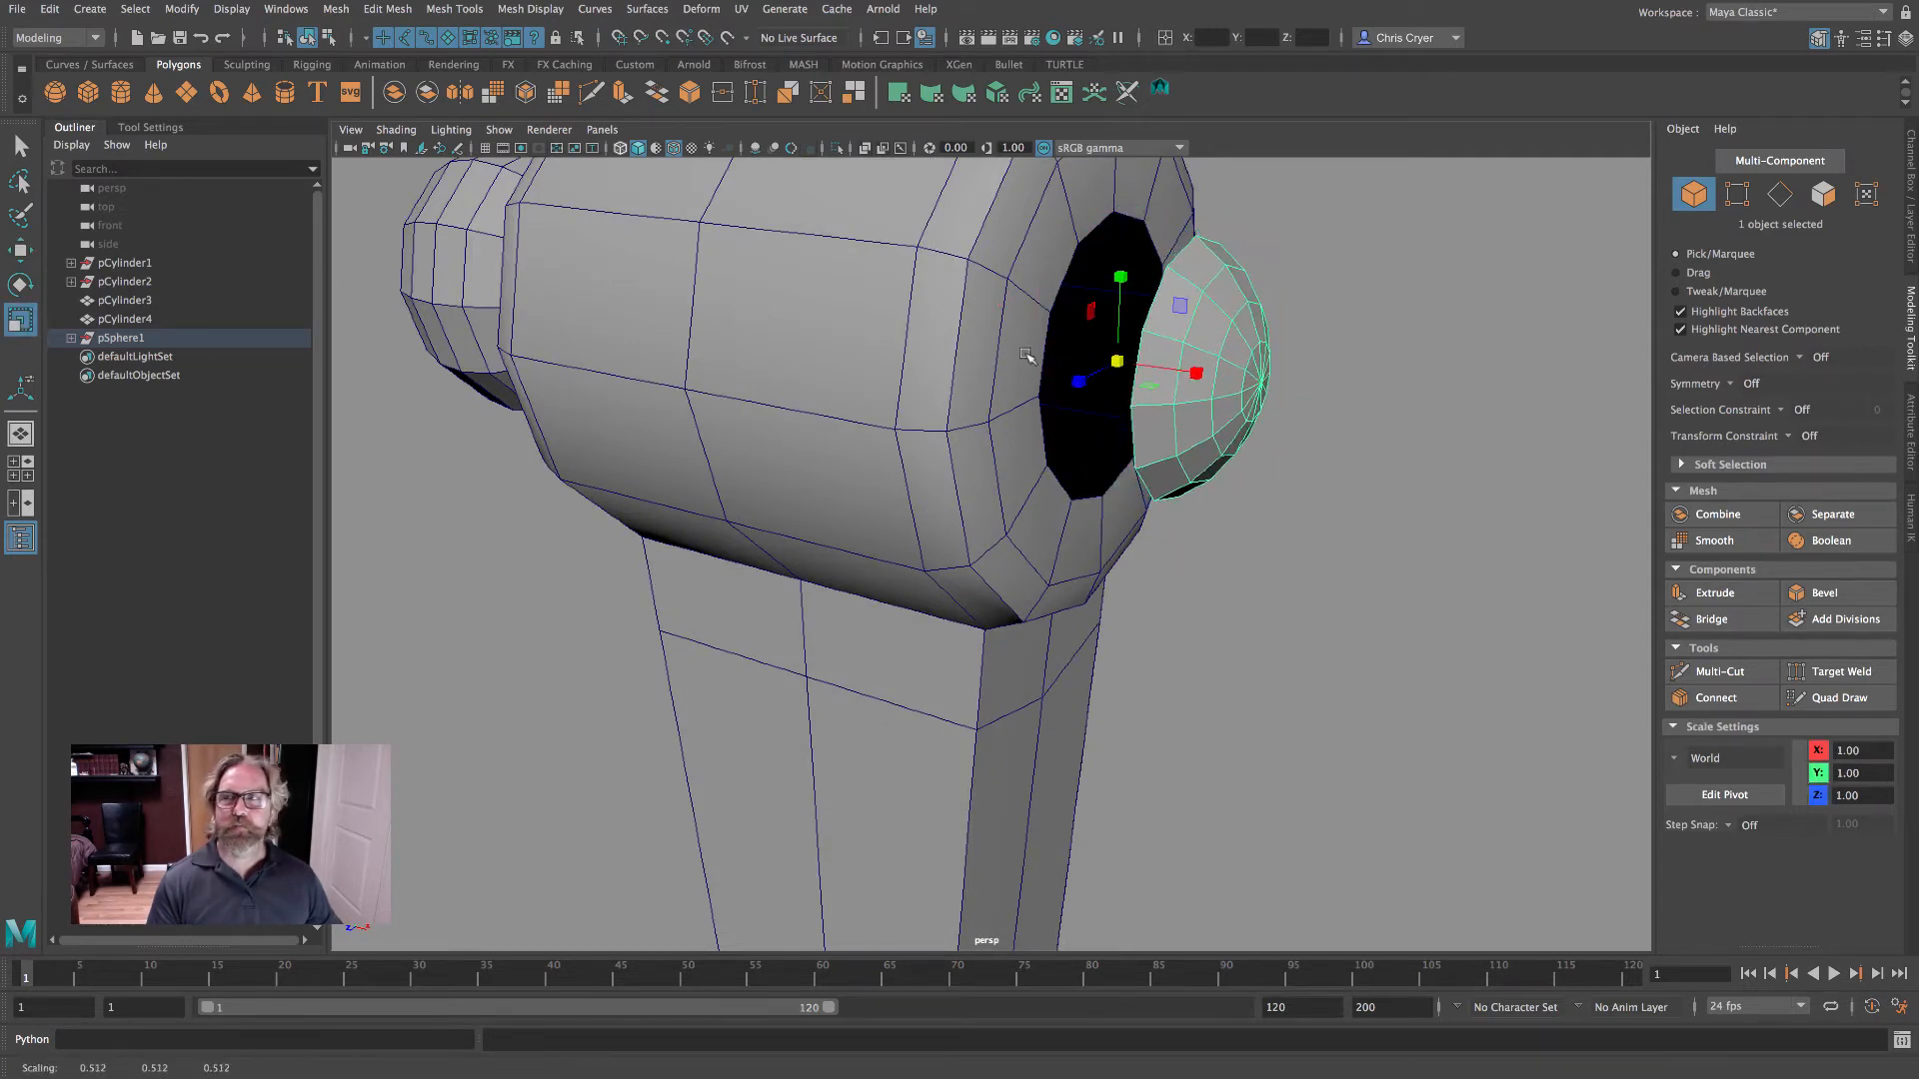
- Move the small cap outward along X, clear of the cylinder's hole, to X 1.57
left_click(28, 249)
left_click_drag(1212, 372, 1299, 372)
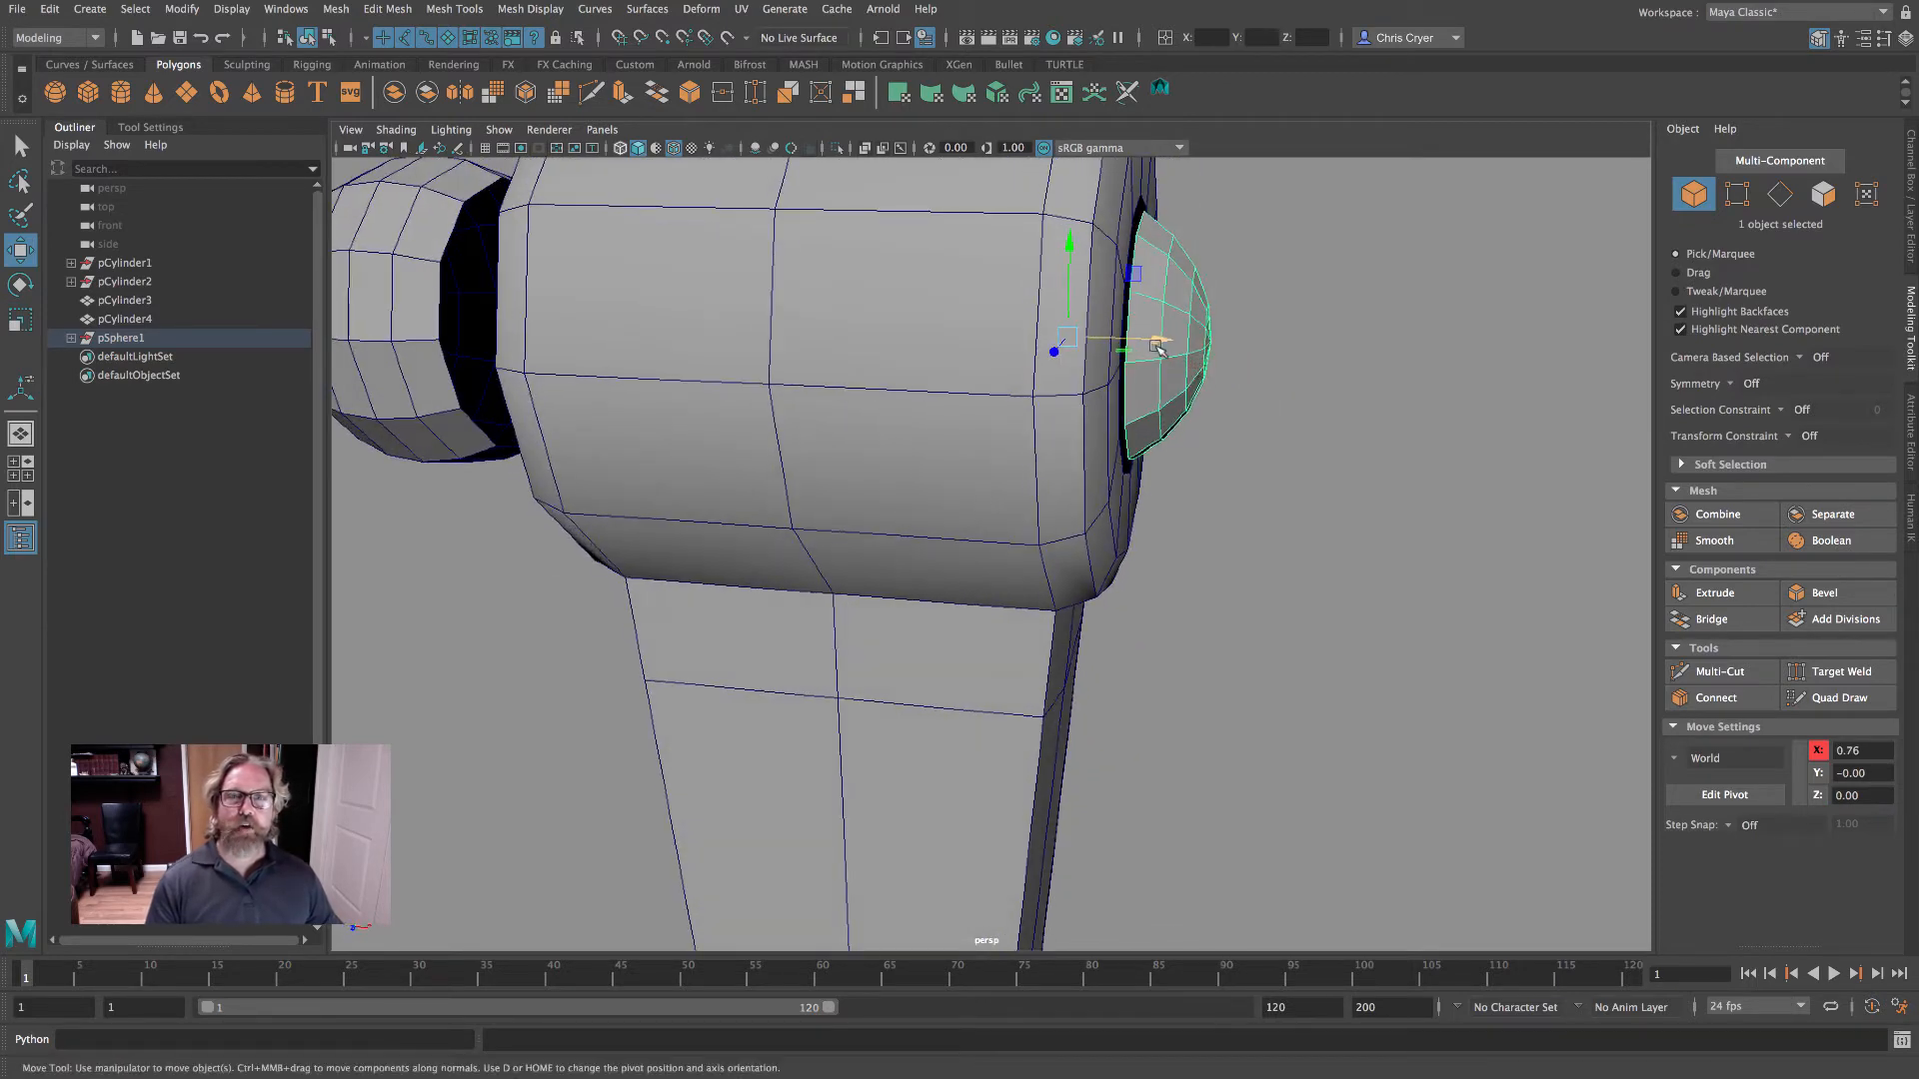
left_click_drag(1159, 347, 1364, 349)
left_click_drag(1224, 361, 1356, 367, "alt")
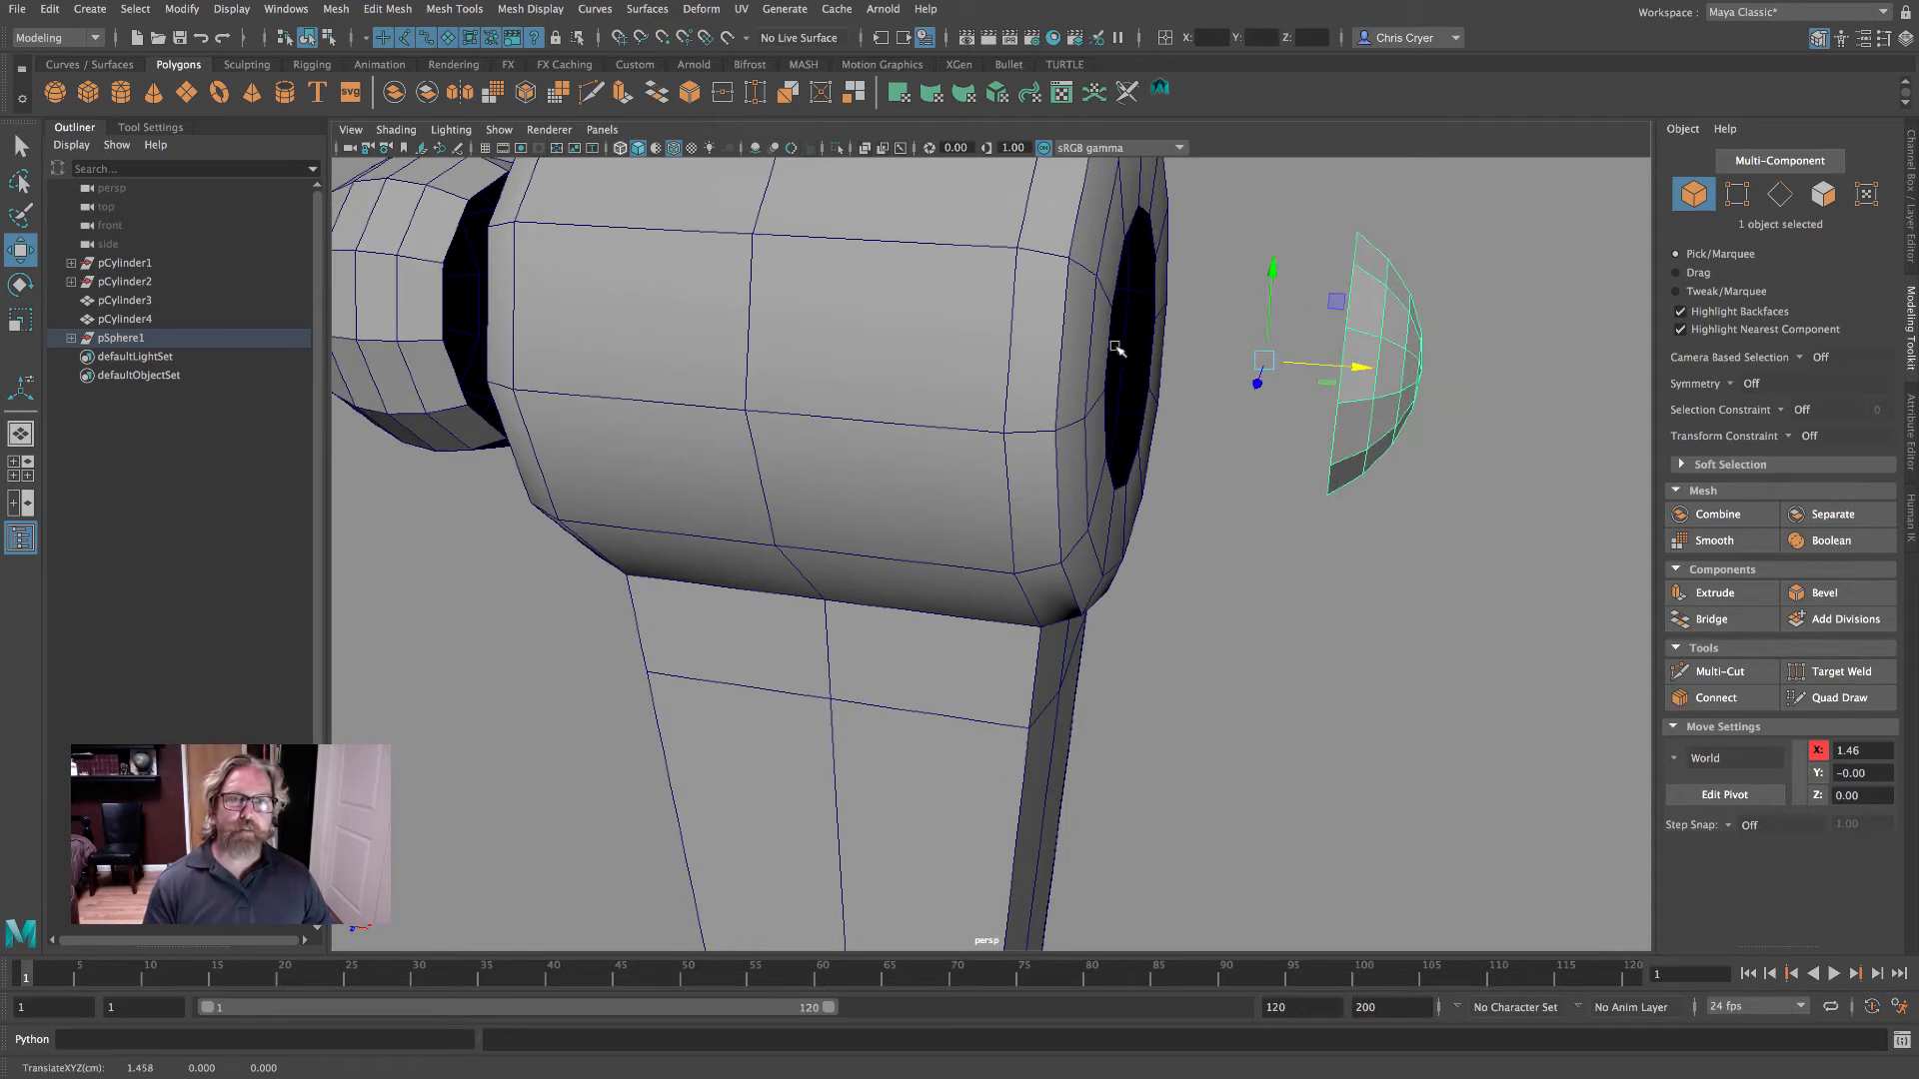
left_click_drag(1116, 347, 1071, 334, "alt")
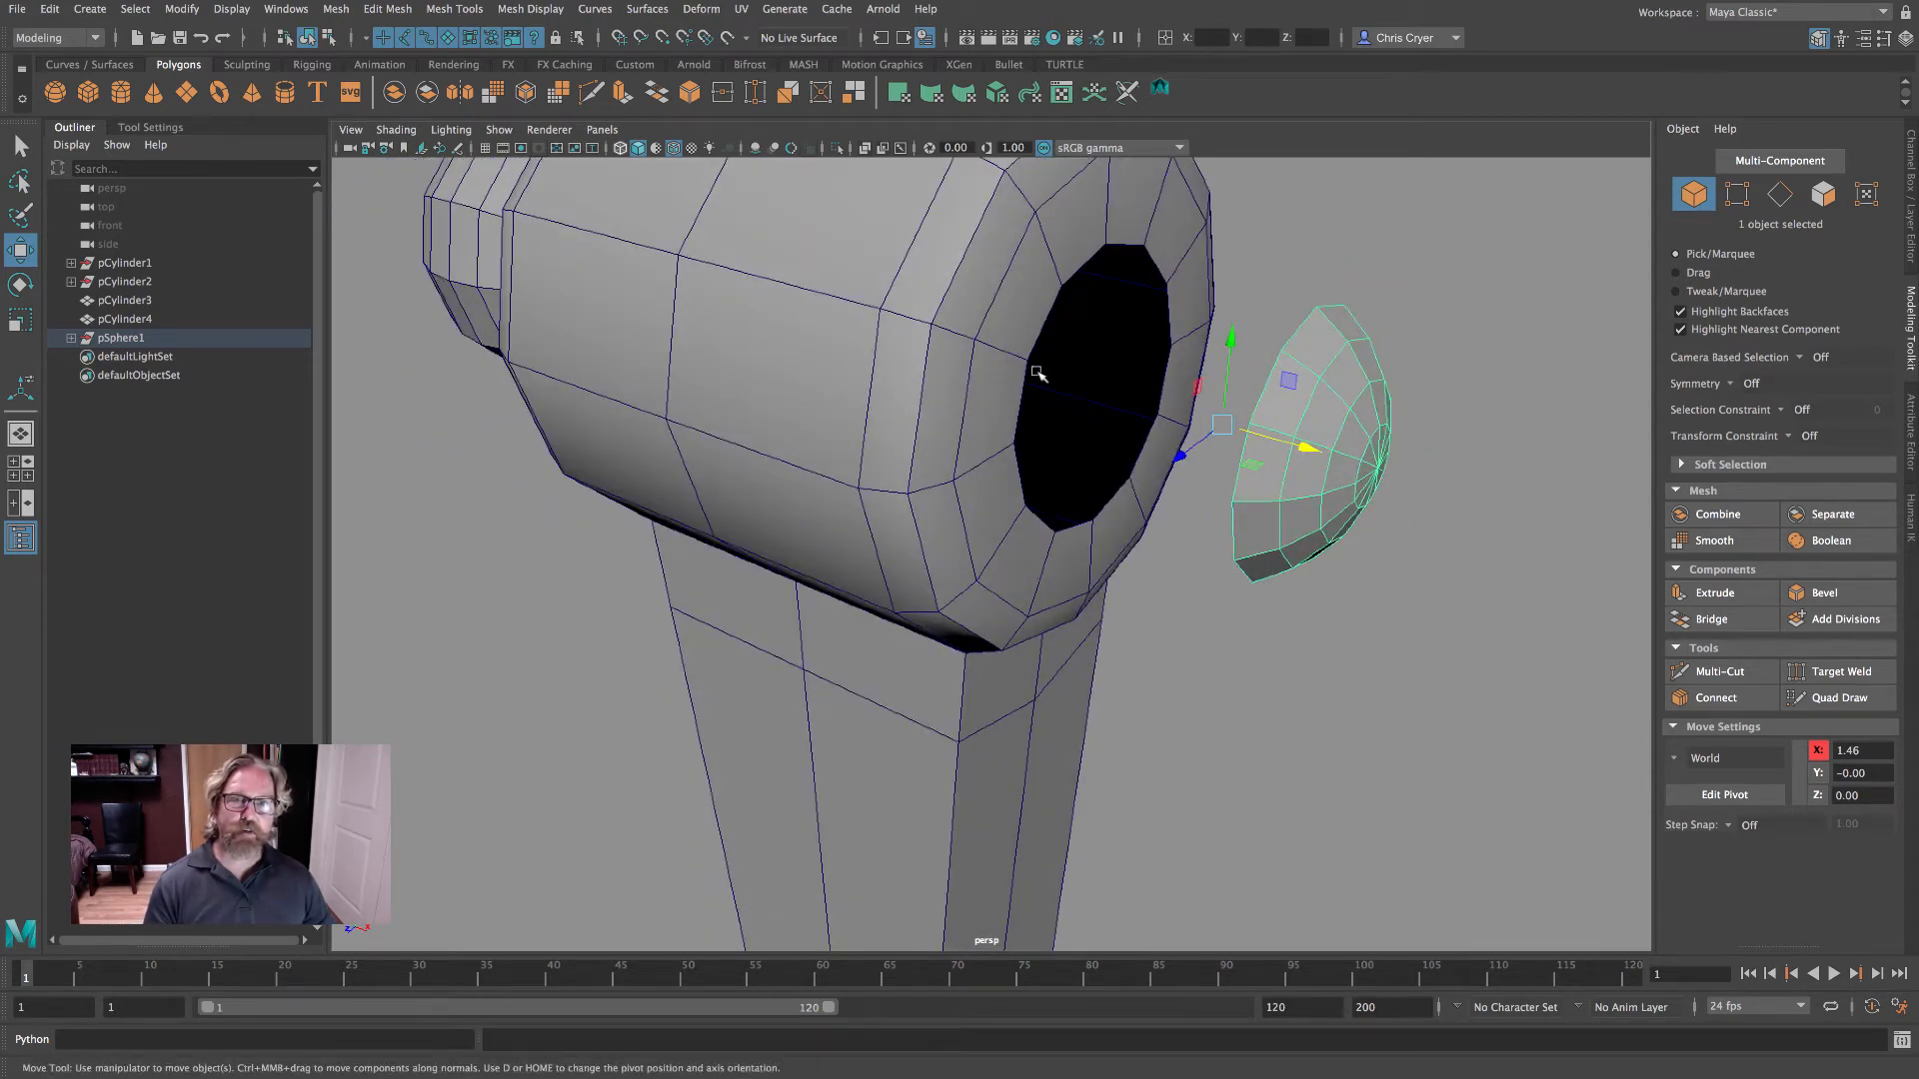
left_click_drag(1309, 453, 1347, 459)
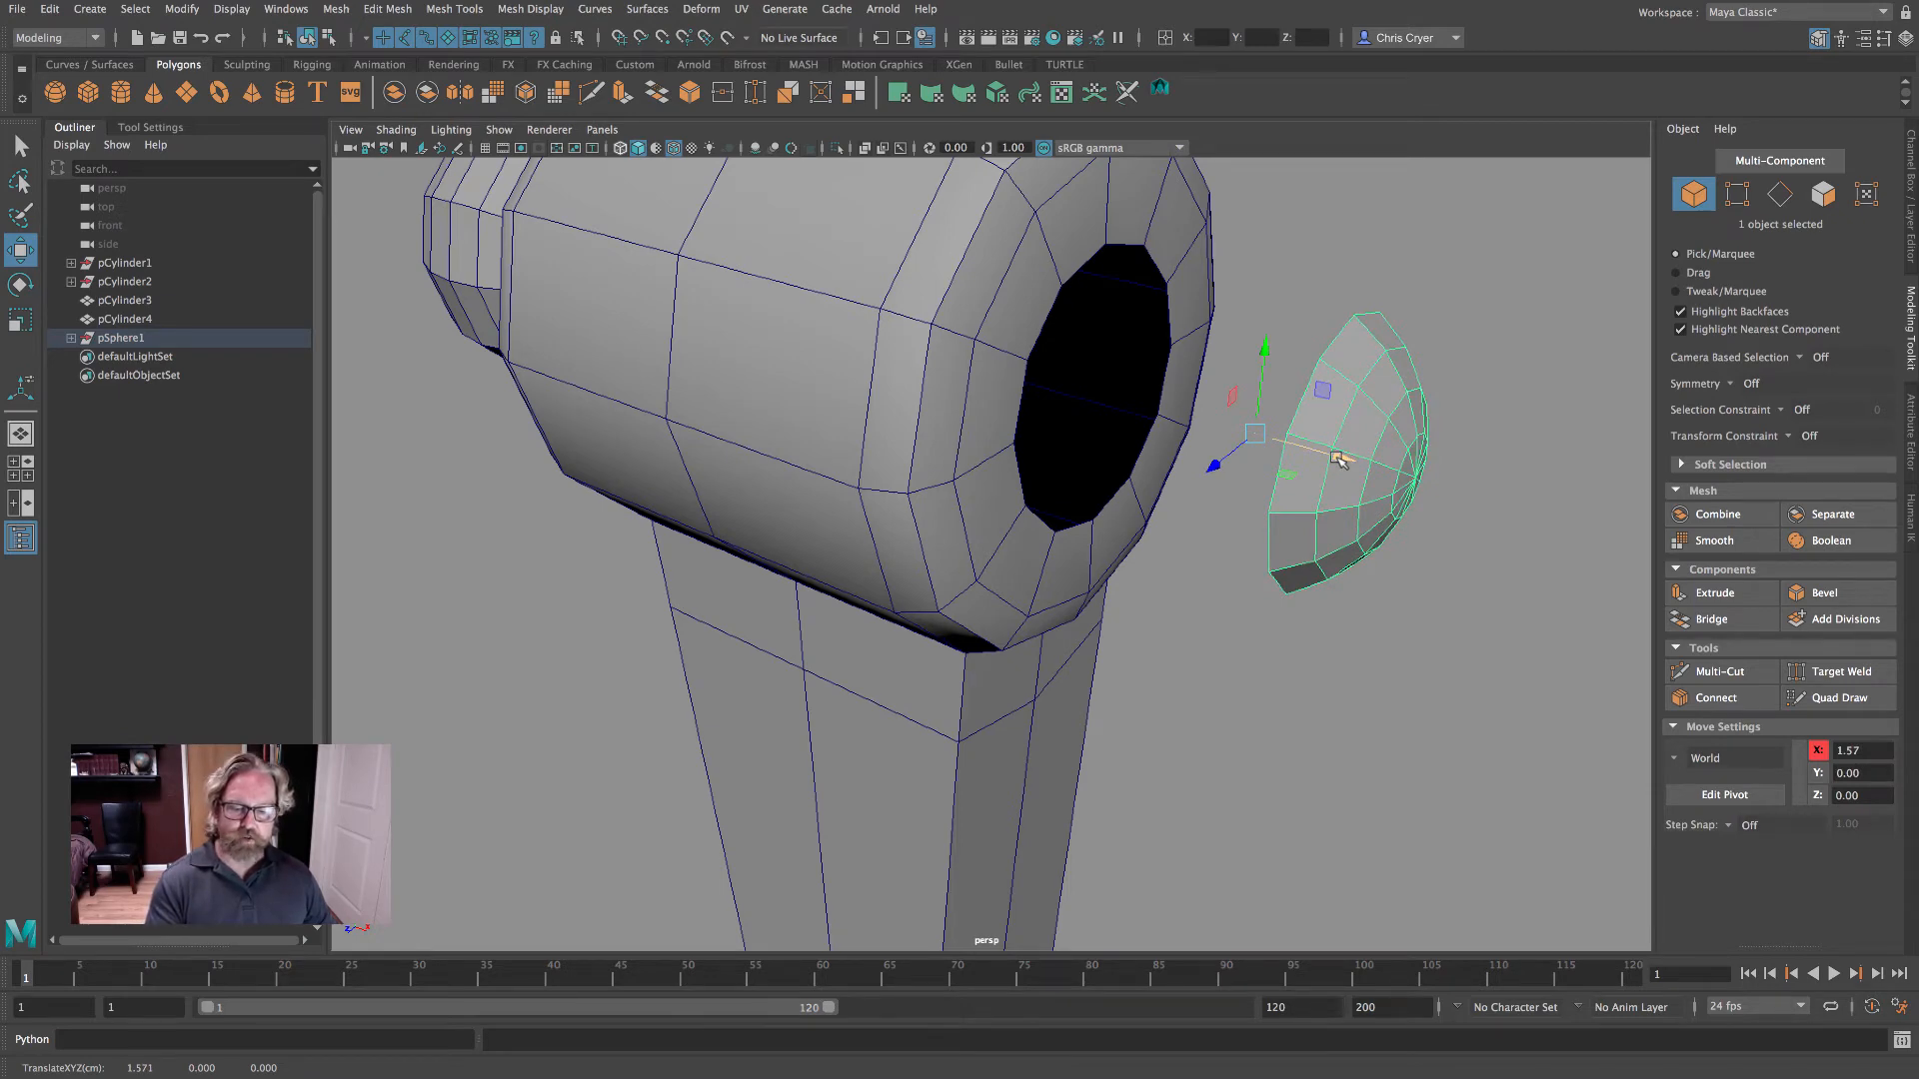
- Try to snap the small cap along X to the rim of the cylinder's hole
key("ctrl+z")
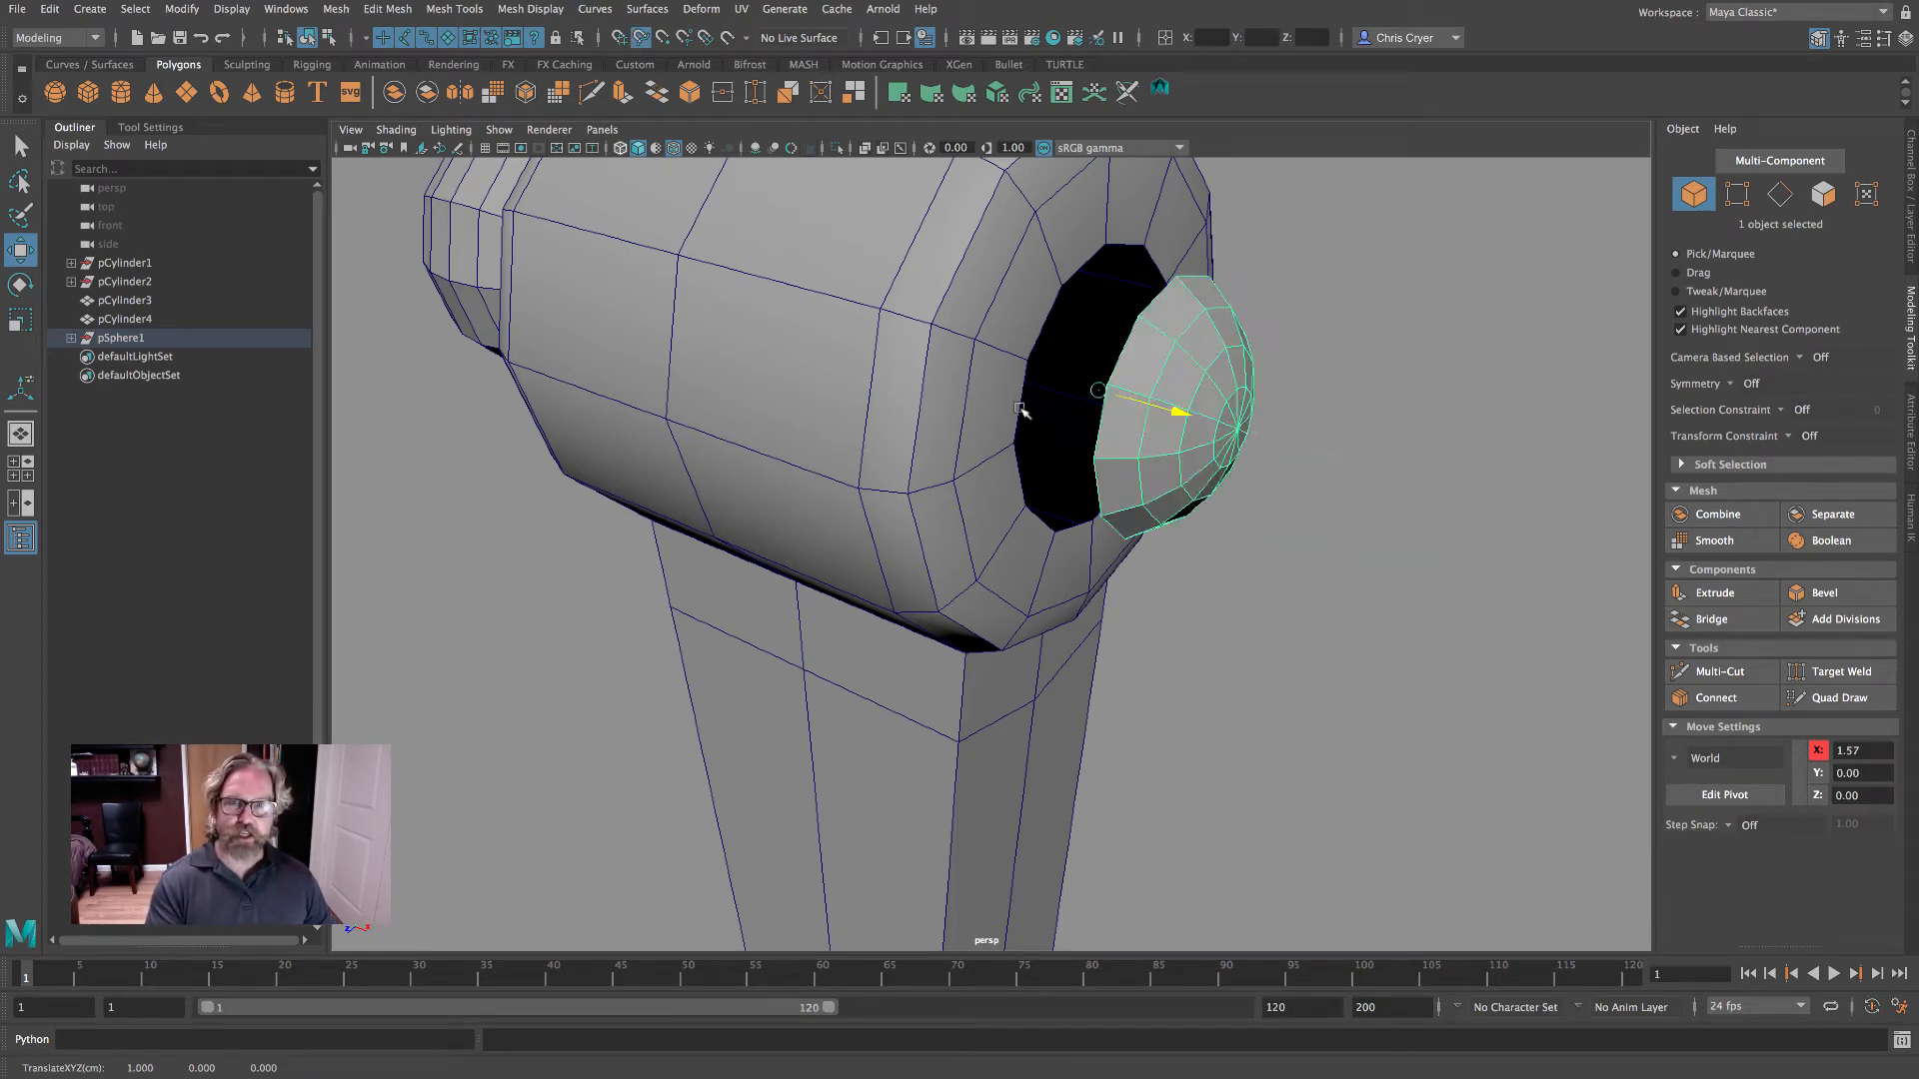
left_click_drag(1100, 390, 1257, 465, "alt")
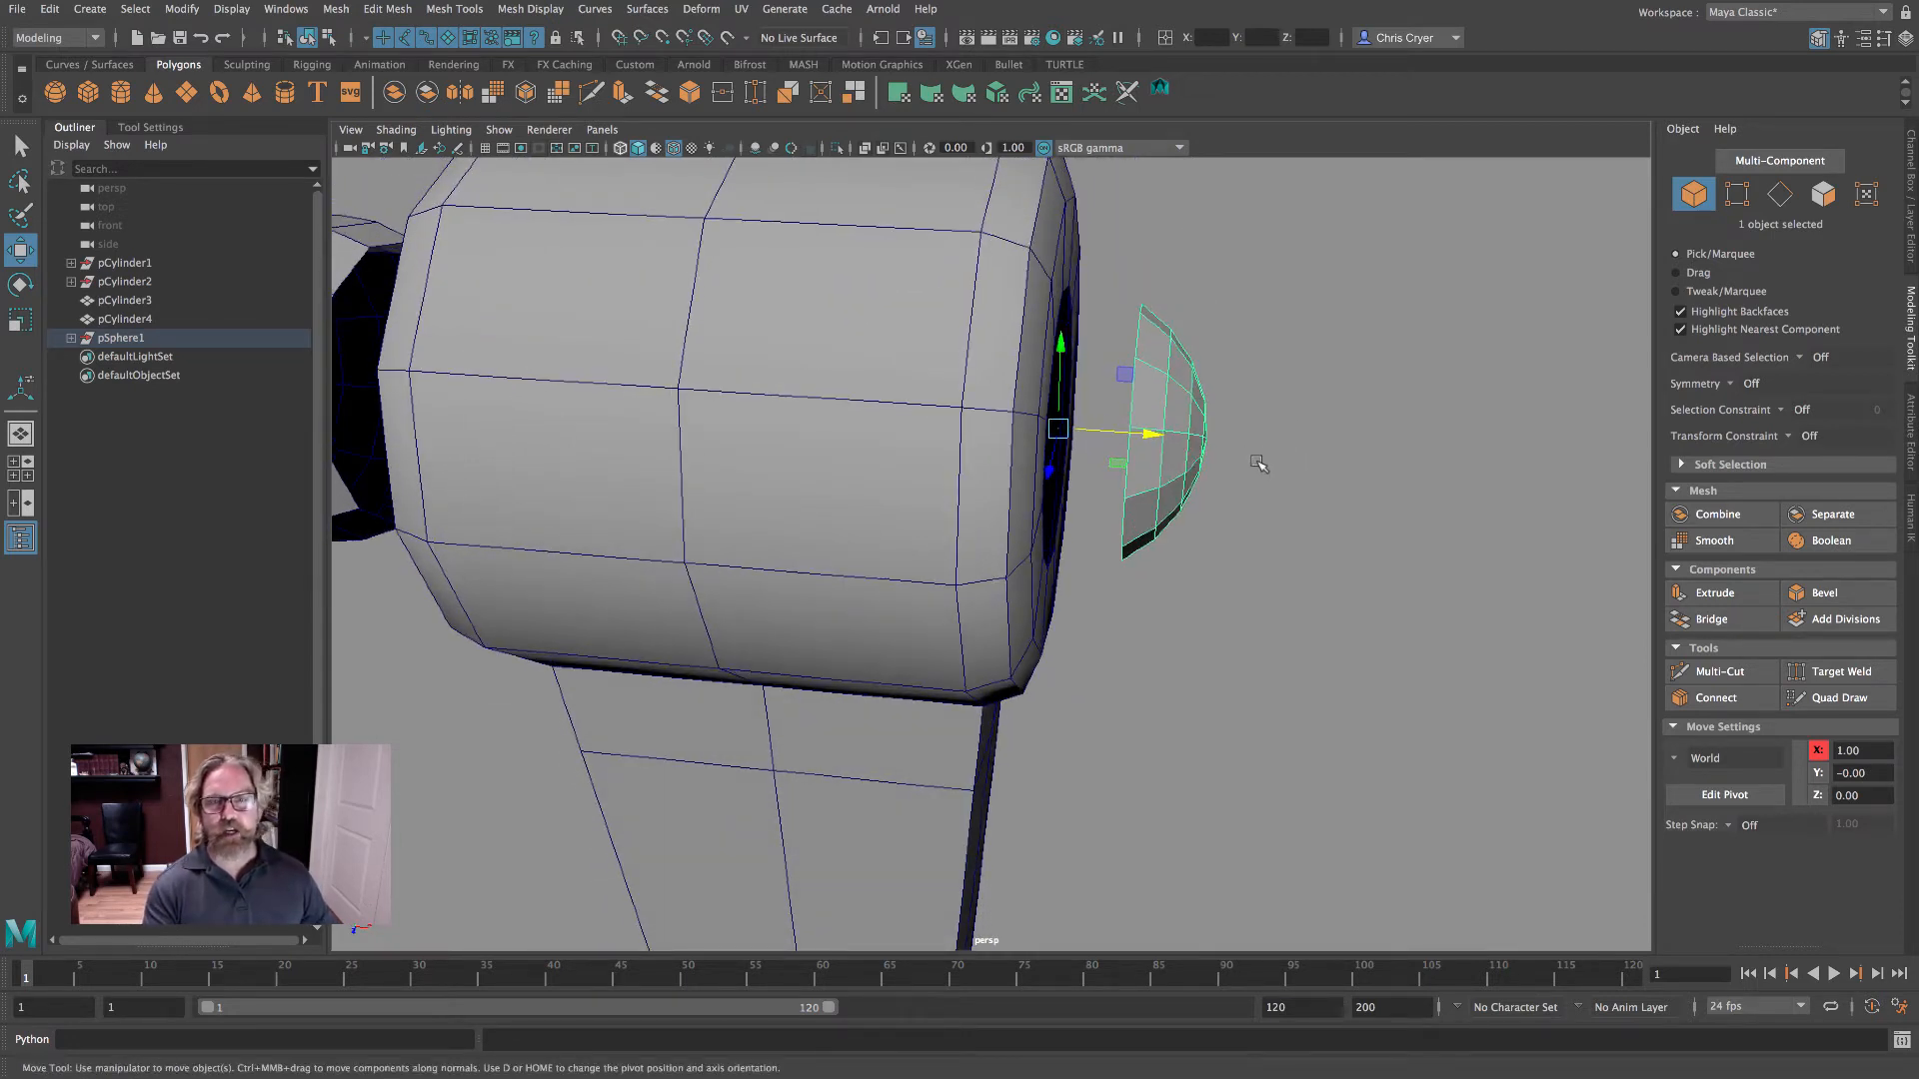
key("d")
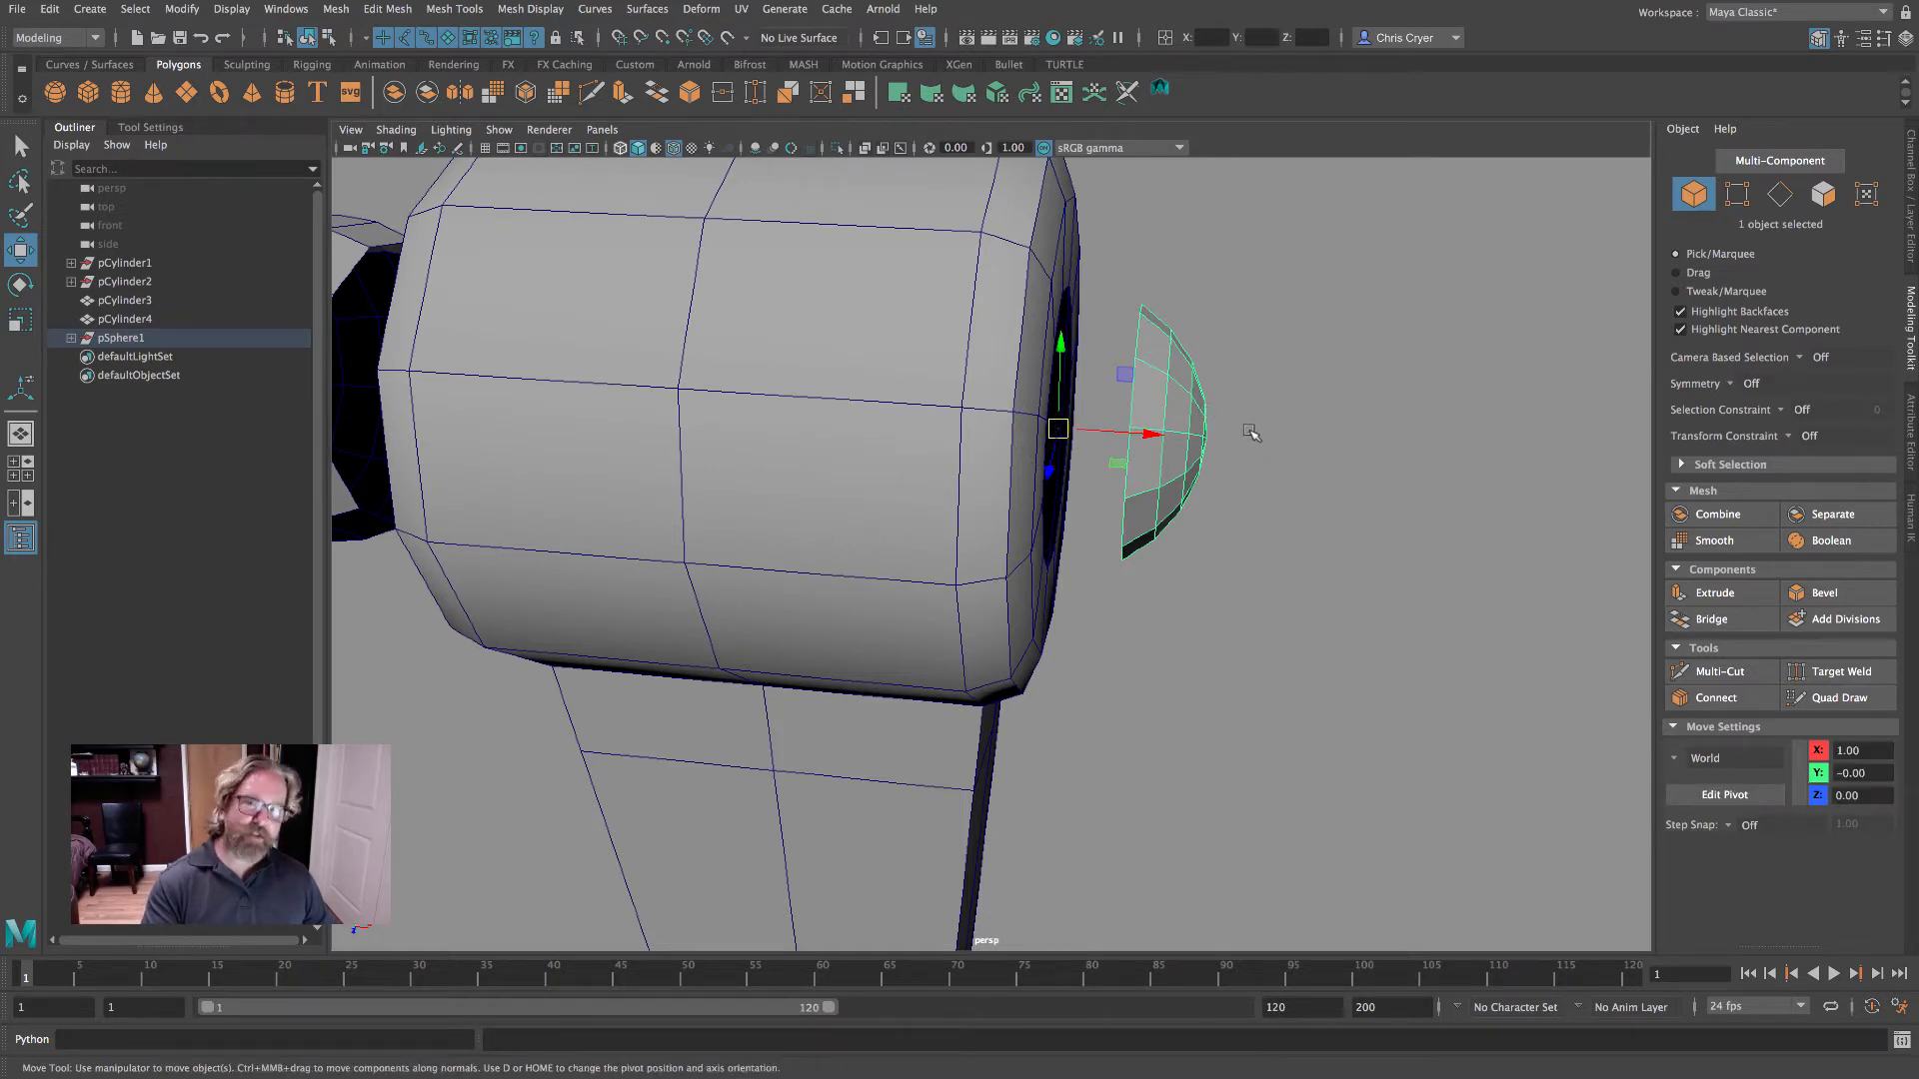
left_click(1153, 436)
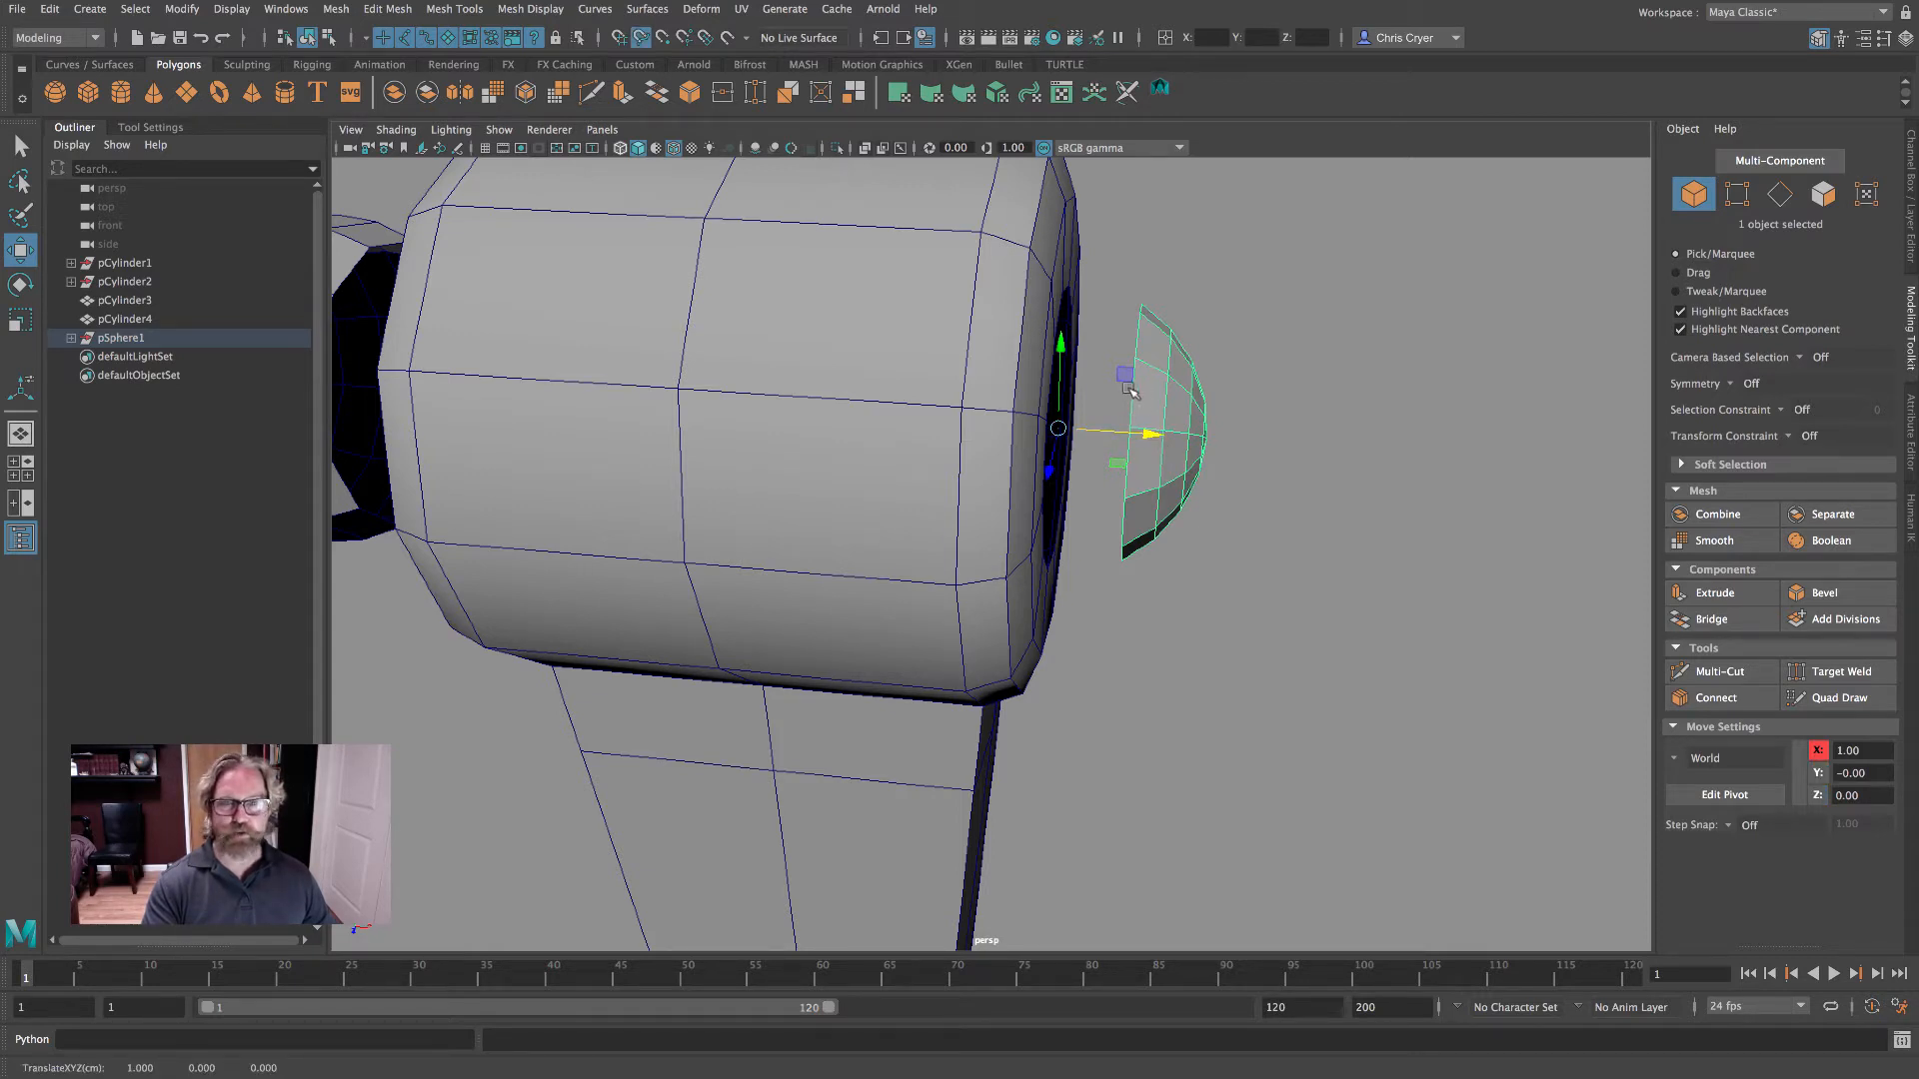
middle_click_drag(1139, 336, 1137, 350)
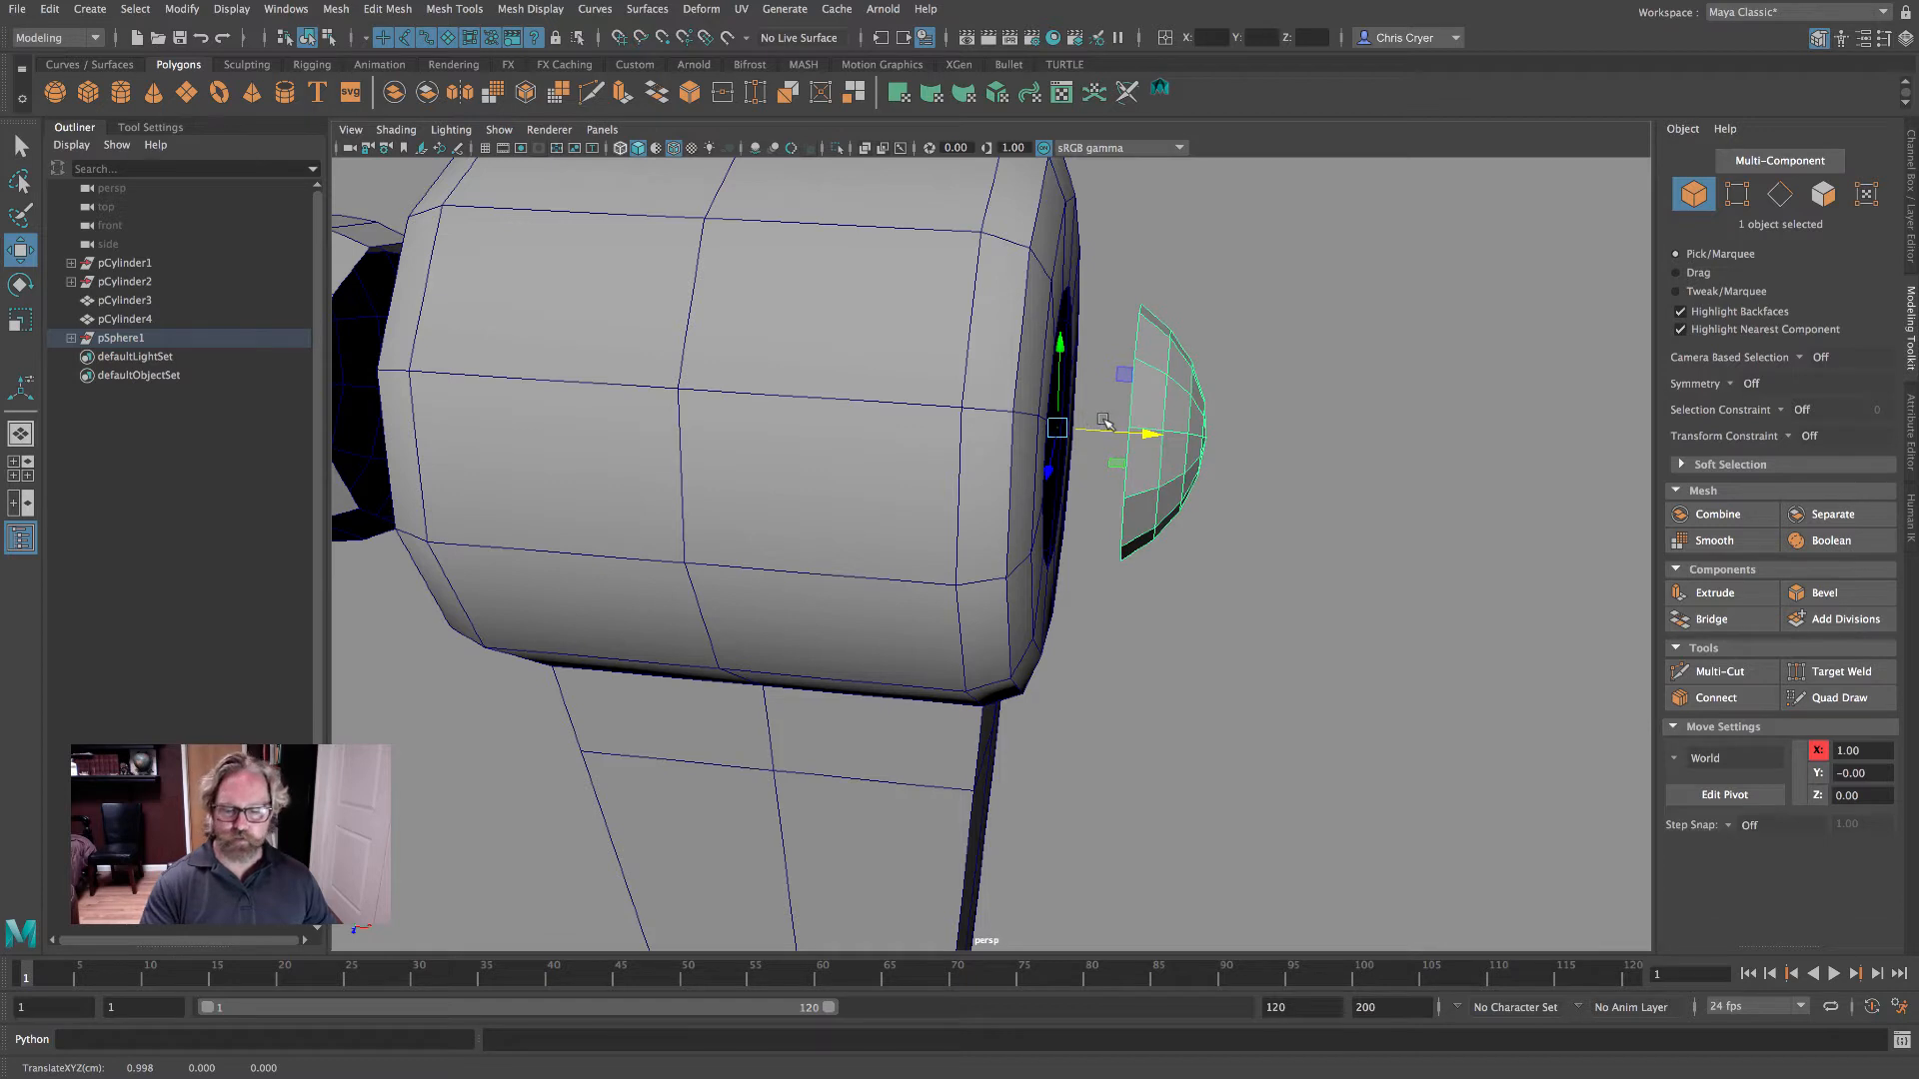
key("ctrl+z")
- Edit the small cap's pivot, snapping it along X onto the plane of the cap's open rim
key("d")
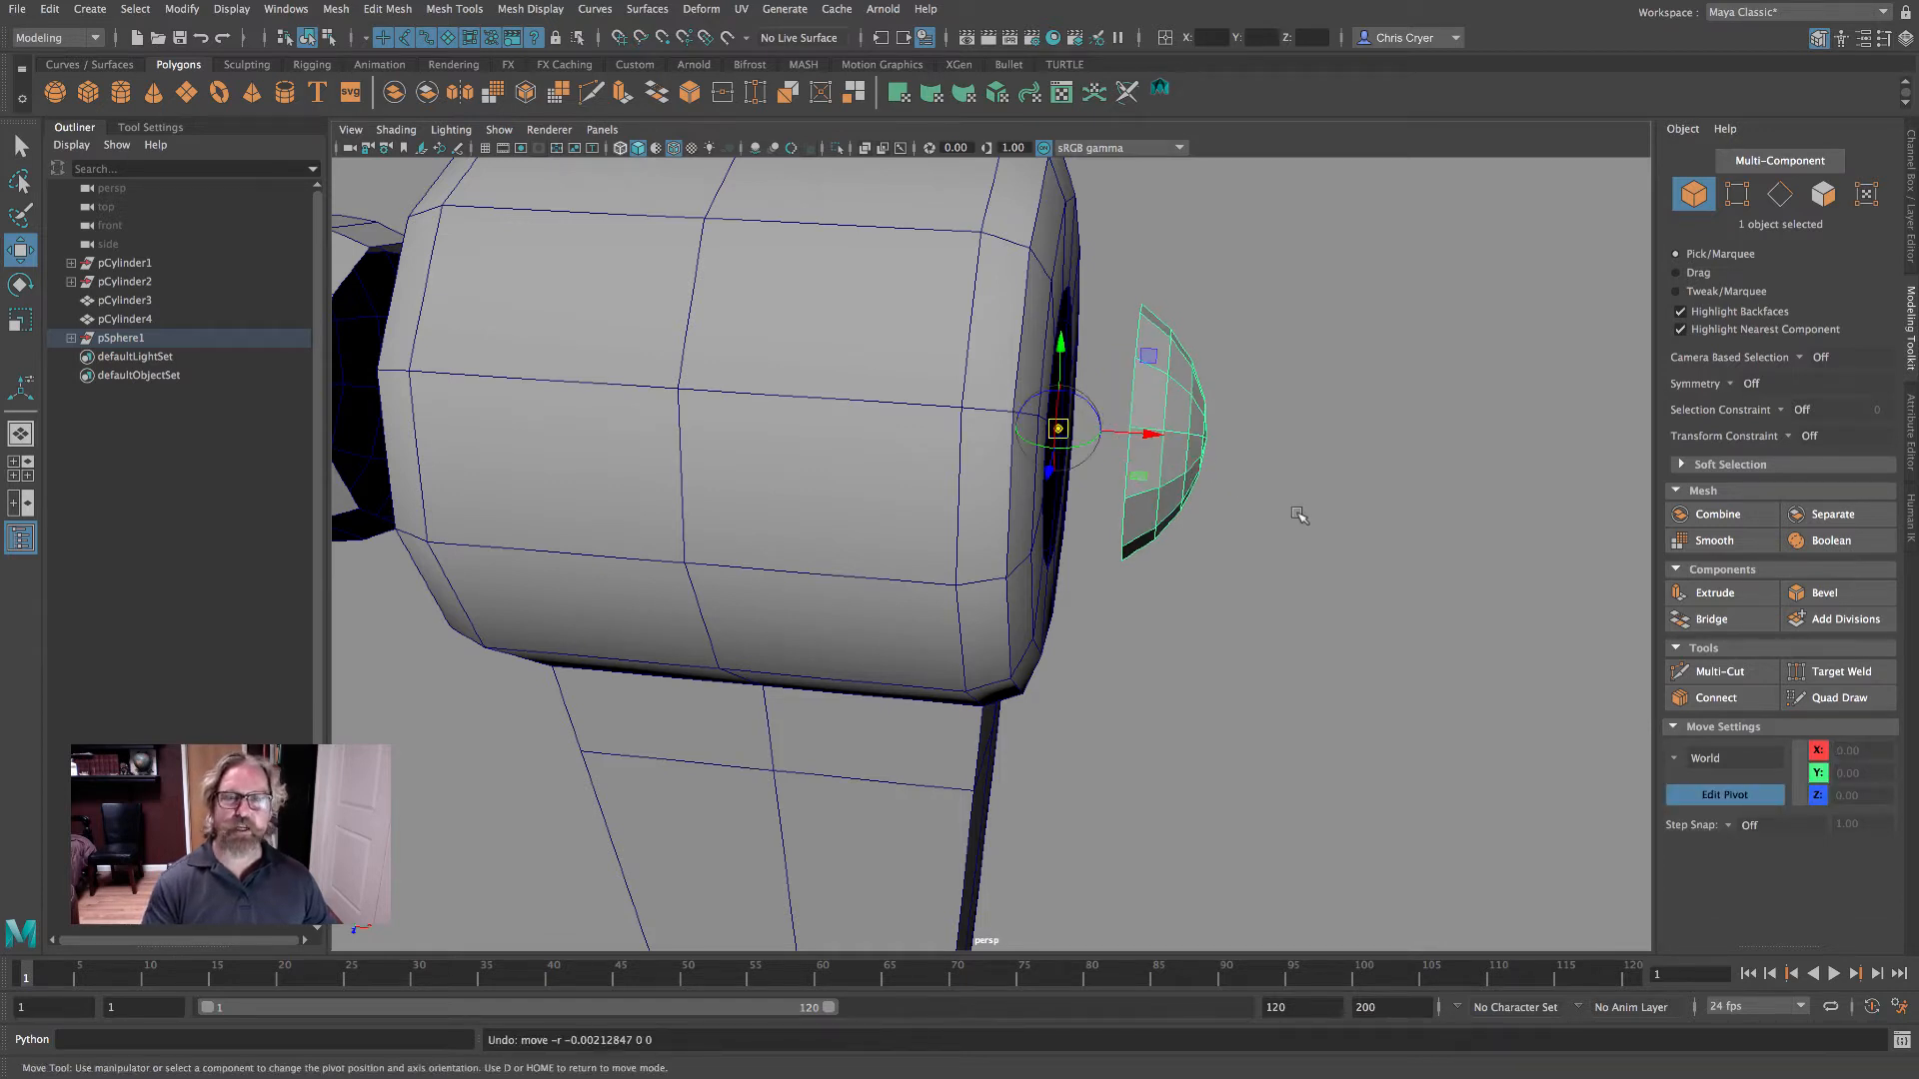
left_click(1165, 433)
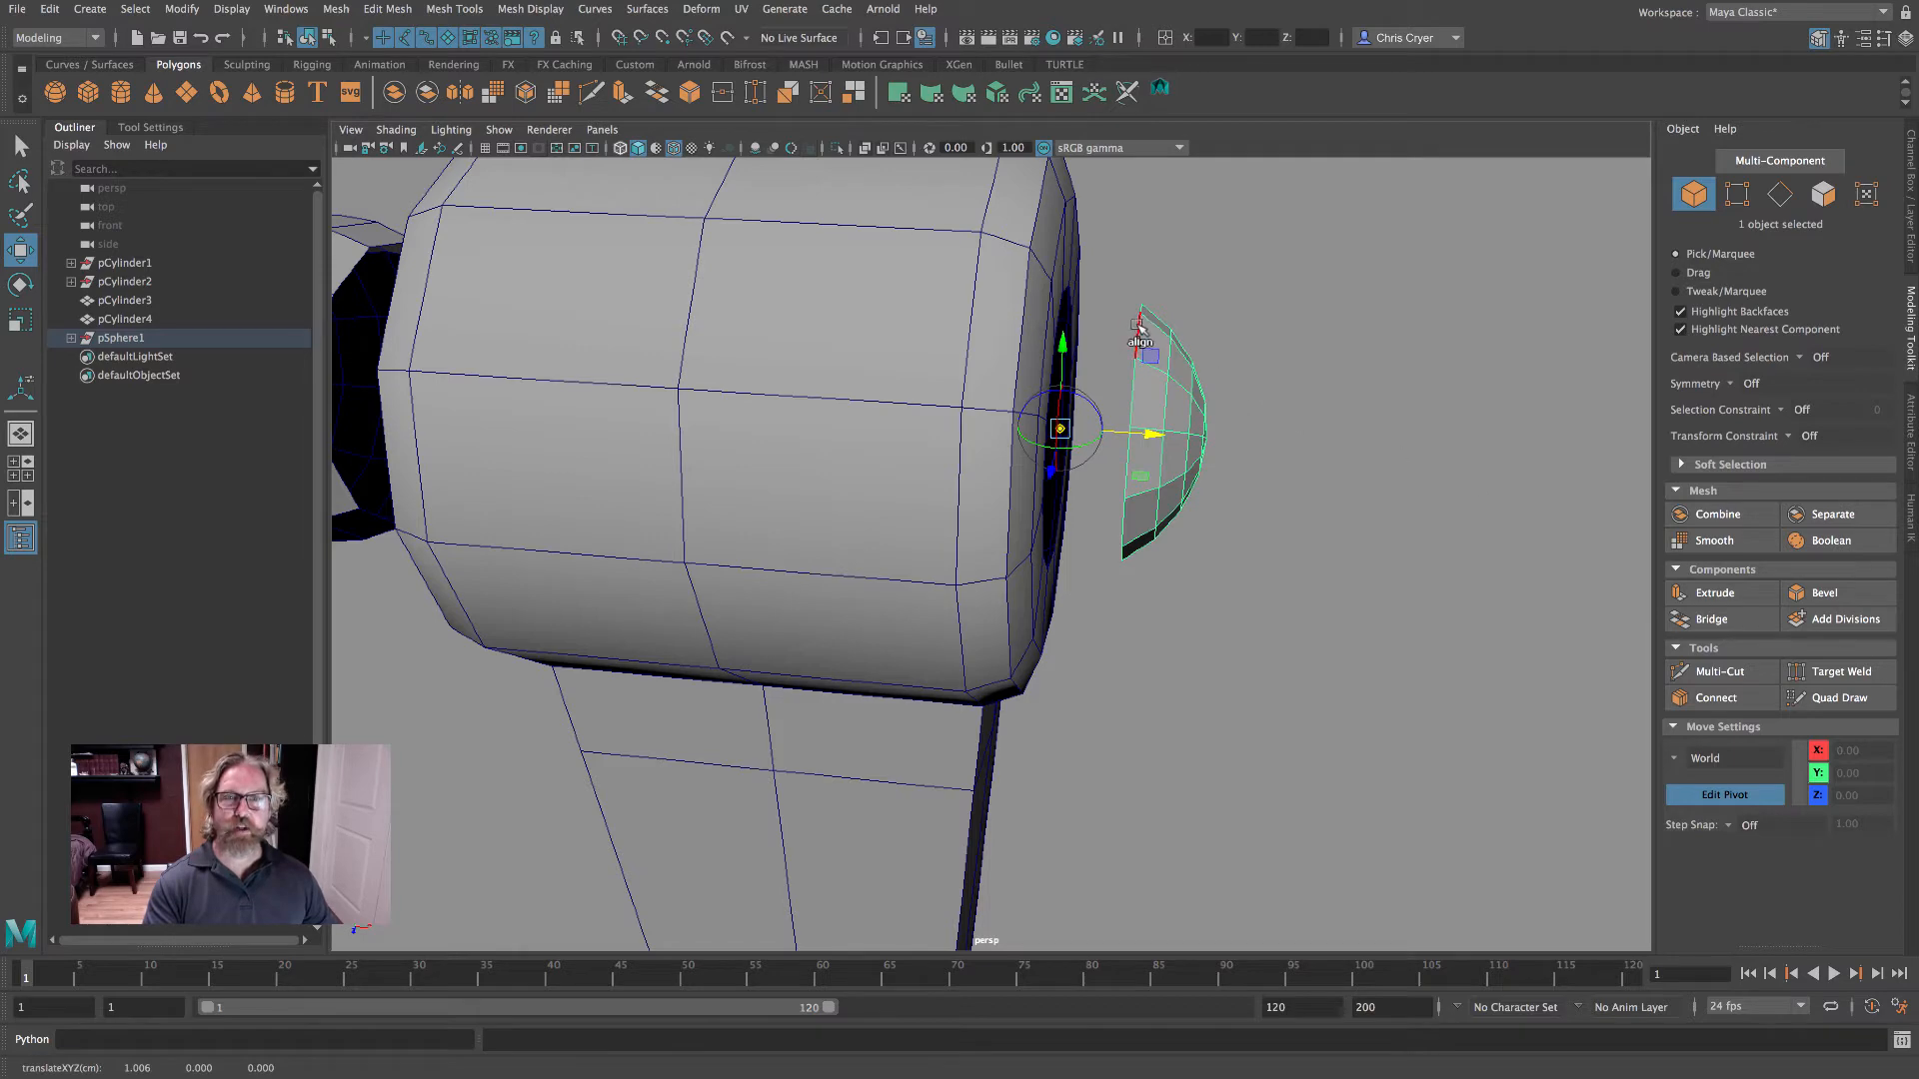
middle_click_drag(1139, 323, 1174, 357)
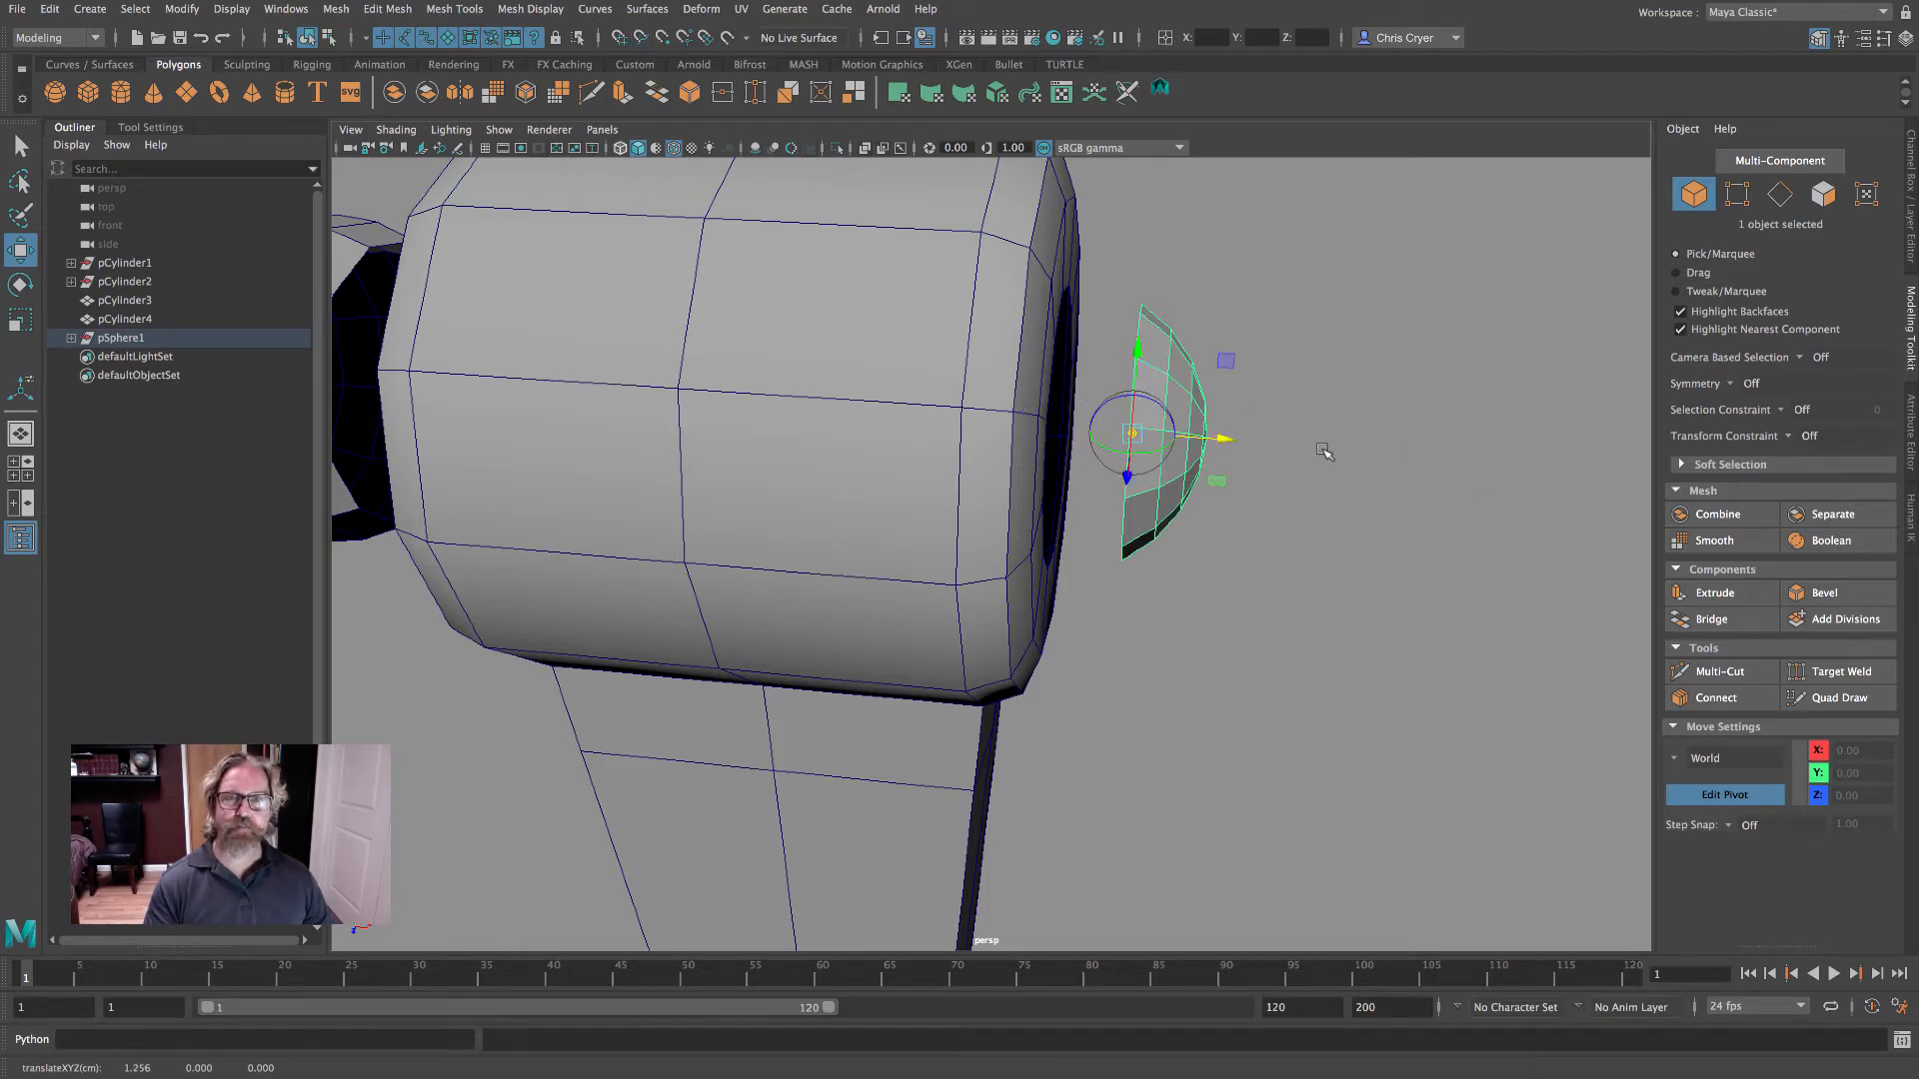
left_click_drag(1324, 452, 1383, 471, "alt")
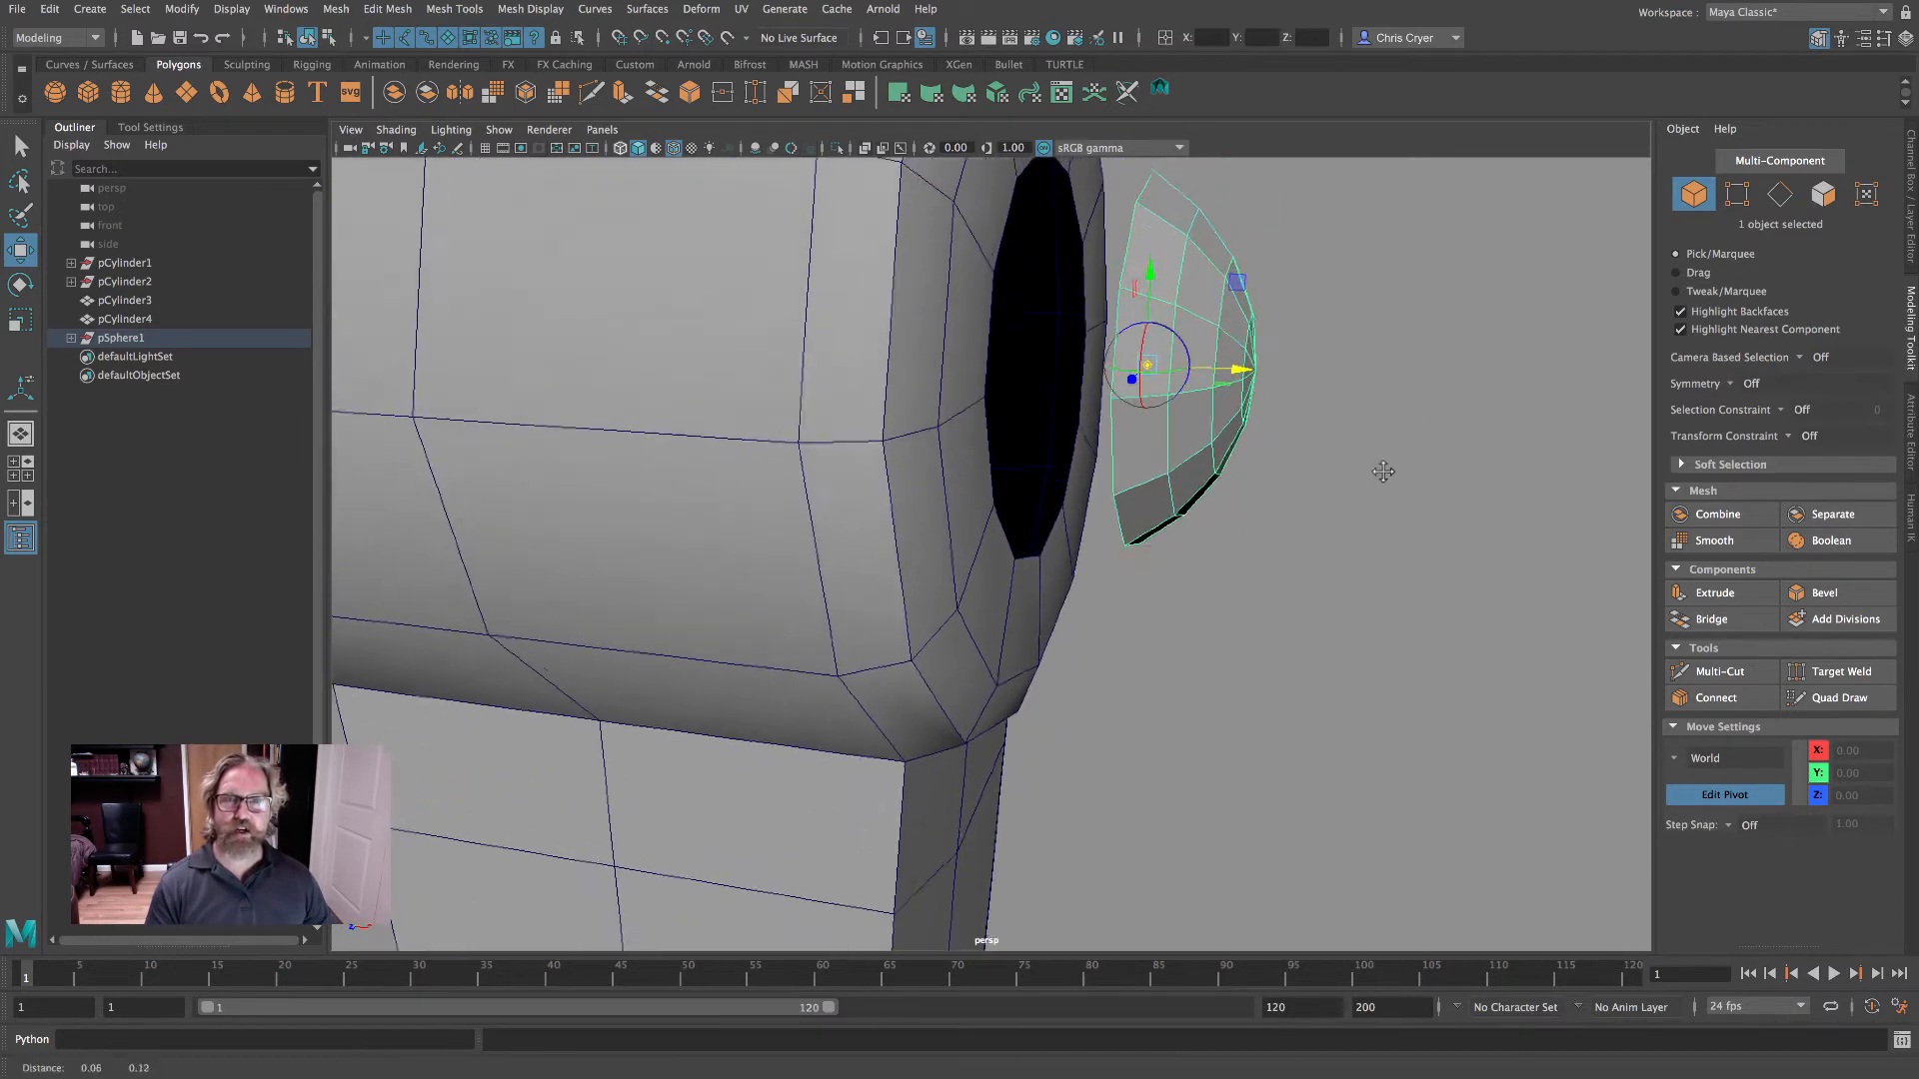
middle_click_drag(1383, 472, 1383, 497, "alt")
key("d")
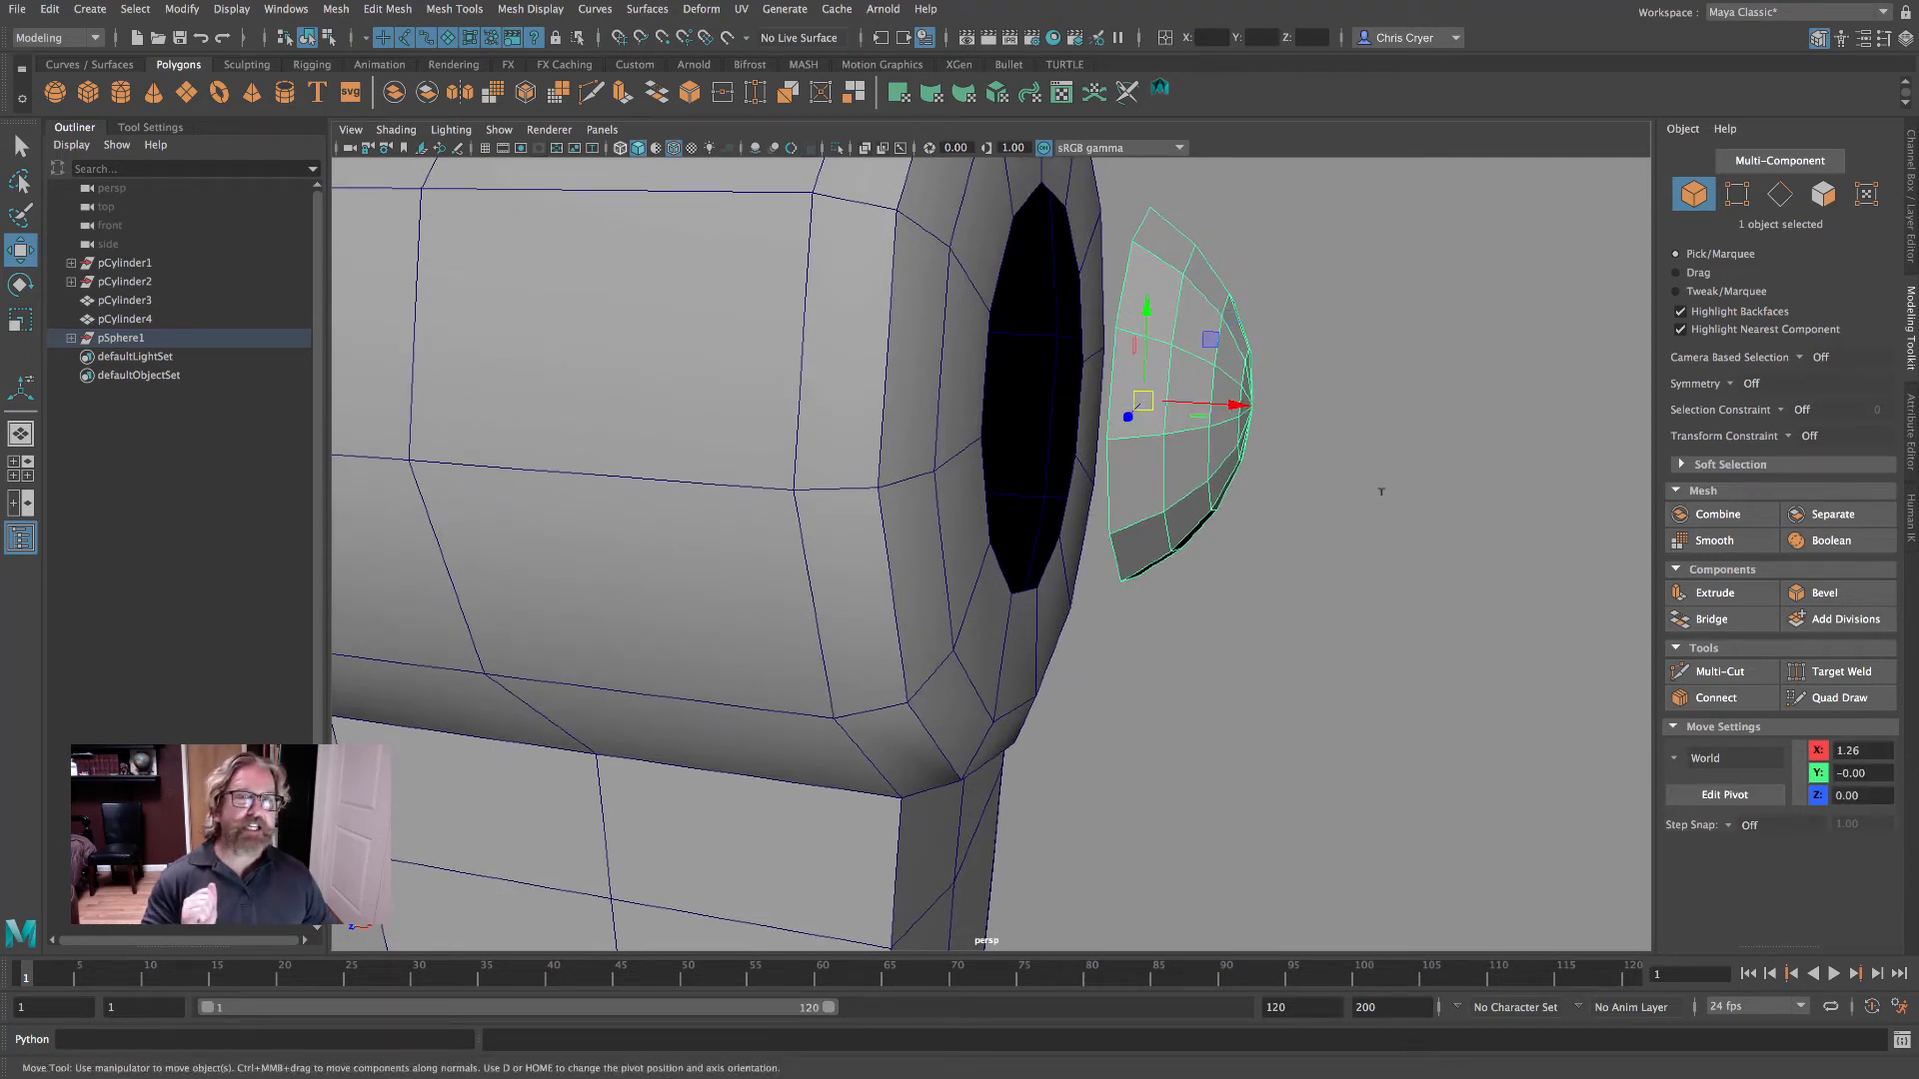
- Snap the small cap along X into the plane of the cylinder hole's edge
left_click(1238, 408)
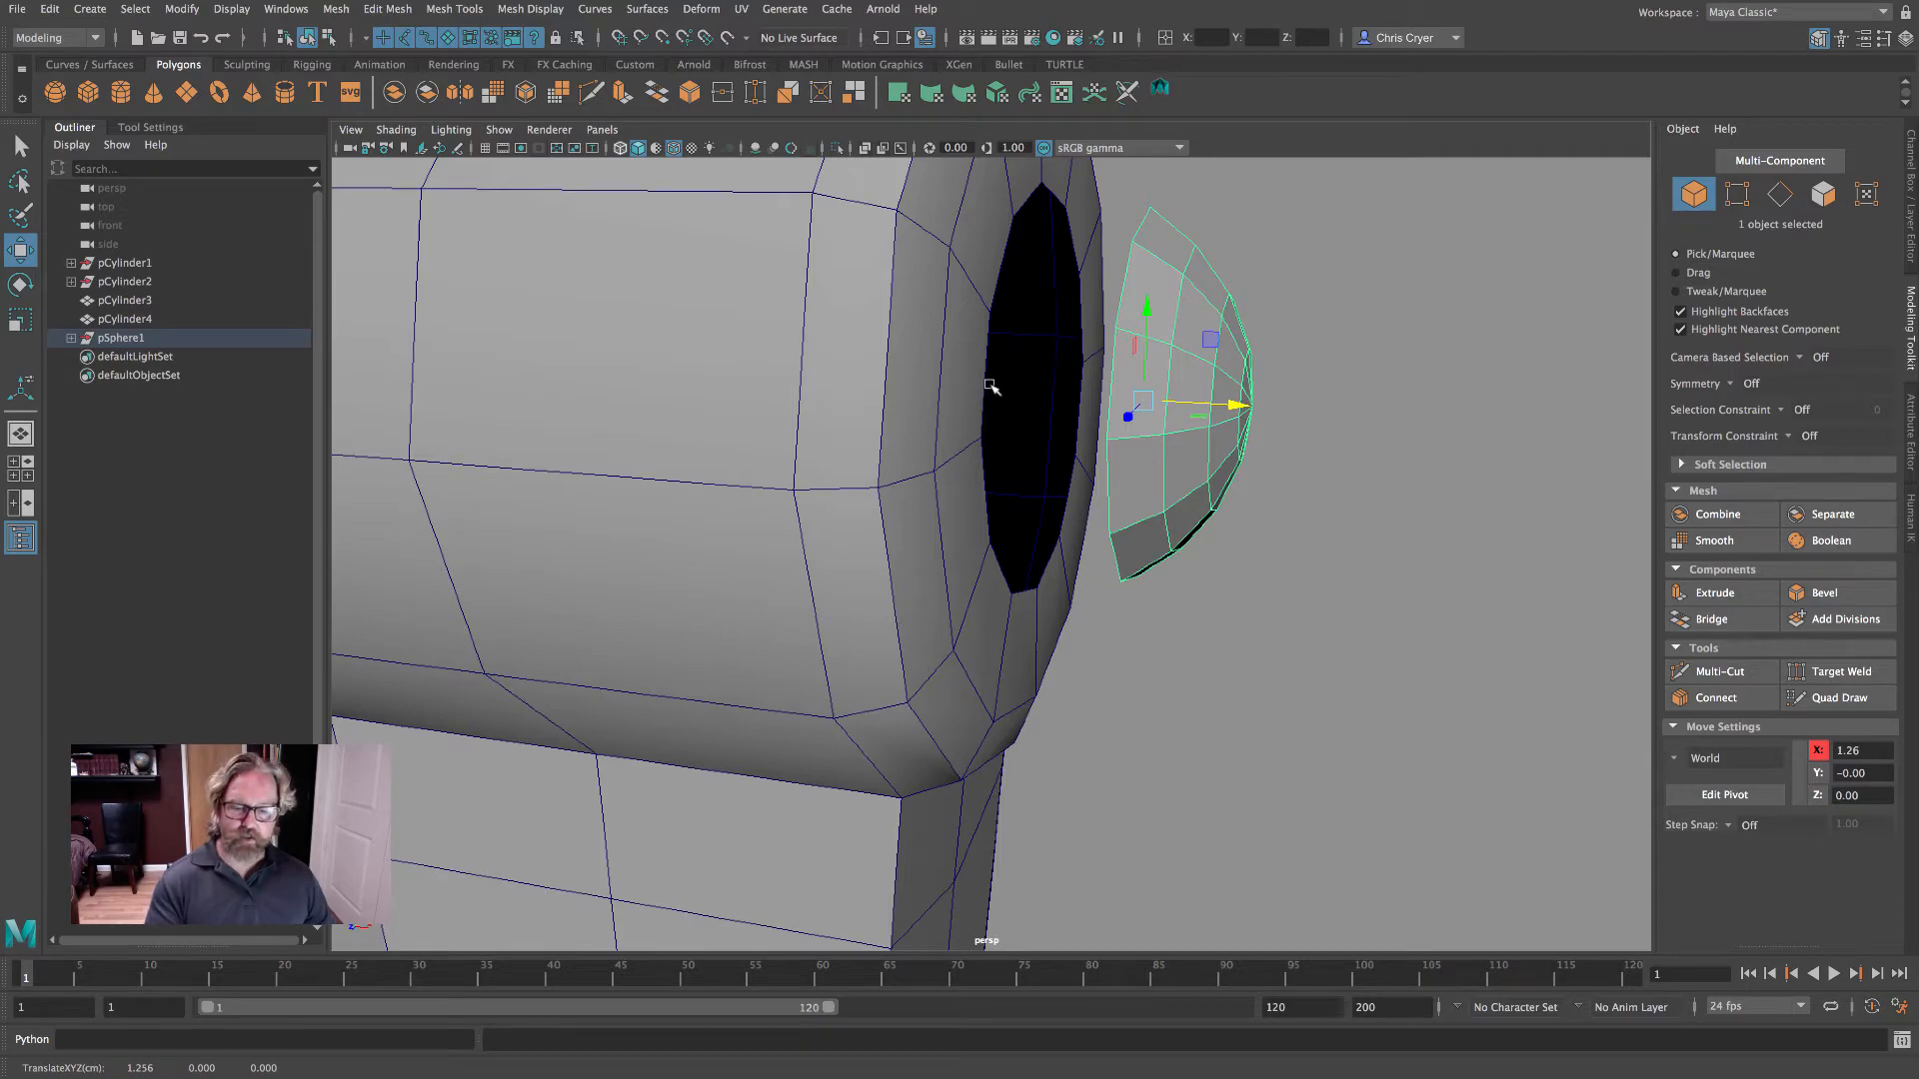
middle_click_drag(986, 378, 987, 397)
left_click_drag(1223, 512, 1049, 479, "alt")
- Select the limb mesh together with the small cap and combine them into one object
right_click_drag(781, 235, 871, 204)
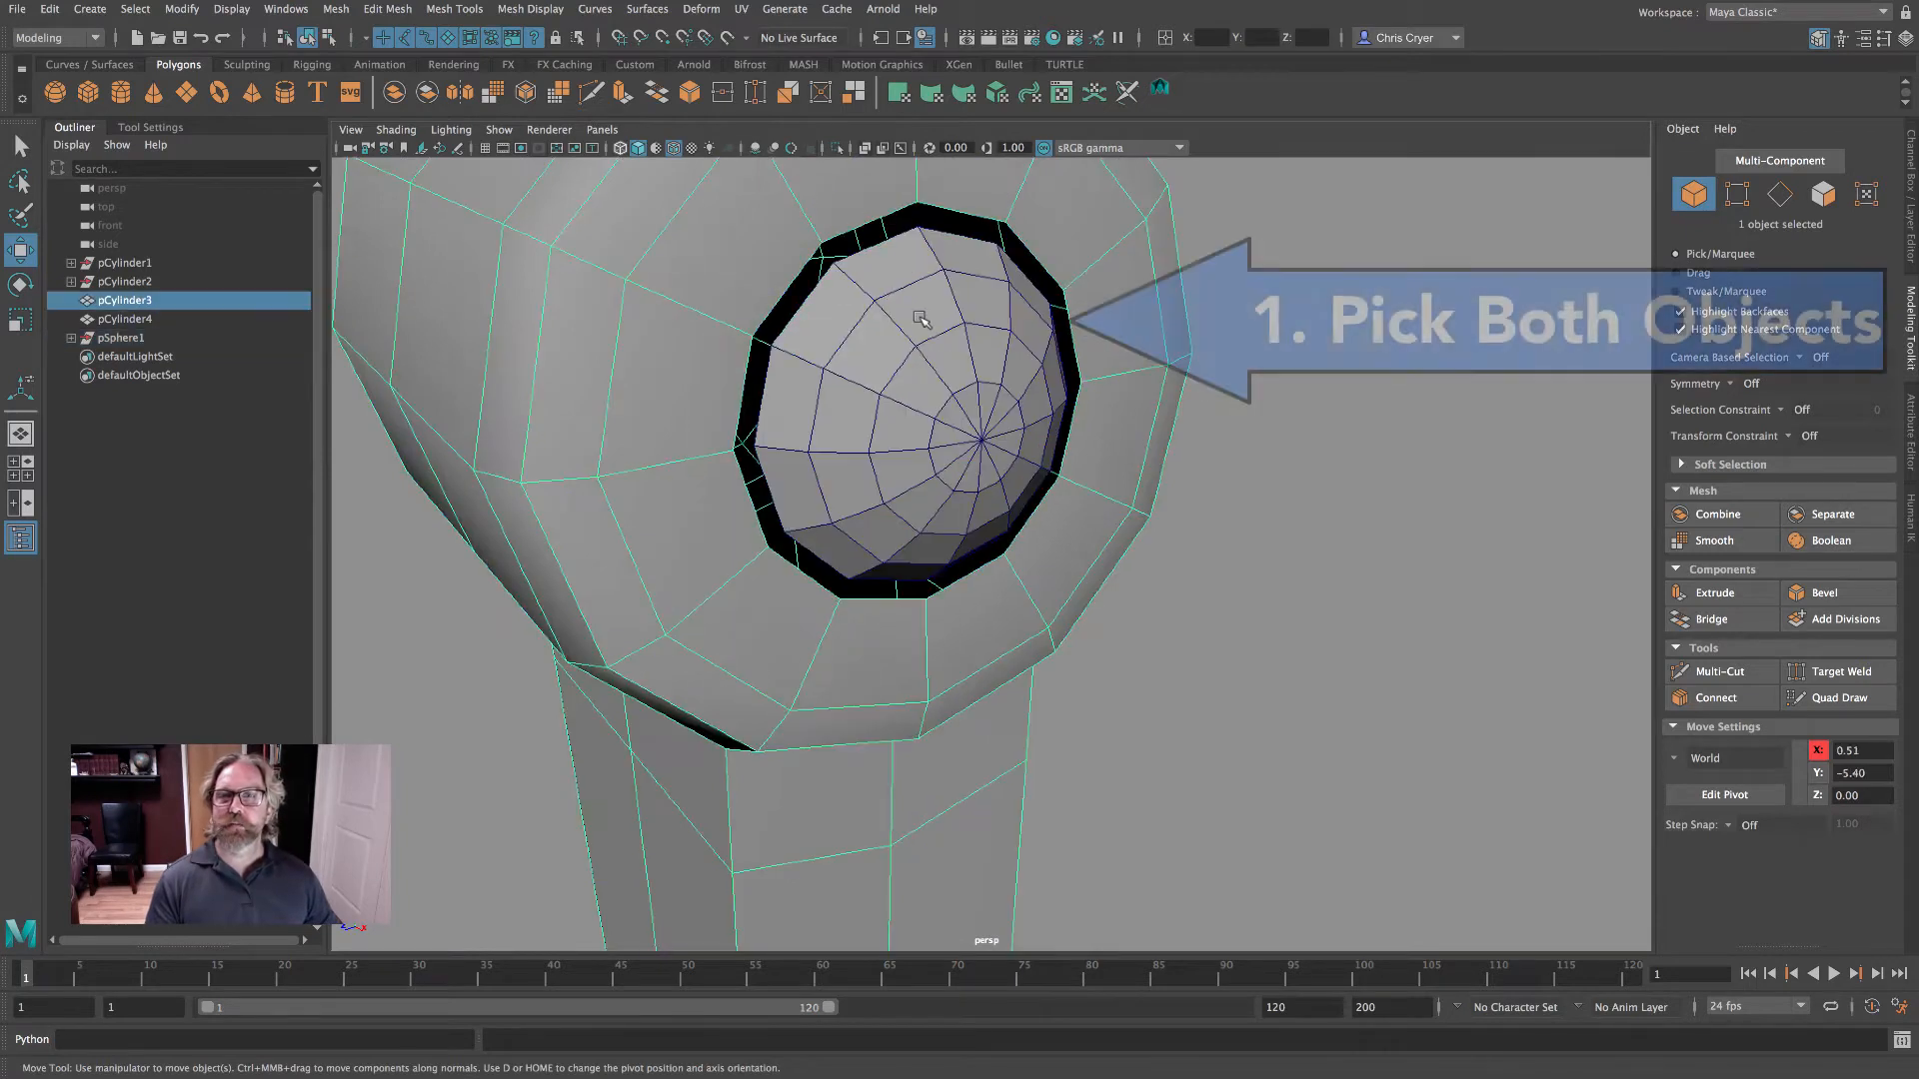
left_click(905, 330, "shift")
left_click(1717, 513)
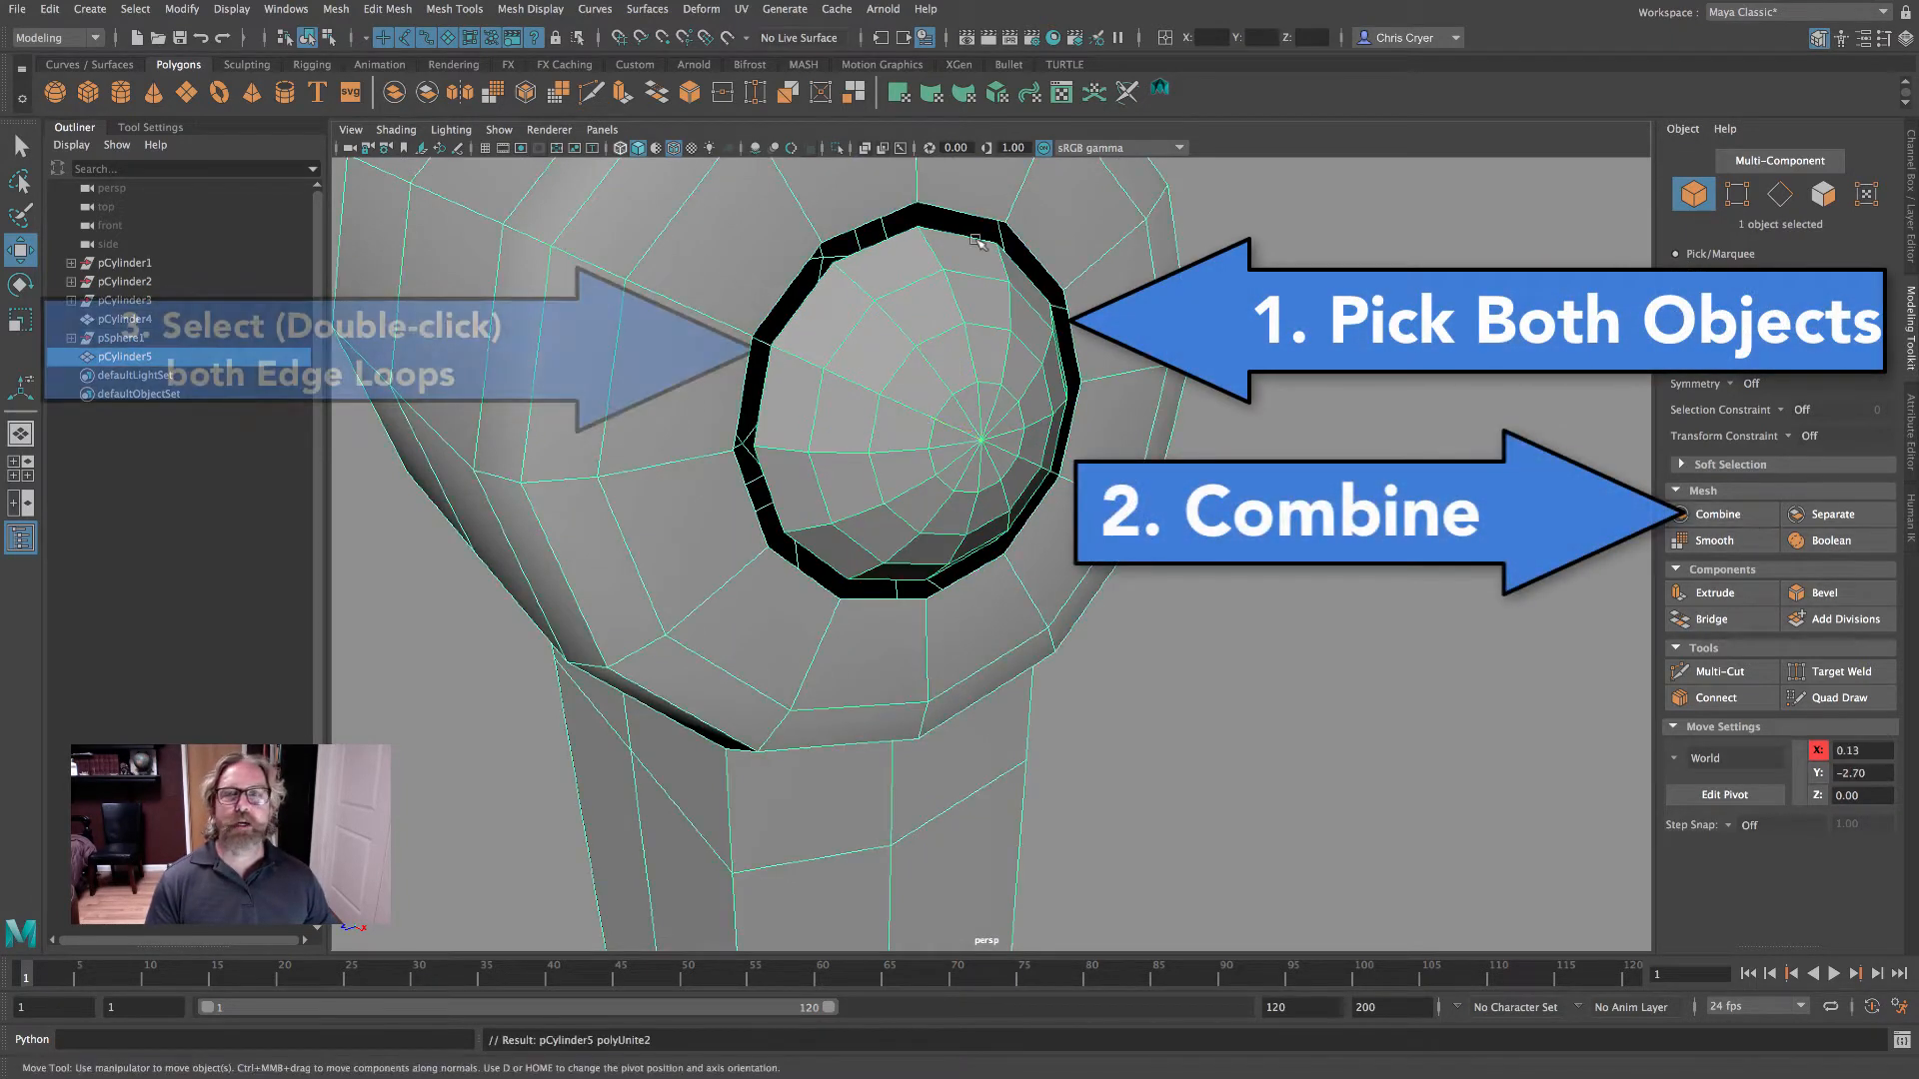
- Select both 12-edge border loops around the gap, bridge them and display the limb in smooth preview
mouse_move(849, 202)
right_mouse_down()
mouse_move(844, 183)
mouse_move(866, 220)
right_mouse_up()
double_click(865, 218)
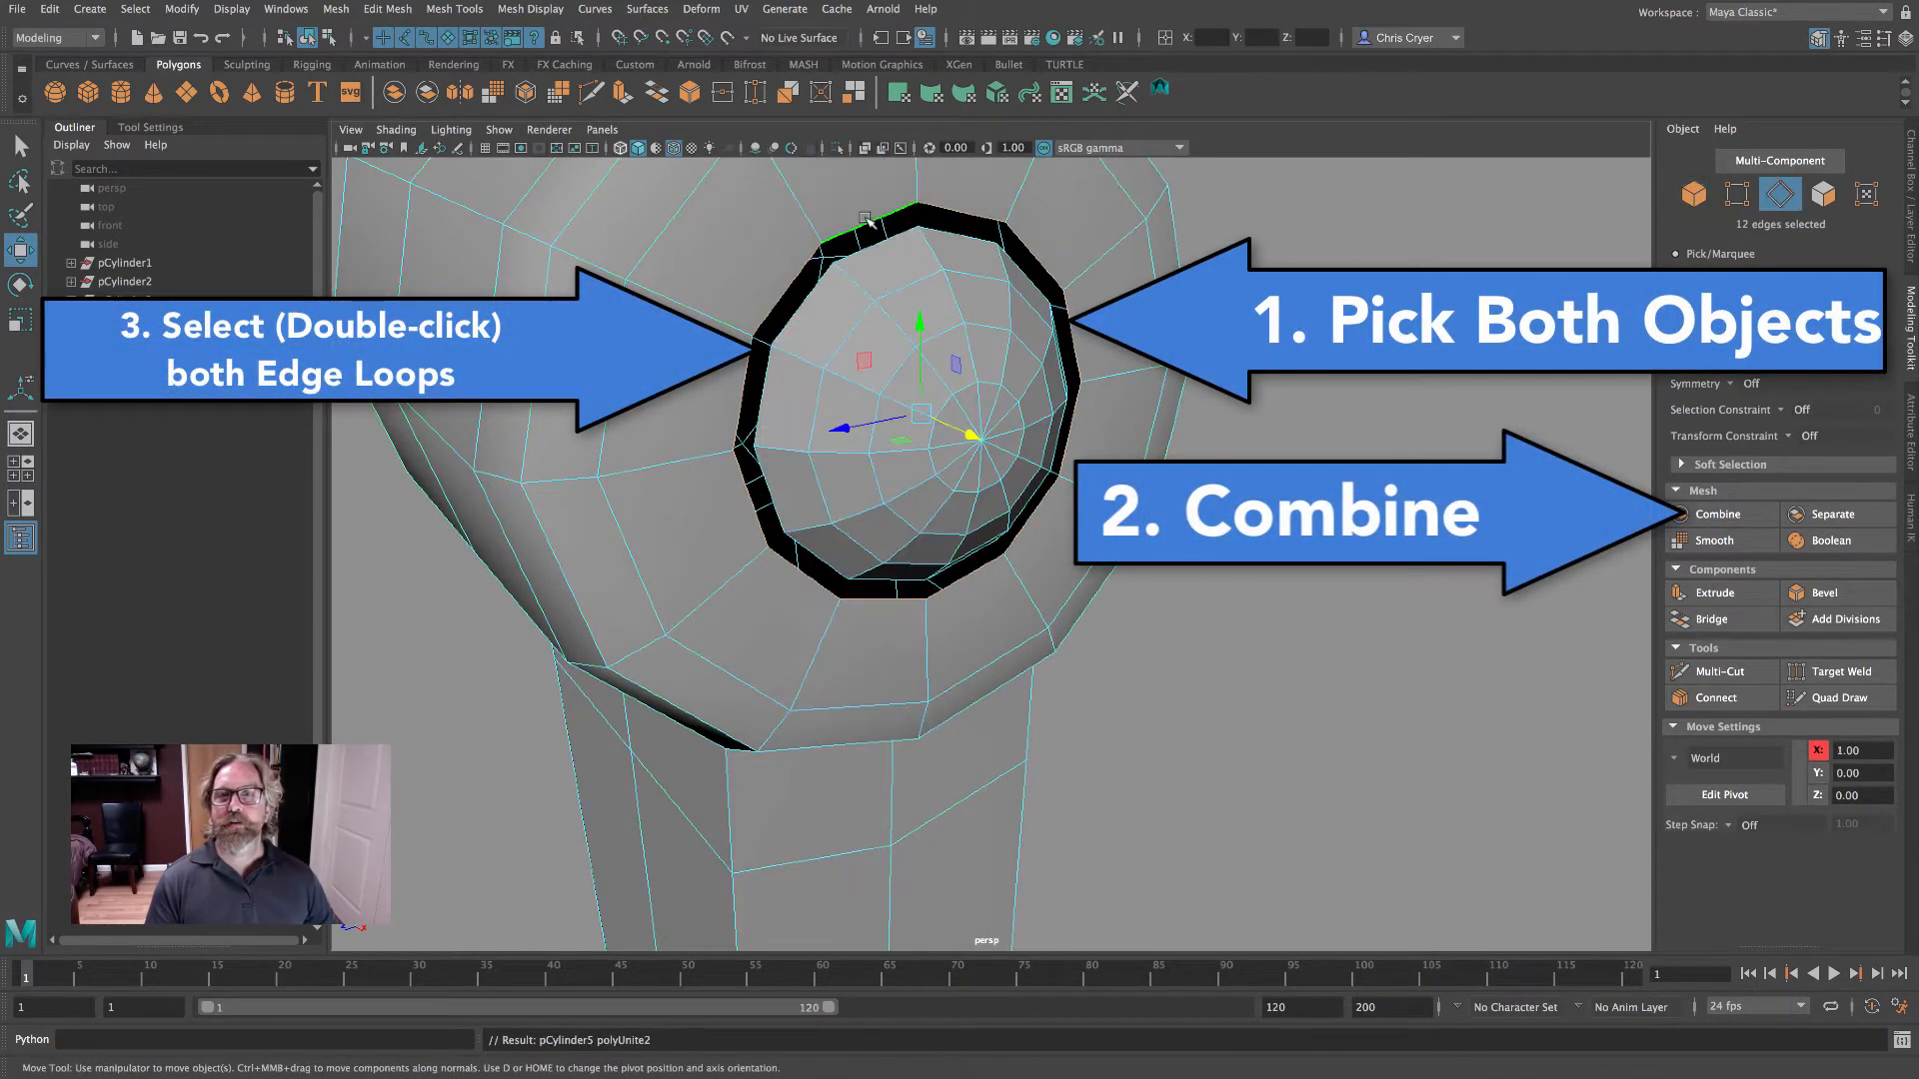
left_click_drag(902, 250, 998, 292, "alt")
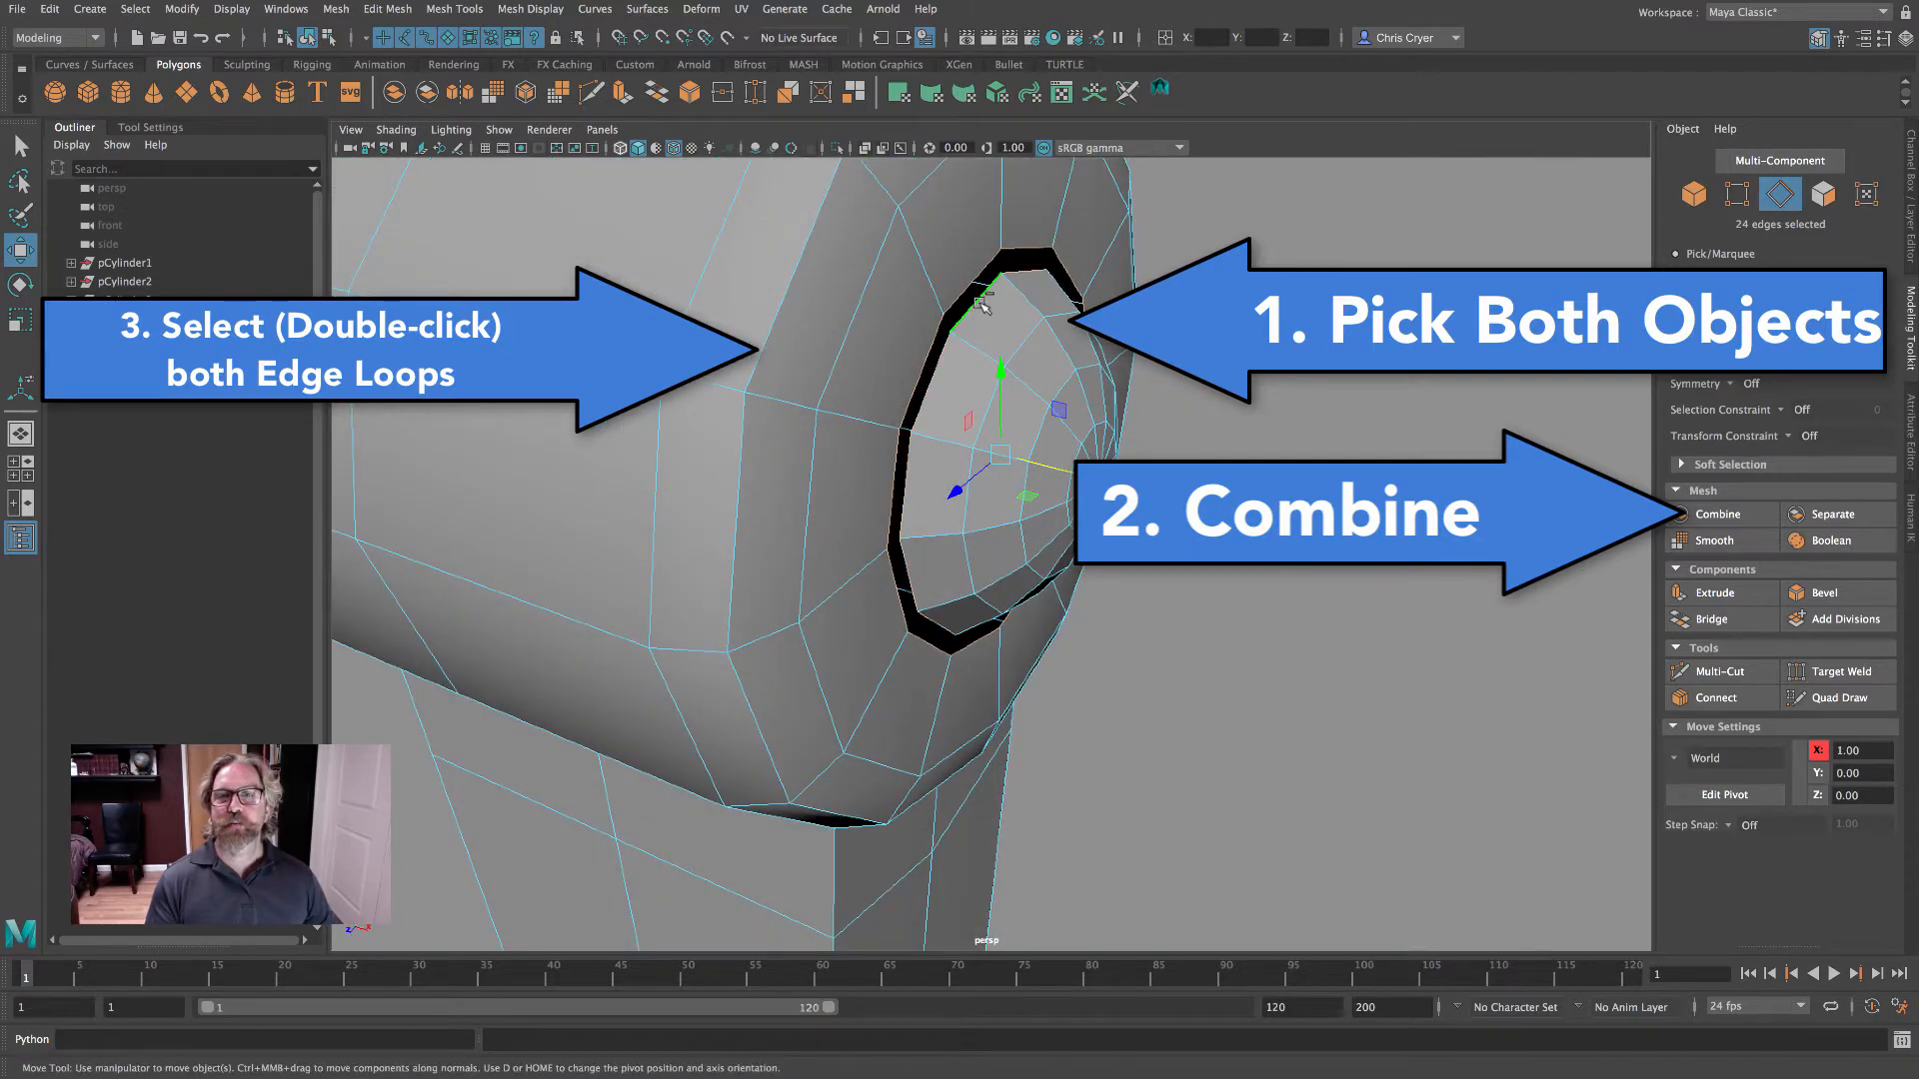
left_click(1737, 621)
scroll(1185, 406, "down", 2)
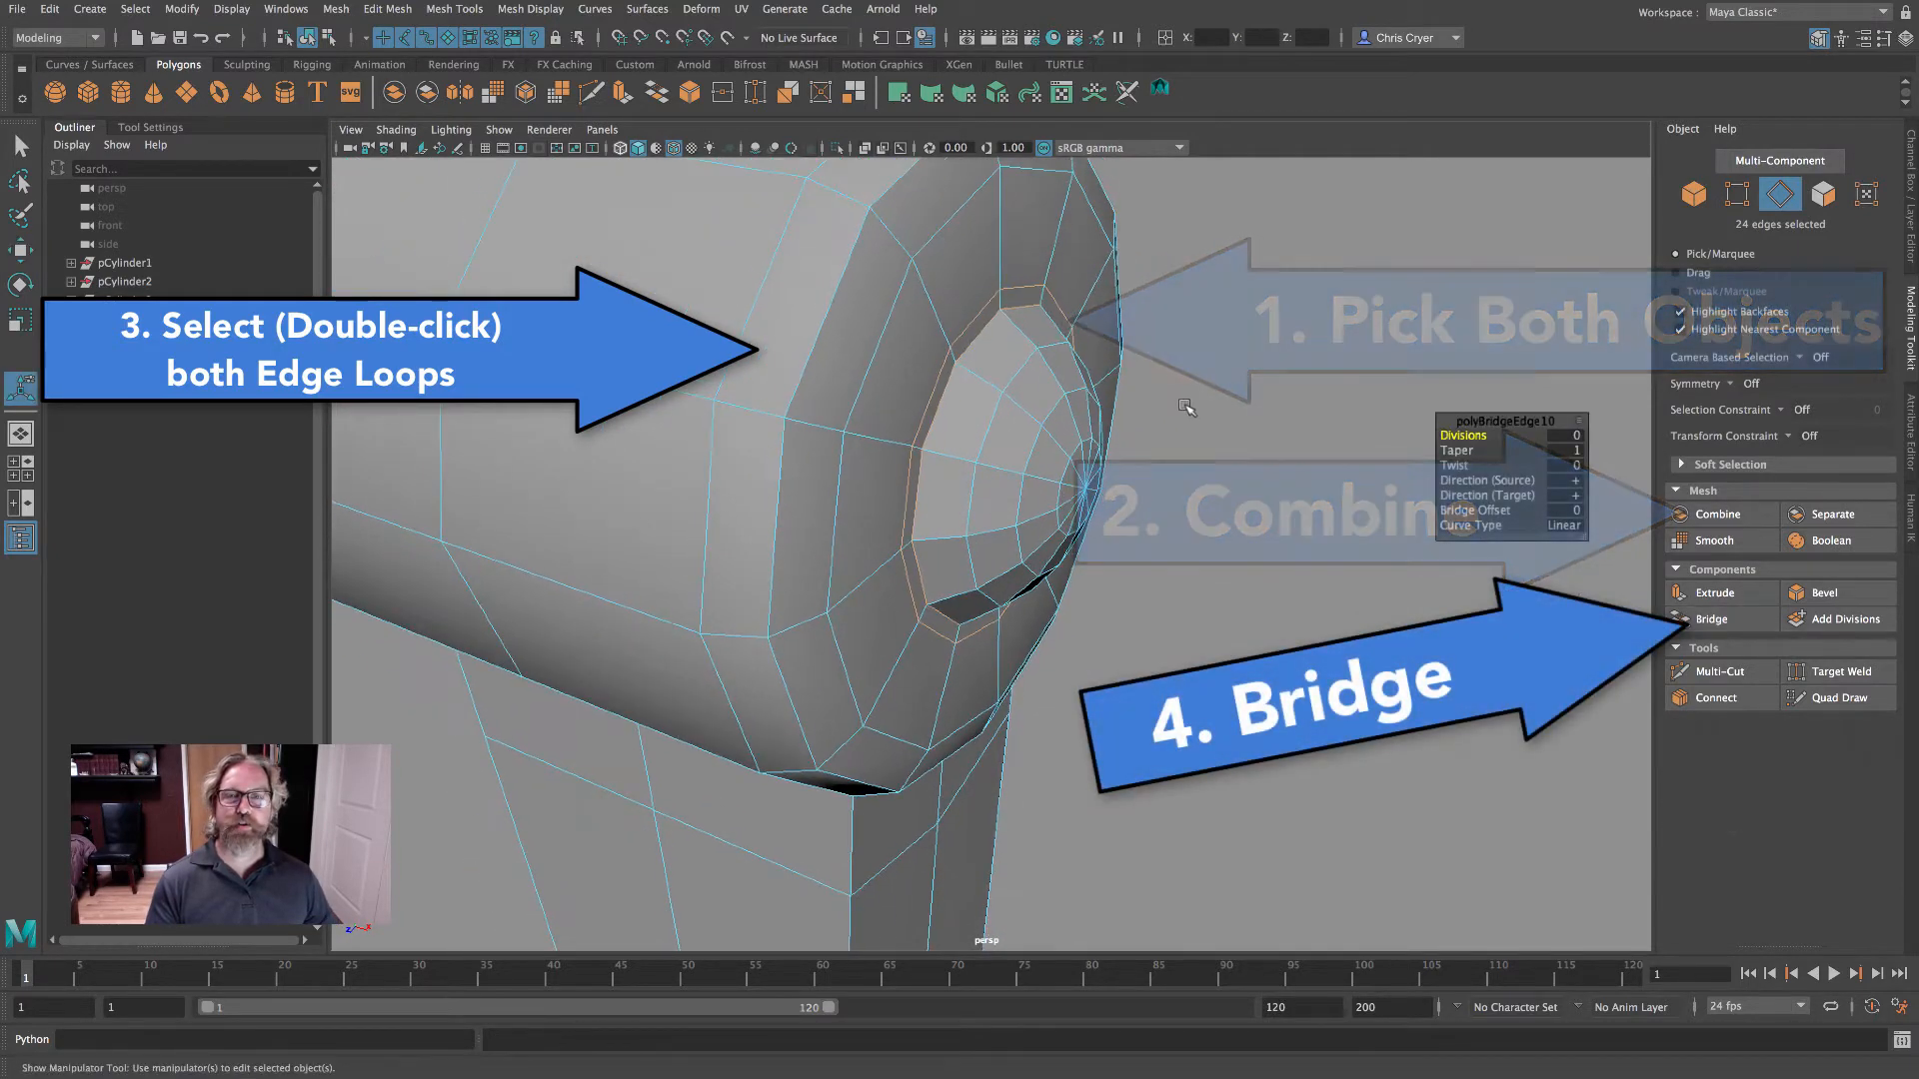
key("3")
right_click_drag(1025, 305, 1209, 298)
- Select the triangular faces on one half of the cylinder's end that faces the large cap
mouse_move(1105, 382)
left_mouse_down("alt")
mouse_move(818, 370)
mouse_move(997, 355)
mouse_move(1084, 406)
mouse_move(1299, 393)
mouse_move(937, 410)
mouse_move(1117, 388)
left_mouse_up("alt")
right_click_drag(984, 353, 987, 400)
left_click(962, 345)
left_click(990, 388, "shift")
left_click(998, 528, "shift")
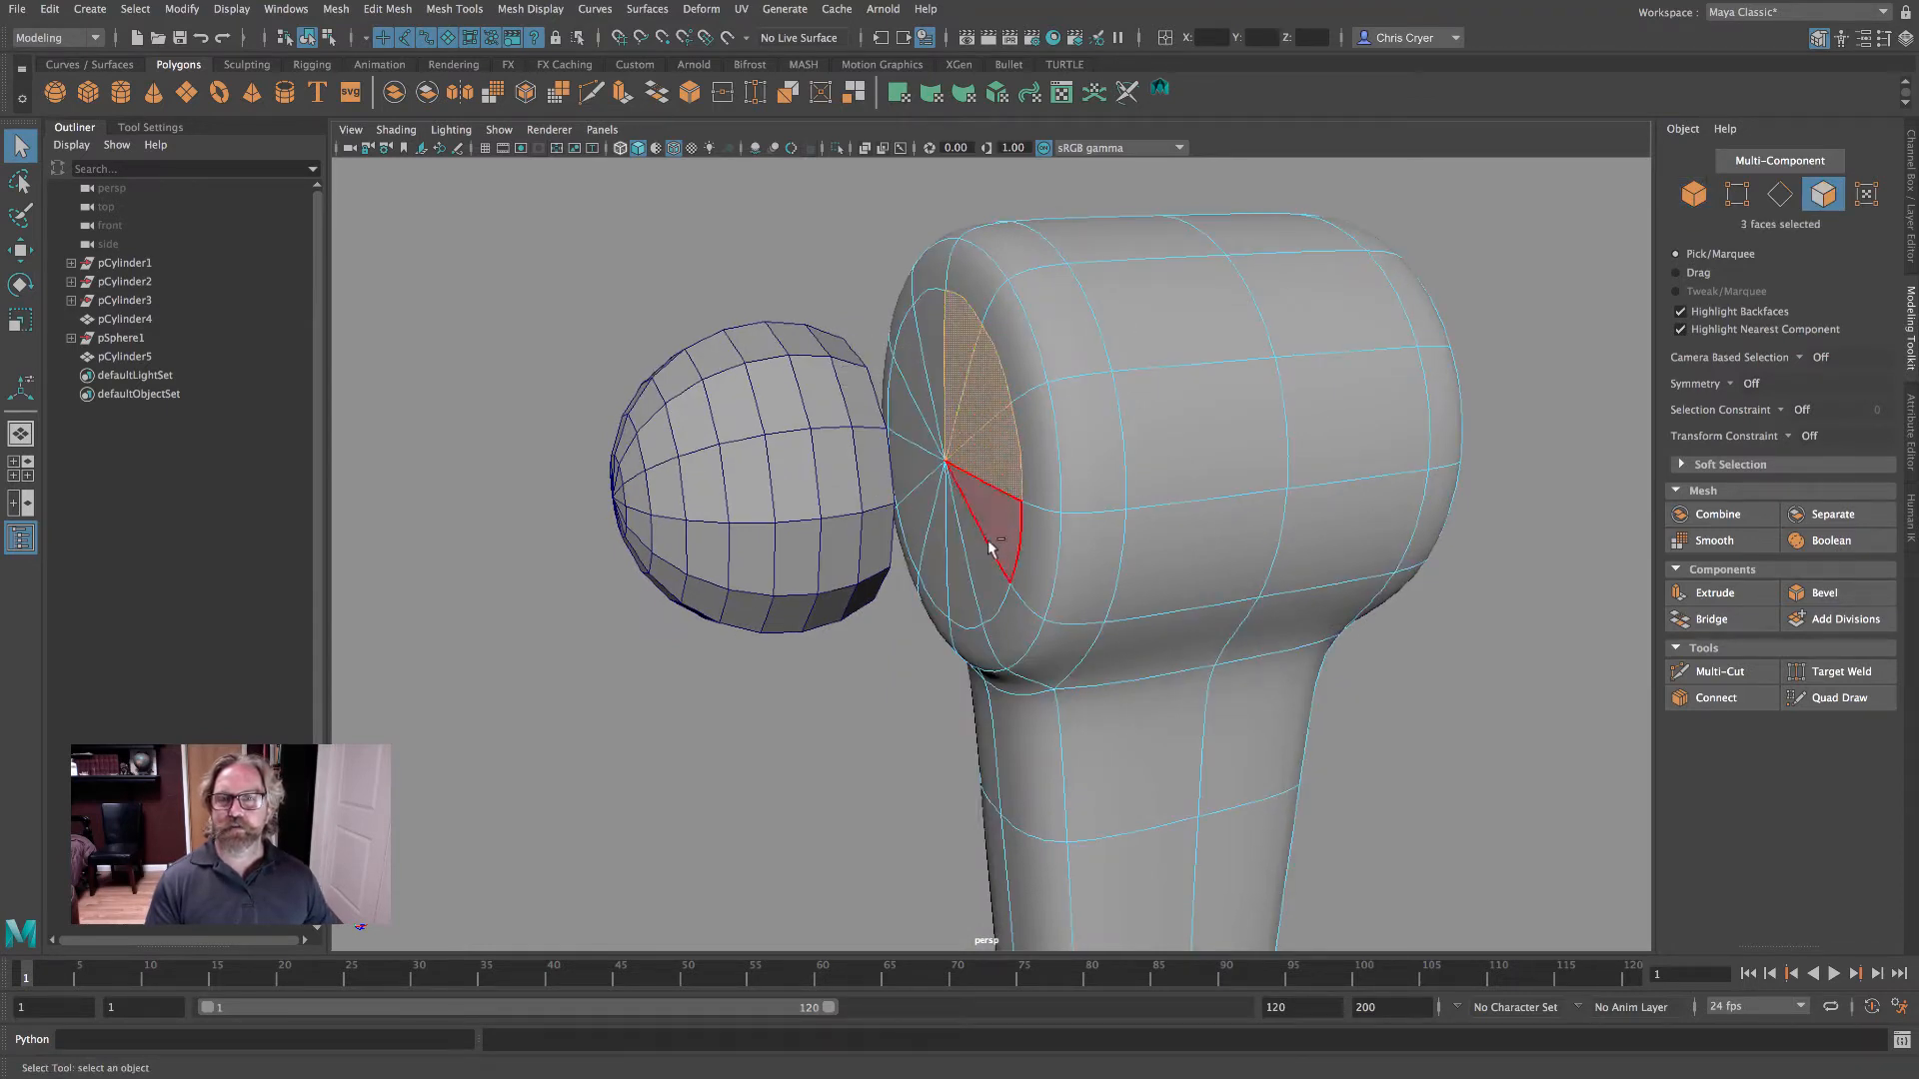
left_click(987, 572, "shift")
- In wireframe, deselect the stray face, add the end's remaining triangles, delete all 12 end faces and restore shaded display
key("4")
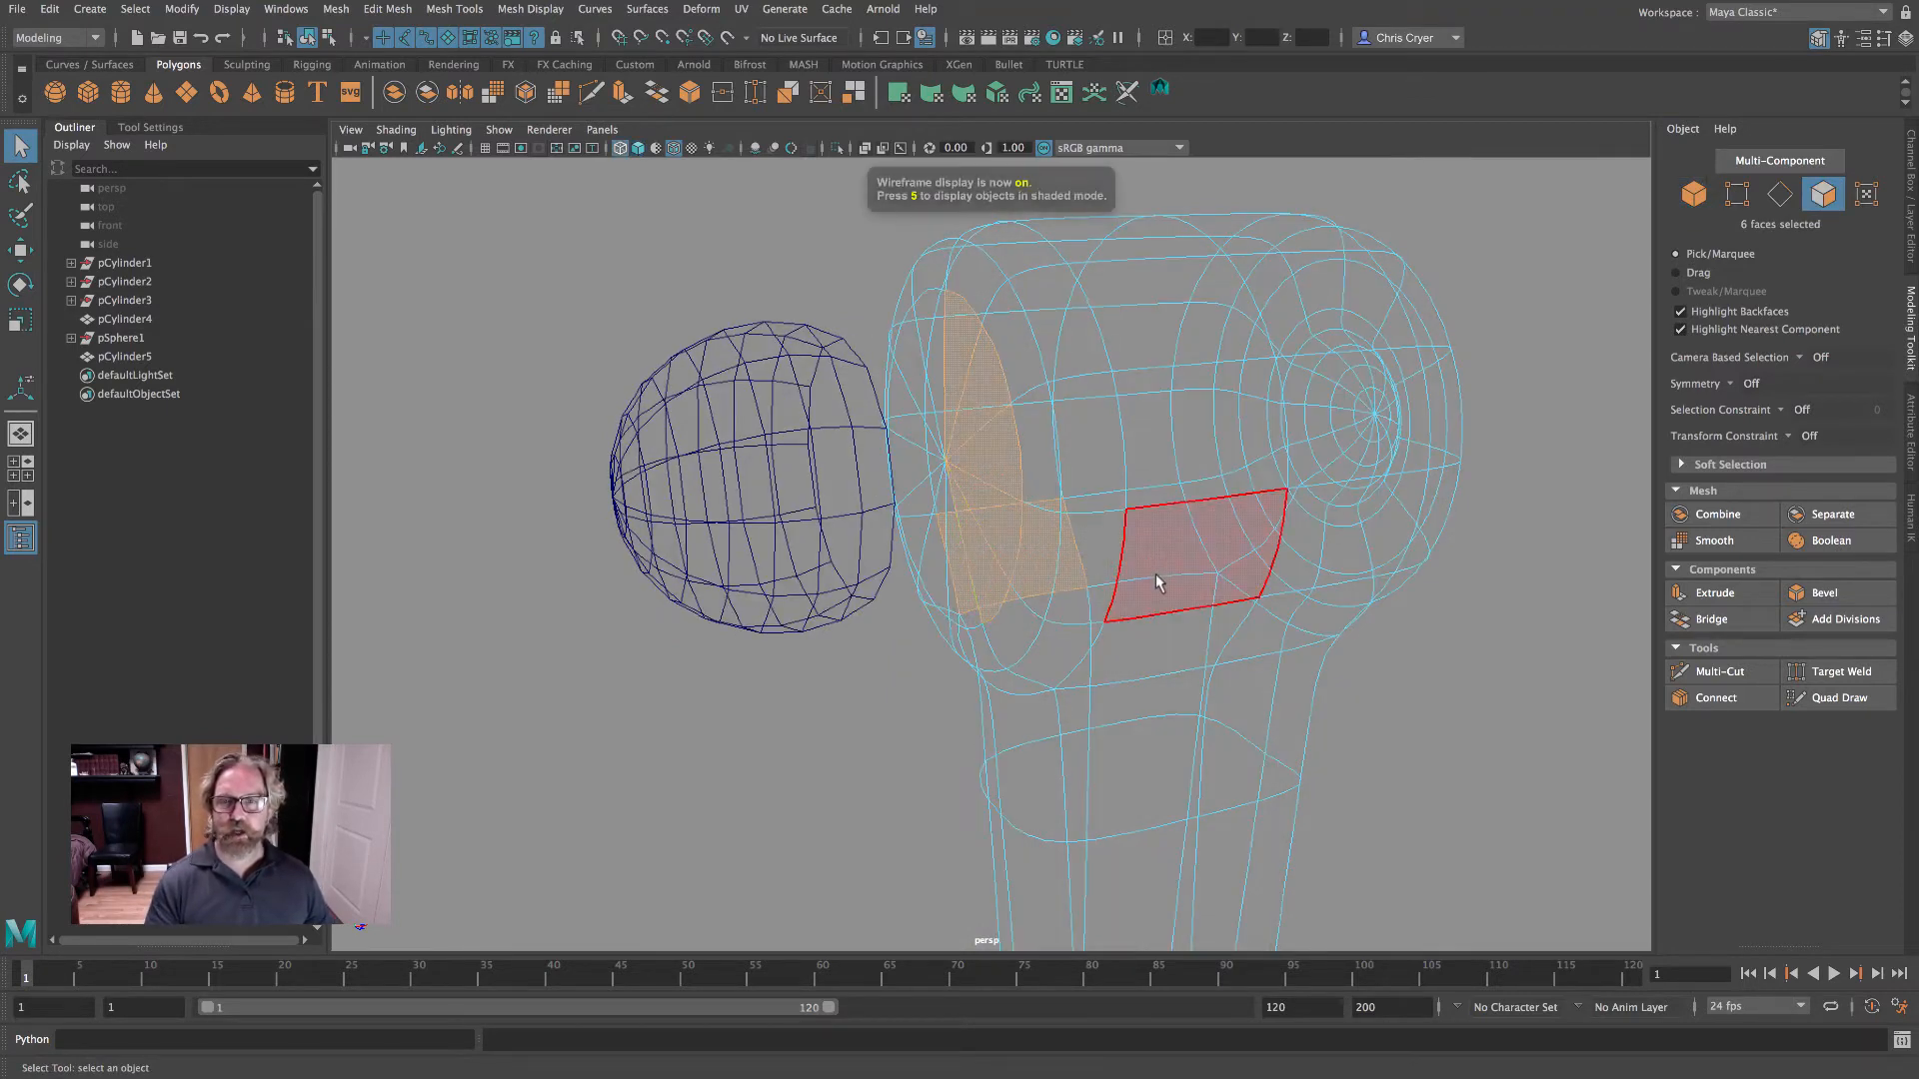
left_click_drag(1156, 574, 954, 544, "alt")
left_click(1025, 550, "shift")
left_click(977, 549, "shift")
left_click(915, 513, "shift")
left_click(907, 468, "shift")
left_click(907, 421, "shift")
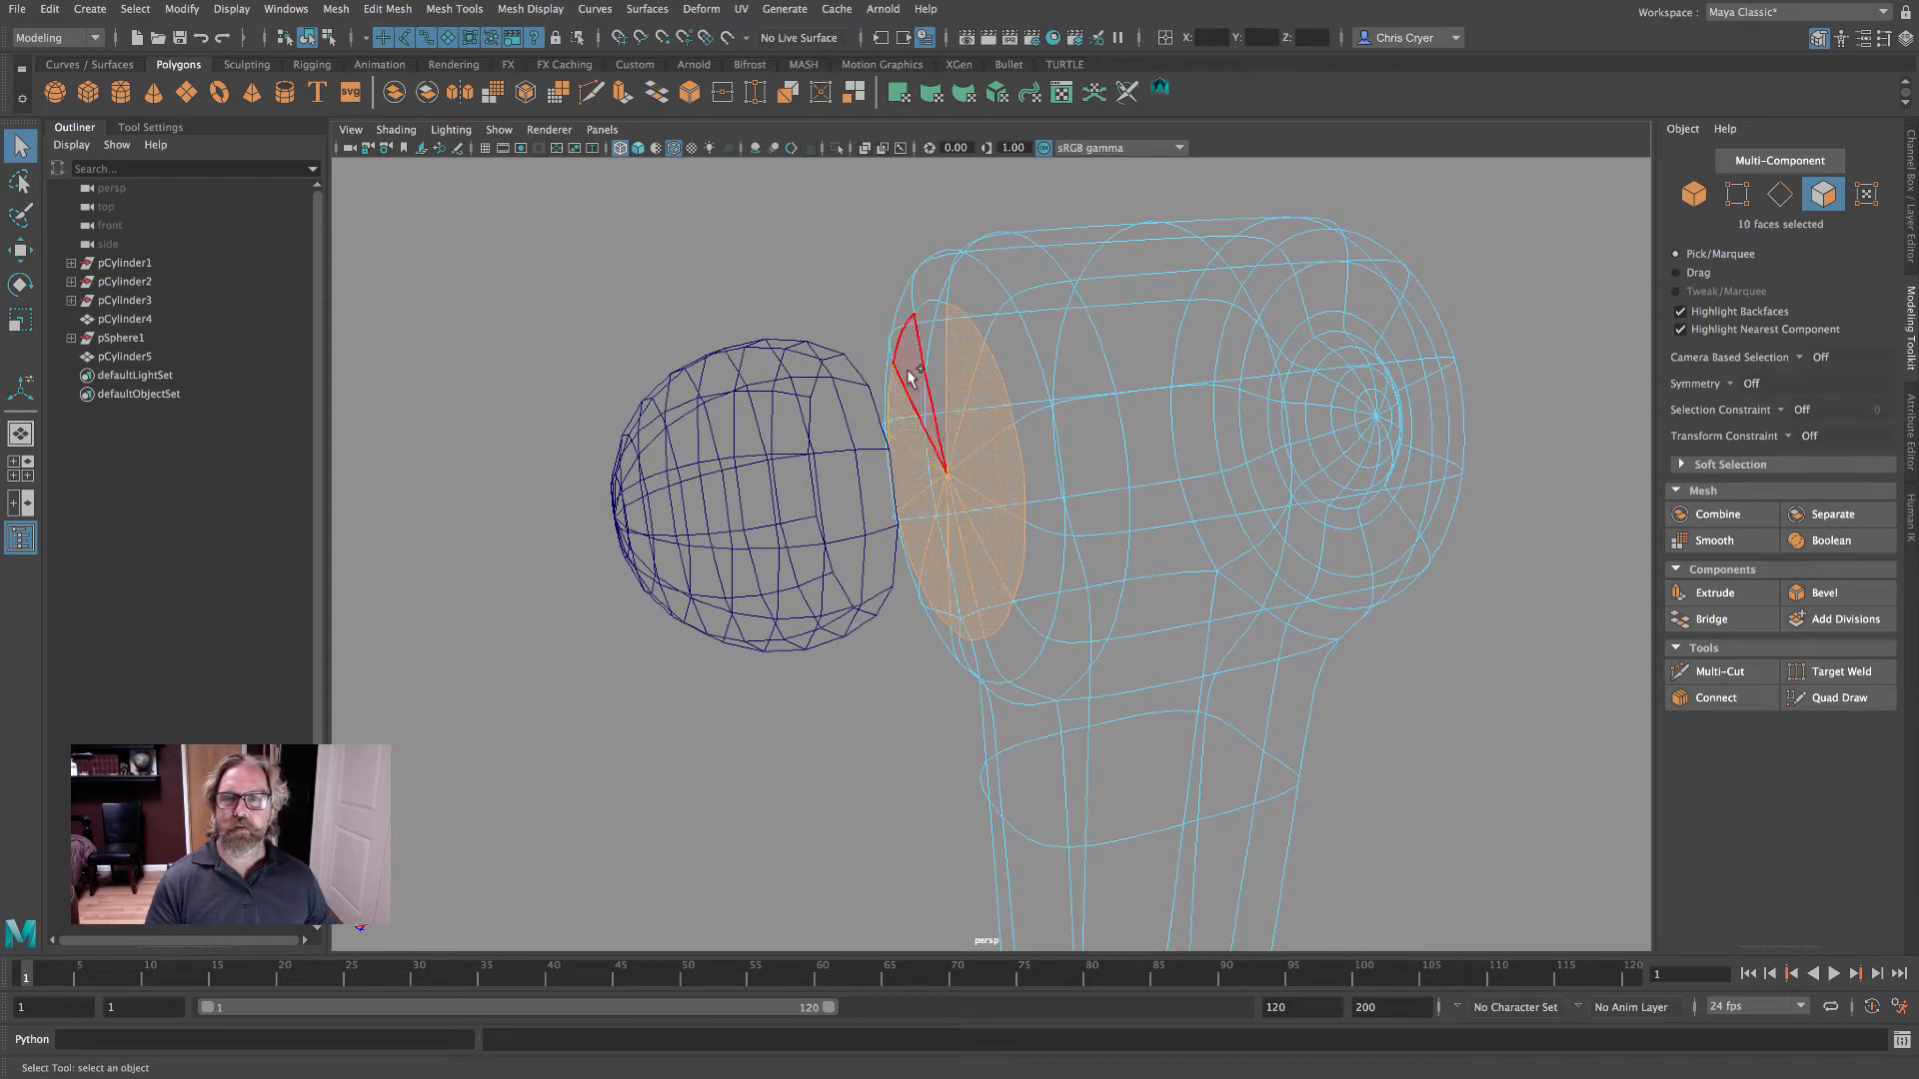
left_click(908, 372, "shift")
left_click(931, 342, "shift")
key("Delete")
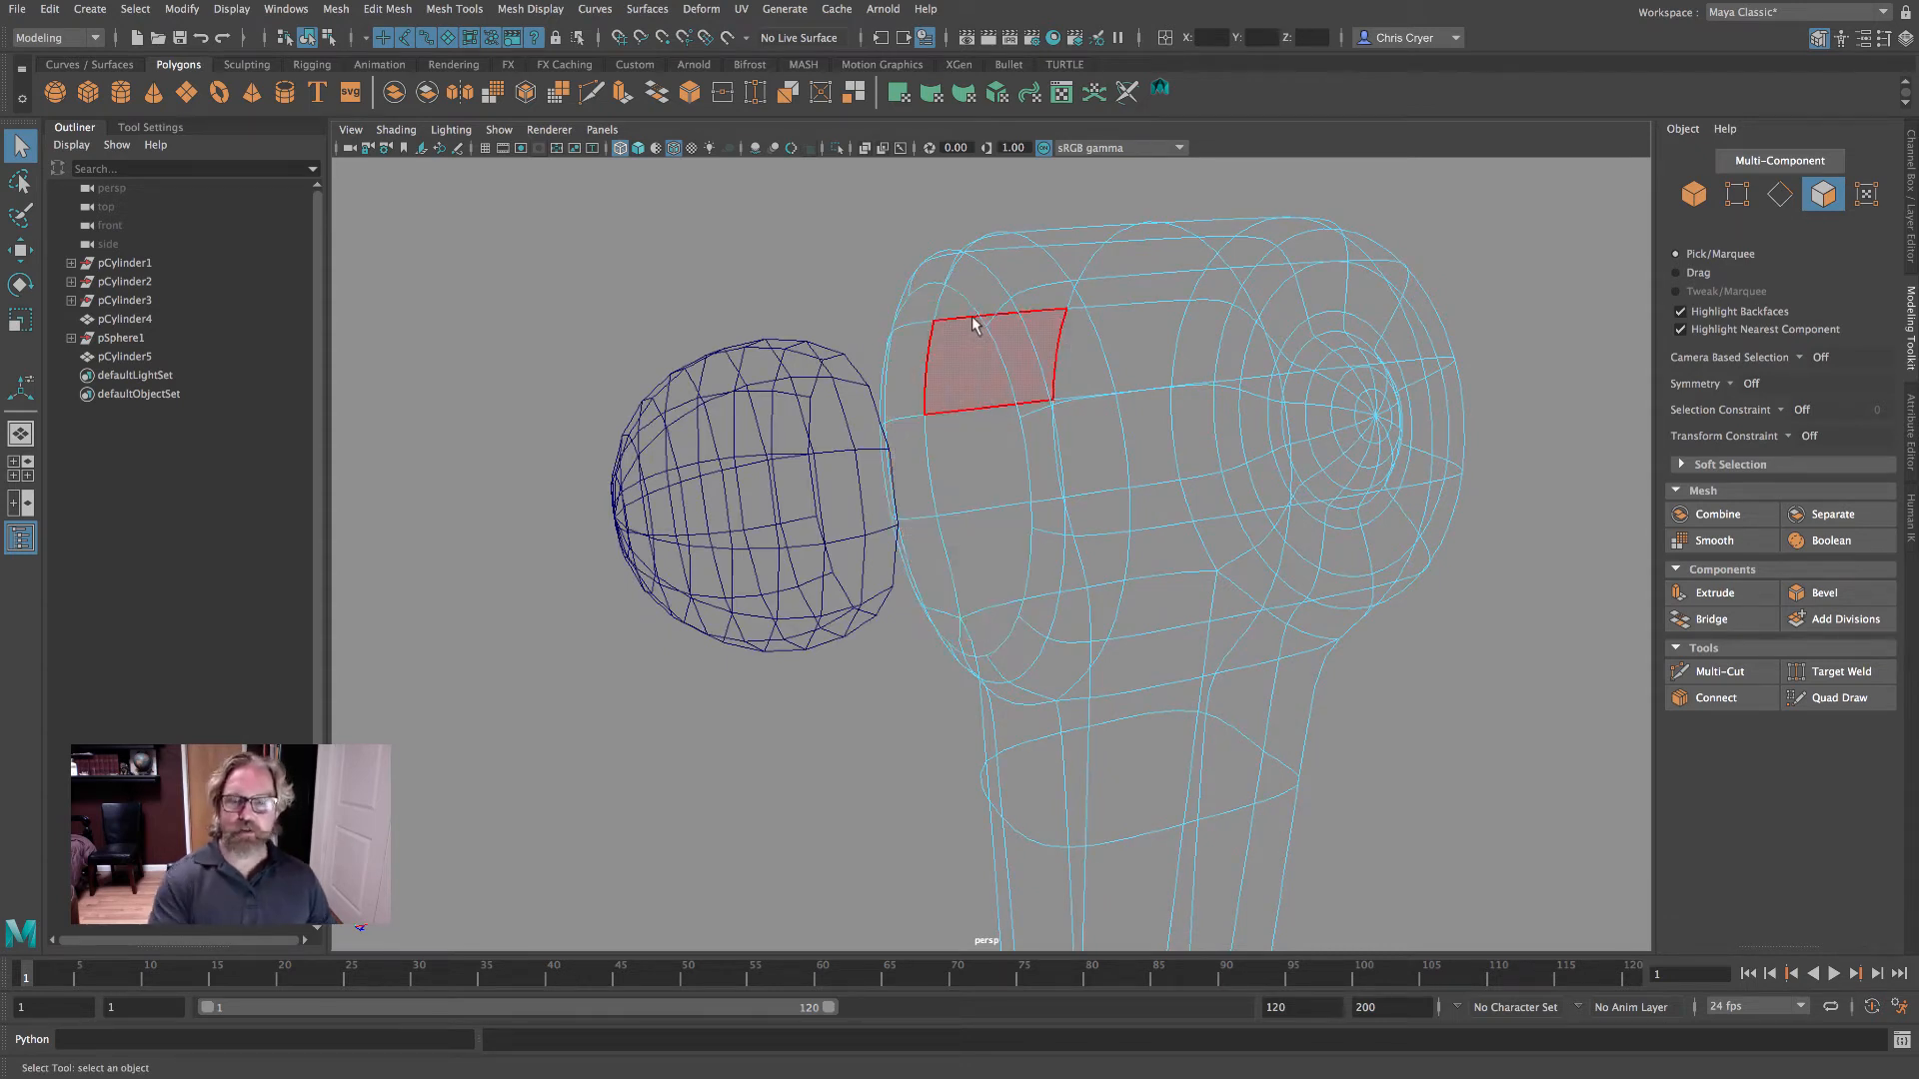
key("5")
- Extrude the 12-edge border loop of the opened end facing the large cap and scale it uniformly inward
right_click_drag(989, 305, 997, 261)
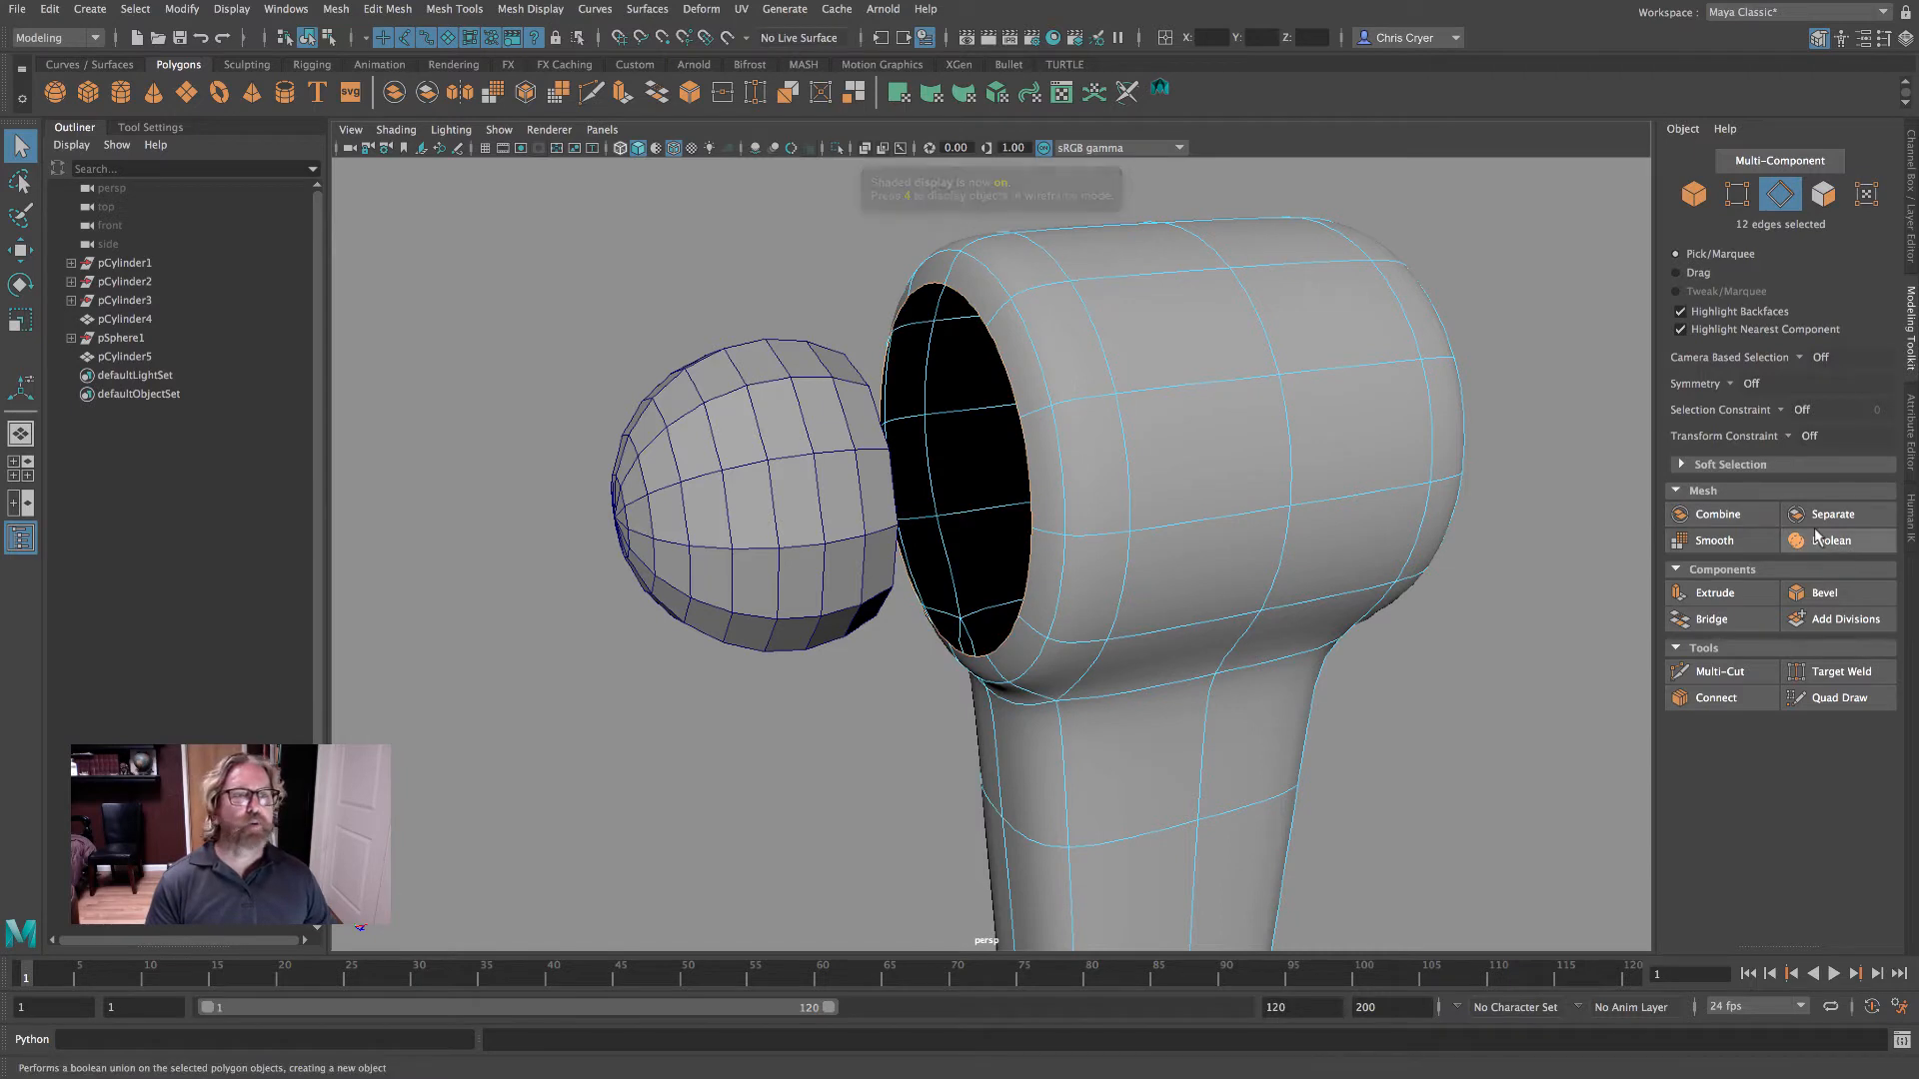
left_click(1715, 594)
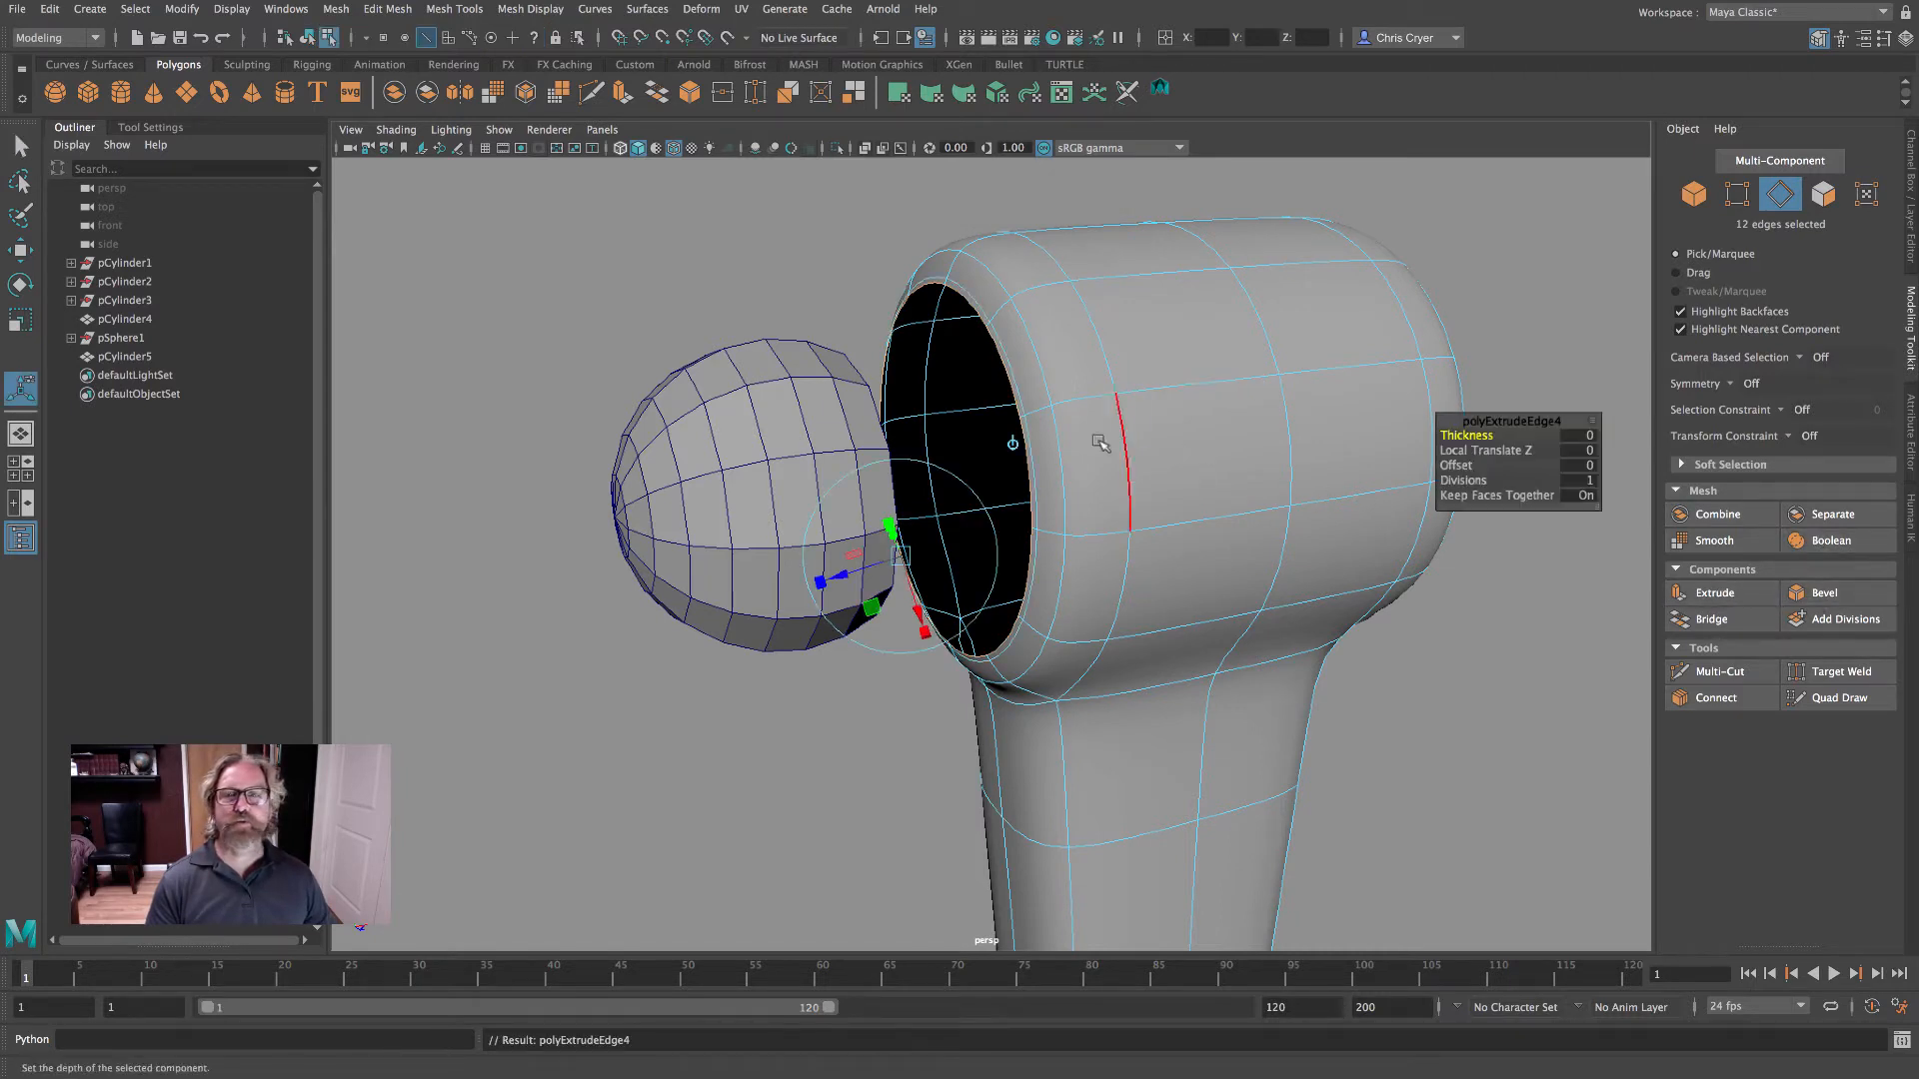
left_click(1011, 442)
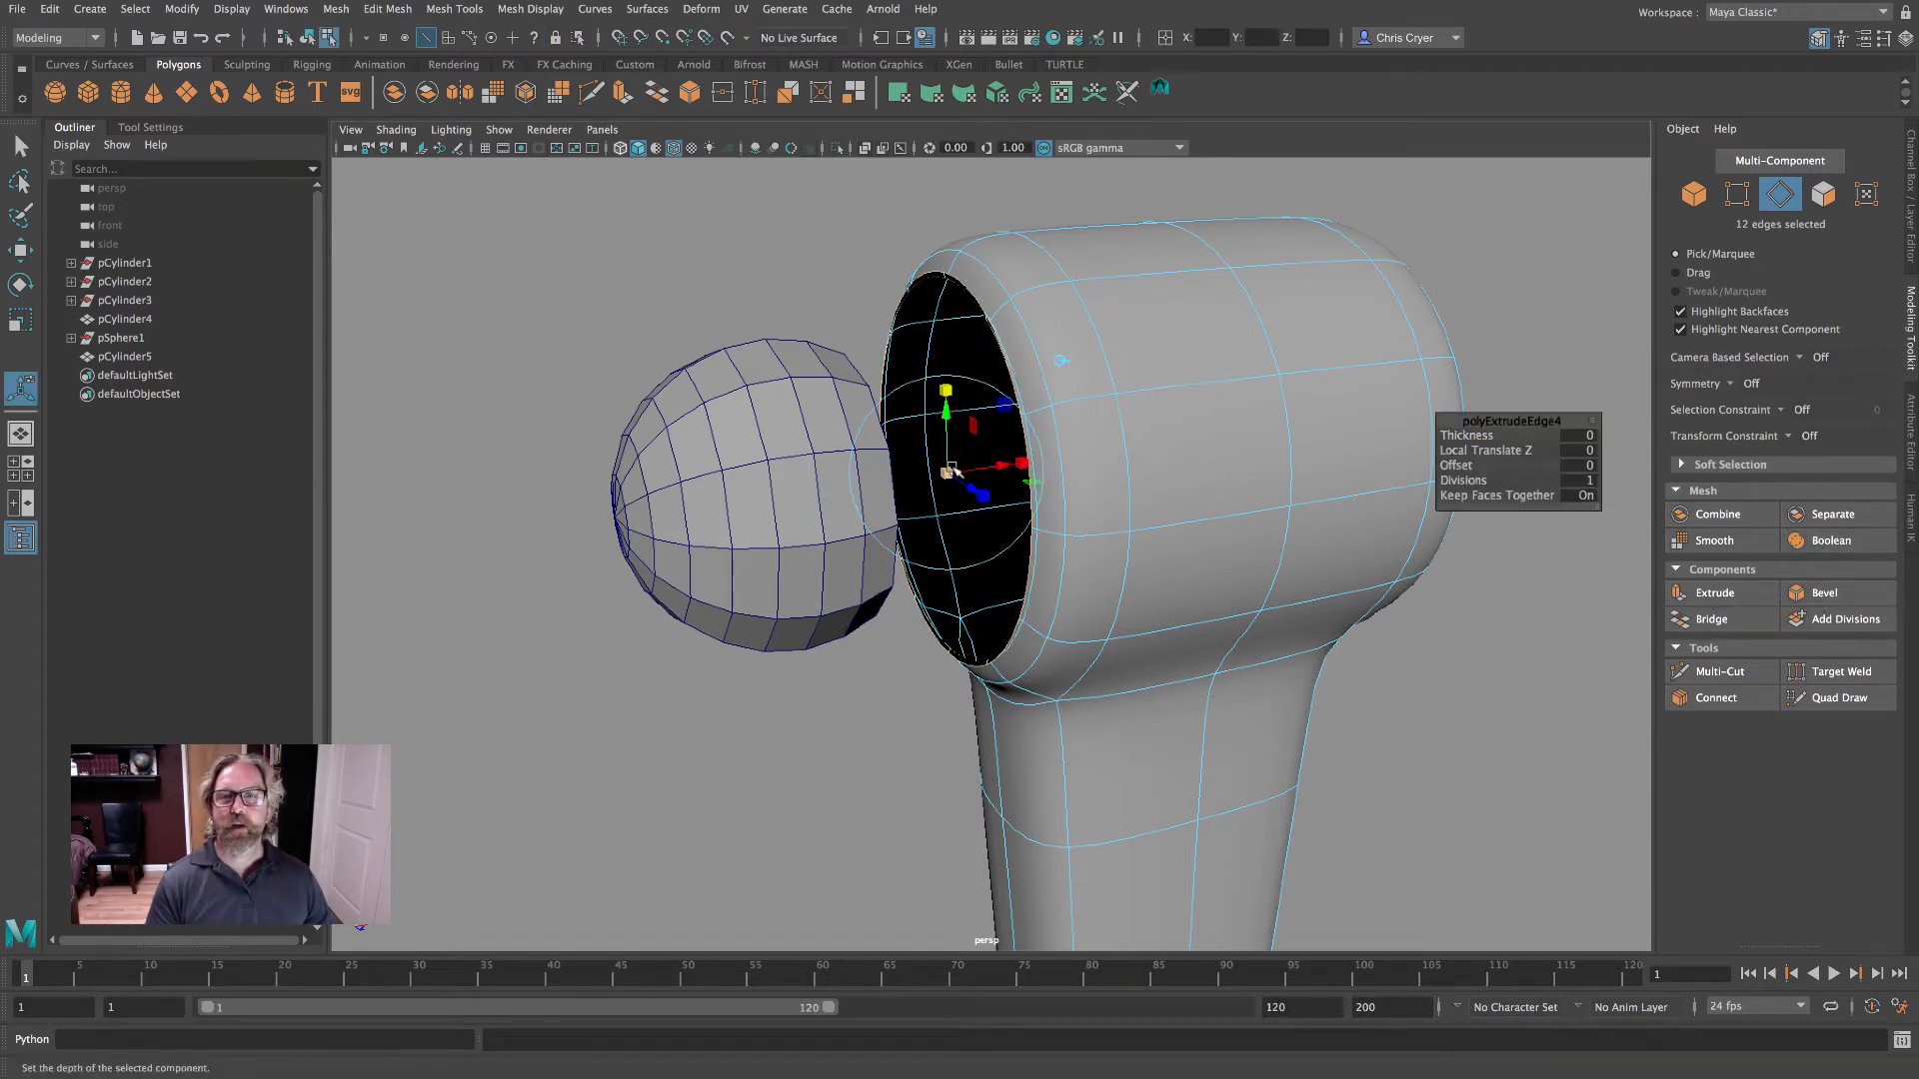
left_click_drag(951, 471, 849, 464, "alt")
- Select the large sphere cap and move it along X away from the opened cylinder end to X -1.73
right_click_drag(757, 390, 789, 365)
left_click(740, 385)
mouse_move(798, 402)
left_mouse_down("alt")
mouse_move(750, 403)
mouse_move(802, 402)
left_mouse_up("alt")
right_click_drag(803, 402, 985, 407, "alt")
key("w")
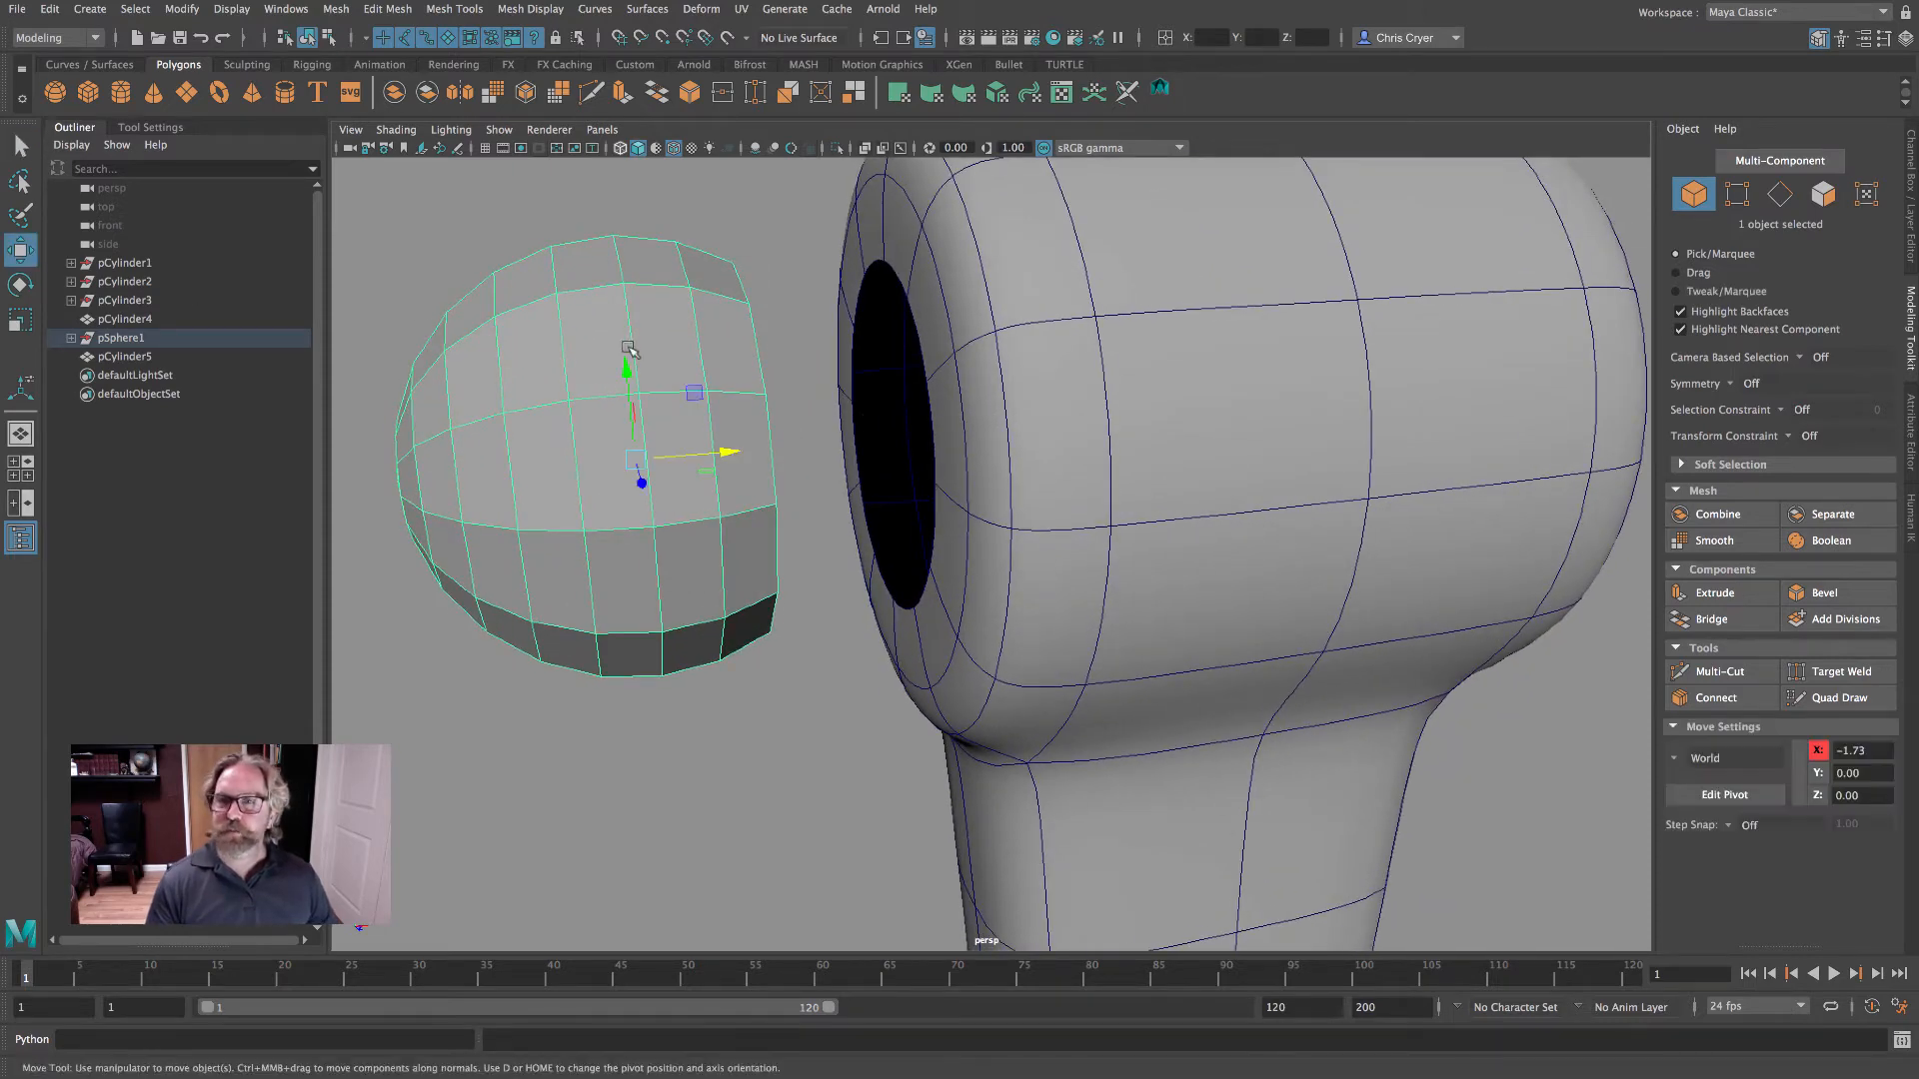
left_click_drag(627, 348, 764, 424, "alt")
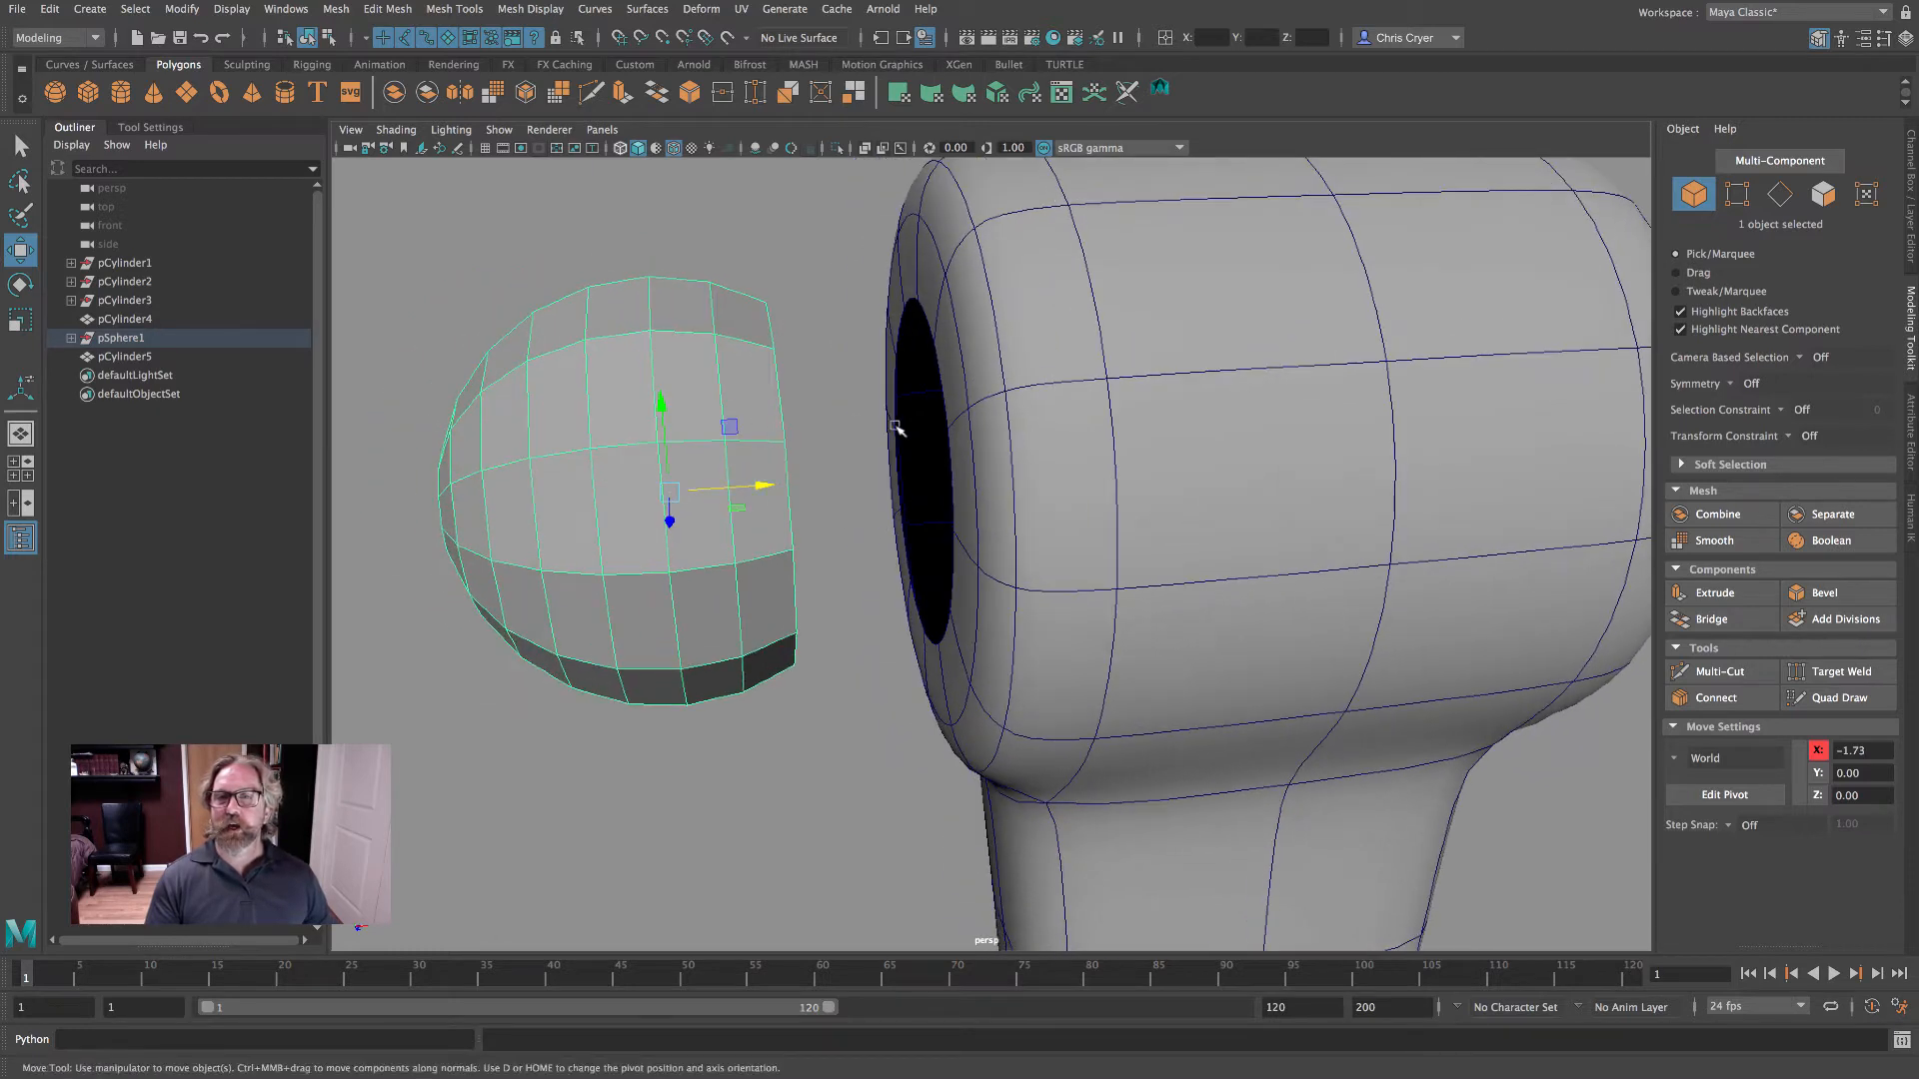
- Try to snap the large cap along X to the hole's edge, check it in wireframe and undo the move
left_click(761, 485)
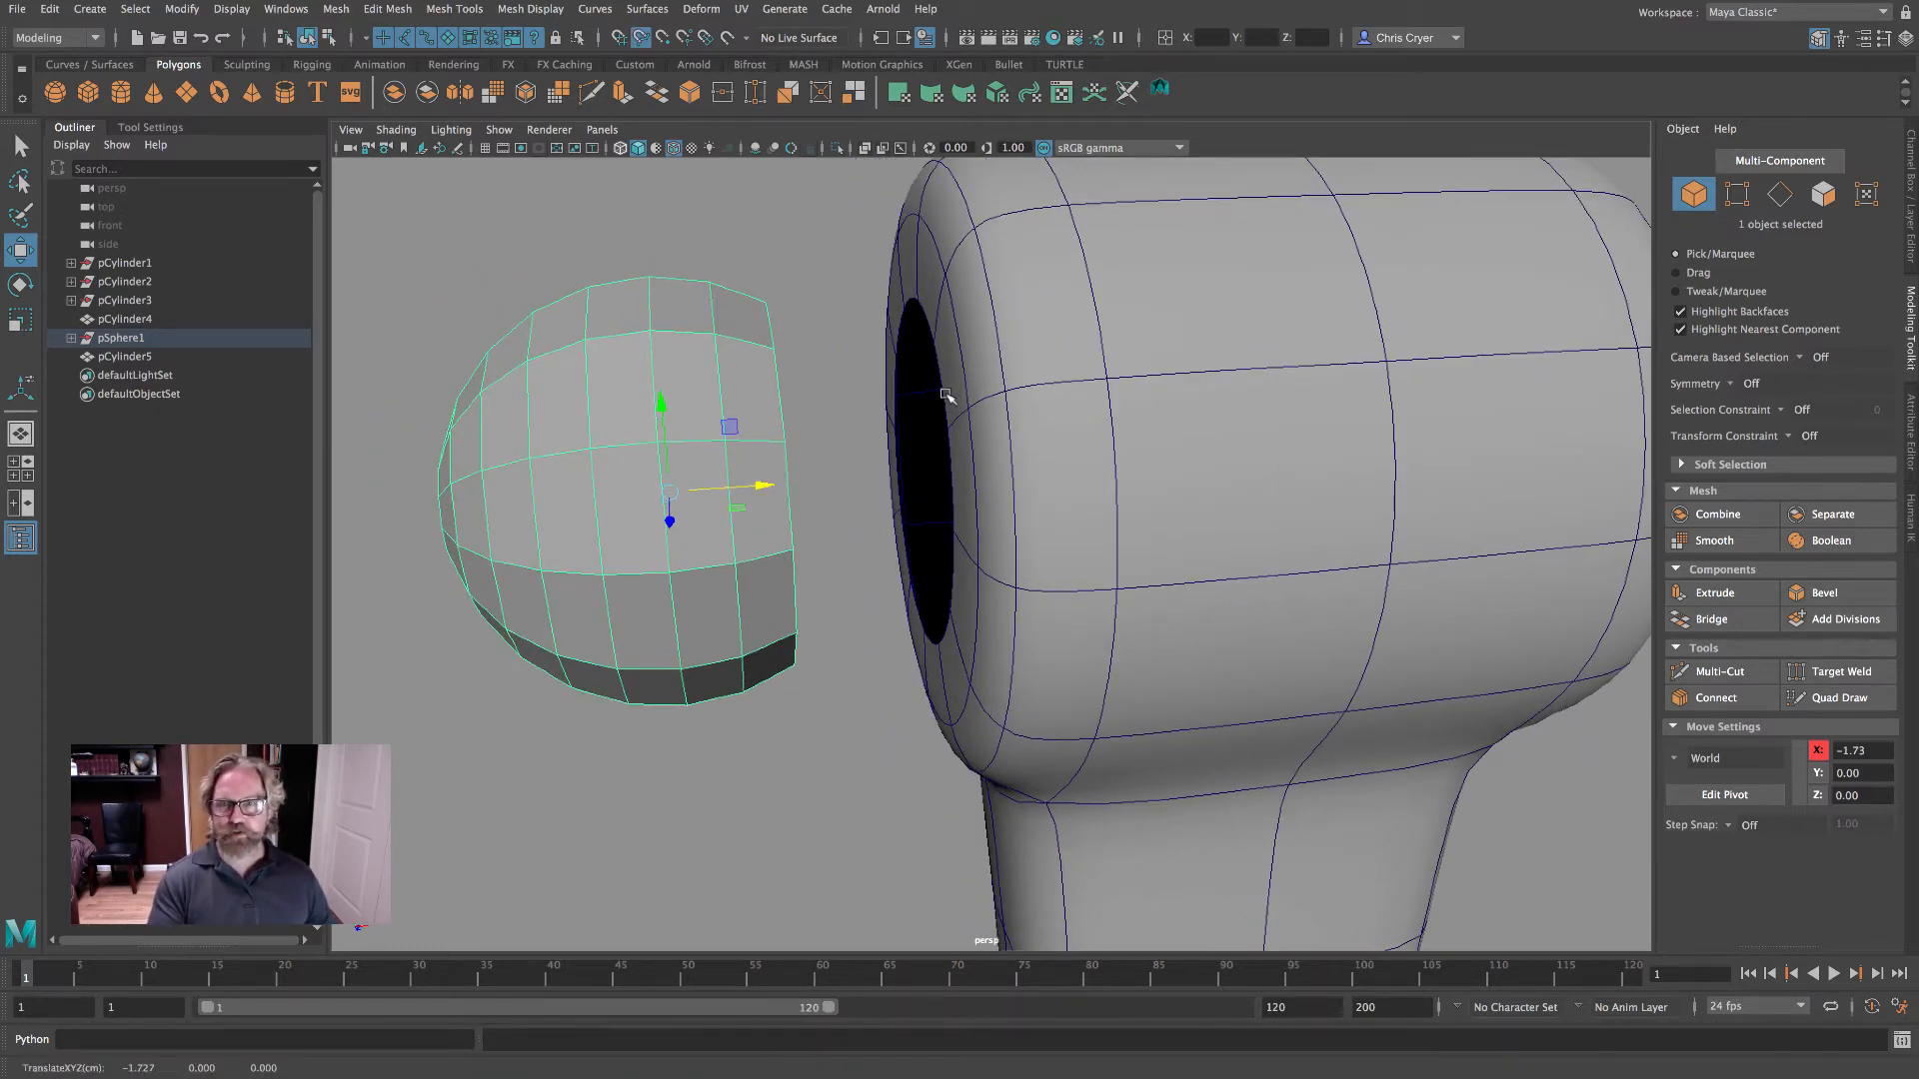
middle_click_drag(945, 394, 941, 365)
key("4")
left_click_drag(955, 372, 945, 330, "alt")
key("ctrl+z")
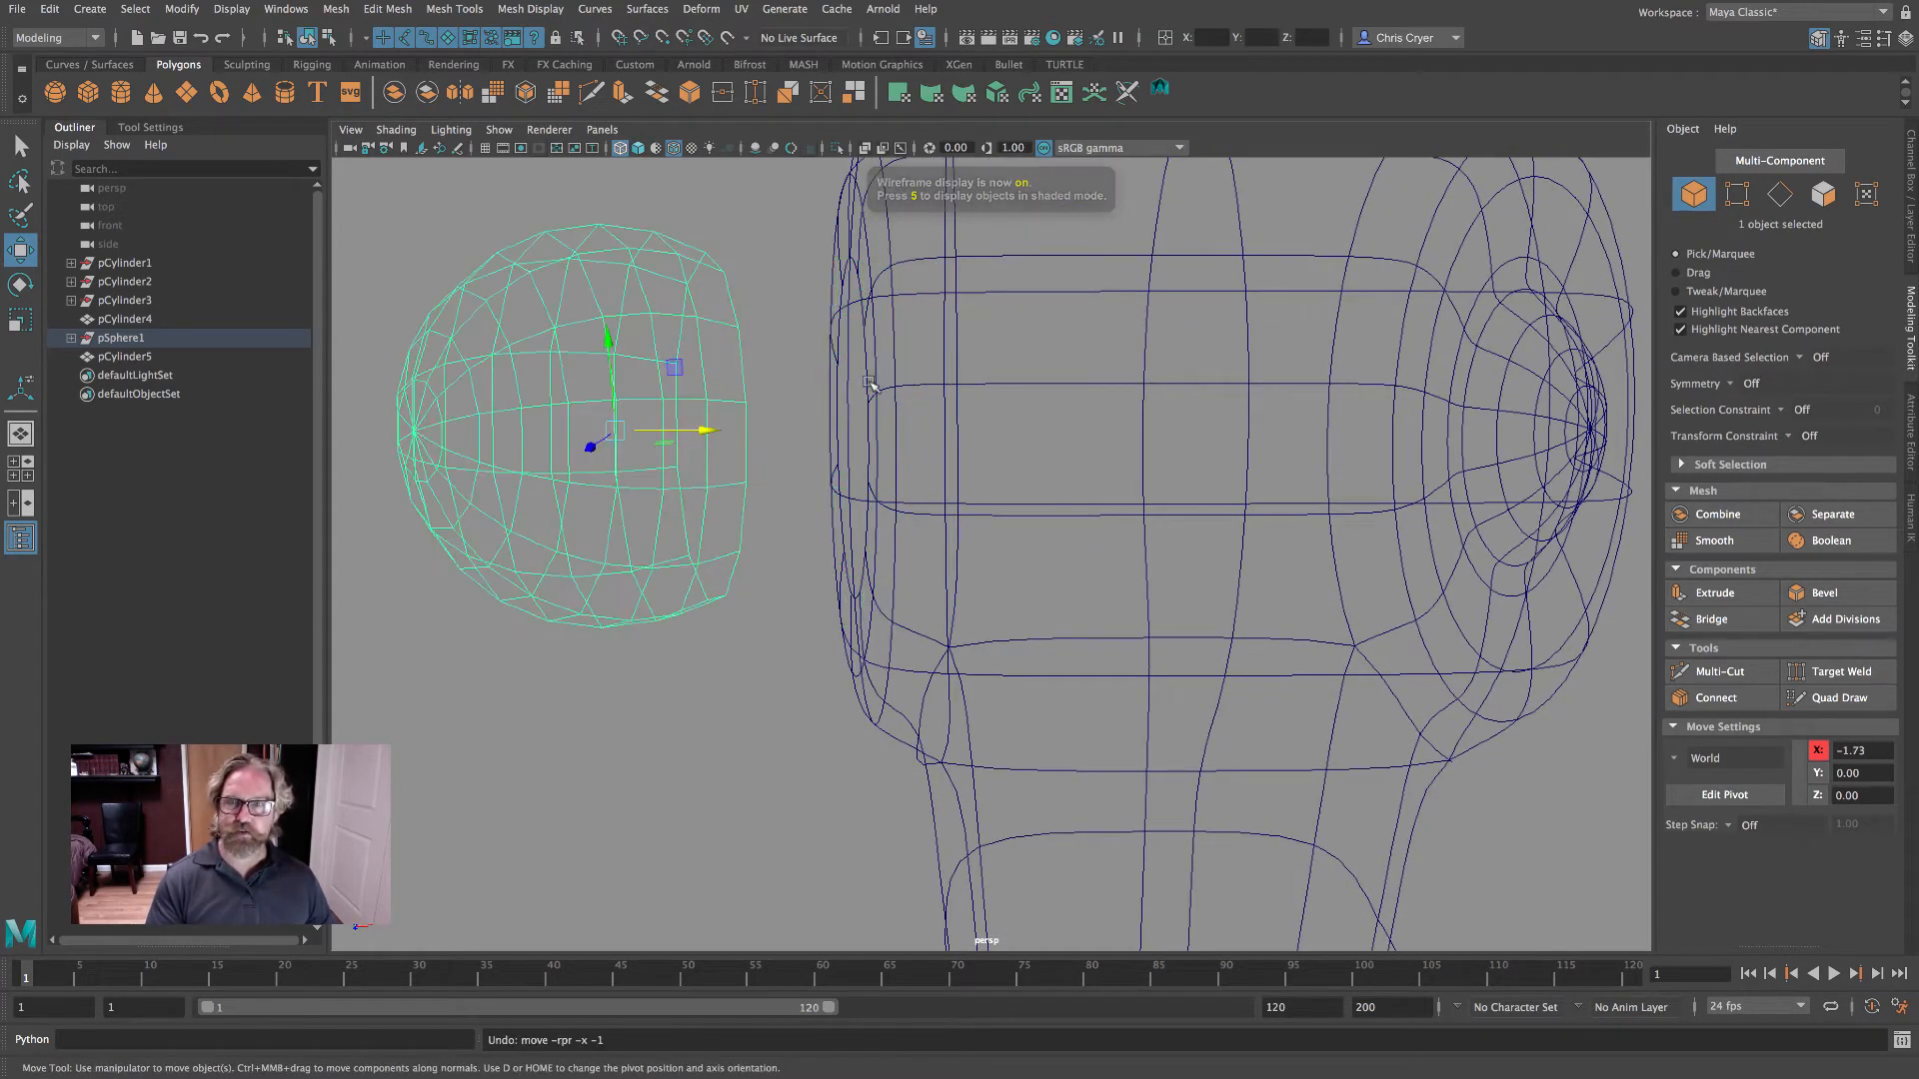
left_click_drag(805, 376, 843, 420, "alt")
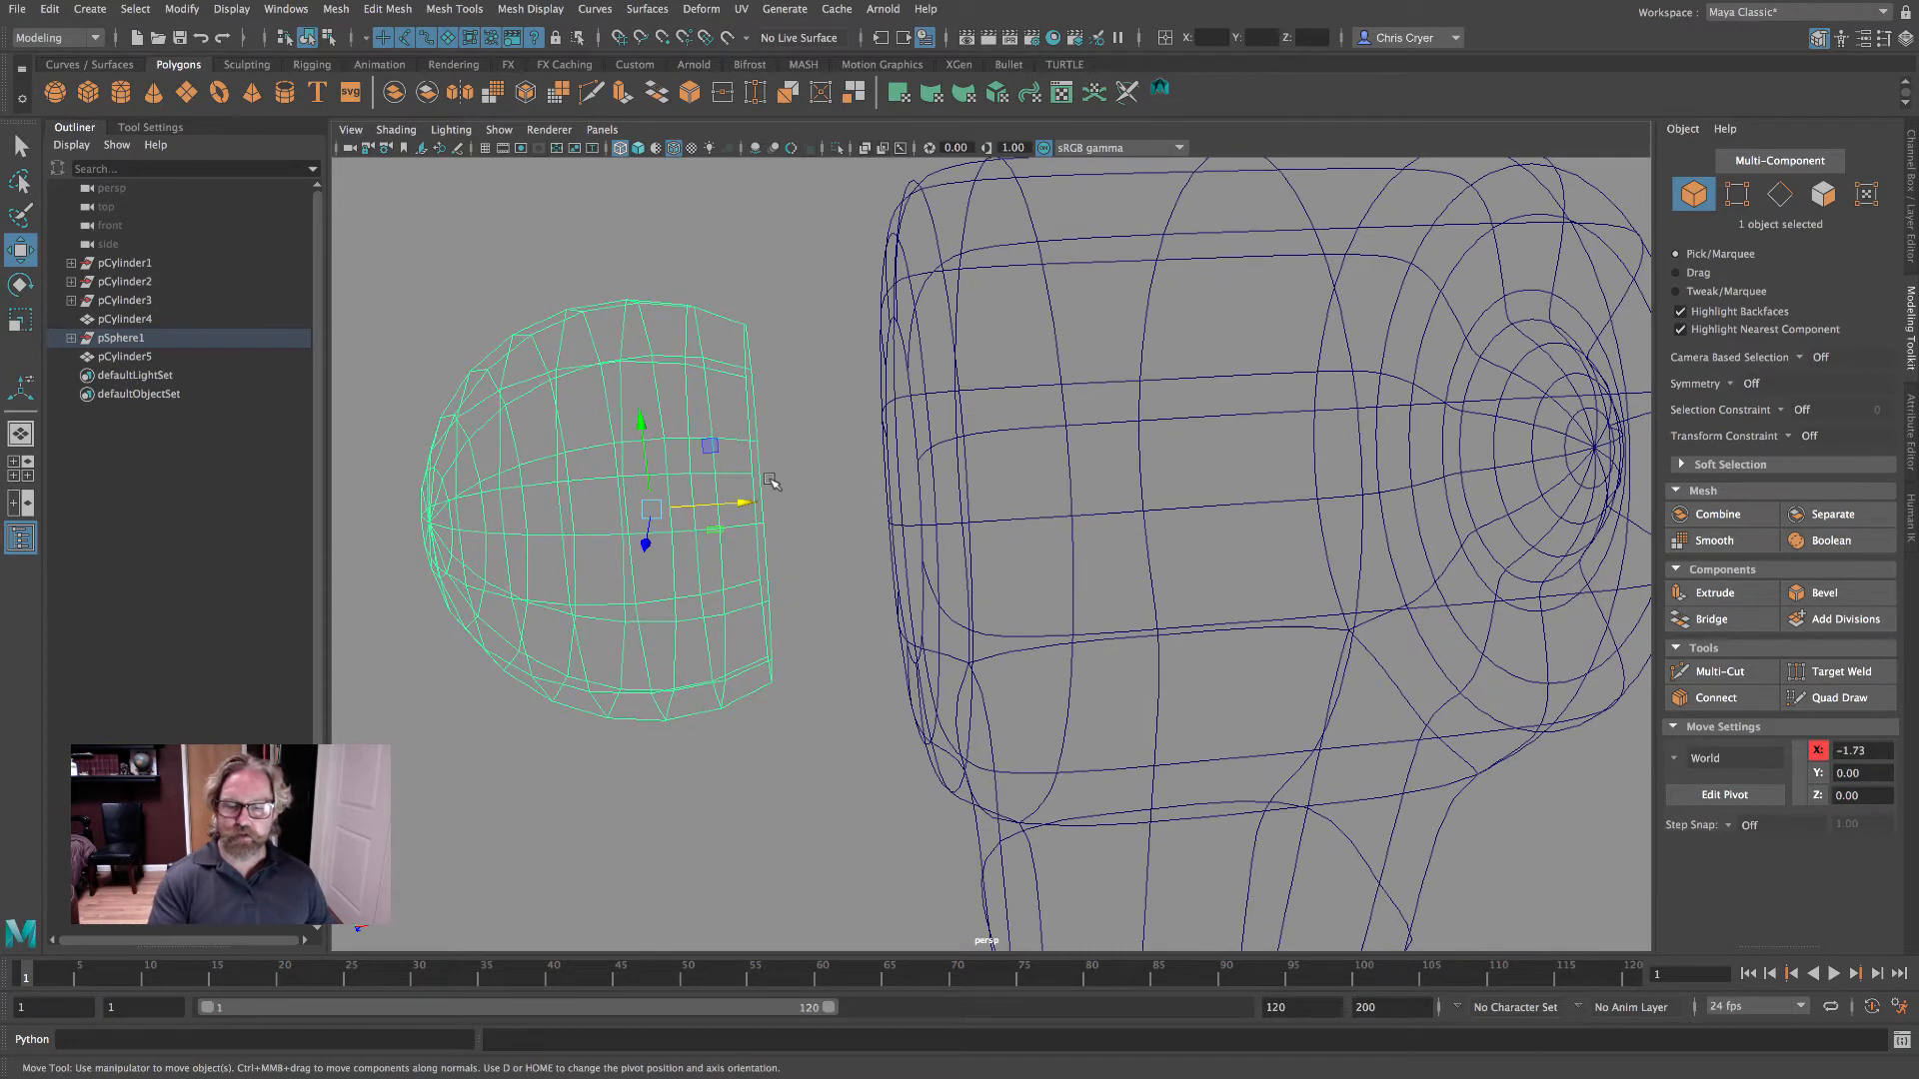
- Restore shaded display and snap the large cap's pivot along X onto the cap's open rim edge
key("5")
key("d")
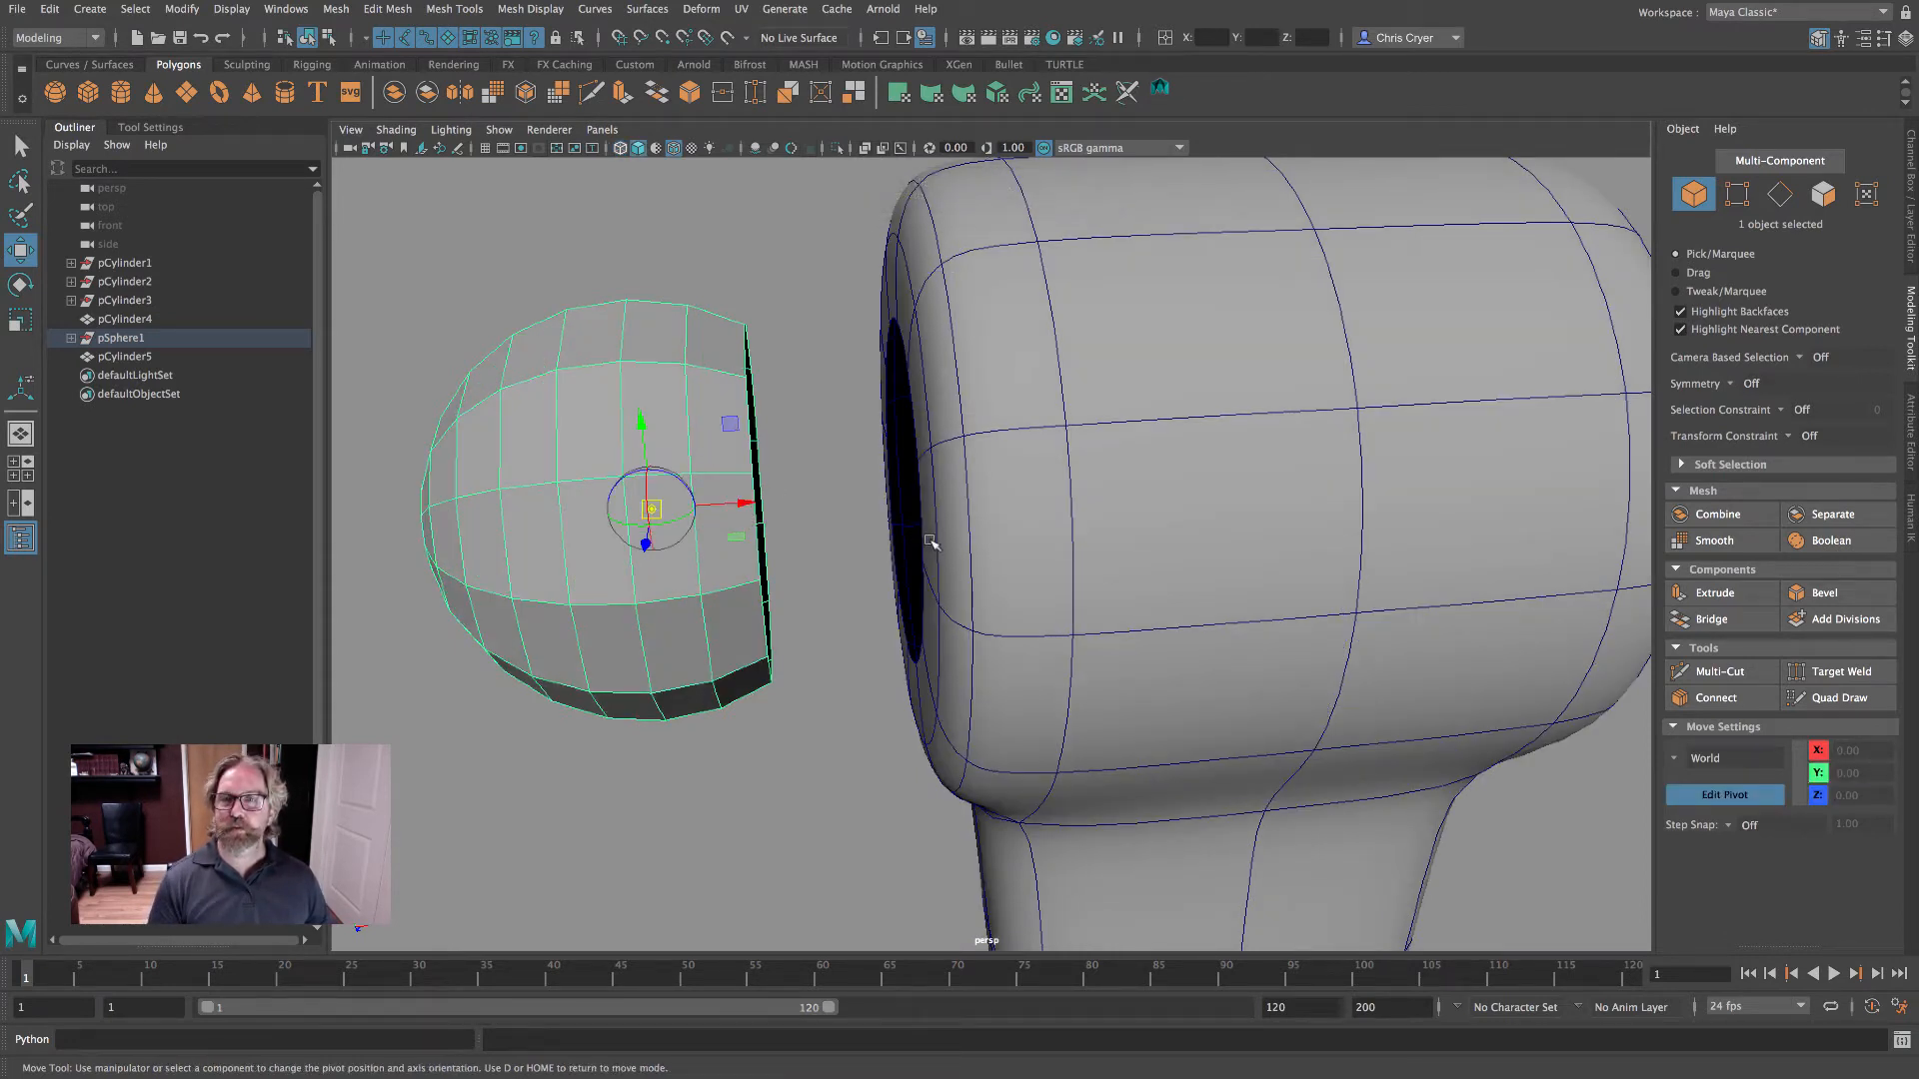
left_click(745, 504)
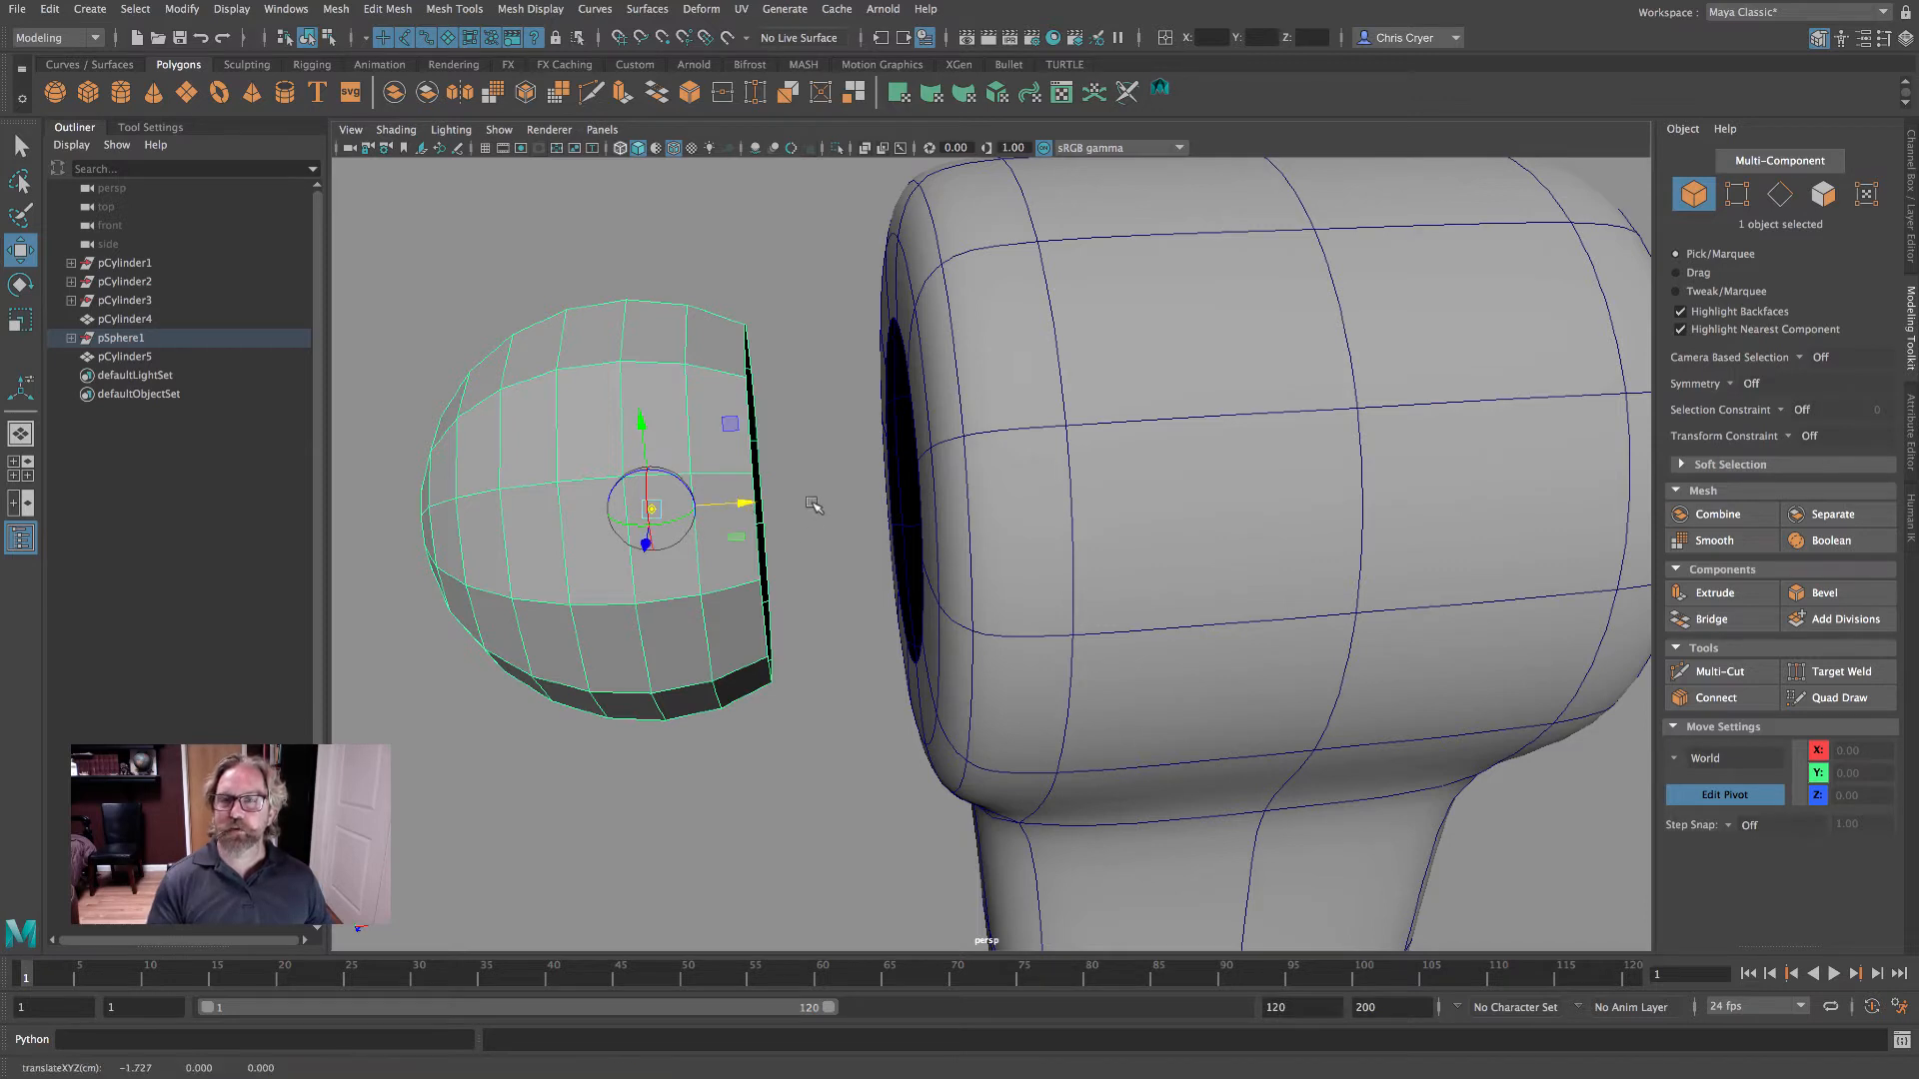
left_click_drag(812, 505, 786, 490, "alt")
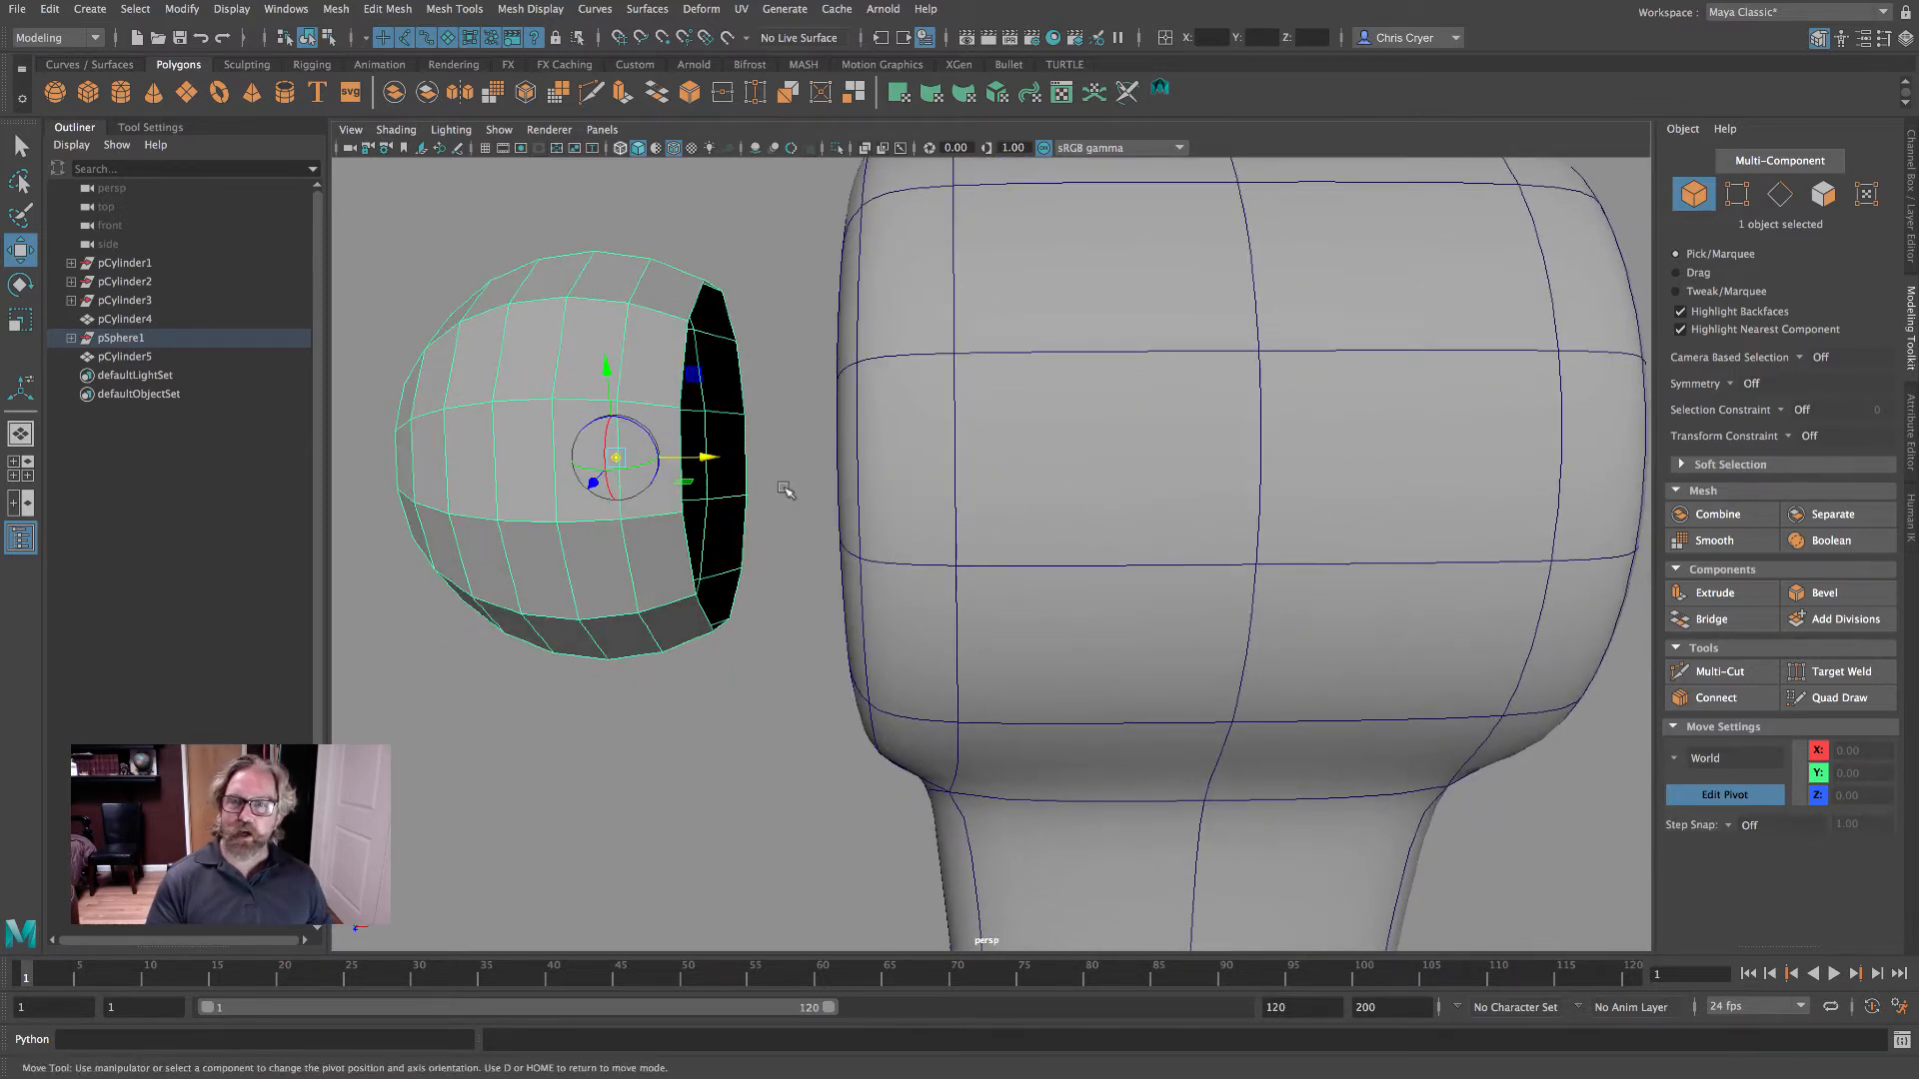
left_click(680, 437)
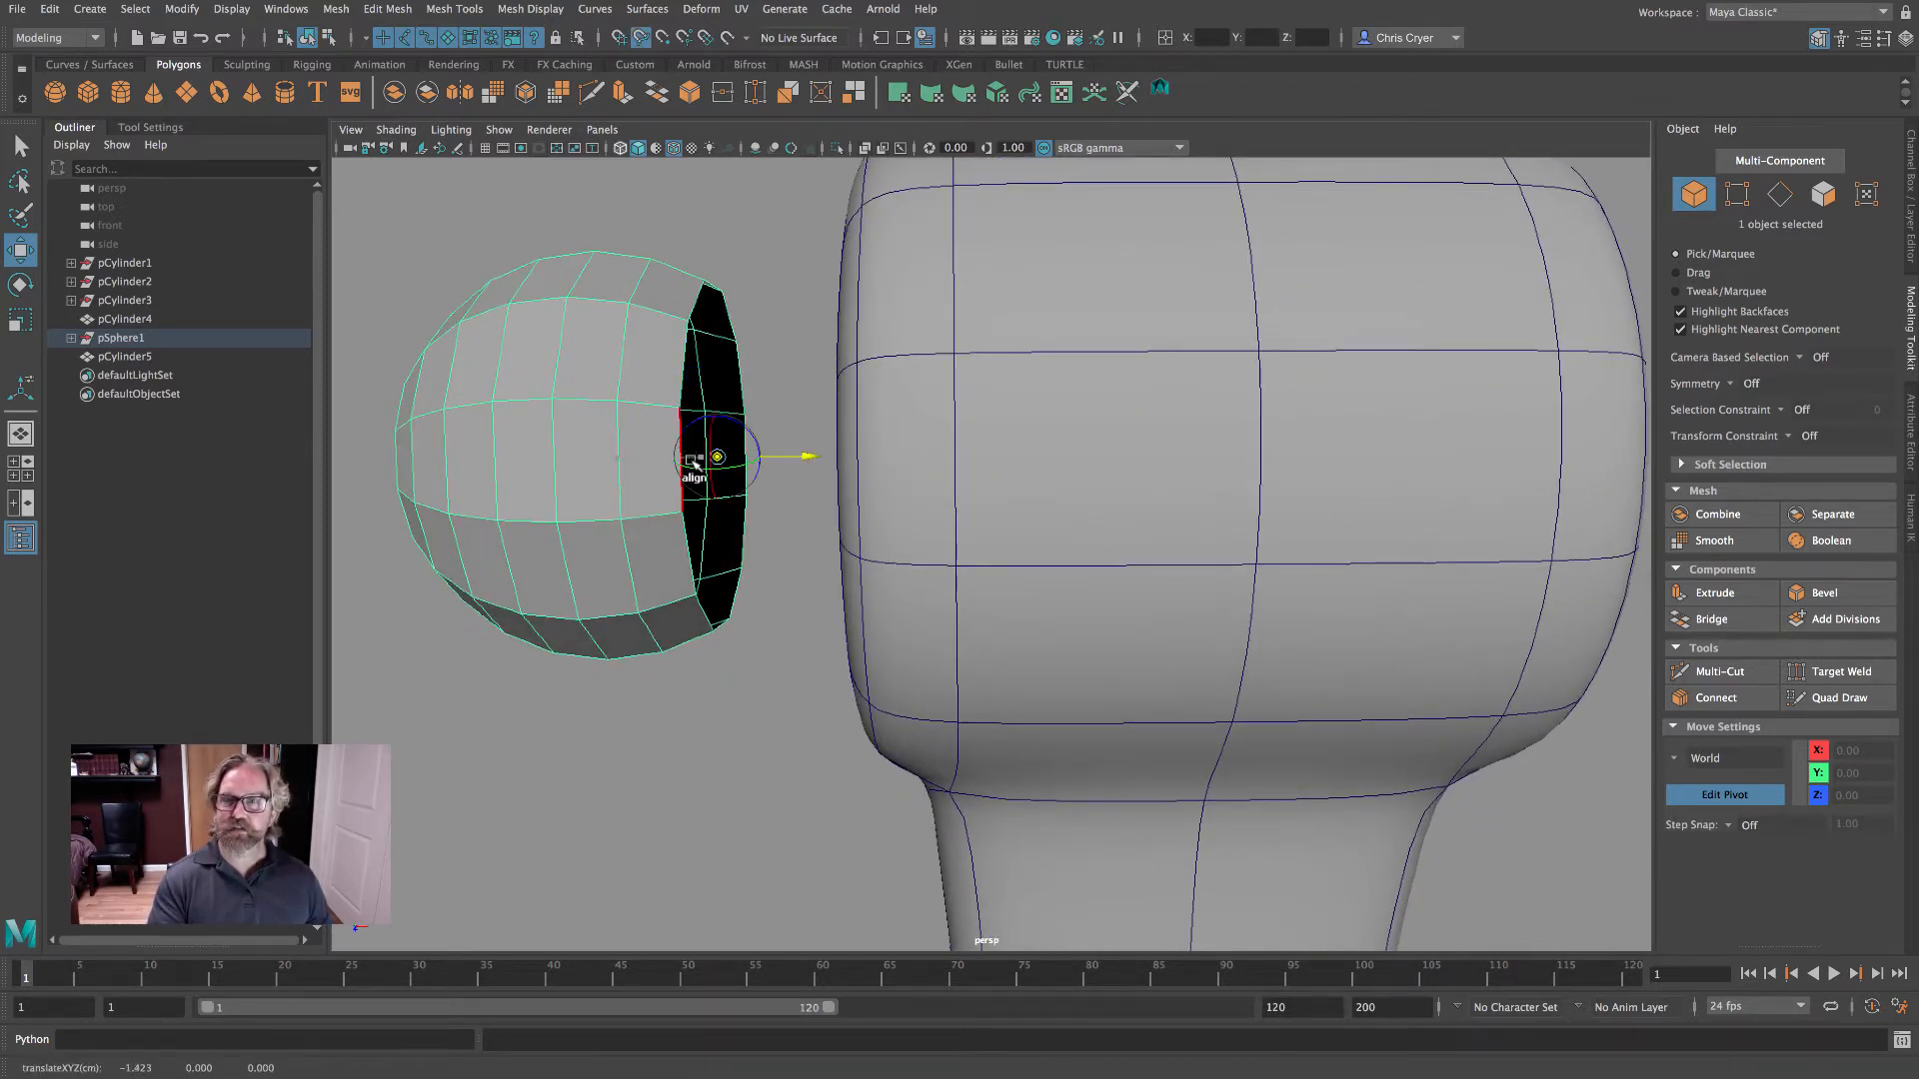
mouse_move(817, 478)
left_mouse_down("alt")
mouse_move(843, 457)
mouse_move(804, 475)
left_mouse_up("alt")
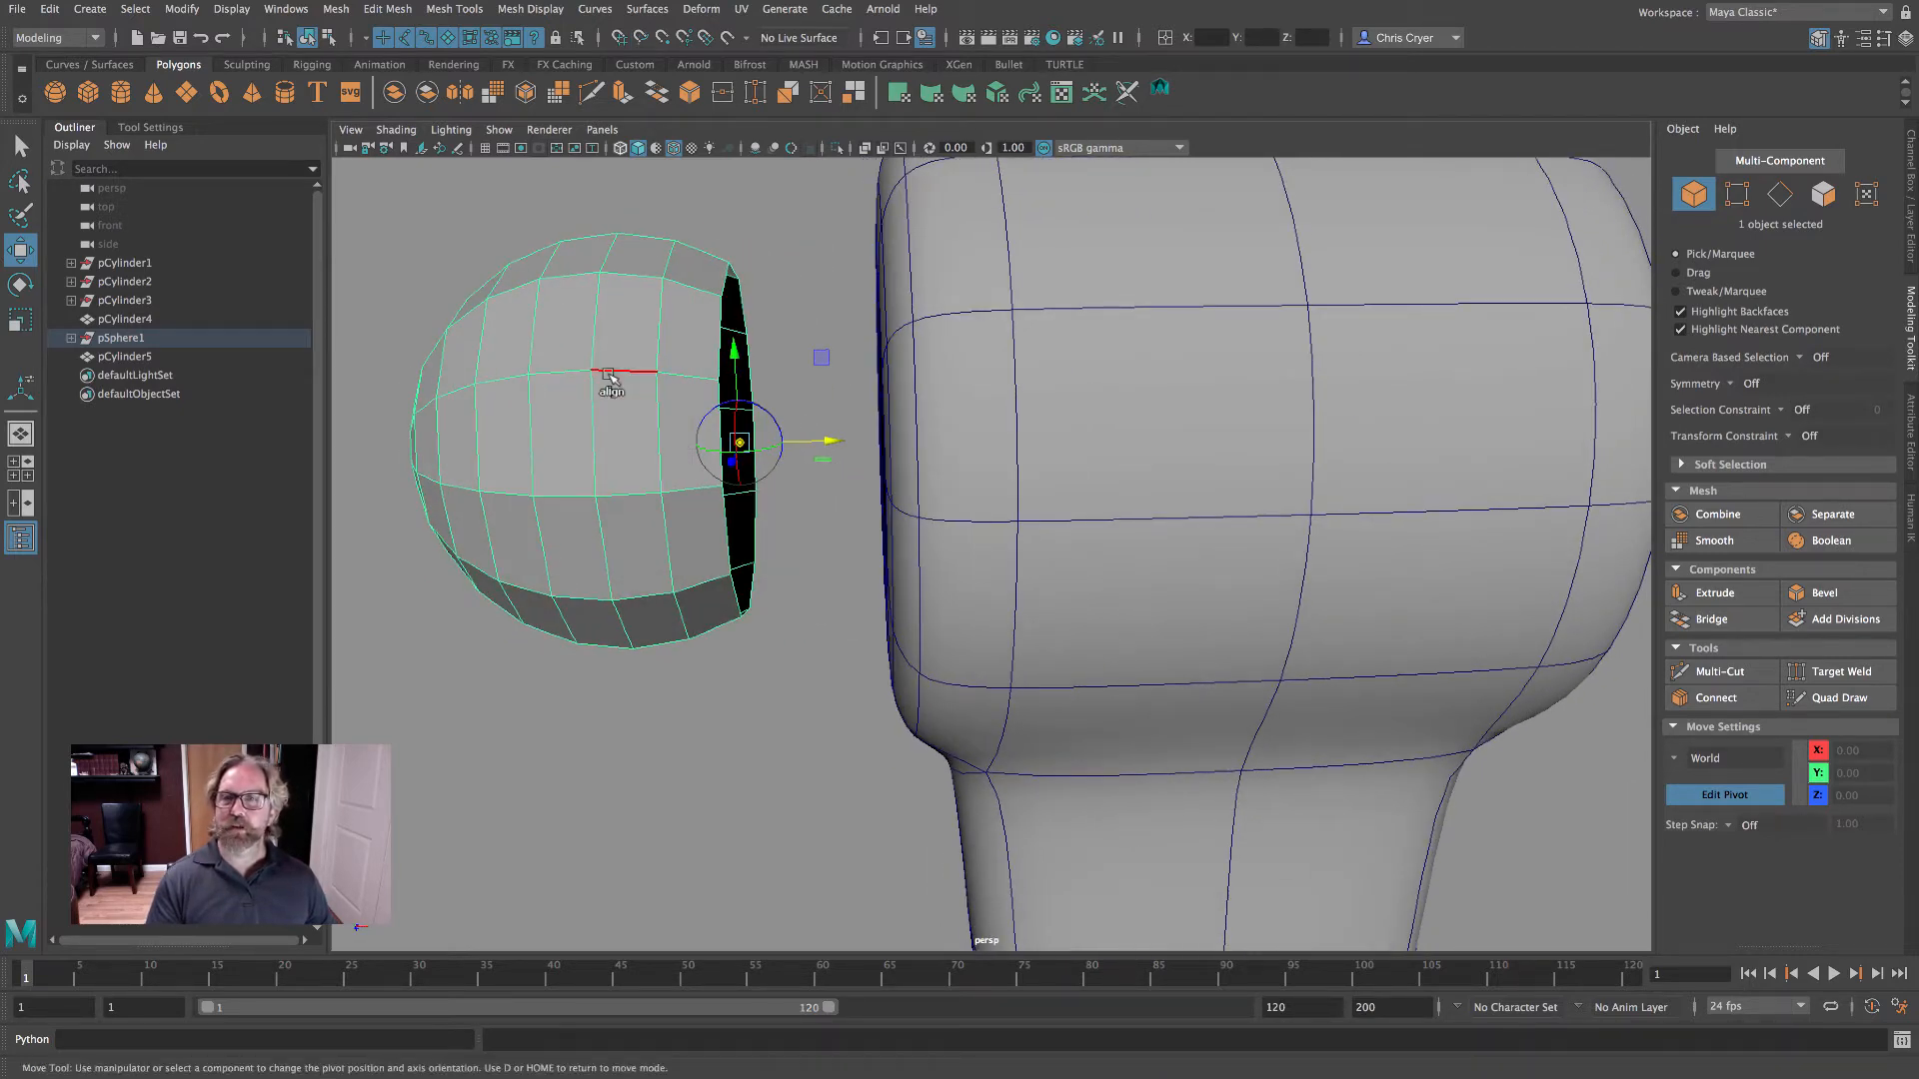
key("d")
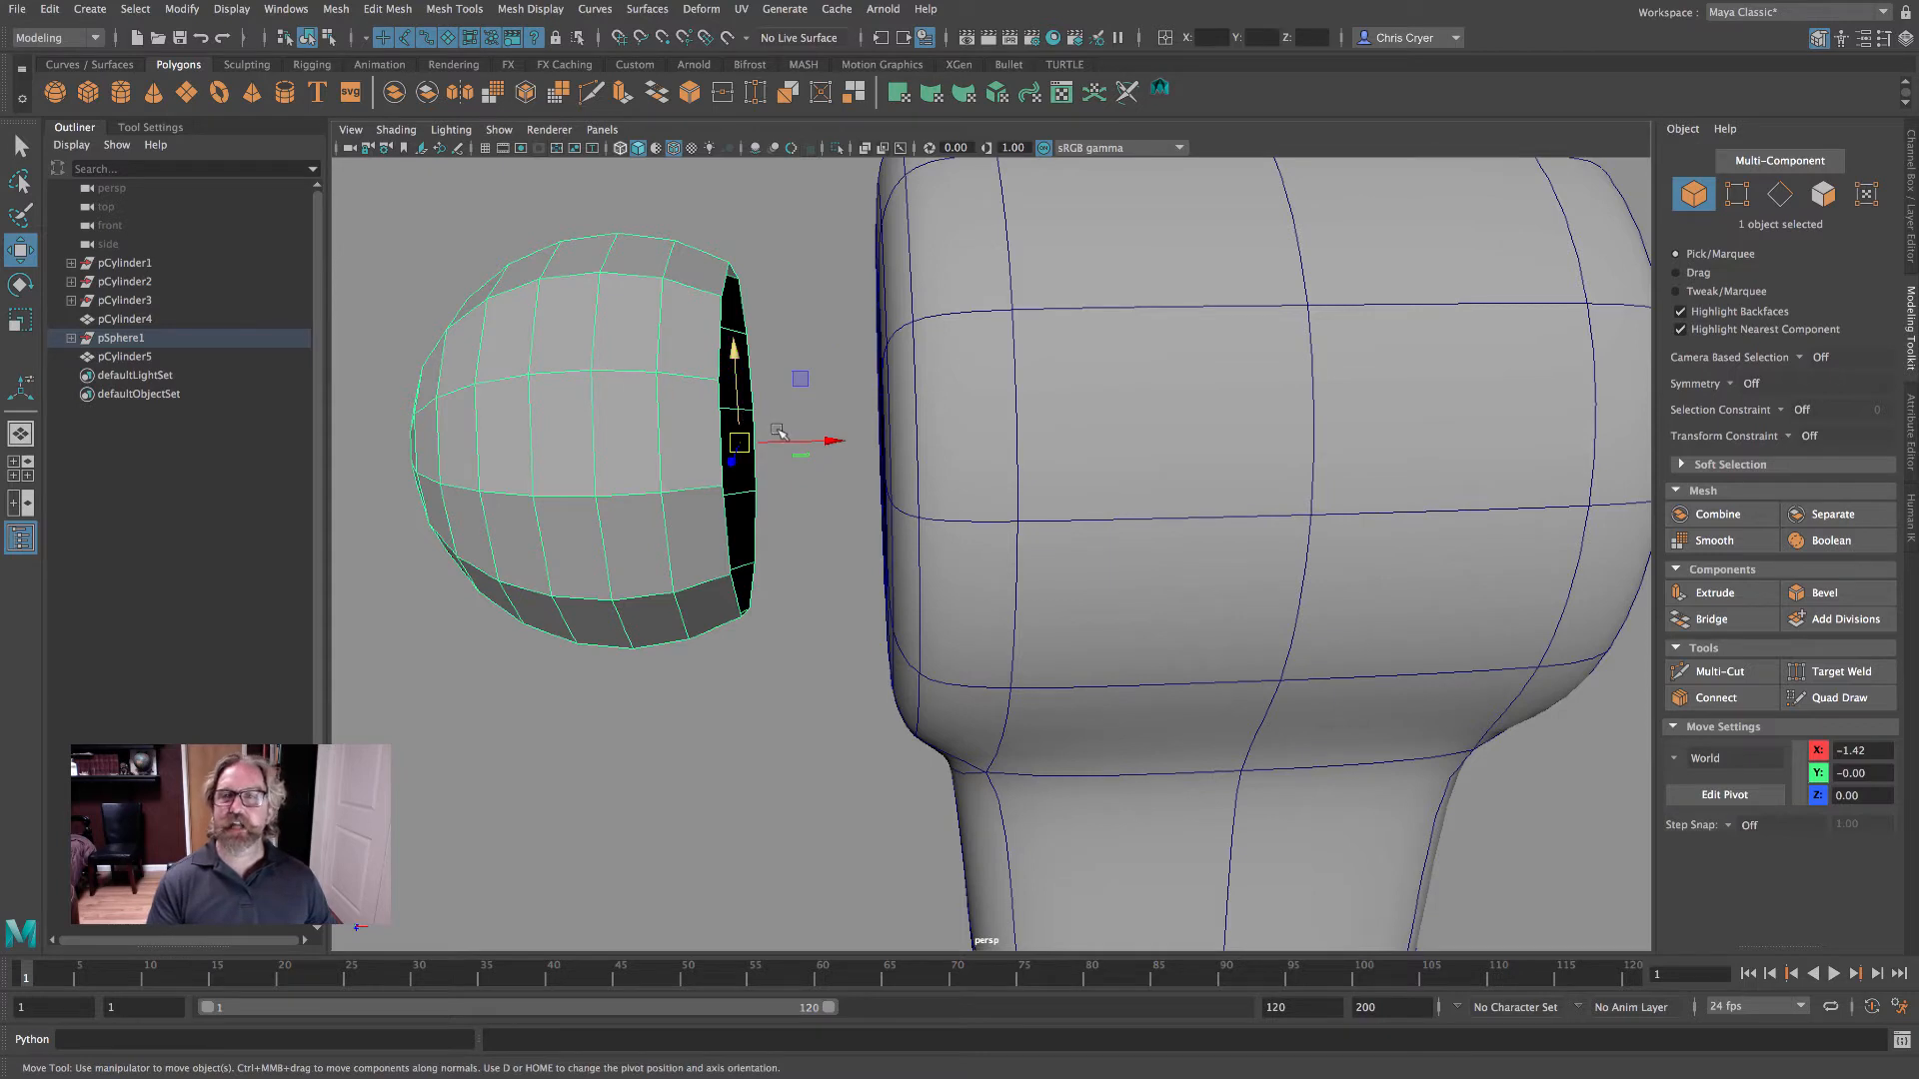
- Snap the large cap along X to the edge of the cylinder's hole, at X -1.00
left_click_drag(778, 432, 803, 440, "alt")
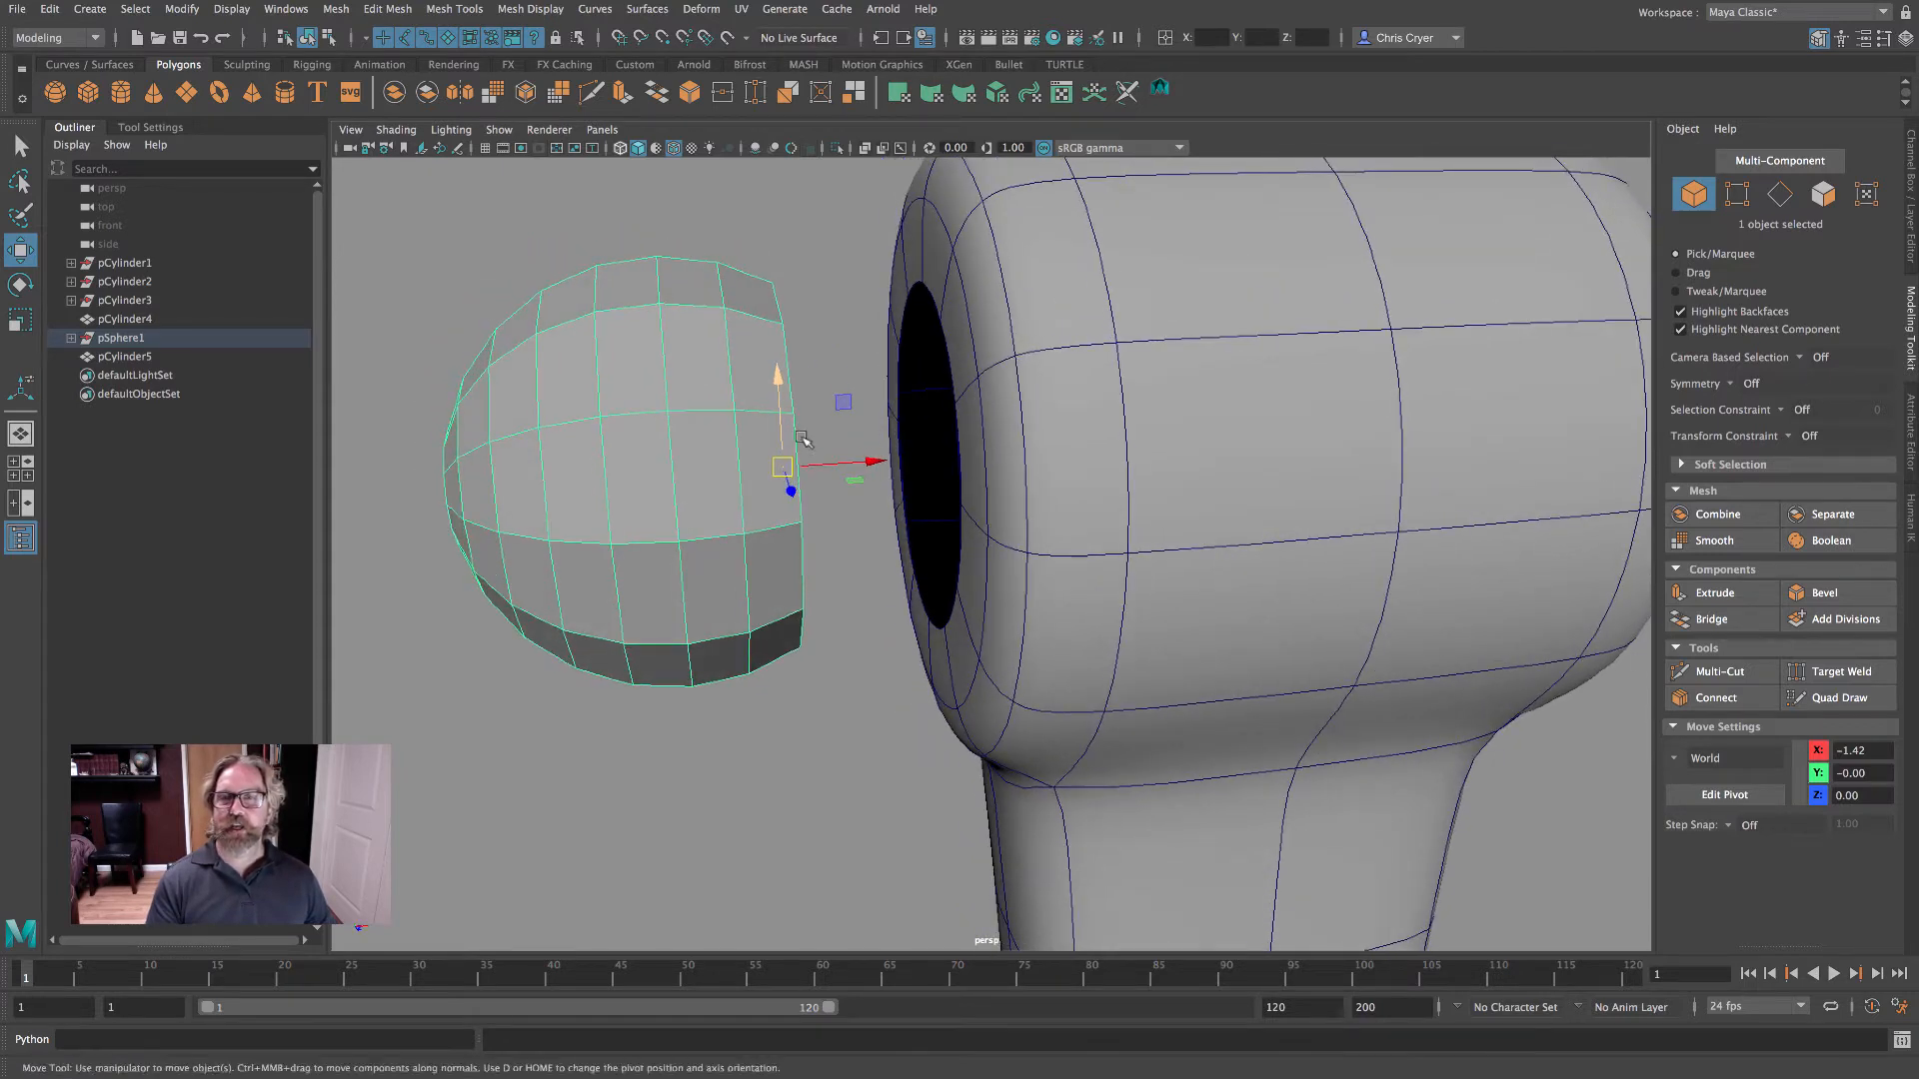
left_click(873, 467)
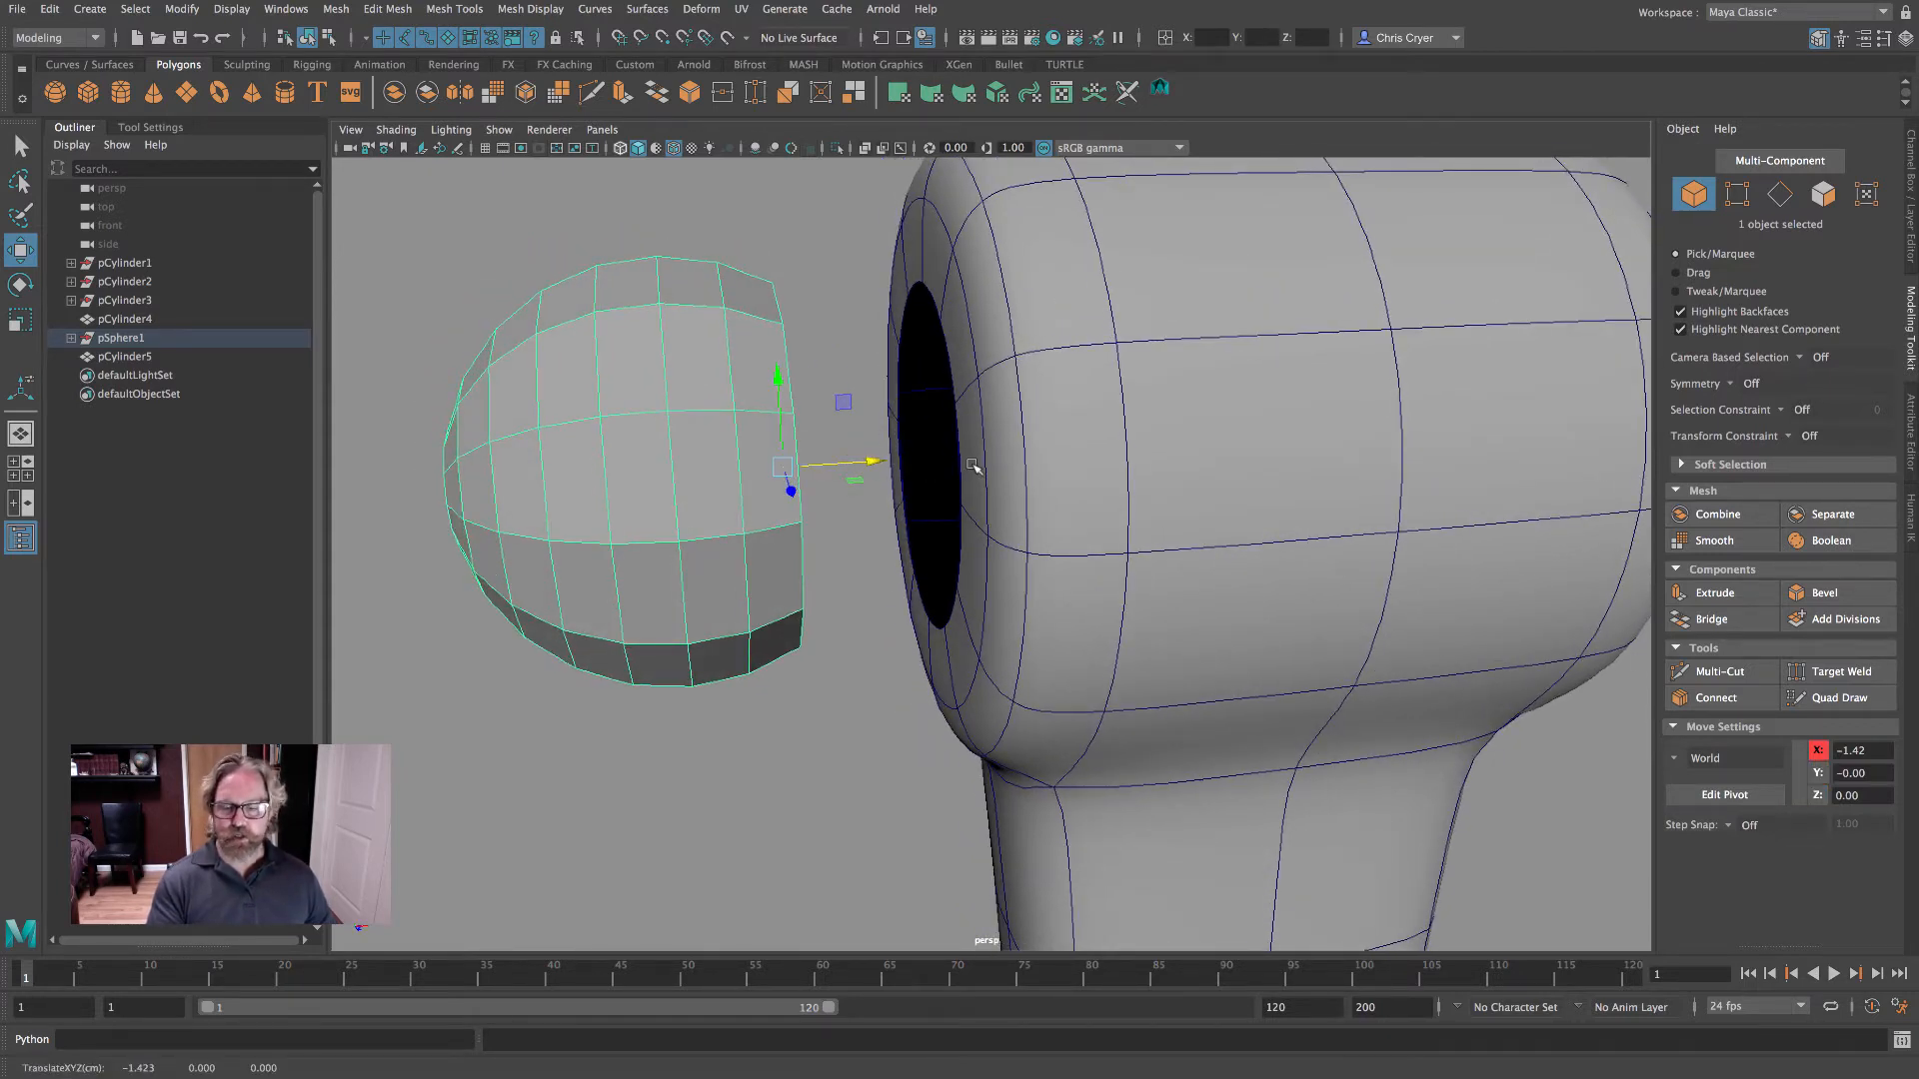
middle_click_drag(963, 456, 961, 432)
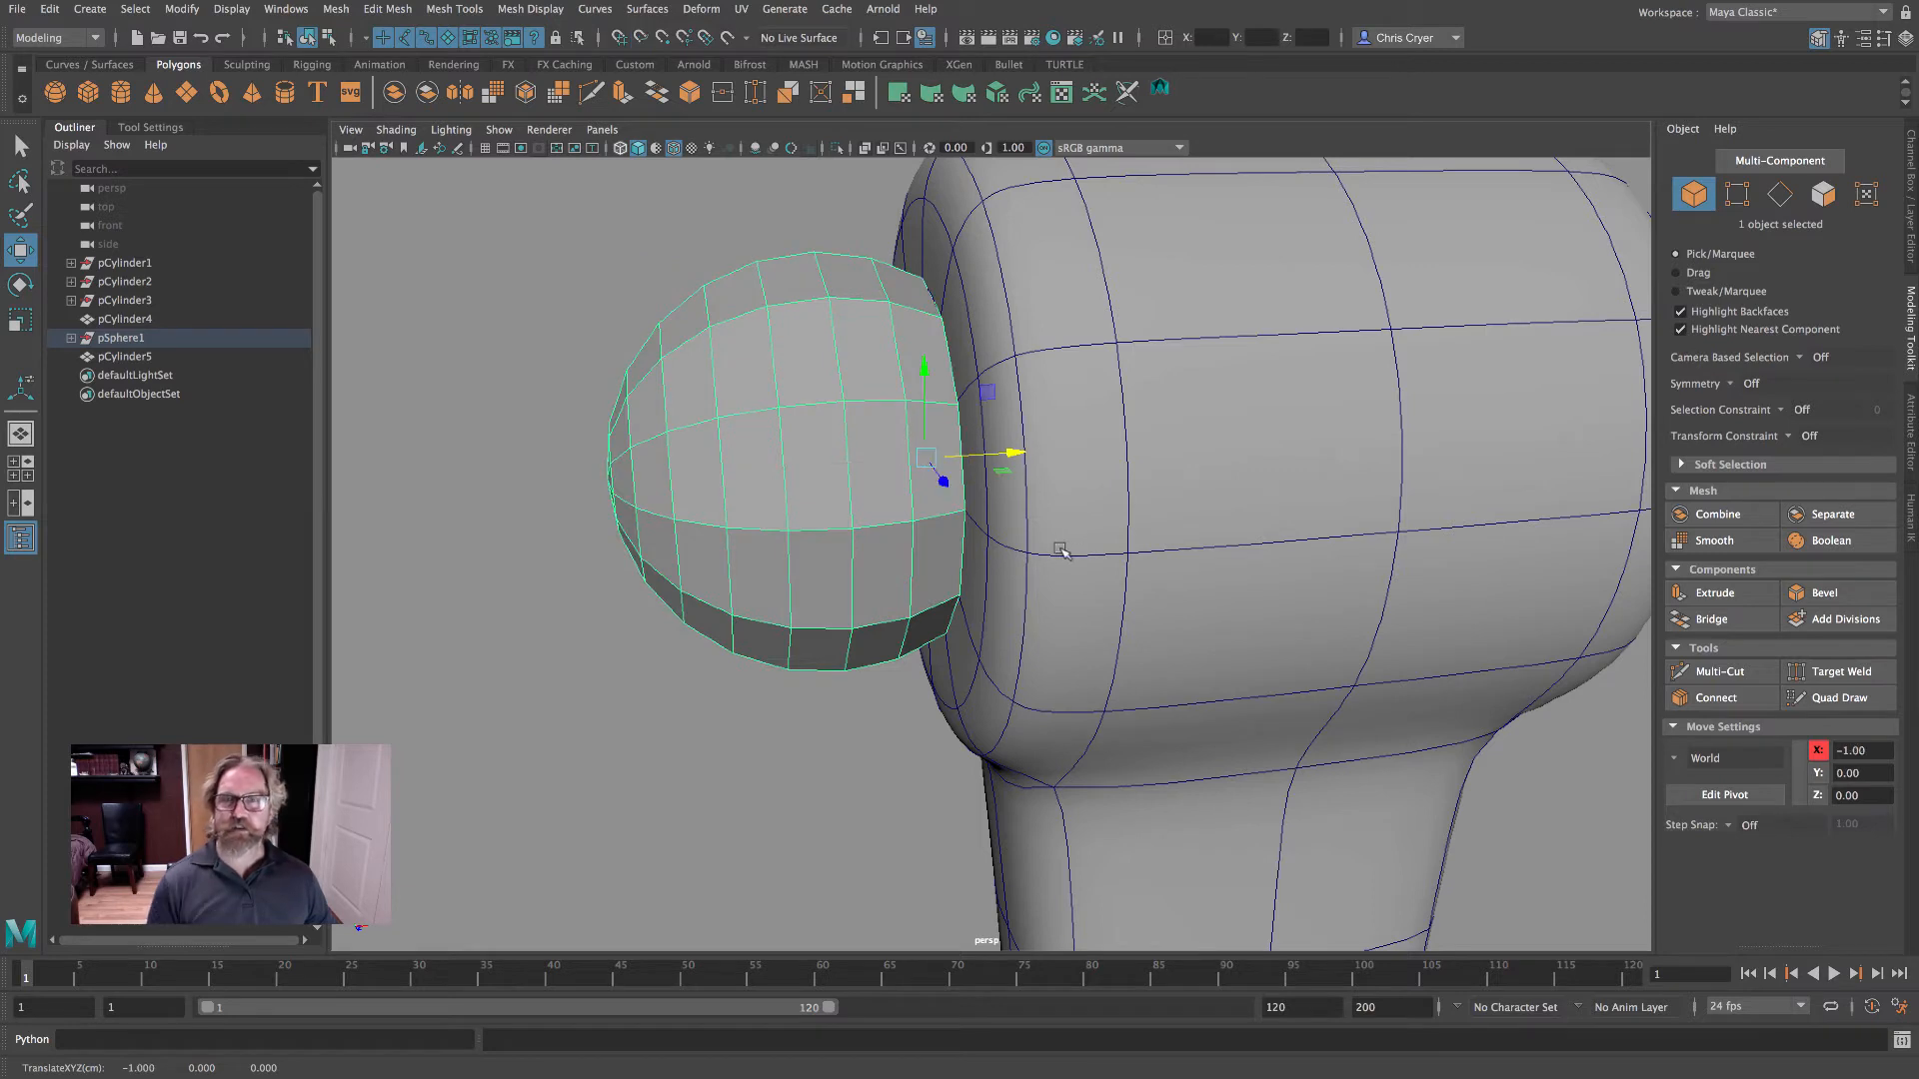
- Examine the large cap's fit and proportions against the whole limb from several angles and distances
right_click_drag(1159, 501, 608, 471, "alt")
left_click_drag(1050, 454, 1009, 460, "alt")
middle_click_drag(1015, 573, 1030, 393, "alt")
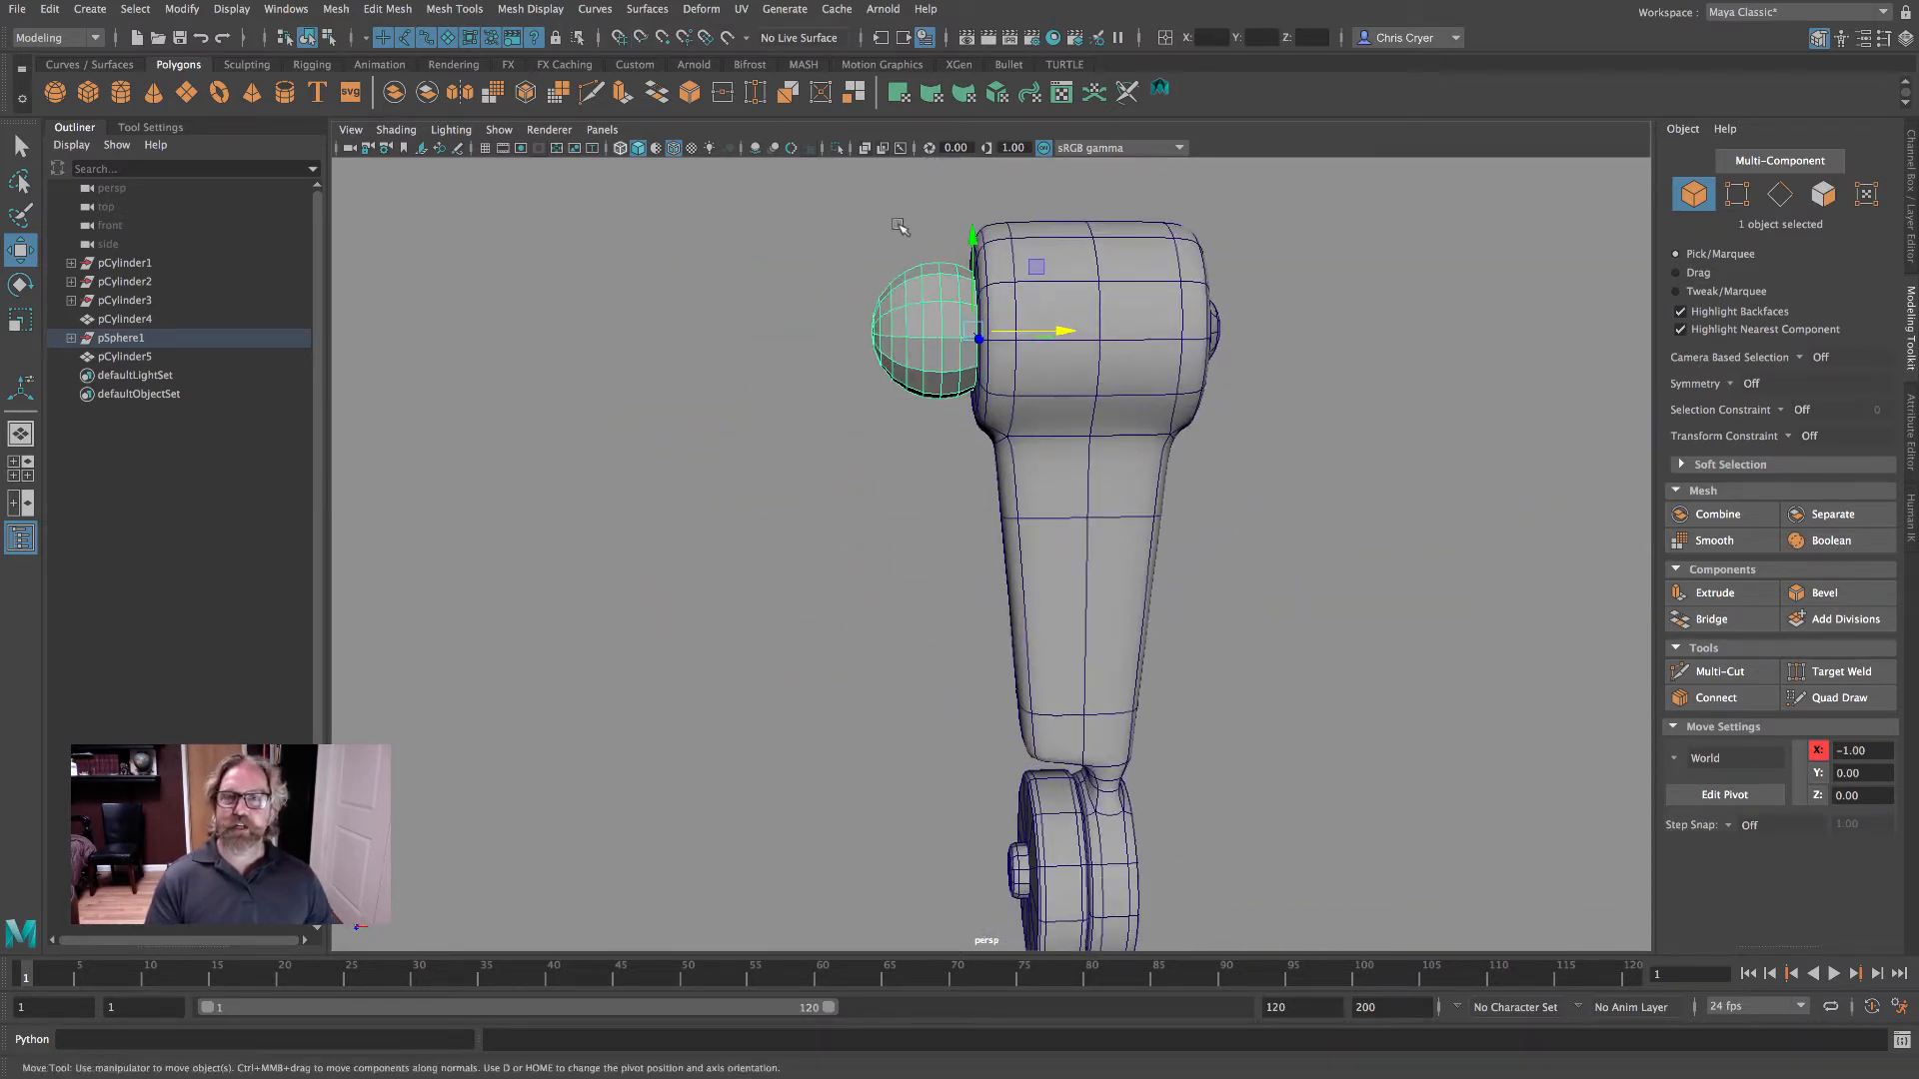
mouse_move(973, 426)
left_mouse_down("alt")
mouse_move(899, 437)
mouse_move(1009, 429)
left_mouse_up("alt")
right_click_drag(1014, 430, 685, 409, "alt")
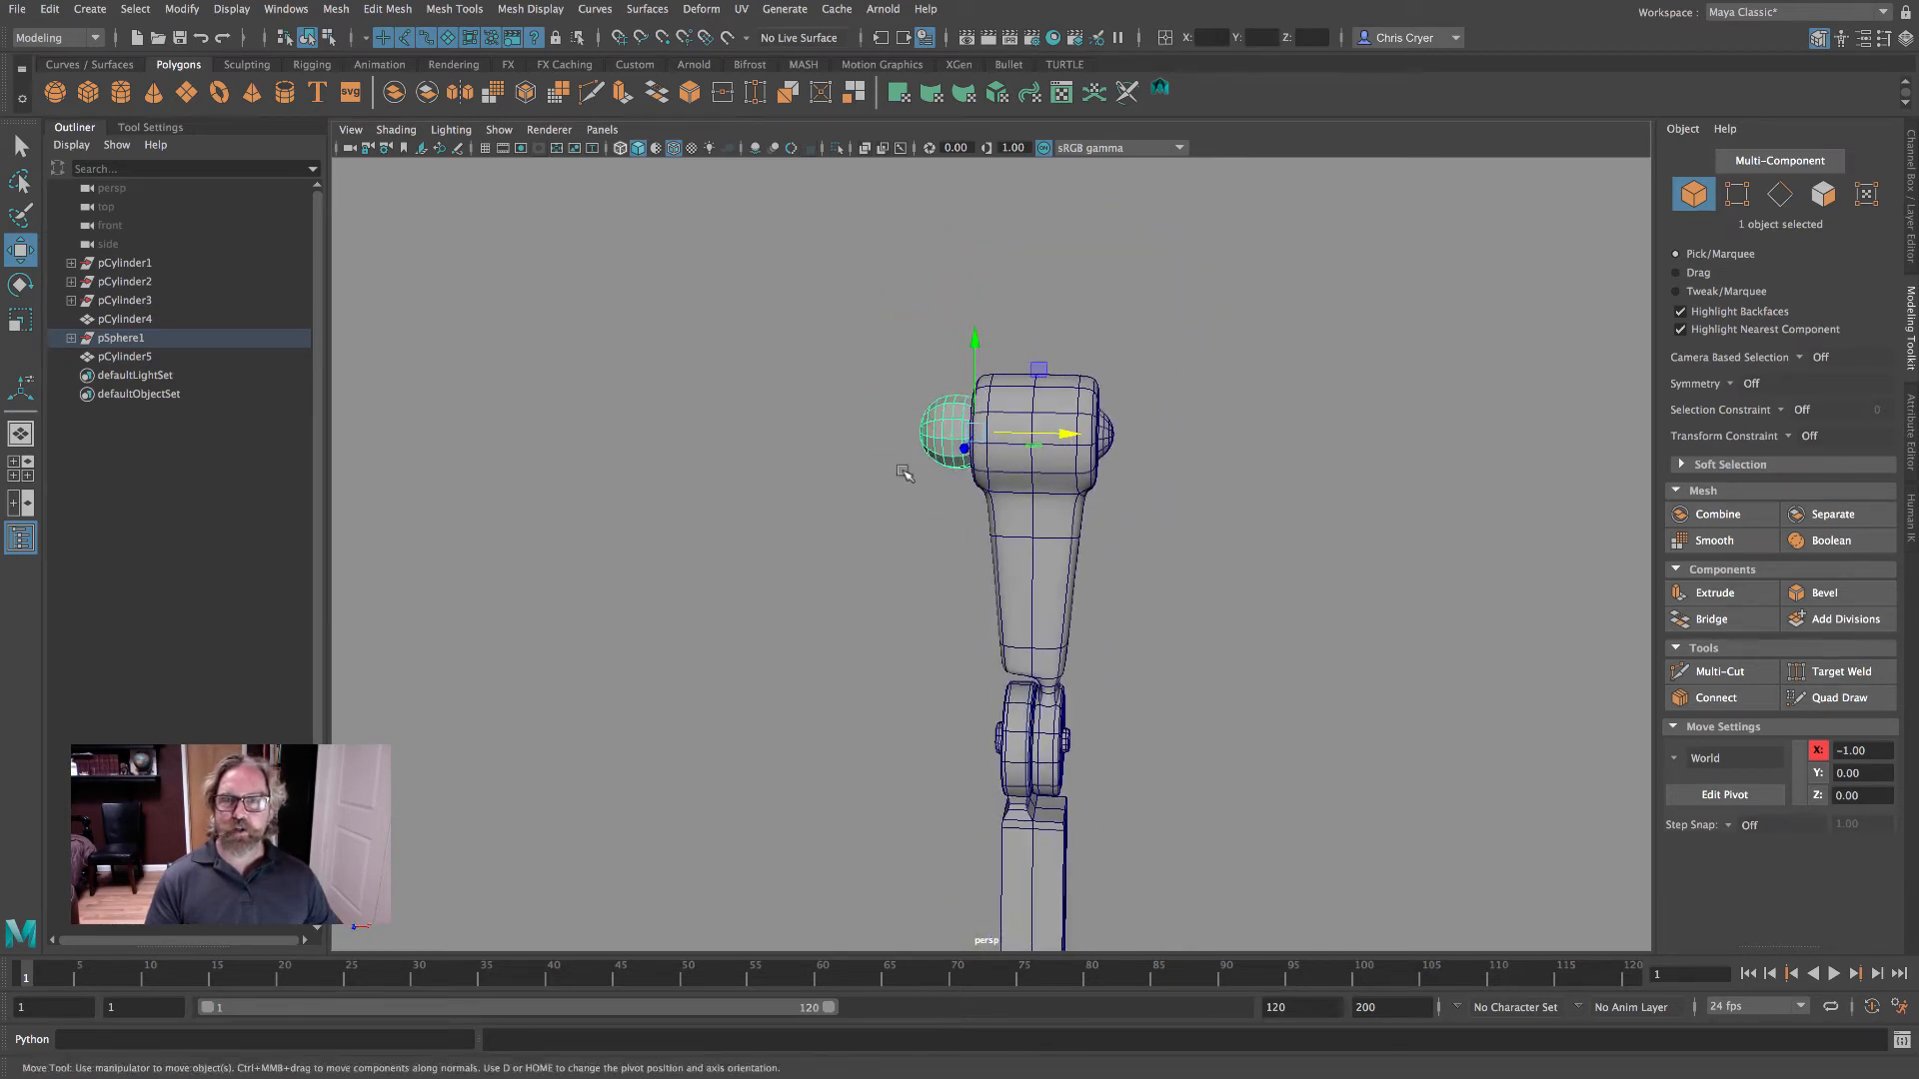
left_click_drag(904, 471, 975, 476, "alt")
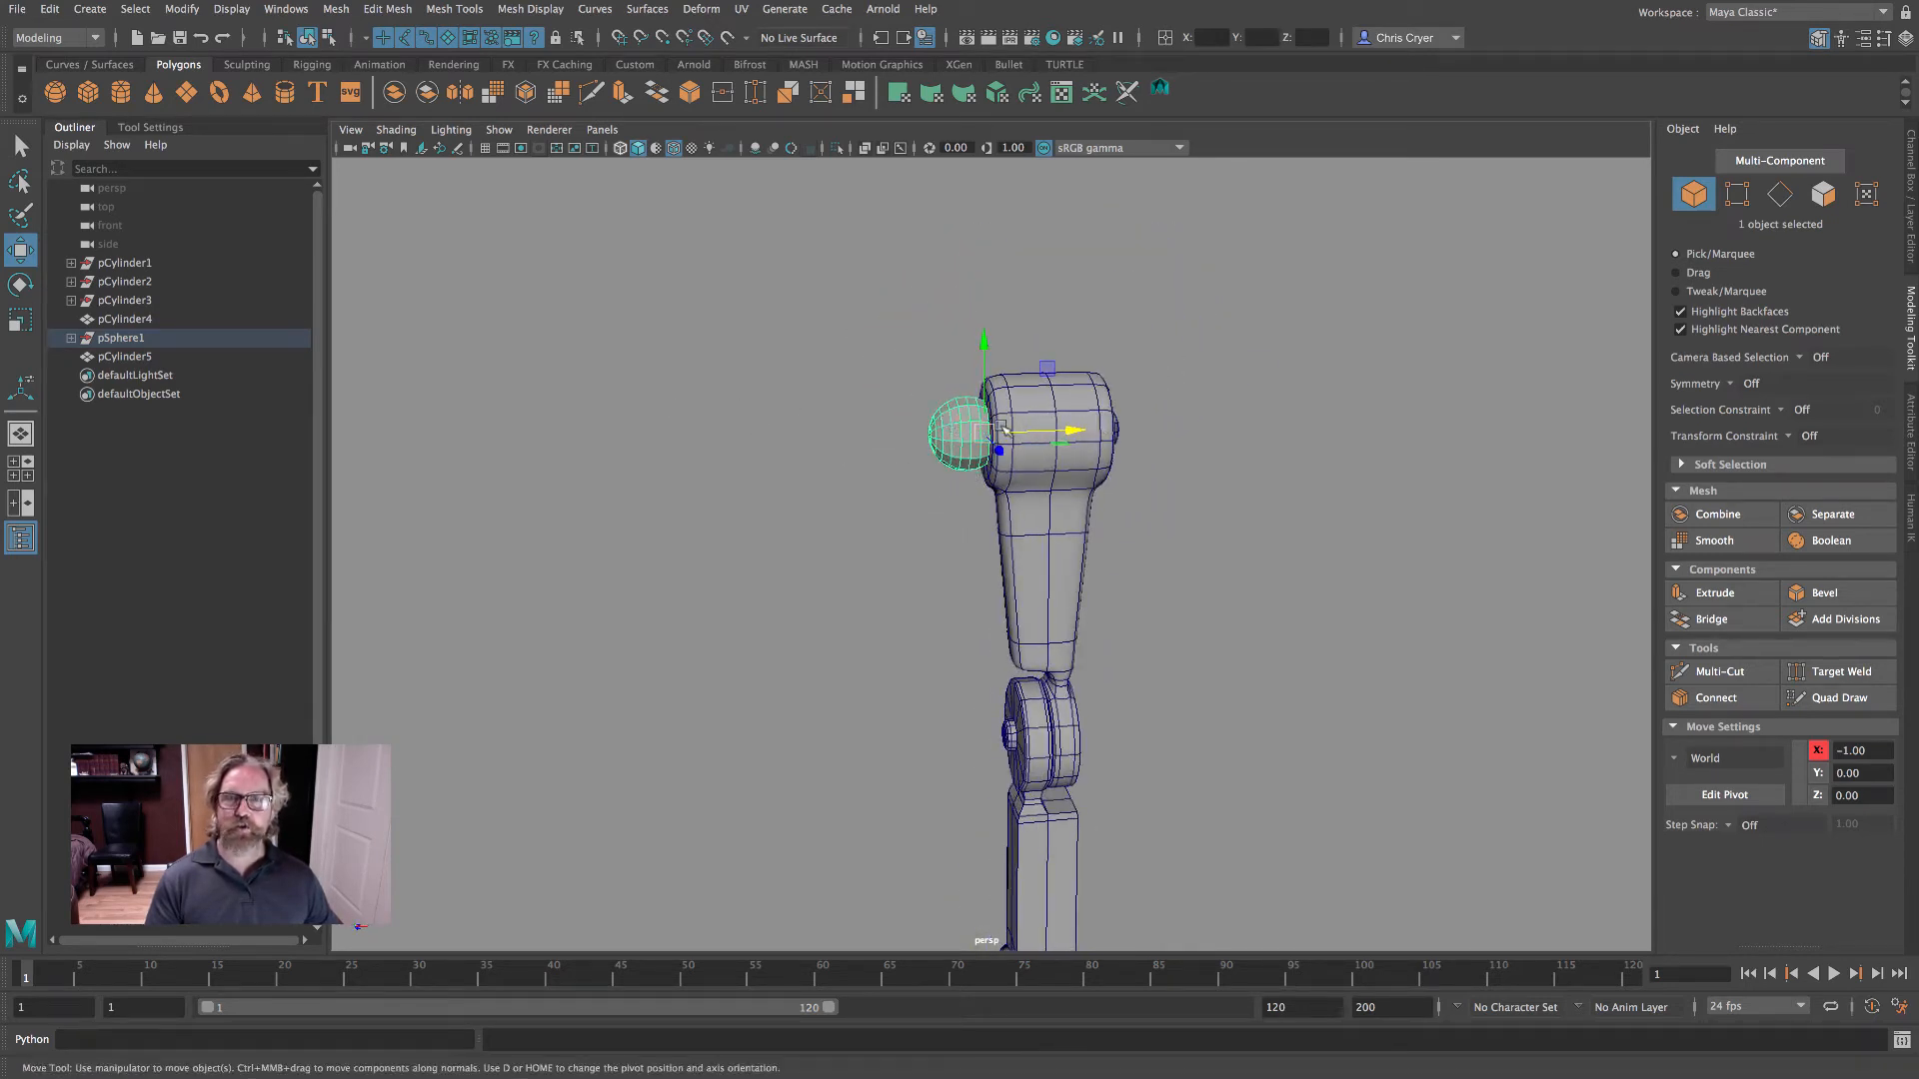
left_click_drag(1092, 457, 1000, 447, "alt")
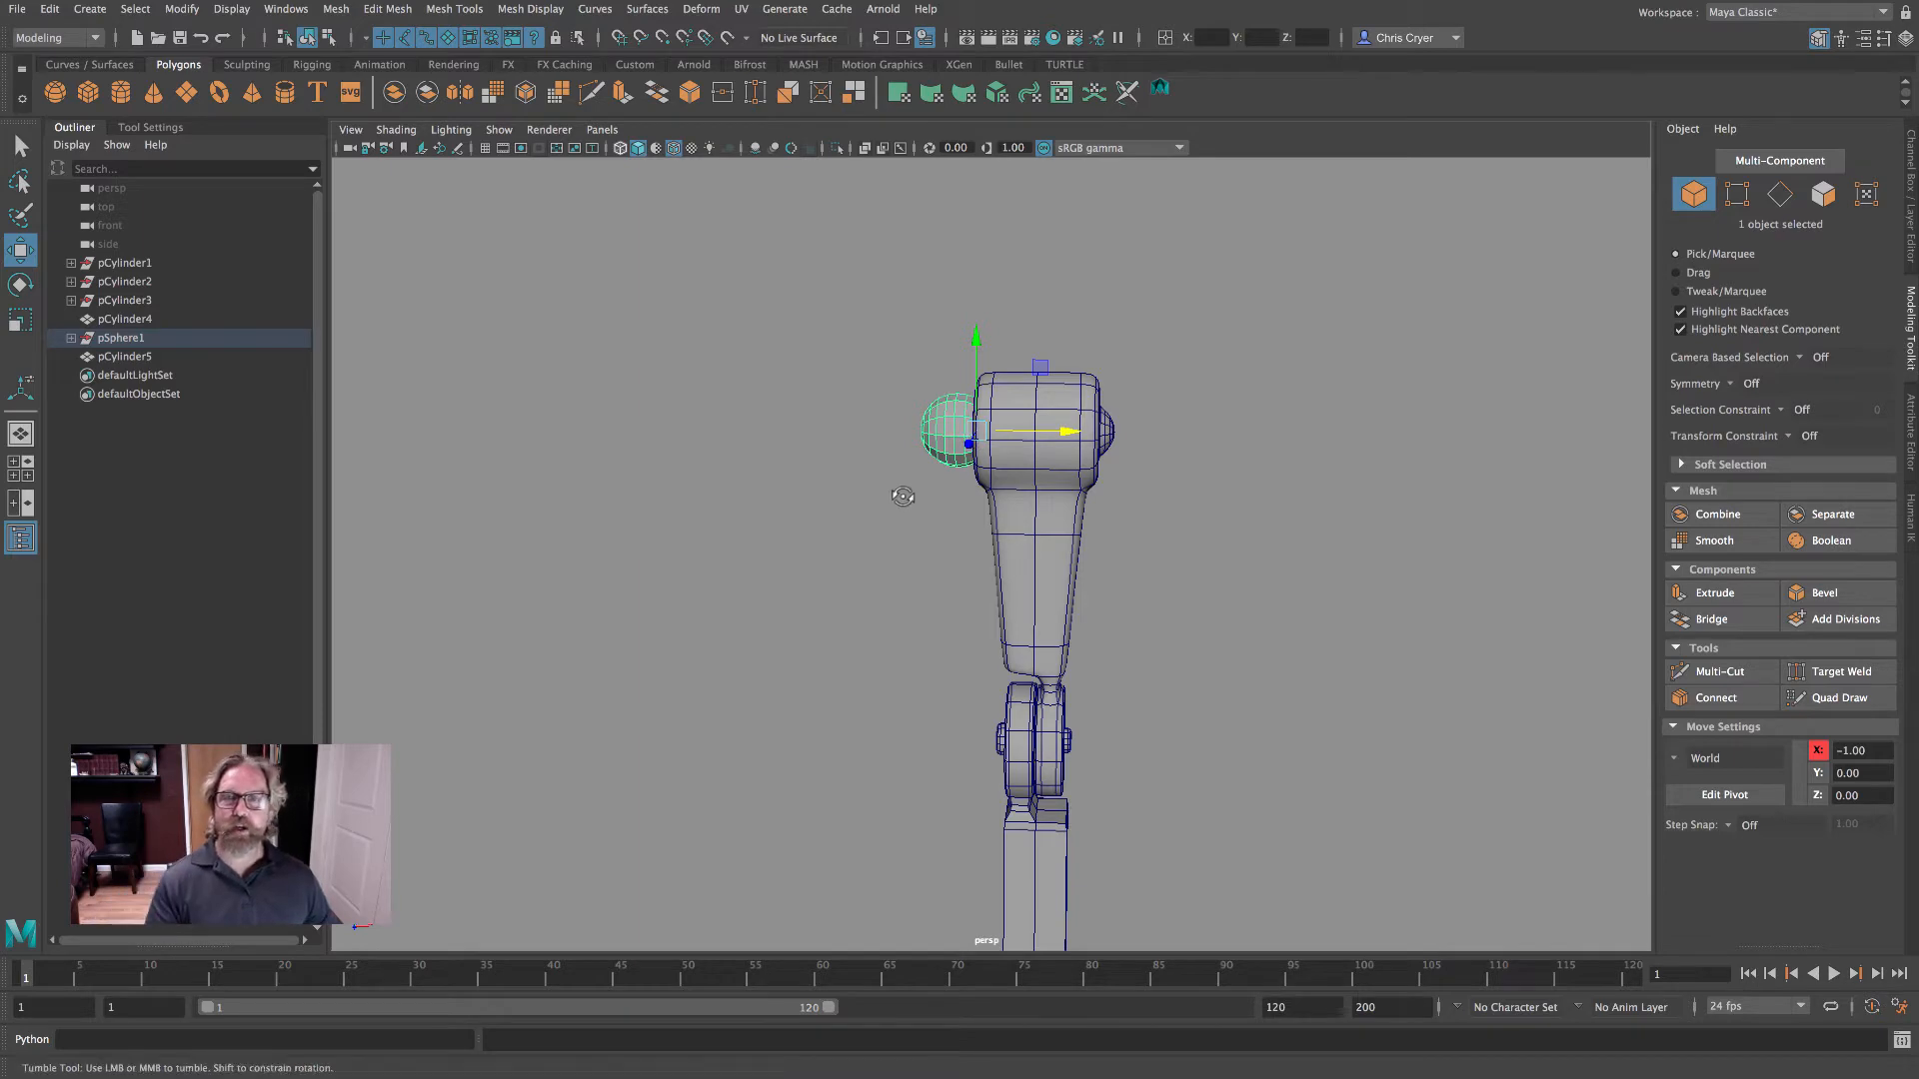
left_click_drag(904, 497, 976, 506, "alt")
right_click_drag(977, 506, 1123, 445, "alt")
middle_click_drag(1122, 445, 1034, 536, "alt")
right_click_drag(1035, 537, 1028, 459, "alt")
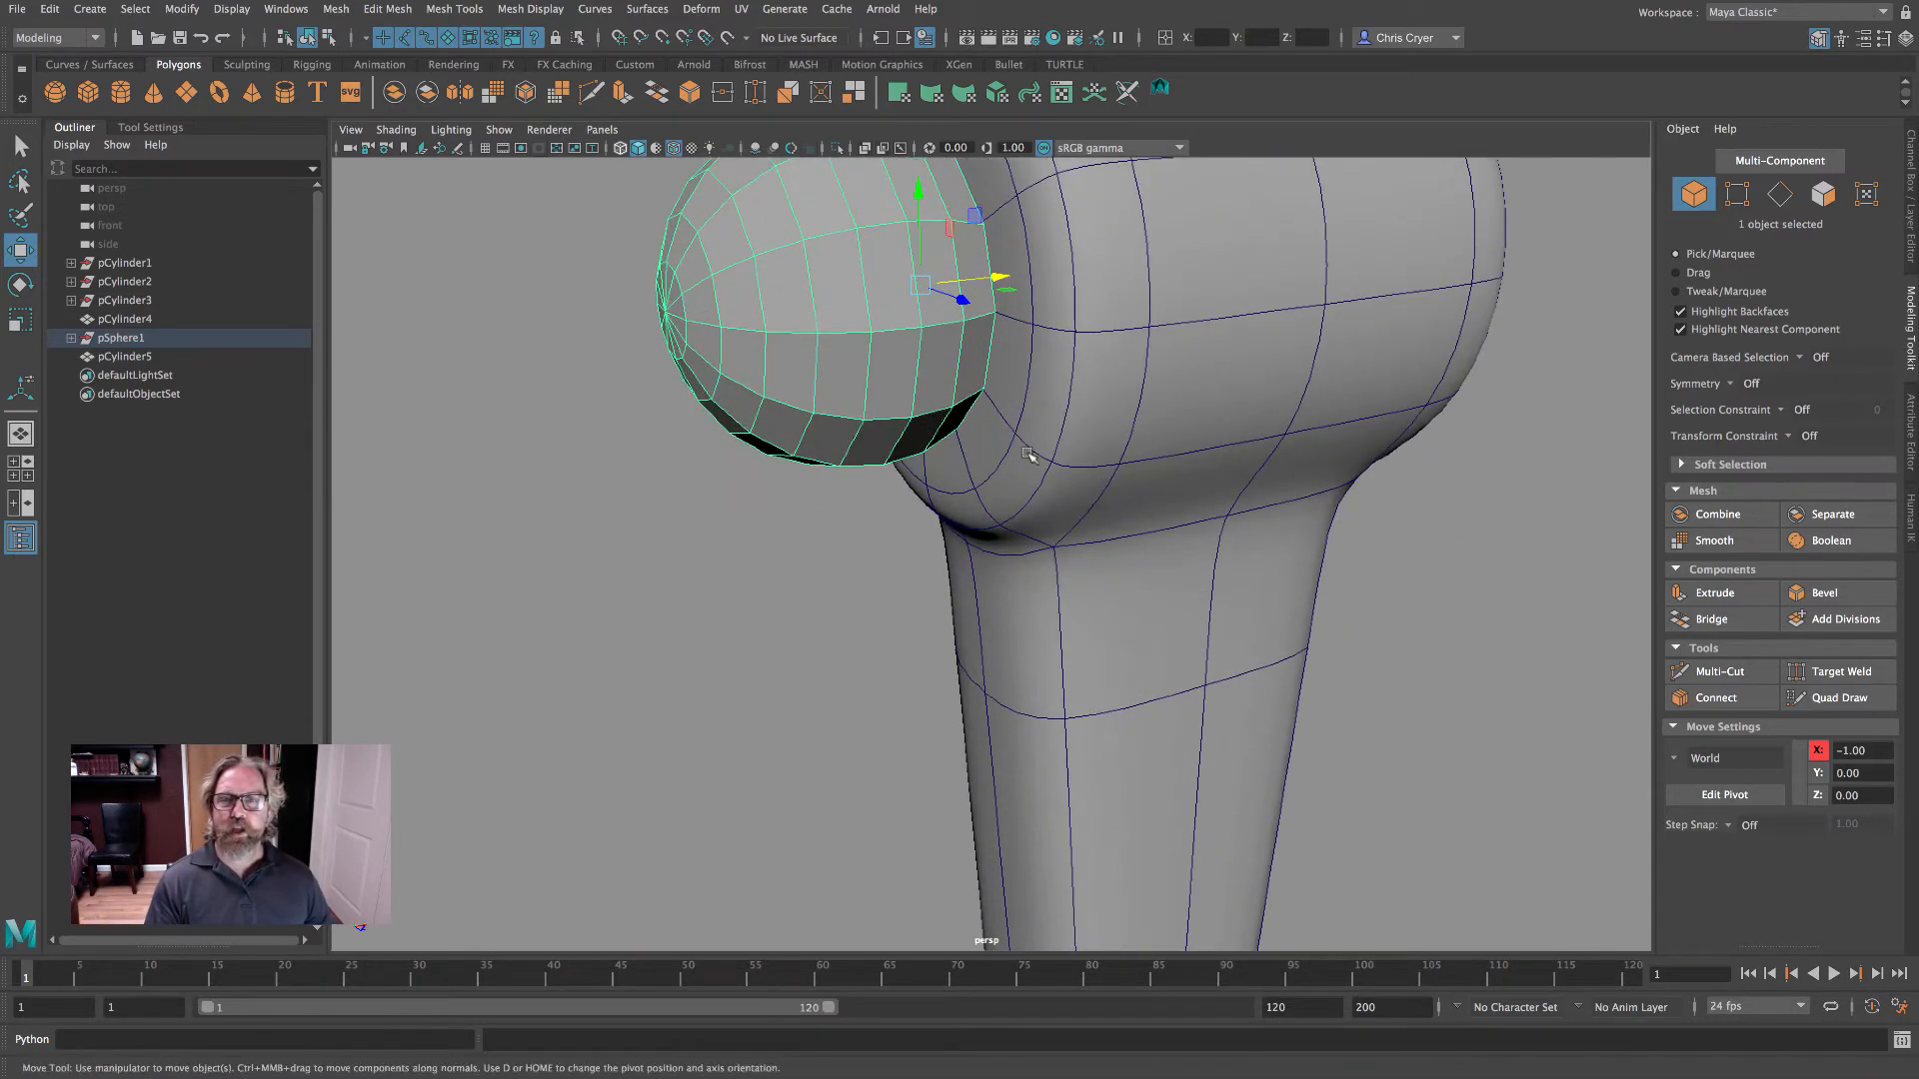
- Move the large cap slightly away from the hole to X -1.03 and scale it down a little uniformly
middle_click_drag(1028, 459, 1032, 605, "alt")
left_click_drag(1007, 460, 998, 462)
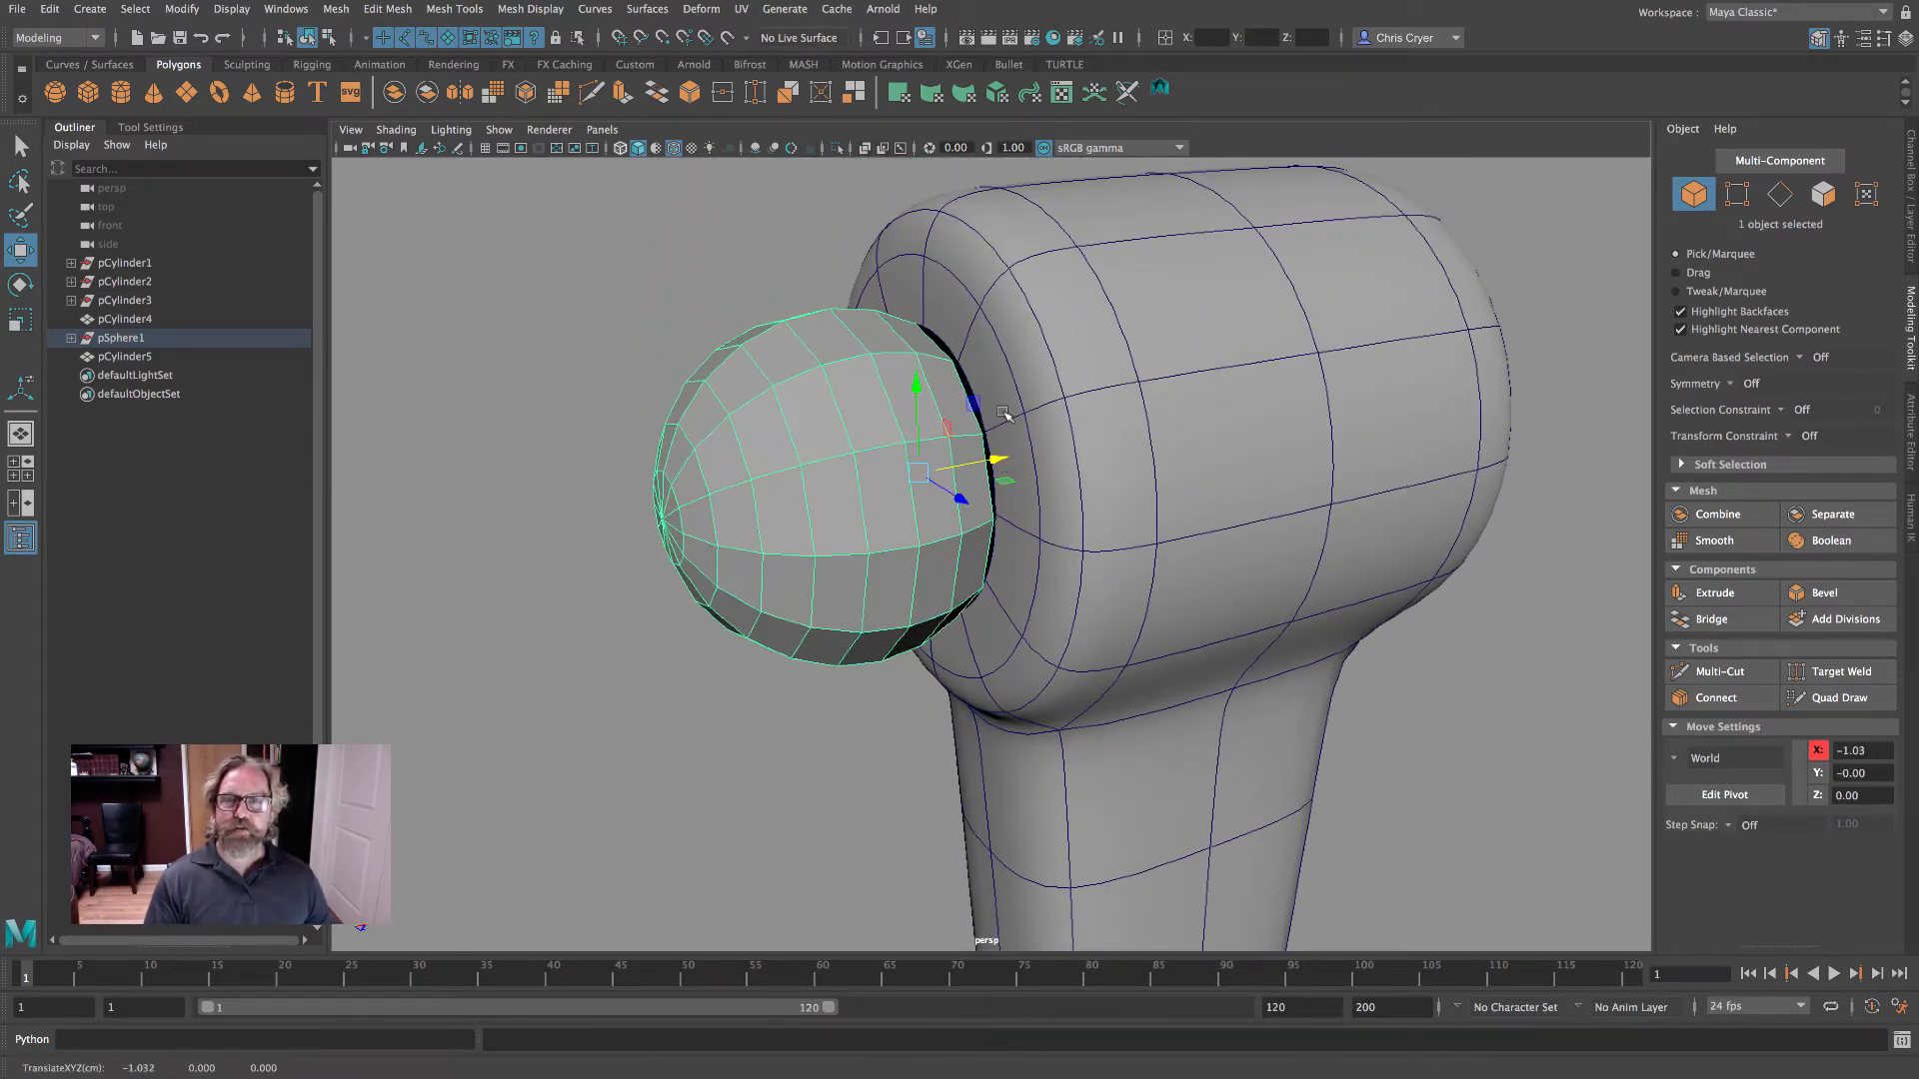
left_click(28, 320)
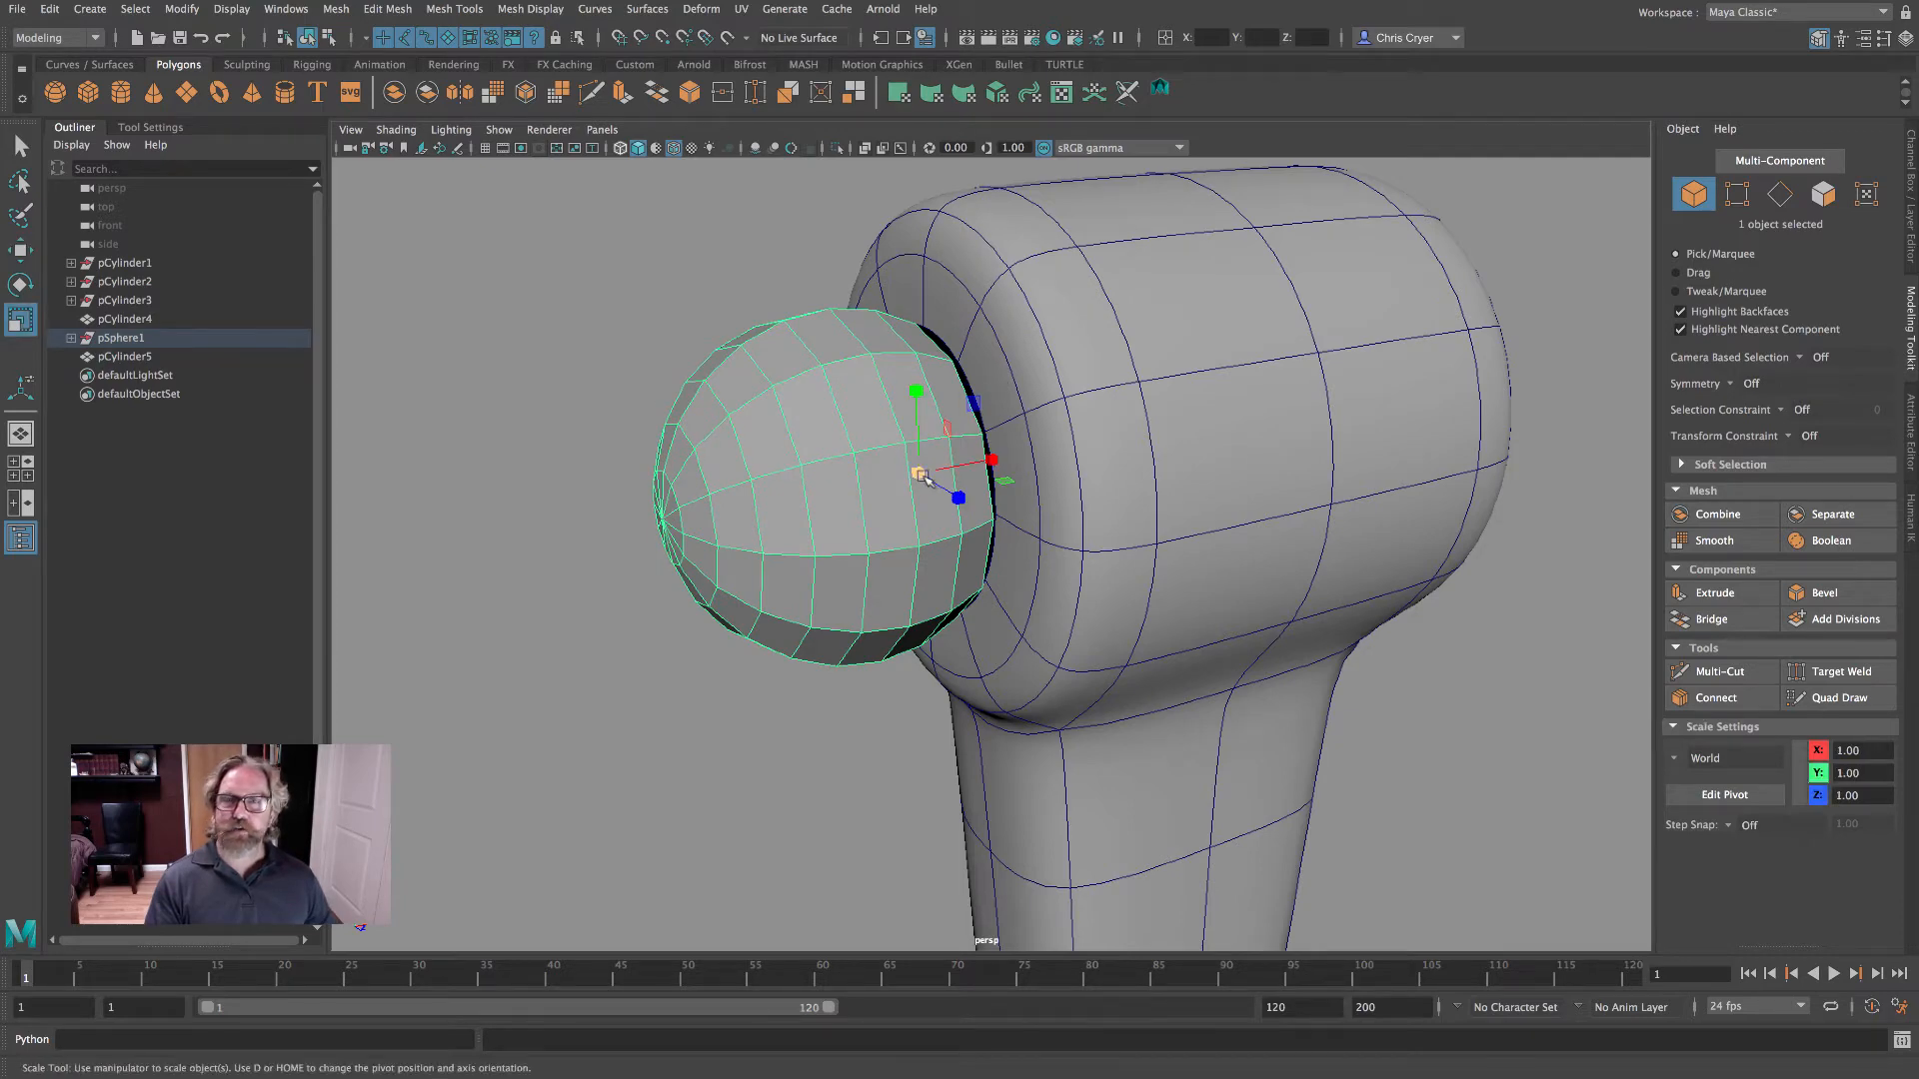
left_click_drag(919, 474, 889, 477)
- Combine the cap with the limb mesh and bridge the cap's rim loop to the hole's border loop, 24 edges in all
left_click(972, 338, "shift")
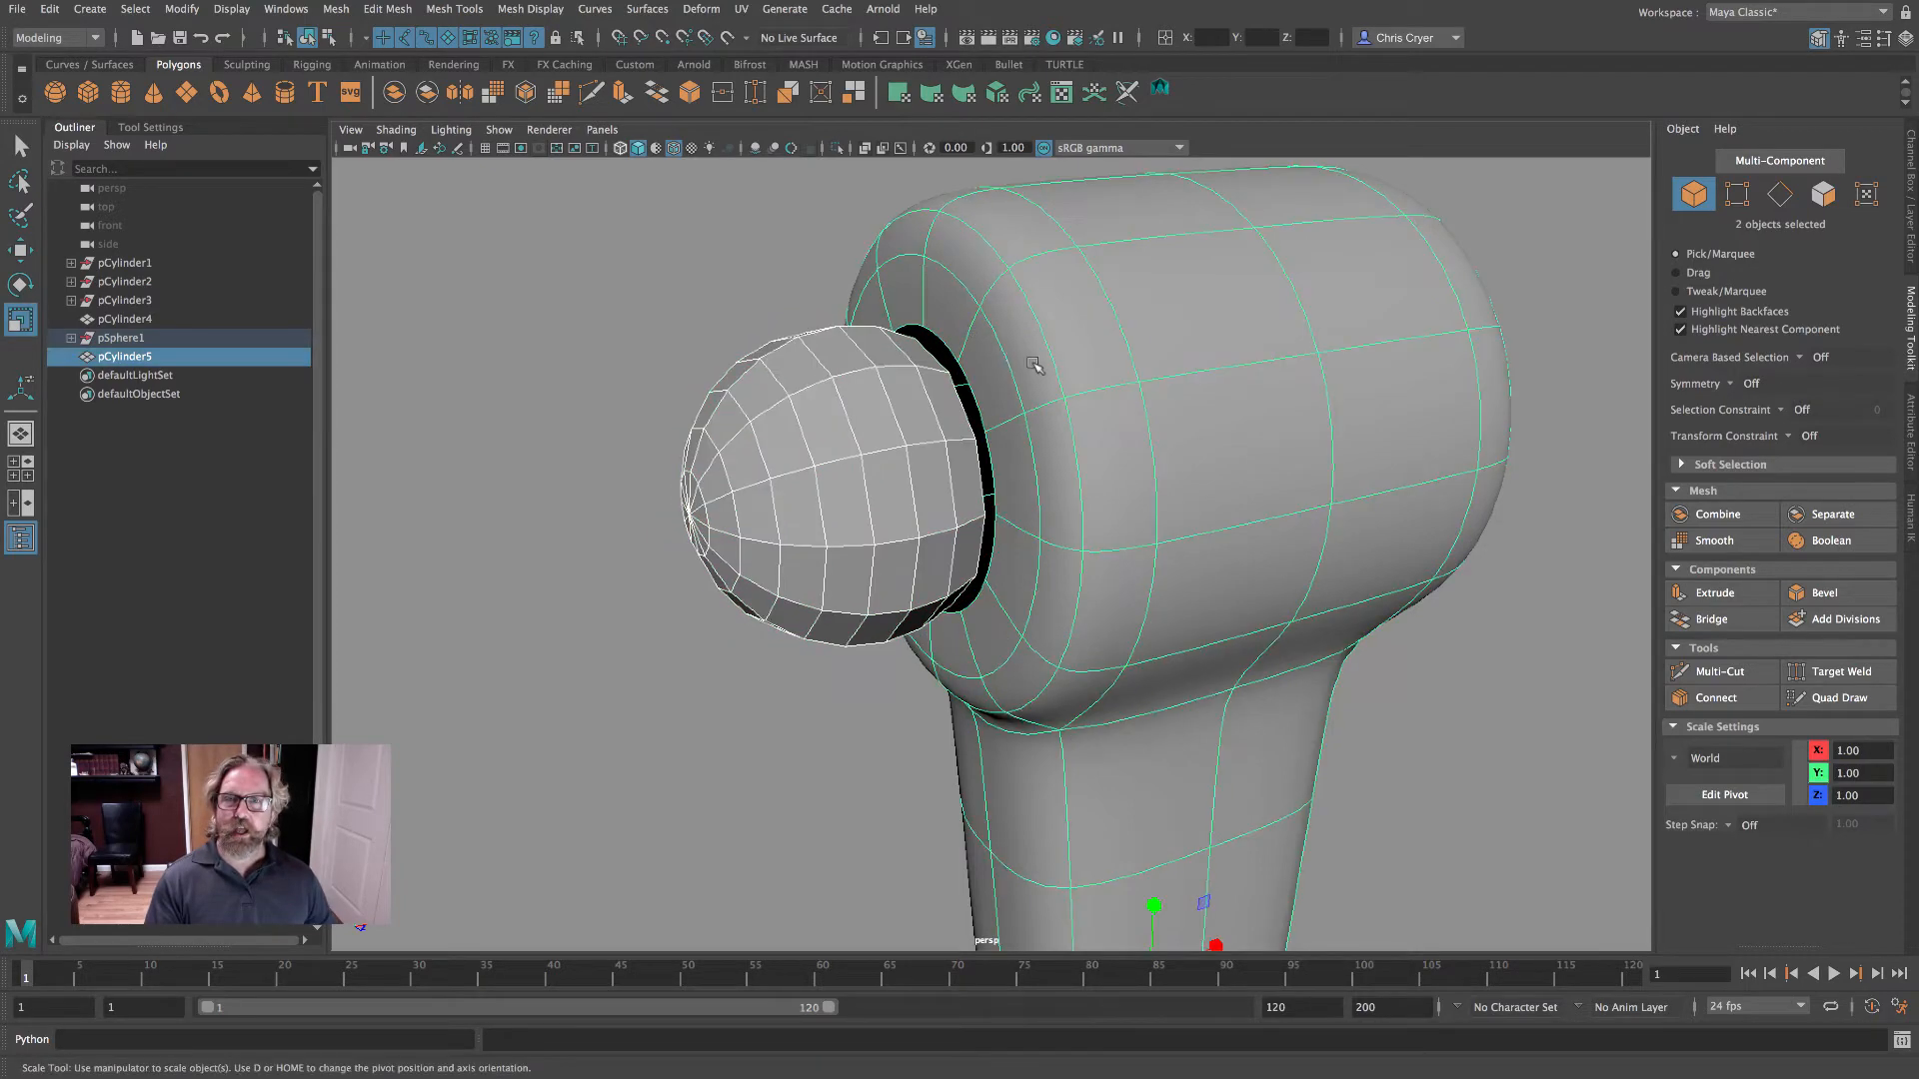
left_click_drag(972, 340, 973, 360, "alt")
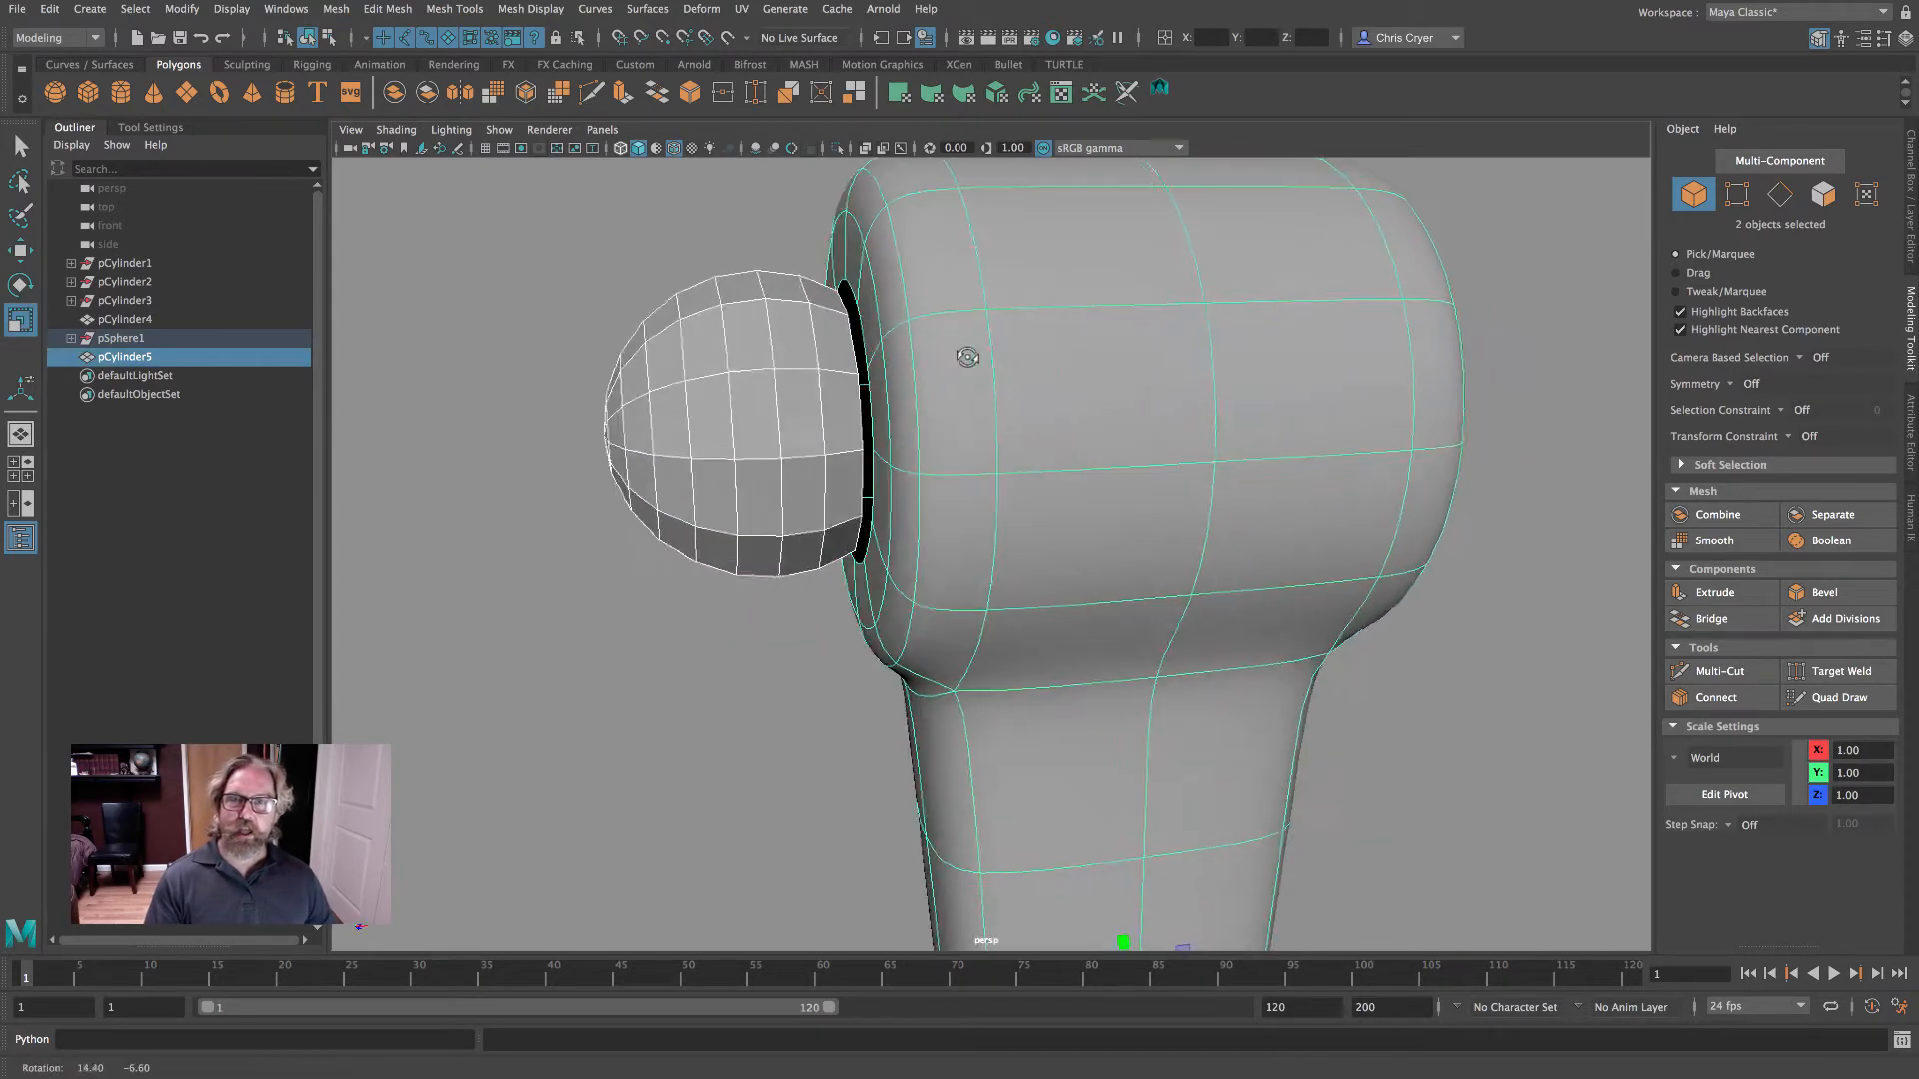
left_click(1717, 514)
right_click_drag(814, 306, 817, 254)
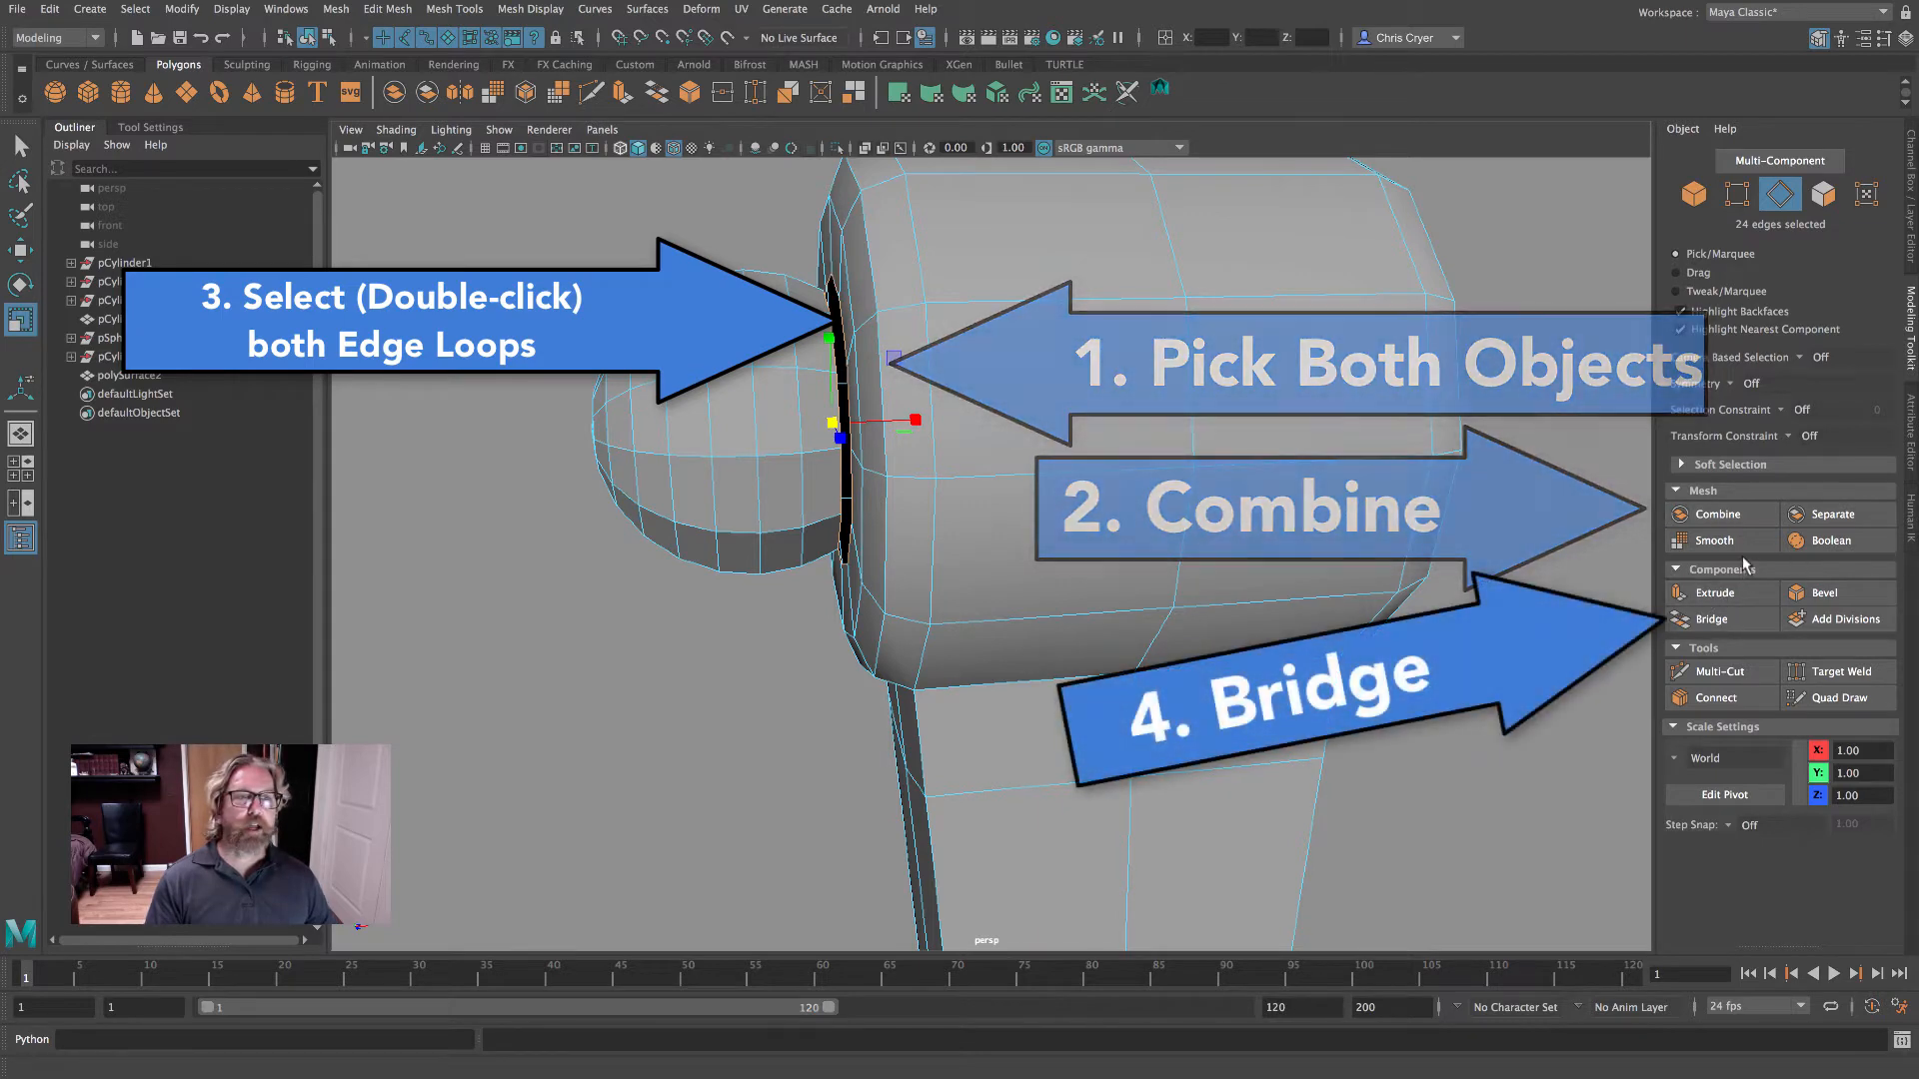
left_click(1707, 619)
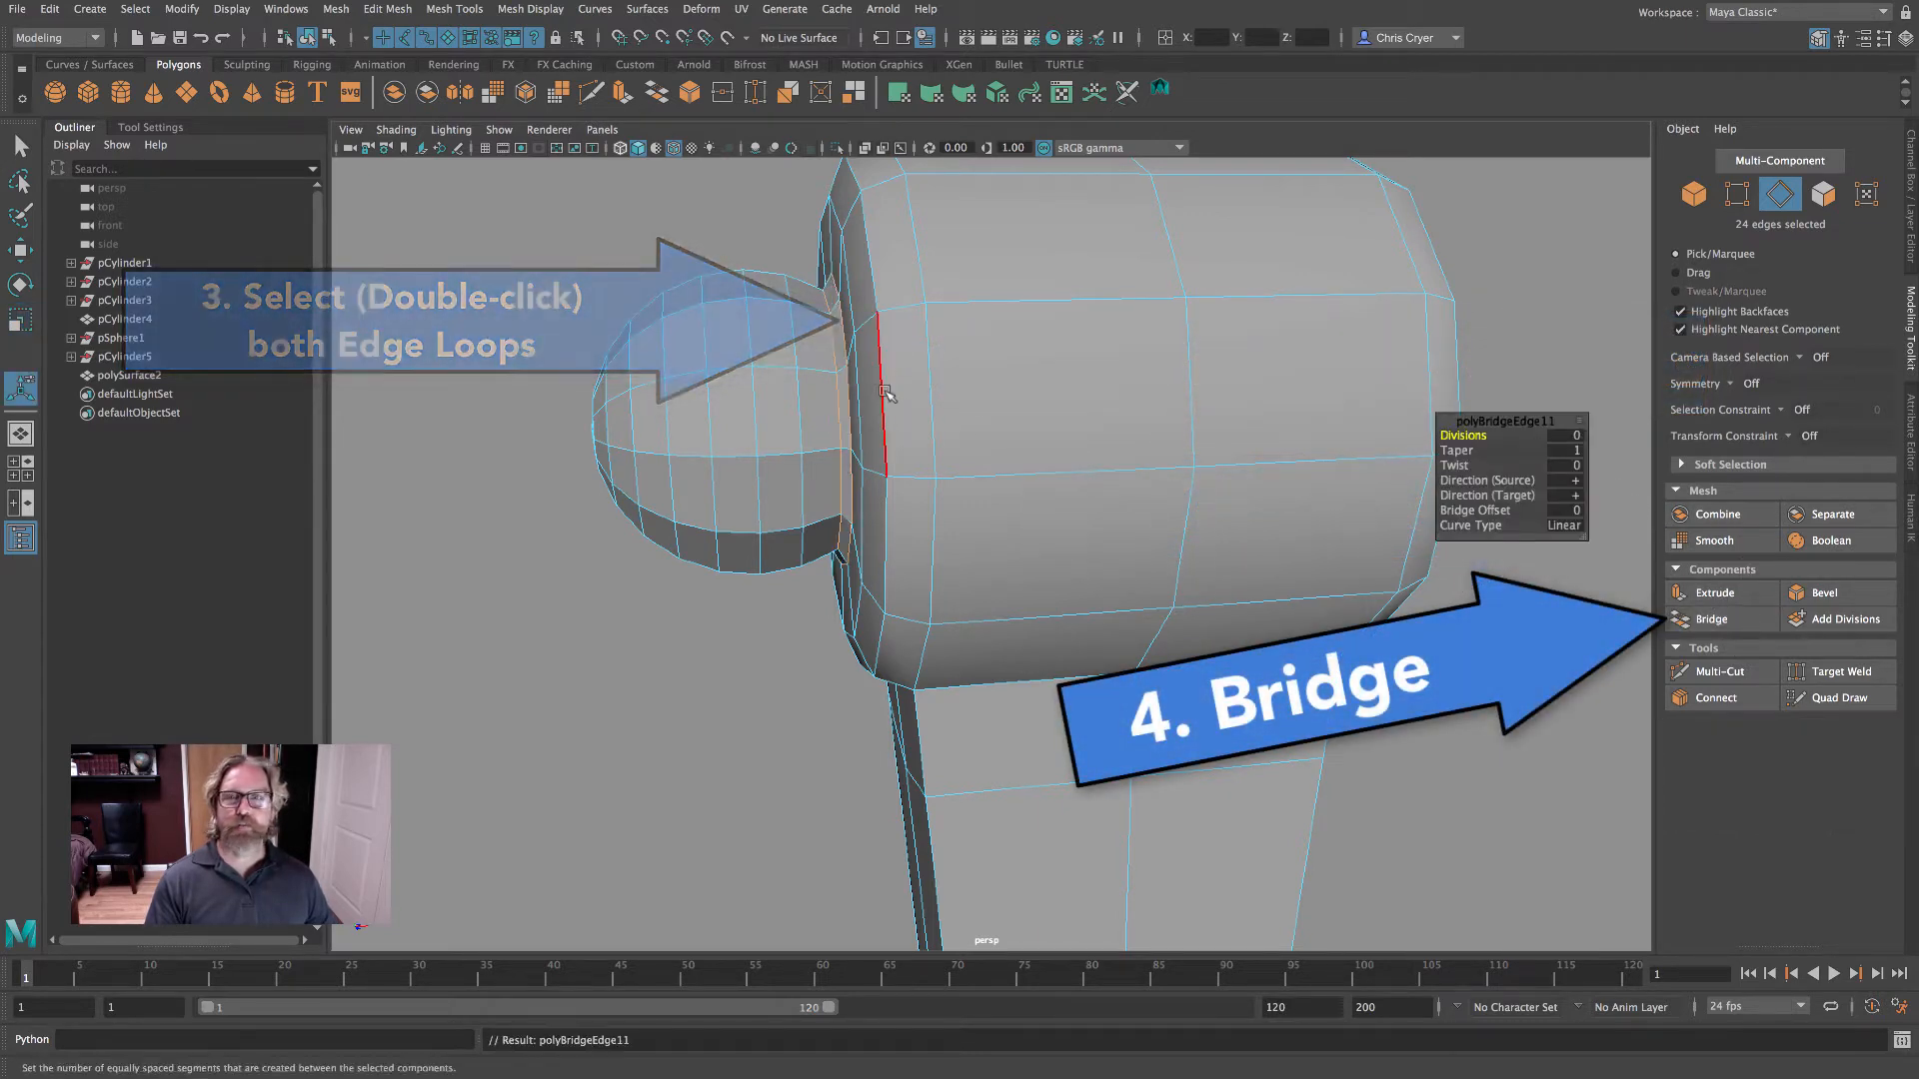
- Return the combined mesh to object mode, show its smooth preview and deselect it
right_click_drag(869, 378, 964, 343)
key("3")
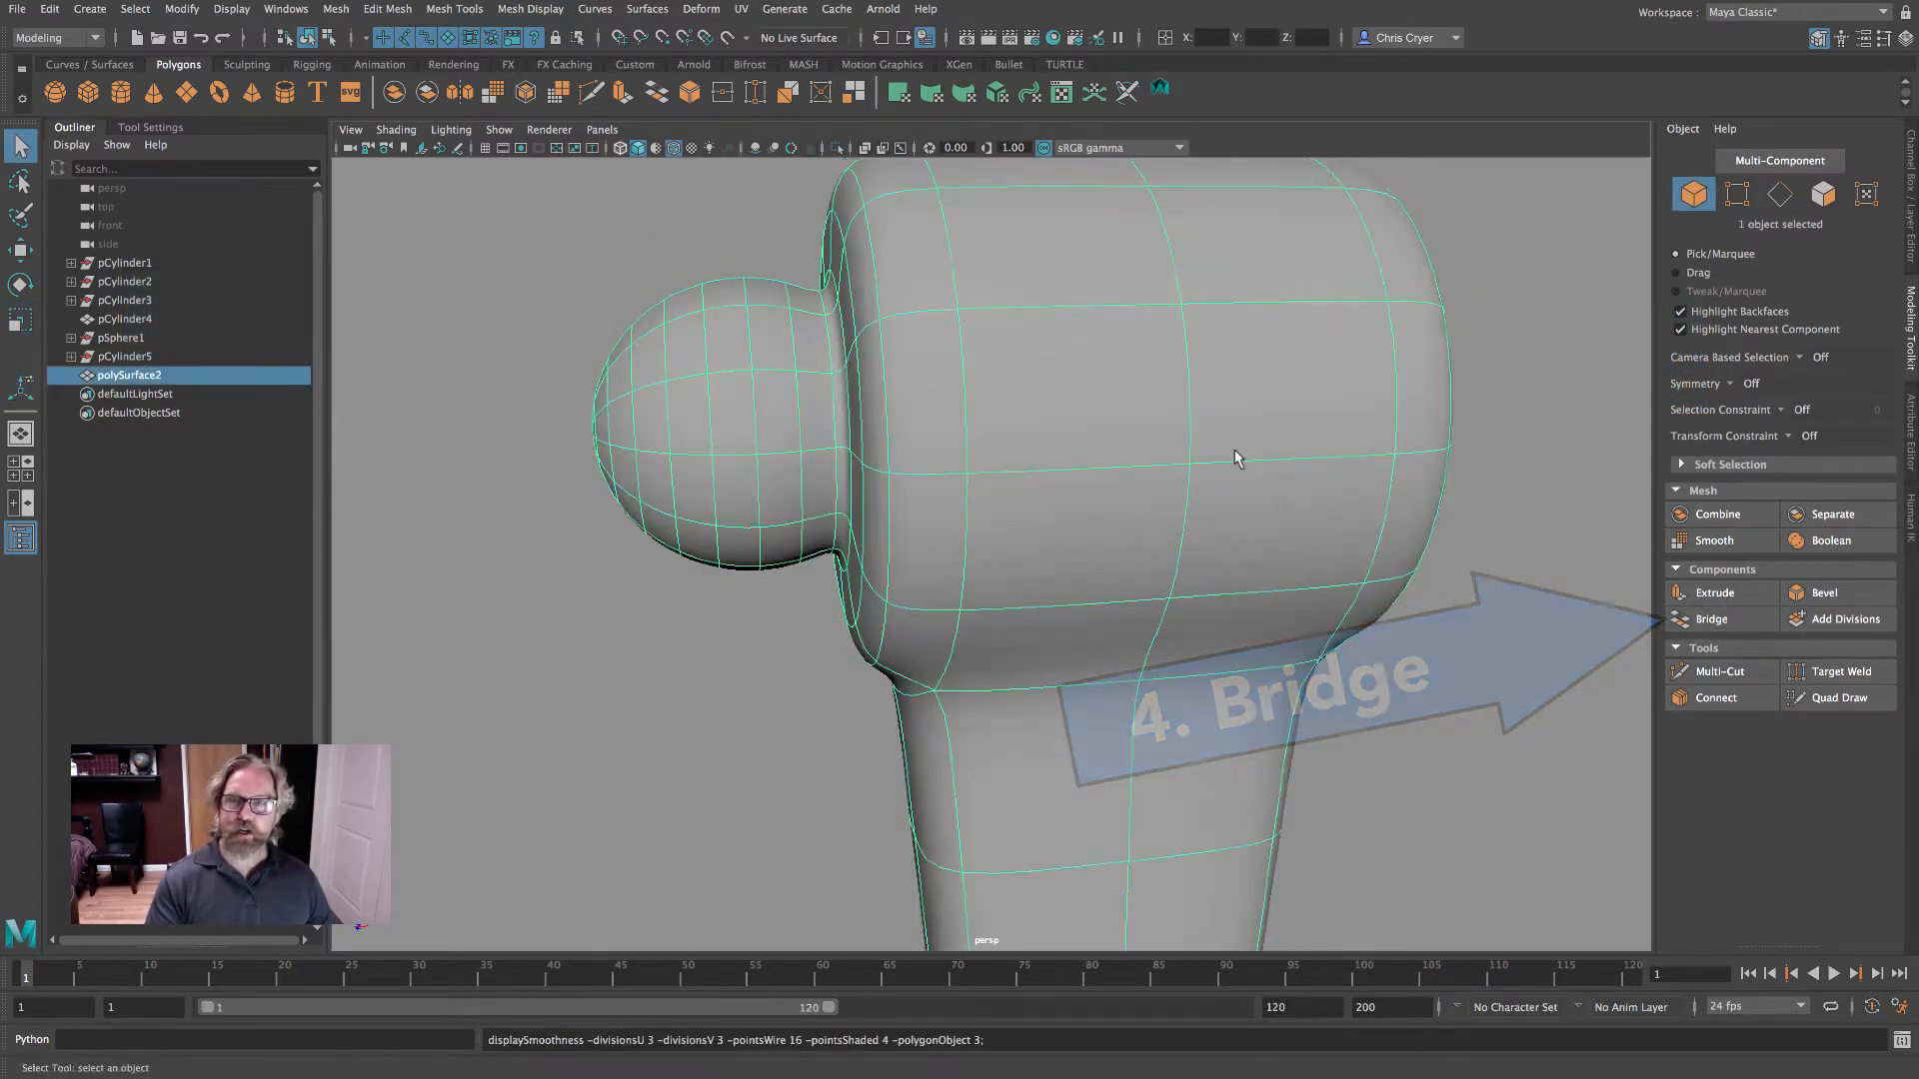
left_click(640, 445)
- Create a new polygon cylinder for the forked lower end of the limb
right_click_drag(1218, 490, 698, 449, "alt")
middle_click_drag(924, 462, 902, 160, "alt")
middle_click_drag(1194, 692, 1276, 385, "alt")
left_click_drag(1287, 642, 1287, 602, "alt")
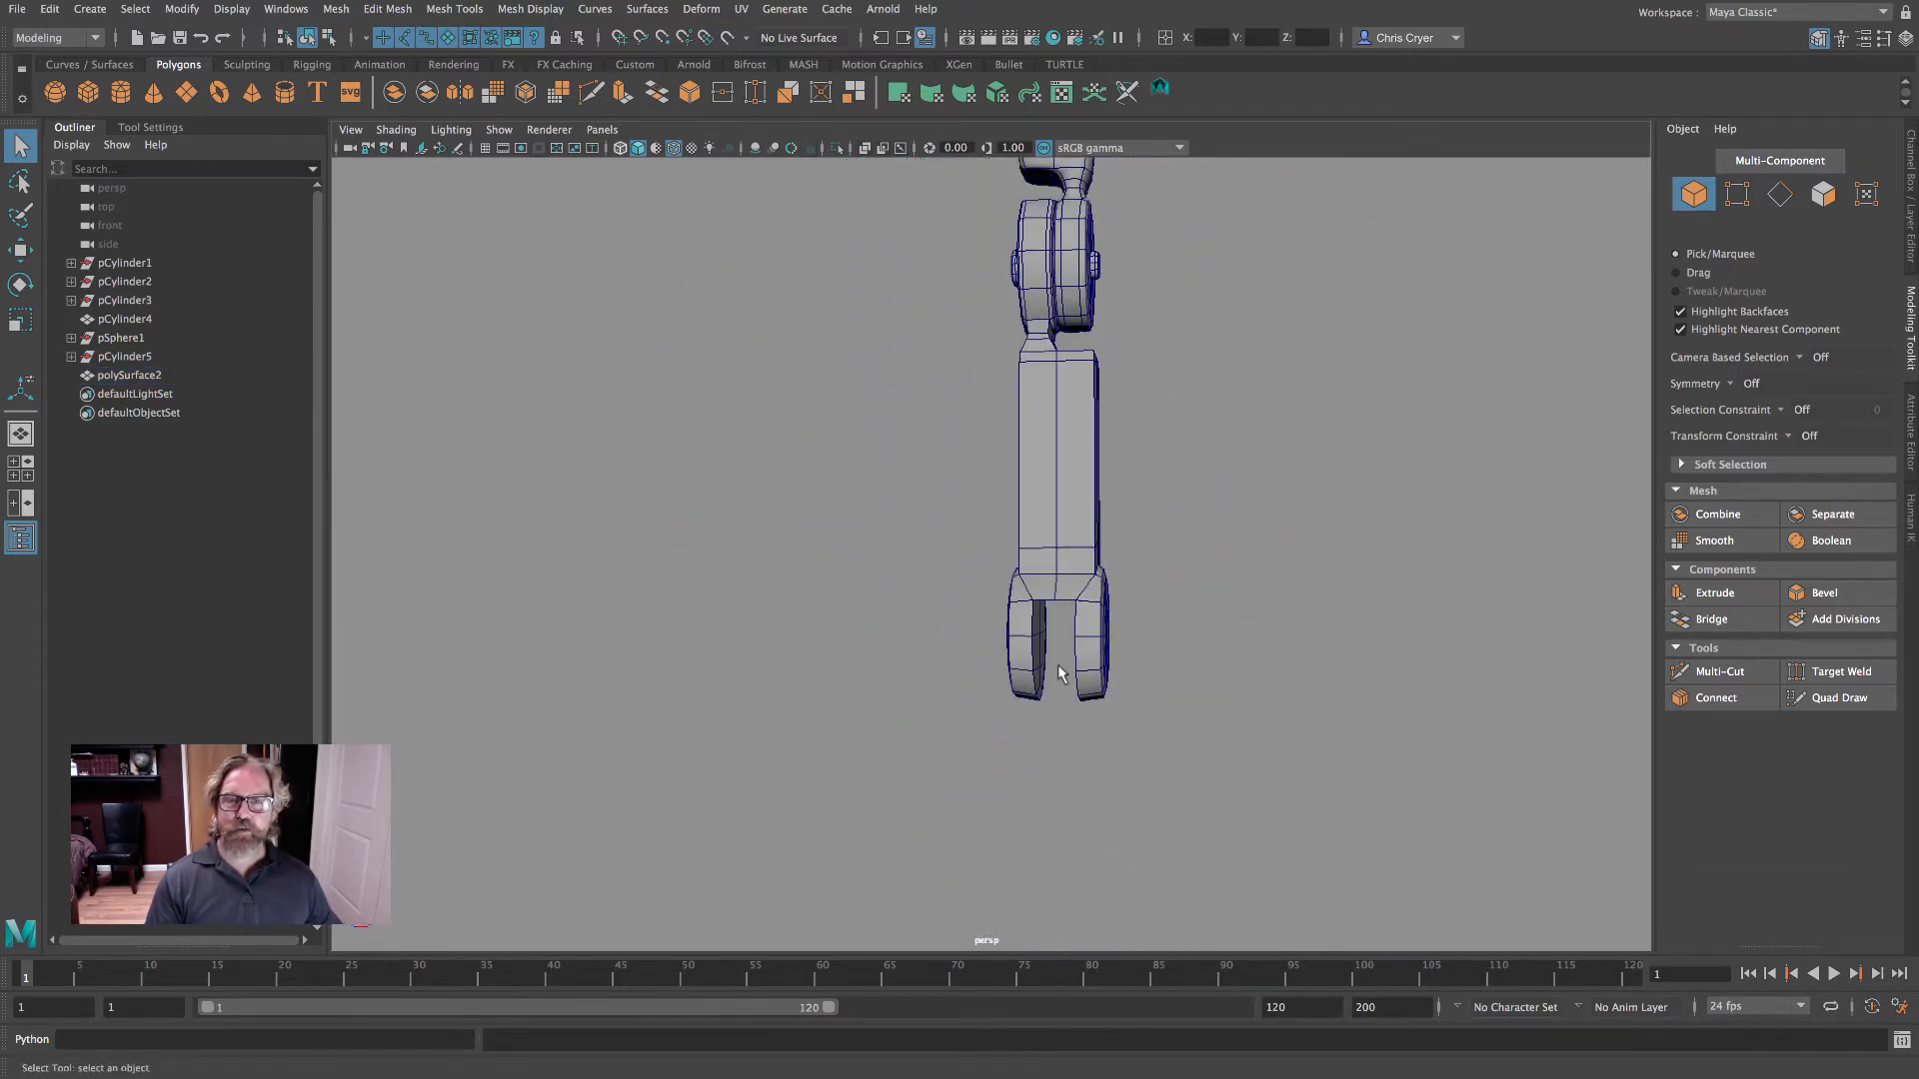
left_click(92, 10)
left_click(96, 14)
left_click(120, 92)
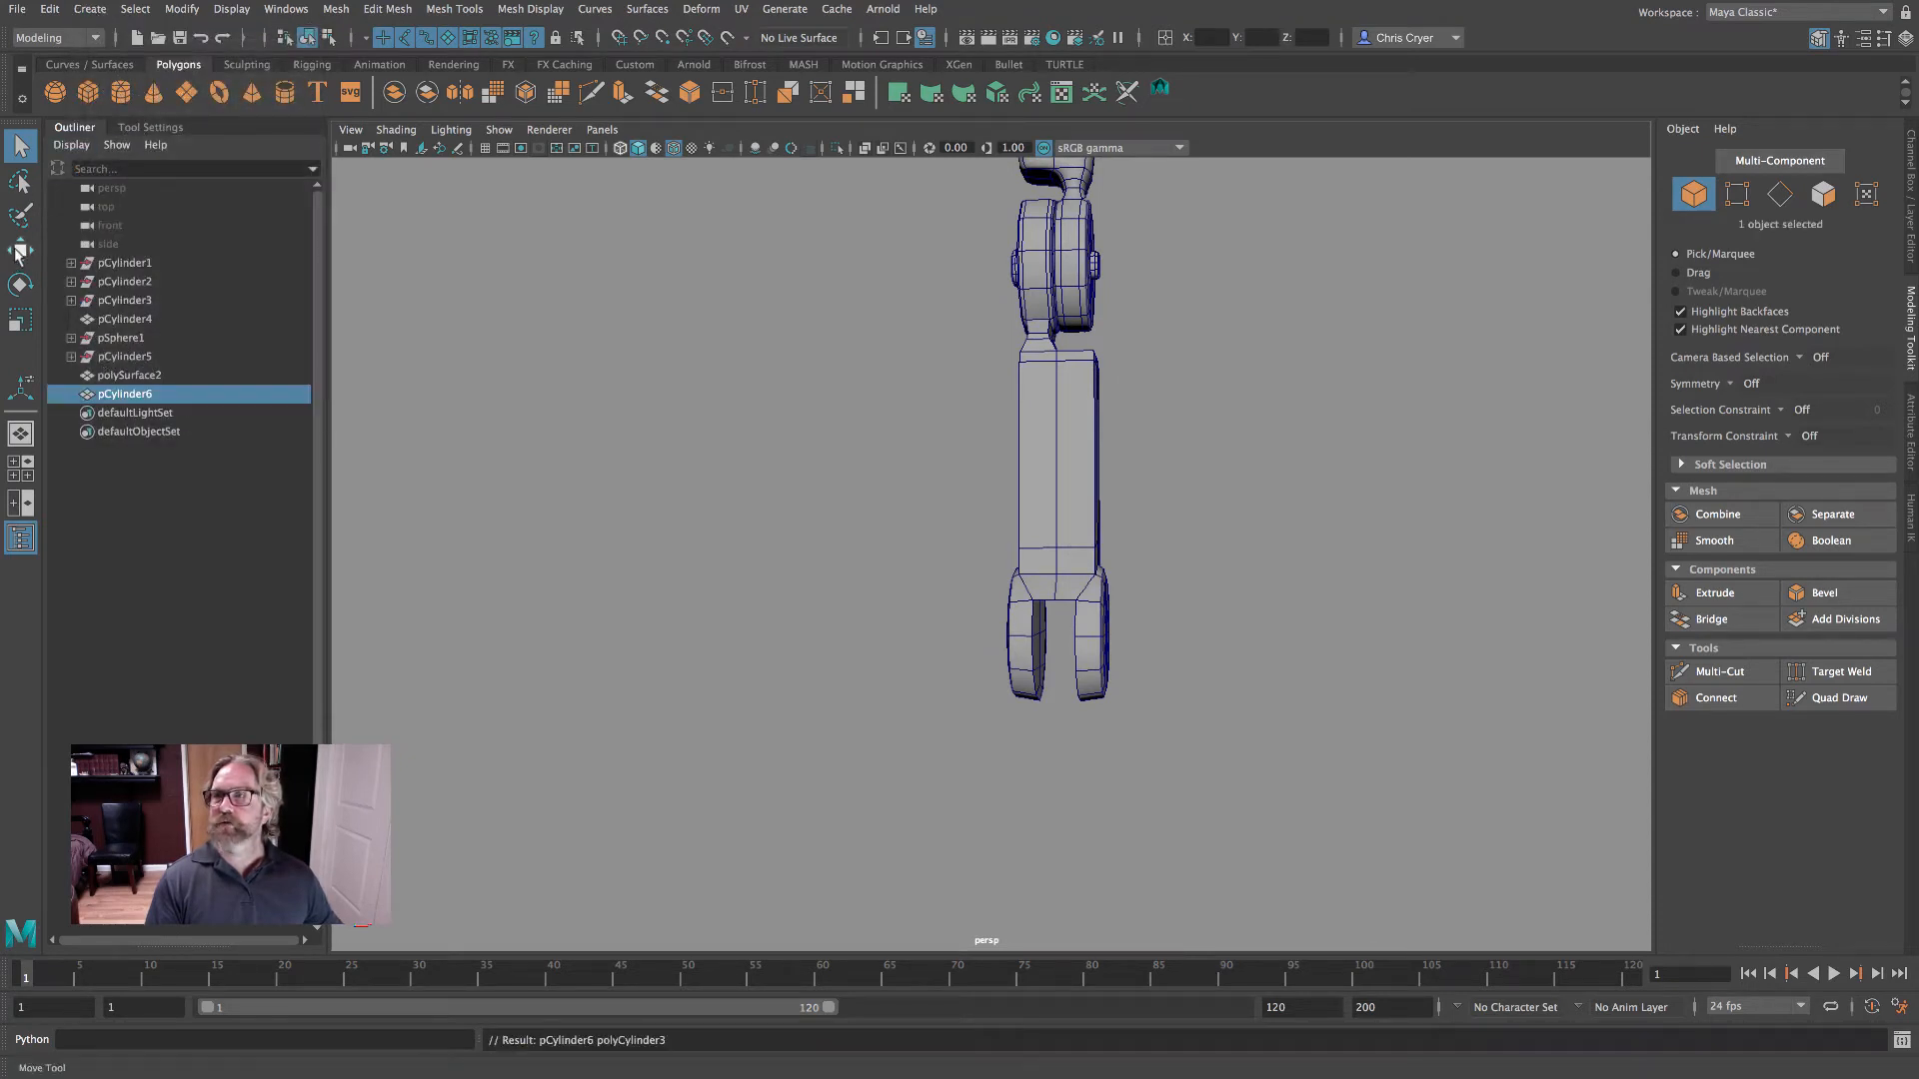
- Move the new cylinder down to Y -12.37 beneath the fork and rotate it about Z to lie on its side
key("w")
right_click_drag(1240, 294, 840, 257, "alt")
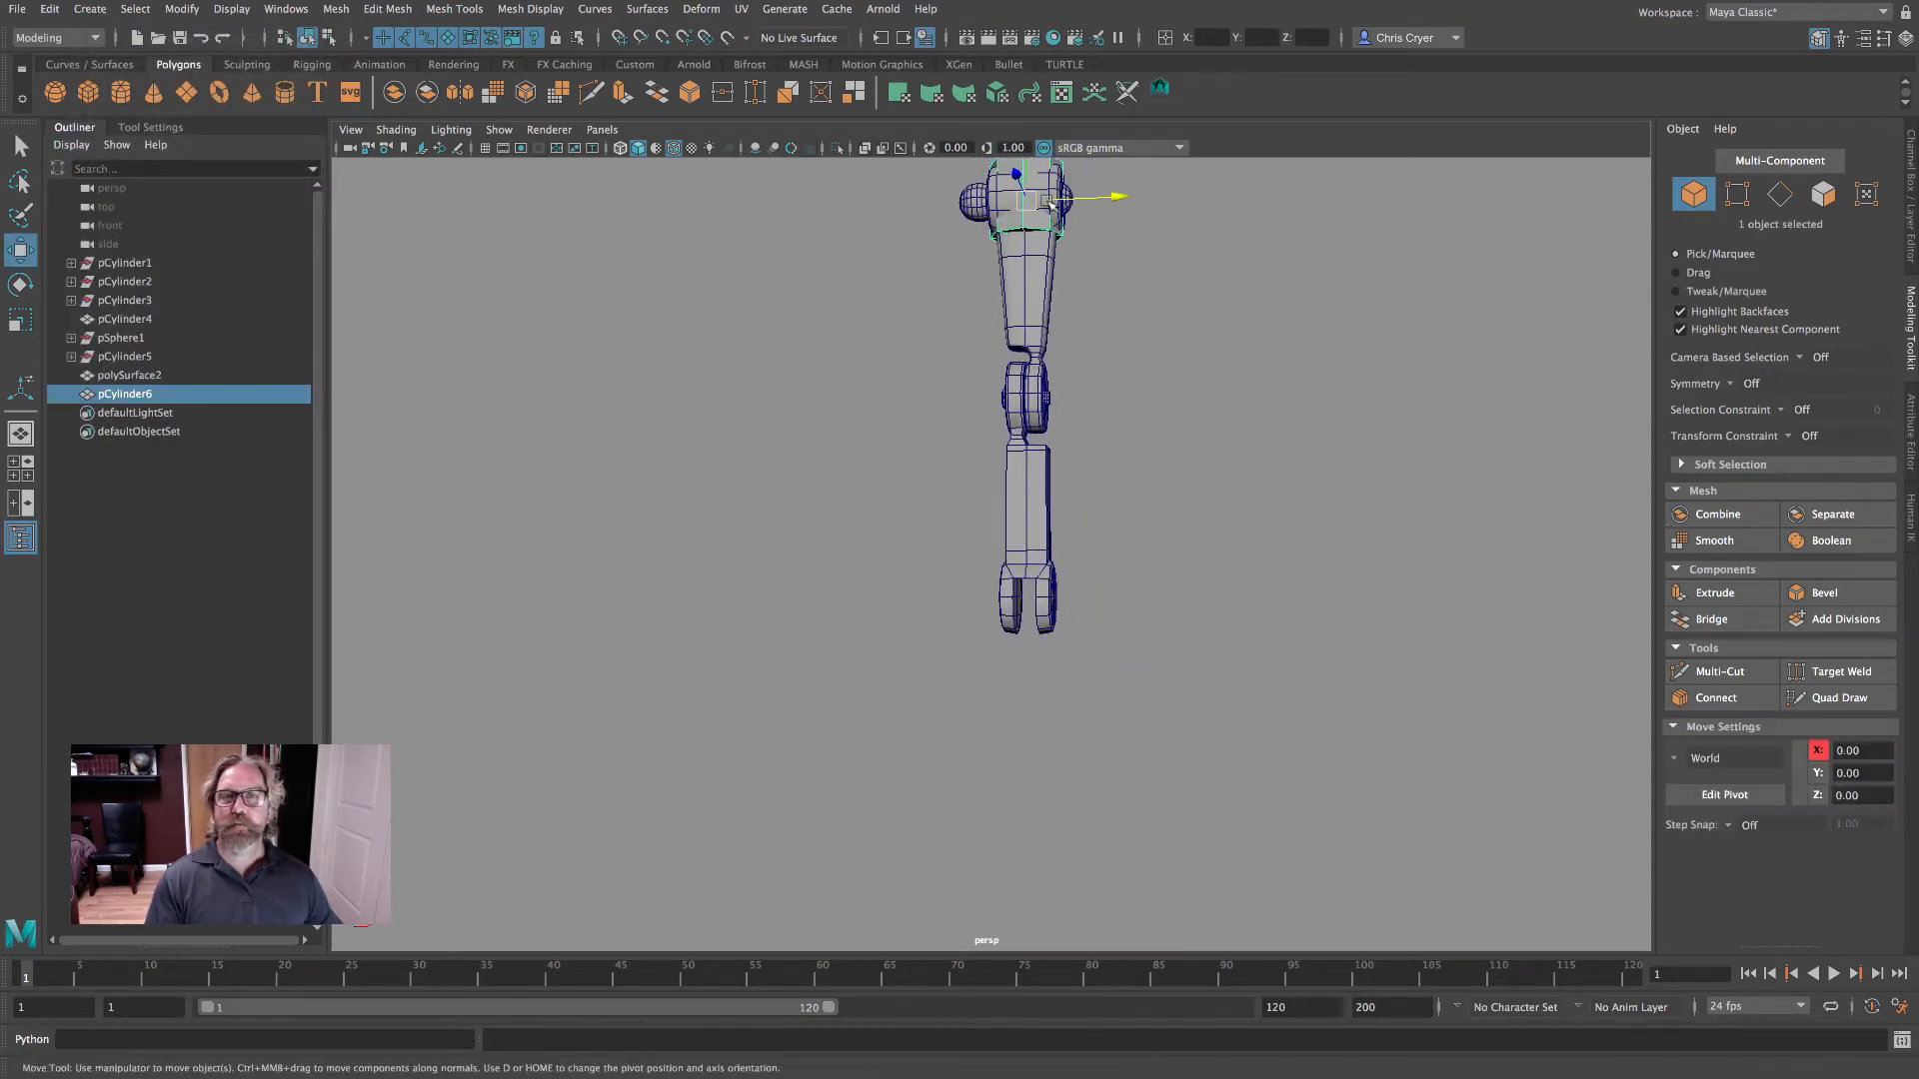
left_click_drag(1016, 174, 1018, 179)
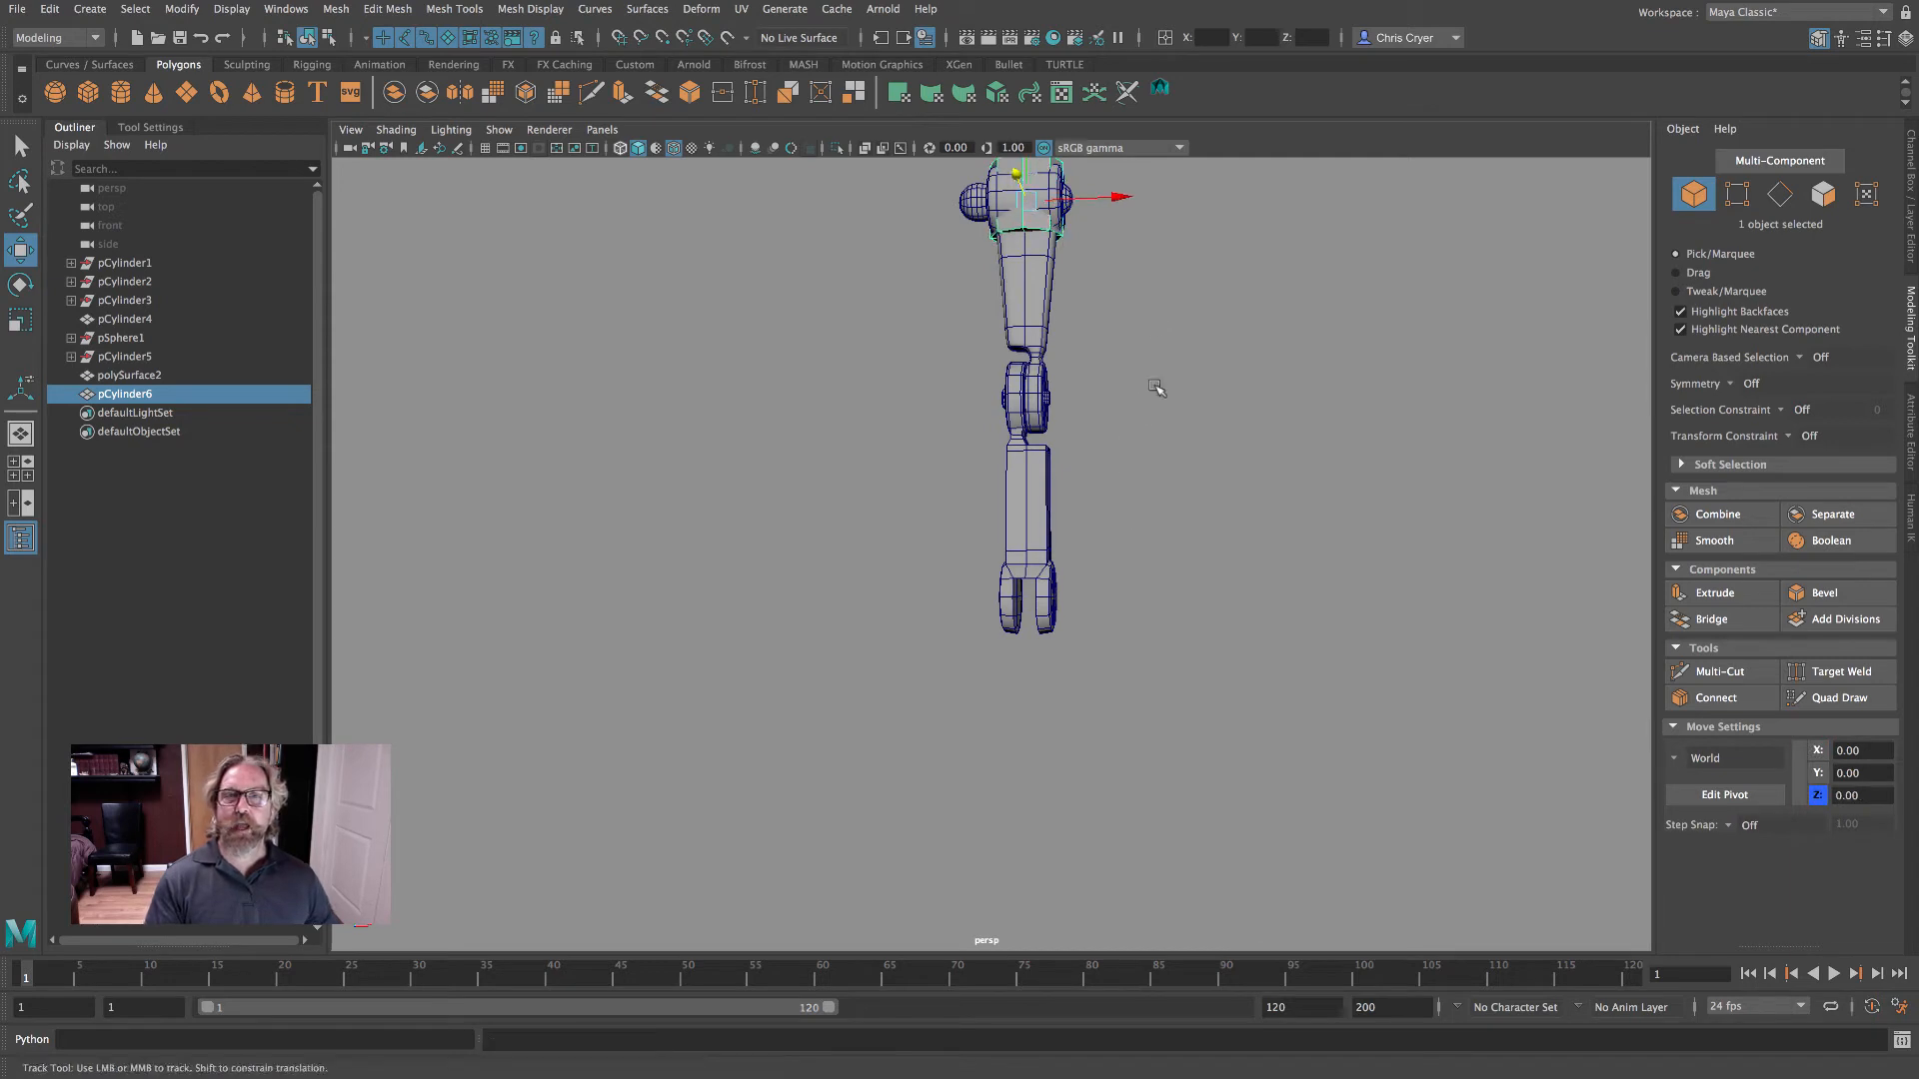
middle_click_drag(1157, 385, 1162, 452, "alt")
left_click_drag(1028, 167, 1071, 615)
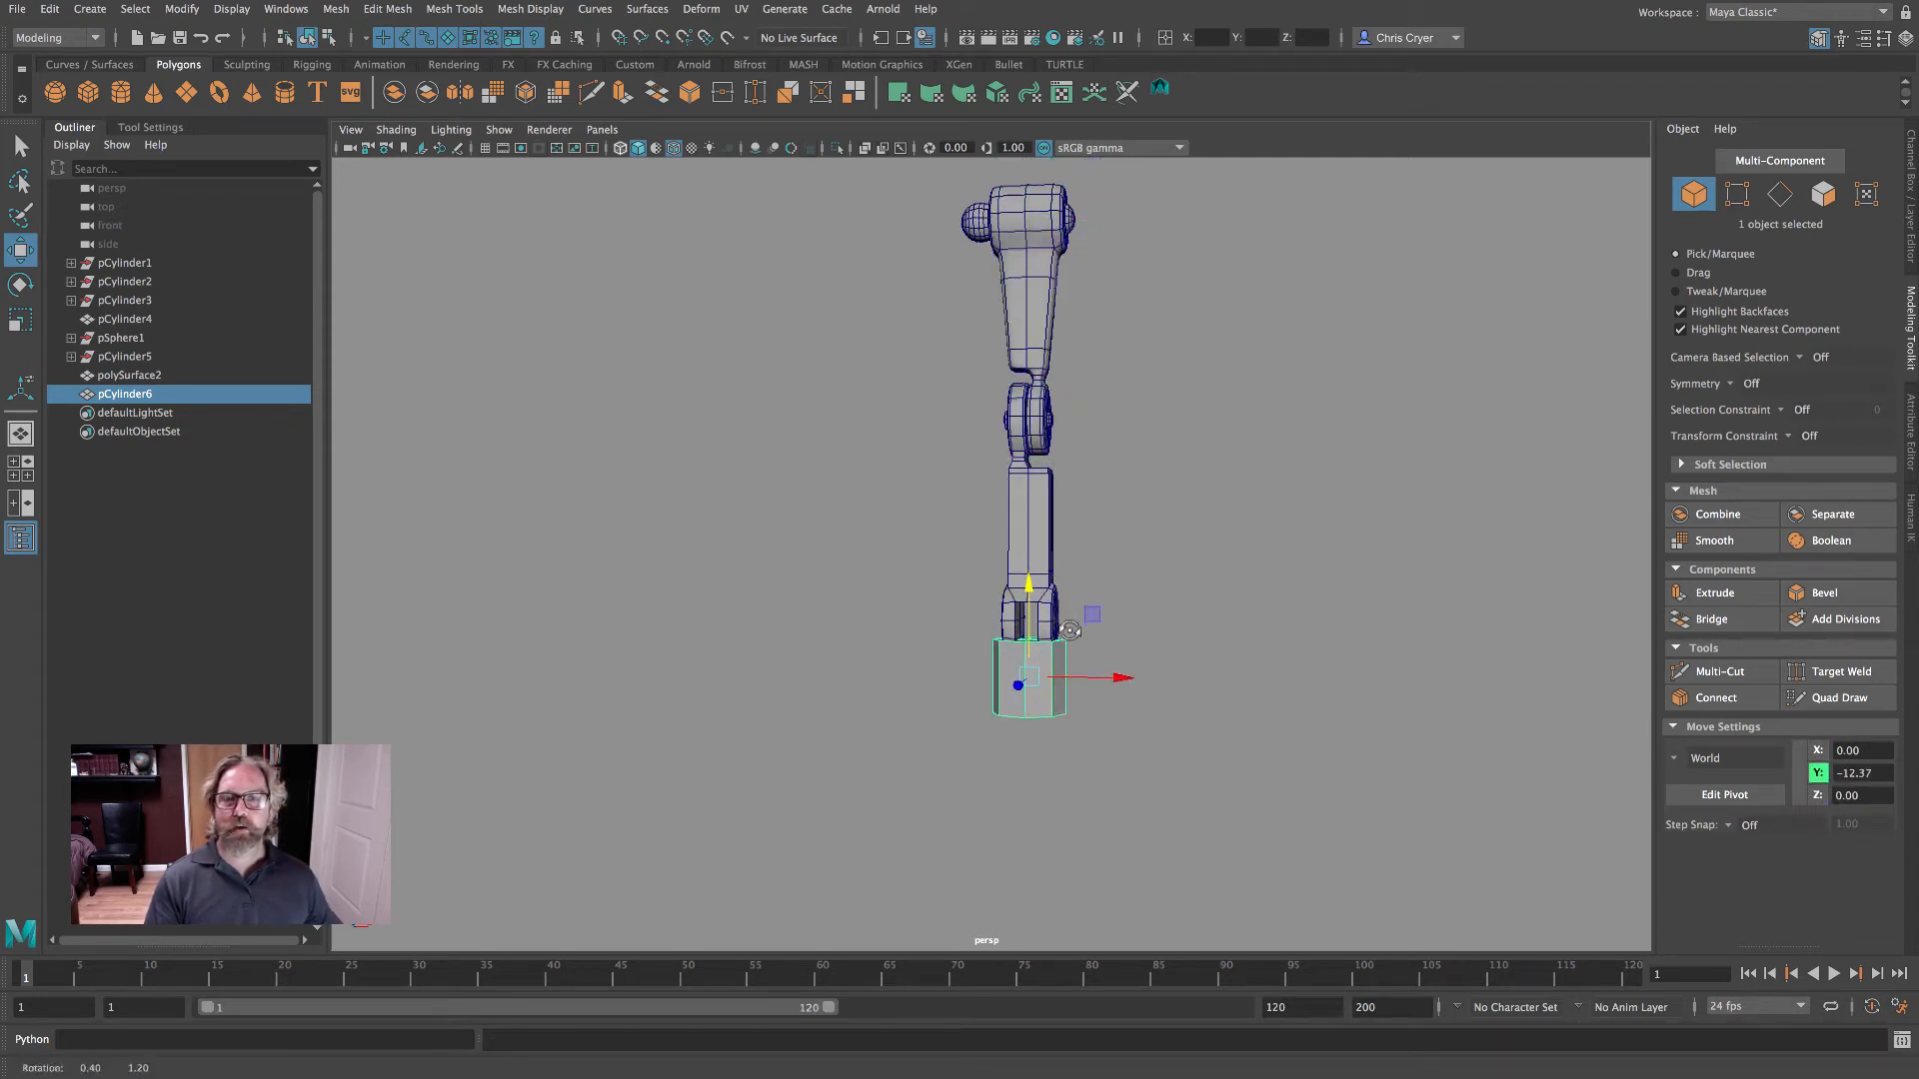
left_click(20, 288)
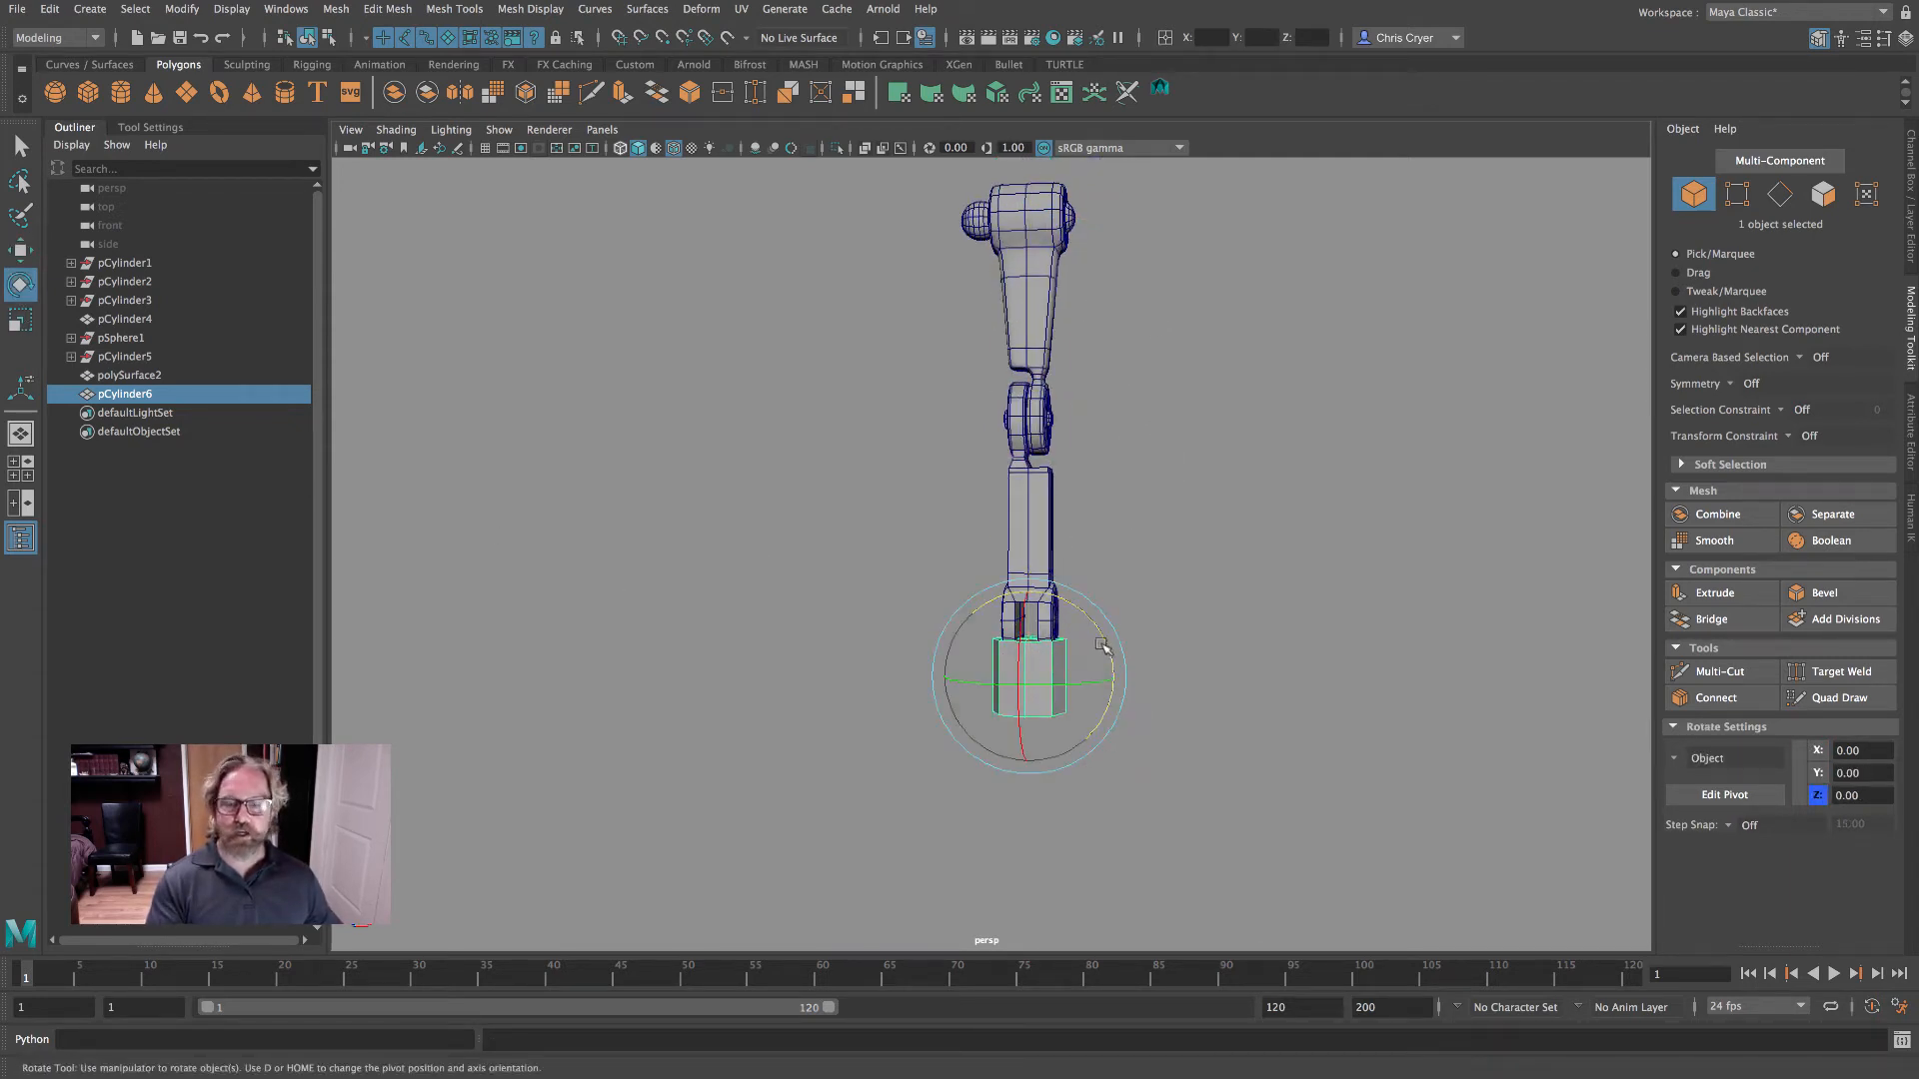
left_click_drag(1105, 648, 1063, 767)
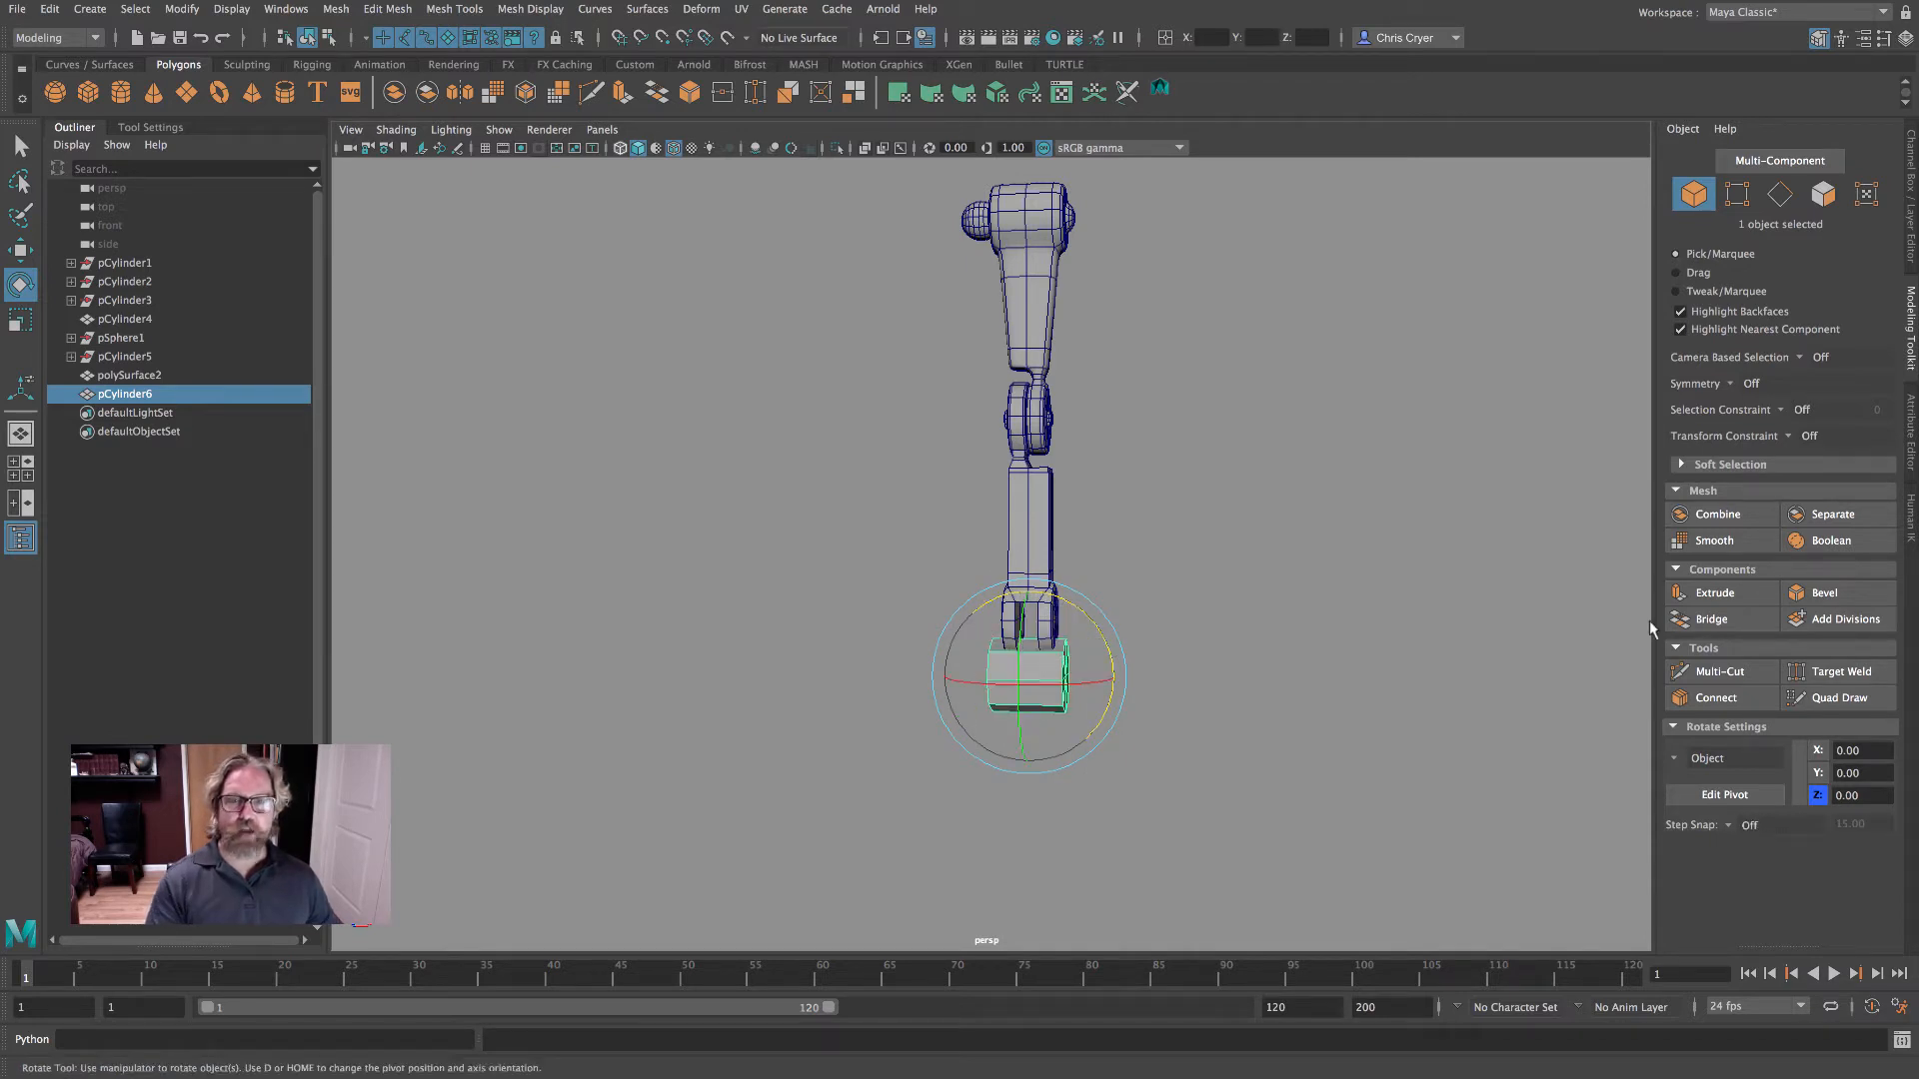
- Set the axis subdivisions of the cylinder at the lower end of the arm to 6
left_click(1911, 217)
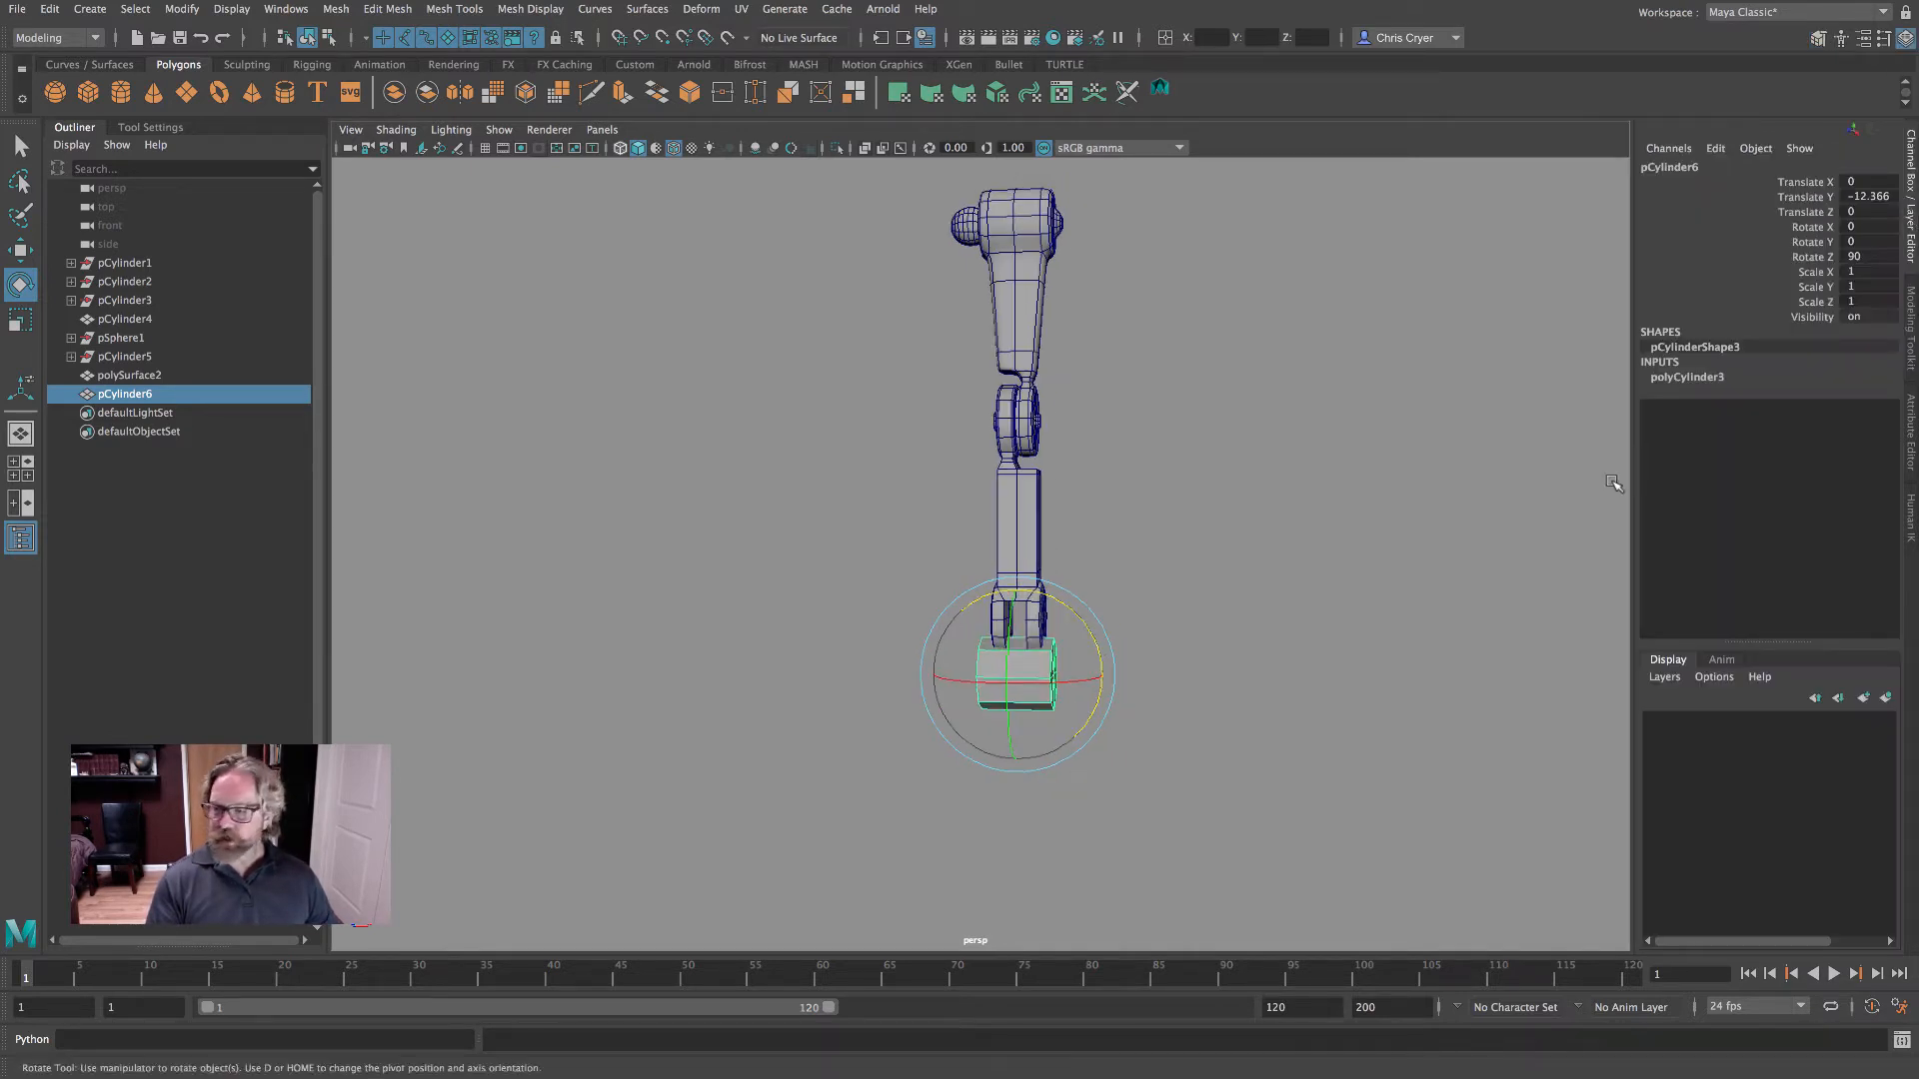
left_click(1687, 377)
left_click(1869, 421)
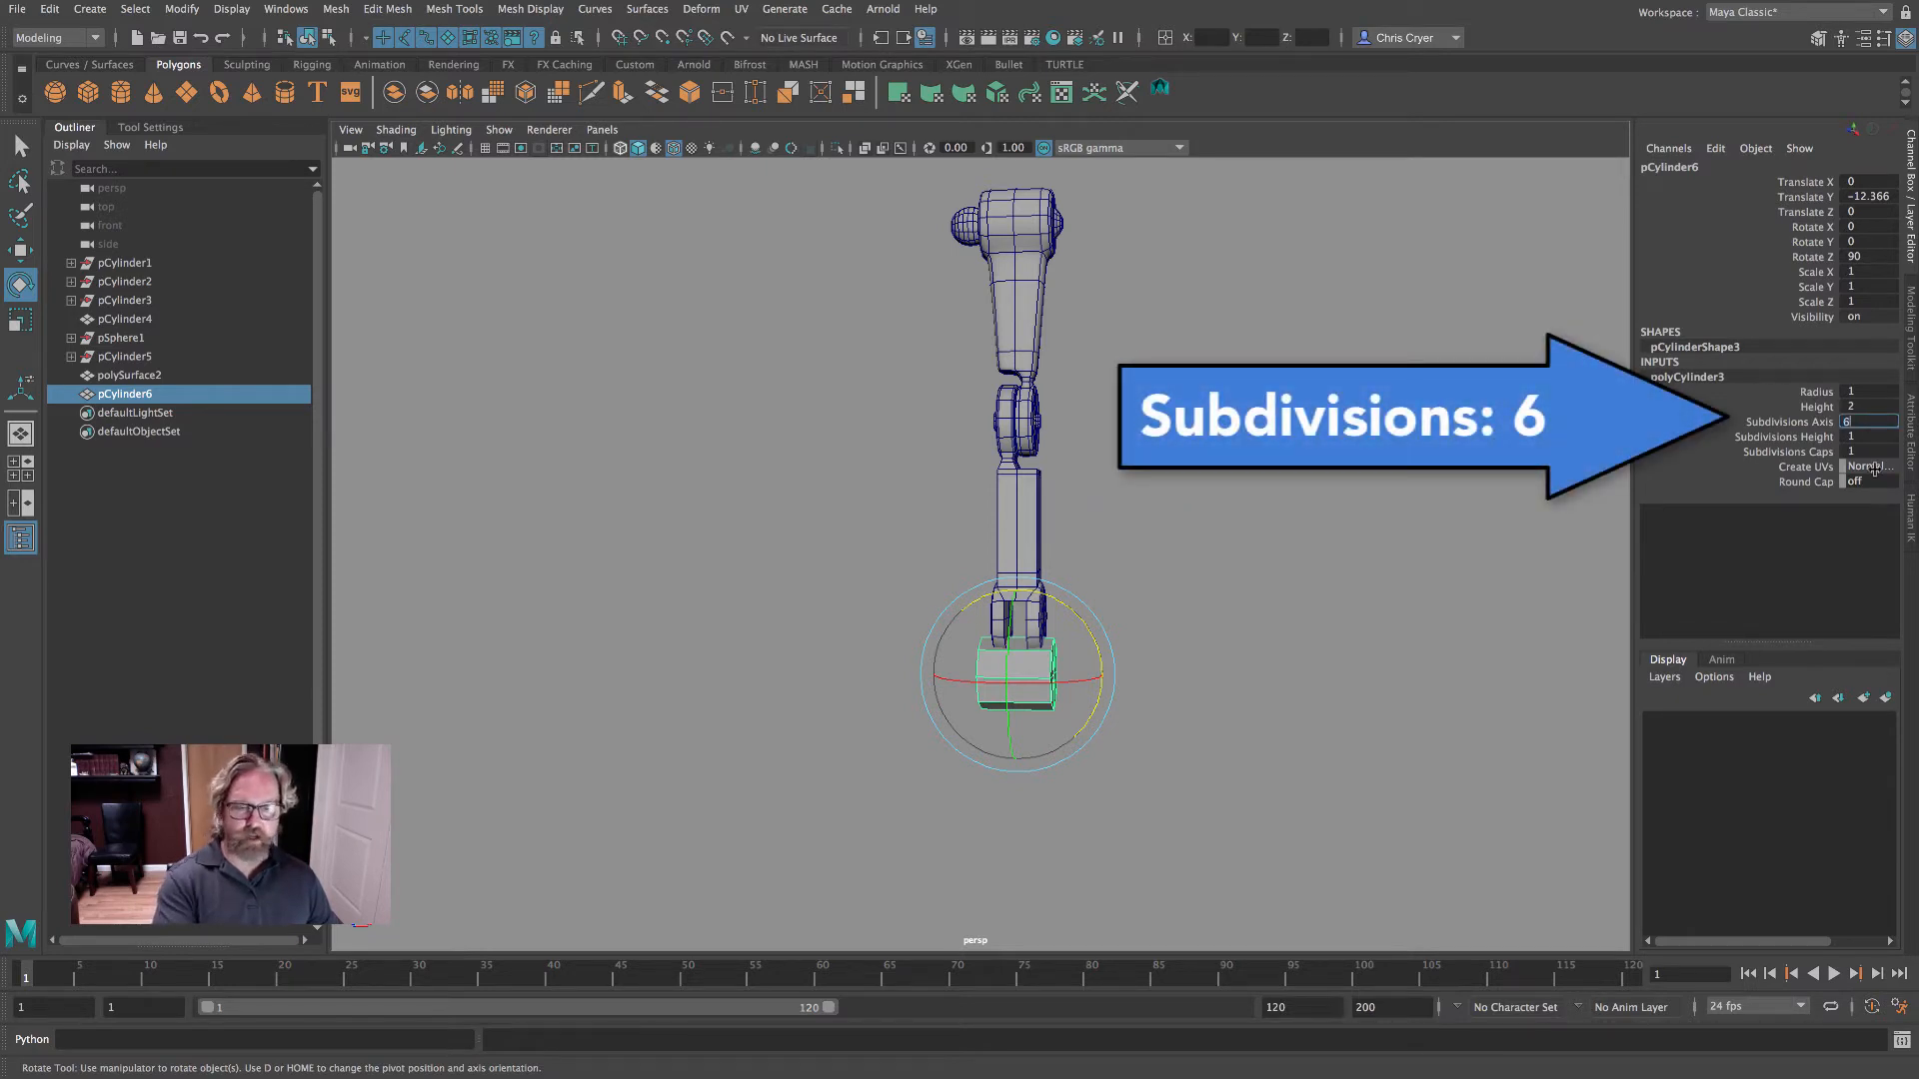
key("Return")
left_click_drag(1246, 475, 1096, 483, "alt")
right_click_drag(1096, 484, 1377, 506, "alt")
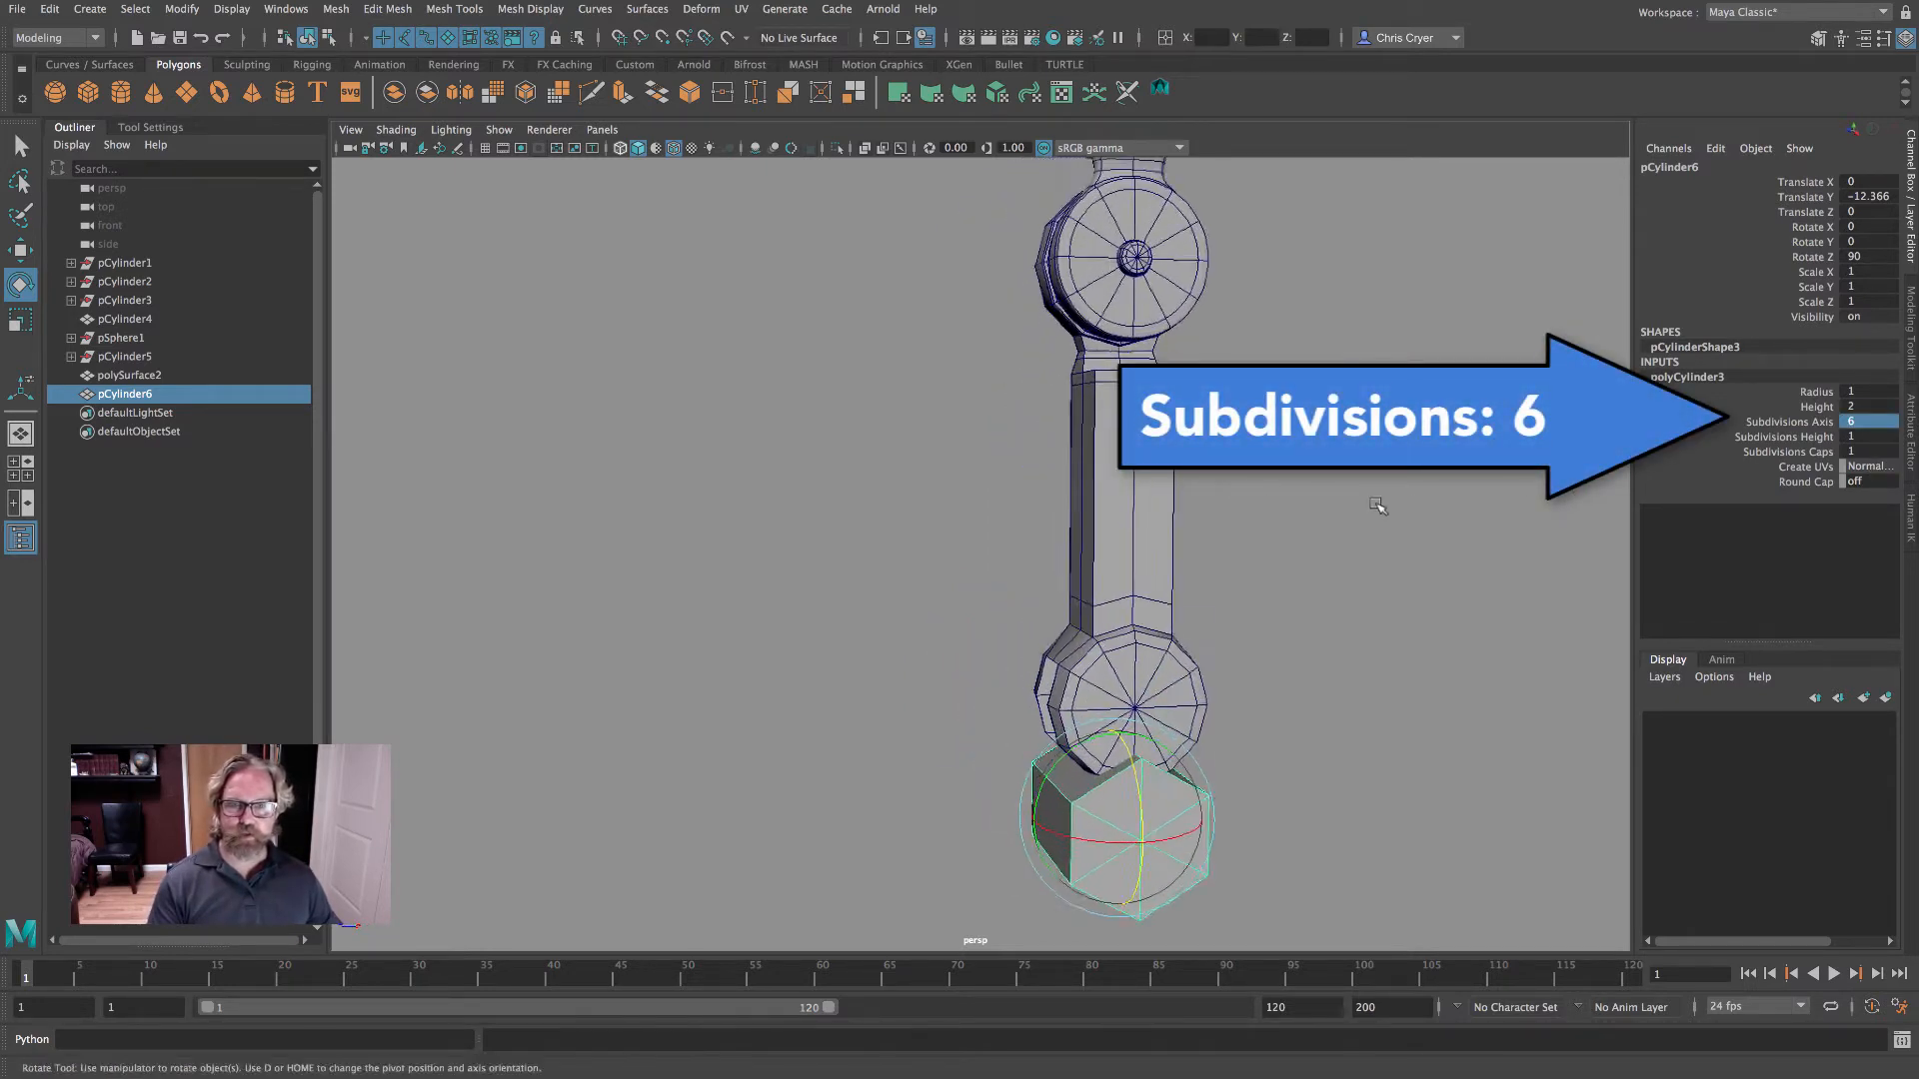
- Scale the hexagonal cylinder narrower along its X axis to match the gap between the two fork discs
mouse_move(1377, 506)
left_mouse_down("alt")
mouse_move(1084, 373)
mouse_move(865, 582)
left_mouse_up("alt")
key("r")
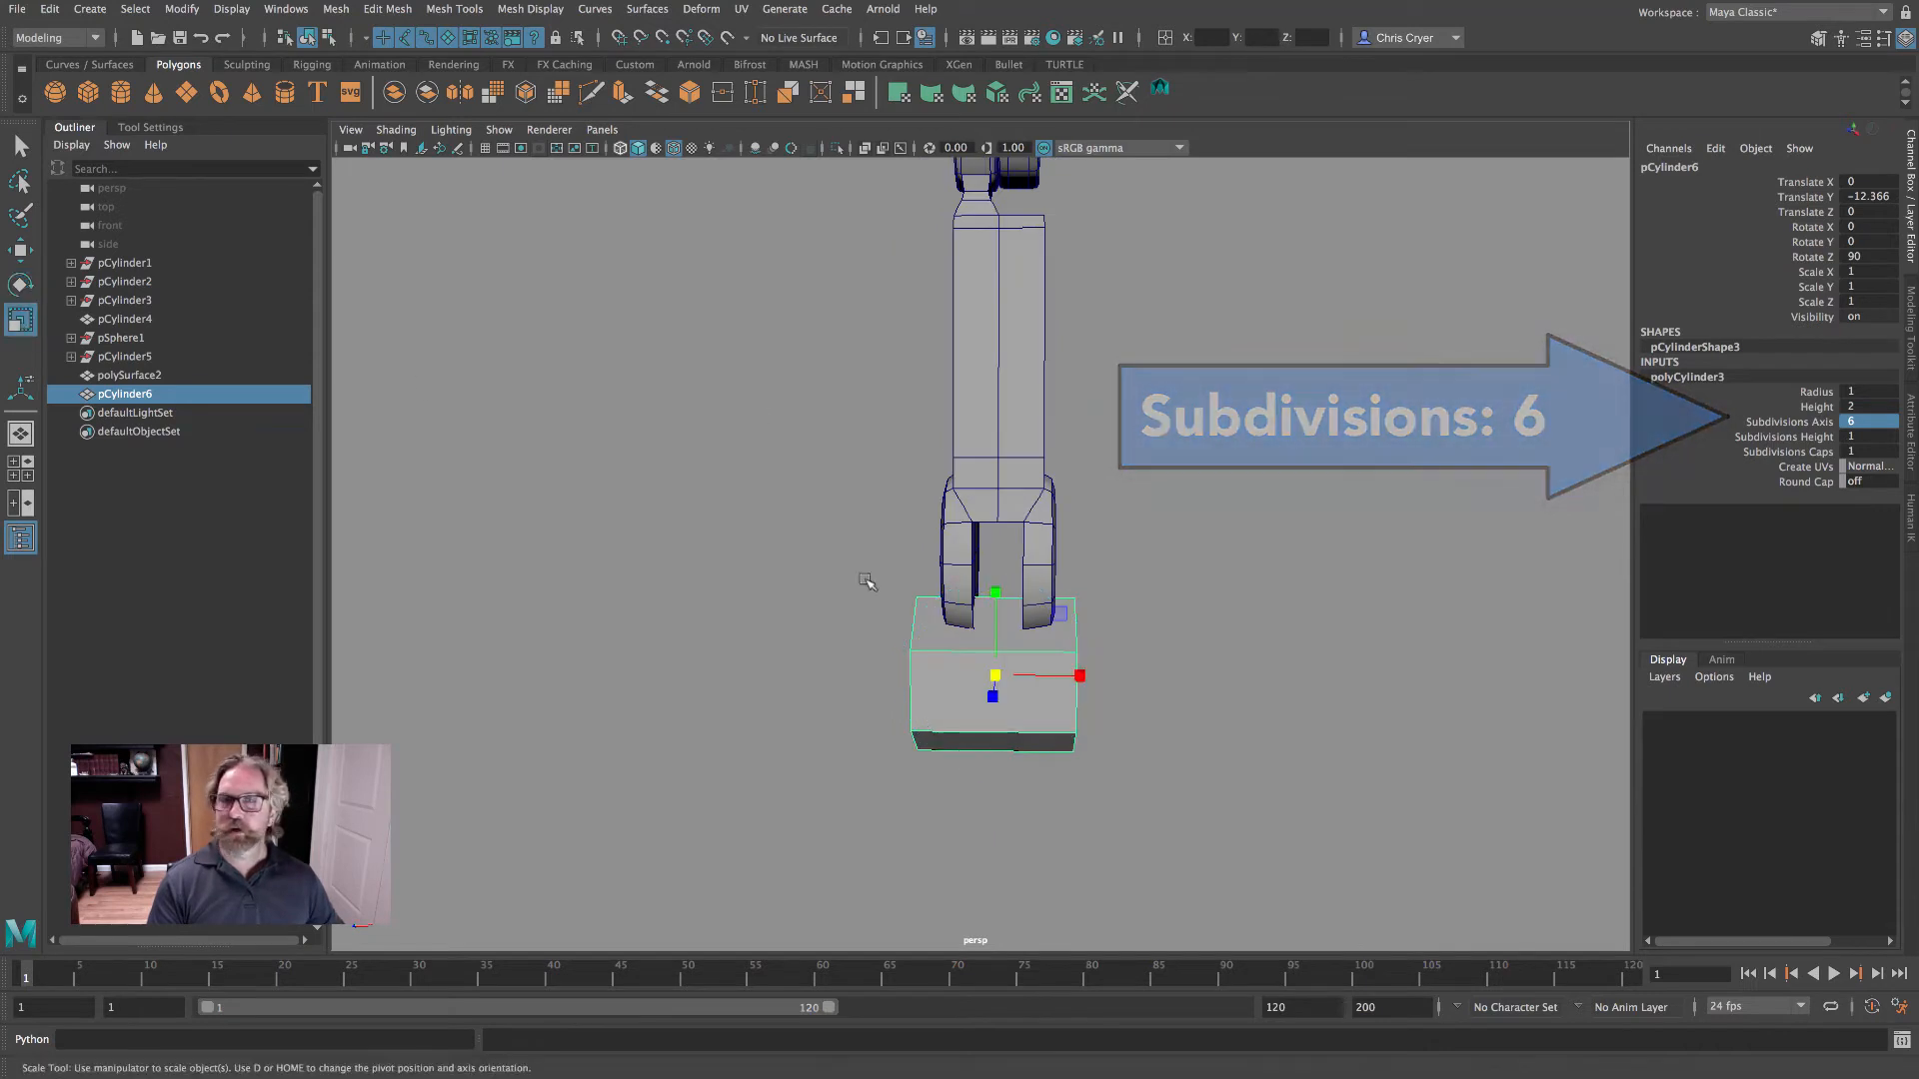
left_click_drag(1078, 675, 891, 643)
- Select the six triangular cap faces on one side of the hexagonal cylinder
right_click_drag(891, 643, 1319, 655, "alt")
middle_click_drag(1187, 658, 1260, 440, "alt")
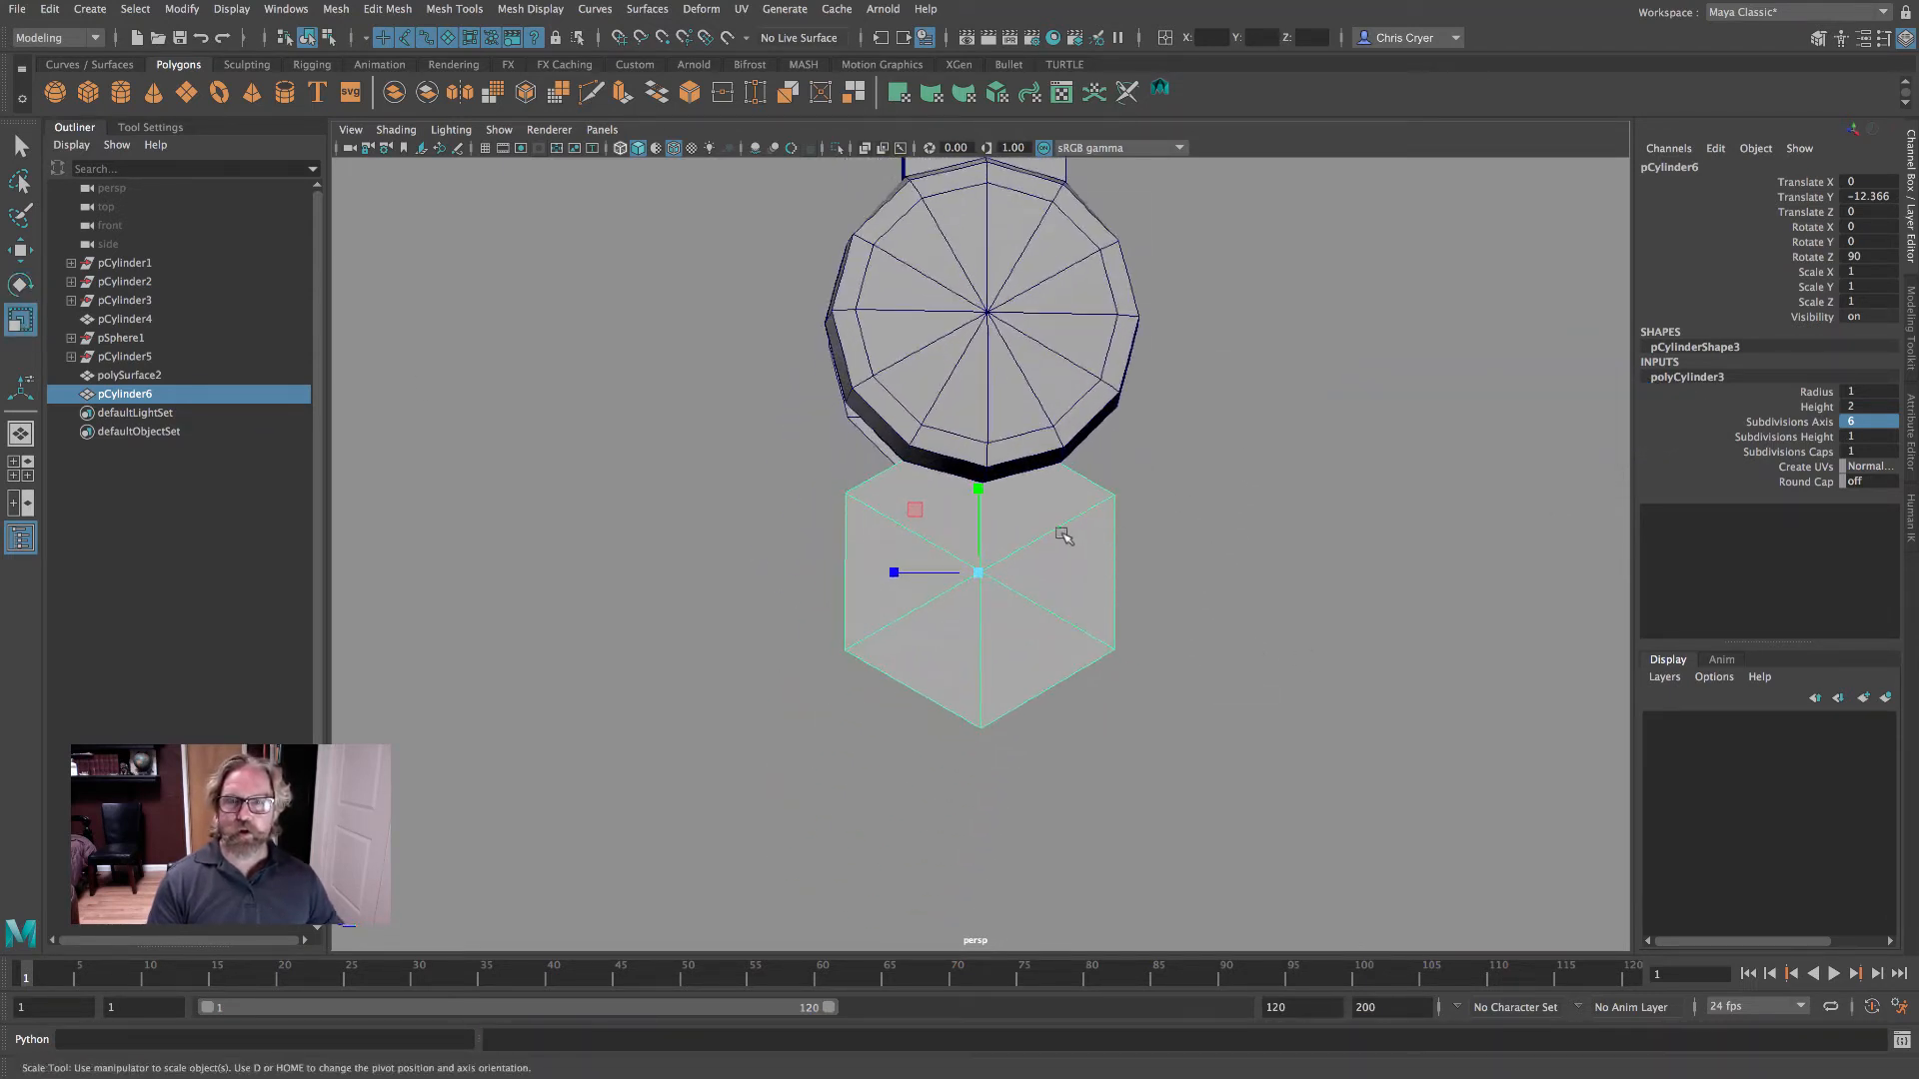
right_click(1029, 505)
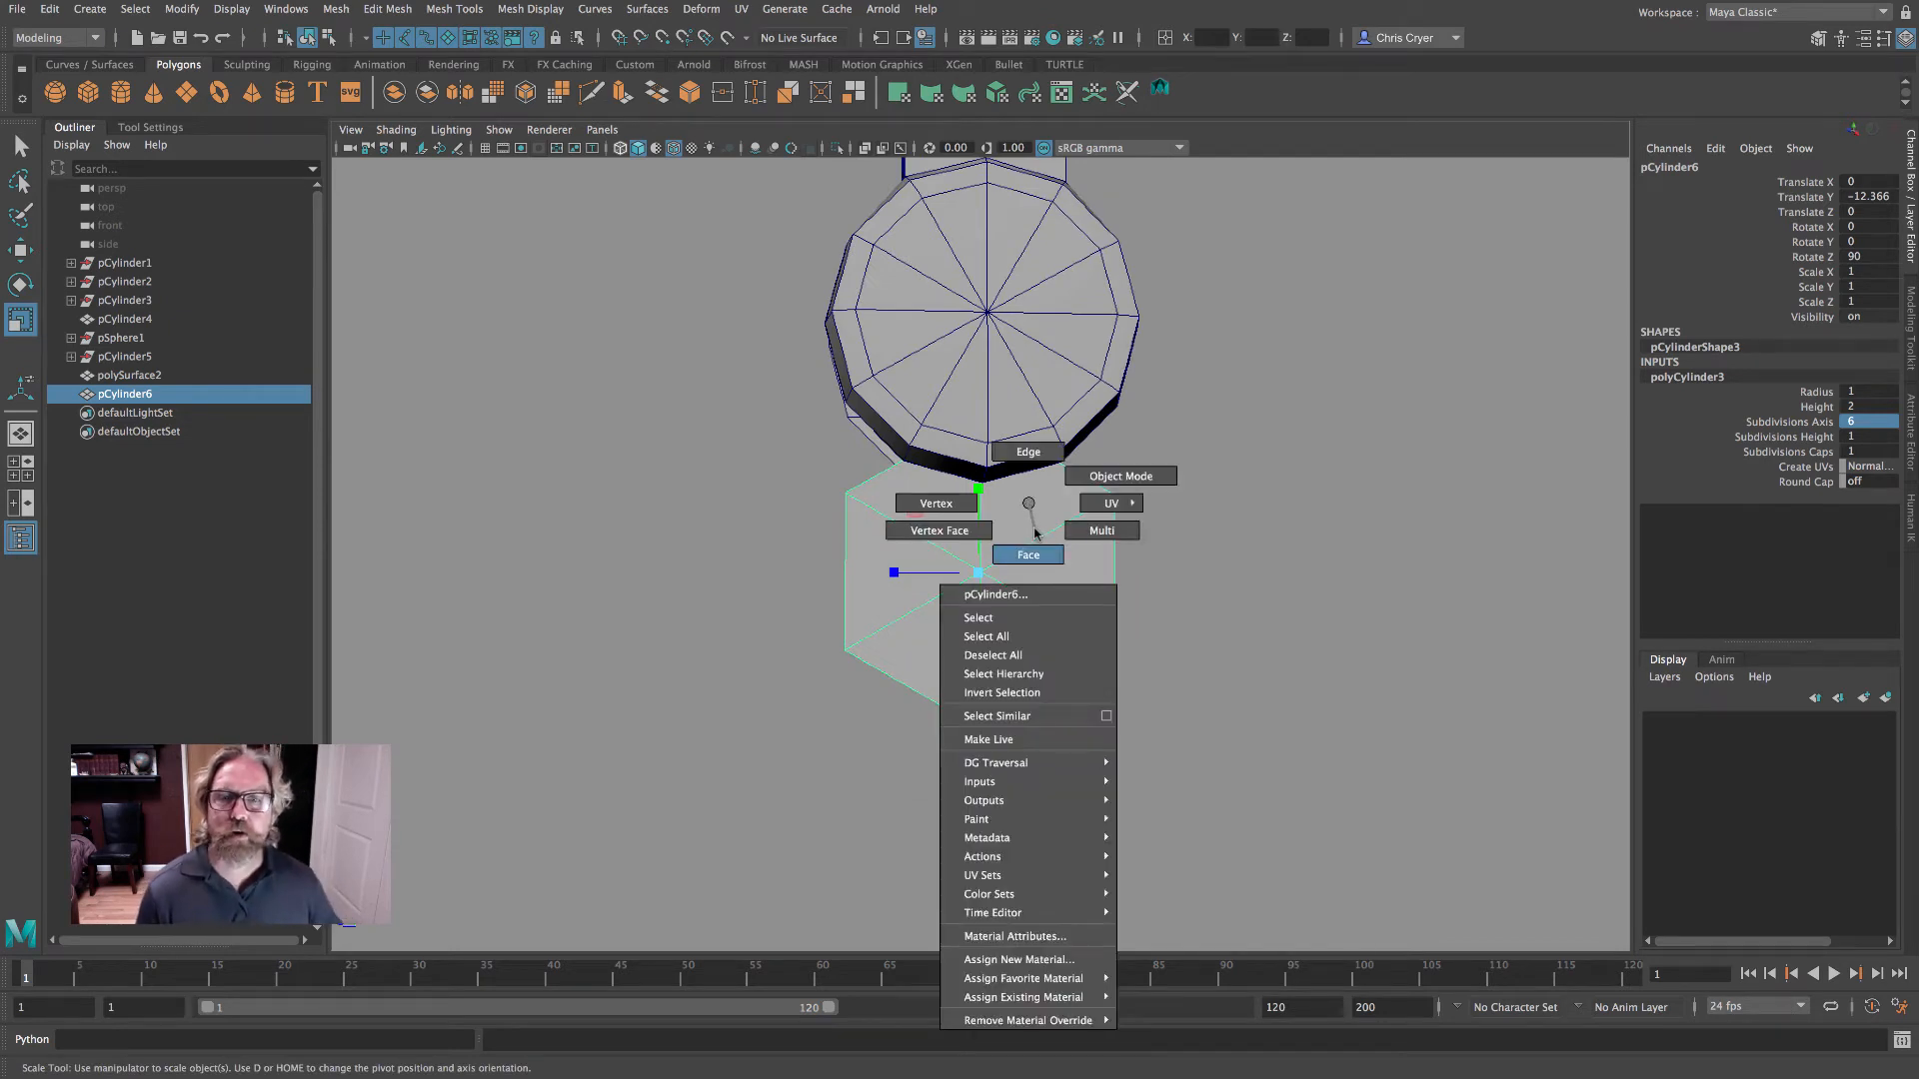
right_click_drag(1037, 533, 1038, 545)
left_click(1019, 514)
left_click(940, 512, "shift")
left_click(908, 585, "shift")
left_click(924, 648, "shift")
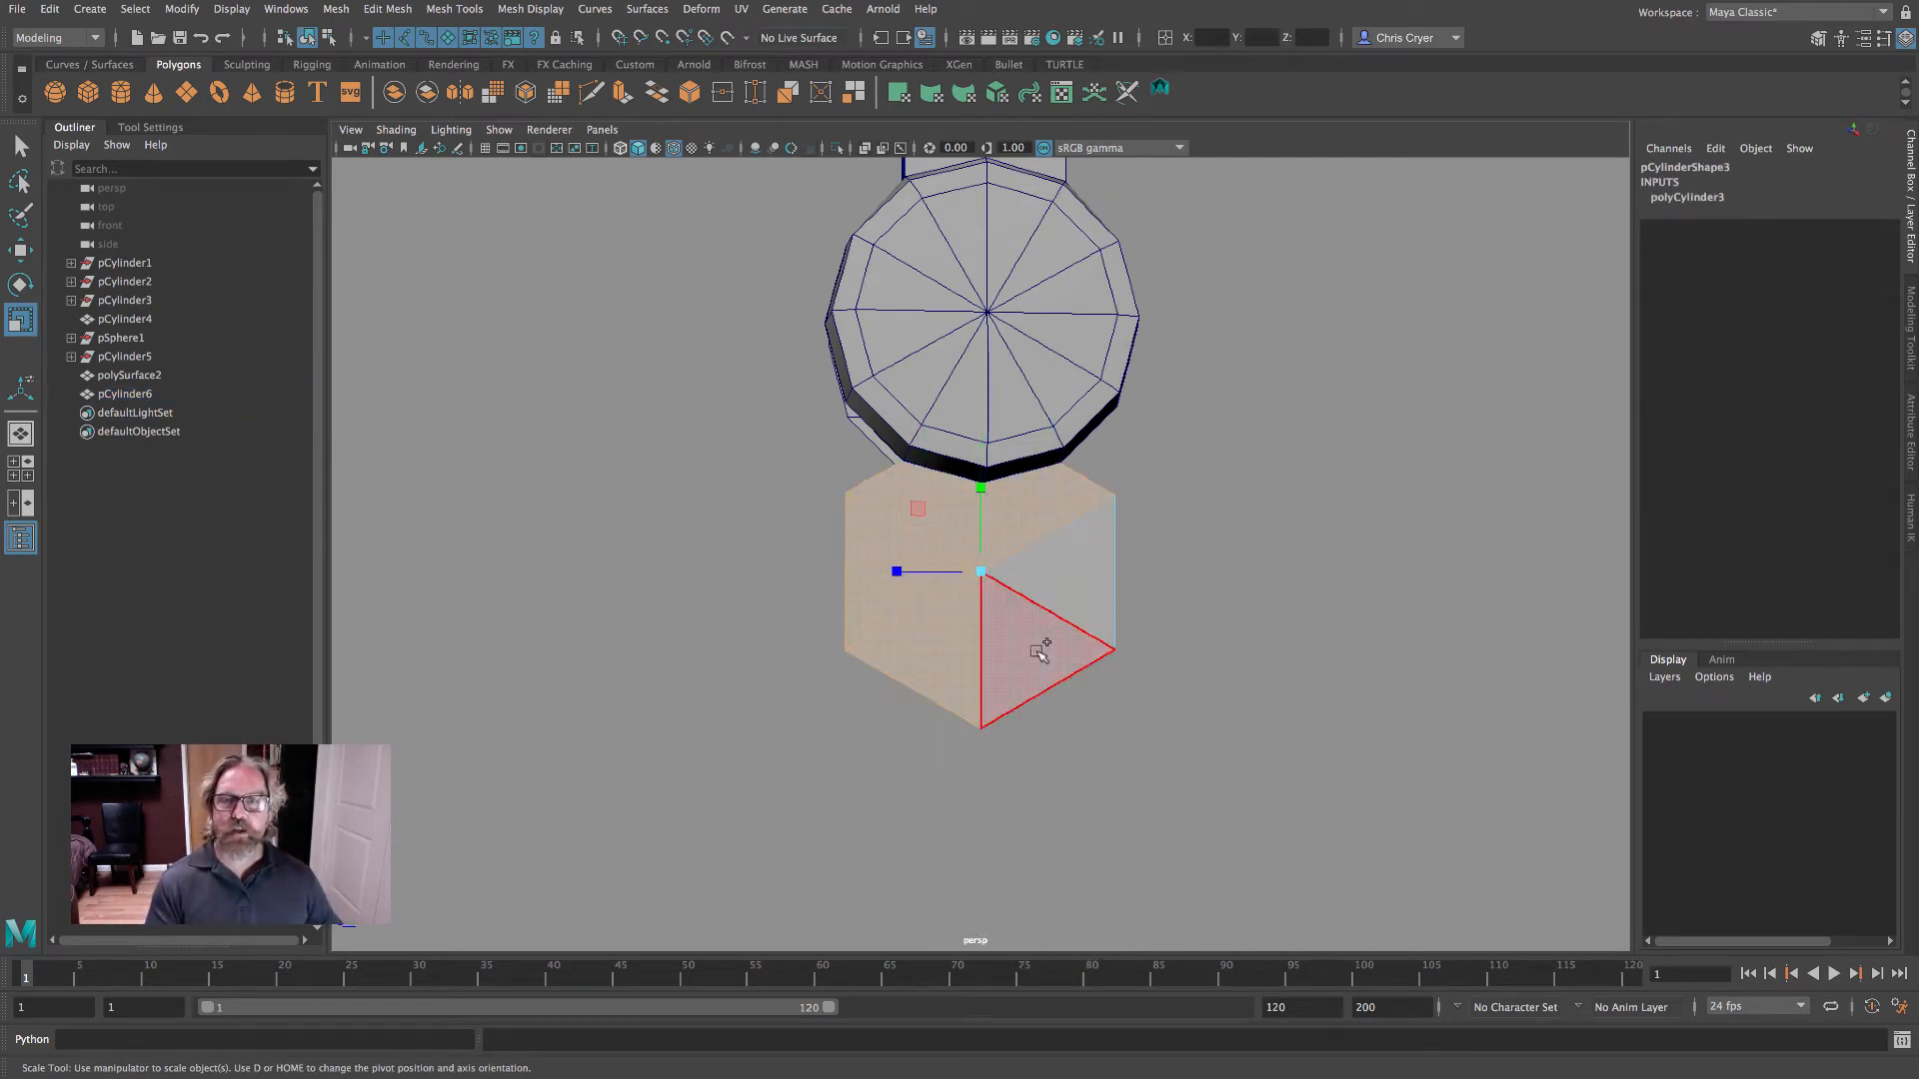
left_click(1039, 652, "shift")
left_click(1073, 582, "shift")
- Add the six triangular cap faces on the opposite side of the hexagonal cylinder to the selection
left_click_drag(889, 612, 1191, 617, "alt")
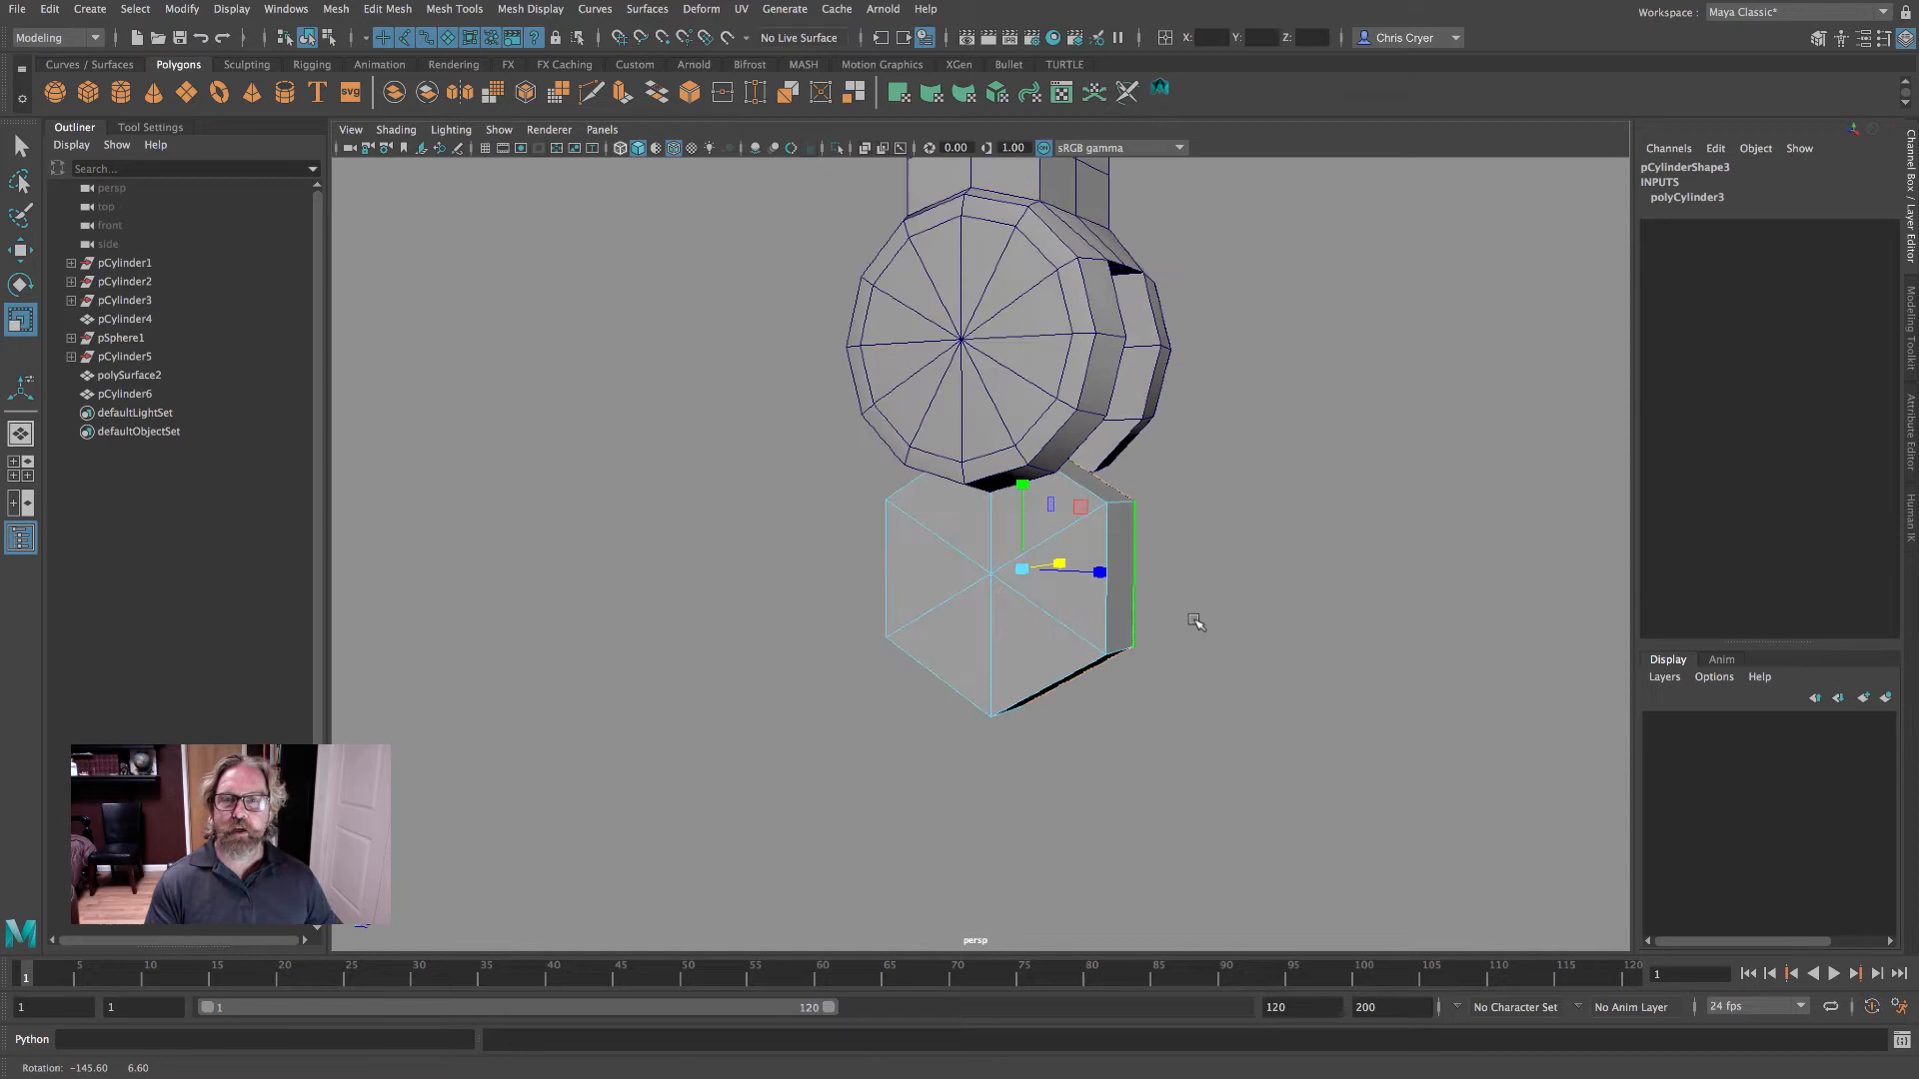
key("q")
left_click(975, 528, "shift")
left_click(1029, 525, "shift")
left_click(1056, 582, "shift")
left_click(1022, 632, "shift")
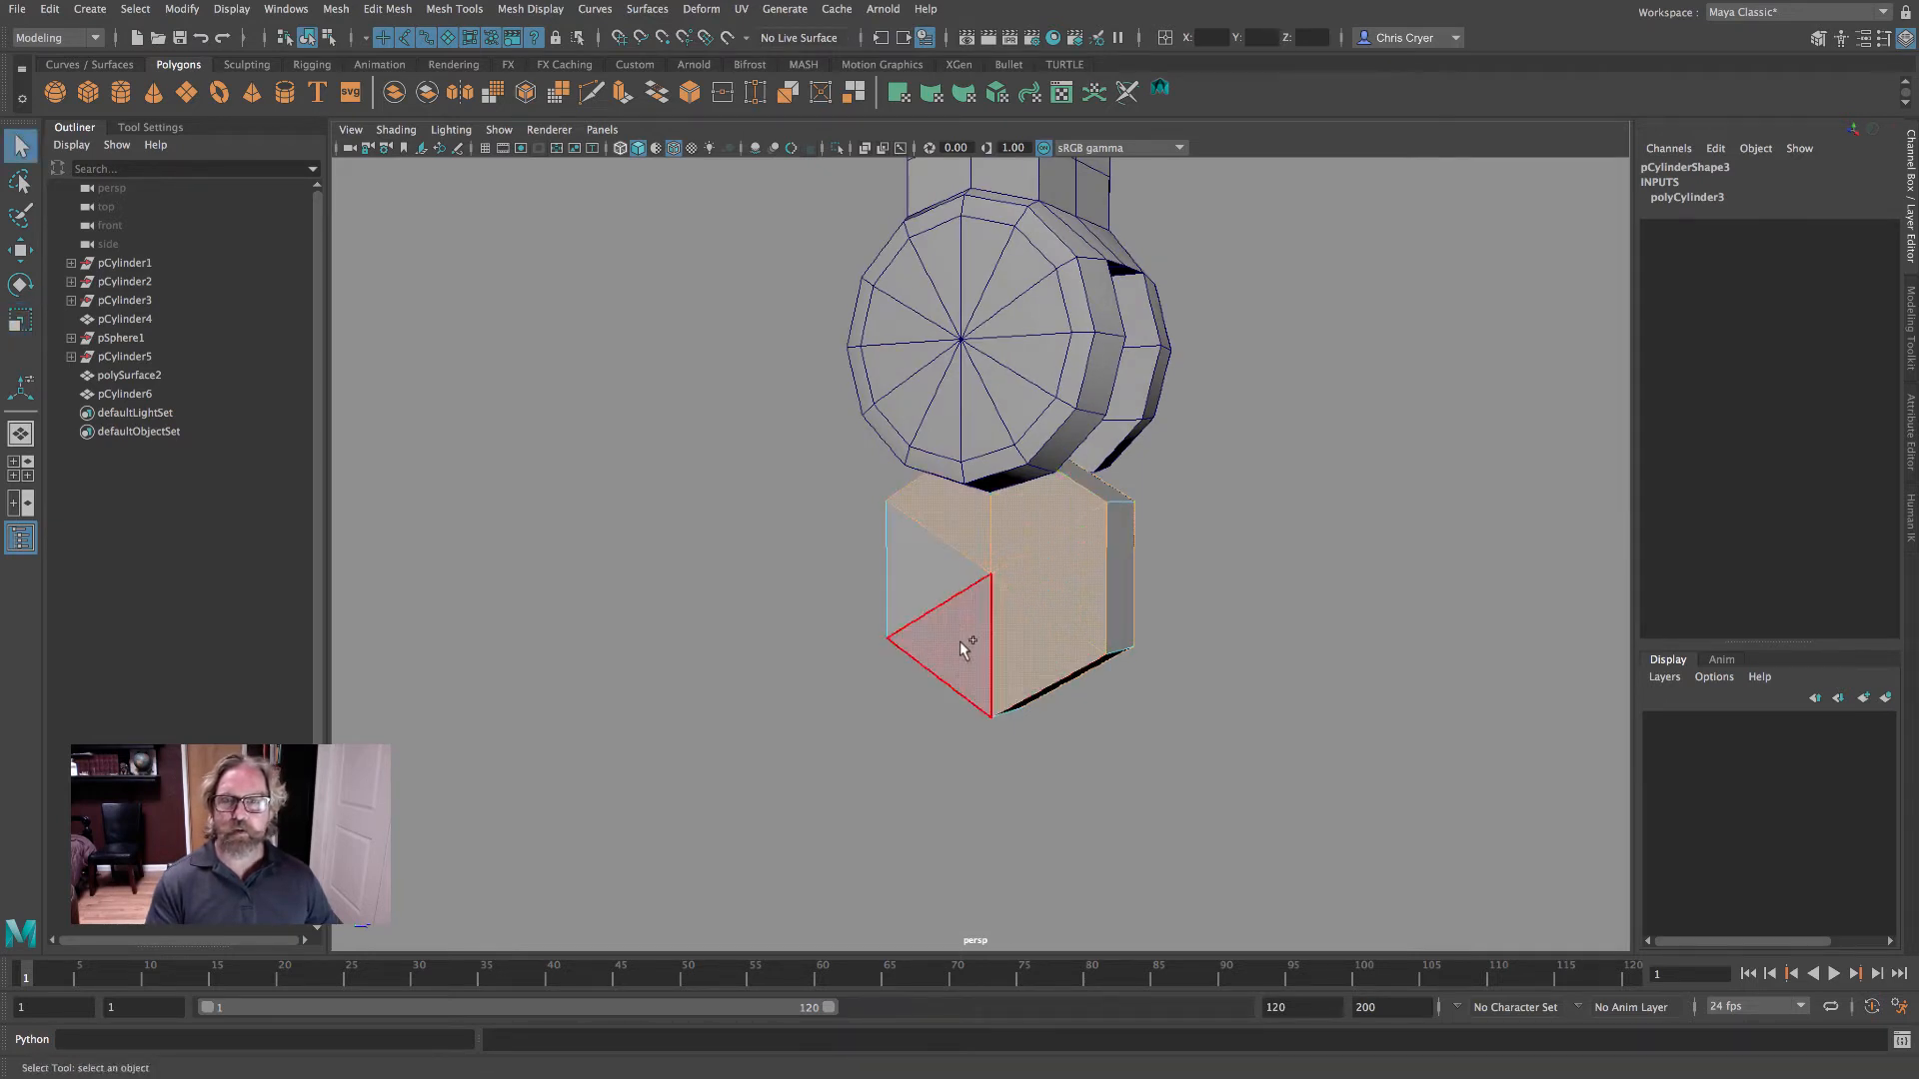
left_click(963, 638, "shift")
left_click(934, 581, "shift")
key("4")
left_click_drag(1286, 634, 1108, 642, "alt")
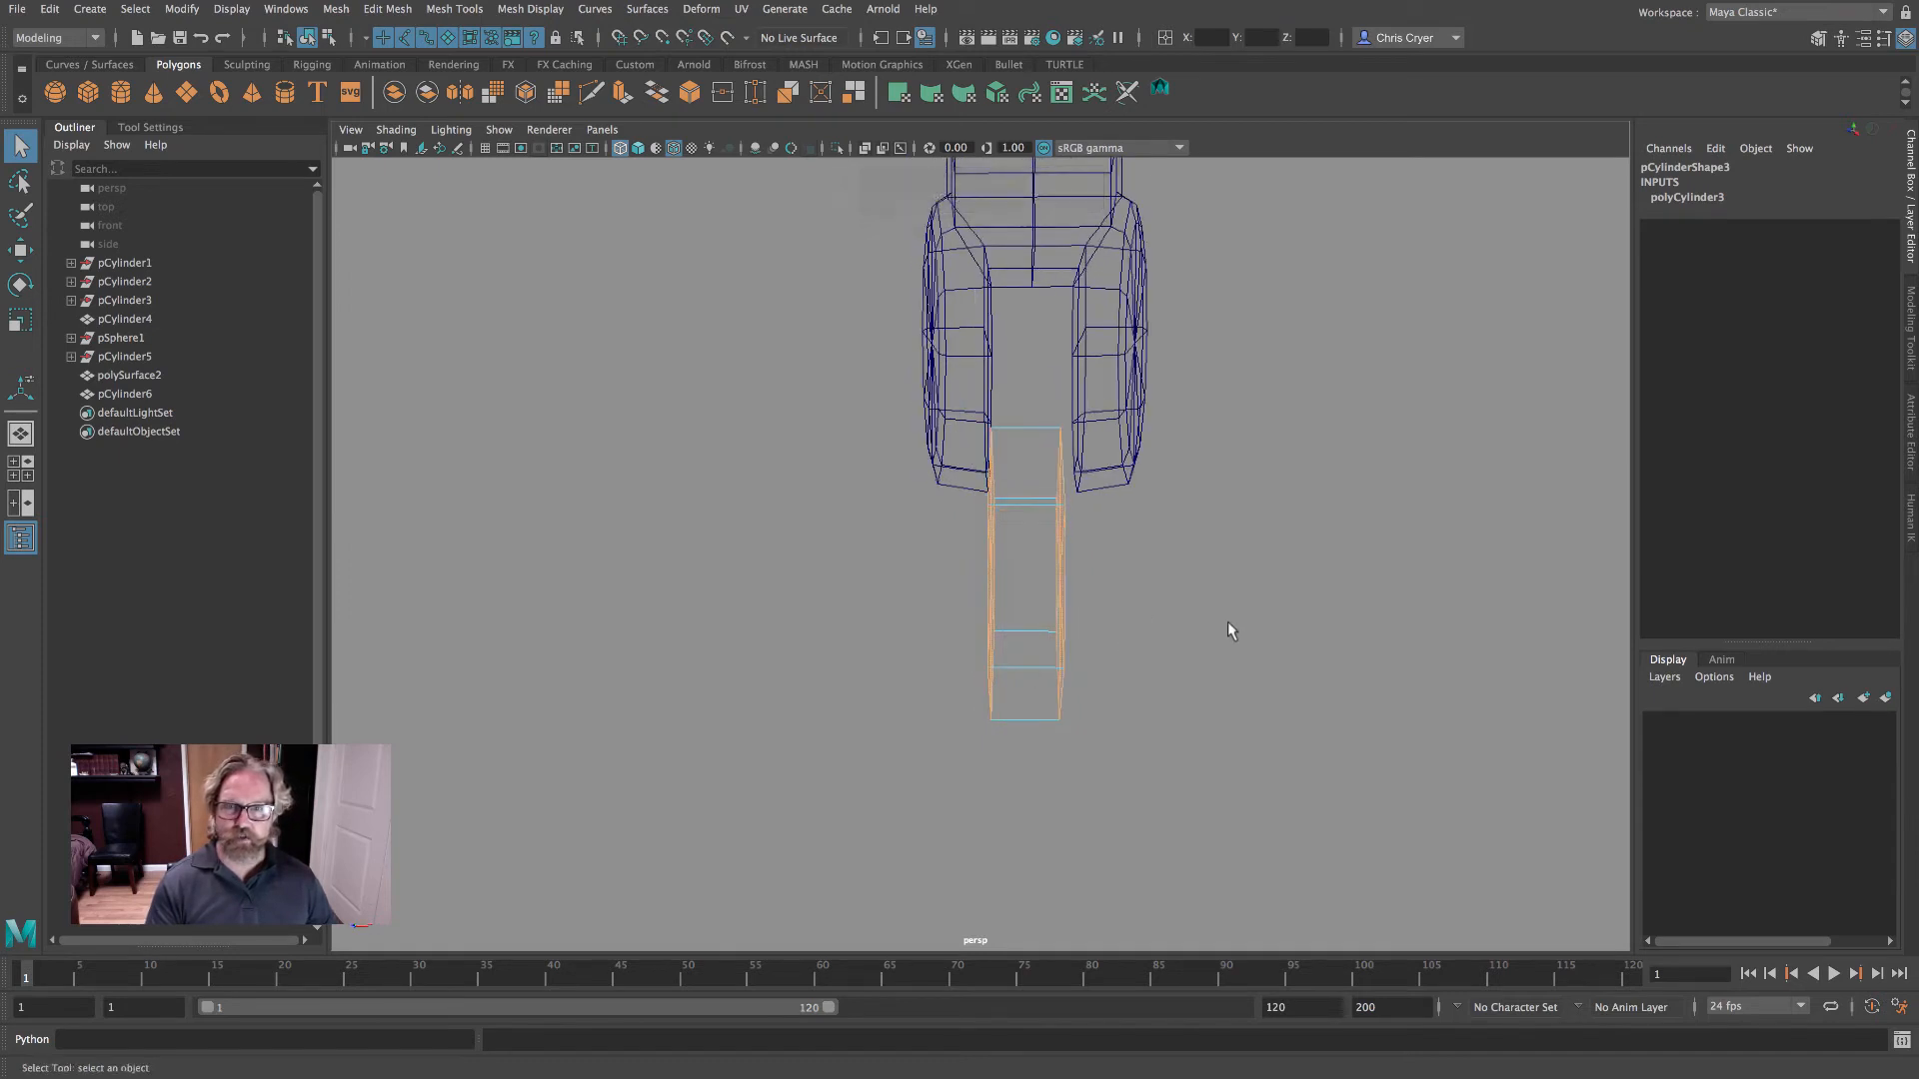
left_click_drag(1229, 633, 1010, 633, "alt")
- Extrude the twelve cap faces, scaled in towards the centre, and delete them to leave a hexagonal opening
left_click(1907, 360)
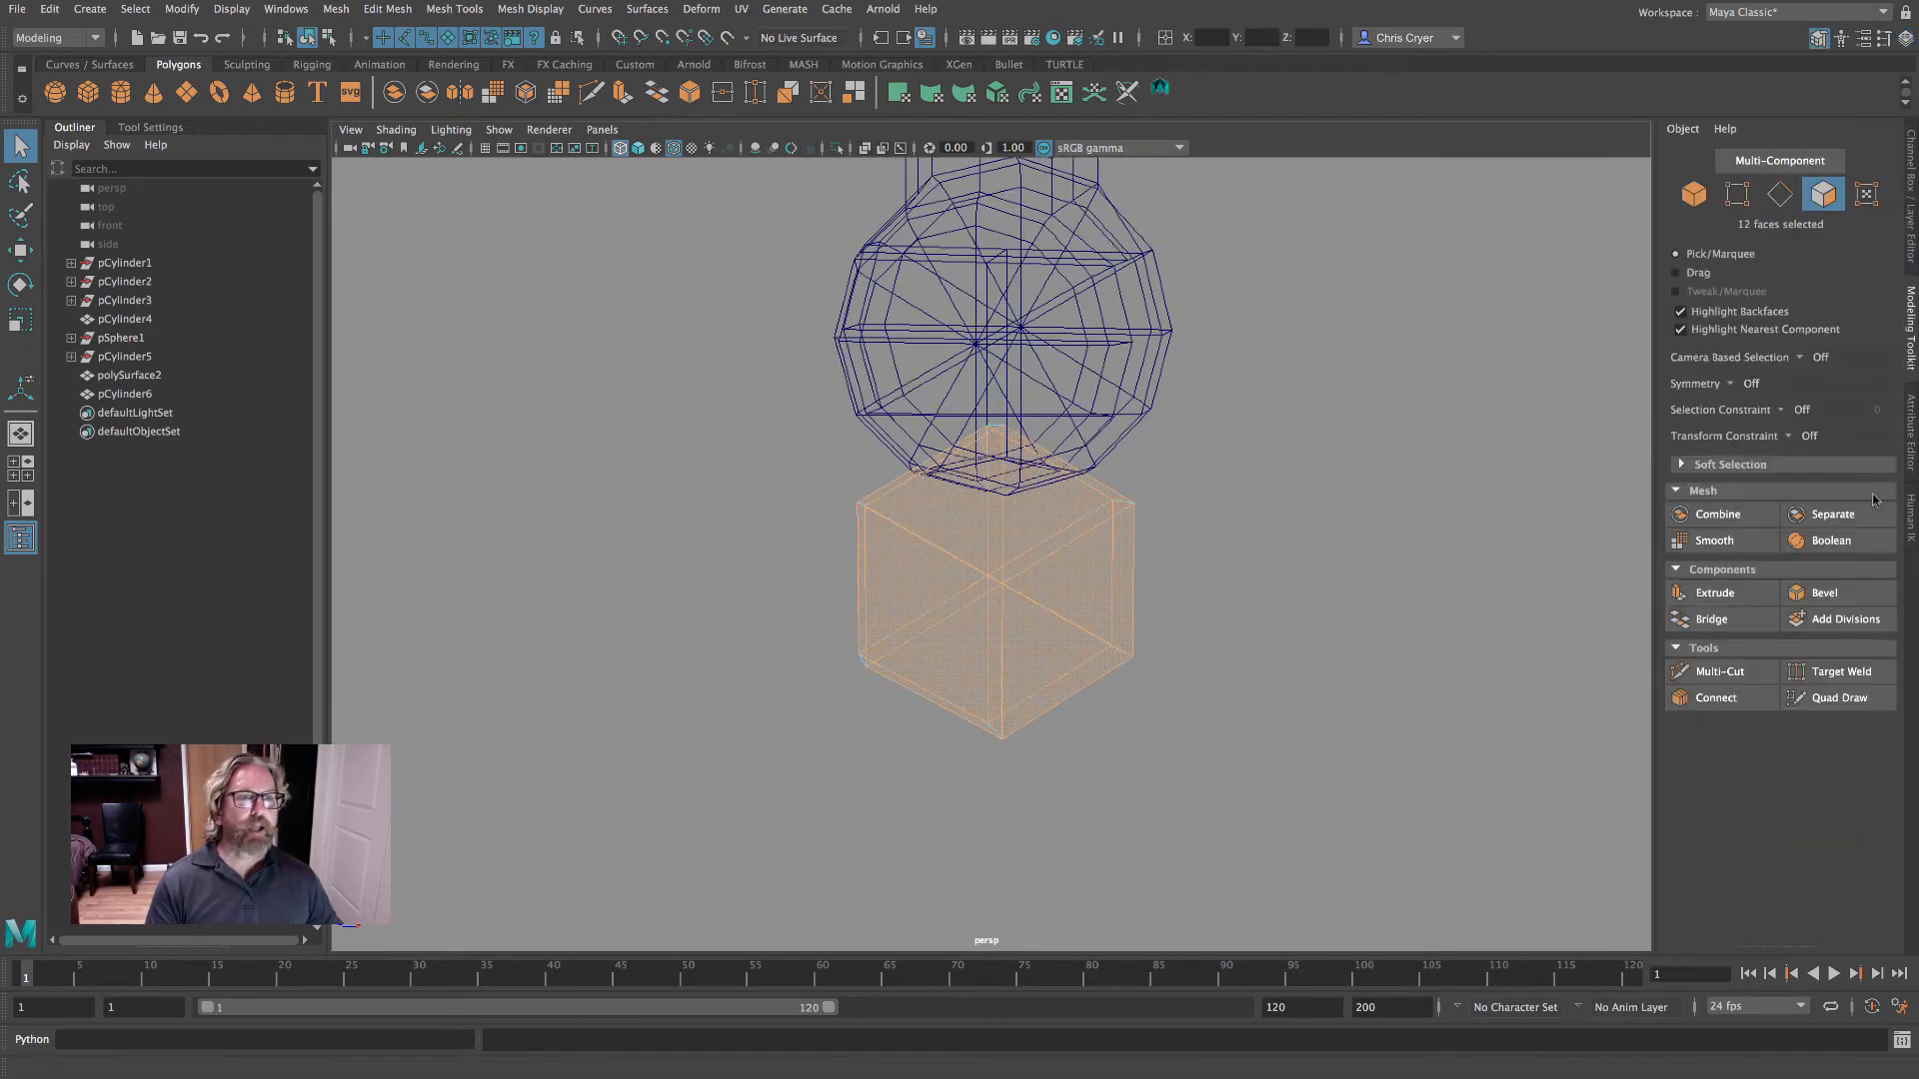
left_click(1715, 593)
left_click(1199, 464)
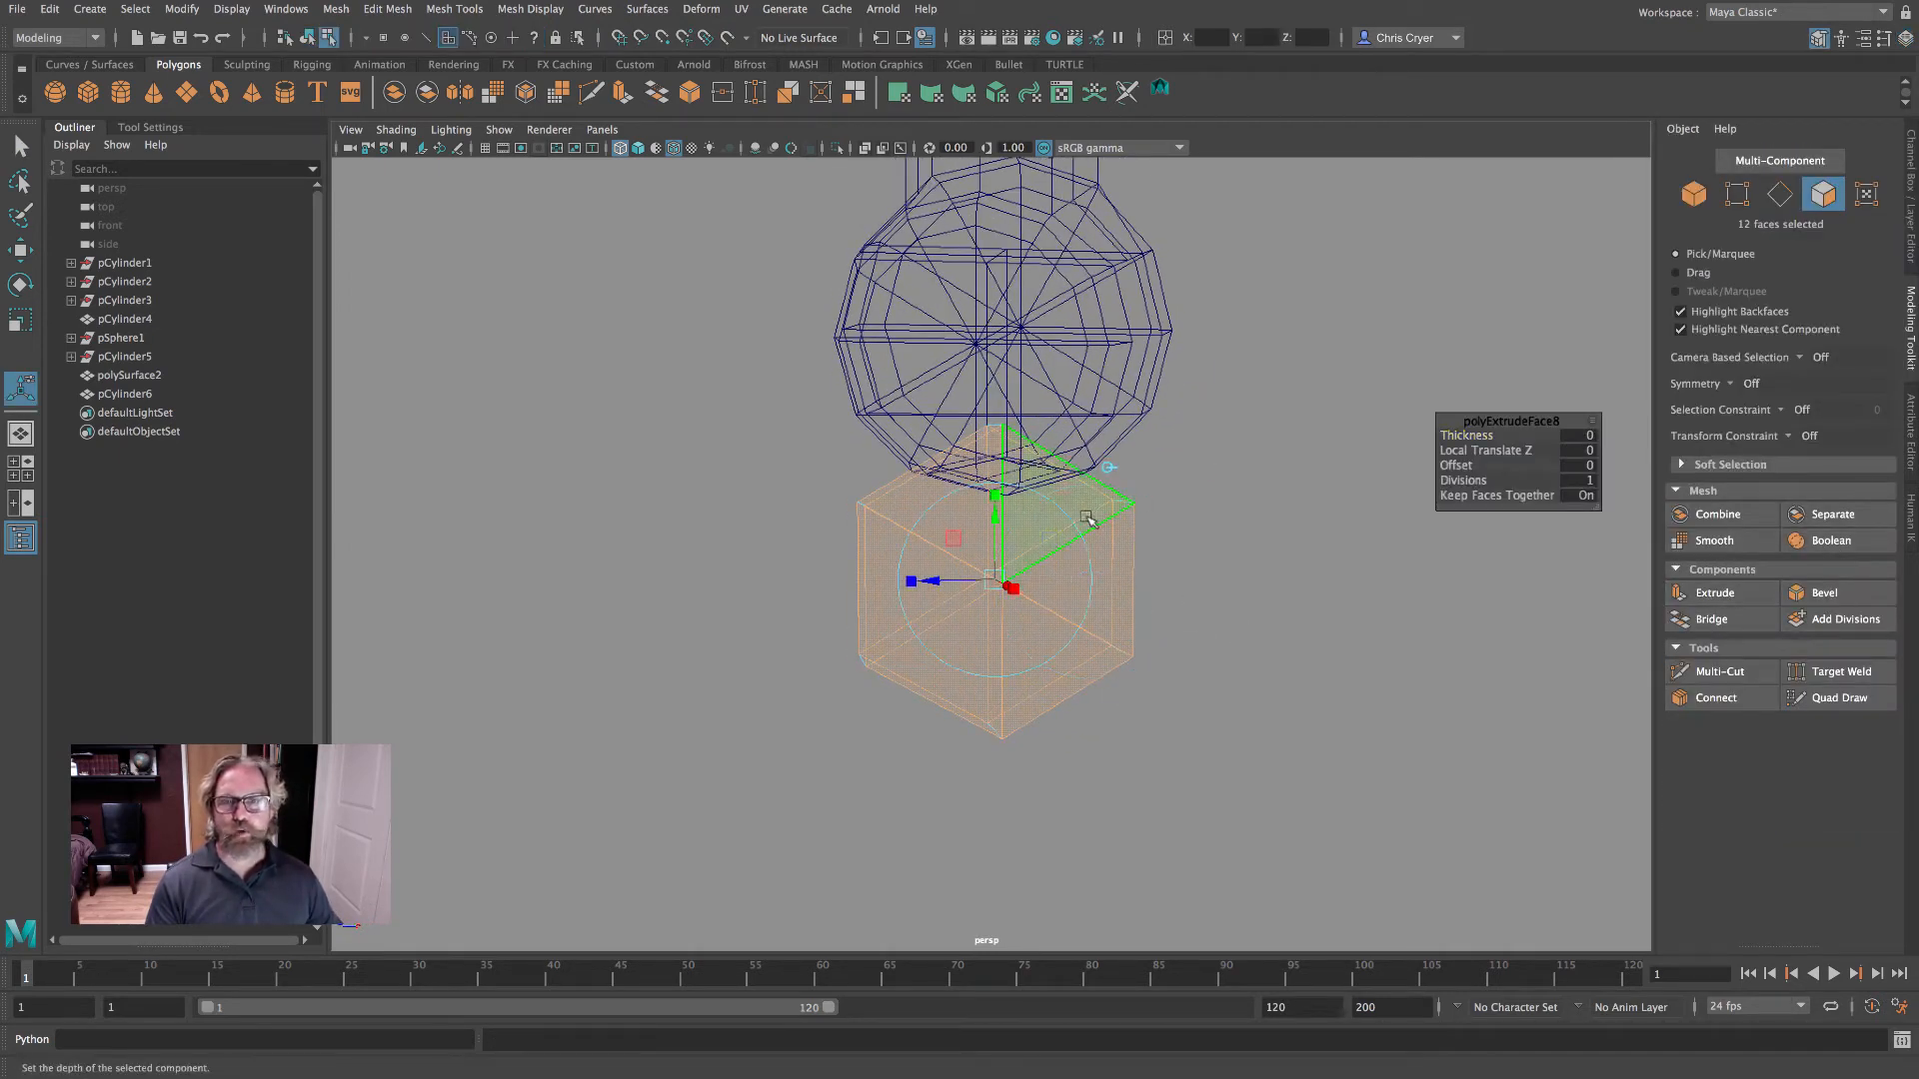
left_click_drag(995, 578, 969, 582)
key("Delete")
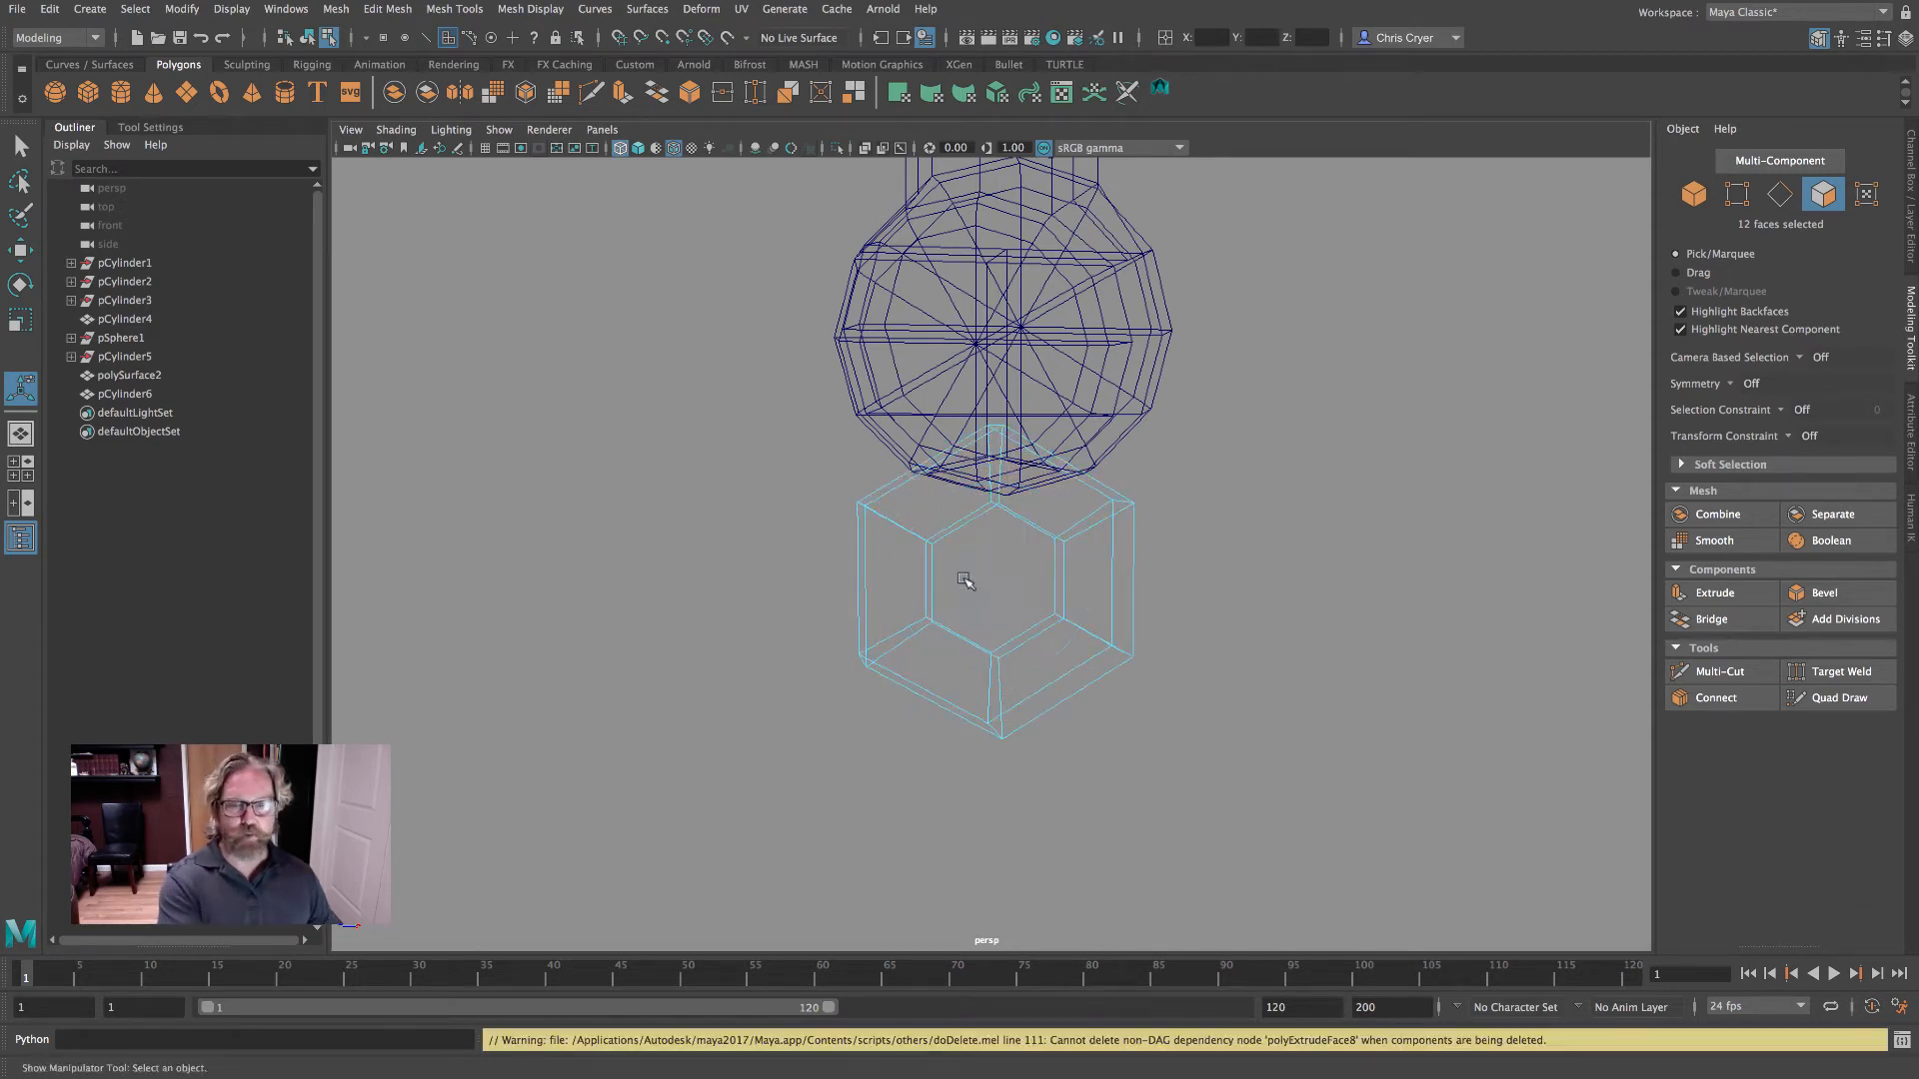
- Try to bridge the two complete hexagonal border edge loops of the opening in one operation
mouse_move(1184, 578)
left_mouse_down("alt")
mouse_move(1263, 561)
mouse_move(1229, 560)
left_mouse_up("alt")
key("5")
scroll(1230, 560, "up", 10)
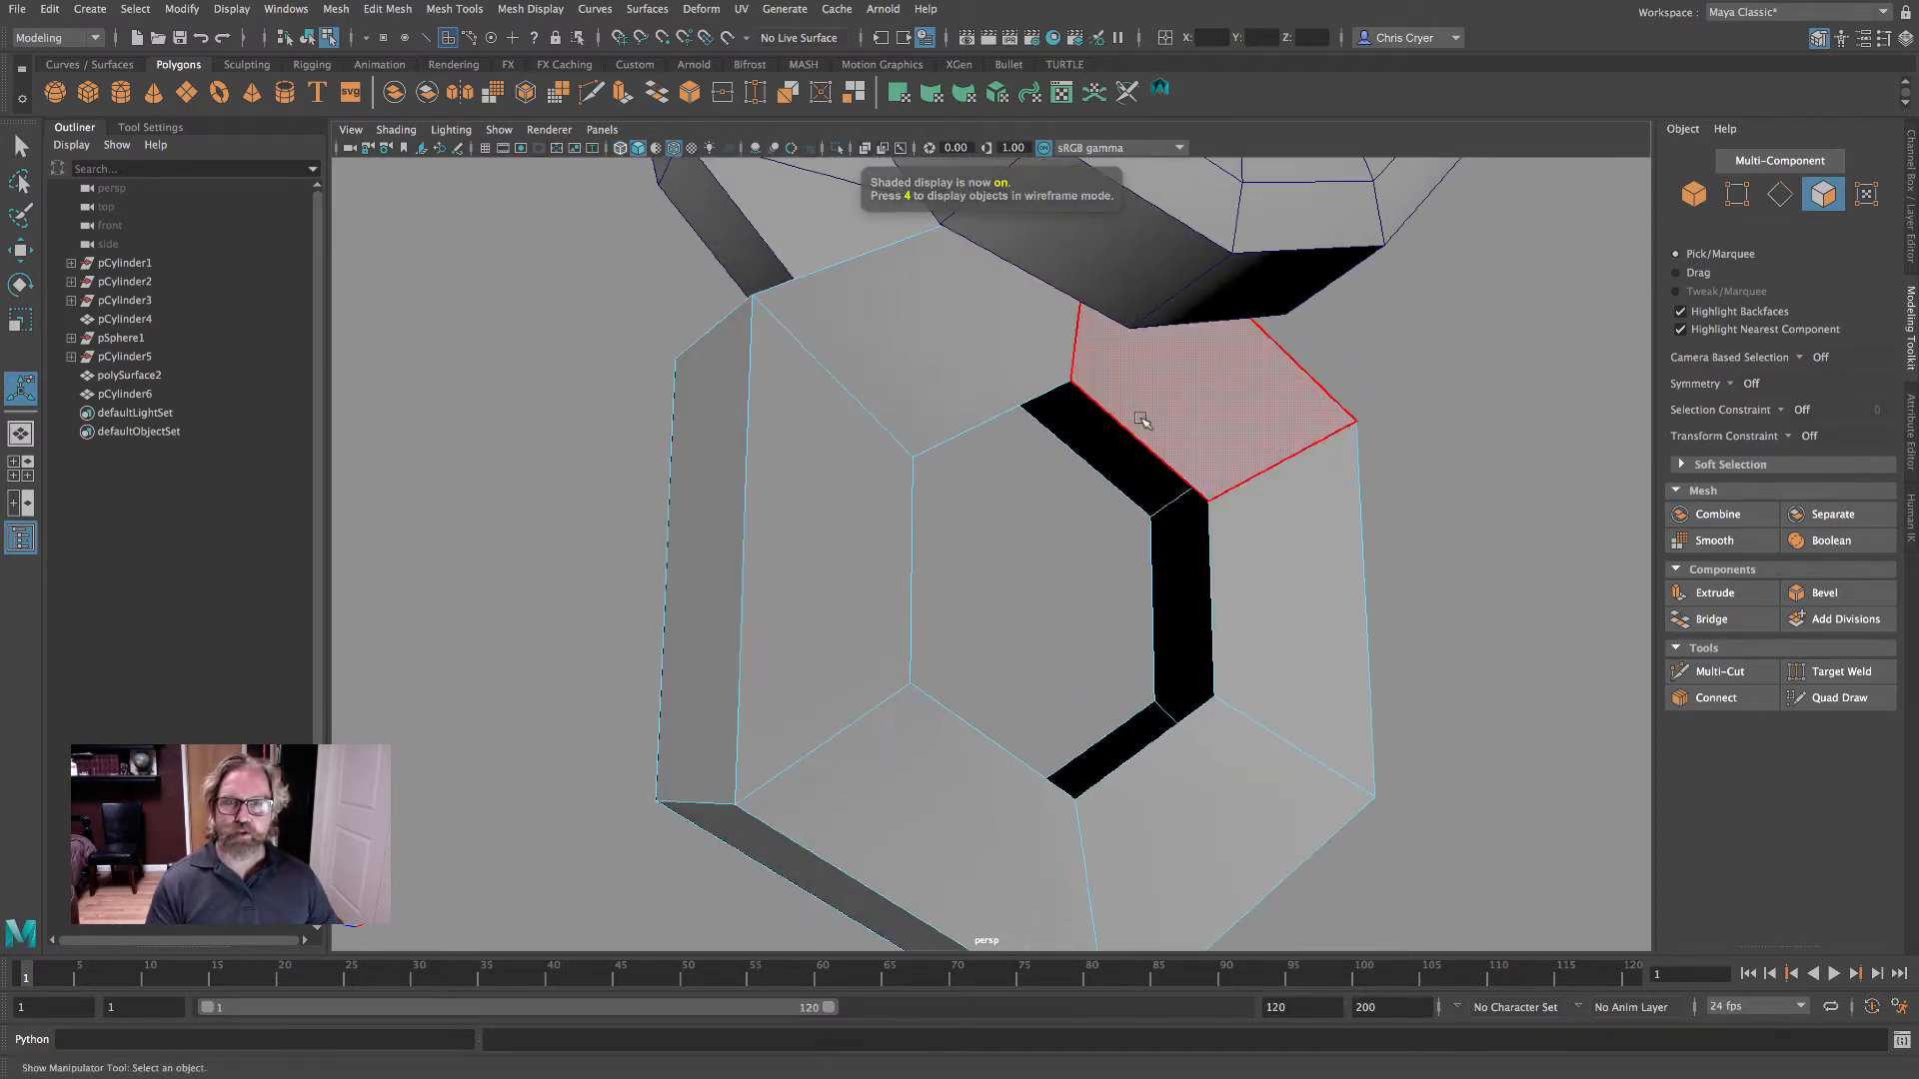
right_click_drag(1140, 423, 1136, 368)
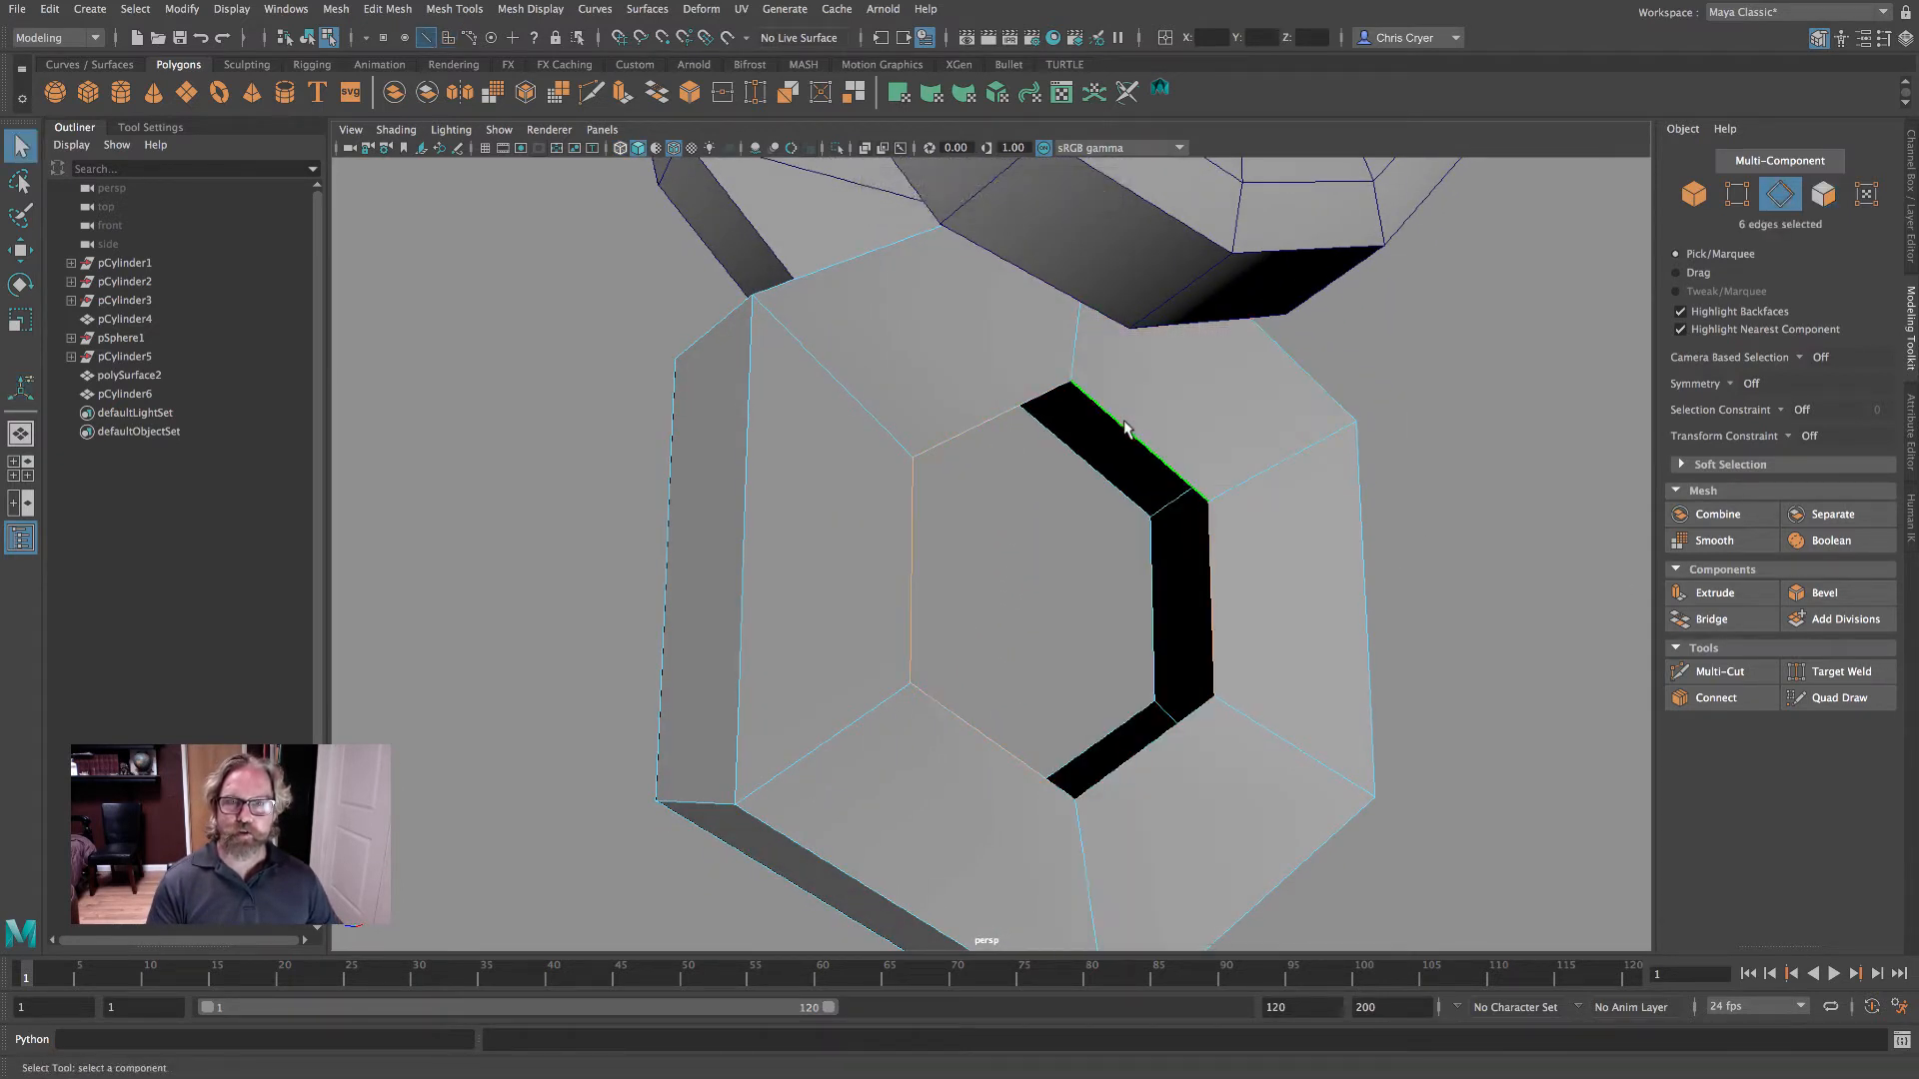
left_click(1716, 620)
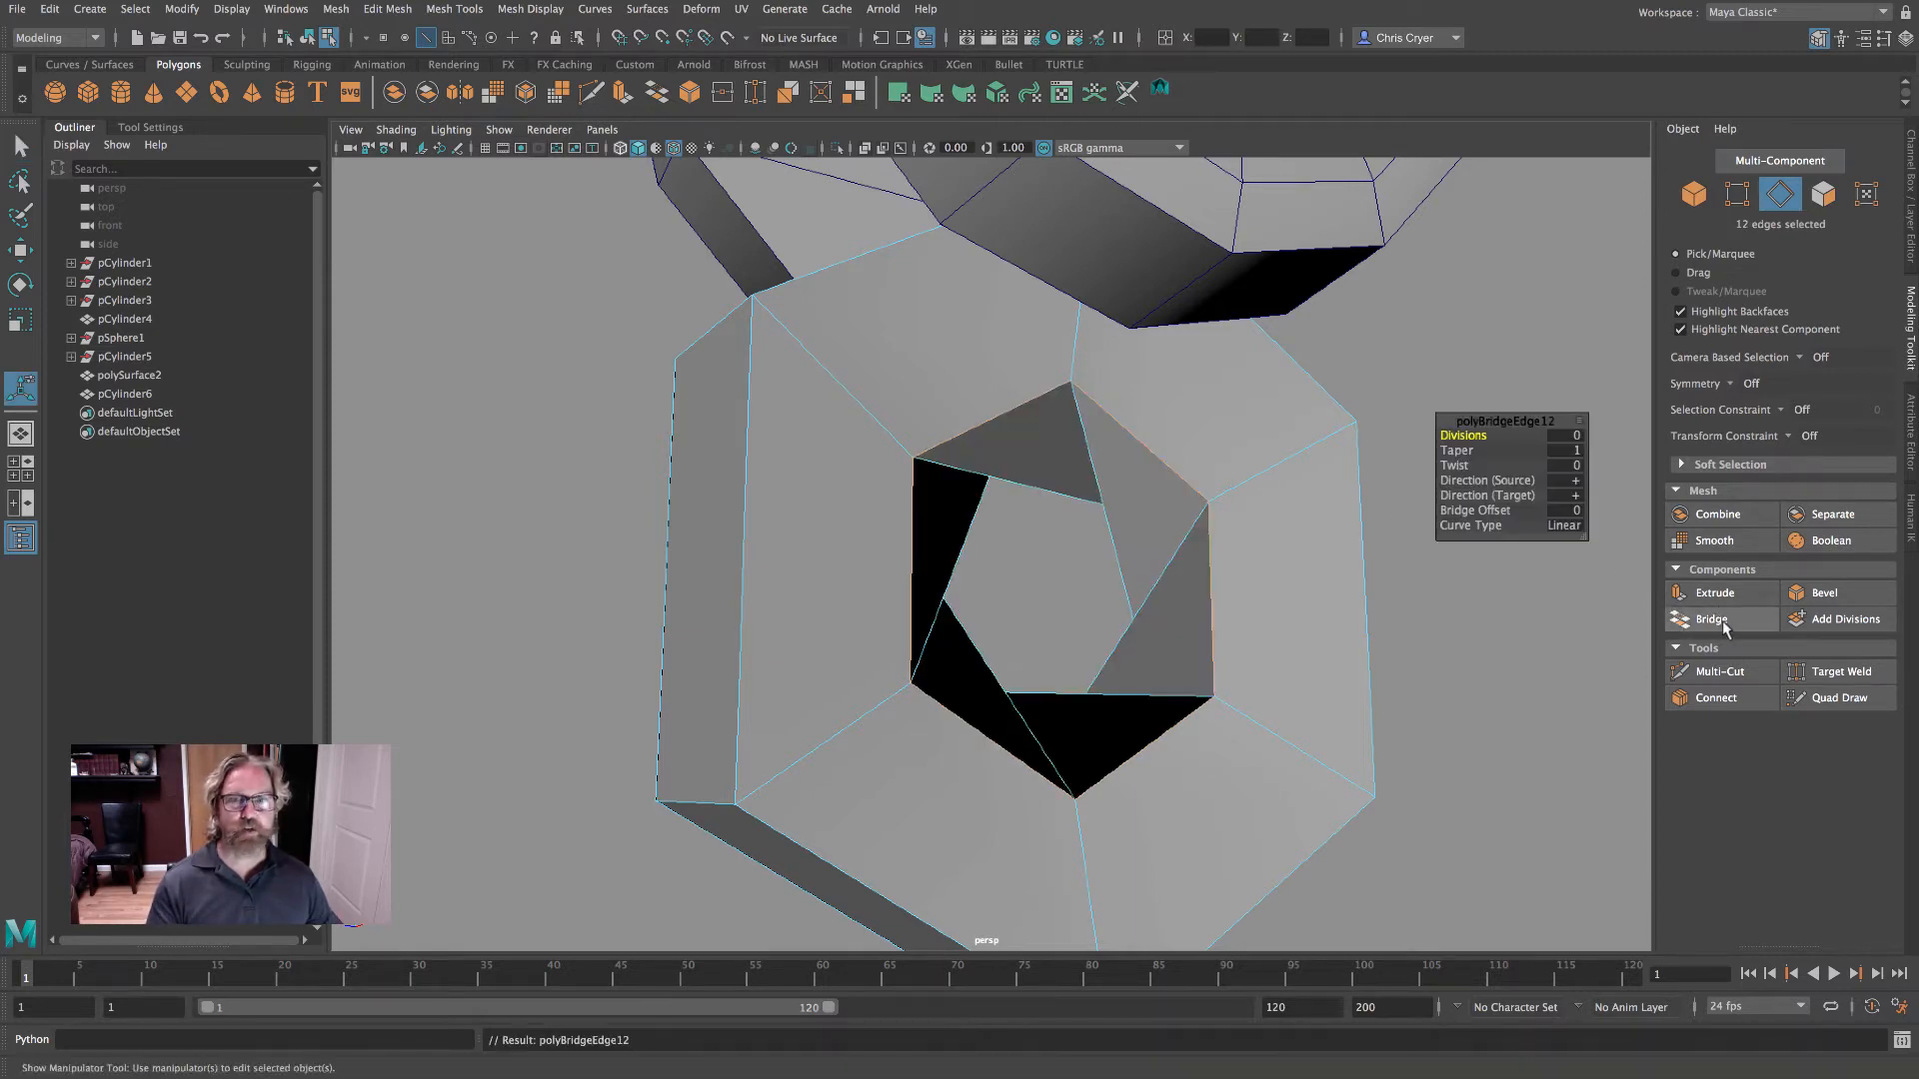
left_click_drag(1341, 514, 1383, 474, "alt")
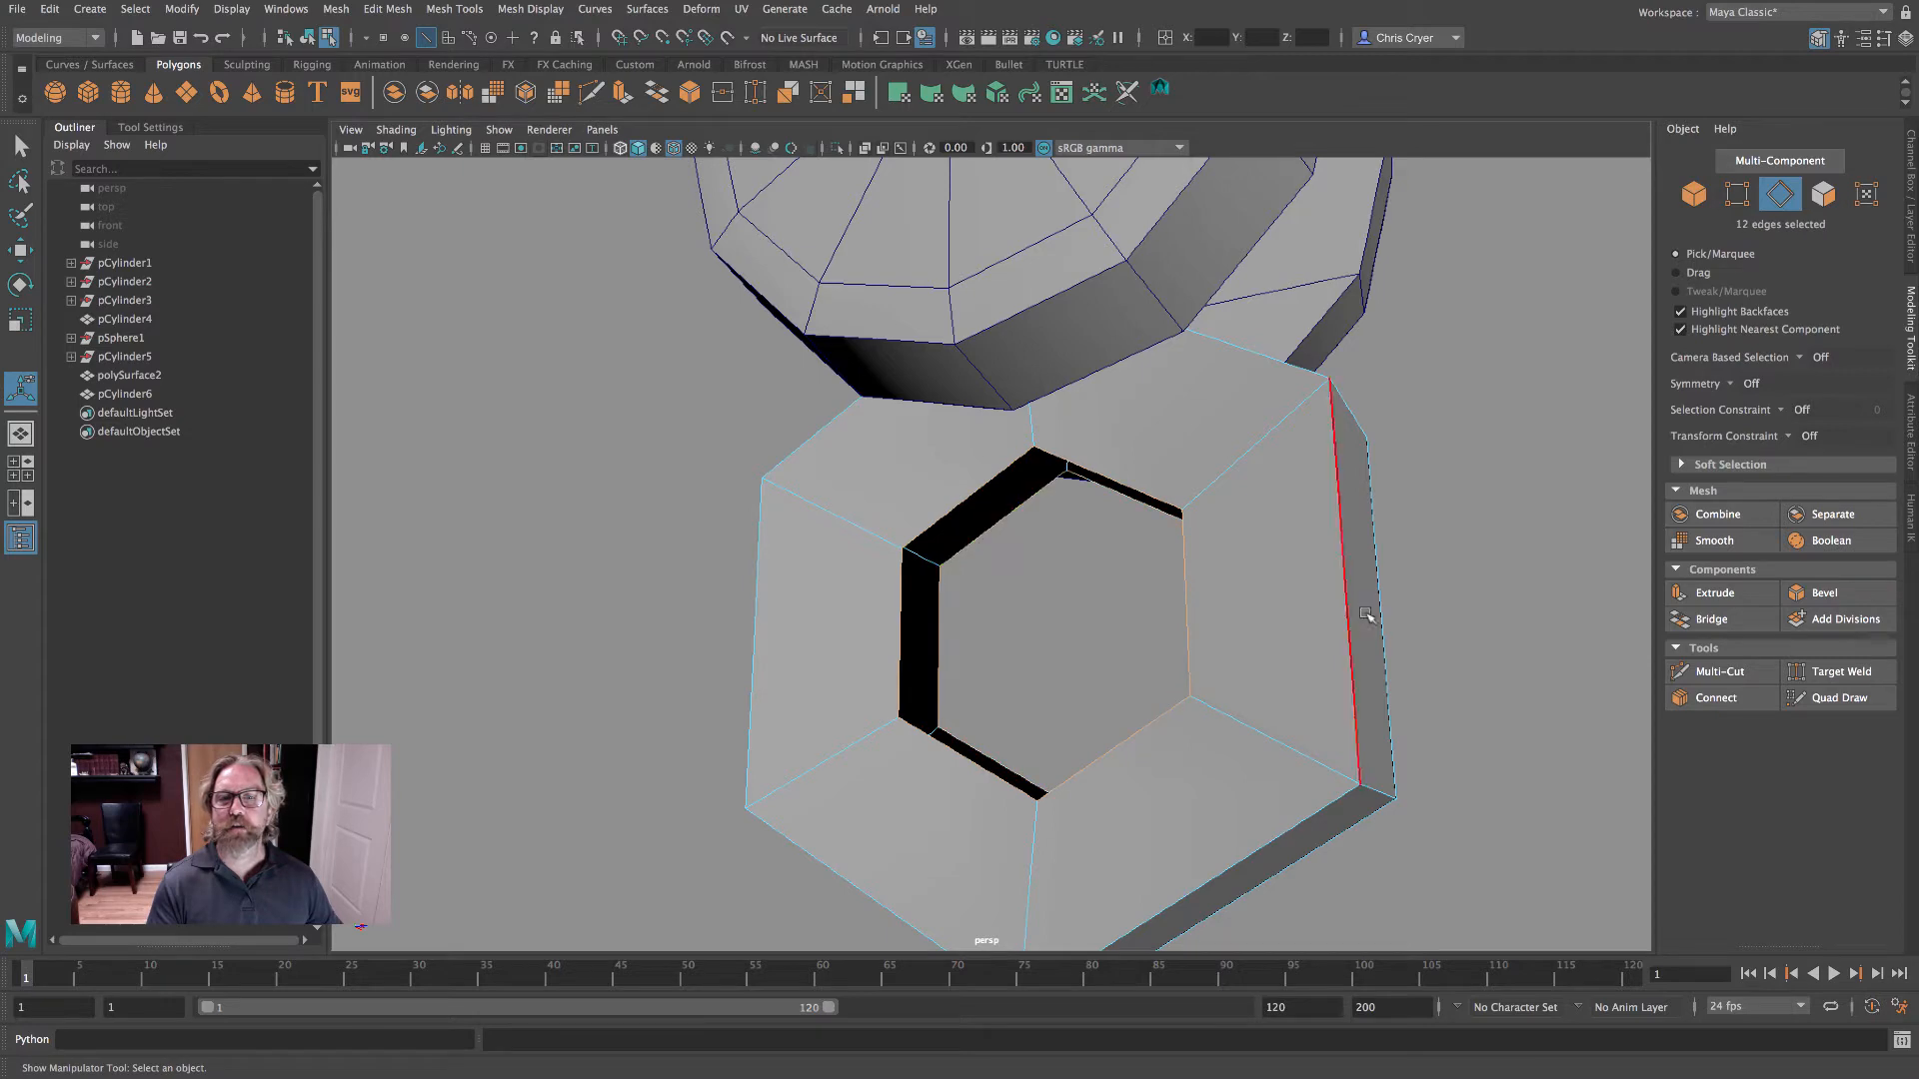
left_click(1711, 619)
left_click_drag(1249, 609, 902, 632, "alt")
key("ctrl+z")
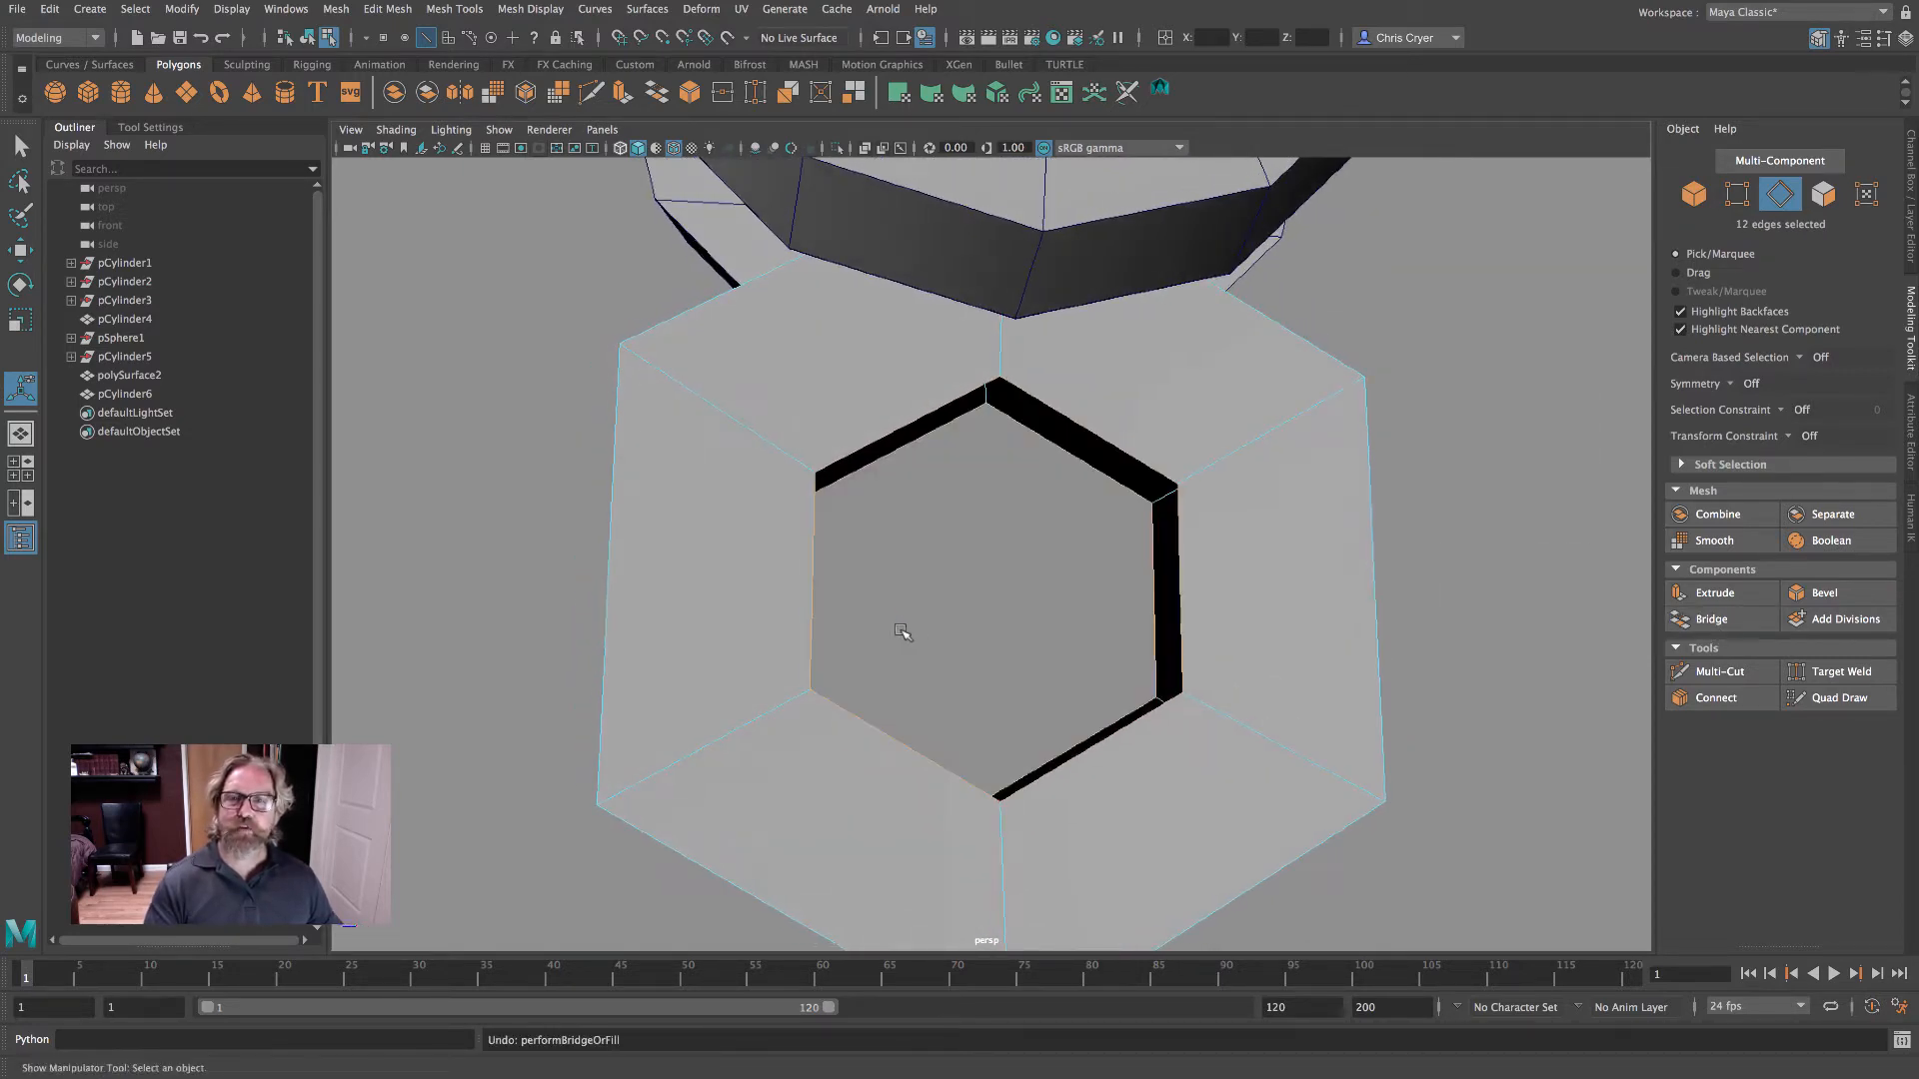
- Bridge the front and back border edges of the opening's two upper sides, one pair at a time
left_click(917, 442, "shift")
left_click(1711, 619)
left_click_drag(1122, 453, 1046, 425, "alt")
left_click(1042, 437)
left_click_drag(1121, 481, 1299, 540, "alt")
left_click(1711, 619)
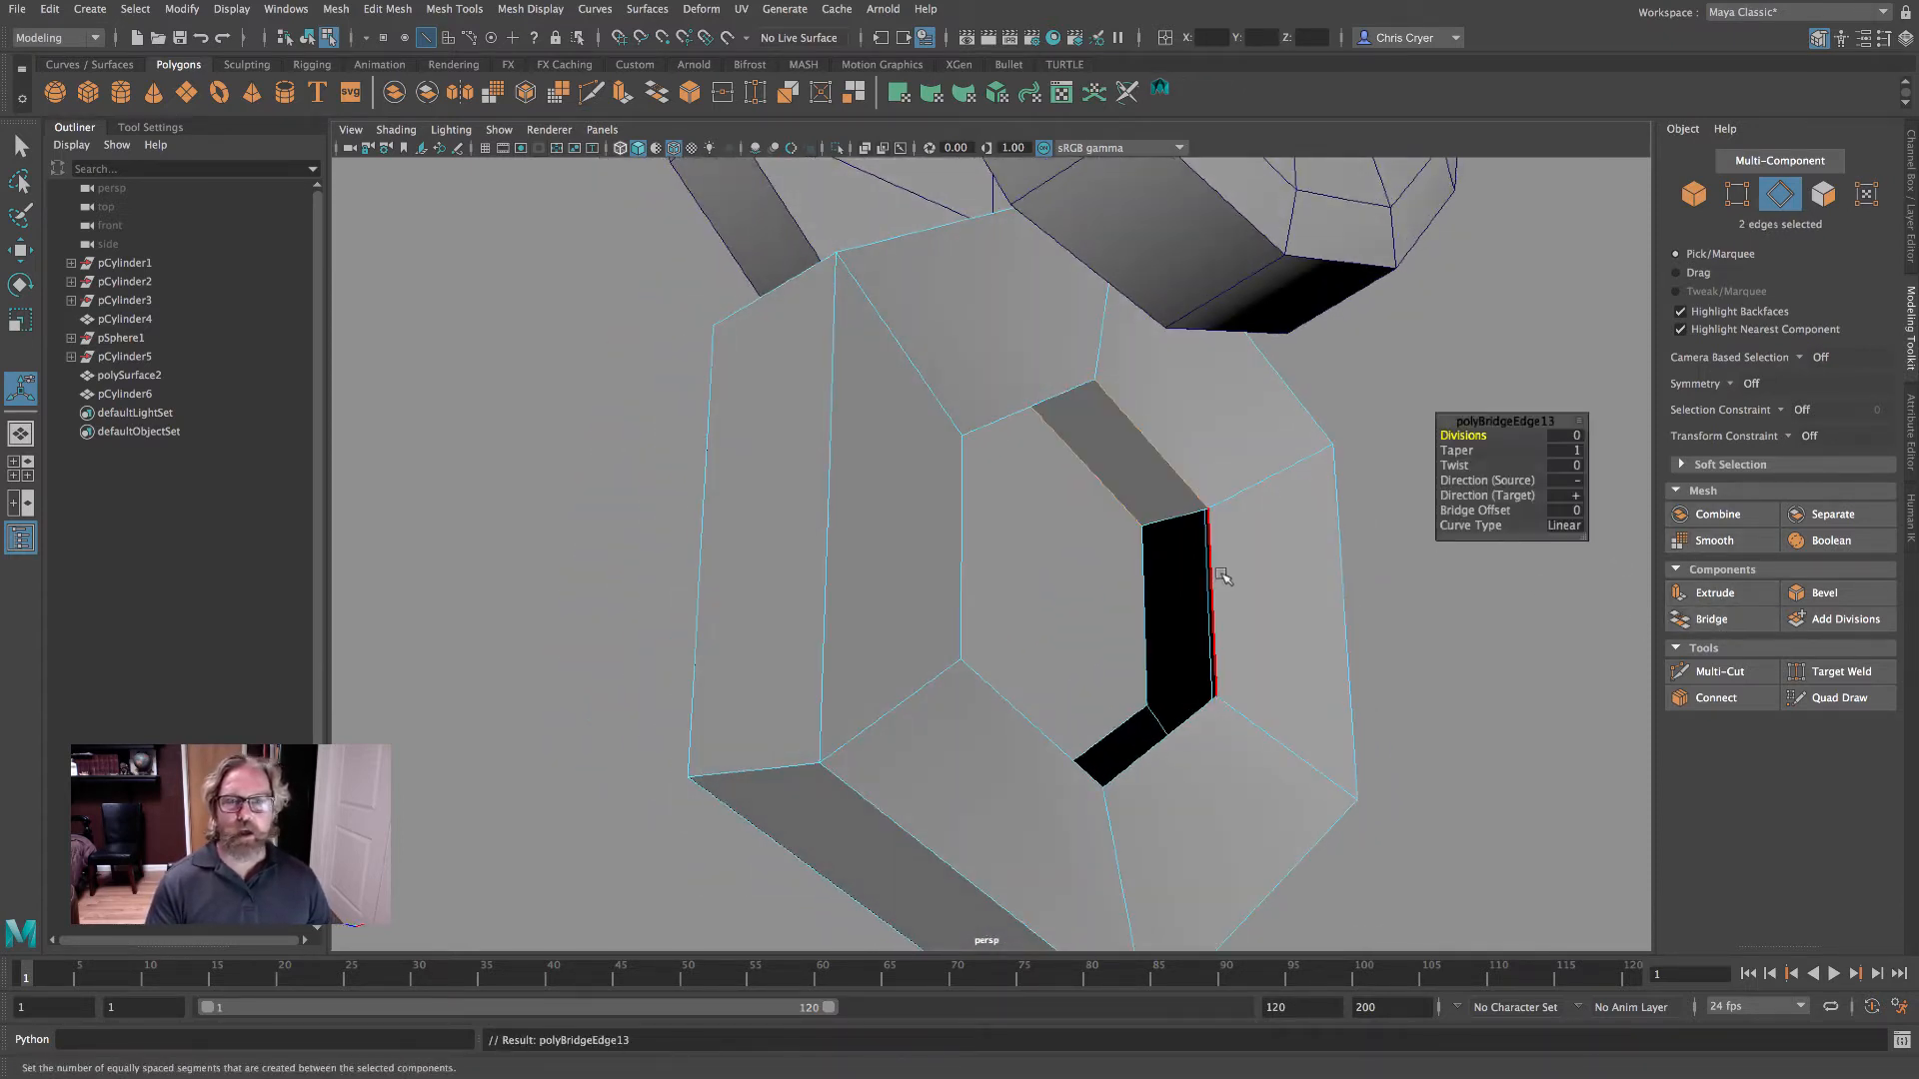
- Bridge the border edge pairs of the opening's right vertical side and its lower-right side
left_click(1145, 590)
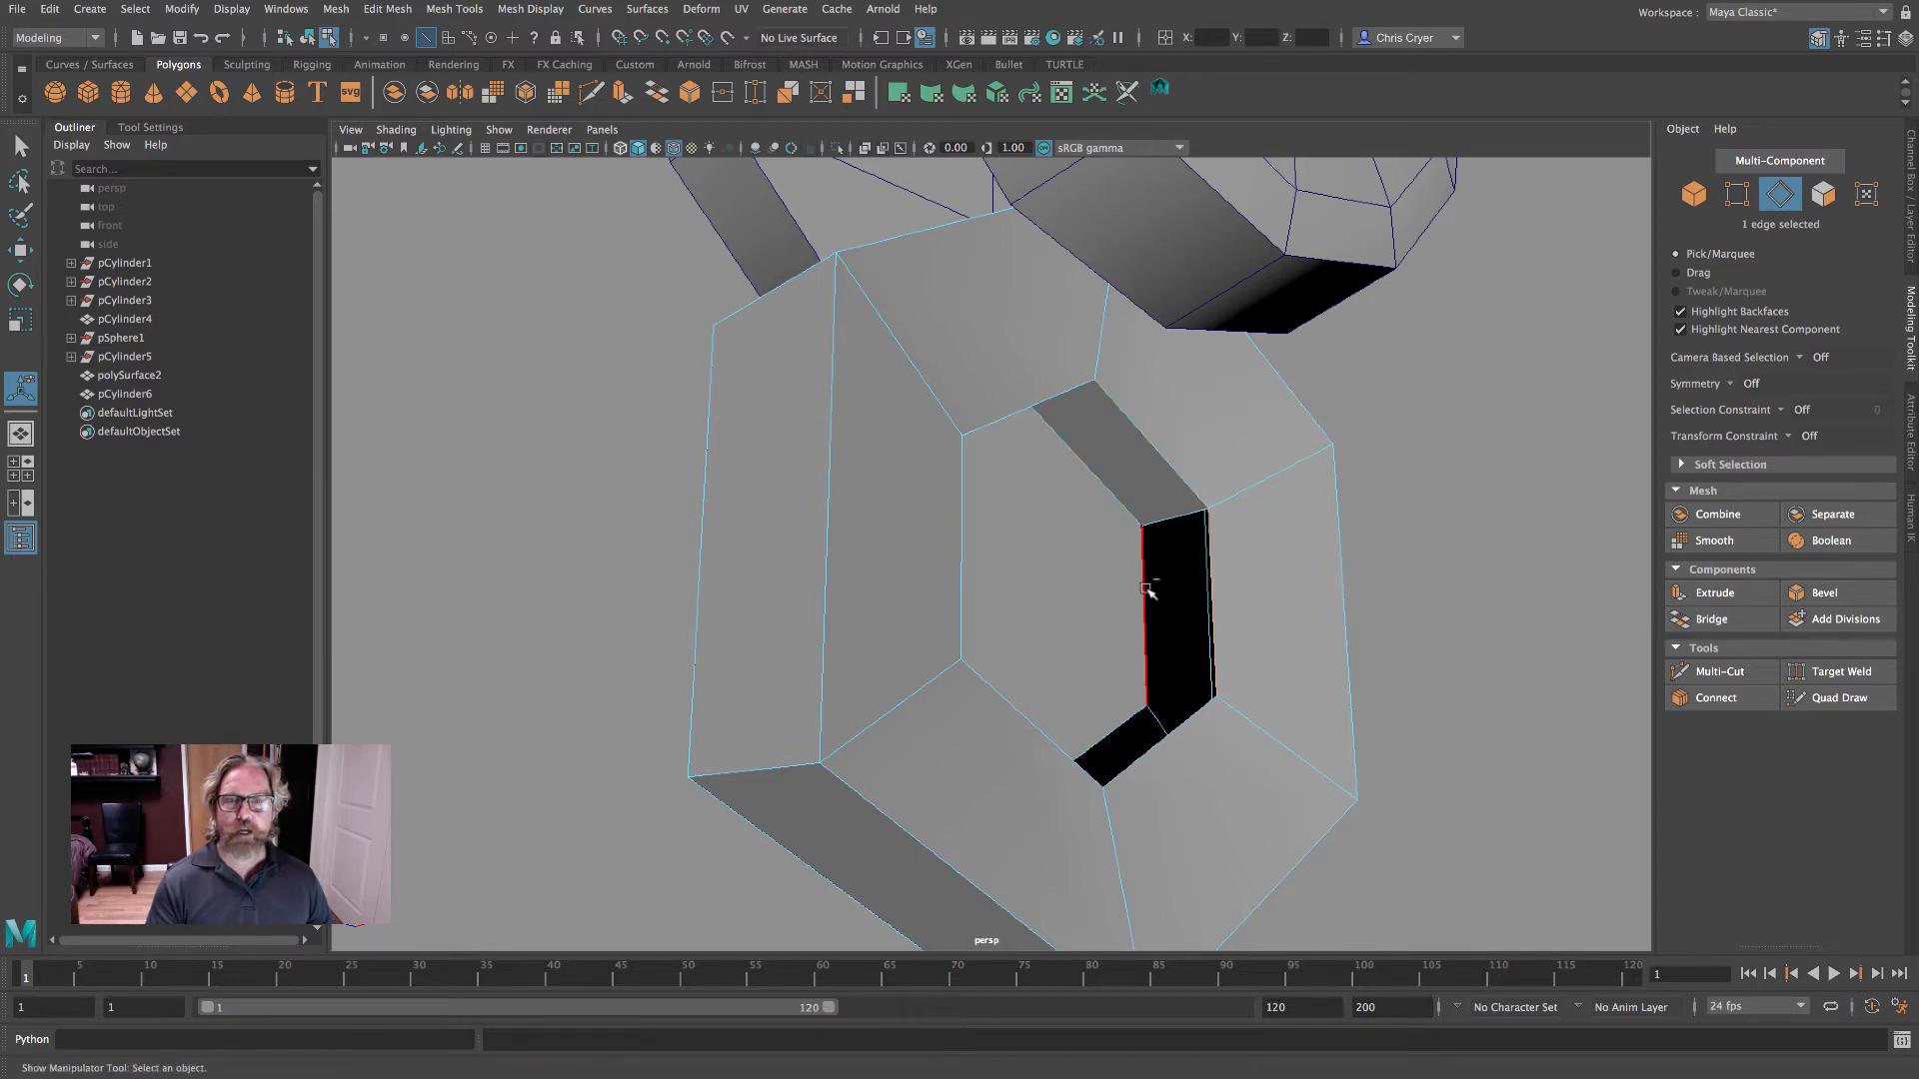
left_click(1722, 622)
left_click_drag(1230, 608, 1149, 668, "alt")
left_click(1121, 724)
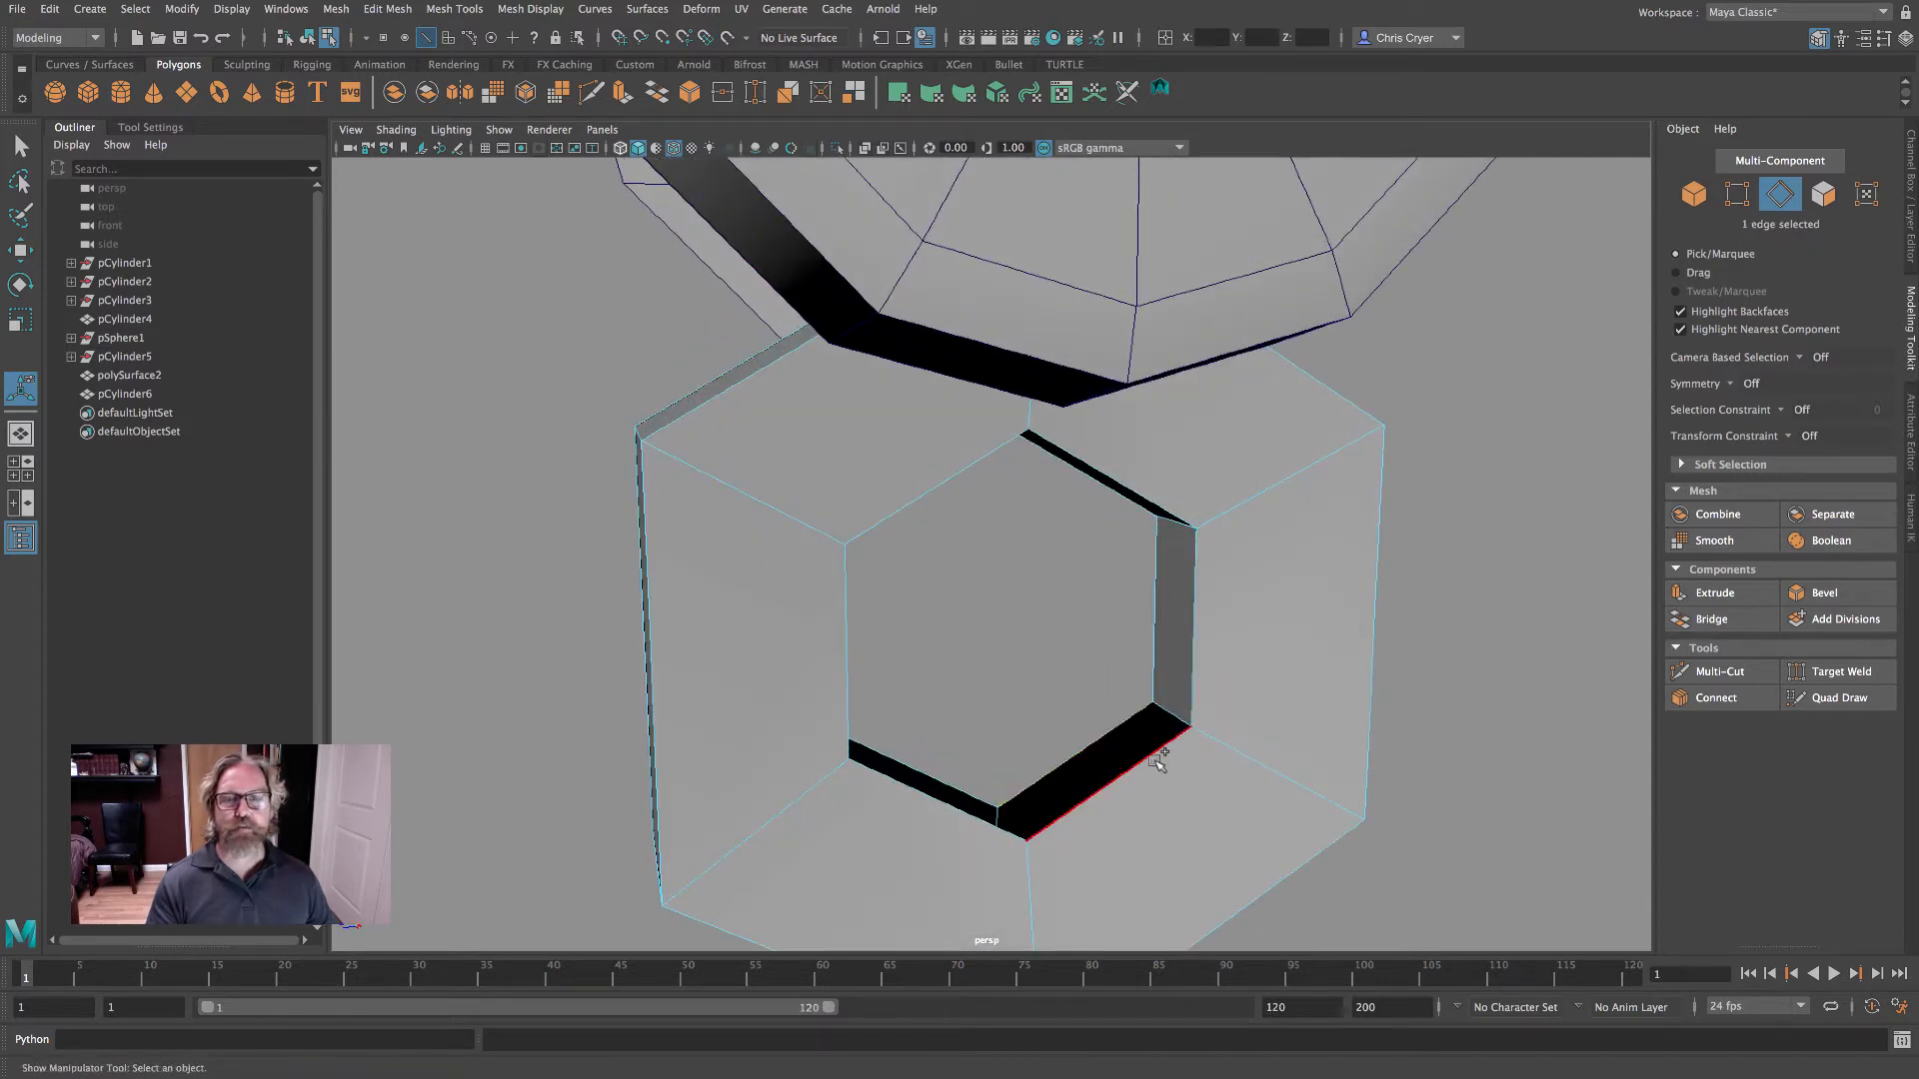
left_click(1711, 619)
- Bridge the remaining border edge pairs on the opening's lower-left side and left vertical side
left_click_drag(1212, 729, 790, 719, "alt")
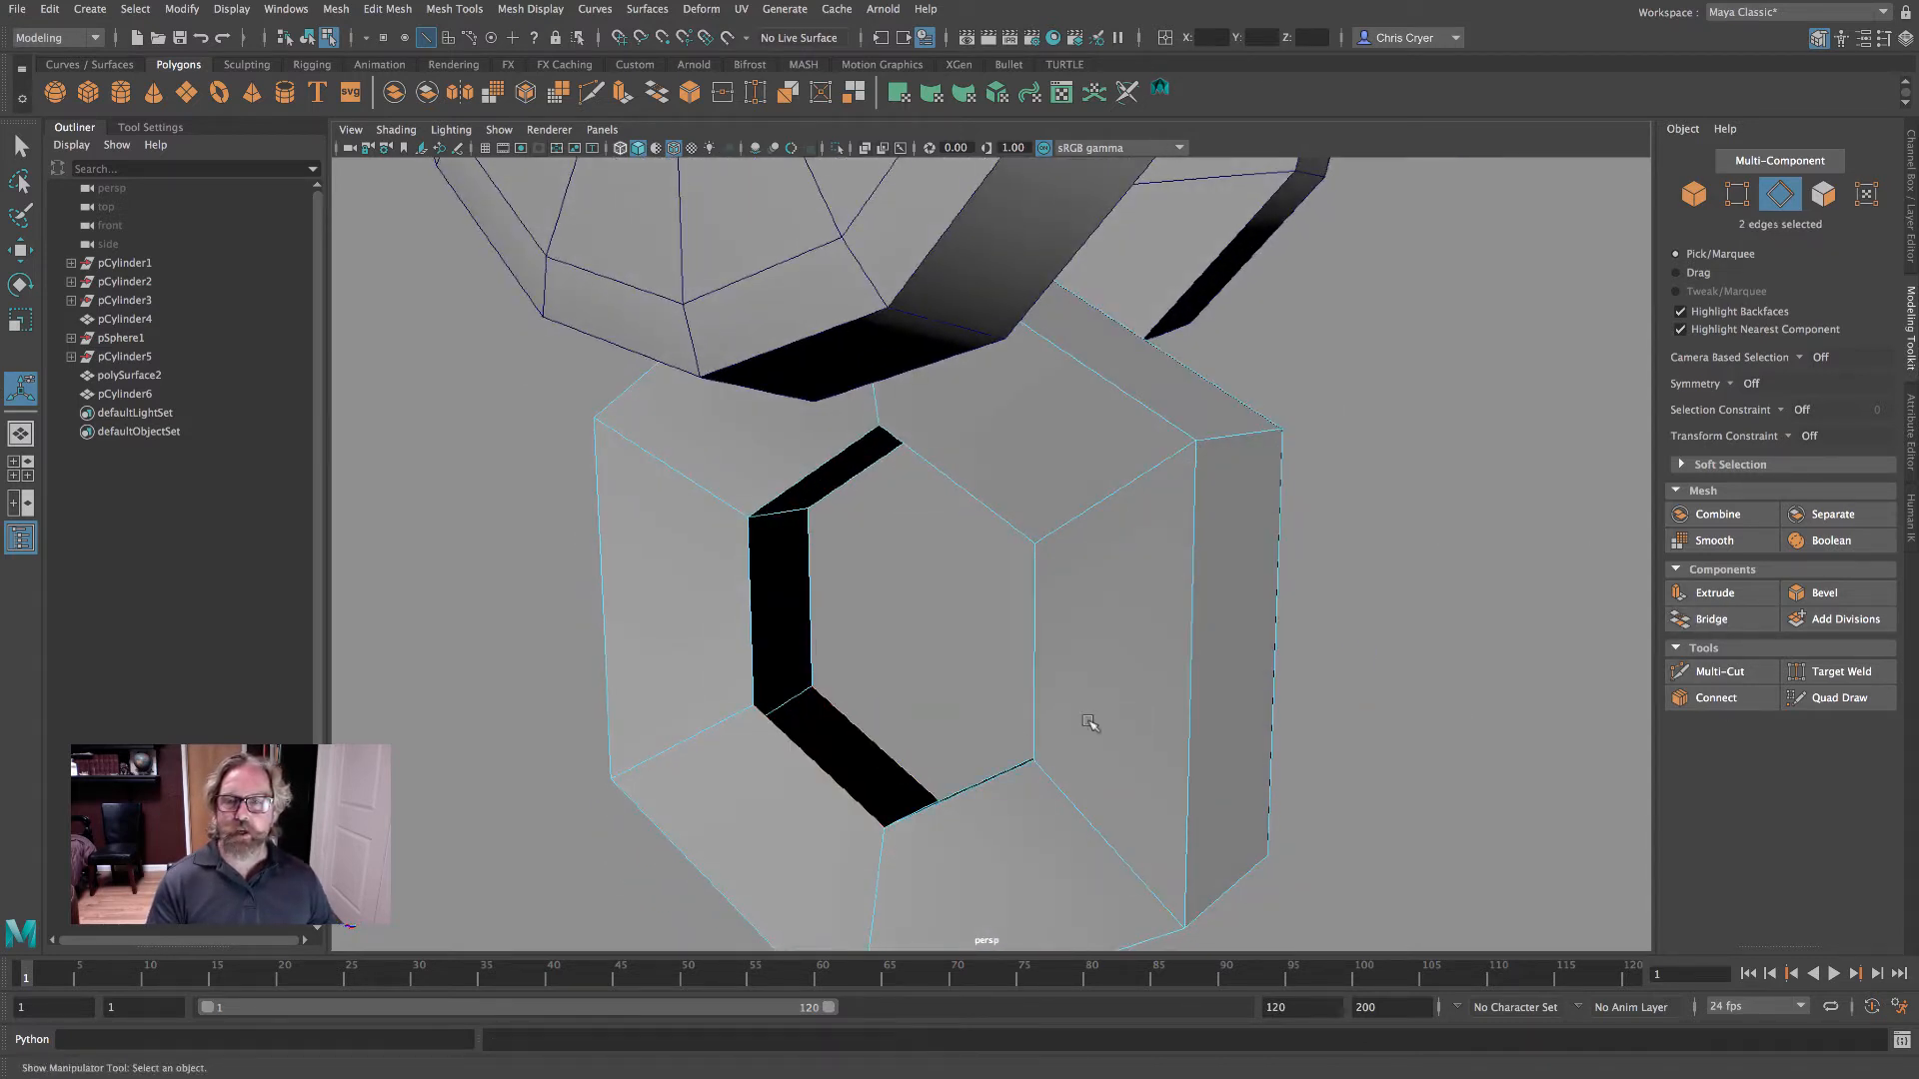
left_click(1786, 603)
left_click(797, 580)
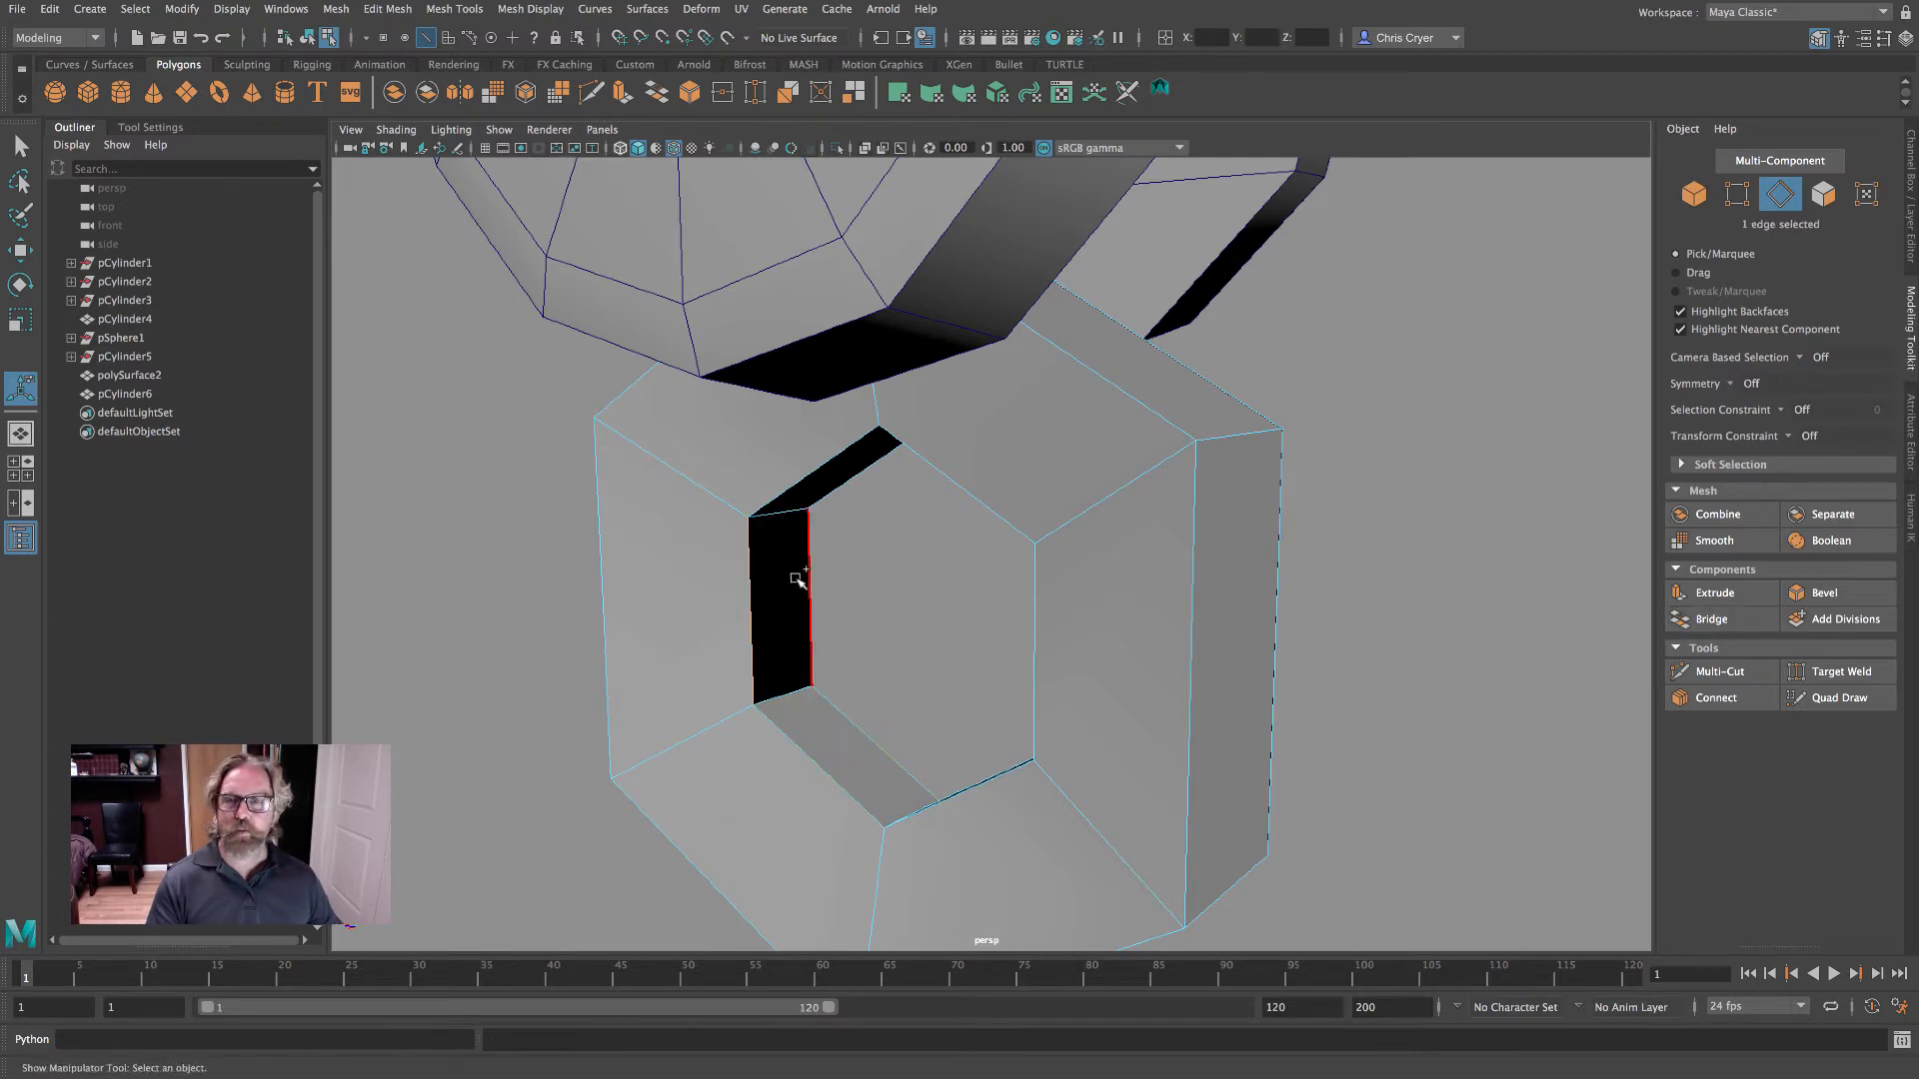
left_click(1699, 620)
mouse_move(1030, 519)
left_mouse_down("alt")
mouse_move(1058, 463)
mouse_move(1280, 455)
mouse_move(1057, 517)
left_mouse_up("alt")
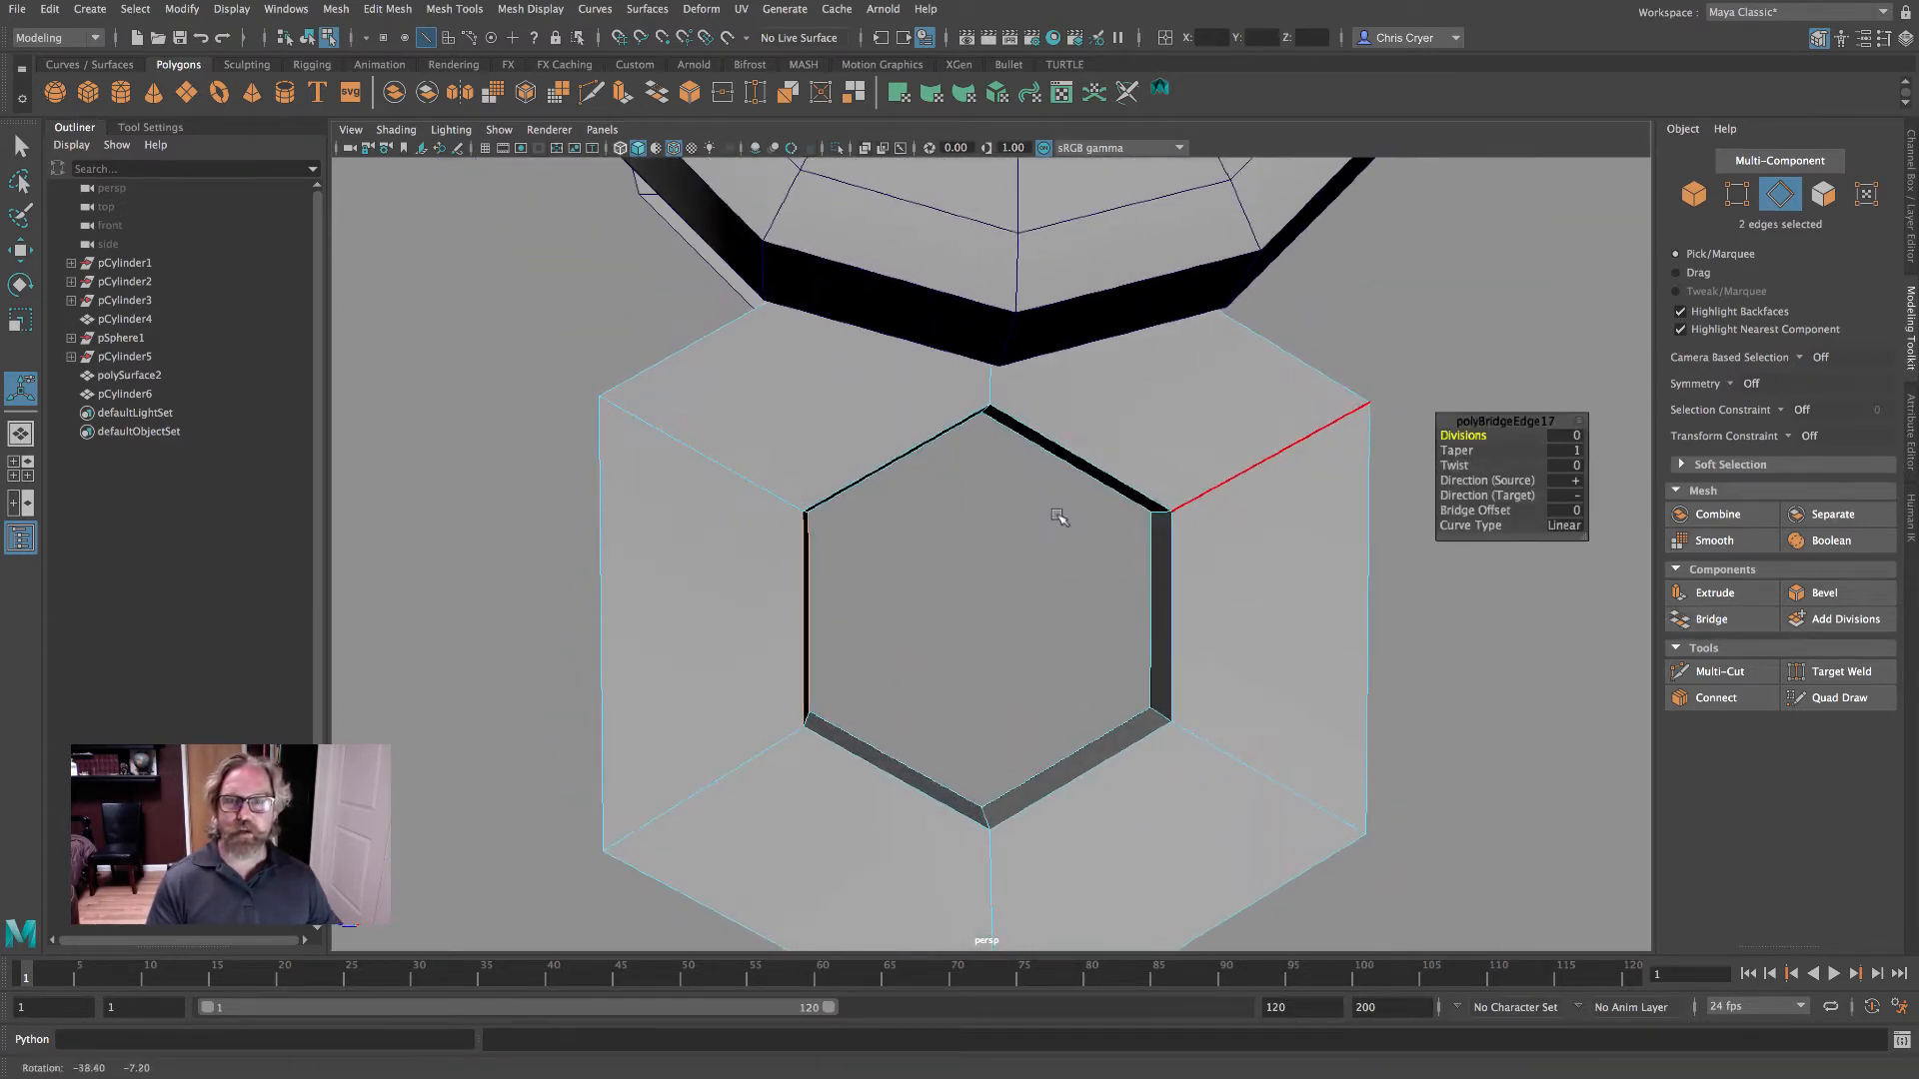
- Detach the hexagonal ring along the eight edges around its upper-right and lower-left corners
right_click_drag(1262, 469, 1255, 398)
left_click(1264, 463)
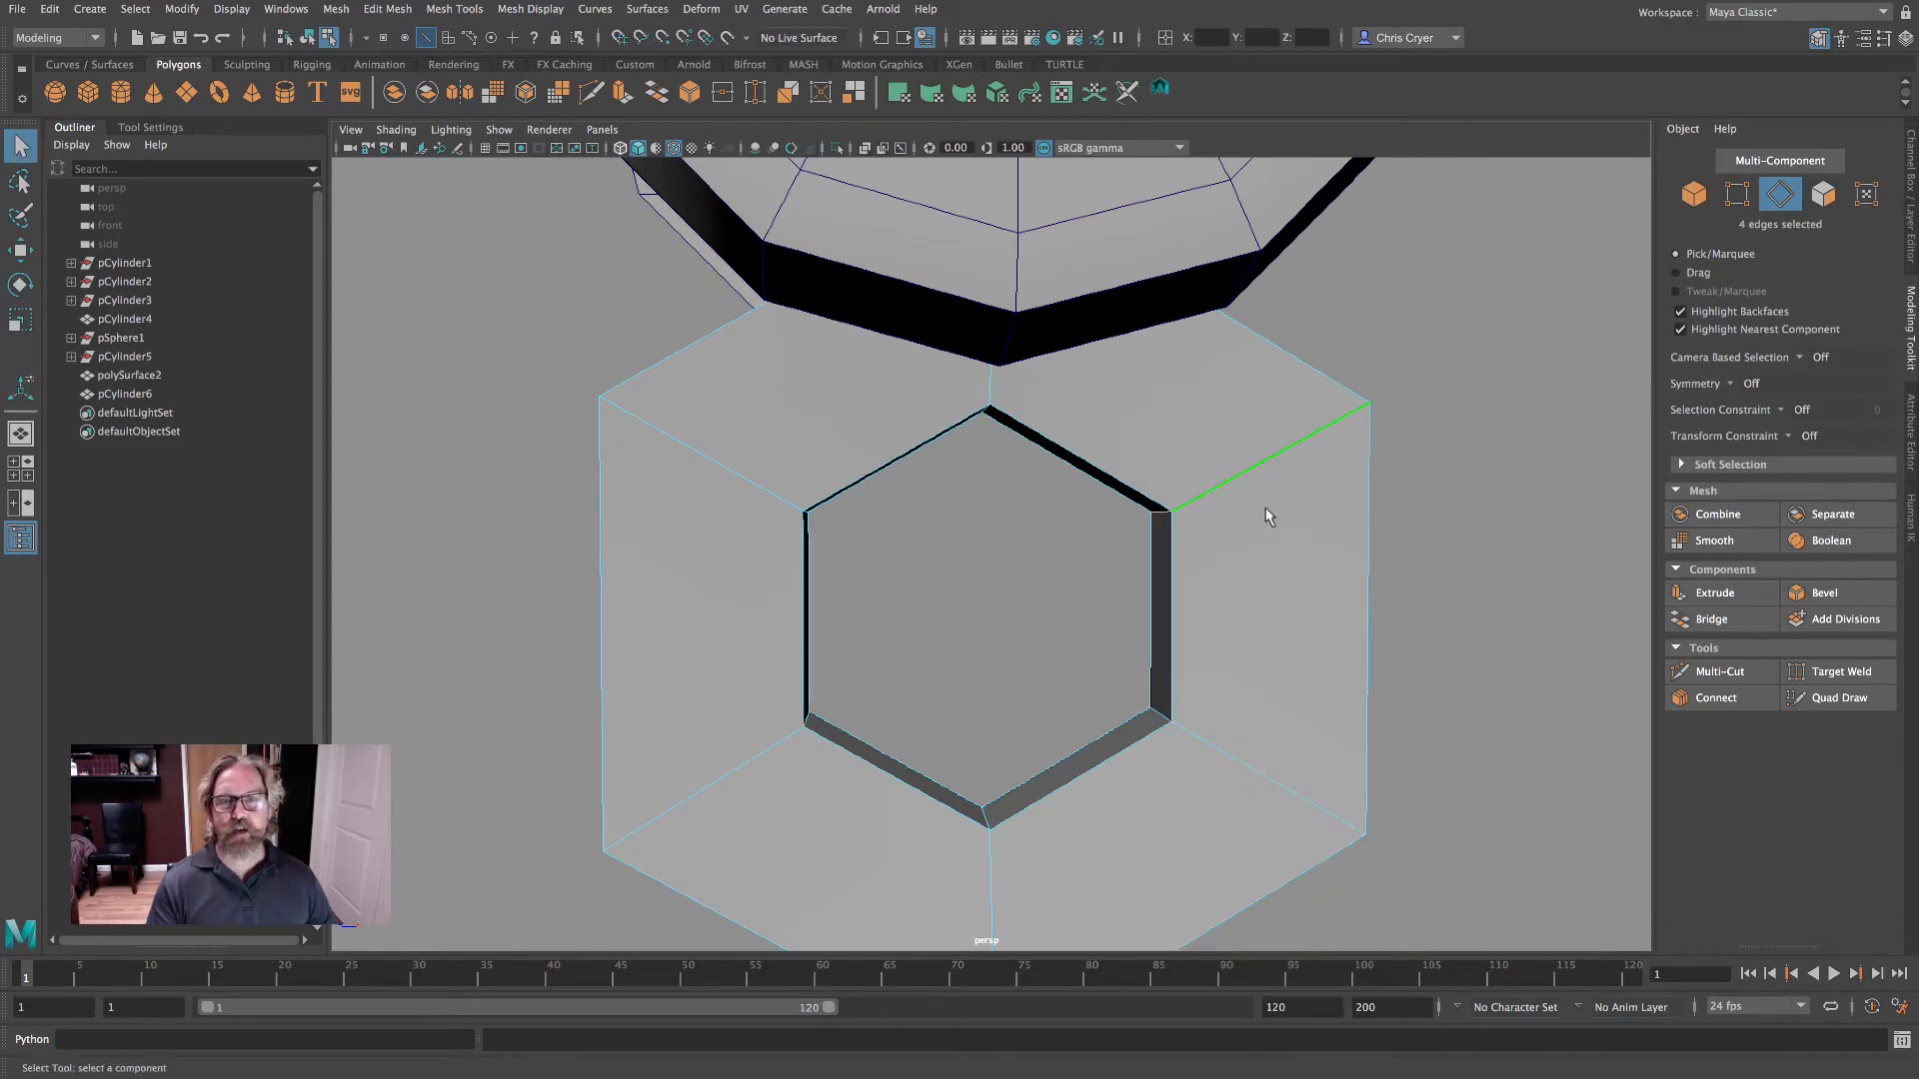
mouse_move(1265, 516)
left_mouse_down("alt")
mouse_move(1345, 483)
mouse_move(1280, 524)
mouse_move(1130, 561)
mouse_move(1157, 574)
mouse_move(1254, 519)
left_mouse_up("alt")
key("4")
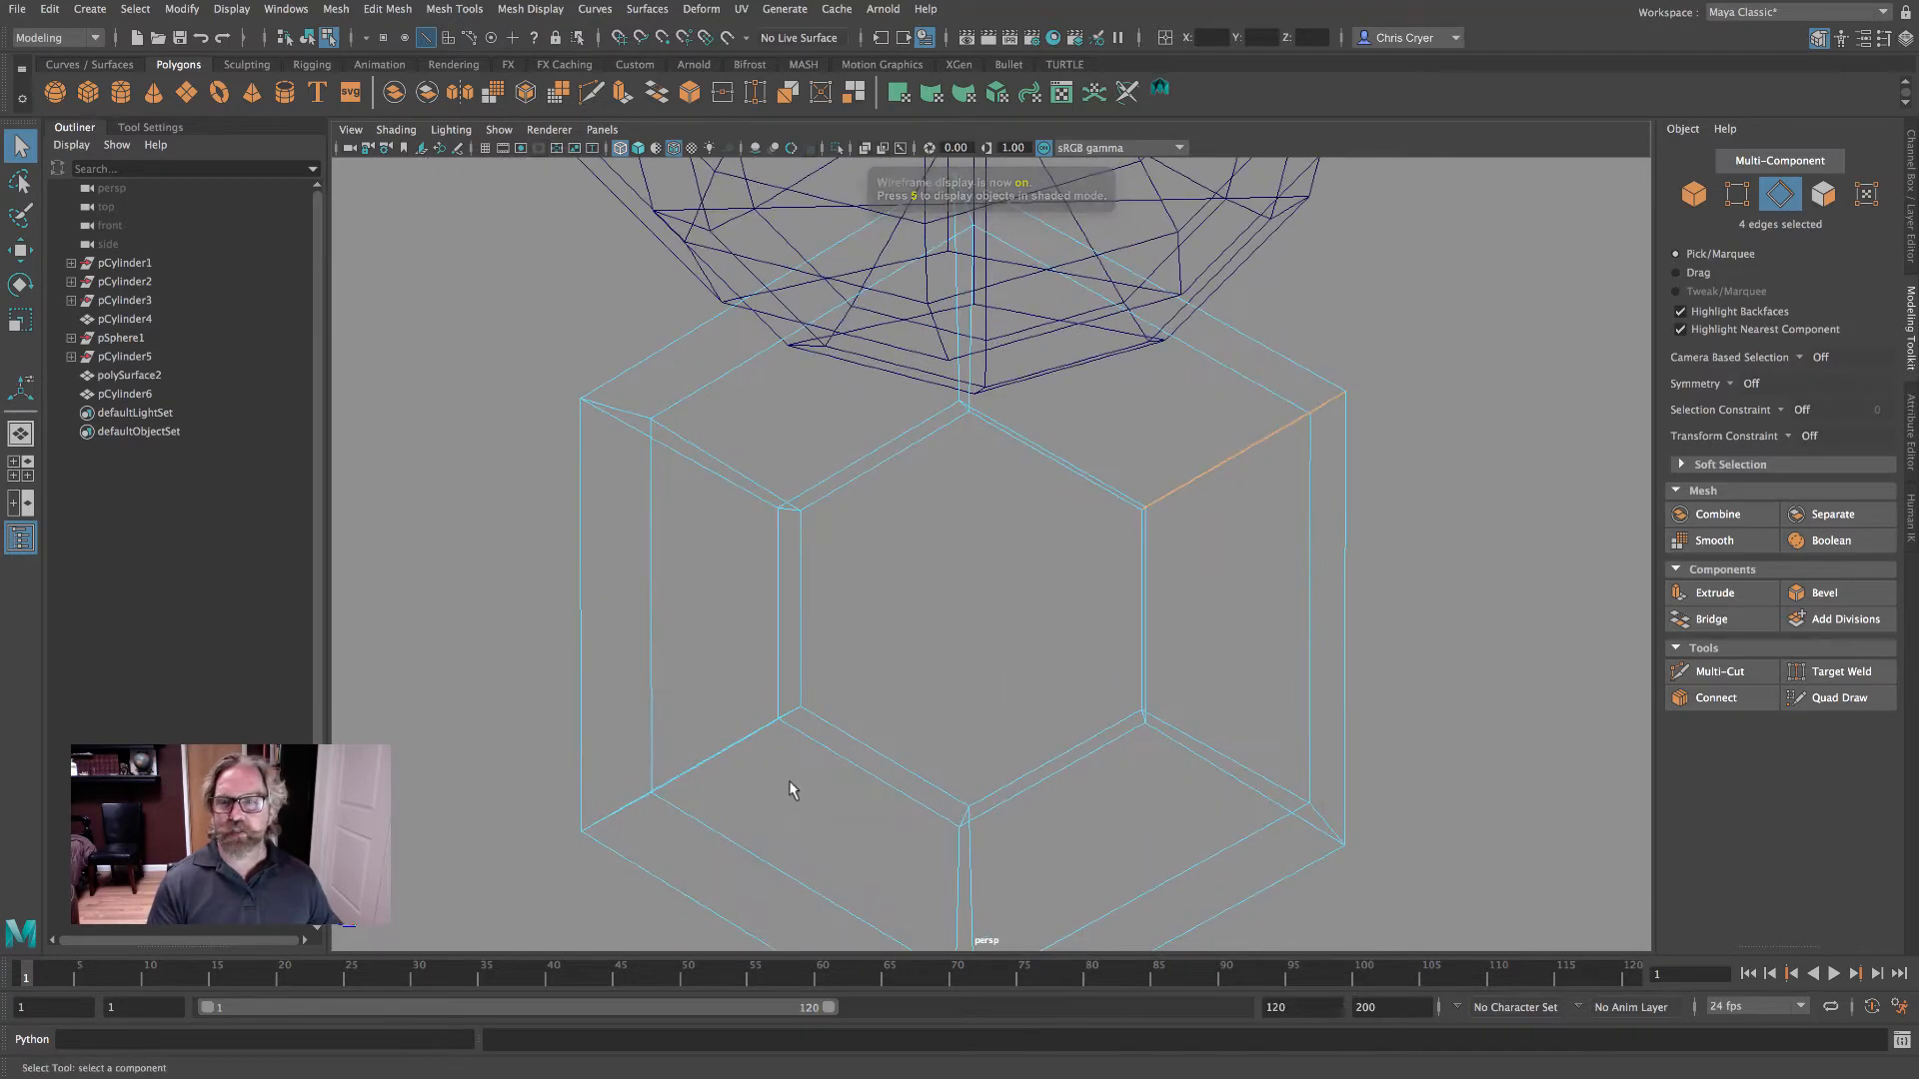
left_click_drag(789, 791, 817, 804, "alt")
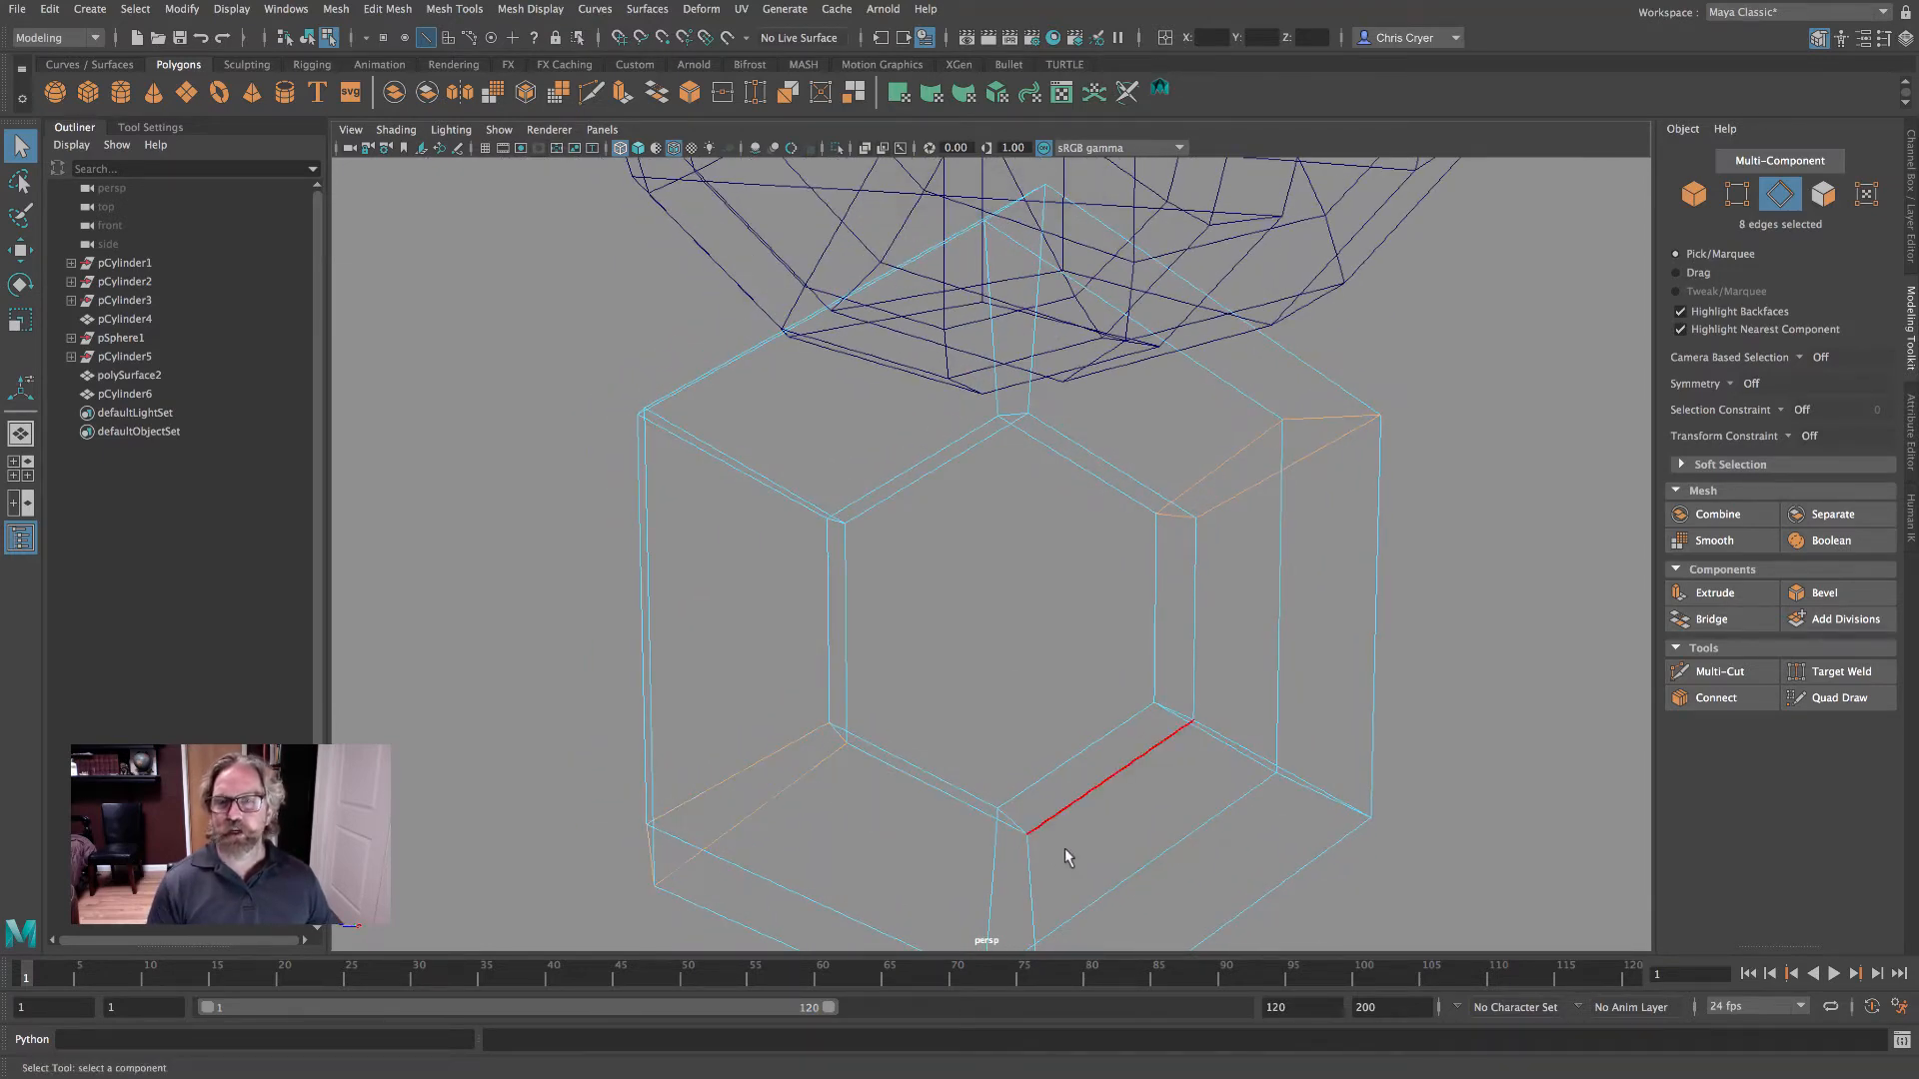
left_click(380, 12)
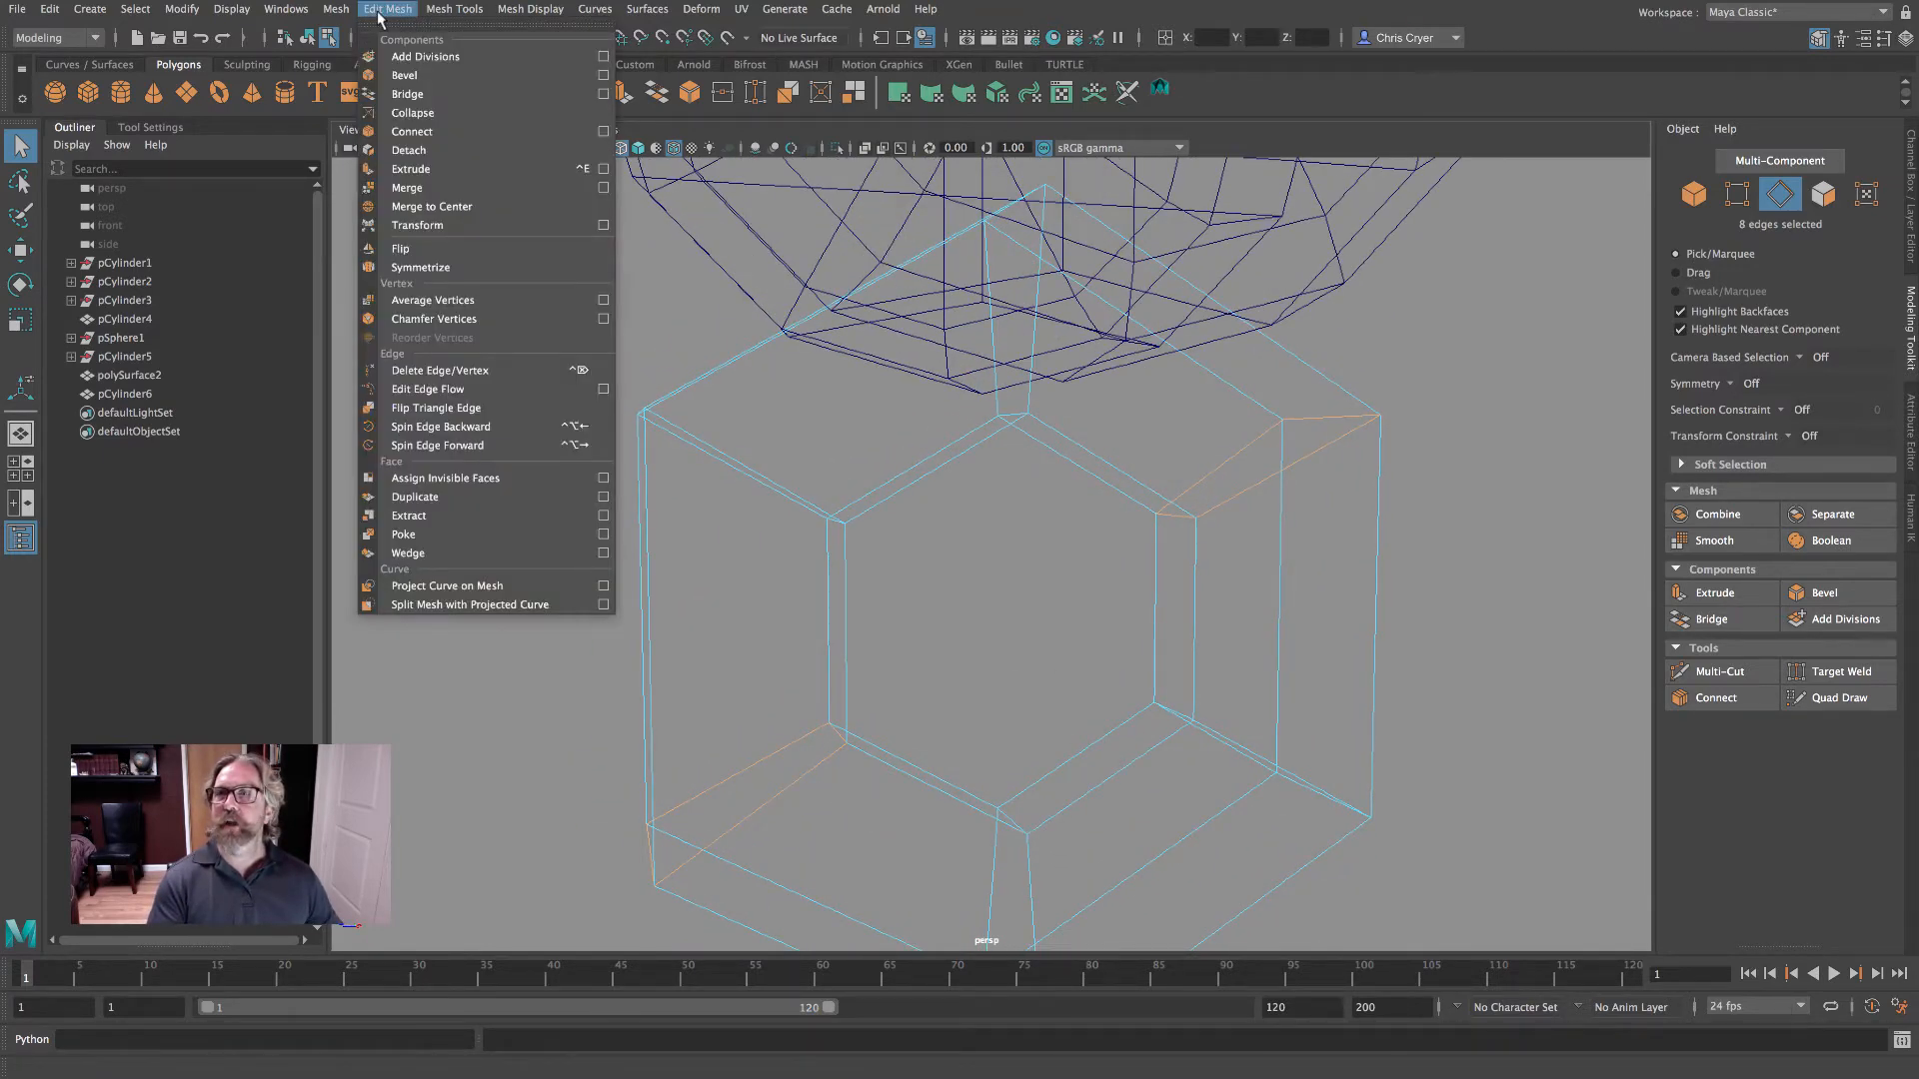
left_click(413, 150)
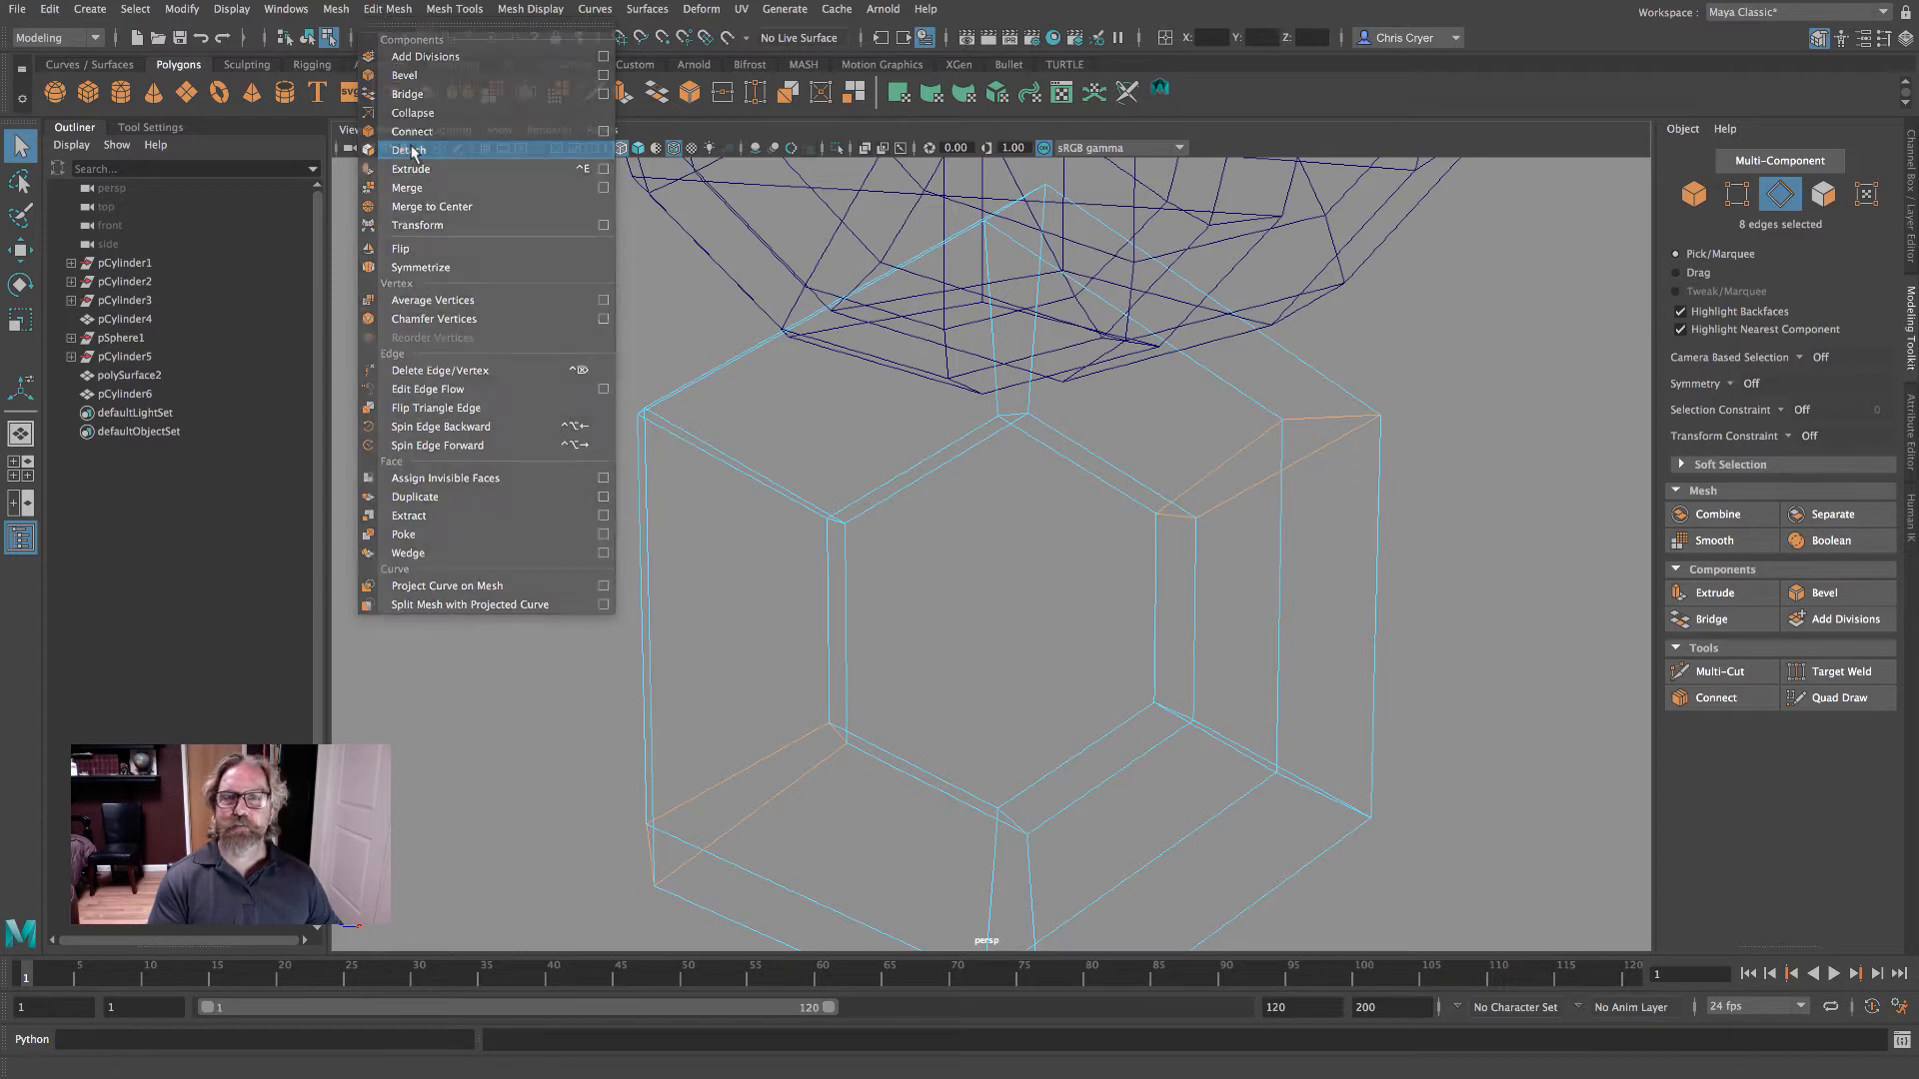
- Separate the detached hexagonal ring into independent objects and select each half in turn to check the split
right_click_drag(1200, 427, 1287, 394)
left_click(1832, 514)
left_click(1374, 529)
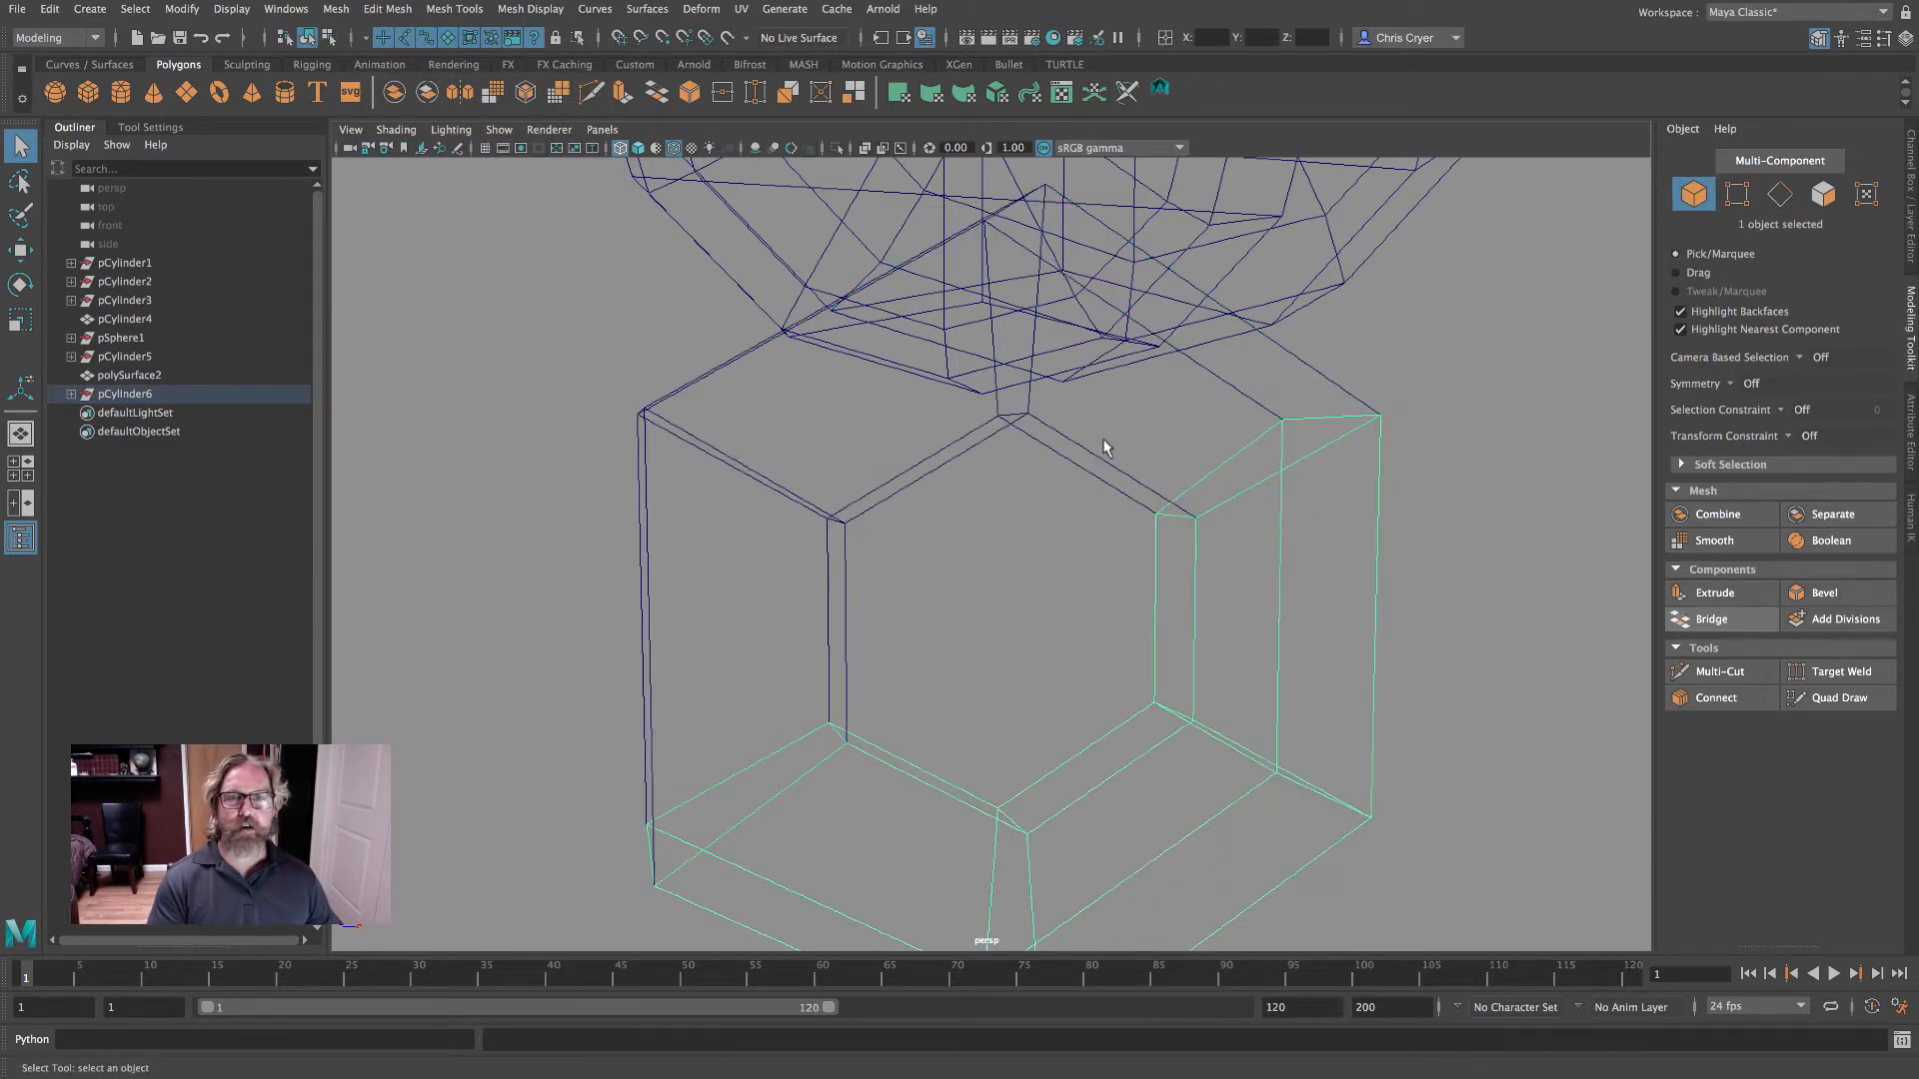
left_click(1203, 547)
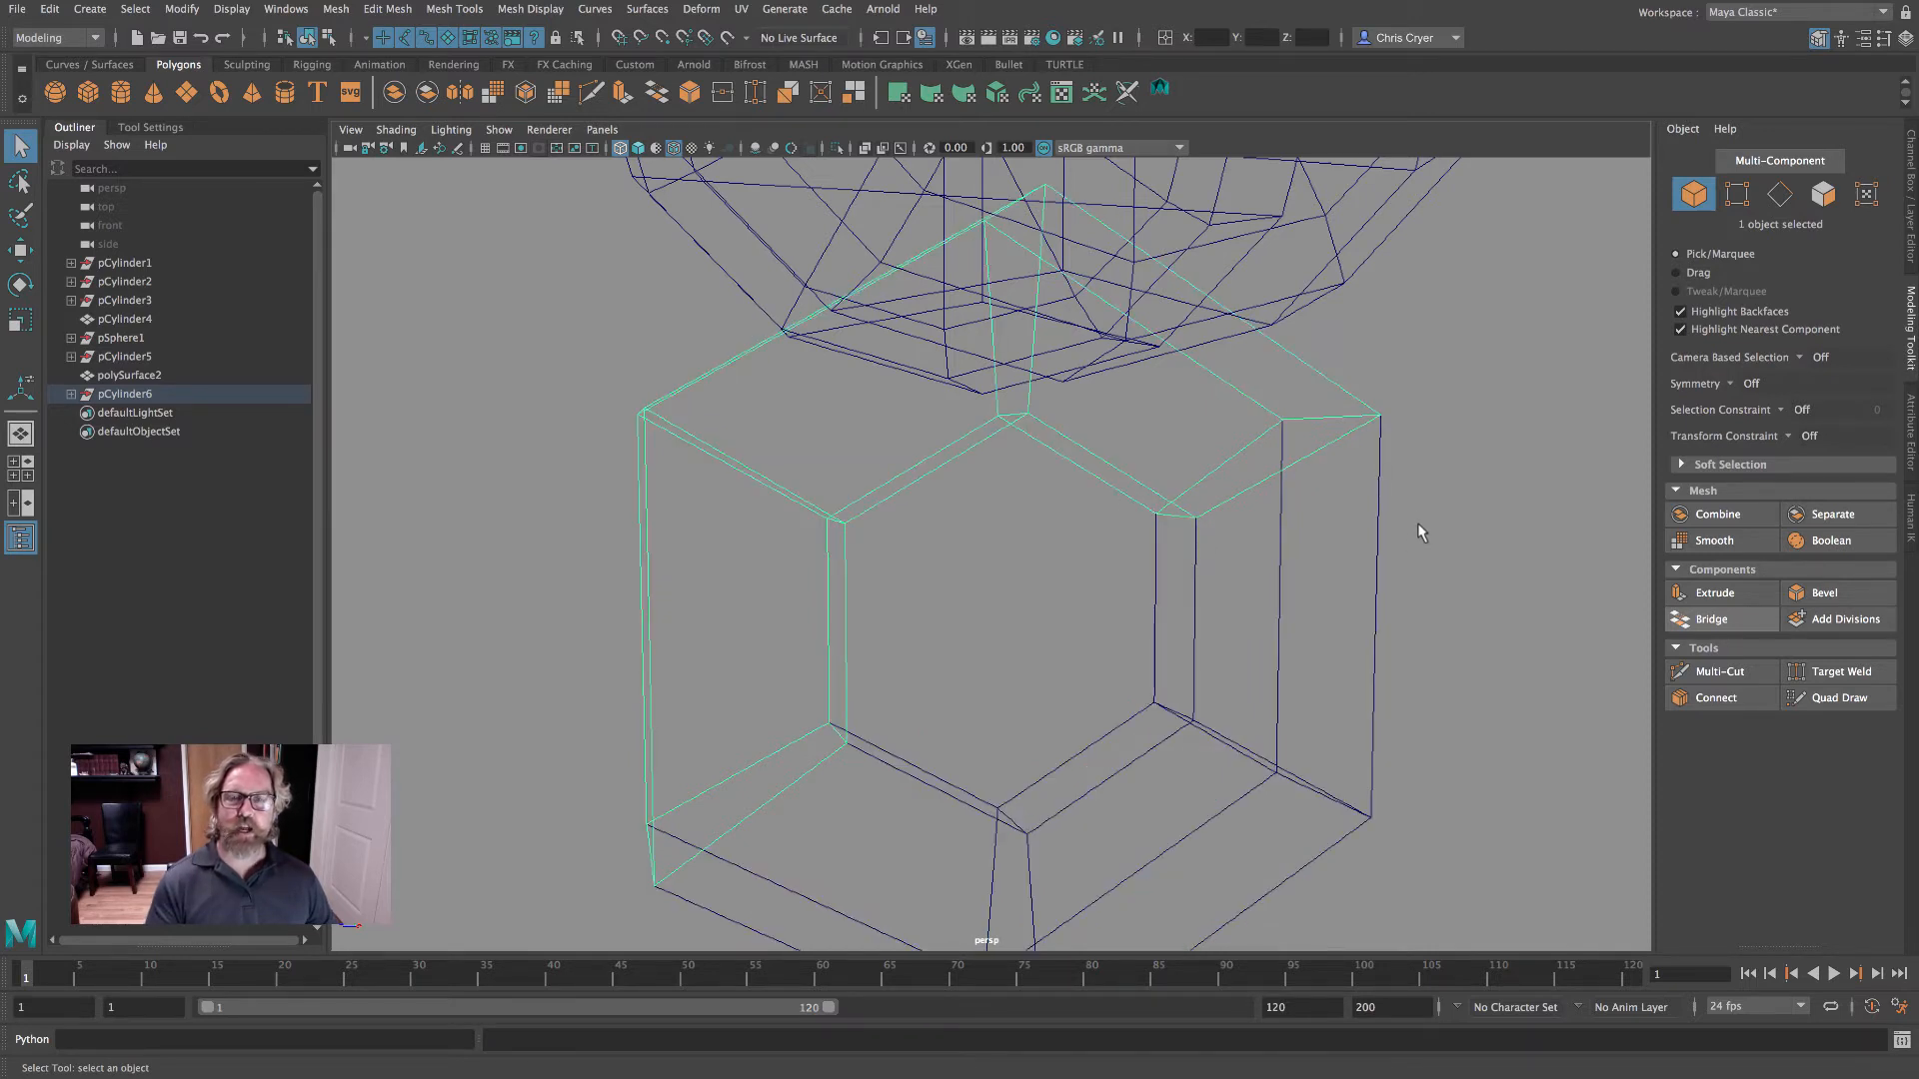
- Undo the separation, the detach and the most recent corner edge selections on the hexagonal ring
scroll(1417, 526, "down", 3)
key("ctrl+z")
key("ctrl+z")
key("ctrl+z")
key("ctrl+z")
key("ctrl+z")
key("ctrl+z")
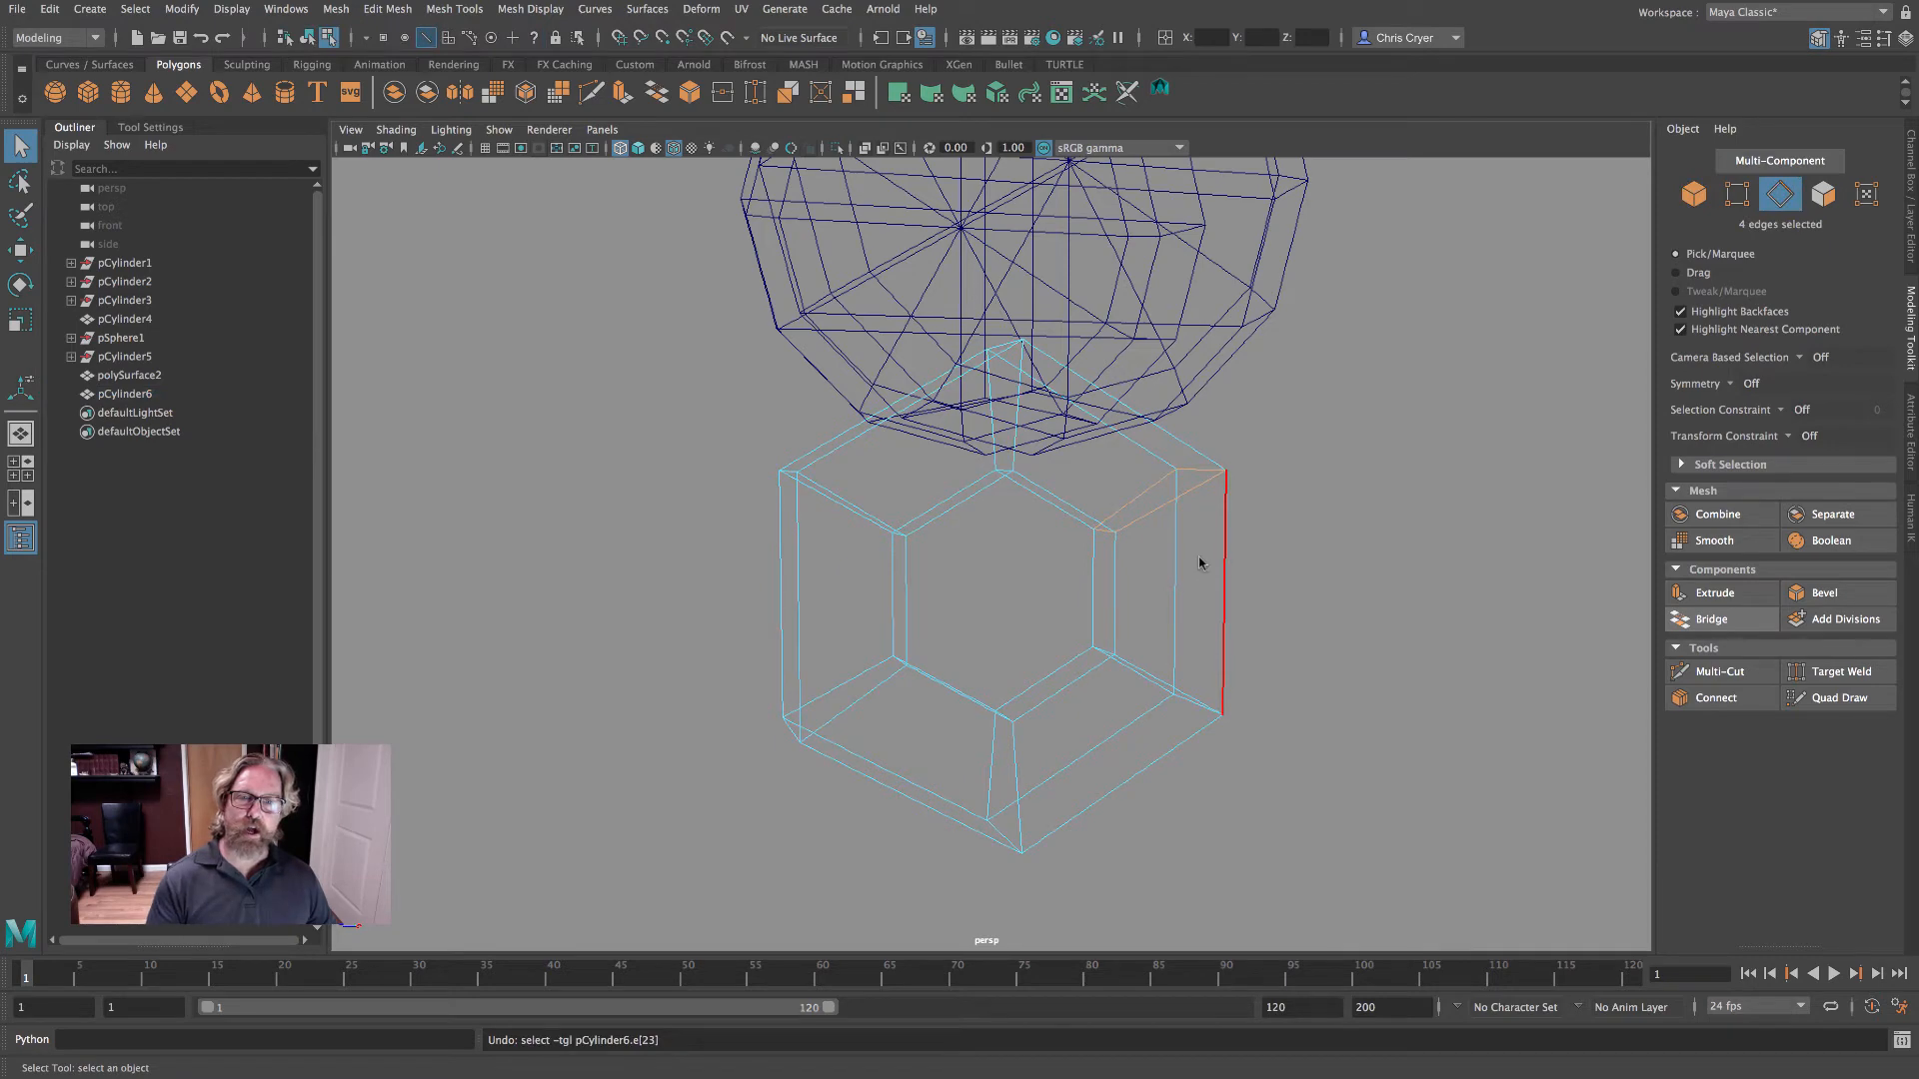
- Select the faces of the hexagonal ring's lower-right half, covering the right side and both lower segments
right_click_drag(1200, 558, 1205, 602)
left_click_drag(1239, 604, 1207, 615, "alt")
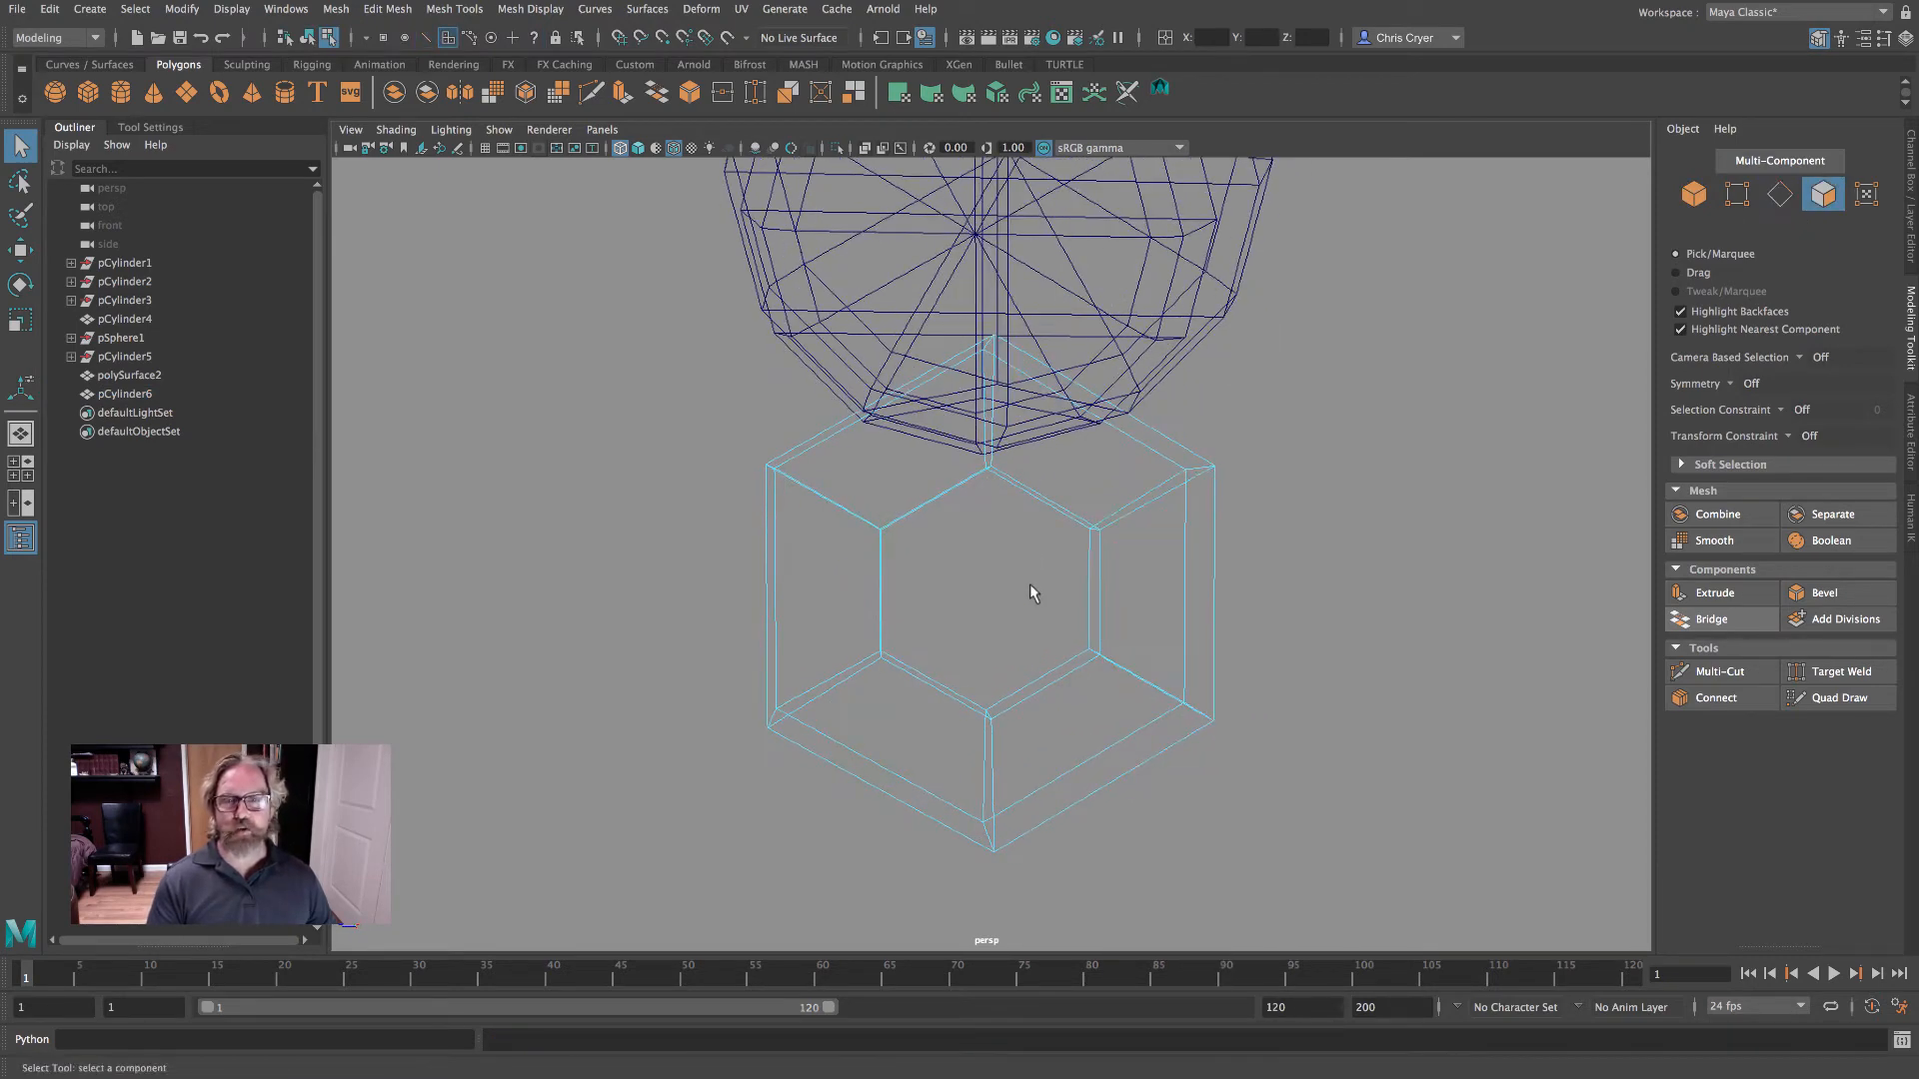
left_click_drag(1344, 793, 1343, 794)
left_click_drag(903, 699, 1041, 776, "shift")
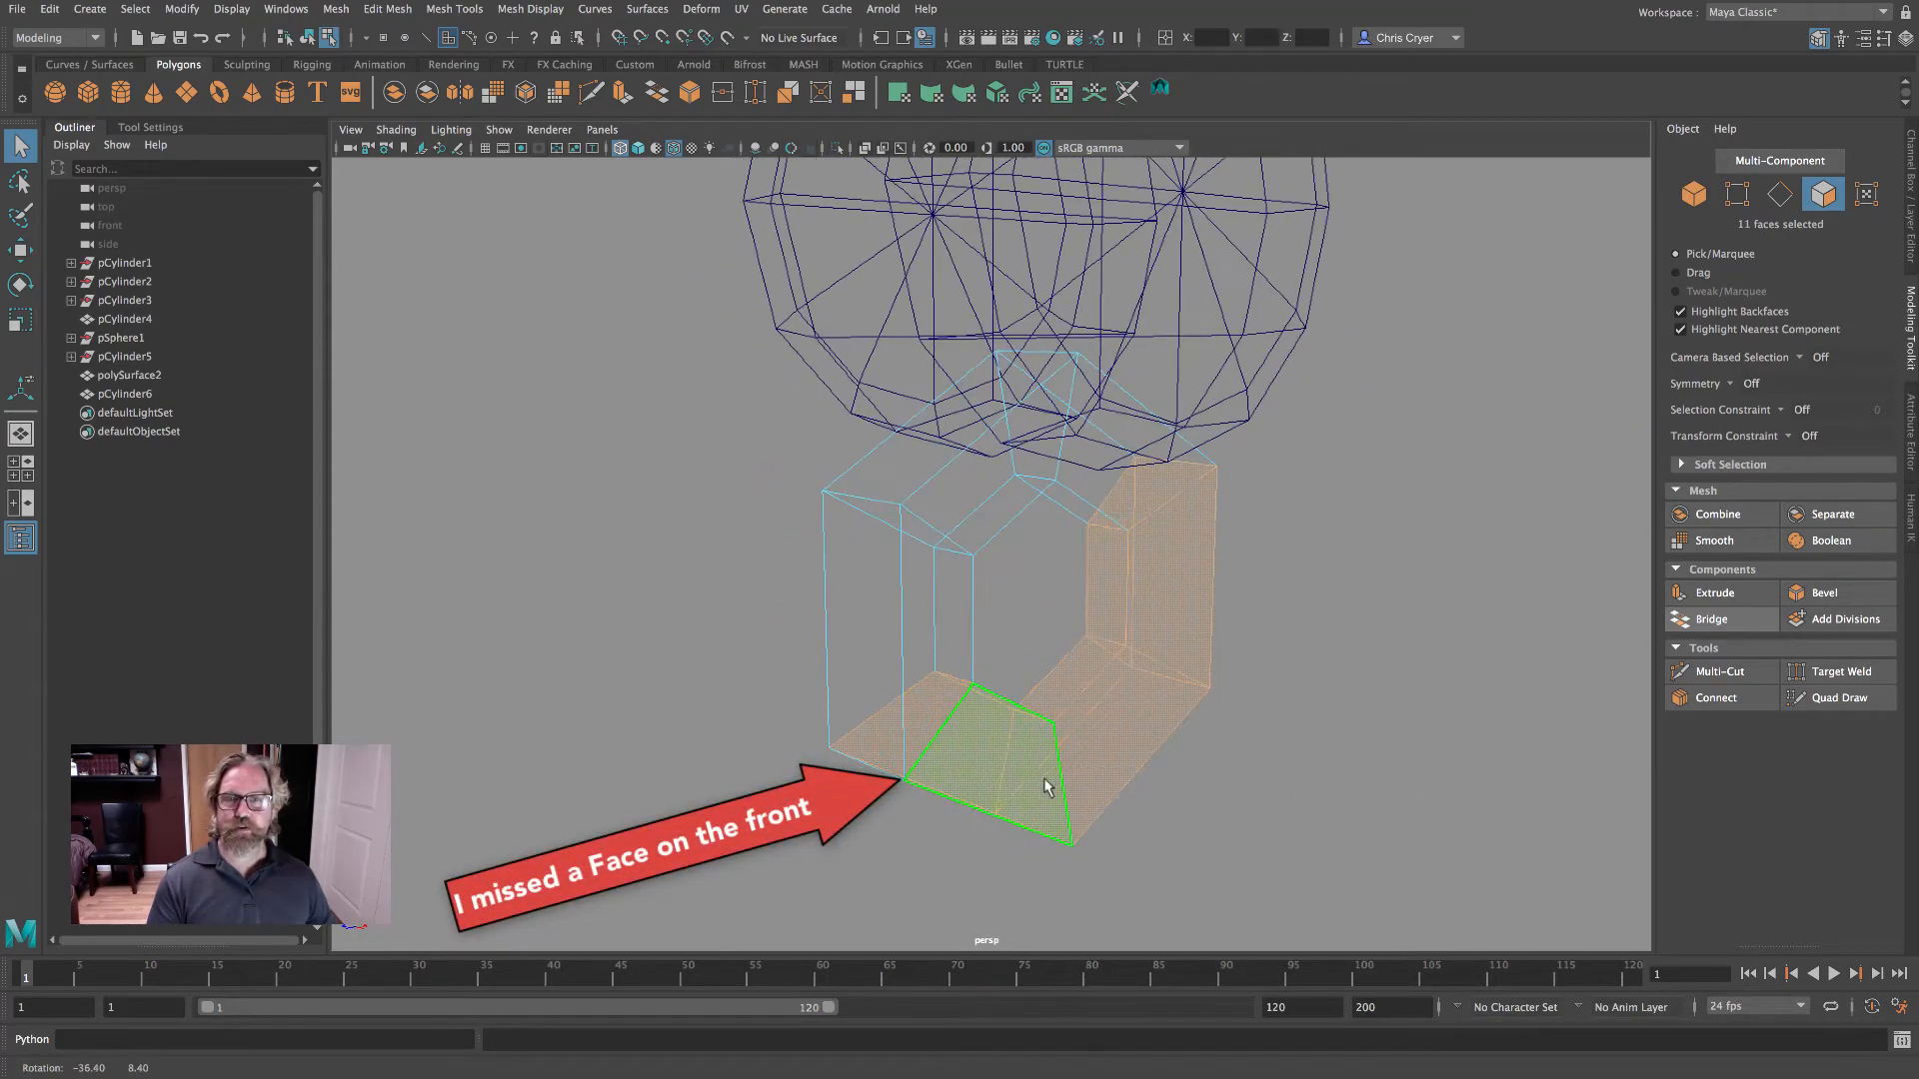
left_click(1042, 776, "shift")
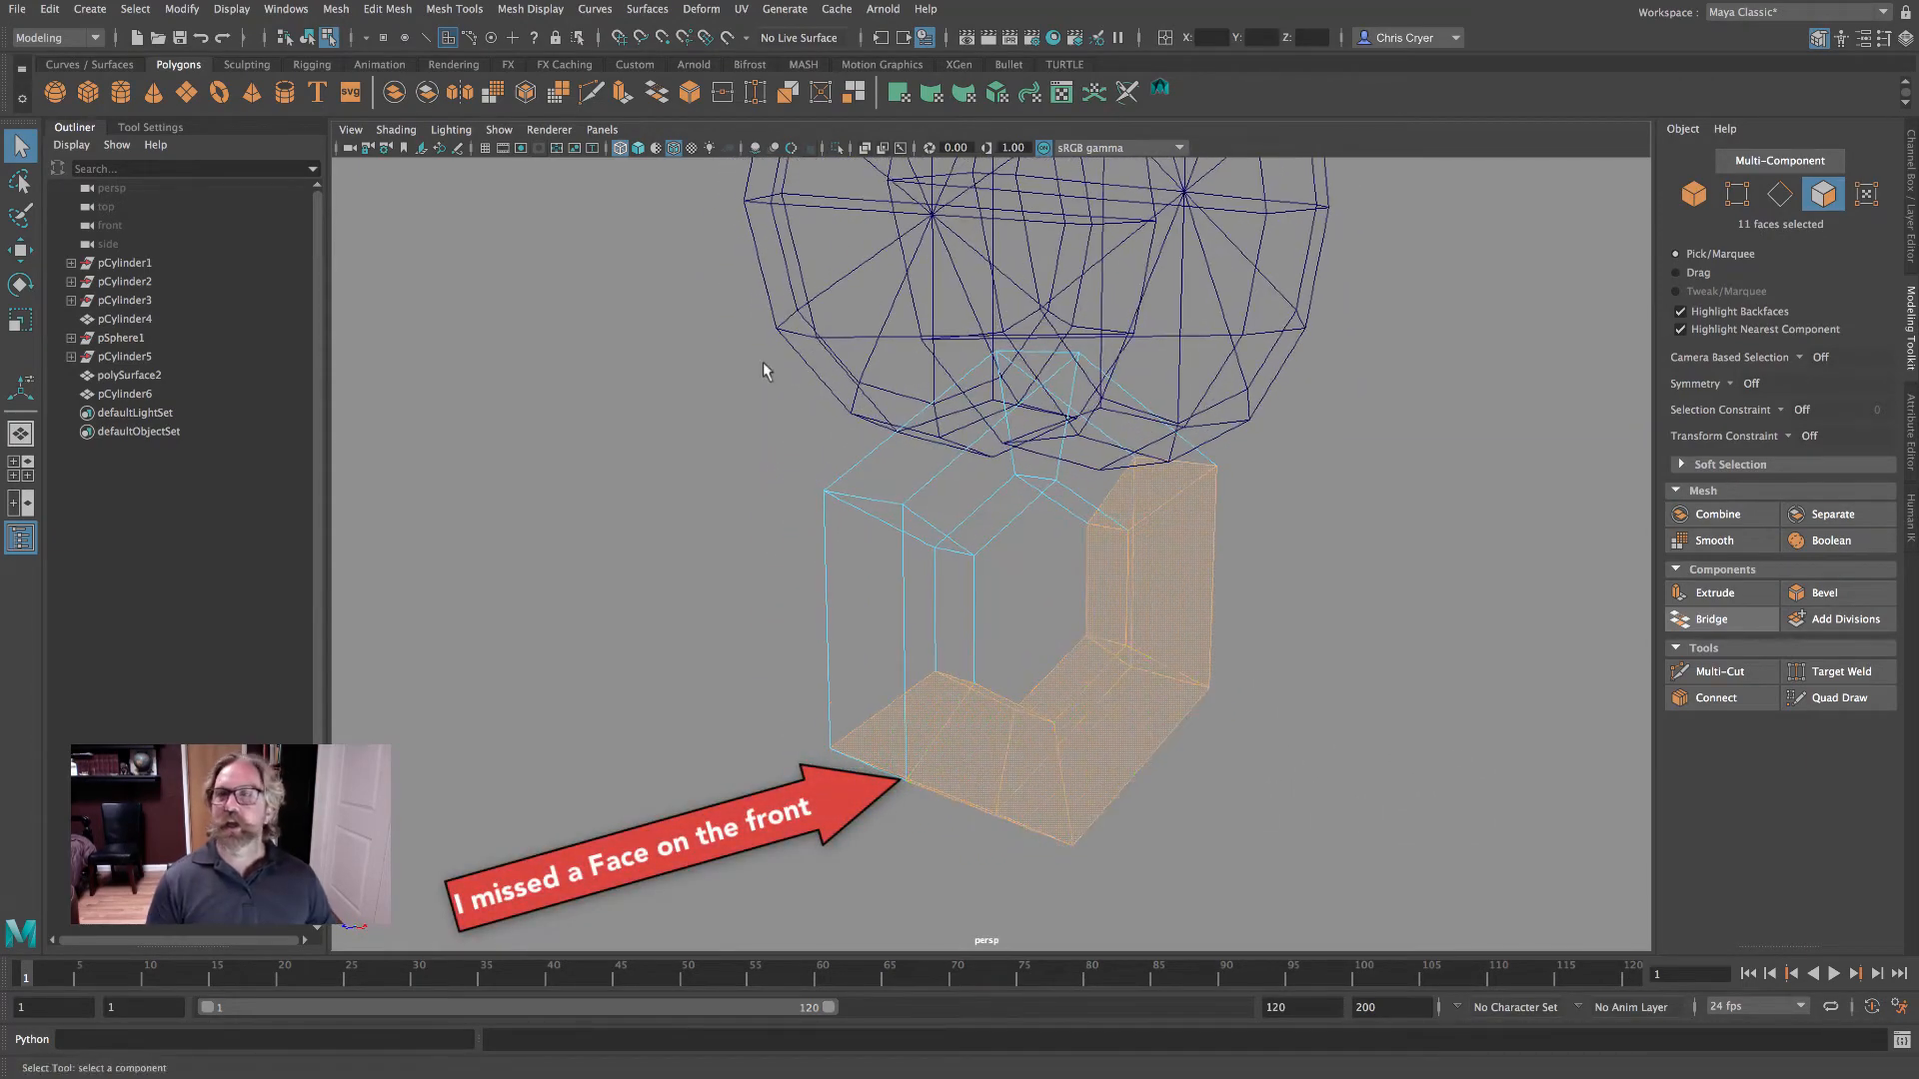
- Extract the selected faces from the hexagonal ring and select one resulting half to check the split
left_click(336, 9)
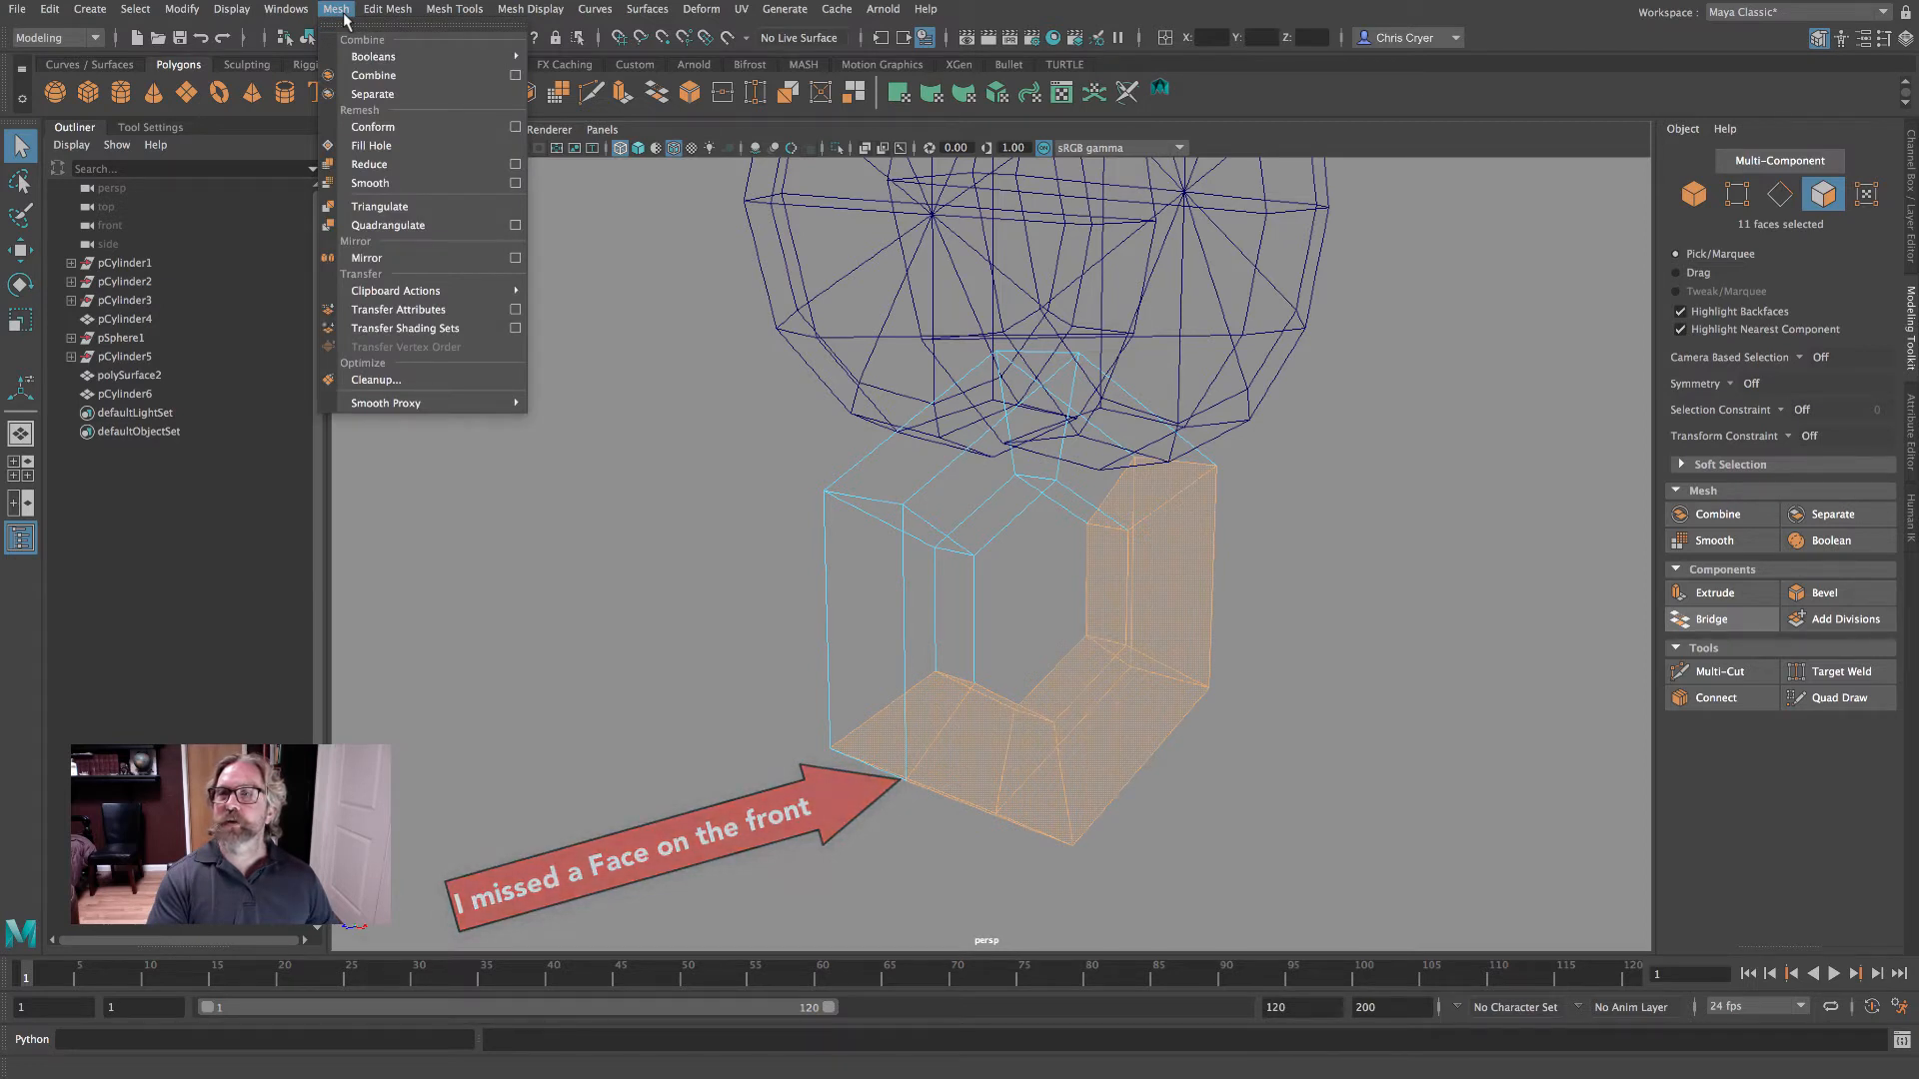
mouse_move(387, 9)
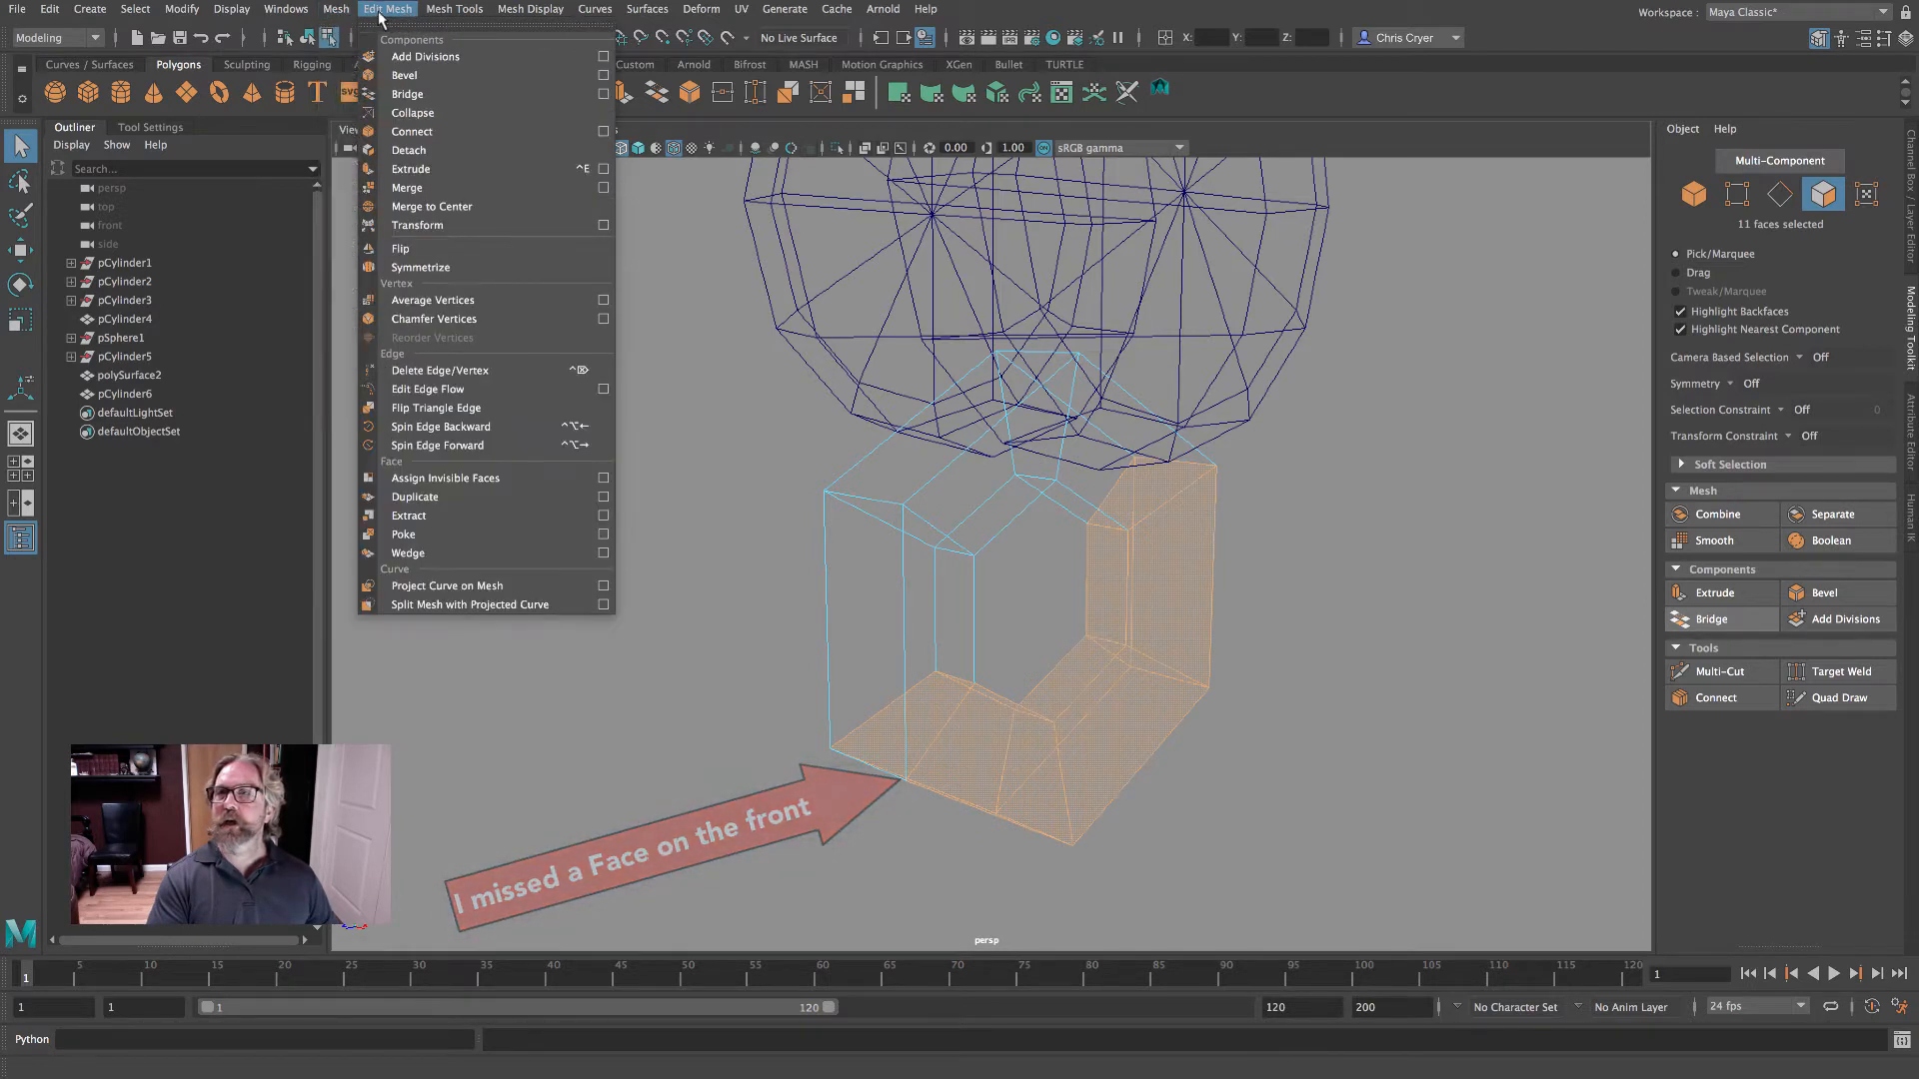
left_click(461, 515)
right_click_drag(922, 543, 997, 511)
left_click(722, 537)
left_click(891, 512)
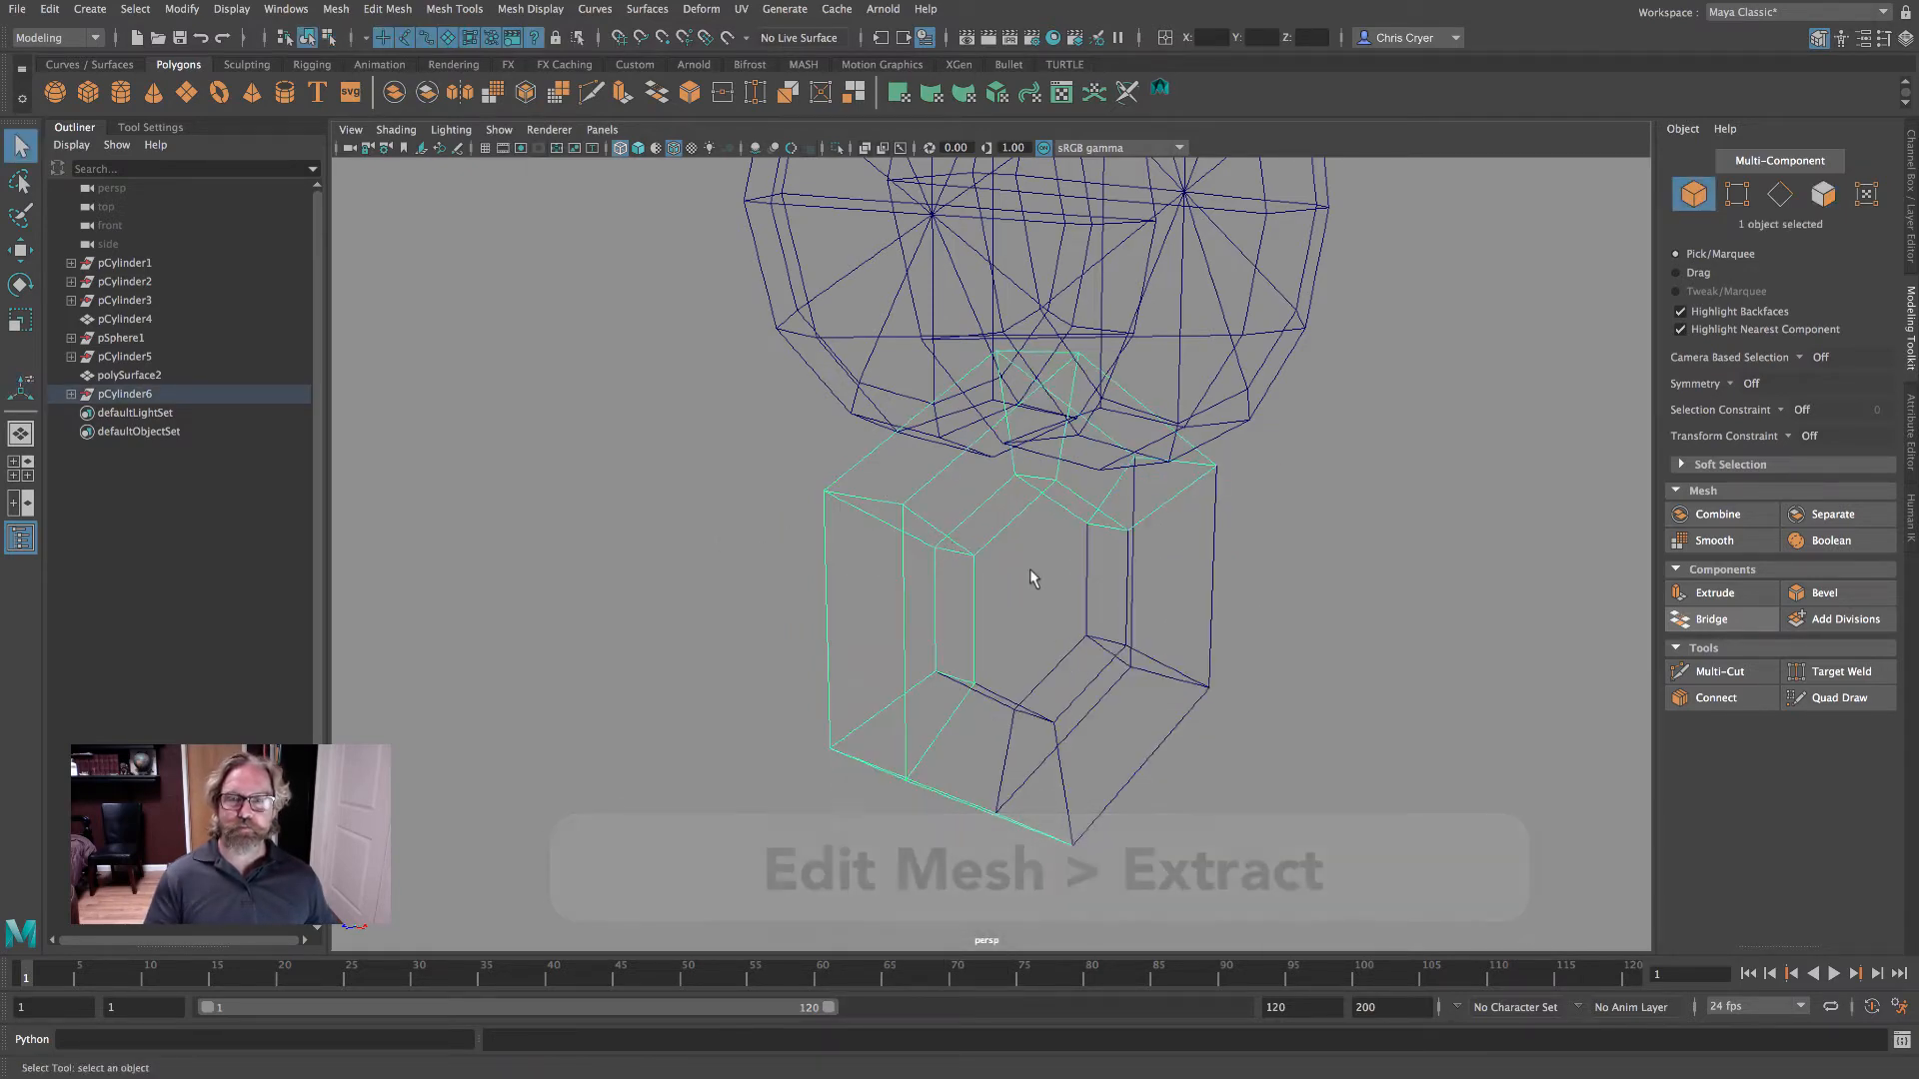
- Undo the extraction to return to the face selection, and try adding a face on the ring's left side before undoing that too
left_click_drag(1032, 578, 1072, 496, "alt")
left_click(1024, 506, "shift")
key("ctrl+F11")
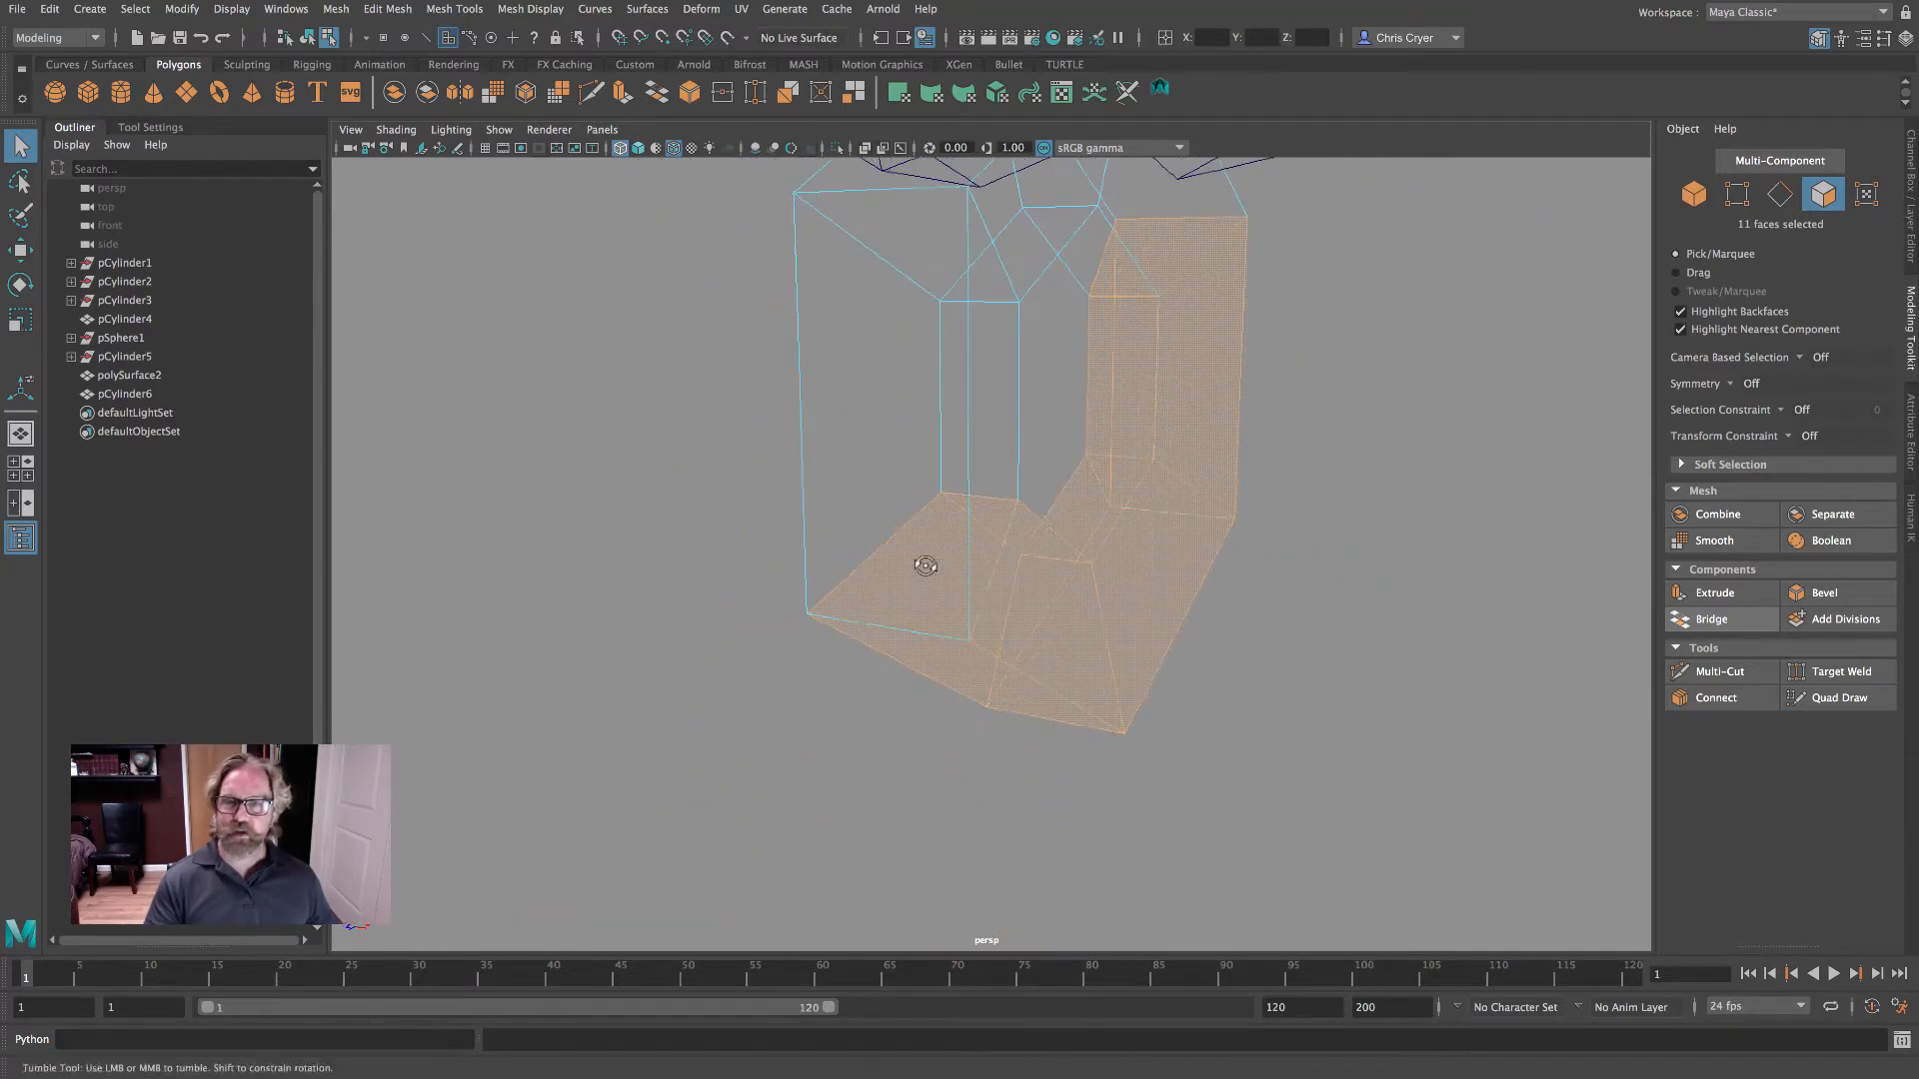
left_click_drag(925, 566, 800, 591, "alt")
left_click(796, 595, "shift")
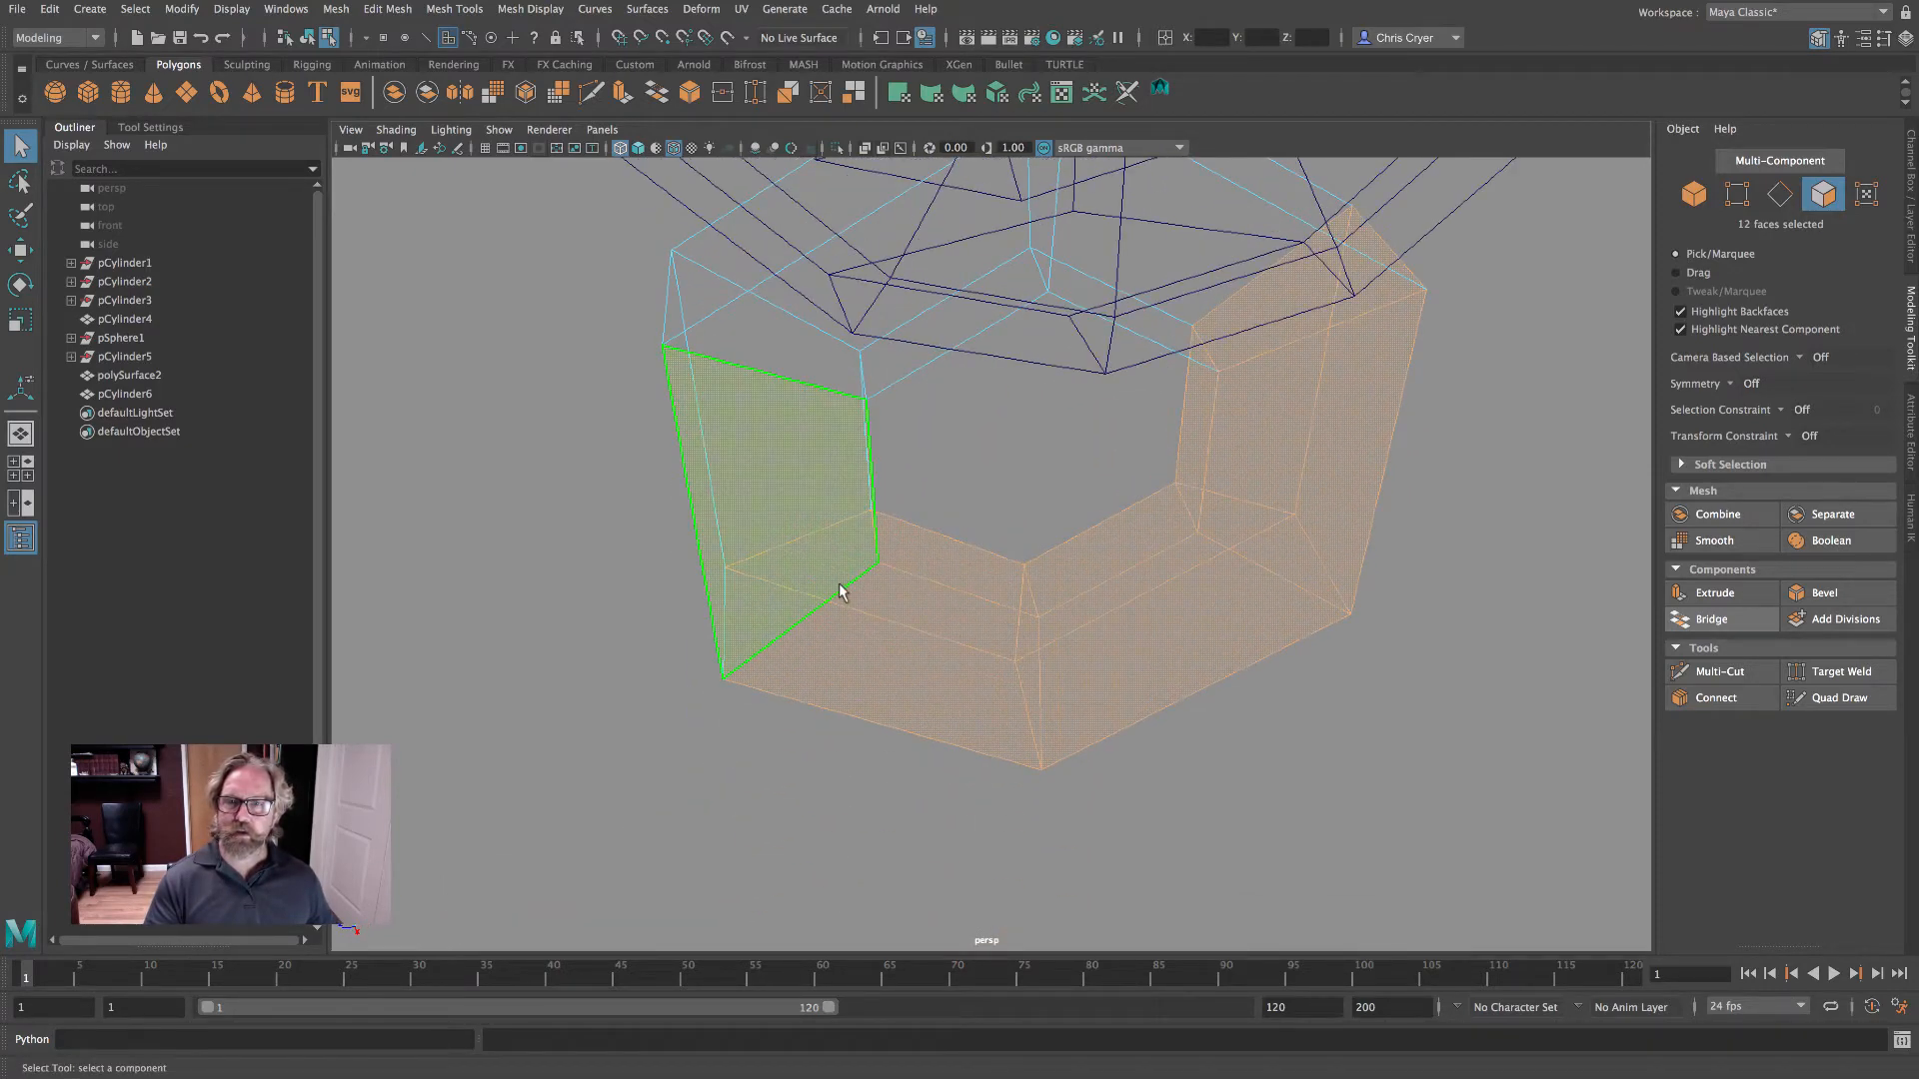
key("ctrl+z")
- Extract the selected faces again and move the lower-right half slightly down in shaded view to check the split
left_click(377, 12)
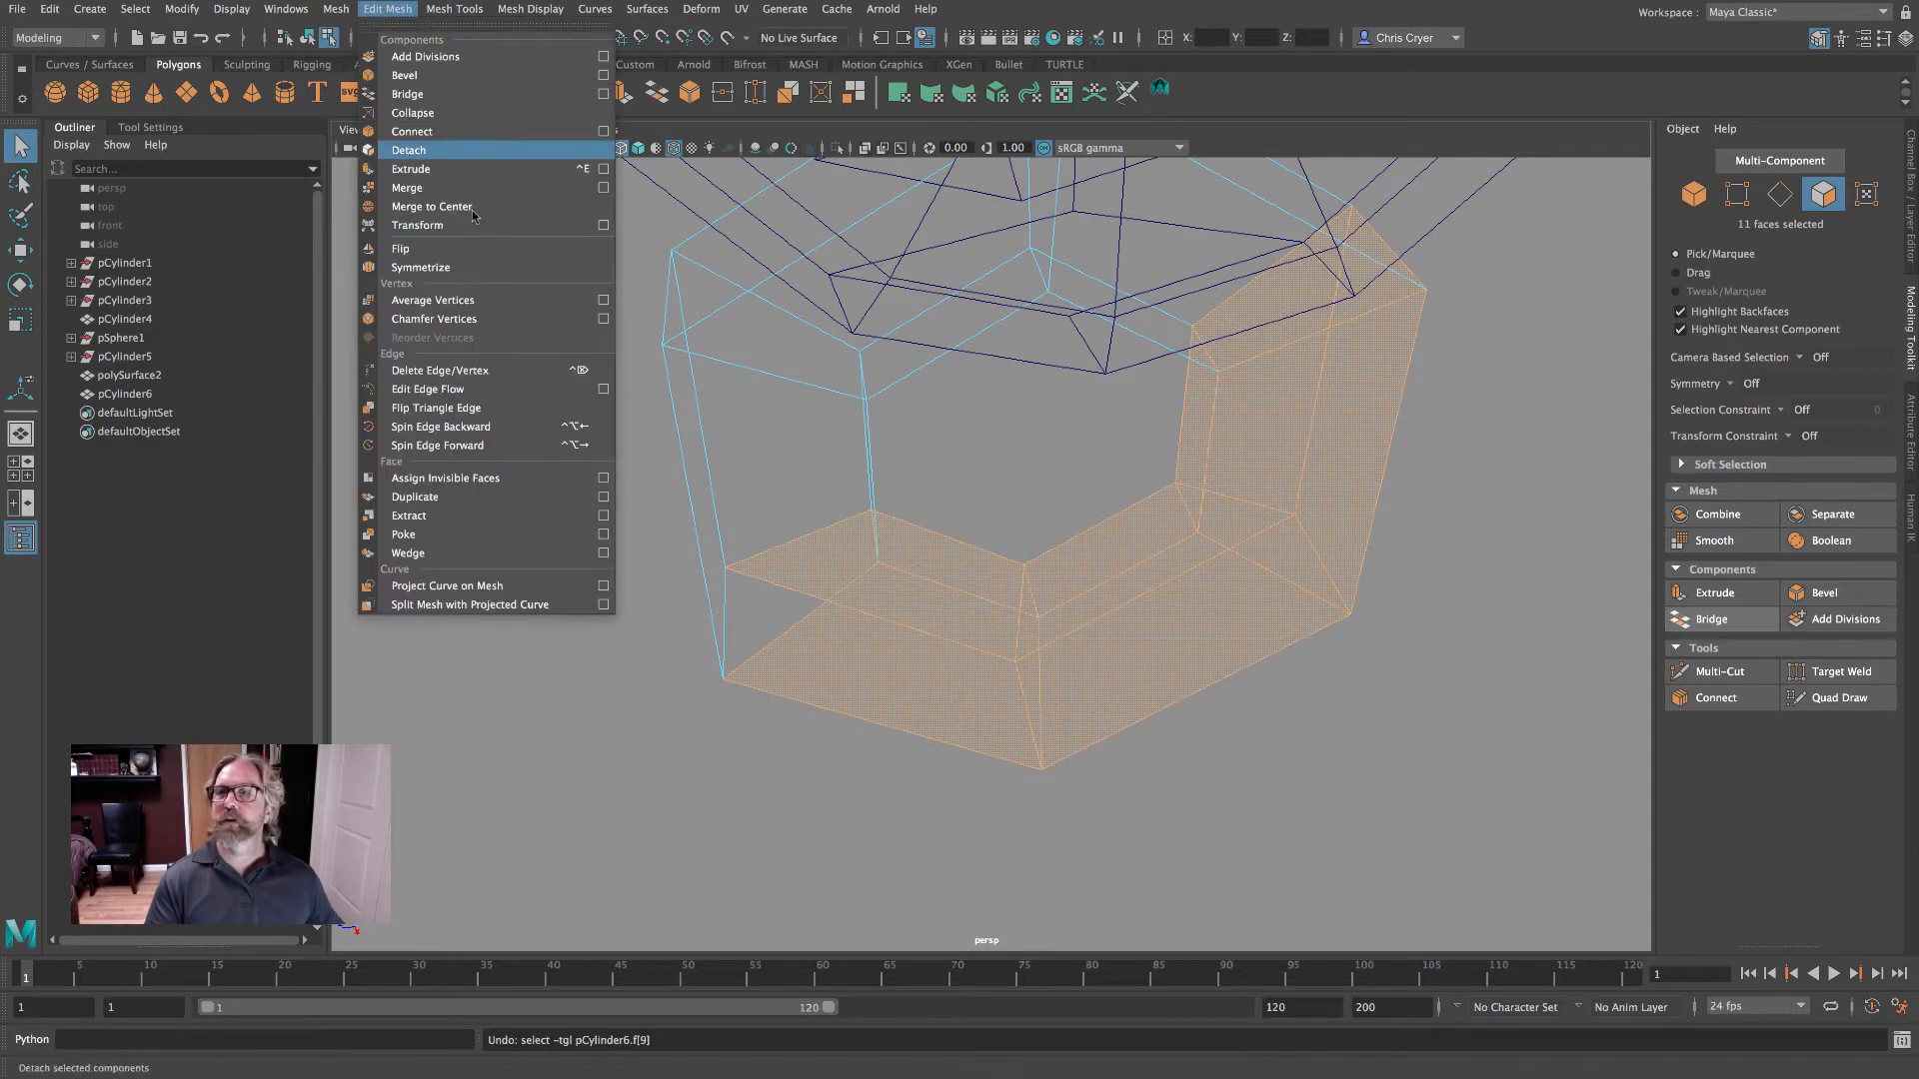
left_click(488, 508)
left_click_drag(785, 489, 1030, 494, "alt")
right_click(1029, 497)
right_click_drag(1031, 497, 1122, 470)
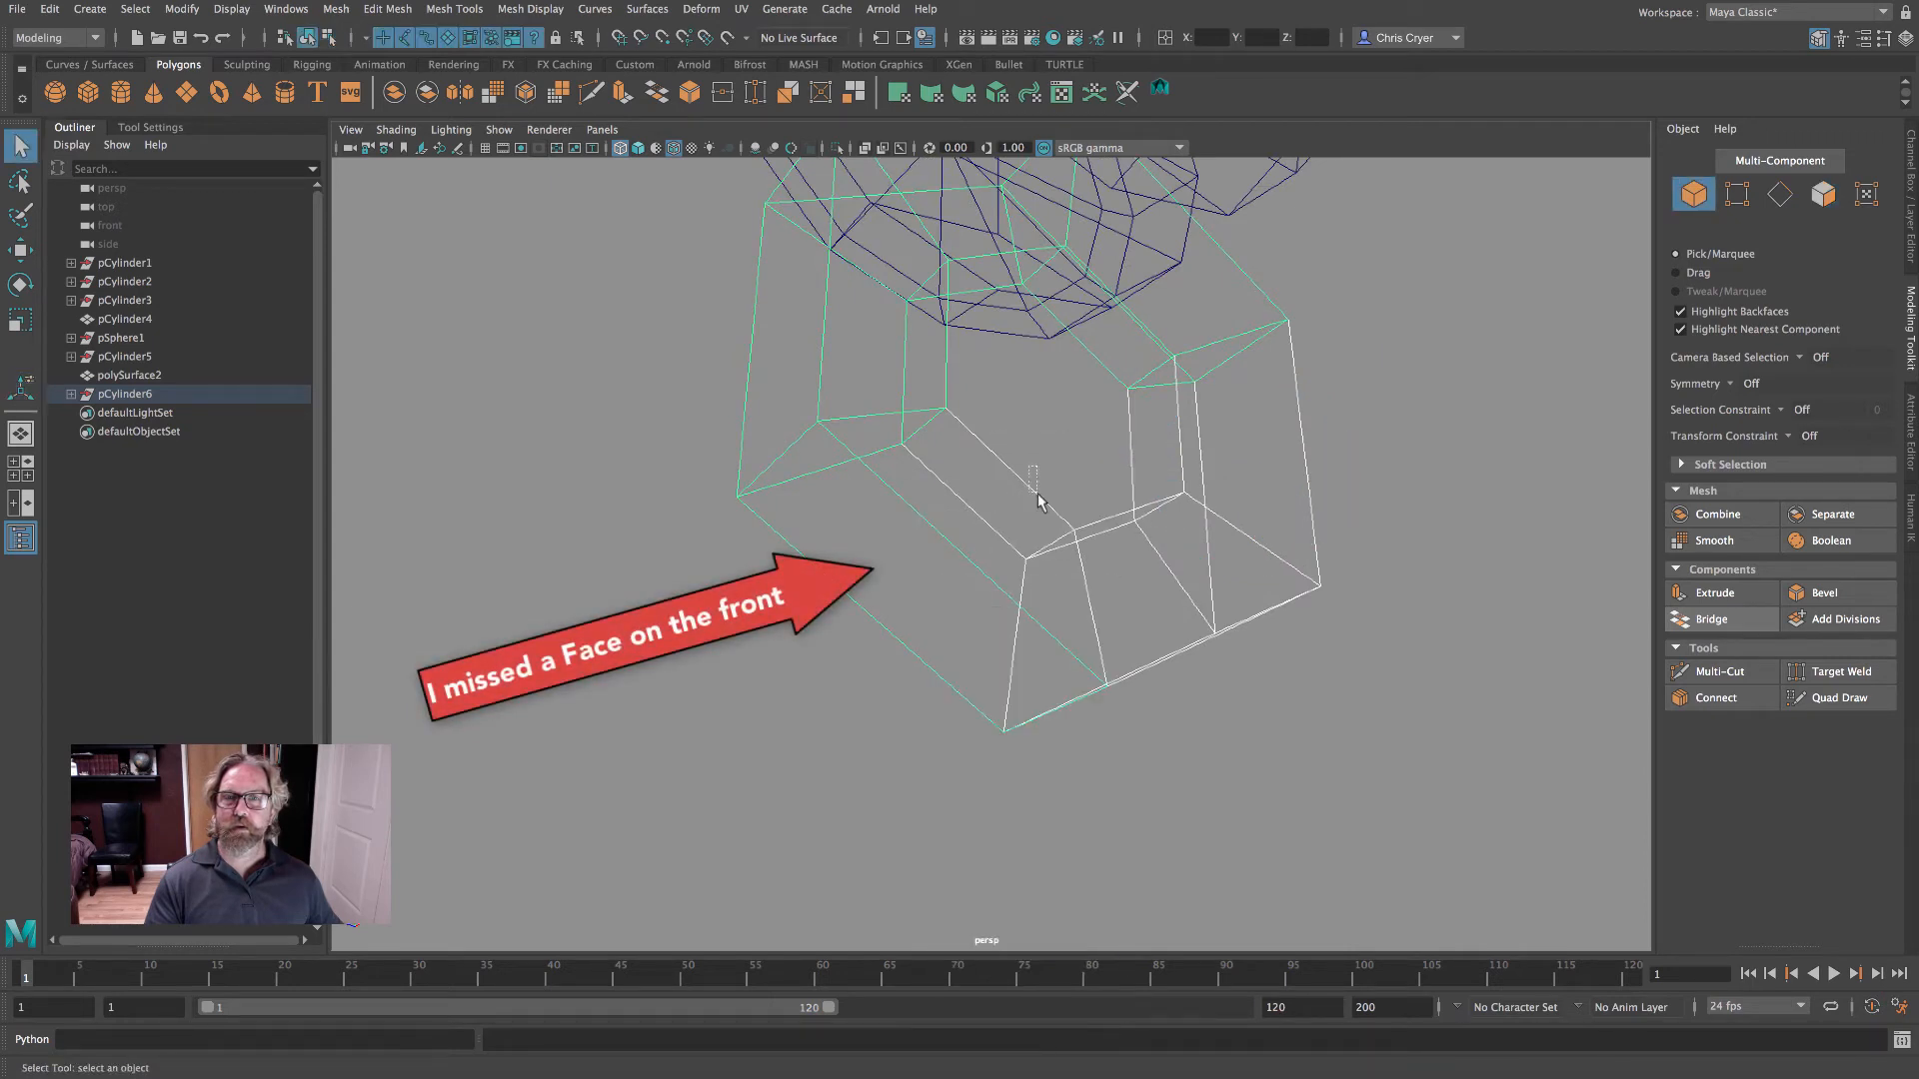
left_click(1036, 496)
left_click_drag(1037, 497, 973, 587, "alt")
left_click(21, 250)
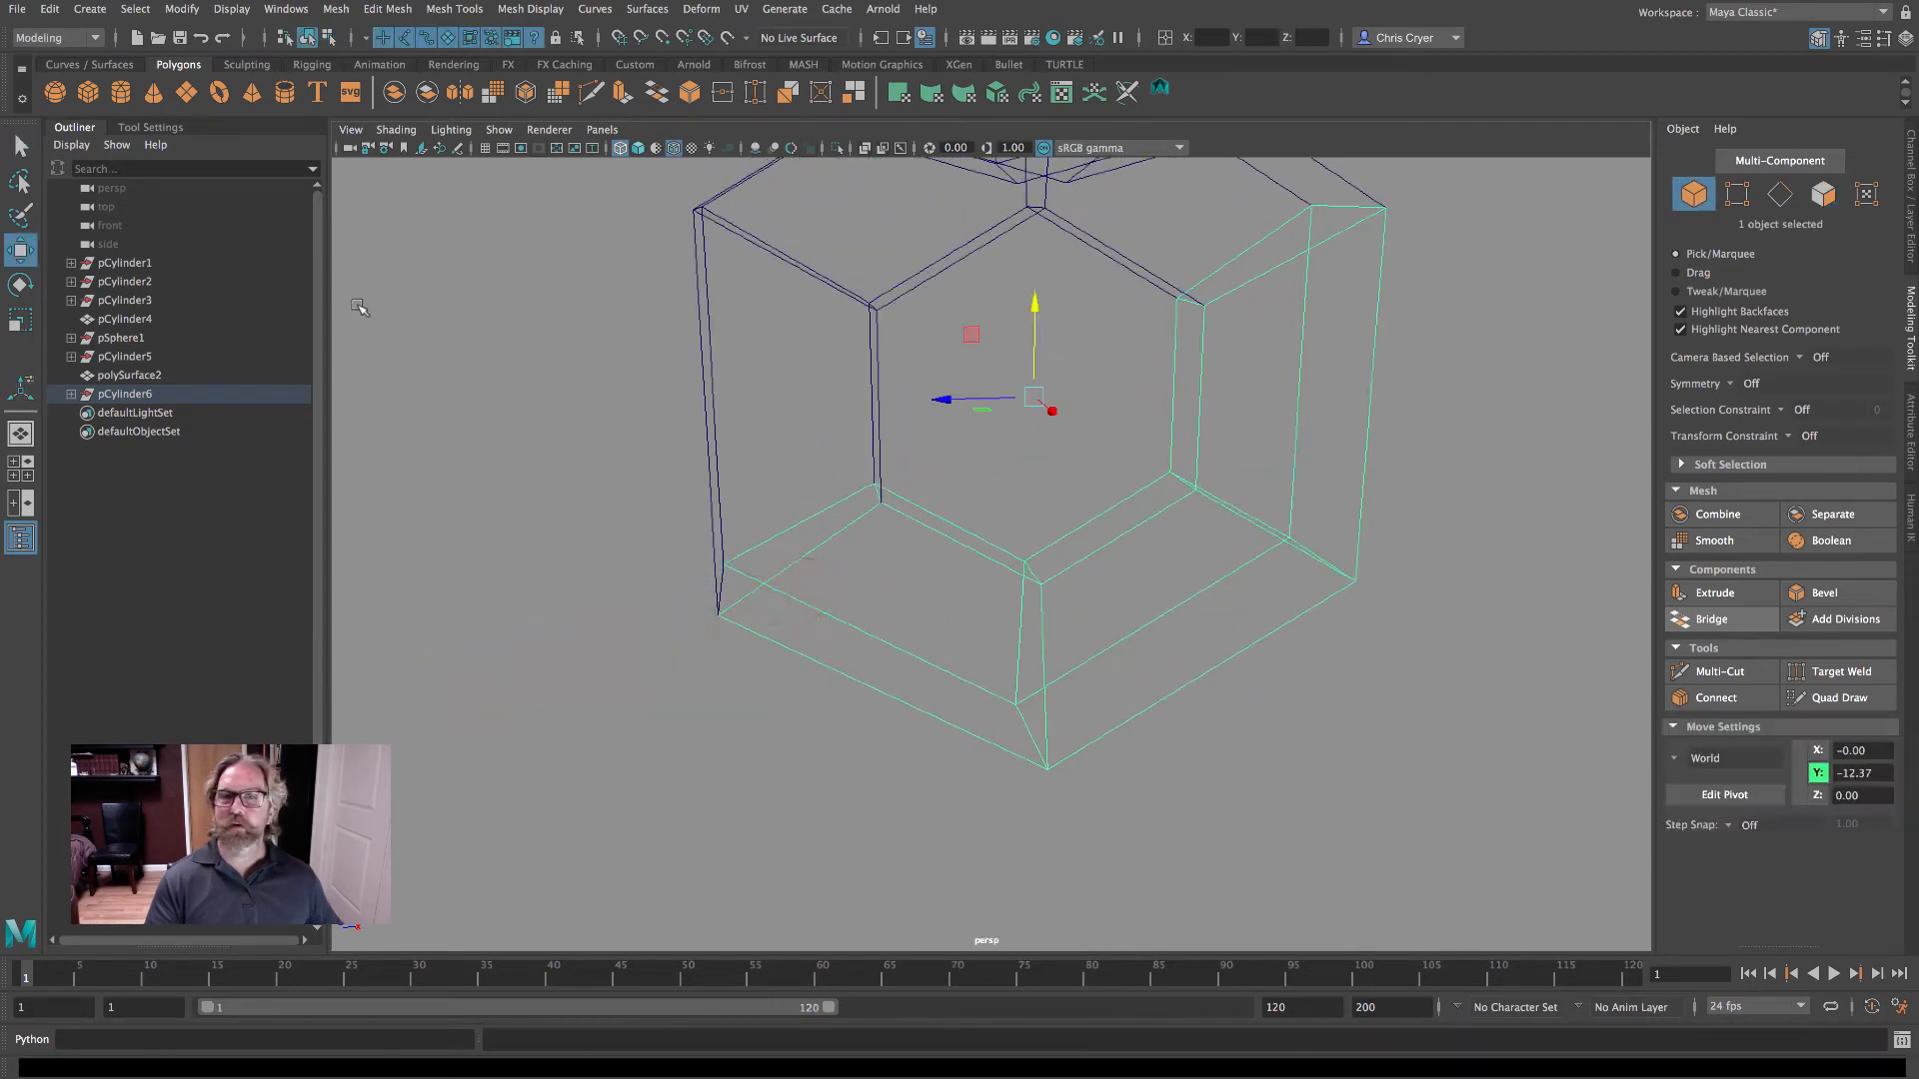
key("5")
left_click_drag(1052, 309, 1072, 418, "alt")
- Undo the half's move, the extraction and the most recent face selections on the ring
key("ctrl+z")
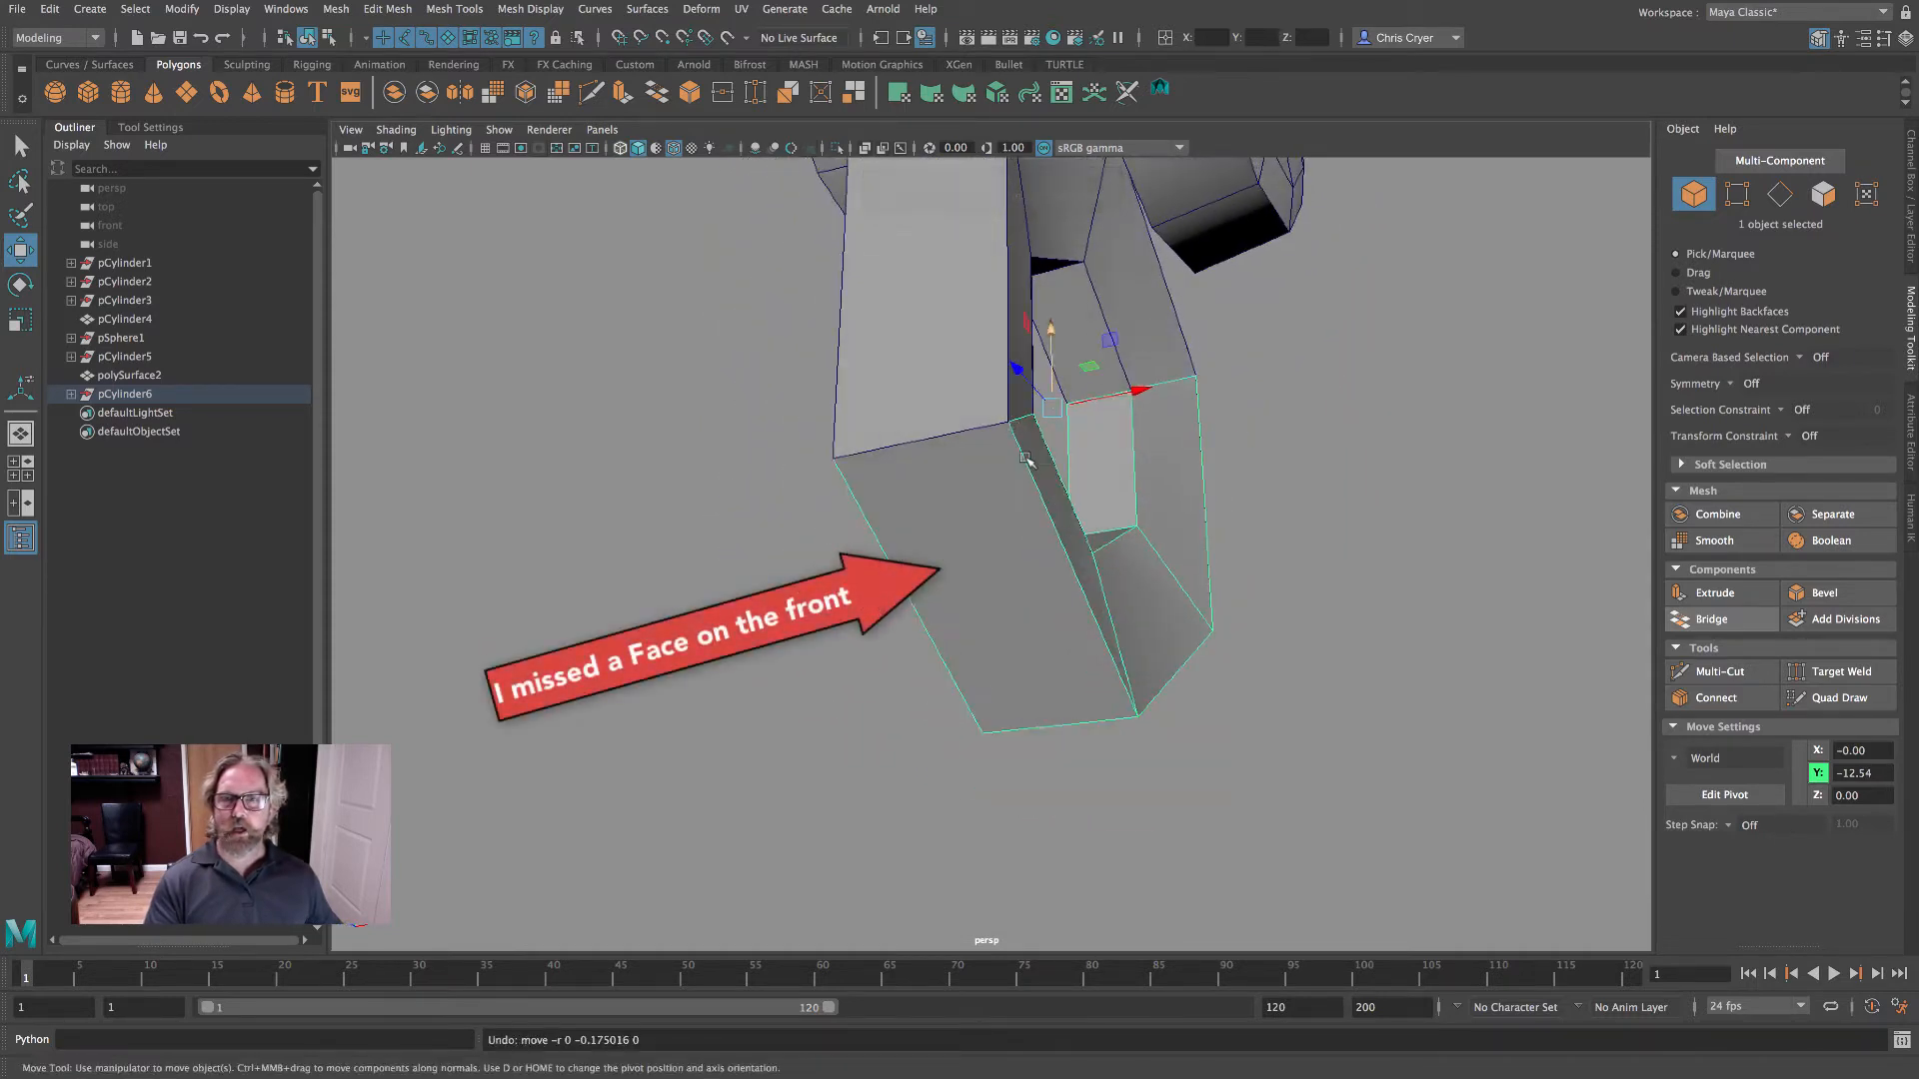
key("ctrl+z")
key("ctrl+z")
key("ctrl+z")
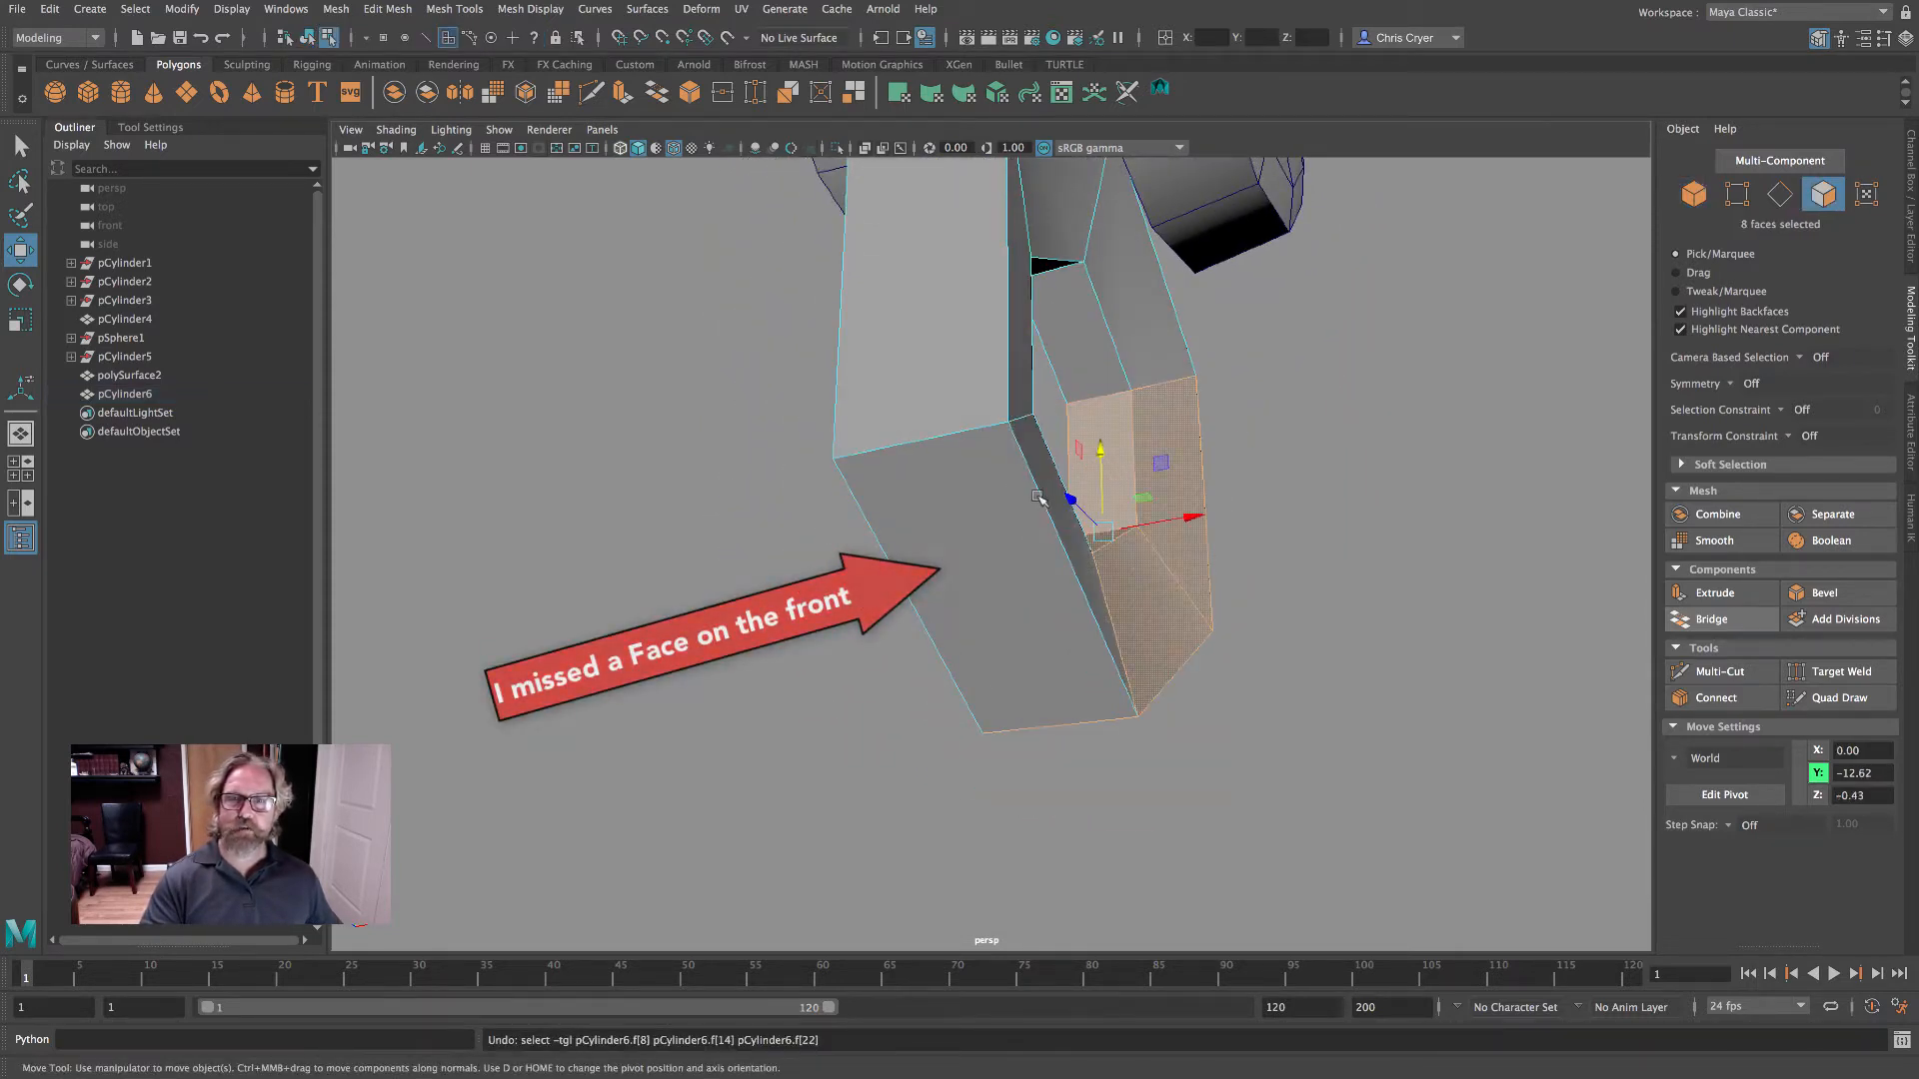
- Complete the lower-right half's selection to twelve faces, including the missed lower-left face, and extract them from the ring with Extract
left_click(1004, 539, "shift")
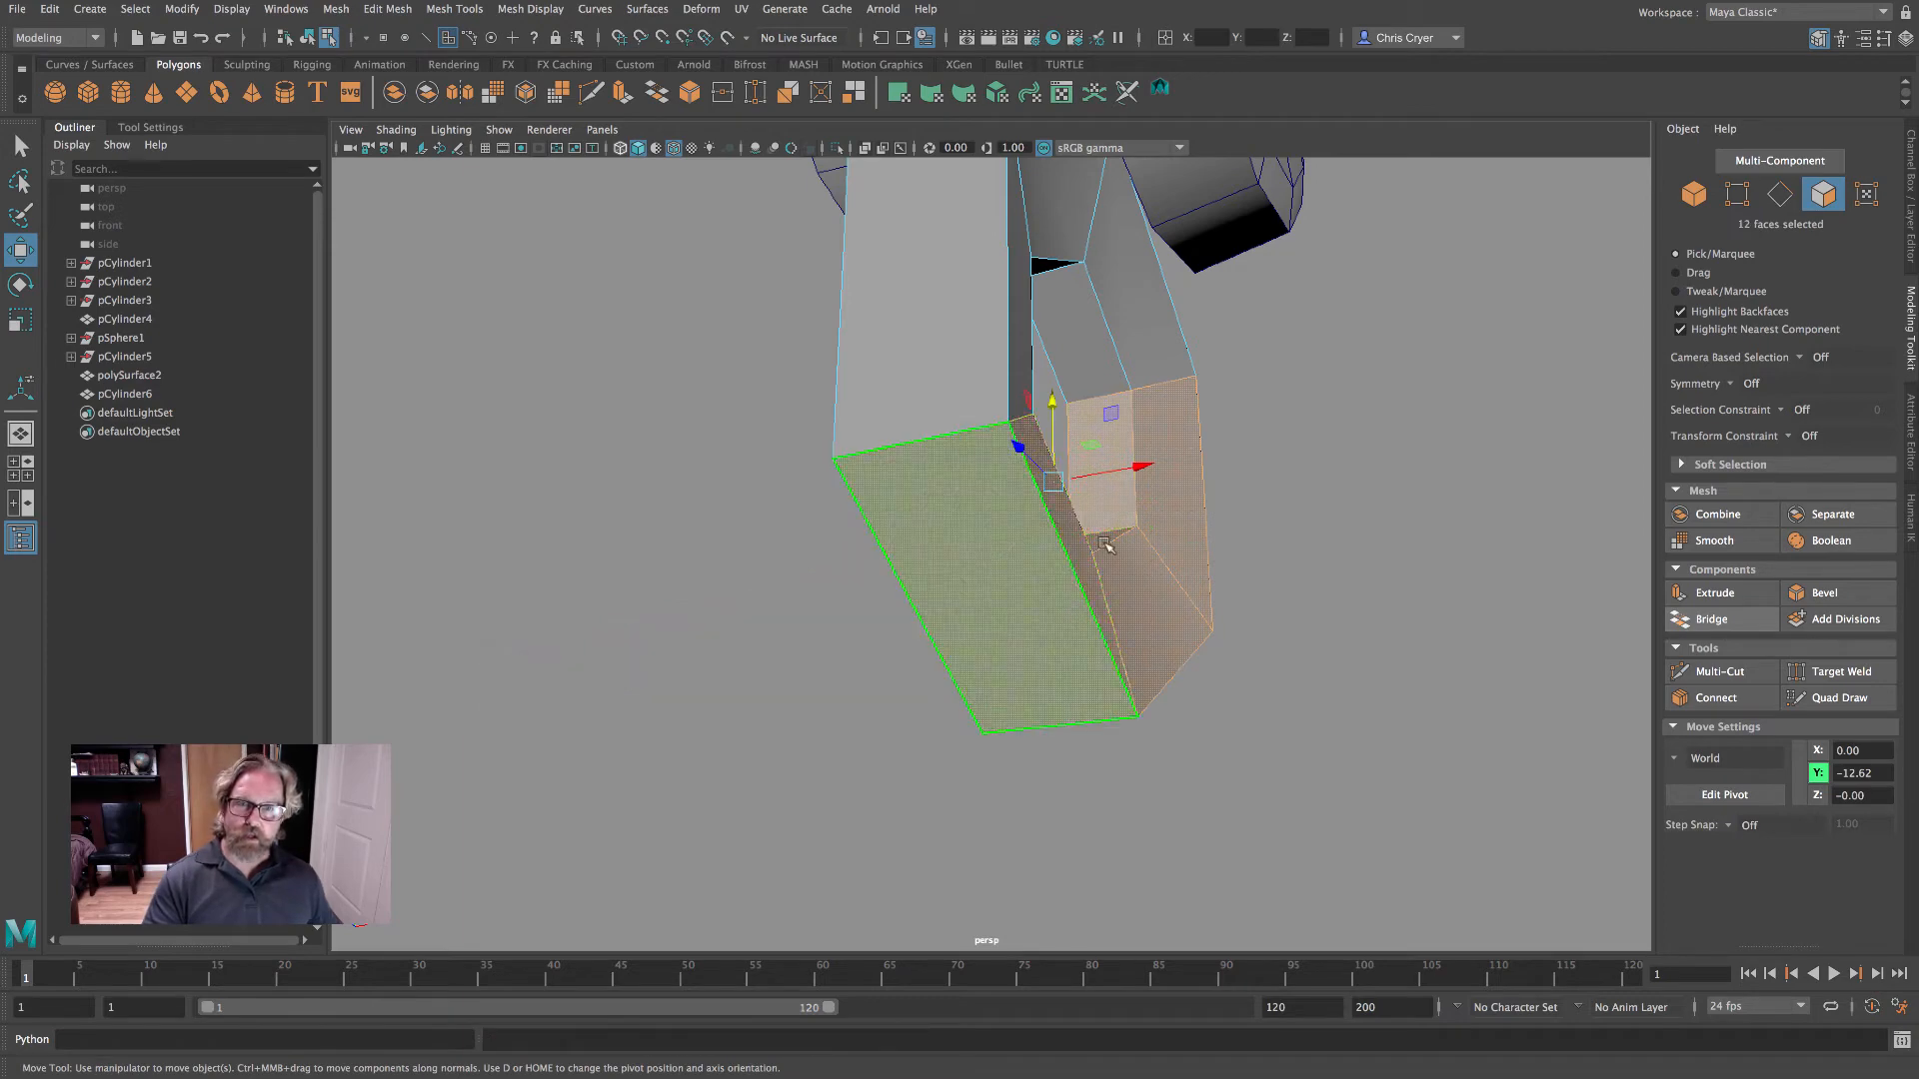
left_click_drag(1106, 549, 1062, 578, "alt")
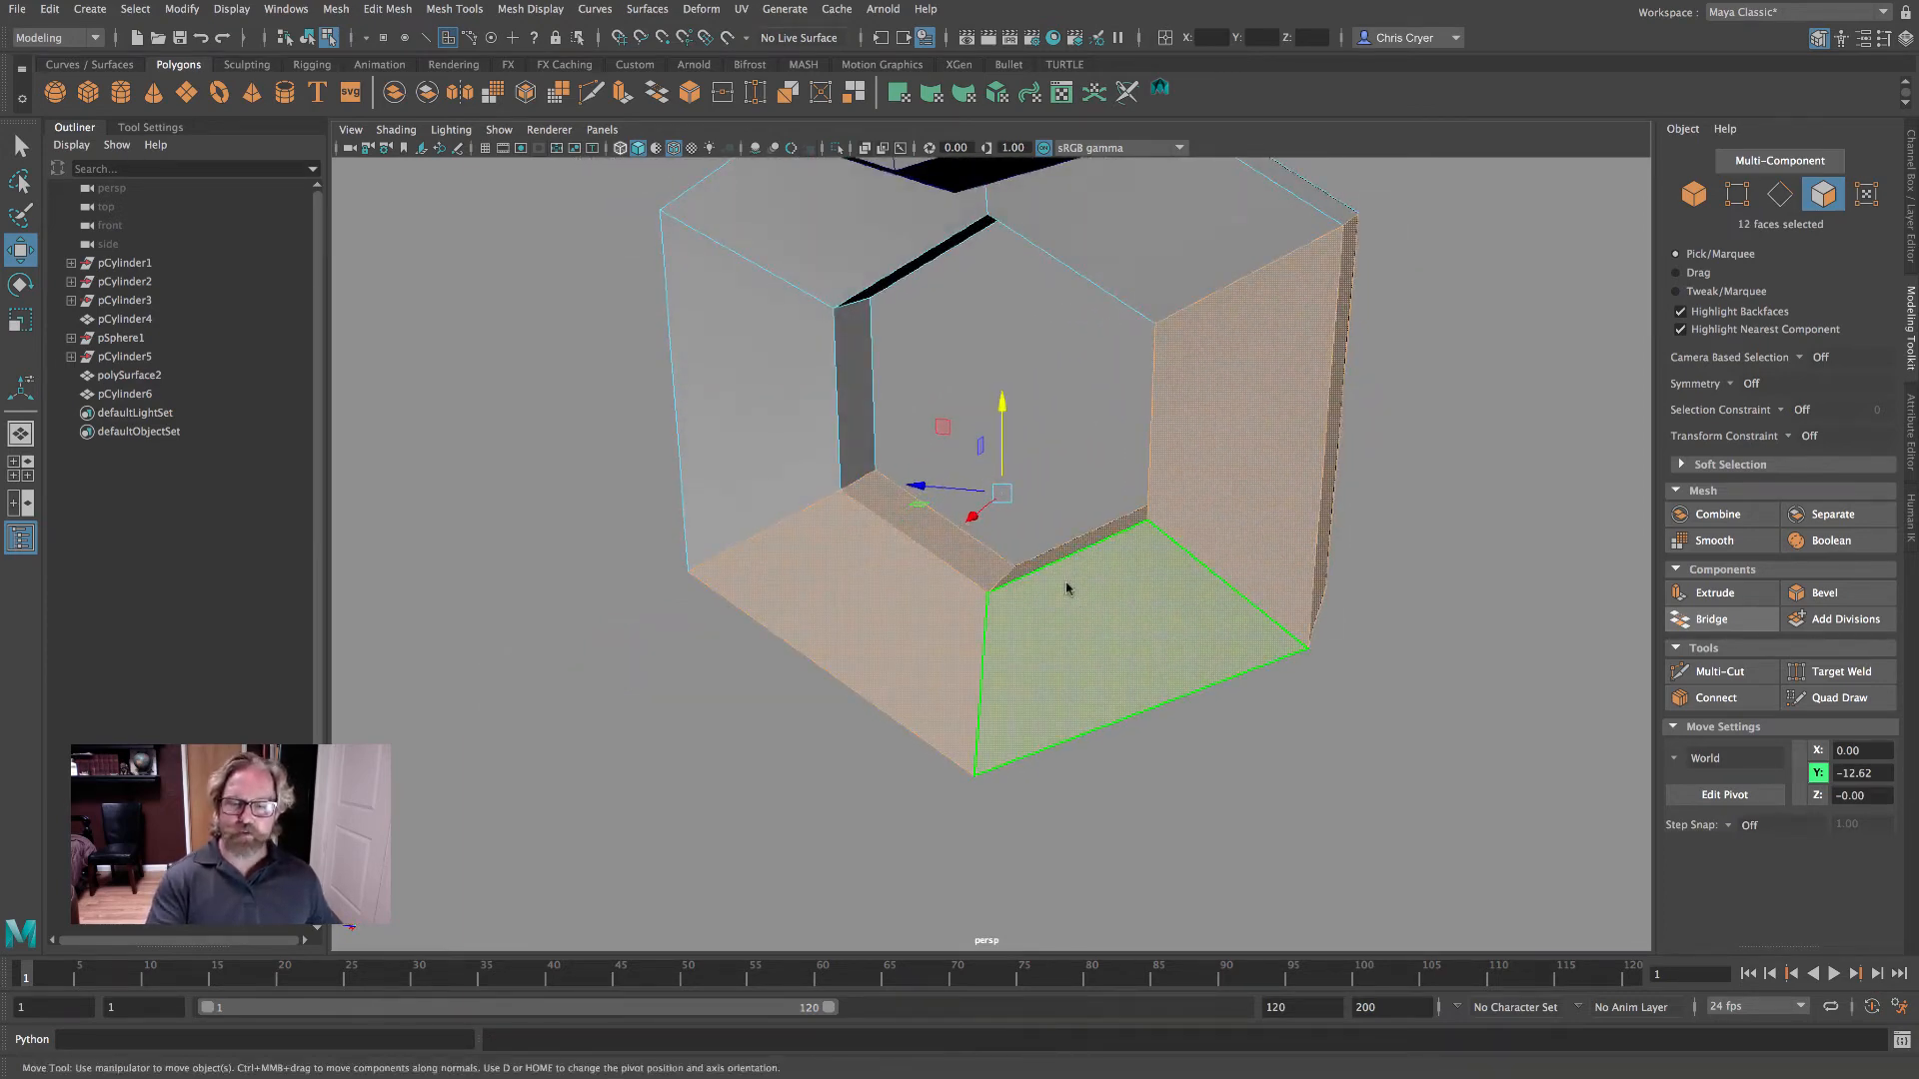
key("4")
mouse_move(1026, 511)
left_mouse_down("alt")
mouse_move(1139, 459)
mouse_move(1076, 514)
left_mouse_up("alt")
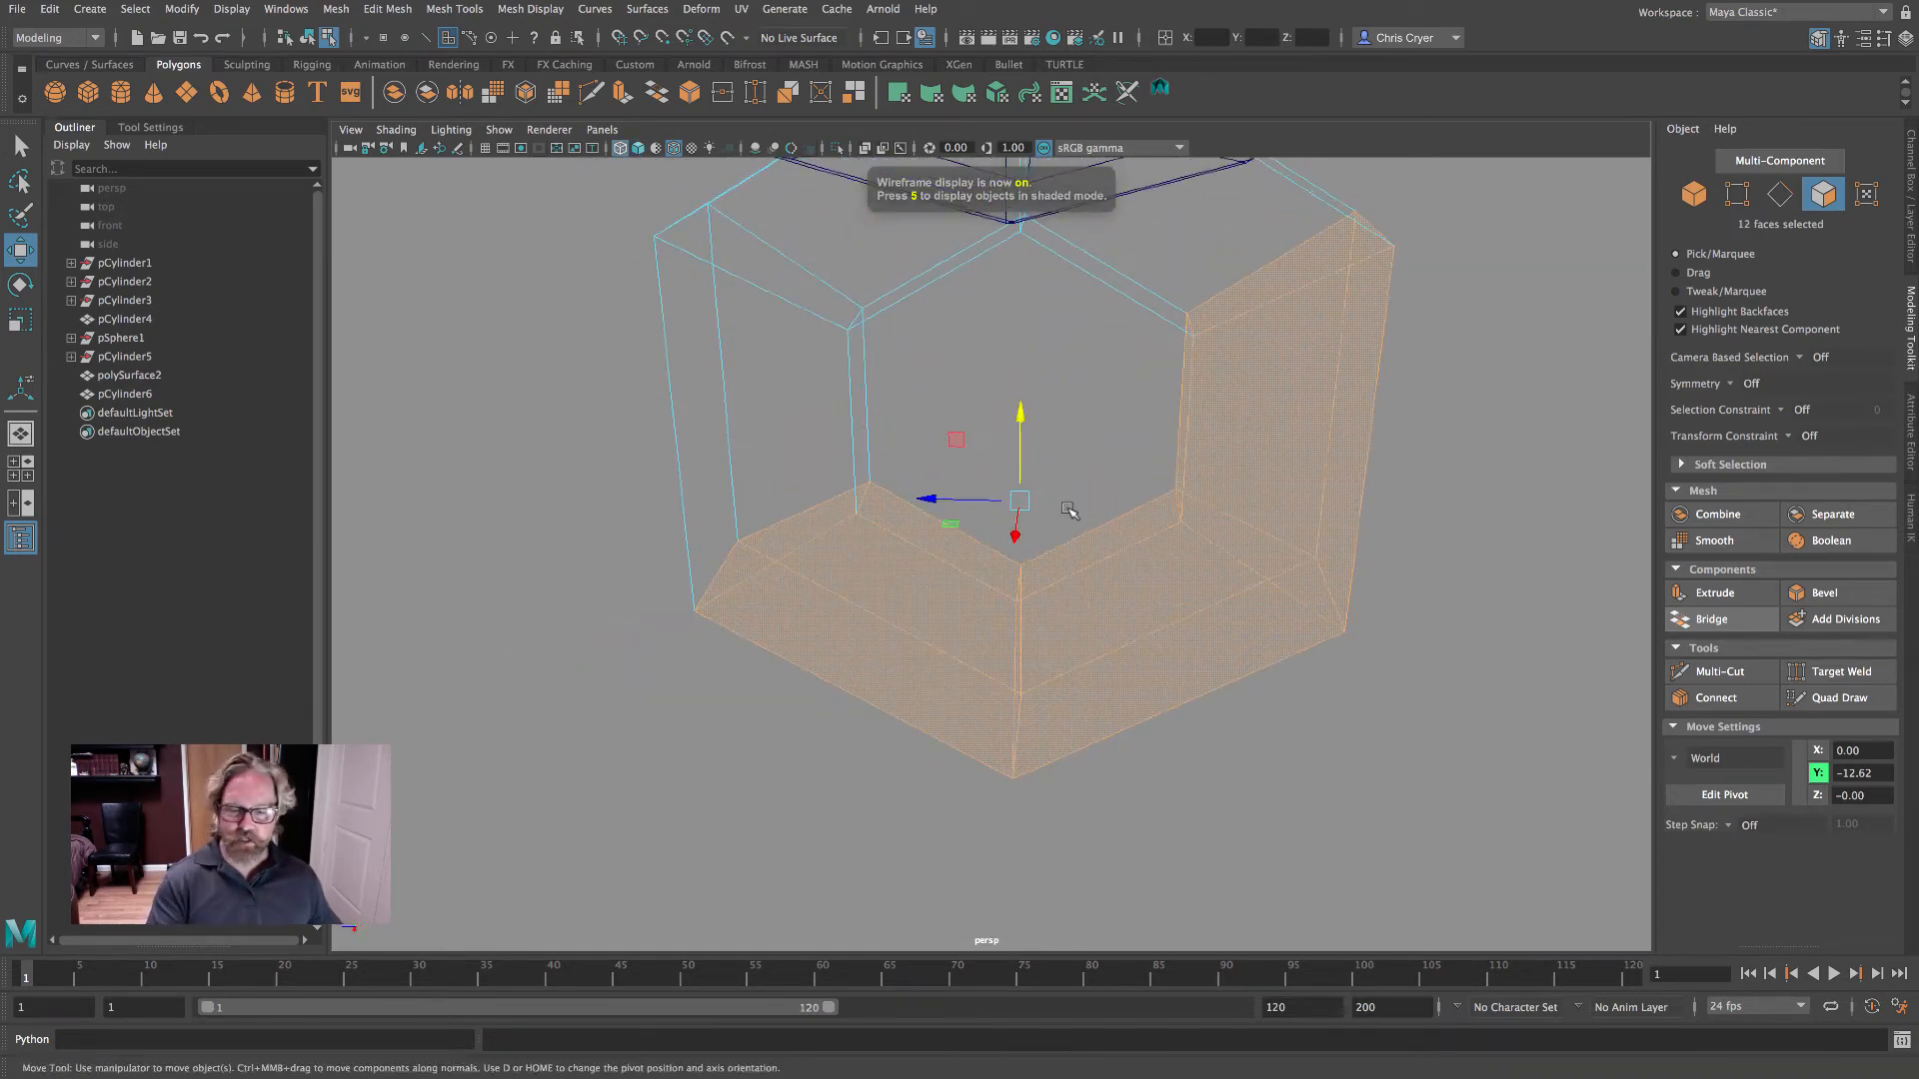
key("5")
left_click(381, 9)
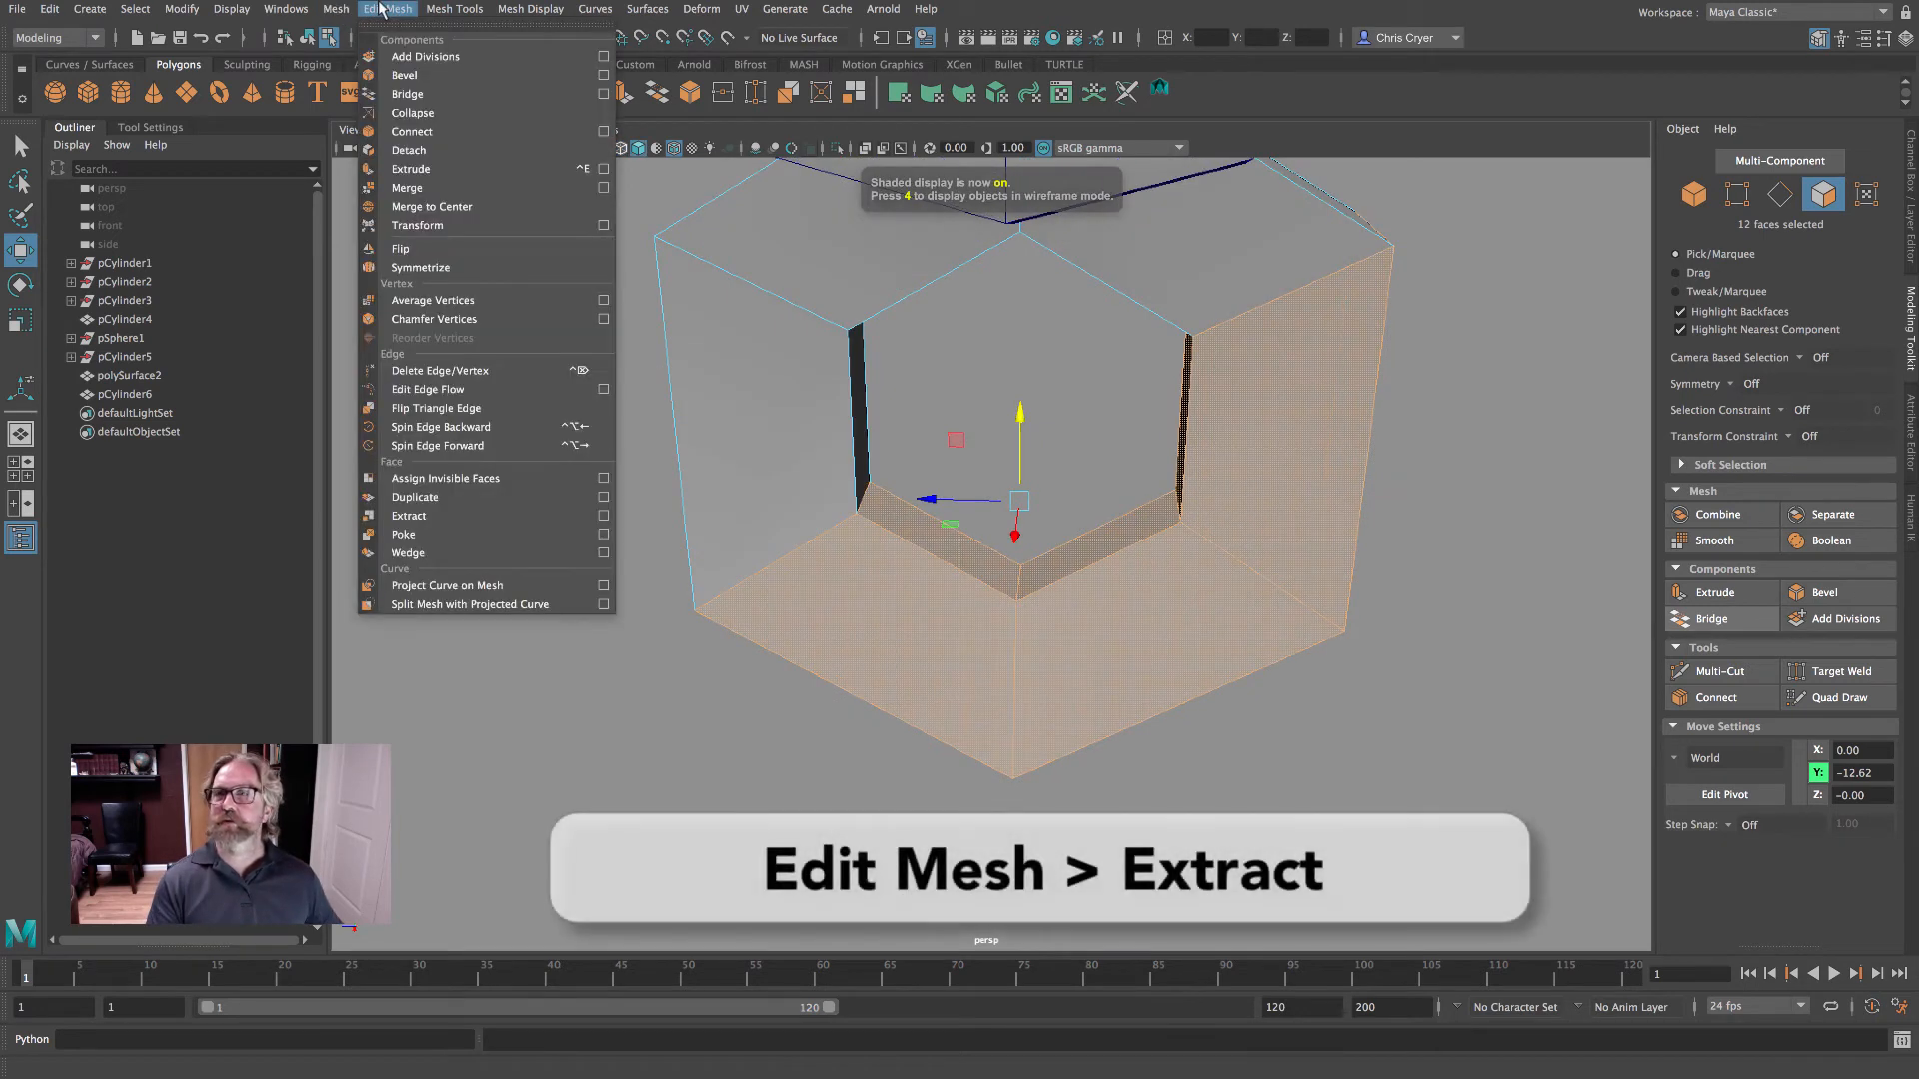
left_click(506, 715)
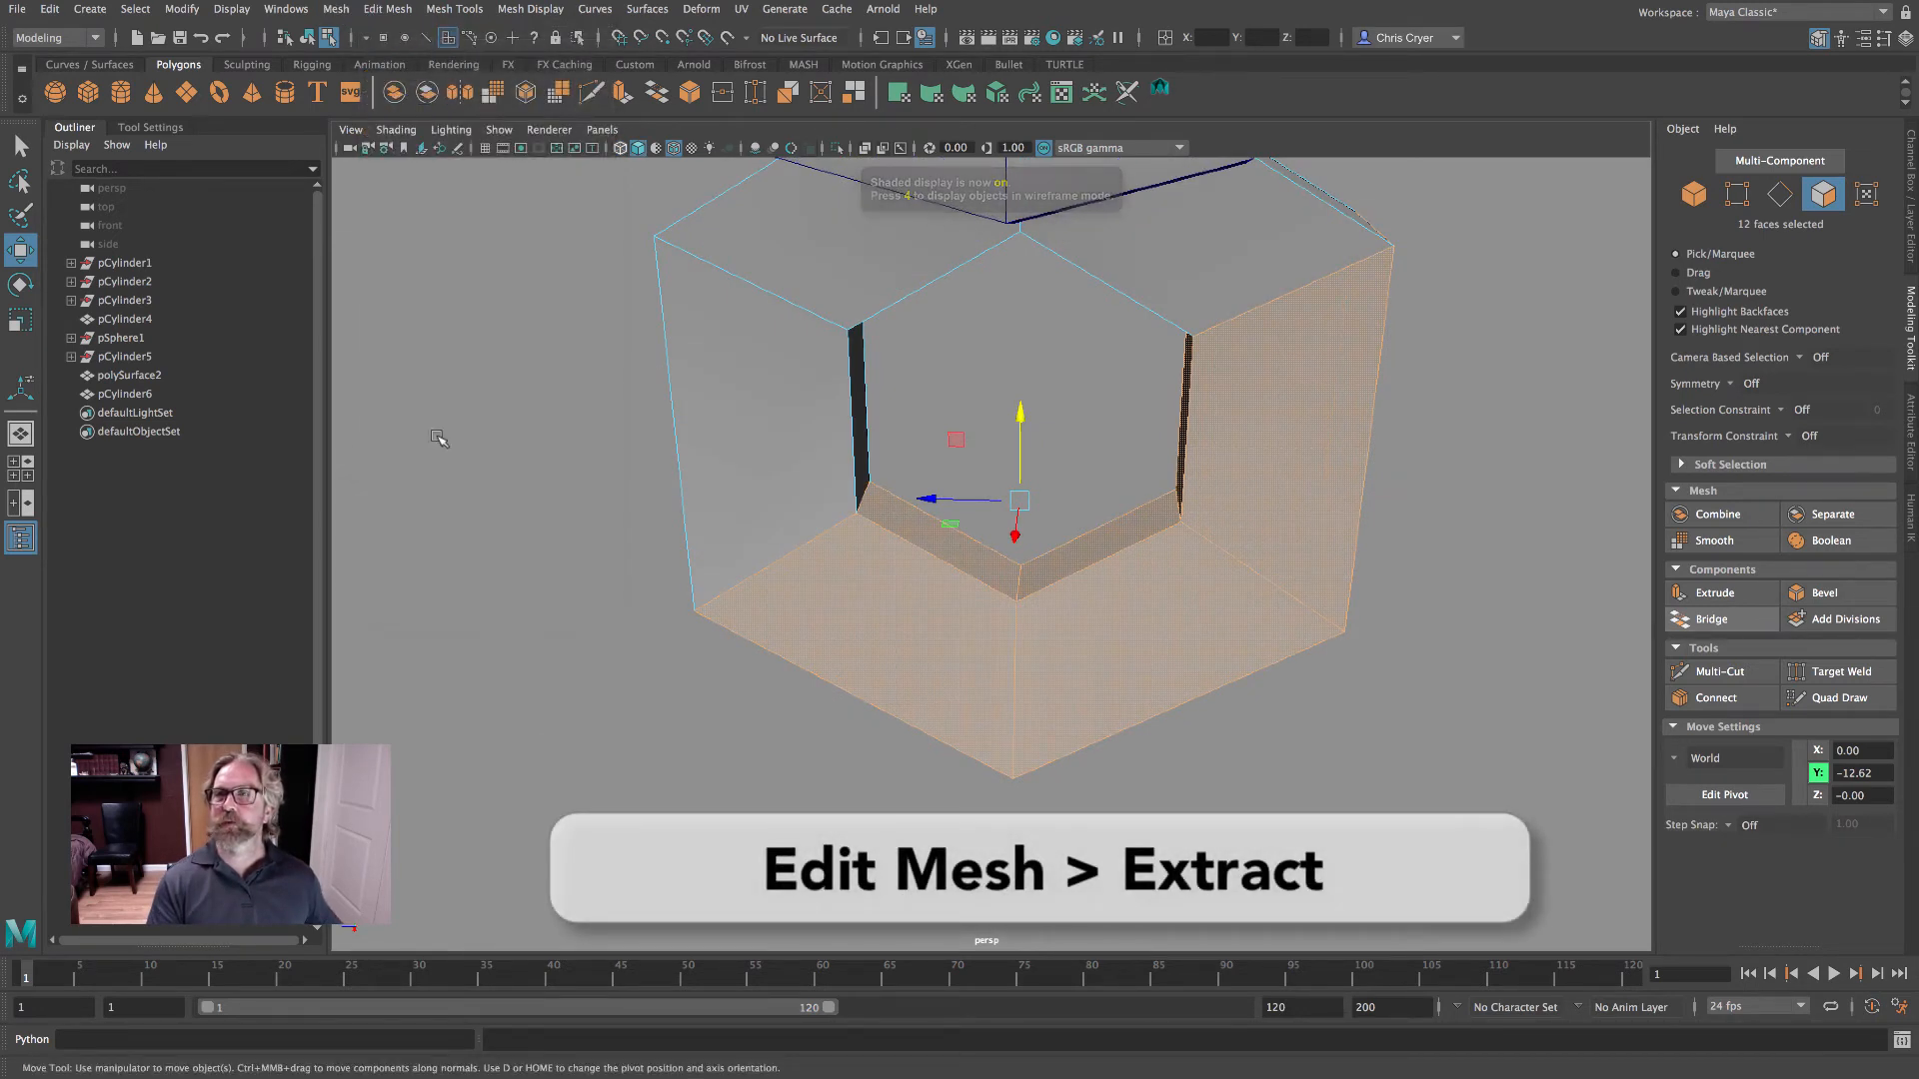
left_click(380, 12)
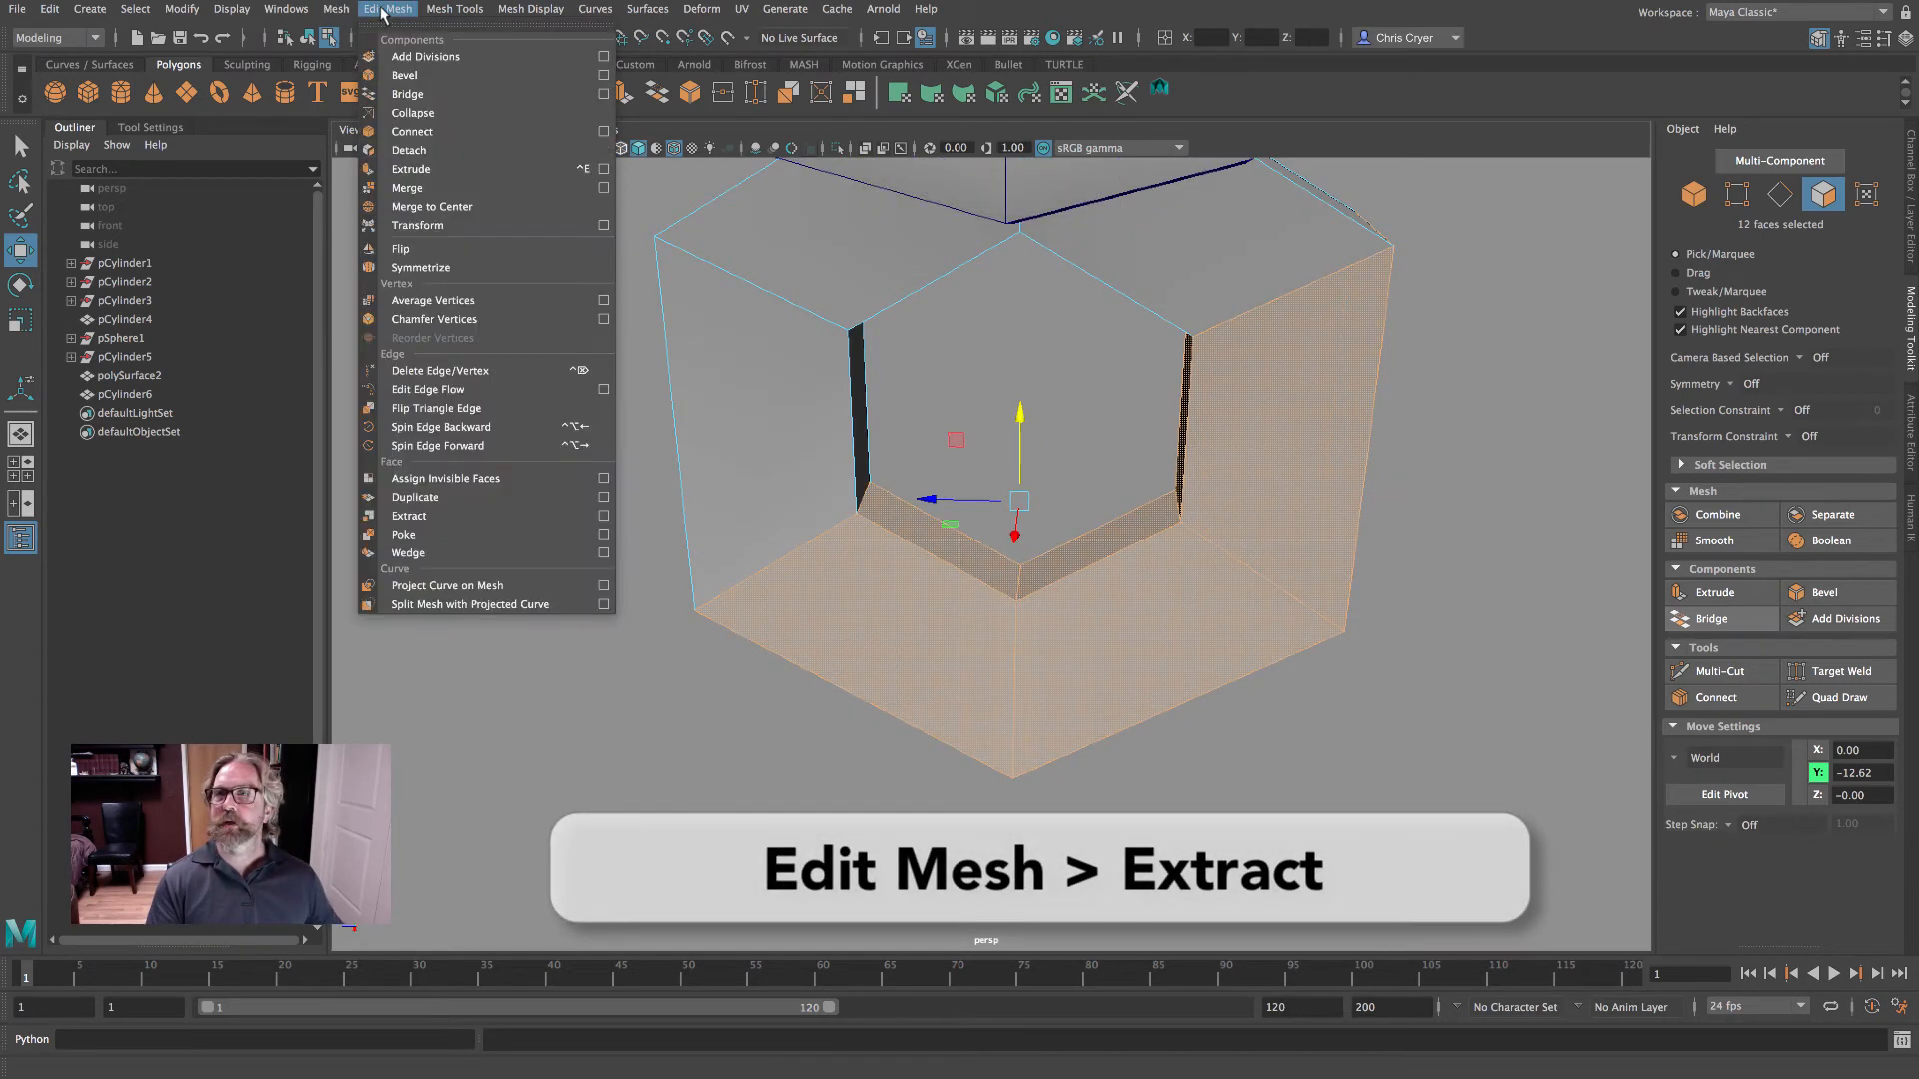
left_click(479, 516)
- Select the extracted lower-right half as an object, move it to check the split, and undo the move
right_click_drag(946, 607, 1039, 512)
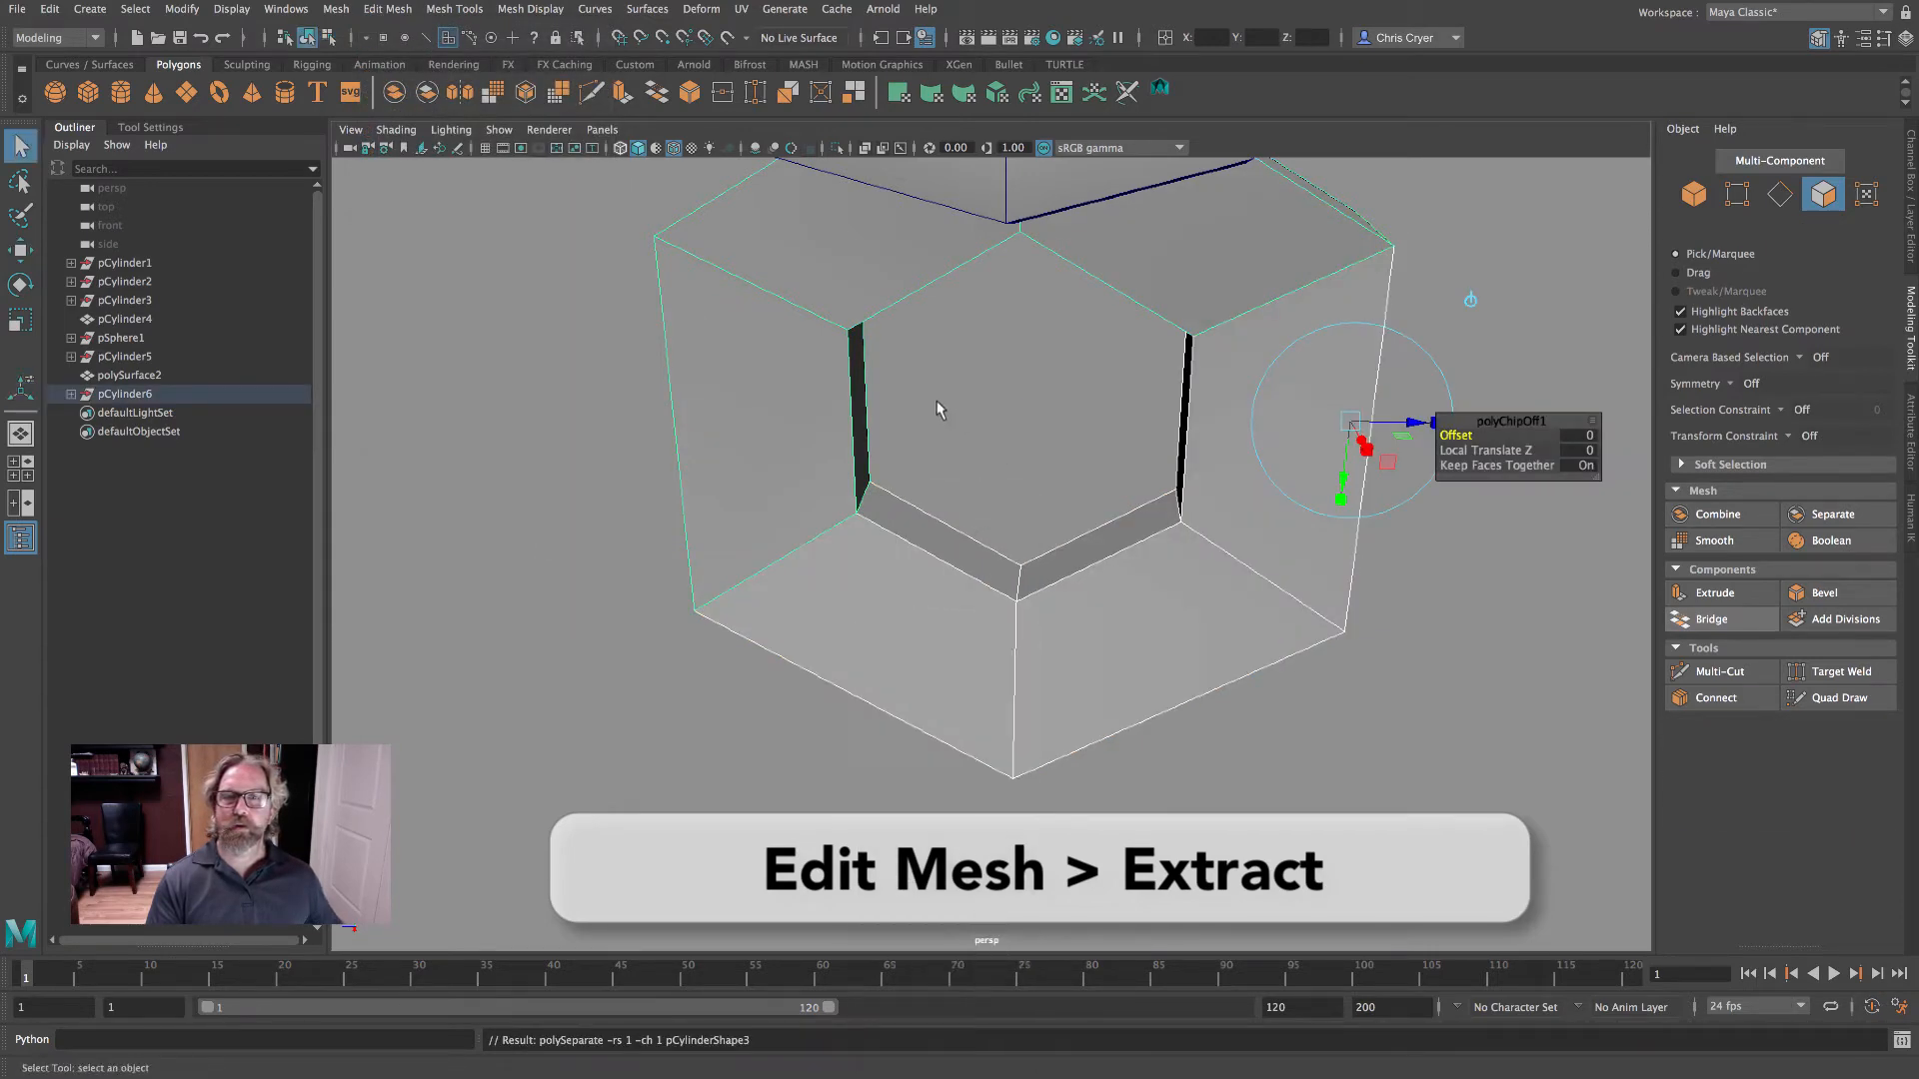
left_click_drag(940, 407, 925, 520, "alt")
left_click(20, 249)
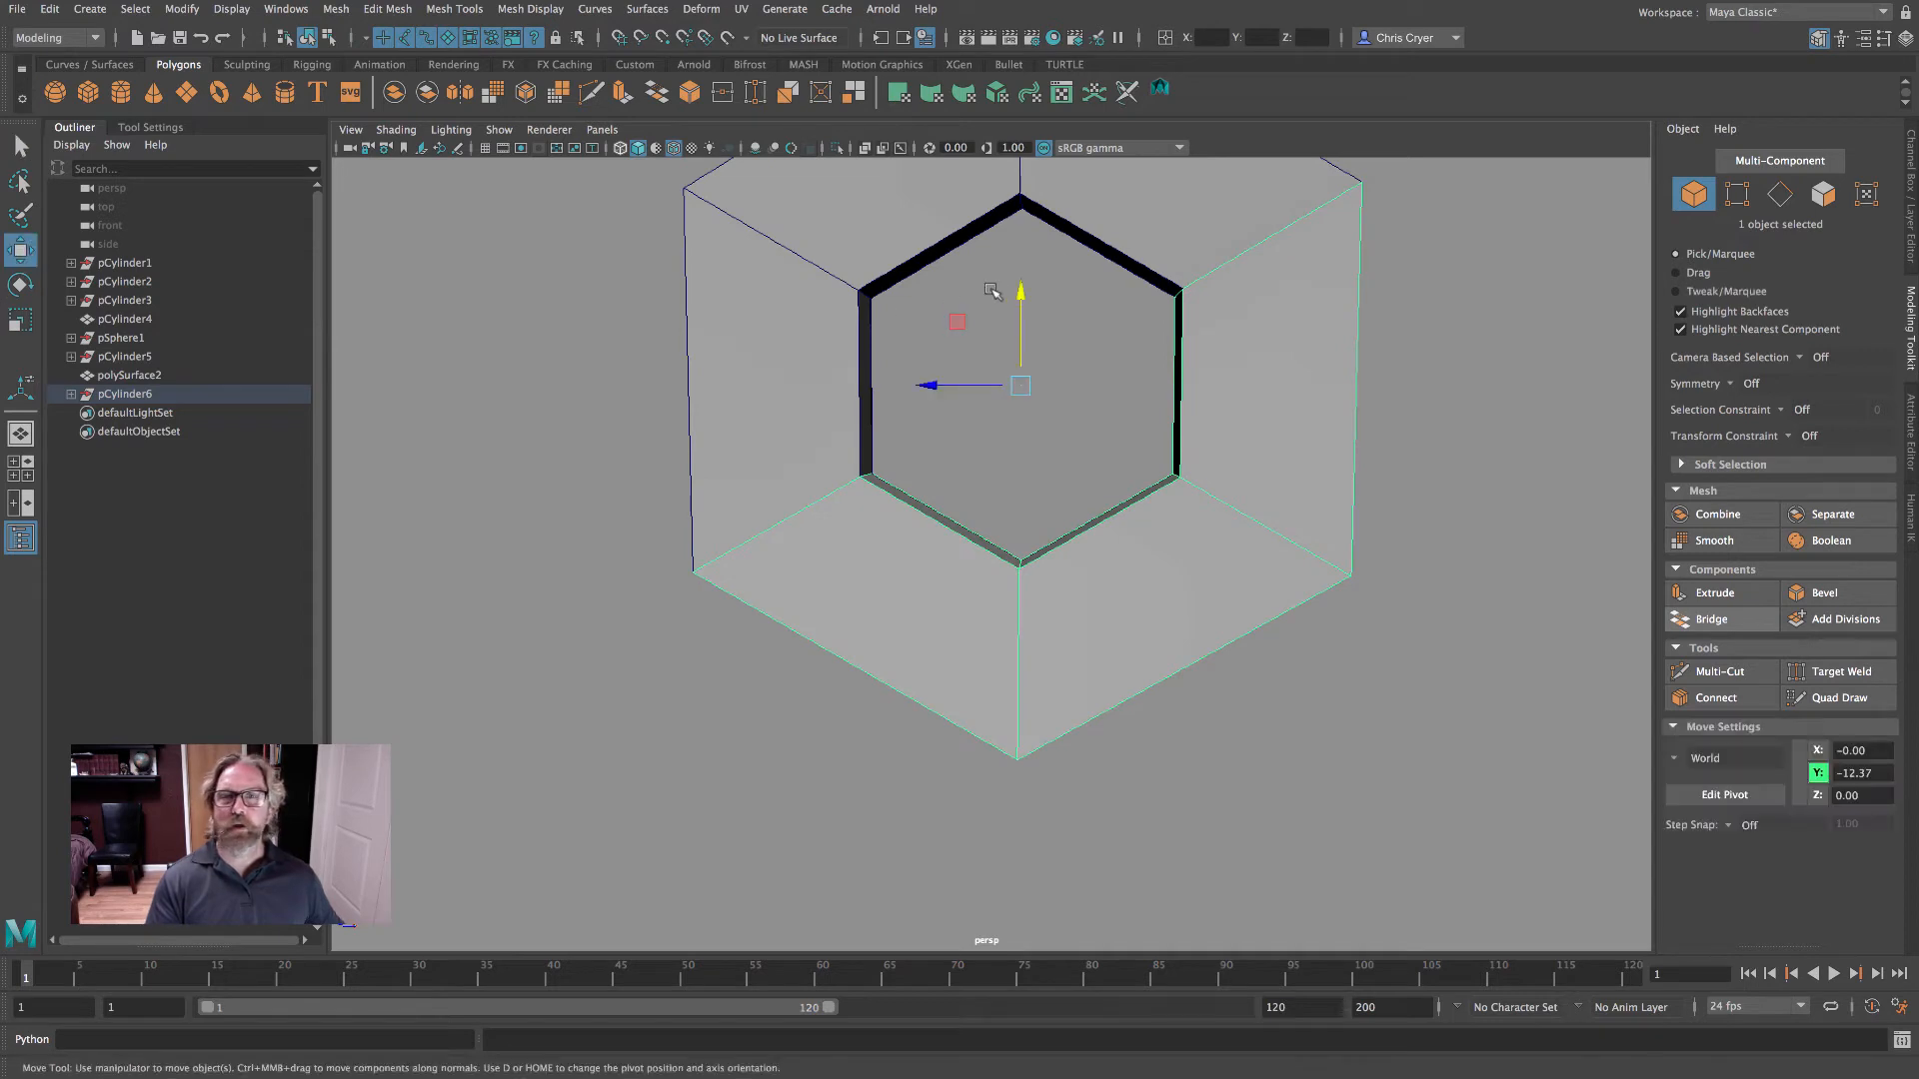
left_click_drag(1022, 291, 929, 533)
key("z")
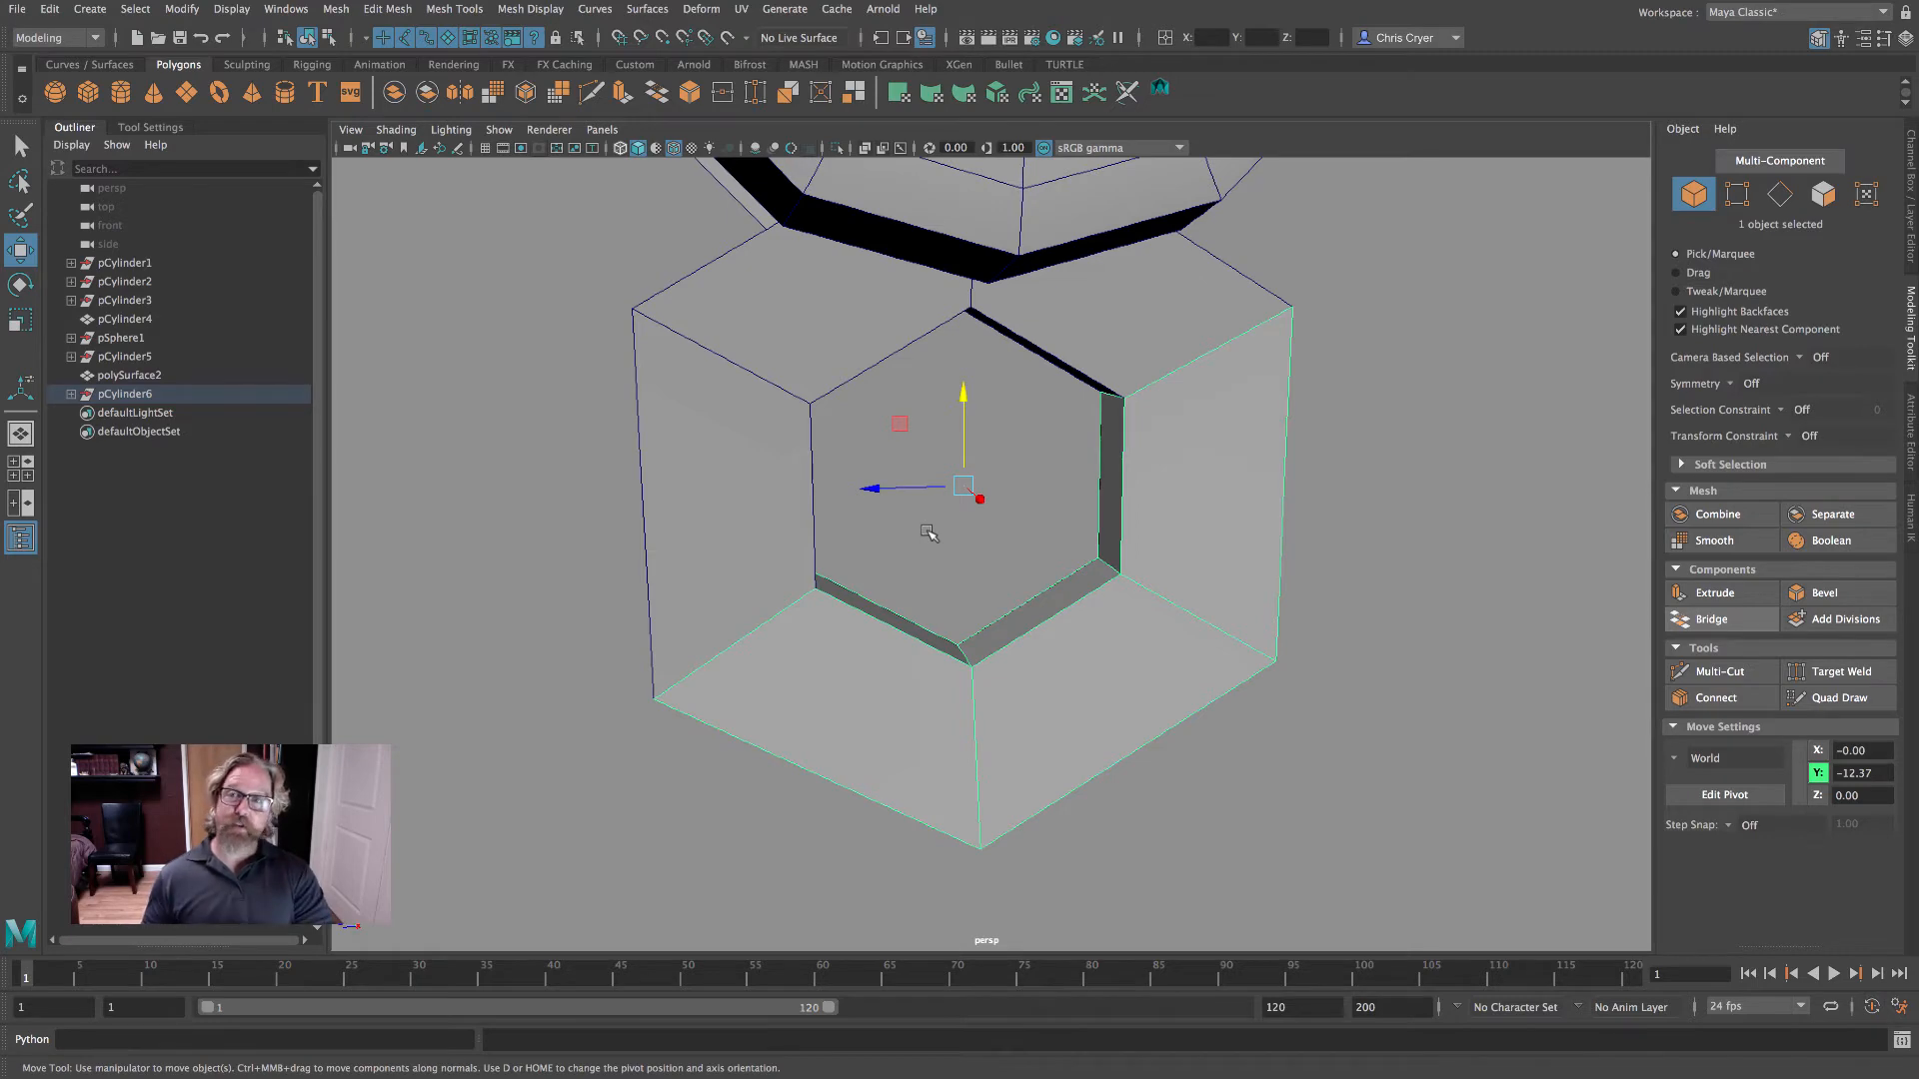
- Select both ring halves and snap their pivot to the ring's outer upper-right corner vertex
left_click_drag(927, 533, 966, 453, "alt")
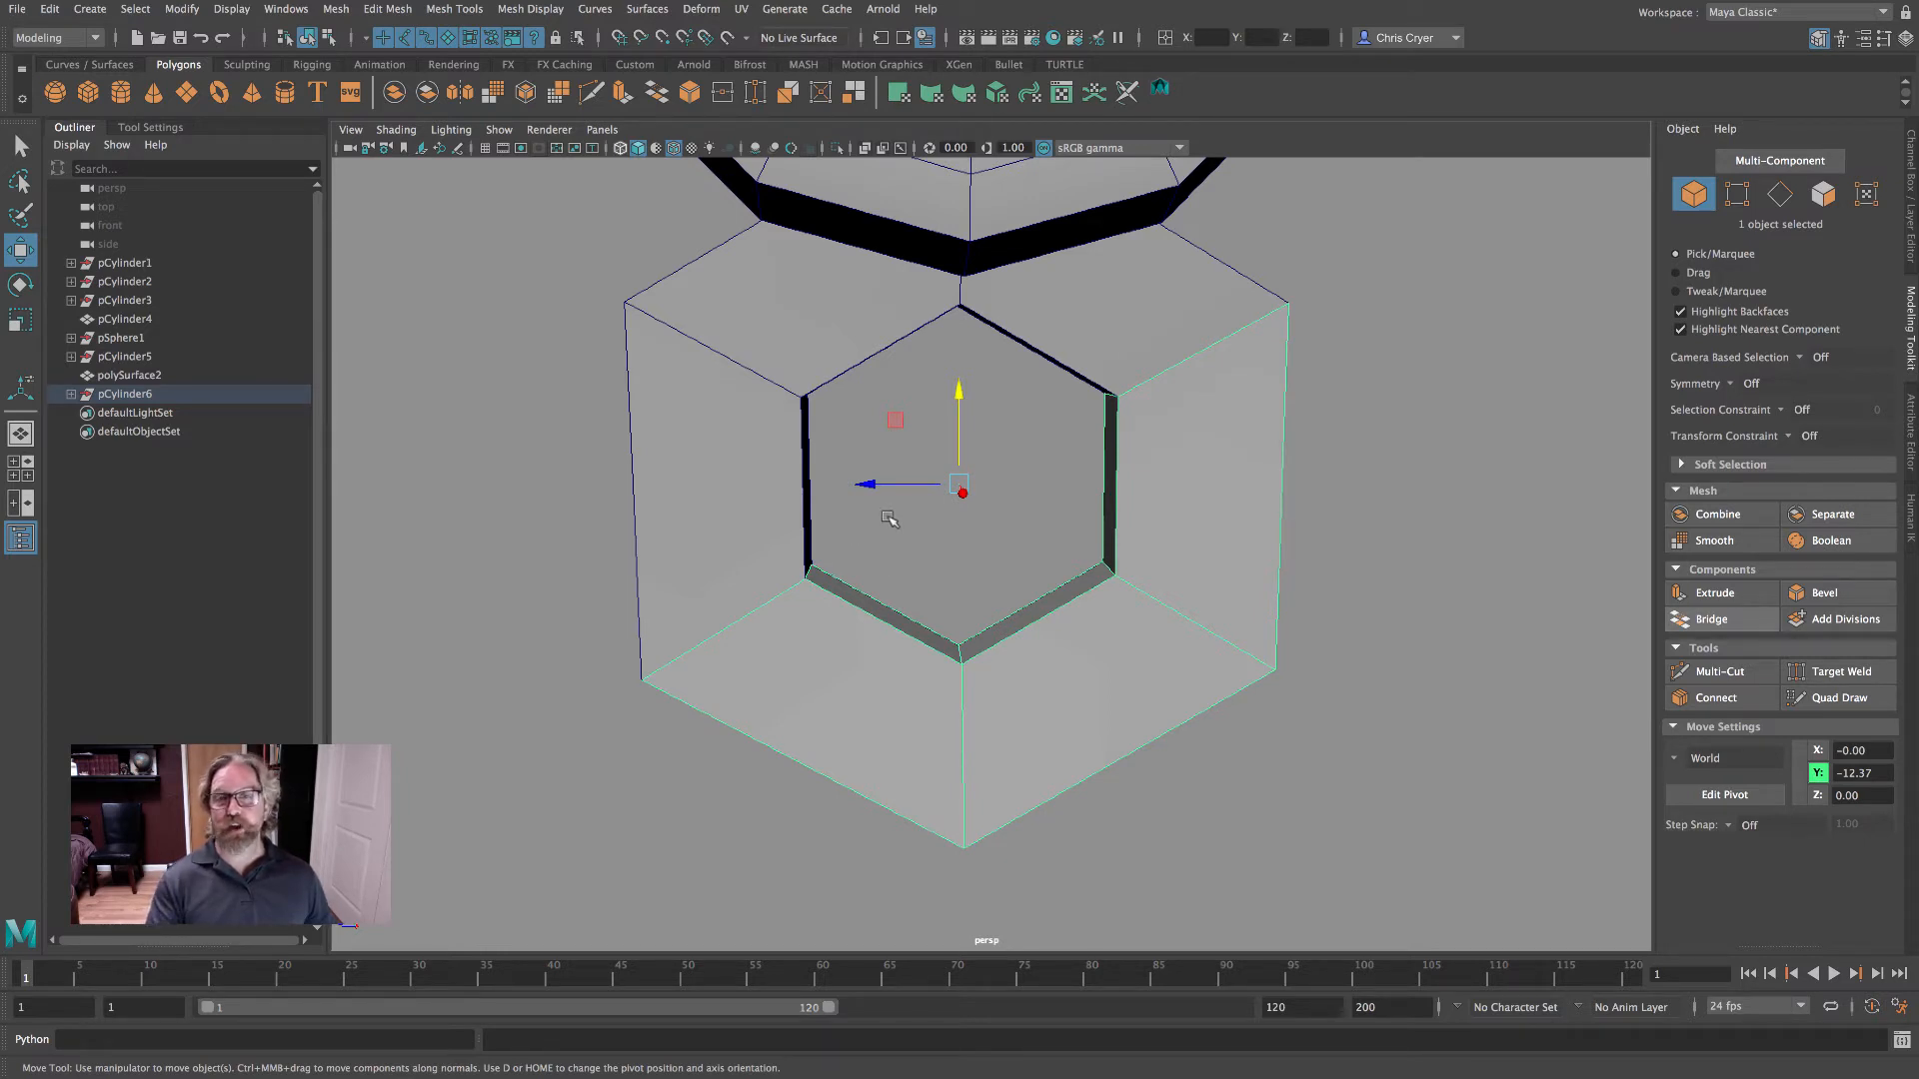
middle_click_drag(890, 518, 794, 562, "alt")
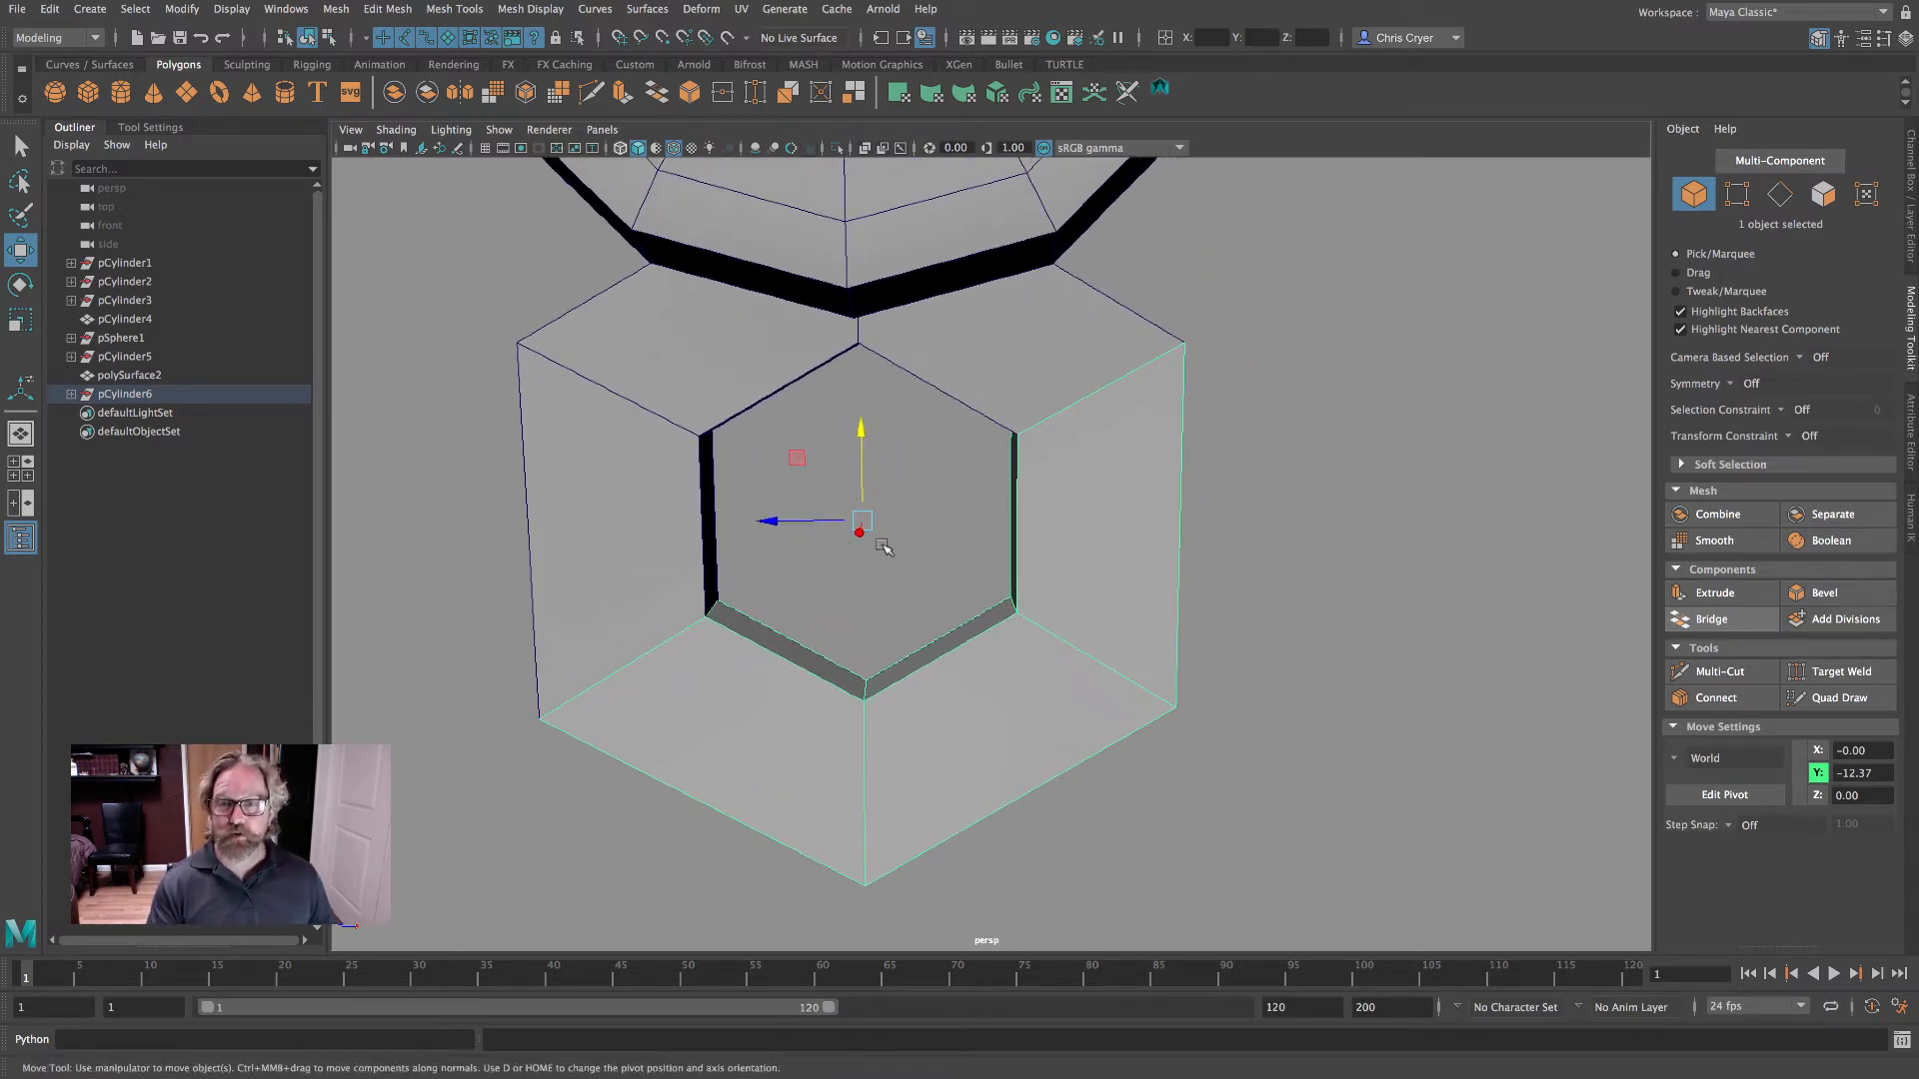
left_click(1121, 493, "shift")
key("d")
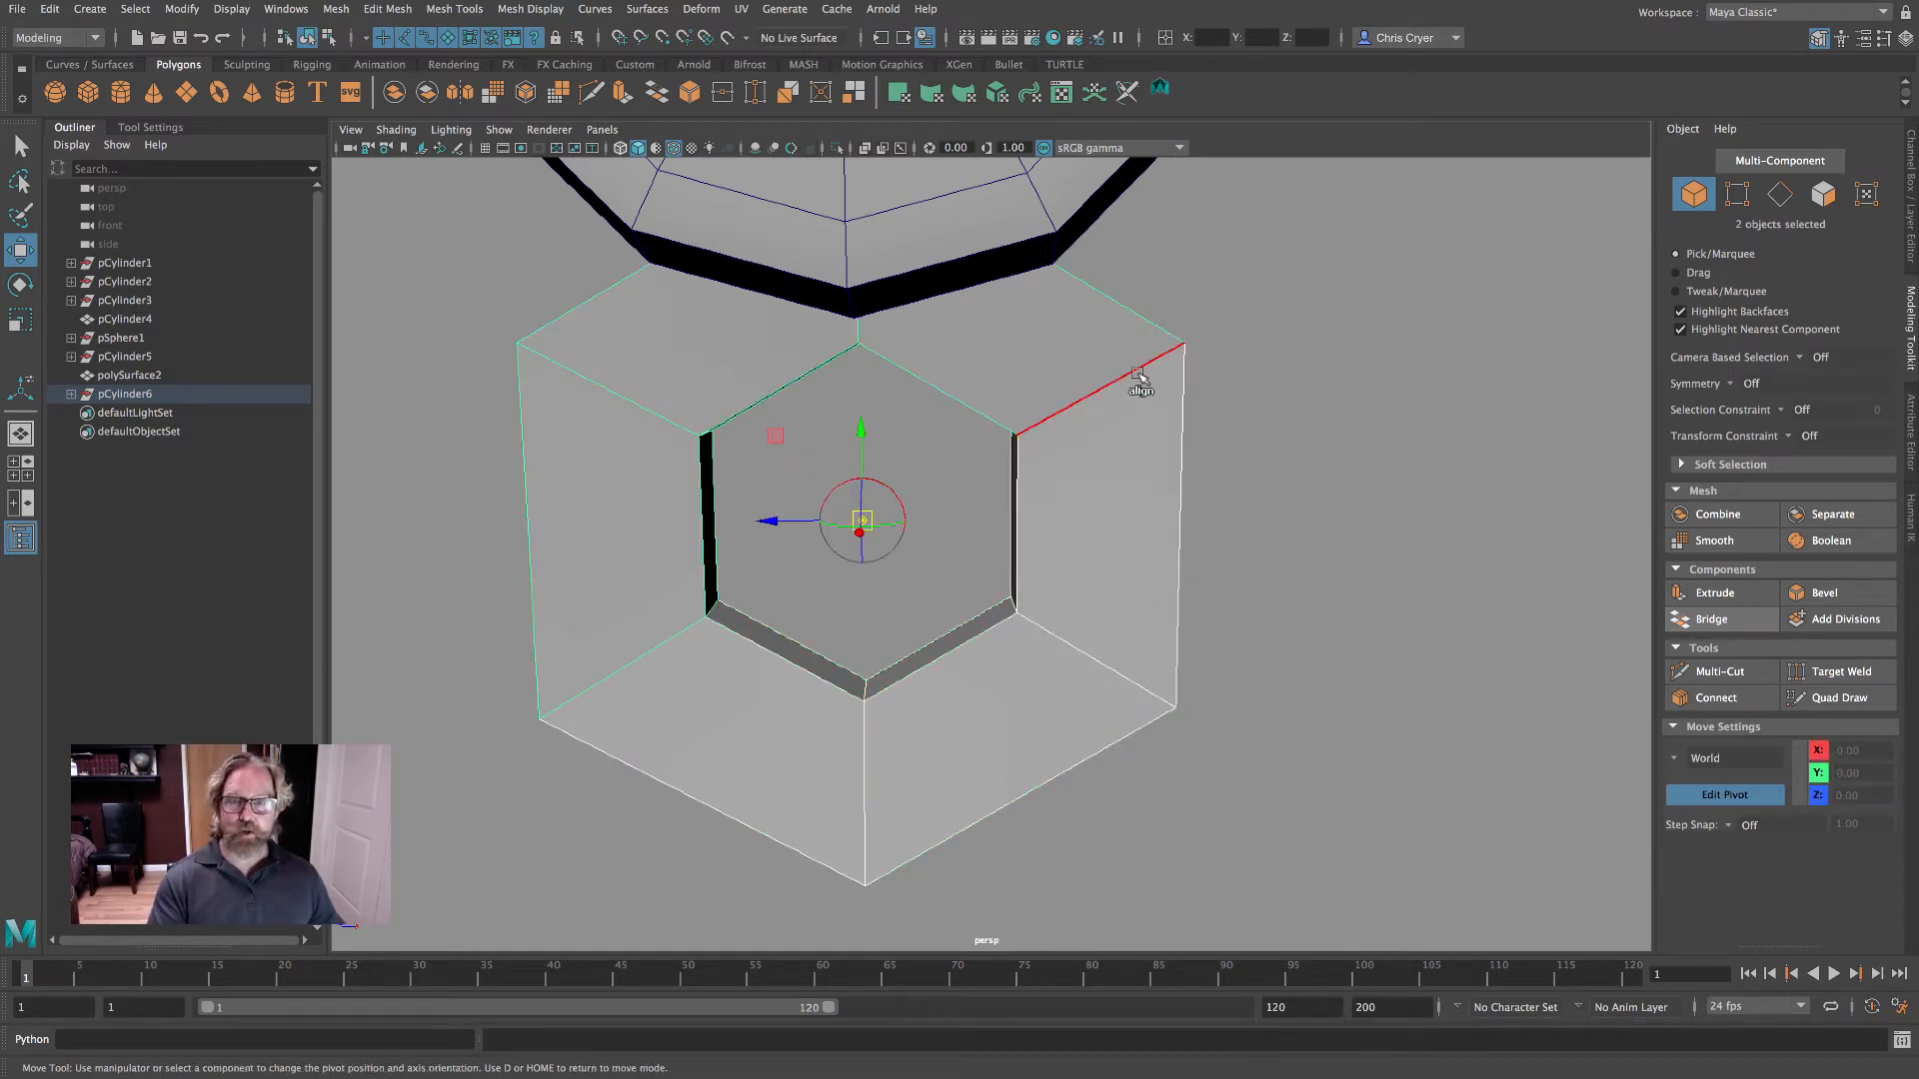
left_click(1184, 344)
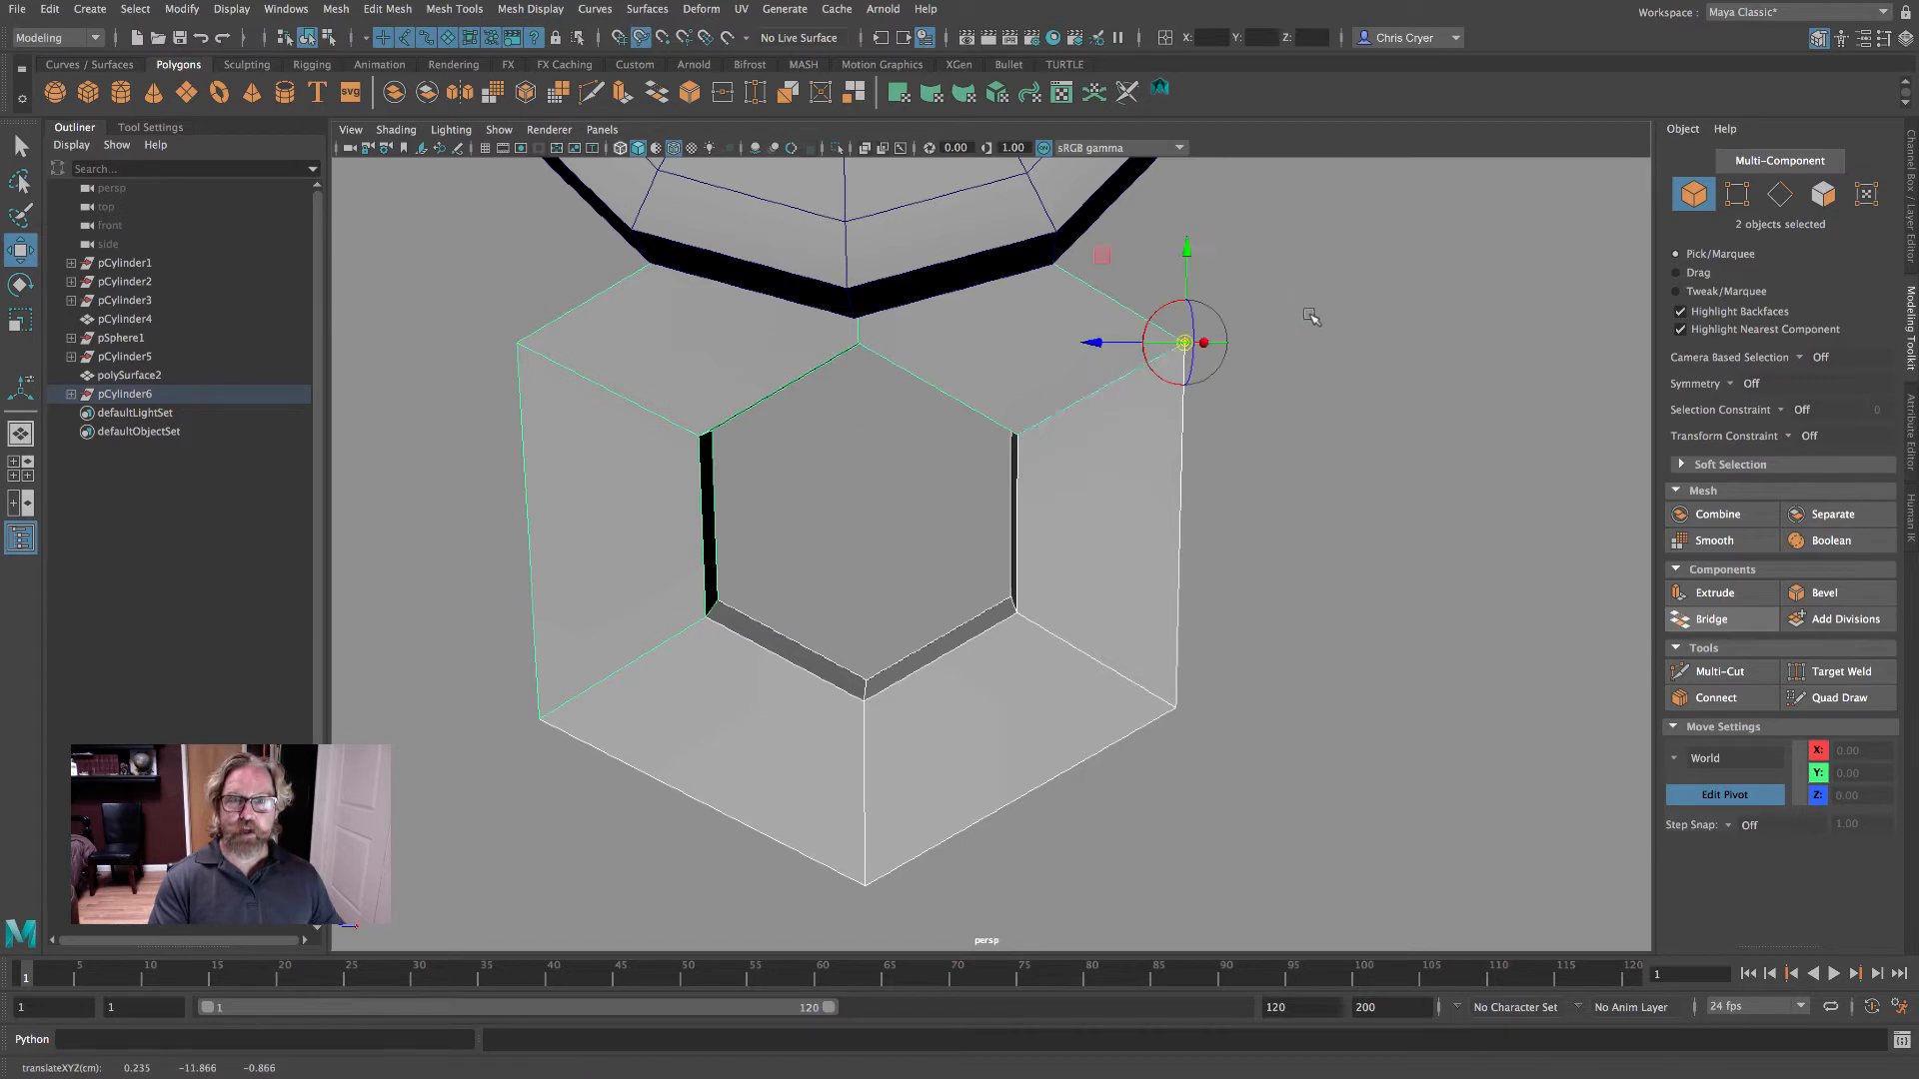
- Try rotating the upper-left half about 26 degrees around Y from the corner pivot, and undo back to both halves selected
left_click(22, 320)
left_click(1191, 488)
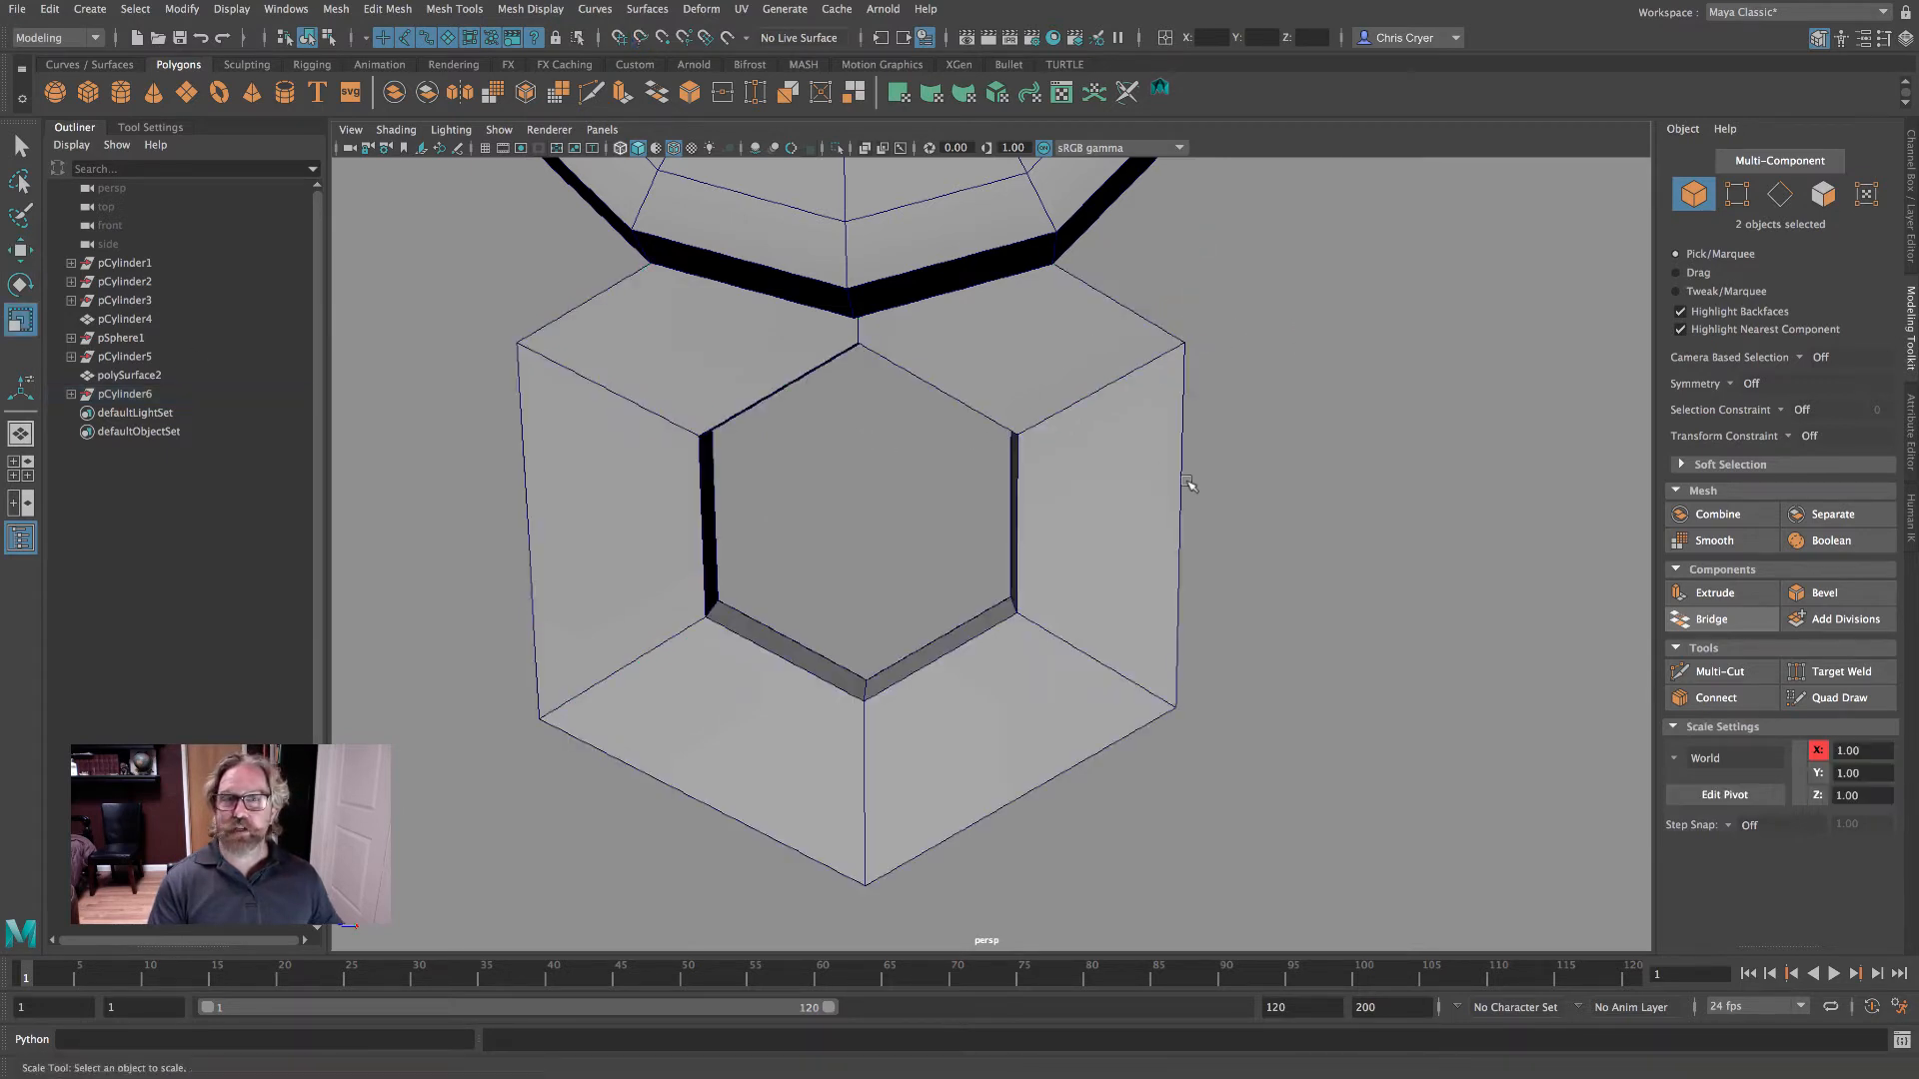
left_click(1125, 365)
right_click_drag(1266, 458, 899, 420, "alt")
left_click(20, 285)
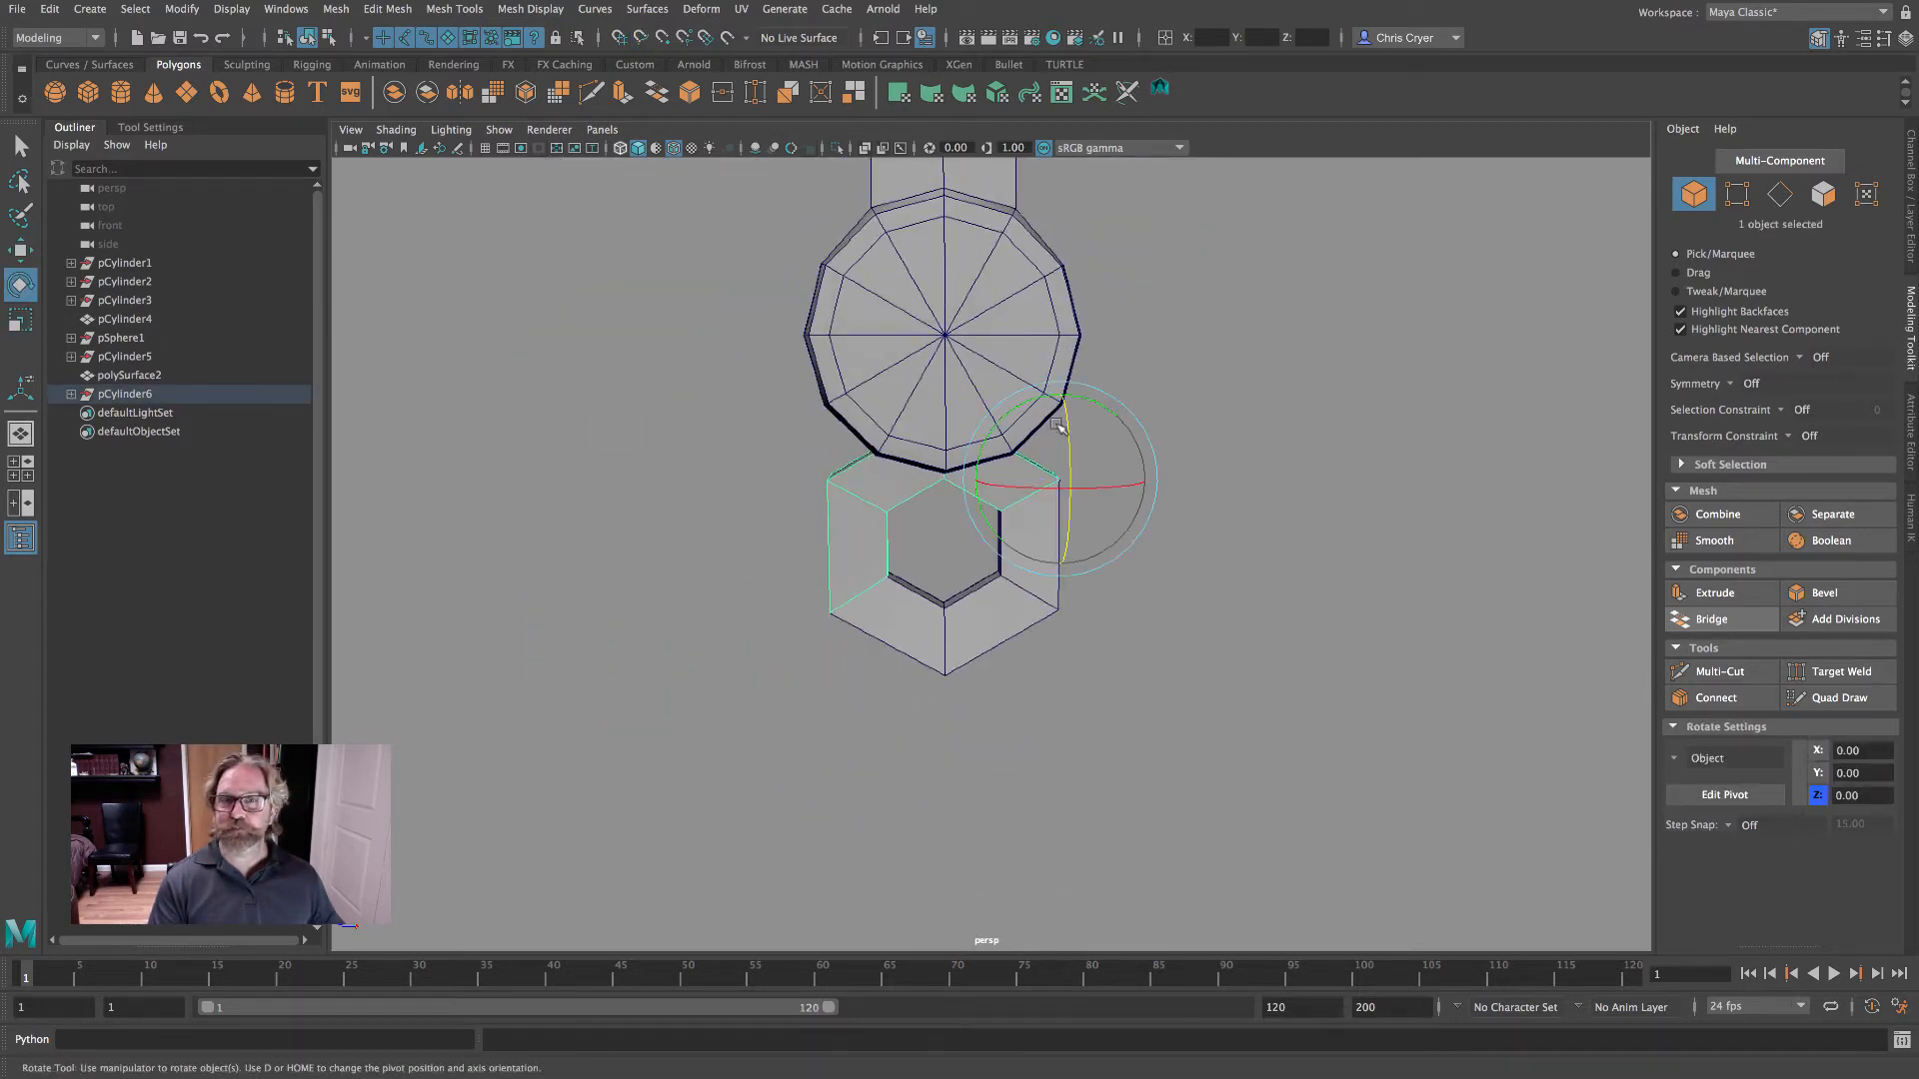
left_click_drag(1024, 408, 1054, 395)
key("ctrl+z")
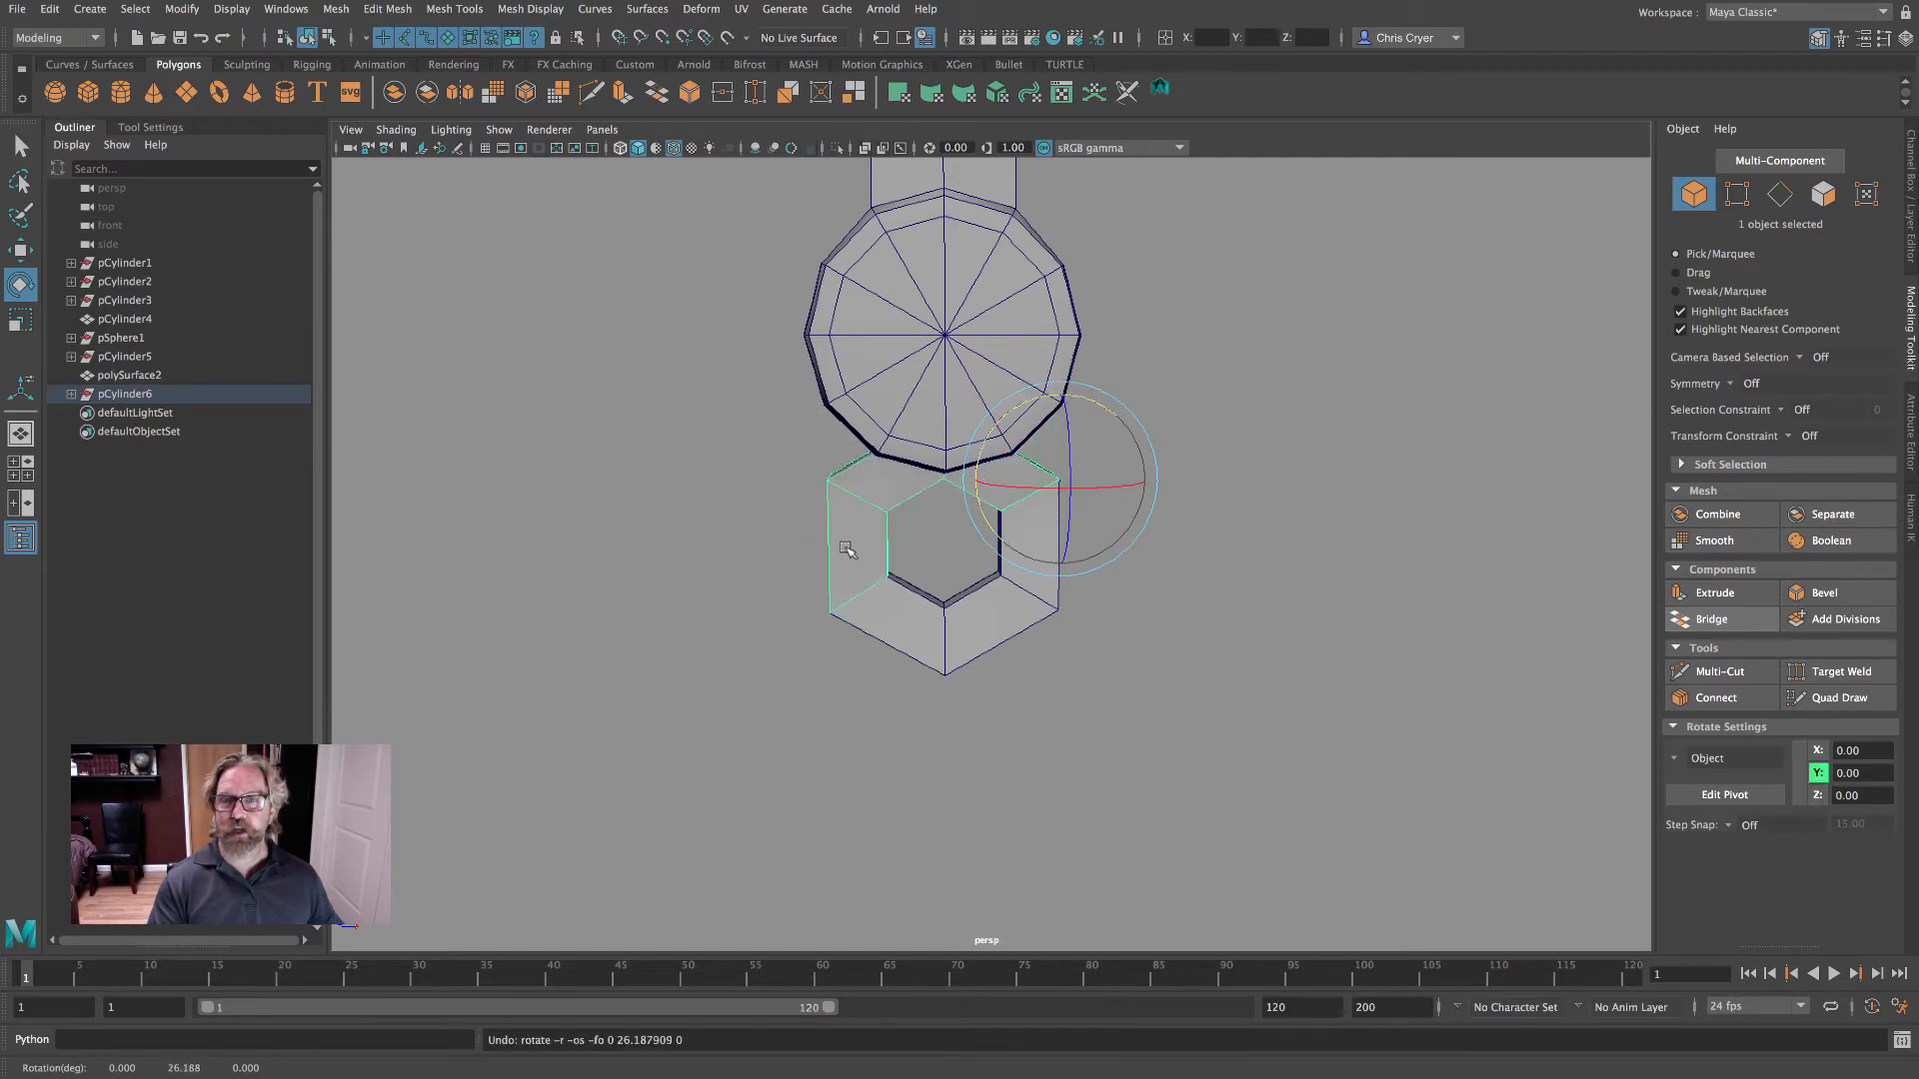
key("ctrl+z")
key("ctrl+z")
- Move both ring halves vertically, first up over the round joint and back down below it to Y -12.84
left_click(20, 250)
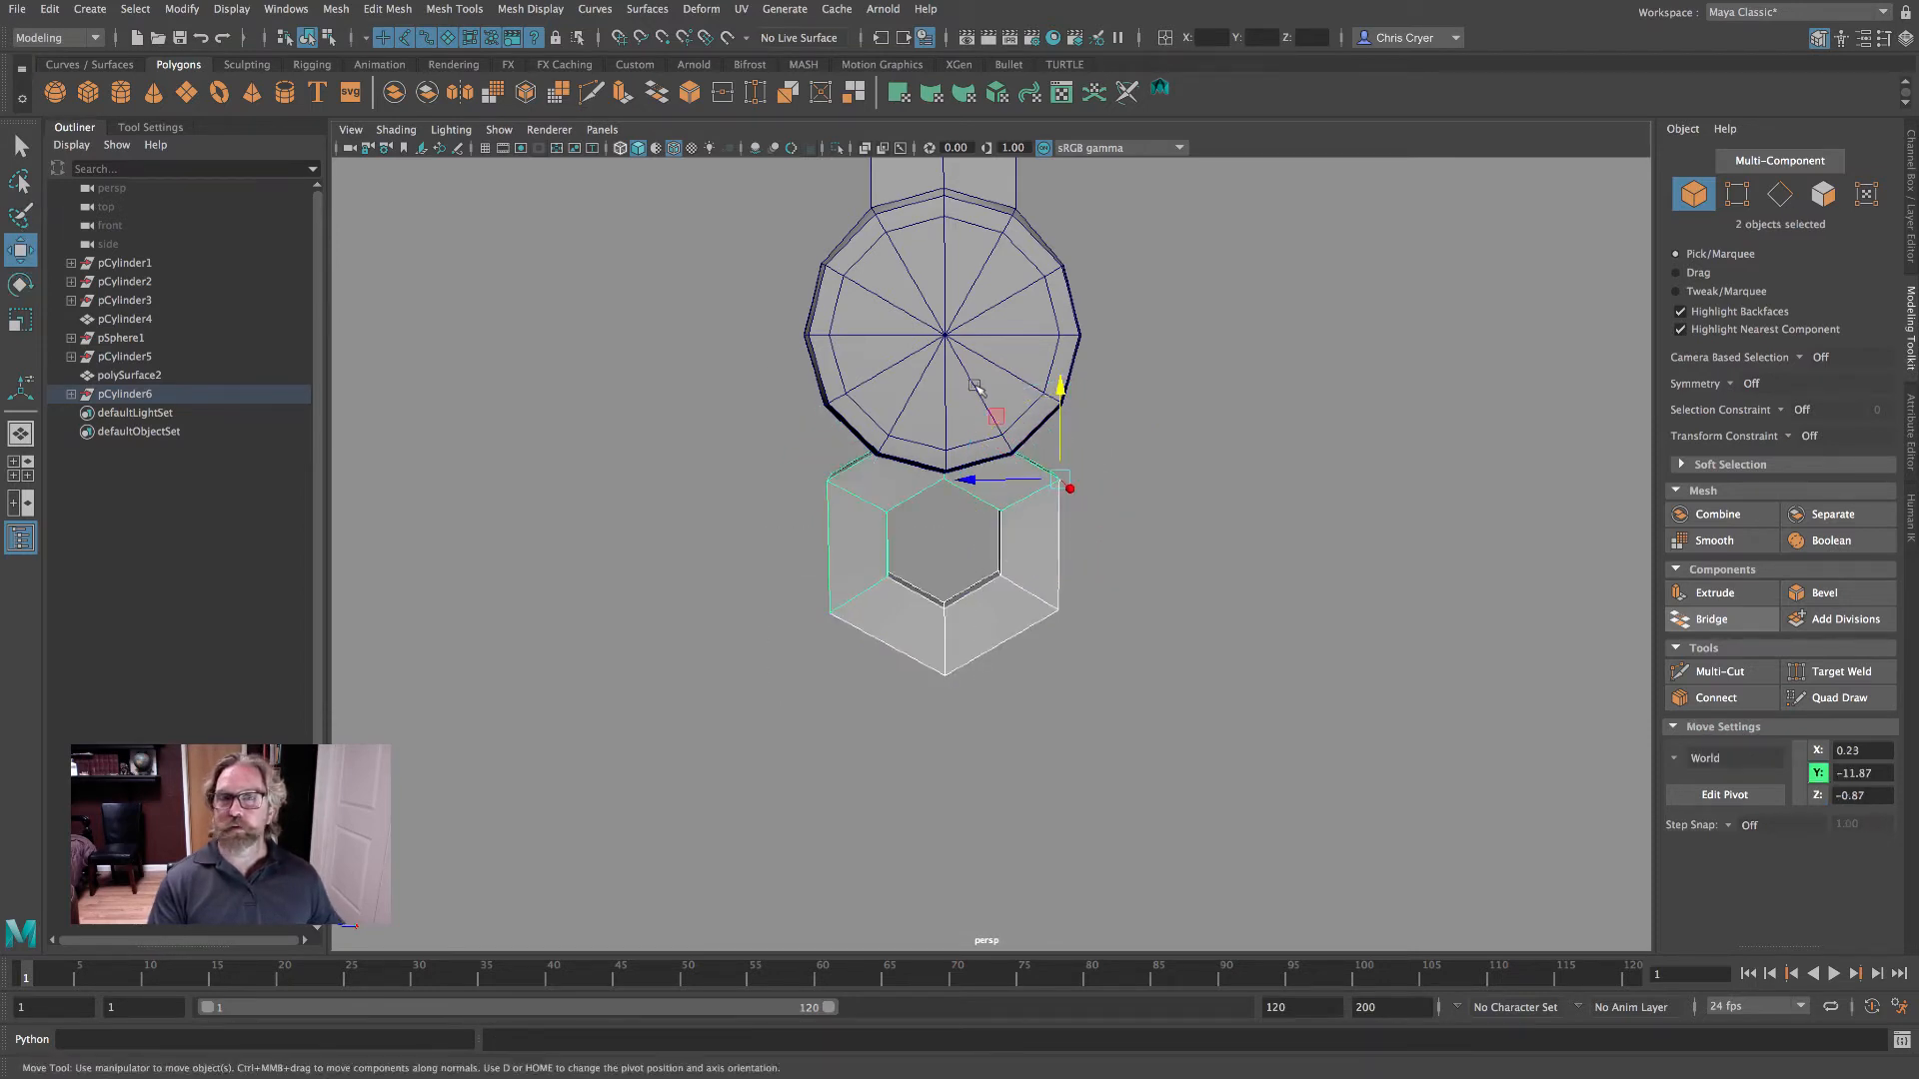
left_click_drag(1062, 392, 1062, 266)
key("r")
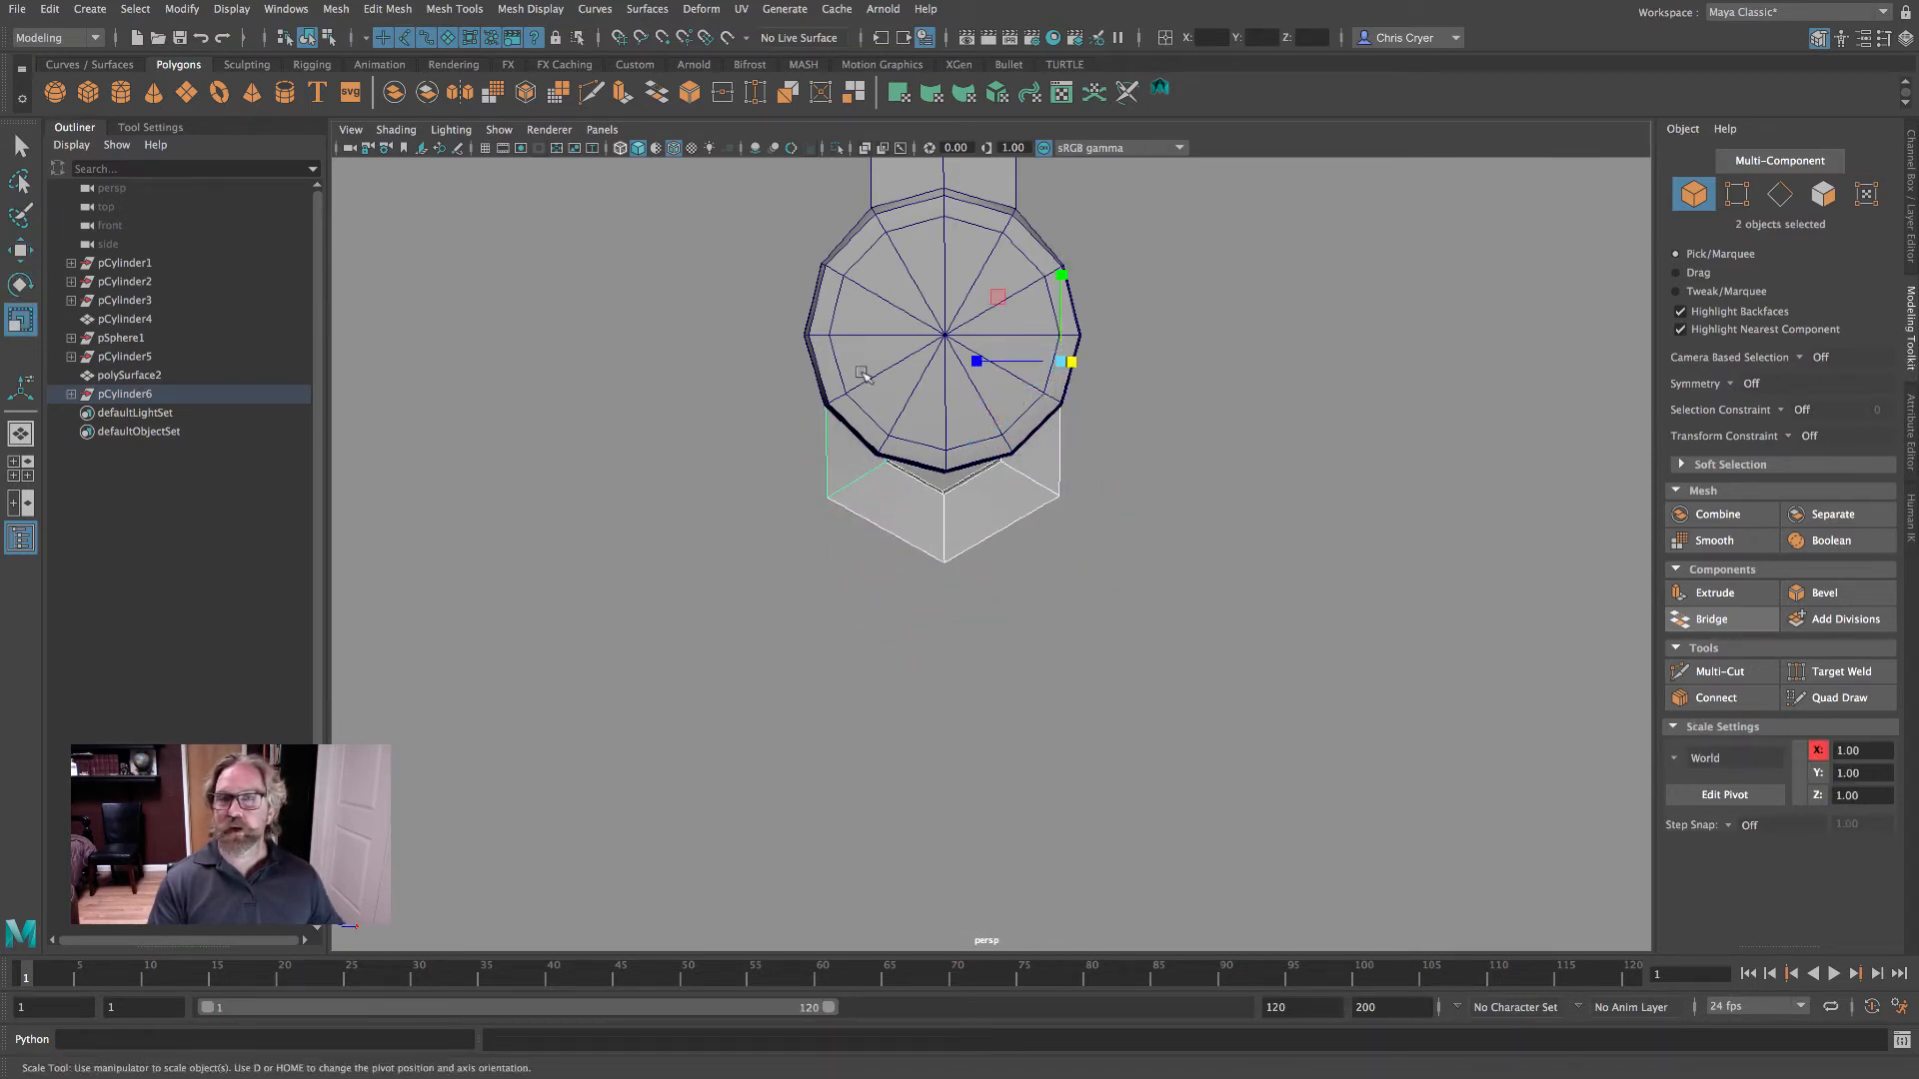
left_click_drag(1062, 367, 608, 313, "alt")
key("w")
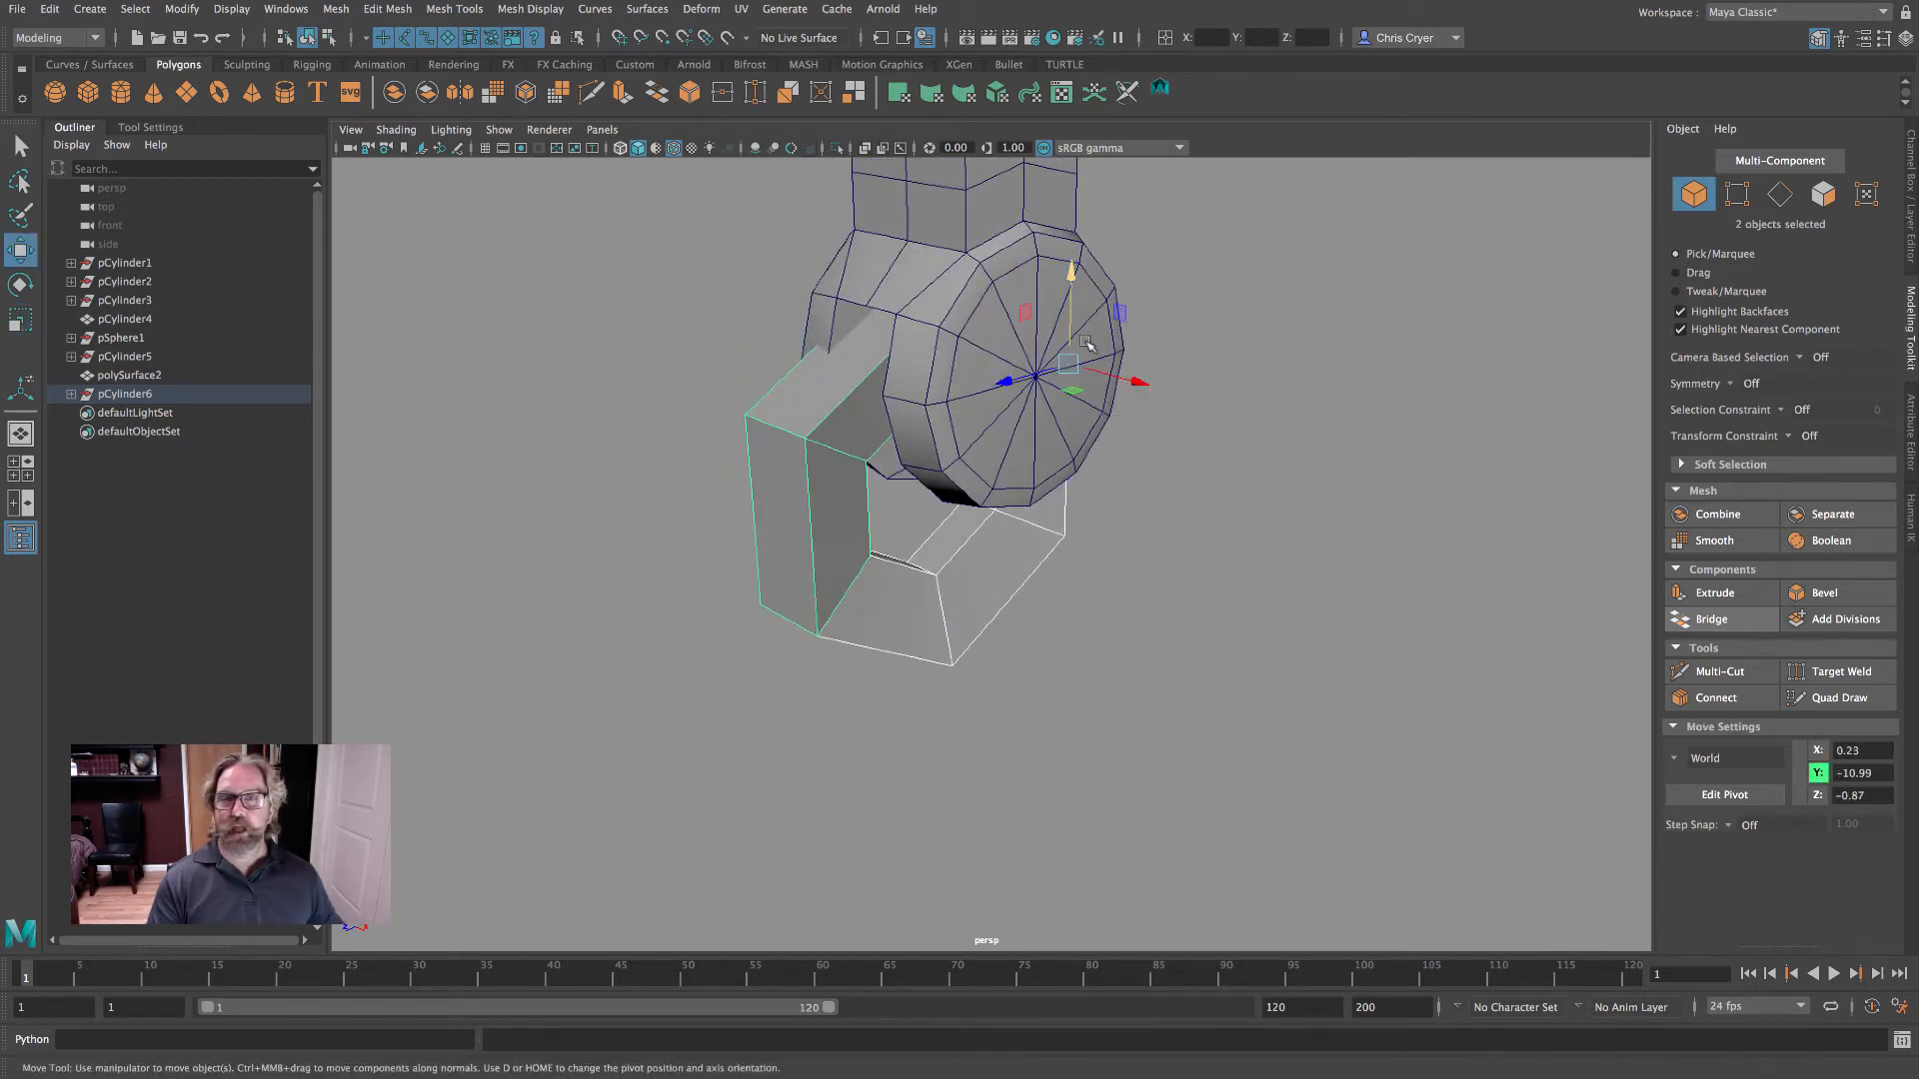
left_click_drag(1074, 275, 1018, 413)
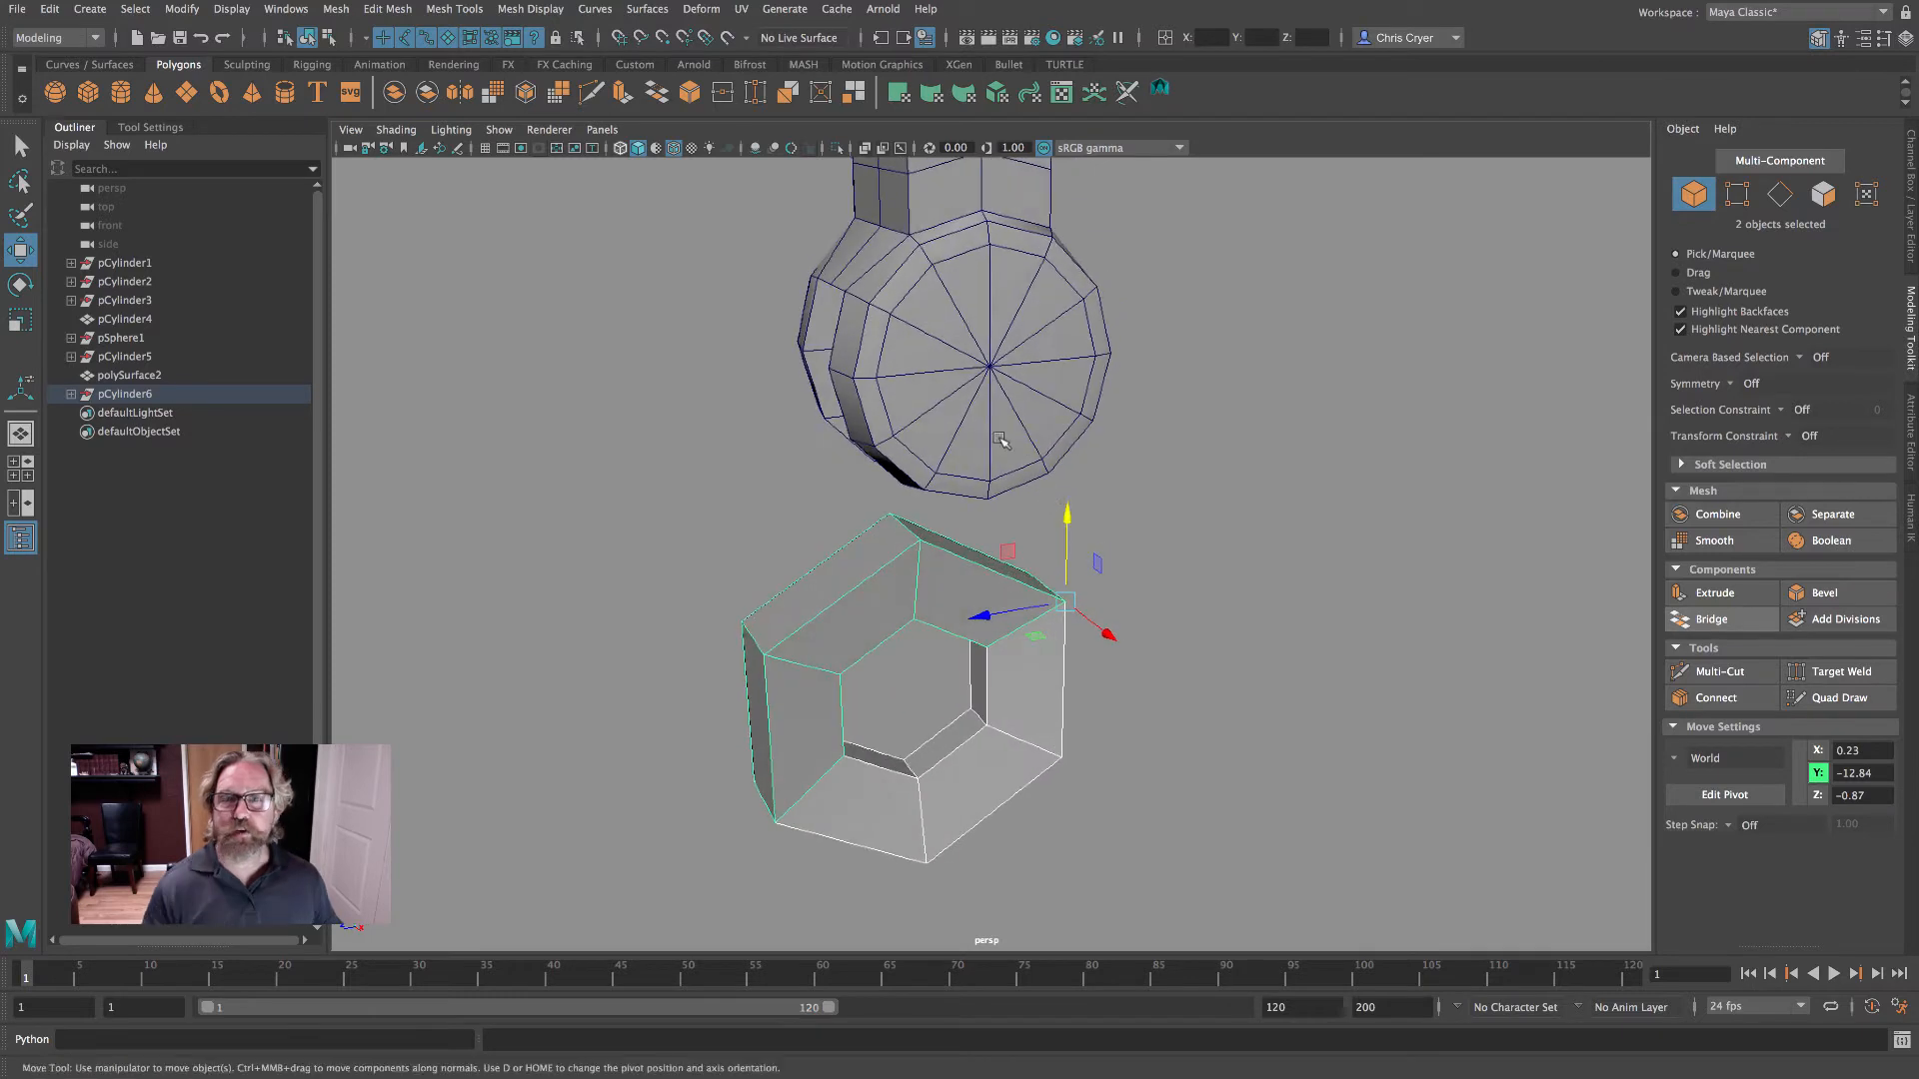
- Snap both ring halves by their corner pivot onto the center of the round joint and activate the Rotate tool
left_click(1078, 602)
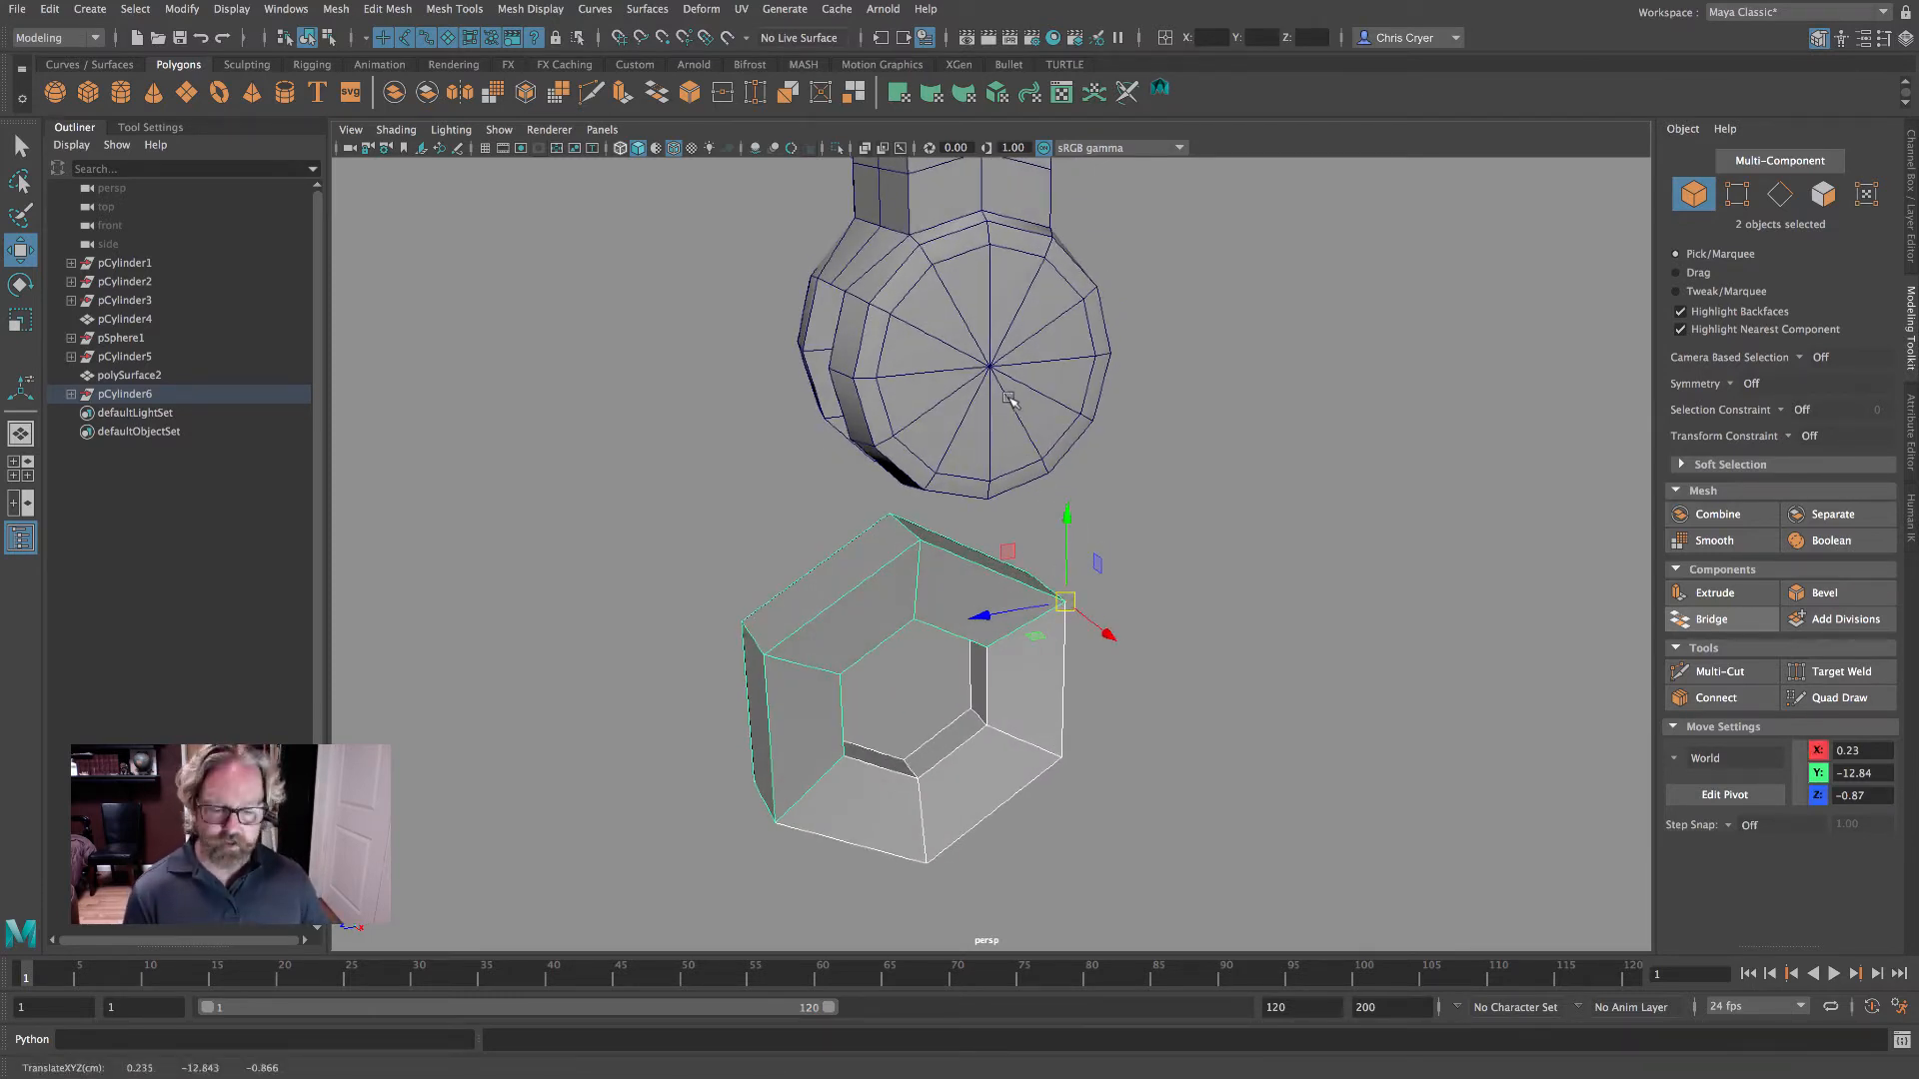
left_click_drag(1079, 604, 525, 374)
key("e")
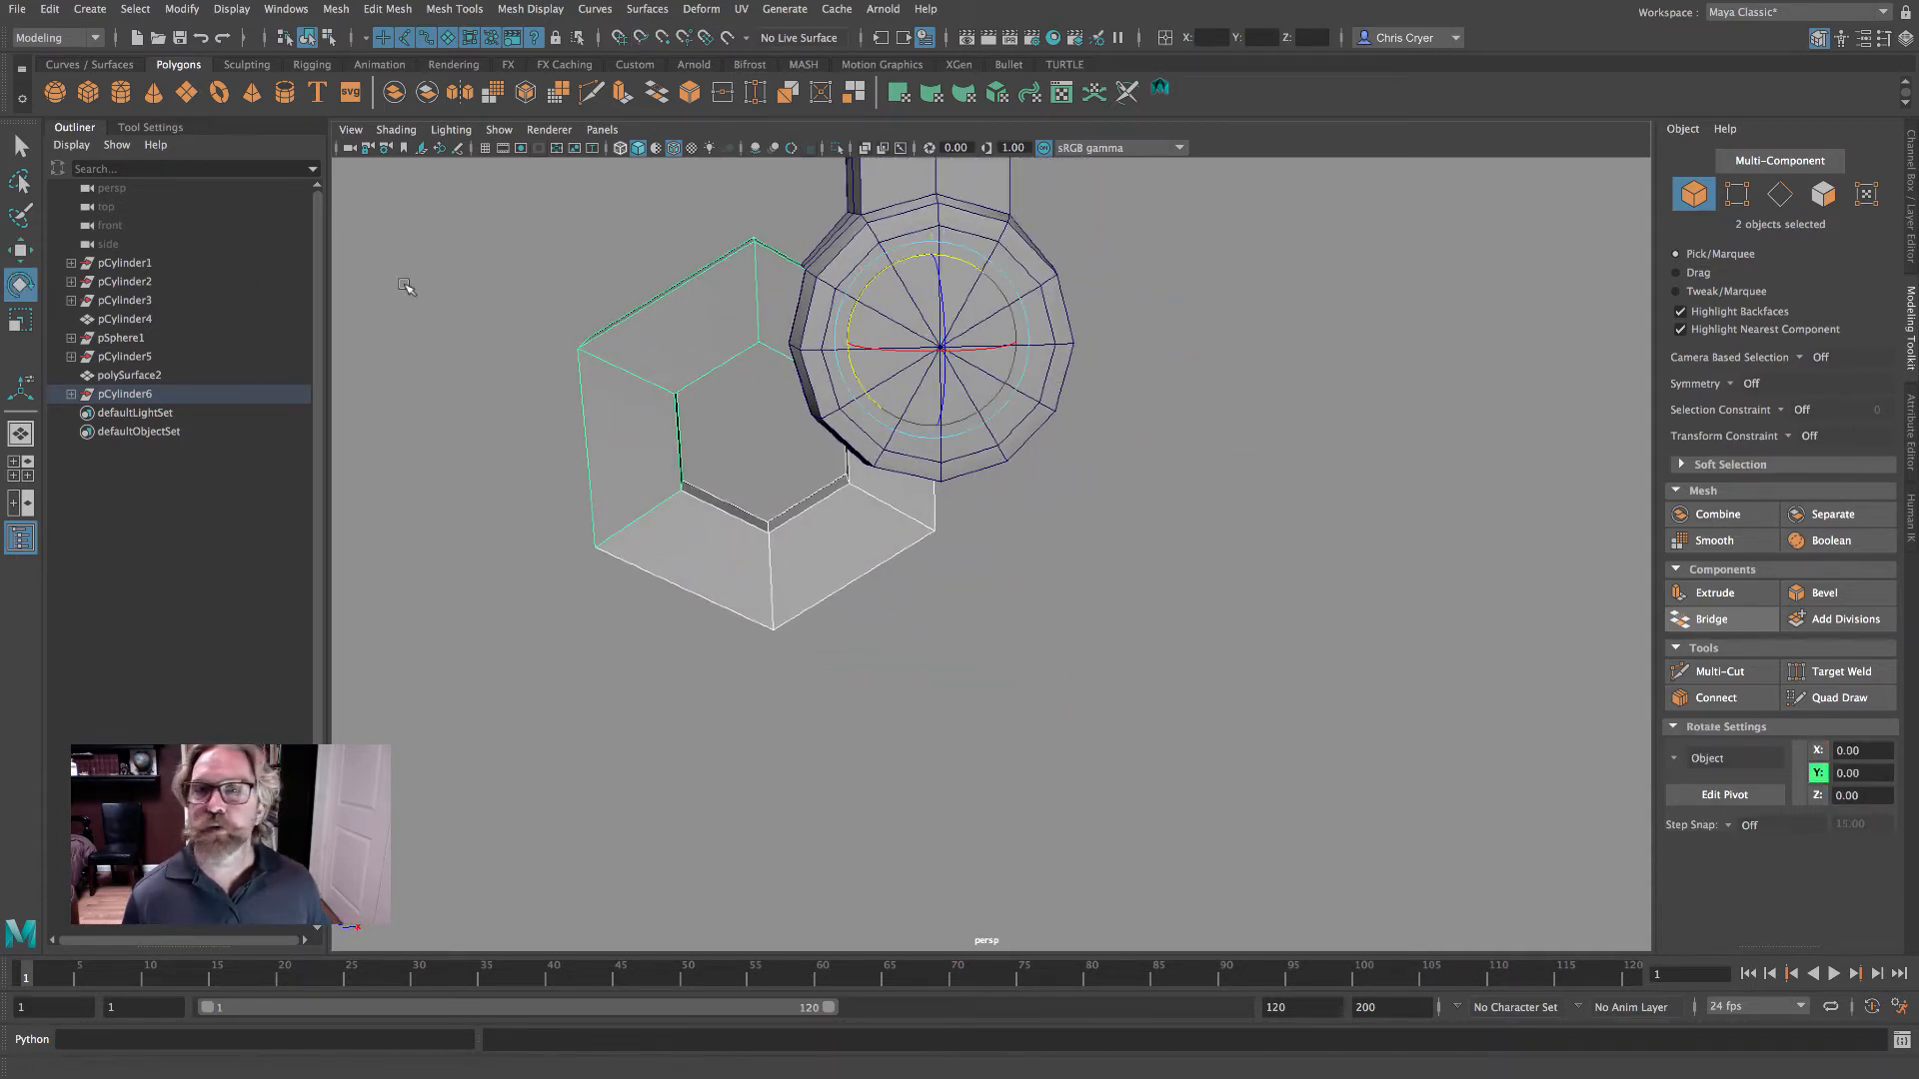
- Narrow both ring halves along X with the Scale tool and shift them along X to center them in the joint's slot
left_click_drag(866, 292, 1064, 362)
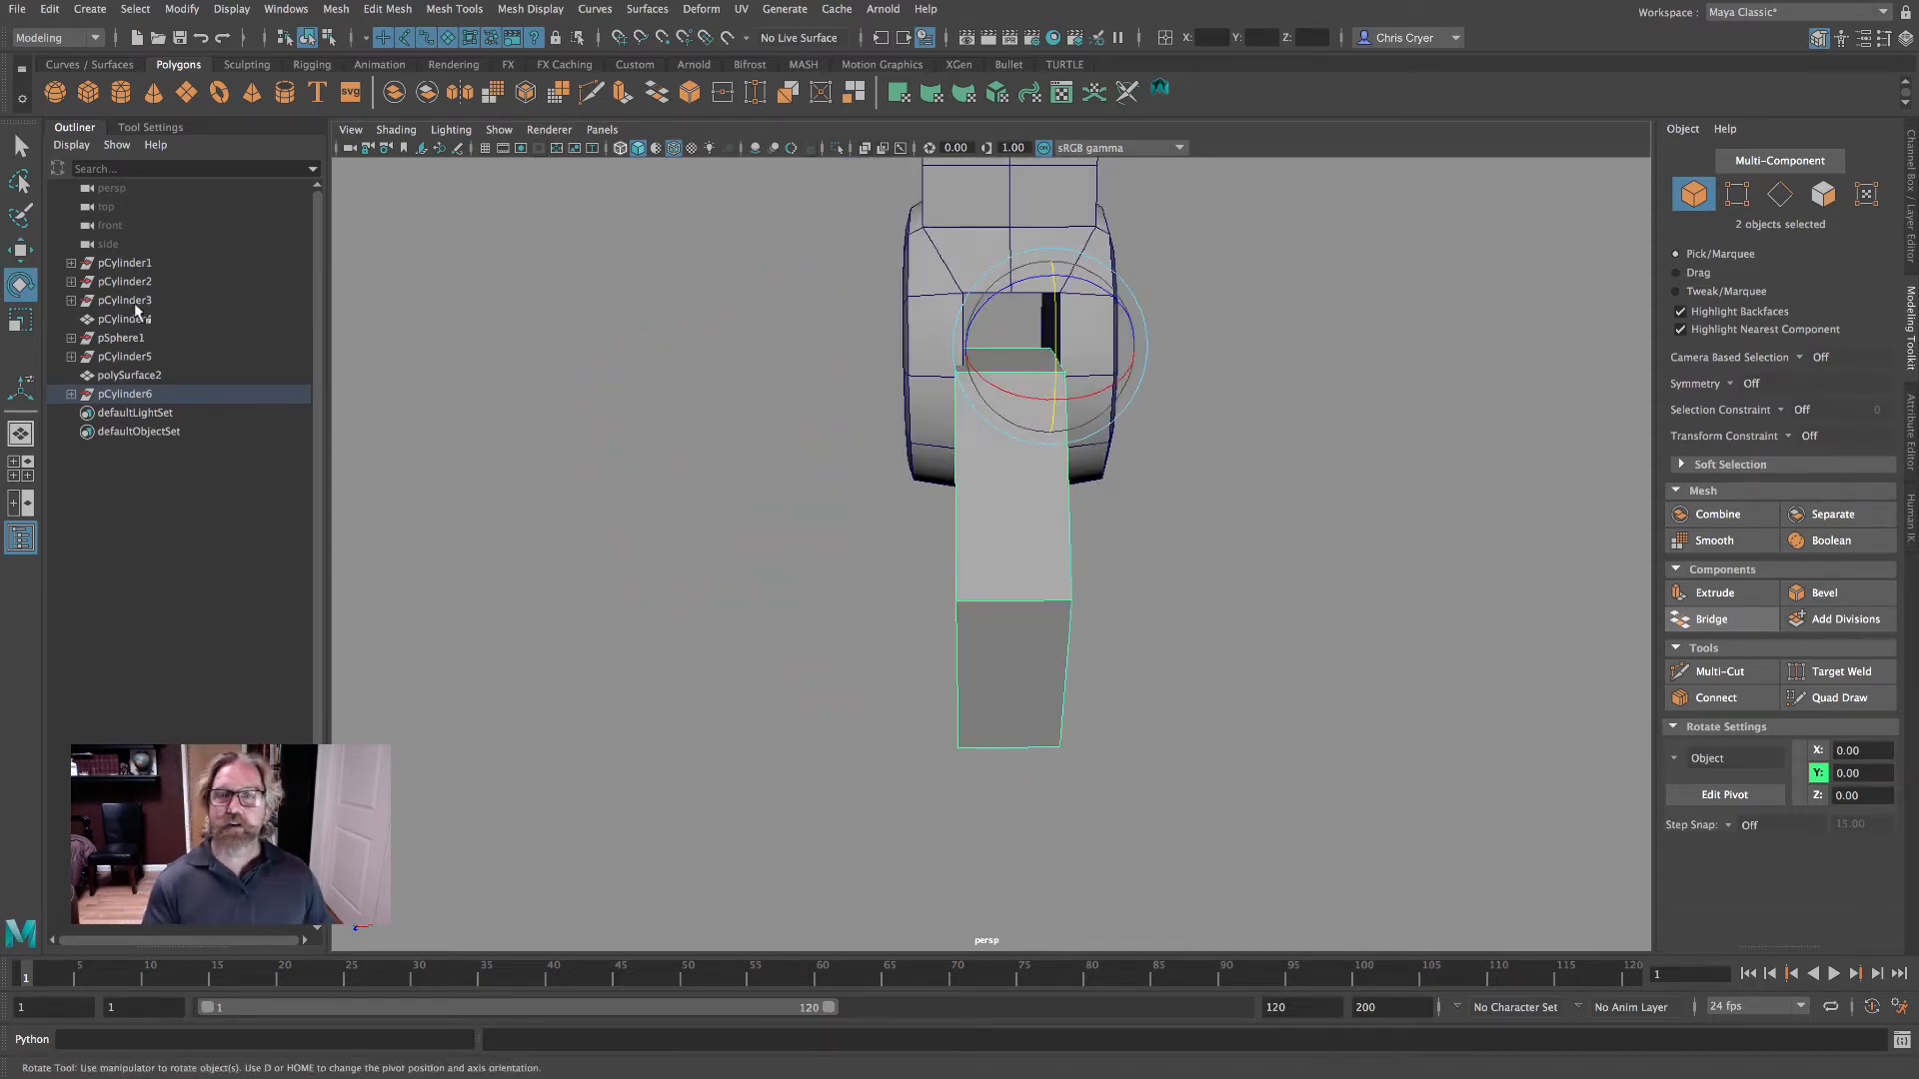
left_click(21, 320)
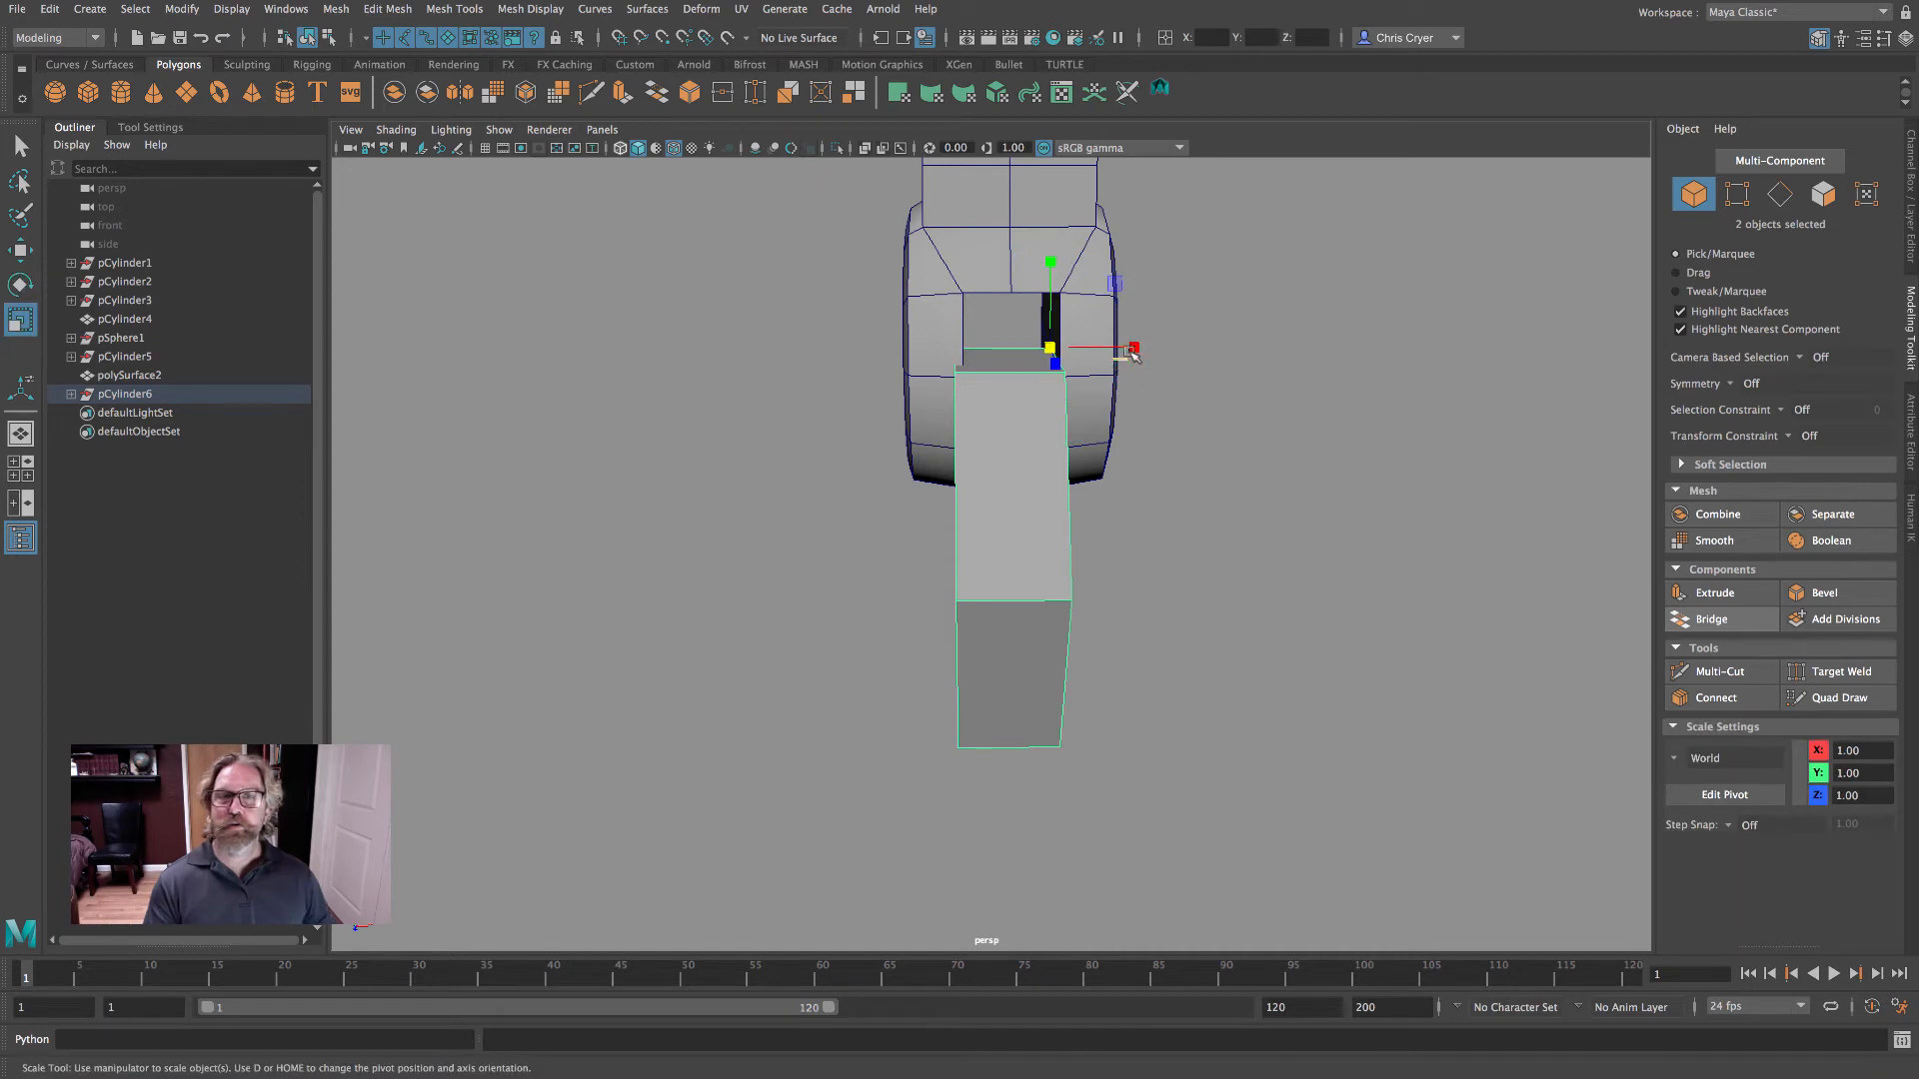
left_click_drag(1135, 349, 994, 336)
key("w")
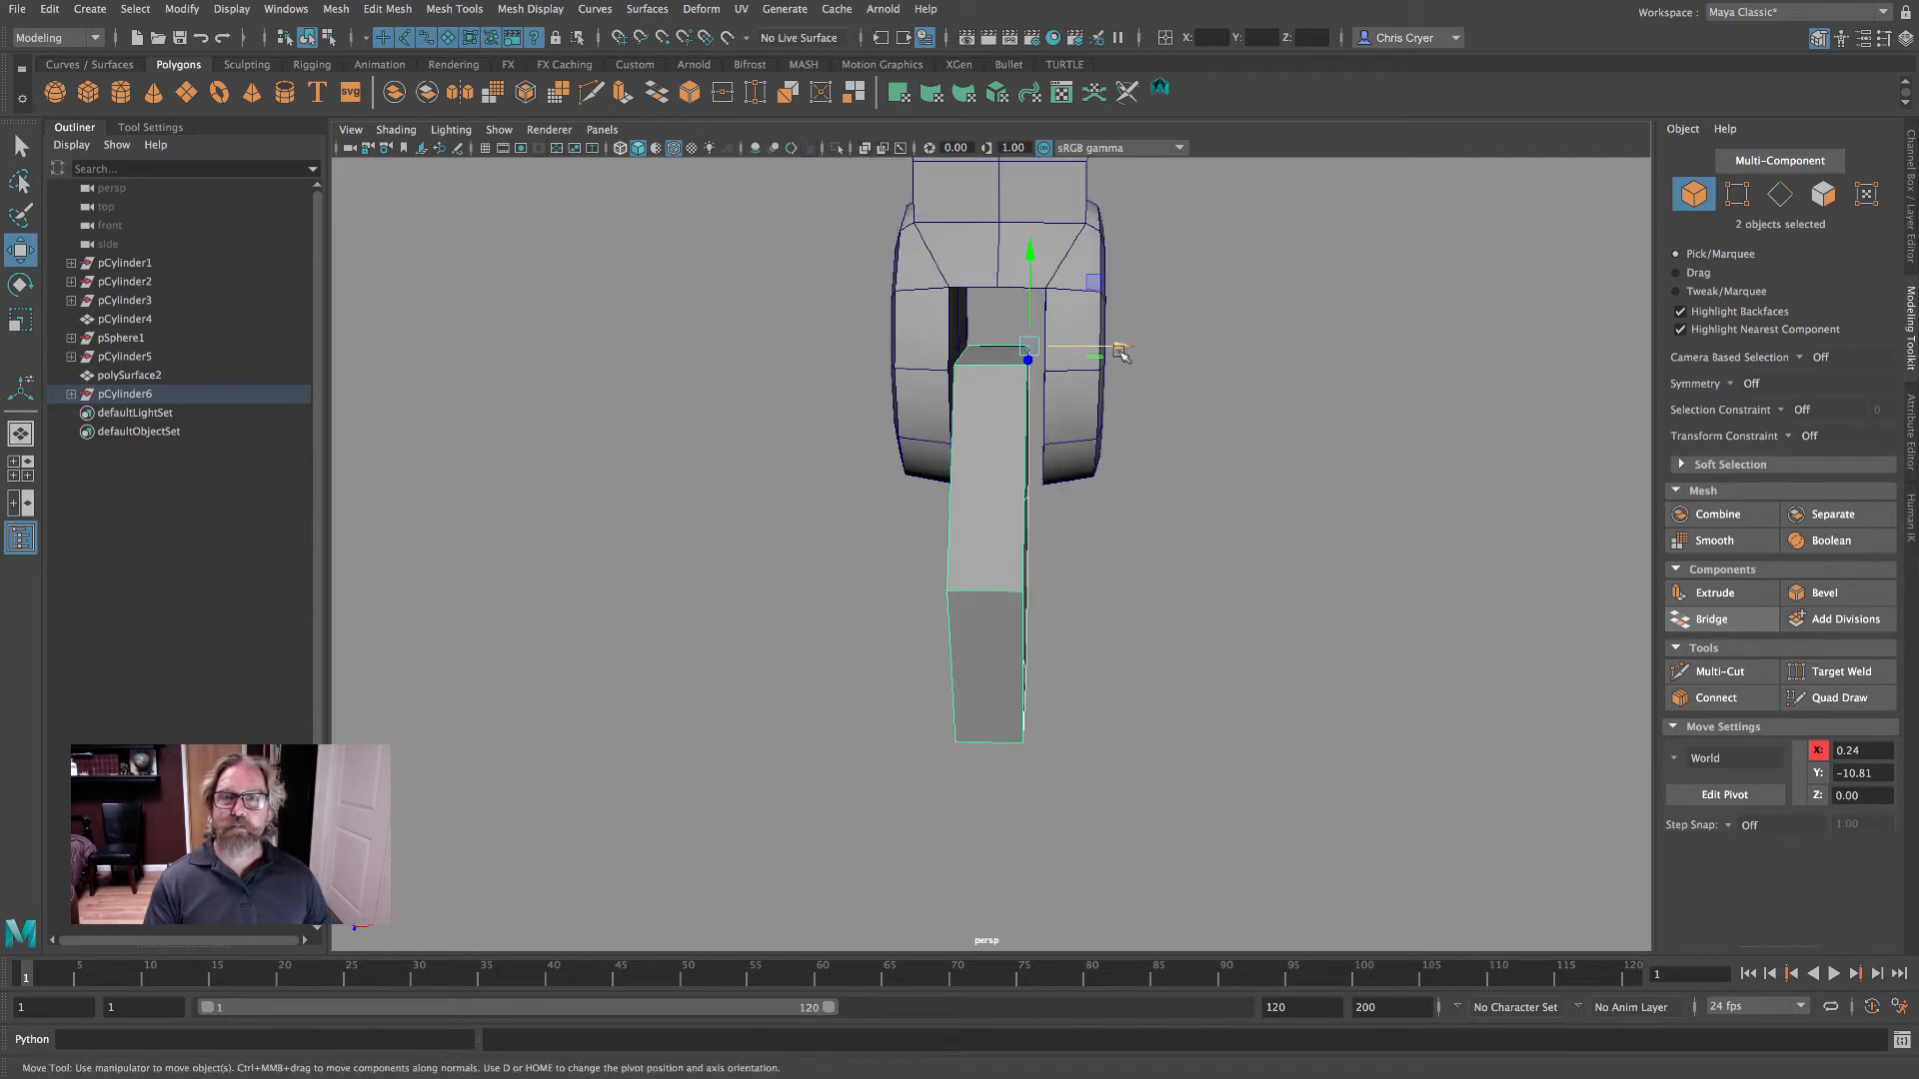
left_click_drag(1120, 350, 1130, 350)
- Turn on smooth preview for both ring halves and rotate the upper-left half slightly outward from the corner pivot to open the hook
left_click_drag(1129, 361, 978, 372, "alt")
key("3")
left_click(20, 285)
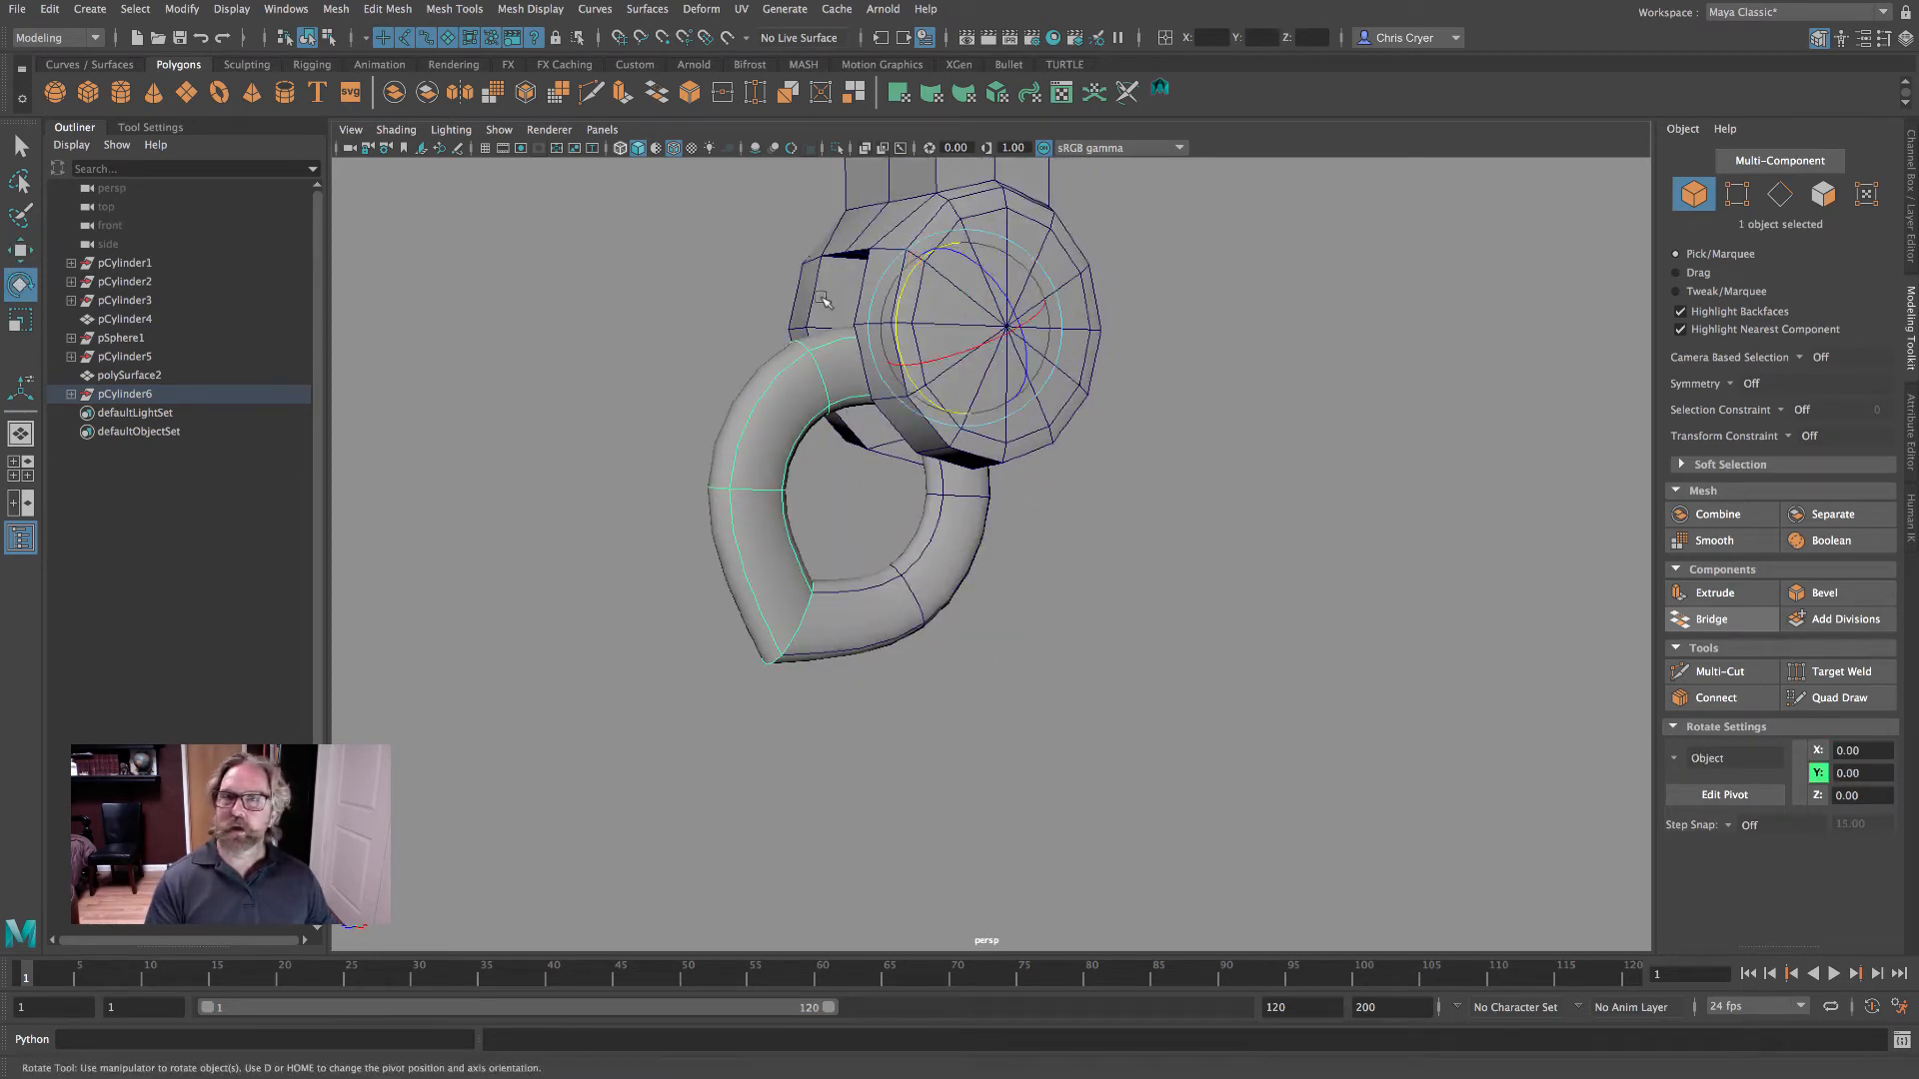
left_click_drag(908, 292, 910, 283)
left_click(929, 561)
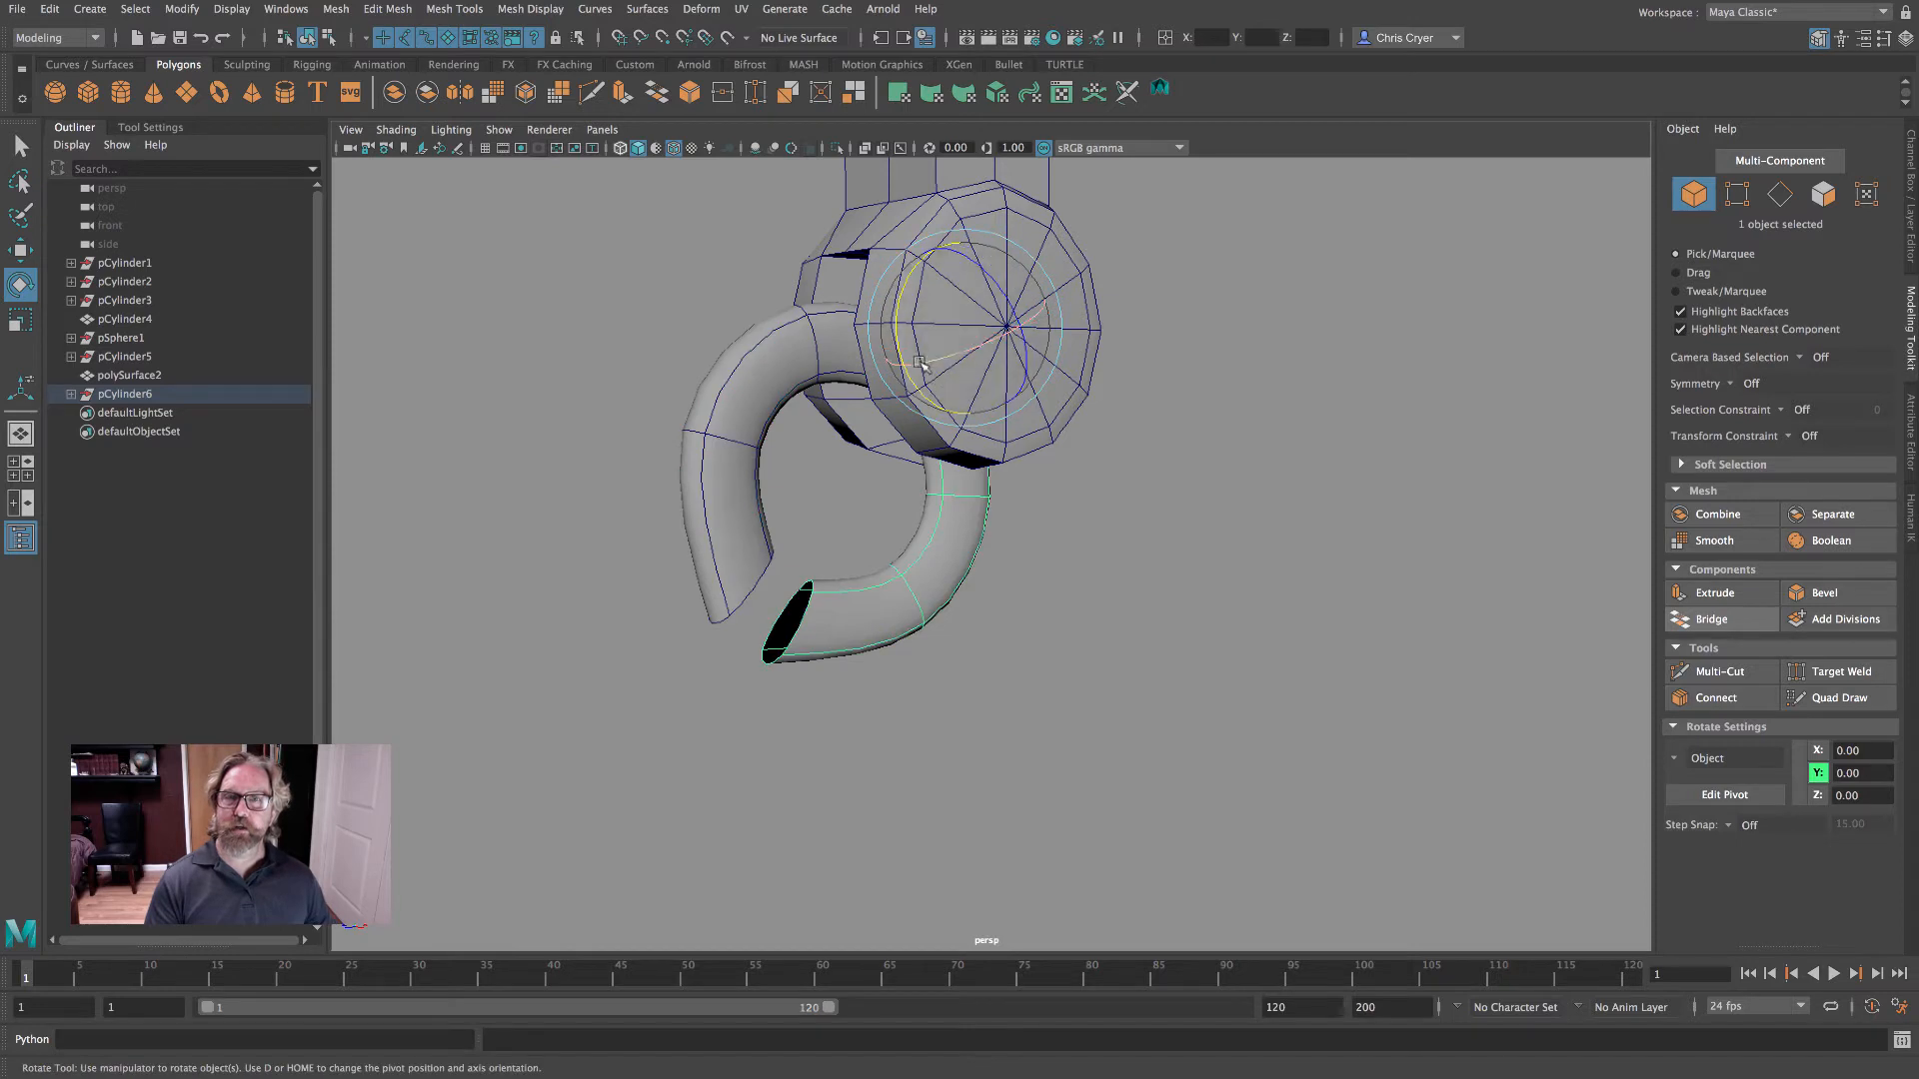
left_click_drag(905, 375, 1048, 421)
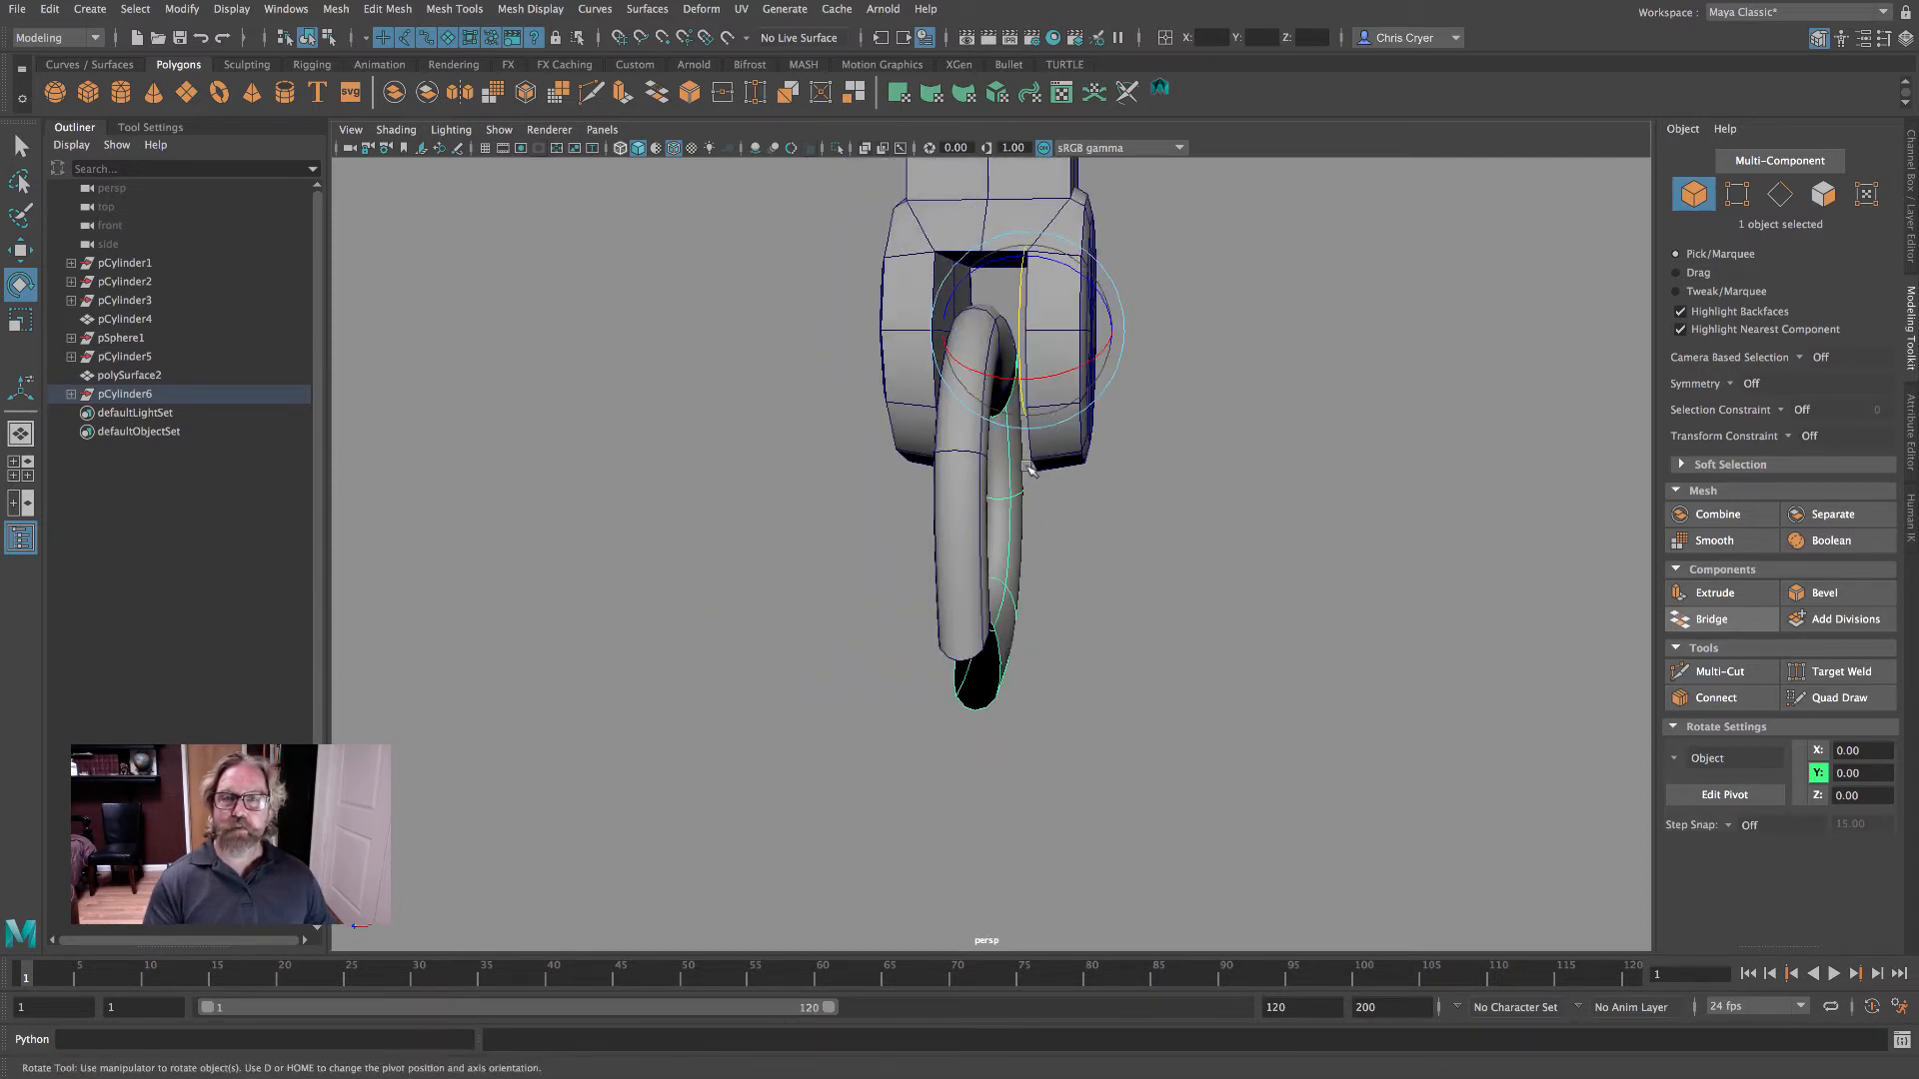
- Turn off smooth preview on the upper-left half and insert a centered edge loop along its outer faces with Multi-Cut
key("q")
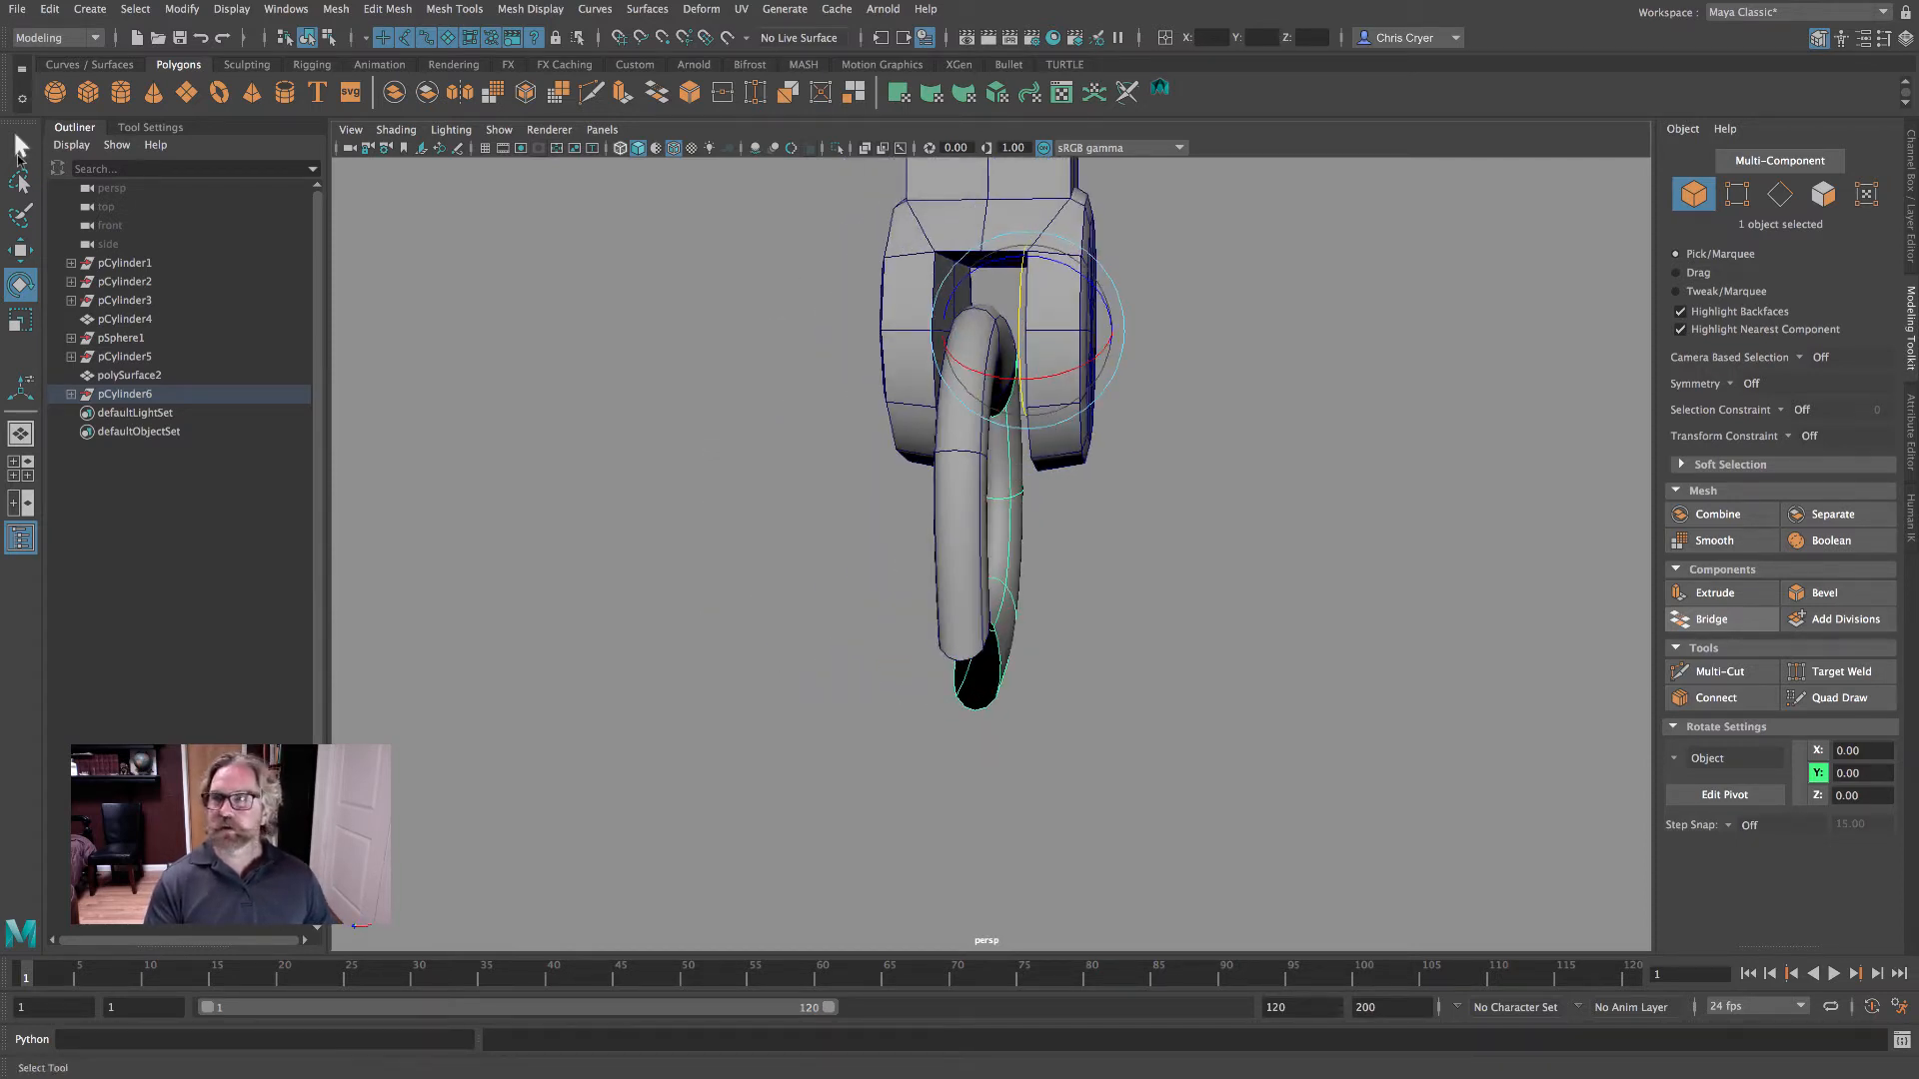
key("1")
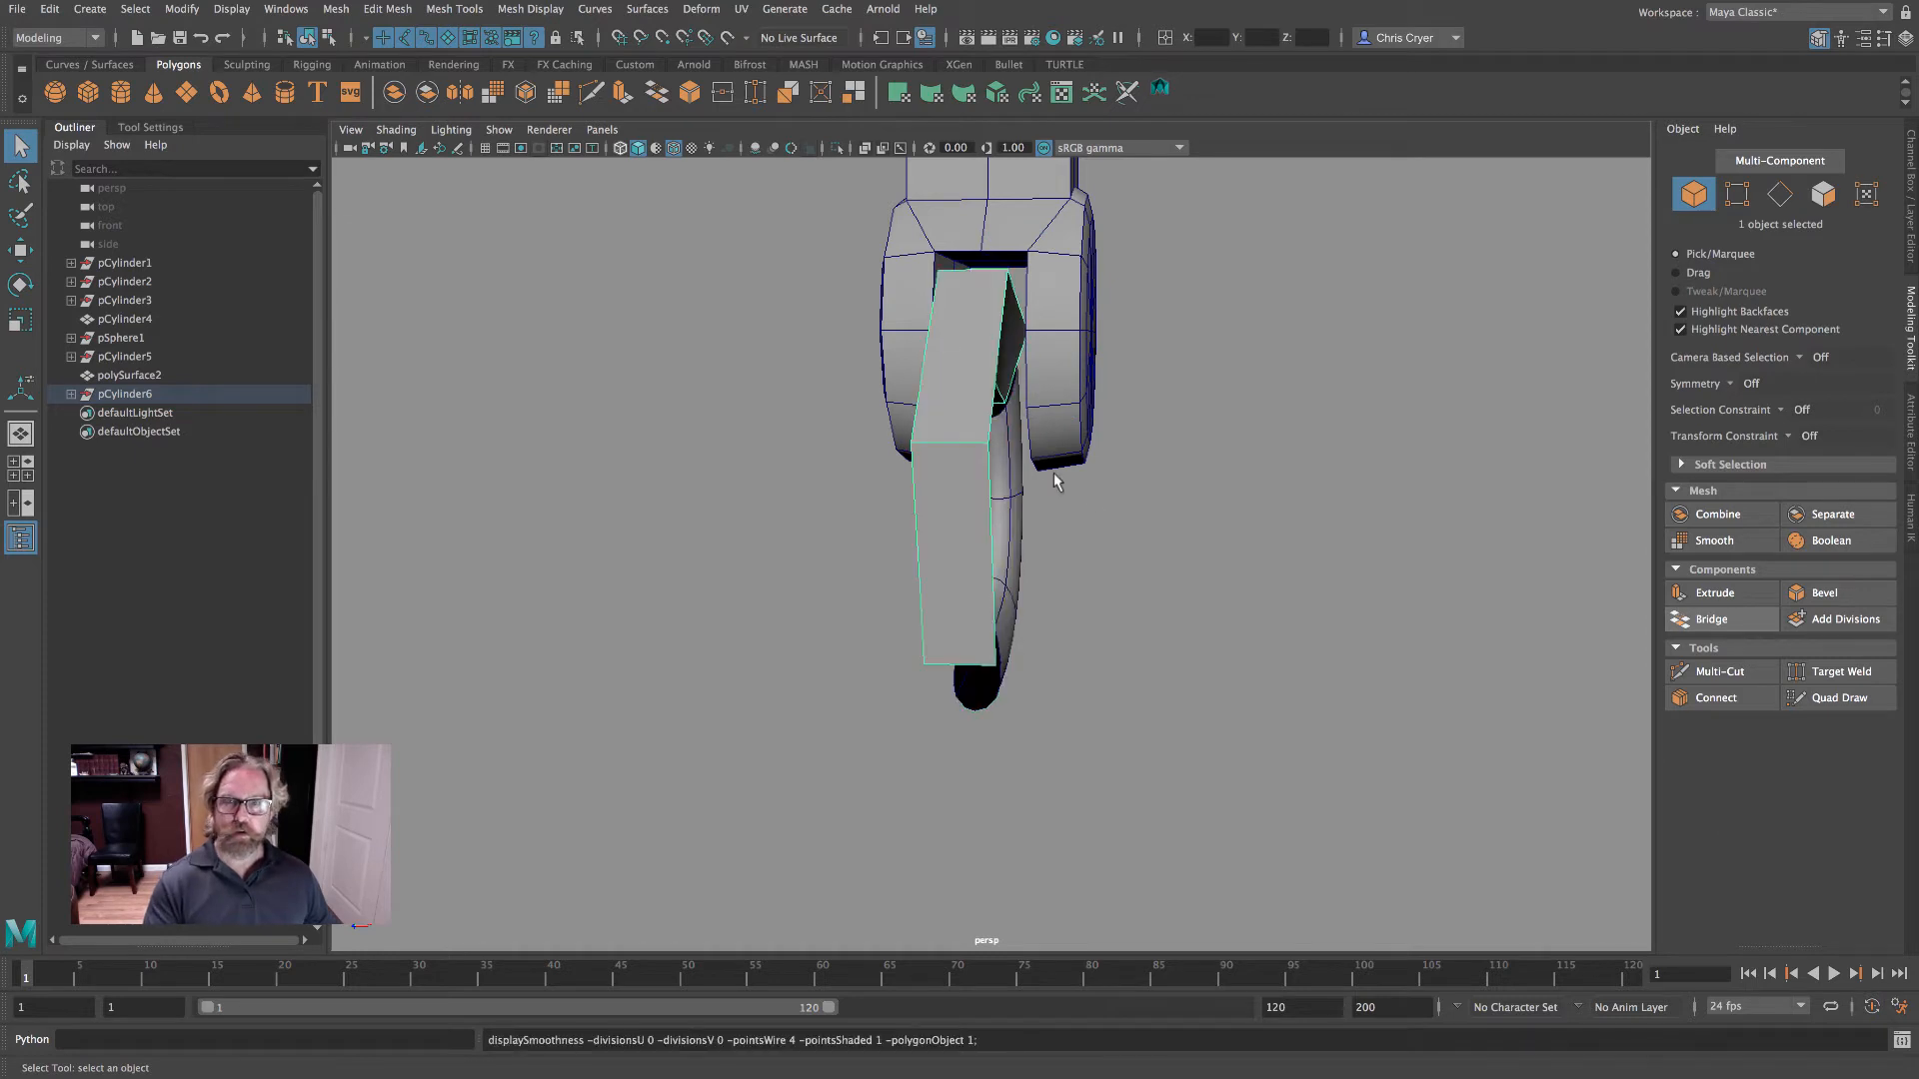
left_click(1737, 673)
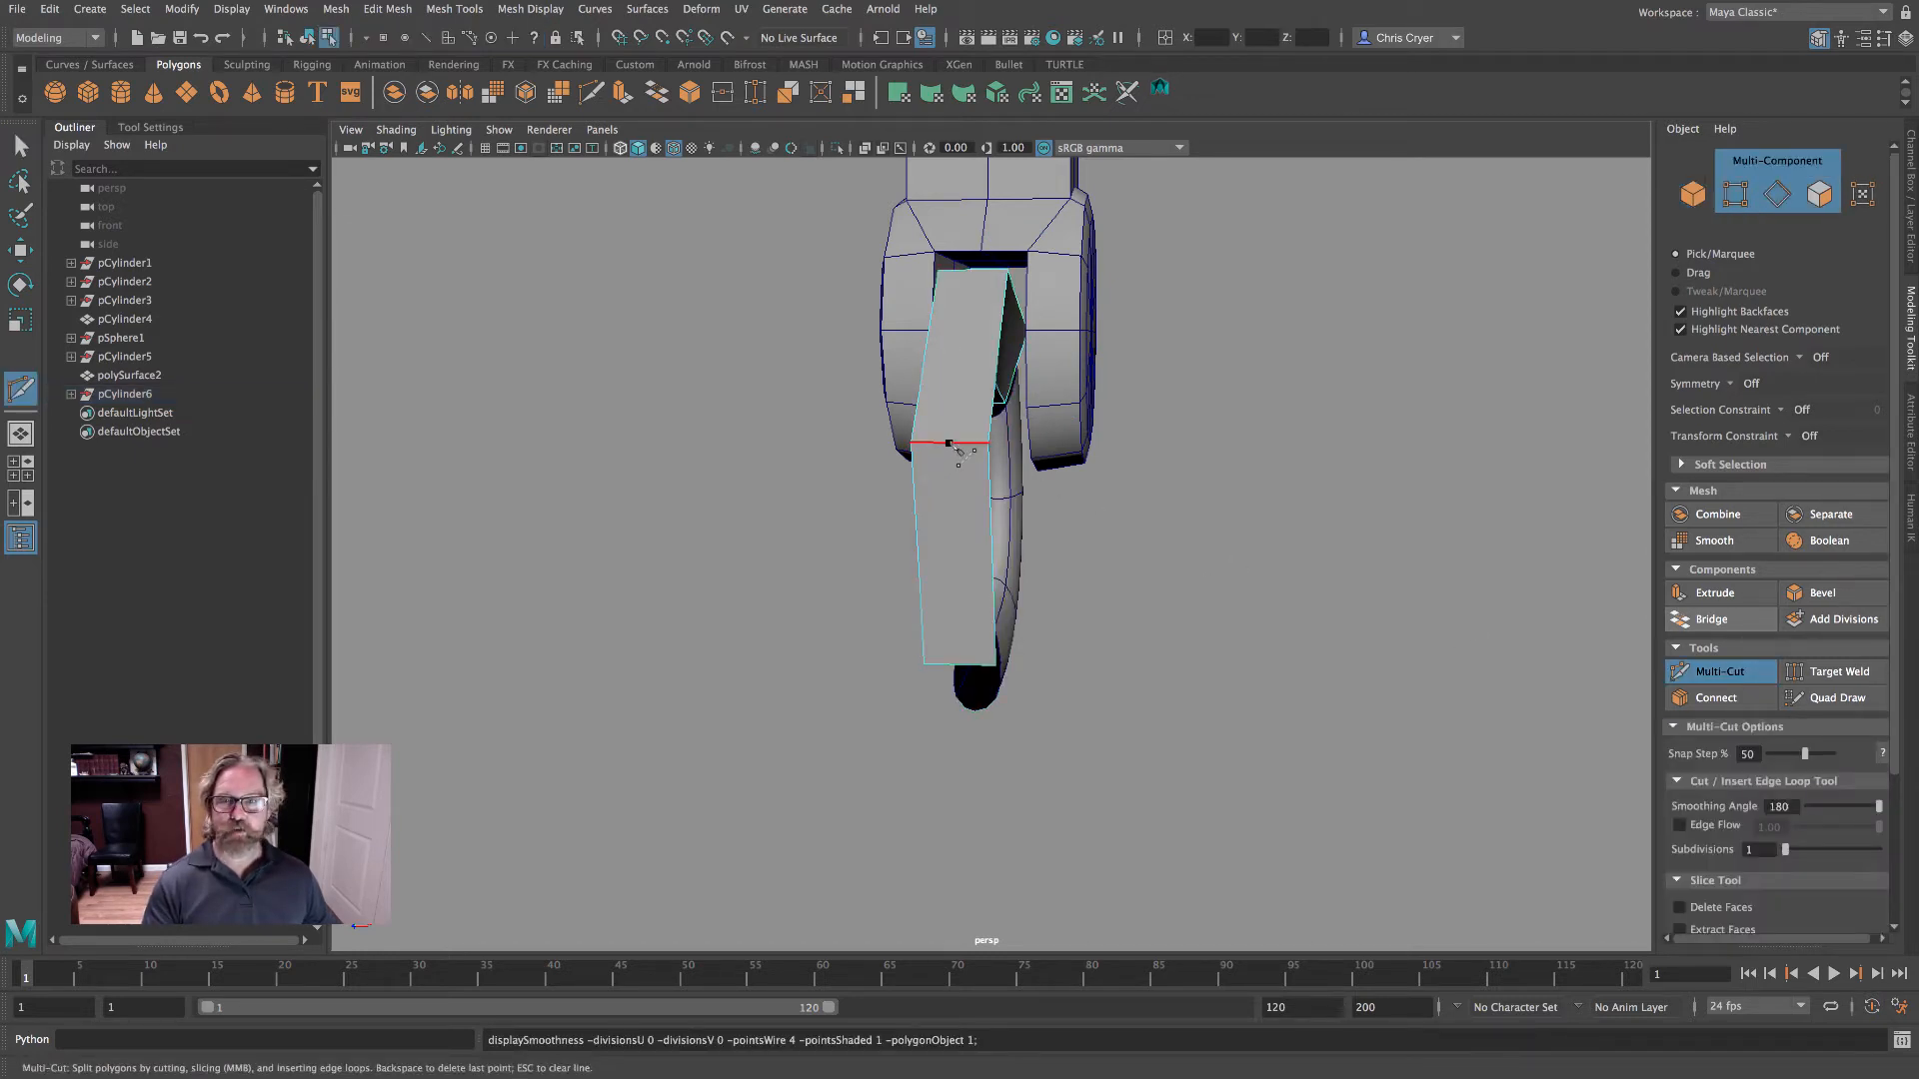
left_click(954, 446, "ctrl+shift")
- Turn off smooth preview on the lower-right half and insert a centered edge loop along its outer faces with Multi-Cut
left_click_drag(1159, 519, 896, 389, "alt")
left_click(20, 146)
left_click(905, 540)
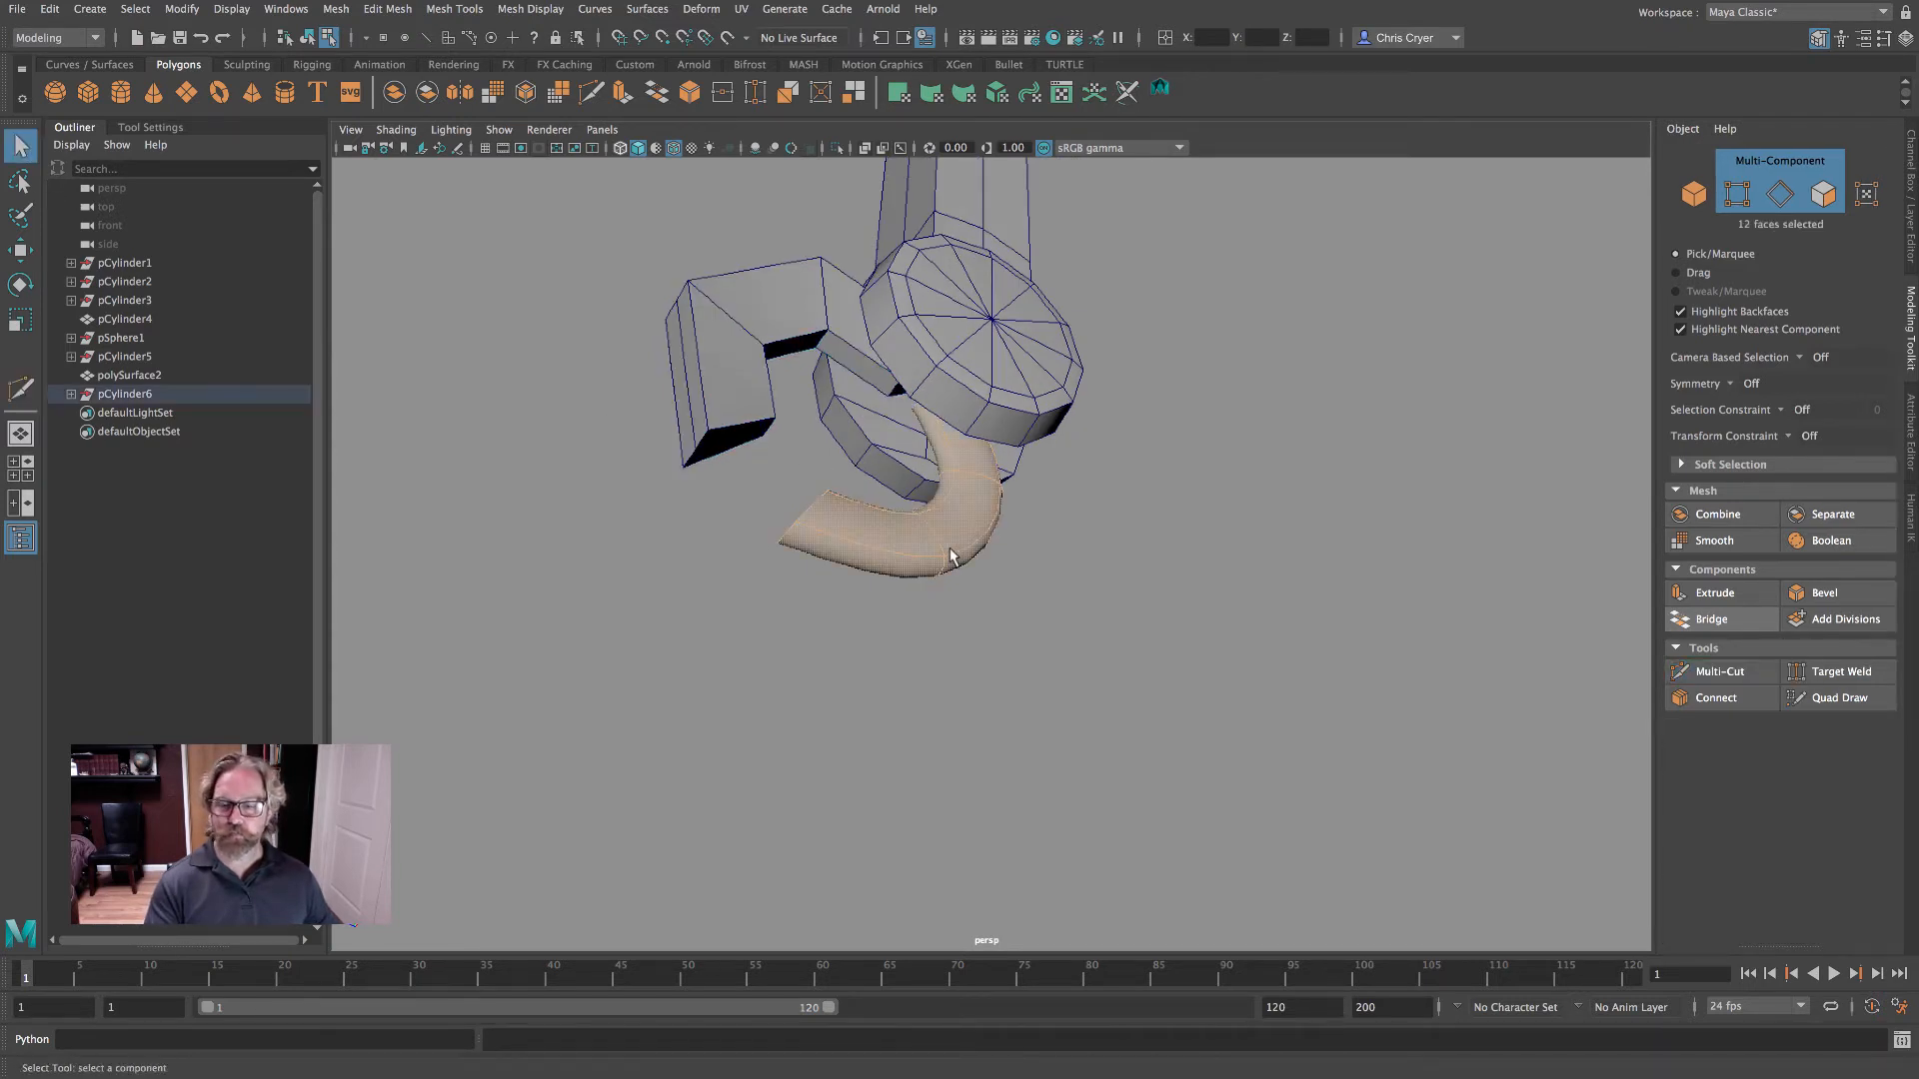
key("1")
left_click(1718, 671)
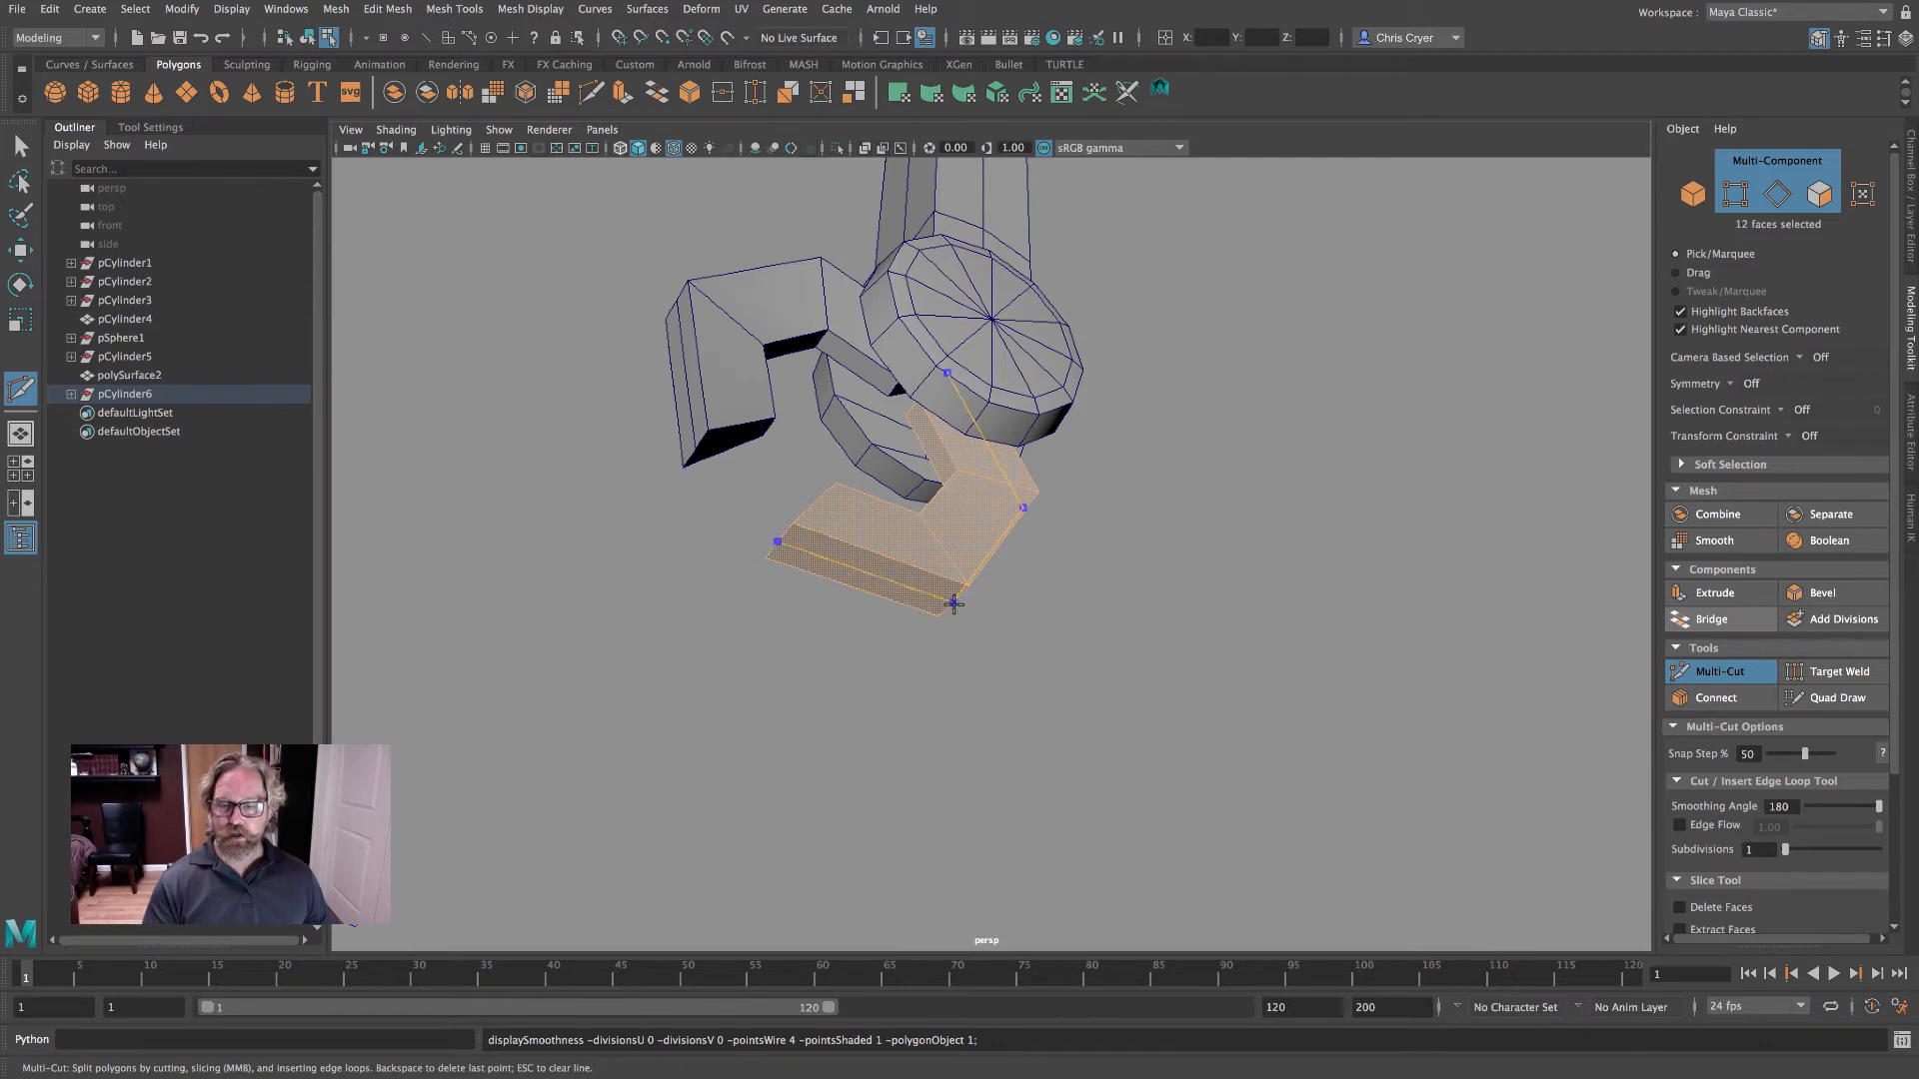
key("Return")
left_click_drag(1101, 660, 1058, 669, "alt")
key("3")
key("1")
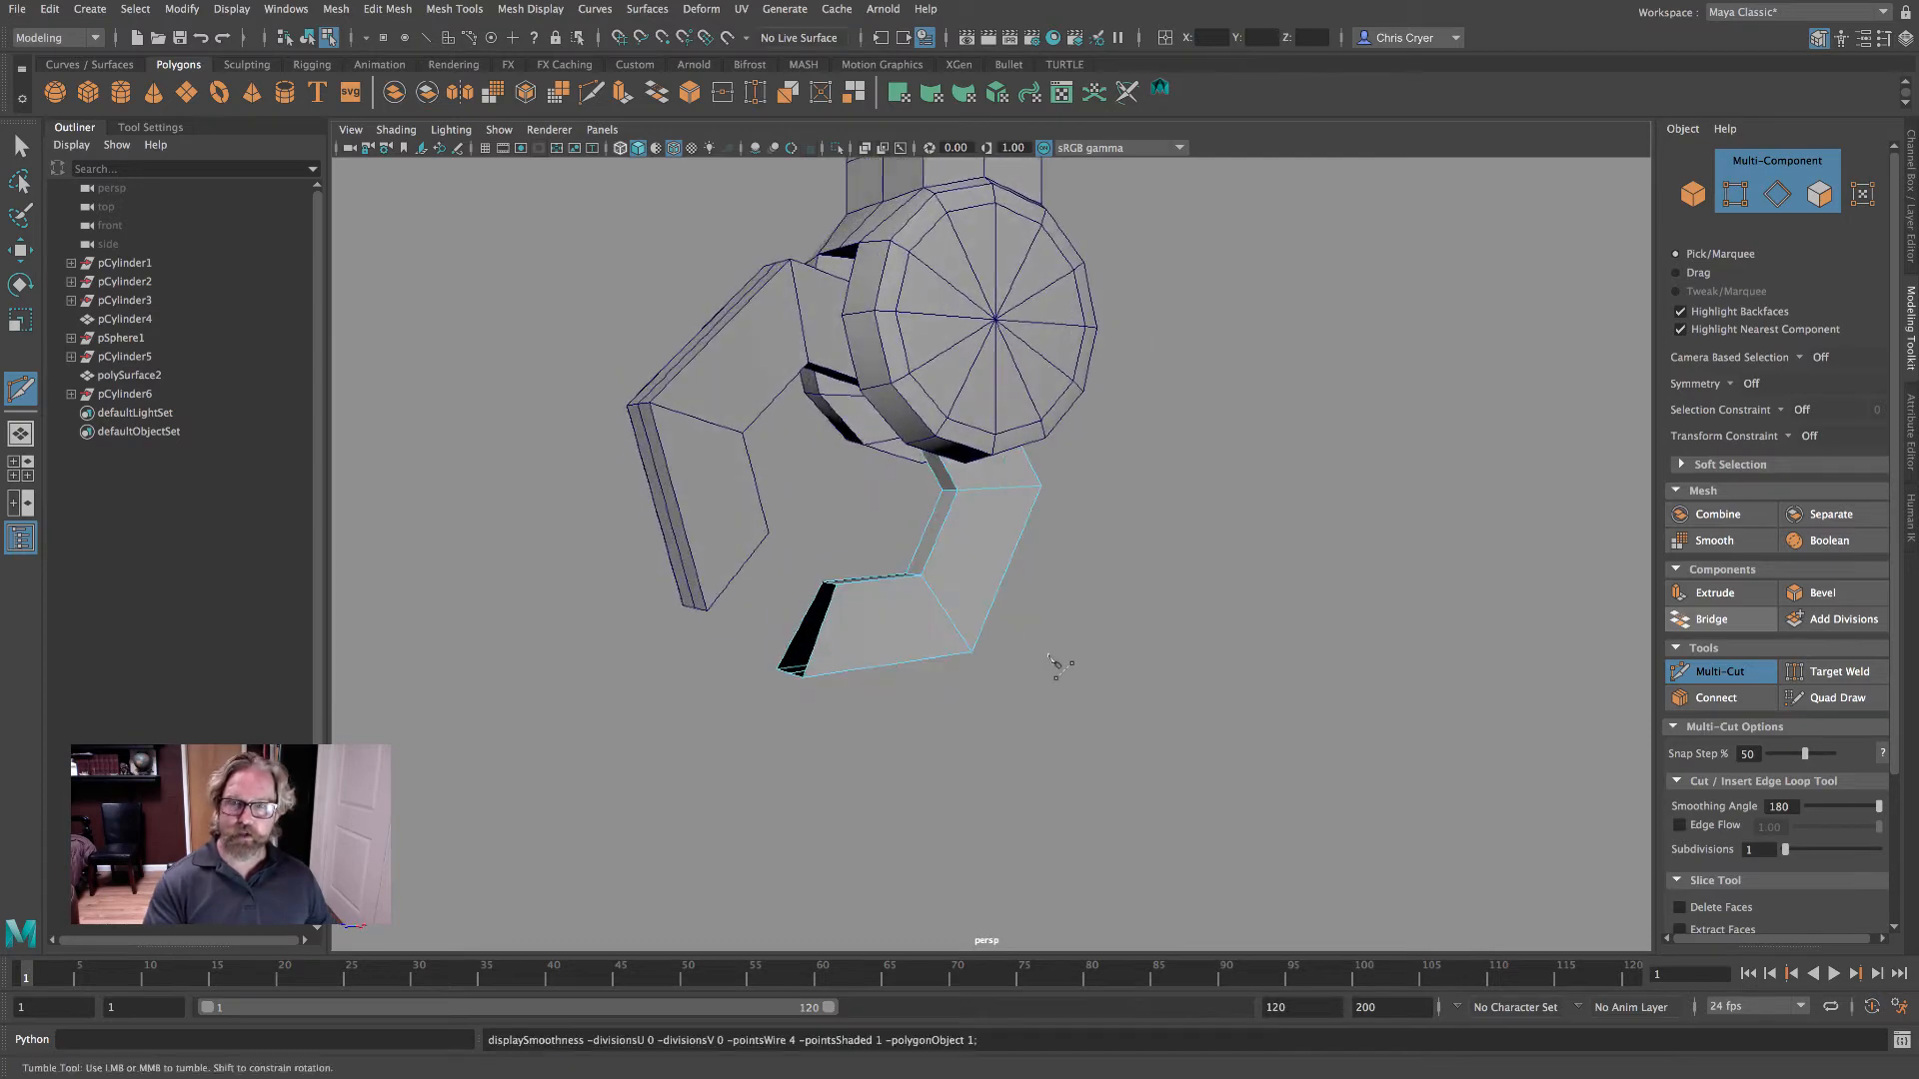
- Select the border edges of the open lower end of the upper-left half and close it with Fill Hole
scroll(755, 500, "up", 2)
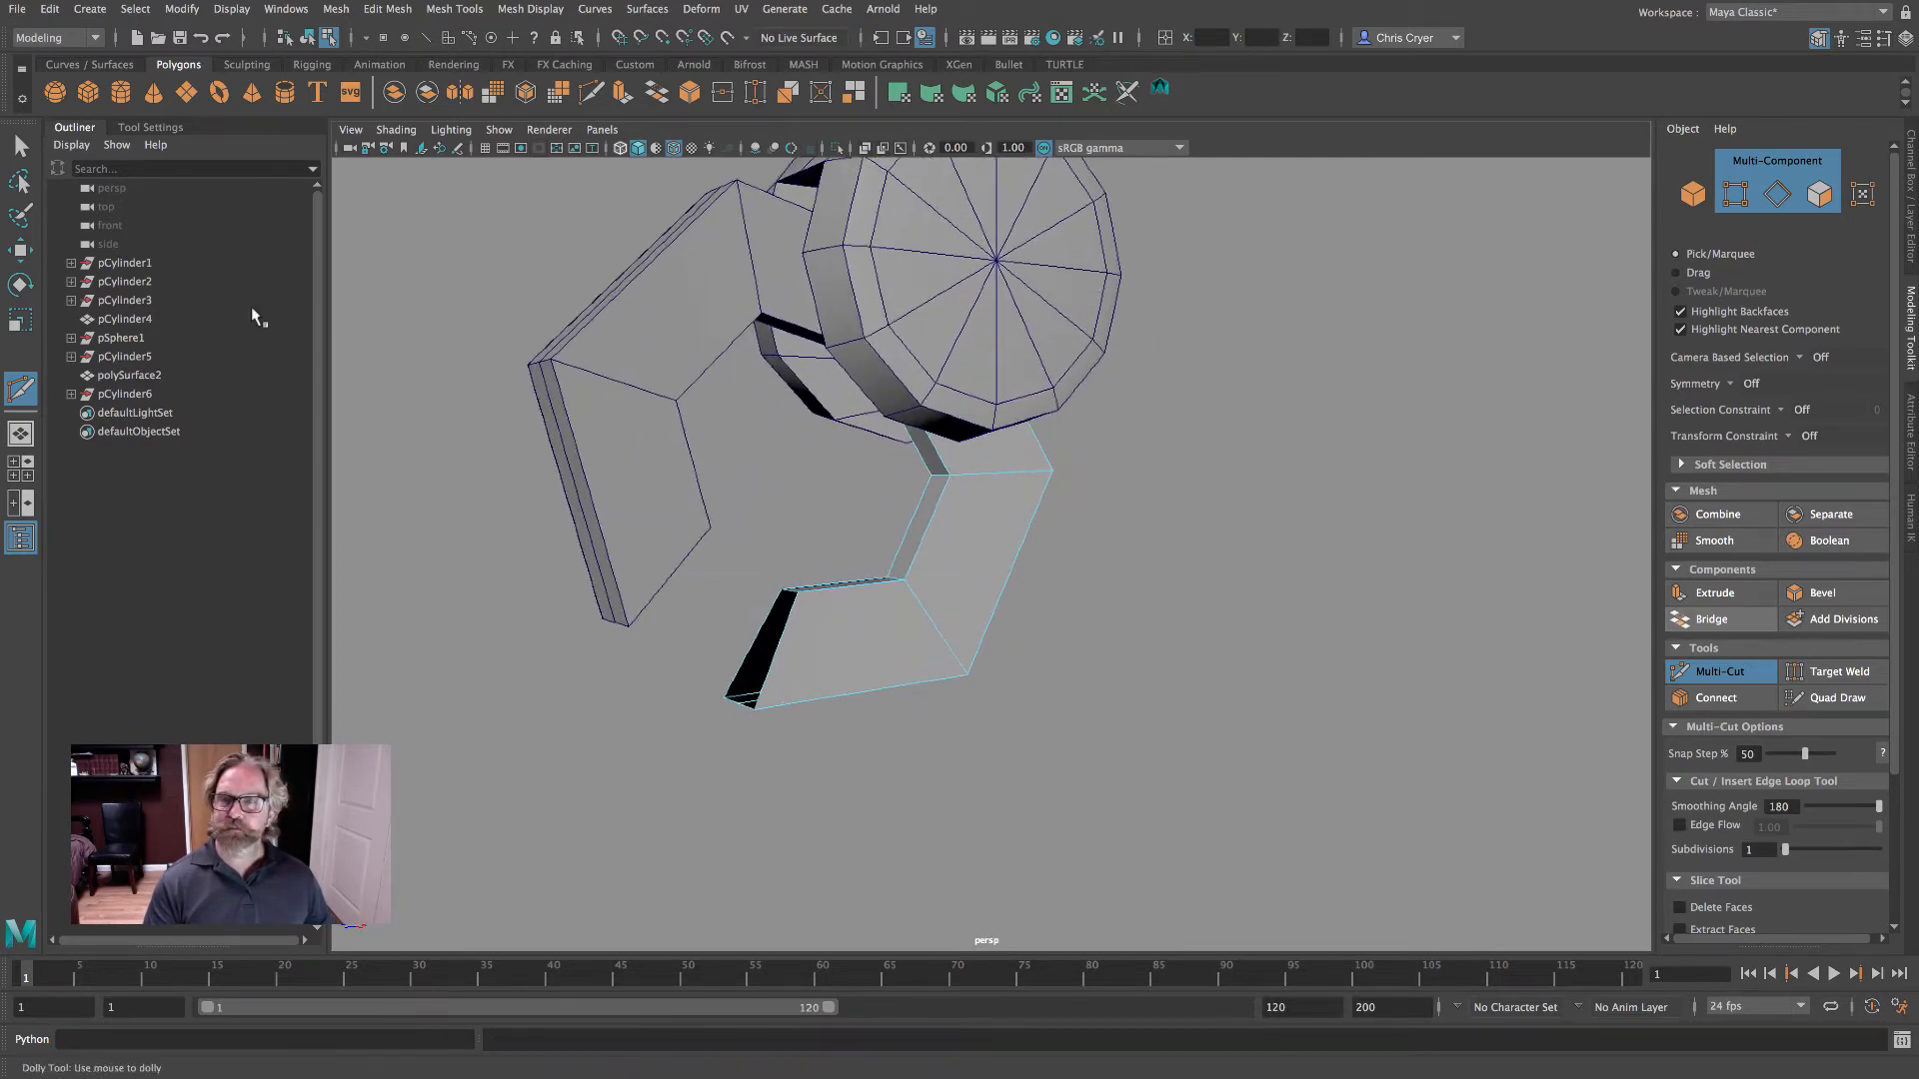
left_click(20, 250)
left_click_drag(710, 433, 776, 373, "alt")
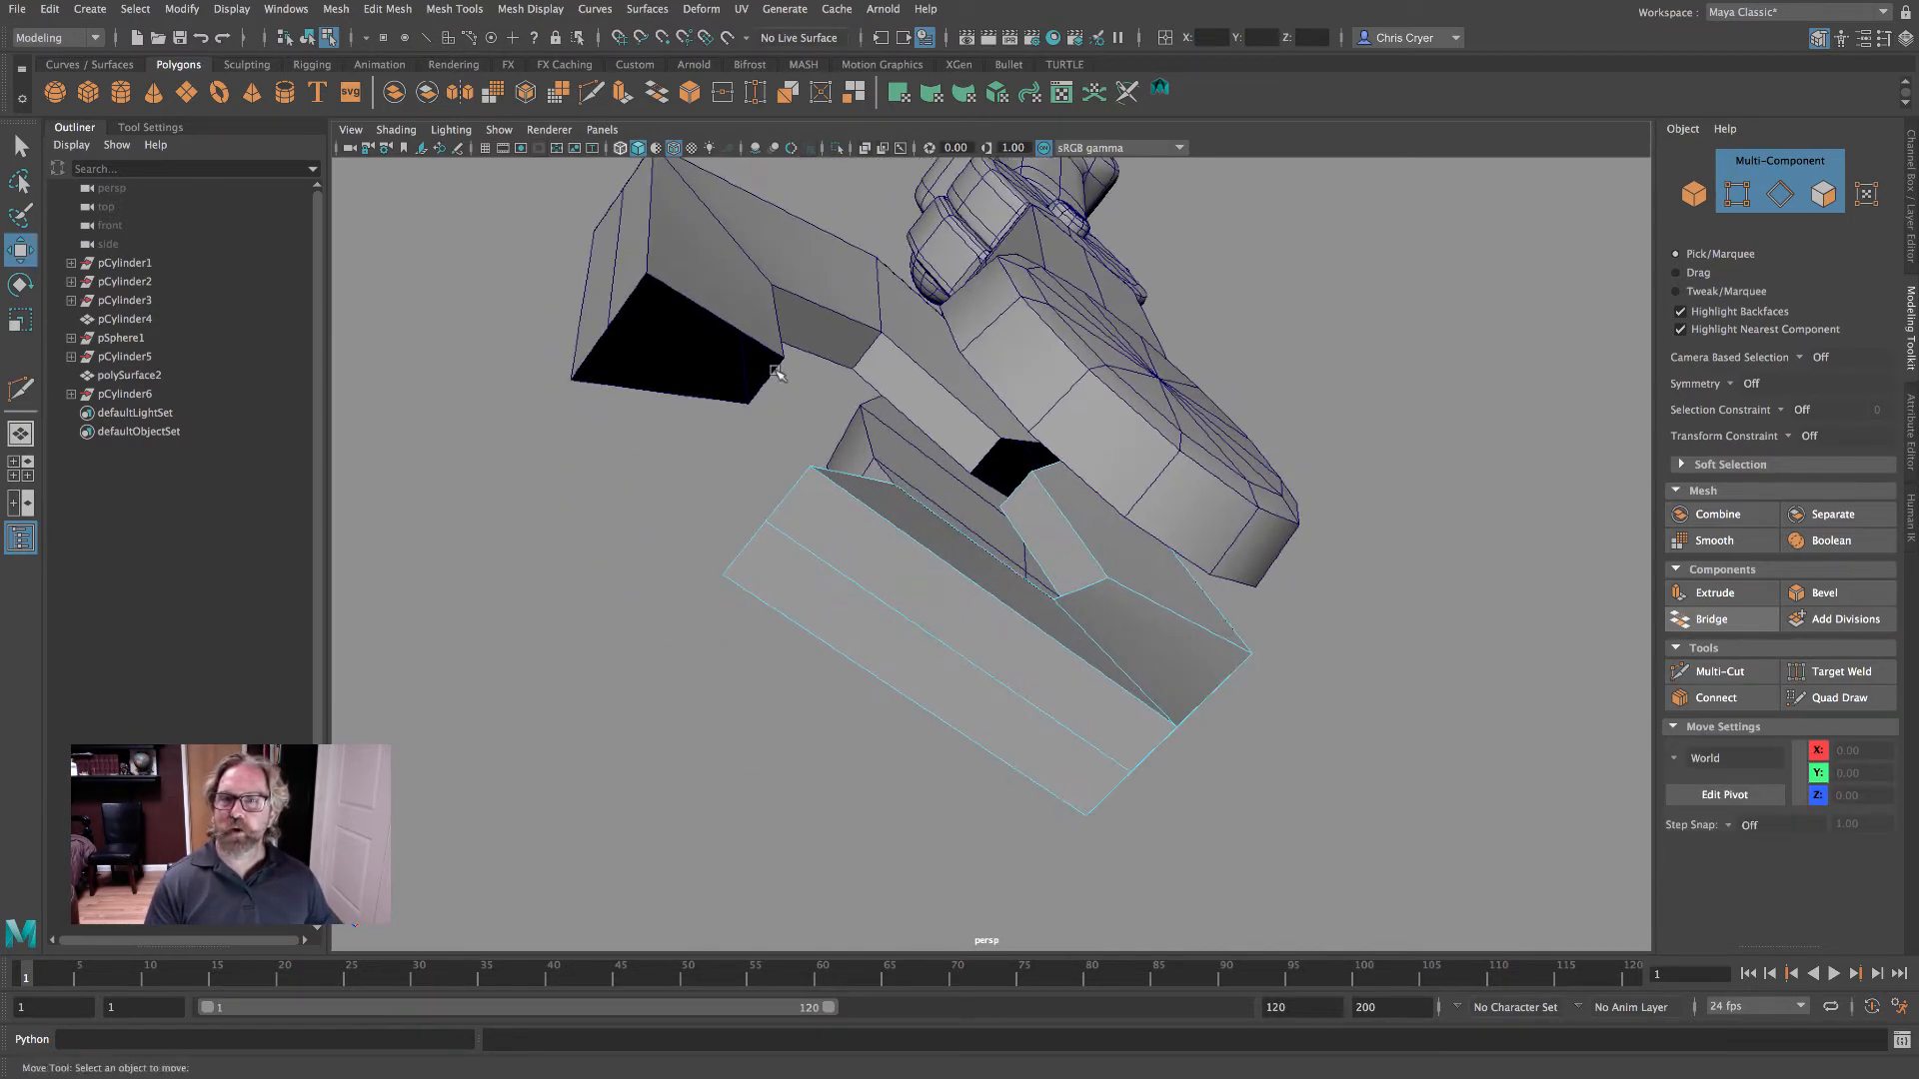
mouse_move(725, 322)
right_mouse_down()
mouse_move(733, 286)
mouse_move(712, 315)
right_mouse_up()
double_click(711, 316)
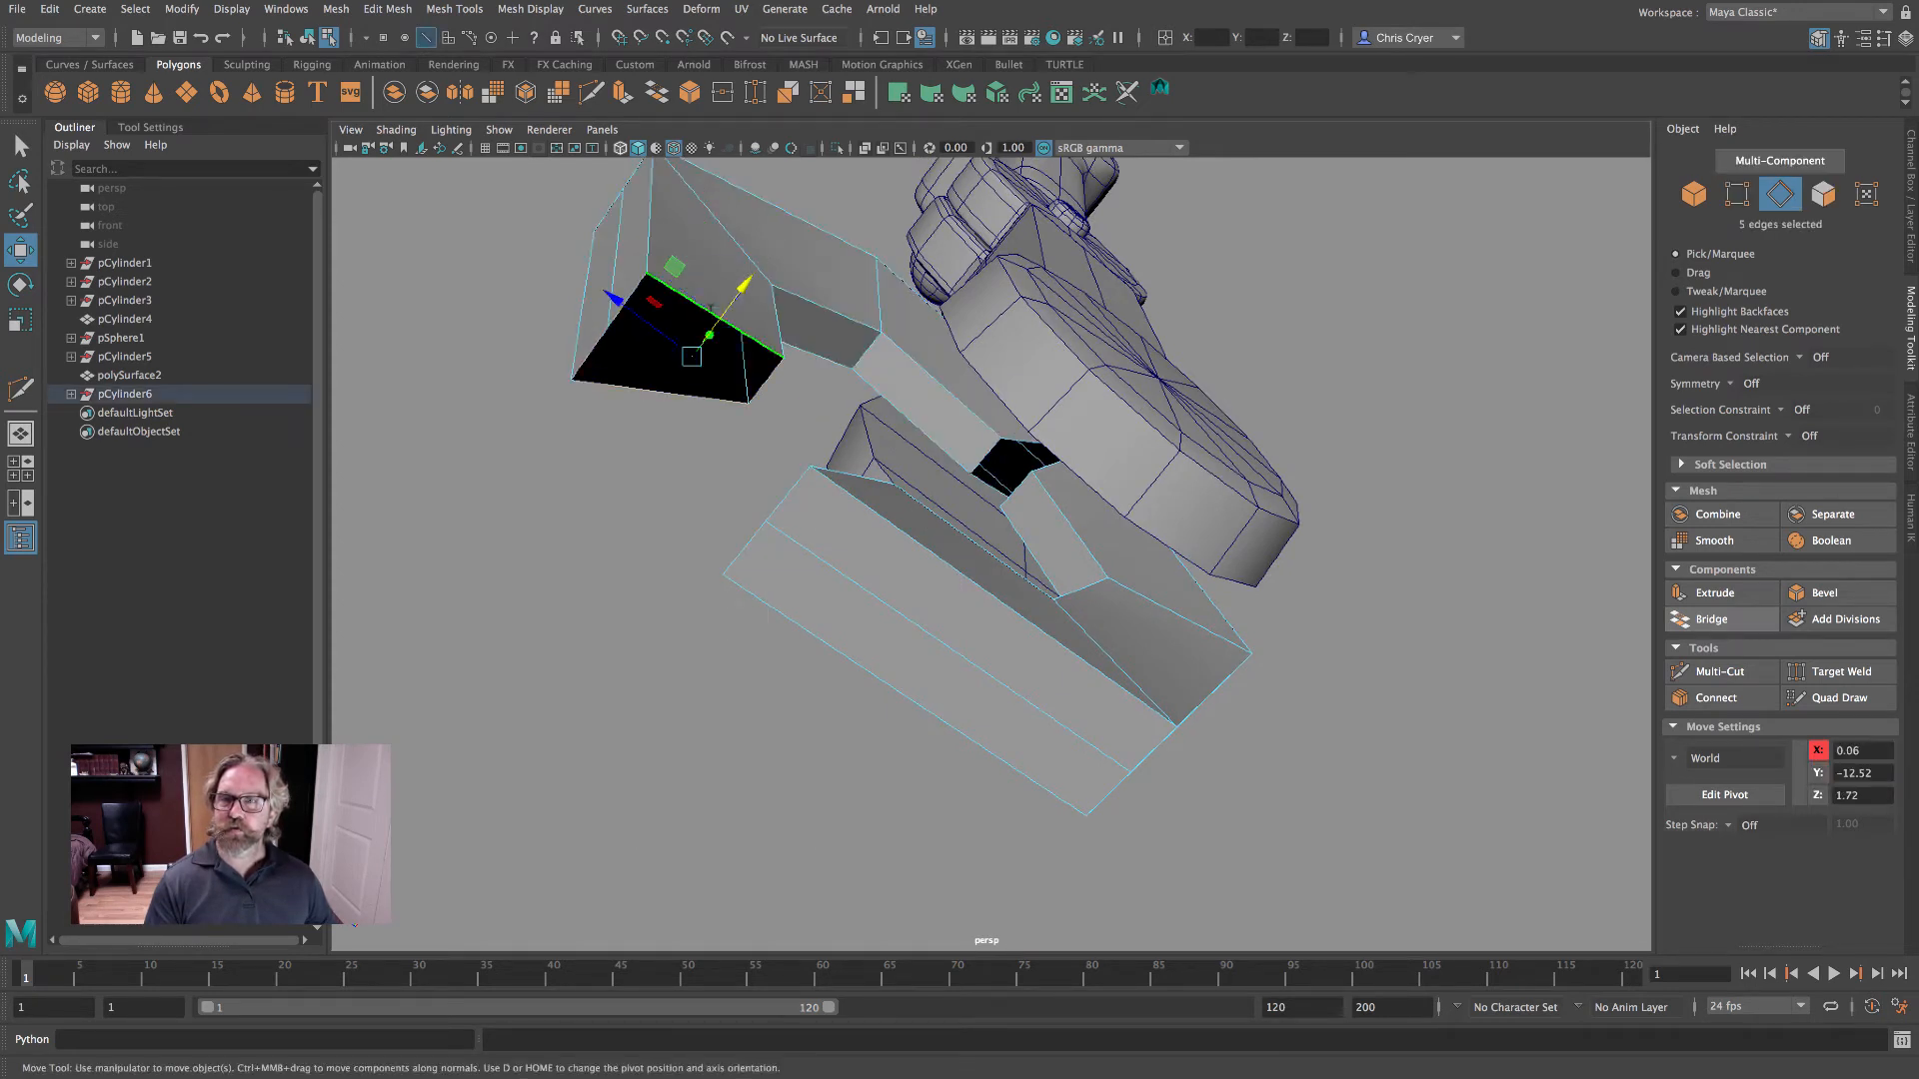
left_click(339, 12)
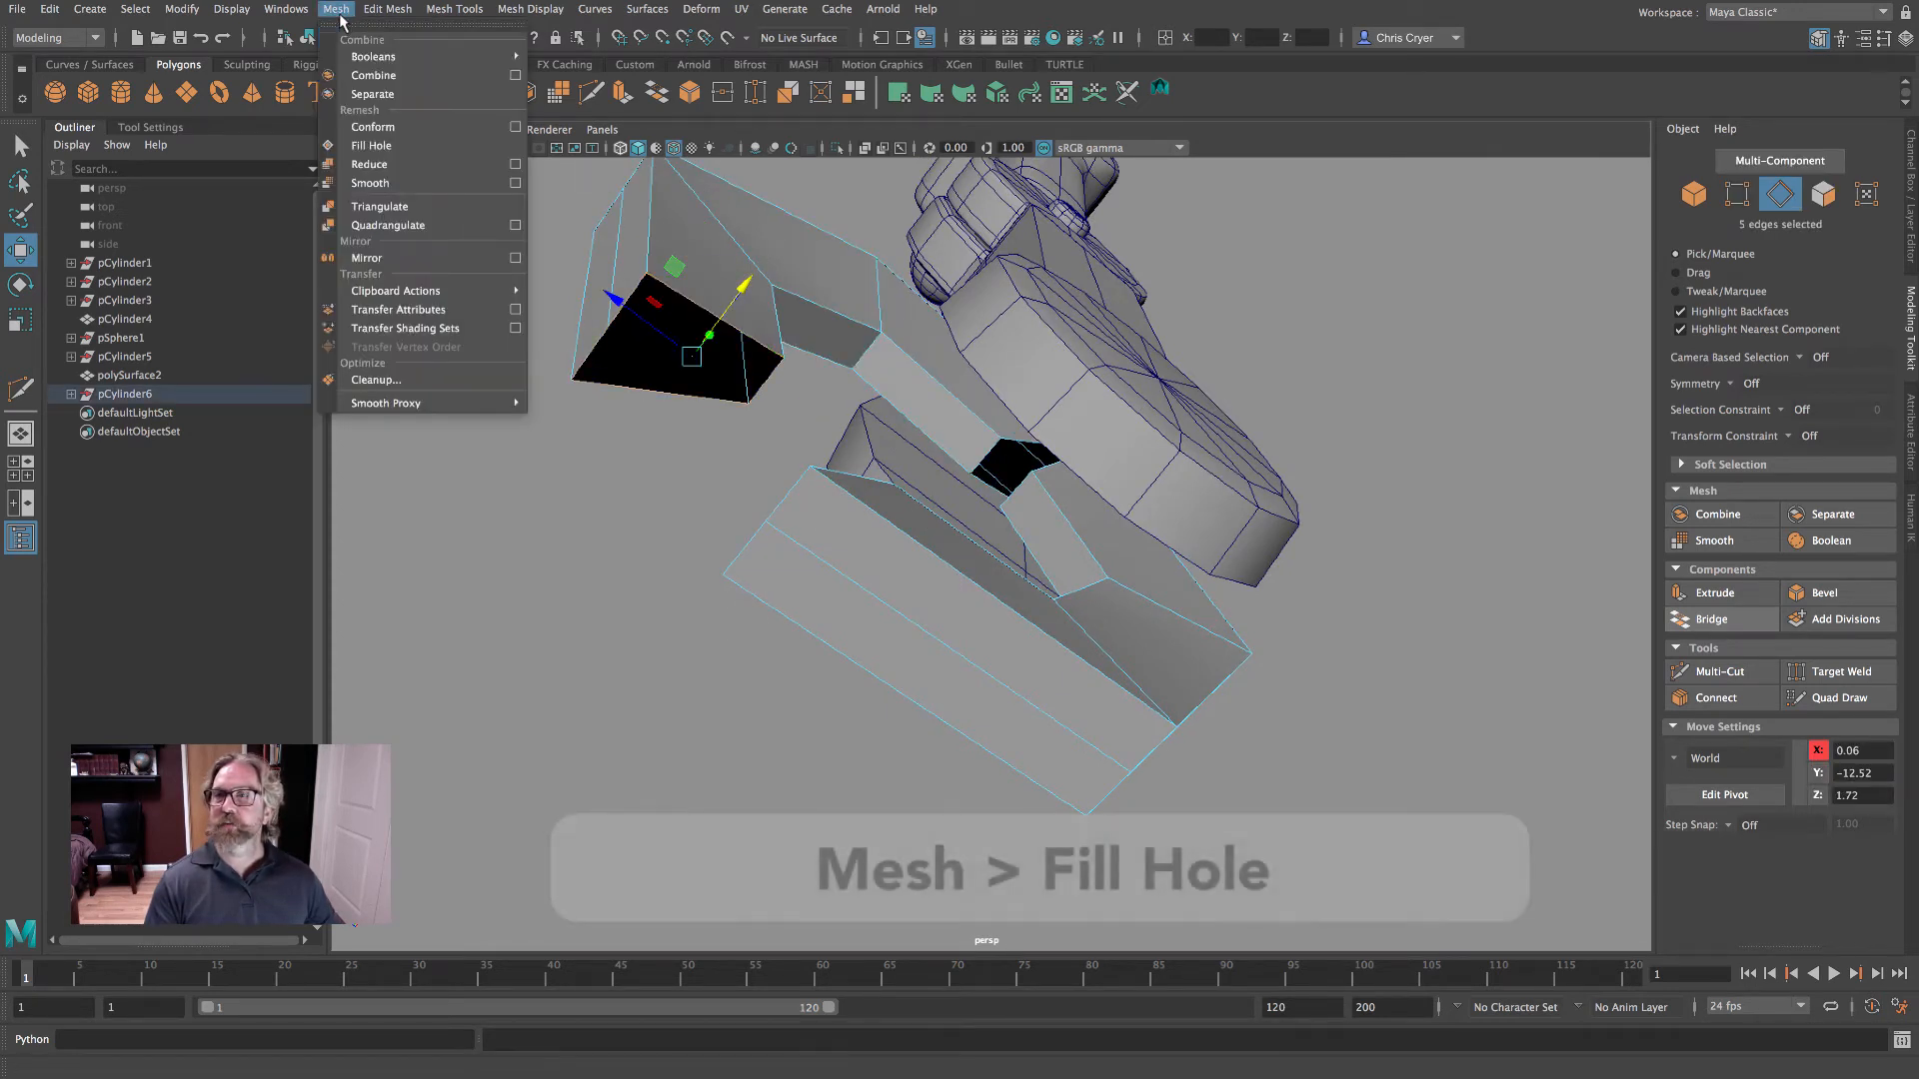
left_click(376, 148)
- Select the border edges of the lower-right half's open tip and close it with Fill Hole
left_click_drag(699, 500, 976, 580, "alt")
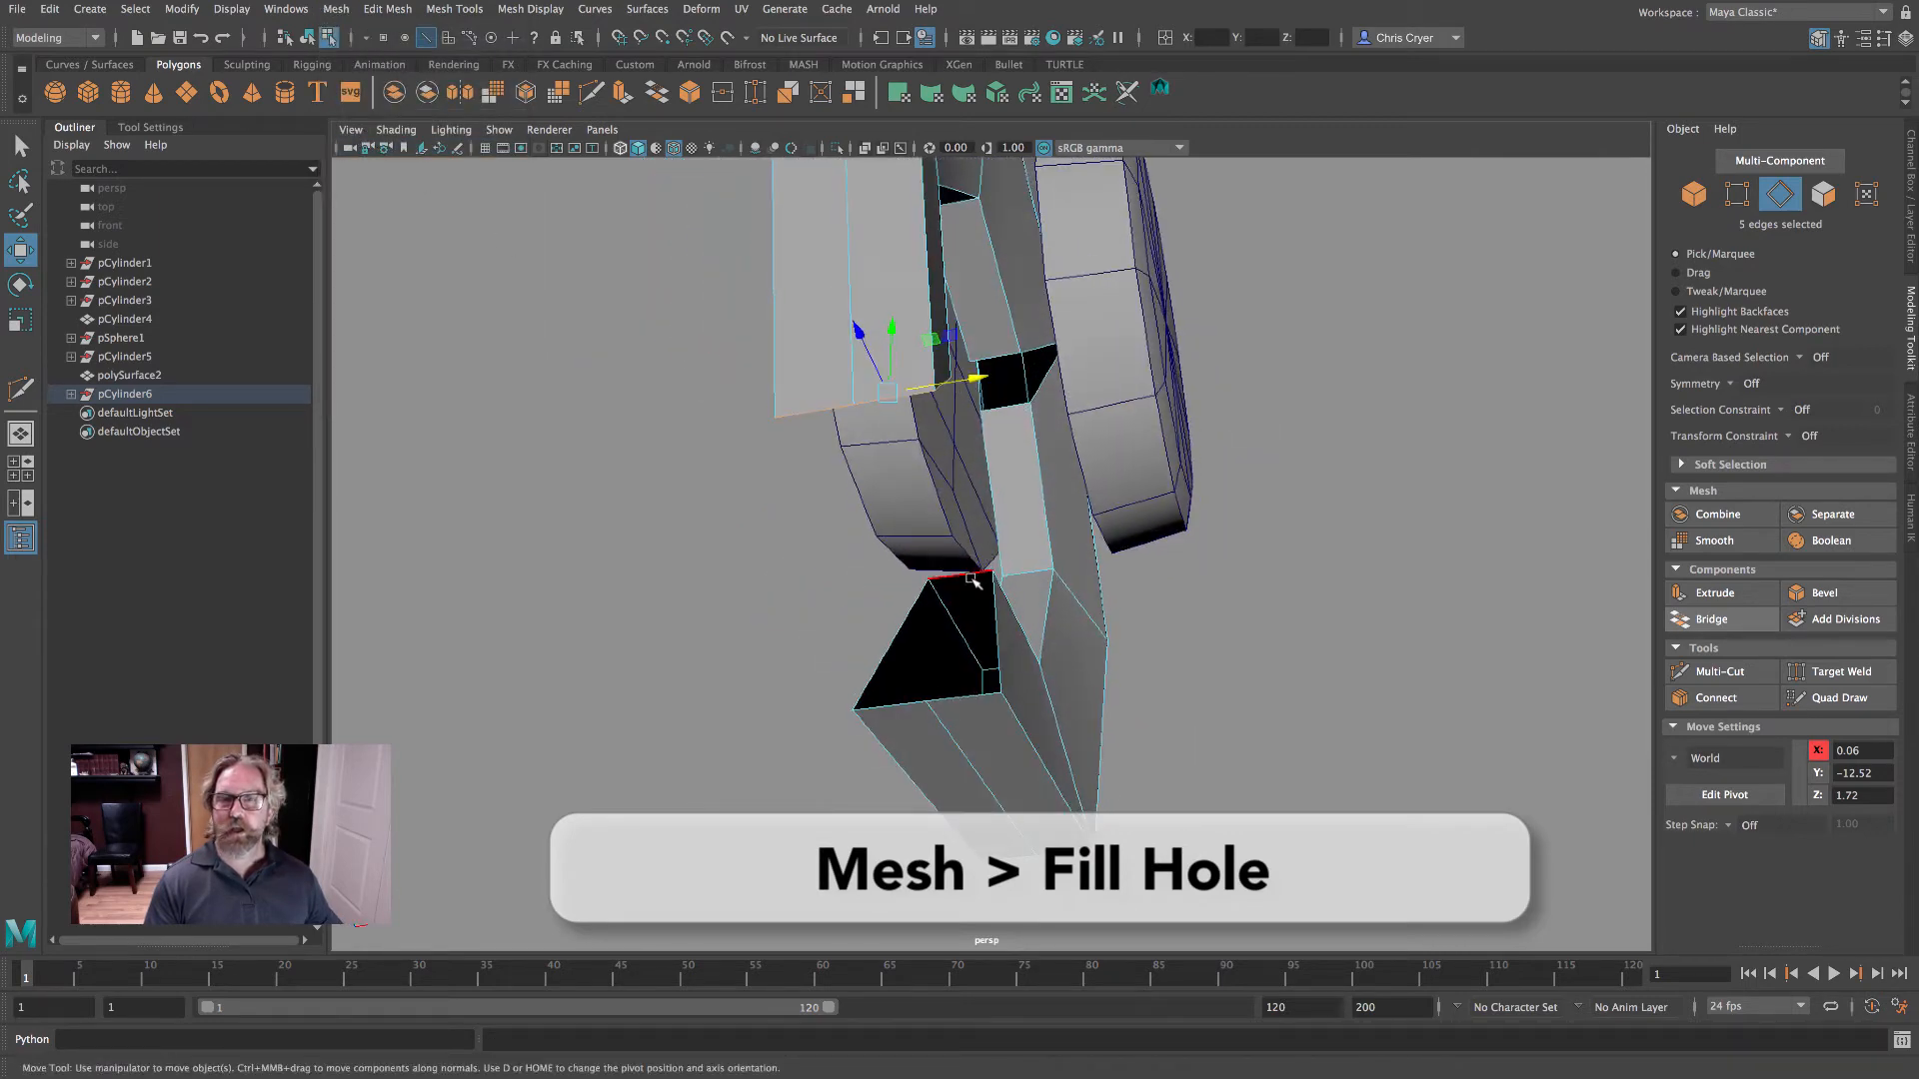
double_click(974, 580)
left_click(336, 9)
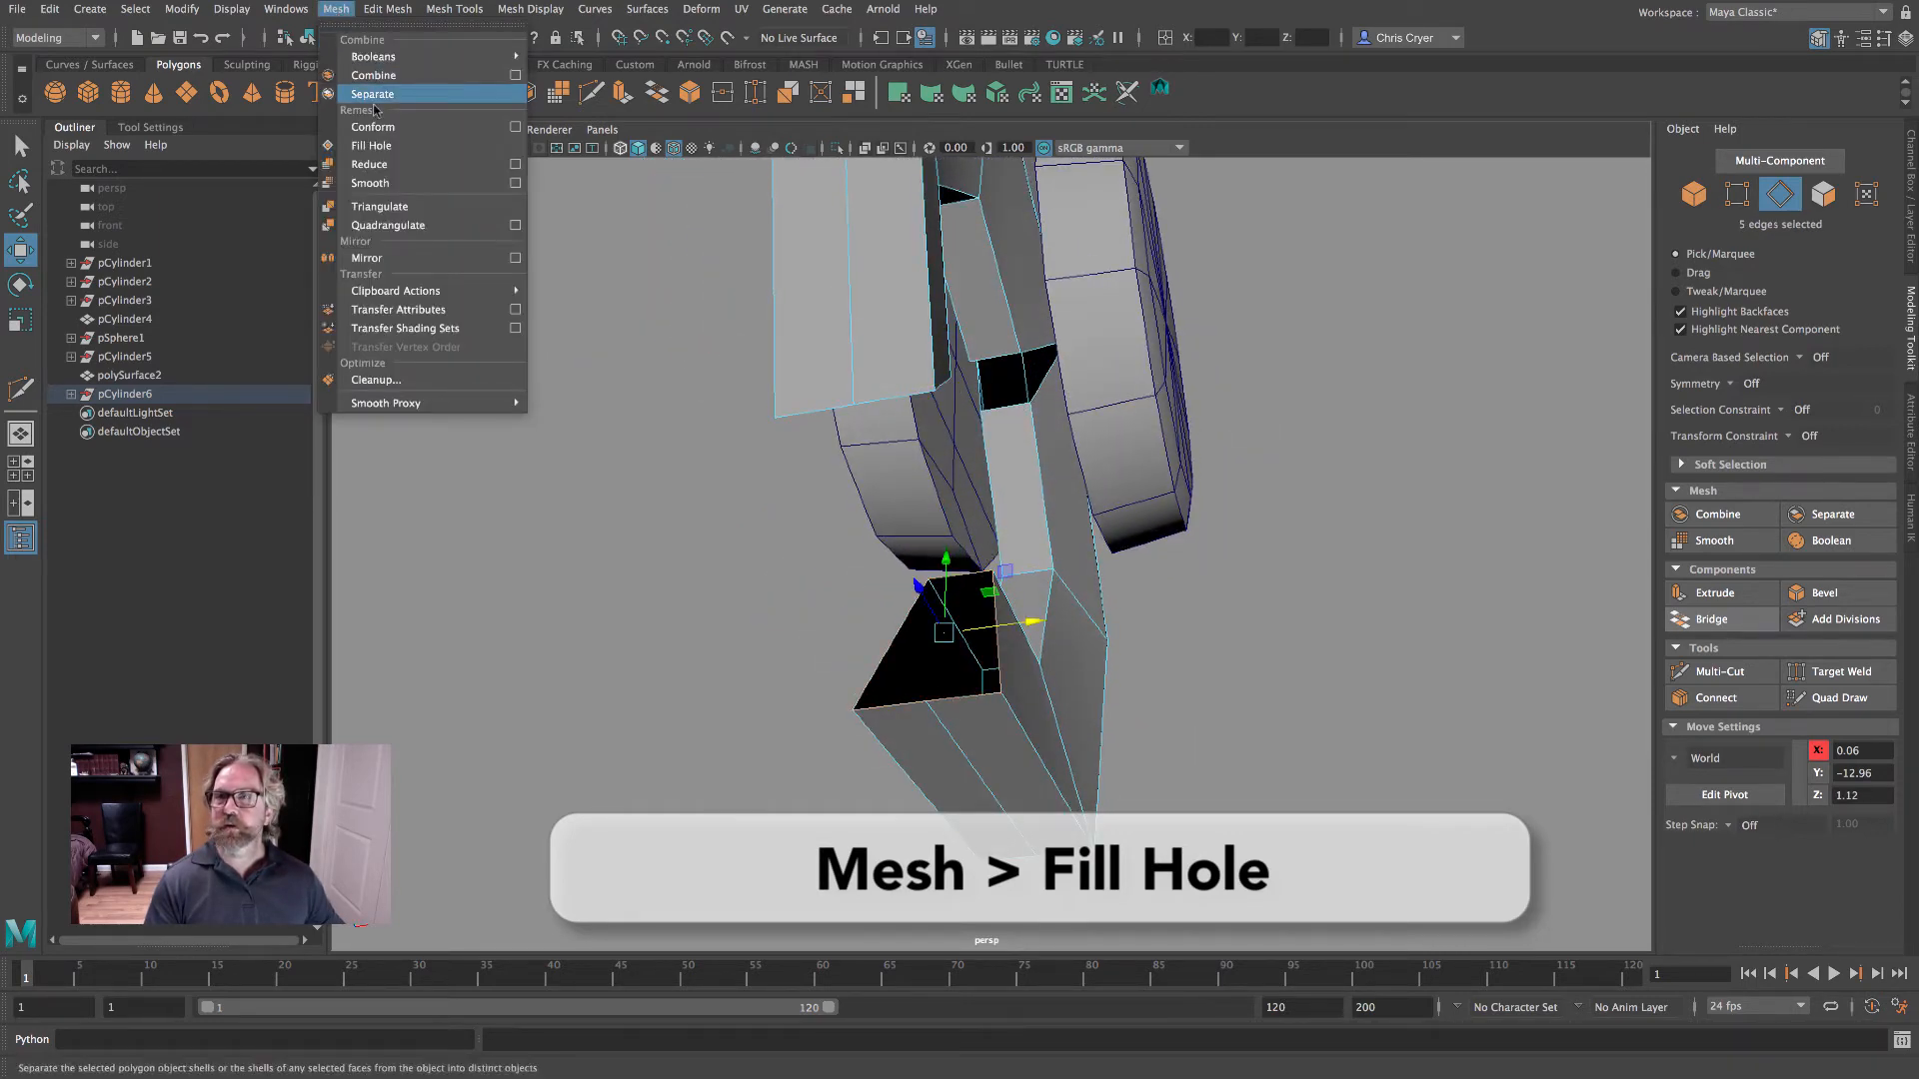
left_click(373, 146)
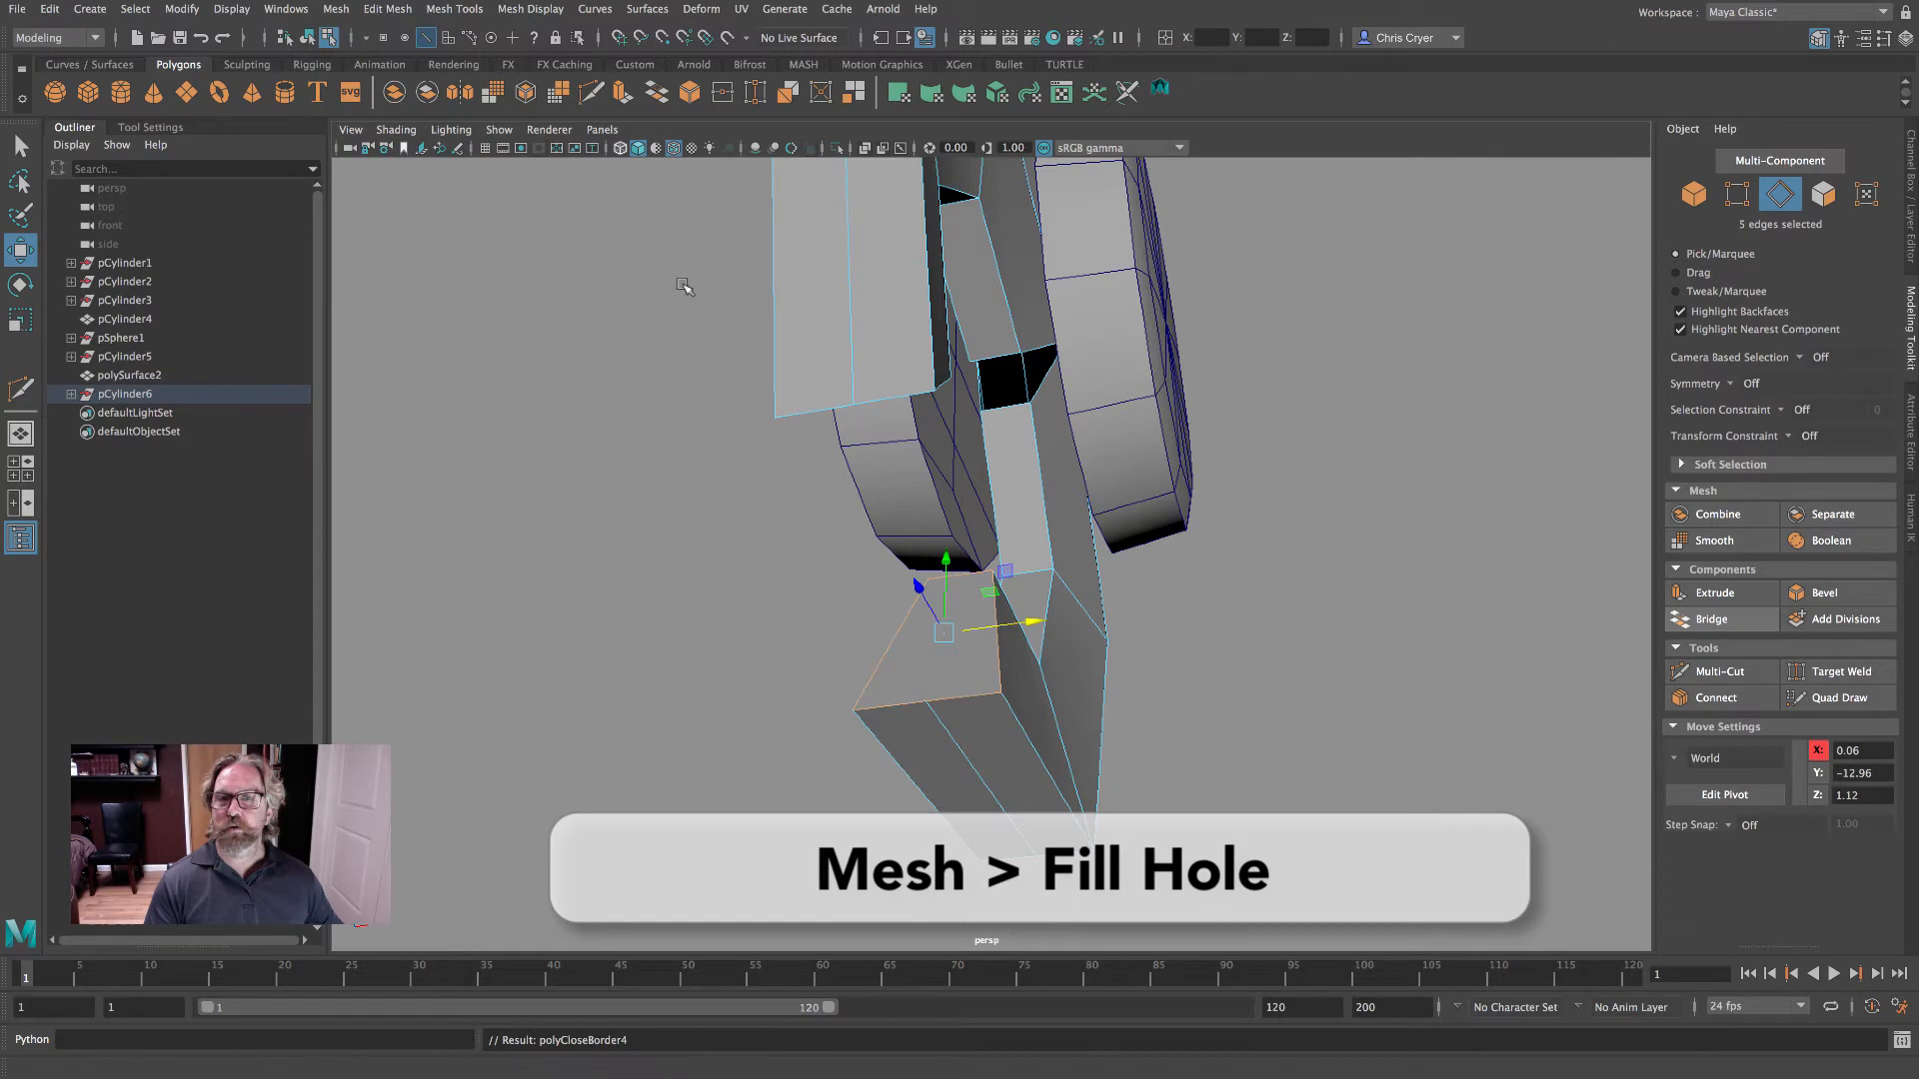
left_click(1729, 673)
left_click(927, 700)
left_click_drag(960, 664, 1059, 705, "alt")
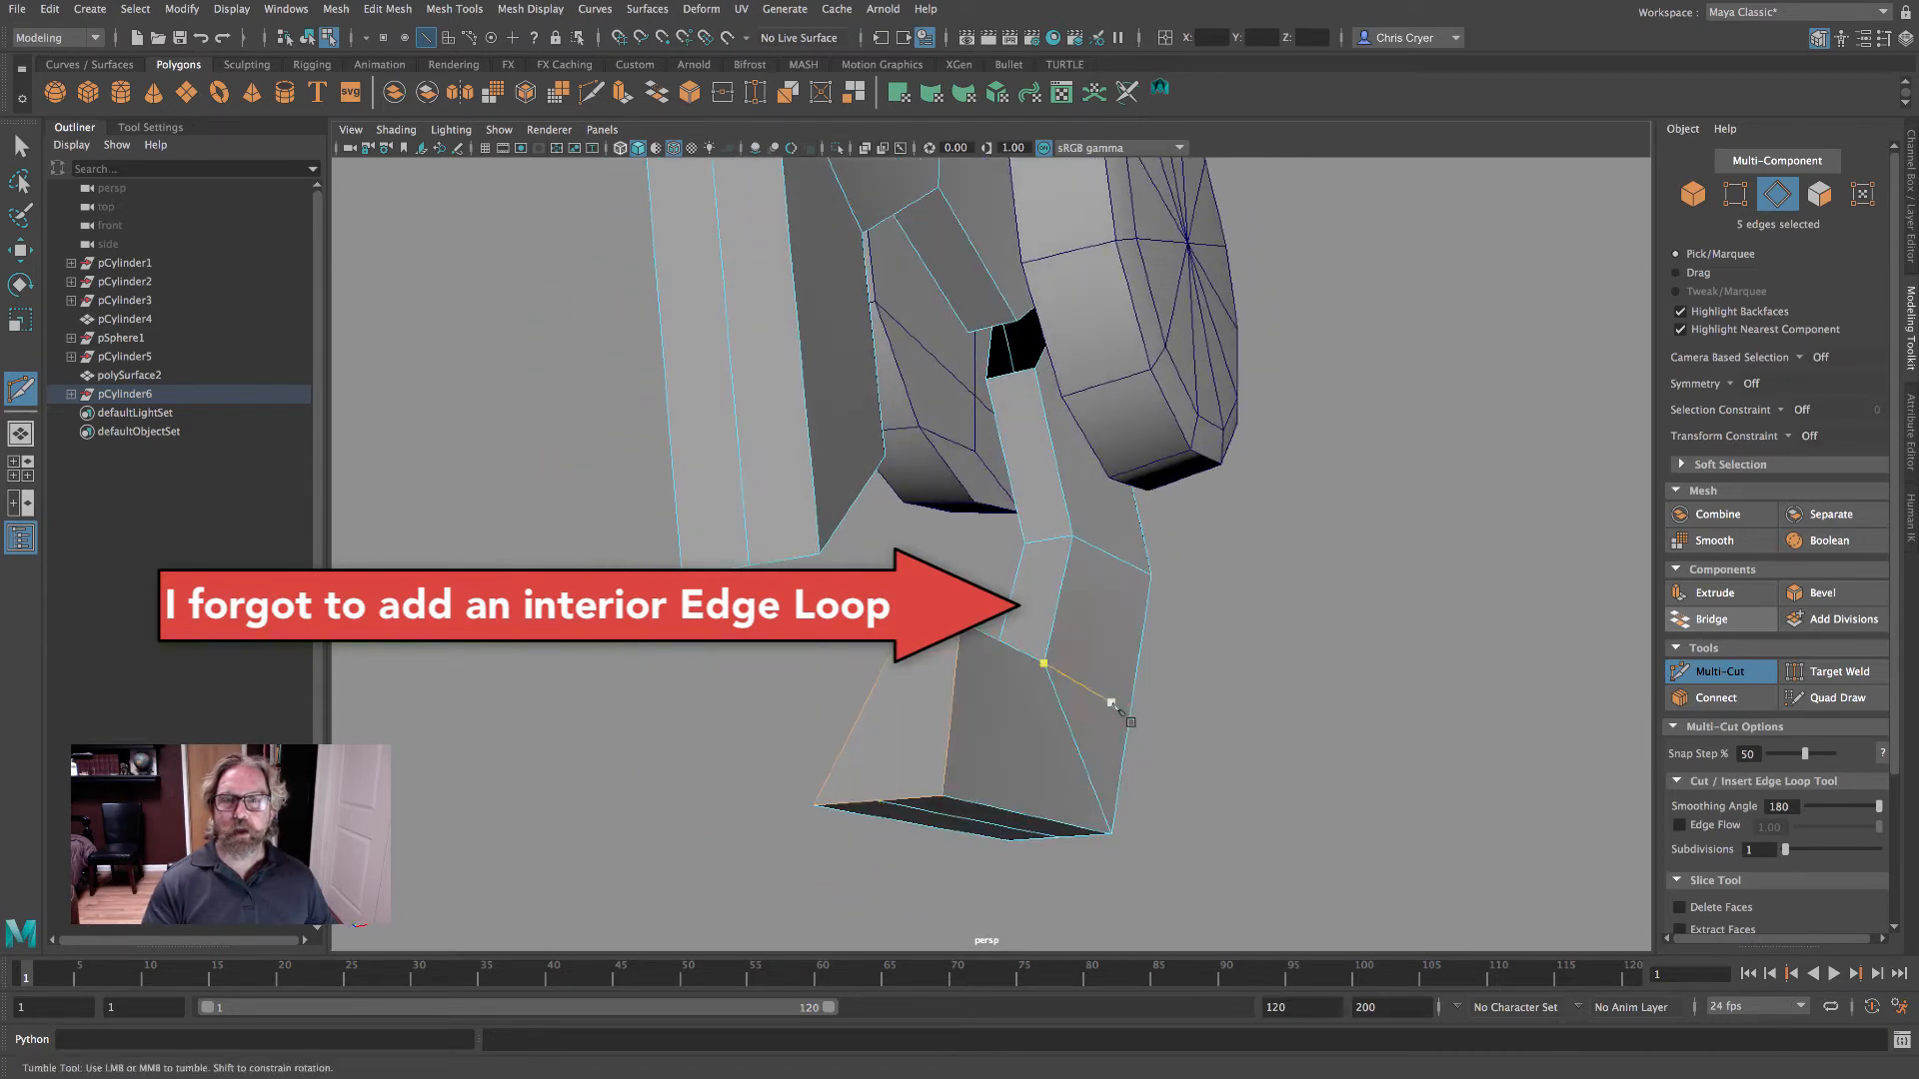
key("q")
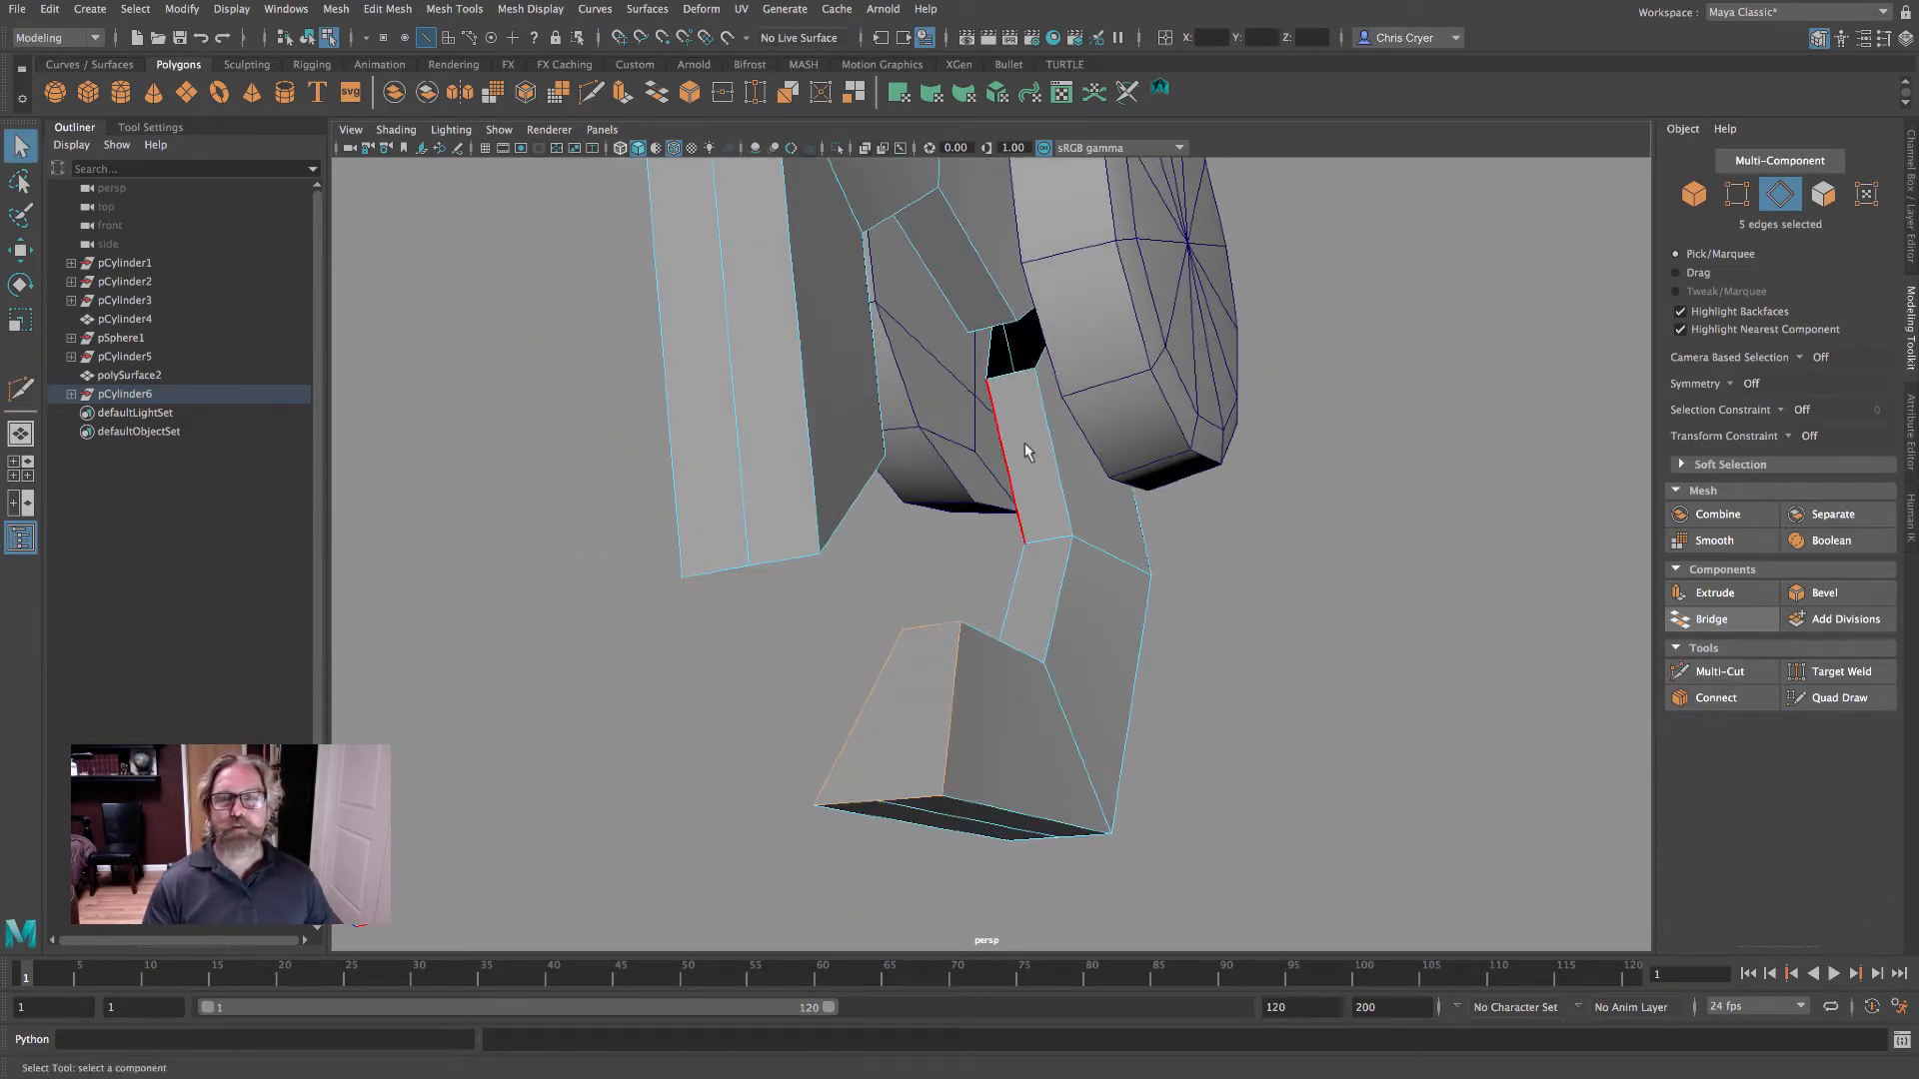
- Select the lower-right half as an object and insert a centered edge loop along its interior faces with Multi-Cut
right_click(1057, 520)
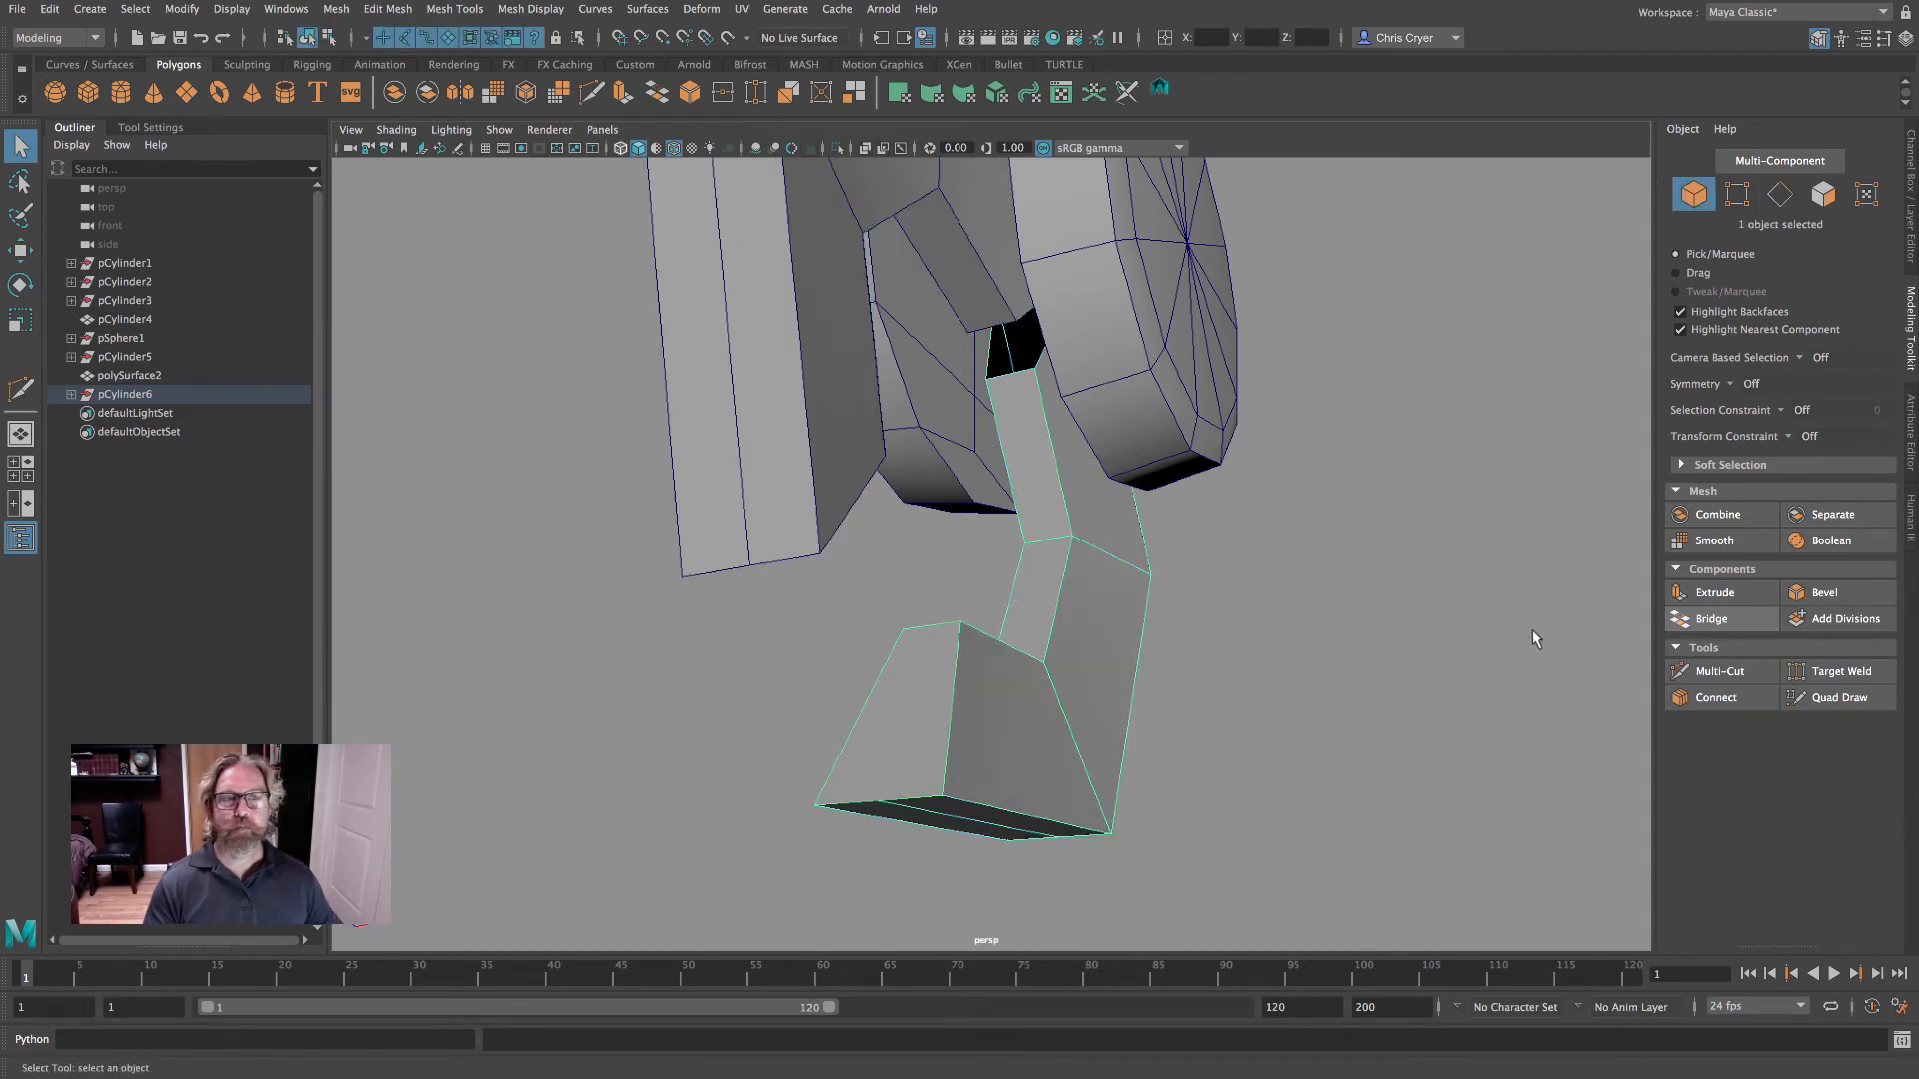
left_click(1713, 672)
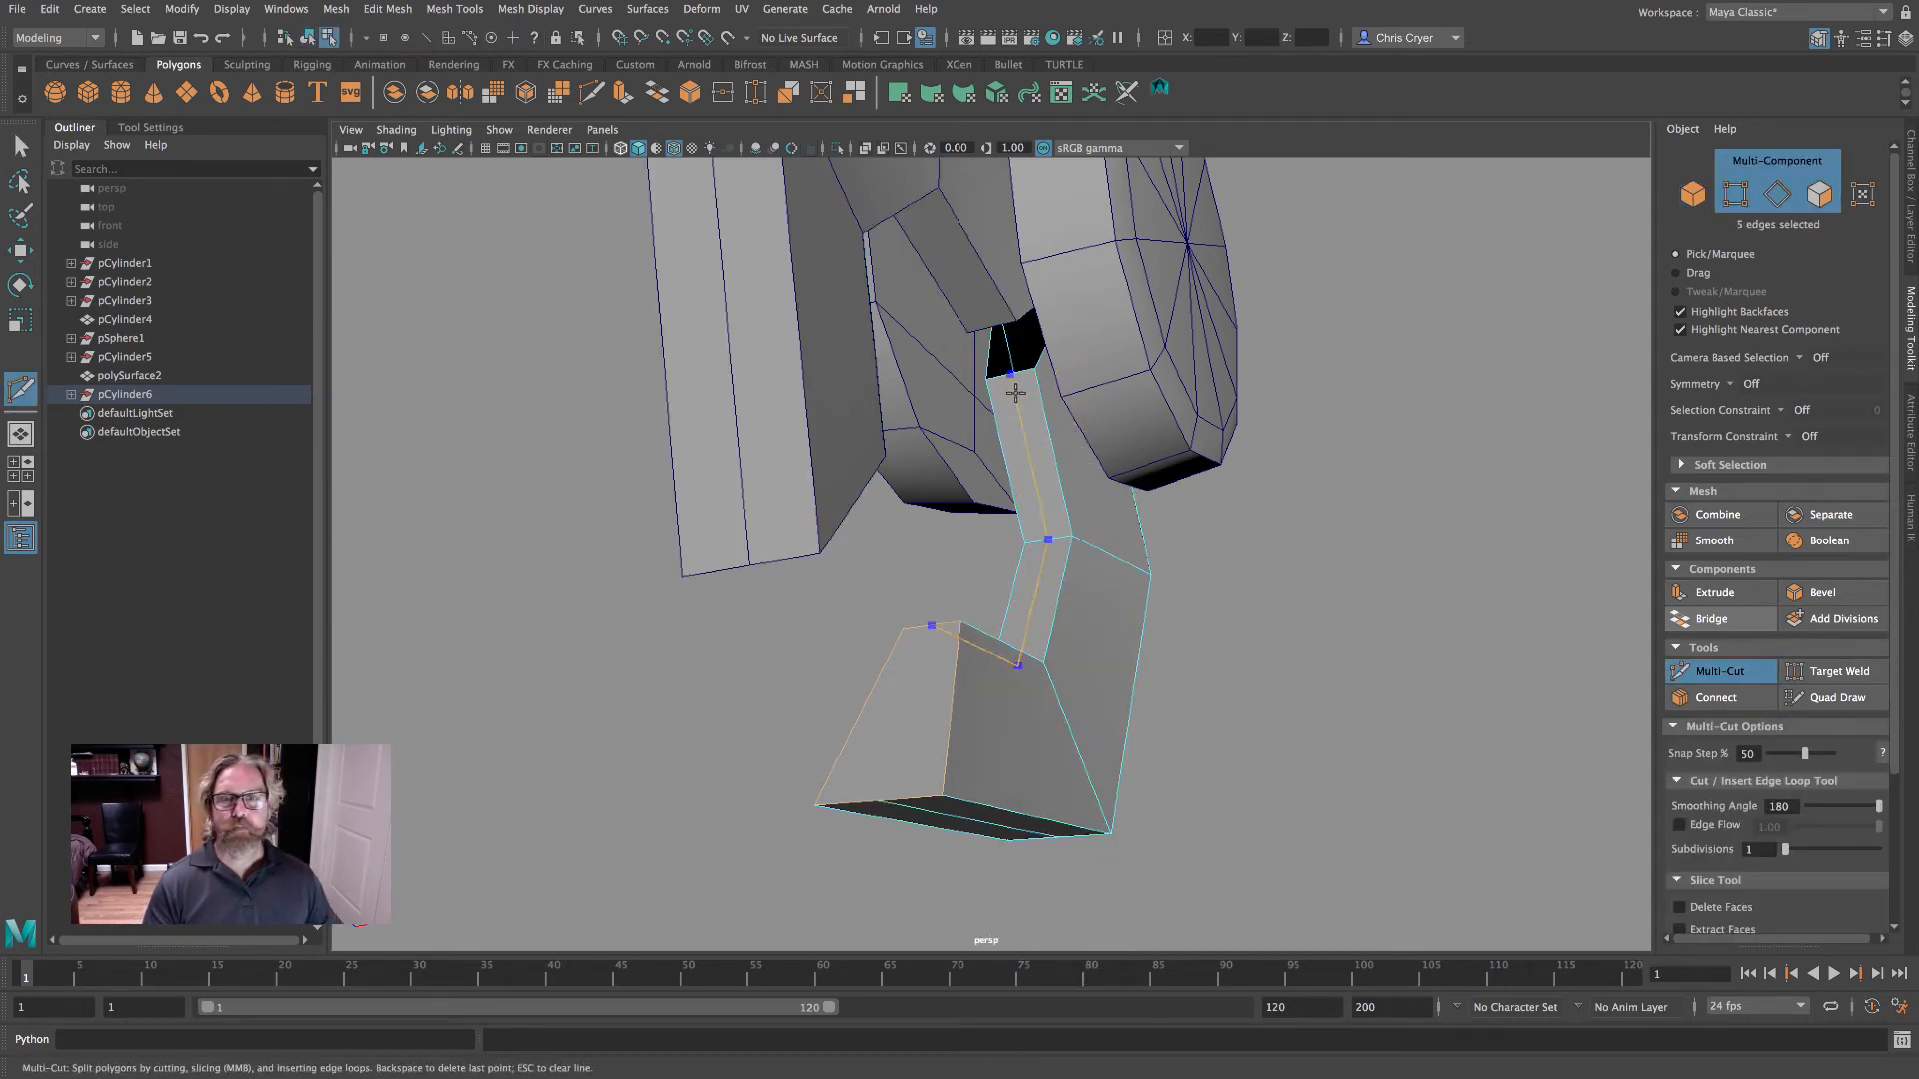
key("Return")
left_click_drag(1008, 386, 805, 514, "alt")
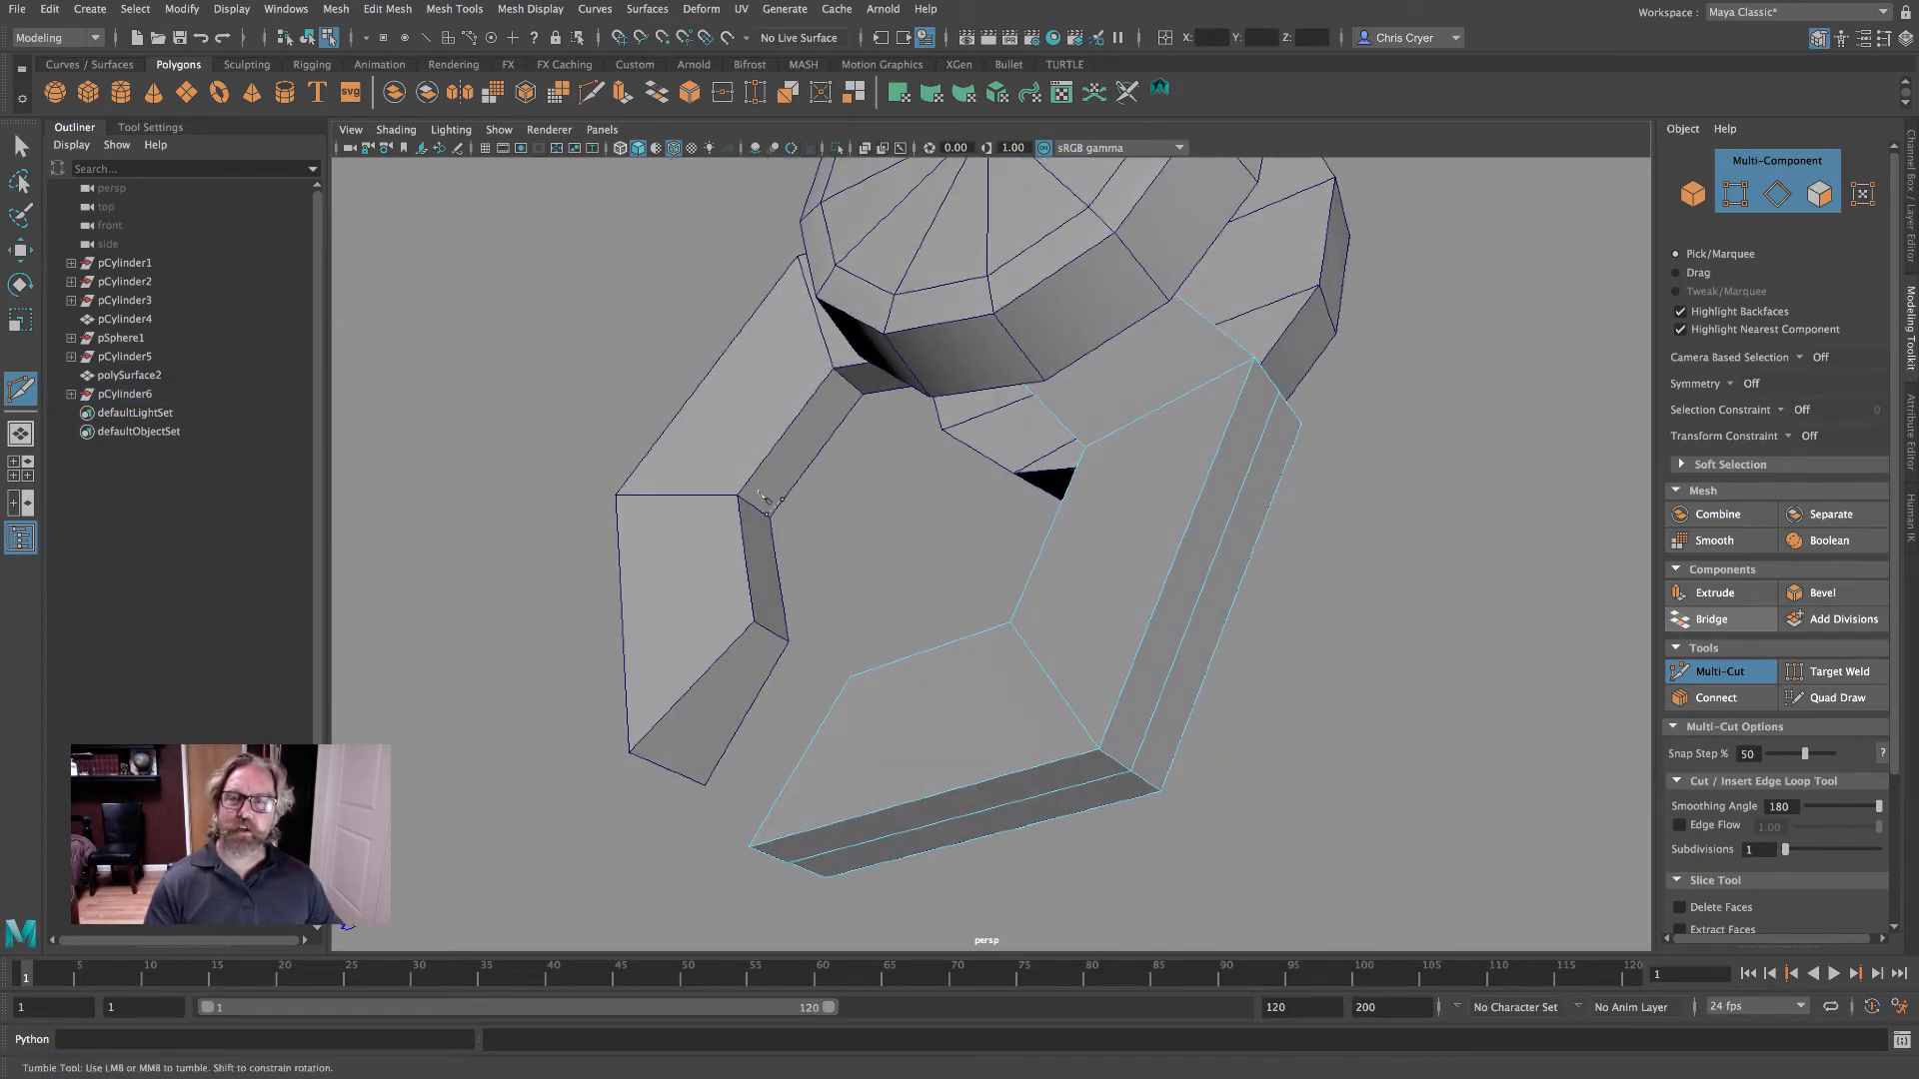
- Insert a centered edge loop along the upper-left half's interior faces and cut its end cap down the middle to join the loops
key("q")
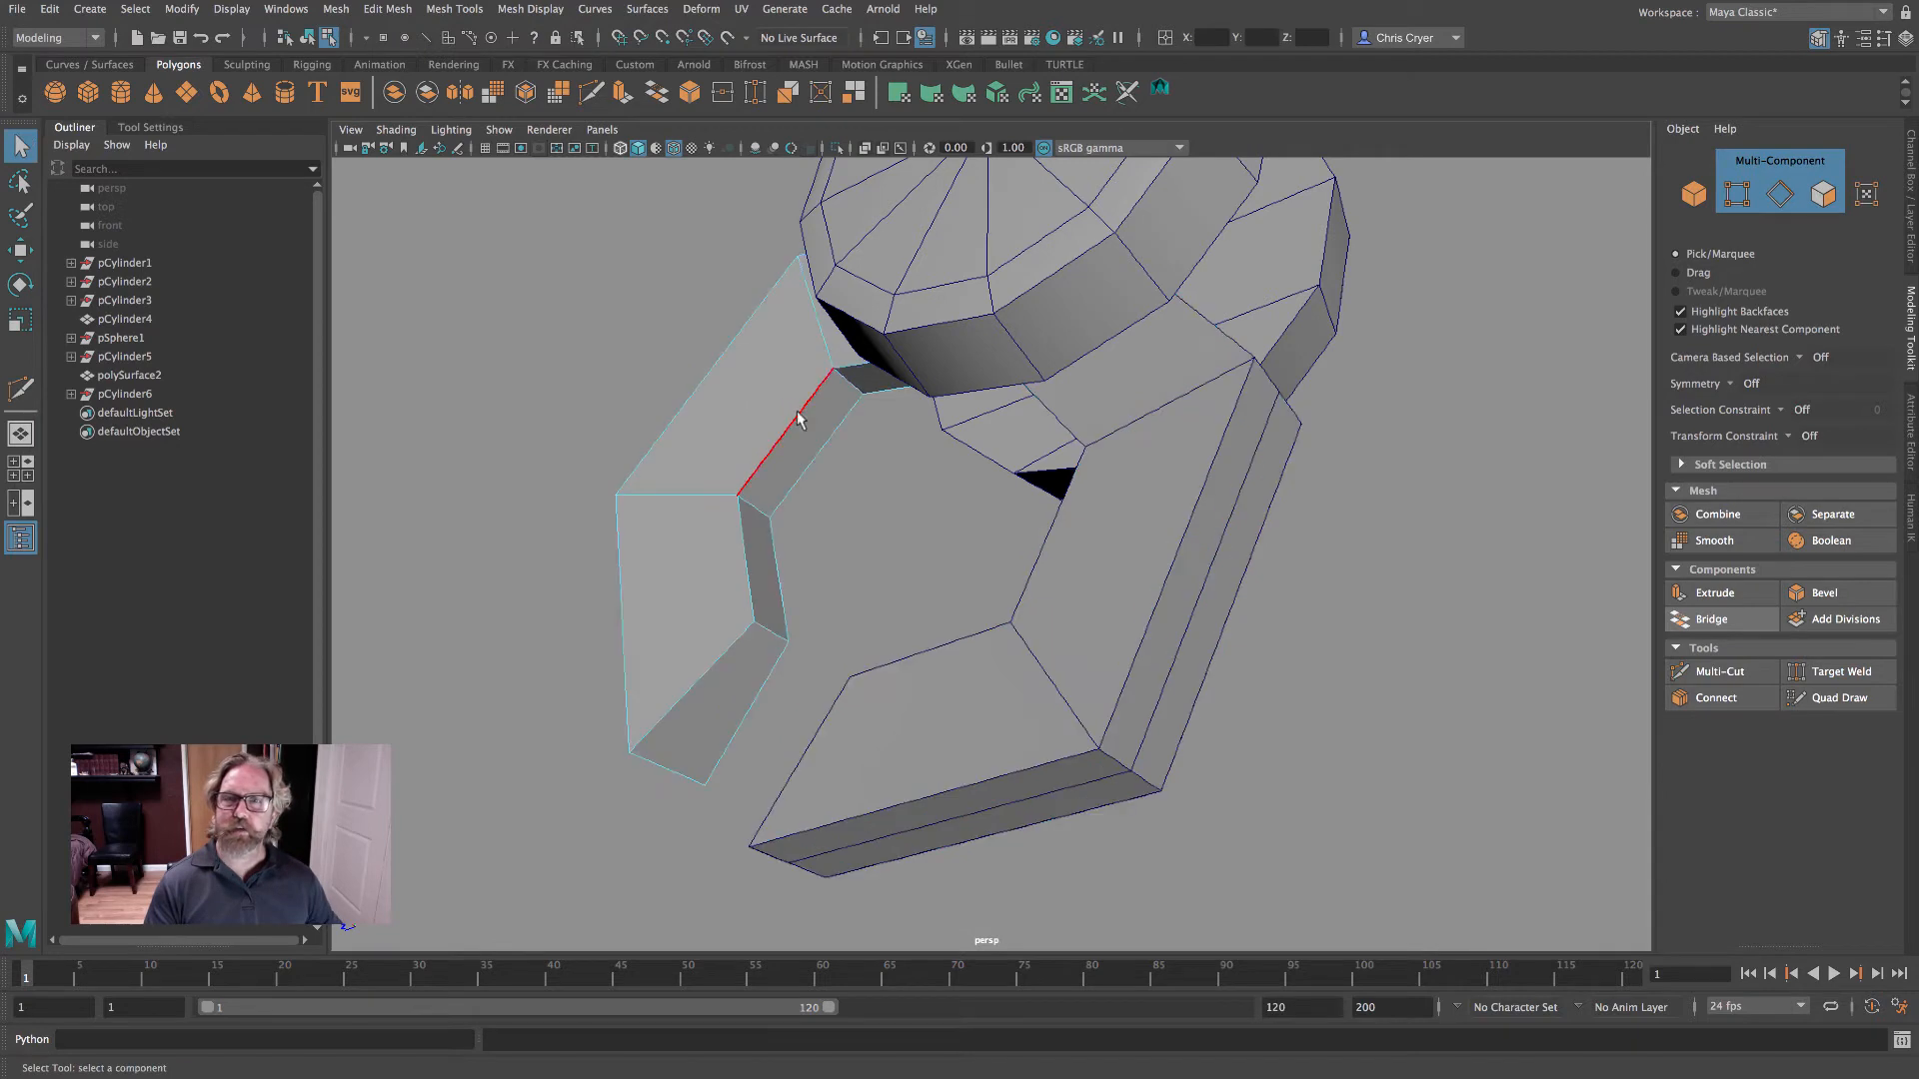
left_click(1719, 671)
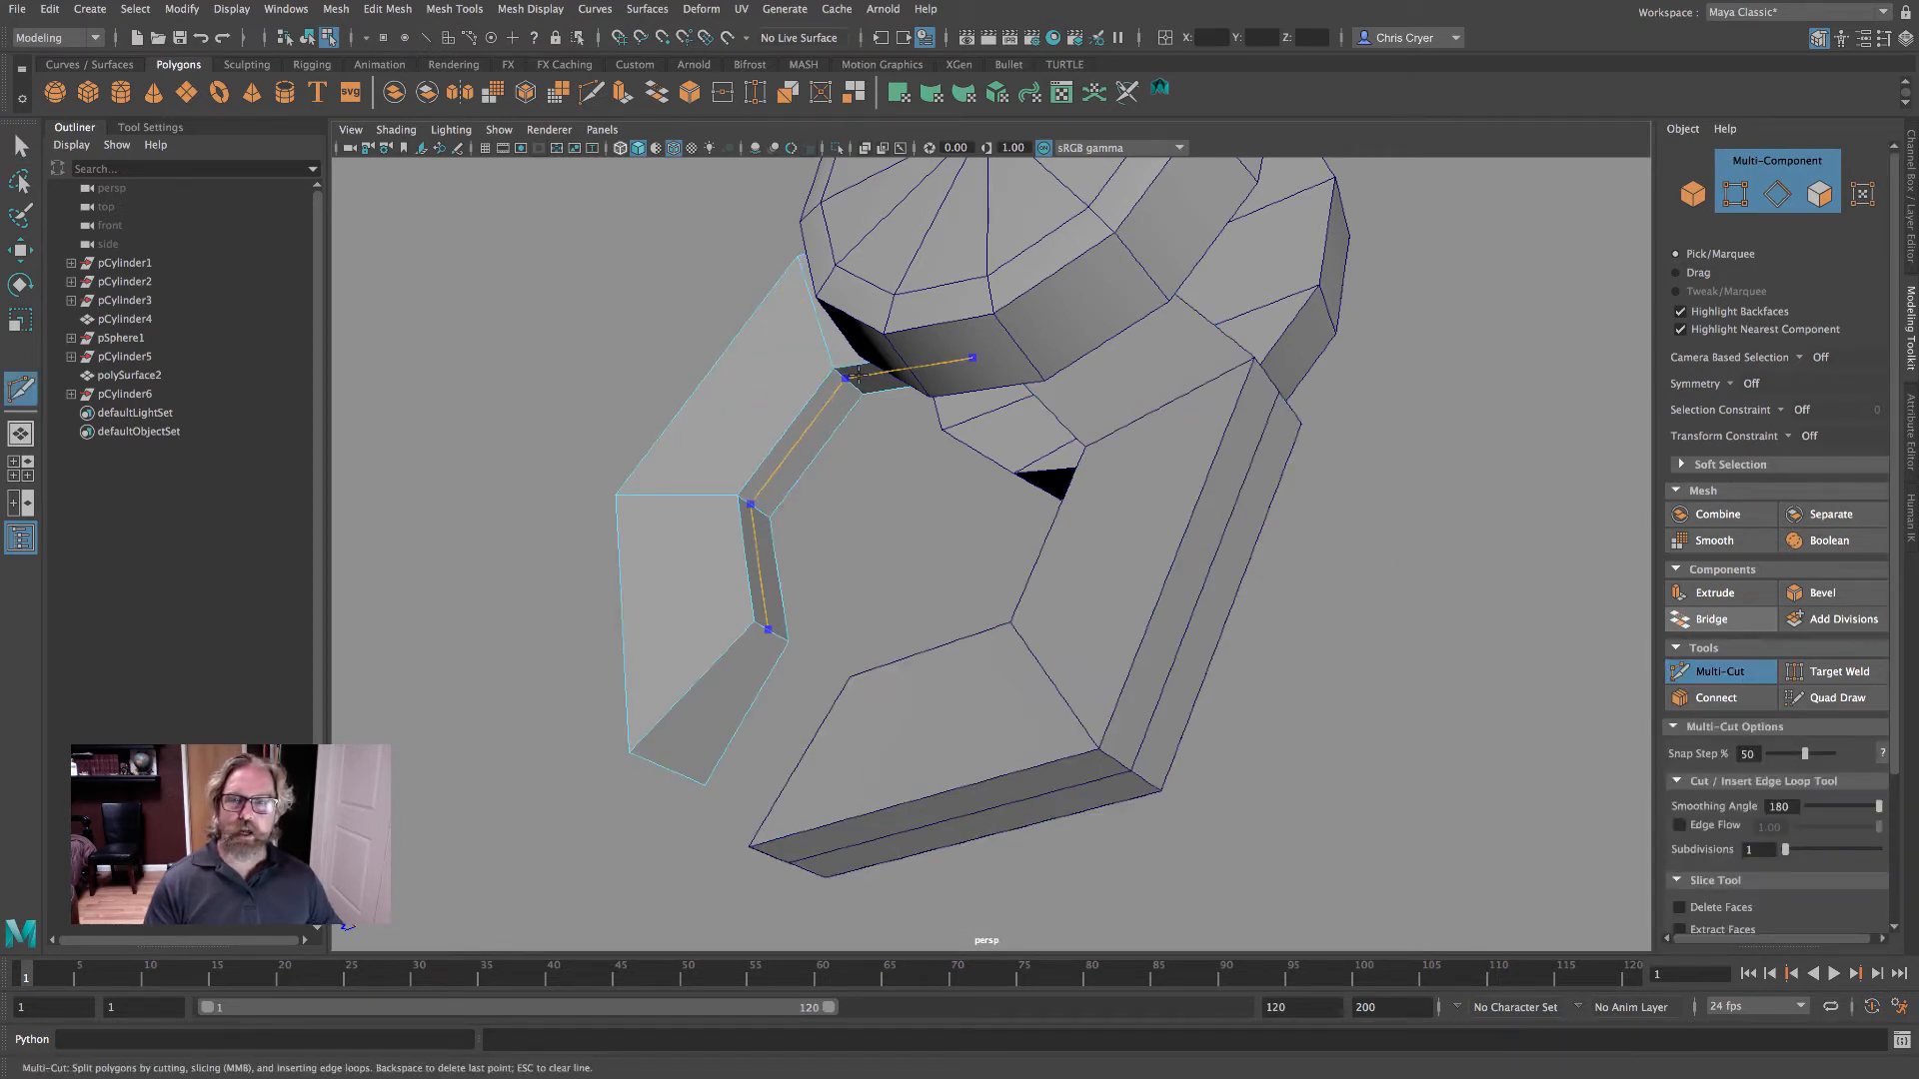
left_click_drag(799, 739, 906, 621, "alt")
left_click_drag(1023, 584, 840, 605, "alt")
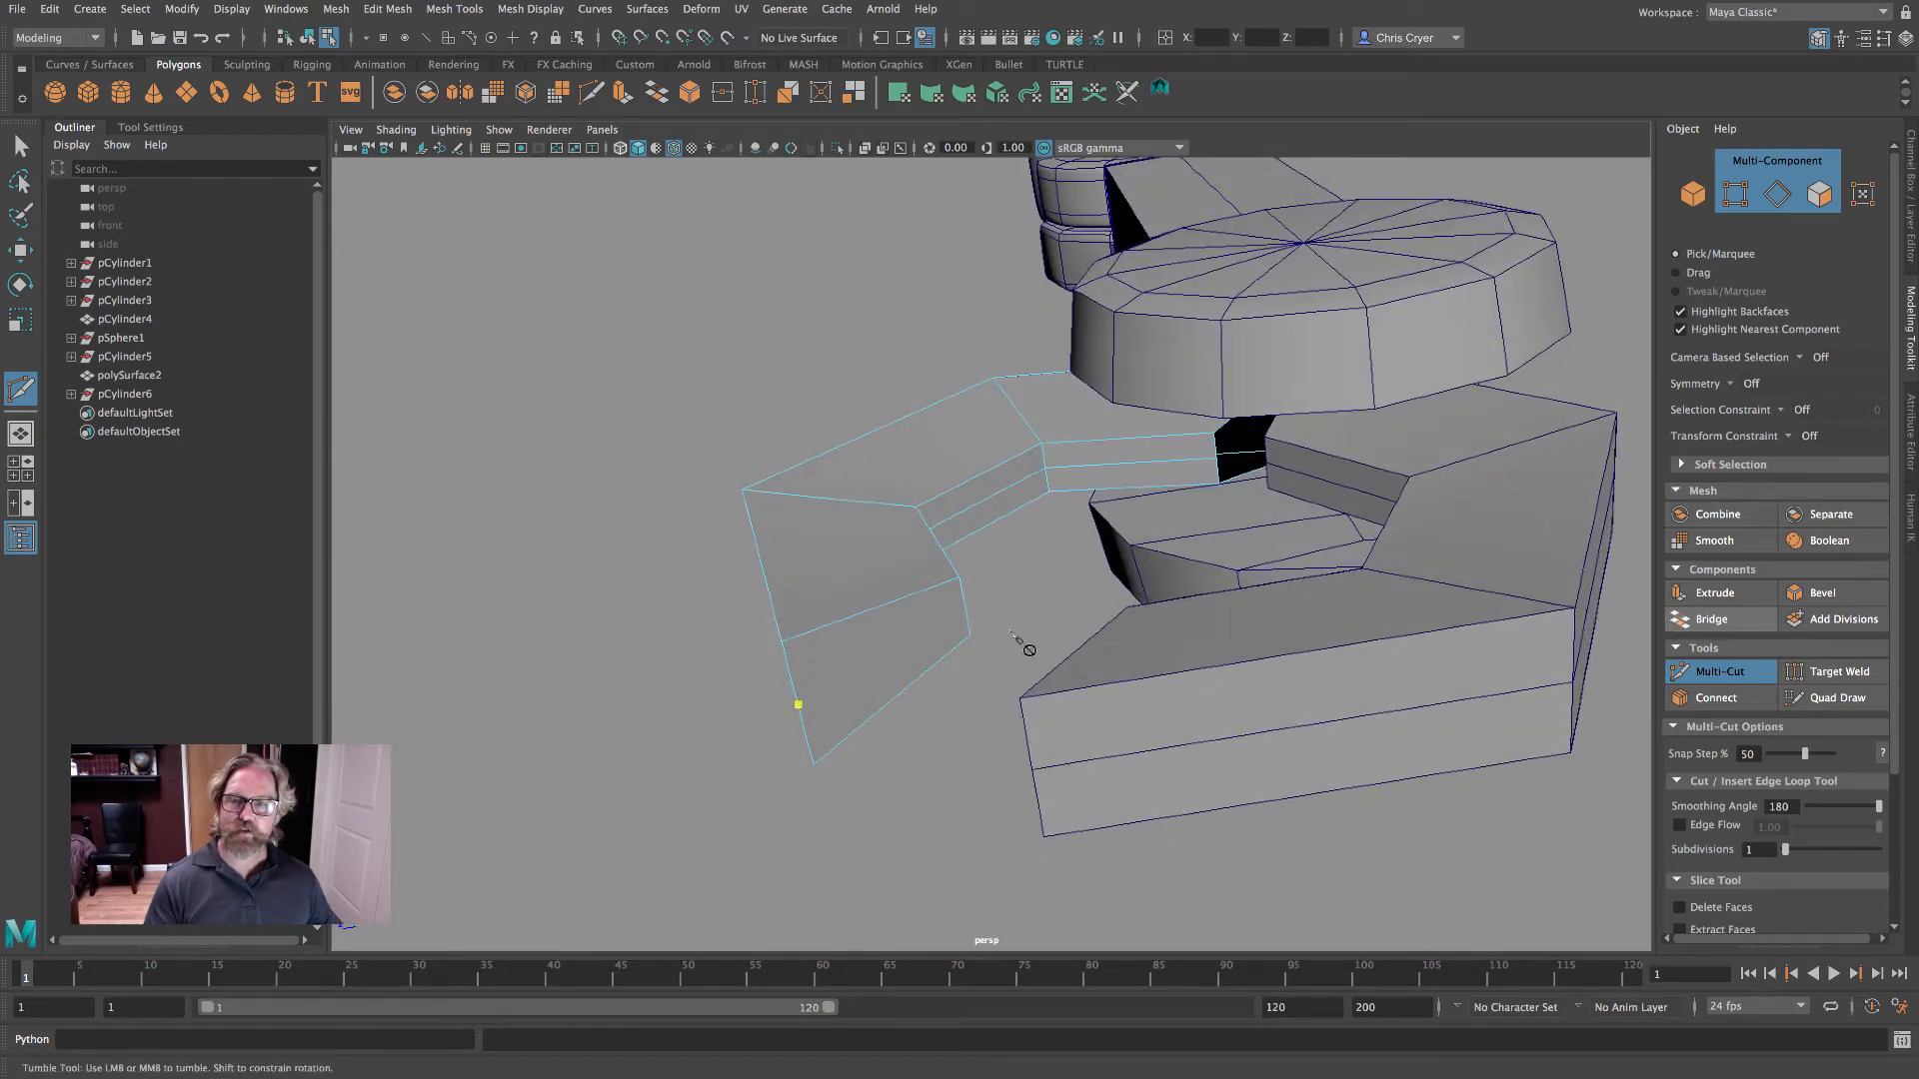
left_click_drag(1027, 648, 1080, 706, "alt")
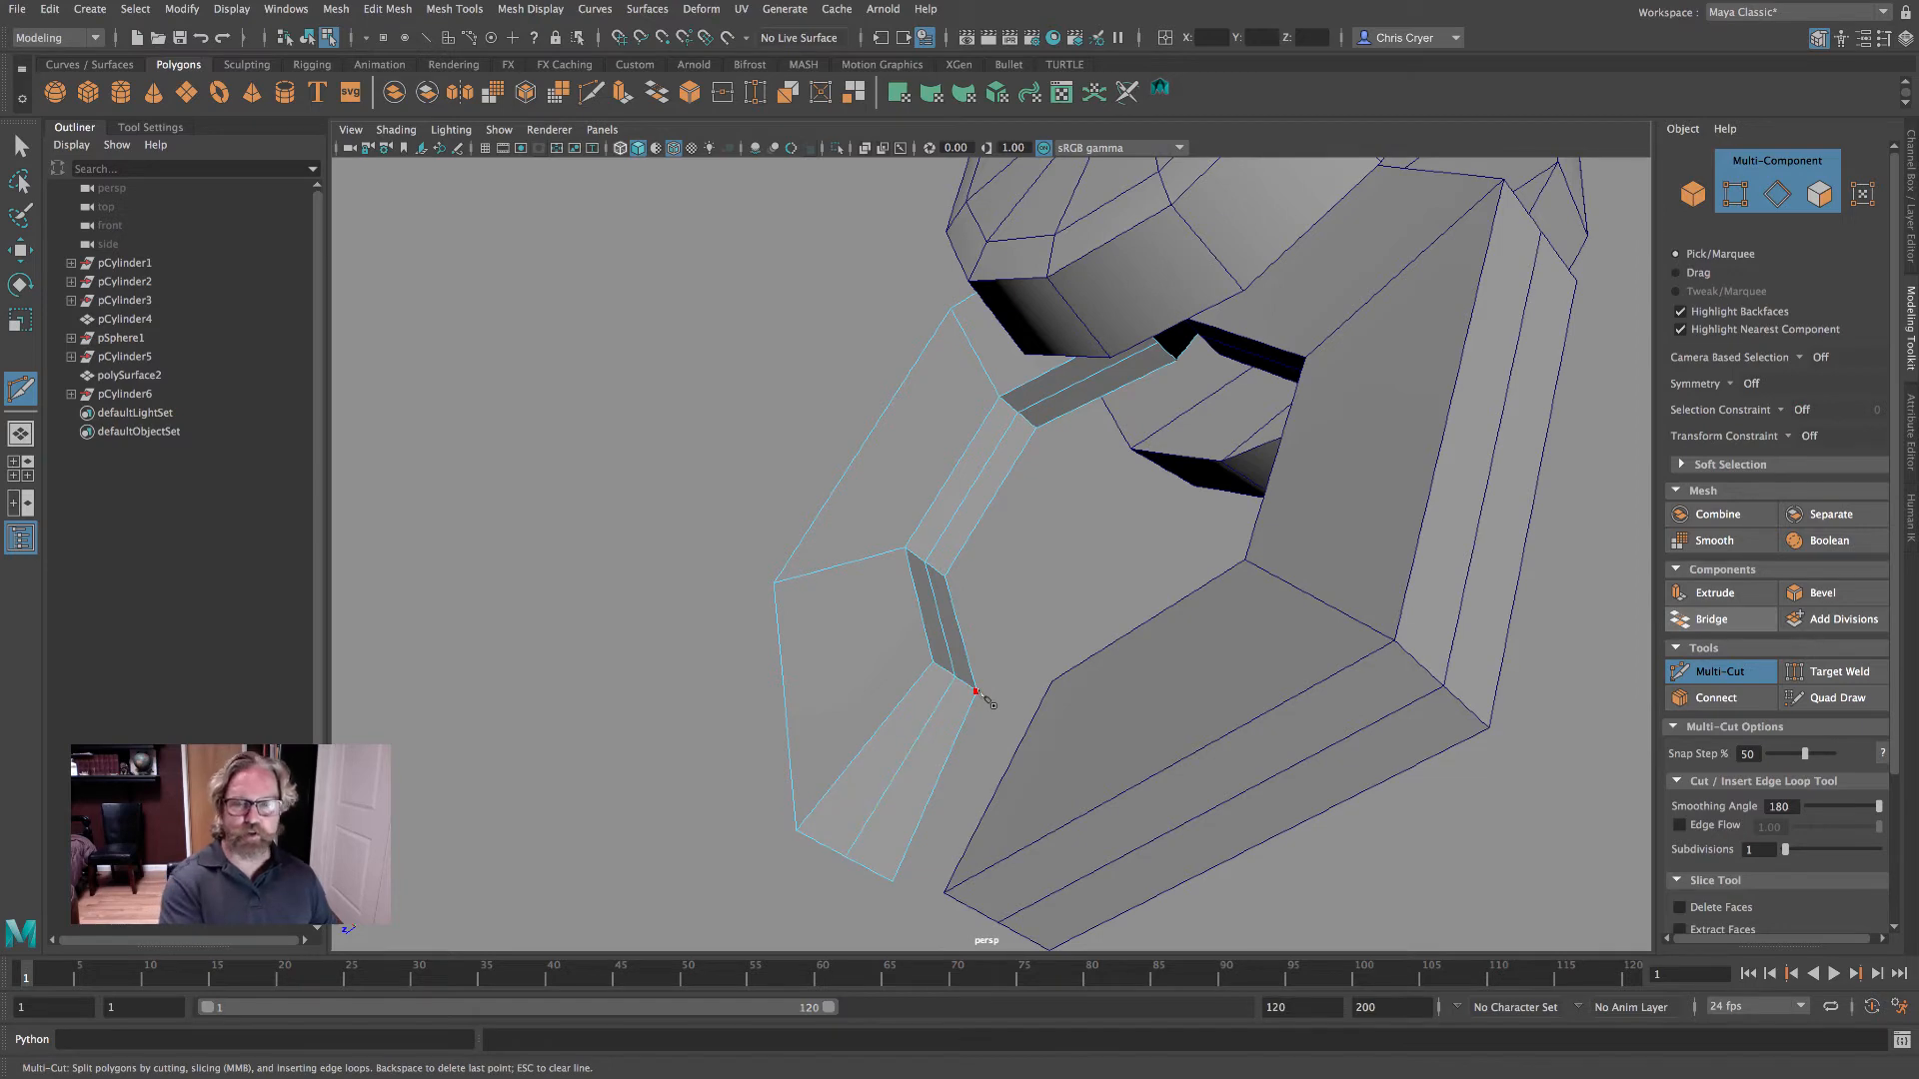
left_click_drag(1058, 642, 1323, 690, "alt")
middle_click_drag(1323, 690, 1247, 379, "alt")
left_click_drag(1140, 612, 1065, 685, "alt")
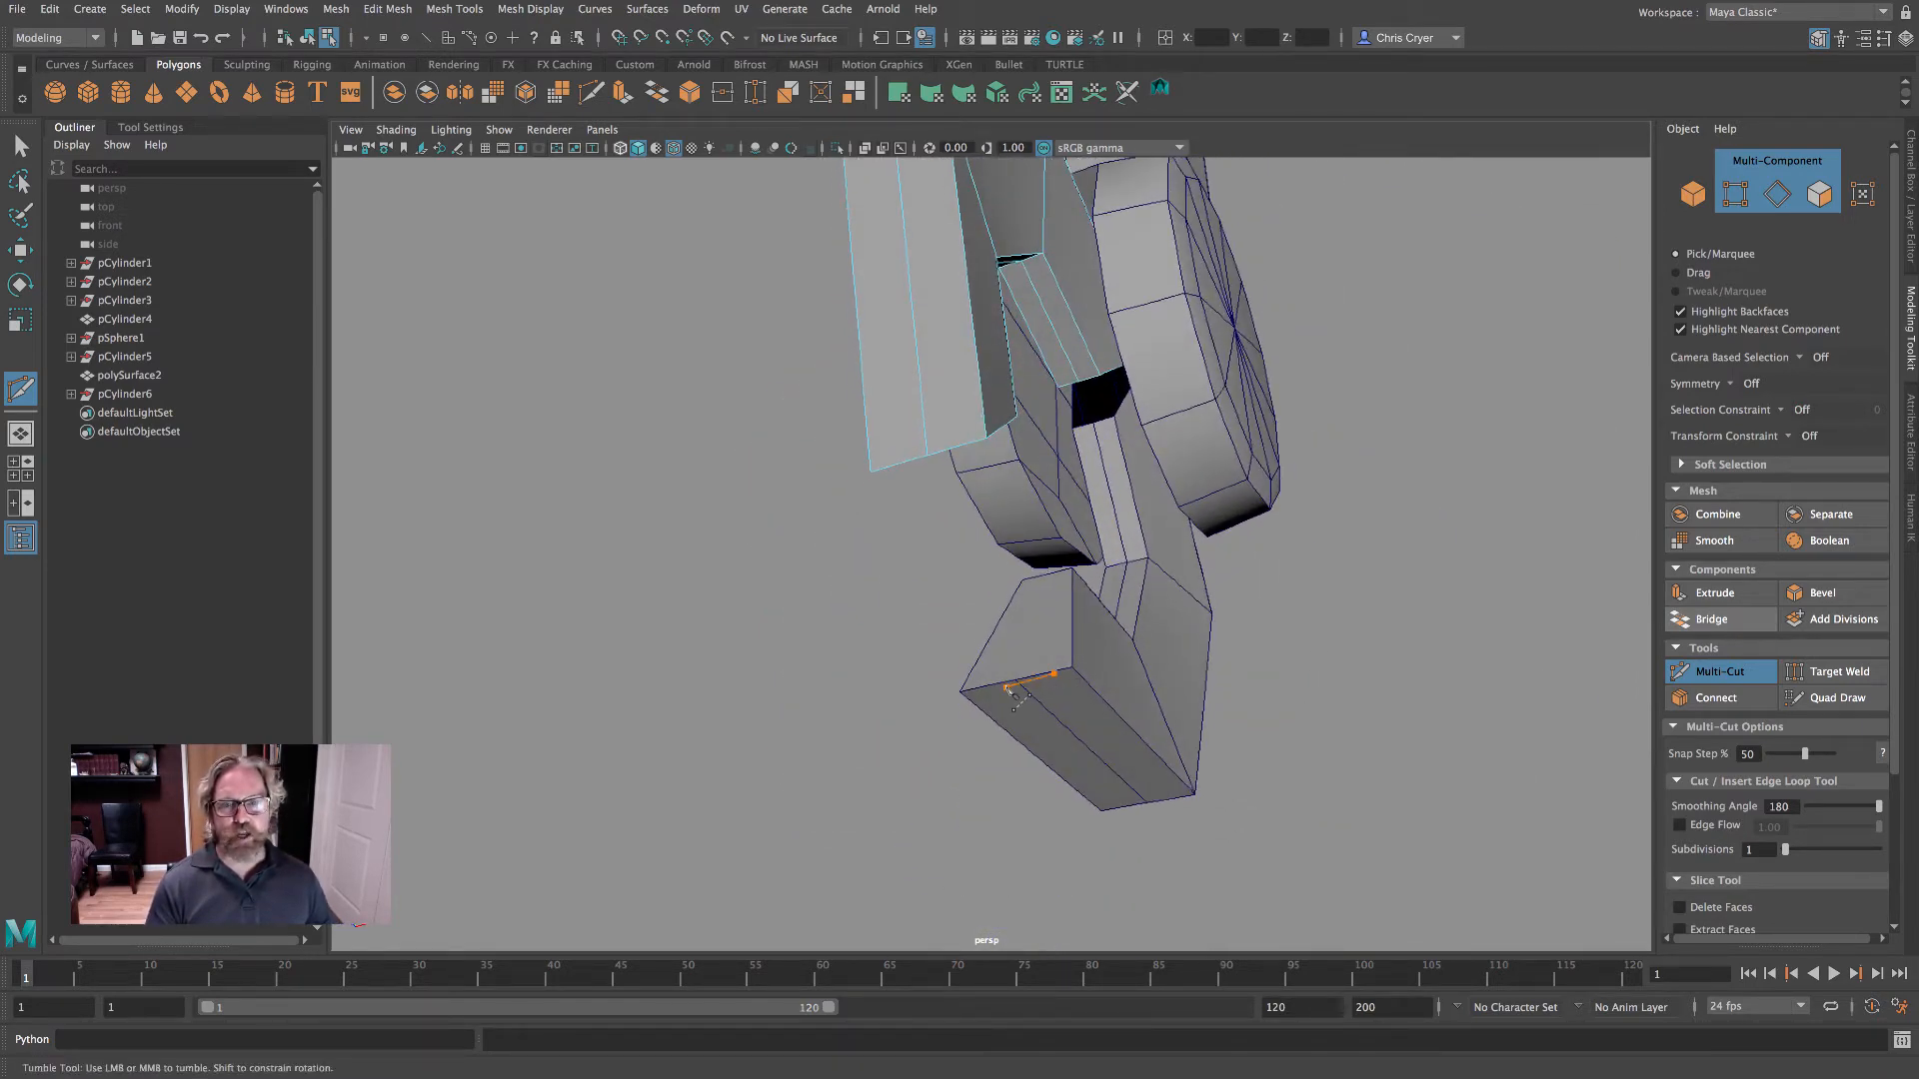
key("ctrl+z")
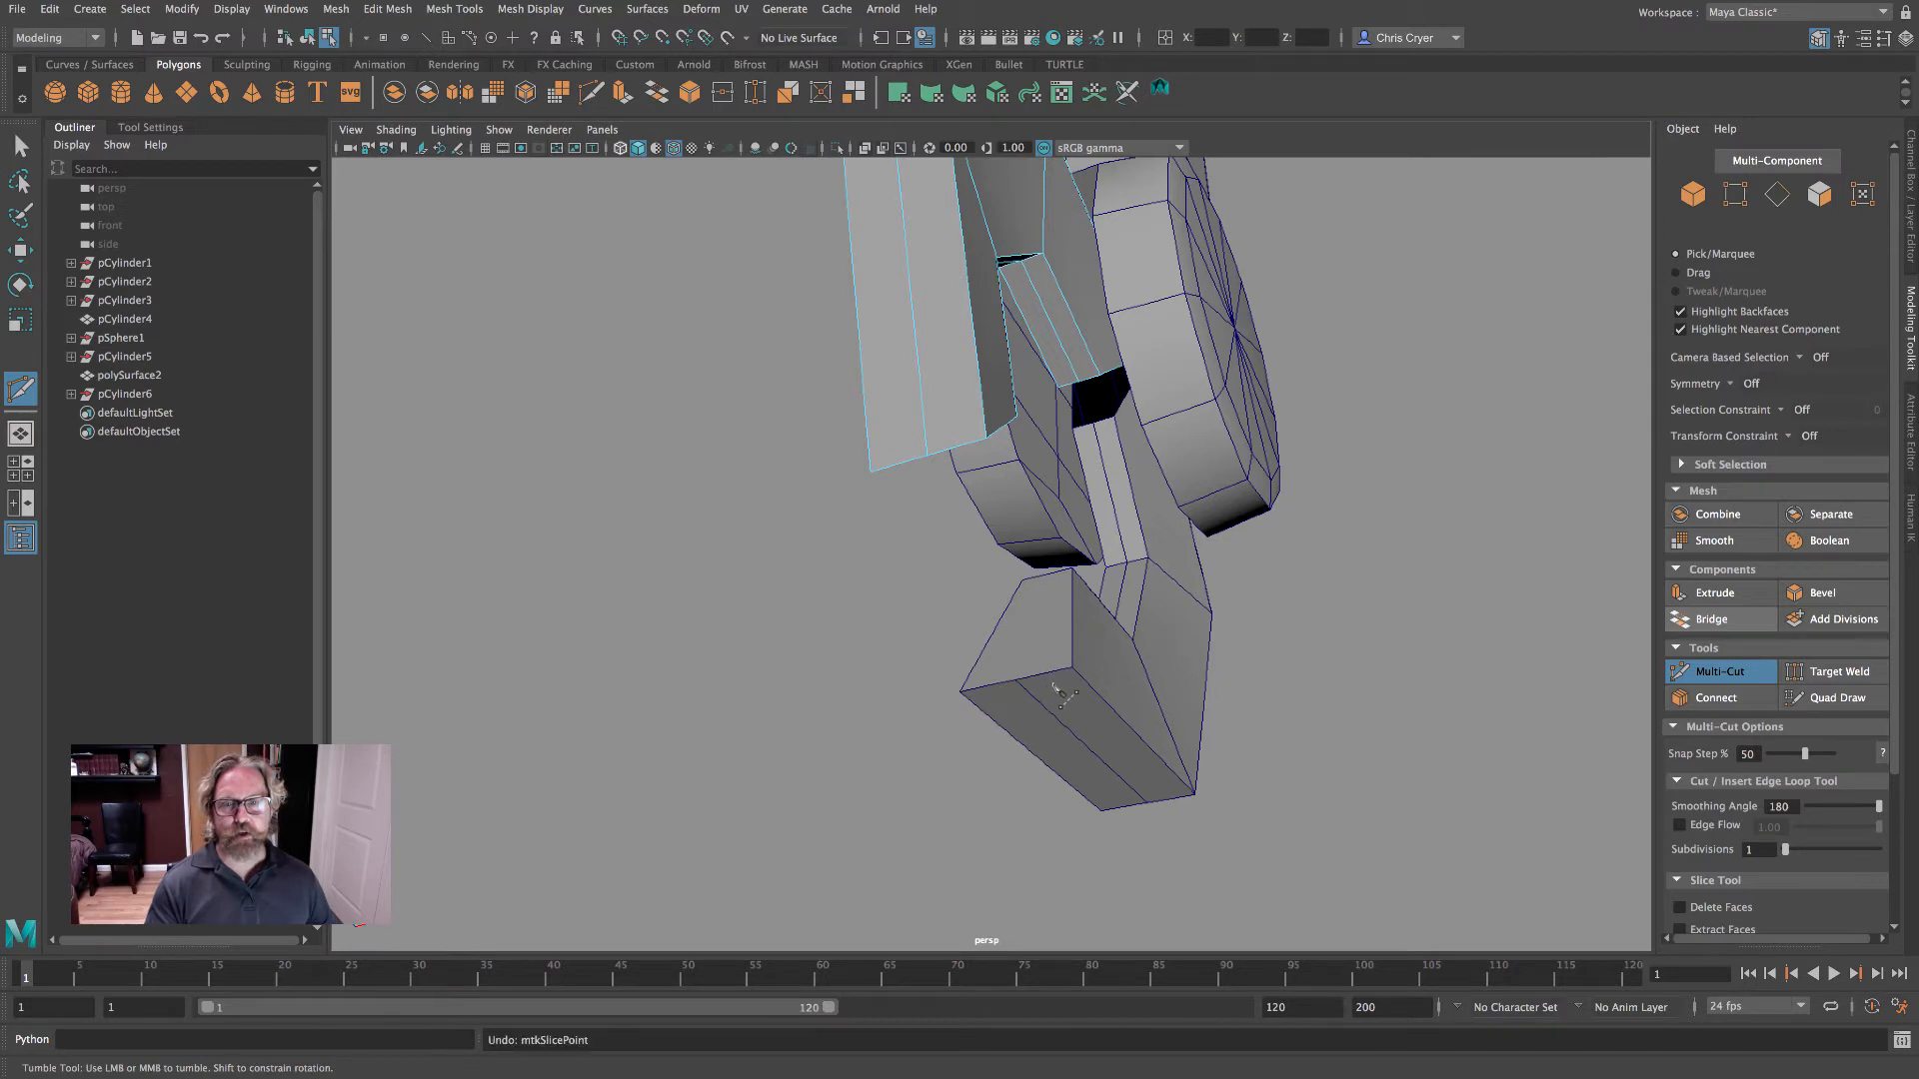
left_click_drag(1081, 651, 1105, 673, "alt")
- Cut the lower-right half's end cap down the middle with Multi-Cut to join its edge loops, and check the smooth preview
key("q")
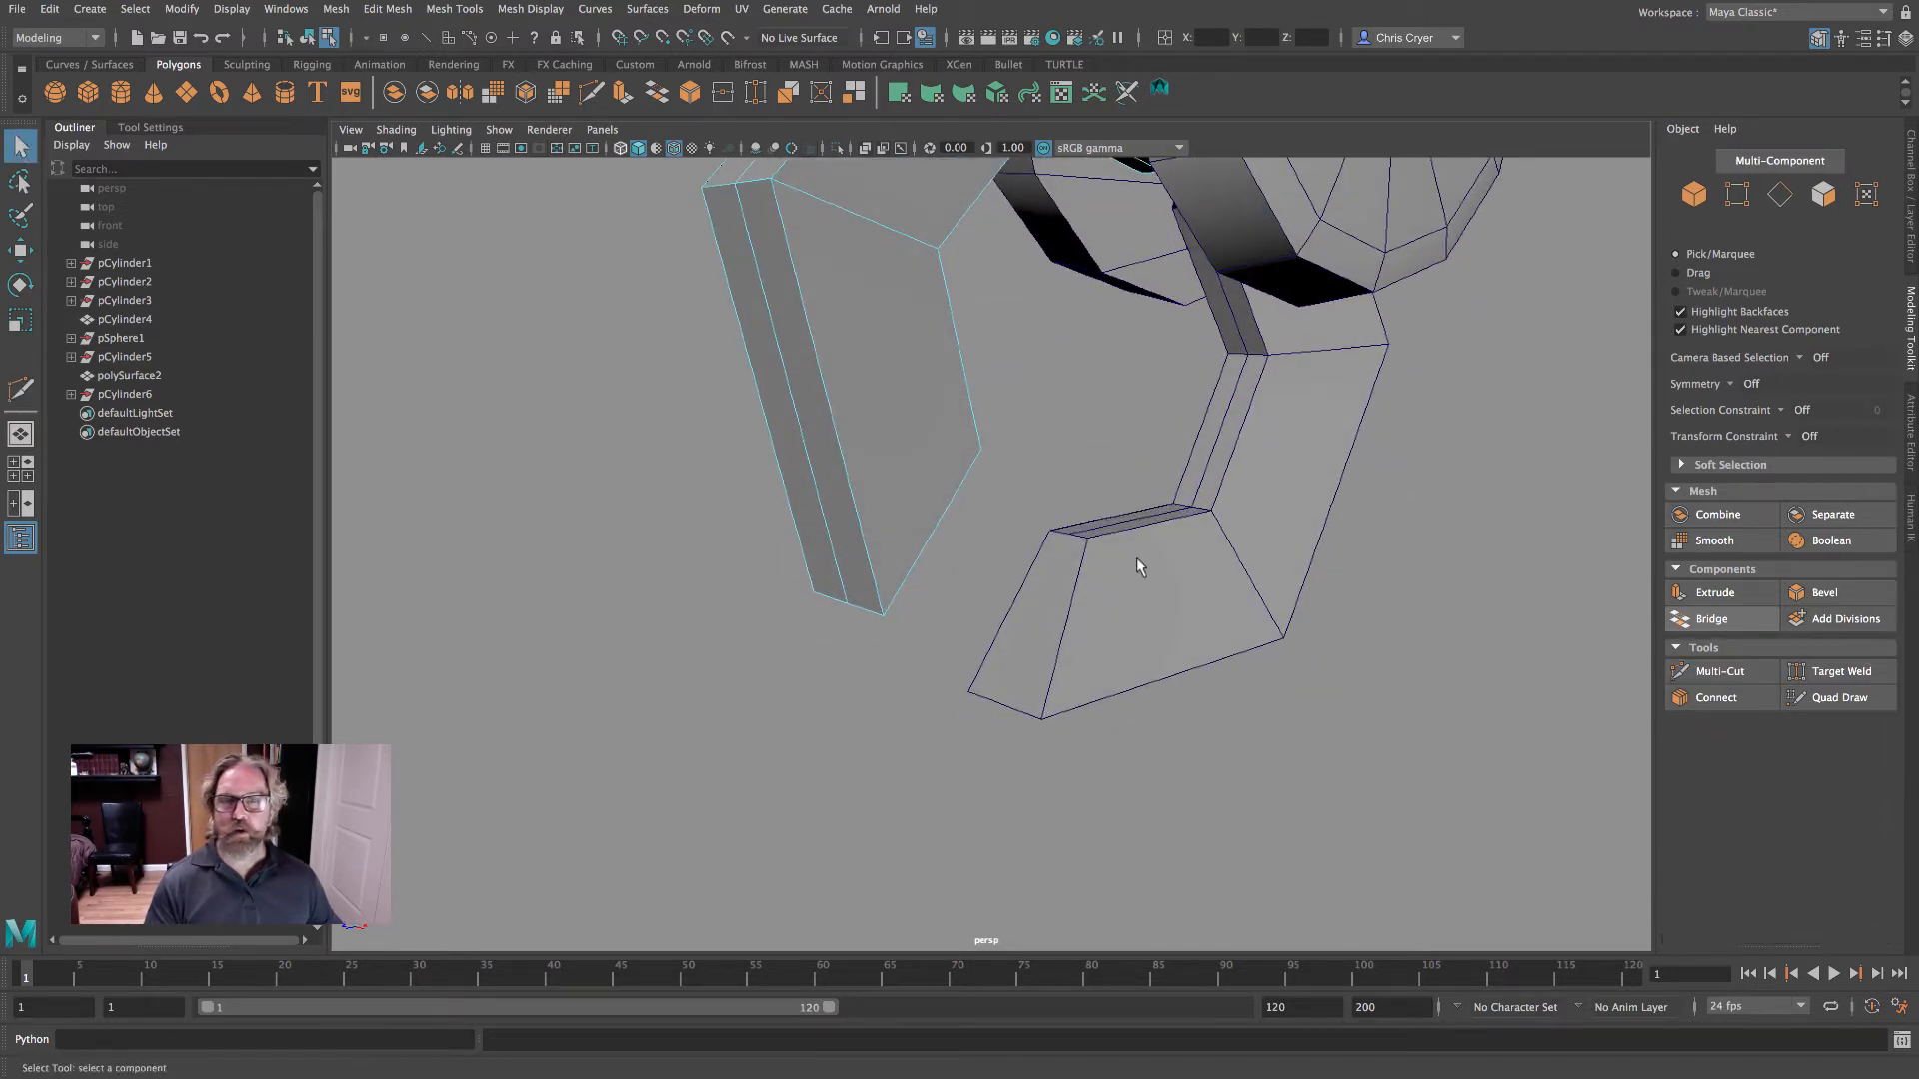
right_click(1139, 557)
left_click(1230, 517)
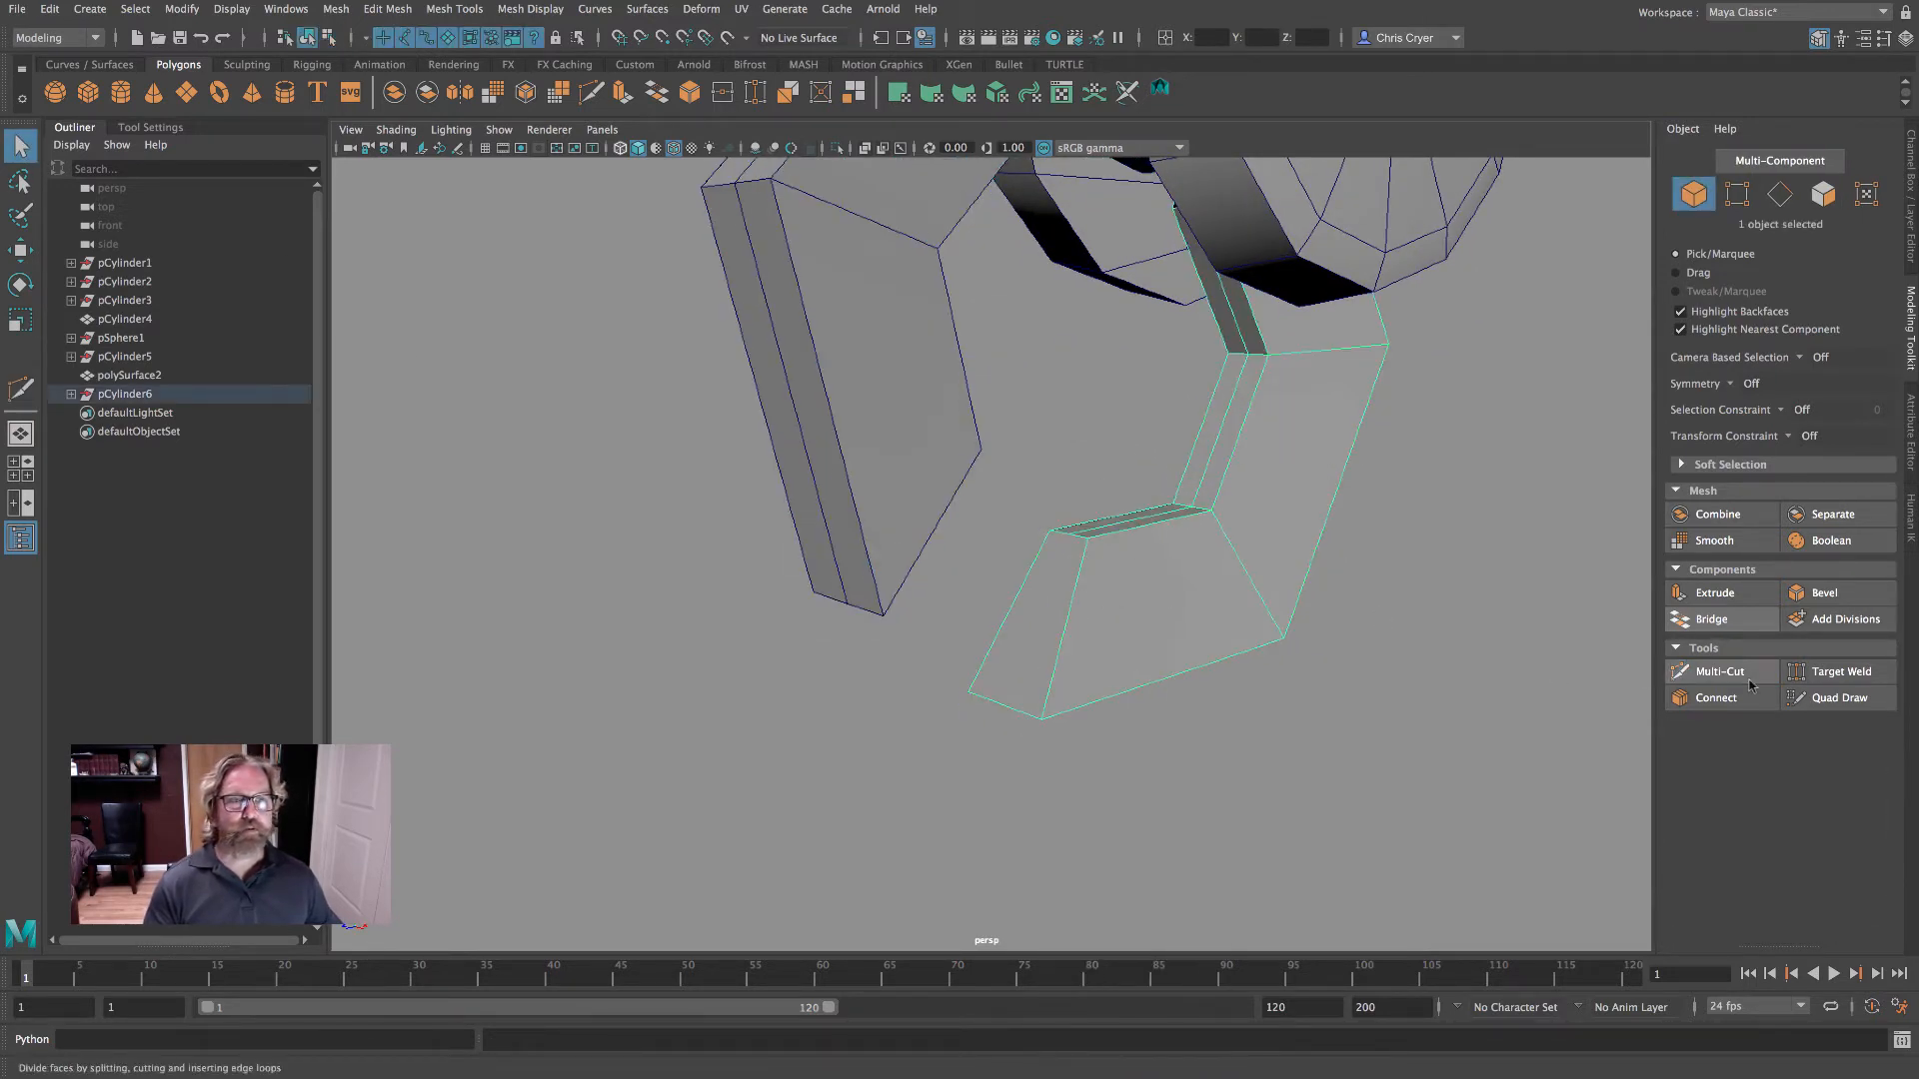
left_click(1719, 672)
left_click_drag(1122, 588, 1116, 555, "alt")
key("ctrl+z")
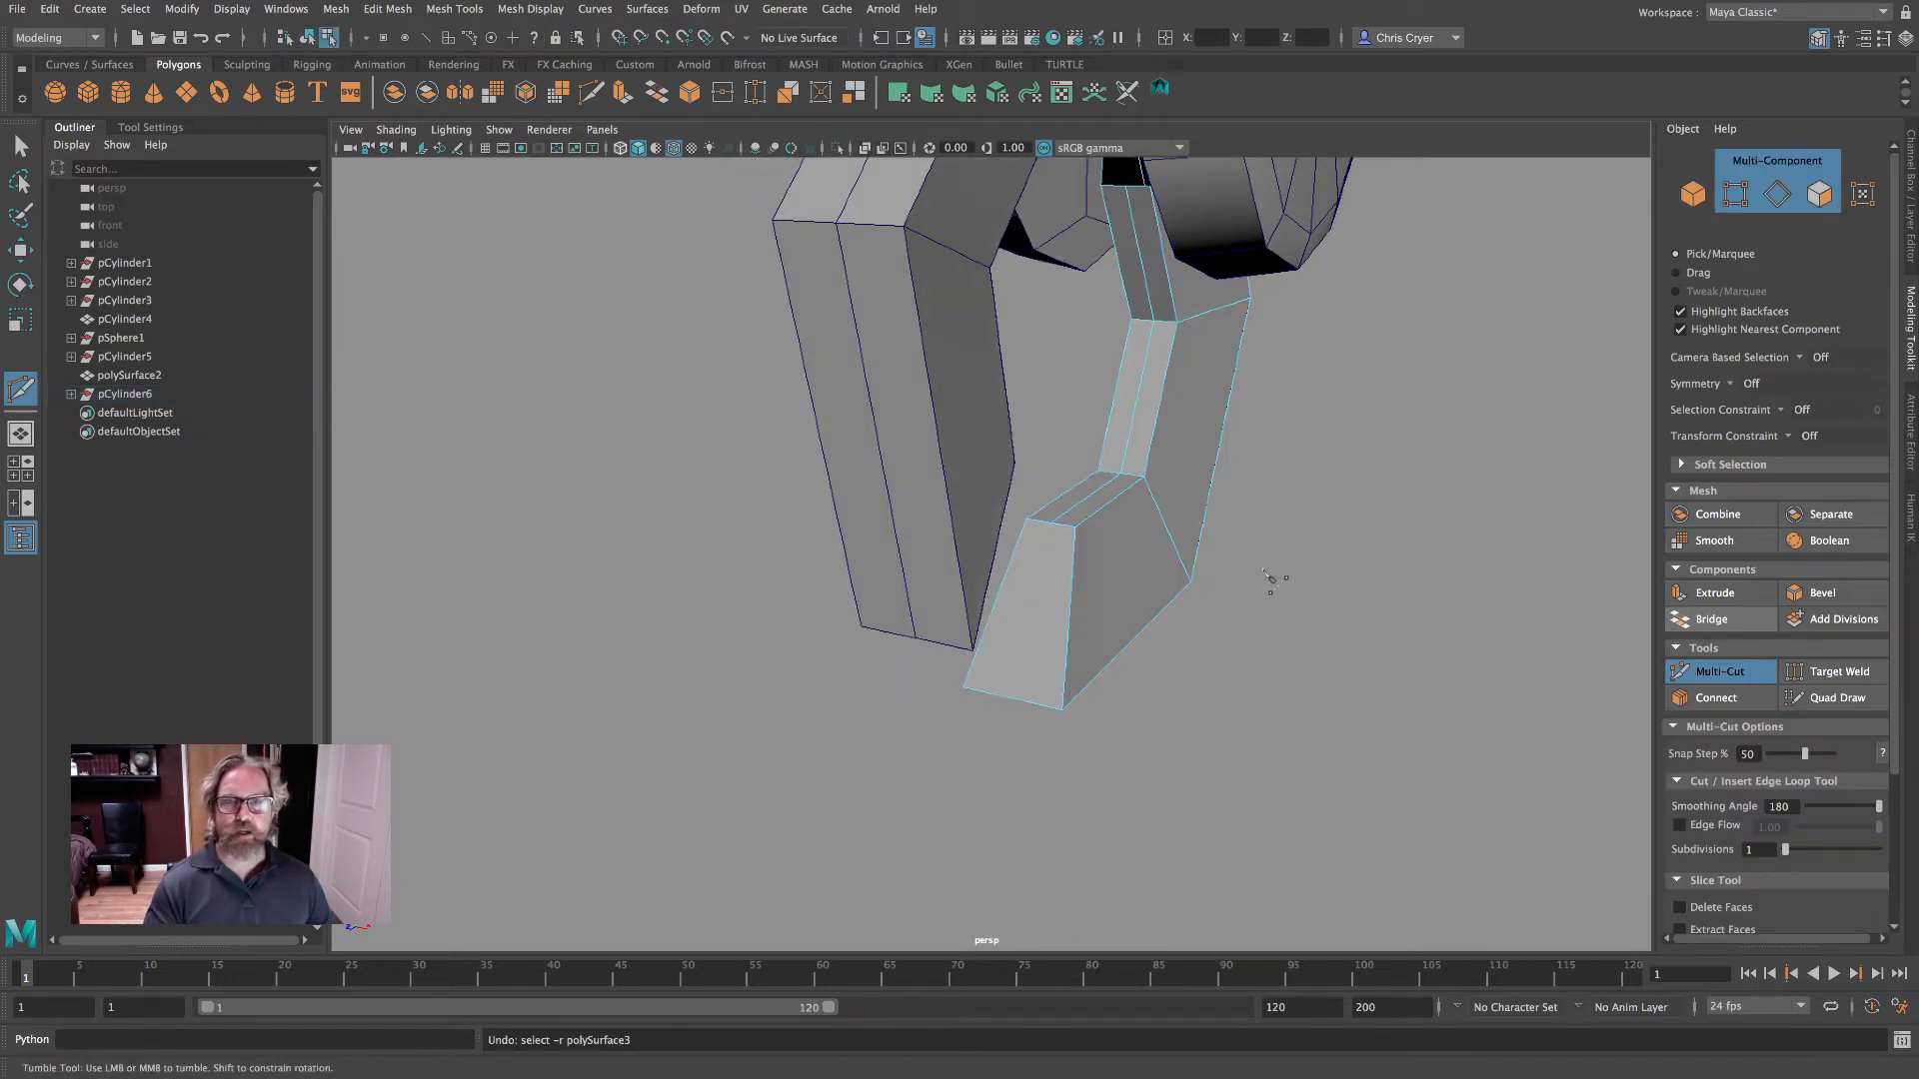
left_click(1051, 524)
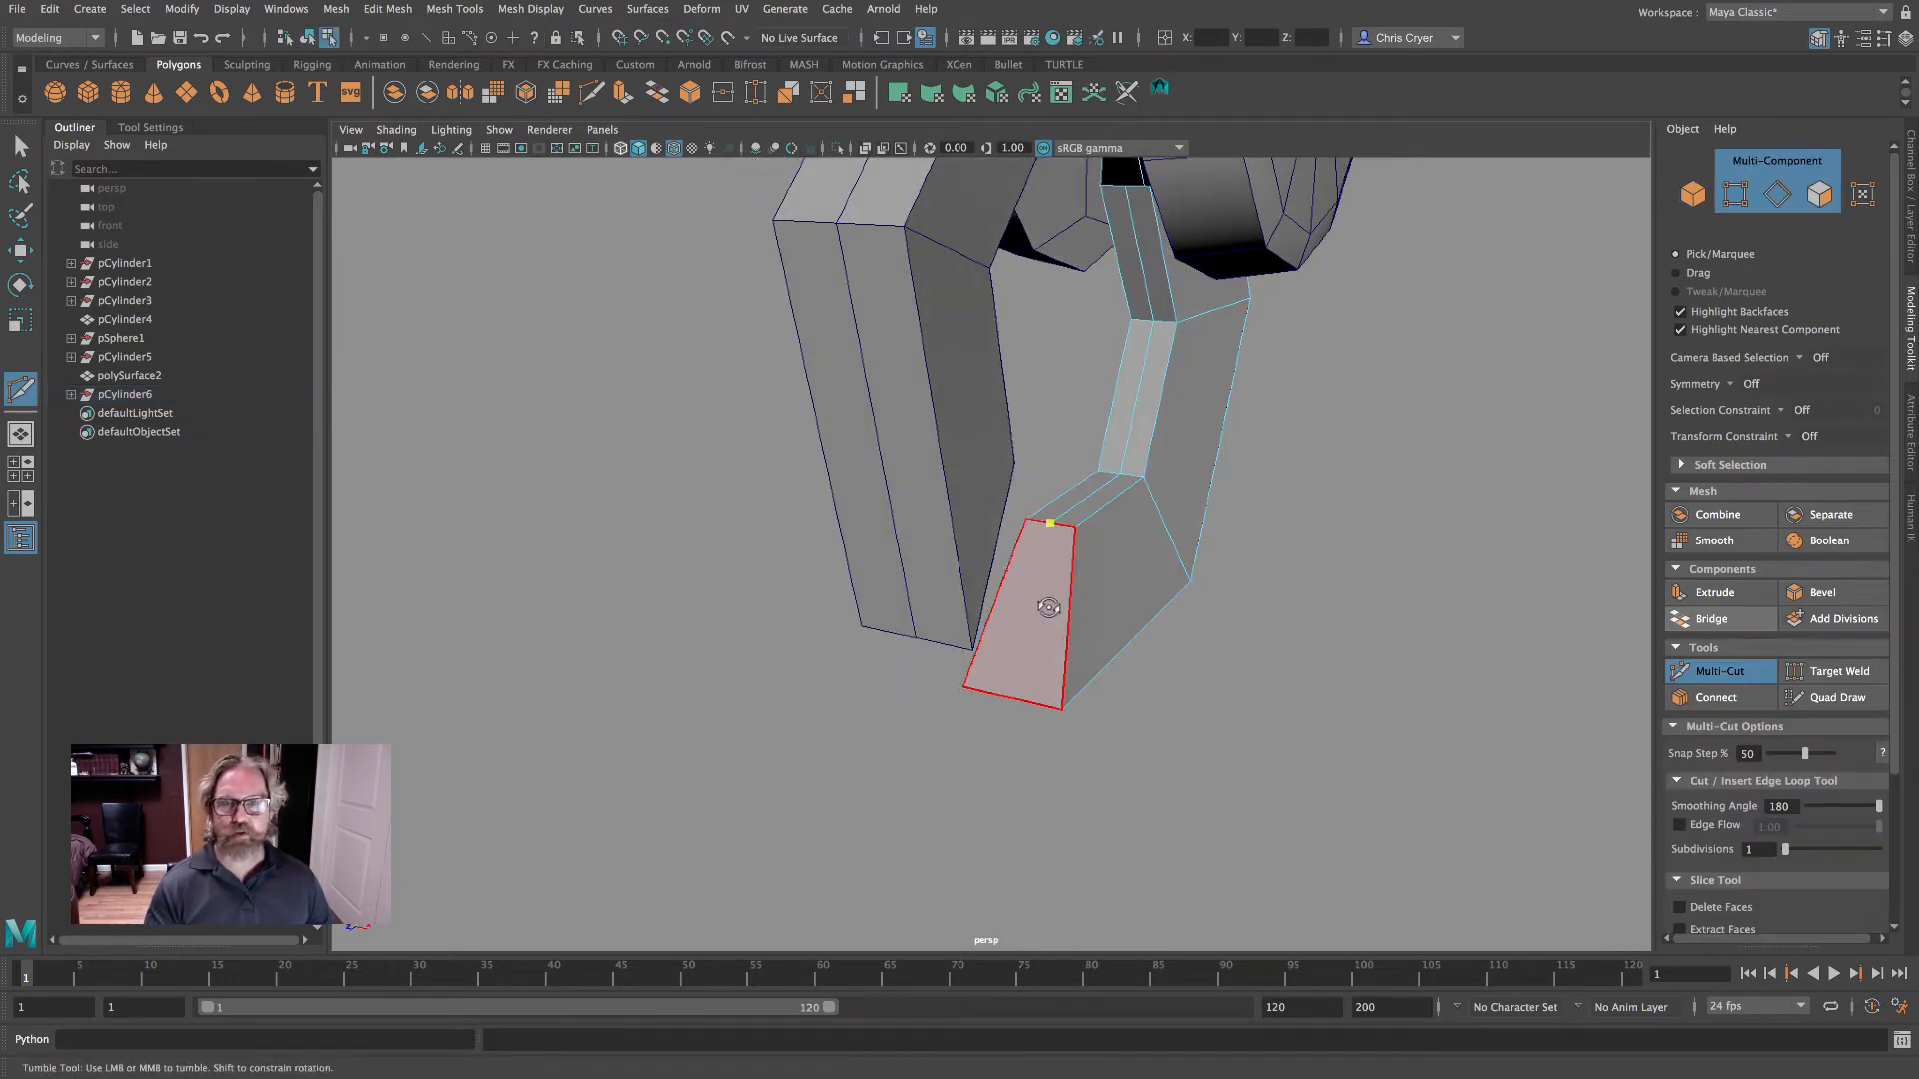
left_click_drag(1049, 608, 1067, 494, "alt")
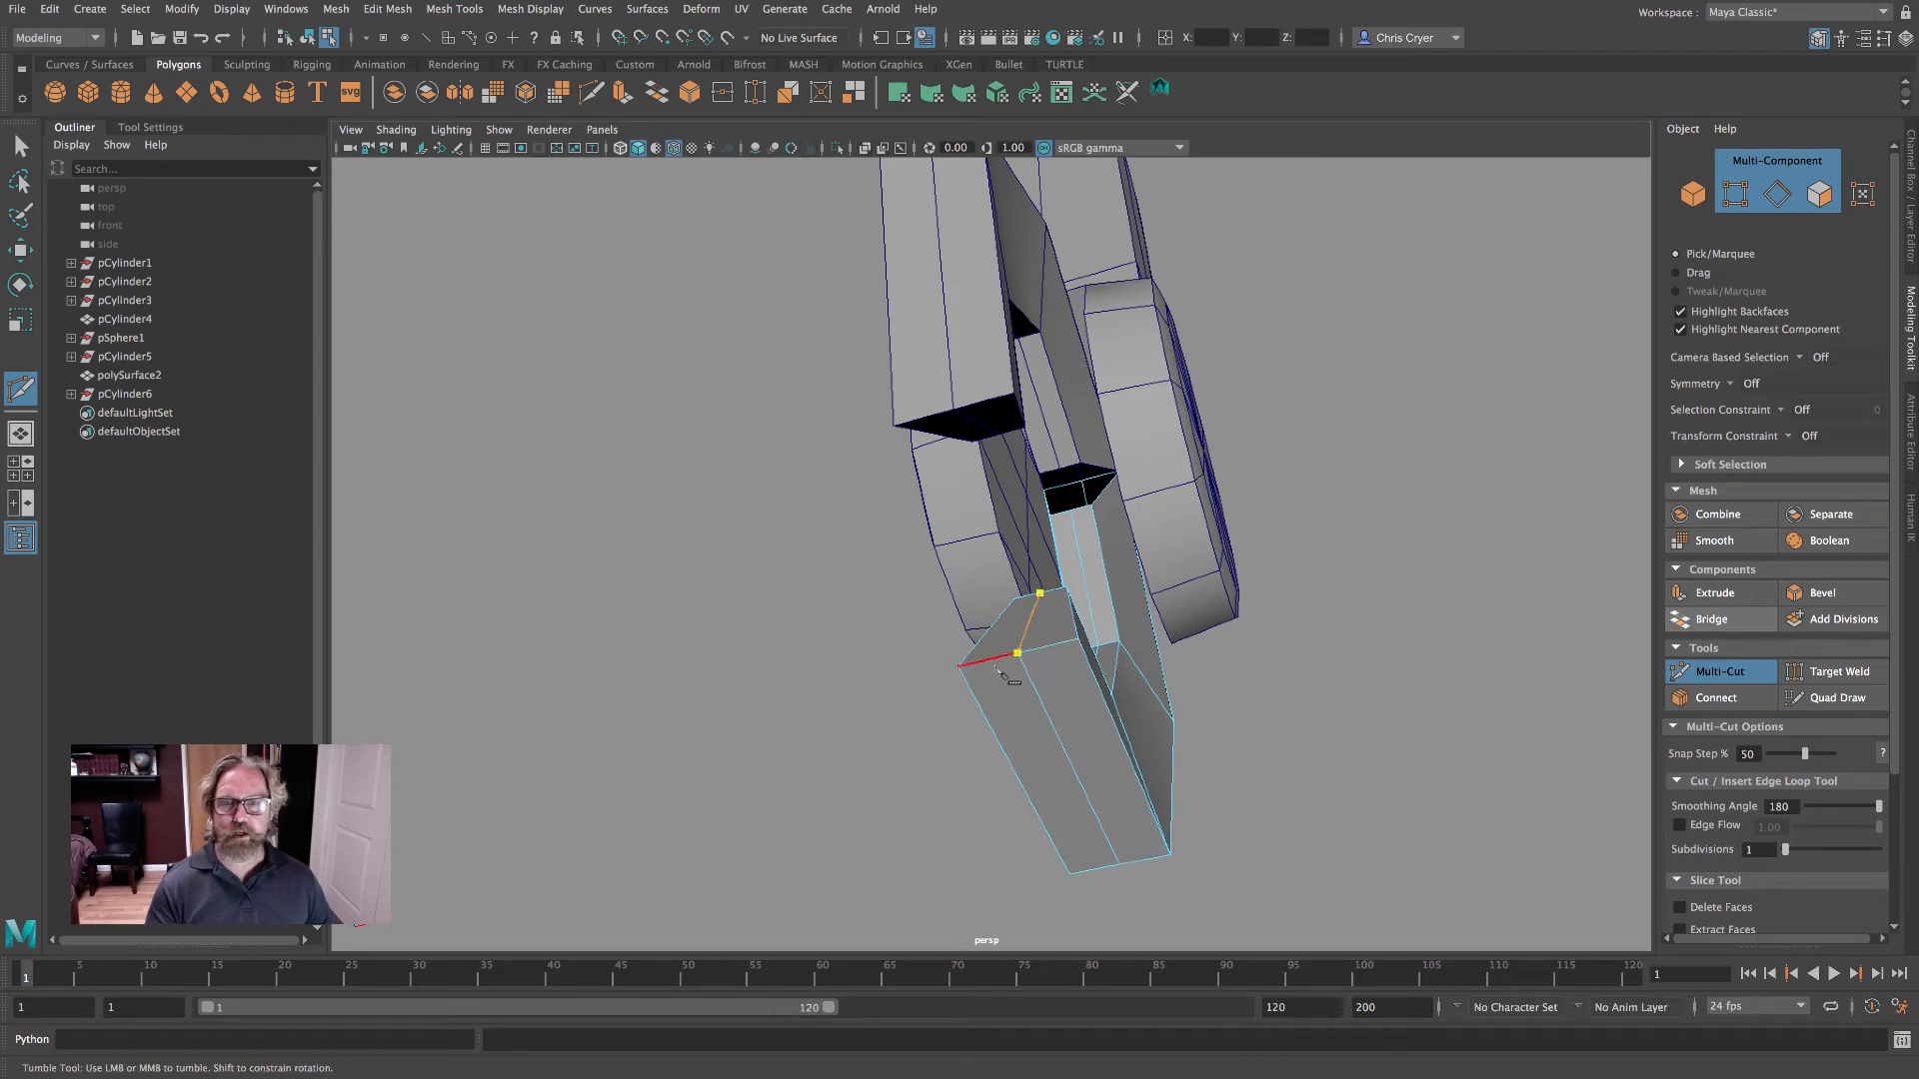
key("3")
left_click_drag(1046, 661, 922, 712, "alt")
key("1")
key("q")
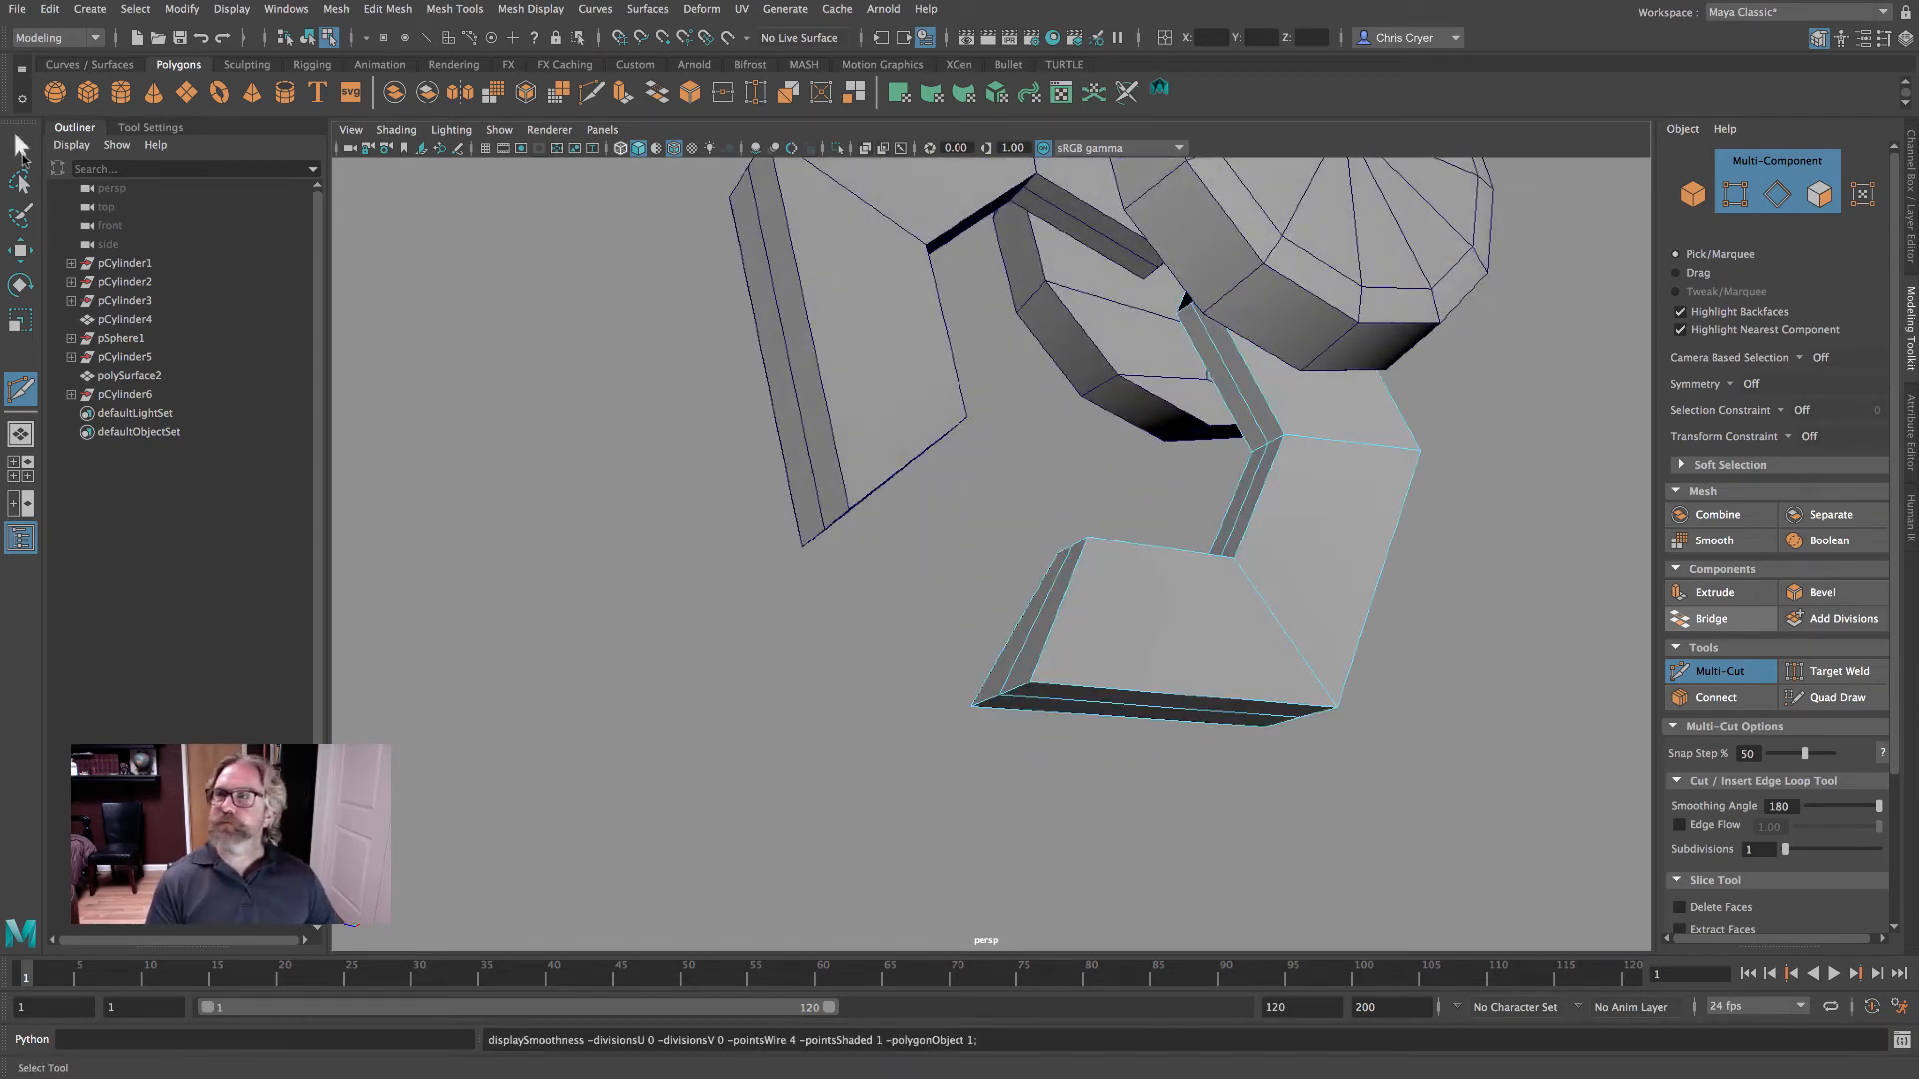
- Extrude the upper-left half's two end cap faces with Local Translate Z about 0.123, scale them down slightly, and check the smooth preview
left_click_drag(917, 484, 912, 418, "alt")
right_click_drag(906, 431, 908, 470)
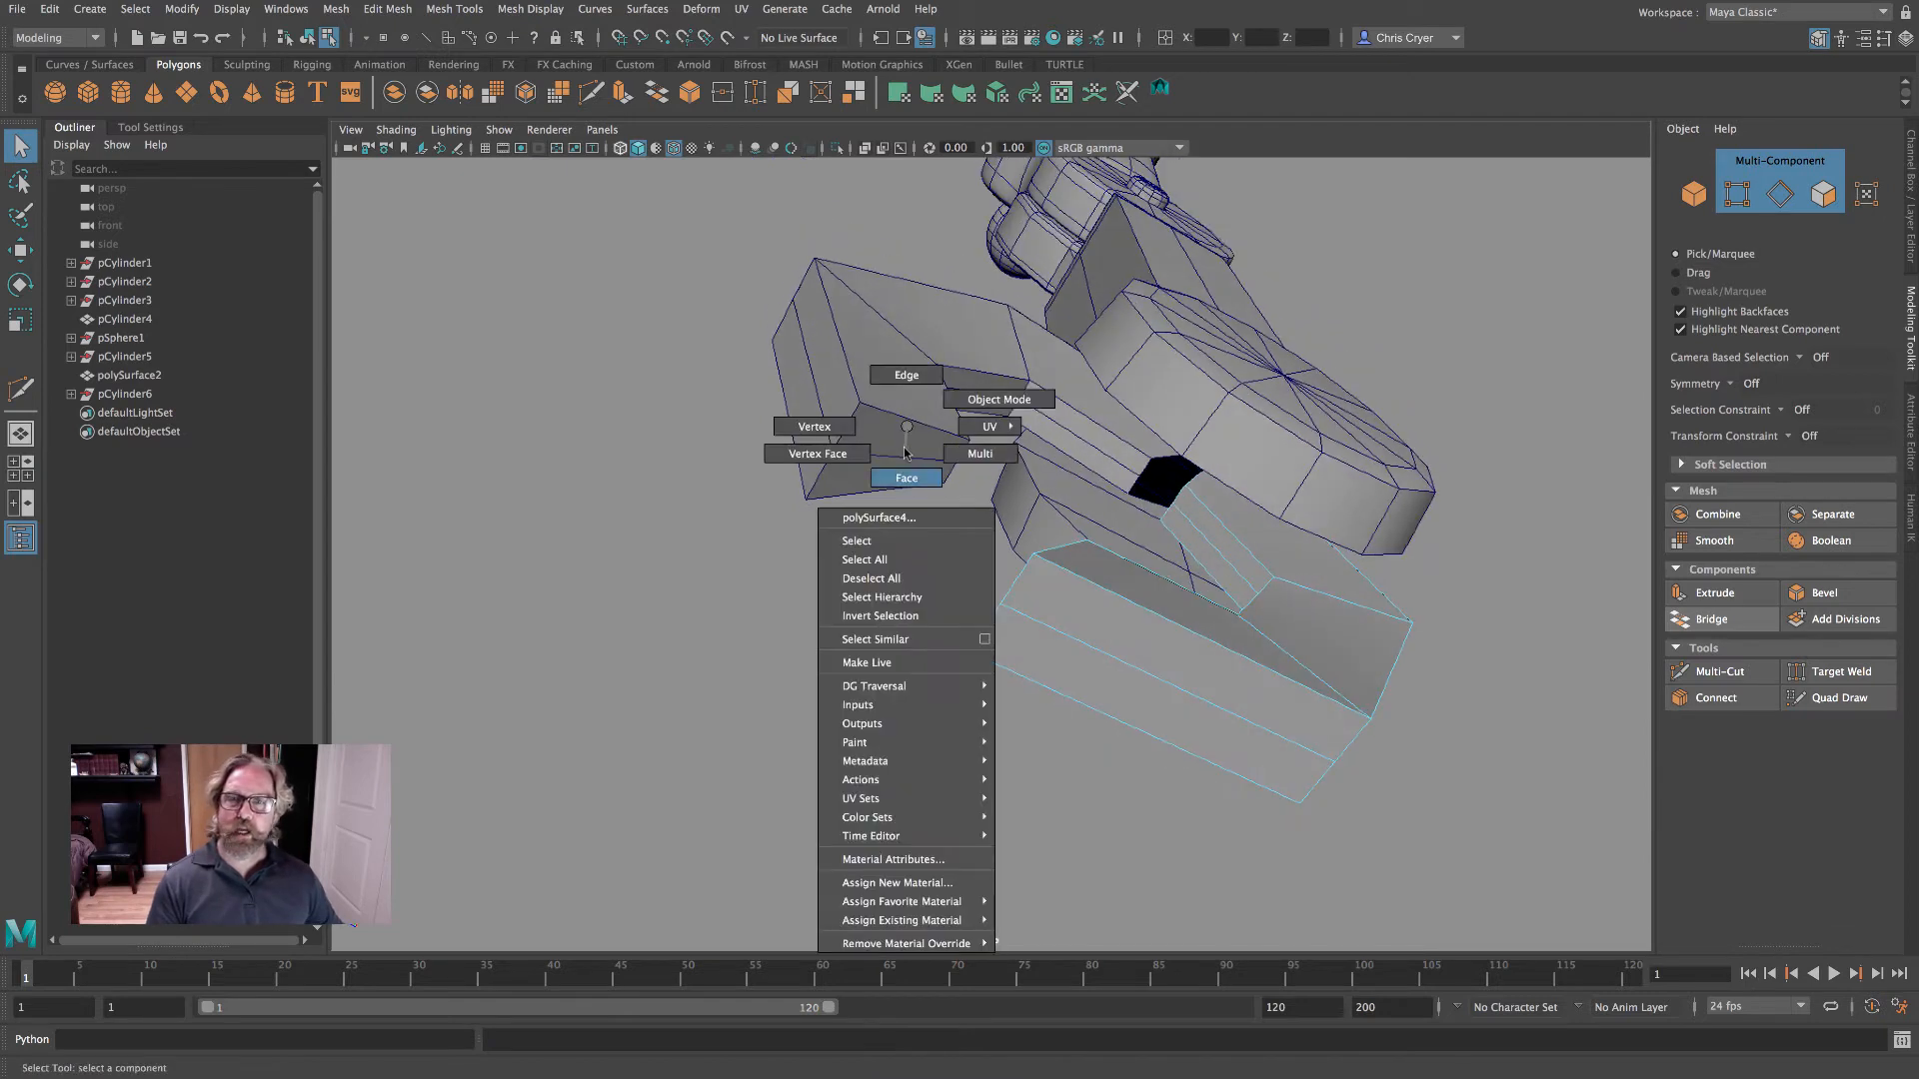
left_click(883, 436)
left_click(878, 484, "shift")
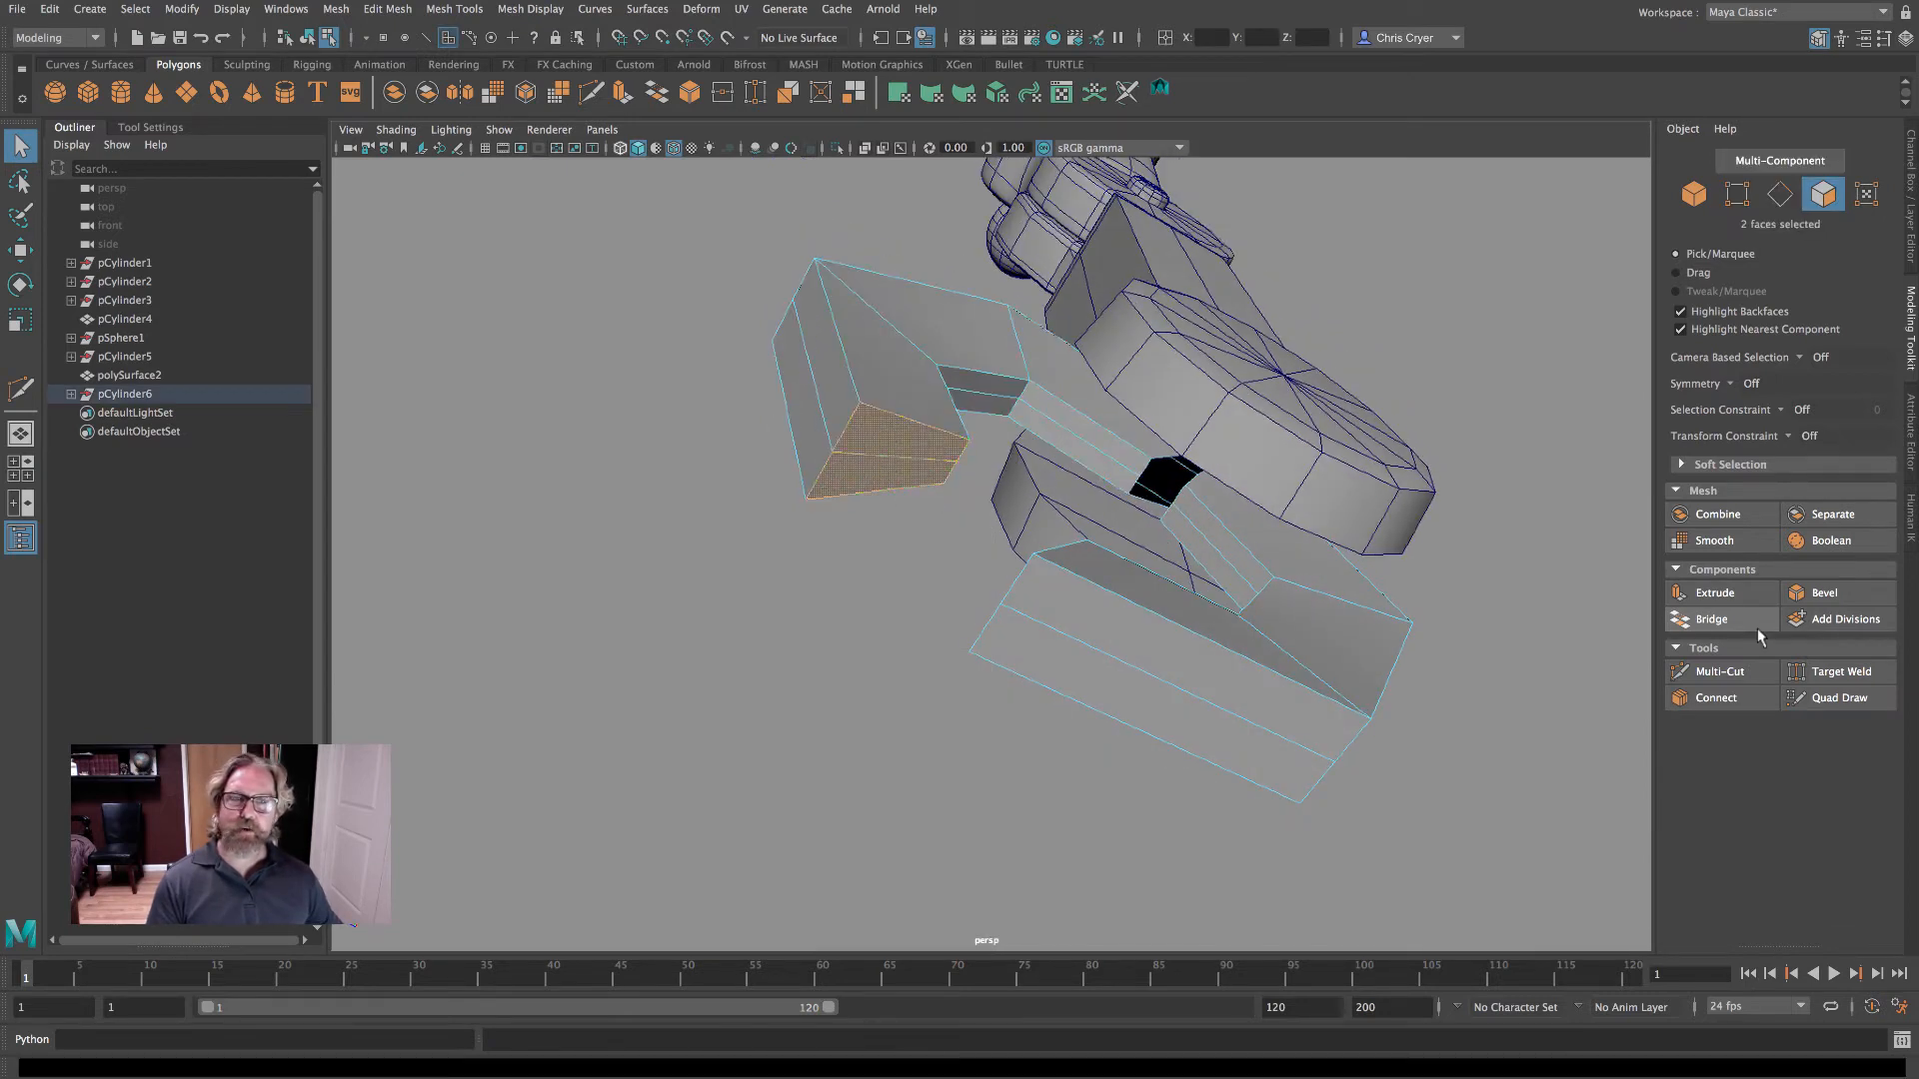
left_click(1715, 593)
left_click_drag(945, 508, 967, 498)
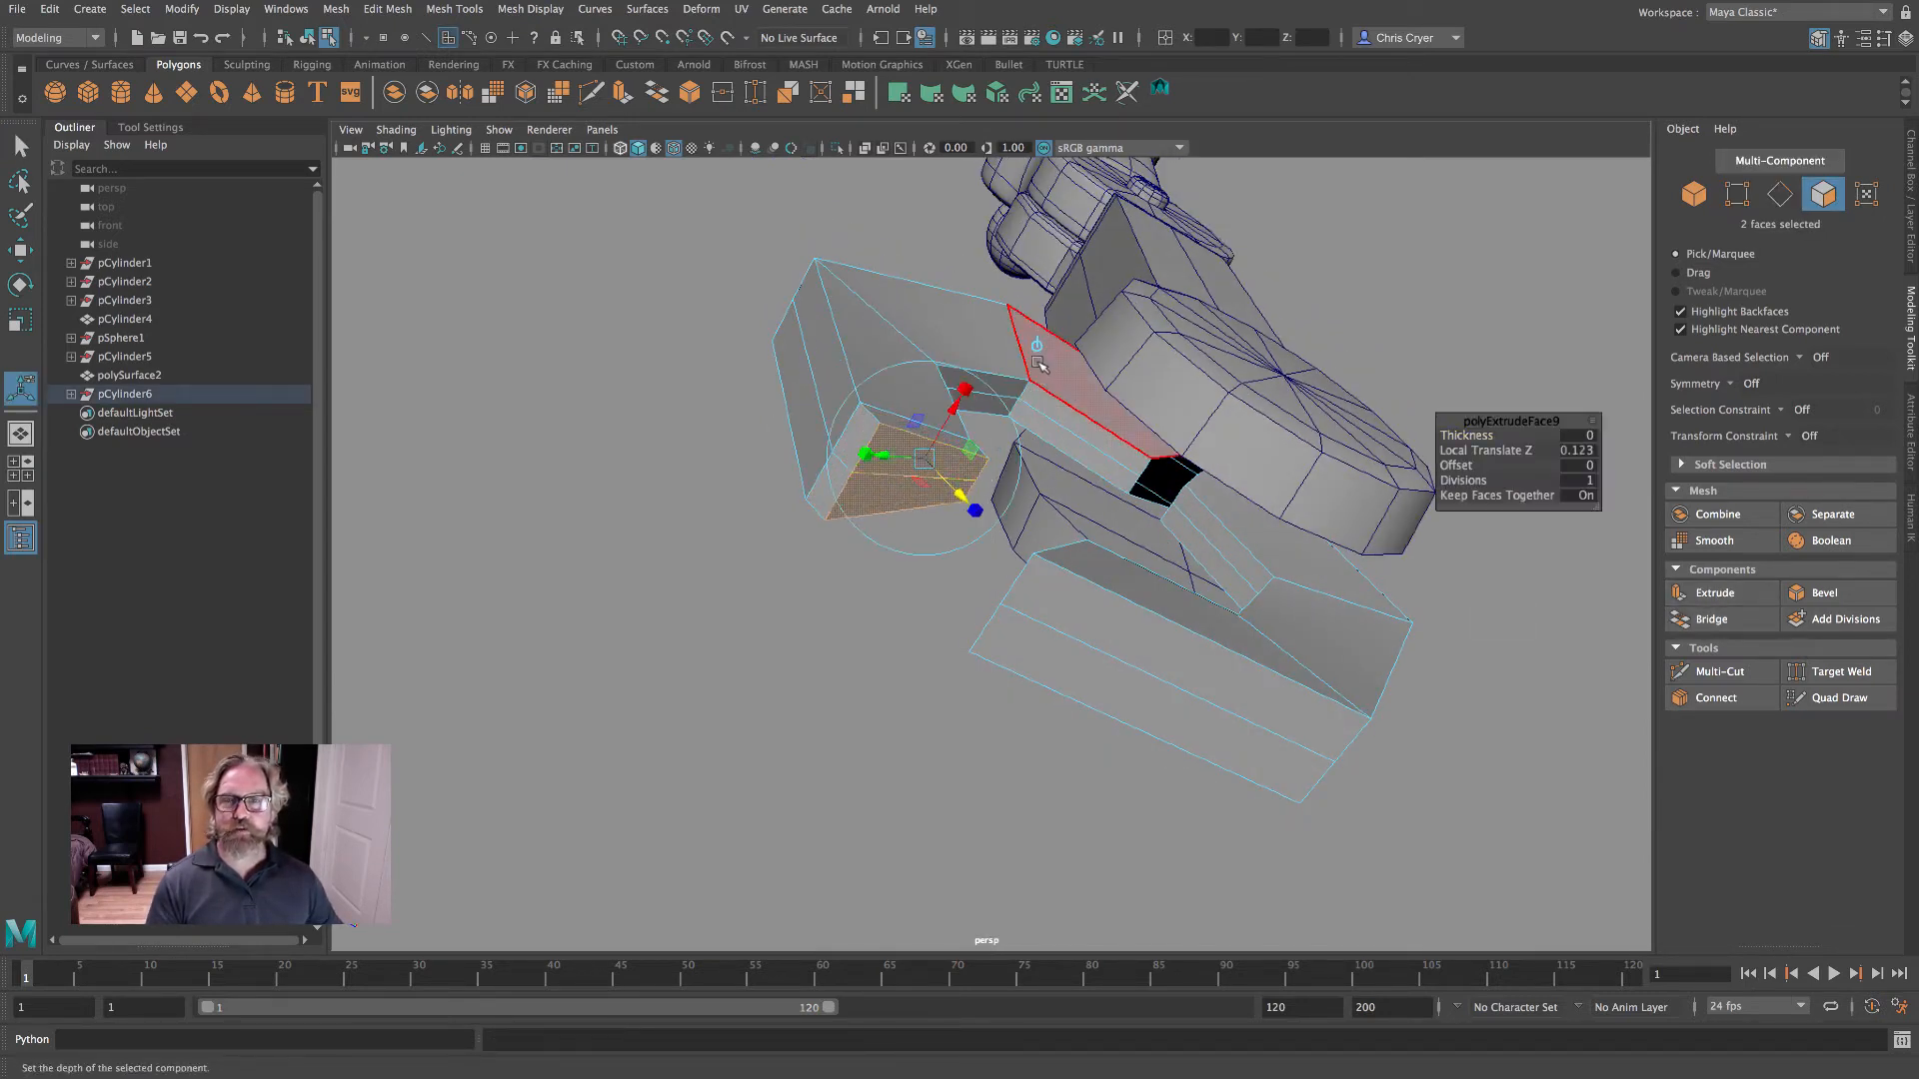
left_click_drag(1022, 398, 1109, 354, "alt")
left_click(1091, 327)
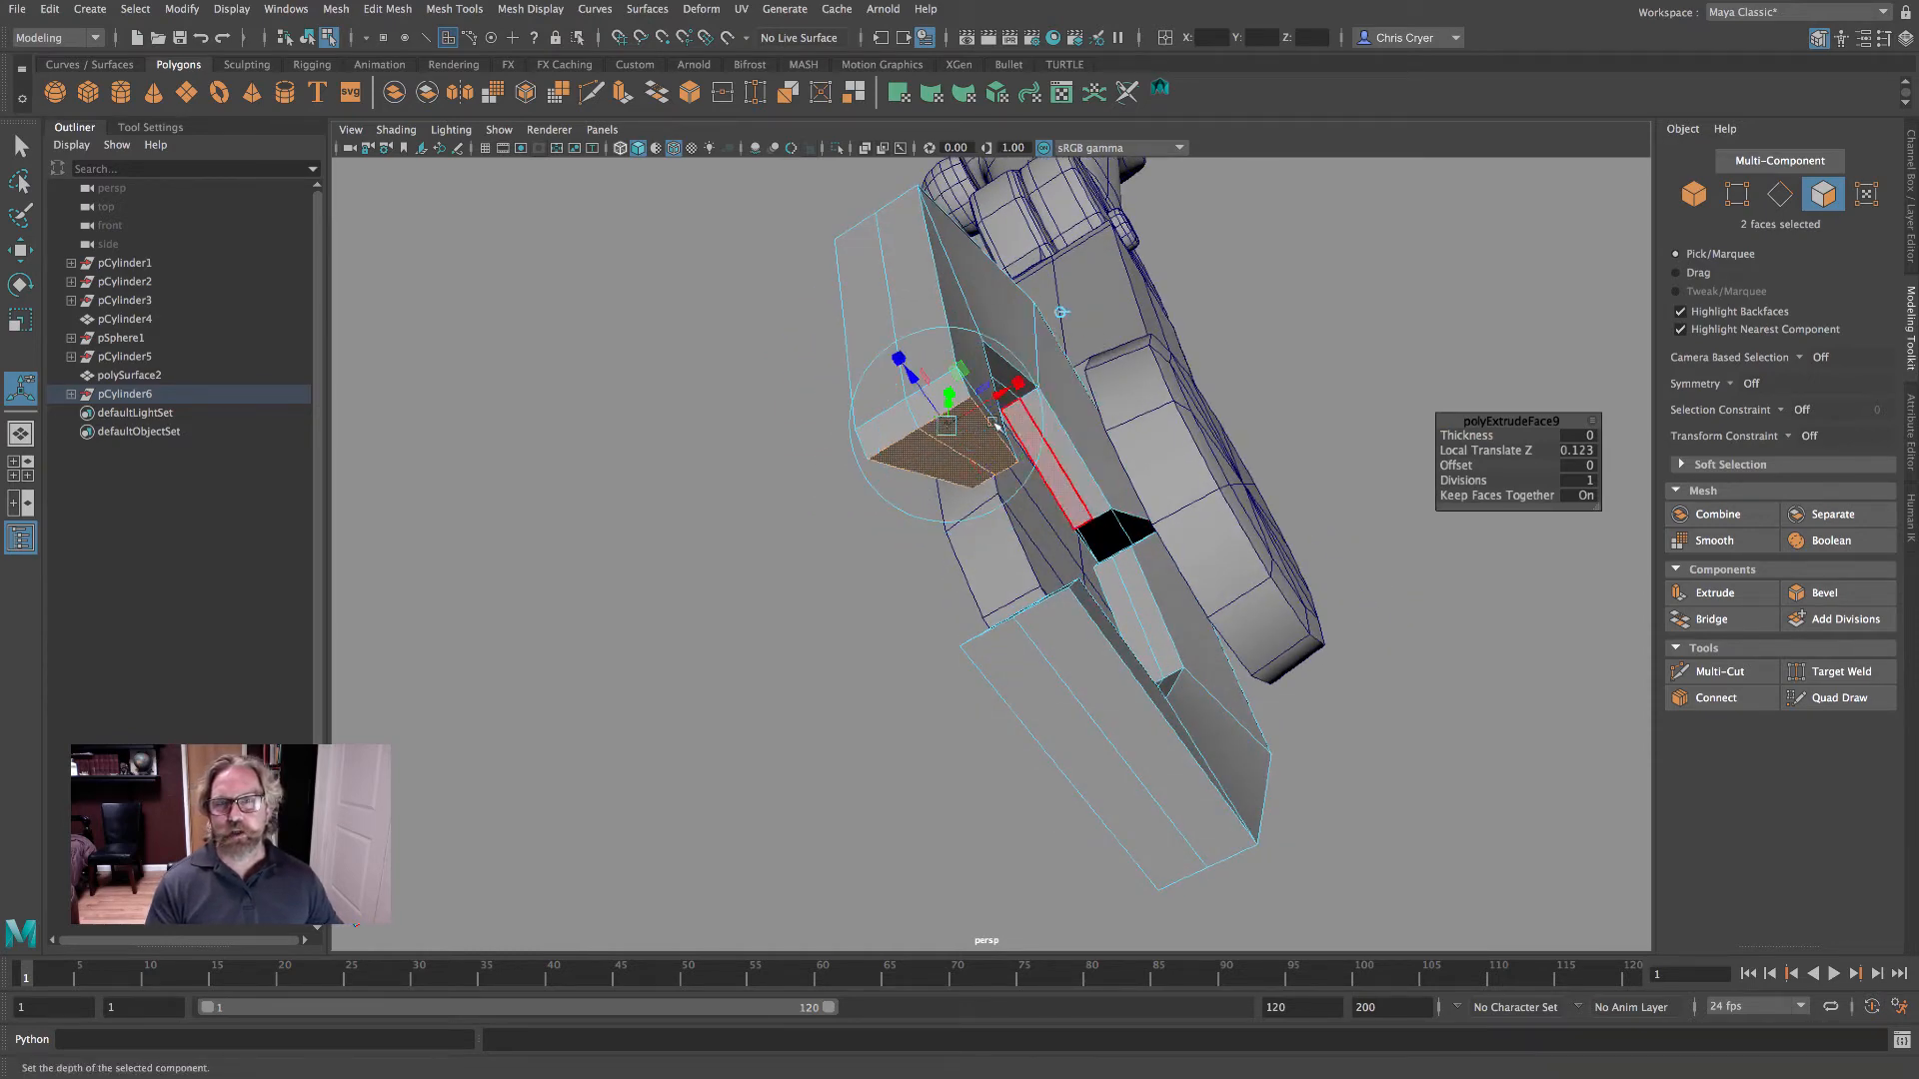
left_click(1021, 384)
left_click_drag(946, 426, 928, 437)
key("3")
left_click_drag(1024, 516, 969, 566, "alt")
key("1")
- Extrude the two end faces of the lower-right half's tip with Local Translate Z about 0.07 and scale them down slightly
left_click_drag(1098, 583, 1220, 569, "alt")
right_click_drag(1002, 542, 1008, 625)
left_click(1029, 639)
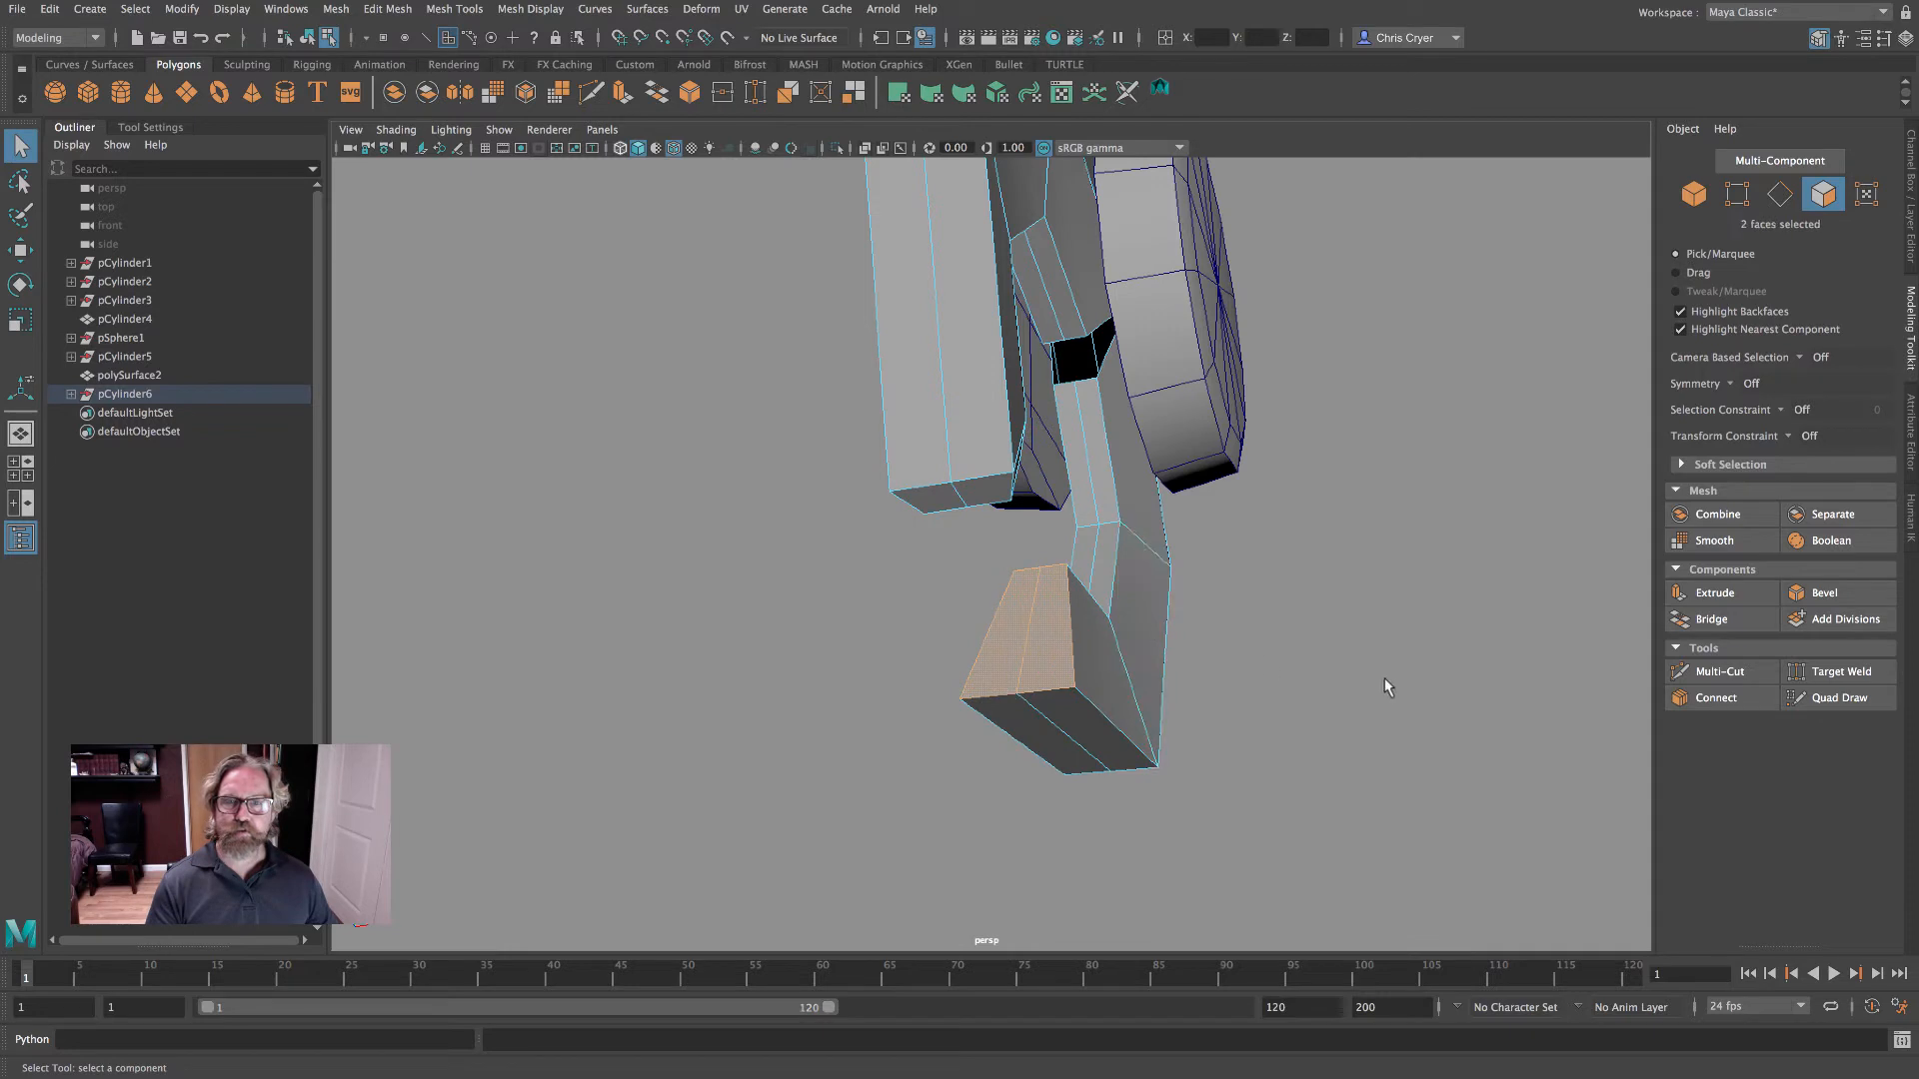
left_click(1715, 593)
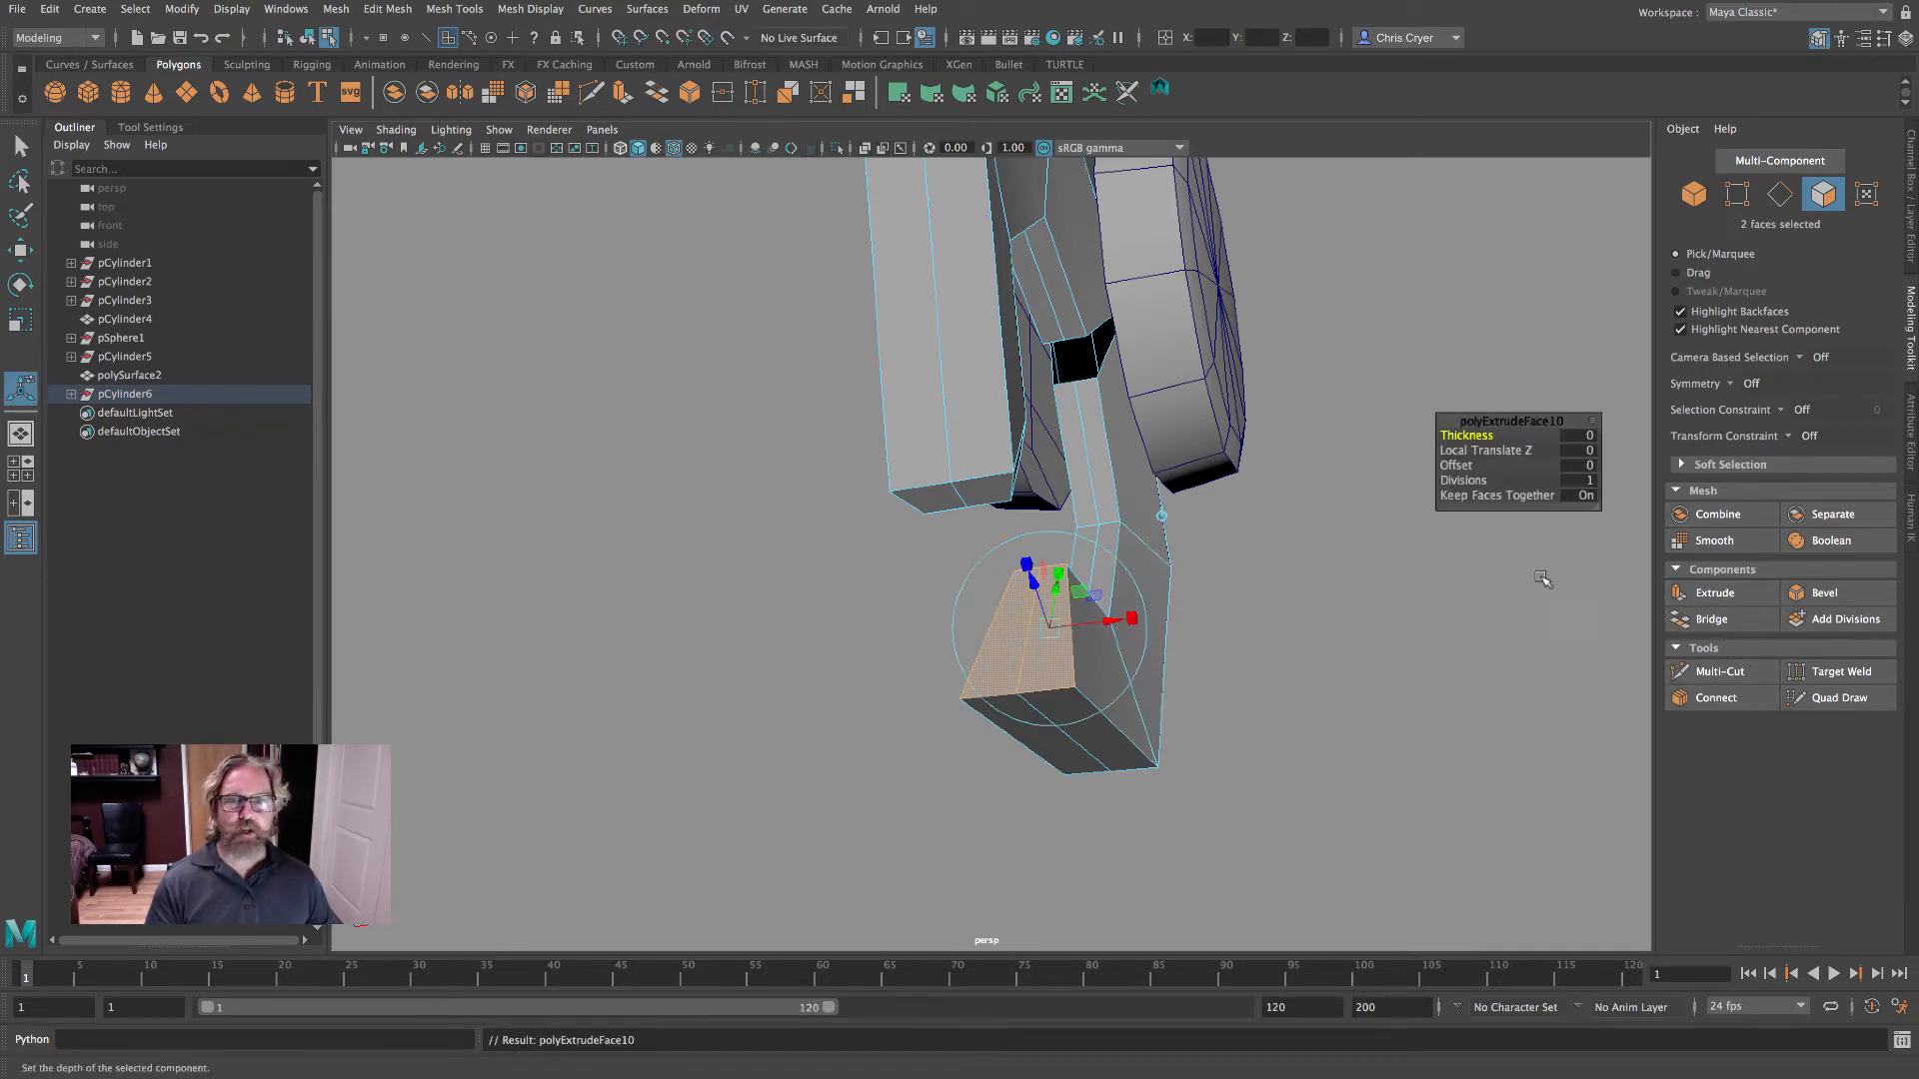
left_click_drag(1039, 586, 1027, 555)
left_click(1152, 503)
left_click_drag(1030, 625, 1009, 628)
- Show both hook halves in smooth mesh preview and return to object mode
left_click_drag(1027, 645, 944, 660, "alt")
key("3")
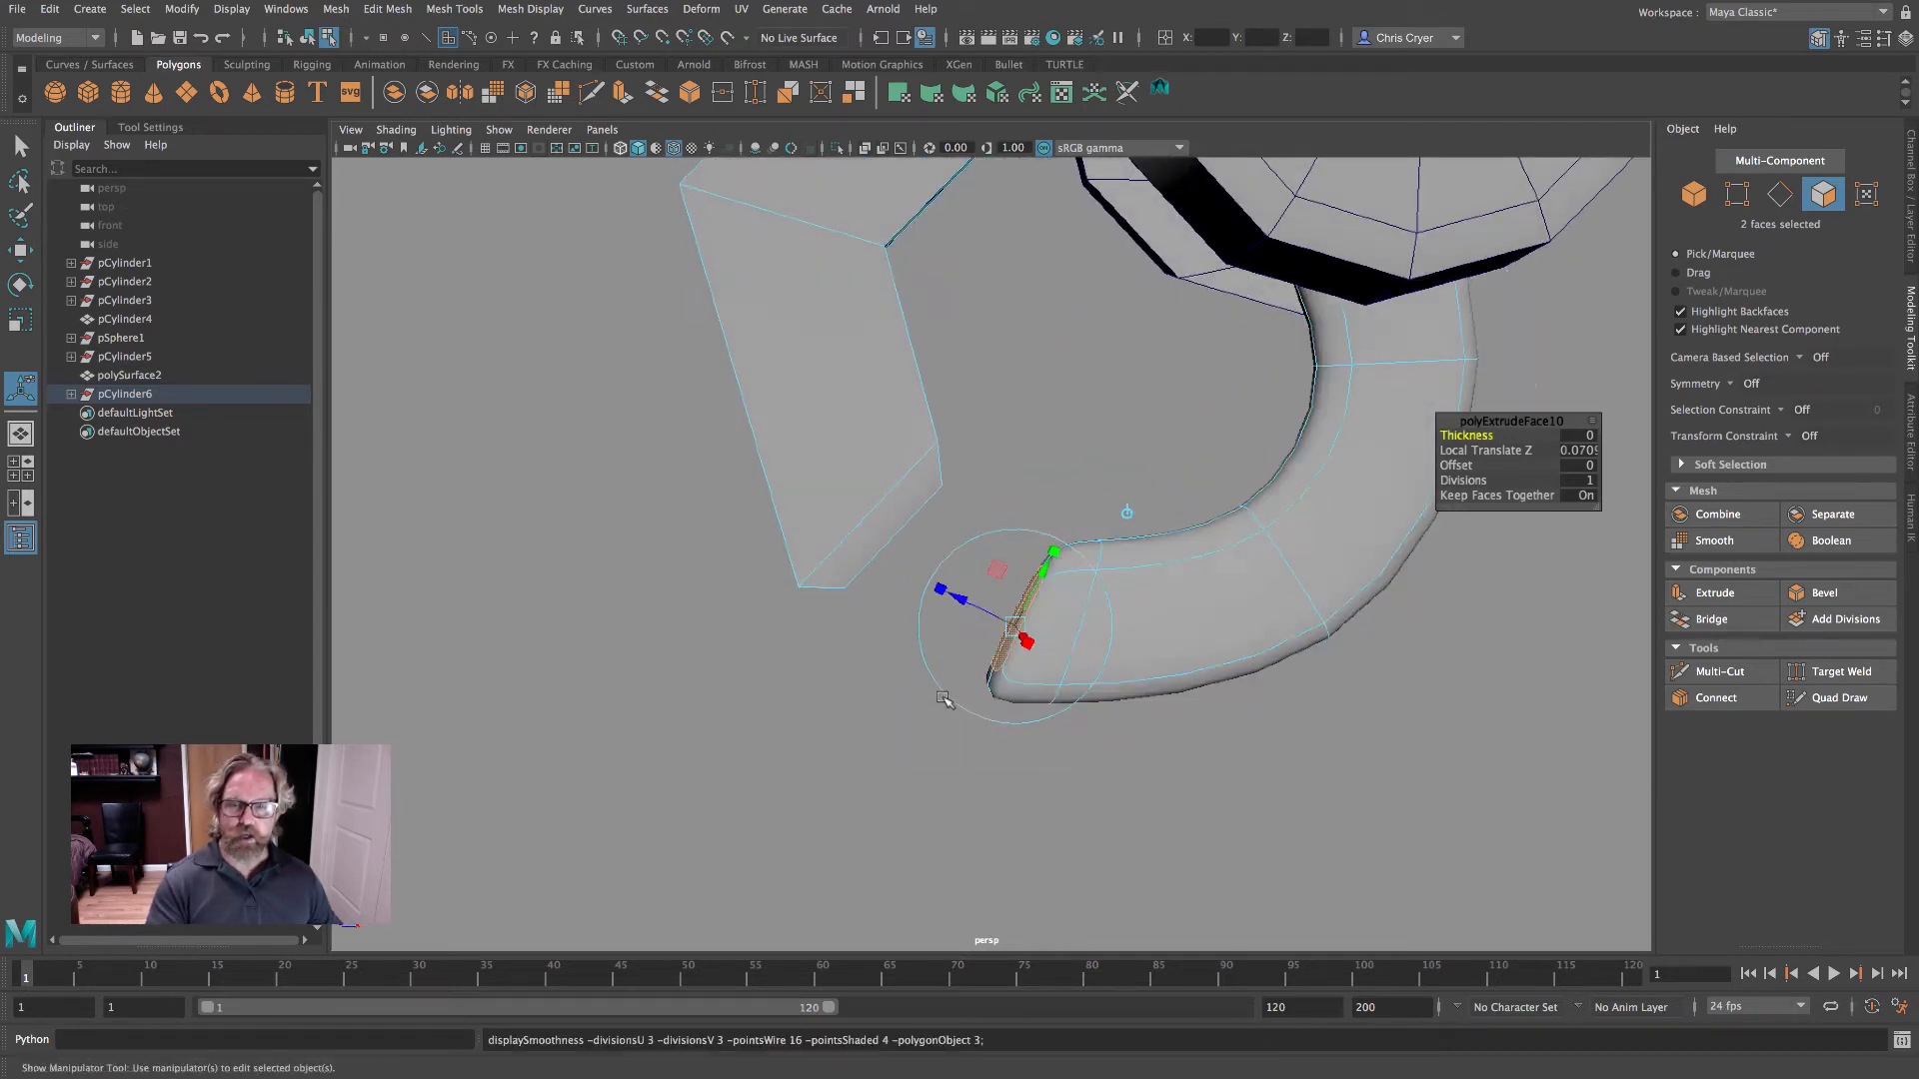
right_click_drag(1220, 616, 1286, 511)
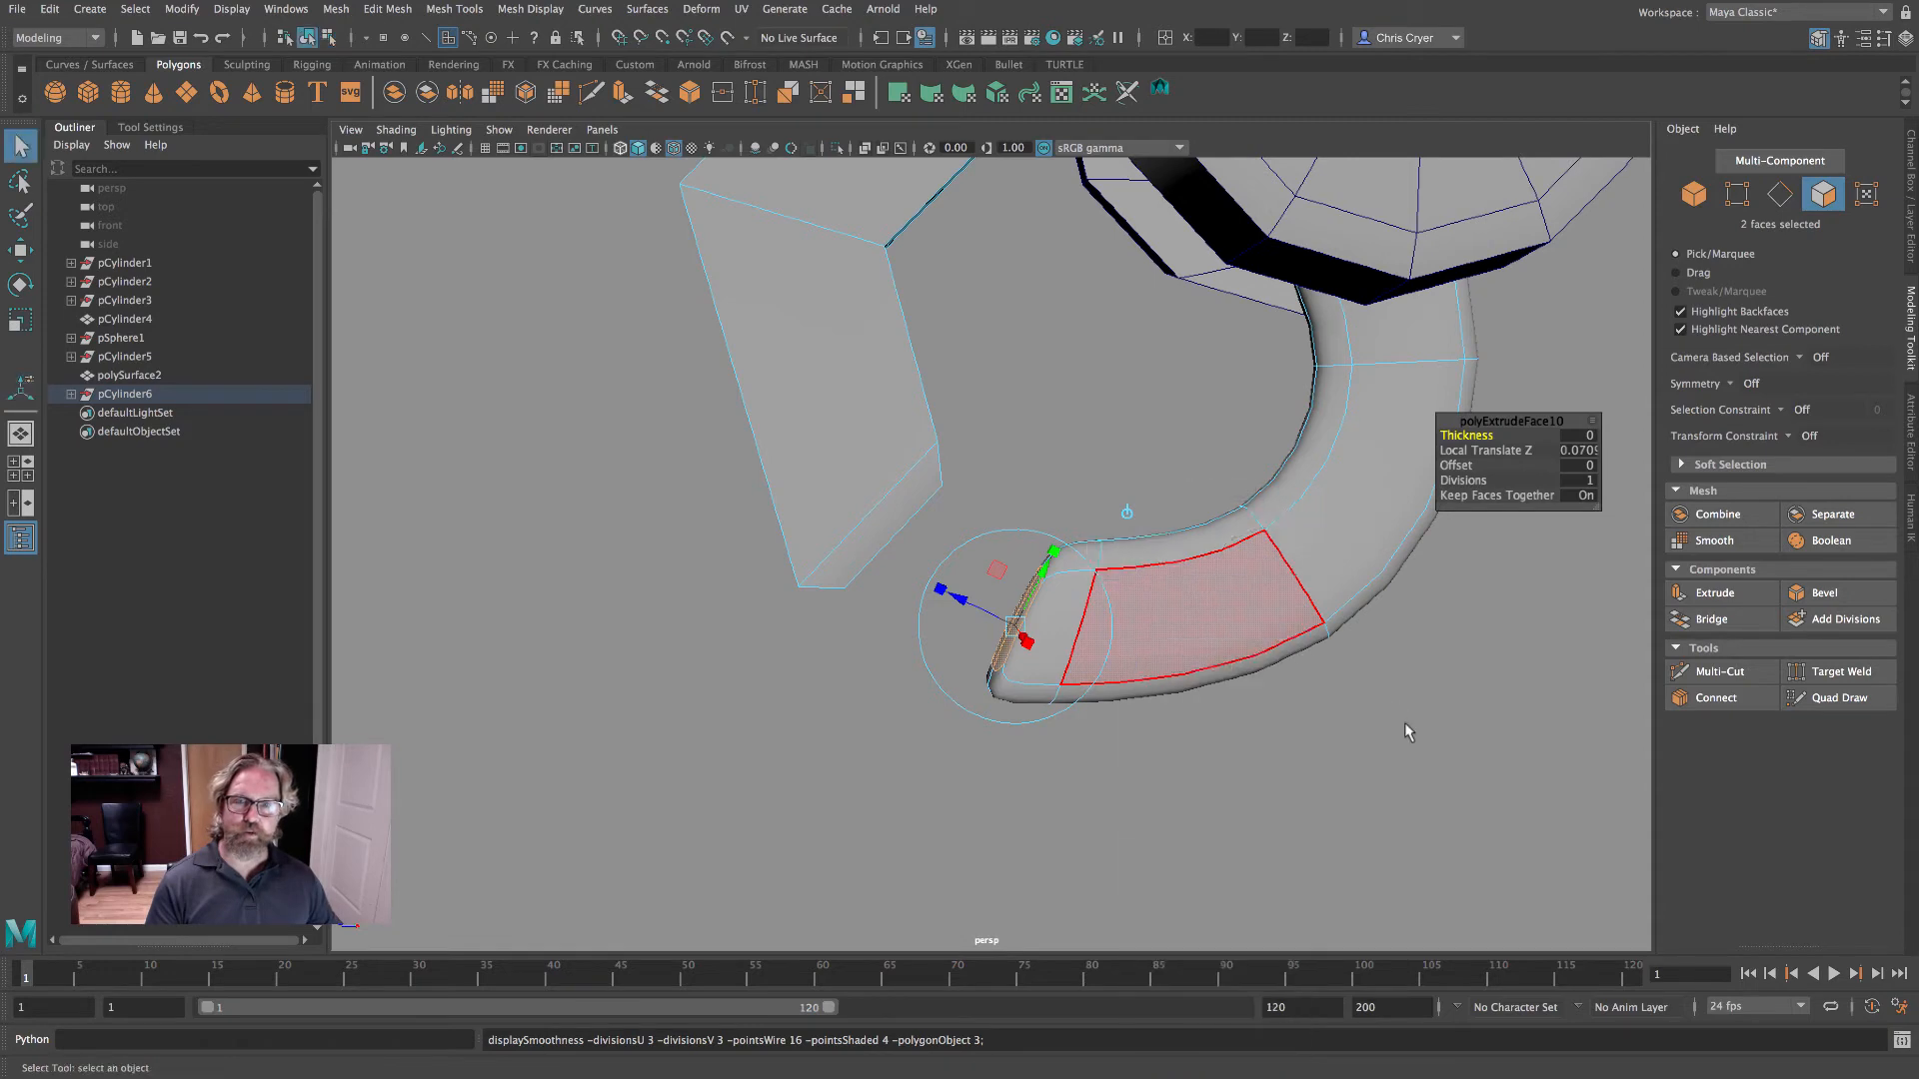
left_click_drag(1405, 722, 955, 622, "alt")
left_click(921, 521)
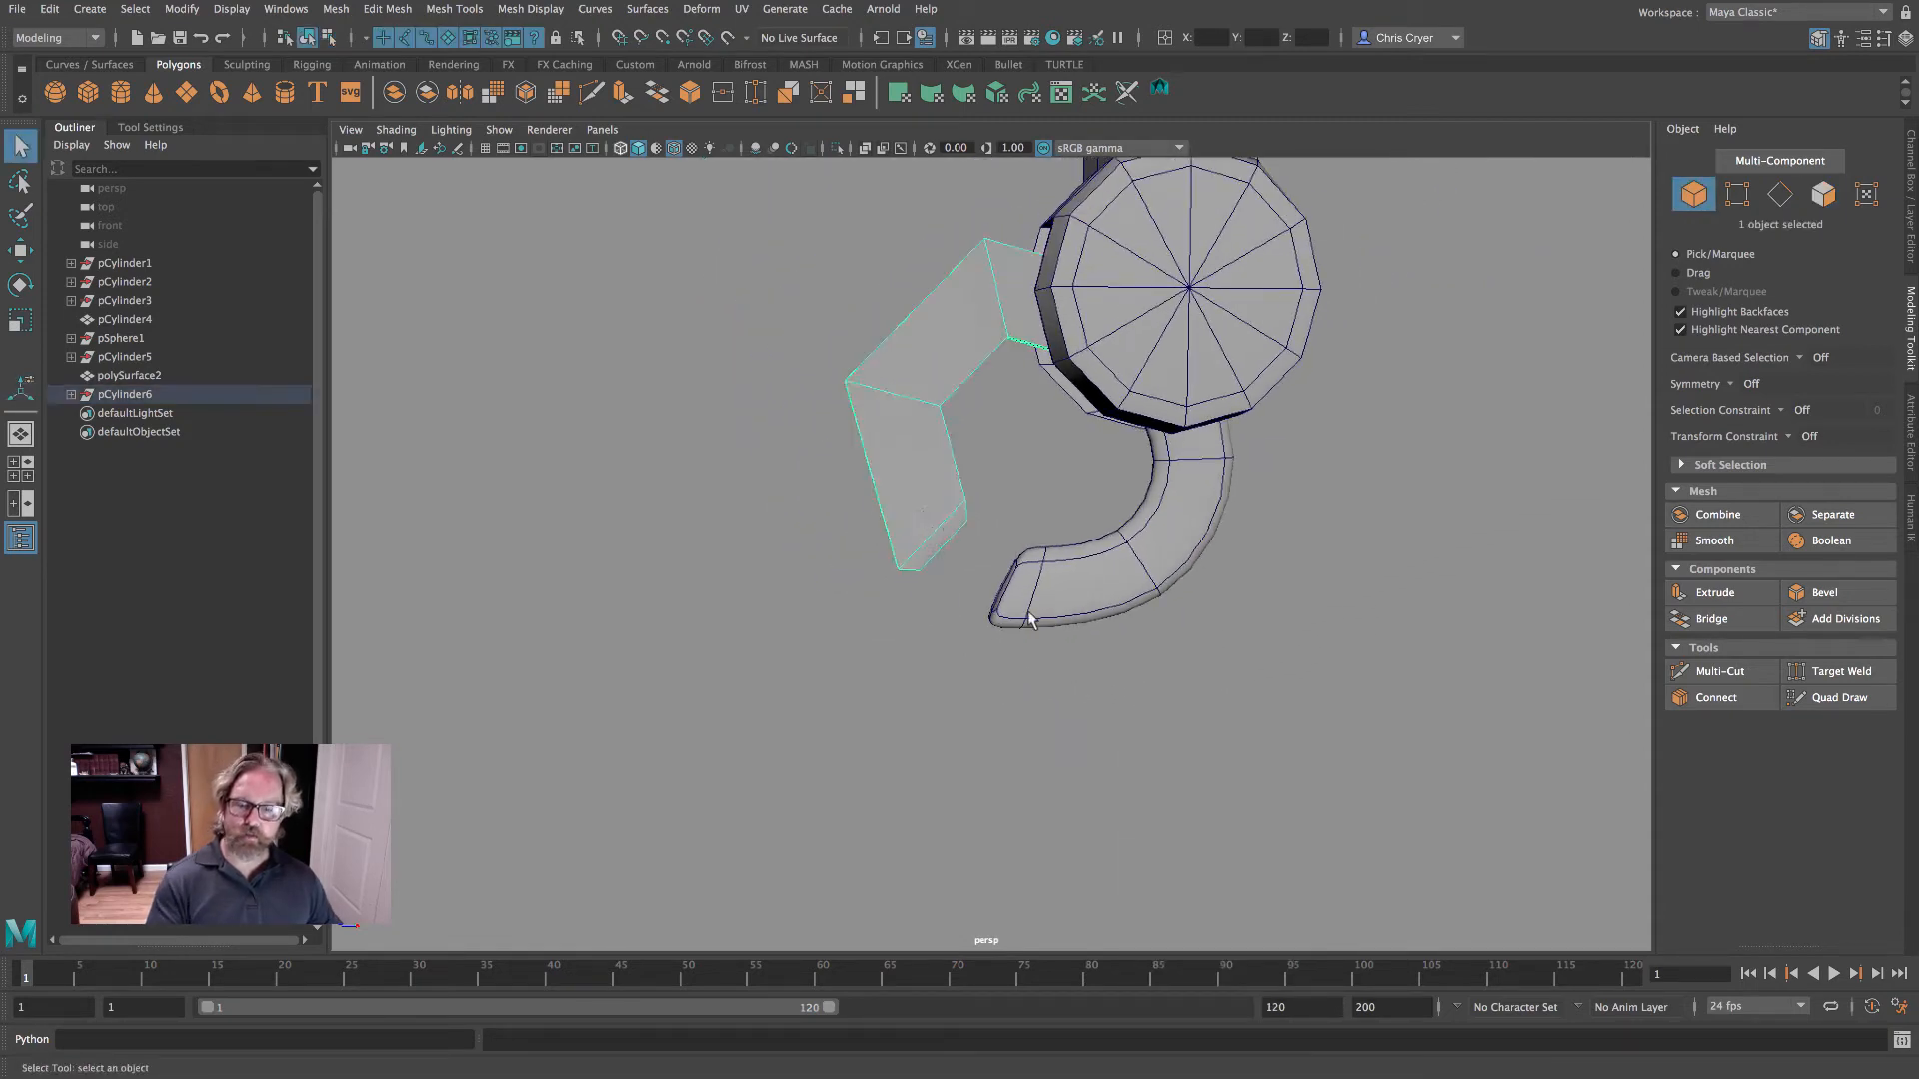
left_click(1231, 683)
left_click_drag(1233, 685, 946, 523, "alt")
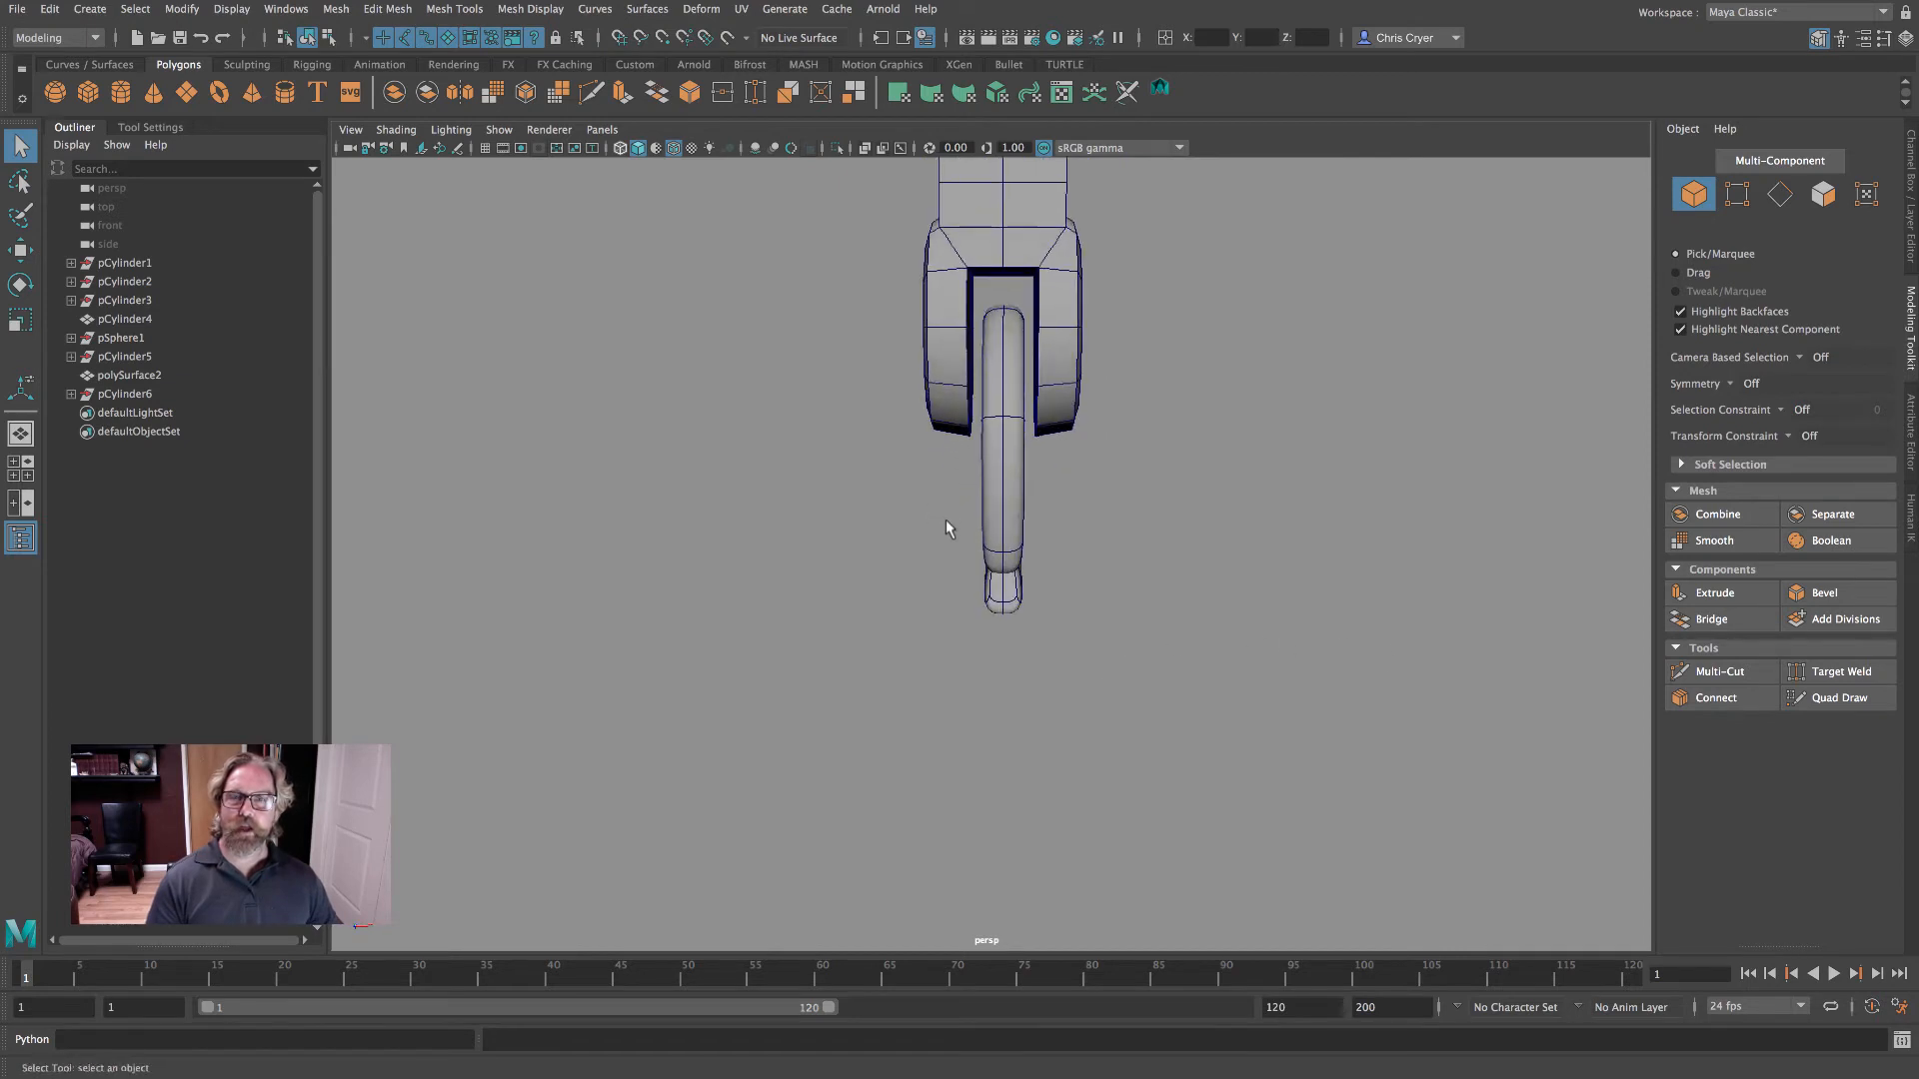
- Select both hook halves and scale them slightly wider along X, keeping them centered between the fork's sides
left_click(280, 398)
double_click(18, 321)
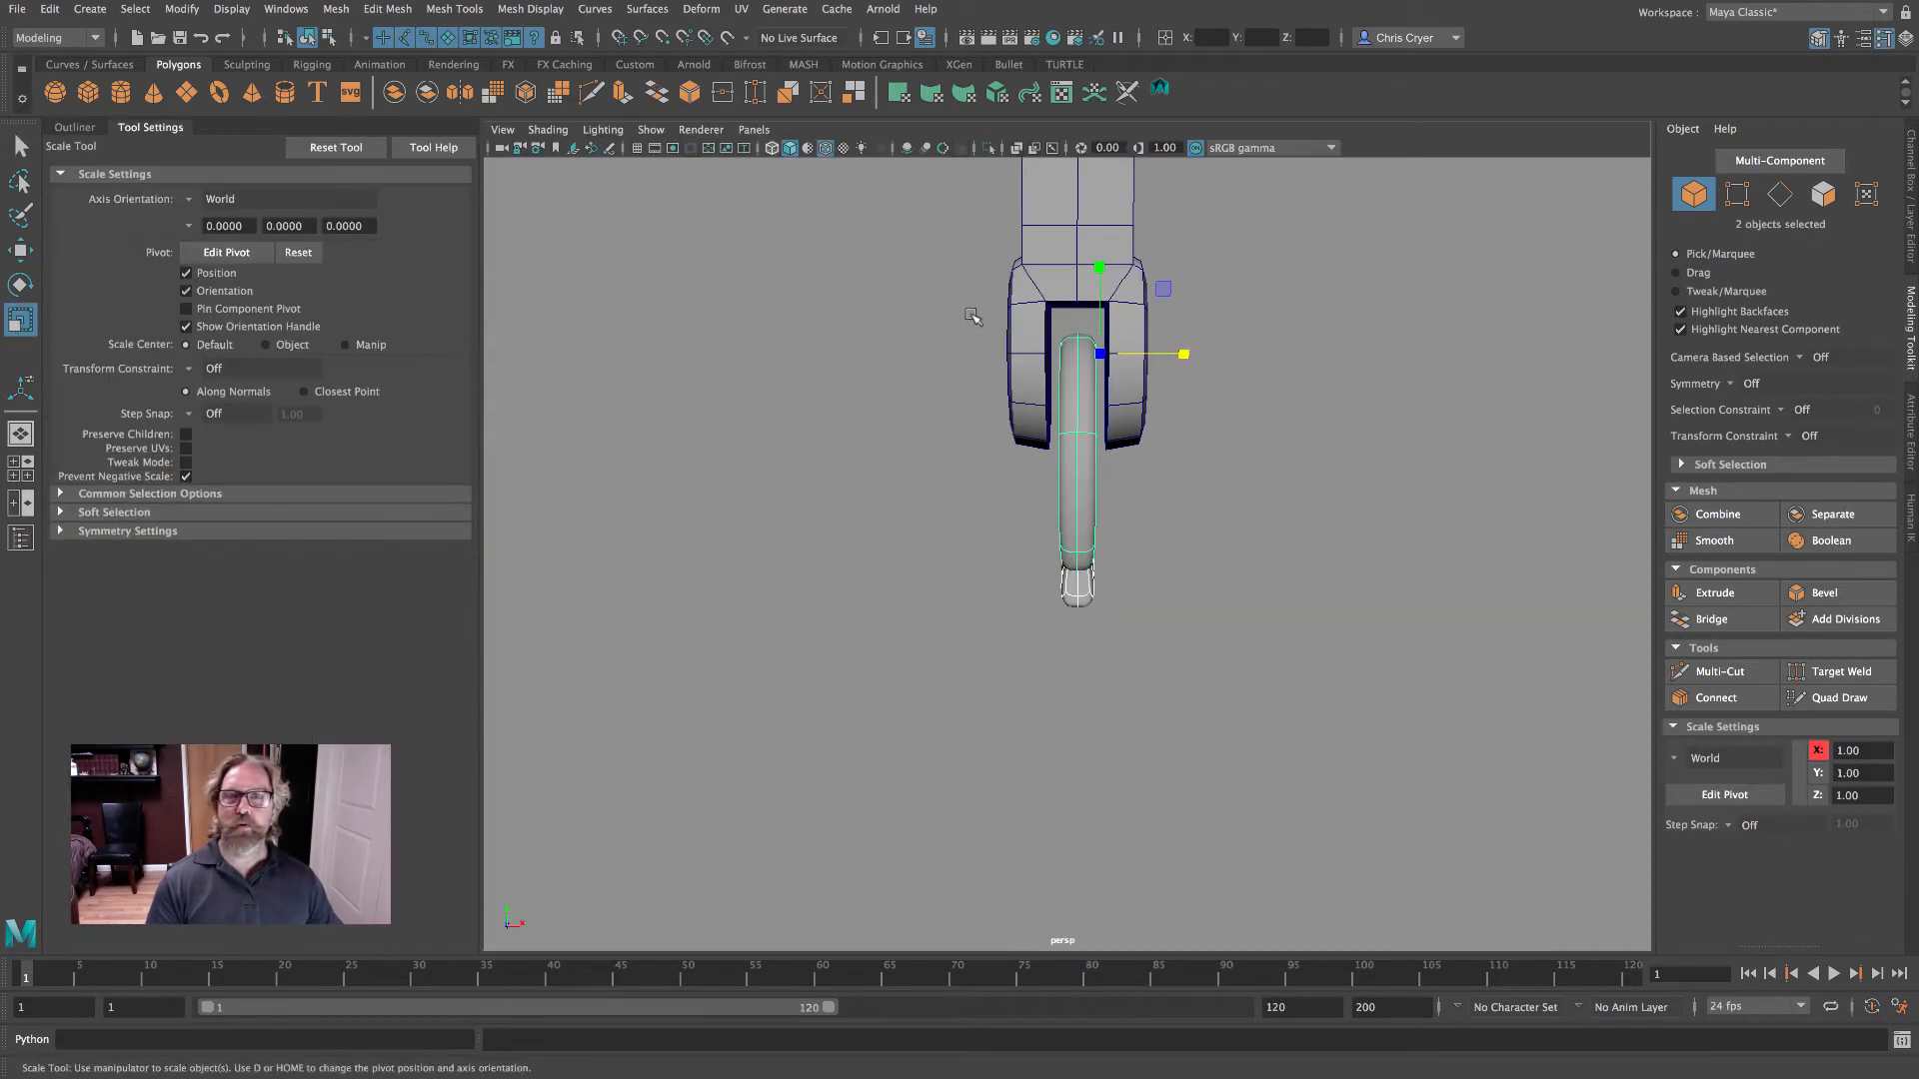
left_click_drag(1170, 360, 1169, 353)
key("w")
right_click_drag(1071, 266, 1206, 264)
left_click(1280, 303)
- Select the six vertices at the forearm's upper-right corner and move them inward along X to taper that side
middle_click_drag(1202, 297, 1201, 606, "alt")
left_click_drag(1200, 607, 1149, 590, "alt")
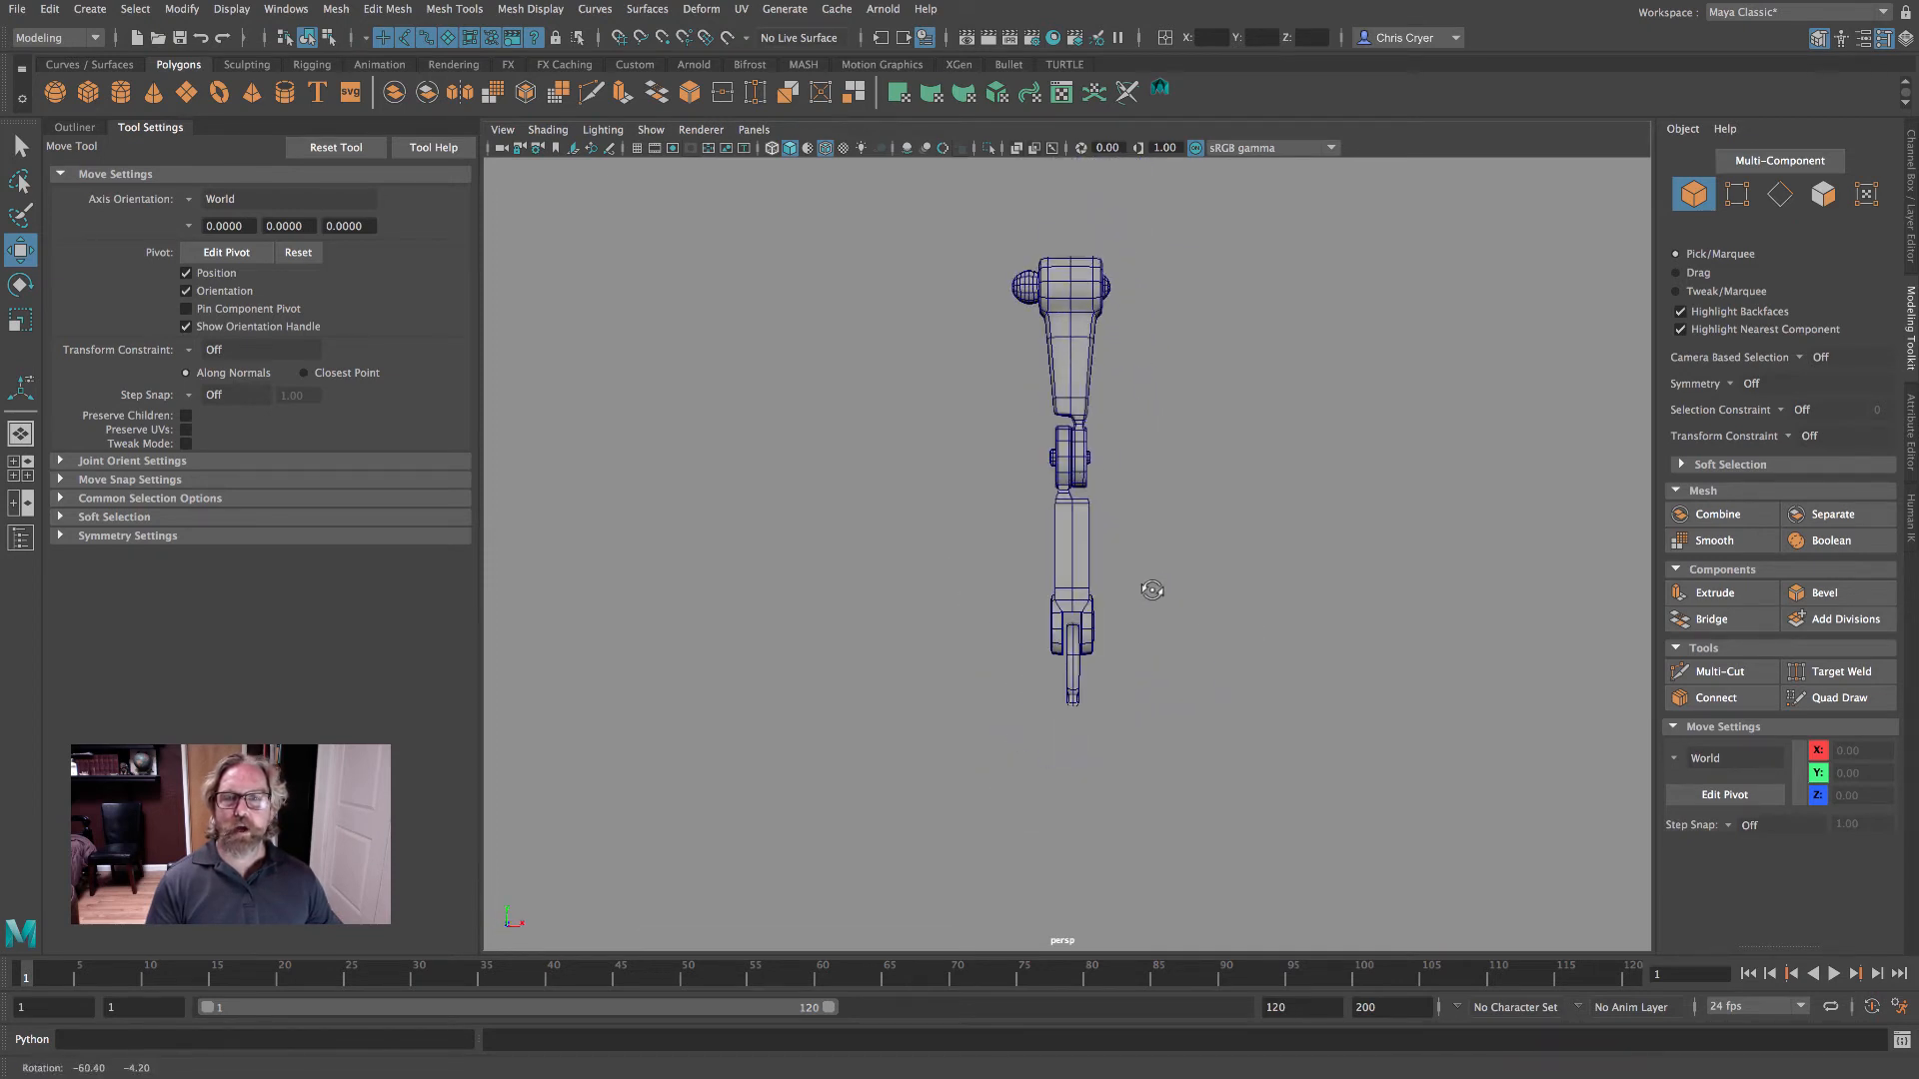
right_click_drag(1148, 589, 1448, 598, "alt")
left_click(1099, 500)
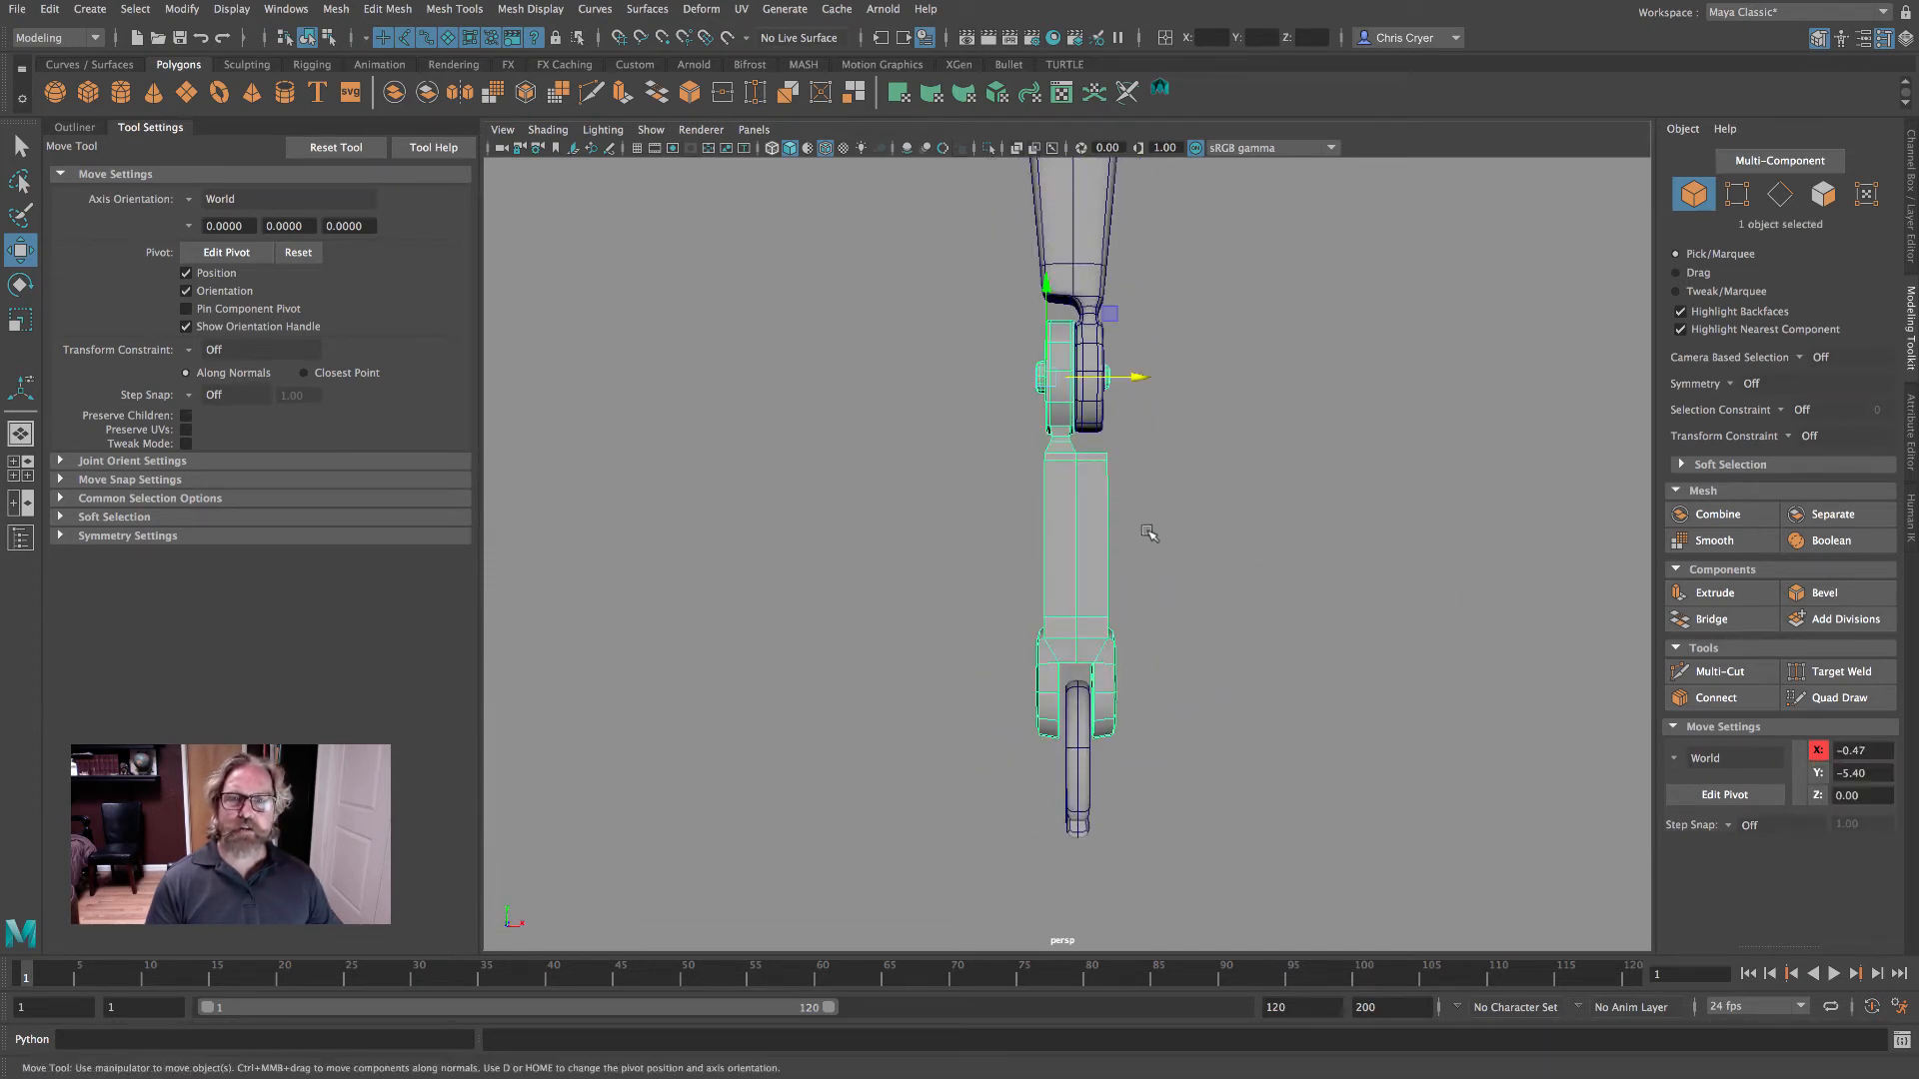
right_click_drag(1104, 462, 1043, 461)
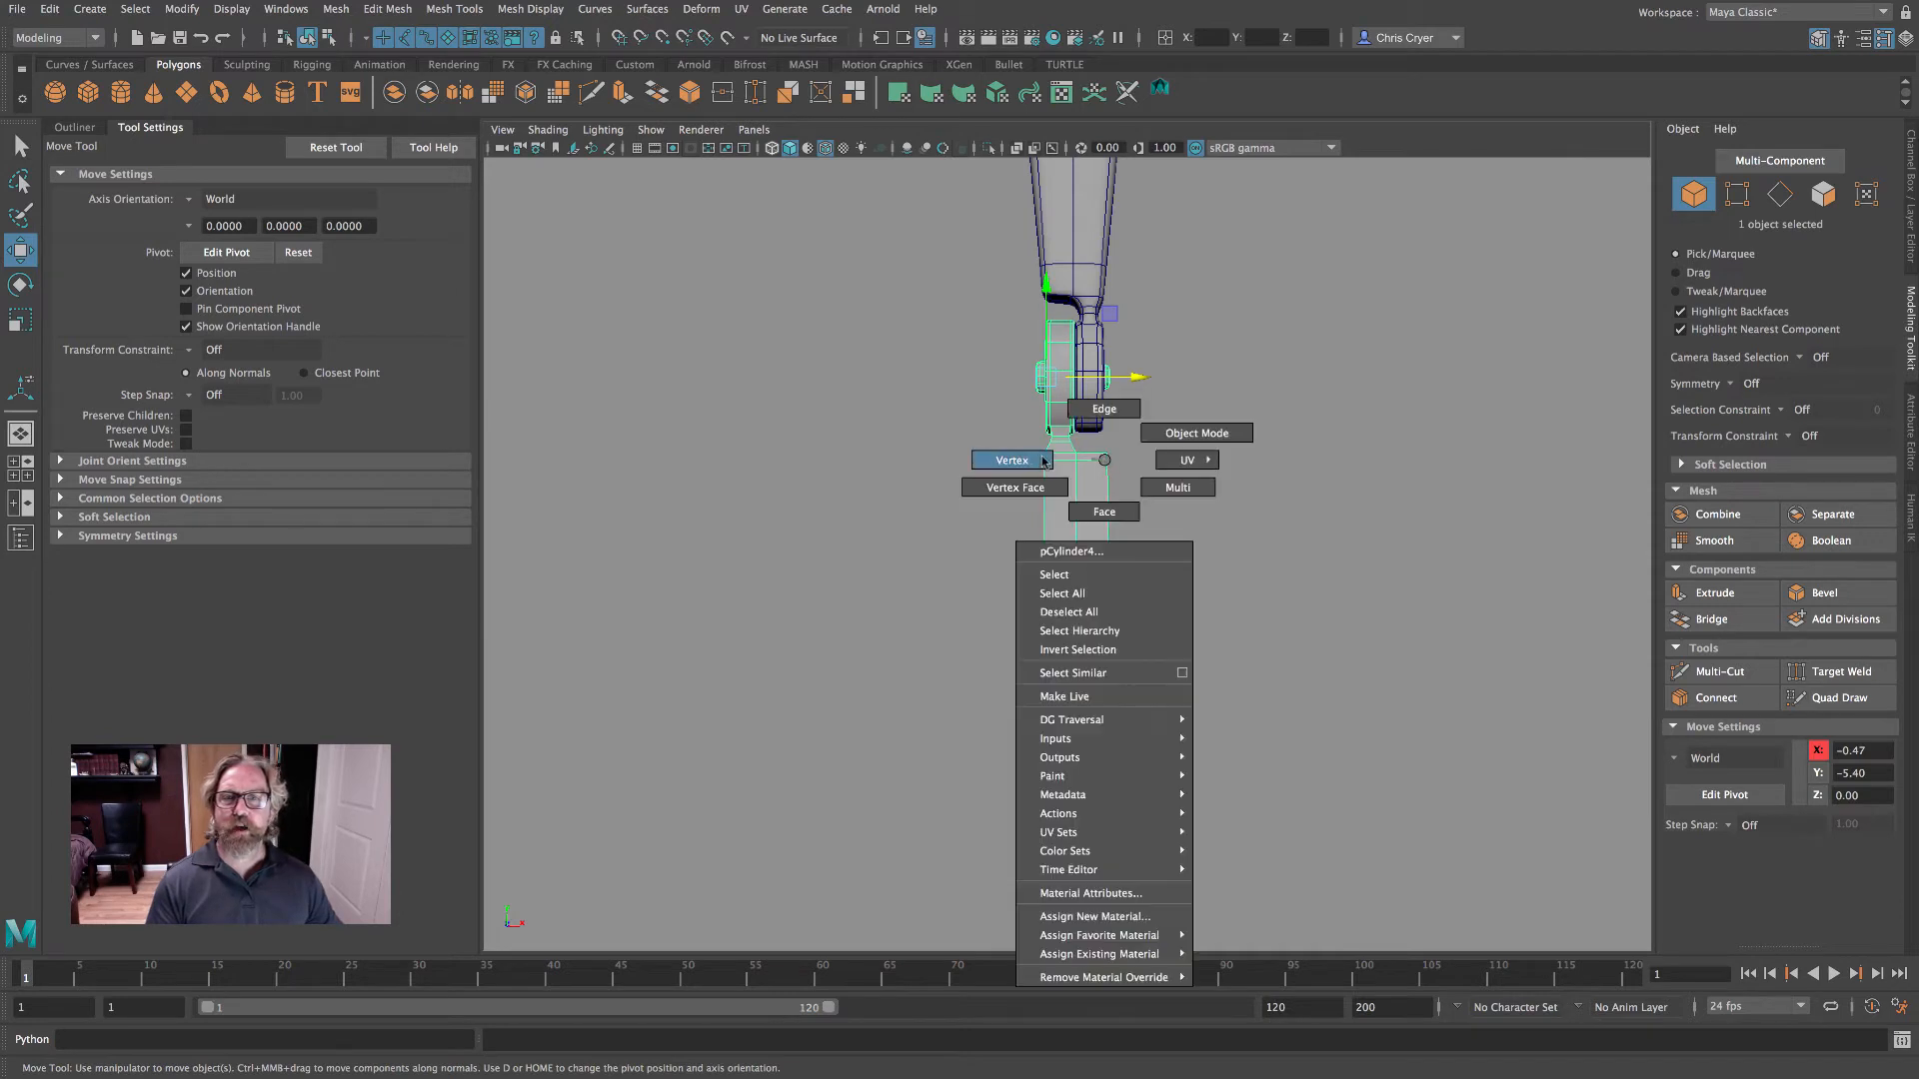
left_click_drag(1133, 444, 1176, 460)
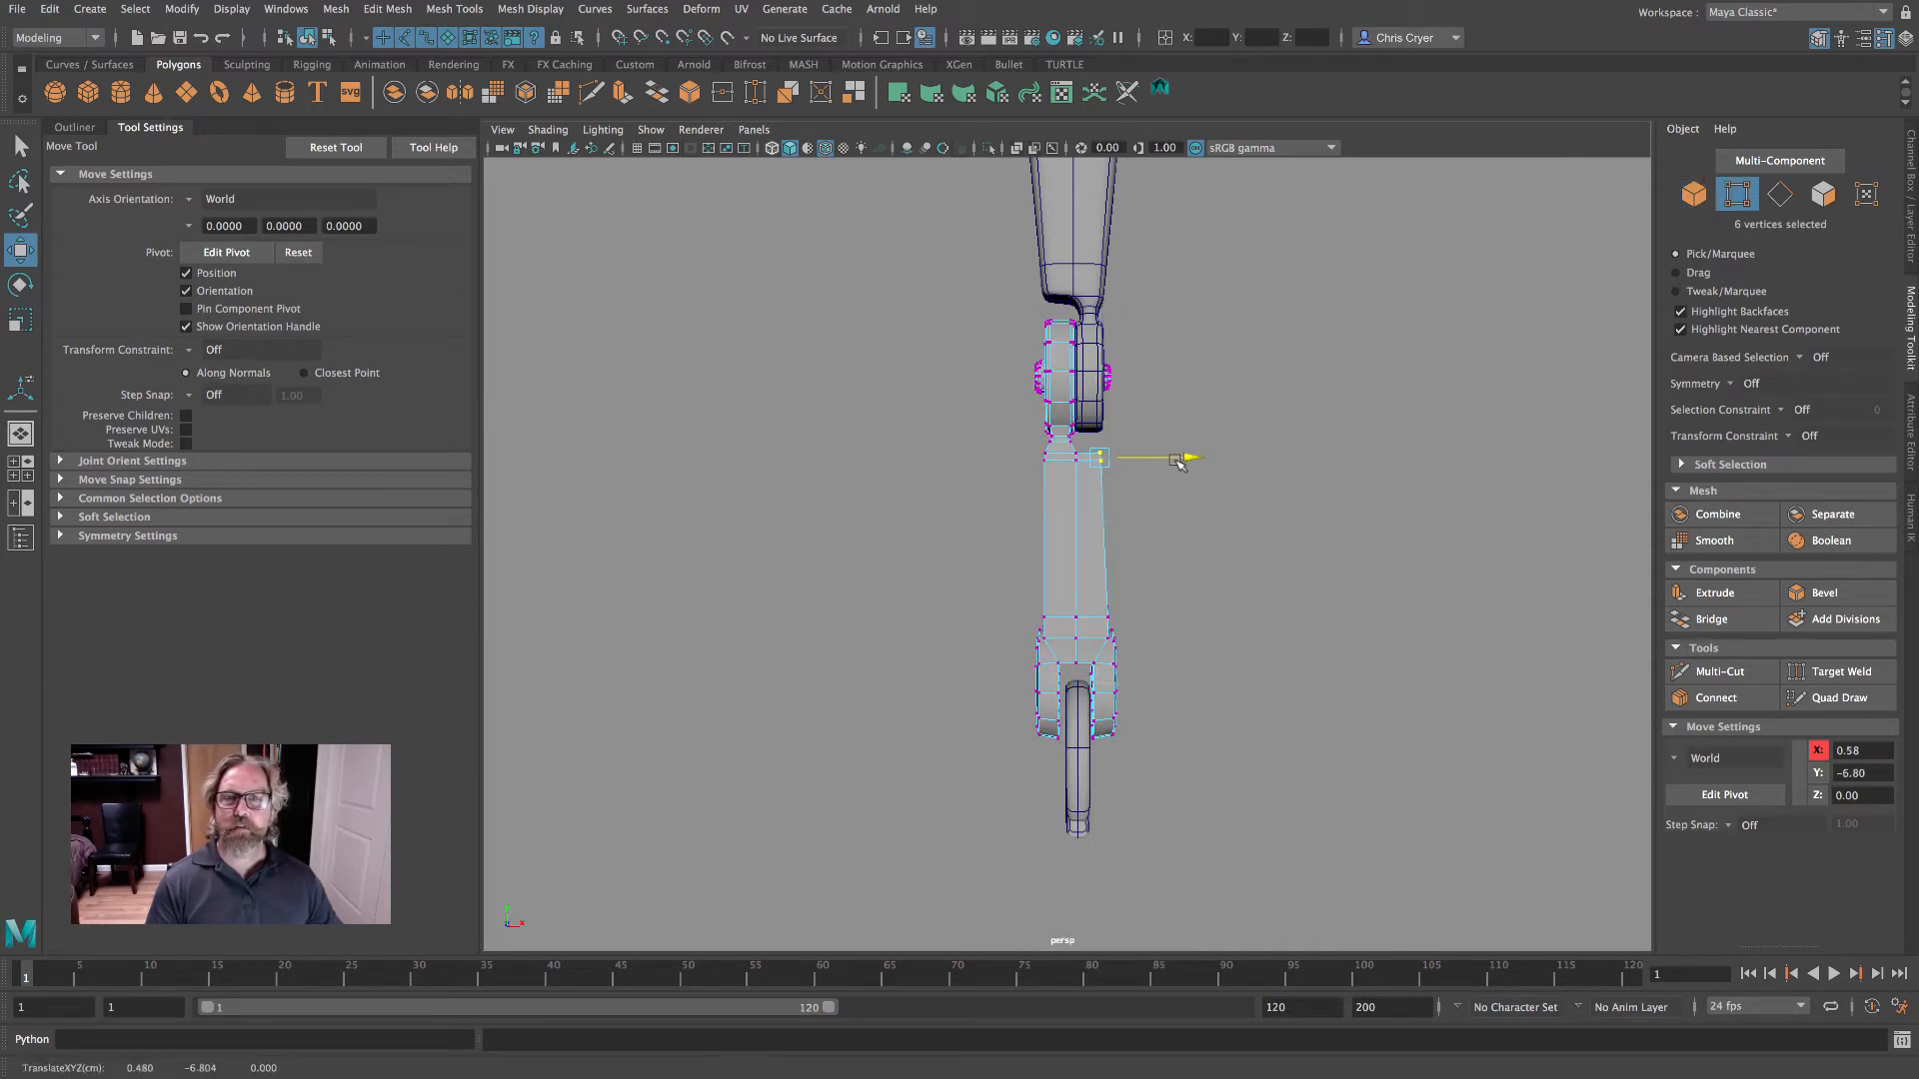
- Move the eight vertices at the forearm's upper-left corner inward to about X -0.37 and return to object mode
scroll(1037, 459, "up", 5)
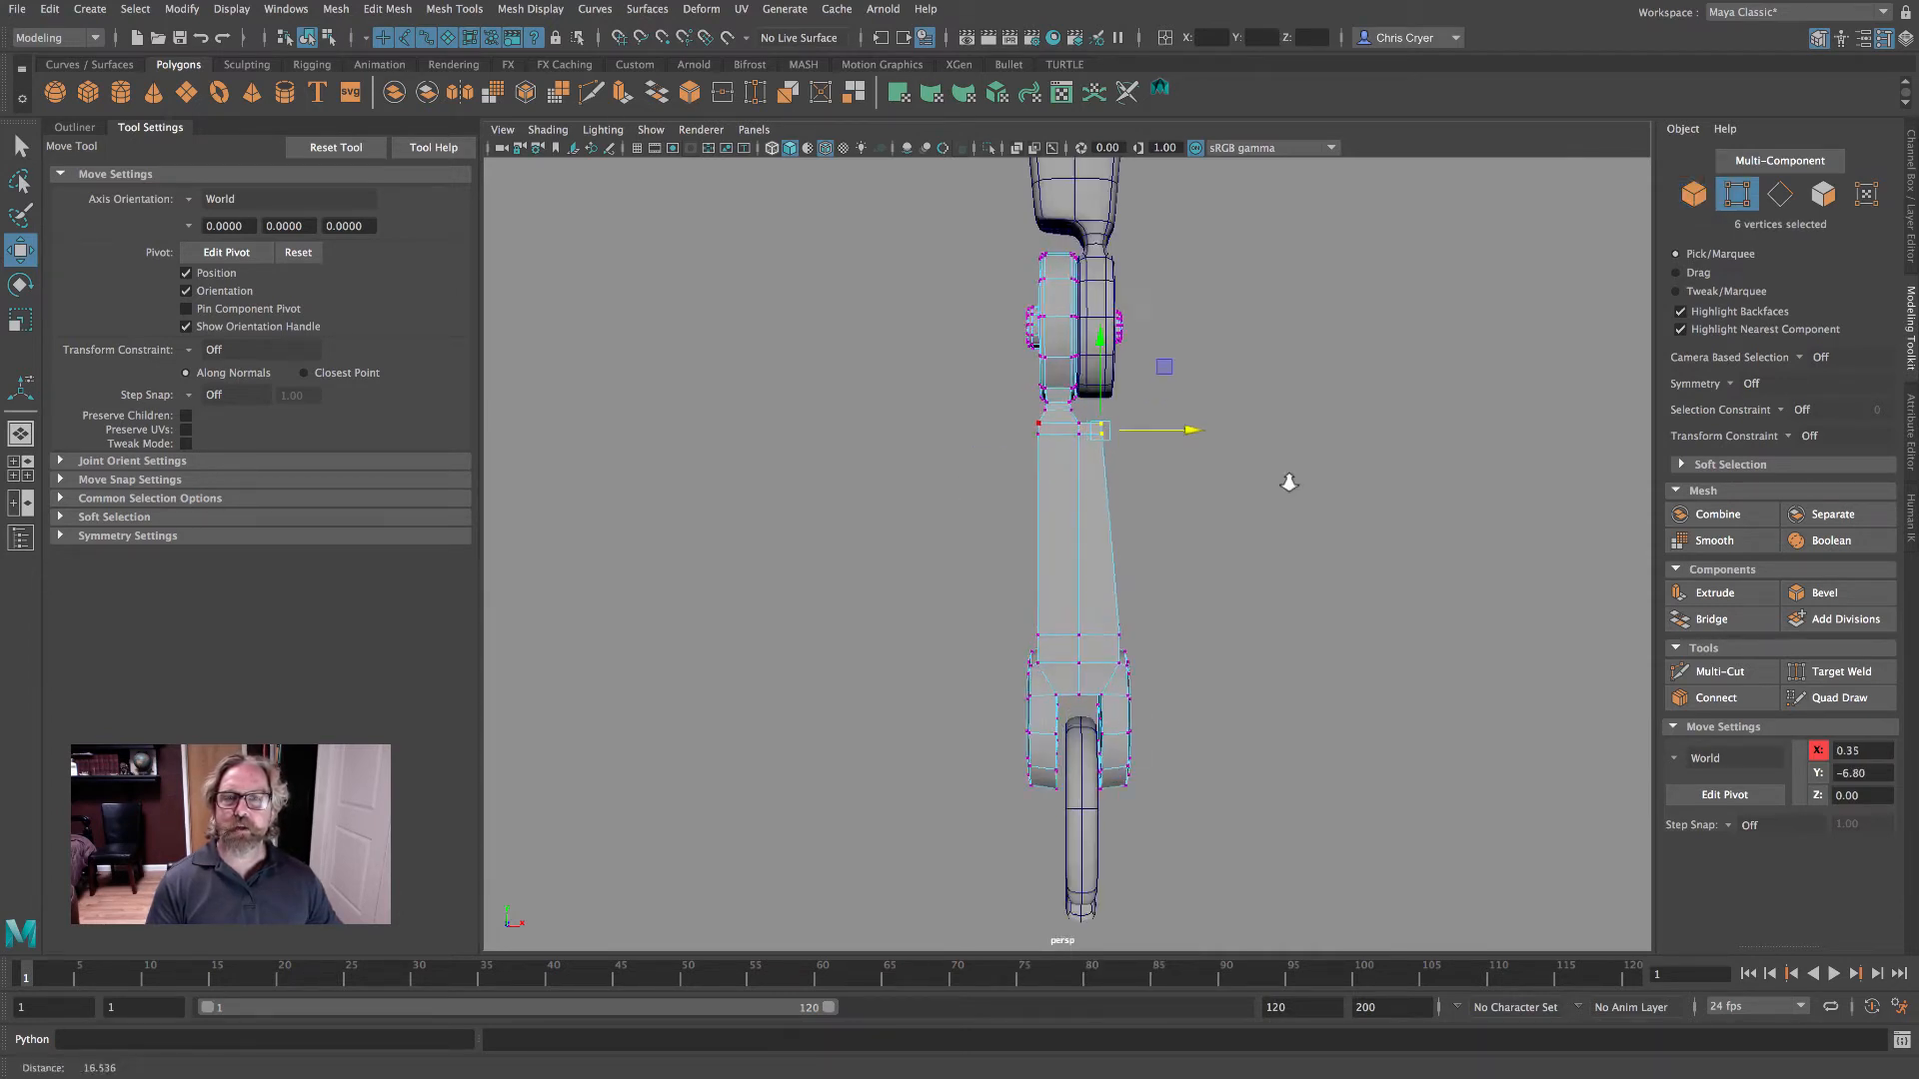
left_click_drag(1032, 367, 1066, 336)
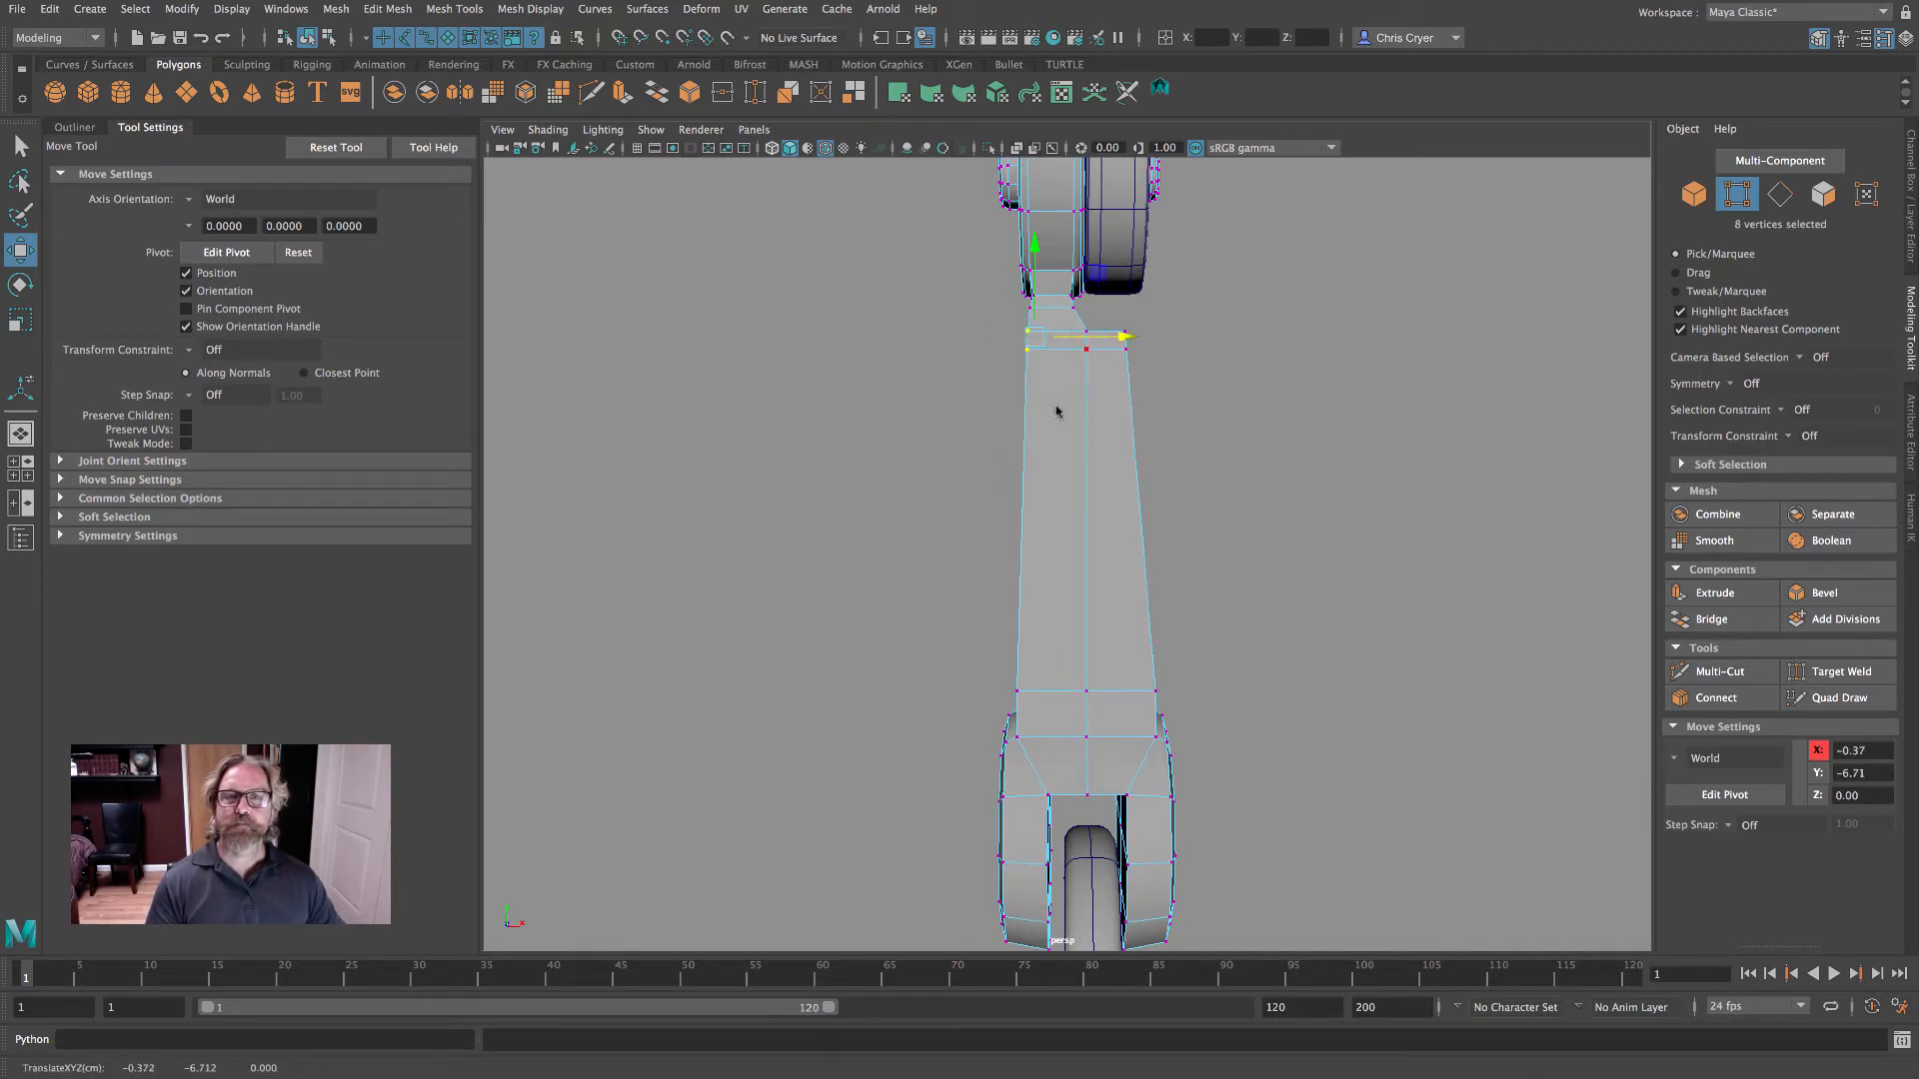
right_click_drag(1056, 410, 1122, 376)
scroll(1102, 493, "down", 5)
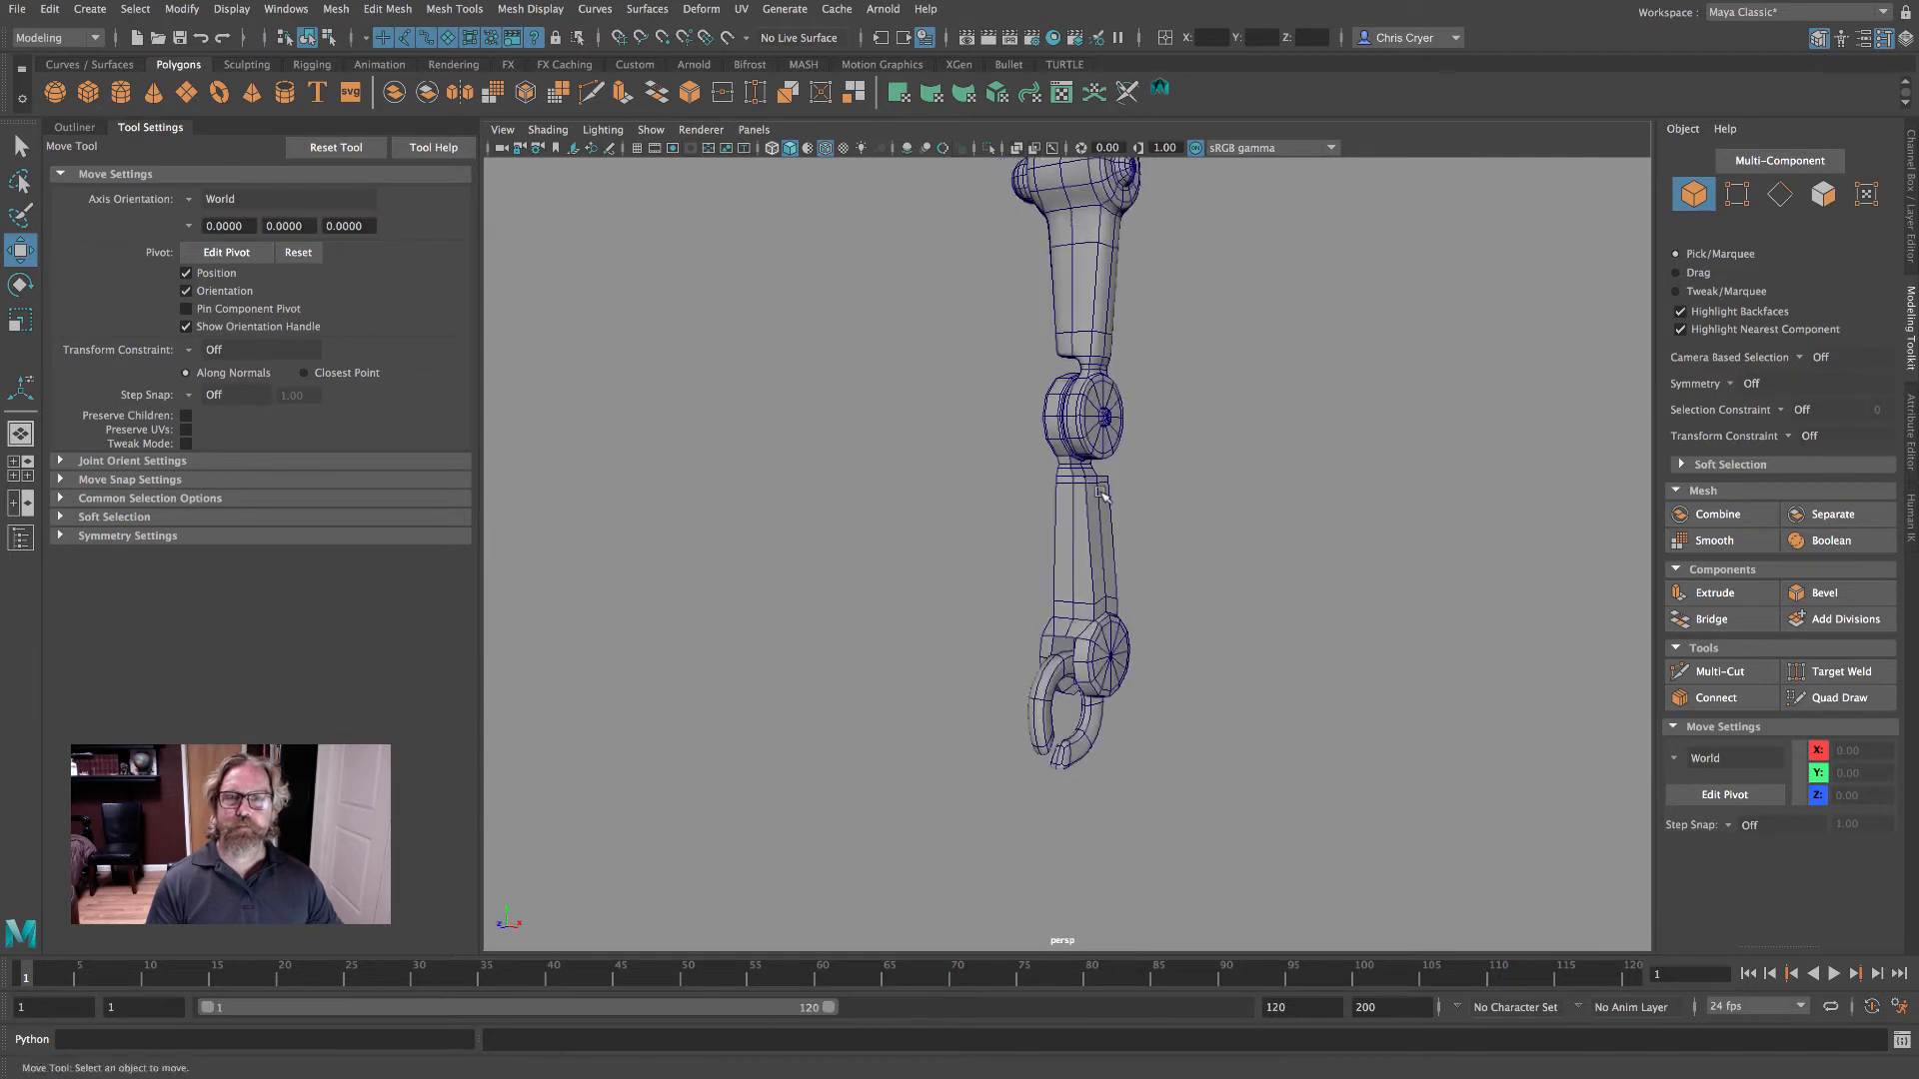
left_click_drag(1102, 493, 1164, 560, "alt")
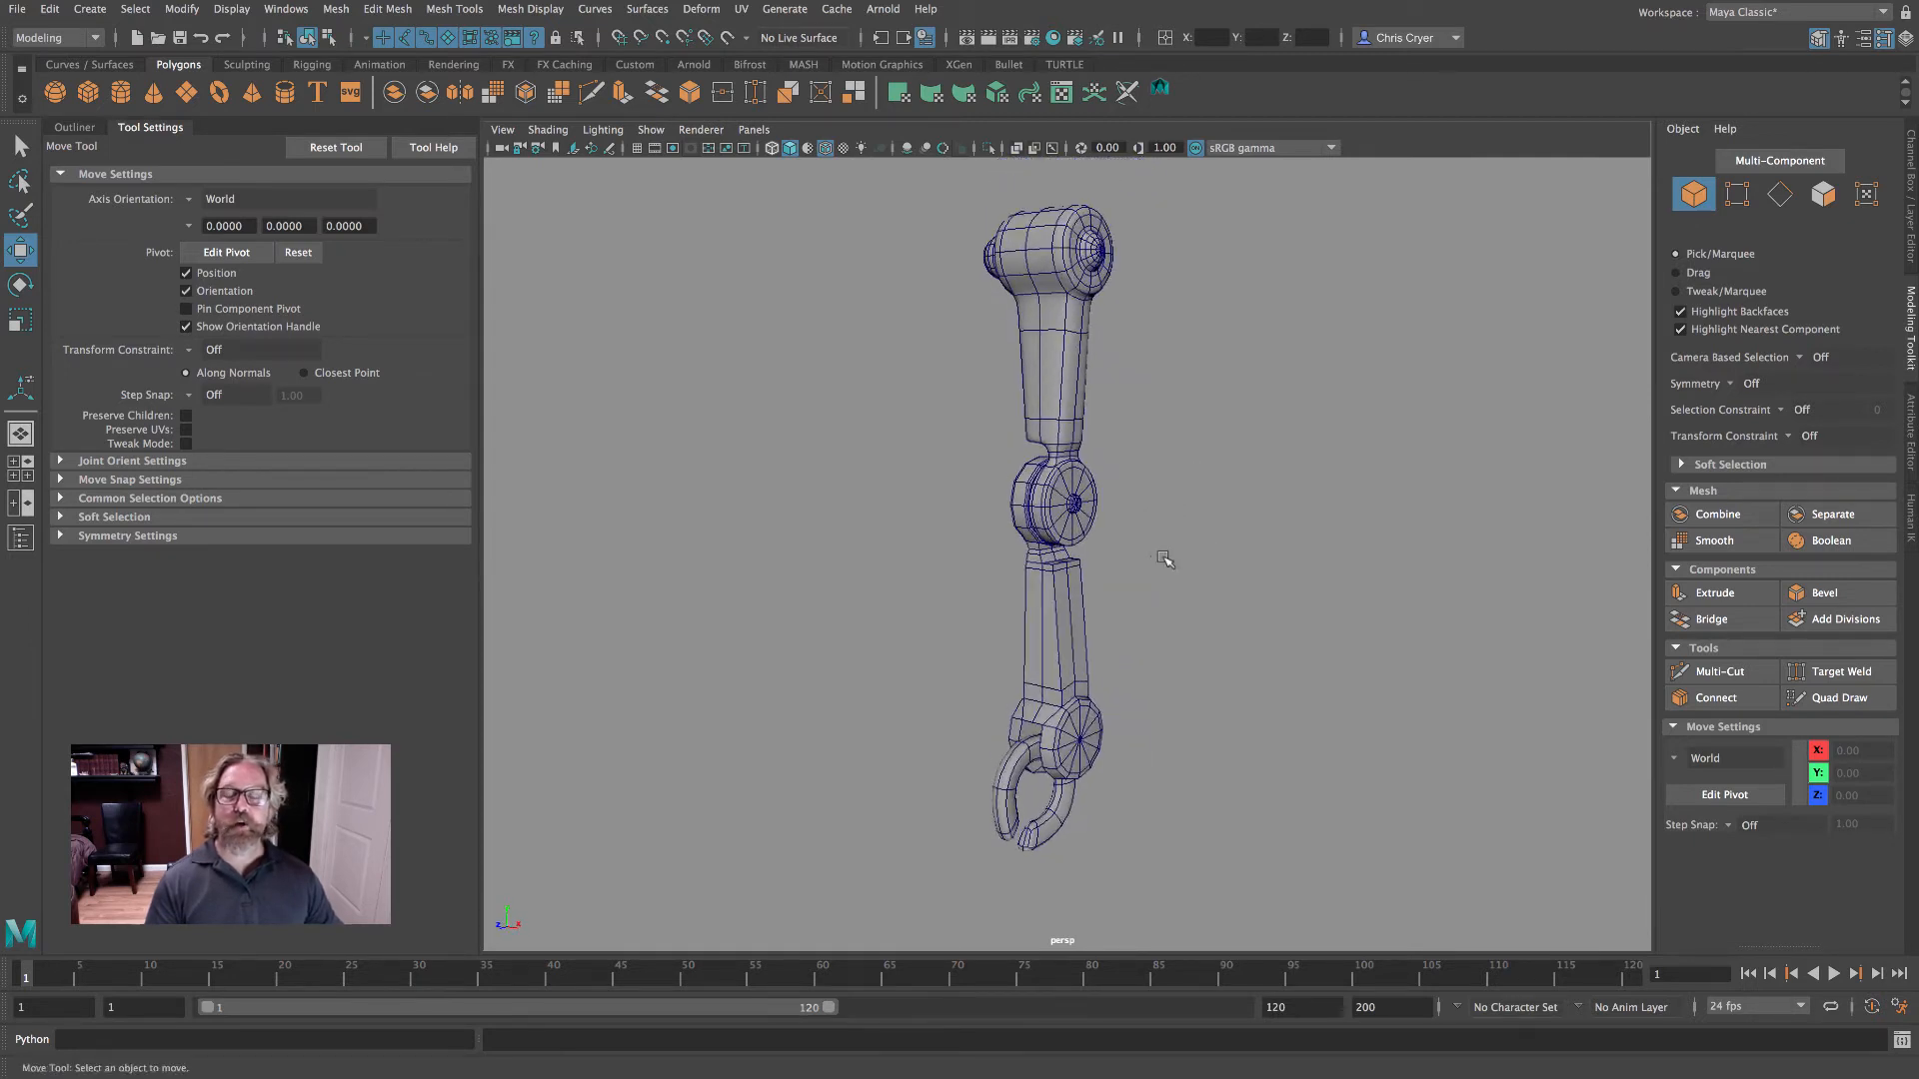
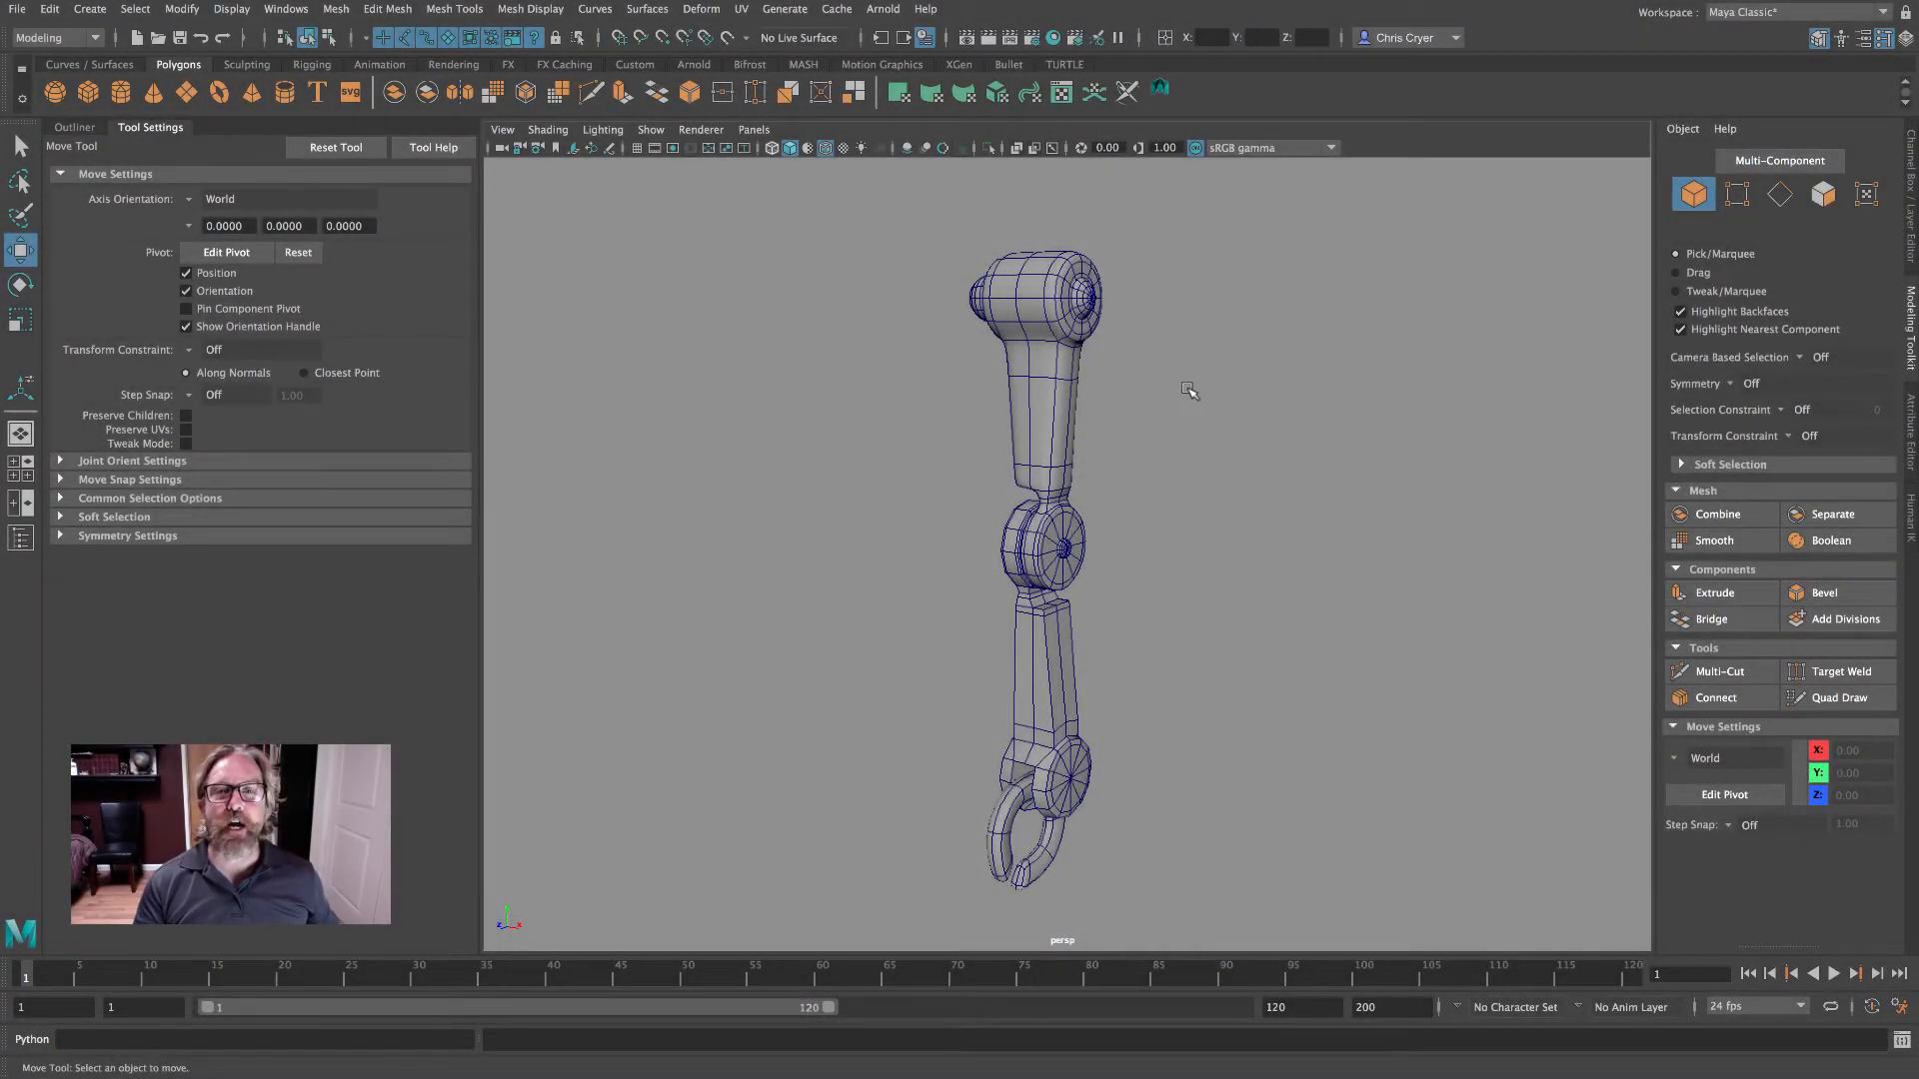
- Select the upper arm as an object and frame its shoulder joint
left_click_drag(1188, 389, 1079, 362, "alt")
left_click(1055, 328)
right_click_drag(1084, 362, 1156, 354, "alt")
middle_click_drag(1156, 355, 1177, 463, "alt")
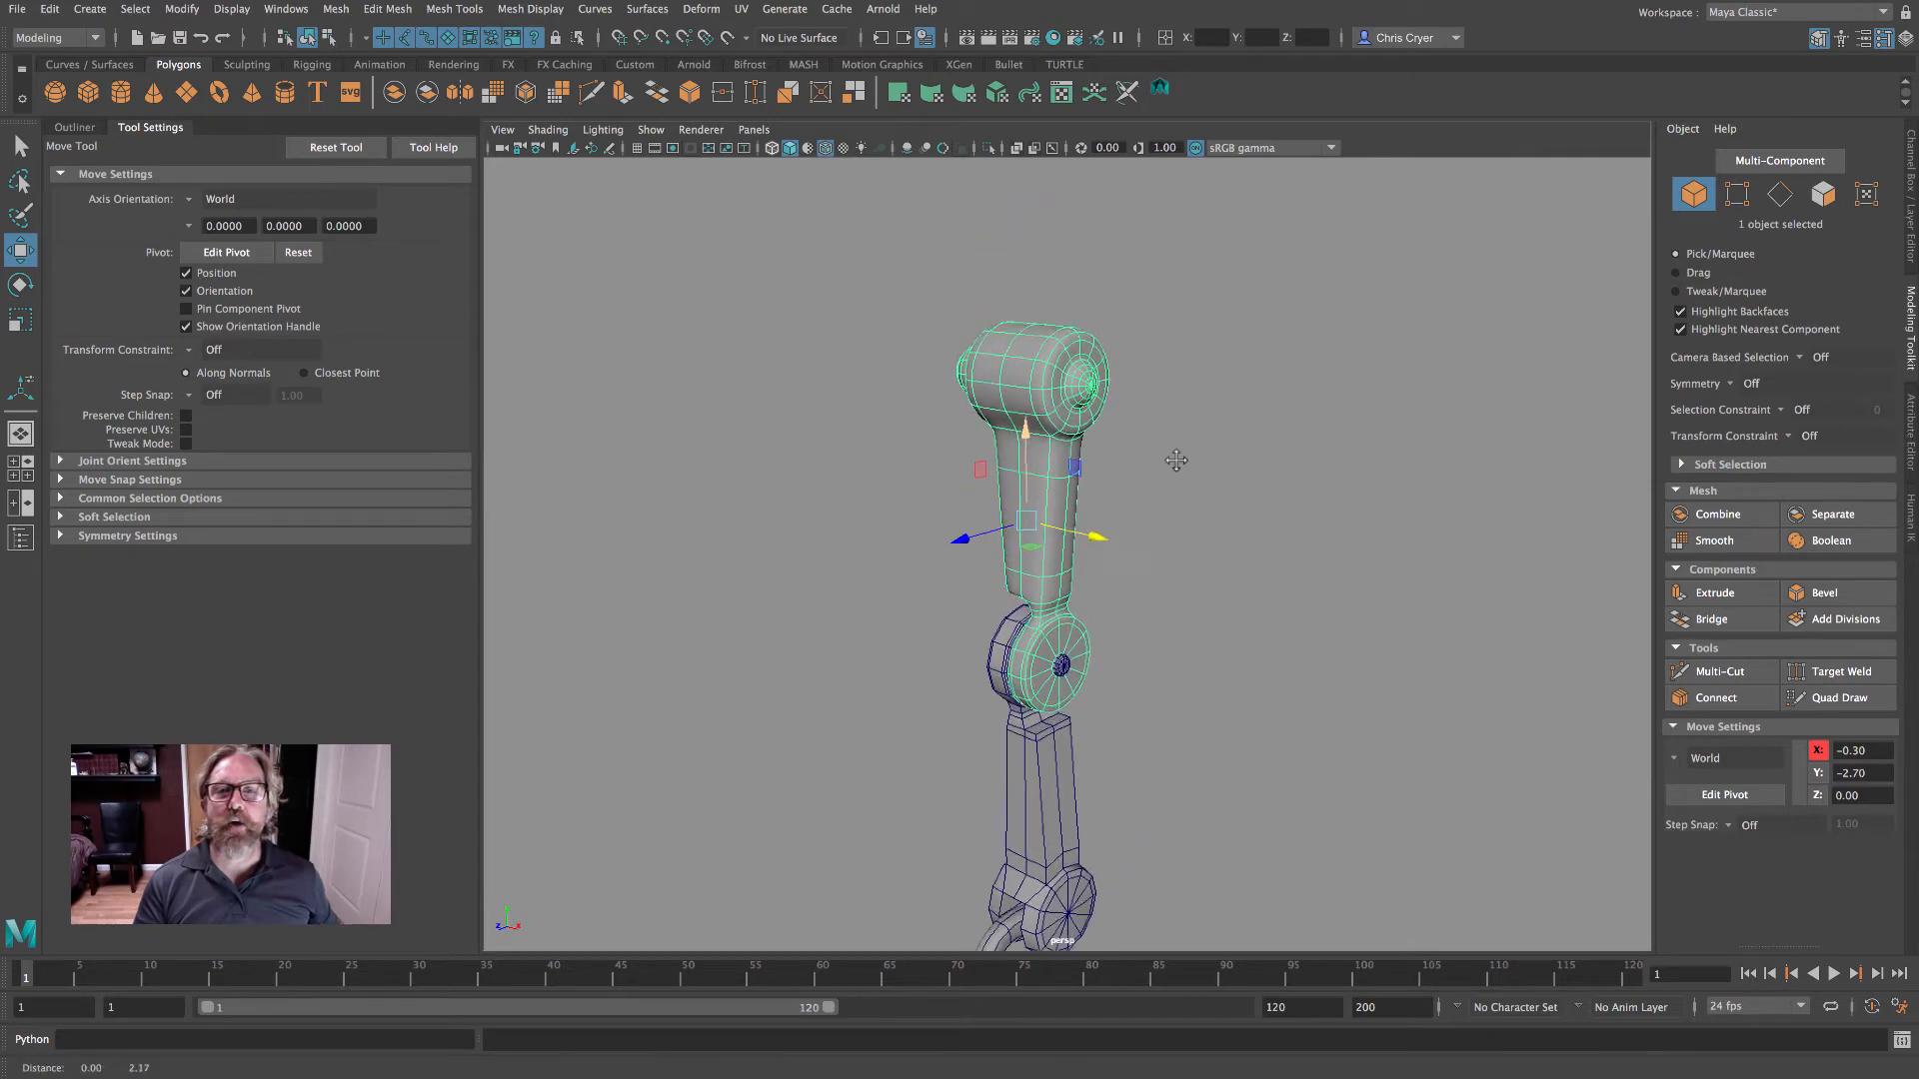
left_click_drag(1085, 380, 1138, 384, "alt")
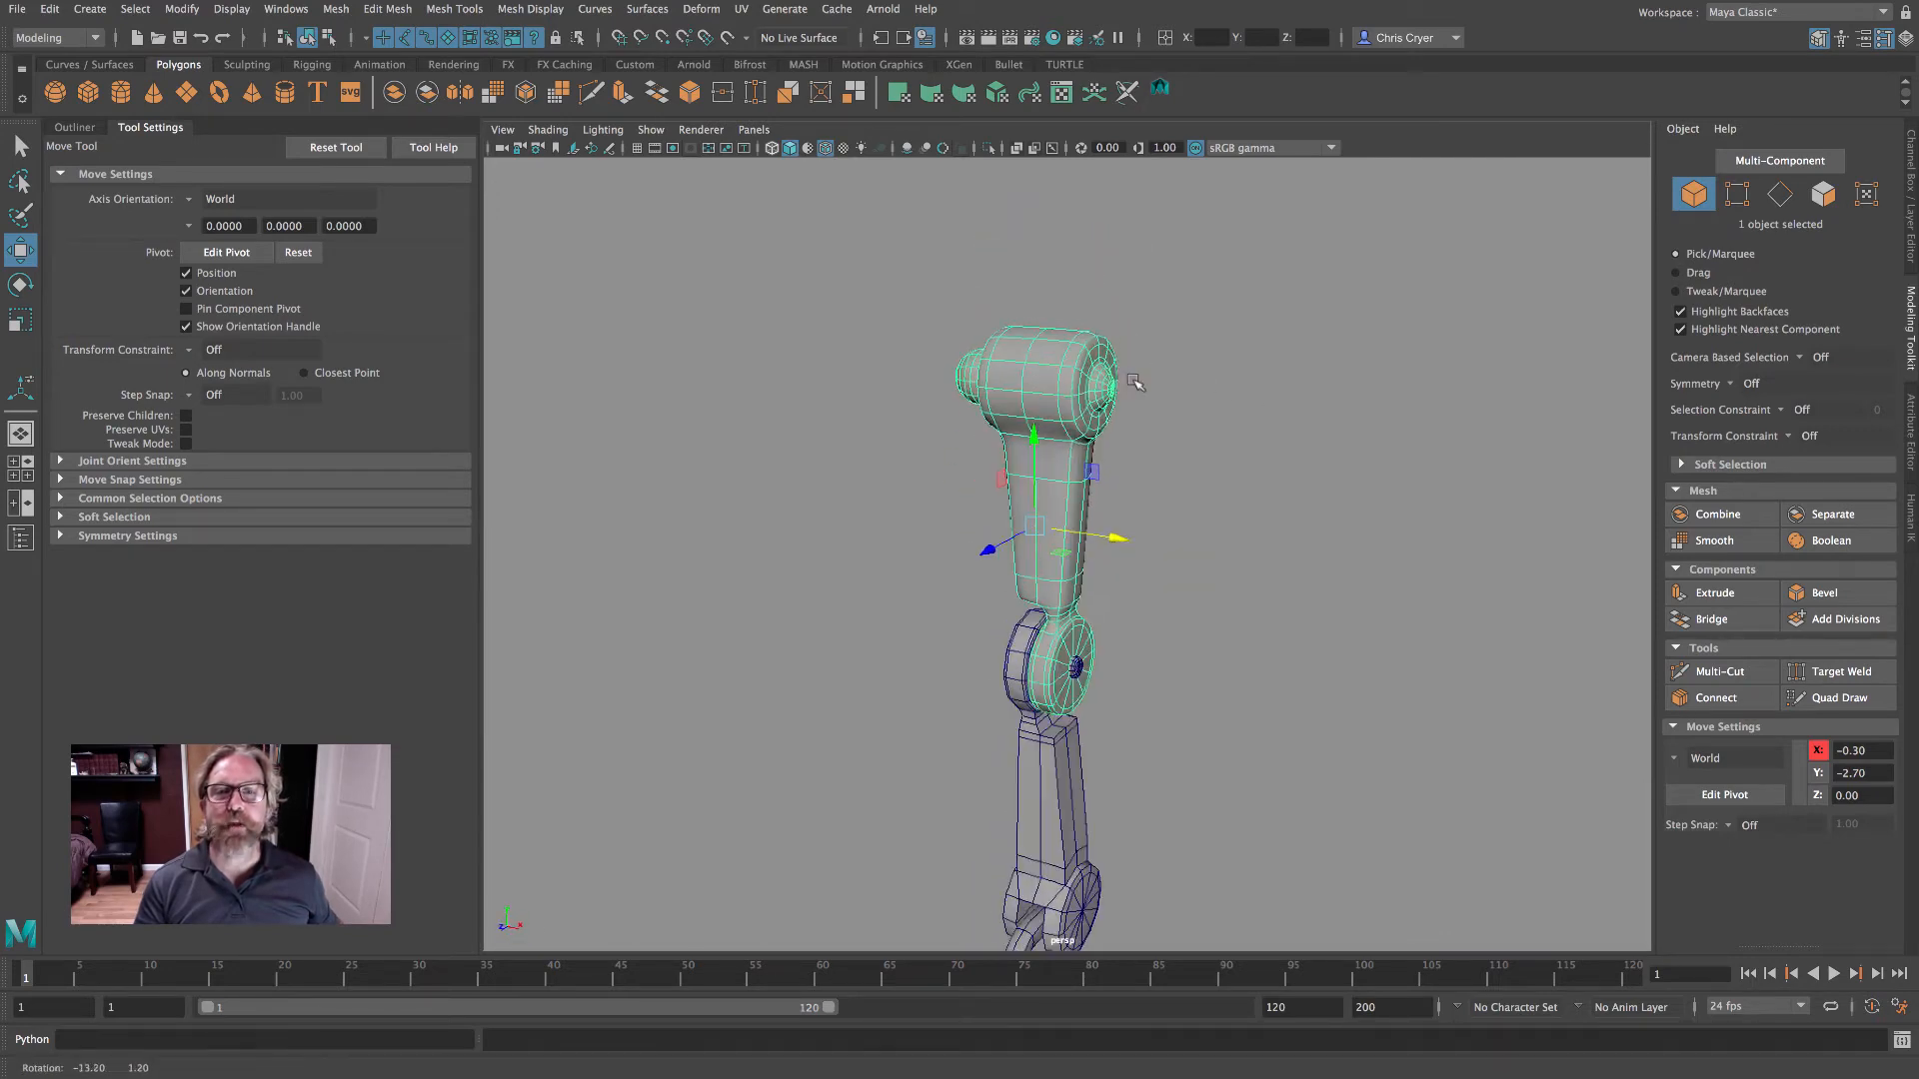
right_click_drag(1138, 384, 1569, 432, "alt")
middle_click_drag(1237, 393, 1215, 492, "alt")
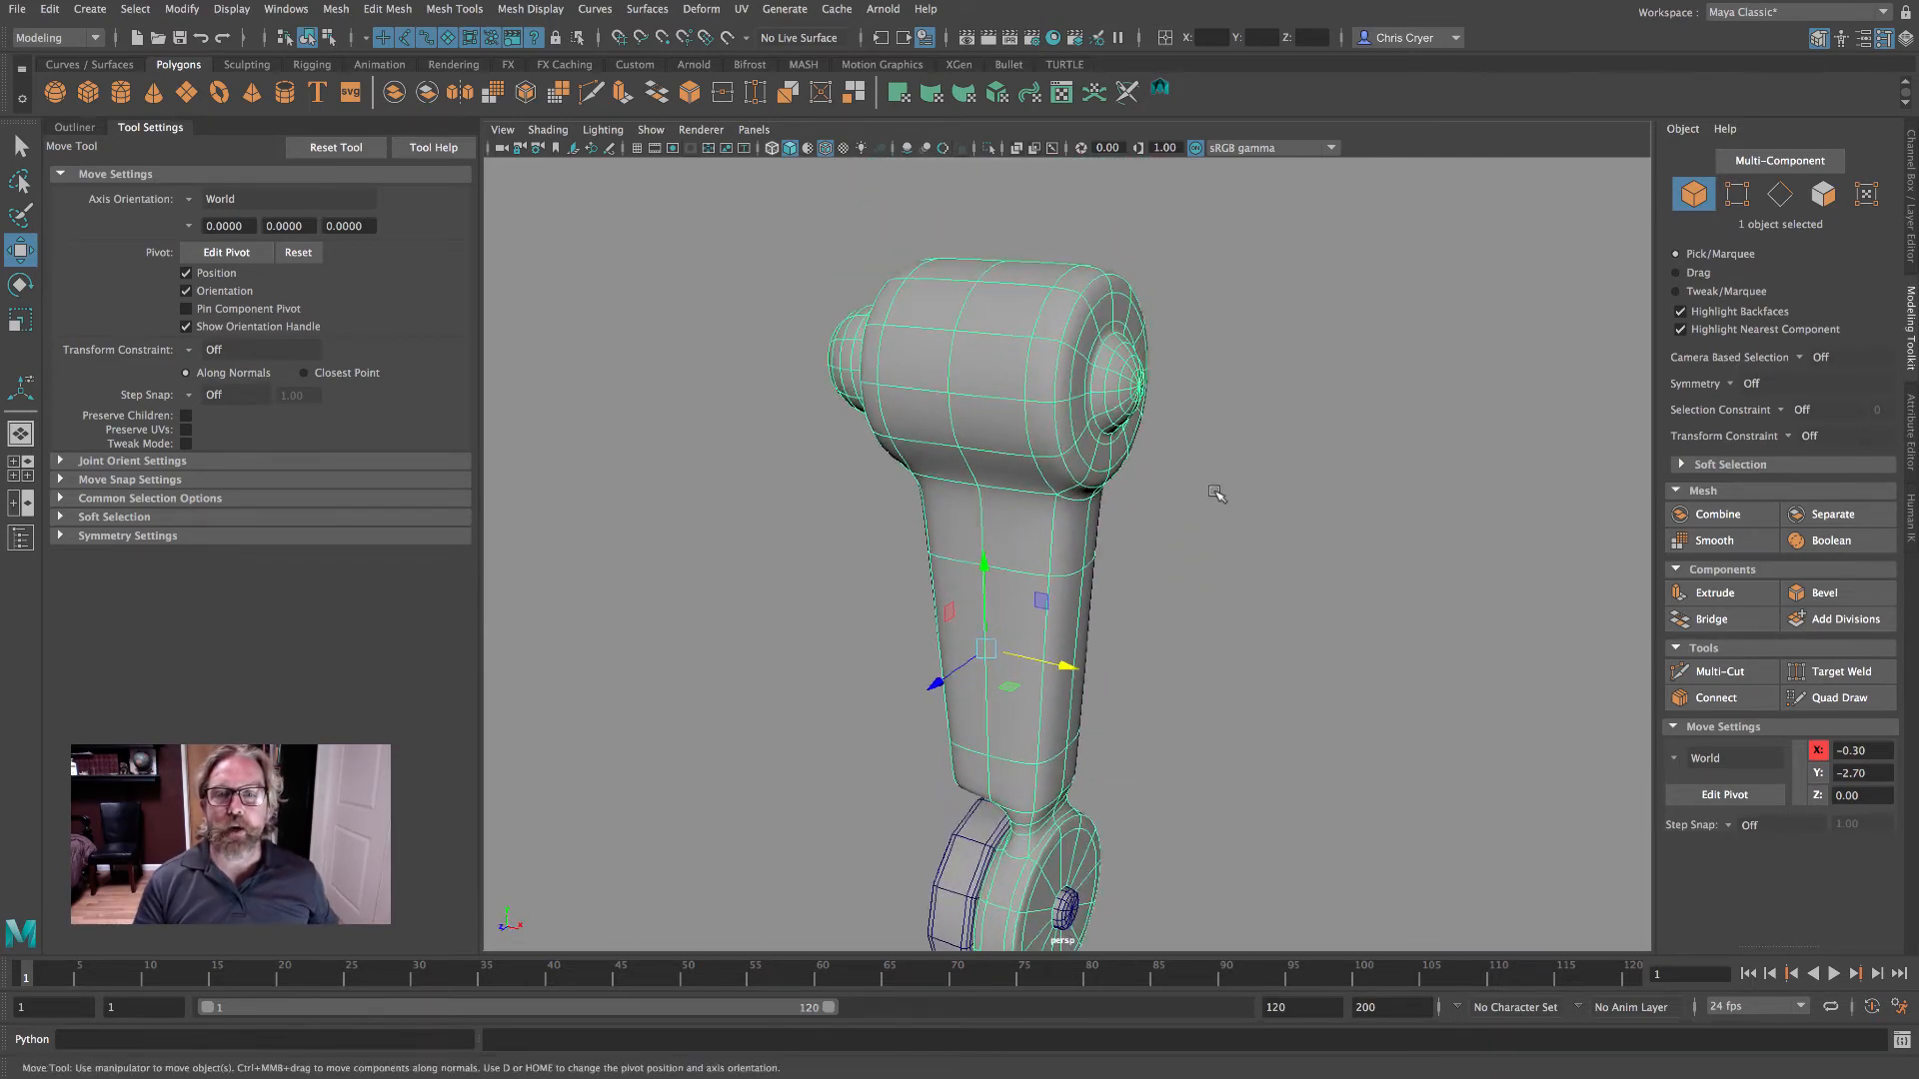
- Try rotating the upper arm about X around its mid-length pivot, and undo the rotation
left_click(985, 650)
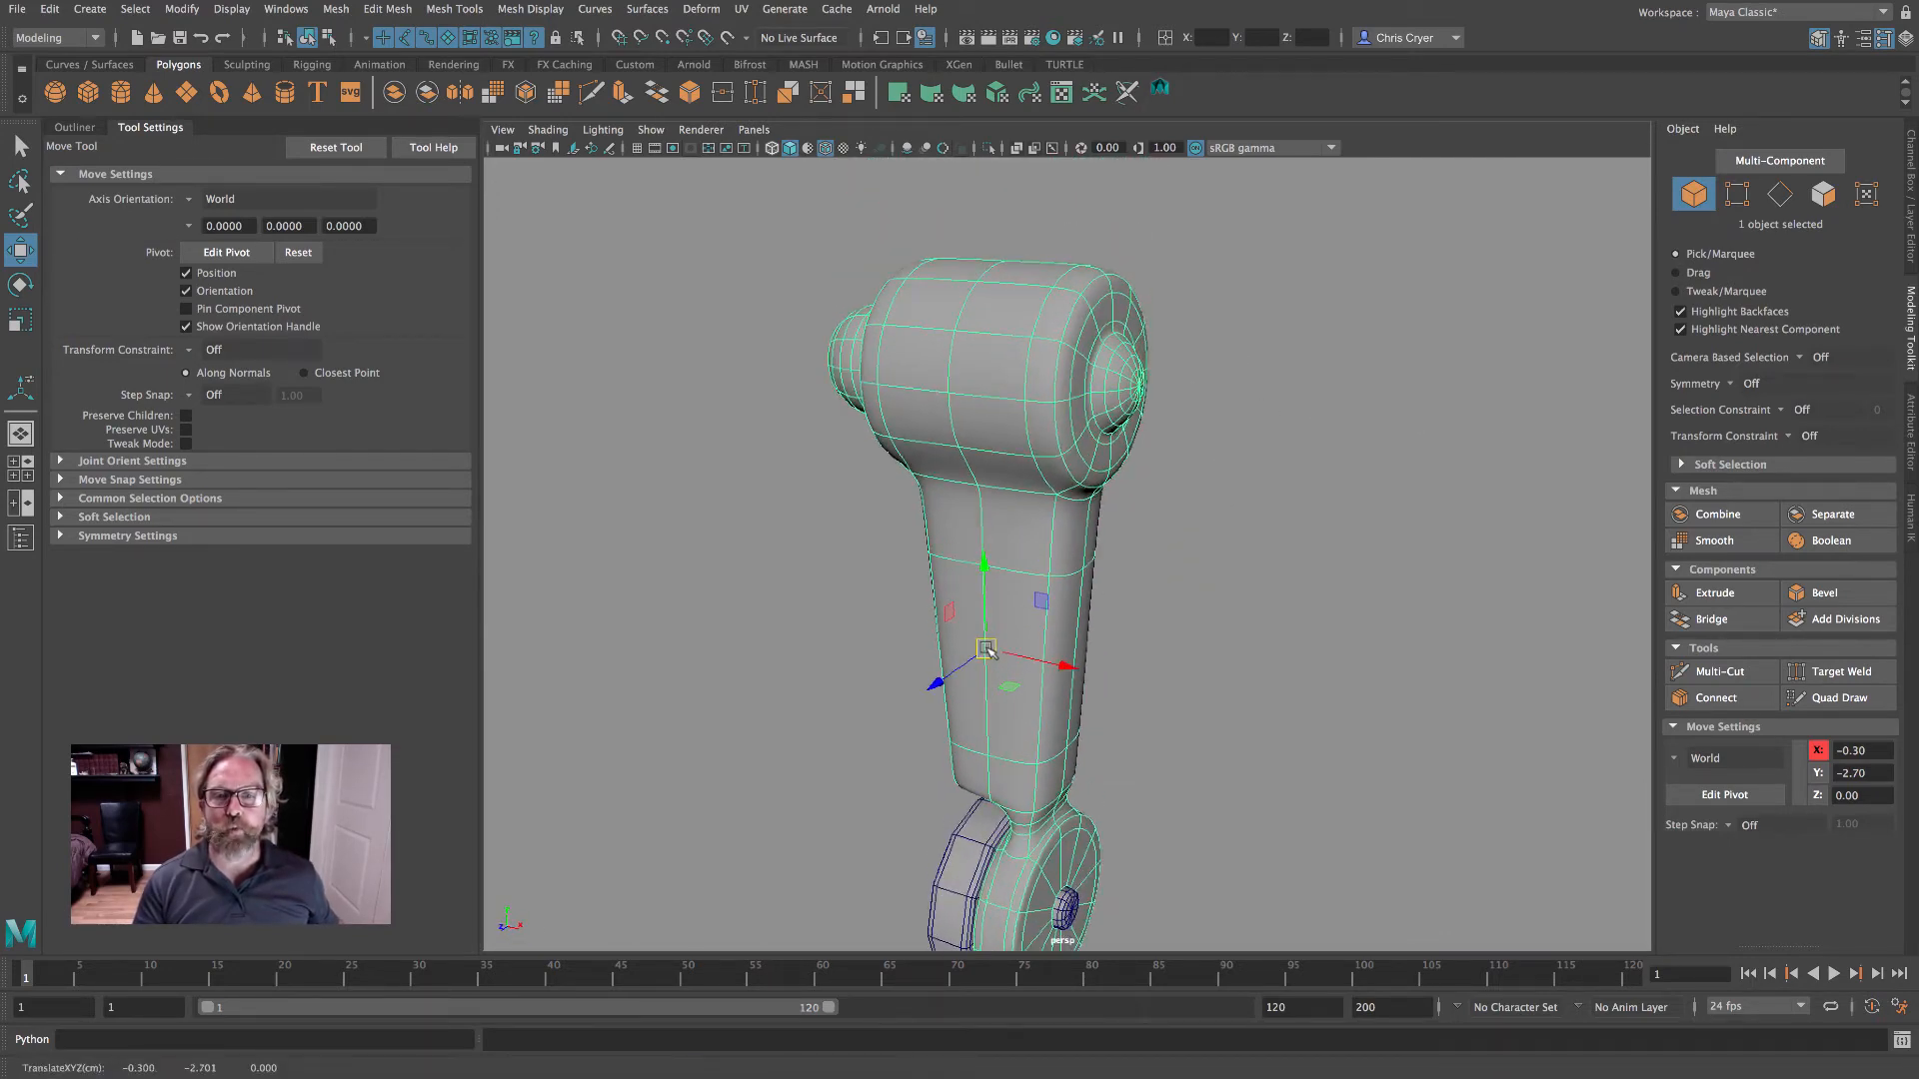
left_click(20, 285)
left_click_drag(984, 599, 1014, 568)
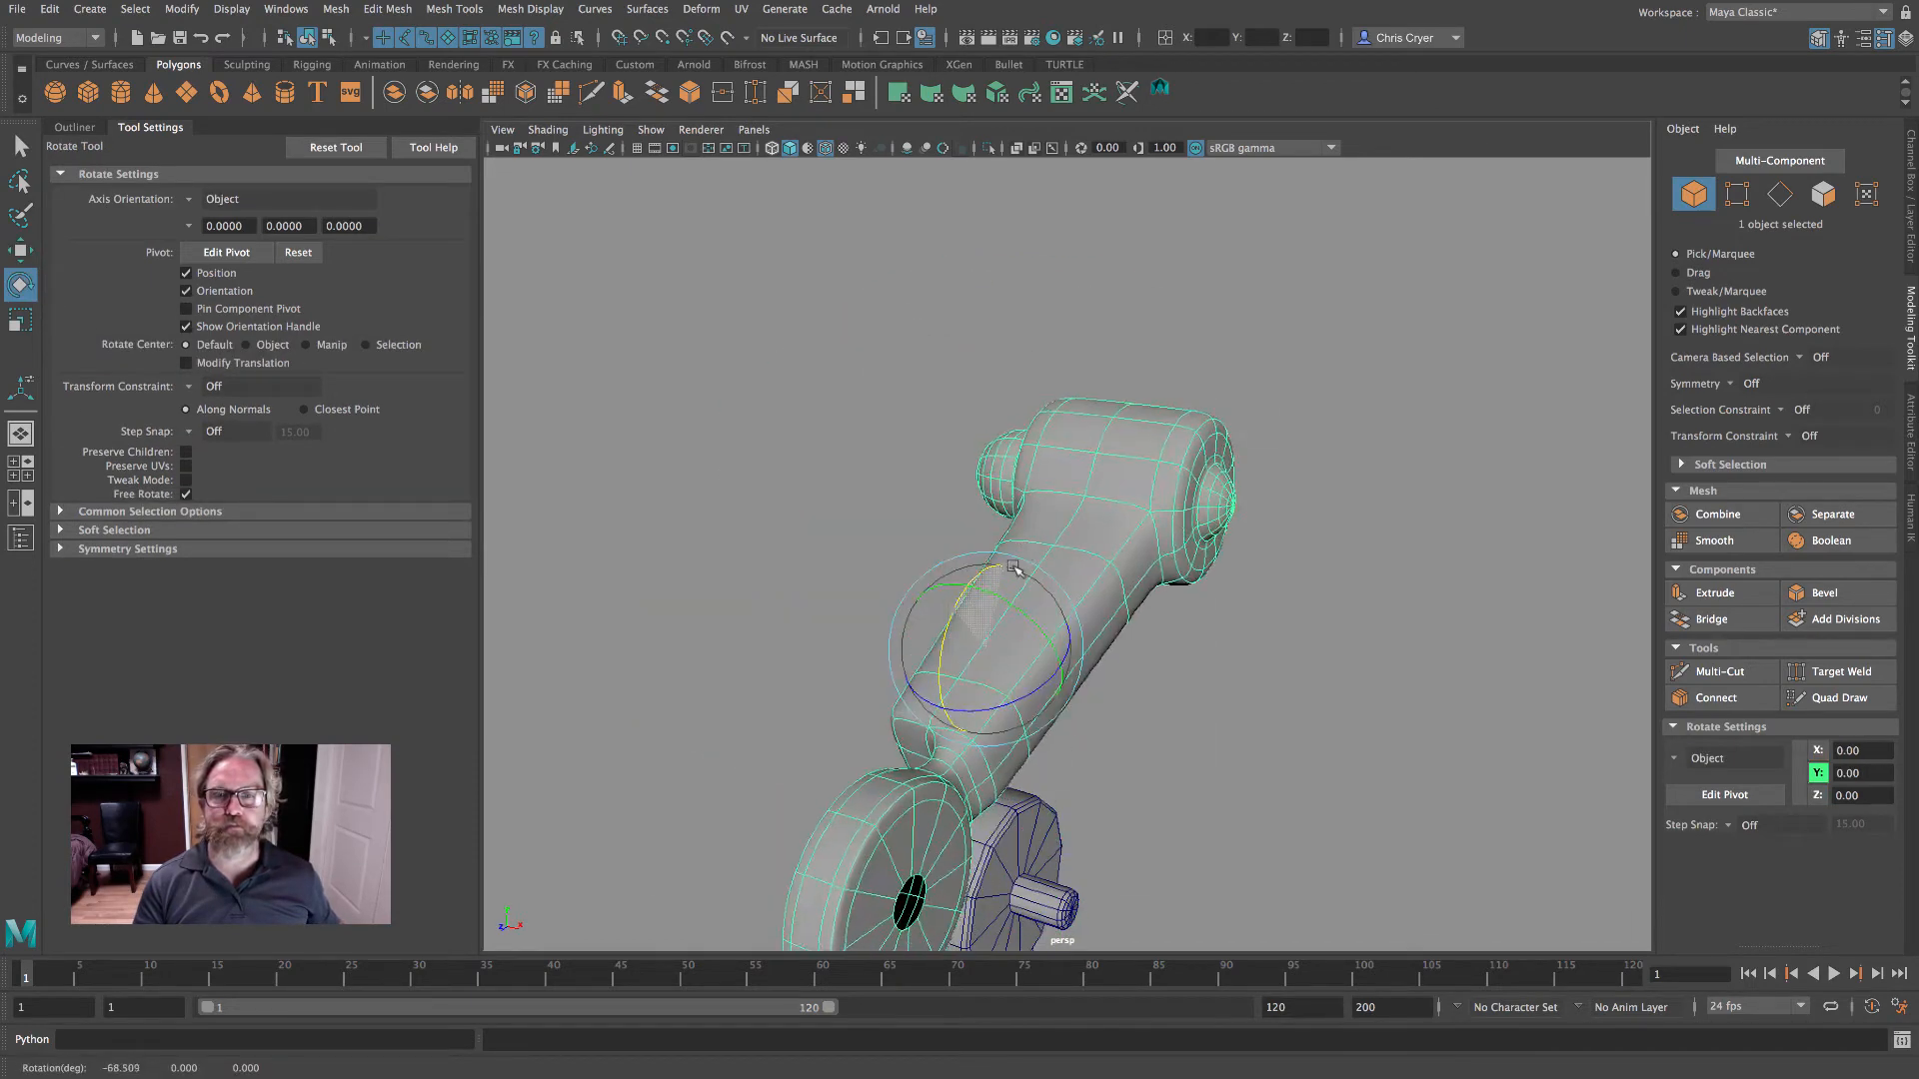
key("ctrl+z")
key("ctrl+z")
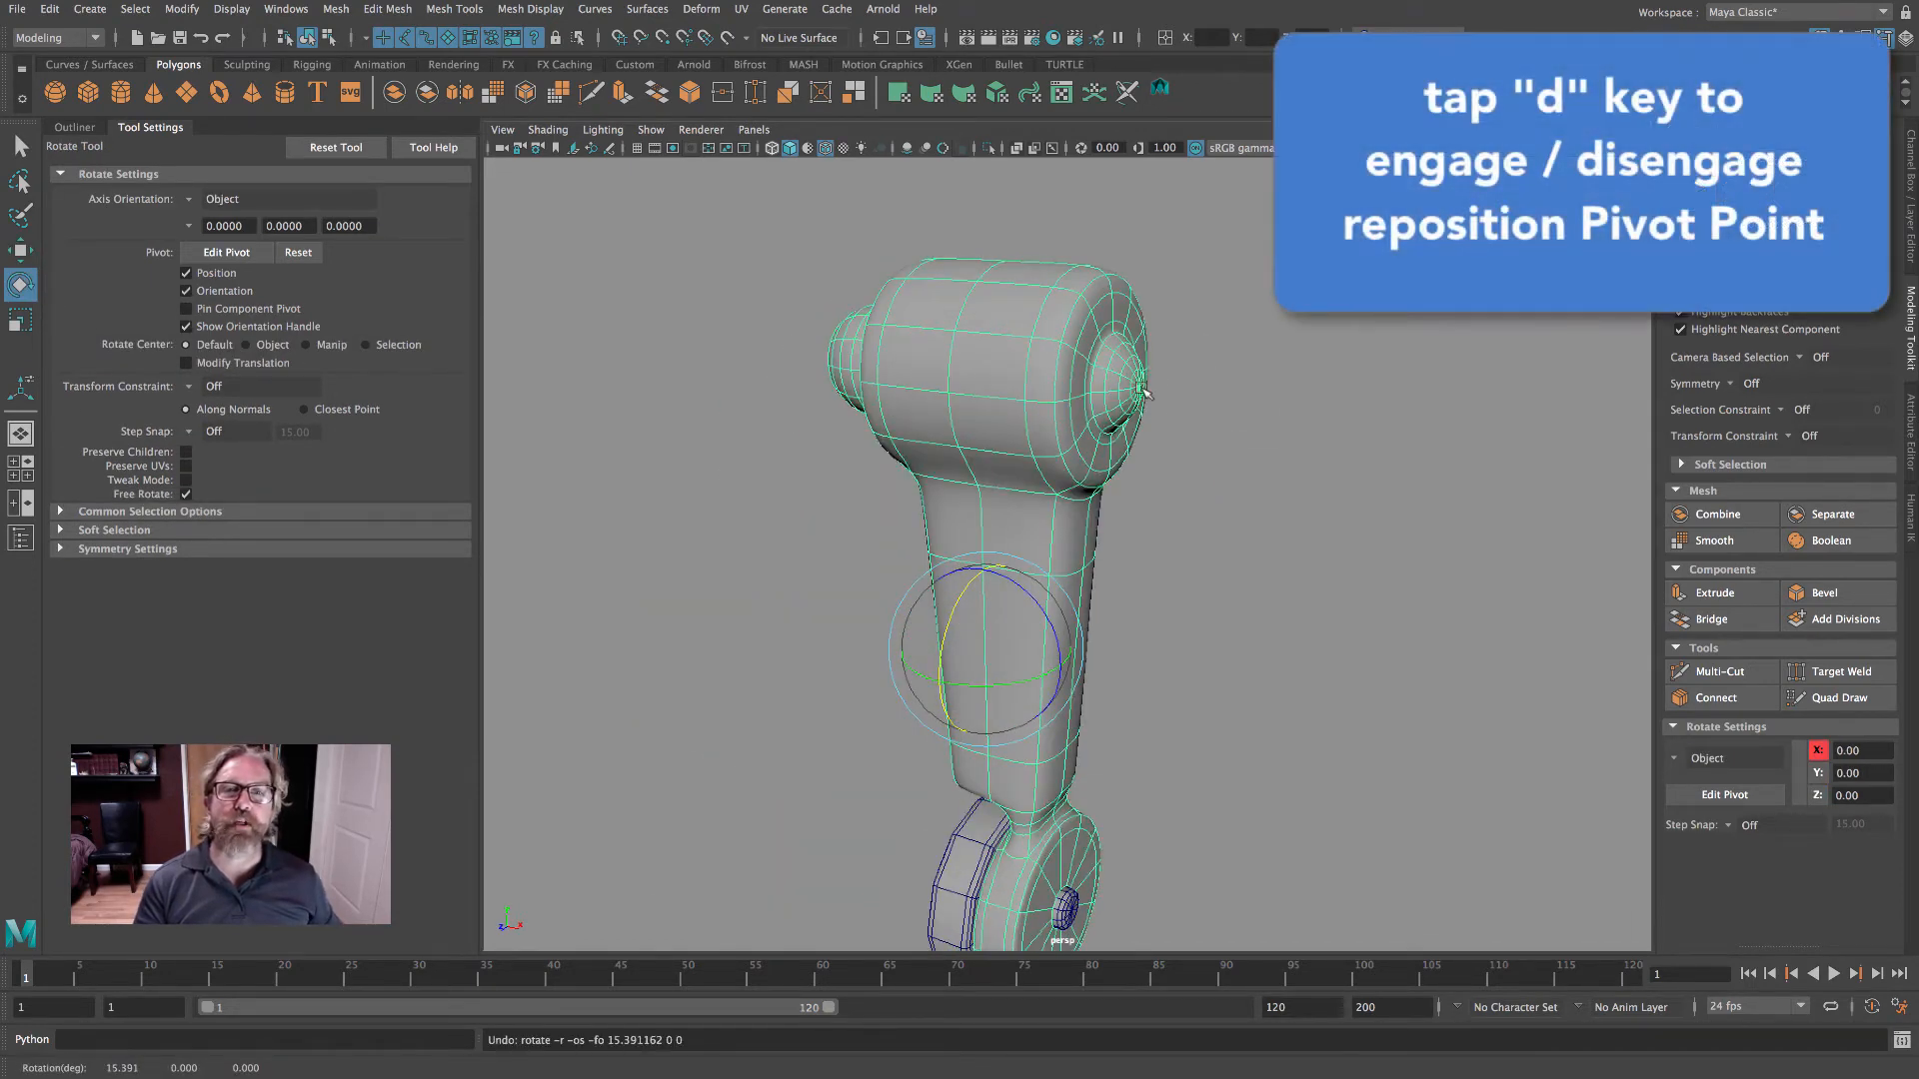
- Begin editing the upper arm's pivot and move it up along Y to the shoulder, to about Y 0.39
left_click_drag(1145, 393, 1046, 437, "alt")
right_click_drag(1045, 437, 1261, 452, "alt")
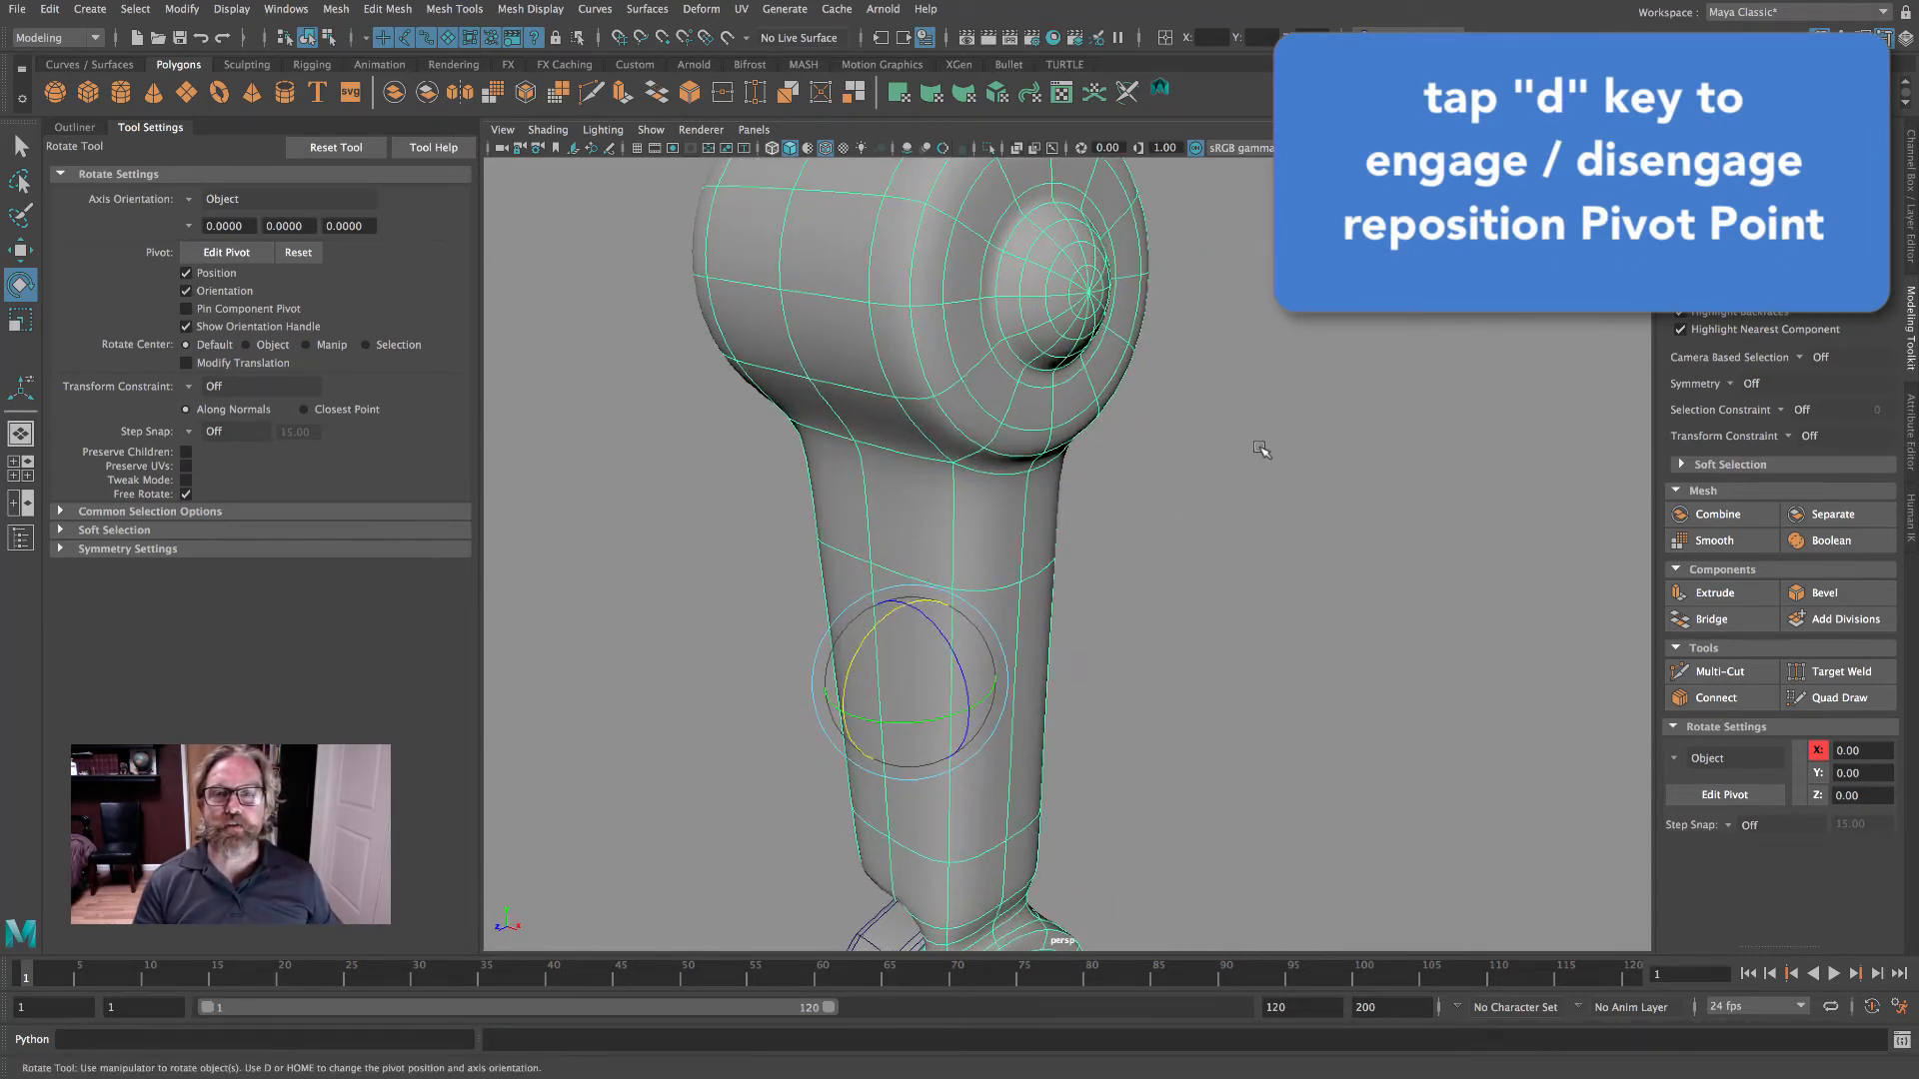
middle_click_drag(1262, 452, 1299, 557, "alt")
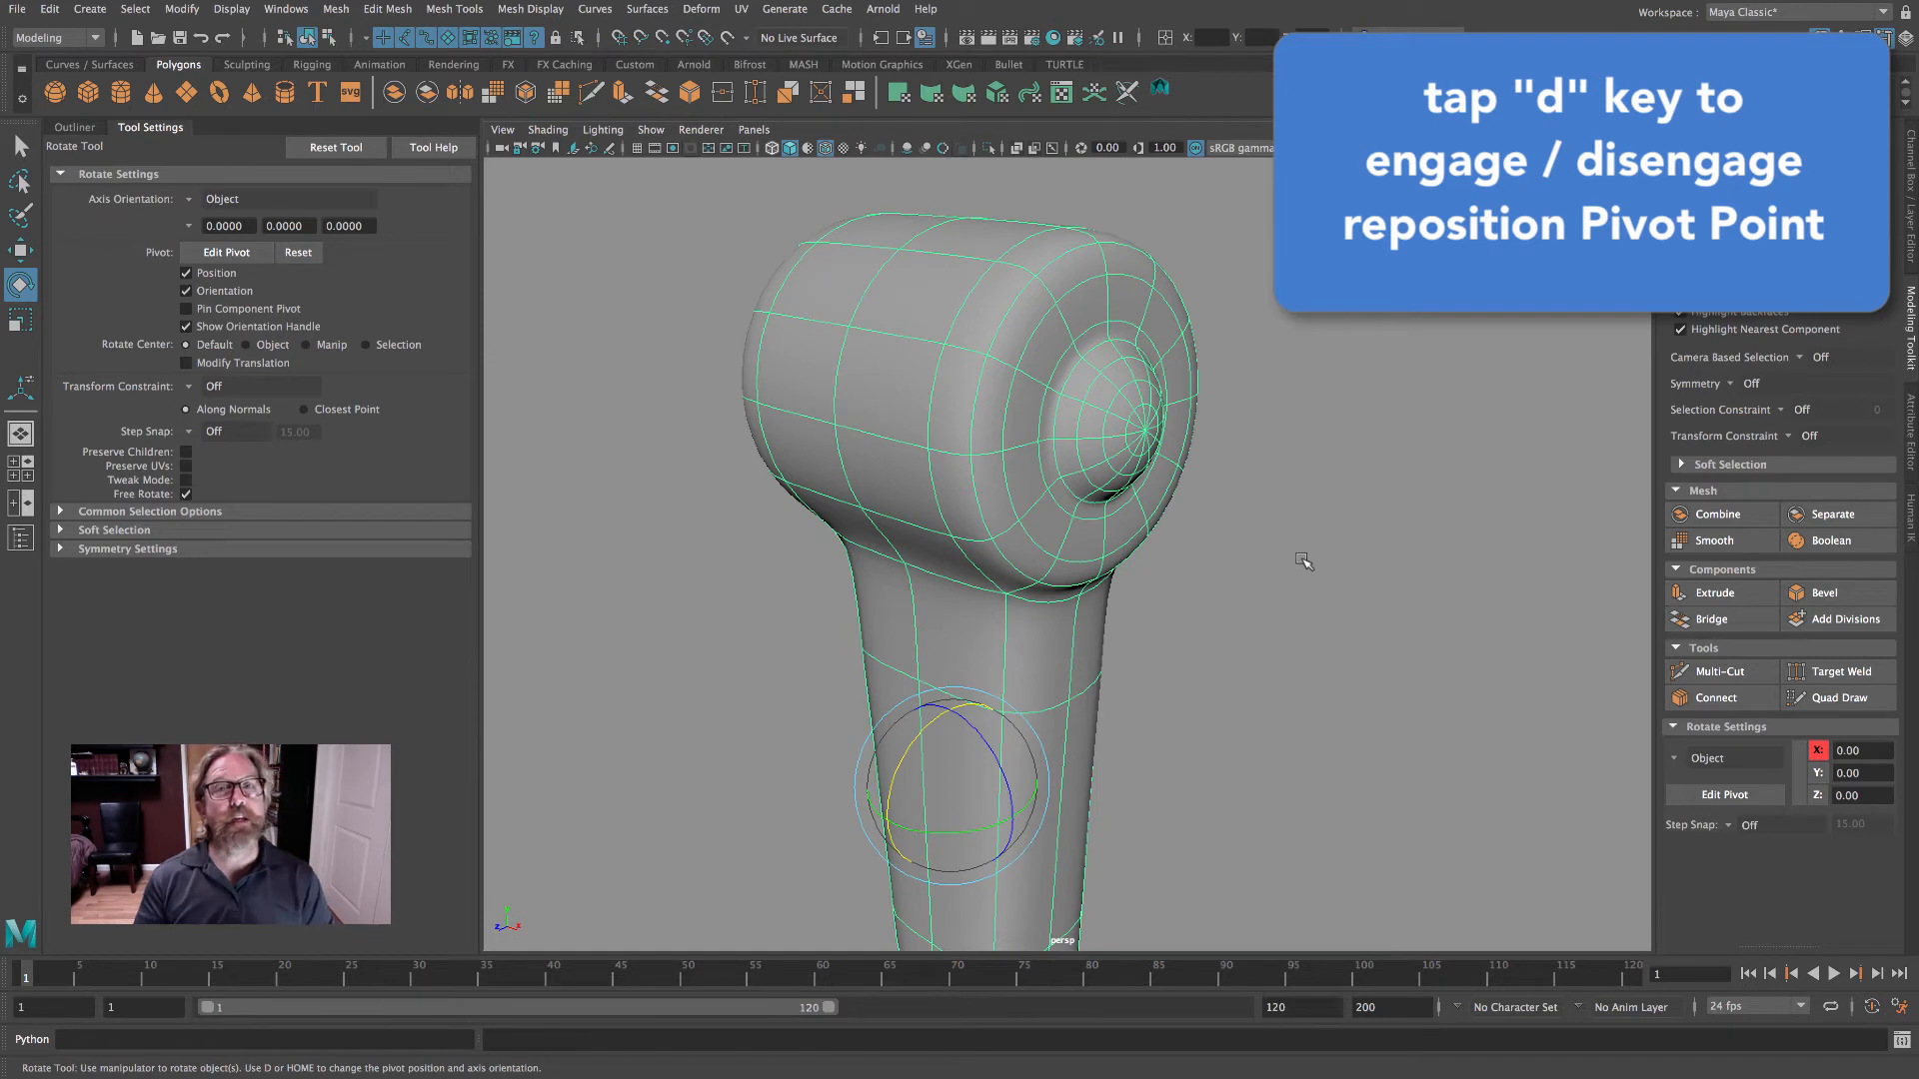
left_click(20, 249)
key("d")
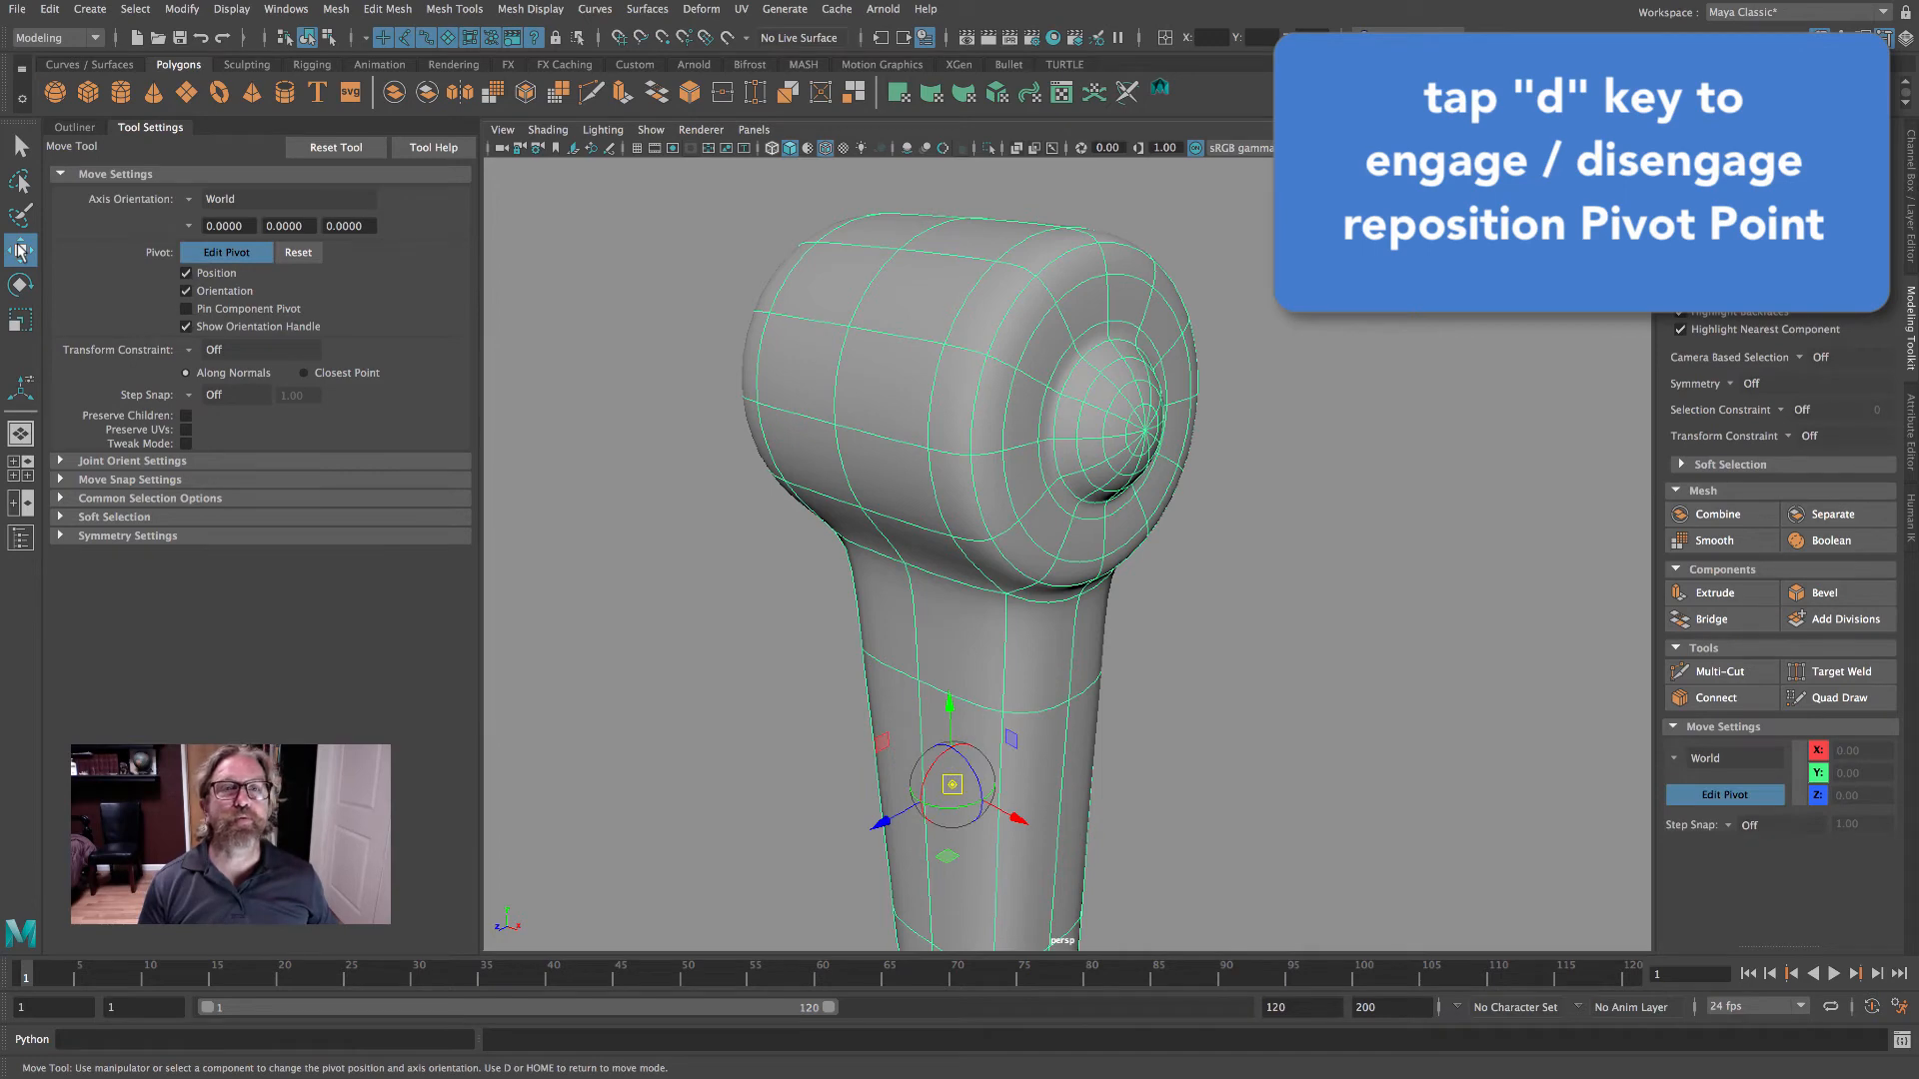
left_click_drag(949, 700, 945, 195)
- Move the pivot along Z out of the shoulder to about Z 1.68
left_click_drag(994, 410, 1087, 430, "alt")
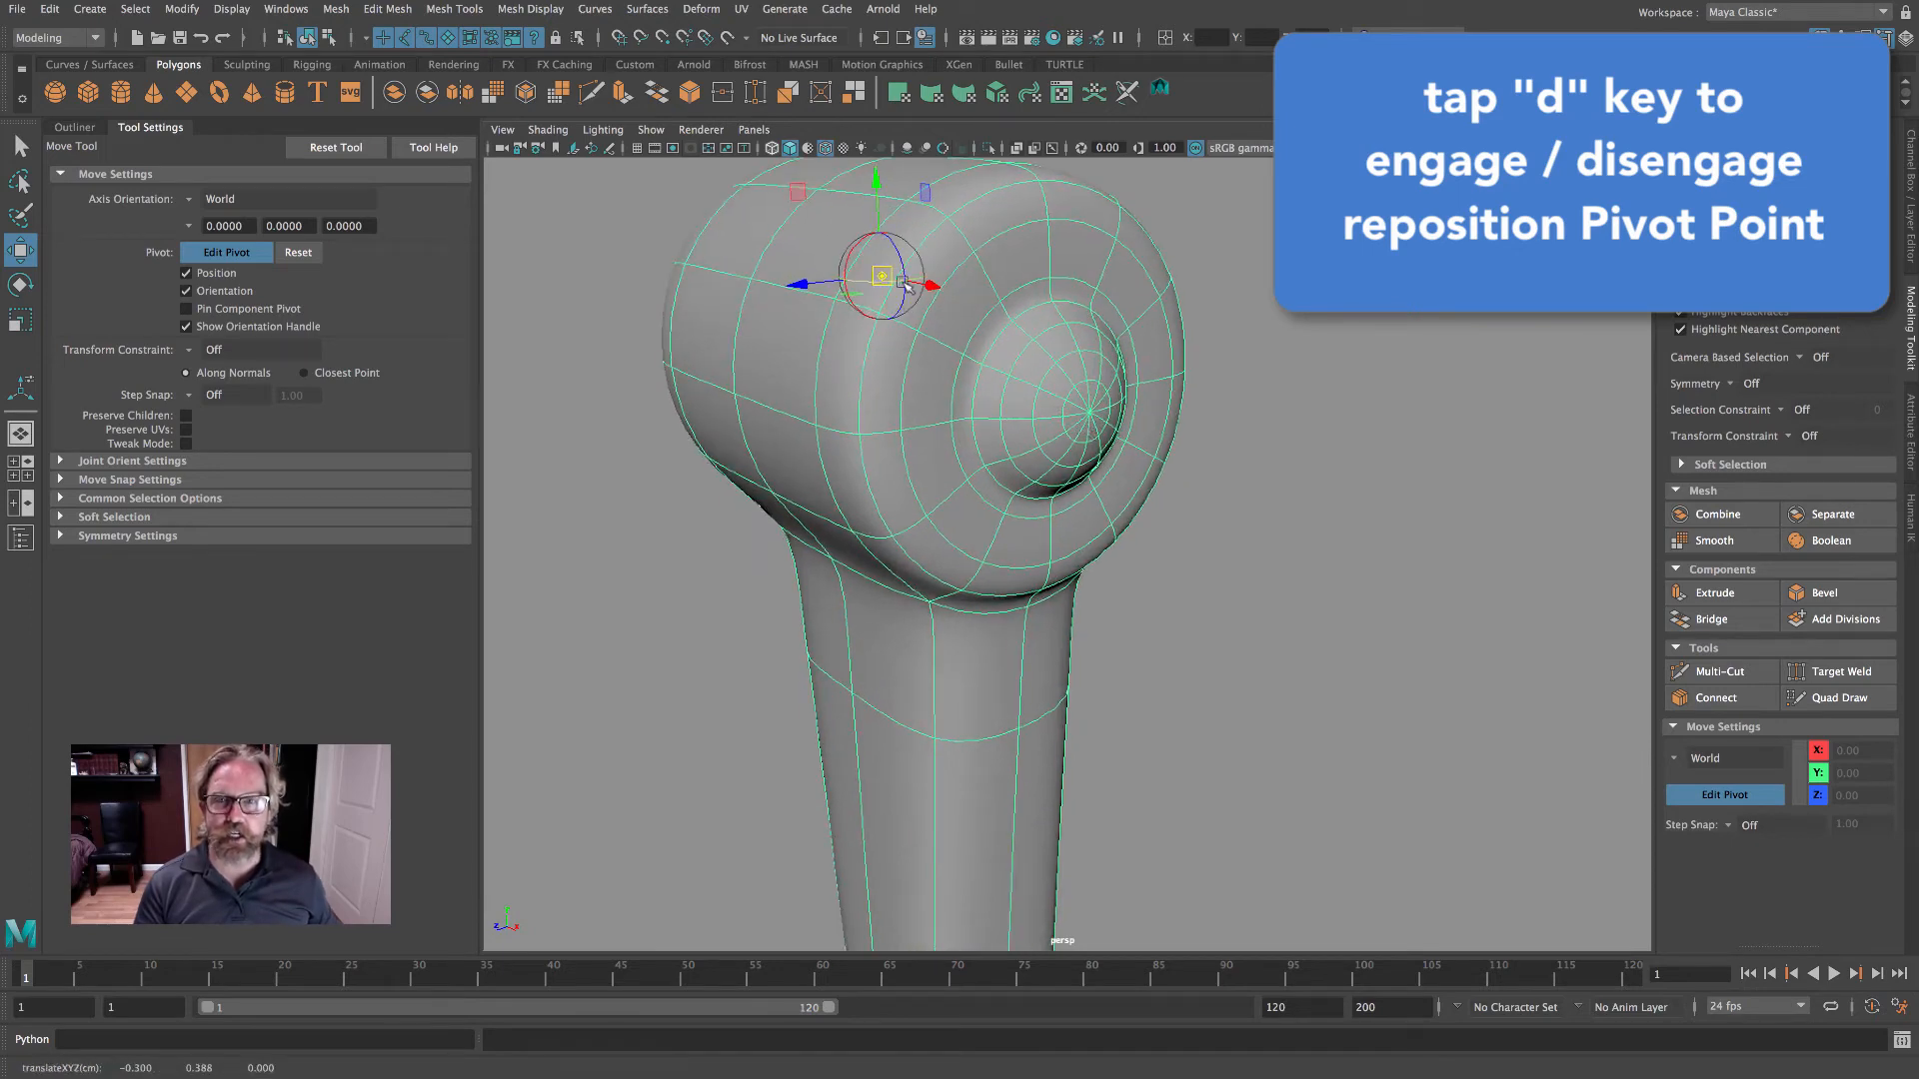
middle_click_drag(901, 282, 907, 345, "alt")
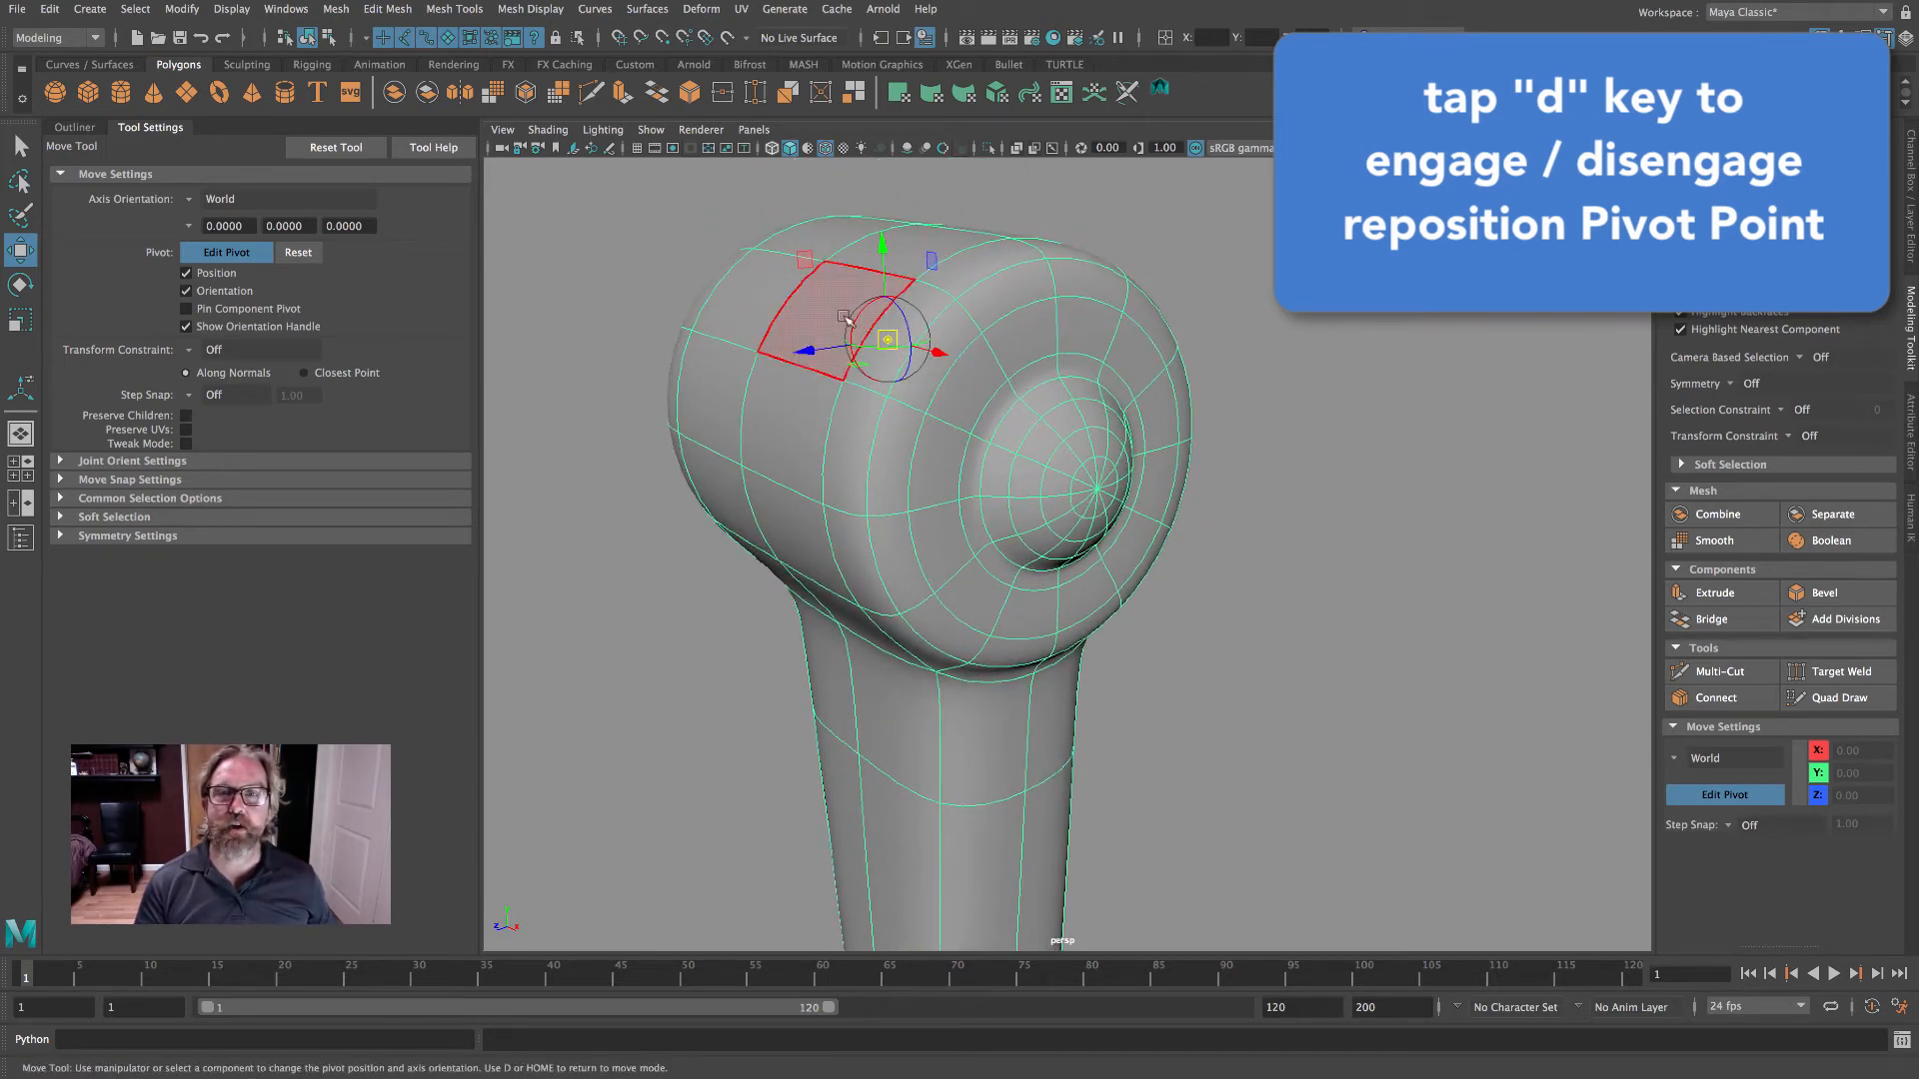
scroll(1159, 400, "down", 3)
left_click_drag(858, 425, 637, 478)
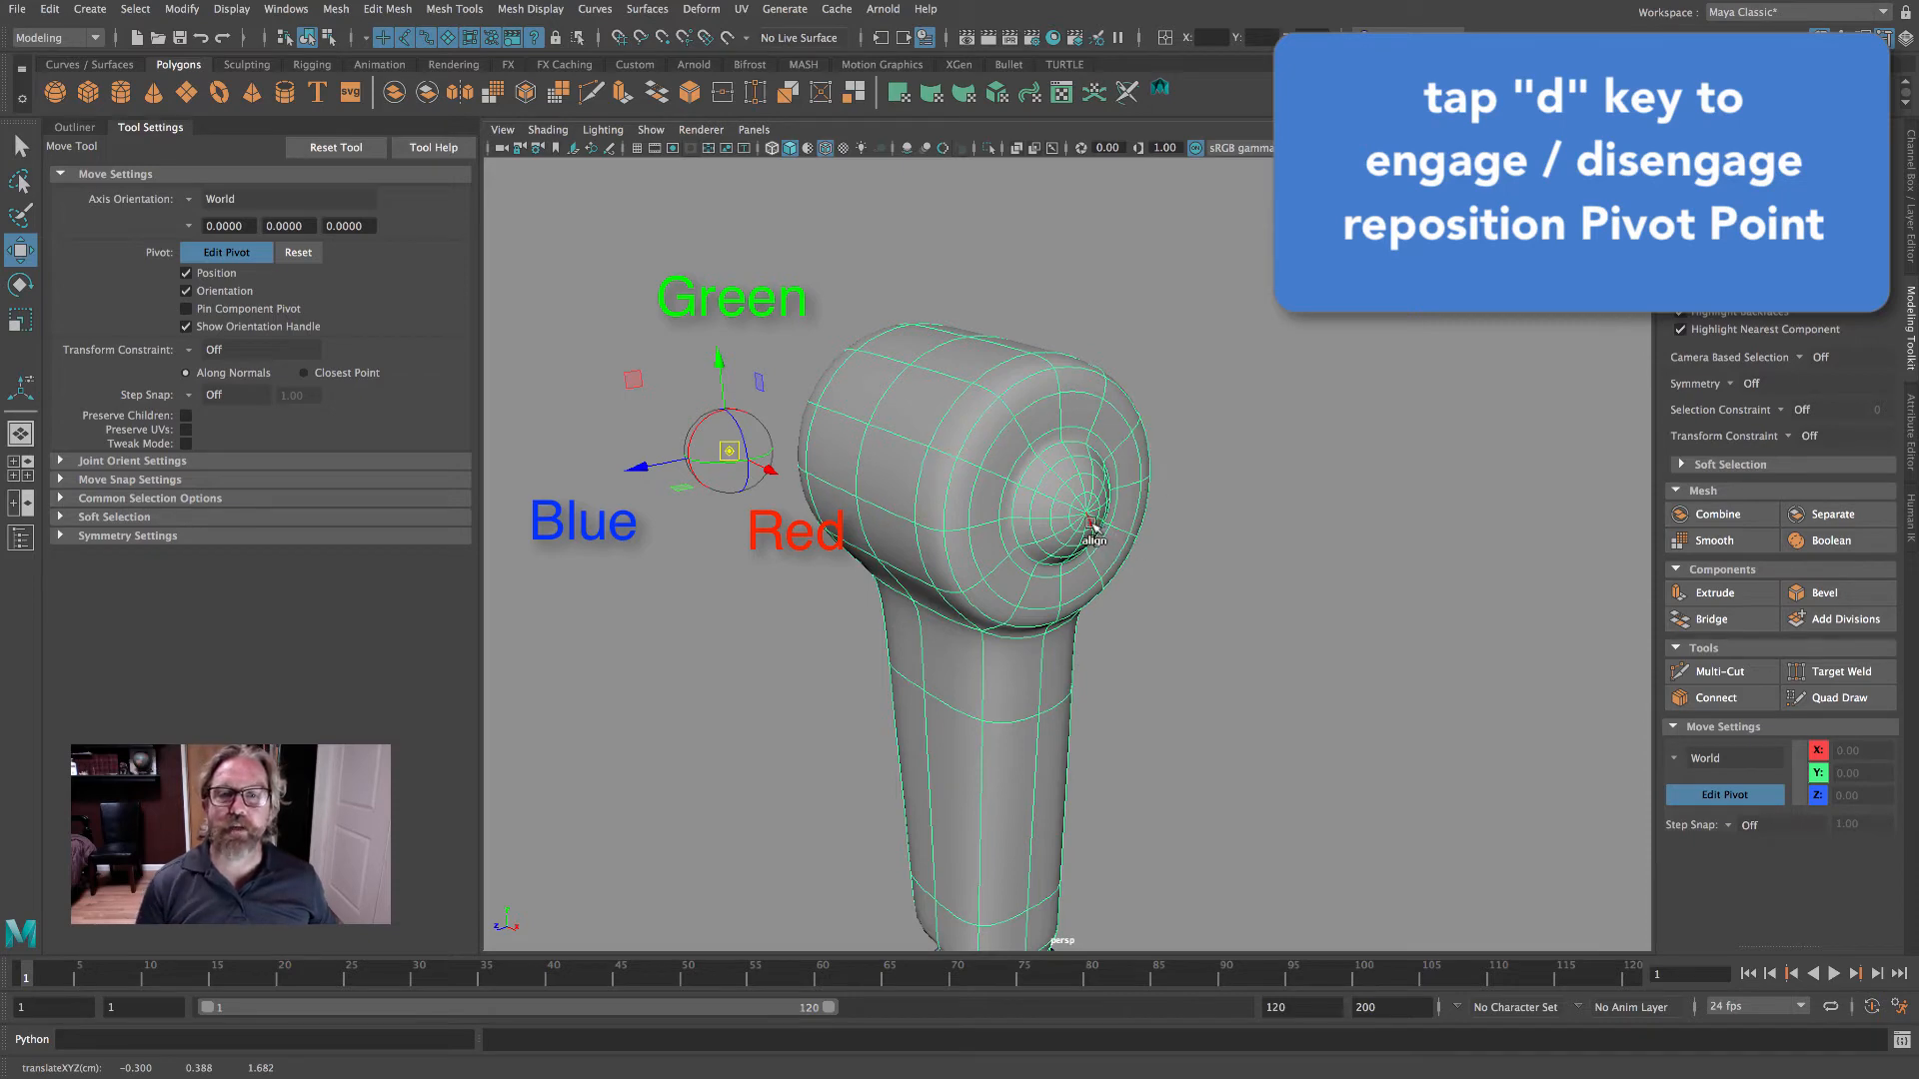
- Snap the upper arm's pivot to the center vertex of the shoulder's round end cap, at about X 1.25
right_click_drag(1114, 529, 1272, 544, "alt")
left_click_drag(1258, 544, 1229, 544, "alt")
middle_click_drag(1229, 543, 1392, 553, "alt")
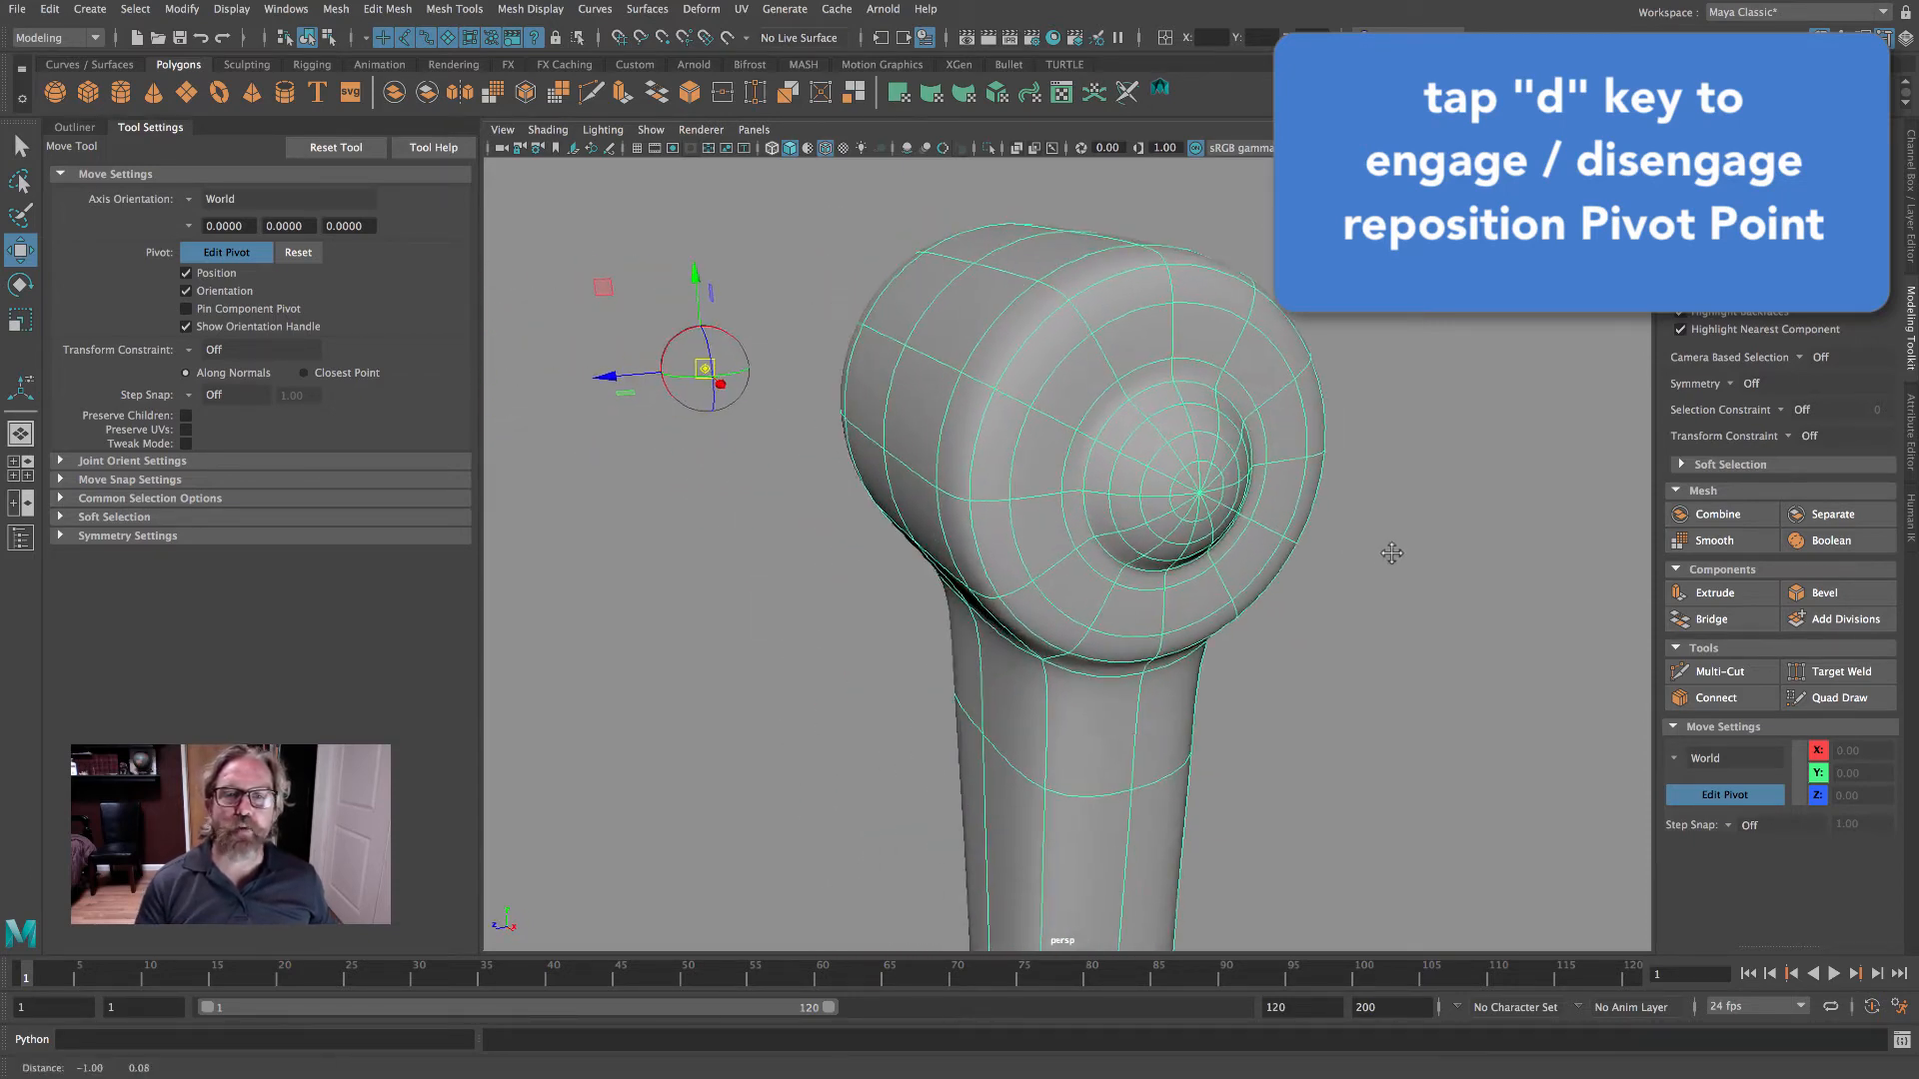
key("v")
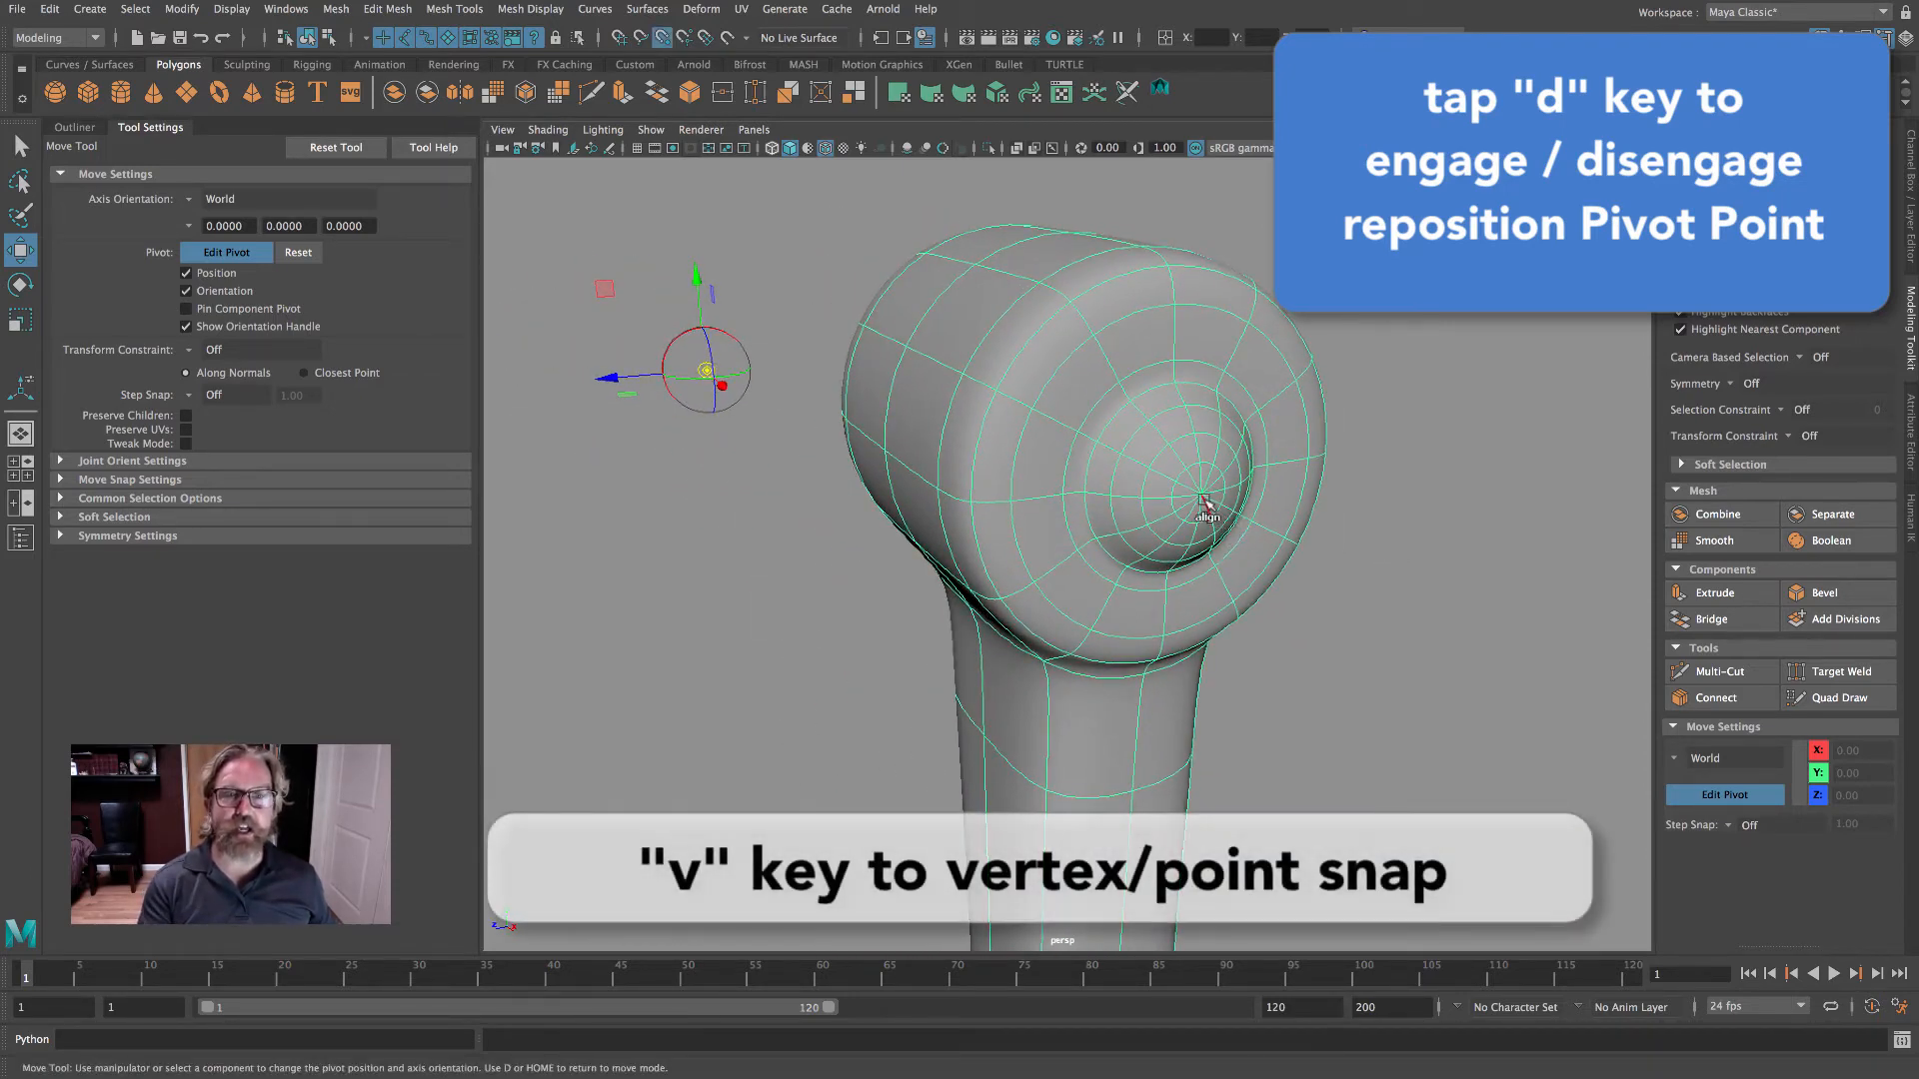
left_click(1204, 502)
mouse_move(1219, 503)
left_mouse_down()
mouse_move(1160, 542)
mouse_move(1177, 388)
mouse_move(1045, 494)
mouse_move(1201, 491)
left_mouse_up()
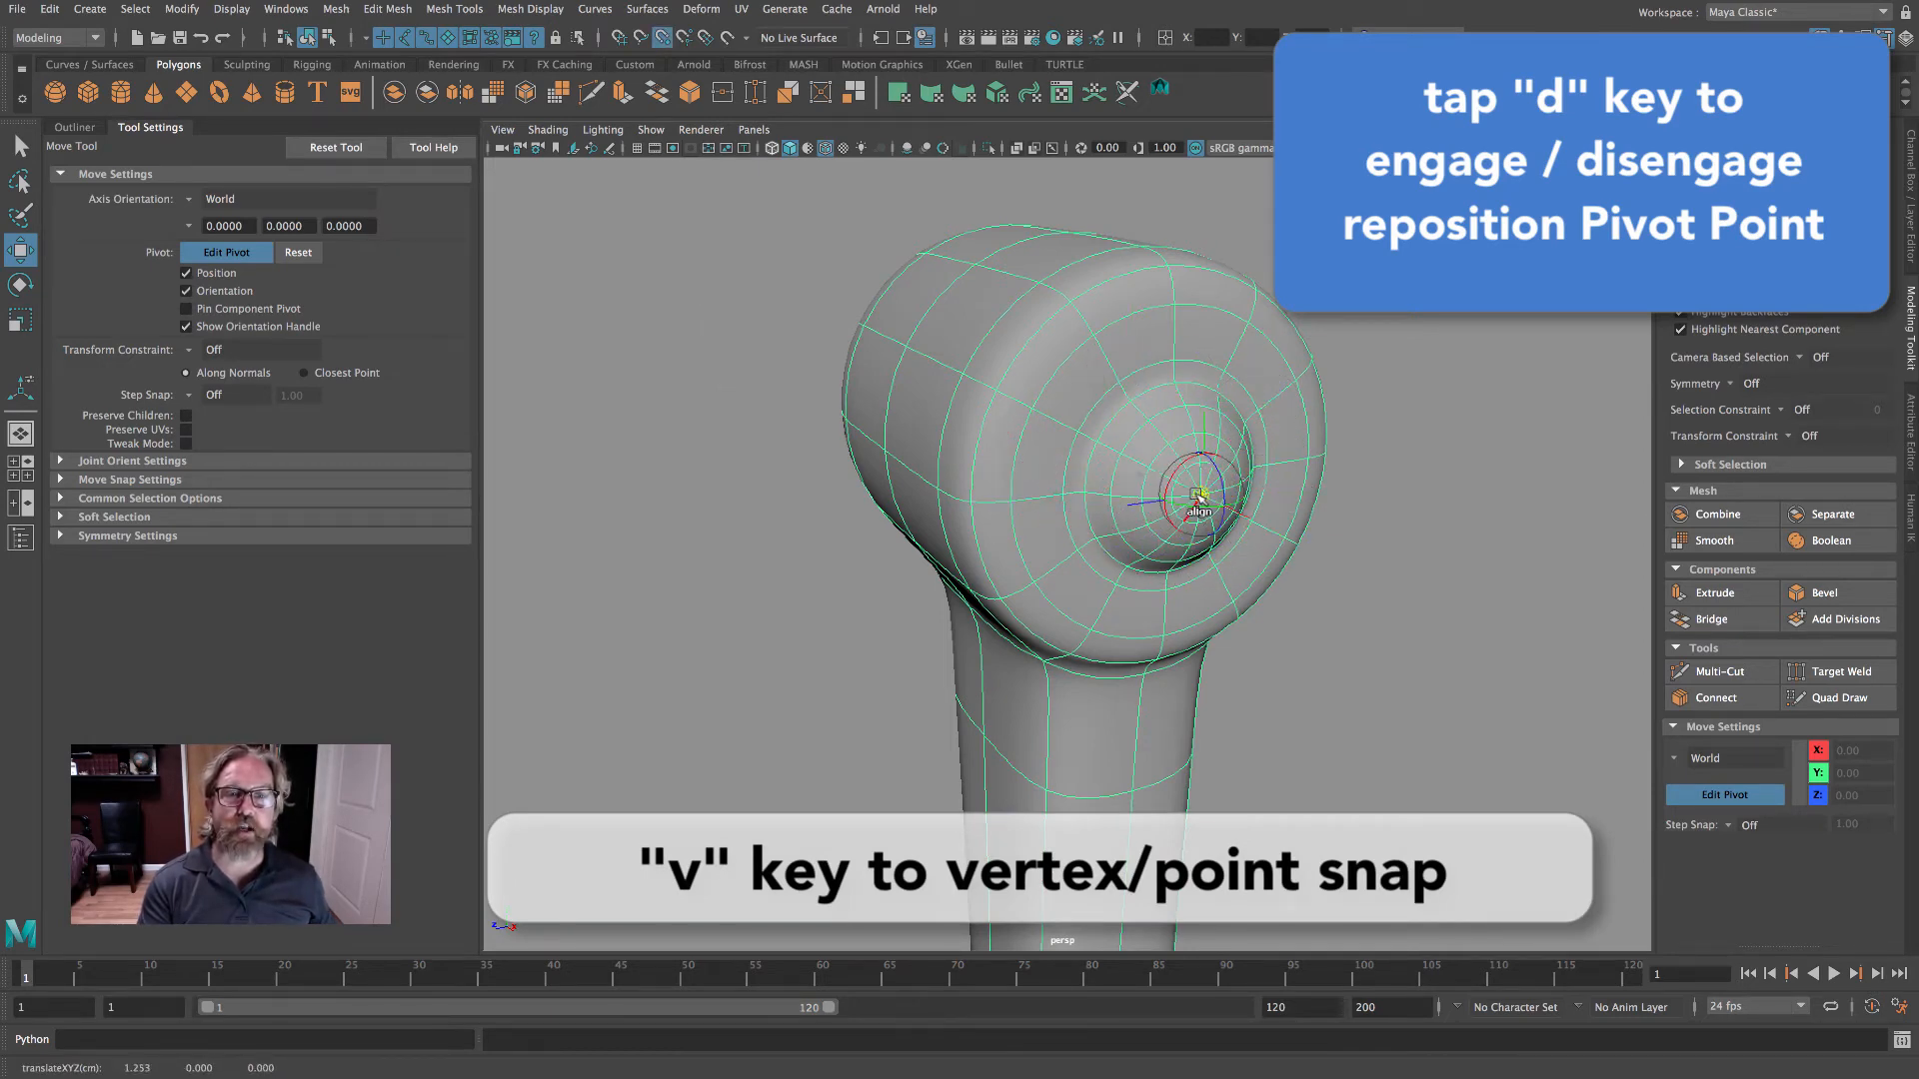
- Try rotating the upper arm about X by about -62.5 degrees around the shoulder cap pivot, and undo the rotation
mouse_move(1377, 567)
left_mouse_down("alt")
mouse_move(1379, 544)
mouse_move(1311, 557)
mouse_move(1360, 560)
left_mouse_up("alt")
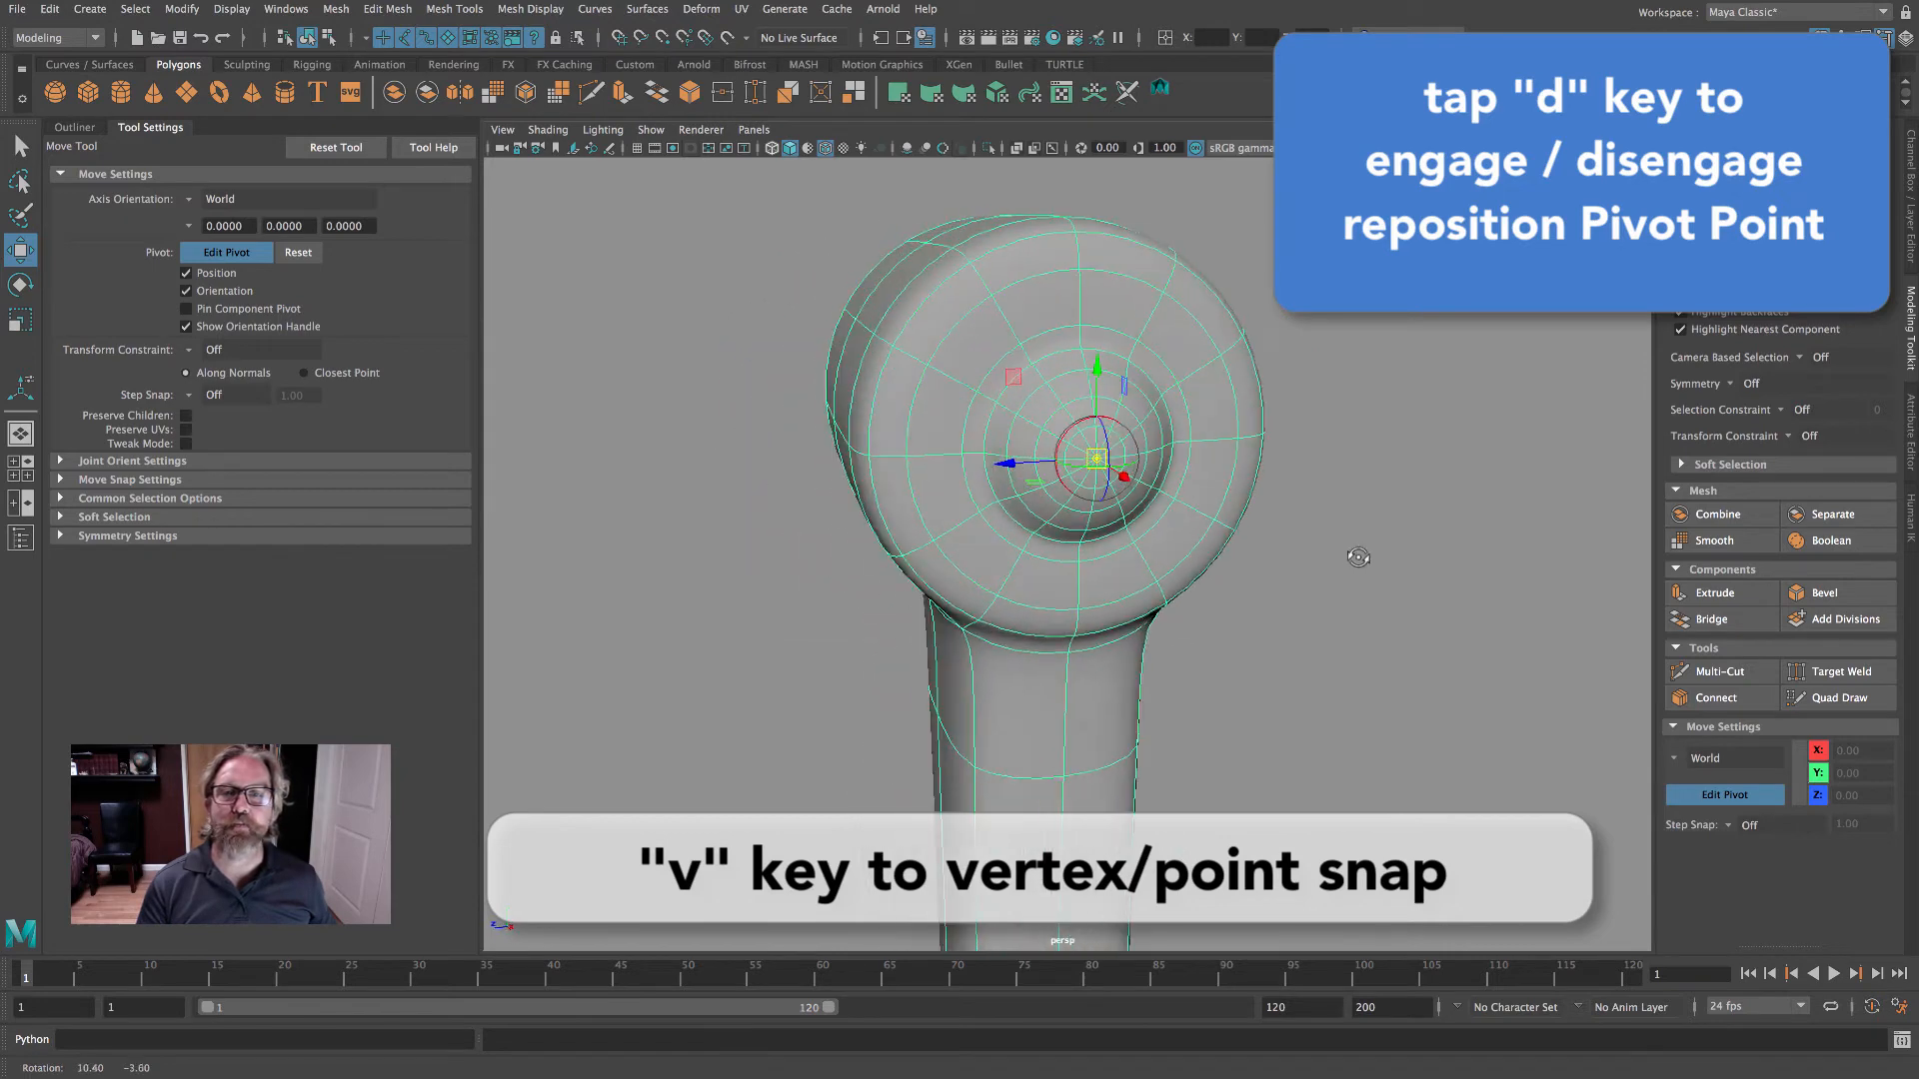
key("e")
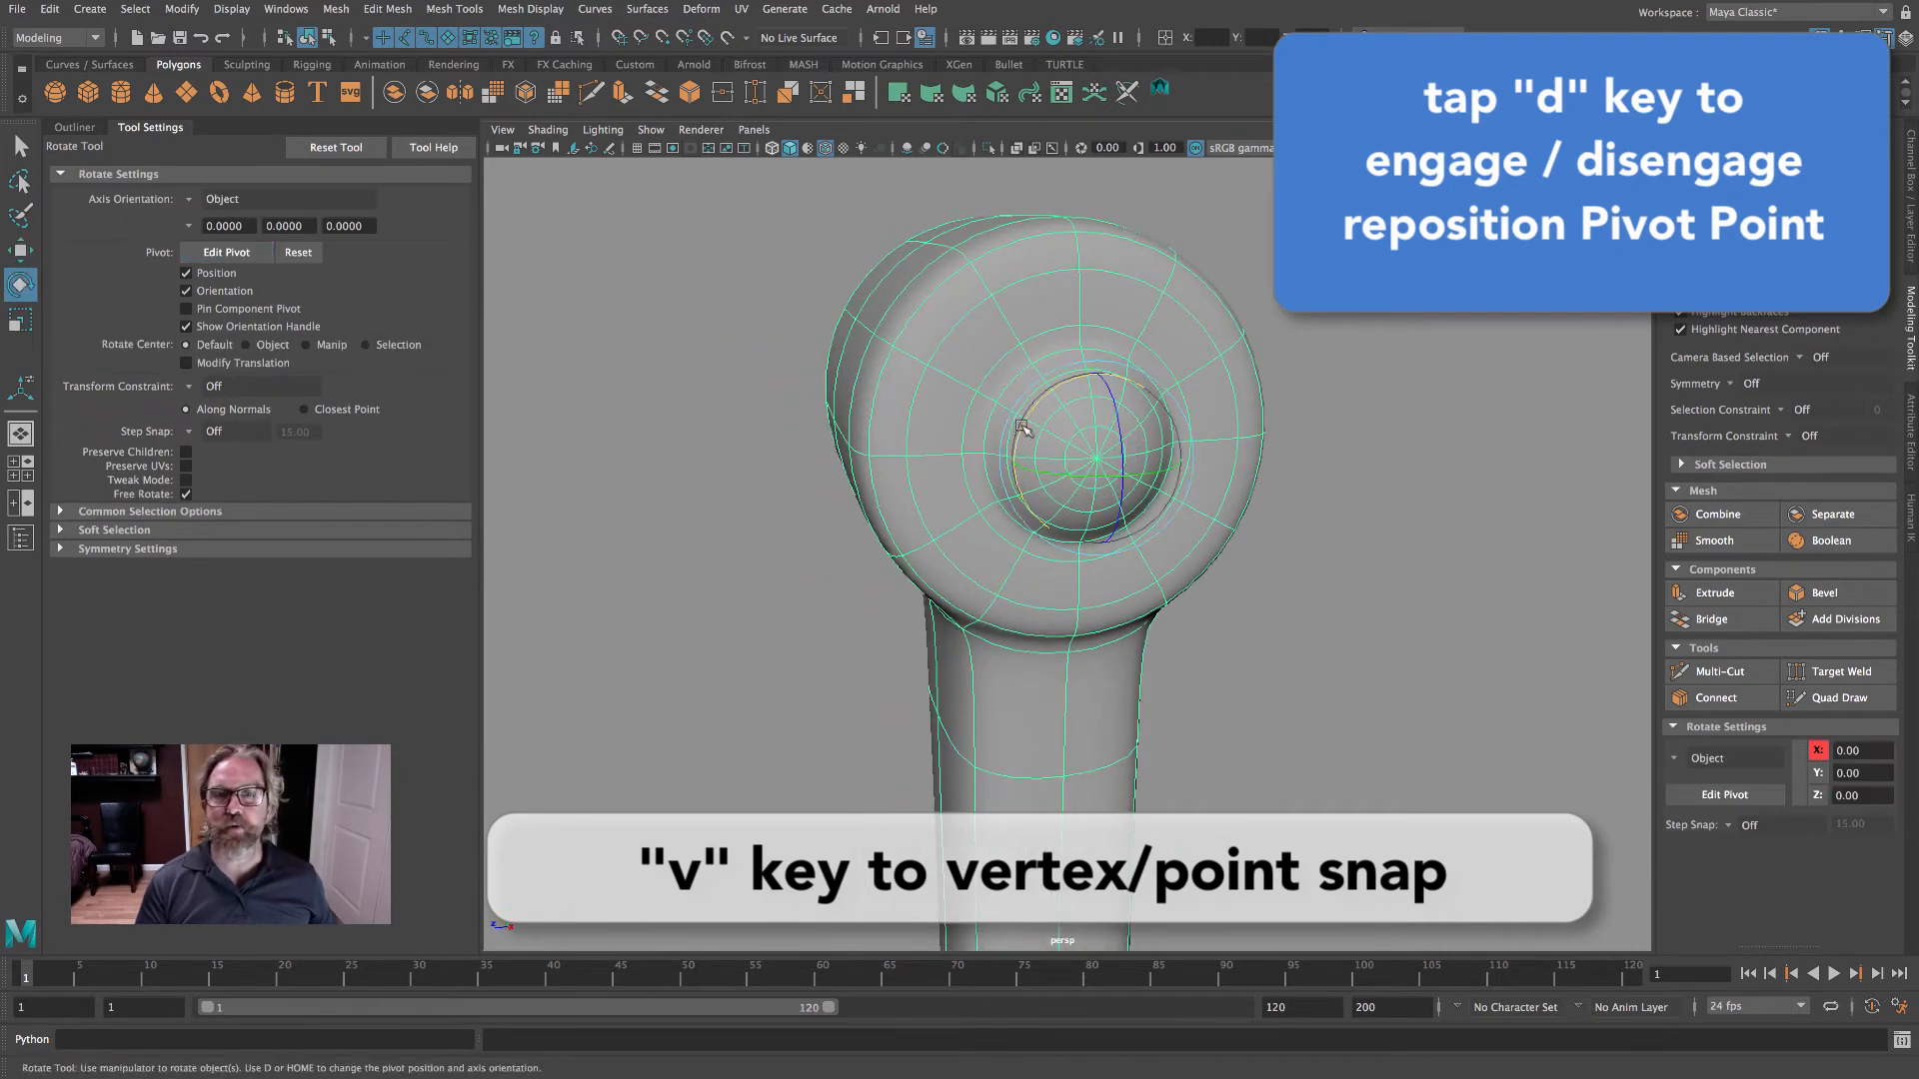
left_click_drag(1022, 426, 1097, 371)
key("ctrl+z")
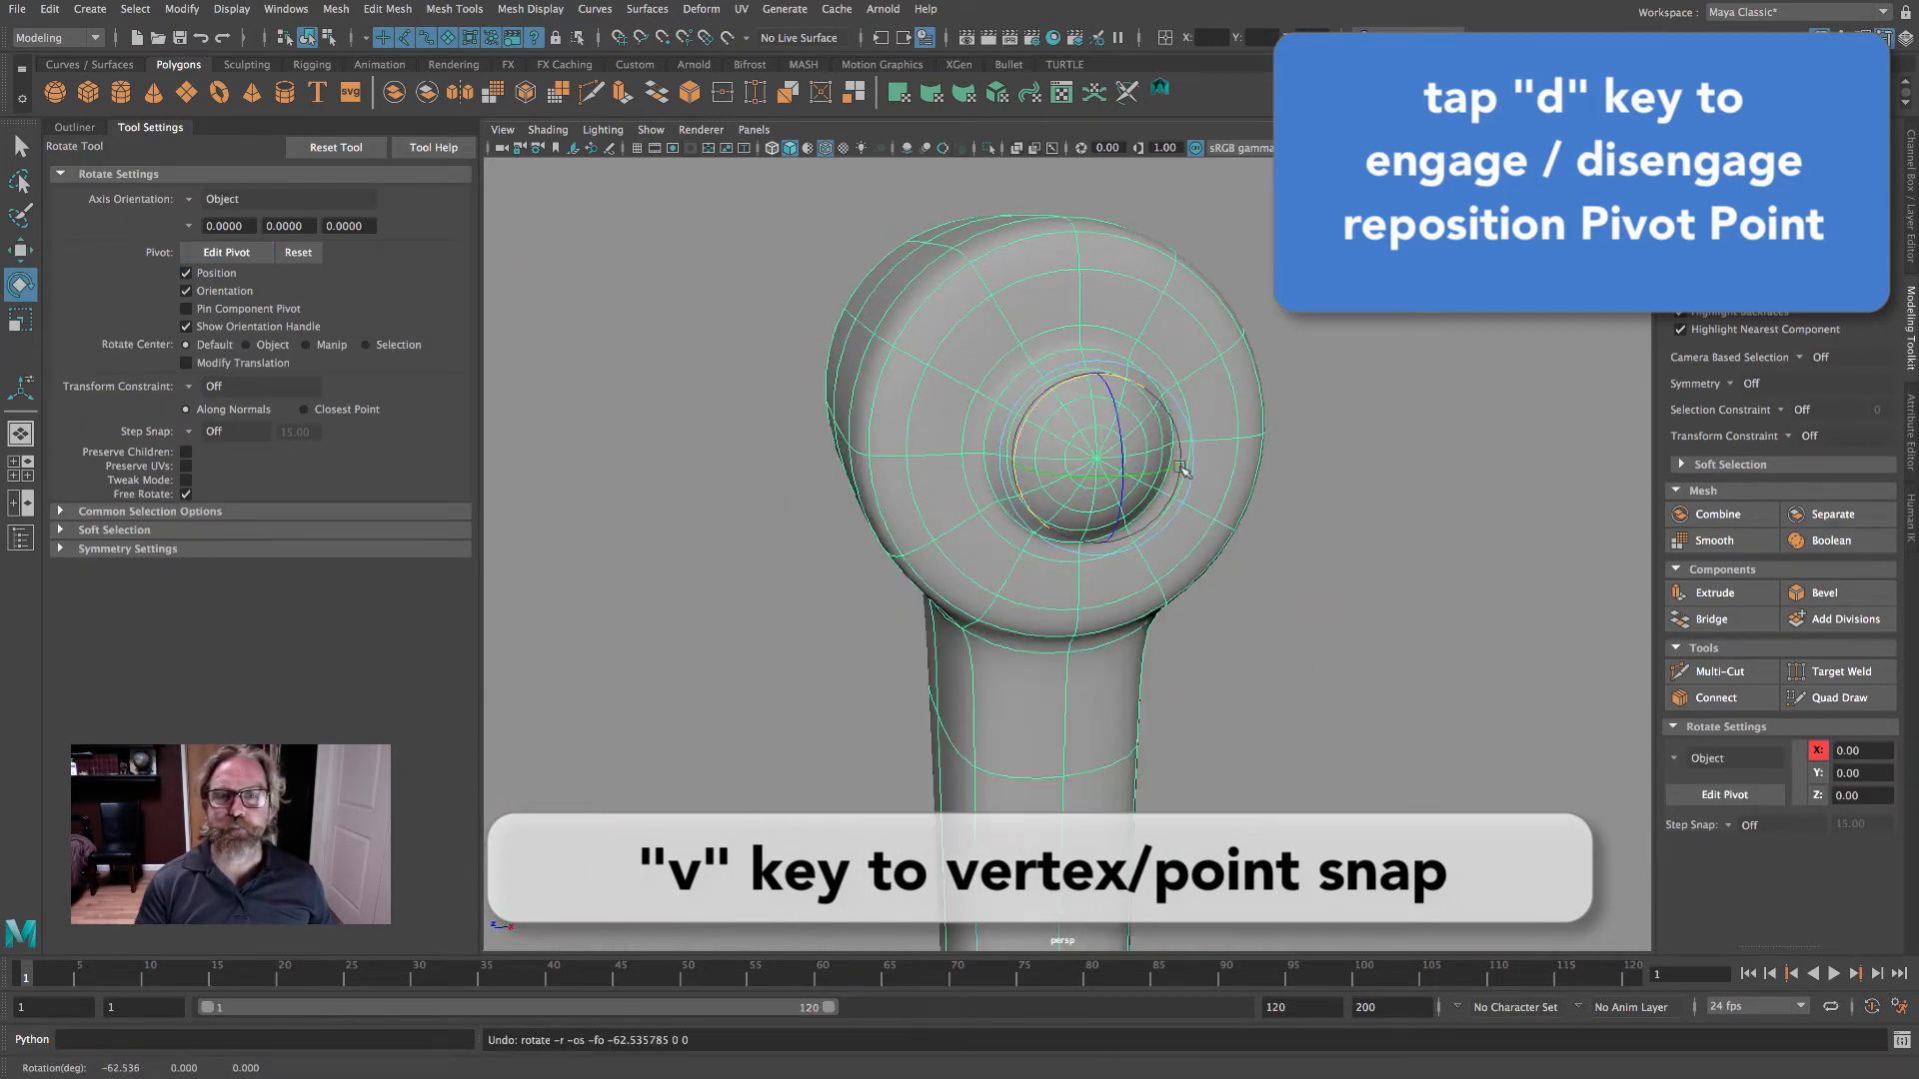
left_click_drag(1182, 470, 1170, 396, "alt")
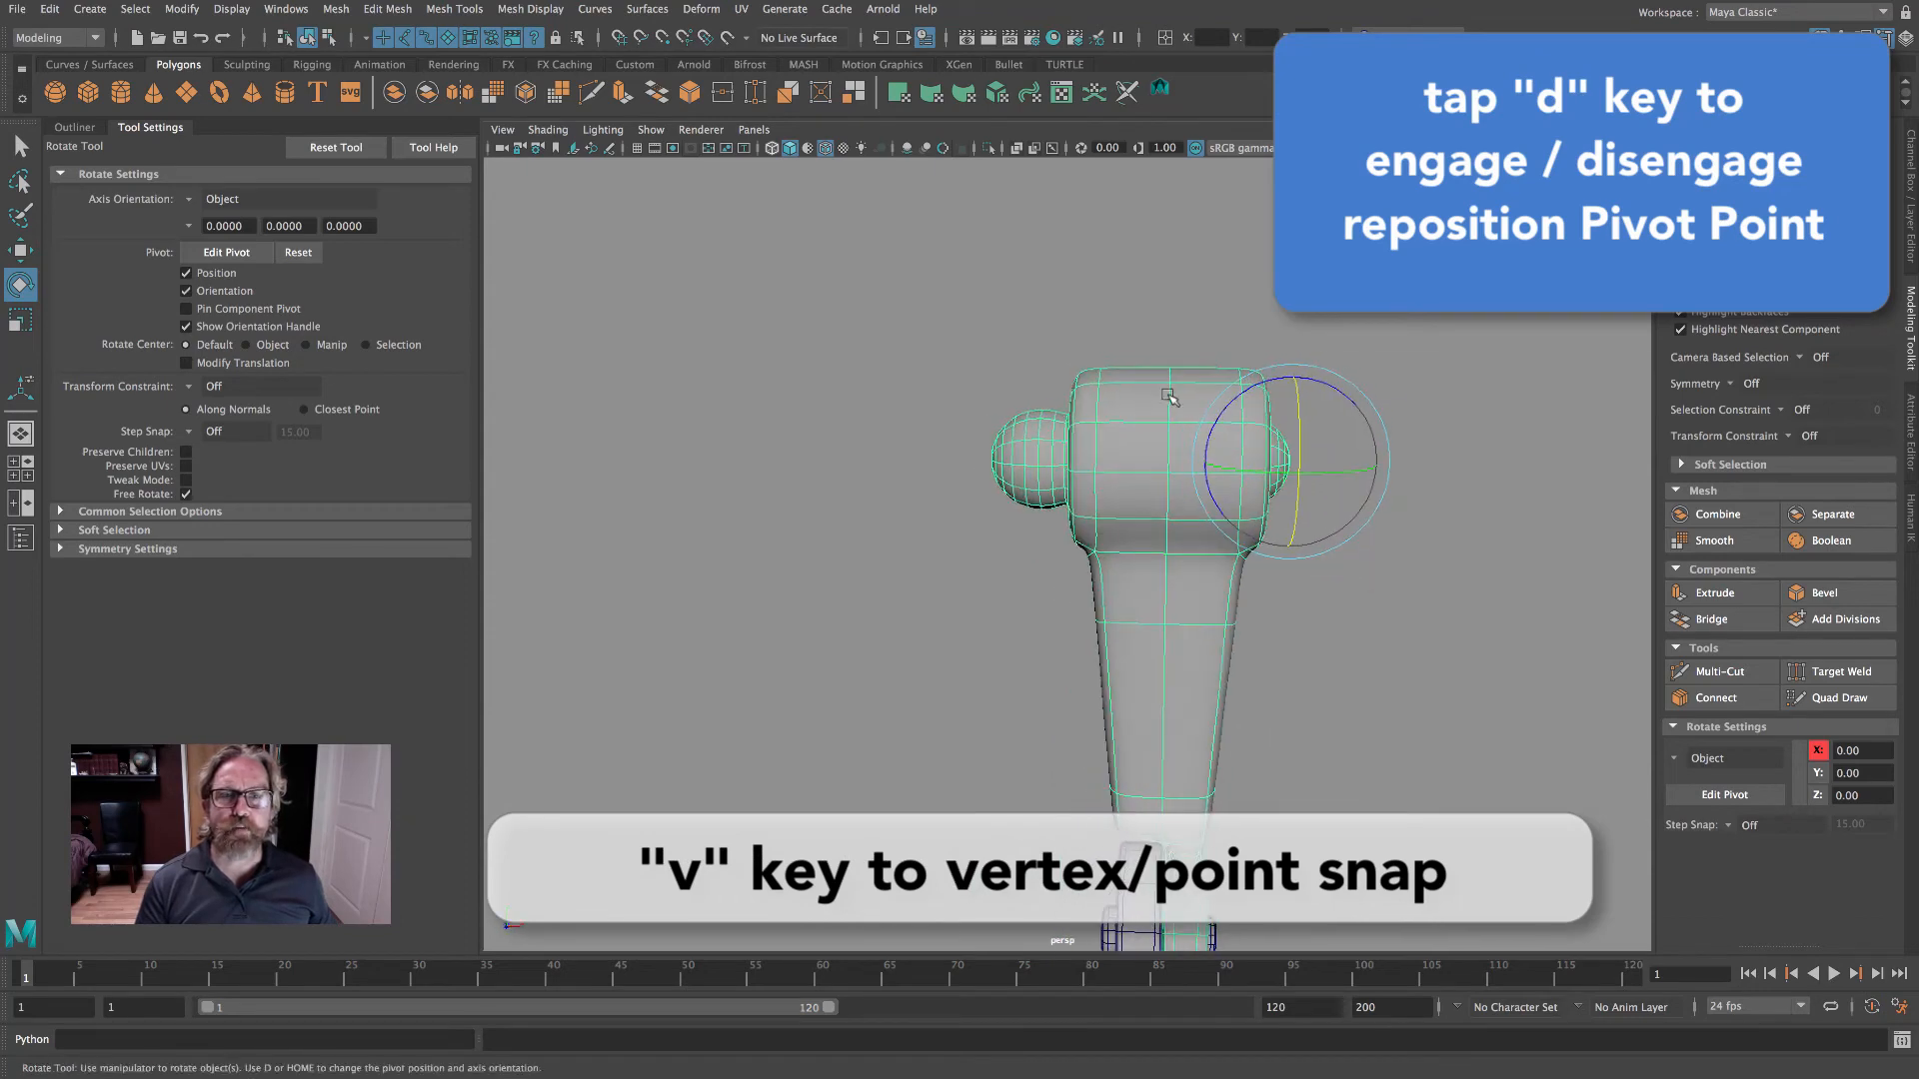
- Try moving the upper arm with point snapping toward the vertex at the shoulder's mid-width, and undo the move
left_click_drag(1176, 515, 775, 429, "alt")
key("w")
left_click_drag(938, 463, 969, 471, "alt")
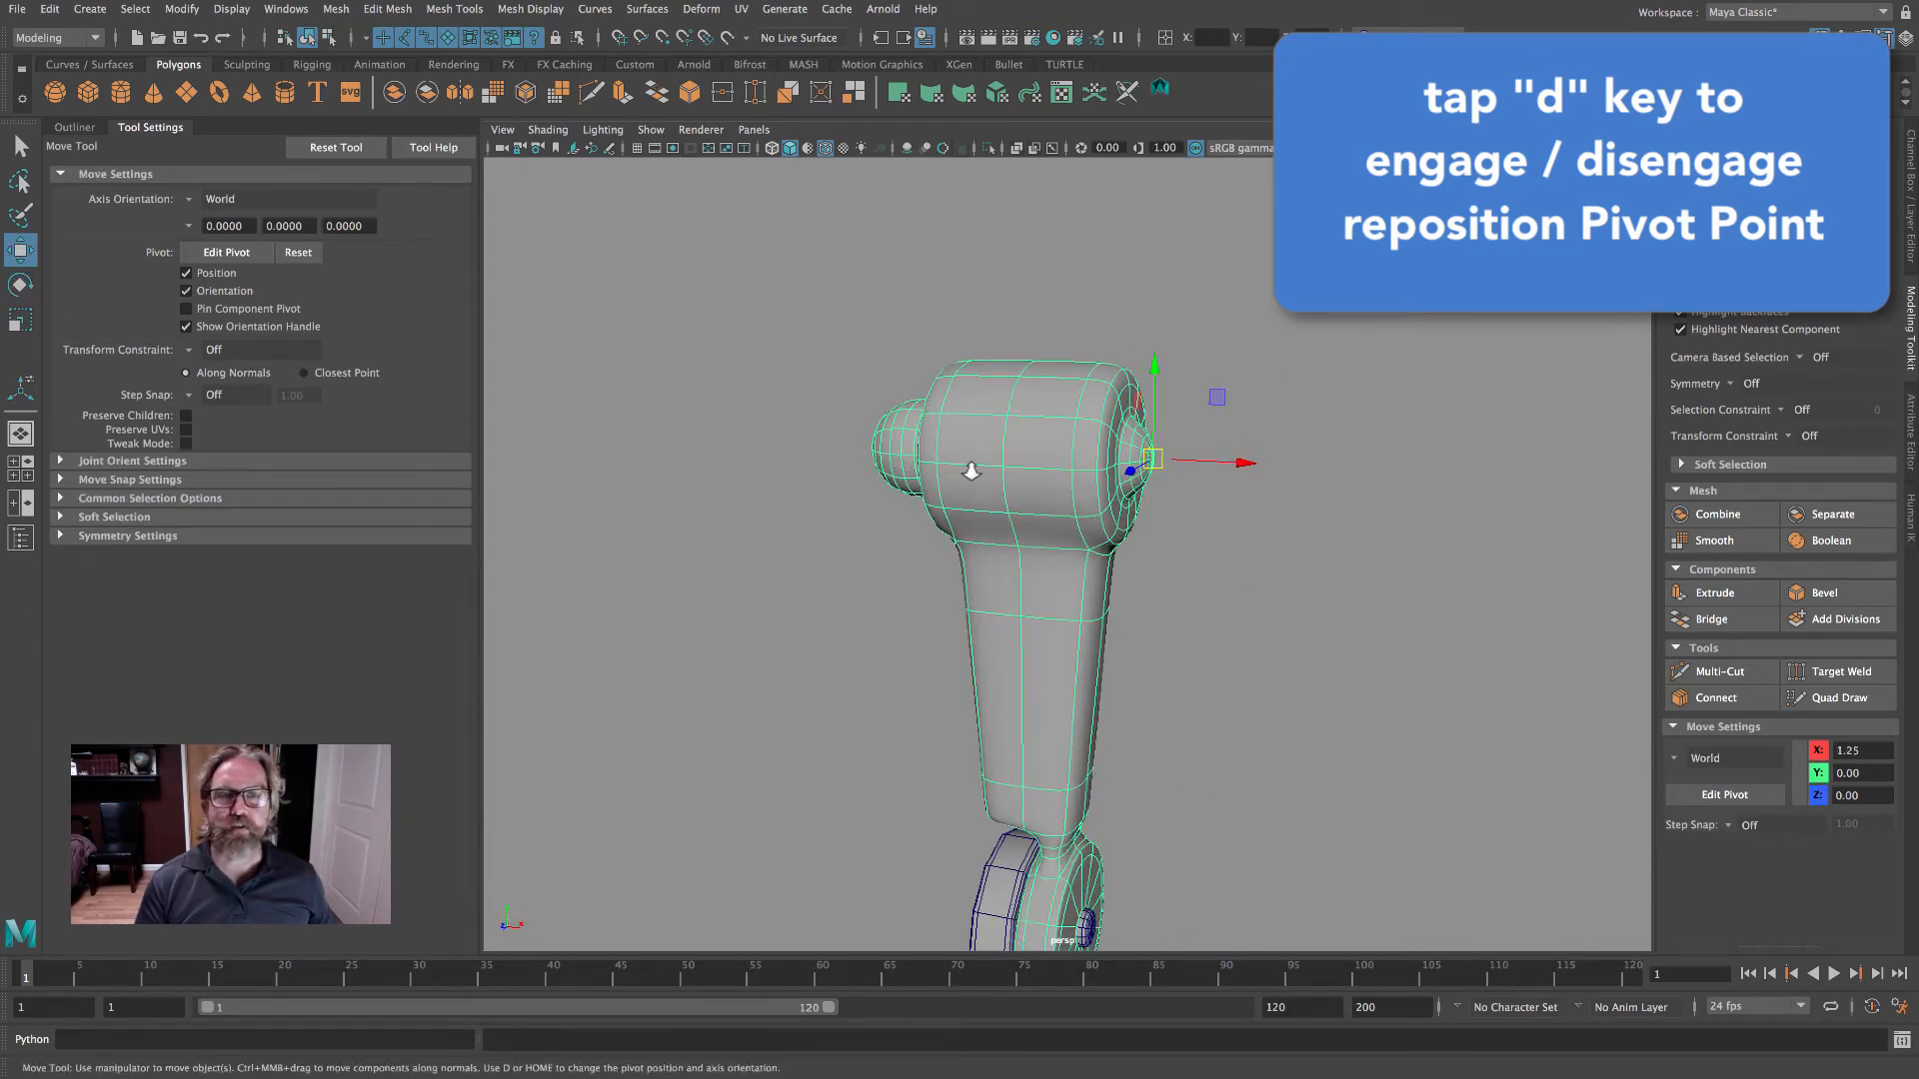
right_click_drag(968, 471, 1267, 501, "alt")
left_click_drag(1268, 501, 1213, 413, "alt")
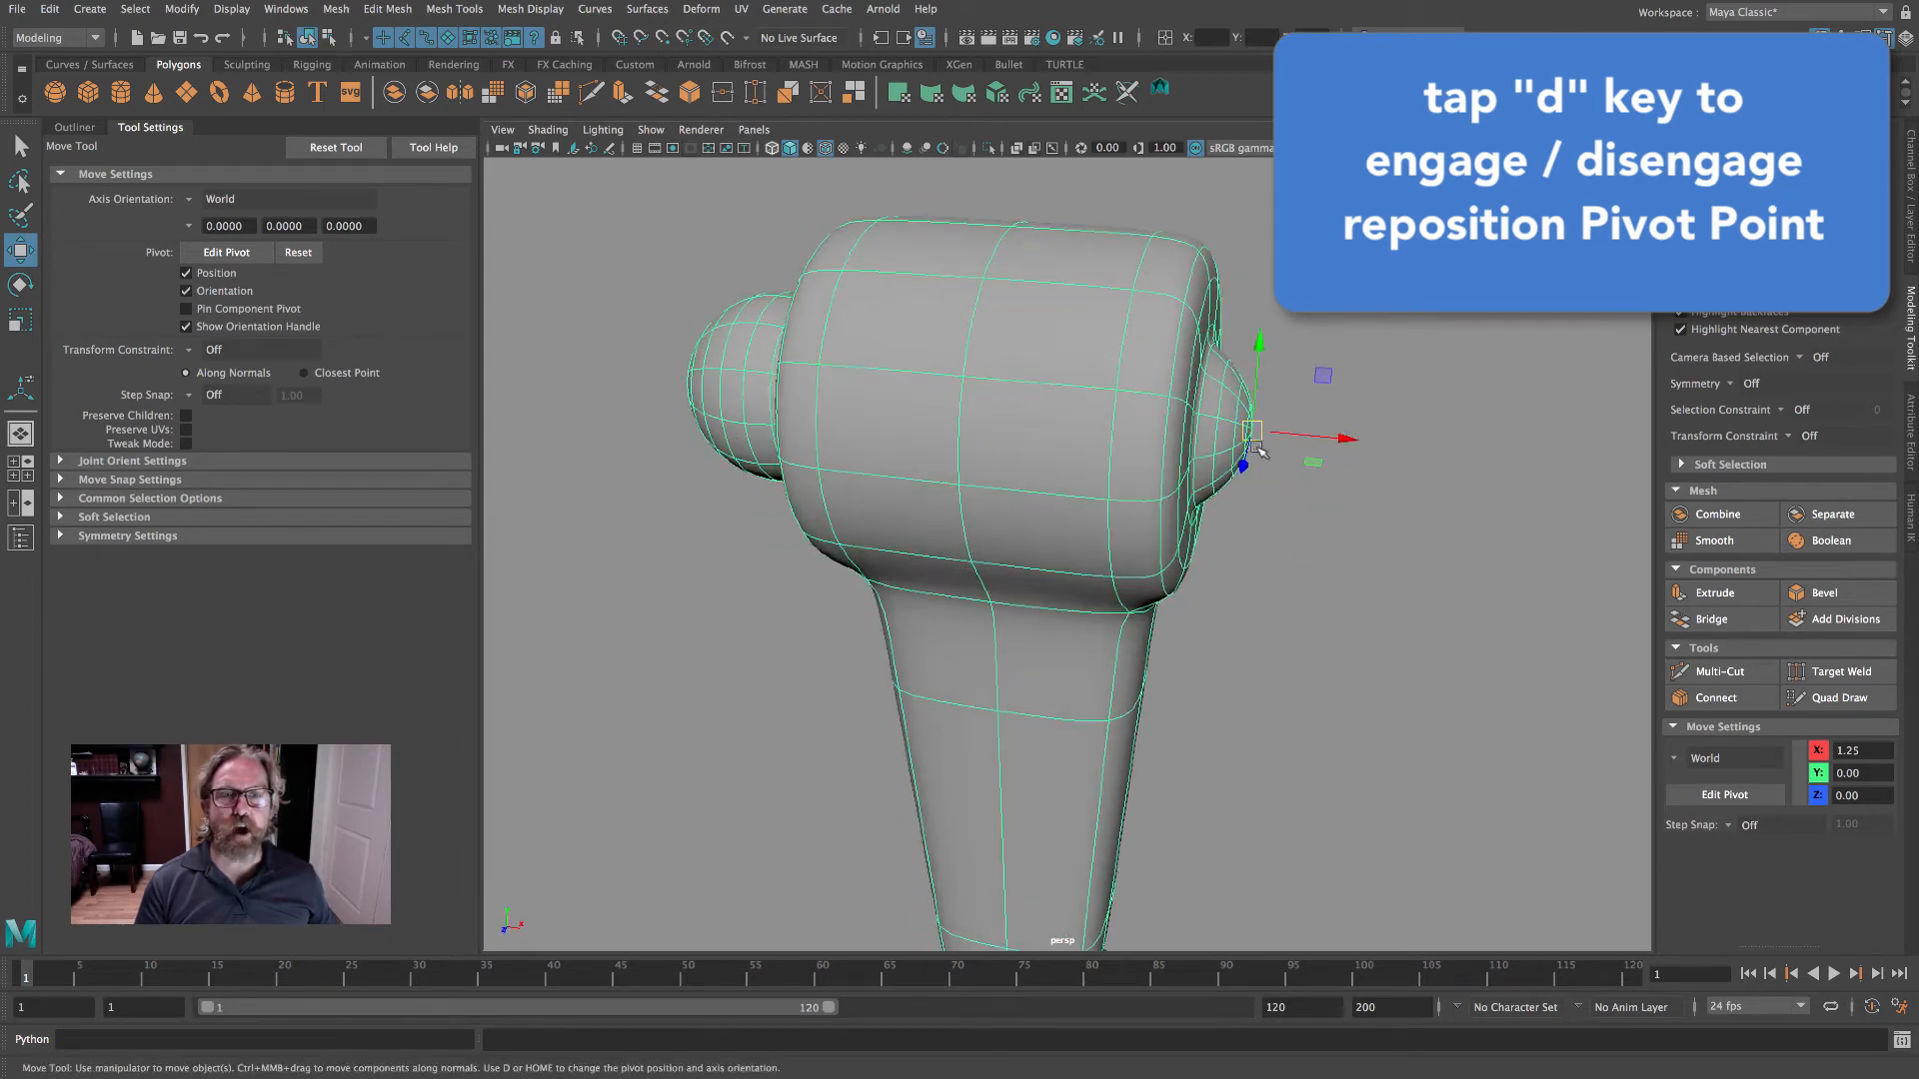
left_click(1255, 432)
left_click_drag(1017, 494, 999, 476, "alt")
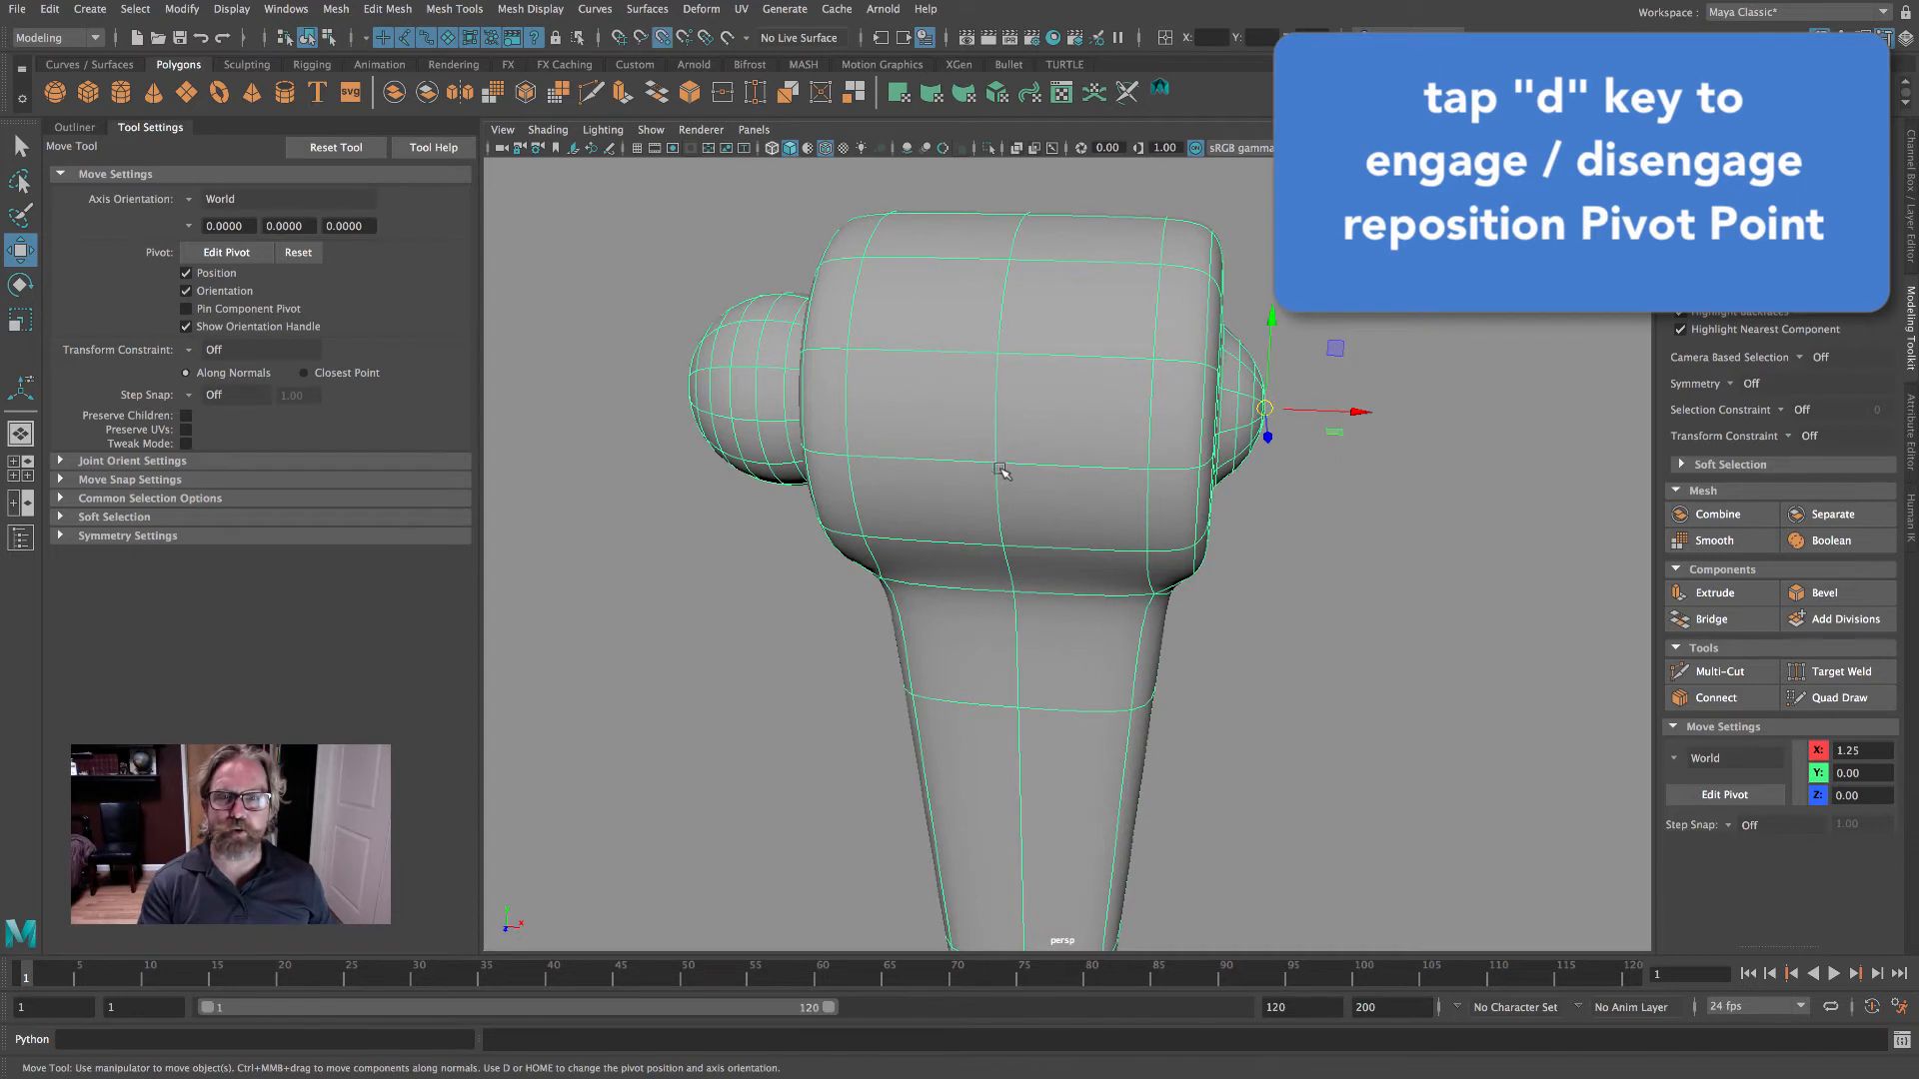
middle_click_drag(999, 468, 990, 459)
key("ctrl+z")
- Resume pivot editing, try snapping the pivot onto the front vertex at the shoulder's mid-width, and undo that pivot move
key("d")
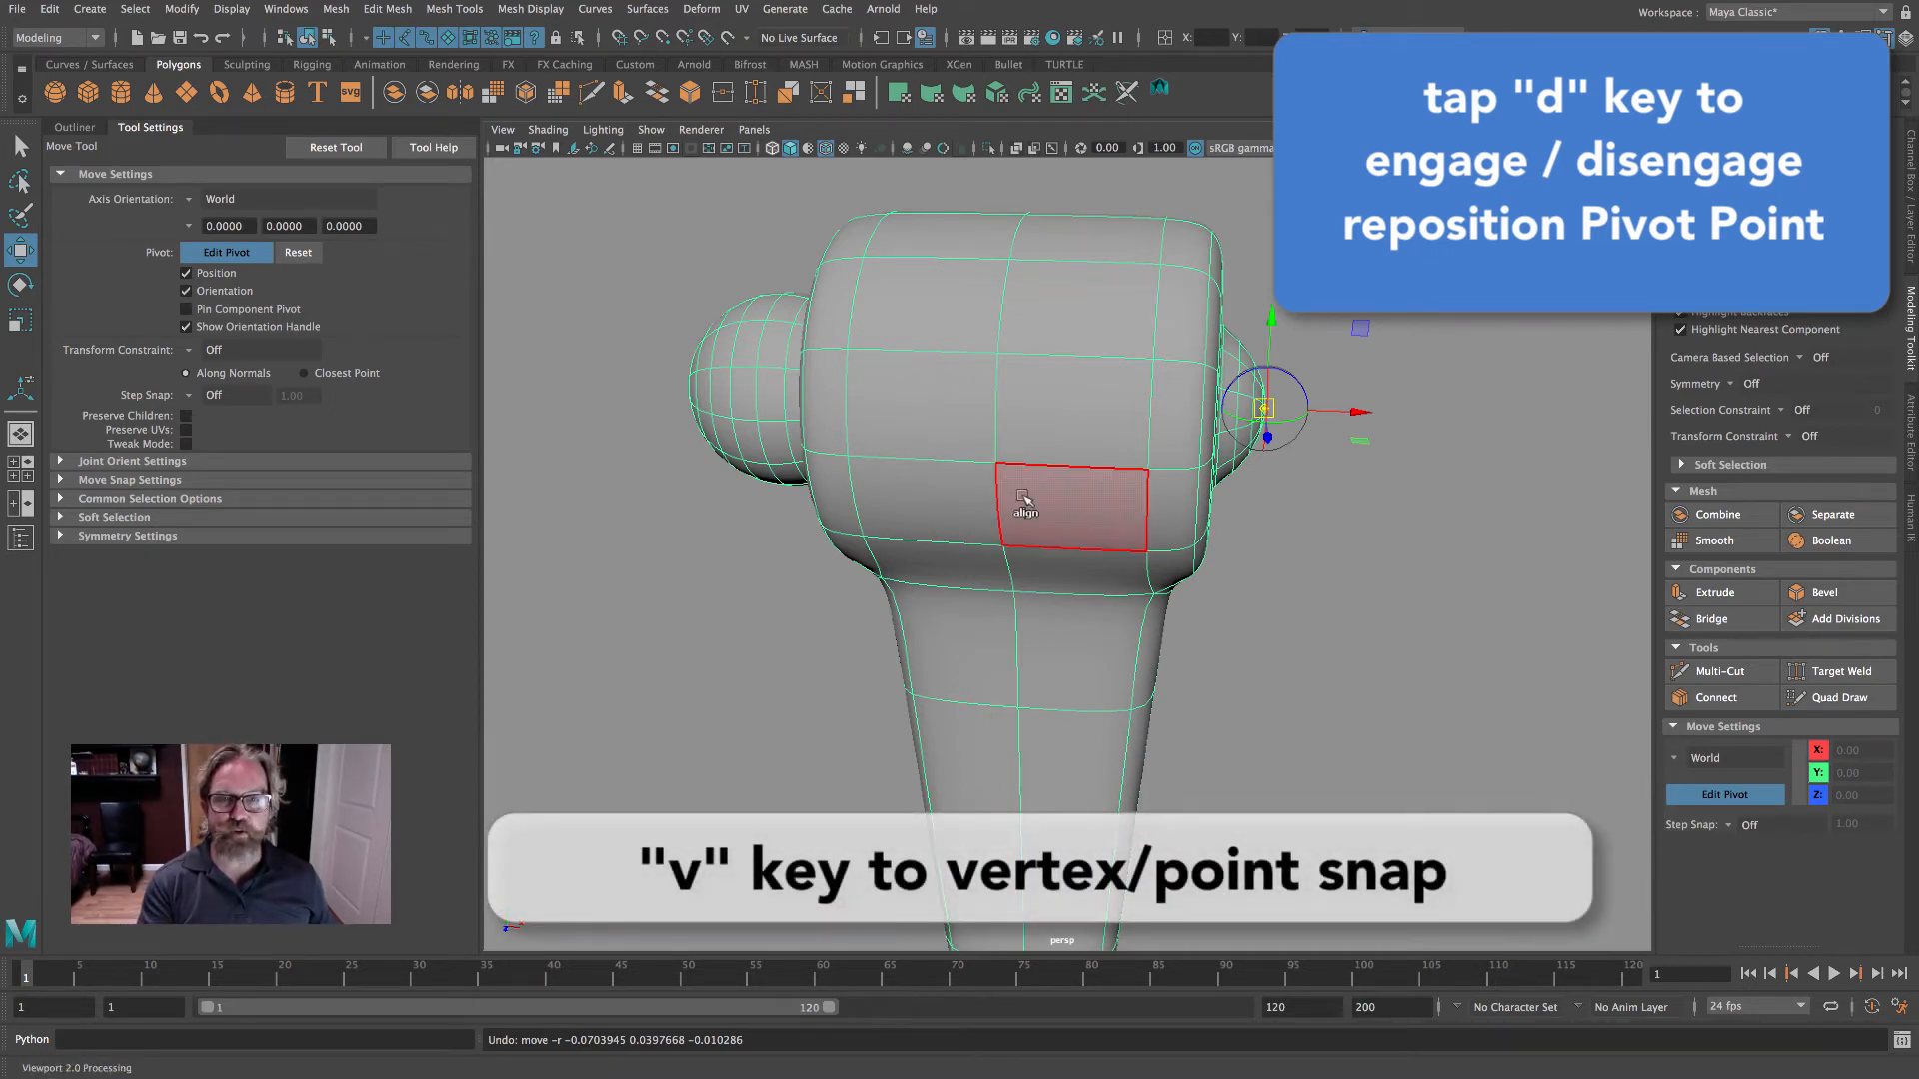
left_click(994, 463)
left_click_drag(1165, 506, 939, 485, "alt")
left_click_drag(746, 441, 998, 422, "alt")
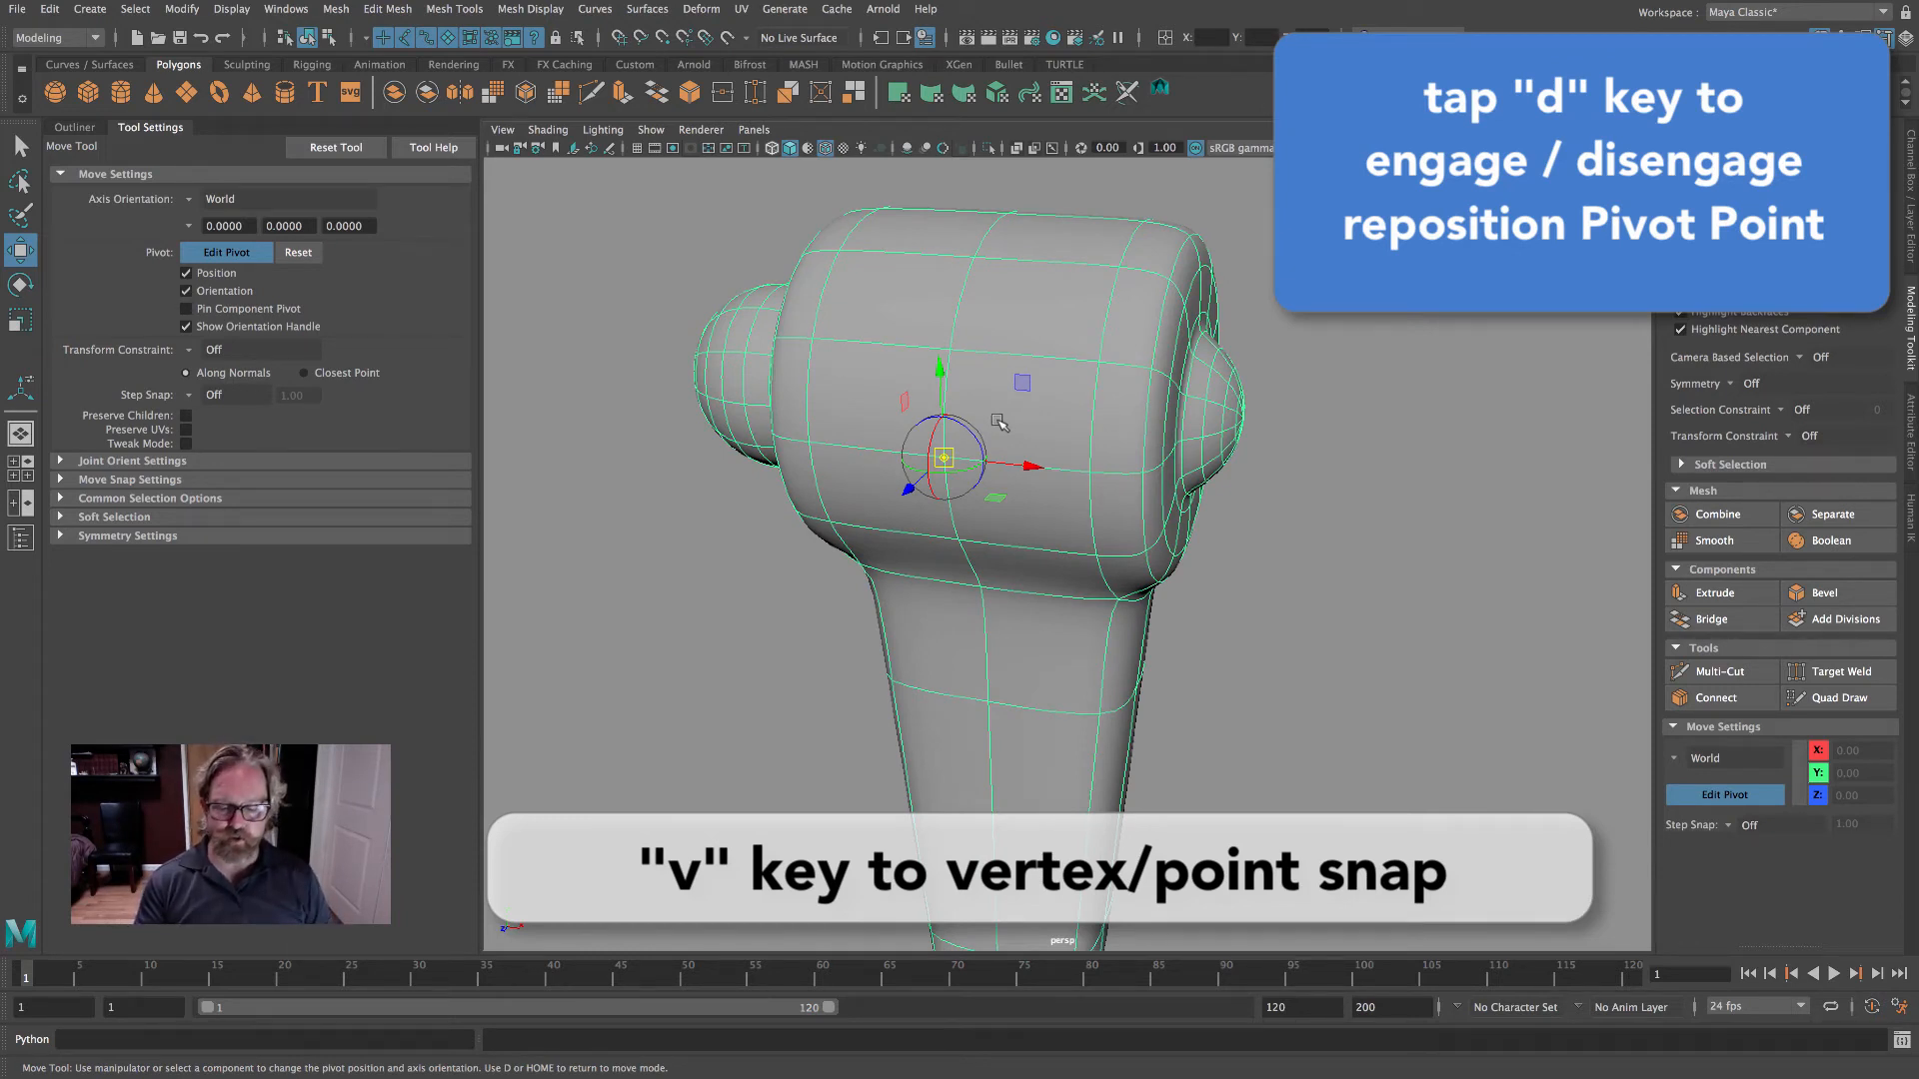
key("ctrl+z")
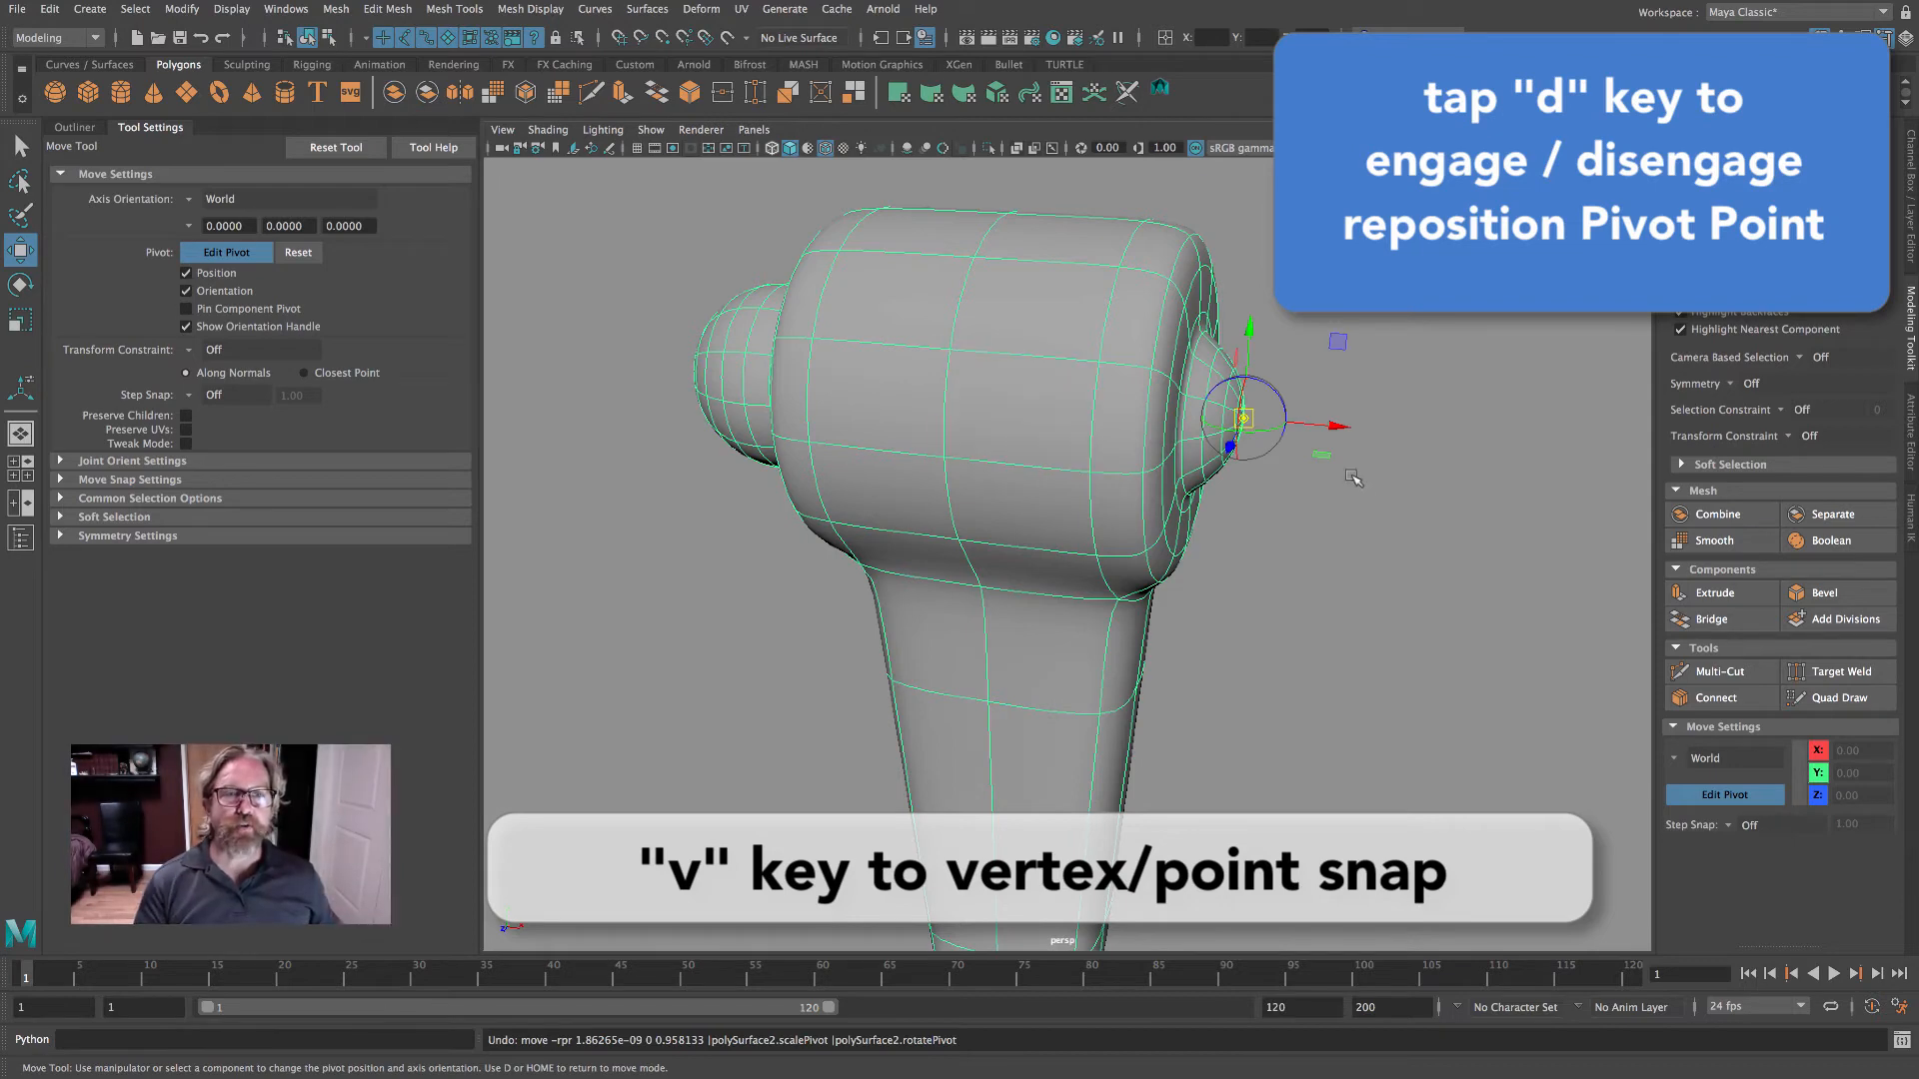
- Snap the upper arm's pivot along X only to the vertex at the shoulder's mid-width, and end pivot editing
left_click_drag(1353, 478, 1361, 533, "alt")
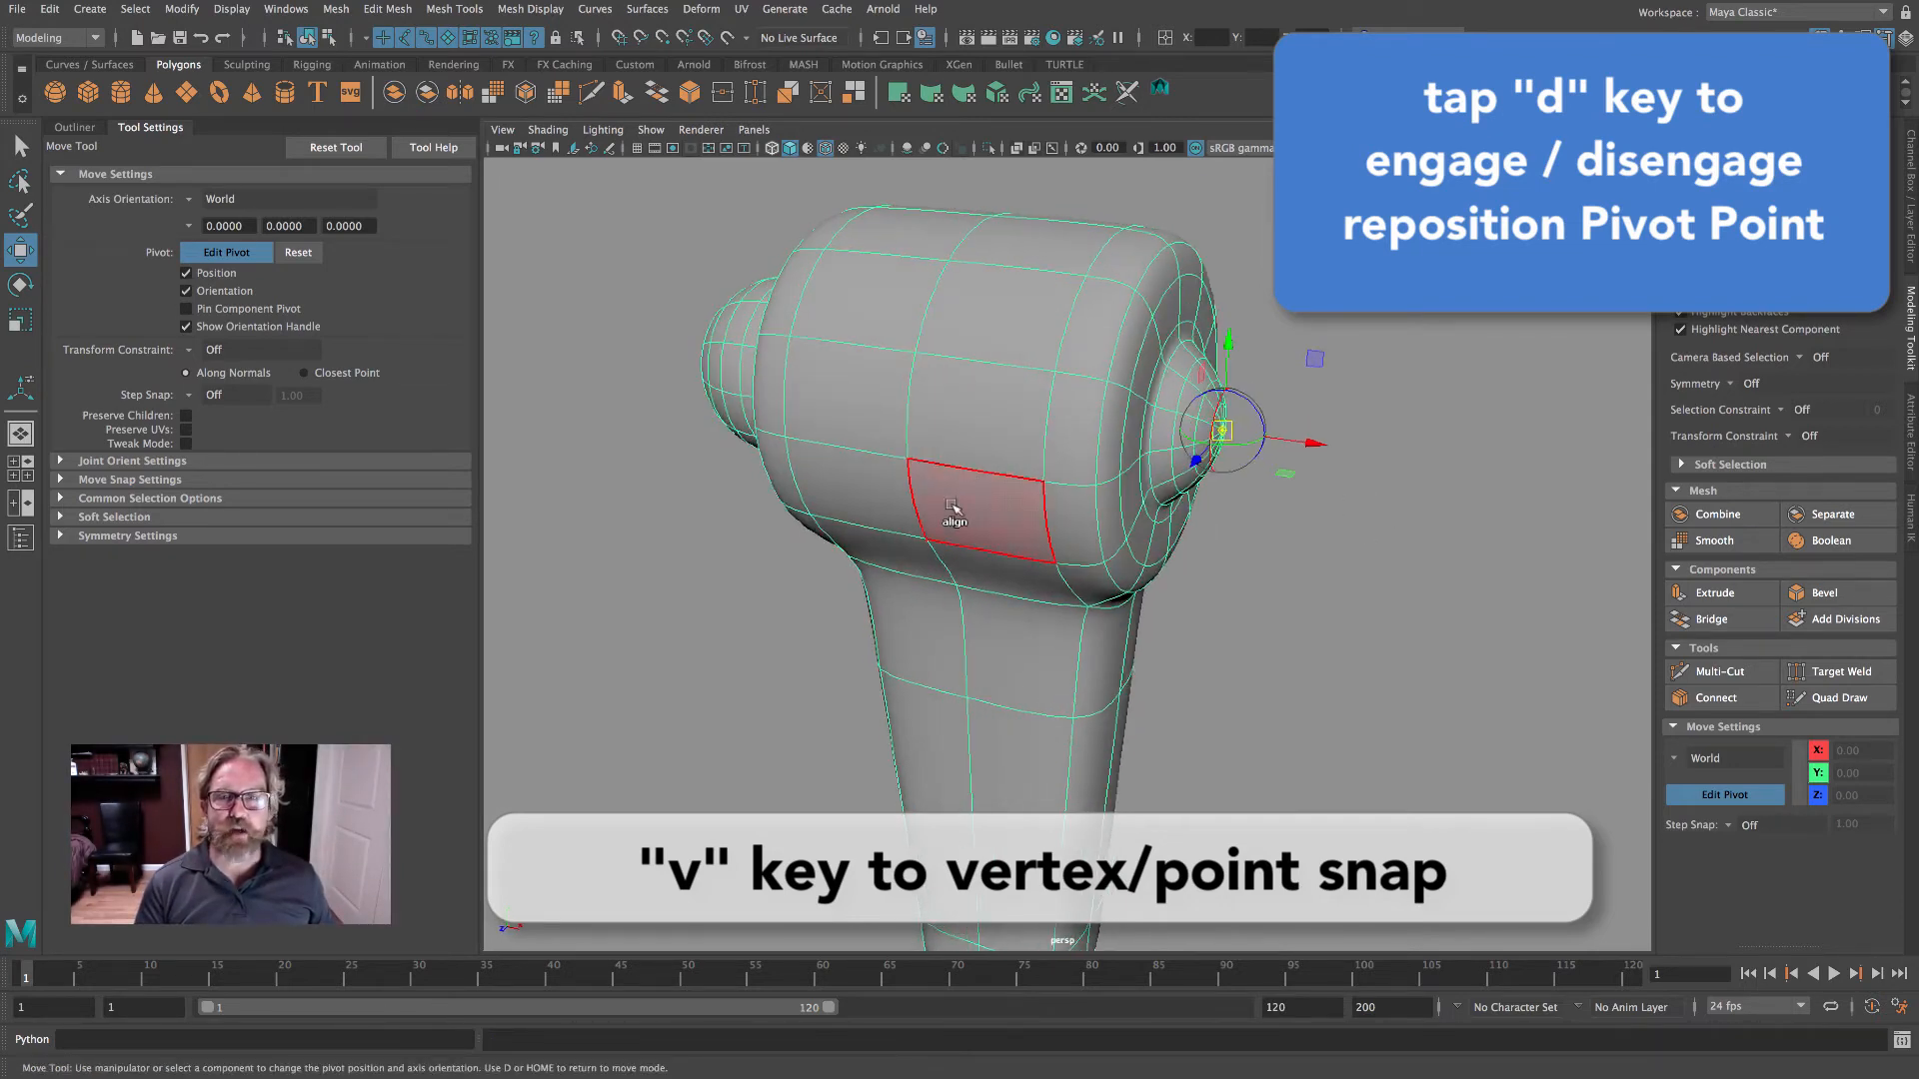
left_click_drag(943, 500, 976, 450, "alt")
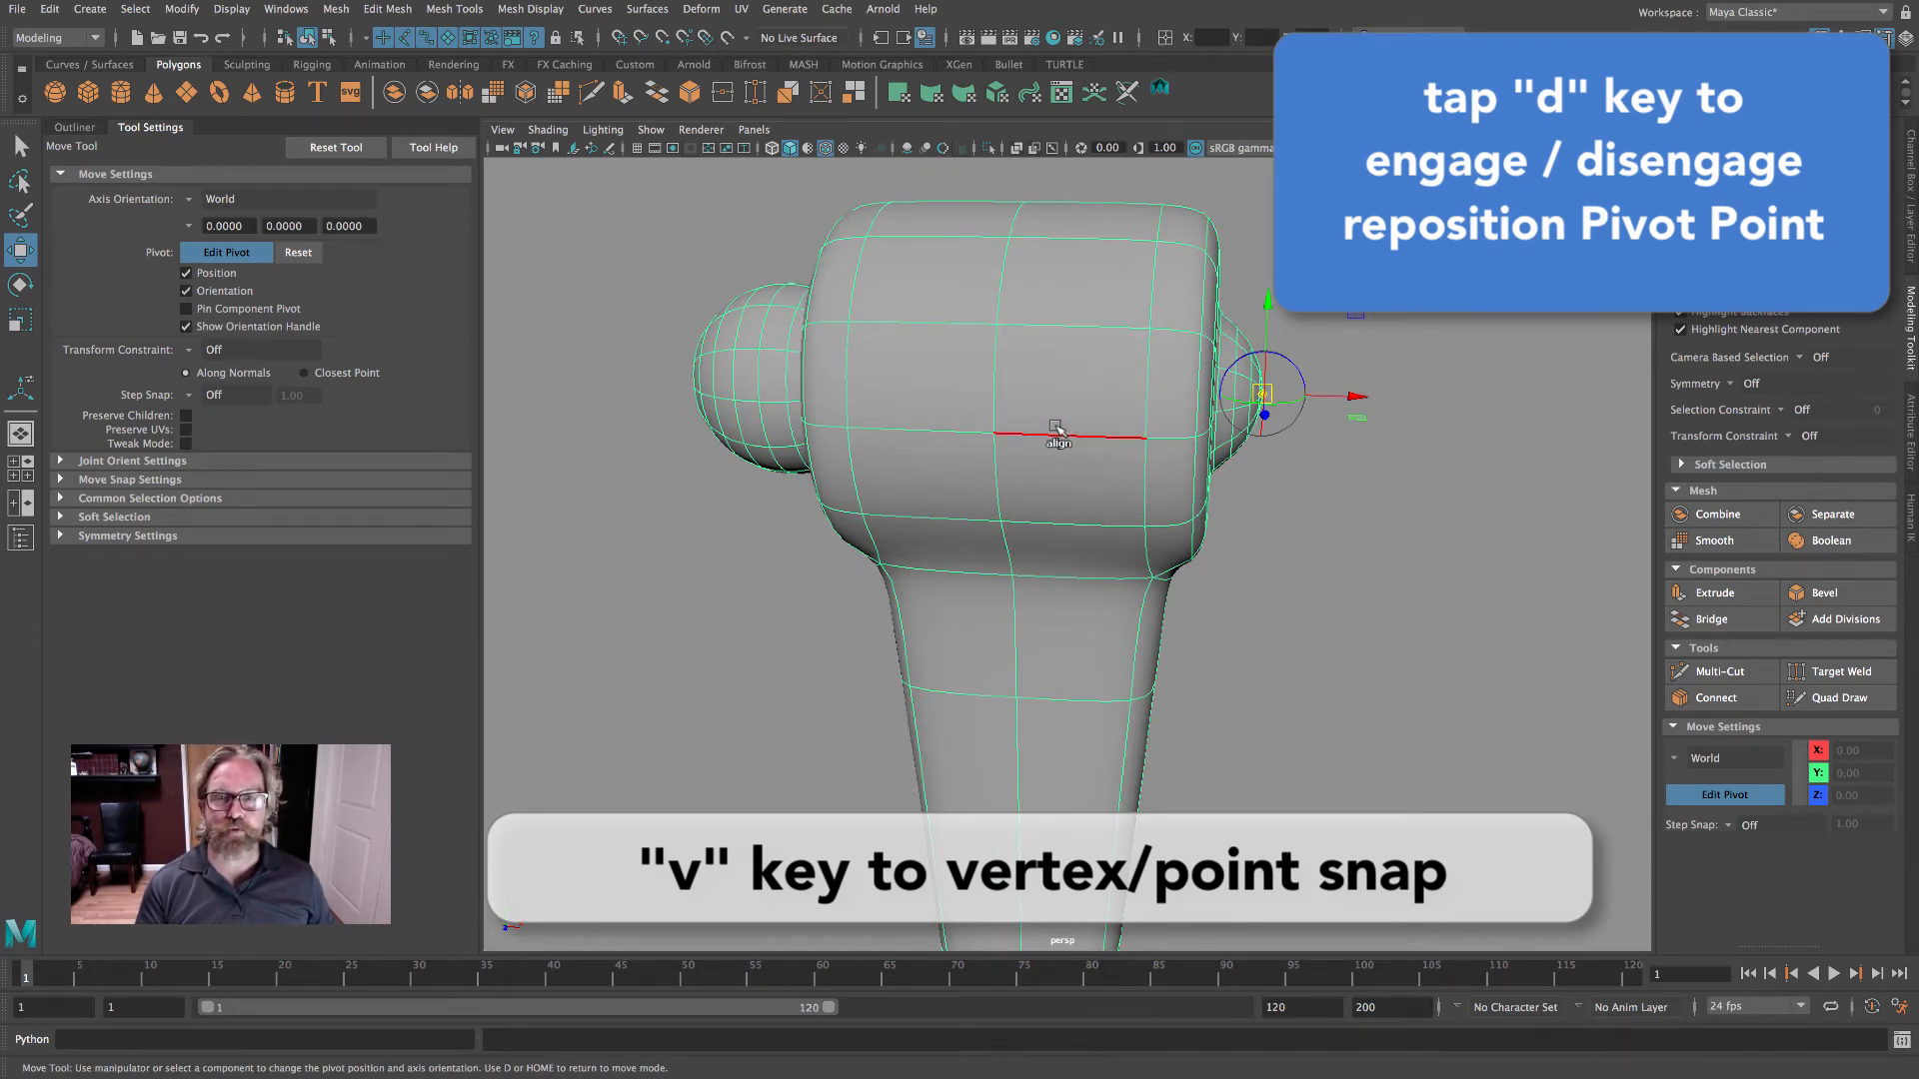
left_click_drag(1050, 429, 1252, 497, "alt")
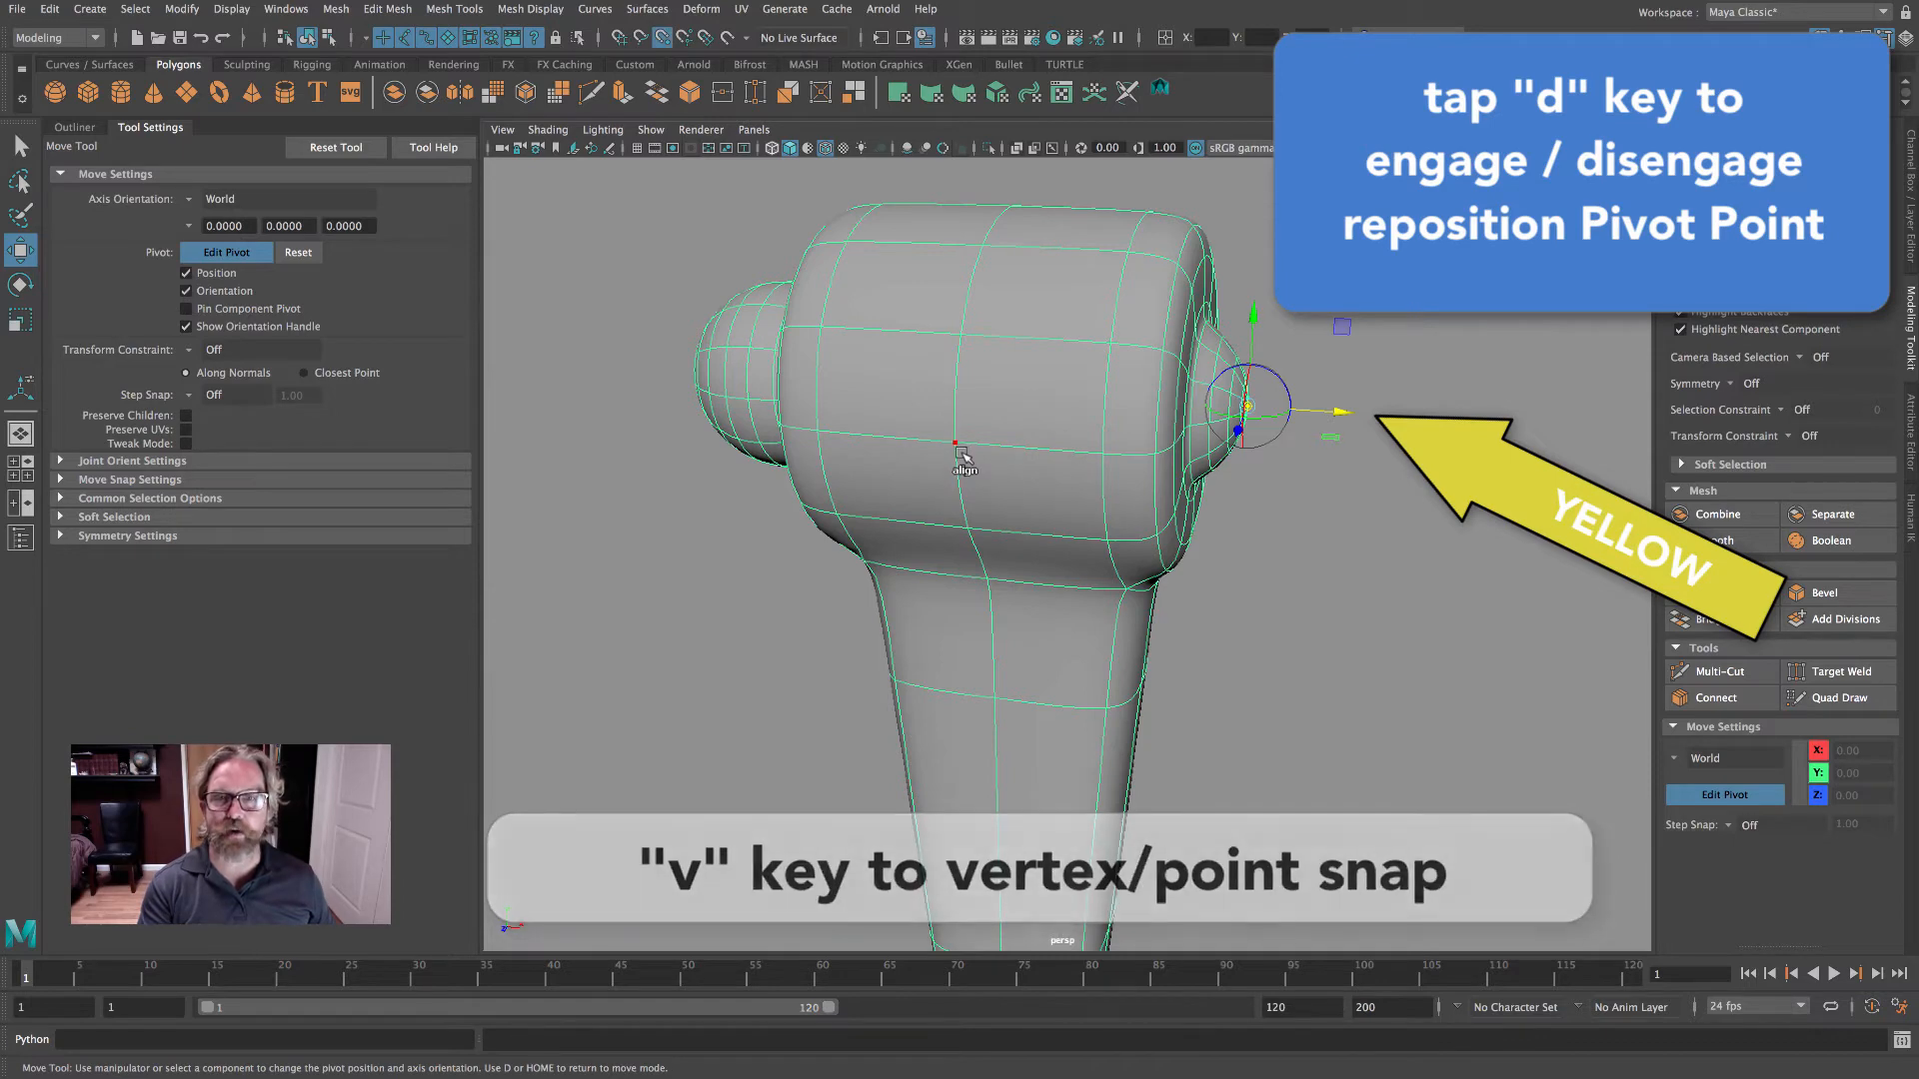
middle_click(959, 448)
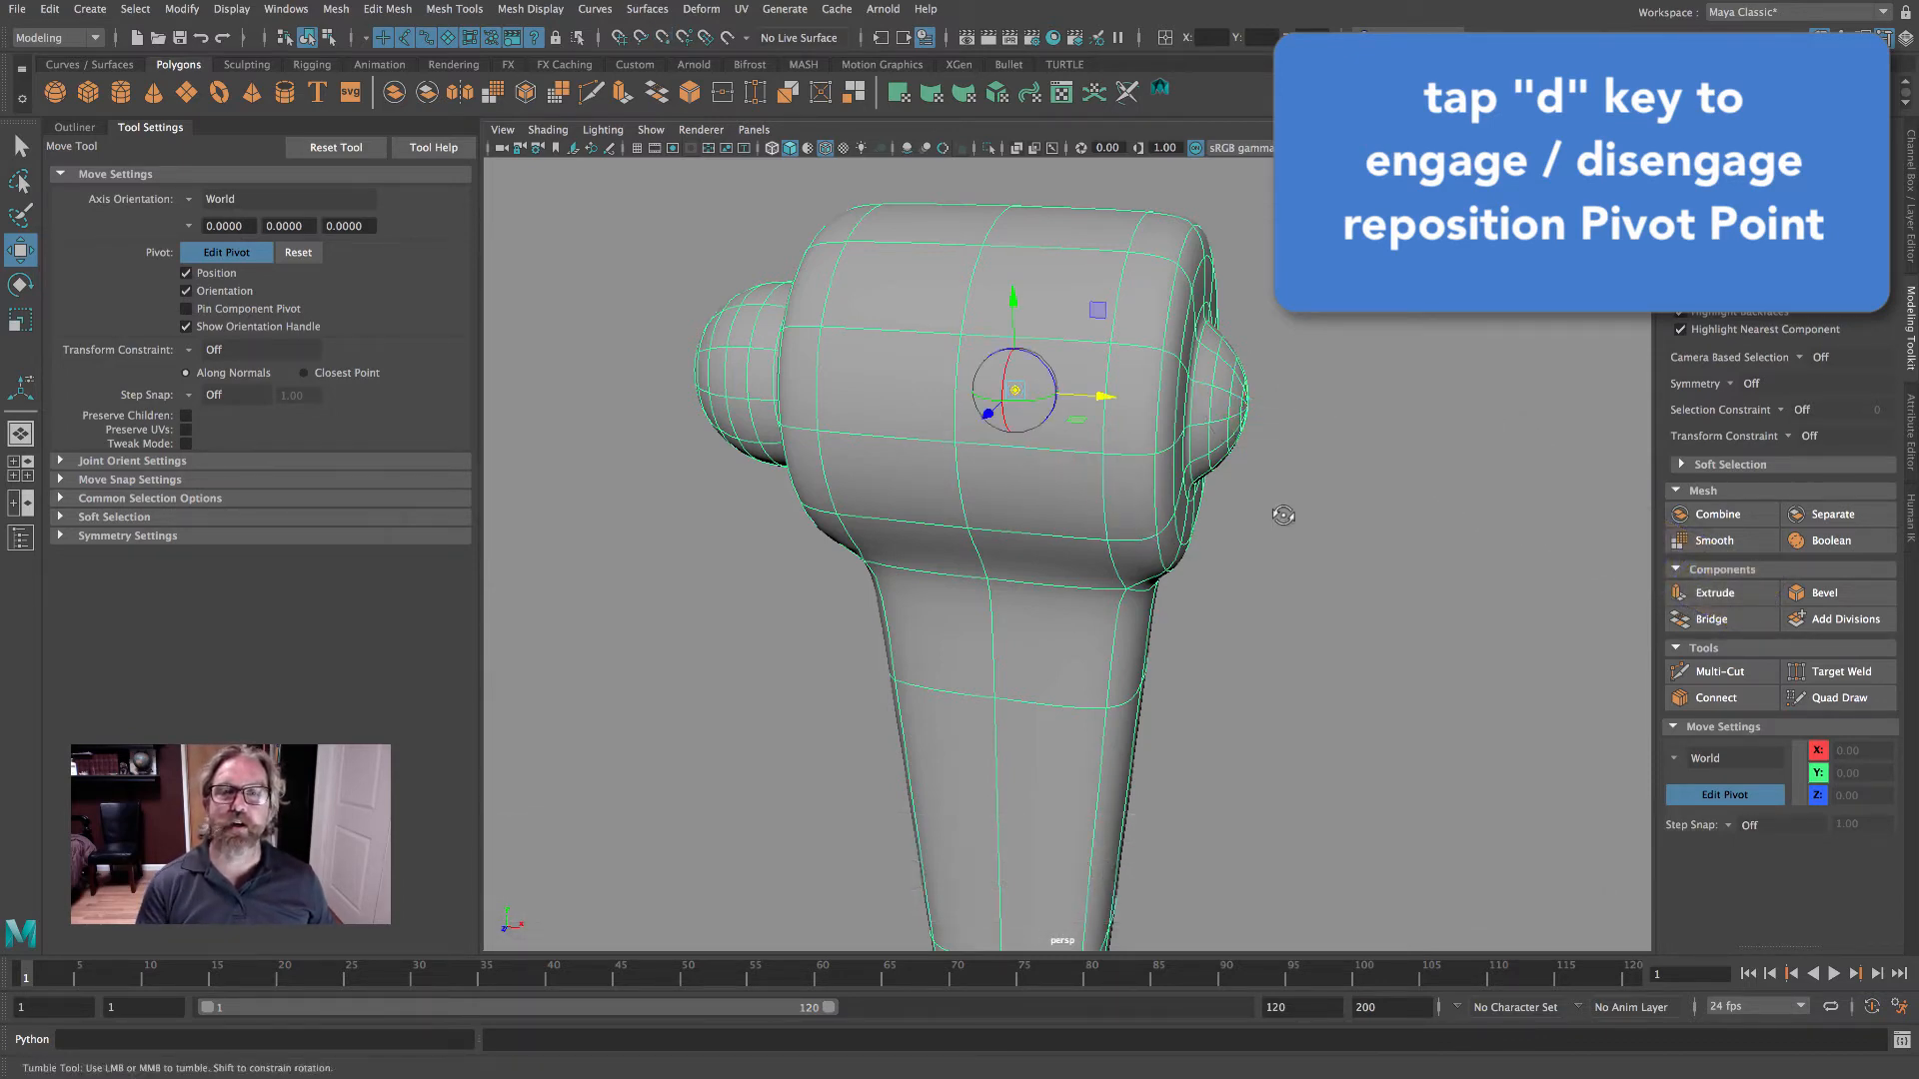
mouse_move(1276, 519)
left_mouse_down("alt")
mouse_move(1172, 522)
mouse_move(1304, 501)
mouse_move(1271, 534)
left_mouse_up("alt")
key("4")
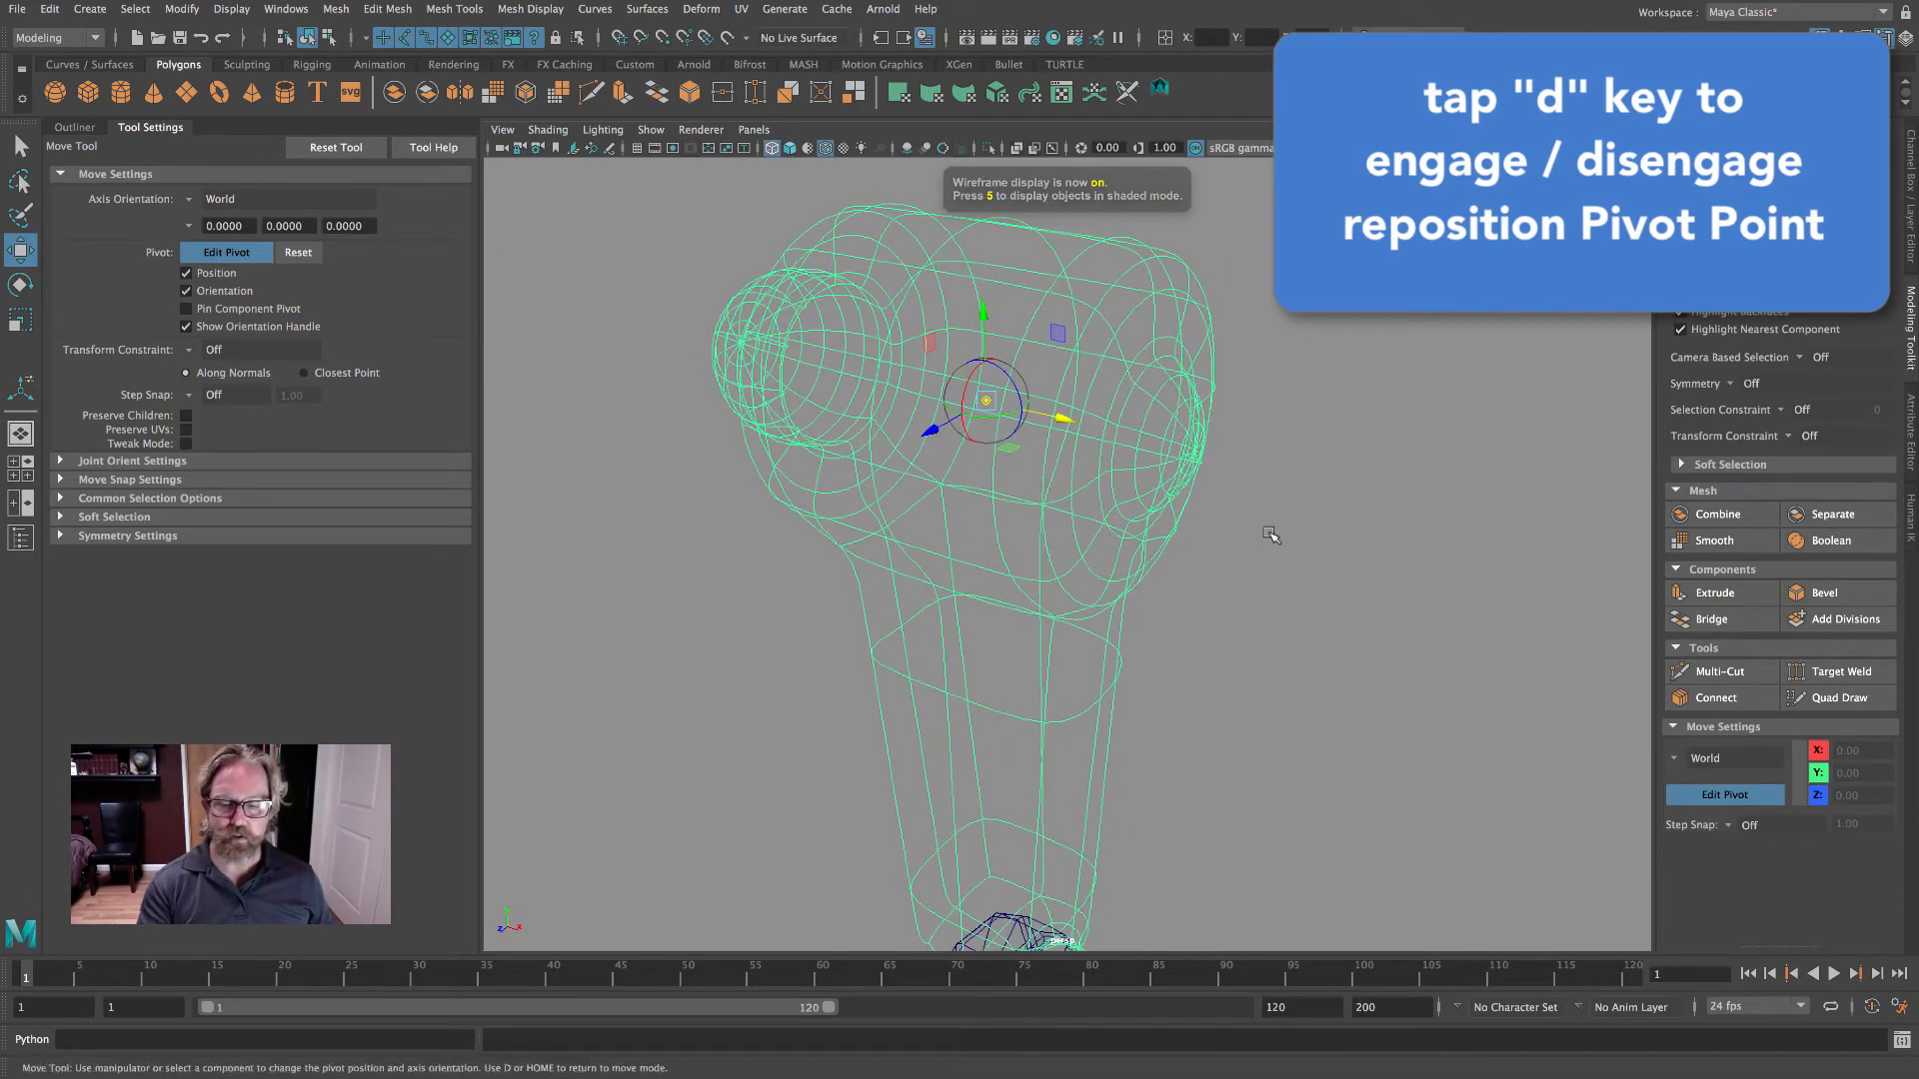
key("5")
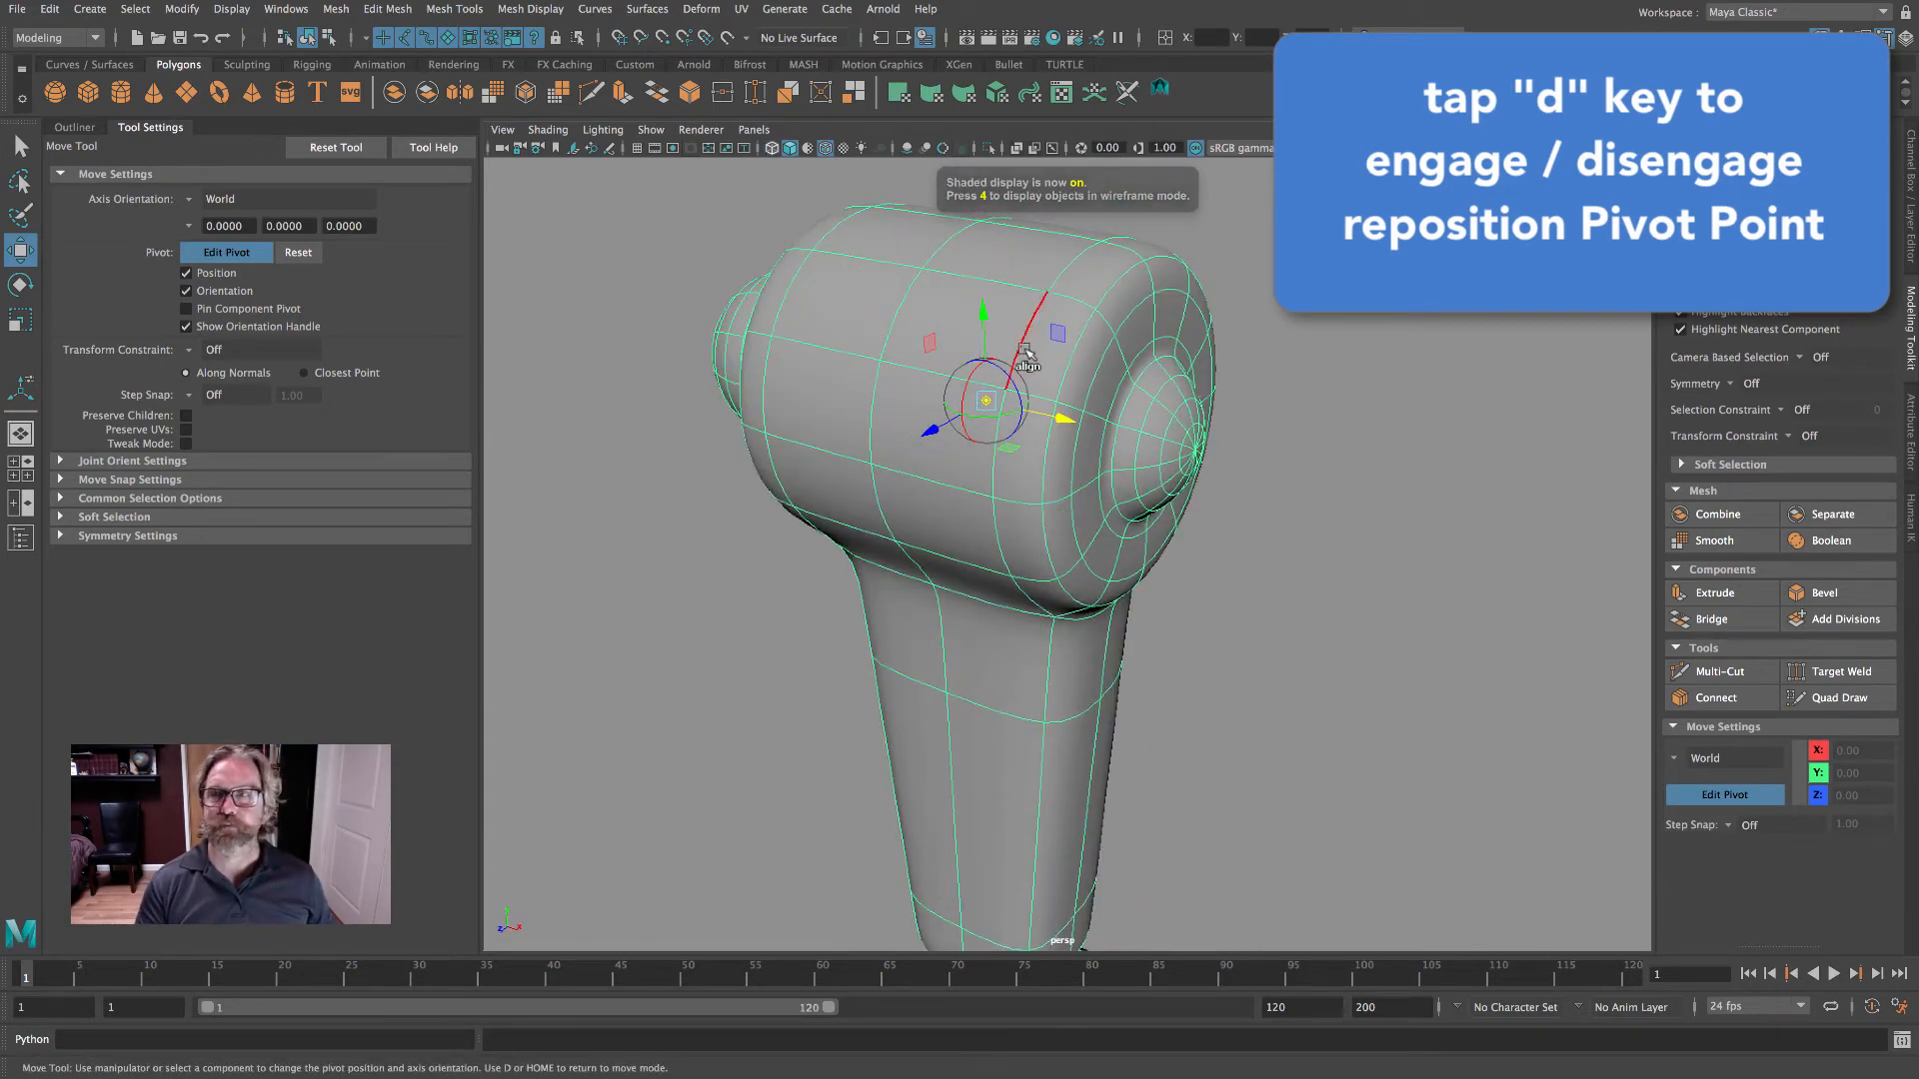
key("d")
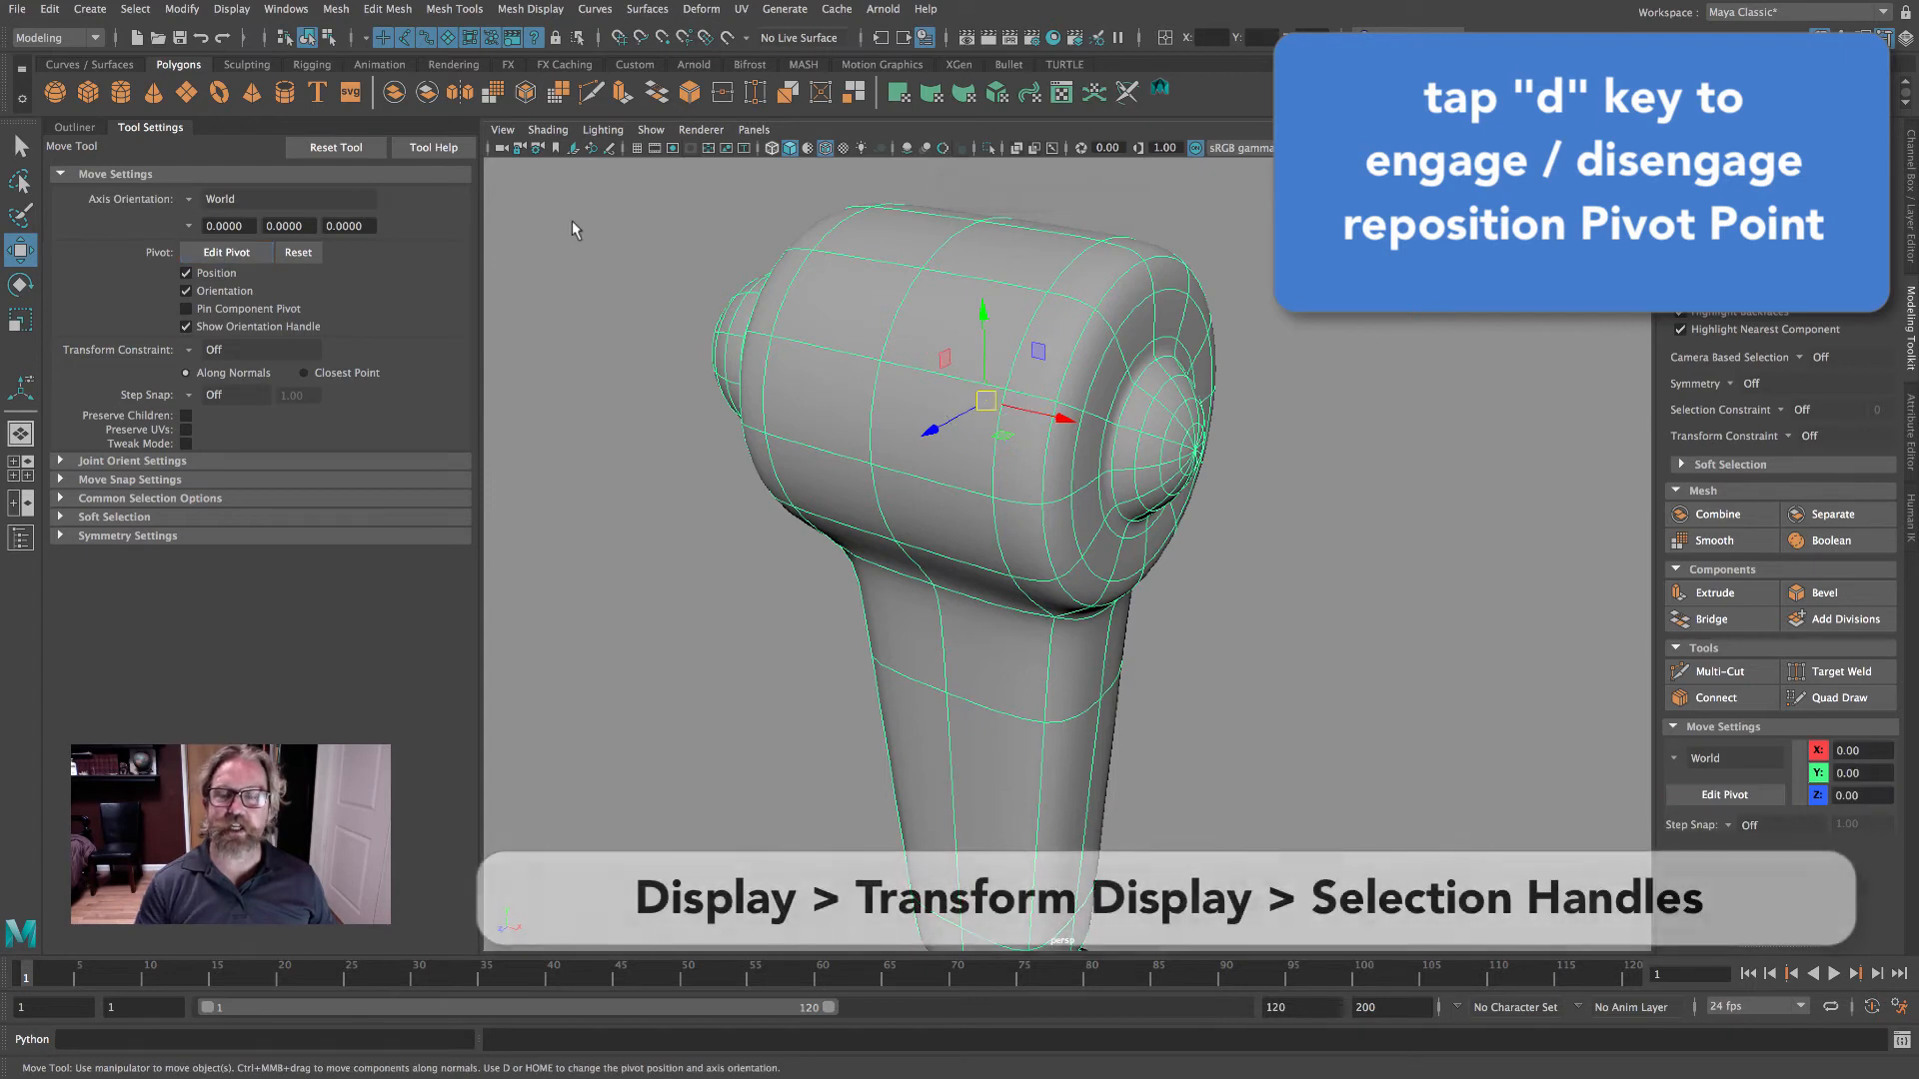
- Display the upper arm's selection handle and deselect the arm
left_click(238, 12)
mouse_move(420, 225)
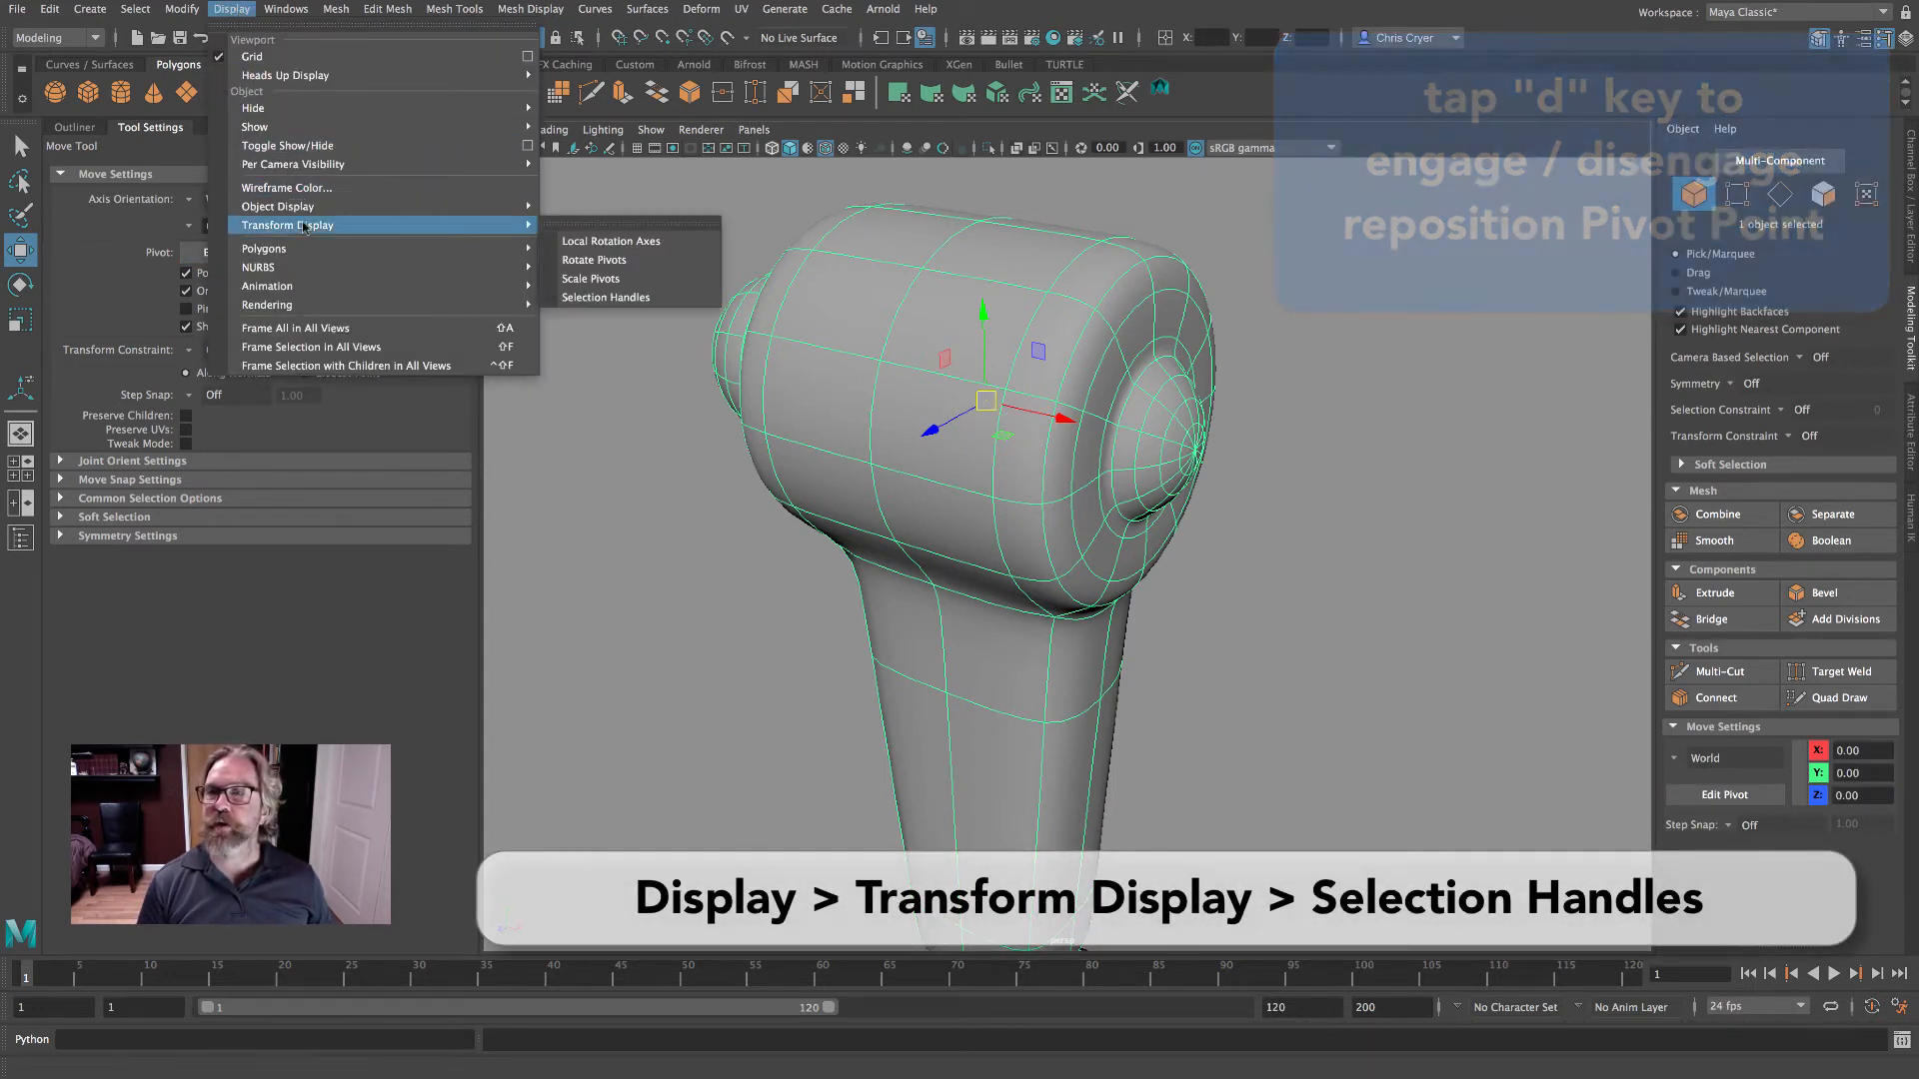
left_click(634, 298)
left_click(640, 305)
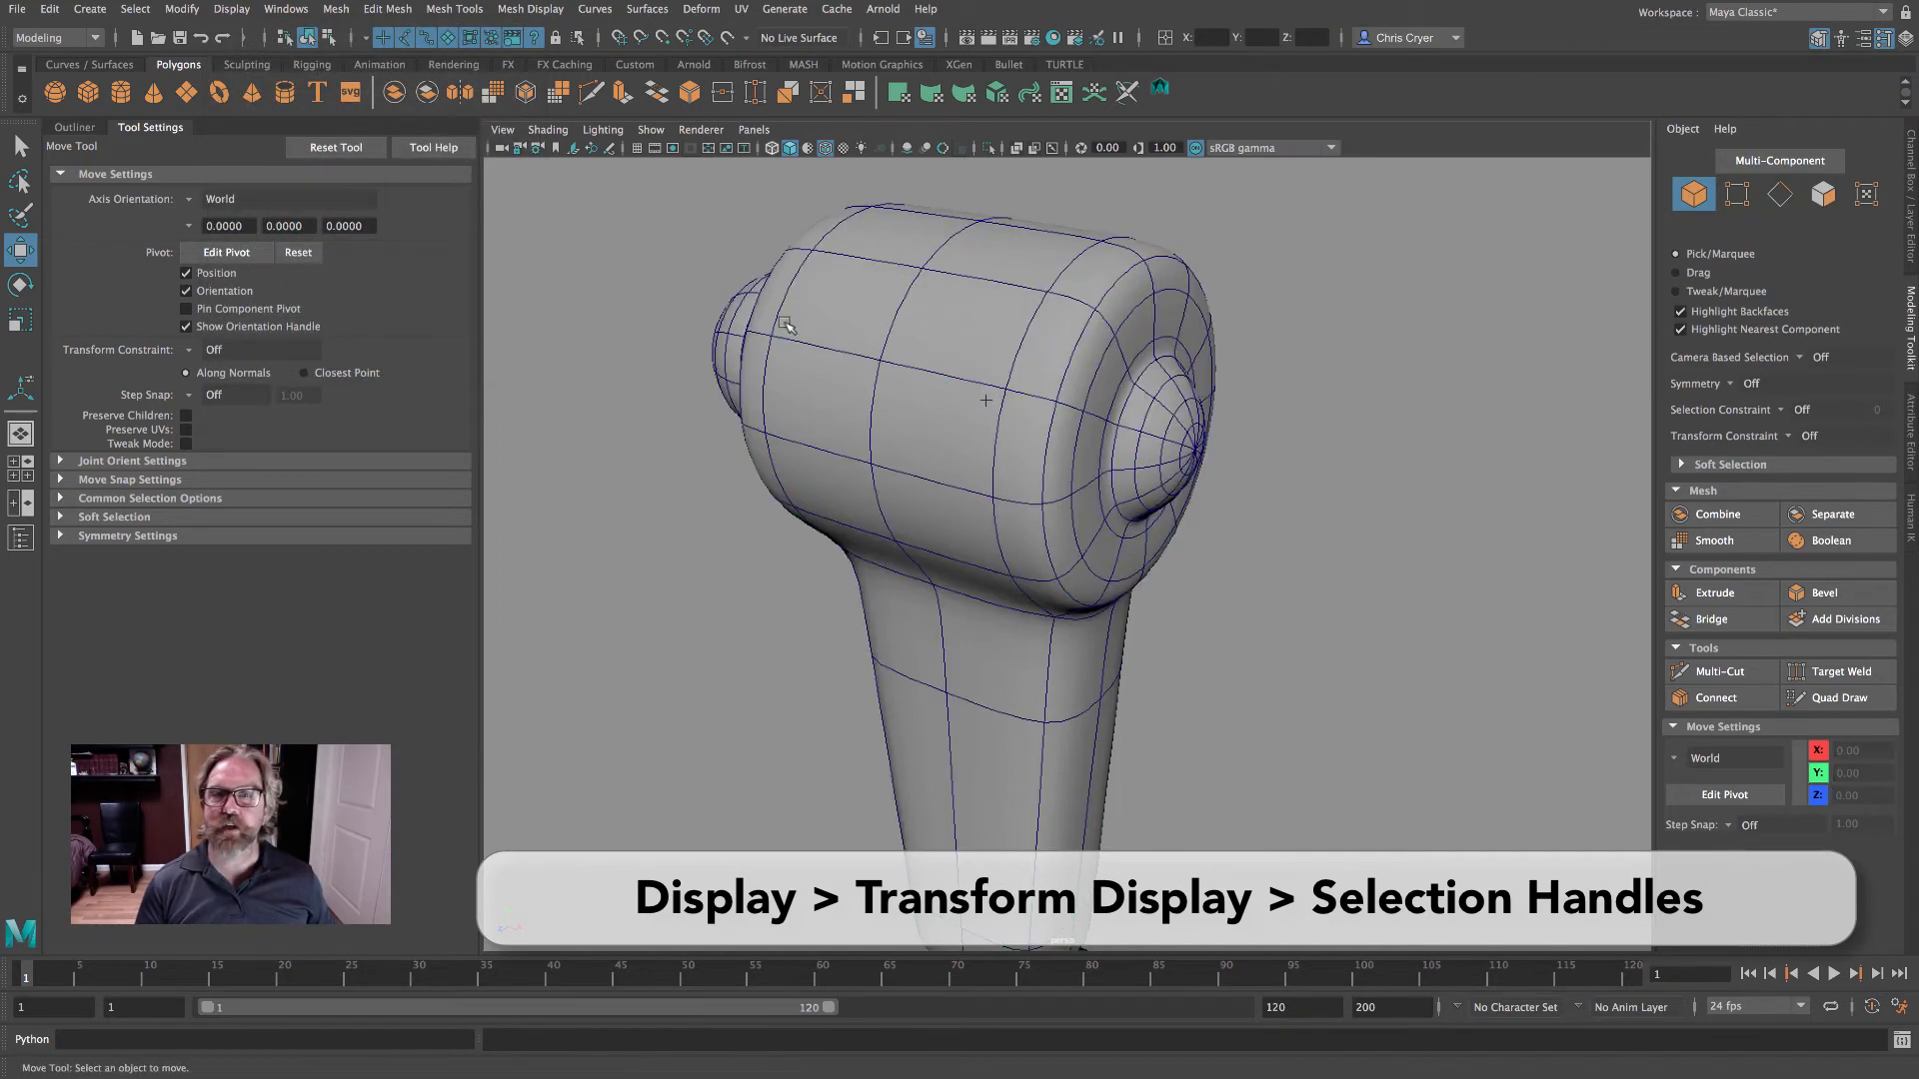
- Select the forearm and frame its round elbow joint
left_click_drag(1039, 410, 1104, 419, "alt")
right_click_drag(1165, 464, 912, 568, "alt")
middle_click_drag(912, 567, 856, 238, "alt")
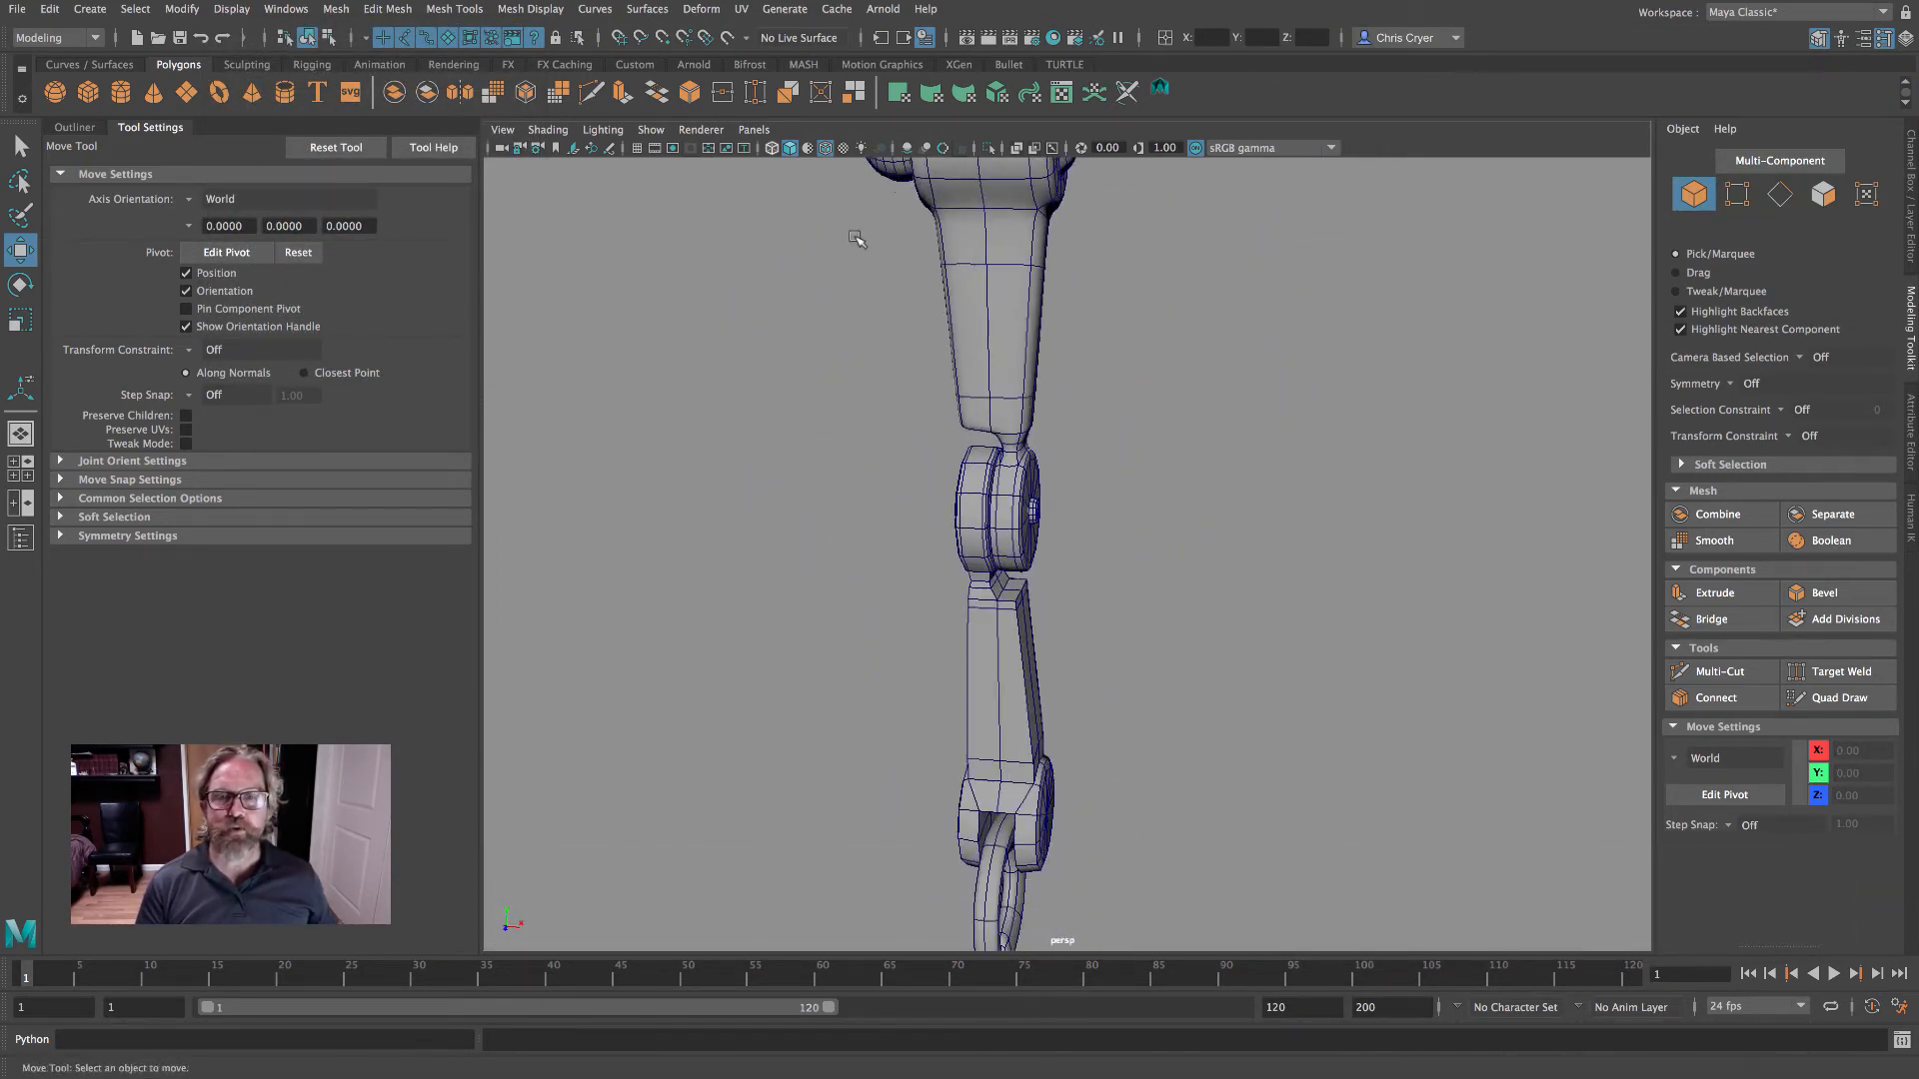
right_click_drag(921, 480, 1384, 464, "alt")
left_click_drag(1035, 390, 1198, 363, "alt")
left_click(1000, 398)
left_click(919, 391)
left_click_drag(1050, 520, 784, 500, "alt")
middle_click_drag(949, 491, 1122, 414, "alt")
right_click_drag(1123, 429, 1289, 492, "alt")
middle_click_drag(987, 479, 1064, 488, "alt")
left_click_drag(905, 468, 1065, 560, "alt")
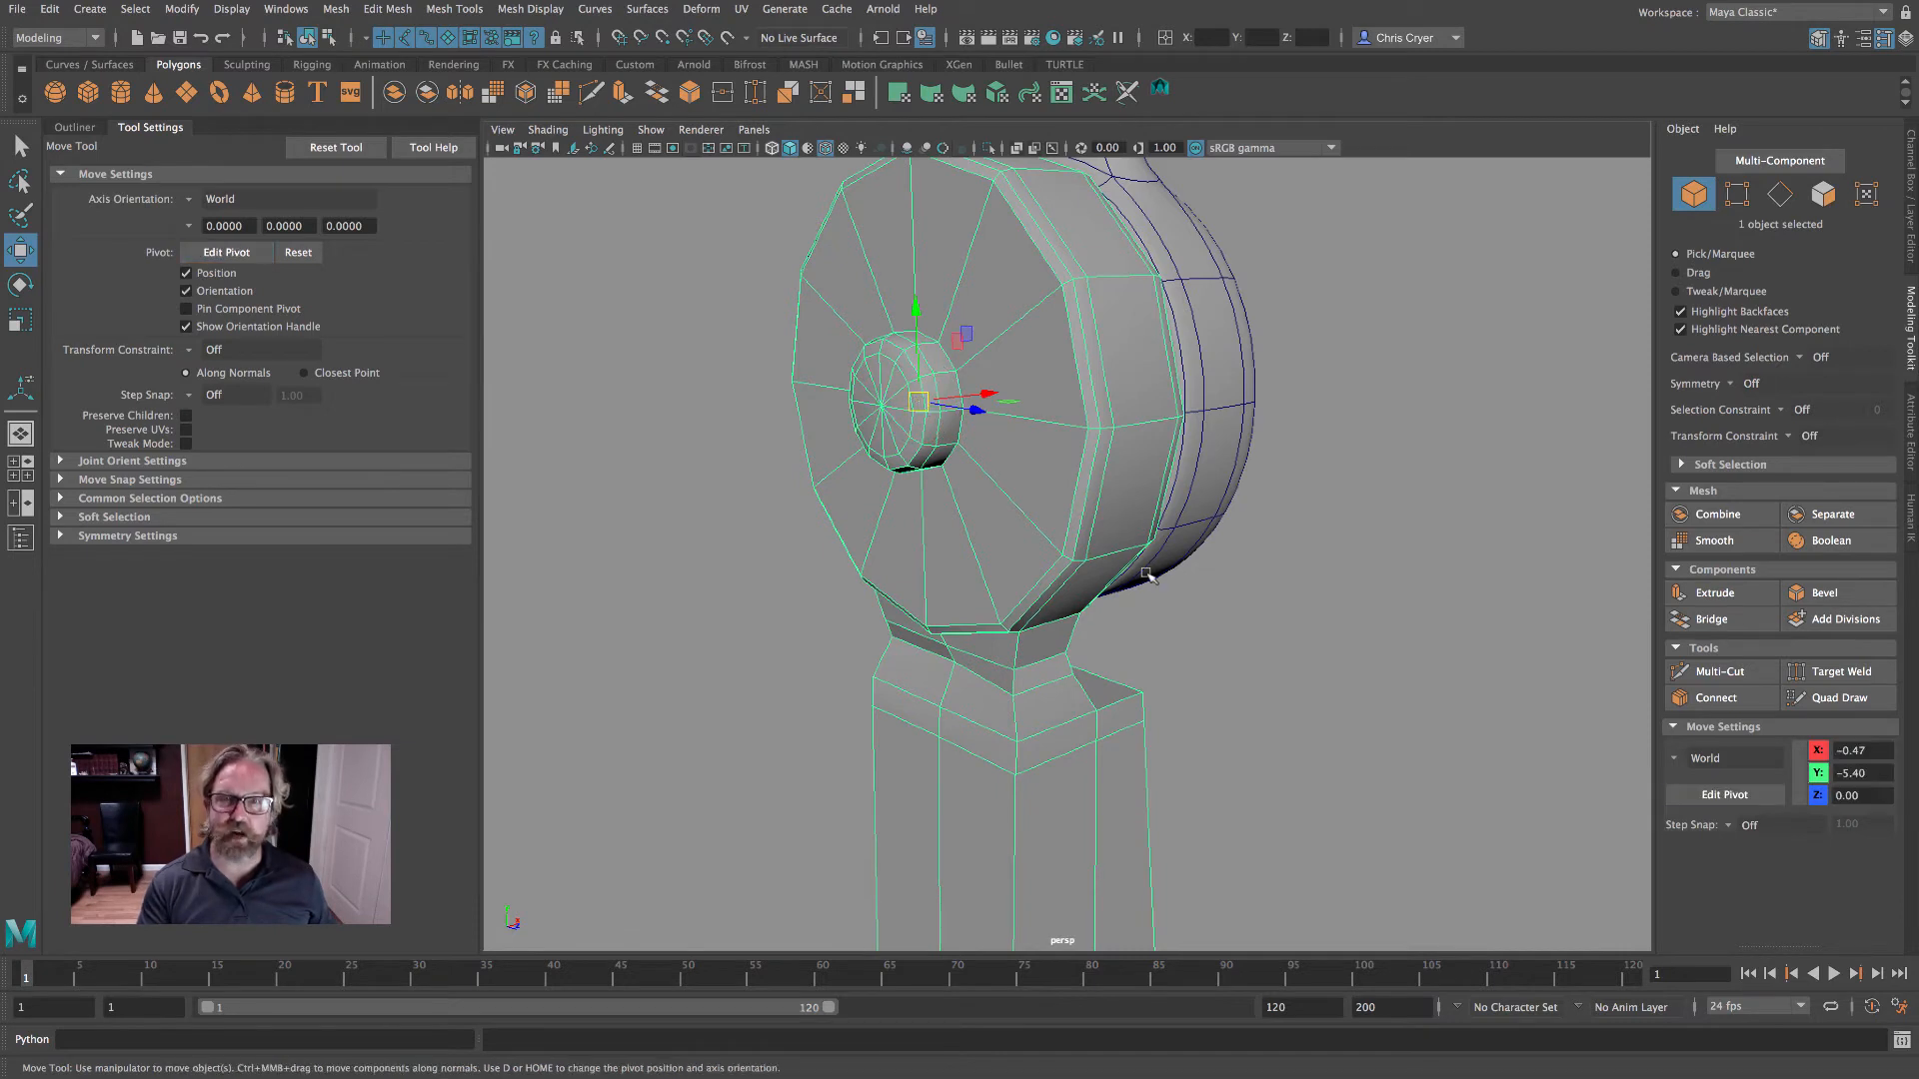
- Move the forearm's pivot freely away from the elbow to about X -1.53, Y -5.68, Z -0.94, and deselect the forearm
key("d")
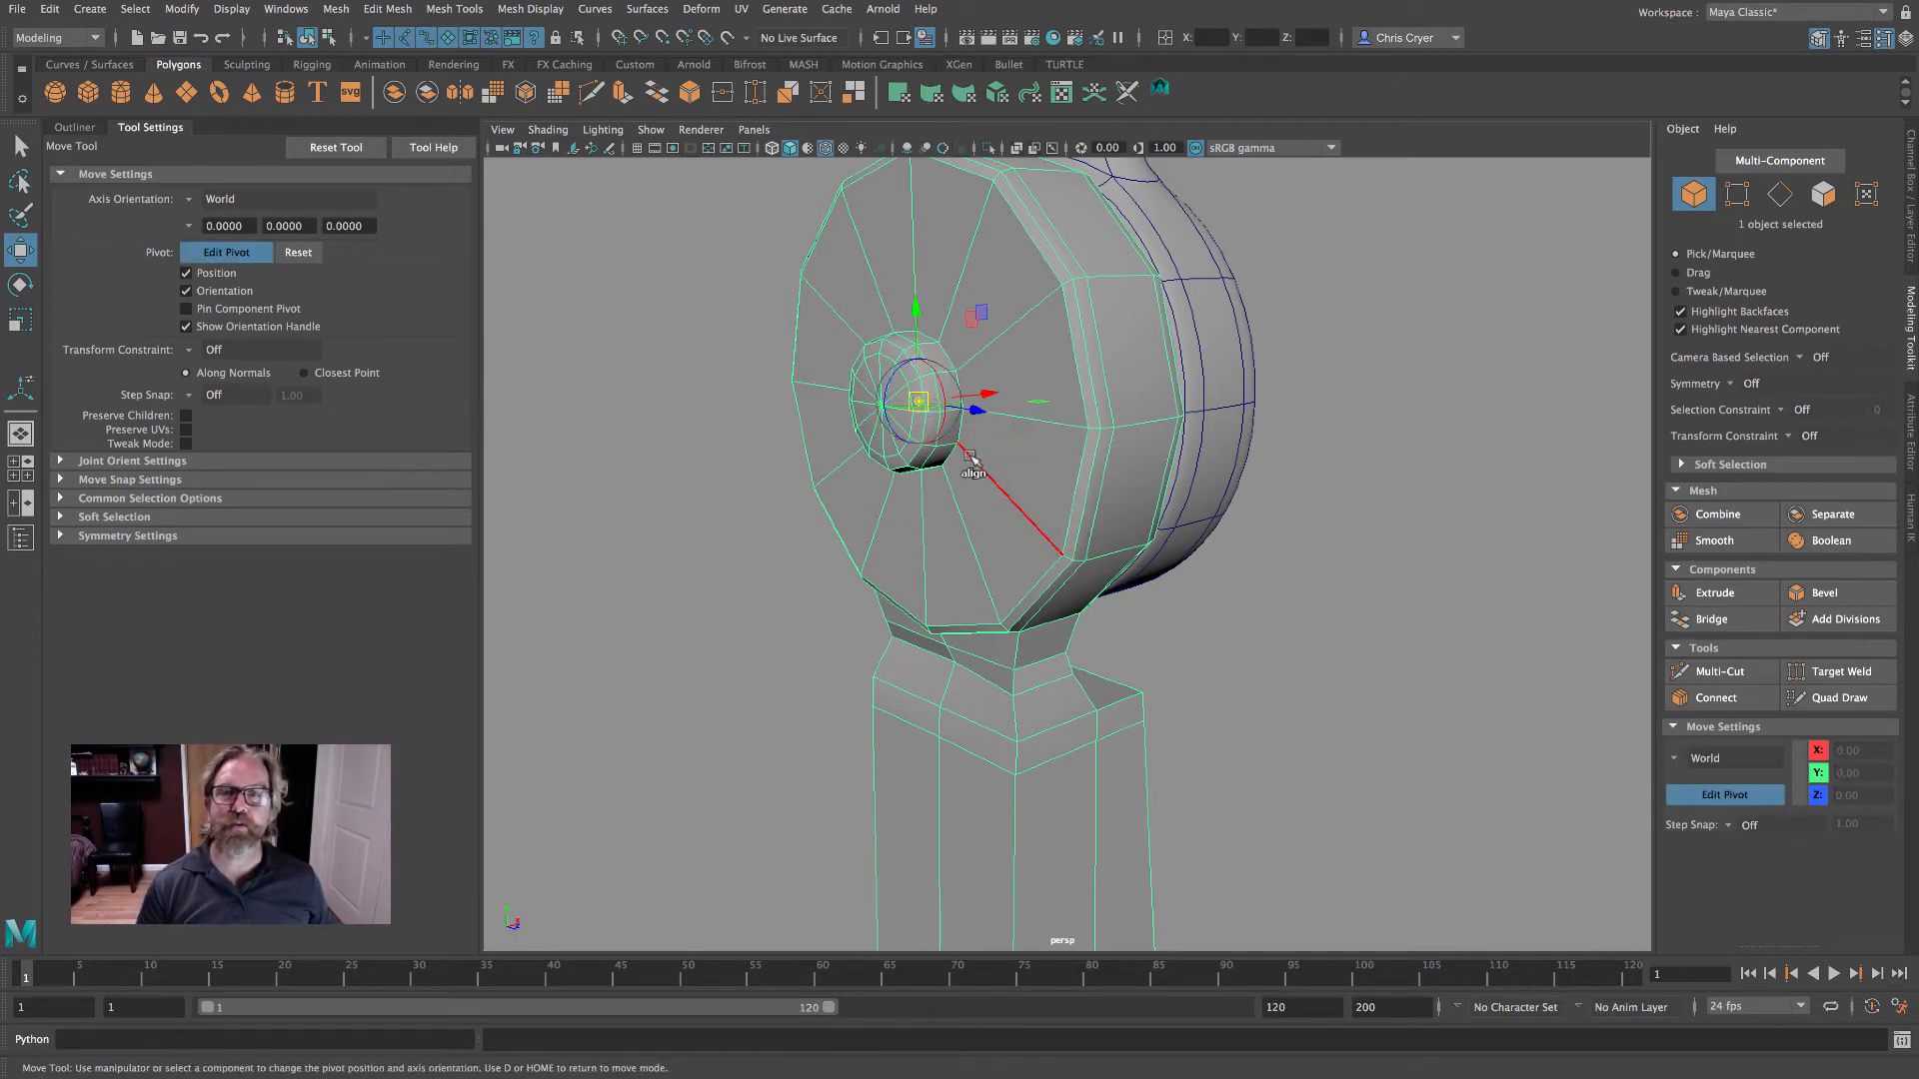
left_click_drag(918, 401, 828, 884)
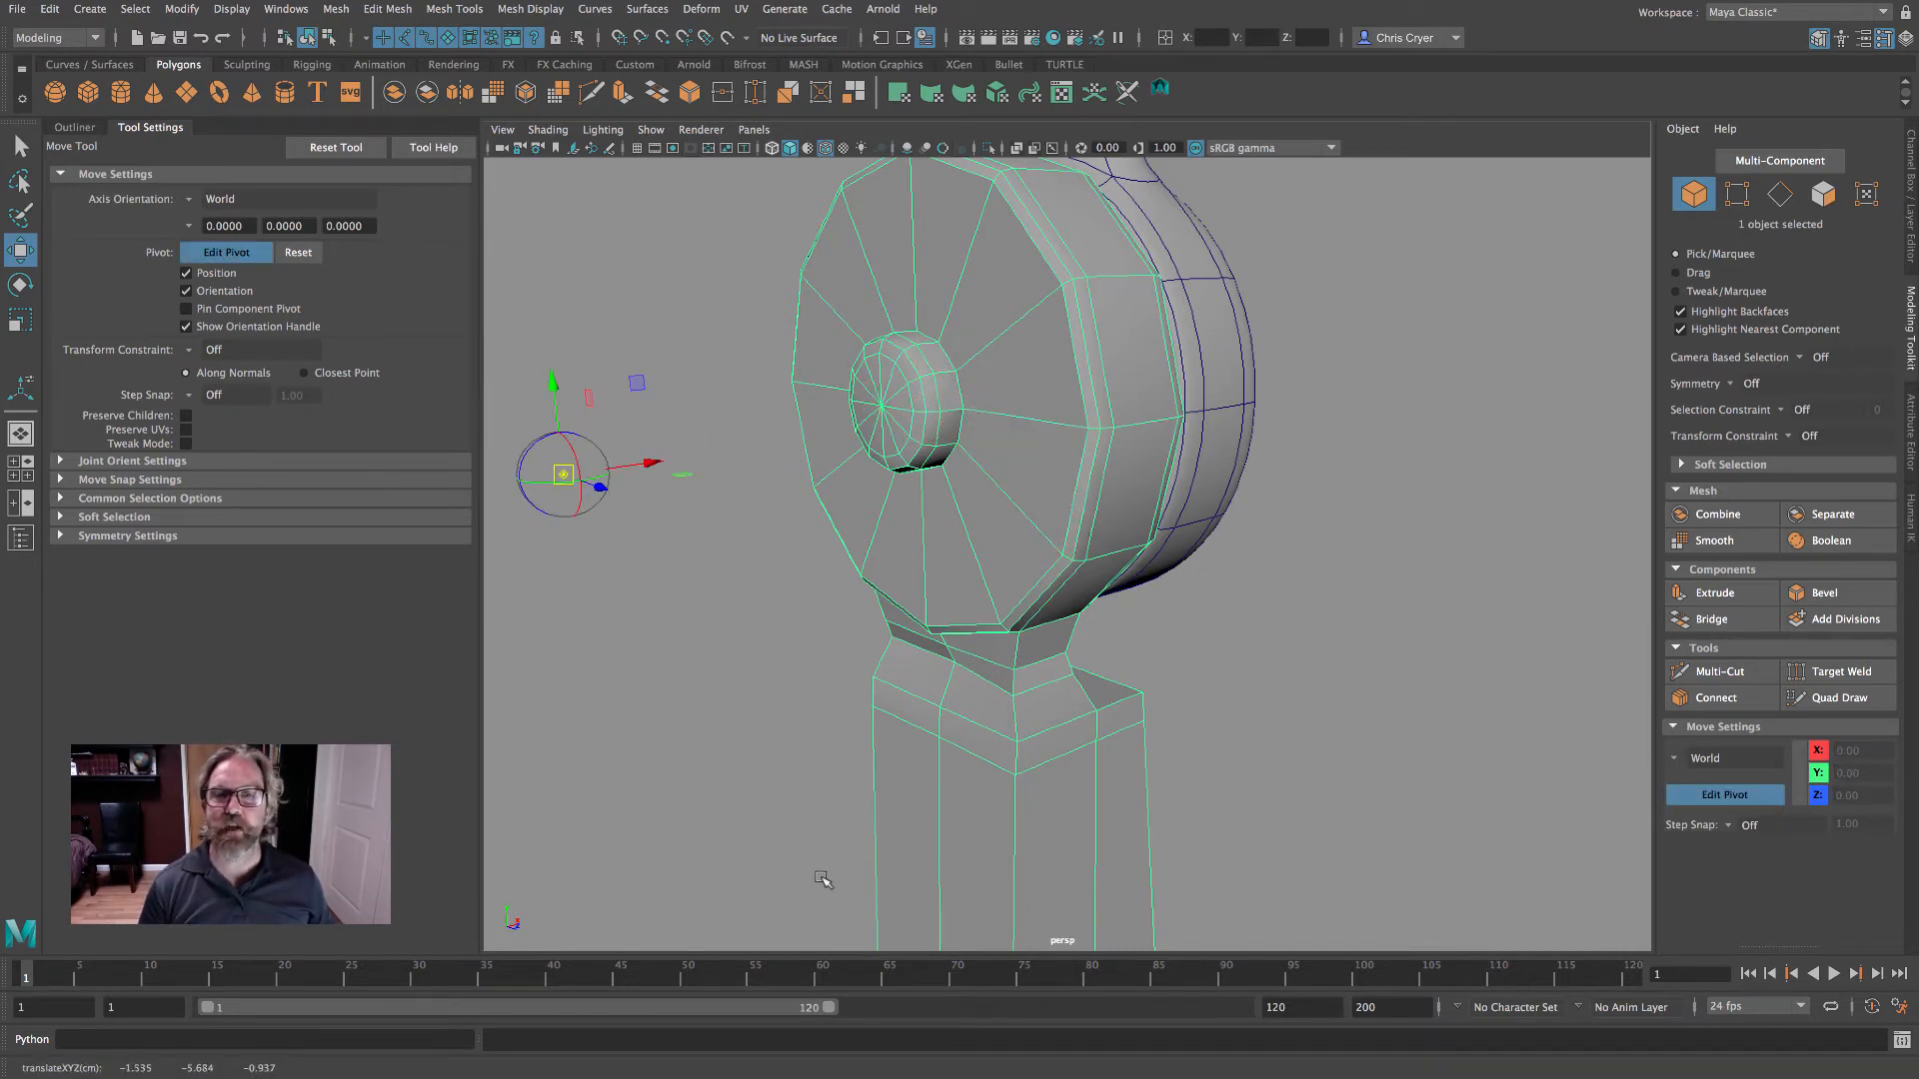
left_click(754, 710)
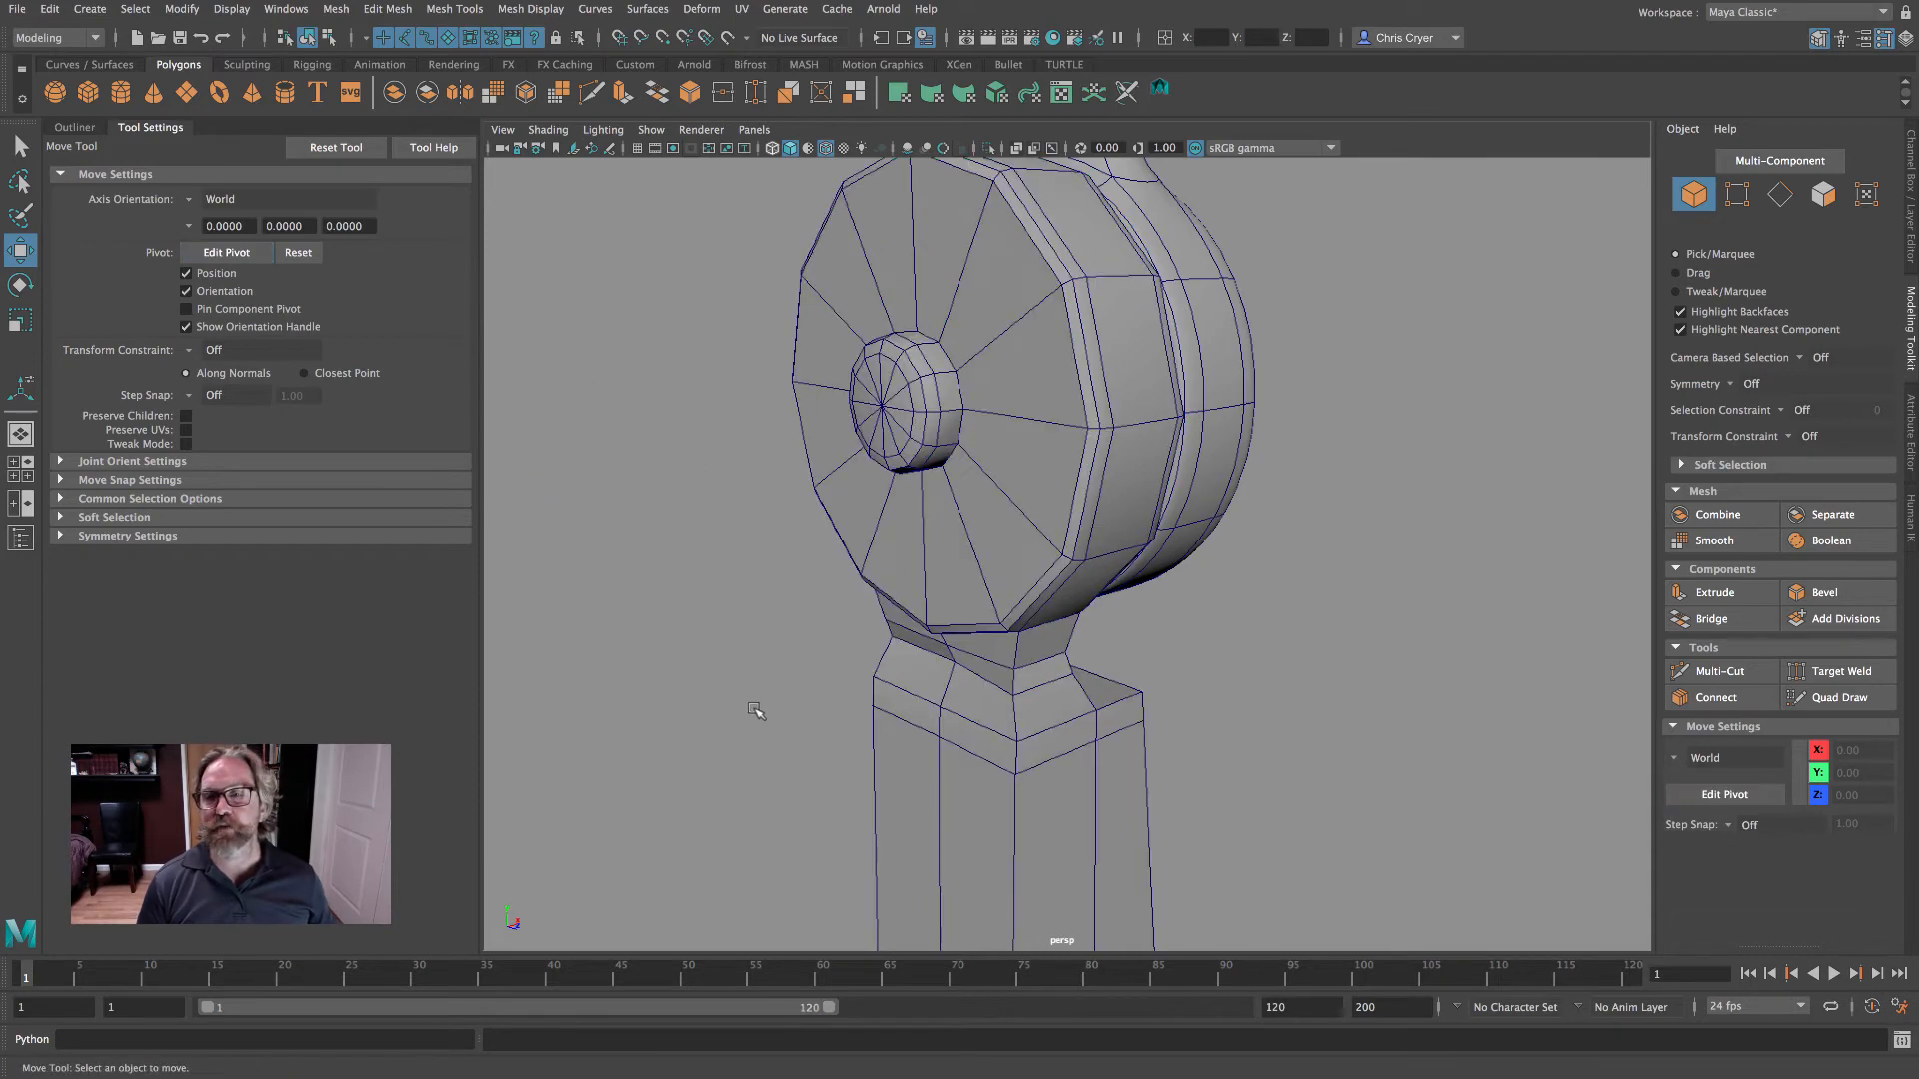
- Select the forearm, enable pivot editing and snap its pivot to the centre vertex of the elbow's round end cap
left_click(902, 422)
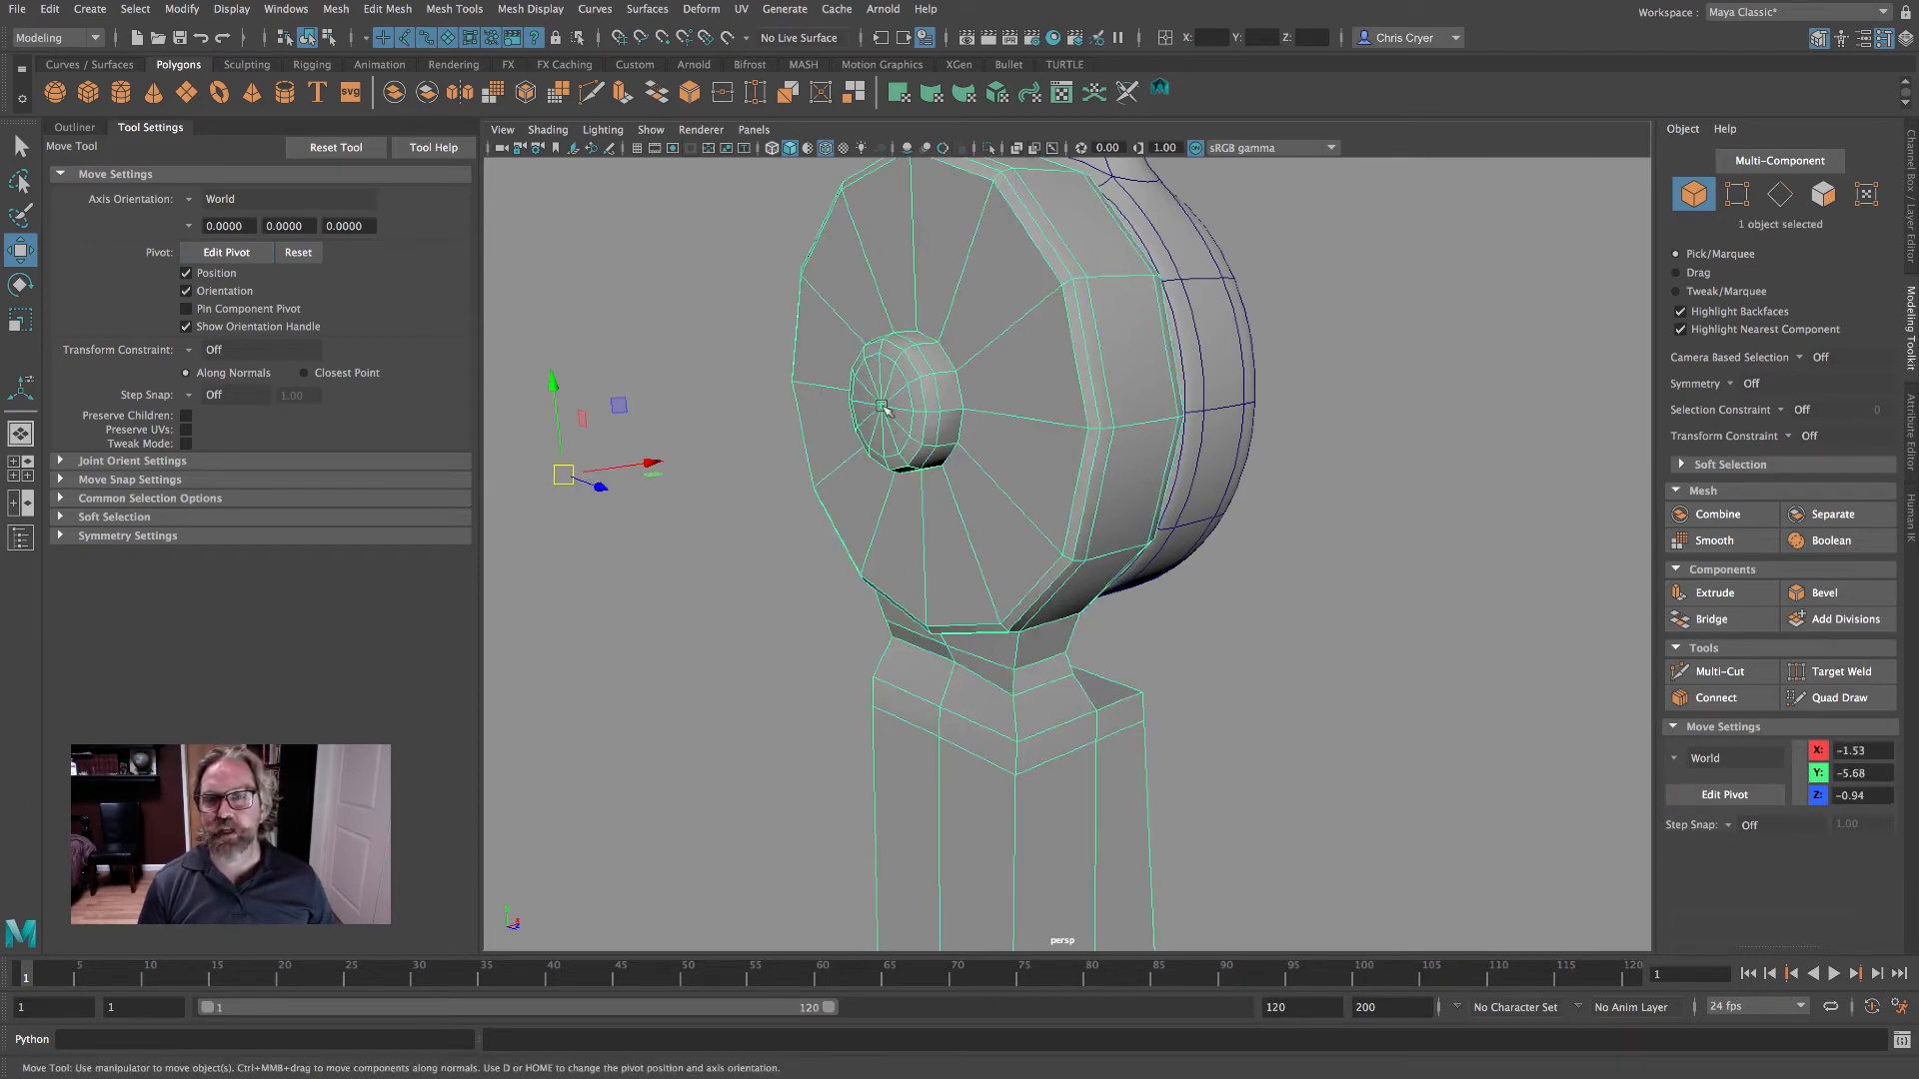
left_click_drag(1142, 491, 1011, 509, "alt")
right_click_drag(1011, 509, 730, 446, "alt")
middle_click_drag(1099, 175, 1079, 394, "alt")
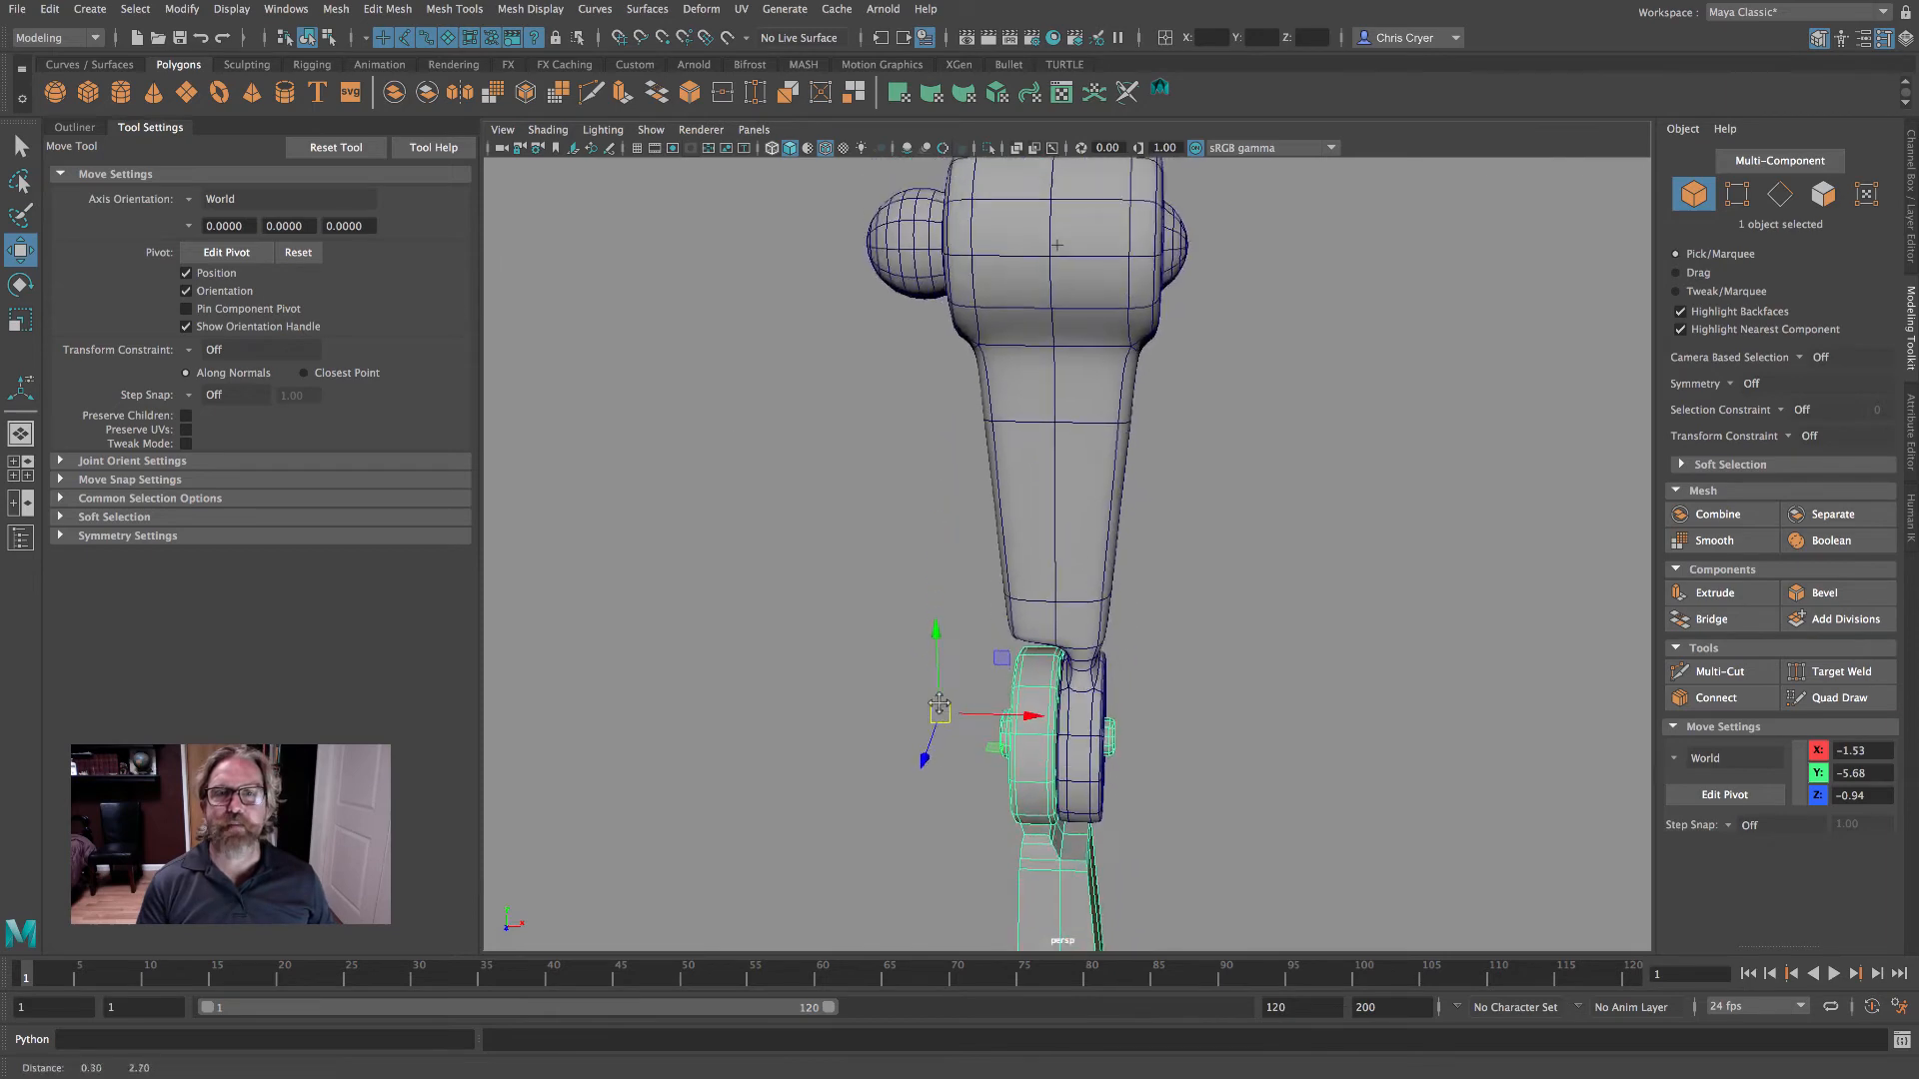
left_click_drag(1085, 320, 1113, 370, "alt")
left_click_drag(940, 523, 1022, 596, "alt")
middle_click_drag(1022, 597, 877, 398, "alt")
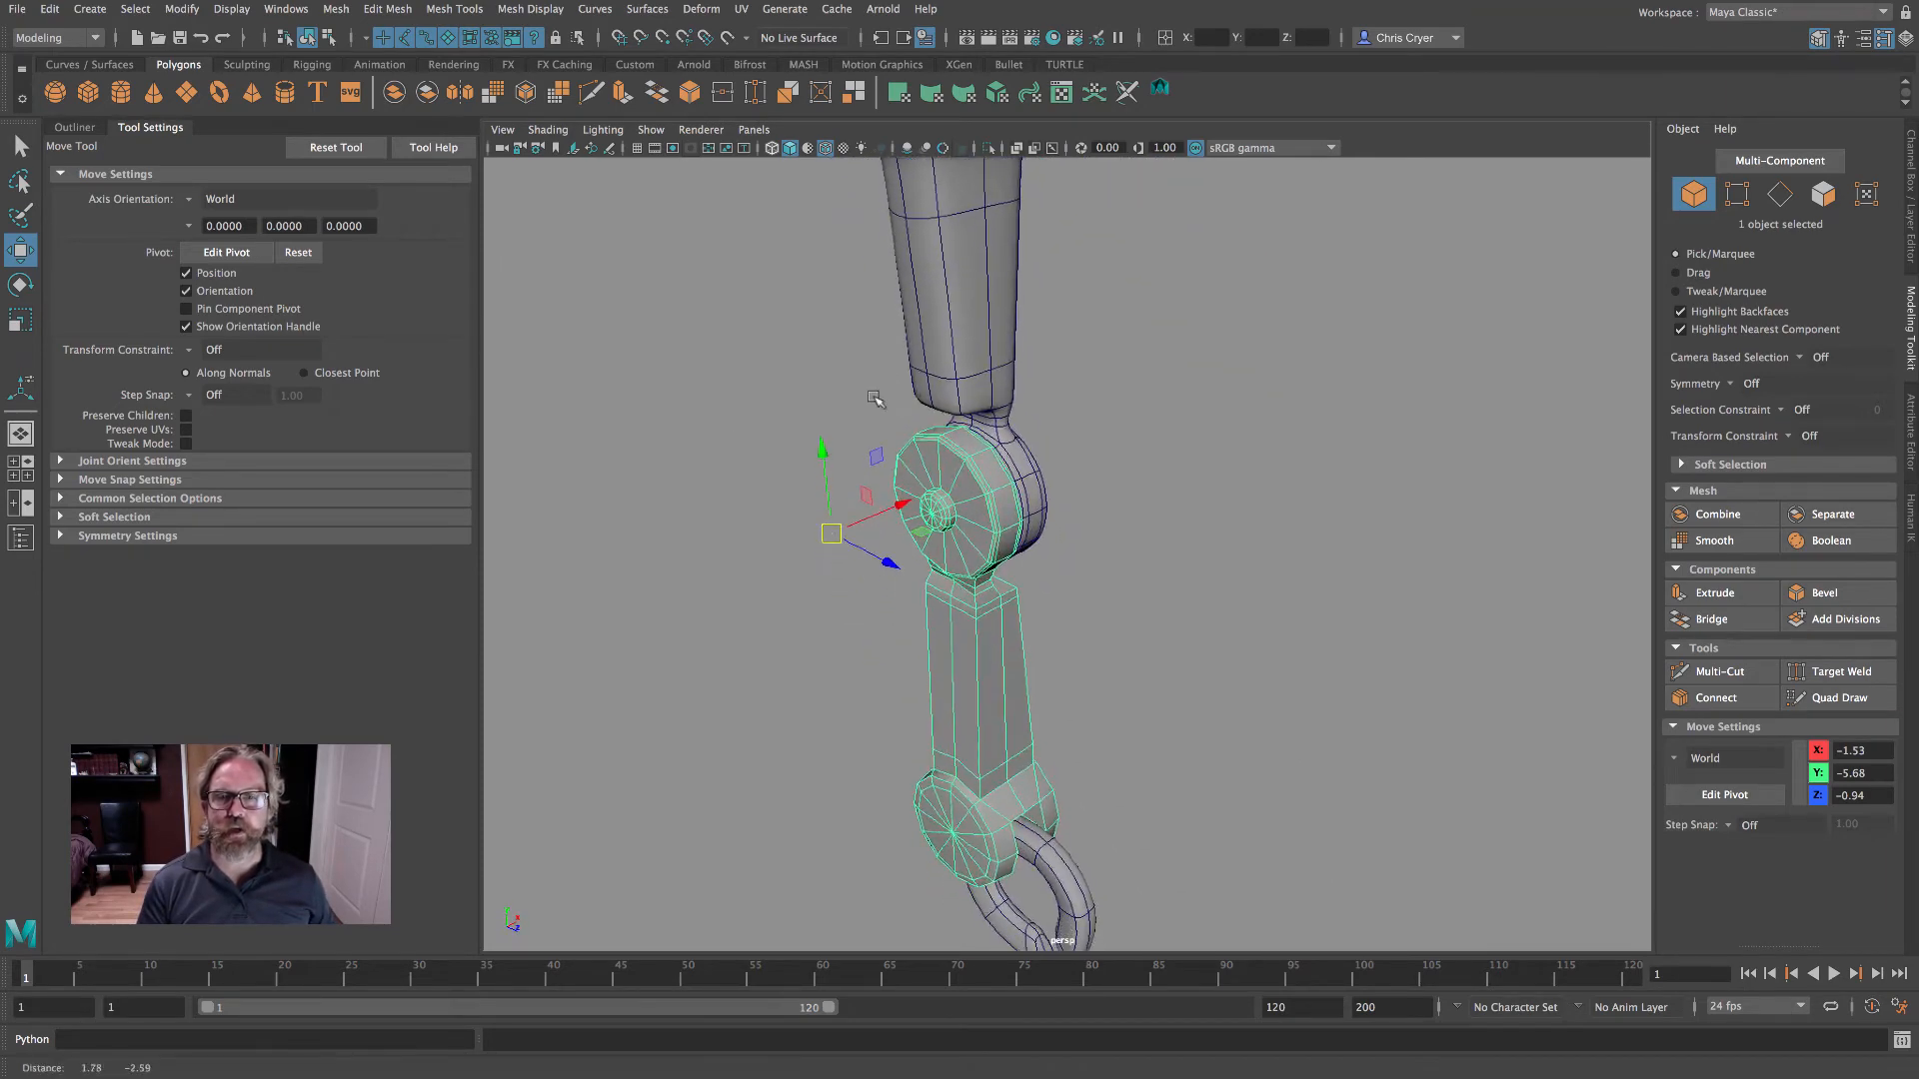
right_click_drag(878, 398, 1212, 463, "alt")
middle_click_drag(863, 461, 1175, 528, "alt")
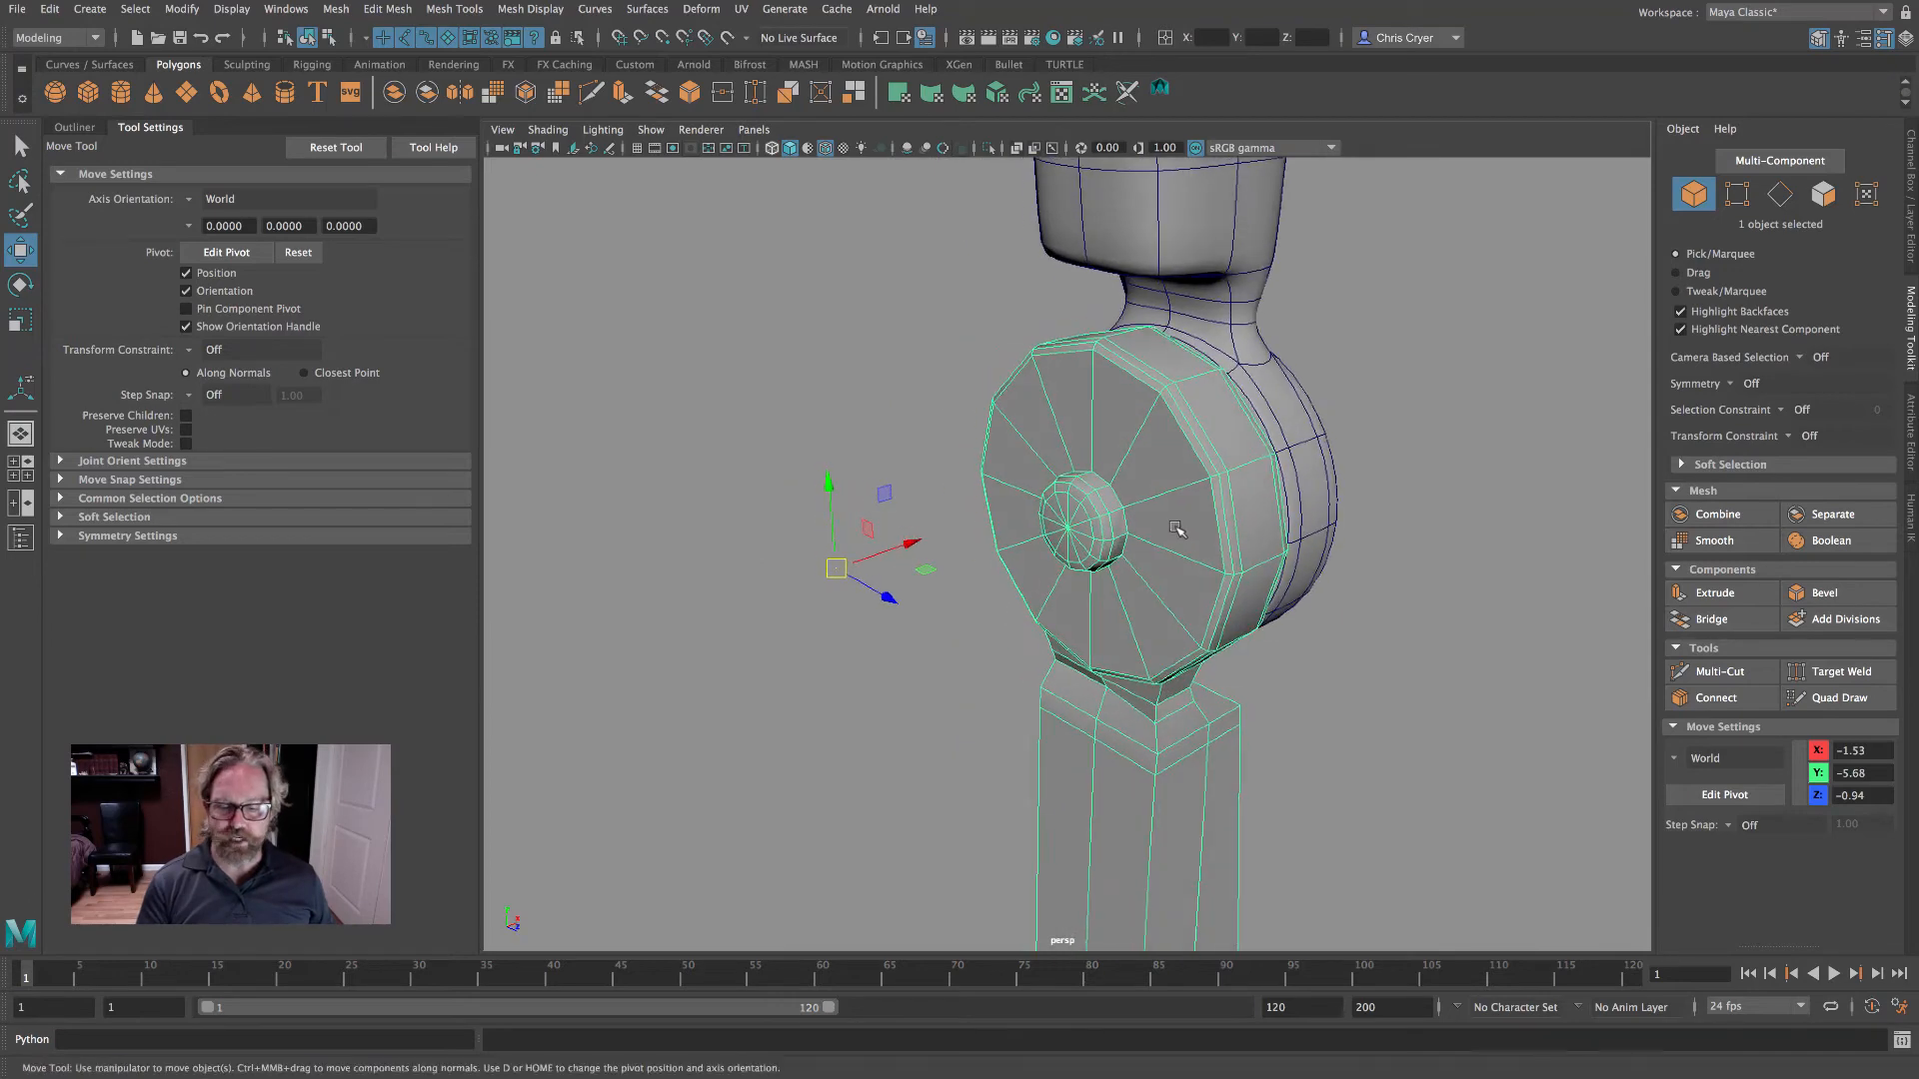
key("d")
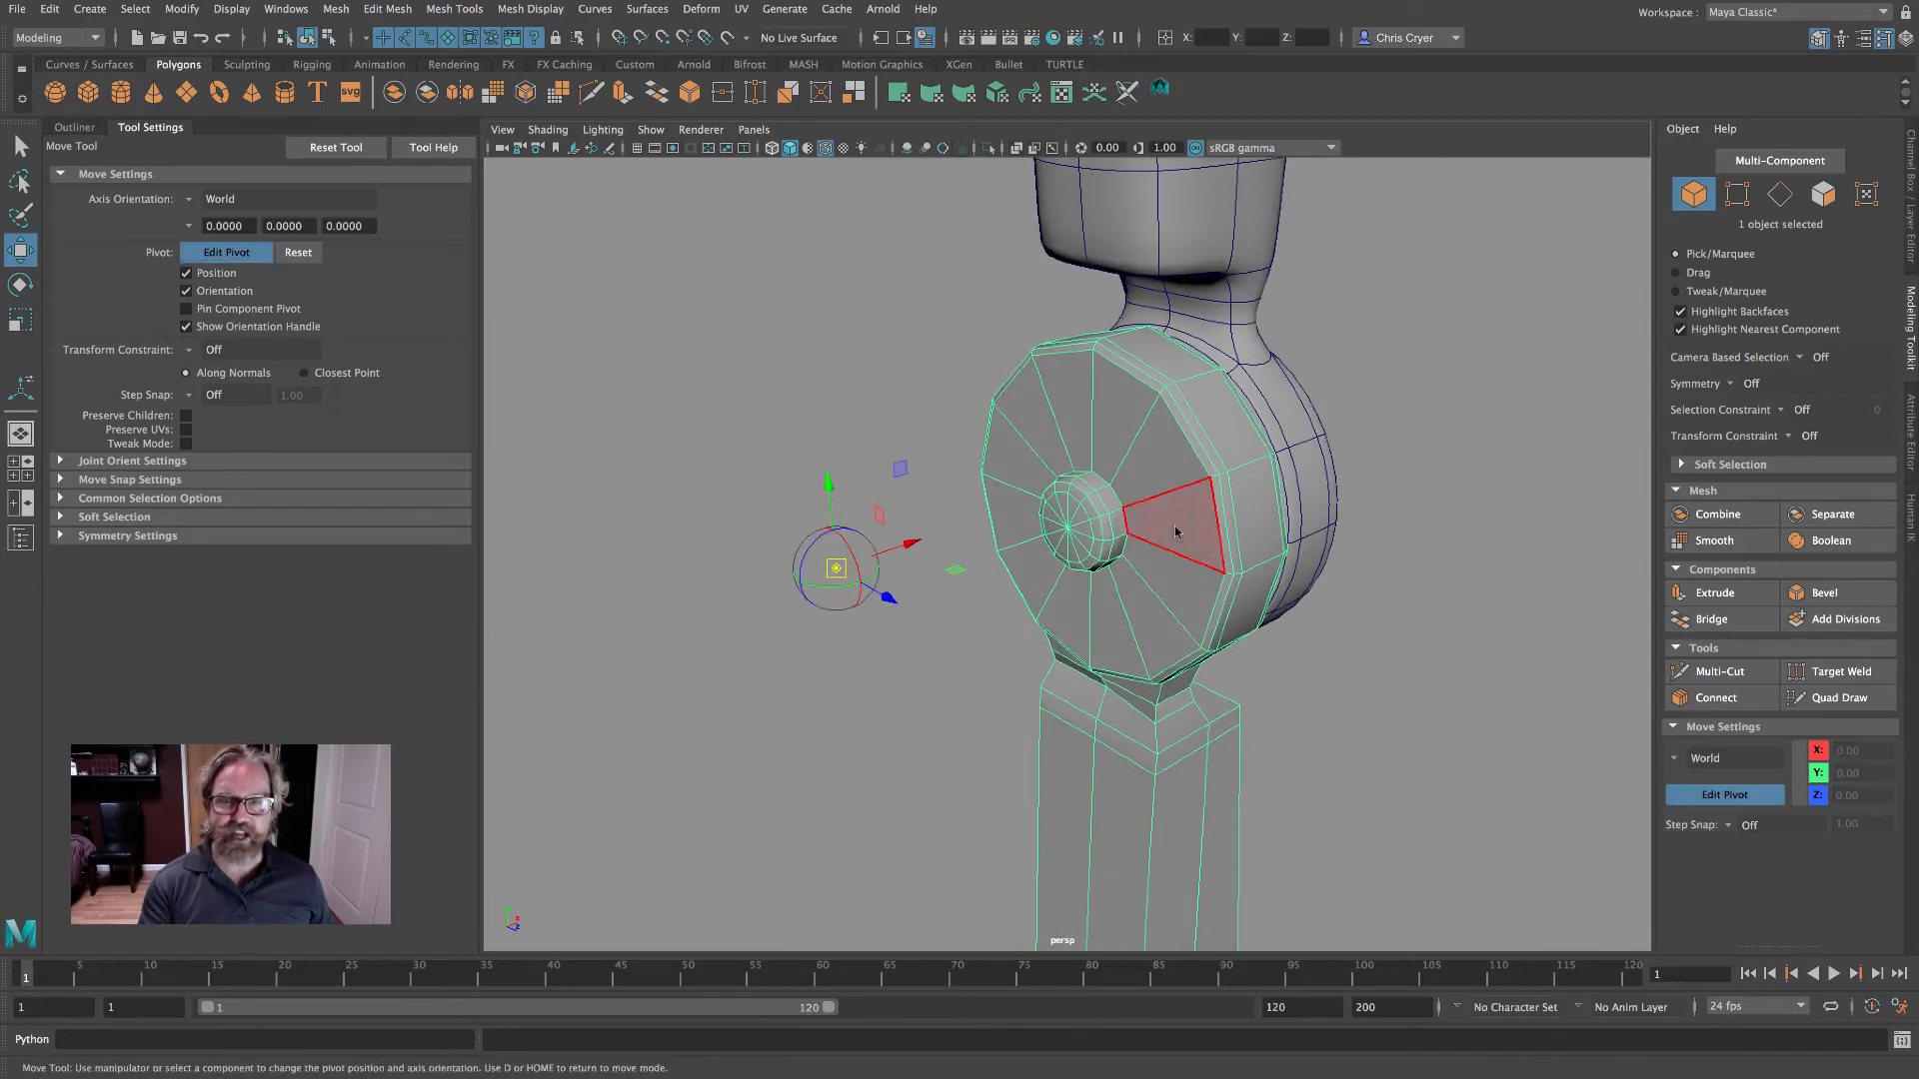
right_click_drag(1089, 562, 1330, 598, "alt")
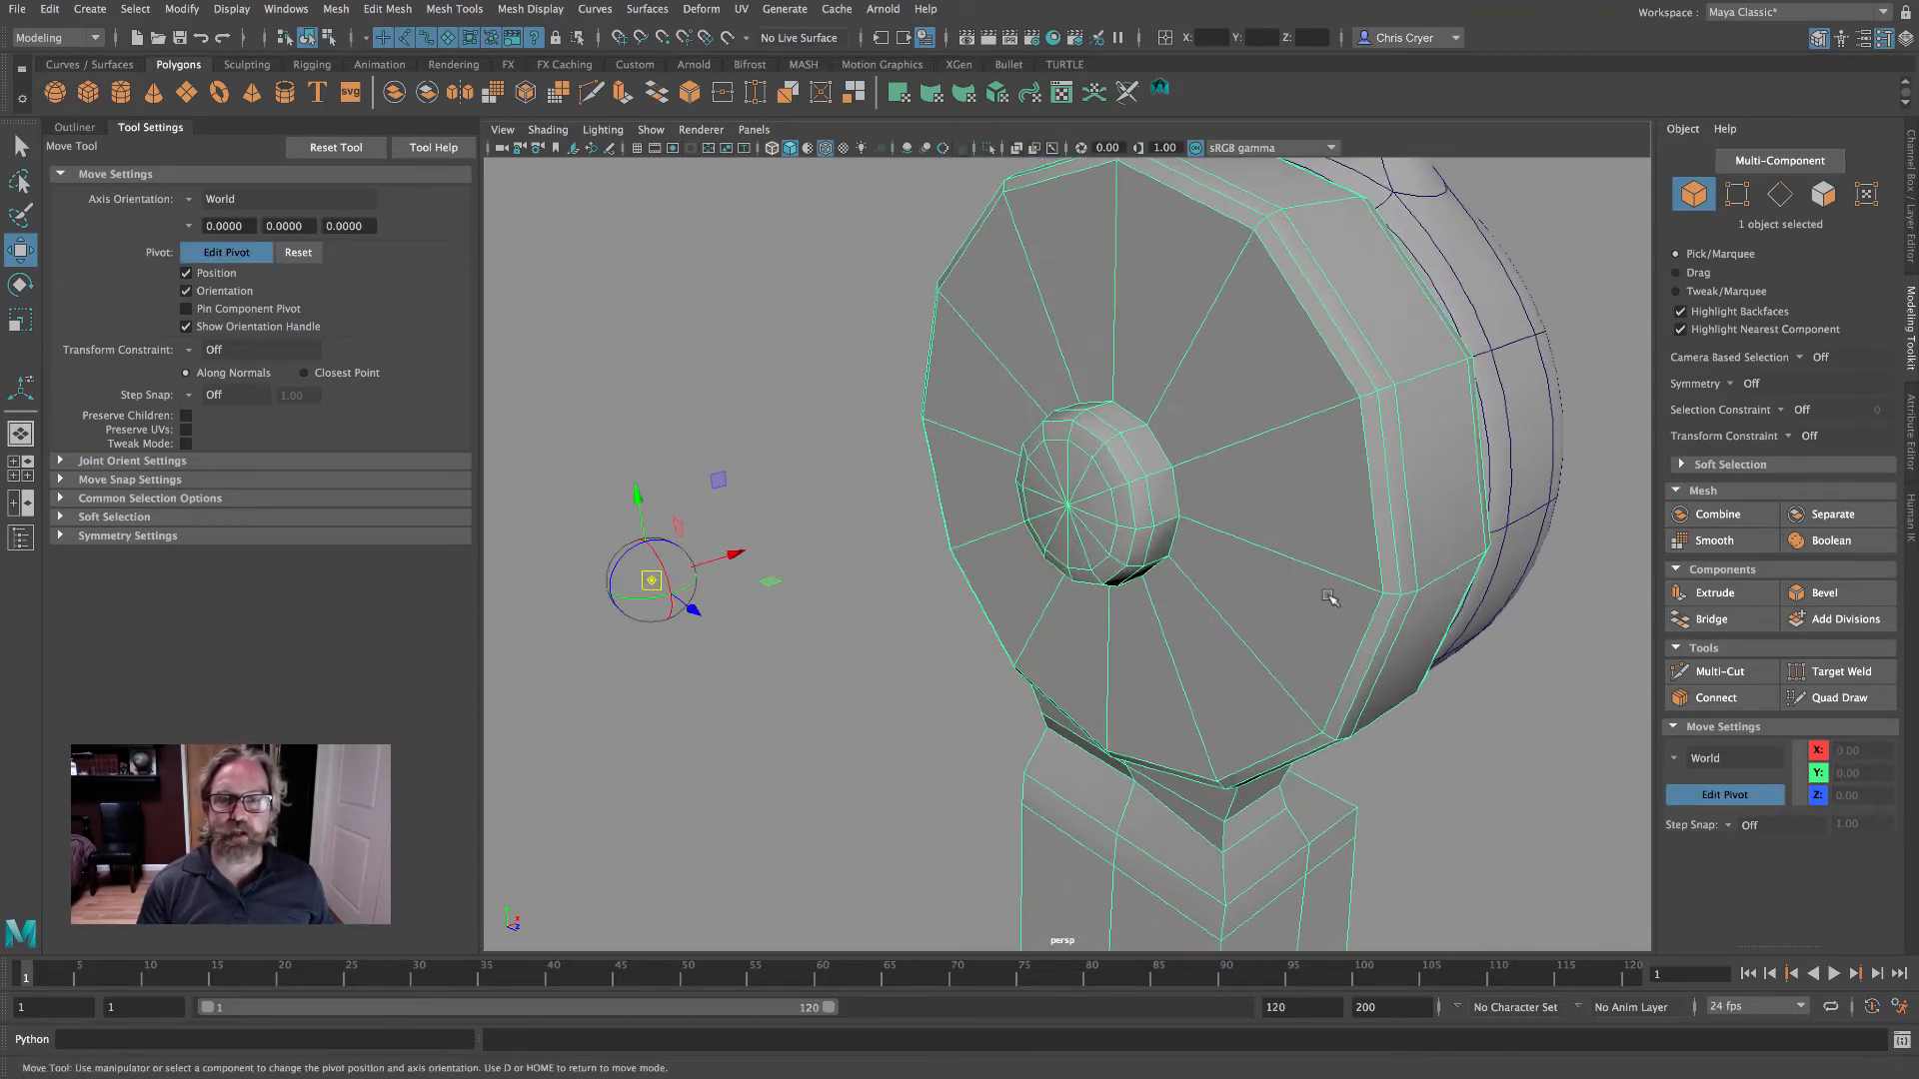
key("v")
middle_click_drag(1080, 546, 1067, 499)
- Hide polygons in the viewport and snap the forearm's pivot along X only to the upper arm's selection handle
left_click_drag(1212, 608, 906, 609, "alt")
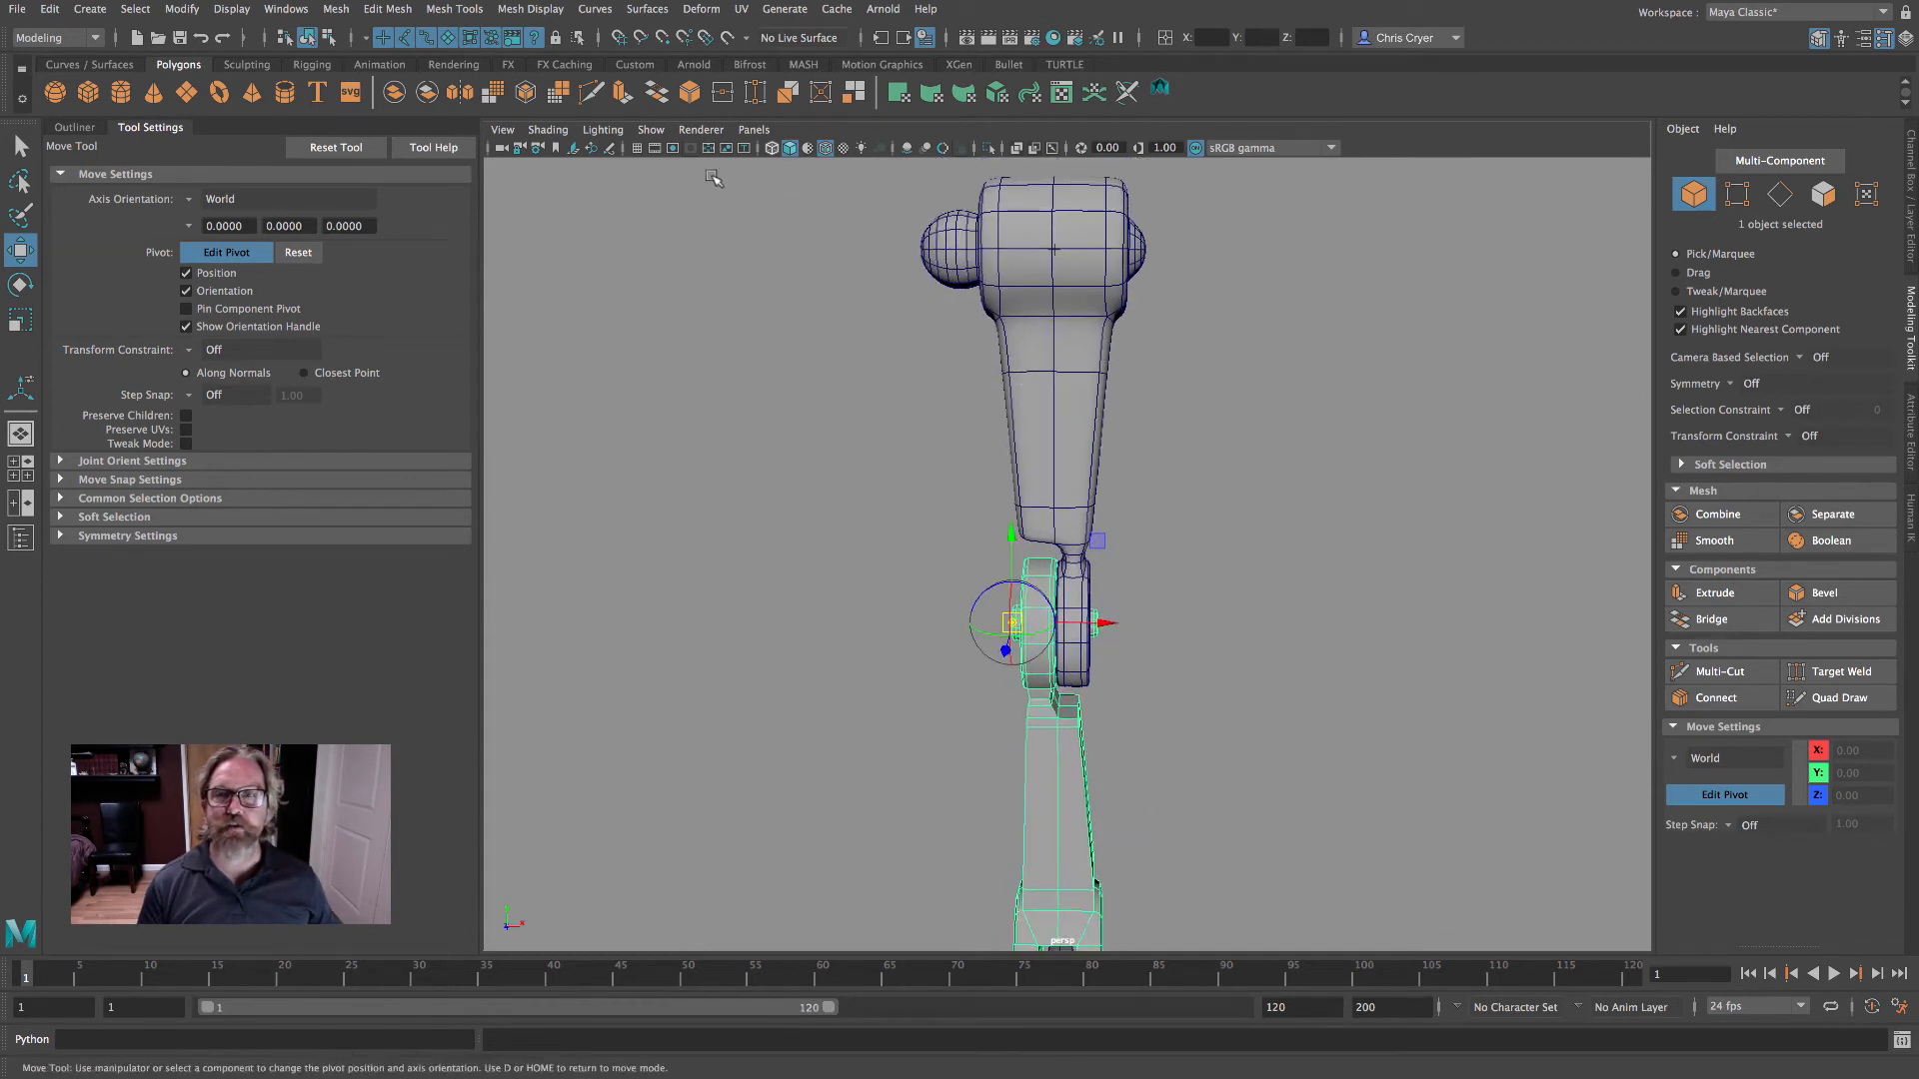
left_click(651, 130)
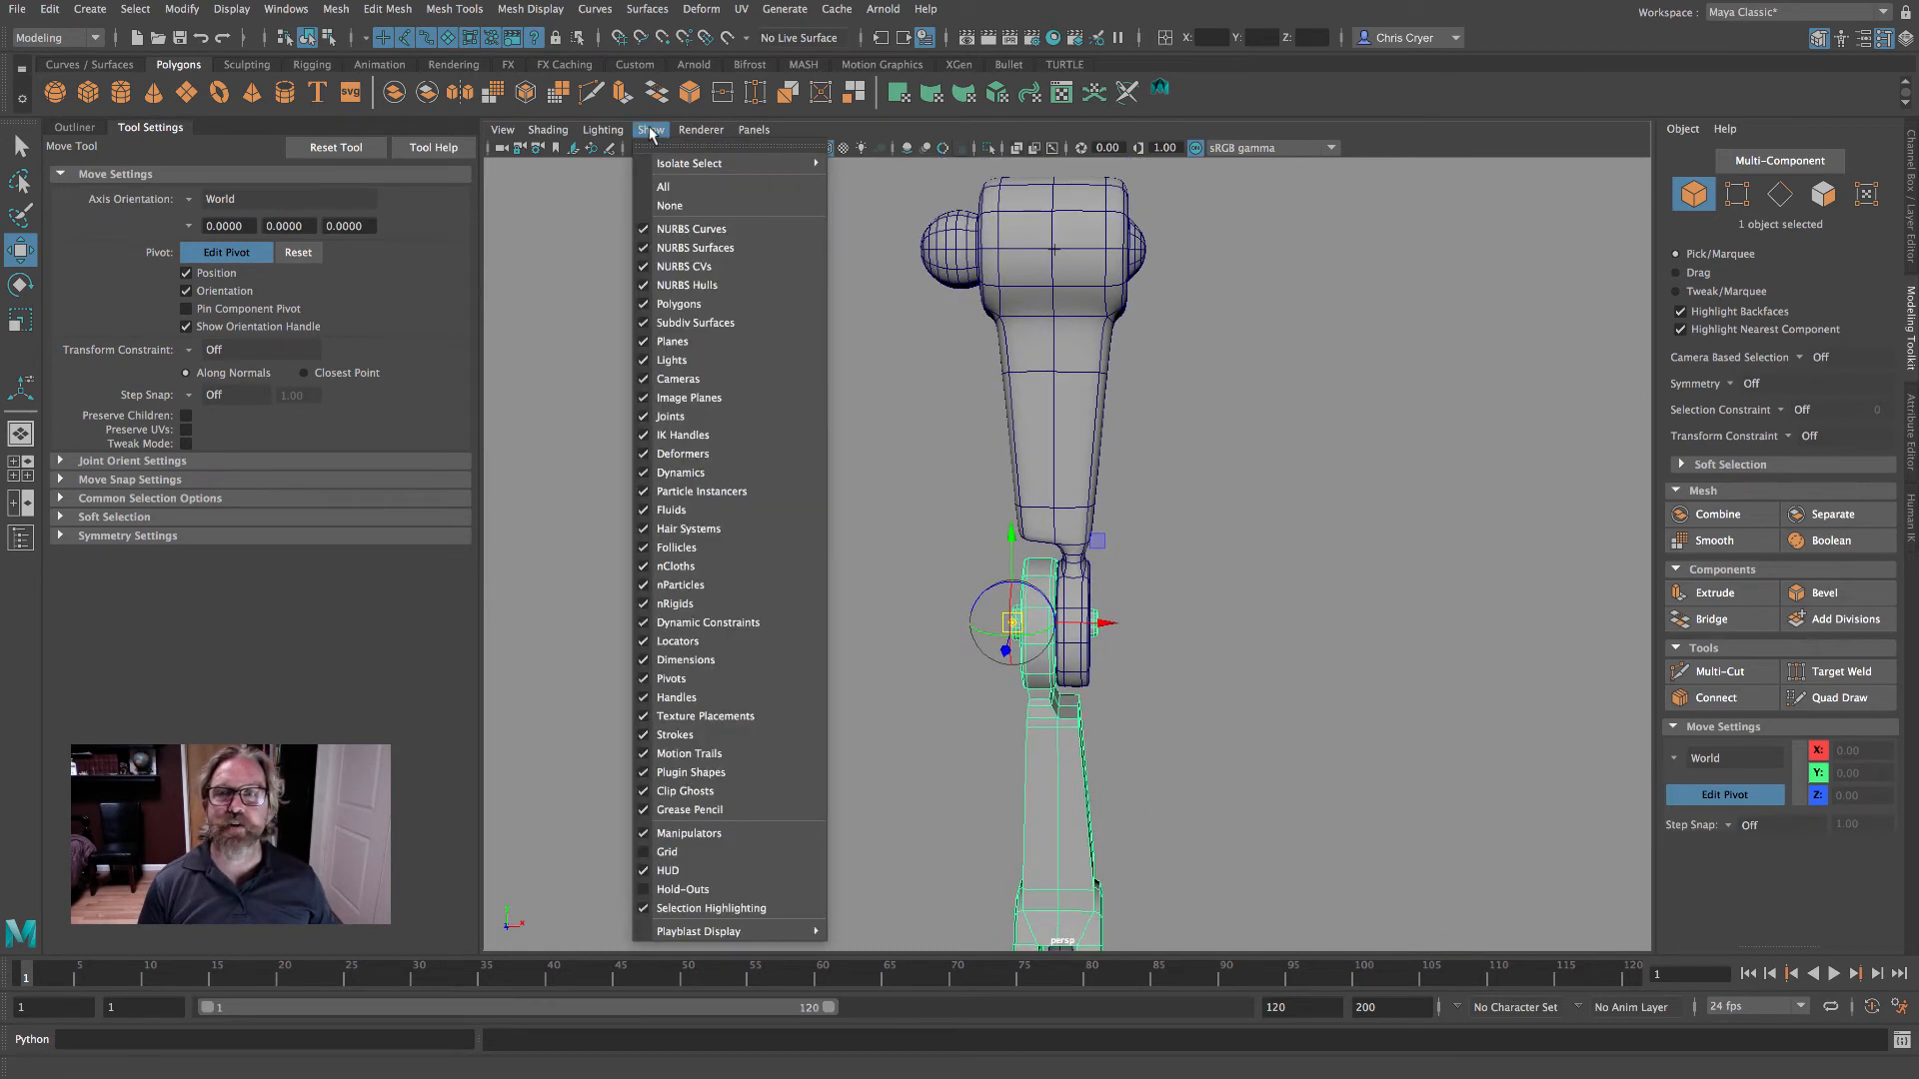
left_click(716, 306)
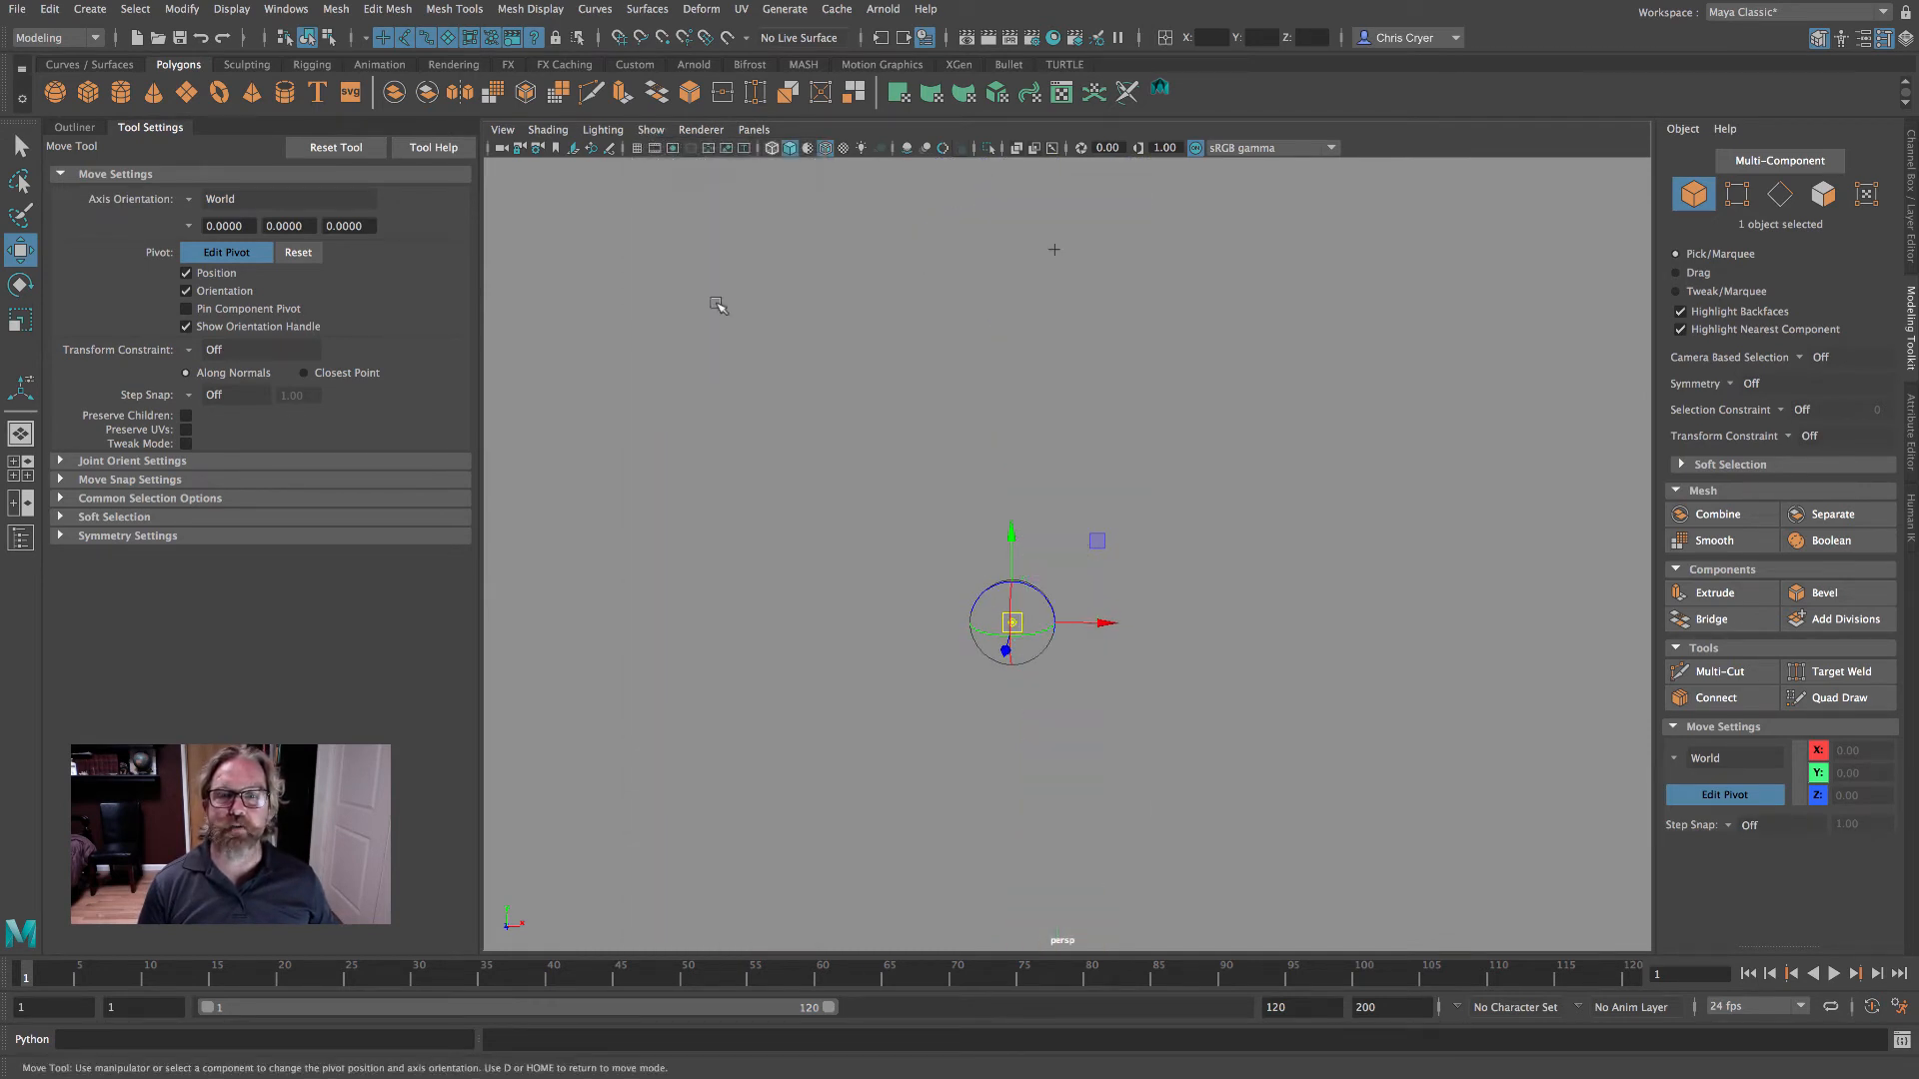
left_click(1105, 624)
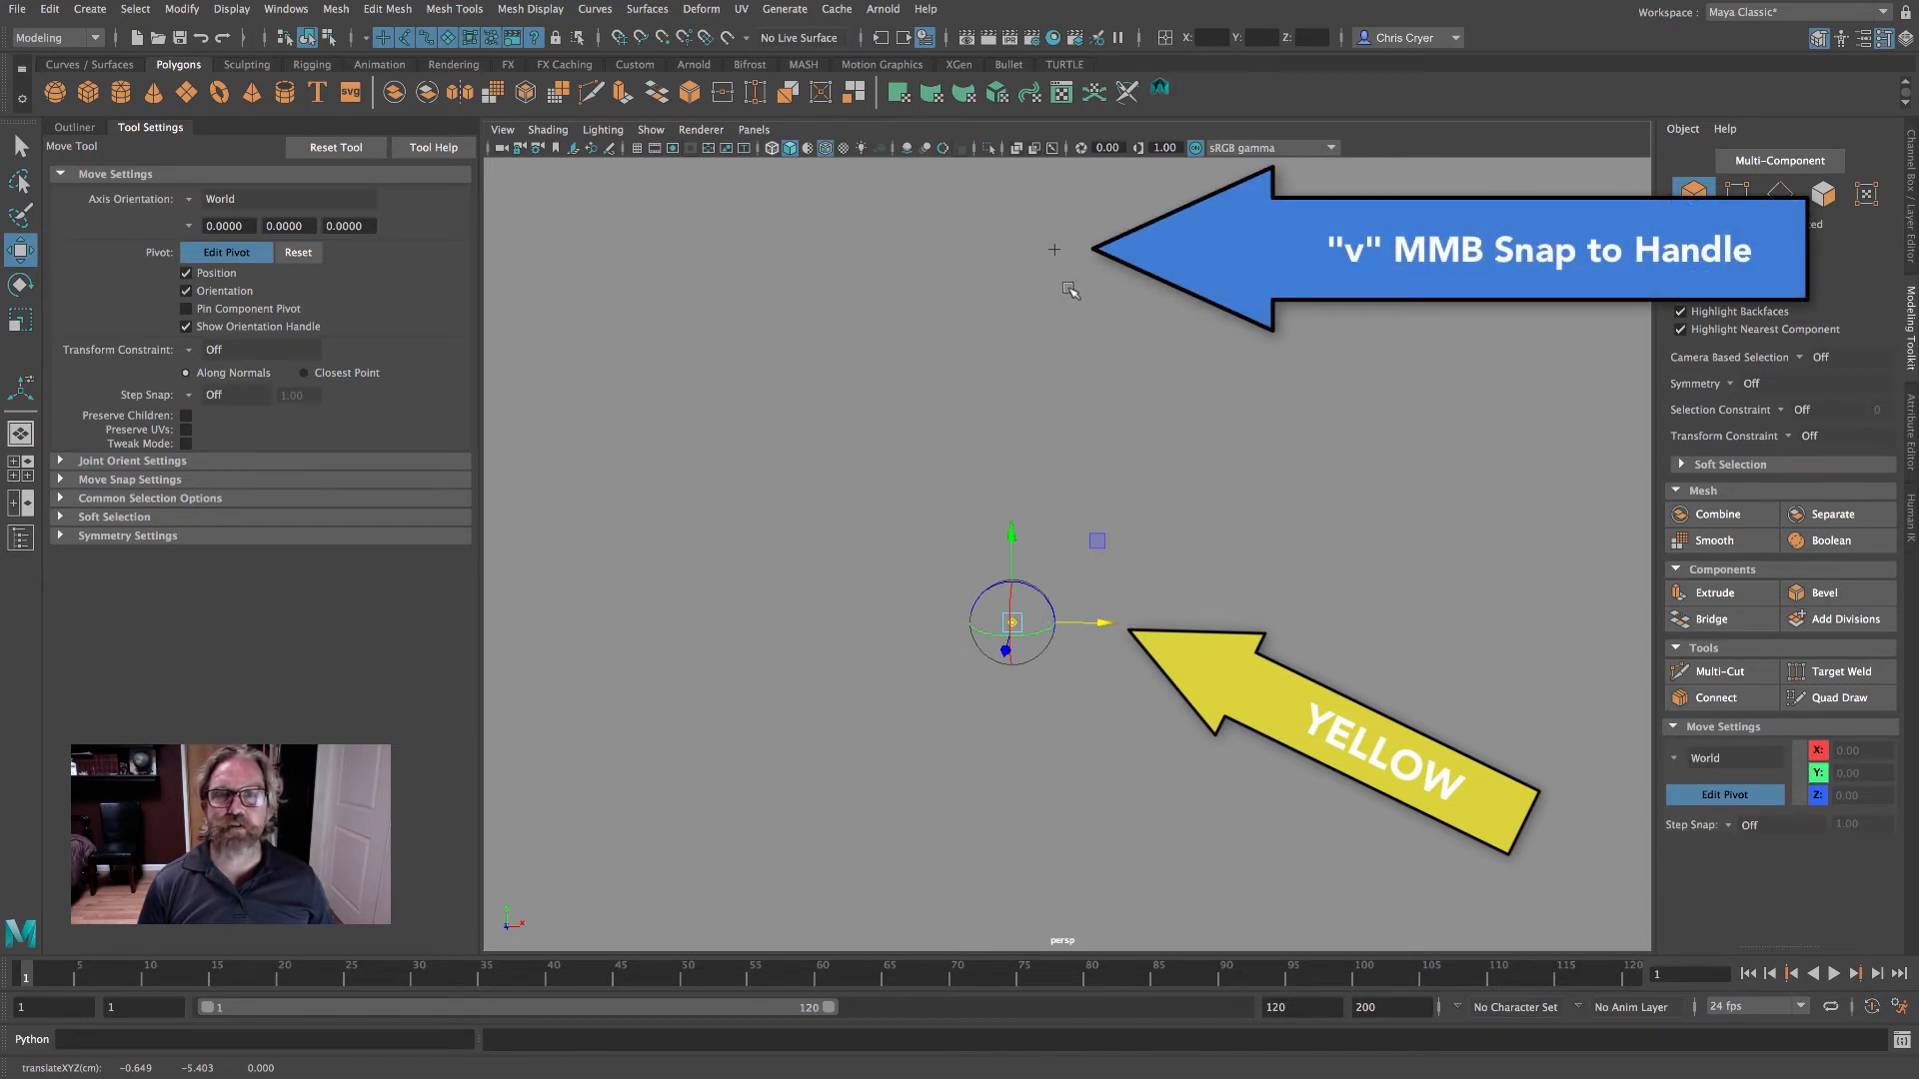
key("v")
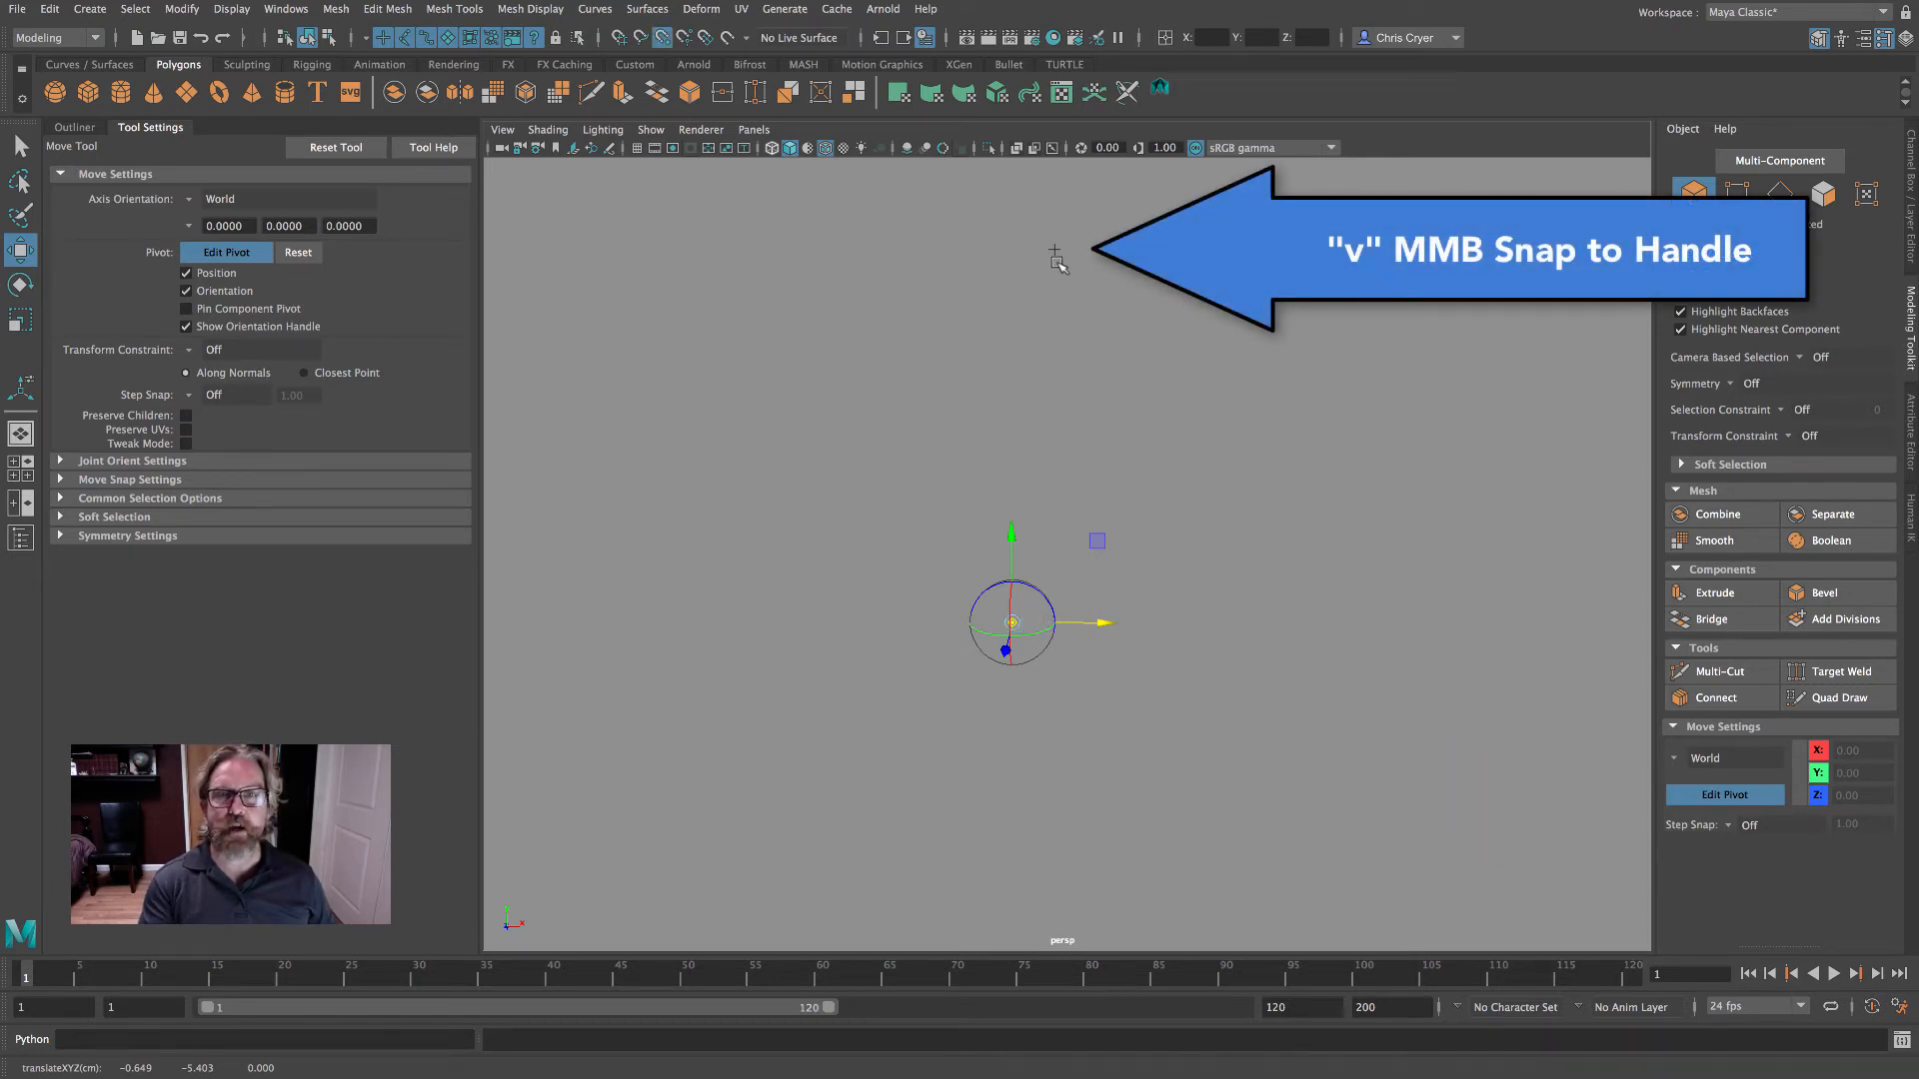
middle_click_drag(1055, 255, 1056, 247)
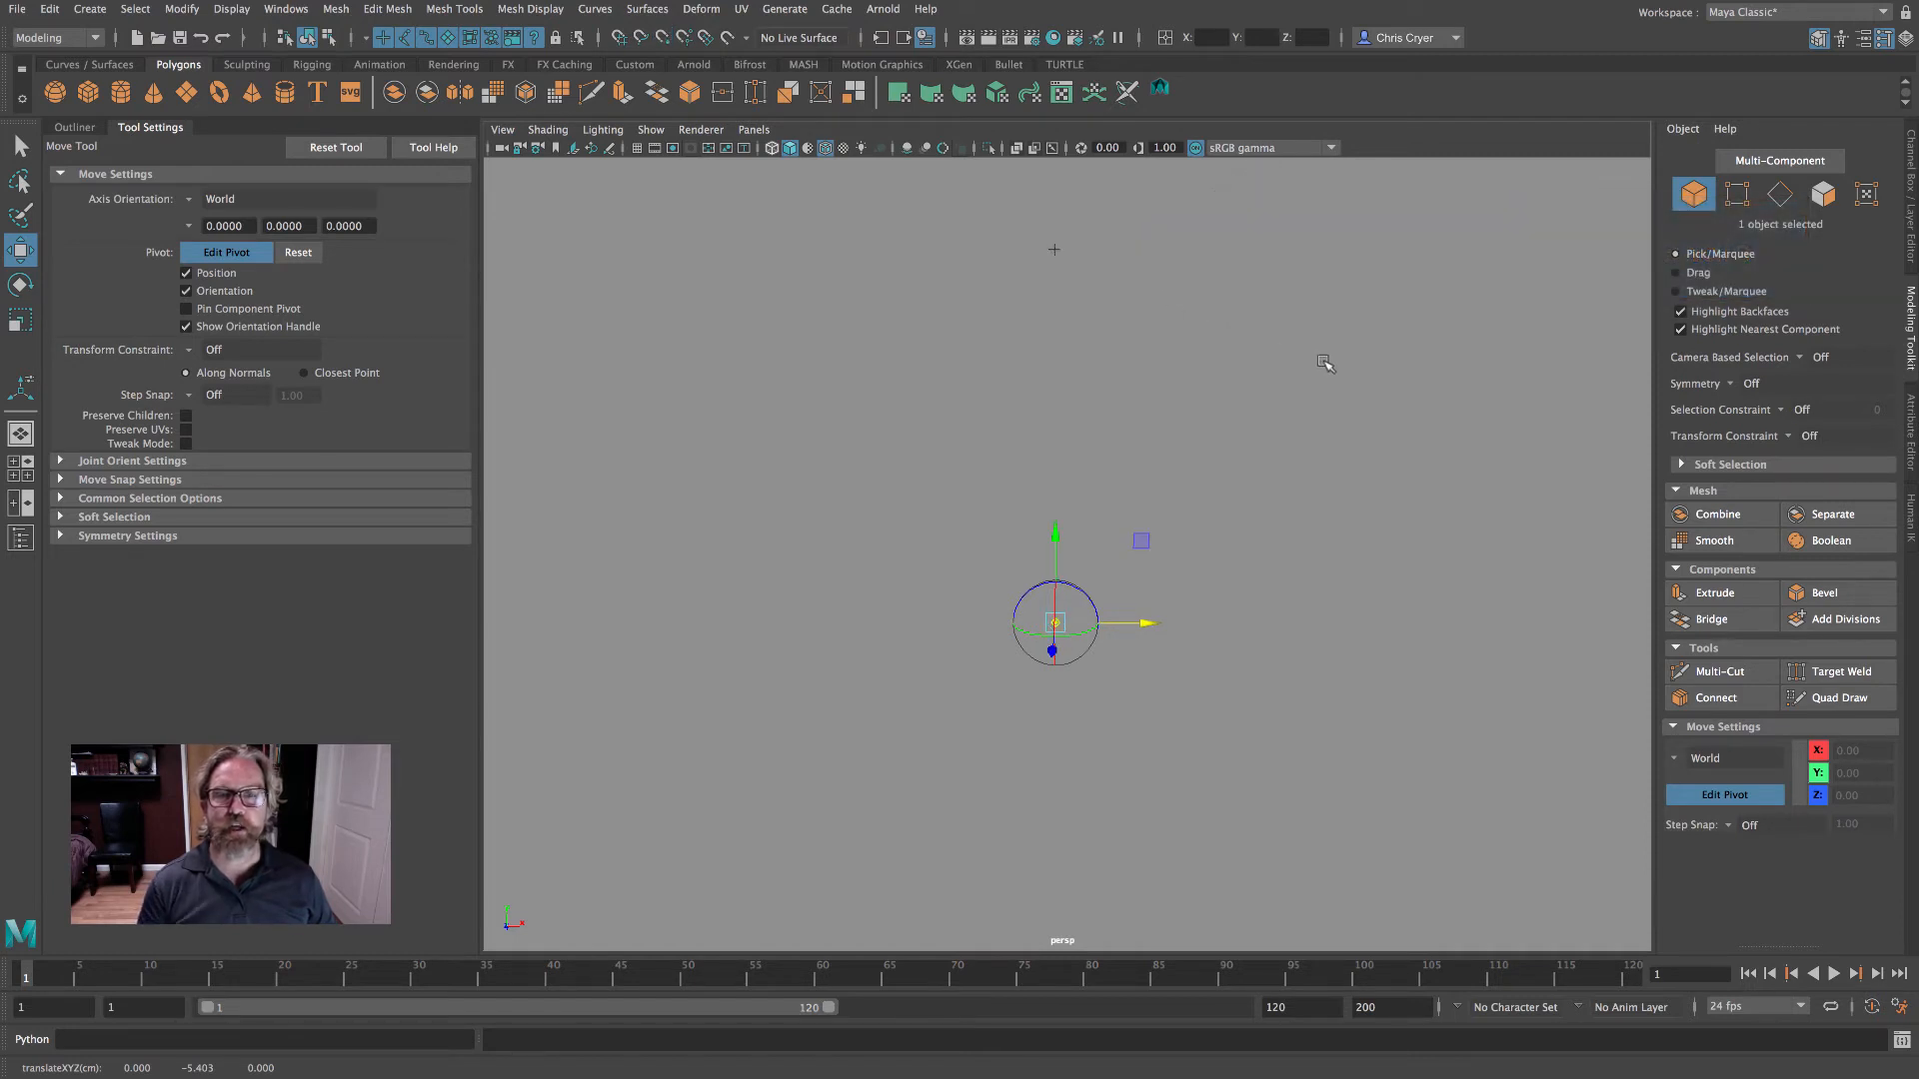
- Show all object types in the viewport again and end pivot editing on the forearm
left_click(651, 130)
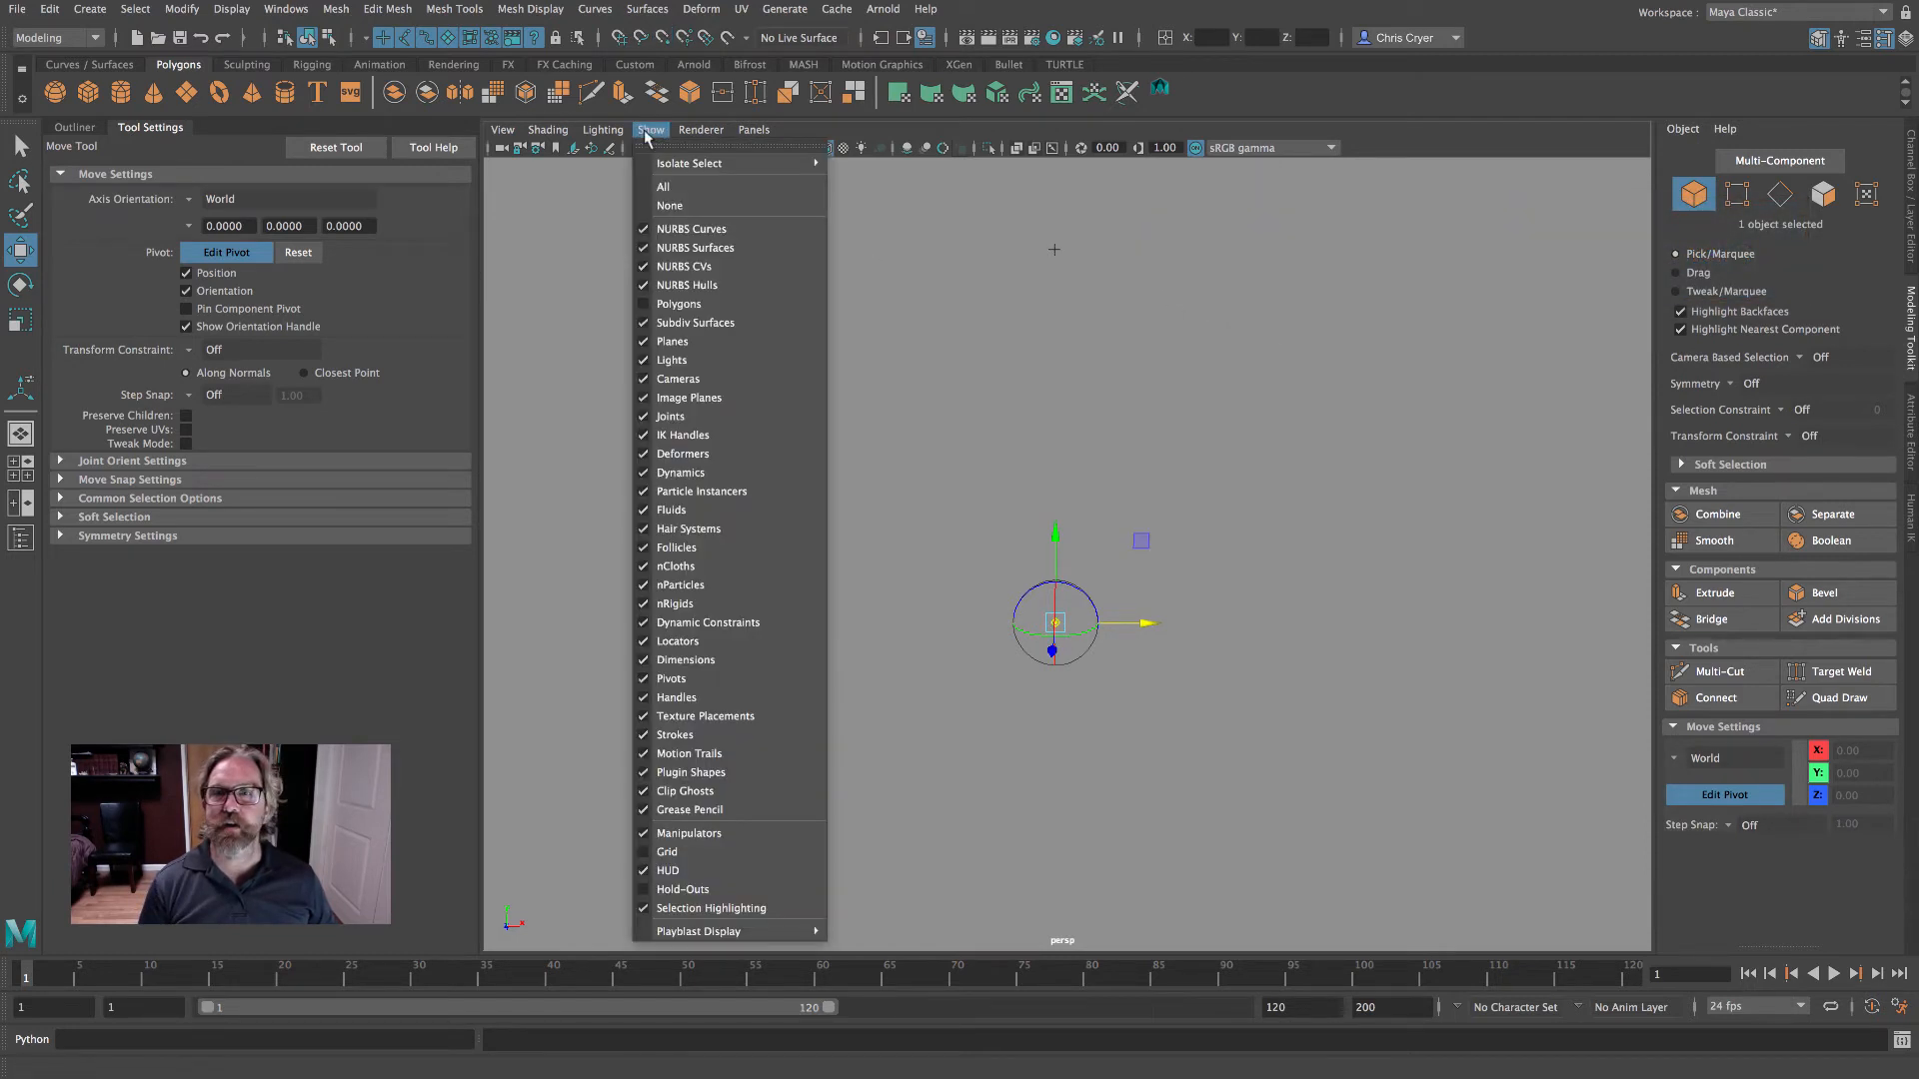
left_click(689, 189)
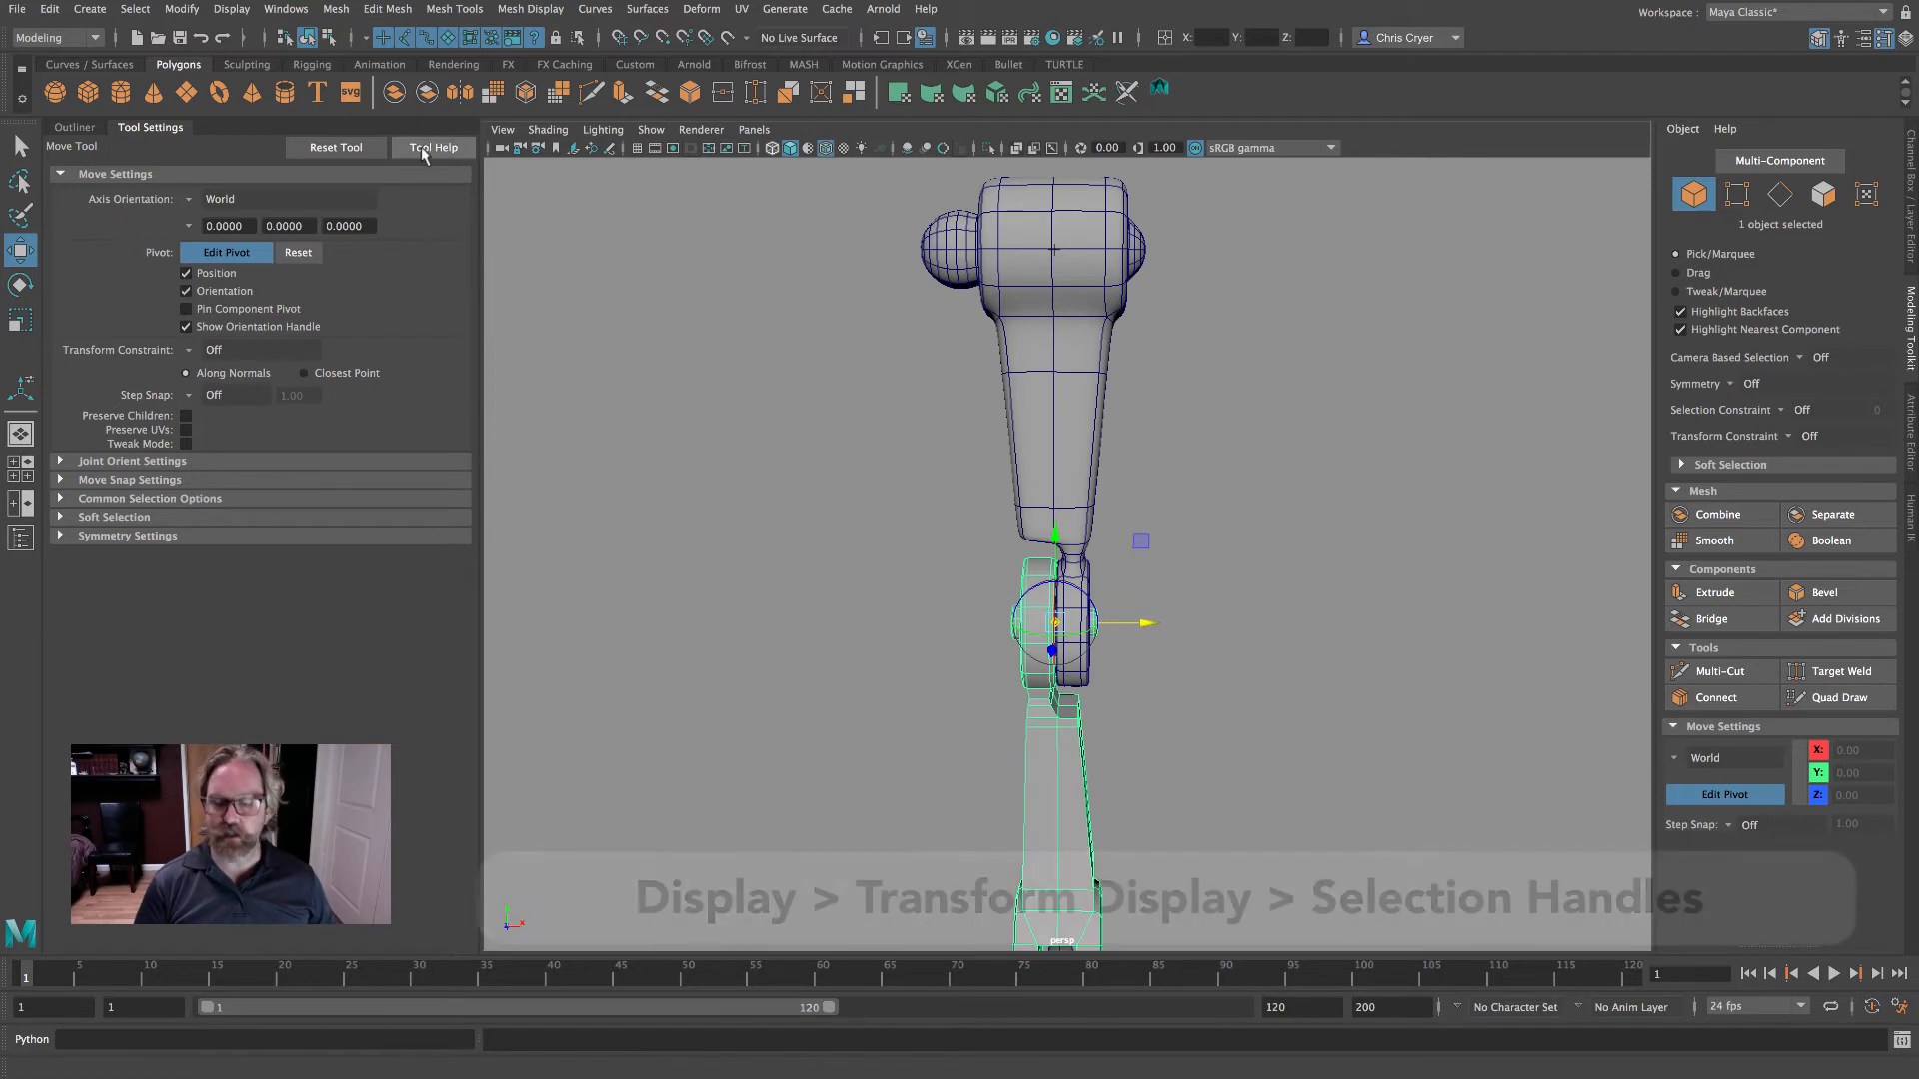
key("d")
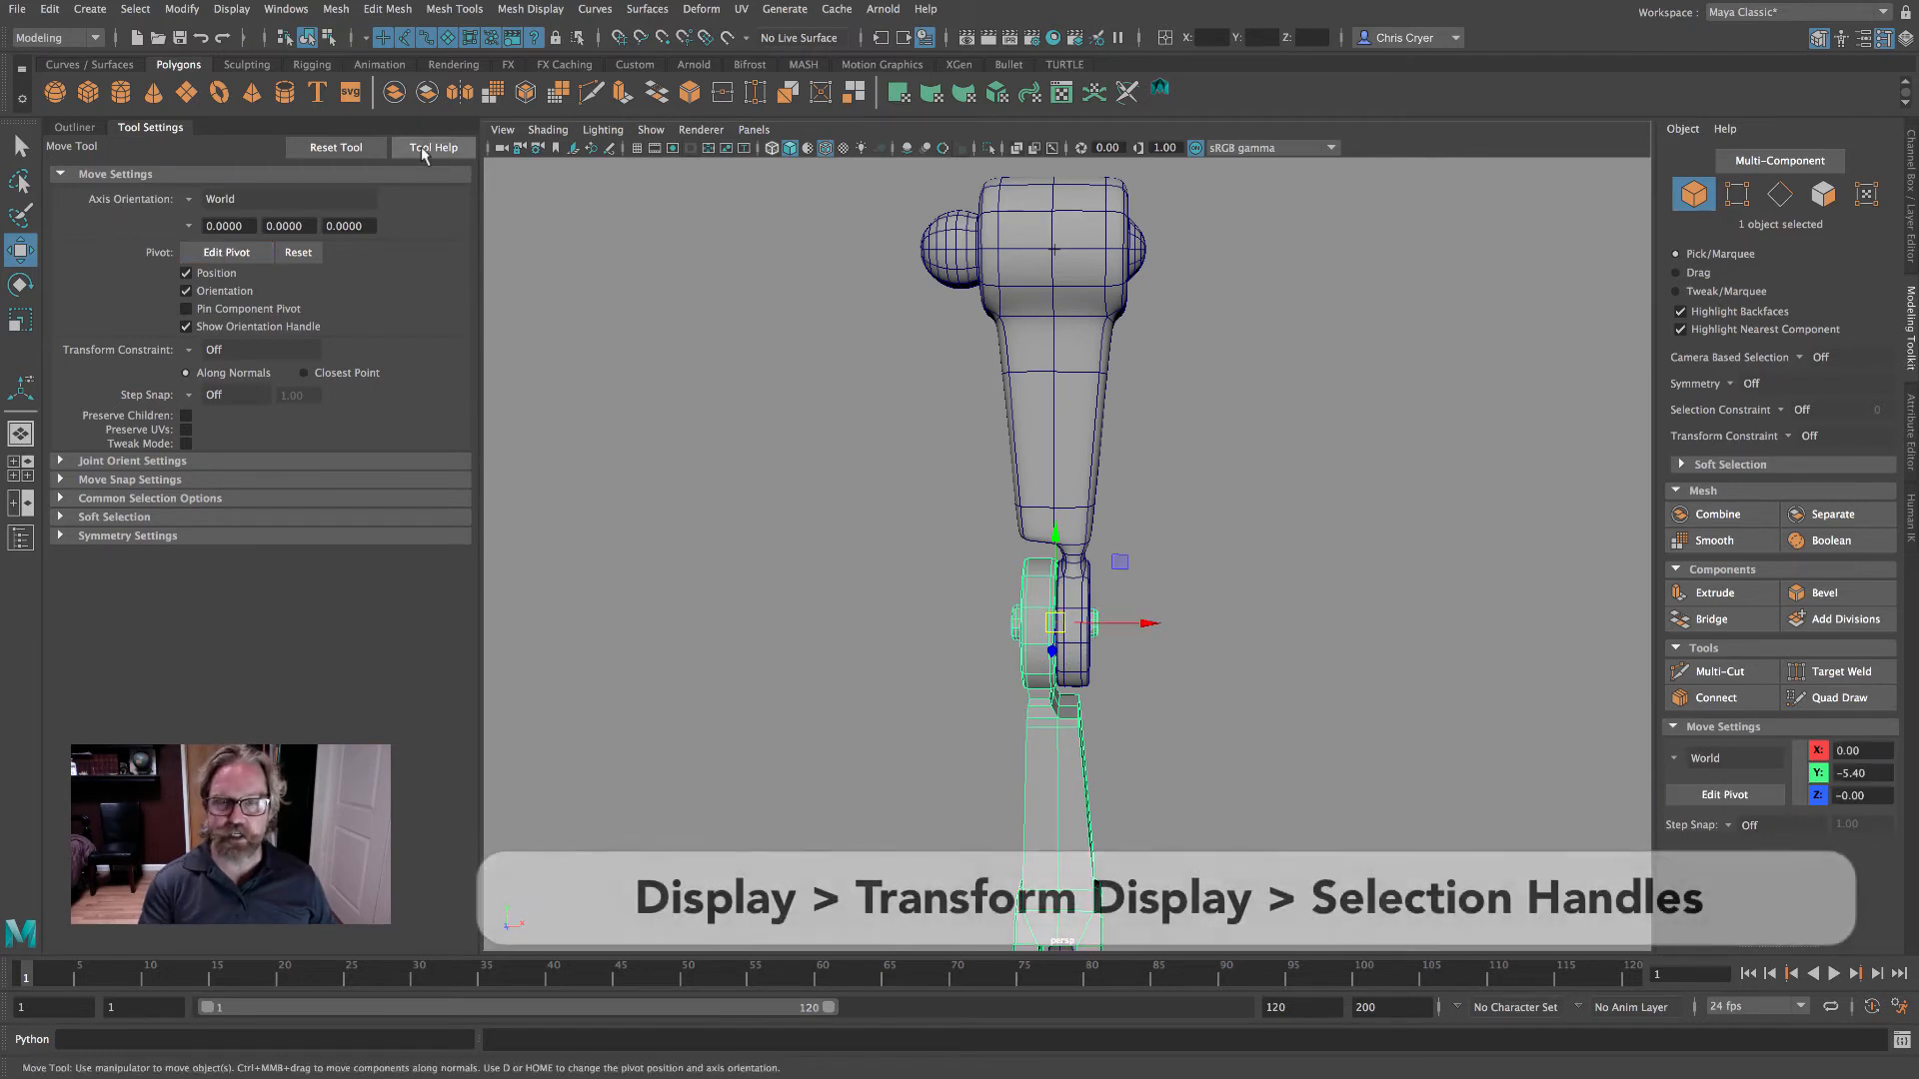
- Display the forearm's selection handle and deselect the forearm
left_click(240, 16)
mouse_move(305, 225)
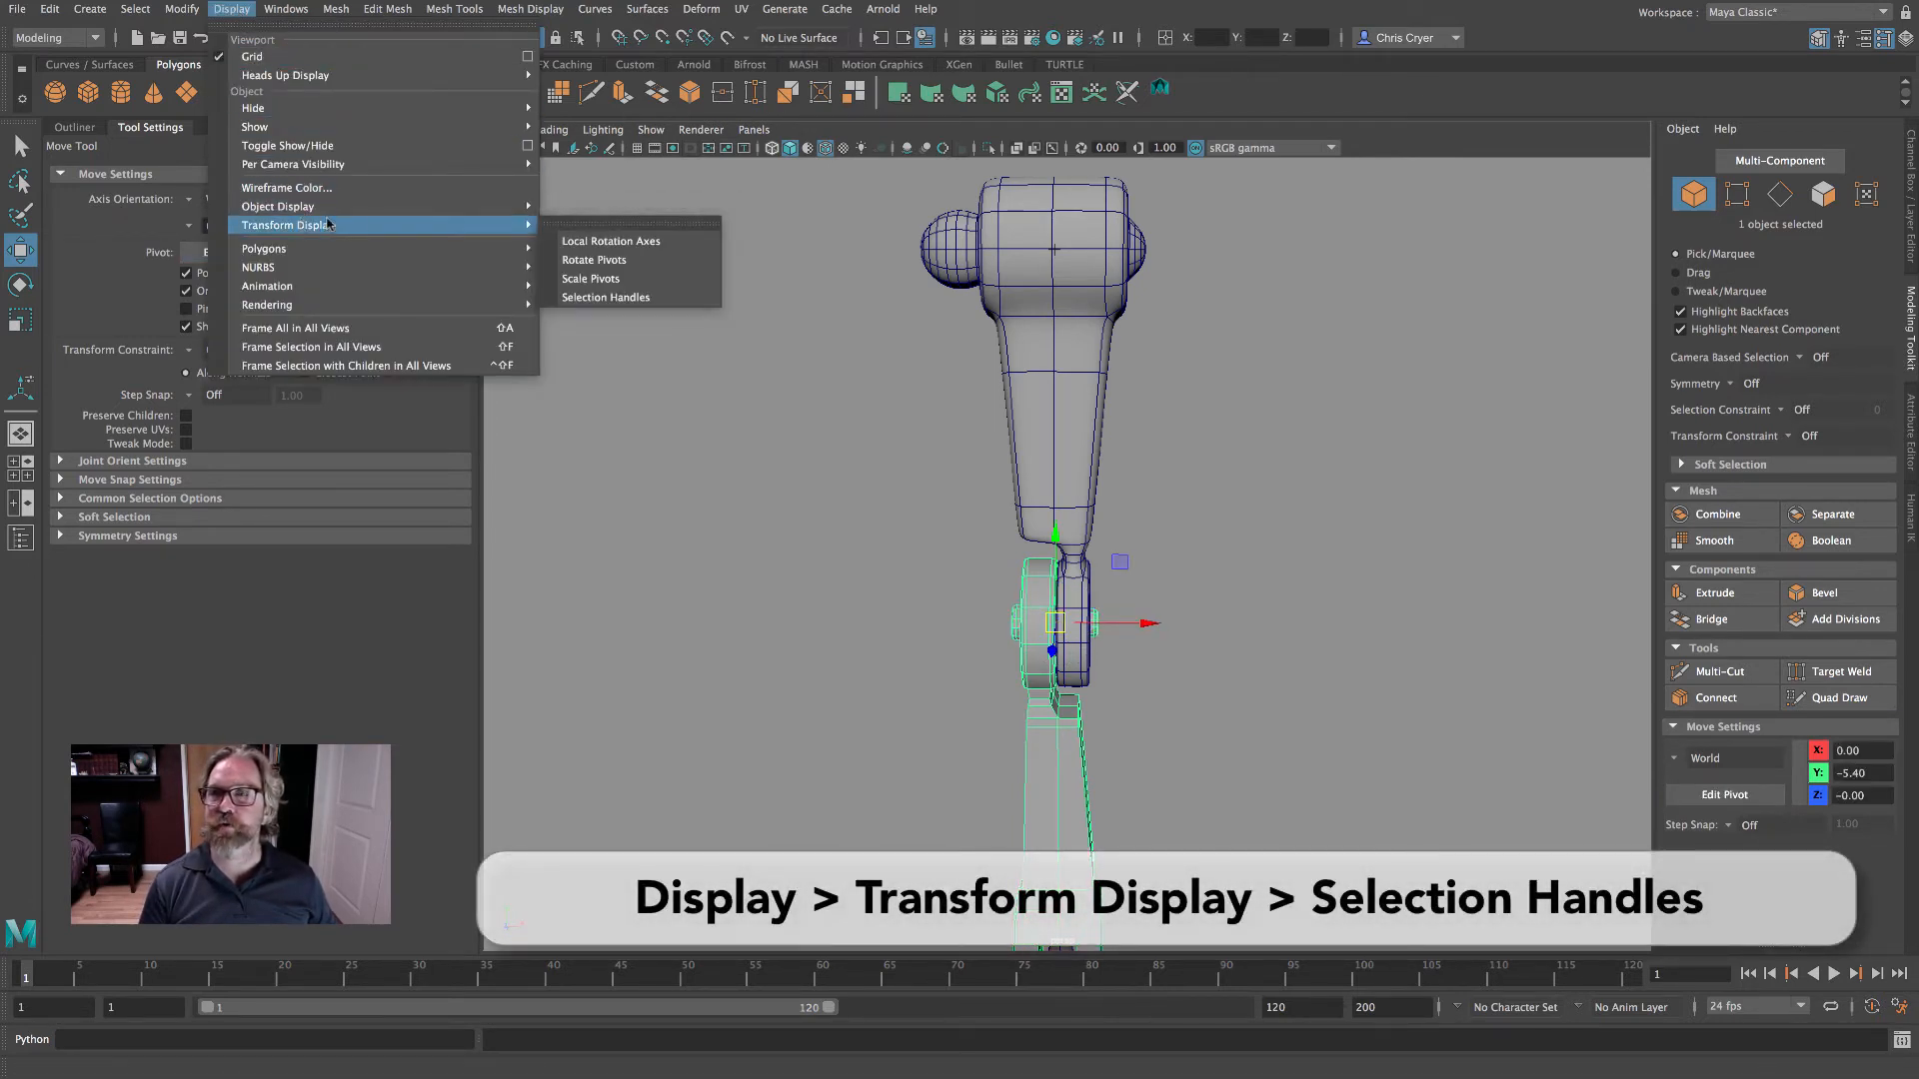
left_click(682, 300)
left_click(879, 432)
- Select and frame the forearm to examine its lower end, where the claw fingers attach
mouse_move(955, 470)
left_mouse_down("alt")
mouse_move(1158, 460)
mouse_move(1171, 442)
mouse_move(959, 458)
left_mouse_up("alt")
left_click_drag(1072, 561, 1144, 480, "alt")
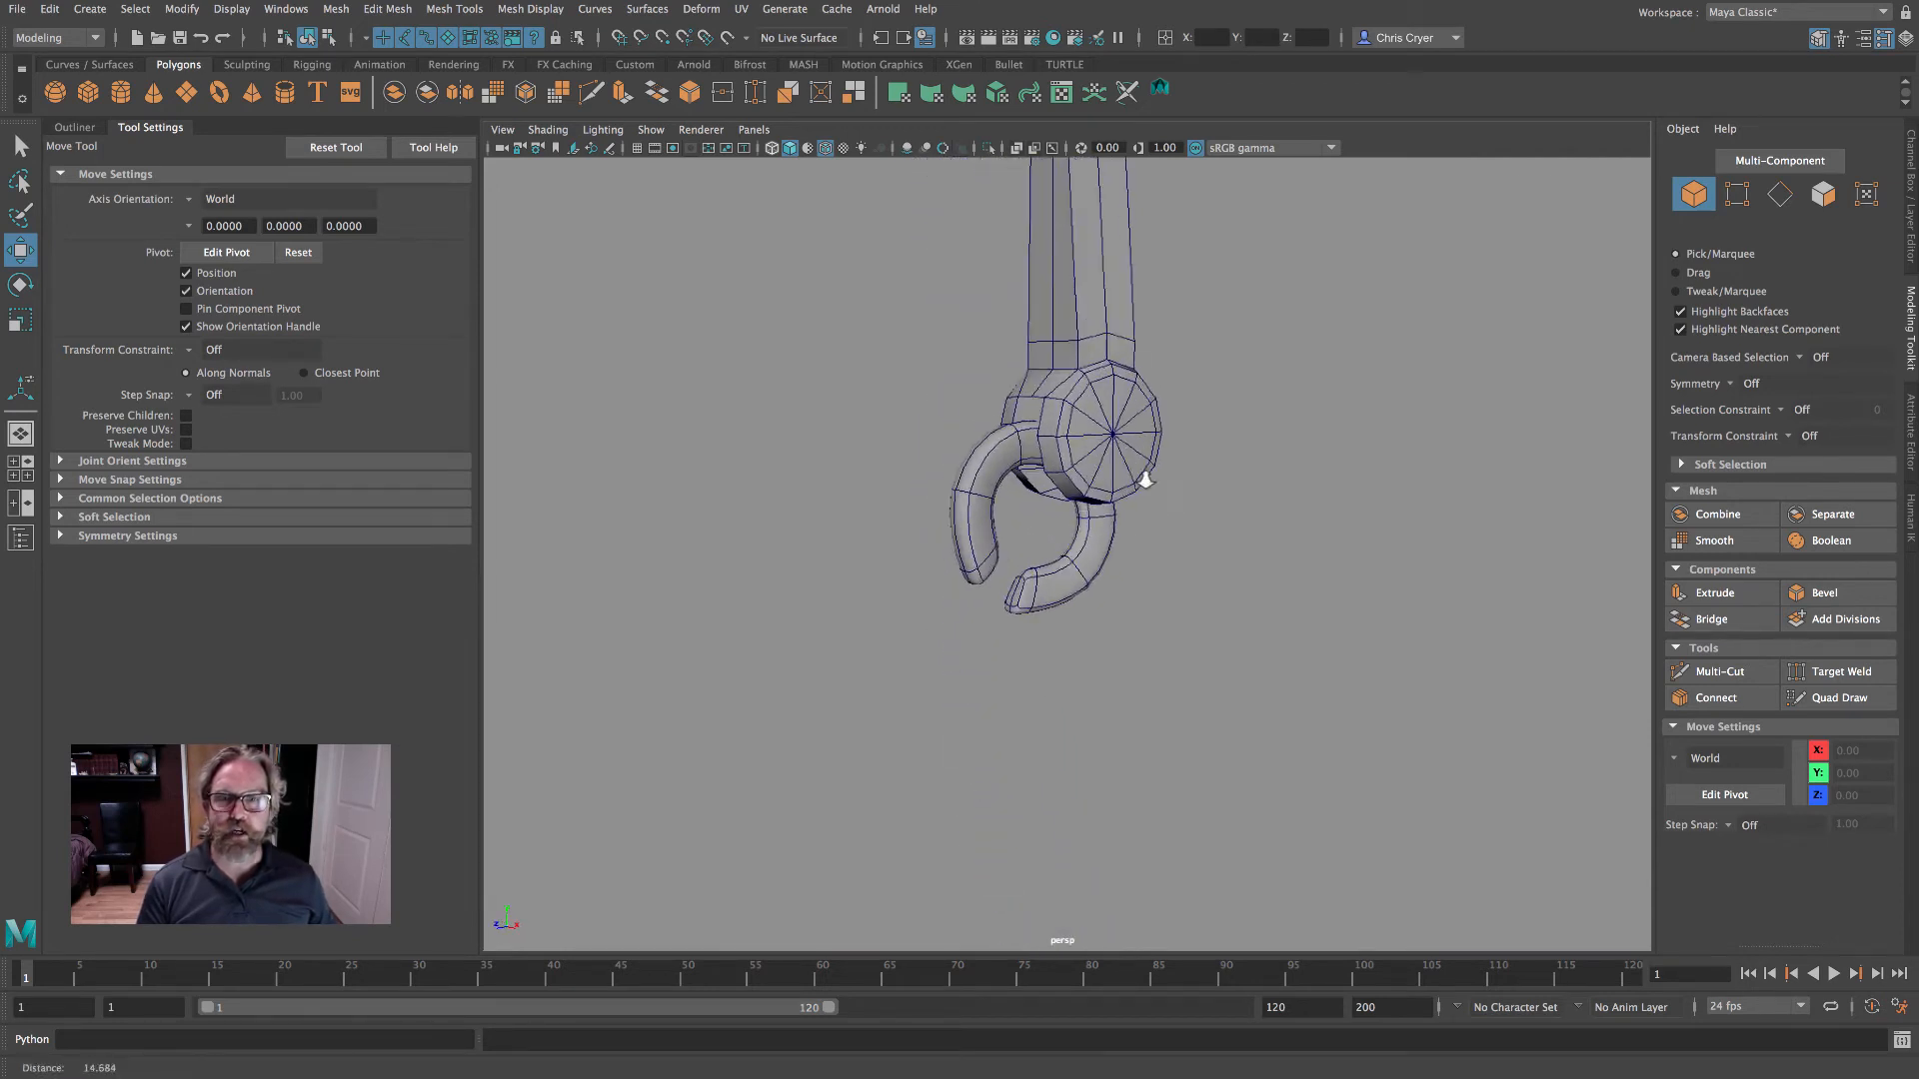
right_click_drag(1143, 479, 1249, 500, "alt")
middle_click_drag(1249, 500, 1225, 617, "alt")
left_click(1097, 476)
left_click_drag(1149, 494, 1242, 579, "alt")
right_click_drag(1242, 578, 1081, 537, "alt")
key("f")
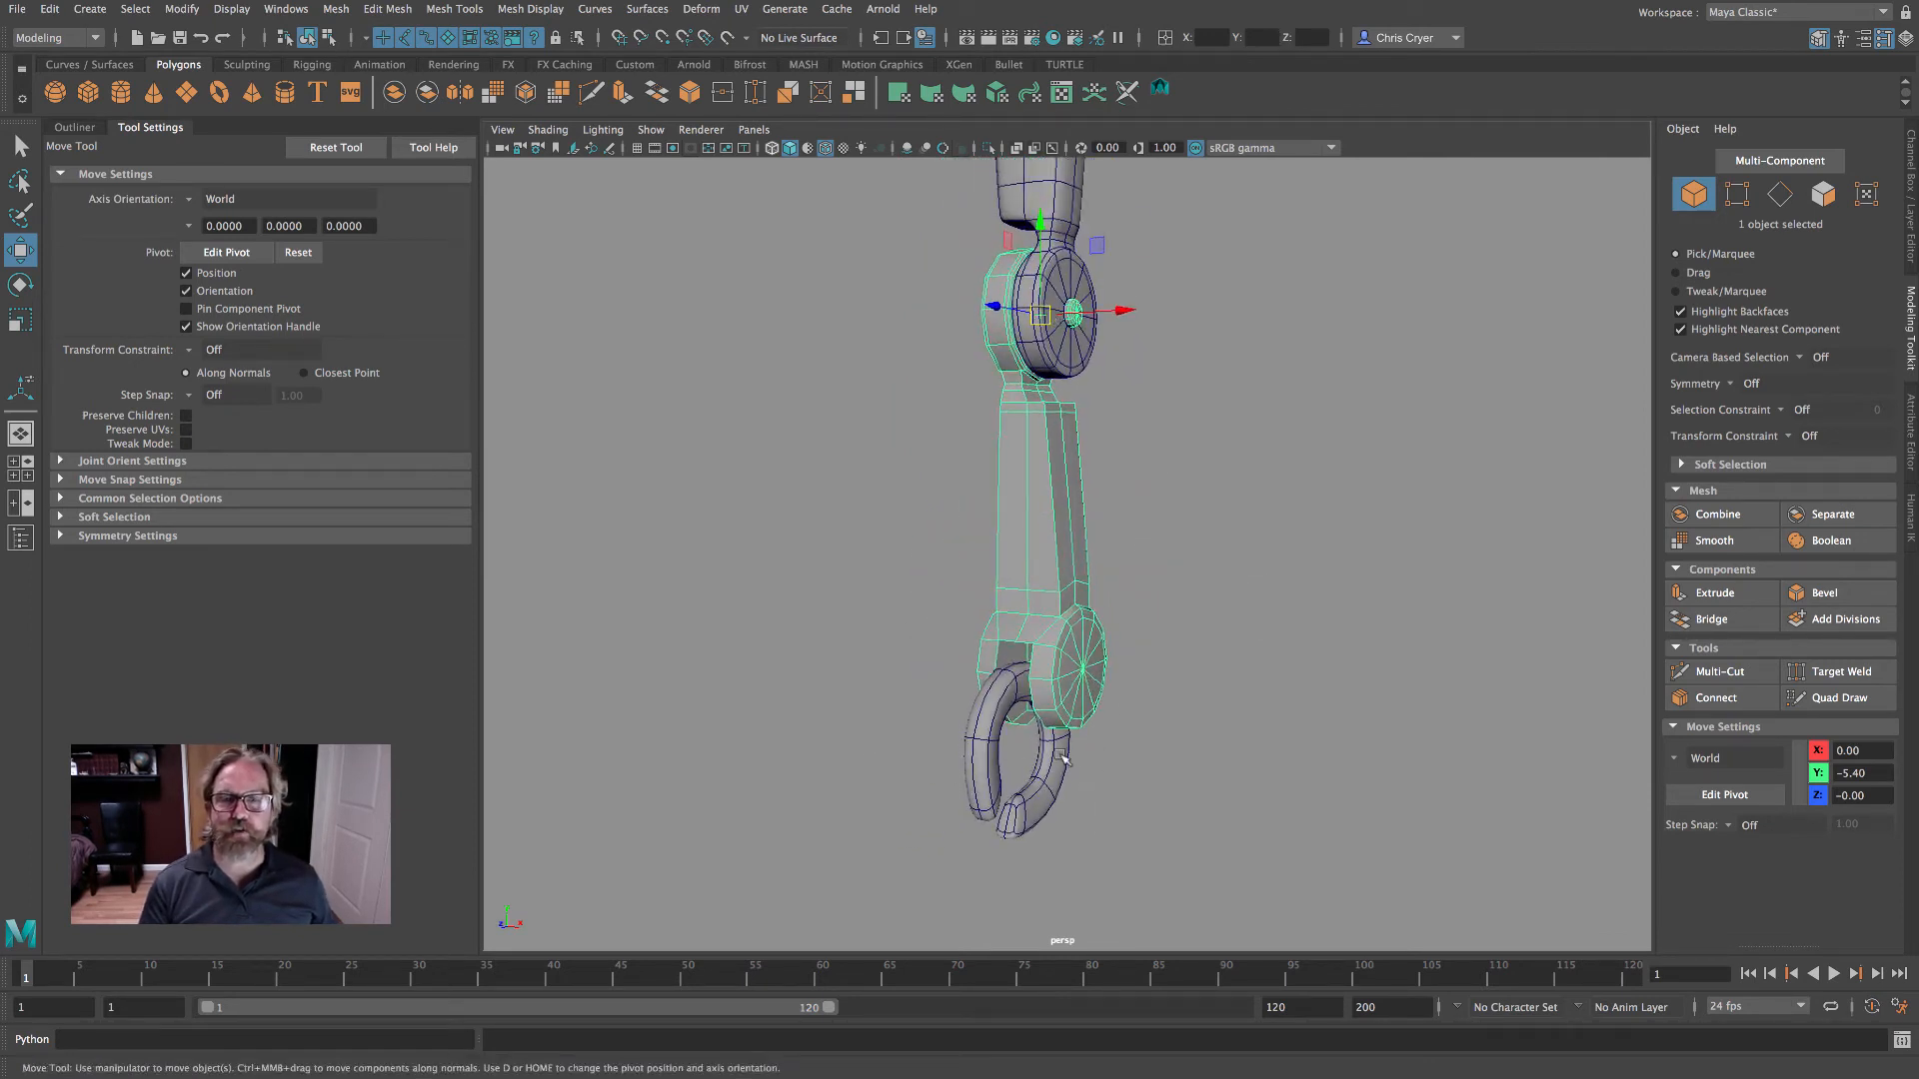
- Select one claw finger, enable pivot editing and snap its pivot to the centre vertex of the wrist's round cap
left_click(1062, 758)
left_click_drag(1065, 736, 1165, 732, "alt")
middle_click_drag(1166, 732, 1159, 639, "alt")
right_click_drag(1143, 660, 1265, 701, "alt")
left_click_drag(1265, 701, 1232, 577, "alt")
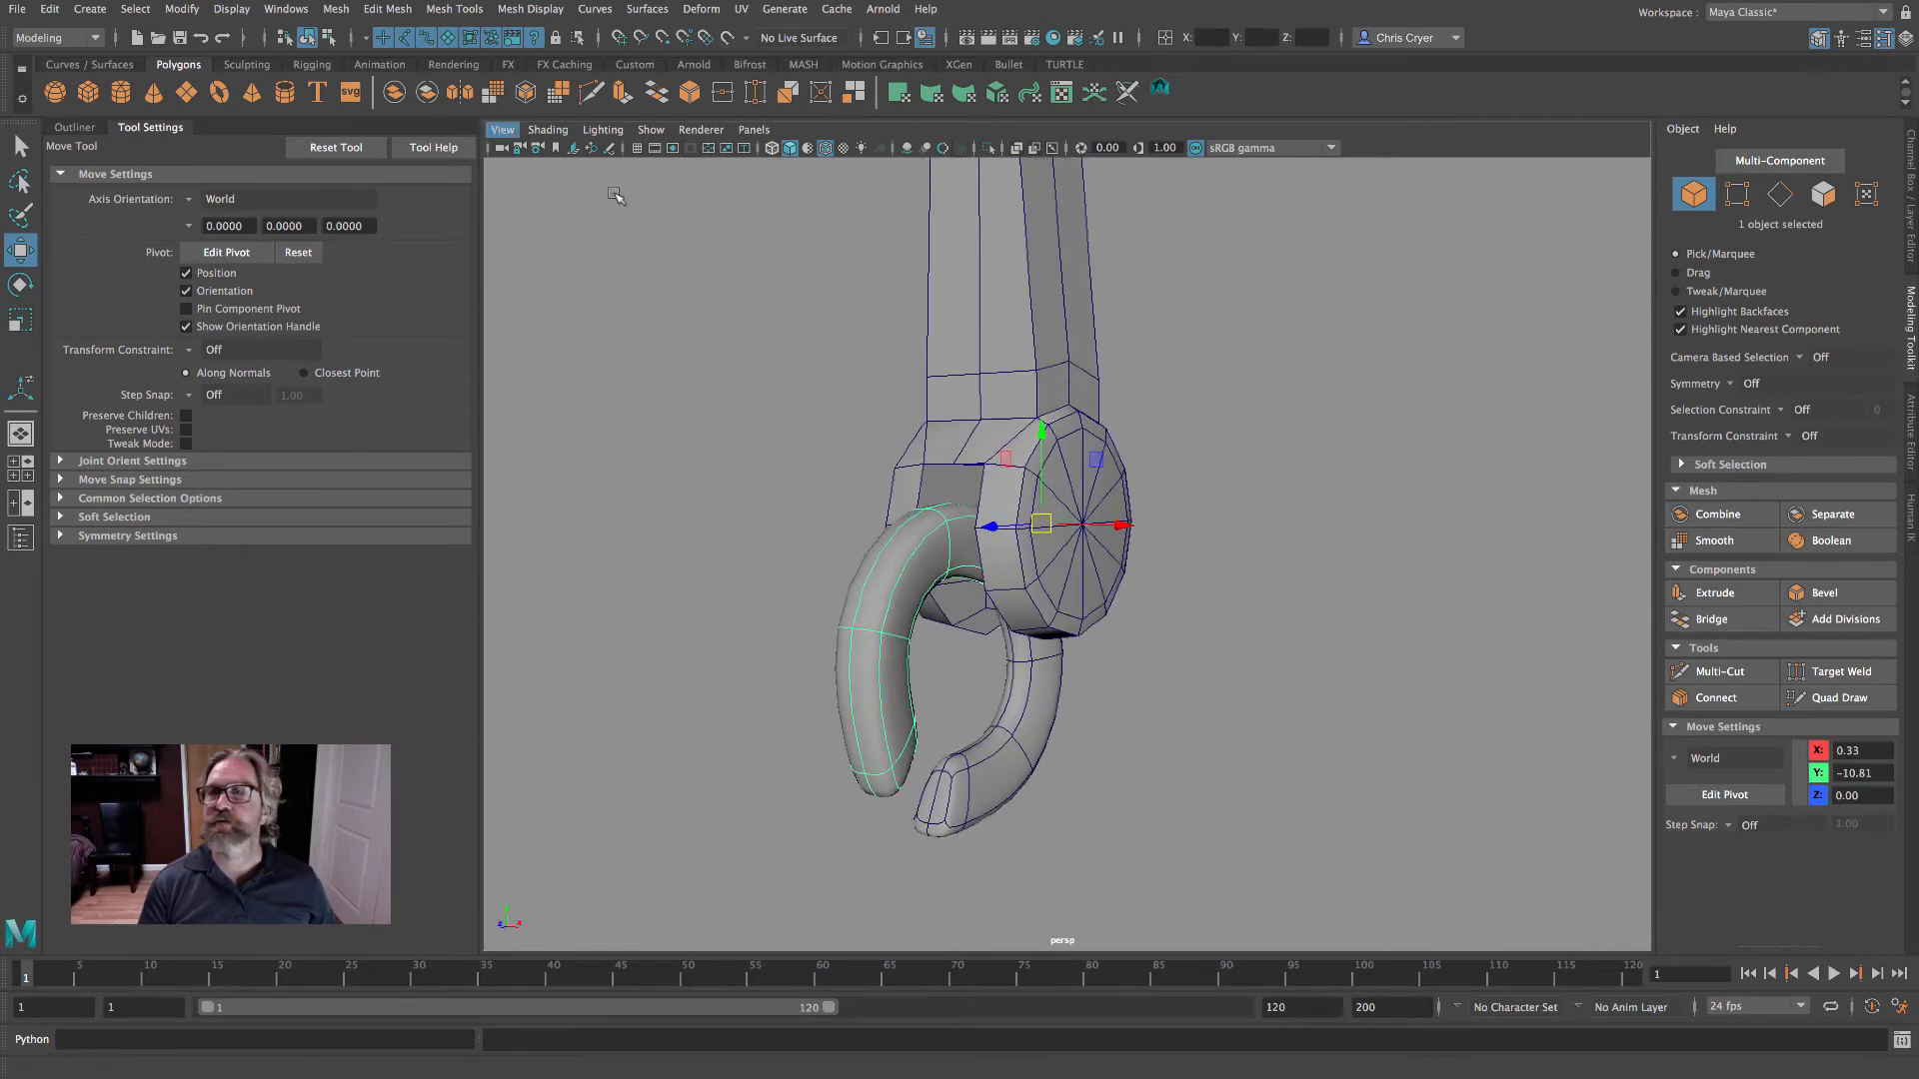
middle_click_drag(1219, 522, 1253, 515, "alt")
left_click_drag(1253, 514, 1214, 504, "alt")
right_click_drag(1215, 505, 1339, 518, "alt")
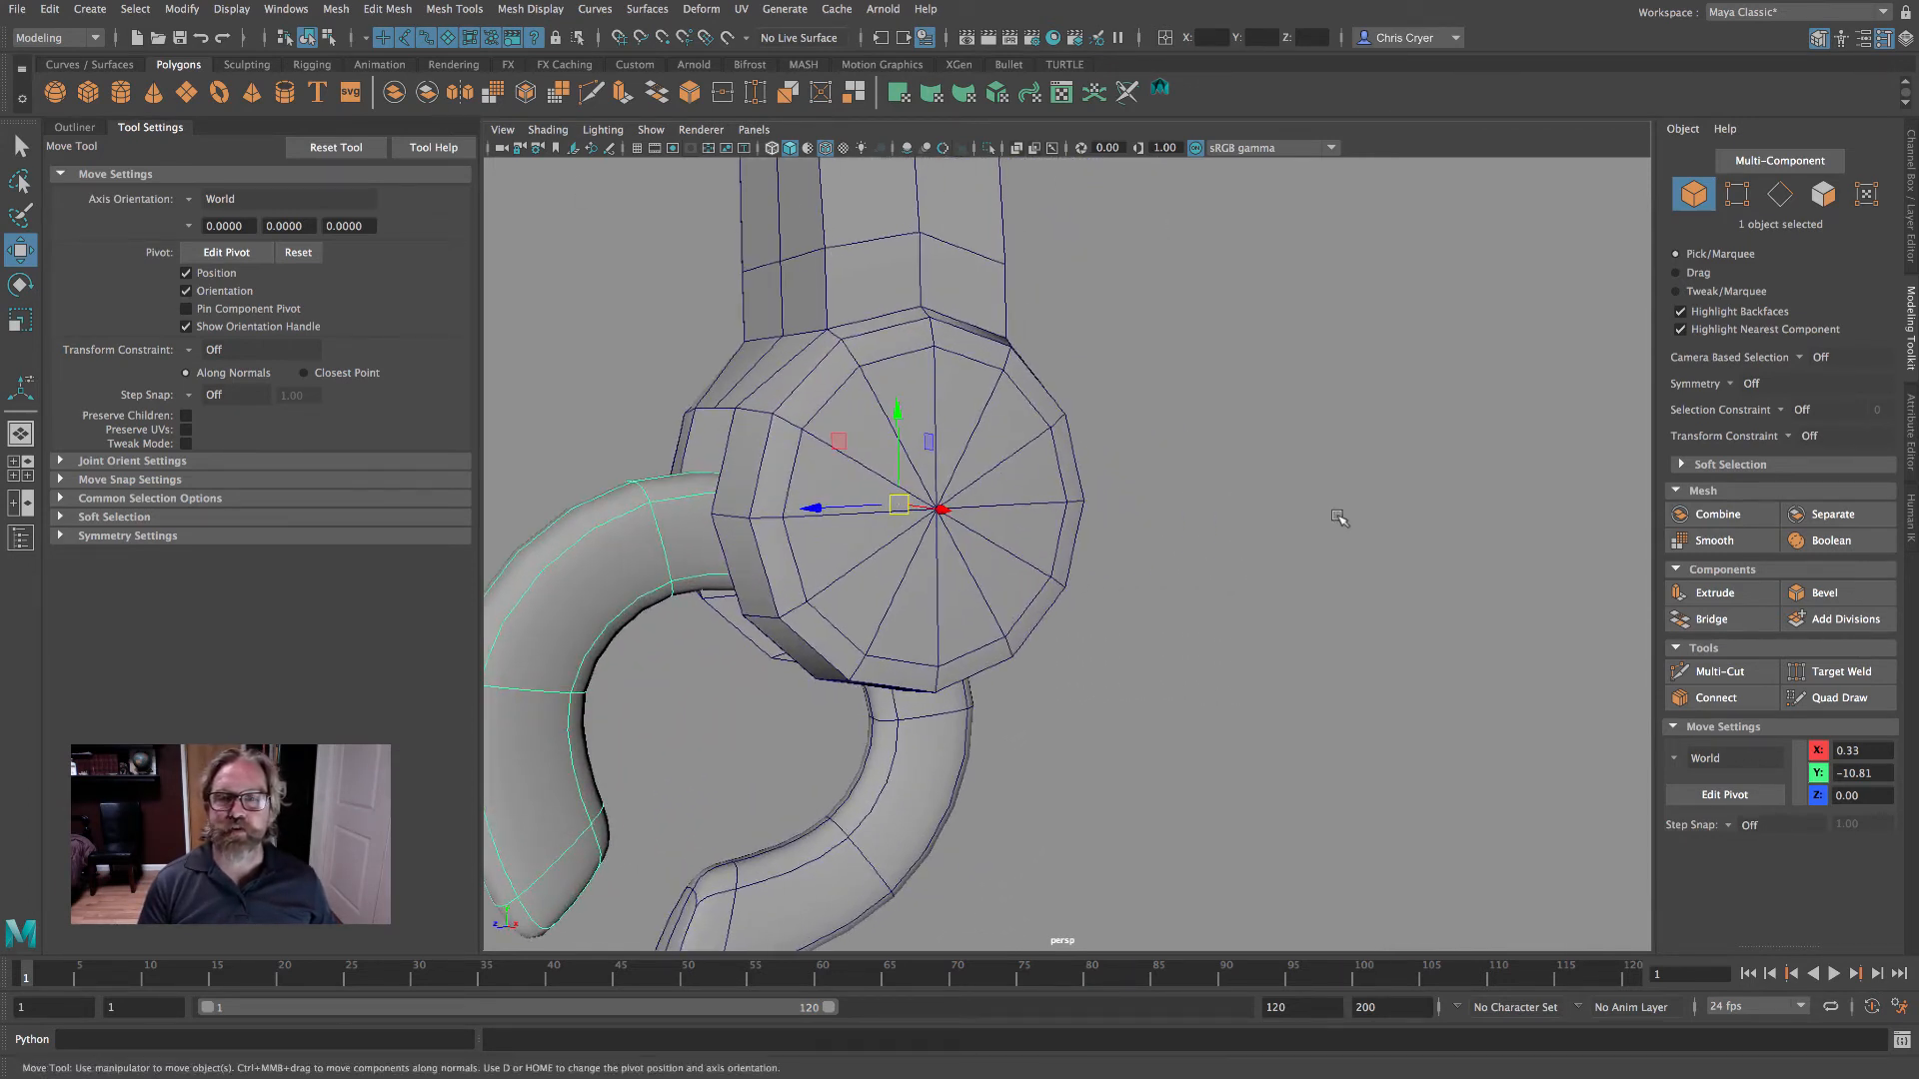
key("d")
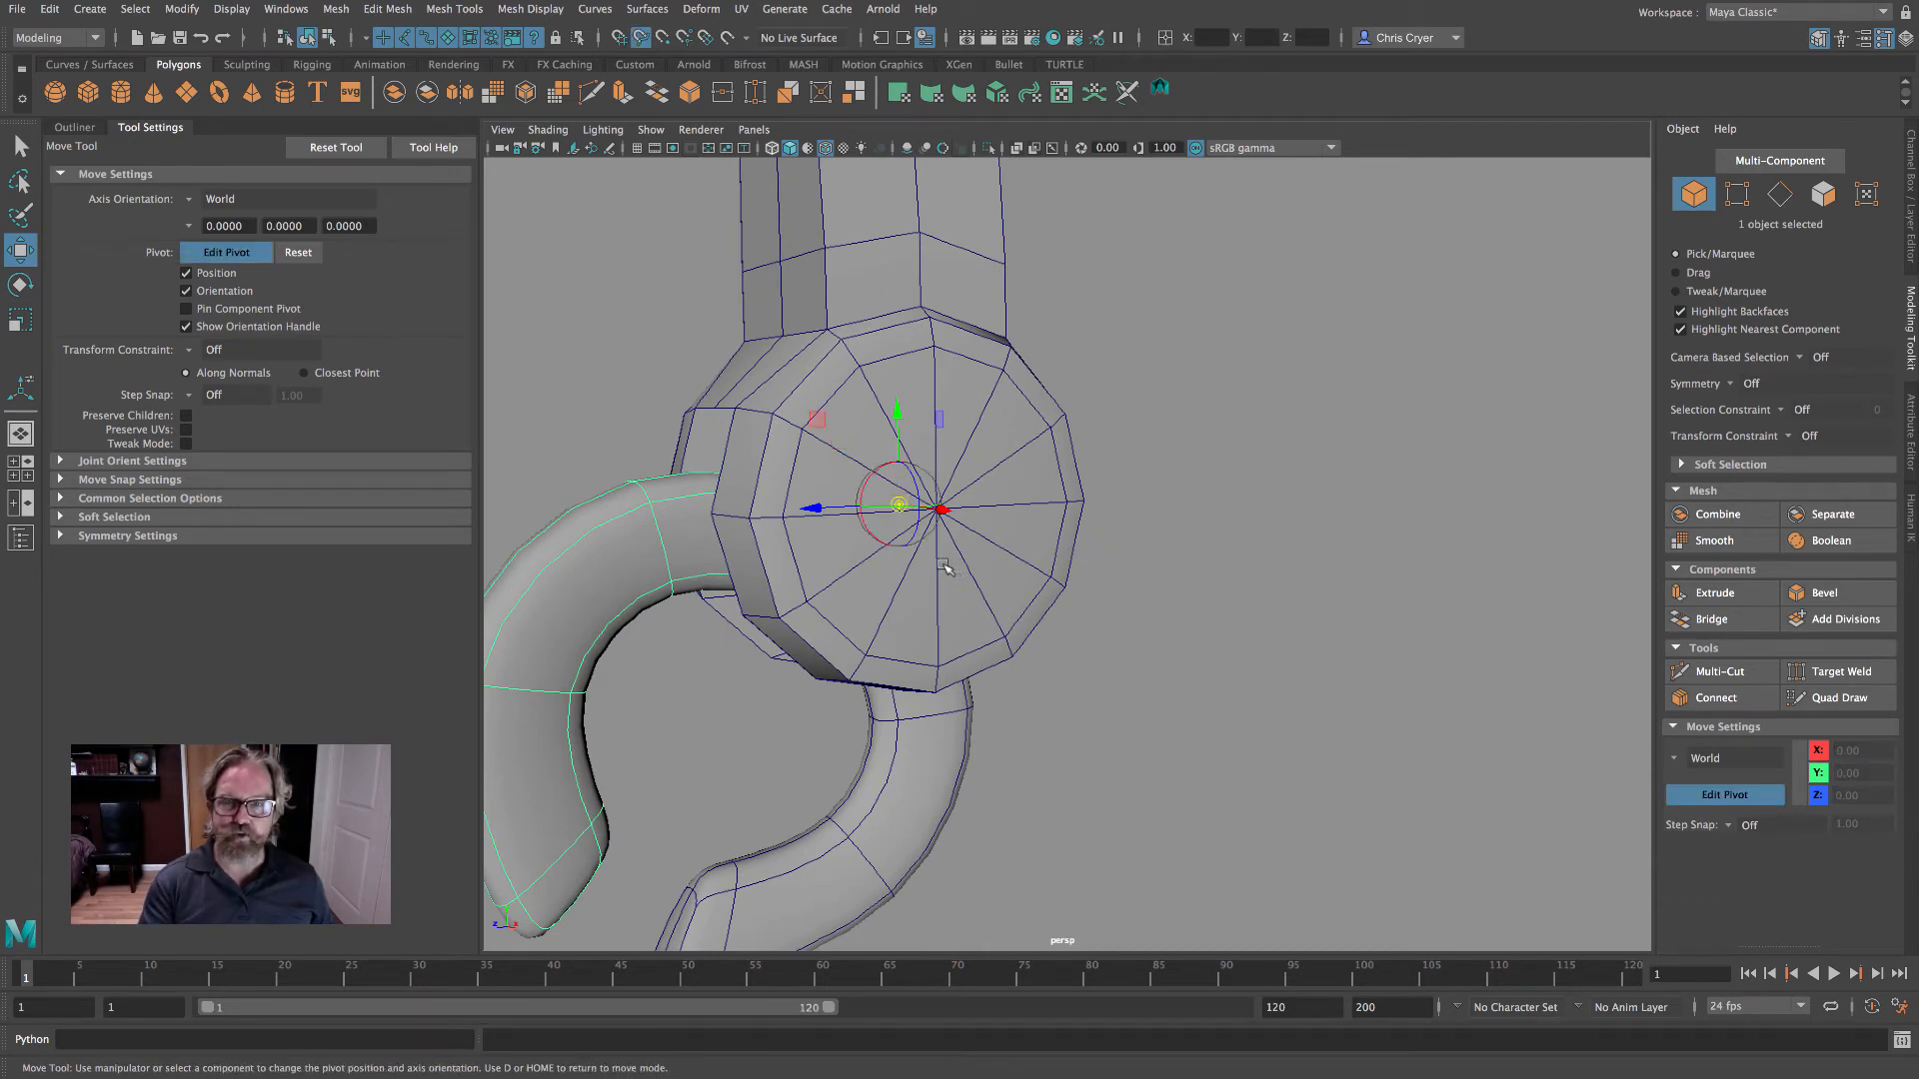
middle_click_drag(943, 564, 955, 515)
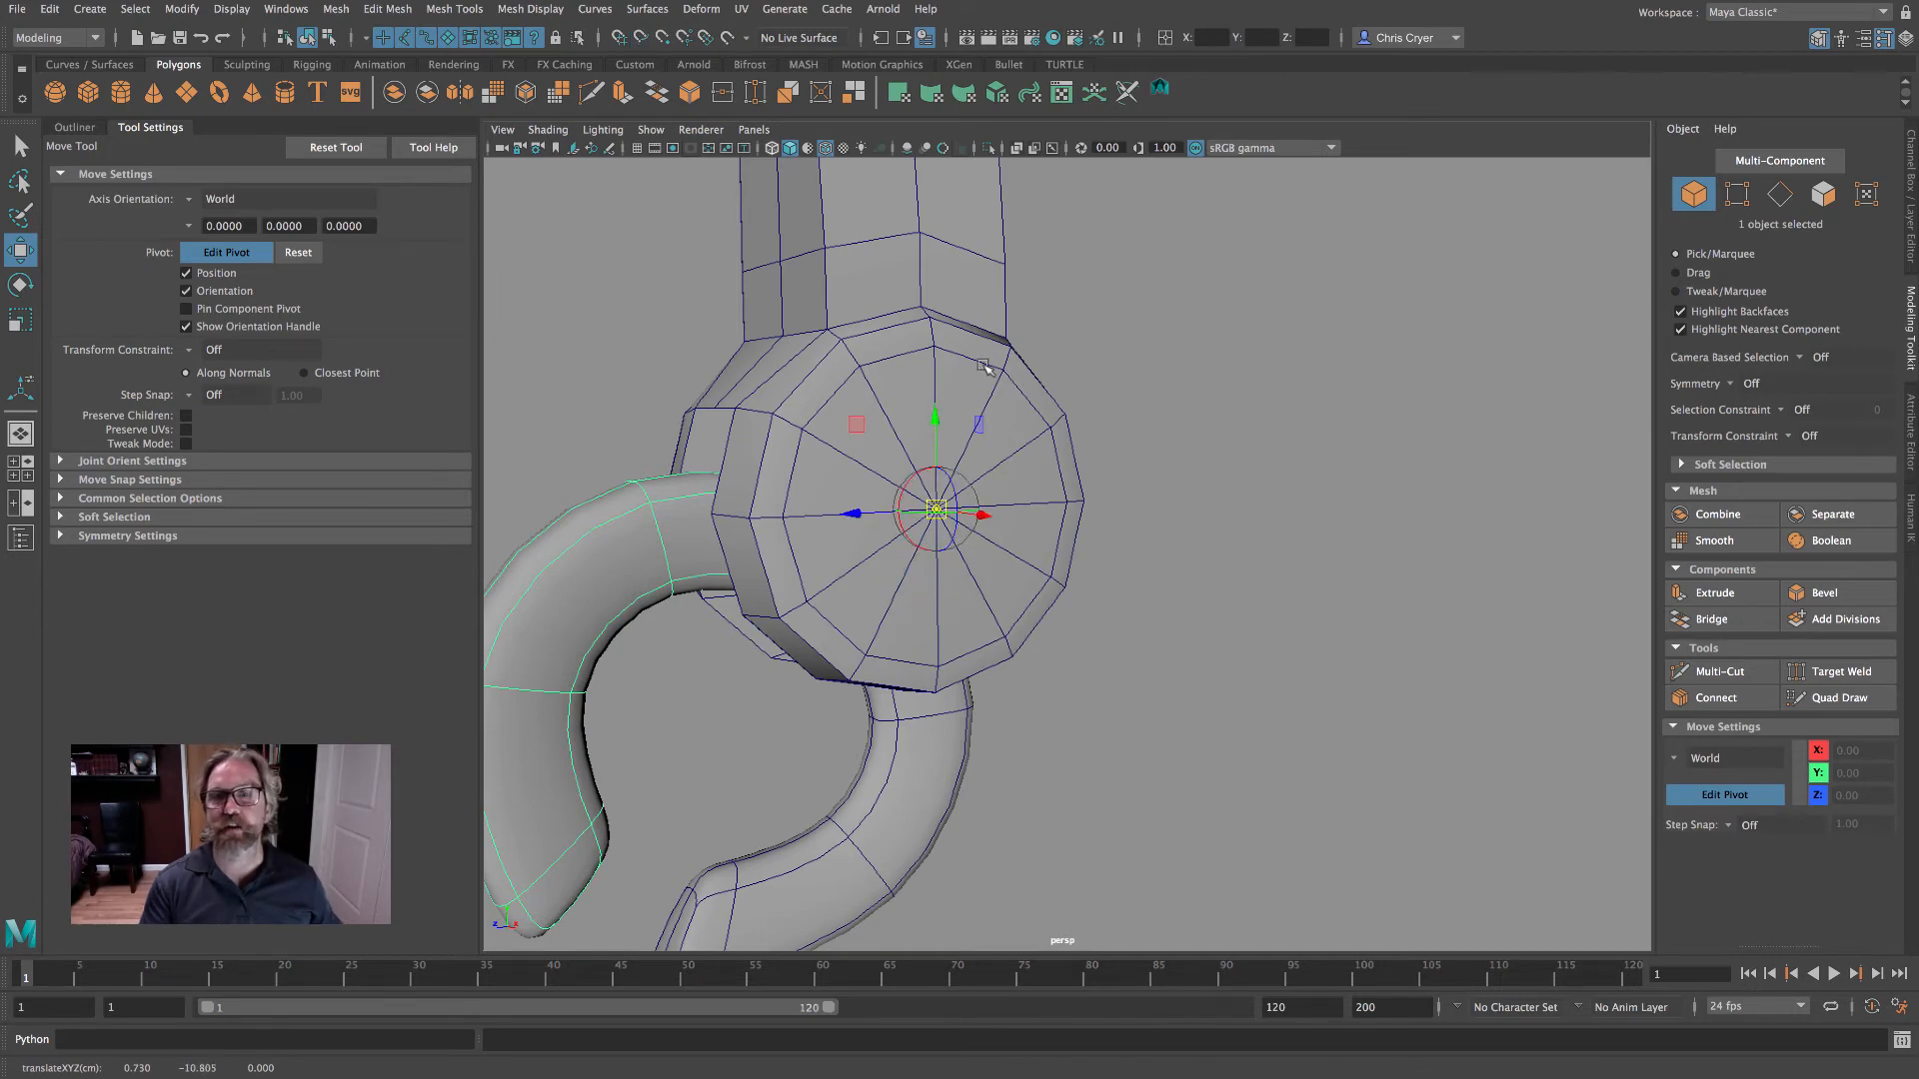
- Hide polygons in the viewport and snap the claw finger's pivot along X only to the forearm's selection handle
left_click_drag(1182, 462, 948, 455, "alt")
middle_click_drag(1170, 465, 1263, 570, "alt")
right_click_drag(1263, 570, 1072, 456, "alt")
right_click_drag(1329, 451, 1162, 375, "alt")
middle_click_drag(1163, 375, 1153, 431, "alt")
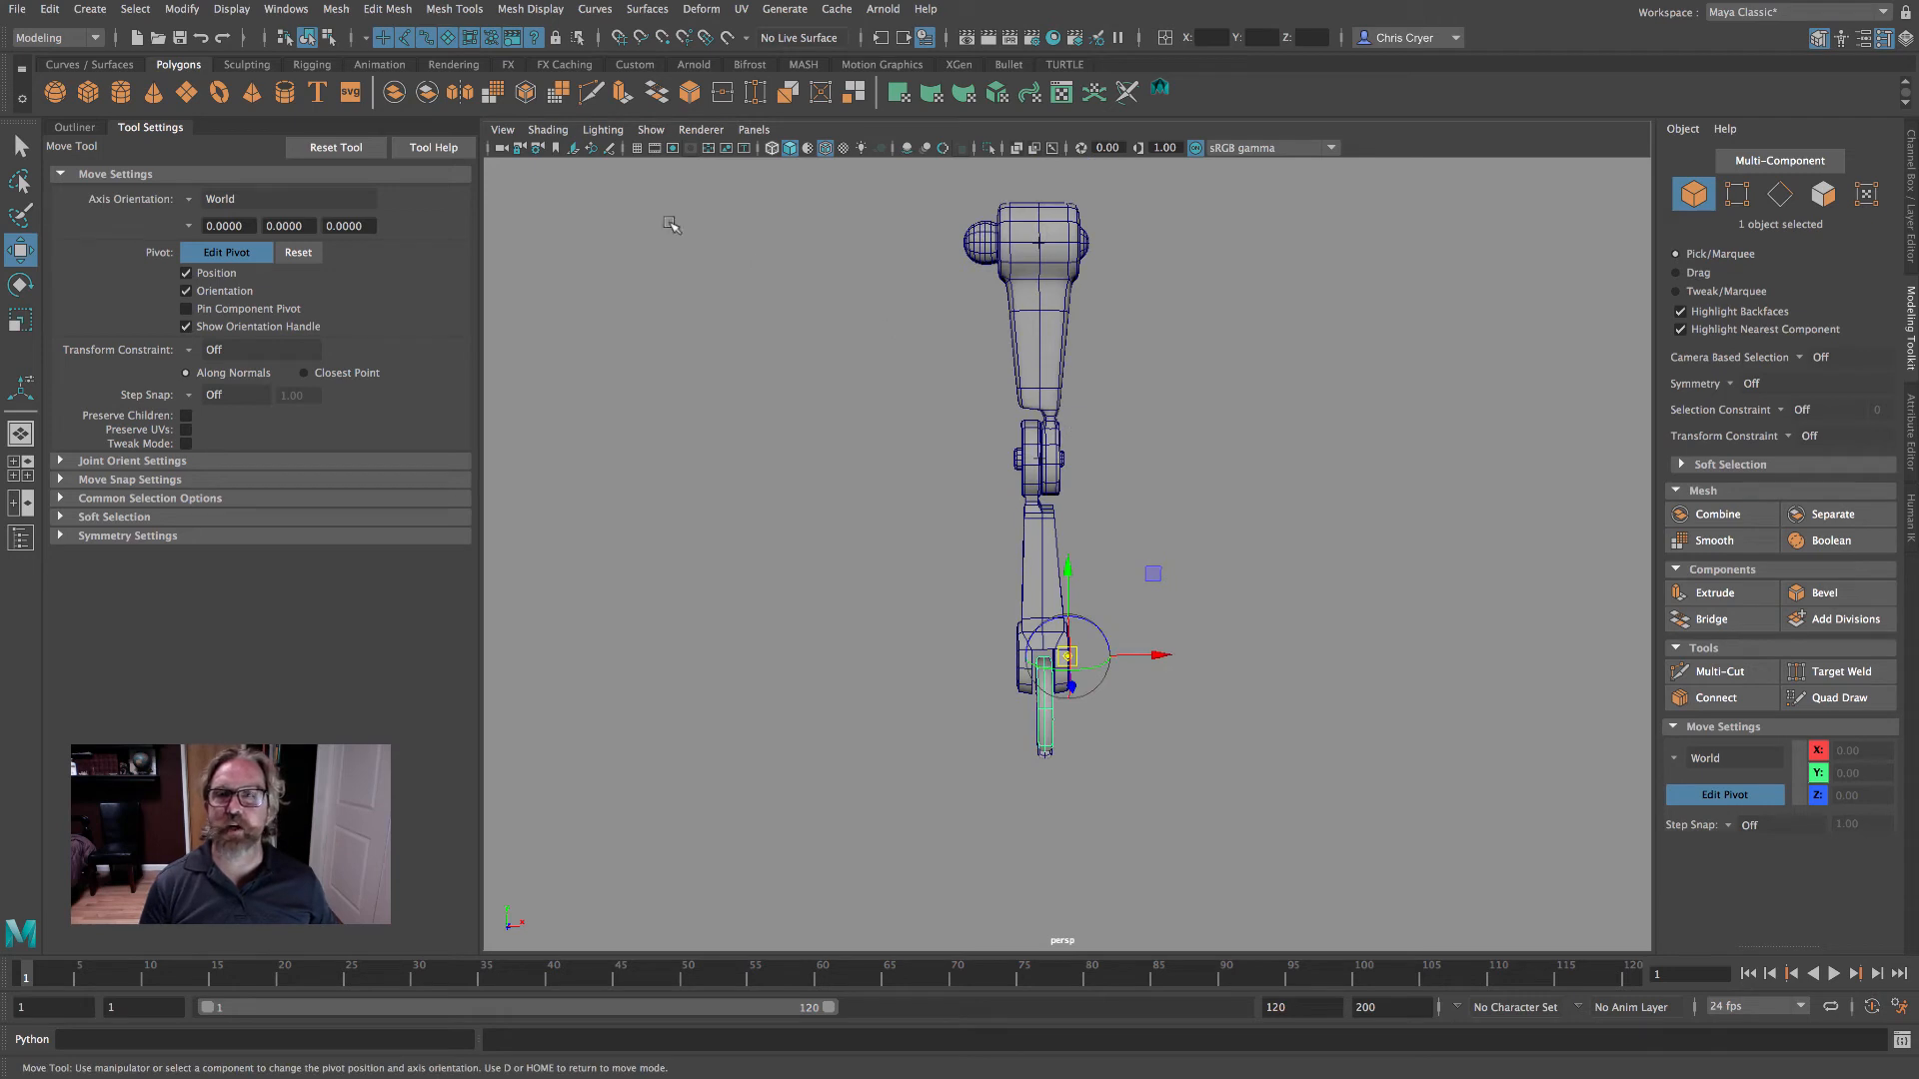
left_click(651, 130)
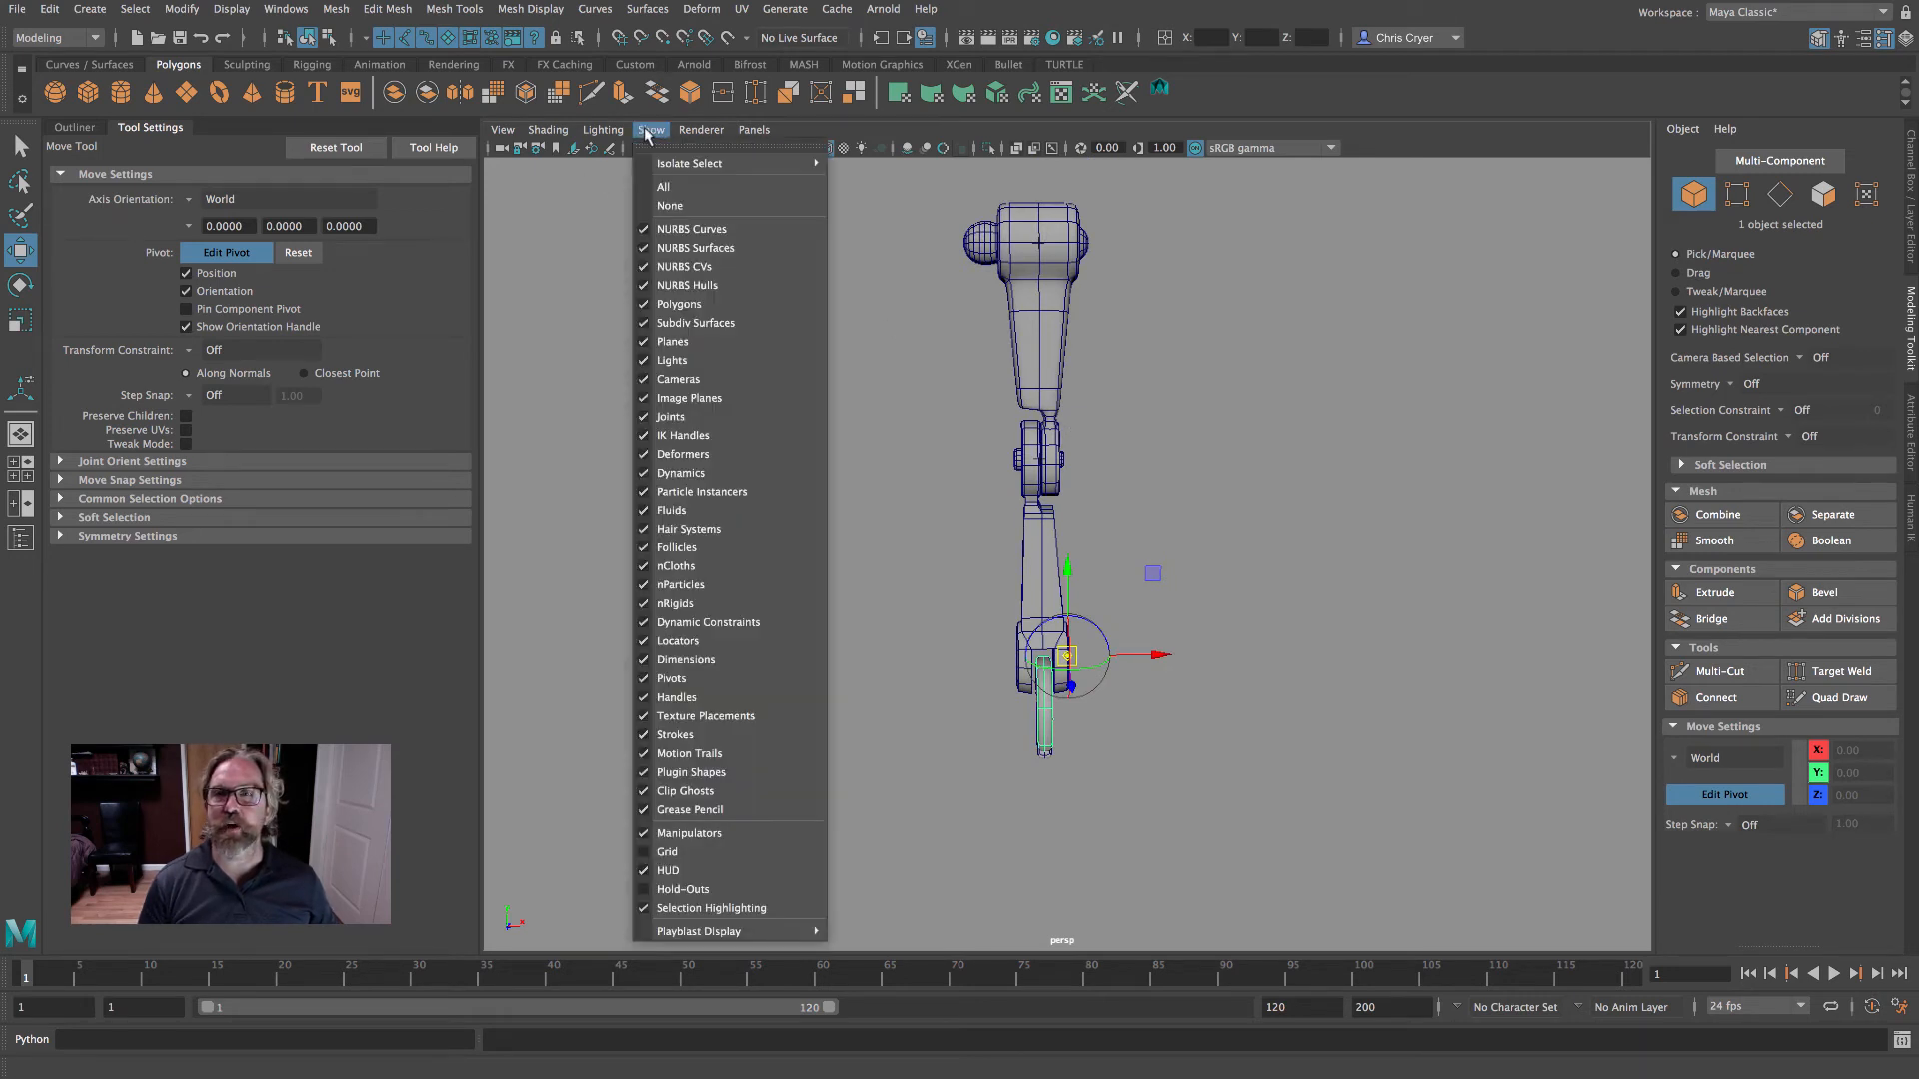
left_click(714, 303)
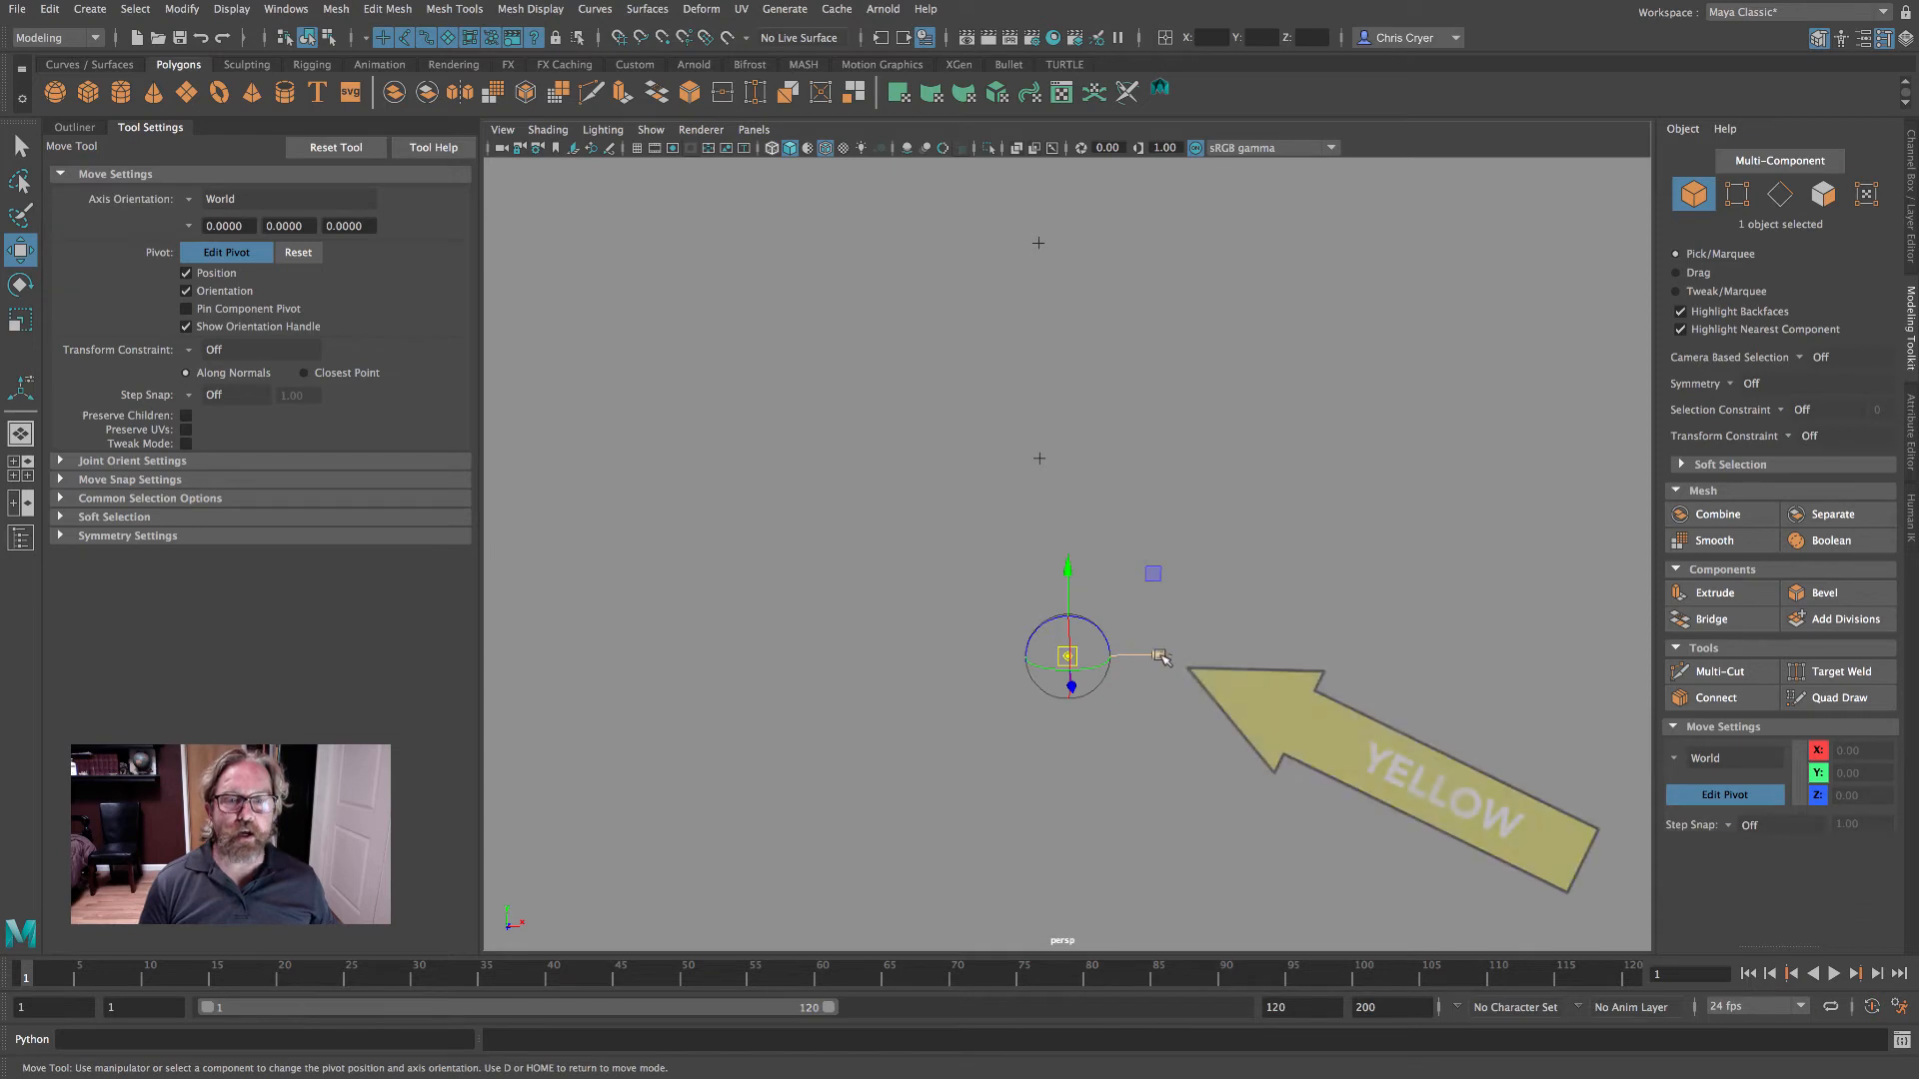
left_click(1162, 657)
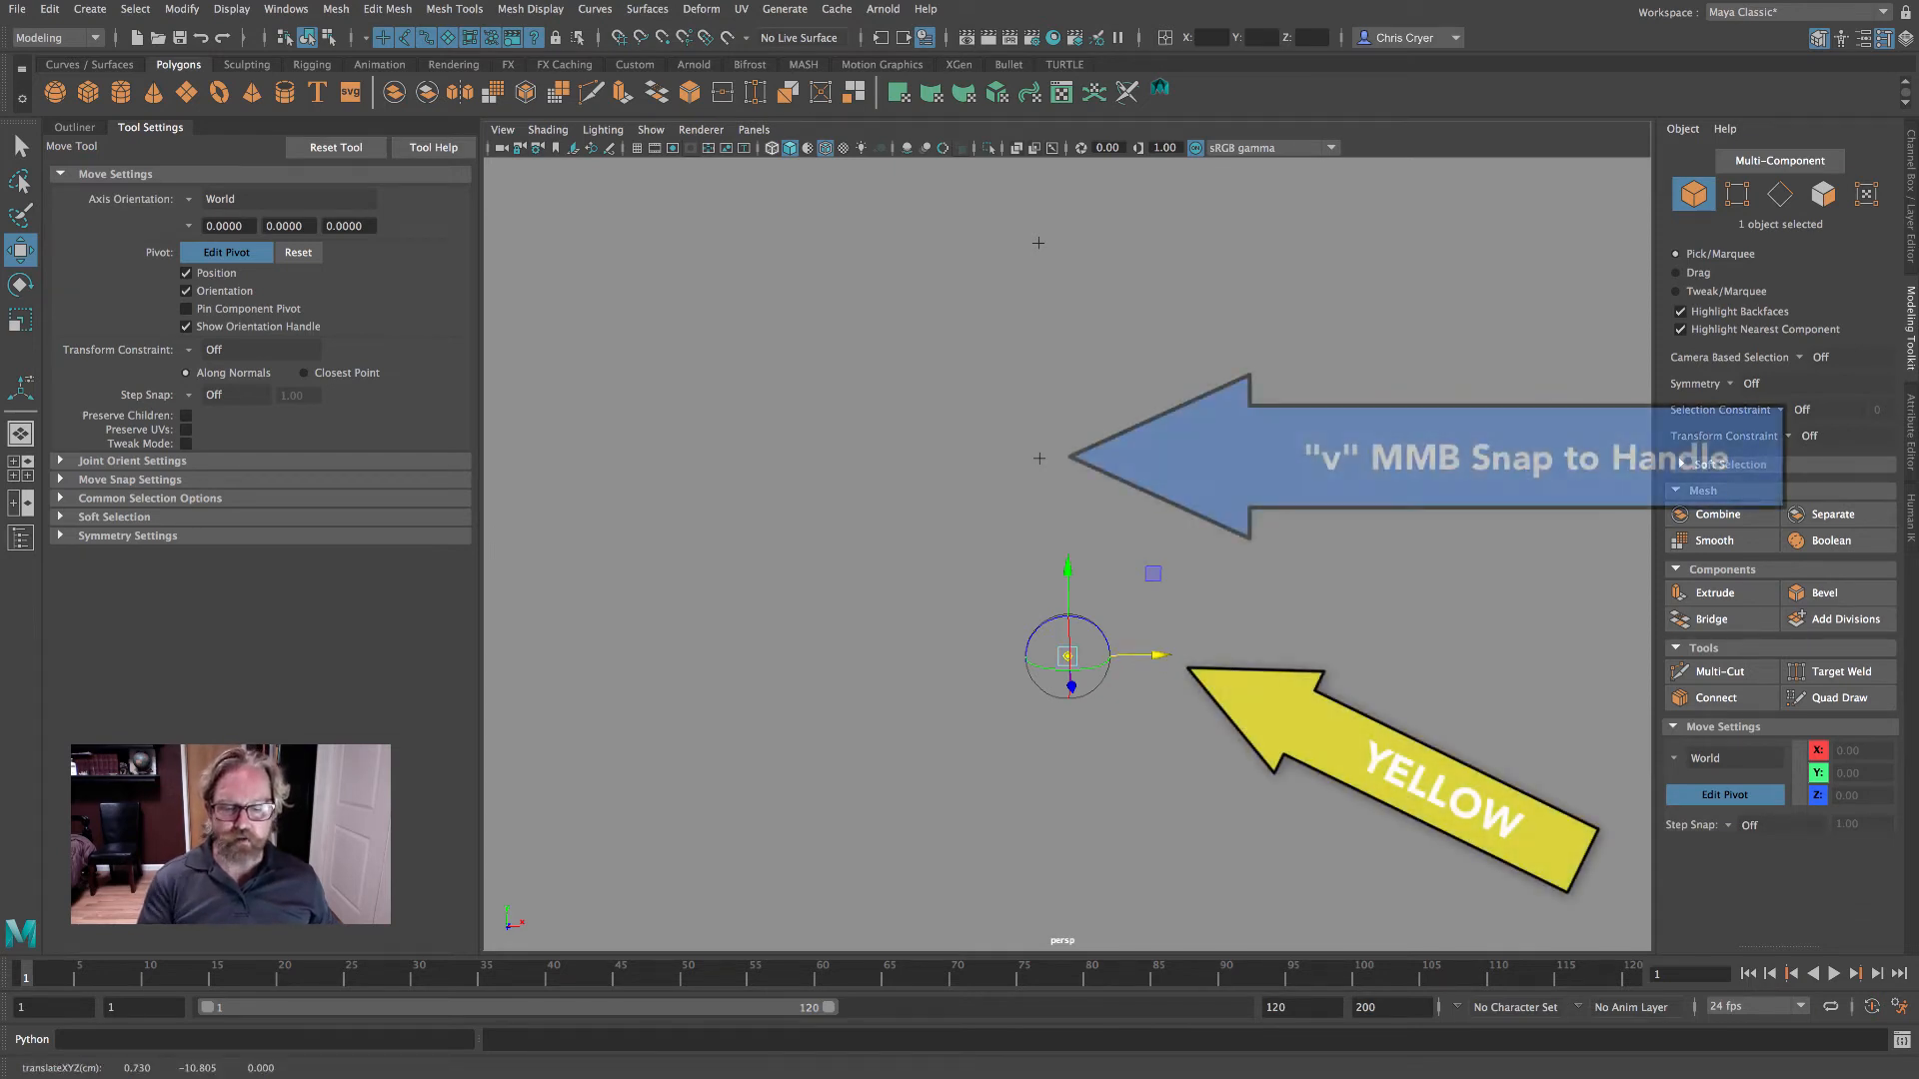
key("v")
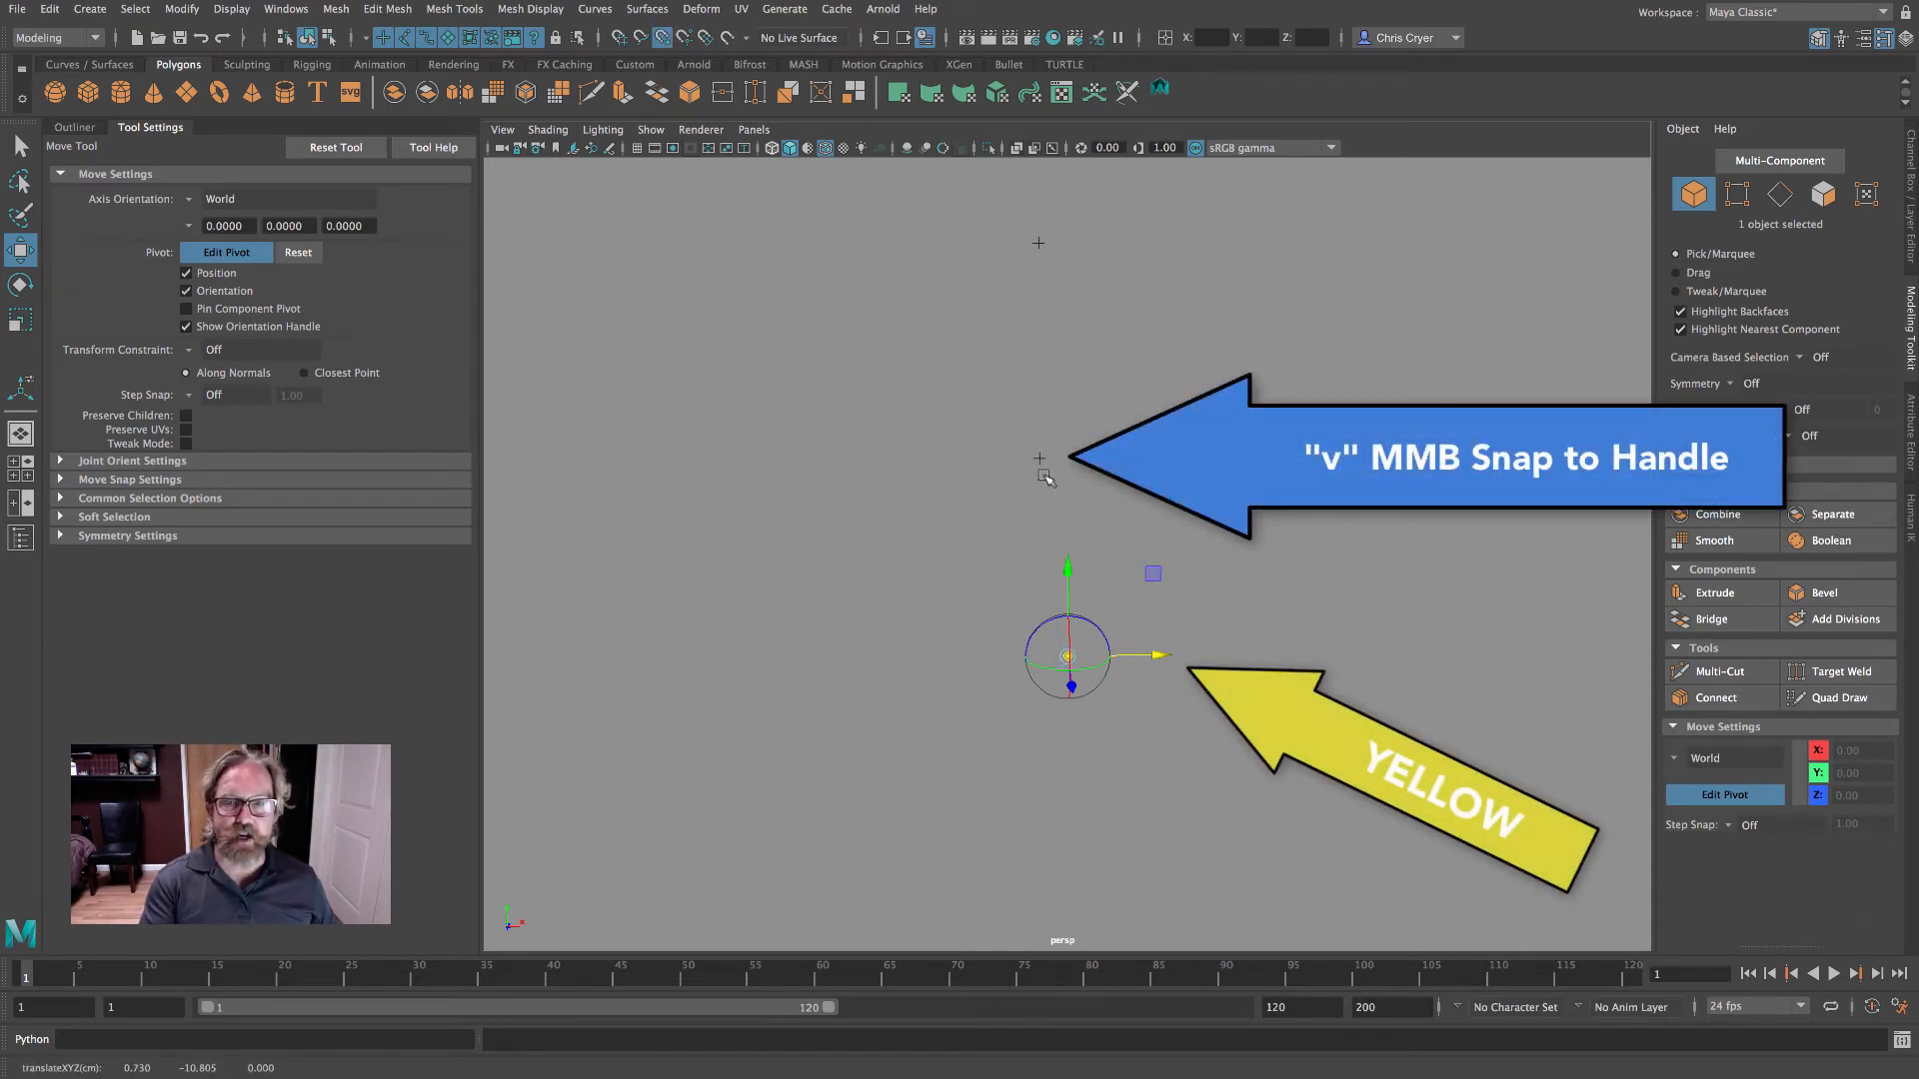
middle_click_drag(1043, 477, 1038, 455)
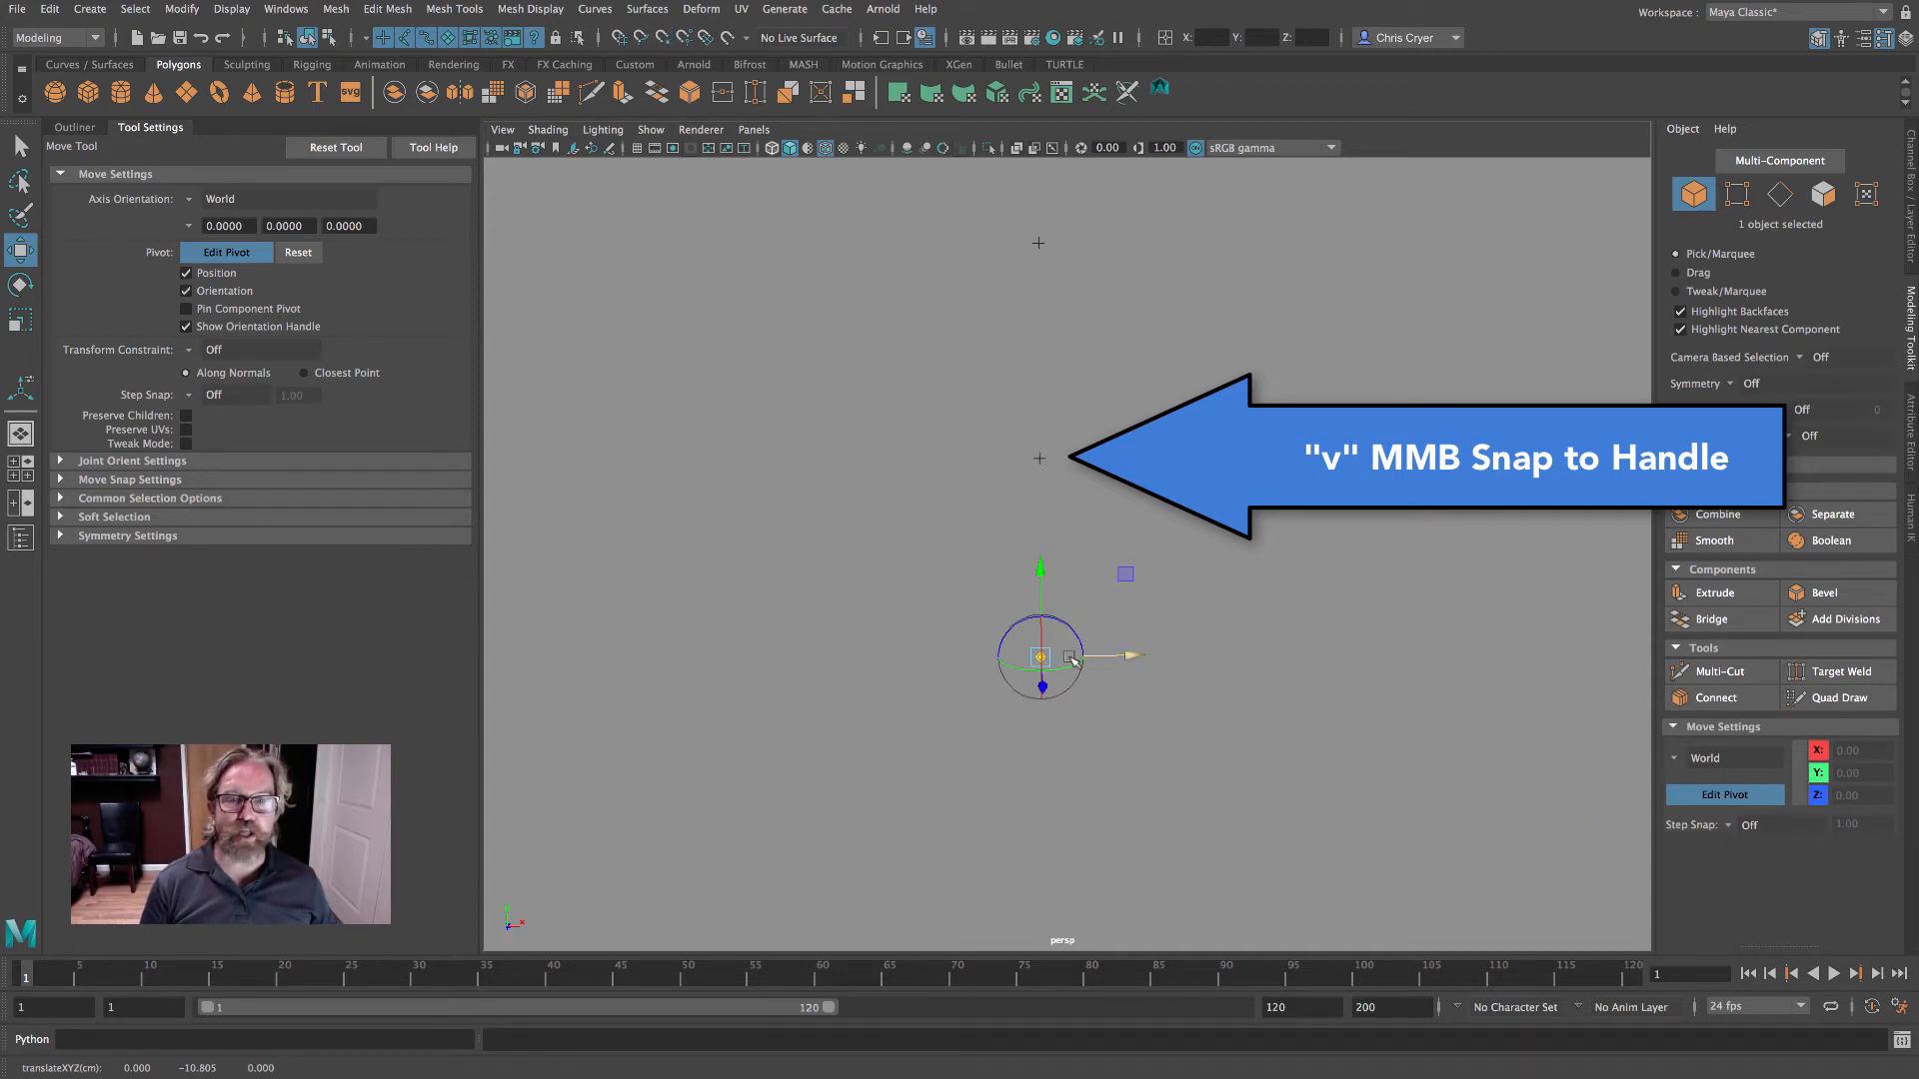
- Show all object types in the viewport again and end pivot editing on the claw finger
left_click(649, 130)
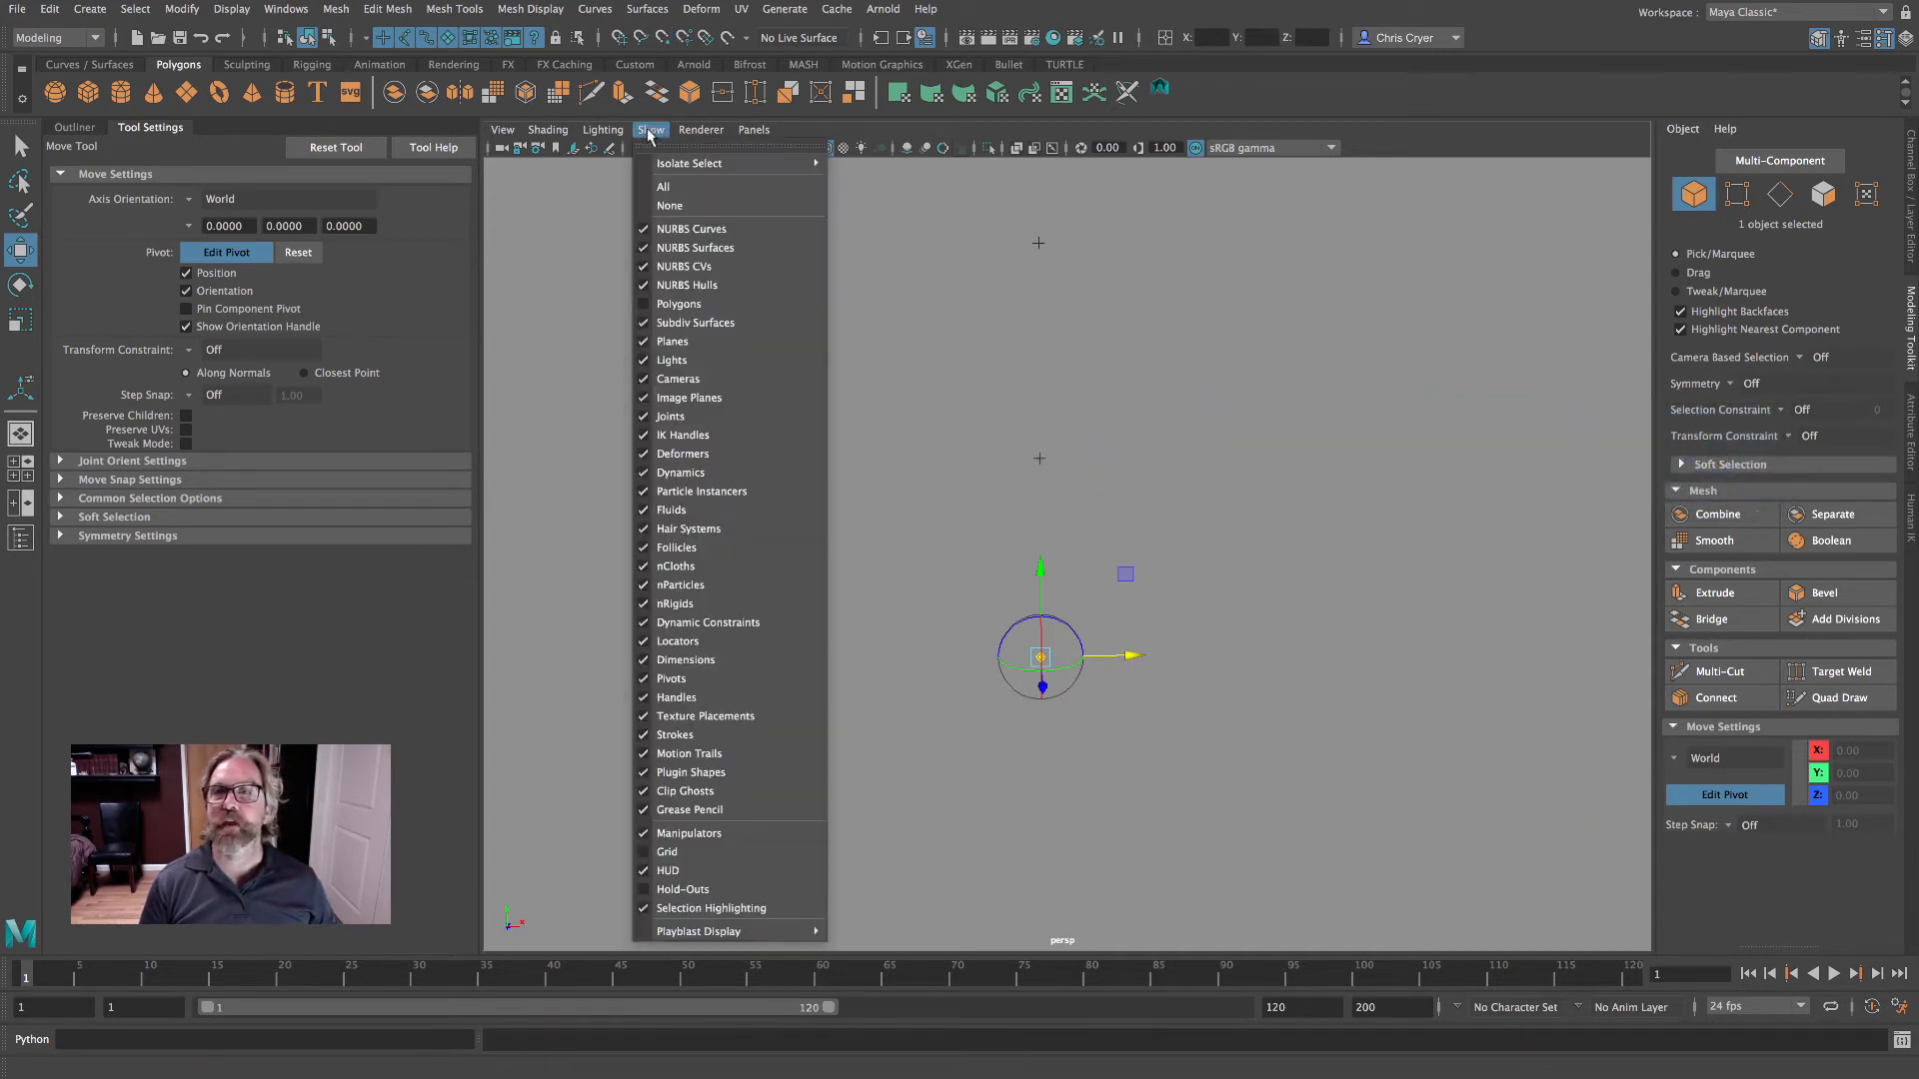
left_click(668, 188)
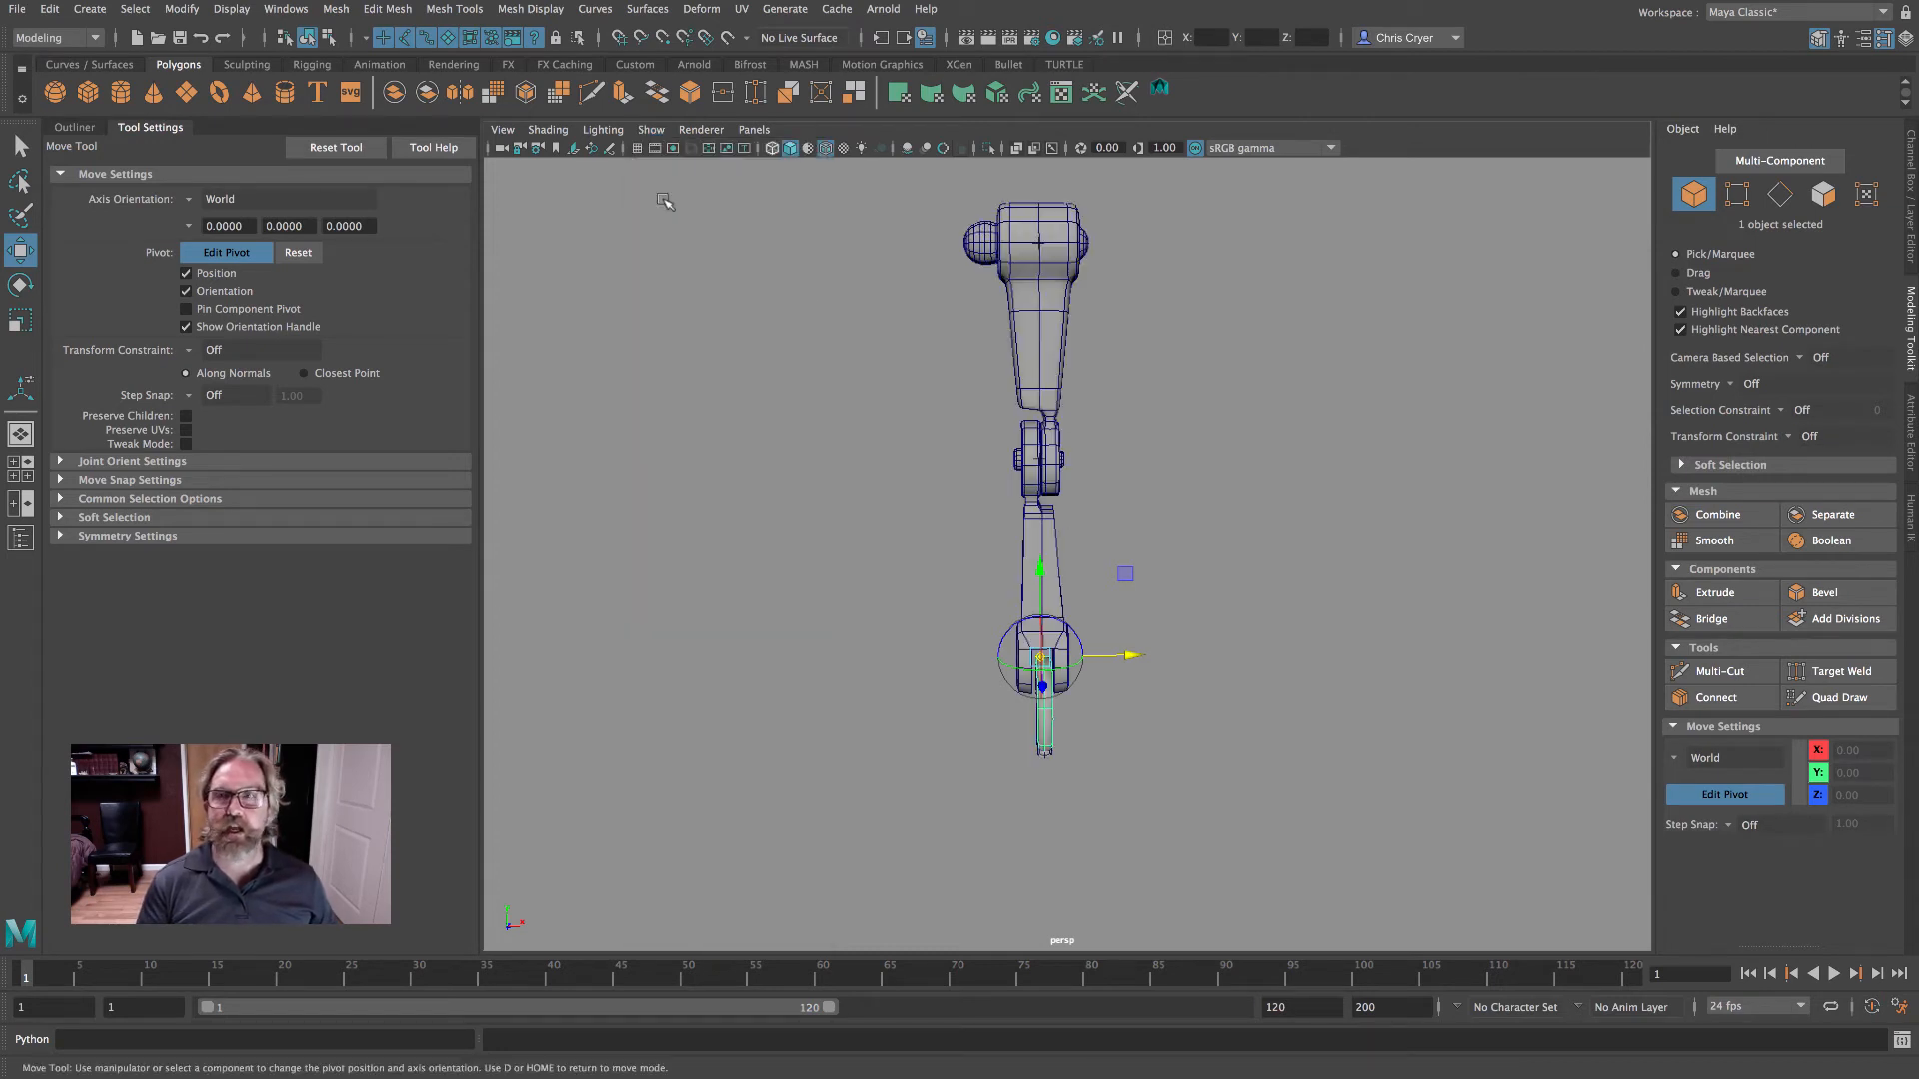
key("d")
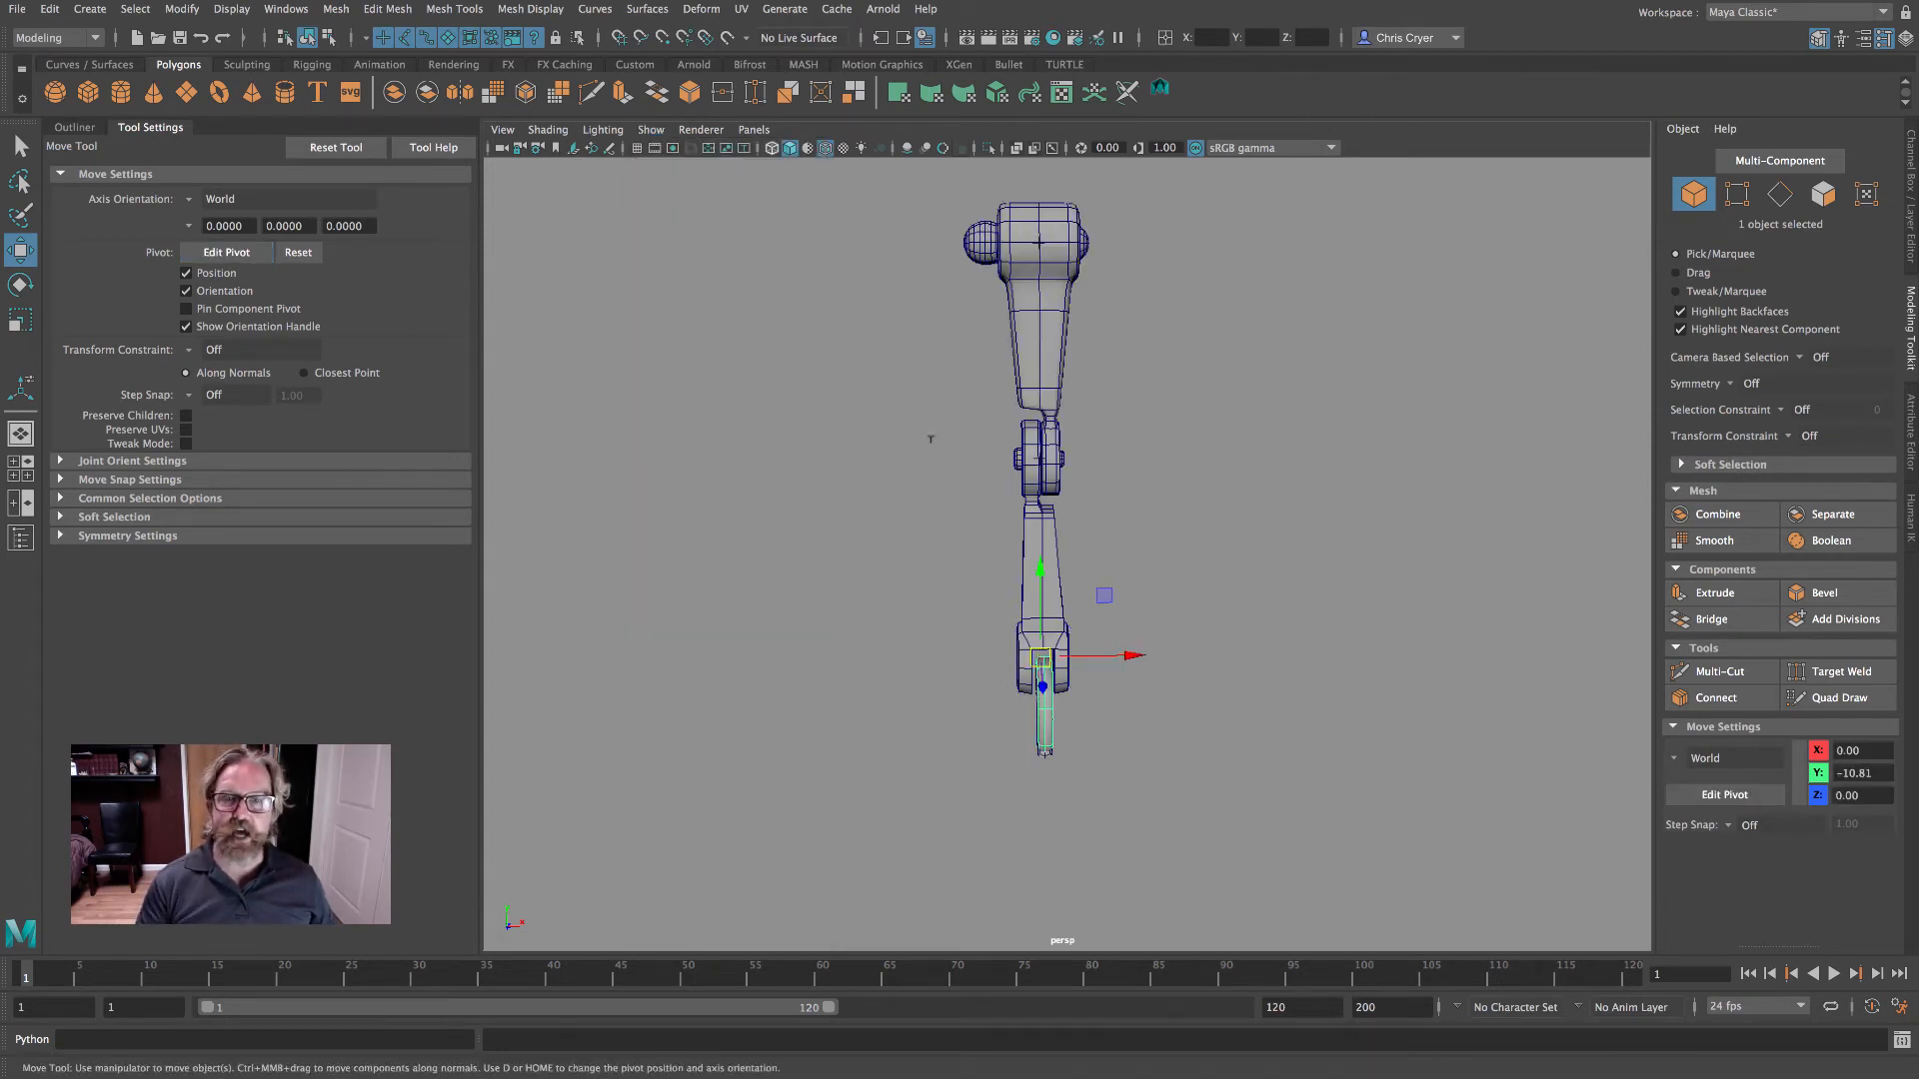
- Display the claw finger's selection handle and deselect the claw finger
left_click(232, 9)
mouse_move(311, 229)
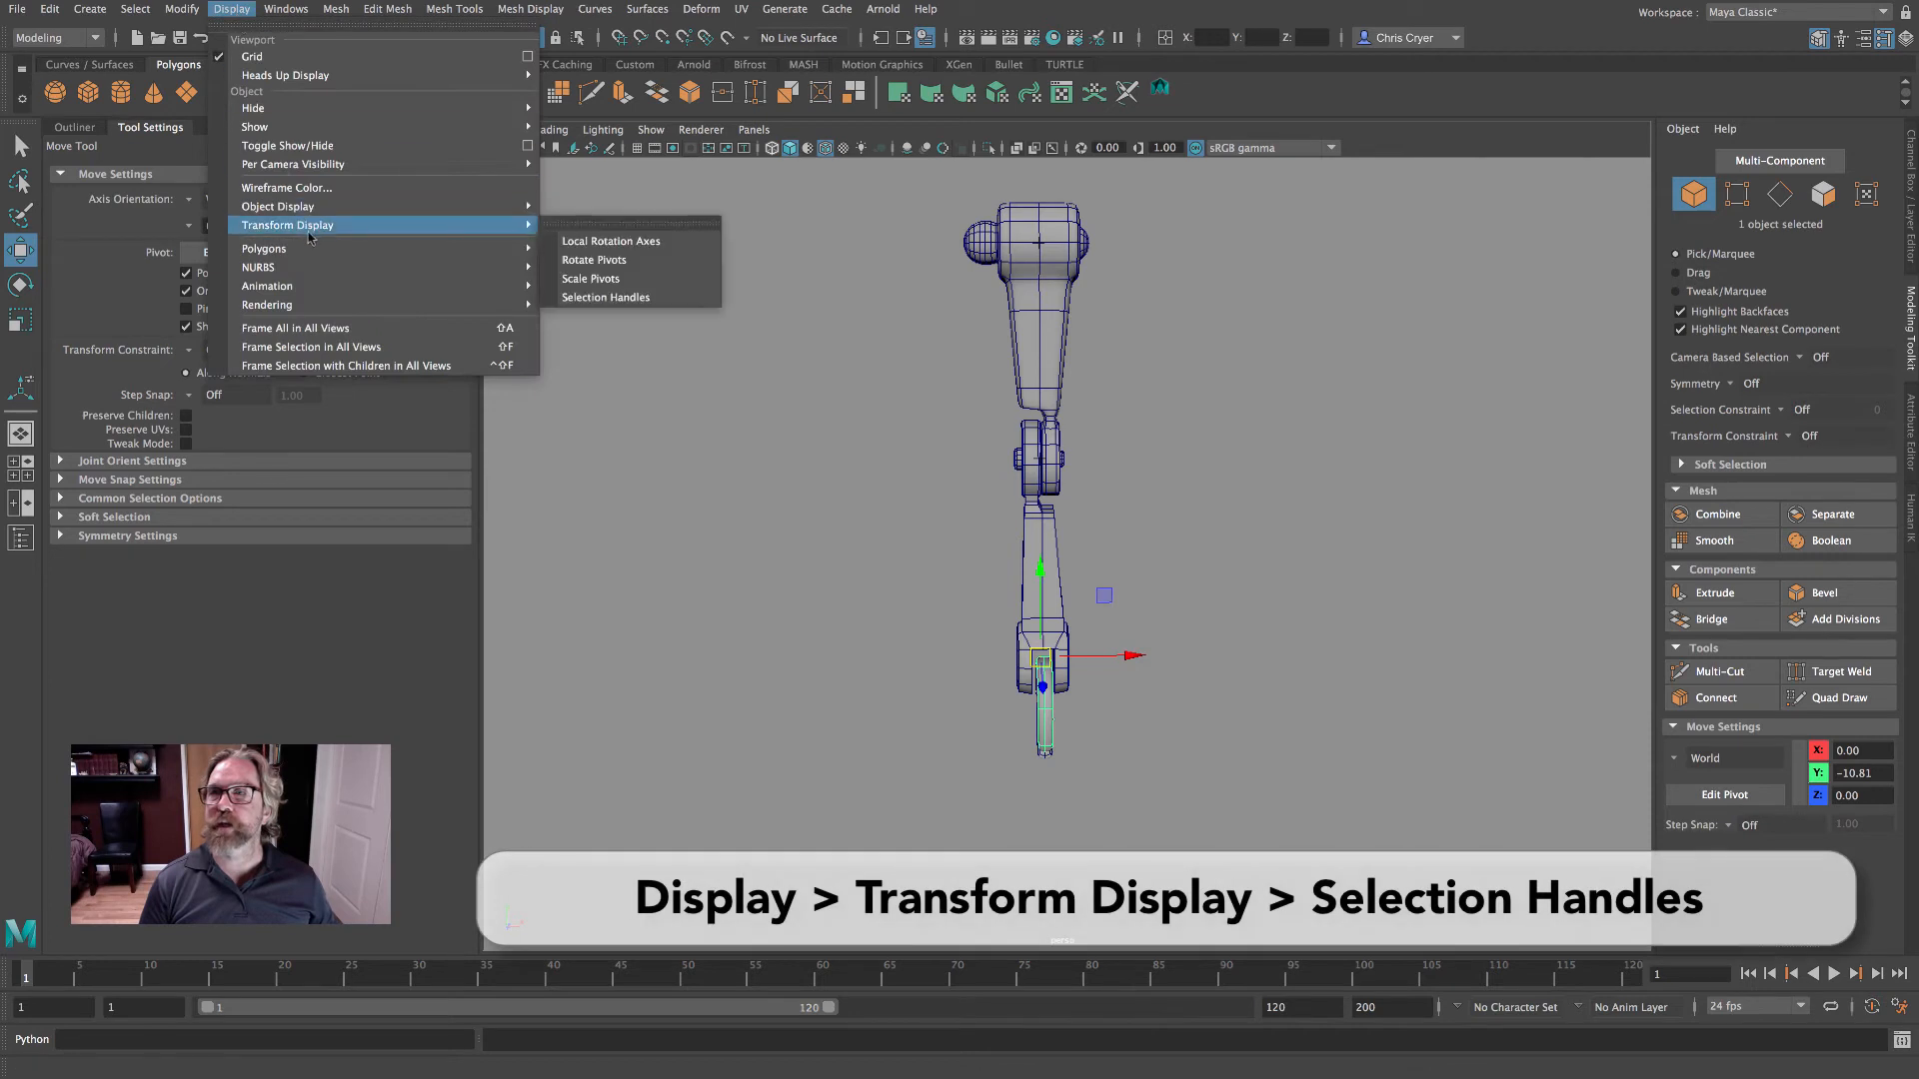
left_click(606, 297)
left_click(924, 415)
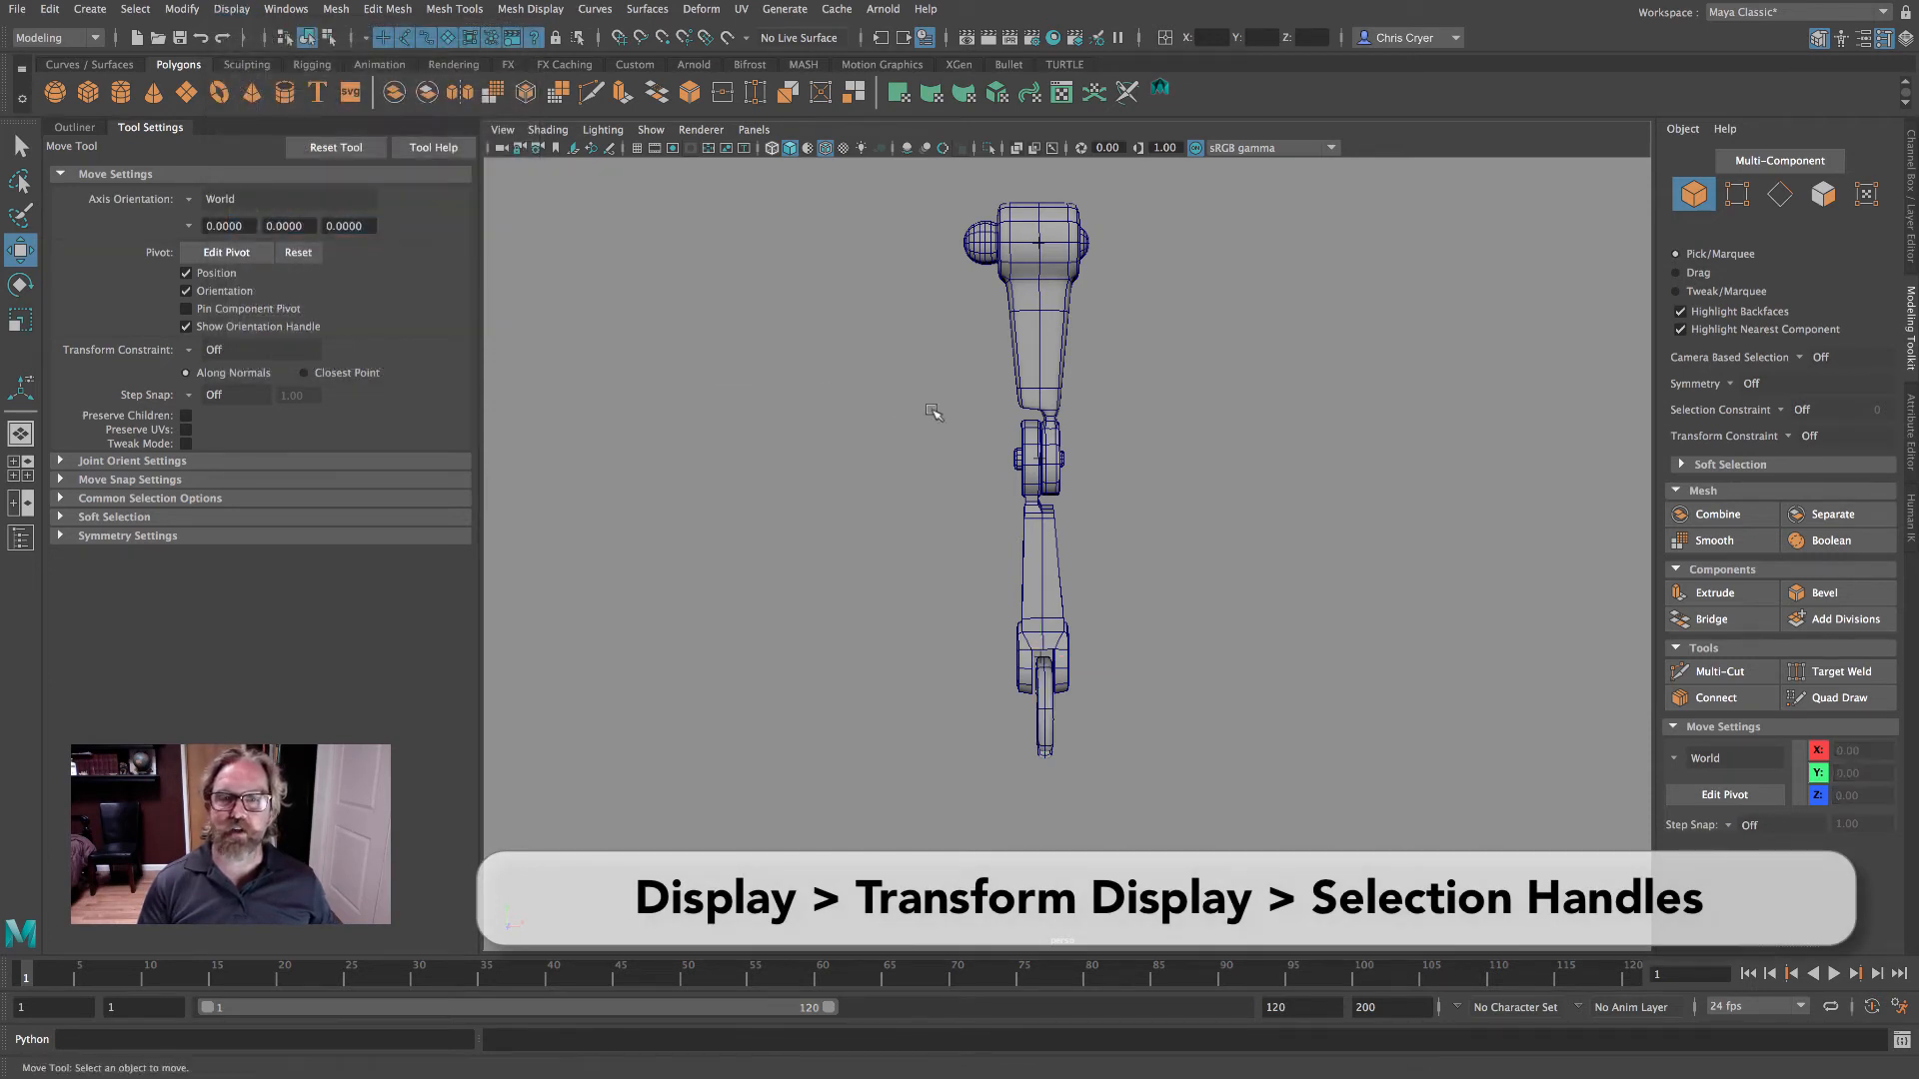
- Switch to the Rigging menu set and start the Create Joints tool with its settings shown
left_click_drag(925, 415, 1044, 430, "alt")
middle_click_drag(1116, 397, 1081, 478, "alt")
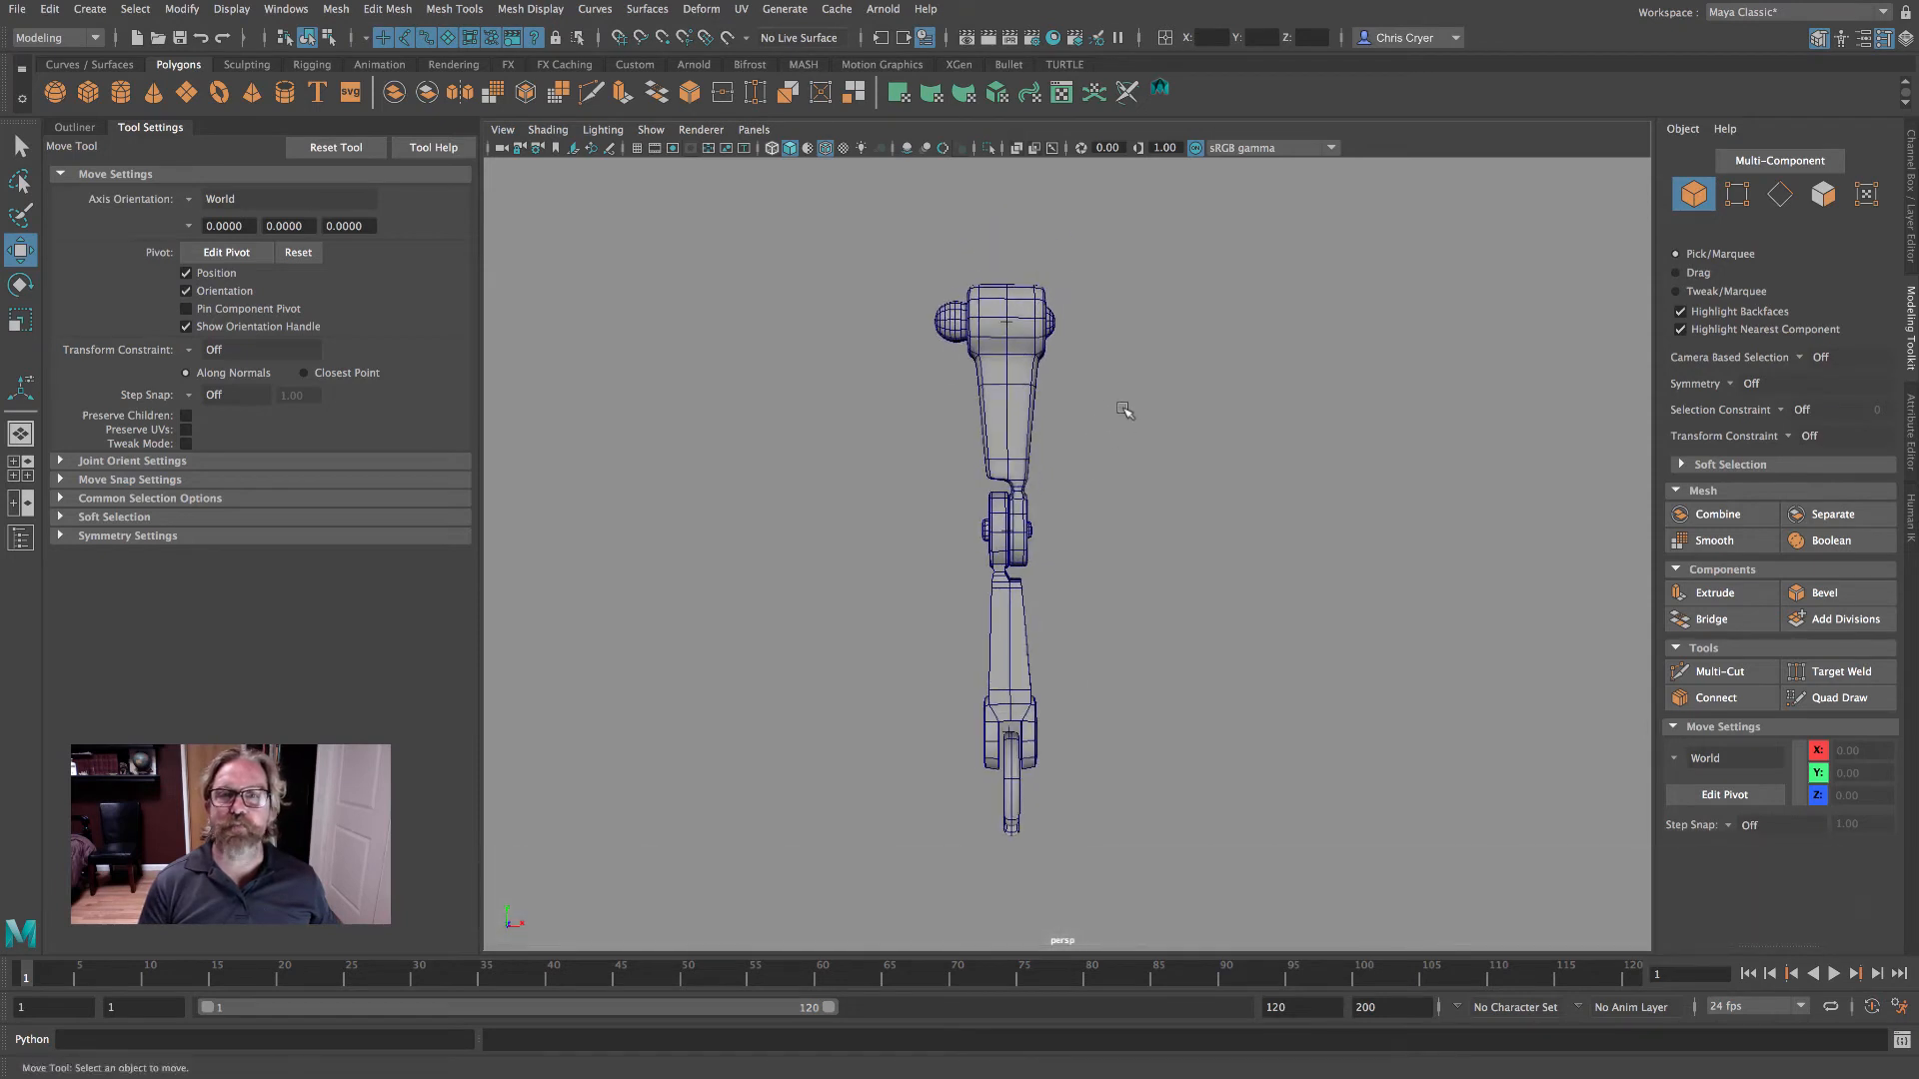
left_click(57, 37)
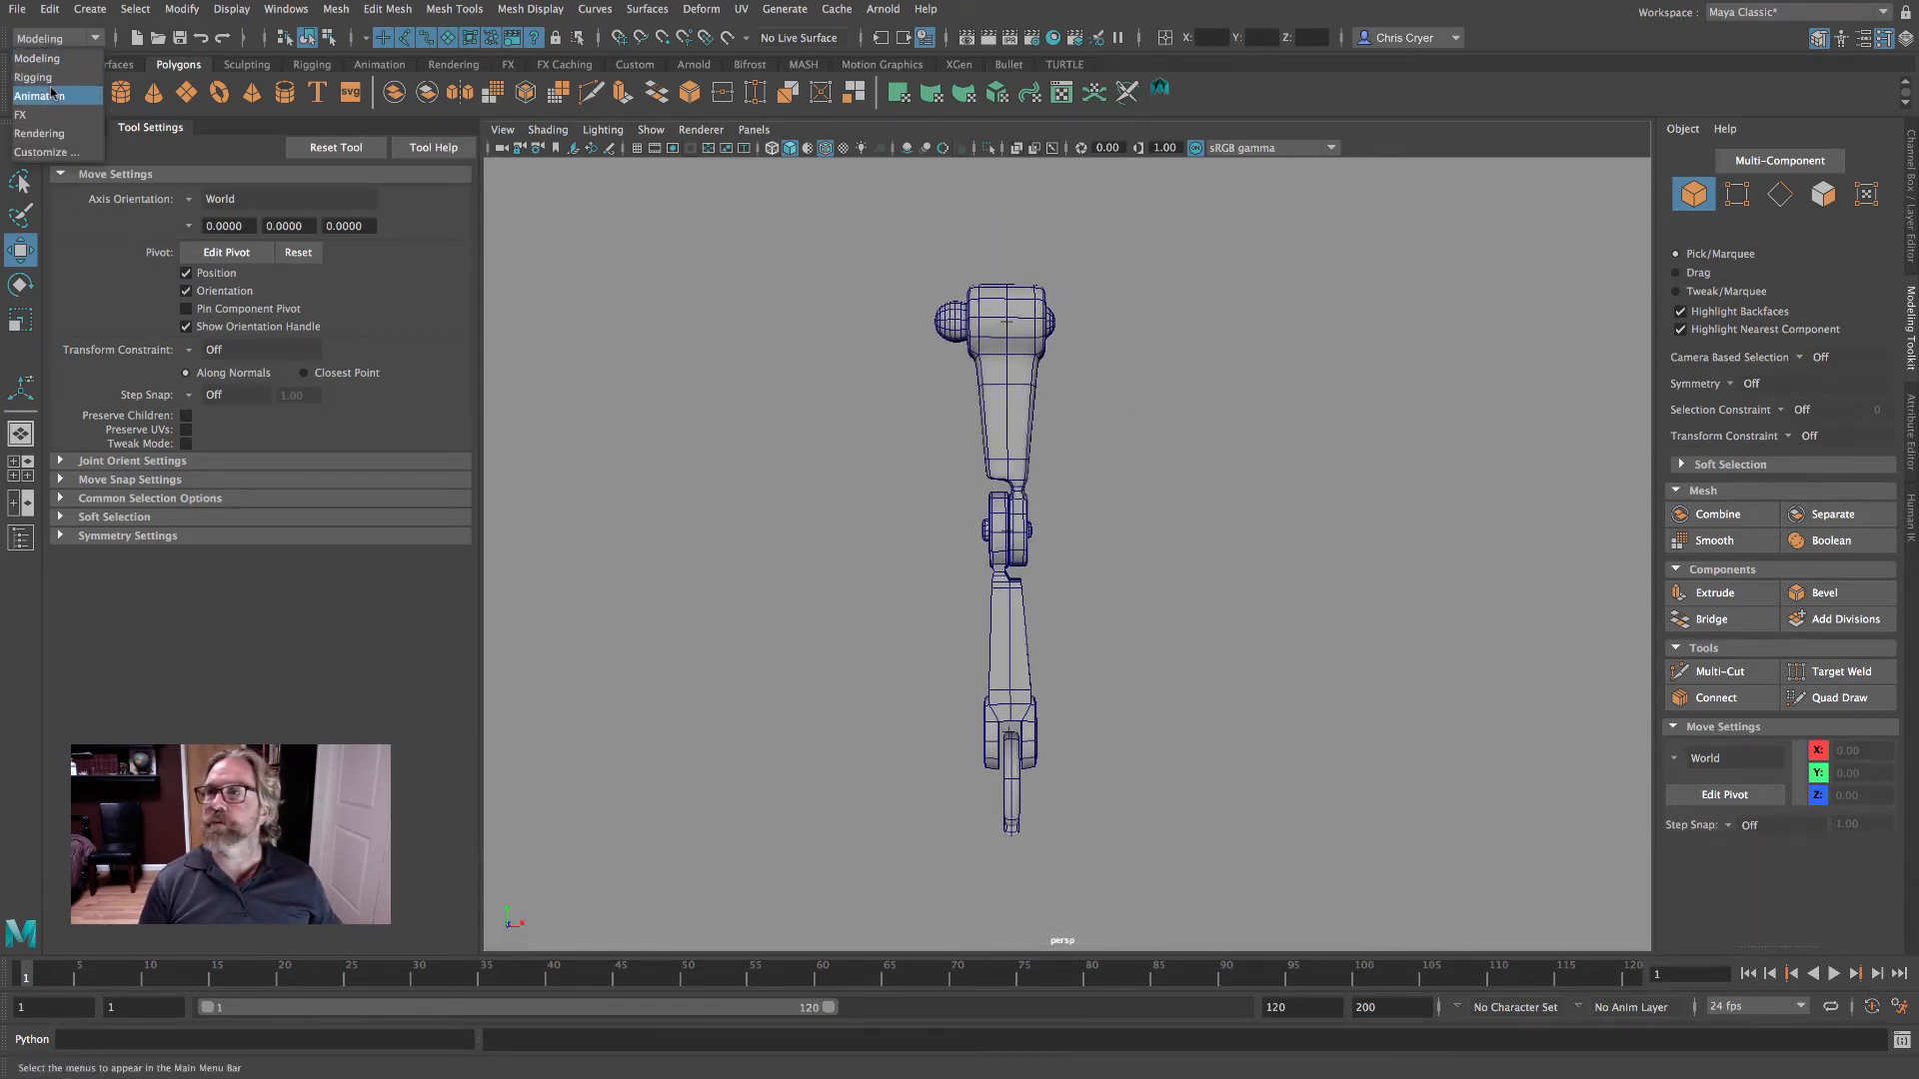
left_click(55, 56)
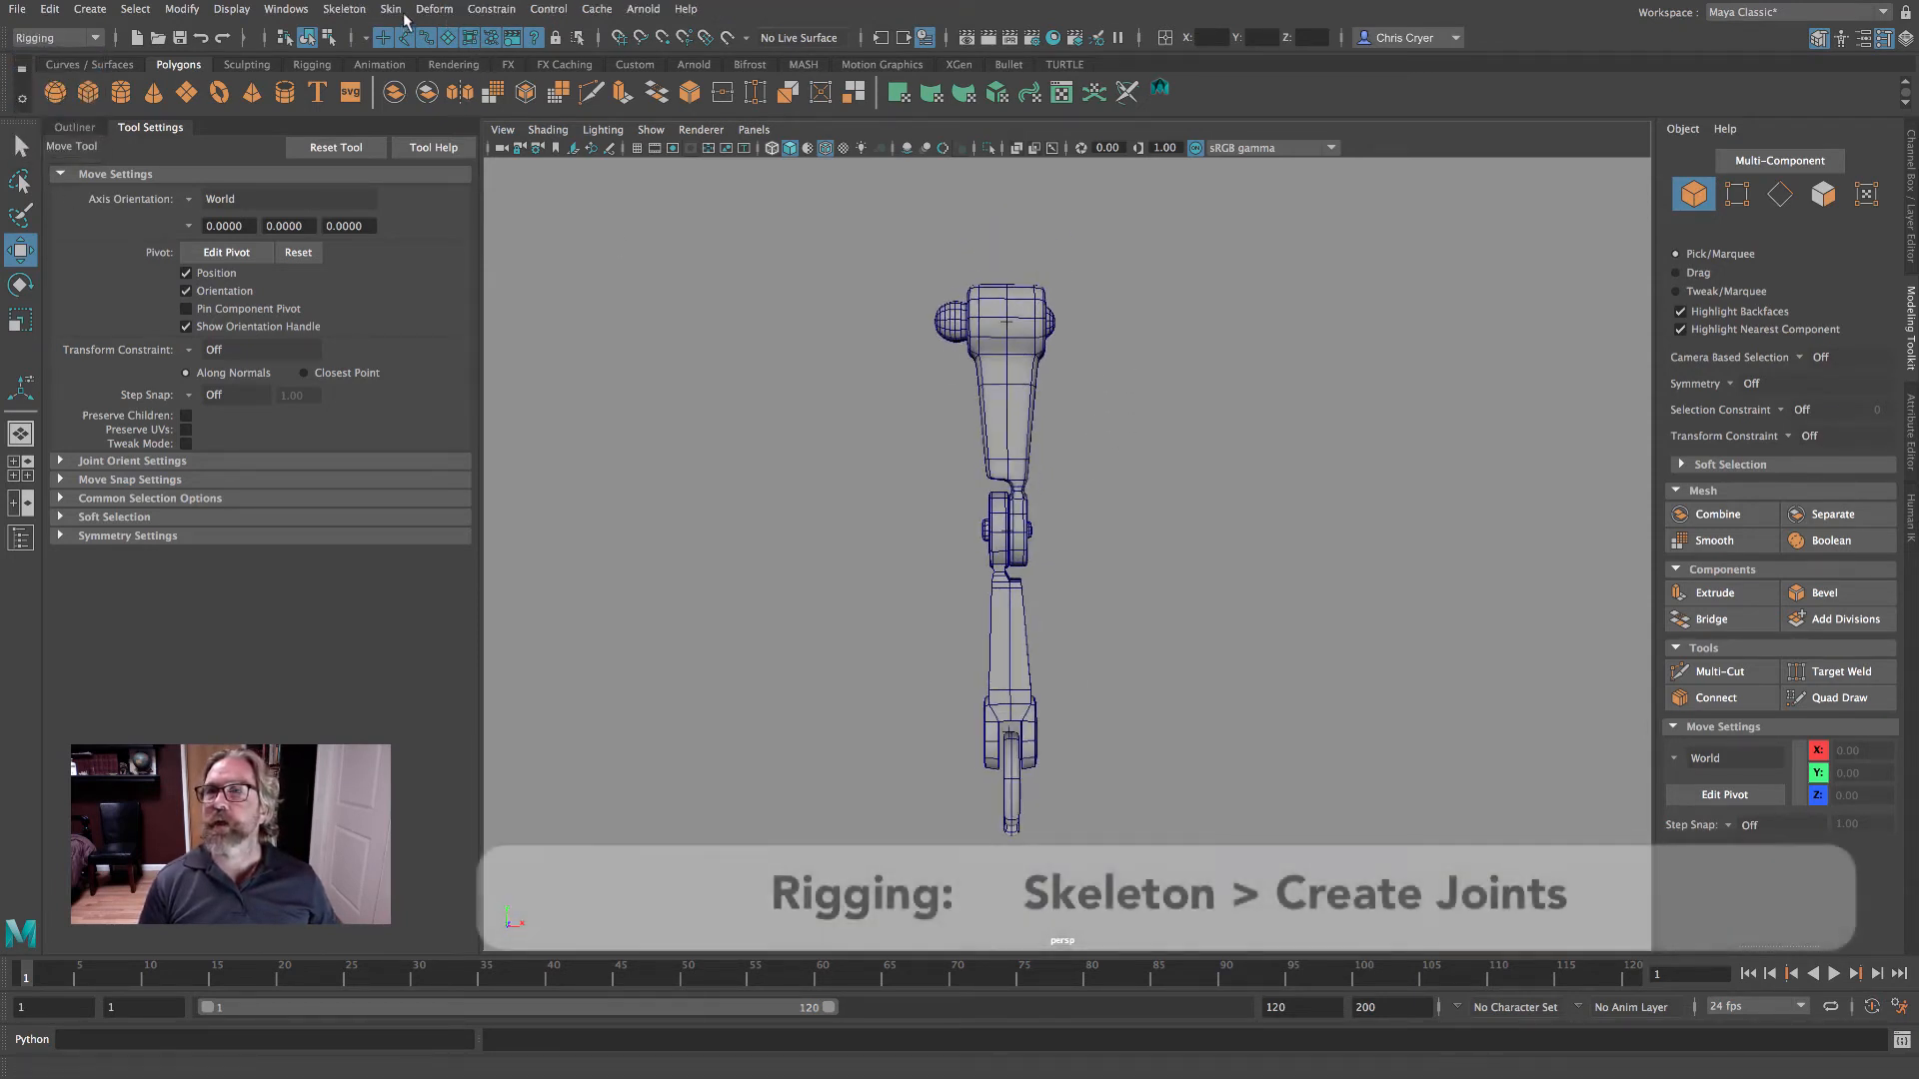
left_click(344, 9)
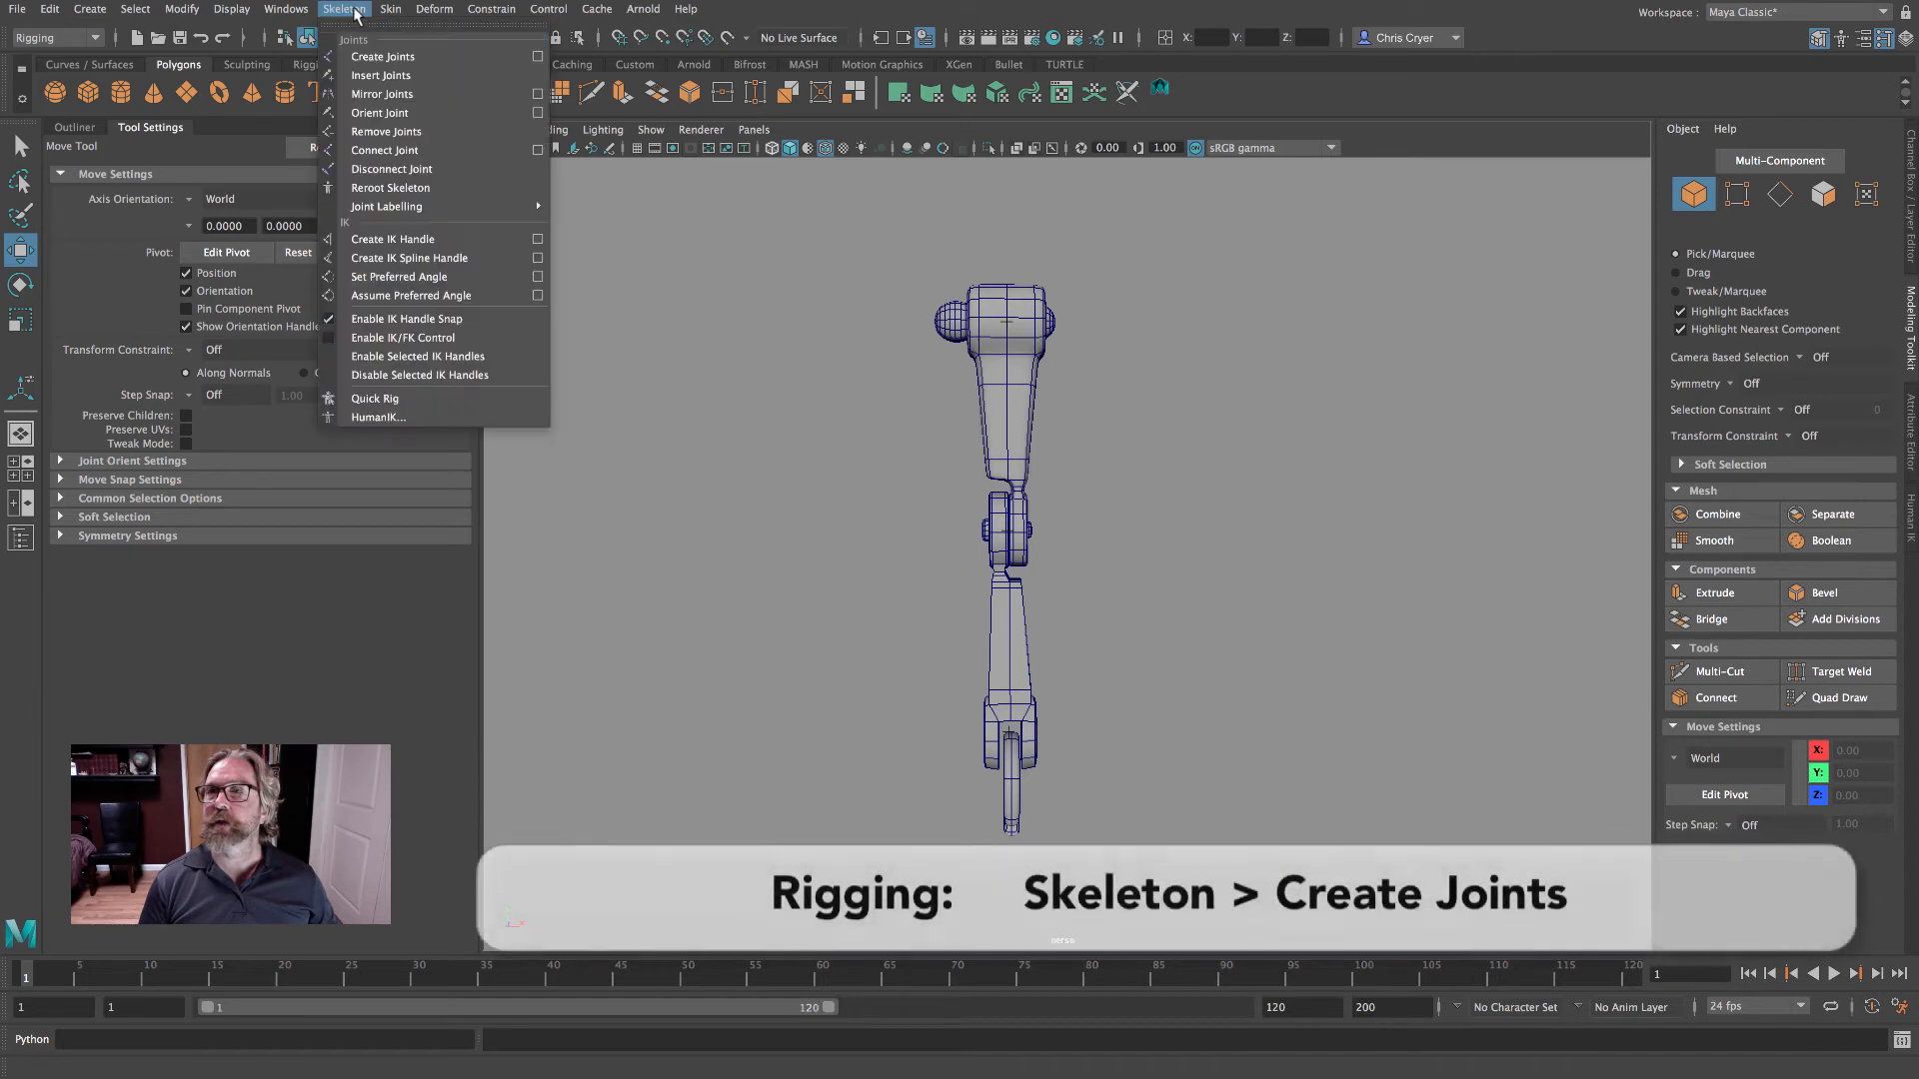
left_click(532, 60)
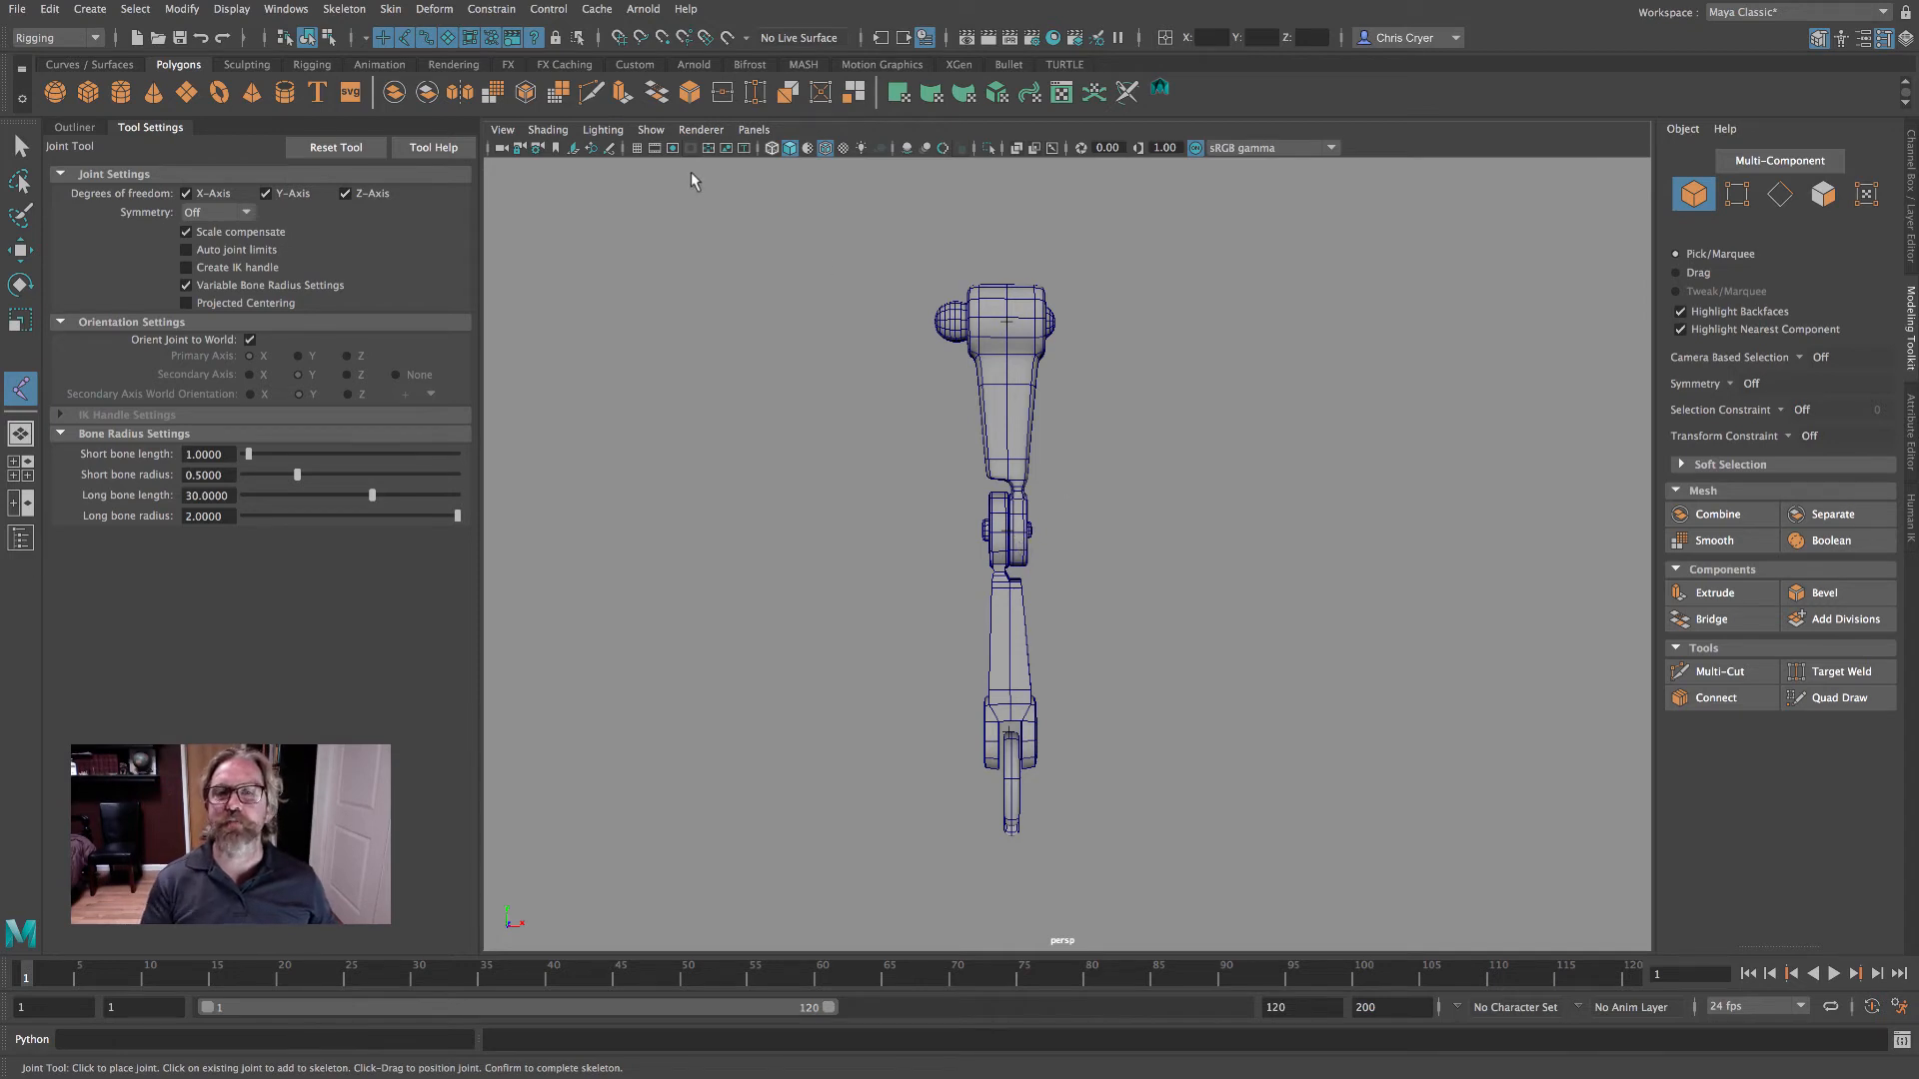
- Hide polygons in the viewport and create a three-joint chain snapped to the shoulder, elbow and wrist selection handles
left_click(651, 130)
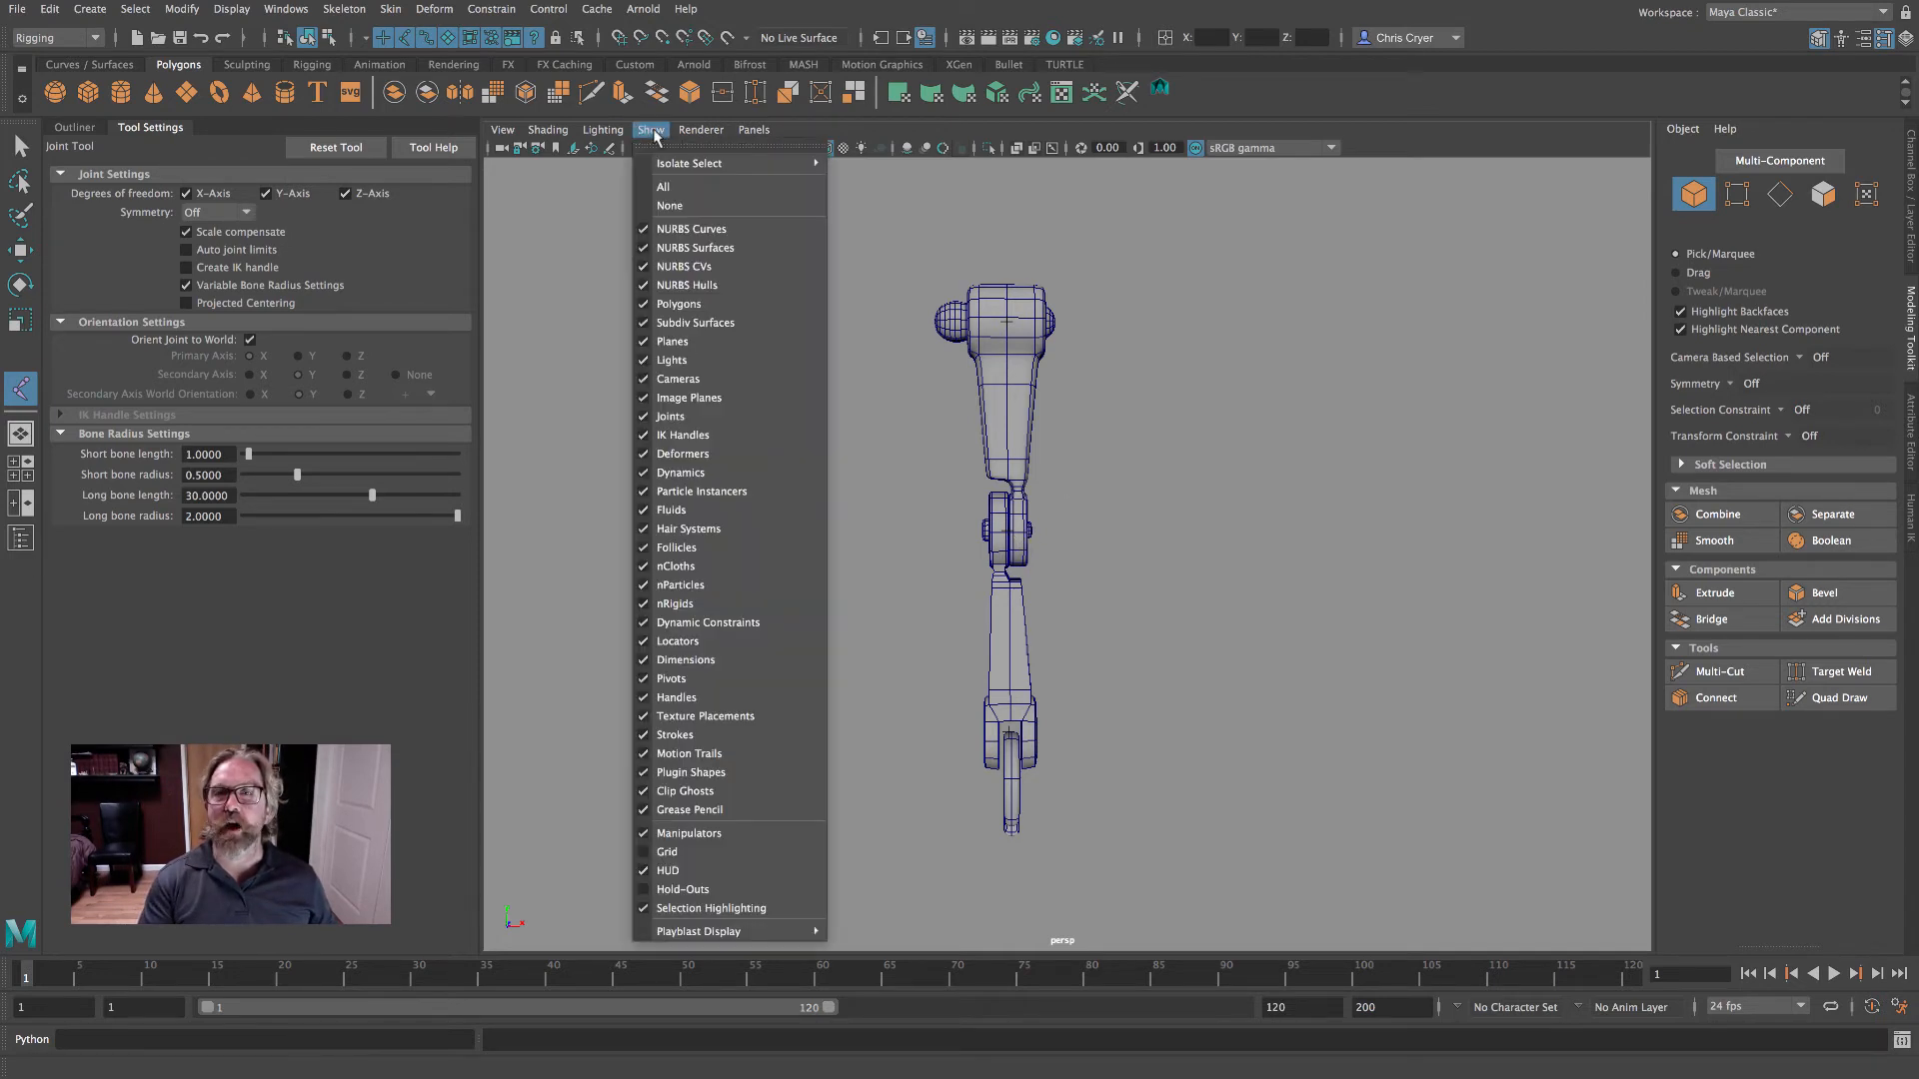
left_click(737, 305)
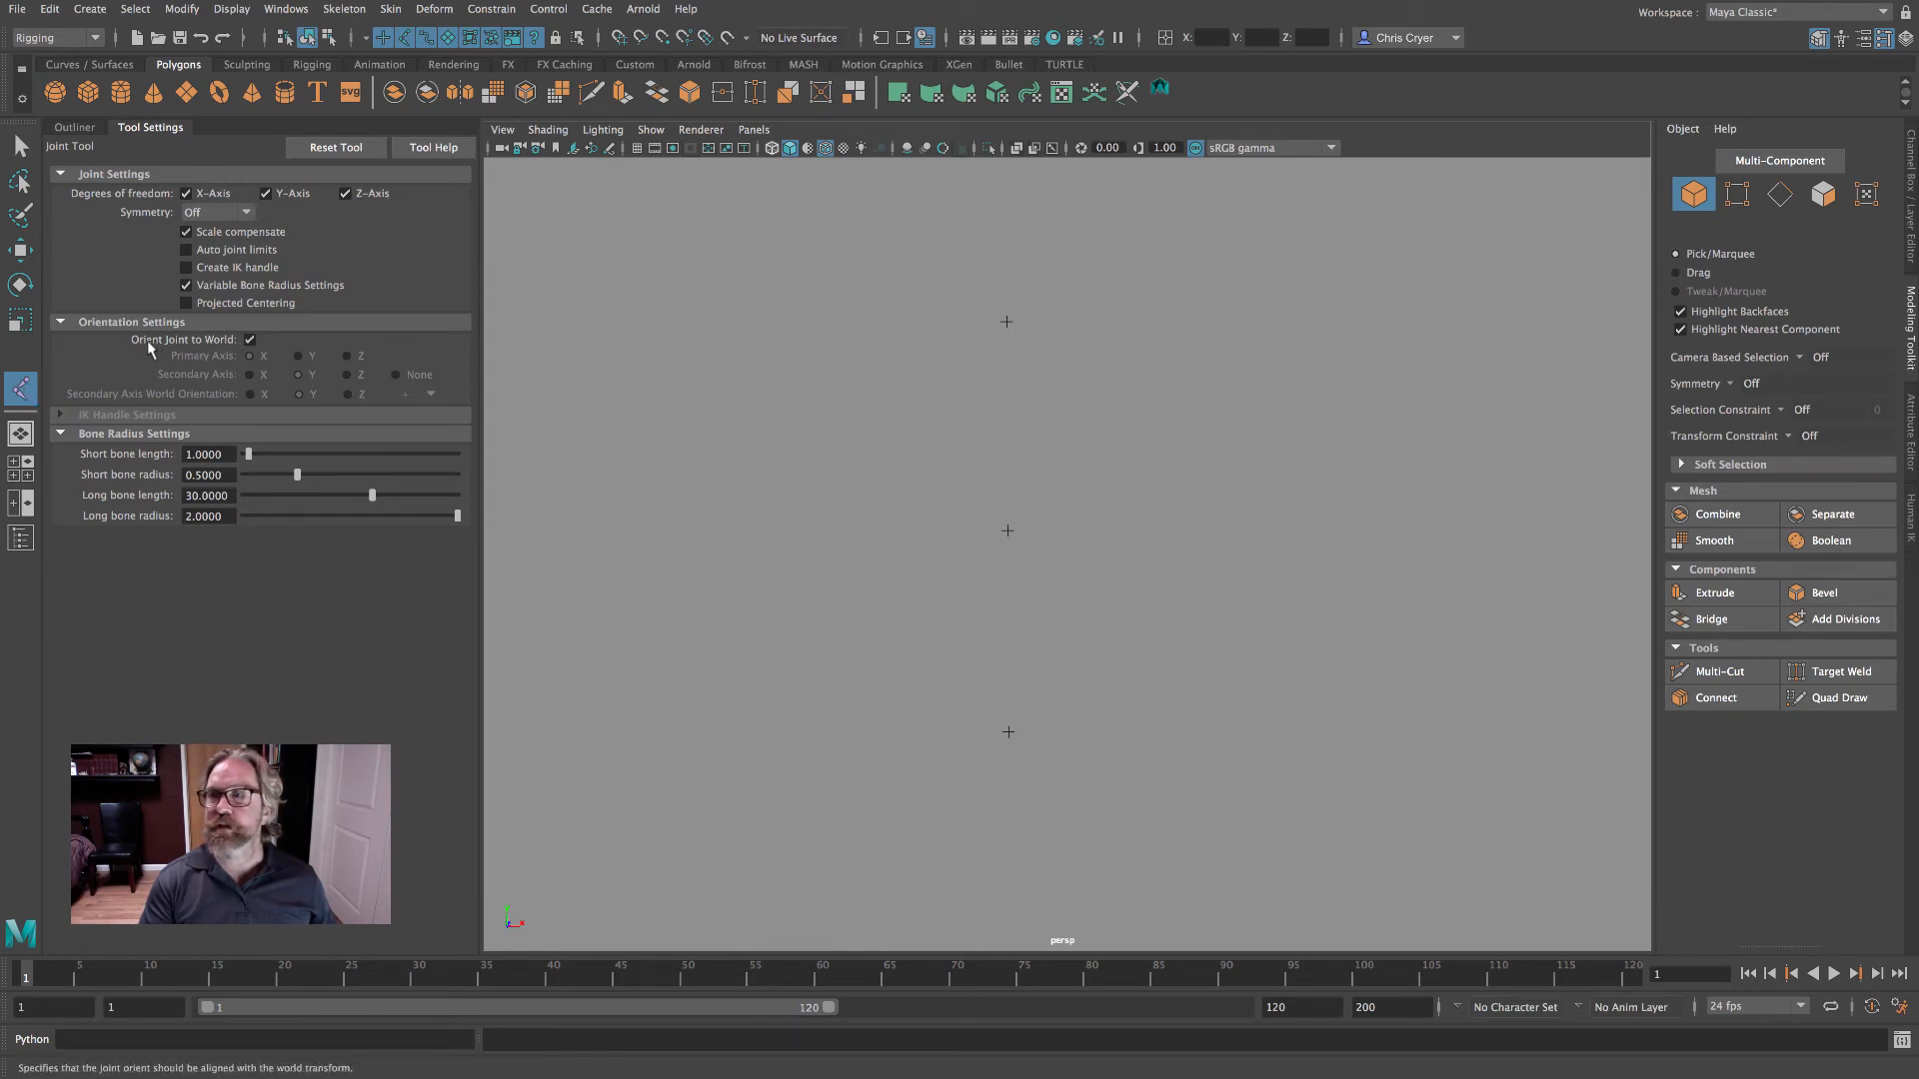
left_click(1008, 333)
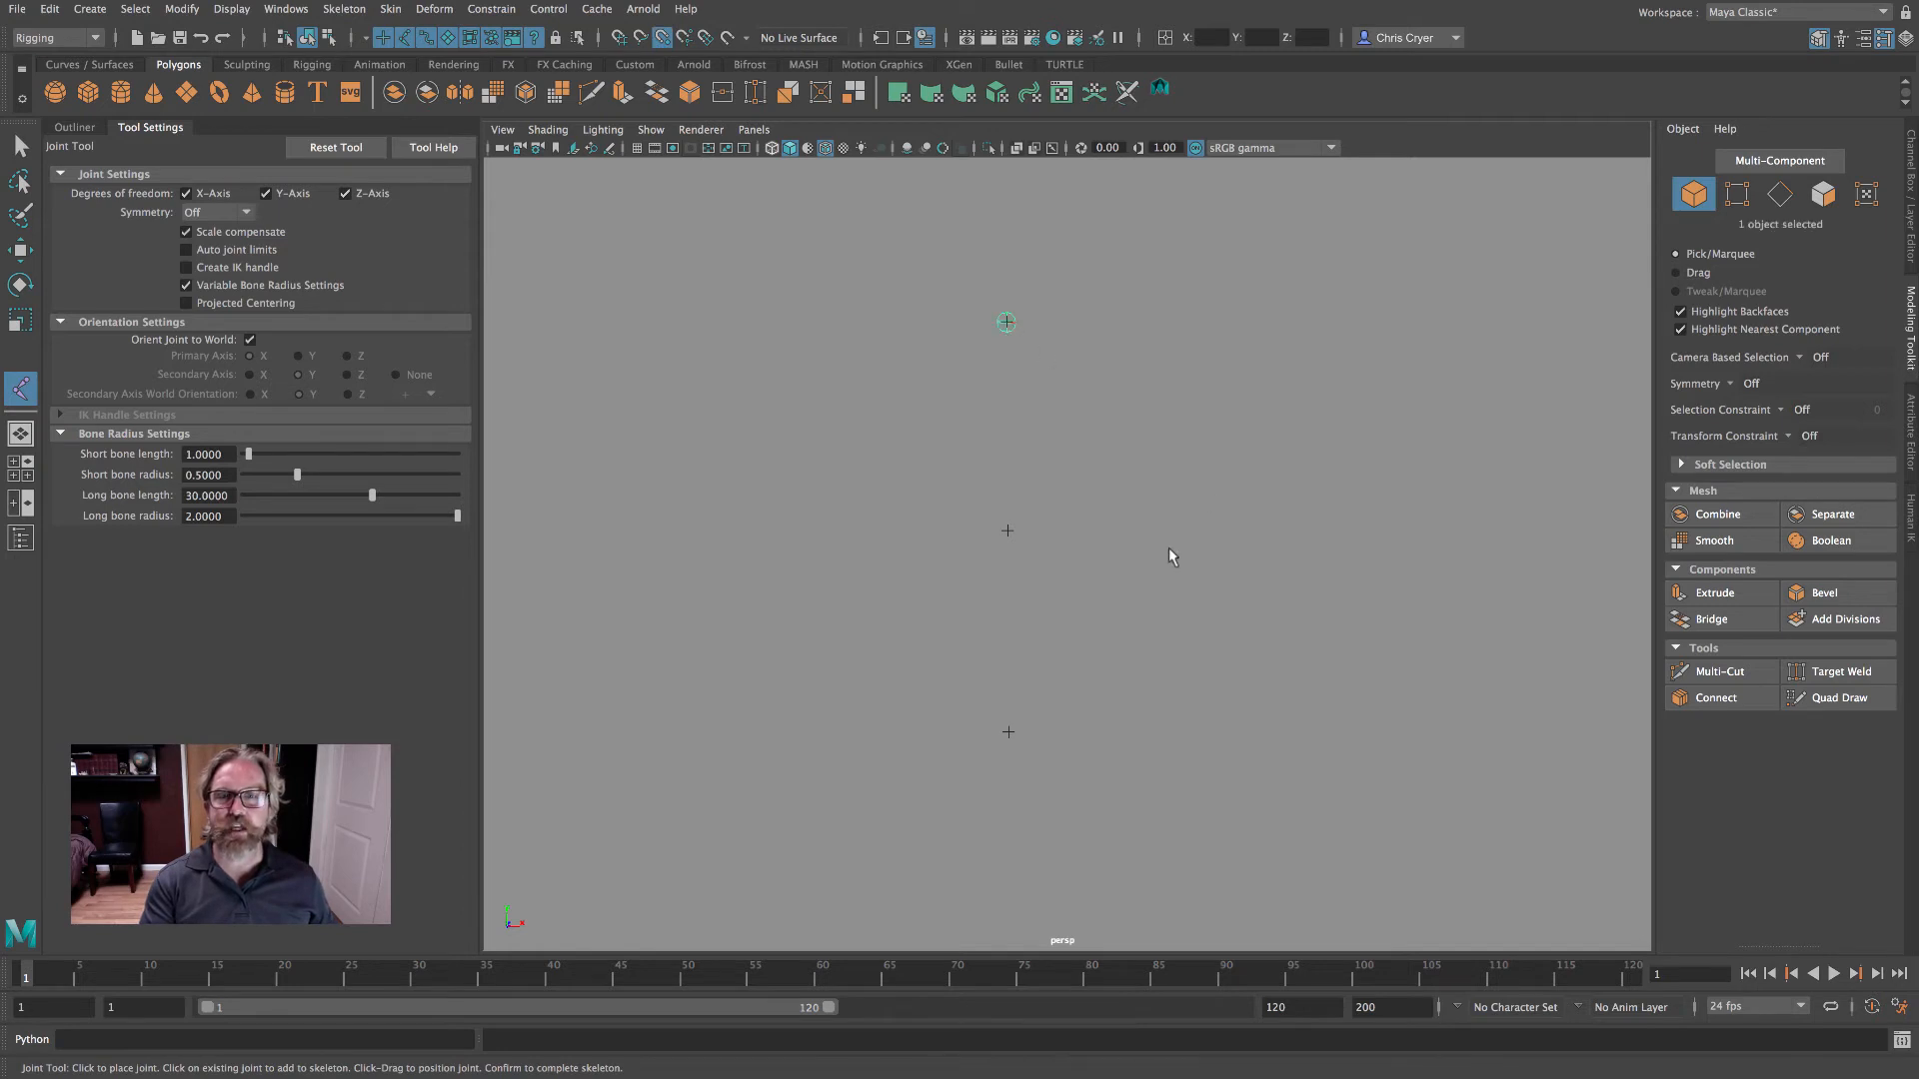
left_click(1010, 535)
left_click(1007, 732)
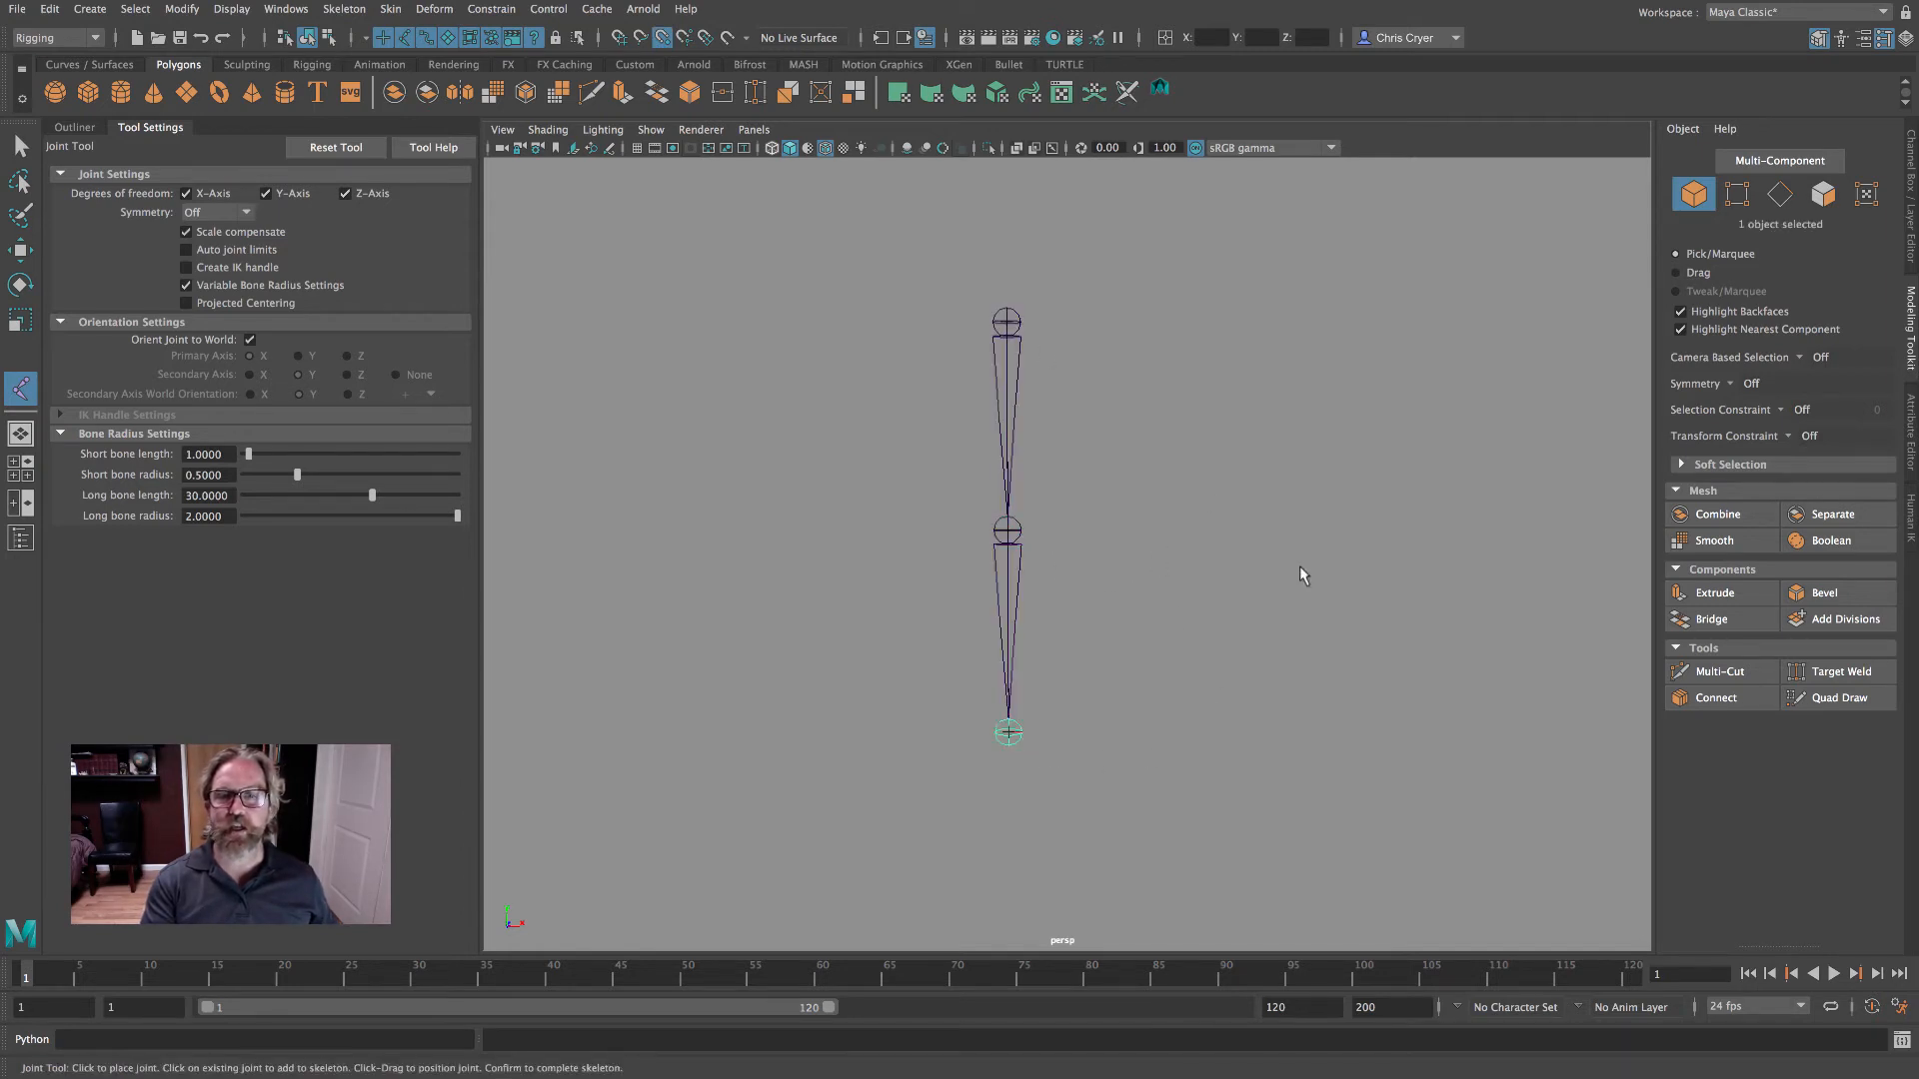
key("Return")
key("w")
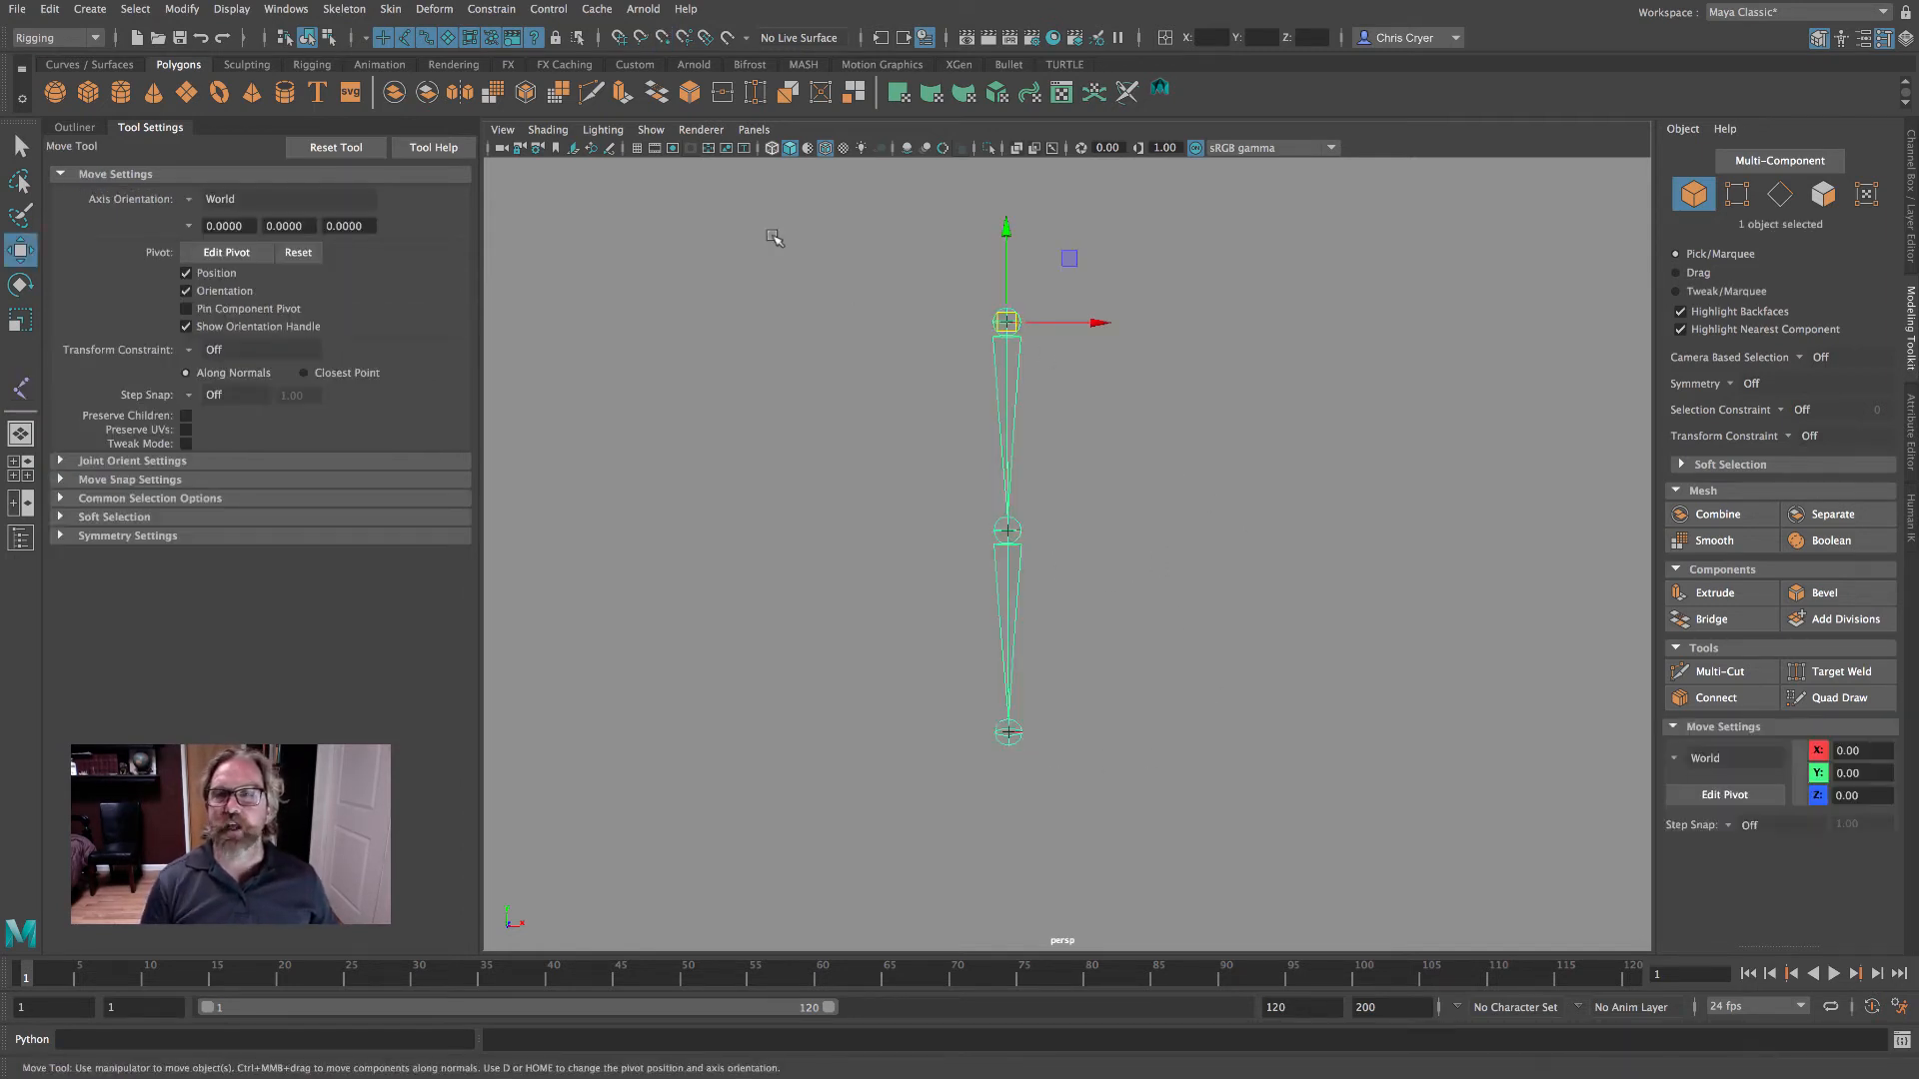
- Show all object types in the viewport again and turn on X-ray display of the joints
left_click(650, 130)
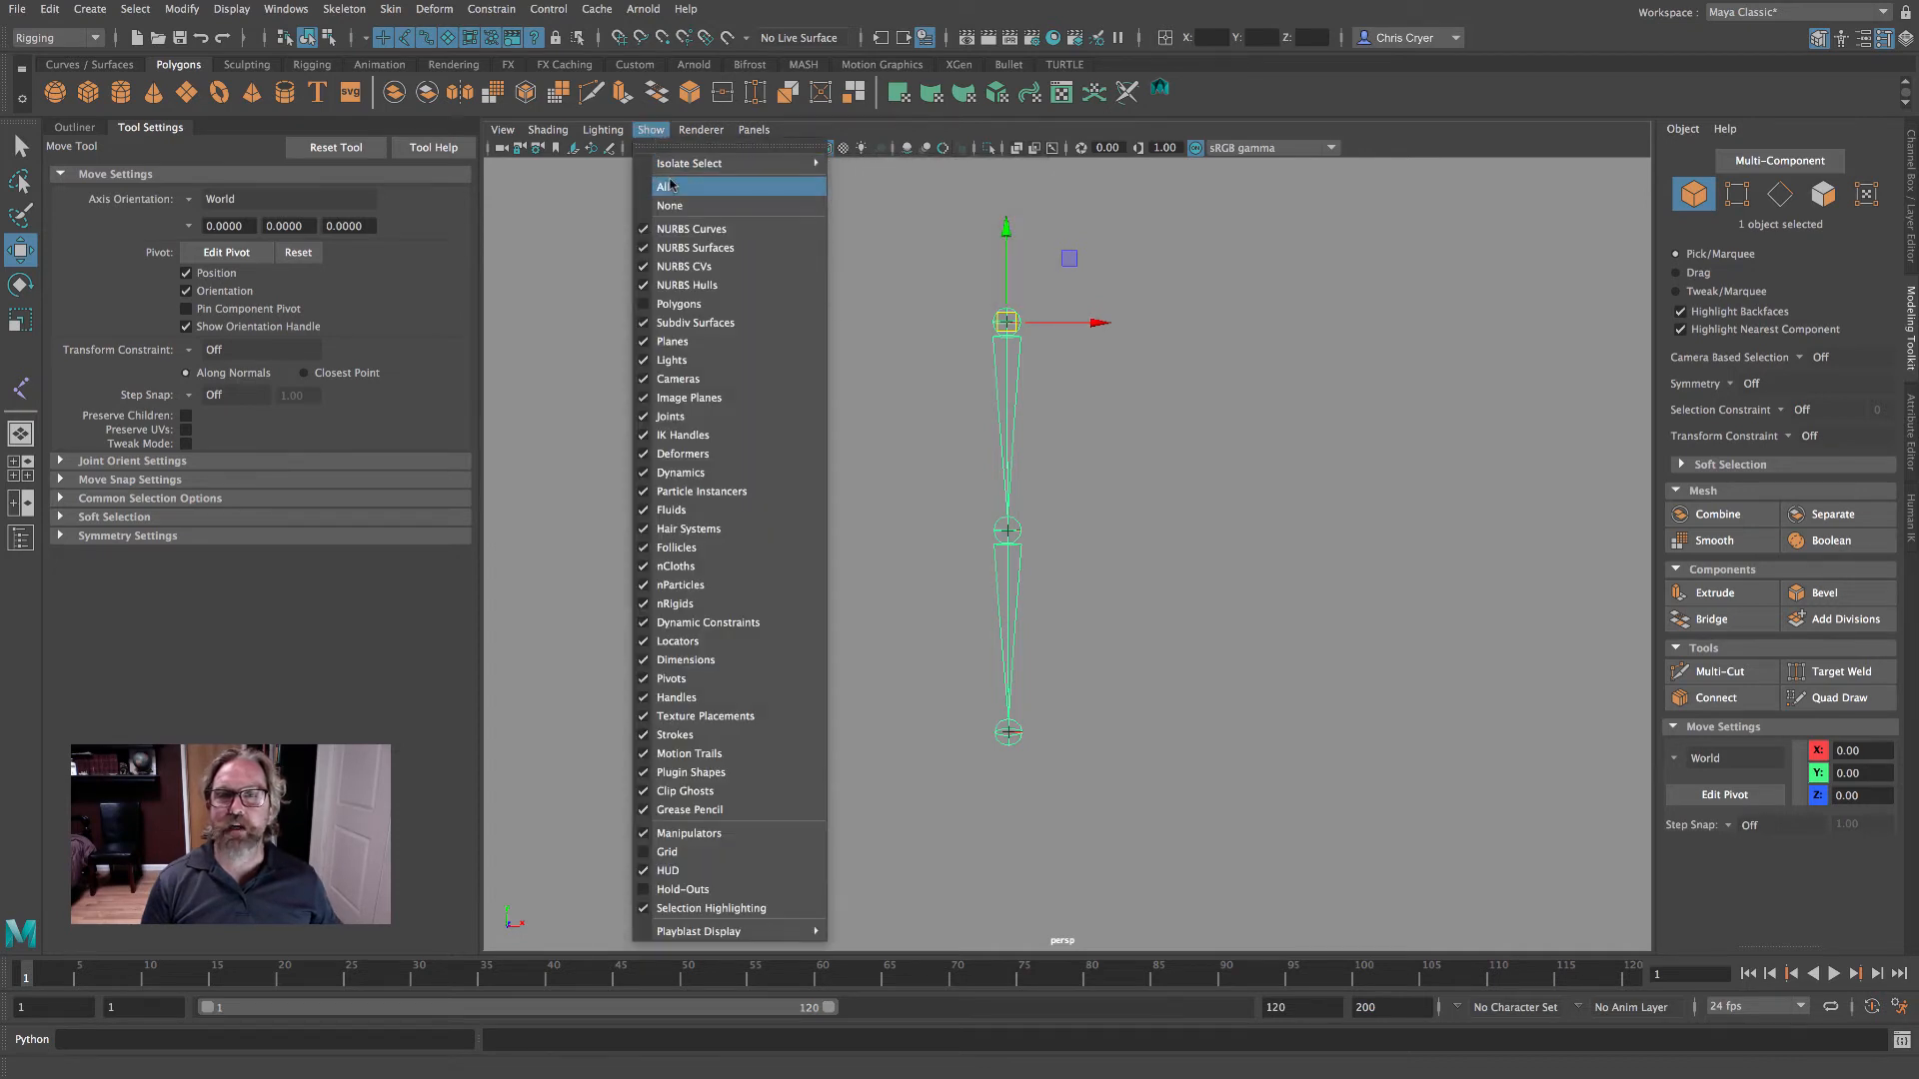
left_click(670, 186)
left_click_drag(793, 308, 852, 354, "alt")
left_click(1052, 149)
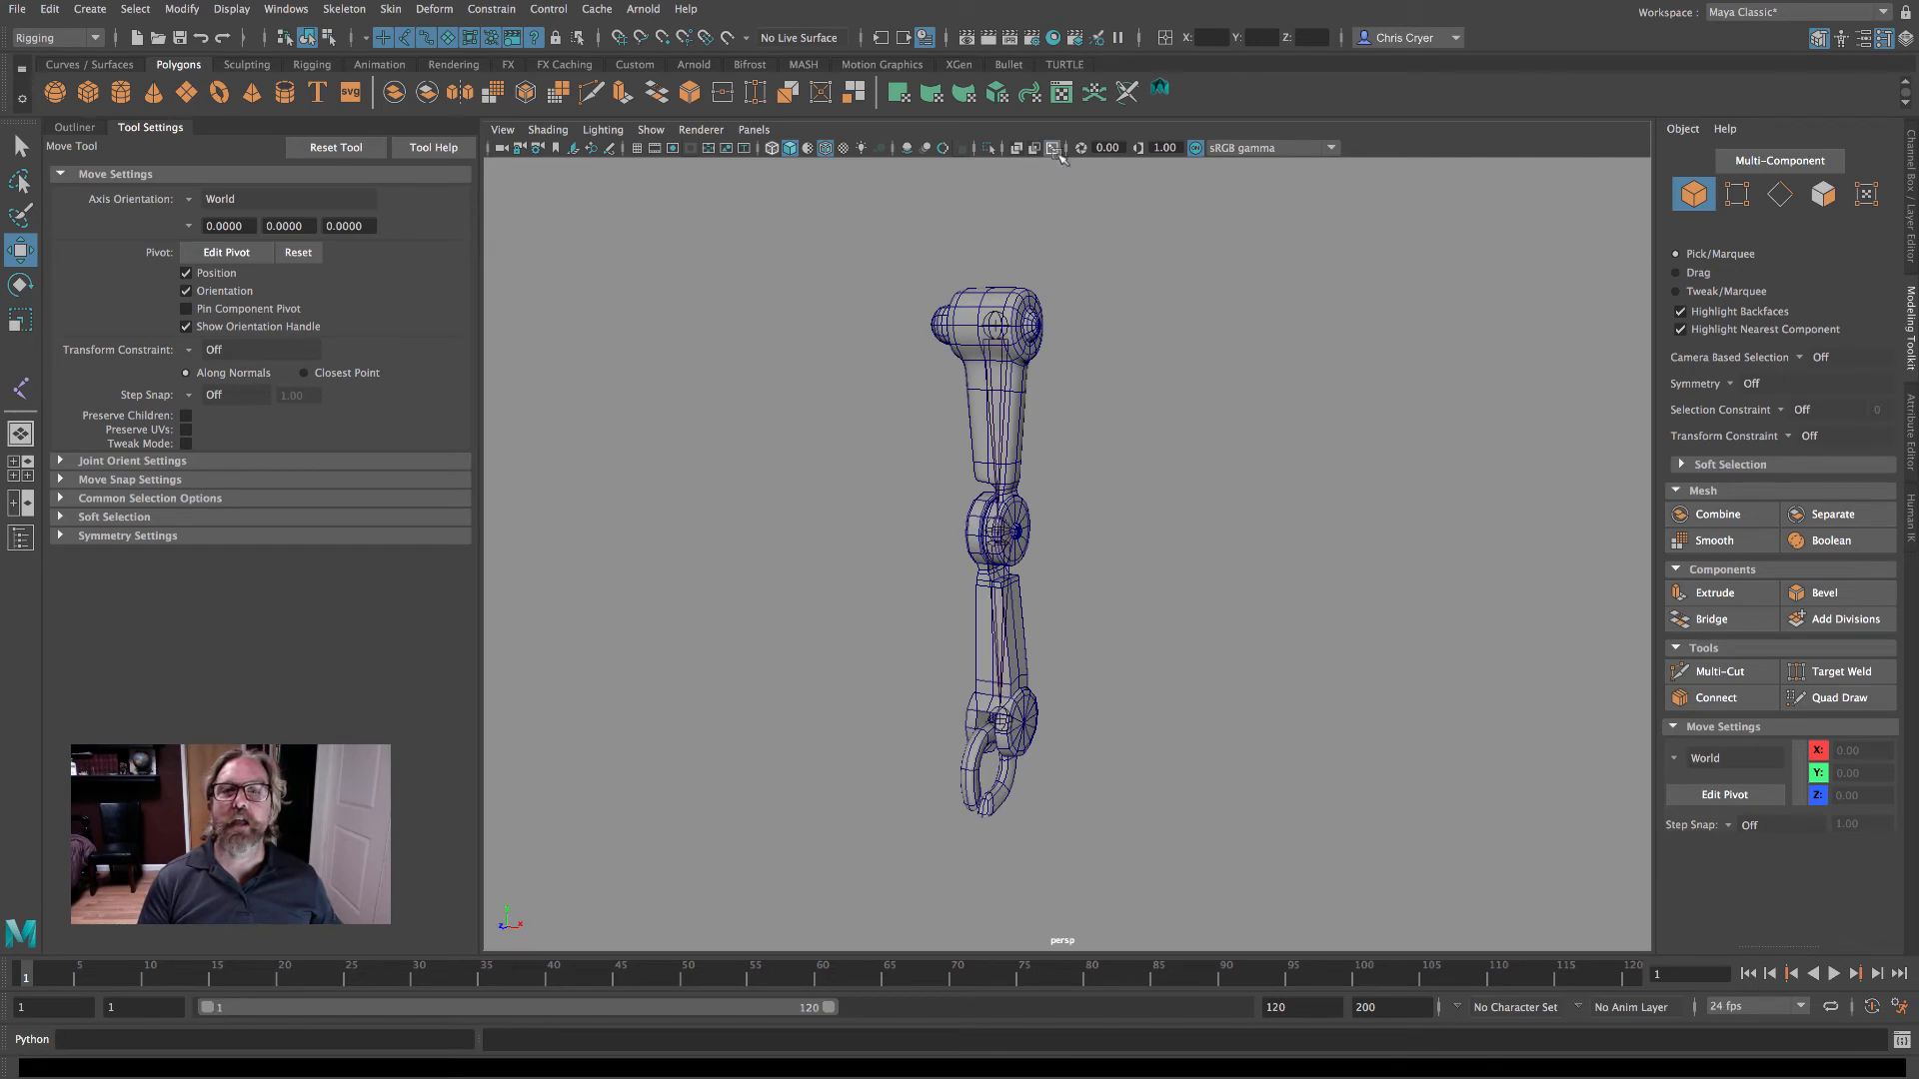
scroll(1252, 430, "up", 2)
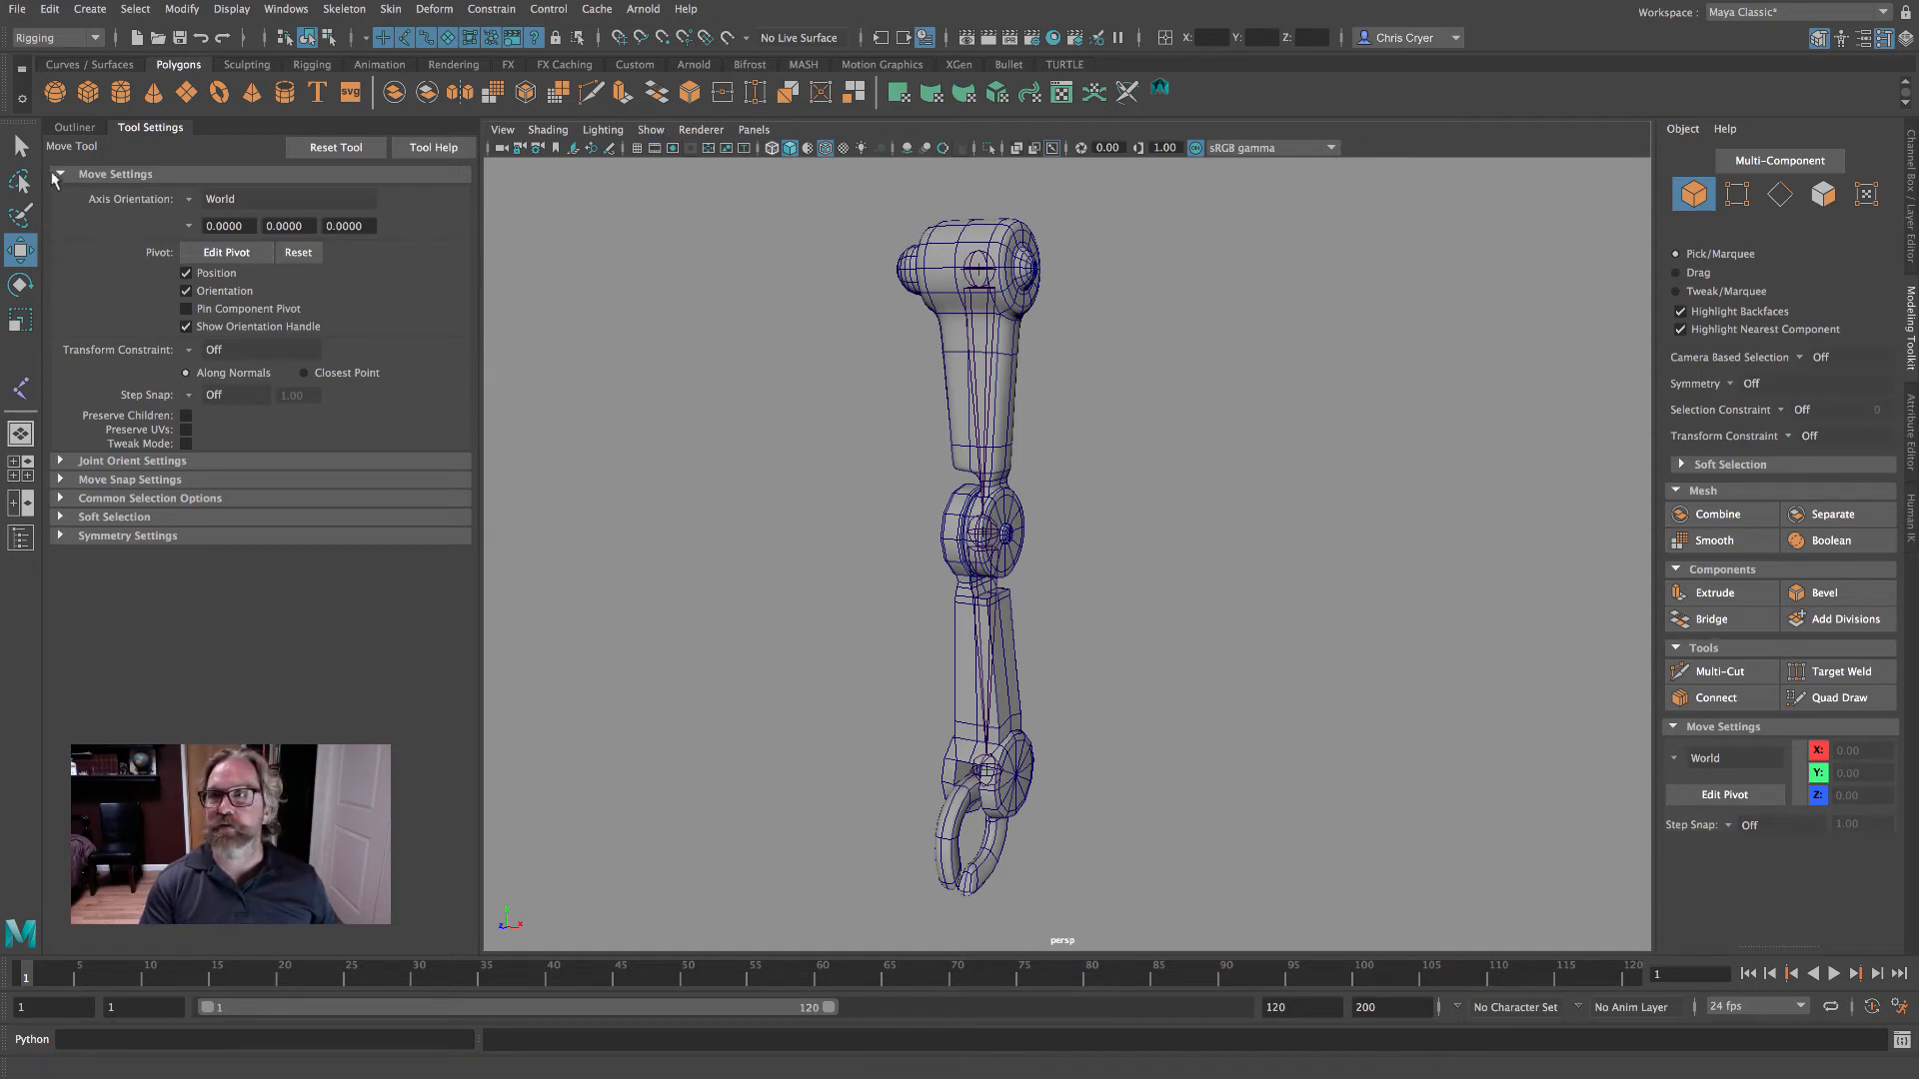
- Select the upper arm, the forearm and one claw finger together
key("q")
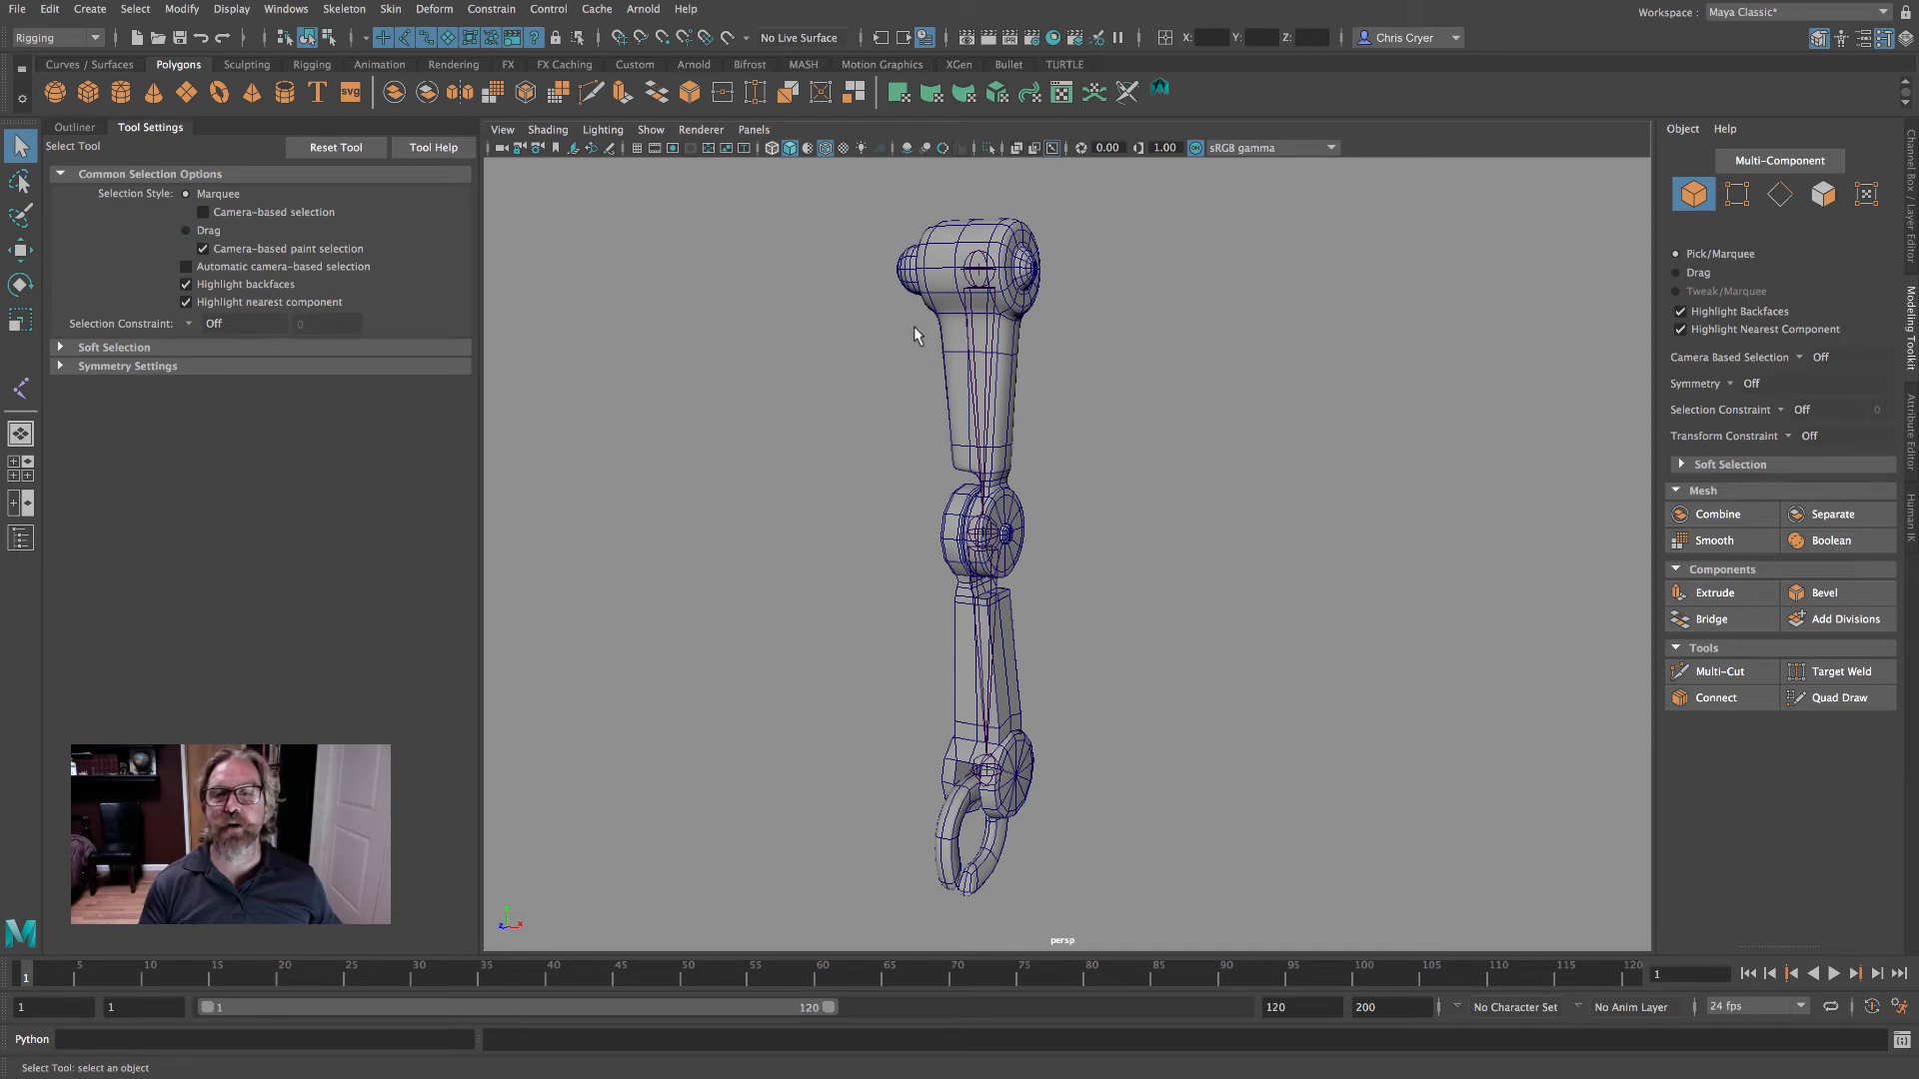
left_click(927, 365)
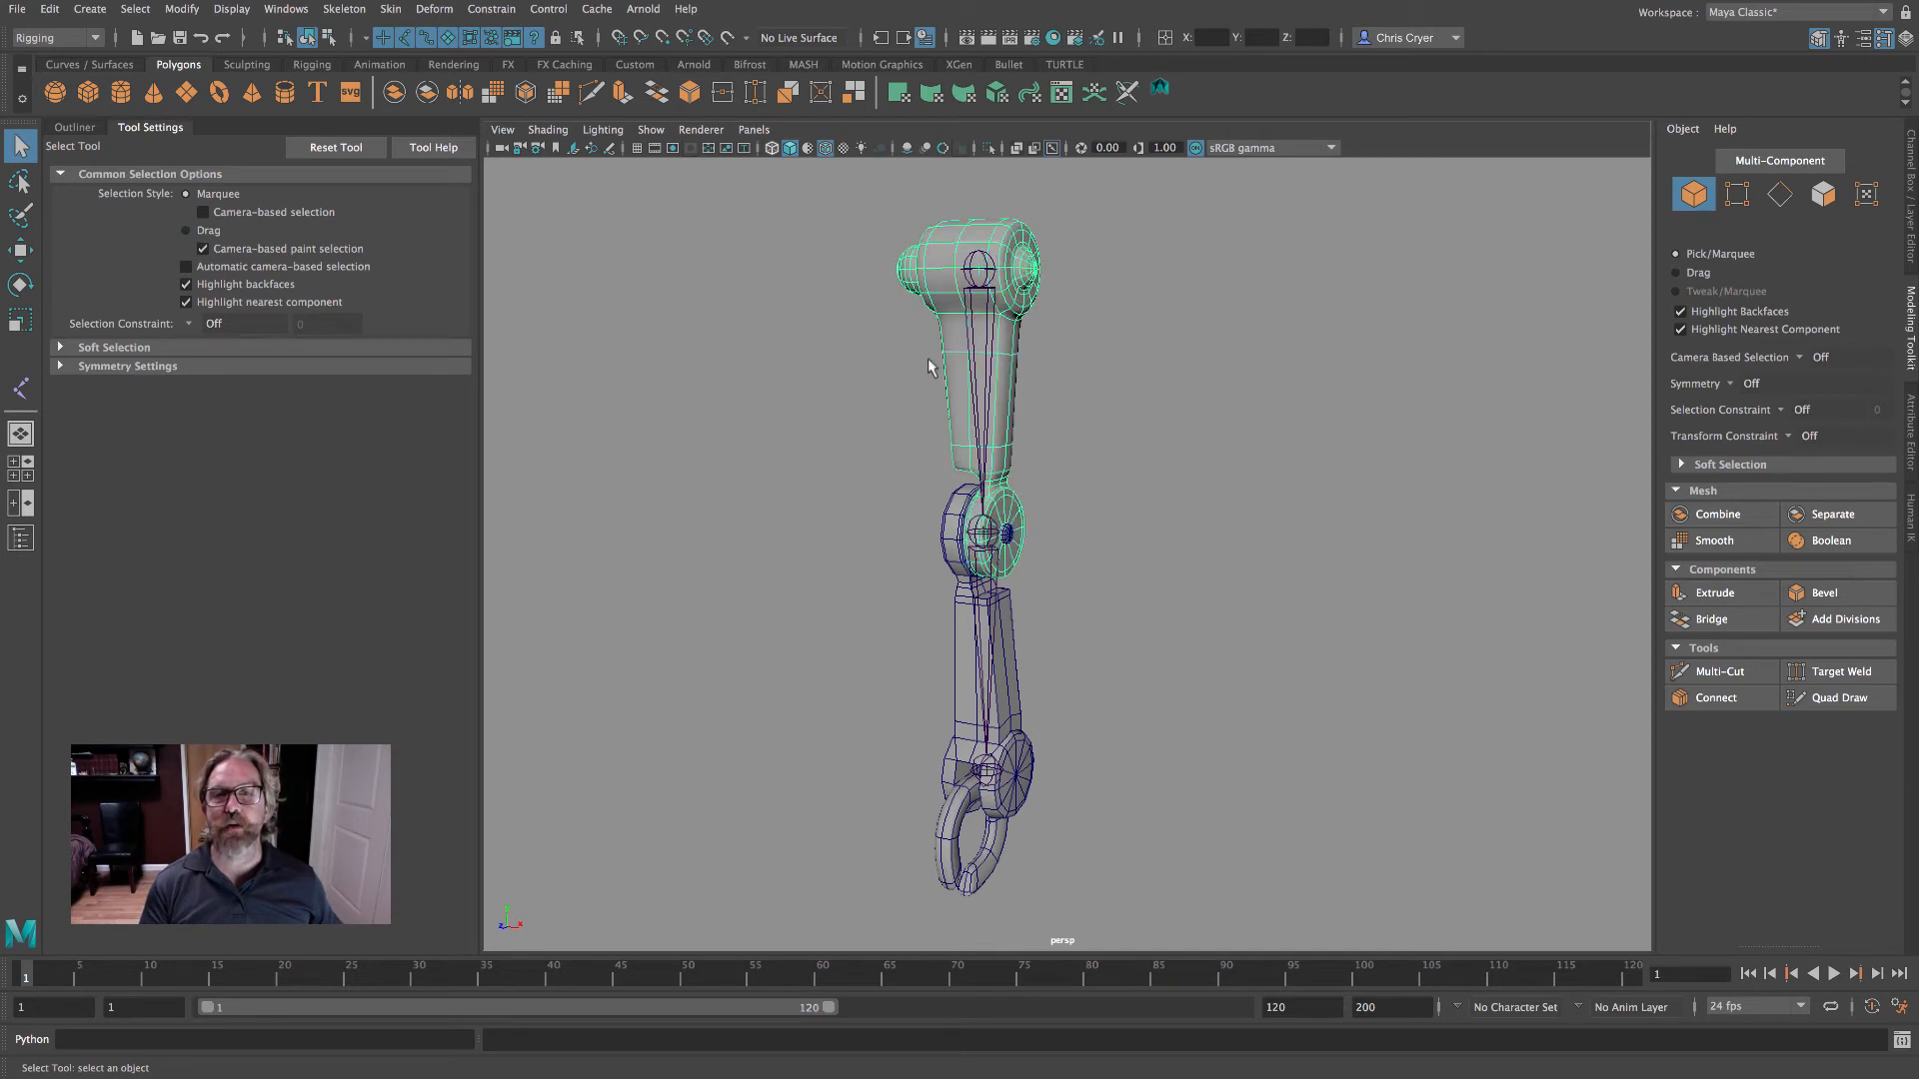
left_click(963, 631, "shift")
middle_click_drag(1110, 549, 1147, 400, "alt")
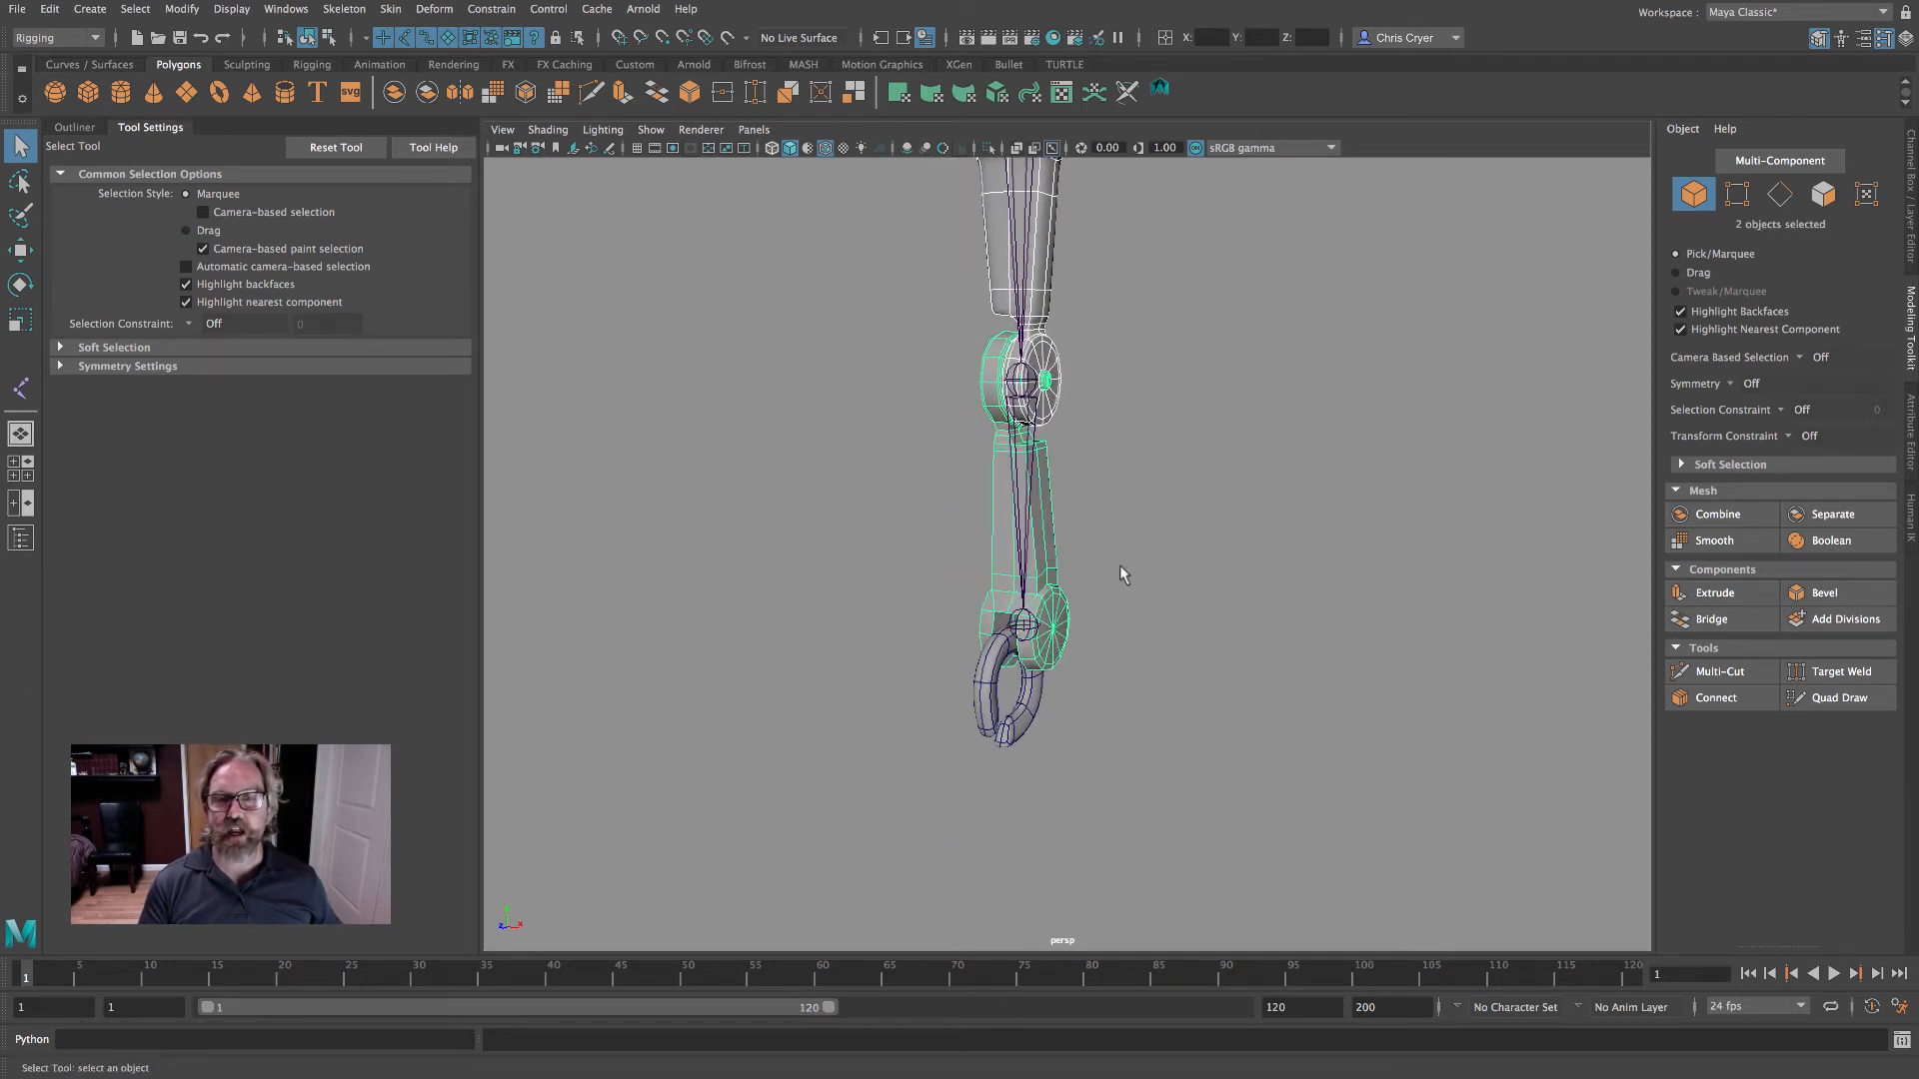
left_click(982, 683, "shift")
left_click_drag(1070, 690, 1021, 663, "alt")
middle_click_drag(977, 624, 875, 704, "alt")
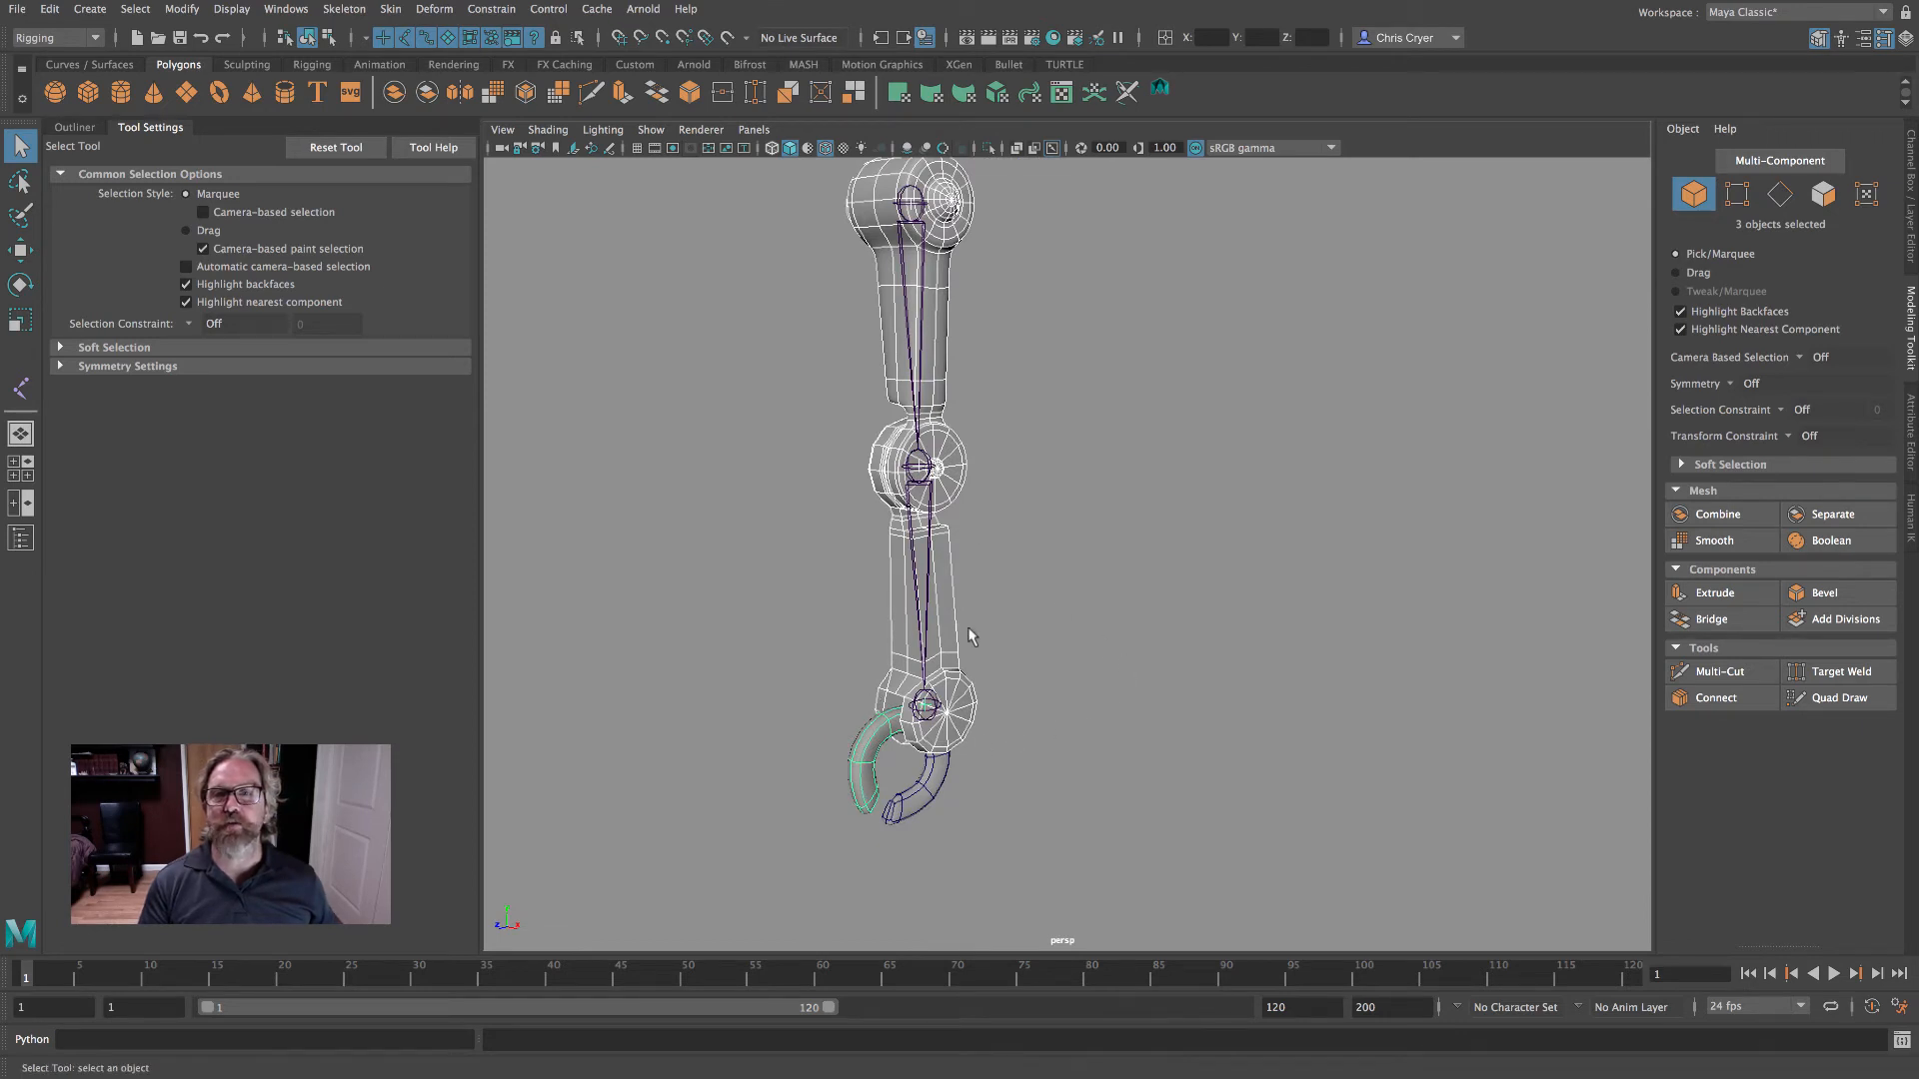
- Hide joints and polygons in the viewport and select all three arm parts by their selection handles
left_click(651, 130)
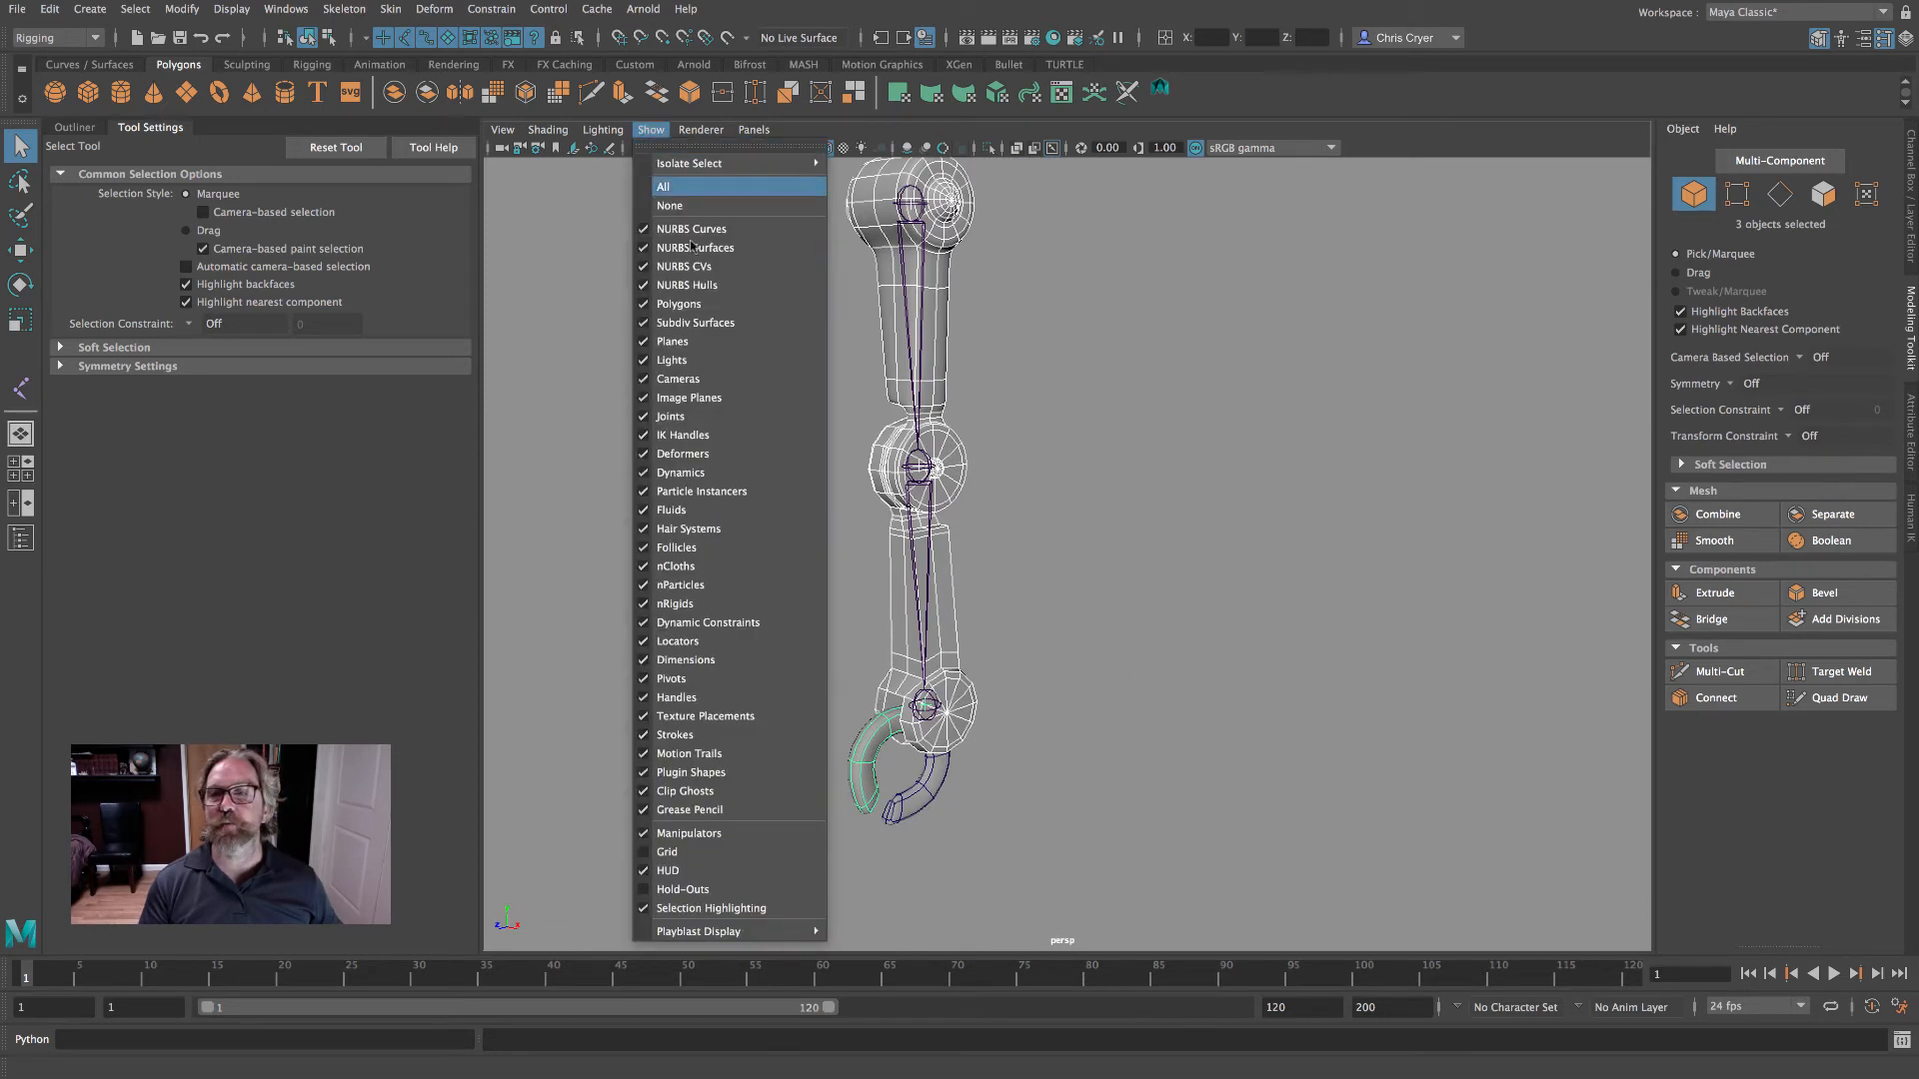
left_click(699, 418)
left_click(651, 130)
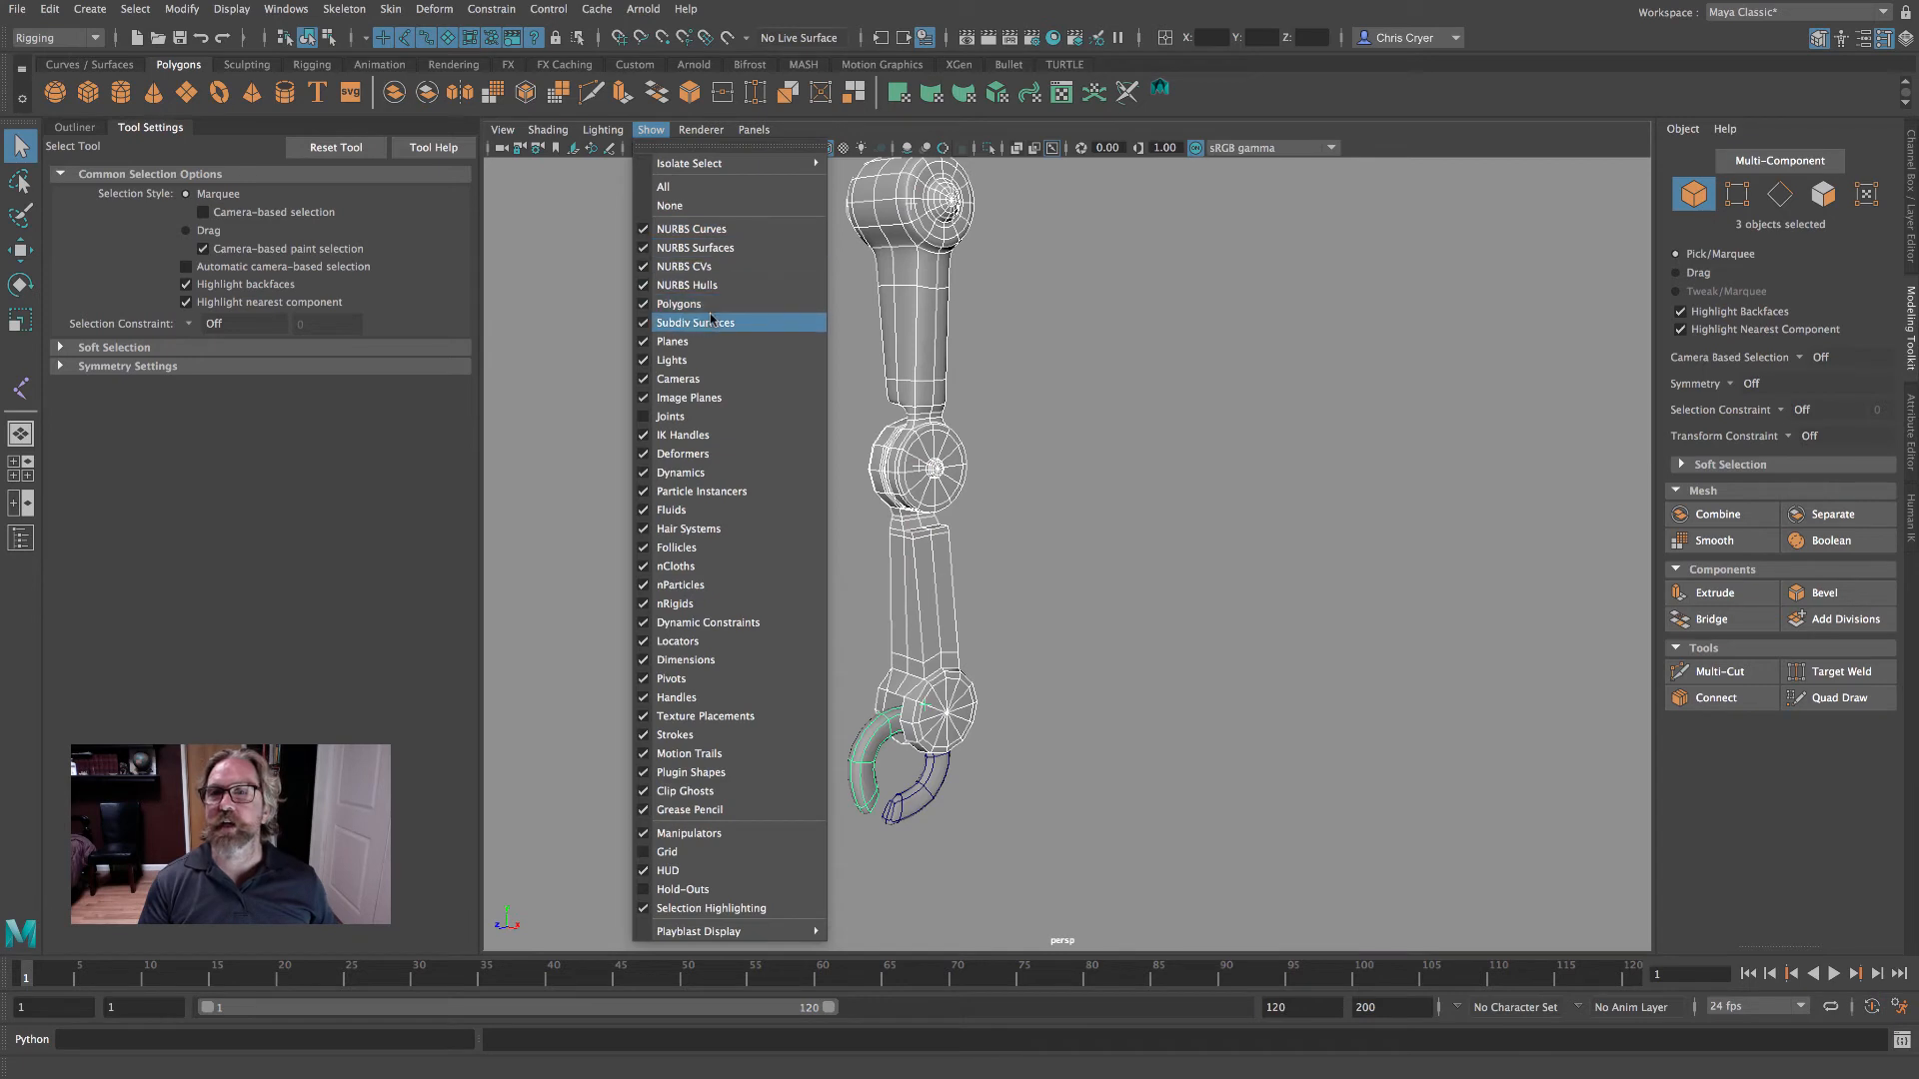
left_click(711, 304)
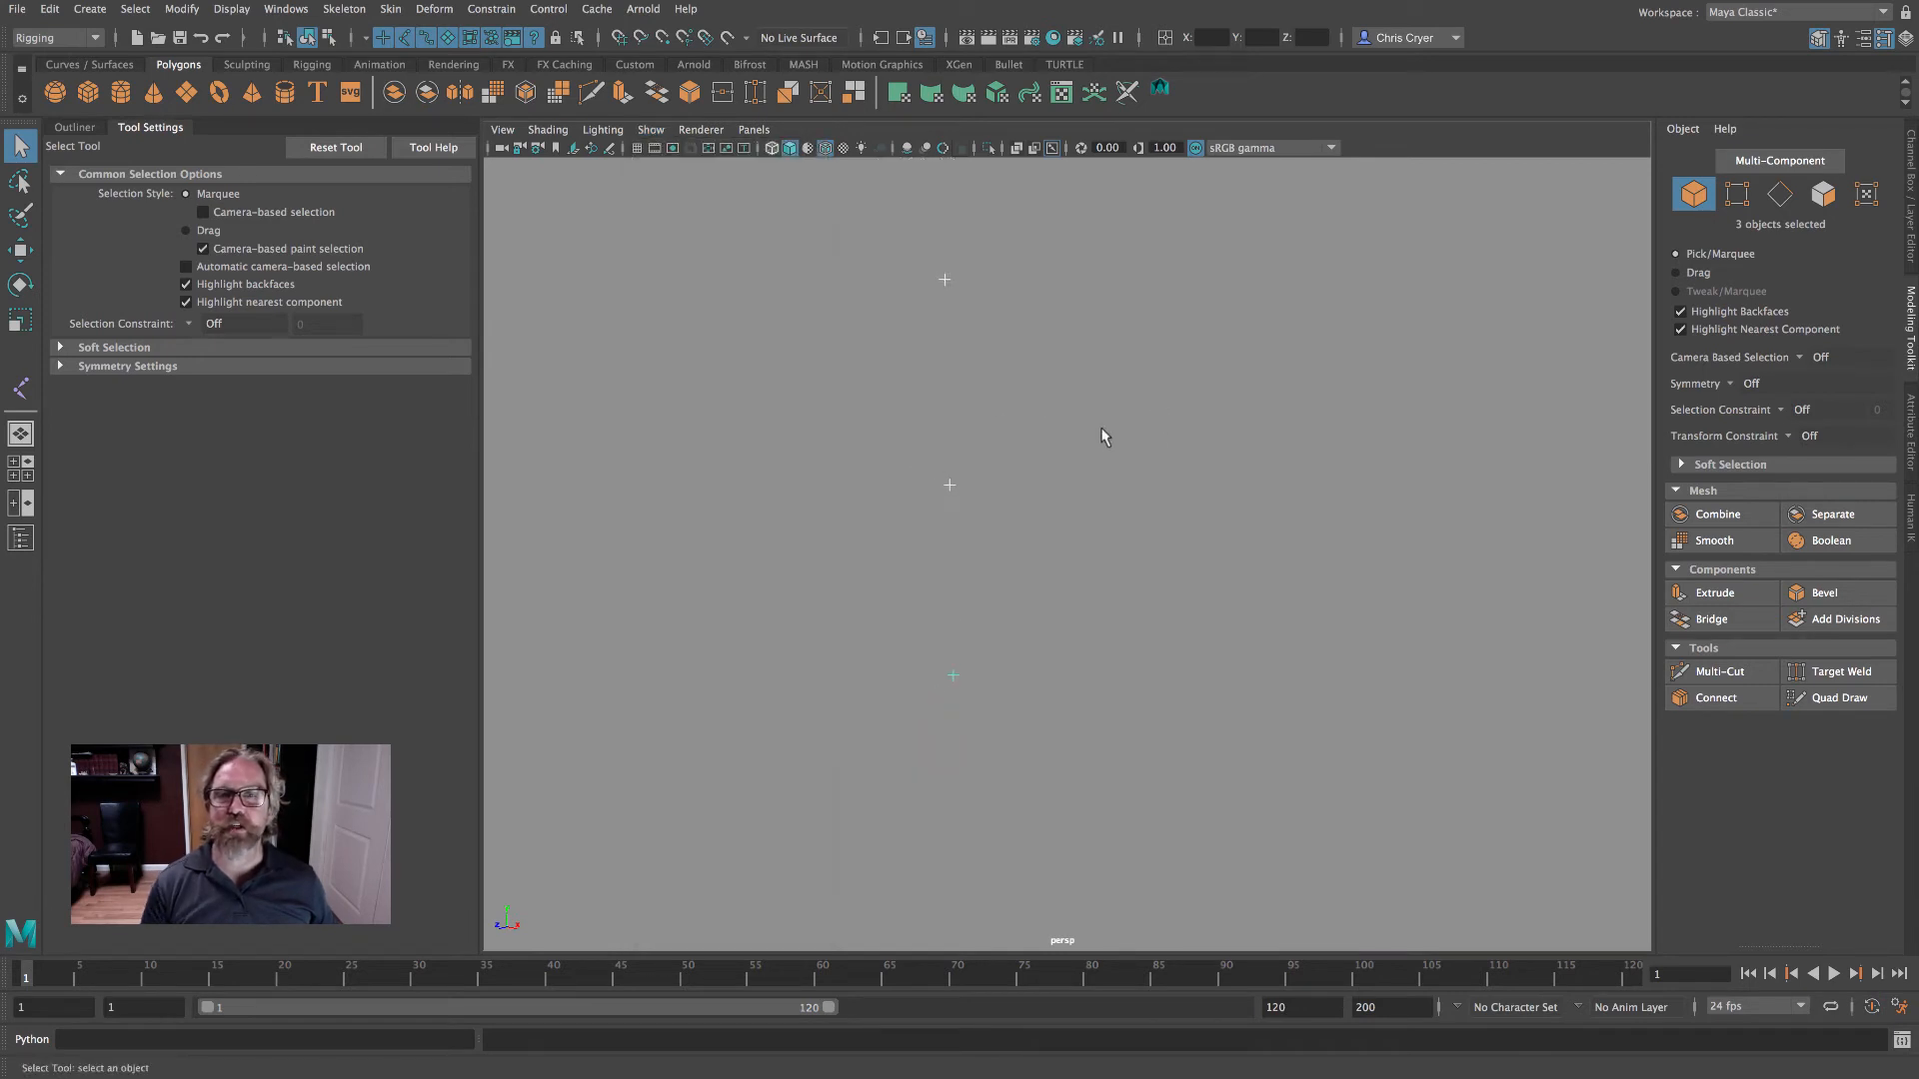
left_click_drag(836, 256, 1112, 793)
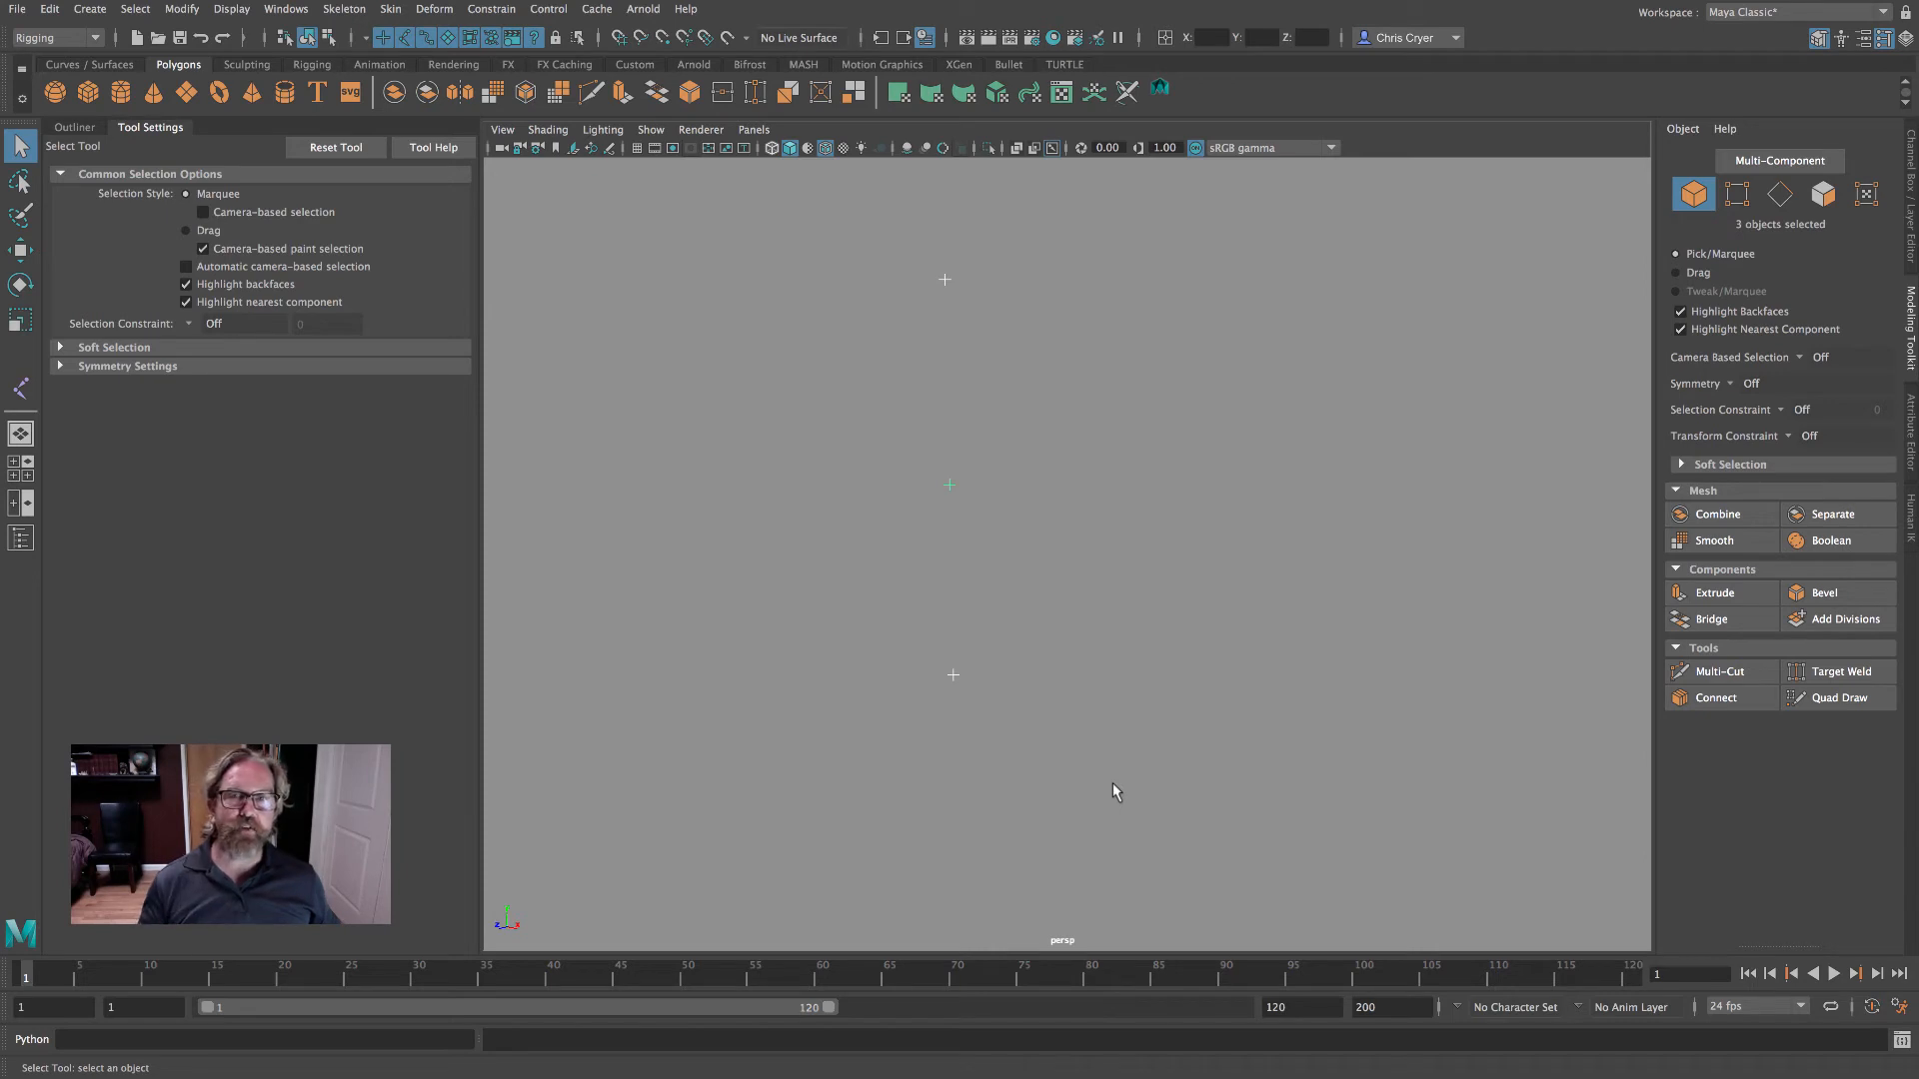
- Show polygons again, turn off the selection handles of the three selected arm parts and deselect them
left_click(651, 130)
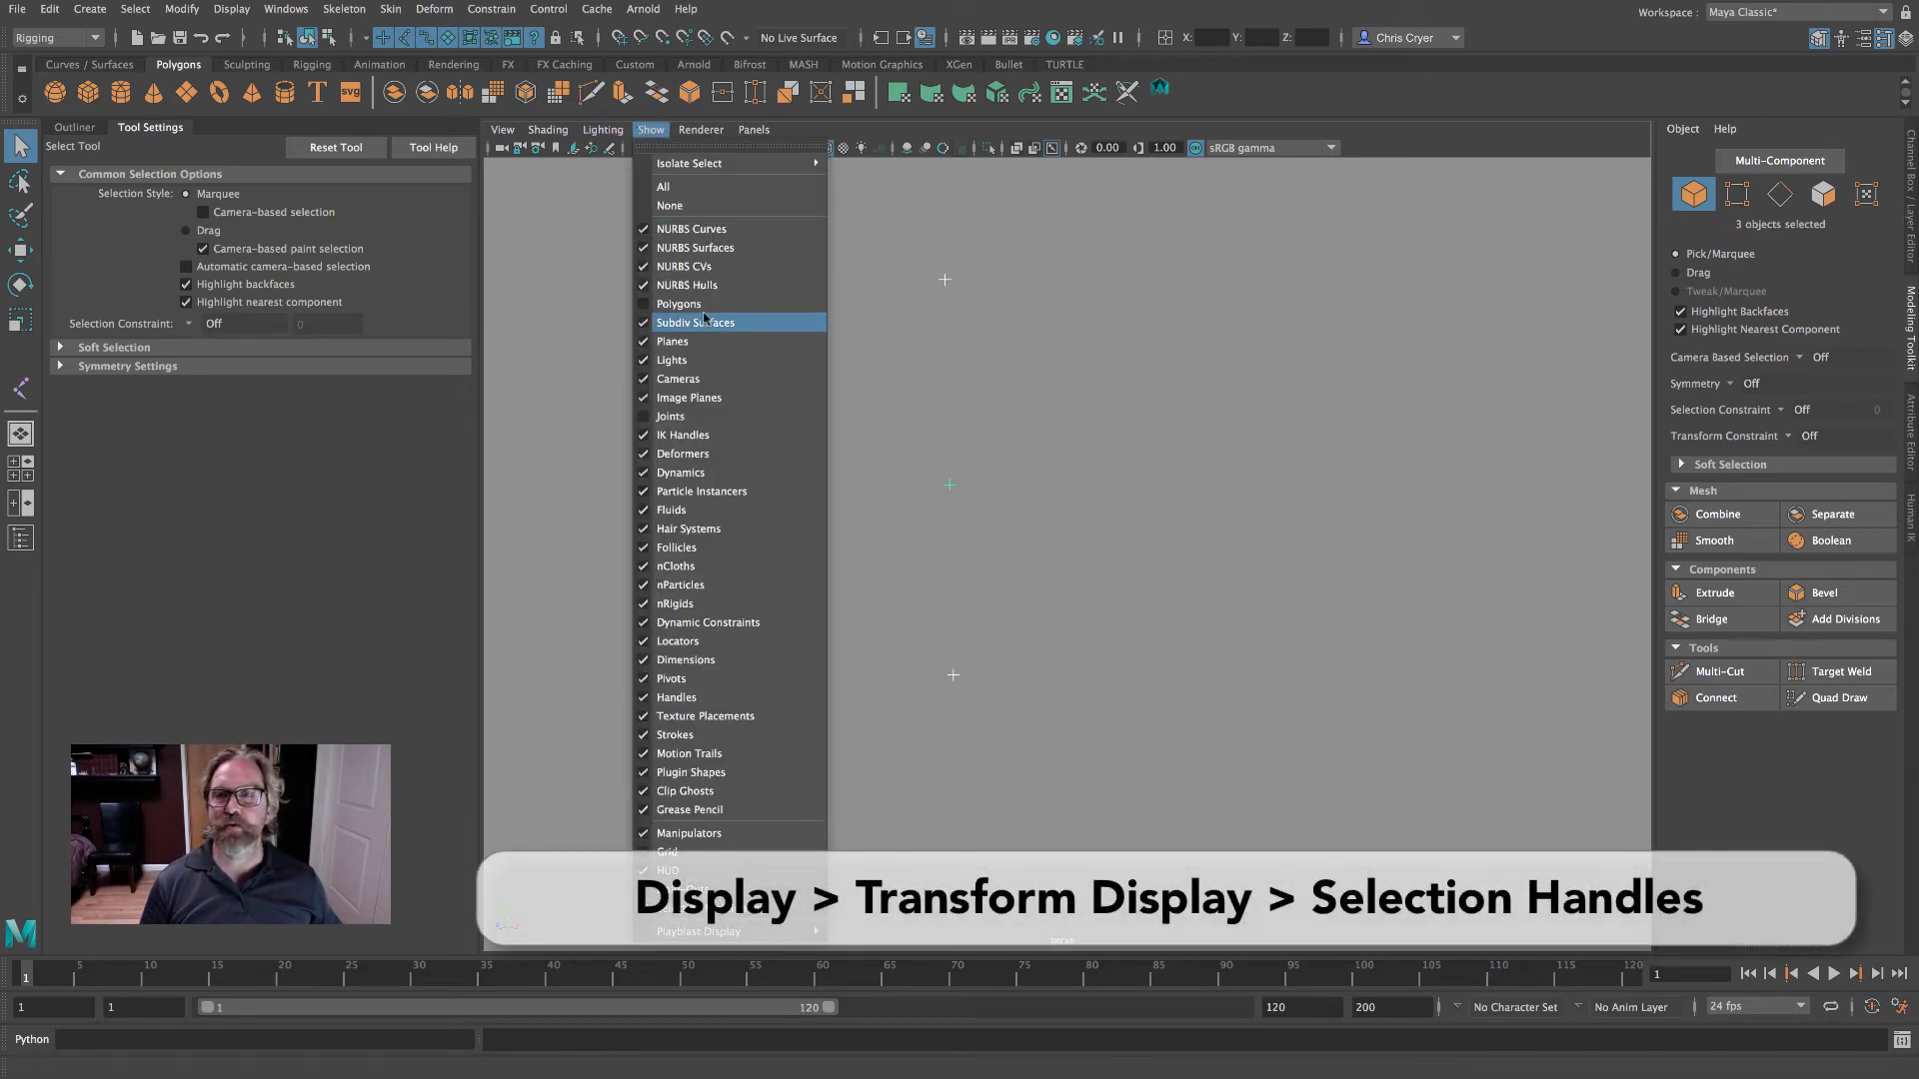
left_click(700, 303)
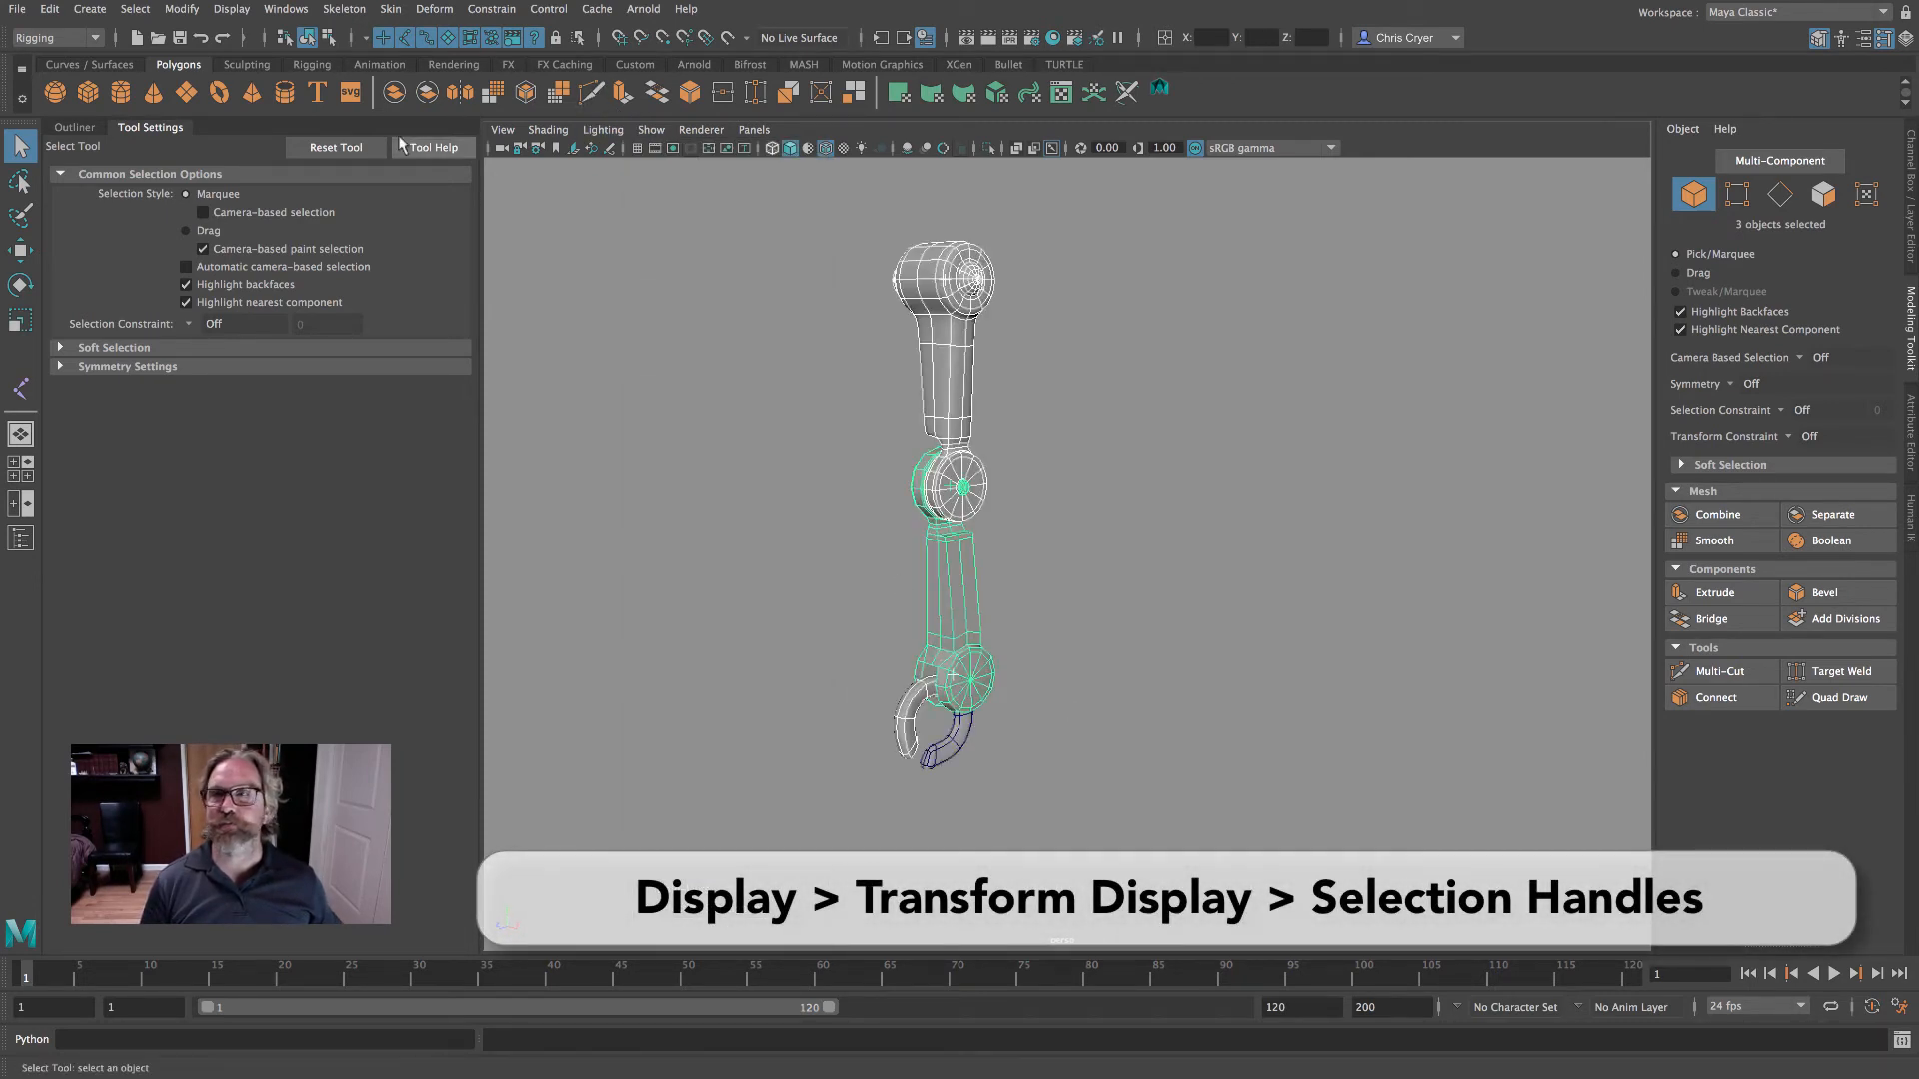
left_click(232, 9)
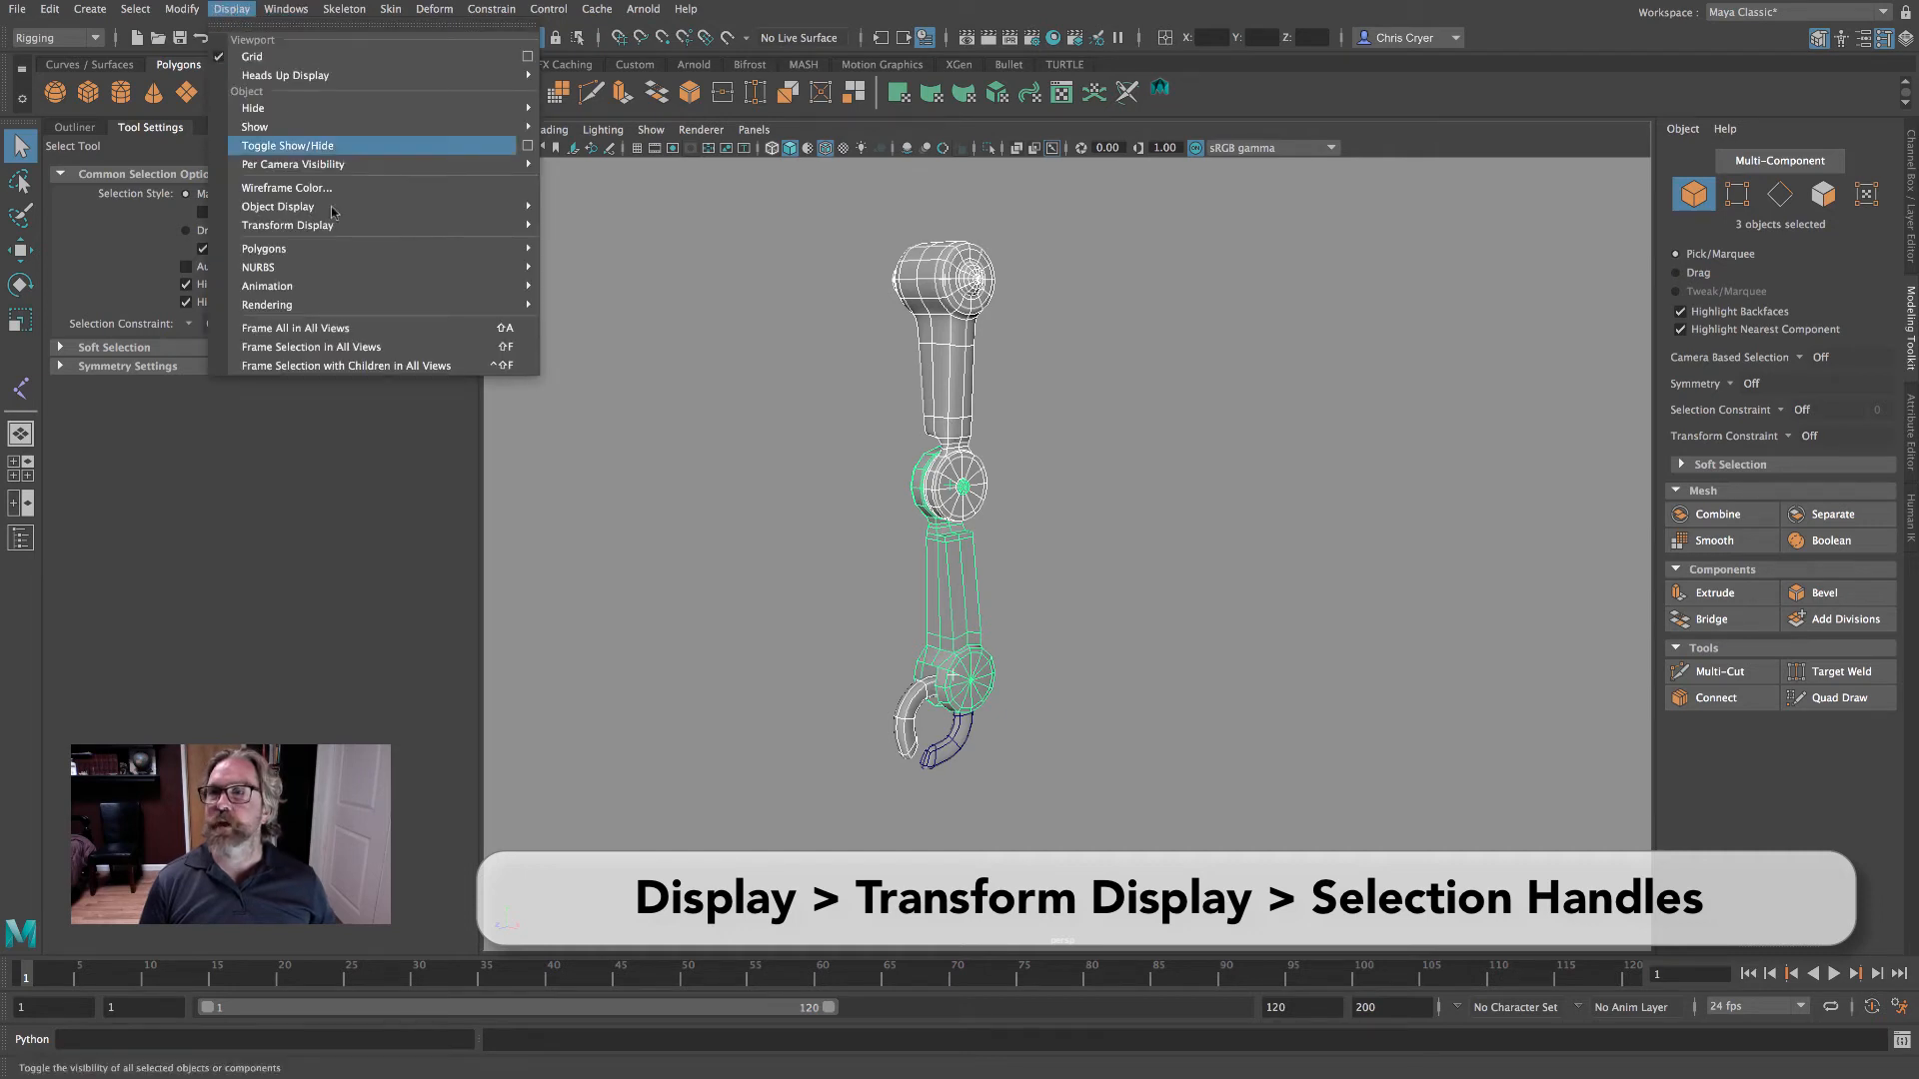
mouse_move(425, 225)
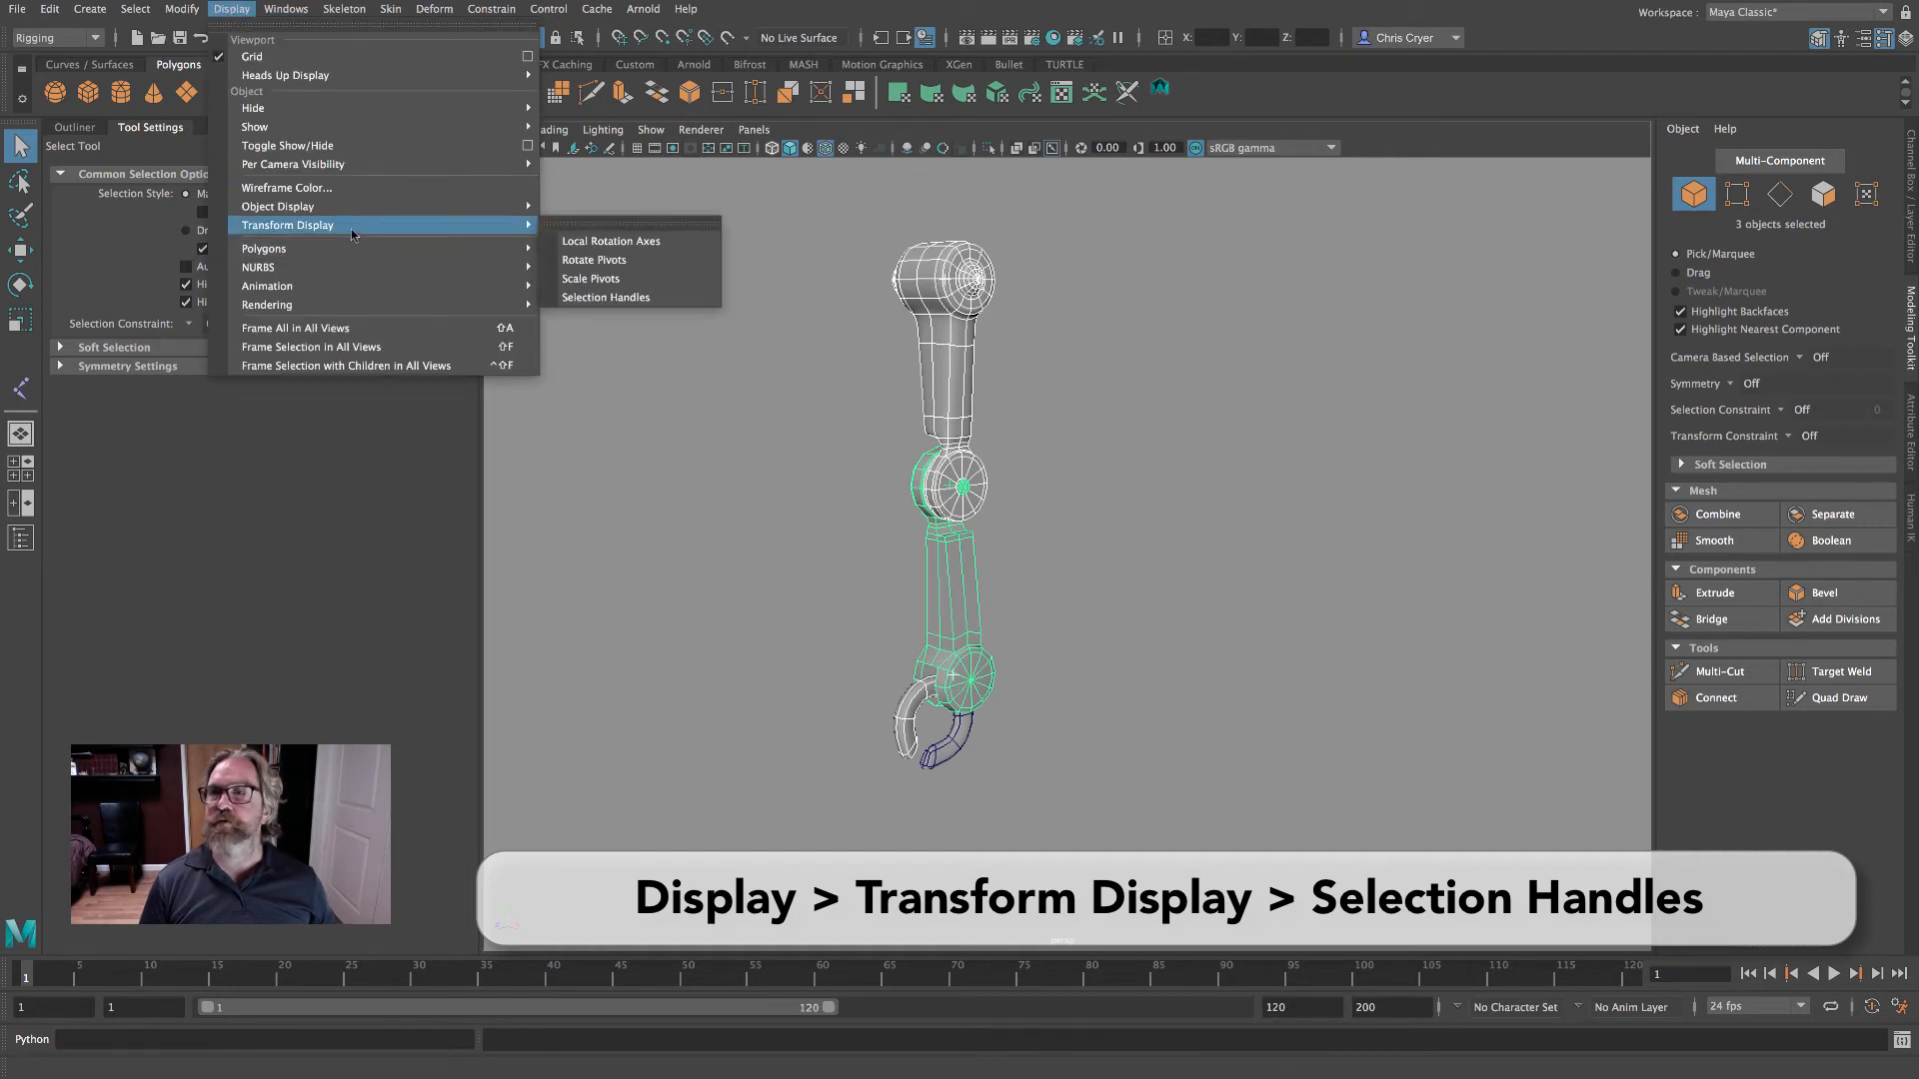
left_click(636, 298)
left_click(742, 326)
- Show the joints in the viewport again and examine how they sit inside the elbow and wrist from several angles
left_click(650, 129)
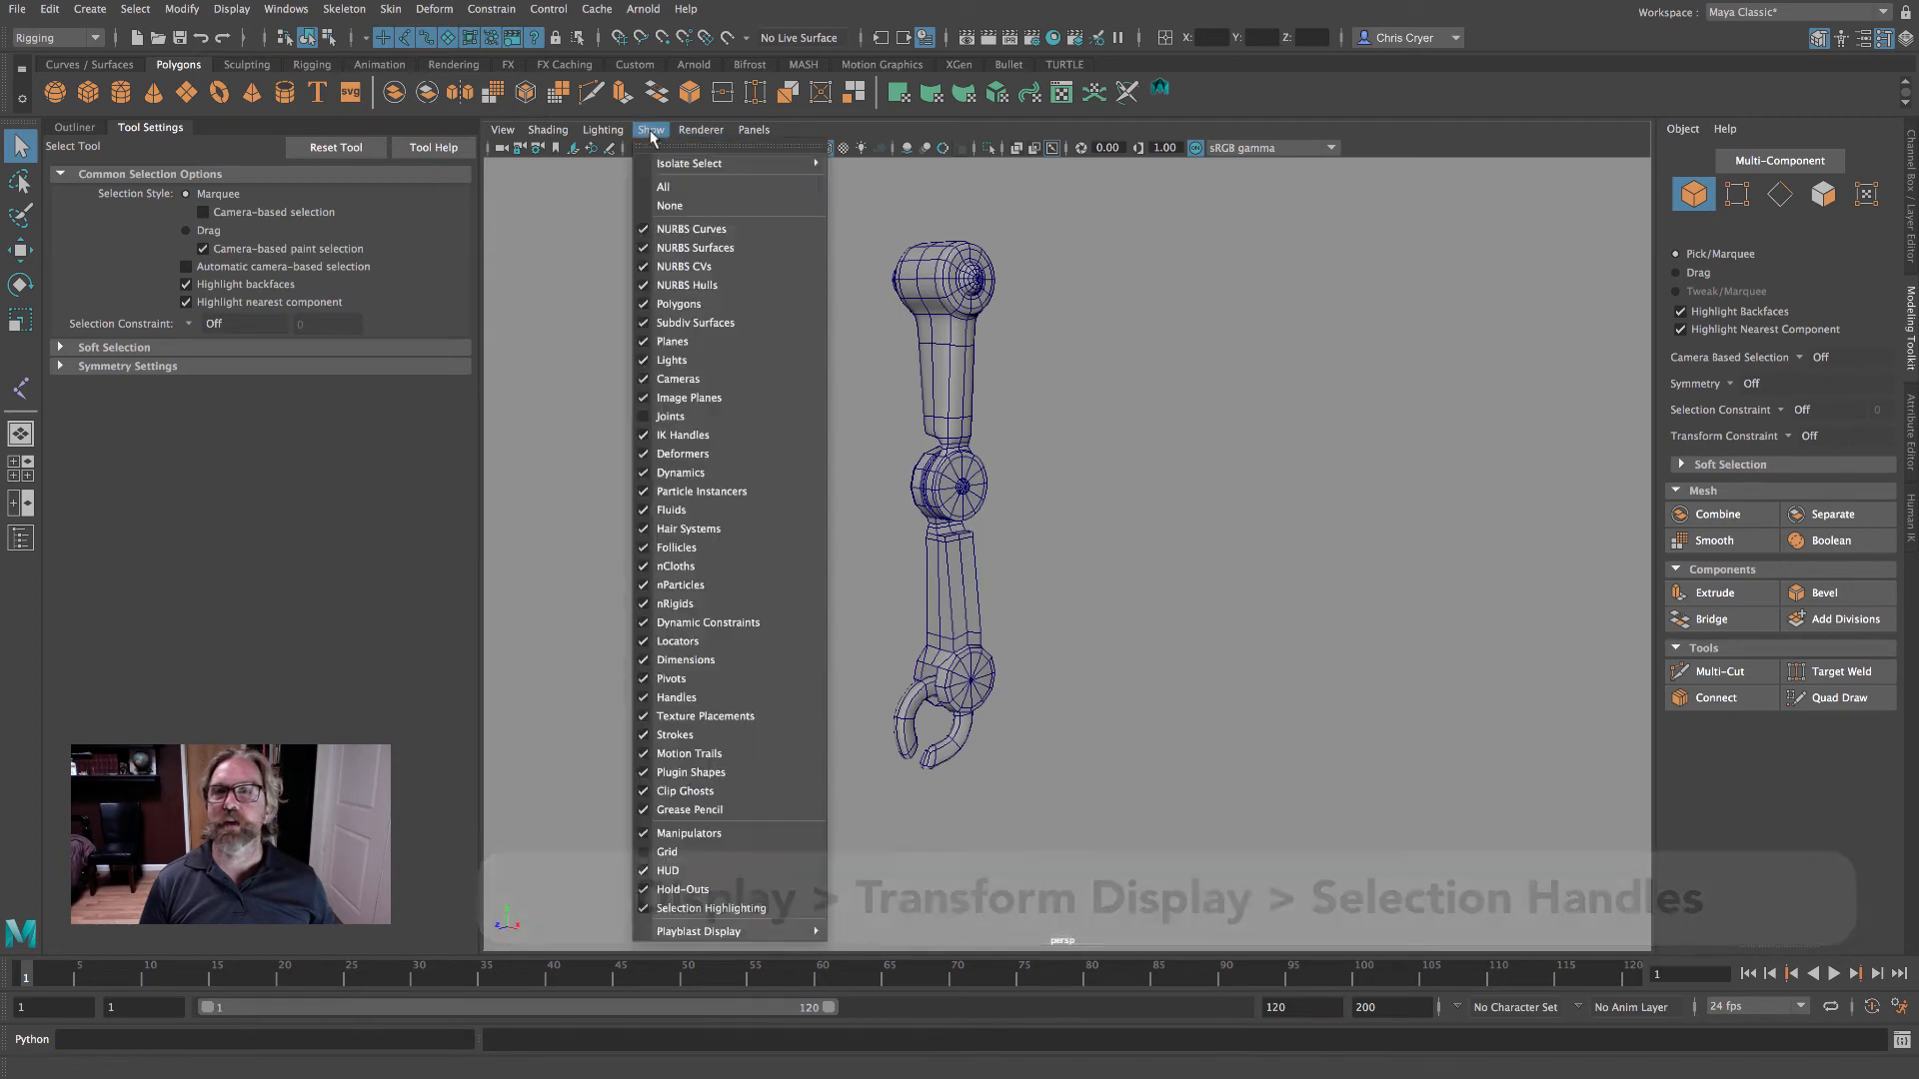
left_click(711, 416)
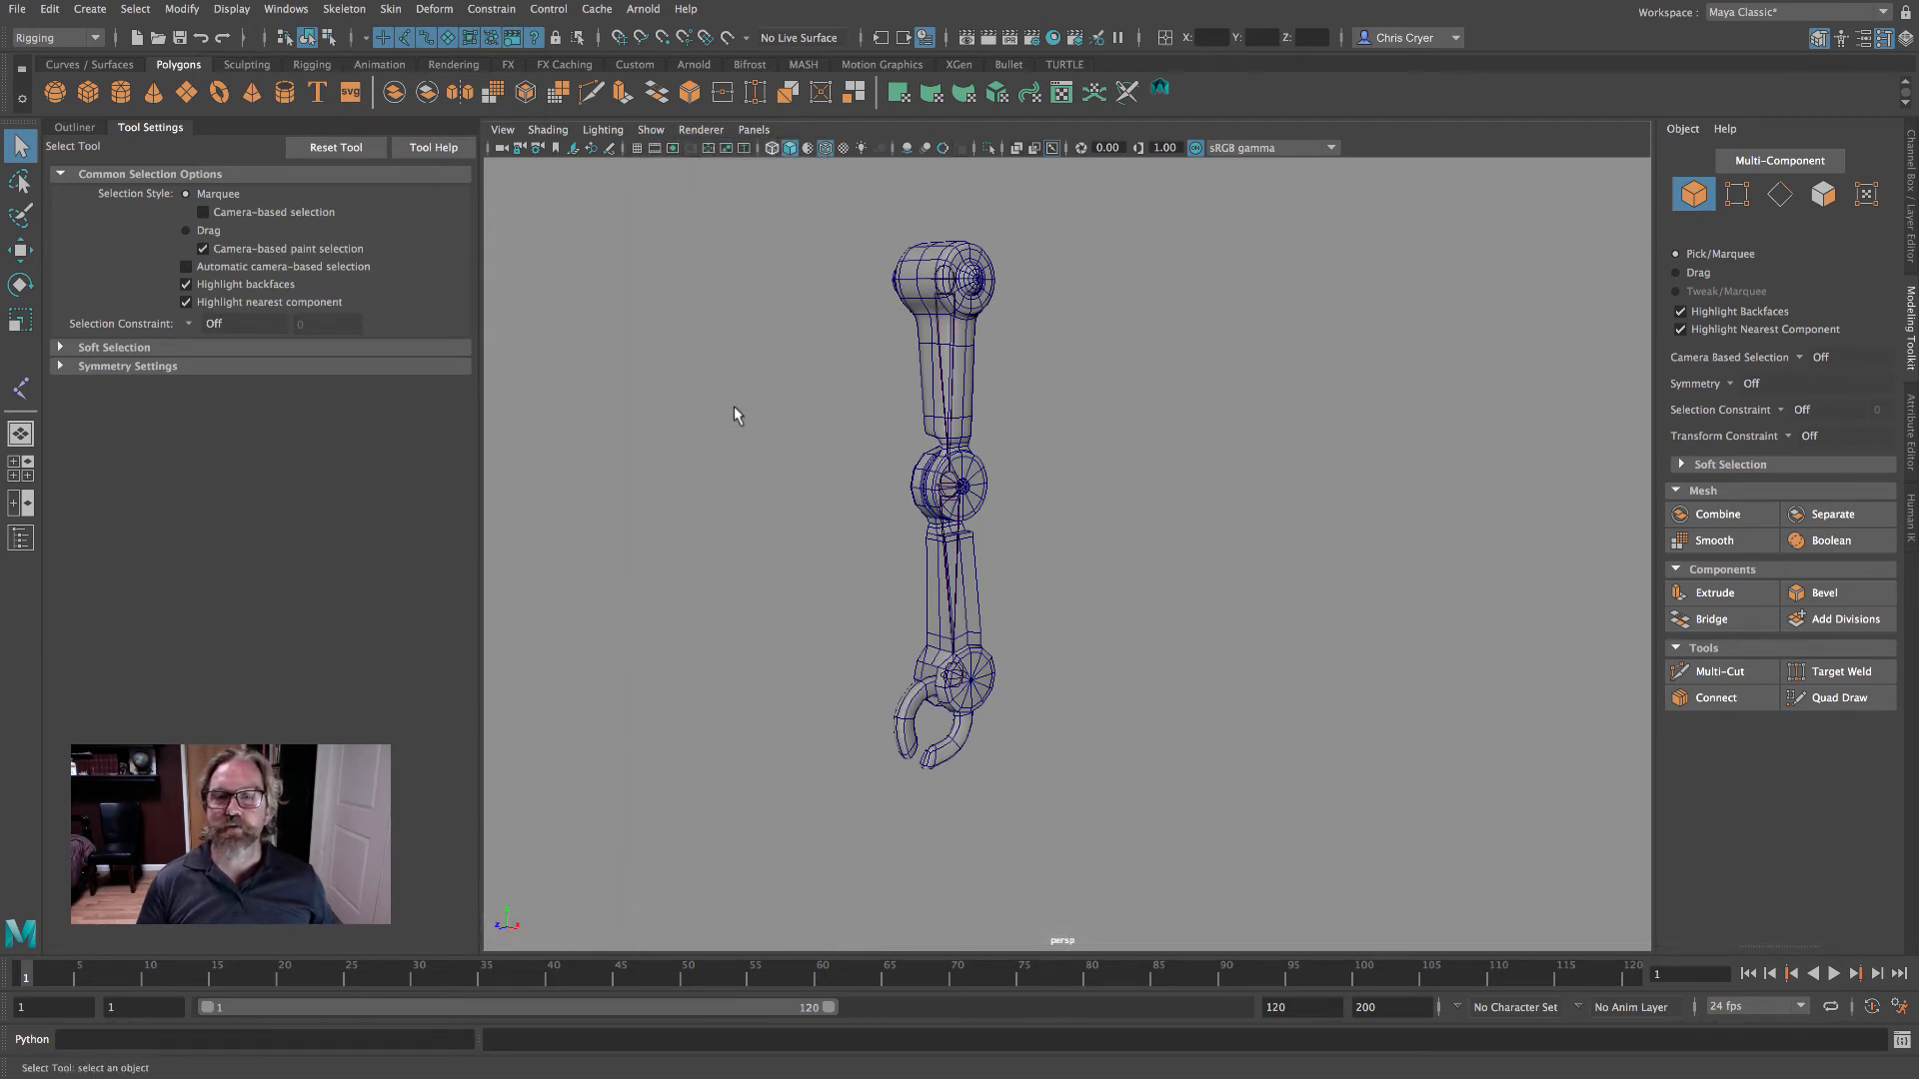
left_click_drag(1002, 540, 1097, 510, "alt")
right_click_drag(1096, 510, 1459, 505, "alt")
middle_click_drag(1134, 490, 1189, 382, "alt")
left_click_drag(1157, 506, 943, 629, "alt")
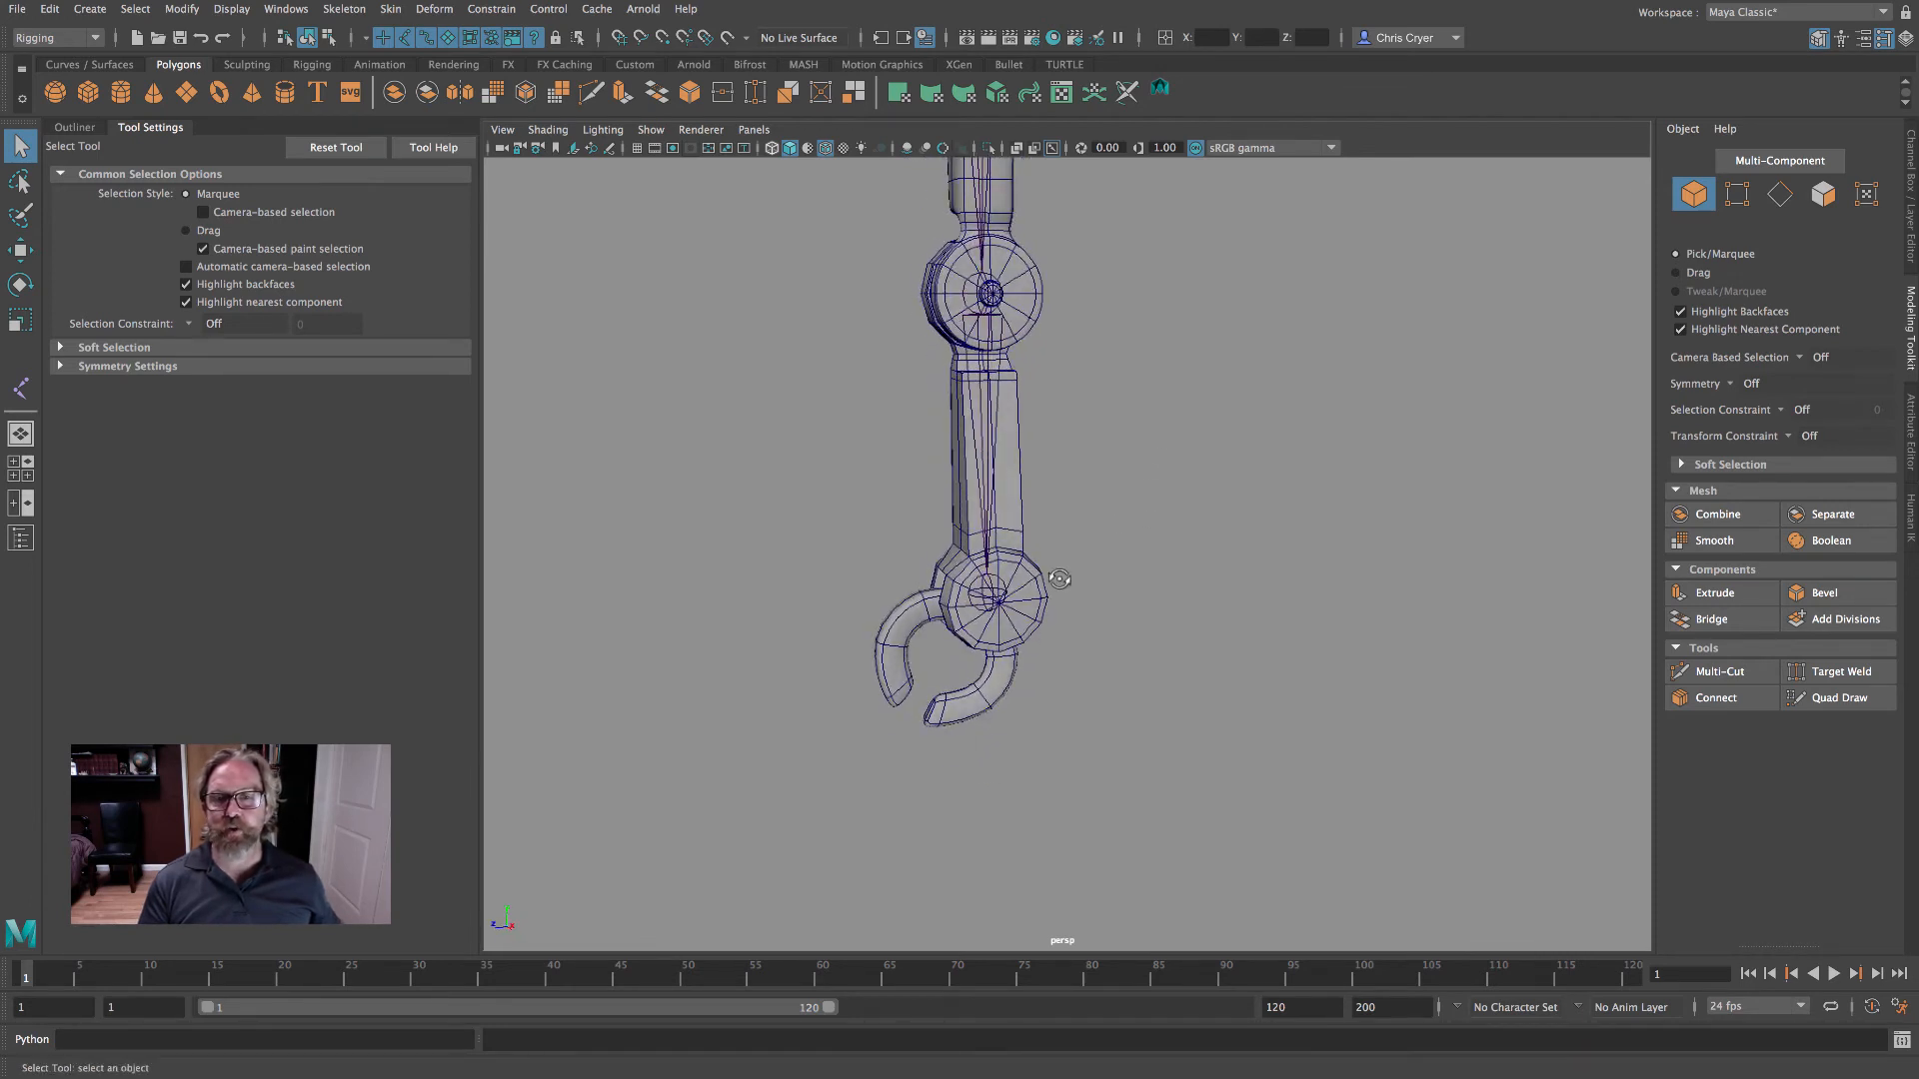
left_click_drag(1059, 579, 1179, 569, "alt")
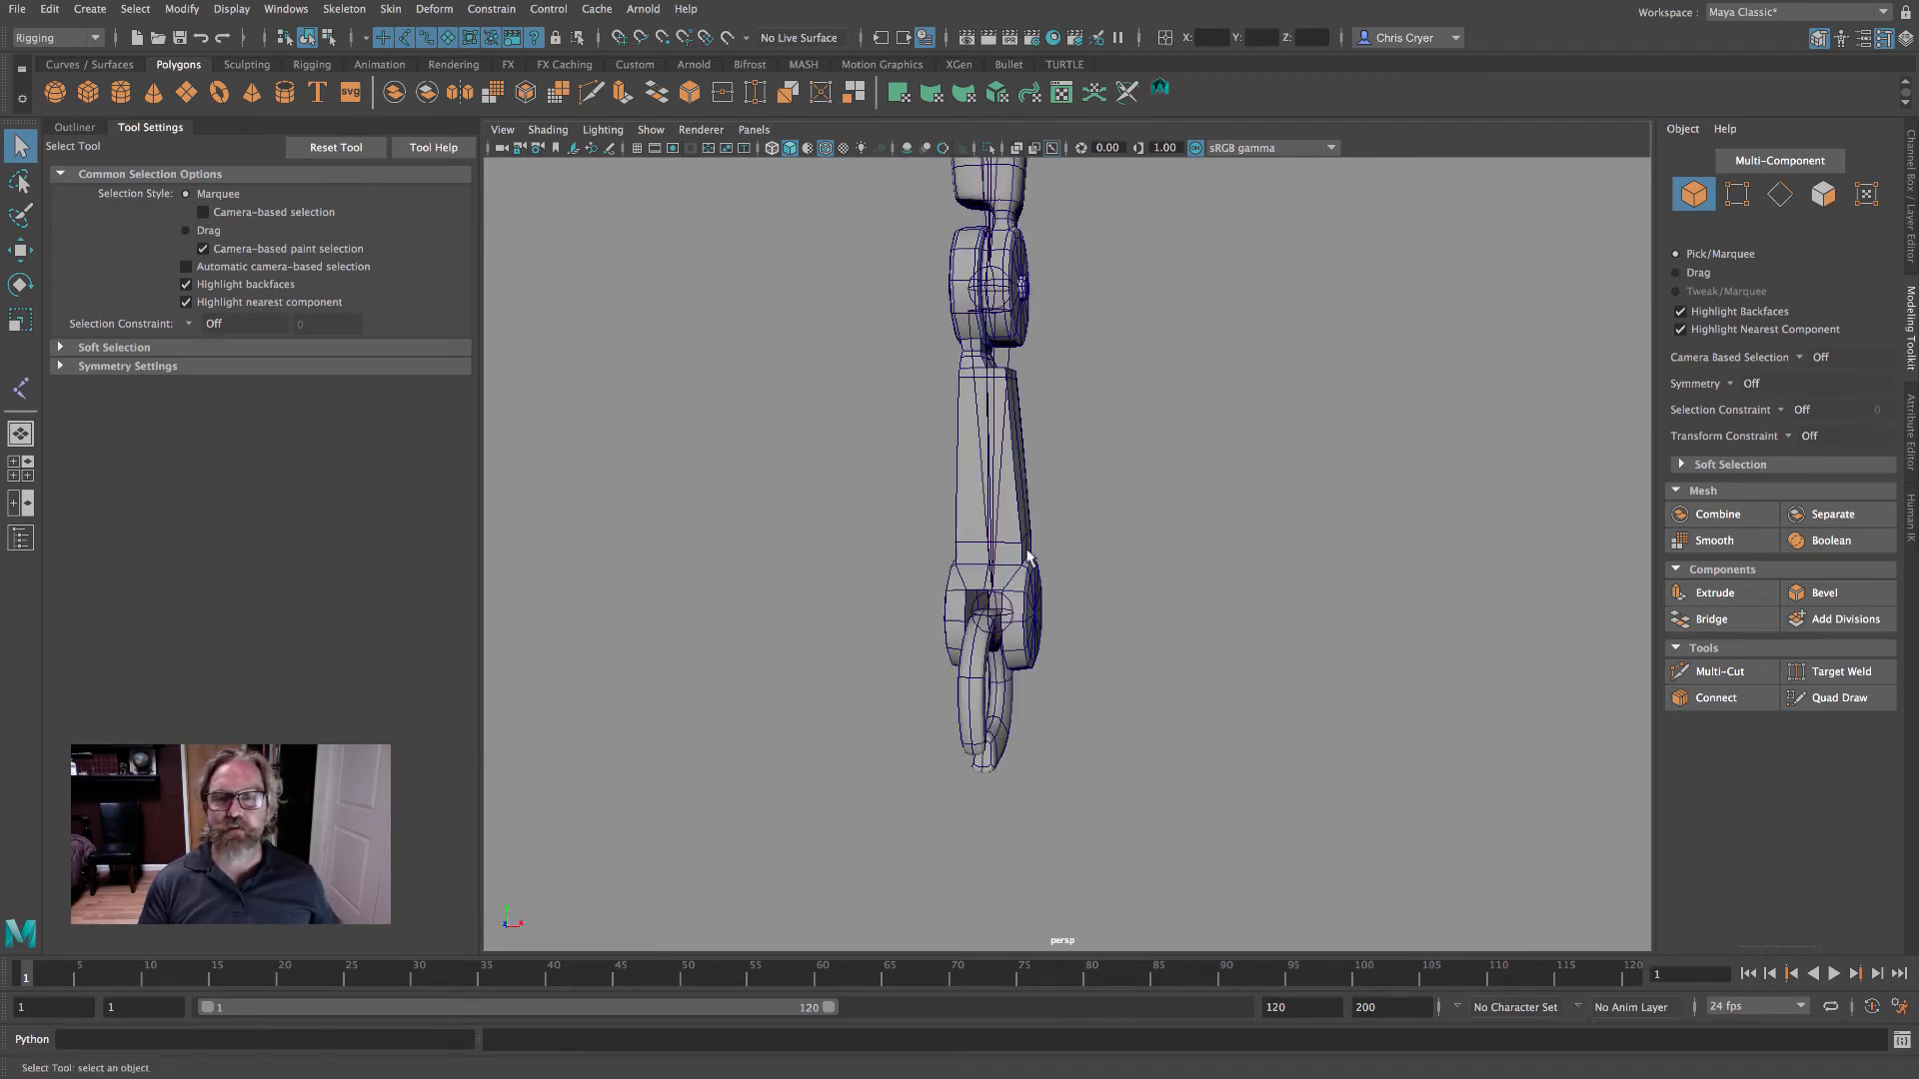
left_click_drag(1030, 557, 1101, 557, "alt")
right_click_drag(1100, 556, 1162, 582, "alt")
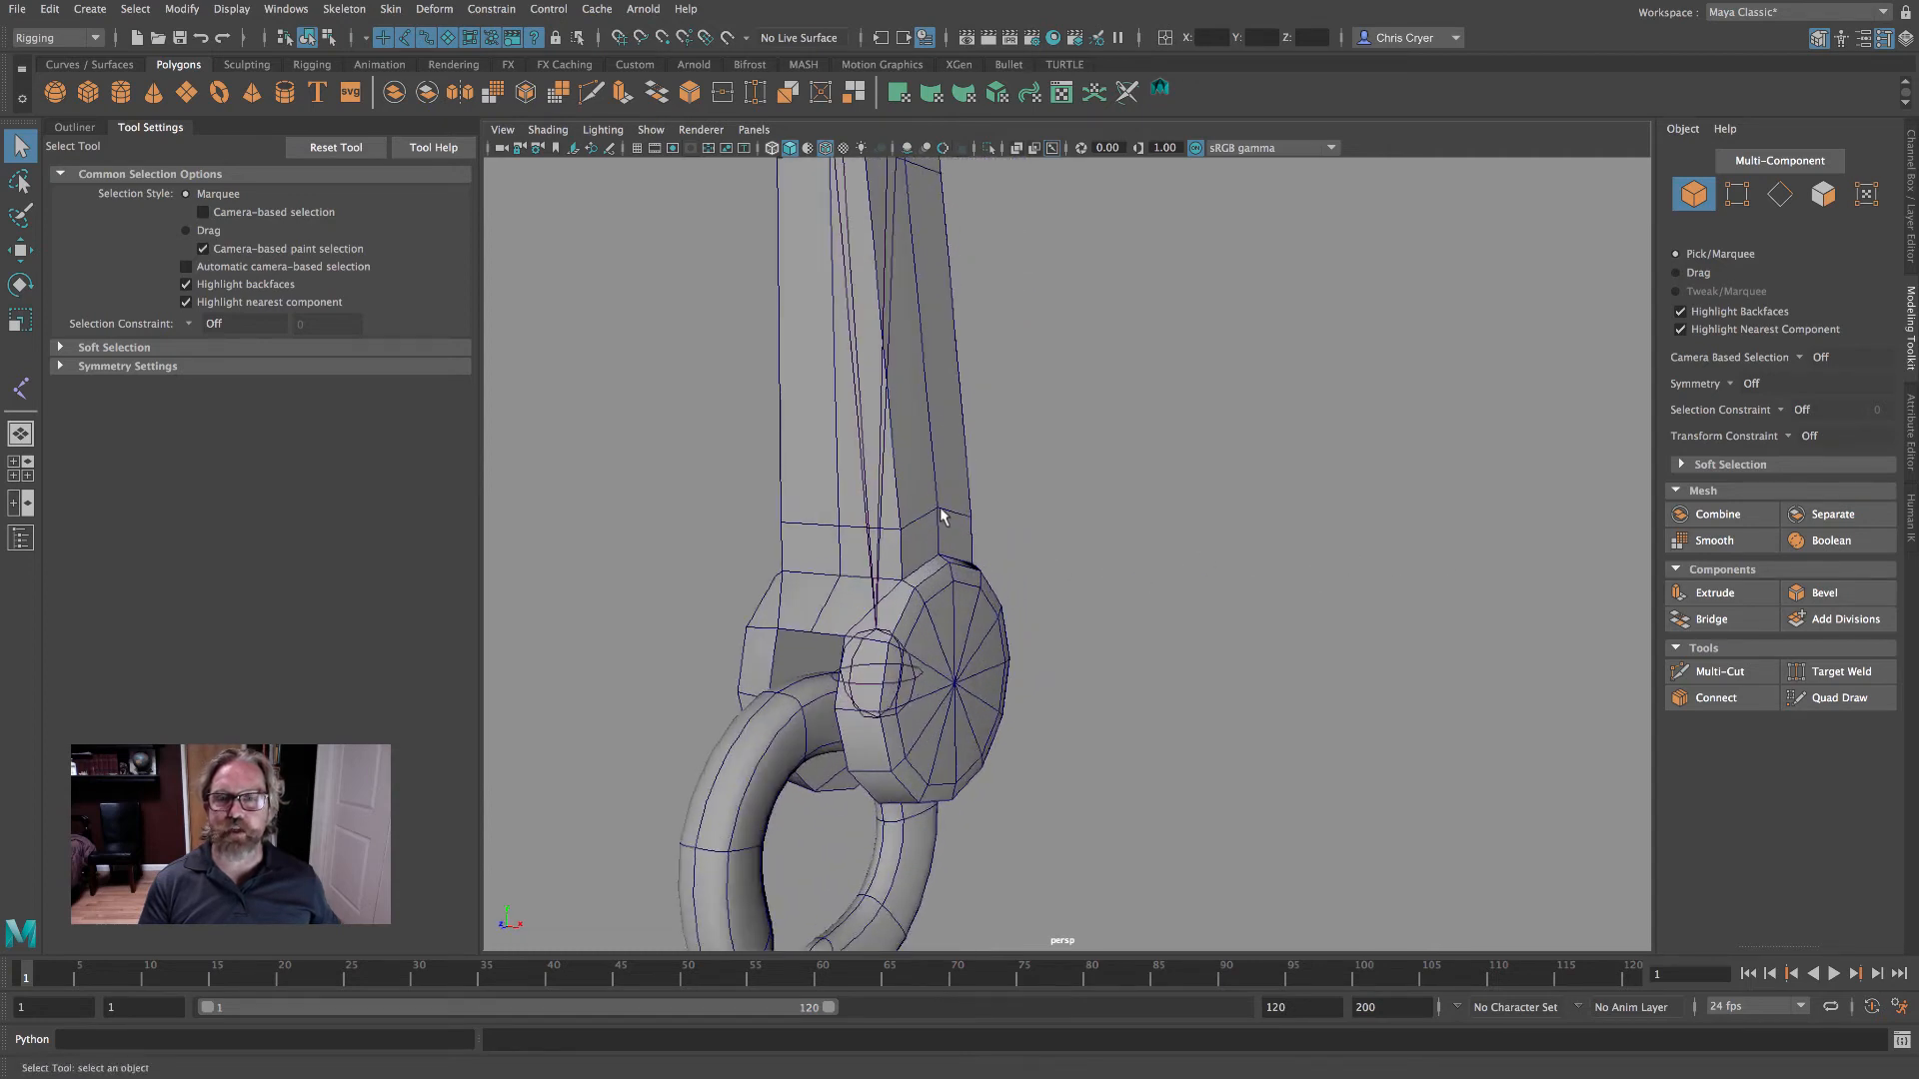
- Hide joints in the viewport and select the horizontal edge loop on the forearm just above the wrist
left_click(647, 130)
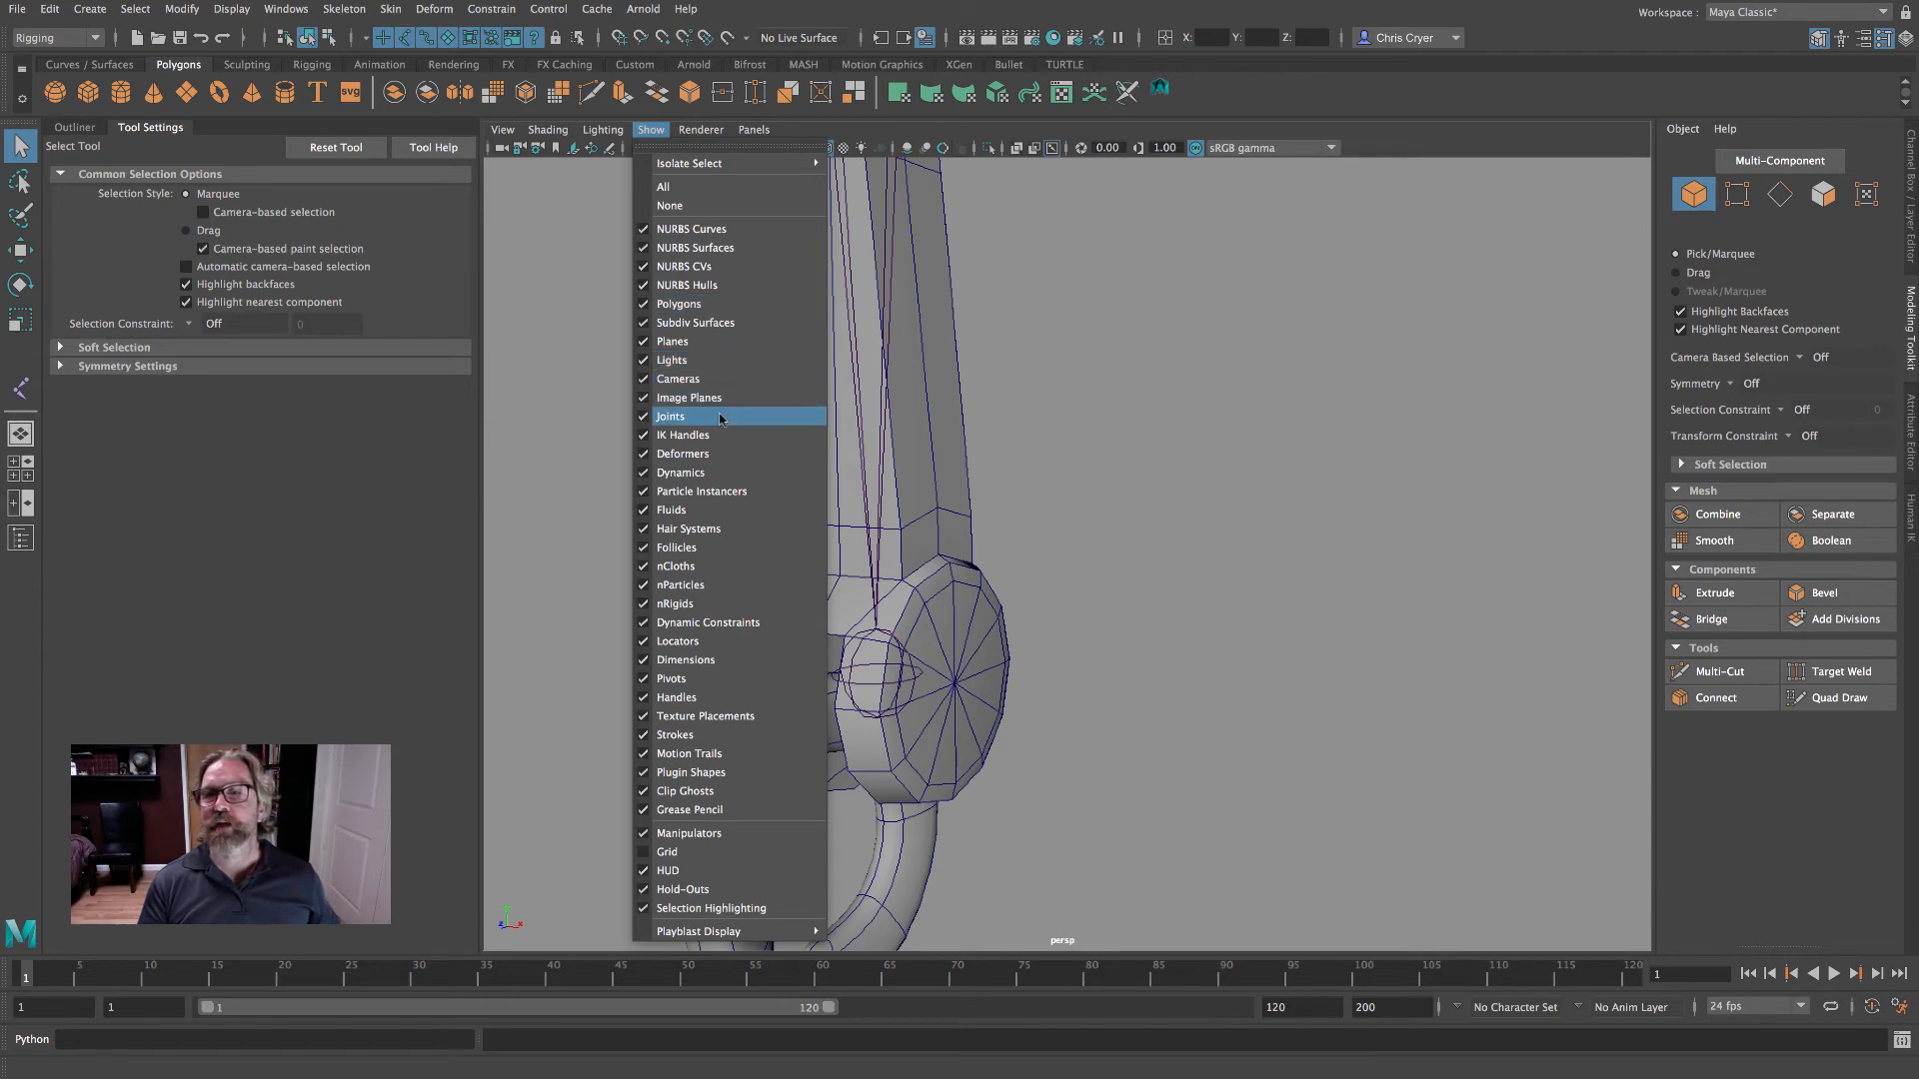
left_click(669, 416)
left_click_drag(728, 416, 883, 489, "alt")
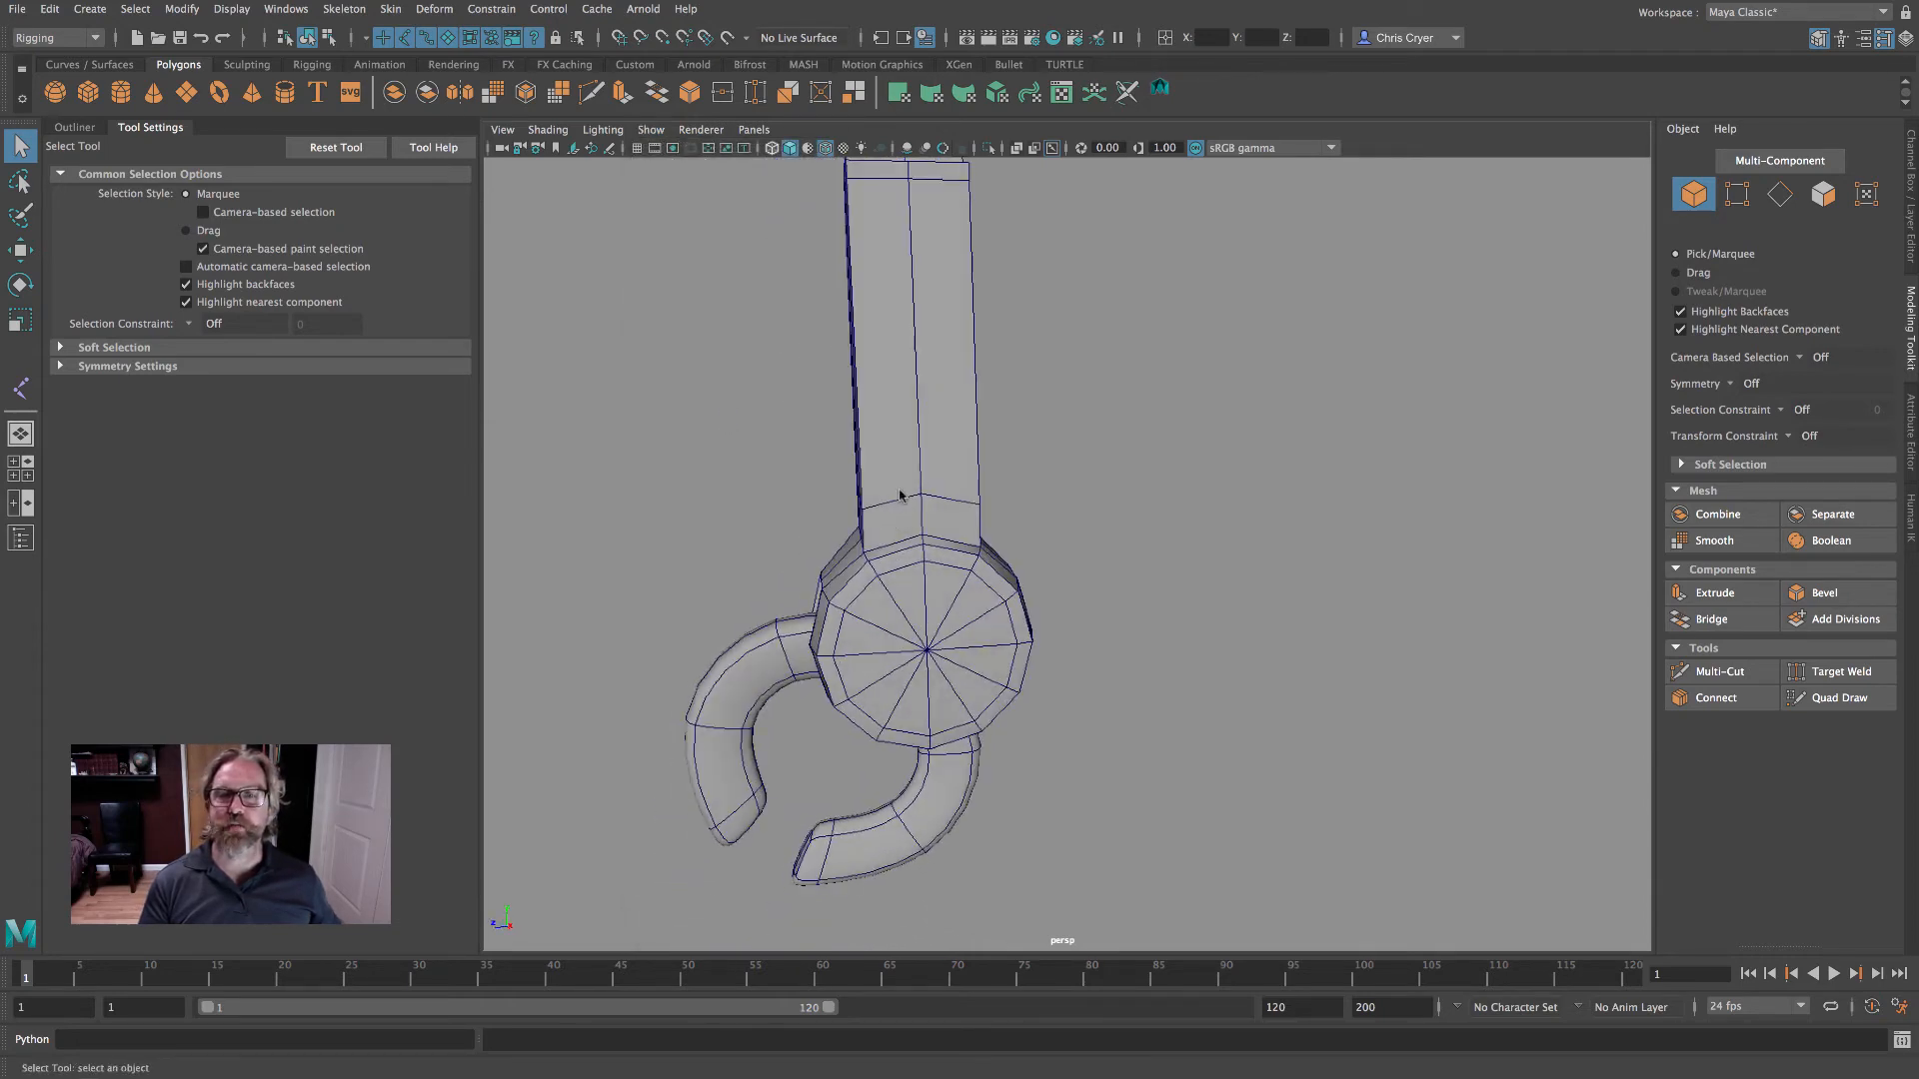
right_click_drag(899, 491, 895, 434)
left_click(897, 503)
double_click(898, 500)
- Flatten the selected edge loop by scaling it along Y and switch the viewport to wireframe display
left_click_drag(934, 500, 1190, 479, "alt")
left_click(19, 321)
left_click_drag(887, 429, 968, 484)
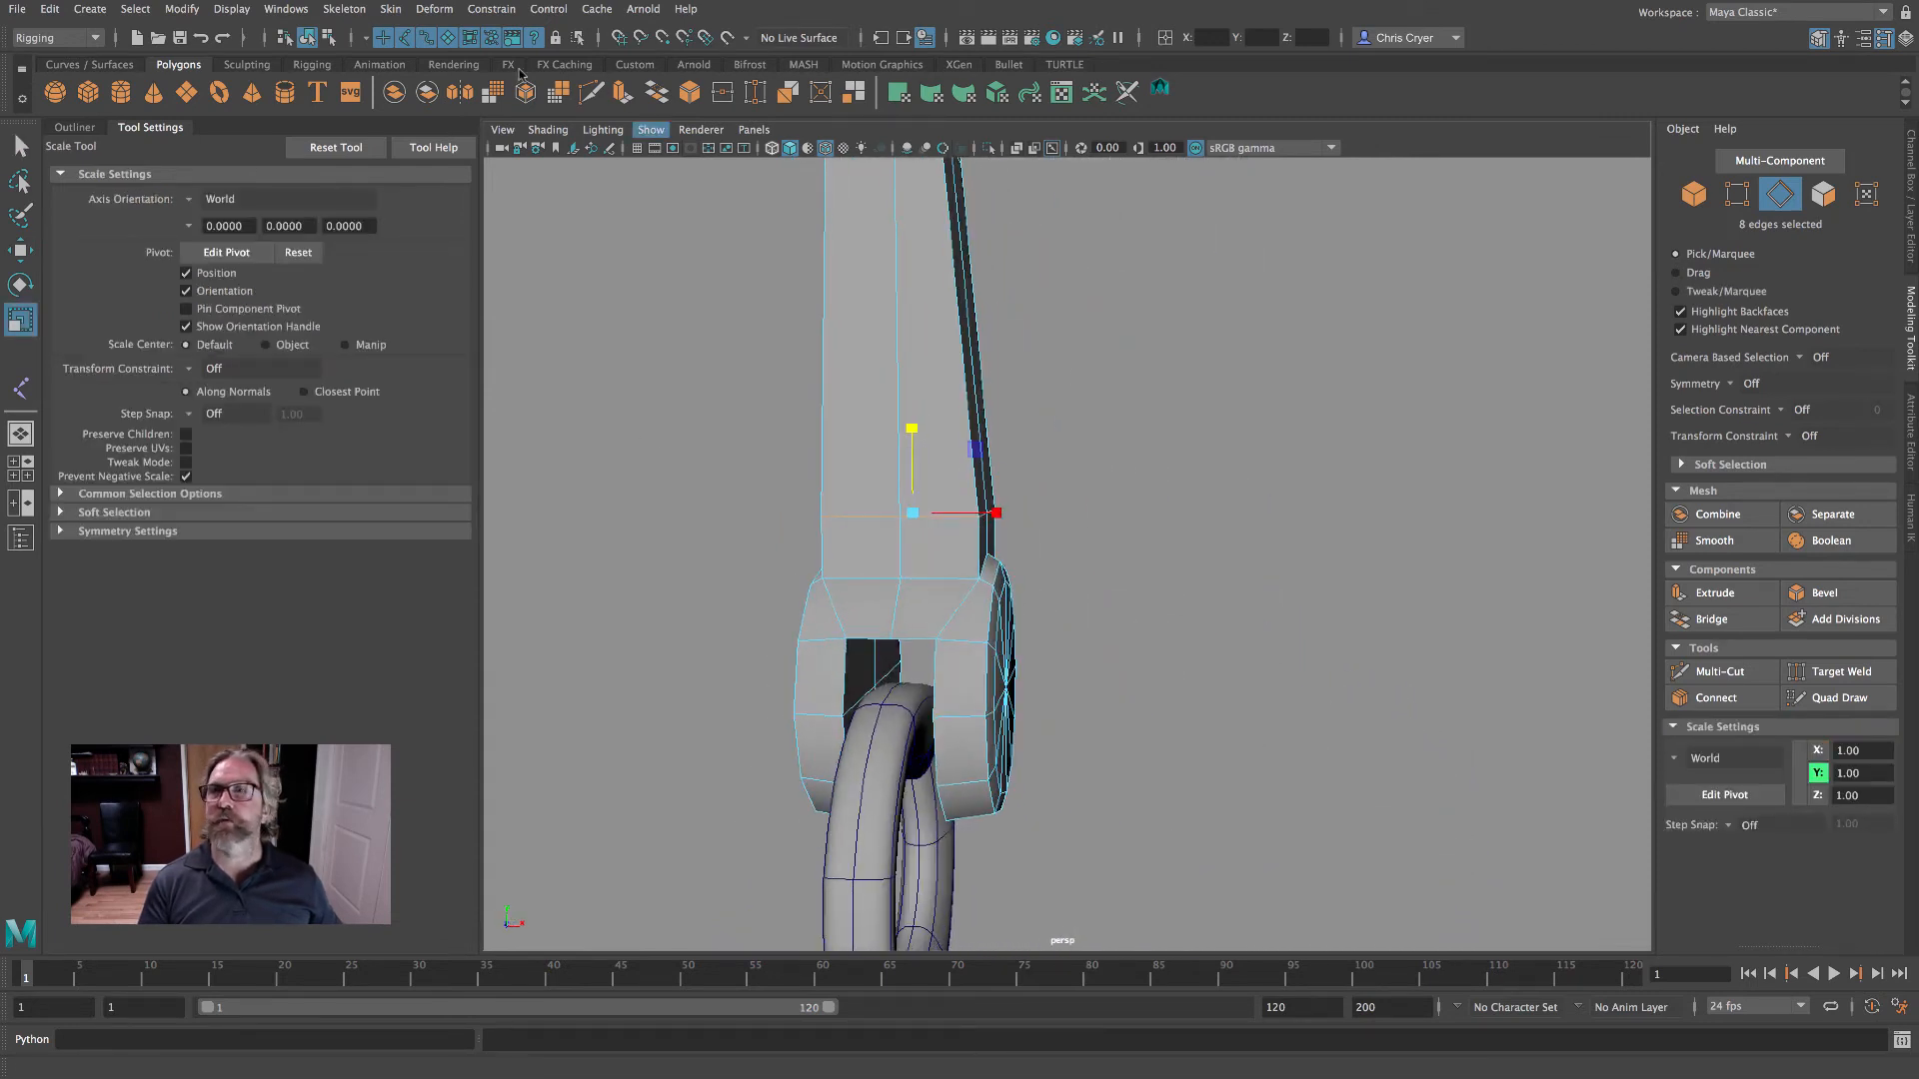
key("w")
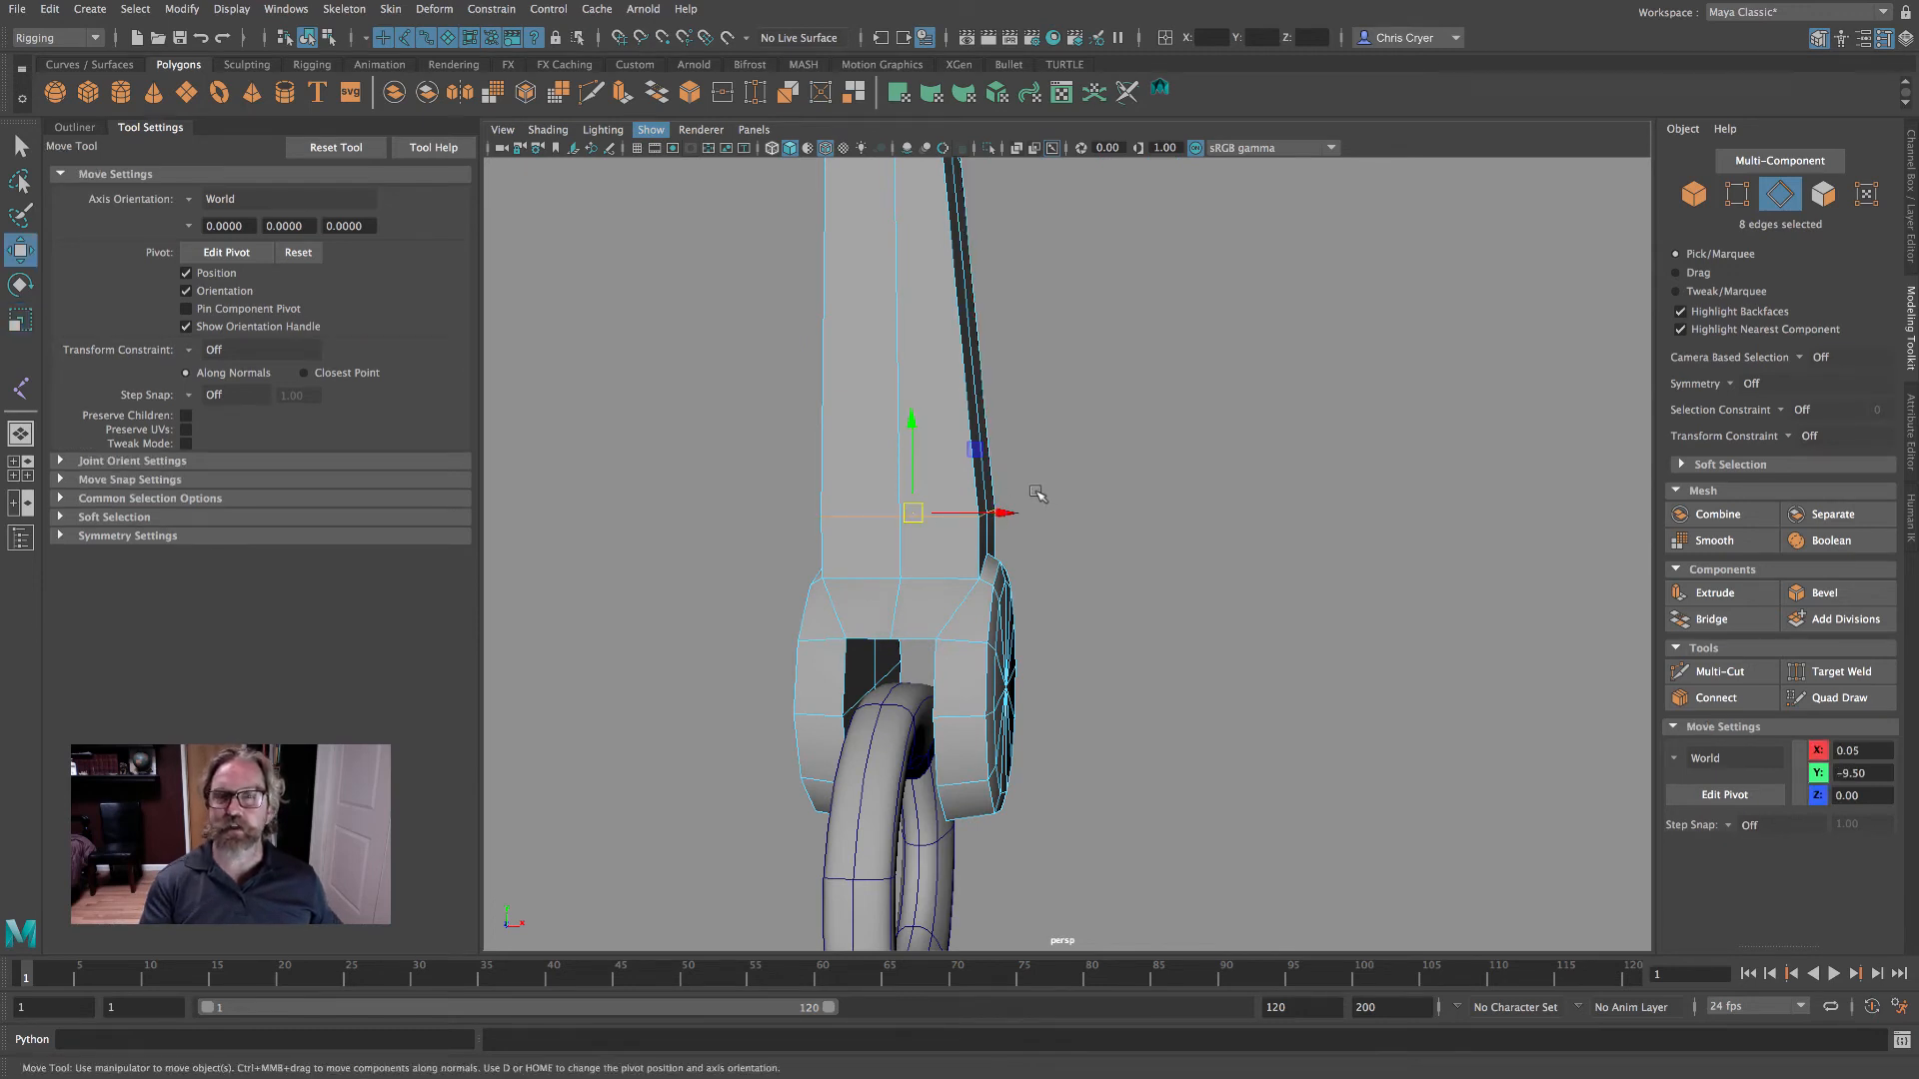
left_click_drag(1042, 490, 1179, 493, "alt")
key("4")
key("q")
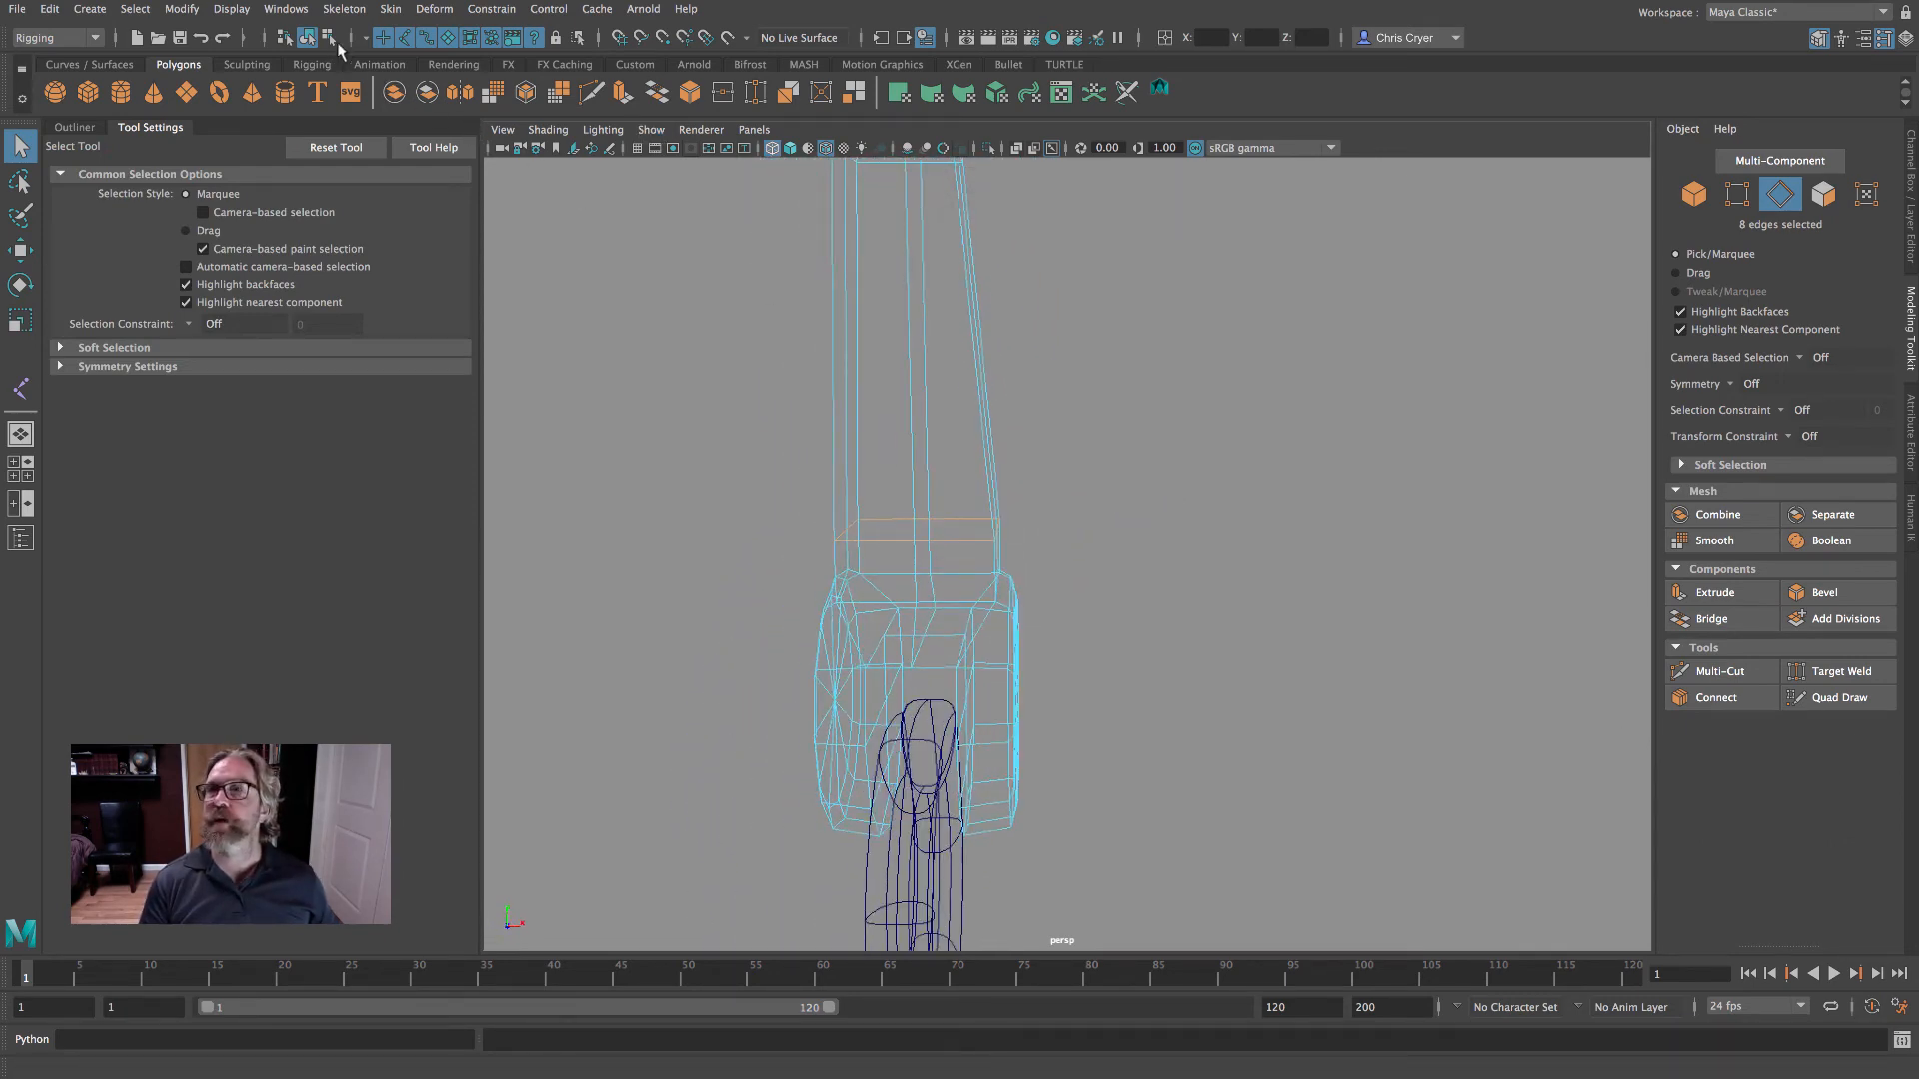
- Detach the forearm mesh along the selected edge loop just above the wrist, using the Modeling menu set
left_click(57, 37)
left_click(50, 57)
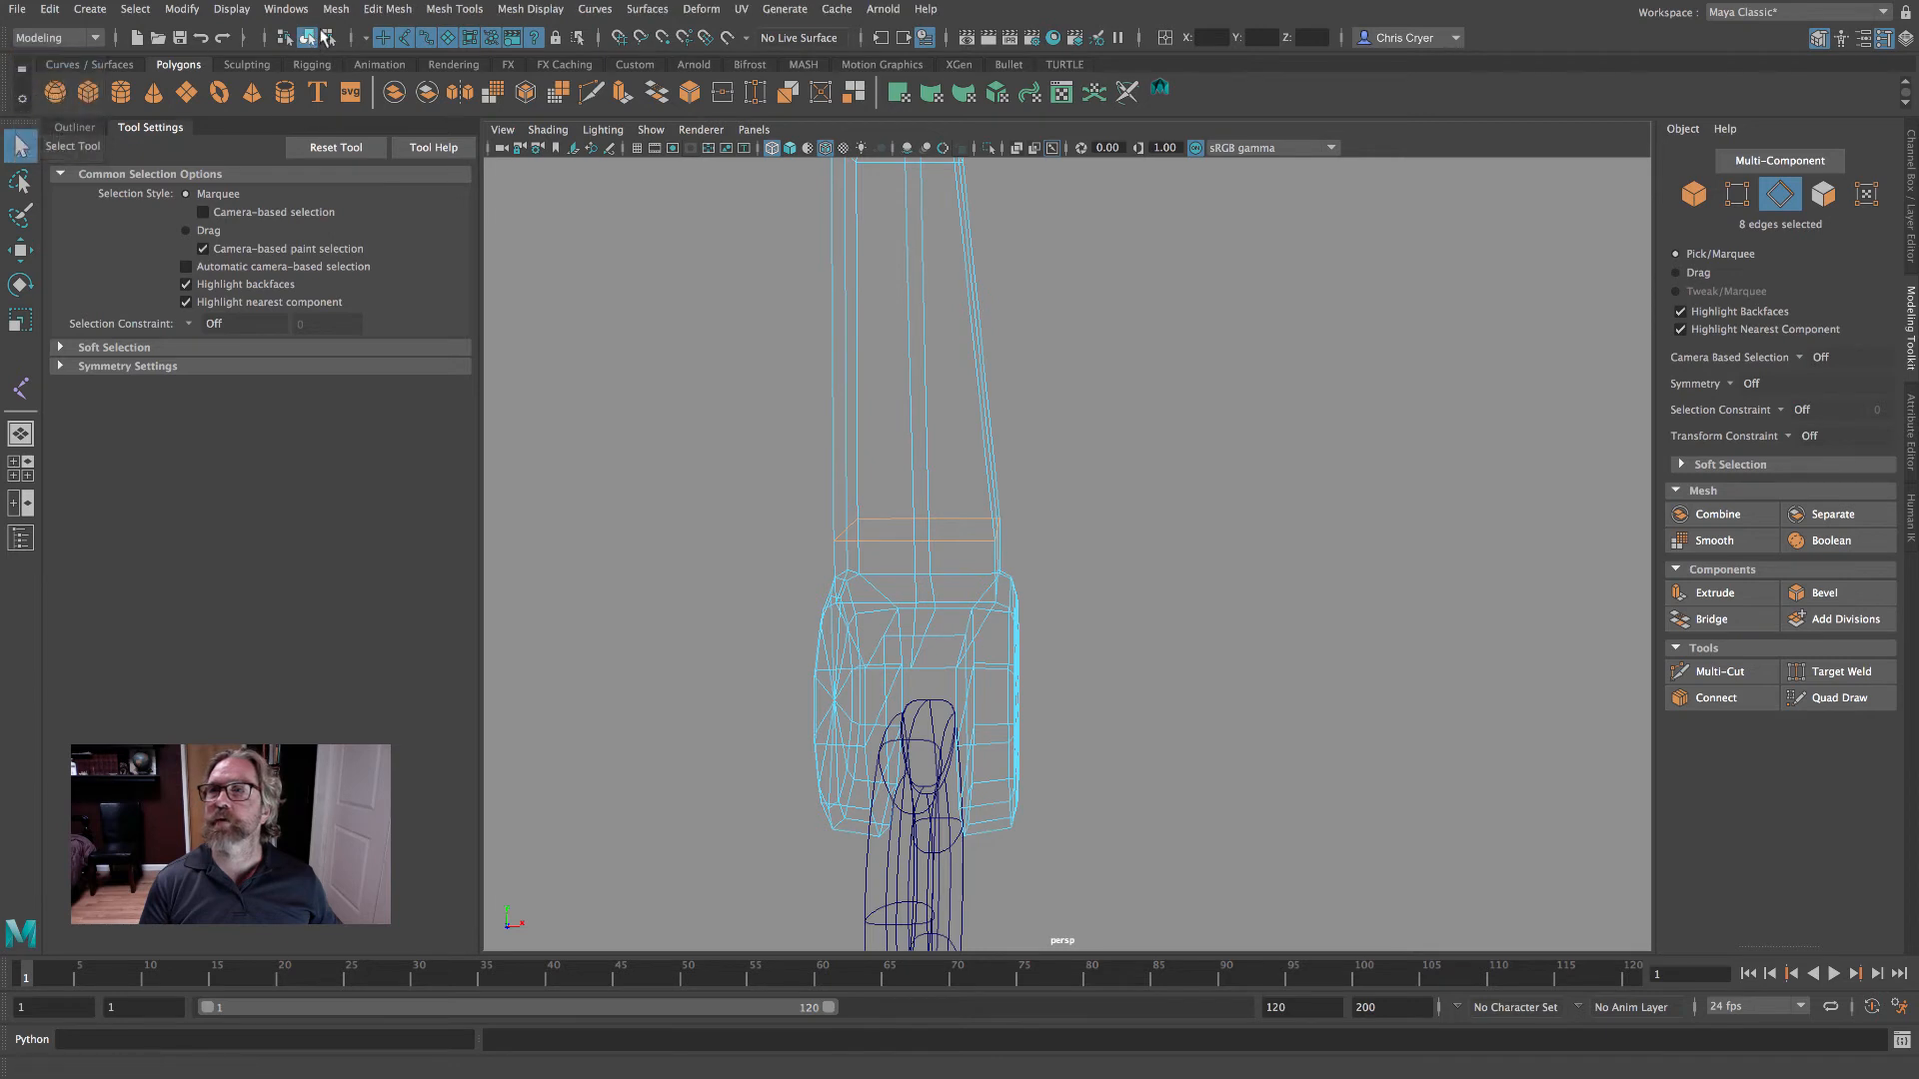
left_click(385, 9)
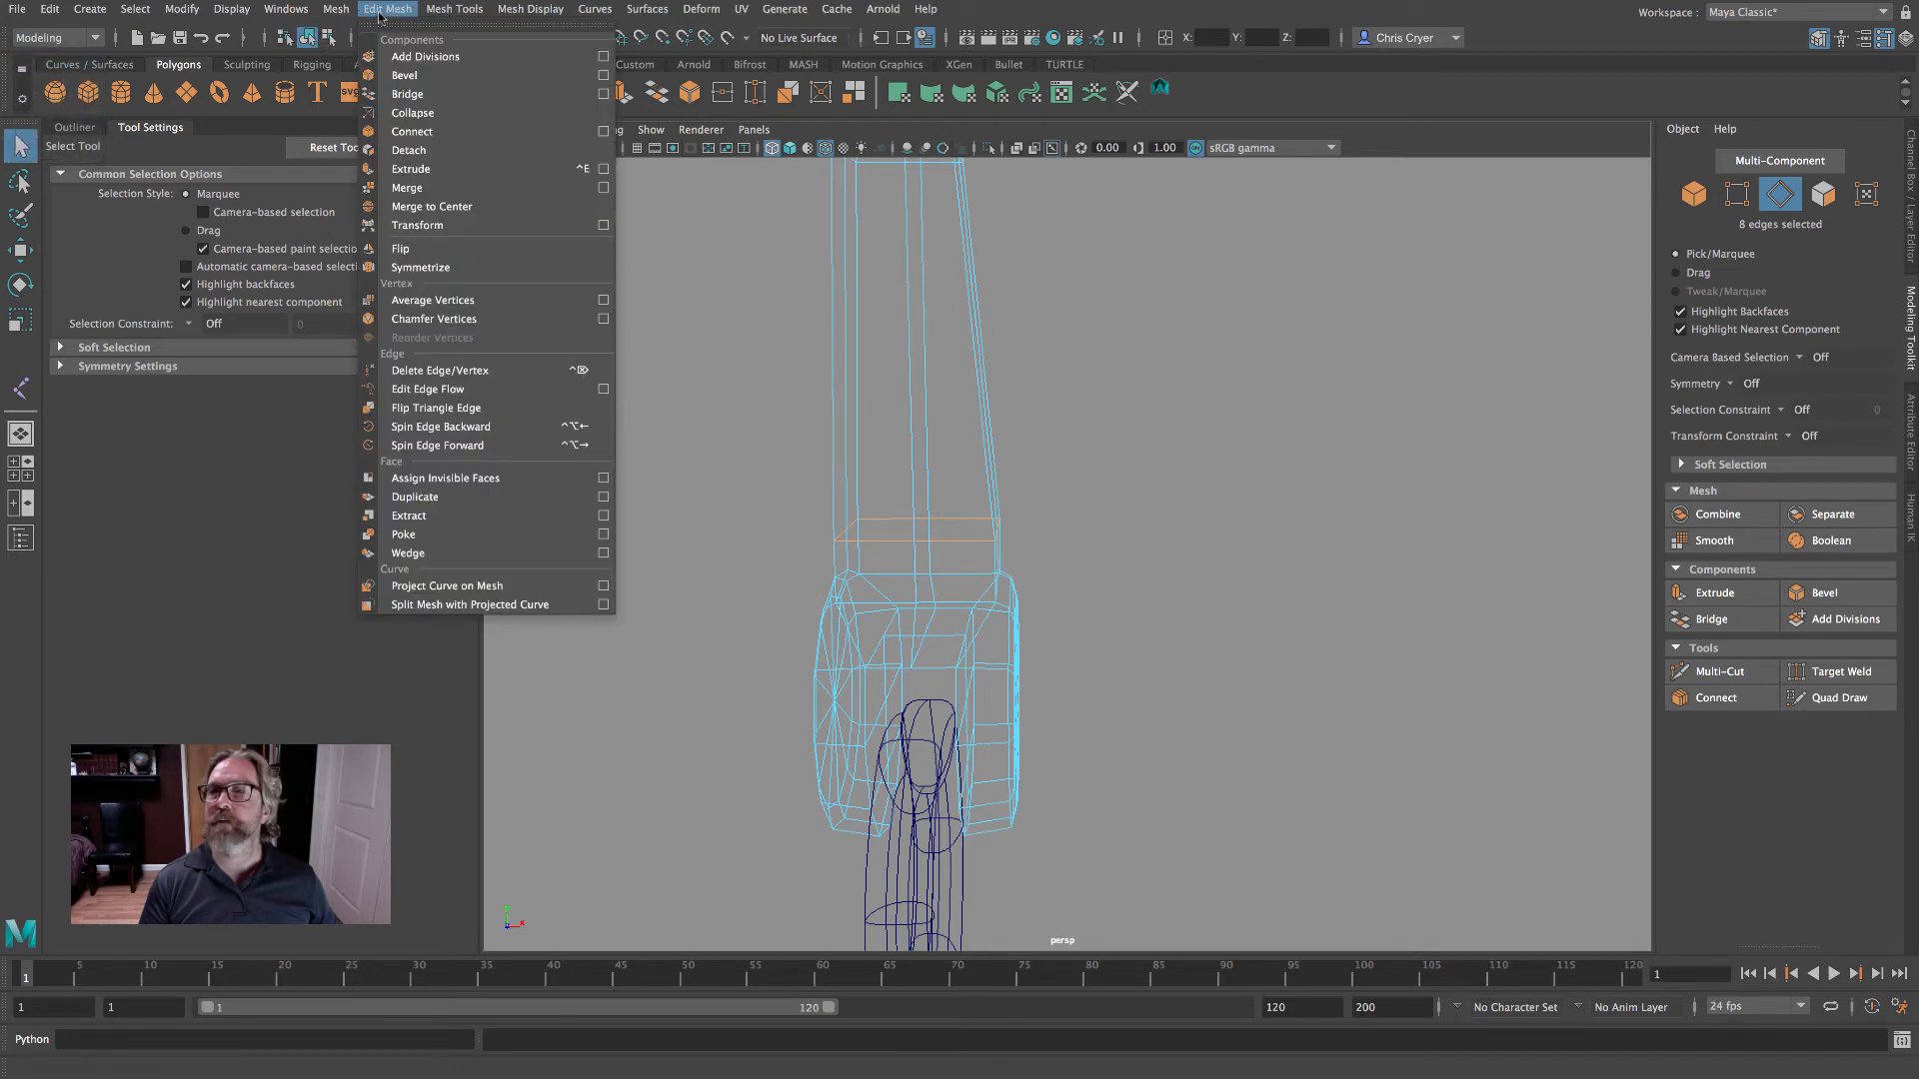
left_click(410, 151)
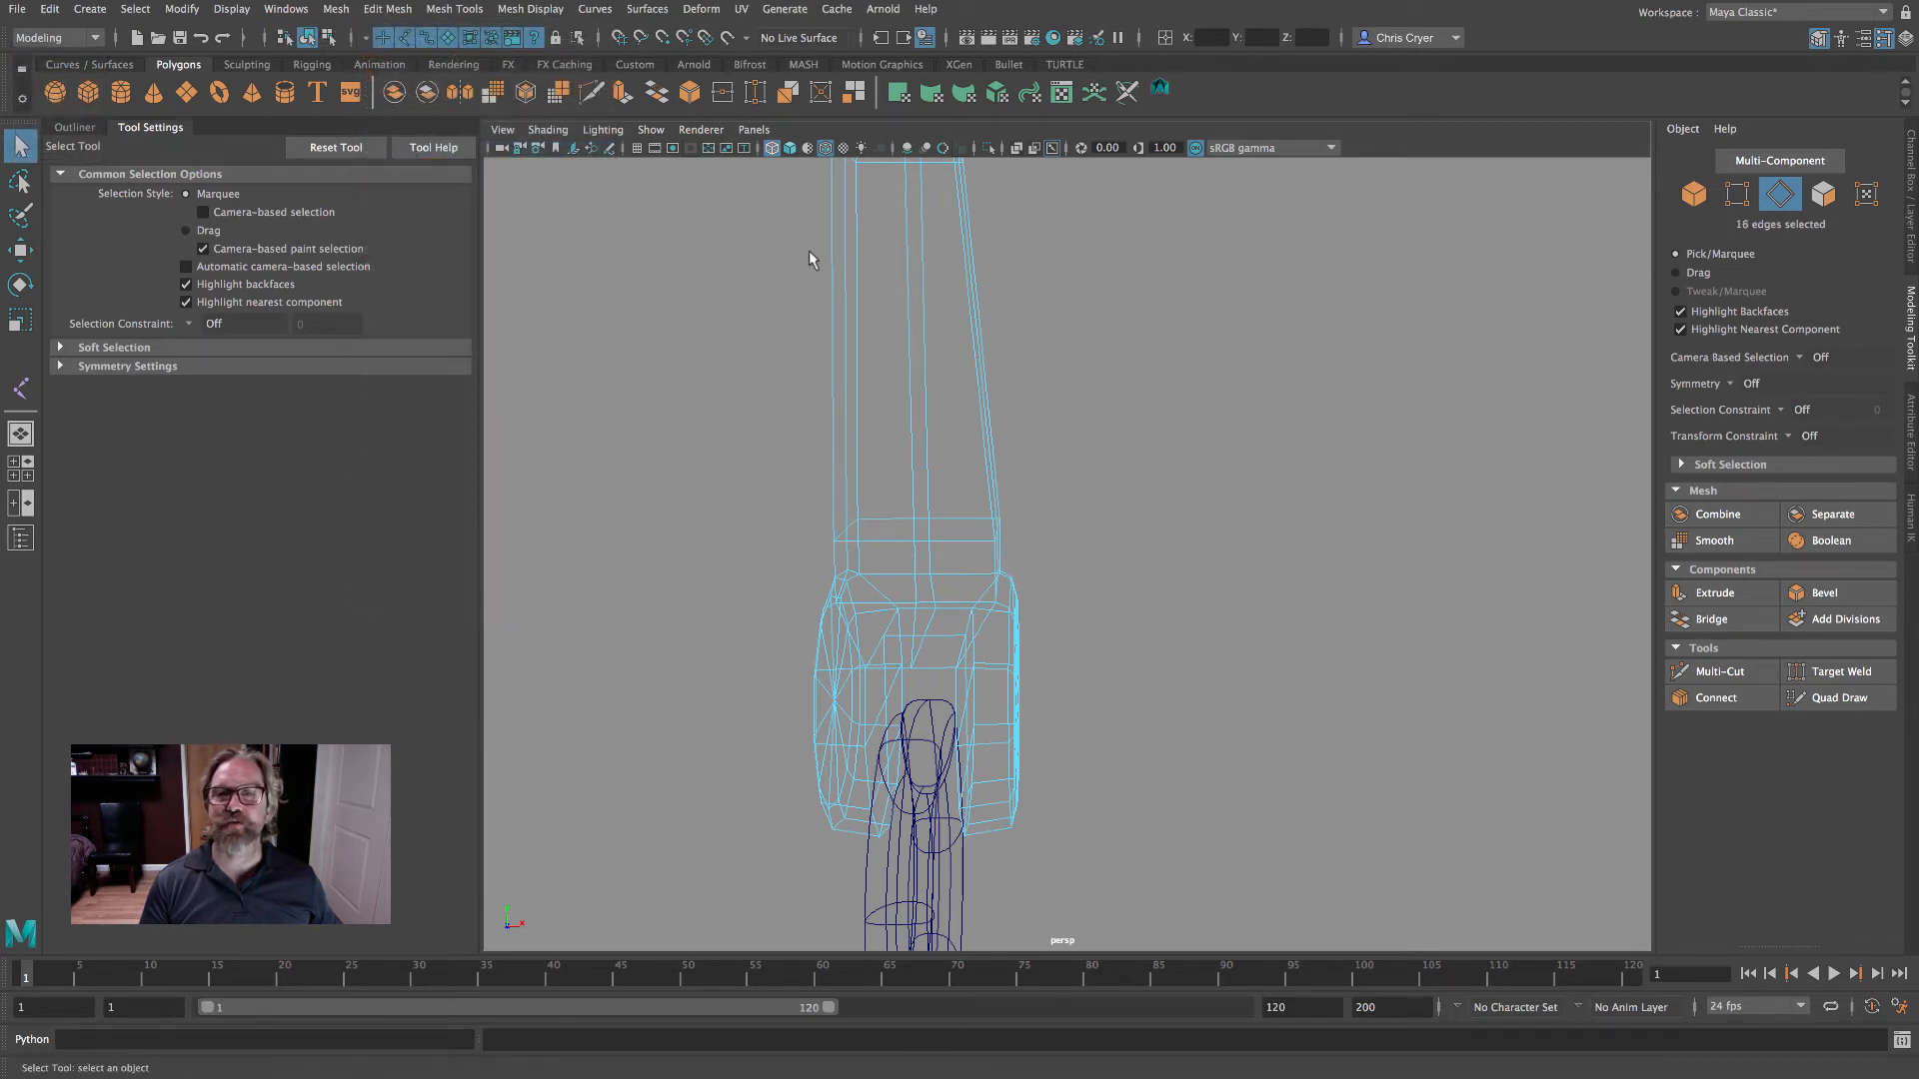
- Separate the detached forearm mesh so that the forearm and the wrist fork become individual objects
right_click_drag(881, 271, 933, 256)
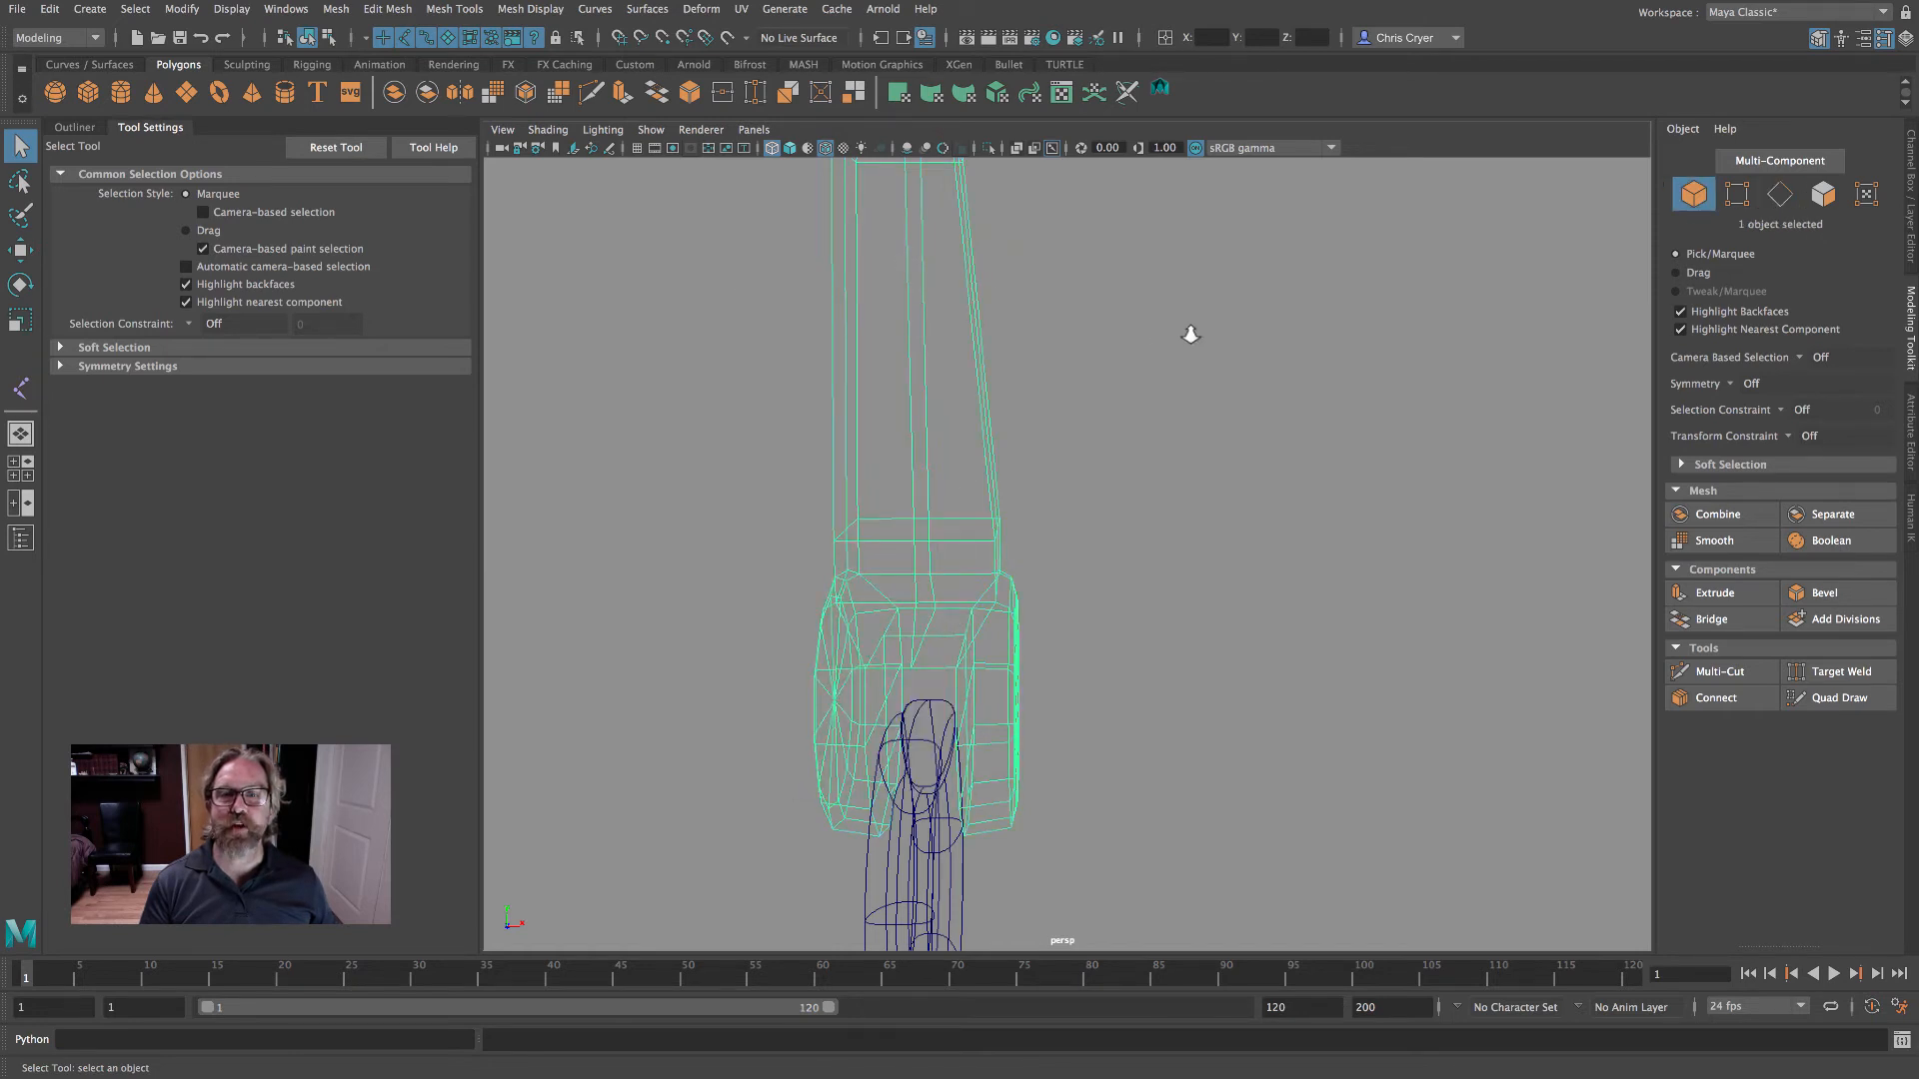
scroll(1190, 334, "down", 4)
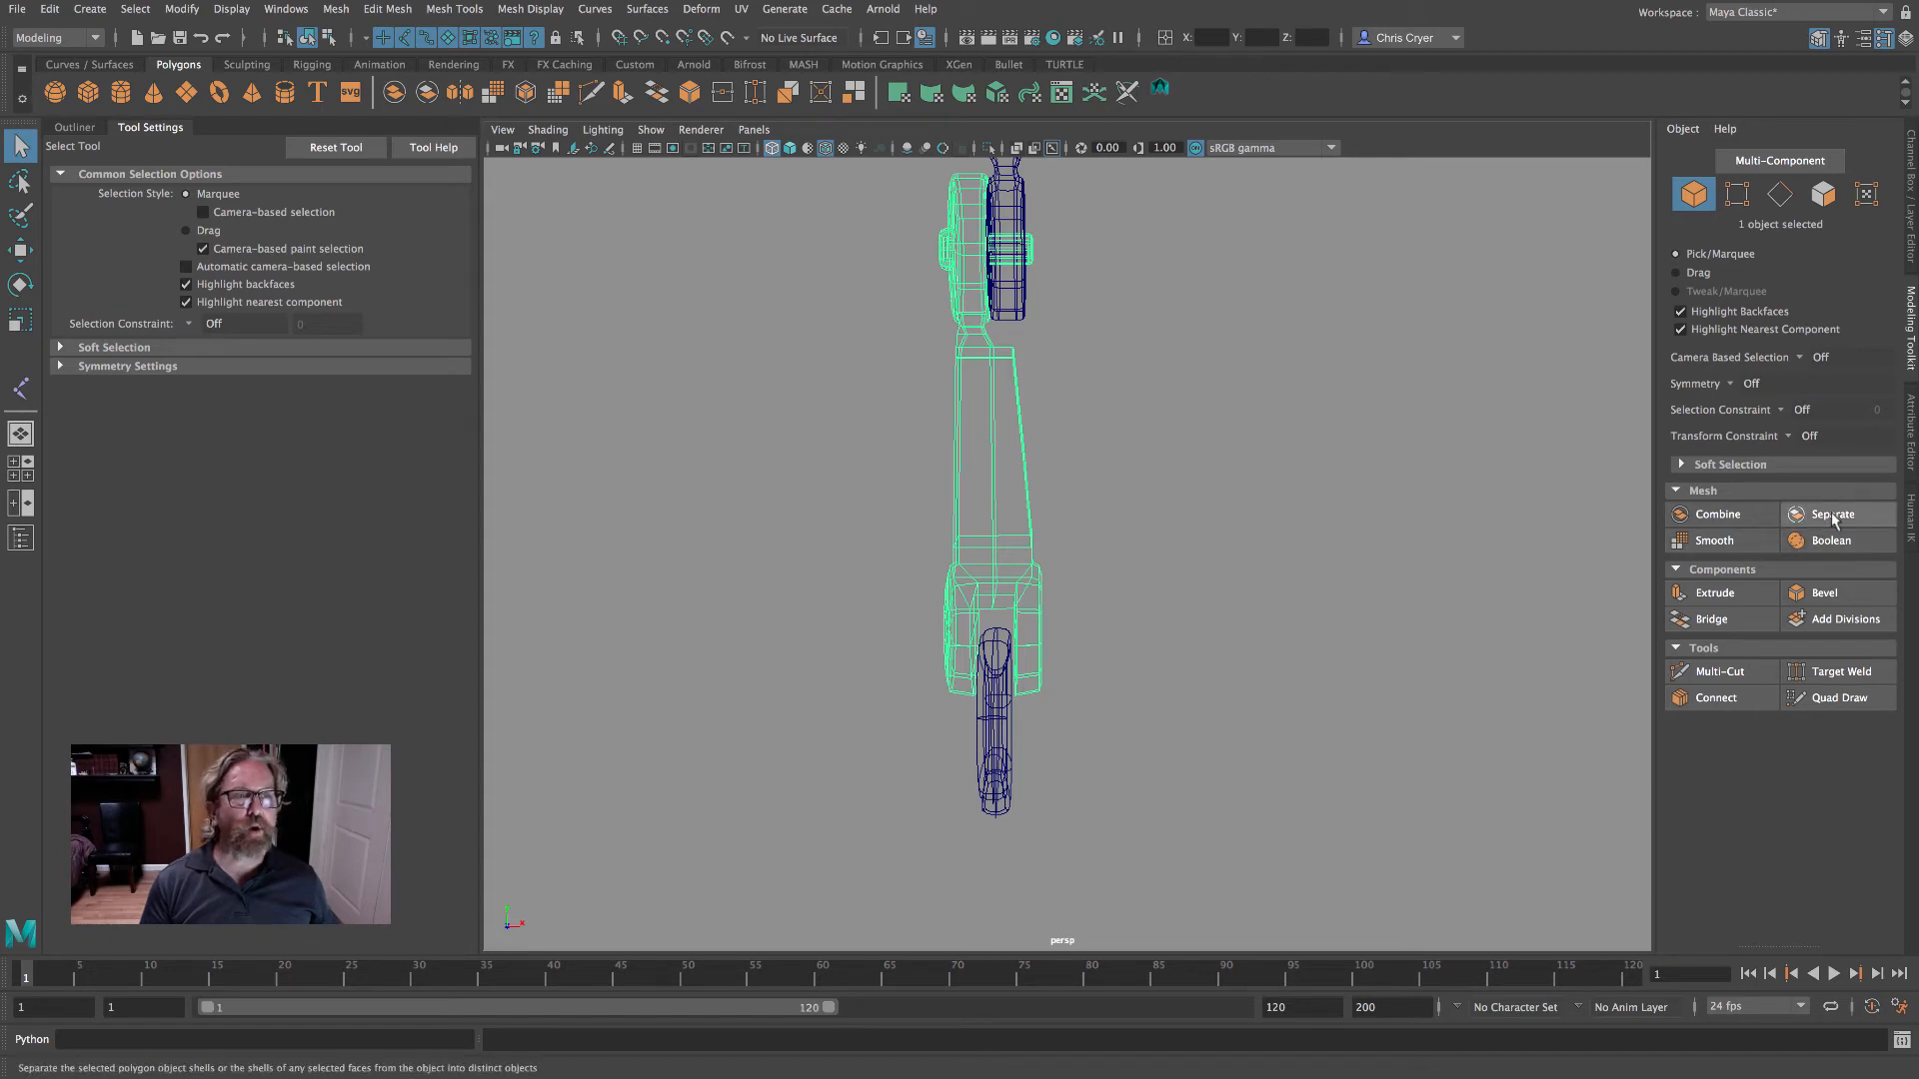
left_click(1834, 515)
left_click_drag(1292, 486, 1120, 483, "alt")
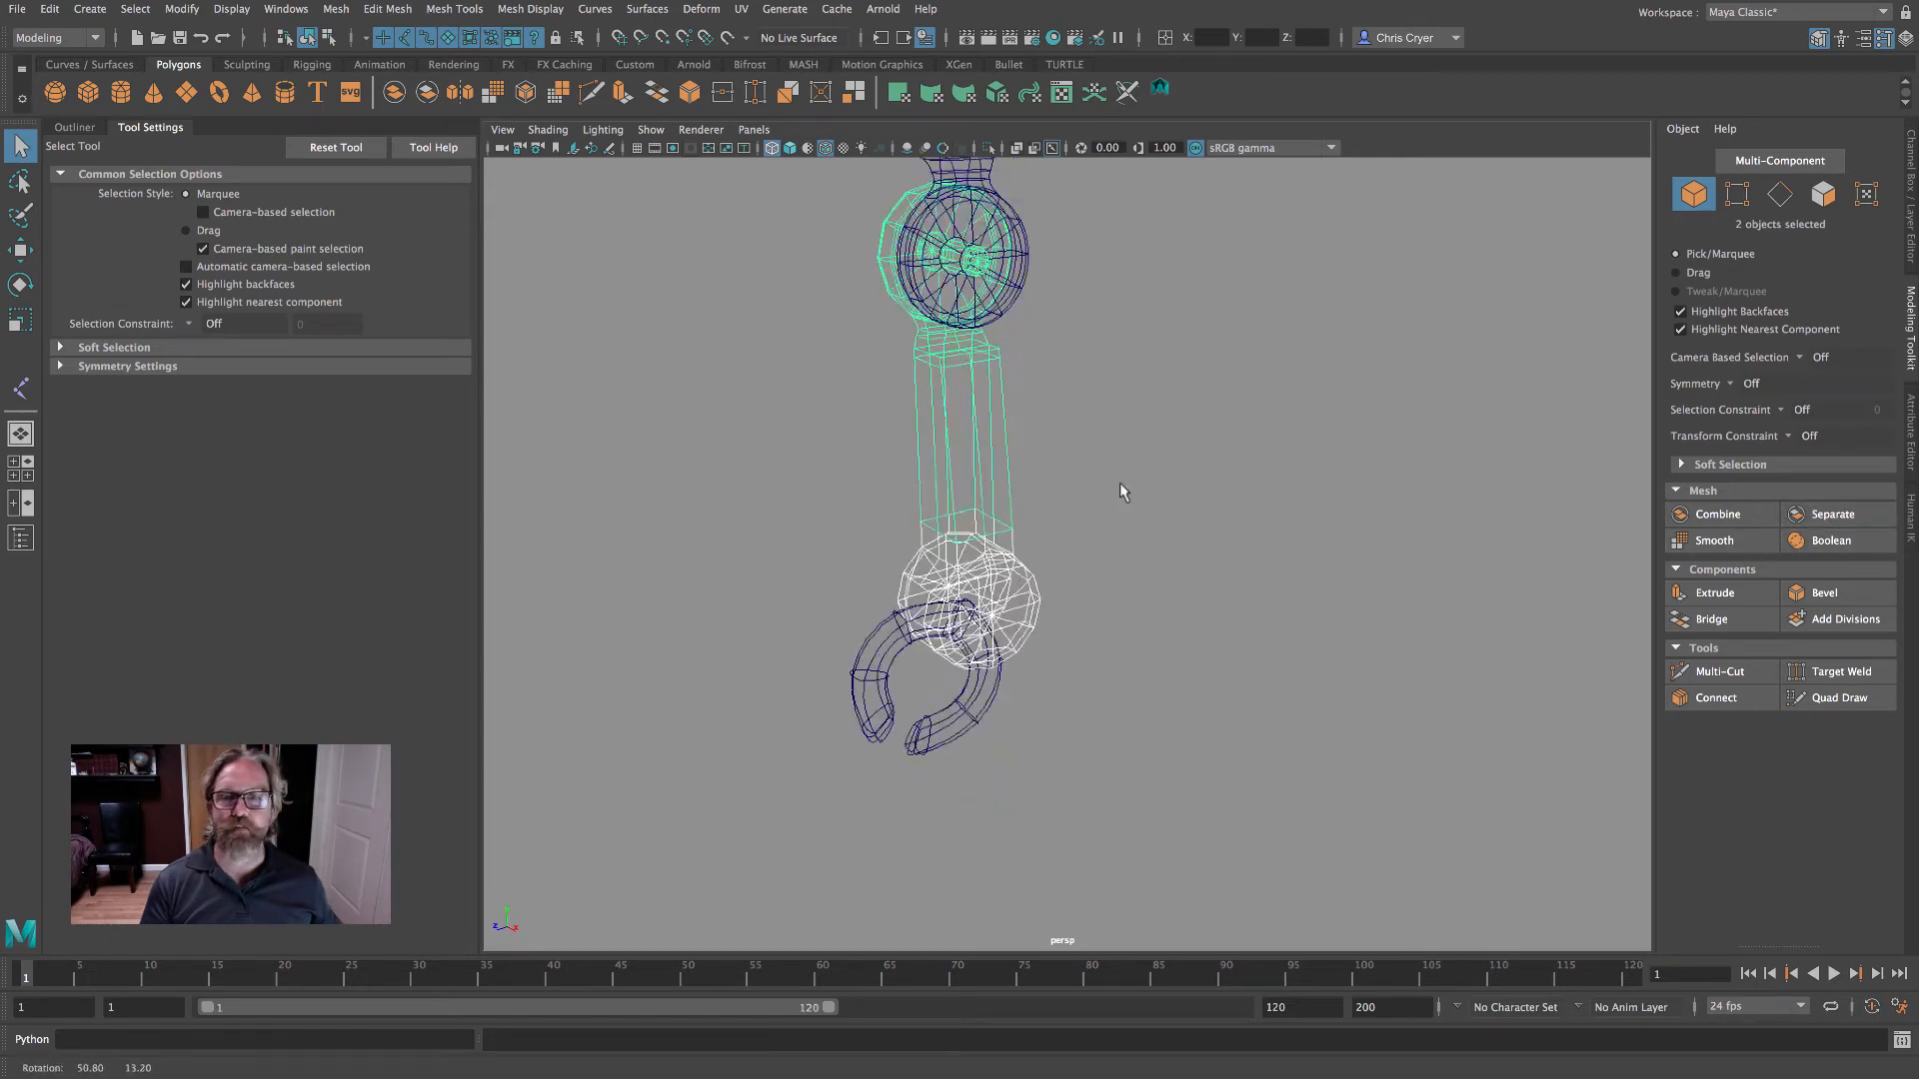
- Try picking a corner vertex at the forearm's seam, and return to object selection with both pieces selected
right_click_drag(1120, 483, 1634, 484, "alt")
left_click_drag(1634, 484, 842, 541, "alt")
right_click_drag(845, 530, 783, 518)
left_click_drag(837, 522, 883, 565)
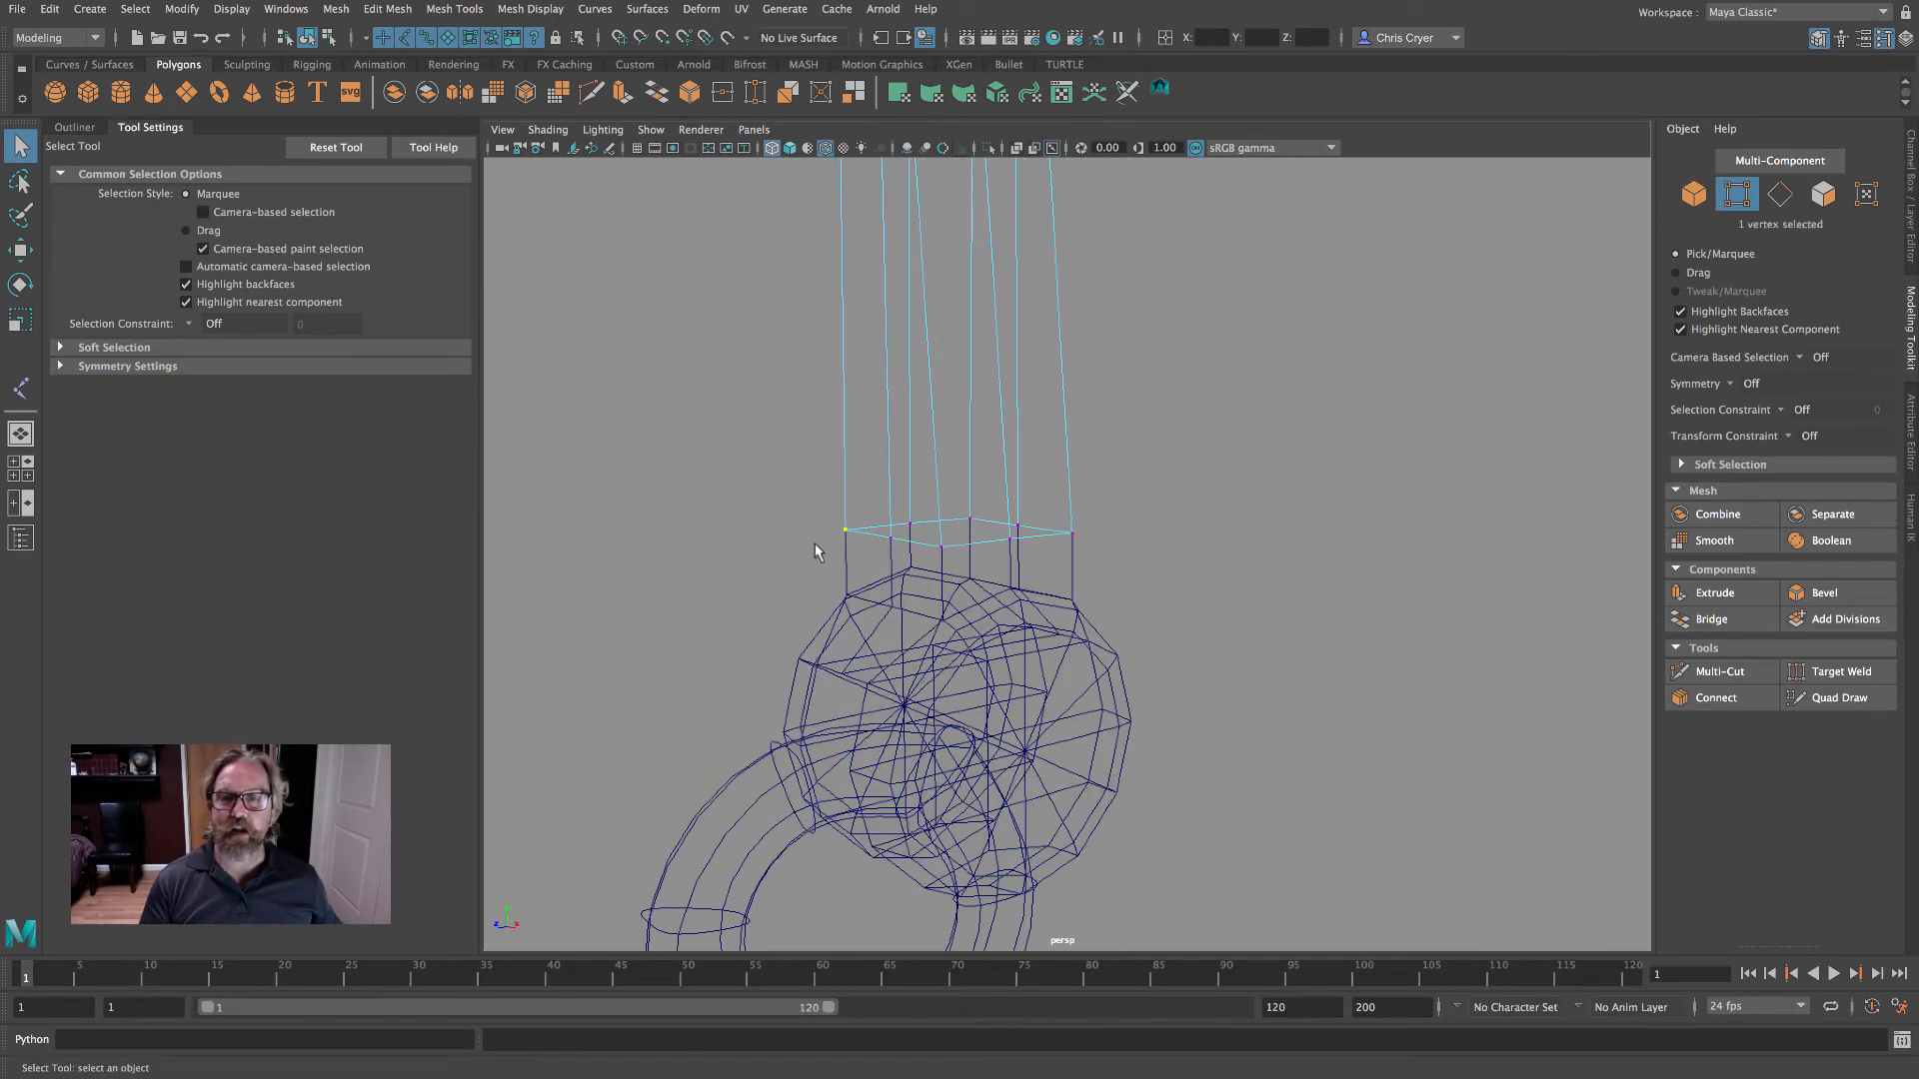
key("F8")
left_click(844, 470, "shift")
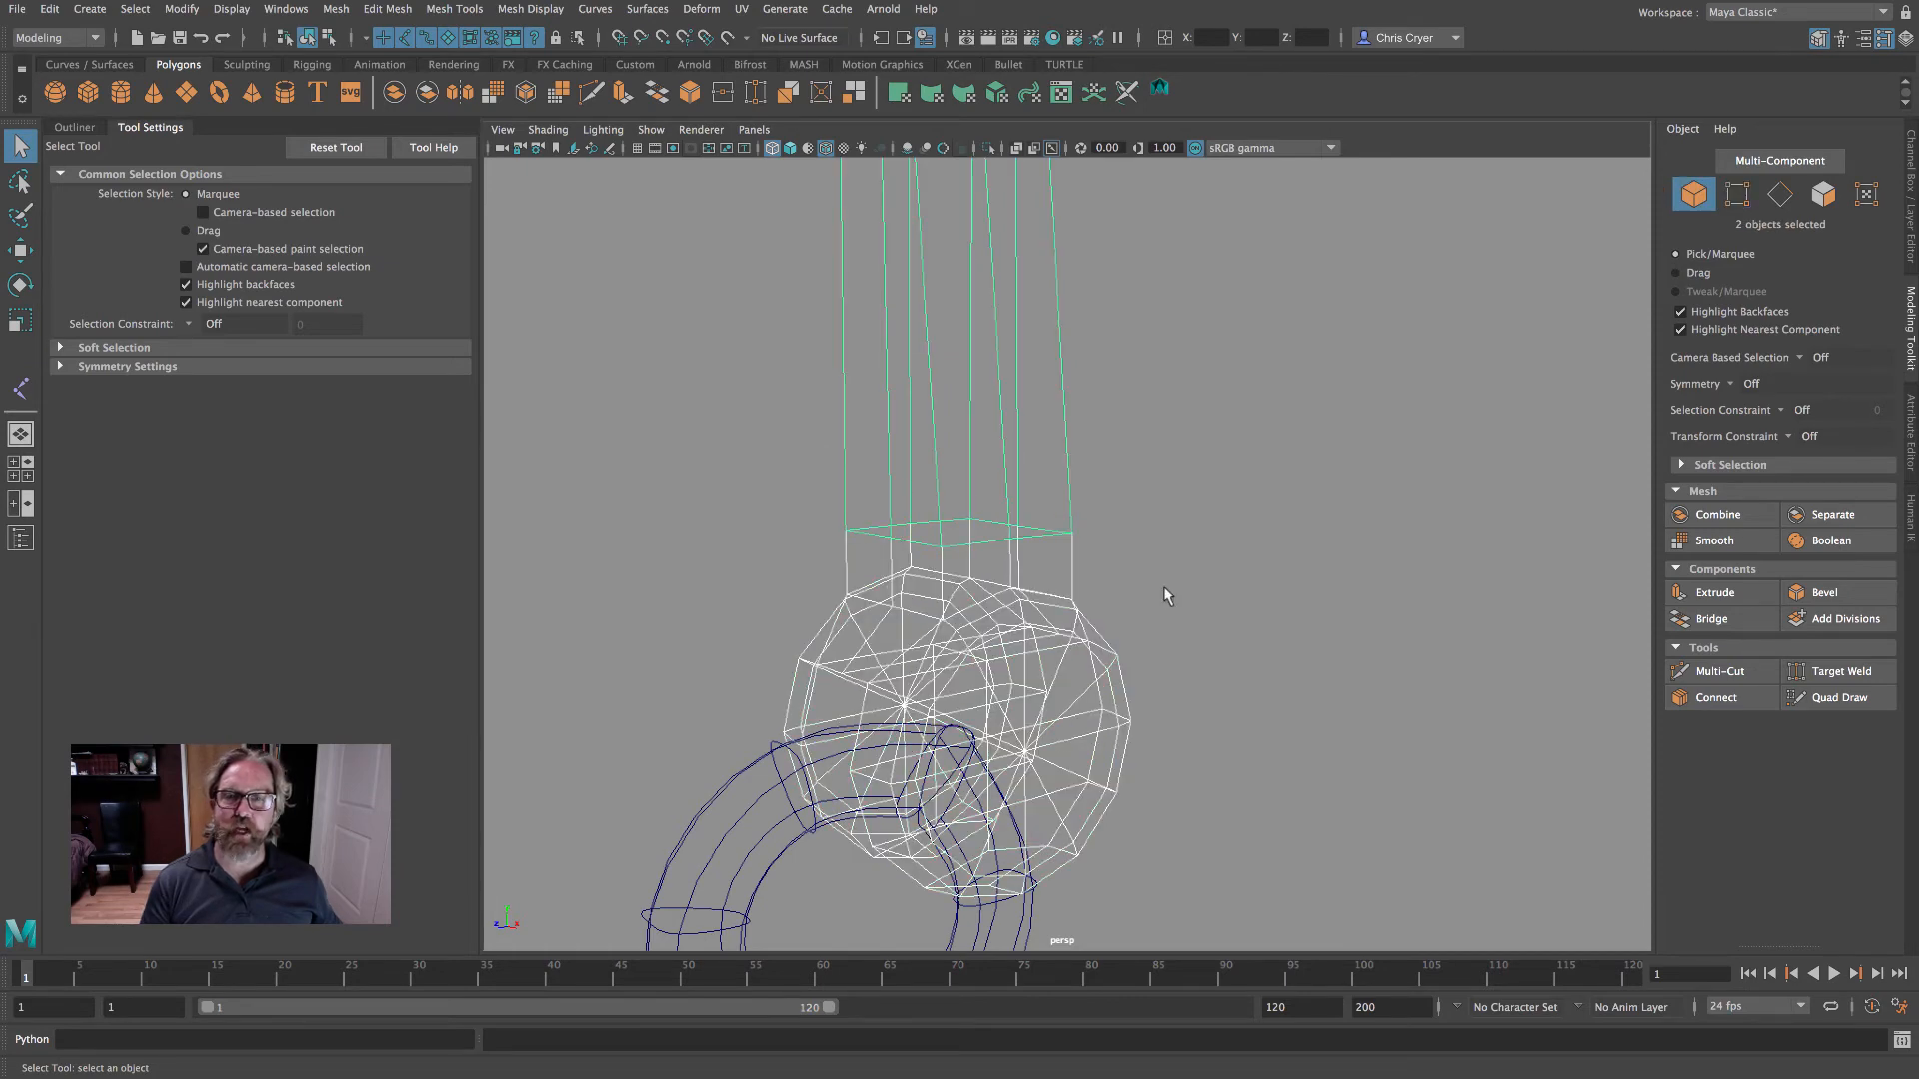
right_click_drag(1137, 509, 1211, 510, "alt")
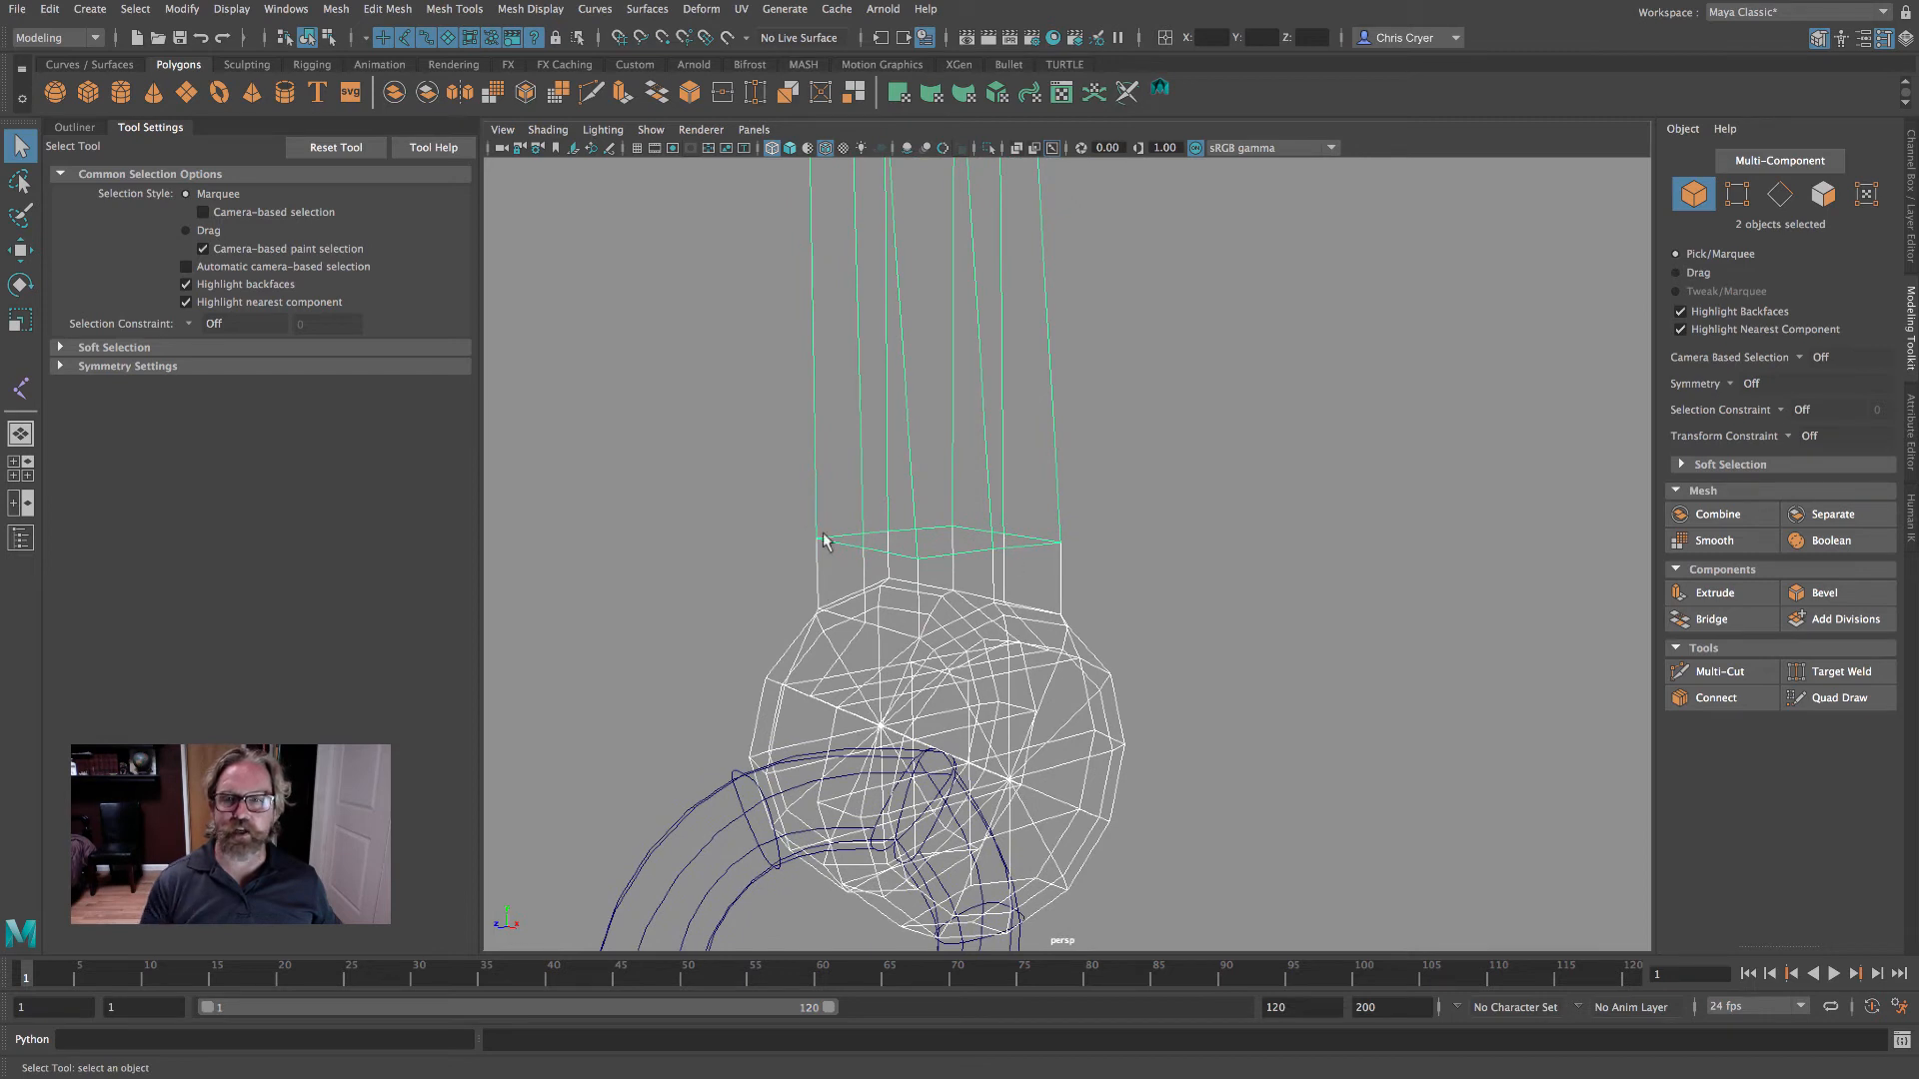
- Try to select the coinciding seam corner vertices on both the forearm and the wrist fork
right_click_drag(823, 540, 797, 527)
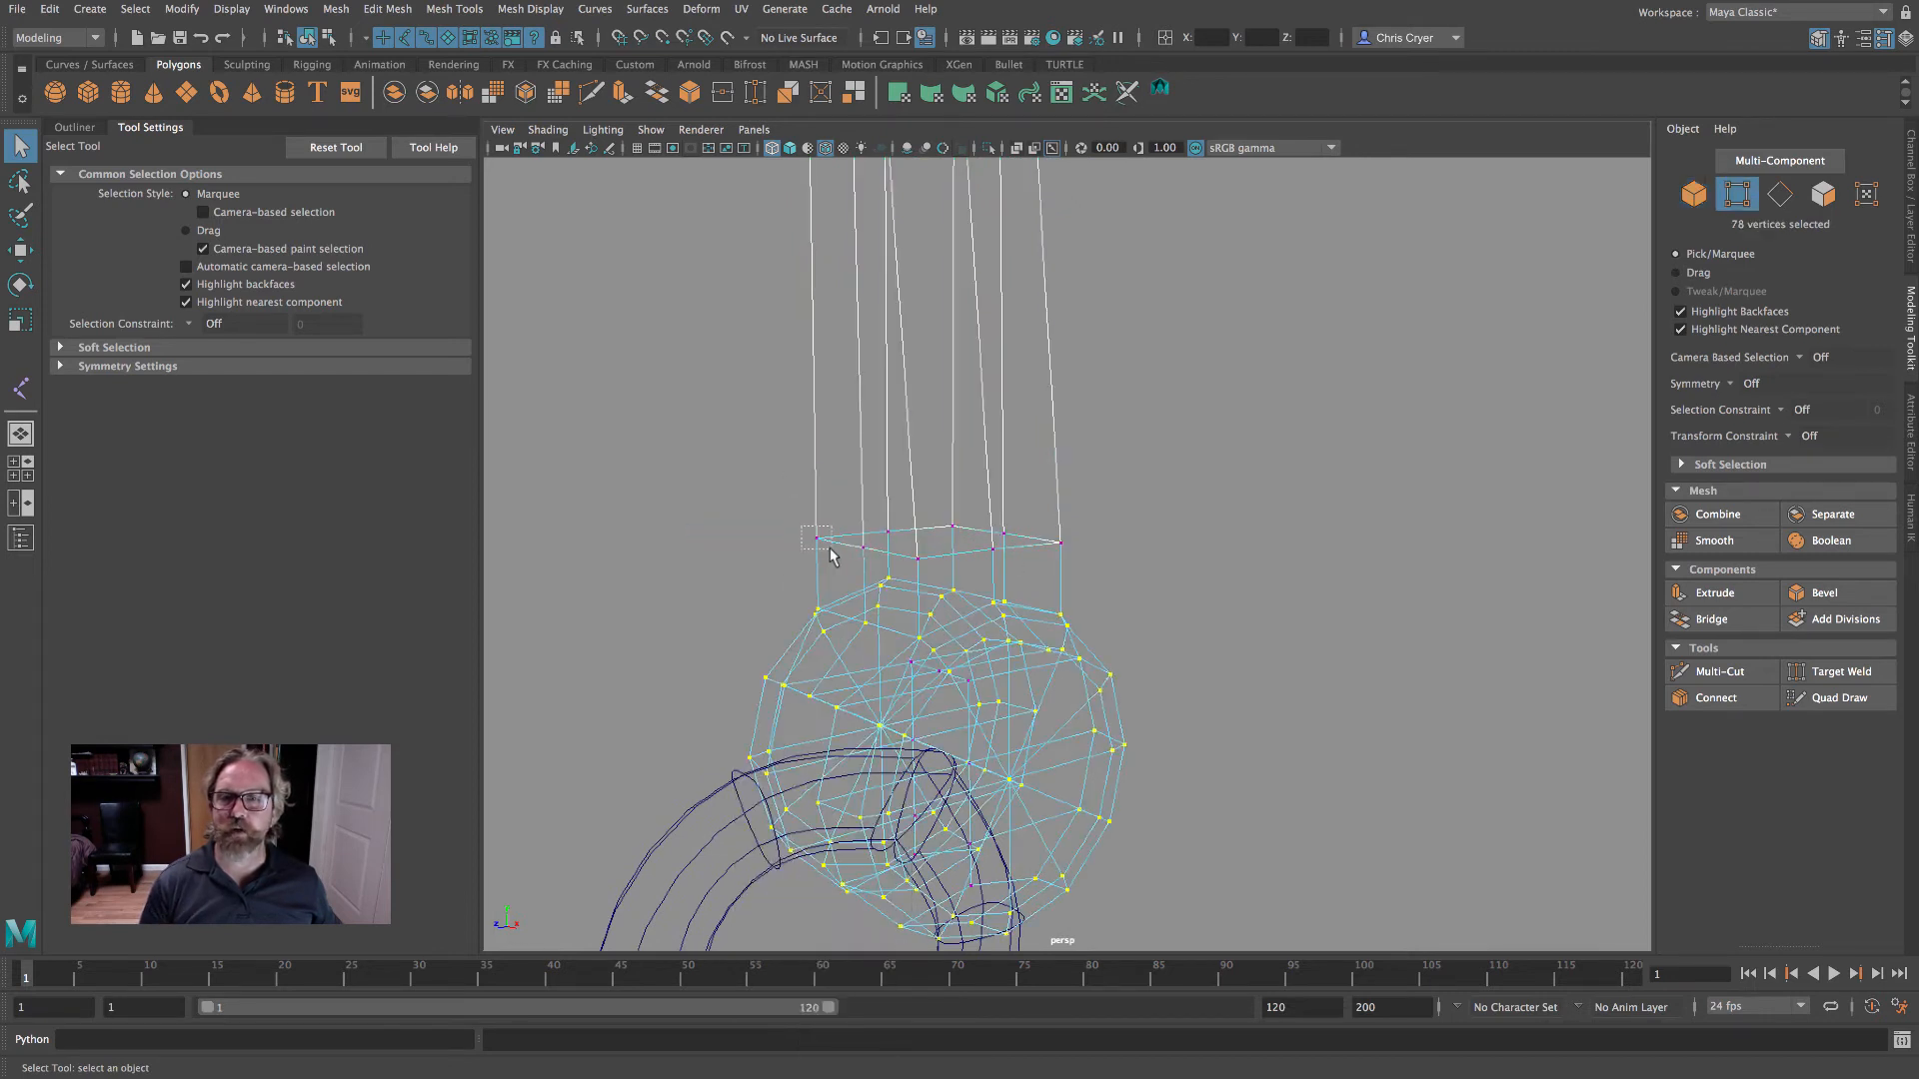
left_click(829, 547)
left_click_drag(803, 493, 840, 513, "shift")
key("ctrl+z")
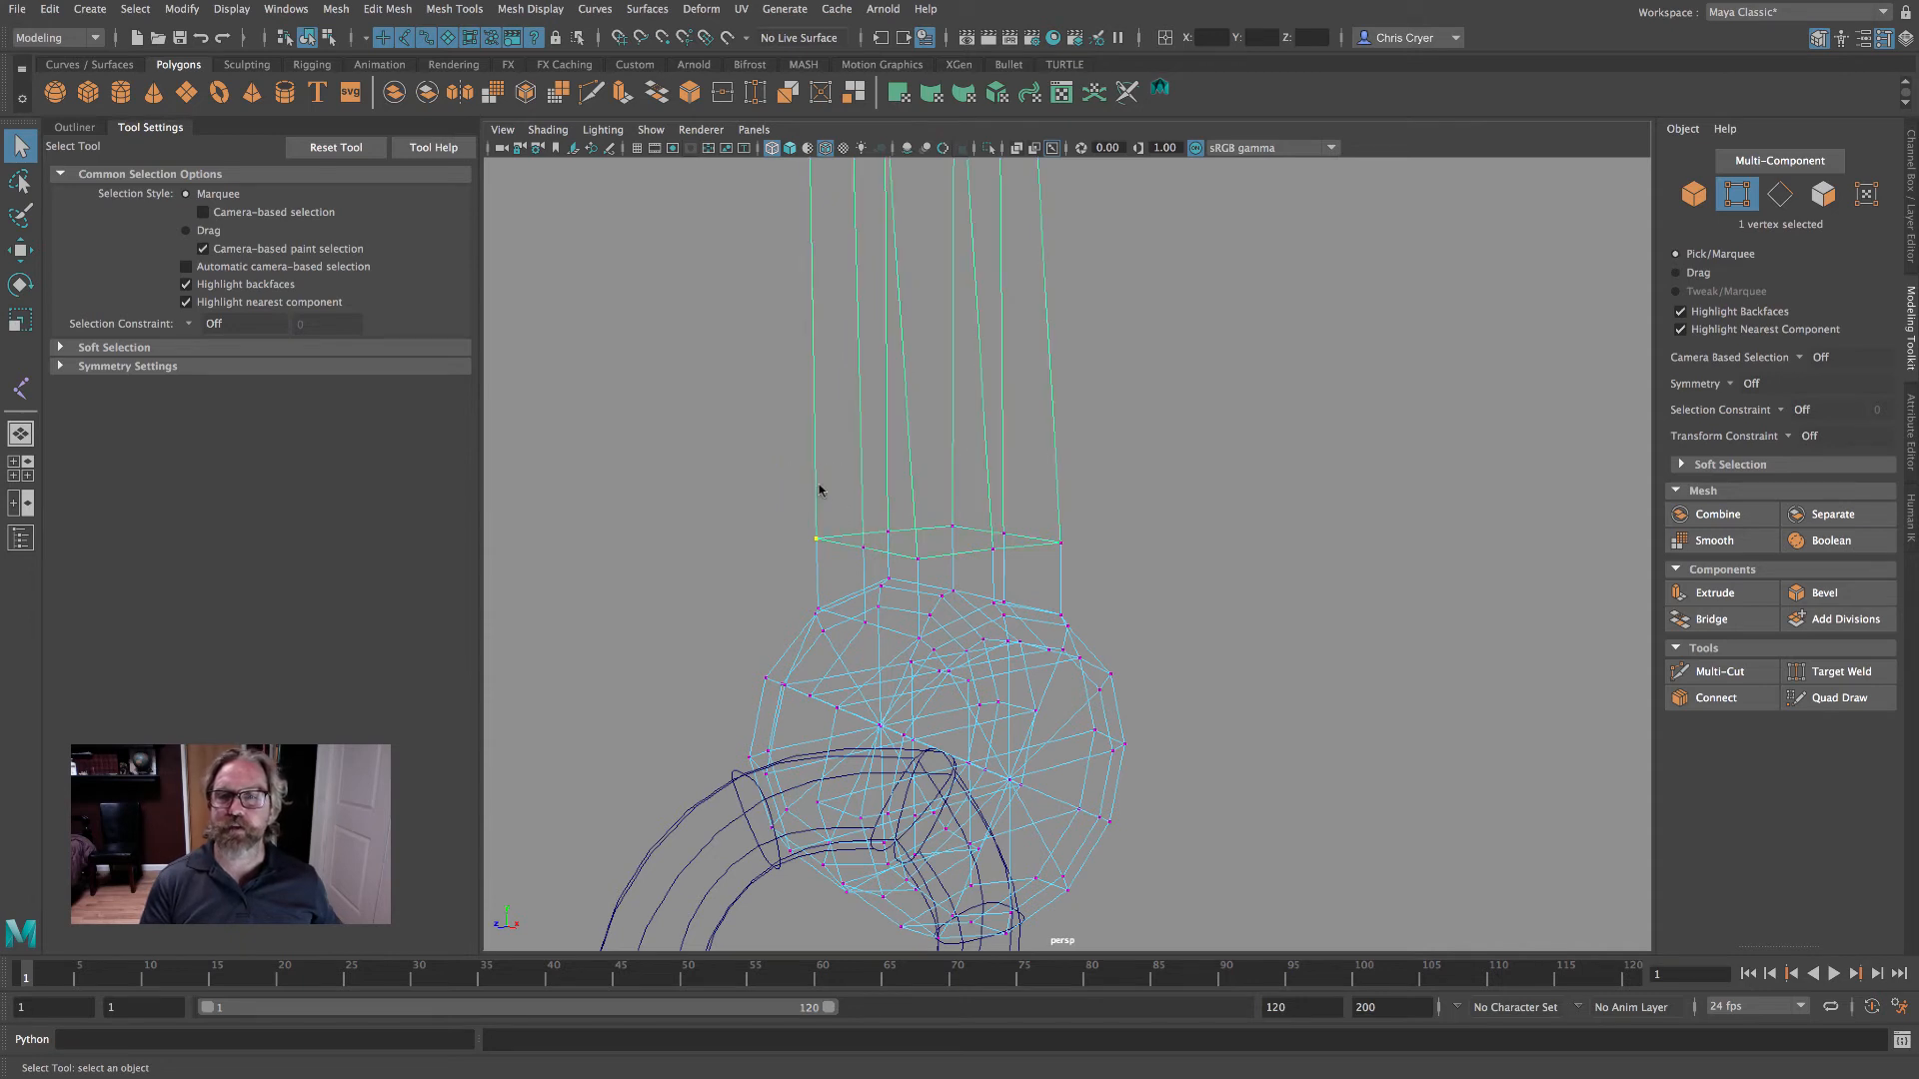
right_click_drag(819, 490, 739, 486)
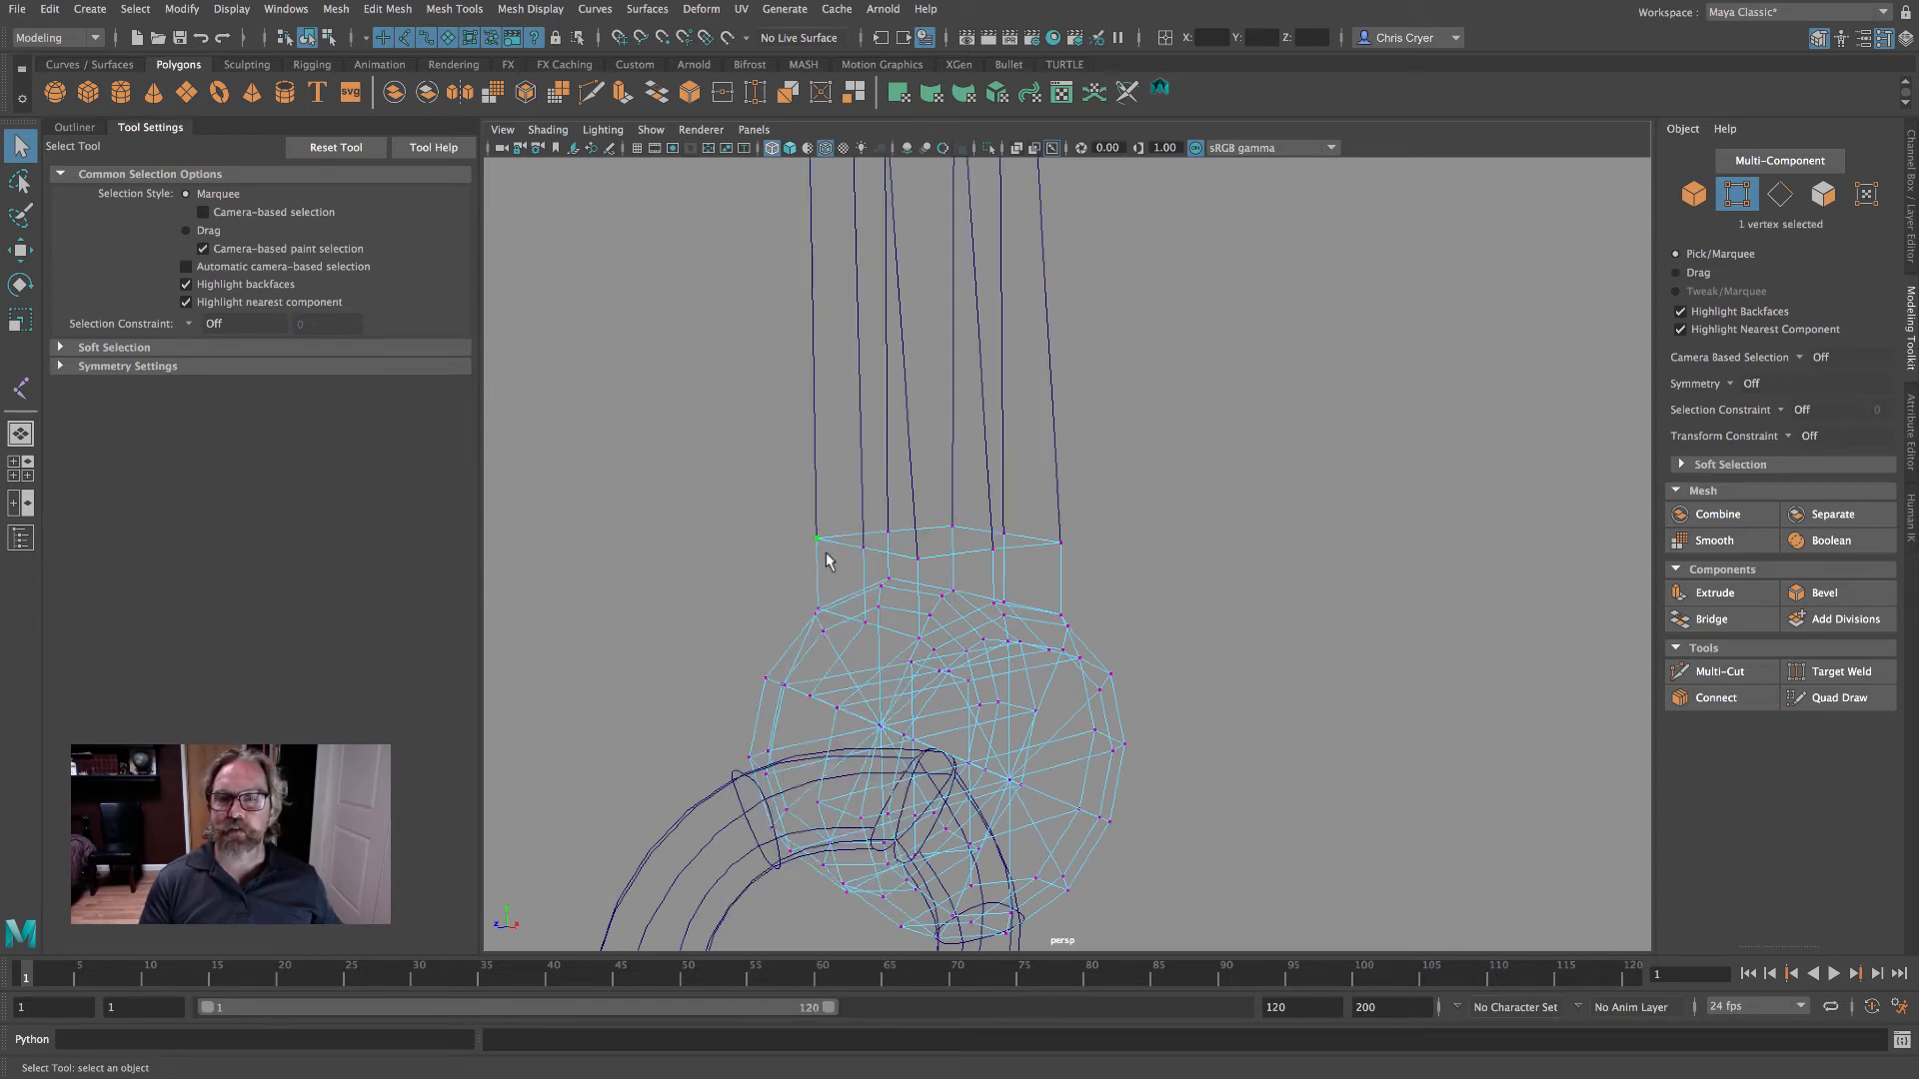
right_click_drag(816, 544, 880, 508)
left_click(761, 508)
left_click_drag(766, 495, 857, 580)
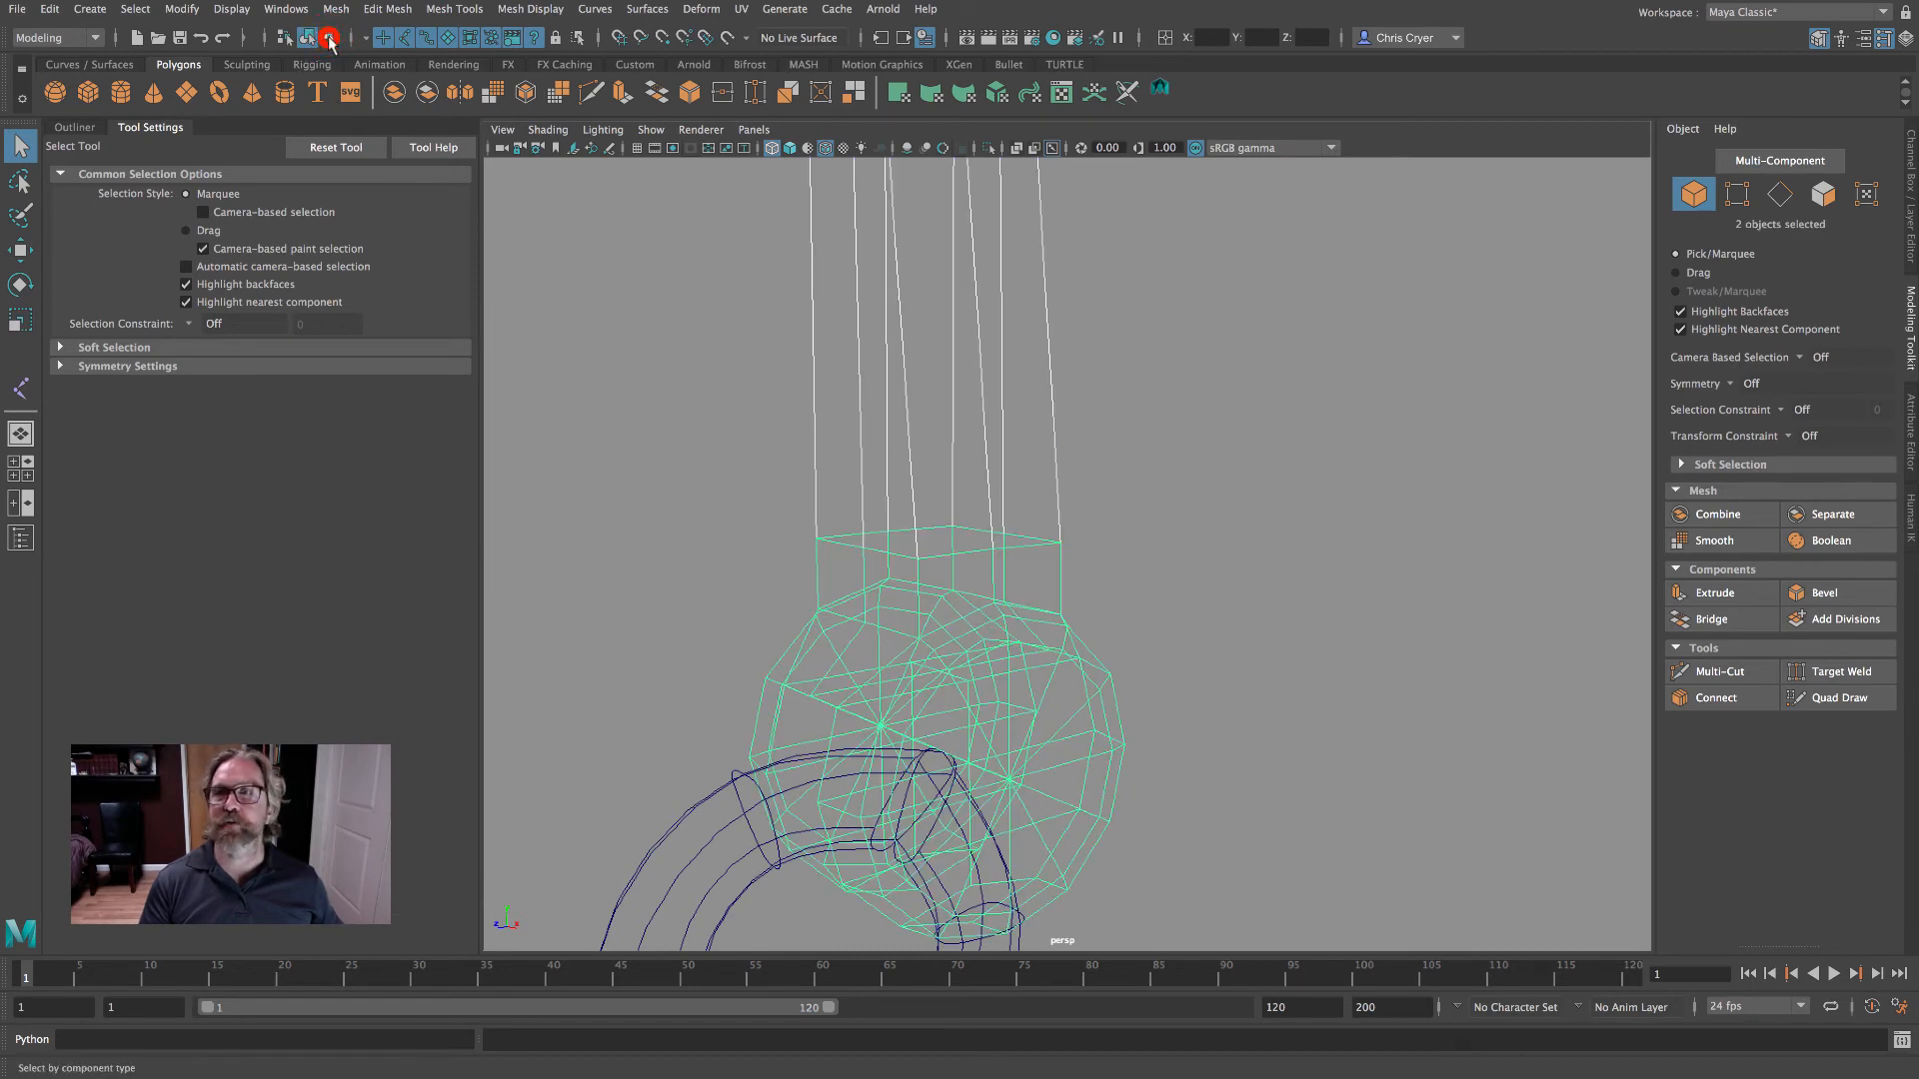
- Switch both pieces to component selection, check the overlapping seam corner vertices, and return to object selection
left_click(330, 38)
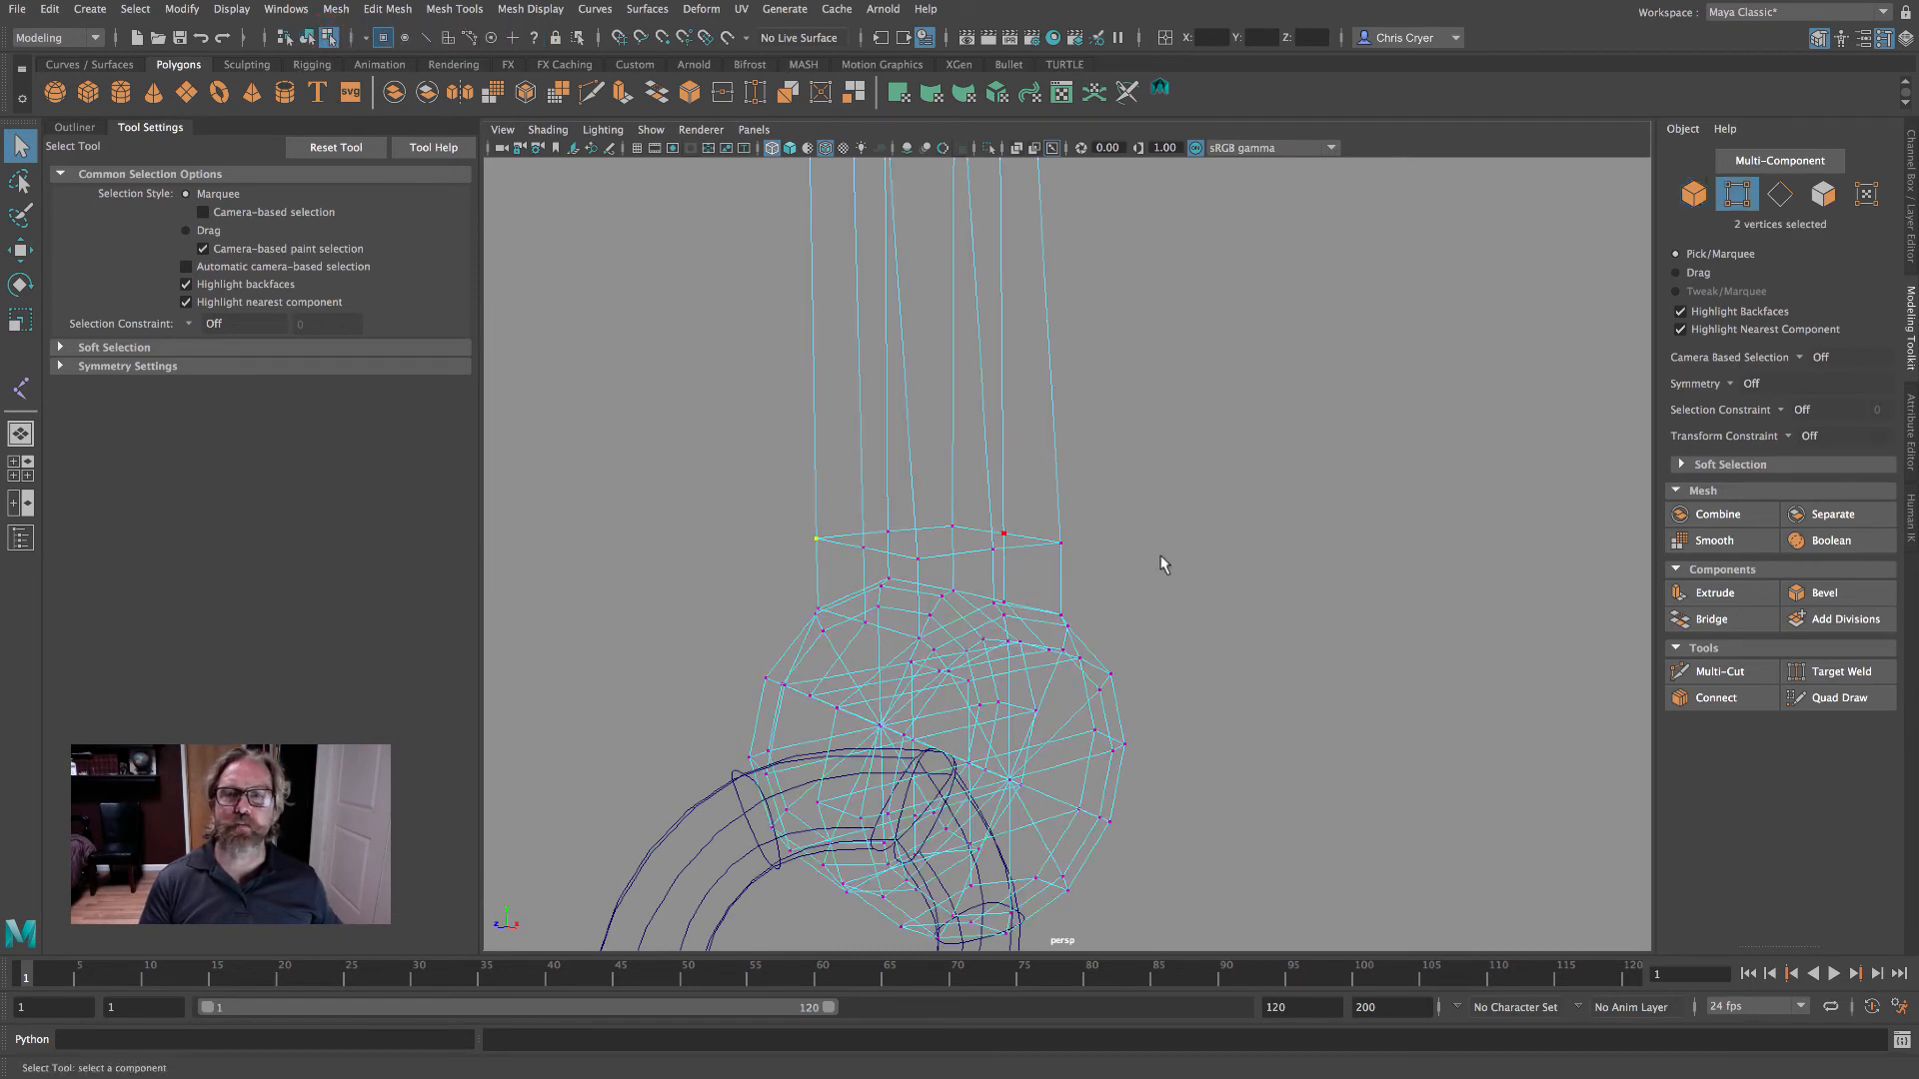
mouse_move(1161, 556)
right_mouse_down("alt")
mouse_move(767, 516)
mouse_move(1196, 550)
right_mouse_up("alt")
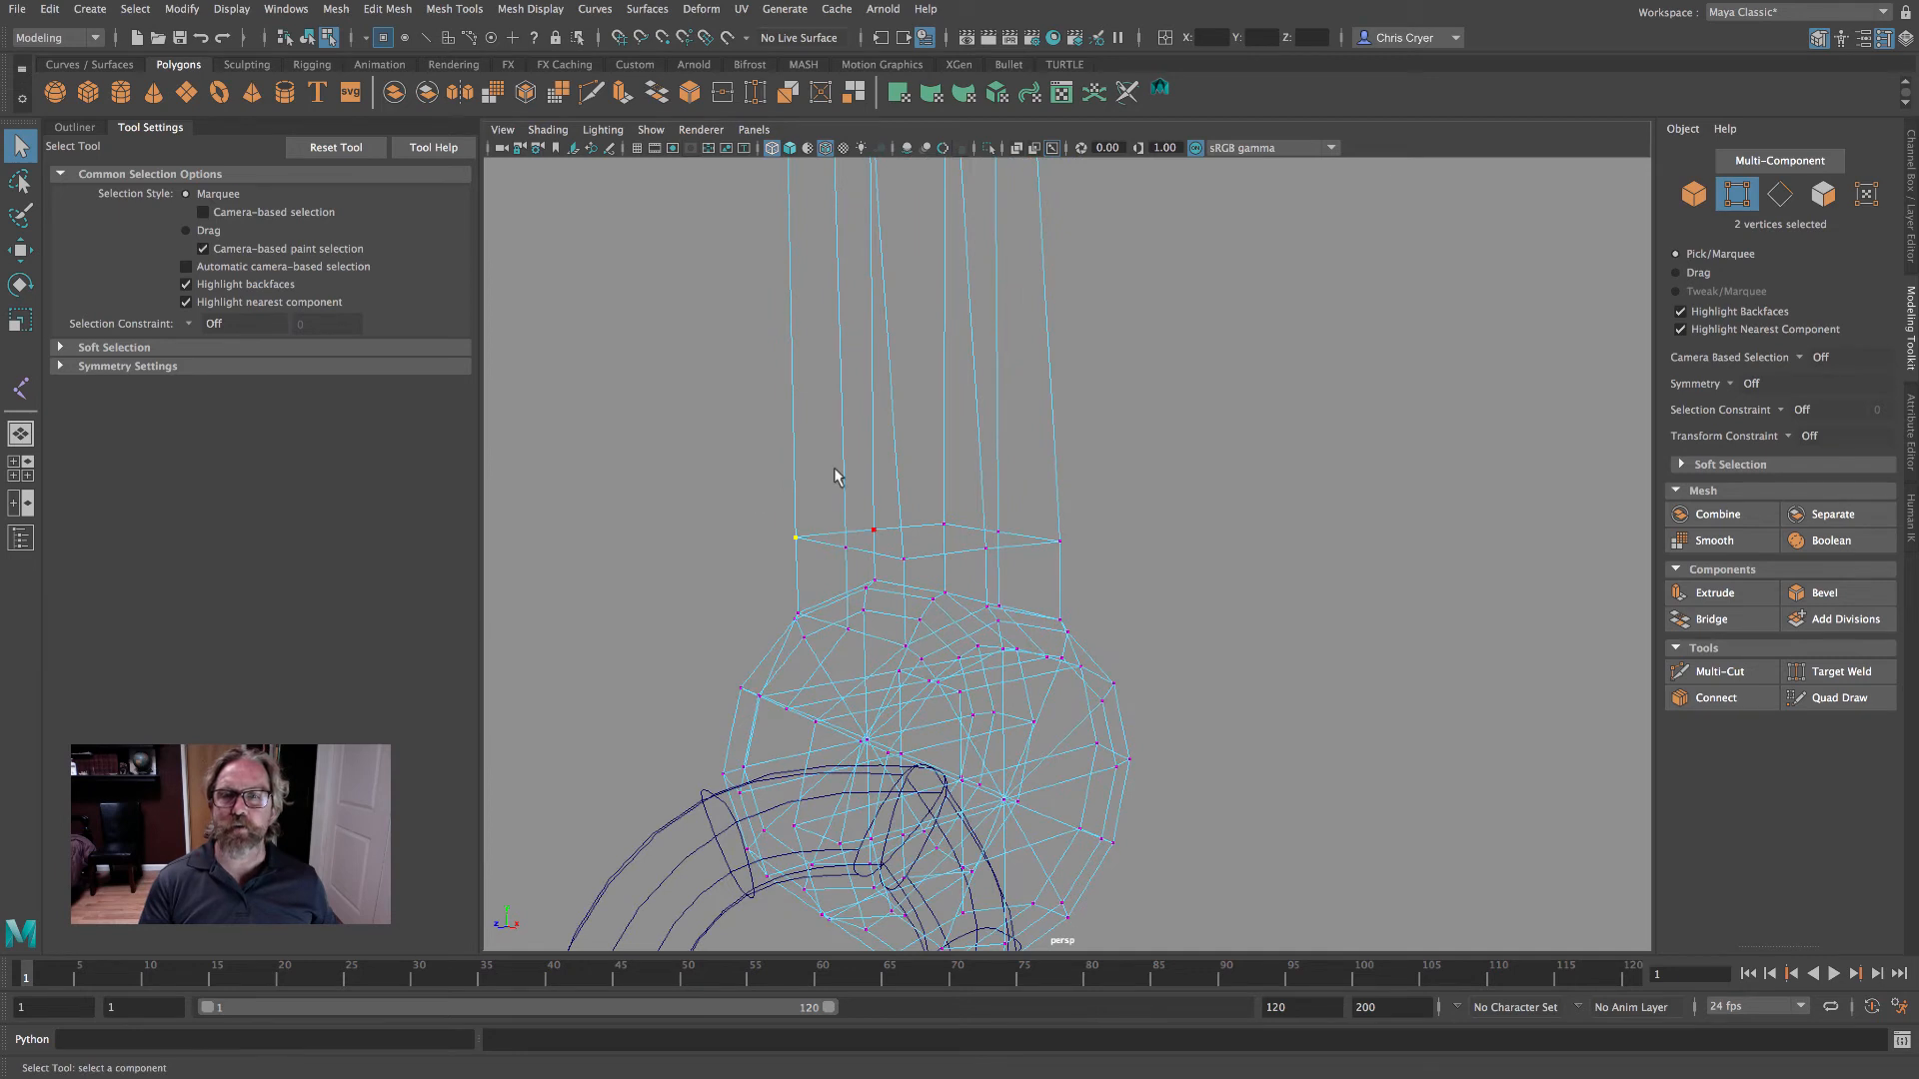
right_click_drag(837, 477, 917, 441)
right_click_drag(1242, 496, 845, 566, "alt")
- Select the wrist fork and forearm together, enter component mode and select the corner vertices around their shared seam
left_click(987, 607)
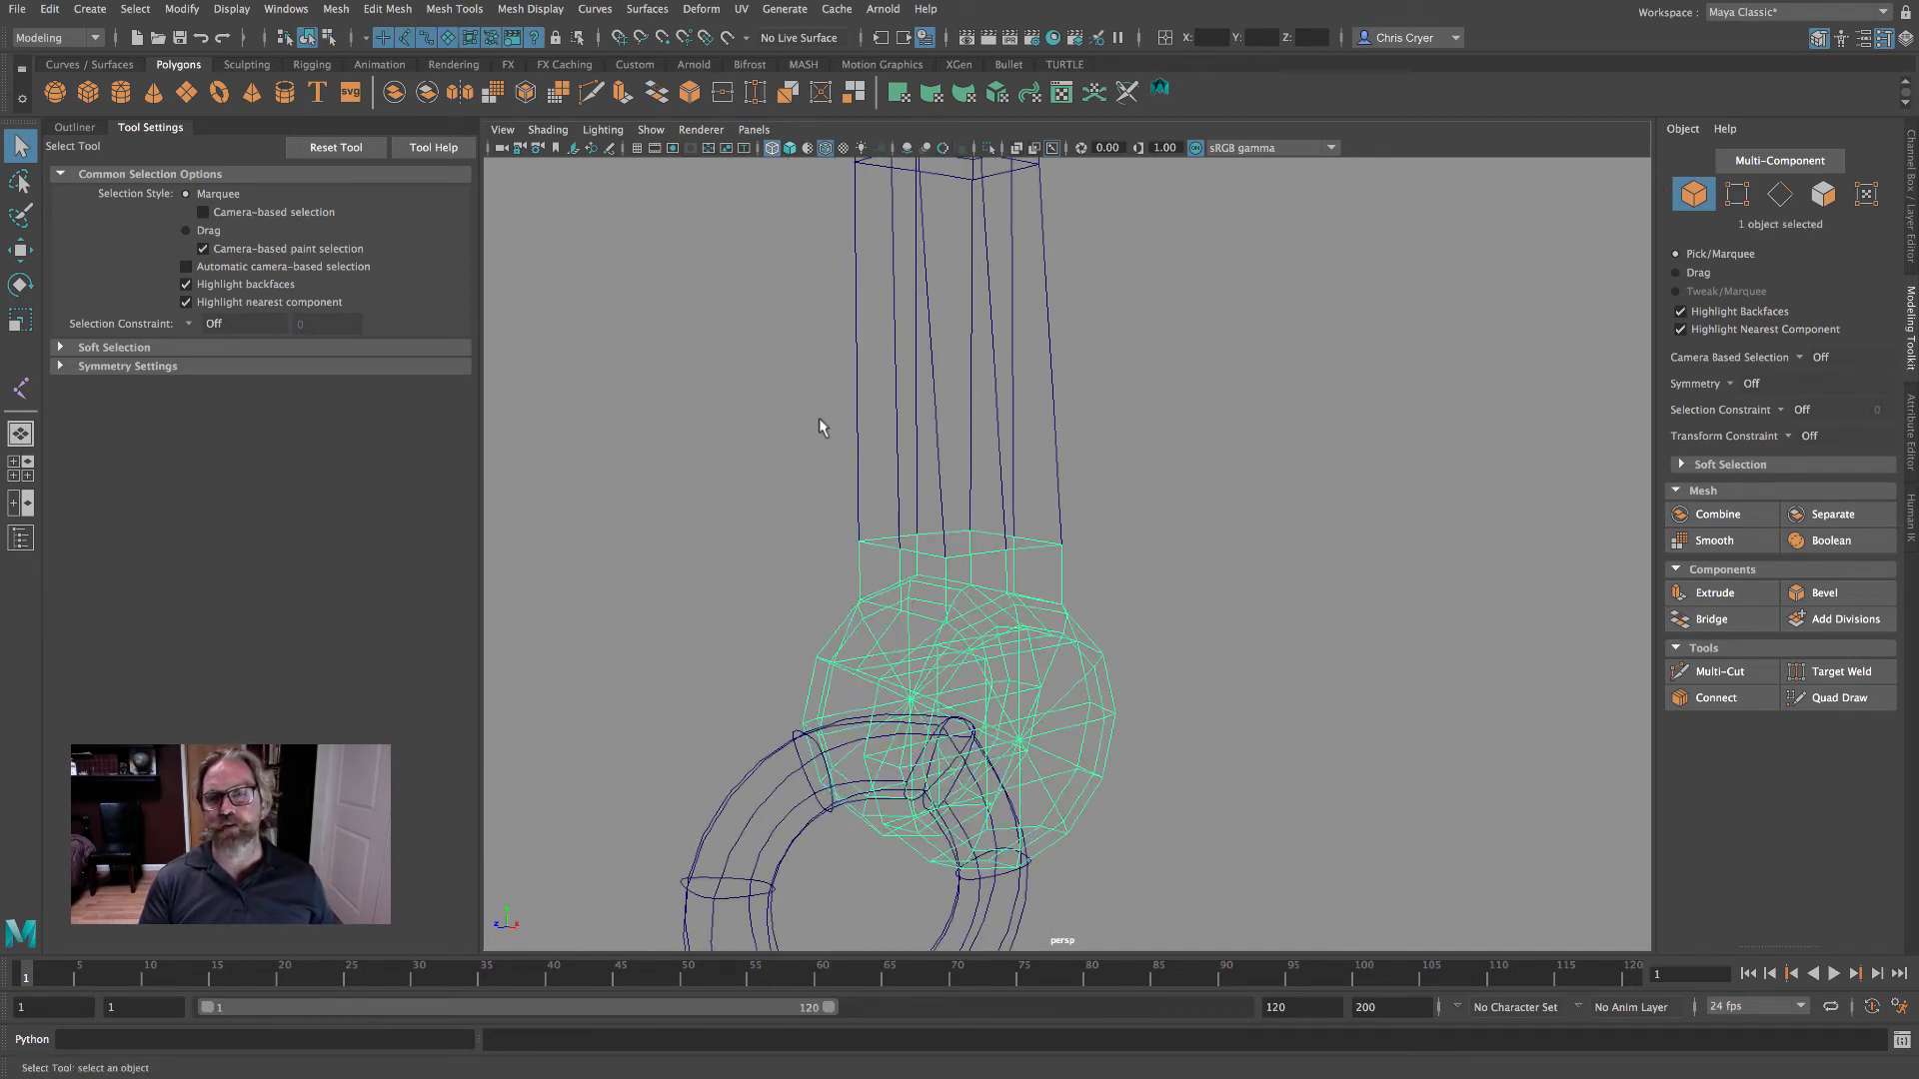
left_click(888, 440, "shift")
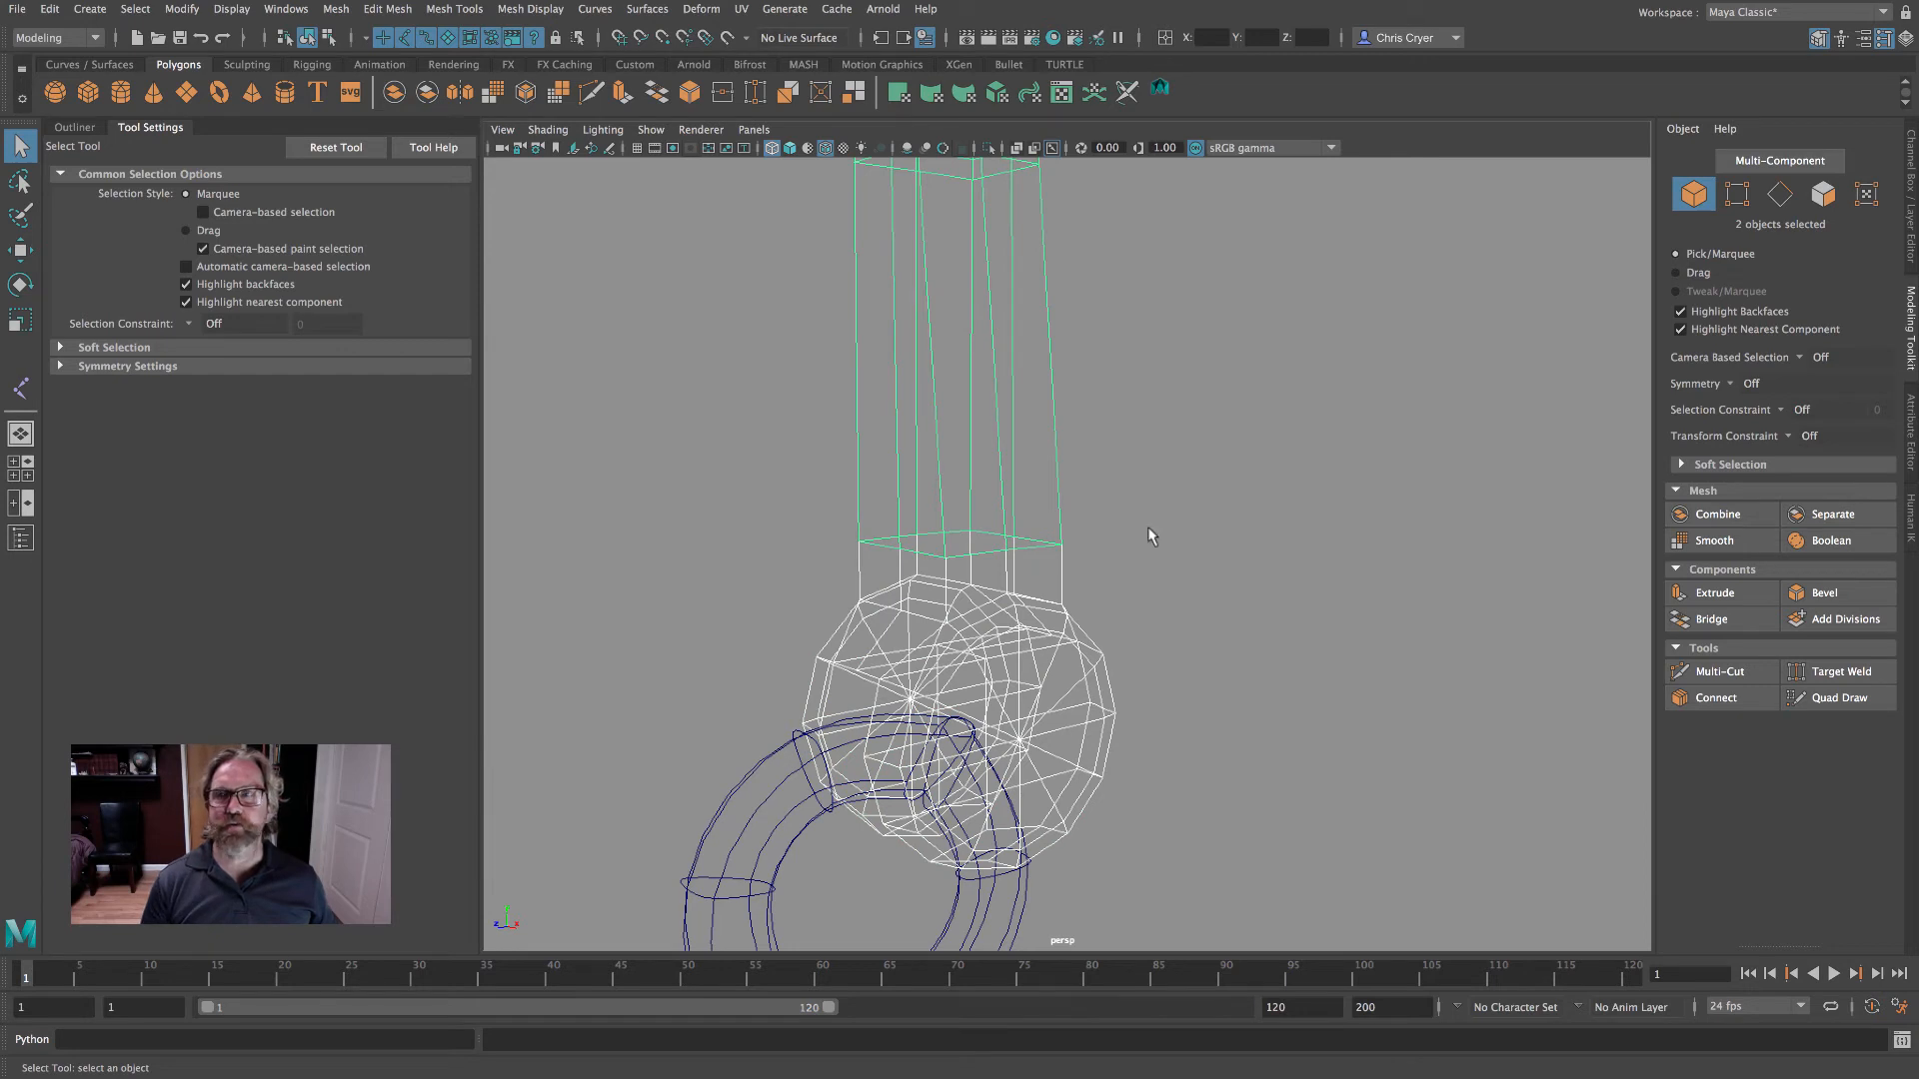
left_click(328, 38)
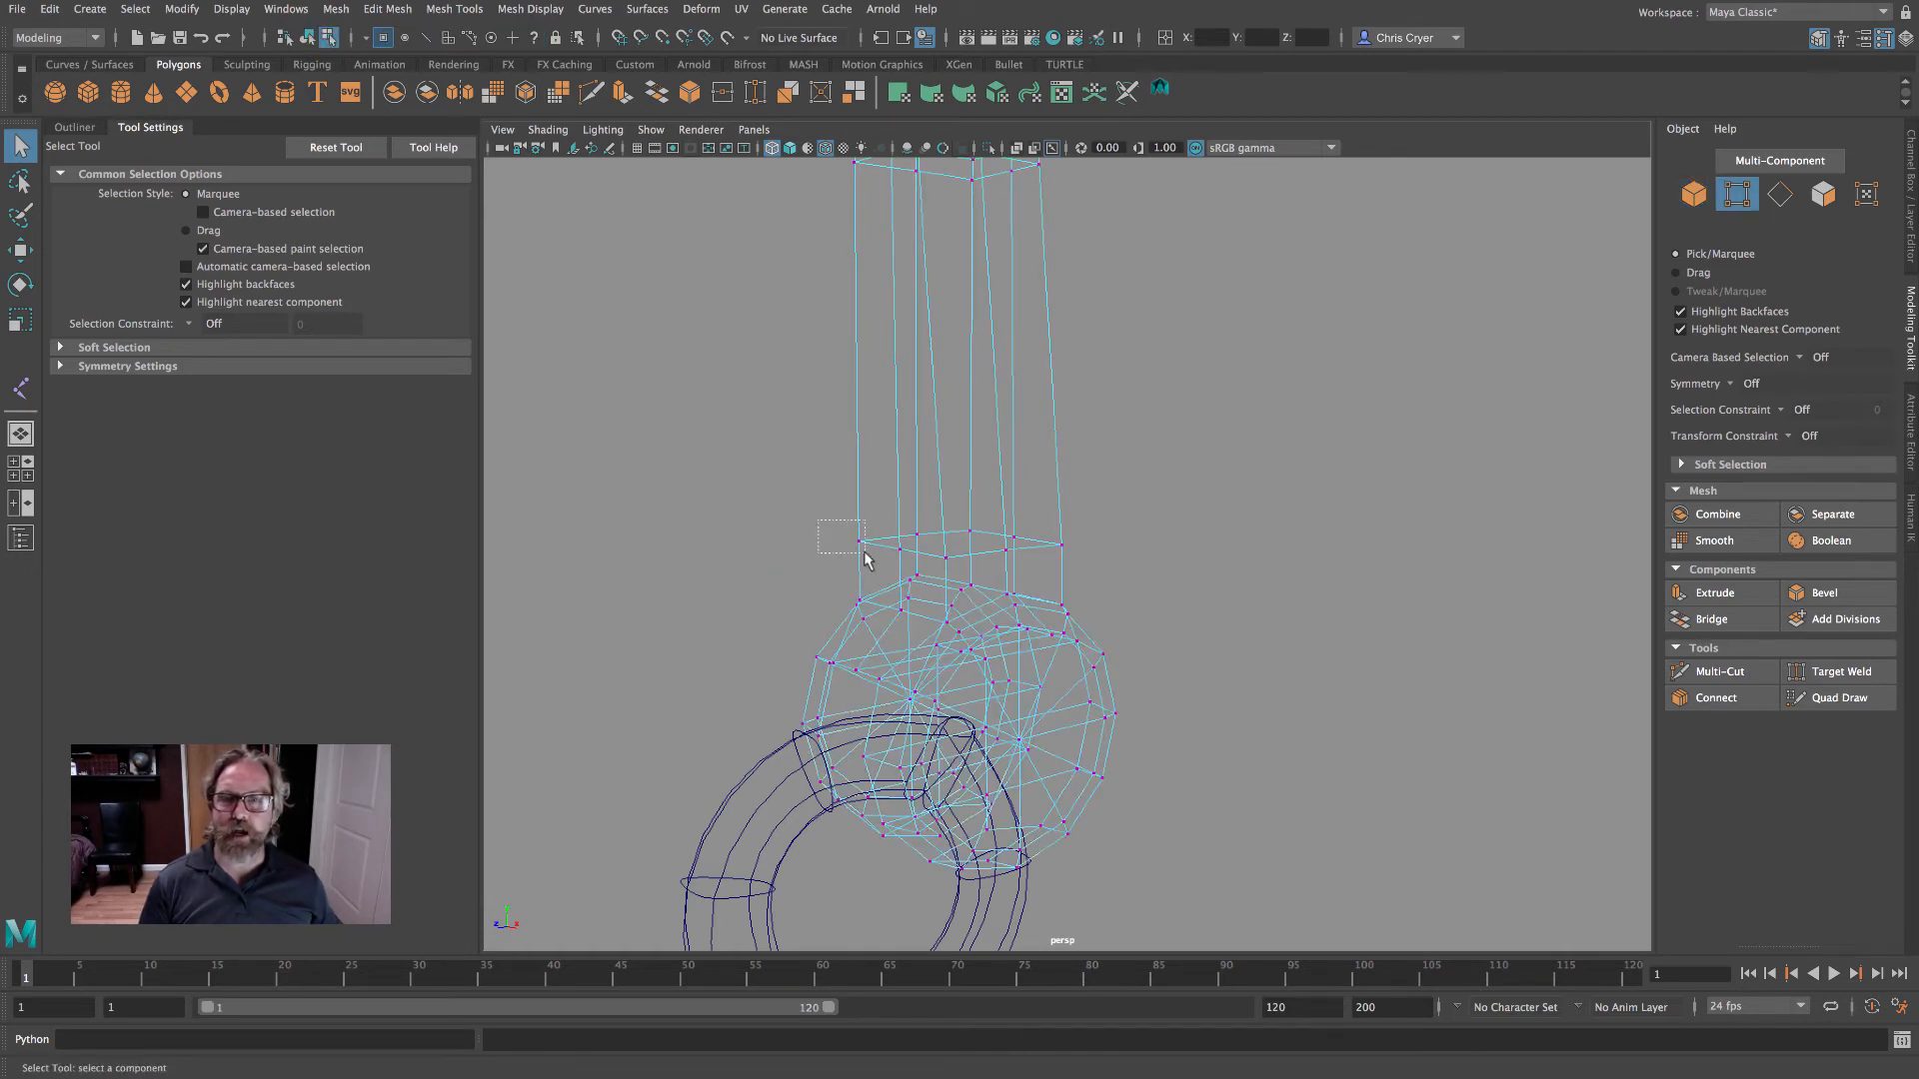
left_click_drag(1036, 576, 922, 555, "alt")
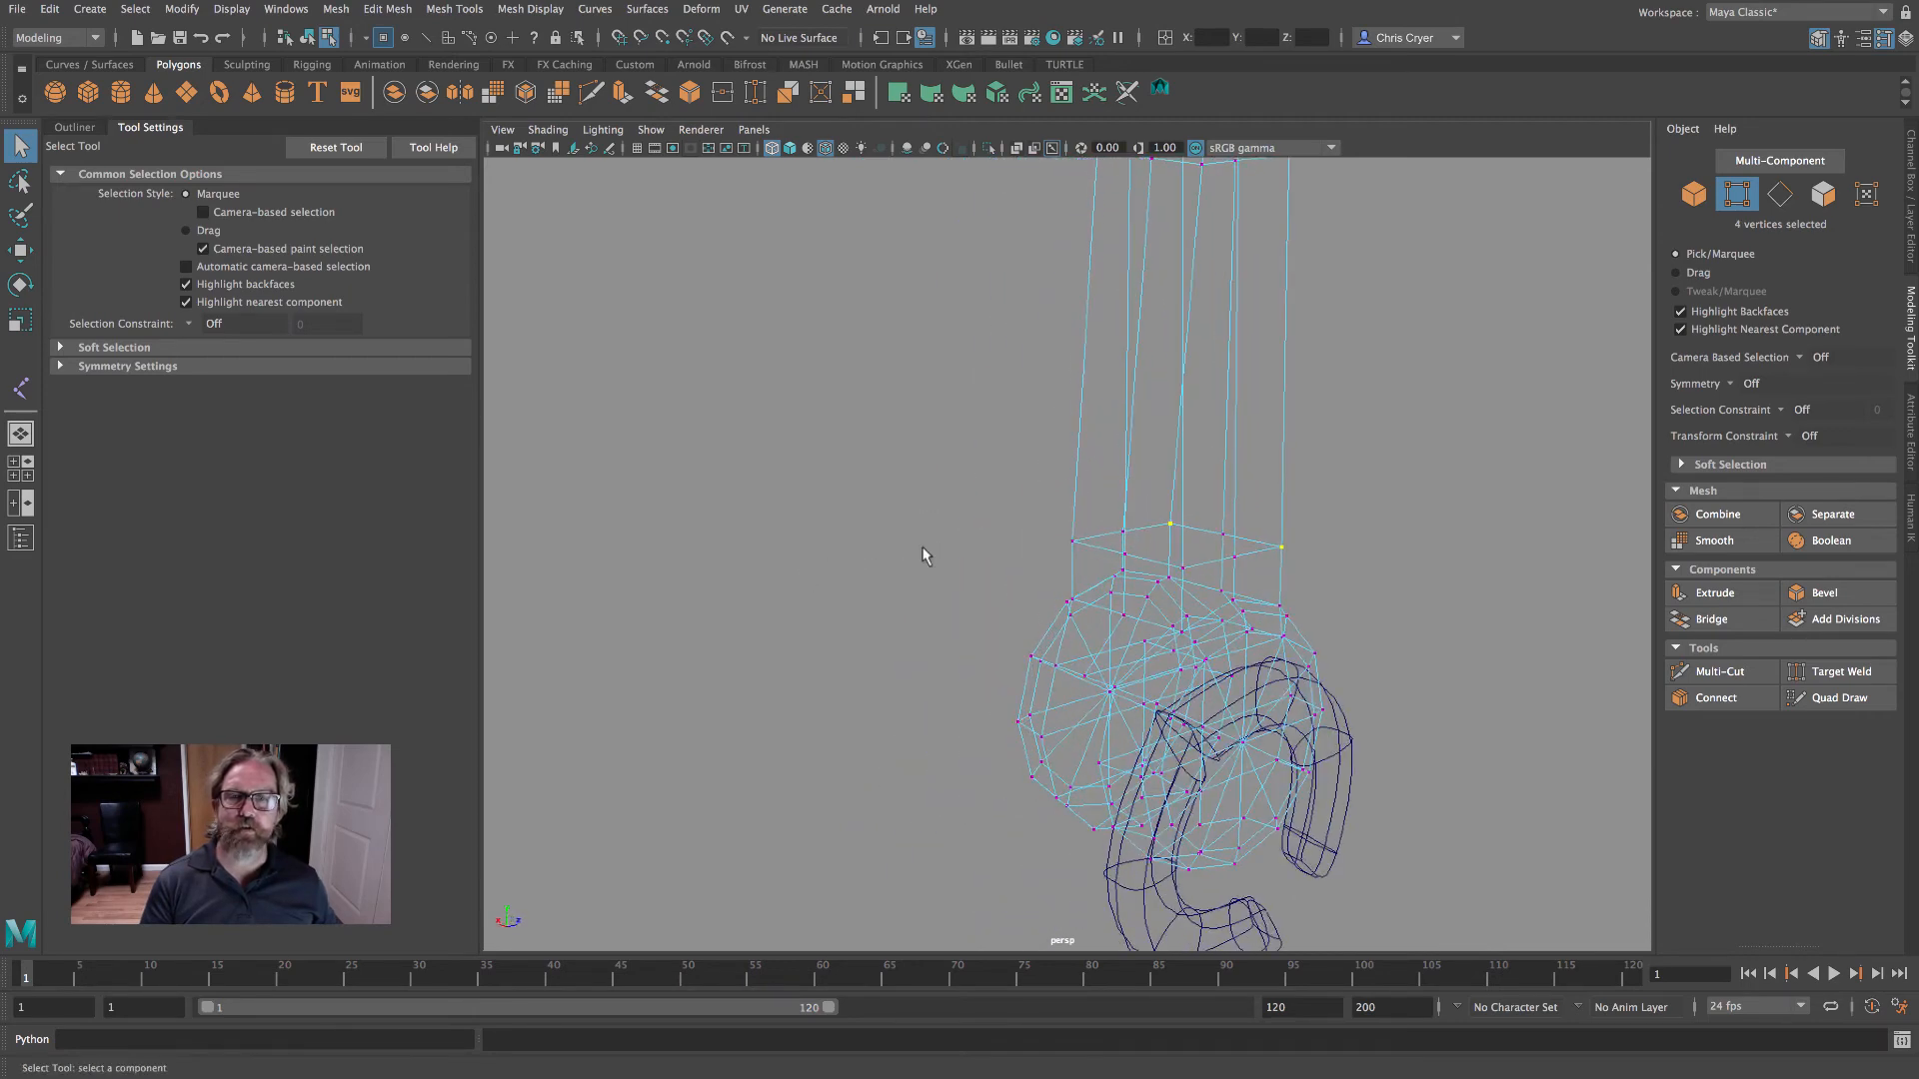
left_click_drag(1121, 571, 924, 560, "alt")
mouse_move(921, 537)
left_mouse_down("shift")
mouse_move(1030, 584)
mouse_move(1124, 581)
mouse_move(1118, 649)
left_mouse_up("shift")
- Scale the selected seam corner vertices inward in shaded display and turn on smooth mesh preview for both pieces
key("r")
key("5")
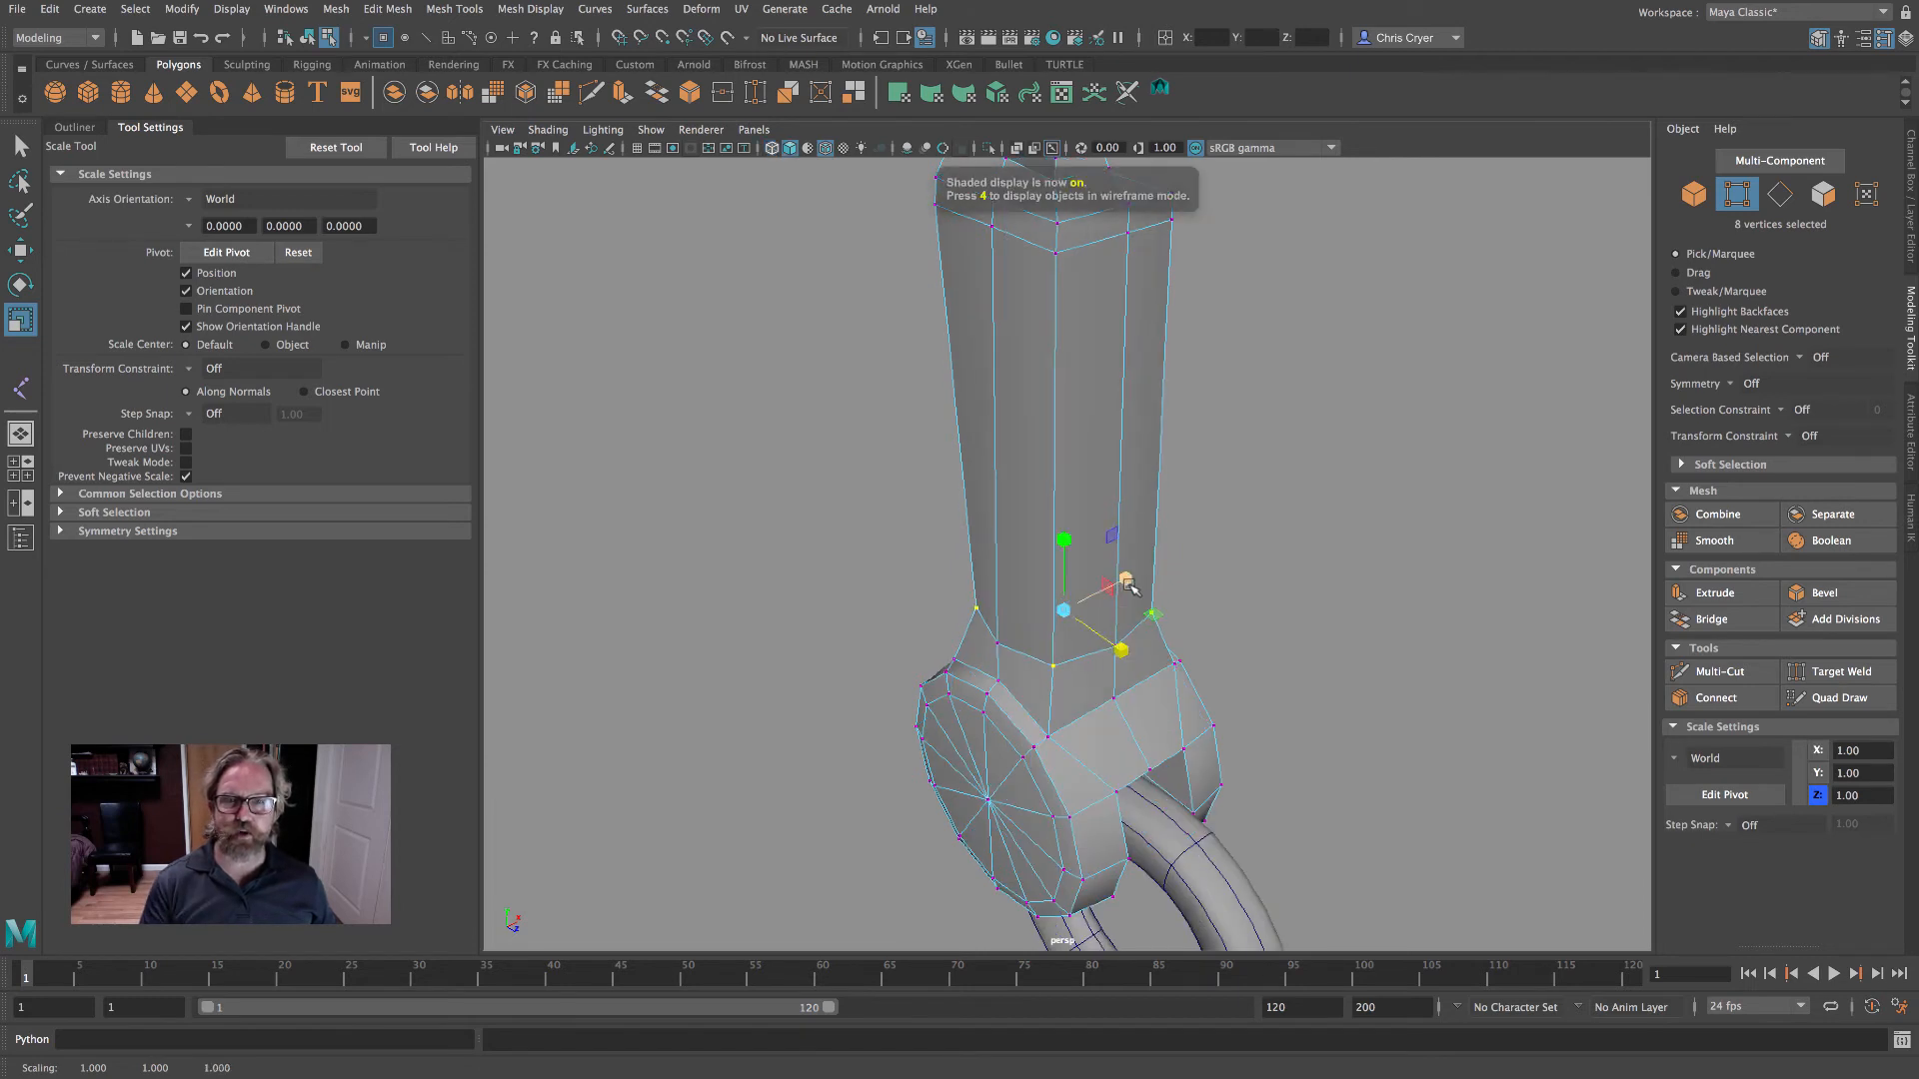
left_click_drag(1125, 580, 1032, 603)
key("3")
left_click(1125, 652)
right_click_drag(1033, 604, 1150, 599, "alt")
- Select the vertices around the lower end of the forearm piece and scale them inward, inside the wrist fork's rim
right_click(998, 452)
right_click_drag(998, 452, 1020, 422)
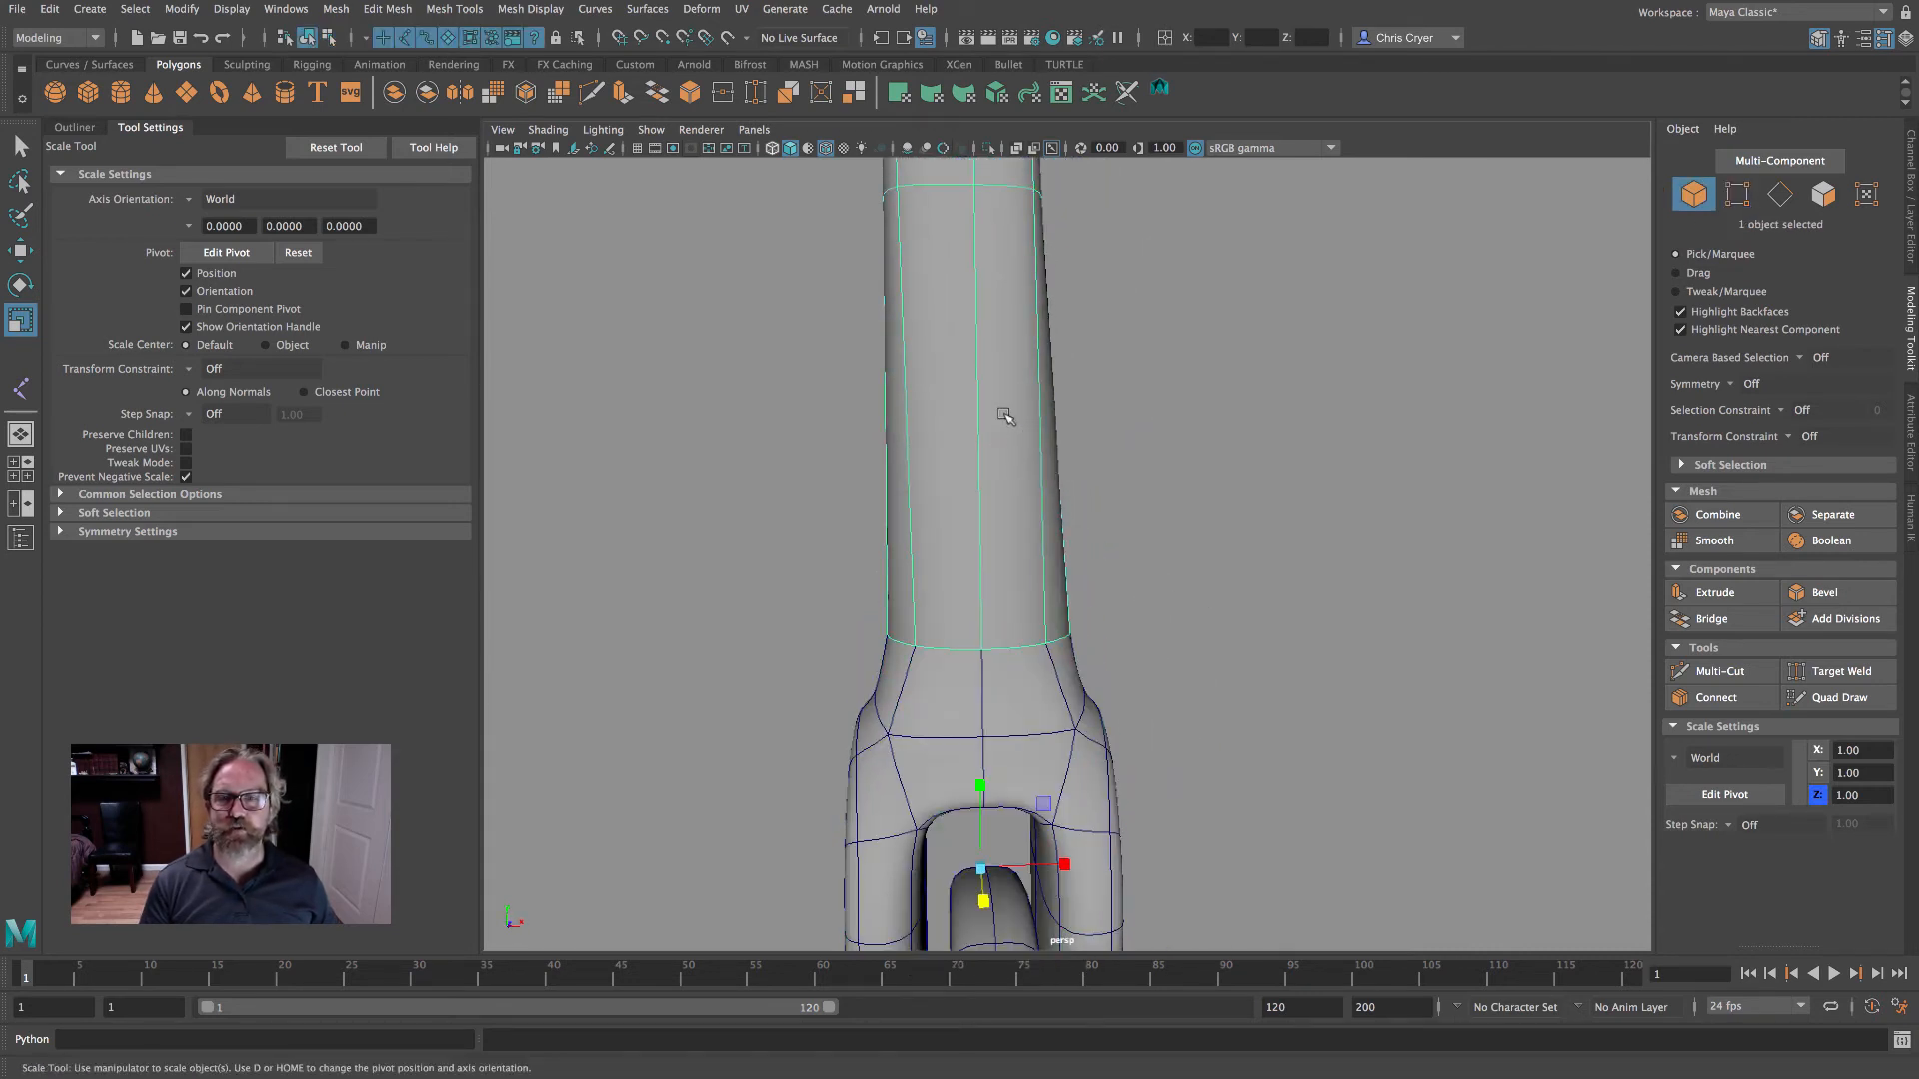
left_click_drag(1067, 457, 1148, 469, "alt")
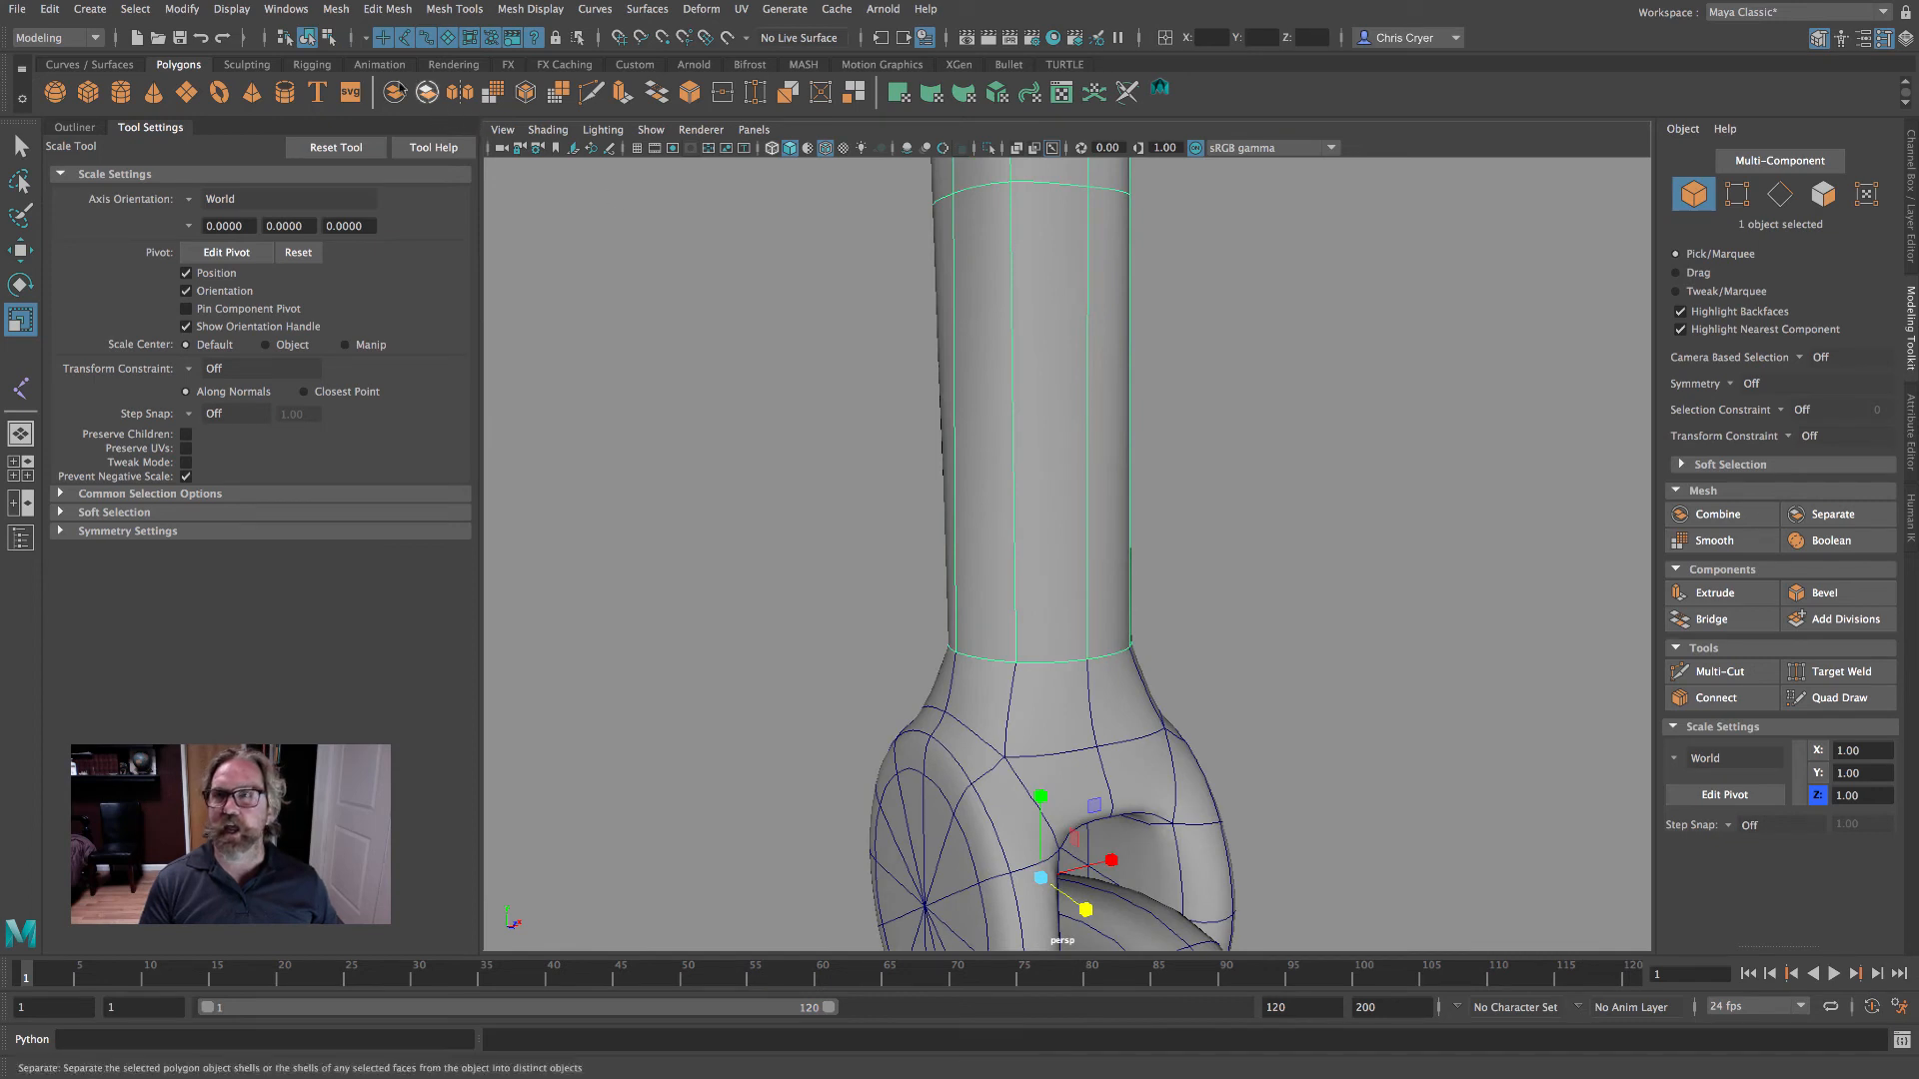
key("F9")
left_click_drag(1262, 643, 918, 558, "alt")
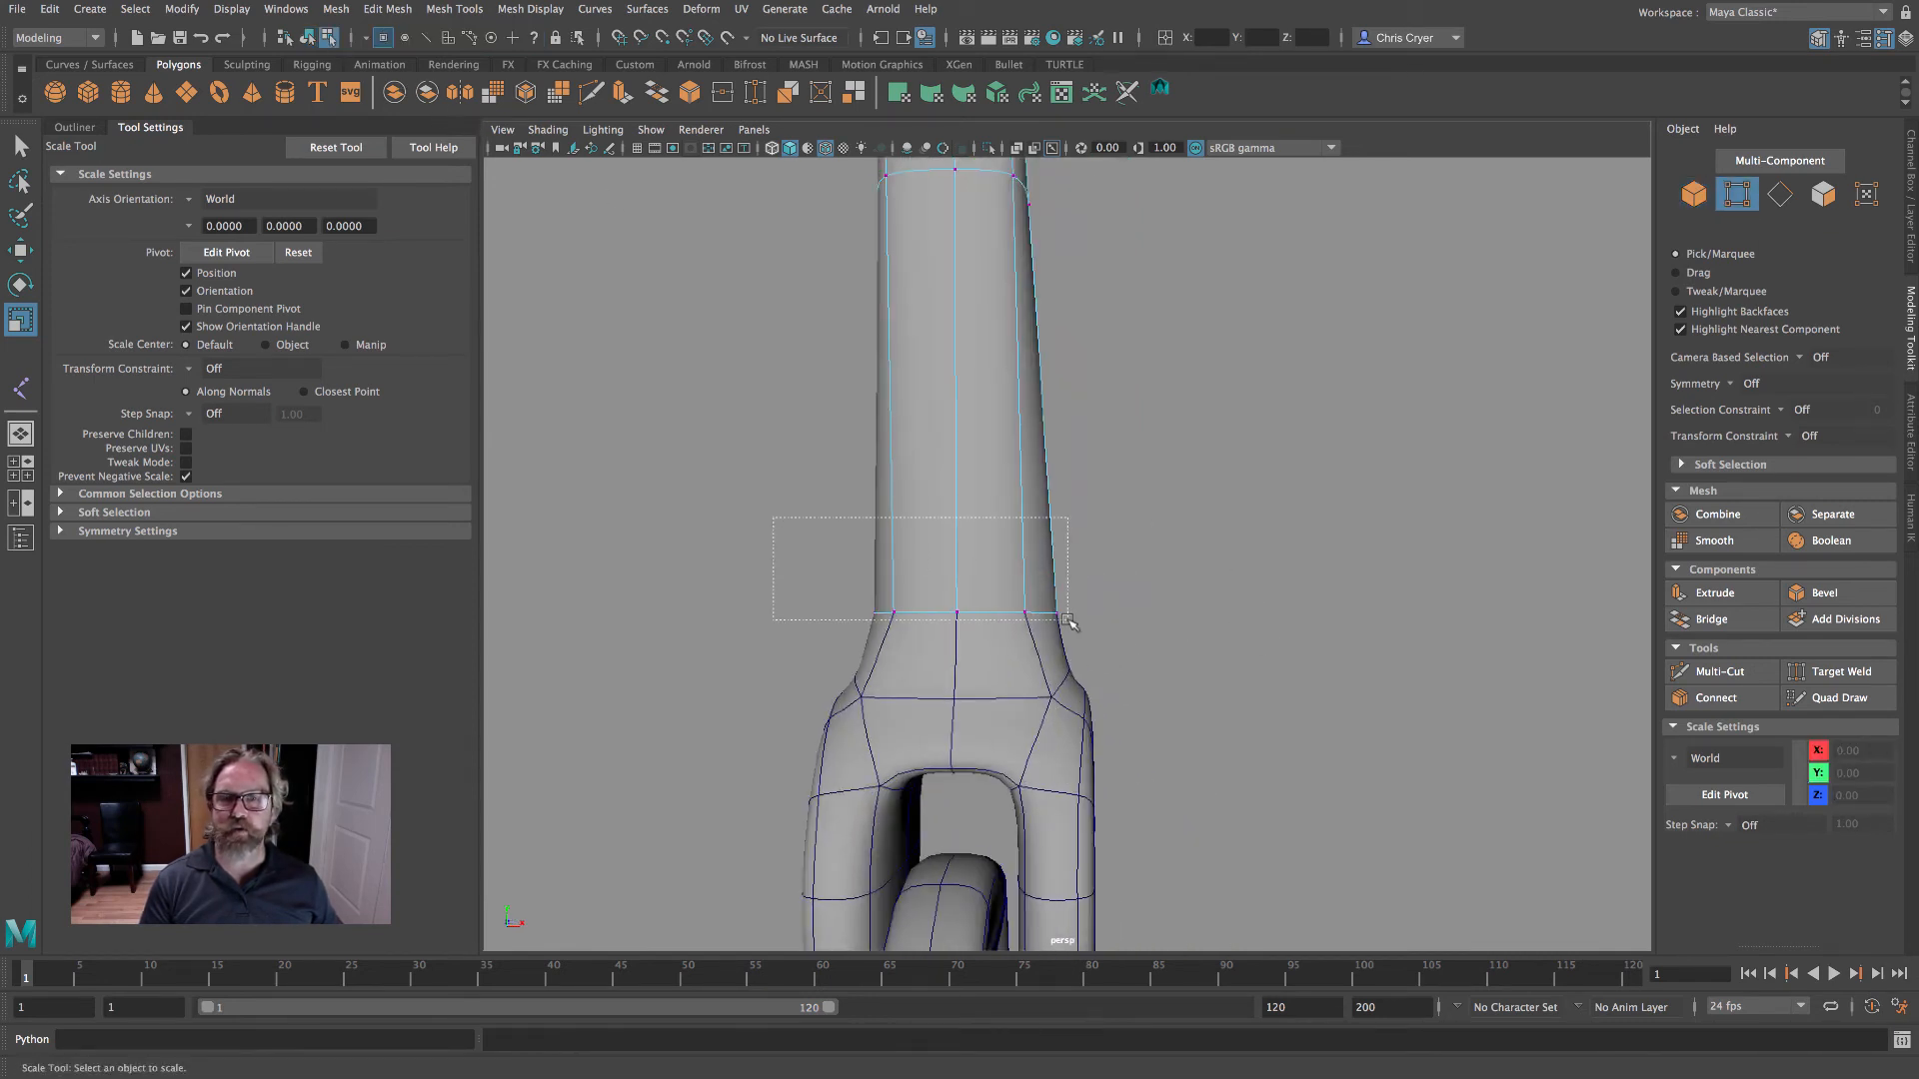
left_click_drag(1067, 619, 1069, 621)
left_click_drag(944, 616, 1039, 665, "alt")
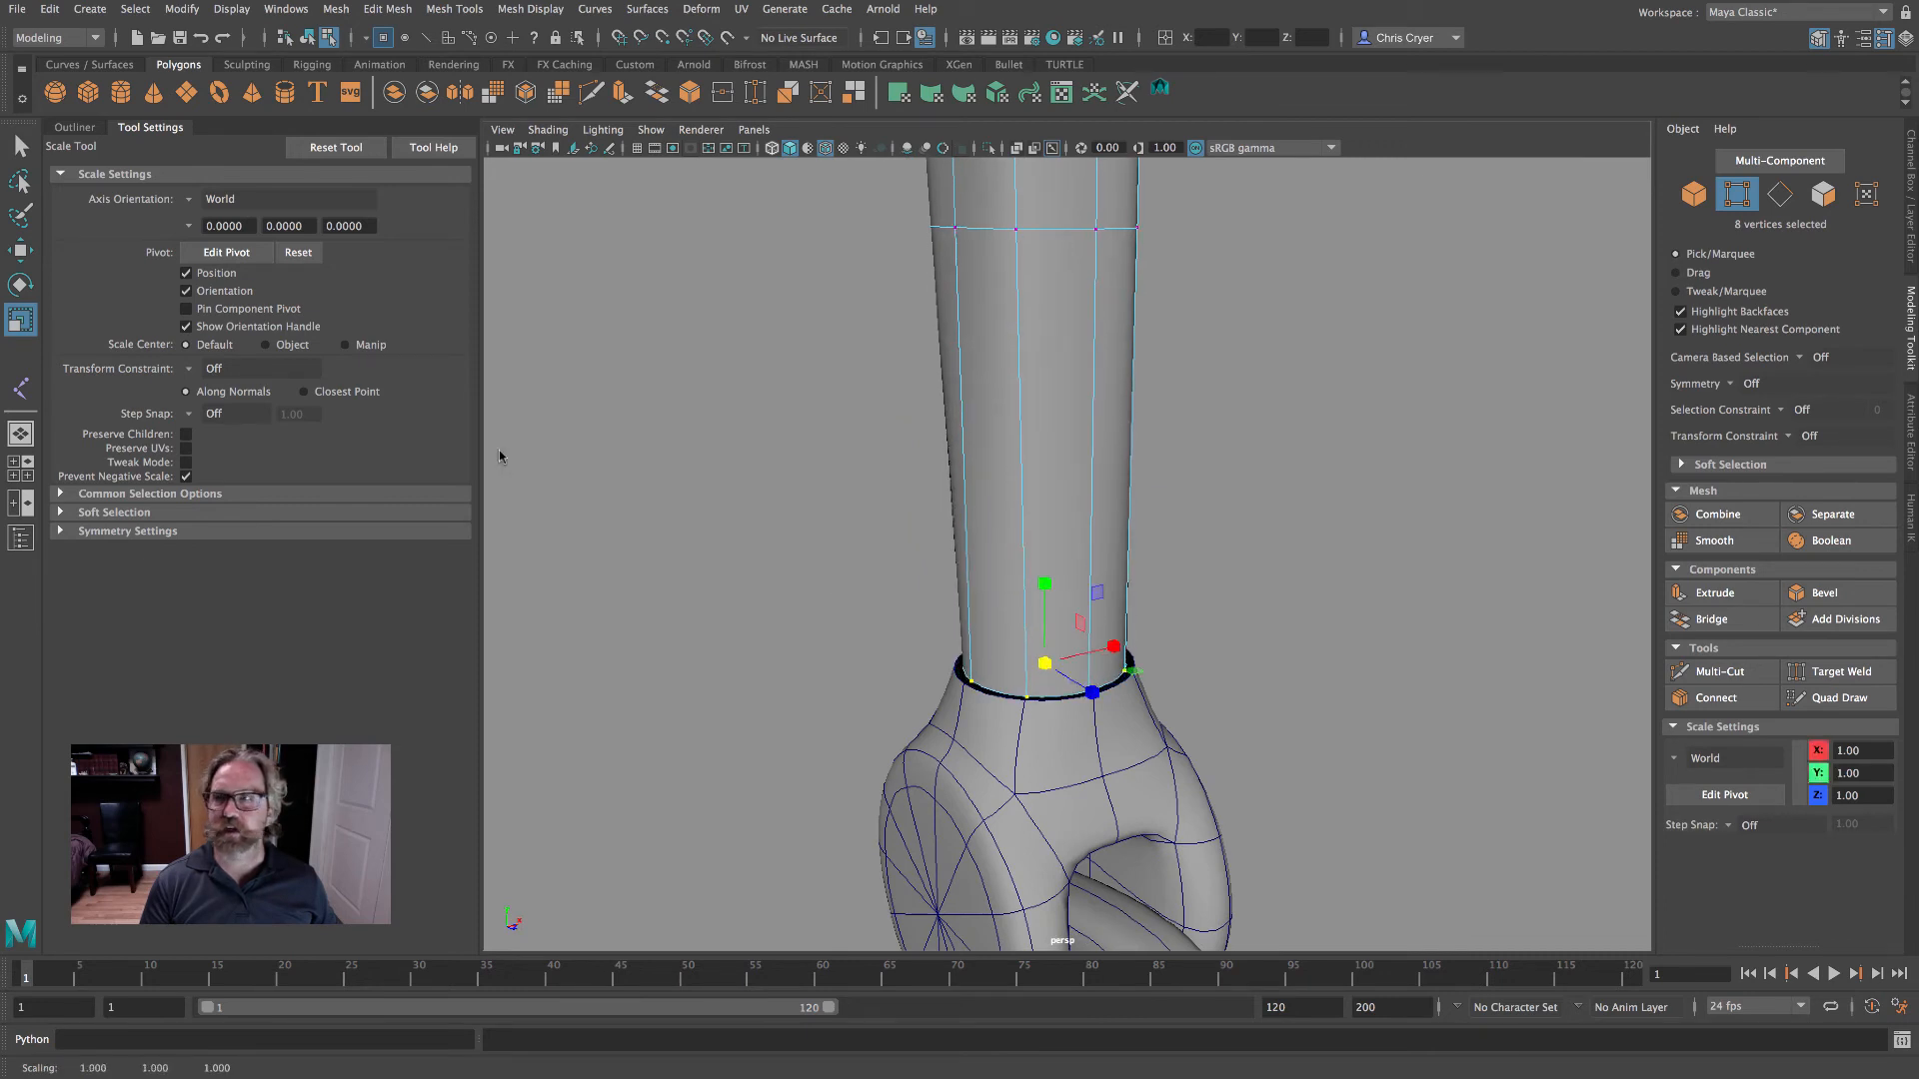
- Move the forearm's lower vertices down along Y into the wrist fork, return to object mode and deselect
key("w")
left_click_drag(1044, 581, 958, 558)
right_click_drag(957, 544, 840, 531)
left_click(1229, 554)
- Test rotating the wrist fork on its own, undo the rotation and deselect it
left_click_drag(839, 531, 1023, 537, "alt")
left_click_drag(1090, 640, 1033, 648, "alt")
left_click(1033, 648)
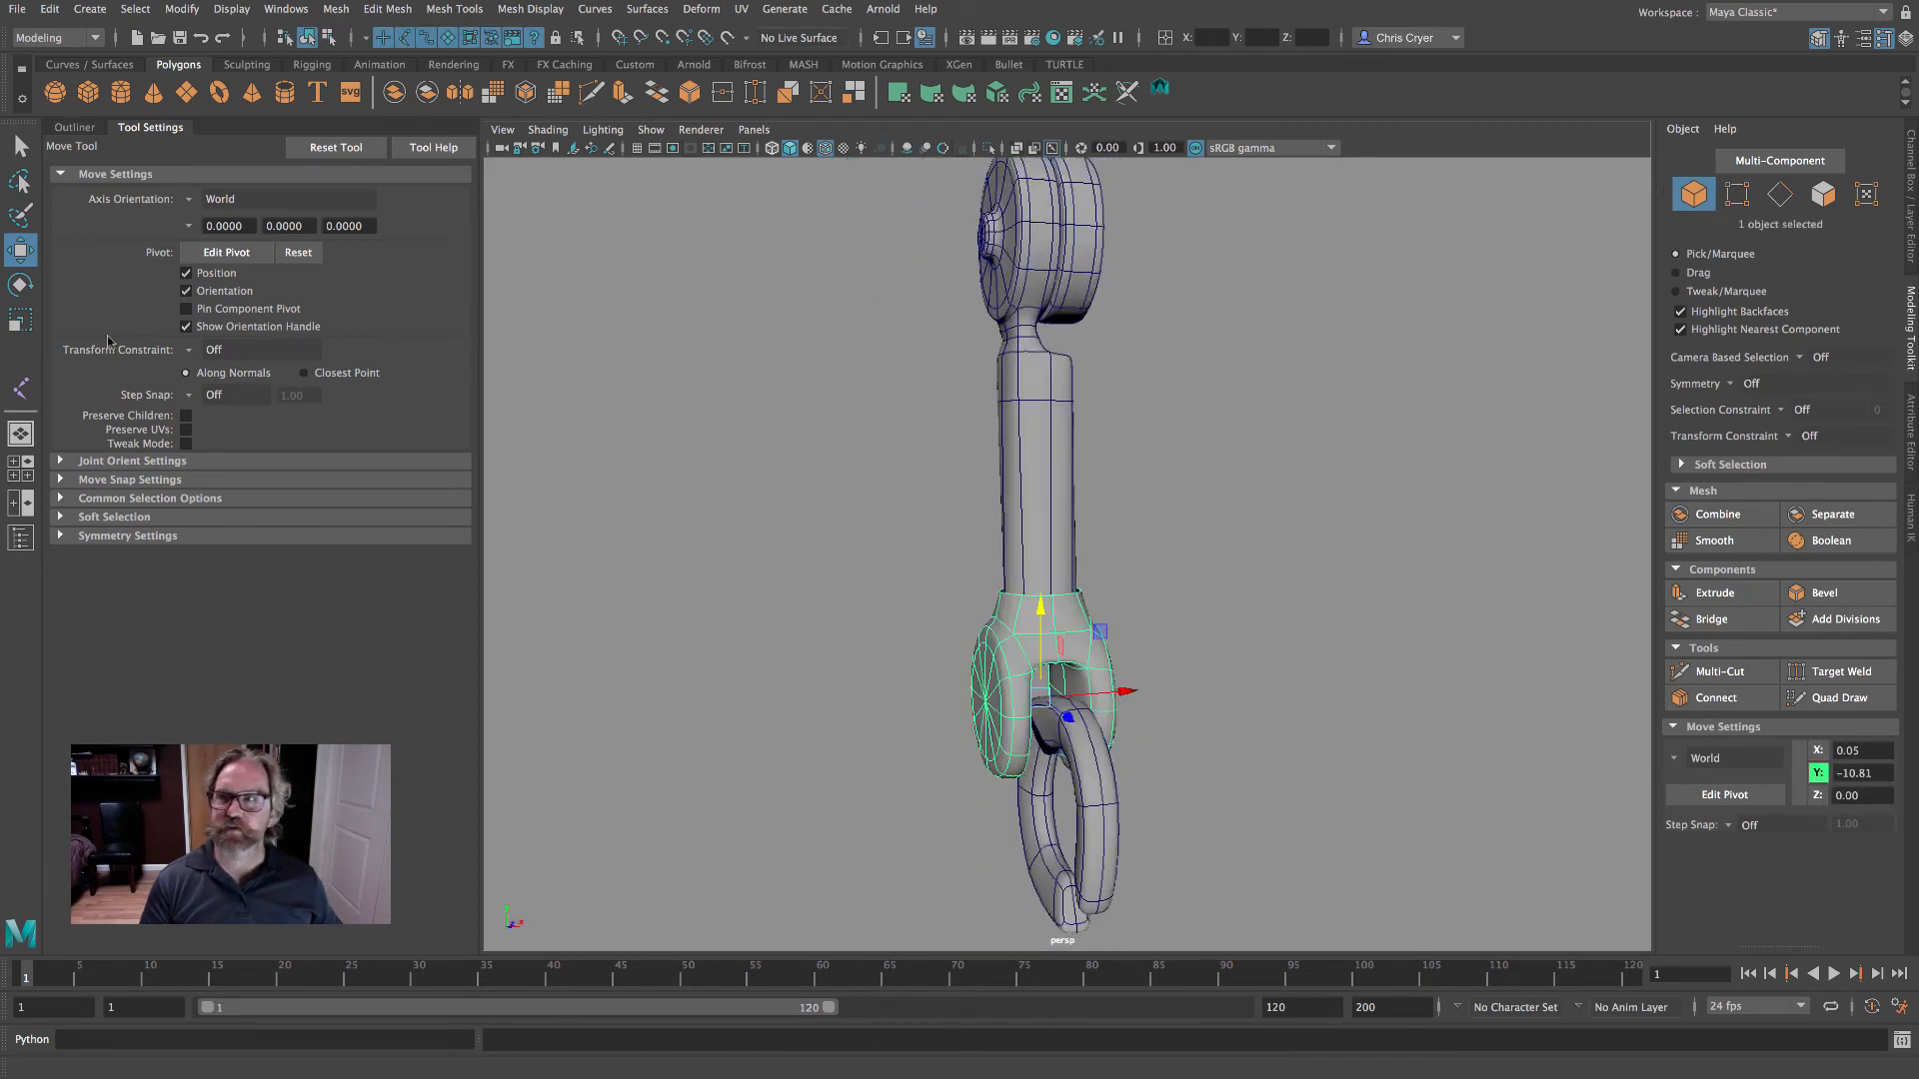
left_click(28, 286)
mouse_move(1120, 702)
left_mouse_down()
mouse_move(930, 702)
mouse_move(1124, 705)
mouse_move(1045, 725)
mouse_move(1084, 717)
left_mouse_up()
key("ctrl+z")
left_click(1107, 823)
key("ctrl+z")
left_click(1192, 617)
left_click_drag(1195, 617, 1189, 642, "alt")
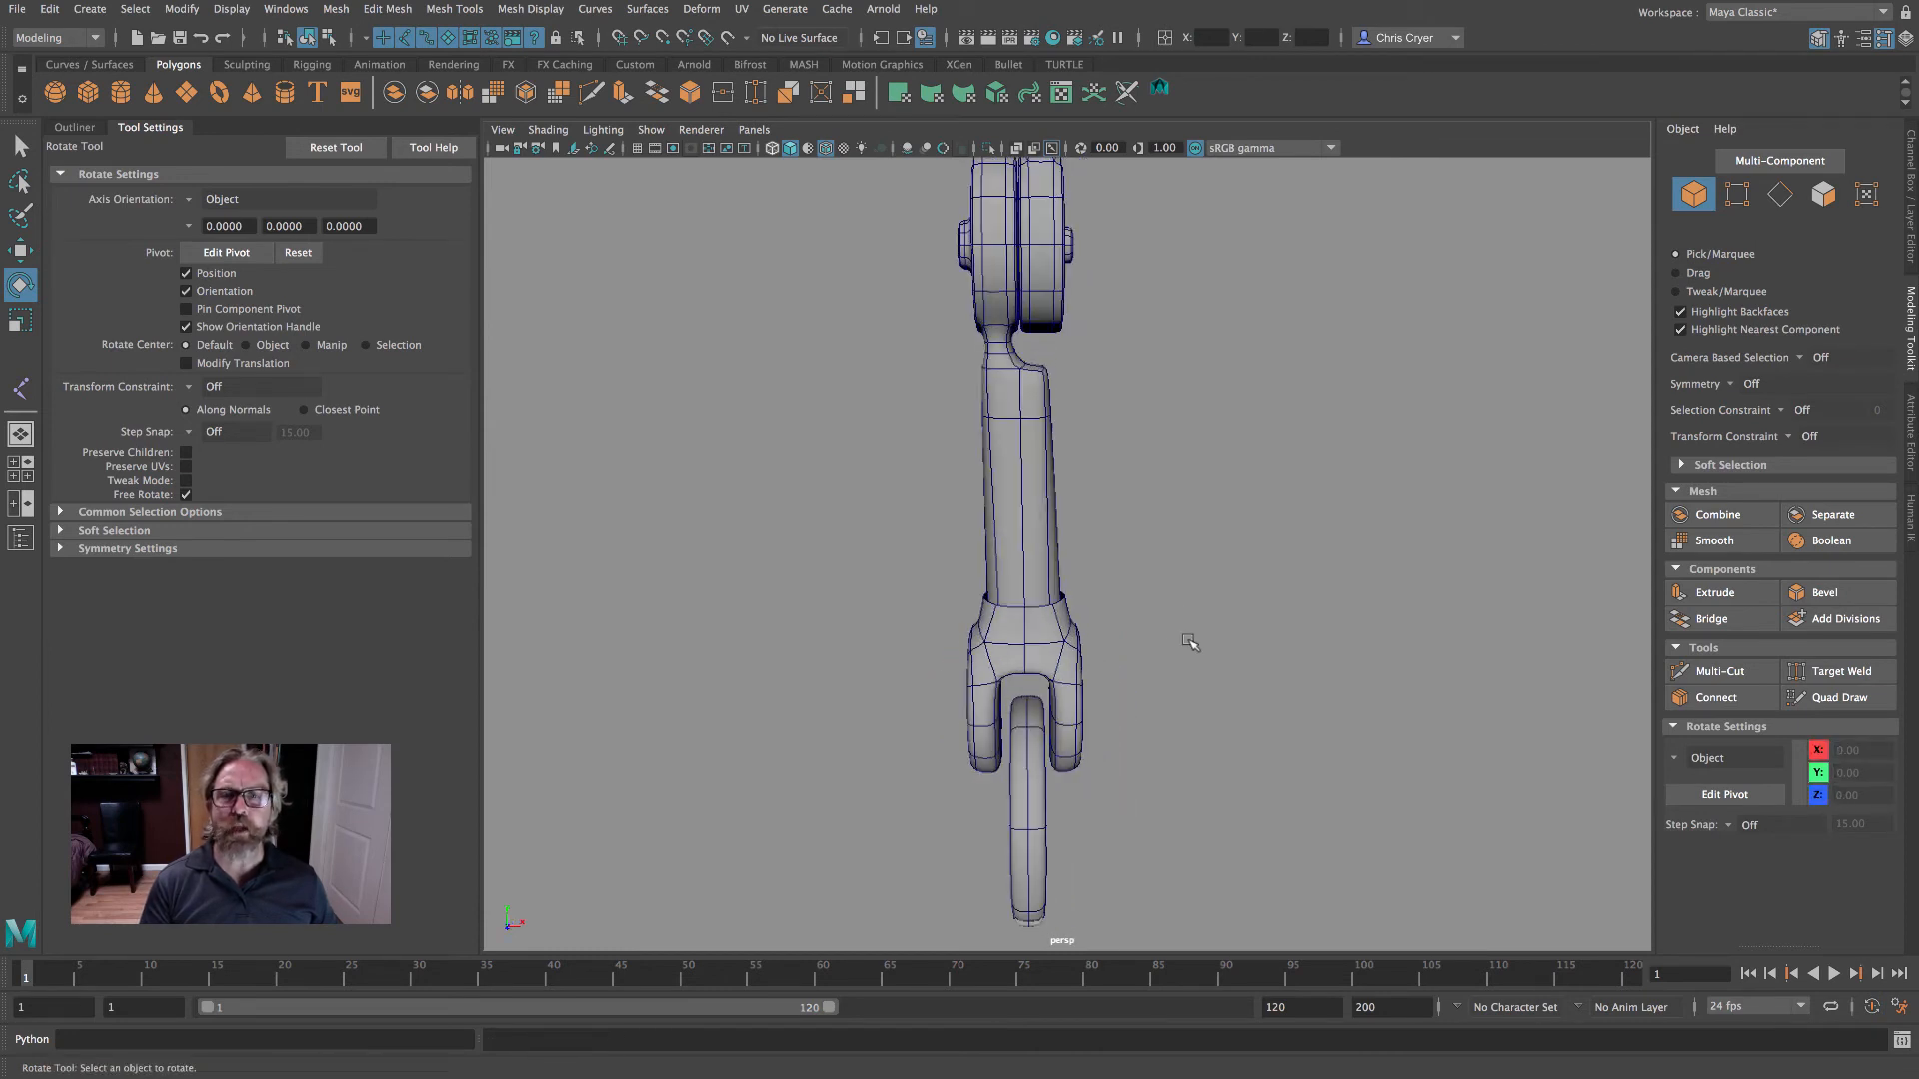
- Switch the perspective view to wireframe, show all object types and hide polygons to isolate the joint chain
key("4")
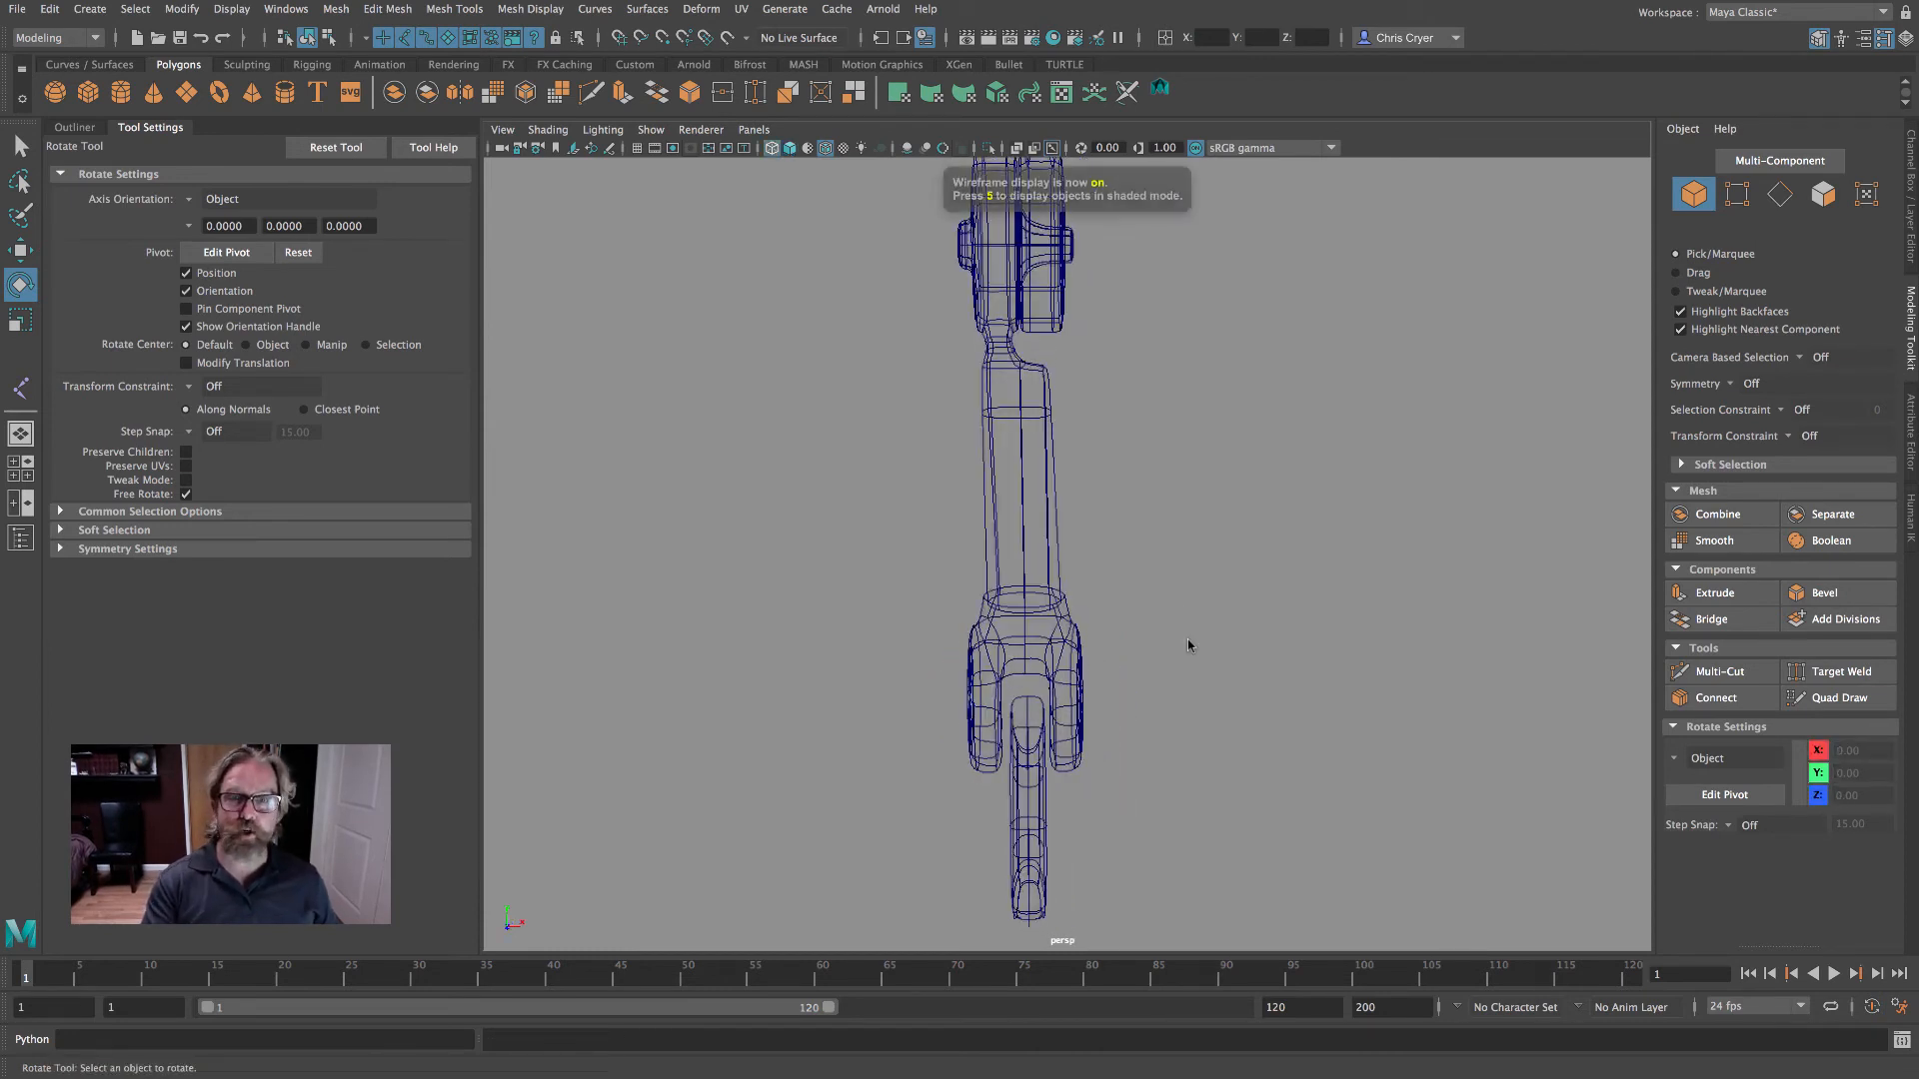
left_click(651, 130)
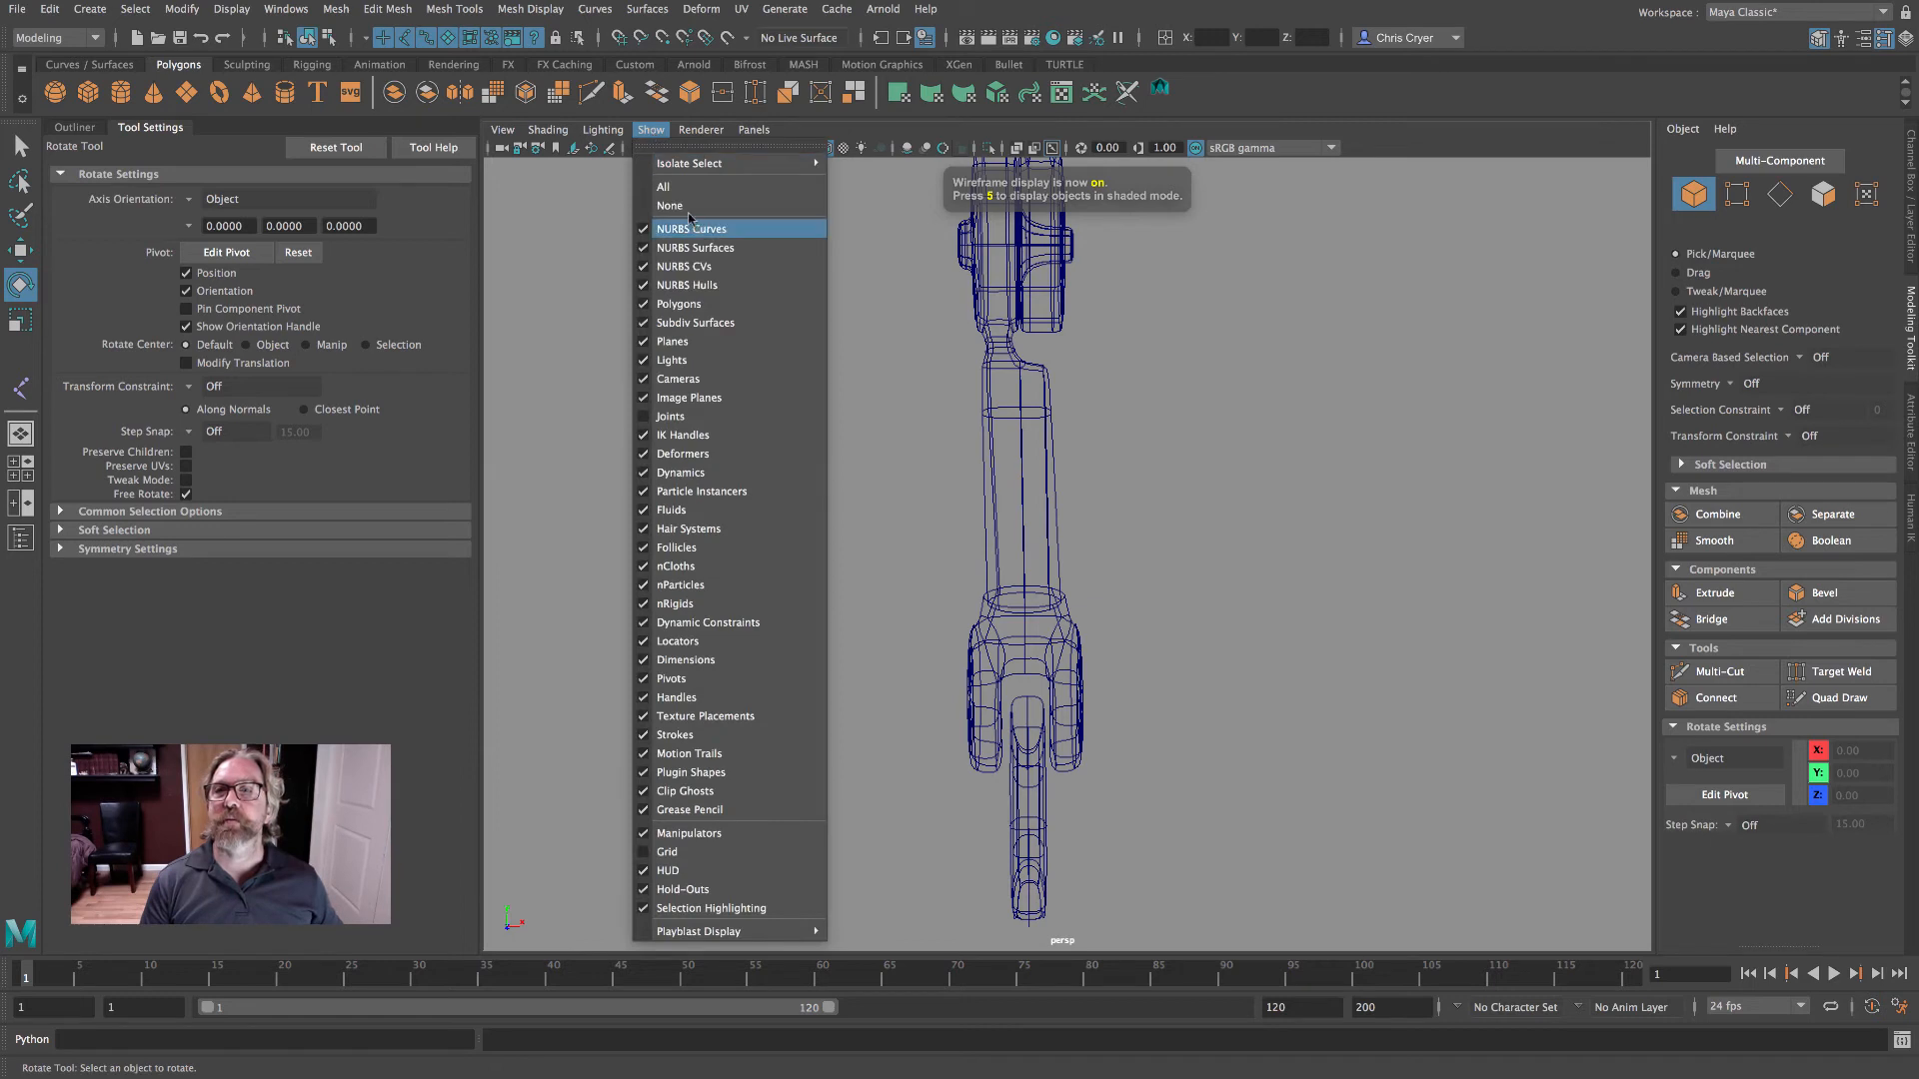
left_click(669, 187)
left_click_drag(1286, 488, 1157, 541, "alt")
left_click(650, 130)
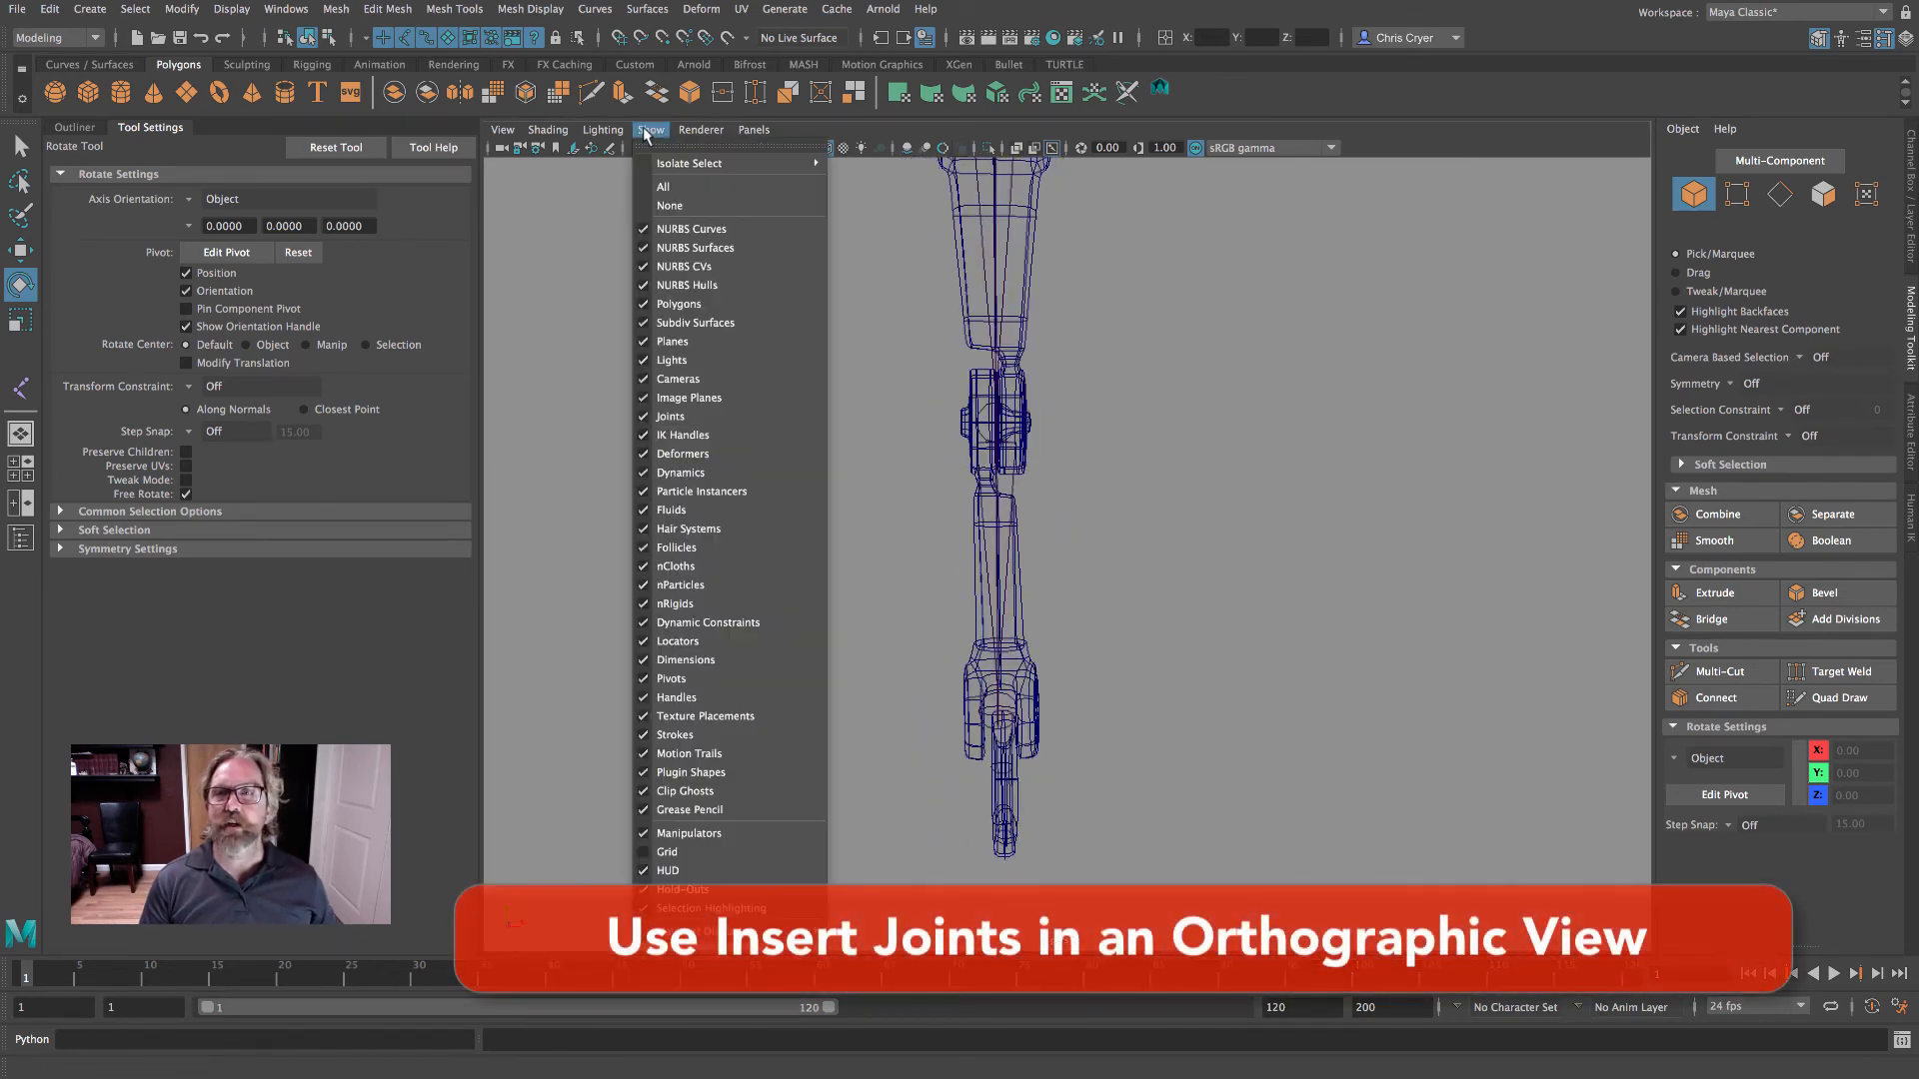
left_click(705, 296)
scroll(1067, 378, "down", 2)
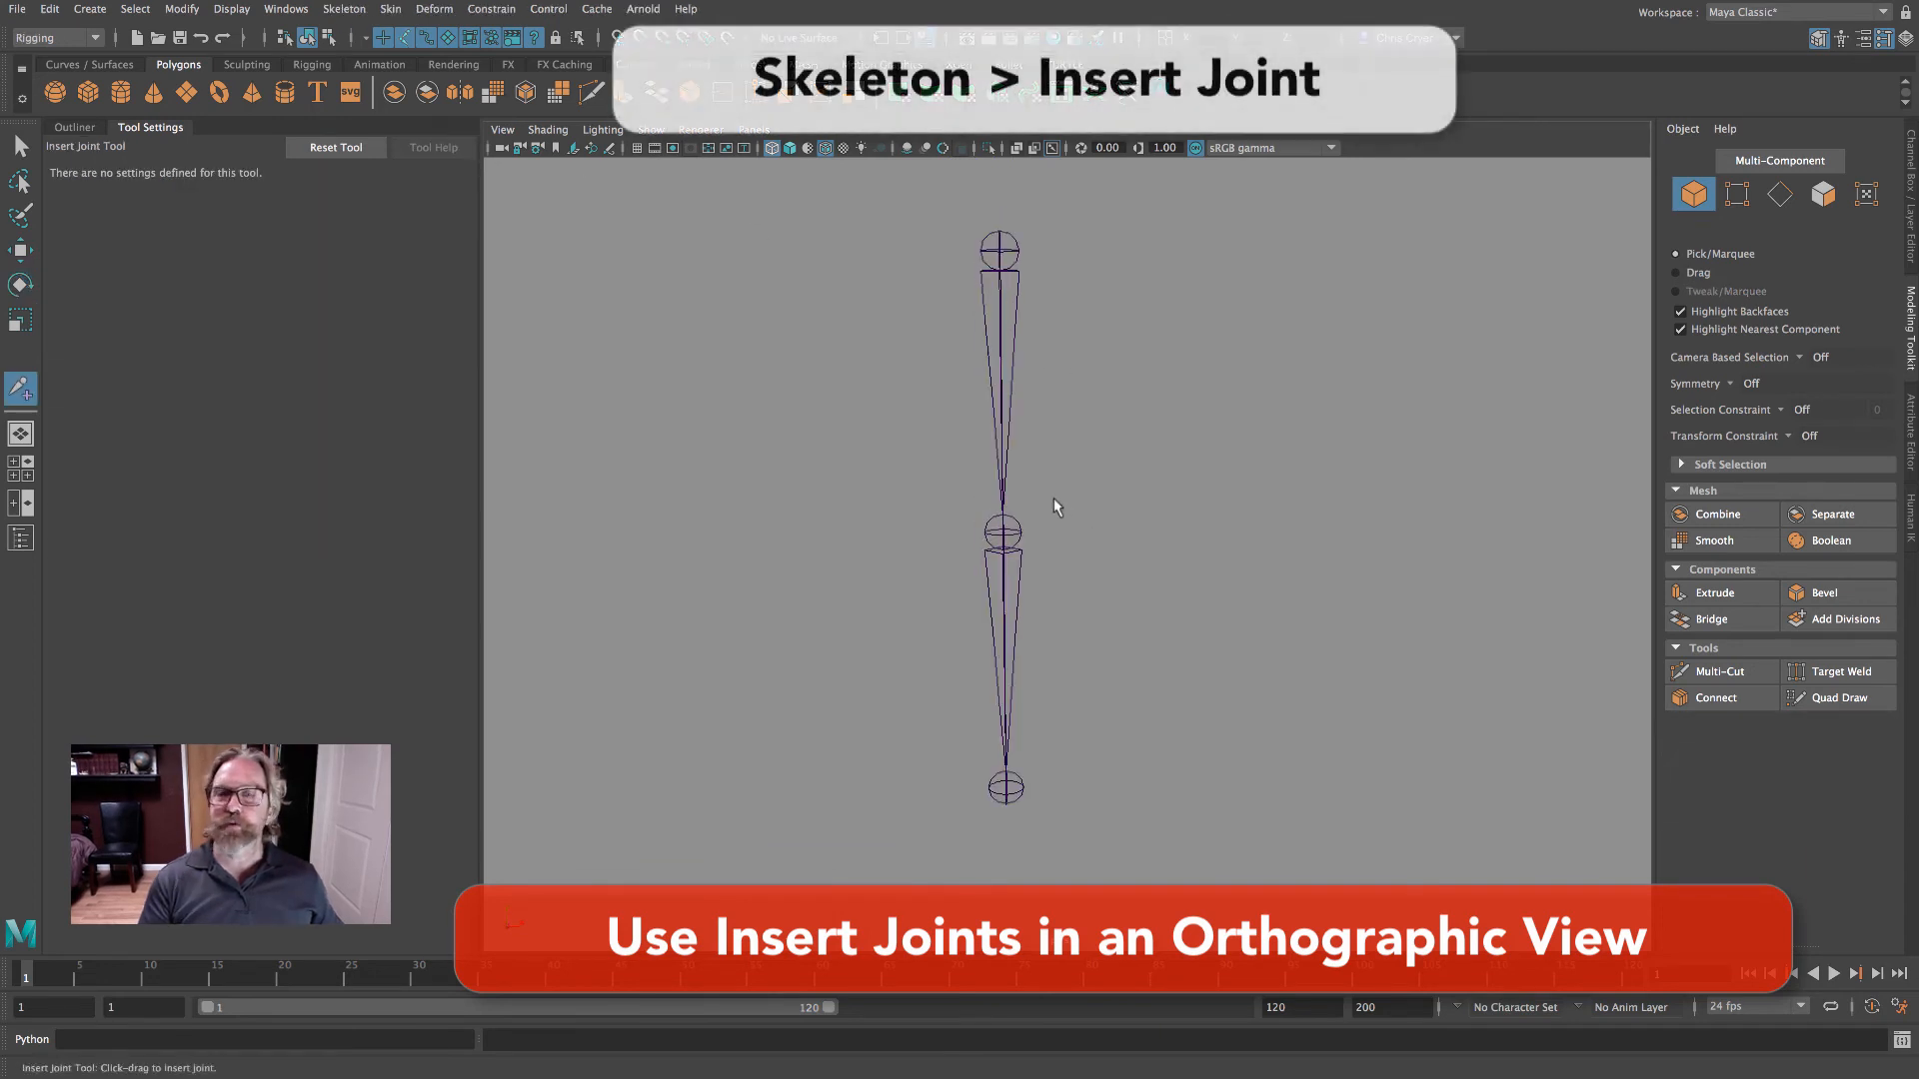
- Activate the Insert Joints tool and enlarge the front orthographic view on the arm
left_click(344, 9)
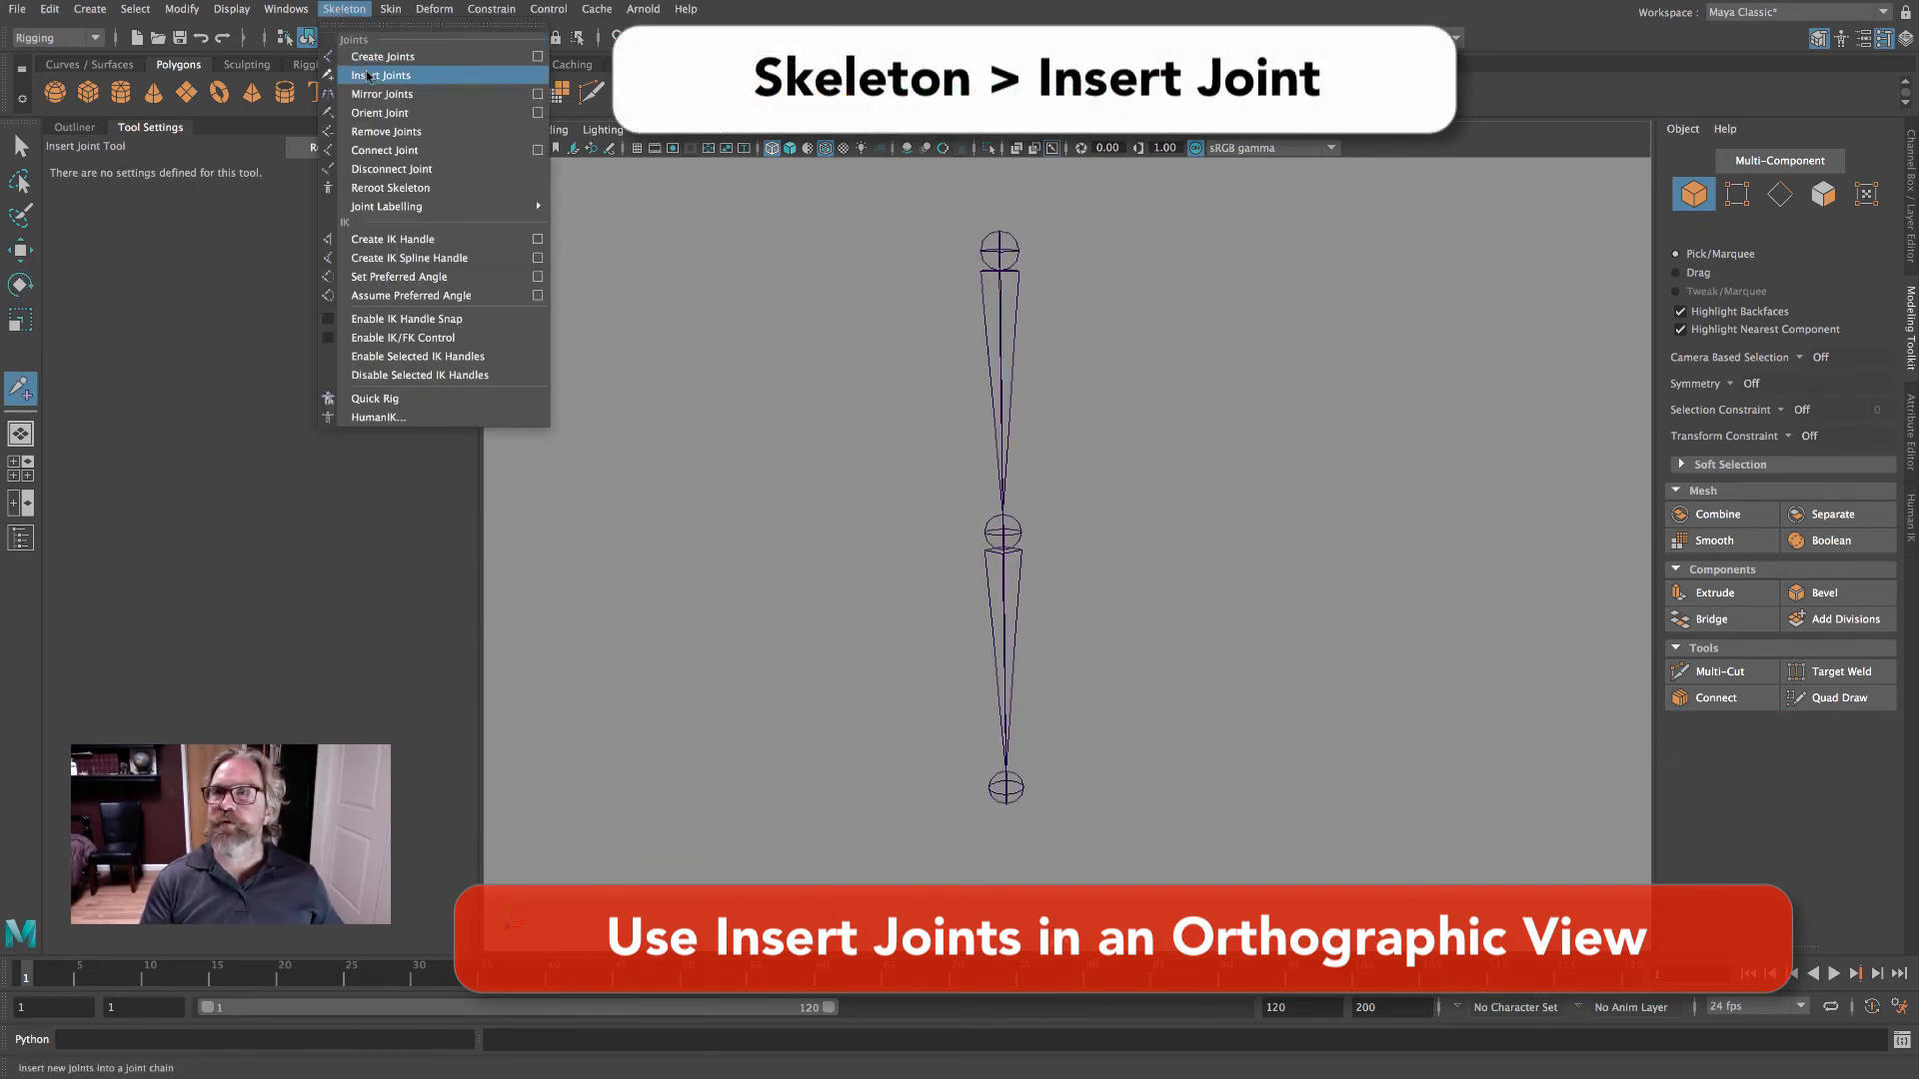
left_click(369, 76)
key("space")
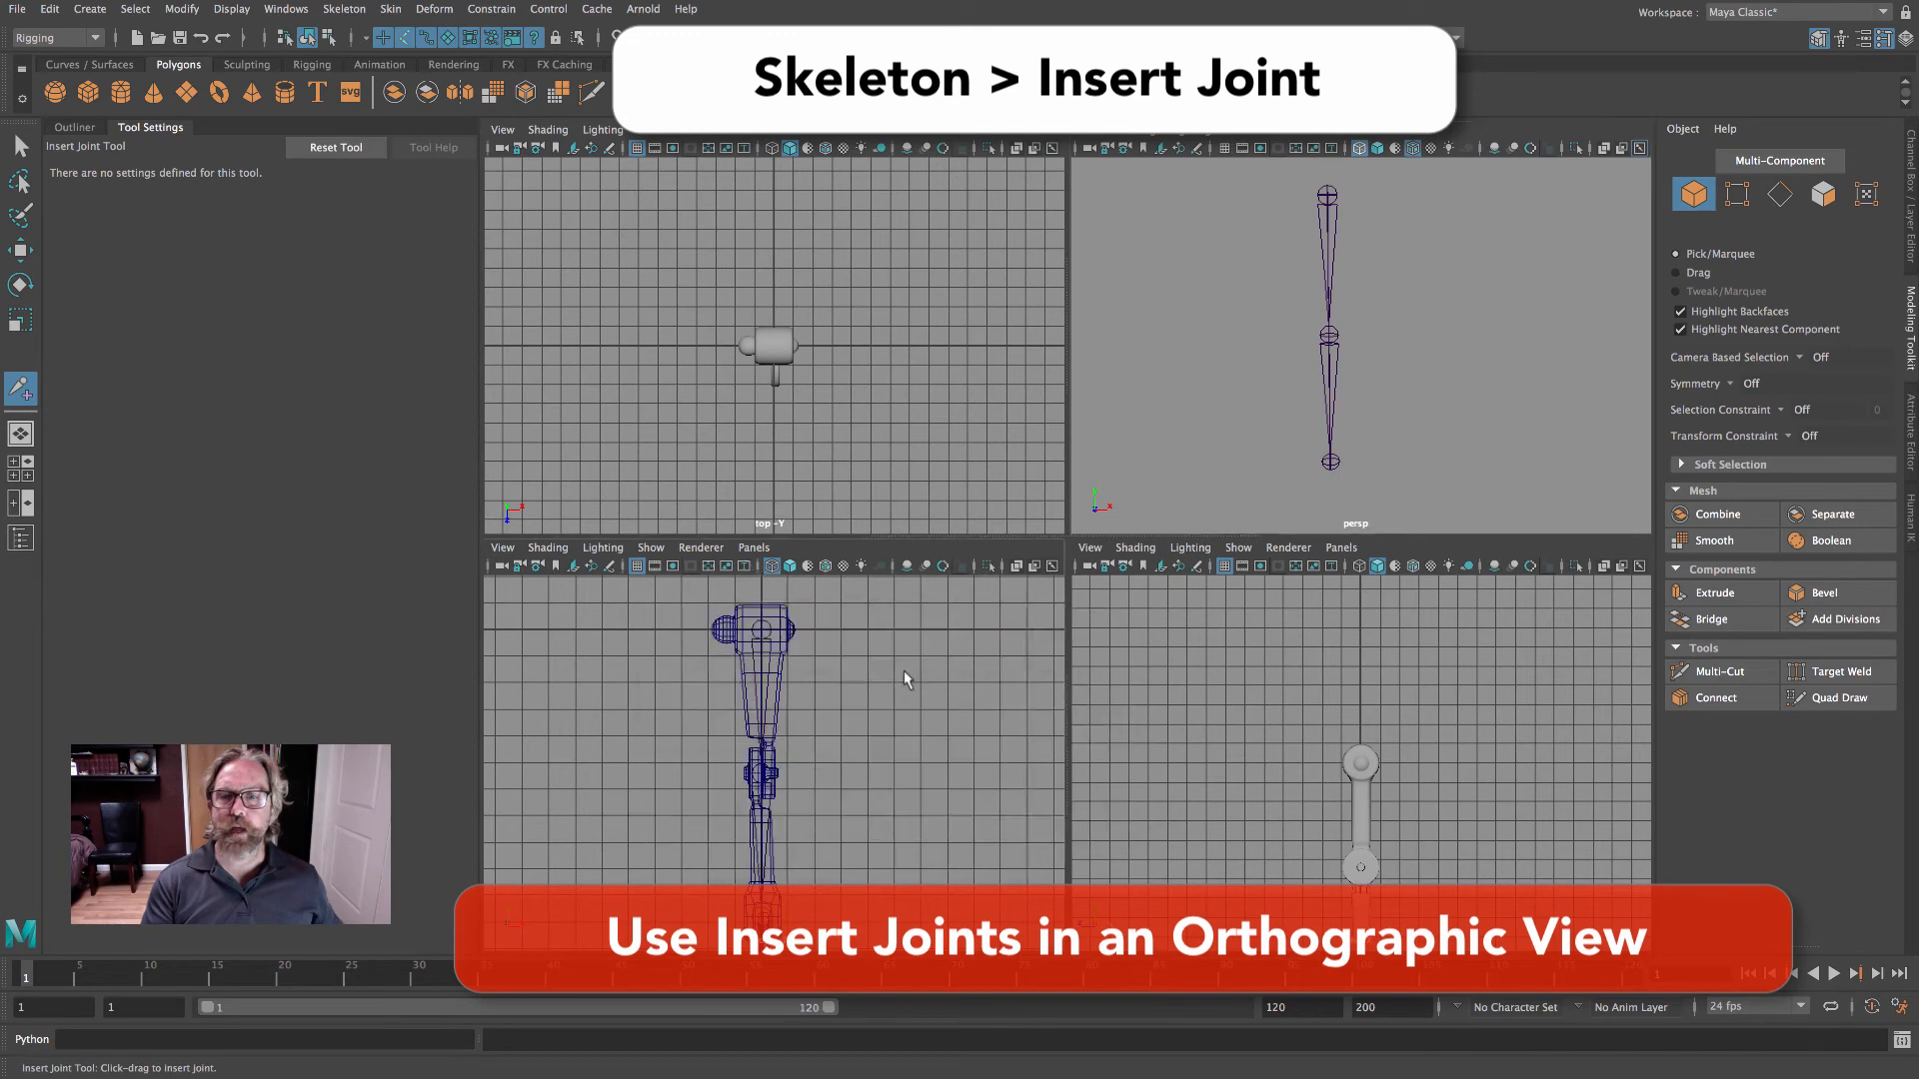
key("space")
middle_click_drag(939, 595, 899, 572, "alt")
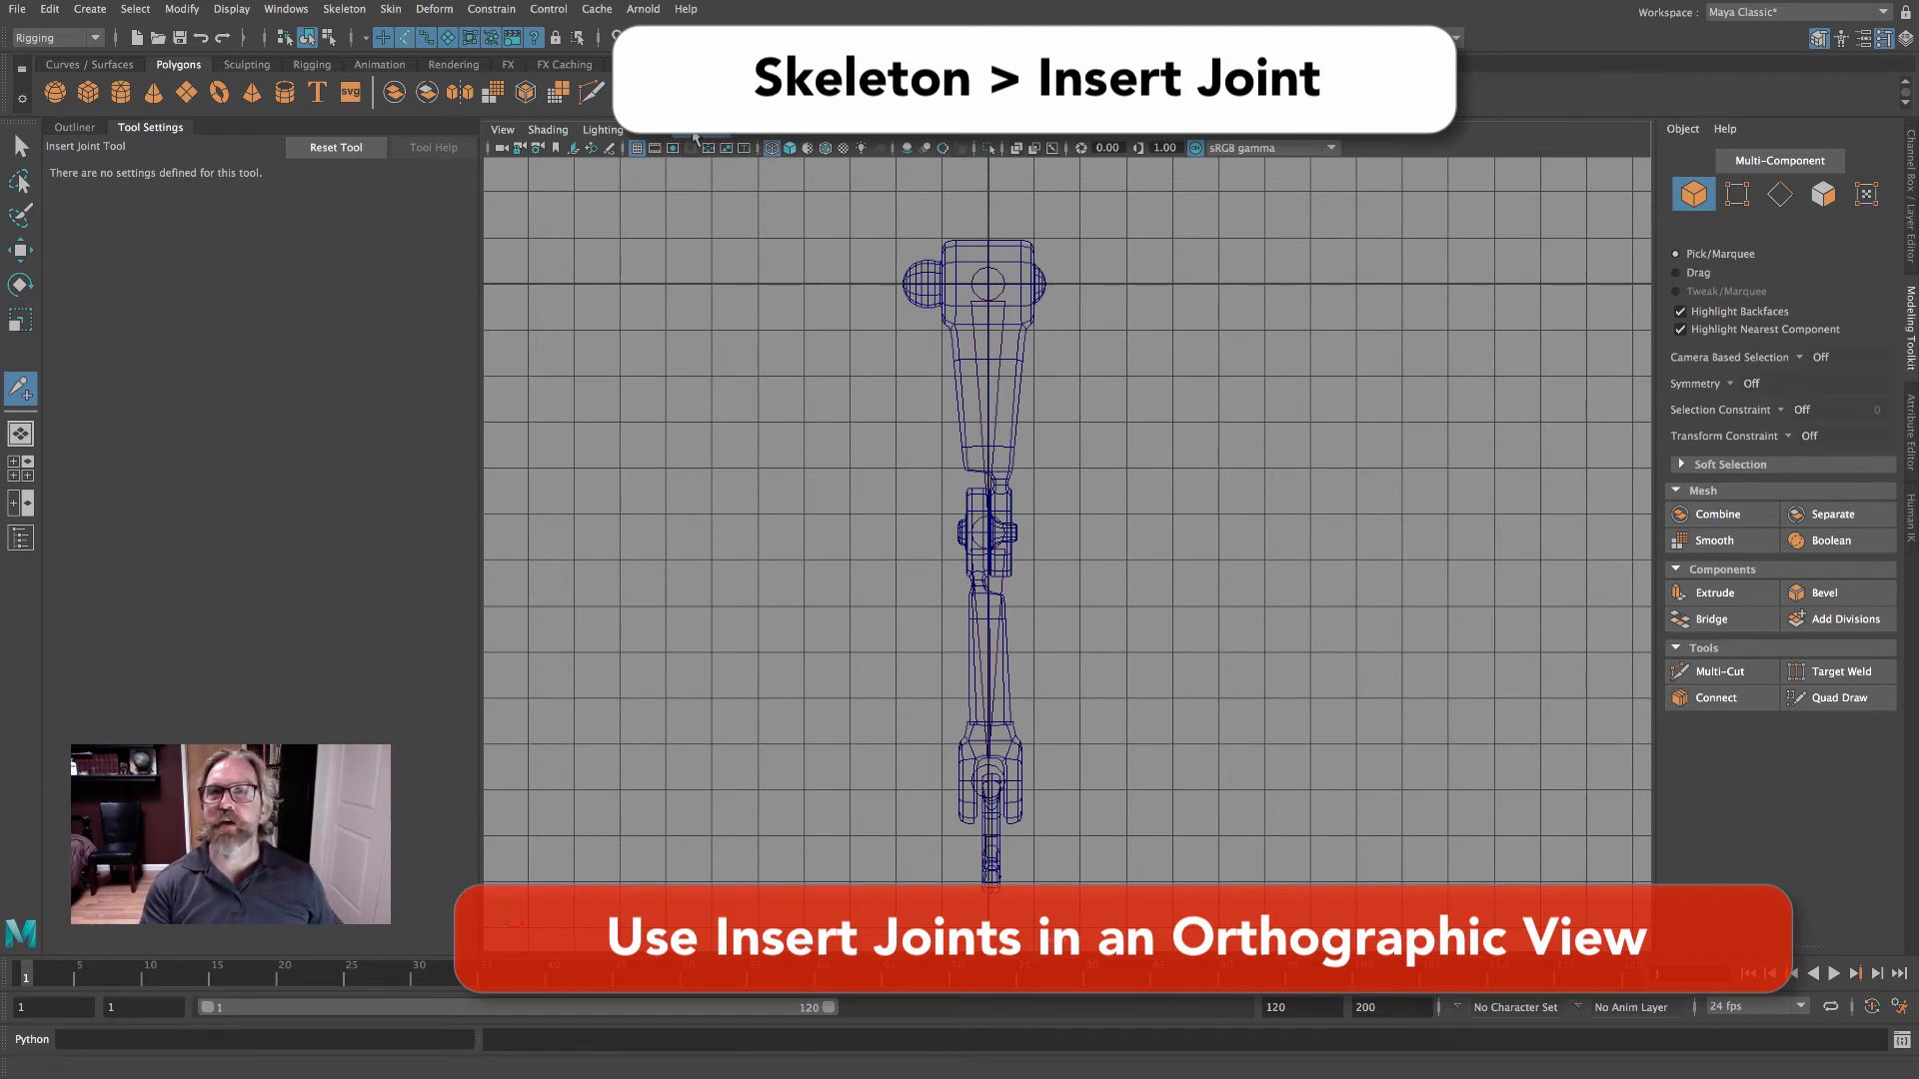
- Hide polygons in the front view and insert a joint partway along the bone between the elbow and the wrist
left_click(650, 131)
left_click(700, 309)
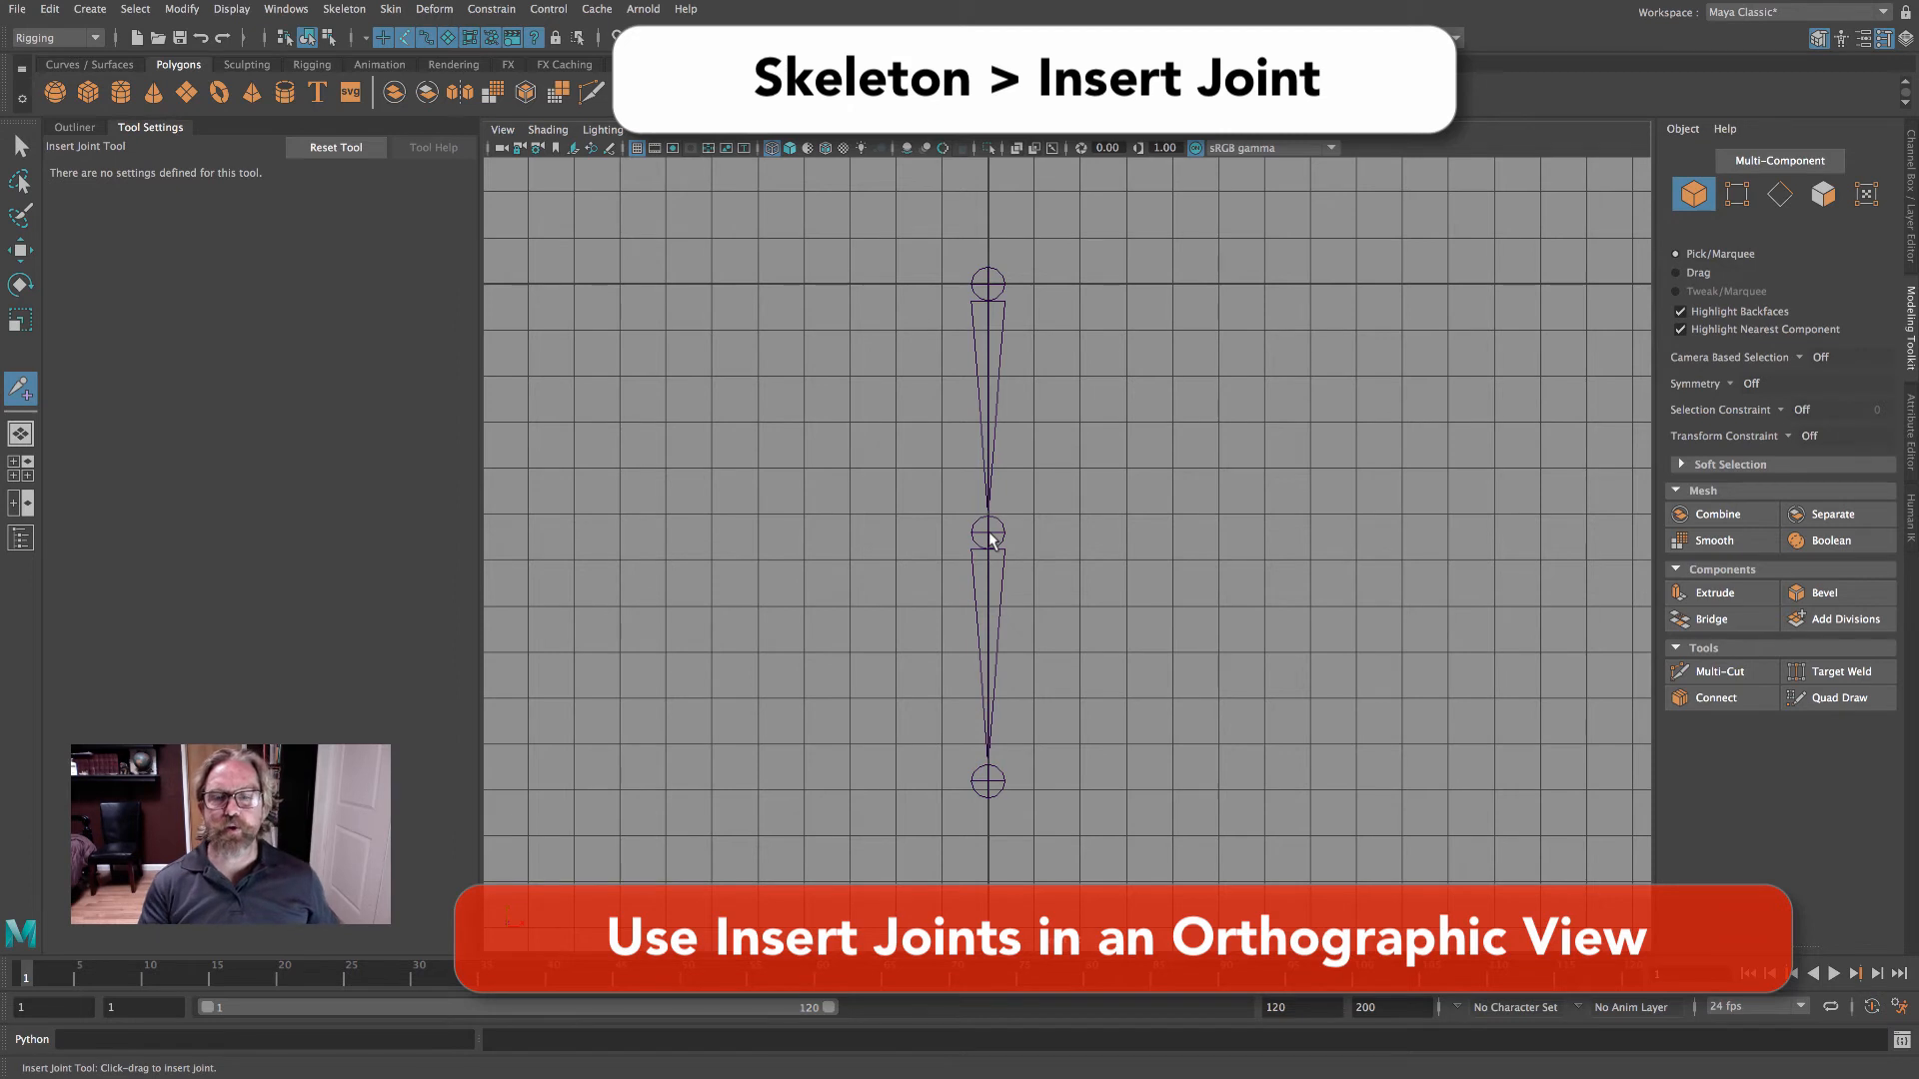
left_click(344, 9)
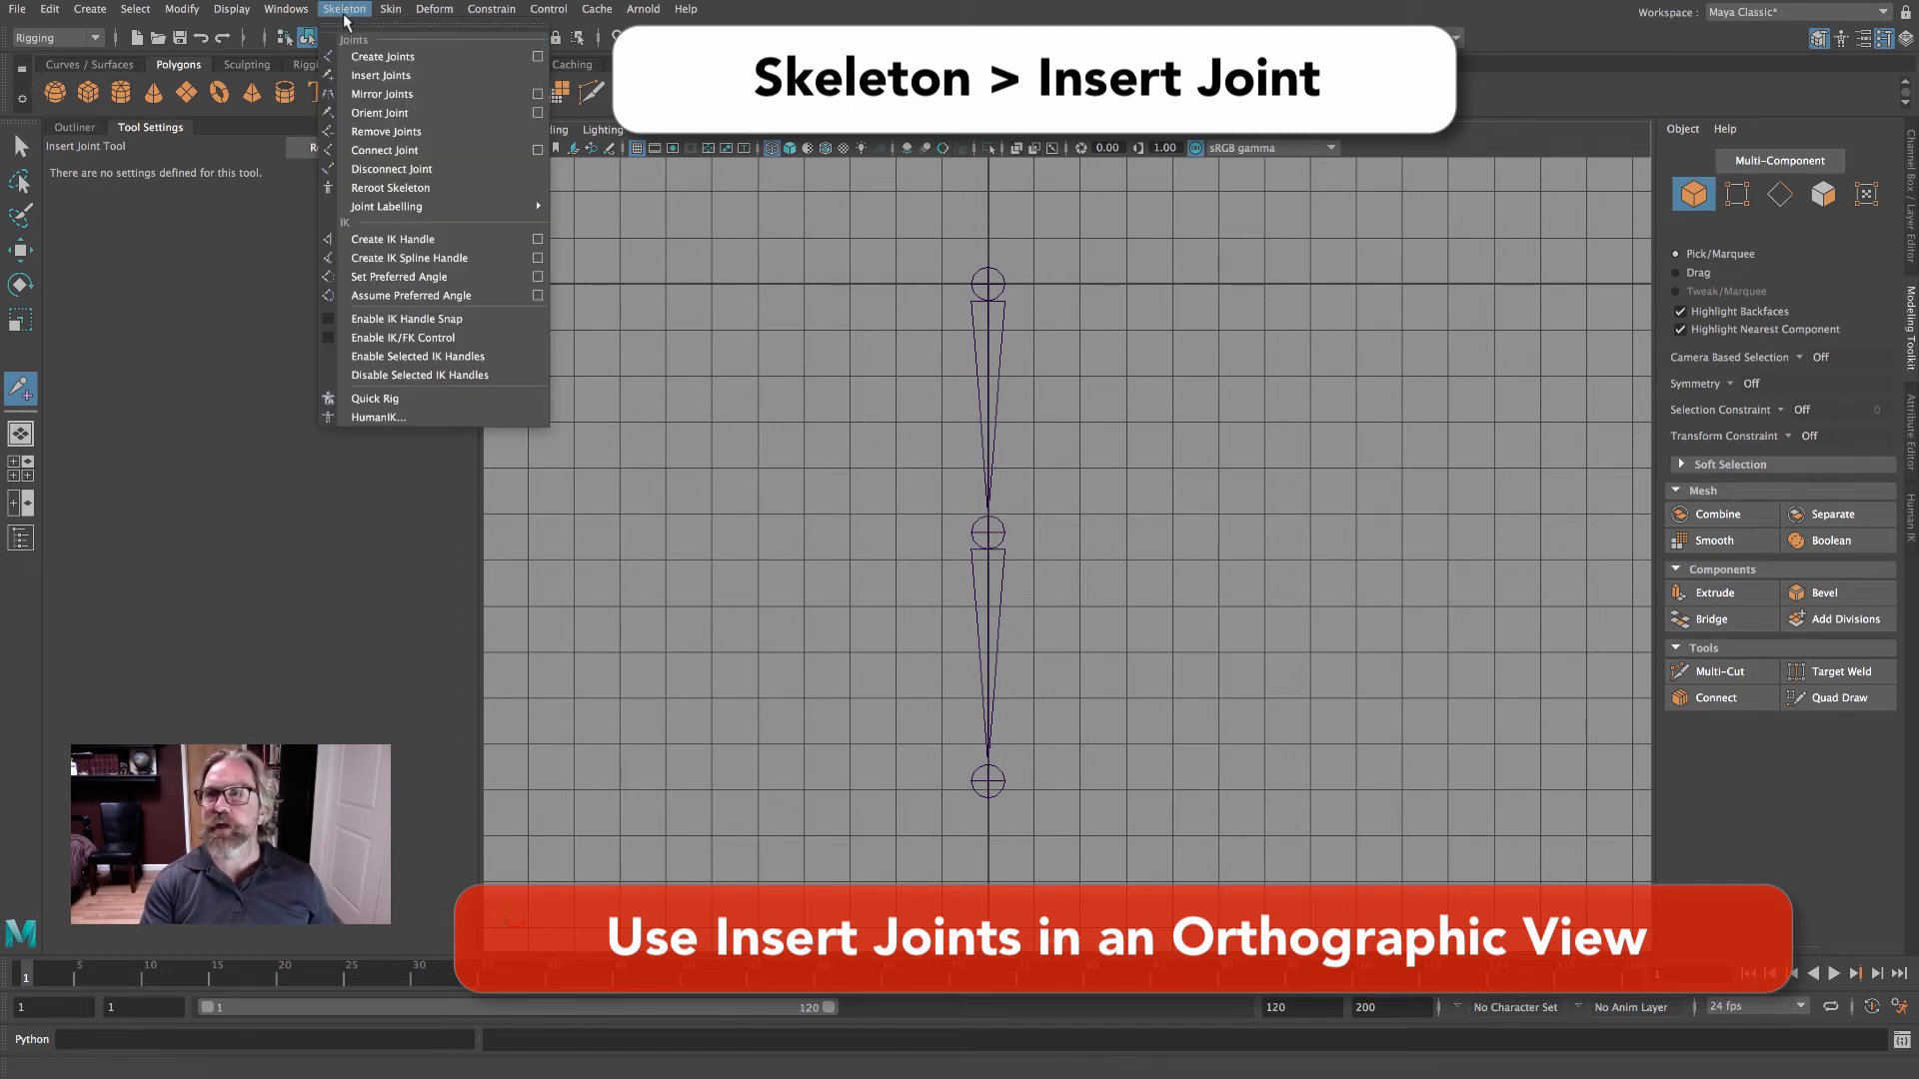
left_click(381, 76)
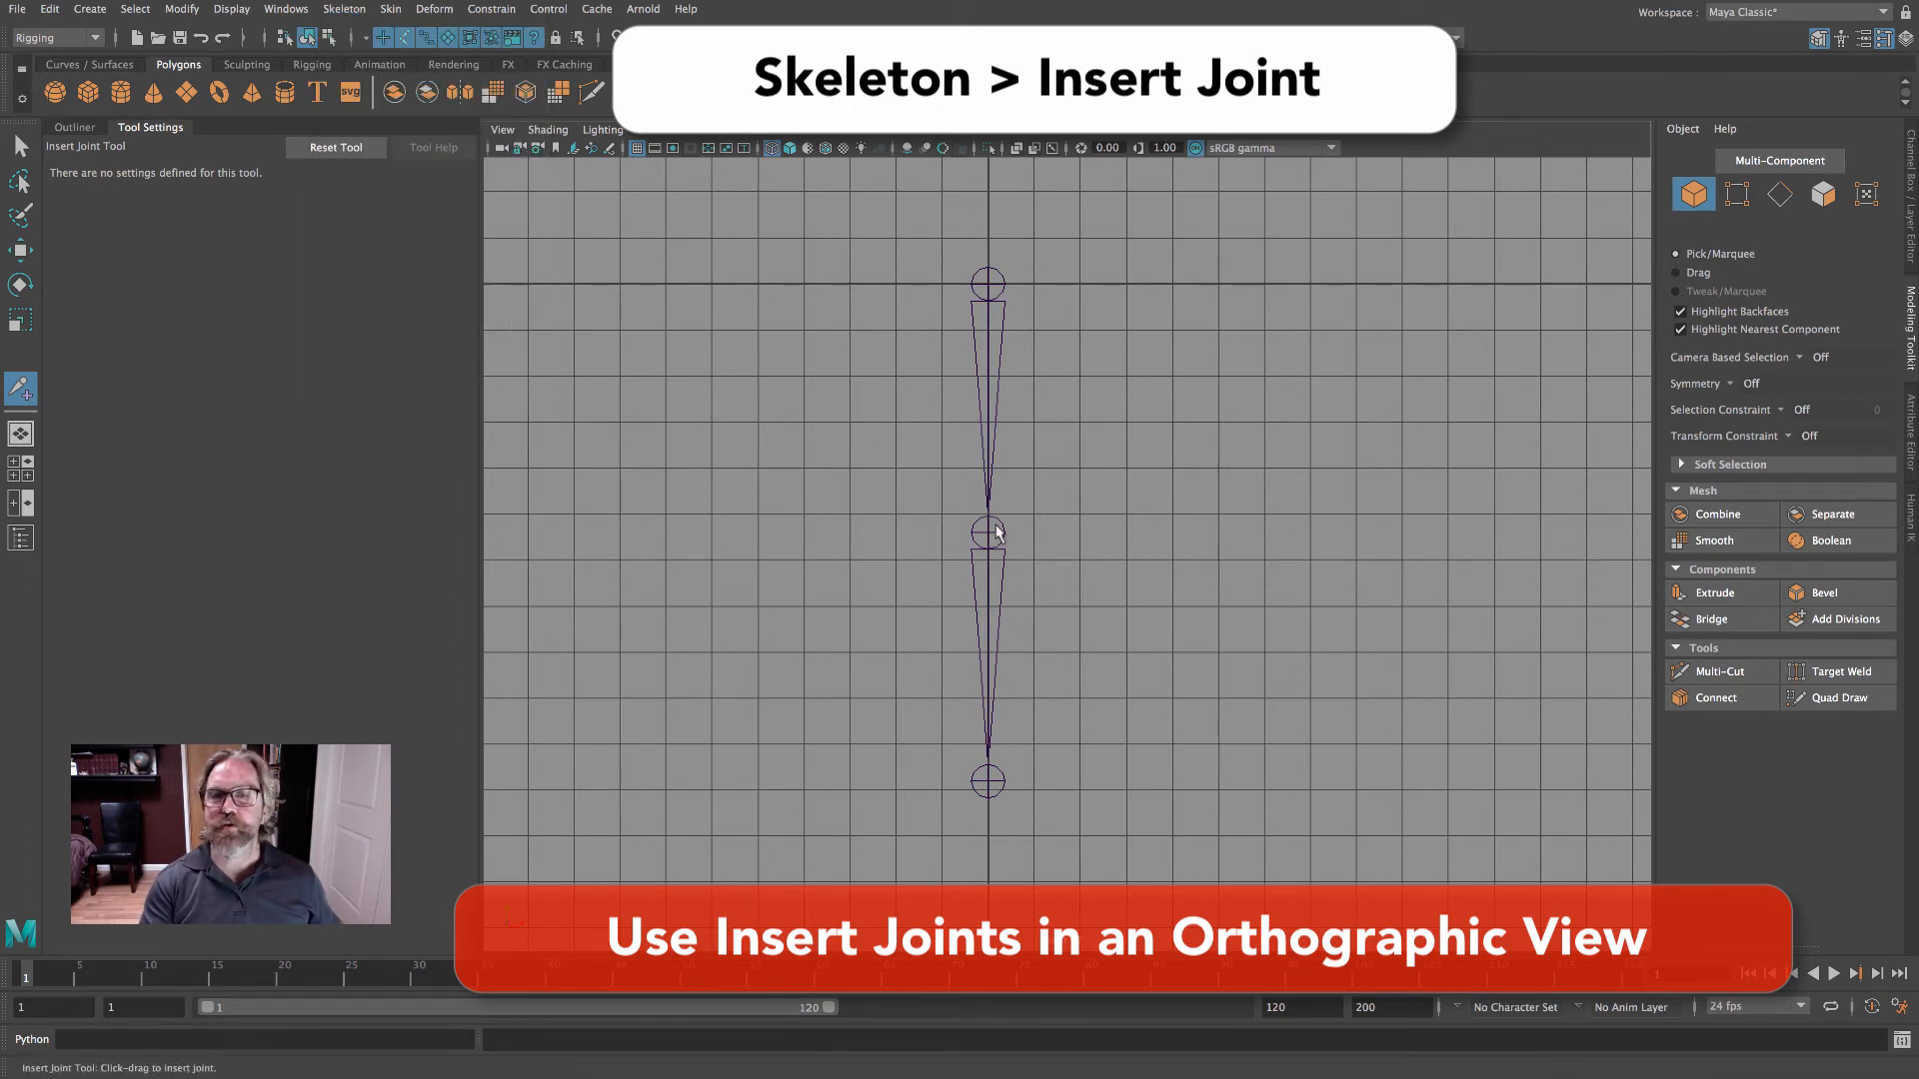
left_click_drag(996, 540, 1027, 672)
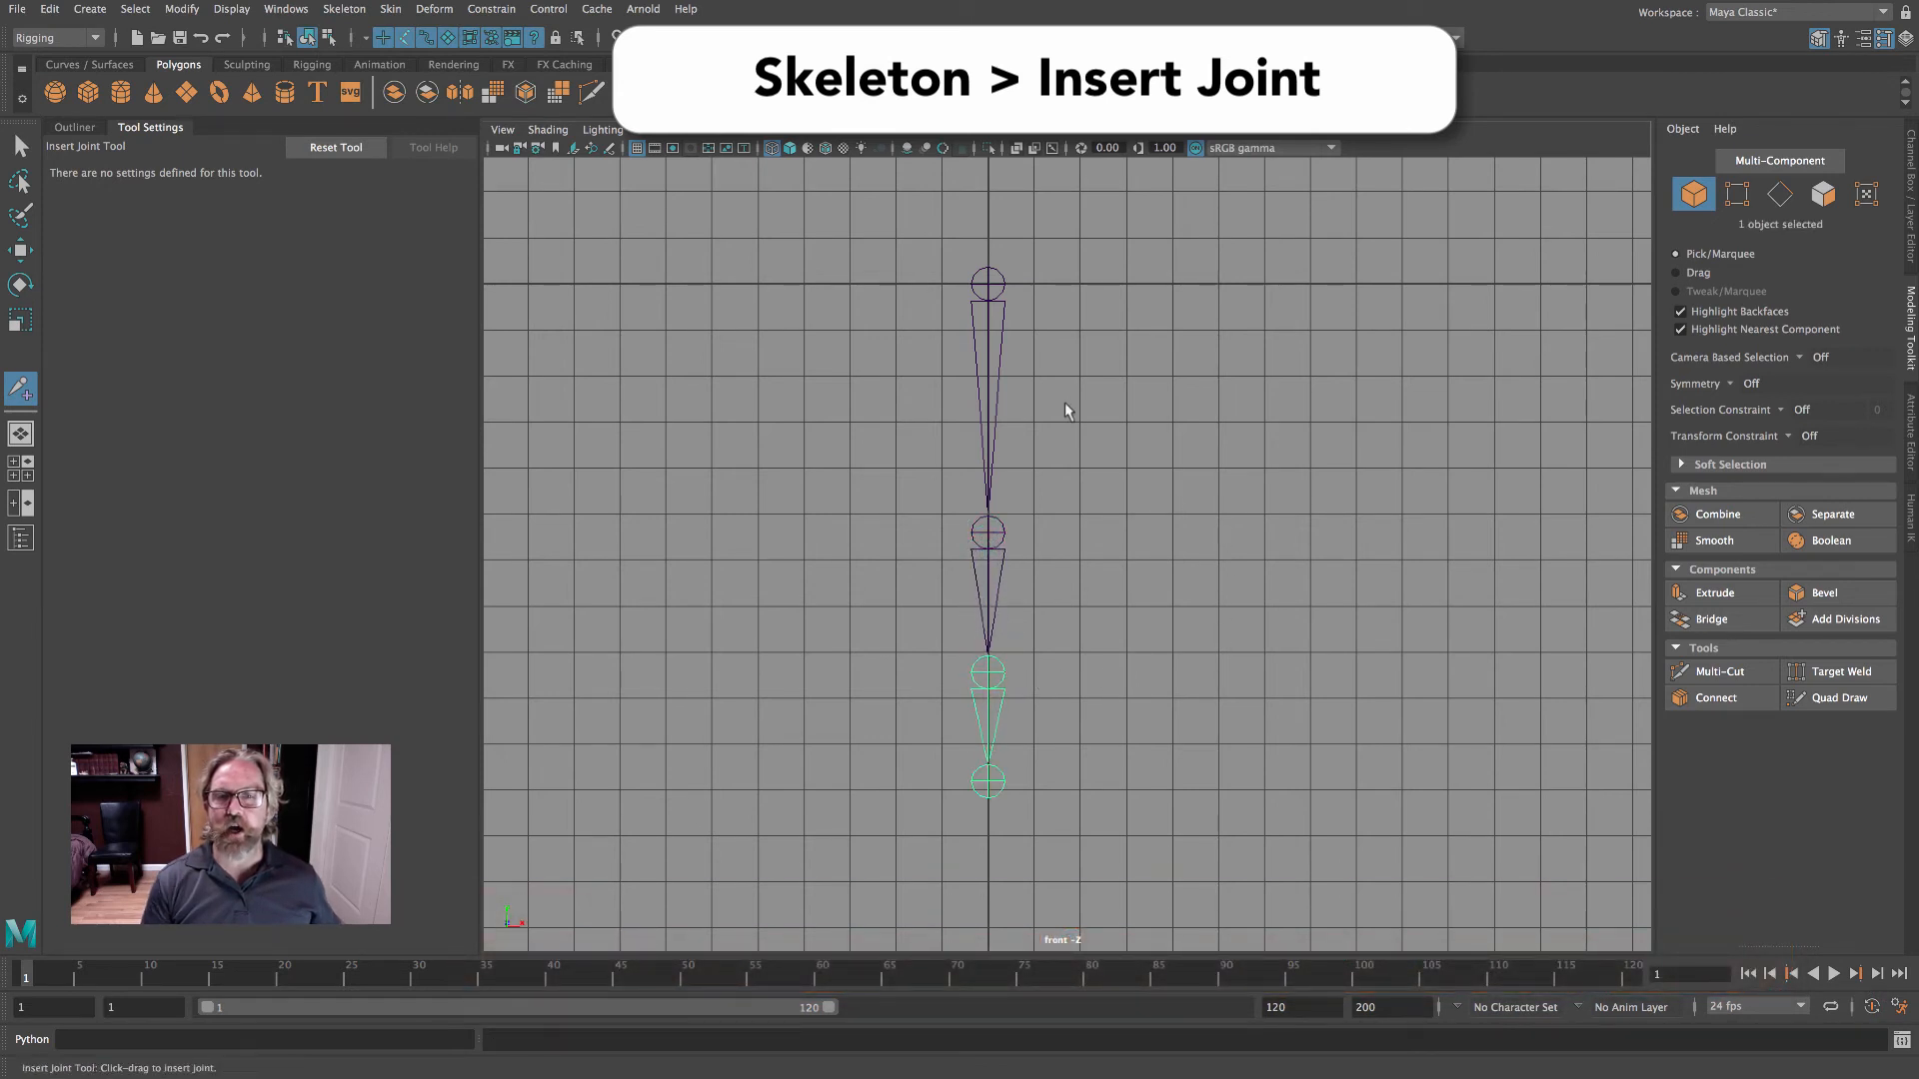
- Show polygons again in the front view so the arm mesh surrounds the joint chain
left_click(651, 129)
left_click(709, 304)
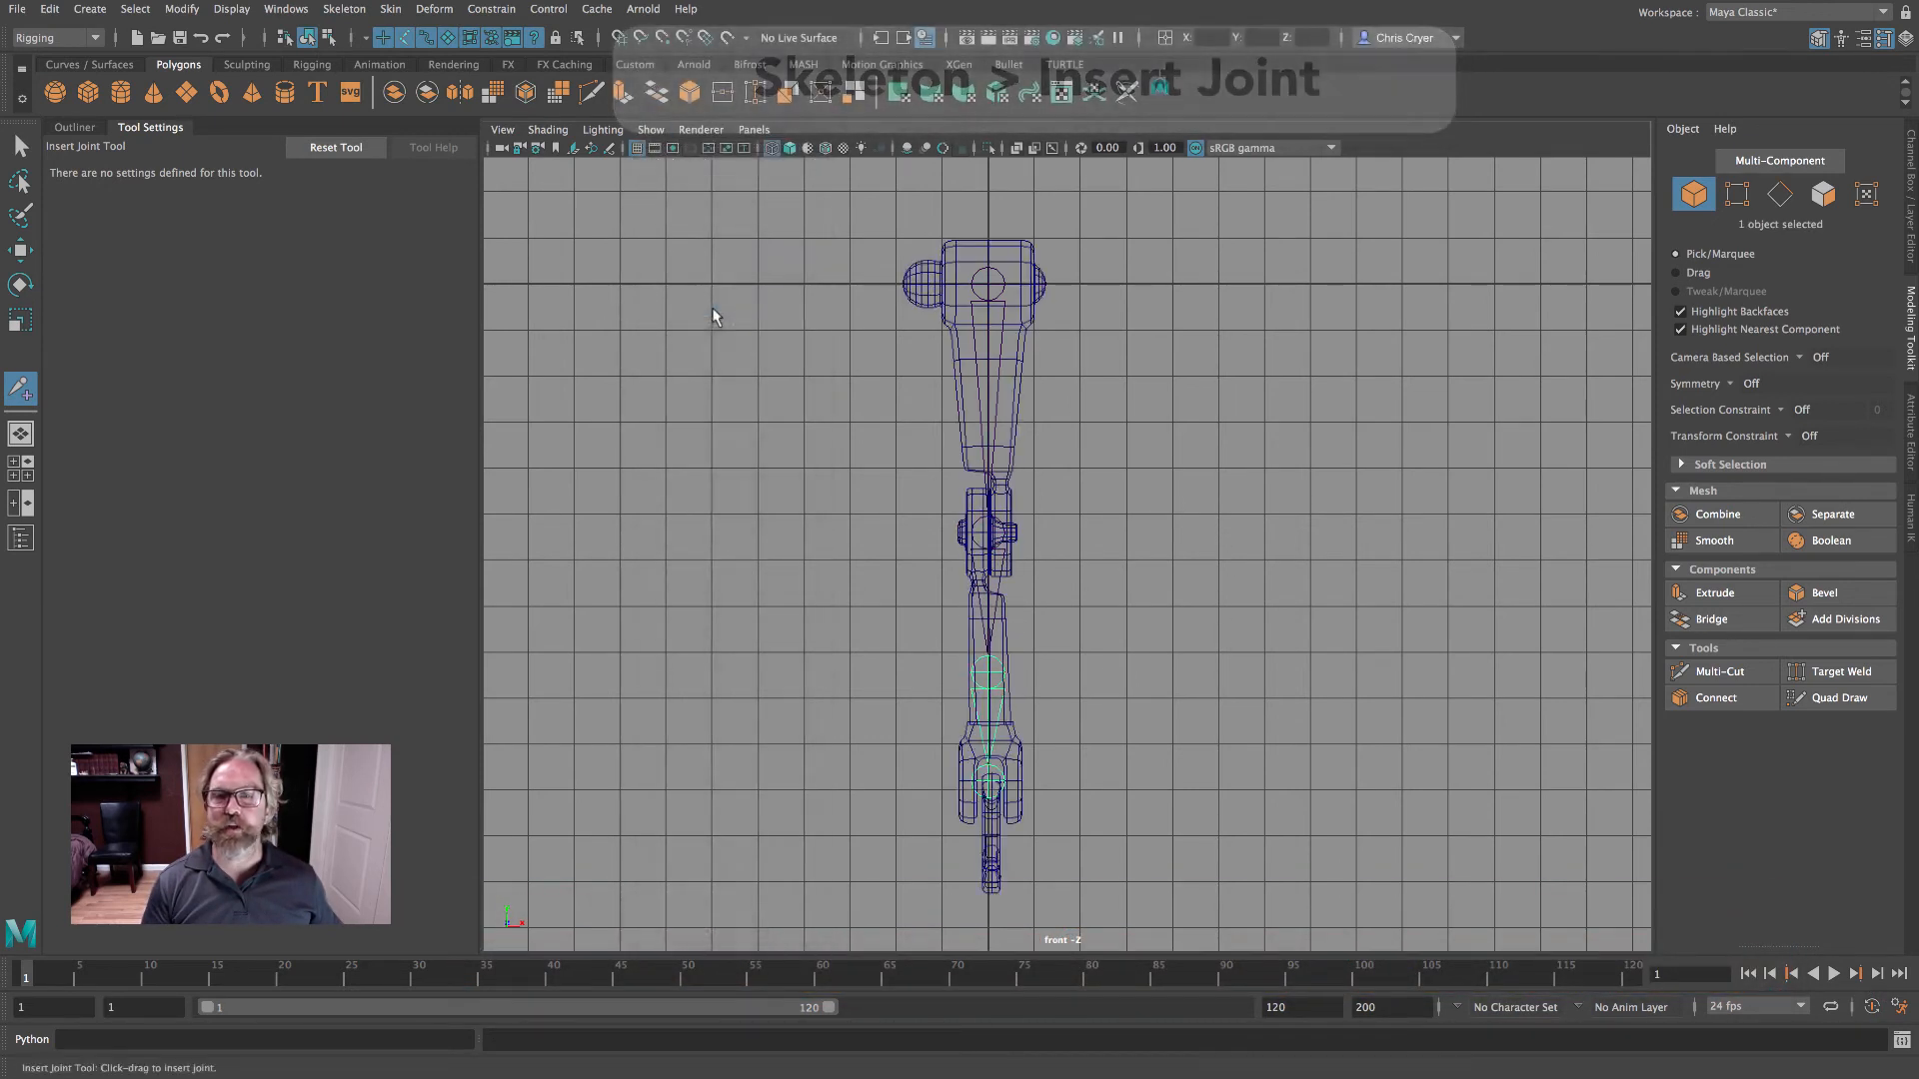
middle_click_drag(1069, 510, 1074, 415, "alt")
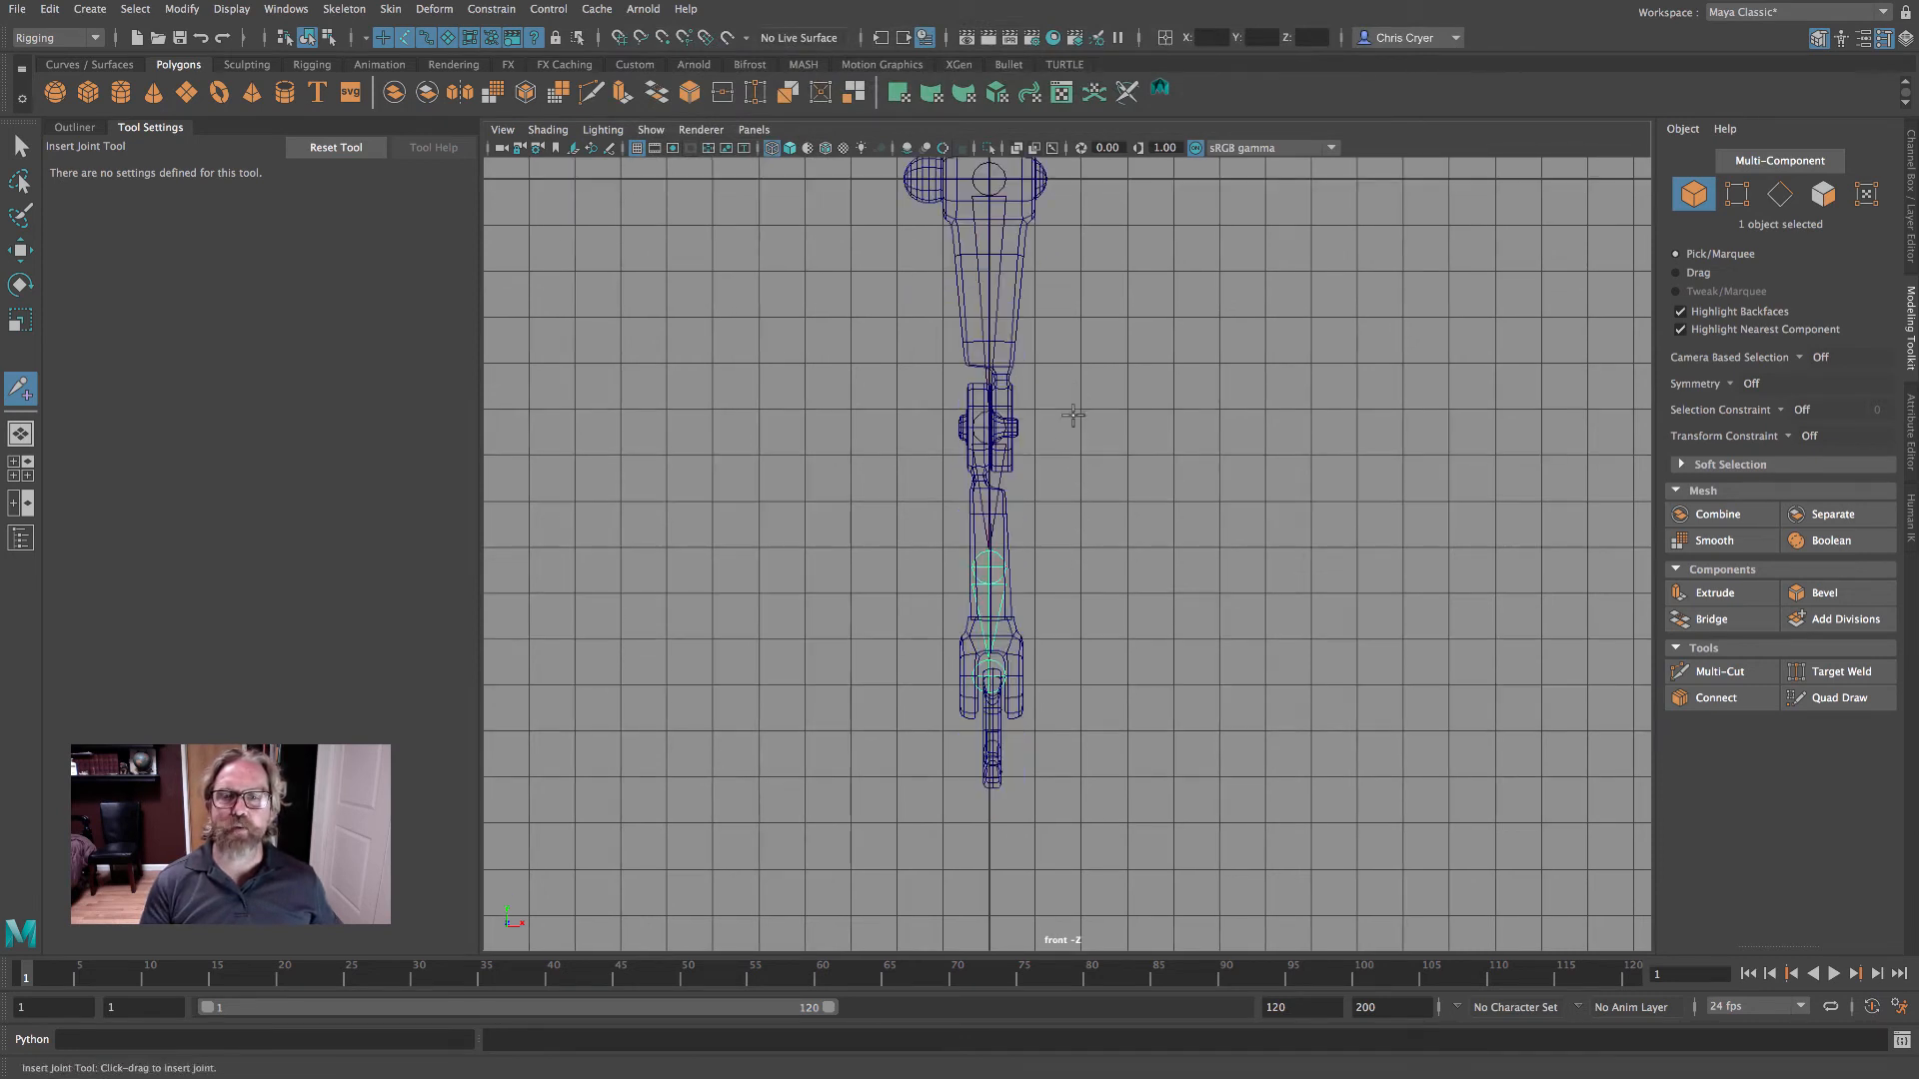
- Try moving the inserted joint down along Y together with its child joint, and undo each move
key("w")
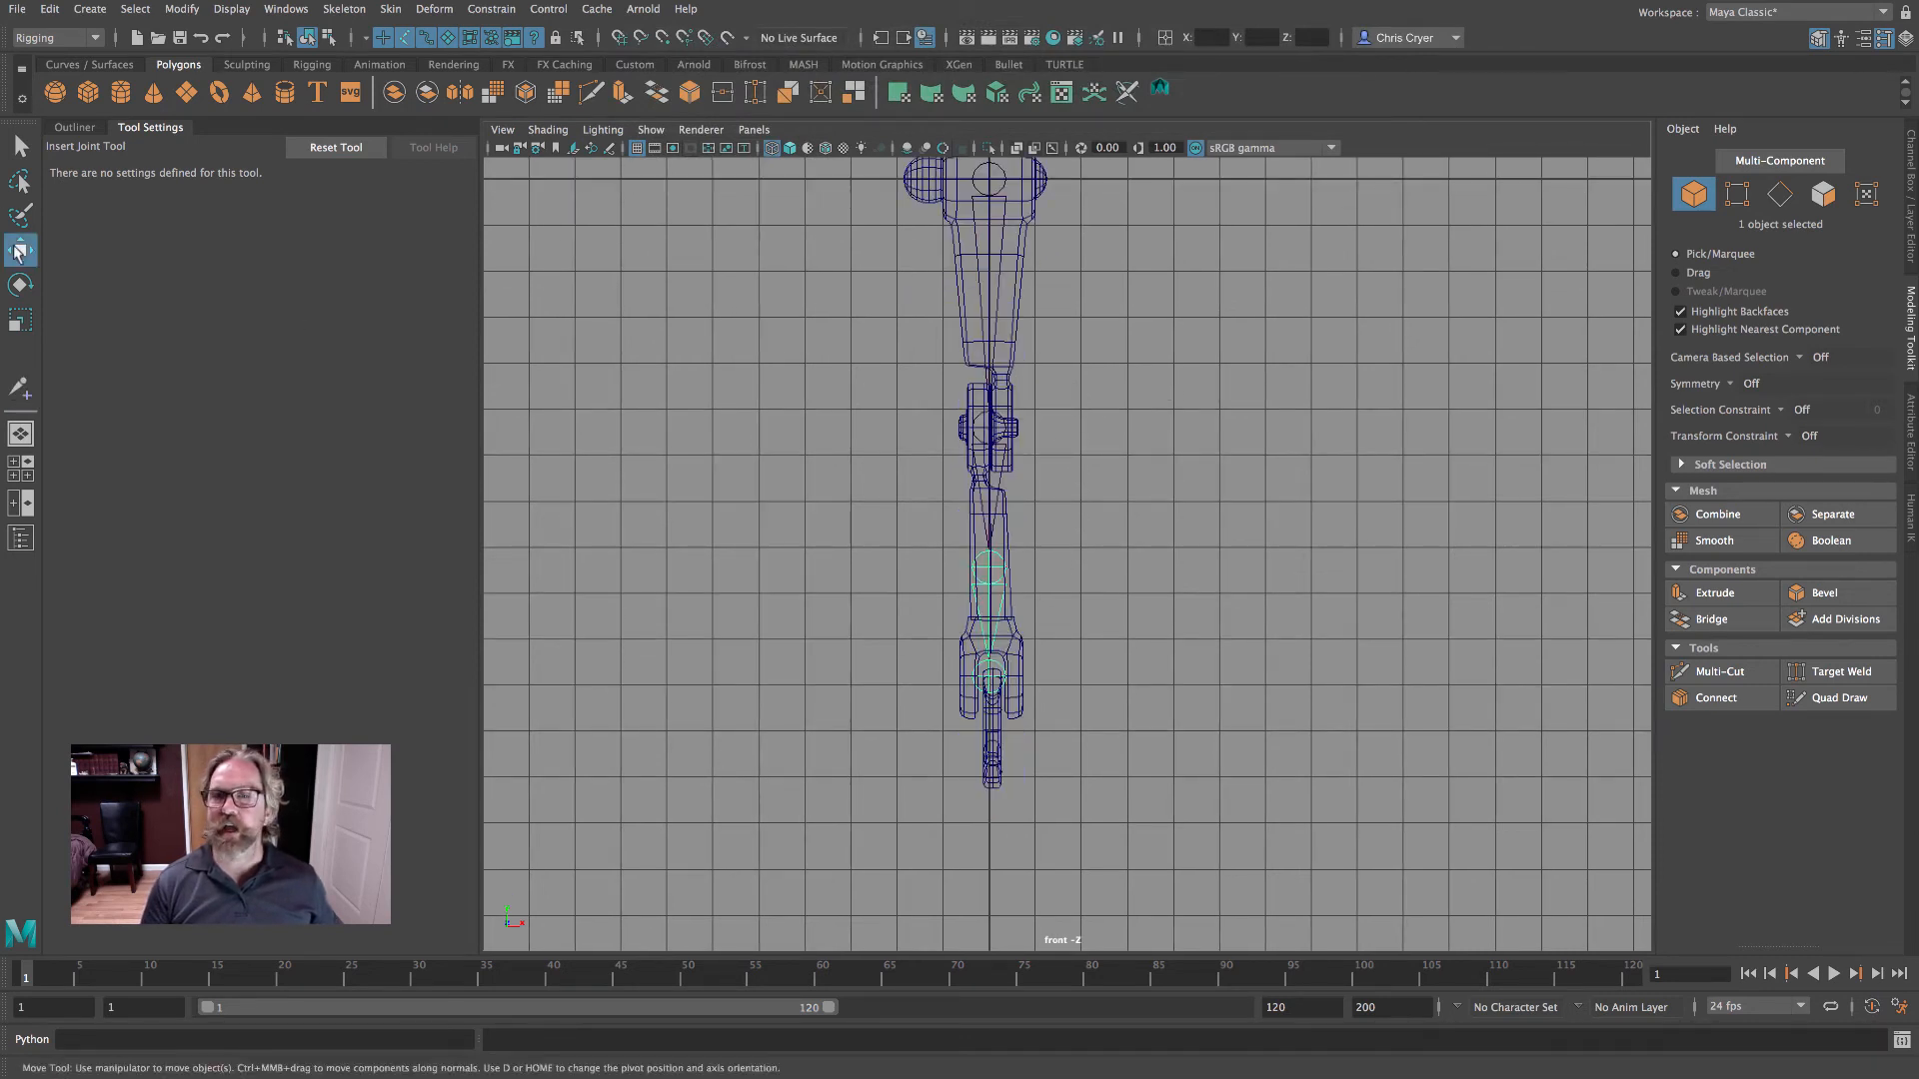
left_click_drag(999, 499, 1001, 555)
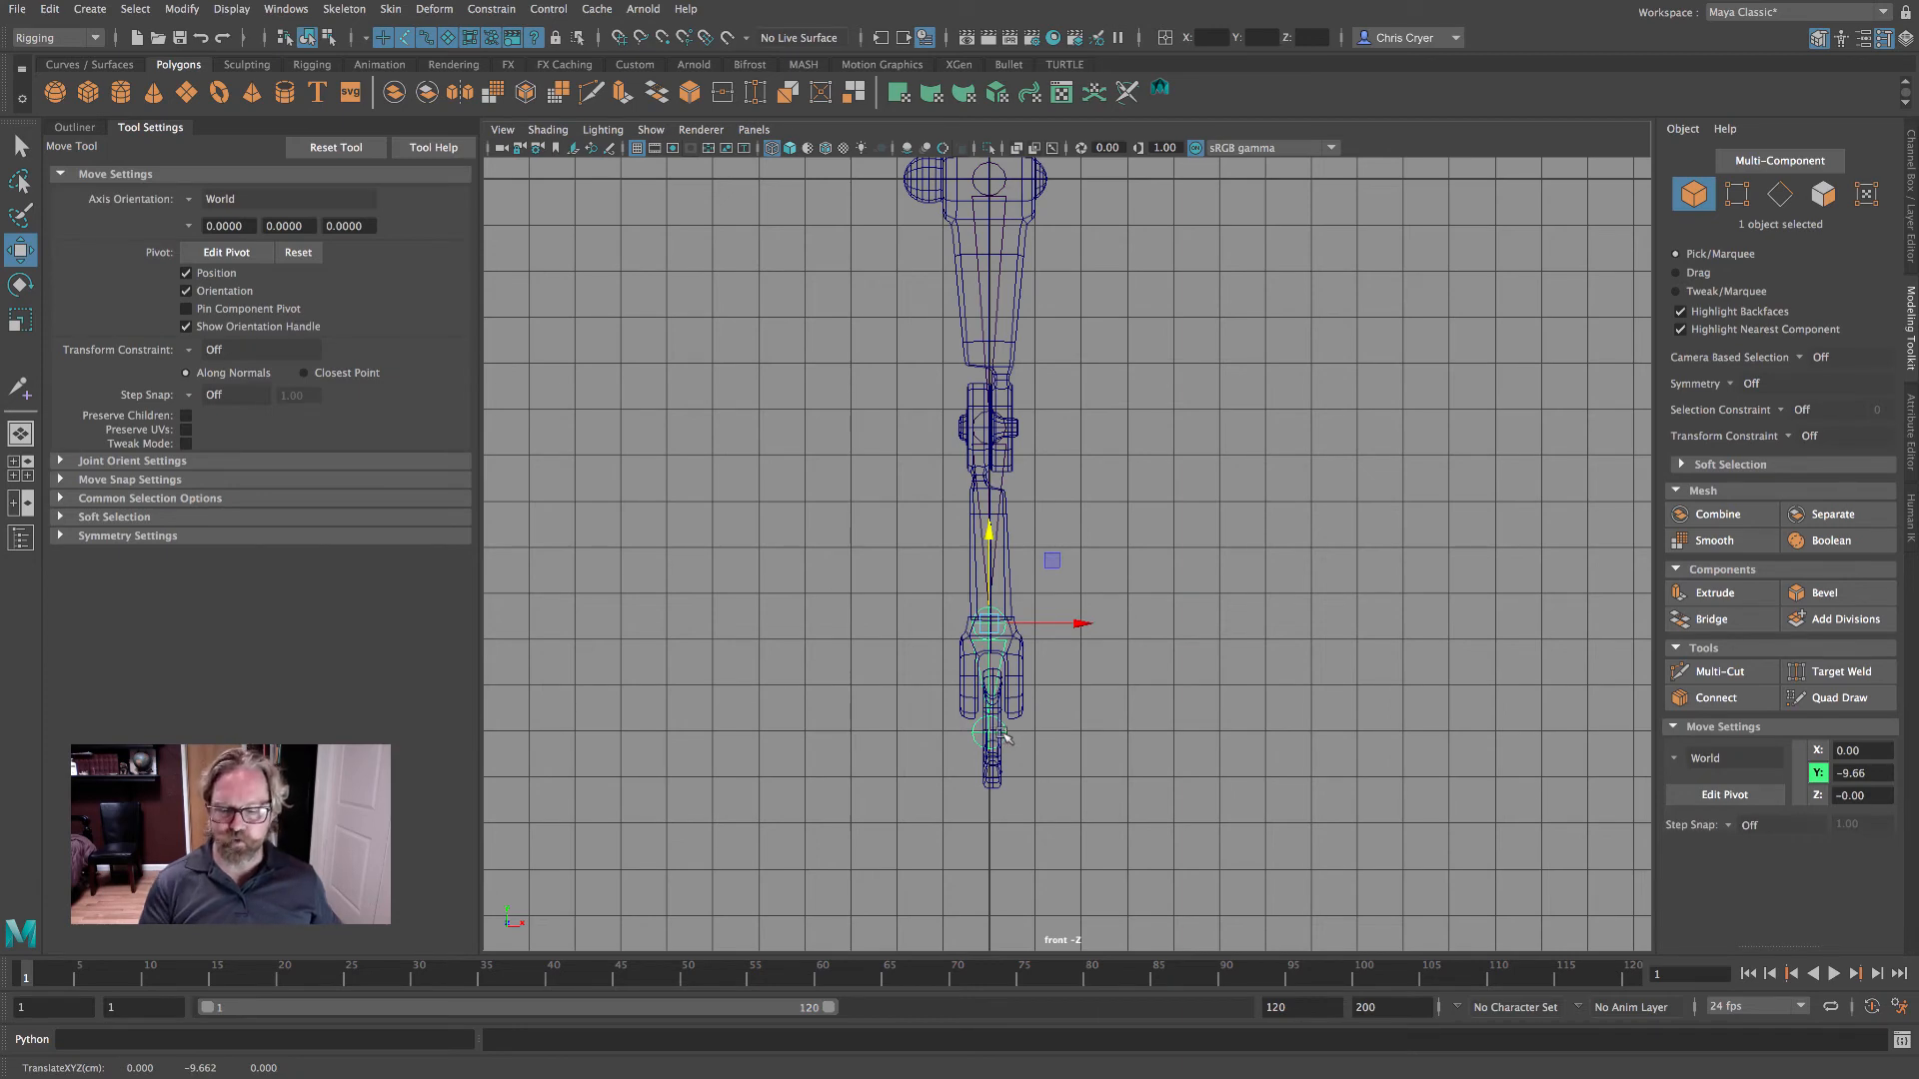
key("ctrl+z")
right_click_drag(926, 600, 1138, 584, "alt")
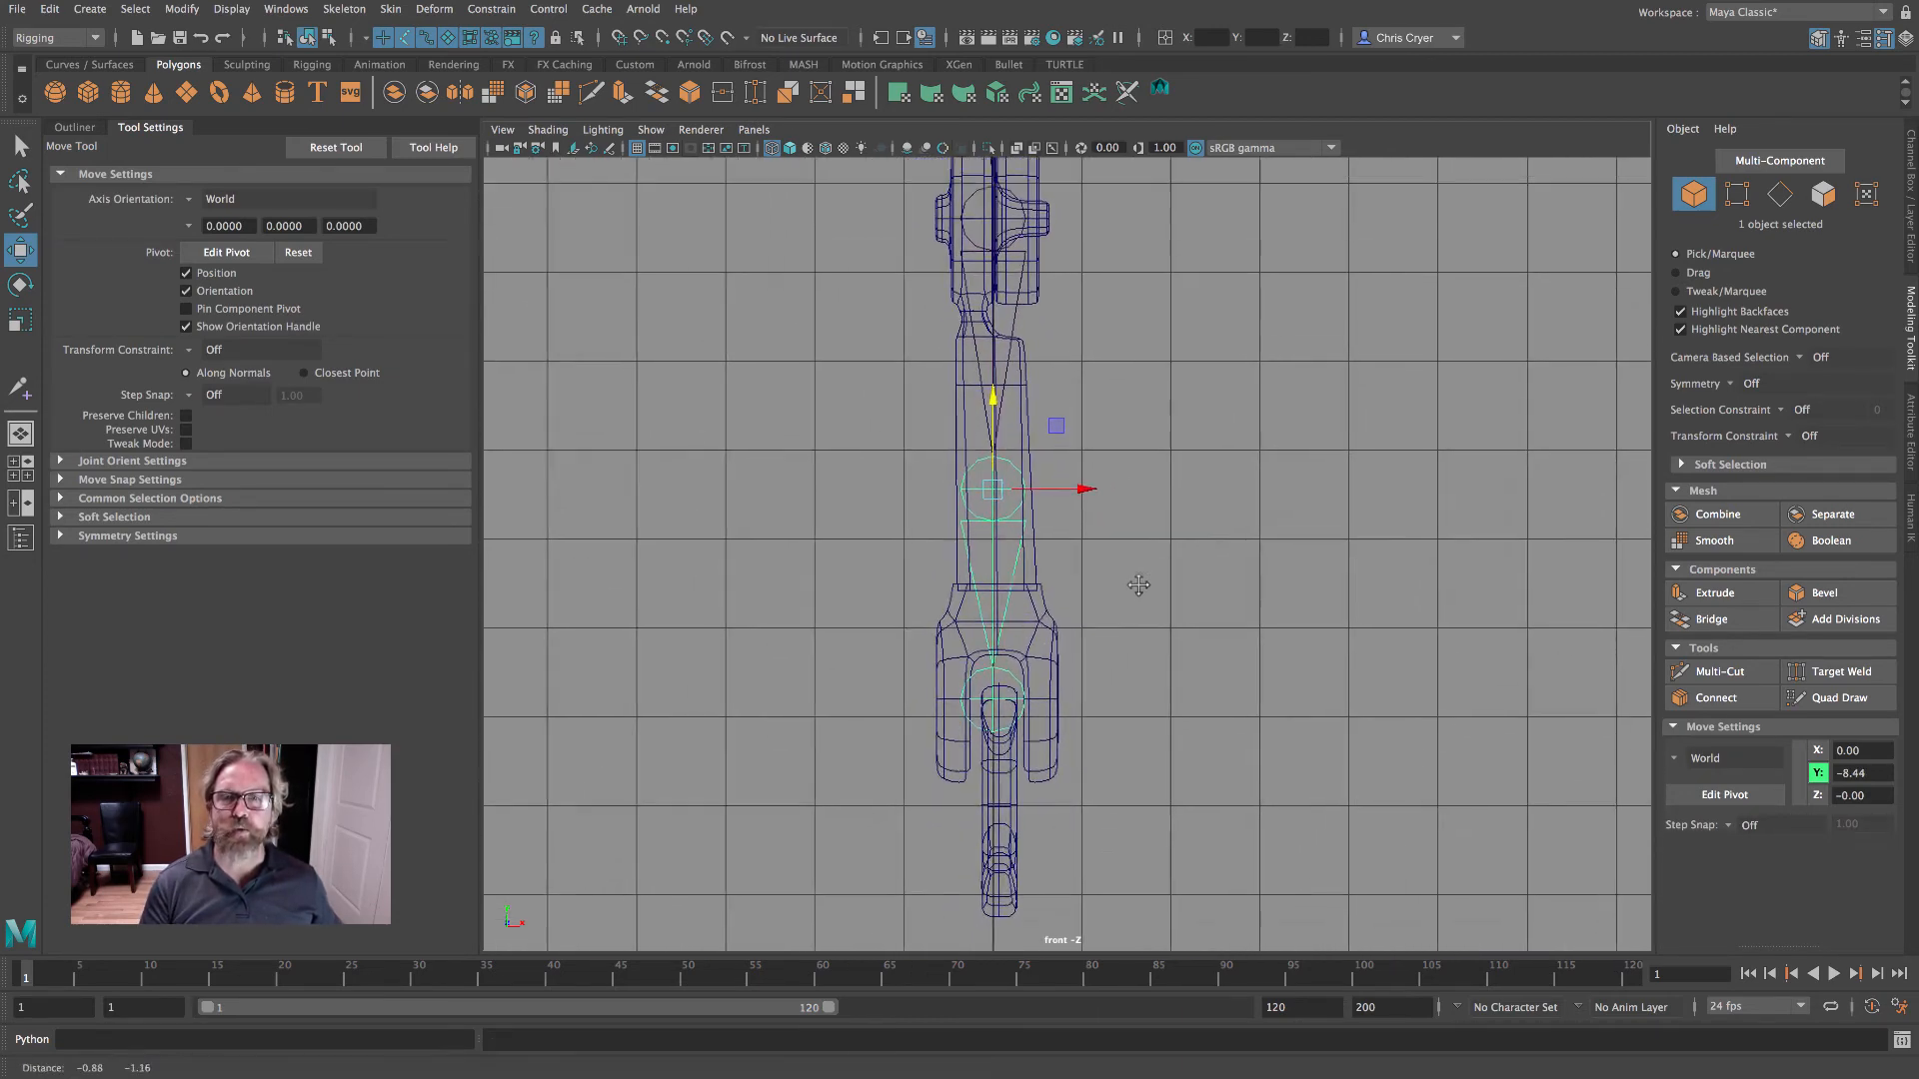
middle_click_drag(1139, 585, 1138, 610, "alt")
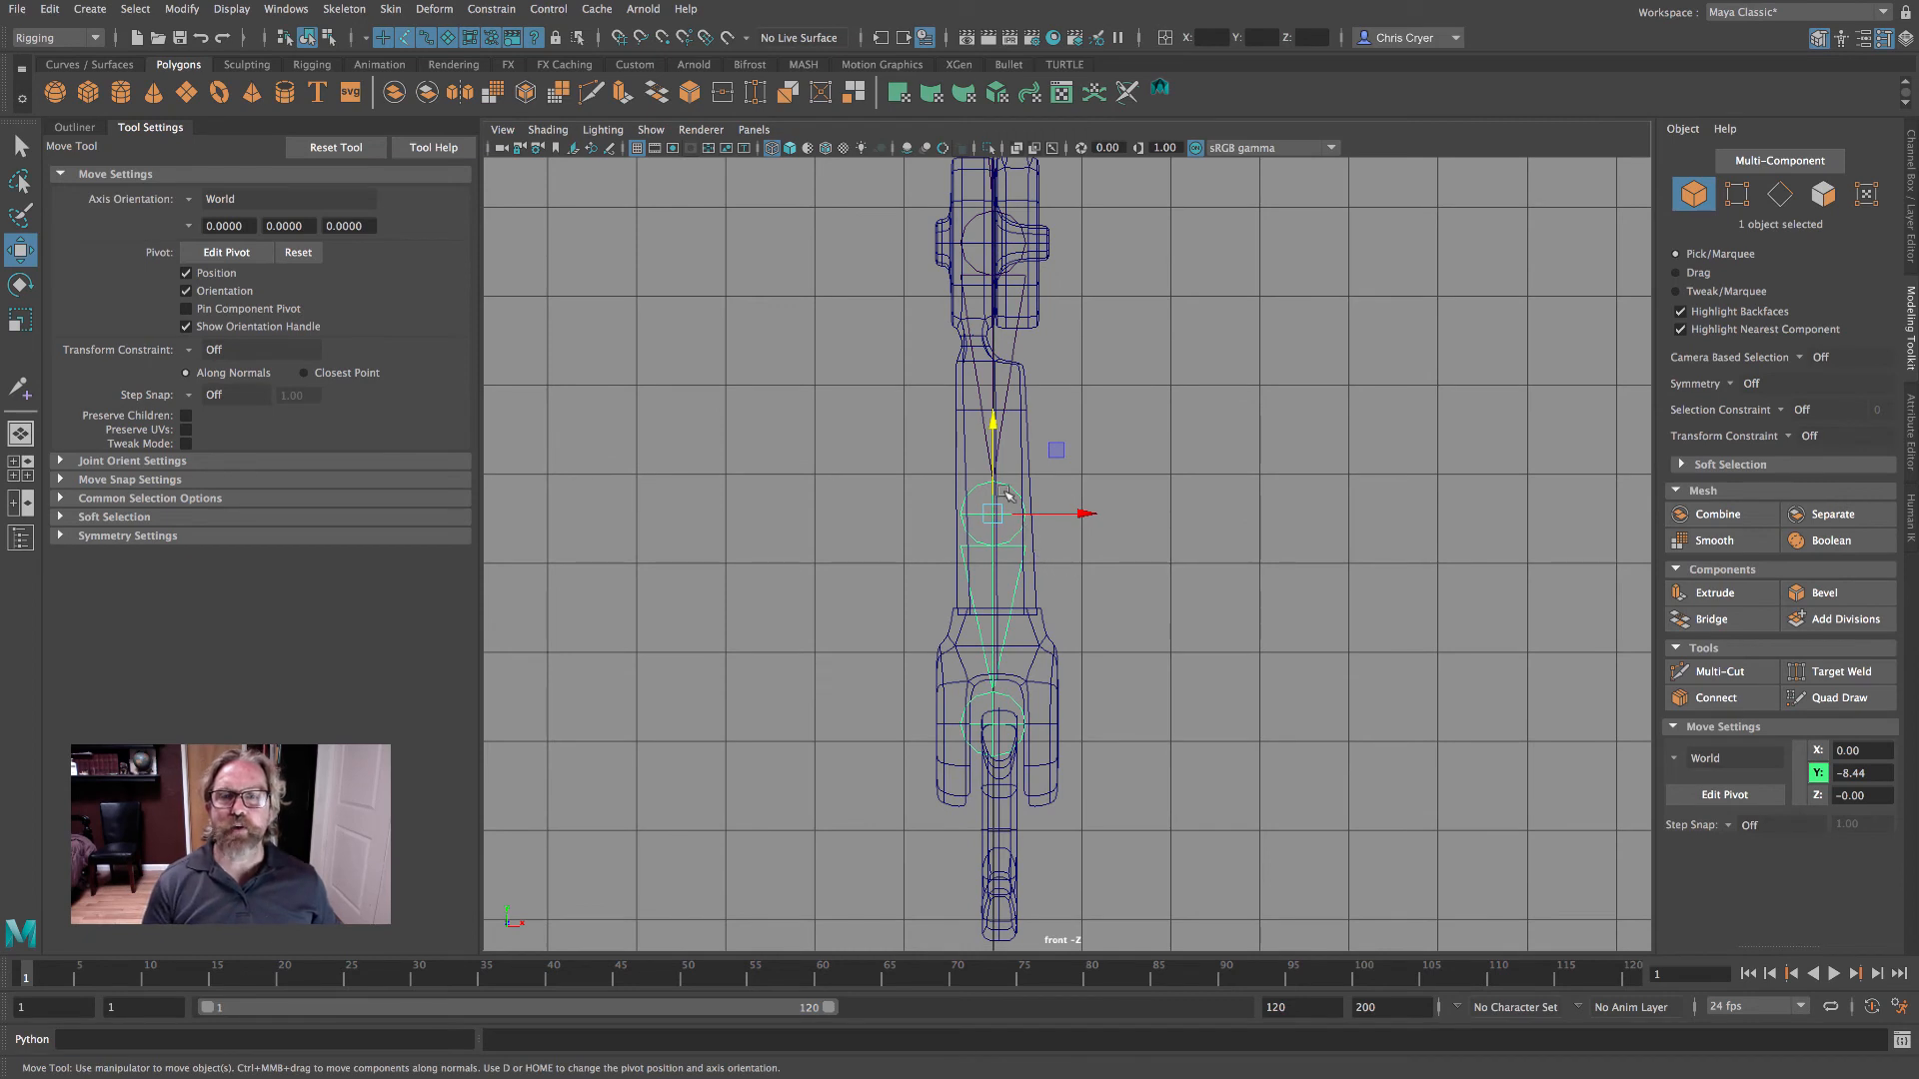
left_click_drag(997, 437, 999, 527)
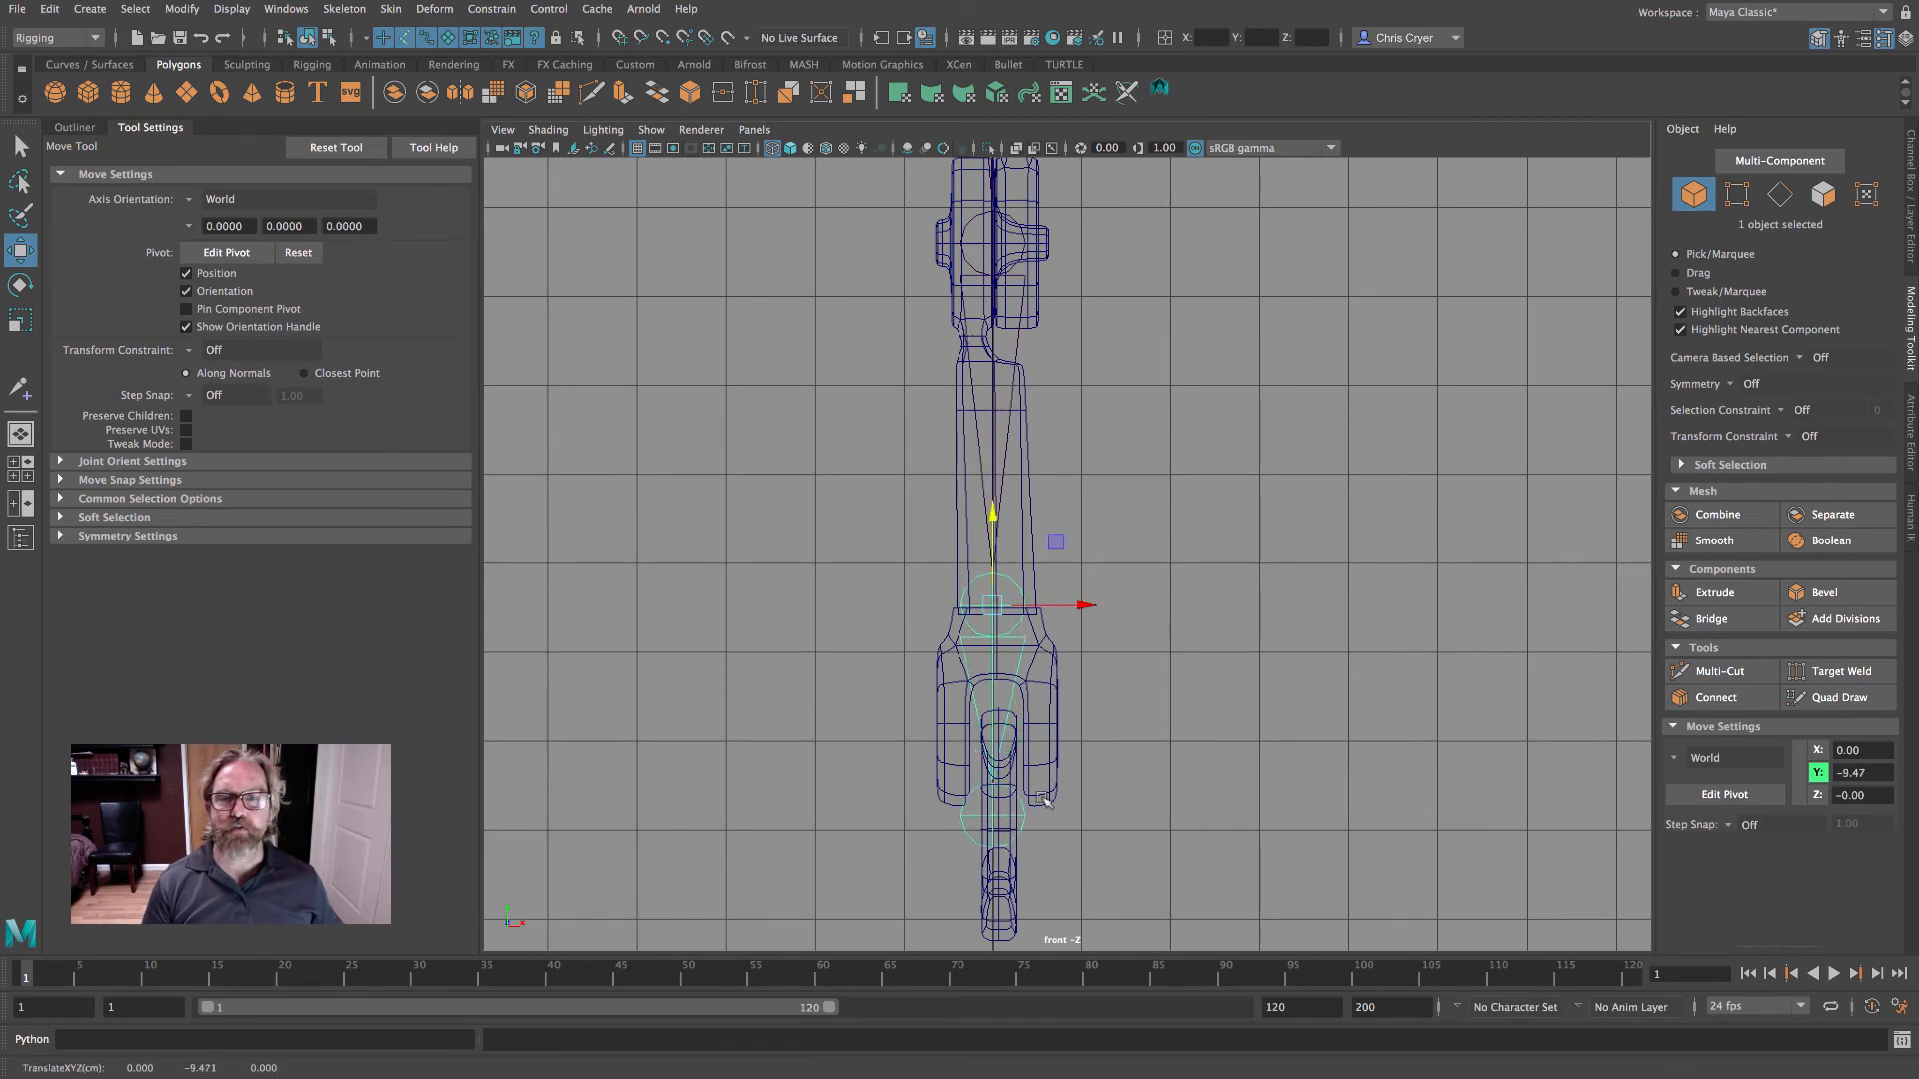
key("ctrl+z")
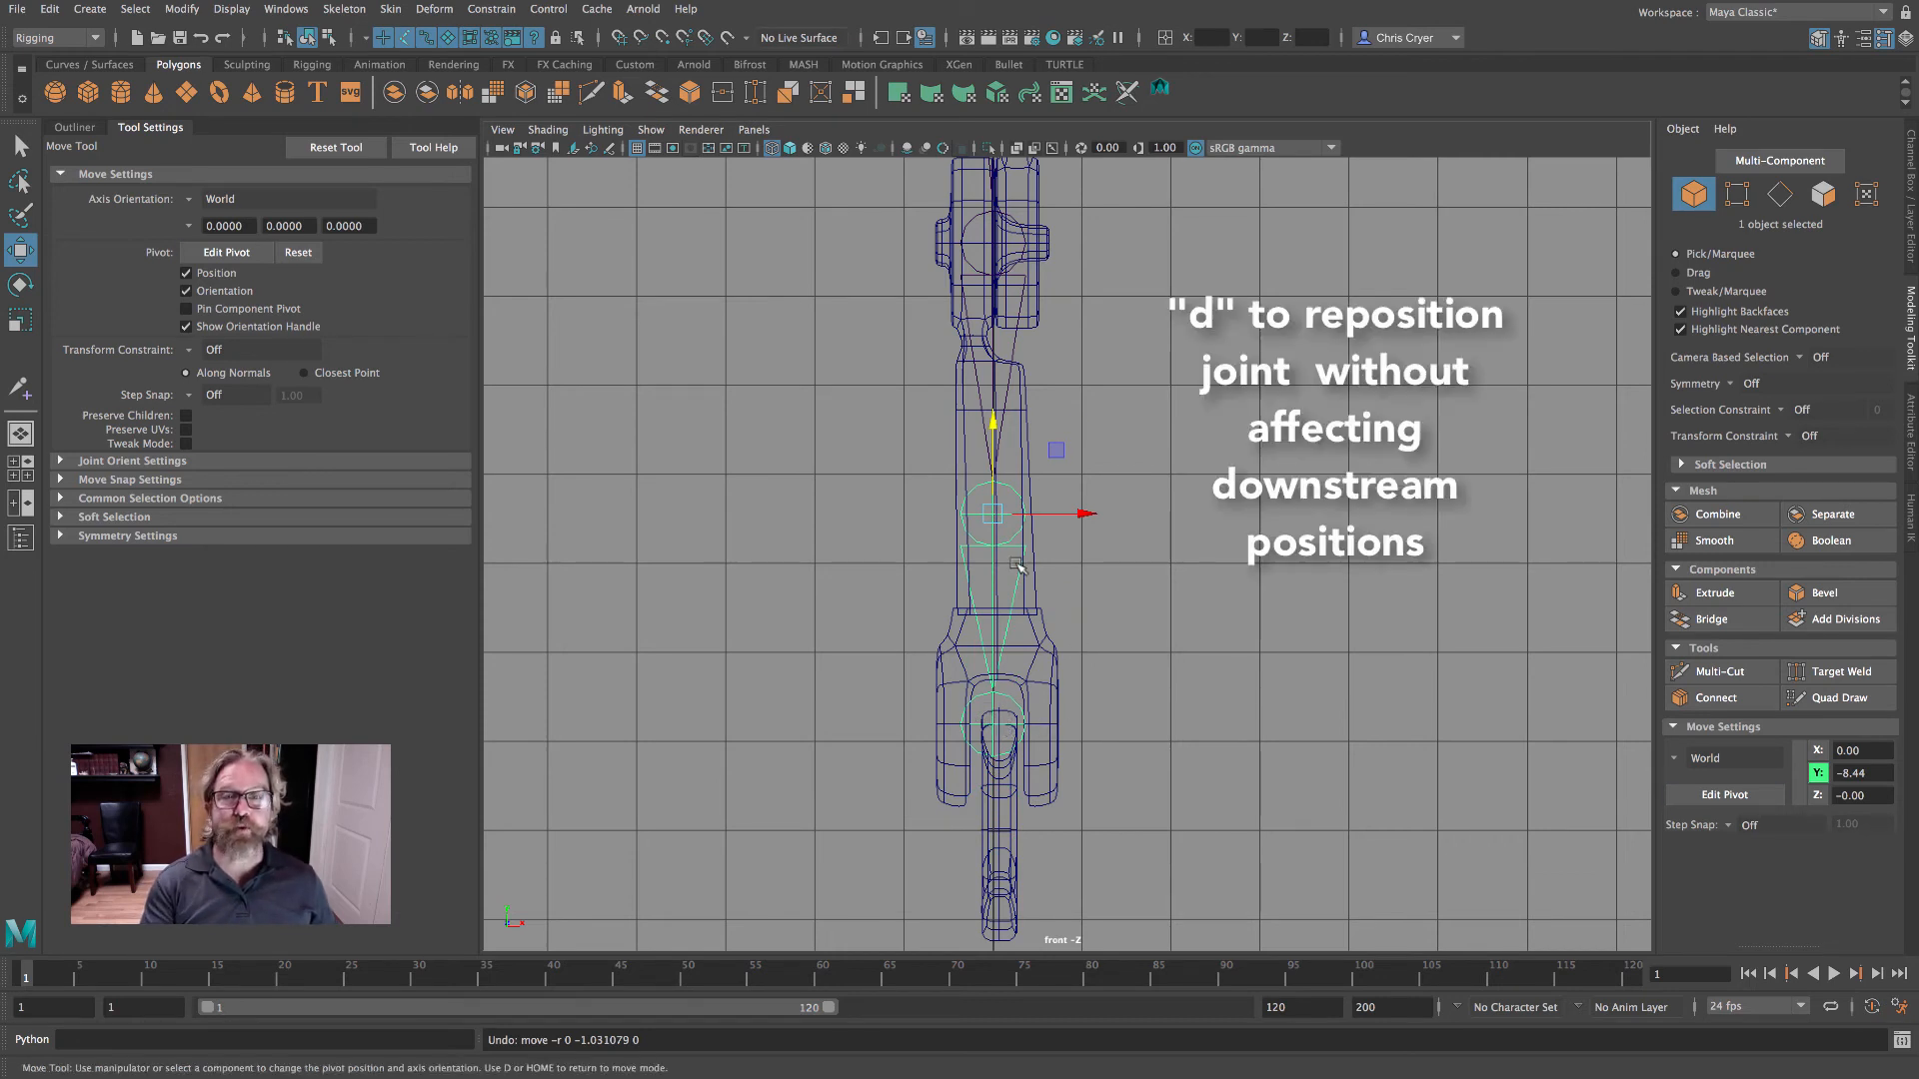
- Reposition only the inserted joint's pivot down to the top of the wrist fork at Y -9.50, and return to the perspective view
key("d")
left_click_drag(1013, 437, 1015, 520)
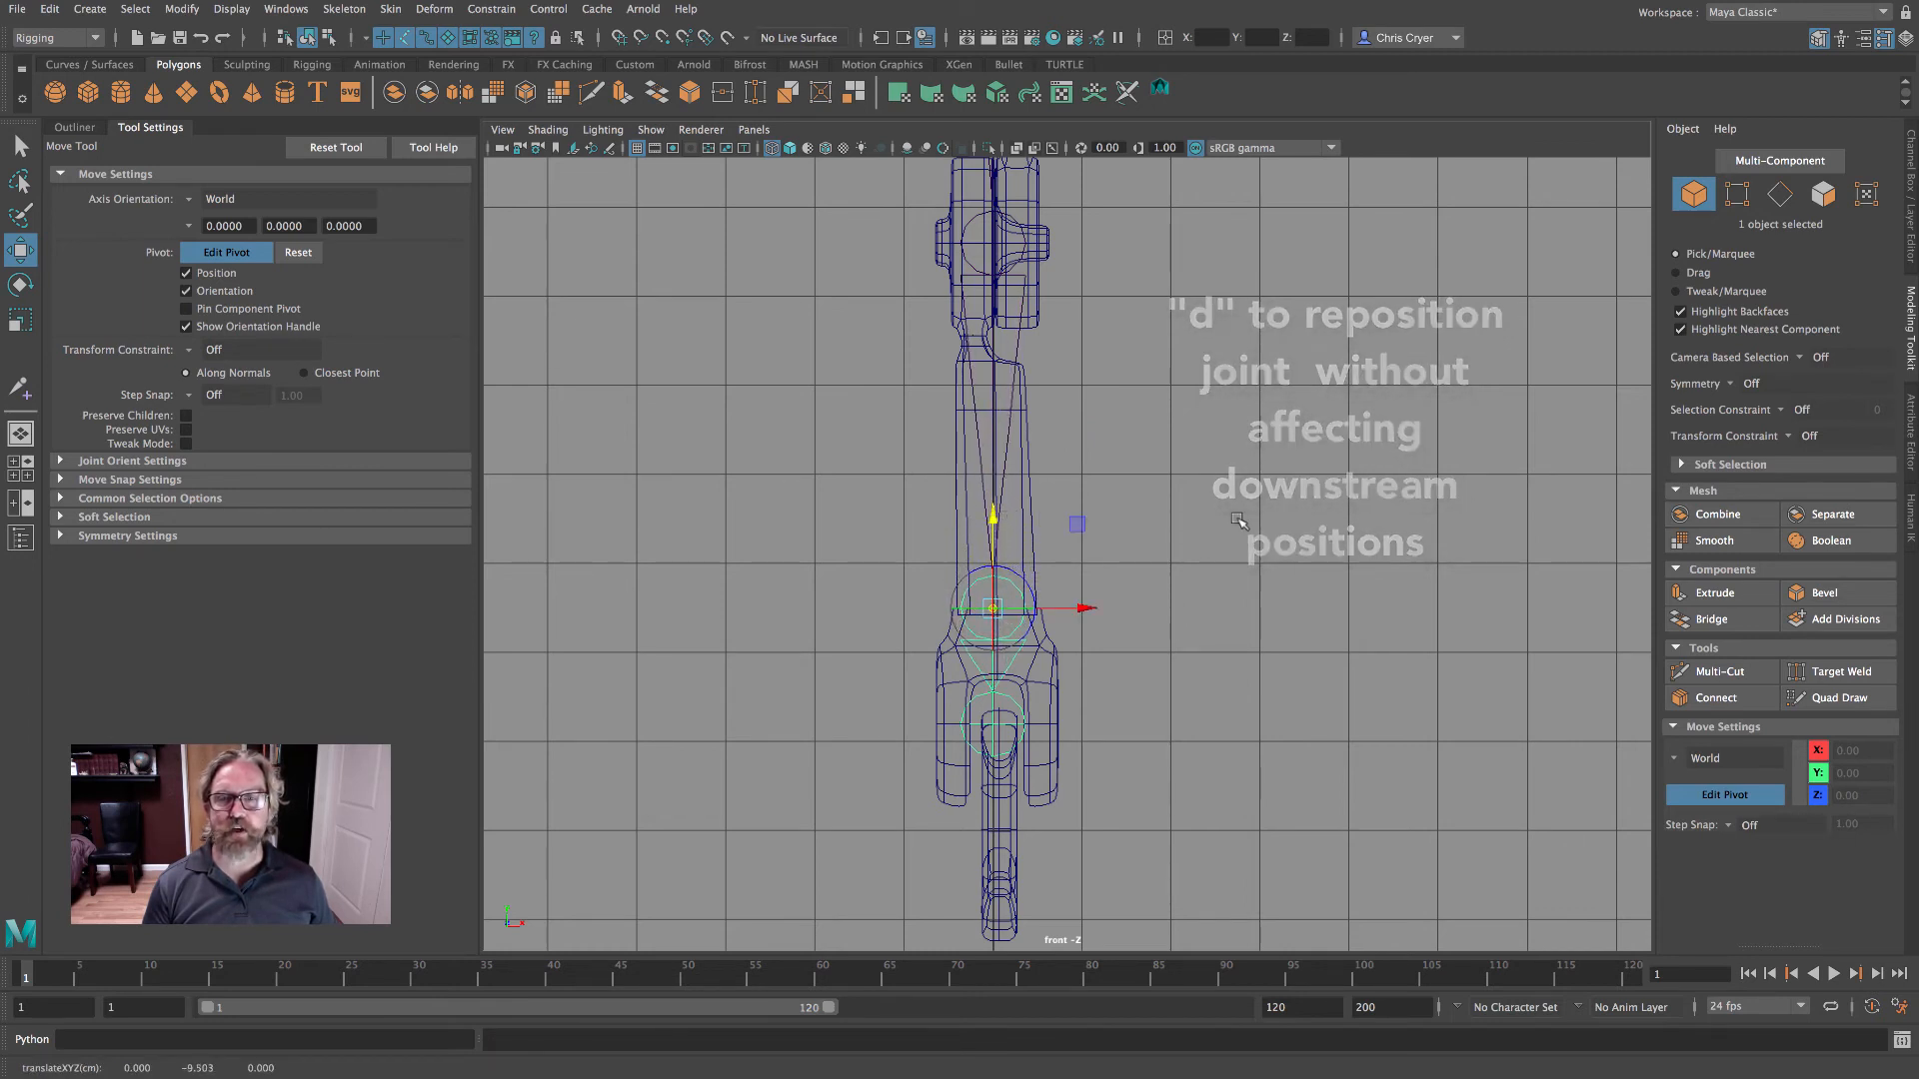
key("space")
key("space")
left_click_drag(1232, 388, 1142, 311, "alt")
key("d")
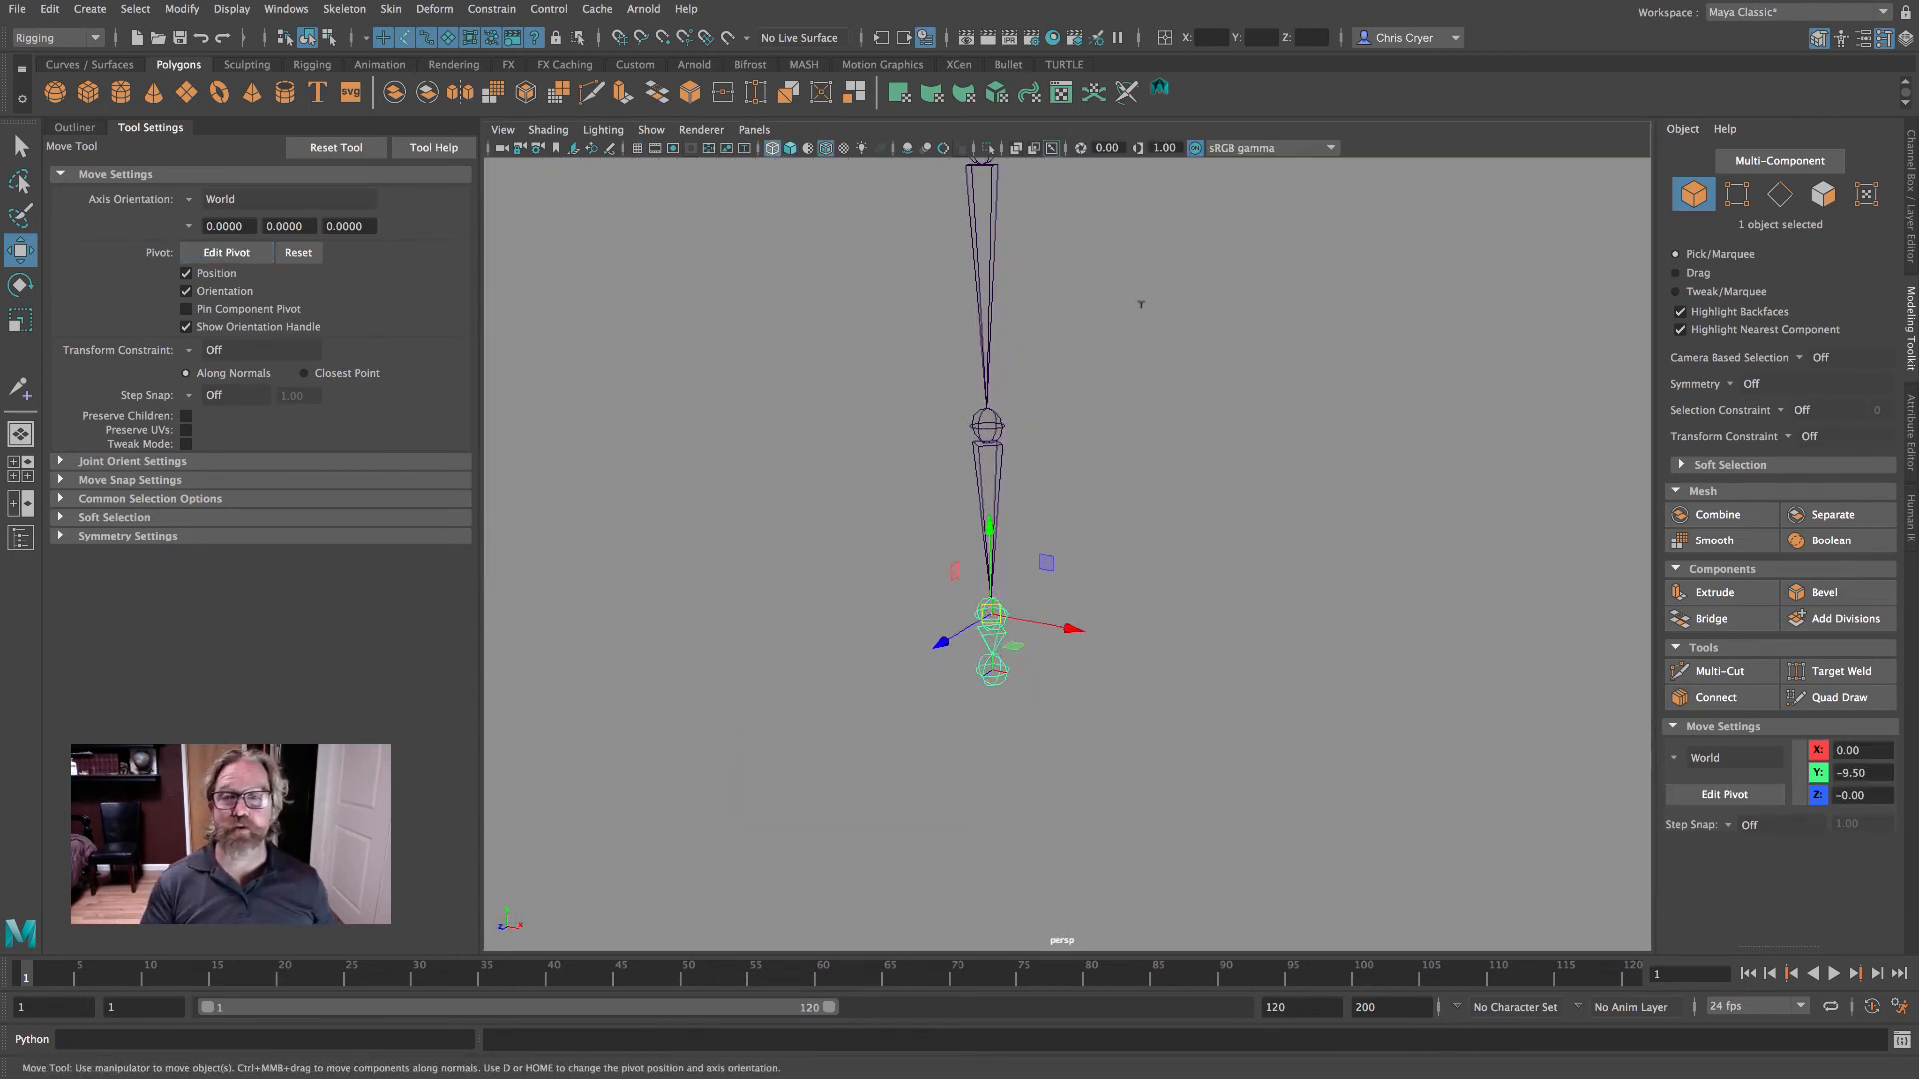
- Show all object types in the perspective view and deselect the joint
left_click(650, 130)
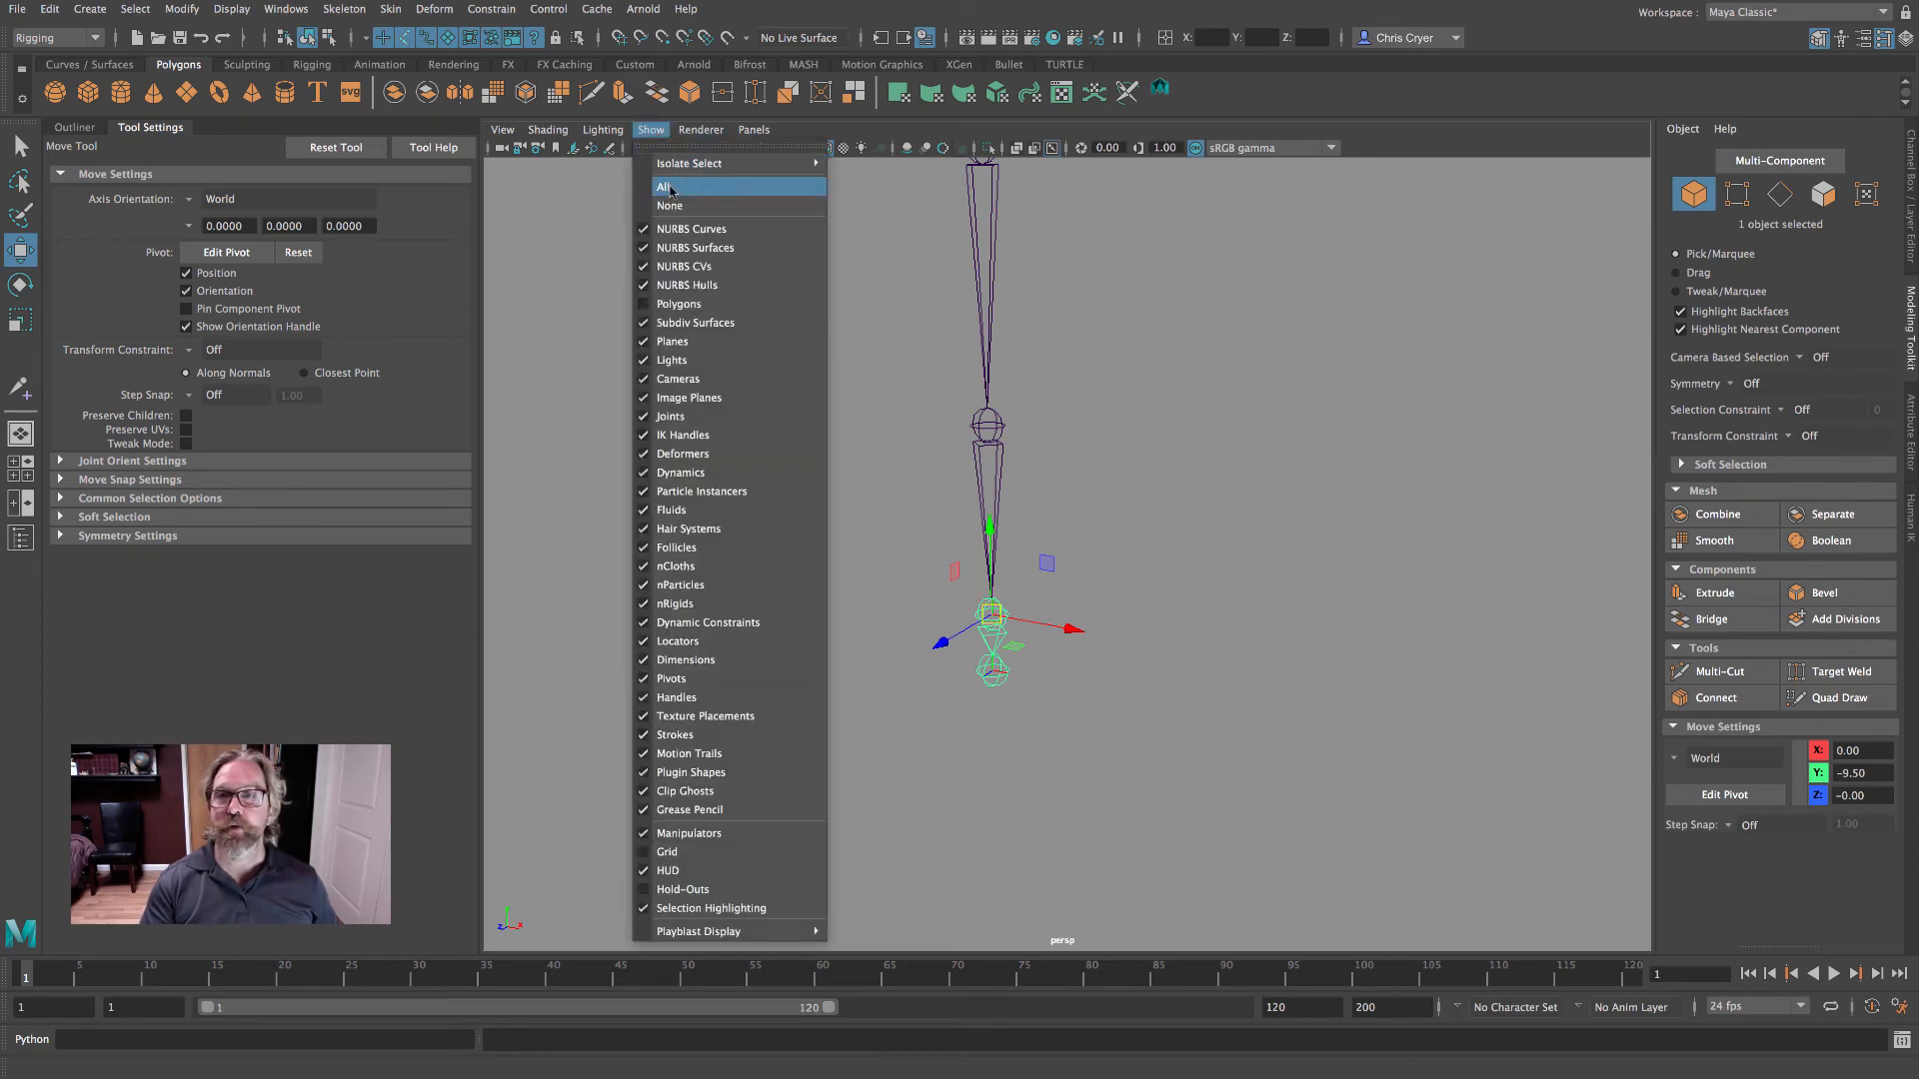
left_click(669, 186)
left_click(759, 335)
left_click_drag(800, 440, 943, 430, "alt")
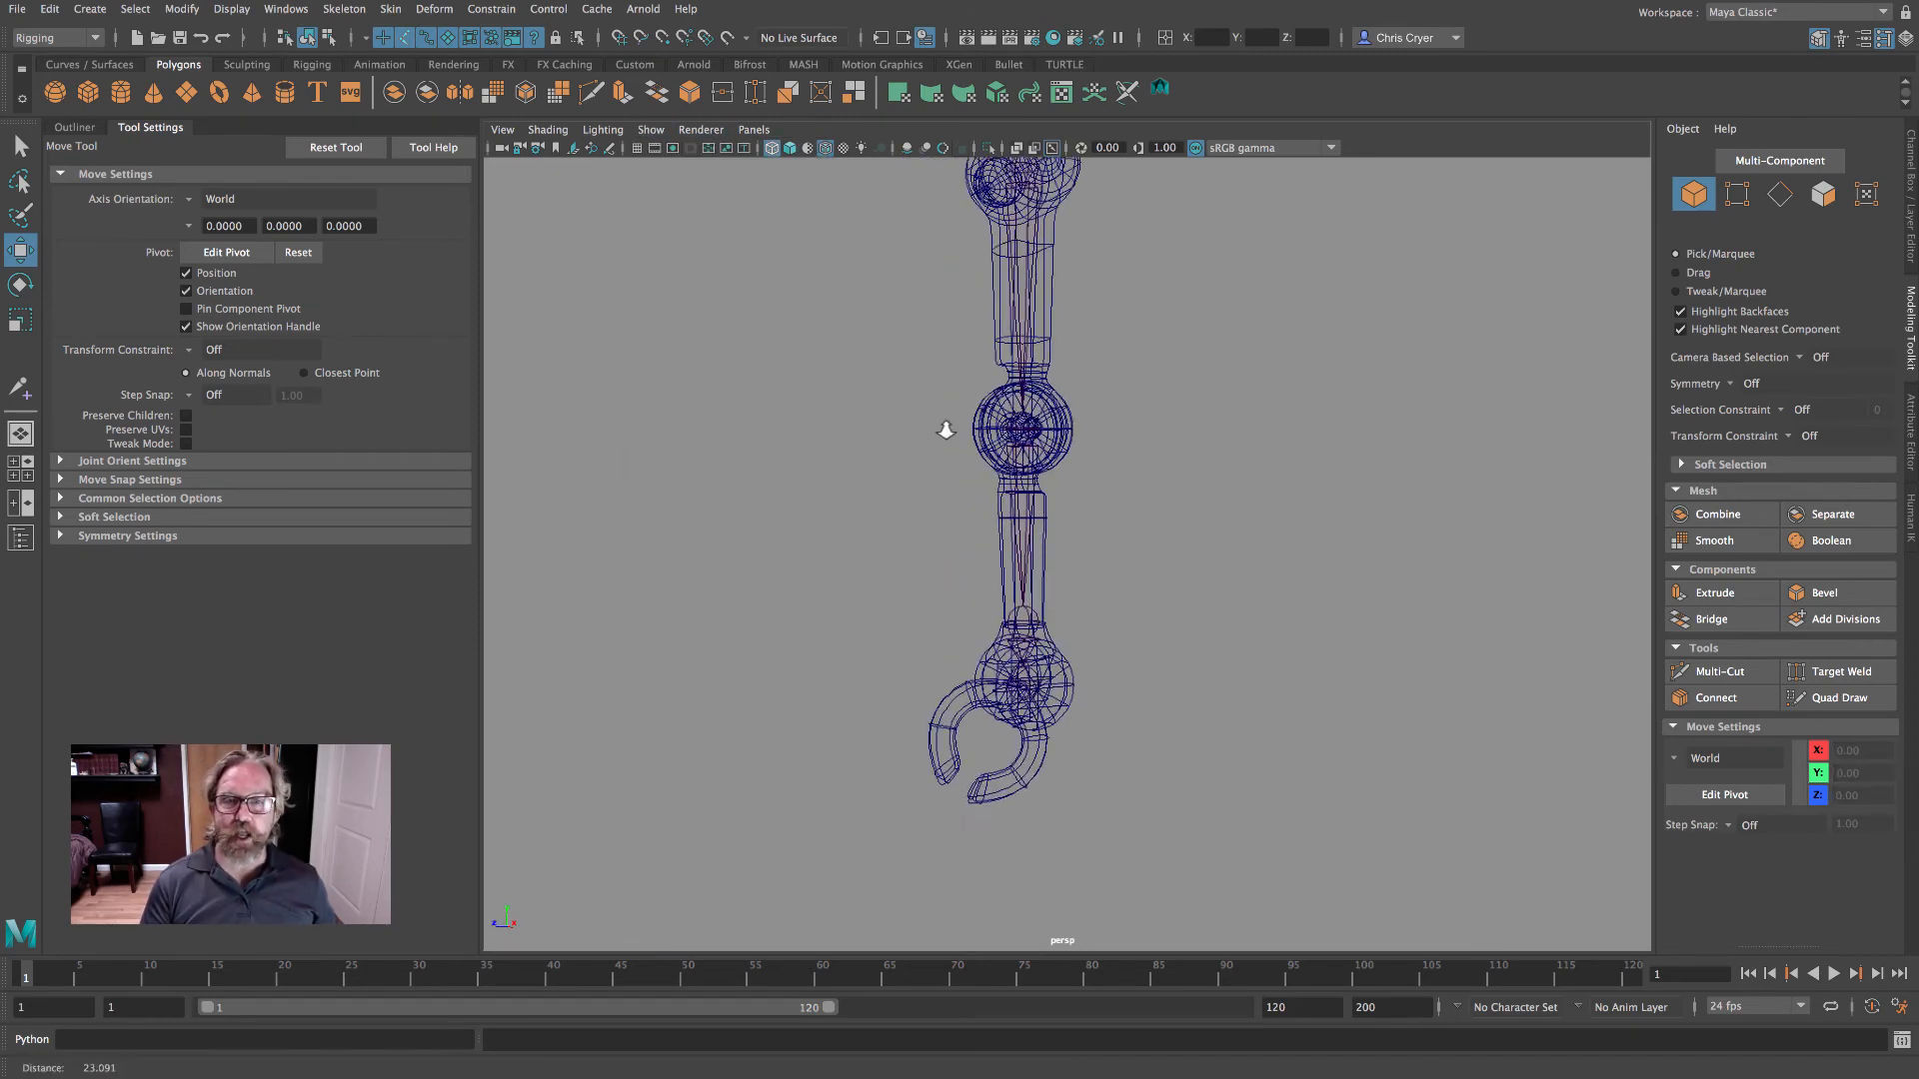
right_click_drag(943, 430, 1106, 415, "alt")
middle_click_drag(1105, 416, 1114, 559, "alt")
left_click_drag(1114, 558, 1190, 420, "alt")
middle_click_drag(1190, 420, 1287, 598, "alt")
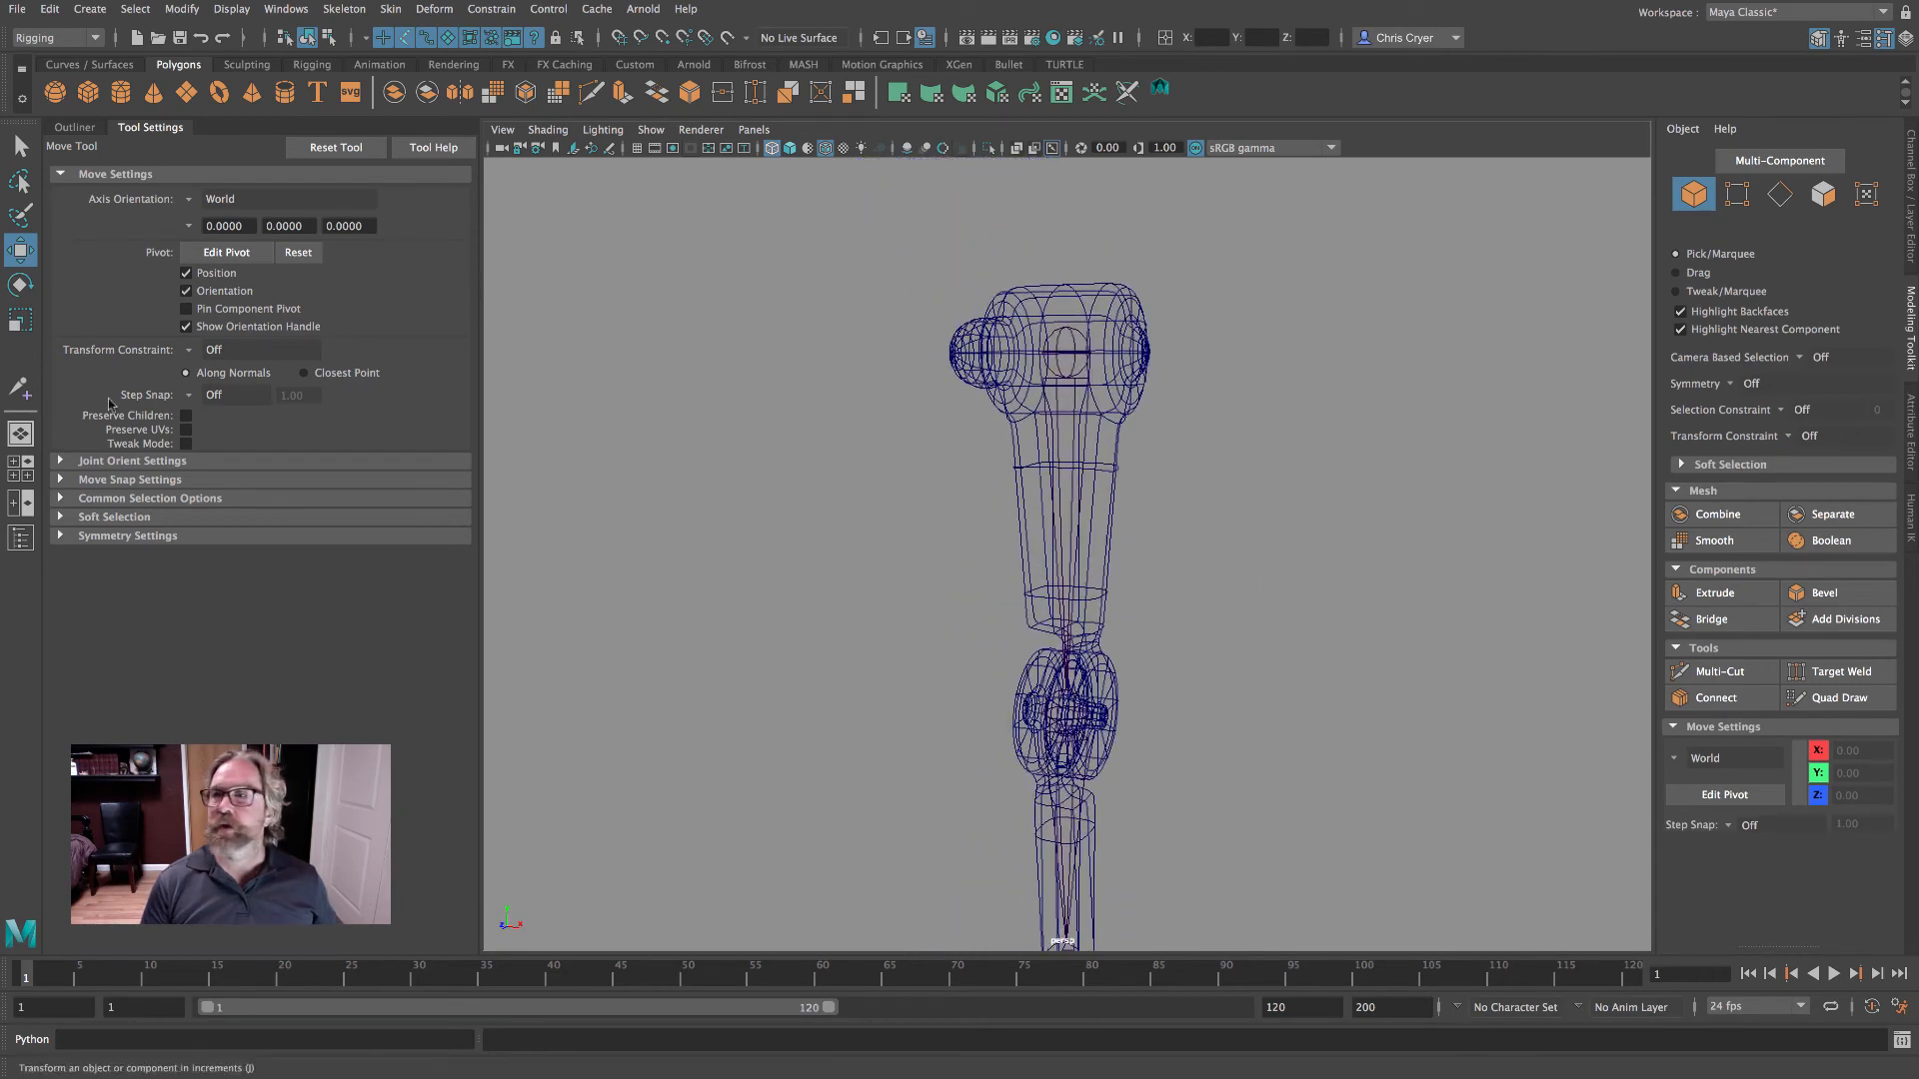
- Set up two side-by-side views, changing the front view to perspective and showing only joints in it
left_click(21, 503)
left_click(754, 130)
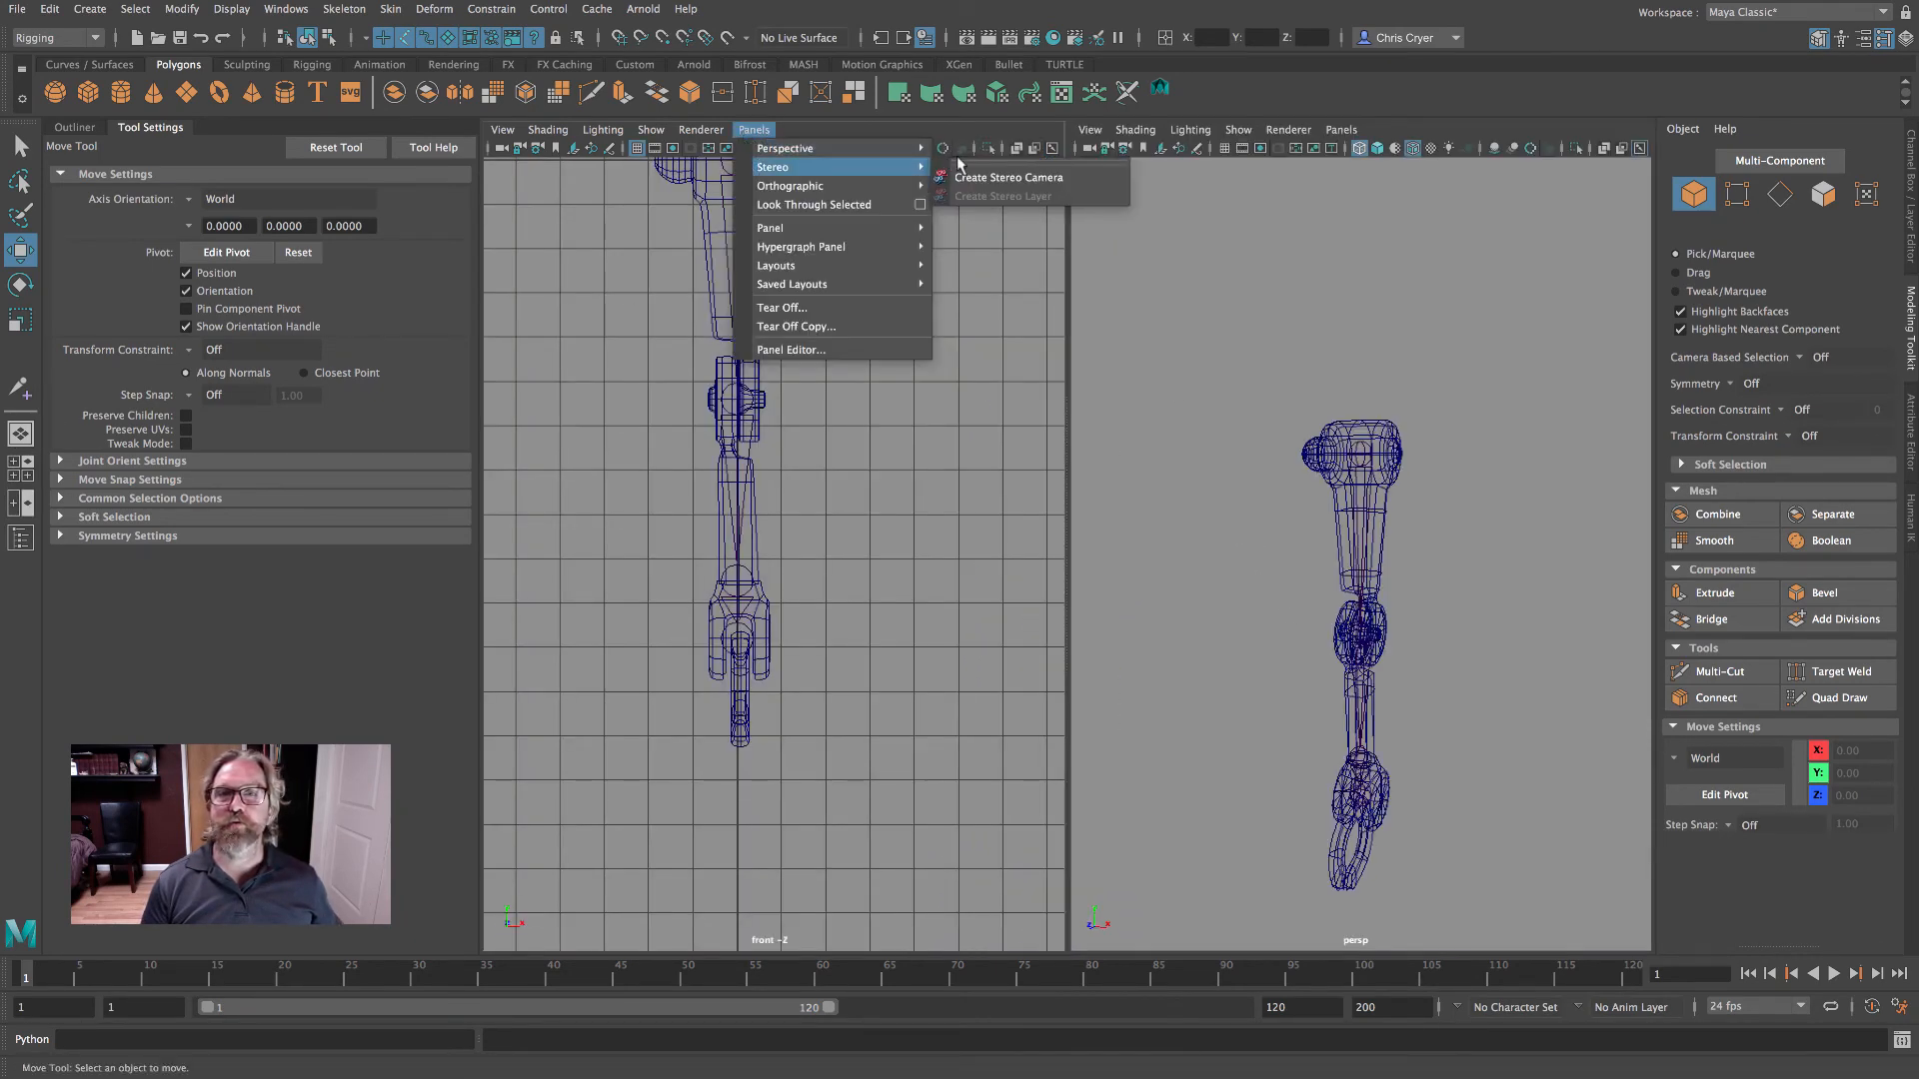
left_click(967, 149)
left_click(651, 130)
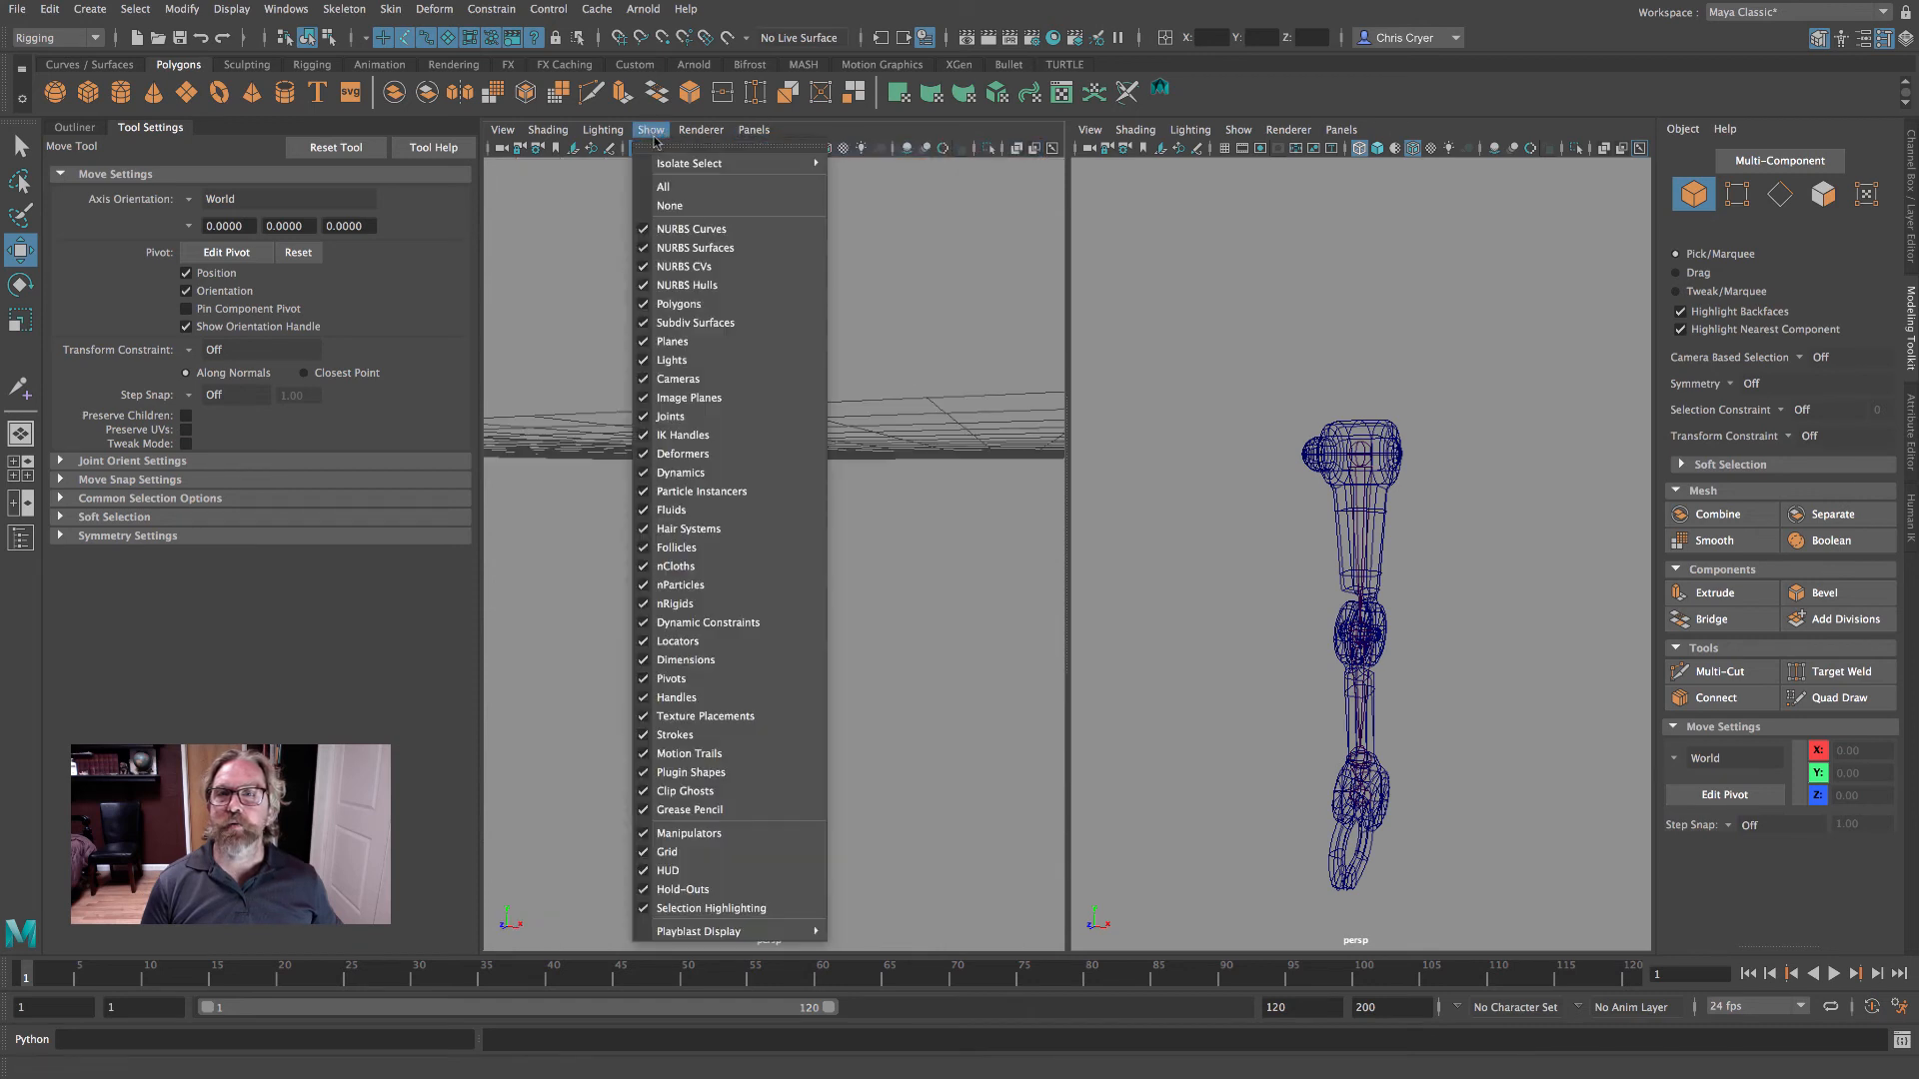
left_click(669, 205)
left_click(650, 130)
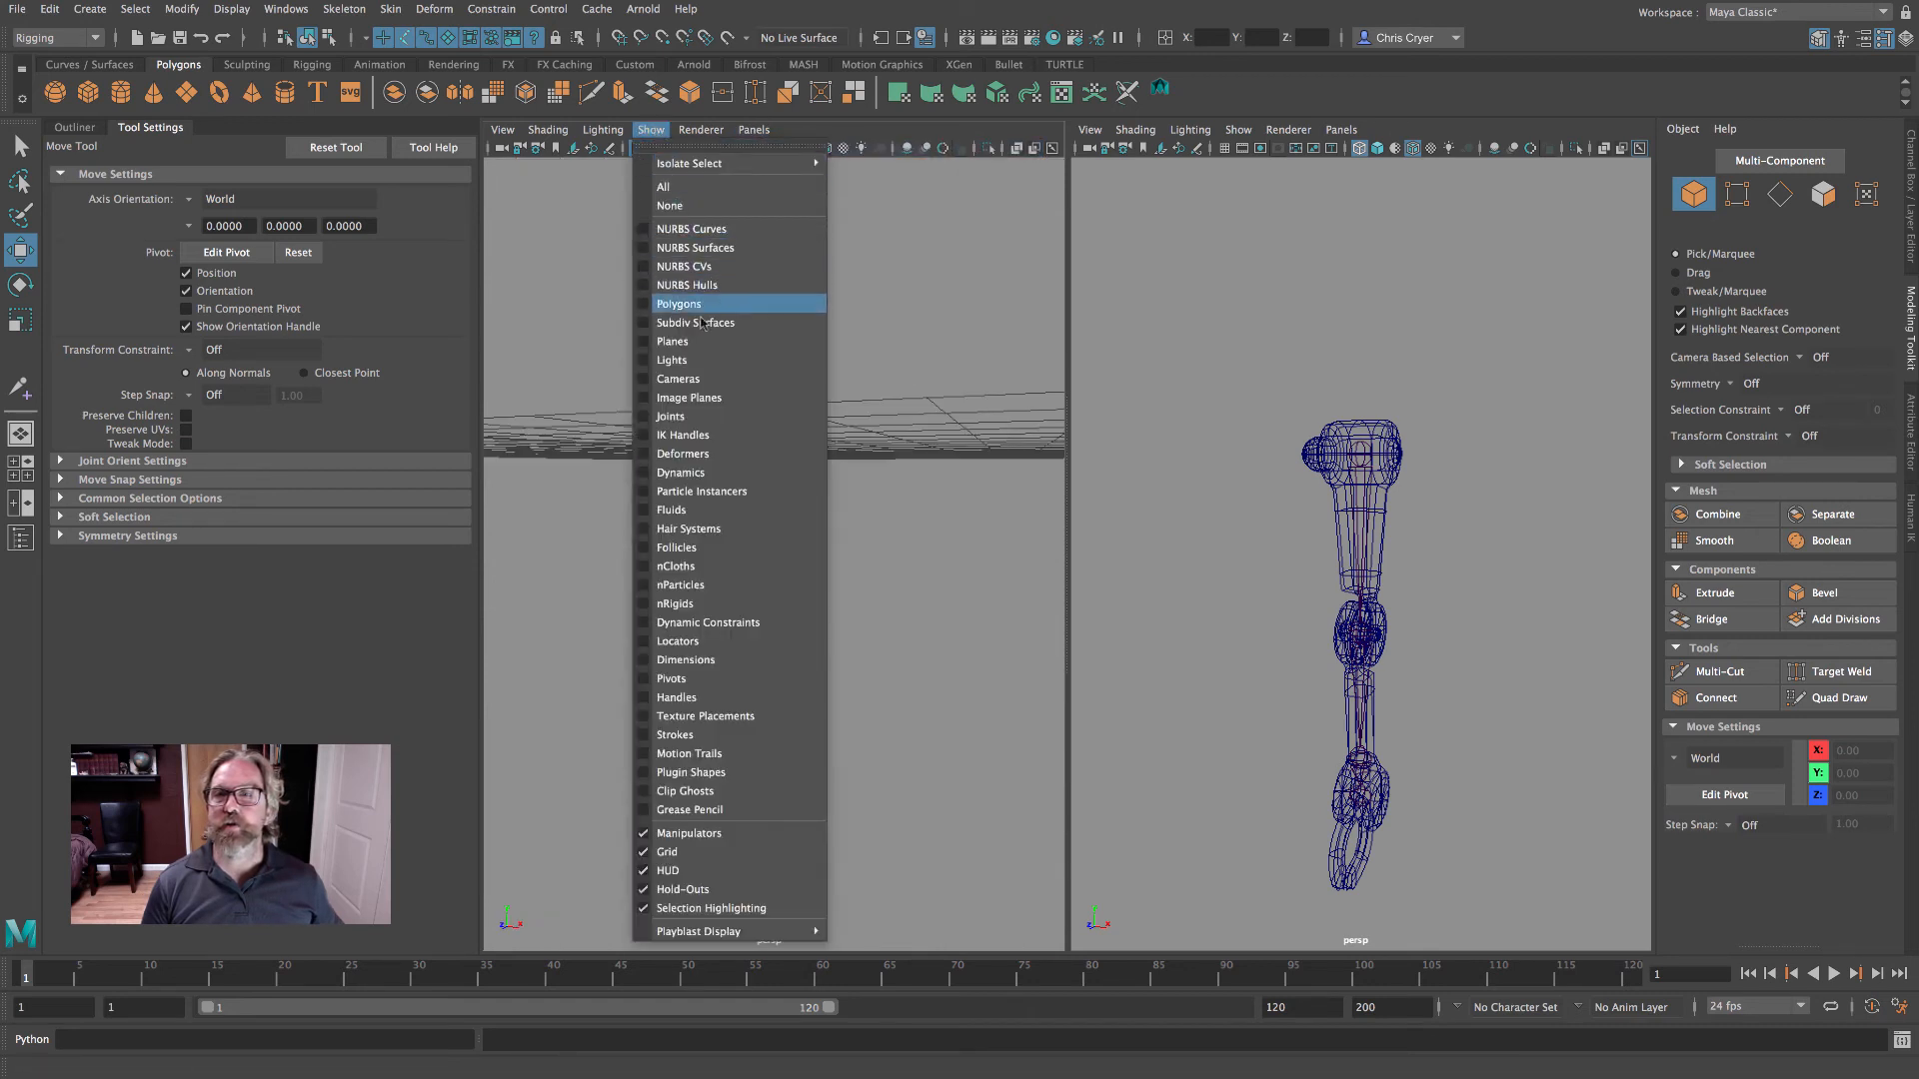
left_click(716, 418)
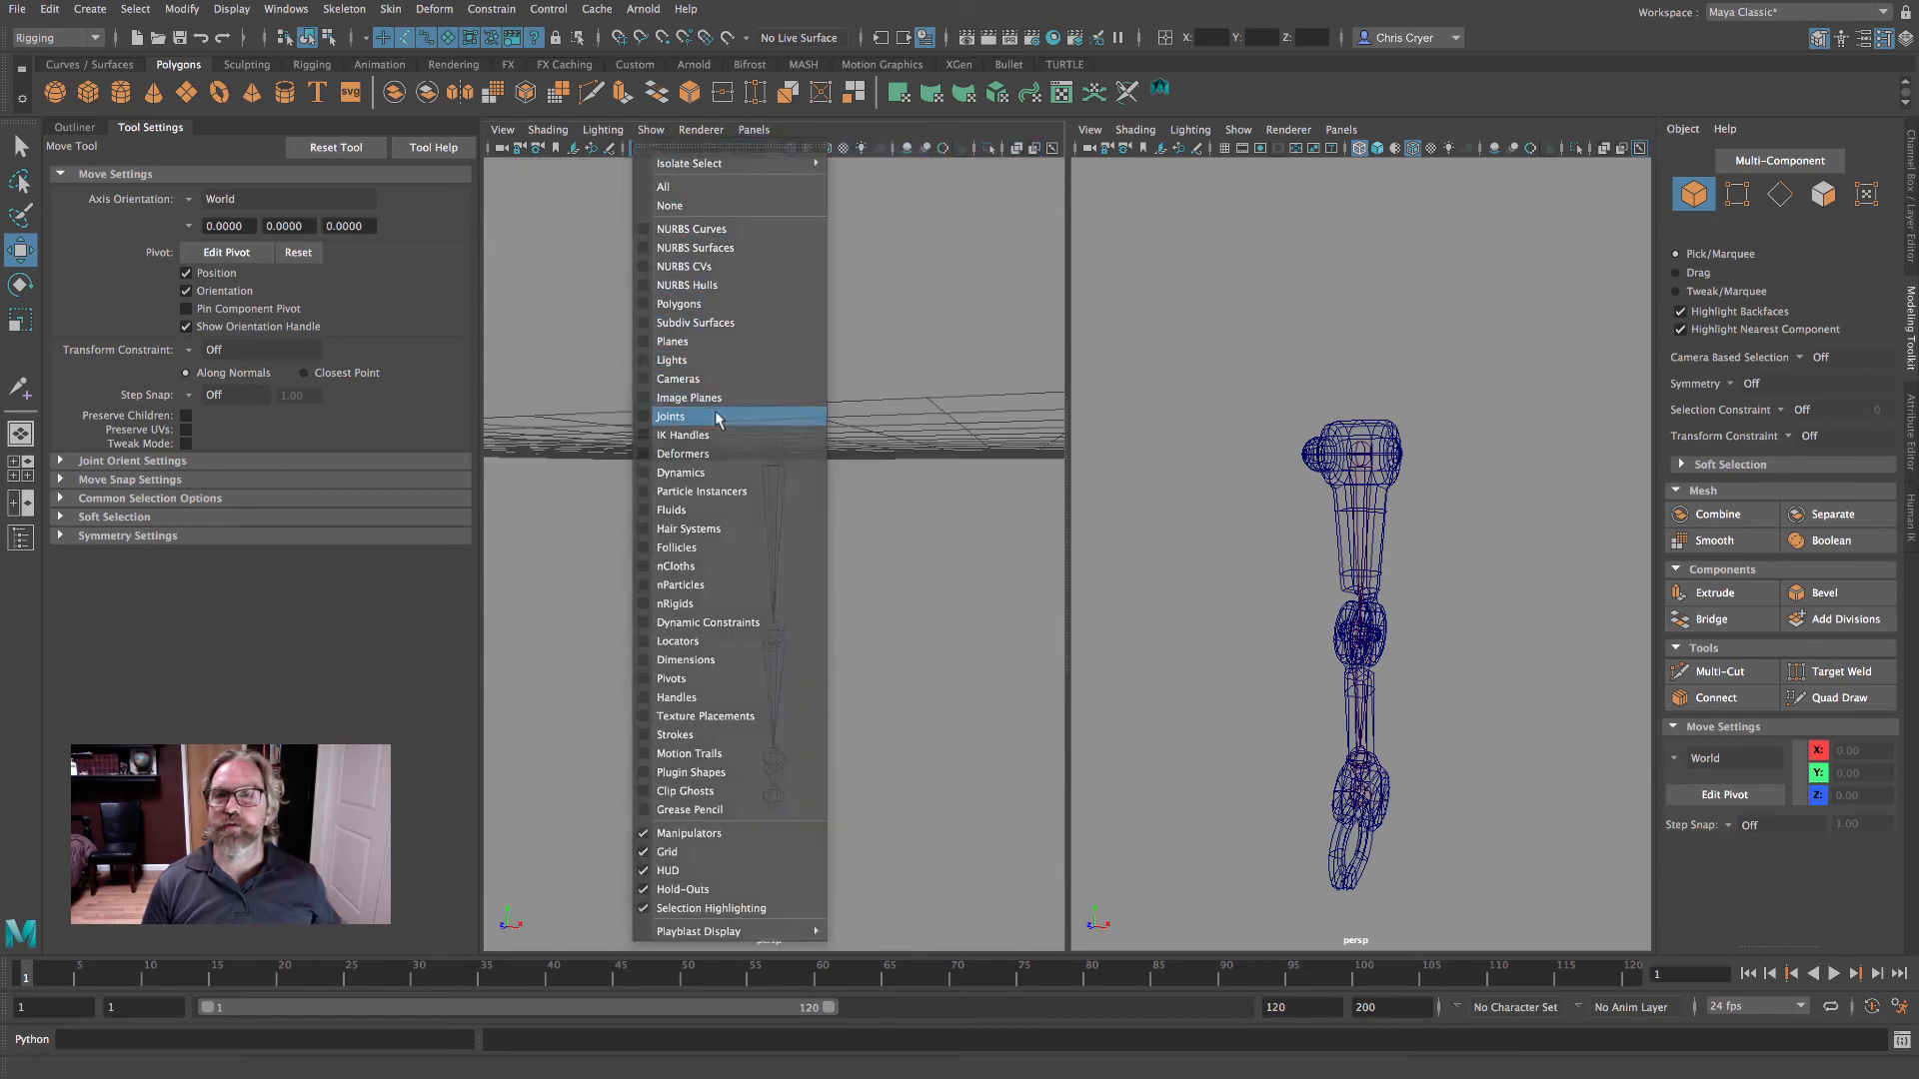
- Show only polygons in the second perspective view and hide the grid in the joint view
left_click(1238, 130)
left_click(1258, 205)
left_click(1240, 132)
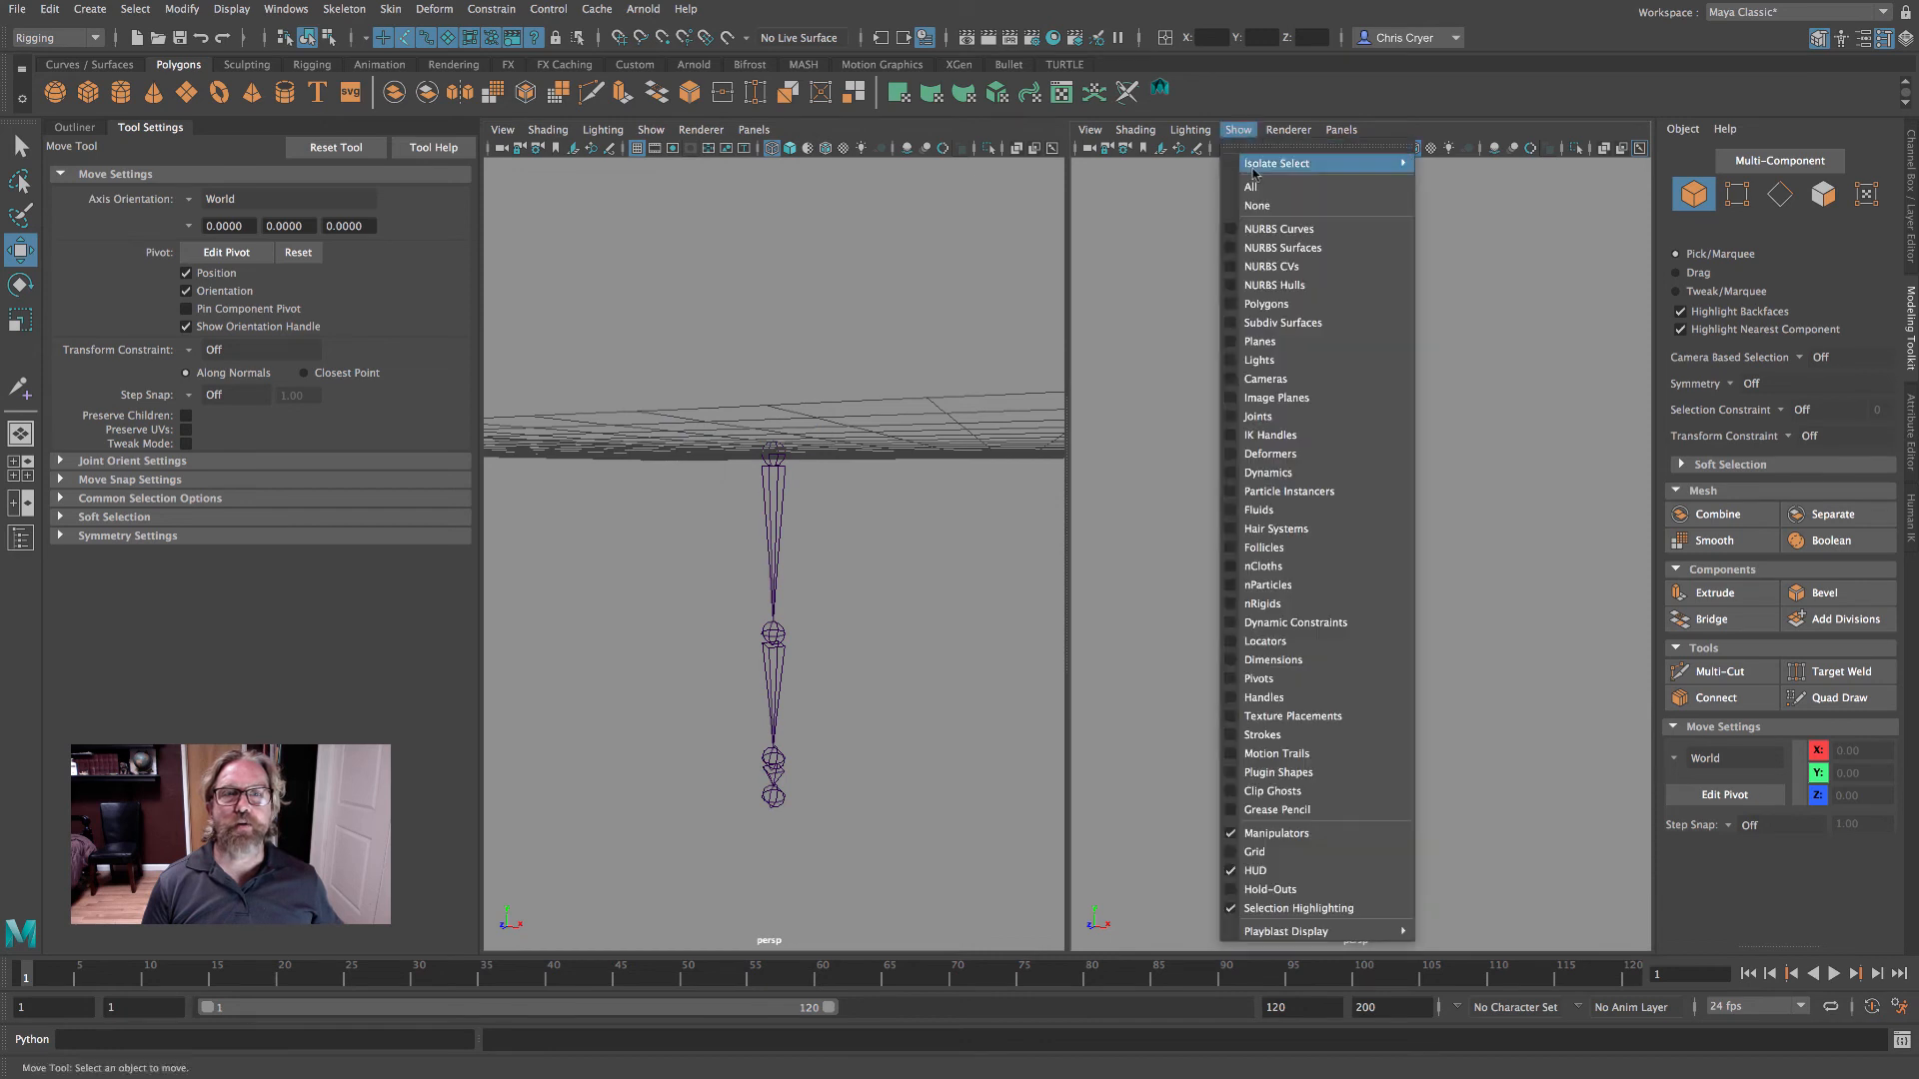
left_click(1285, 304)
left_click(636, 148)
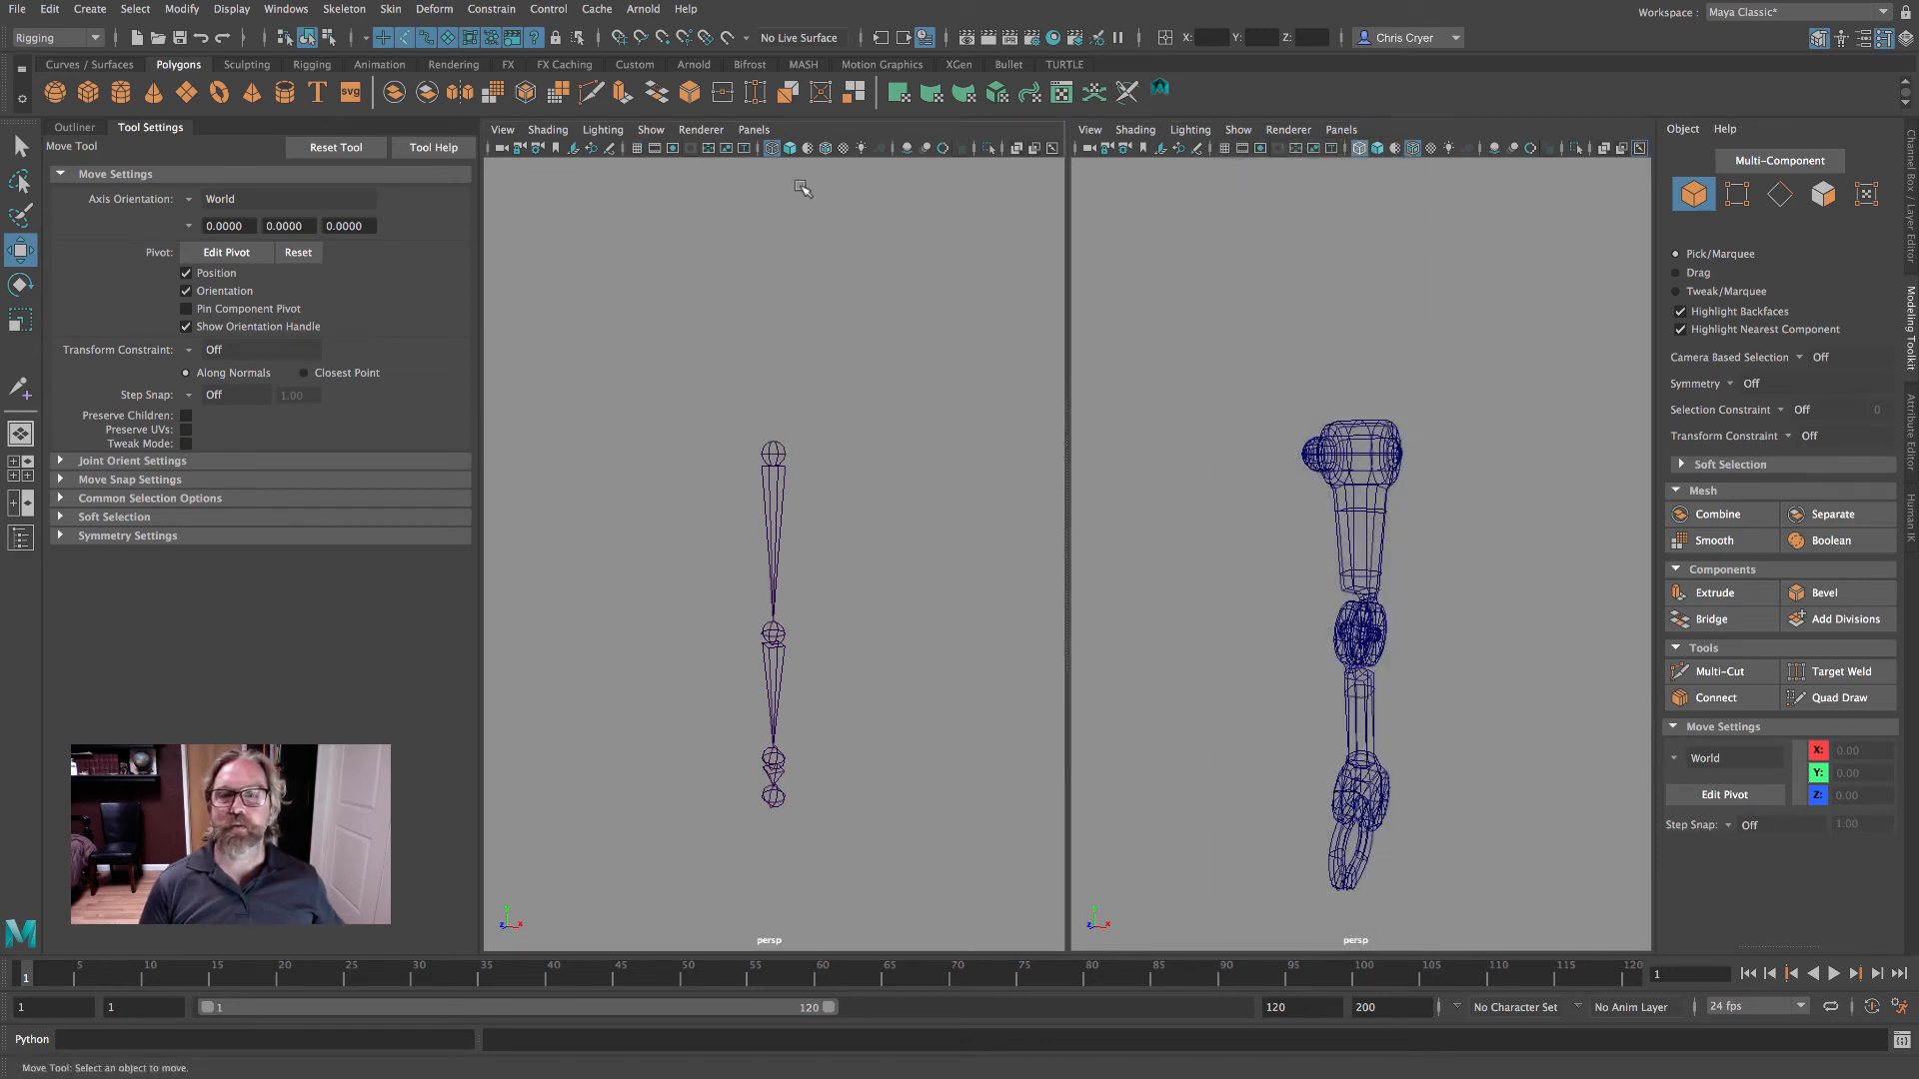
- Display the polygon view shaded and select the upper arm, followed by the two claw fingers
left_click_drag(896, 355, 866, 329, "alt")
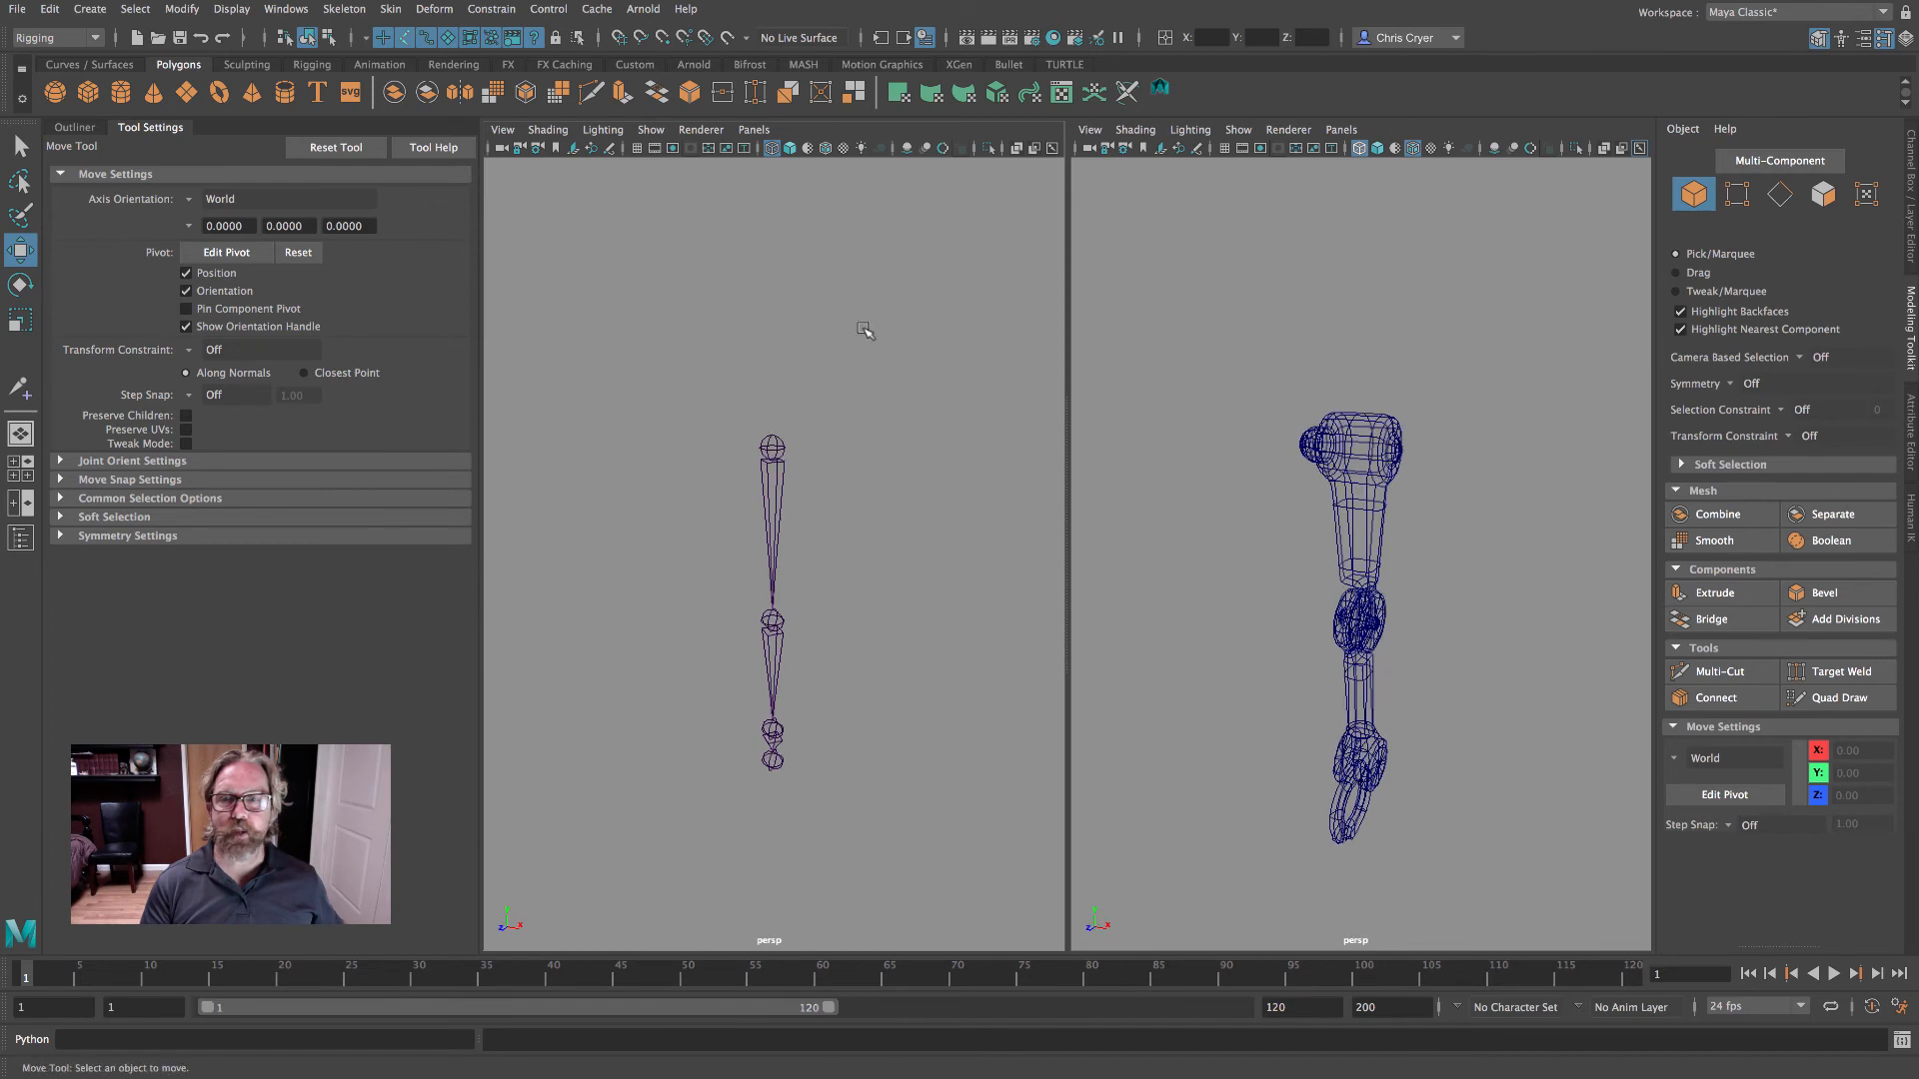
middle_click_drag(855, 350, 845, 289, "alt")
right_click_drag(844, 290, 966, 281, "alt")
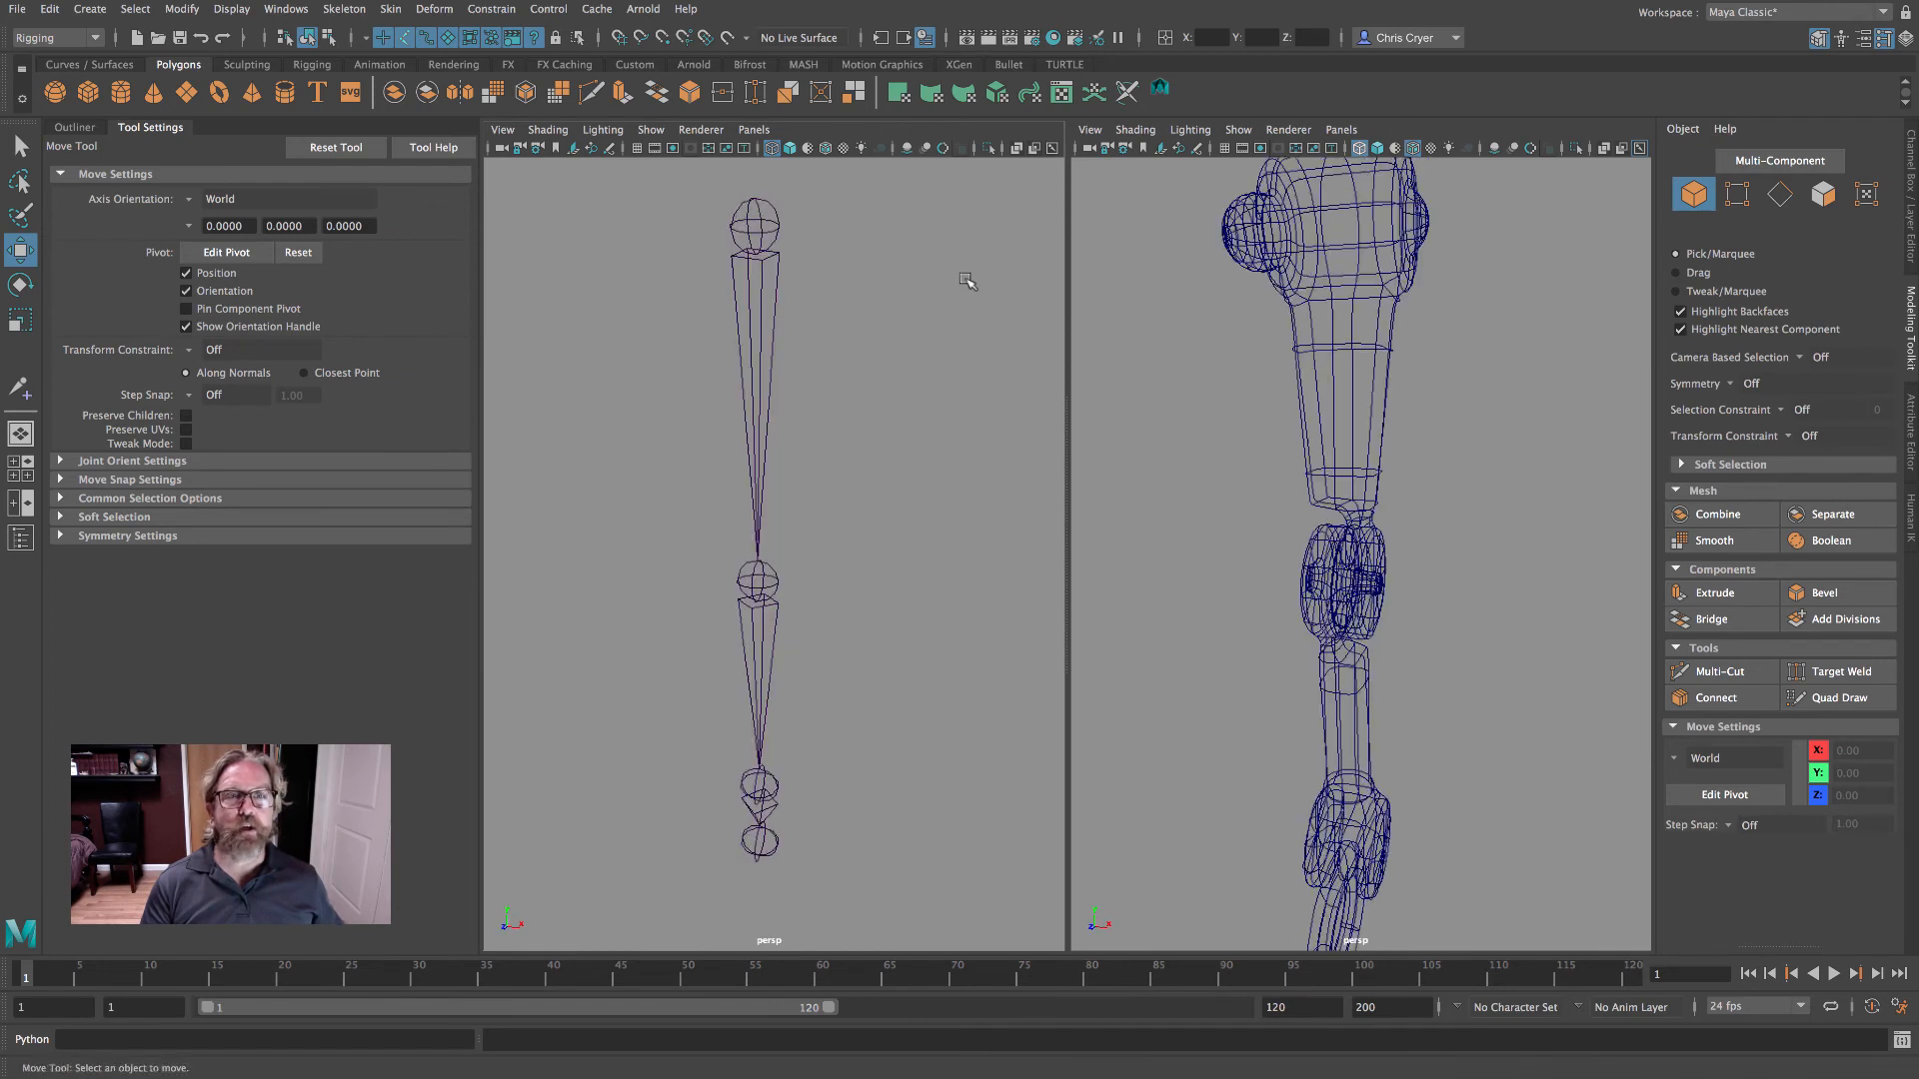
key("5")
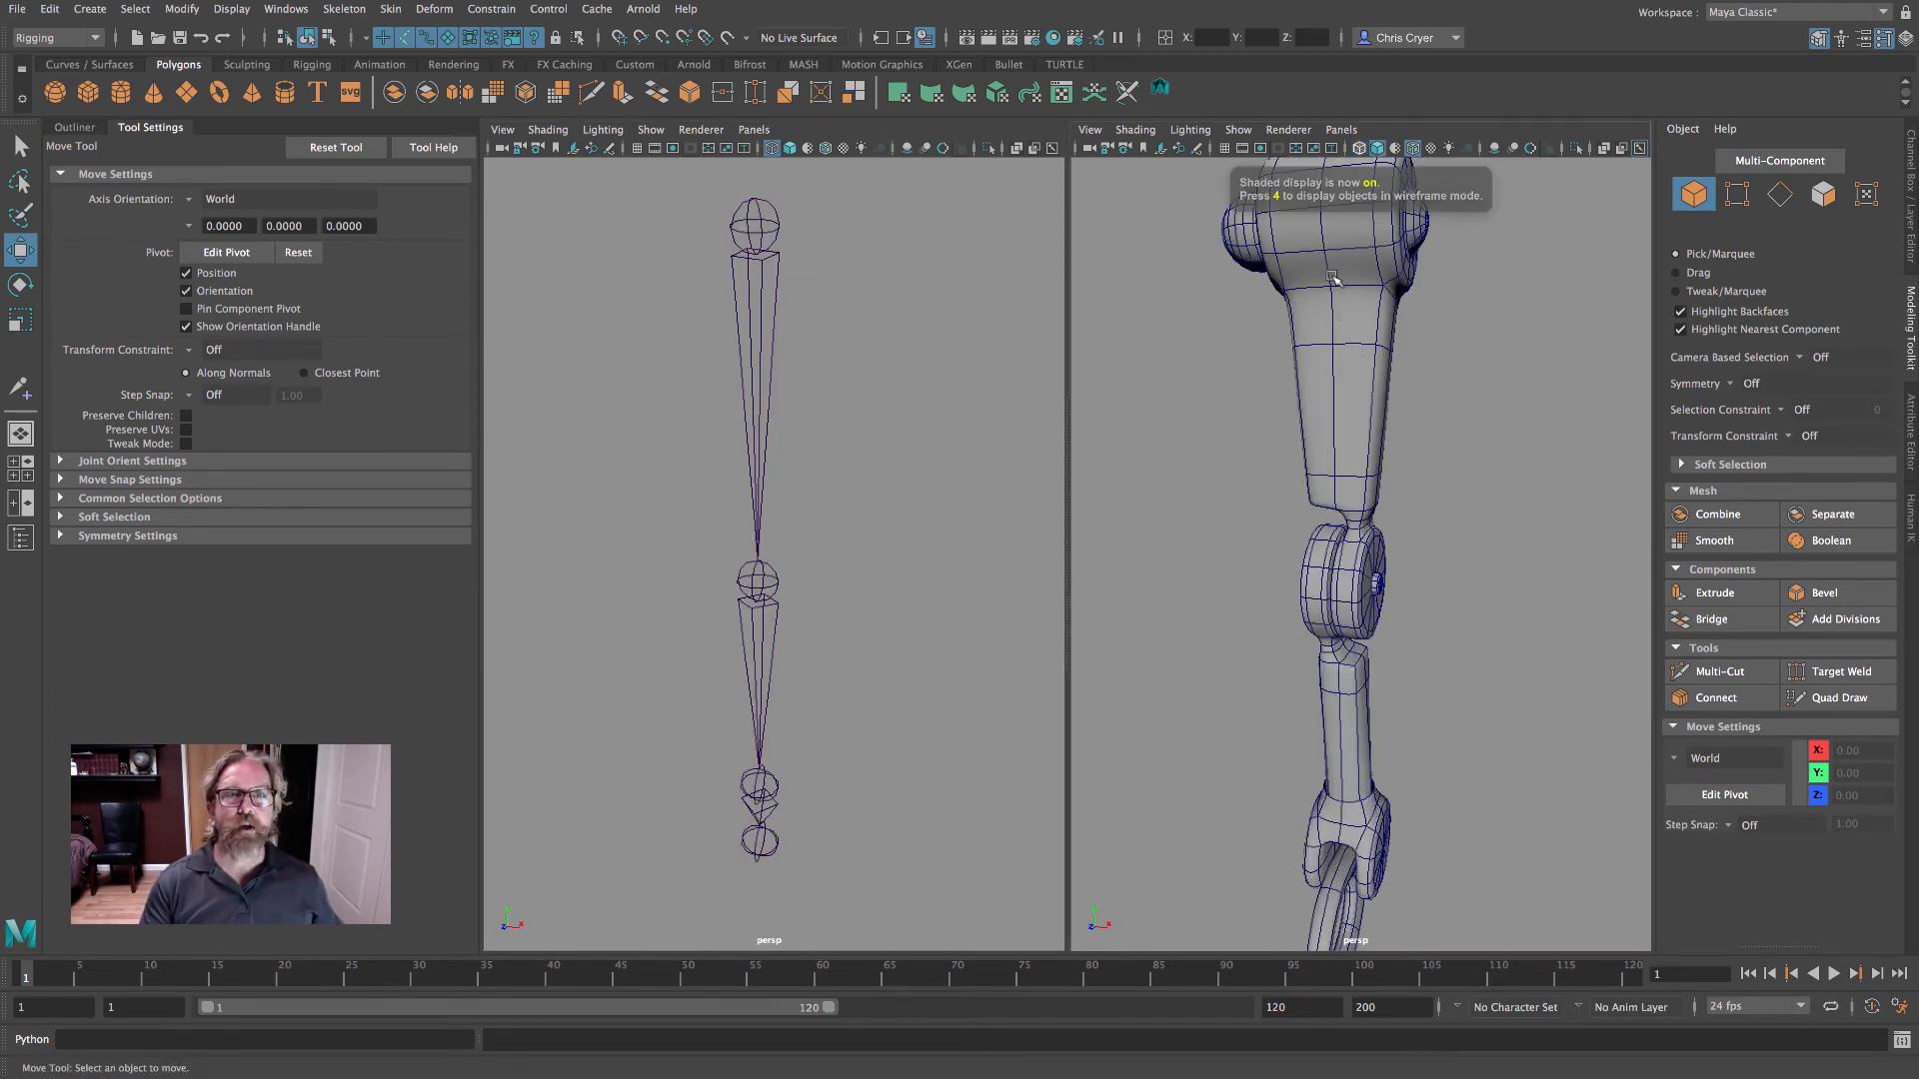
left_click(1332, 276)
key("q")
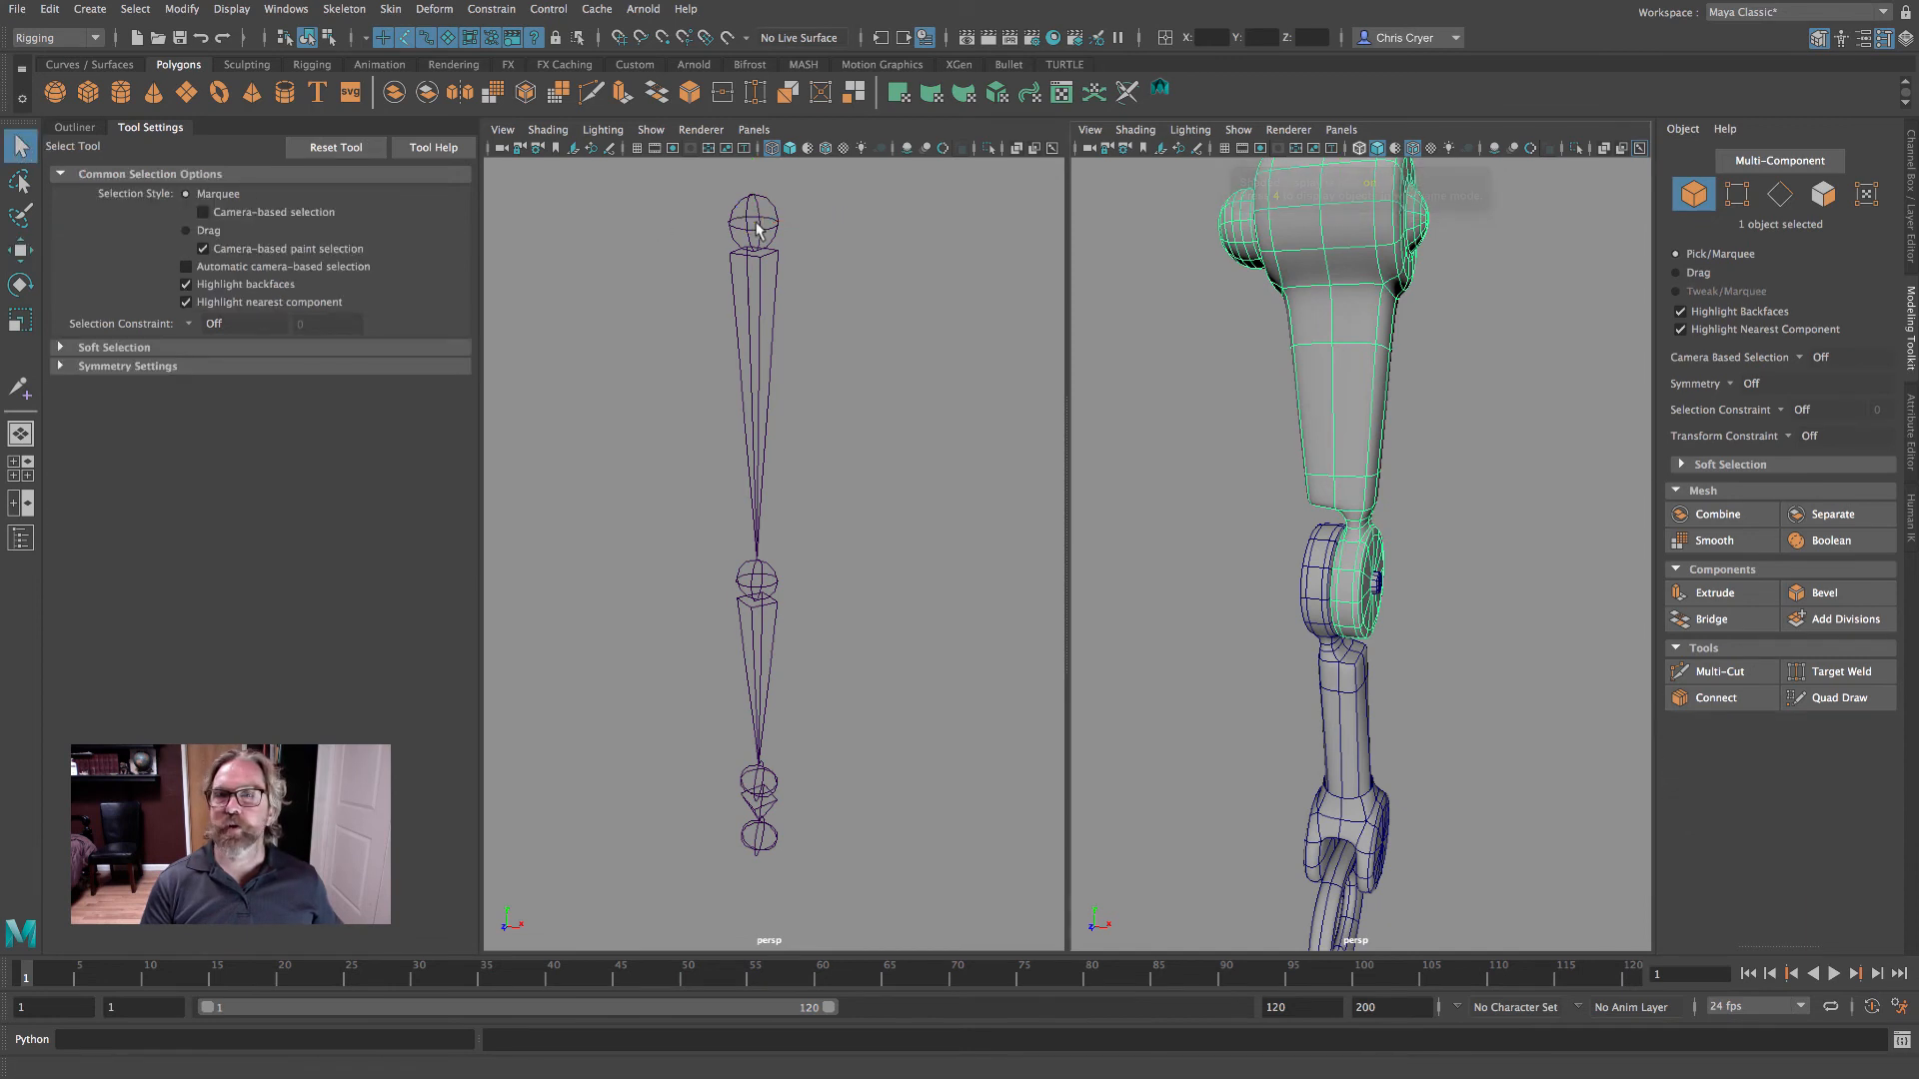
middle_click_drag(1389, 515, 1359, 435, "alt")
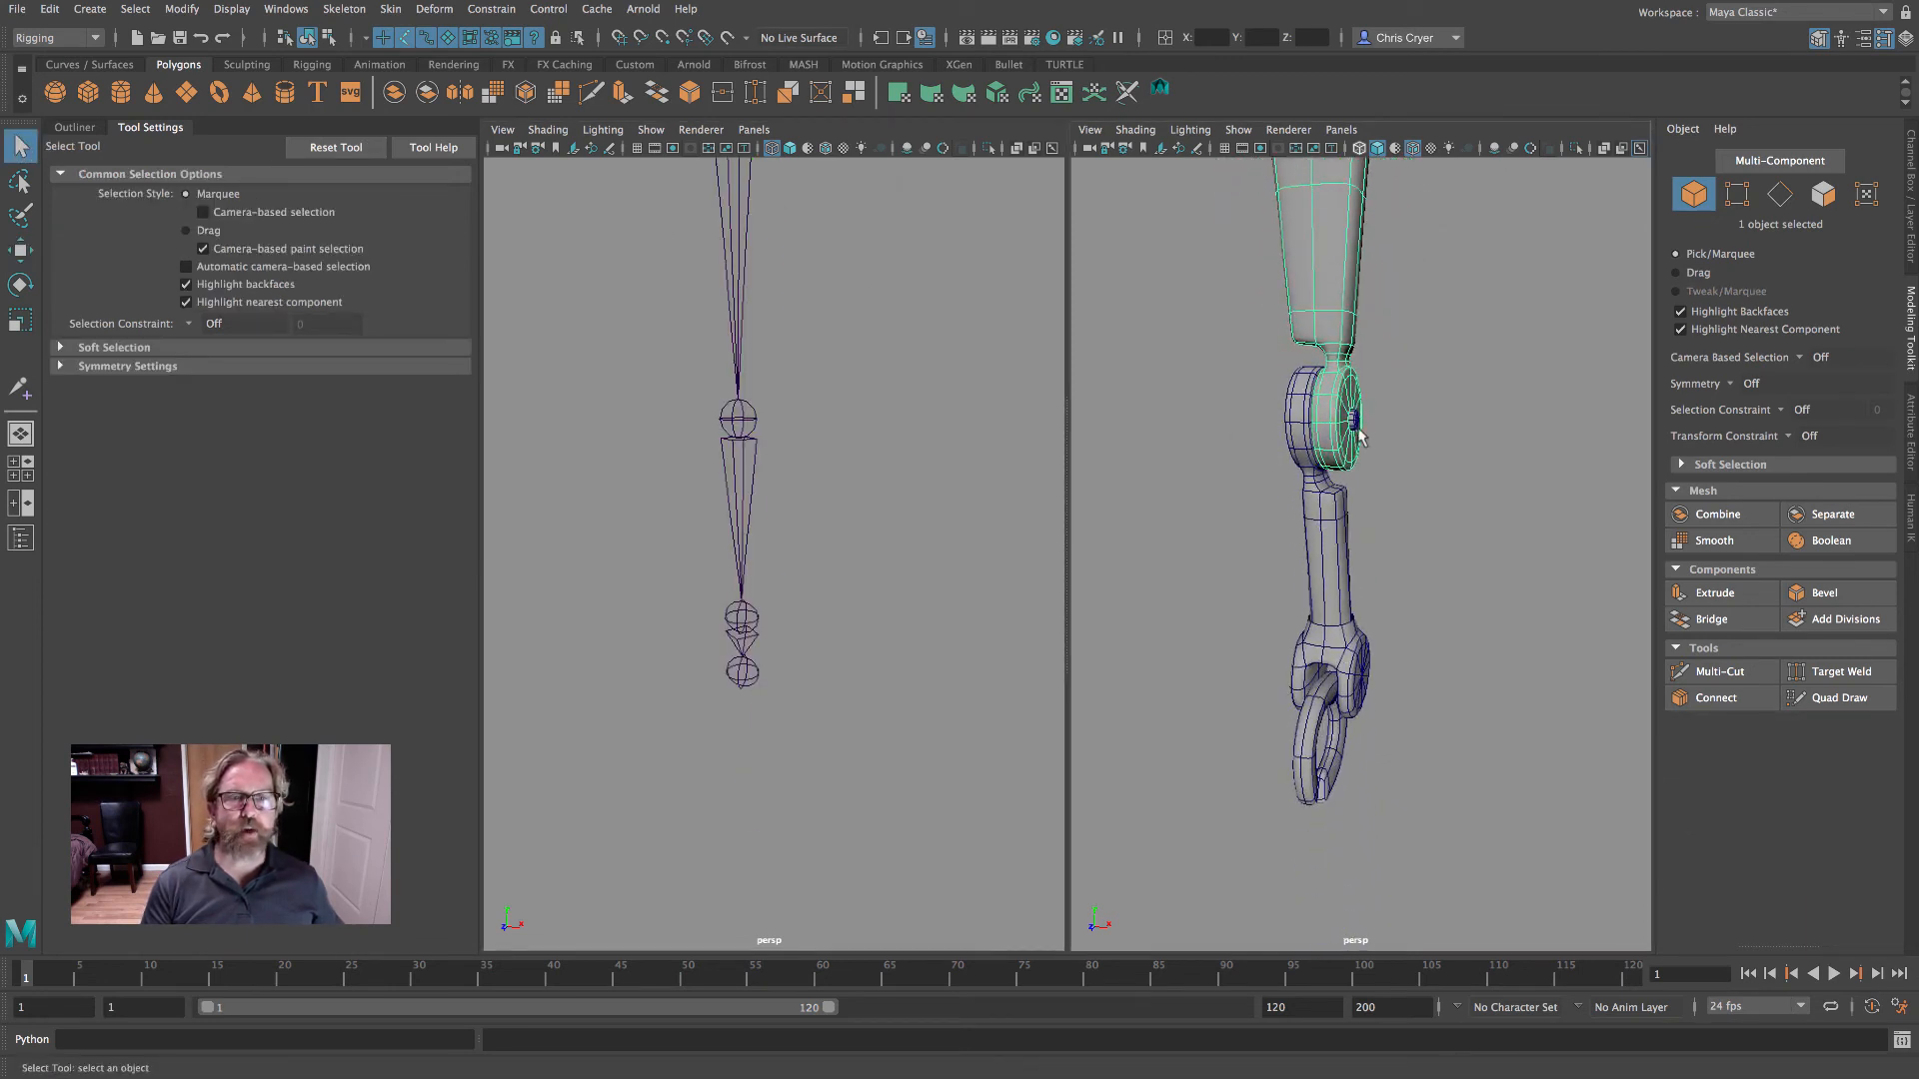
left_click_drag(1278, 779, 1255, 731)
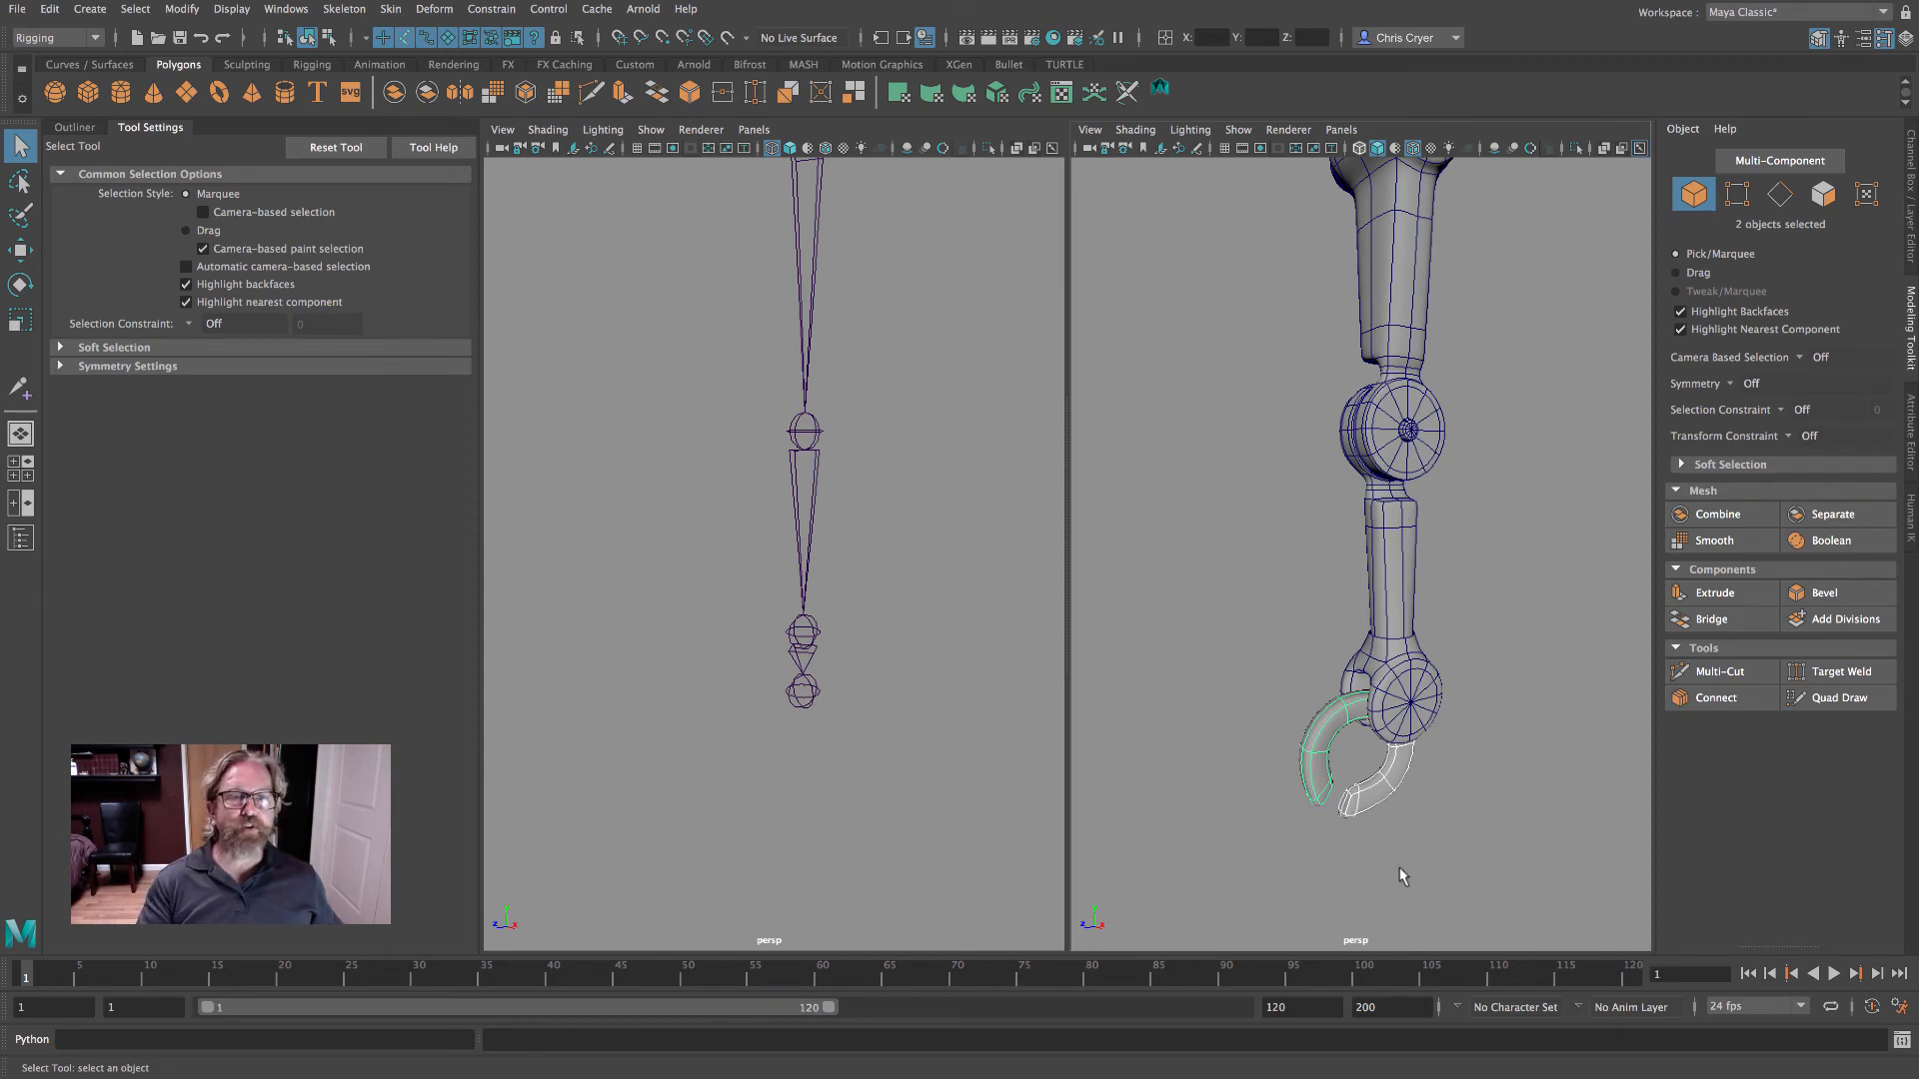
- Duplicate the end joint at the wrist and move the copy slightly along Z to about -0.08
left_click_drag(977, 717, 858, 699, "alt")
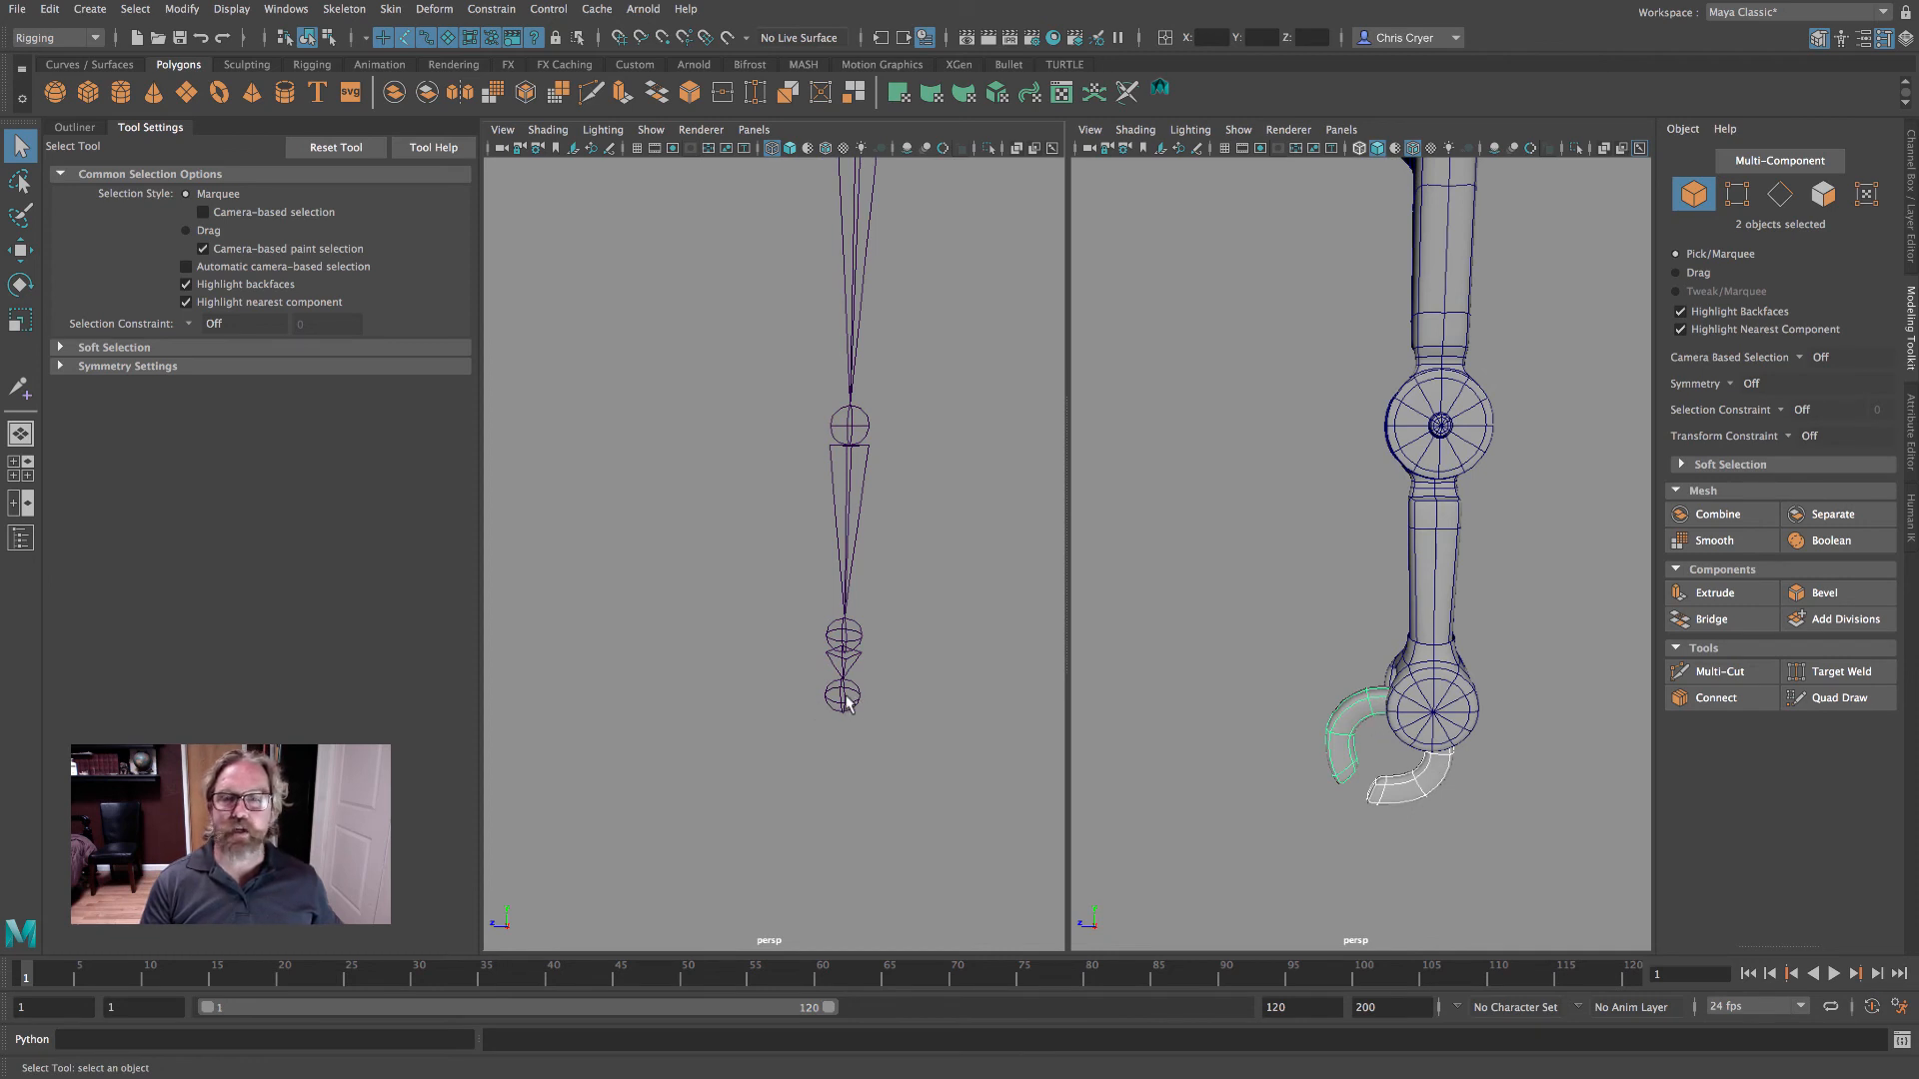
left_click(845, 699)
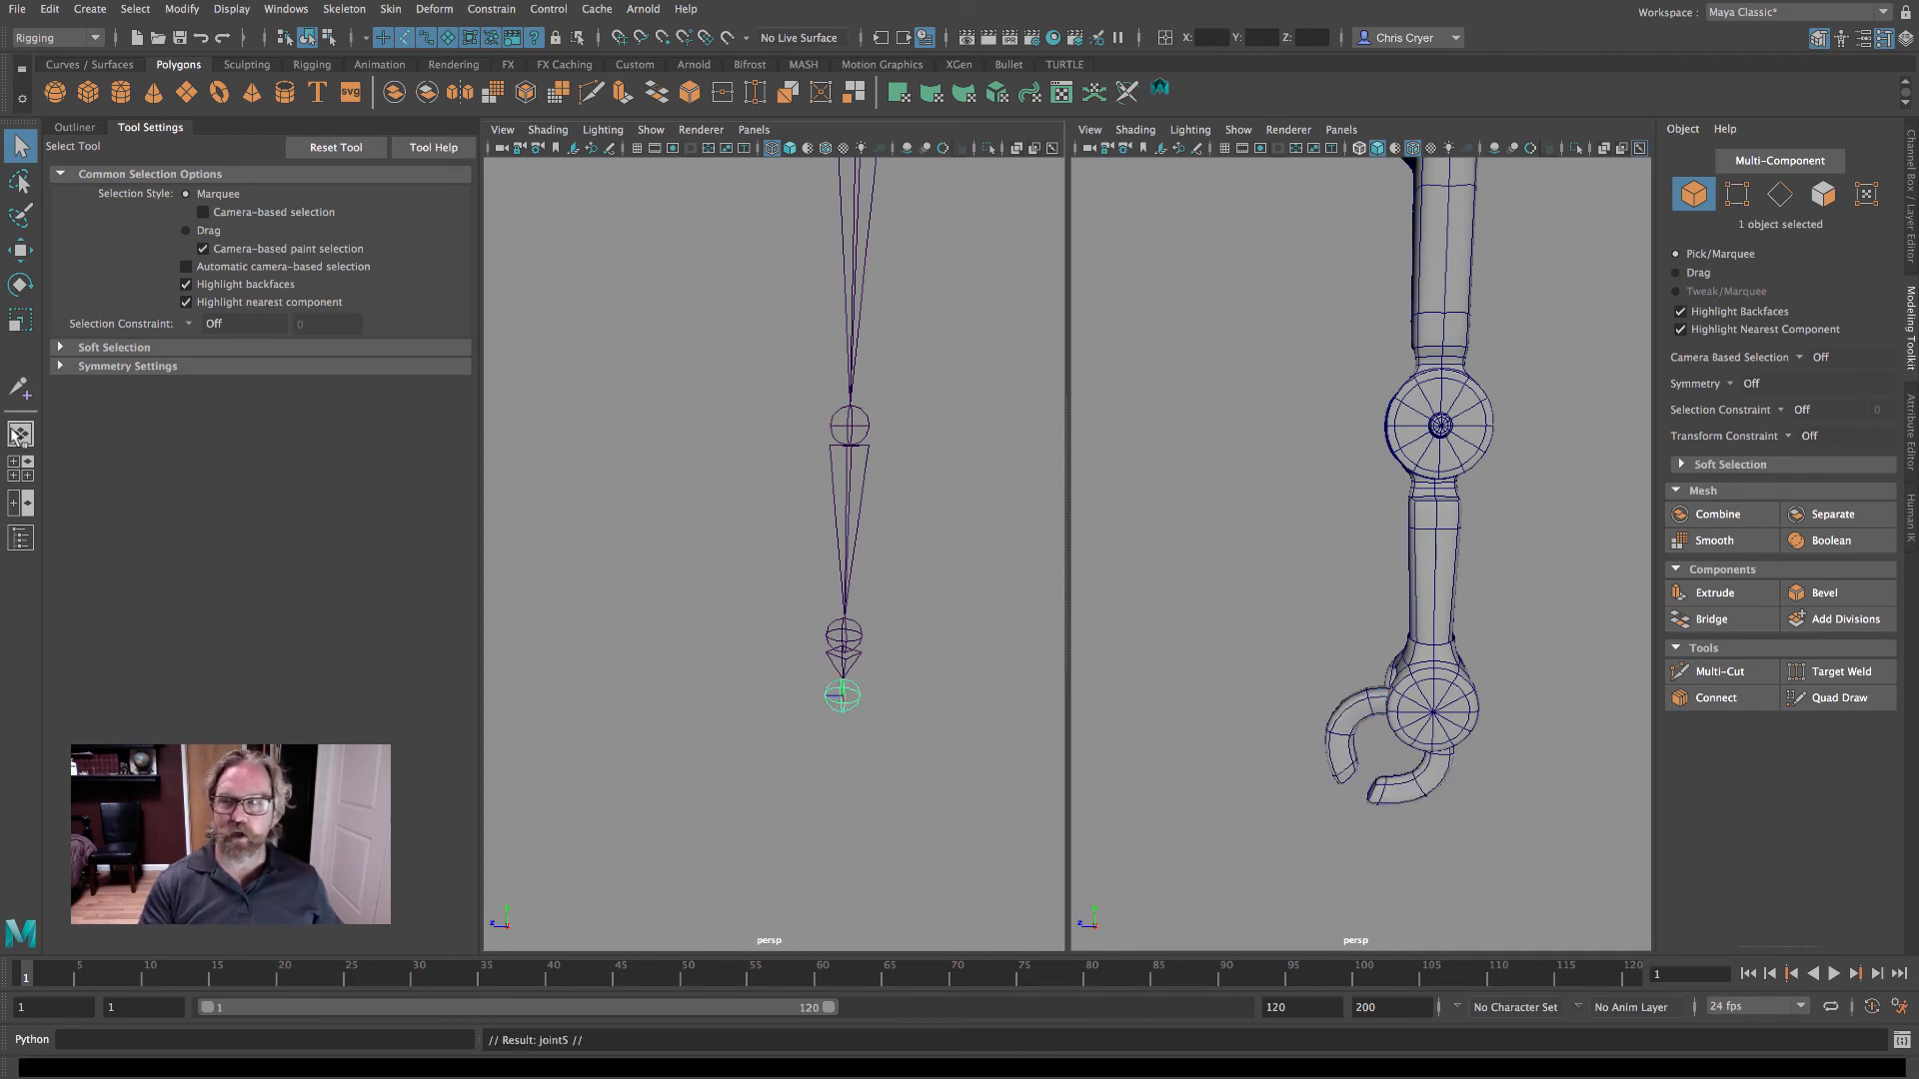
left_click(20, 250)
left_click_drag(794, 698, 800, 697)
right_click_drag(800, 698, 1009, 717, "alt")
middle_click_drag(957, 655, 879, 529, "alt")
left_click_drag(787, 698, 764, 688)
right_click_drag(946, 711, 1127, 743, "alt")
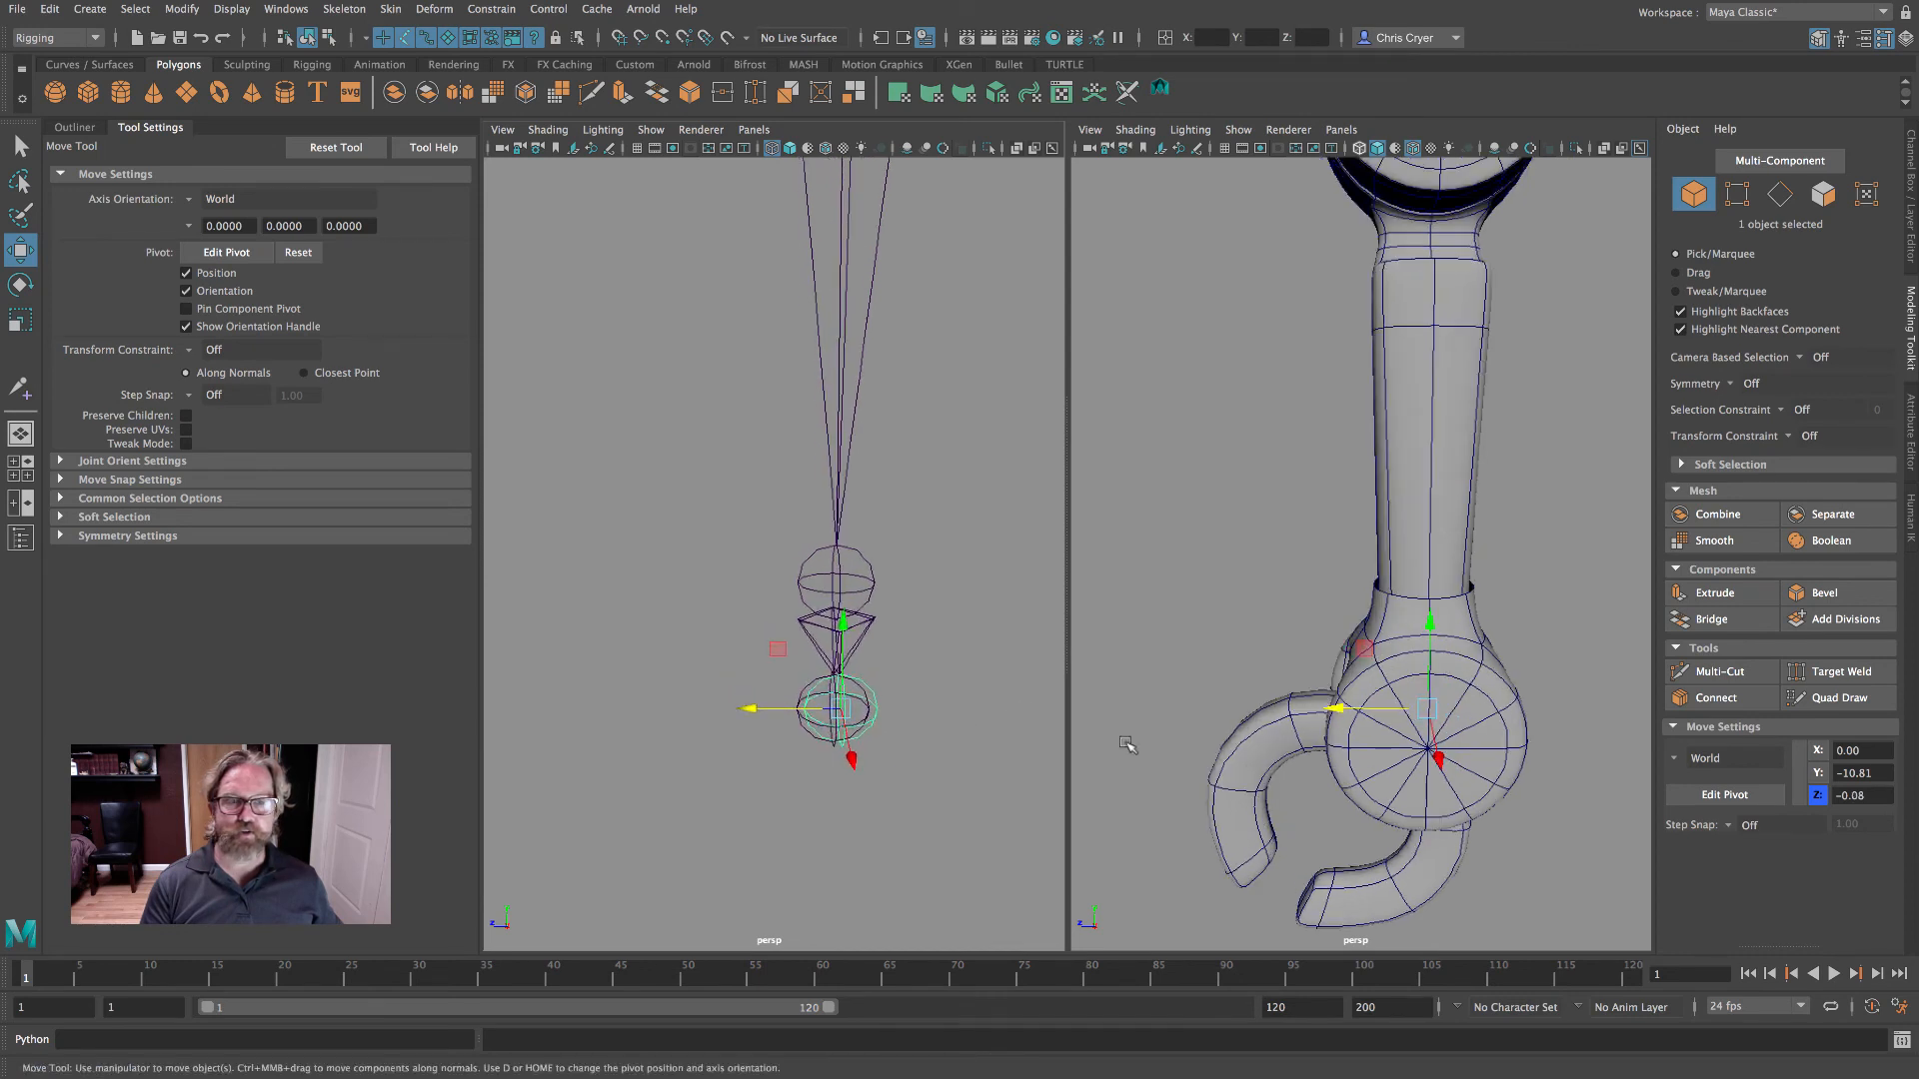
- Parent the lower claw finger to the duplicated end joint
left_click(1405, 905)
key("q")
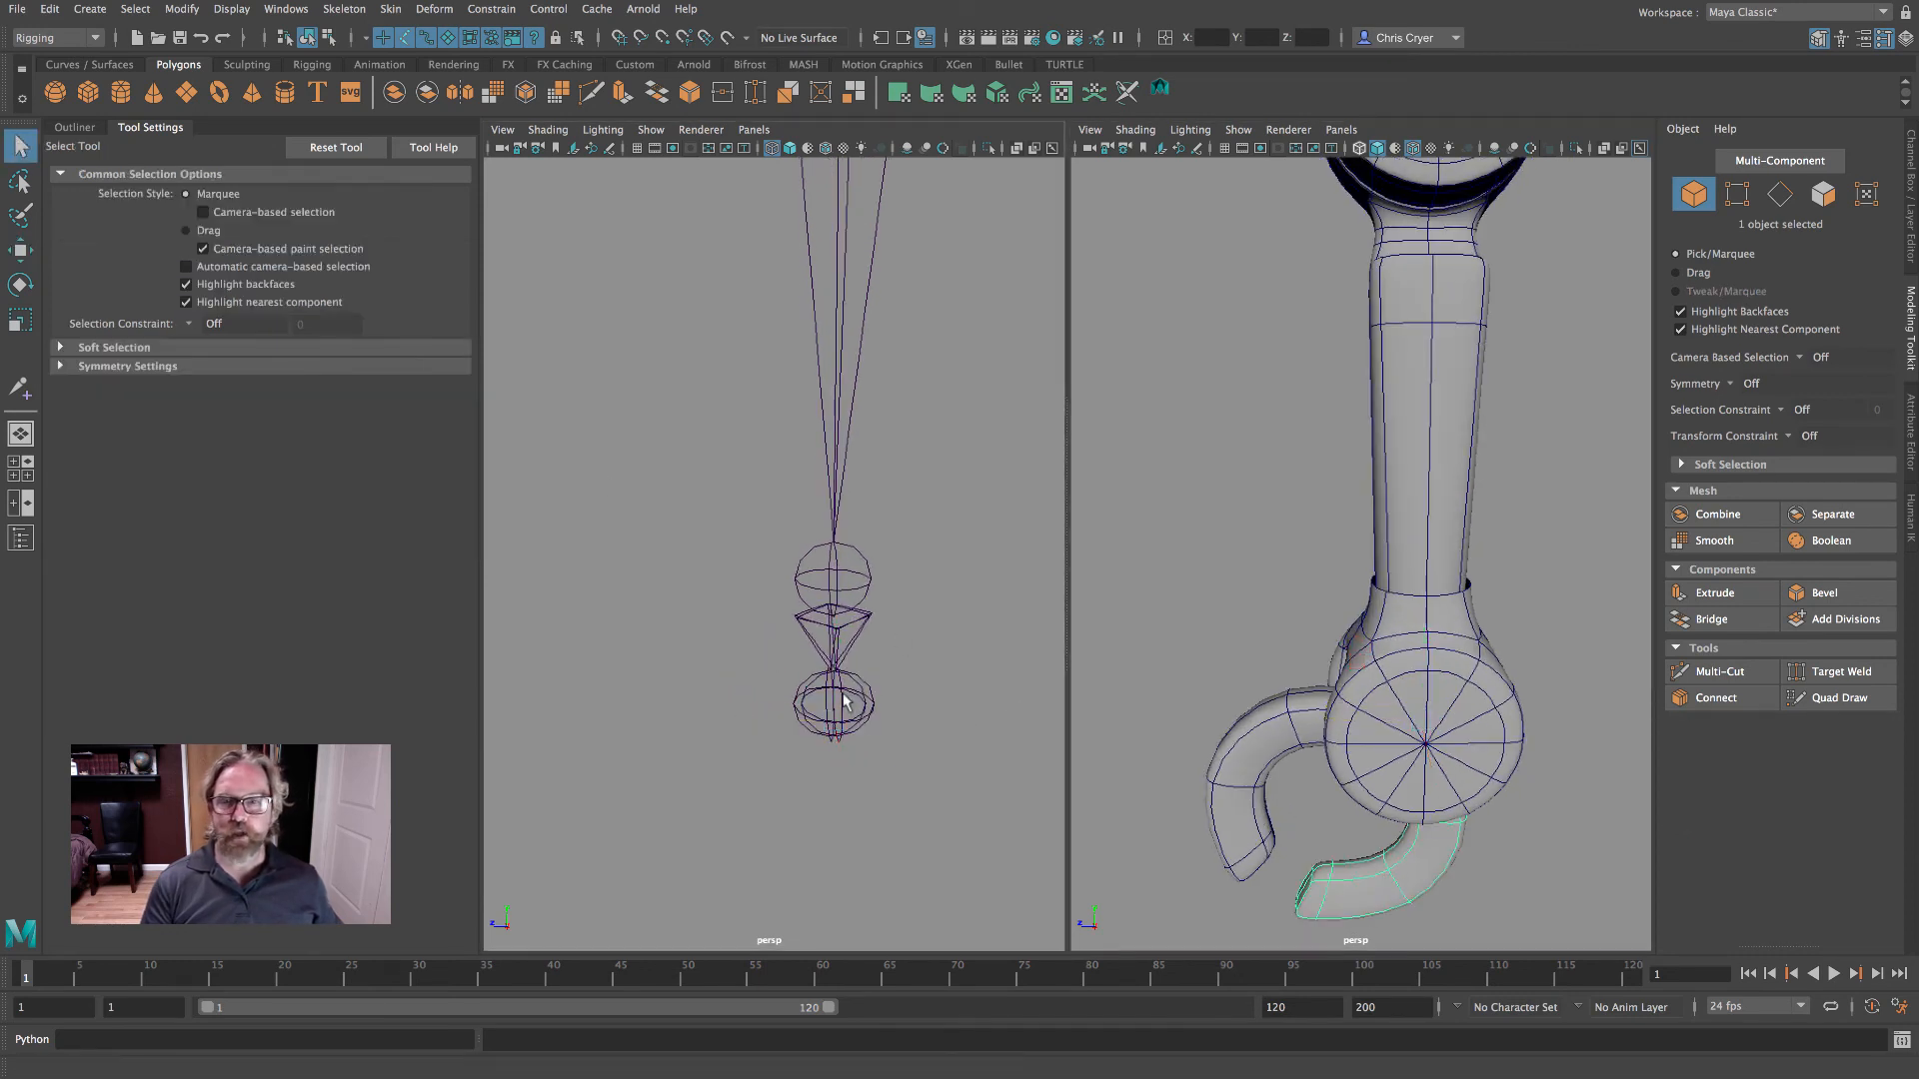
left_click(871, 703, "shift")
key("p")
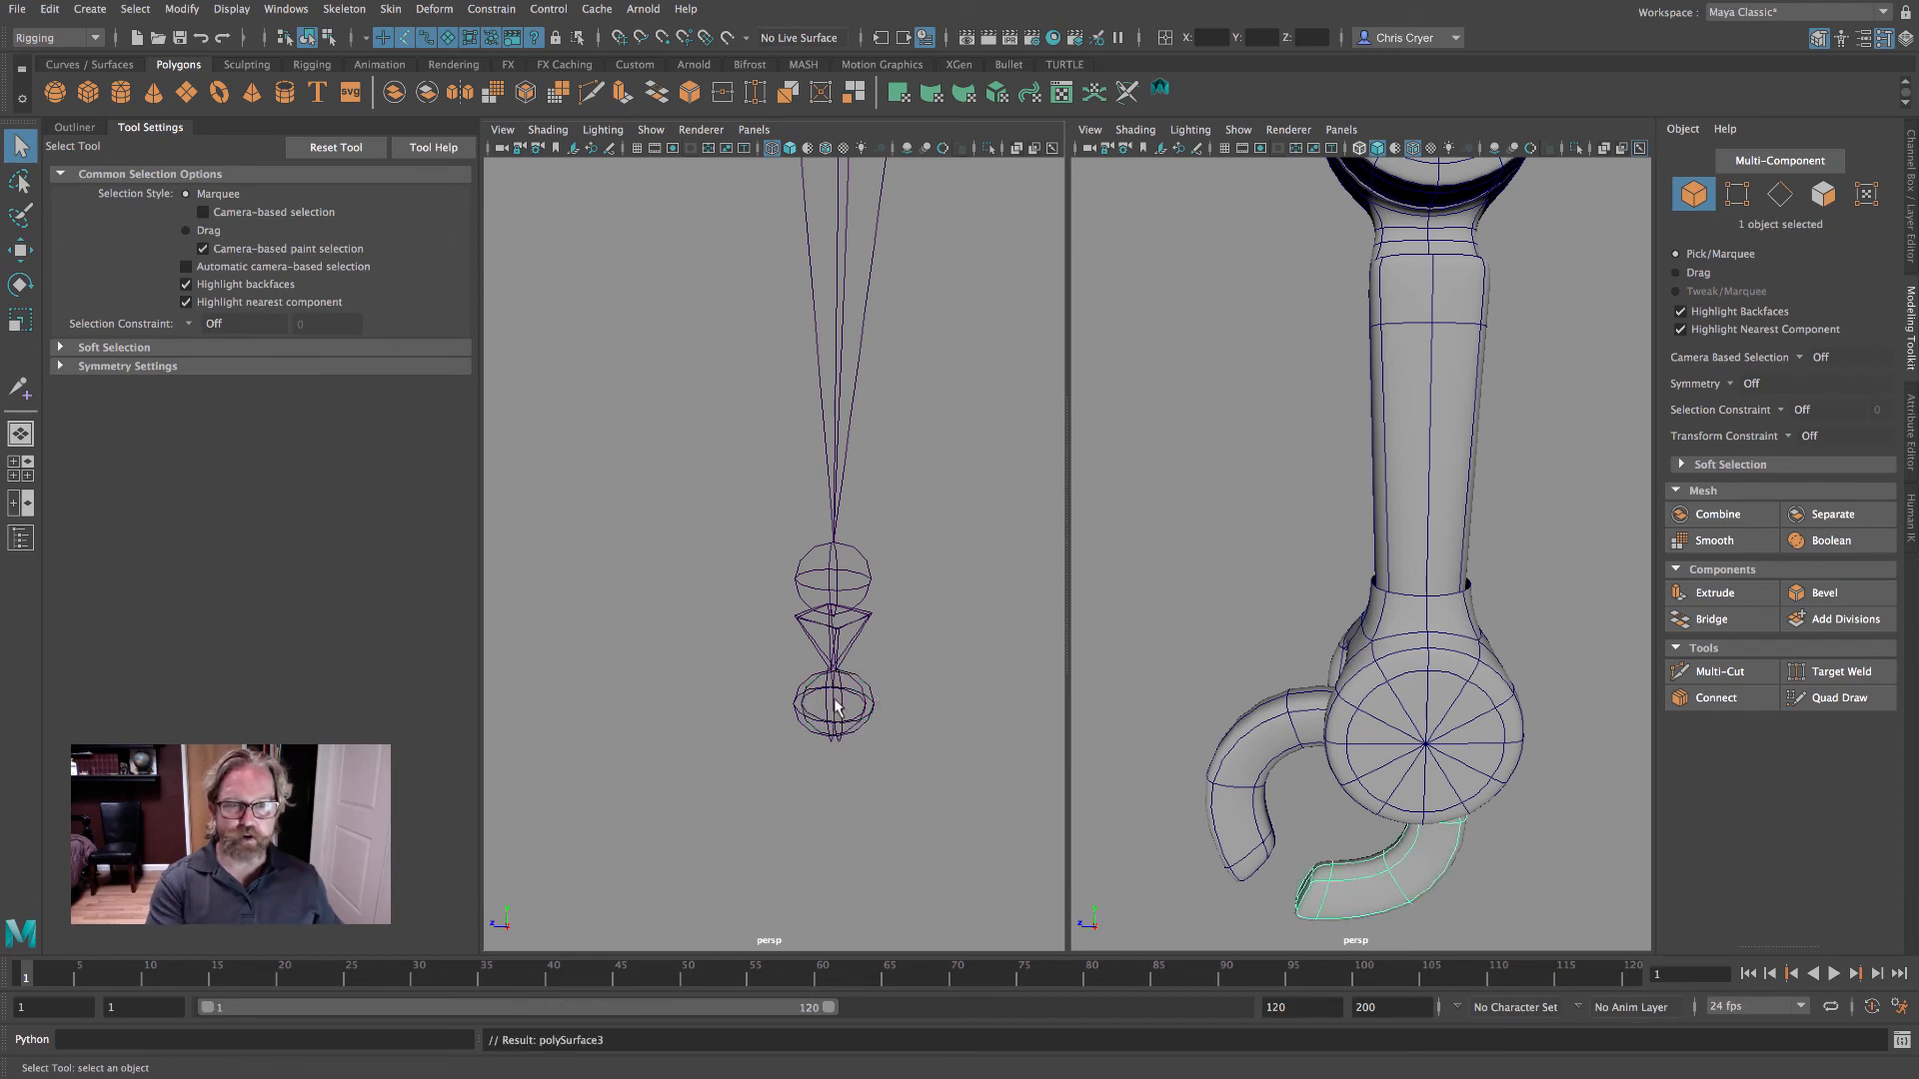
- Parent the upper claw finger to the original end joint below the wrist
left_click(1248, 777)
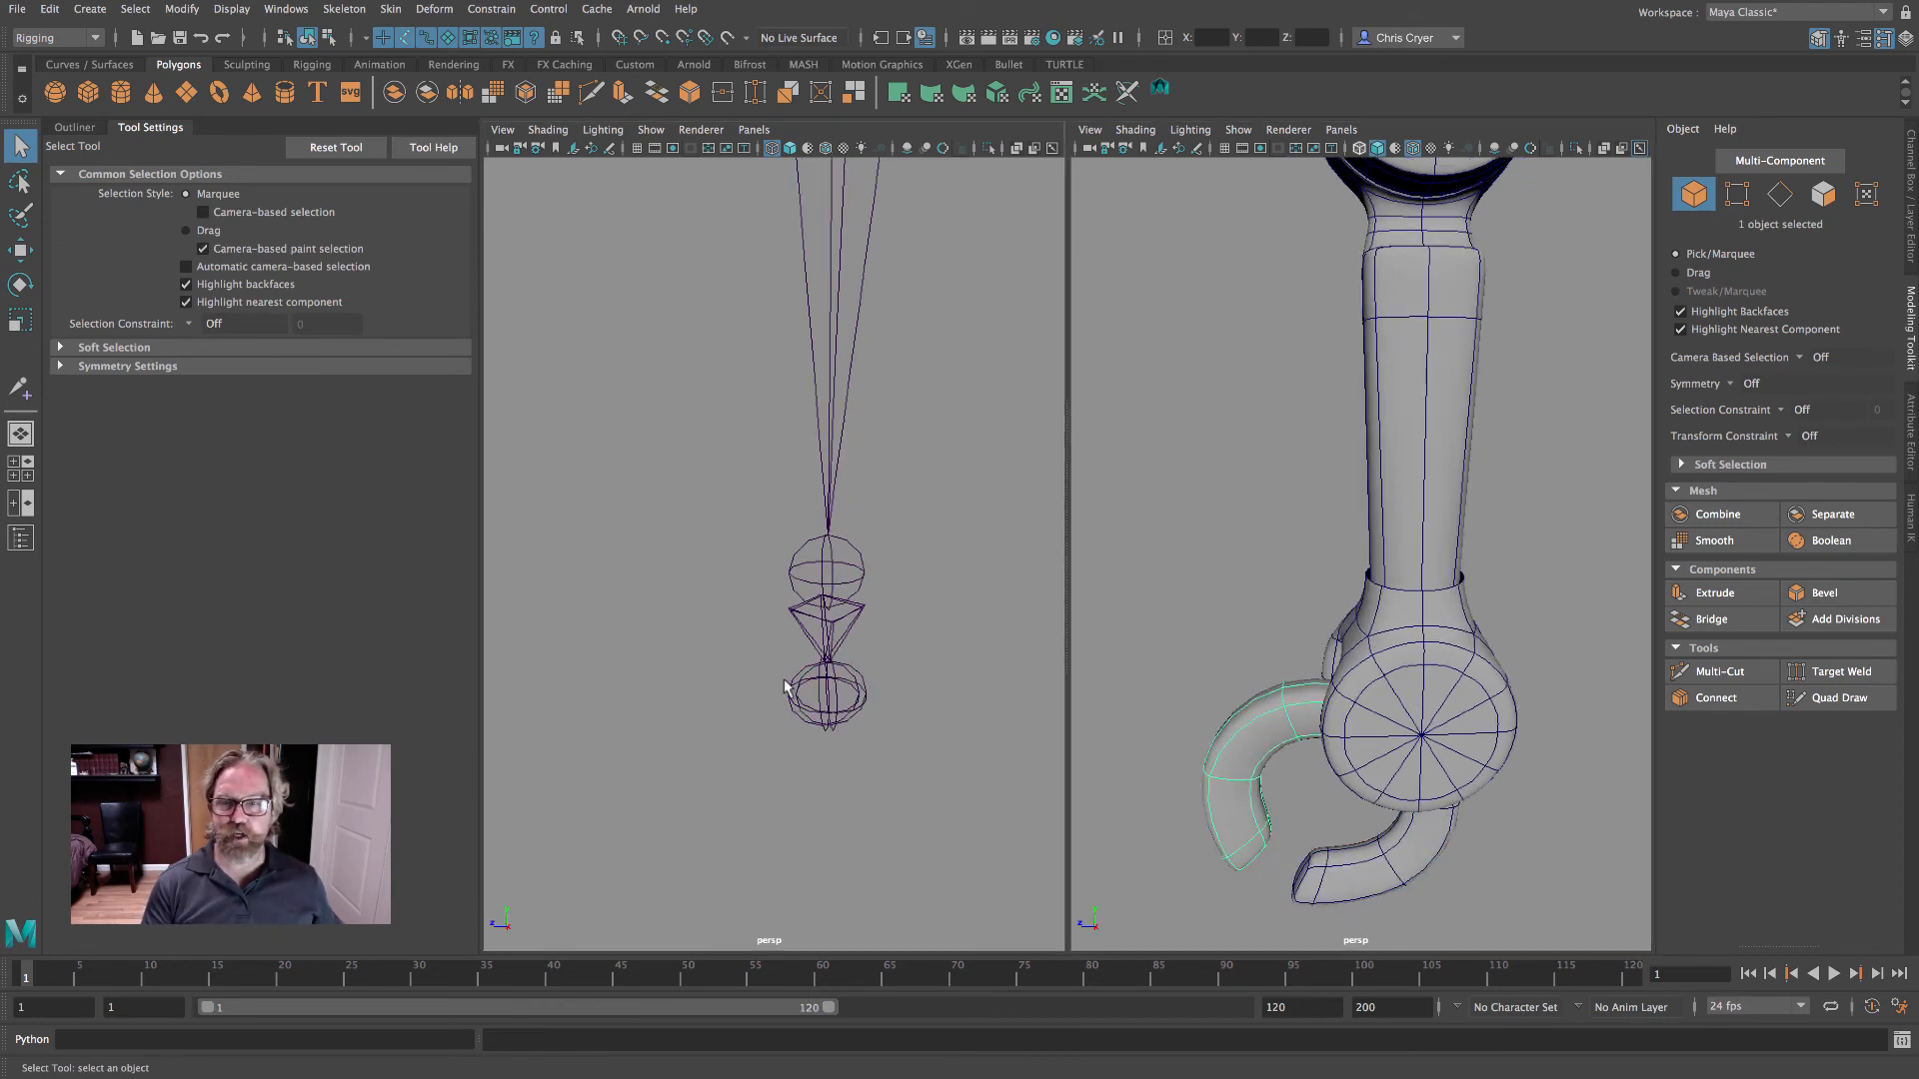
left_click(793, 686, "shift")
key("p")
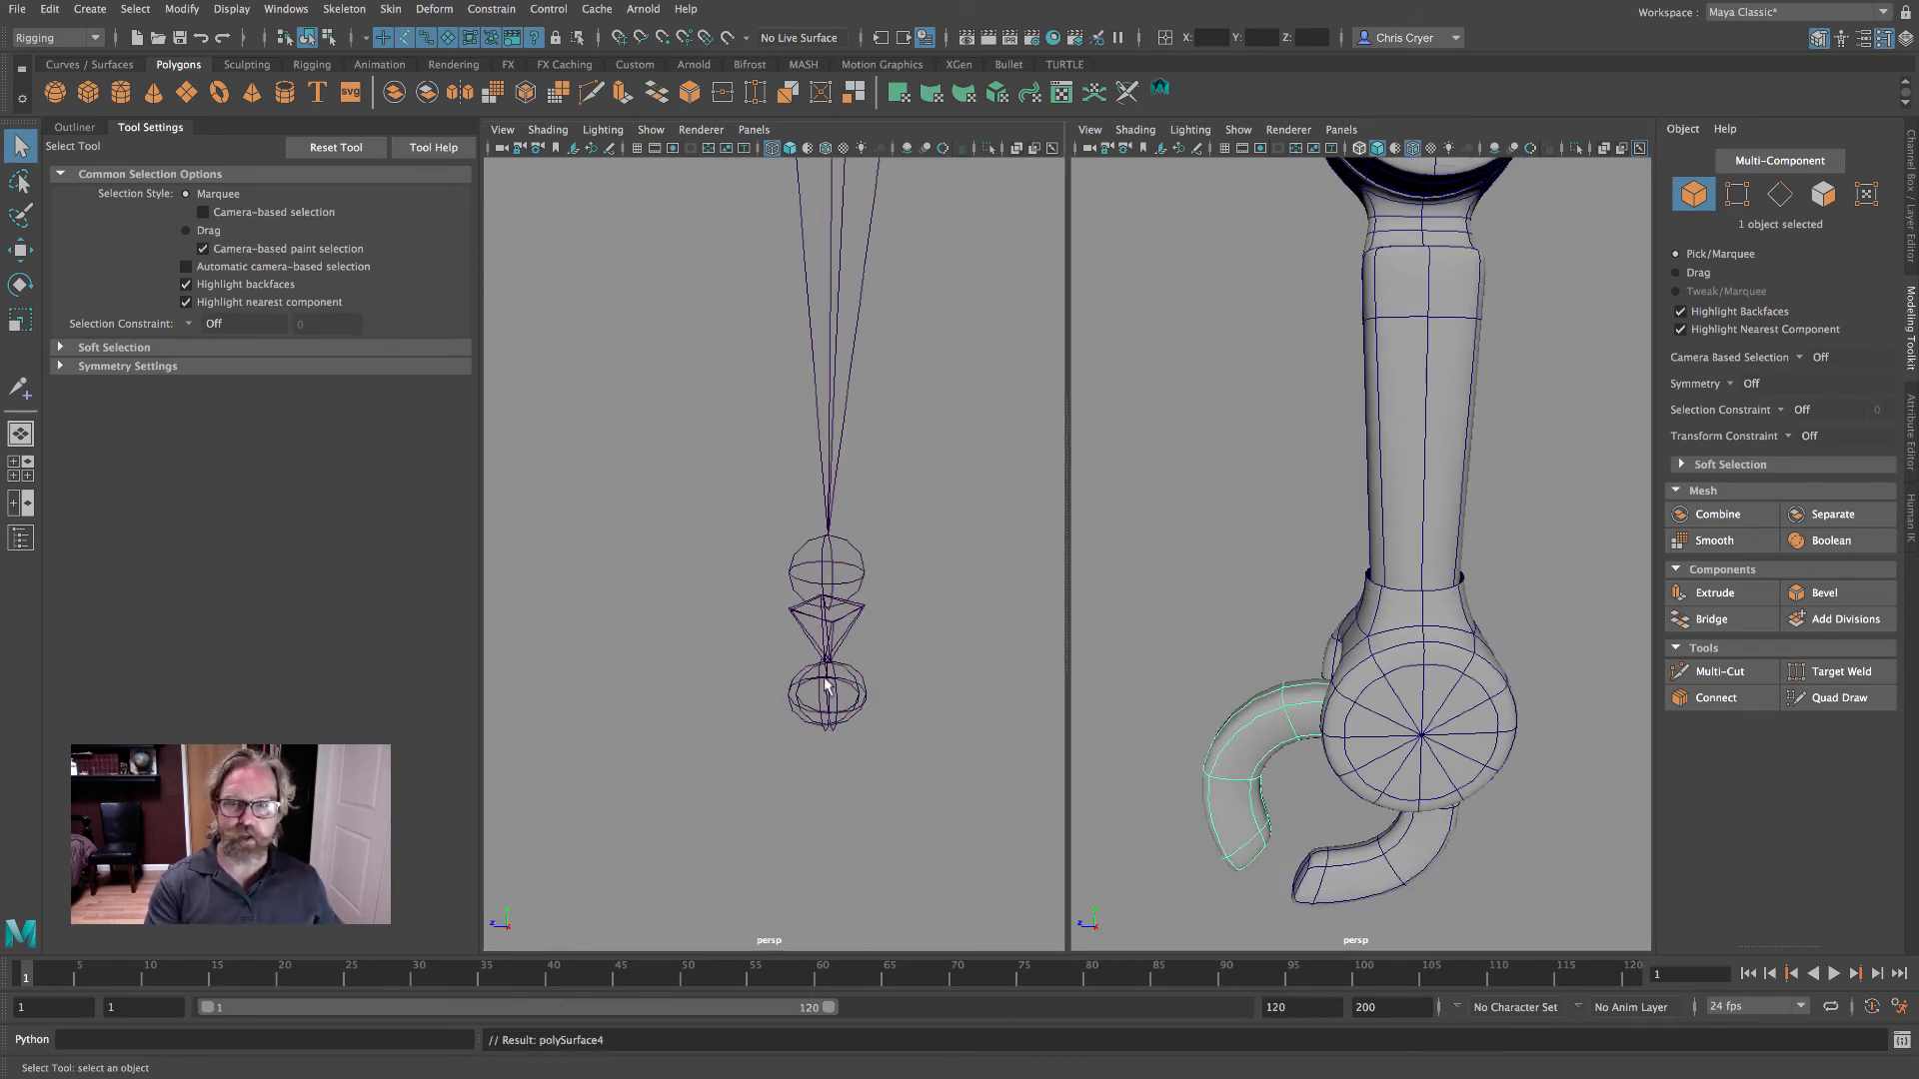
- Test the upper claw finger by rotating its joint about X, and undo the rotation
key("e")
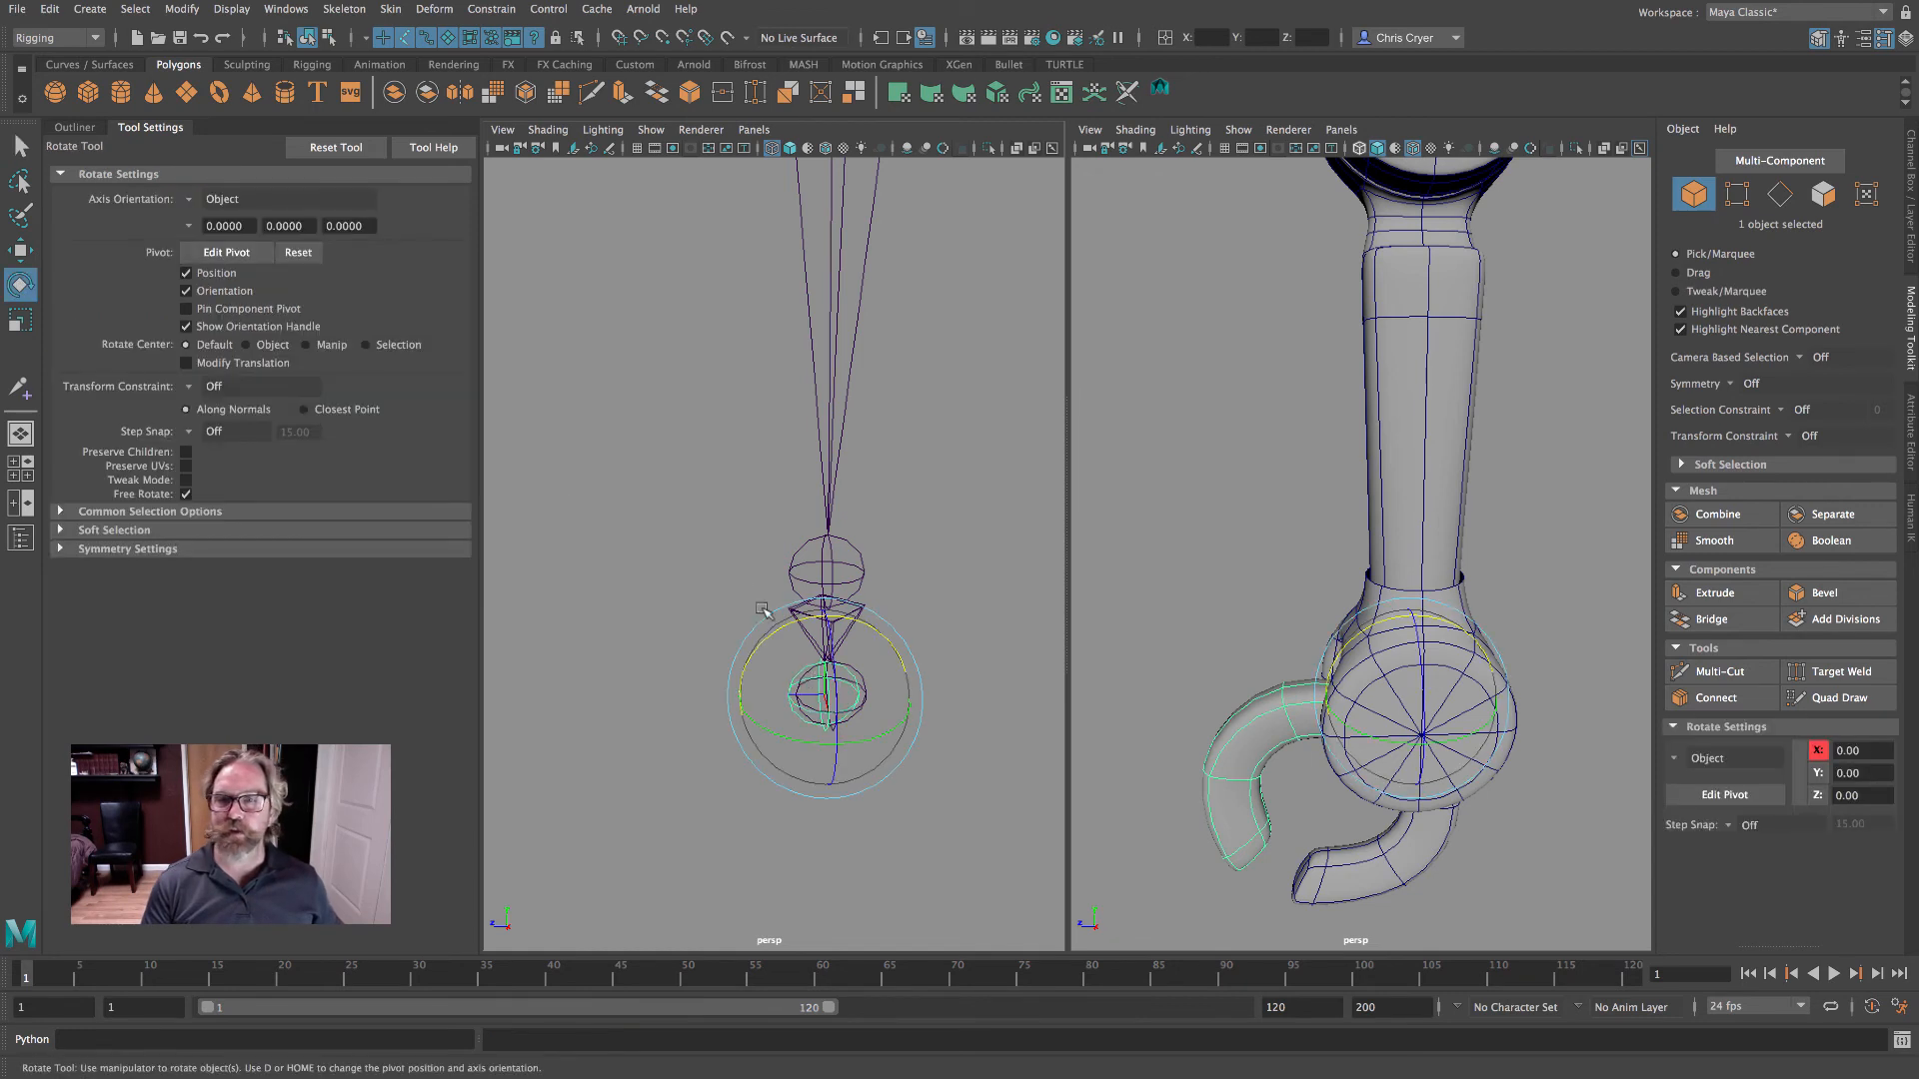
left_click_drag(762, 612, 845, 626)
key("ctrl+z")
key("ctrl+z")
key("ctrl+z")
key("ctrl+z")
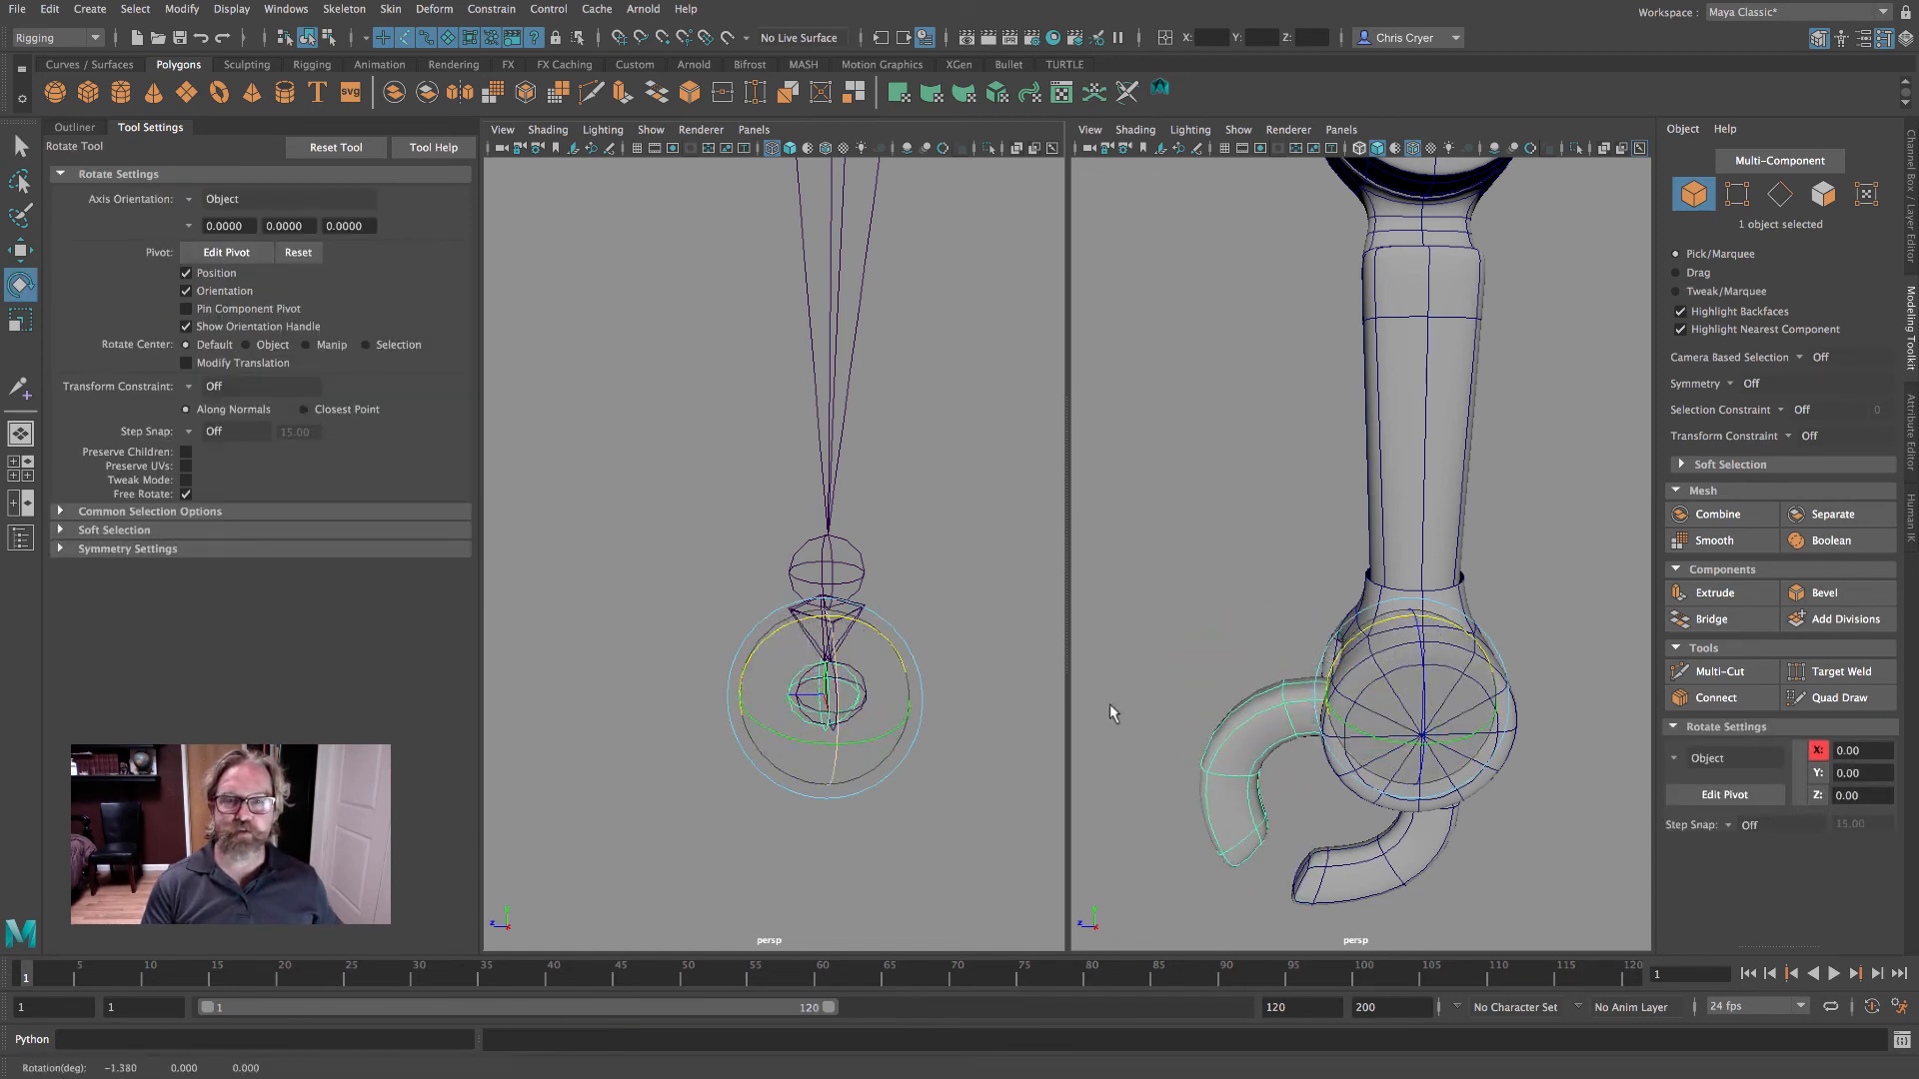
- Test the lower claw finger by rotating the duplicated joint about X, and undo the rotation
left_click(1374, 851)
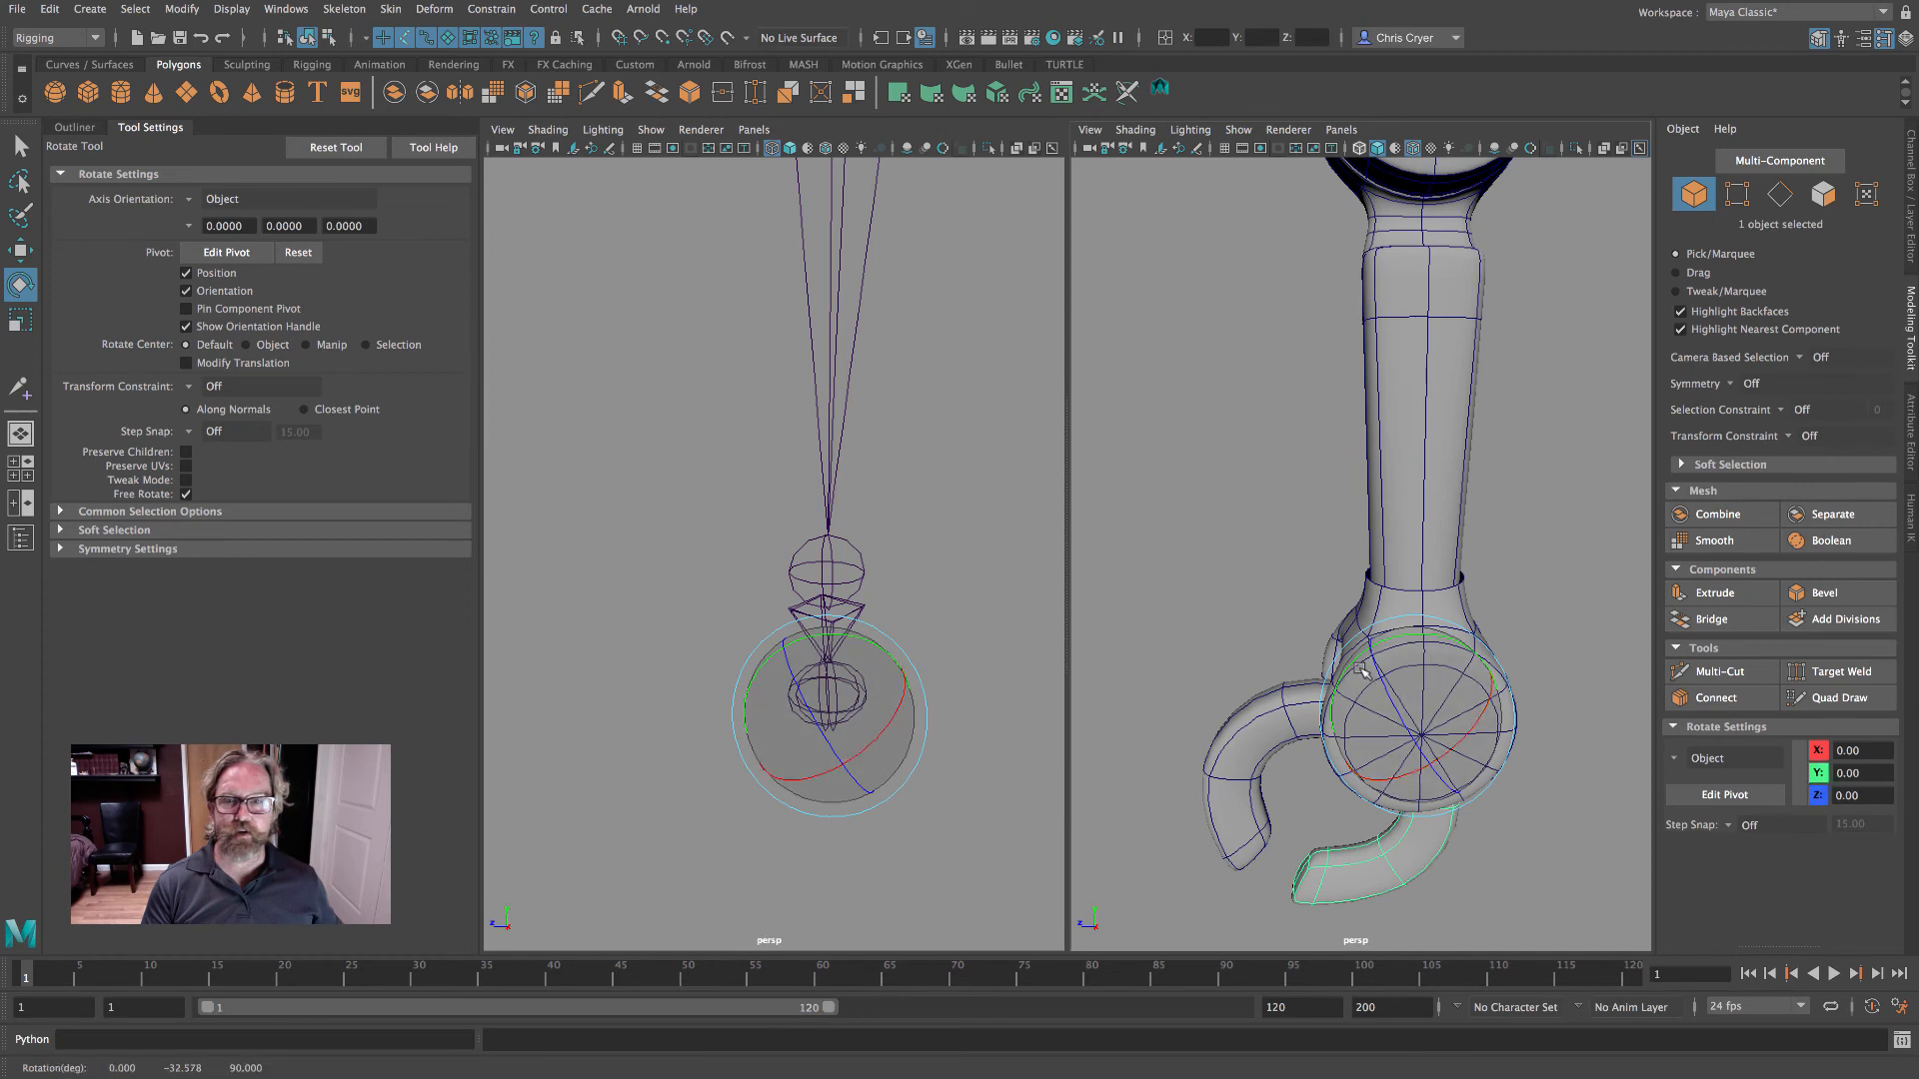
left_click(942, 742)
left_click(857, 697)
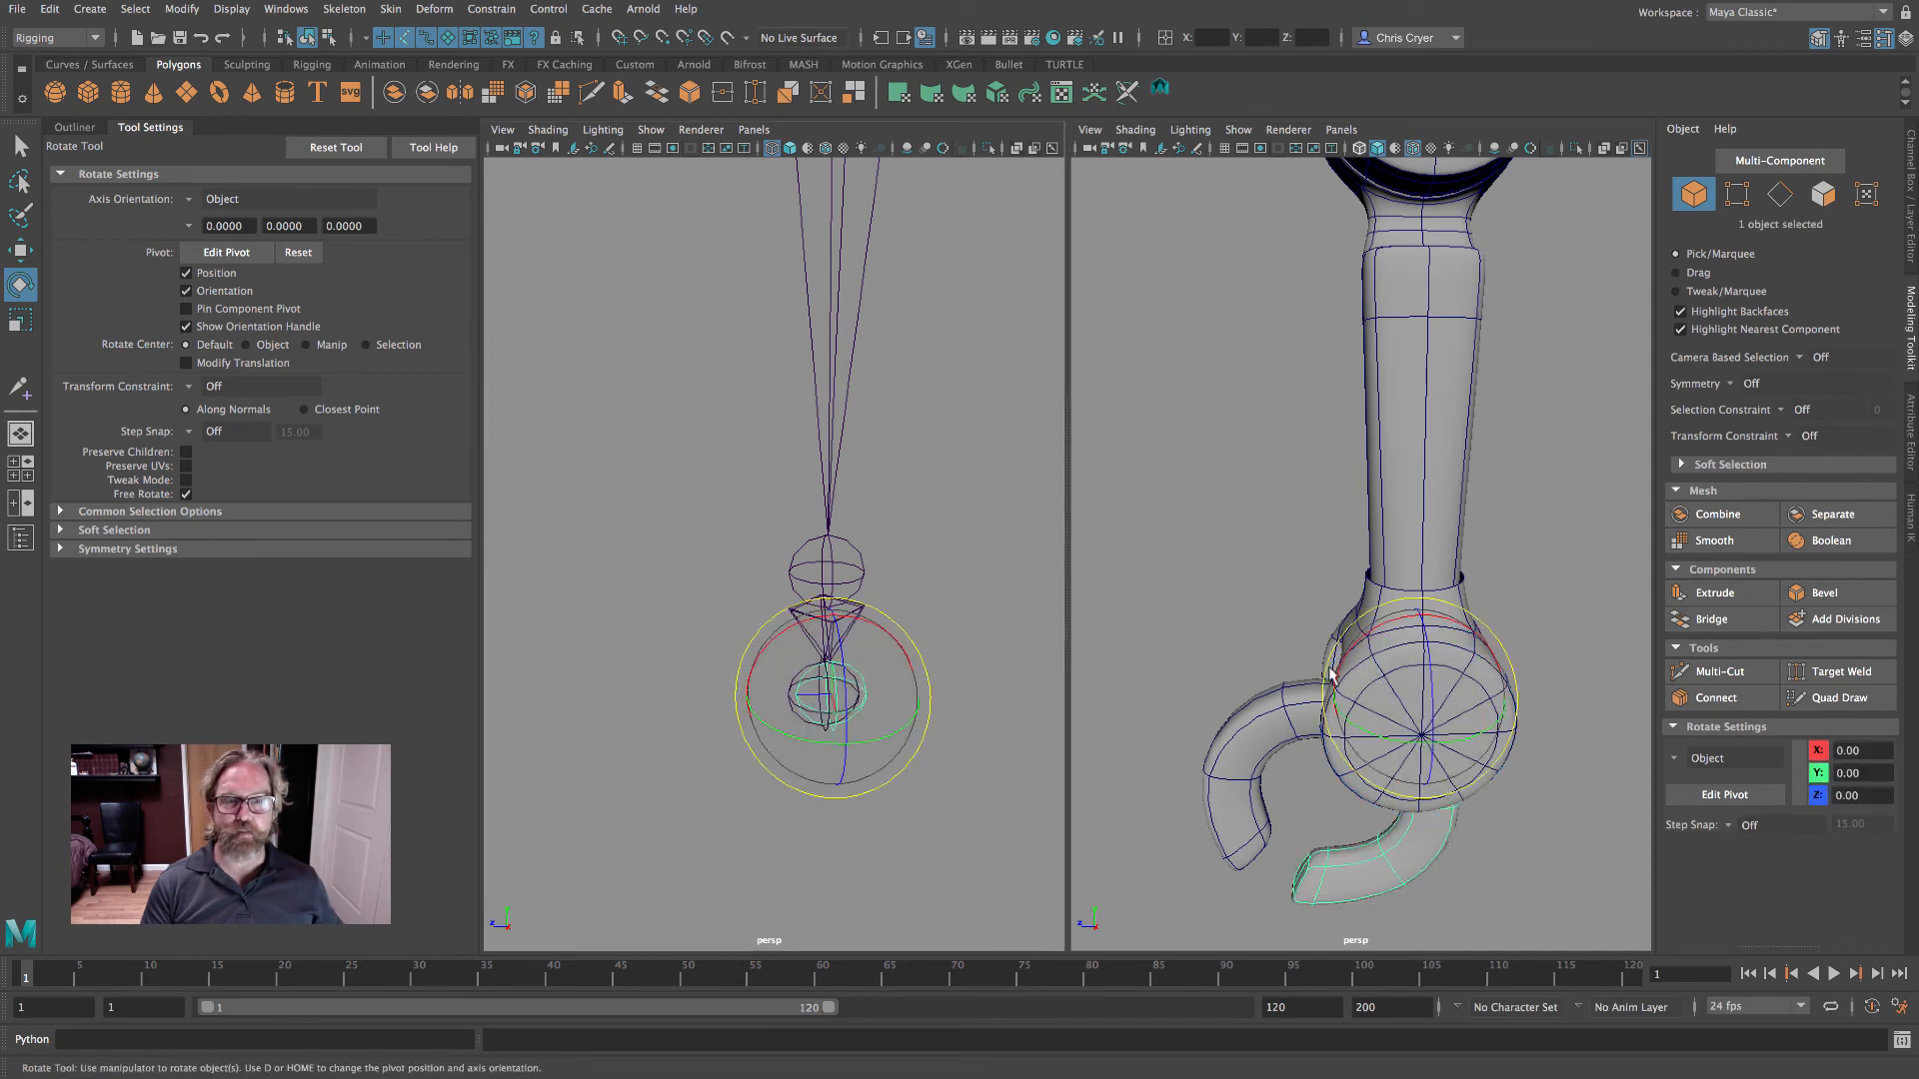
left_click_drag(1335, 669, 1279, 659)
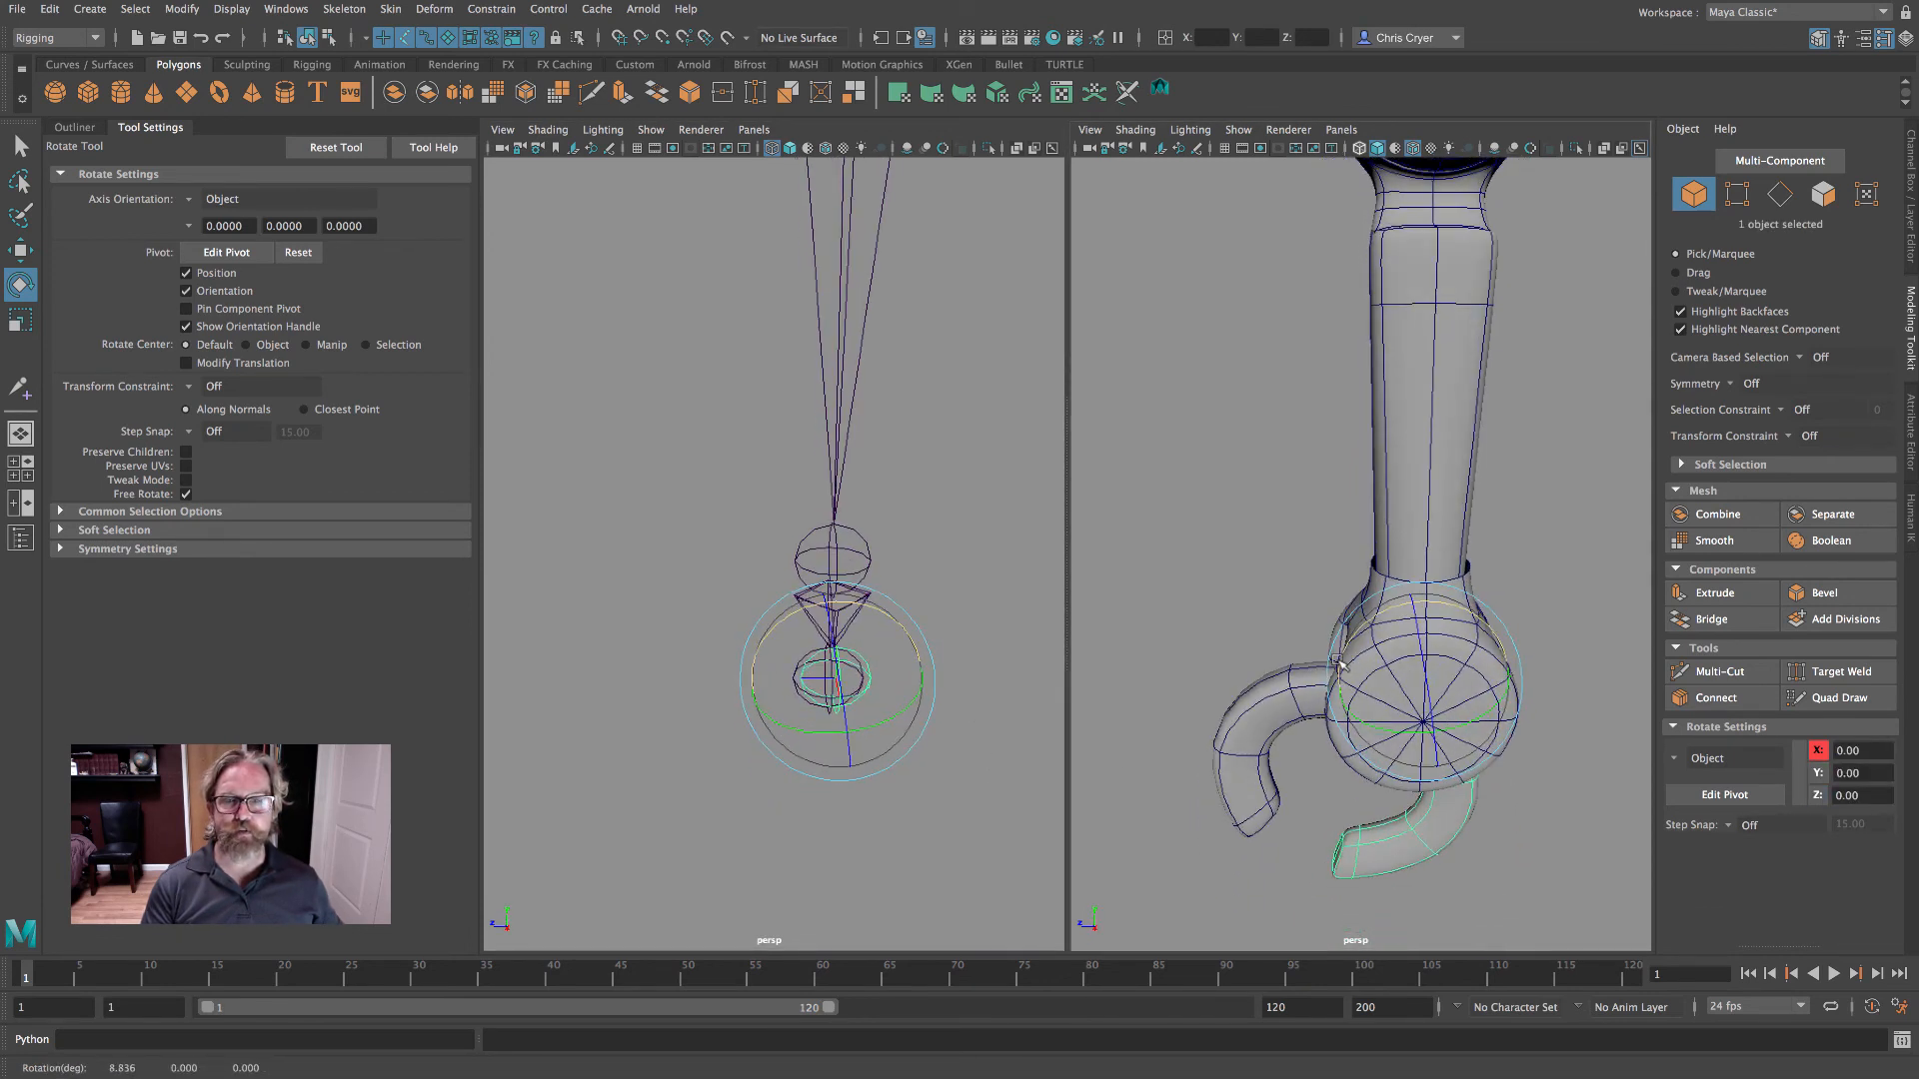
key("ctrl+z")
- Rotate the original end joint about X to swing the upper finger outward, and undo it
left_click(790, 676)
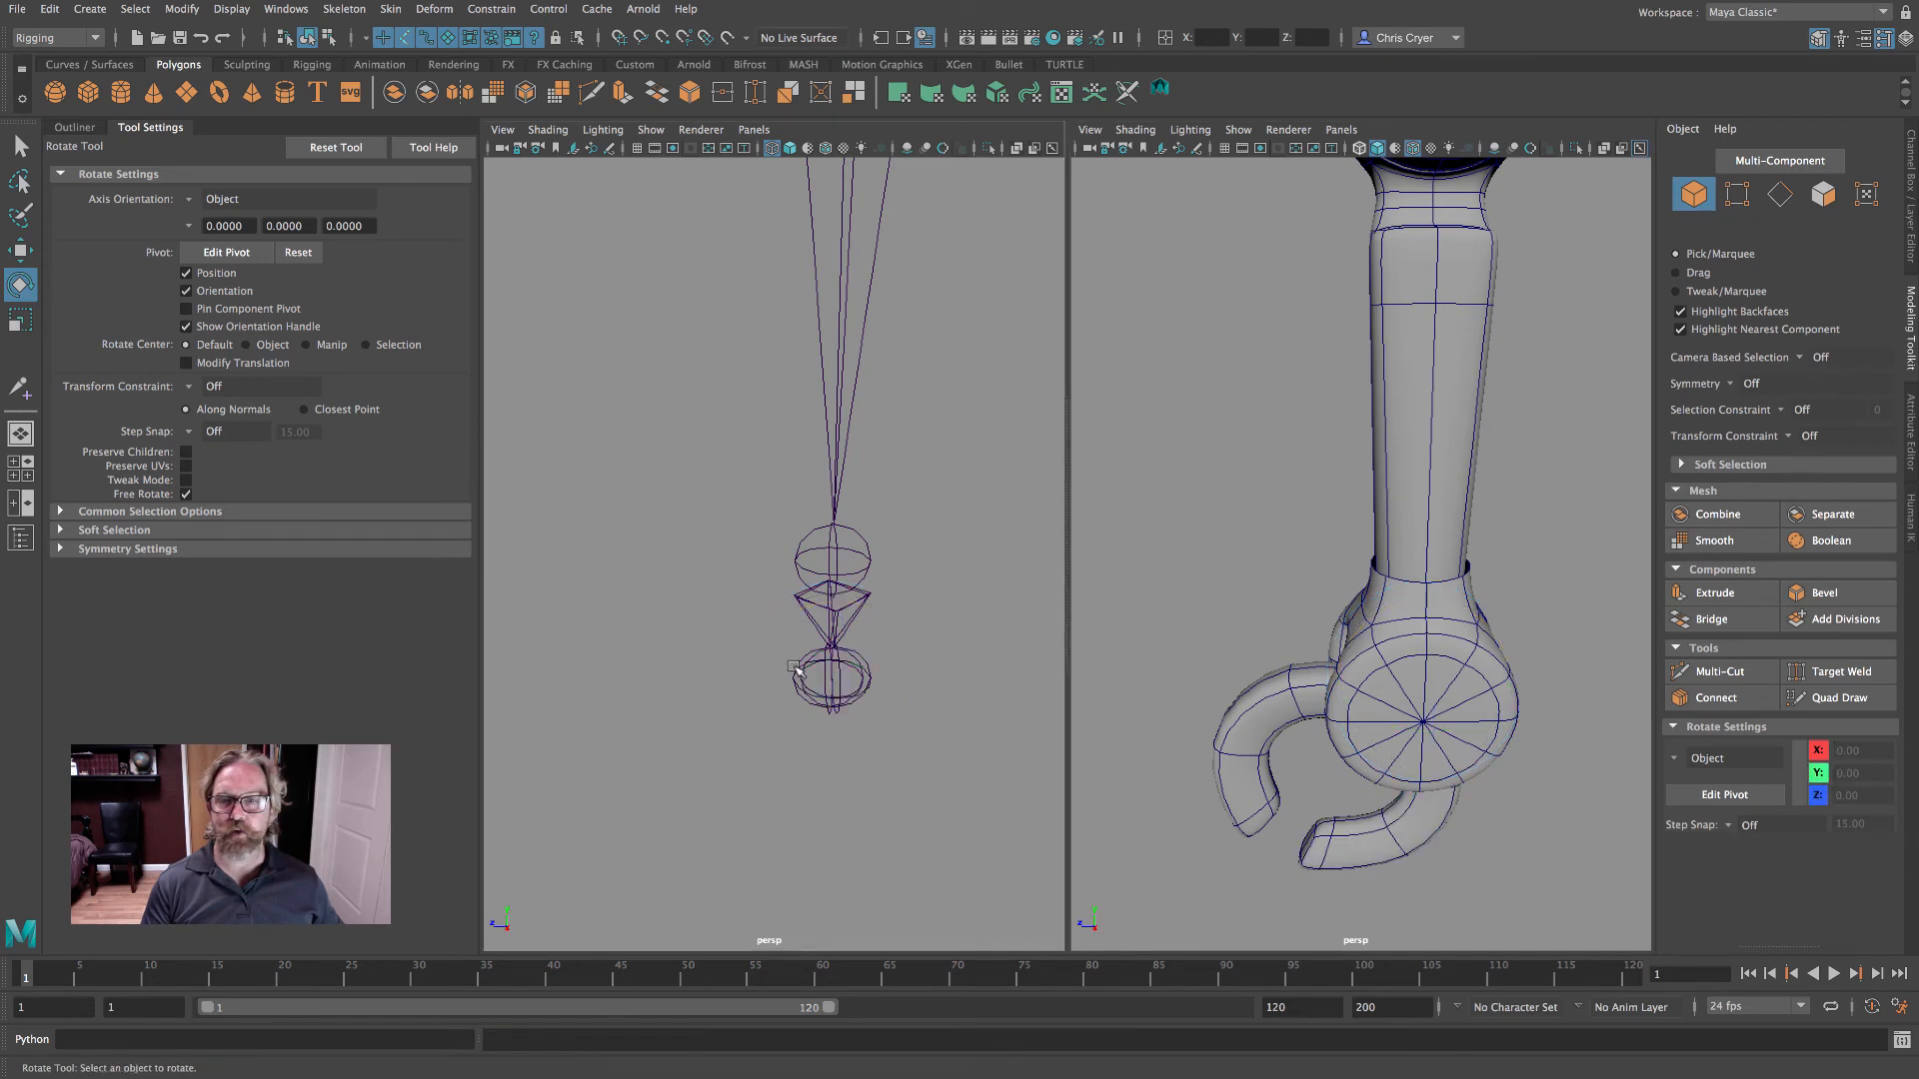
left_click(799, 666)
left_click_drag(788, 612, 805, 605)
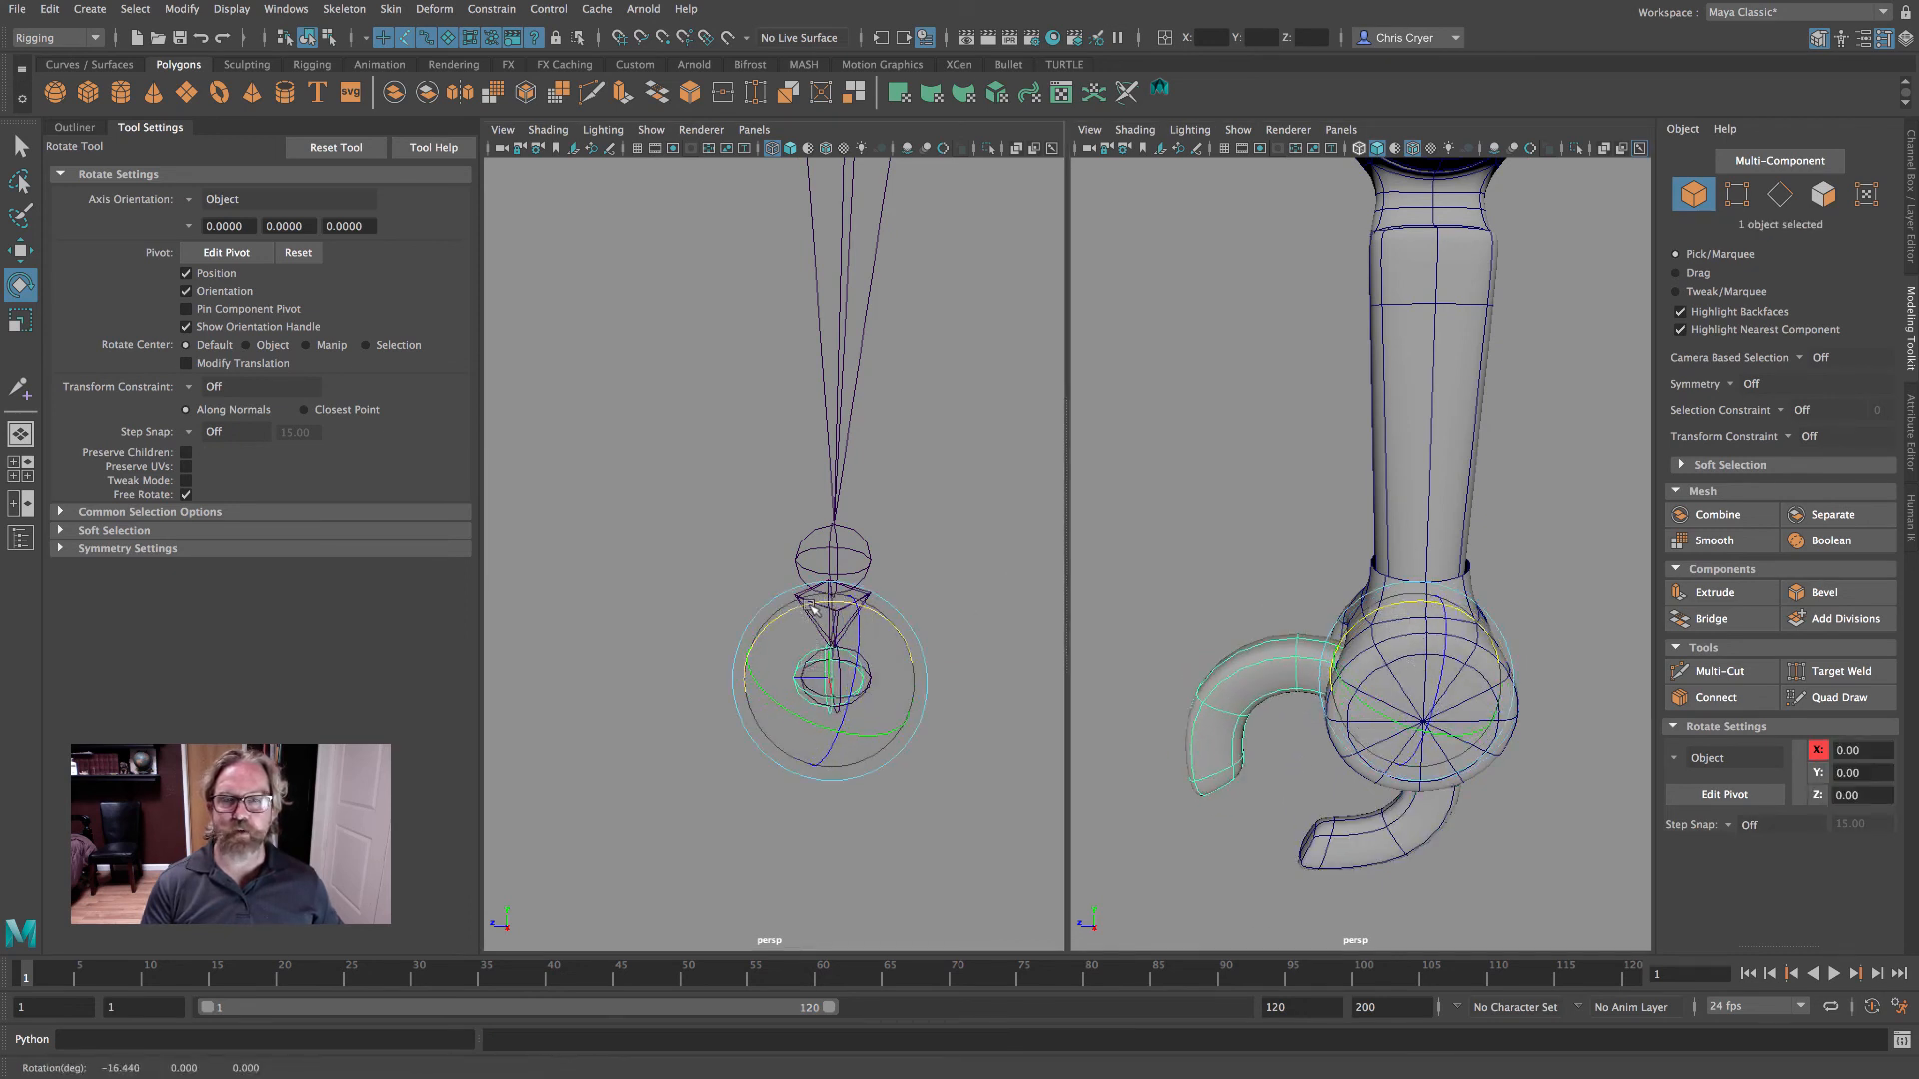
key("ctrl+z")
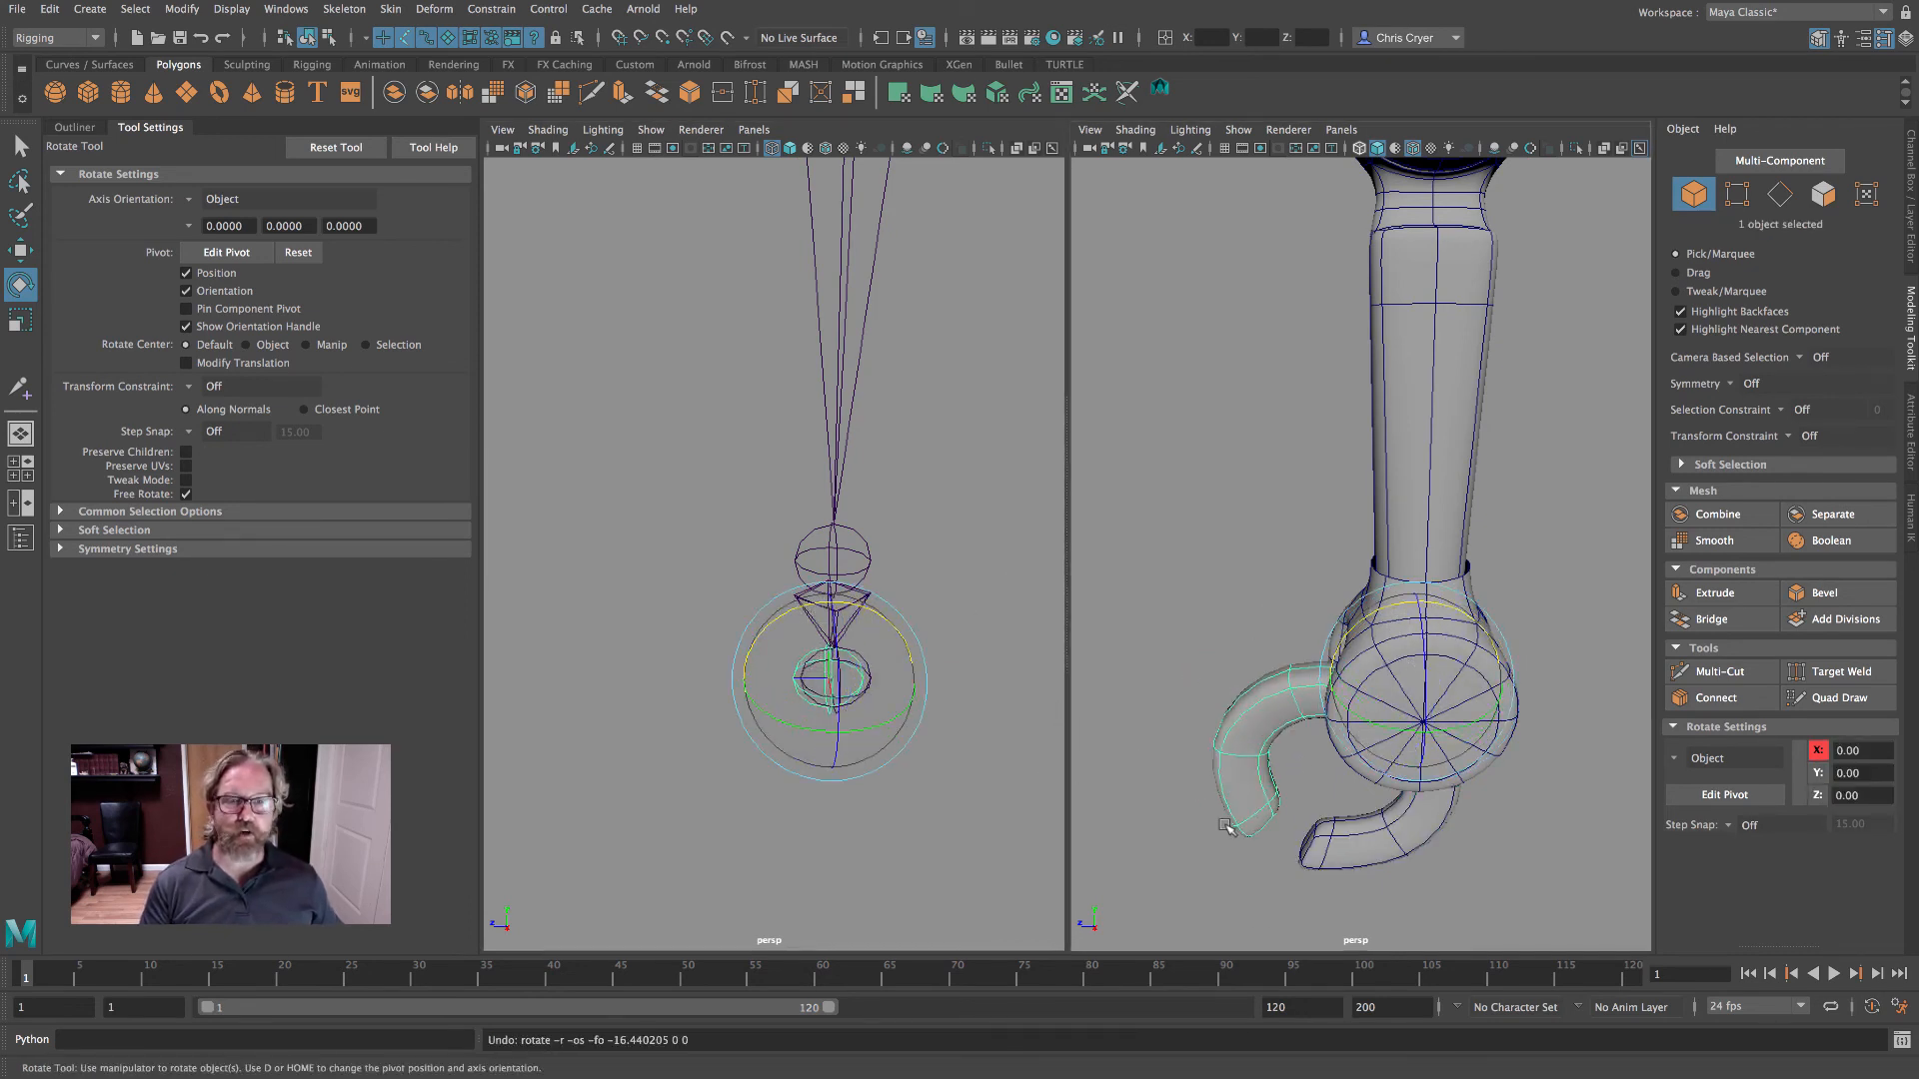
- Unparent both claw fingers from their joints
left_click(1370, 870, "shift")
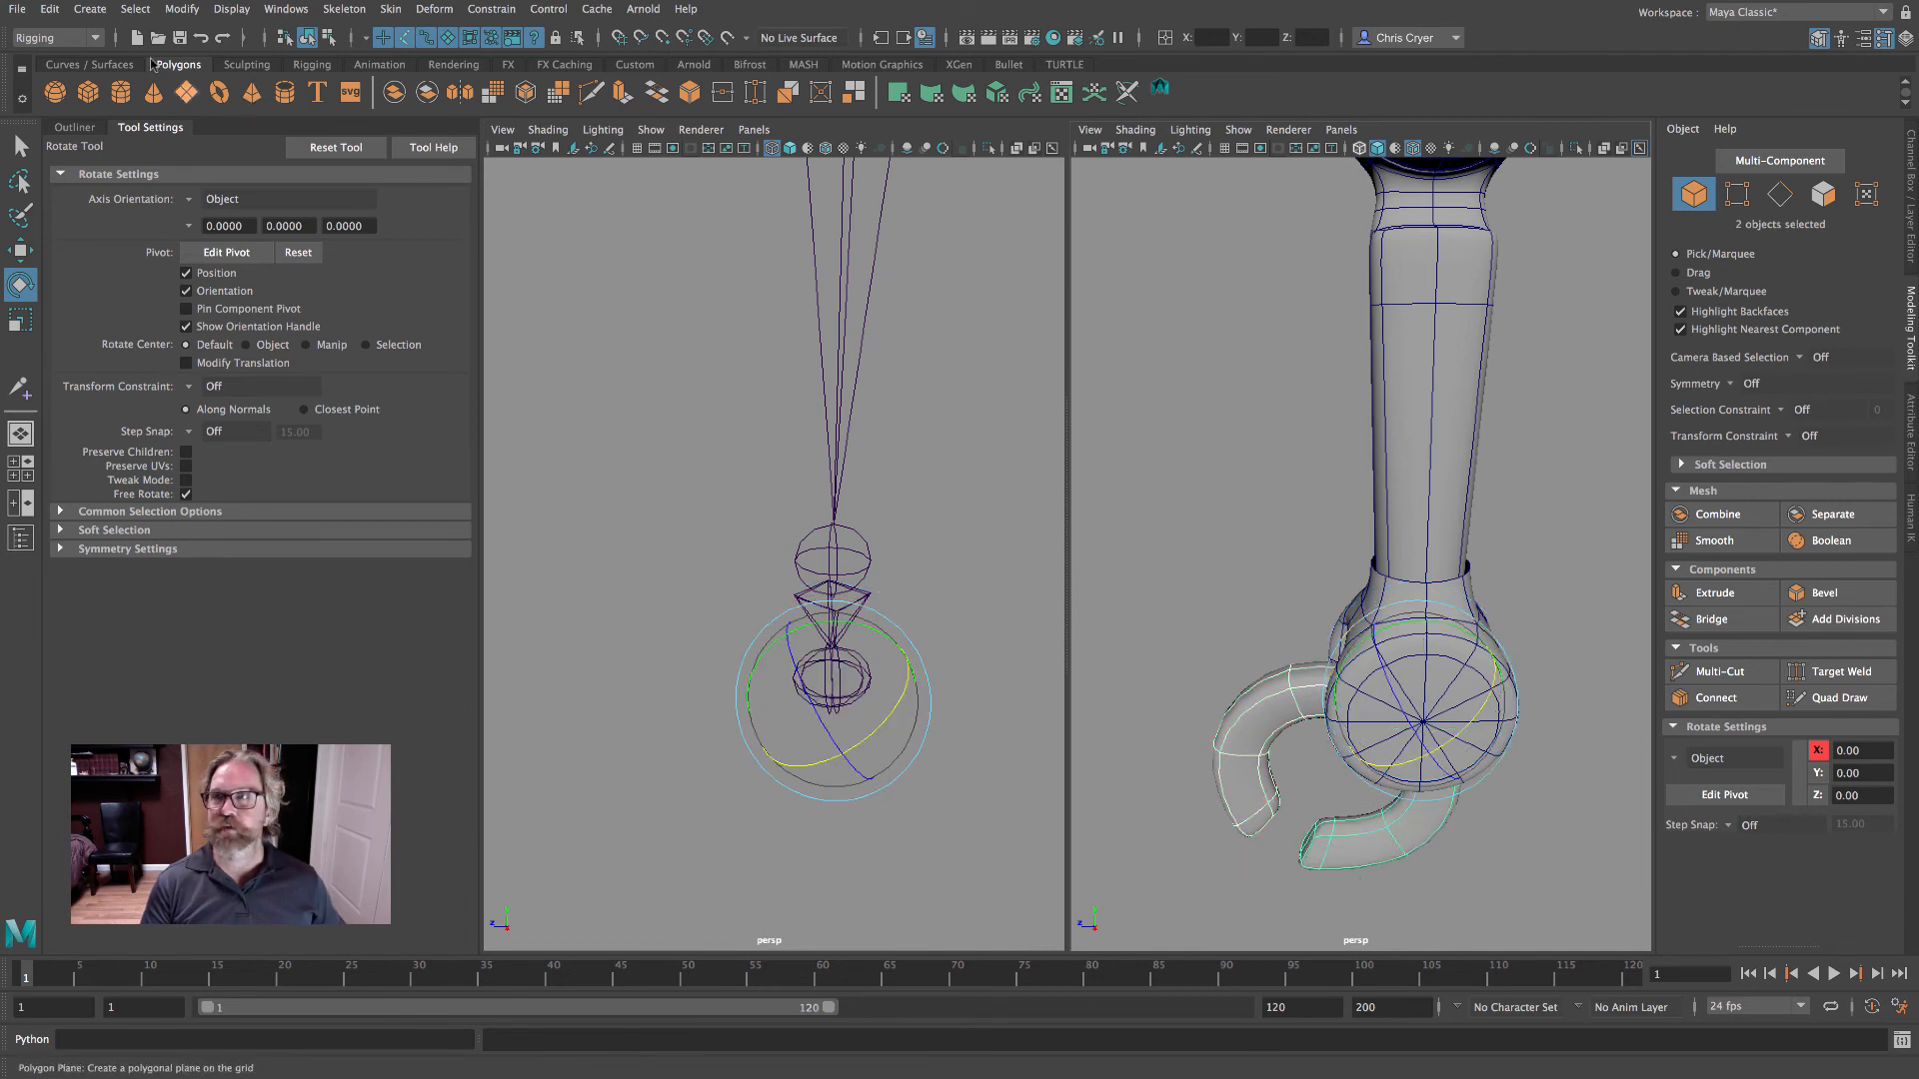
left_click(49, 9)
left_click(133, 440)
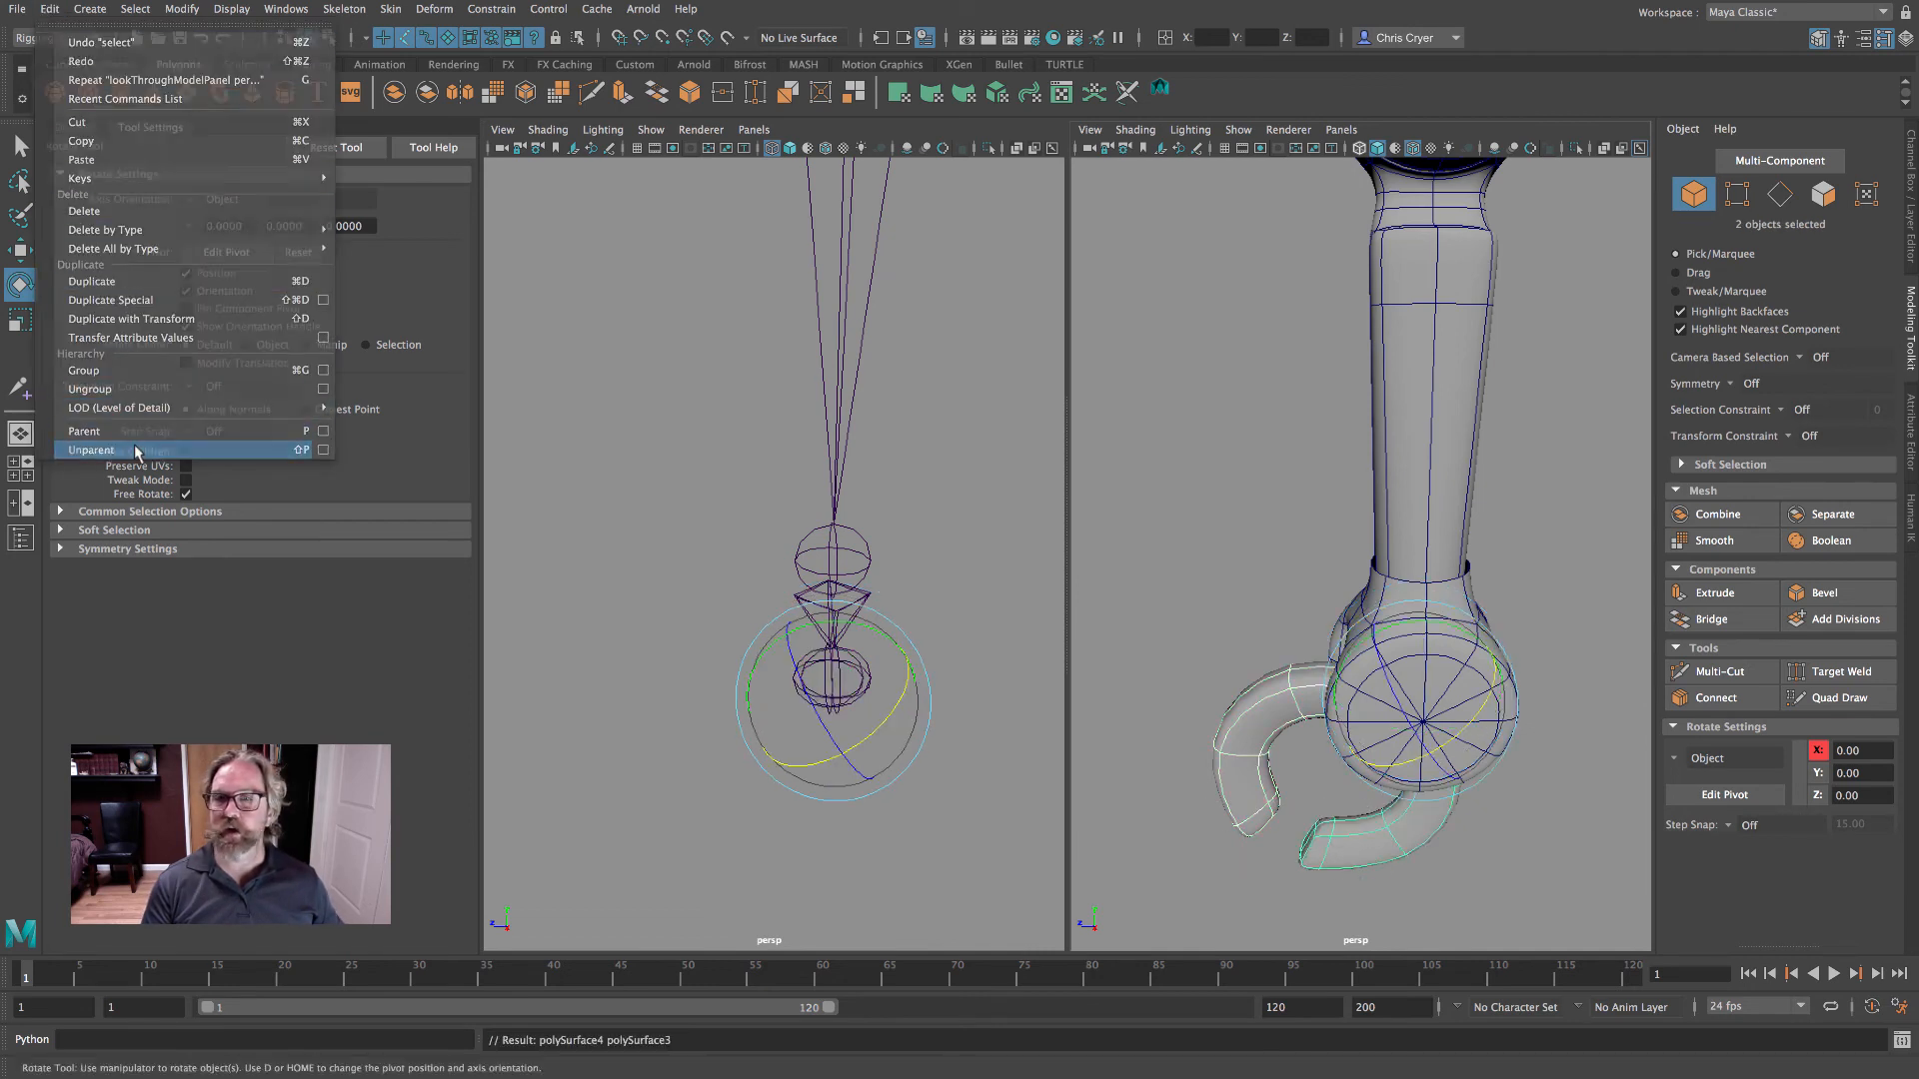
- Delete the duplicated claw joint at the end of the chain
left_click(896, 707)
left_click(897, 687)
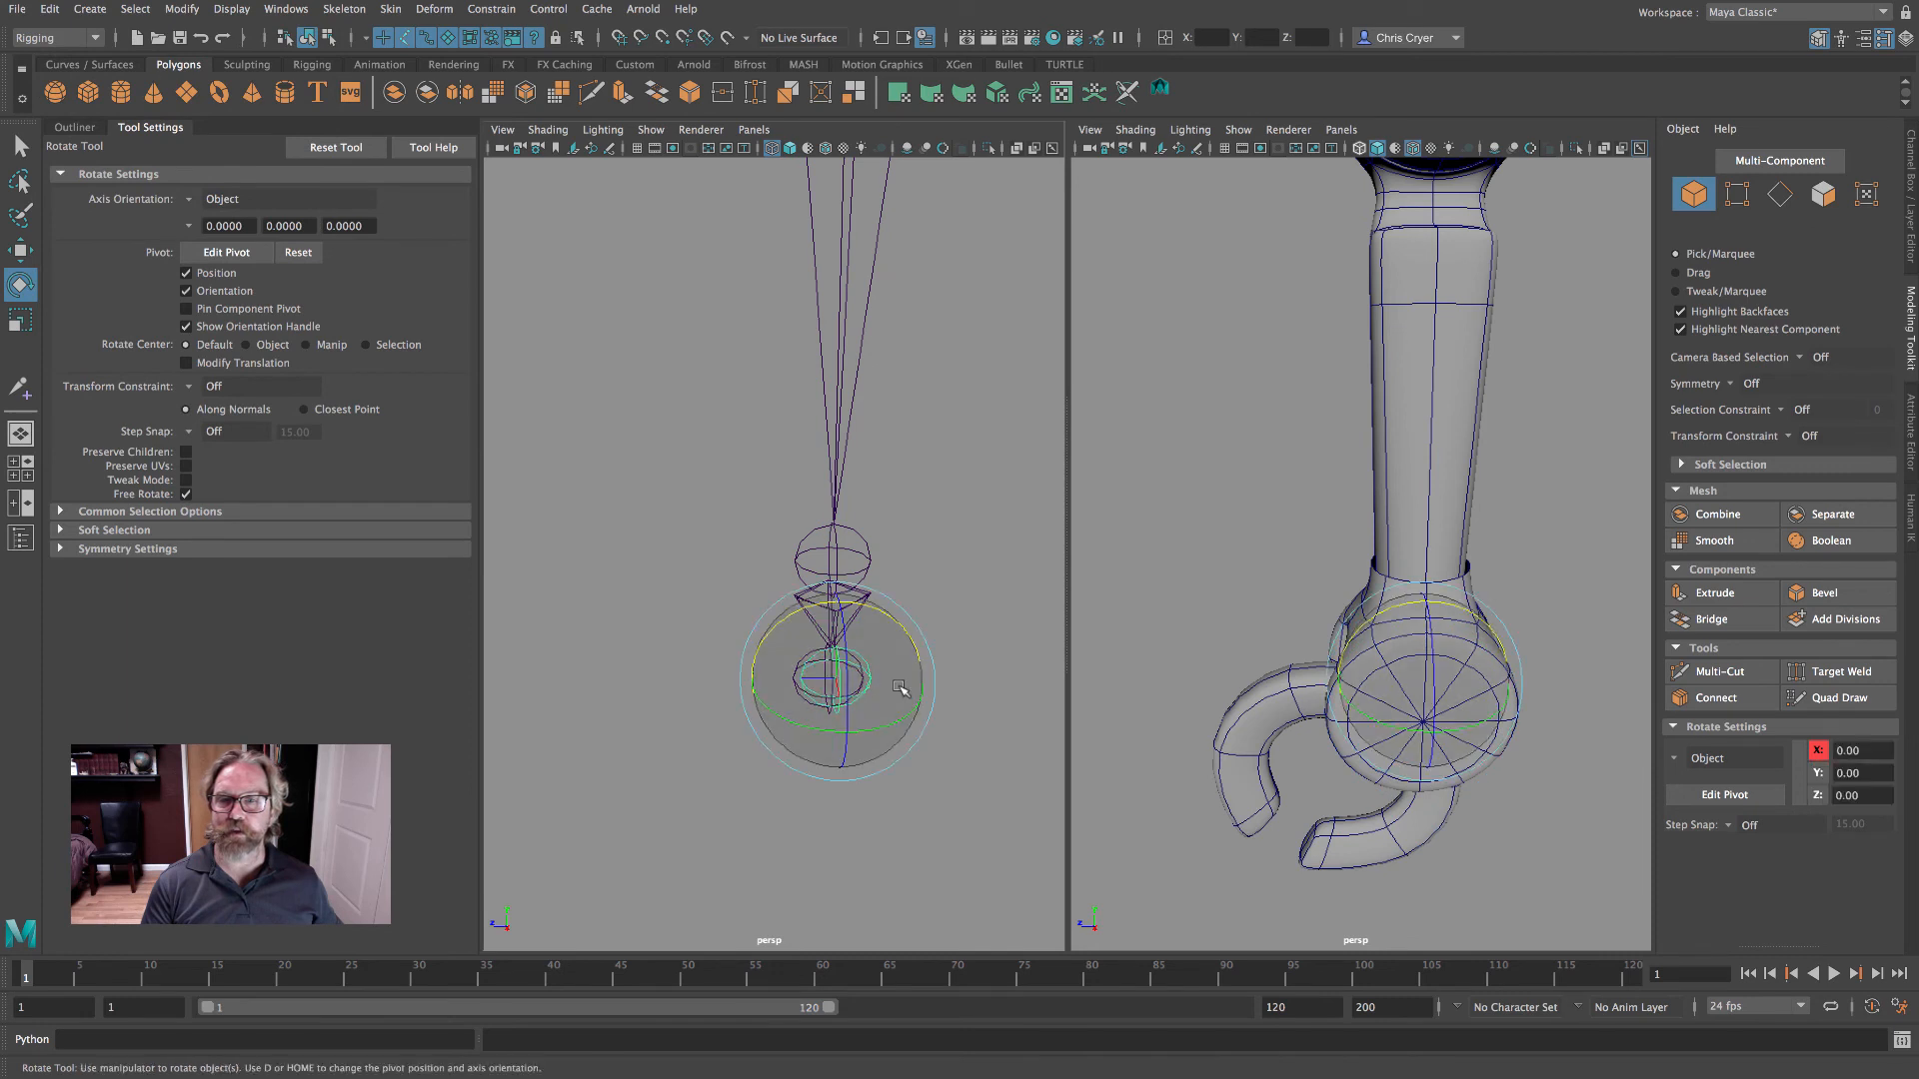
left_click(902, 700)
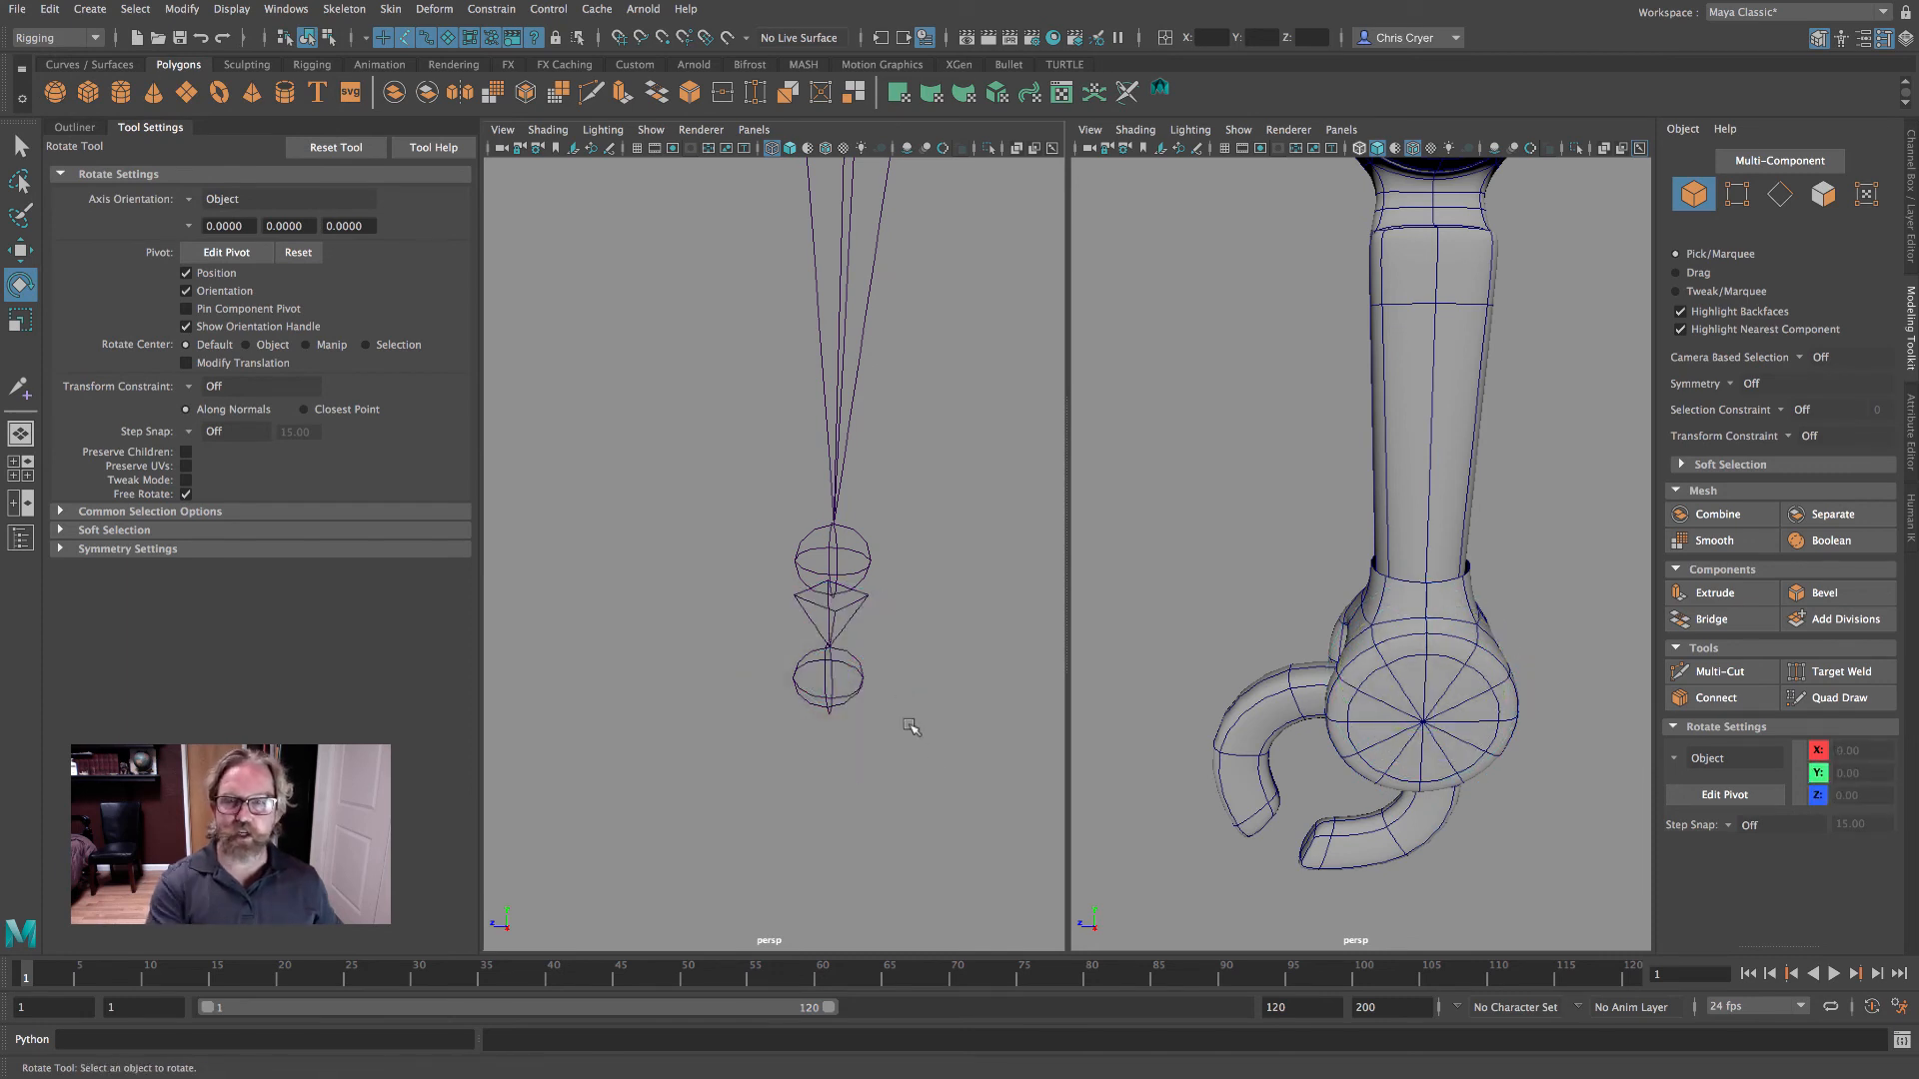
- Parent both claw fingers to the single remaining end joint
left_click(1239, 780)
left_click(1377, 856)
key("w")
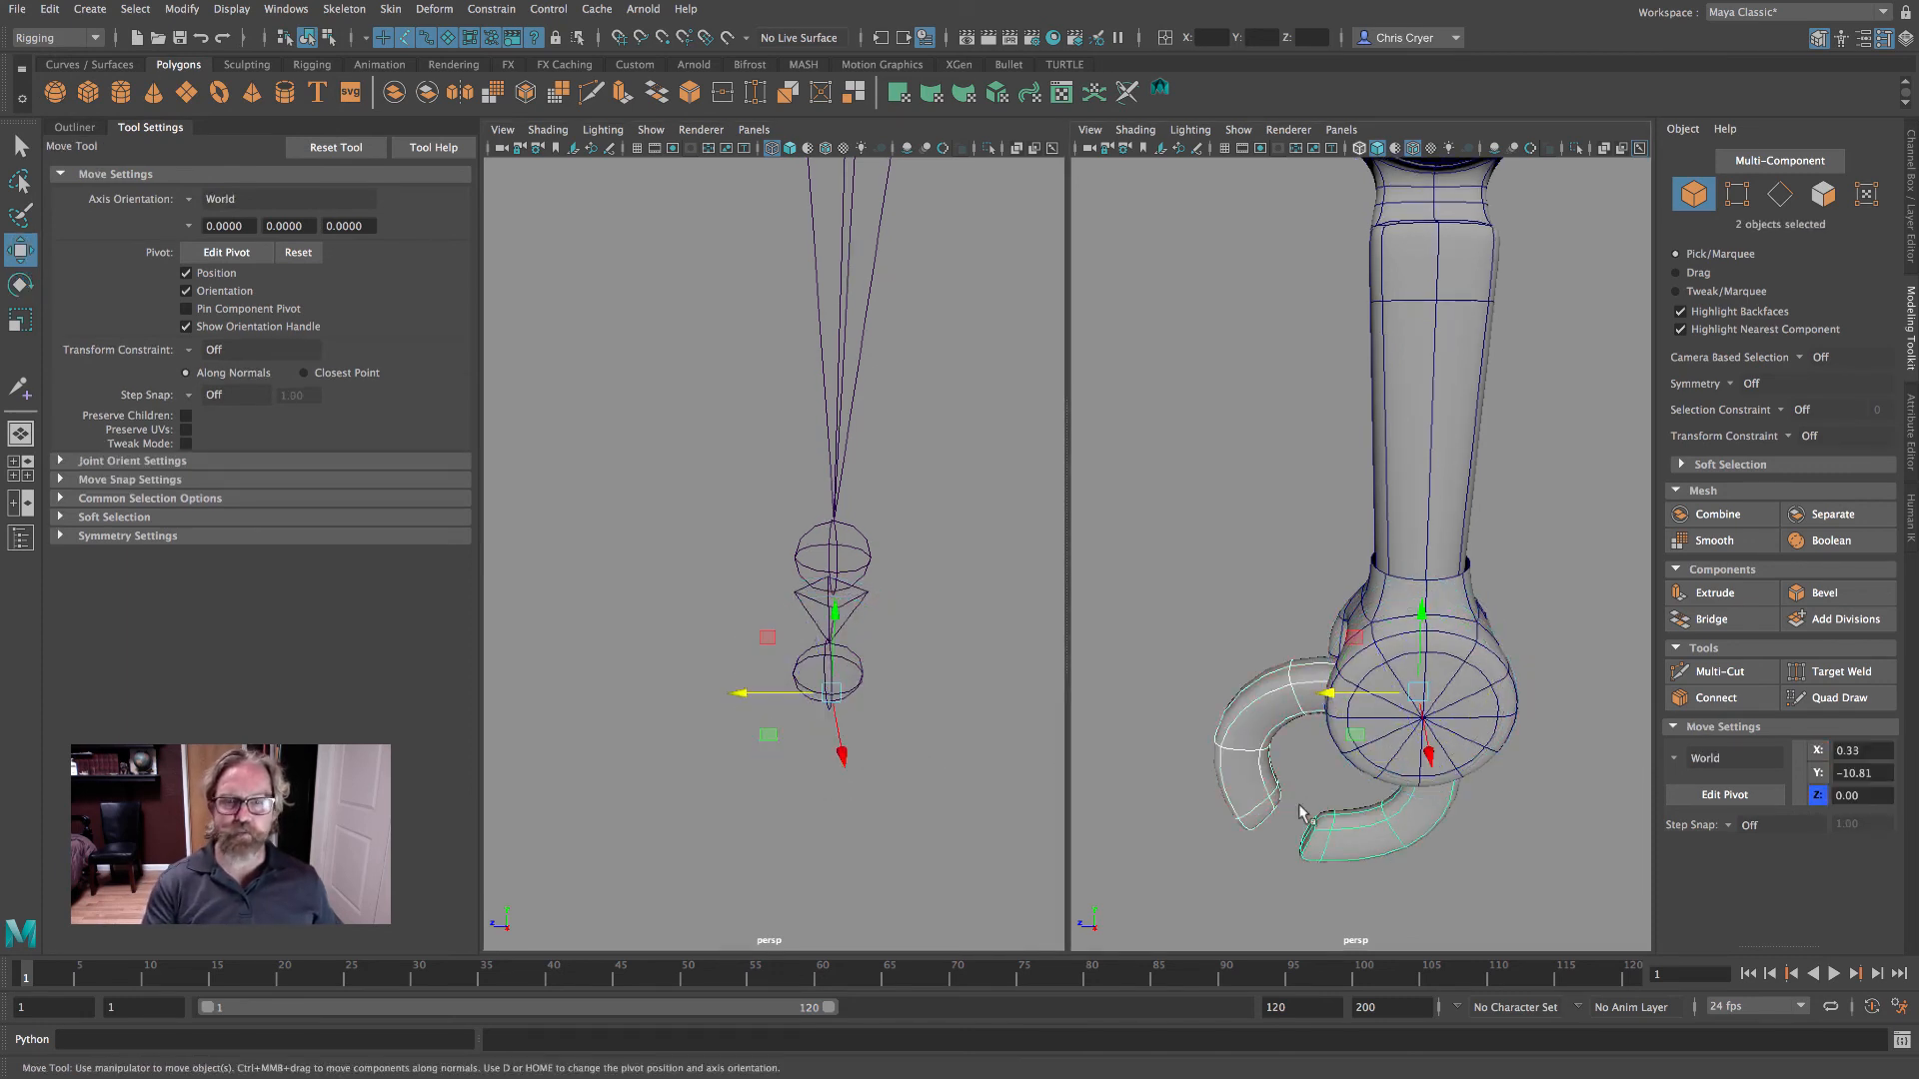
left_click_drag(1257, 643, 1167, 487, "alt")
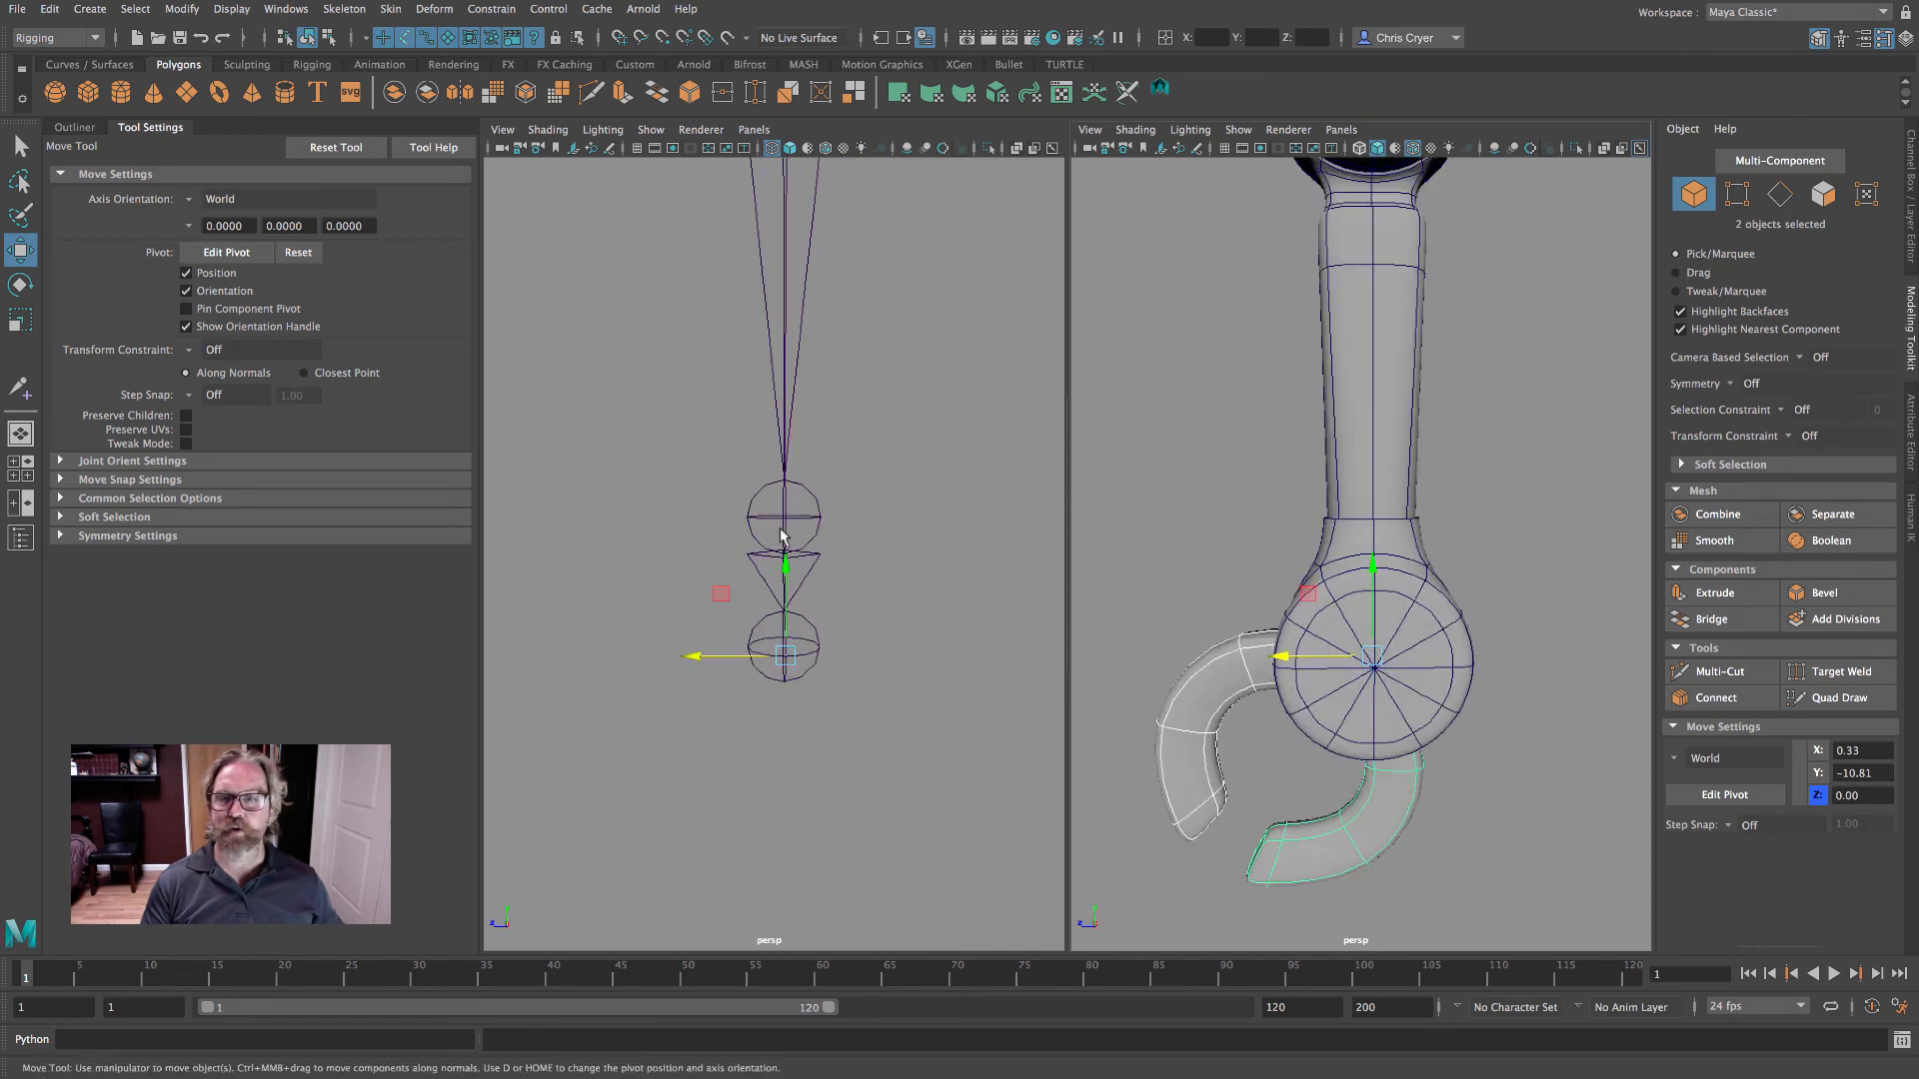
key("q")
left_click_drag(675, 621, 844, 684)
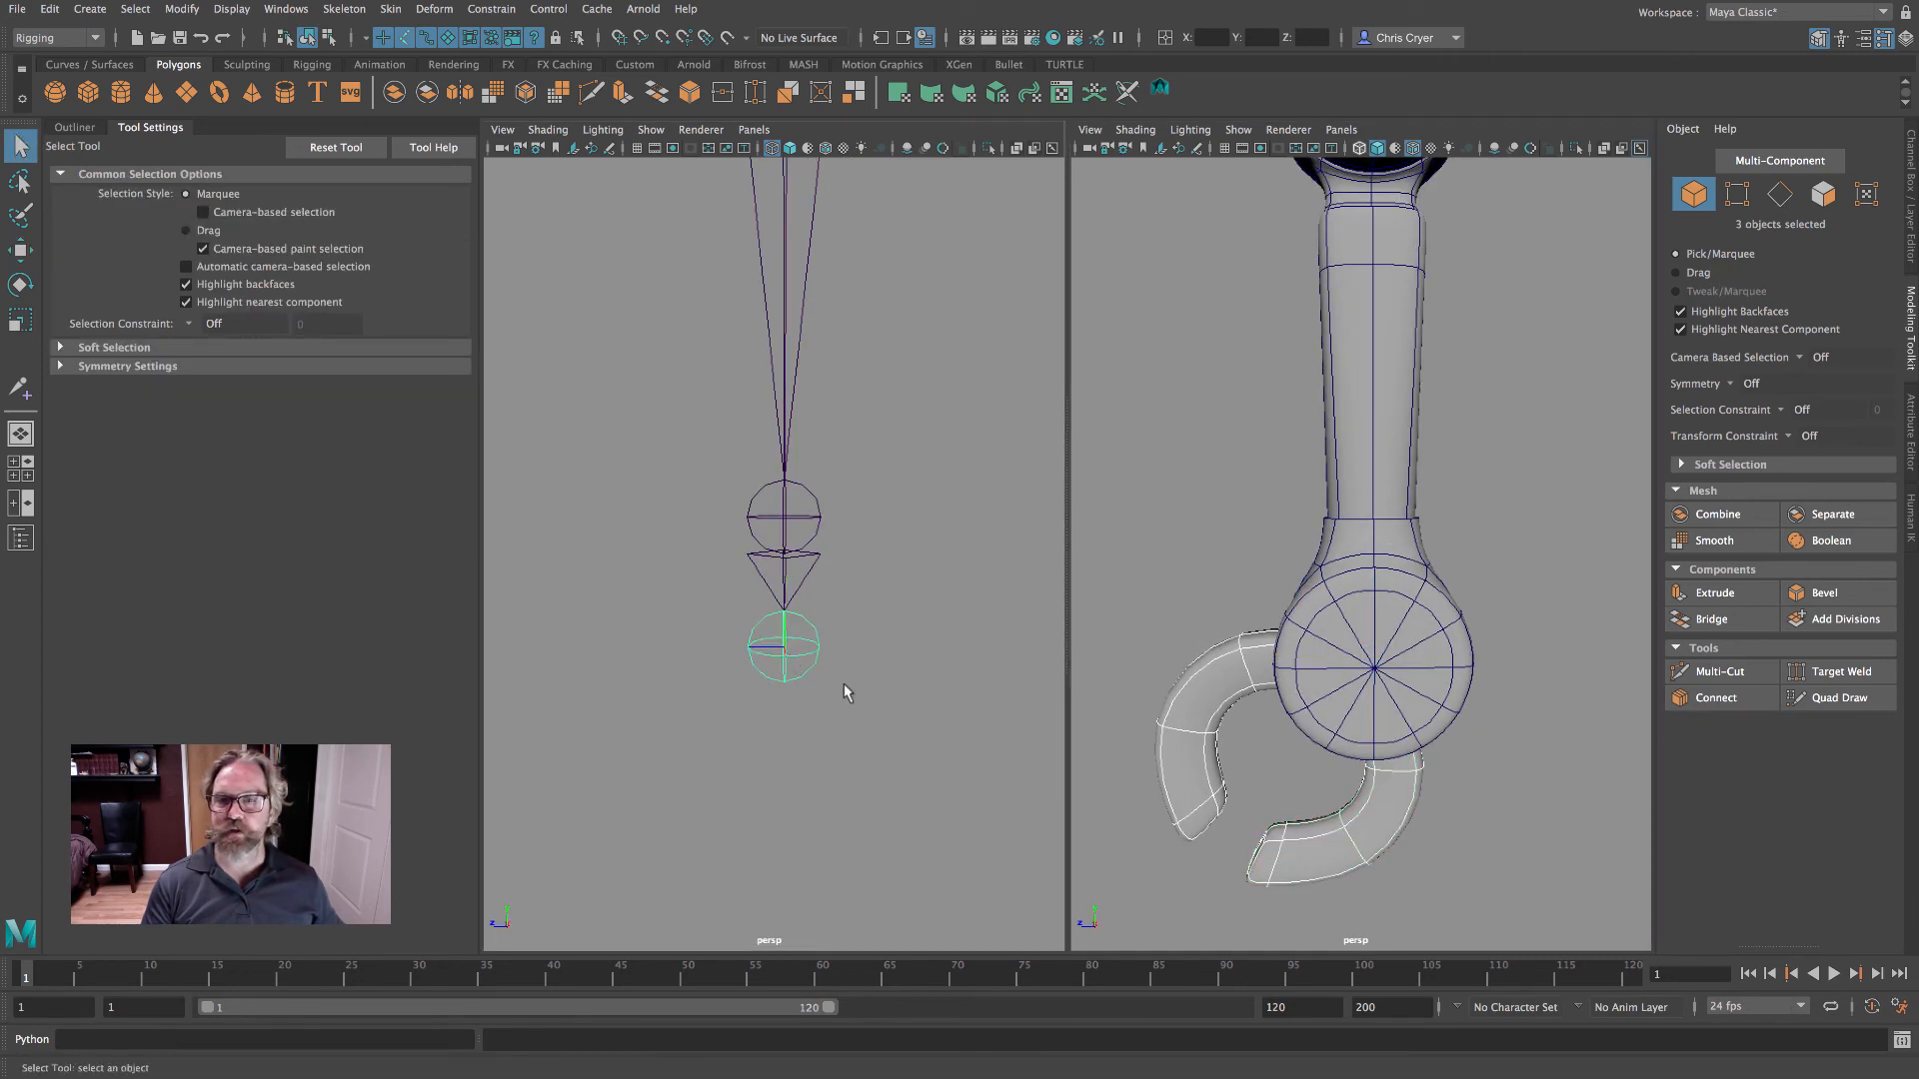
key("p")
left_click(780, 654)
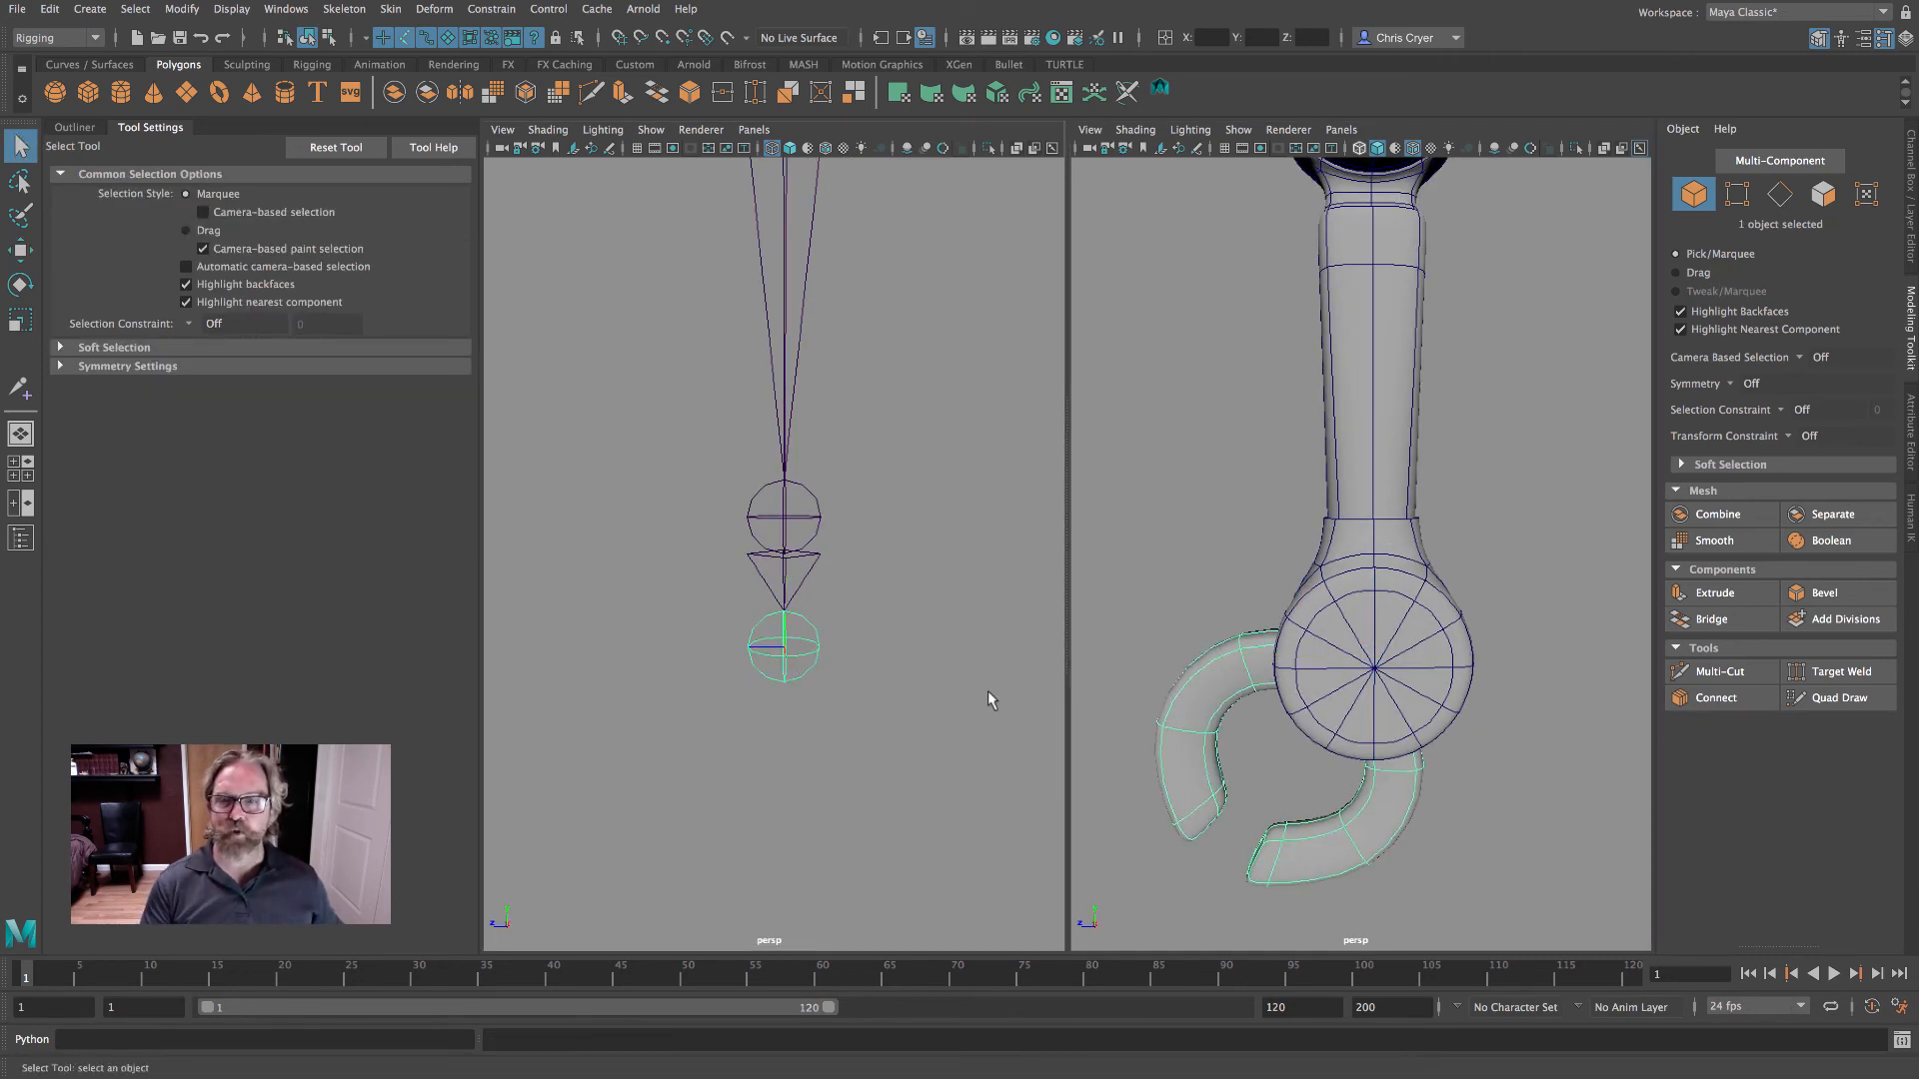
- Test both claw fingers by rotating the end joint about X, and undo the rotation
right_click_drag(989, 697, 776, 659, "alt")
key("e")
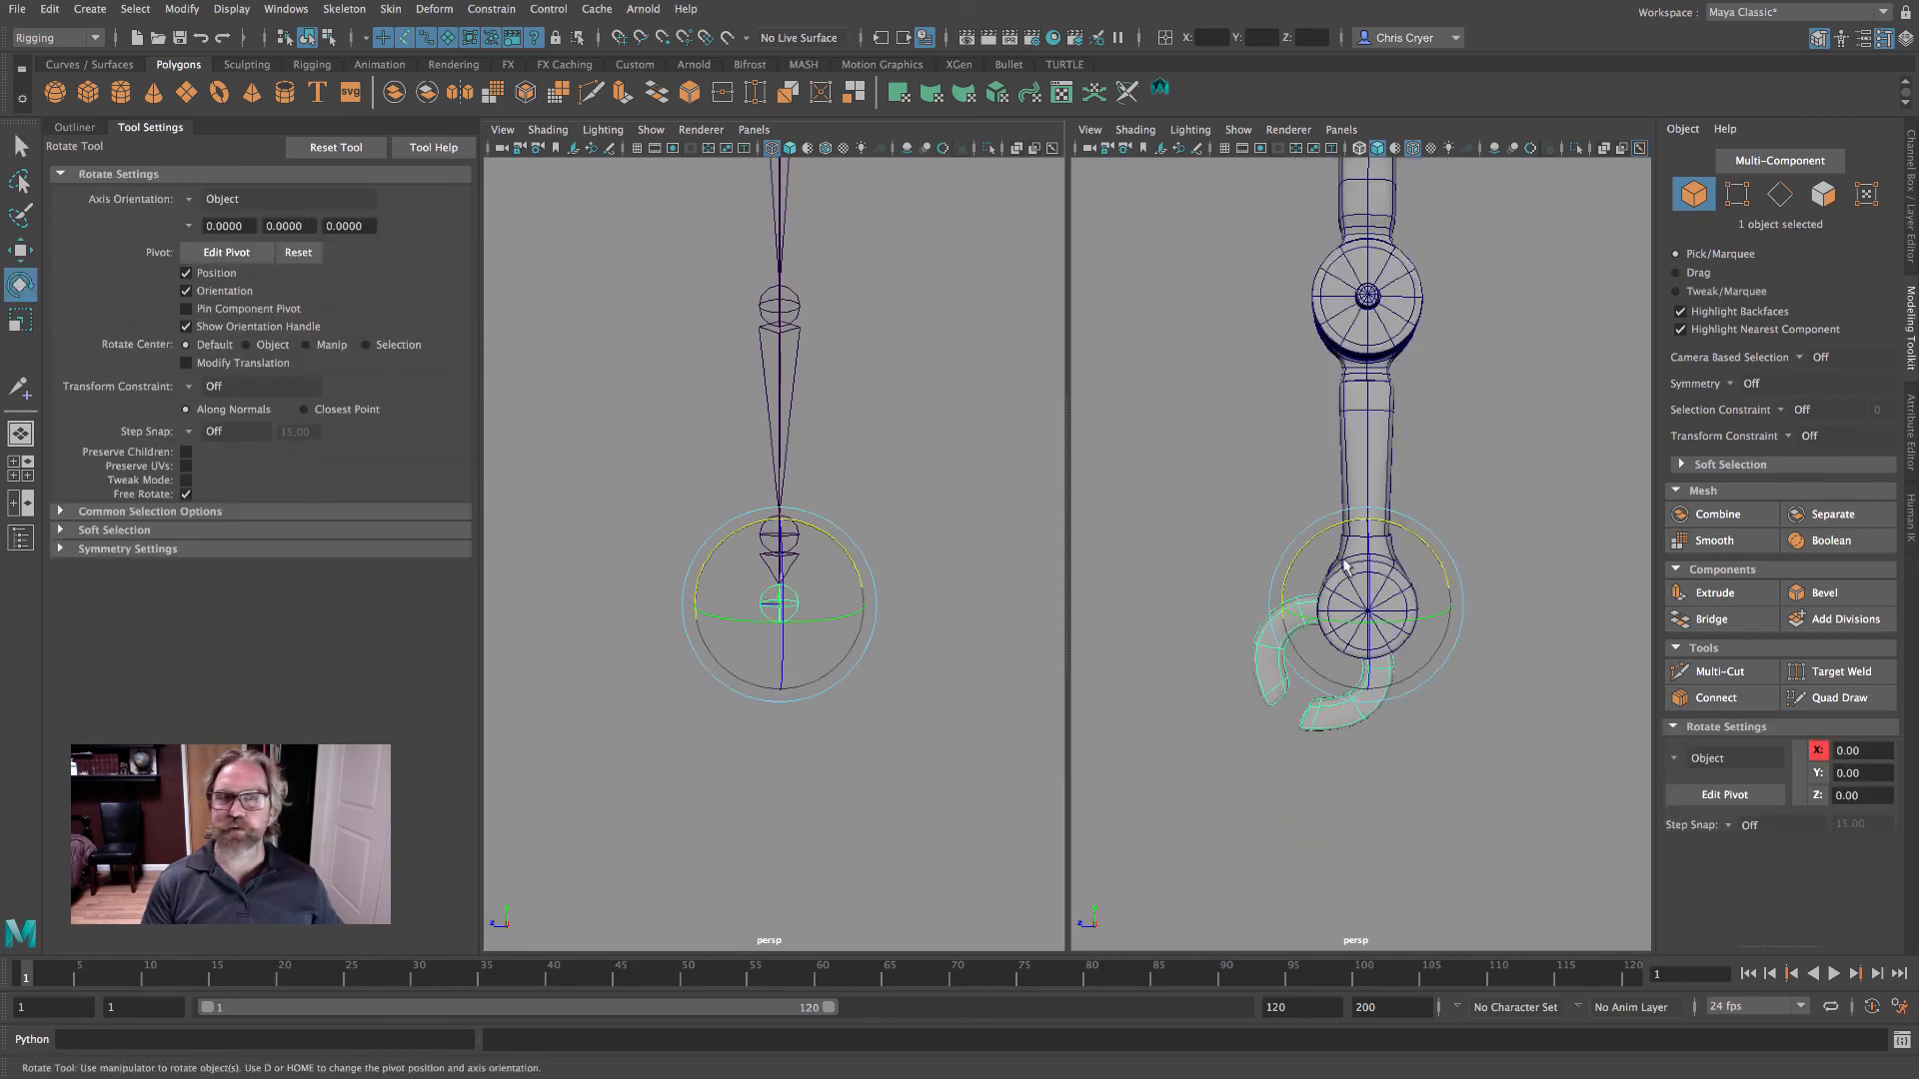
mouse_move(1303, 545)
left_mouse_down()
mouse_move(1304, 580)
mouse_move(1286, 537)
left_mouse_up()
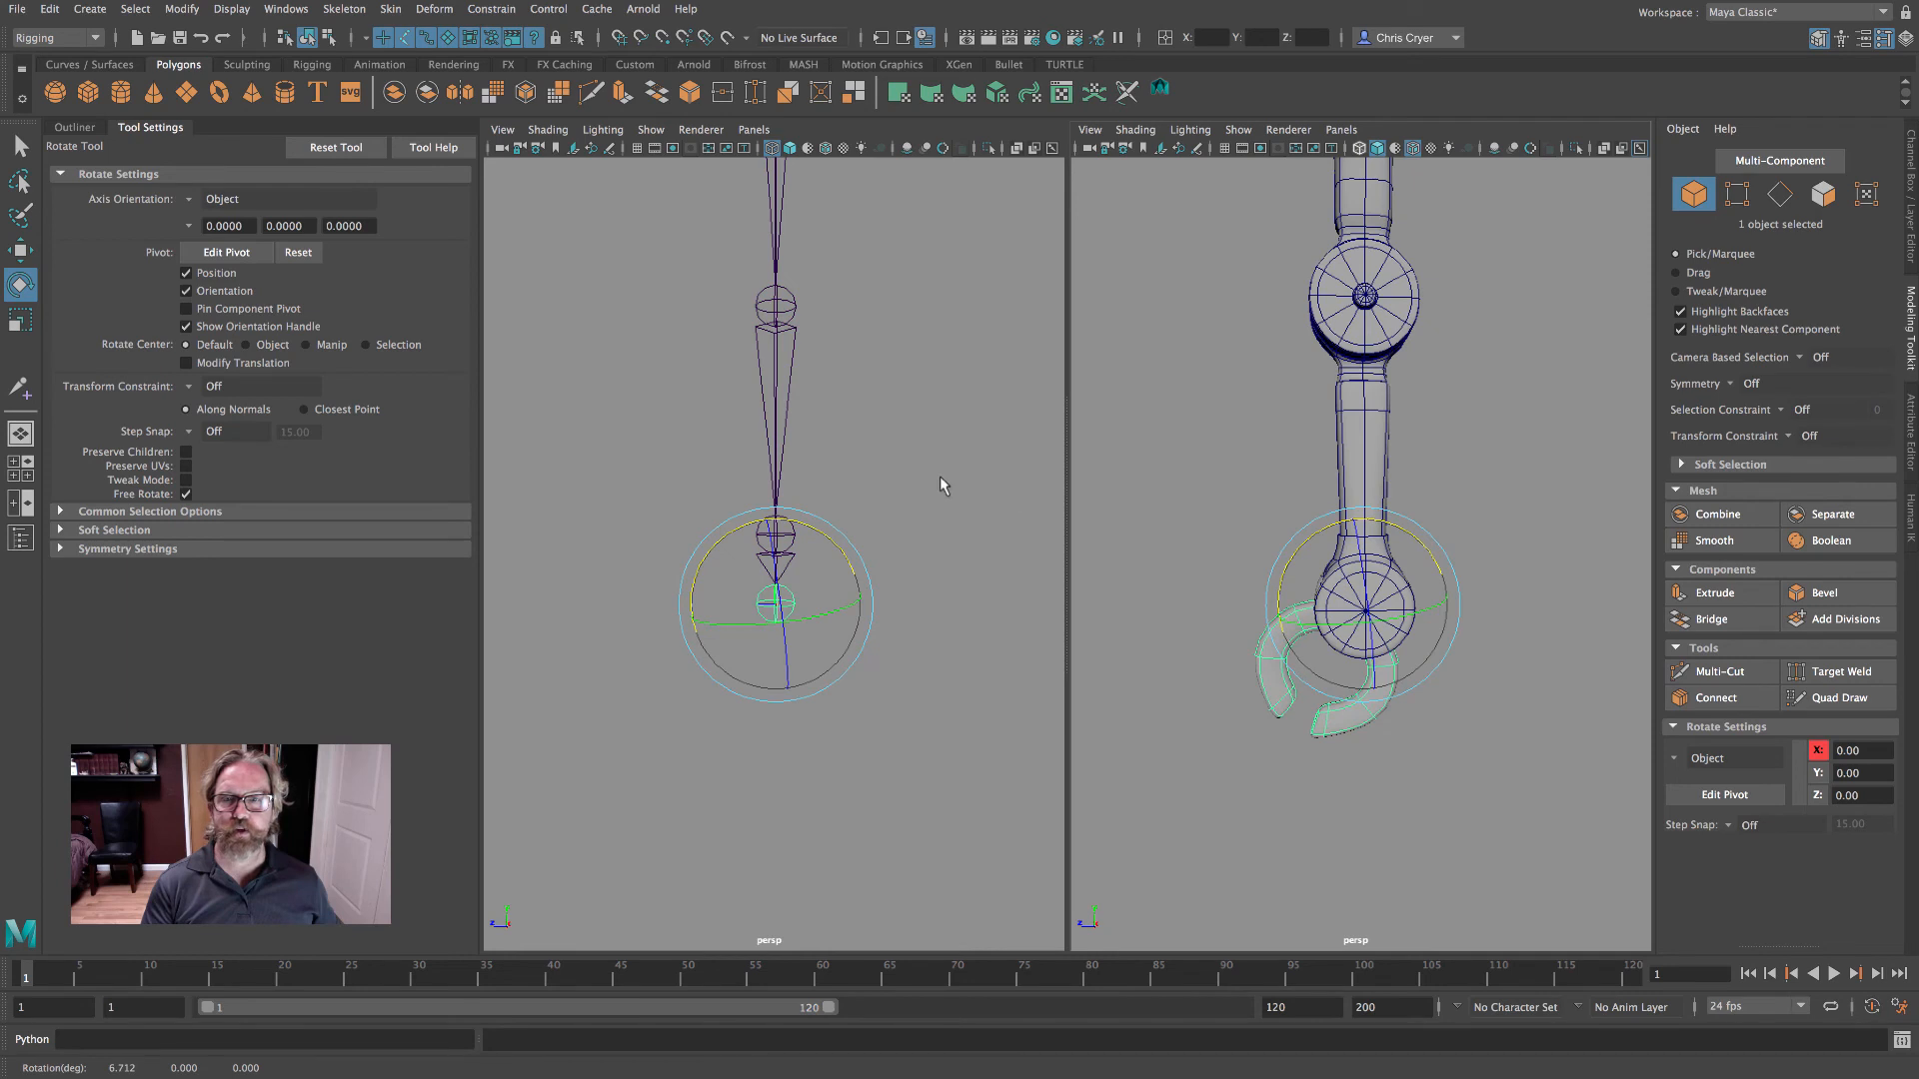
left_click(1258, 617)
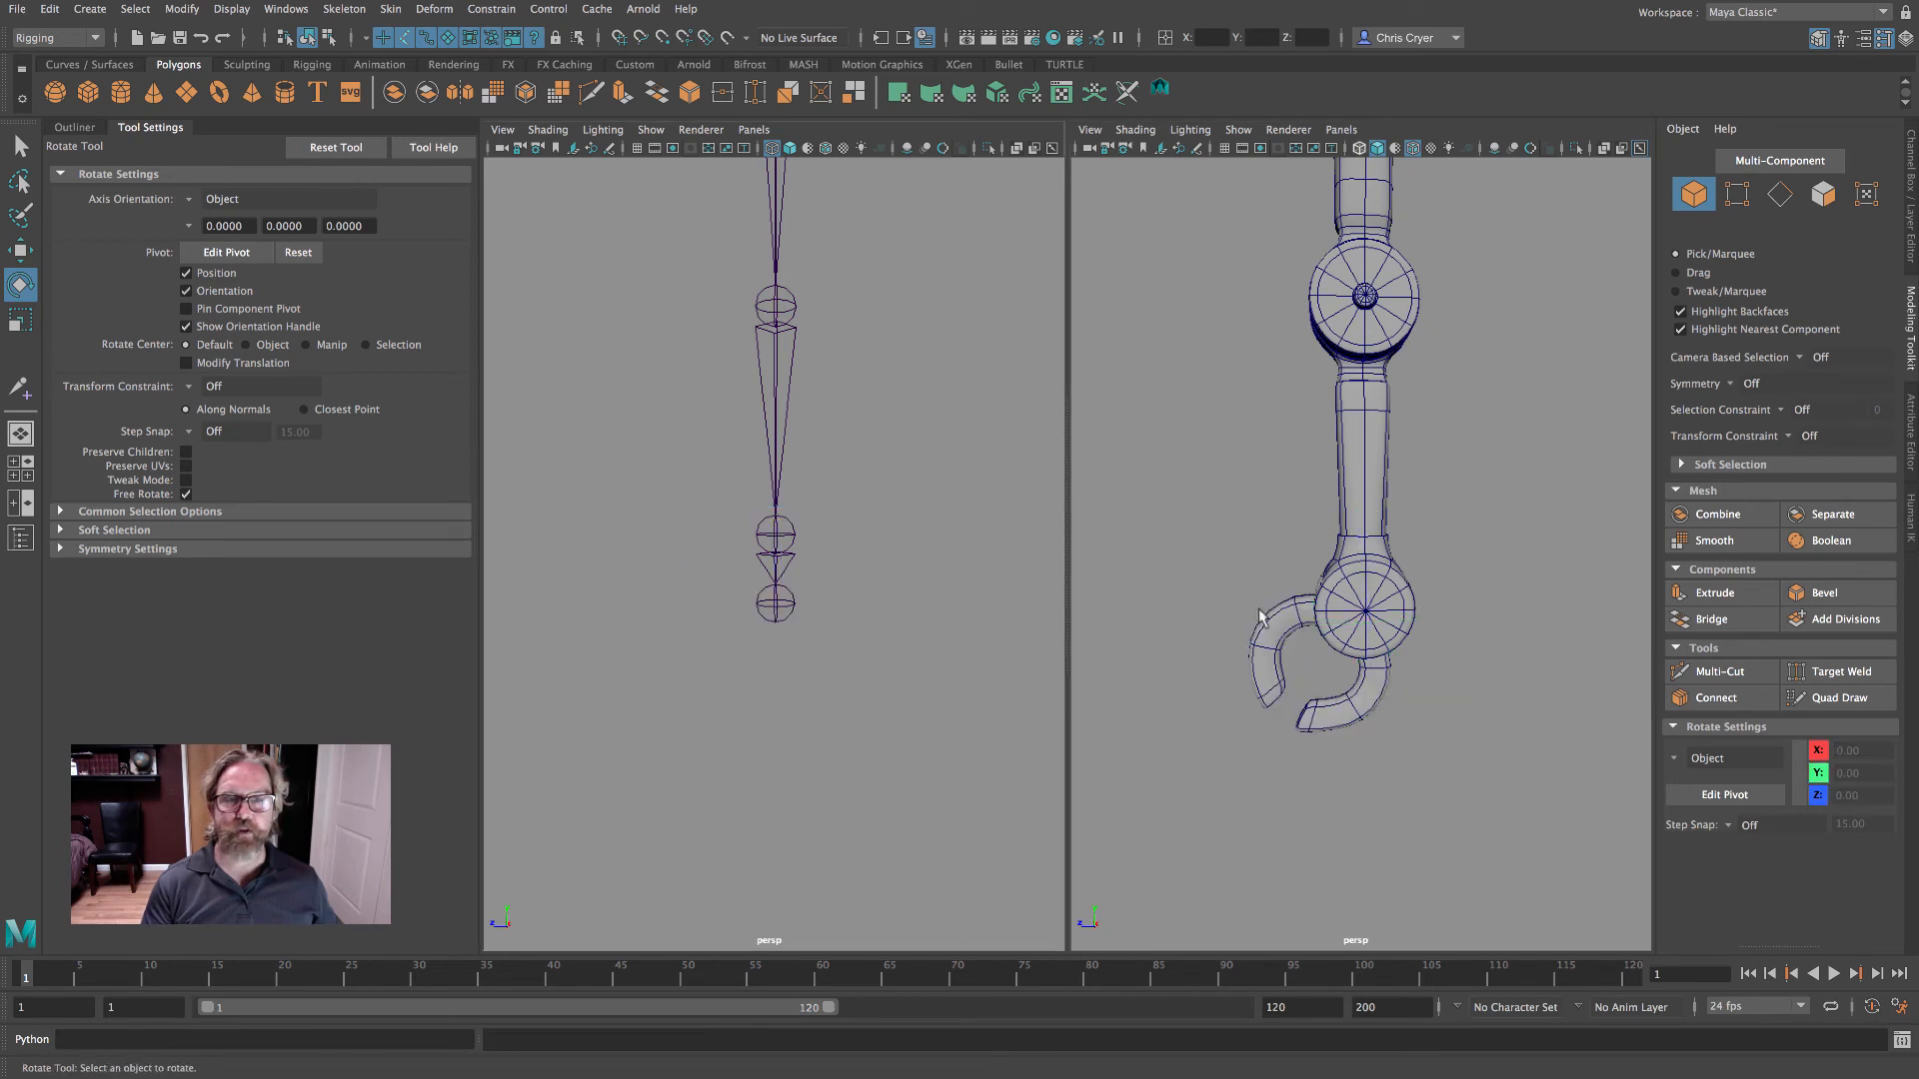
- Parent the round wrist mesh to the wrist joint just above the end joint
left_click(1357, 573)
key("q")
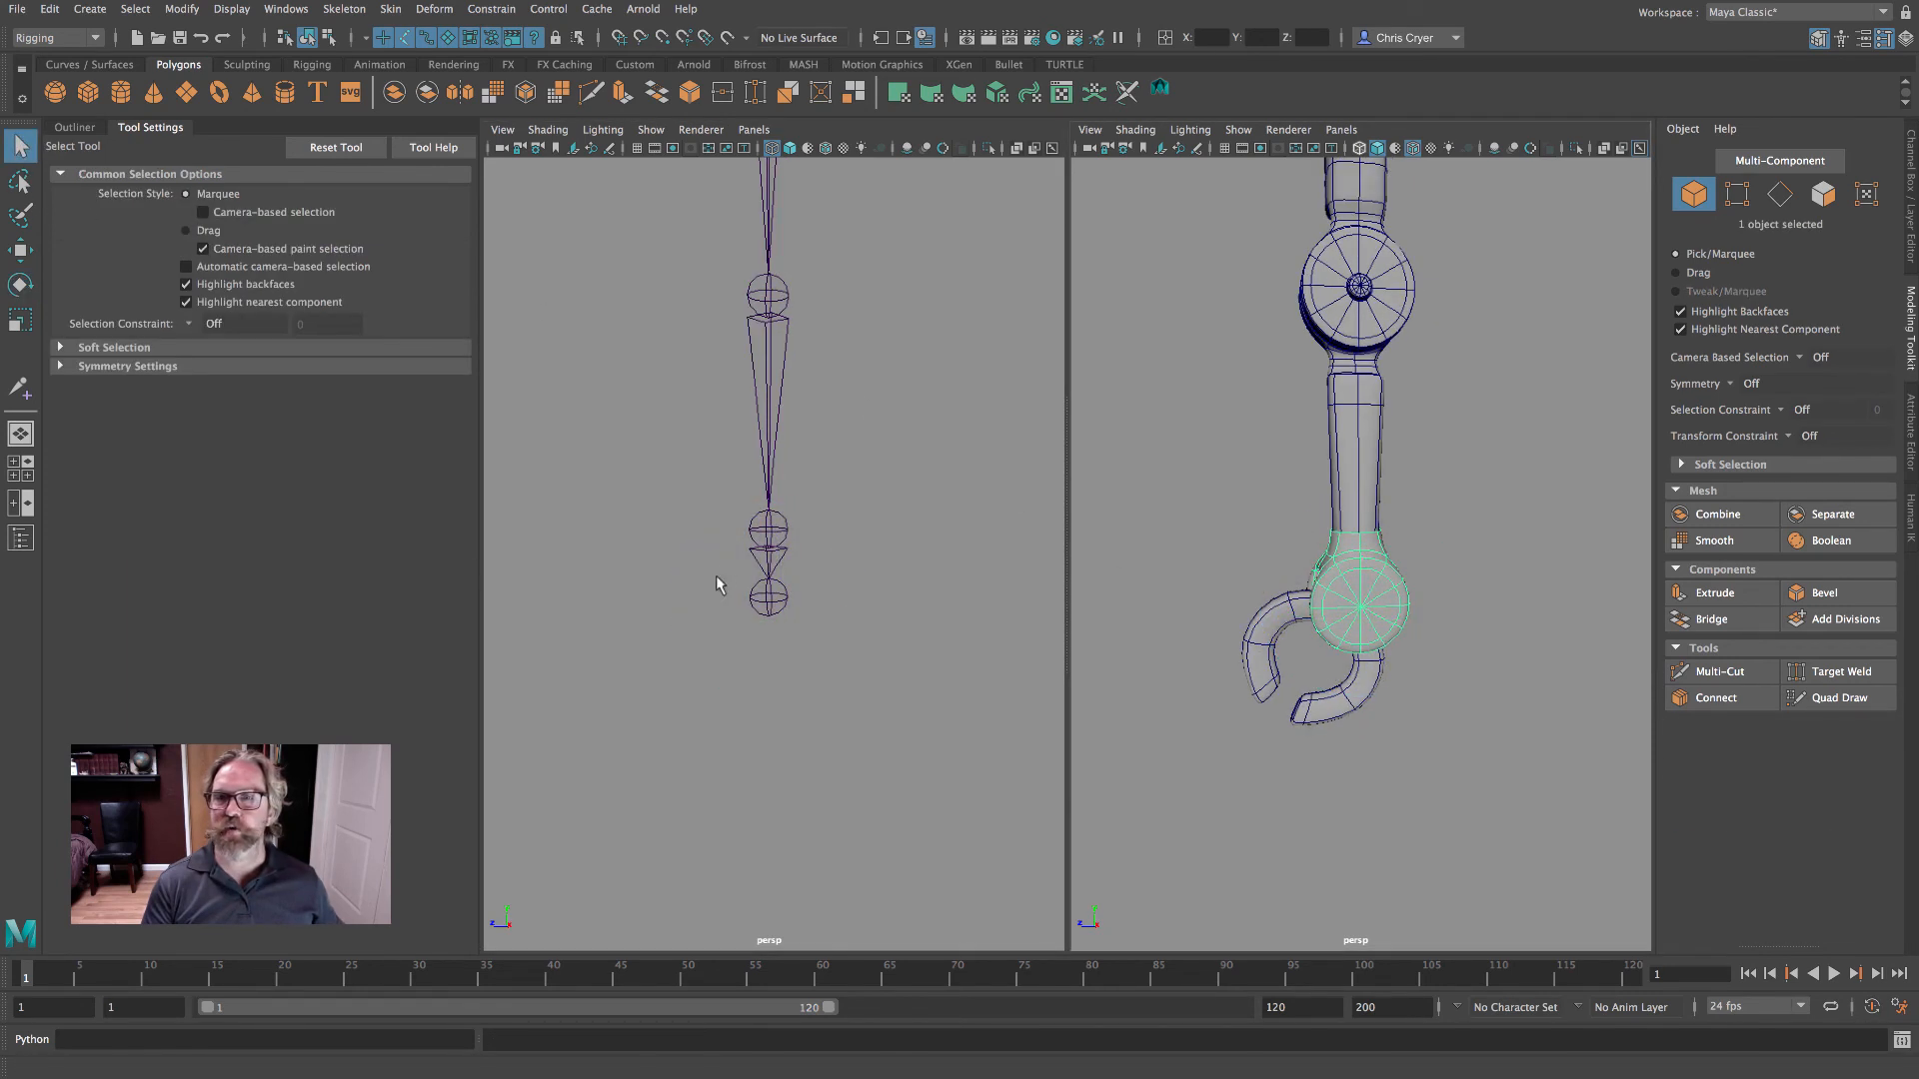
left_click(762, 541, "shift")
key("p")
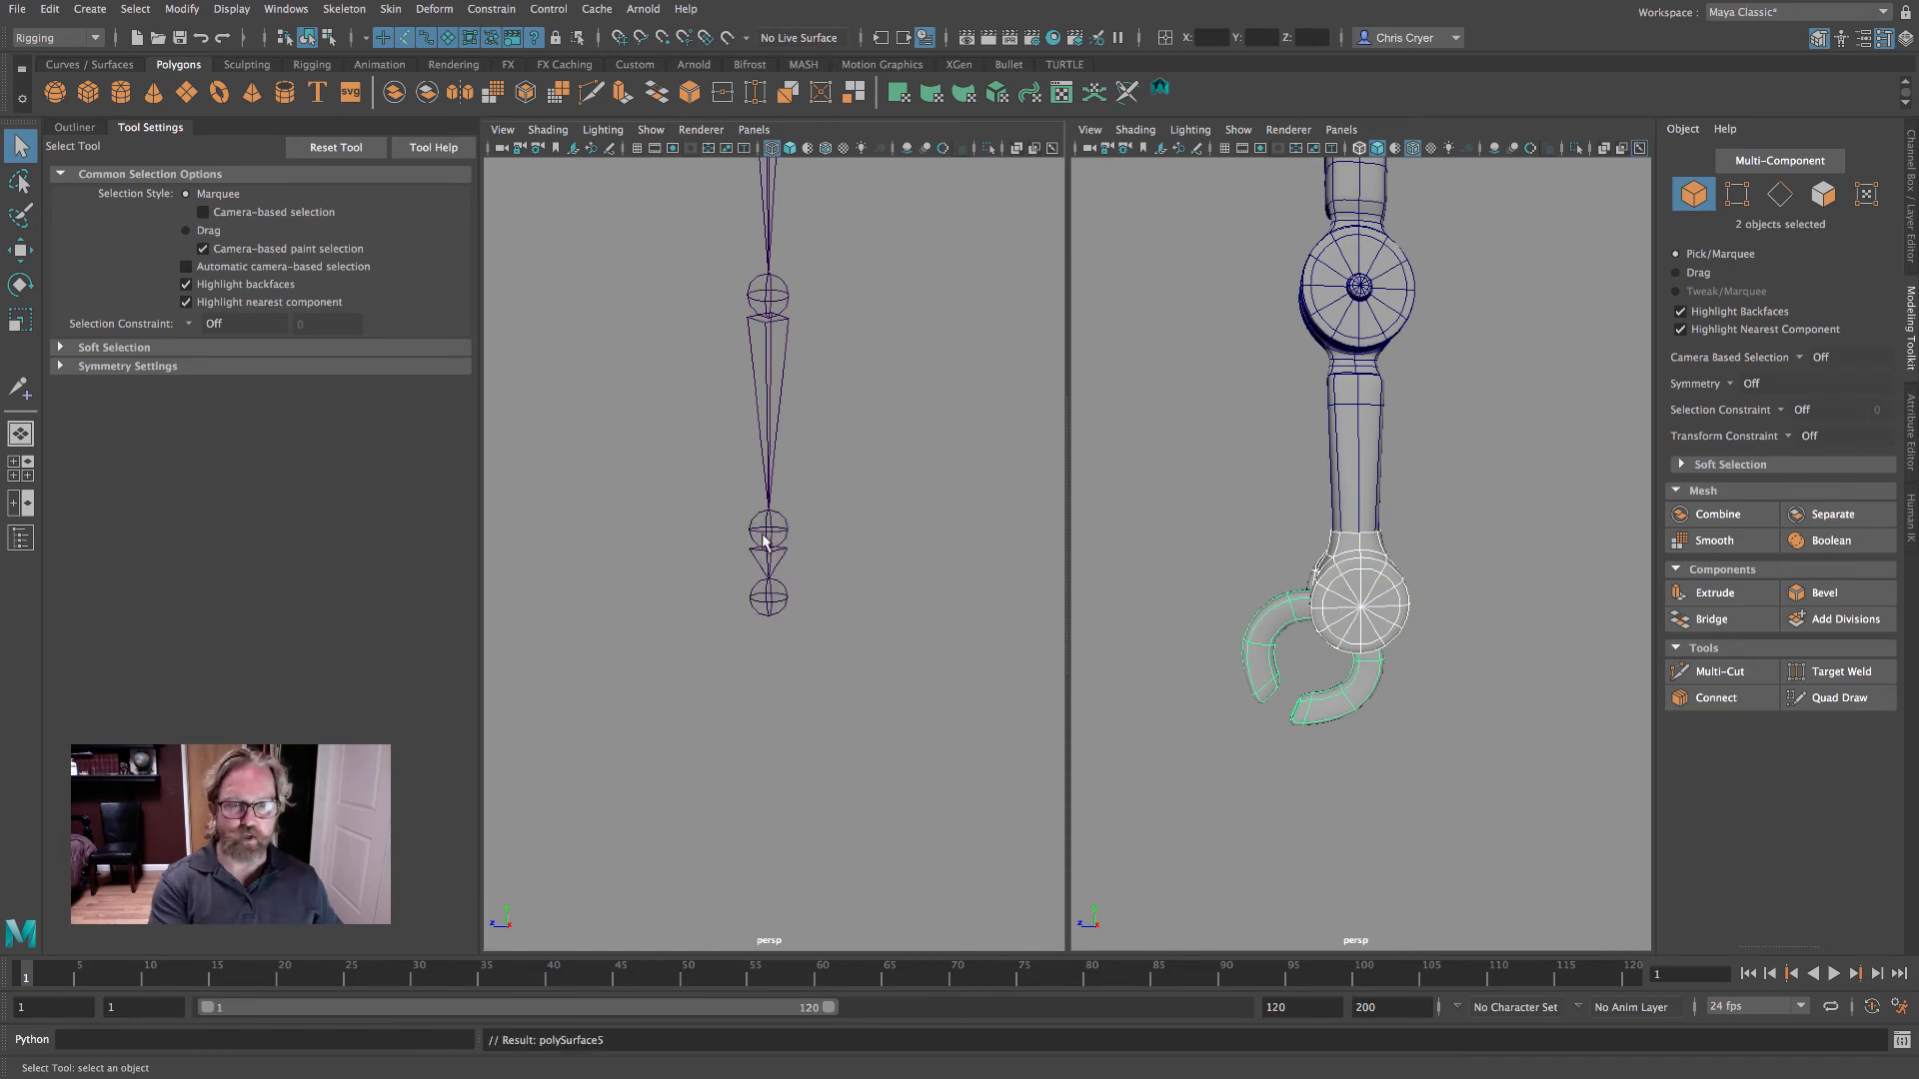
left_click(766, 530)
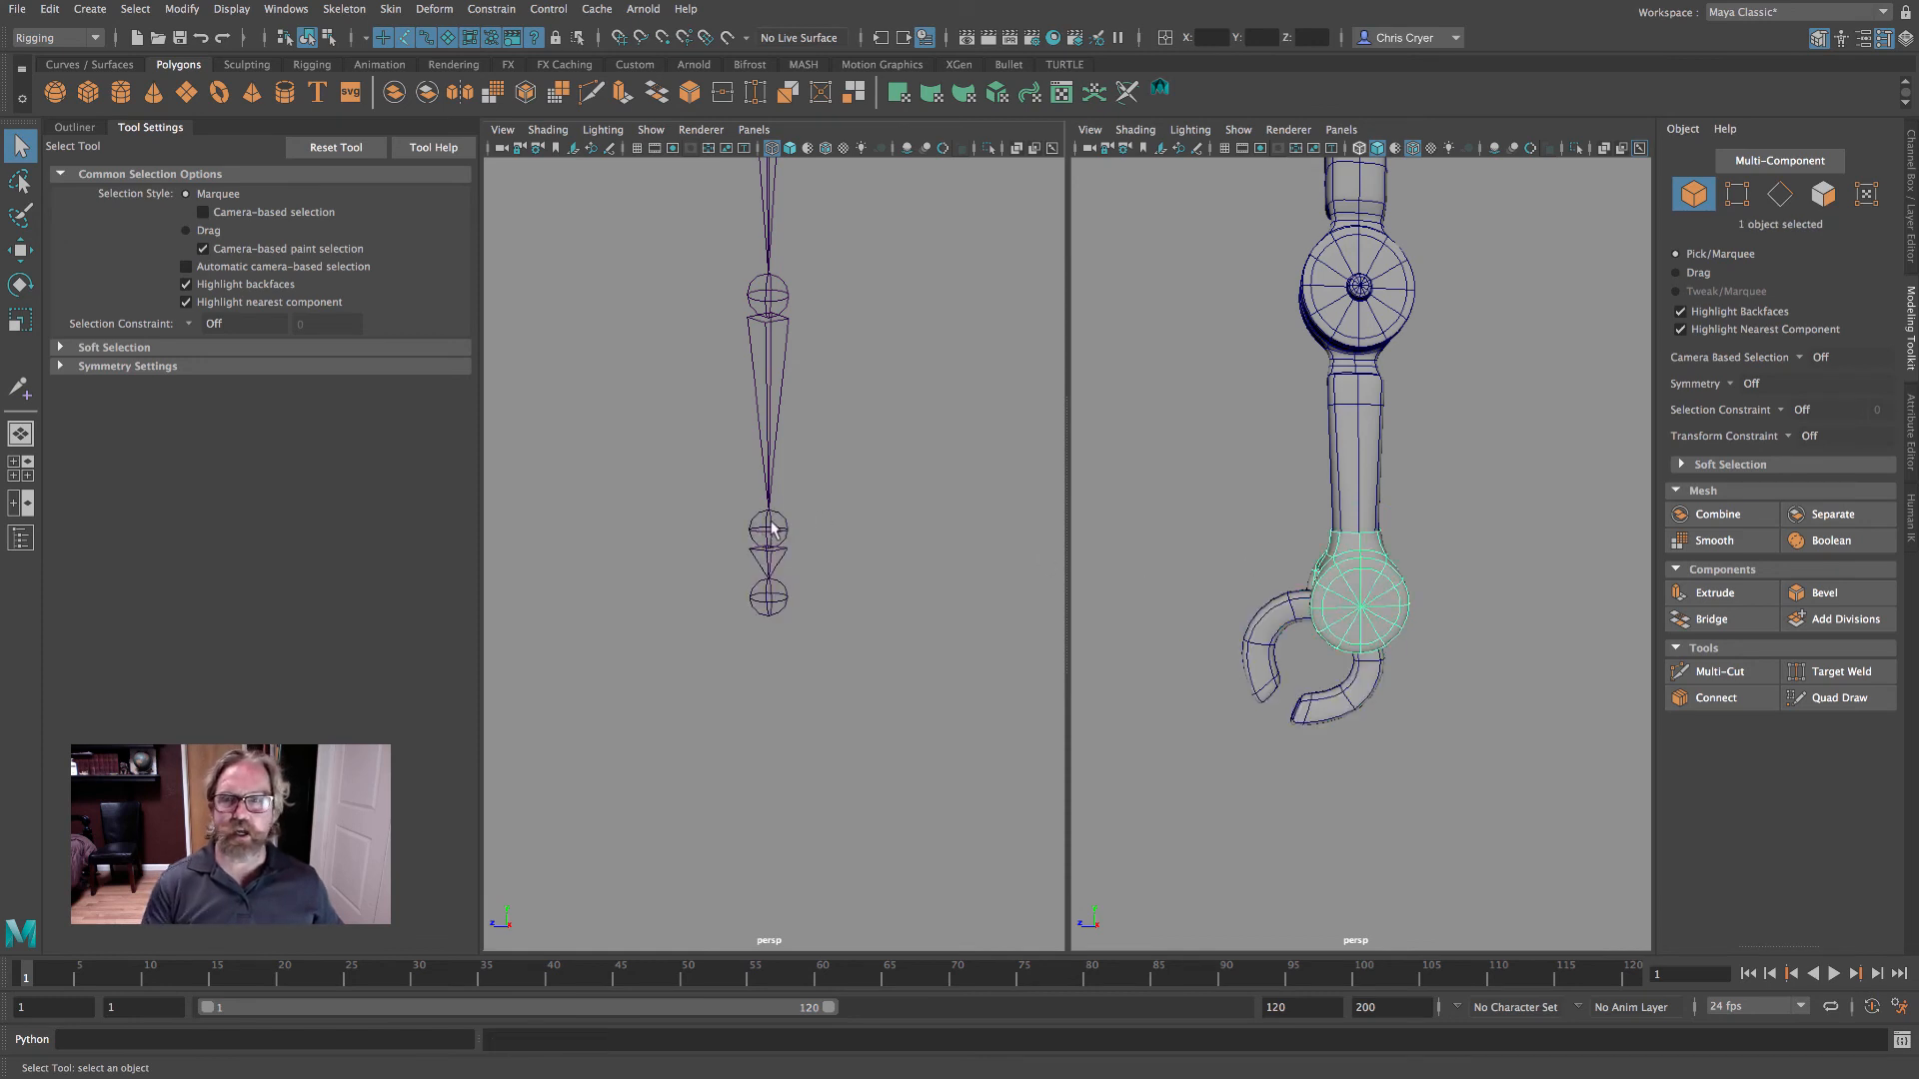
- Test the wrist joint's rotation about Y and undo it, and try rotating the claw joint
left_click(20, 285)
left_click_drag(750, 540, 839, 544)
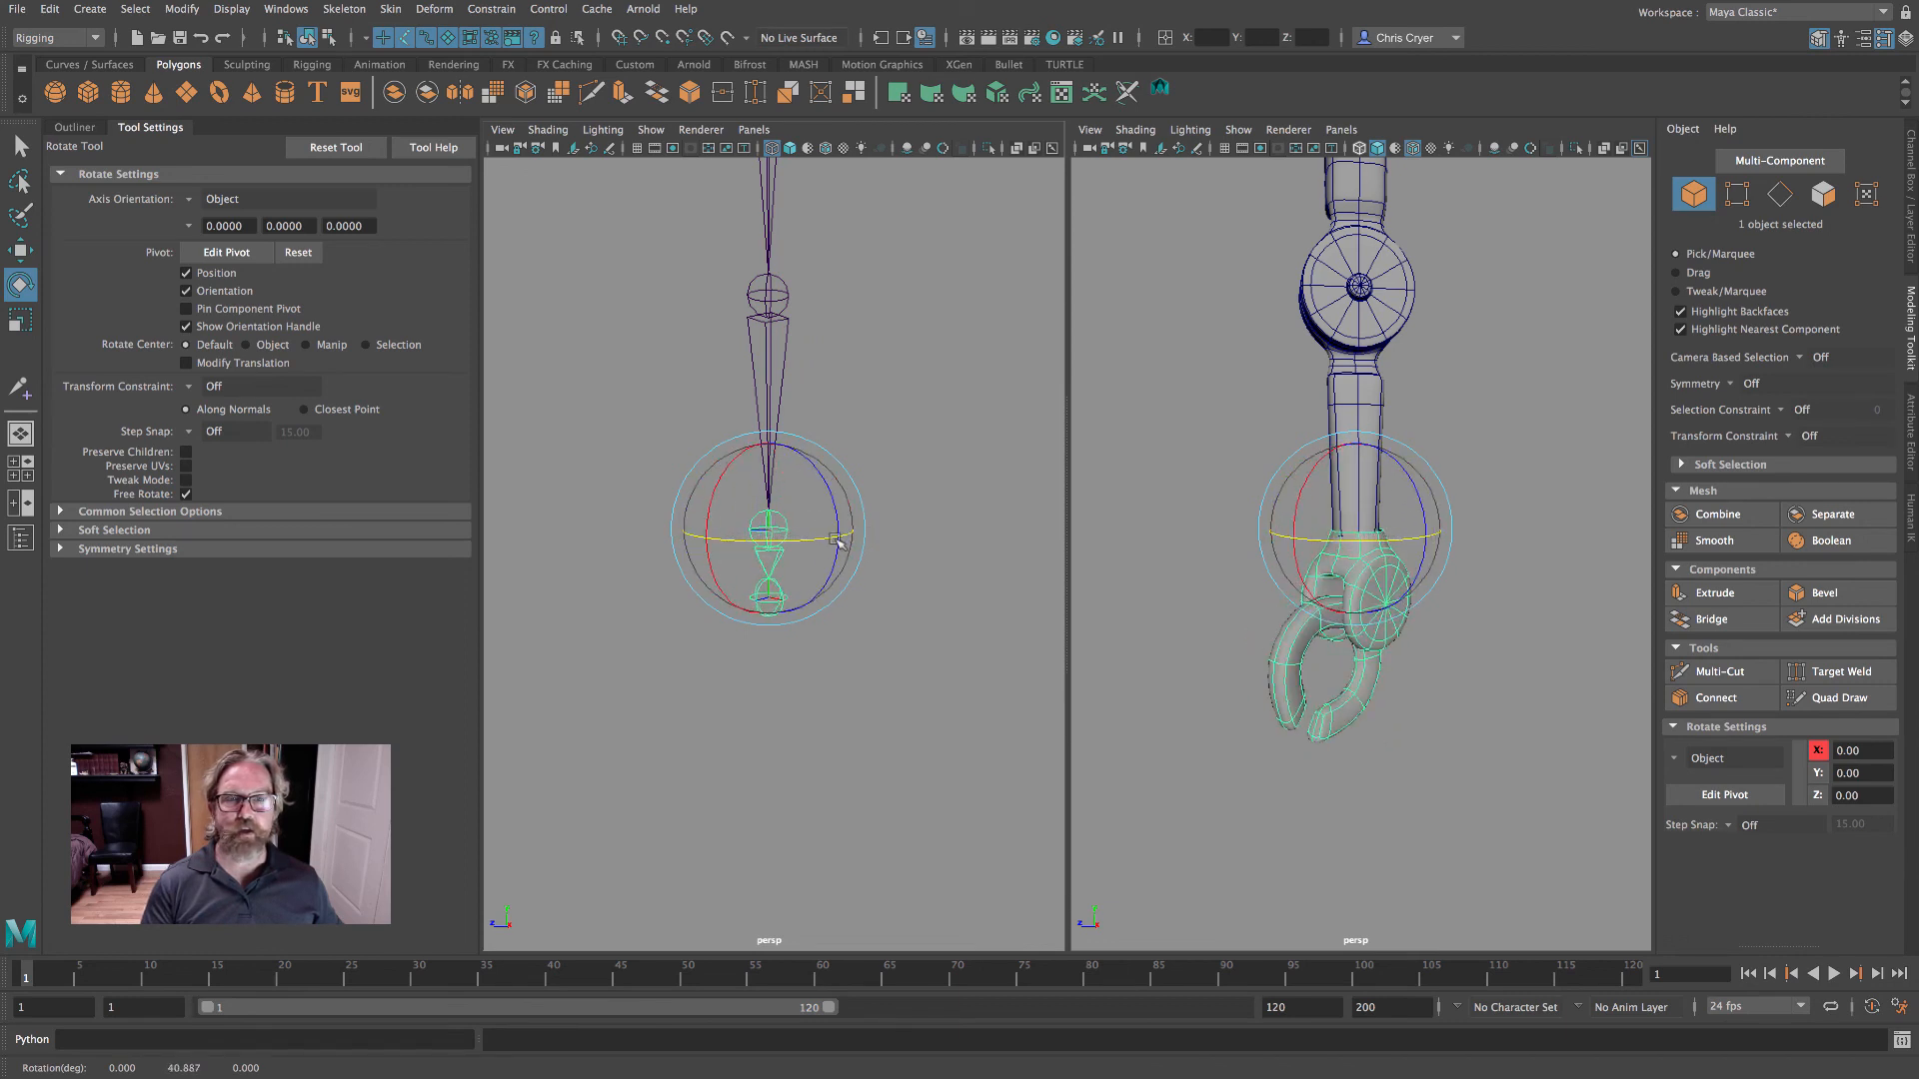
key("z")
left_click(879, 630)
left_click(768, 596)
left_click_drag(728, 569, 700, 524)
left_click(904, 462)
left_click(770, 530)
right_click_drag(1339, 550, 1559, 566, "alt")
left_click_drag(1529, 563, 1491, 554, "alt")
left_click(1238, 257)
middle_click_drag(1352, 364, 1420, 452, "alt")
right_click(1431, 526)
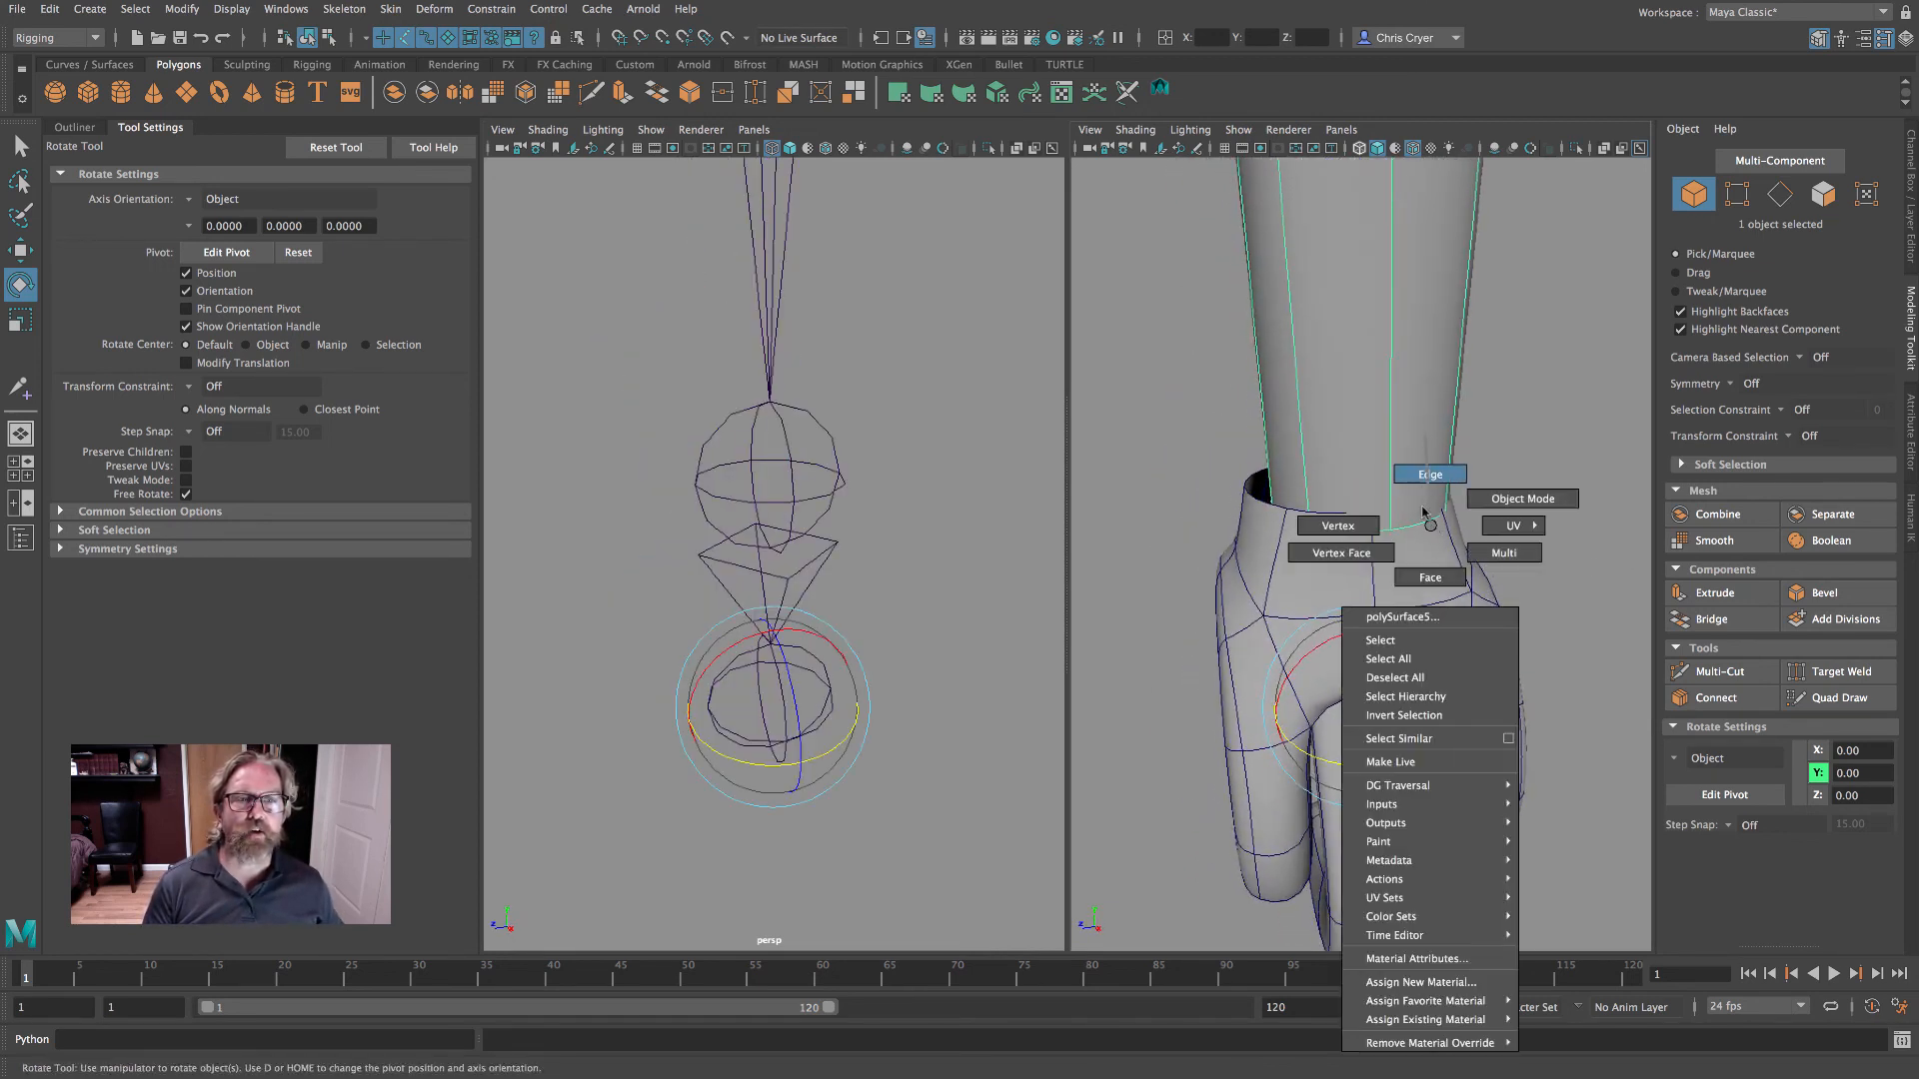
left_click(1430, 474)
left_click(1417, 528)
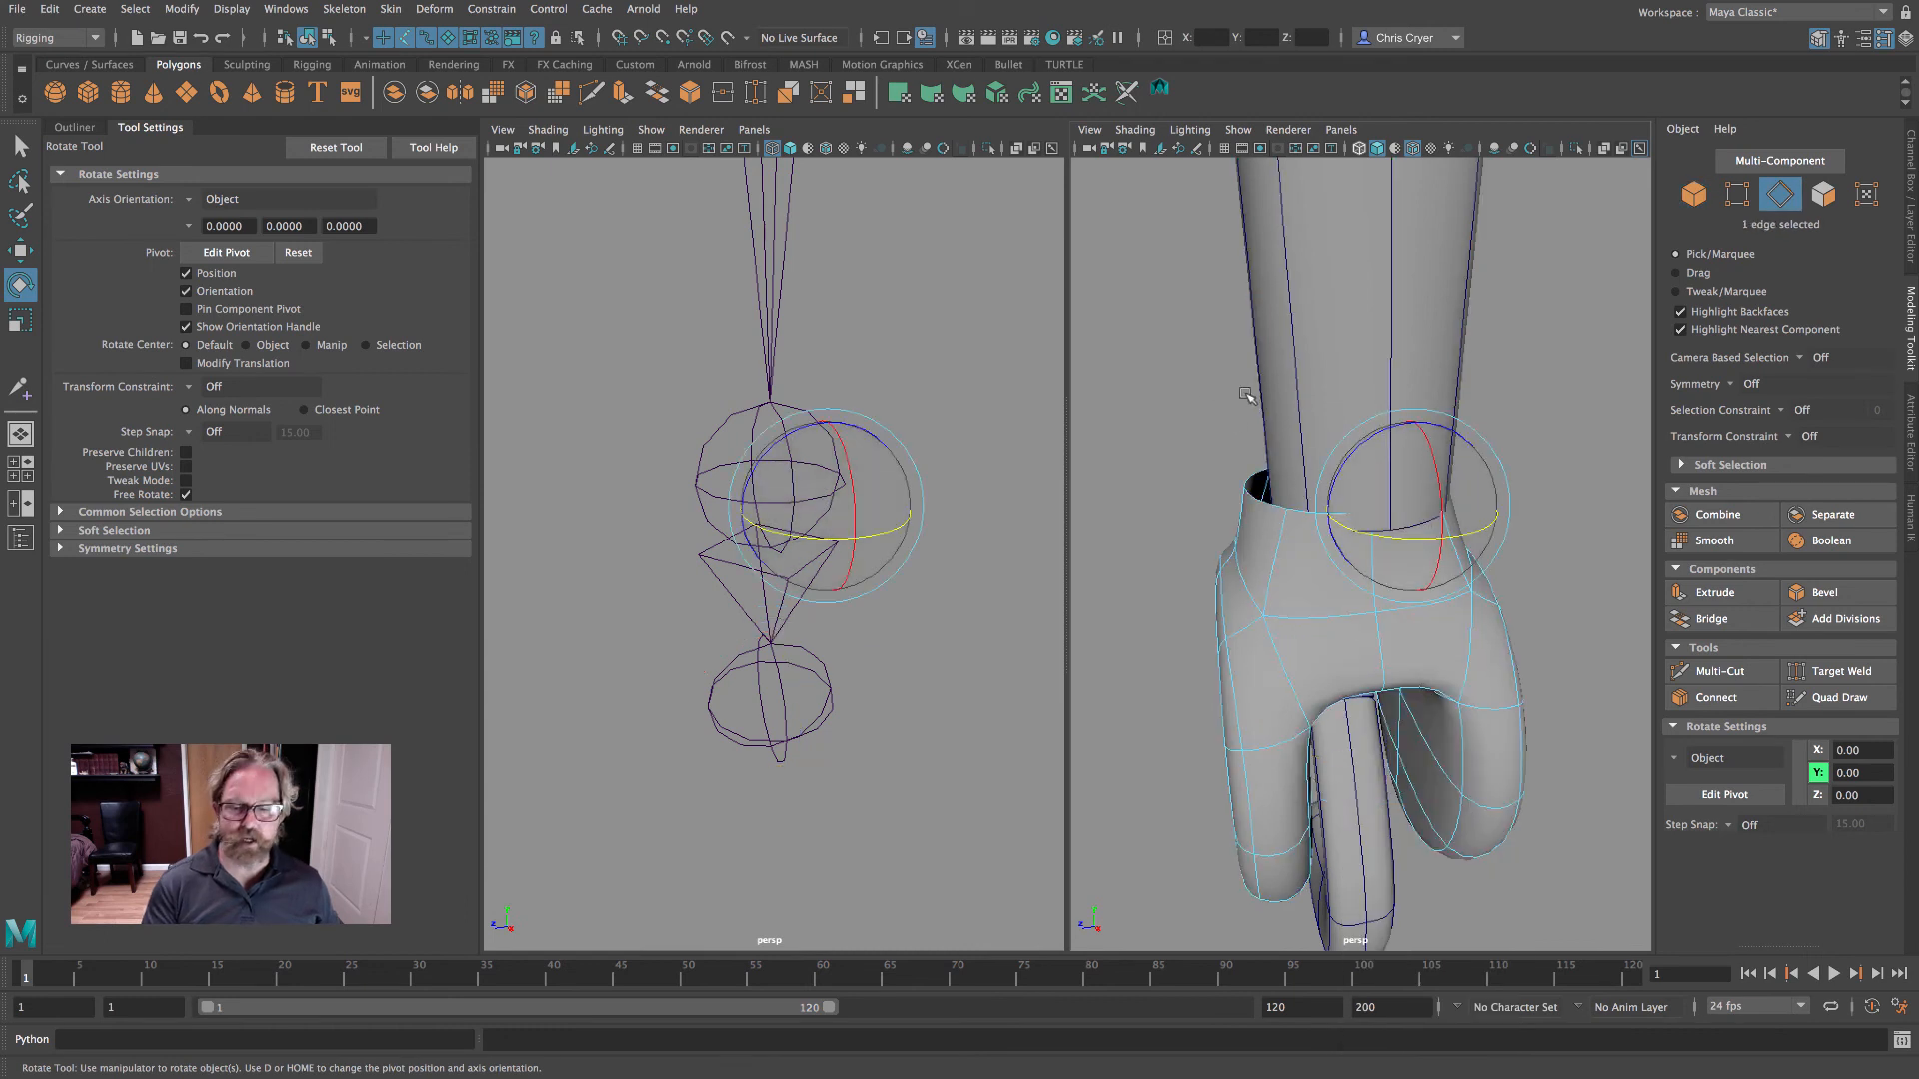
key("w")
key("F8")
- Select the edge loop at the forearm mesh's lower end and scale it down to fit inside the wrist collar
left_click(1332, 405)
key("q")
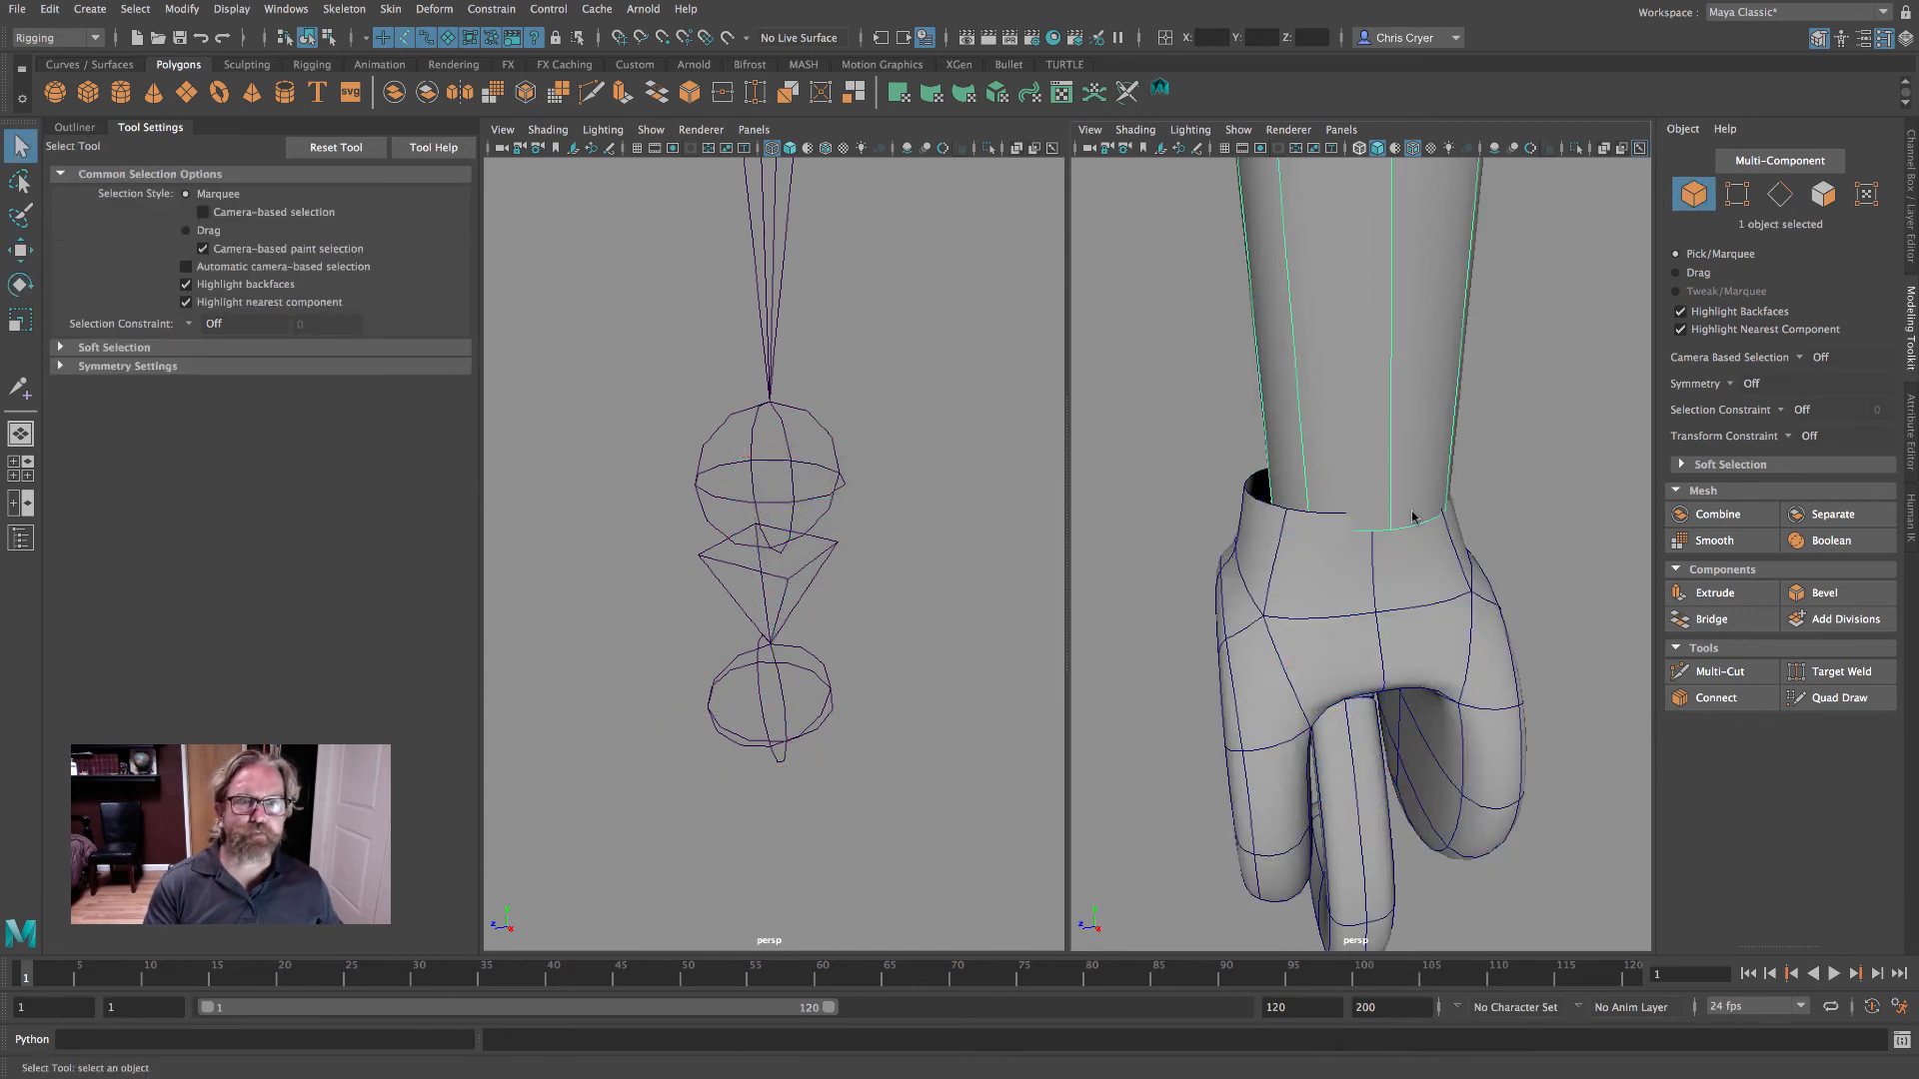
right_click(1413, 515)
left_click(1414, 452)
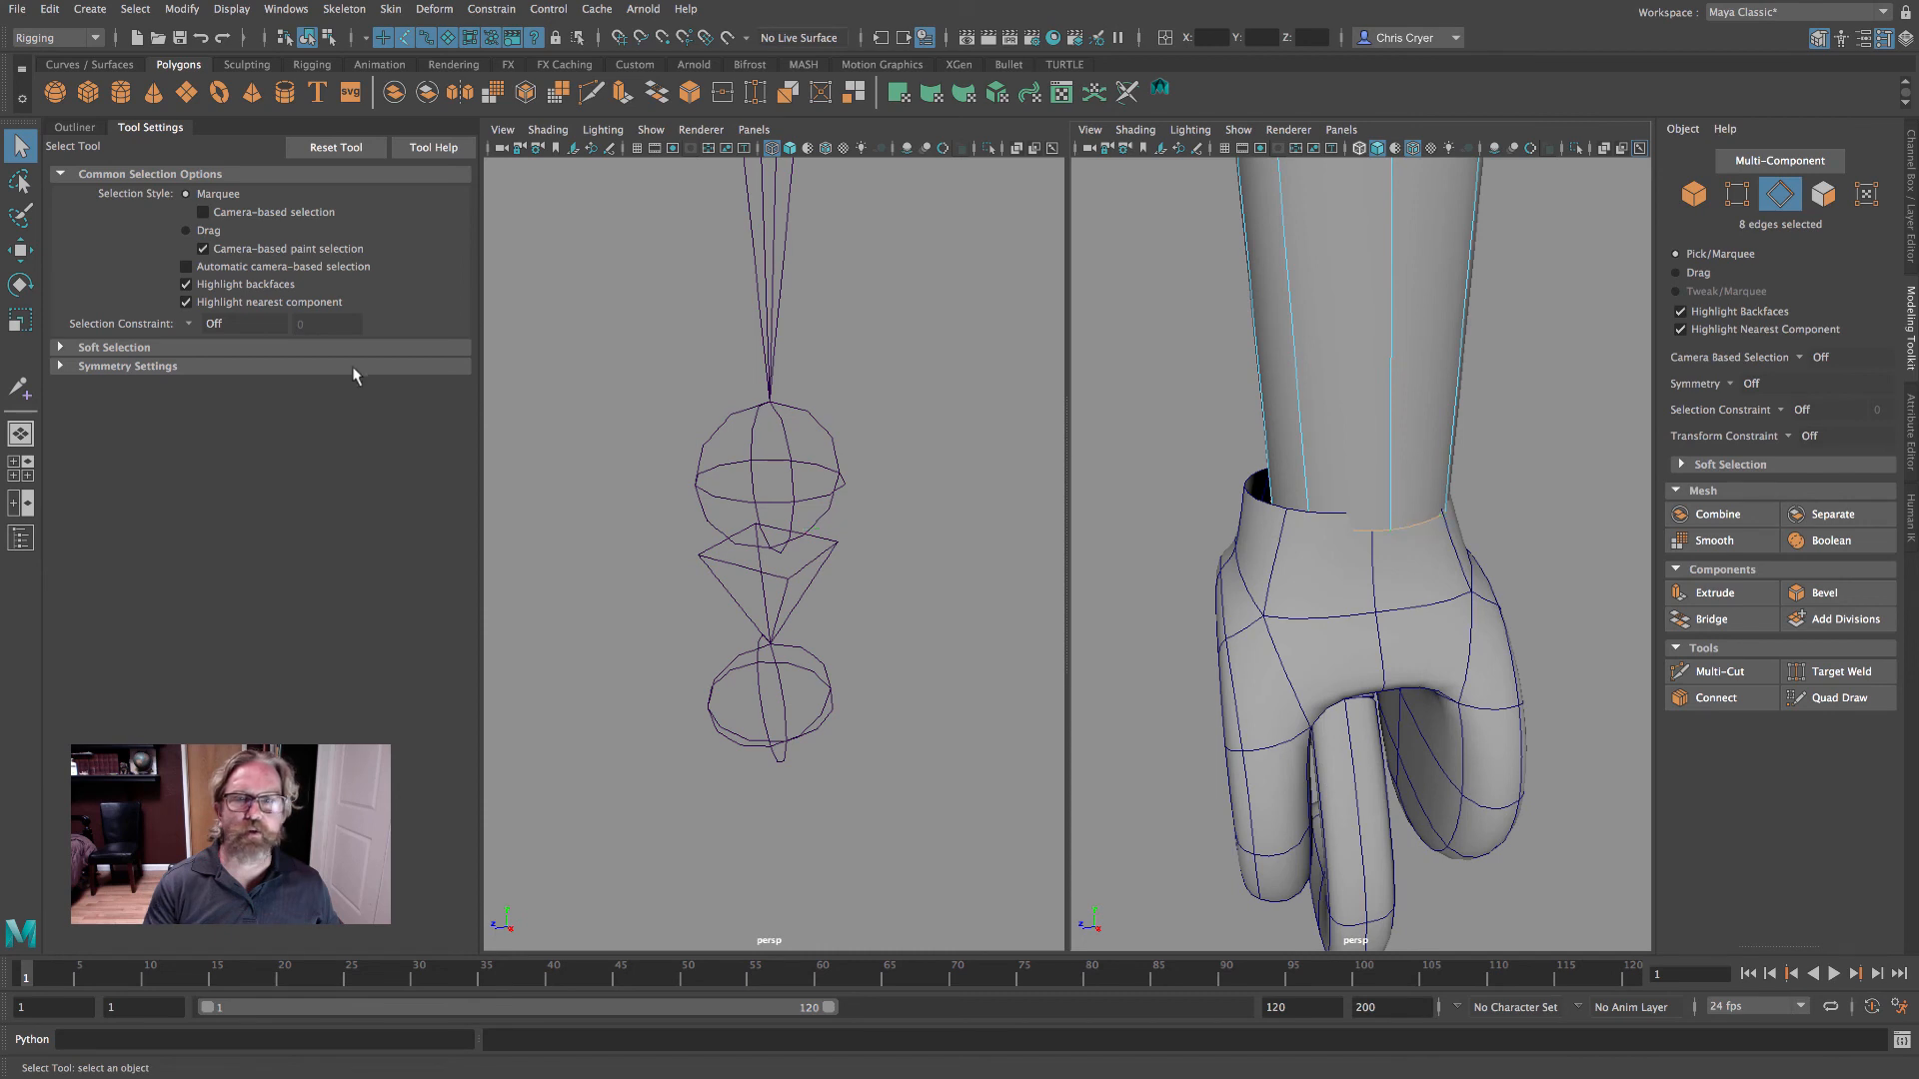
key("e")
key("r")
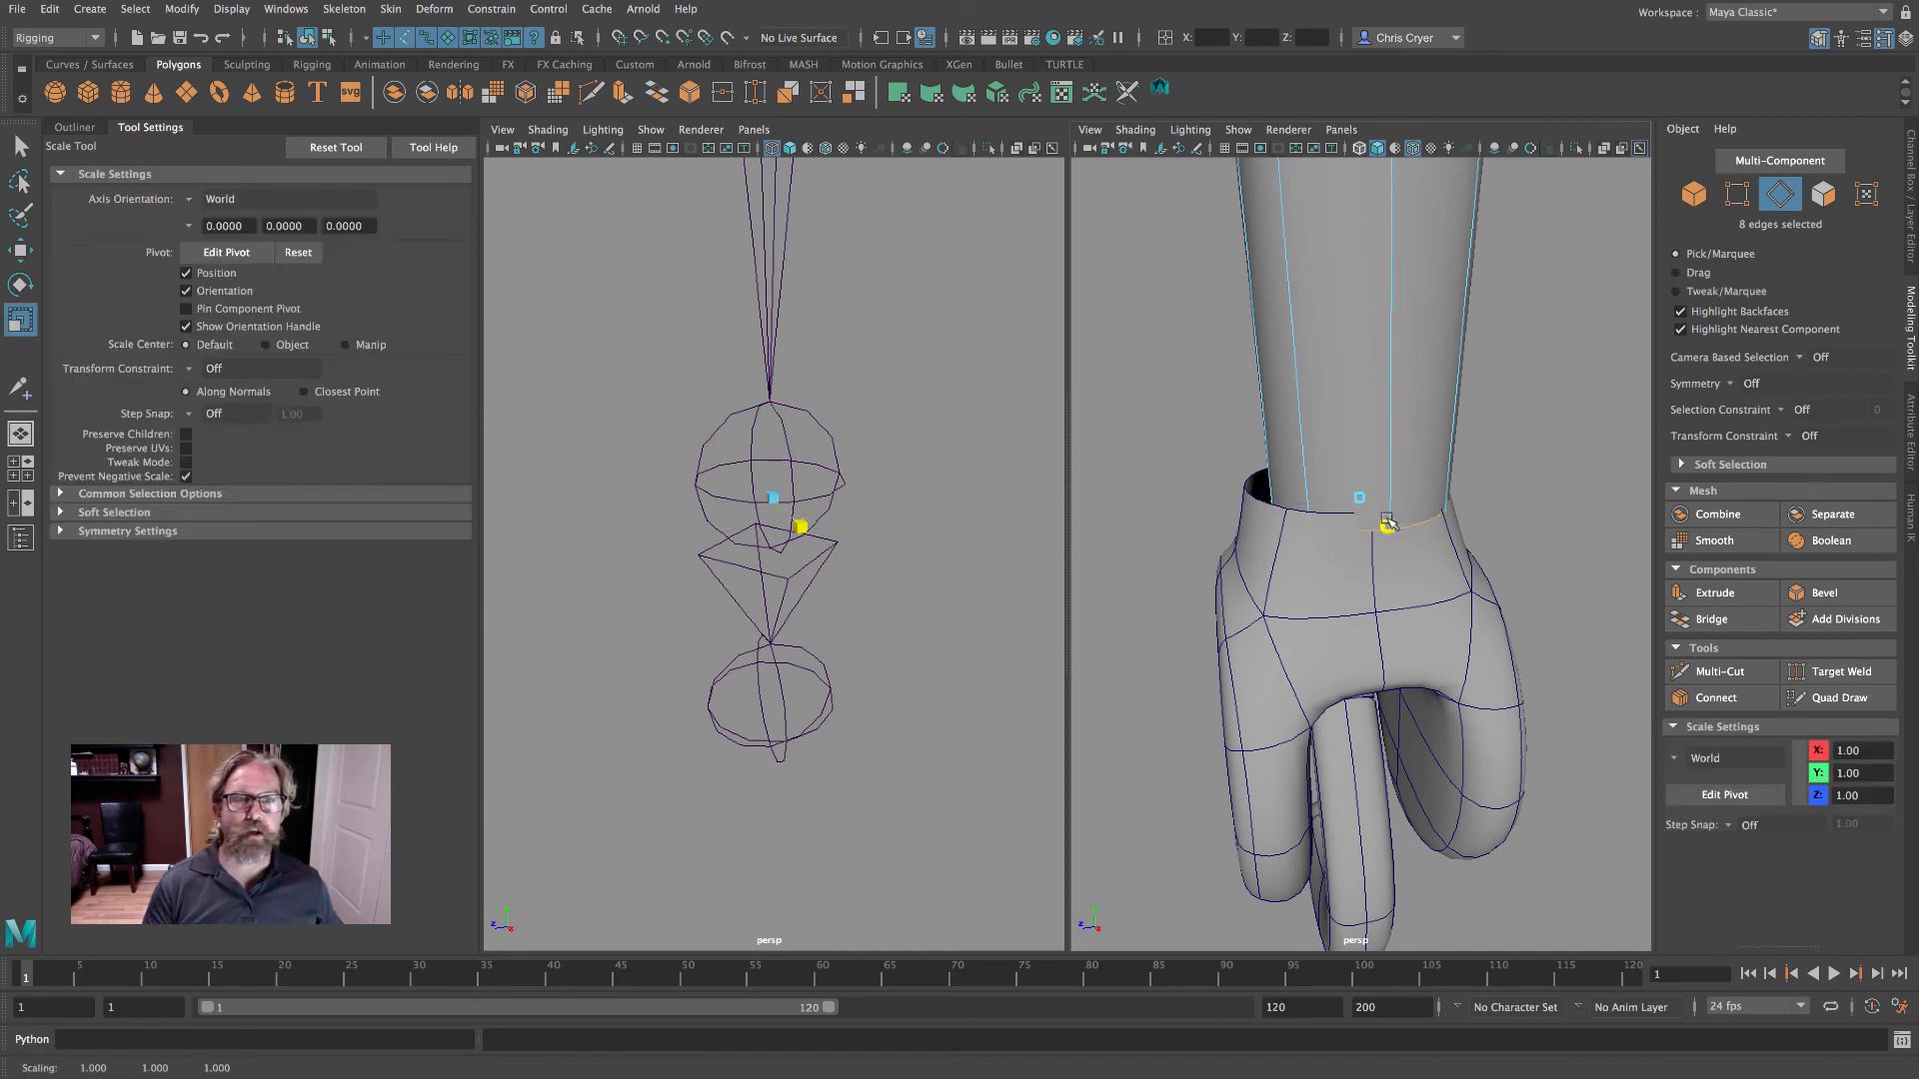
left_click_drag(1387, 521, 1354, 494)
- Return to object mode and rotate the wrist joint about Y to check the forearm's fit inside the collar
middle_click_drag(1354, 495, 1303, 466, "alt")
left_click_drag(865, 458, 1005, 471, "alt")
right_click_drag(1293, 505, 1091, 490, "alt")
left_click_drag(1274, 557, 1482, 566, "alt")
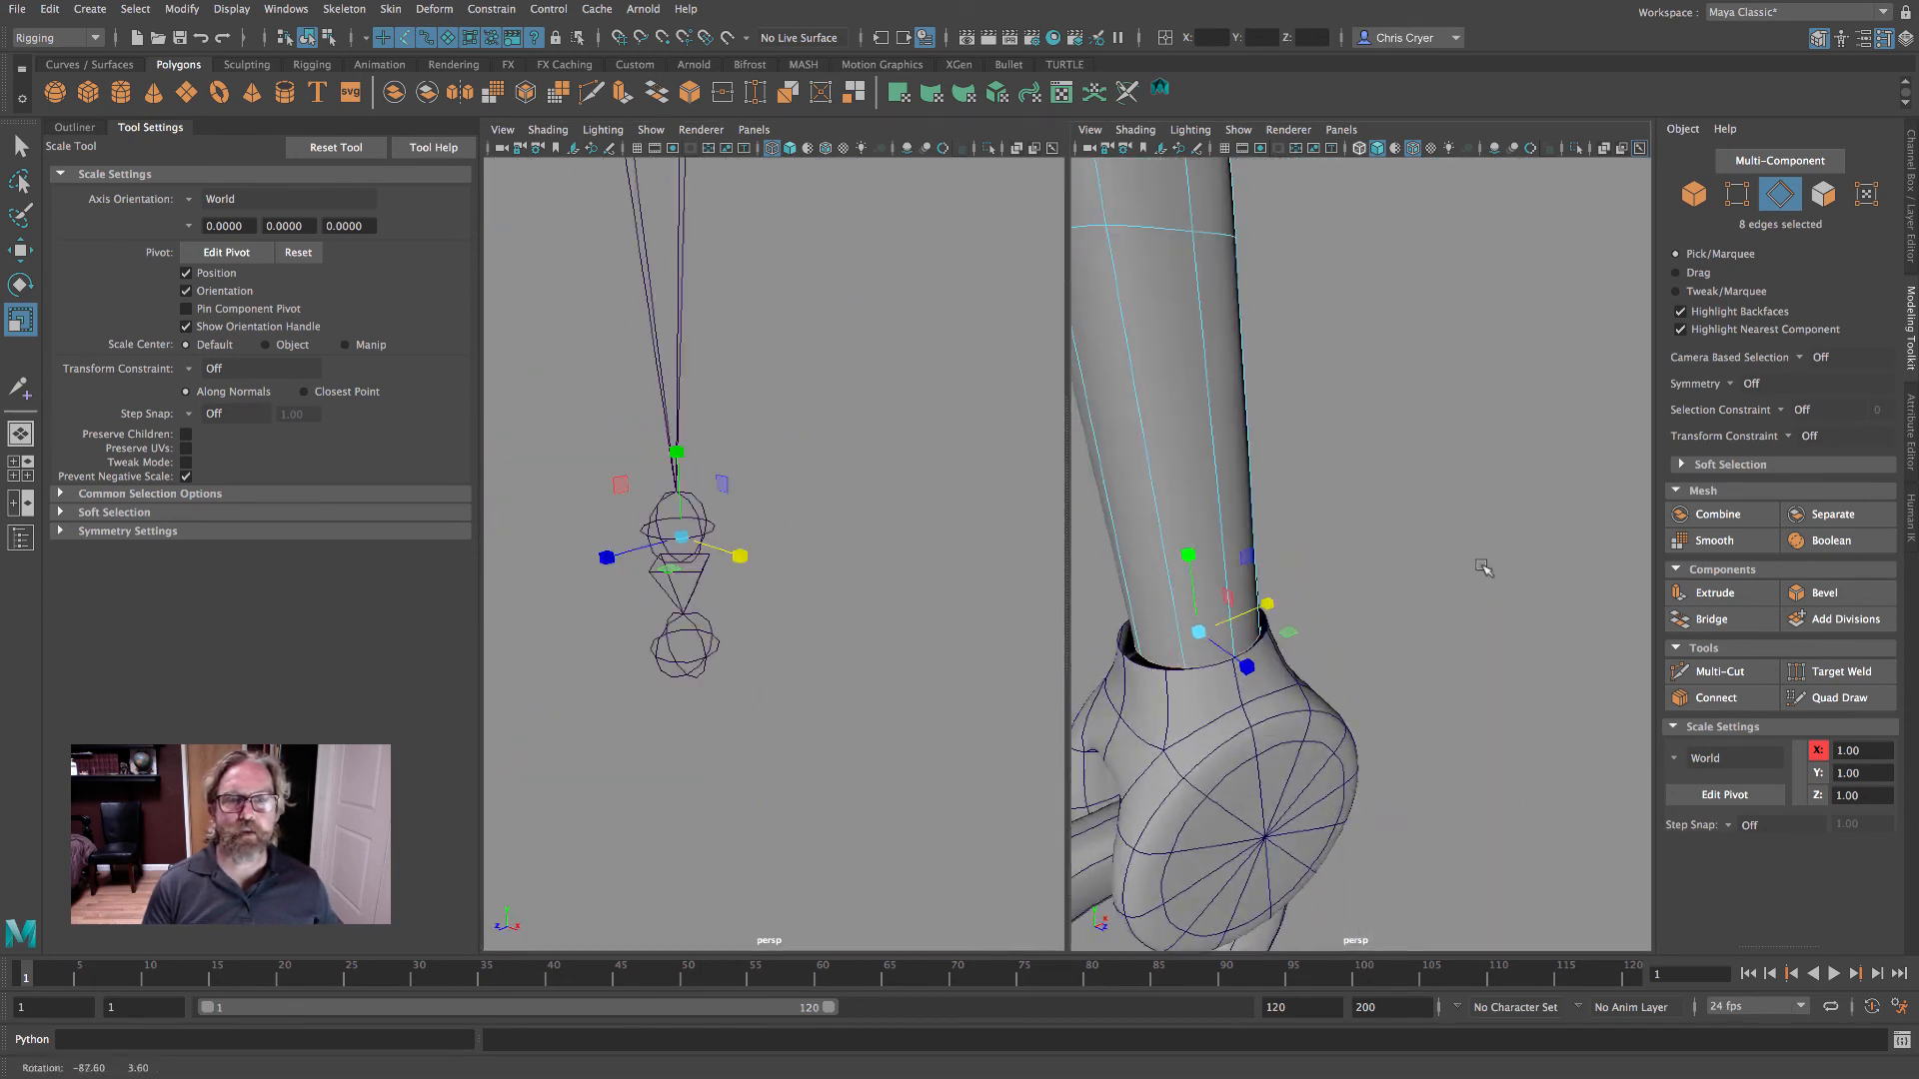
right_click_drag(1482, 566, 1293, 590, "alt")
middle_click_drag(1293, 590, 1383, 480, "alt")
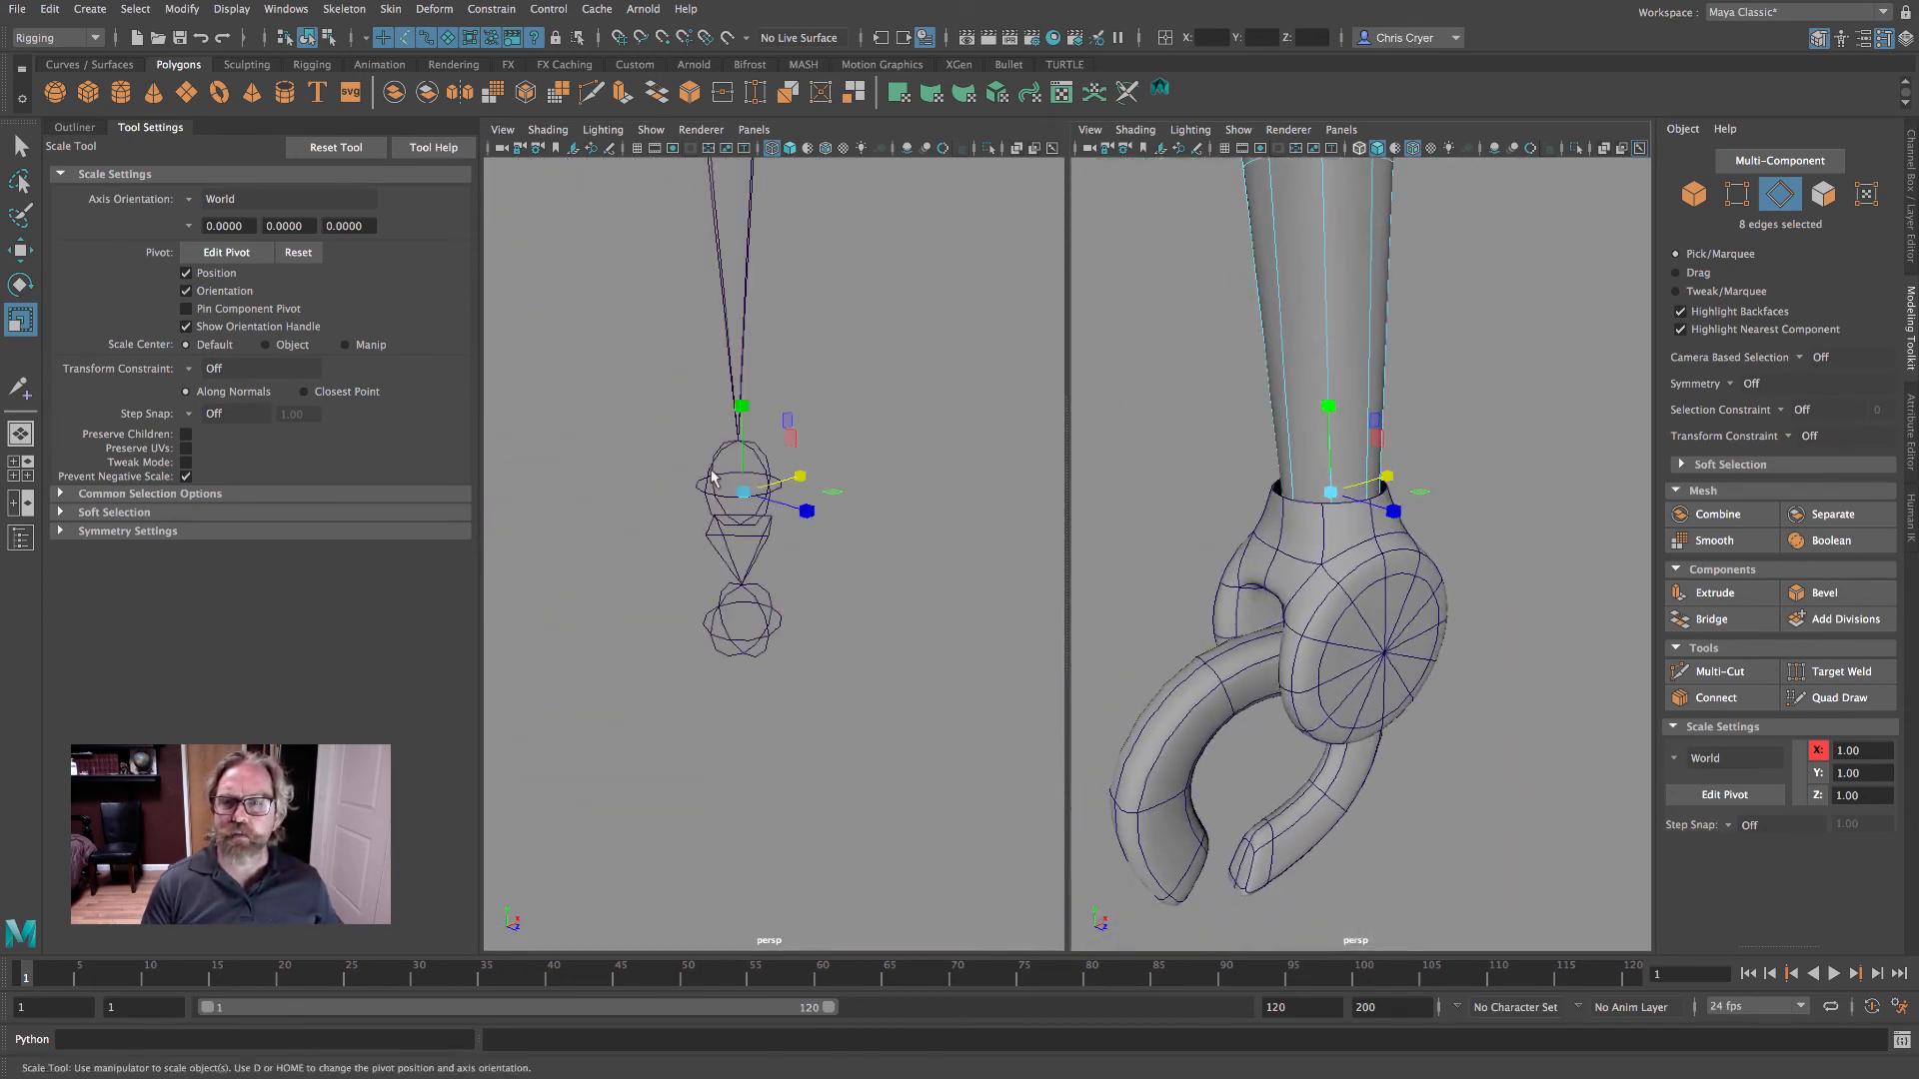
key("F8")
key("e")
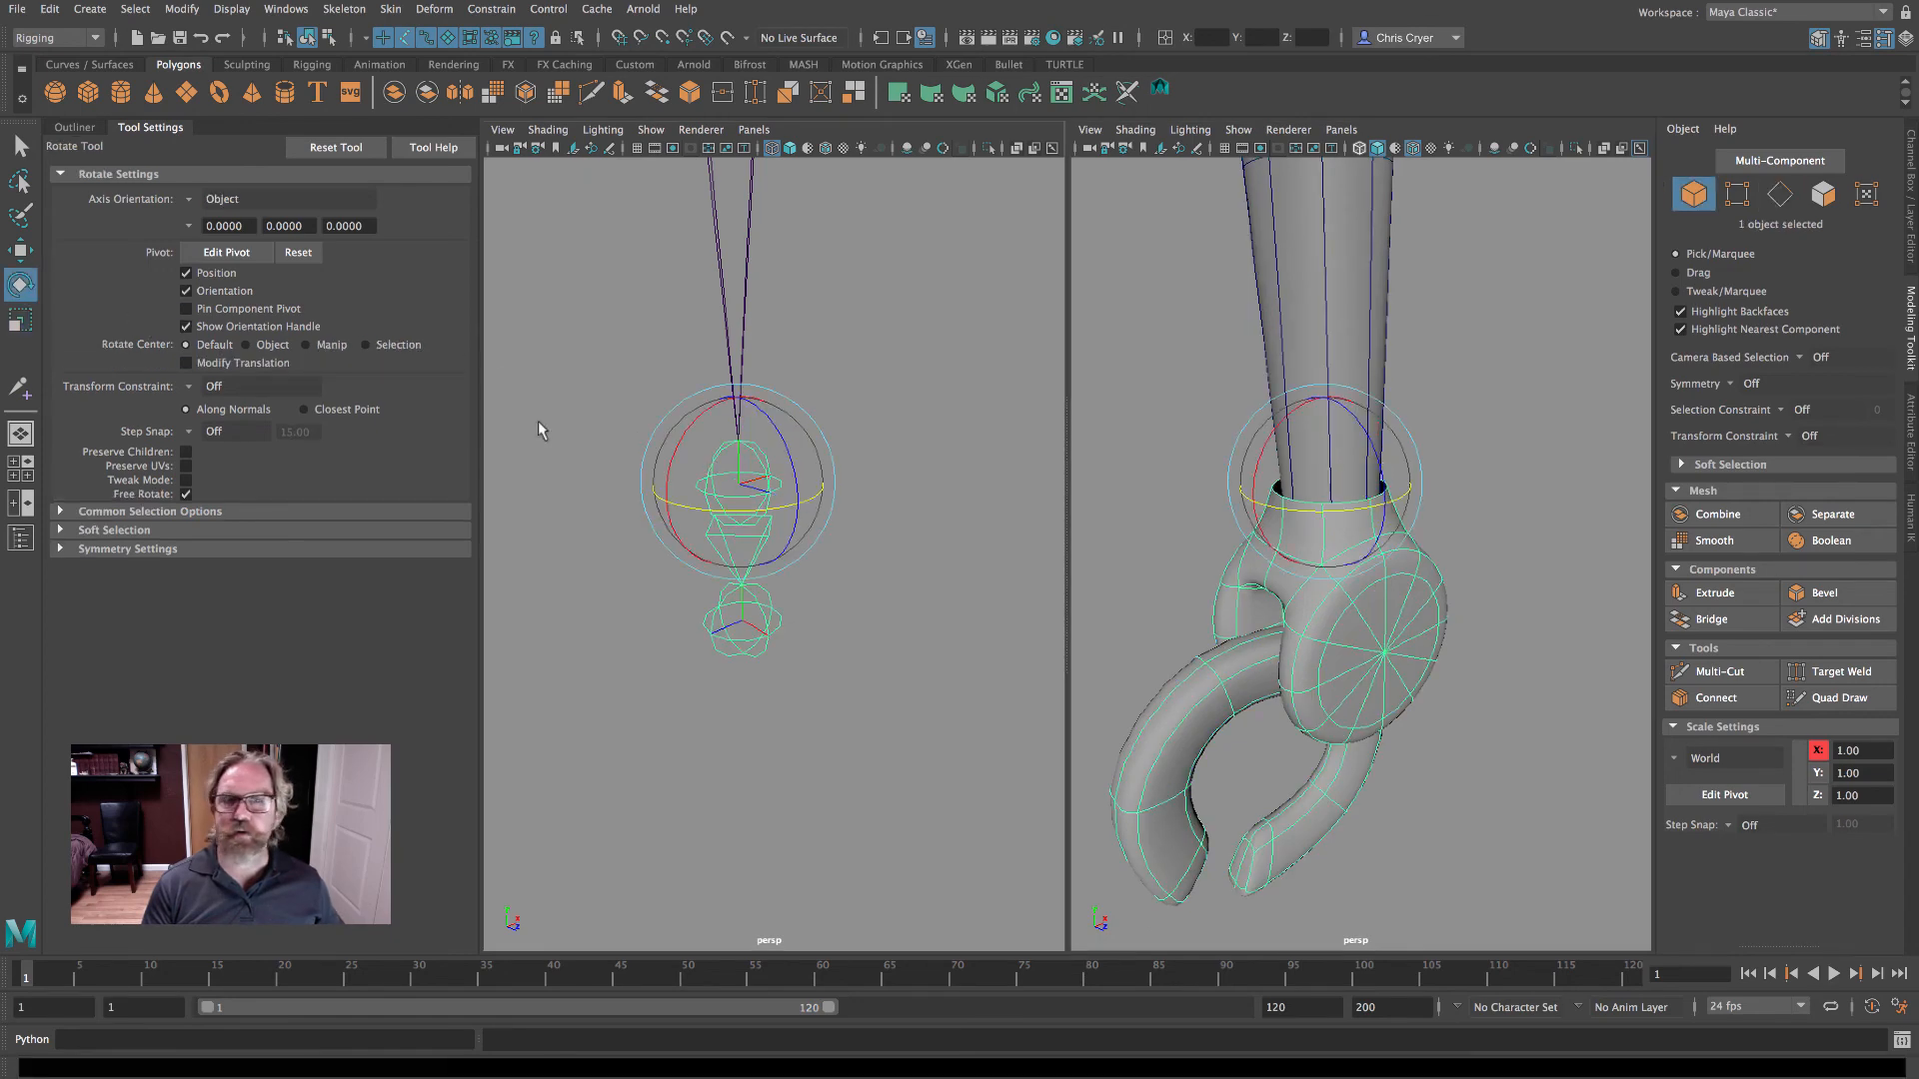
mouse_move(756, 504)
left_mouse_down()
mouse_move(837, 508)
mouse_move(751, 492)
left_mouse_up()
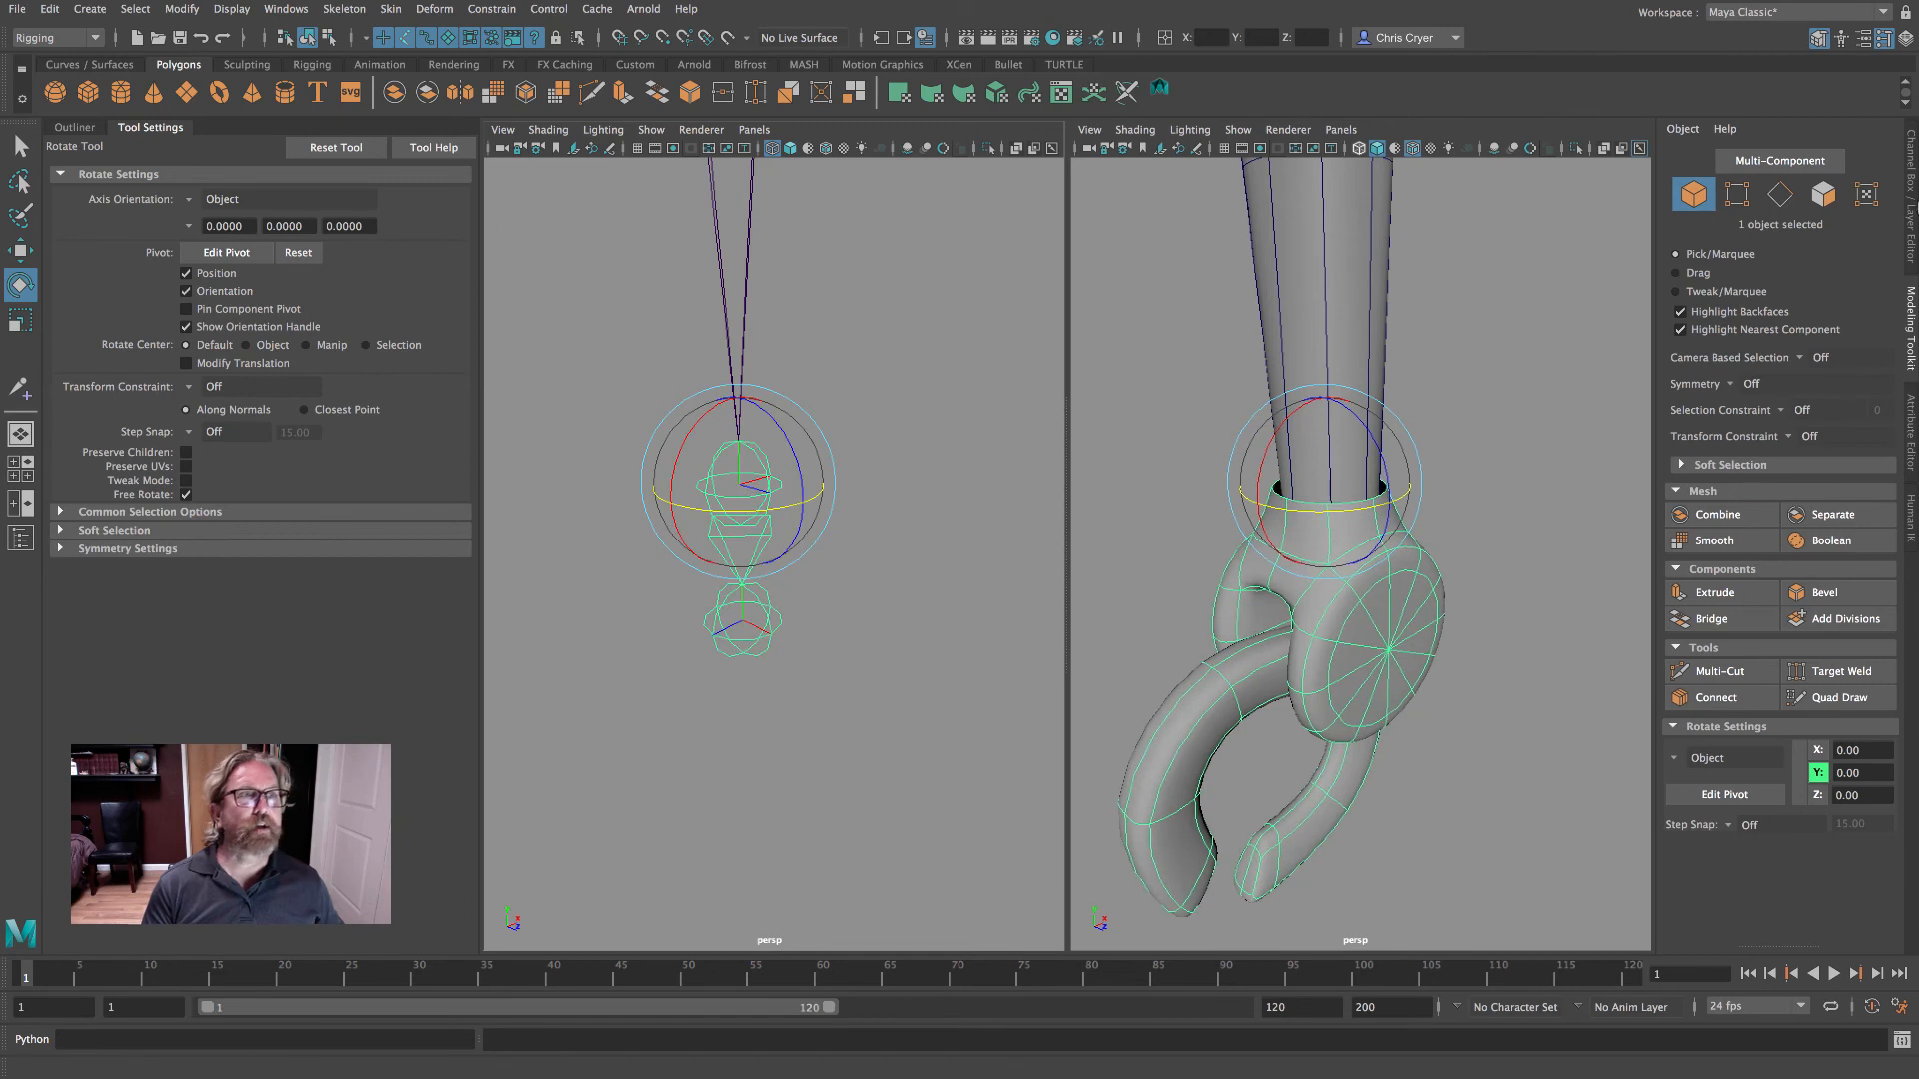
- Set the wrist joint's Rotate Y to 0
left_click(1911, 200)
left_click(1879, 242)
type("0")
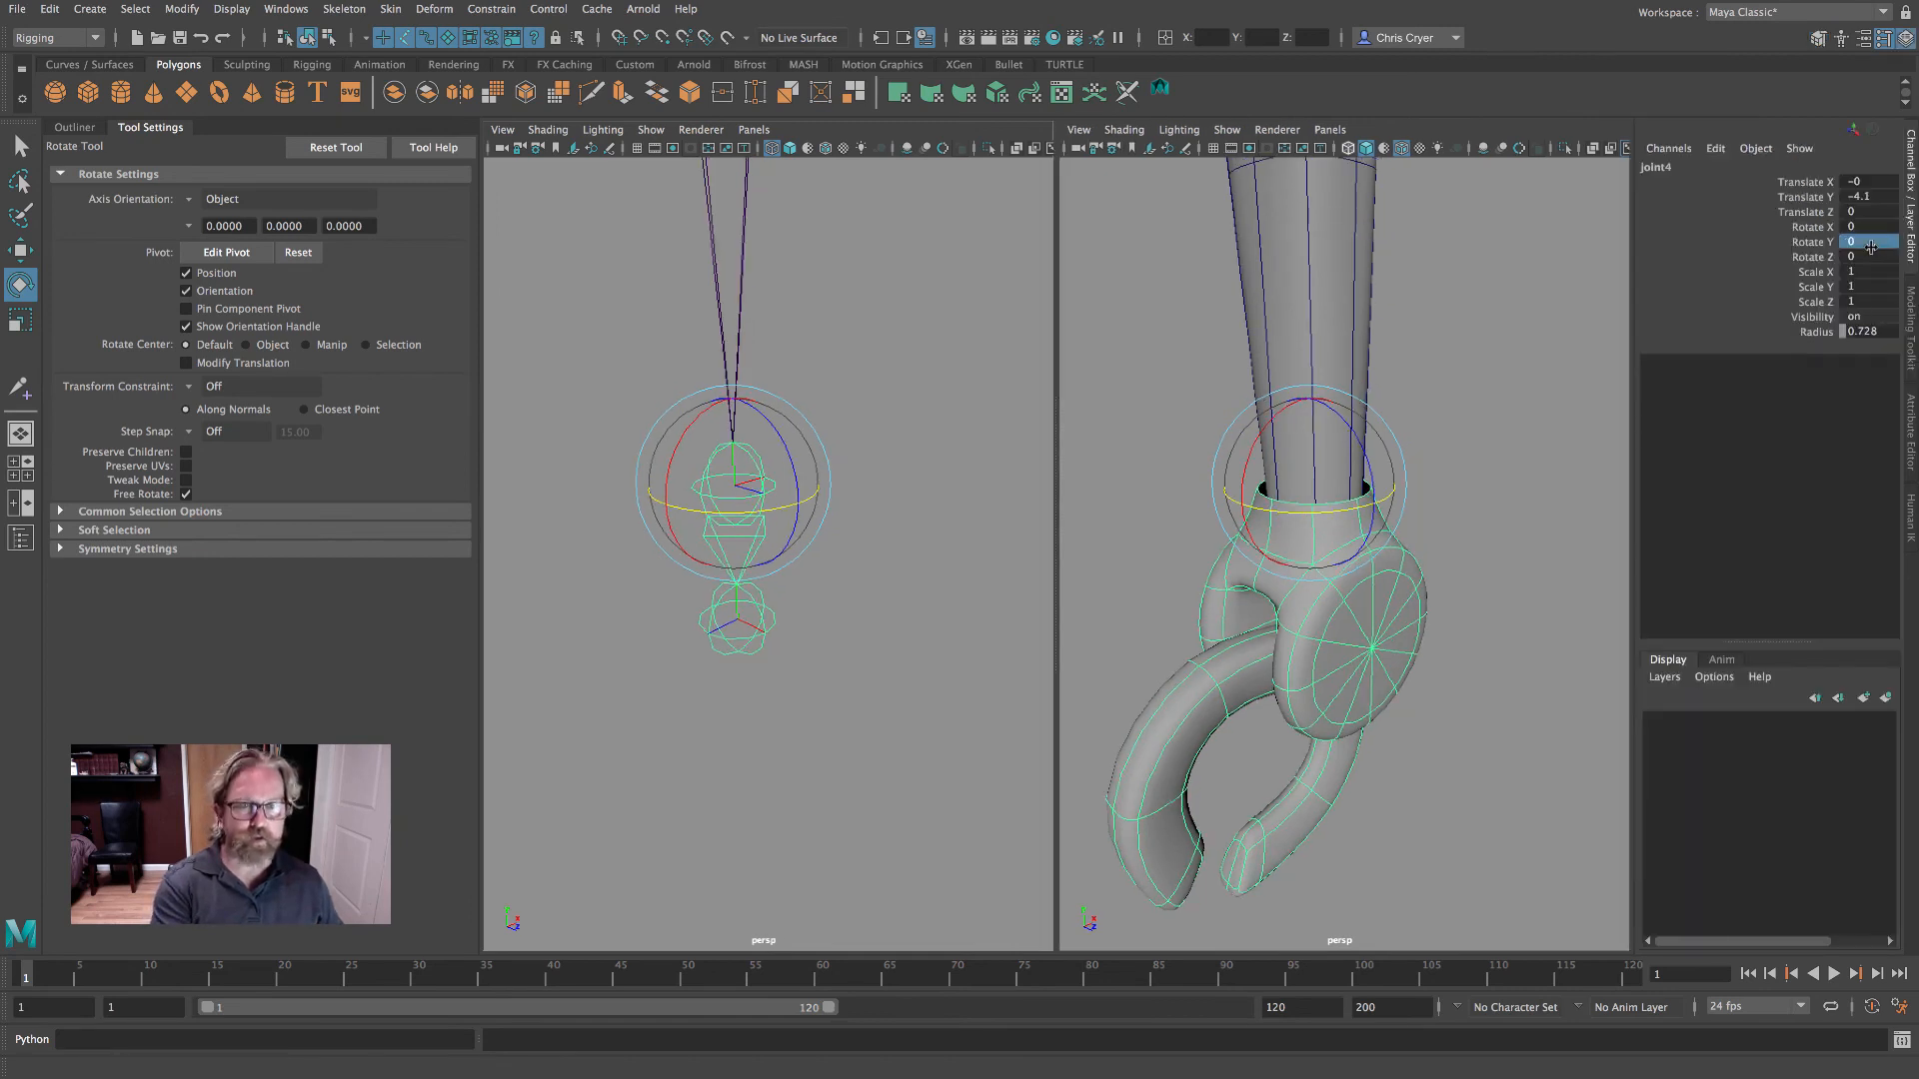
- Parent the forearm mesh to the elbow joint and the upper arm mesh to the shoulder joint
key("Return")
left_click(1401, 360)
key("shift+a")
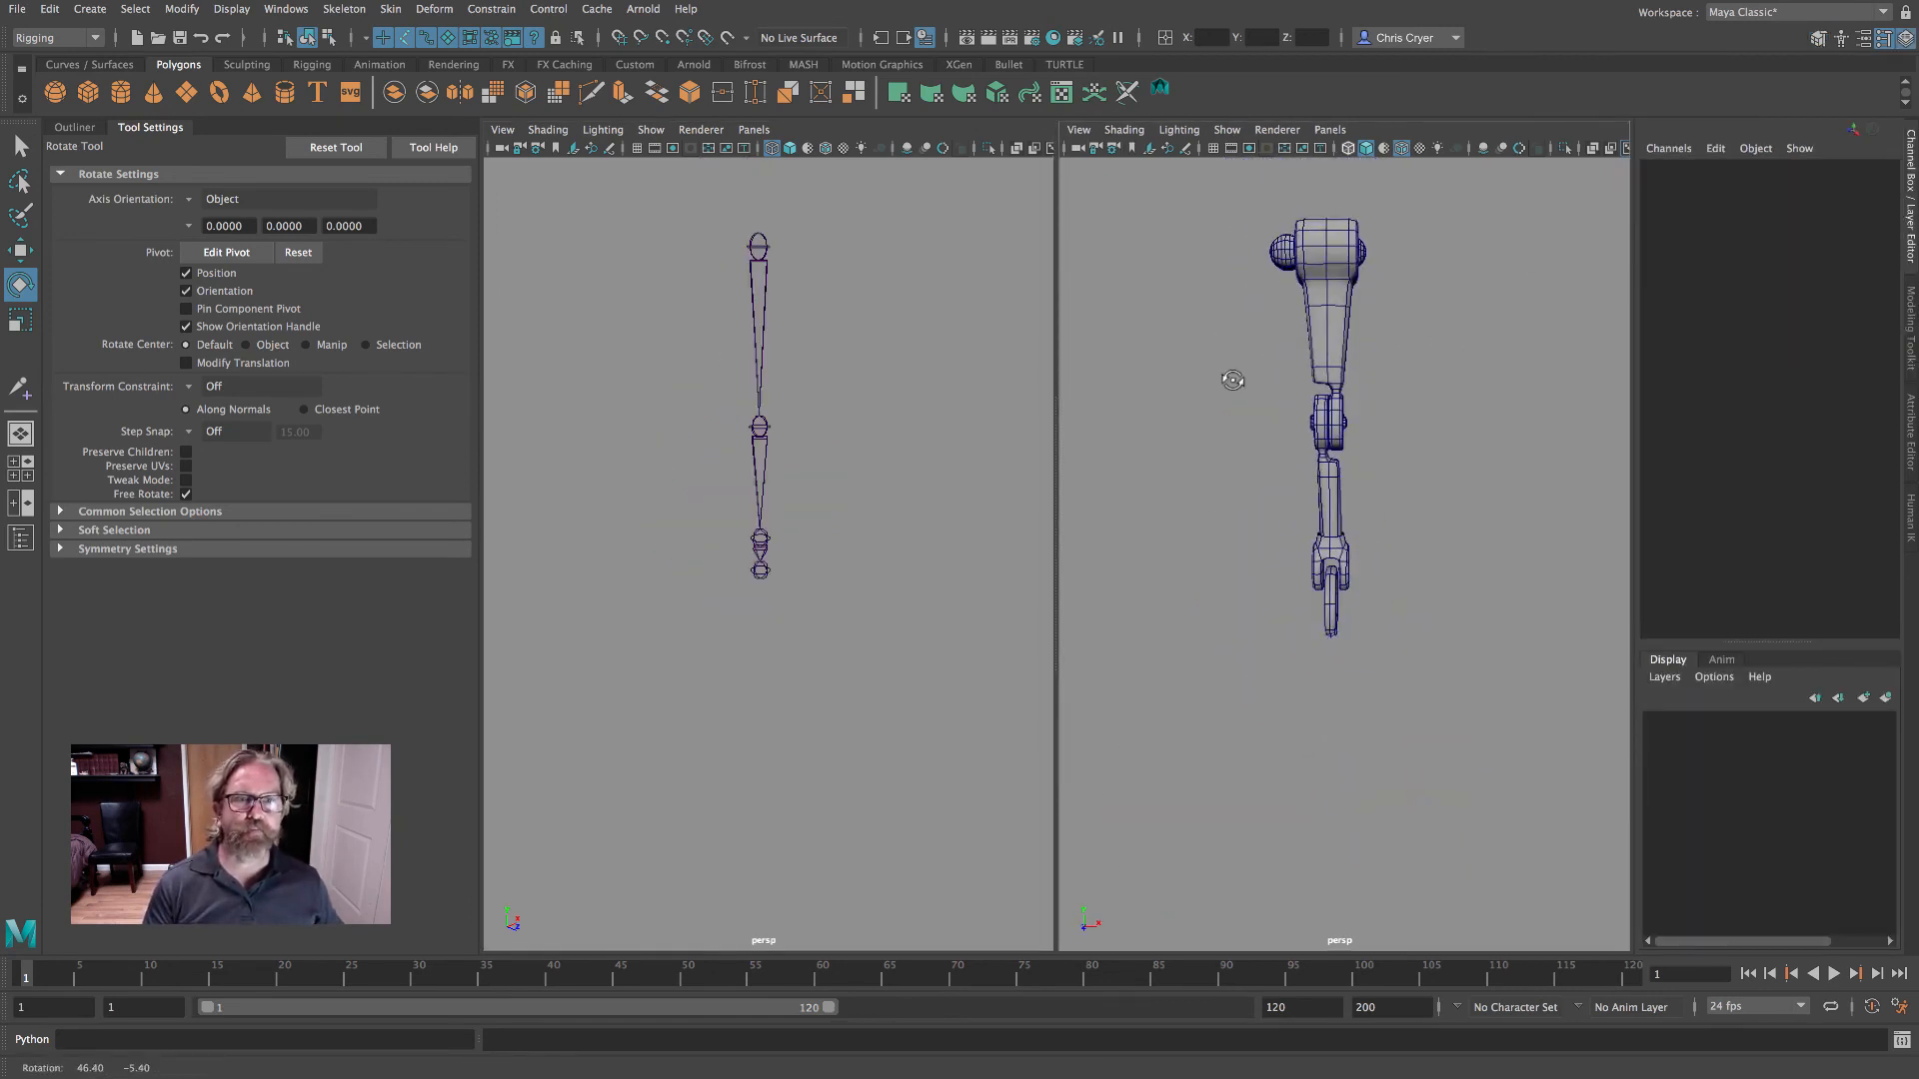
left_click(1339, 508)
key("q")
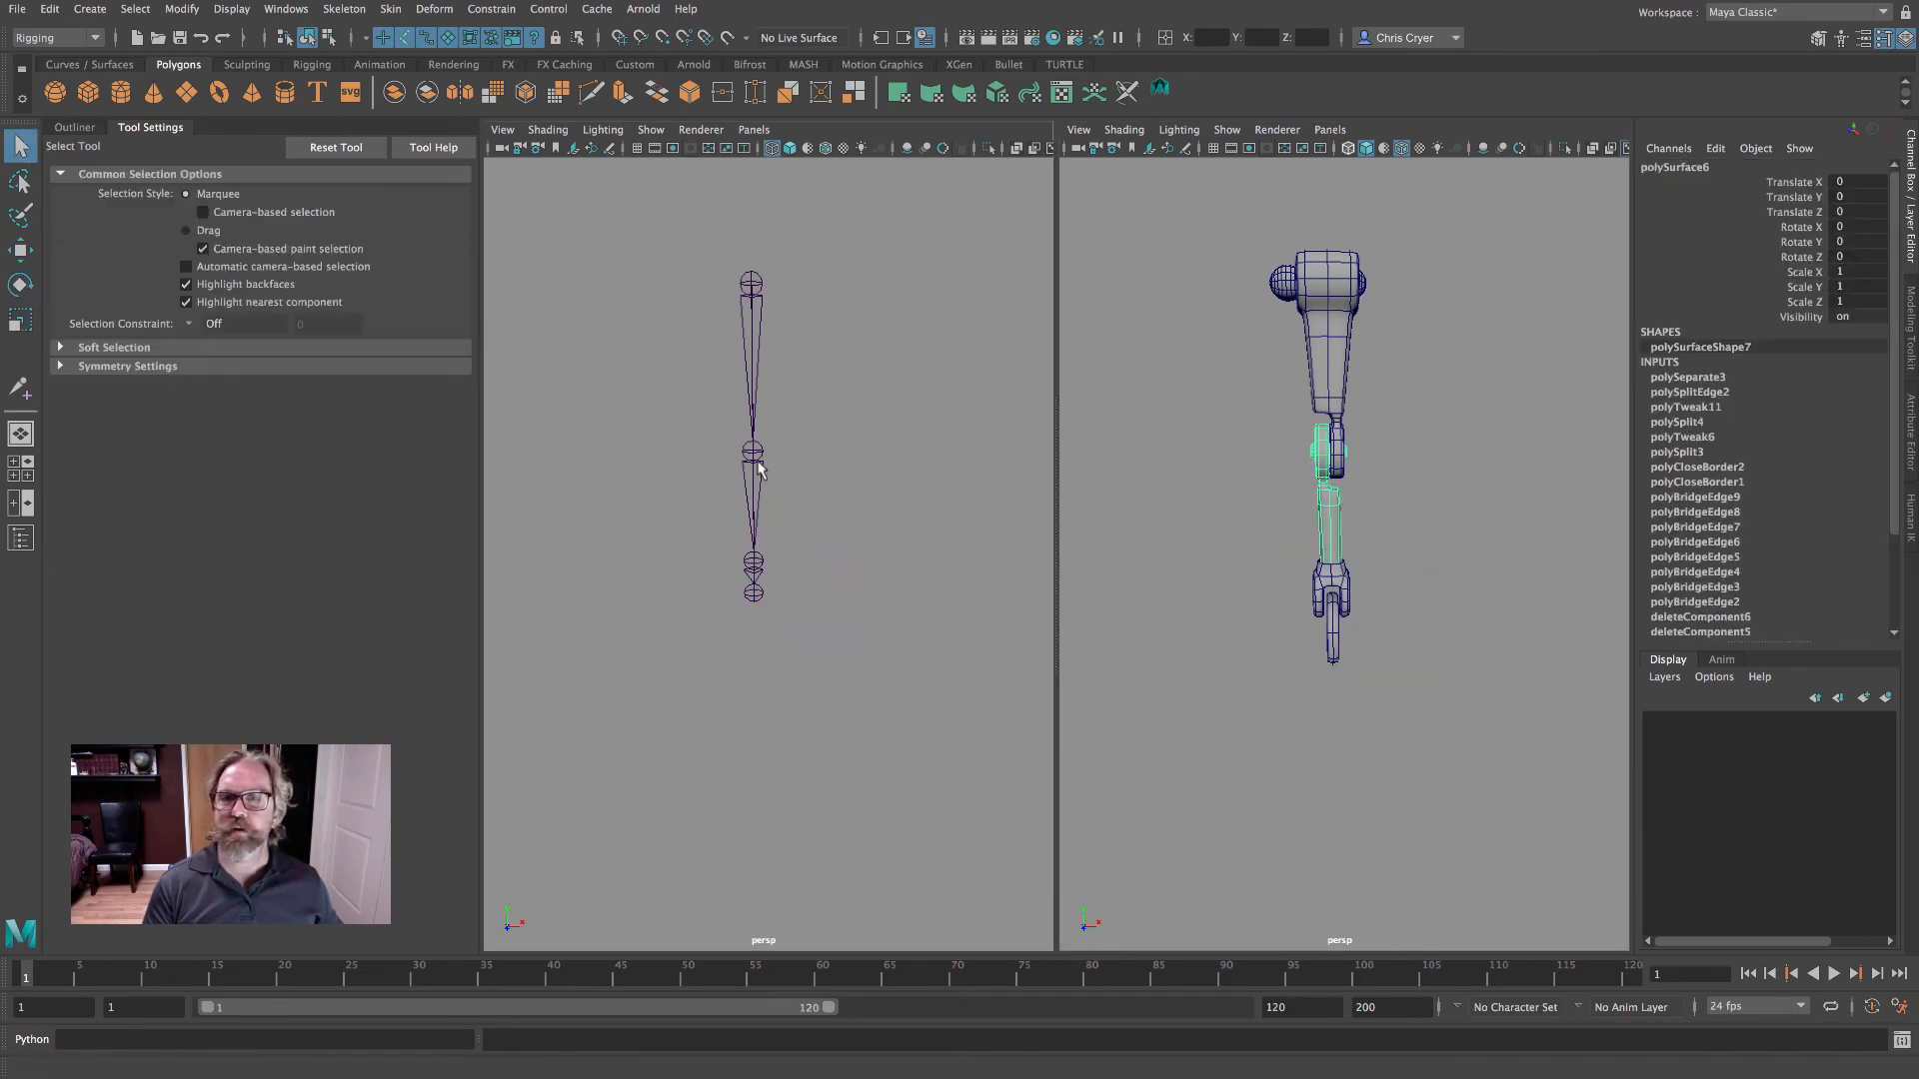
left_click(757, 462, "shift")
key("p")
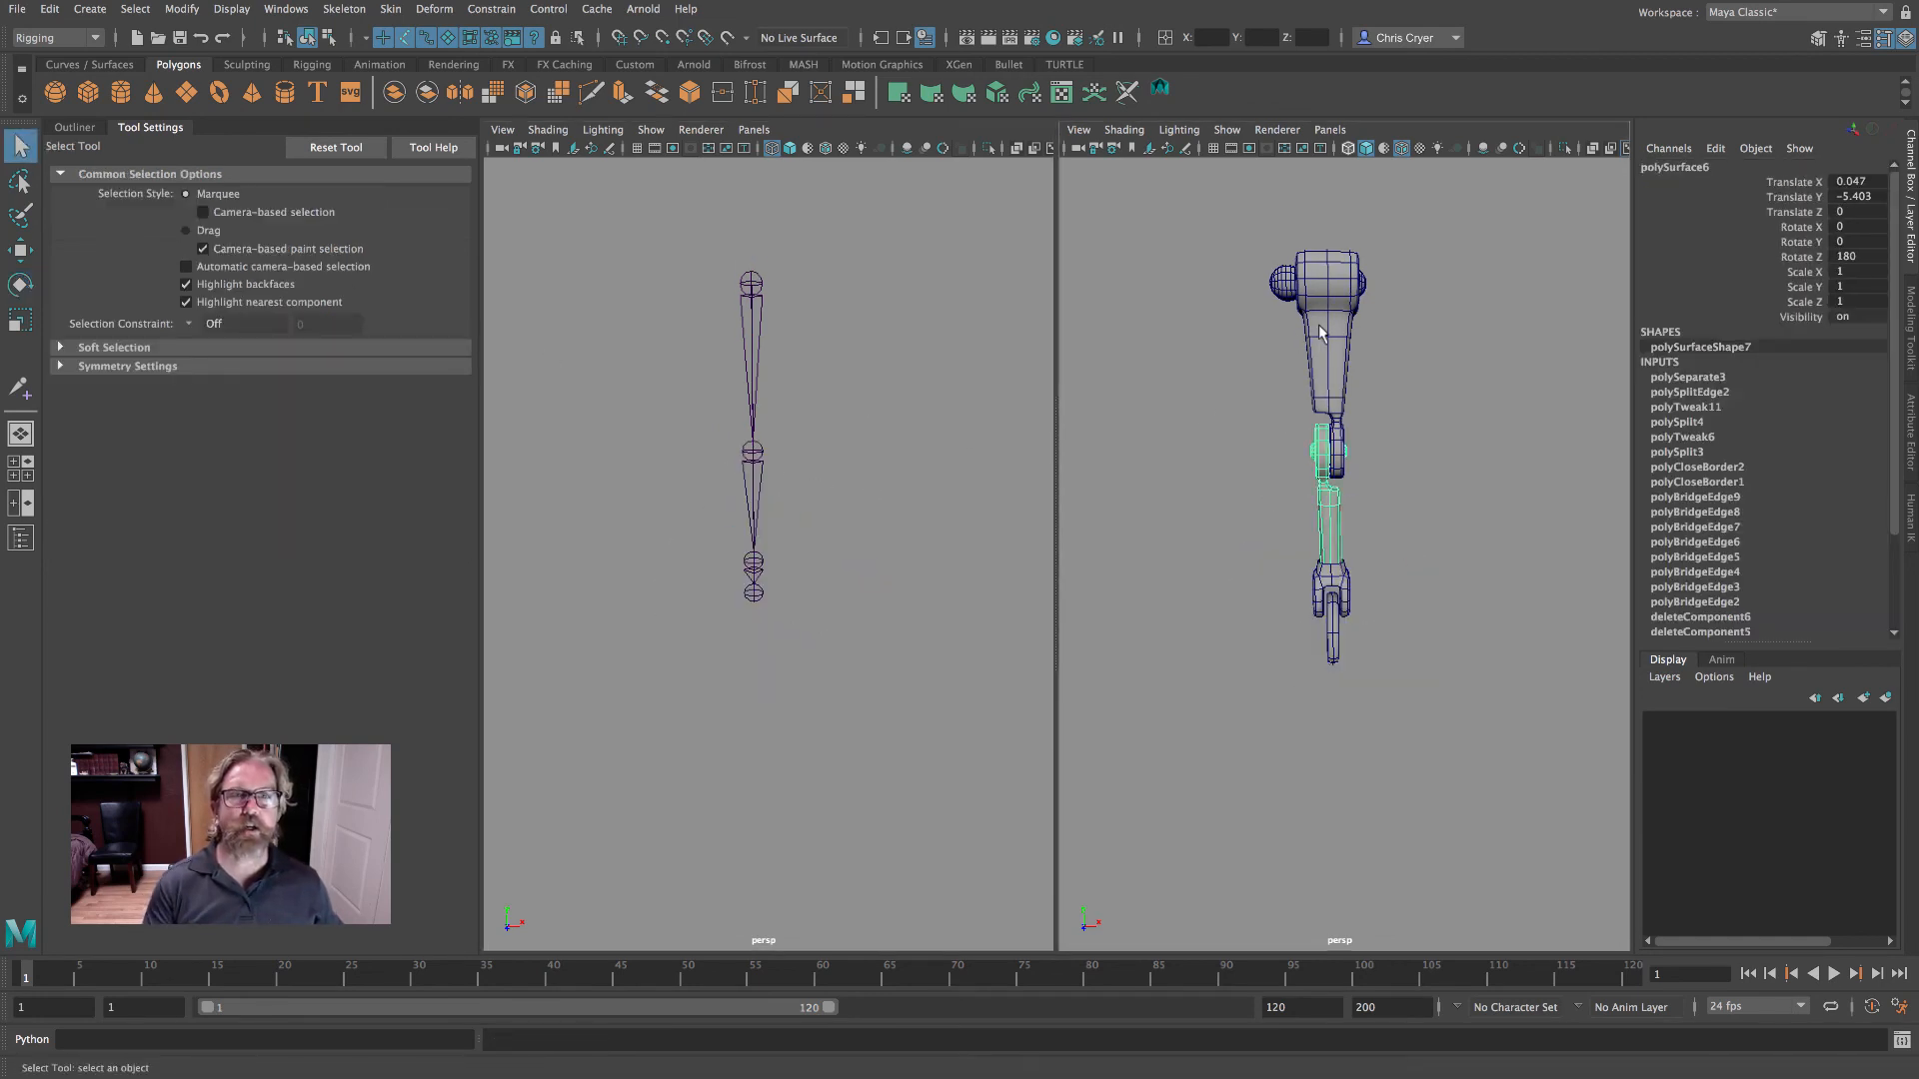
left_click(759, 286)
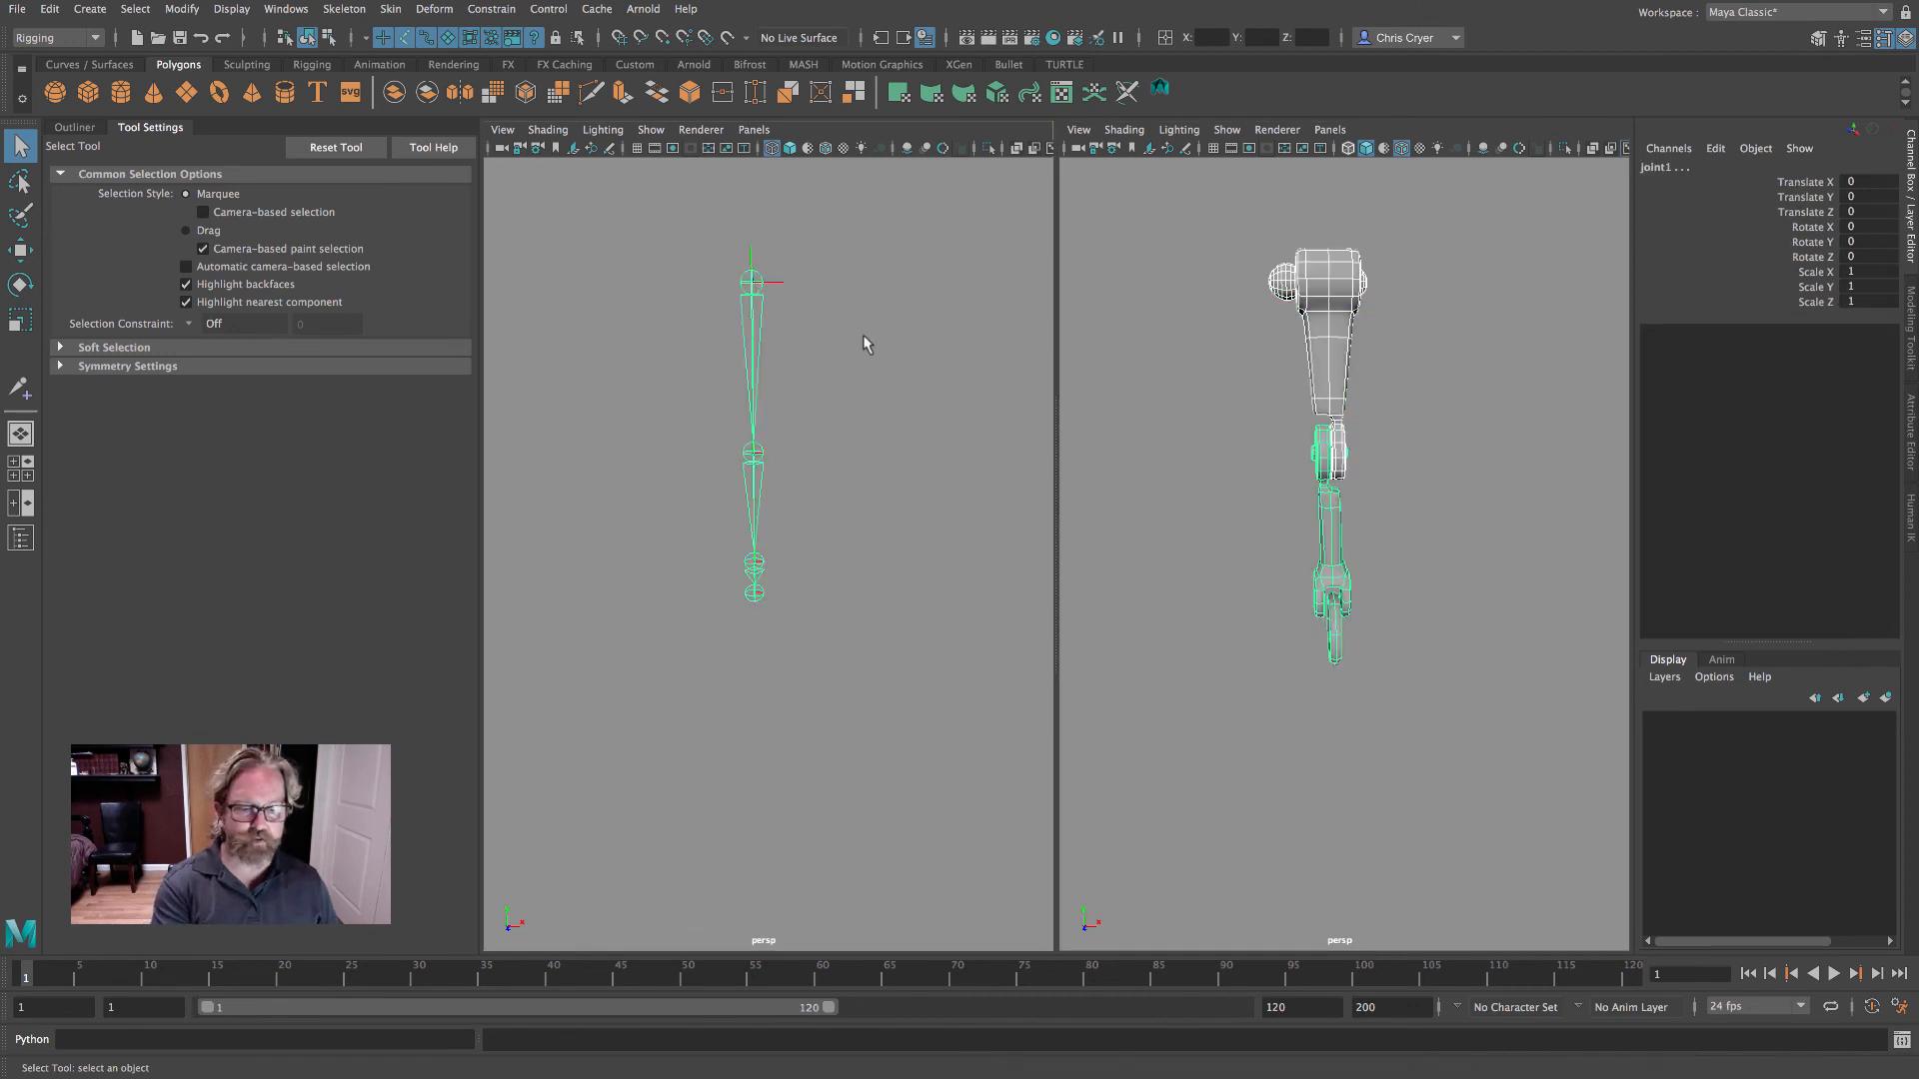
key("p")
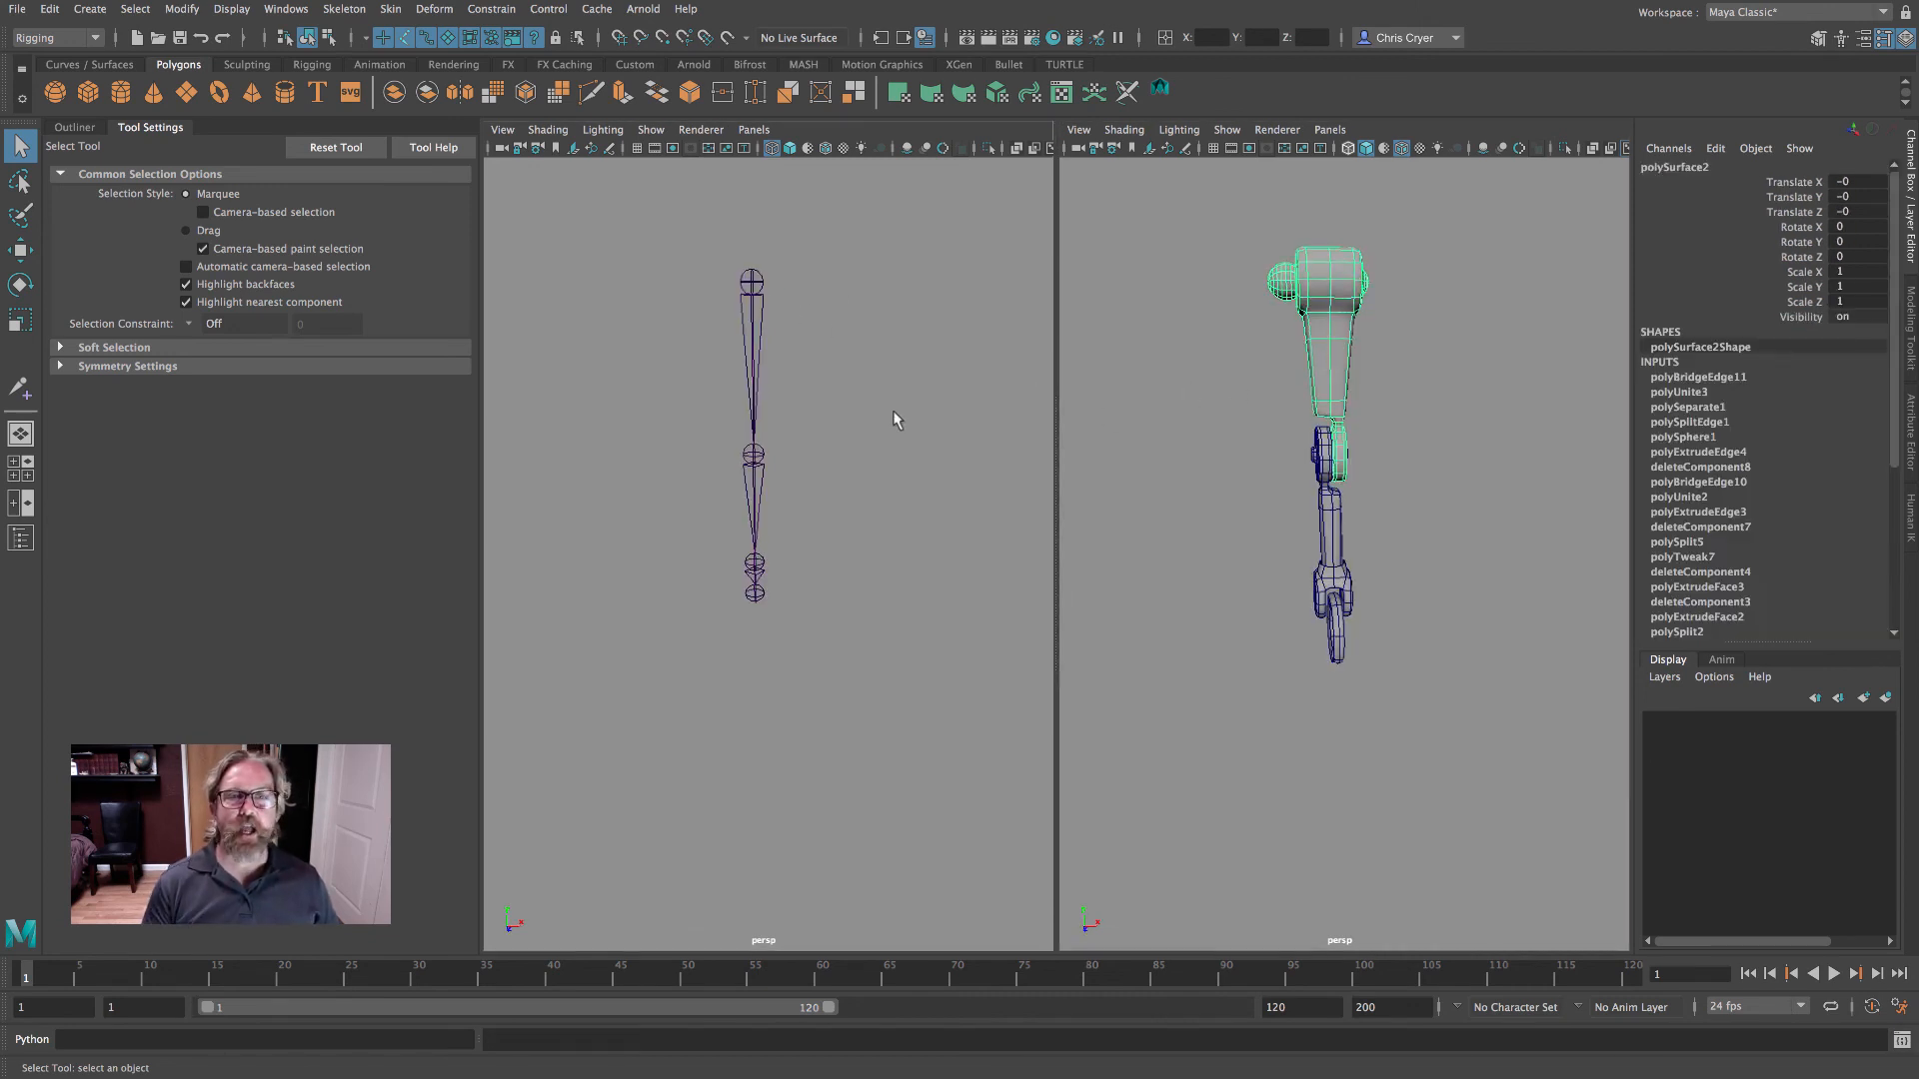
- Test the wrist joint's rotation, including about X, and undo each rotation
left_click(749, 450)
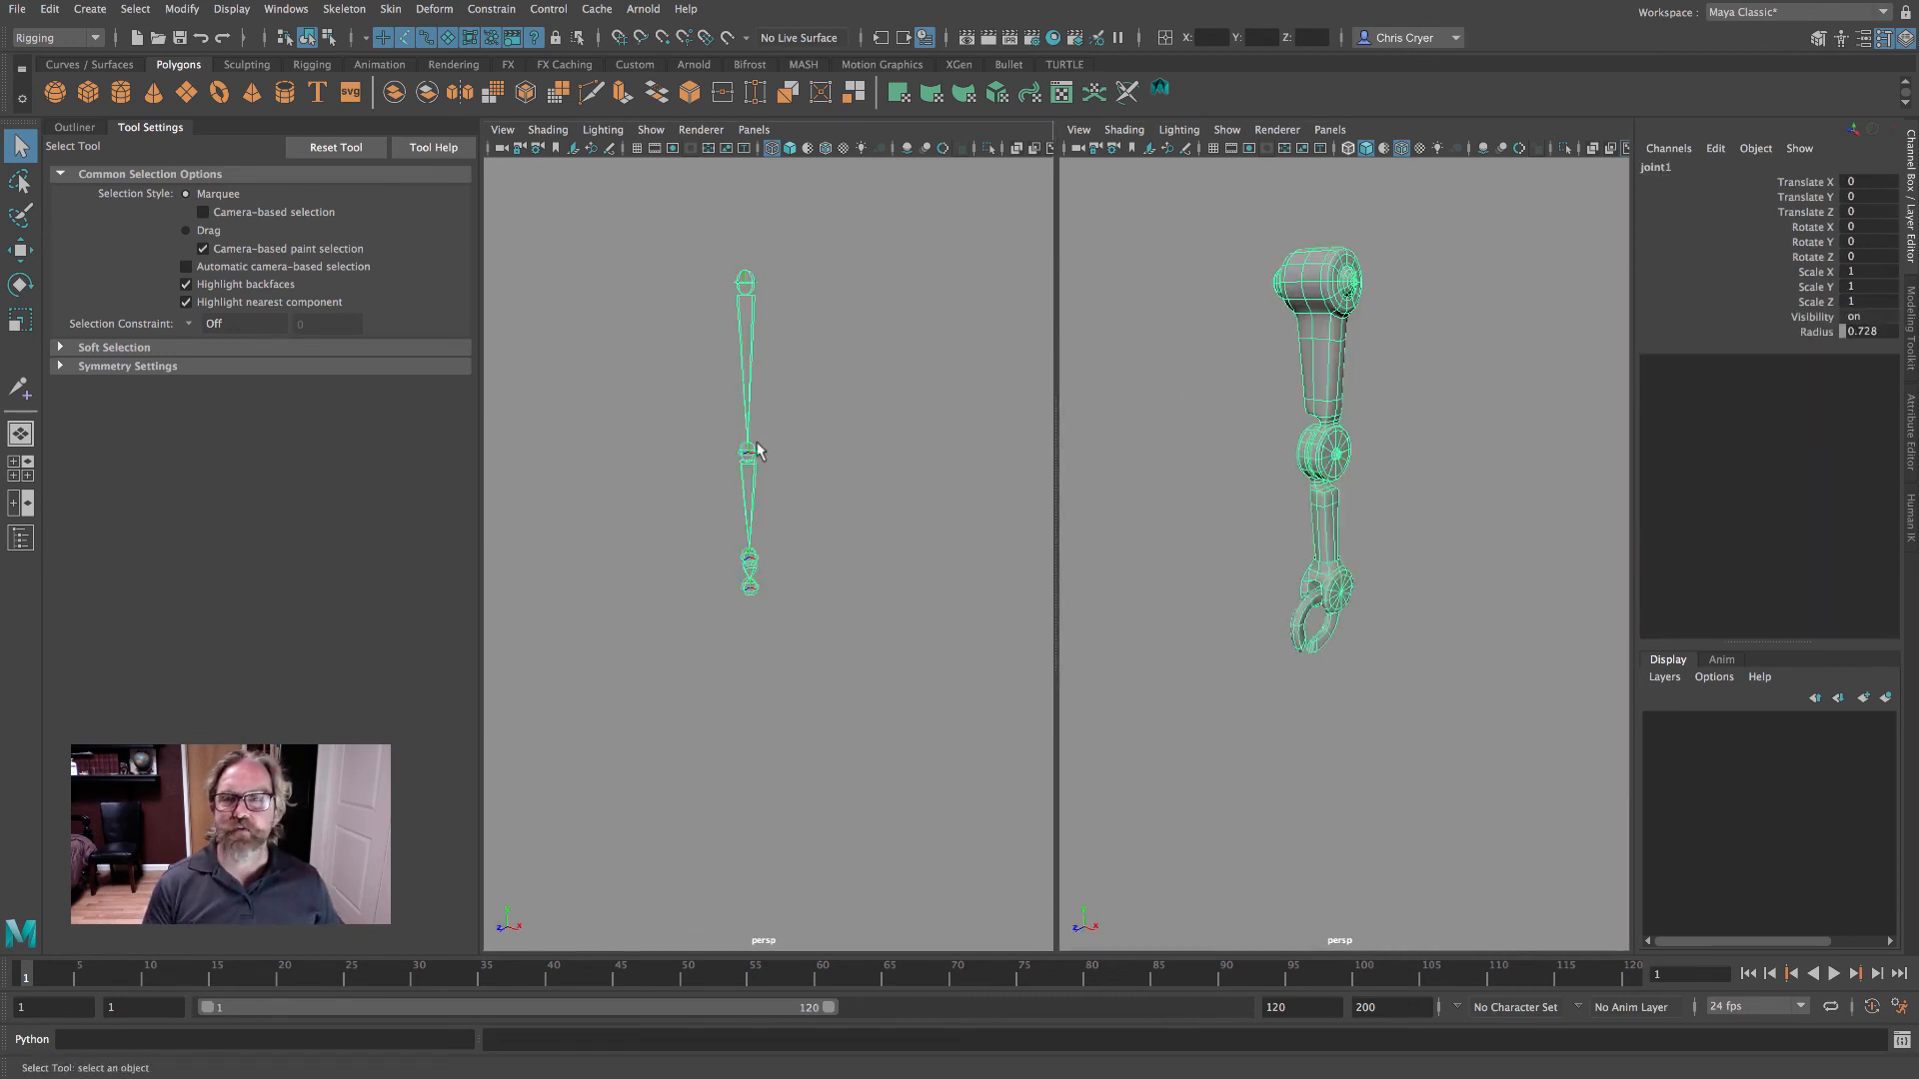
left_click(750, 560)
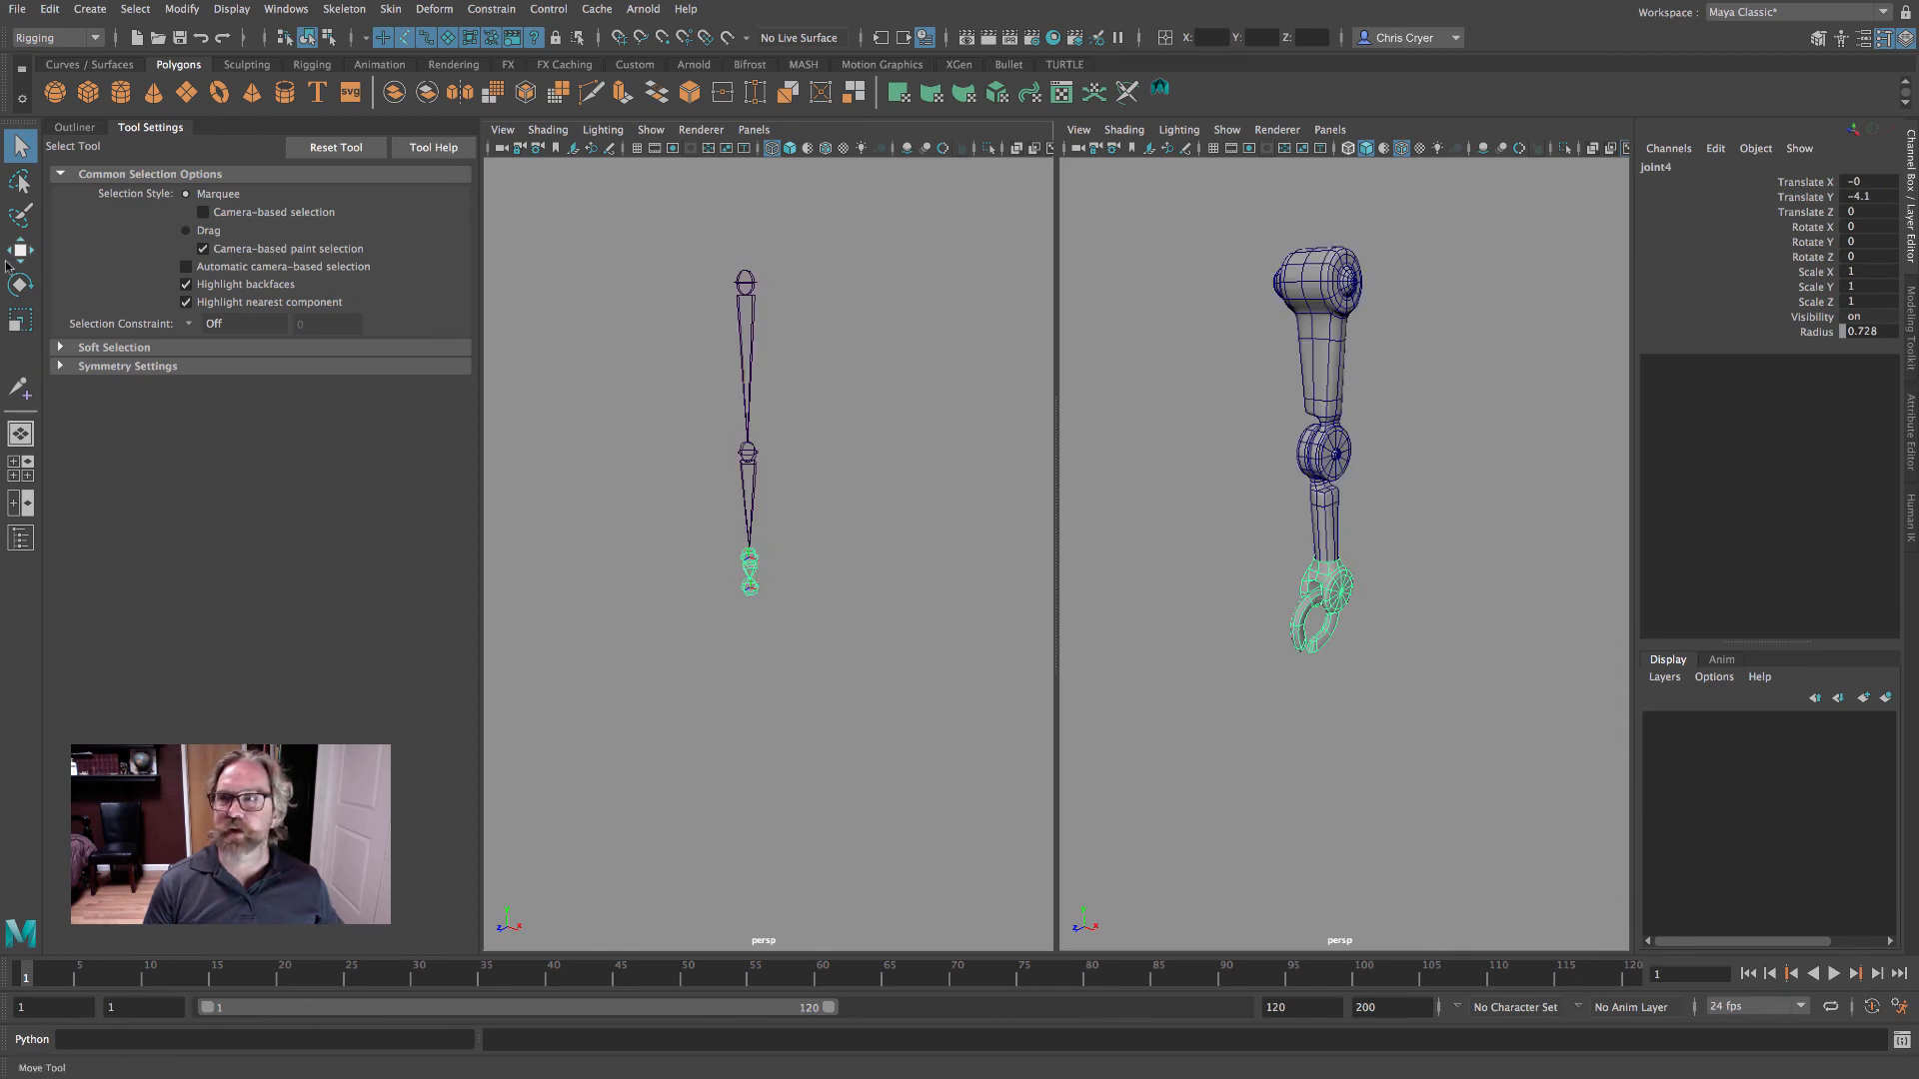
key("e")
left_click_drag(708, 512, 722, 456)
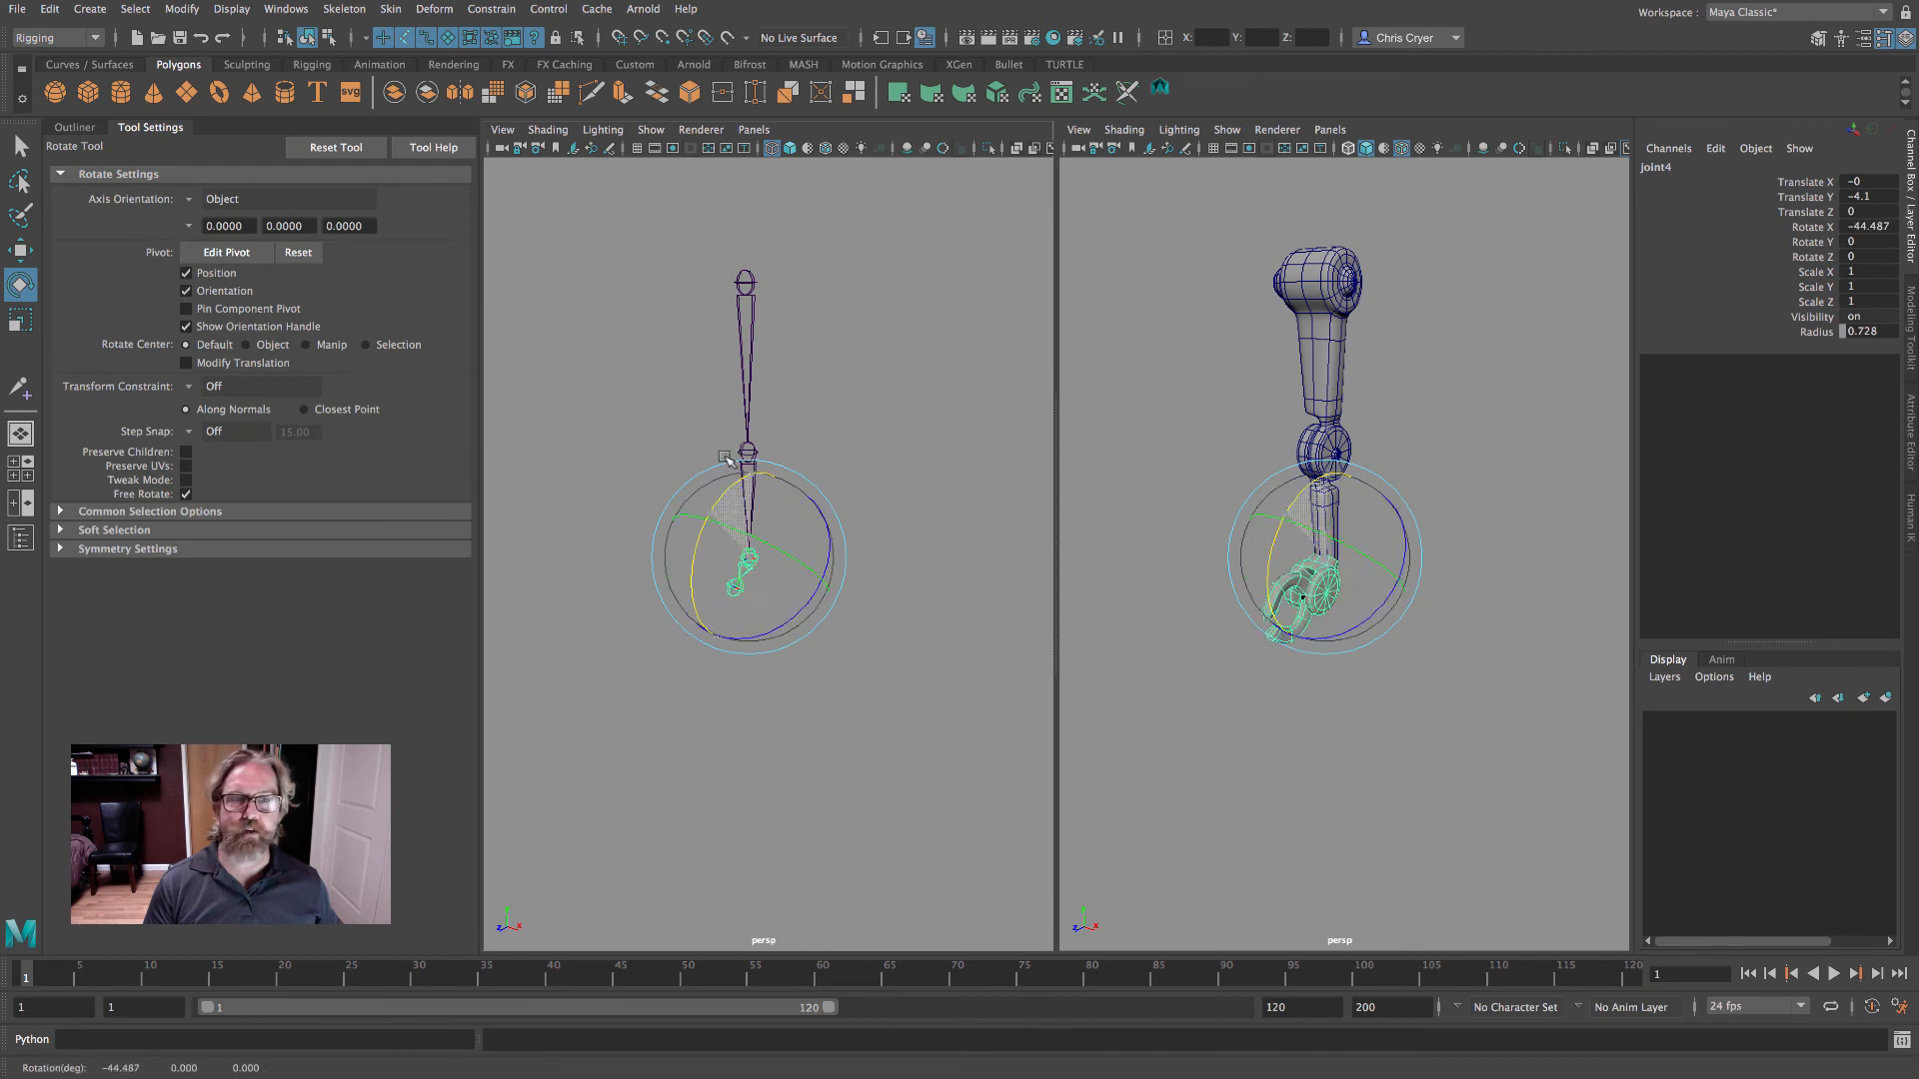
key("super+z")
mouse_move(805, 573)
left_mouse_down()
mouse_move(761, 592)
mouse_move(799, 590)
left_mouse_up()
key("super+z")
- Select the shoulder, elbow, wrist and claw joints and rotate them together about X to test how the arm curls
left_click(855, 445)
left_click(745, 282)
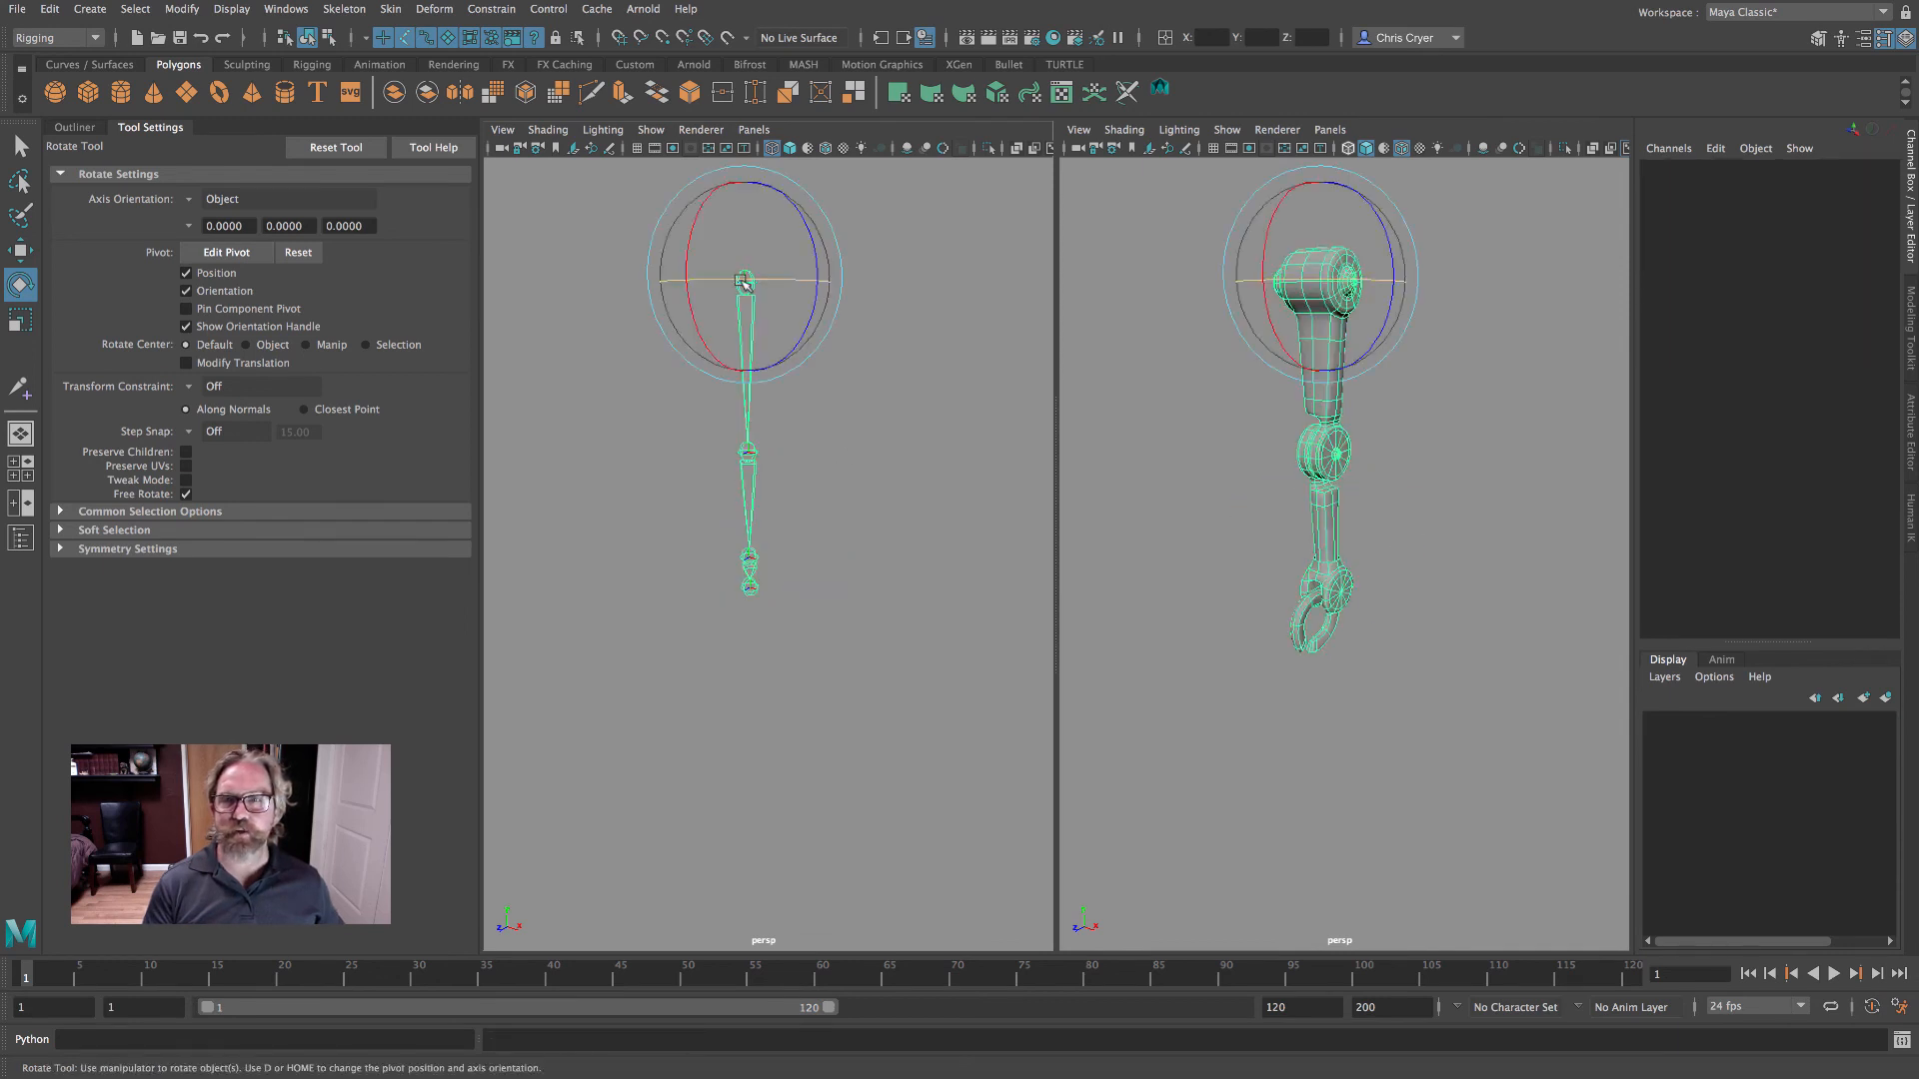
left_click(33, 150)
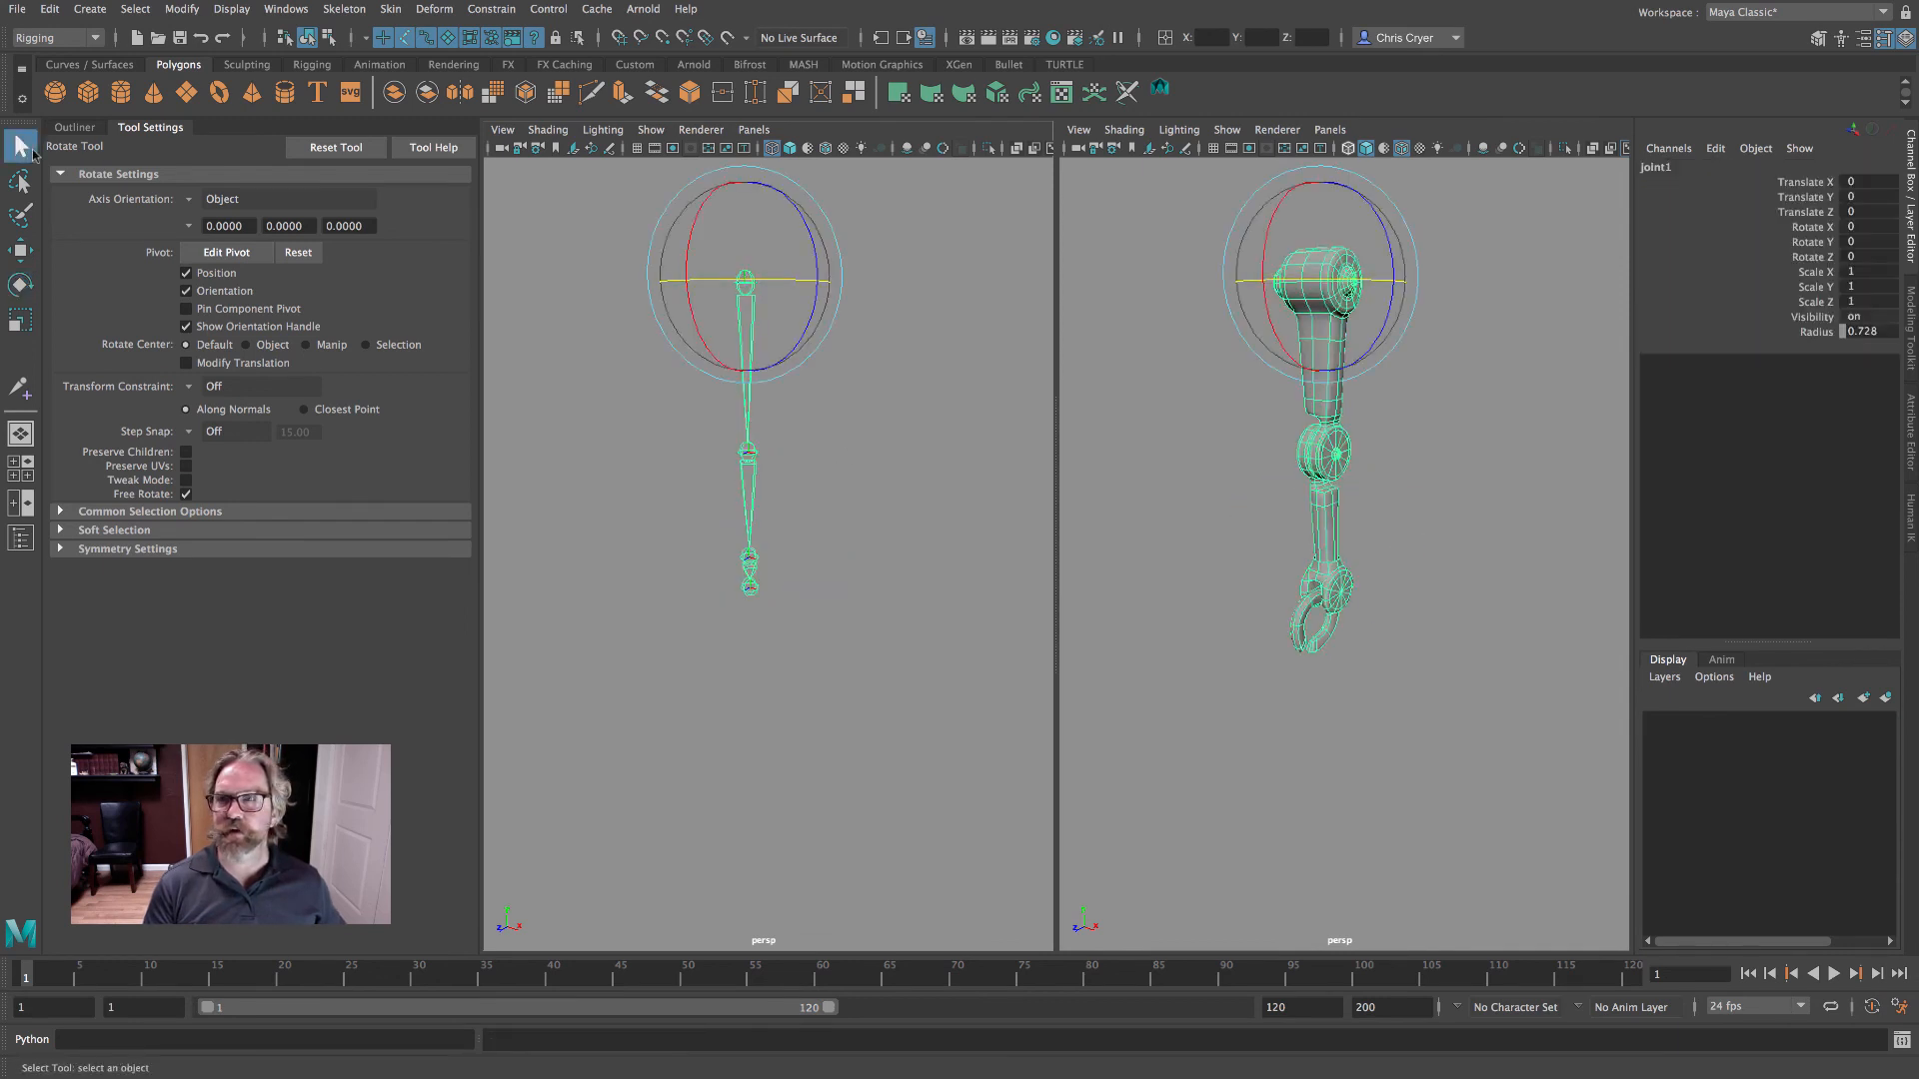
left_click(746, 456)
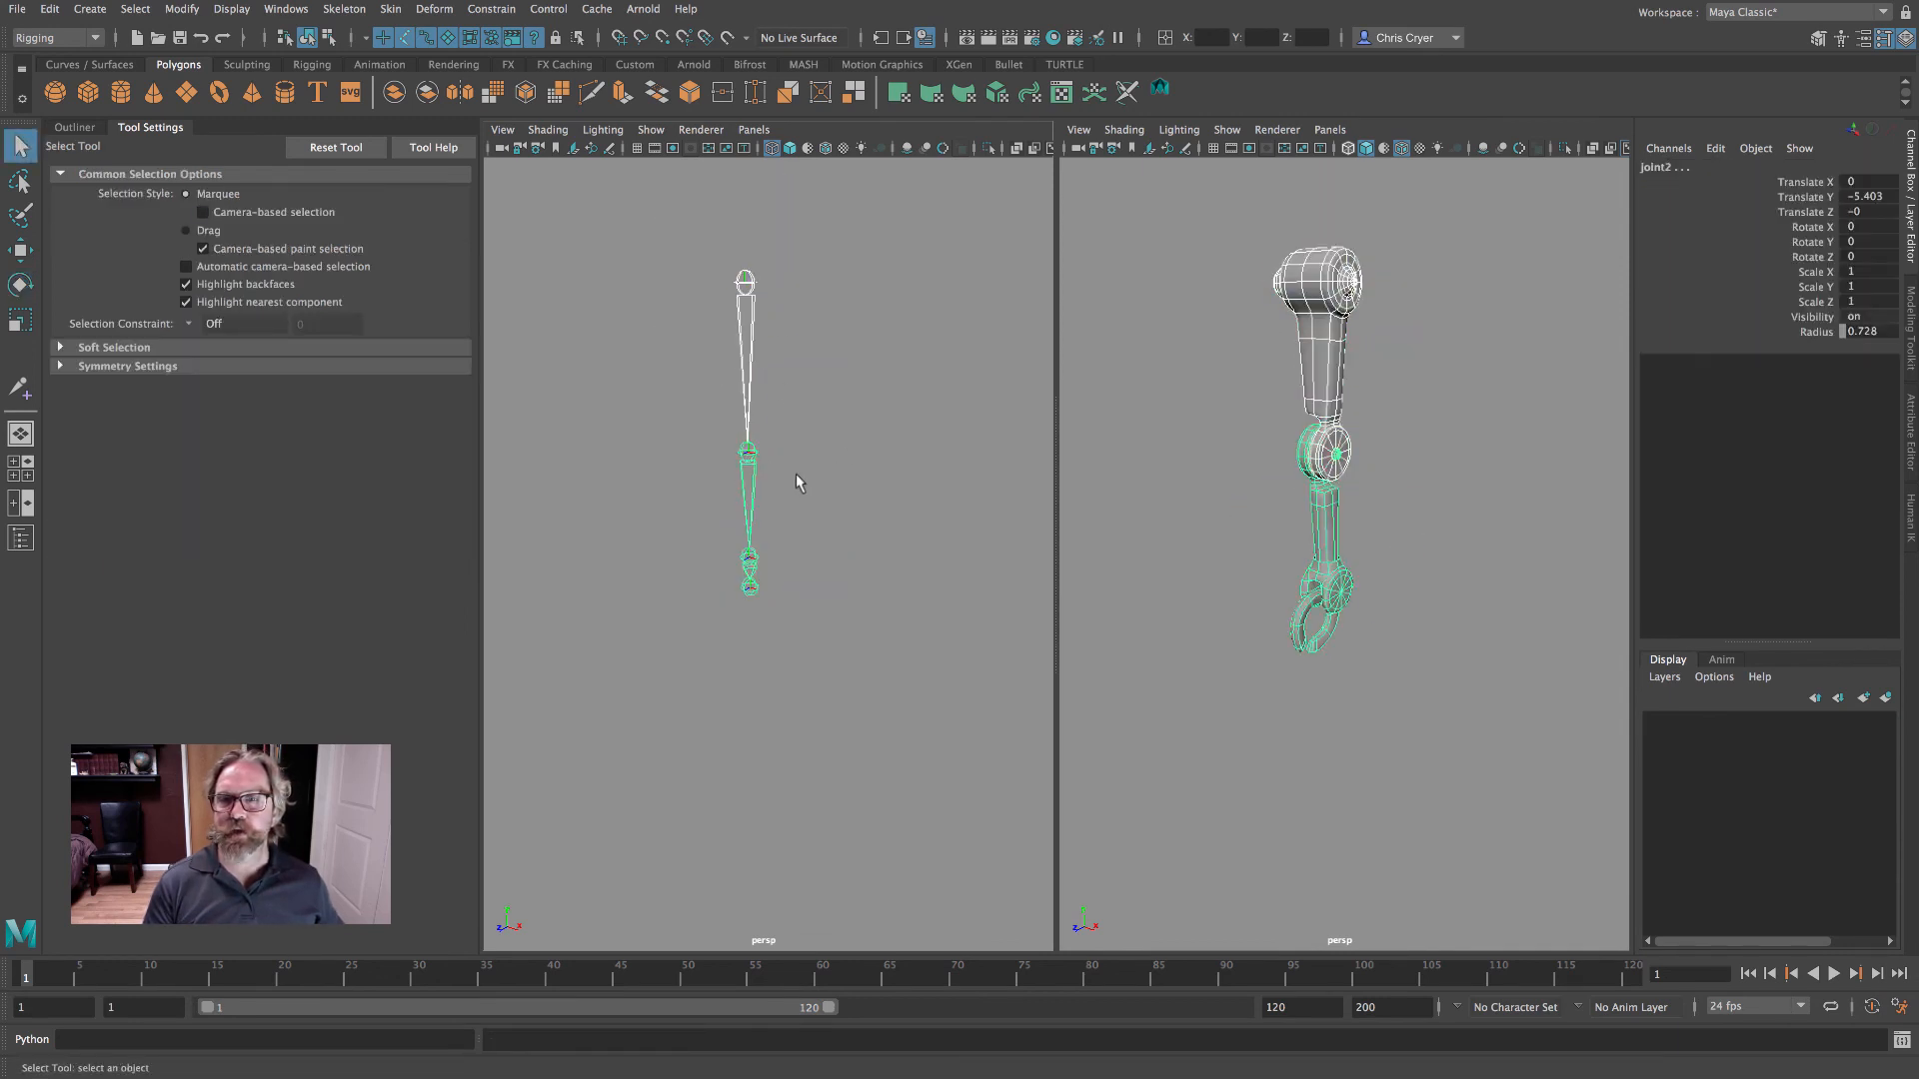
left_click(751, 591)
key("e")
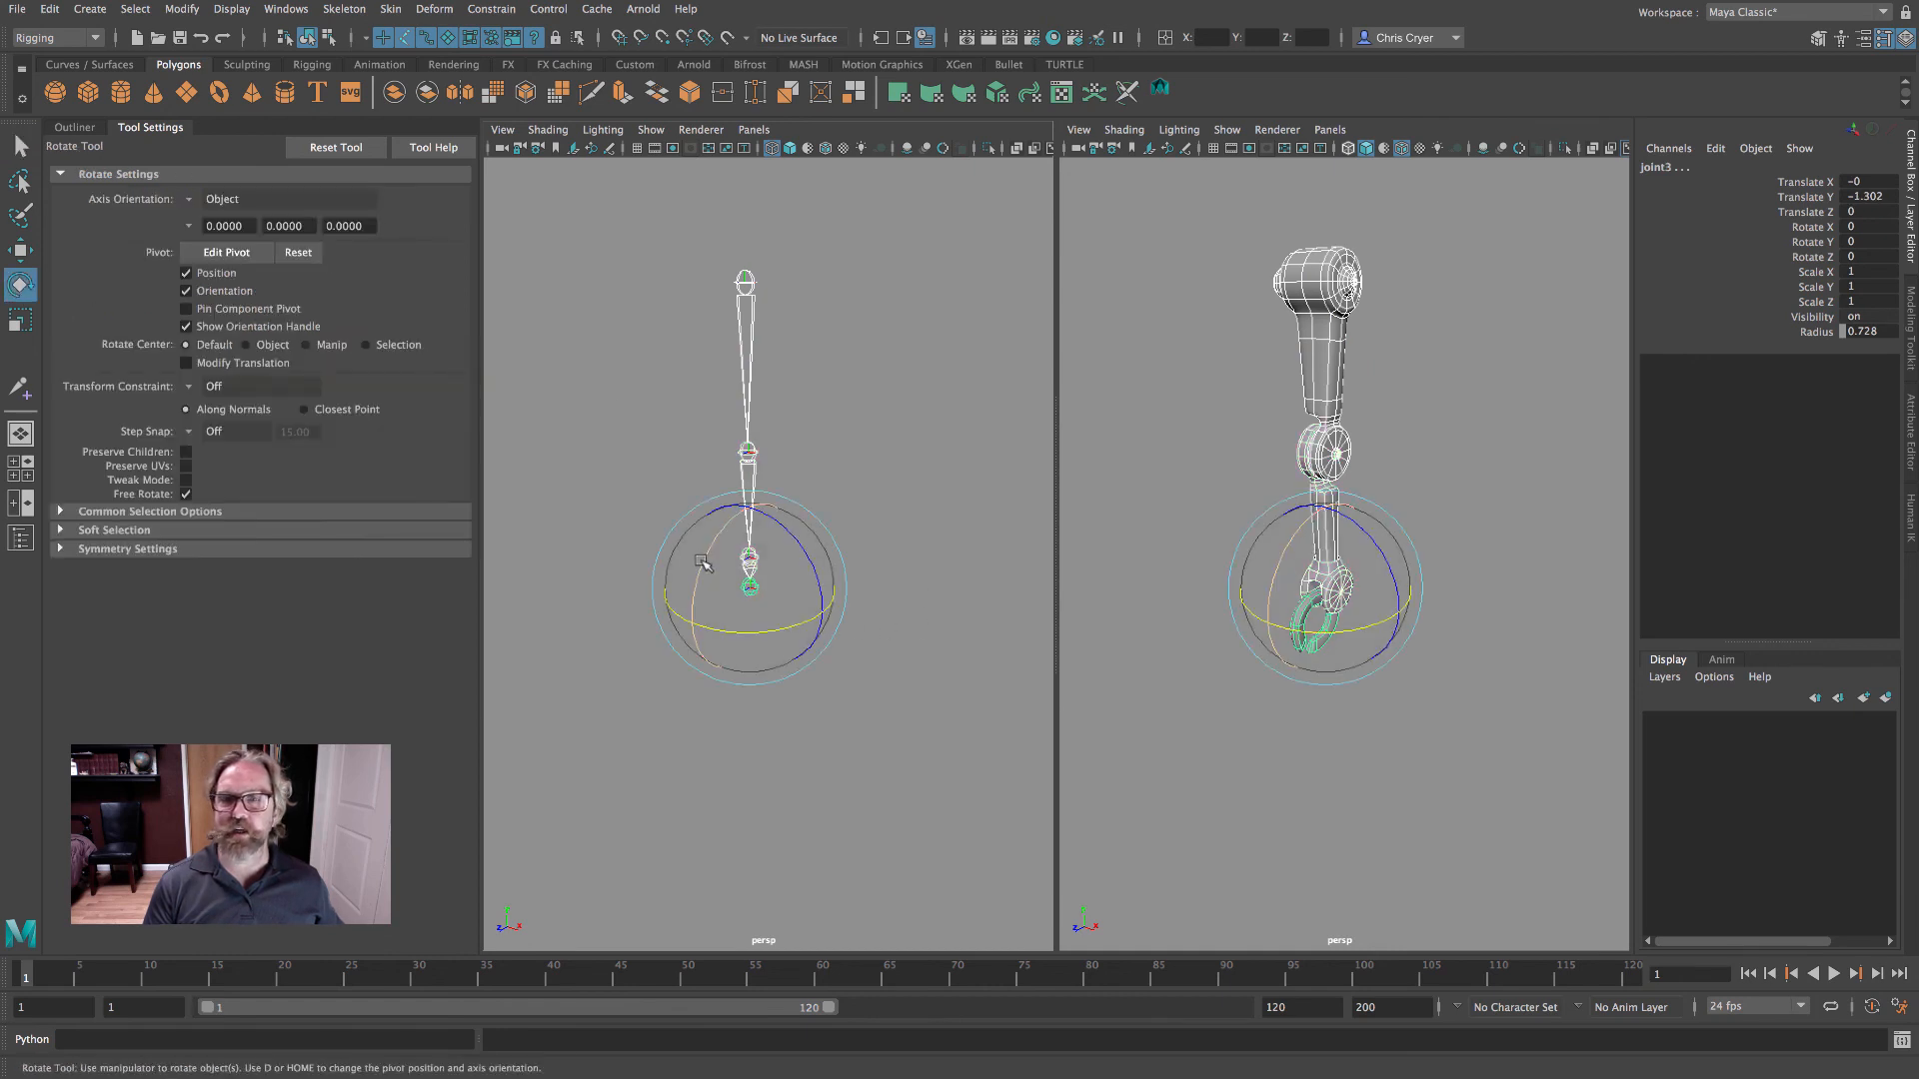
left_click_drag(703, 564, 664, 510)
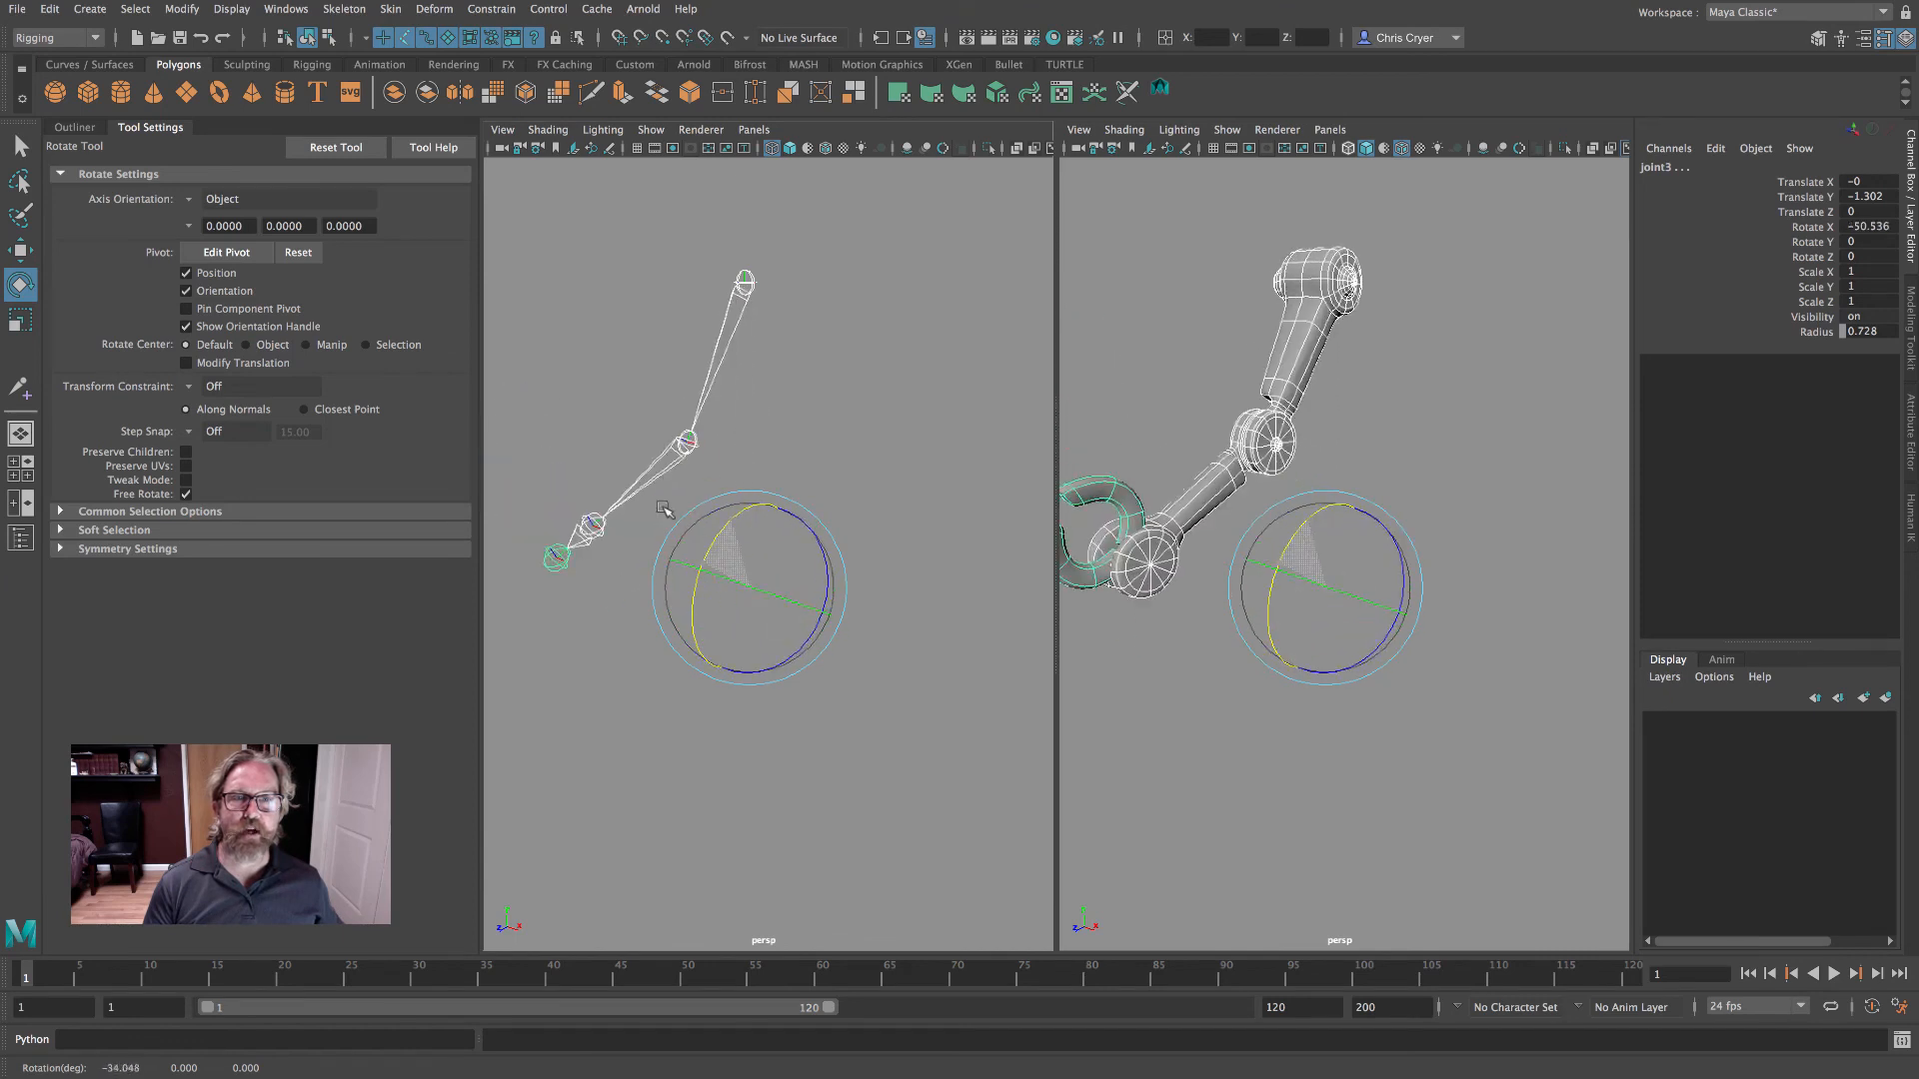
- Undo the test rotation of the joint chain and clear the joint selection
key("ctrl+z")
key("ctrl+z")
key("ctrl+z")
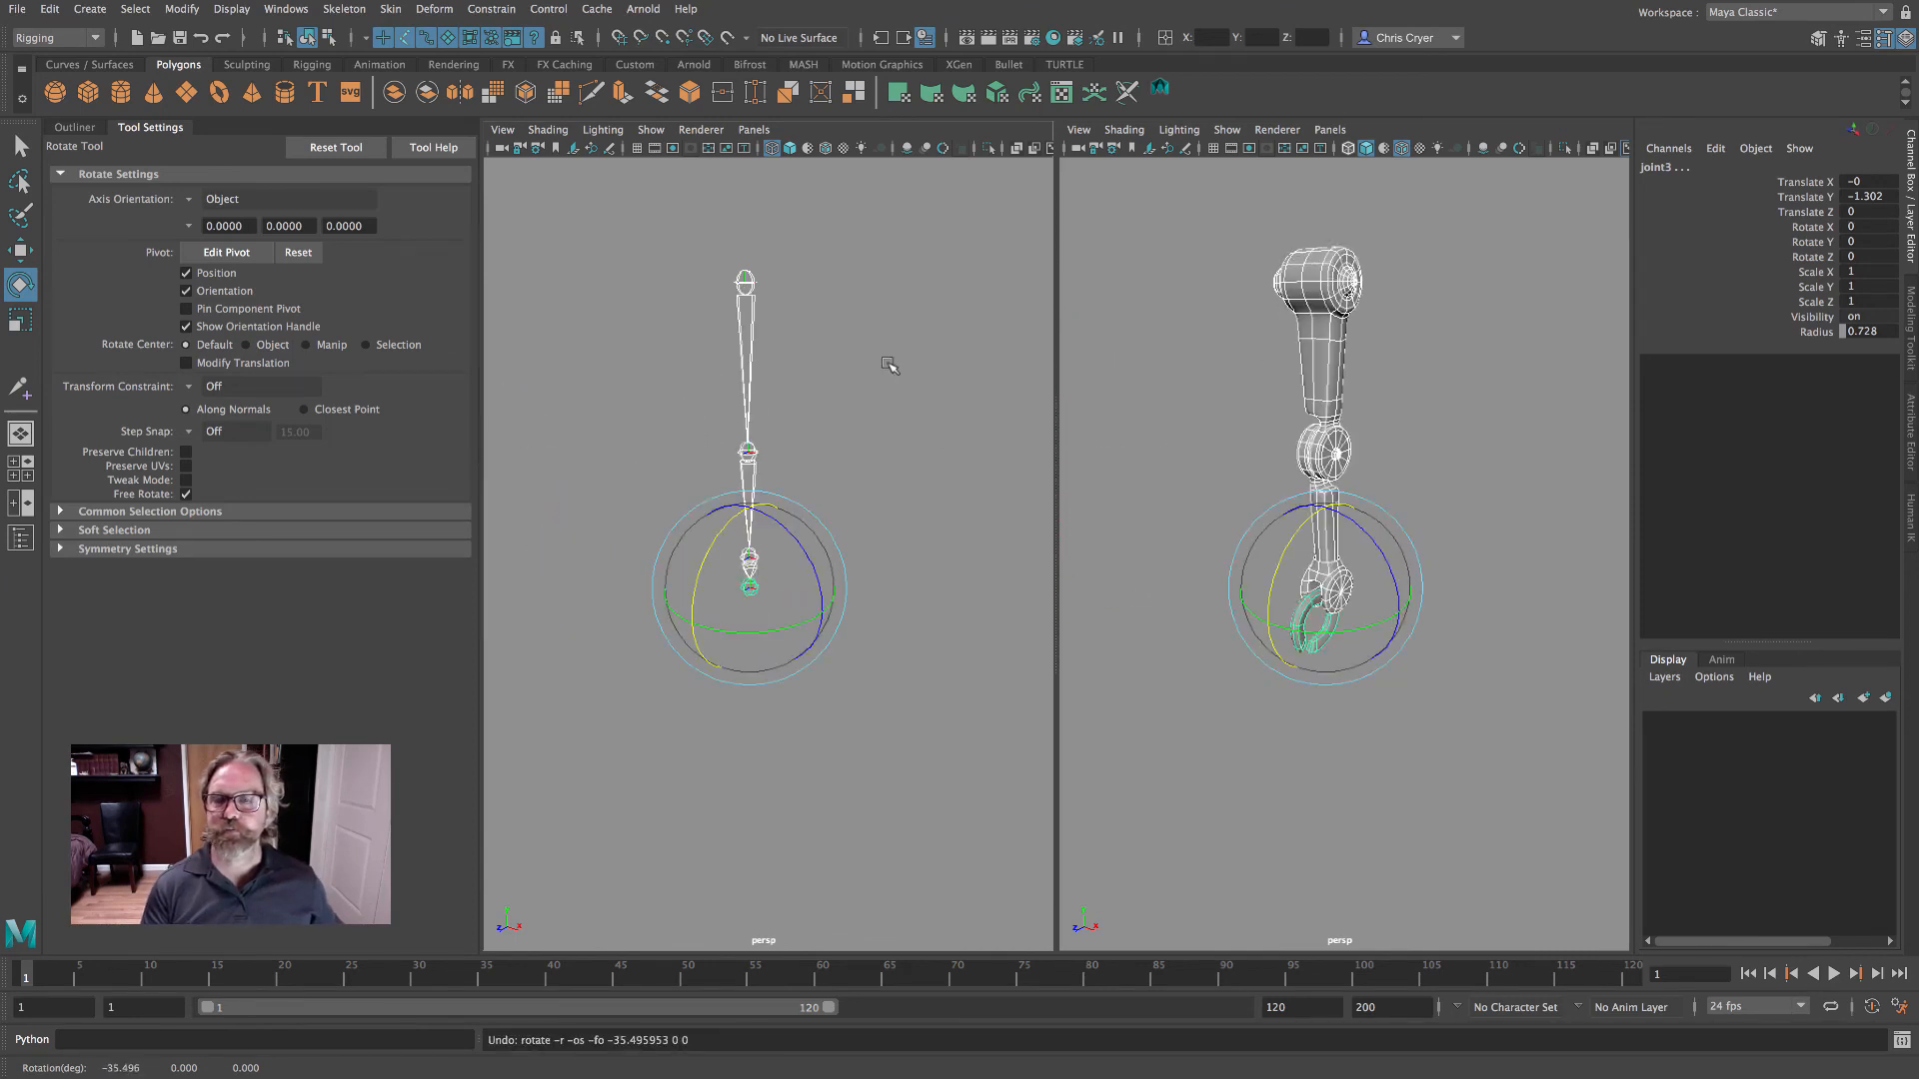
key("ctrl+z")
key("ctrl+z")
key("ctrl+z")
key("ctrl+z")
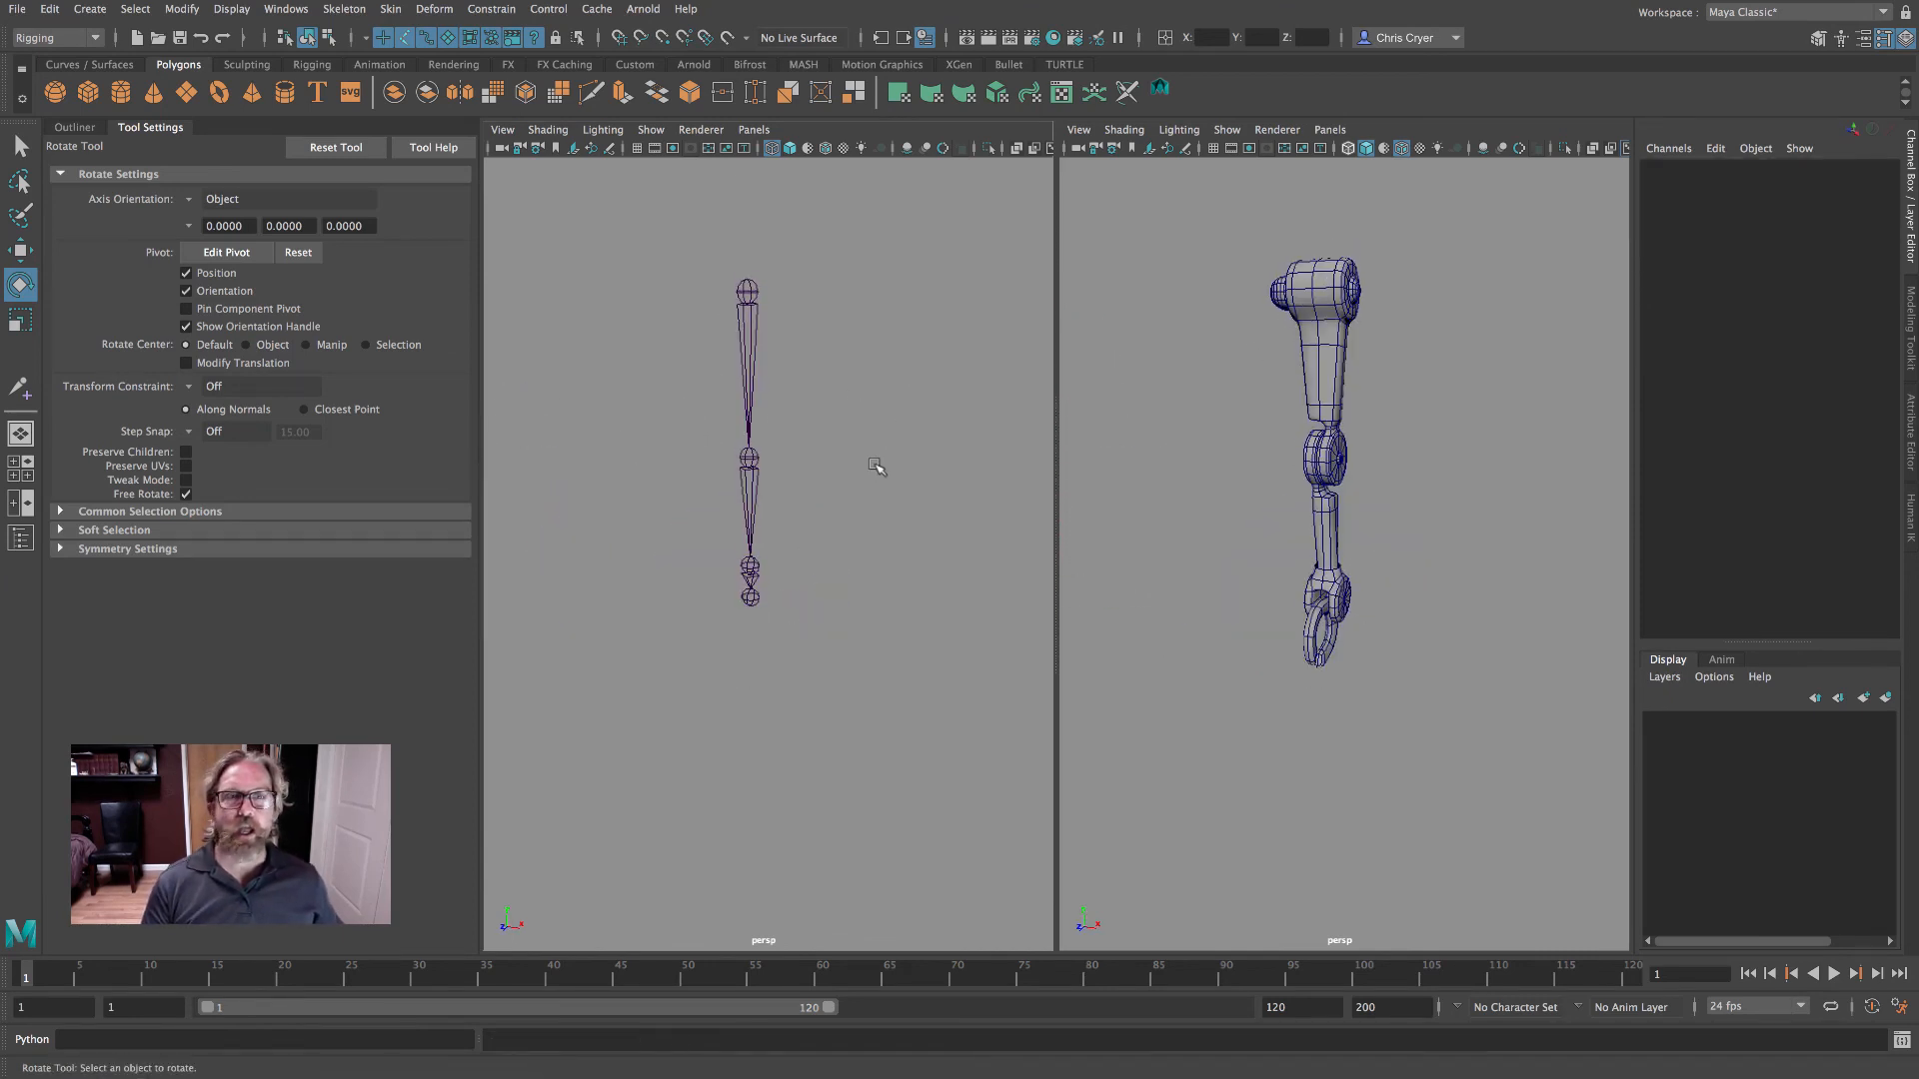
key("ctrl+z")
key("ctrl+z")
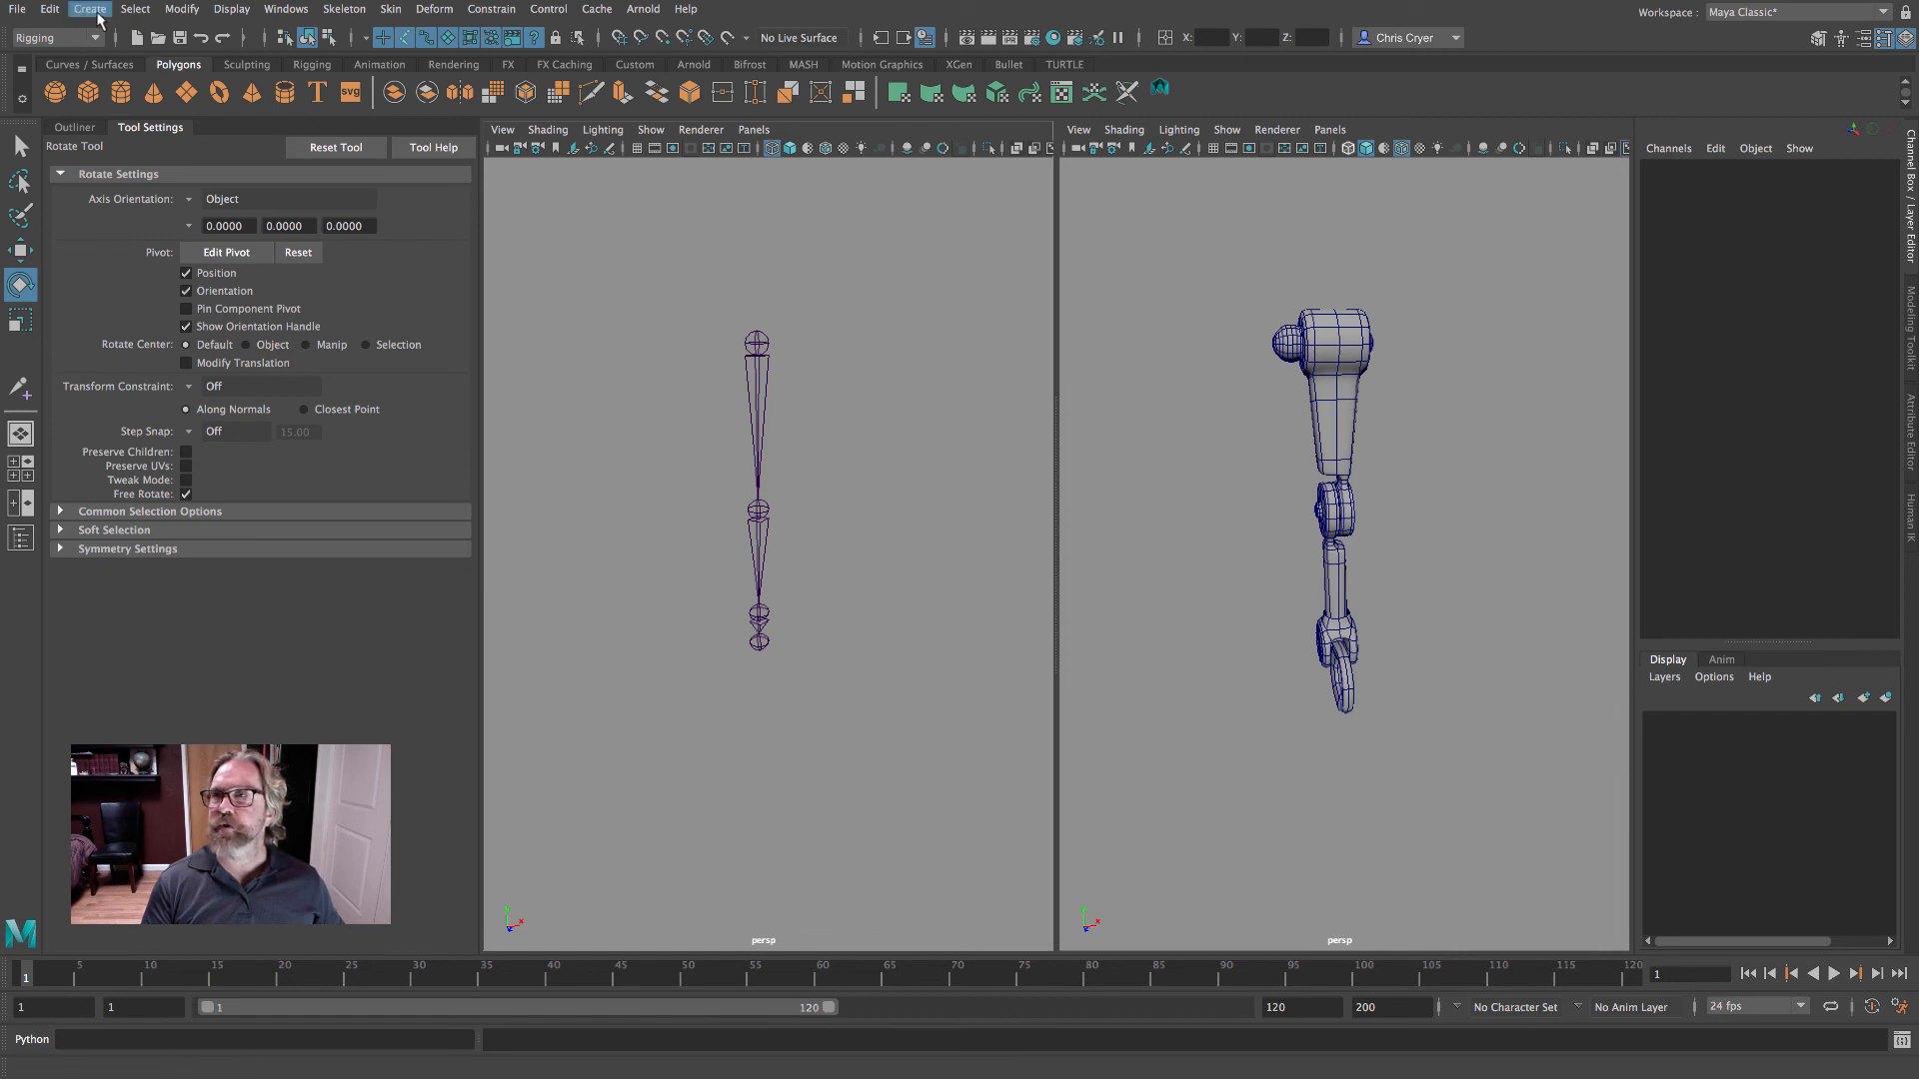
- Show the grid, place a single new joint beside the shoulder joint and move it closer to the shoulder ball
left_click(637, 148)
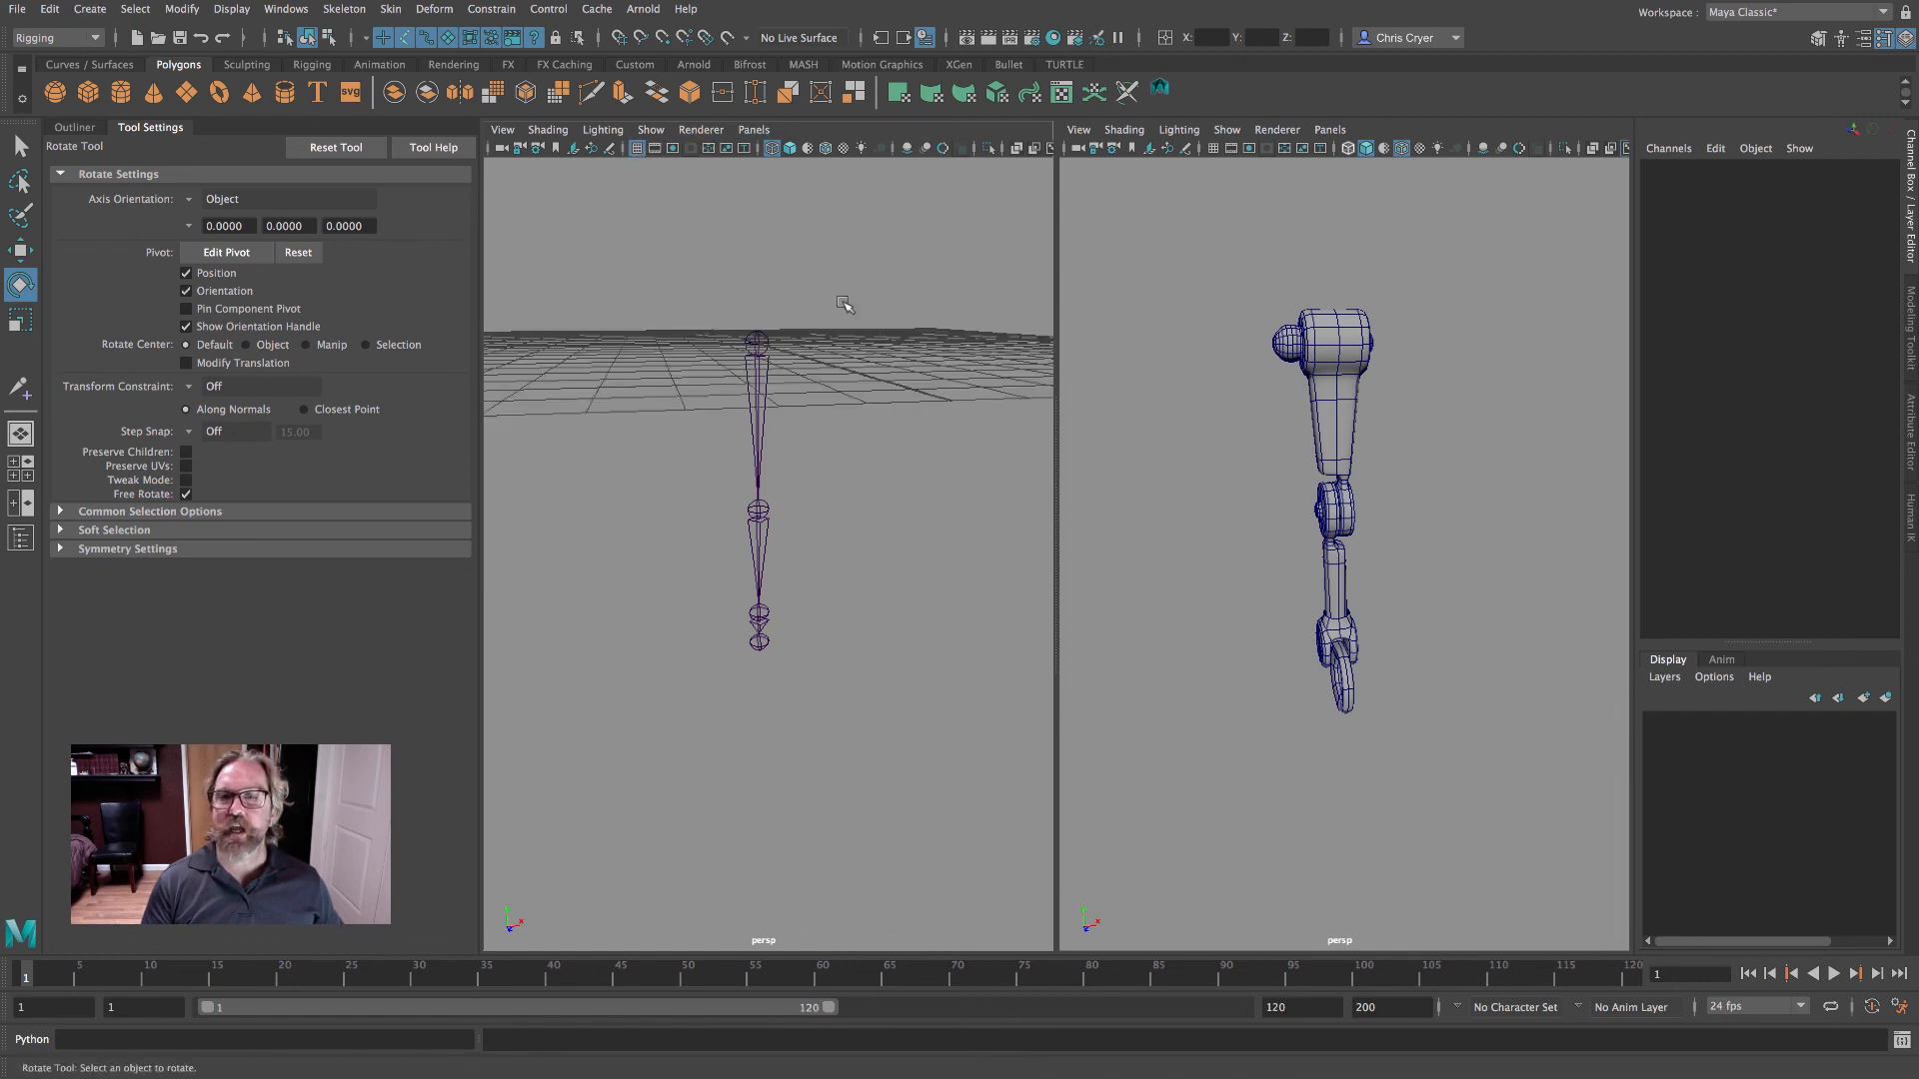
left_click_drag(844, 303, 821, 468, "alt")
middle_click_drag(821, 467, 907, 523, "alt")
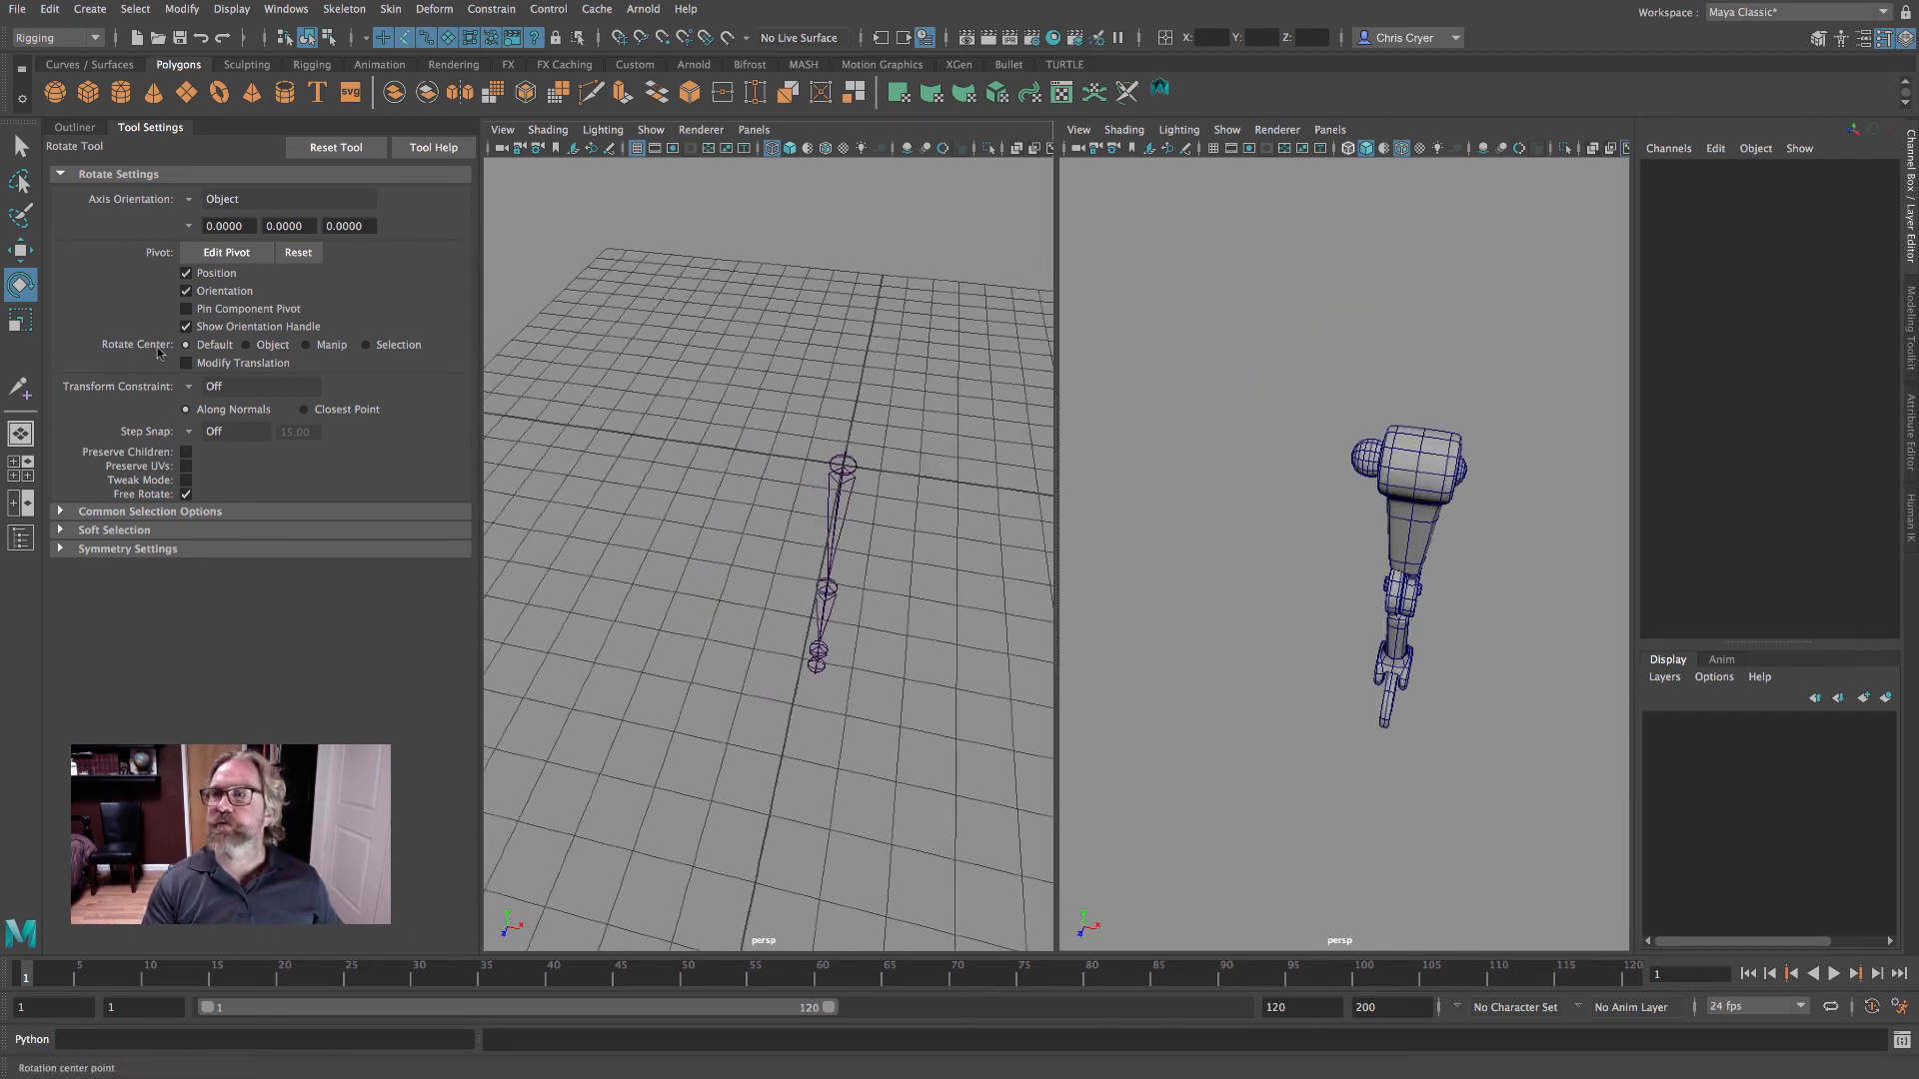
left_click(344, 9)
left_click(377, 56)
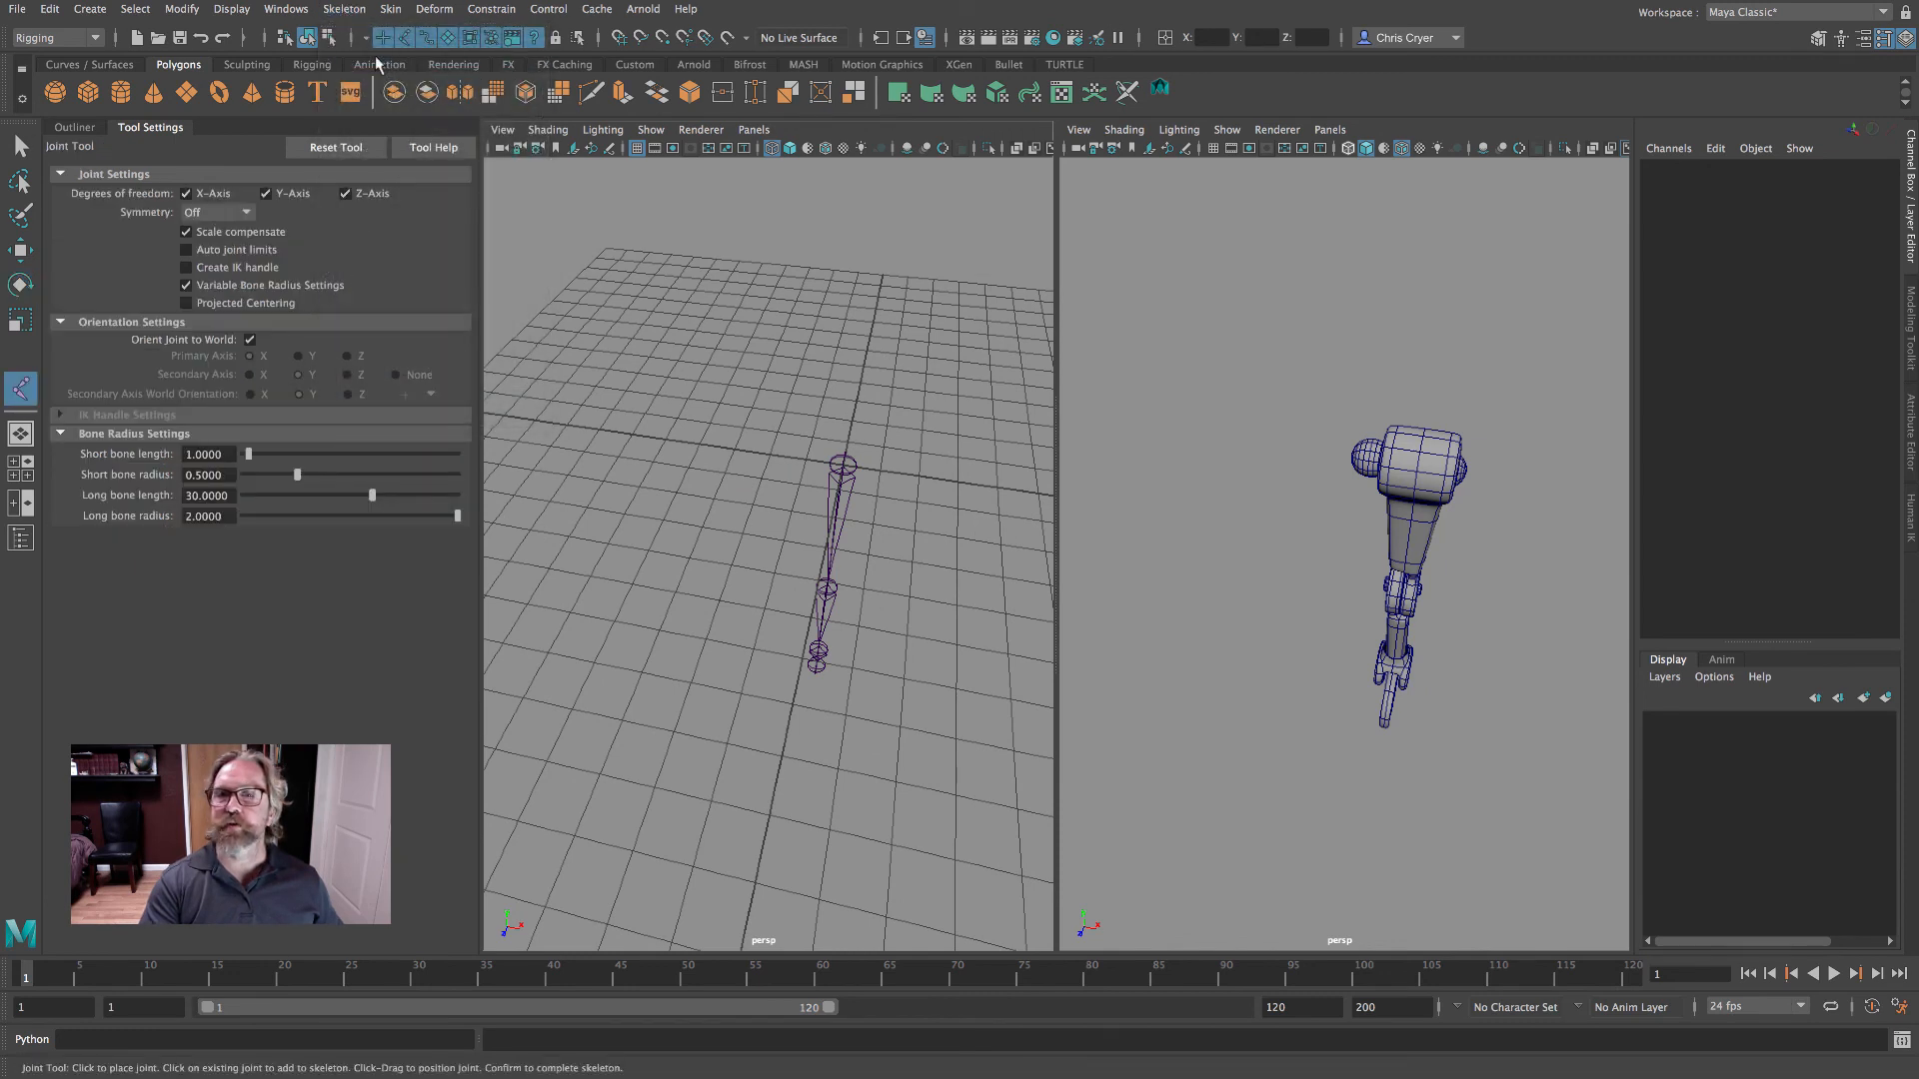
left_click(682, 444)
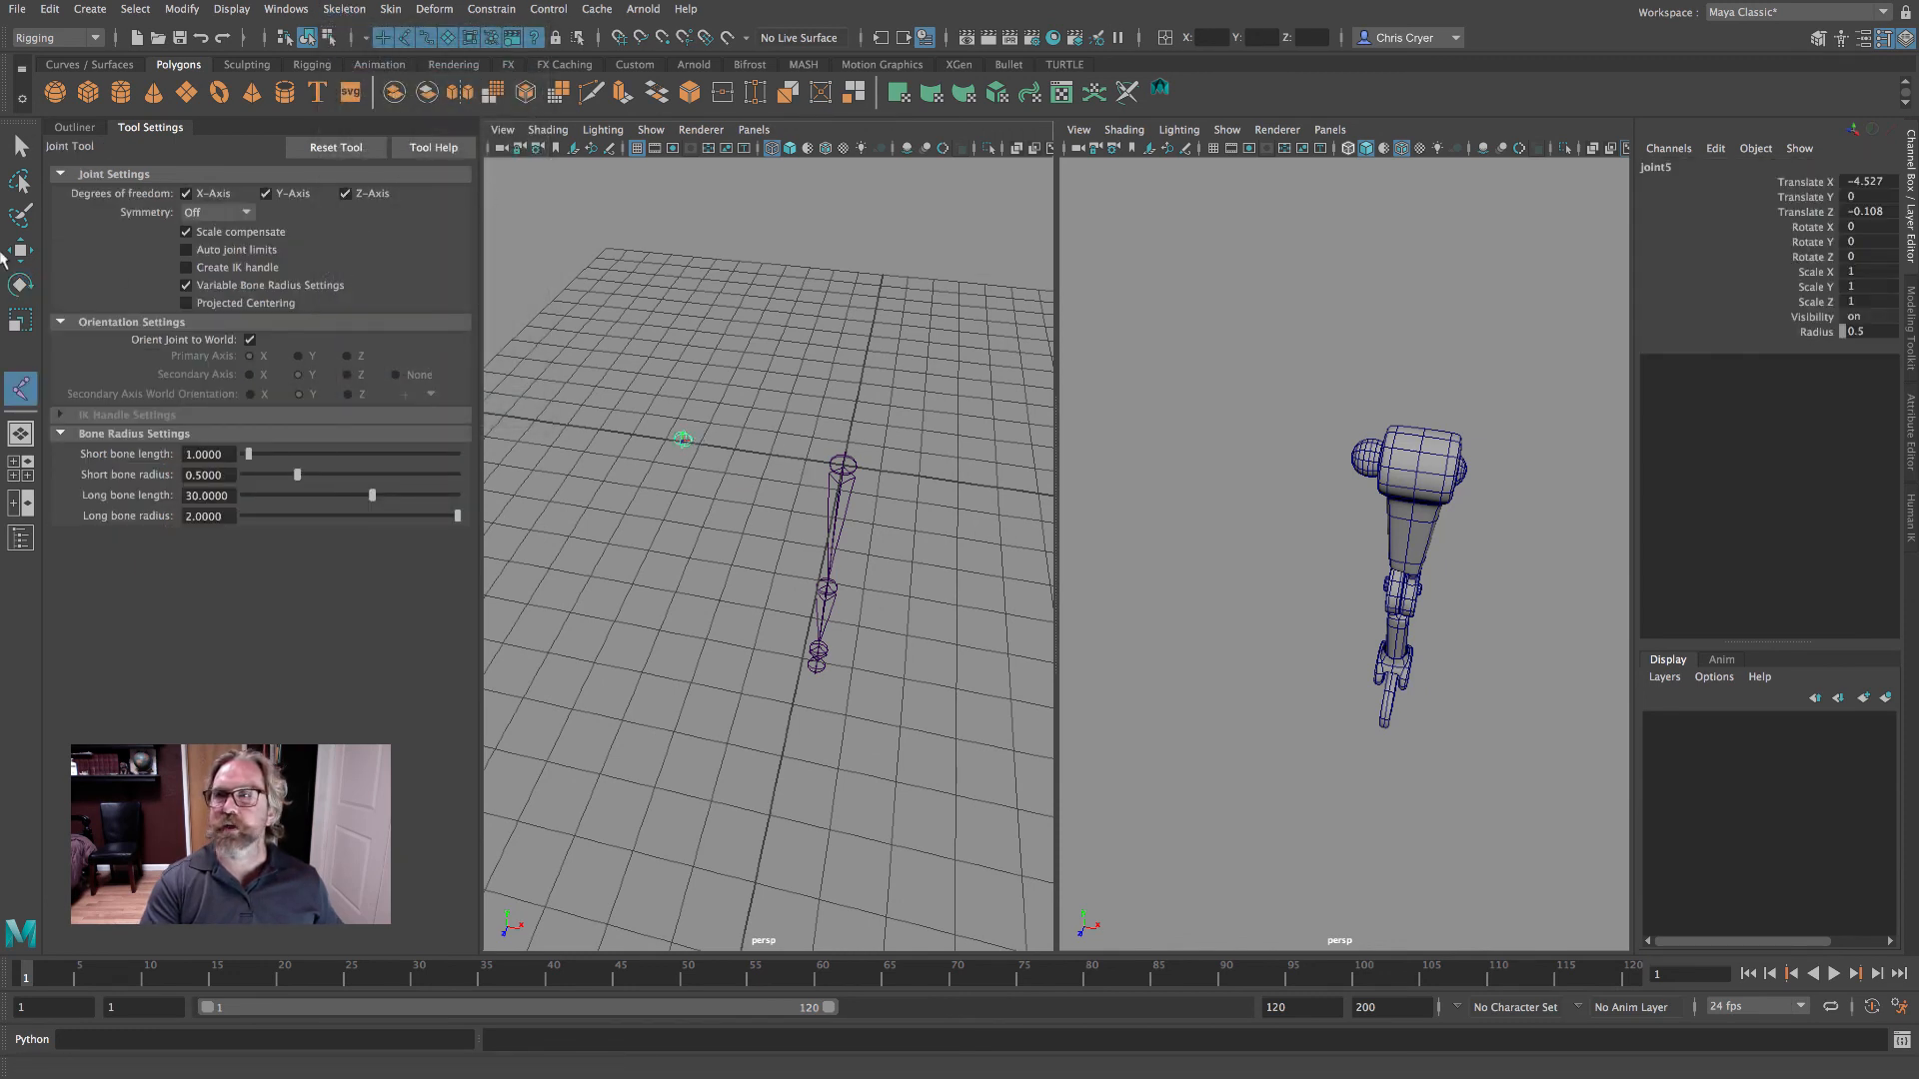
key("w")
left_click_drag(683, 441, 742, 430)
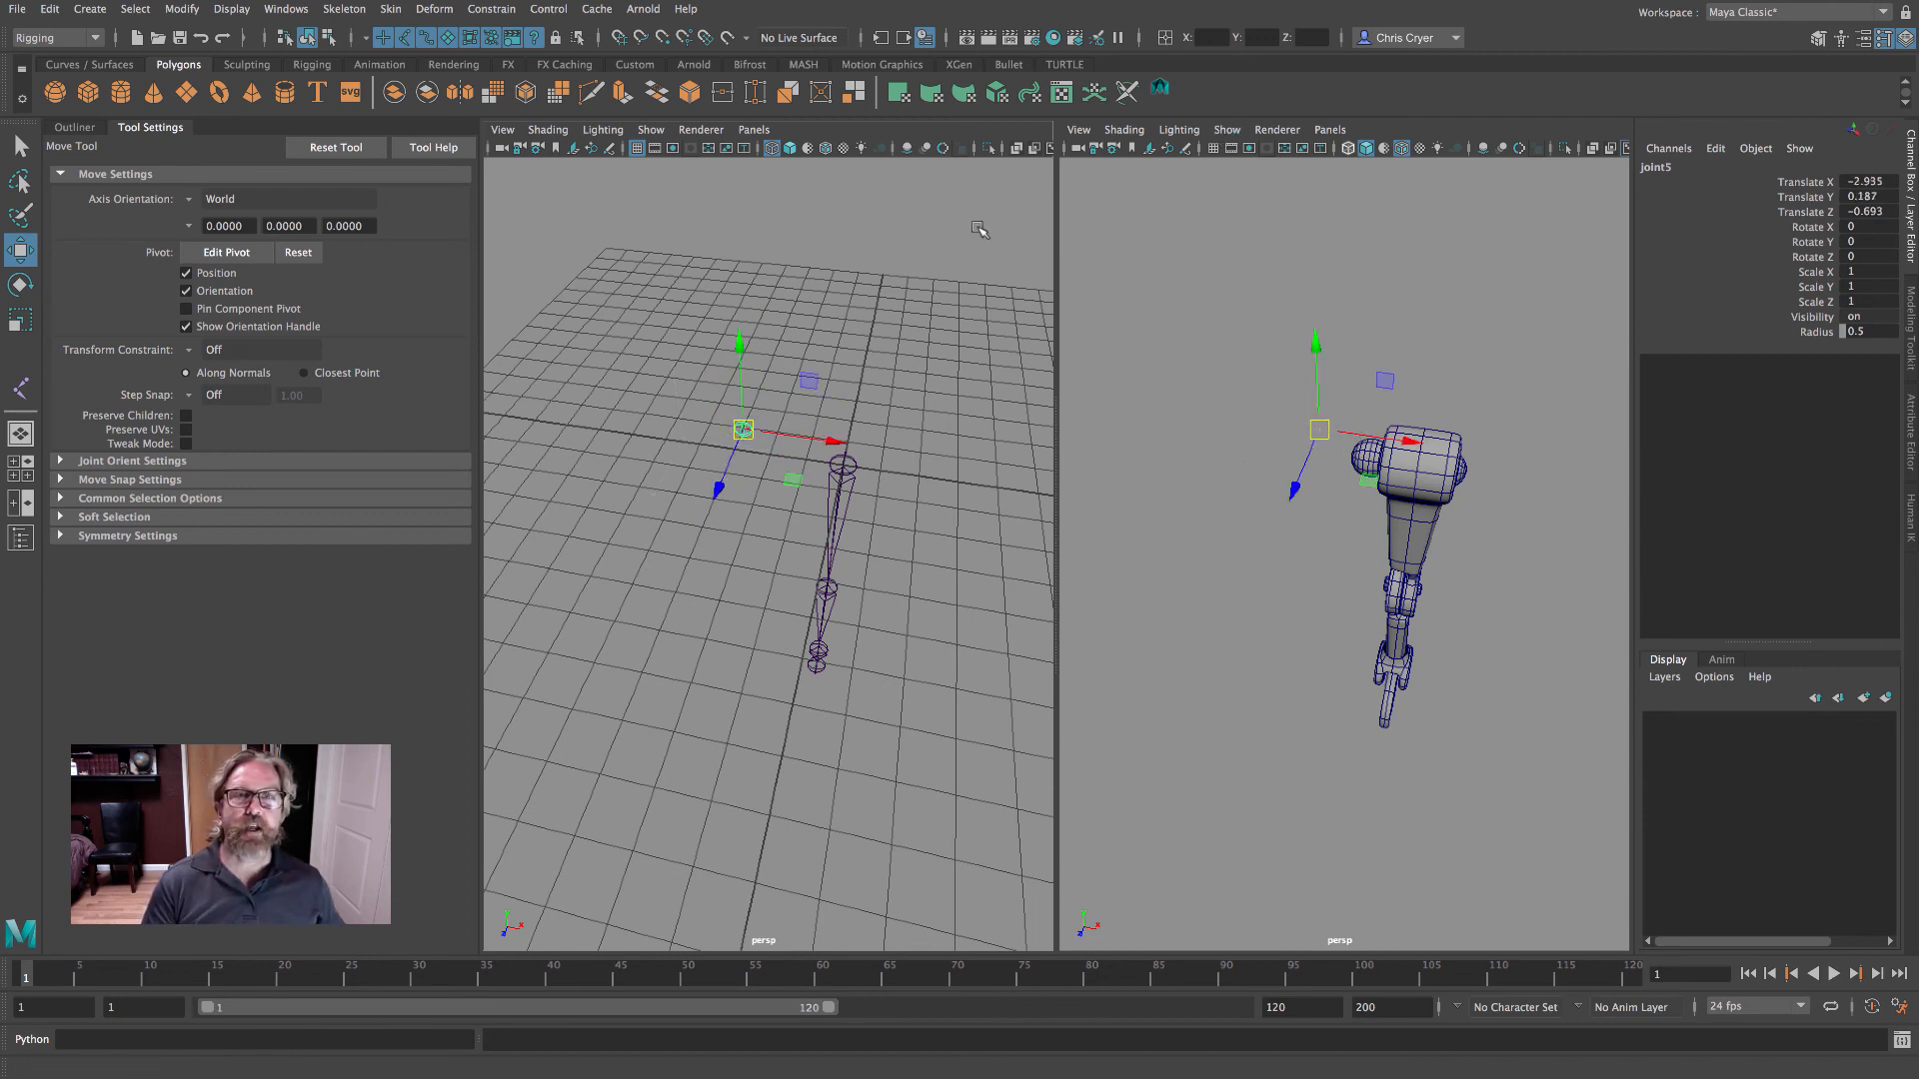
- Display polygons in the enlarged joint view and snap the new joint onto the vertex at the shoulder ball's outer tip
left_click(652, 130)
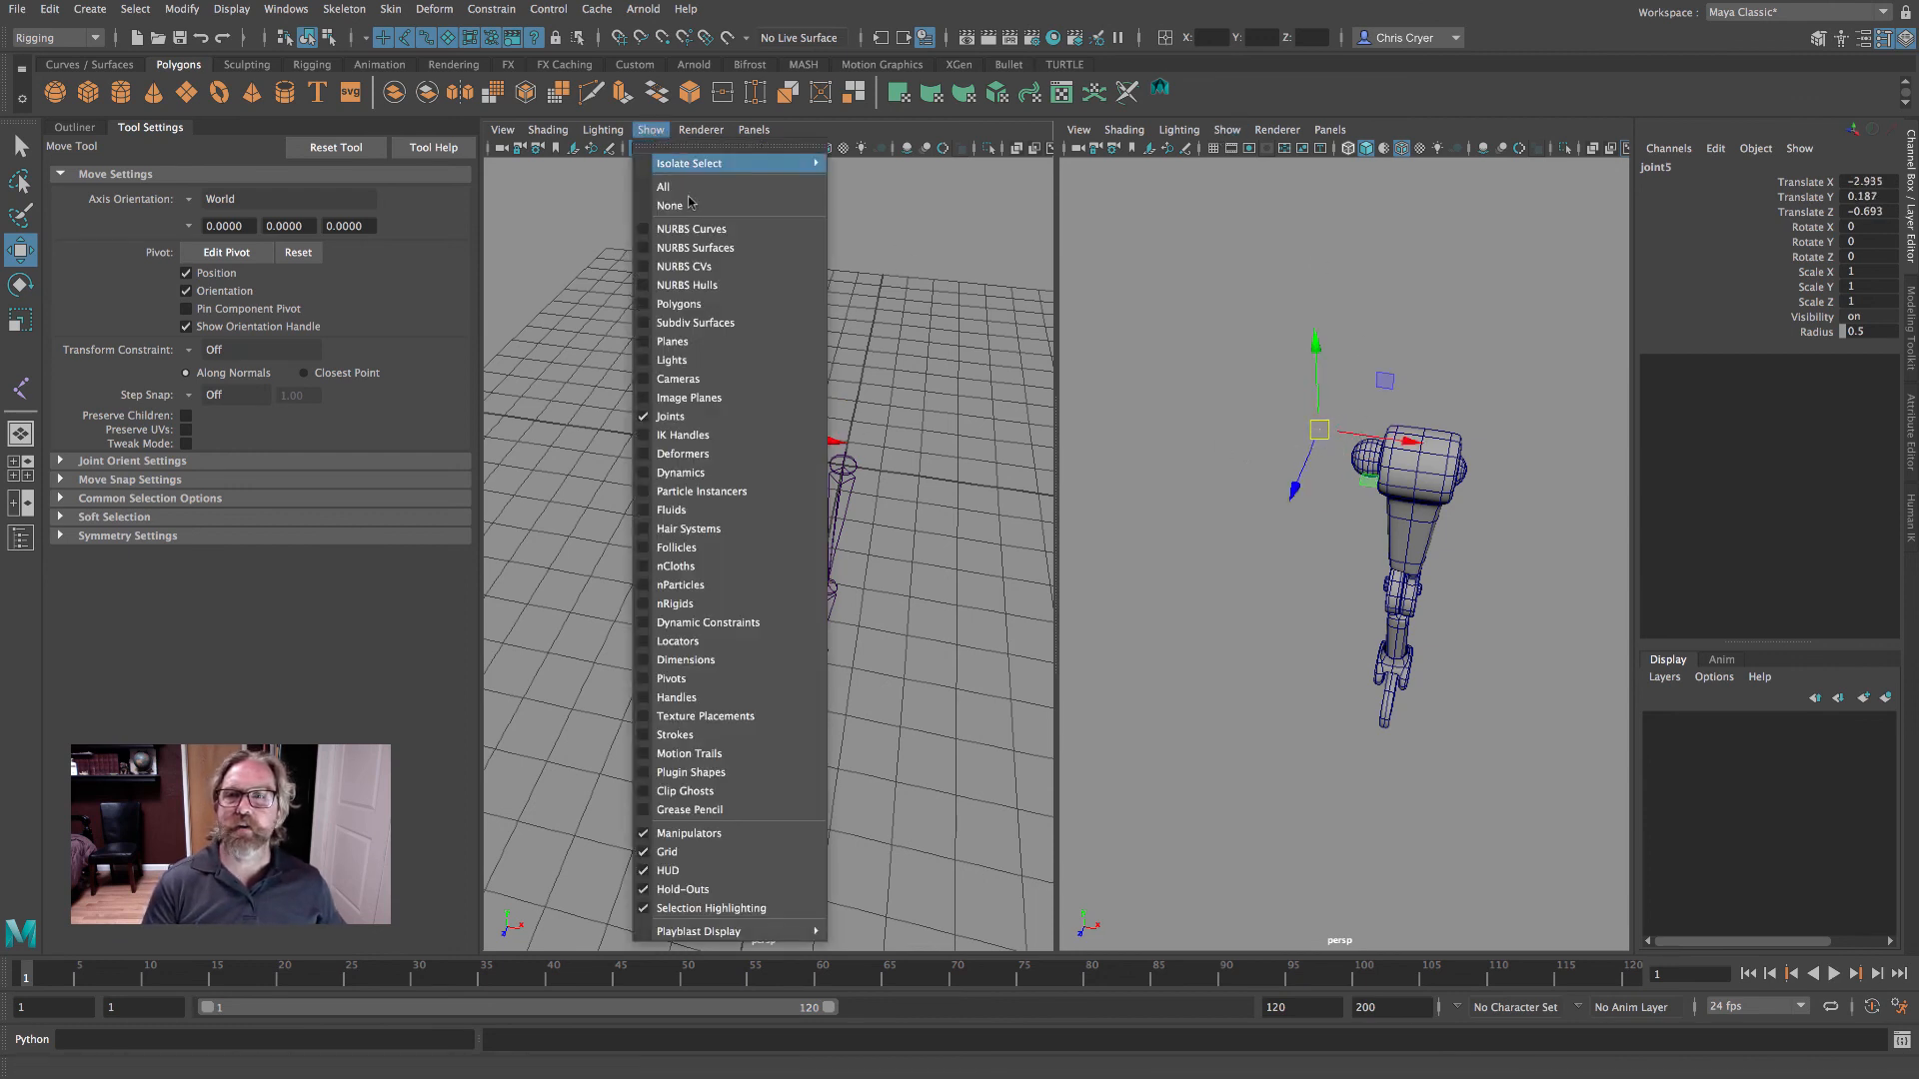
left_click(720, 300)
key("space")
left_click_drag(872, 429, 969, 395, "alt")
middle_click_drag(970, 394, 880, 520, "alt")
right_click_drag(1039, 496, 1290, 493, "alt")
middle_click_drag(1194, 420, 1191, 609, "alt")
left_click_drag(1090, 519, 726, 374, "alt")
key("v")
mouse_move(1056, 445)
middle_mouse_down()
mouse_move(1034, 416)
mouse_move(1053, 436)
middle_mouse_up()
left_click_drag(1106, 446, 1073, 461, "alt")
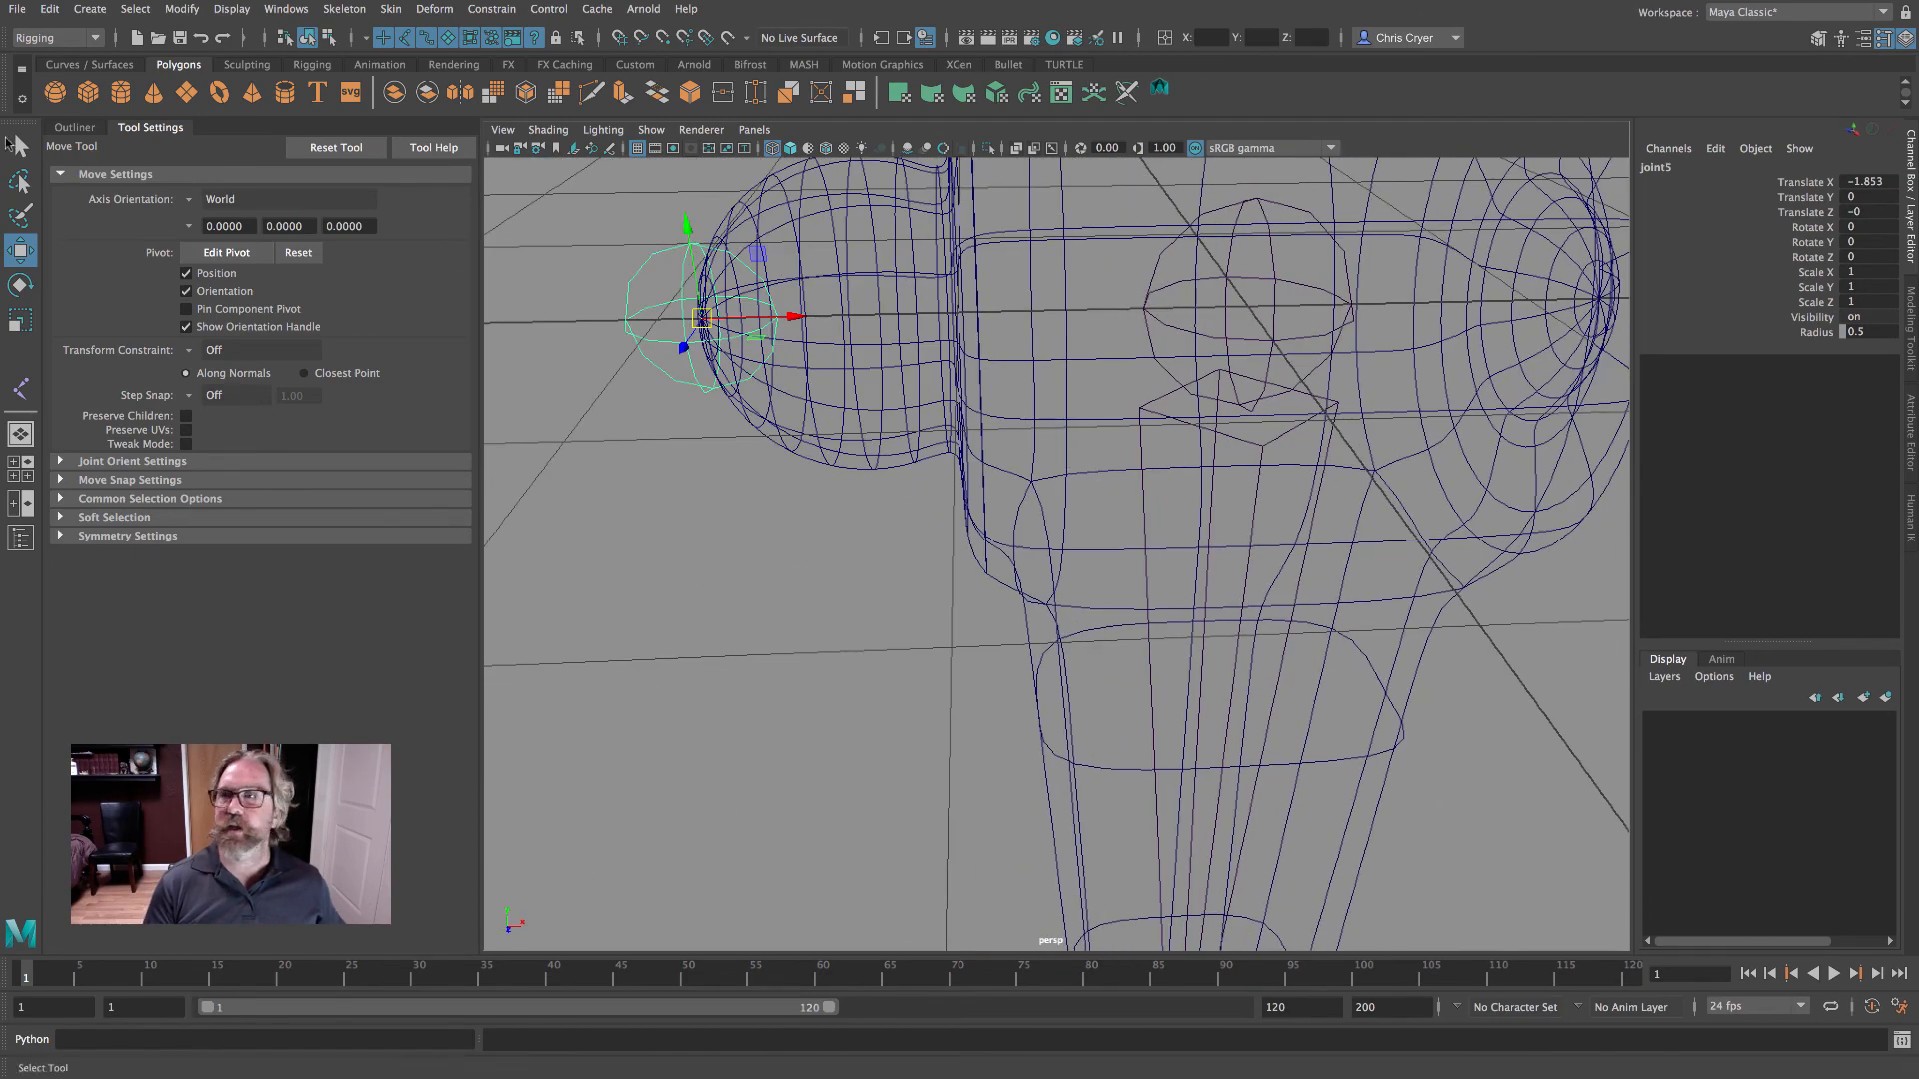
- Parent the shoulder joint under the new joint at the shoulder ball's tip
key("q")
left_click(1186, 335)
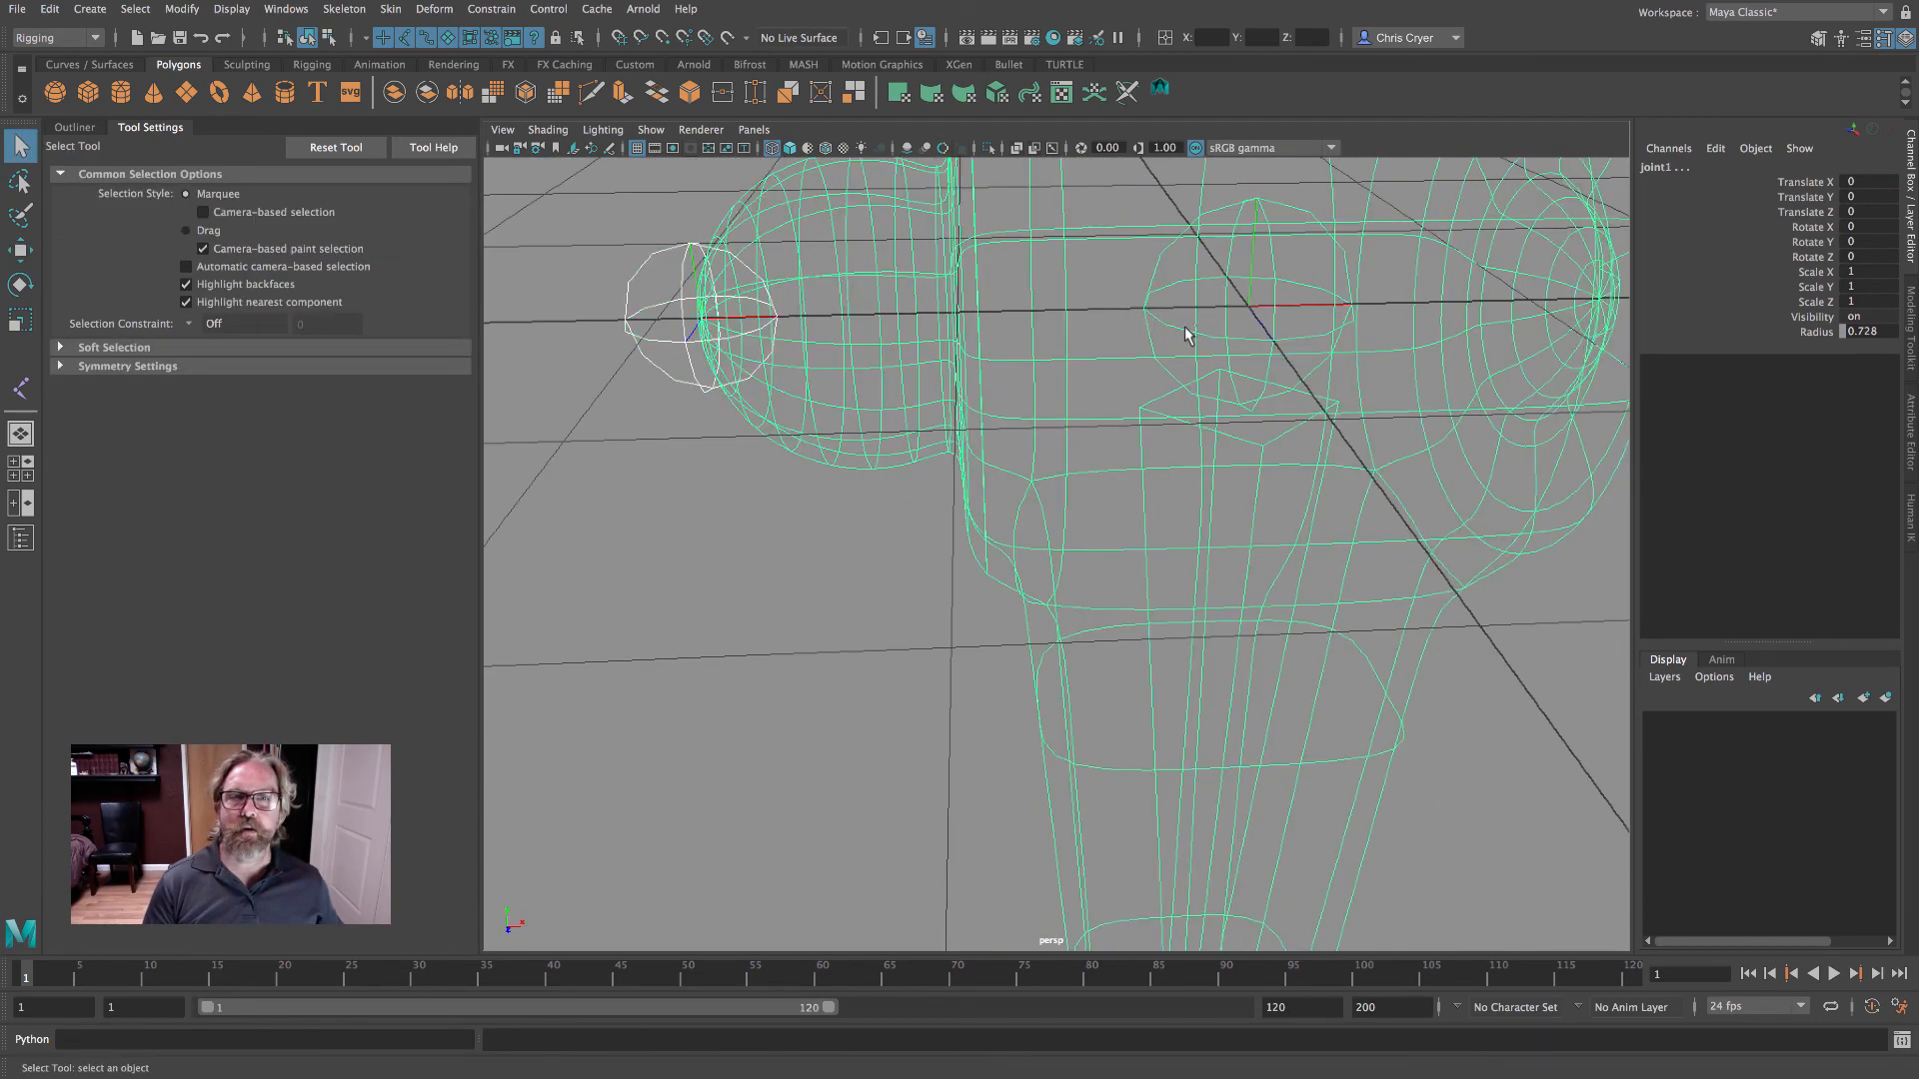
left_click(662, 259)
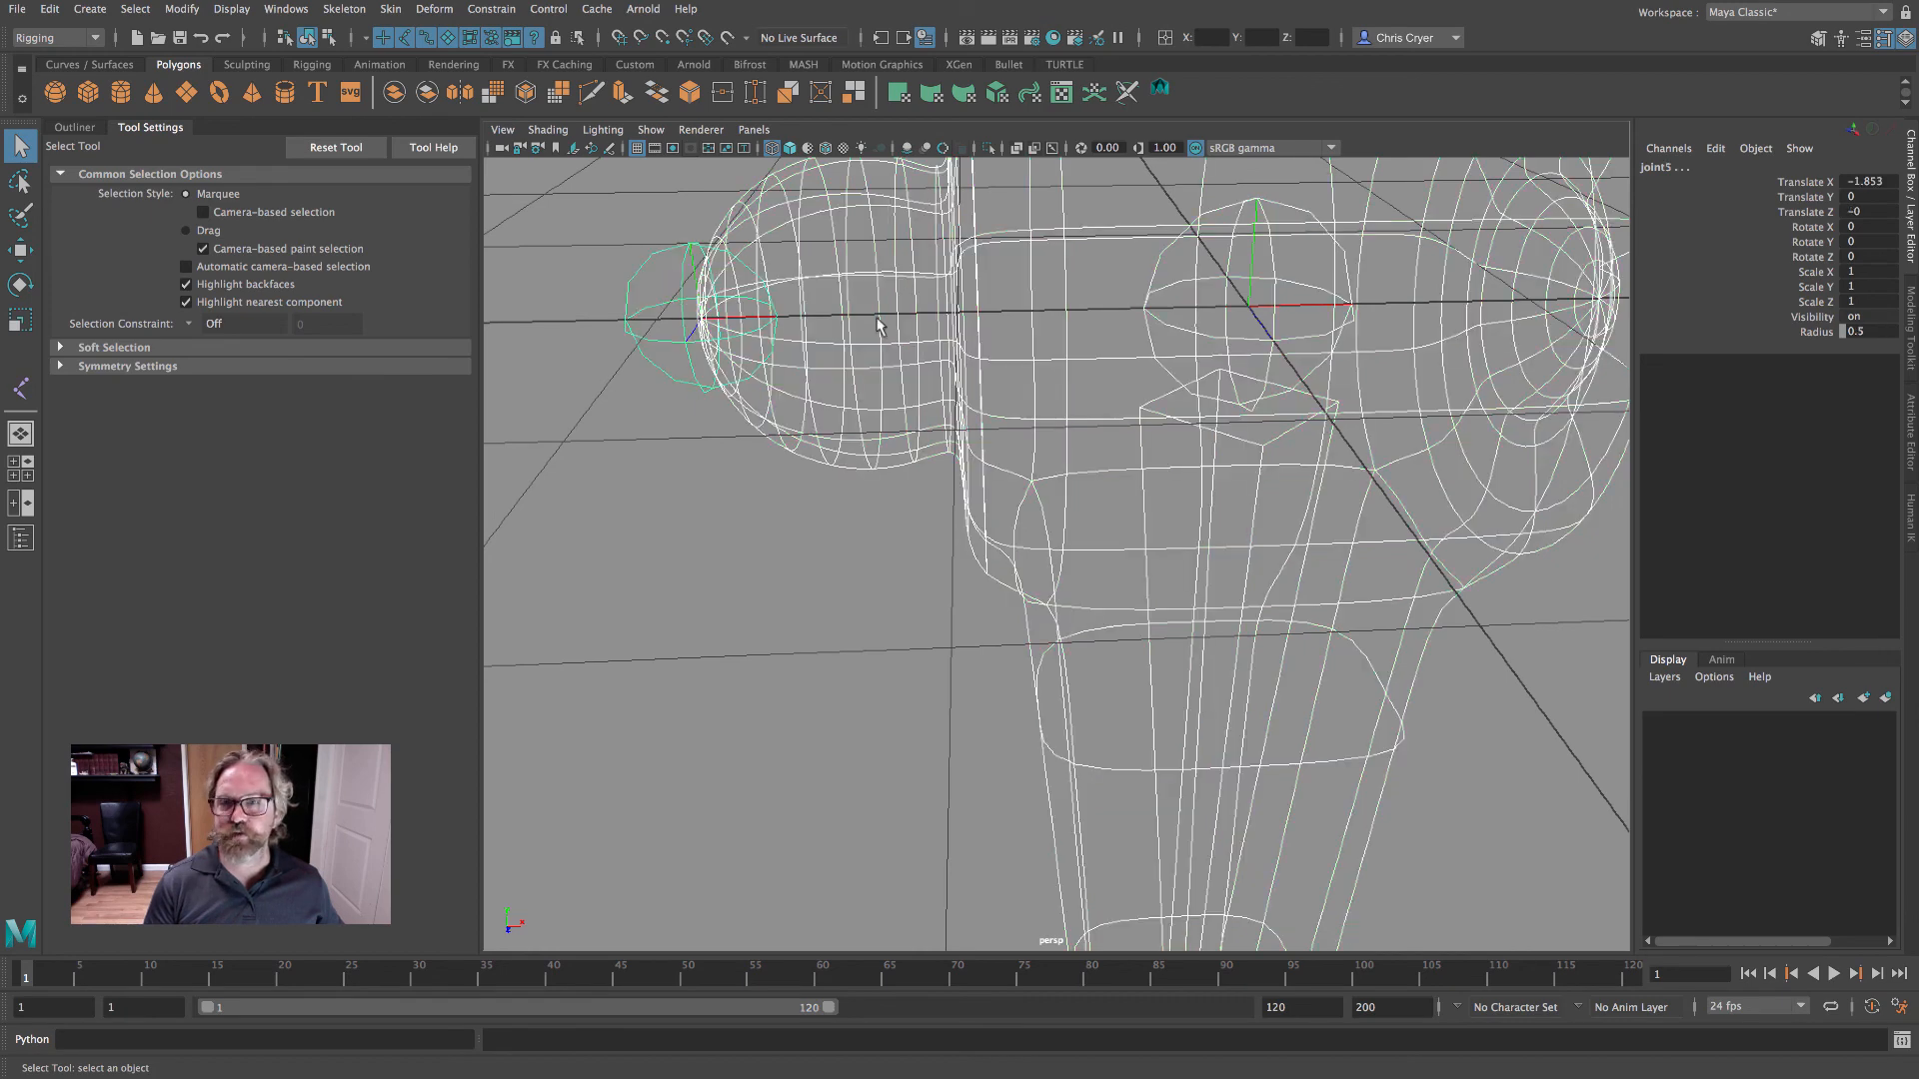
key("p")
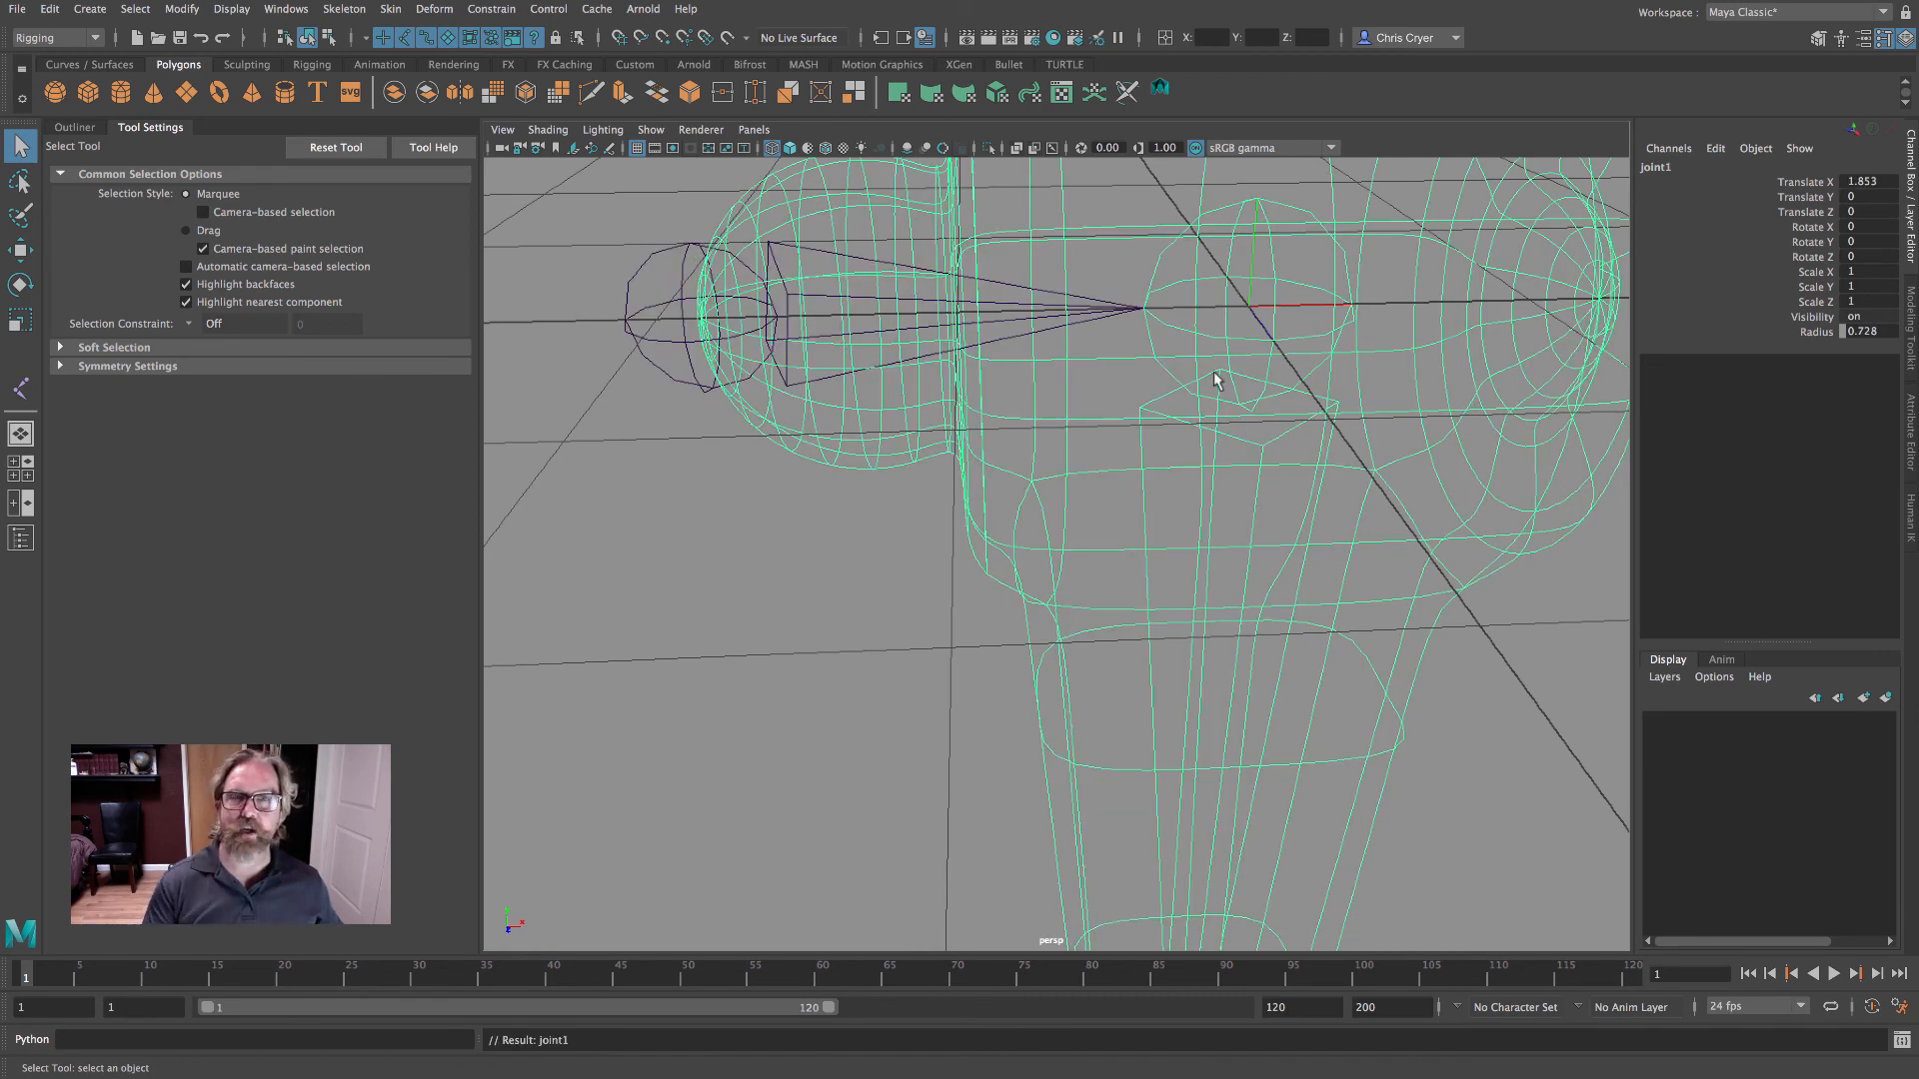
- Select the new root joint at the shoulder ball and rotate it to test whether the whole arm follows
scroll(1216, 379, "down", 5)
key("5")
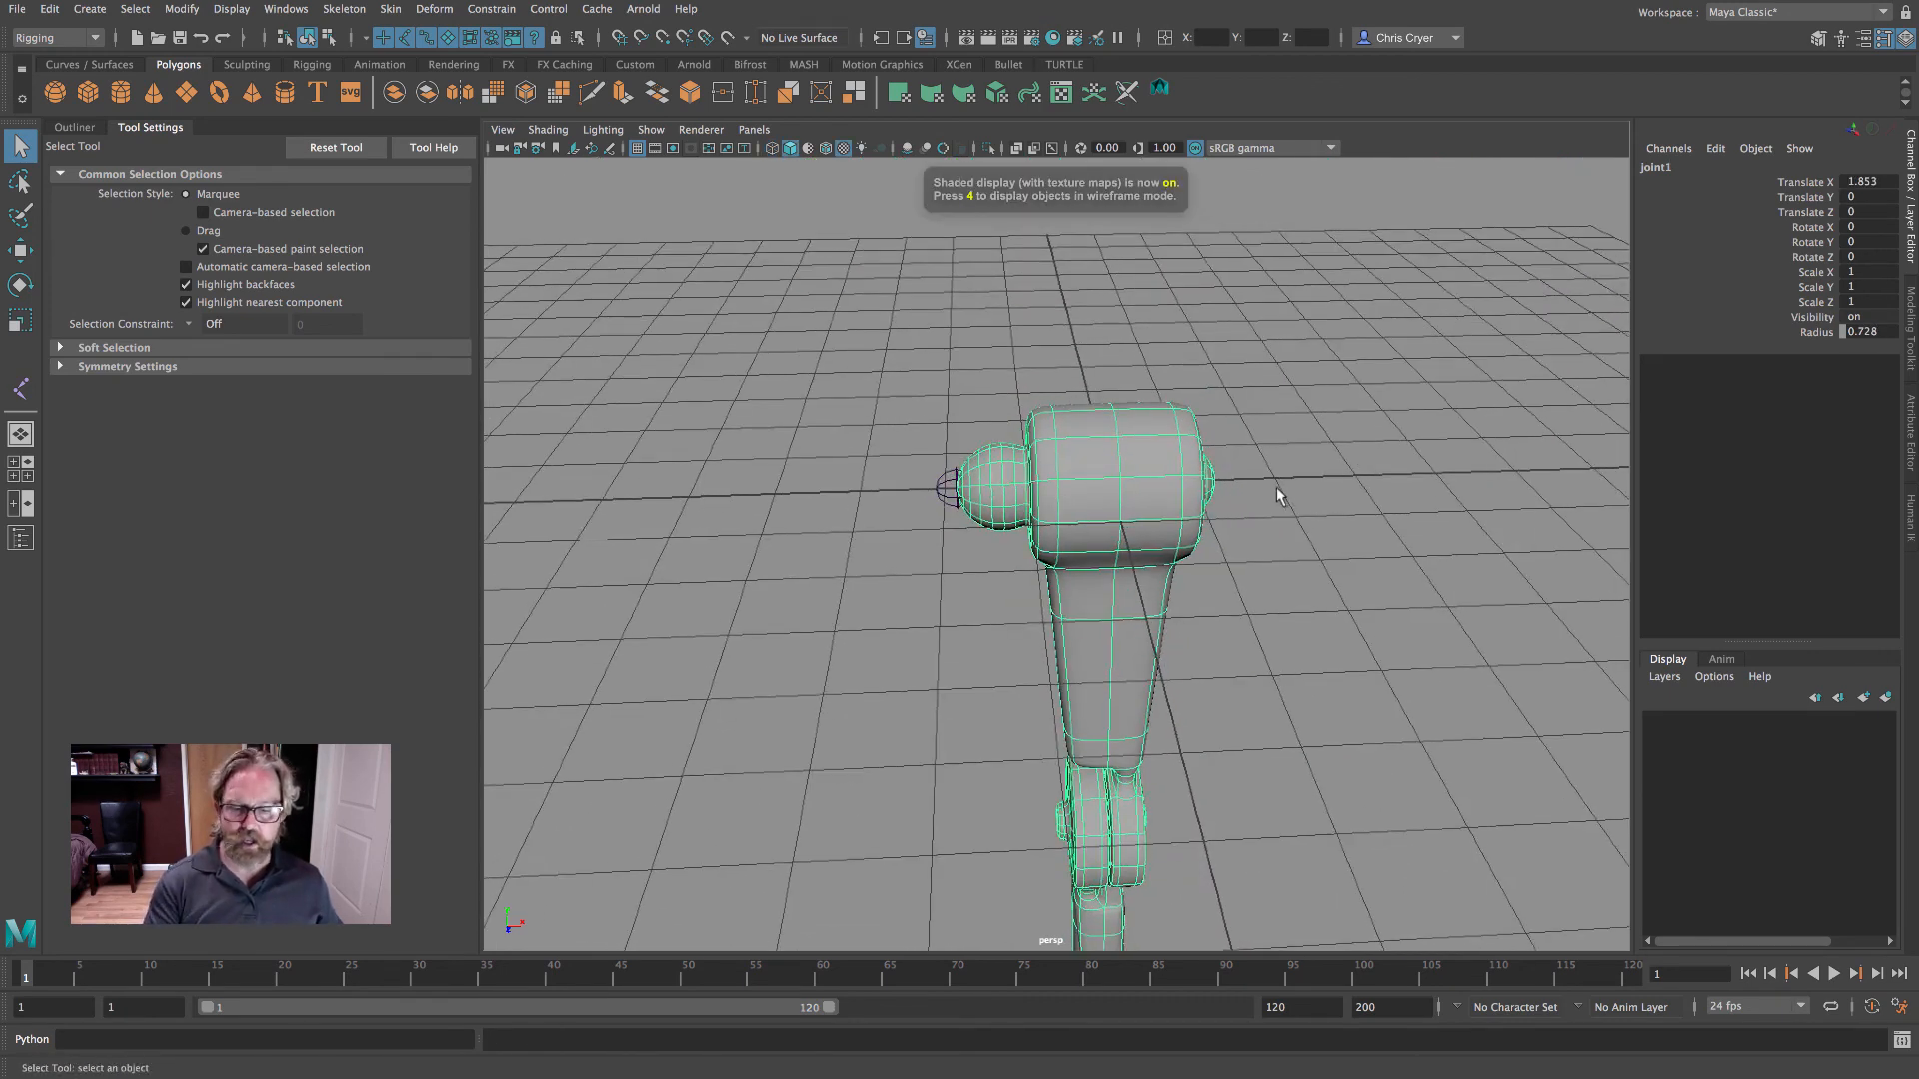
key("4")
middle_click_drag(1292, 491, 1281, 342, "alt")
left_click(933, 282)
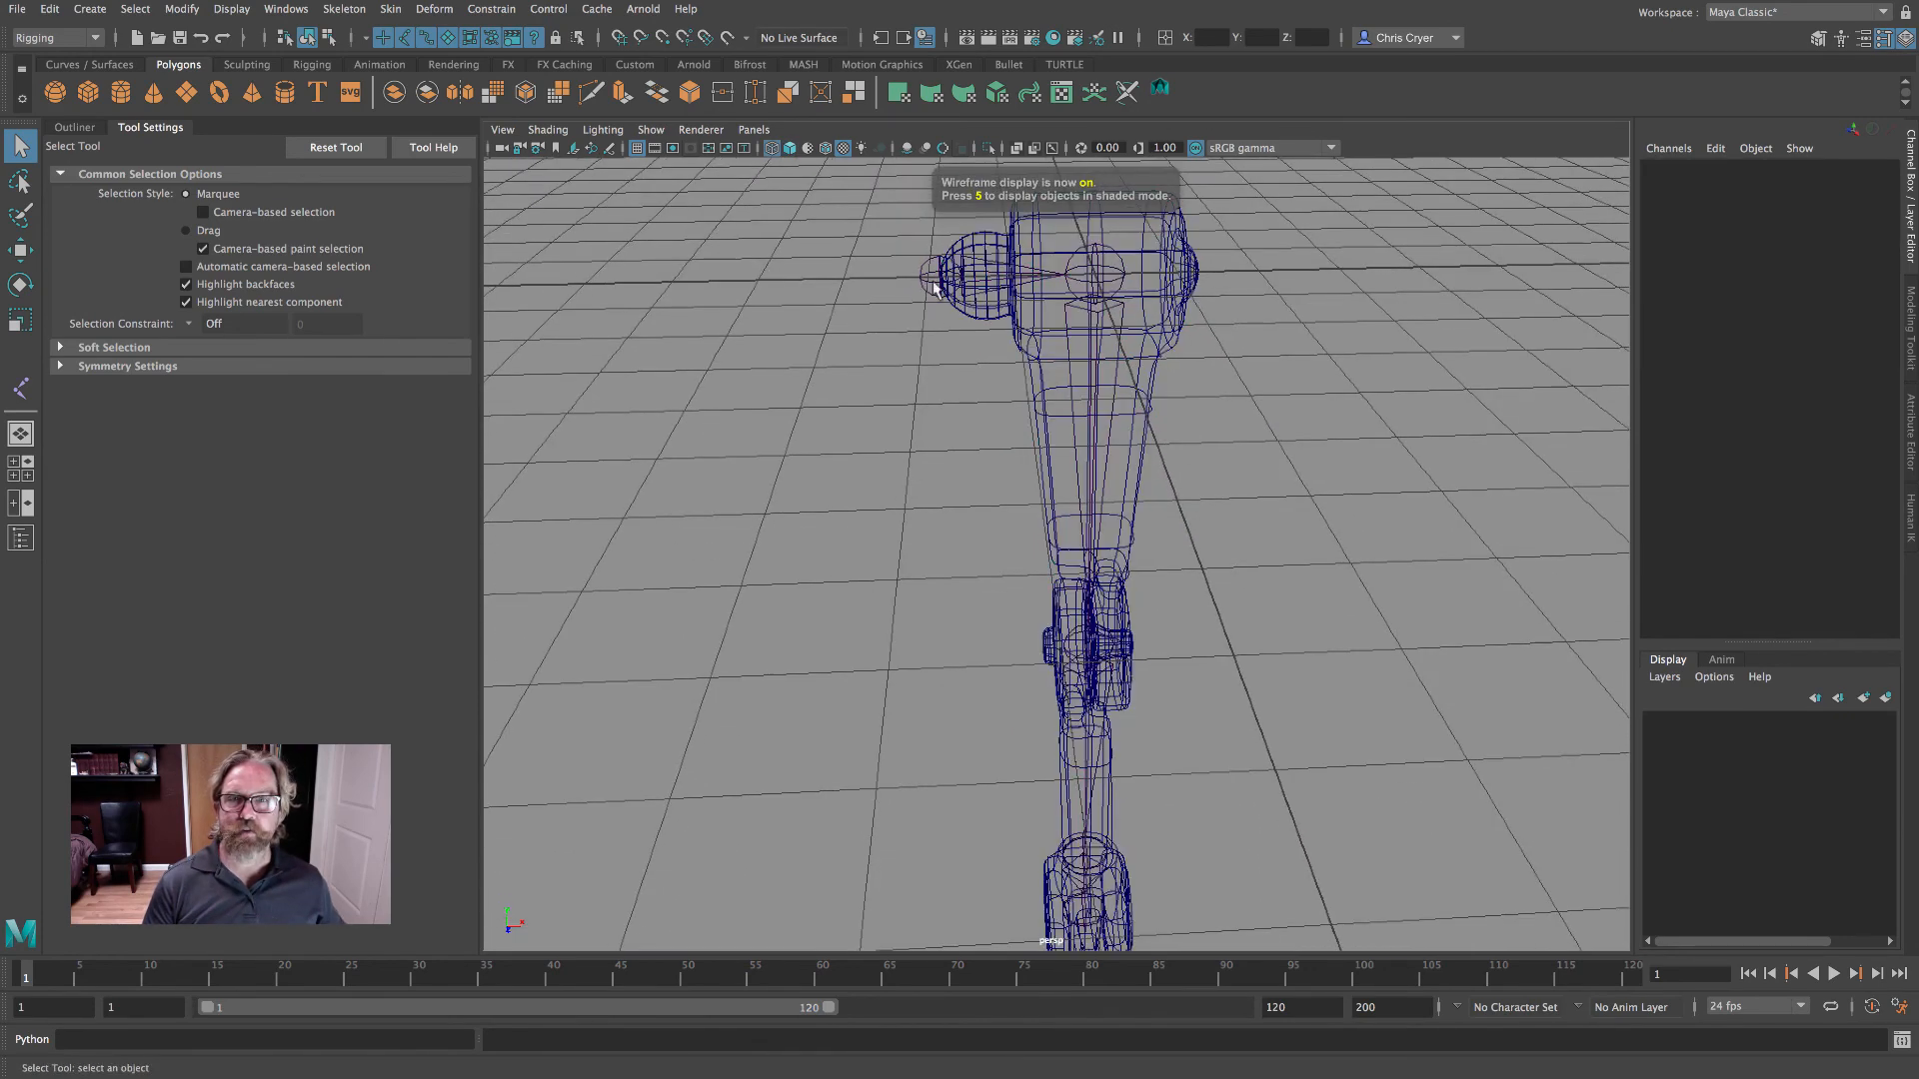
left_click(940, 294)
key("f")
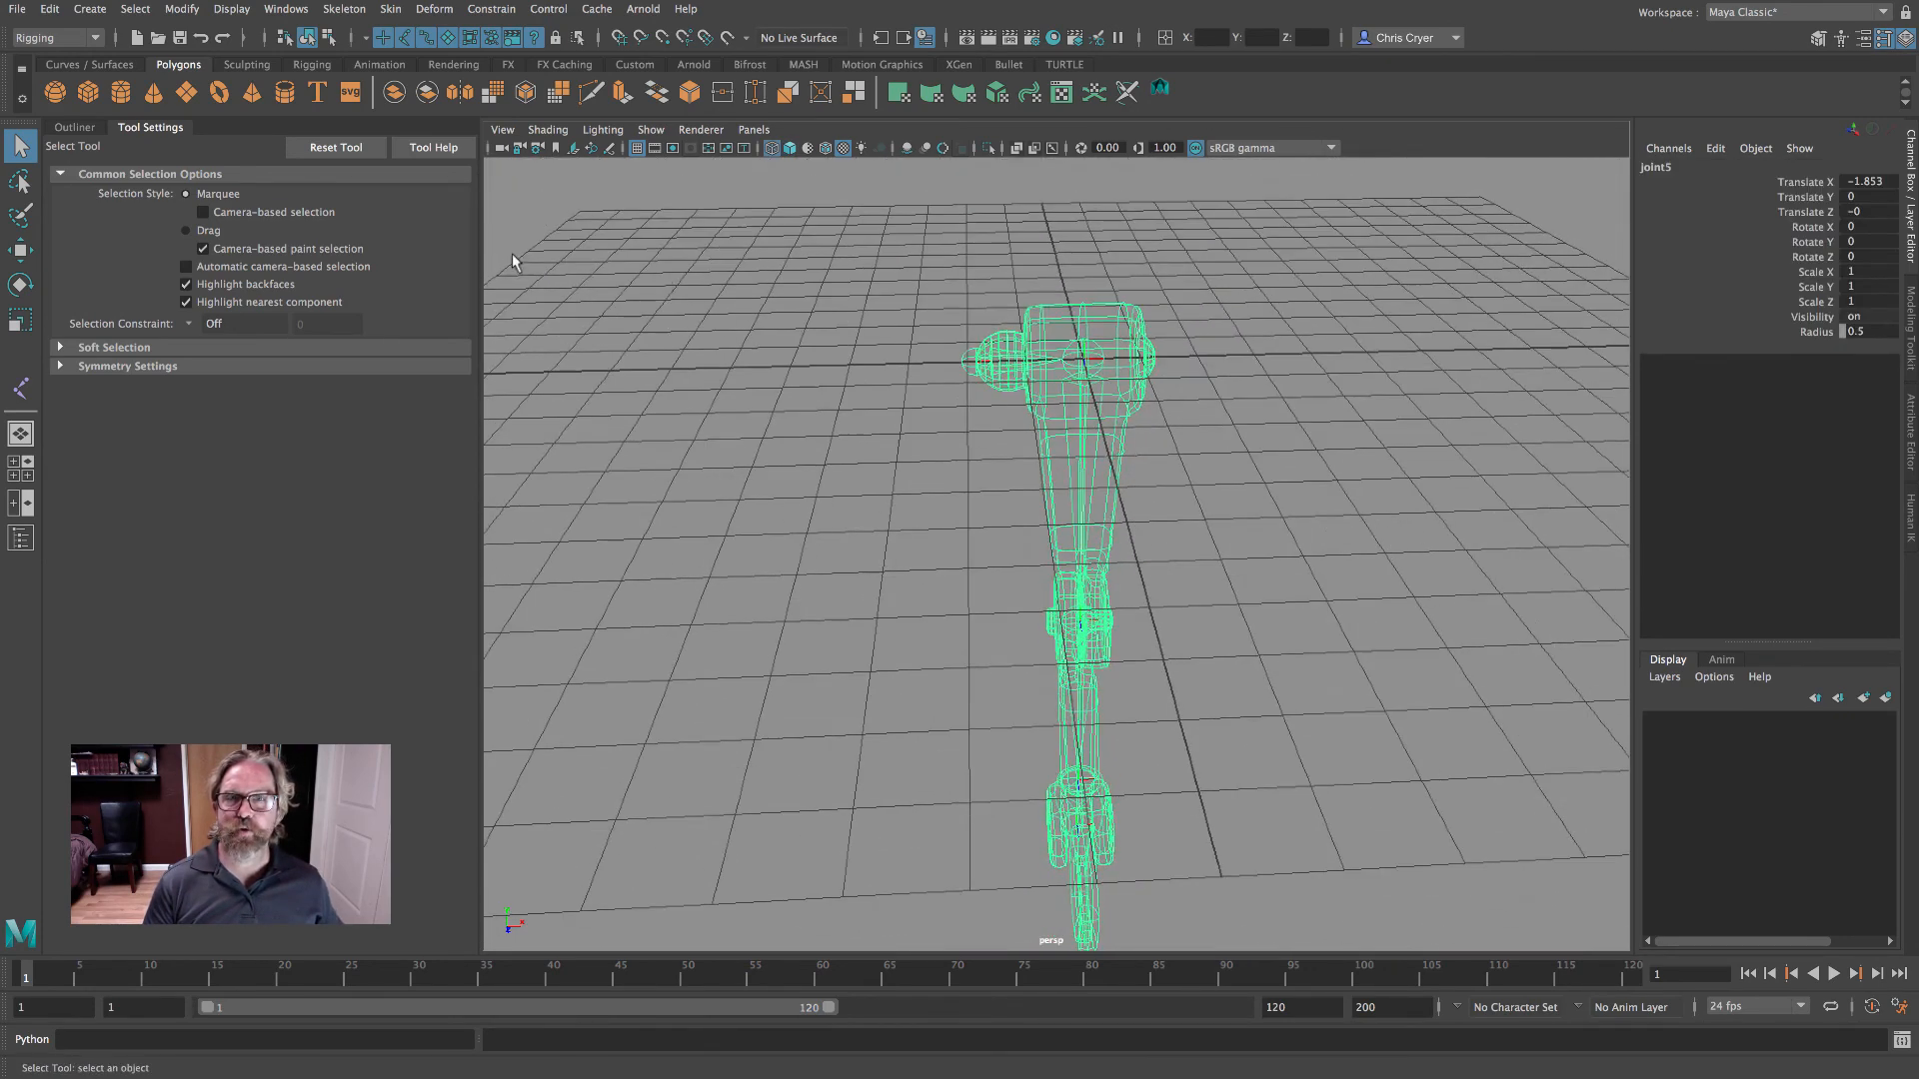
left_click(20, 285)
mouse_move(987, 282)
left_mouse_down()
mouse_move(1045, 329)
mouse_move(992, 291)
left_mouse_up()
- Undo the test rotation of the root joint
right_click_drag(1210, 398, 1150, 389, "alt")
middle_click_drag(1189, 387, 1265, 372, "alt")
key("z")
key("z")
key("z")
key("z")
key("z")
key("z")
key("z")
key("z")
- Test the shoulder joint's rotation, undo it and deselect the joint
left_click(1317, 388)
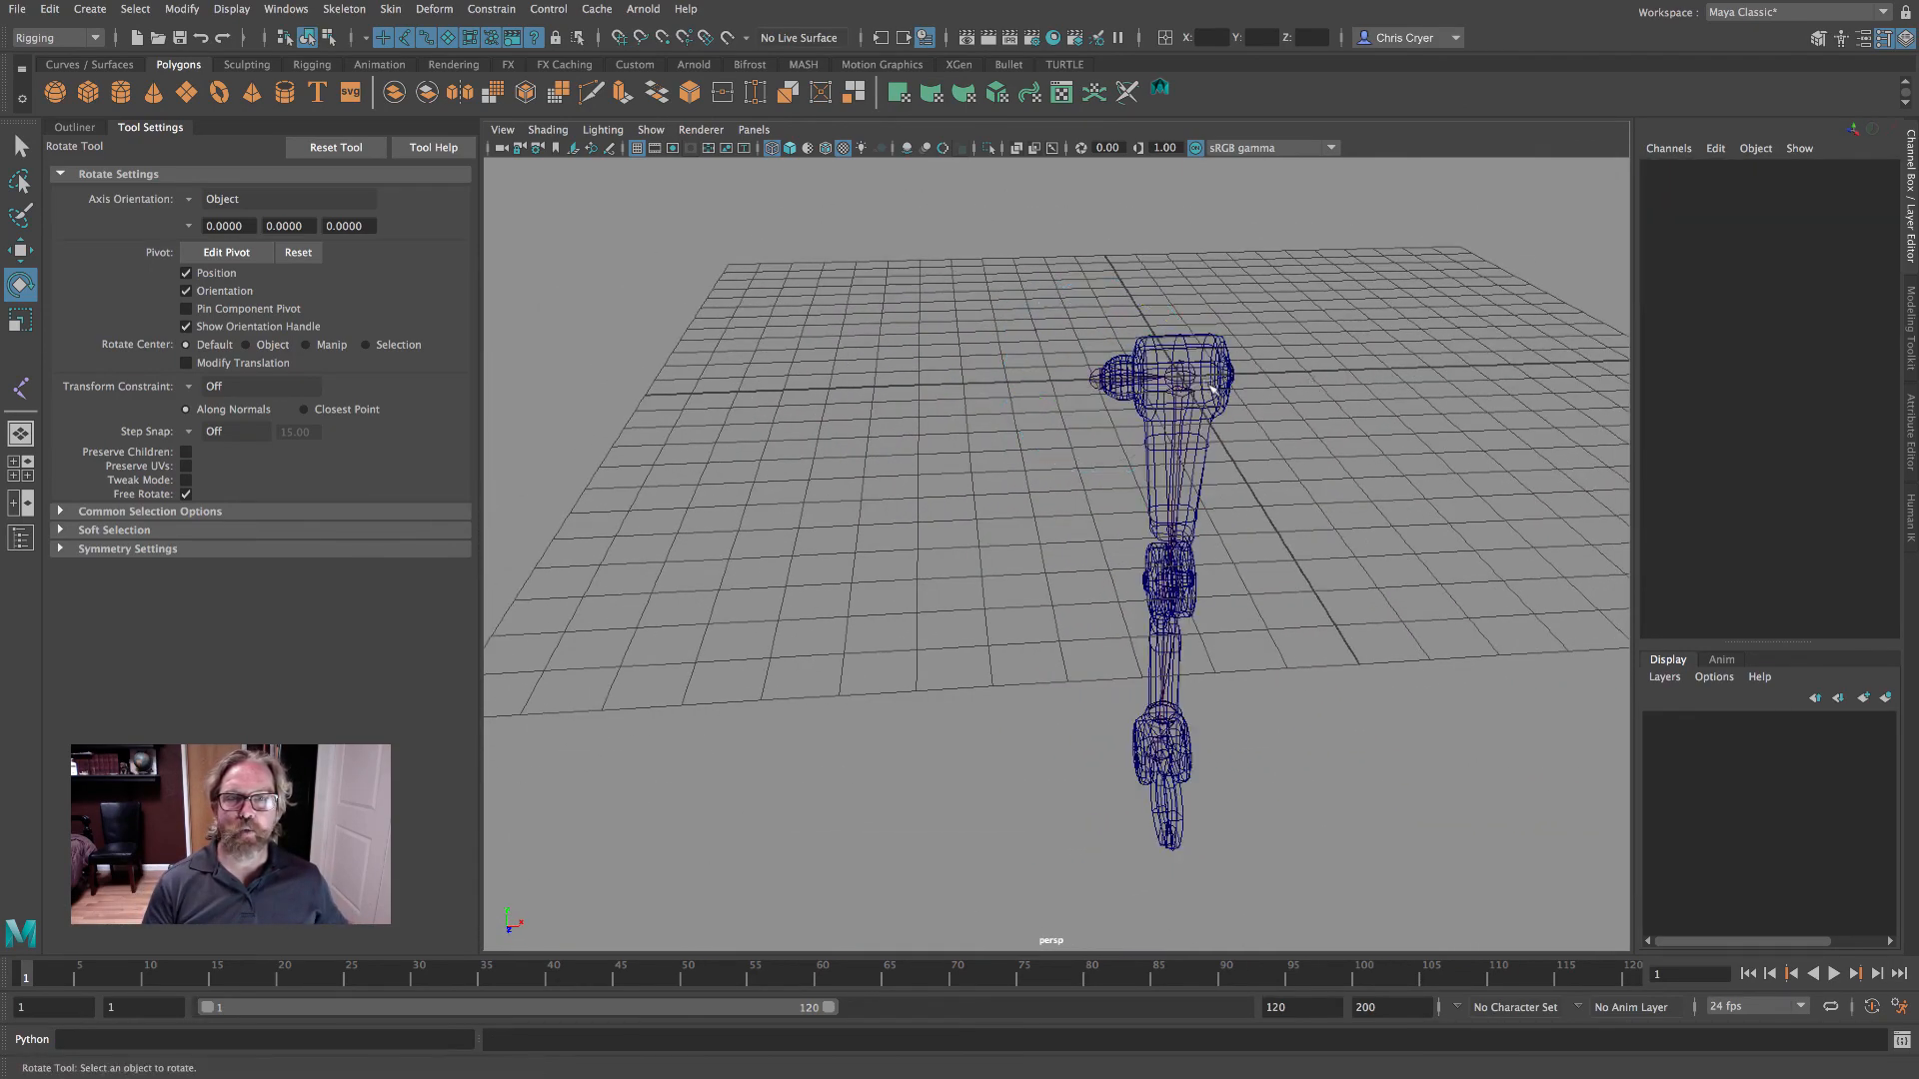
left_click(1183, 380)
left_click_drag(1211, 402, 1210, 334)
key("z")
left_click(1206, 360)
middle_click_drag(1205, 360, 1227, 360, "alt")
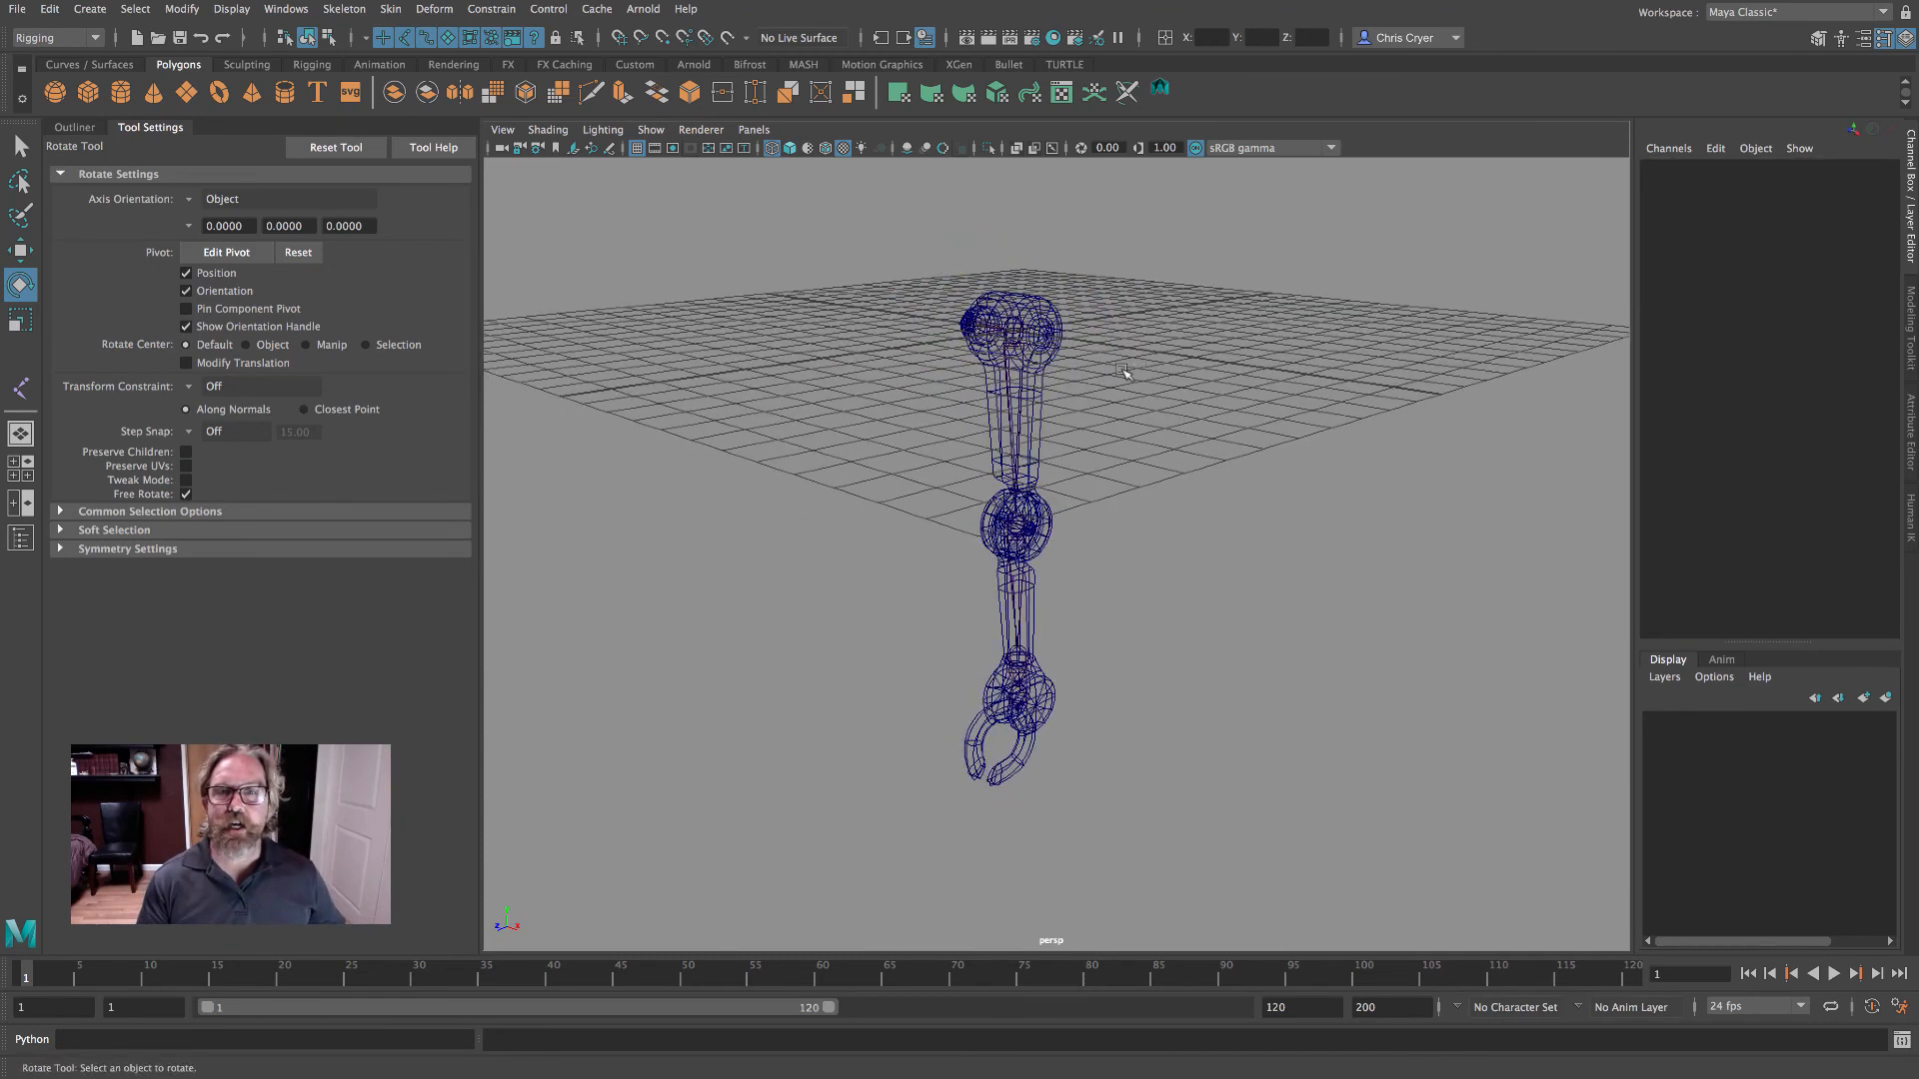
- Select the shoulder and elbow joints and switch the viewport to shaded display with X-Ray Joints
scroll(1227, 360, "up", 3)
left_click(18, 146)
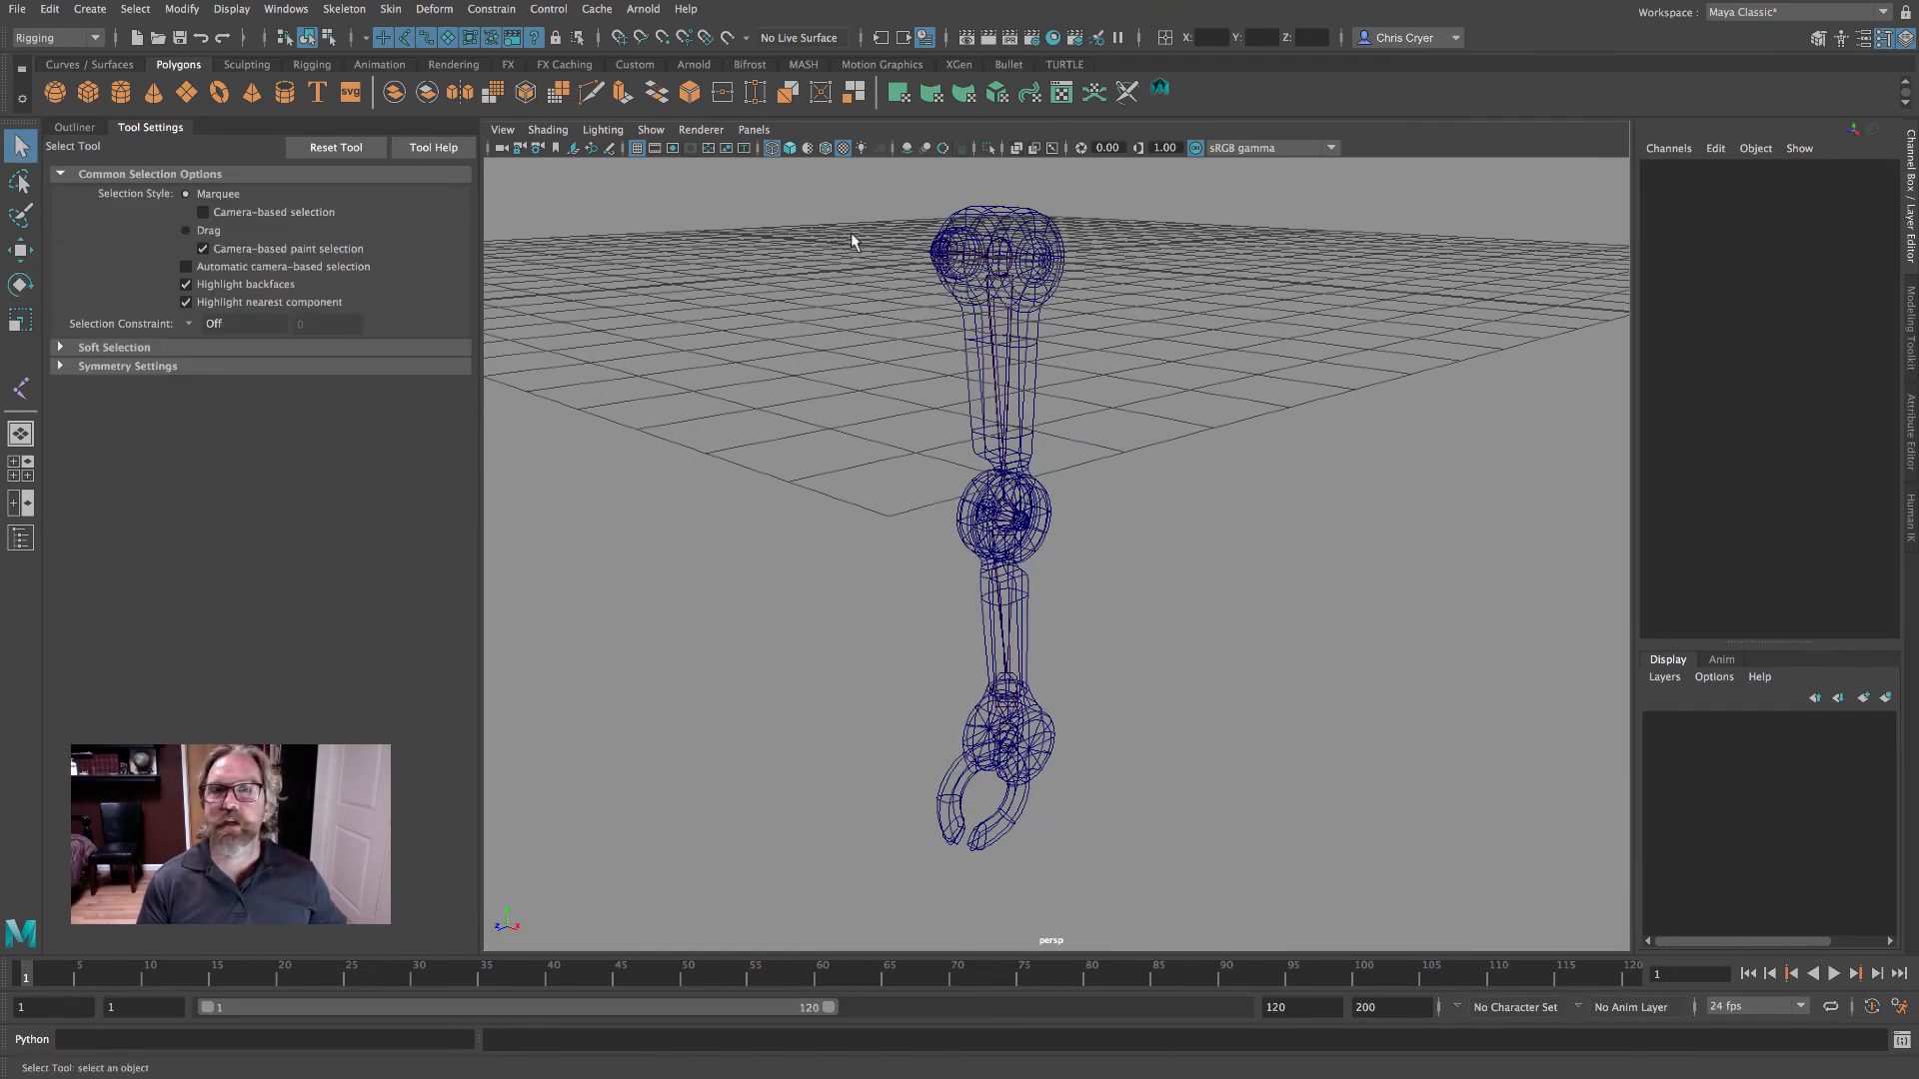
left_click(1002, 262)
left_click(1004, 531)
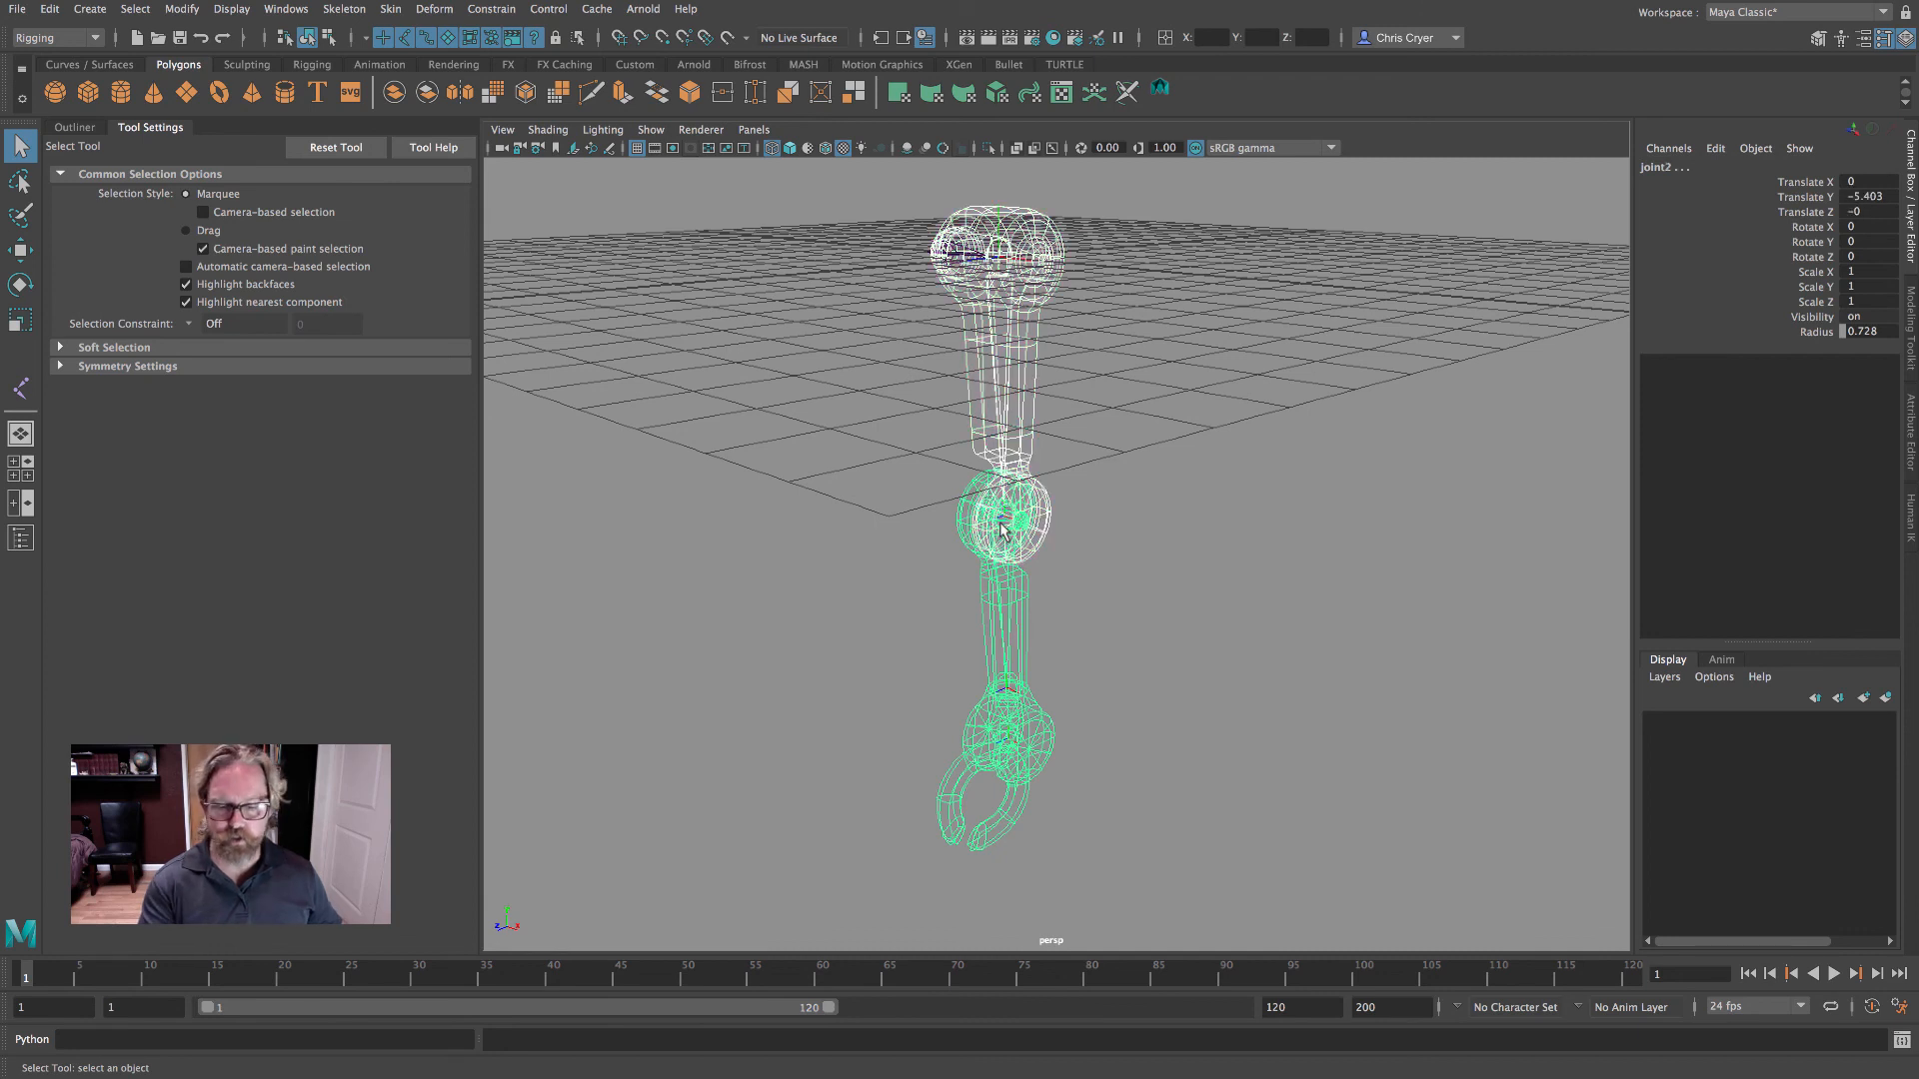
key("5")
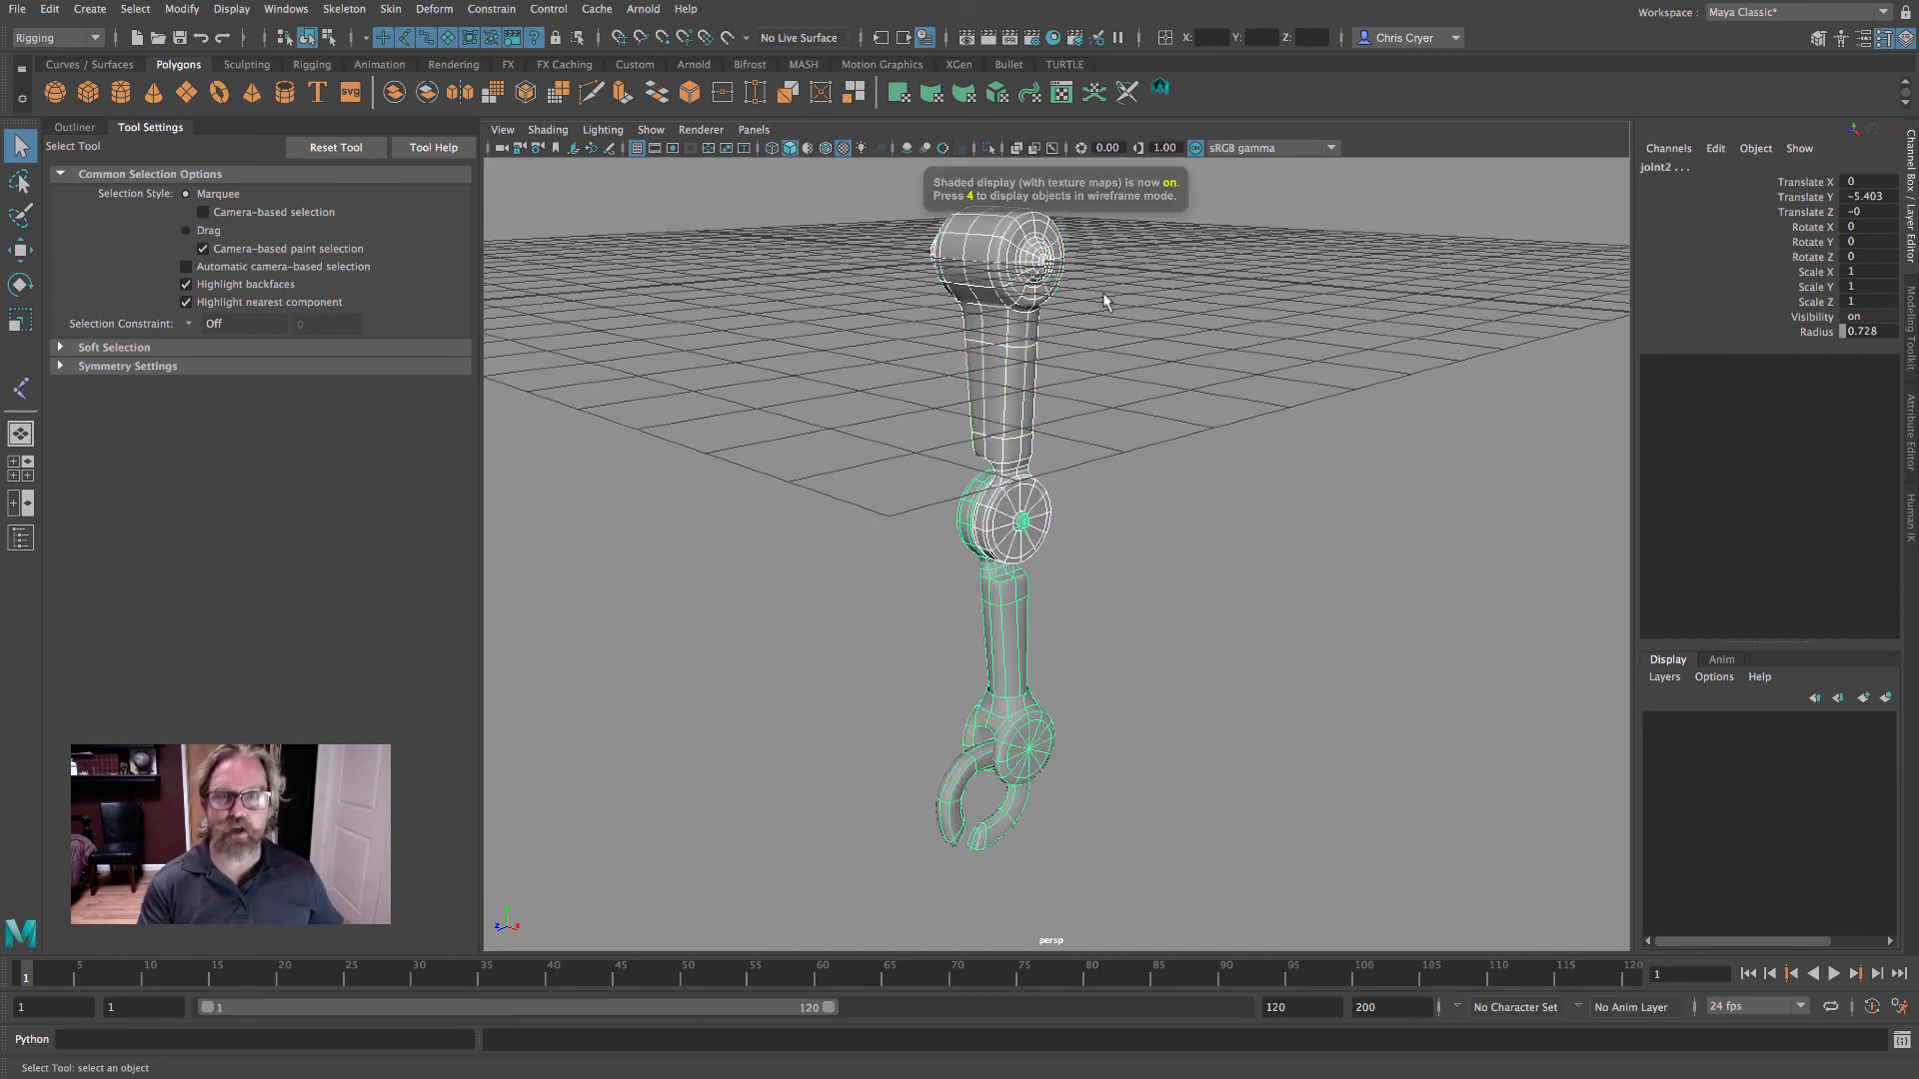
left_click(1050, 148)
left_click_drag(1204, 405, 1208, 415, "alt")
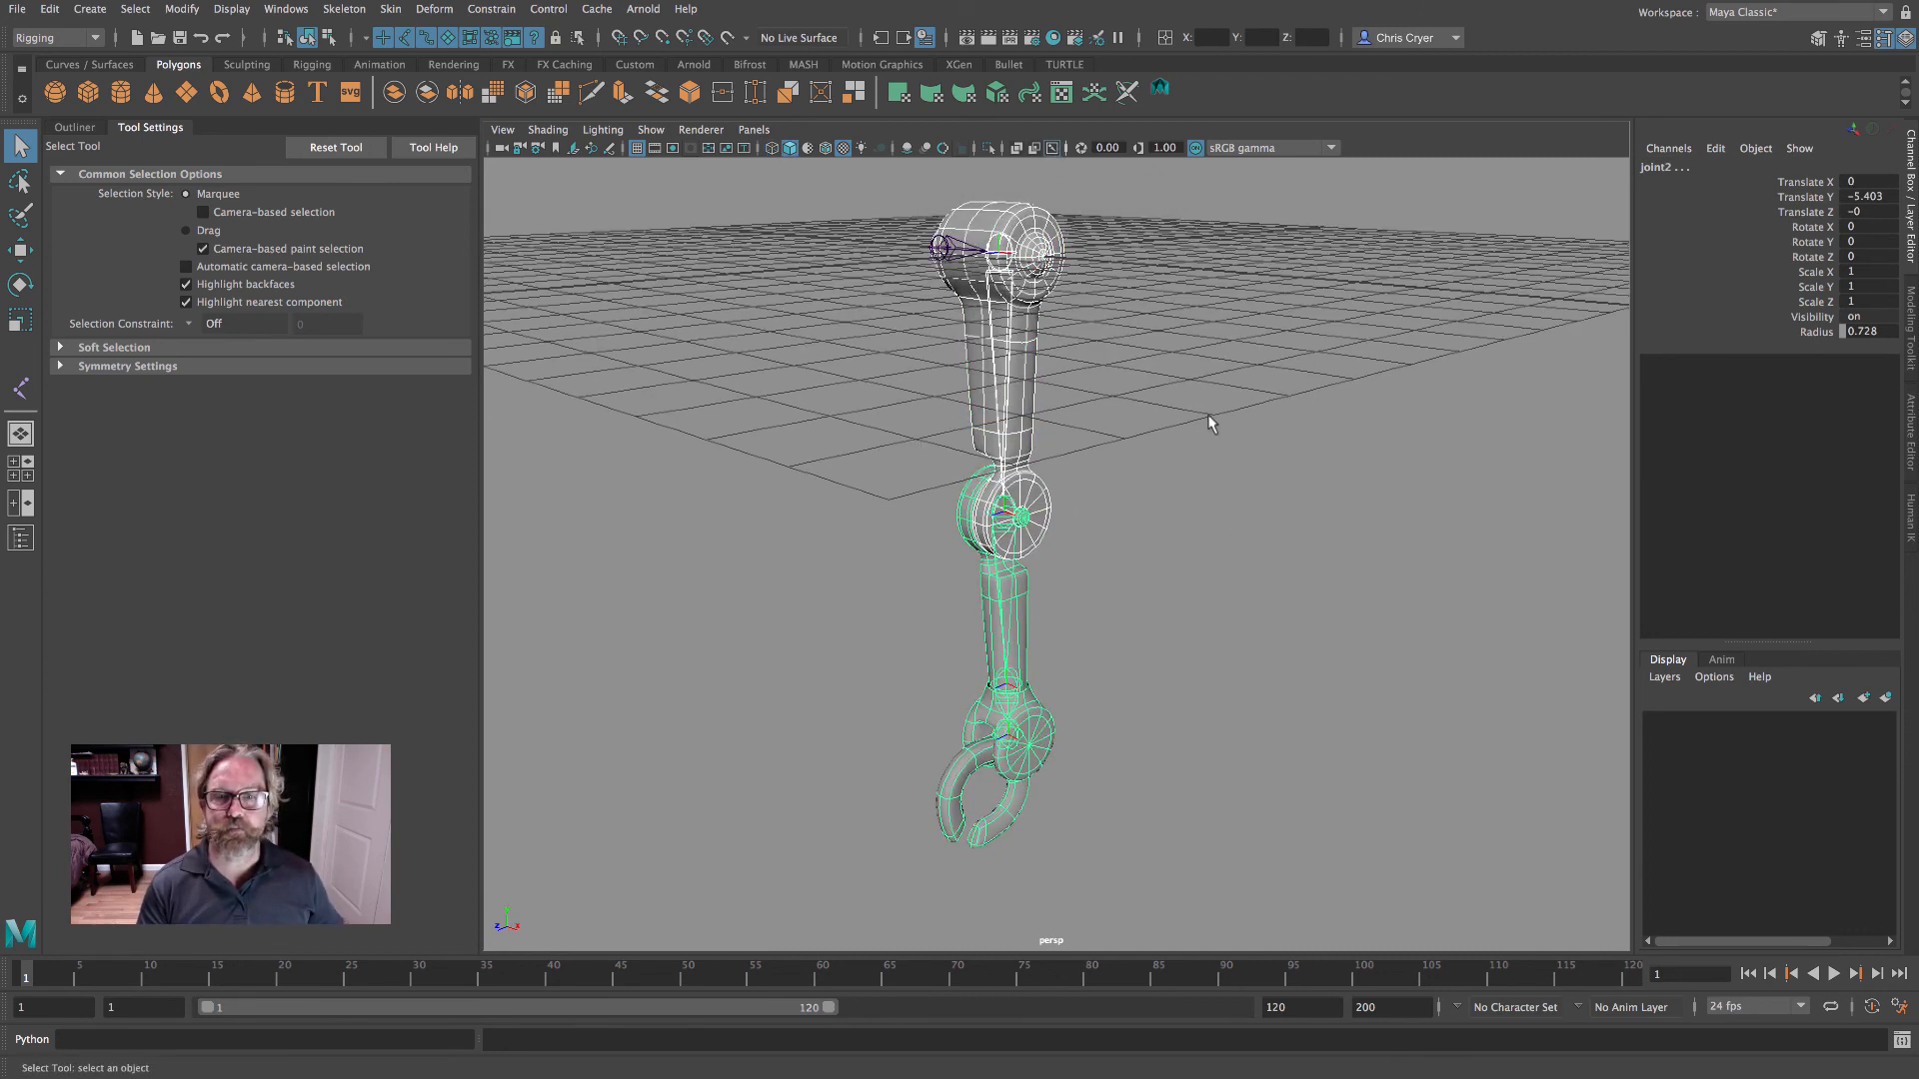
- Add the claw joint at the end of the chain to the selection, inspect the lower arm and gripper, and clear the selection
left_click(1008, 742)
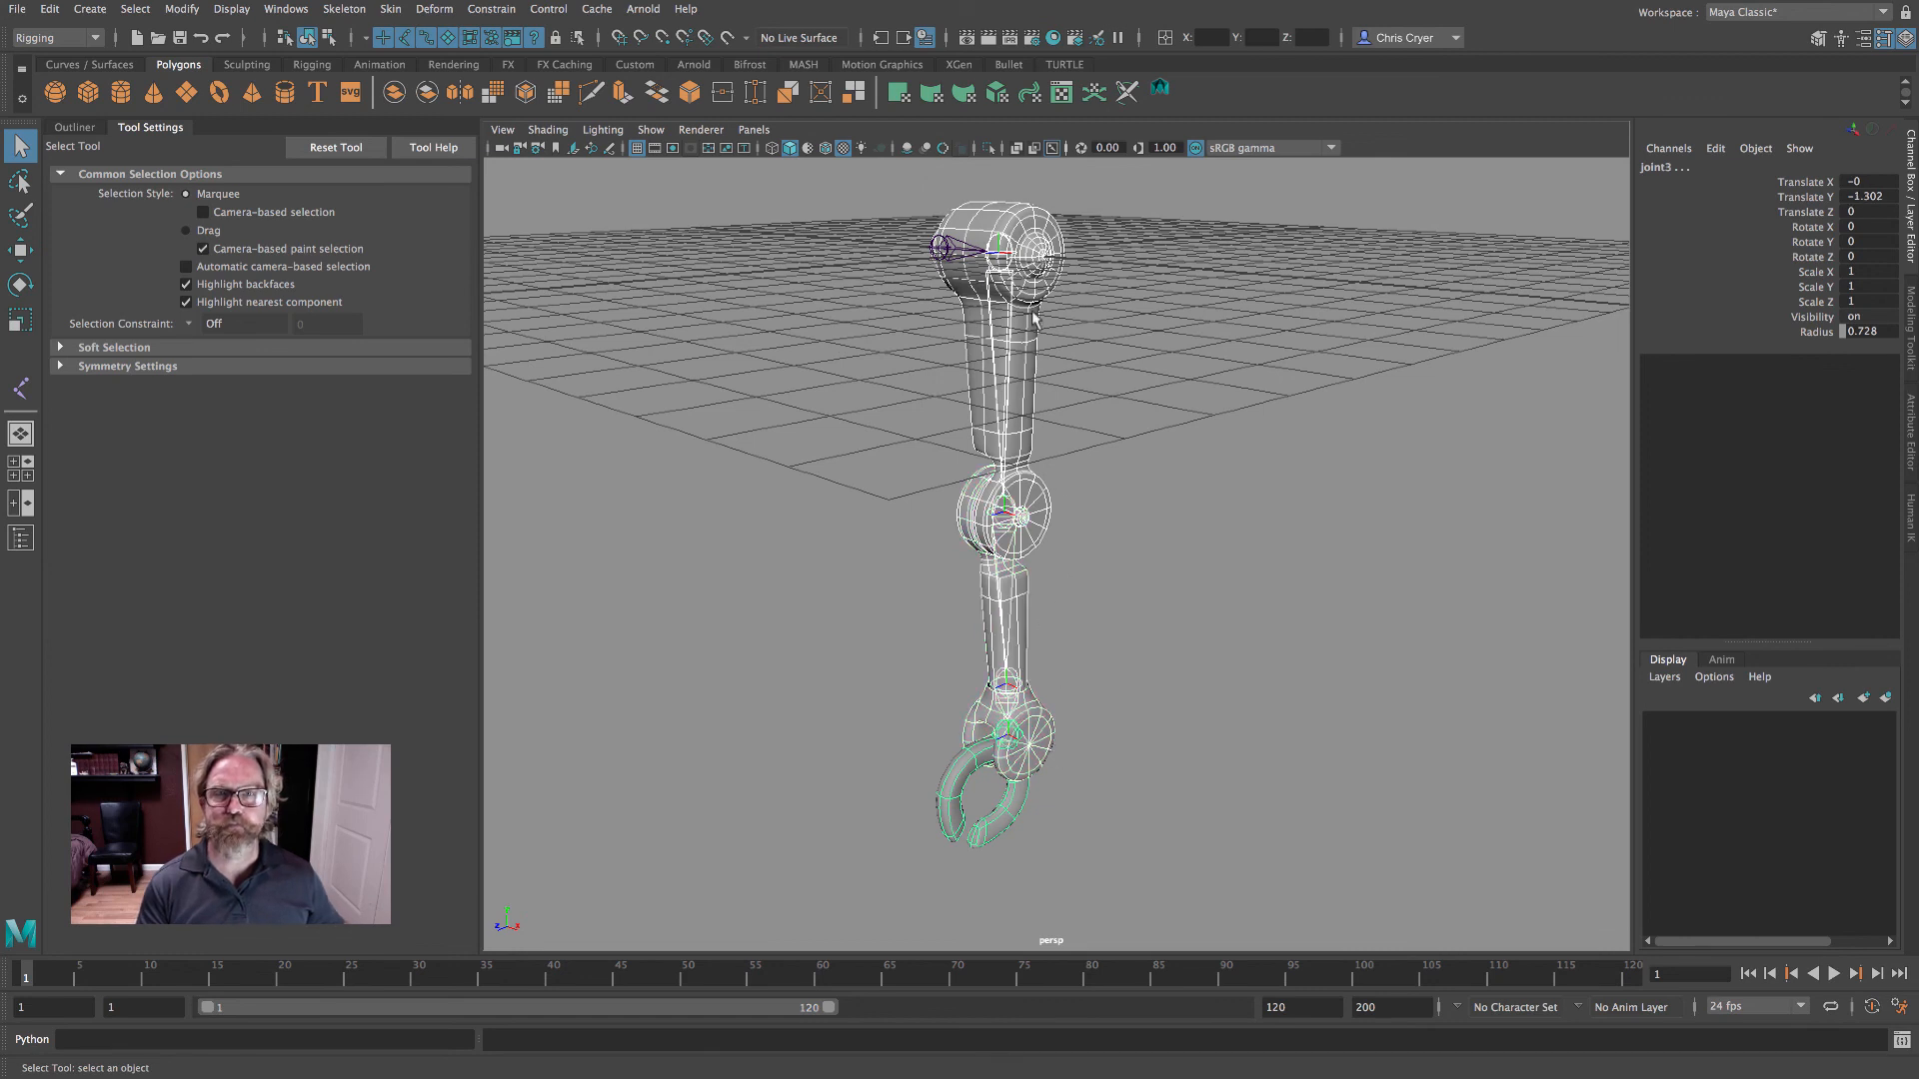
left_click_drag(982, 283, 1086, 312, "alt")
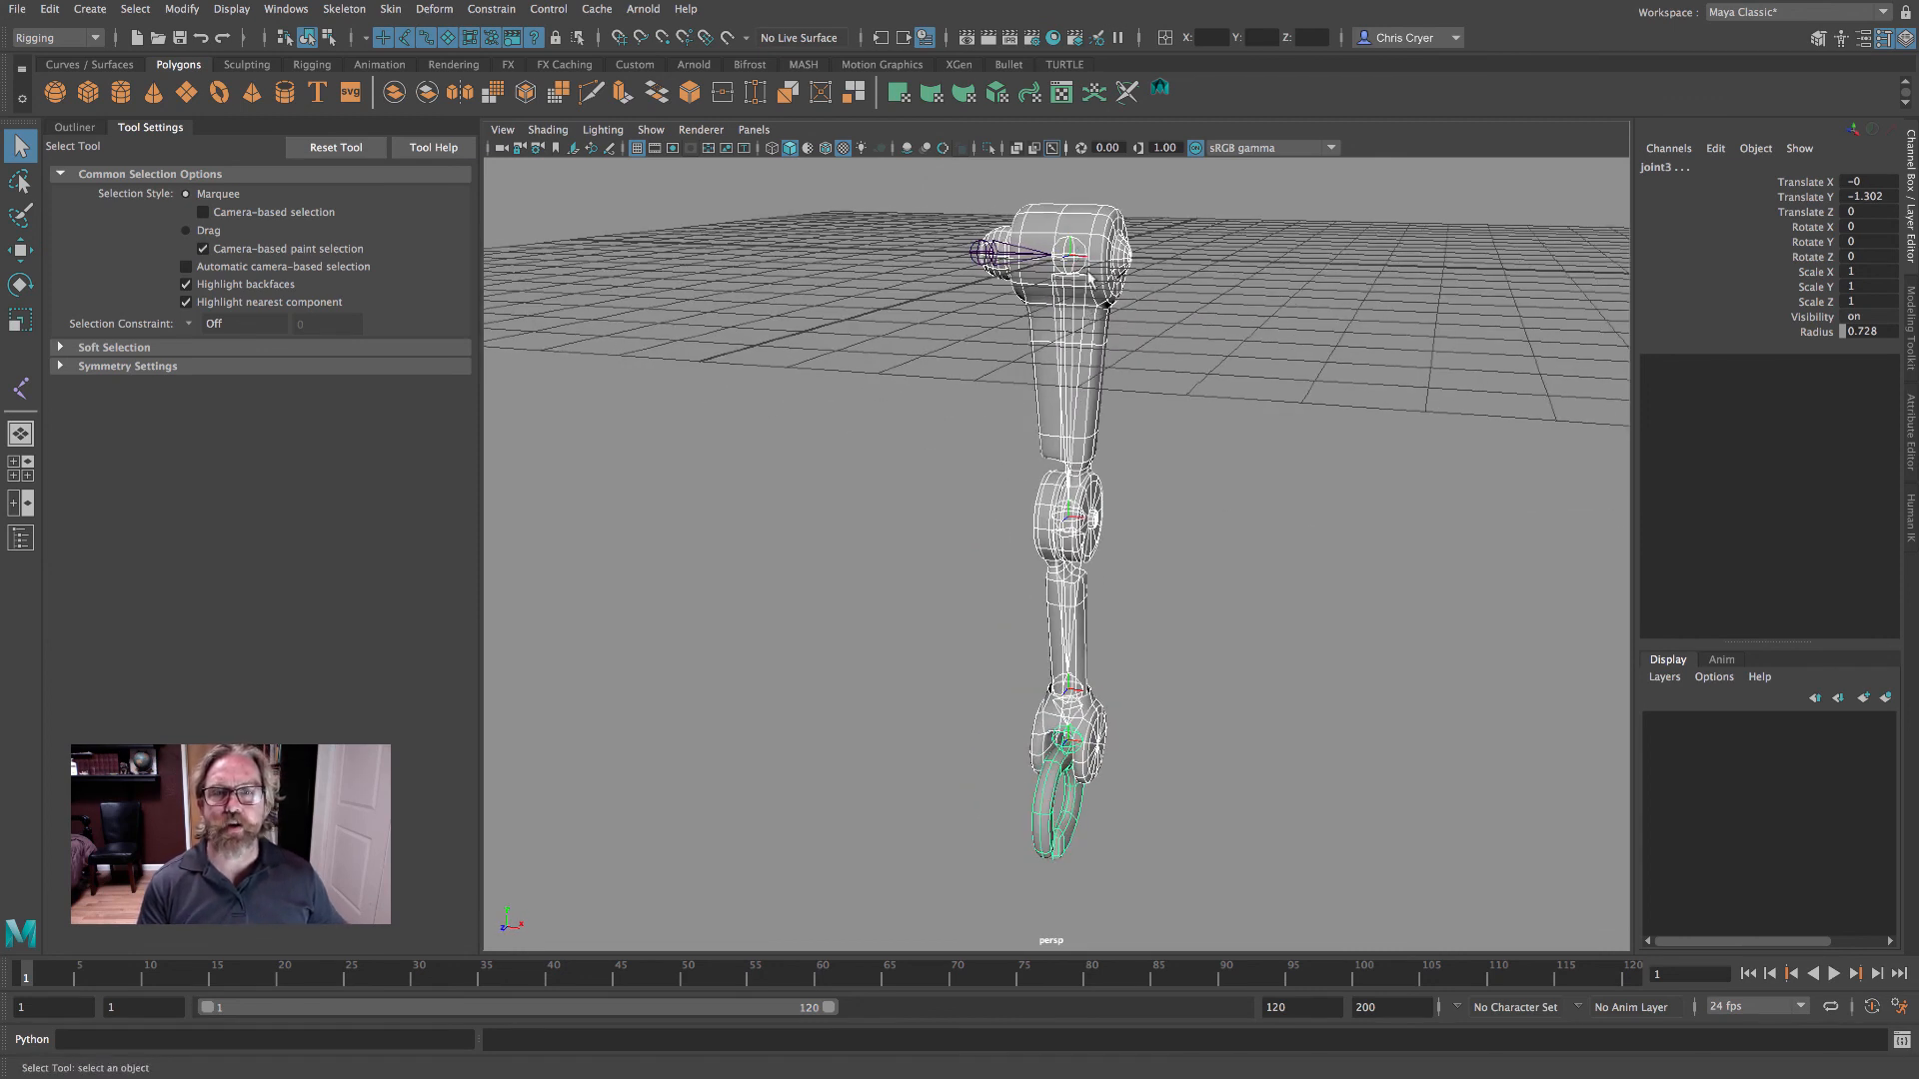
middle_click_drag(1152, 539, 1092, 315, "alt")
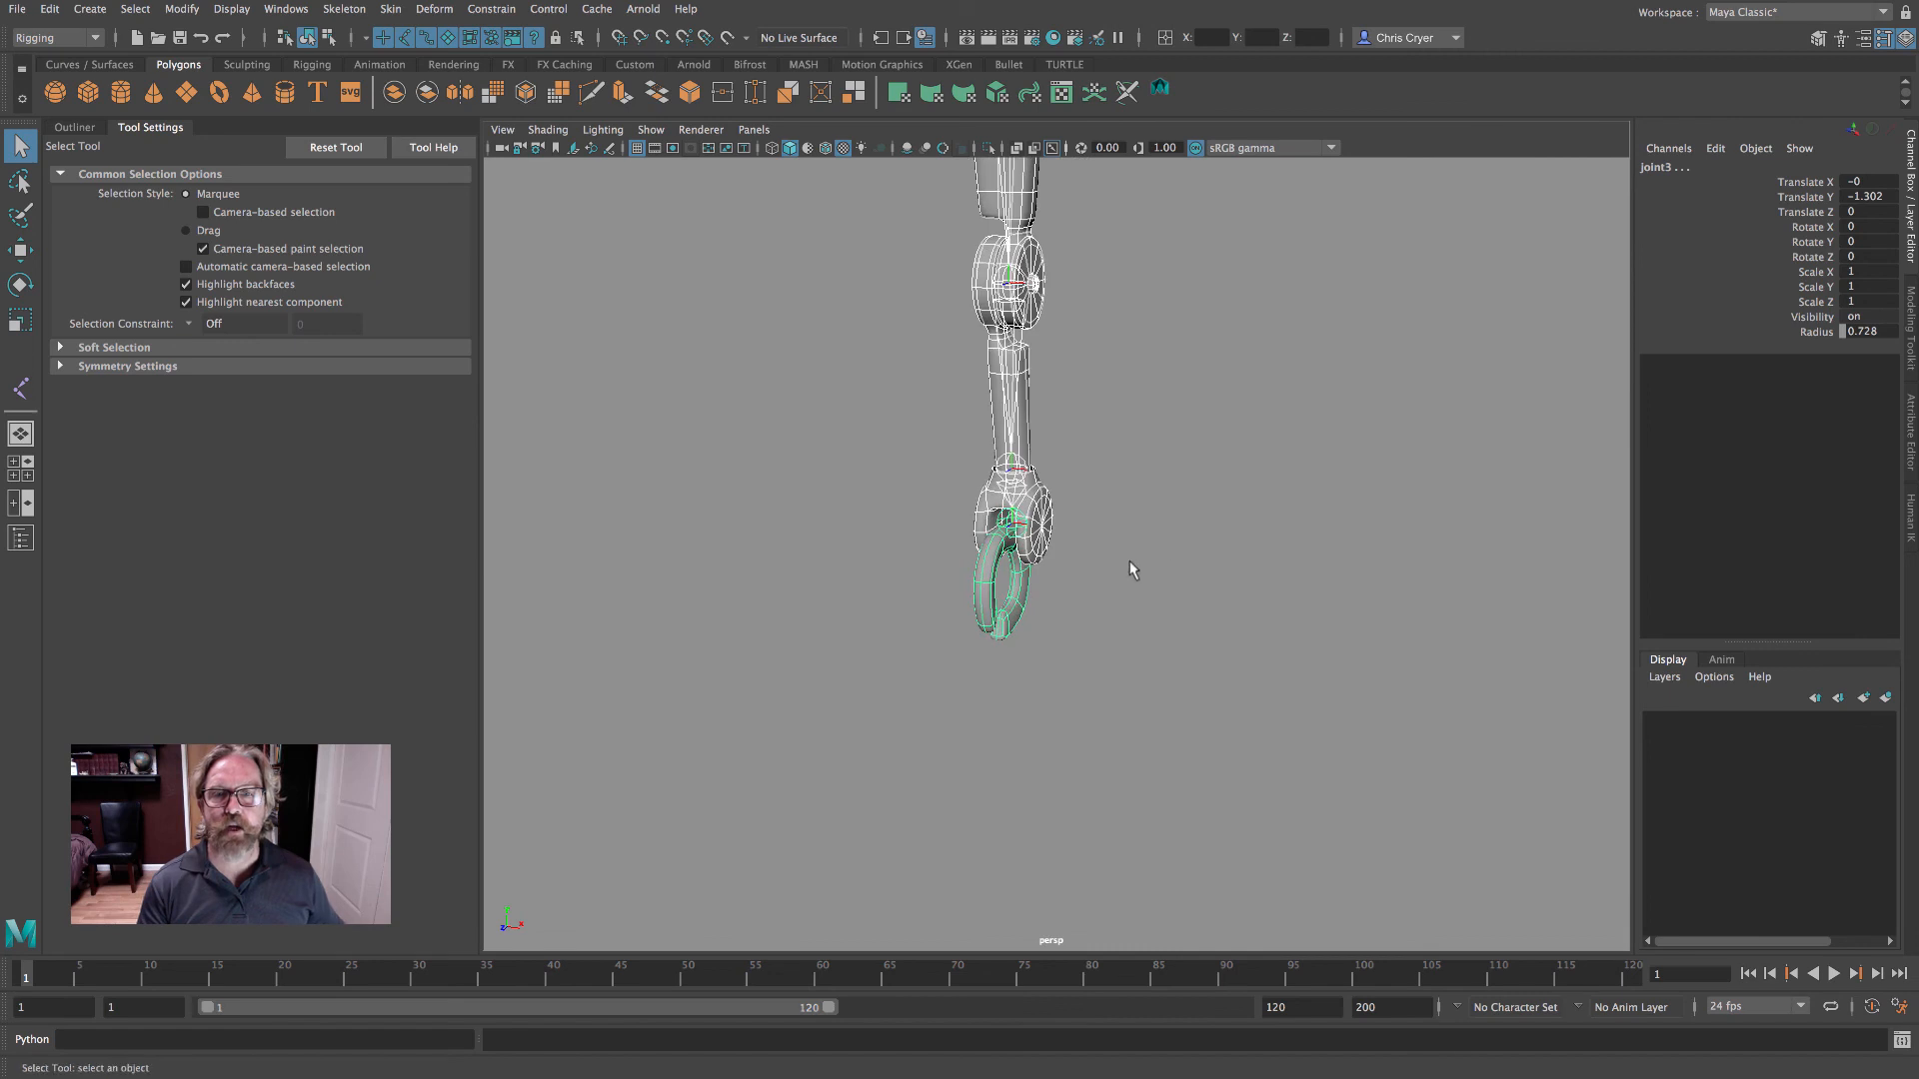
left_click_drag(1129, 561, 1103, 562, "alt")
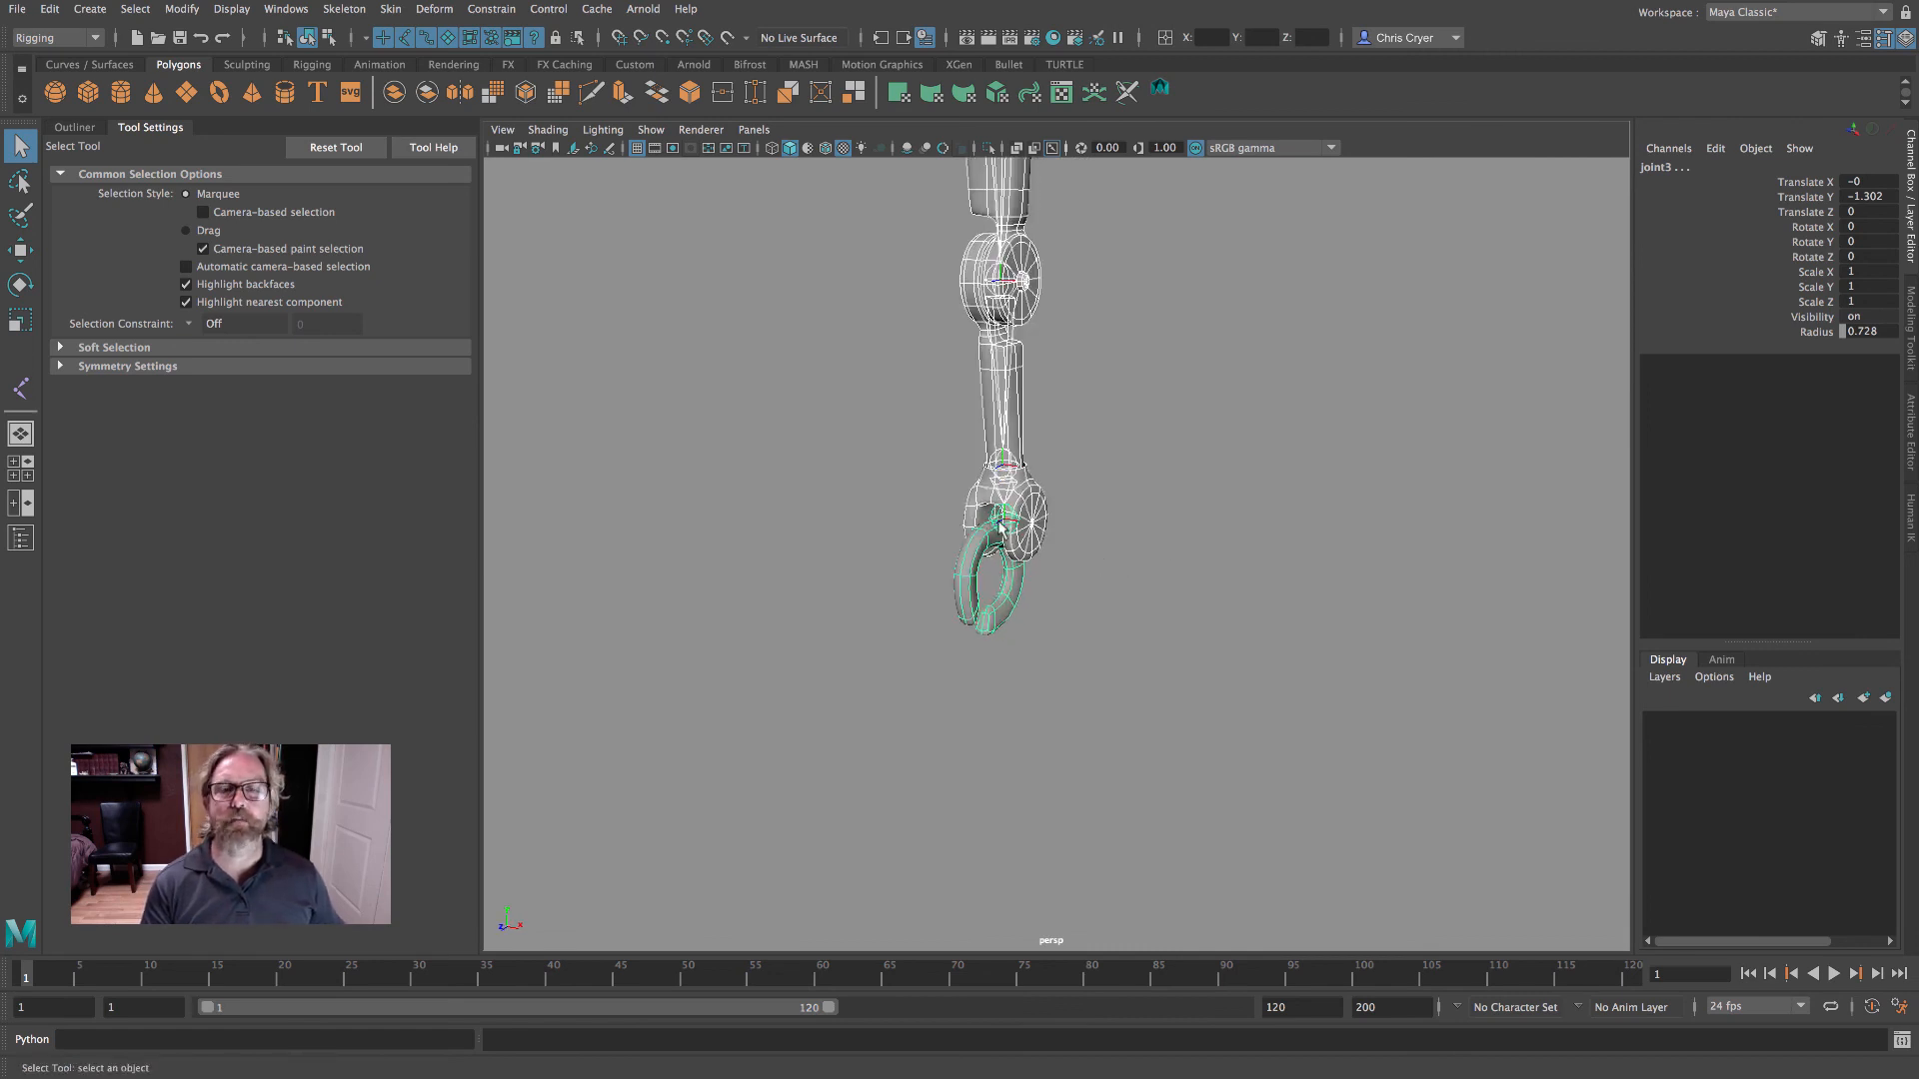
left_click(1245, 582)
middle_click_drag(1243, 589, 1250, 788, "alt")
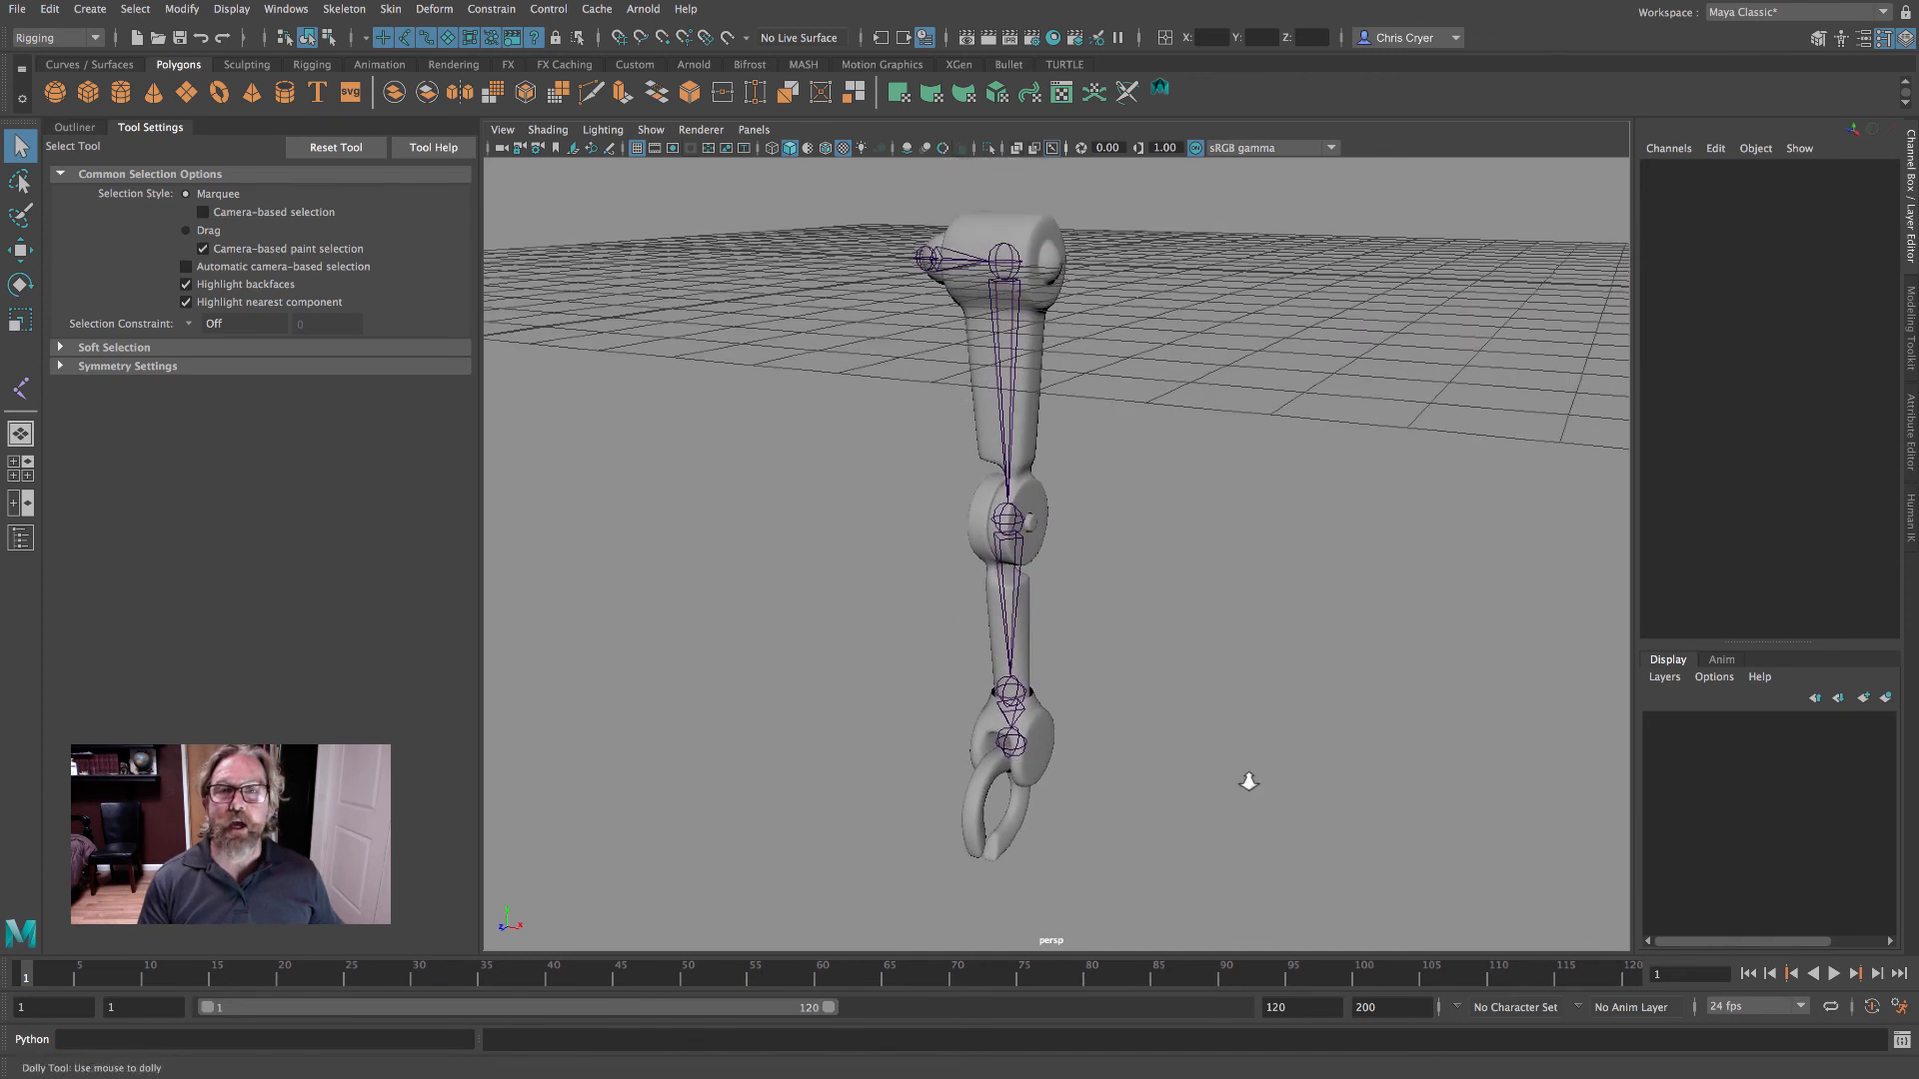
right_click_drag(1247, 780, 1144, 769, "alt")
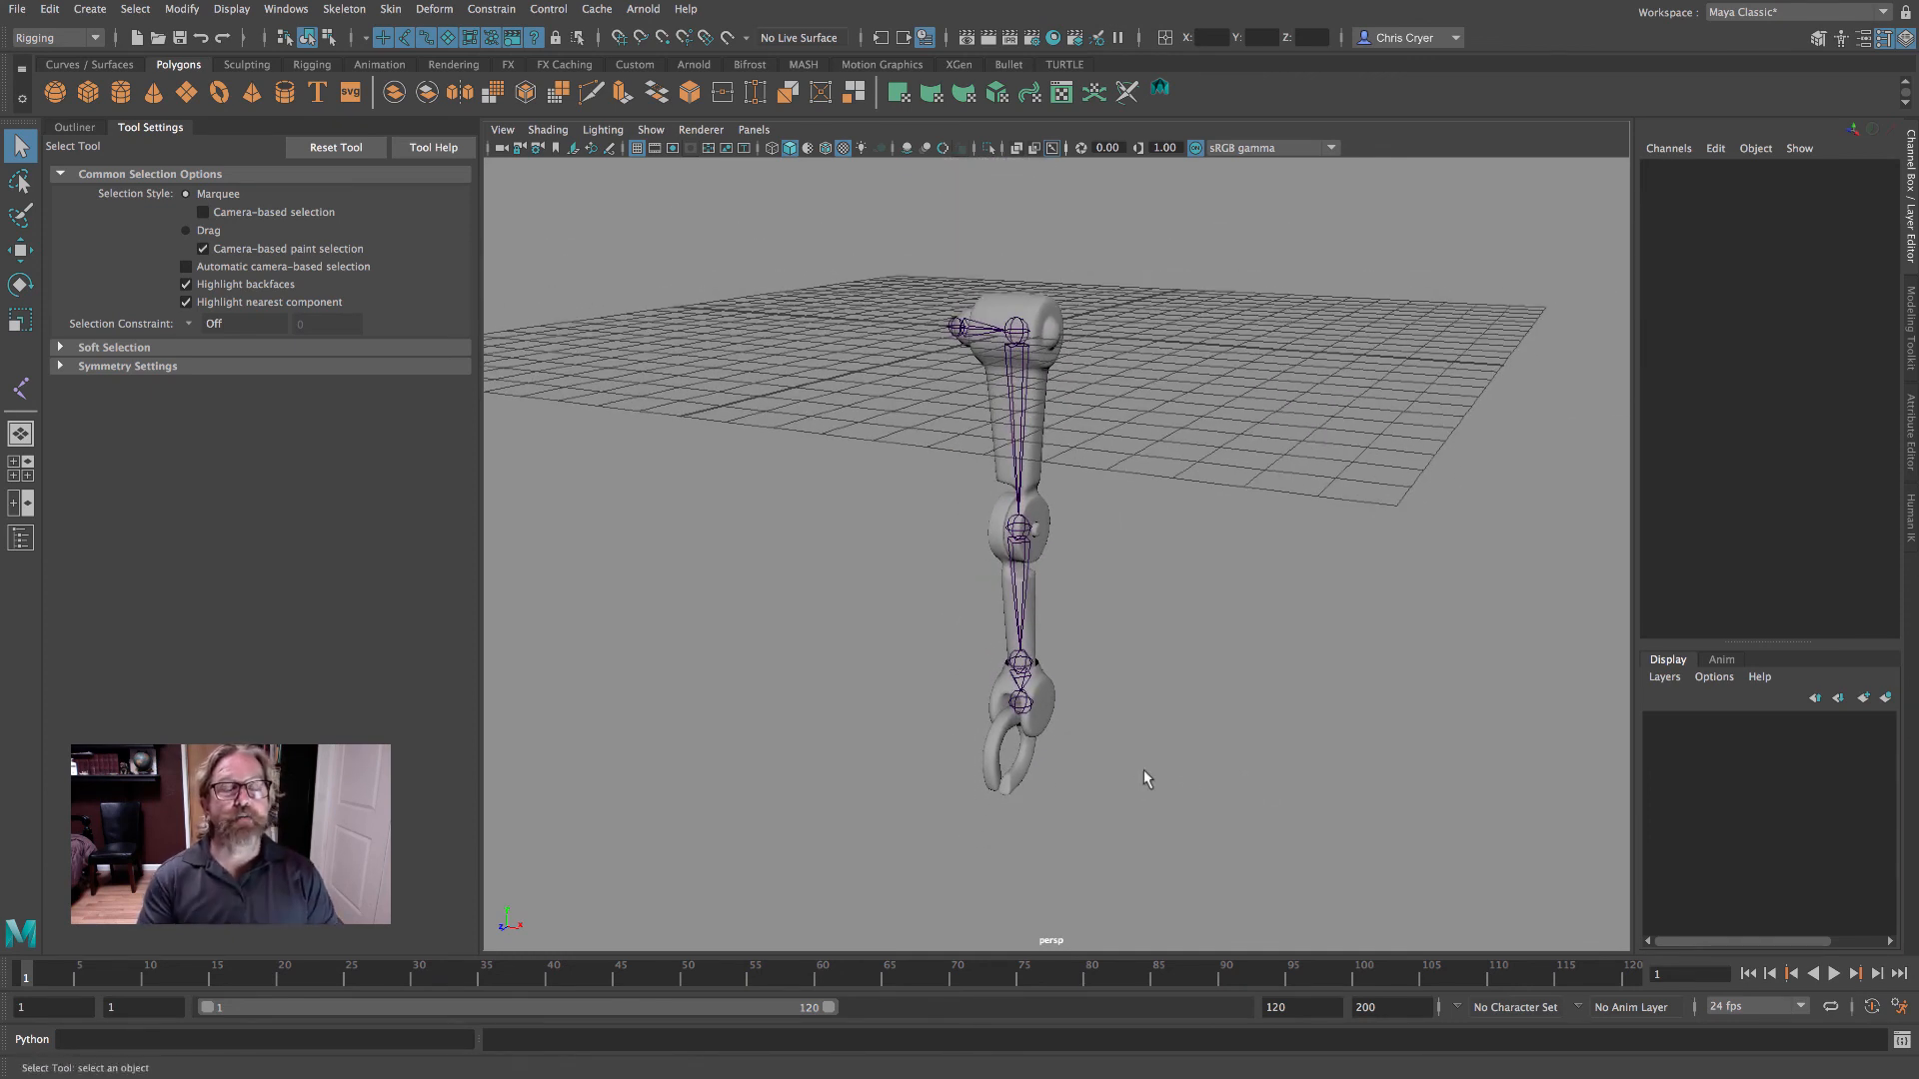